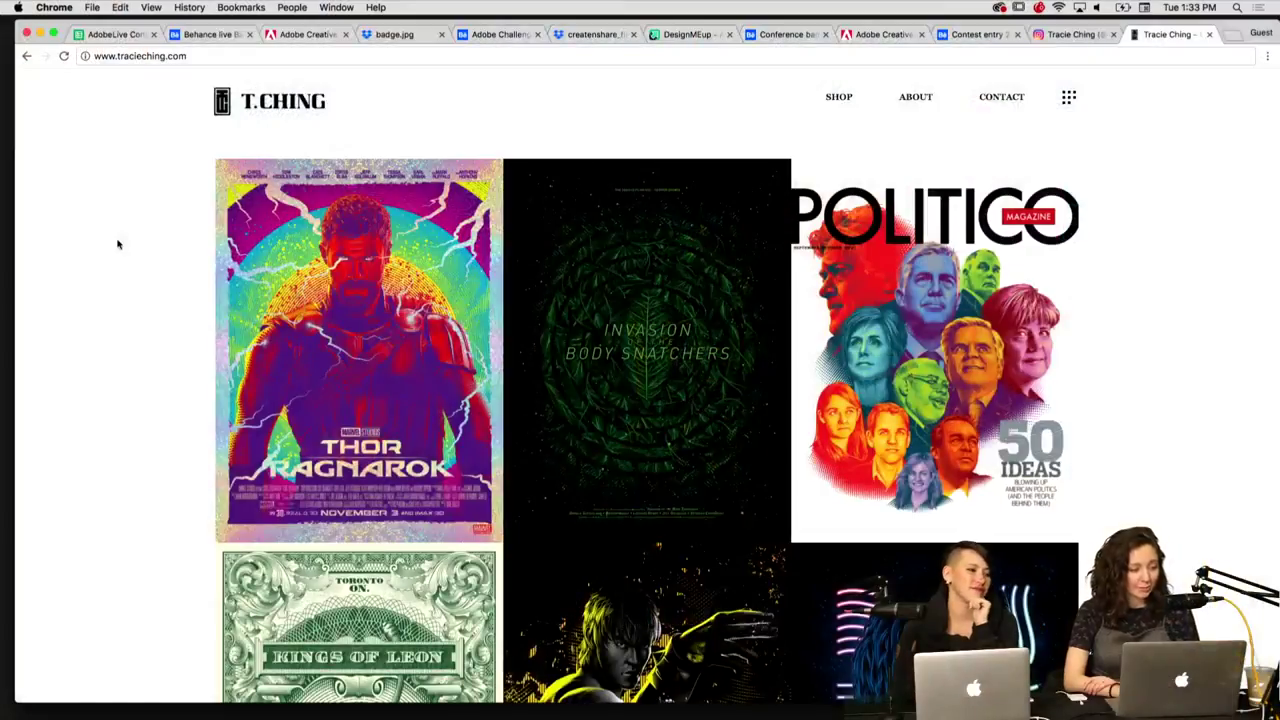
# Step: Browse the poster and magazine illustrations in the portfolio gallery
pyautogui.scroll(2, 117, 244)
pyautogui.scroll(-10, 117, 244)
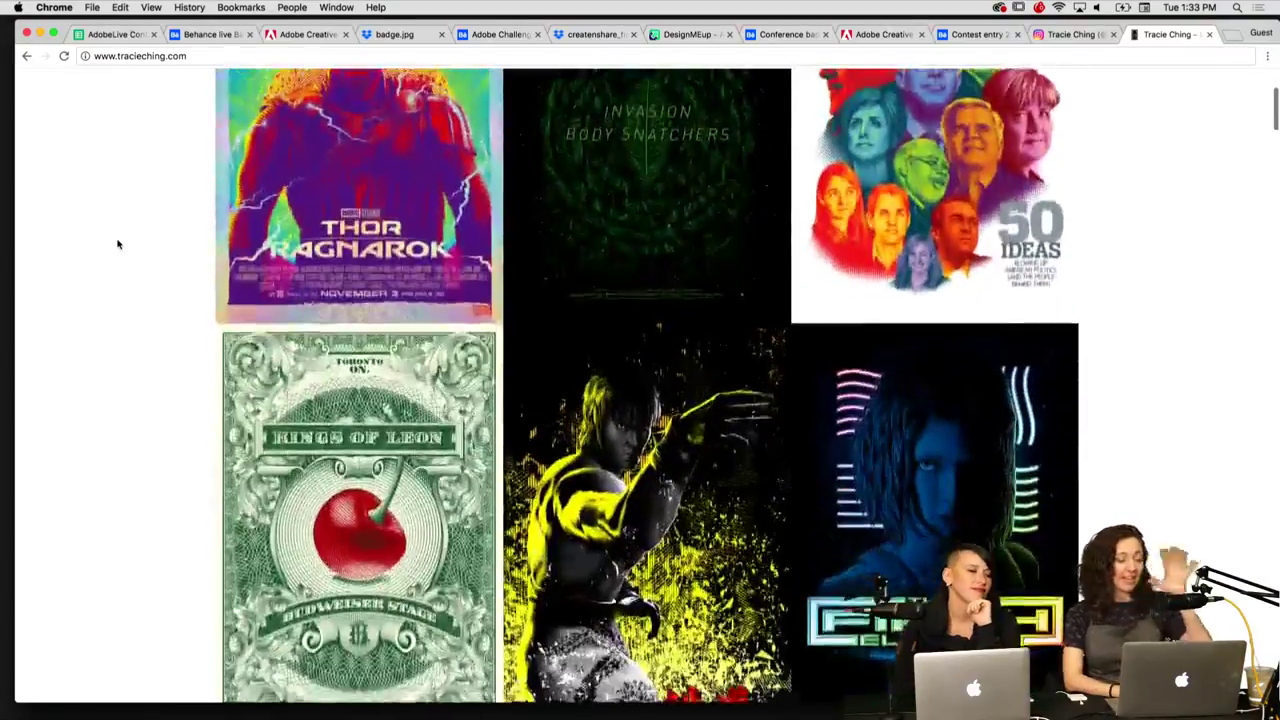
pyautogui.scroll(-8, 117, 244)
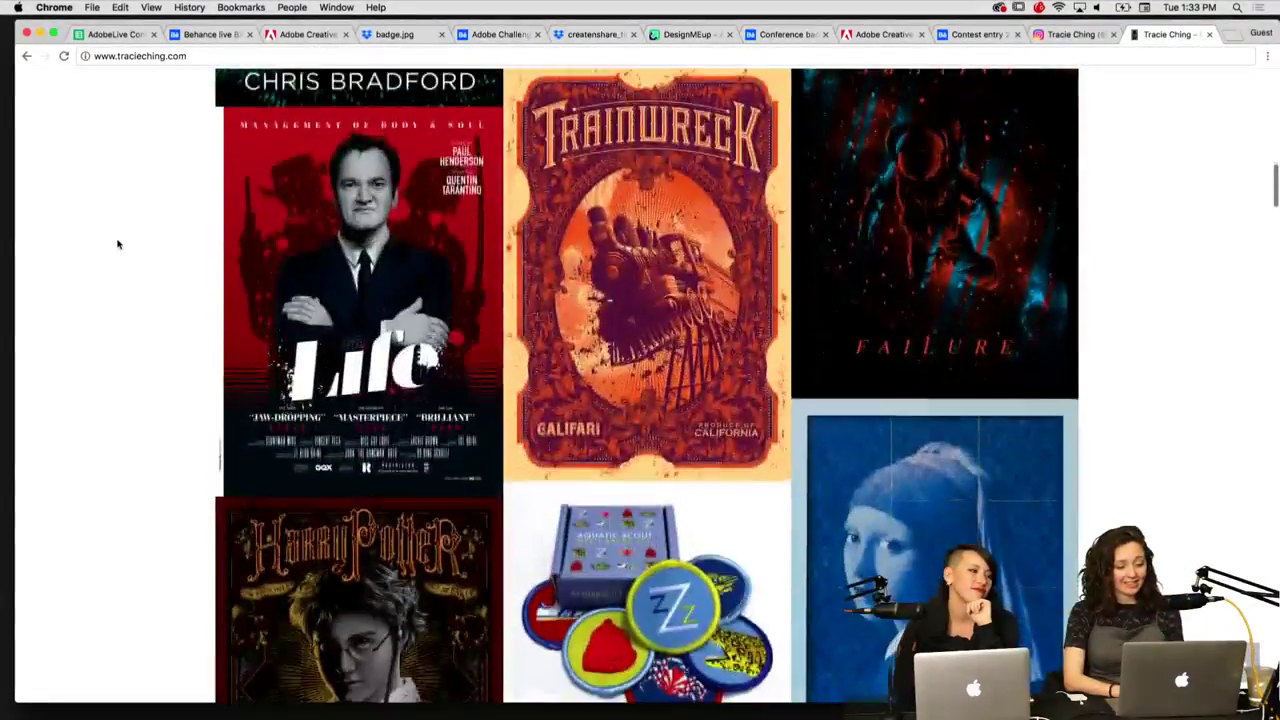
pyautogui.scroll(-6, 117, 244)
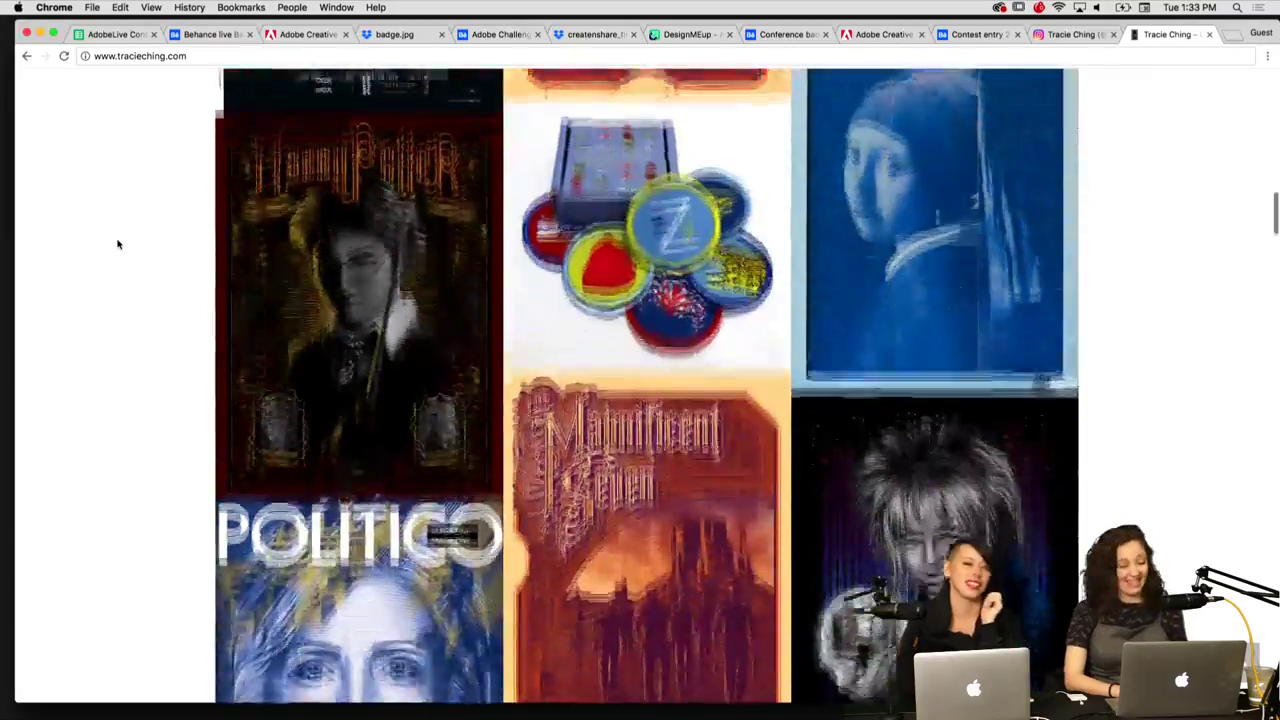
pyautogui.scroll(20, 117, 244)
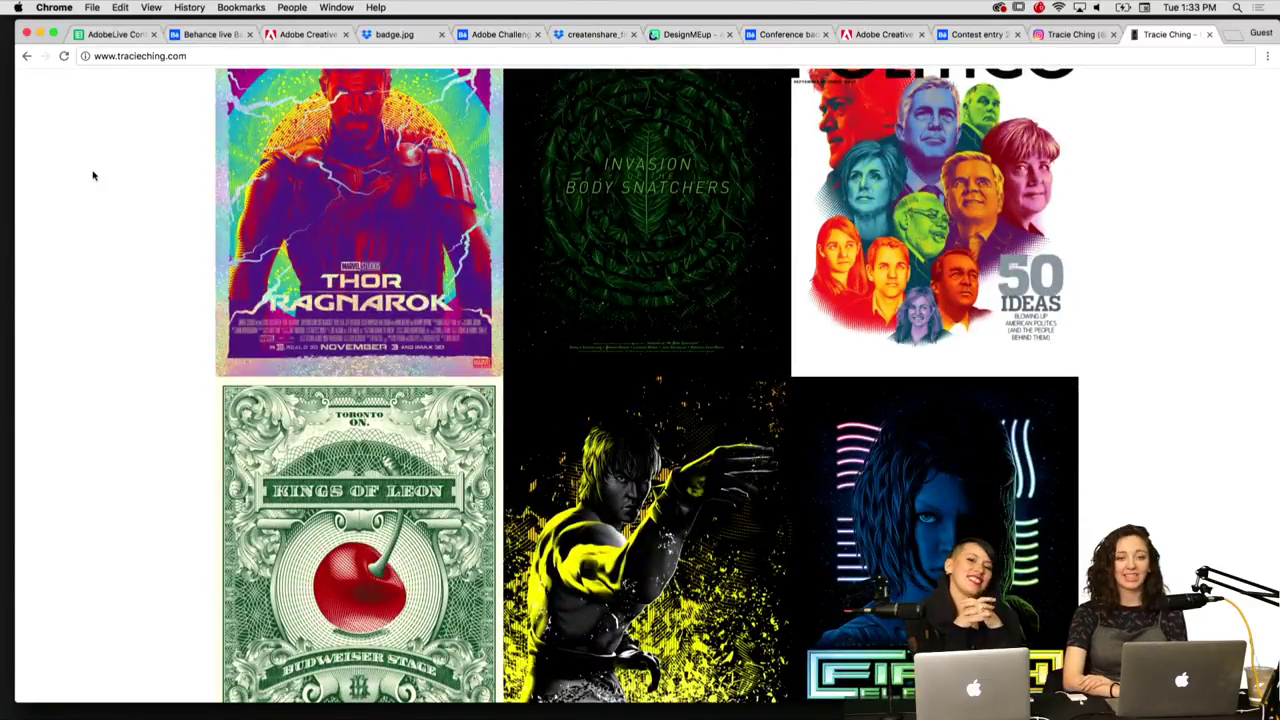
# Step: Open the Thor: Ragnarok project from the gallery and view its full print
pyautogui.scroll(1, 92, 173)
pyautogui.click(291, 184)
pyautogui.click(291, 184)
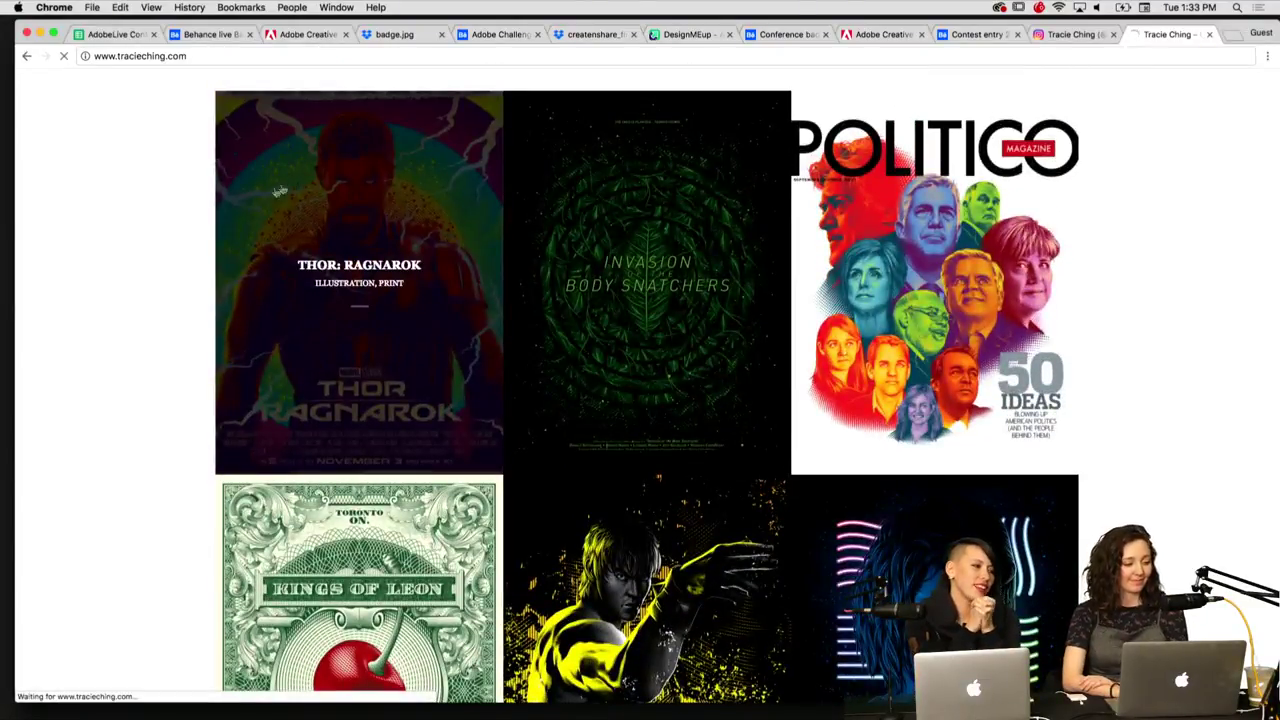
pyautogui.scroll(-3, 210, 319)
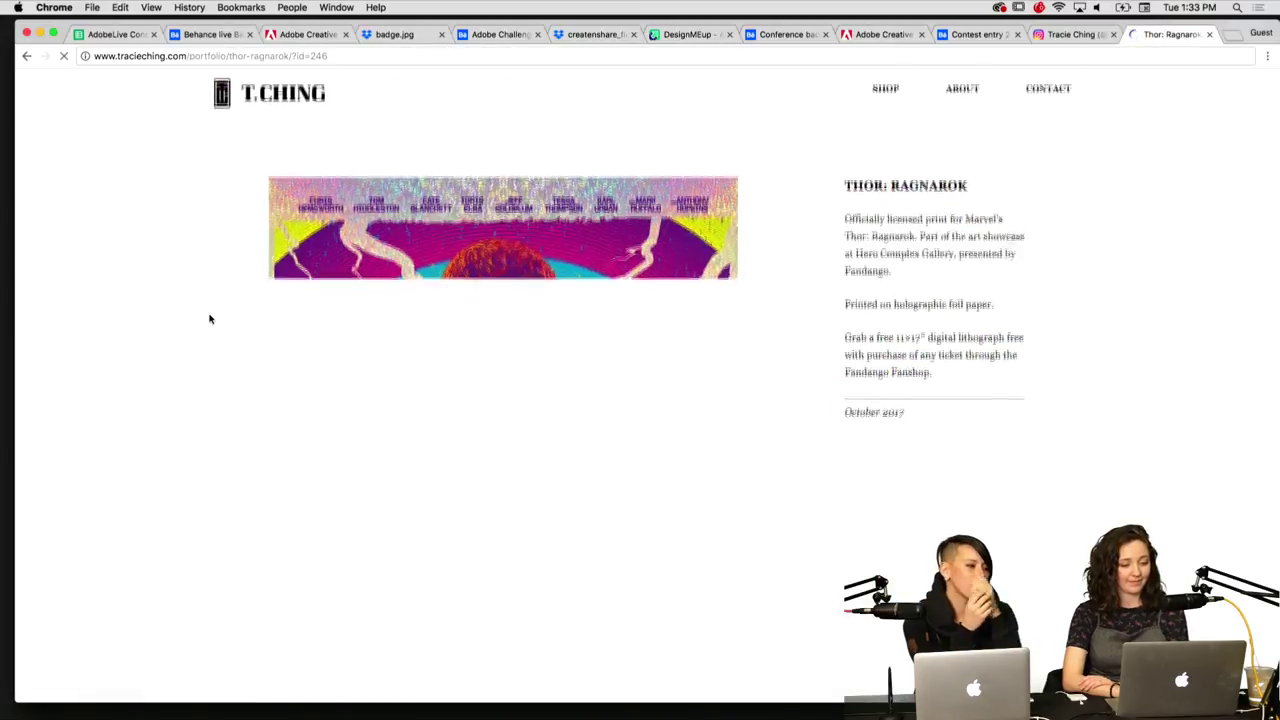
pyautogui.scroll(-1, 210, 319)
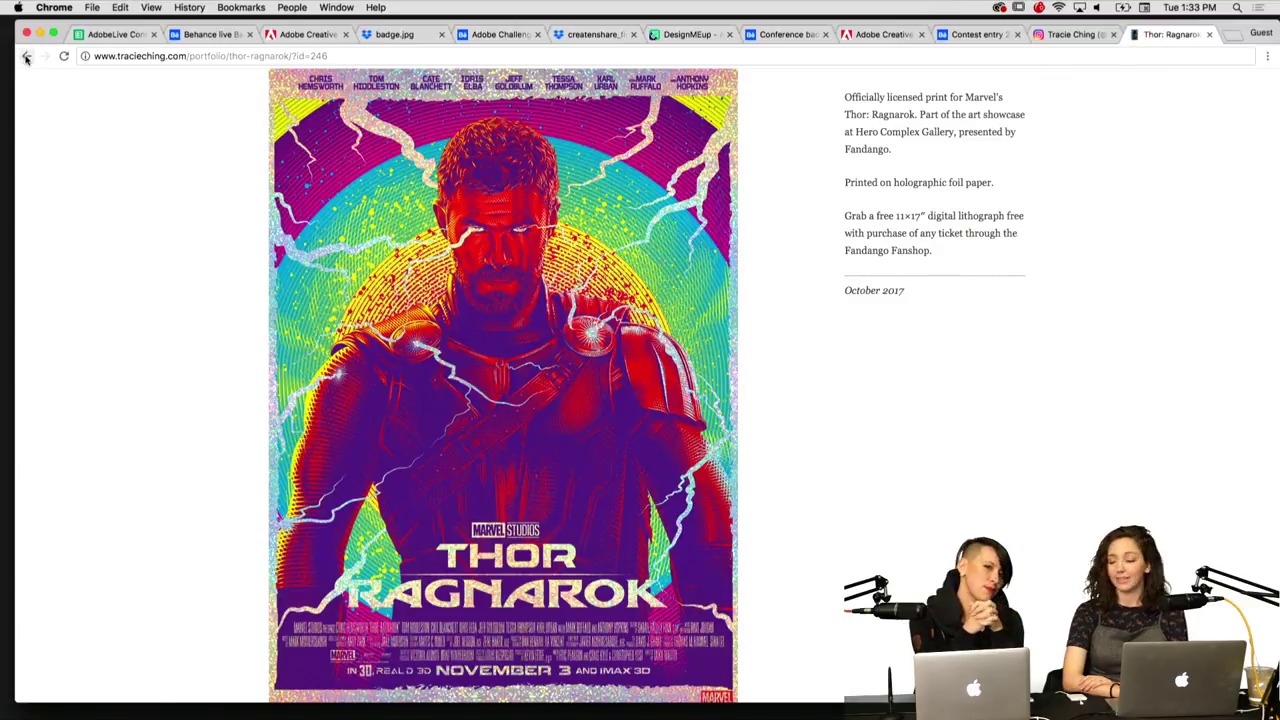
# Step: Return to the gallery, open the MOON project and look through its poster editions
pyautogui.click(26, 58)
pyautogui.scroll(-5, 320, 148)
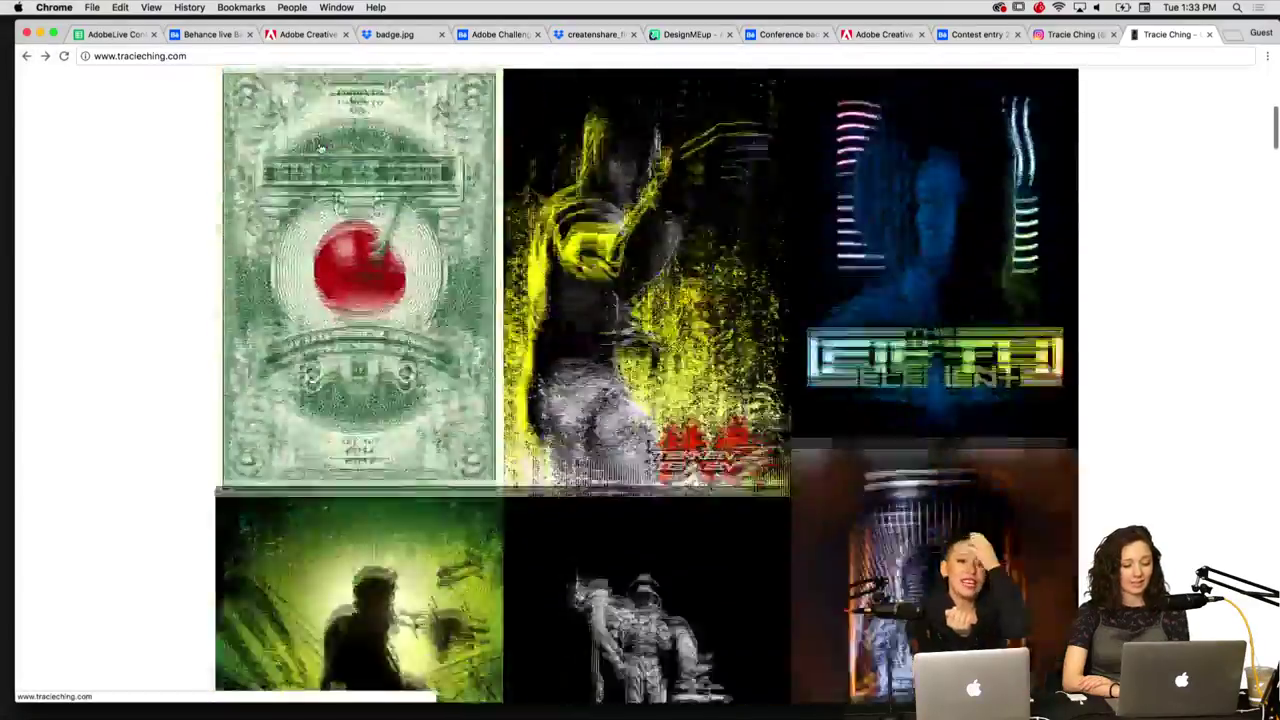
pyautogui.scroll(-3, 320, 148)
pyautogui.click(533, 256)
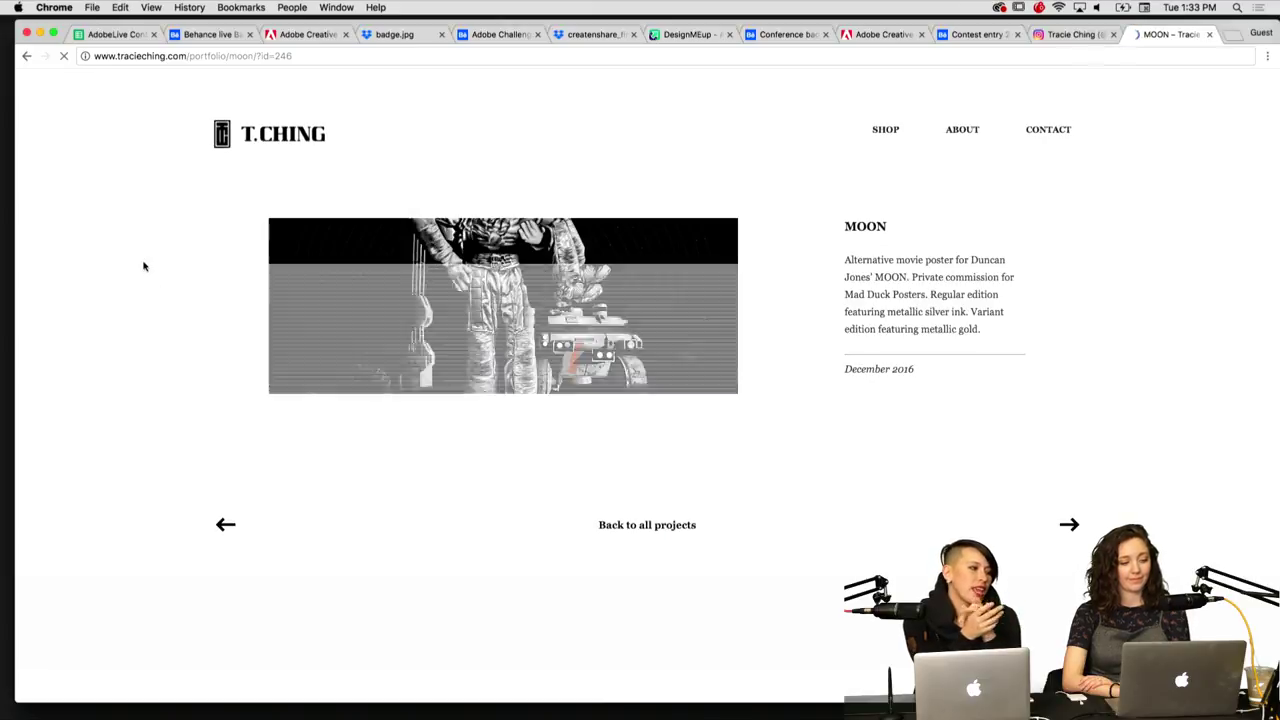
pyautogui.scroll(-1, 365, 297)
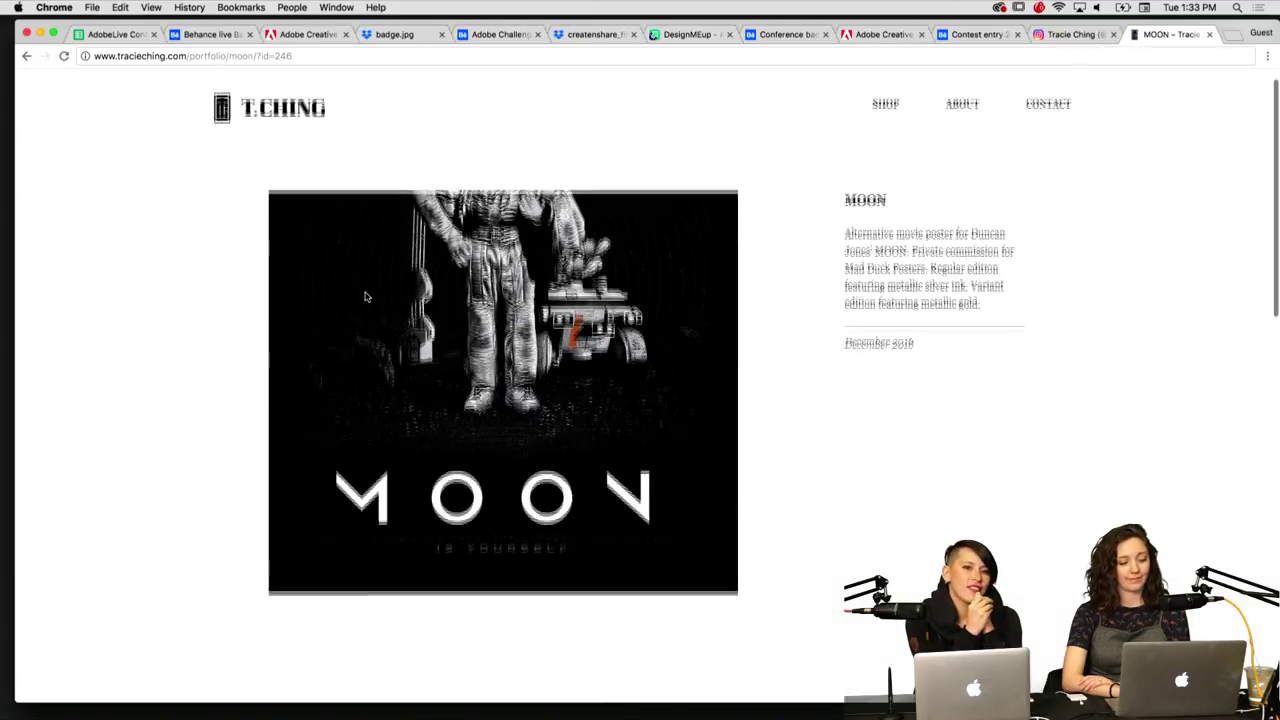
pyautogui.scroll(-1, 365, 297)
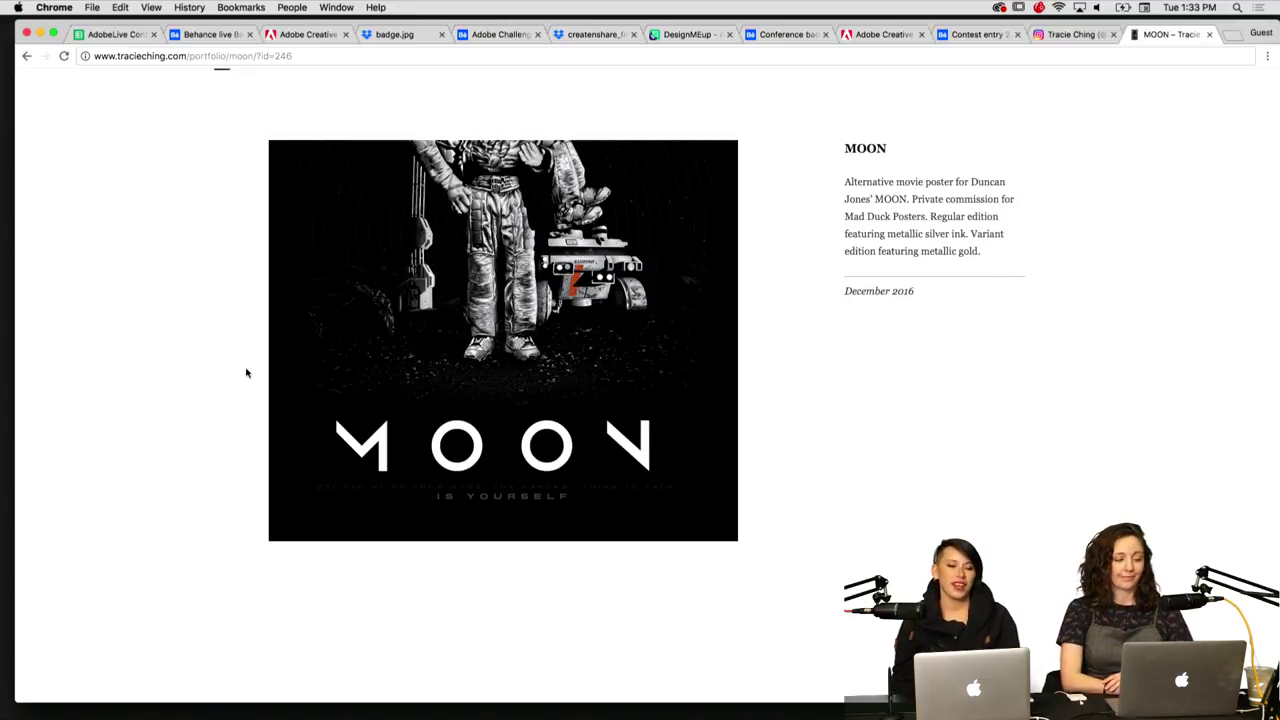
pyautogui.scroll(2, 246, 373)
pyautogui.scroll(-10, 246, 373)
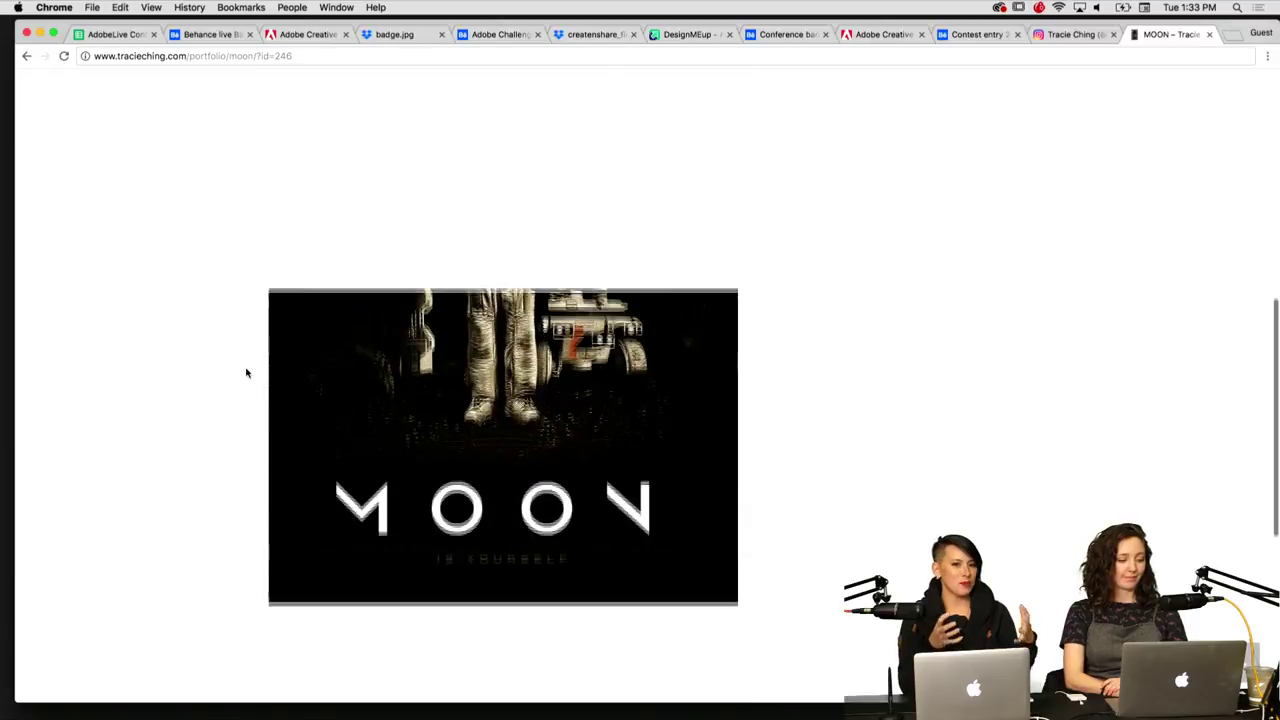
pyautogui.scroll(-2, 246, 373)
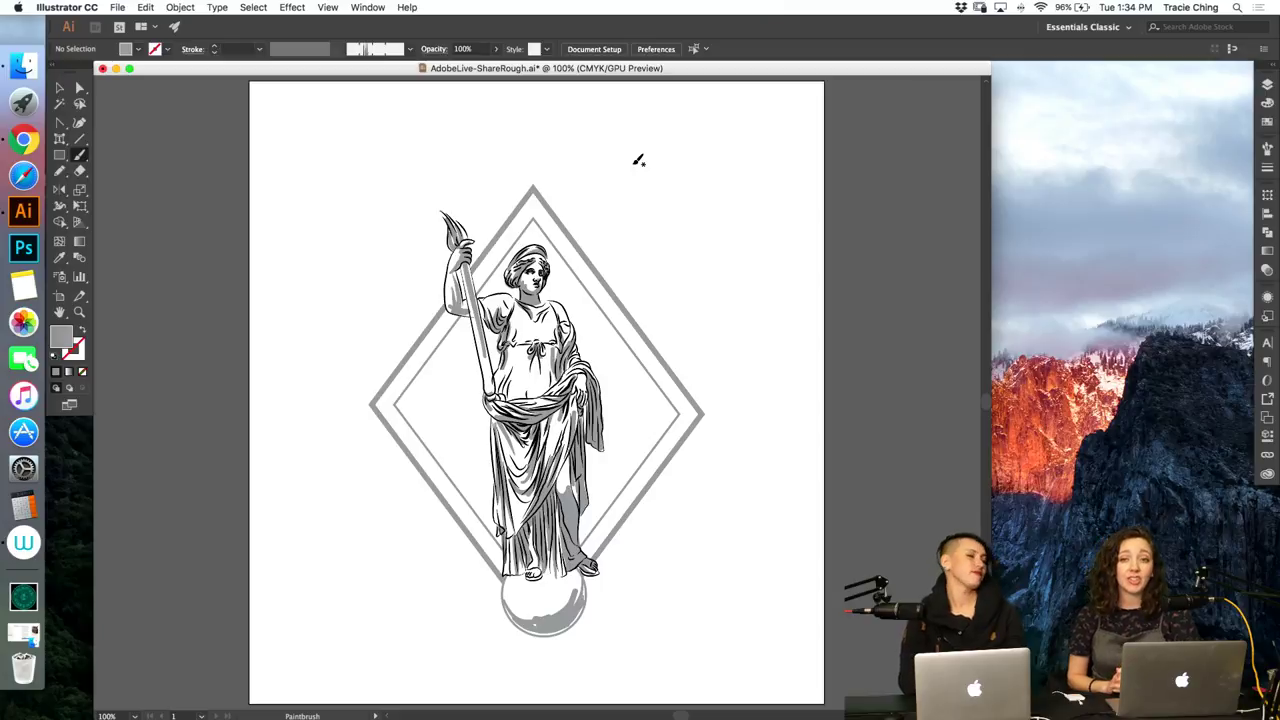
# Step: In Illustrator, use the Pen tool on Layer 3 to trace the tunic's top edge from the raised arm's shoulder across the neckline to the other shoulder
pyautogui.press('super+equal')
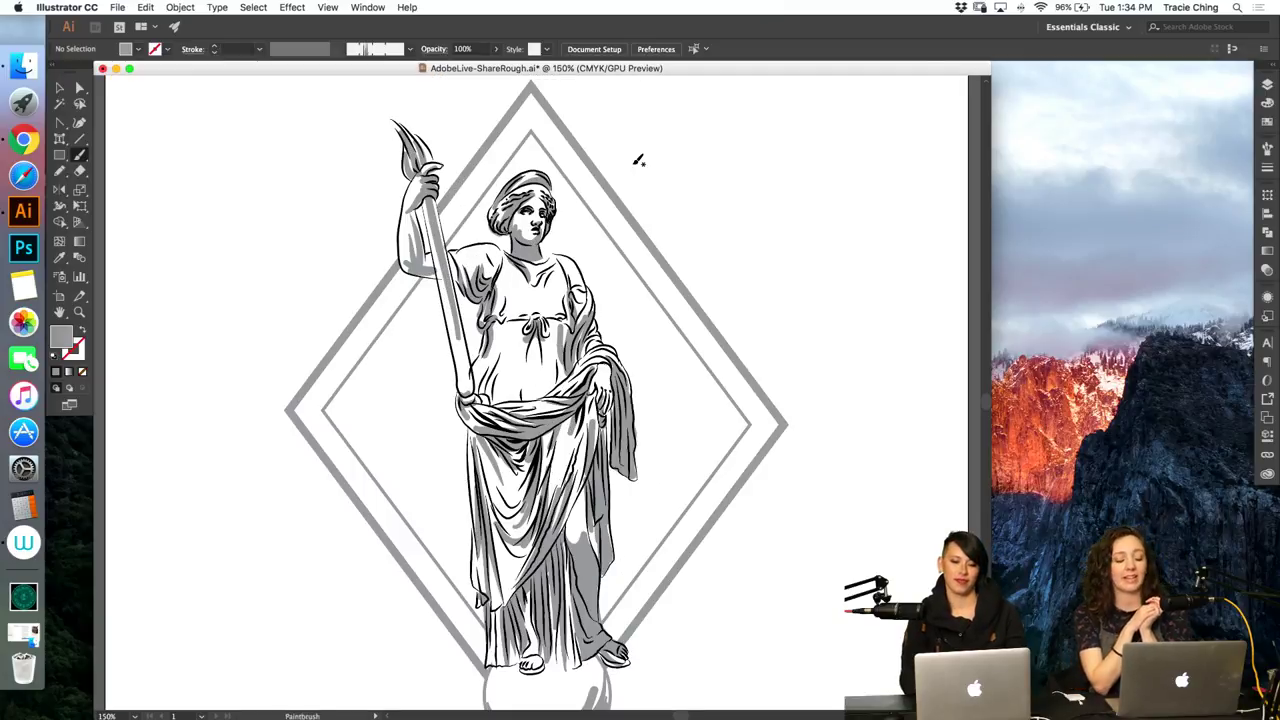
pyautogui.press('v')
pyautogui.press('z')
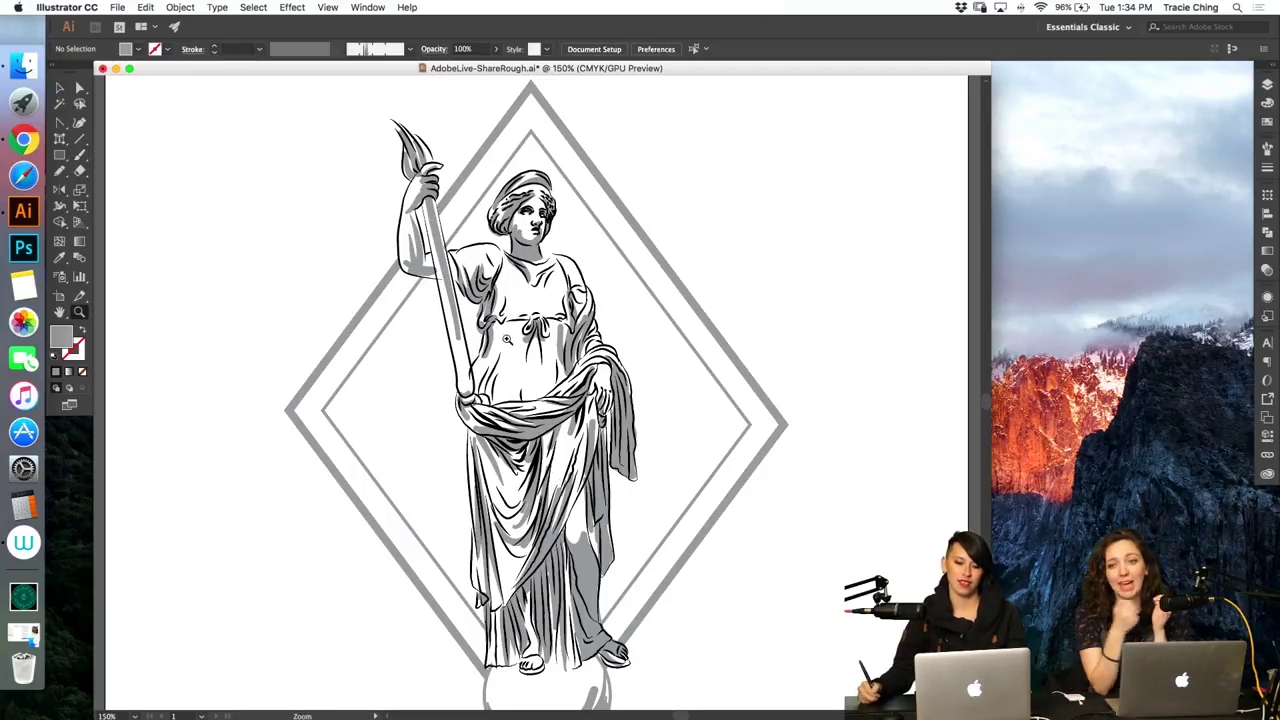
pyautogui.moveTo(502, 318); pyautogui.dragTo(603, 312)
pyautogui.press('v')
pyautogui.press('z')
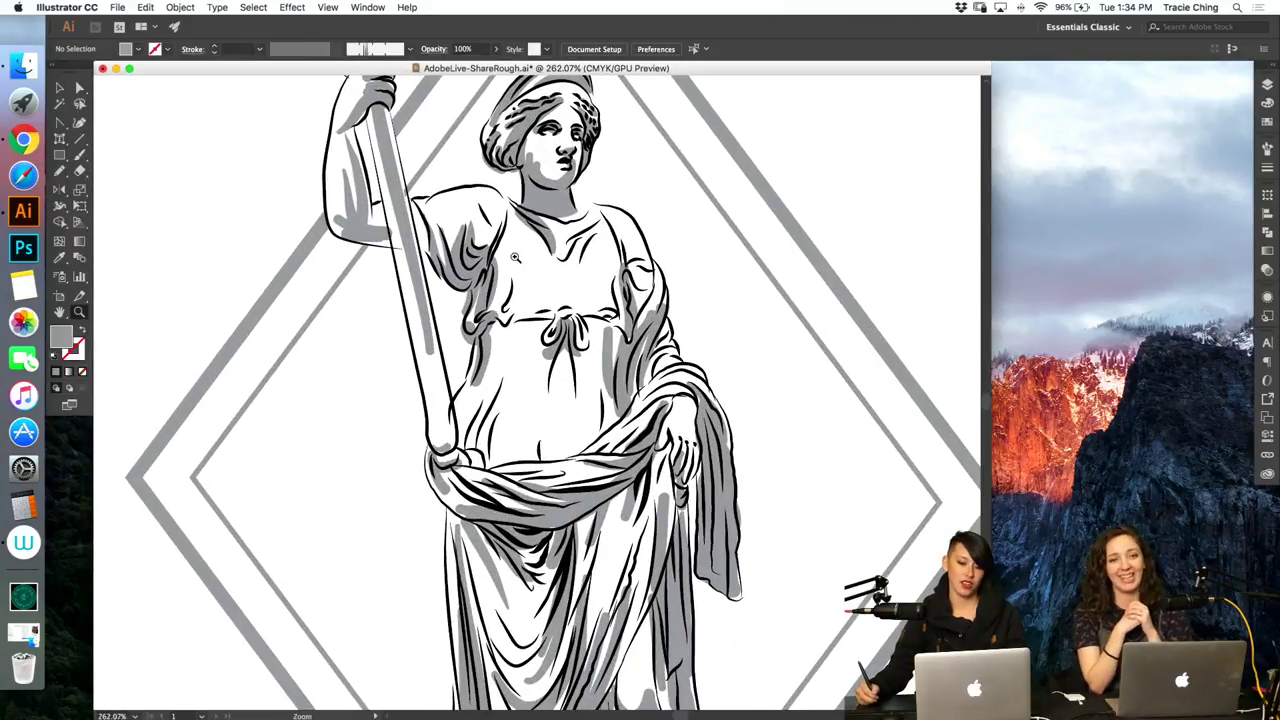
pyautogui.moveTo(523, 270); pyautogui.dragTo(573, 250)
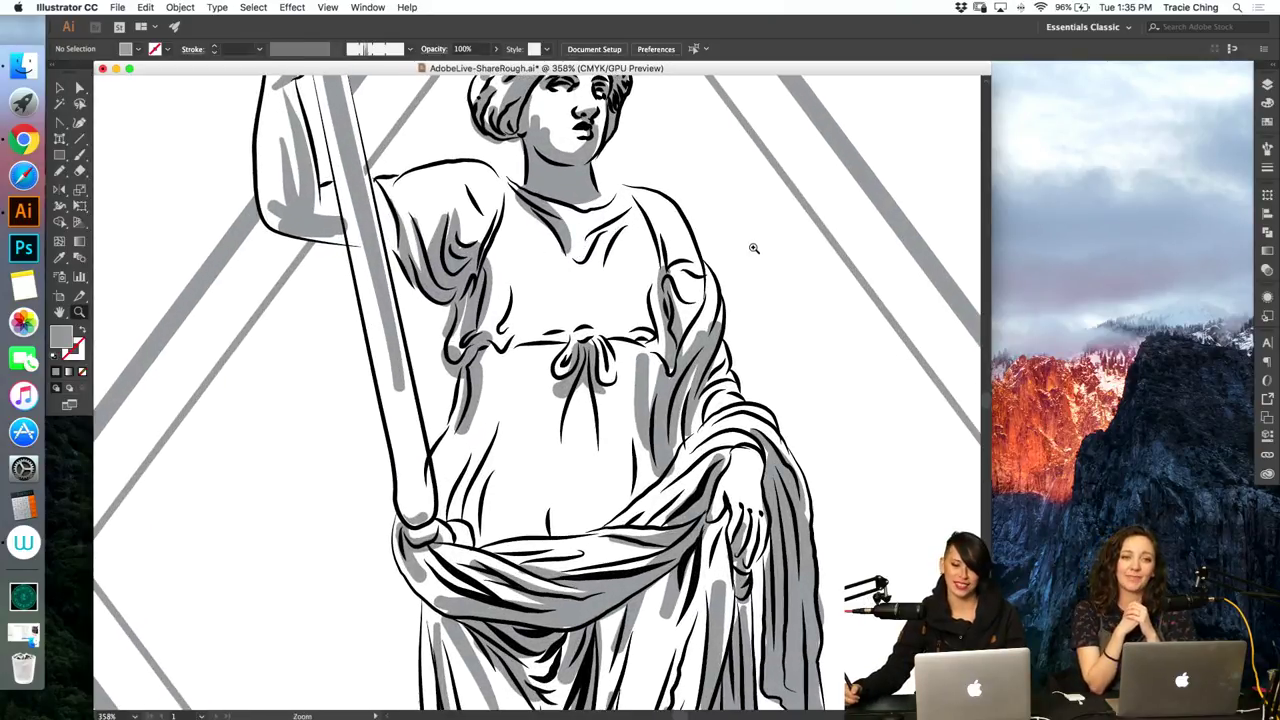
pyautogui.press('p')
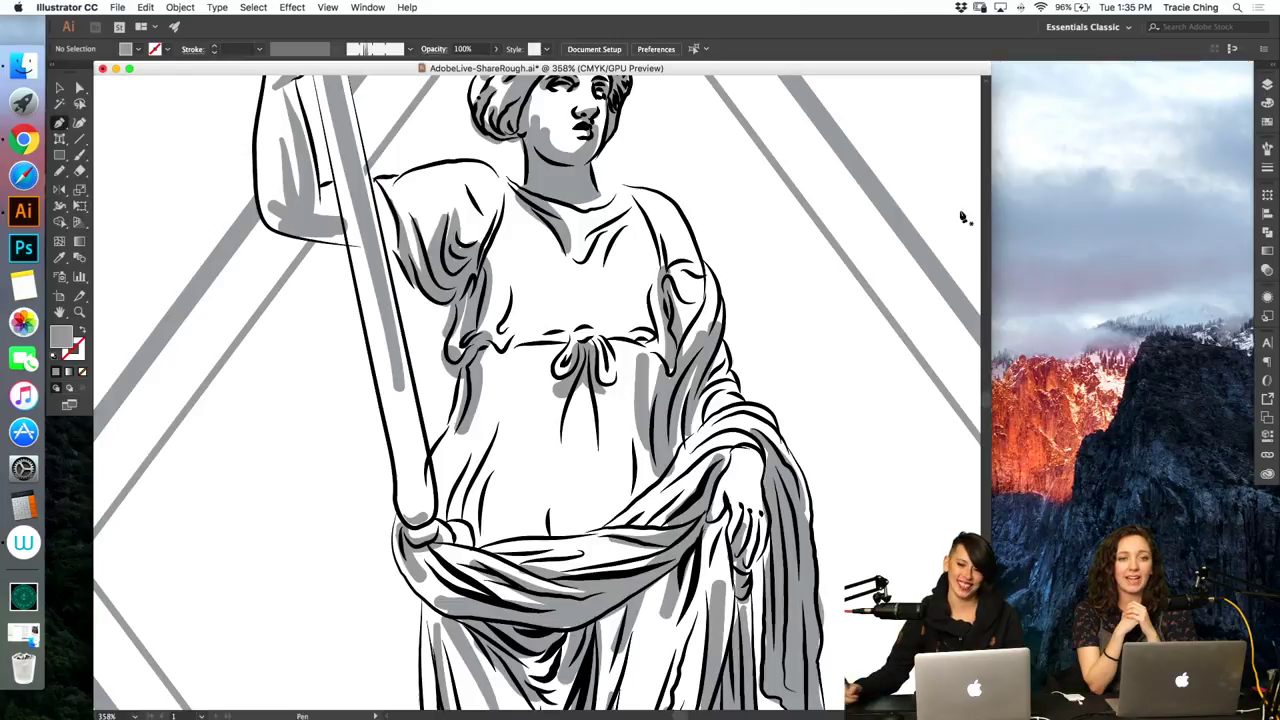
pyautogui.click(1267, 84)
pyautogui.press('v')
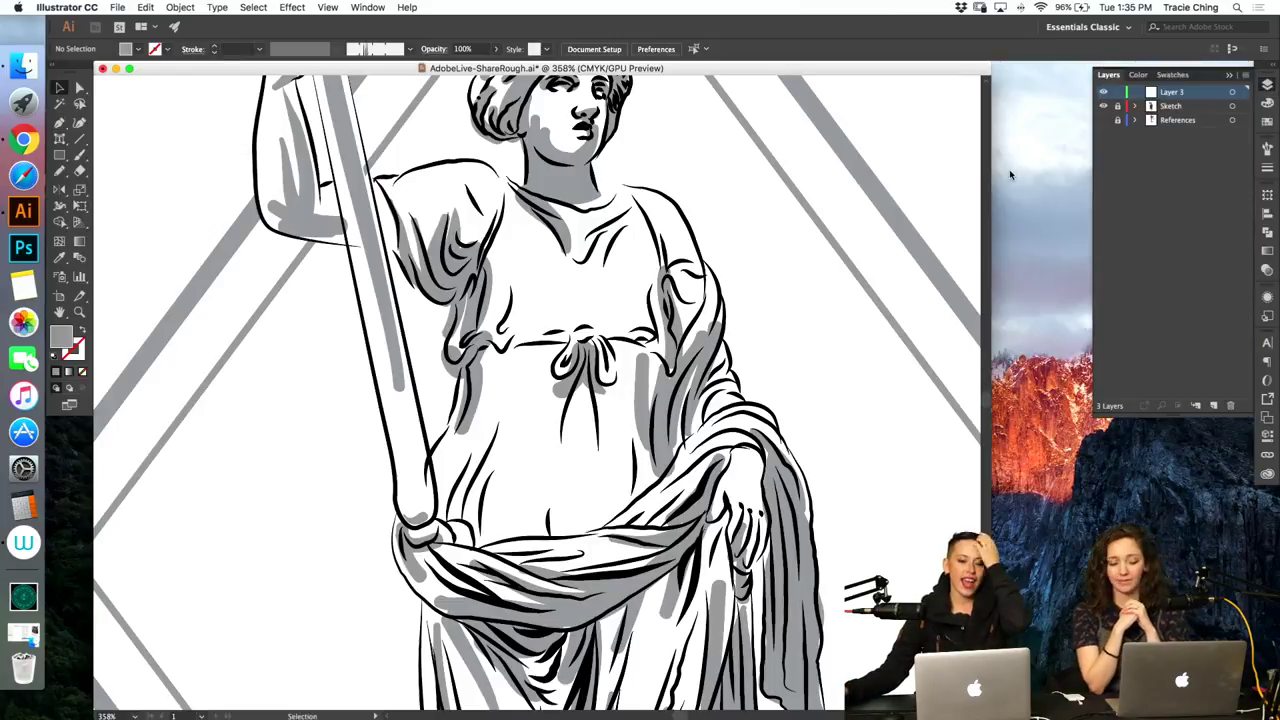
pyautogui.press('p')
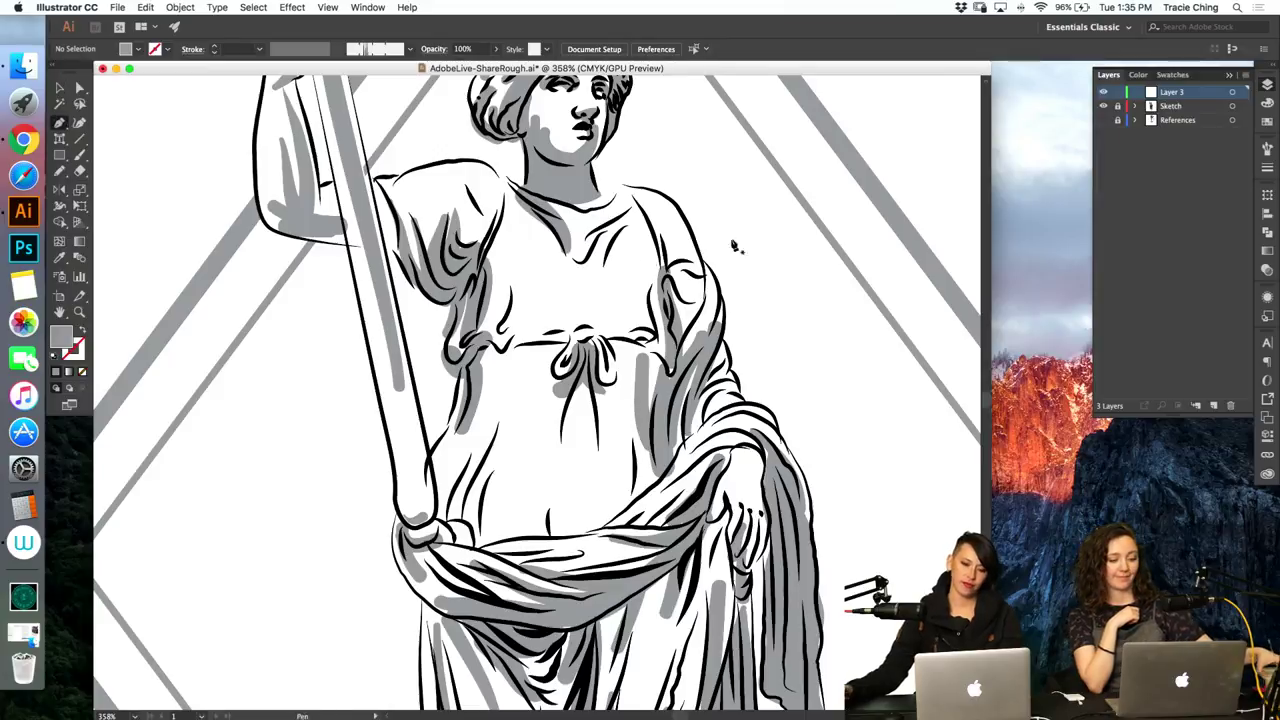
pyautogui.click(375, 181)
pyautogui.moveTo(389, 178); pyautogui.dragTo(632, 187)
pyautogui.click(504, 184)
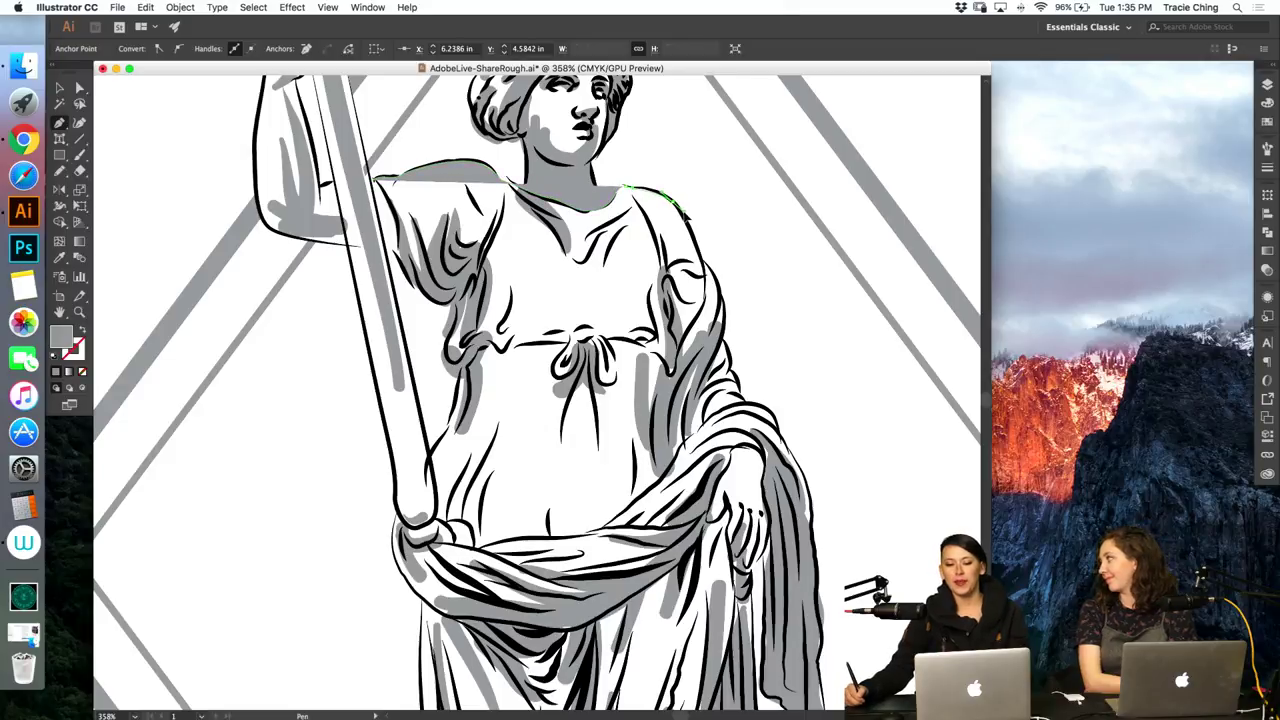
pyautogui.click(679, 206)
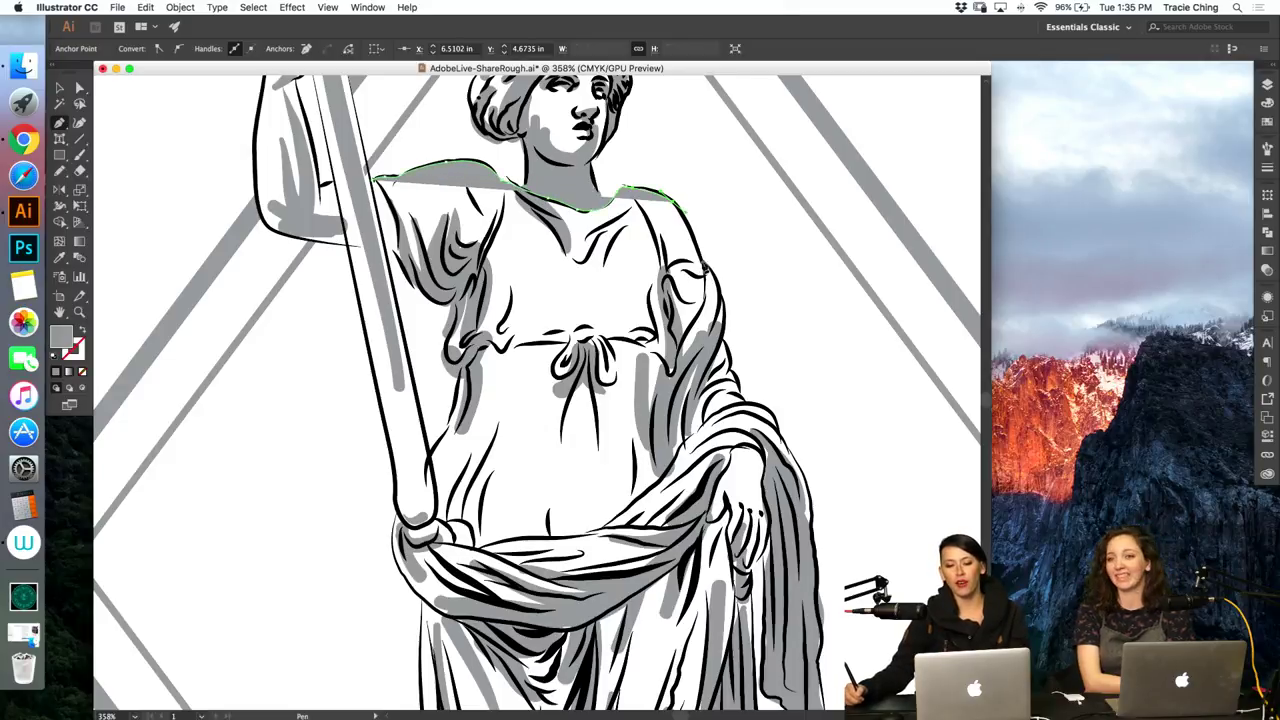
# Step: Continue the tunic path down the draped side of the torso to the top of the waist sash
pyautogui.moveTo(705, 283); pyautogui.dragTo(687, 332)
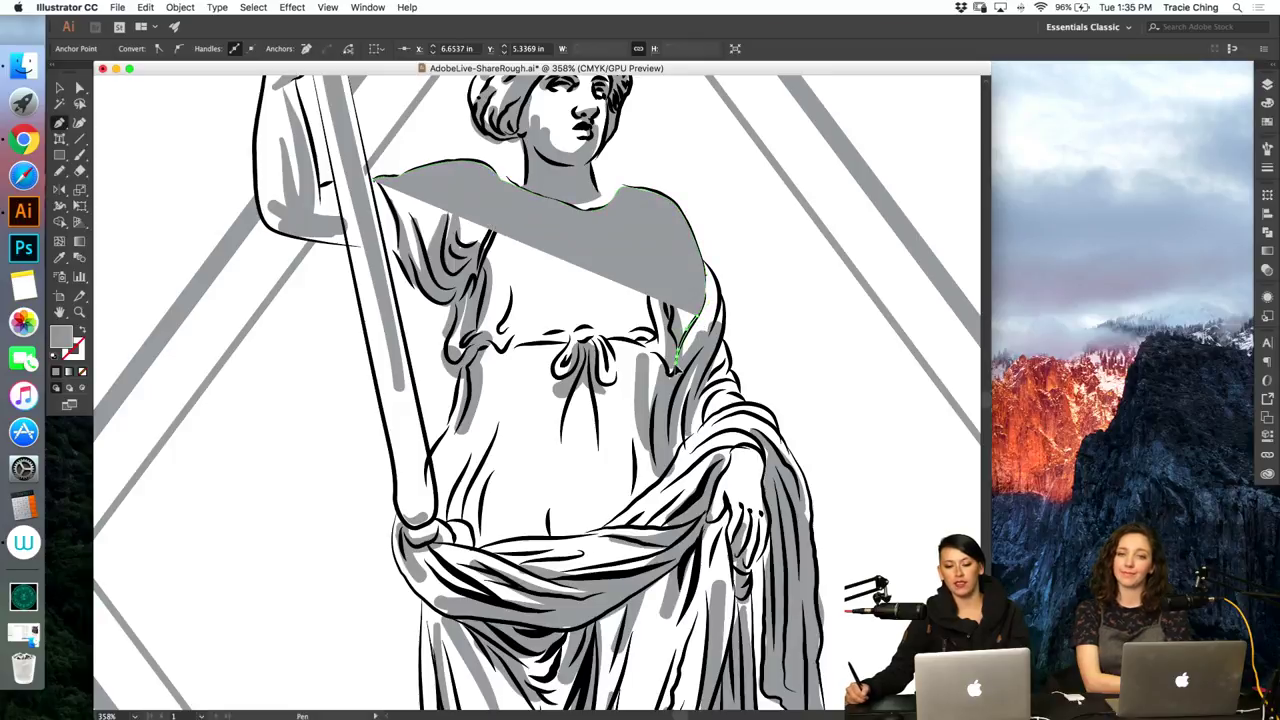
pyautogui.click(675, 370)
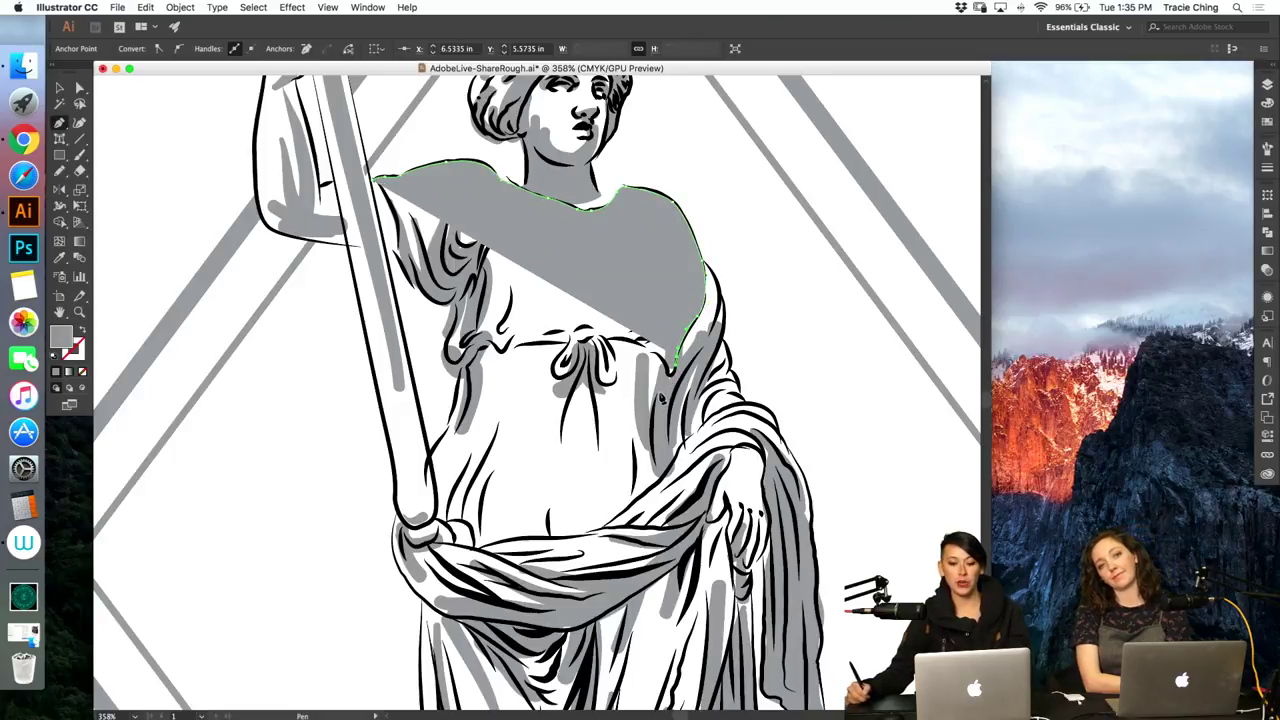
pyautogui.moveTo(653, 412); pyautogui.dragTo(651, 435)
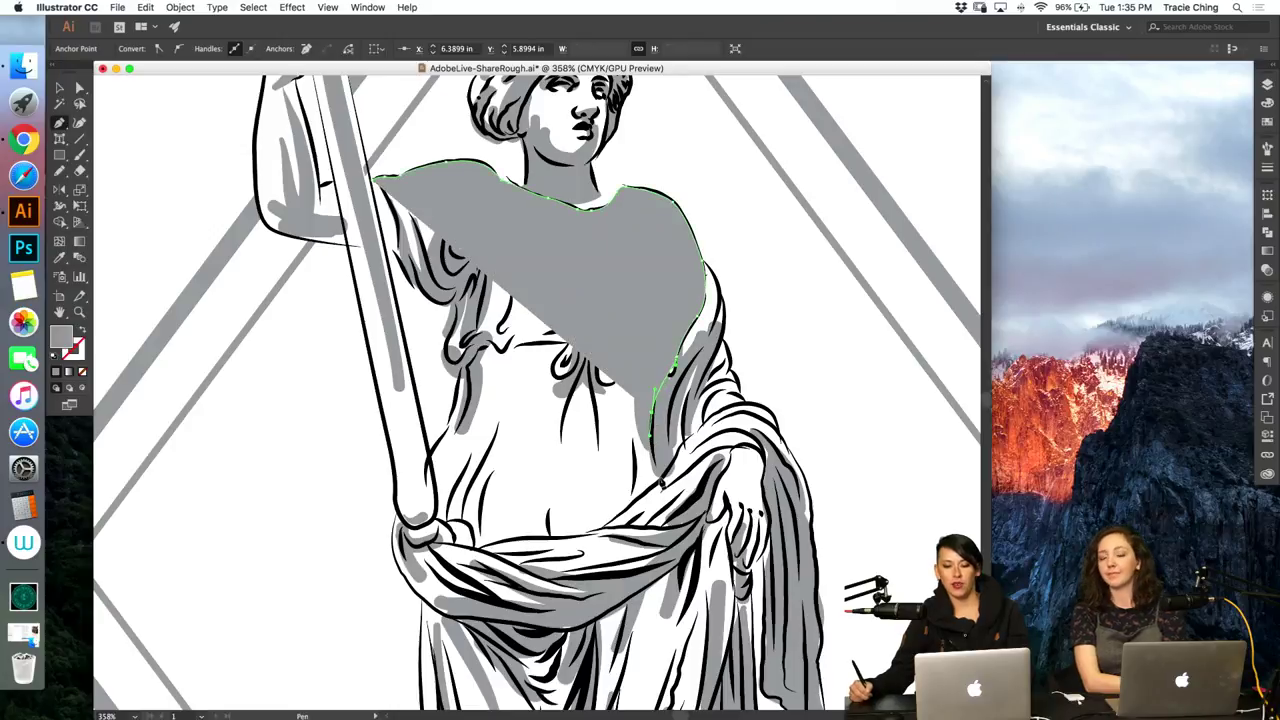
pyautogui.click(658, 482)
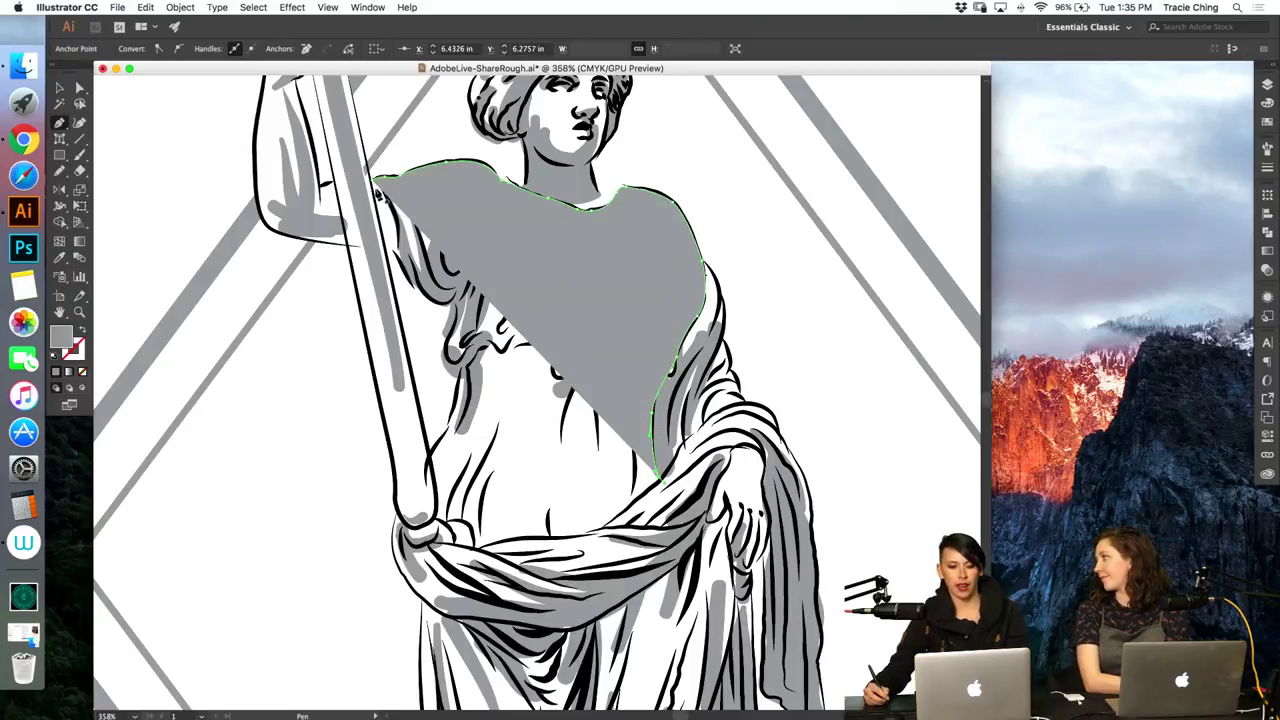
# Step: Resume the tunic path from its starting point and trace the raised arm's sleeve edge down to the underside of the sleeve
pyautogui.click(380, 195)
pyautogui.keyDown('super'); pyautogui.click(396, 206); pyautogui.keyUp('super')
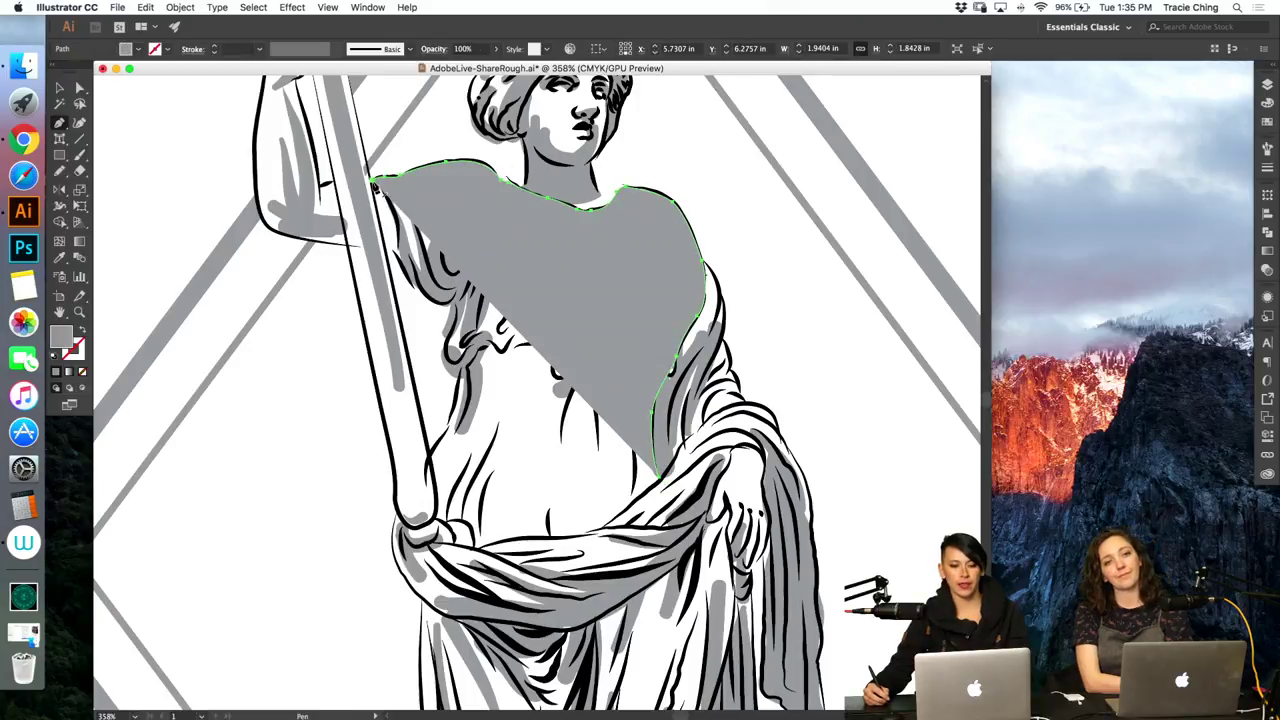
pyautogui.moveTo(396, 211); pyautogui.dragTo(431, 291)
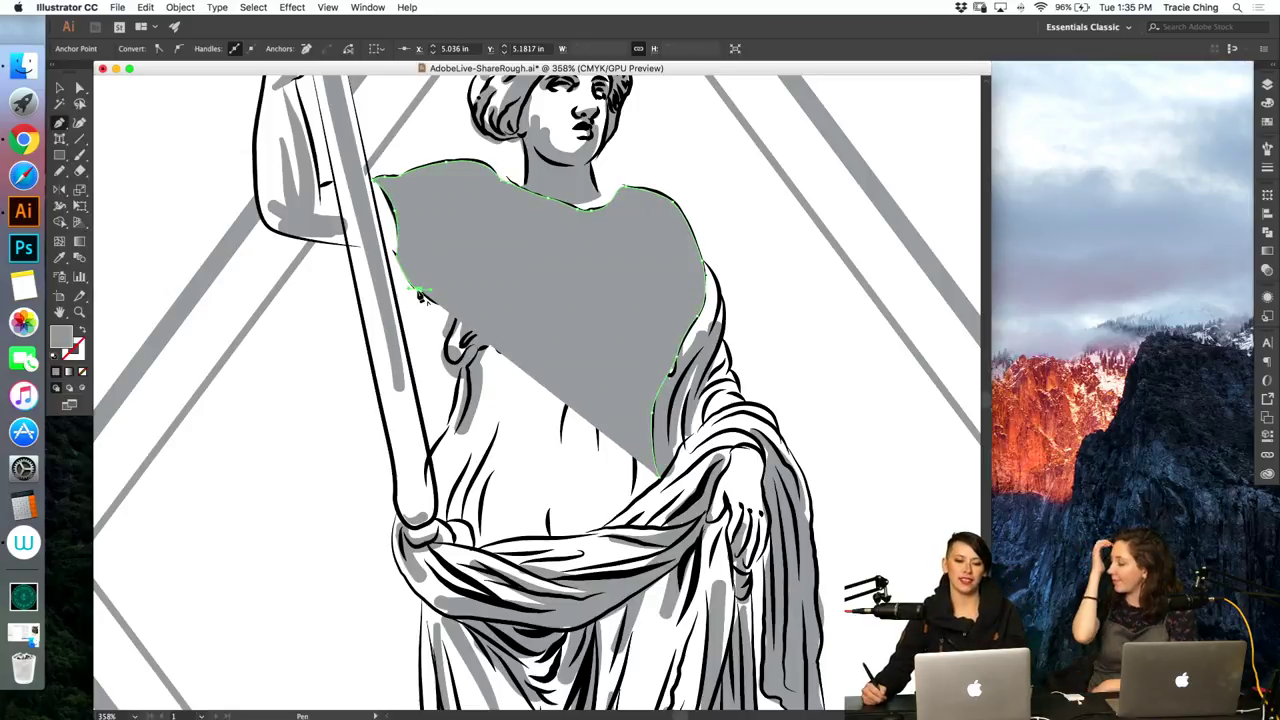
pyautogui.click(456, 311)
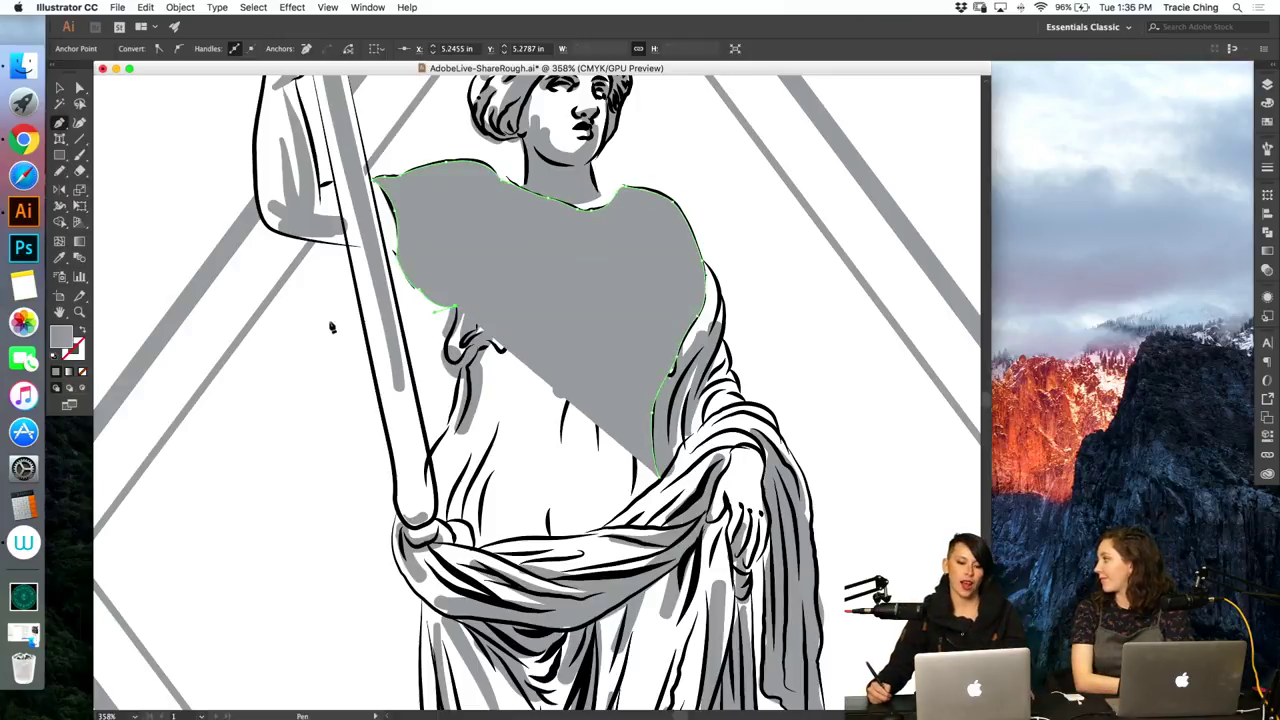
# Step: Extend the tunic path along the fabric fold below the sleeve and down the waist to the brush handle
pyautogui.moveTo(452, 335); pyautogui.dragTo(449, 346)
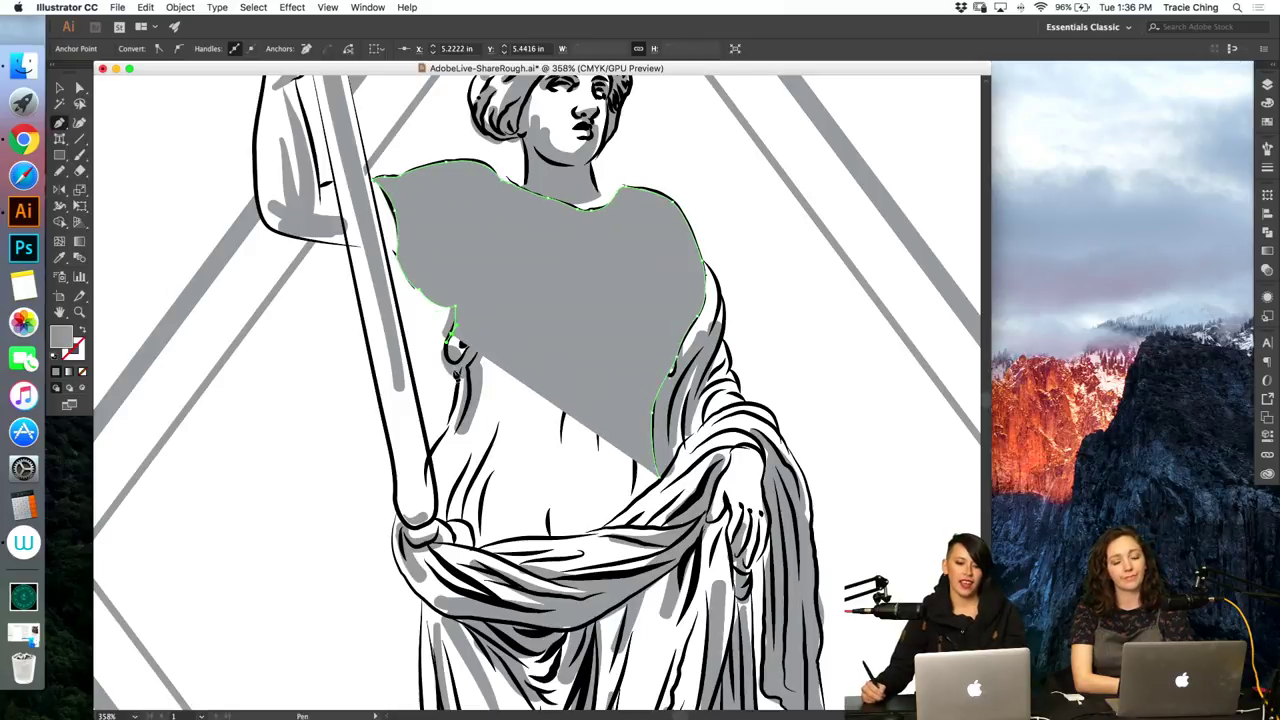
pyautogui.click(457, 366)
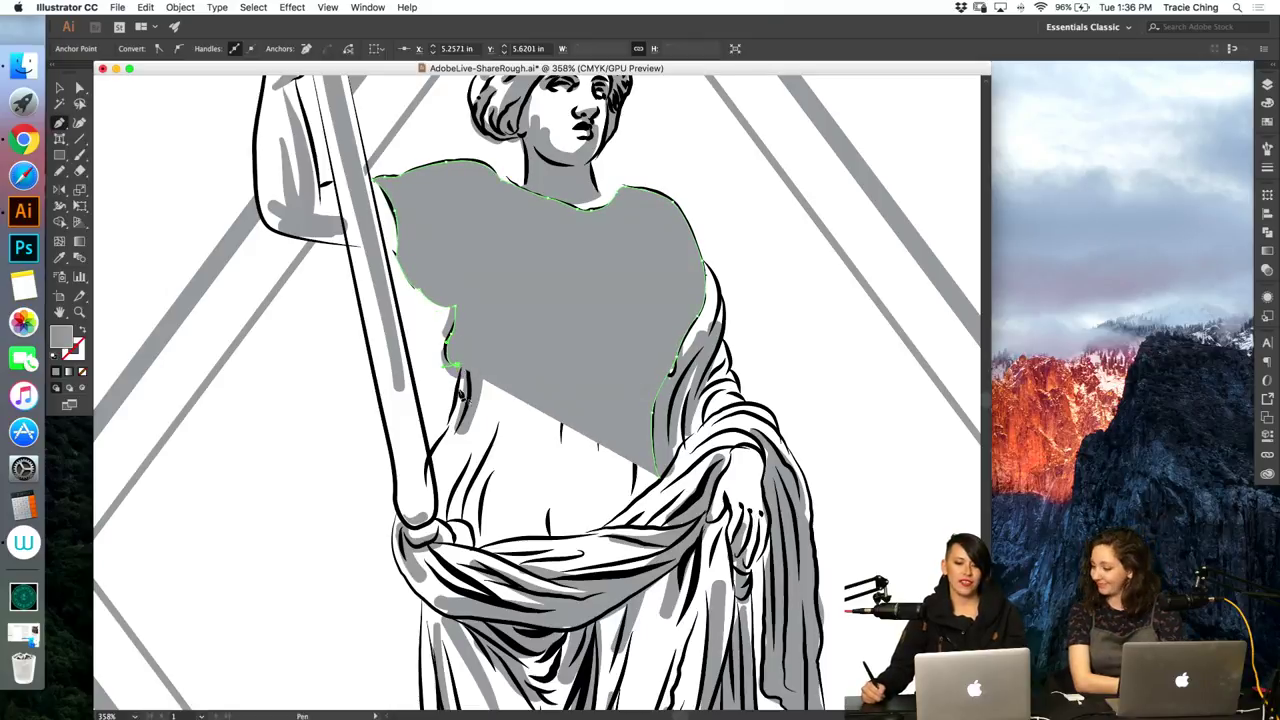
pyautogui.moveTo(456, 403); pyautogui.dragTo(448, 434)
pyautogui.click(444, 447)
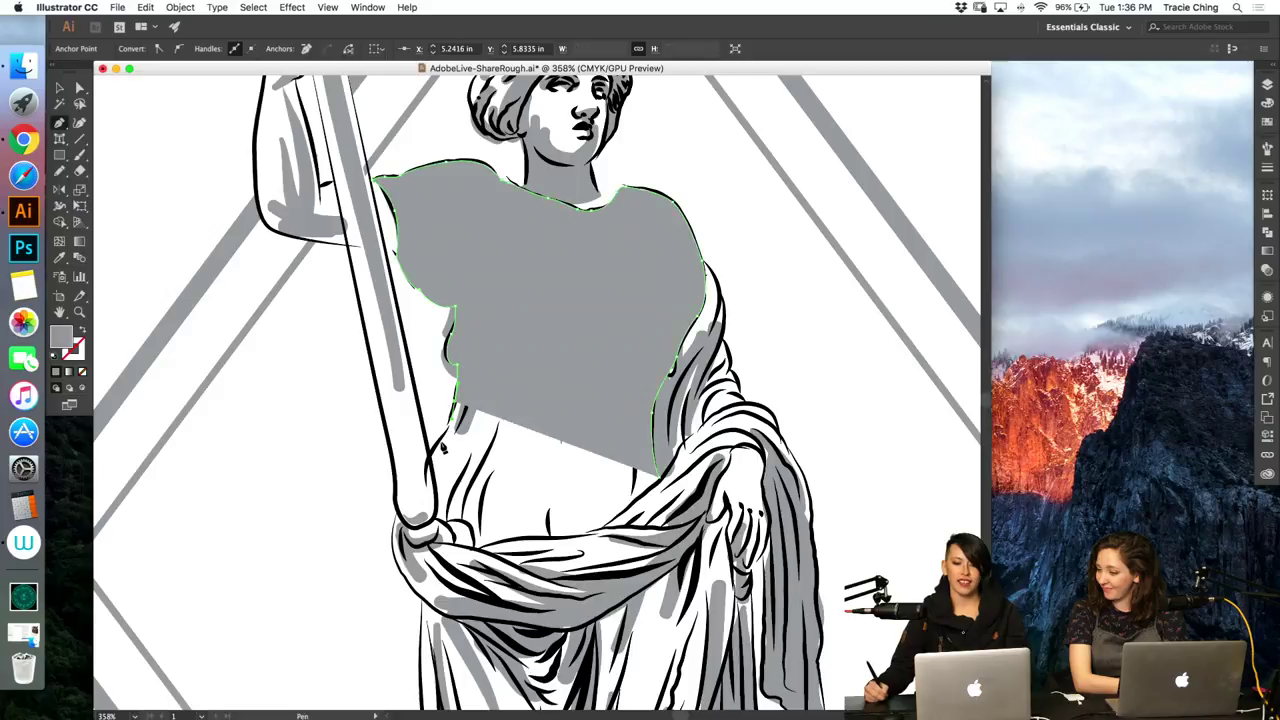
pyautogui.click(435, 460)
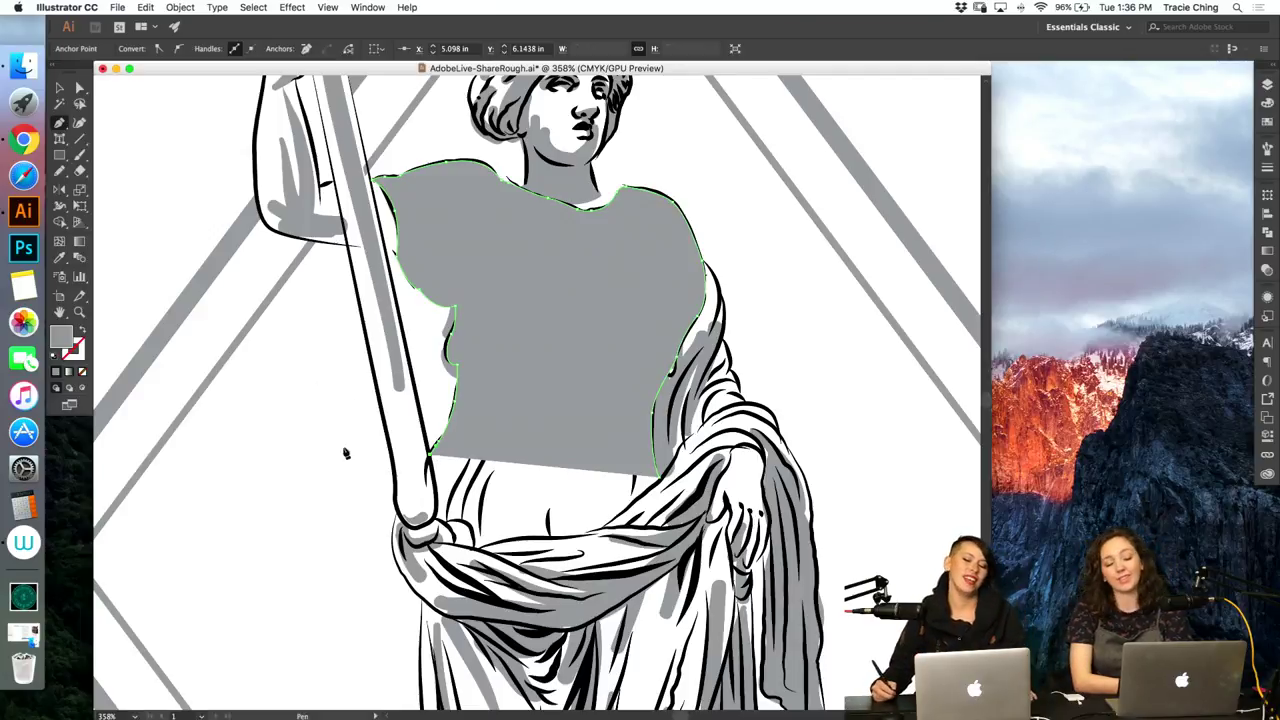
pyautogui.click(435, 454)
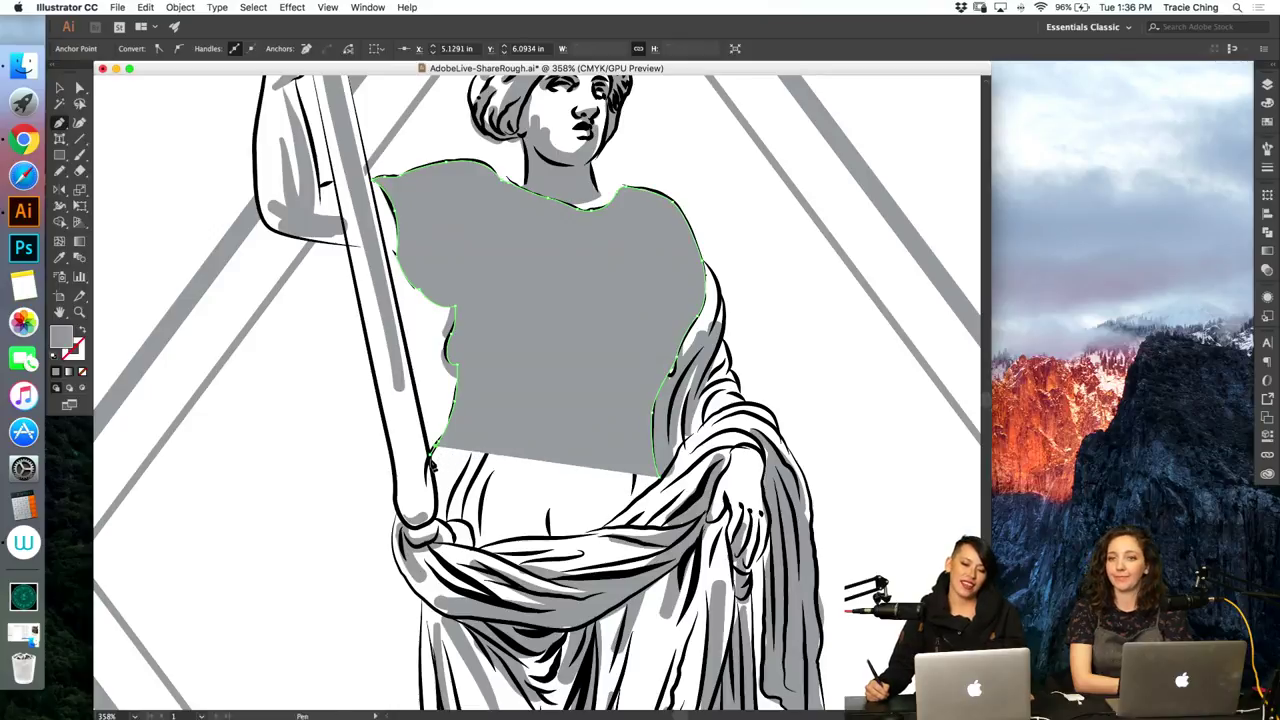
pyautogui.click(431, 459)
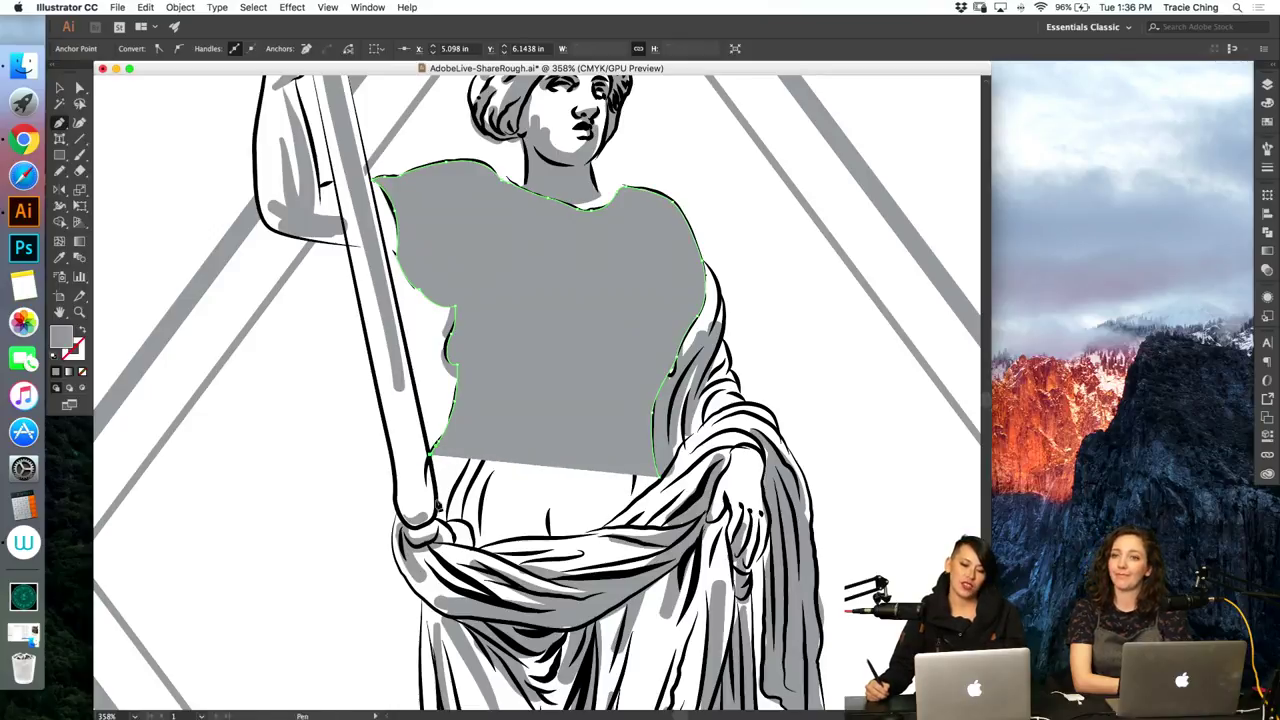
# Step: Continue the tunic path around the rounded end of the brush handle and down the sash's outer edge to the top of the skirt
pyautogui.click(430, 518)
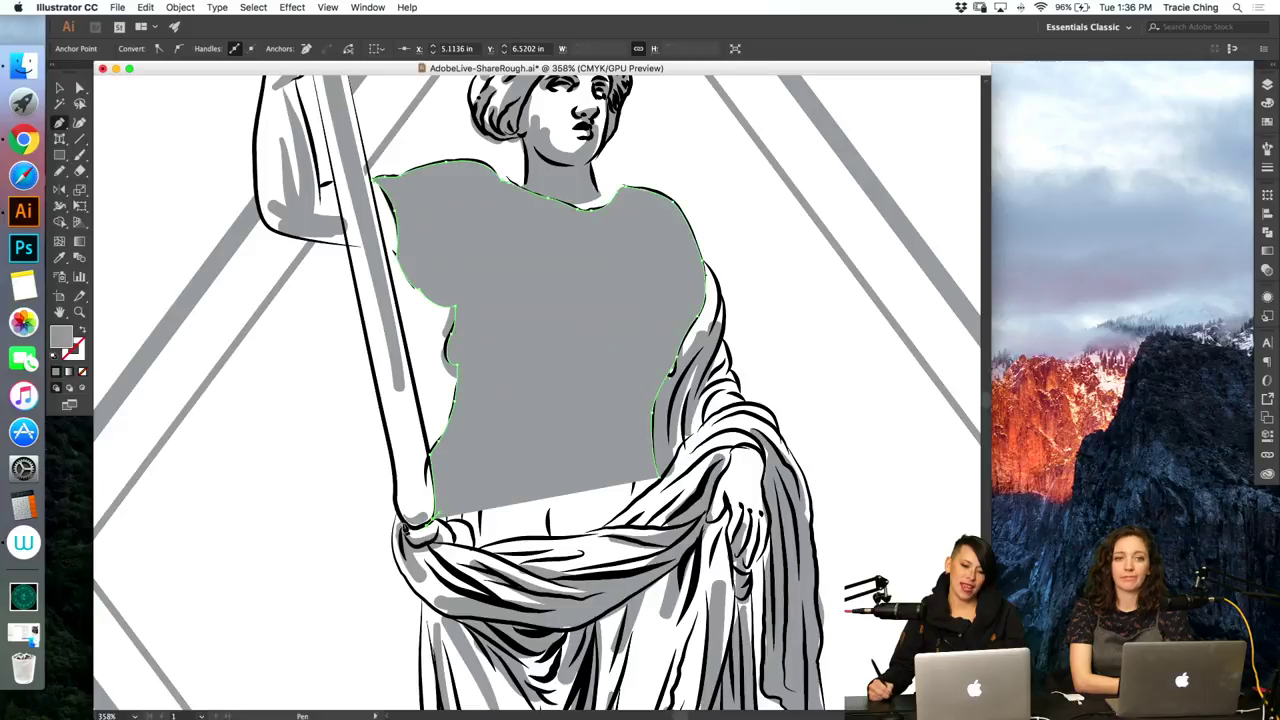
pyautogui.click(394, 516)
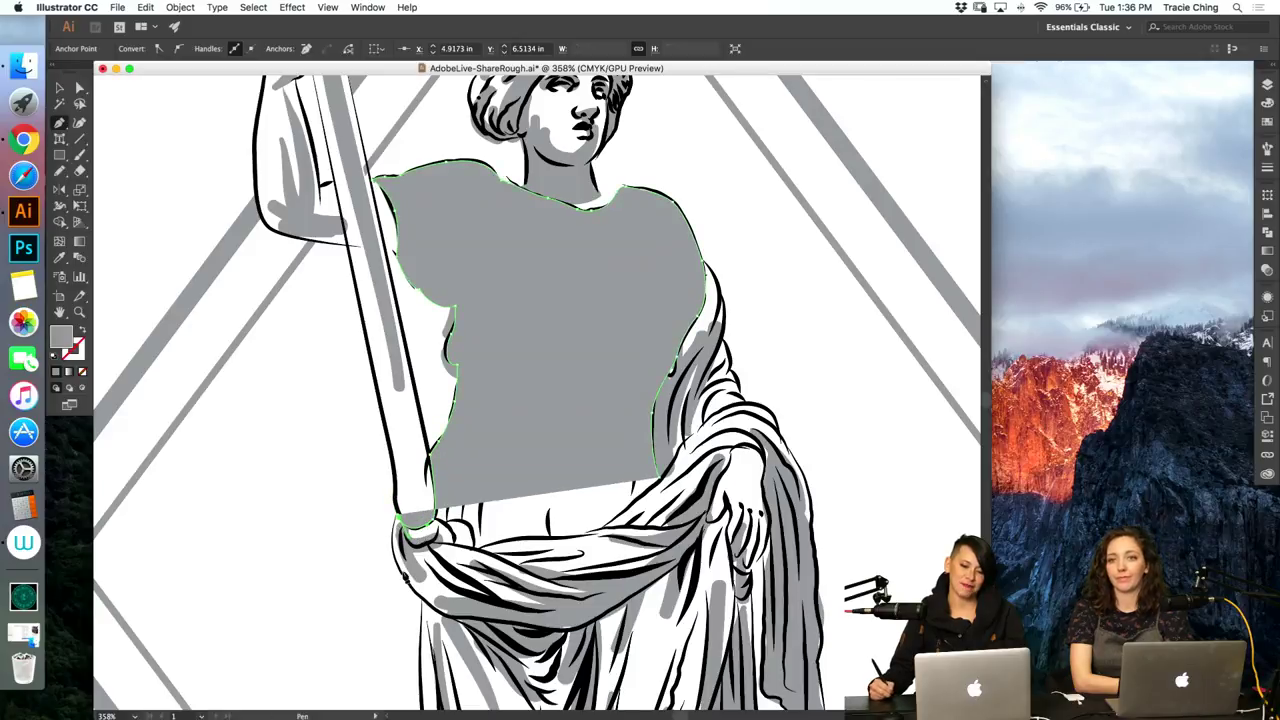
pyautogui.click(406, 598)
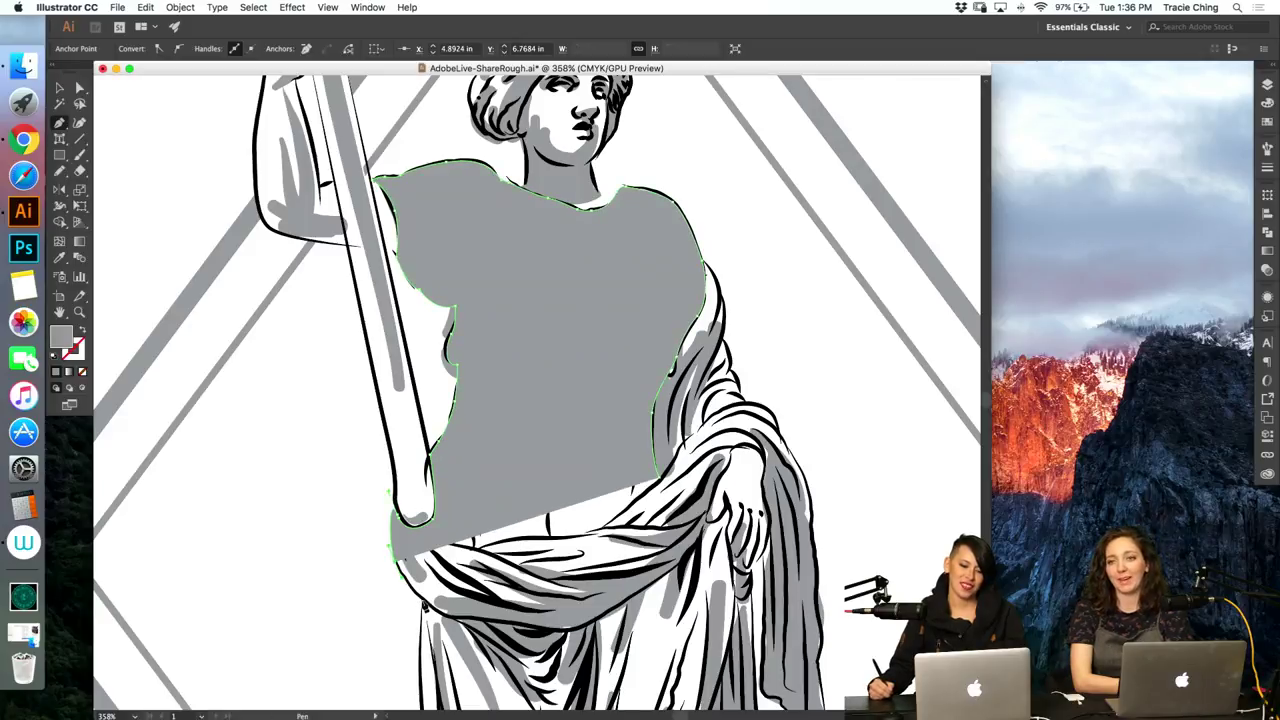
pyautogui.click(424, 607)
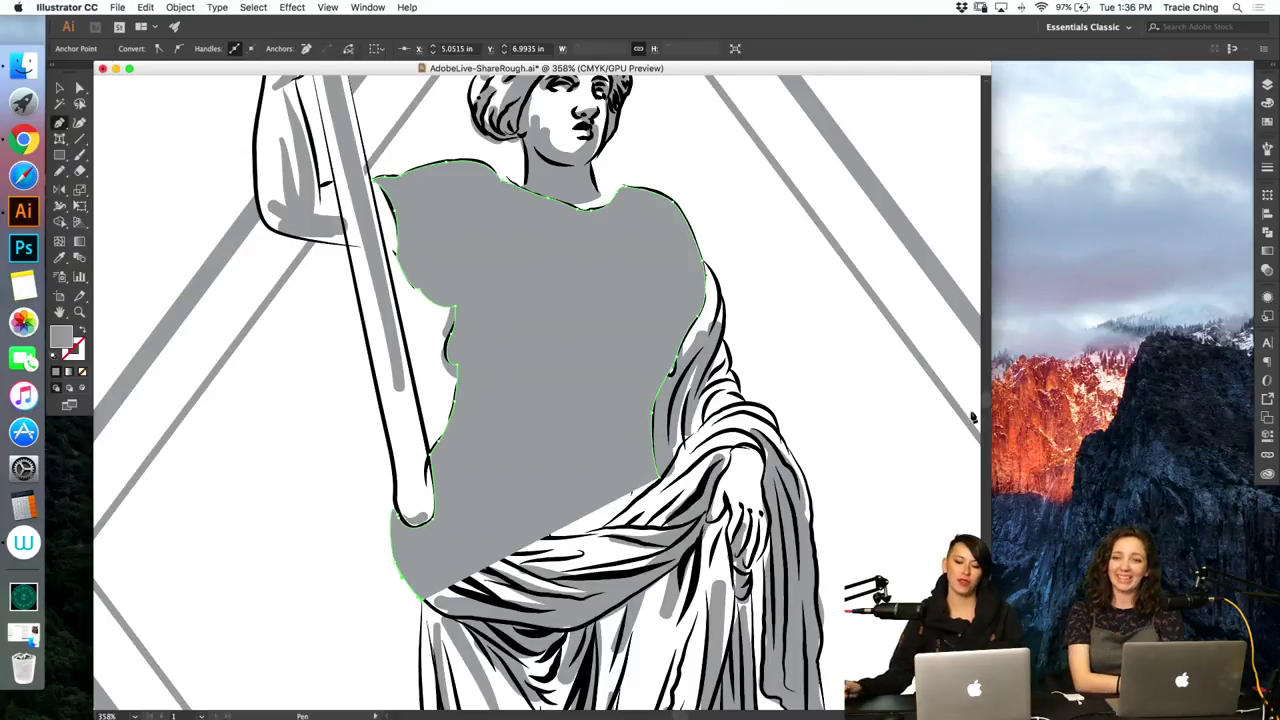
# Step: Resume the path from its opposite end and trace the sash's upper edge over the lowered arm's wrist
pyautogui.scroll(-5, 985, 405)
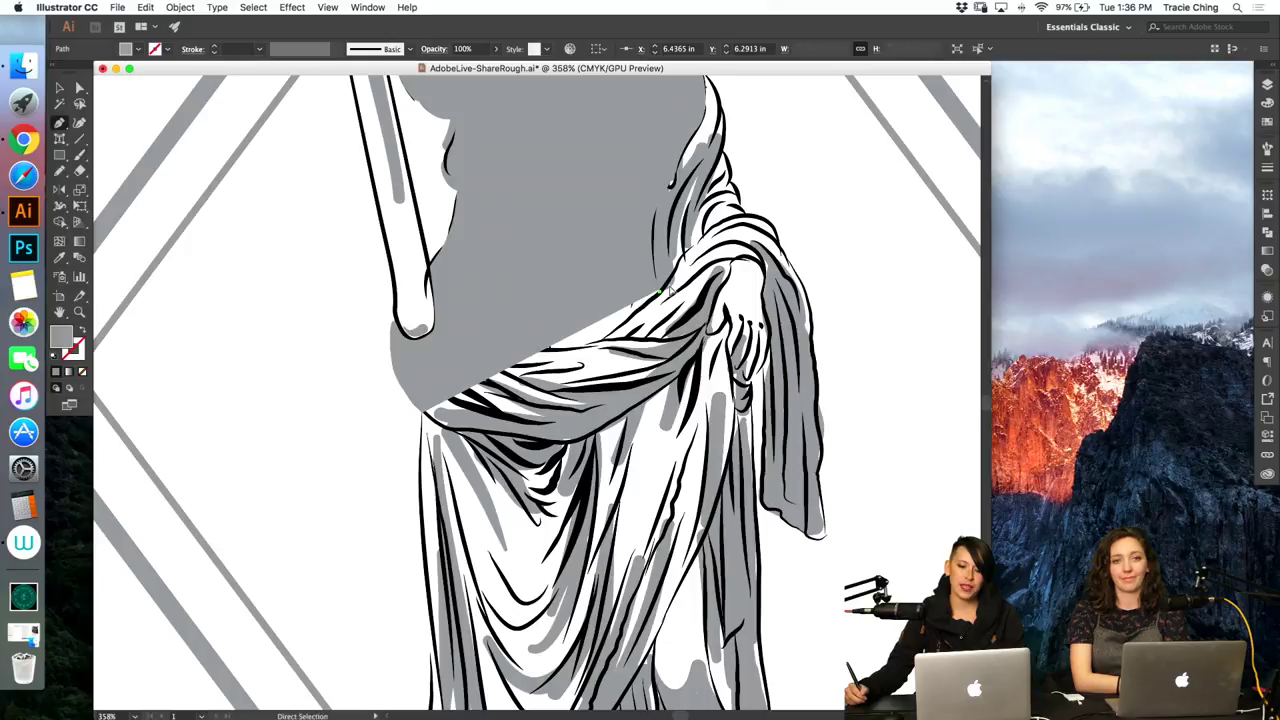
pyautogui.keyDown('ctrl'); pyautogui.click(675, 285); pyautogui.keyUp('ctrl')
pyautogui.moveTo(674, 274); pyautogui.dragTo(786, 273)
pyautogui.click(690, 251)
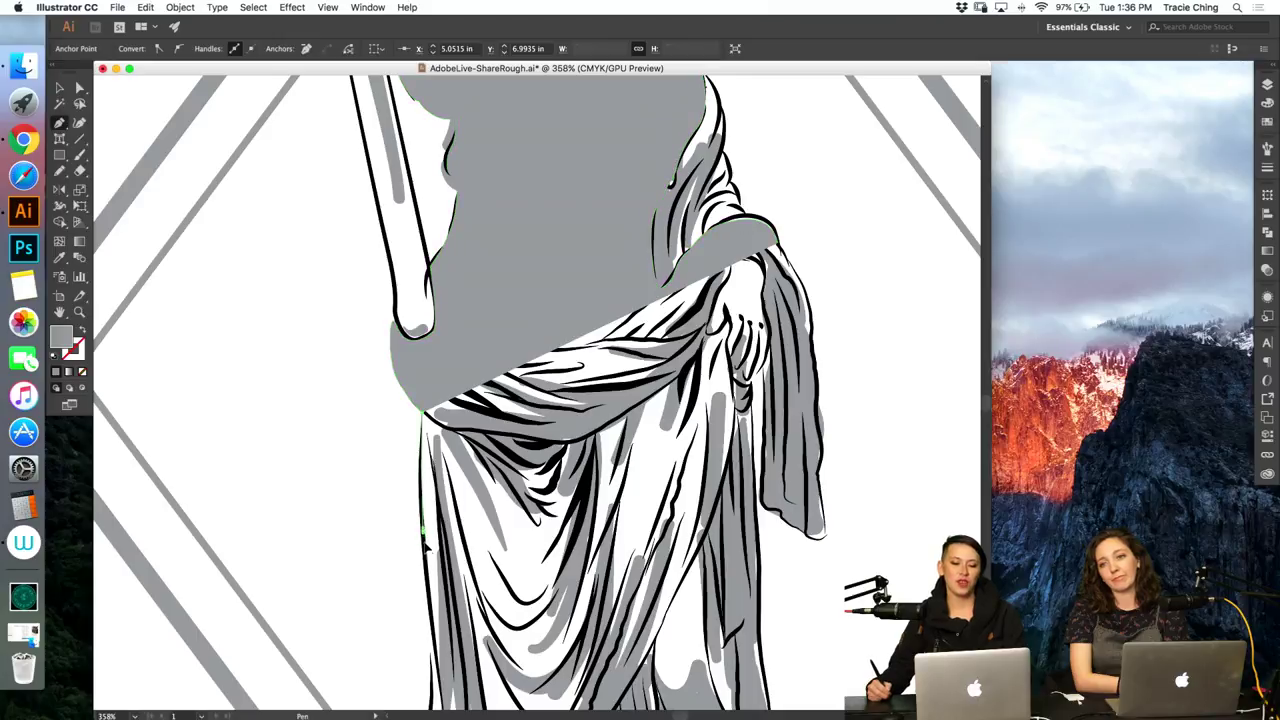
# Step: Resume the path below the brush handle and trace the skirt's outer edge down toward the overskirt's lower corner
pyautogui.click(421, 526)
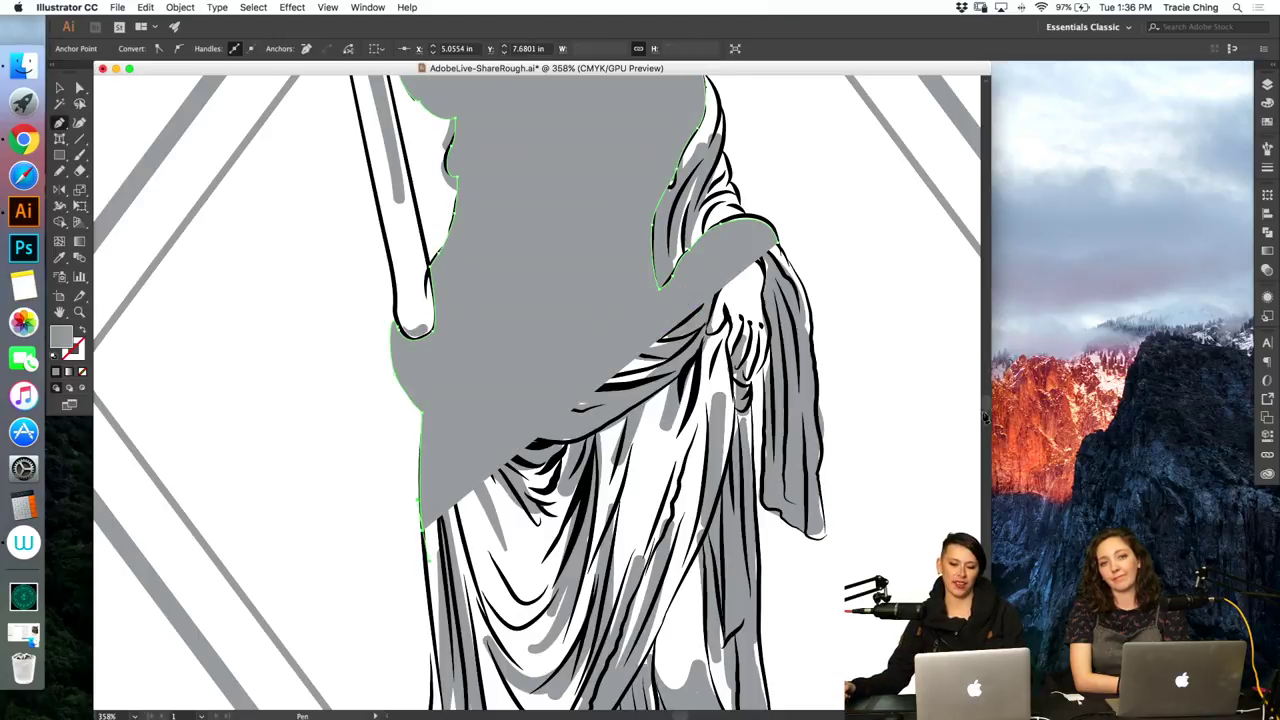
pyautogui.scroll(-10, 980, 425)
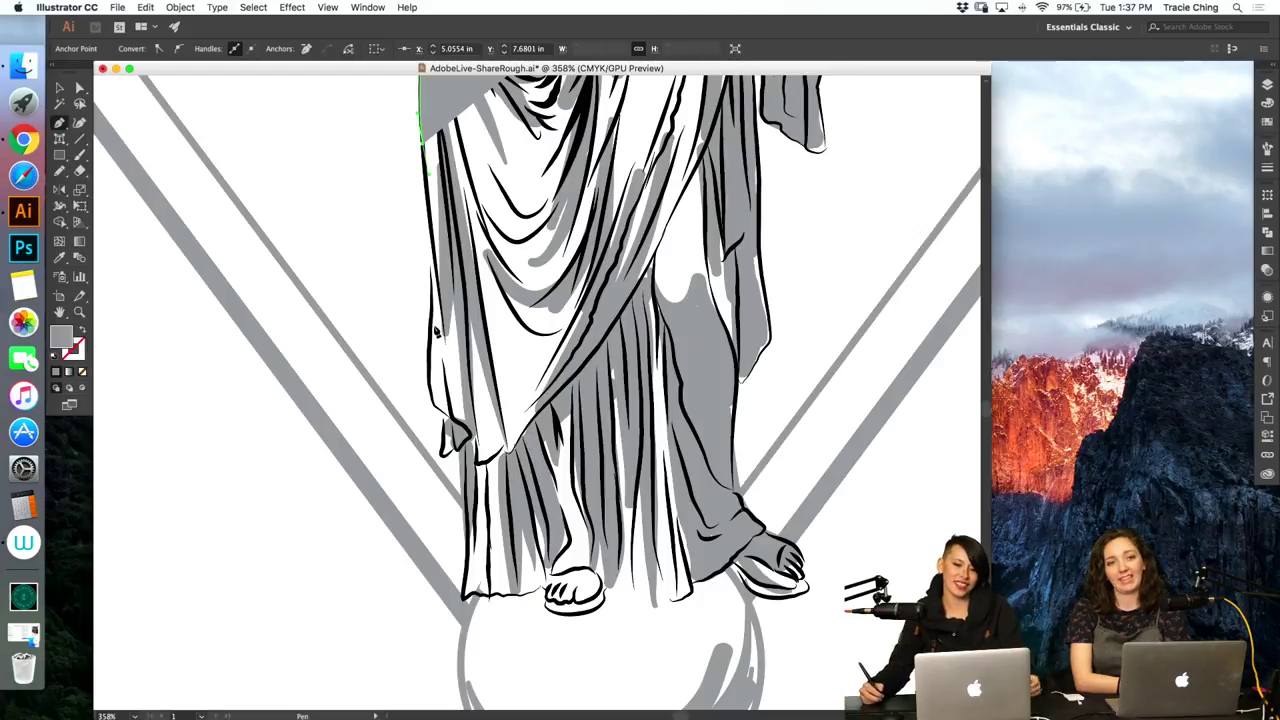
pyautogui.moveTo(433, 262); pyautogui.dragTo(433, 265)
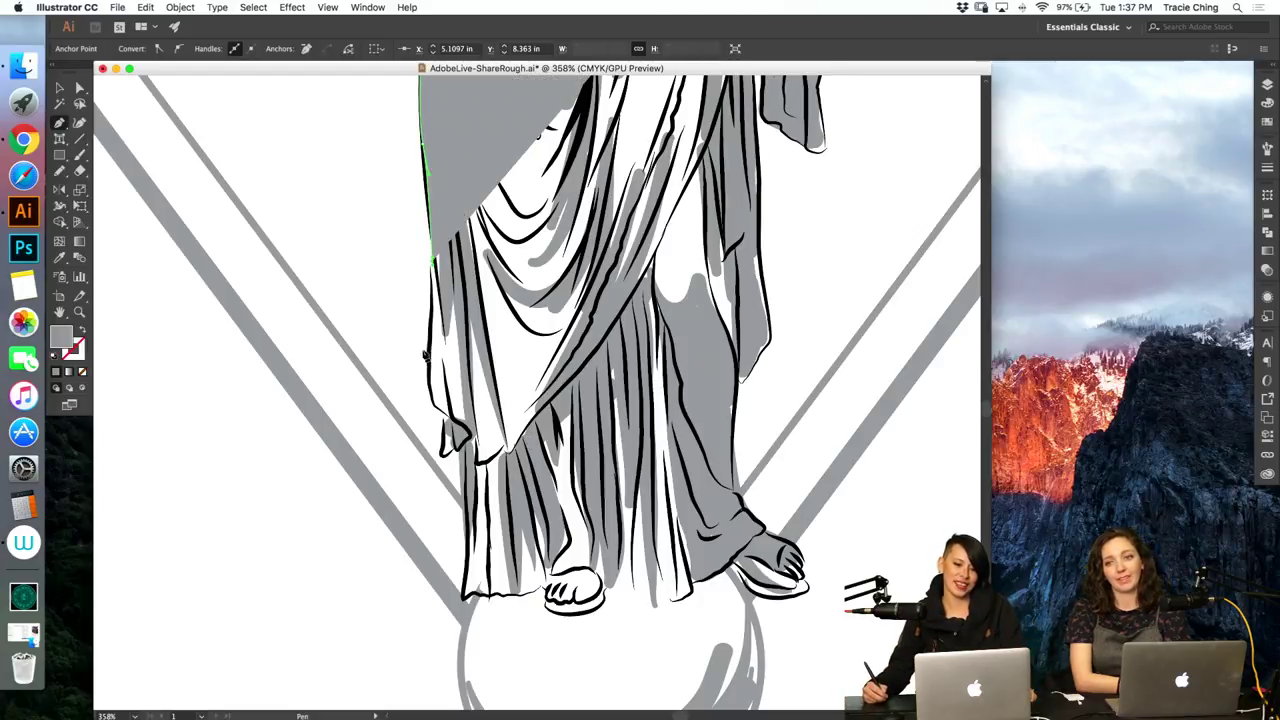
pyautogui.moveTo(428, 352); pyautogui.dragTo(427, 372)
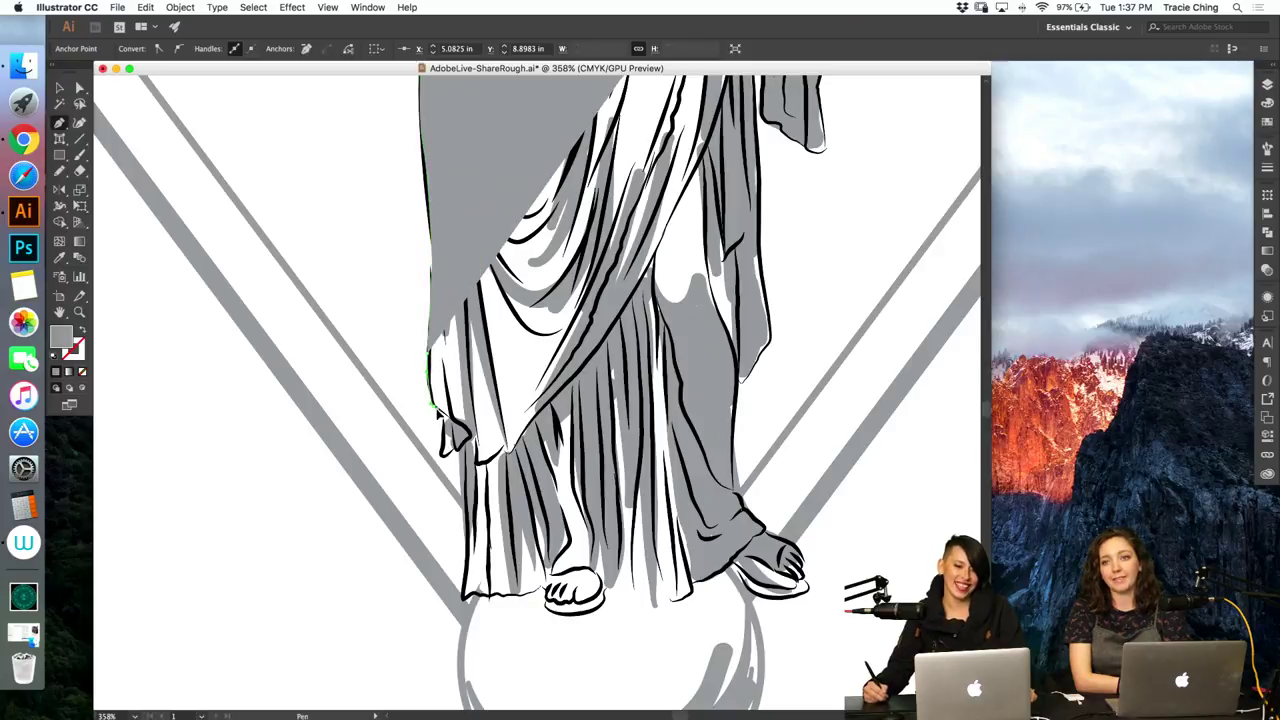
# Step: Trace around the overskirt's folded corner and down the underskirt's outer edge to the hem corner
pyautogui.click(437, 410)
pyautogui.click(443, 456)
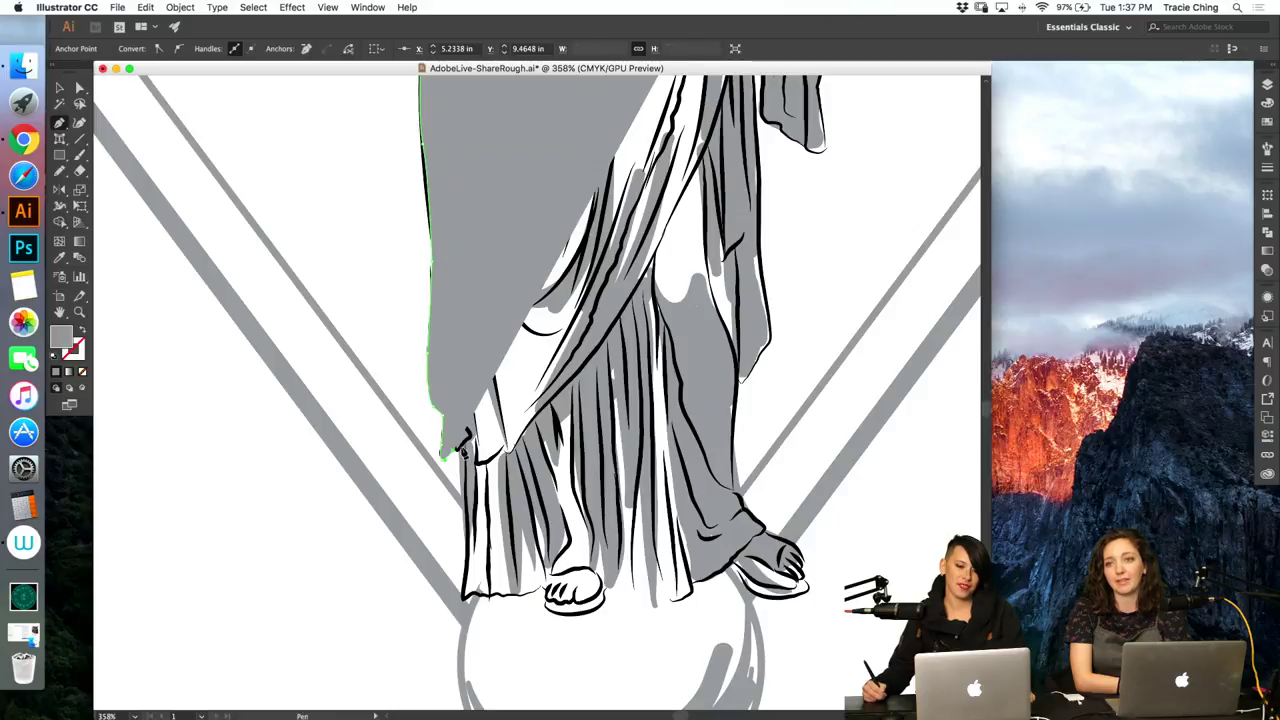
pyautogui.click(466, 450)
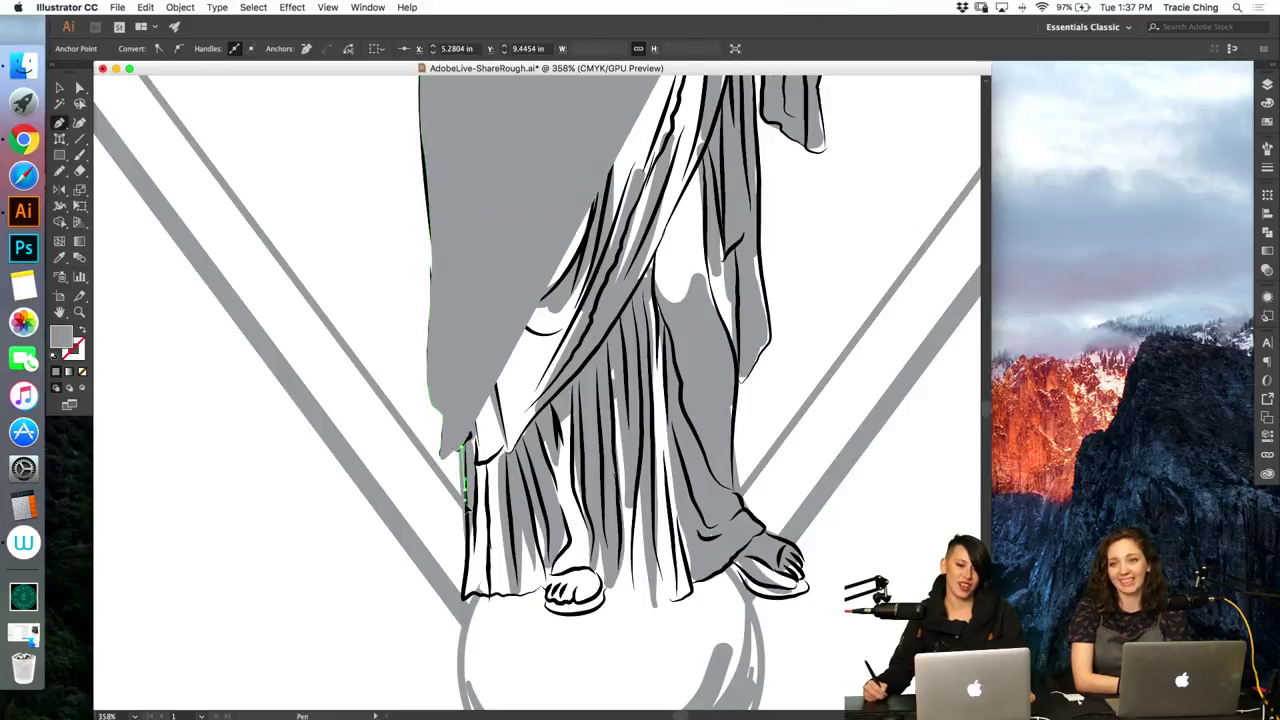
pyautogui.click(467, 512)
pyautogui.click(464, 597)
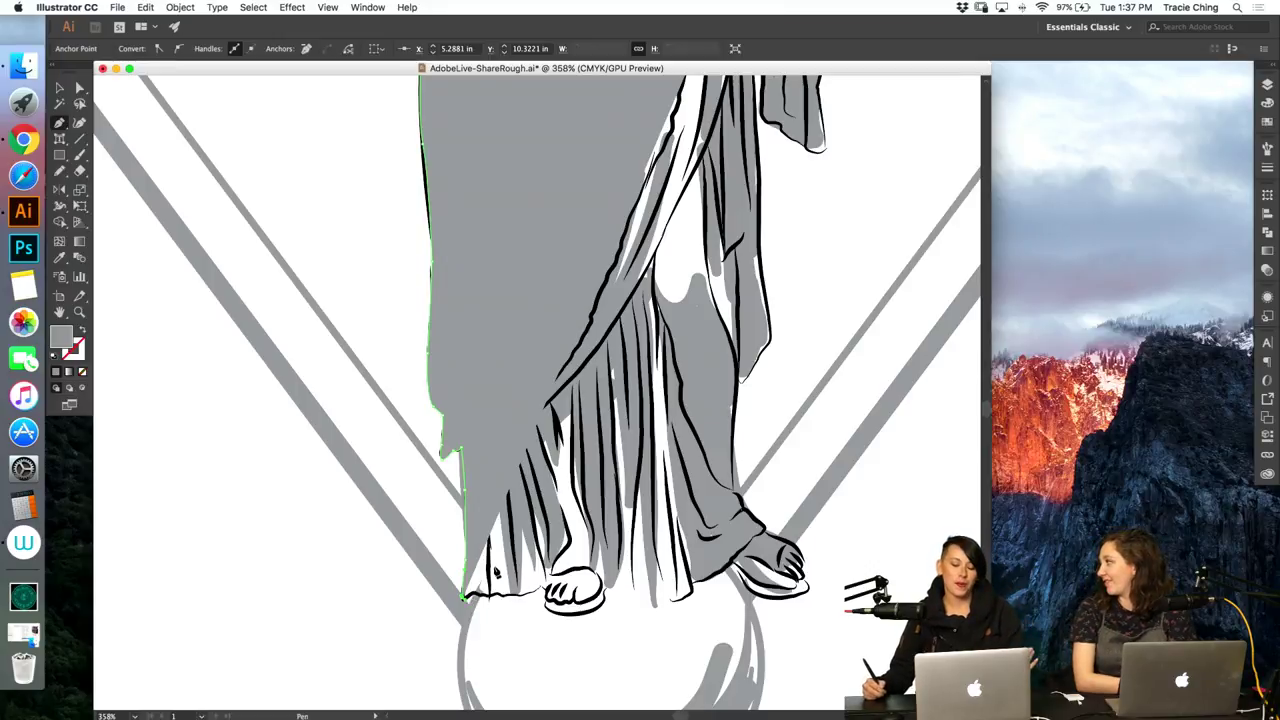
# Step: Trace the underskirt's bottom hem from its outer corner to the toes of the nearer foot
pyautogui.moveTo(475, 594); pyautogui.dragTo(489, 596)
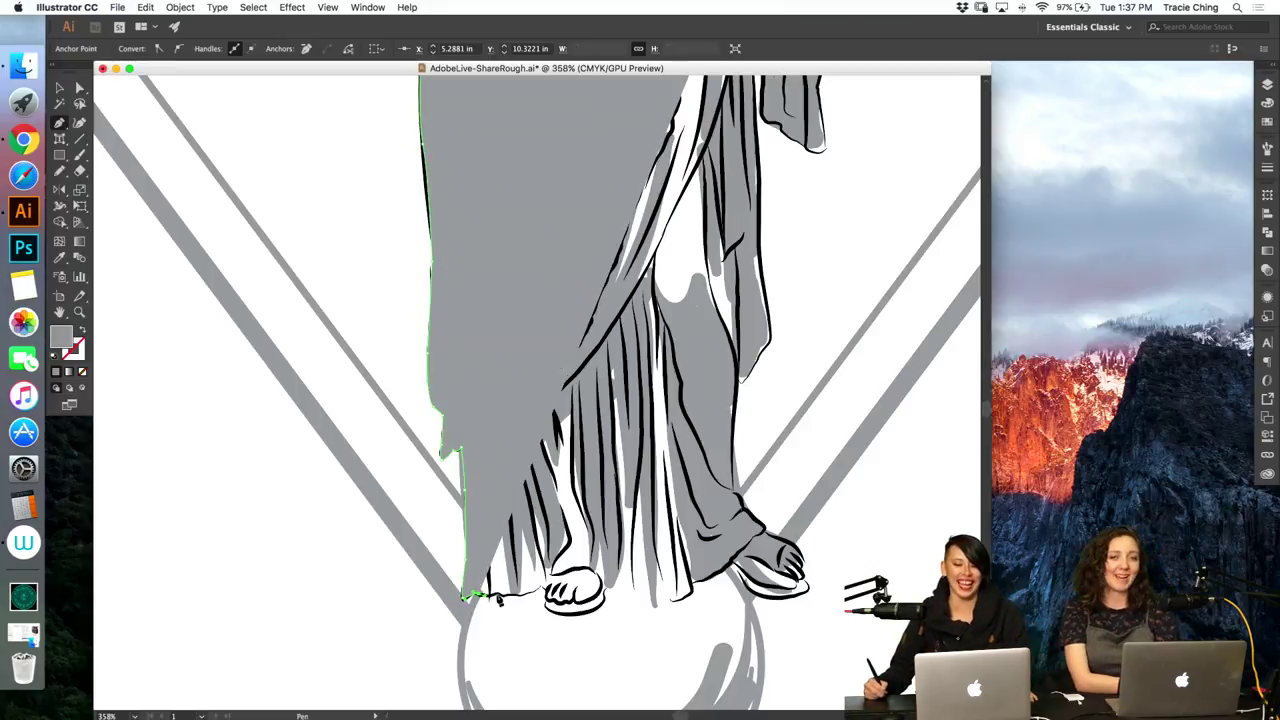
pyautogui.click(528, 598)
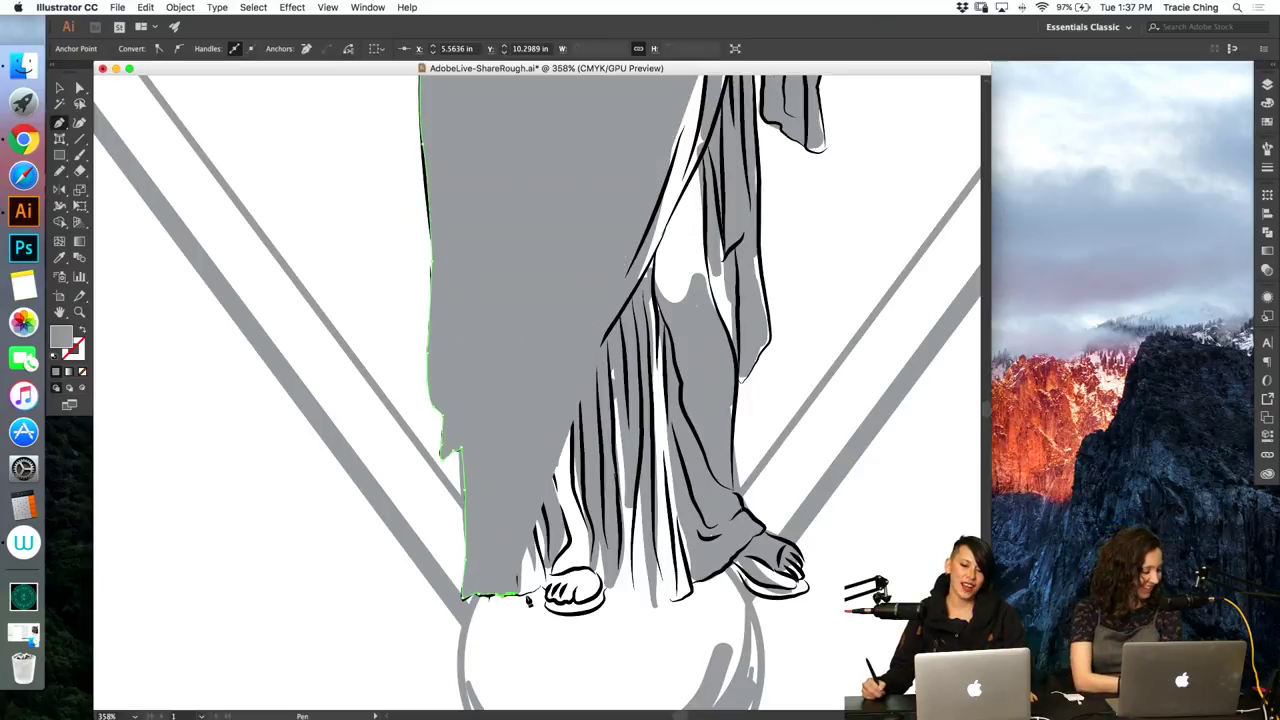
pyautogui.click(529, 597)
pyautogui.click(543, 589)
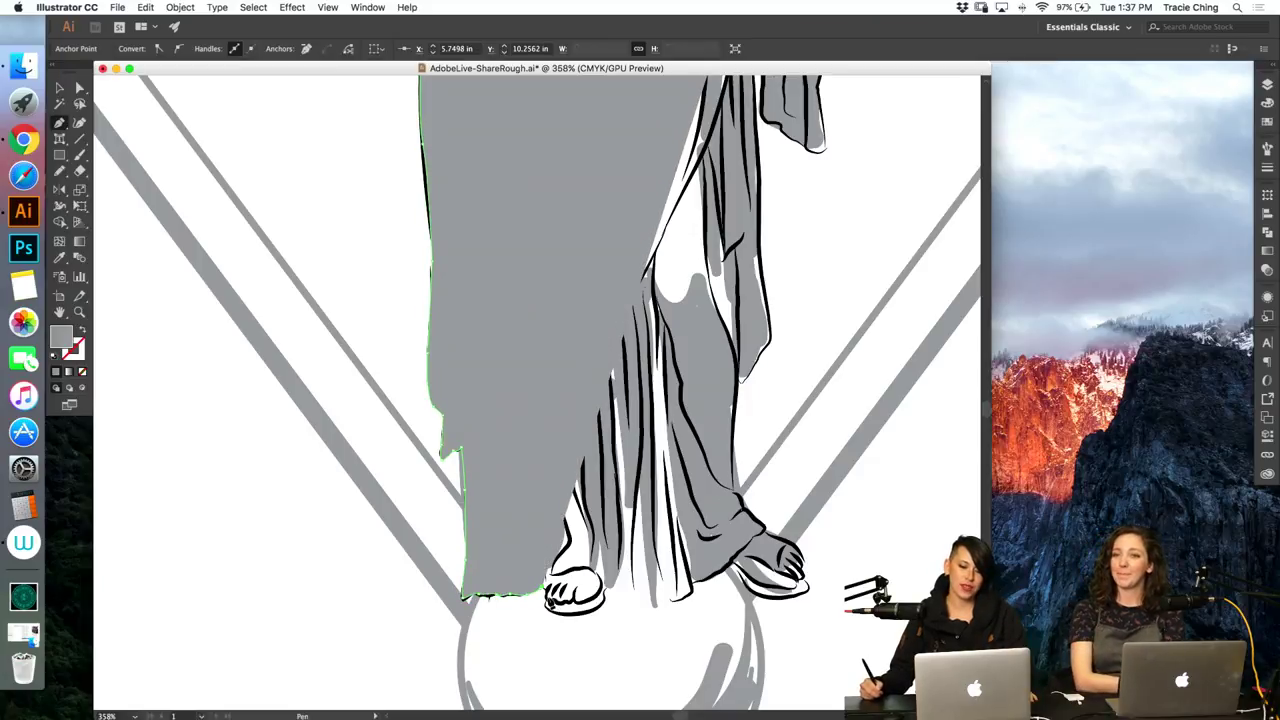
pyautogui.click(554, 606)
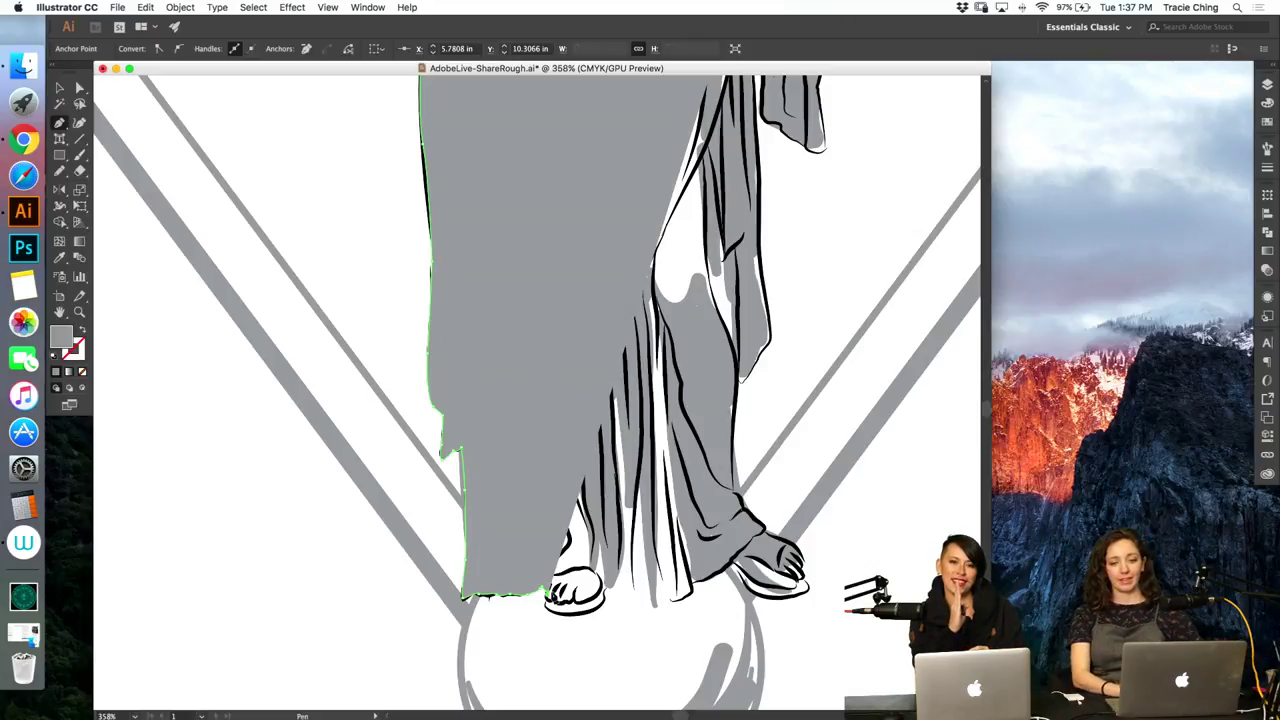
# Step: Remove the robe path's fill, give it a white stroke, and return to the Pen tool
pyautogui.press('v')
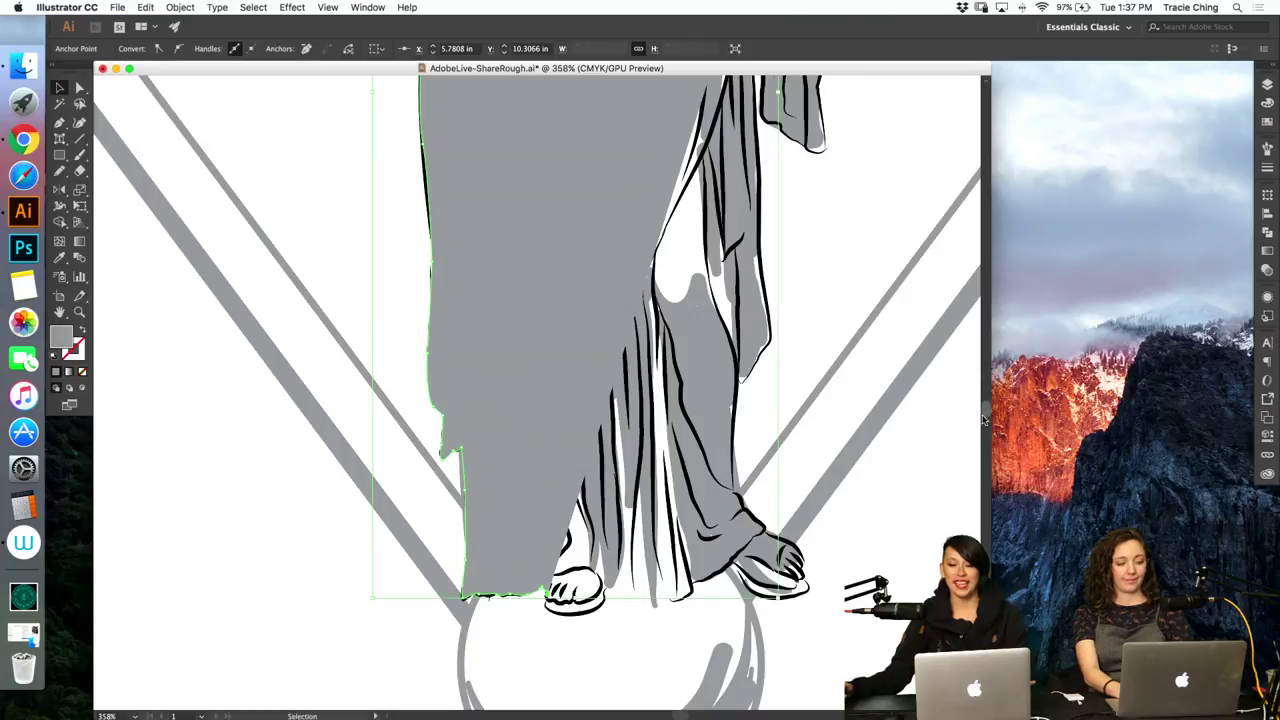
pyautogui.scroll(2, 985, 412)
pyautogui.scroll(10, 985, 412)
pyautogui.scroll(-5, 985, 405)
pyautogui.scroll(1, 985, 402)
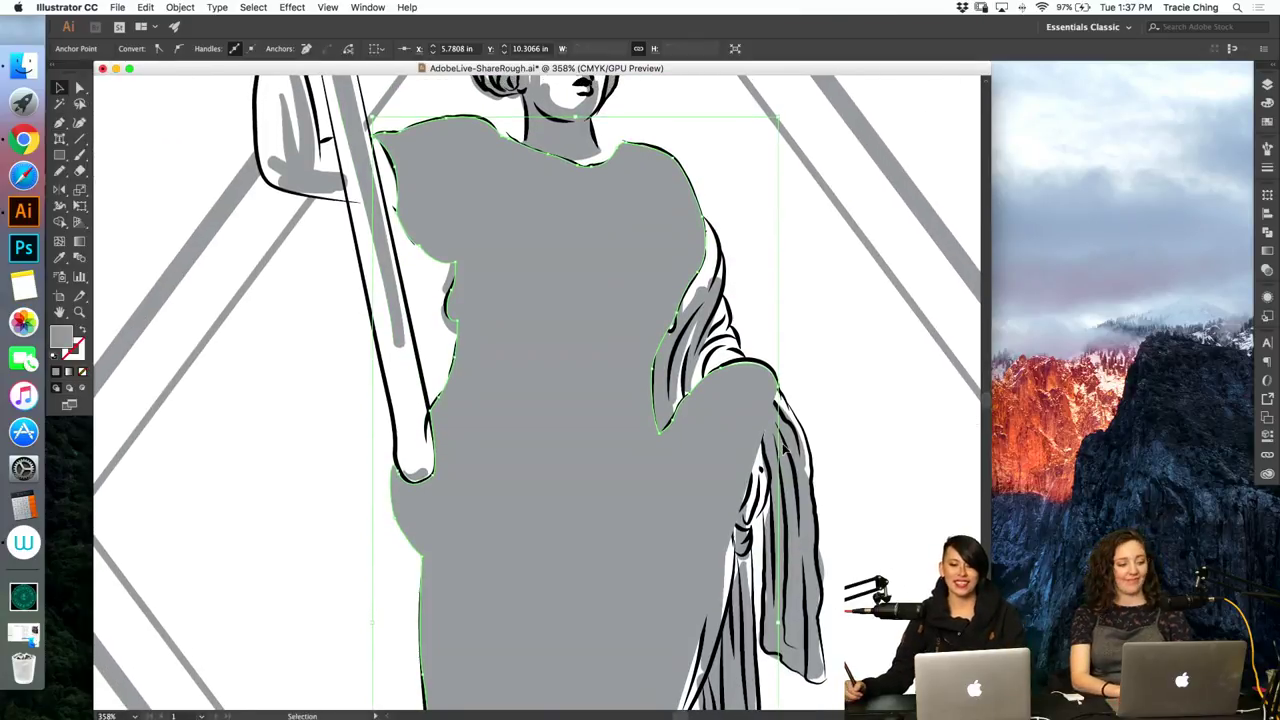
pyautogui.click(1267, 103)
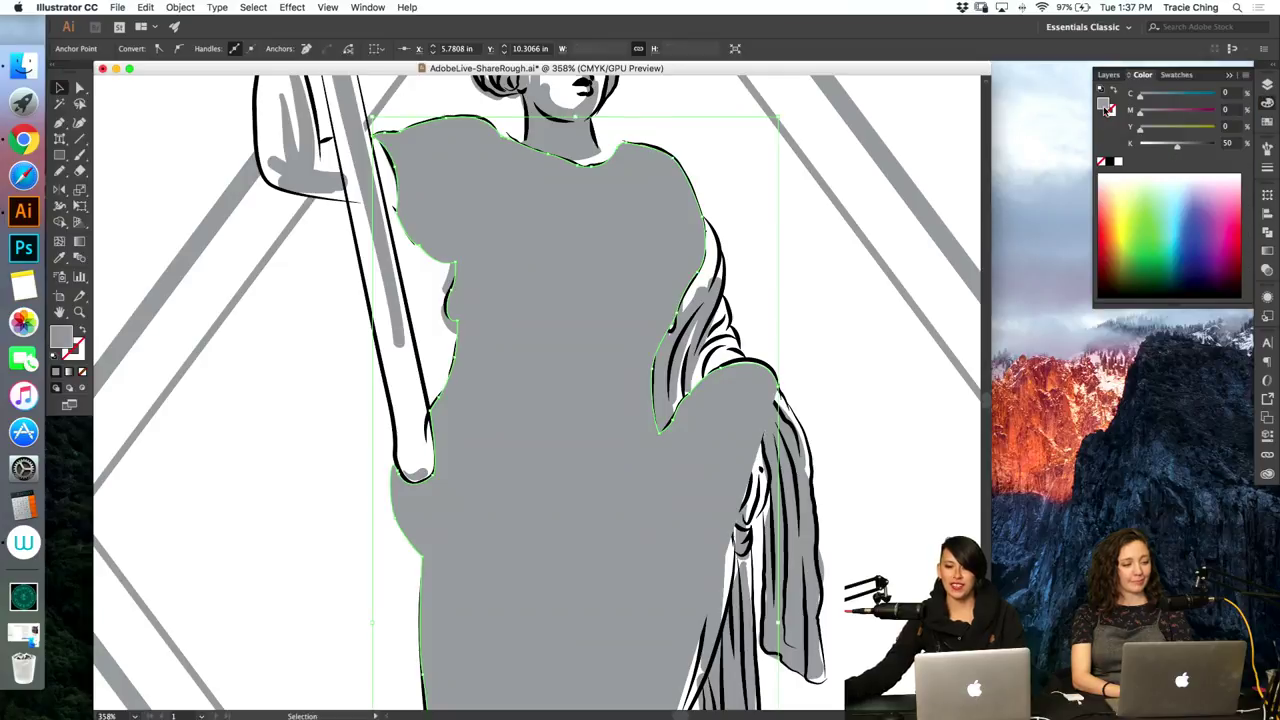
pyautogui.click(1101, 162)
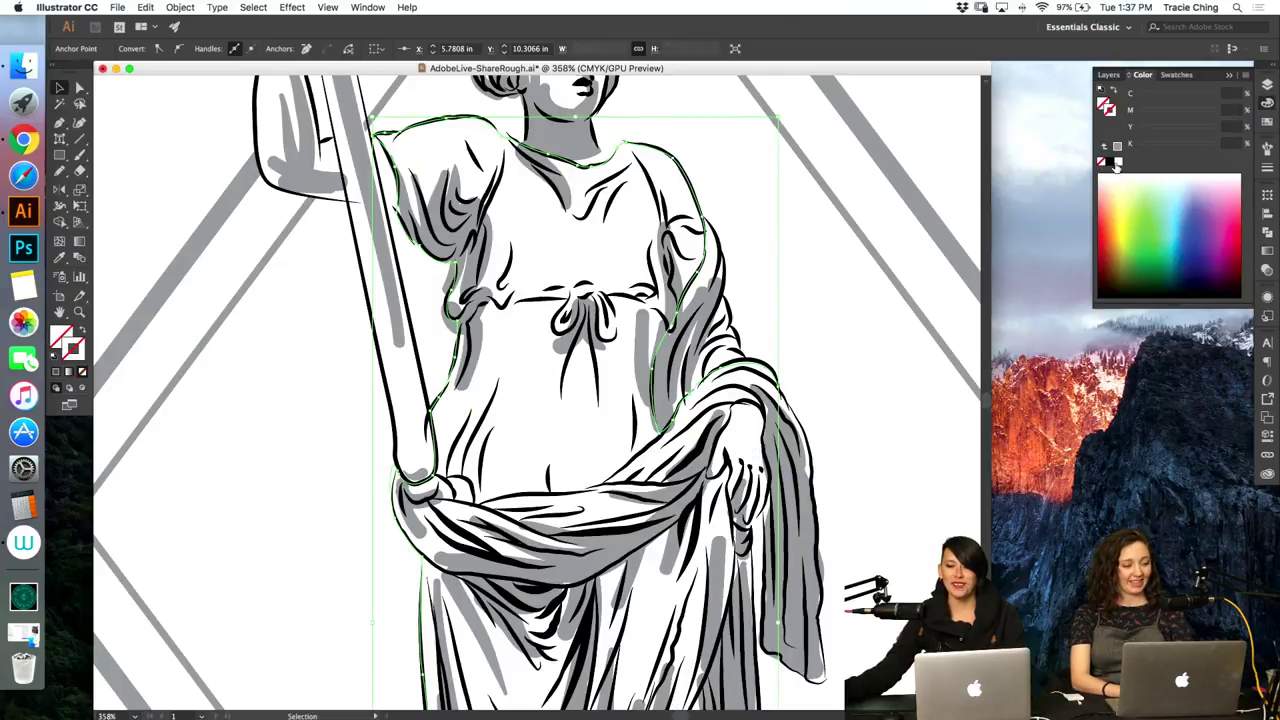
pyautogui.click(1117, 164)
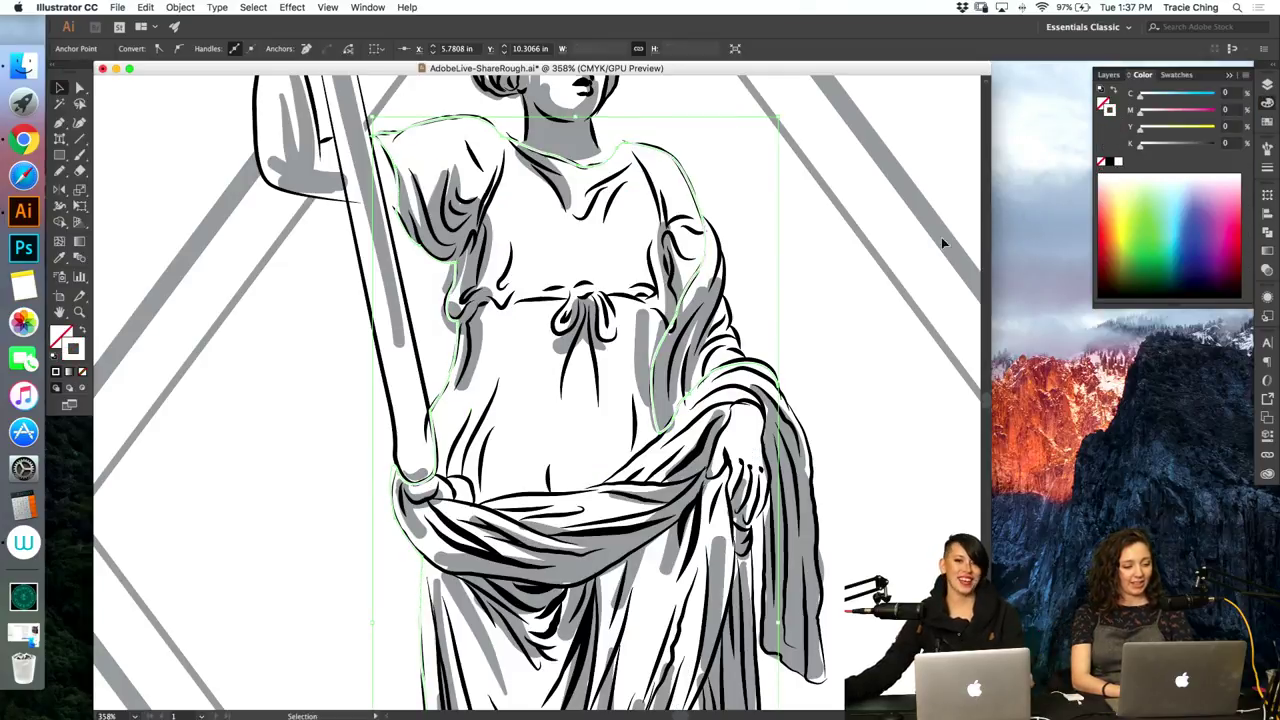
pyautogui.press('p')
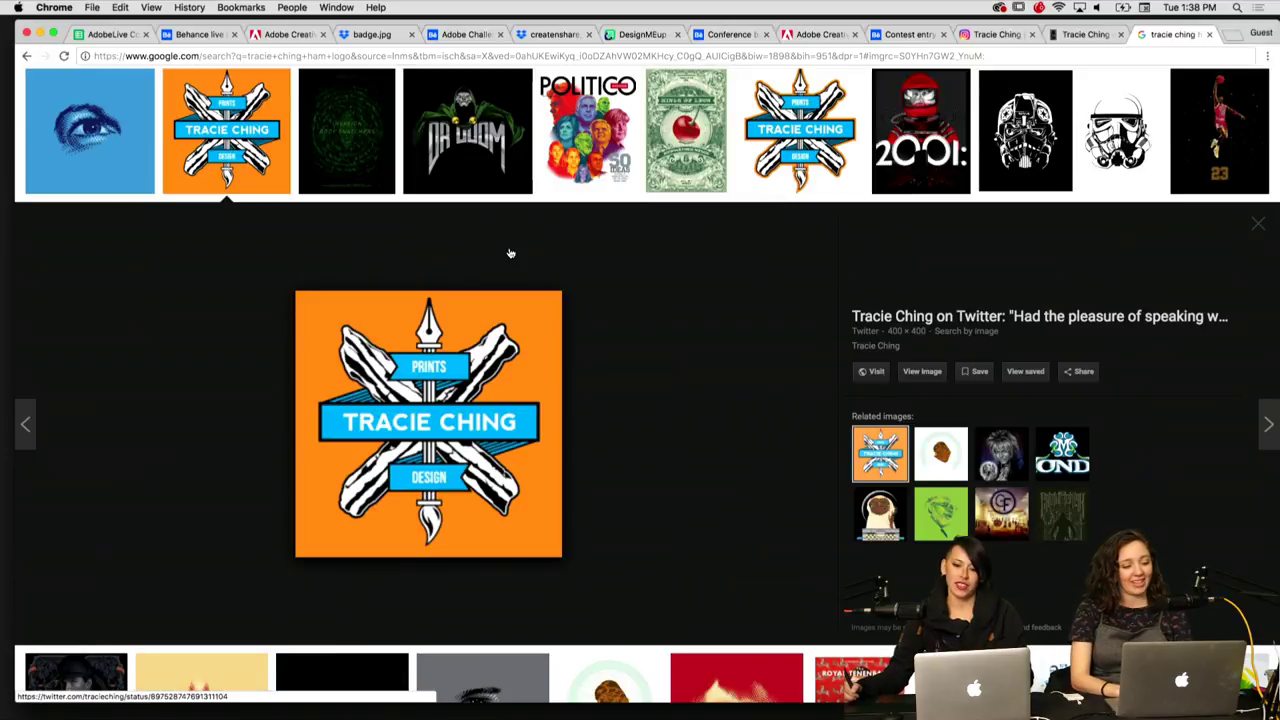
# Step: In Chrome, view the crossed pen-and-brush logo with blue banners among the image search results
pyautogui.scroll(-2, 510, 253)
pyautogui.scroll(4, 510, 253)
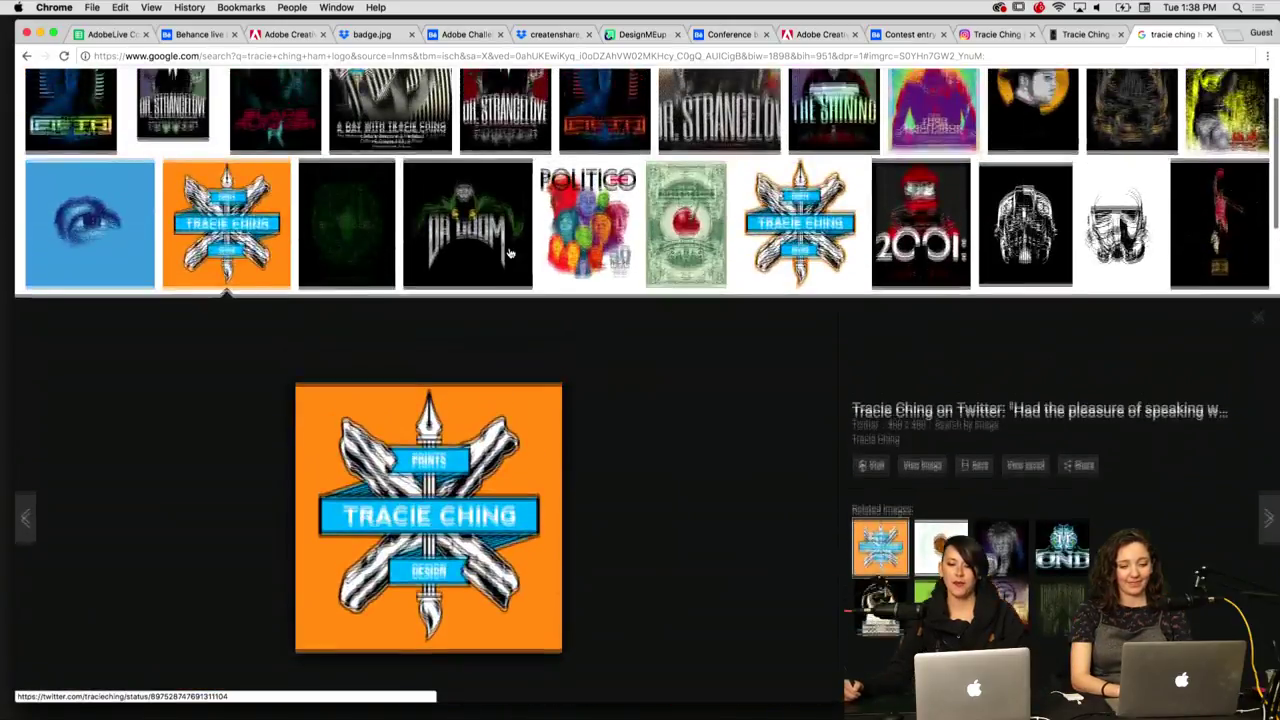
pyautogui.scroll(1, 510, 253)
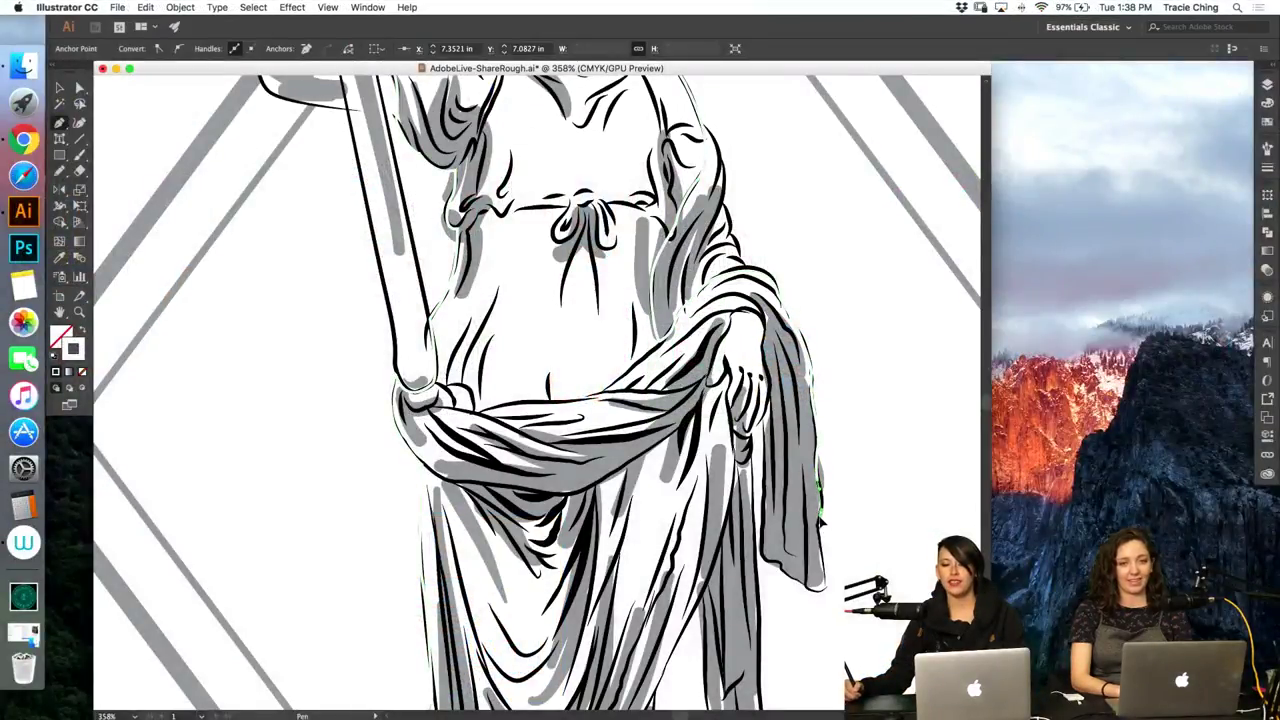
# Step: In Illustrator, continue the robe path down the hanging drape's outer edge and along its bottom hem
pyautogui.moveTo(822, 521); pyautogui.dragTo(825, 589)
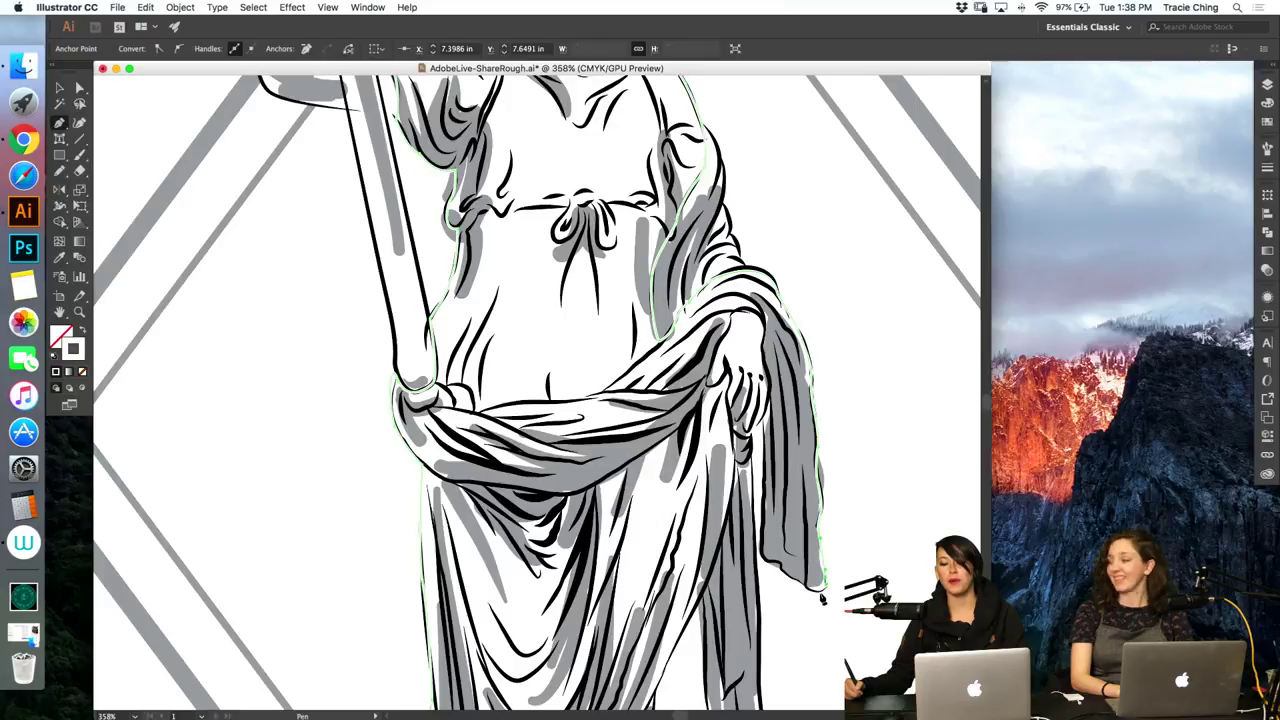
pyautogui.click(806, 589)
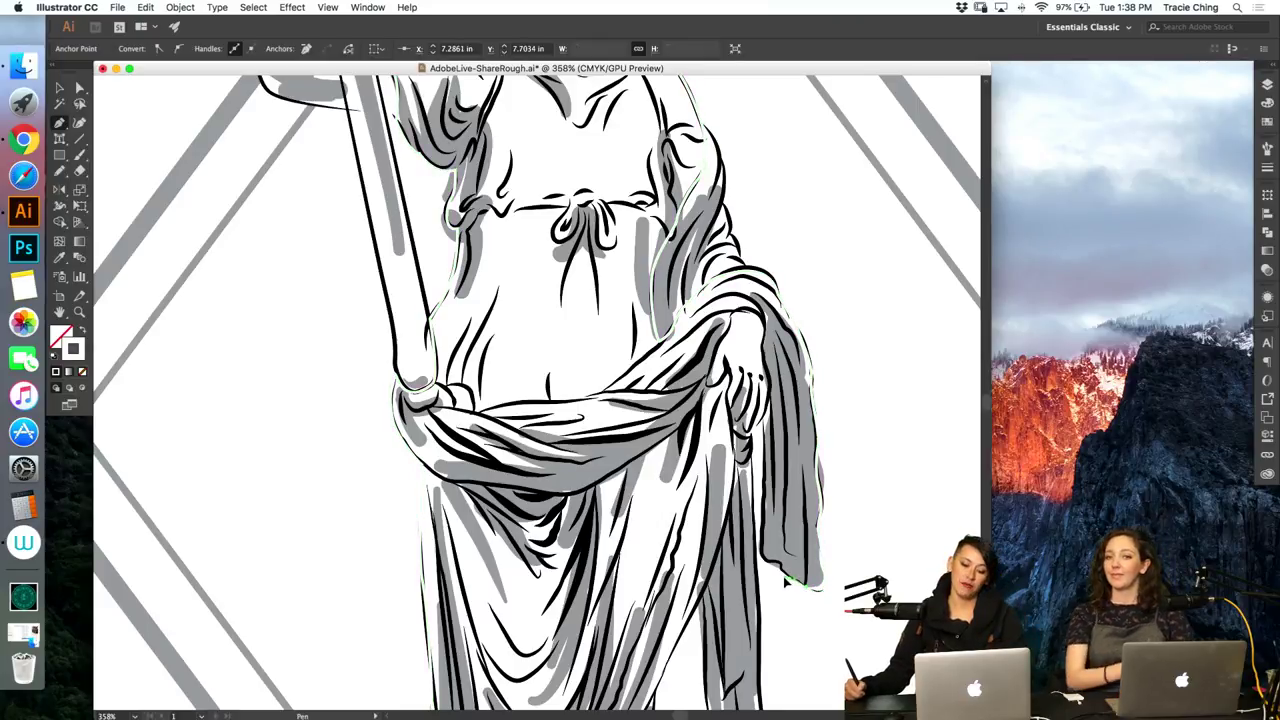
pyautogui.click(784, 578)
pyautogui.click(774, 565)
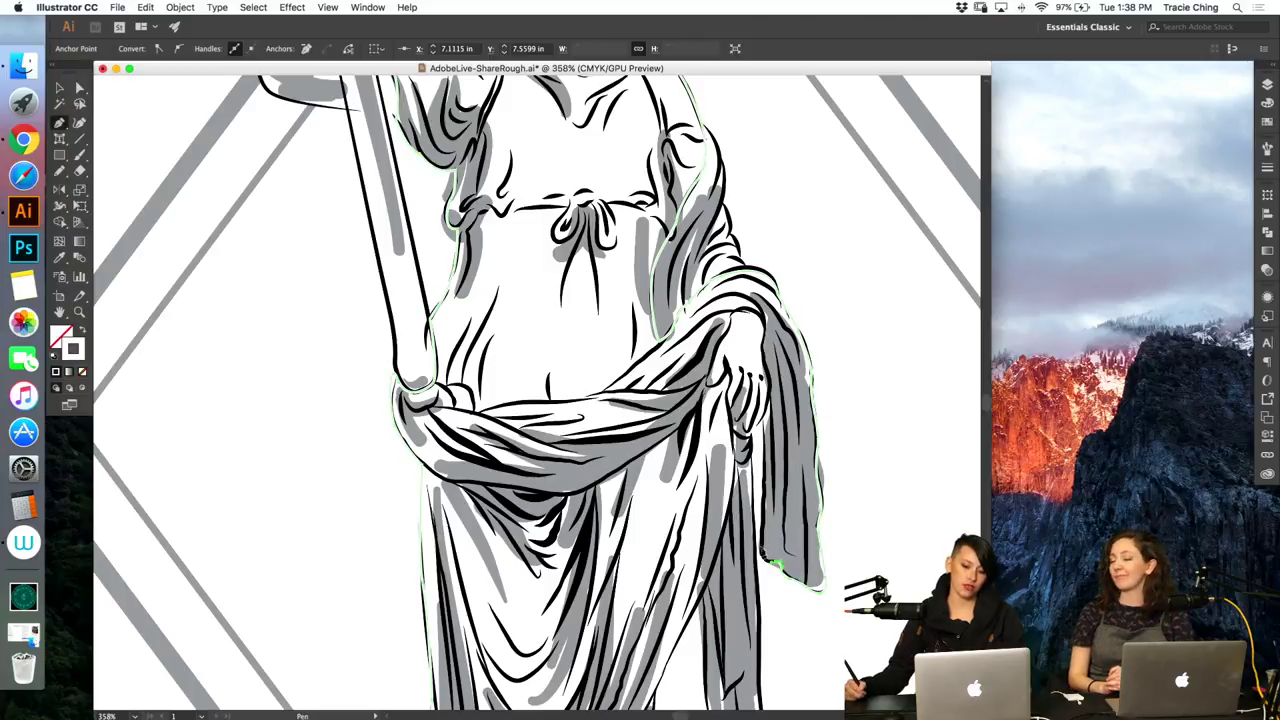
# Step: Trace the hanging drape's inner edge upward to the fingers of the lowered hand
pyautogui.click(766, 496)
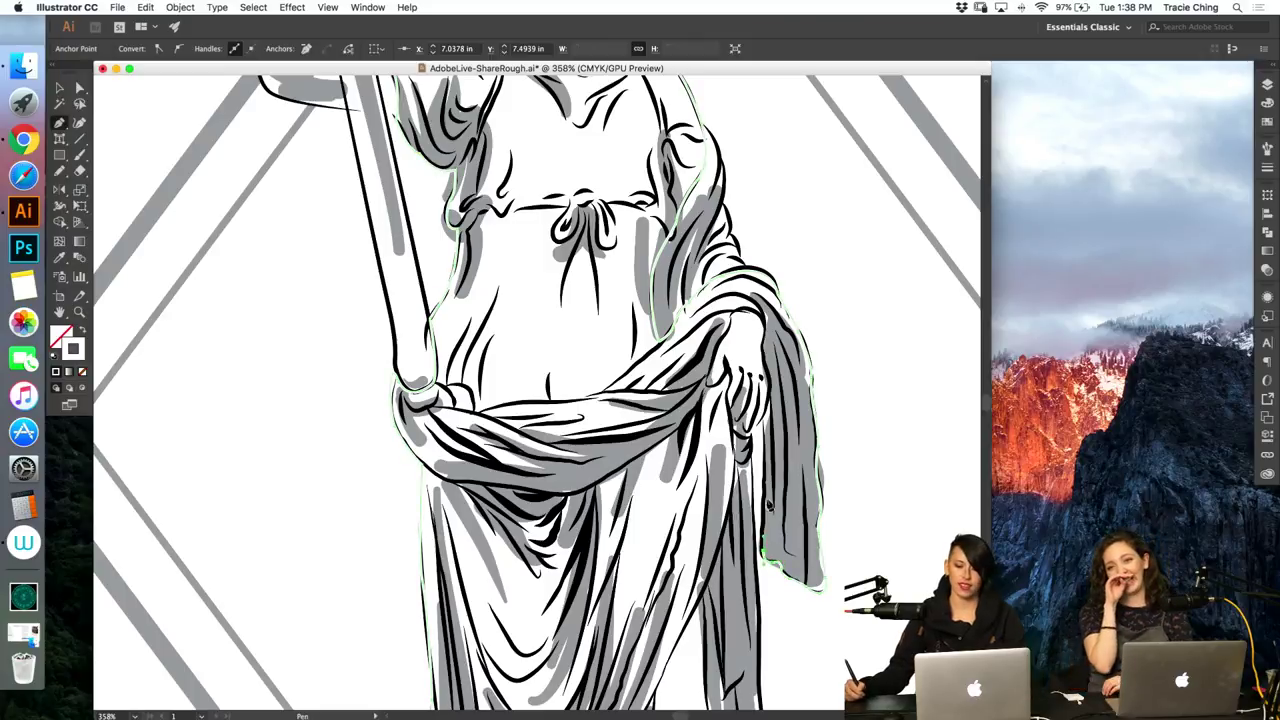
pyautogui.click(767, 466)
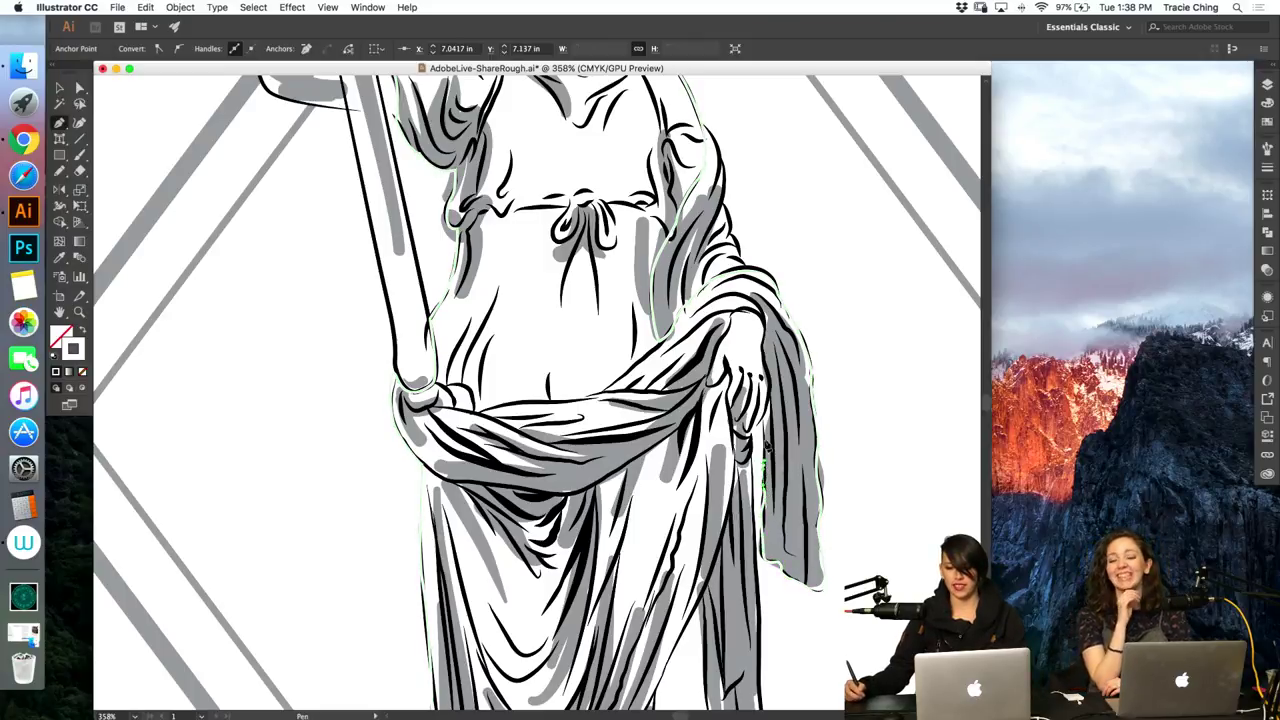
pyautogui.click(767, 442)
pyautogui.click(765, 416)
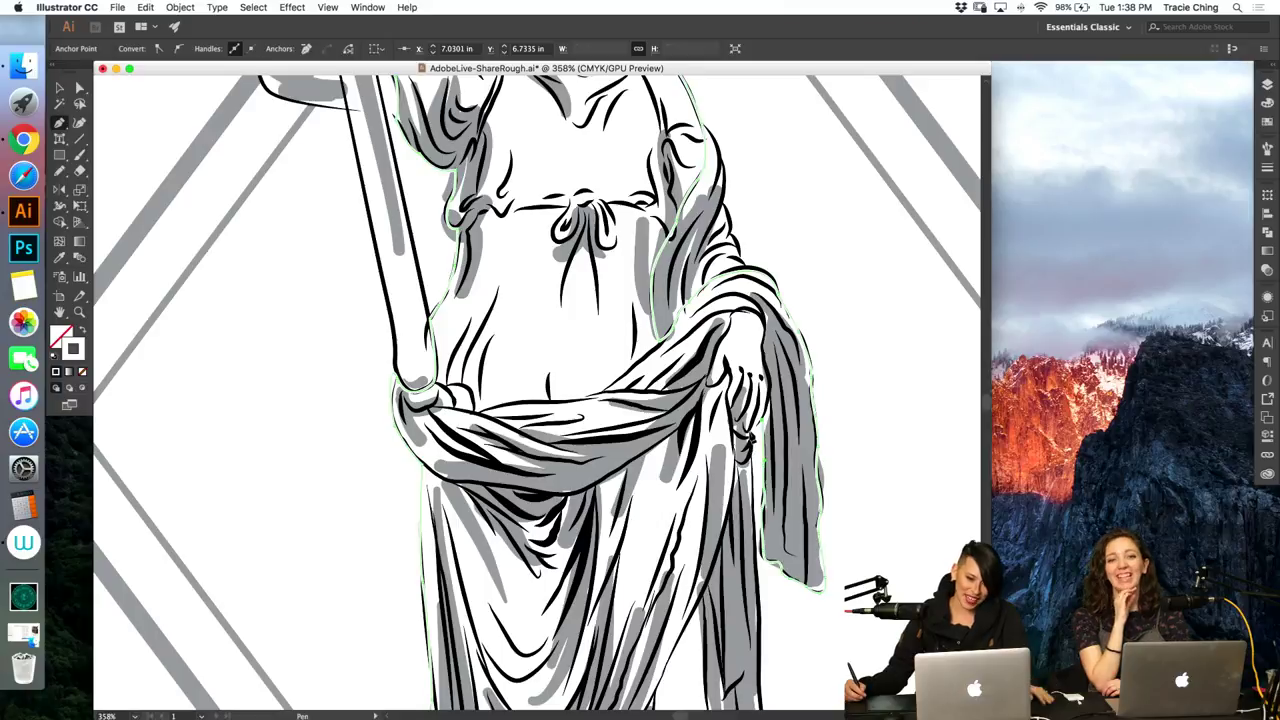
# Step: Extend the path from the lowered hand's fingertips down beside the object it holds to the skirt folds
pyautogui.click(752, 456)
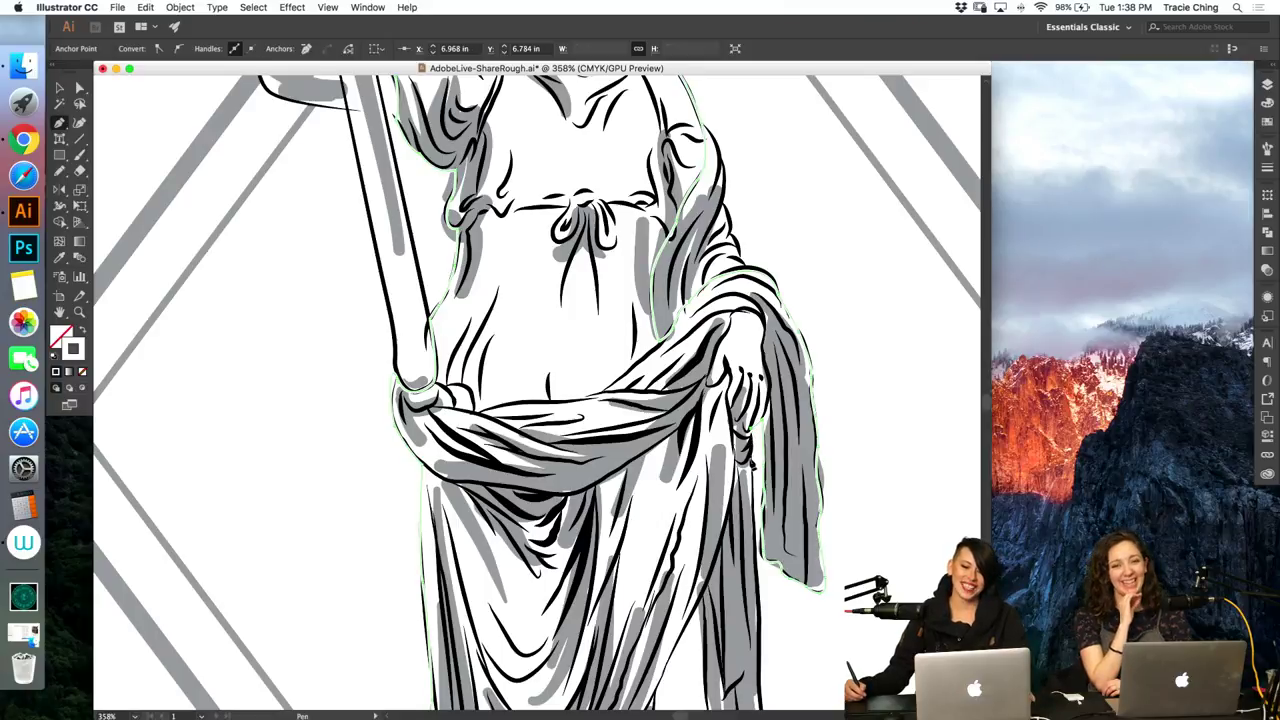
pyautogui.moveTo(749, 445); pyautogui.dragTo(748, 455)
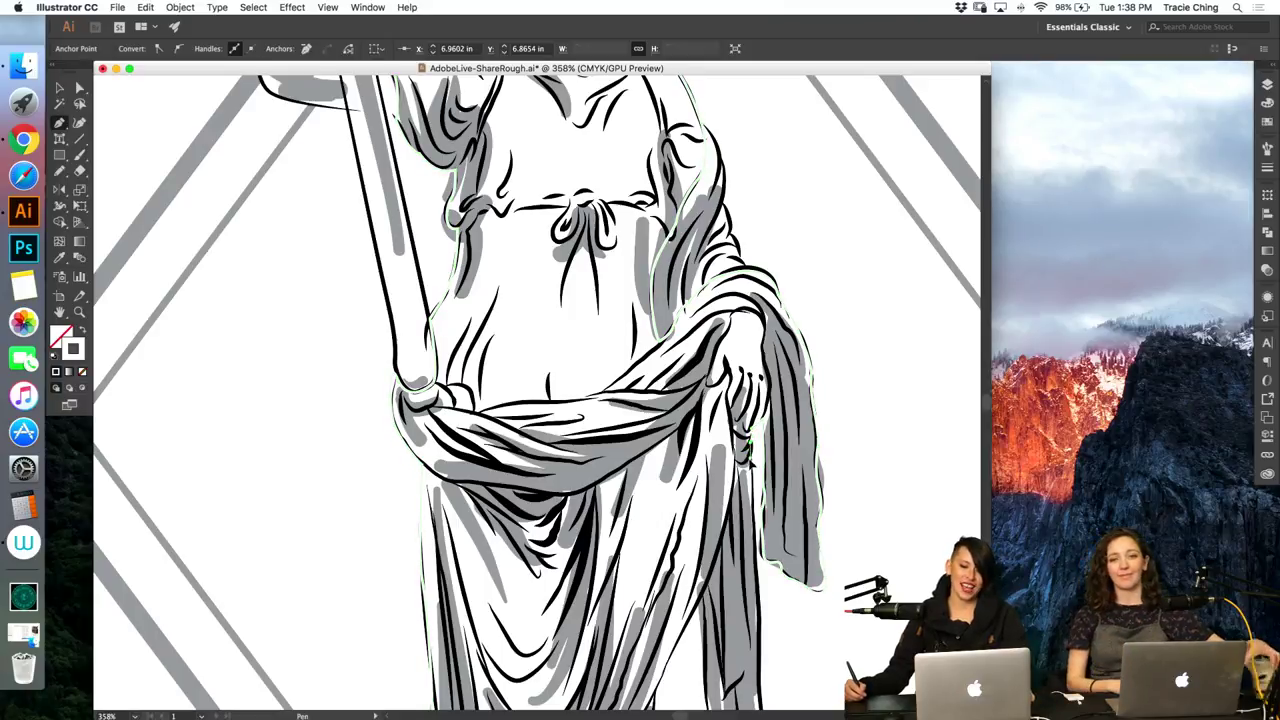
pyautogui.click(751, 472)
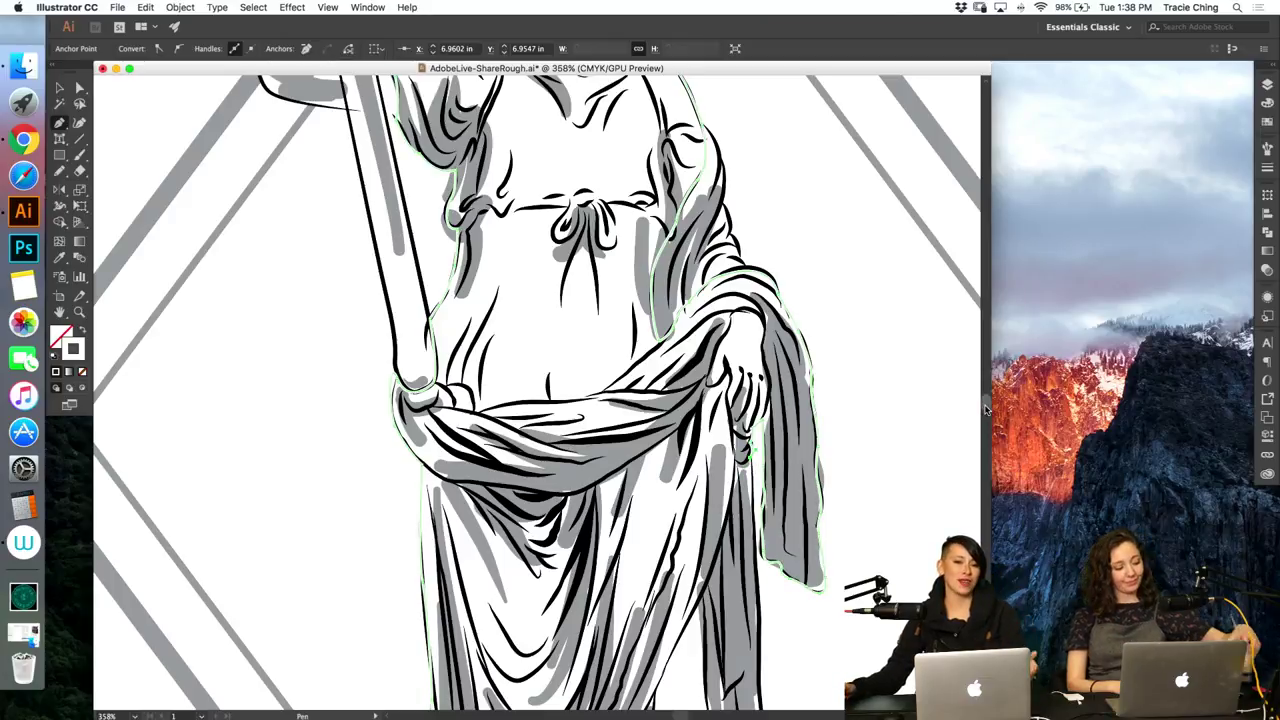
pyautogui.scroll(1, 985, 410)
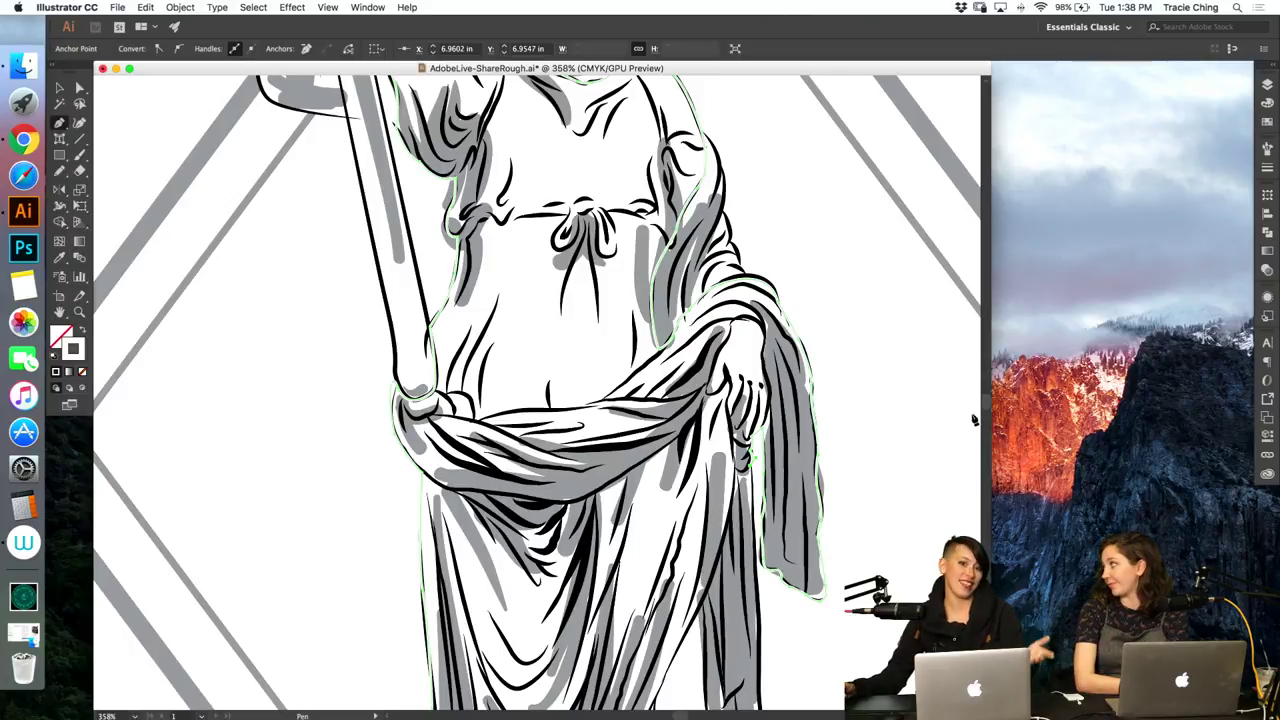
# Step: Extend the robe path down the skirt's outer edge and around the lower tip of the side fold
pyautogui.scroll(-5, 984, 422)
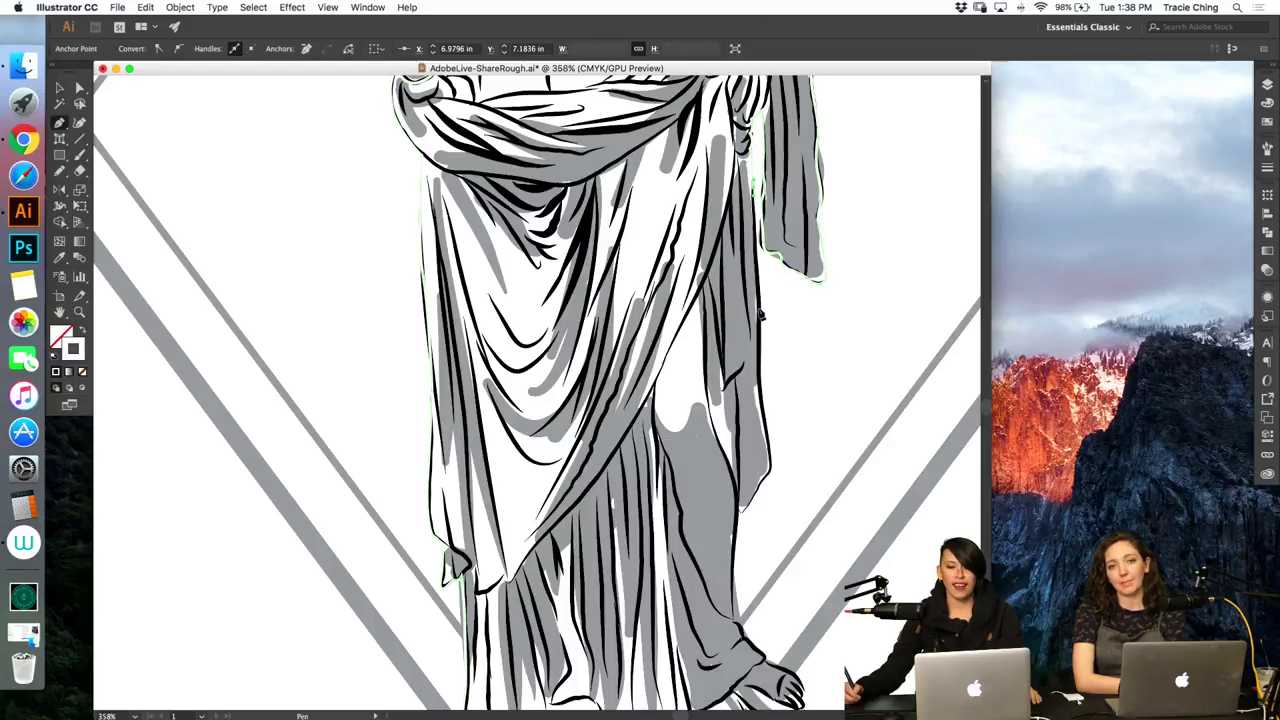
pyautogui.click(758, 383)
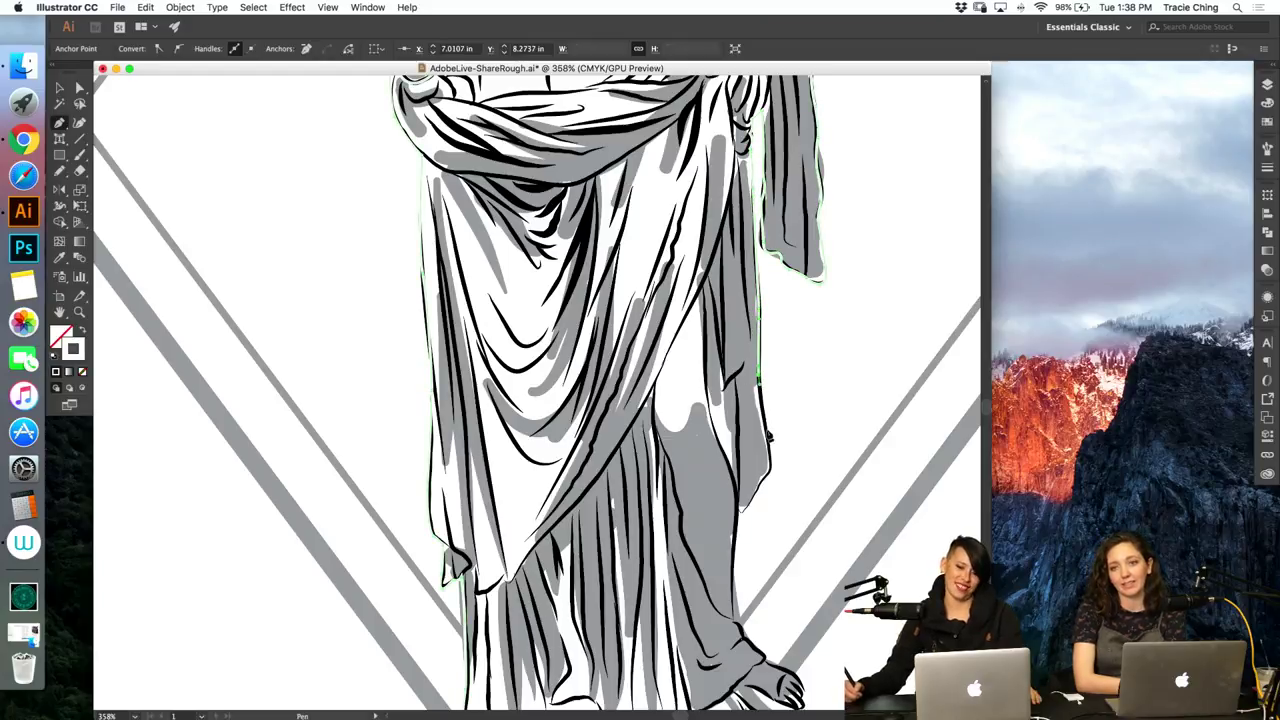
pyautogui.click(770, 467)
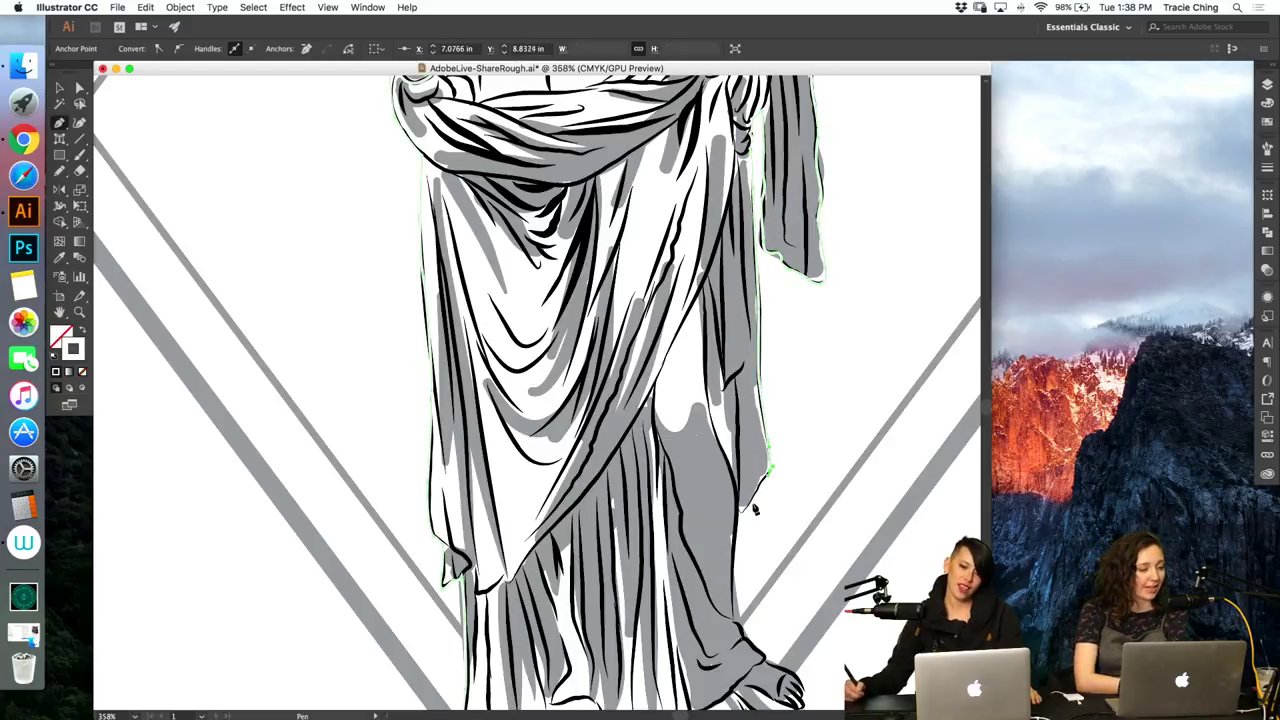
pyautogui.click(742, 512)
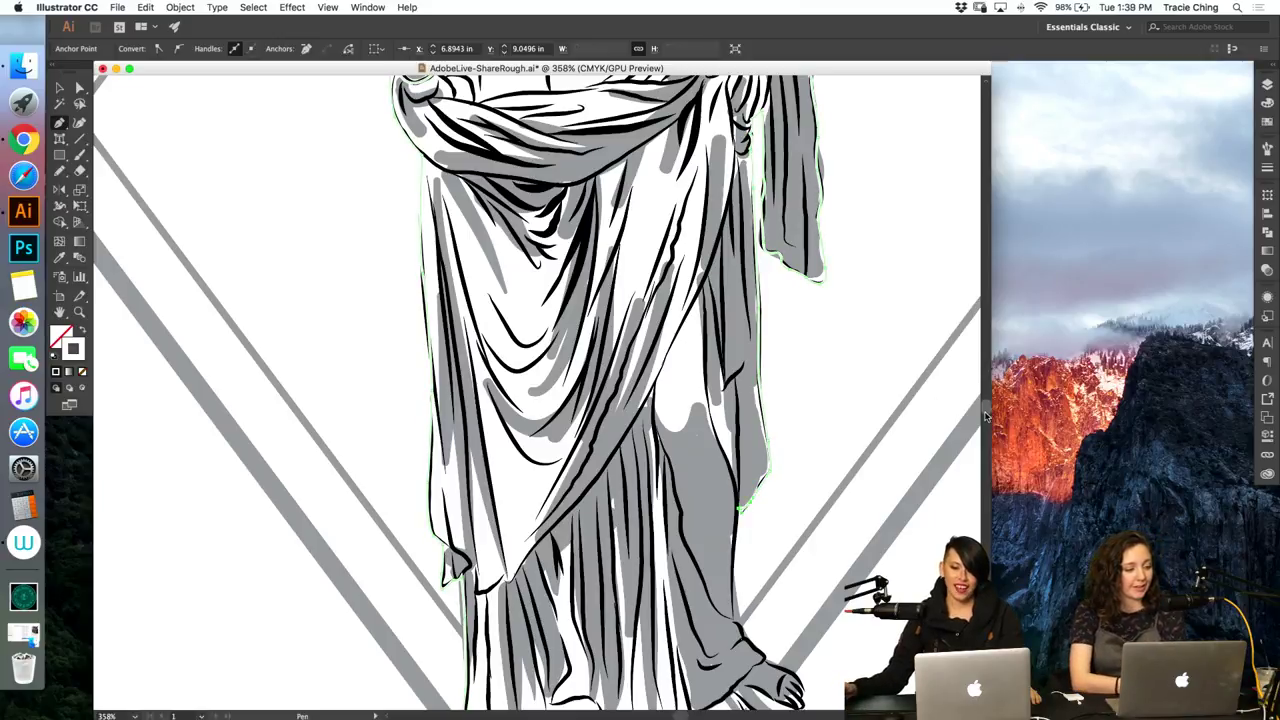
pyautogui.scroll(-2, 986, 418)
pyautogui.scroll(-3, 986, 418)
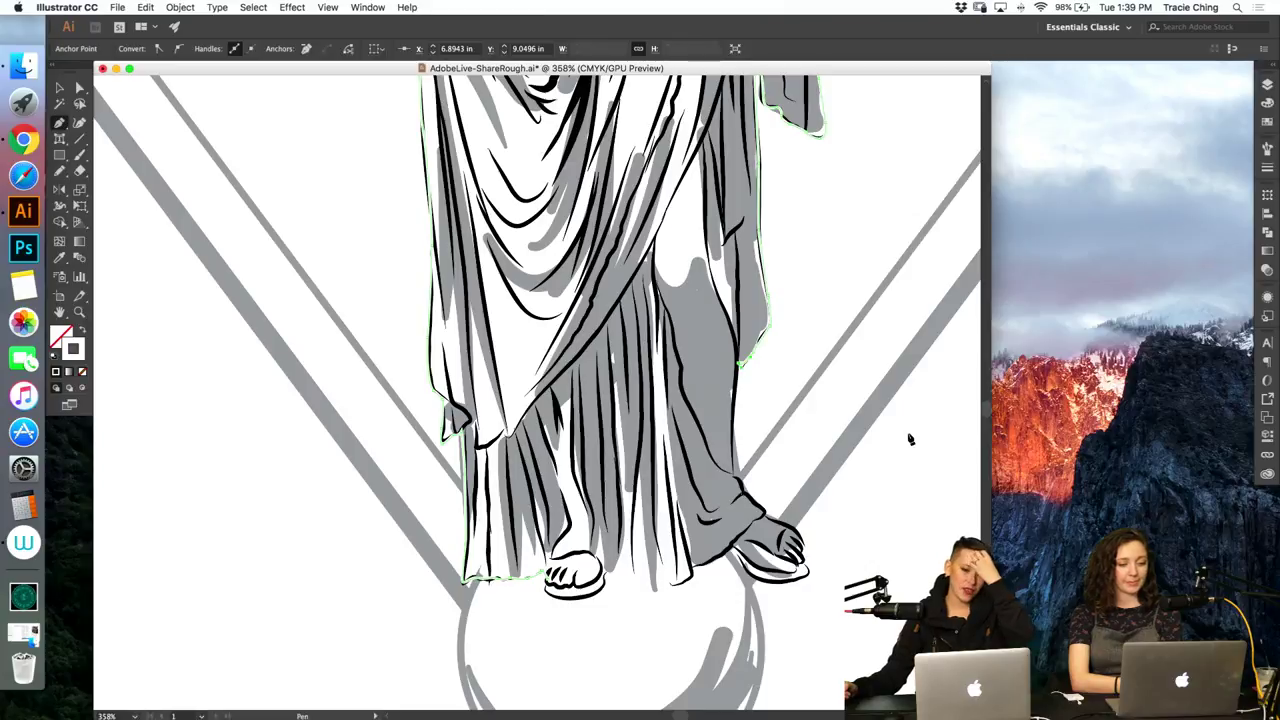
pyautogui.click(741, 366)
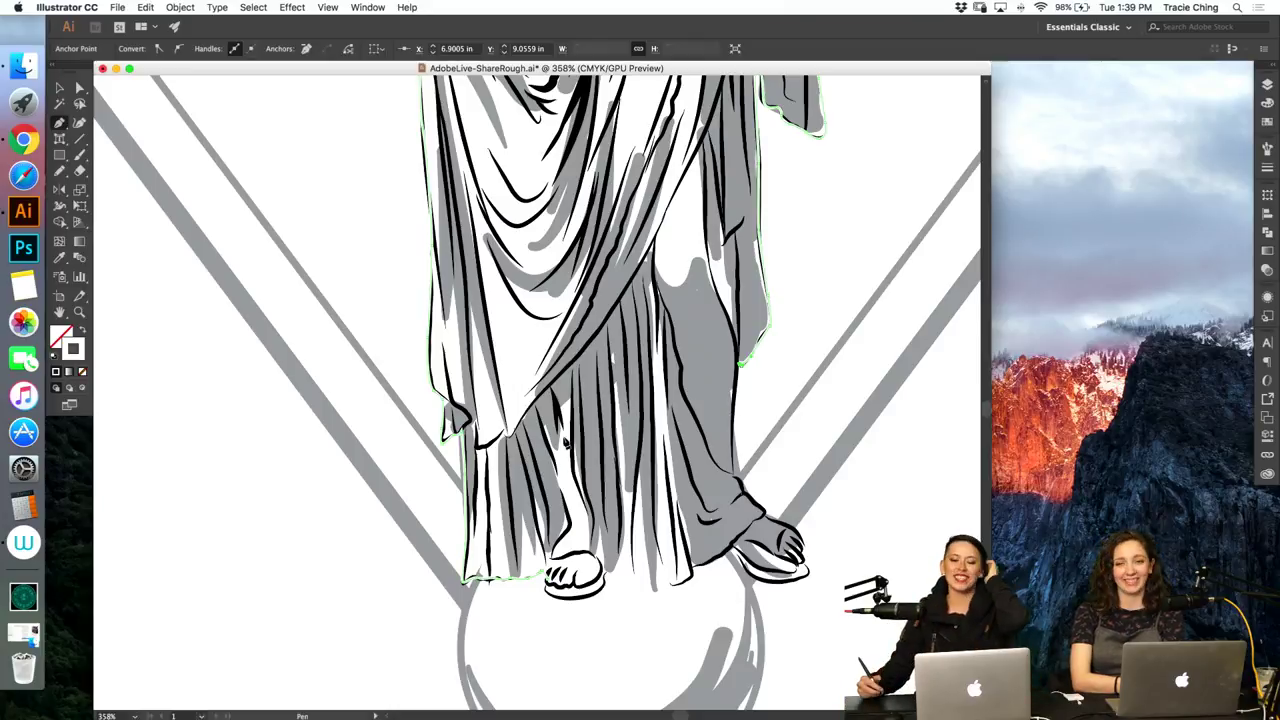
# Step: Continue the robe path down the inner skirt edge to the ankle and over the top of the extended foot to its toes
pyautogui.click(734, 476)
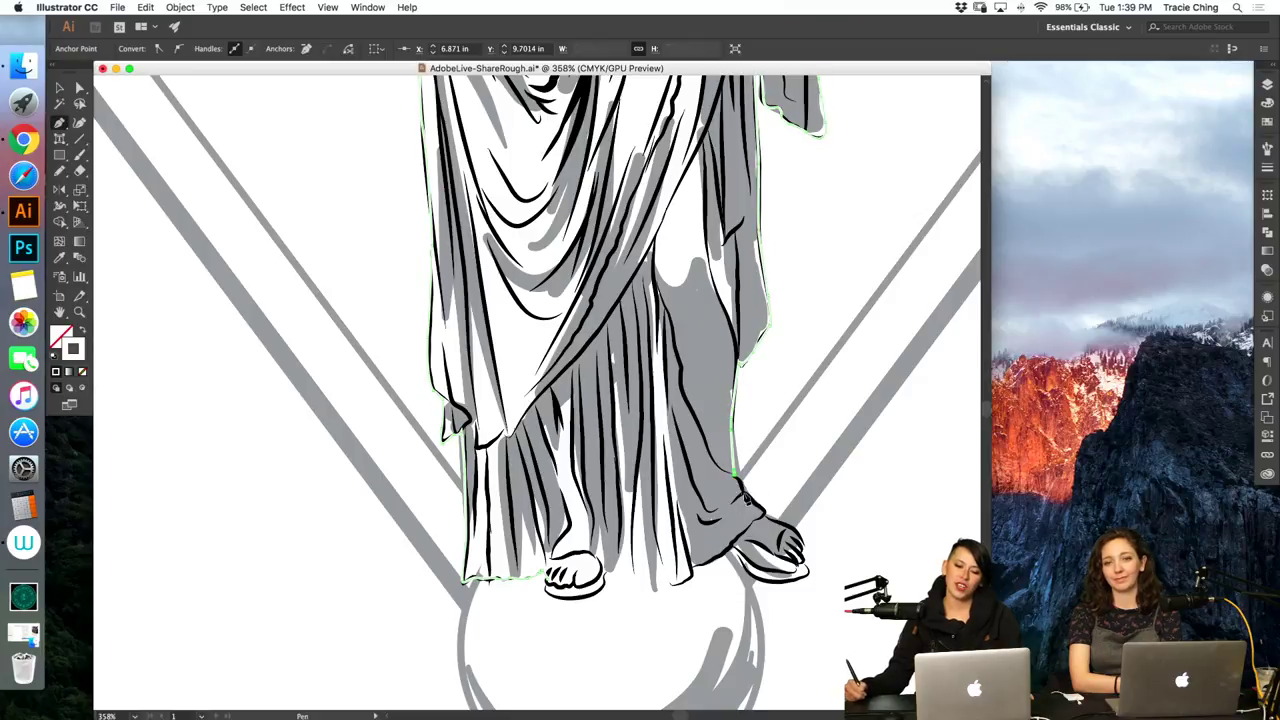
pyautogui.click(752, 506)
pyautogui.click(770, 522)
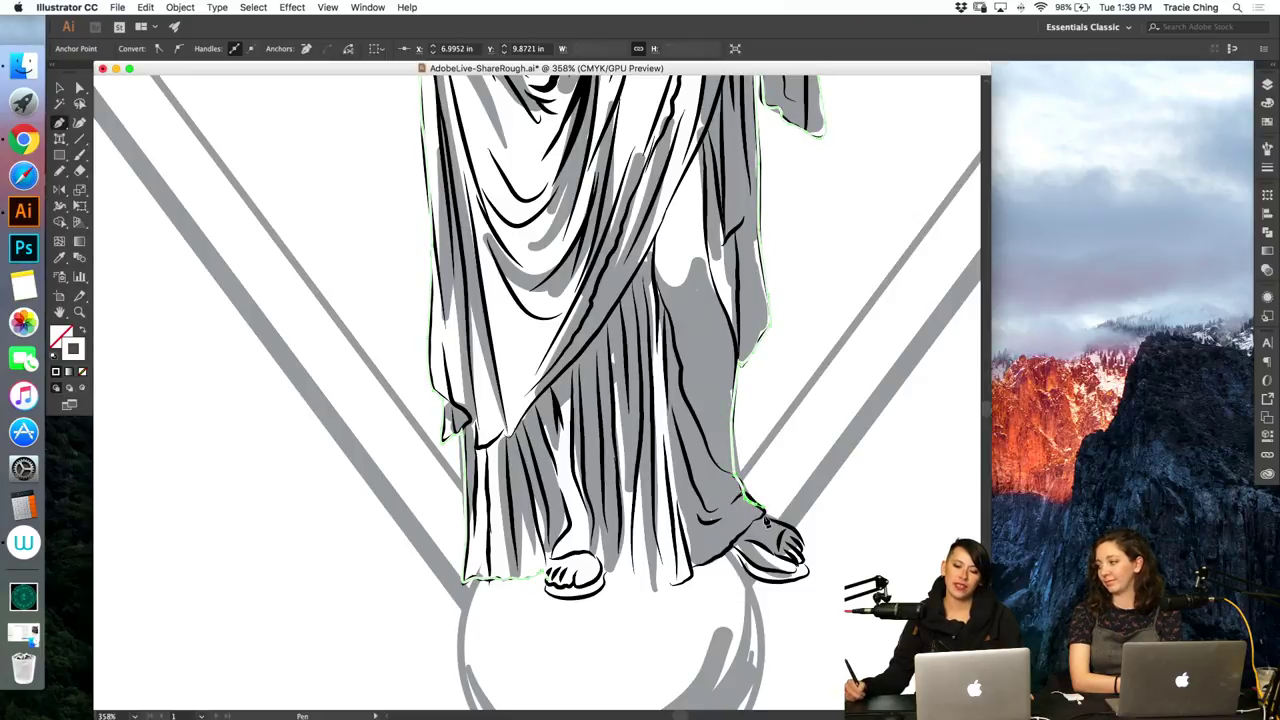
pyautogui.click(806, 545)
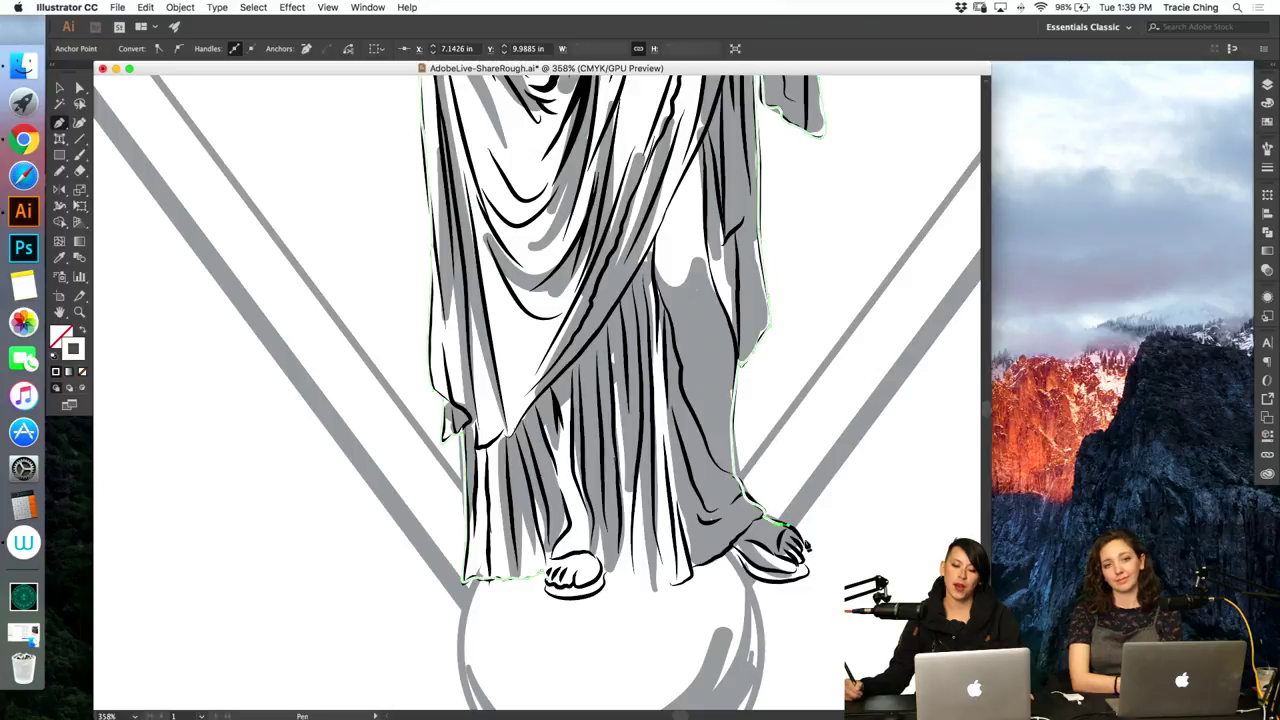
pyautogui.click(808, 566)
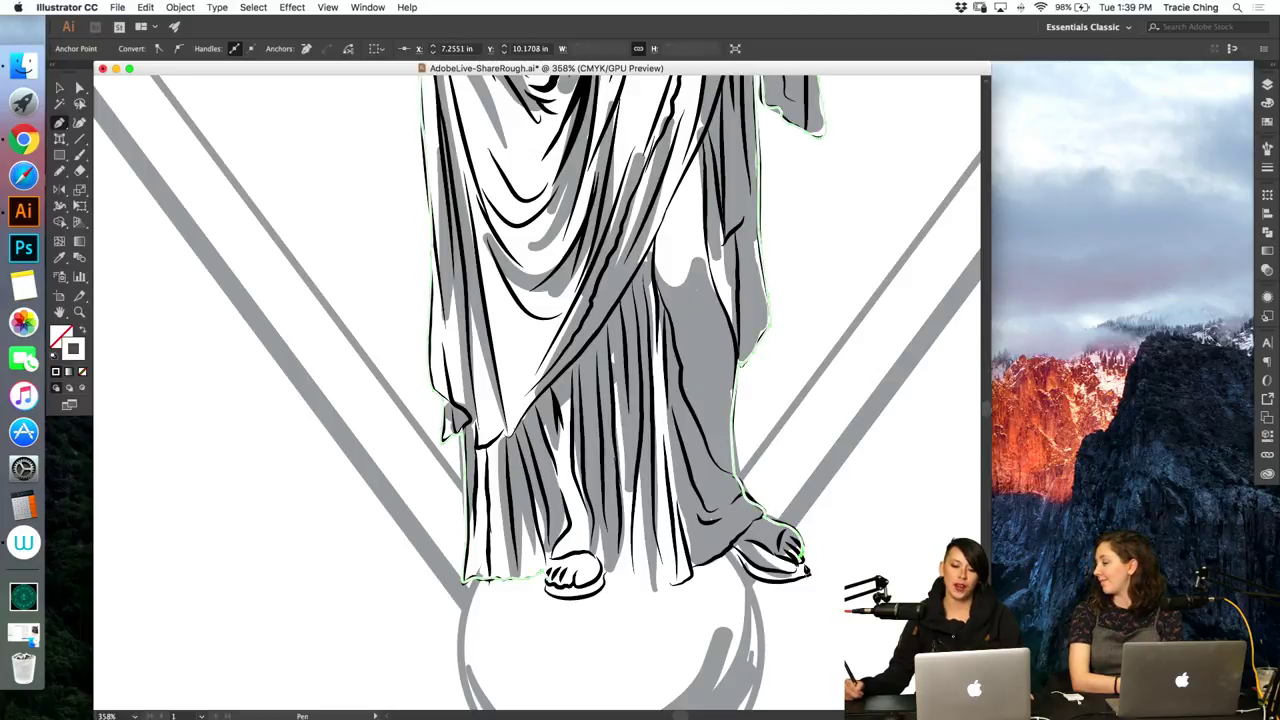
pyautogui.click(808, 574)
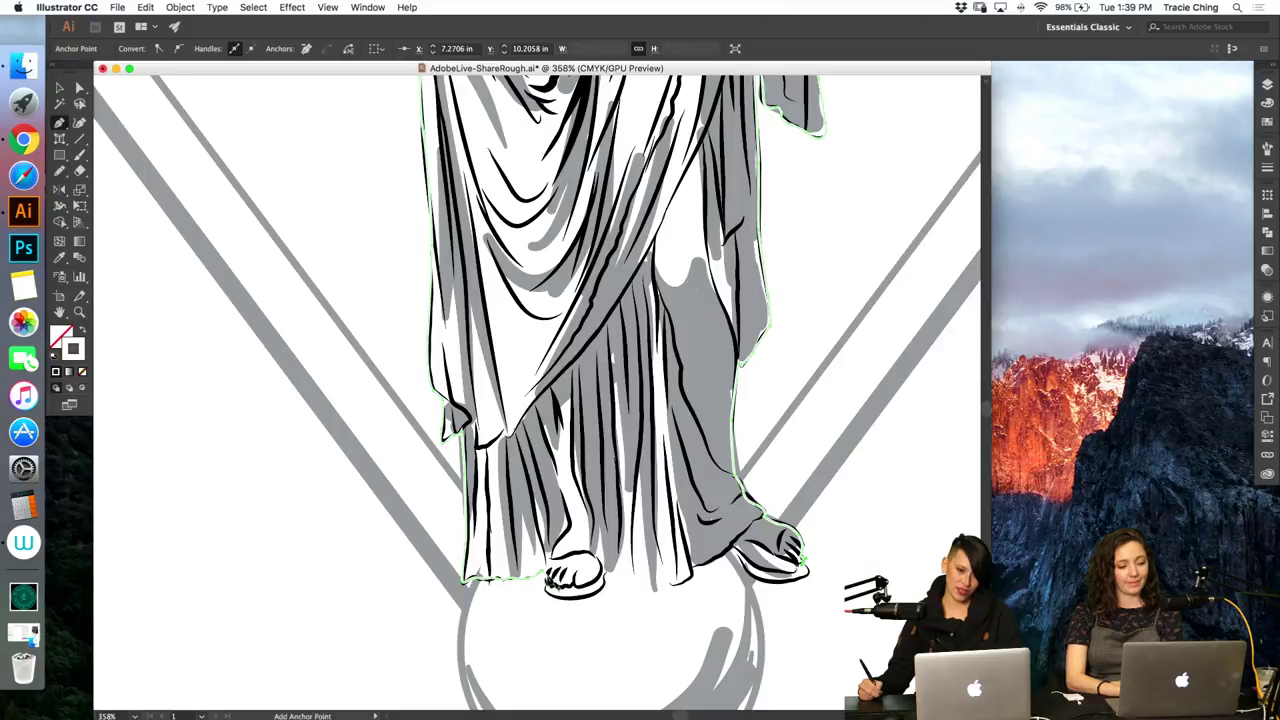
# Step: Resume the robe path from its open end at the hem and trace around the toes and sole of the front-facing foot
pyautogui.click(547, 577)
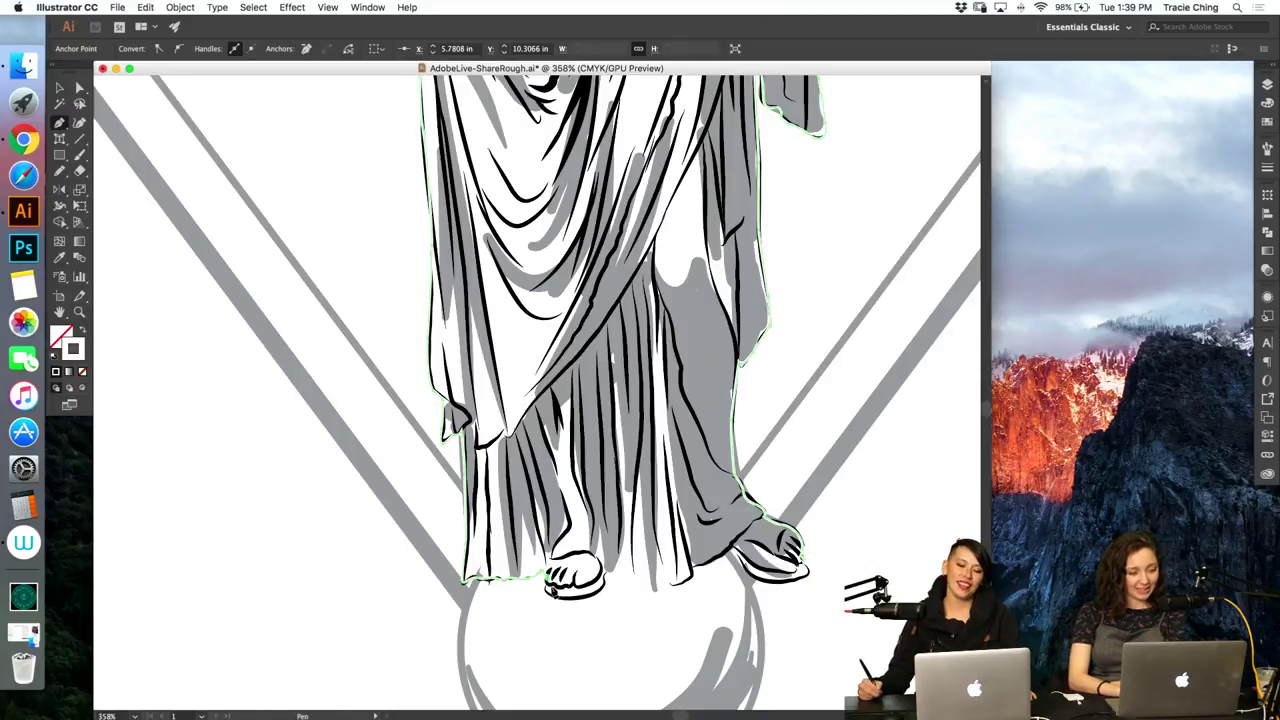
pyautogui.moveTo(551, 586); pyautogui.dragTo(558, 592)
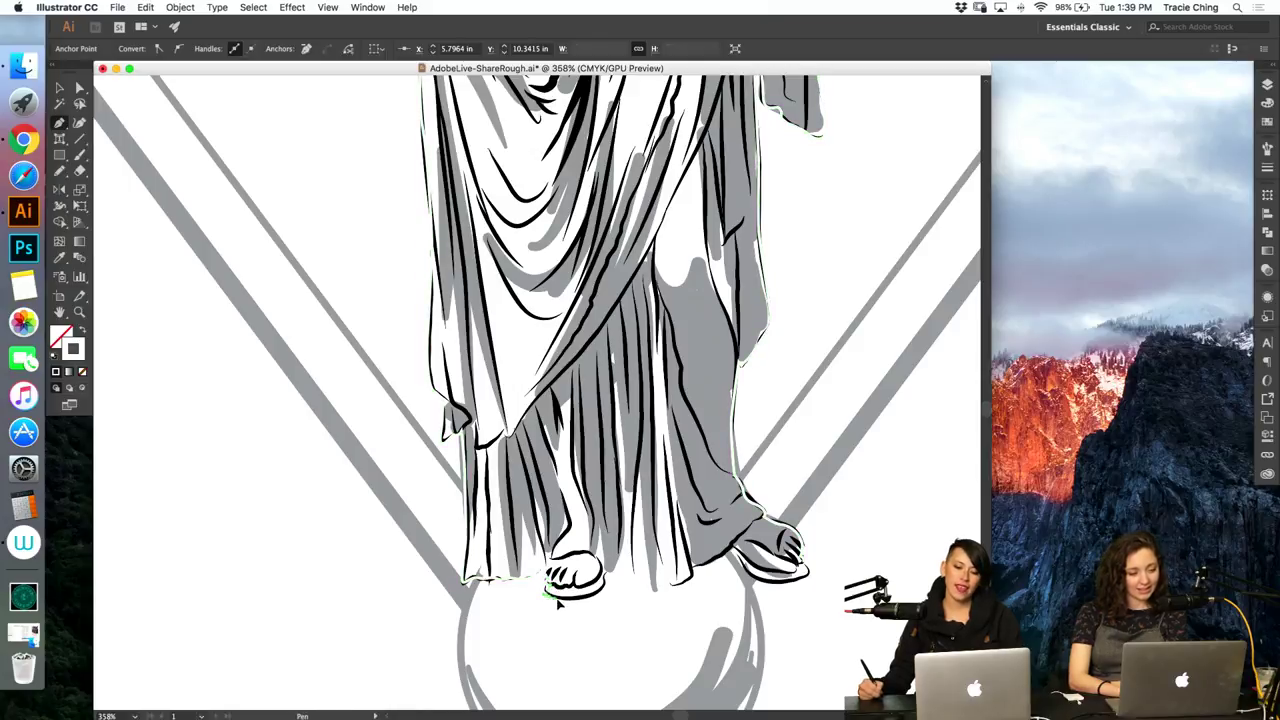
pyautogui.moveTo(599, 597); pyautogui.dragTo(605, 590)
pyautogui.click(607, 580)
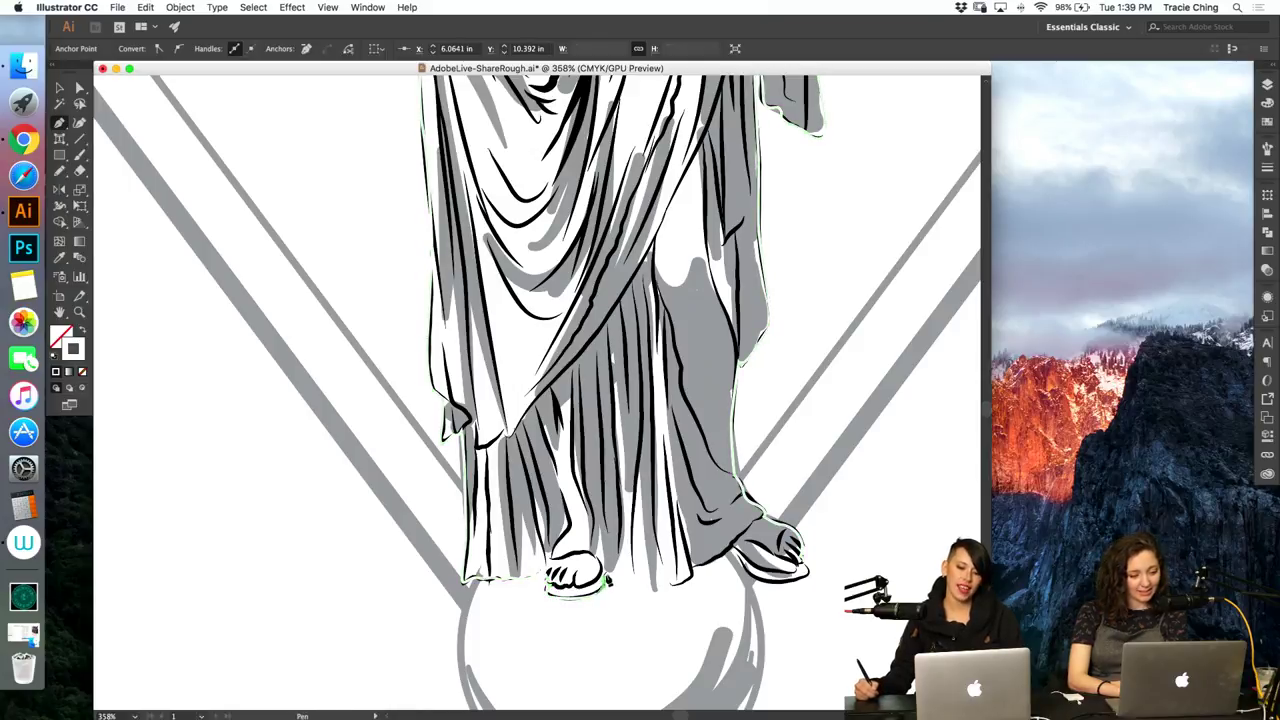
# Step: Trace the wavy hem between the feet and the sole of the extended foot, closing the robe path at its toes
pyautogui.click(620, 567)
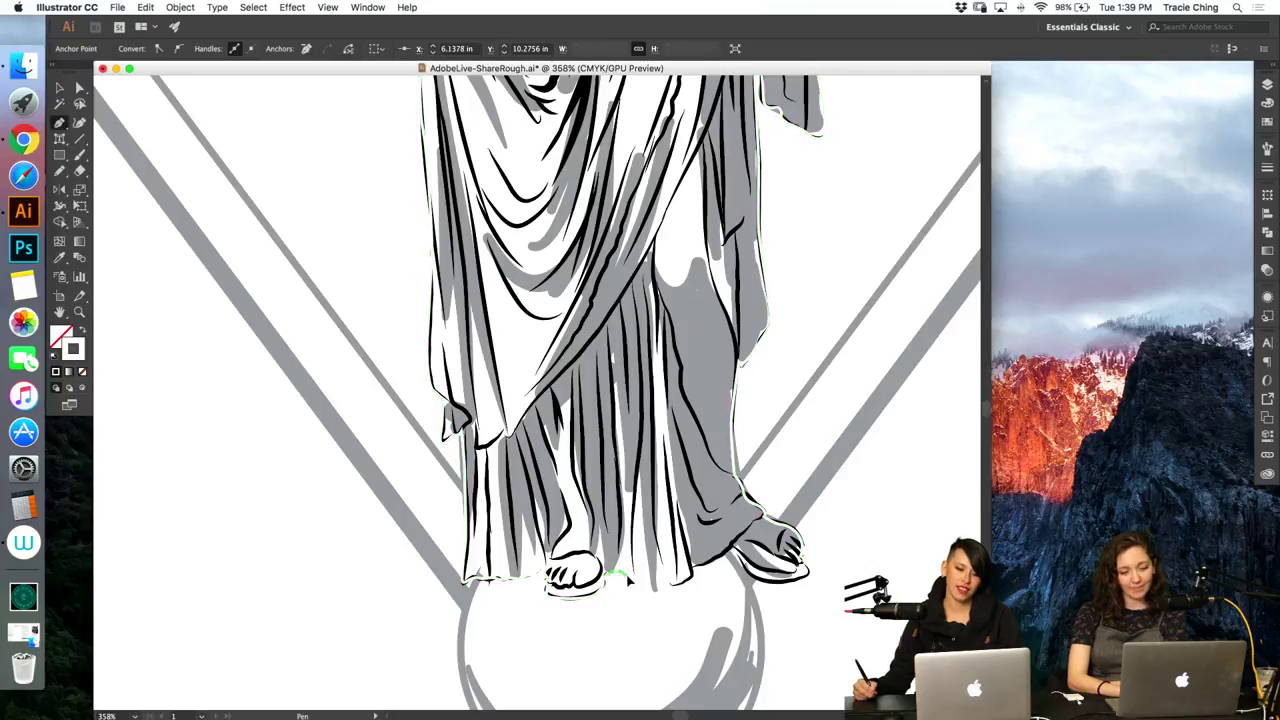
pyautogui.click(638, 574)
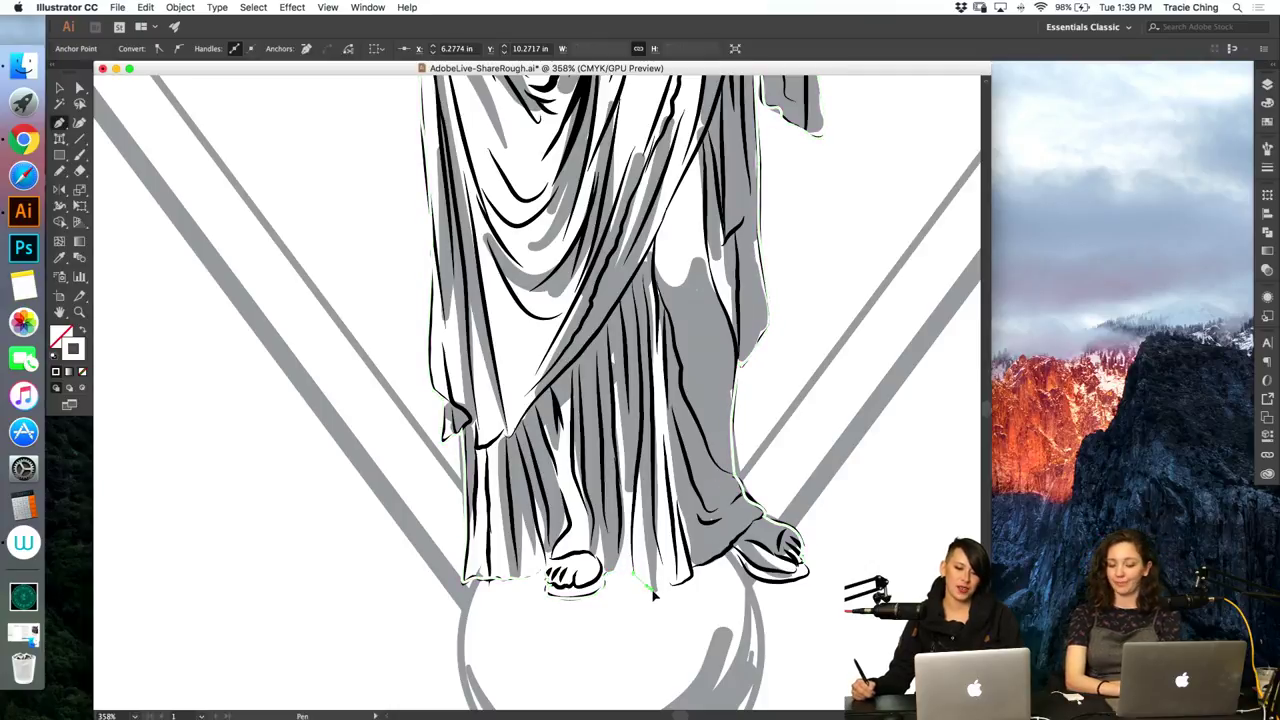
pyautogui.click(680, 588)
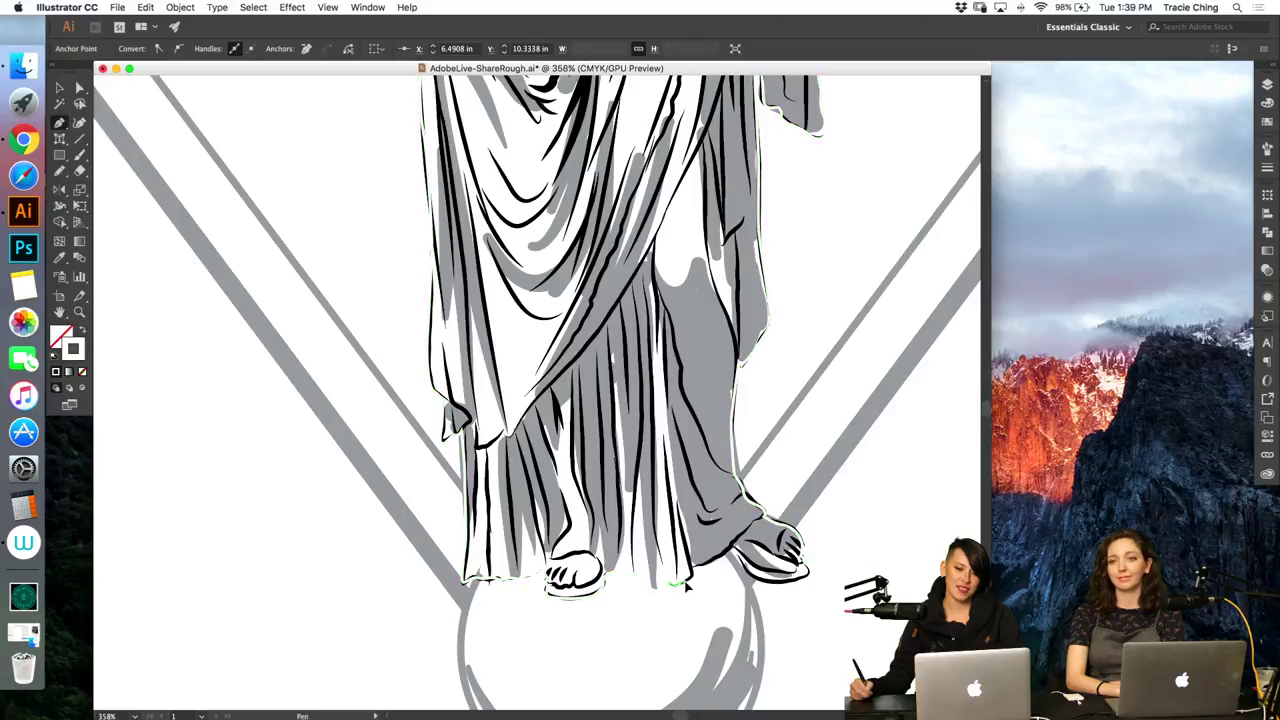
pyautogui.click(689, 576)
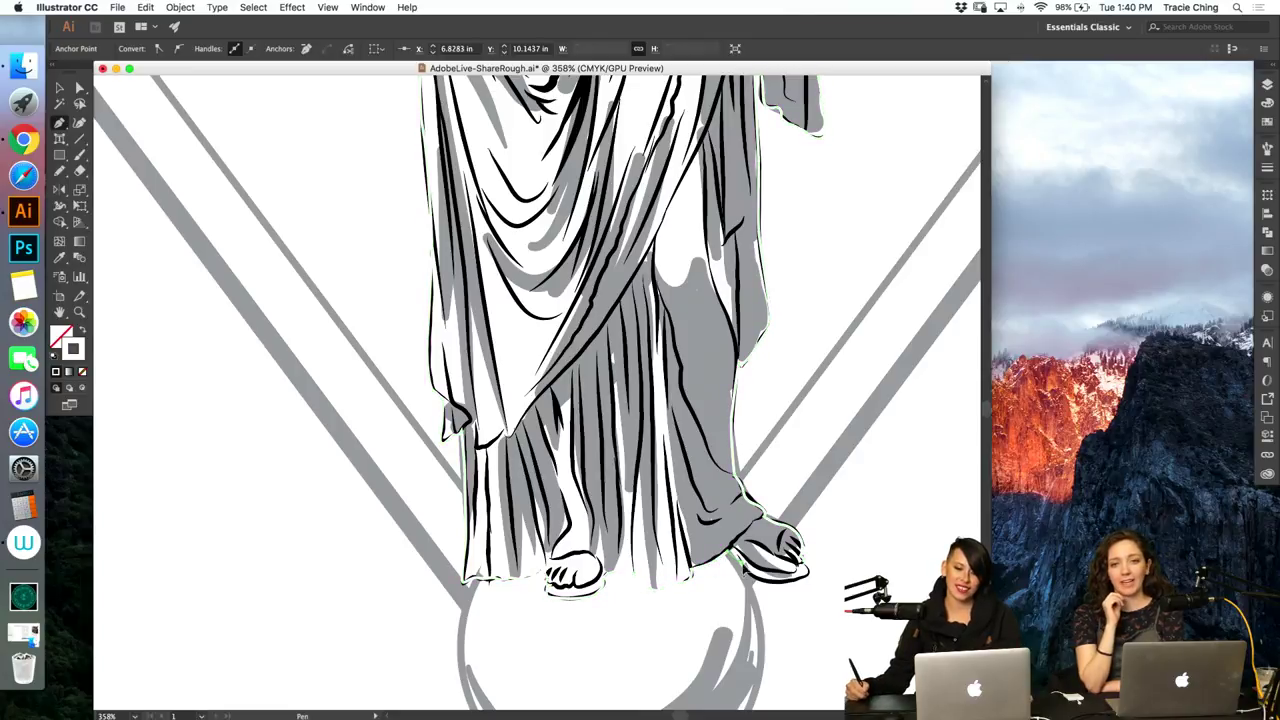
pyautogui.moveTo(768, 584); pyautogui.dragTo(812, 579)
pyautogui.click(810, 577)
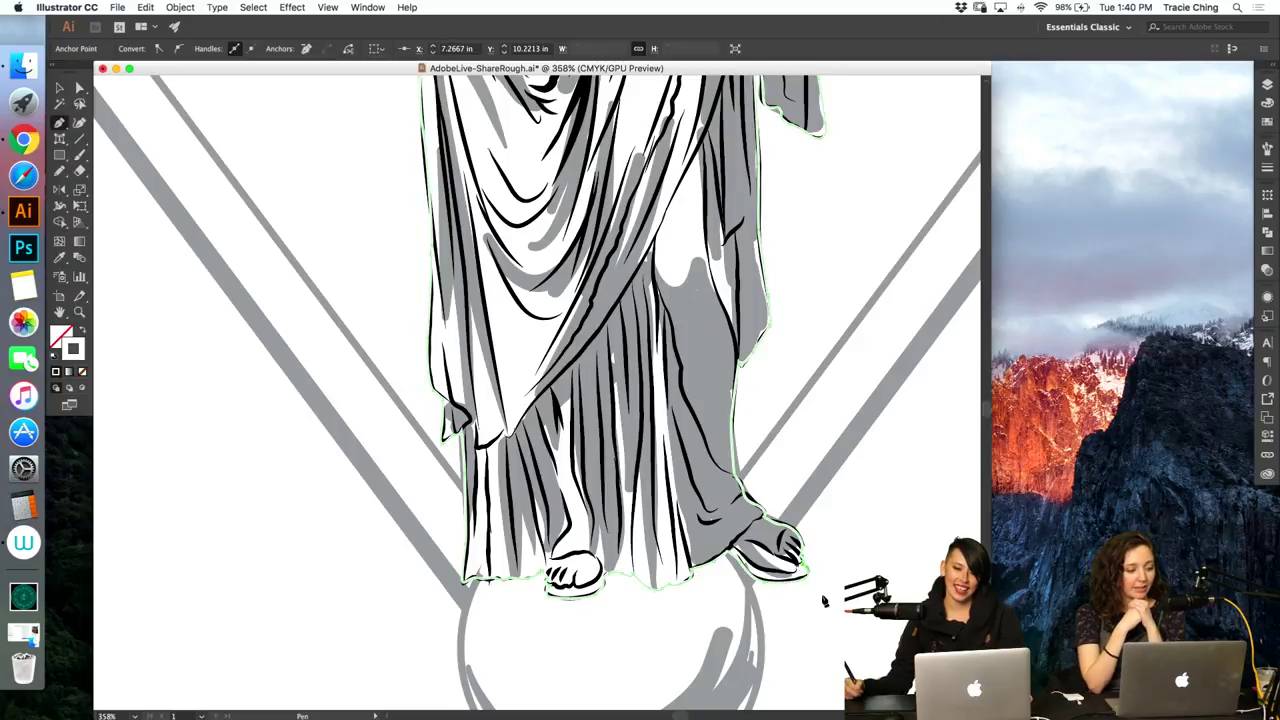
# Step: Show the layer list and view the whole artwork at 100% with the closed robe path selected
pyautogui.press('v')
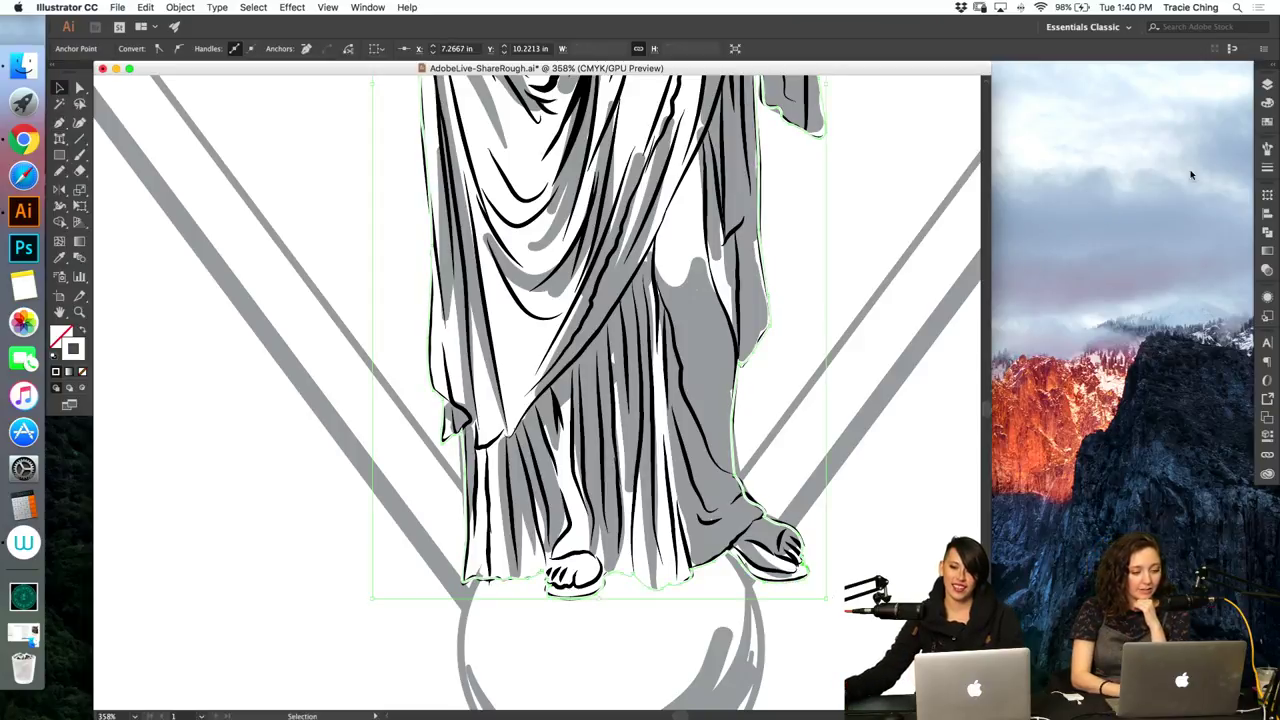
pyautogui.click(1265, 87)
pyautogui.press('super+1')
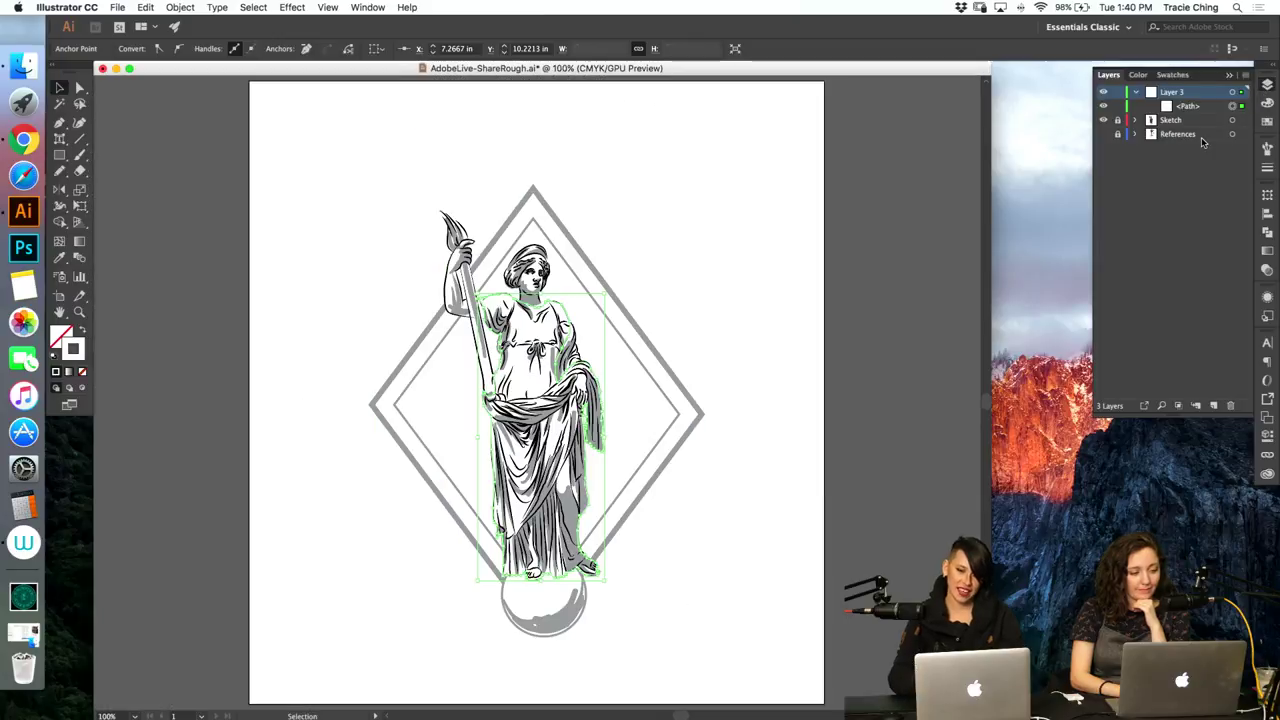
# Step: Draw a closed Pen shape for the lowered arm's sleeve, following its outer edge to the waist drape and looping loosely inside the robe outline
pyautogui.press('z')
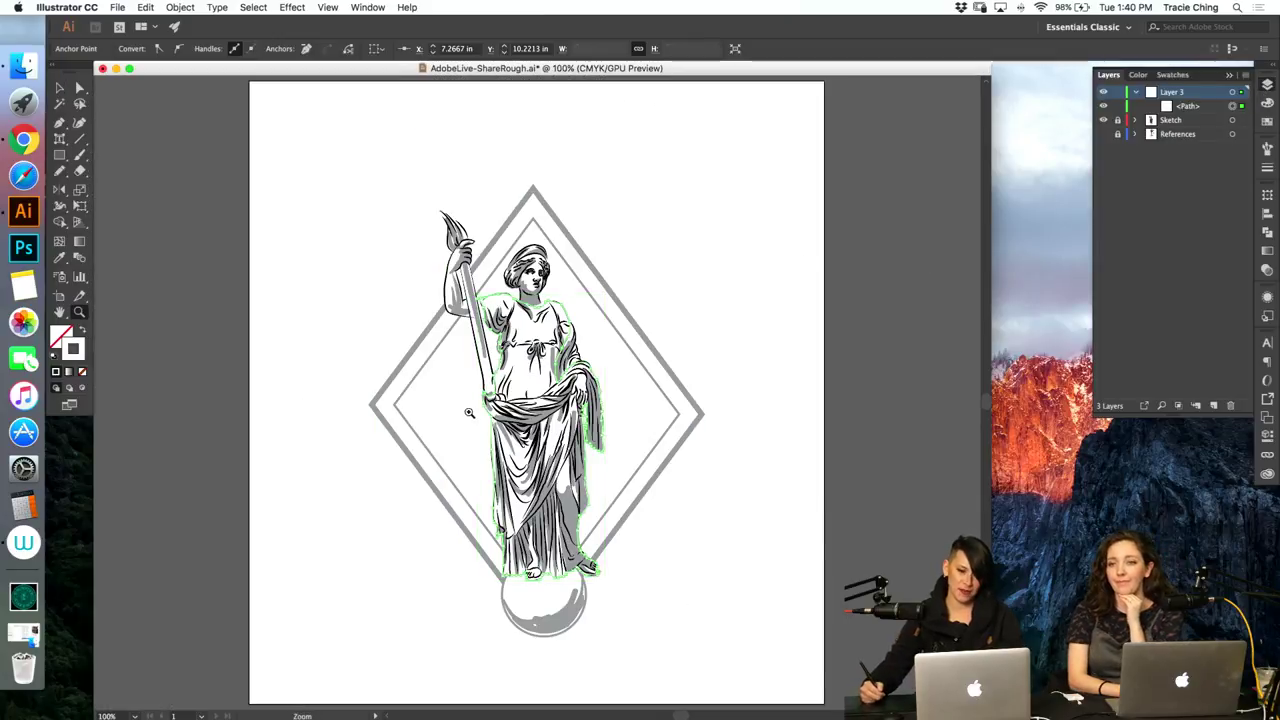
pyautogui.moveTo(531, 374); pyautogui.dragTo(778, 288)
pyautogui.press('p')
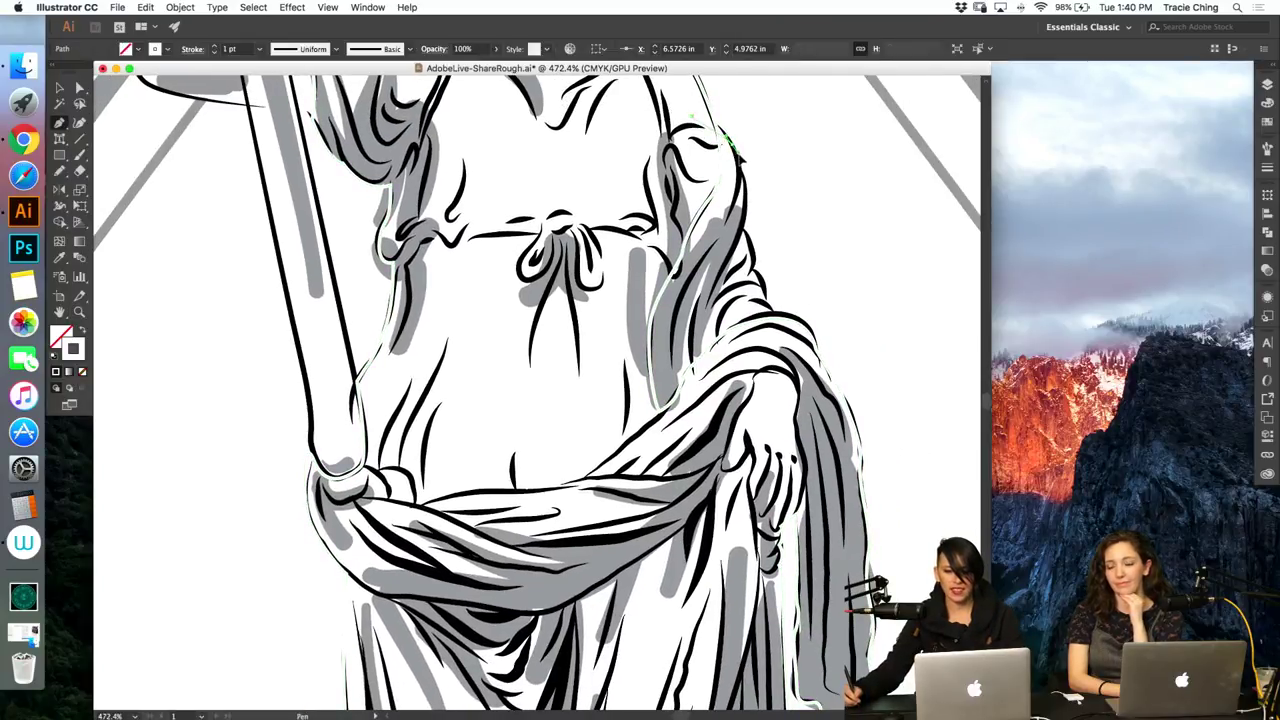
pyautogui.moveTo(739, 156); pyautogui.dragTo(736, 271)
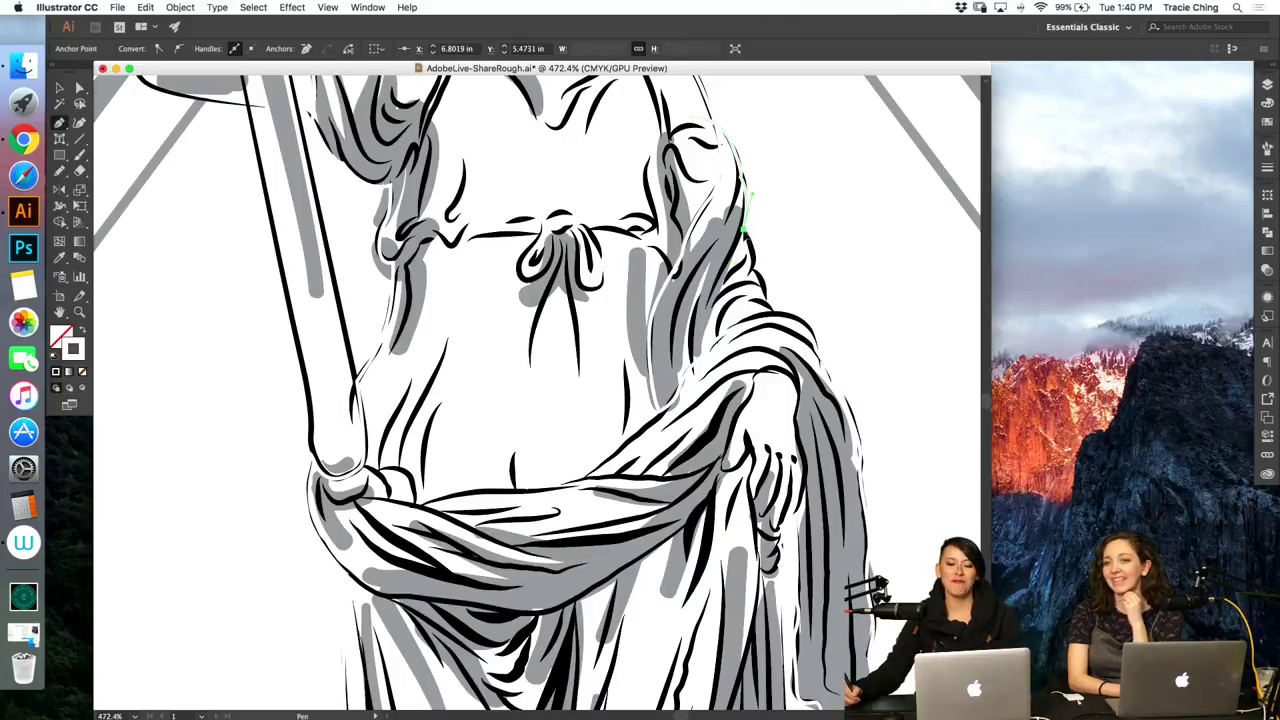
pyautogui.moveTo(750, 270); pyautogui.dragTo(775, 318)
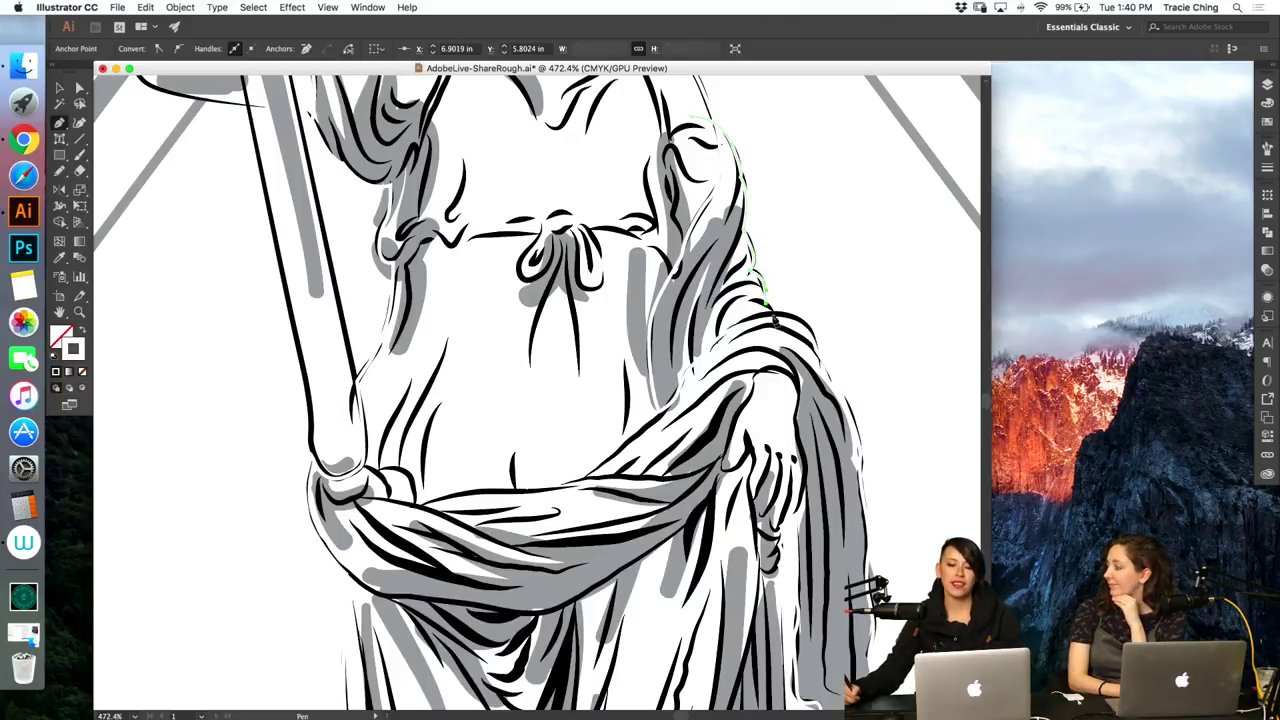
pyautogui.click(780, 323)
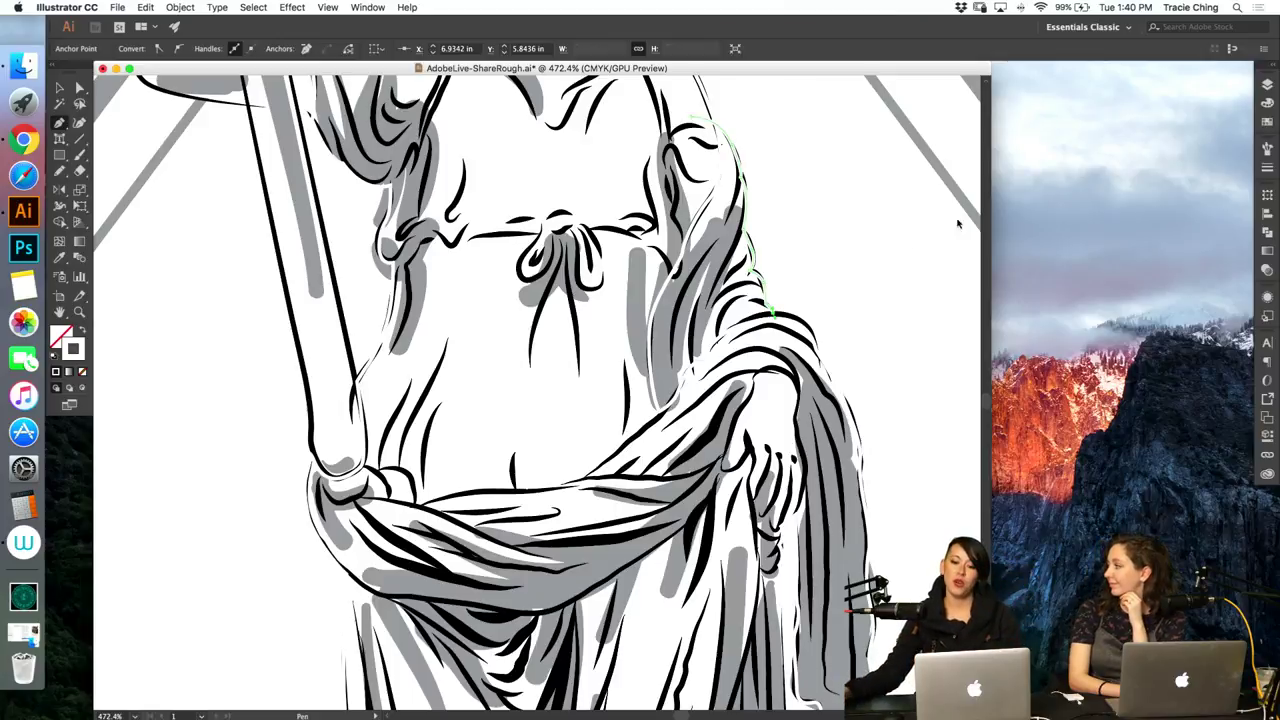
pyautogui.moveTo(640, 442); pyautogui.dragTo(601, 395)
pyautogui.click(691, 119)
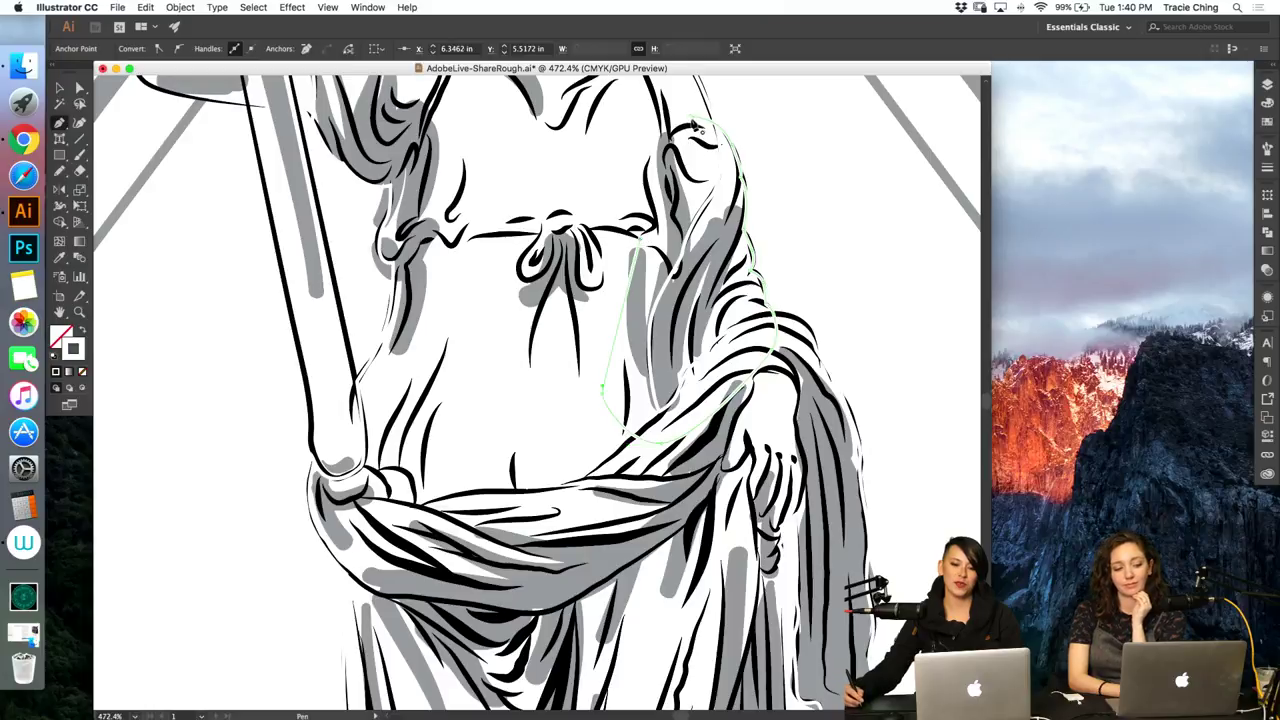
# Step: Select both the robe outline and the sleeve shape and set their stroke colour to 100% magenta
pyautogui.press('v')
pyautogui.click(720, 178)
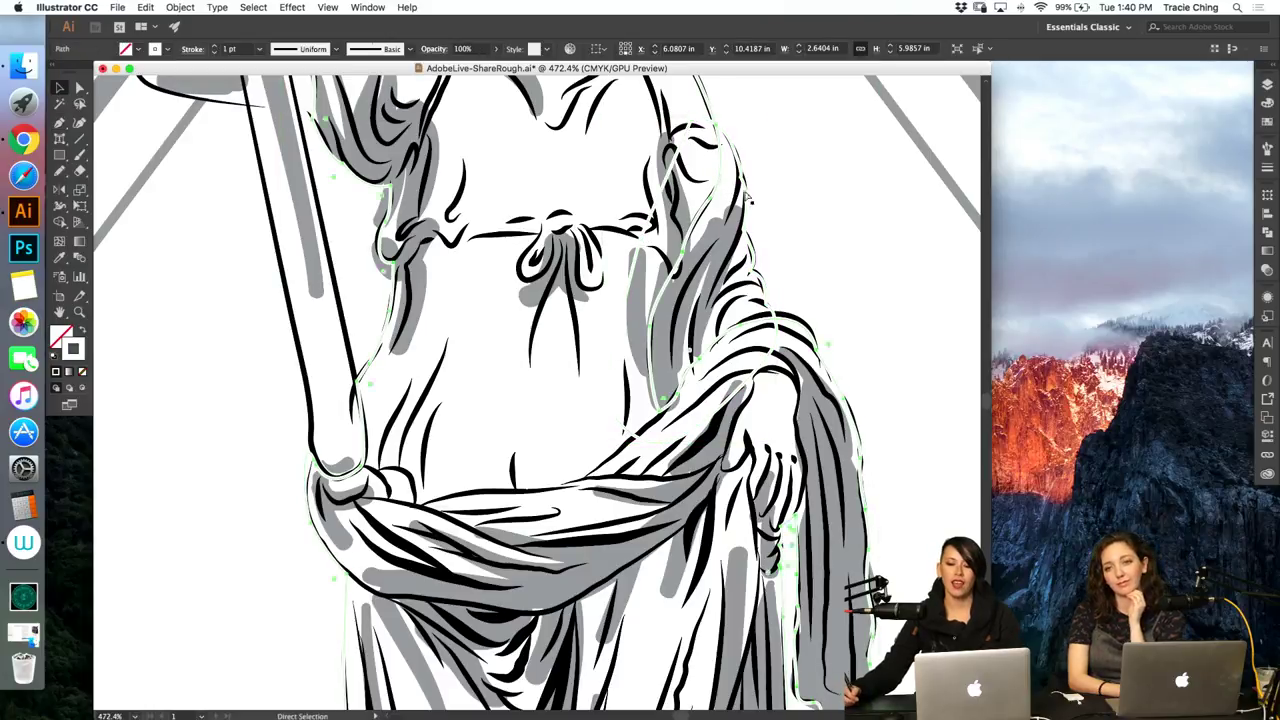
pyautogui.keyDown('shift'); pyautogui.click(746, 192); pyautogui.keyUp('shift')
pyautogui.click(1266, 104)
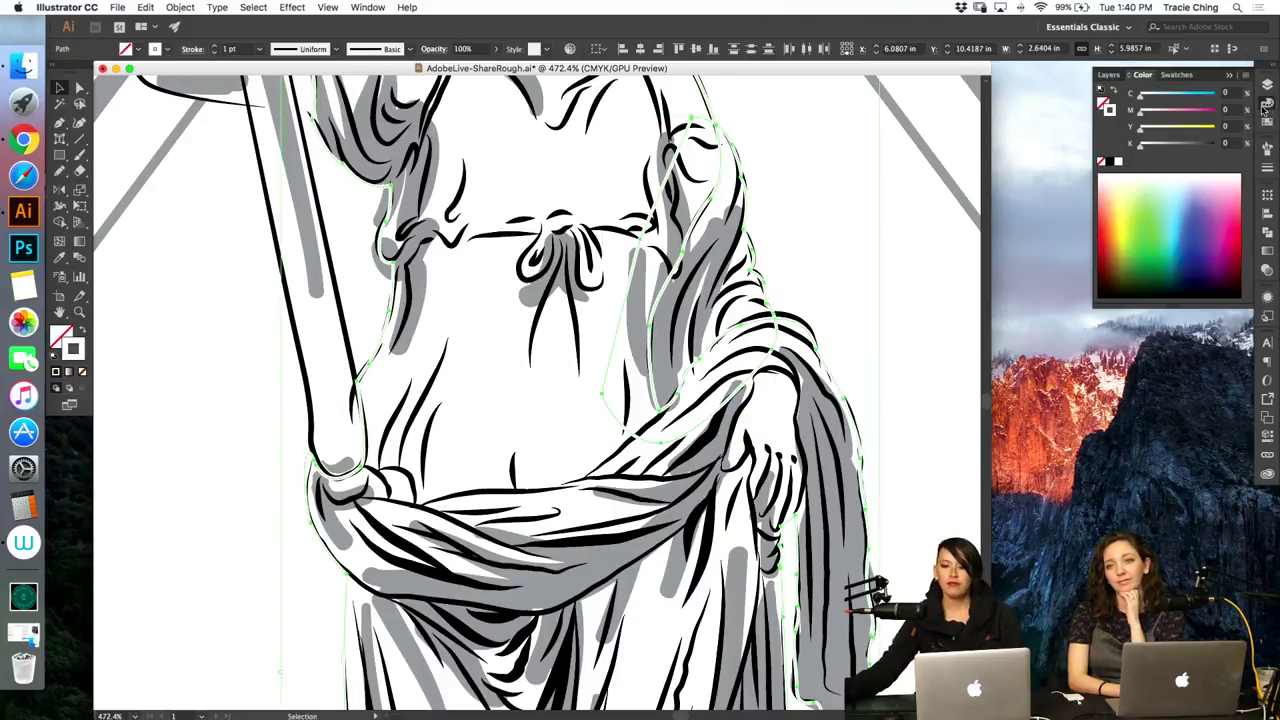
pyautogui.moveTo(1175, 118); pyautogui.dragTo(1216, 112)
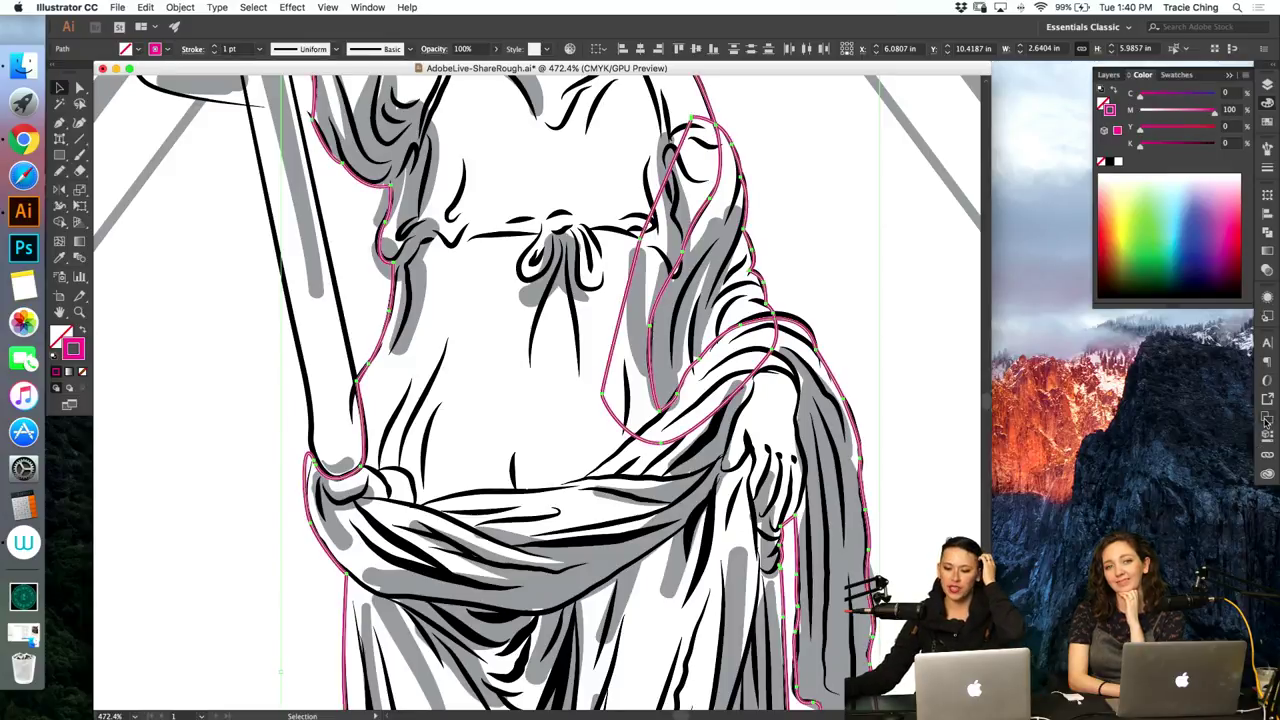
# Step: Trim the sleeve shape against the robe outline with the Pathfinder's Minus Front, keeping only the part outside the robe edge
pyautogui.click(1266, 232)
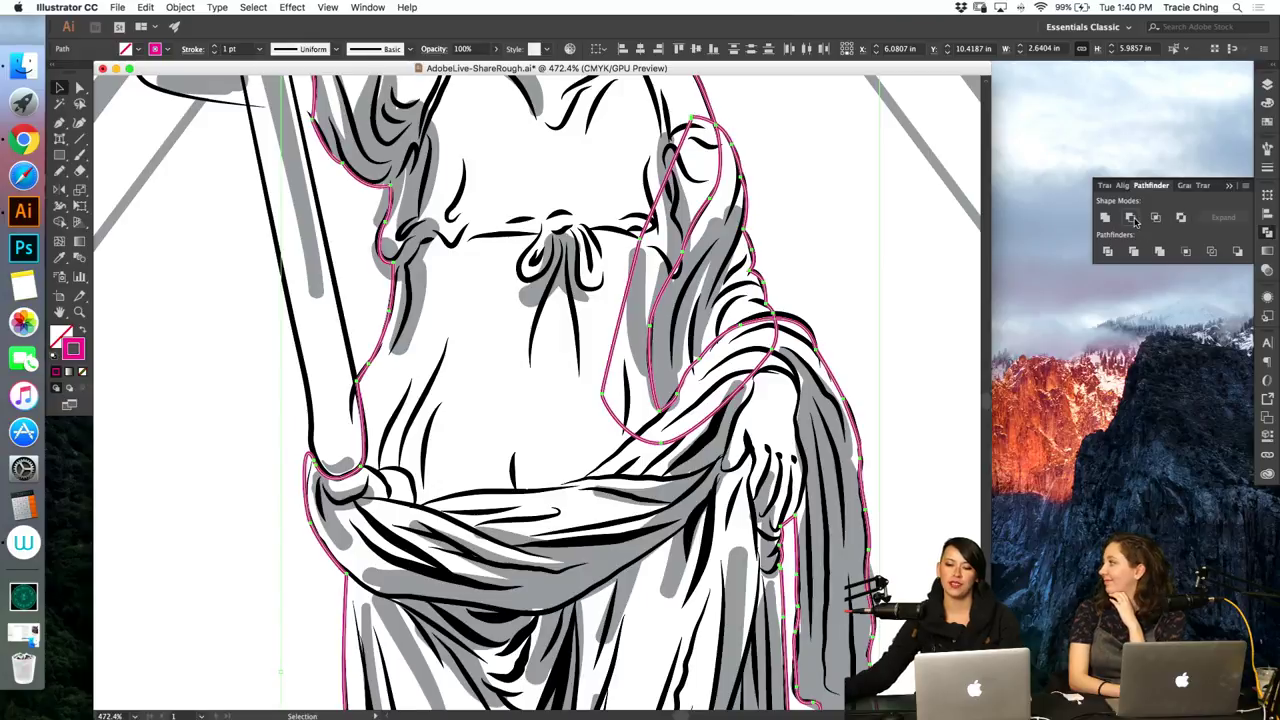
pyautogui.click(1130, 217)
pyautogui.click(877, 268)
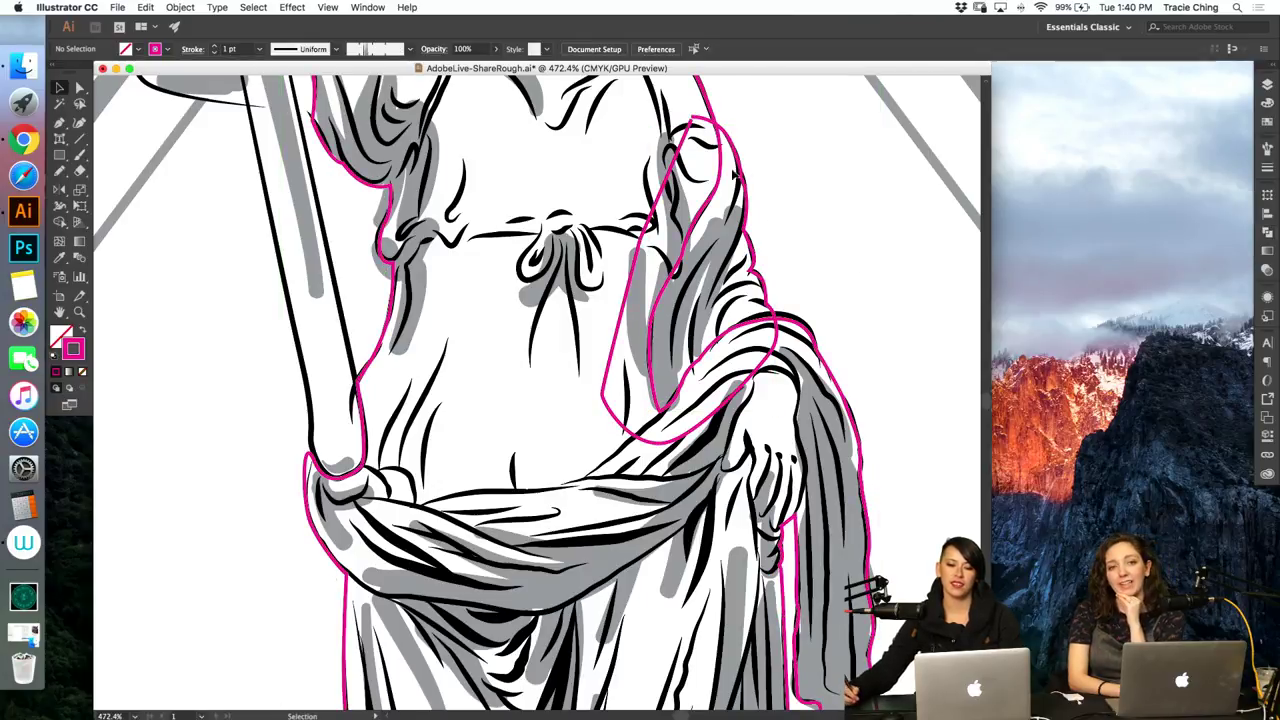
pyautogui.click(742, 175)
pyautogui.press('Delete')
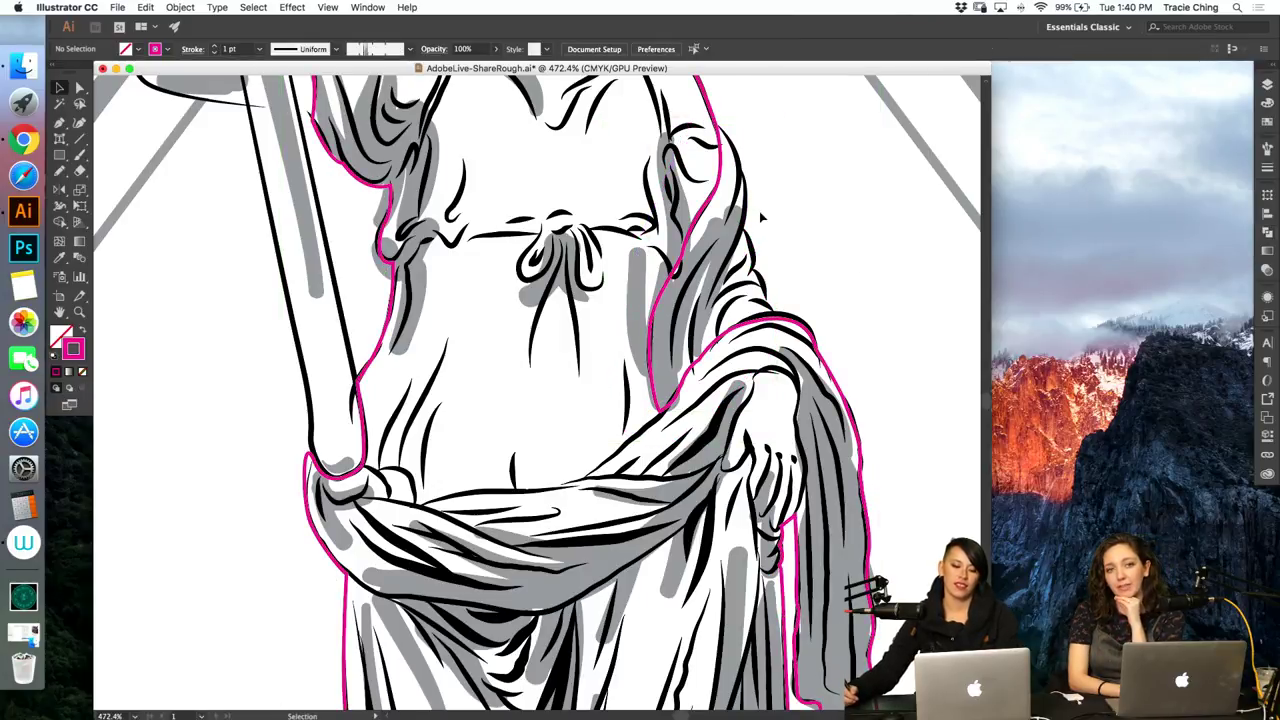
pyautogui.press('a')
pyautogui.press('super+z')
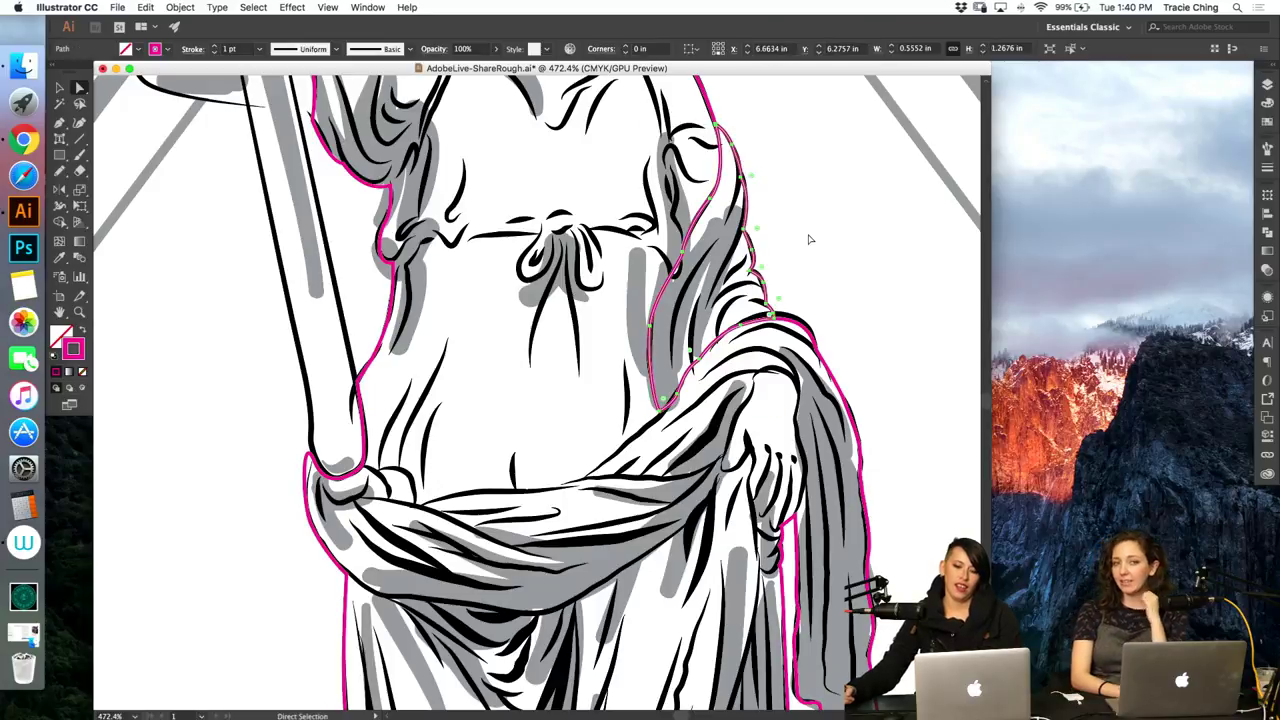
pyautogui.click(811, 243)
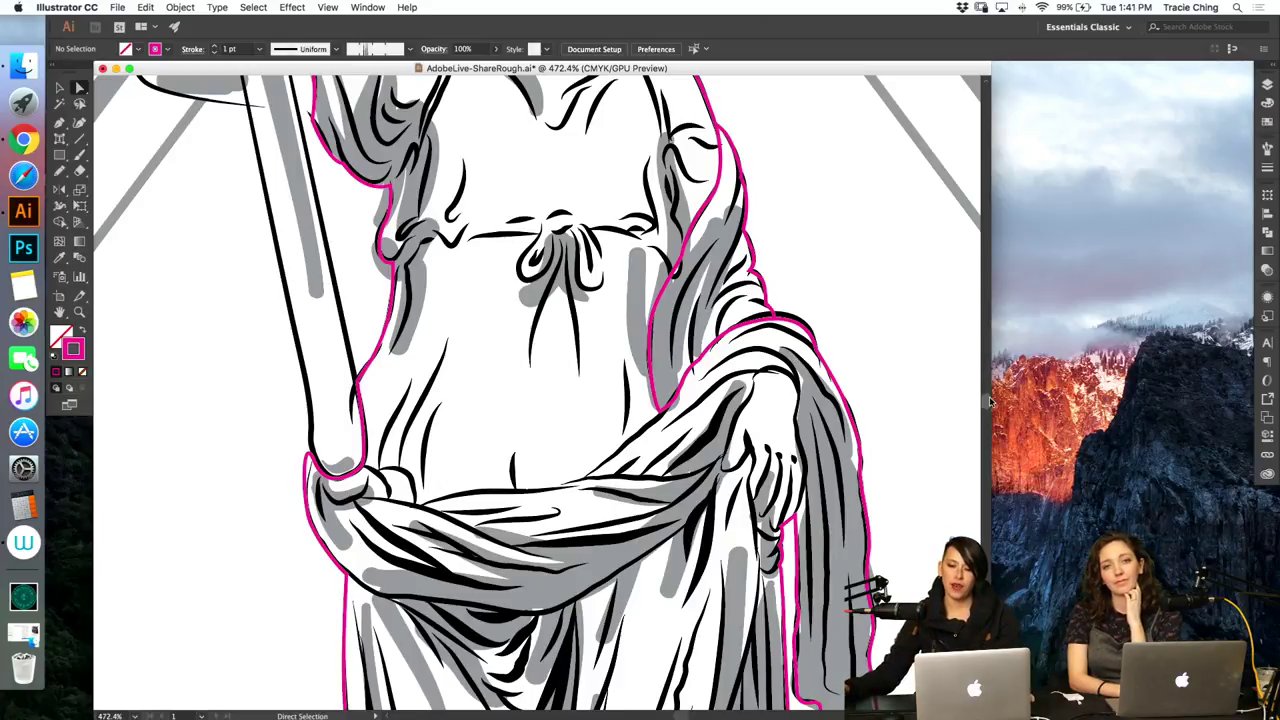
# Step: Start a Pen path just outside the robe outline and trace the waist drape's lower edge up toward the lowered hand
pyautogui.scroll(5, 985, 400)
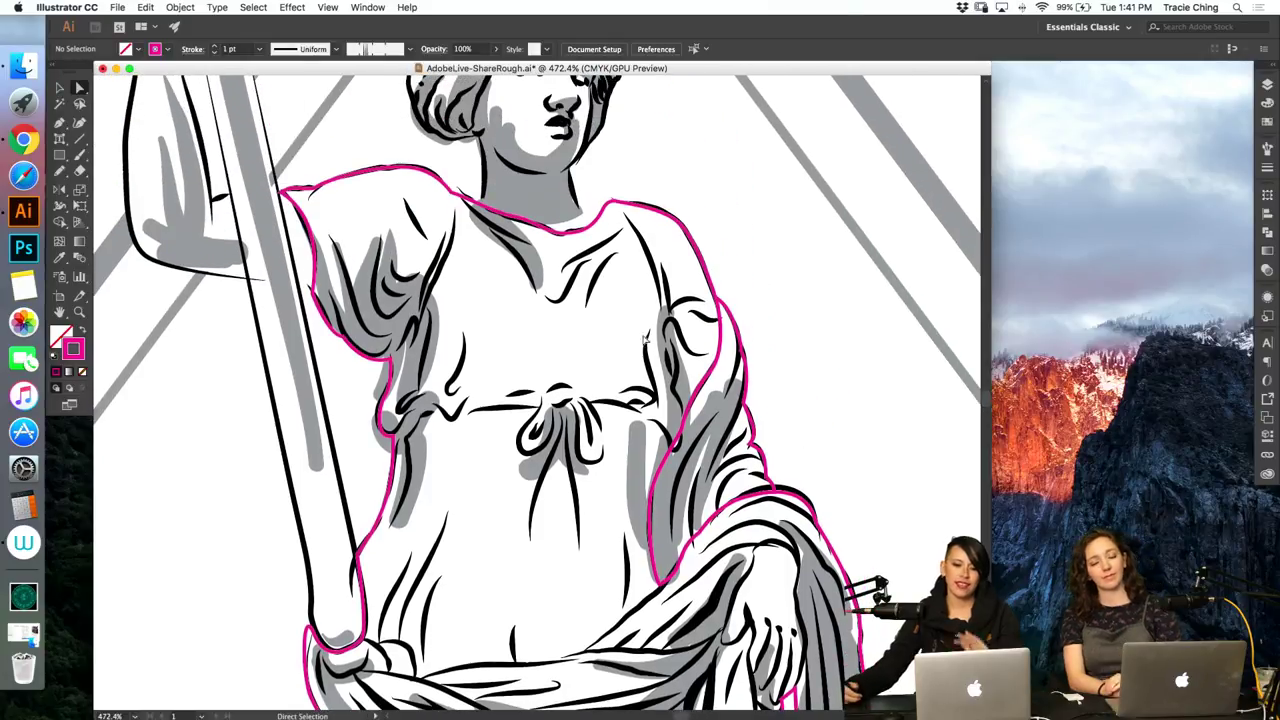
pyautogui.press('p')
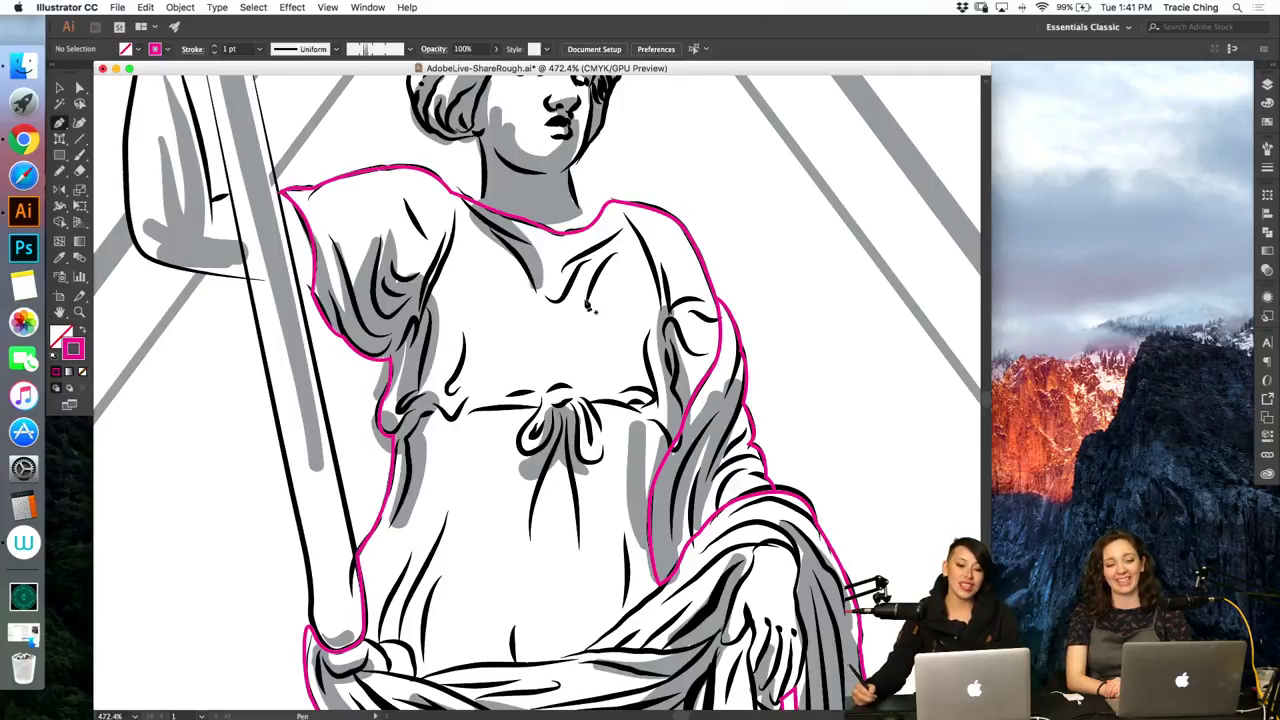
pyautogui.moveTo(985, 400); pyautogui.dragTo(985, 403)
pyautogui.press('z')
pyautogui.moveTo(577, 472); pyautogui.dragTo(636, 453)
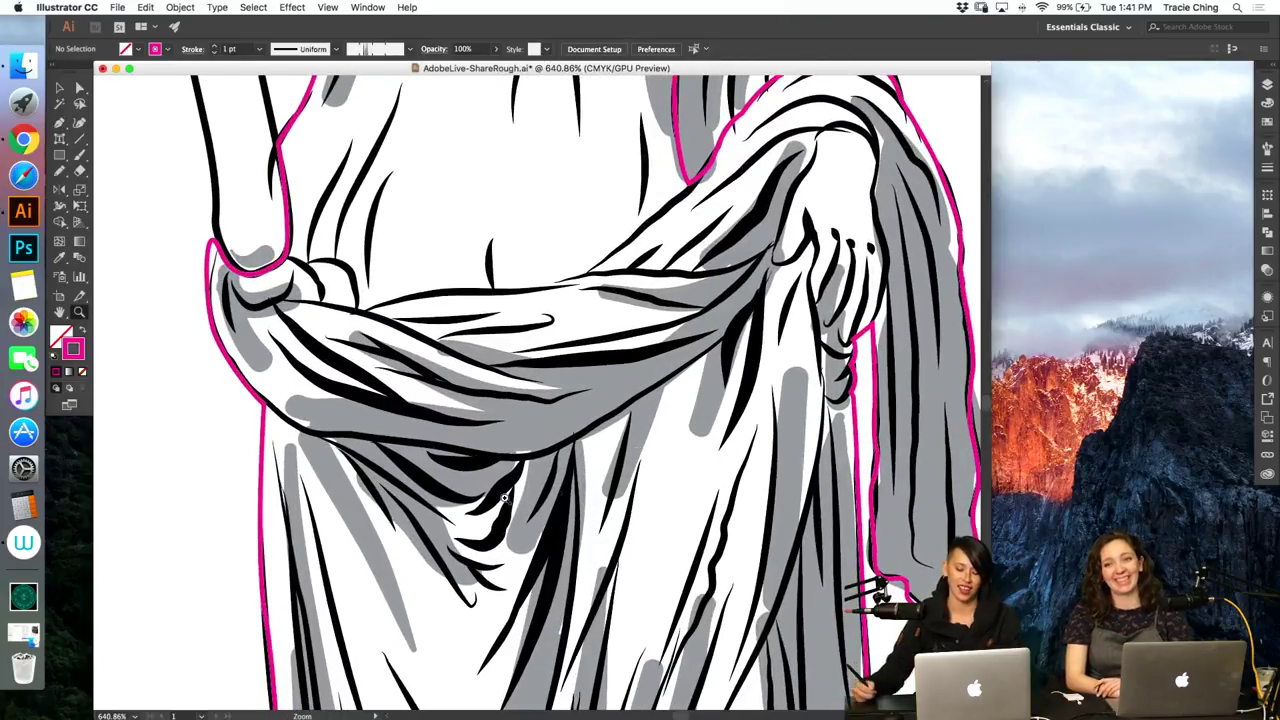
pyautogui.press('a')
pyautogui.click(262, 408)
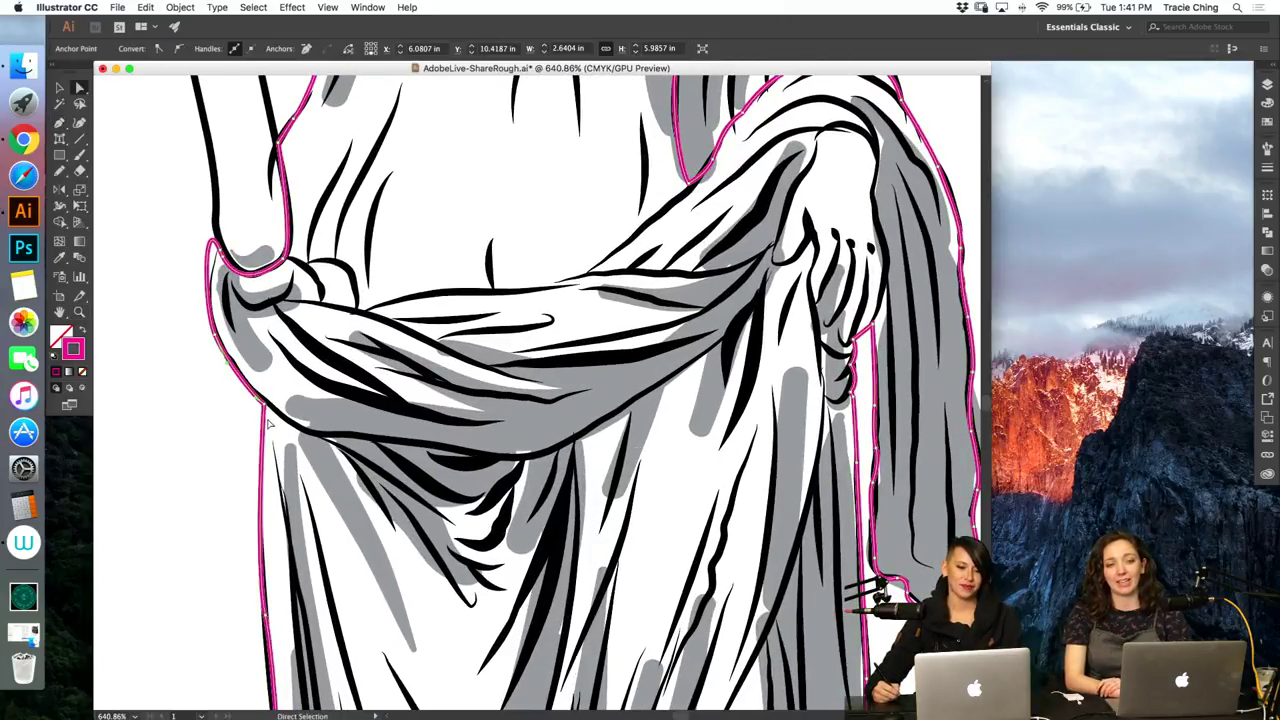
pyautogui.press('p')
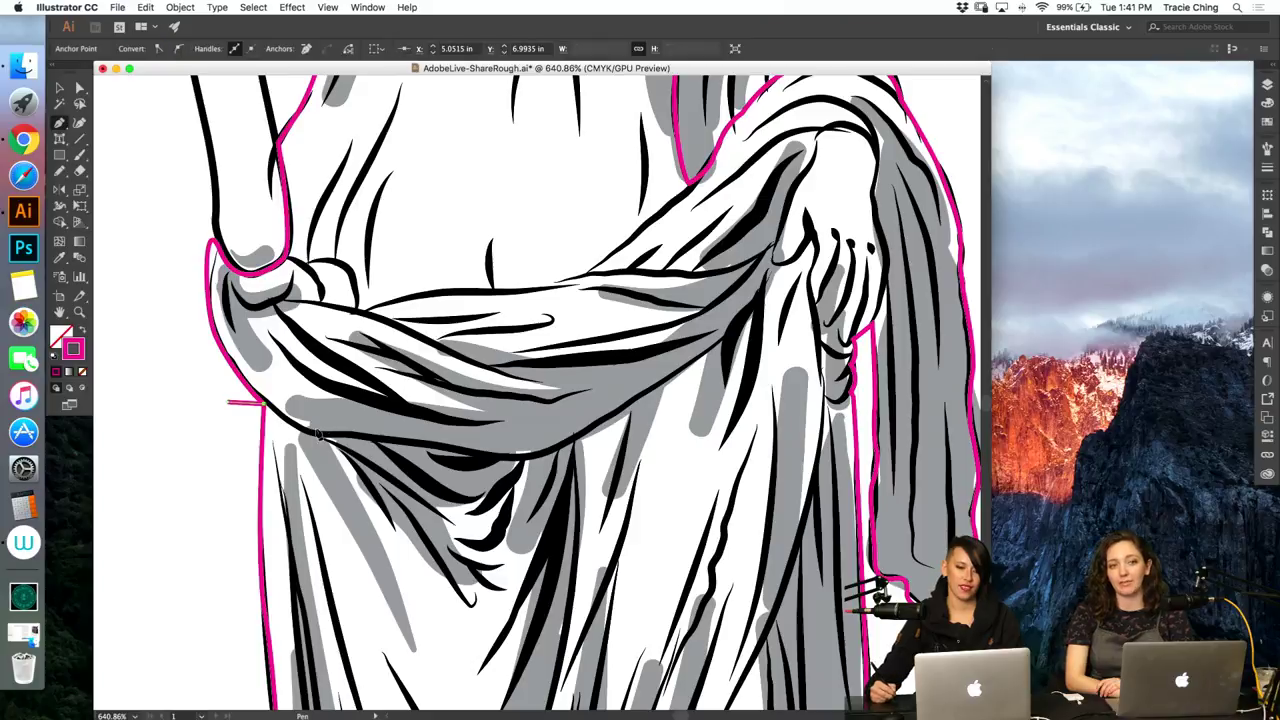
pyautogui.moveTo(358, 434); pyautogui.dragTo(370, 436)
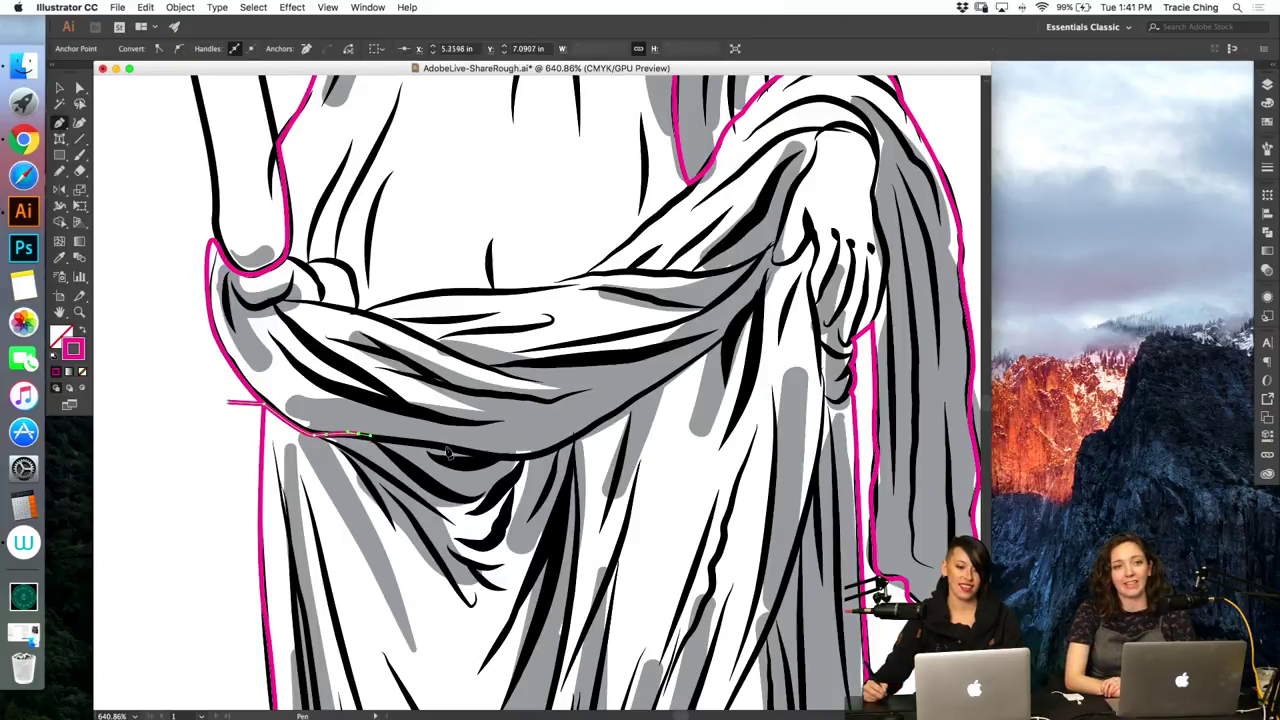
pyautogui.moveTo(447, 445); pyautogui.dragTo(546, 456)
pyautogui.click(638, 400)
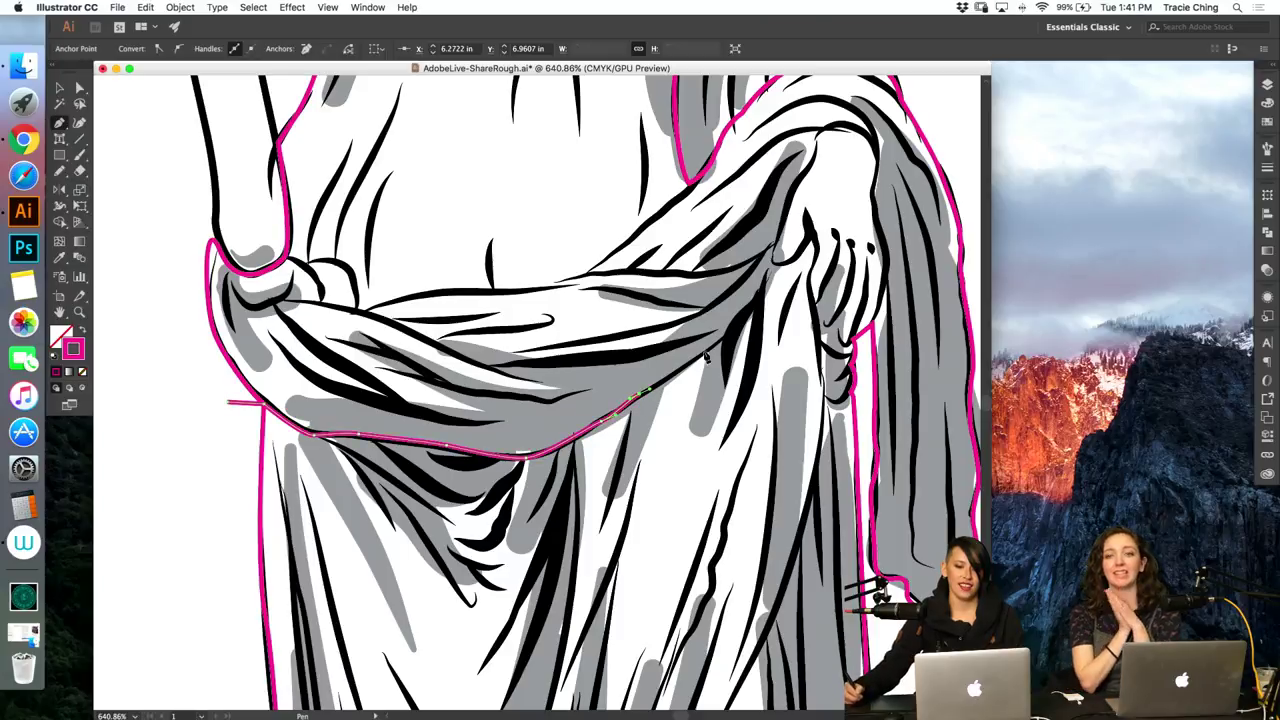
pyautogui.click(745, 318)
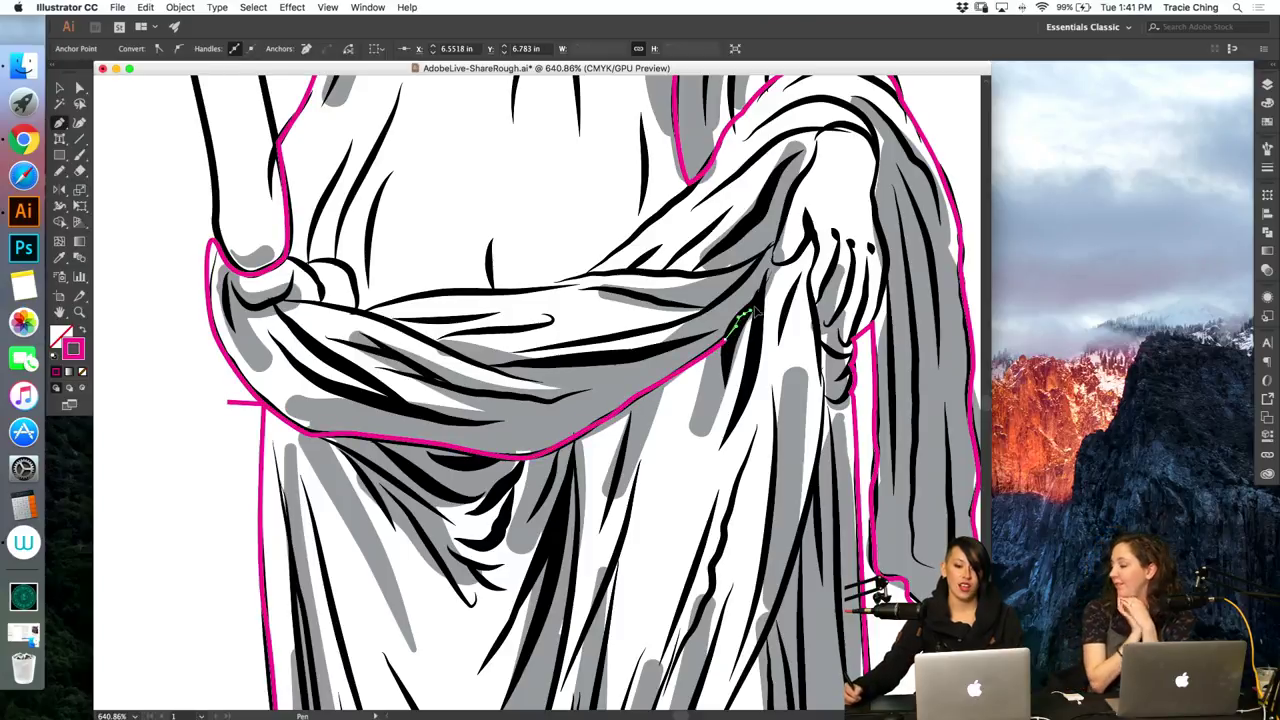
# Step: Continue the drape path up along the lowered hand's inner side, over the wrist and down its outer side past the fingers
pyautogui.moveTo(770, 267); pyautogui.dragTo(782, 227)
pyautogui.click(800, 187)
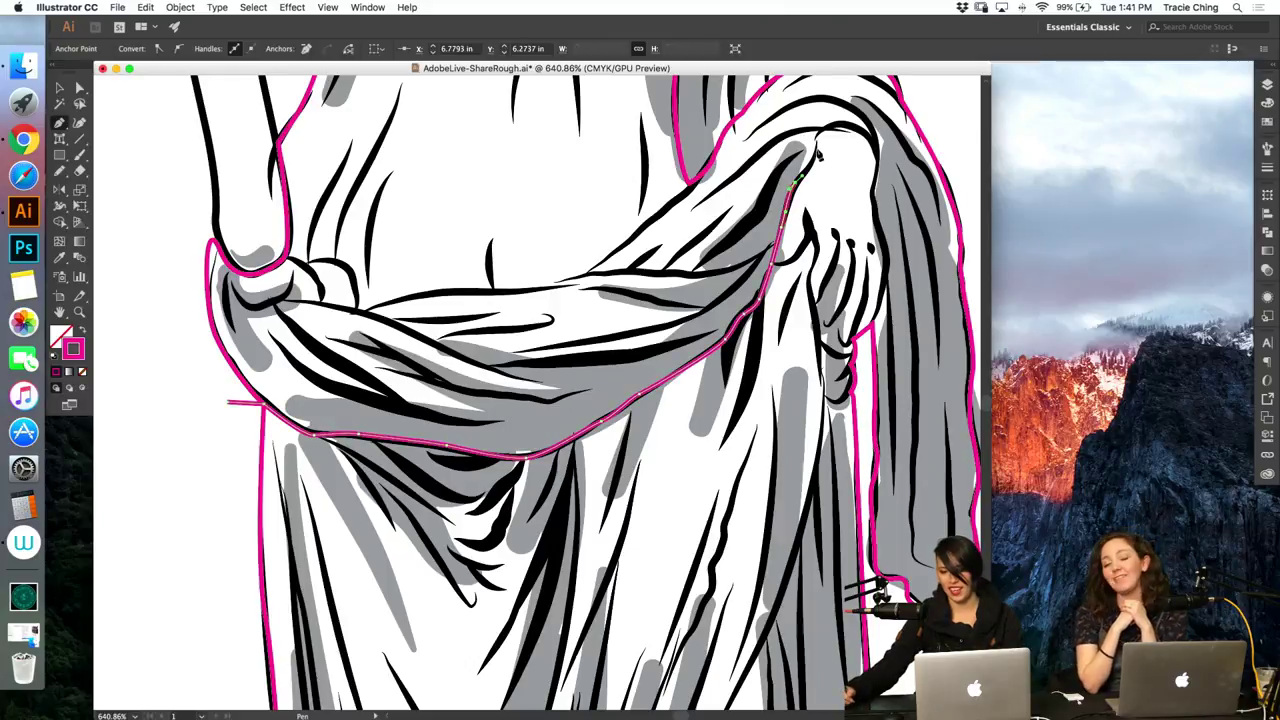
pyautogui.click(816, 134)
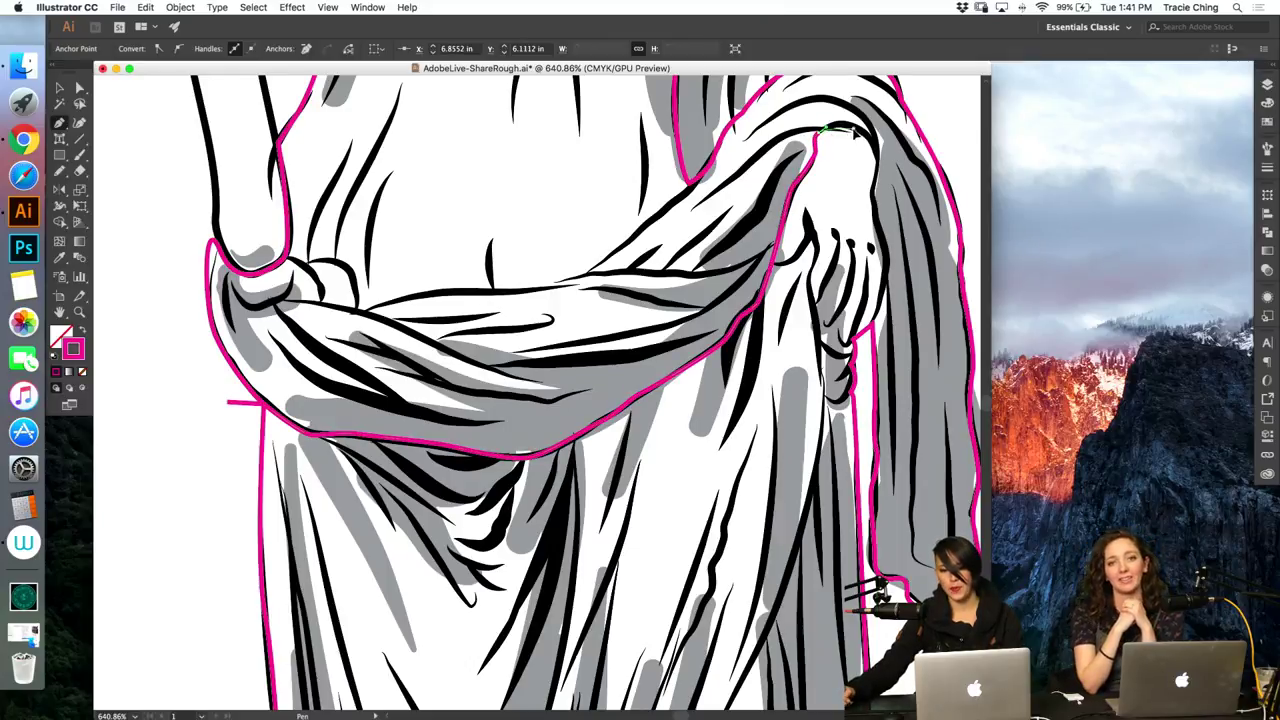
pyautogui.moveTo(868, 136)
pyautogui.mouseDown()
pyautogui.moveTo(890, 270)
pyautogui.moveTo(864, 352)
pyautogui.mouseUp()
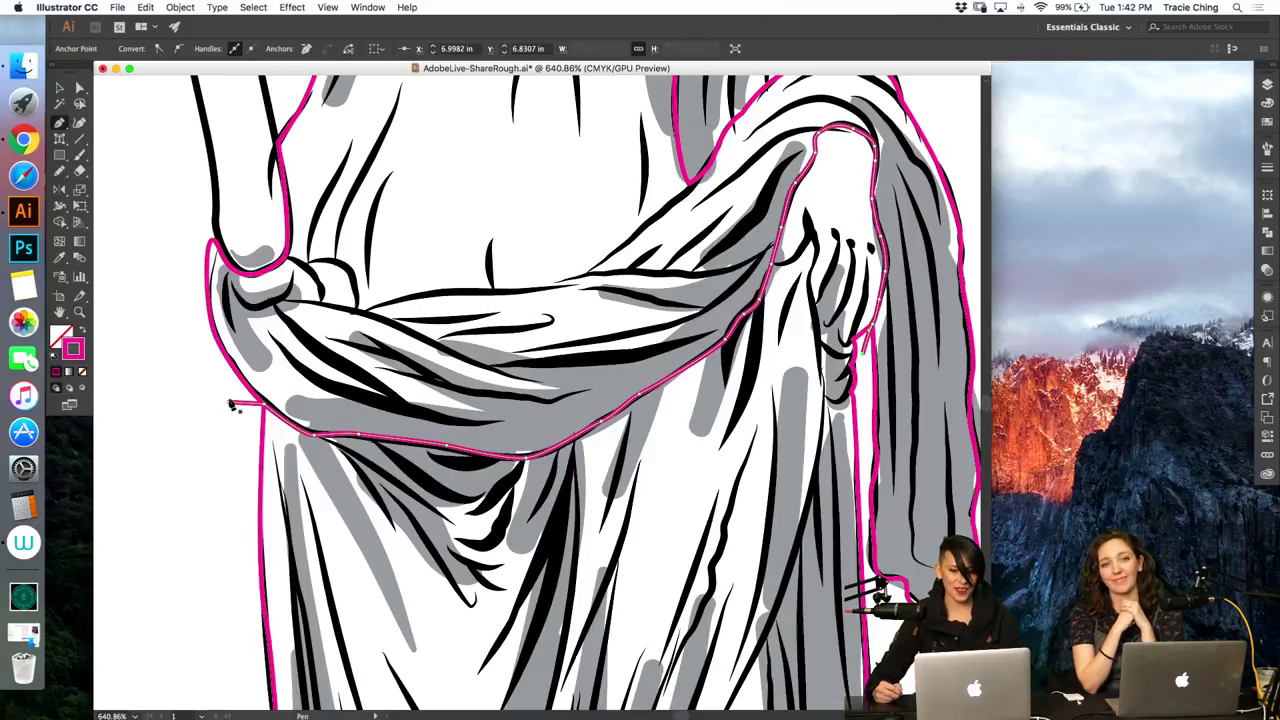
# Step: Extend the drape path from its starting end, looping loosely outside the robe around the raised-arm elbow and tracing the bump beside it
pyautogui.click(229, 404)
pyautogui.click(229, 404)
pyautogui.click(160, 344)
pyautogui.click(195, 226)
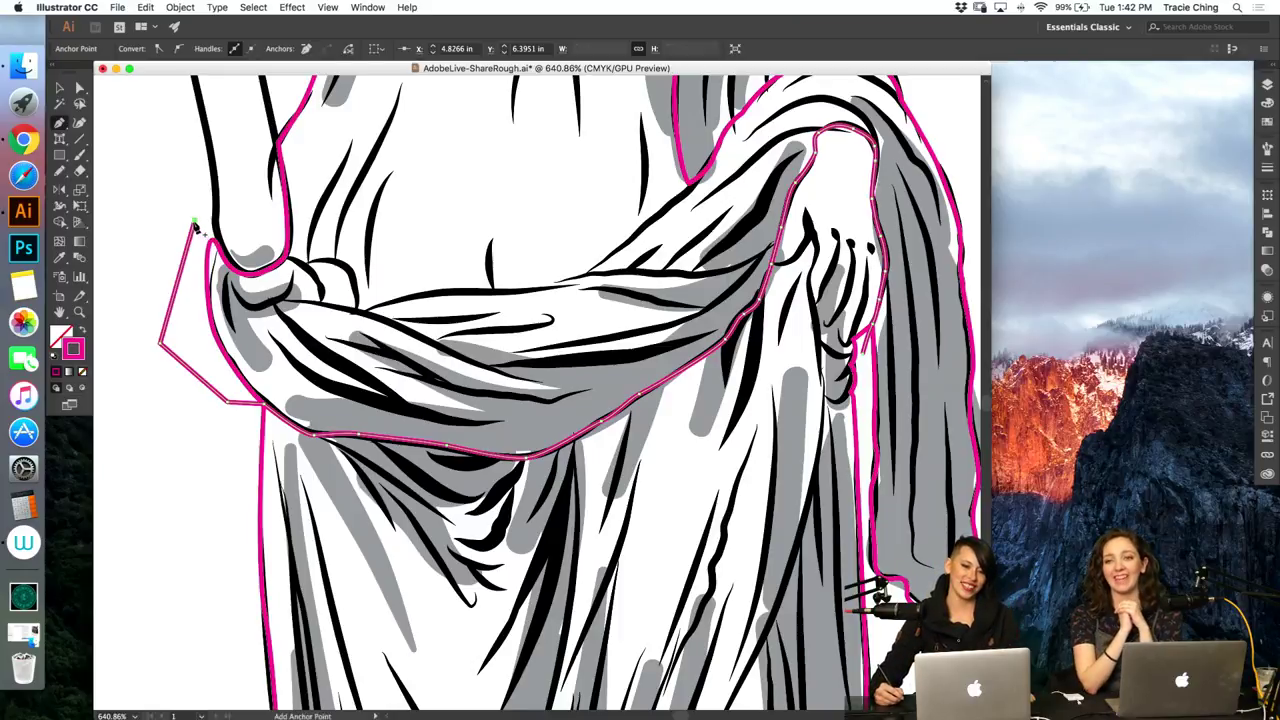
pyautogui.click(259, 218)
pyautogui.click(284, 246)
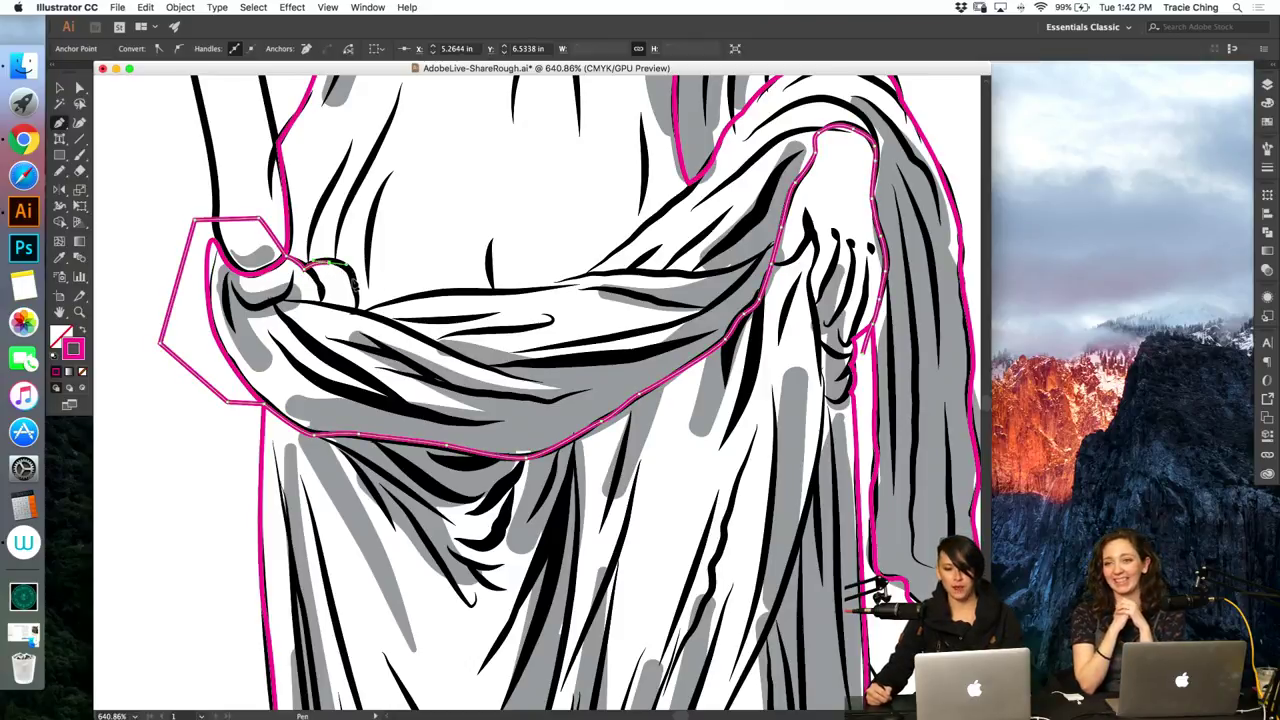
pyautogui.click(358, 309)
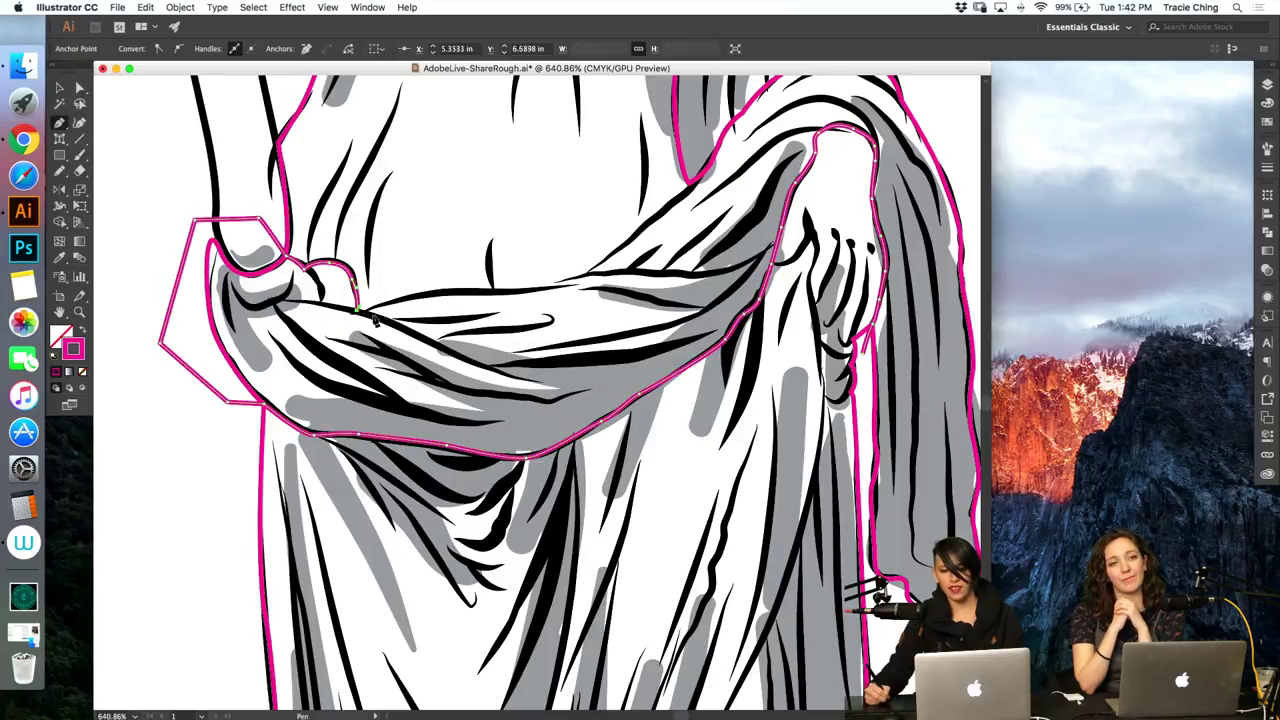
# Step: Trace the drape's upper edge to the sleeve corner, carry the path loosely over the forearm beyond the robe outline, and deselect it
pyautogui.moveTo(393, 301)
pyautogui.mouseDown()
pyautogui.moveTo(552, 294)
pyautogui.moveTo(617, 261)
pyautogui.moveTo(692, 186)
pyautogui.mouseUp()
pyautogui.press('super+minus')
pyautogui.scroll(5, 530, 204)
pyautogui.moveTo(565, 300); pyautogui.dragTo(590, 272)
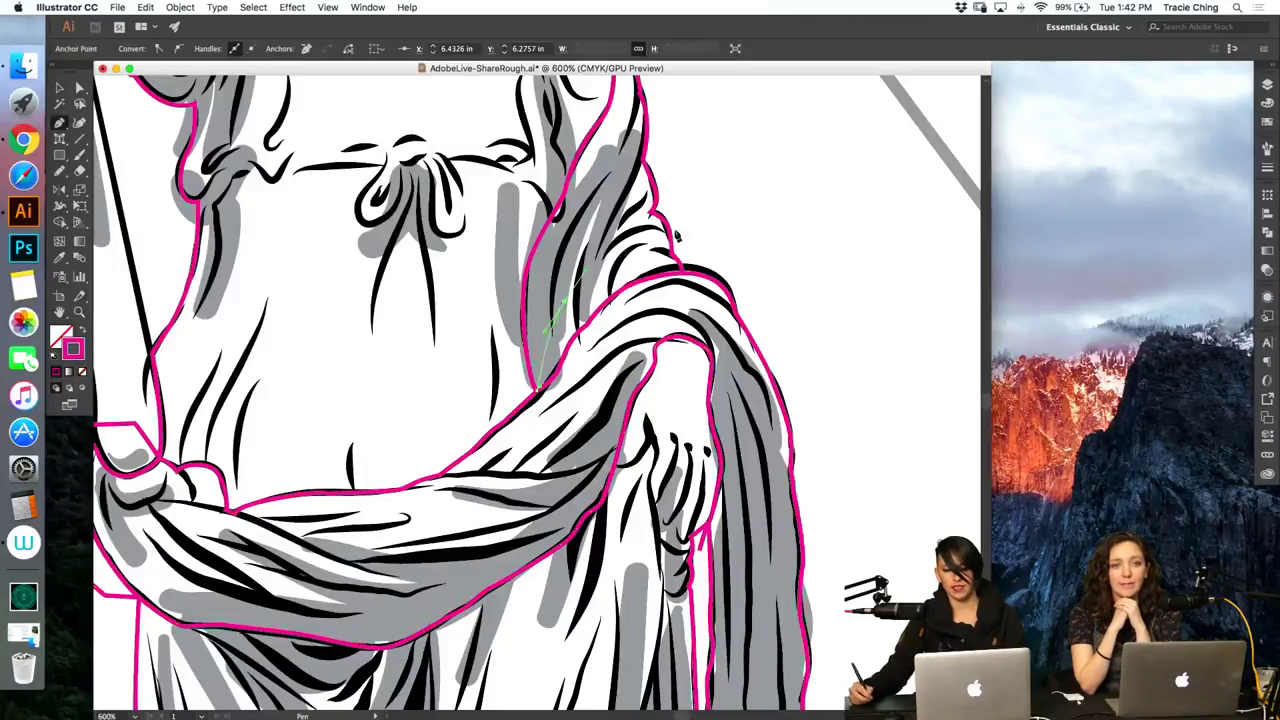
pyautogui.click(700, 236)
pyautogui.click(797, 258)
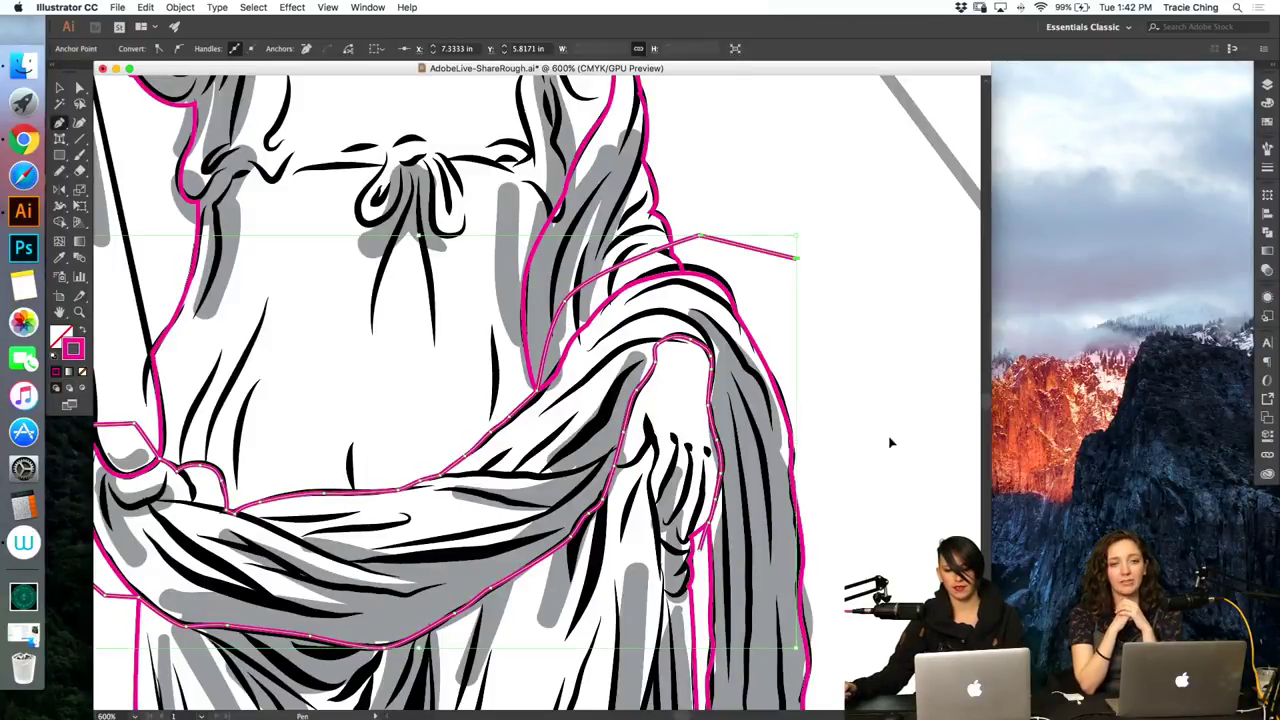
pyautogui.press('v')
pyautogui.click(837, 471)
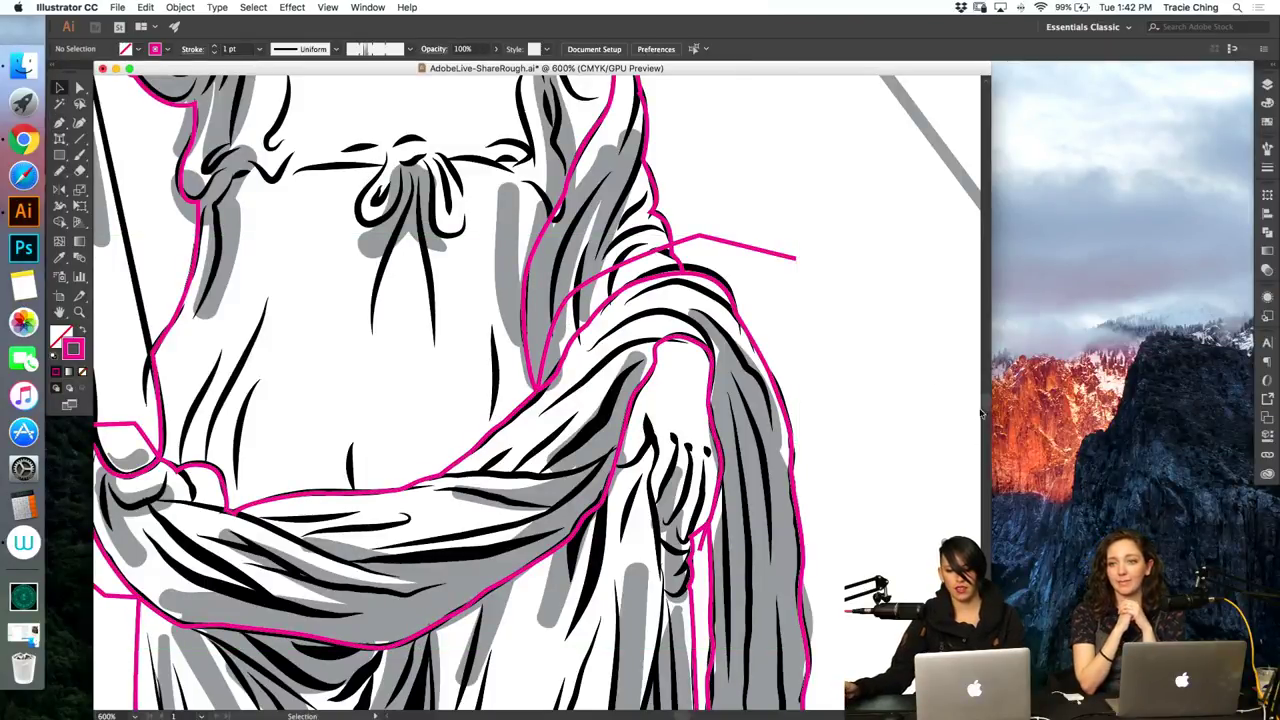
# Step: Continue the drape path from below the hand down beside the hanging cloth, loop it loosely around the outside, and close the shape
pyautogui.scroll(-5, 982, 413)
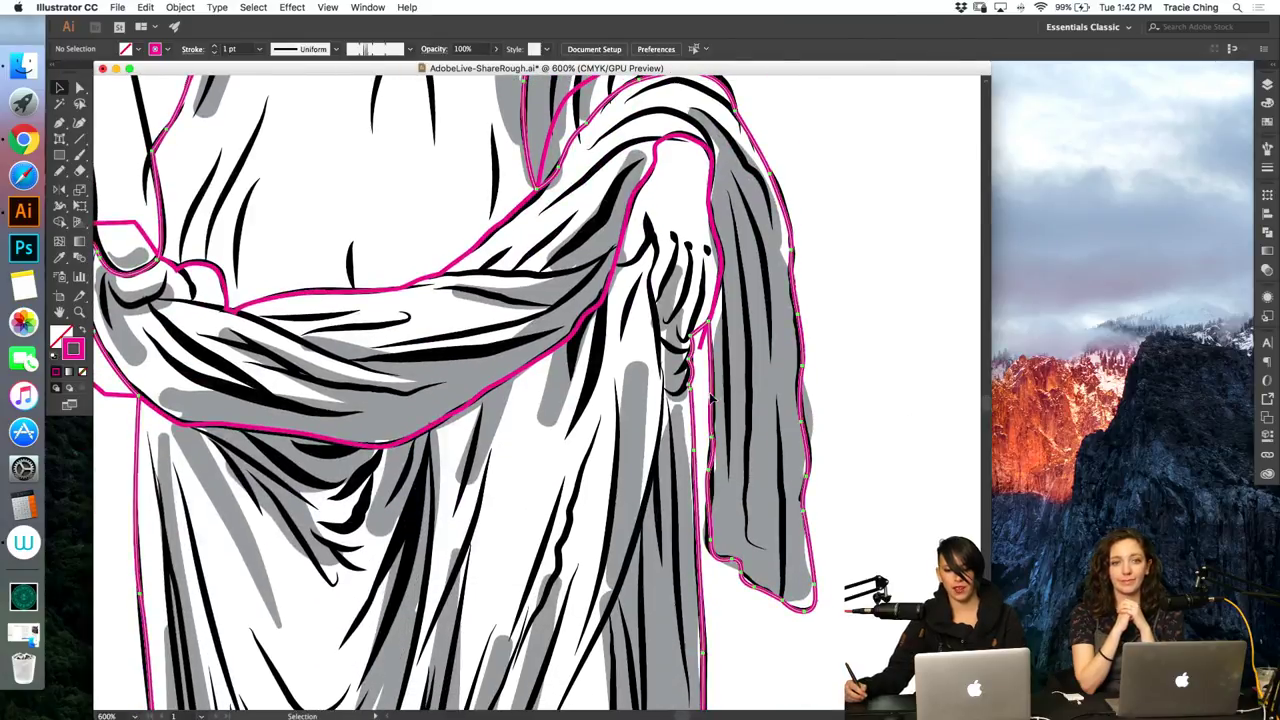
pyautogui.click(710, 398)
pyautogui.press('p')
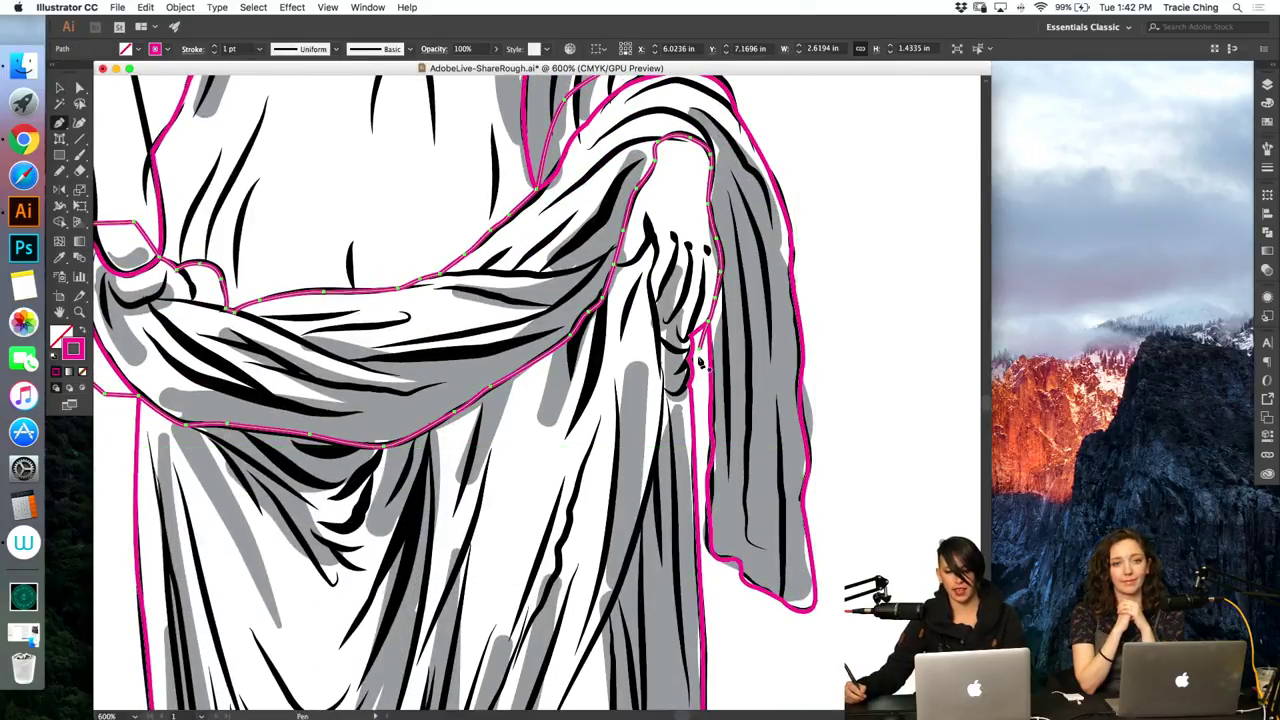
pyautogui.click(700, 360)
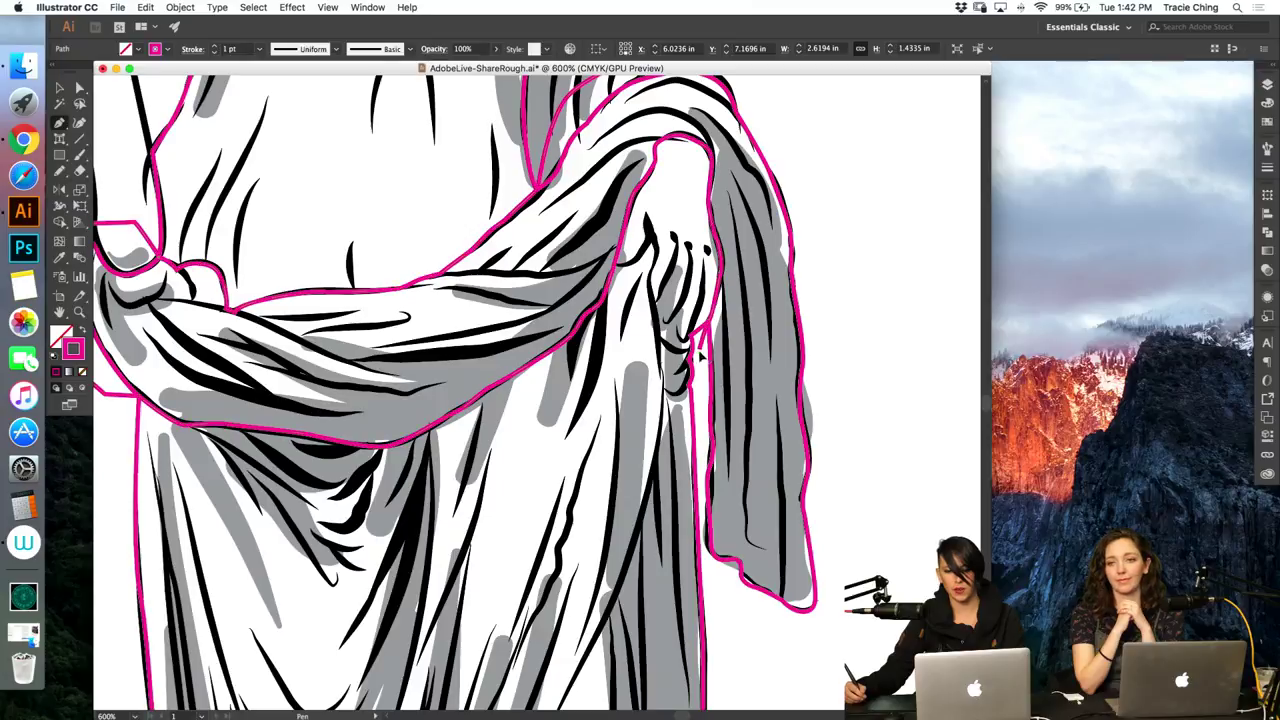
pyautogui.click(704, 430)
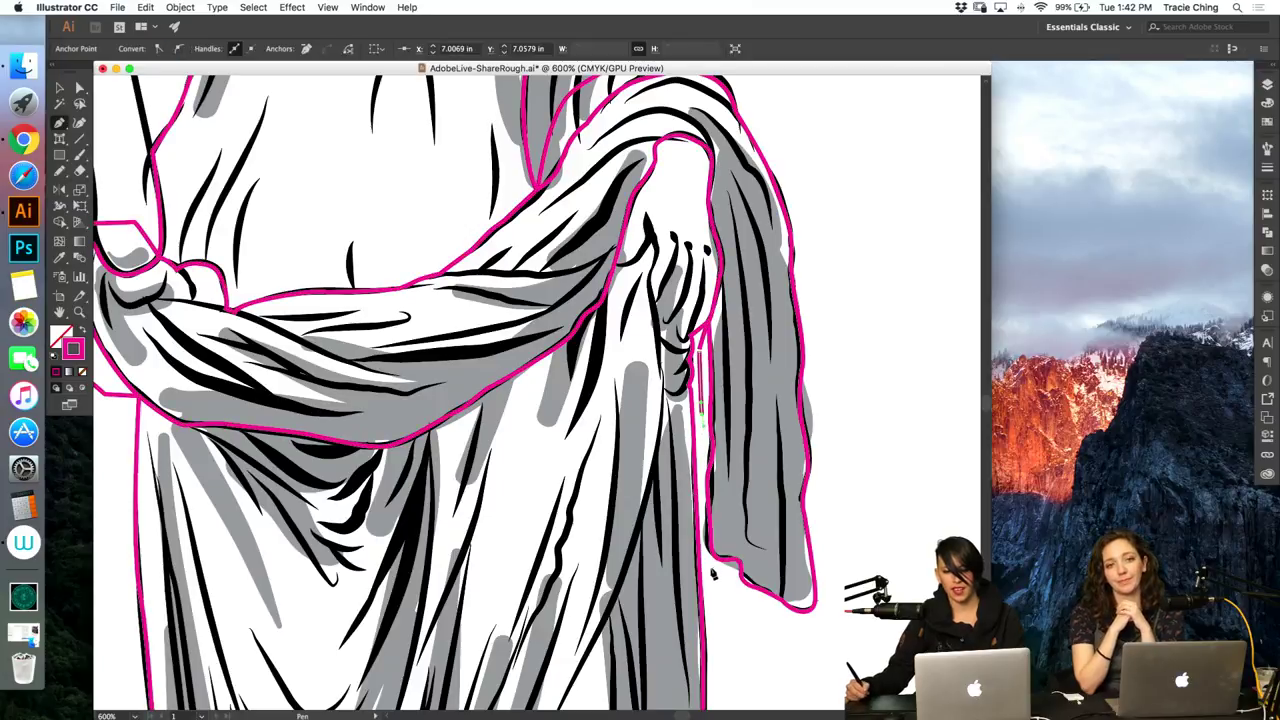
pyautogui.moveTo(711, 569); pyautogui.dragTo(745, 613)
pyautogui.click(832, 632)
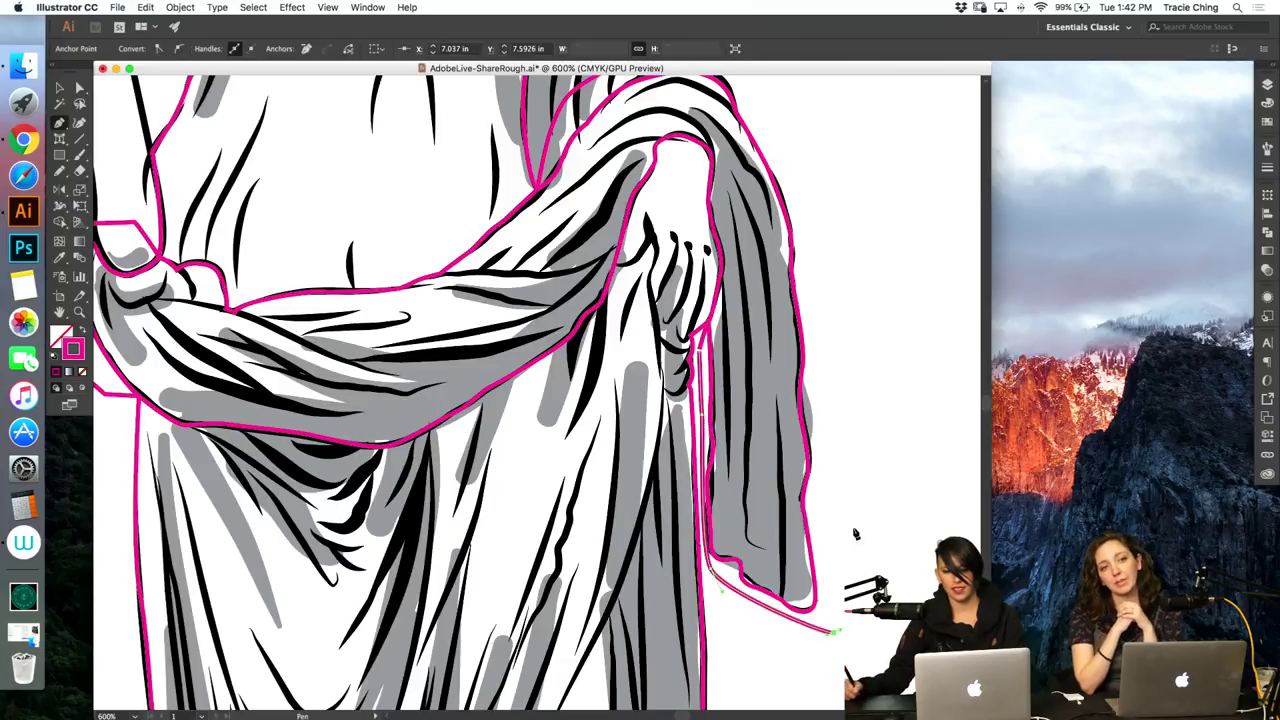
pyautogui.click(874, 258)
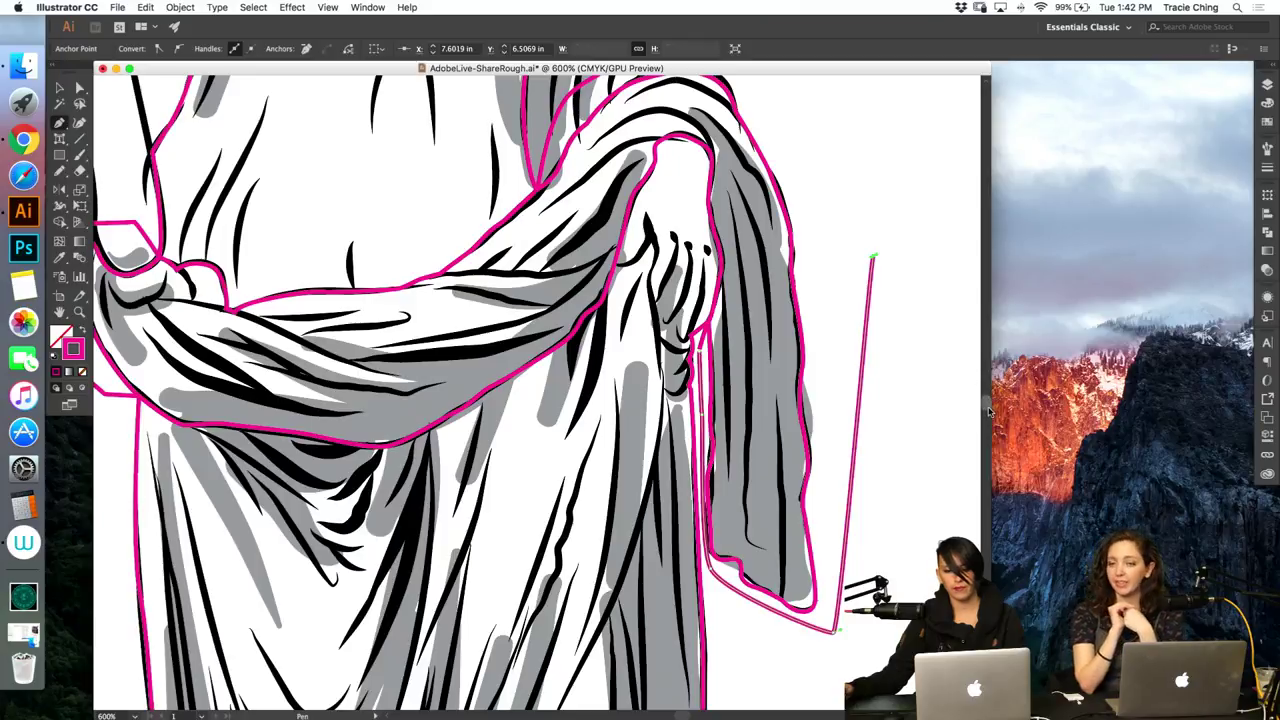
pyautogui.scroll(5, 930, 390)
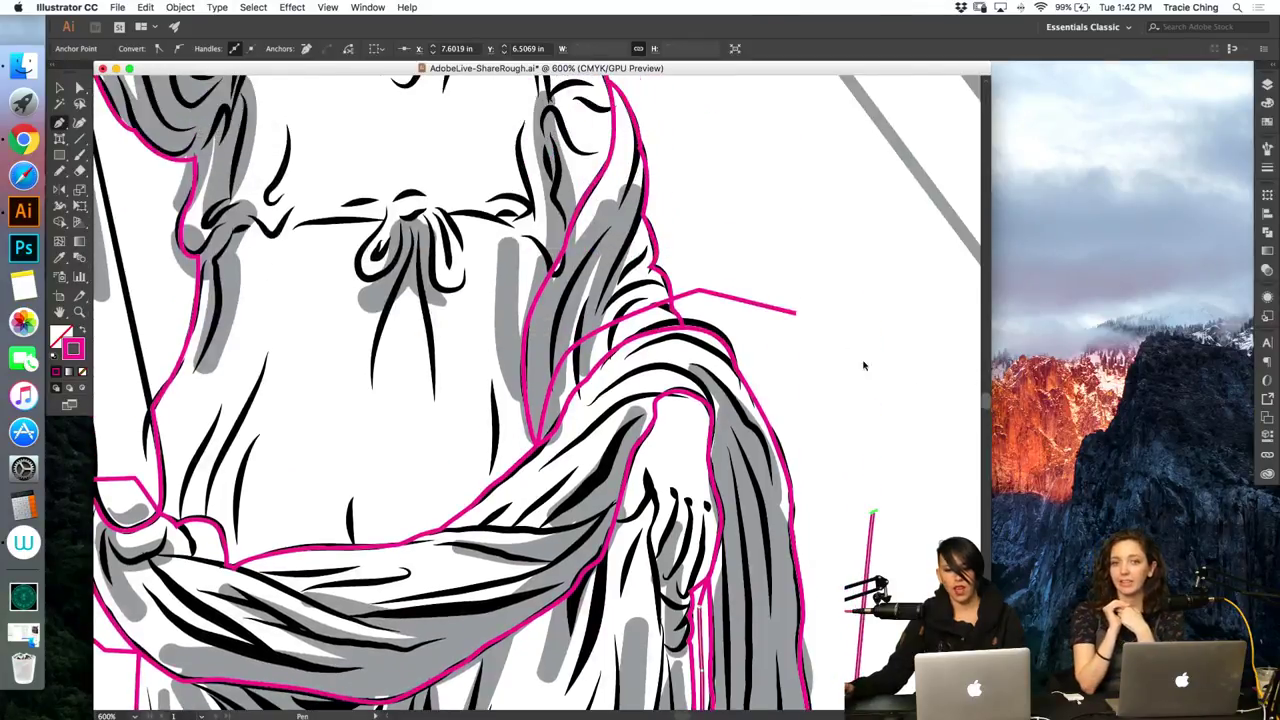
pyautogui.click(797, 316)
# Step: Select the robe outline and the drape shape and combine them with the Pathfinder's Intersect, keeping only their overlapping area
pyautogui.press('v')
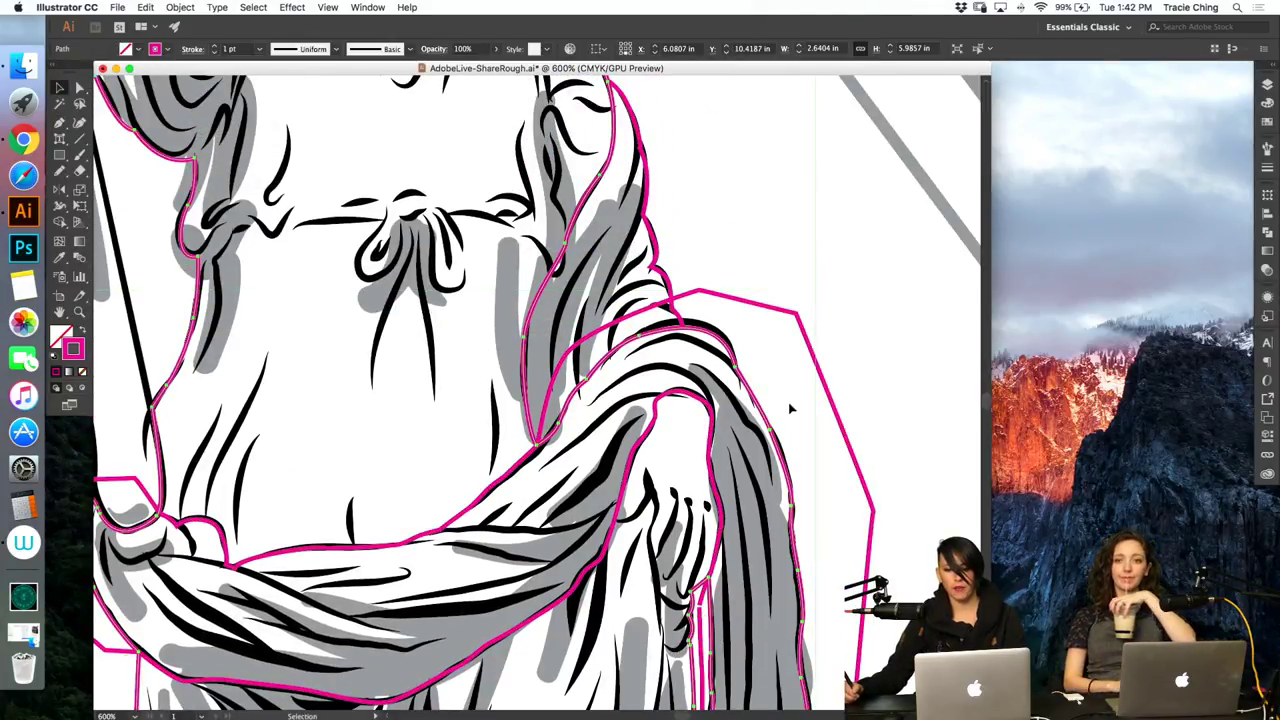
pyautogui.click(768, 398)
pyautogui.press('a')
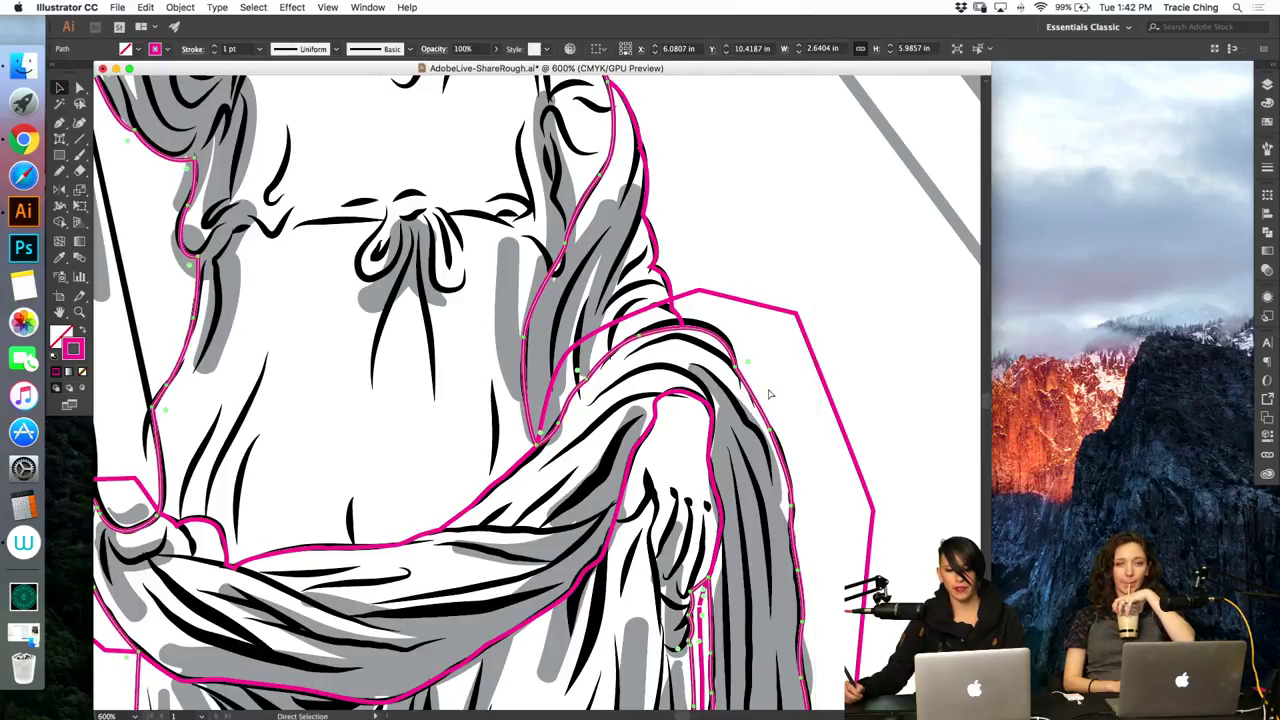
pyautogui.click(817, 375)
pyautogui.keyDown('shift'); pyautogui.click(822, 386); pyautogui.keyUp('shift')
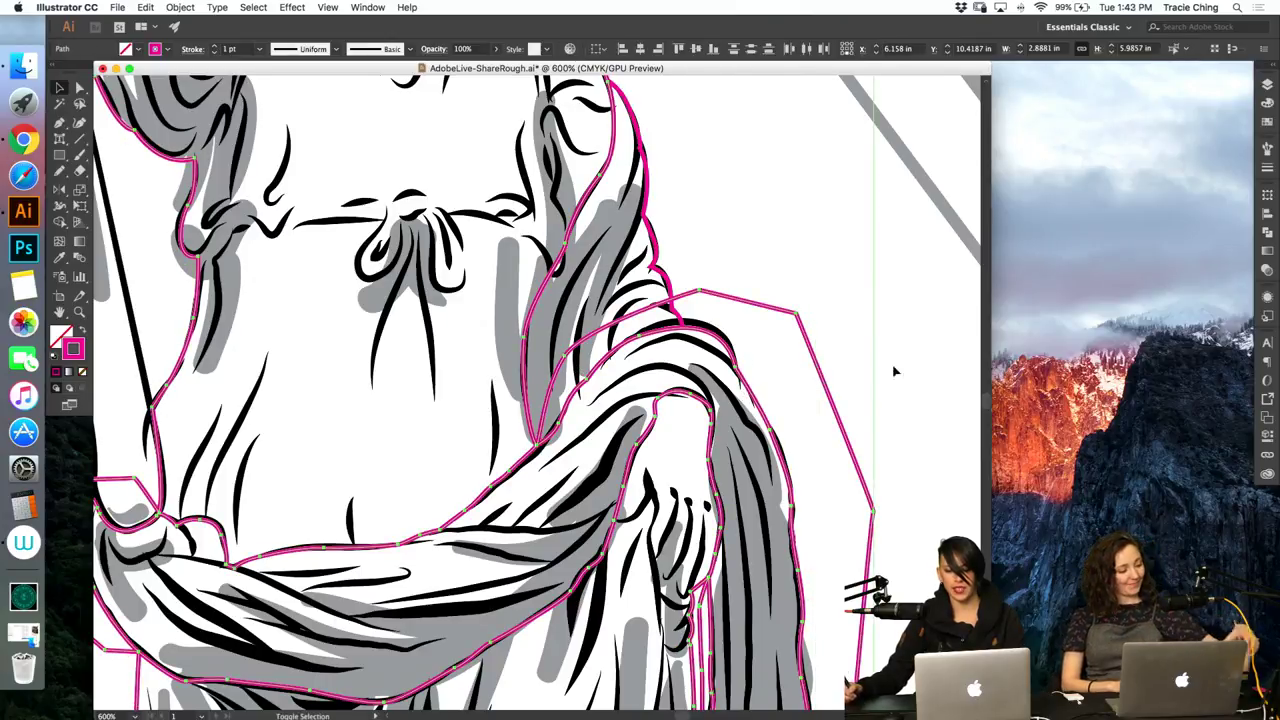
pyautogui.click(1268, 231)
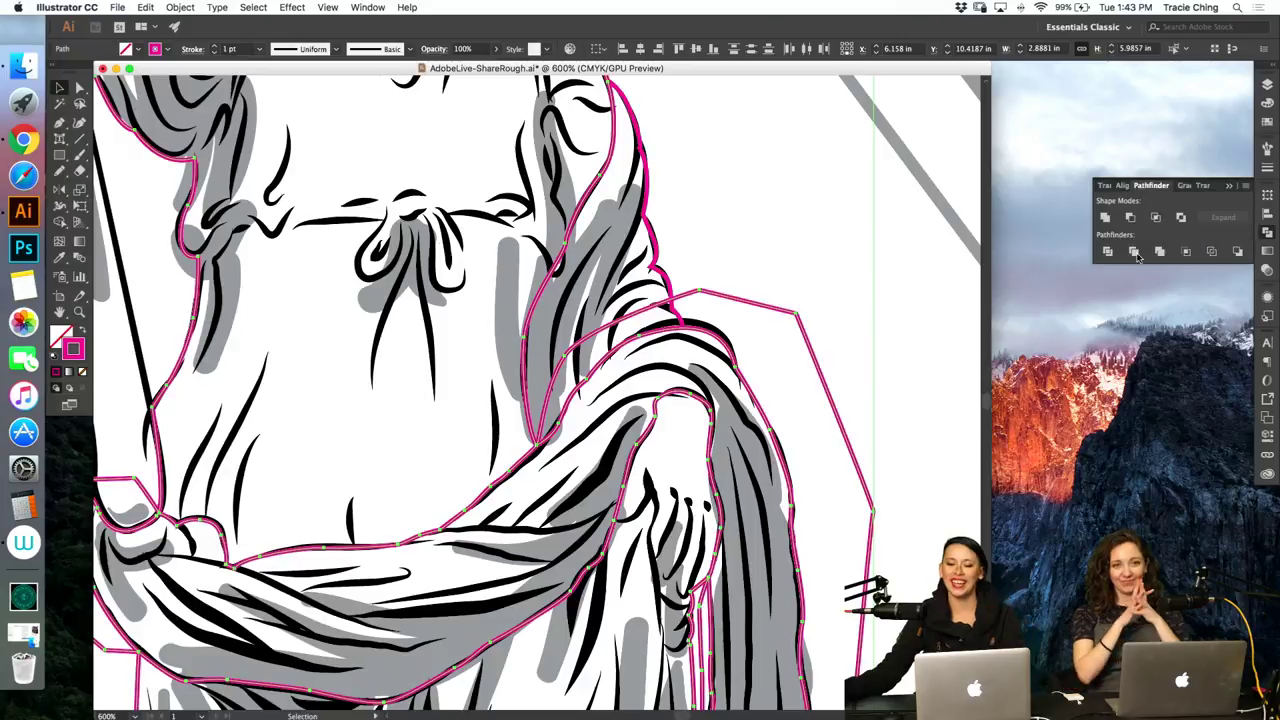
pyautogui.click(1156, 218)
pyautogui.click(821, 380)
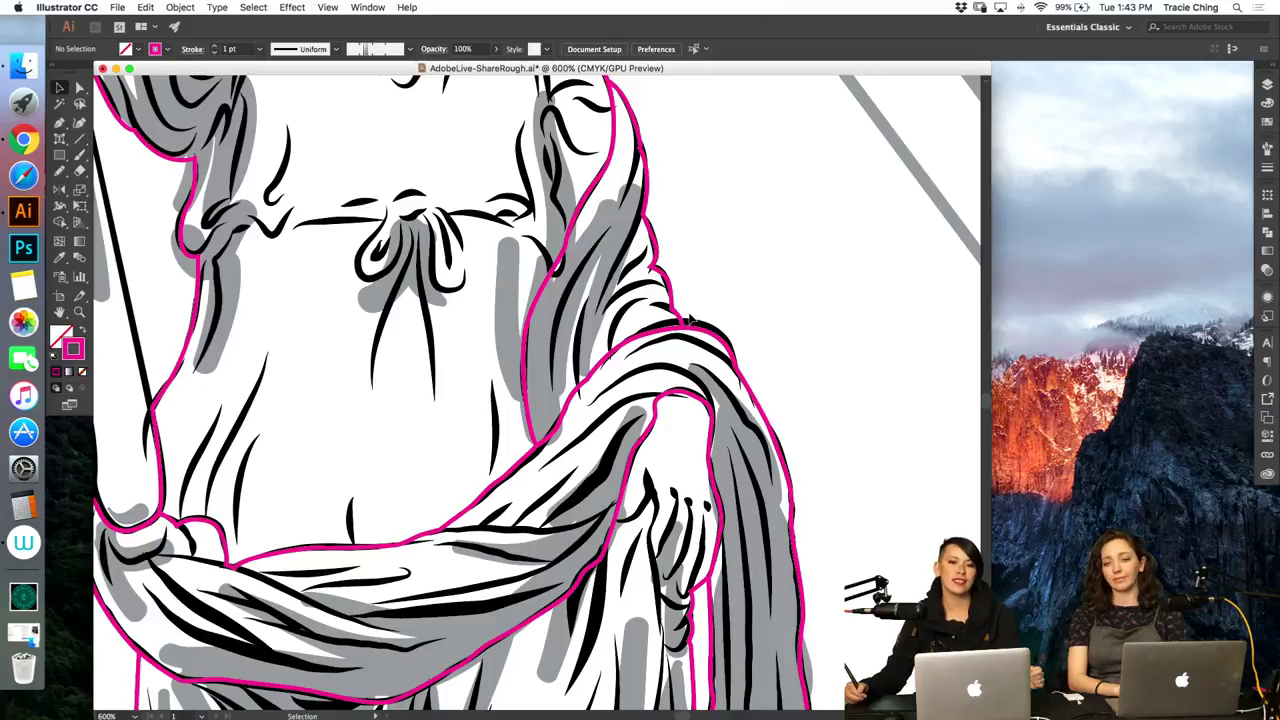
pyautogui.click(705, 340)
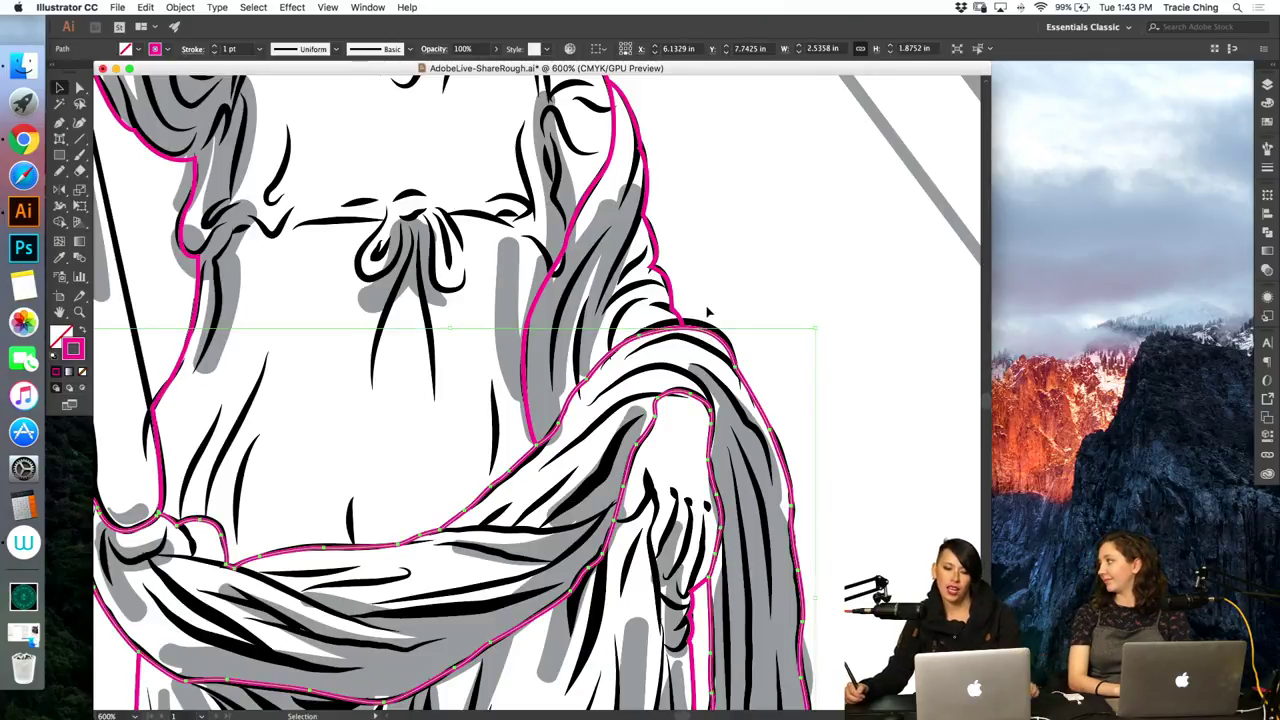
pyautogui.click(732, 290)
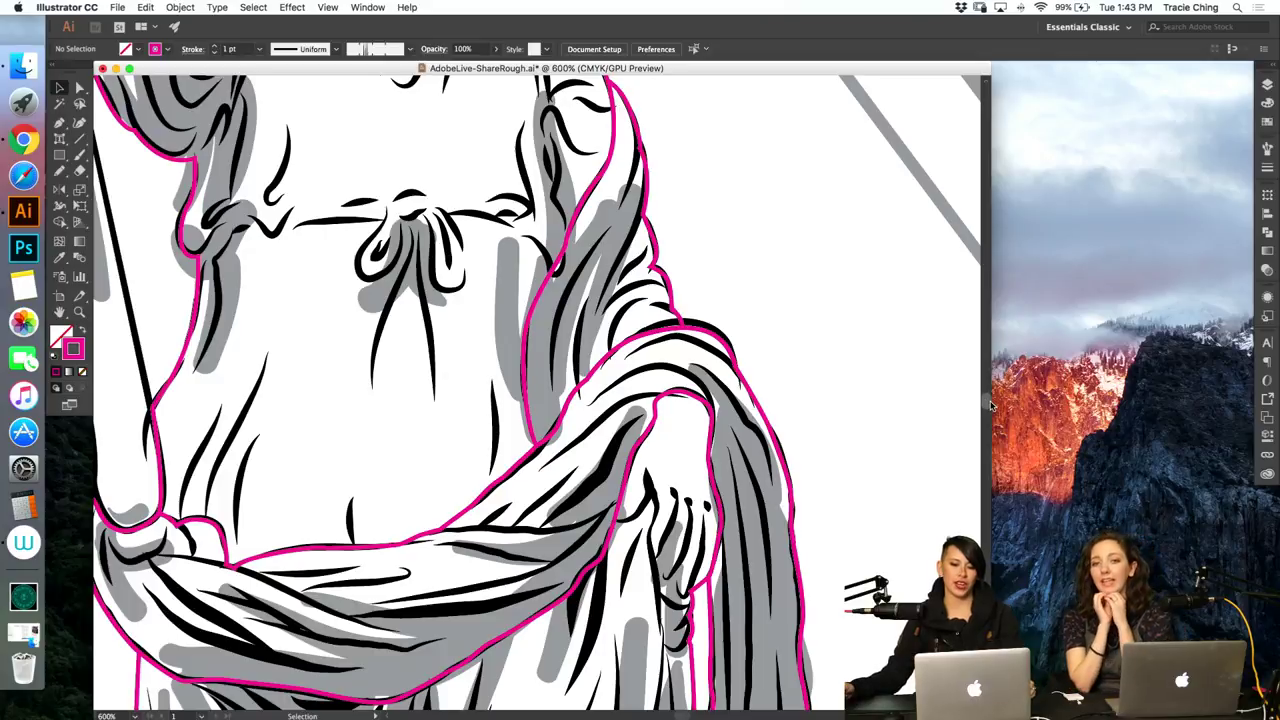
pyautogui.scroll(3, 991, 404)
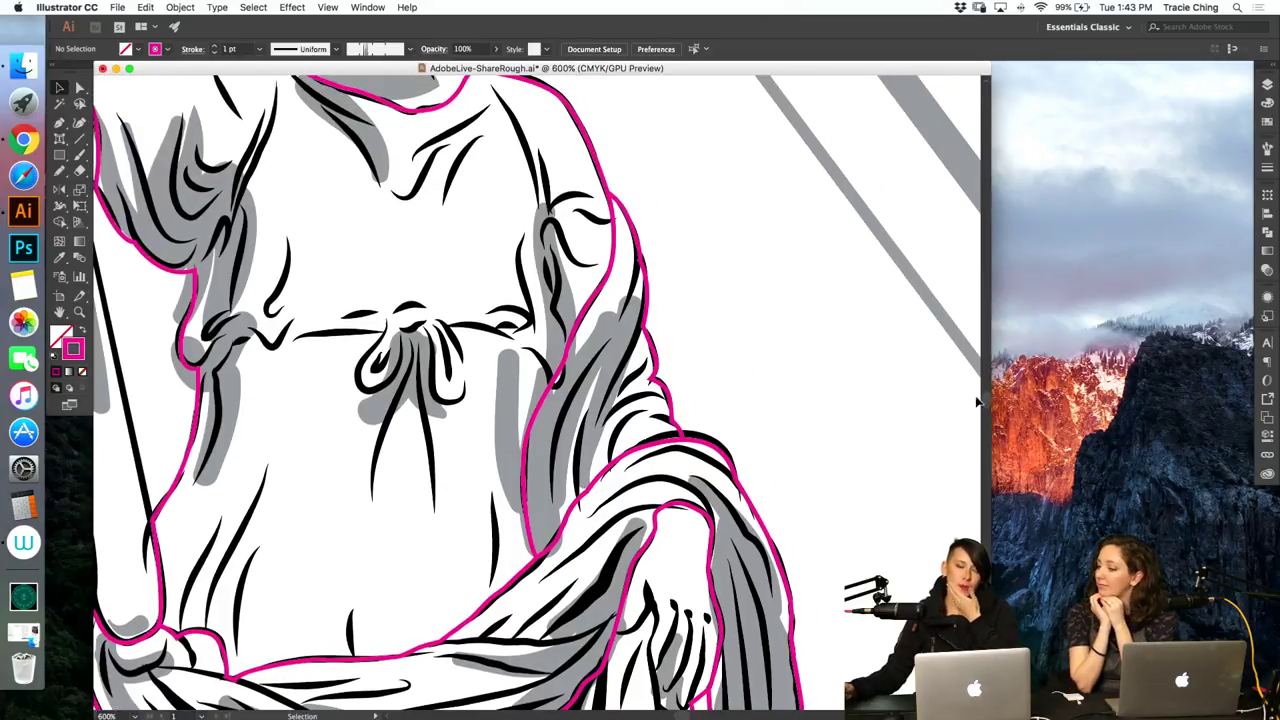
pyautogui.press('p')
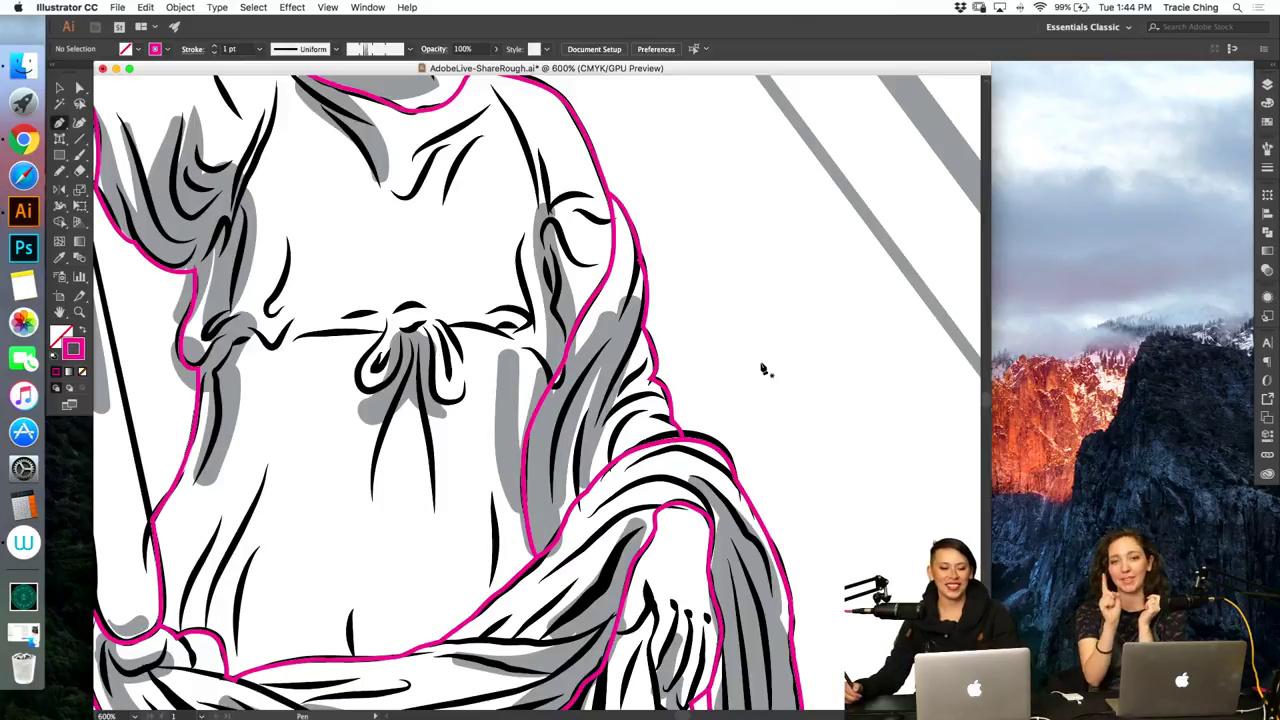
pyautogui.press('v')
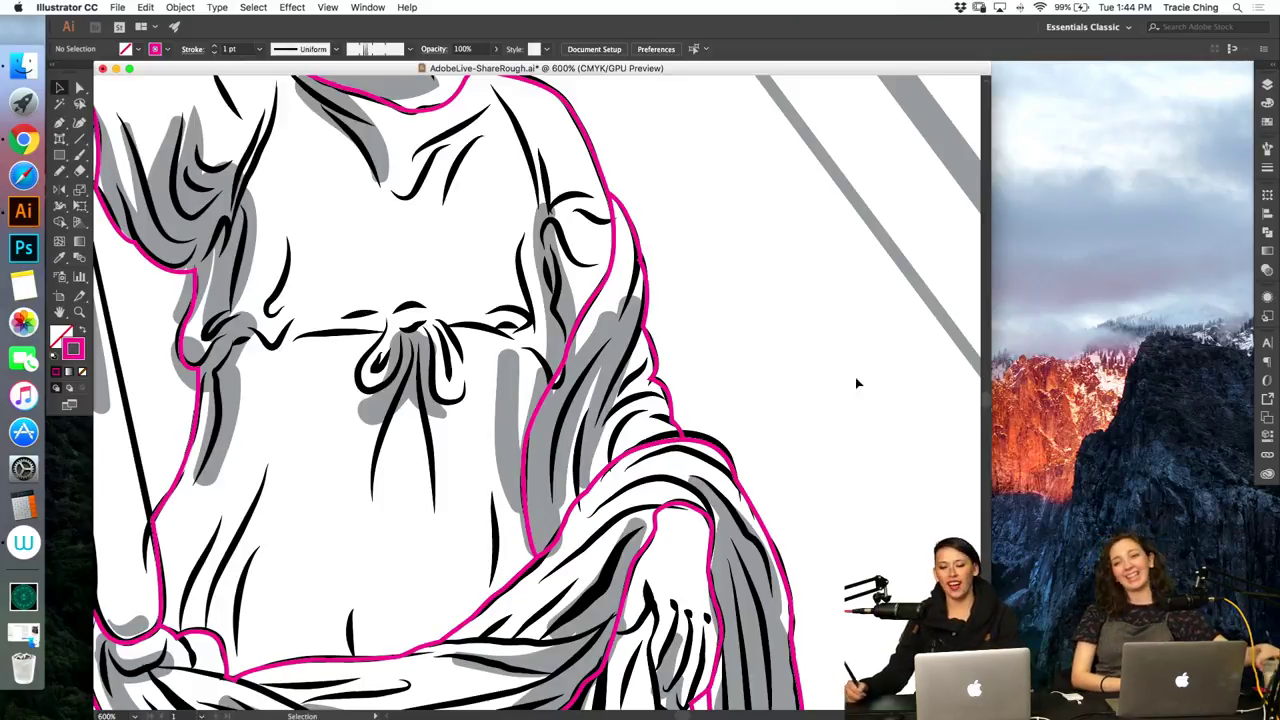
pyautogui.scroll(-10, 985, 400)
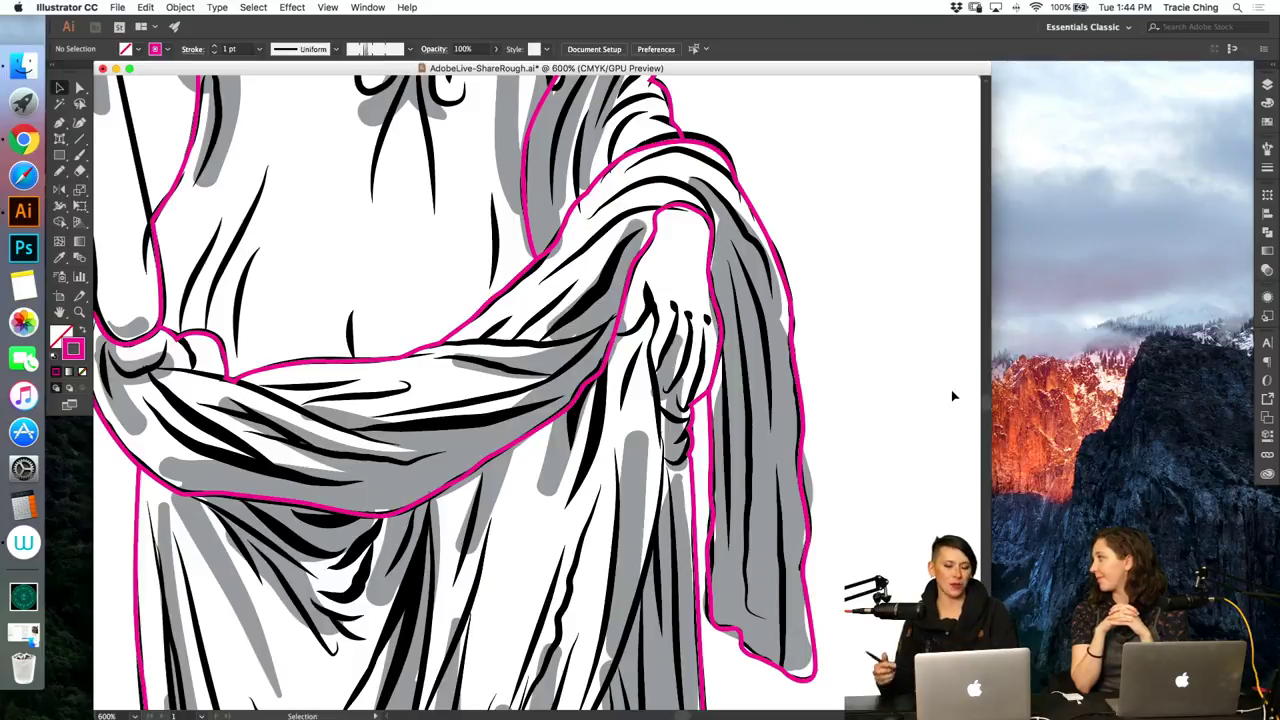
# Step: Try to set the Sketch layer's opacity to 50% with only the layer highlighted
pyautogui.press('p')
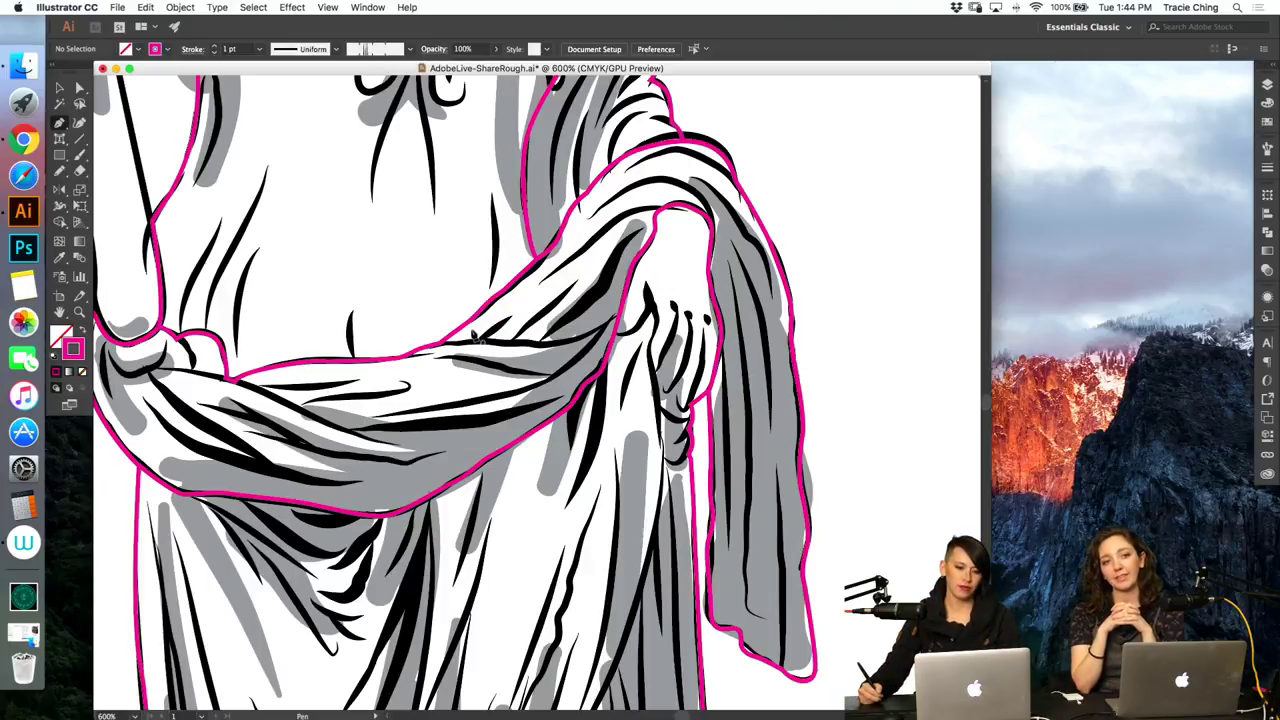
pyautogui.press('v')
pyautogui.click(1262, 88)
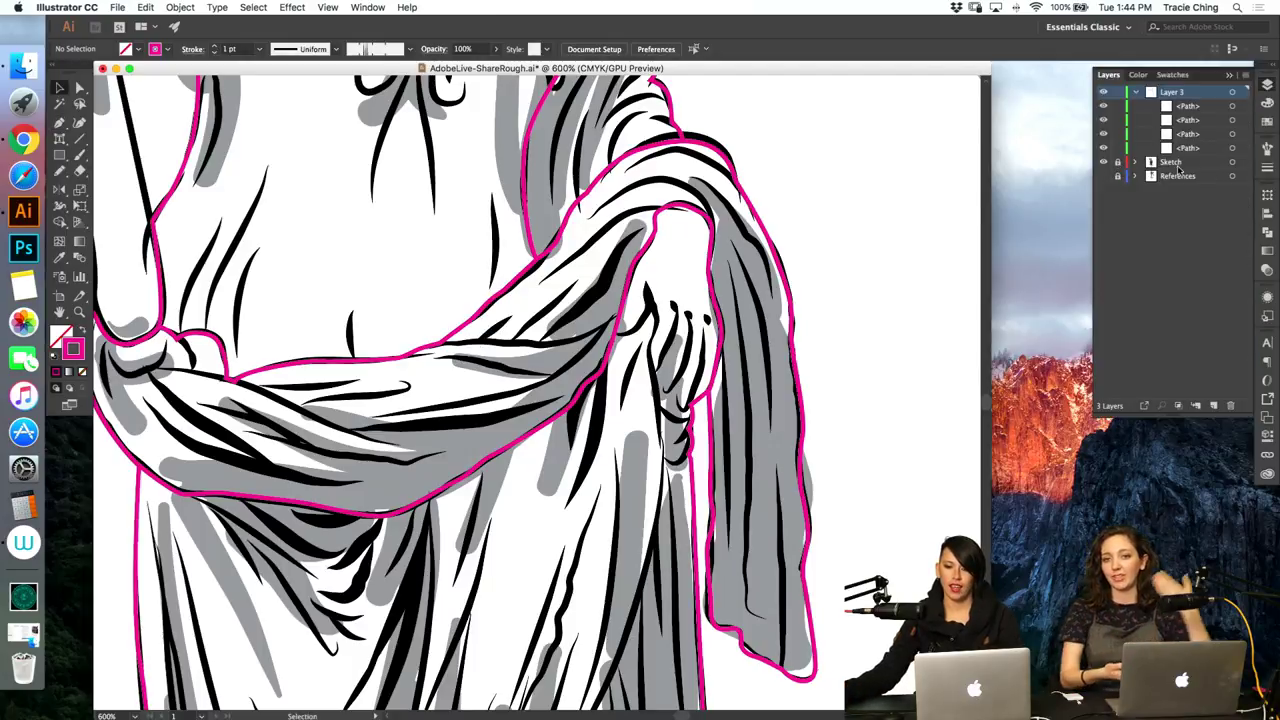
pyautogui.click(1180, 165)
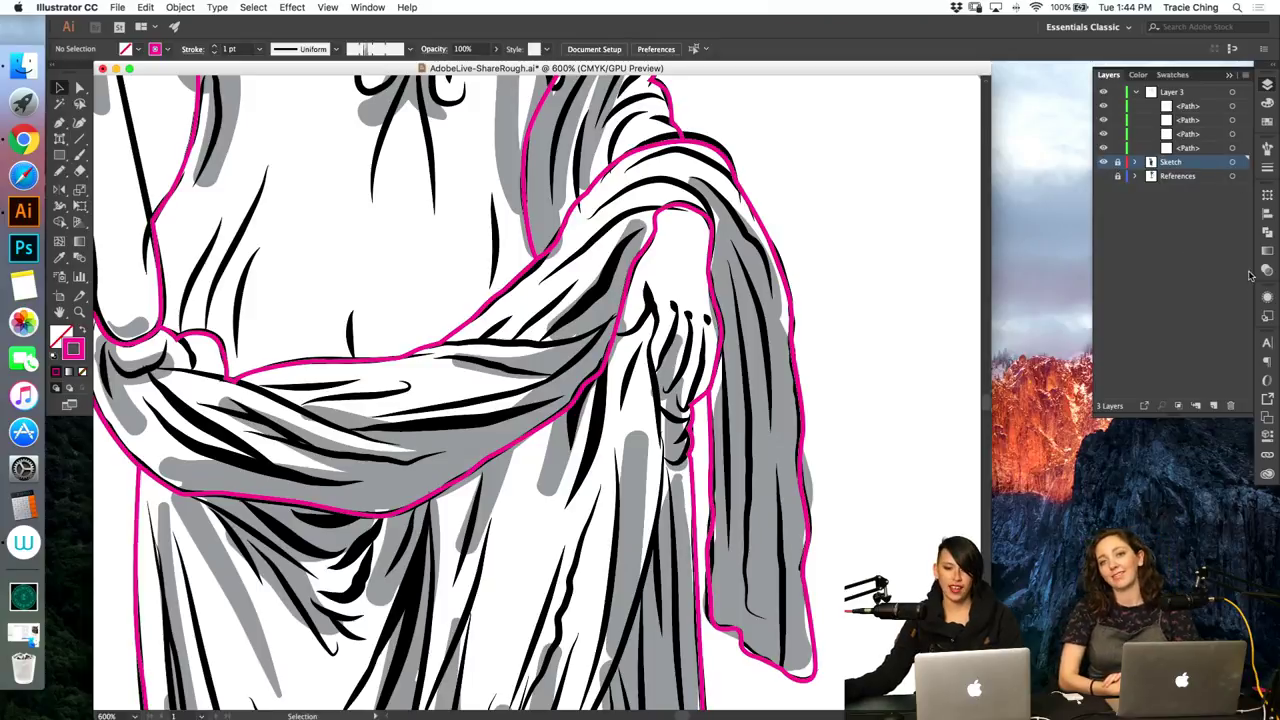
pyautogui.click(1266, 270)
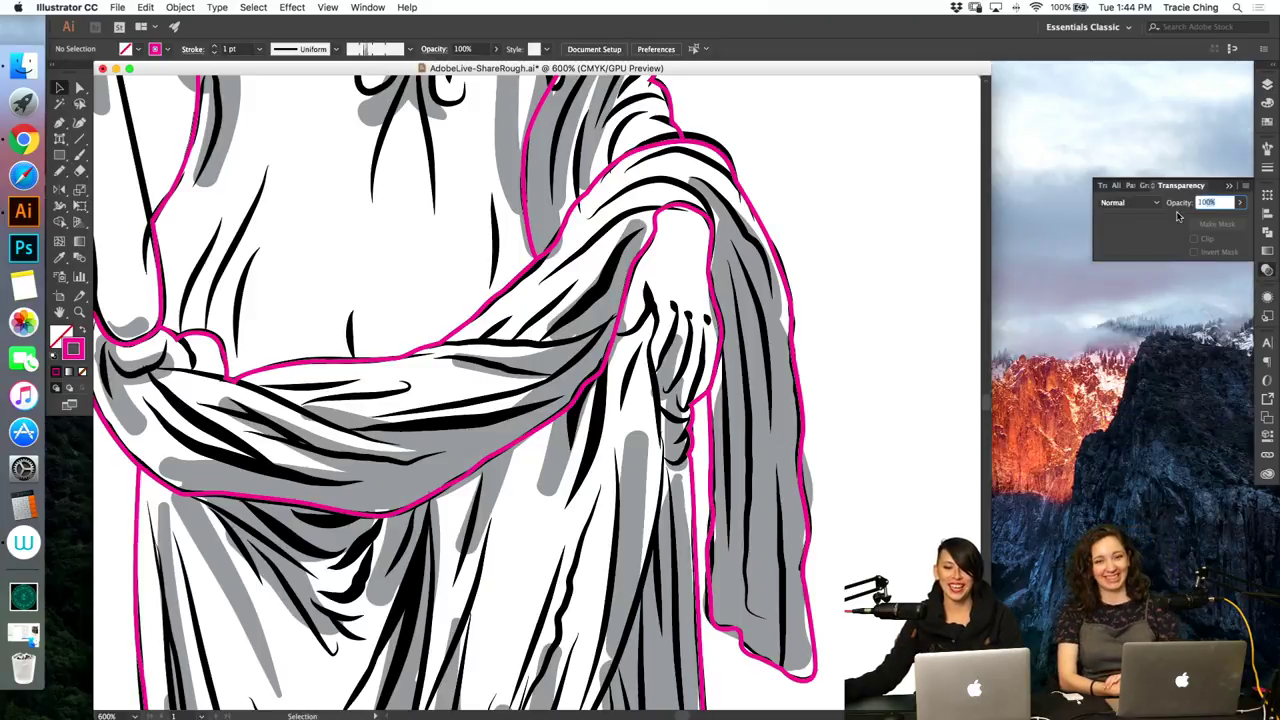
pyautogui.write('50')
pyautogui.press('Return')
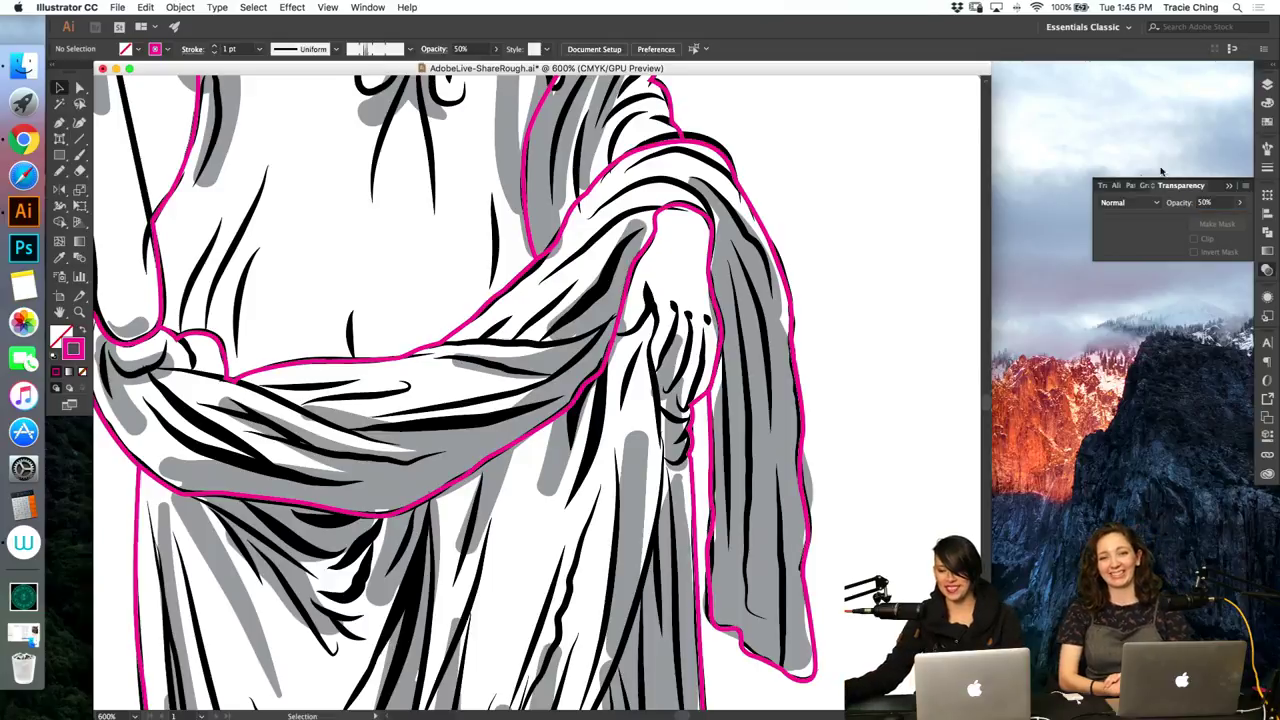
# Step: Unlock the Sketch layer and target its artwork, set its opacity to 50%, and lock the layer again with nothing selected
pyautogui.click(1267, 88)
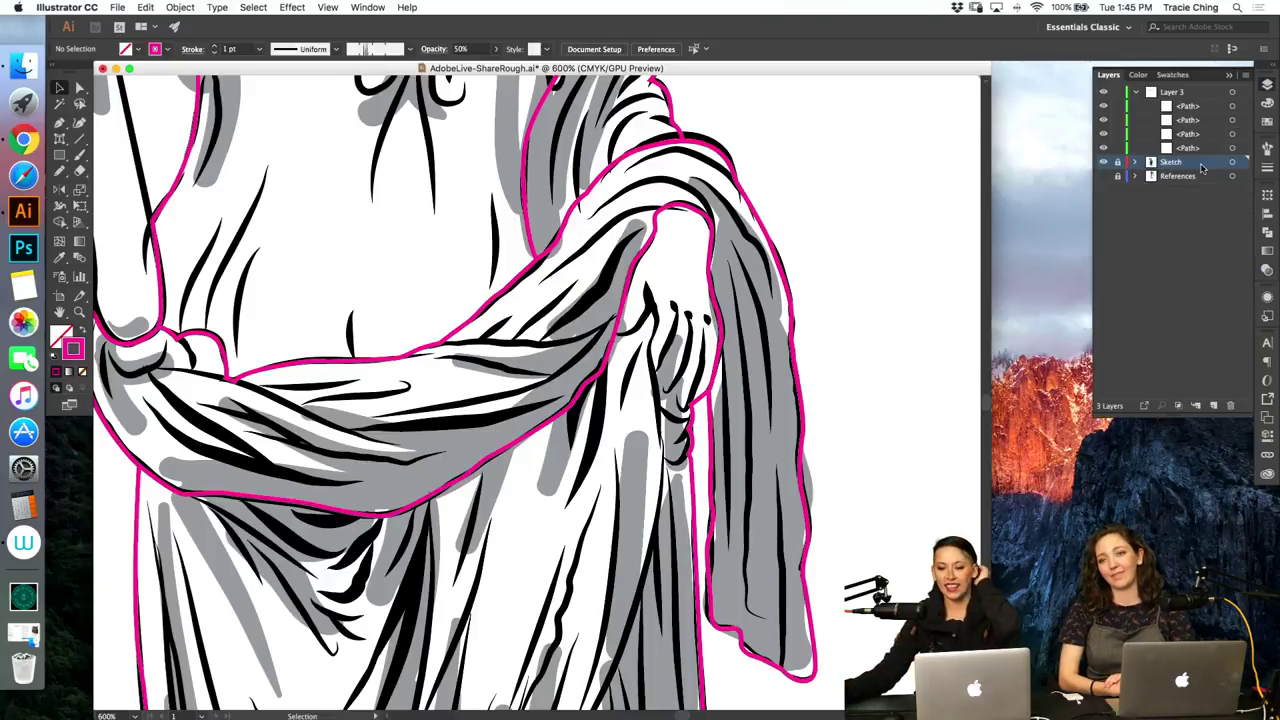
pyautogui.click(1232, 162)
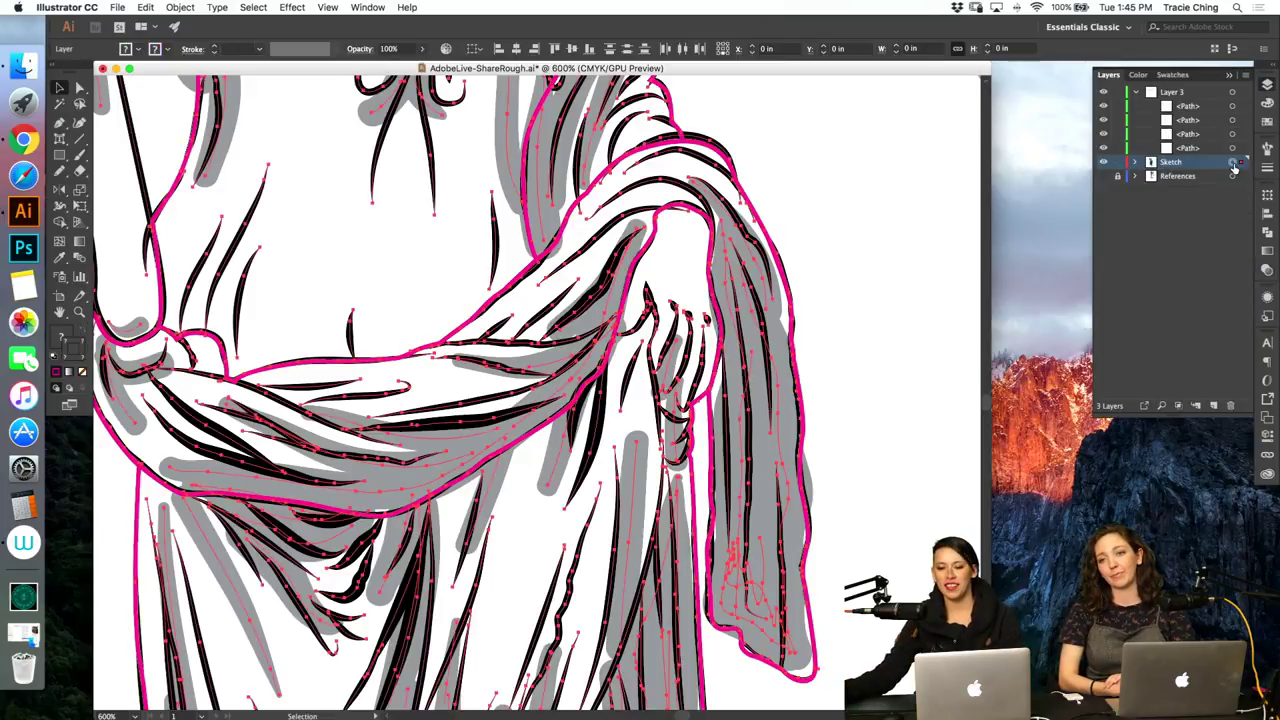
pyautogui.click(1267, 270)
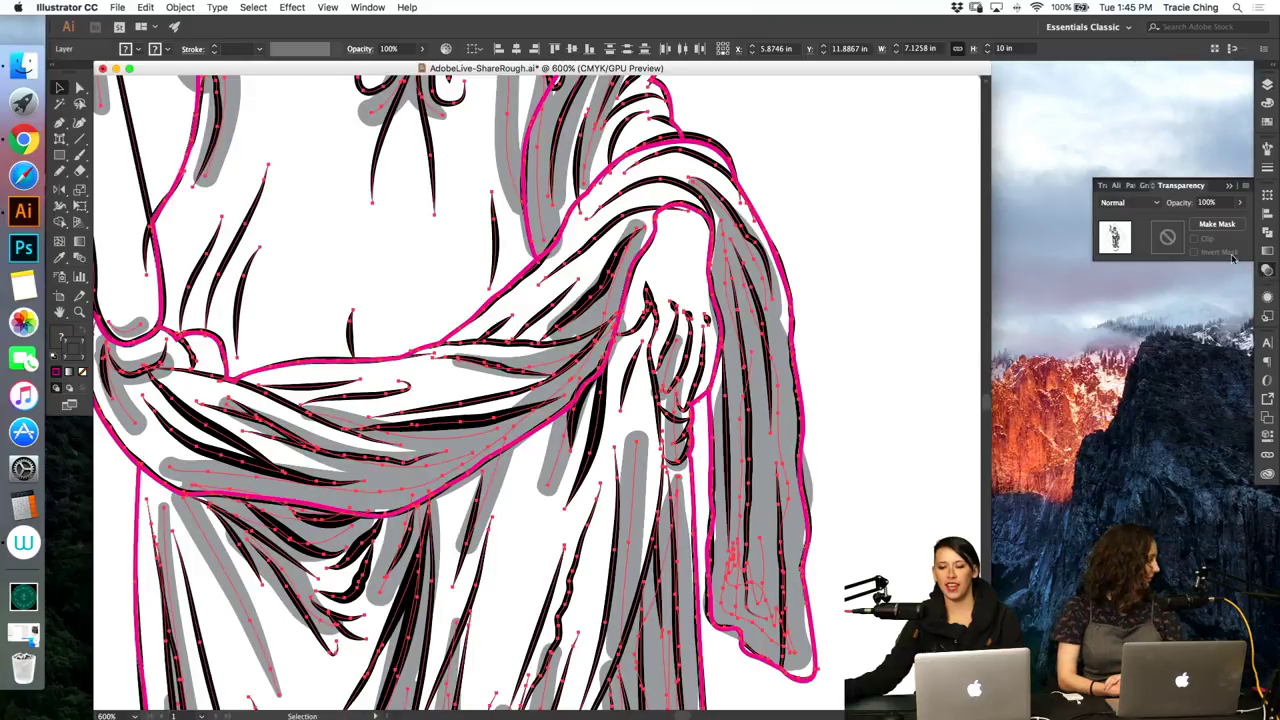
pyautogui.click(1205, 204)
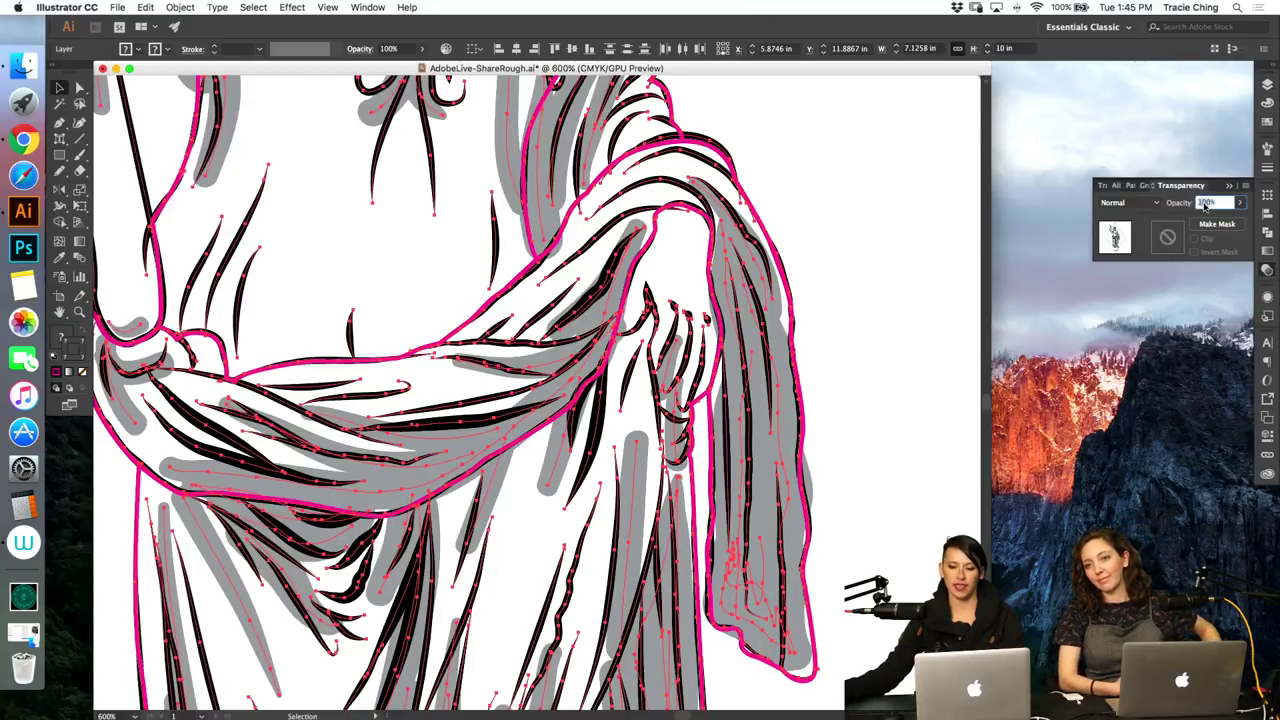
pyautogui.write('50')
pyautogui.press('Return')
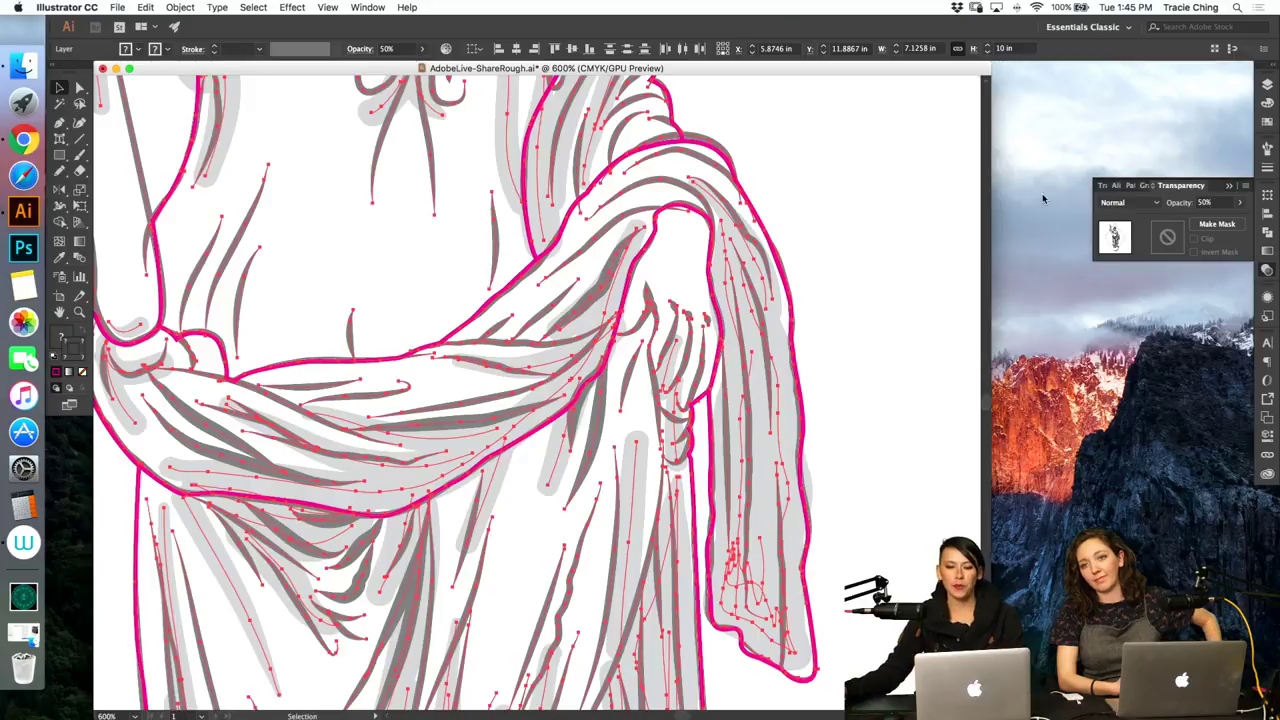
pyautogui.click(1258, 105)
pyautogui.press('super+shift+a')
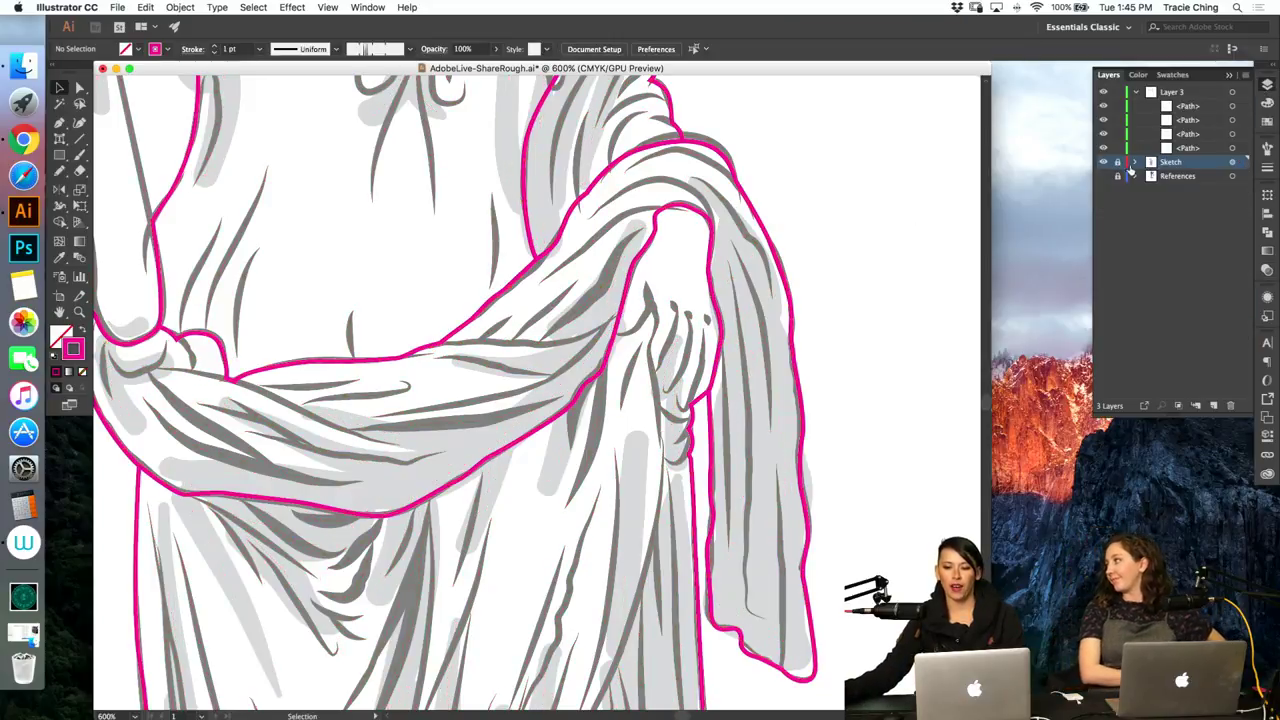
pyautogui.click(1137, 92)
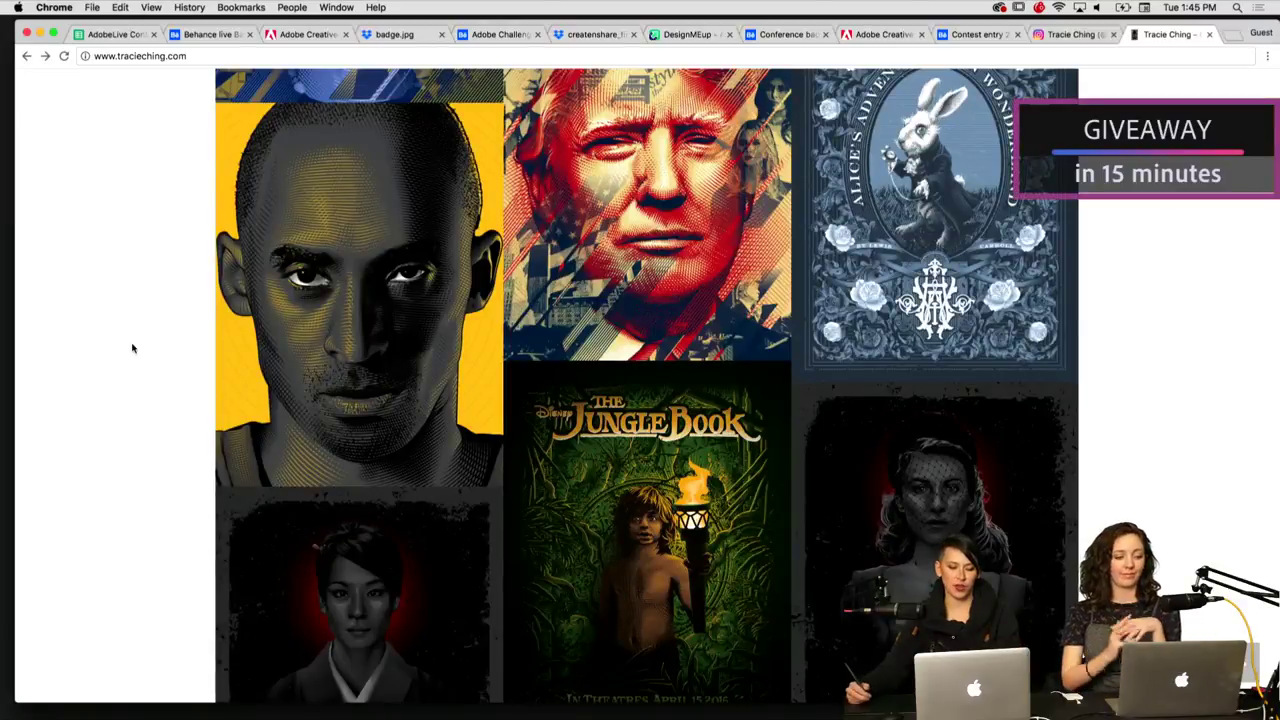
# Step: Switch to Chrome and browse the artist's portfolio website, examining its film posters and book covers
pyautogui.scroll(-1, 132, 348)
pyautogui.scroll(-10, 132, 348)
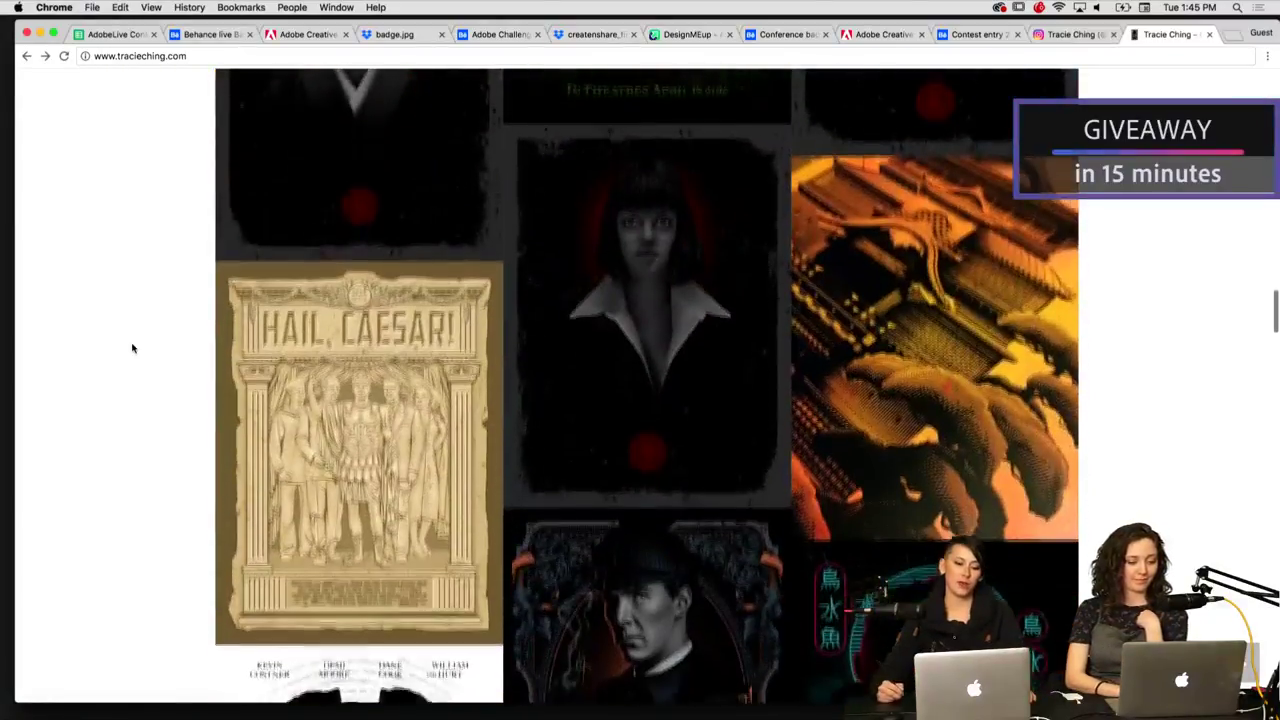
pyautogui.scroll(-8, 132, 348)
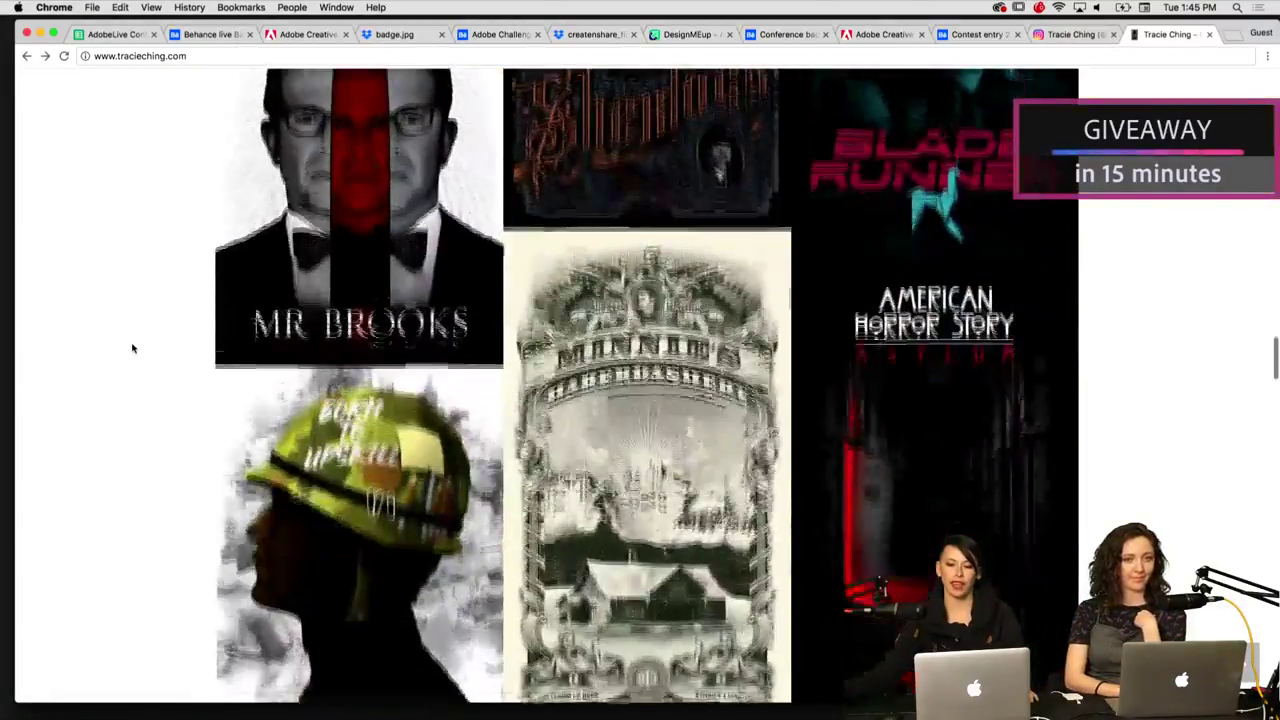
pyautogui.scroll(-5, 132, 348)
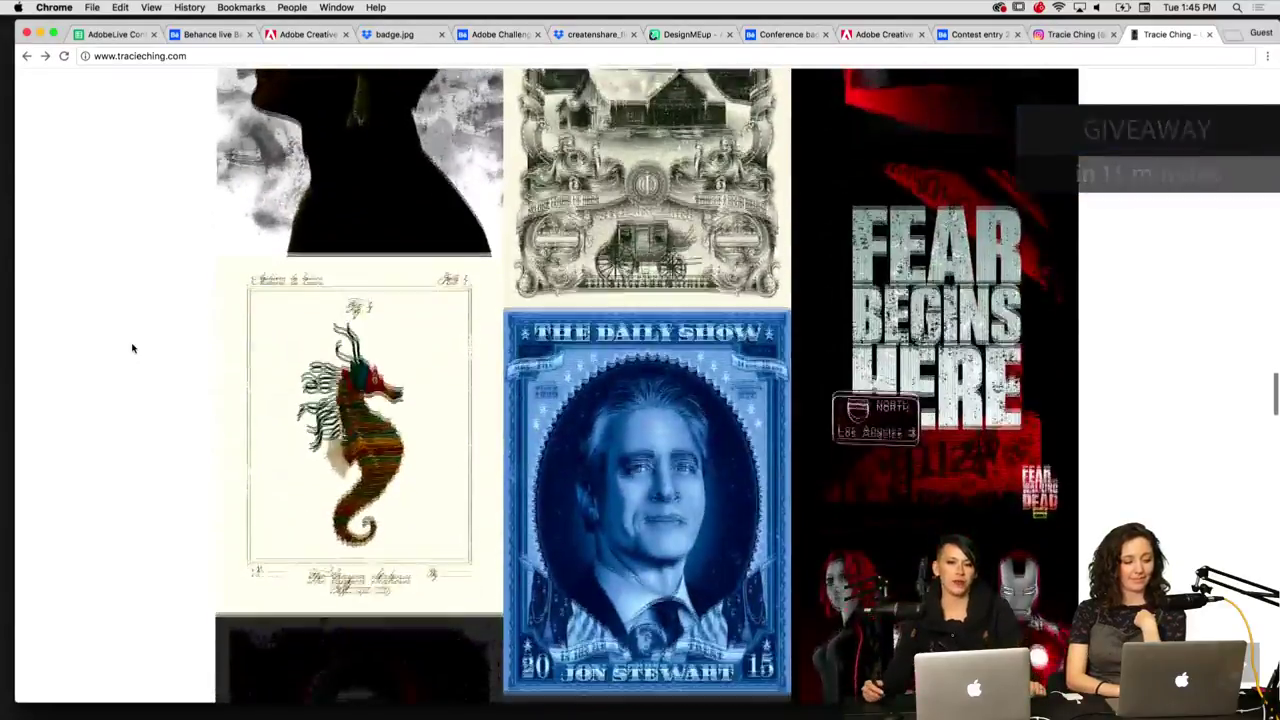
pyautogui.scroll(-4, 132, 348)
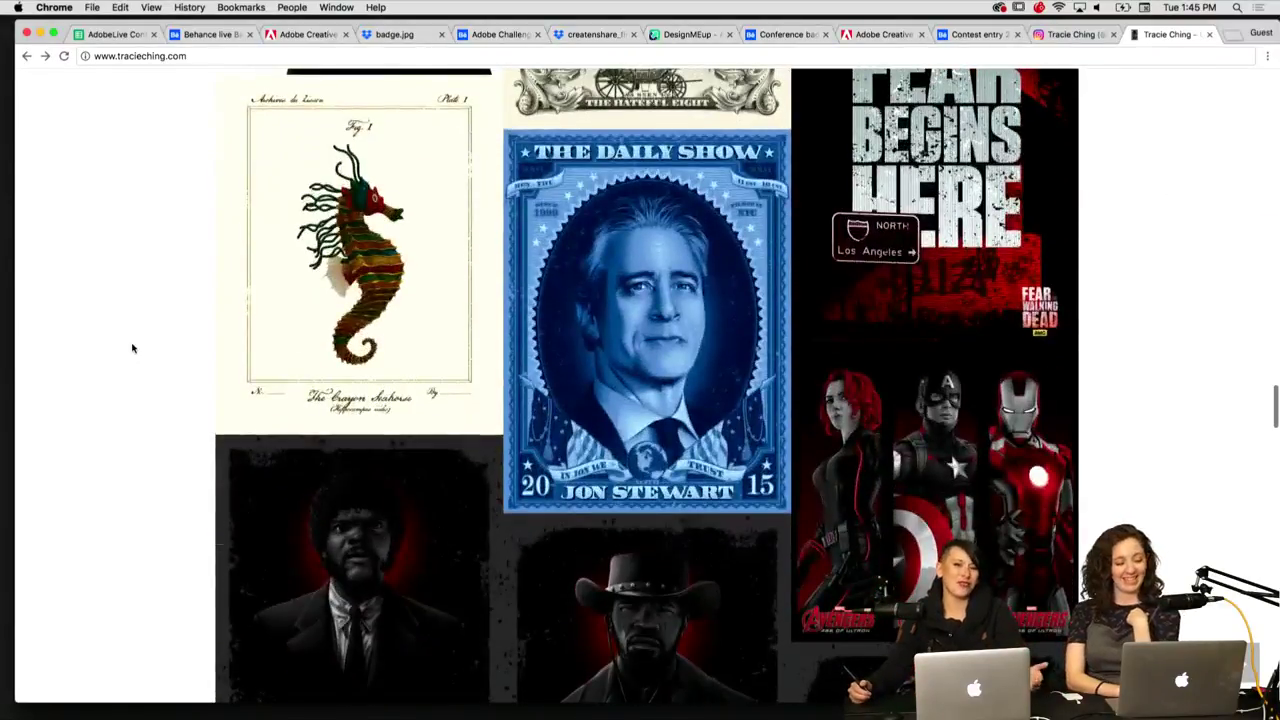
pyautogui.scroll(-5, 132, 348)
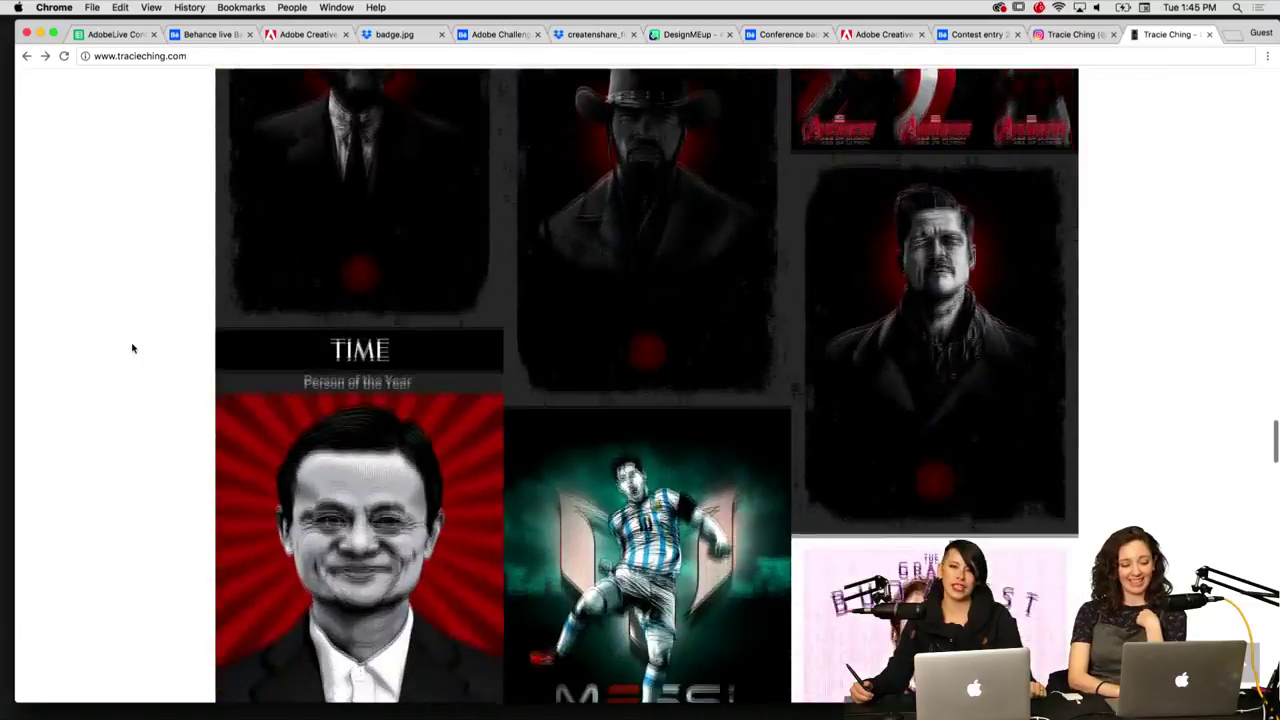
pyautogui.scroll(-5, 132, 348)
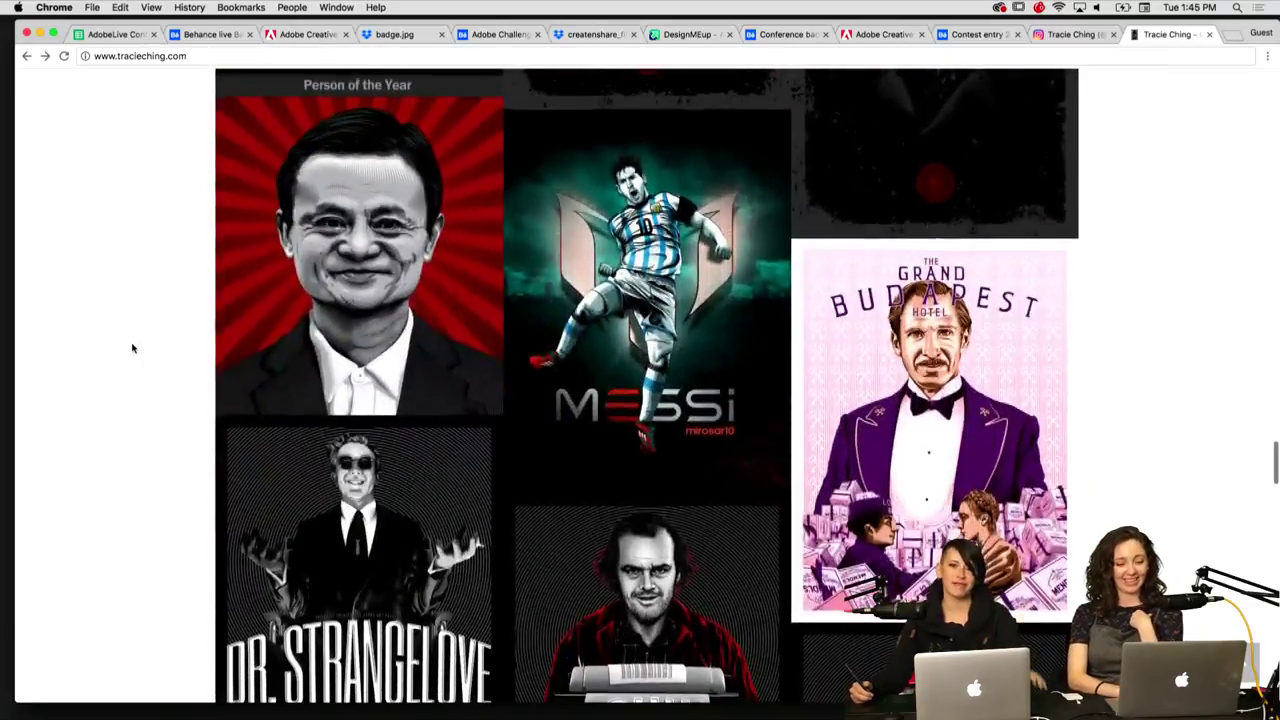
pyautogui.scroll(-5, 132, 348)
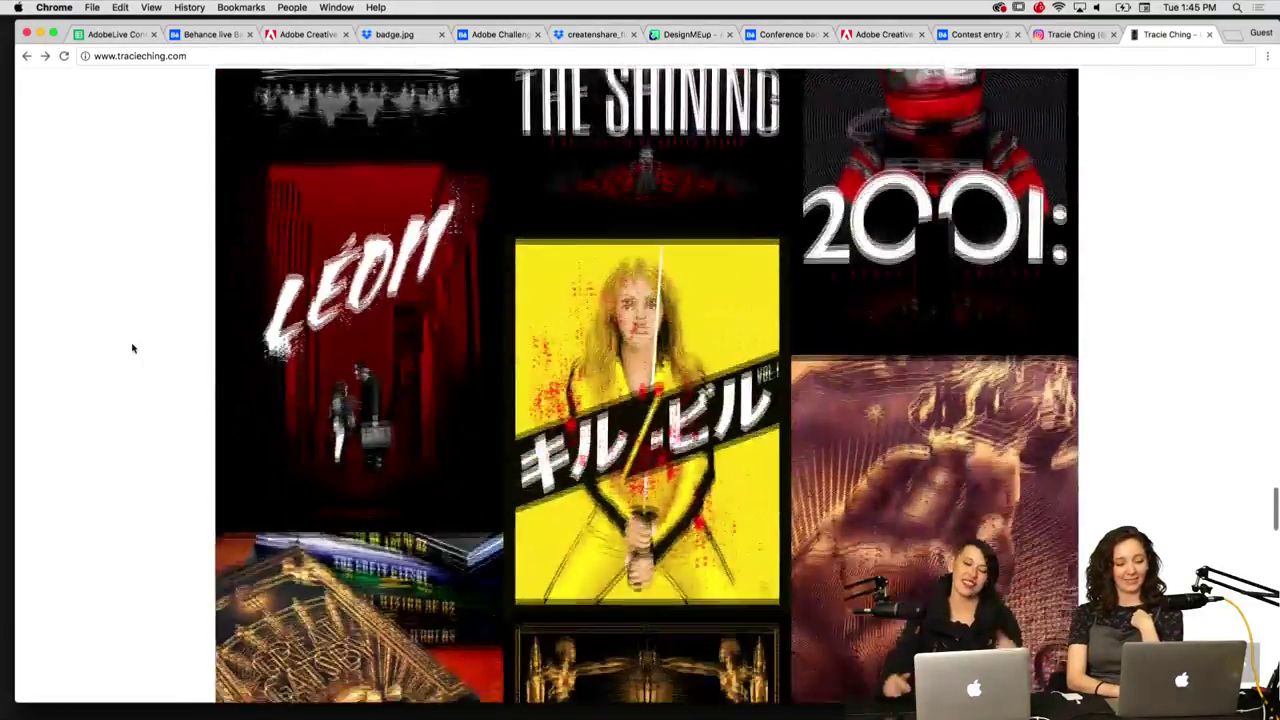
pyautogui.scroll(-5, 132, 348)
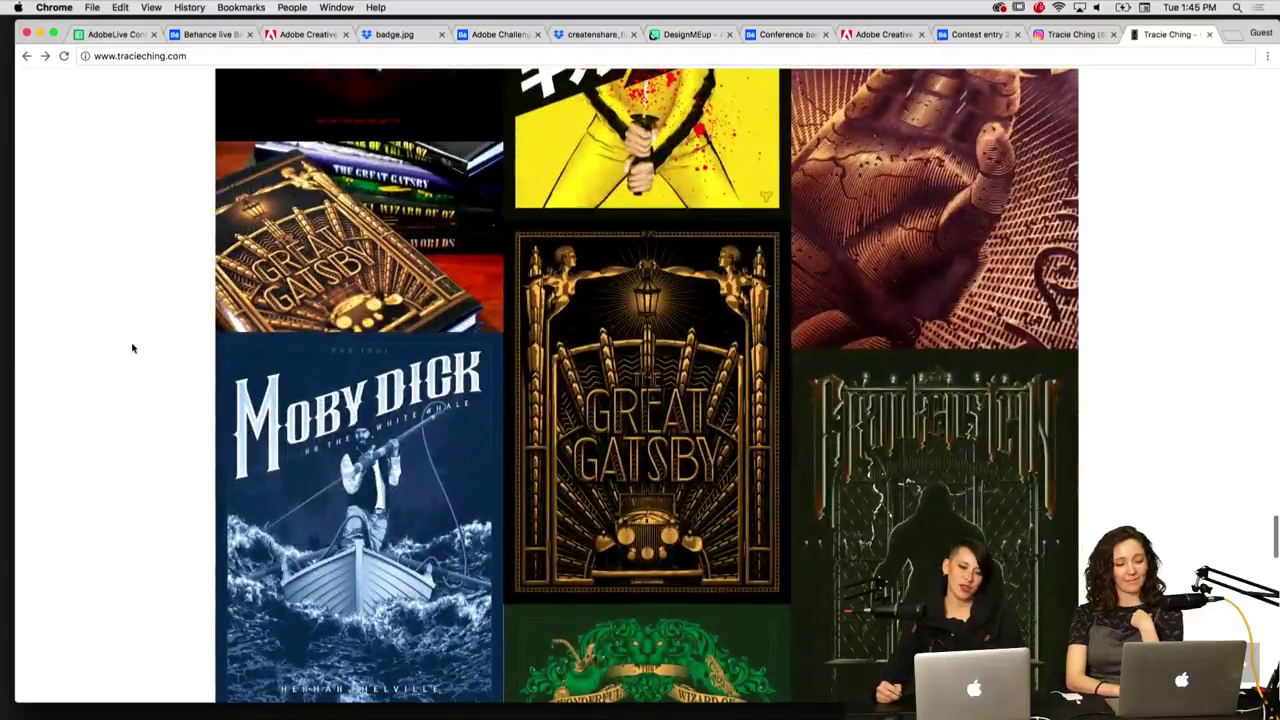
pyautogui.scroll(-1, 132, 348)
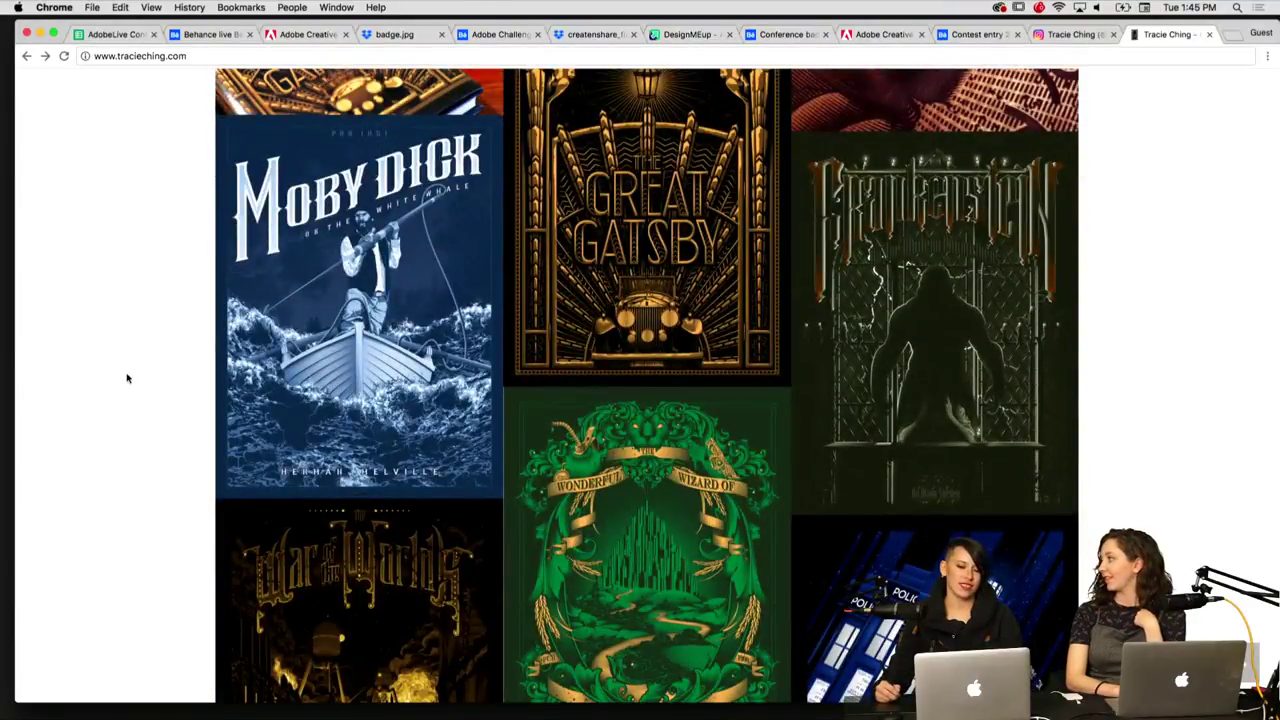
pyautogui.scroll(-1, 127, 378)
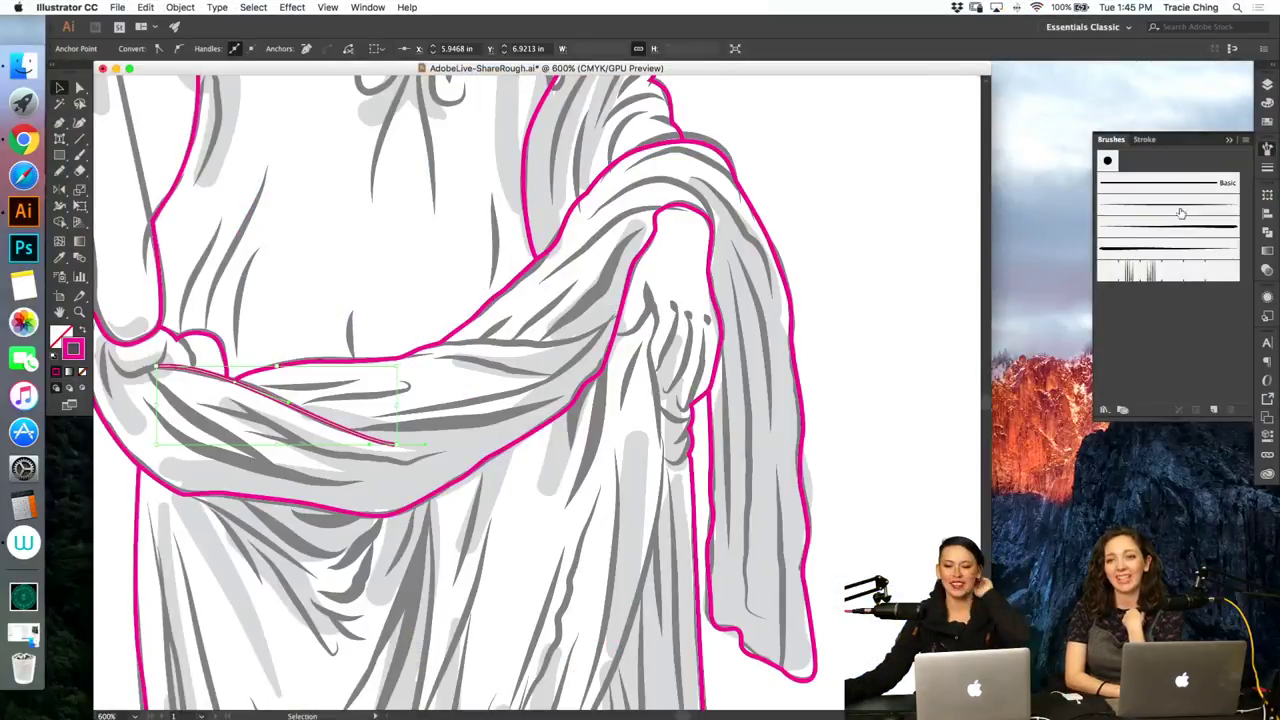
# Step: Apply the thin brush that tapers at both ends to the traced fold line on the waist drape, and deselect it
pyautogui.click(1180, 207)
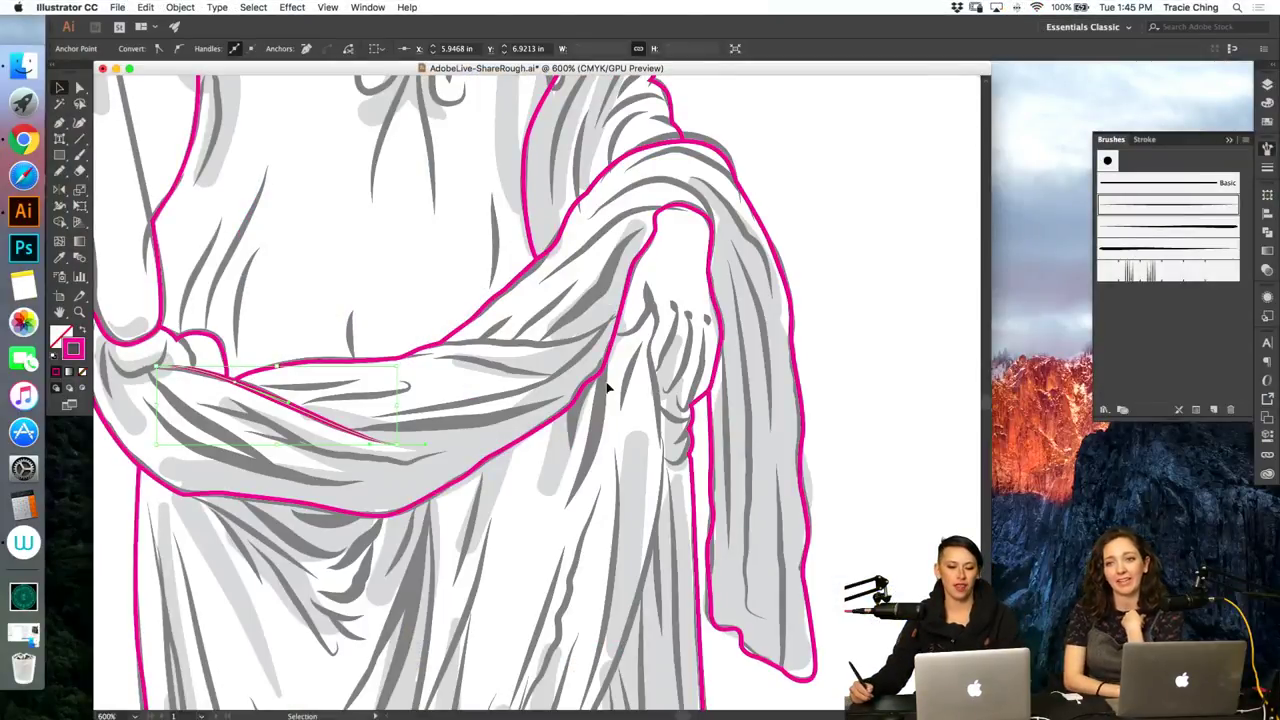
pyautogui.press('a')
pyautogui.click(550, 414)
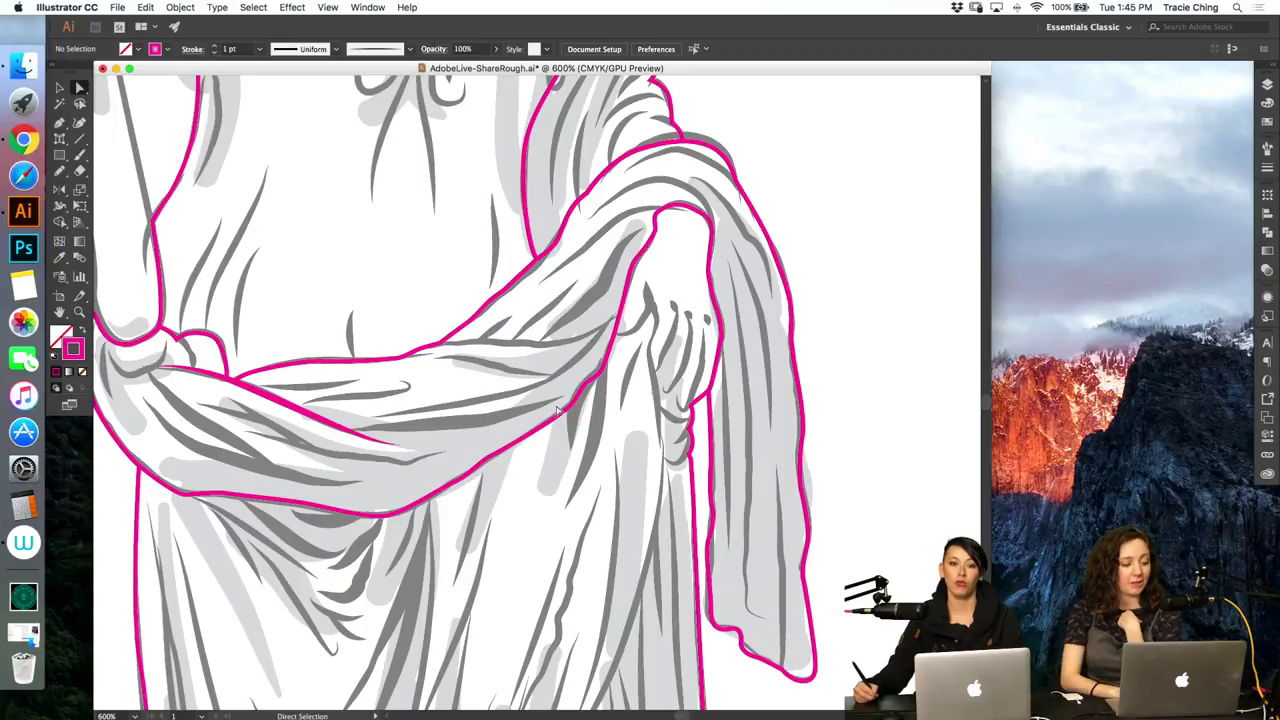
pyautogui.press('b')
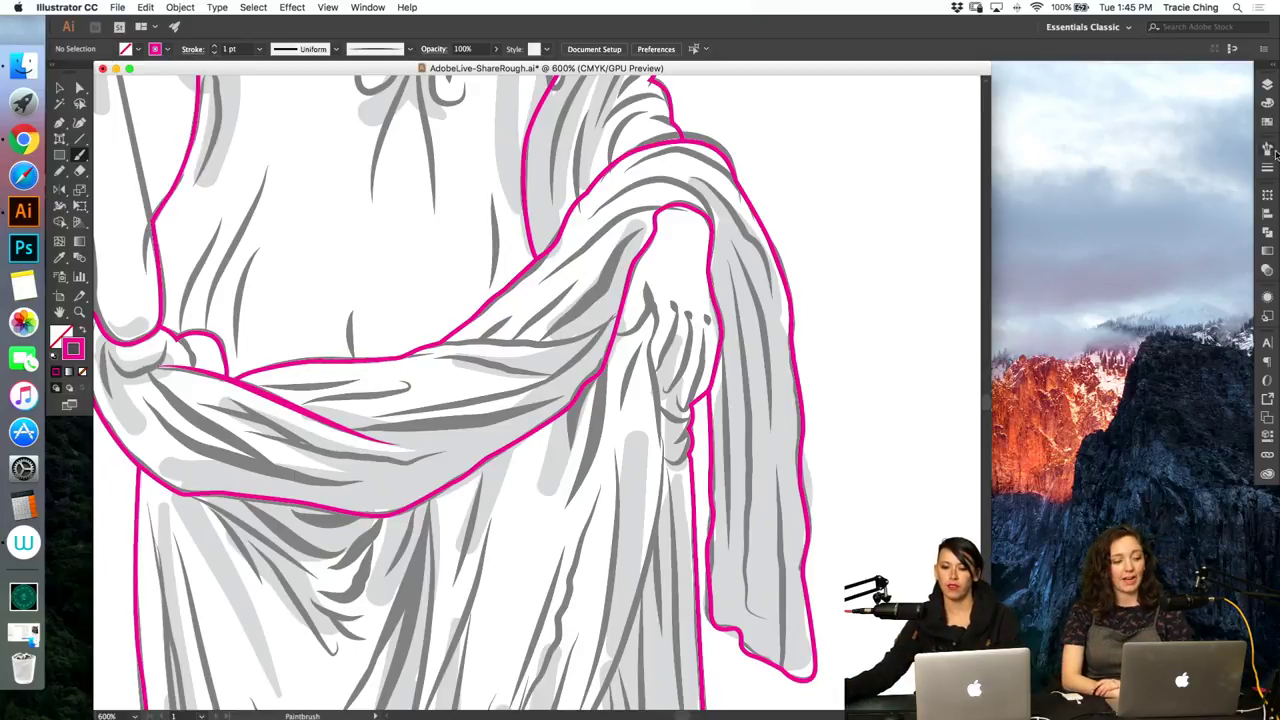
pyautogui.press('v')
pyautogui.click(1268, 149)
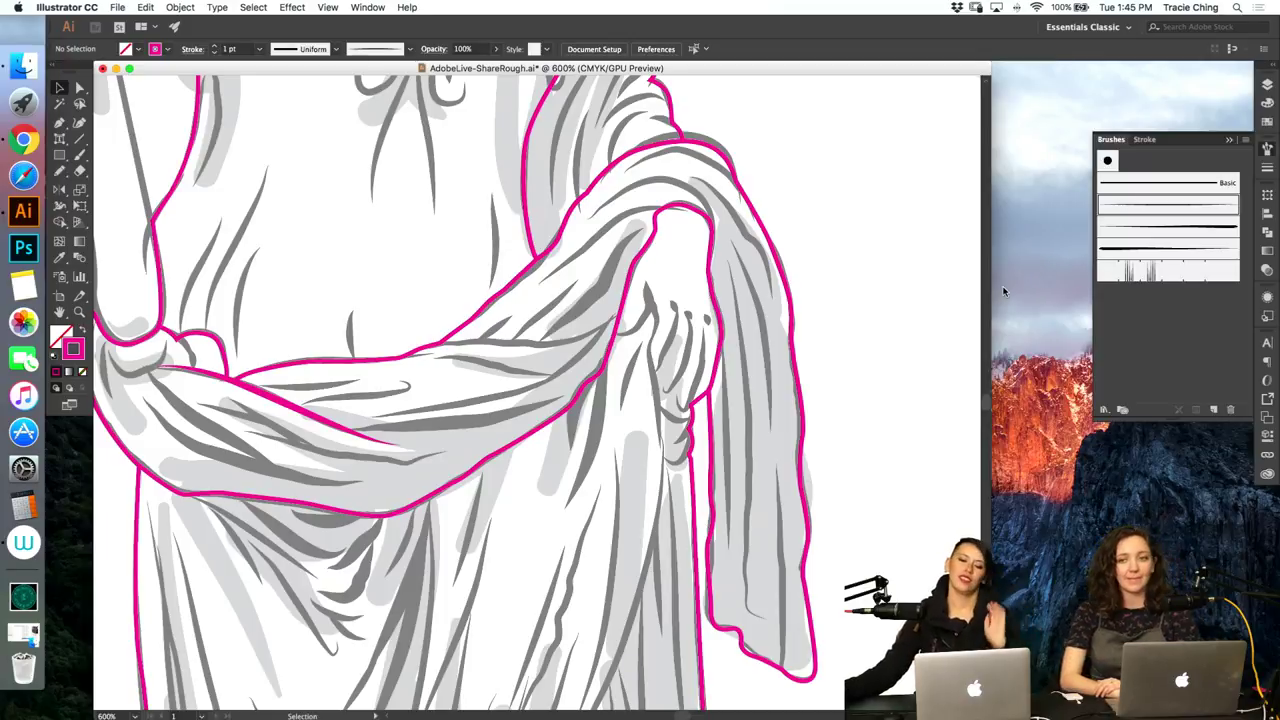
pyautogui.press('p')
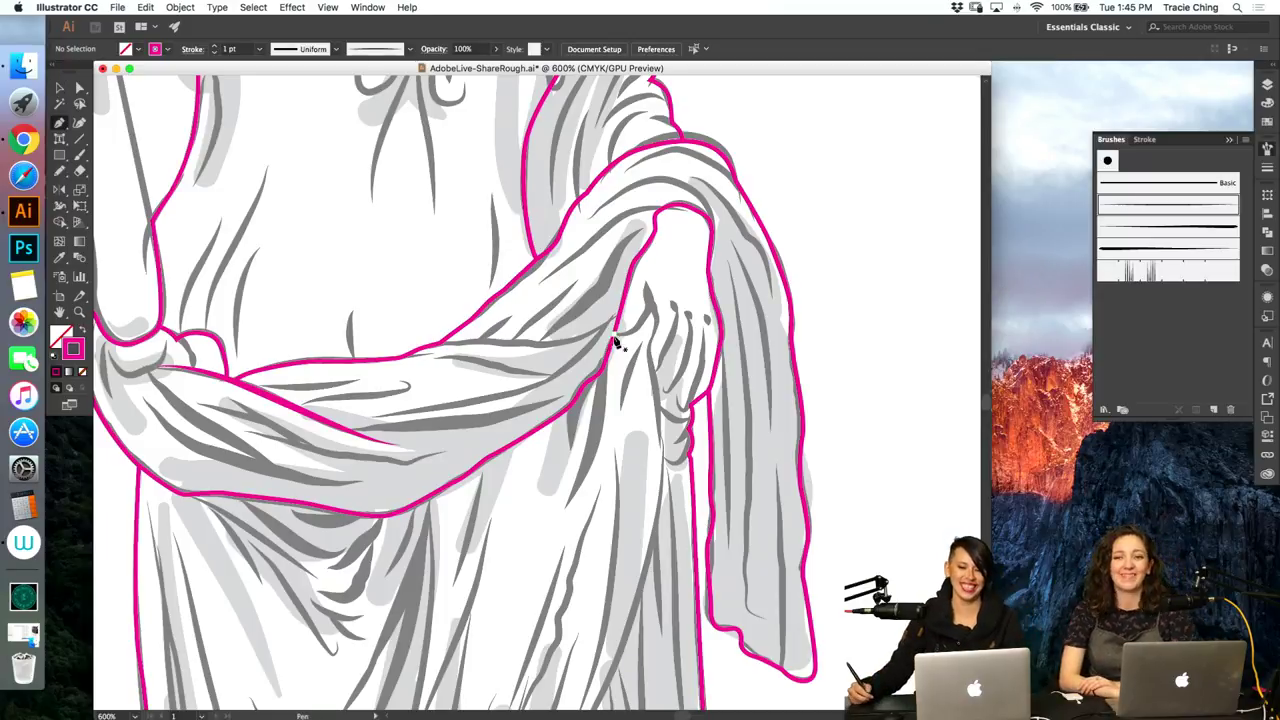
pyautogui.press('b')
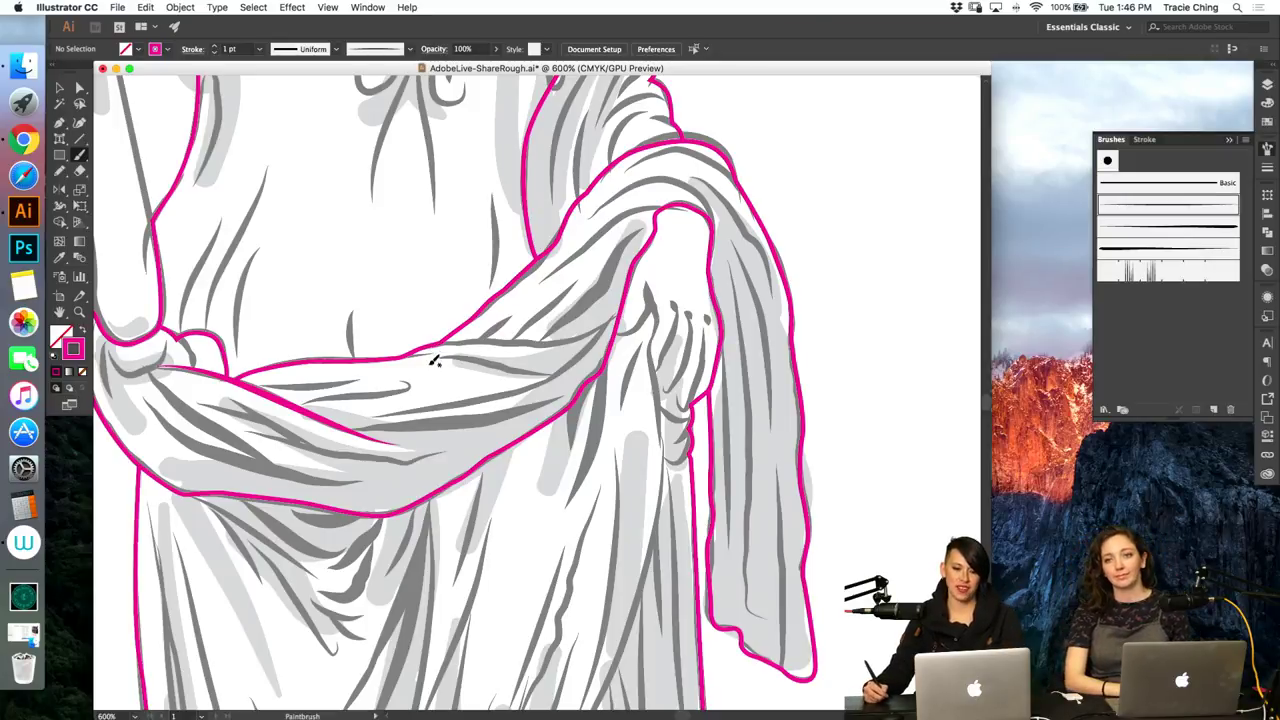
# Step: Trace the upper fold with the Pen tool from the drape's top edge at mid-waist across to its edge beside the lowered hand
pyautogui.press('p')
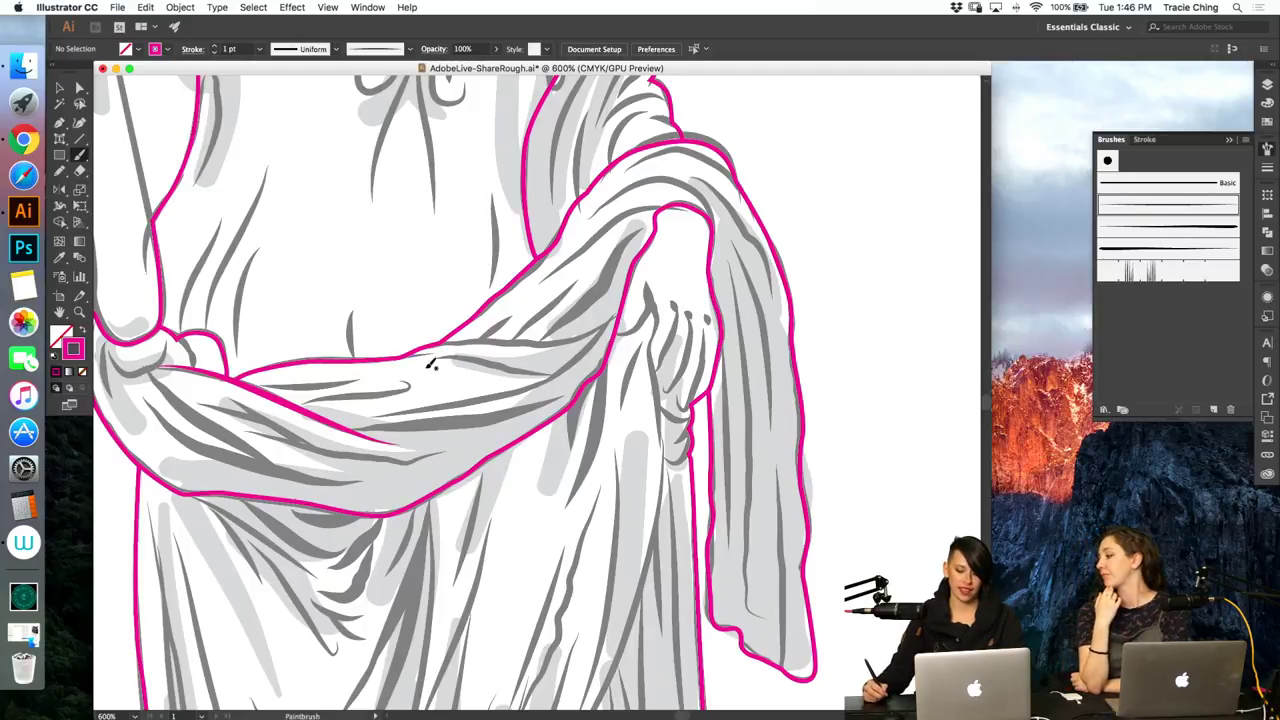
pyautogui.click(402, 356)
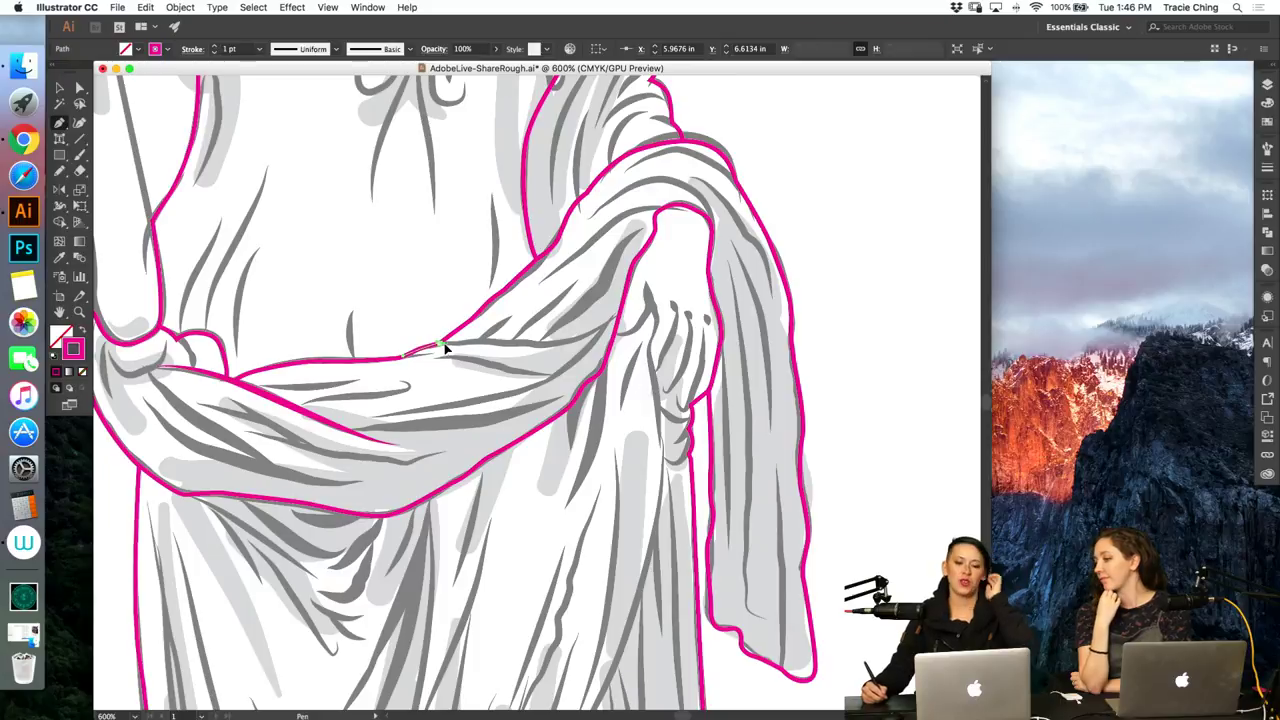
pyautogui.click(485, 346)
pyautogui.click(530, 346)
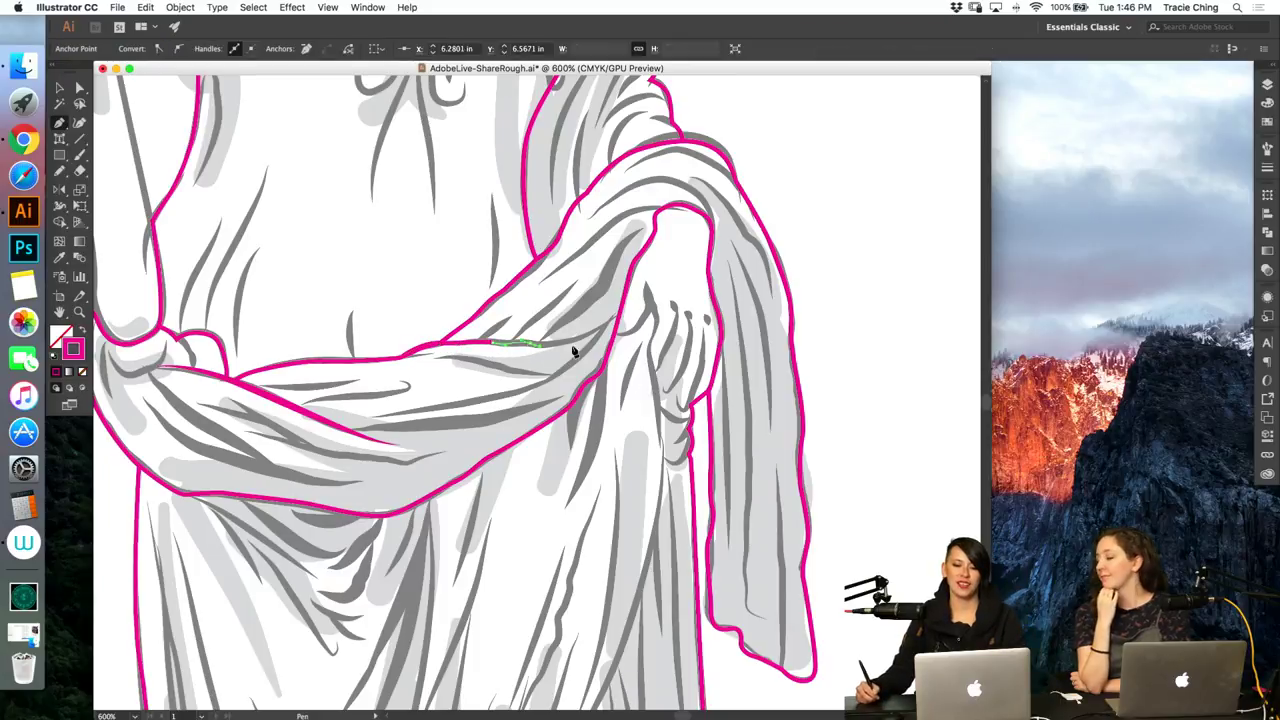
pyautogui.moveTo(648, 300); pyautogui.dragTo(652, 297)
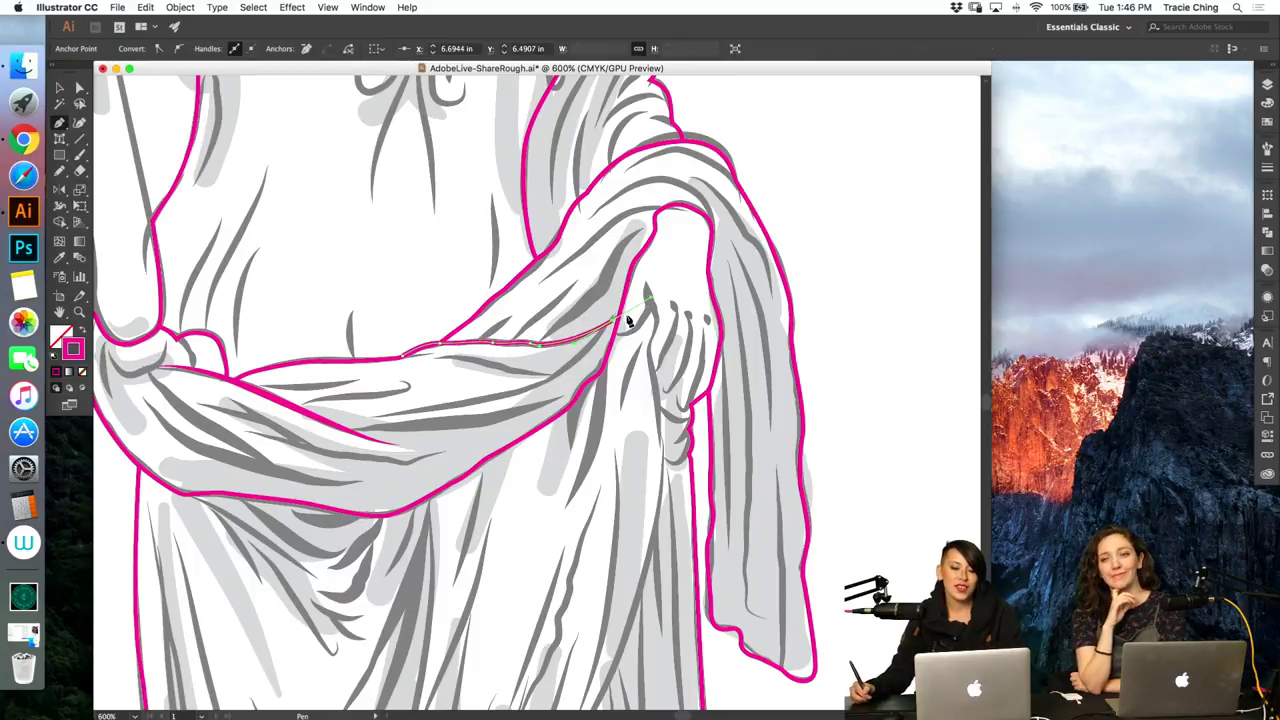
# Step: Give the new upper fold path the thin brush that tapers at both ends, and return to the Pen tool
pyautogui.press('v')
pyautogui.click(1268, 150)
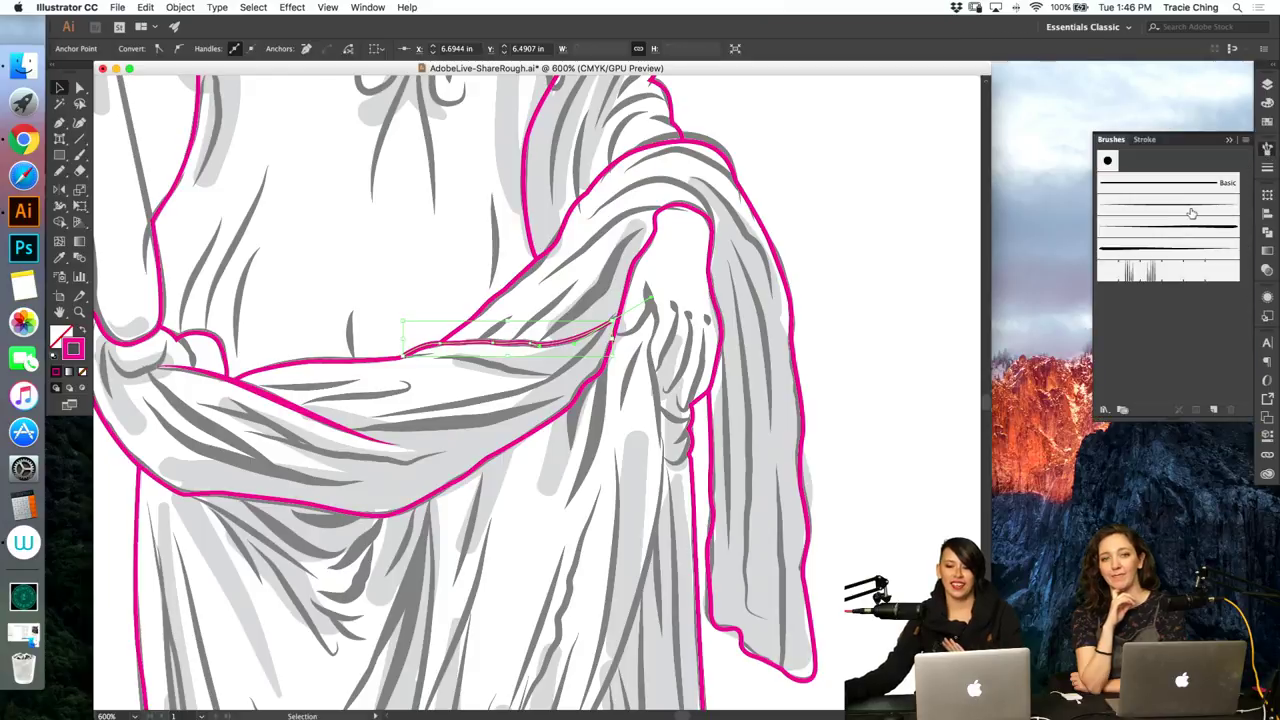
pyautogui.click(1172, 208)
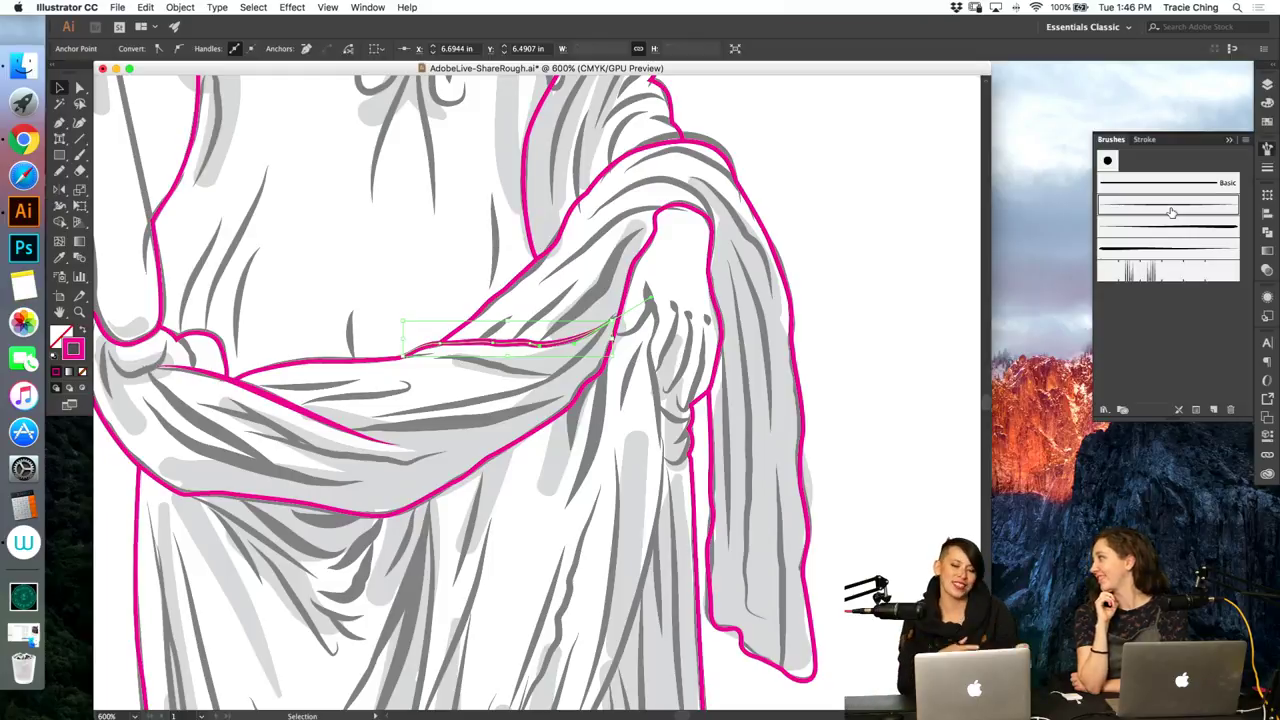
pyautogui.press('p')
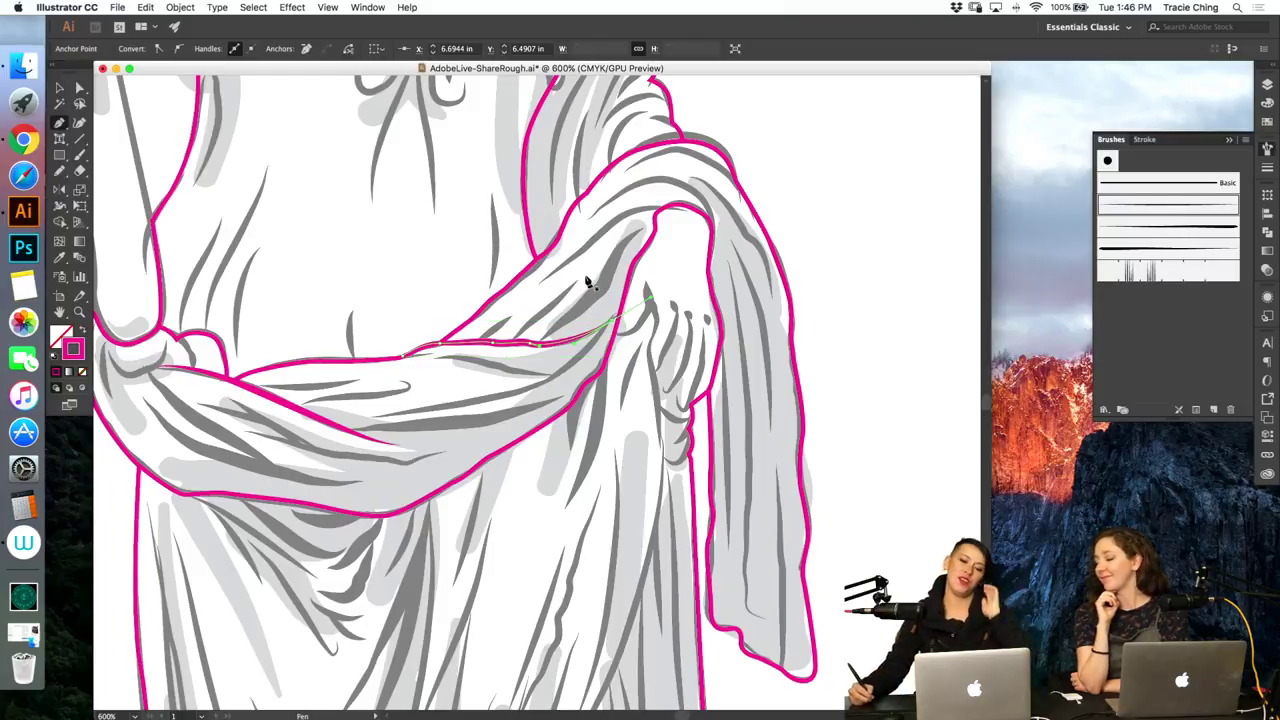
# Step: Trace the fold arching over the lowered hand's wrist with the Pen tool and give it the thin brush that tapers at both ends
pyautogui.click(549, 276)
pyautogui.moveTo(600, 242); pyautogui.dragTo(632, 213)
pyautogui.moveTo(695, 212)
pyautogui.mouseDown()
pyautogui.moveTo(715, 230)
pyautogui.moveTo(710, 264)
pyautogui.mouseUp()
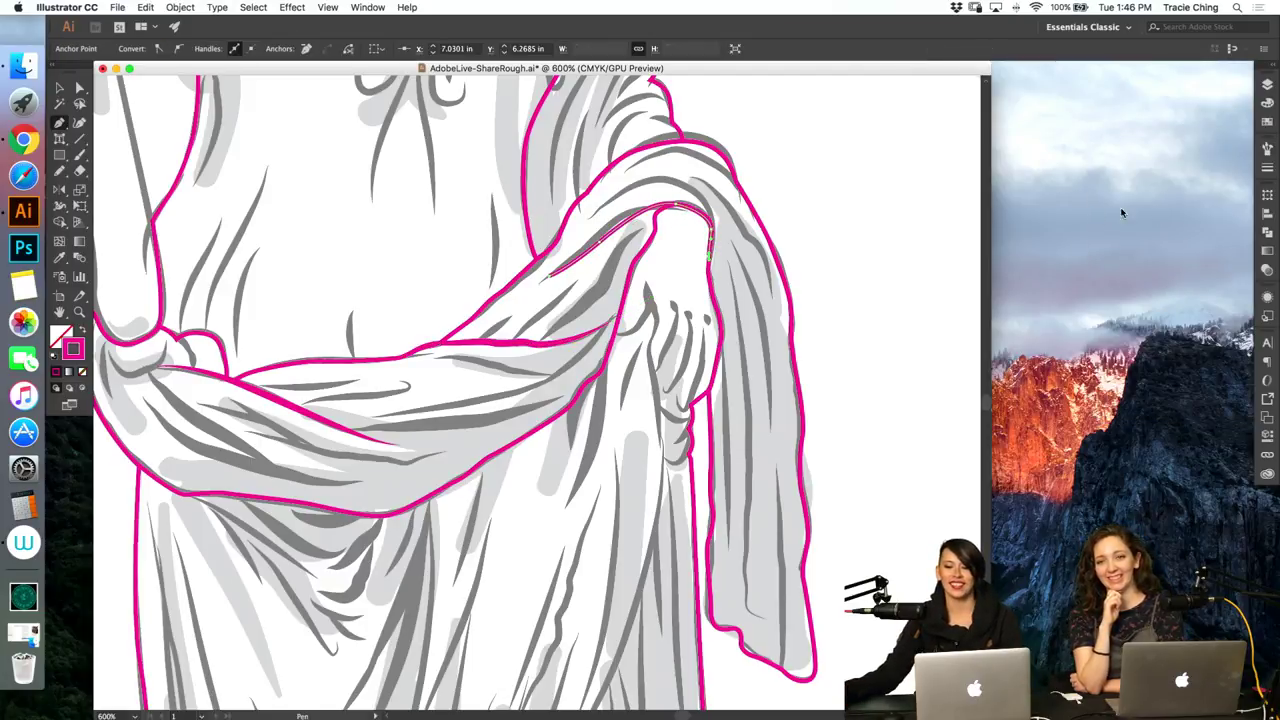
pyautogui.press('v')
pyautogui.click(1266, 149)
pyautogui.click(1183, 212)
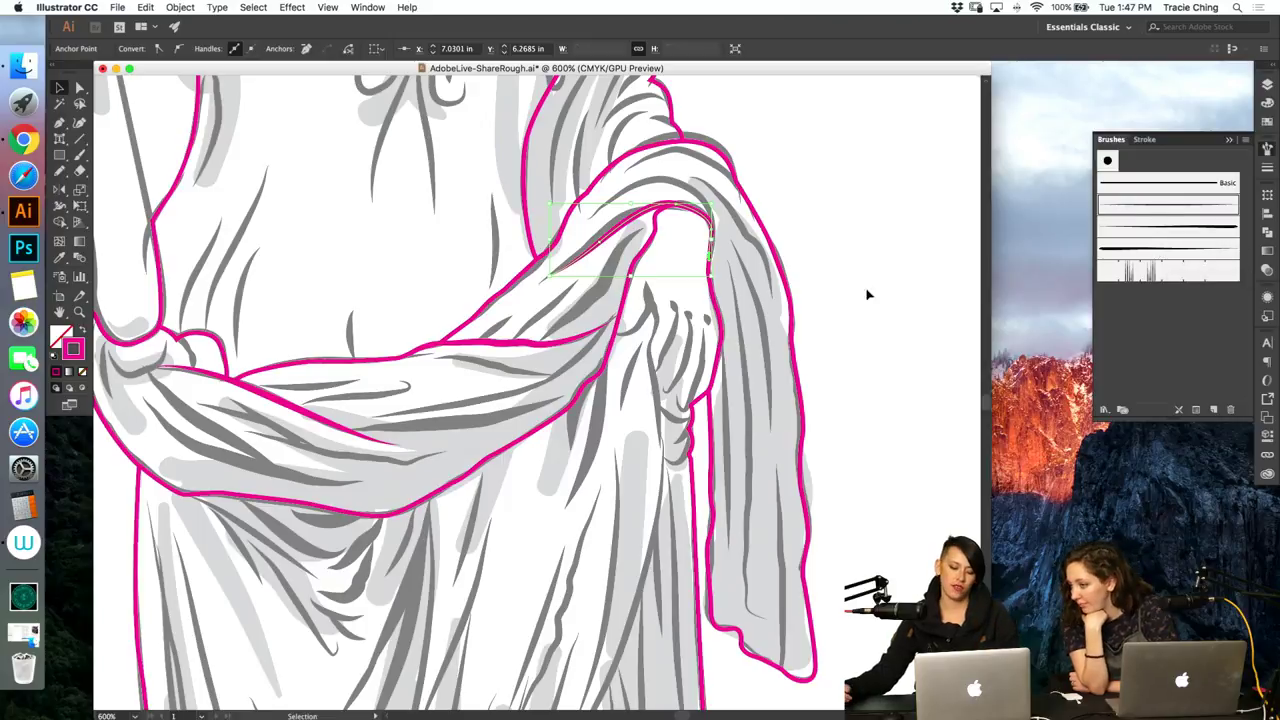
# Step: Paint a test stroke with the Paintbrush in the blank area beside the hanging drape, and delete it
pyautogui.press('b')
pyautogui.moveTo(856, 164)
pyautogui.mouseDown()
pyautogui.moveTo(860, 348)
pyautogui.moveTo(850, 326)
pyautogui.mouseUp()
pyautogui.press('v')
pyautogui.click(852, 236)
pyautogui.press('Delete')
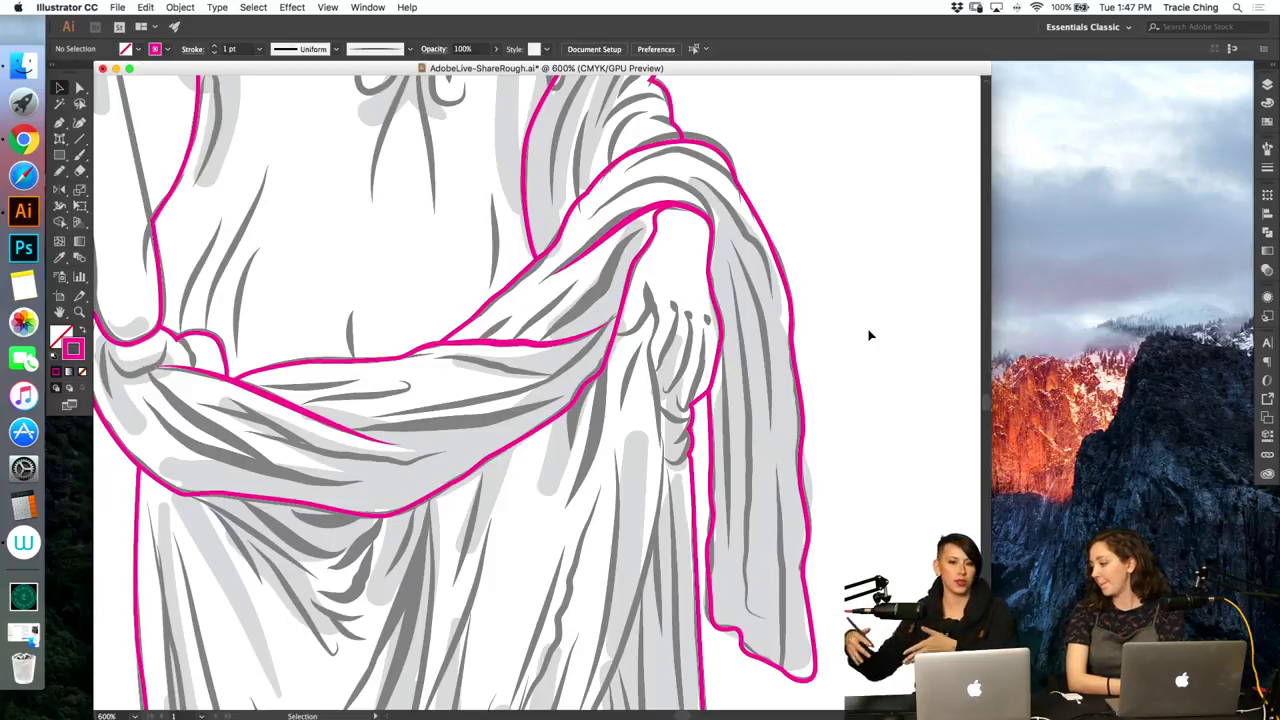
# Step: Draw a test stroke with the Pencil tool beside the hanging drape, and undo it
pyautogui.press('a')
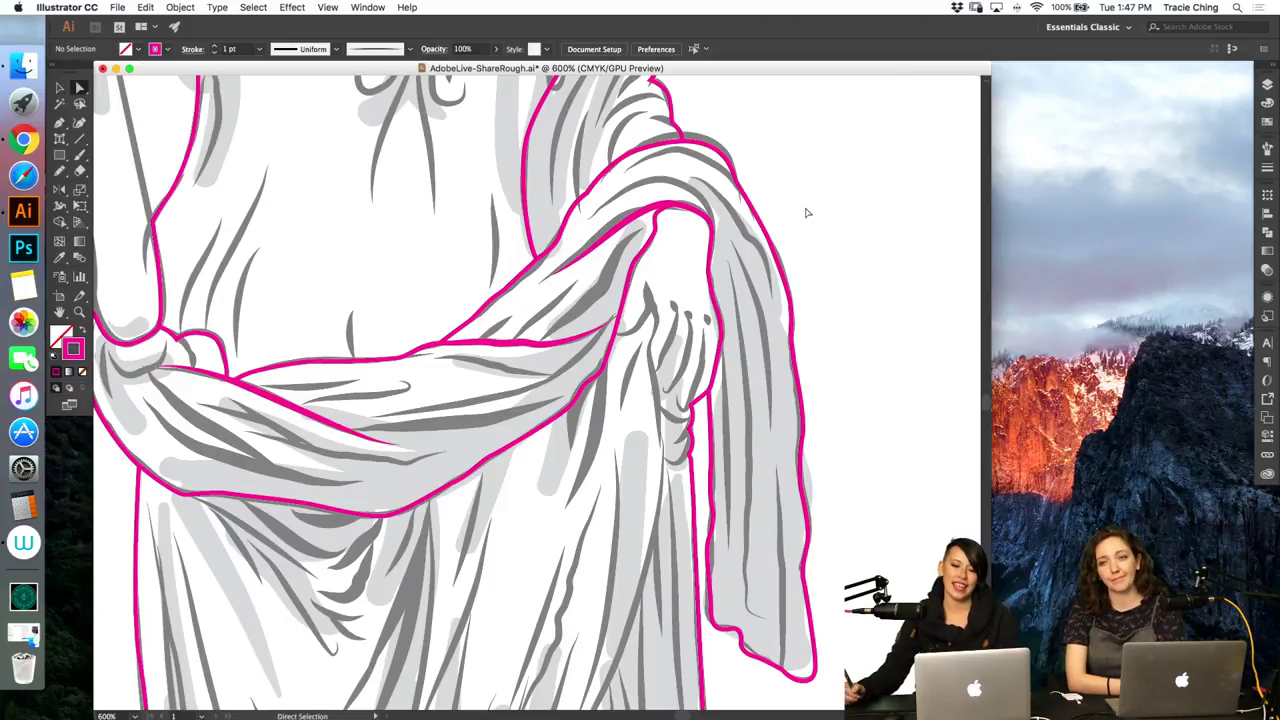
pyautogui.press('p')
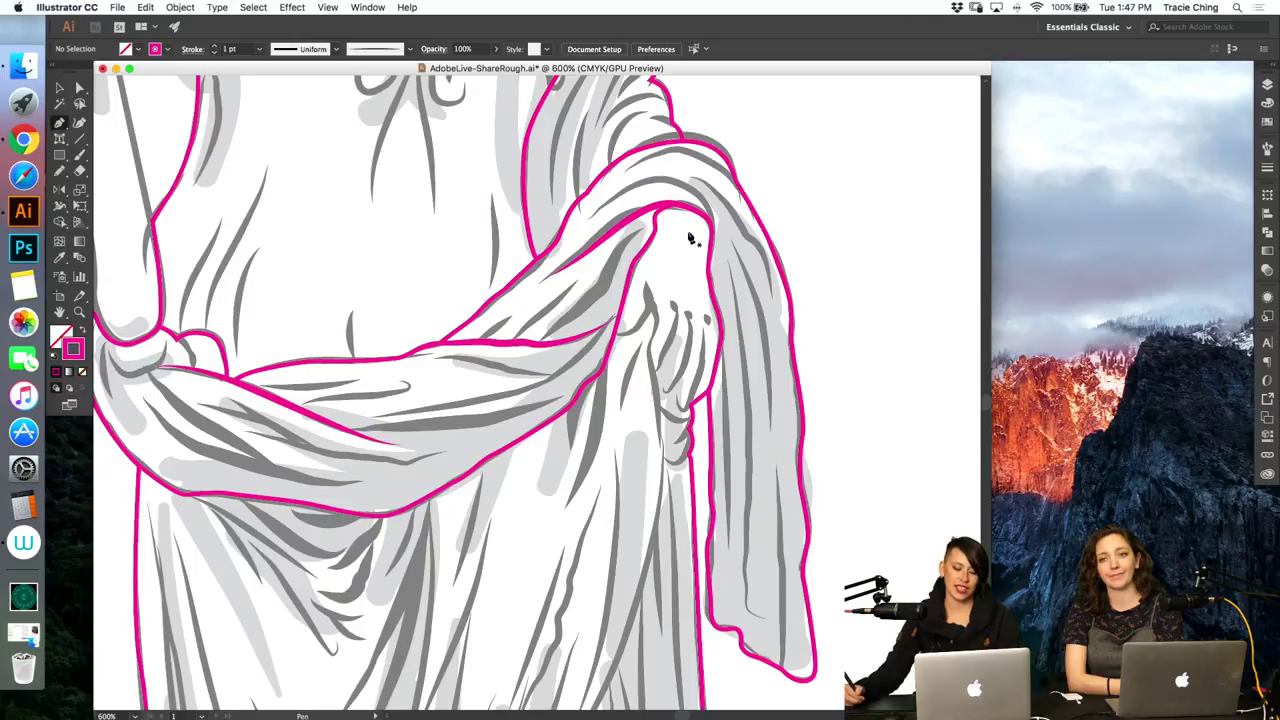
pyautogui.press('n')
pyautogui.moveTo(855, 255); pyautogui.dragTo(816, 312)
pyautogui.press('super+z')
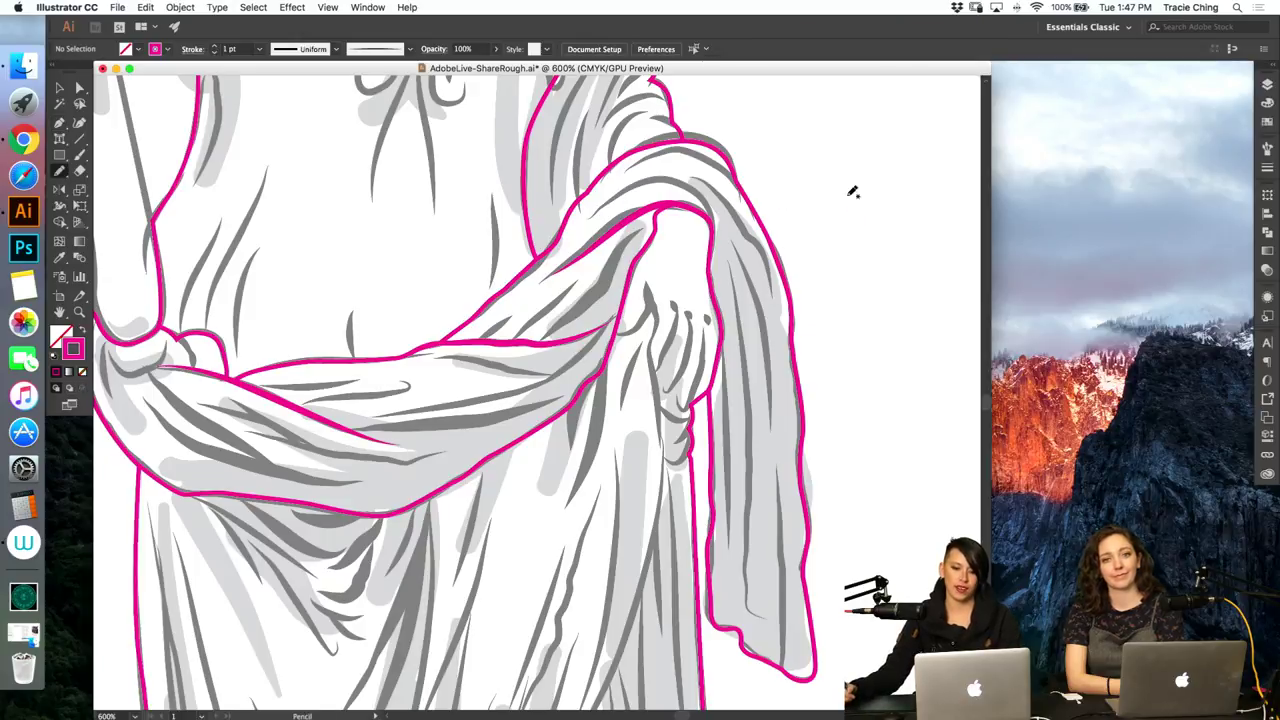
# Step: Set the Paintbrush tool to edit selected paths within 7 pixels
pyautogui.press('b')
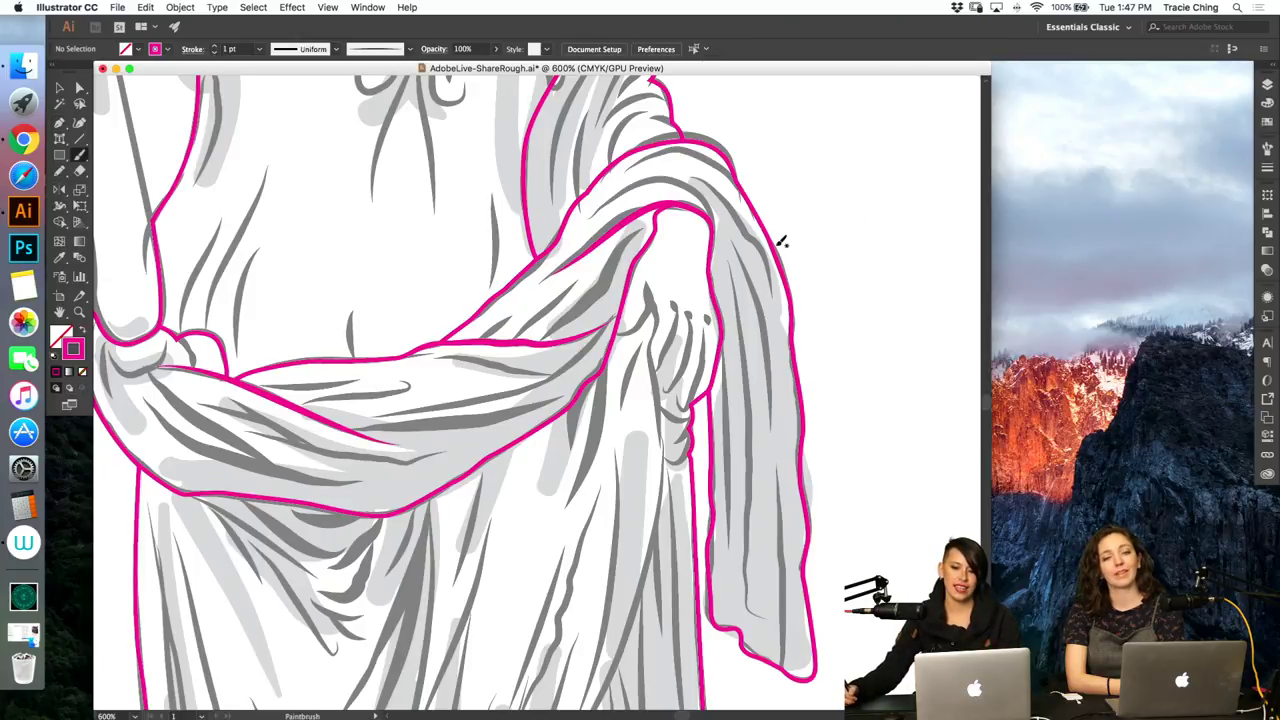
pyautogui.press('v')
pyautogui.doubleClick(80, 155)
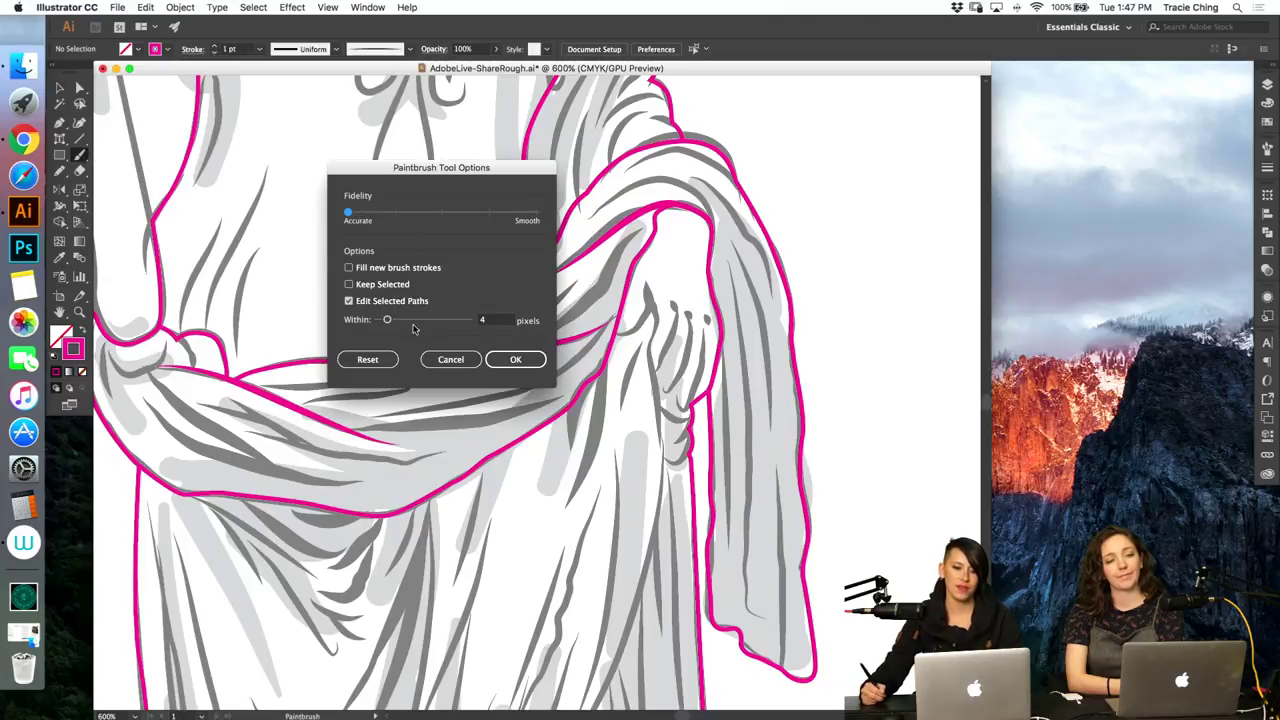
pyautogui.moveTo(390, 322); pyautogui.dragTo(404, 320)
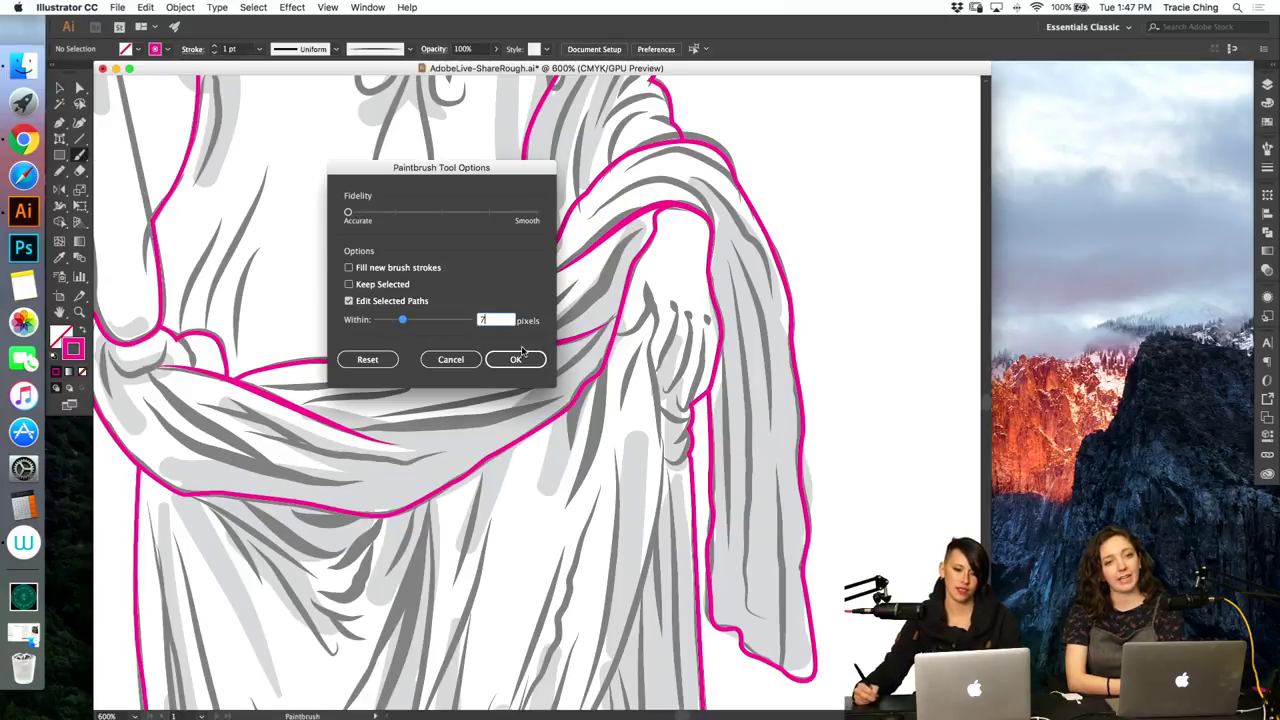
pyautogui.click(515, 359)
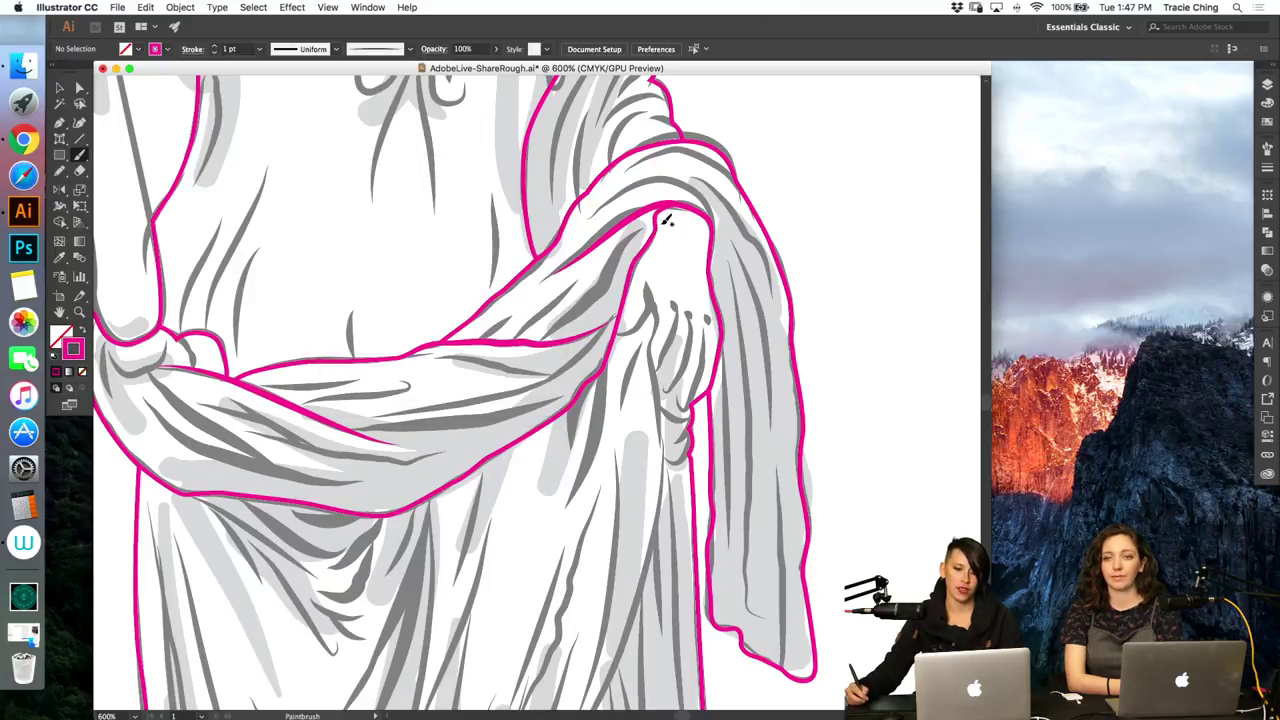
# Step: Paint the fold line beside the lowered hand's wrist and the short lines under and beside the fist holding the drape
pyautogui.moveTo(664, 211); pyautogui.dragTo(583, 308)
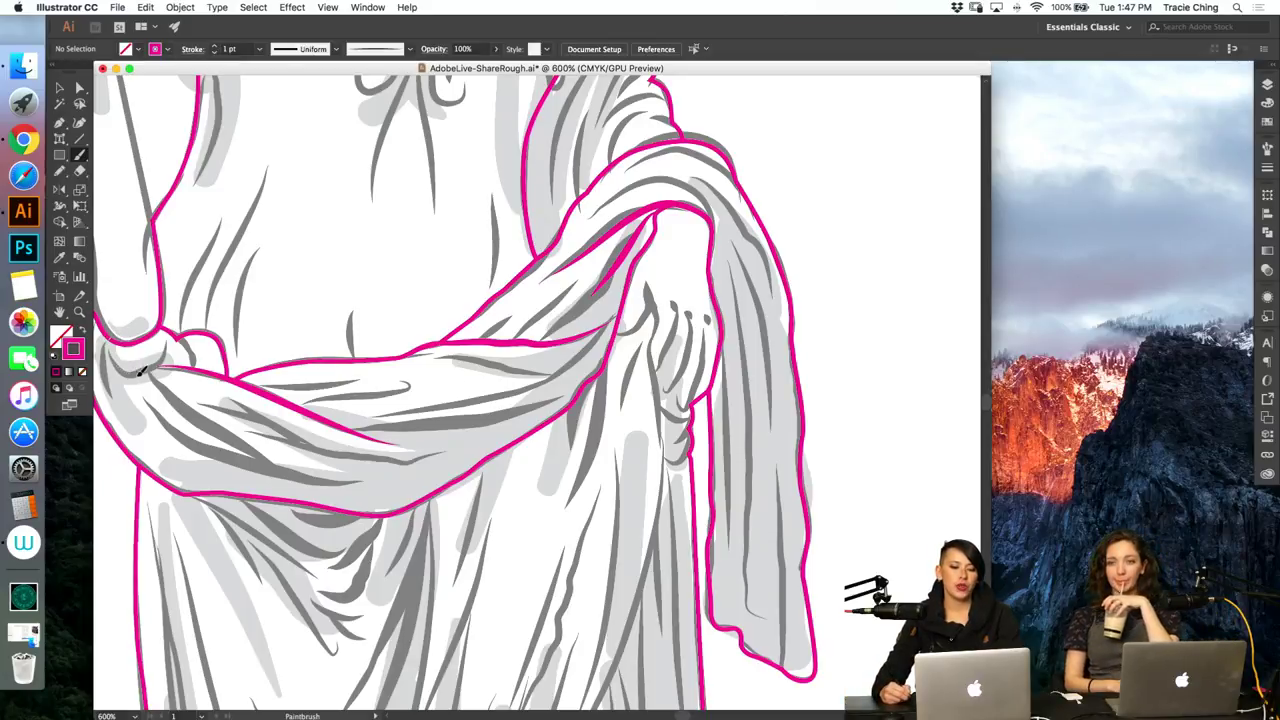
pyautogui.press('v')
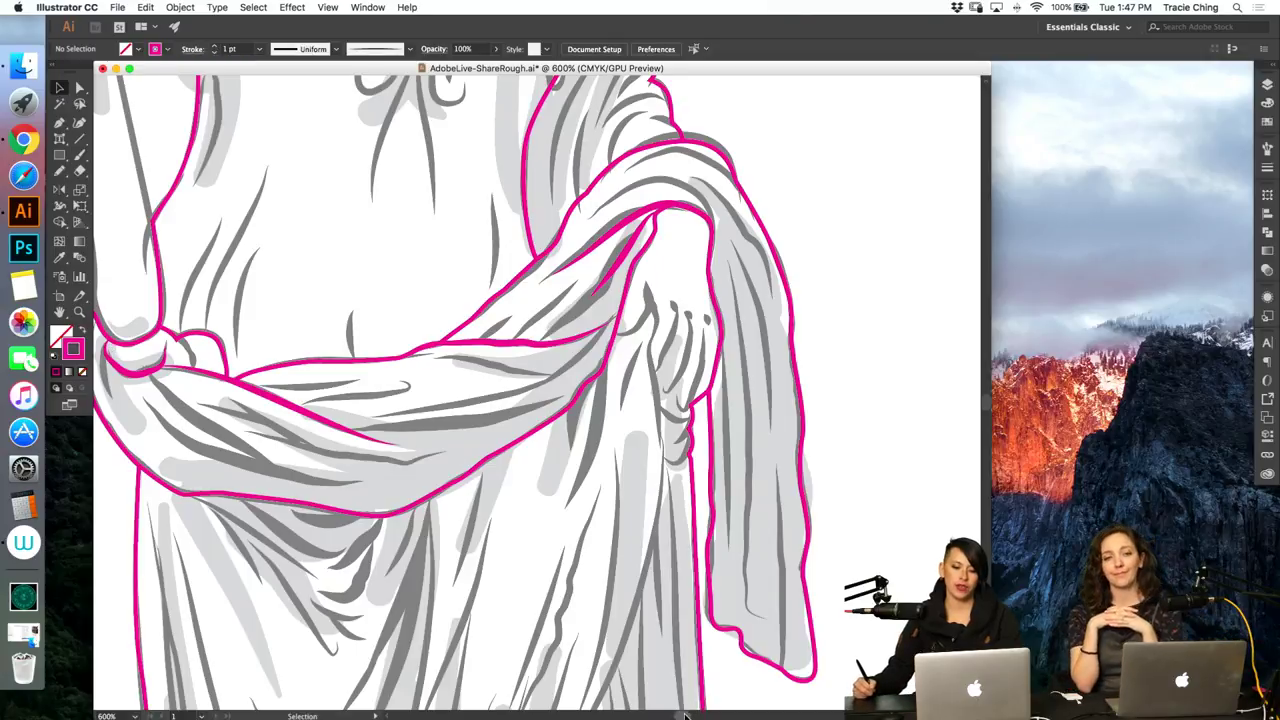
pyautogui.moveTo(684, 716); pyautogui.dragTo(682, 717)
pyautogui.hscroll(-3, 683, 716)
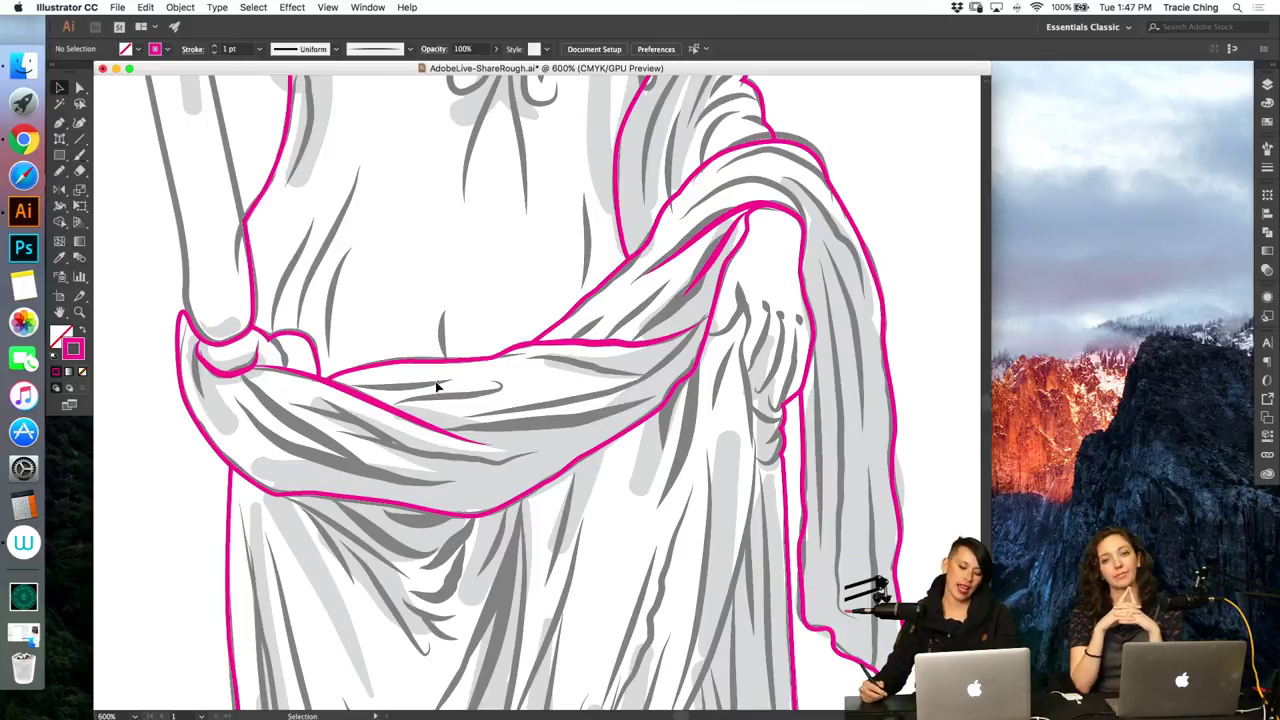
pyautogui.press('b')
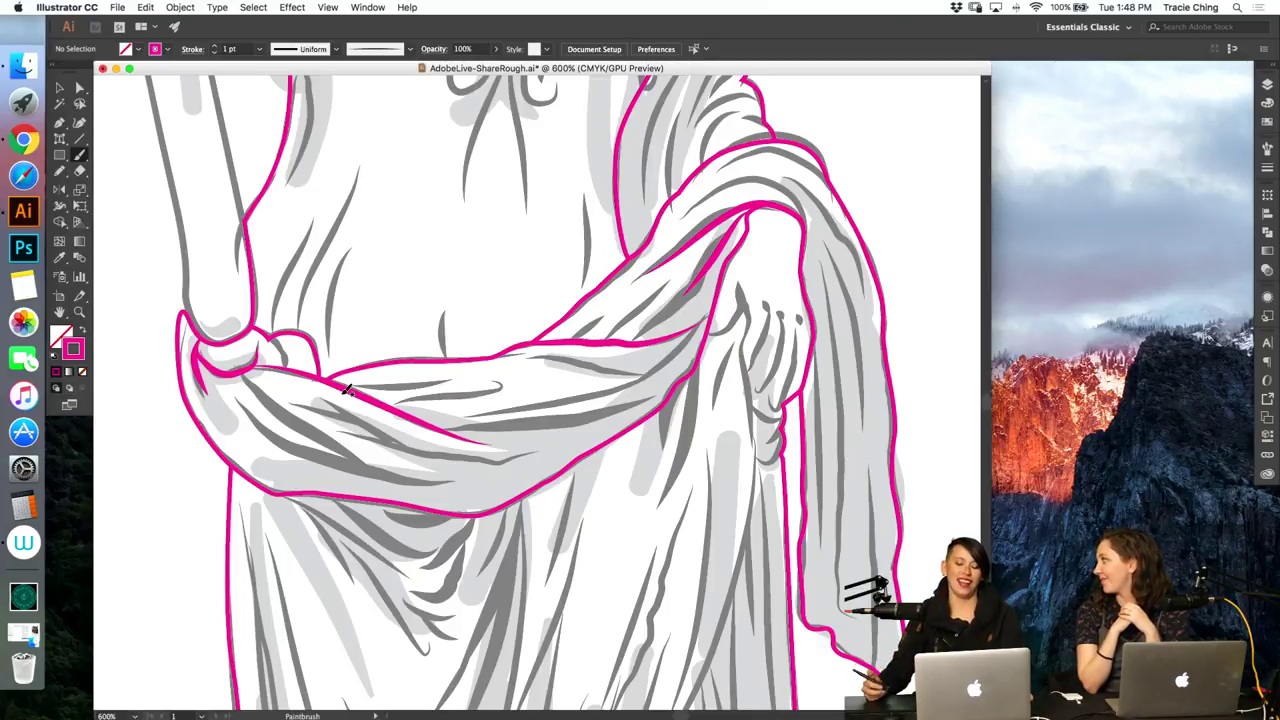
# Step: Trace the long fold with the Pen tool from below the fist down along the drape toward its lower edge
pyautogui.press('p')
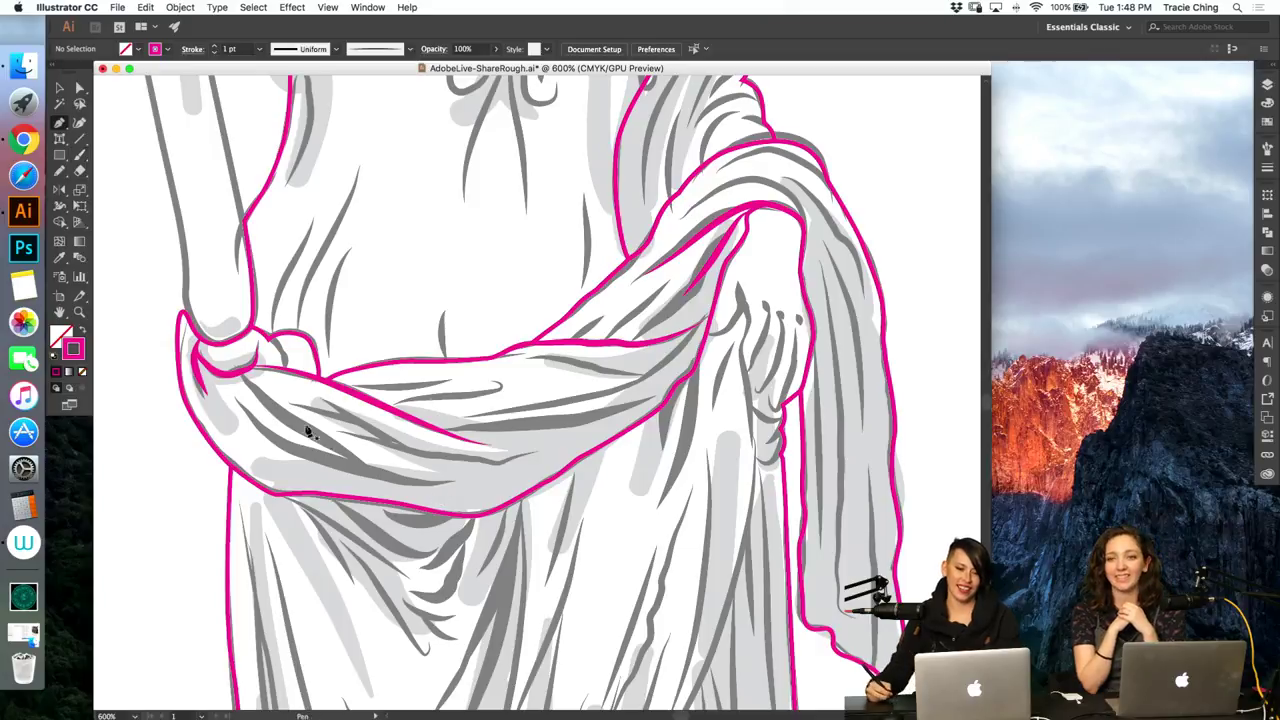
pyautogui.click(242, 376)
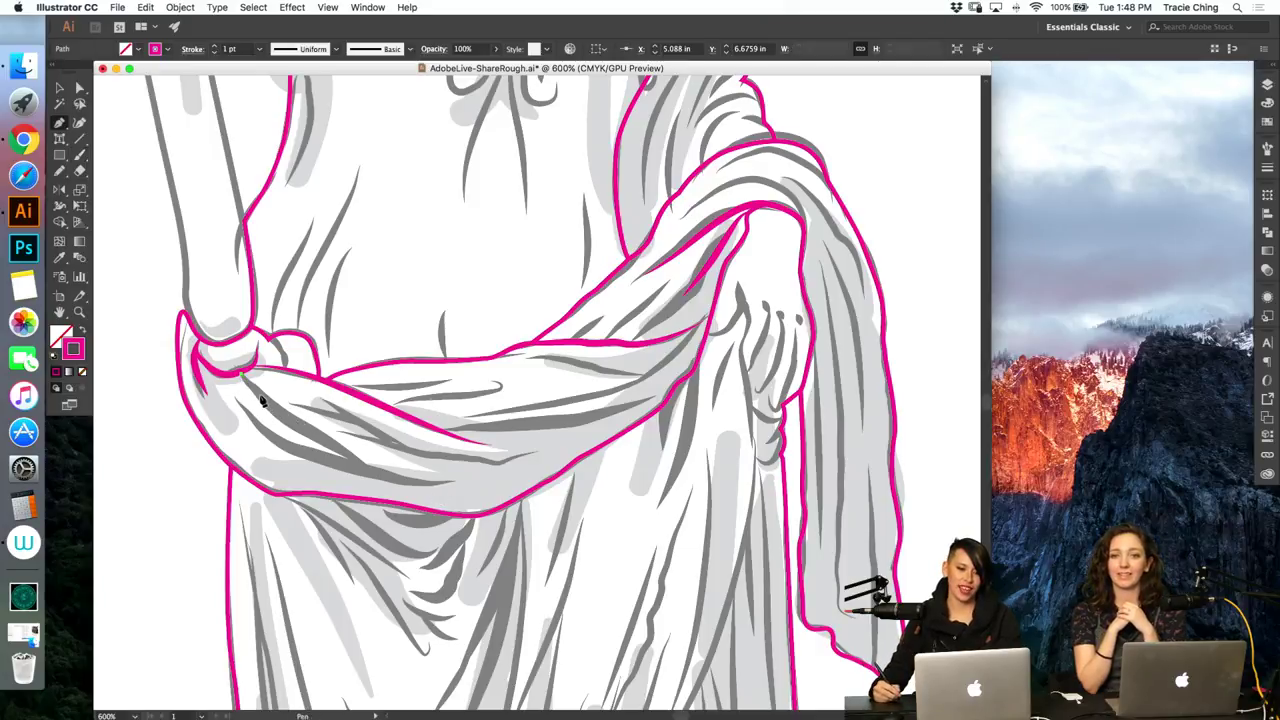
pyautogui.moveTo(262, 395); pyautogui.dragTo(275, 408)
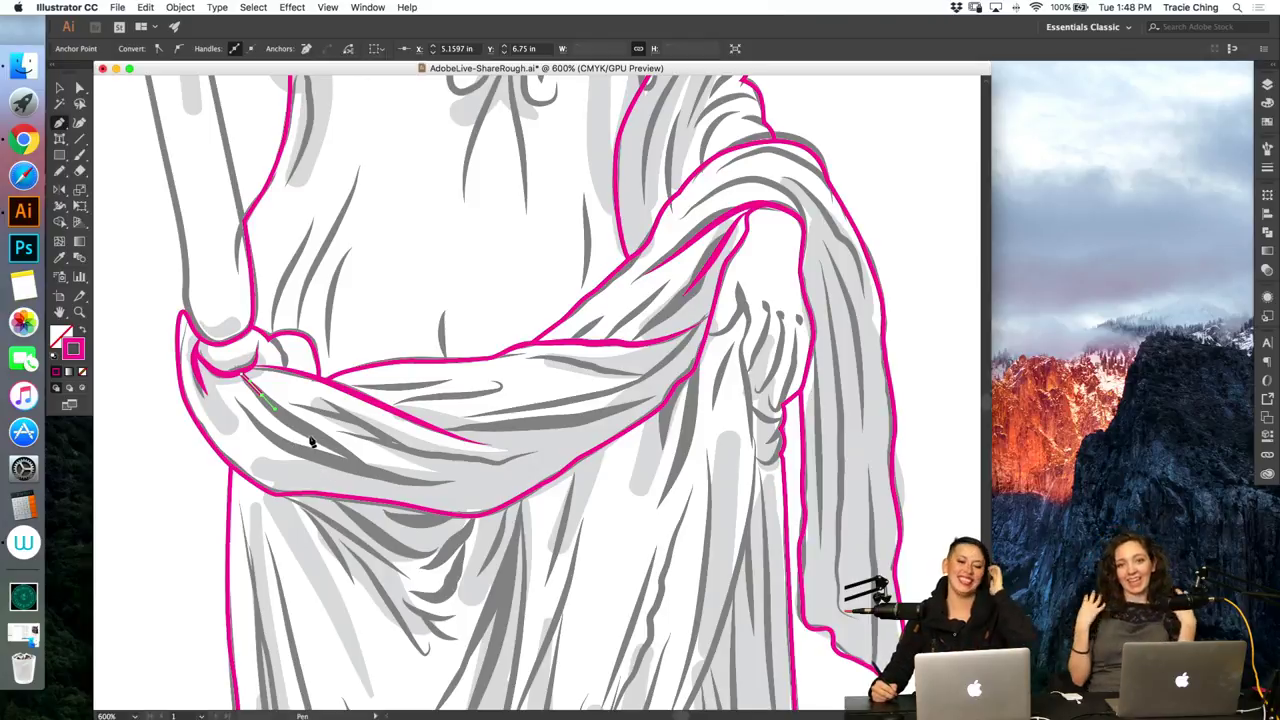
pyautogui.moveTo(310, 435); pyautogui.dragTo(328, 441)
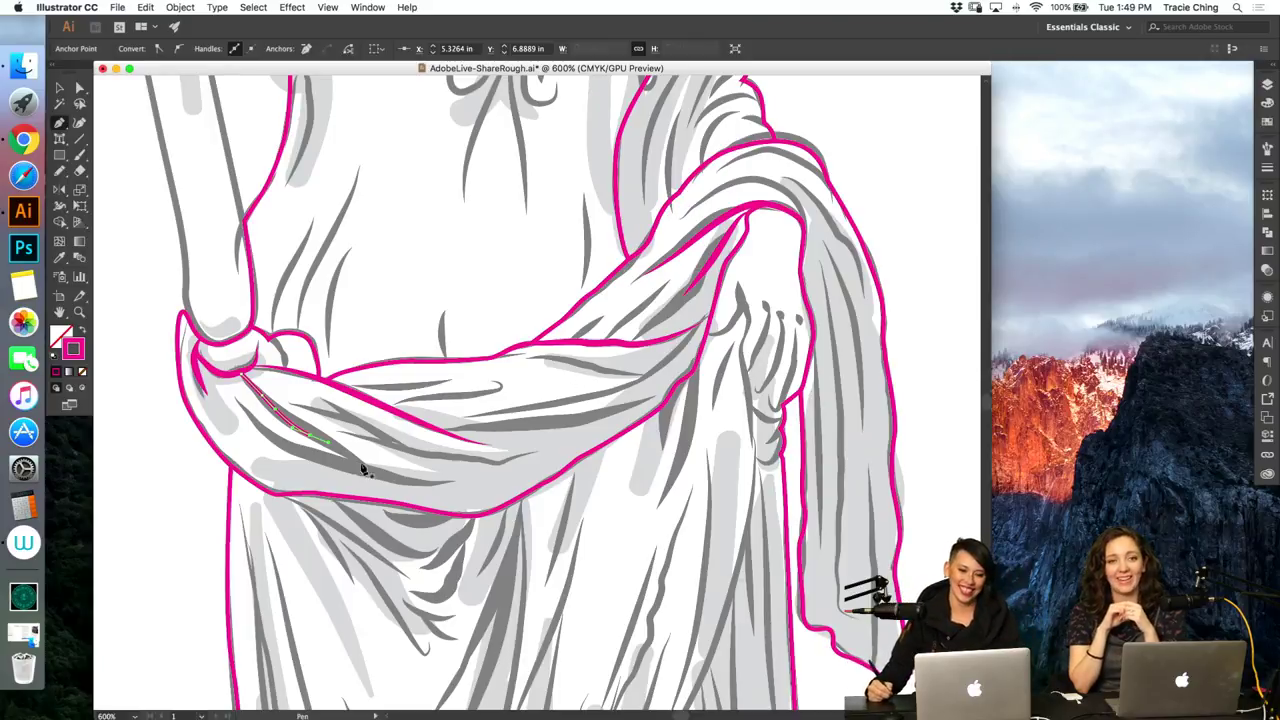
pyautogui.moveTo(340, 452); pyautogui.dragTo(362, 466)
pyautogui.press('super+z')
pyautogui.click(310, 435)
pyautogui.click(438, 482)
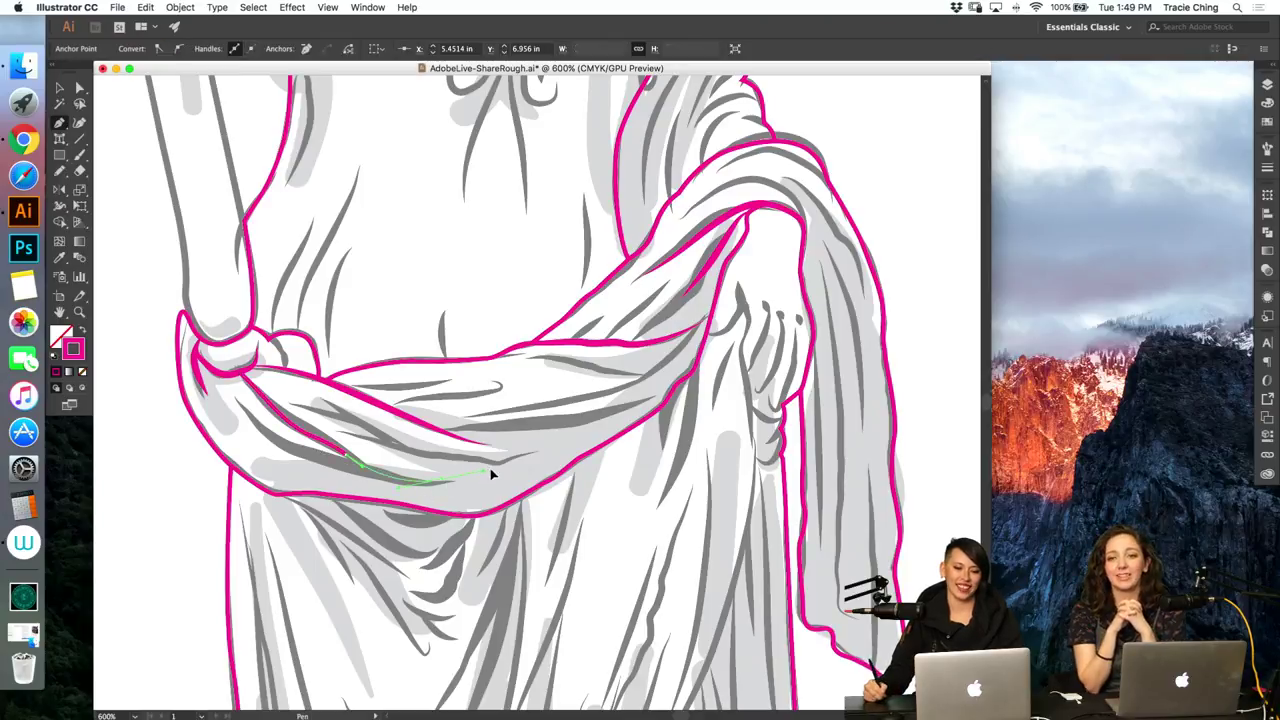
# Step: Apply the brush that starts thick and tapers to a point to the newly traced long fold
pyautogui.press('v')
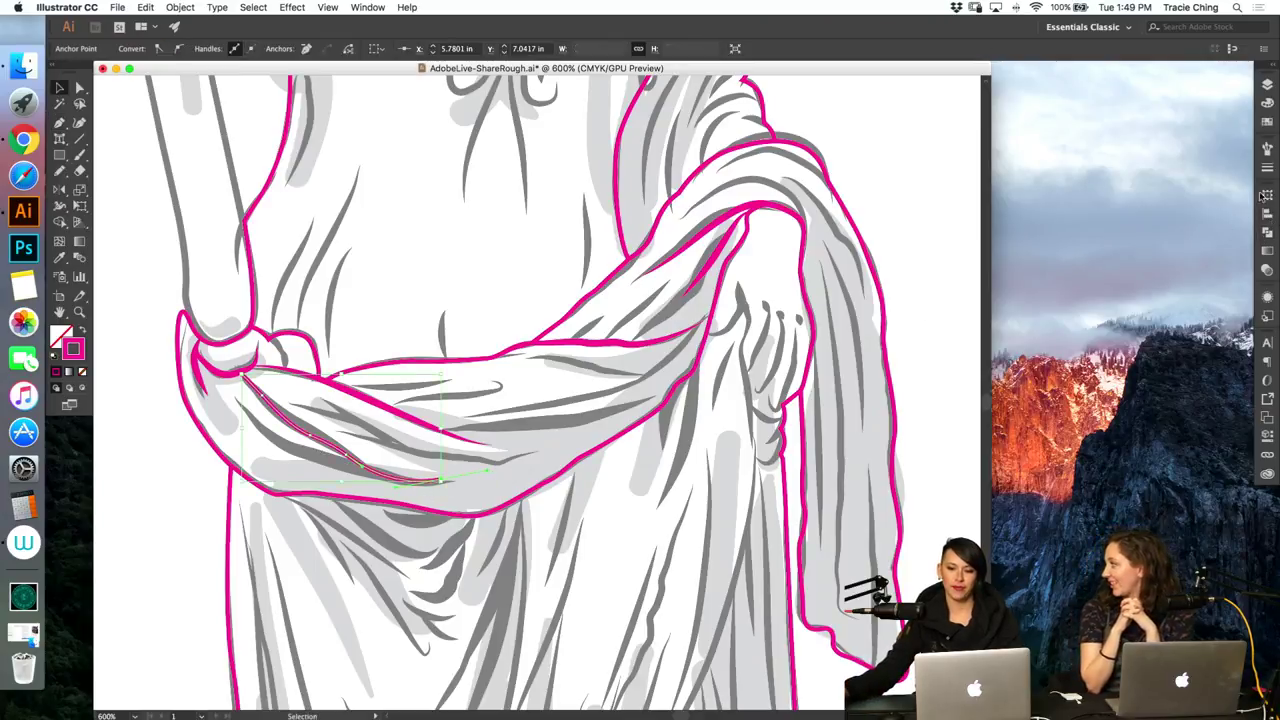
pyautogui.click(1267, 148)
pyautogui.click(1184, 232)
pyautogui.click(1186, 247)
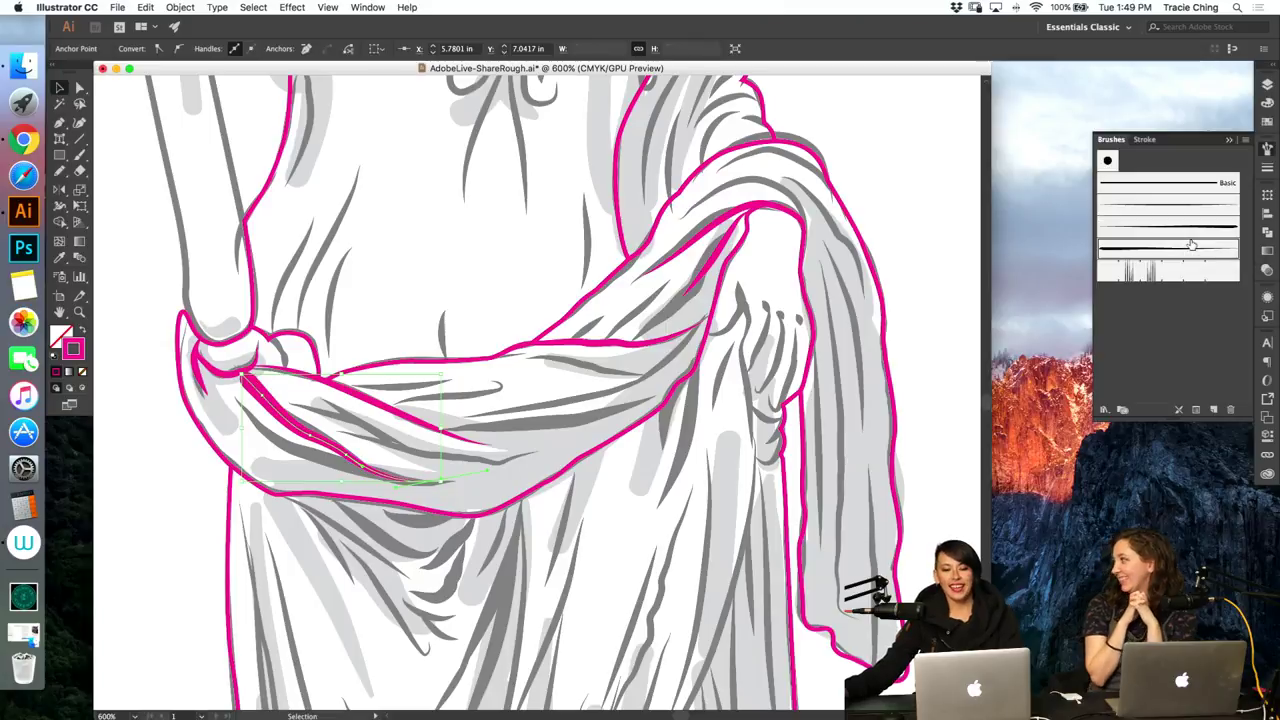
# Step: Shift the thick fold line's starting anchor up toward the fist and adjust its curve with the Anchor Point tool
pyautogui.press('a')
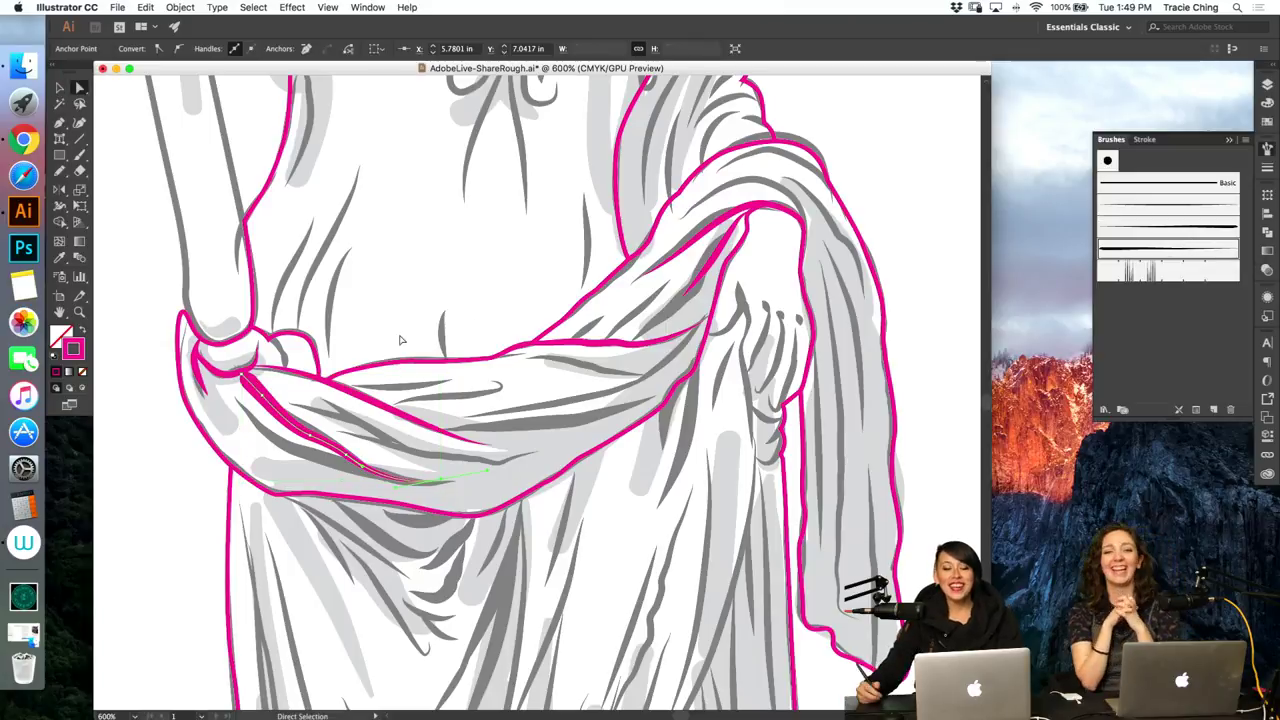
pyautogui.click(243, 376)
pyautogui.press('p')
pyautogui.click(247, 383)
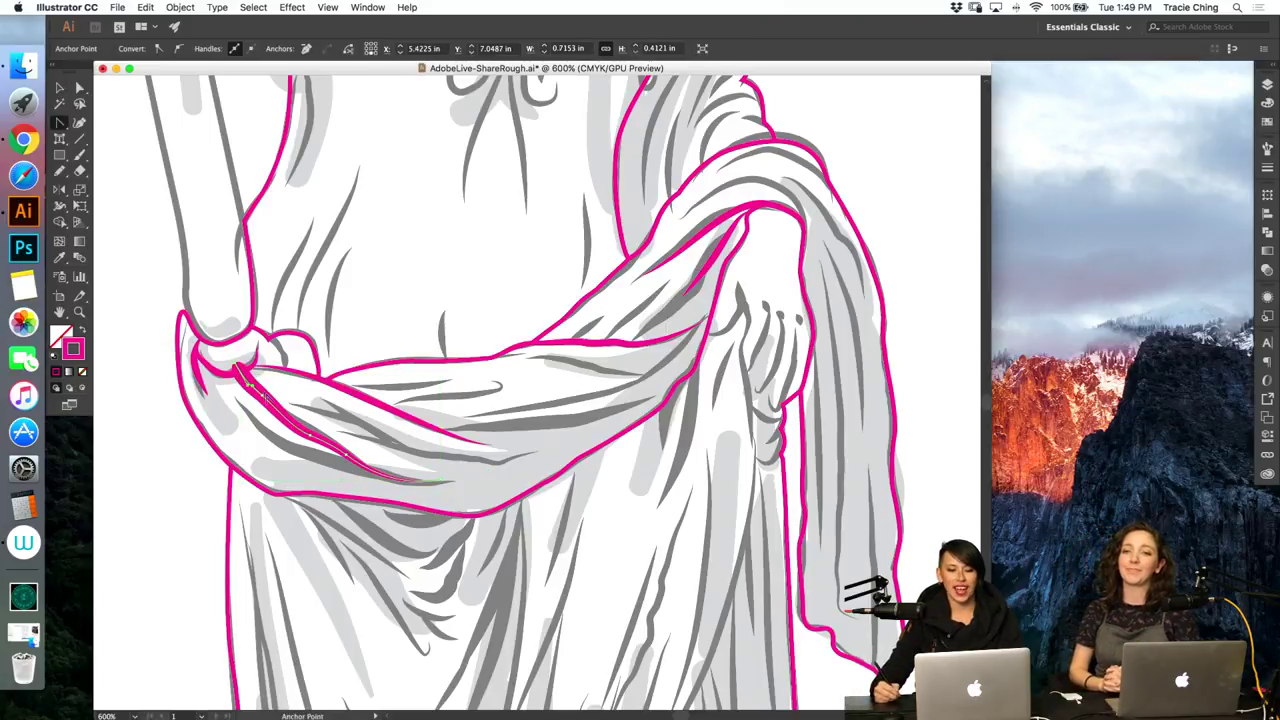
pyautogui.press('a')
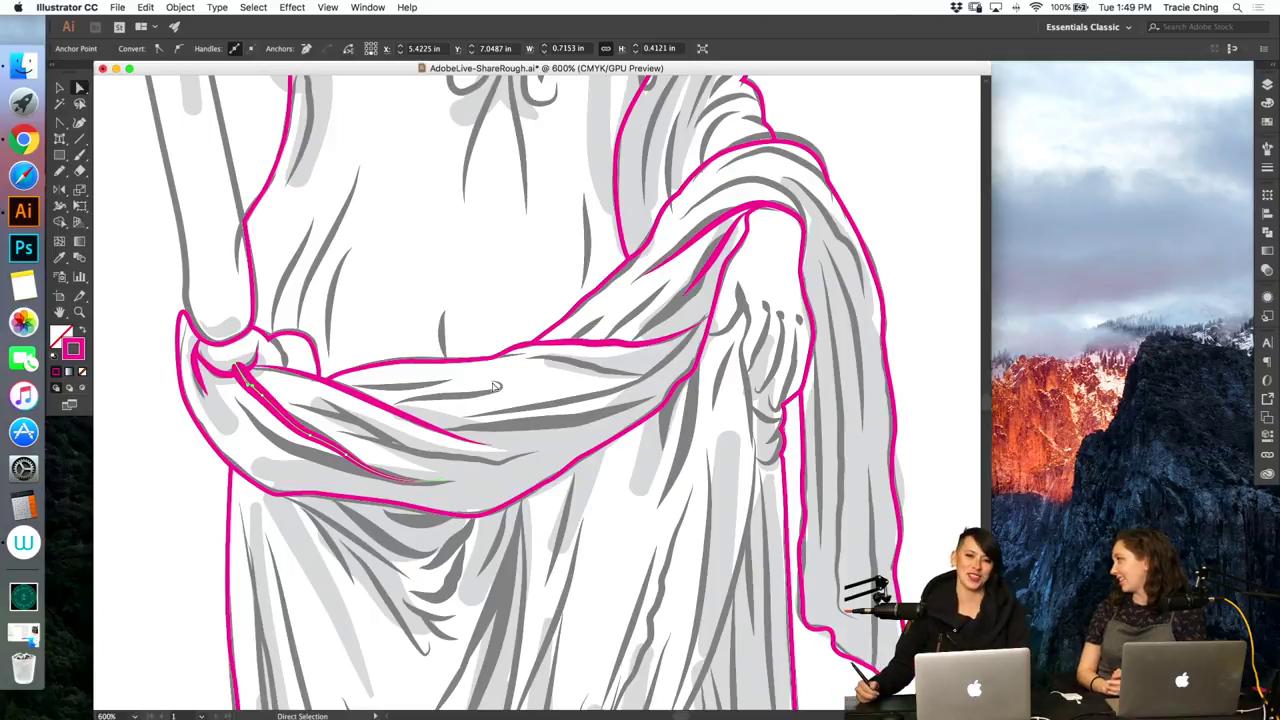
# Step: Paint the neighbouring fold line just below the thick fold so that it merges into its tapered end, and deselect it
pyautogui.press('v')
pyautogui.click(428, 416)
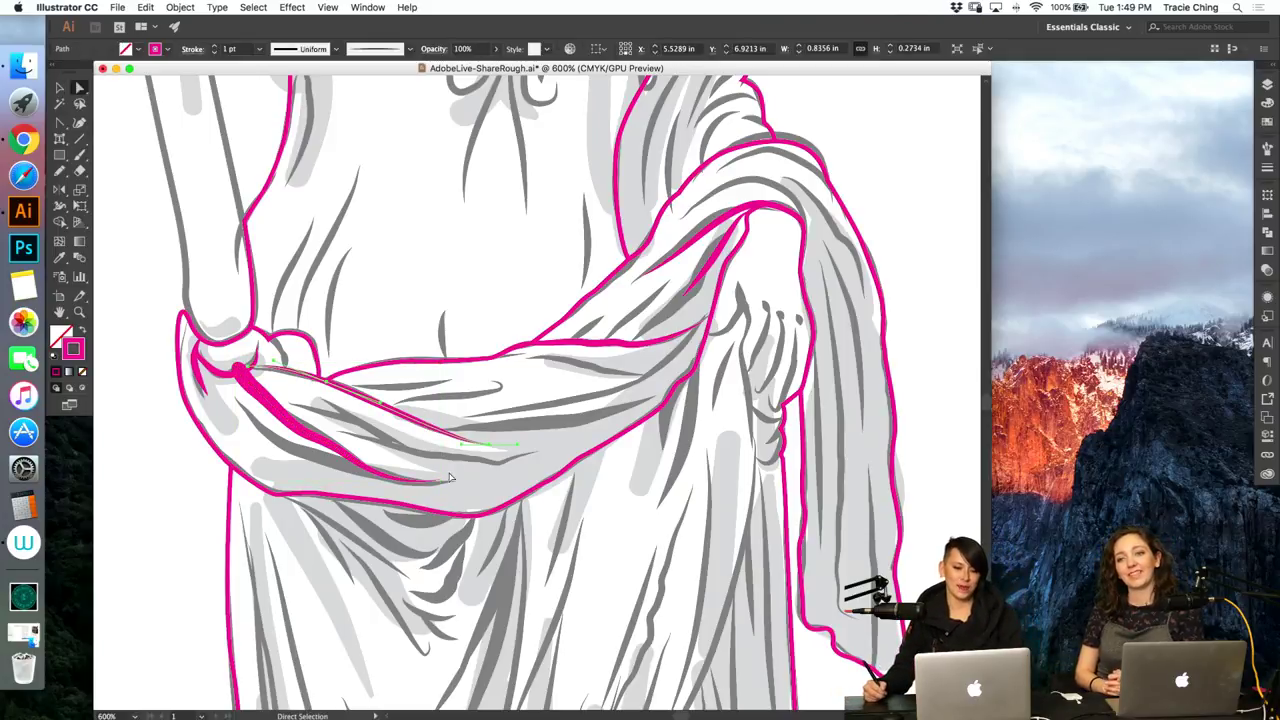
pyautogui.press('b')
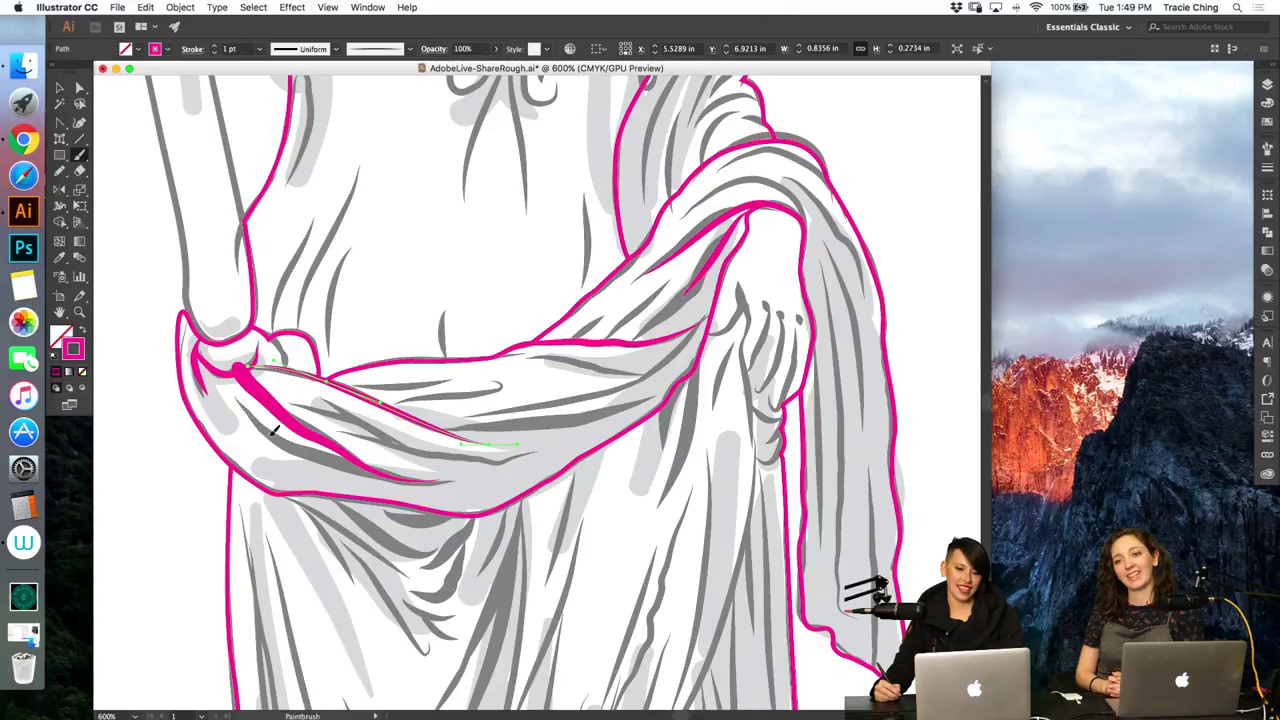
pyautogui.moveTo(340, 455)
pyautogui.mouseDown()
pyautogui.moveTo(386, 477)
pyautogui.moveTo(486, 440)
pyautogui.mouseUp()
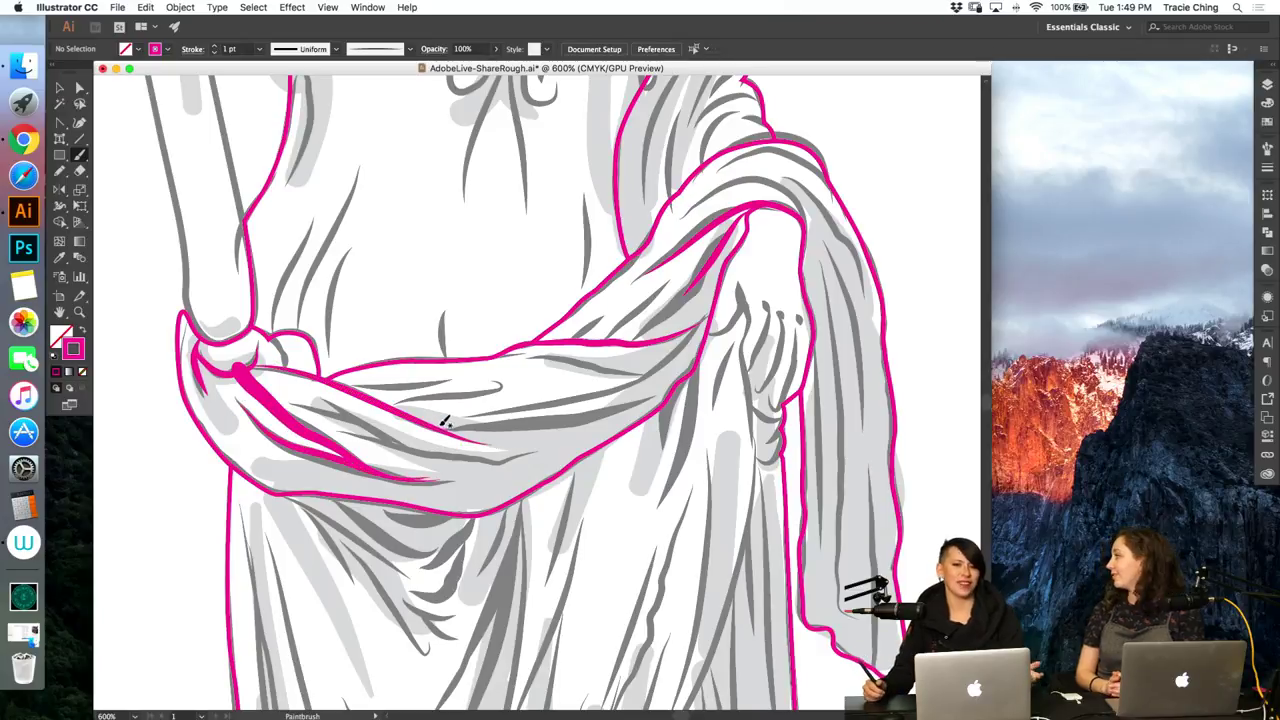
pyautogui.press('v')
pyautogui.click(354, 461)
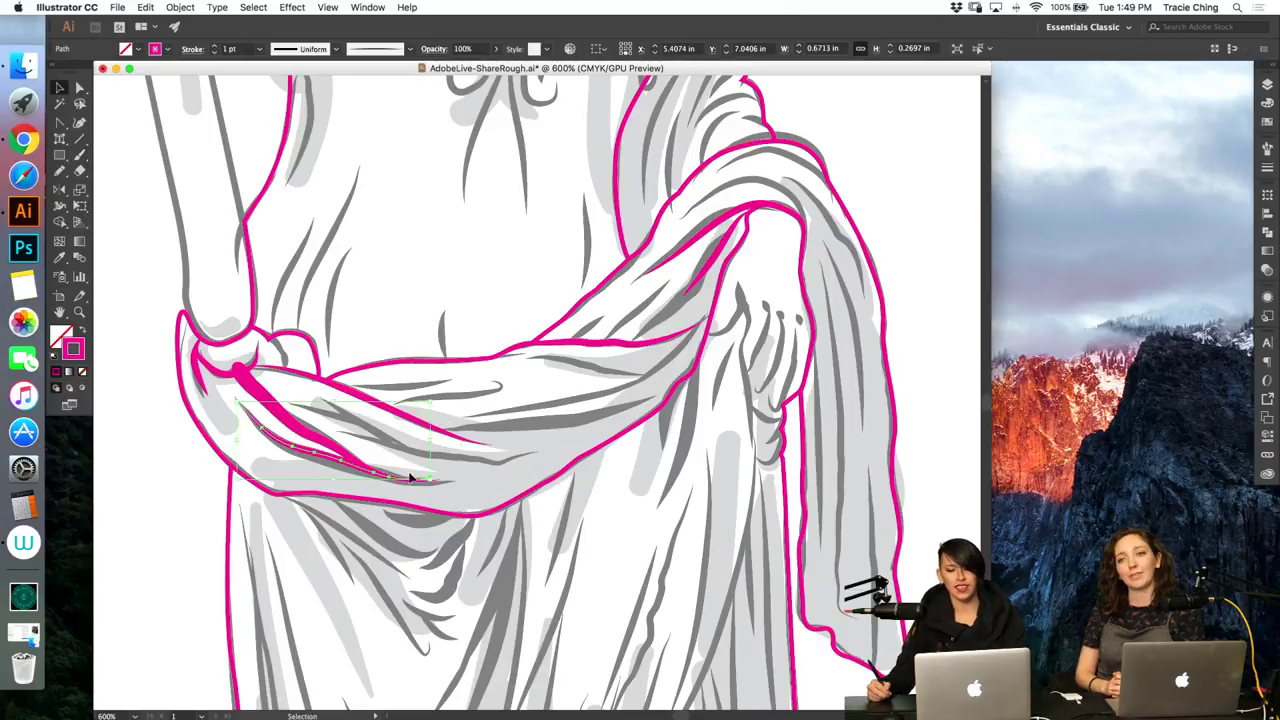
pyautogui.press('a')
pyautogui.click(457, 505)
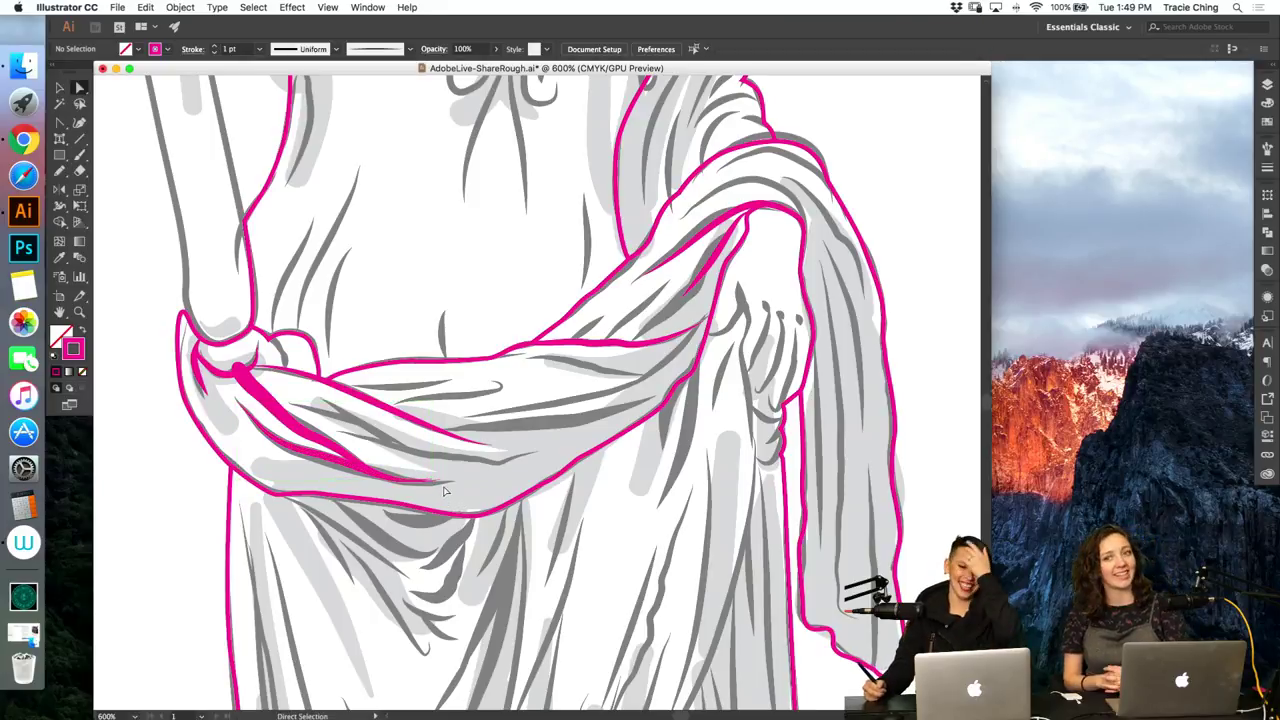
# Step: Reposition the thick fold line's starting anchor just below the fist, reshape its opening curve with the Anchor Point tool, and return to the Paintbrush
pyautogui.press('v')
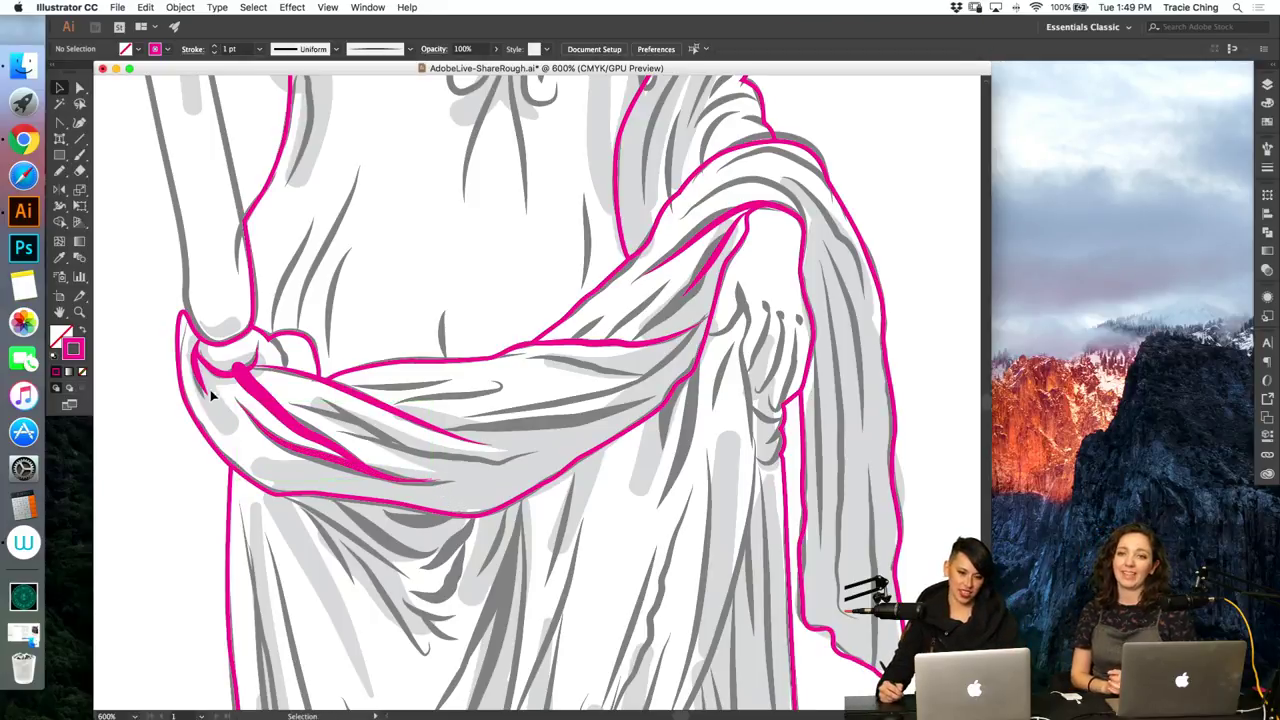
pyautogui.click(262, 397)
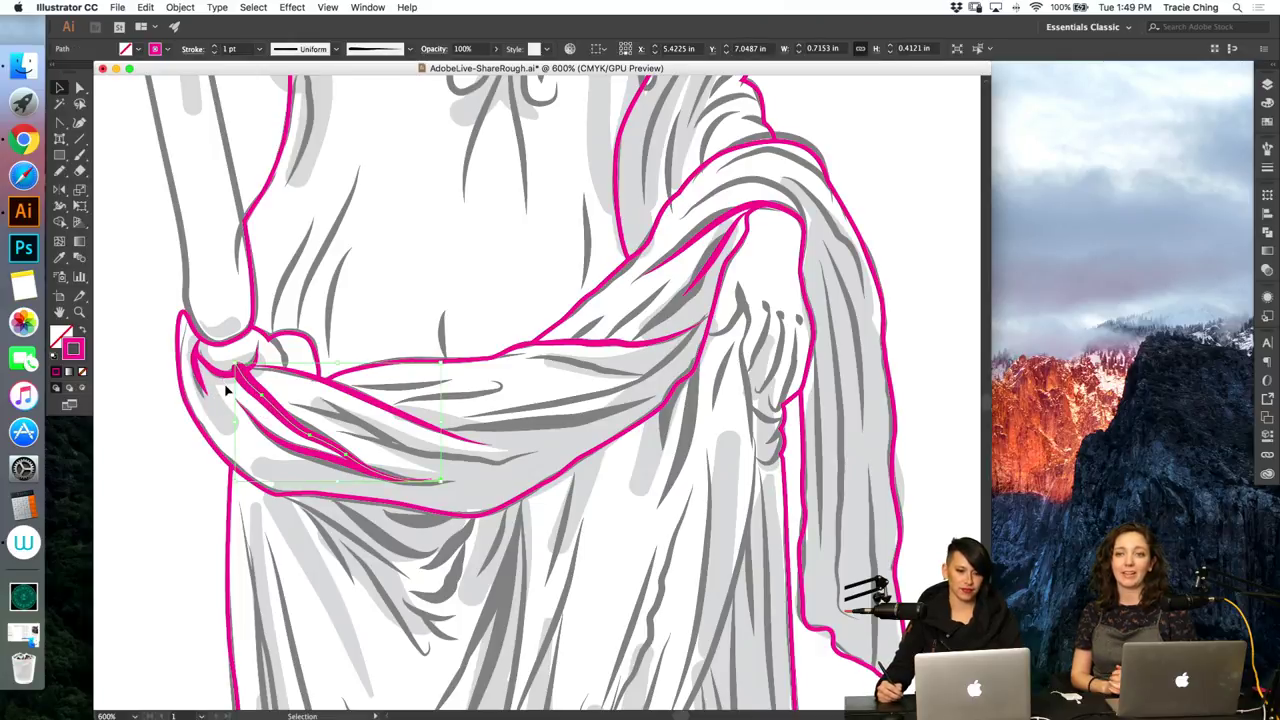
pyautogui.press('a')
pyautogui.click(240, 372)
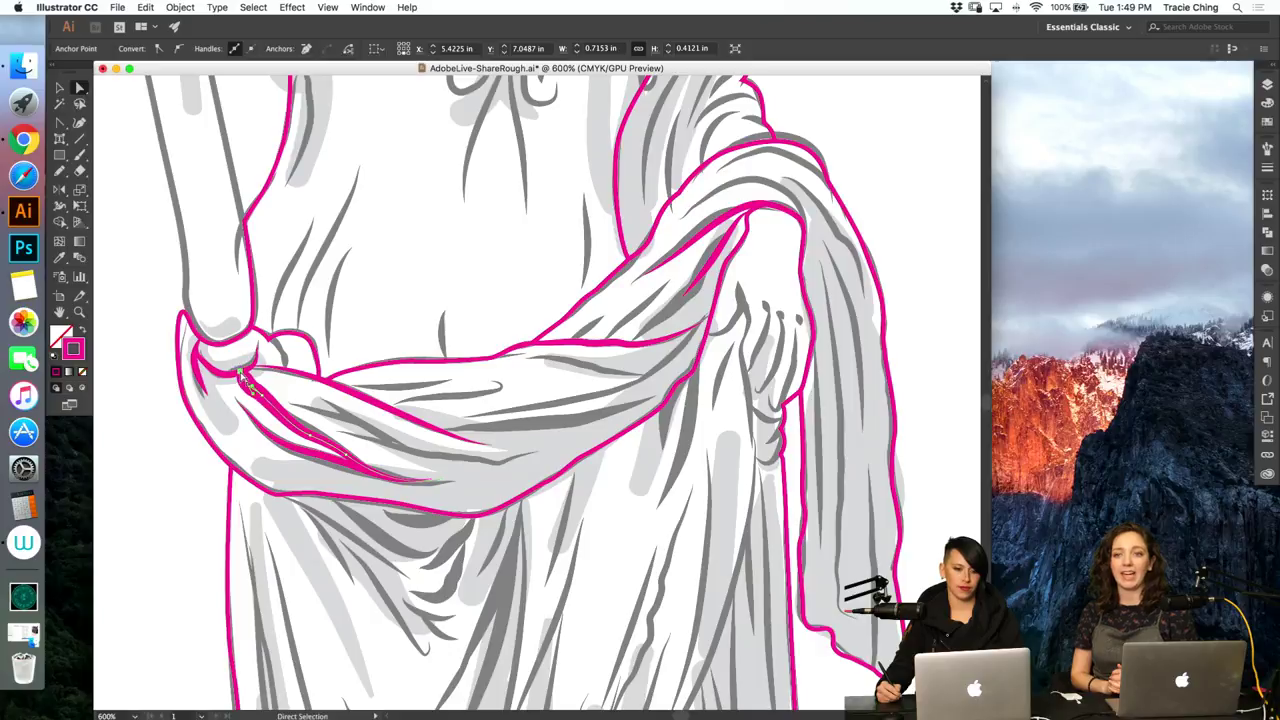
pyautogui.click(241, 373)
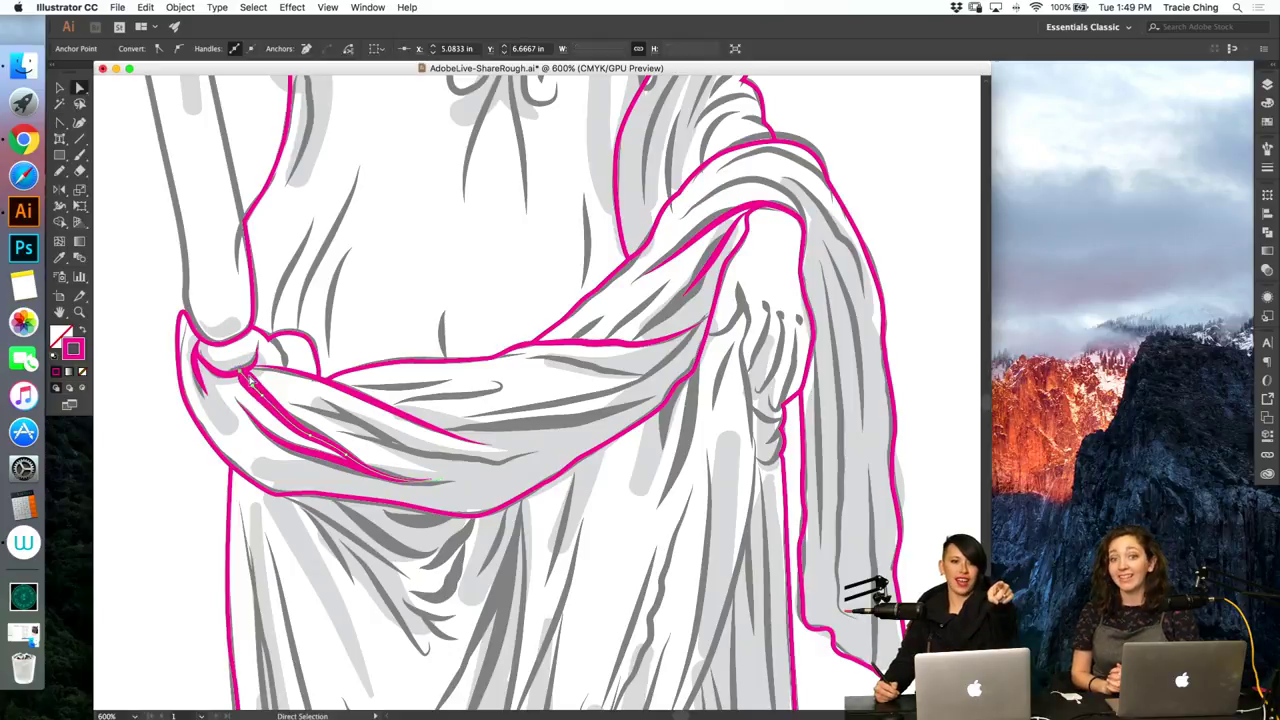
pyautogui.hotkey('shift', 'c')
pyautogui.moveTo(241, 373); pyautogui.dragTo(256, 399)
pyautogui.press('a')
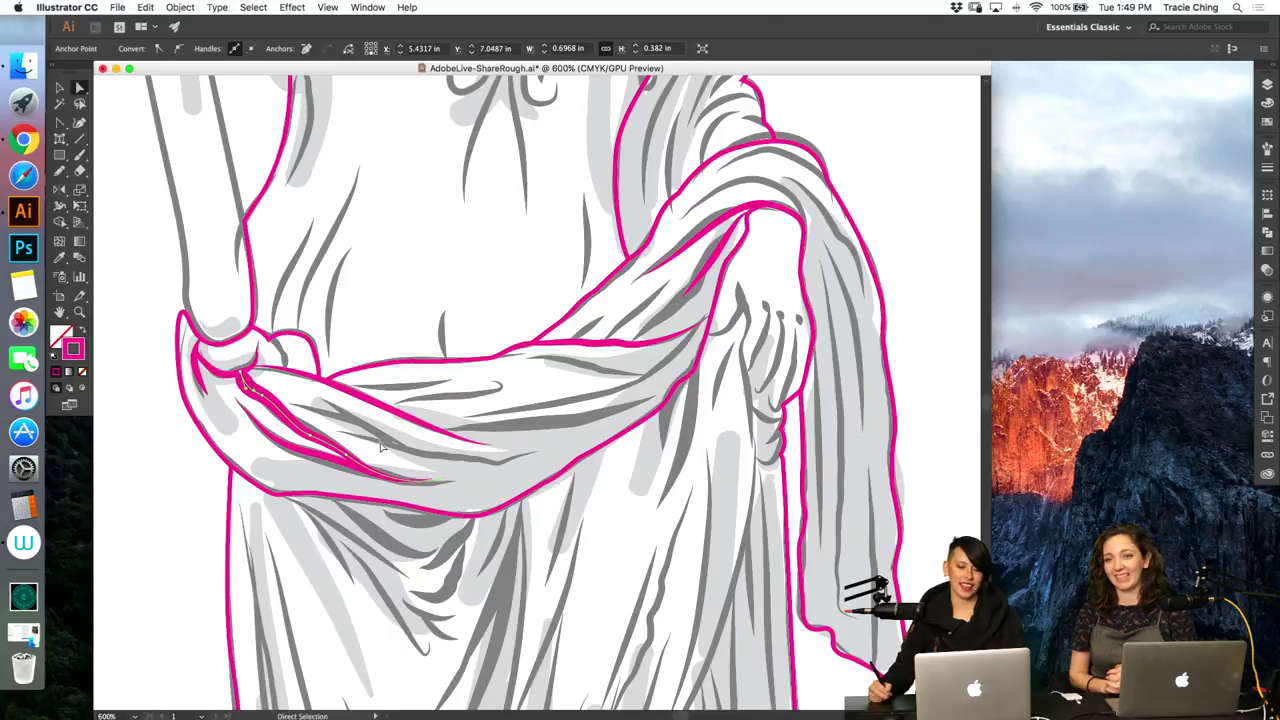
pyautogui.click(386, 455)
pyautogui.press('b')
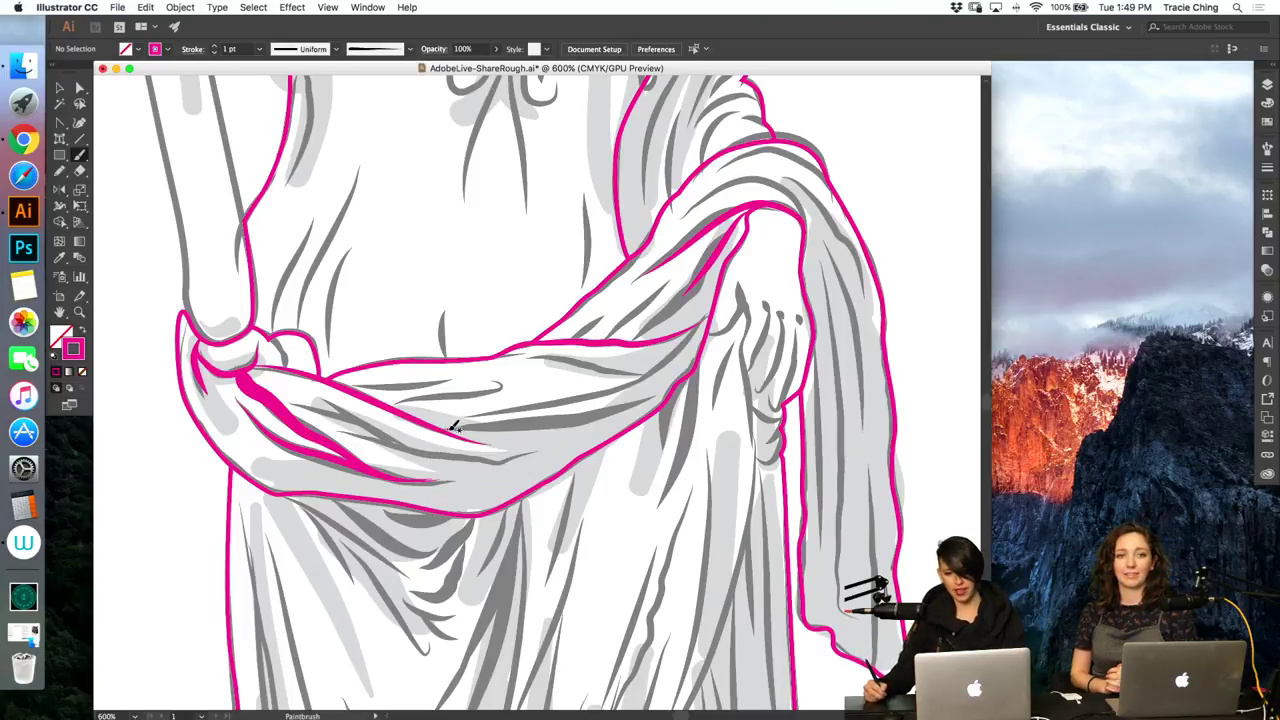
# Step: Paint the long fold line across the middle of the drape and apply the brush that tapers at both ends
pyautogui.moveTo(641, 388); pyautogui.dragTo(643, 394)
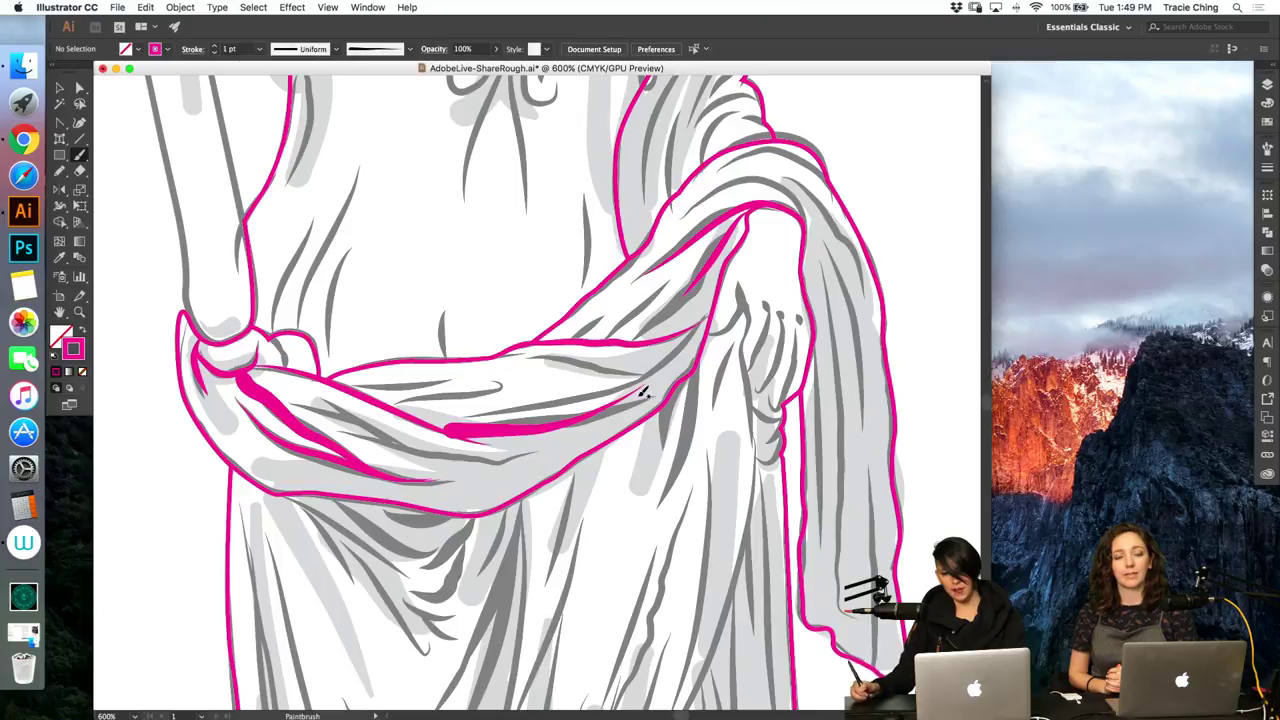
pyautogui.press('v')
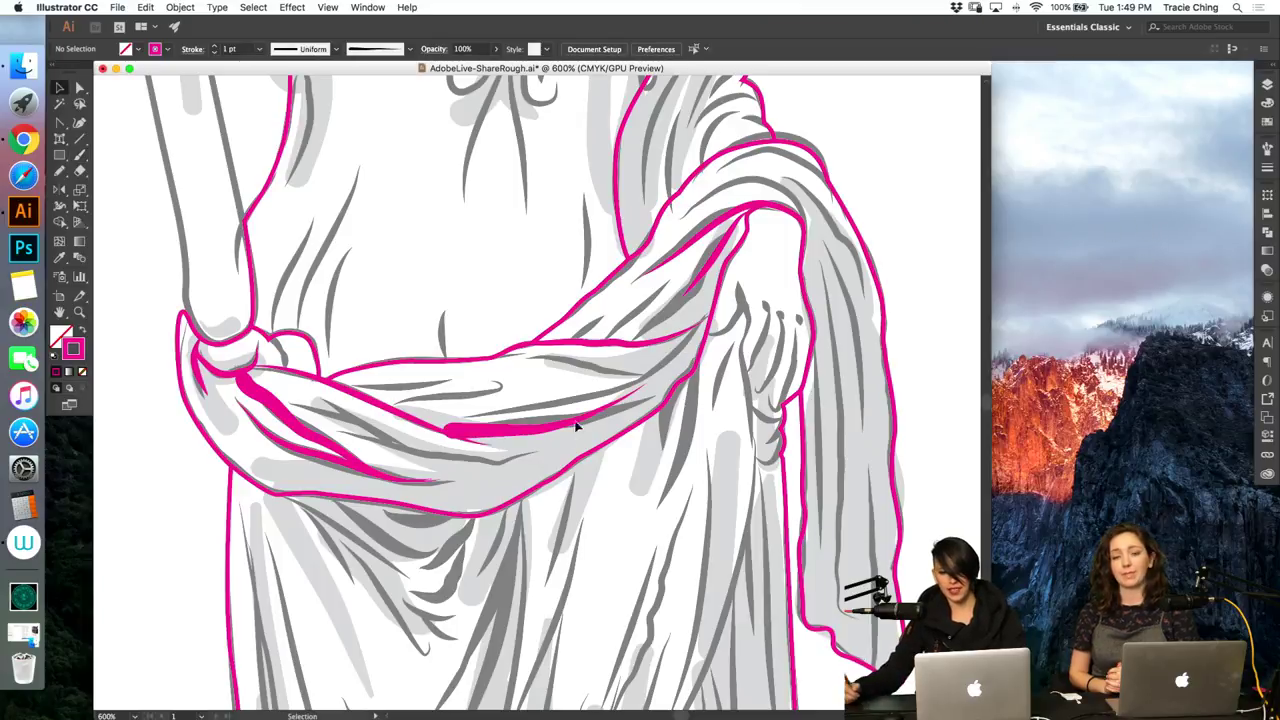
pyautogui.click(563, 429)
pyautogui.click(1267, 148)
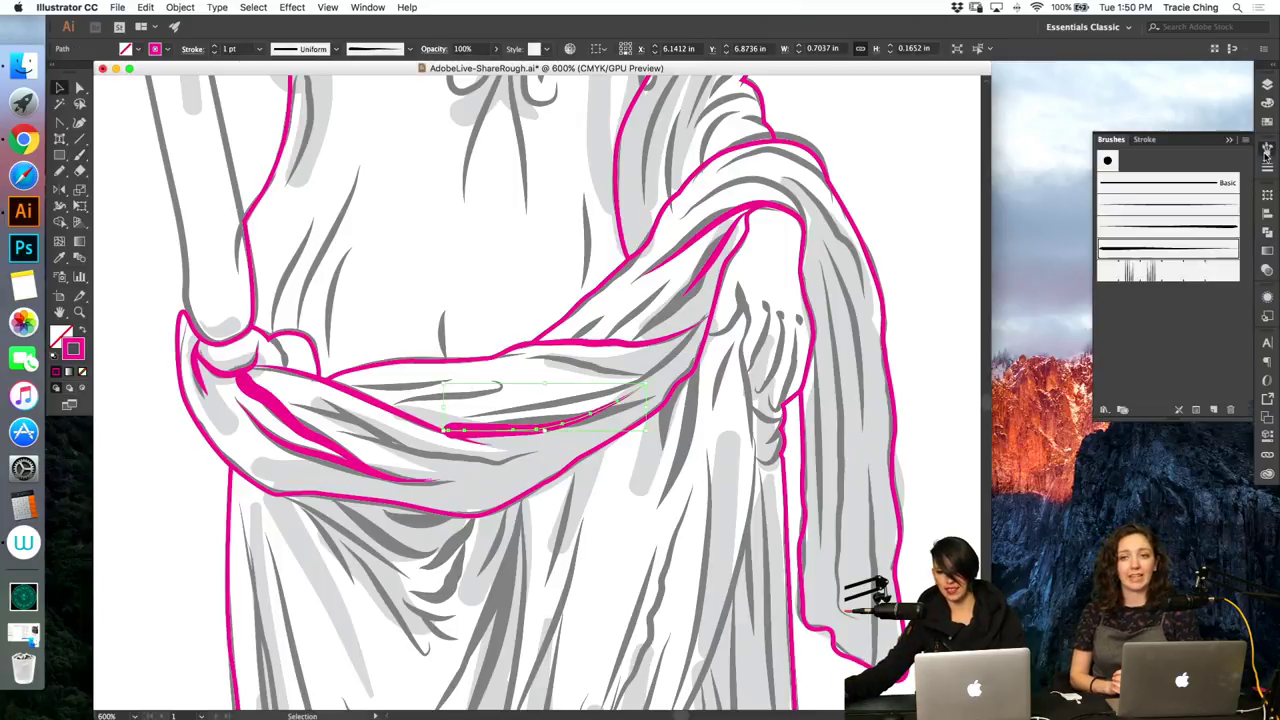
pyautogui.click(1188, 205)
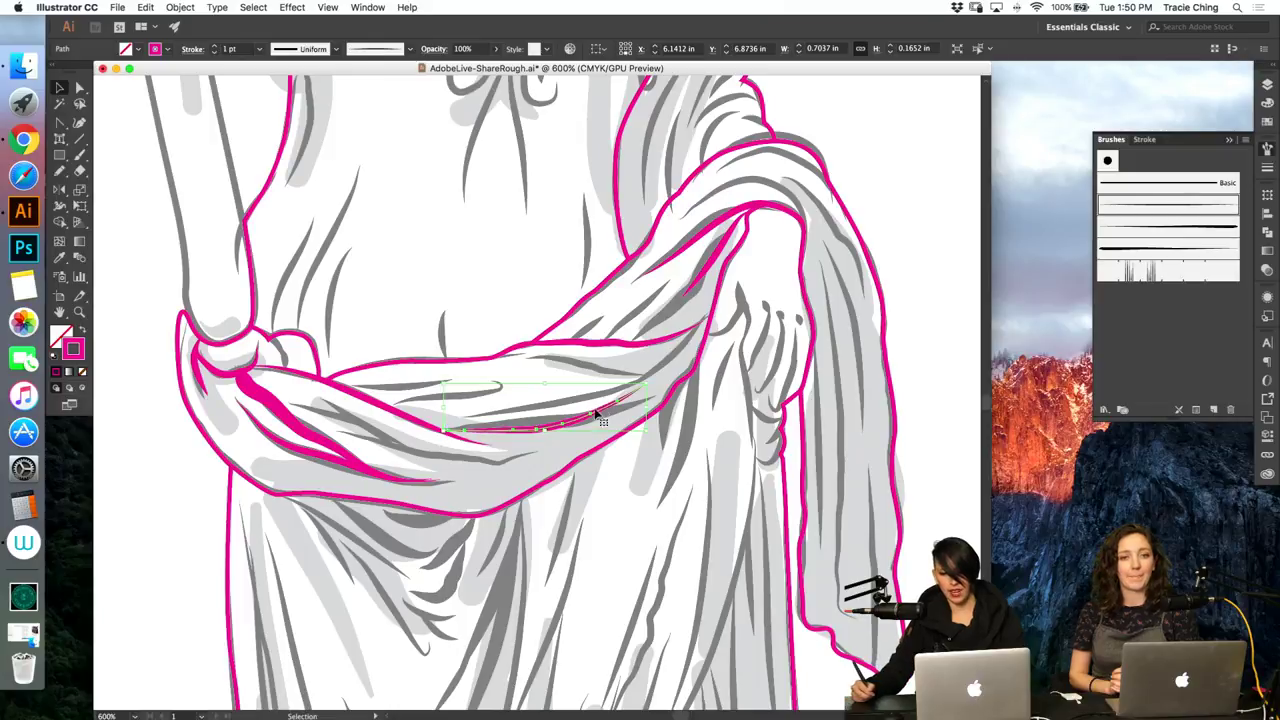
# Step: Move the new fold line's end anchor slightly outward toward the drape's lower edge, and deselect the path
pyautogui.moveTo(646, 383); pyautogui.dragTo(652, 388)
pyautogui.press('a')
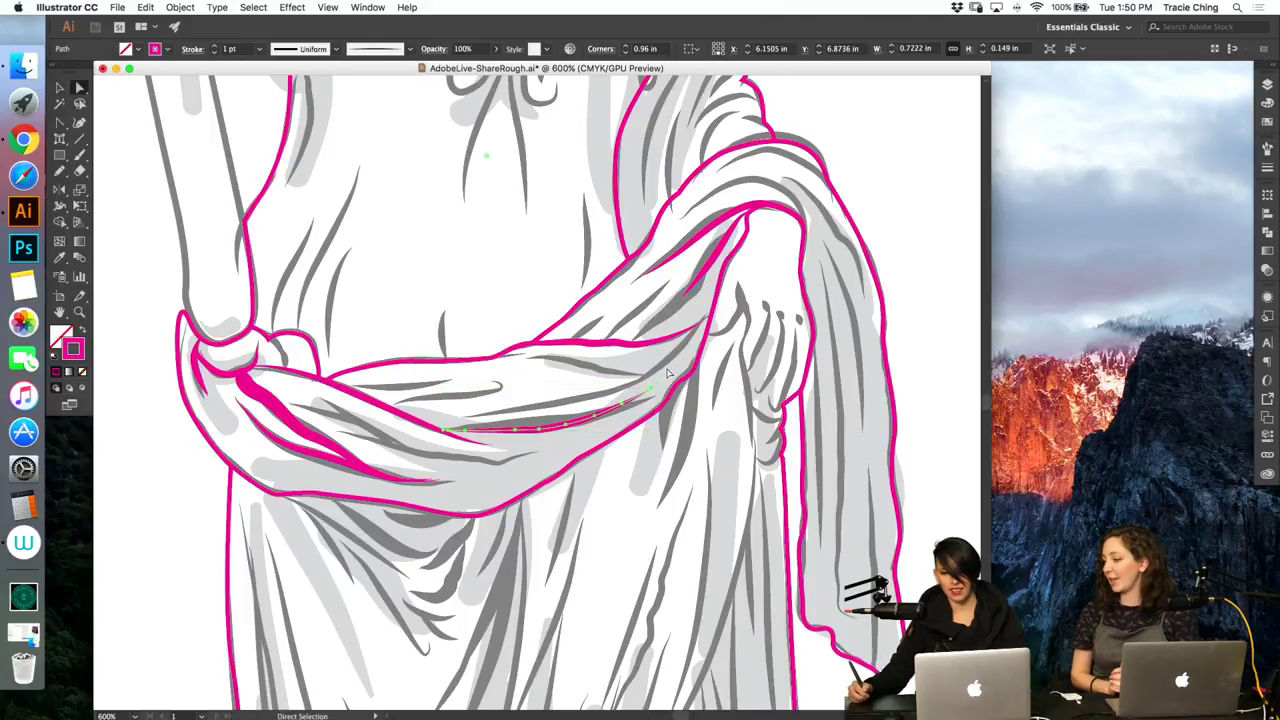
pyautogui.click(648, 426)
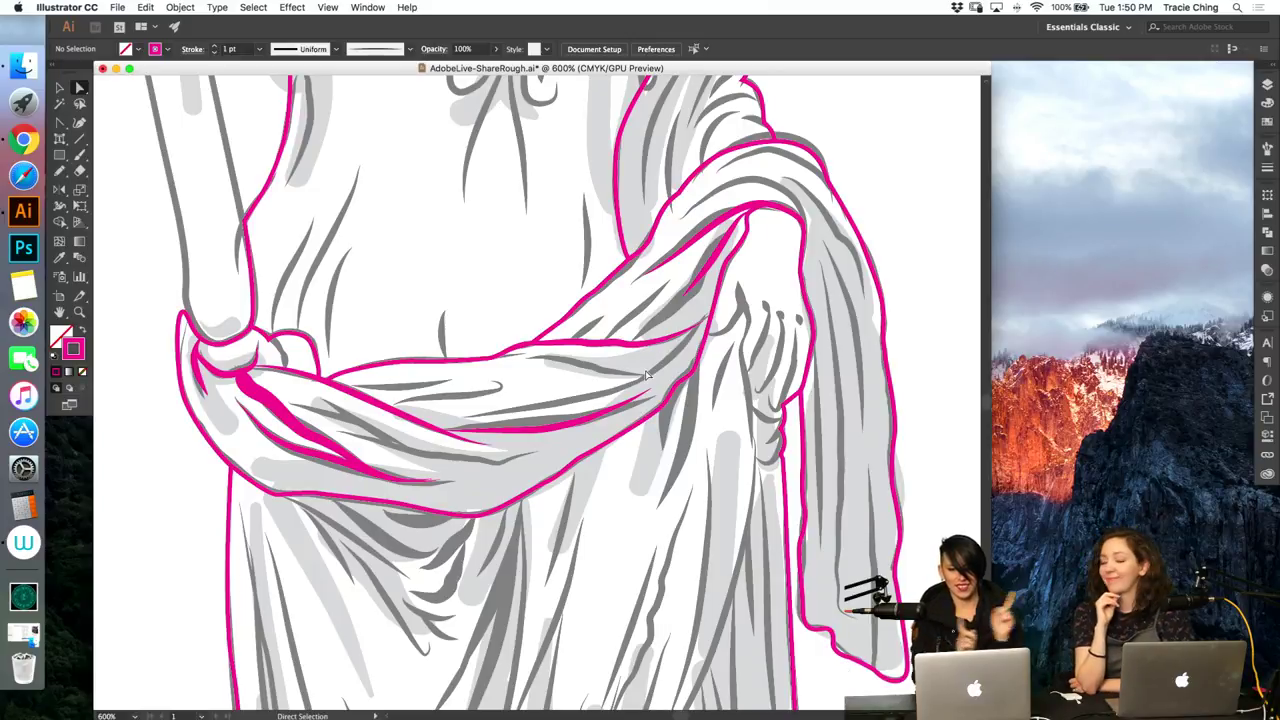
# Step: Extend the lower end anchor of the short thick fold beside the forearm further down the drape and bend its curve to follow the sketch
pyautogui.press('p')
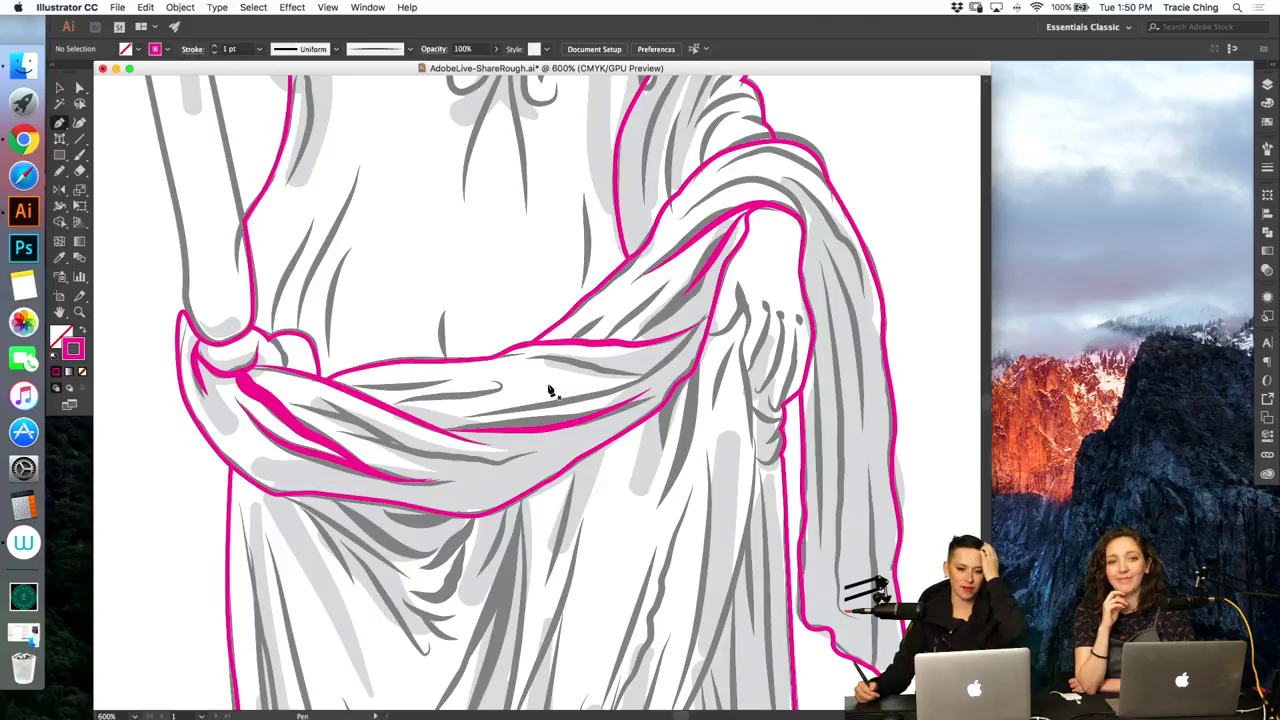
pyautogui.press('v')
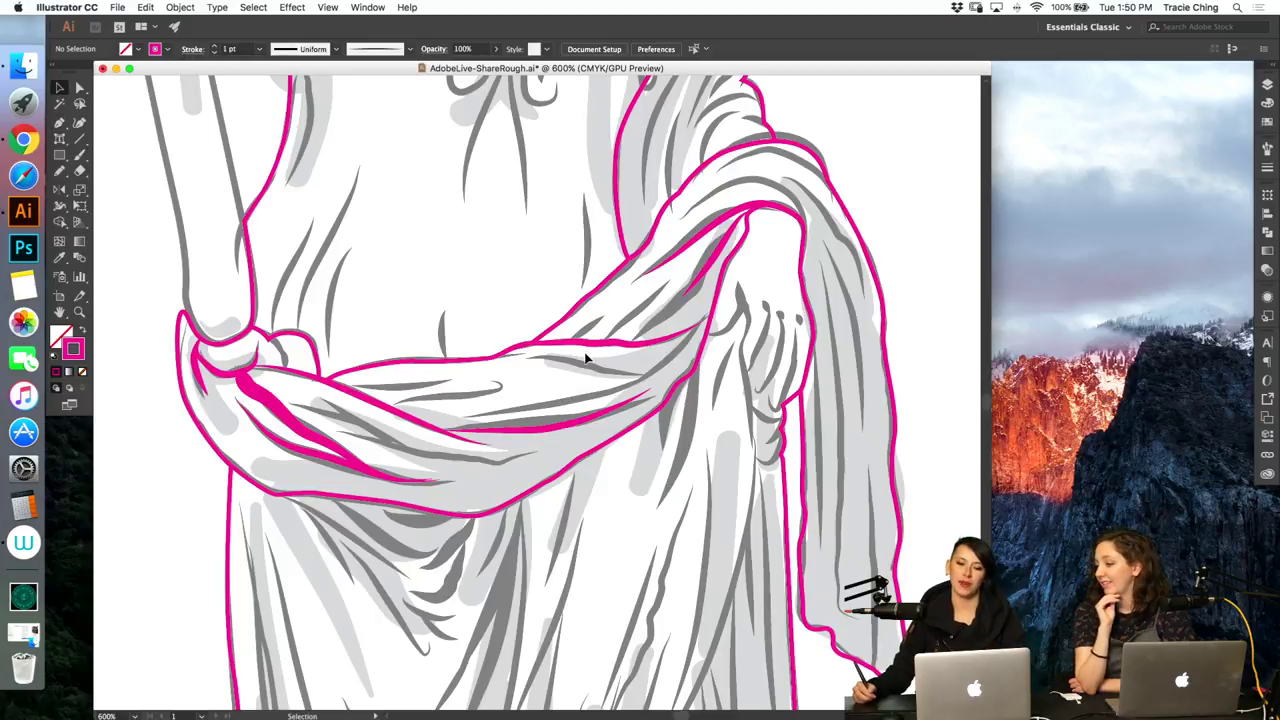
pyautogui.press('a')
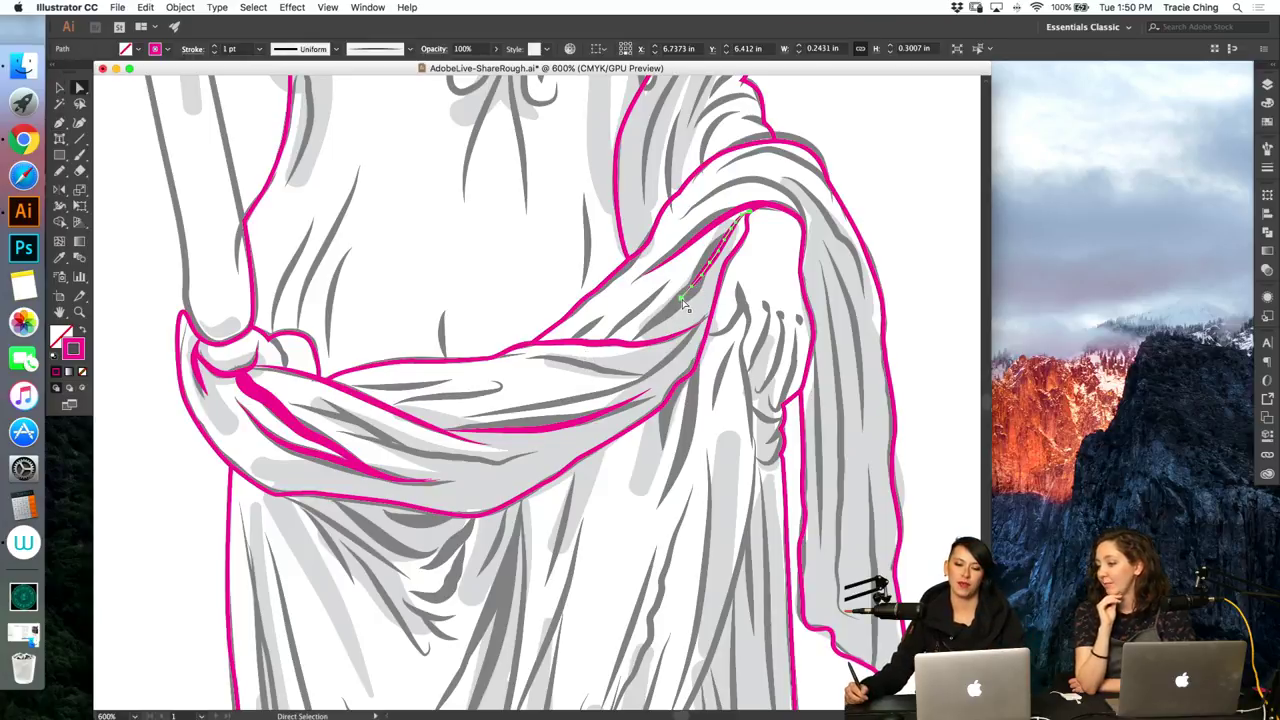
pyautogui.click(678, 294)
pyautogui.moveTo(652, 328); pyautogui.dragTo(675, 322)
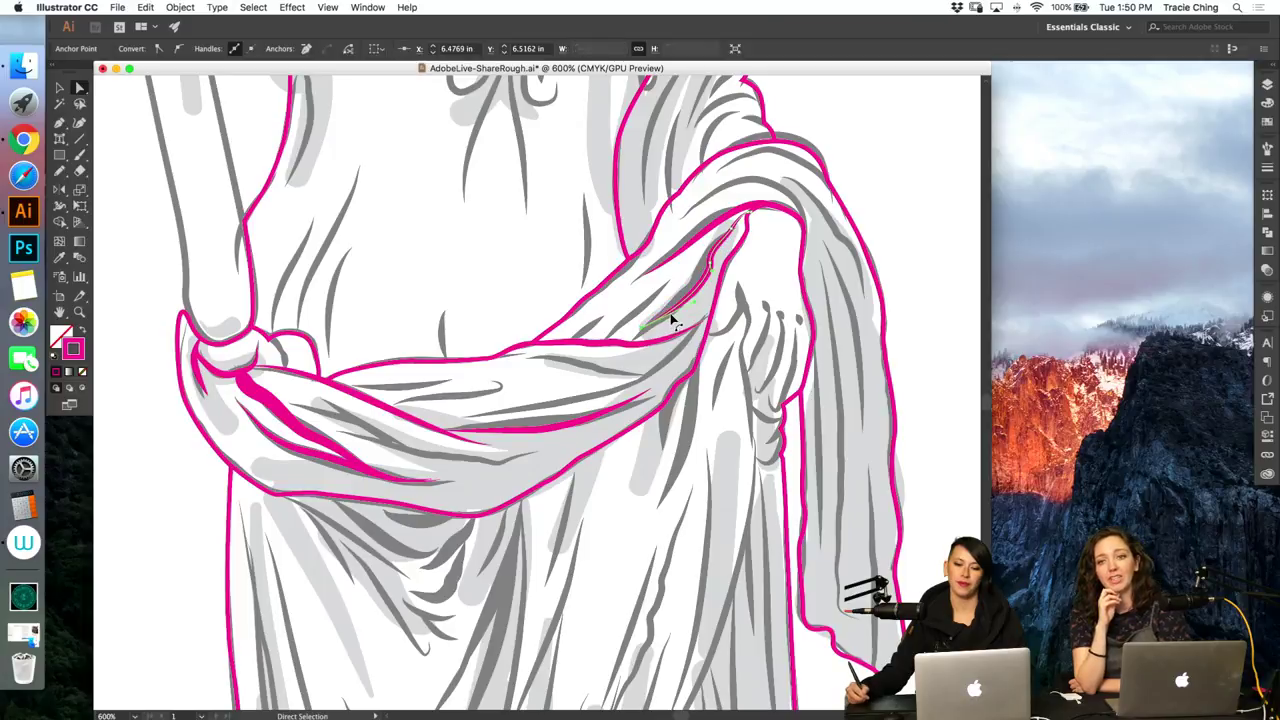
pyautogui.click(1267, 148)
# Step: Continue that fold's upper end with the Pen tool in a curve over the forearm, deselect it and return to the Paintbrush
pyautogui.press('p')
pyautogui.click(751, 212)
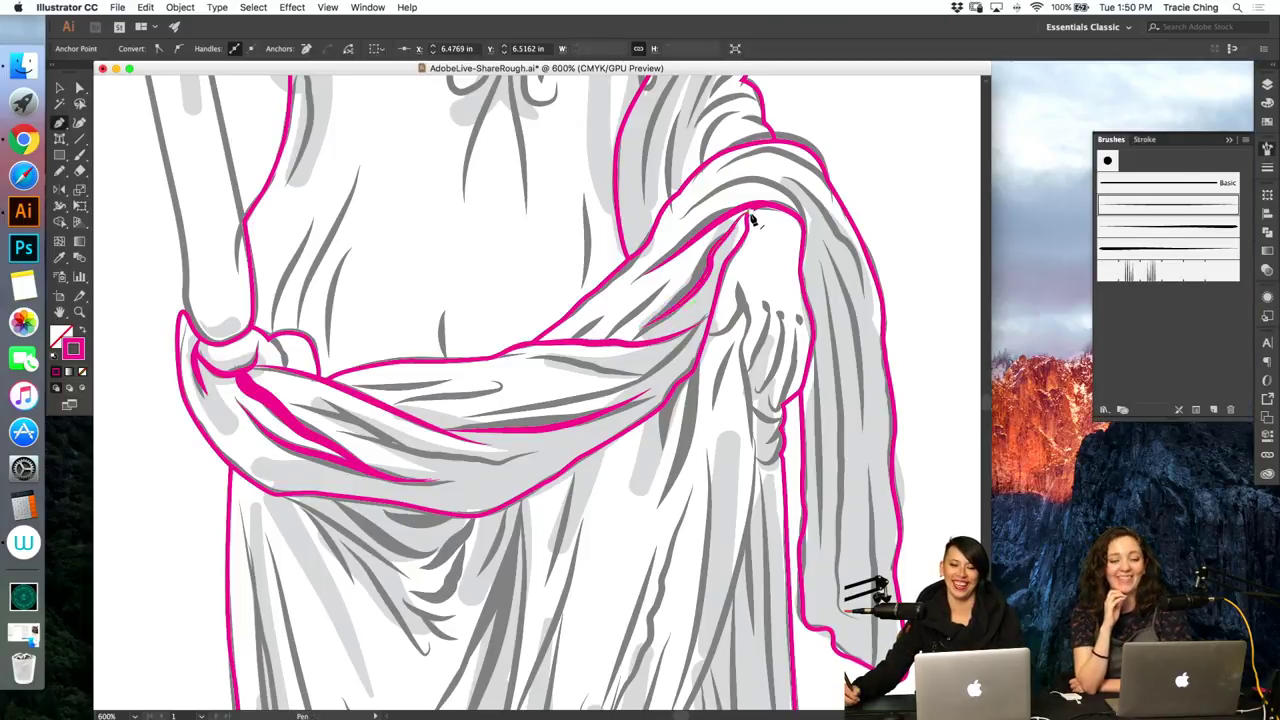
pyautogui.click(802, 228)
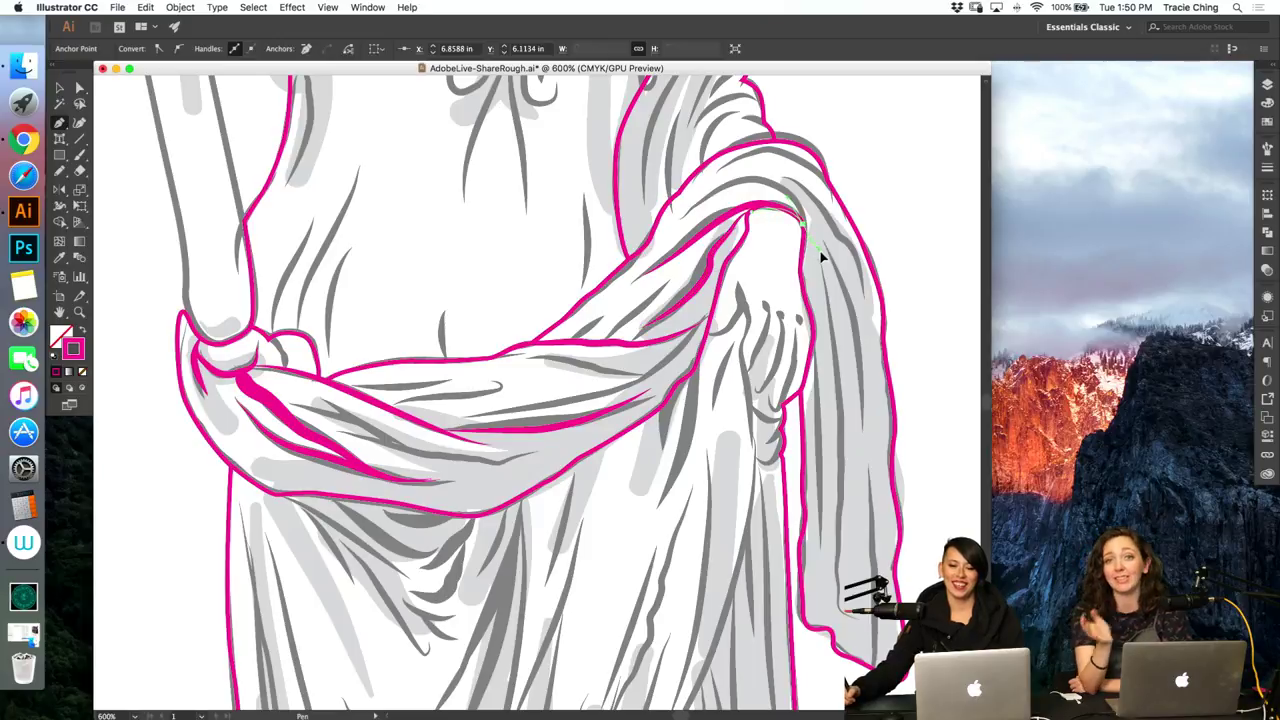
pyautogui.moveTo(820, 254); pyautogui.dragTo(825, 258)
pyautogui.press('v')
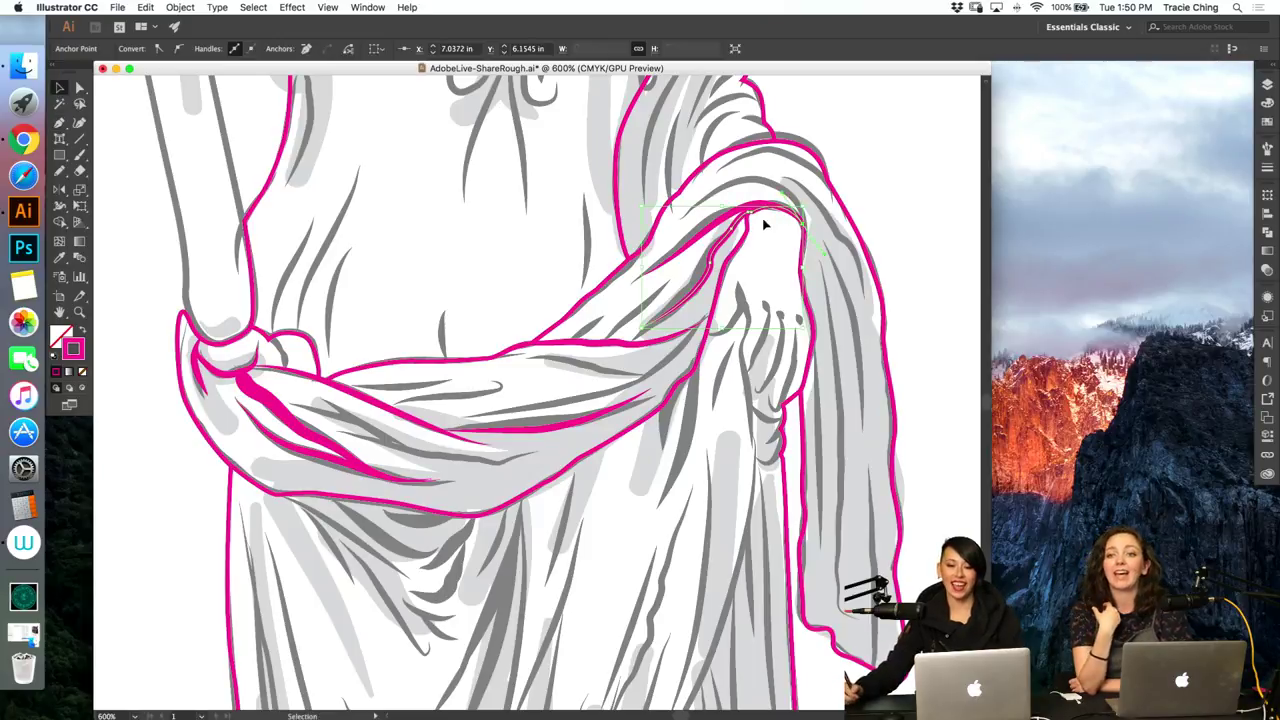
pyautogui.click(764, 187)
pyautogui.press('p')
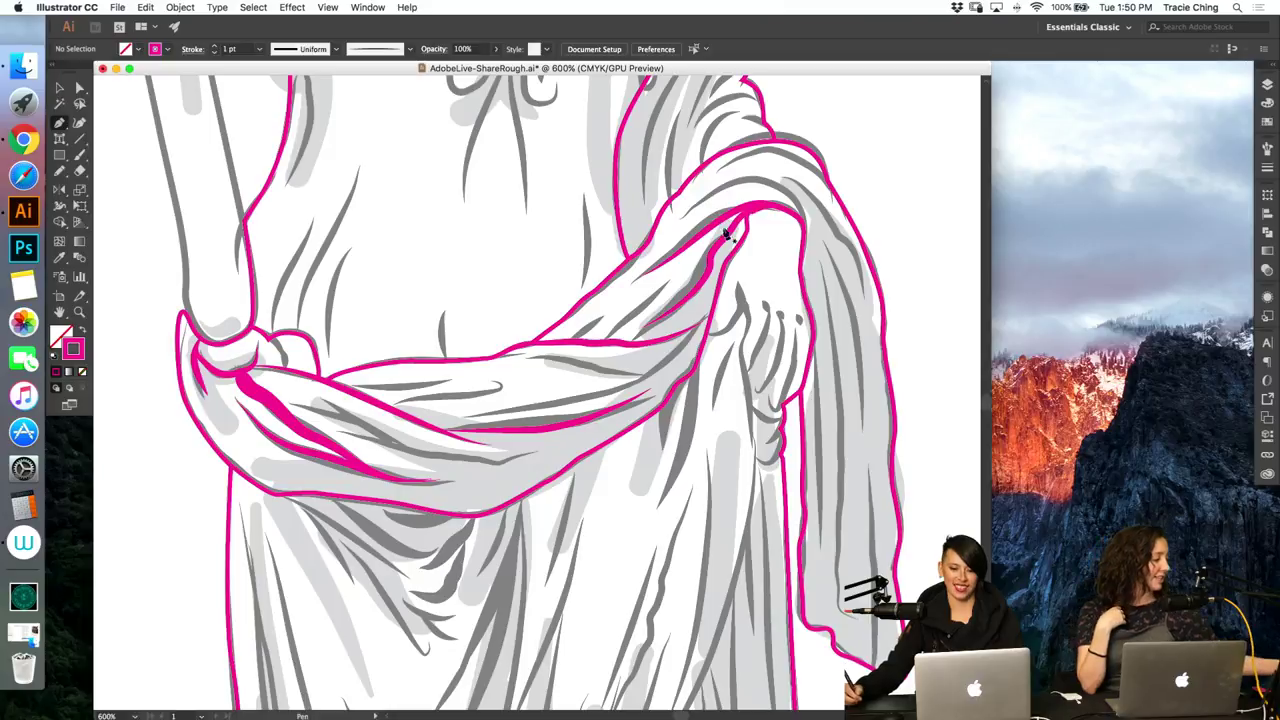
pyautogui.press('b')
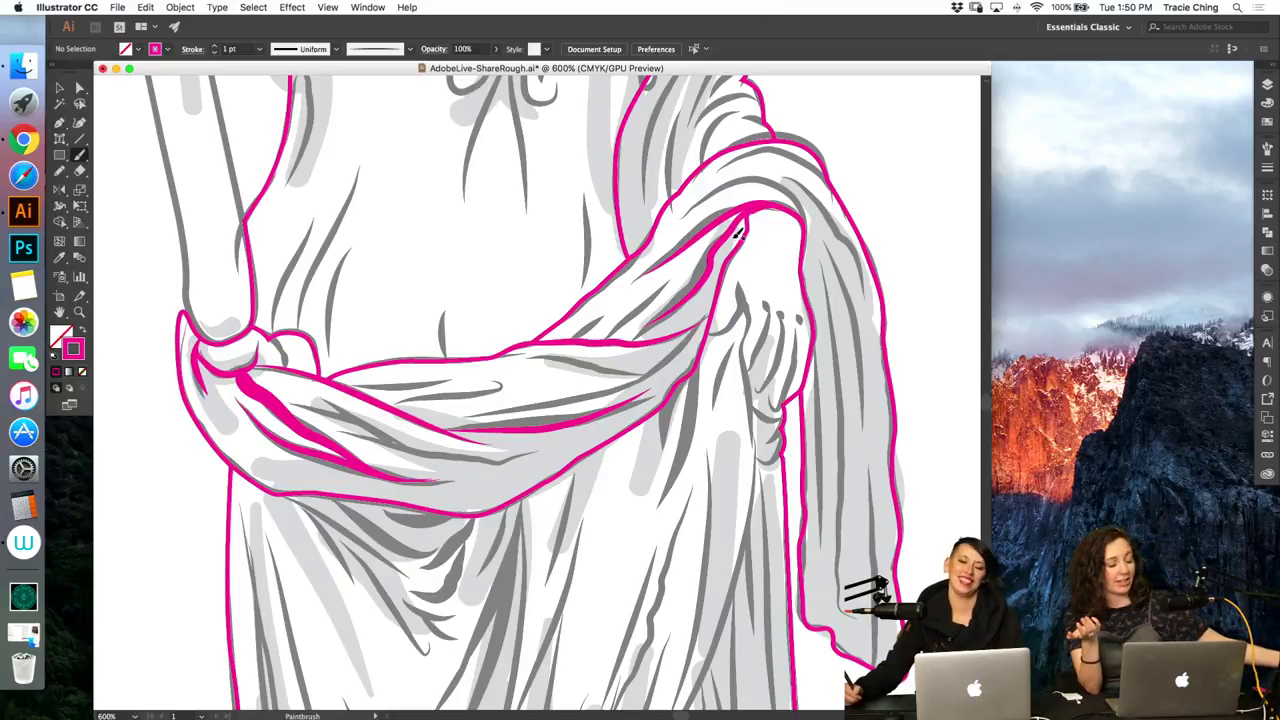
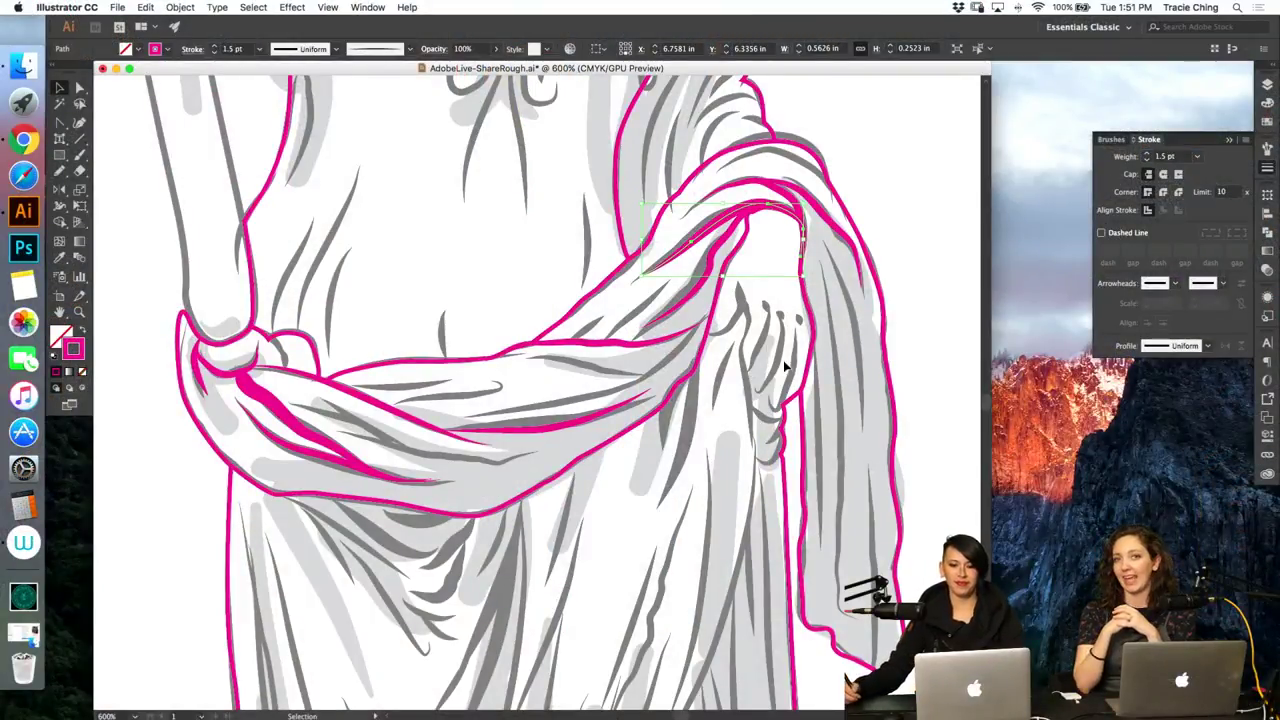
# Step: Adjust the end anchor of the 1.5 pt fold arching over the forearm where it meets the hanging drape, and deselect it
pyautogui.press('a')
pyautogui.click(826, 255)
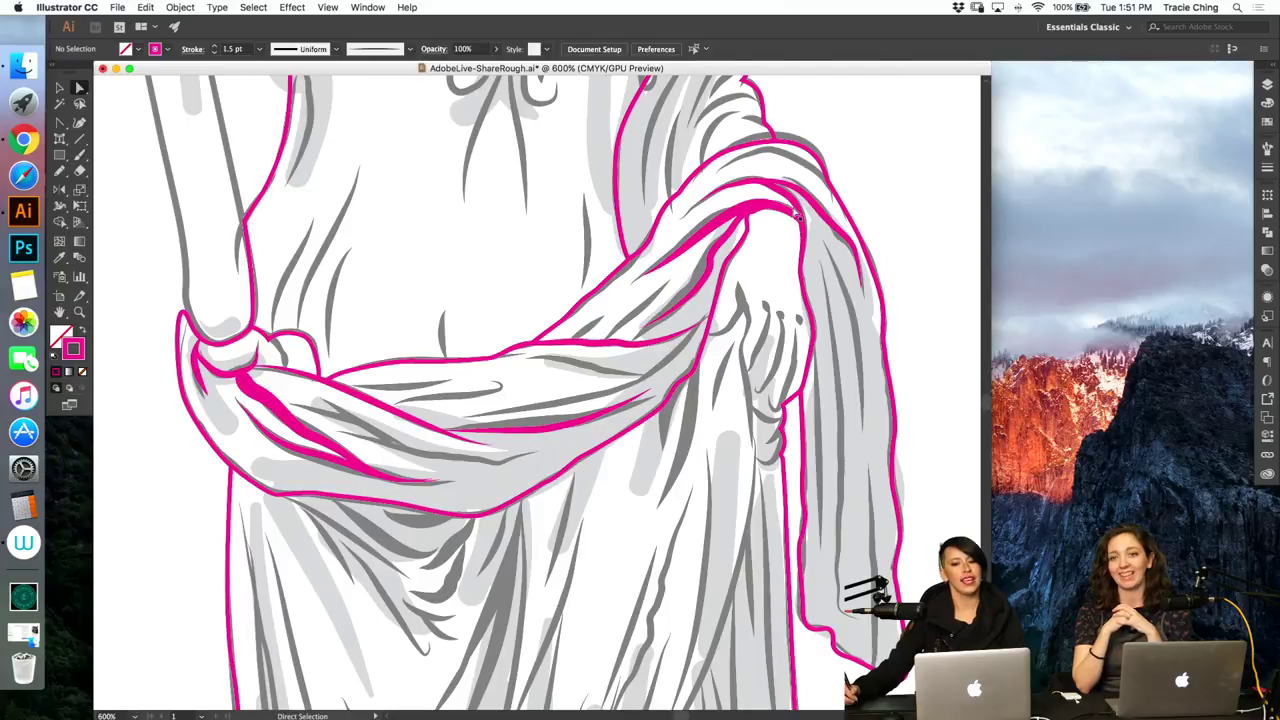
pyautogui.click(802, 230)
pyautogui.click(826, 255)
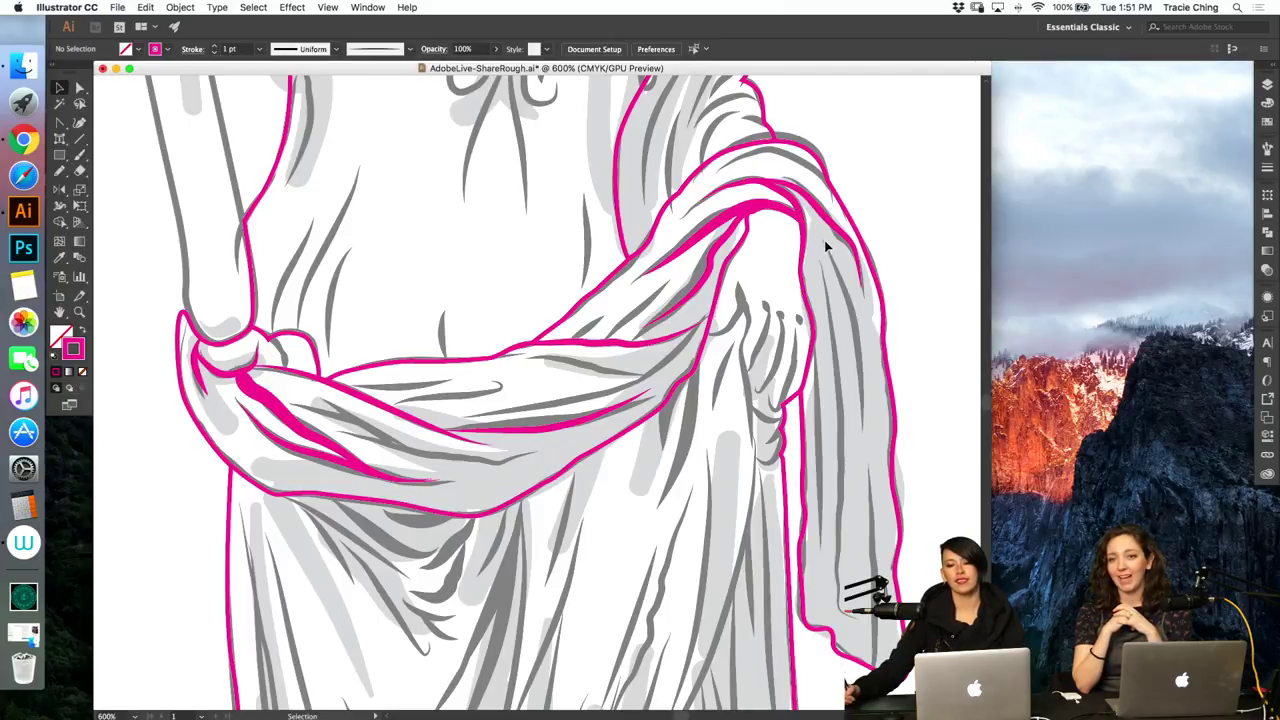
# Step: Paint a fold line just beneath the drape's upper edge over the arm and pull its end anchor down along the outer contour
pyautogui.press('b')
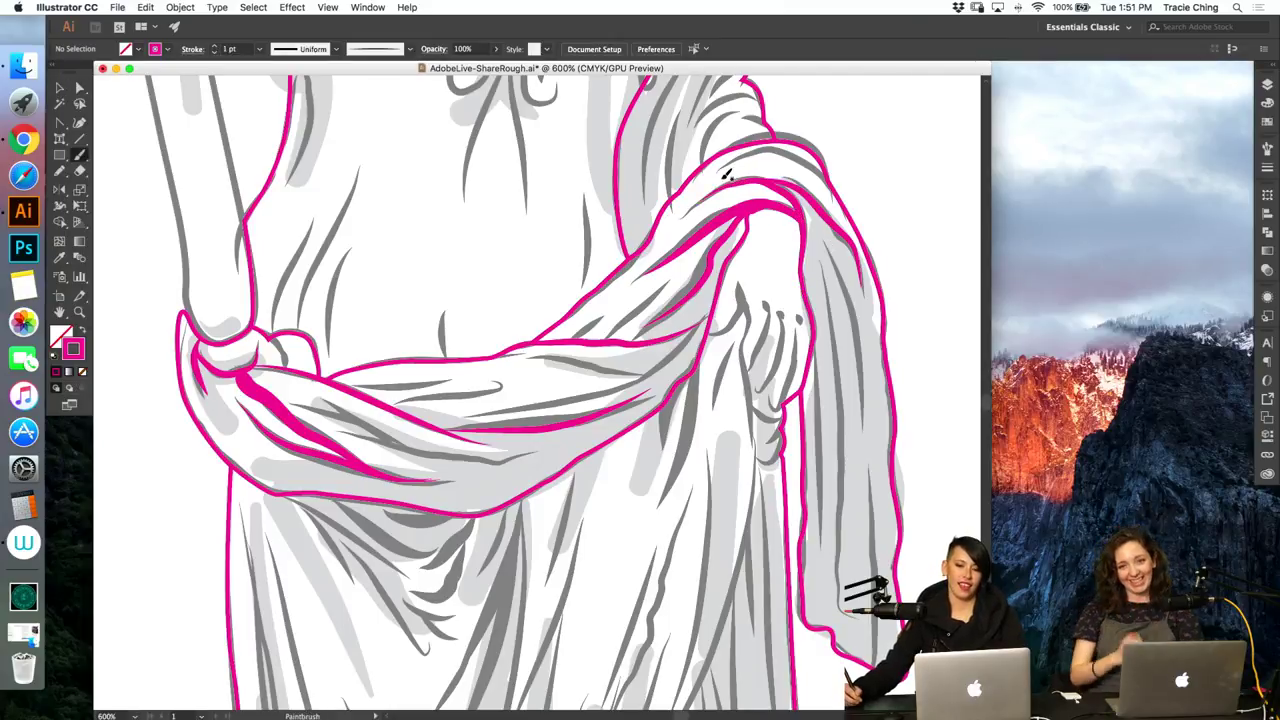
pyautogui.moveTo(754, 165)
pyautogui.mouseDown()
pyautogui.moveTo(811, 168)
pyautogui.moveTo(834, 199)
pyautogui.mouseUp()
pyautogui.press('a')
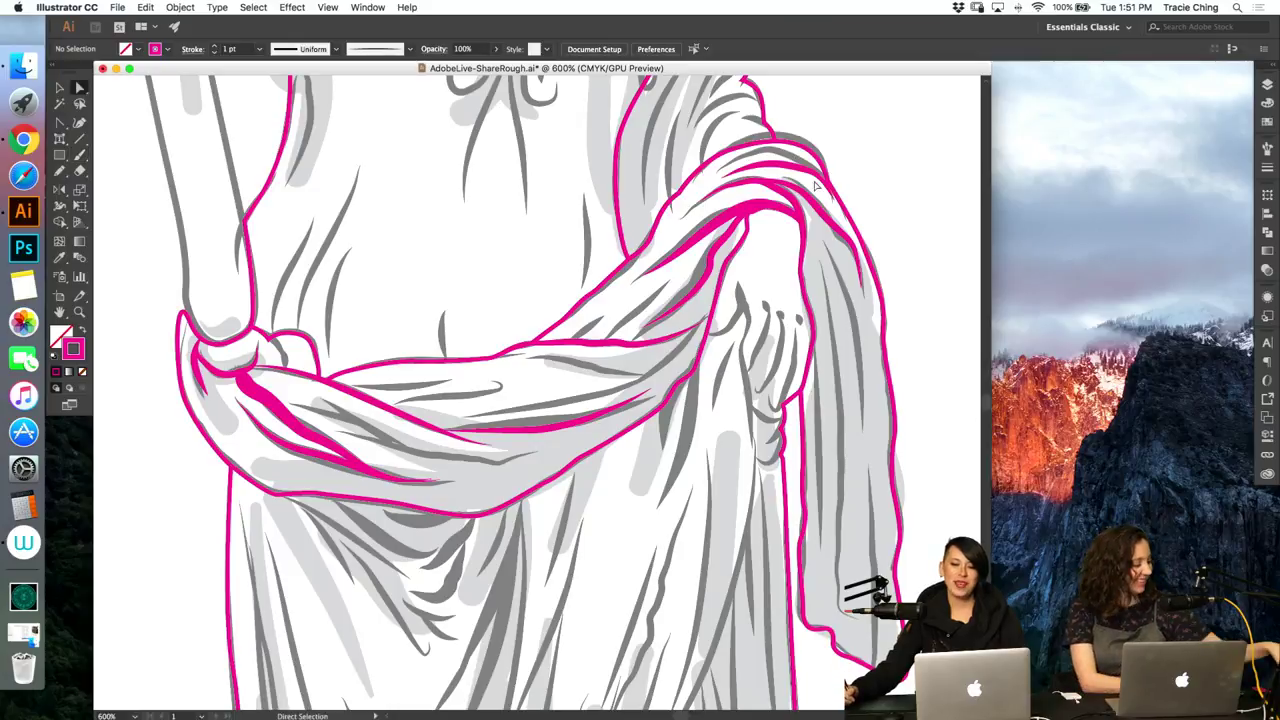
pyautogui.click(802, 171)
pyautogui.press('v')
pyautogui.press('a')
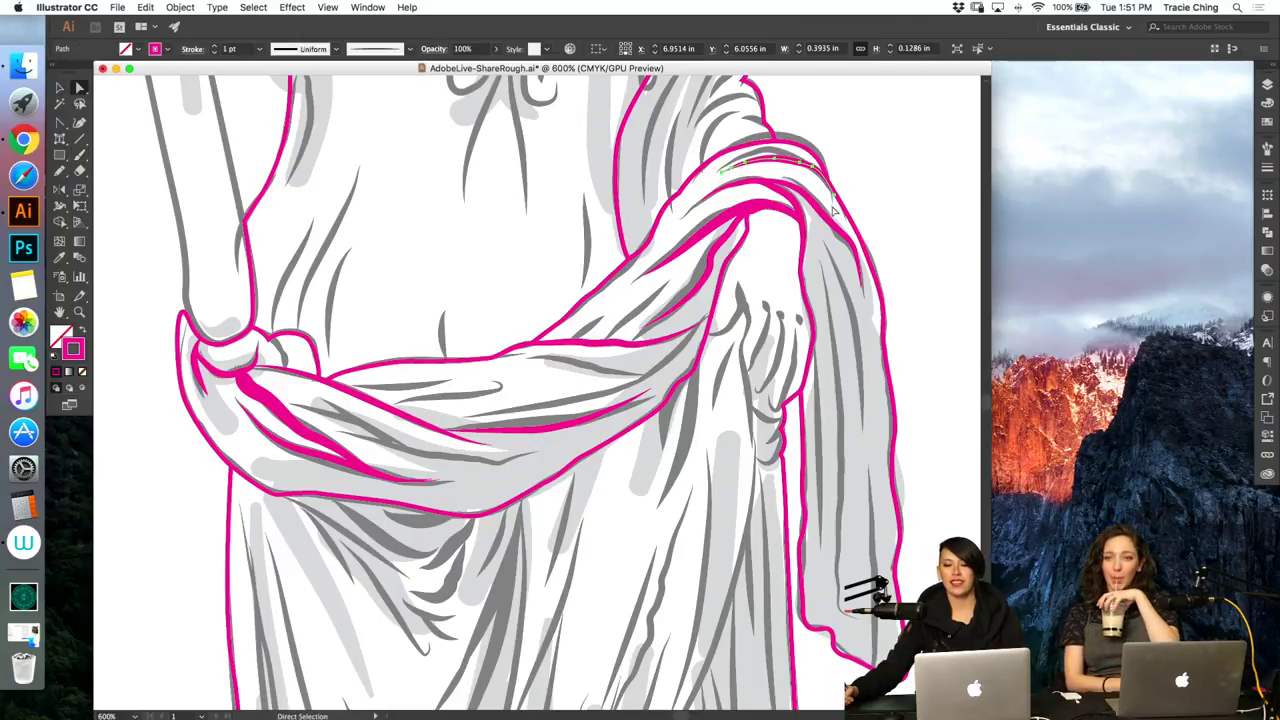
pyautogui.moveTo(834, 198); pyautogui.dragTo(846, 213)
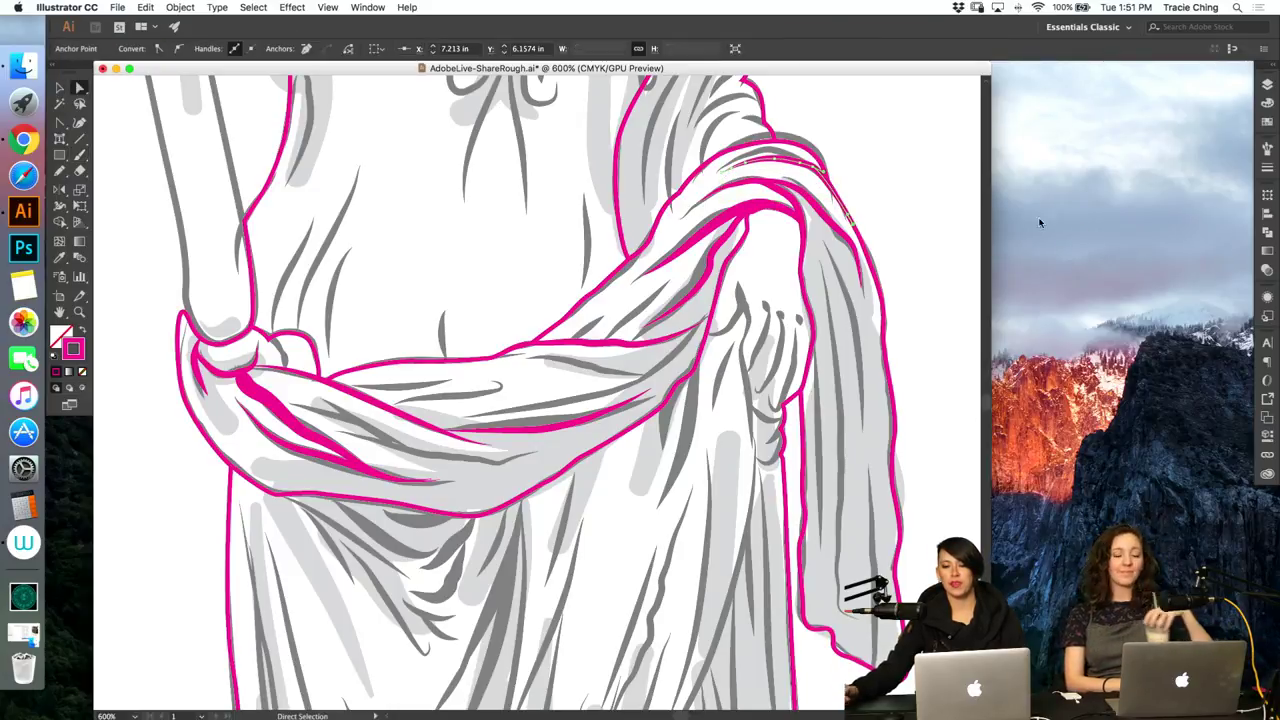
# Step: Hide the Sketch layer to review the traced linework on its own, and bring the sketch back
pyautogui.scroll(5, 540, 390)
pyautogui.click(1267, 86)
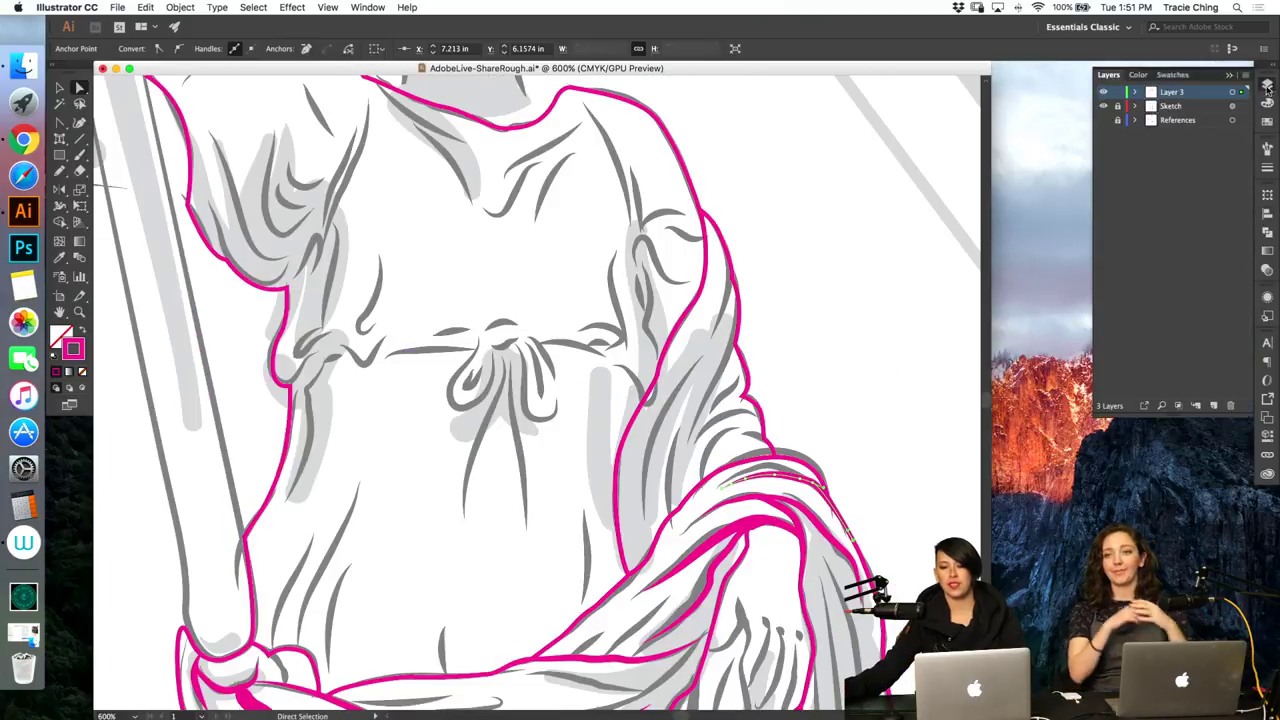
pyautogui.click(1103, 106)
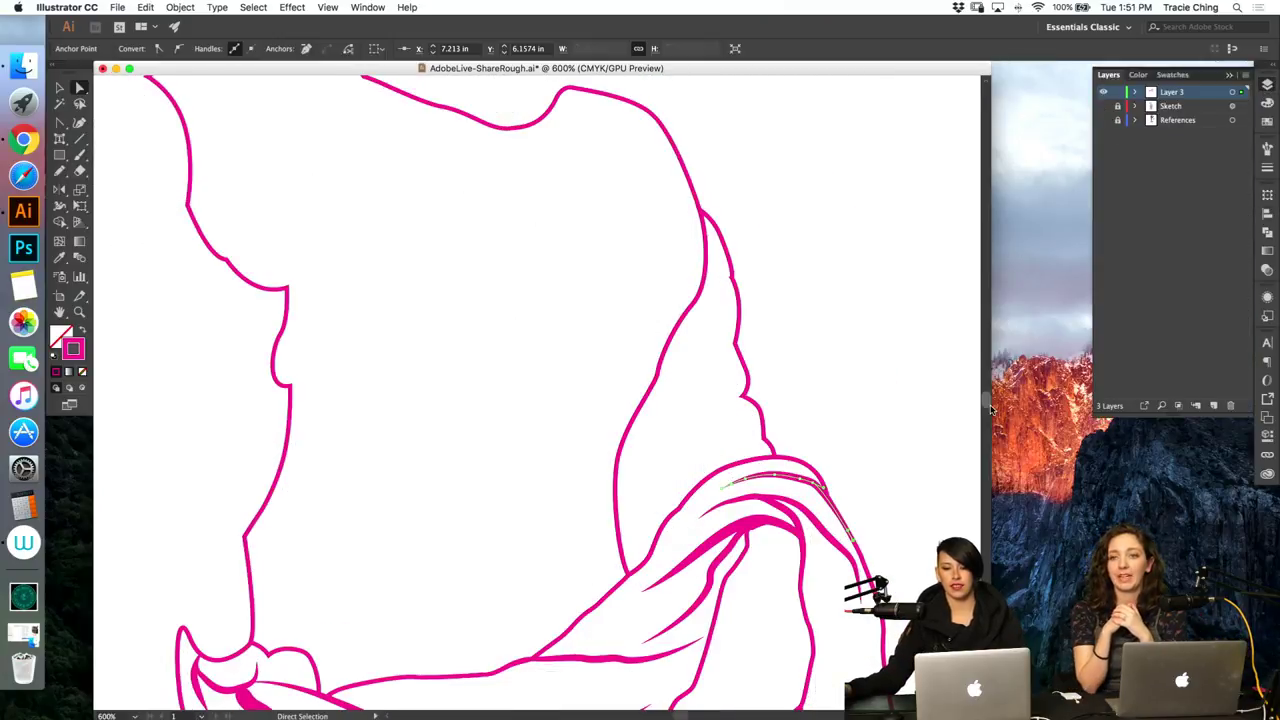
pyautogui.scroll(-5, 969, 367)
pyautogui.click(913, 356)
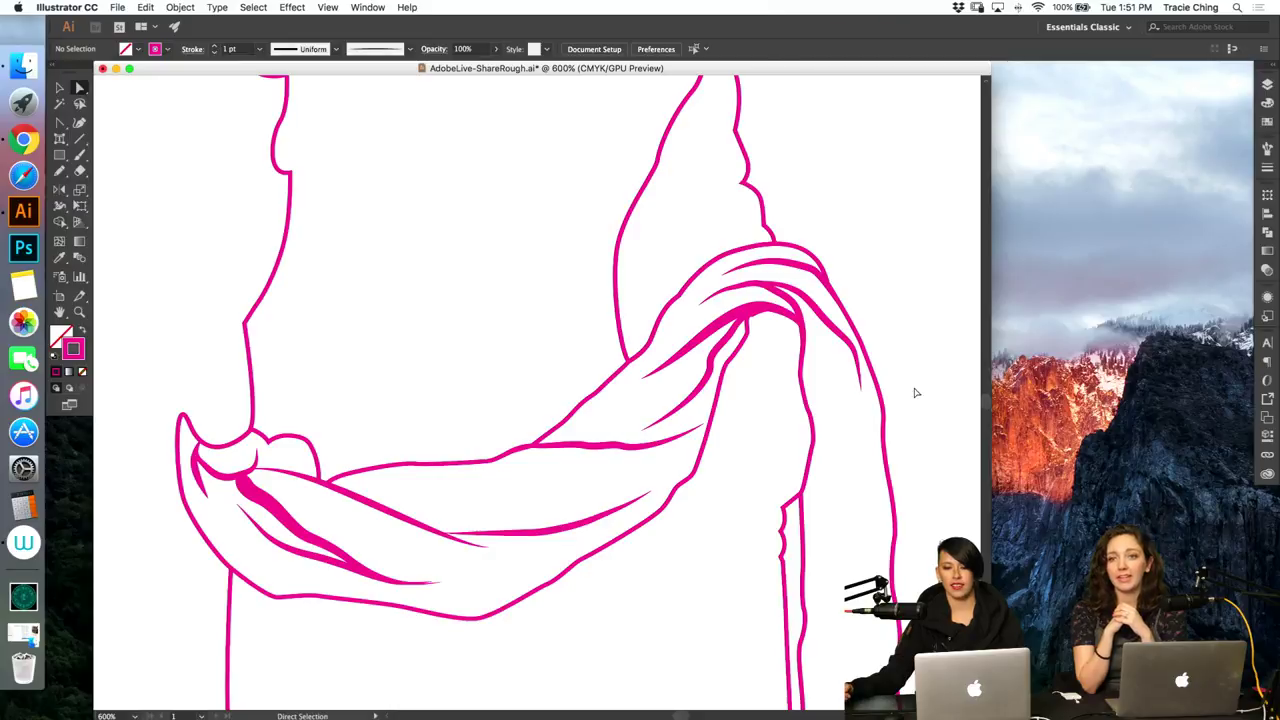
pyautogui.press('super+z')
pyautogui.click(872, 423)
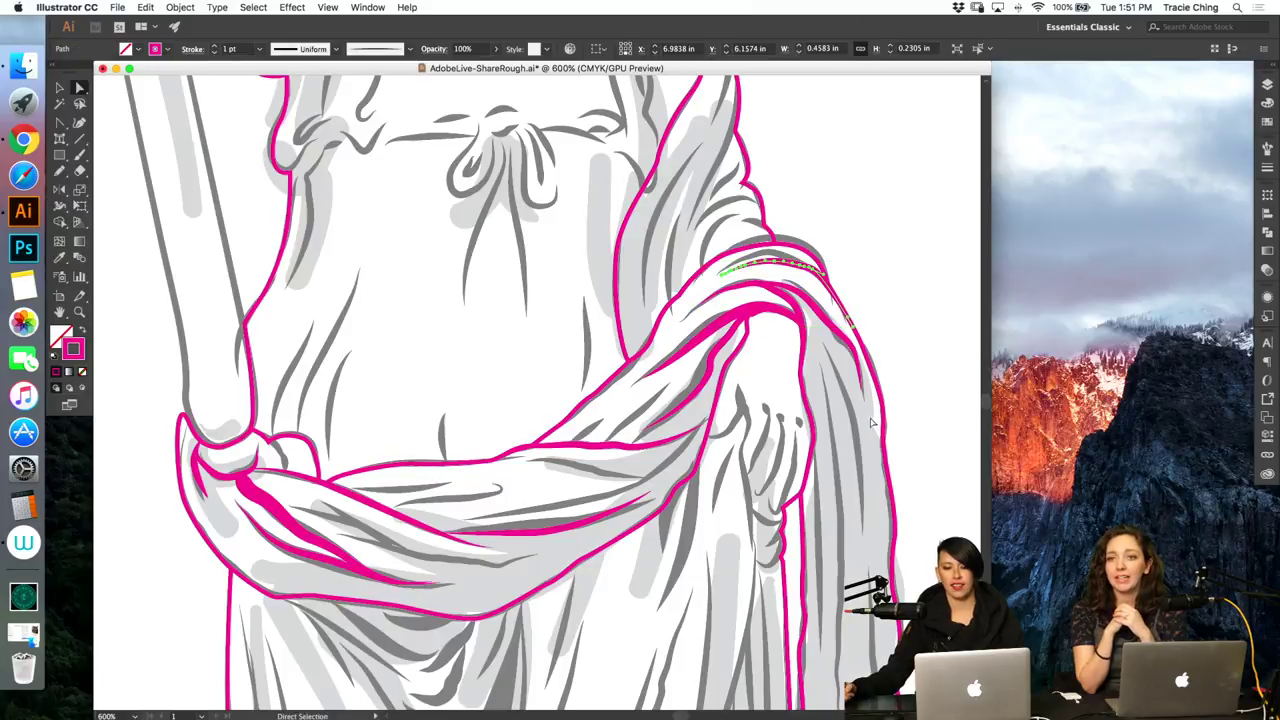
# Step: Paint two long tapered fold lines down the hanging end of the drape beside the hand
pyautogui.press('b')
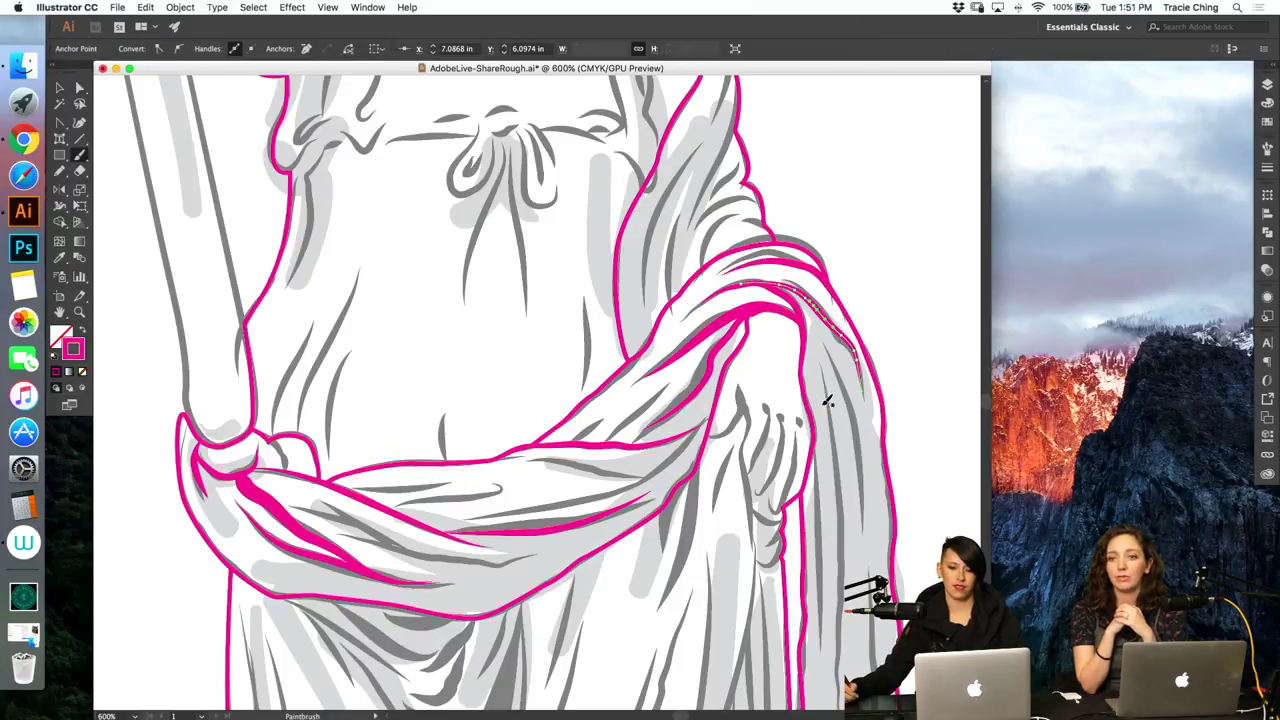
pyautogui.moveTo(858, 392); pyautogui.dragTo(857, 398)
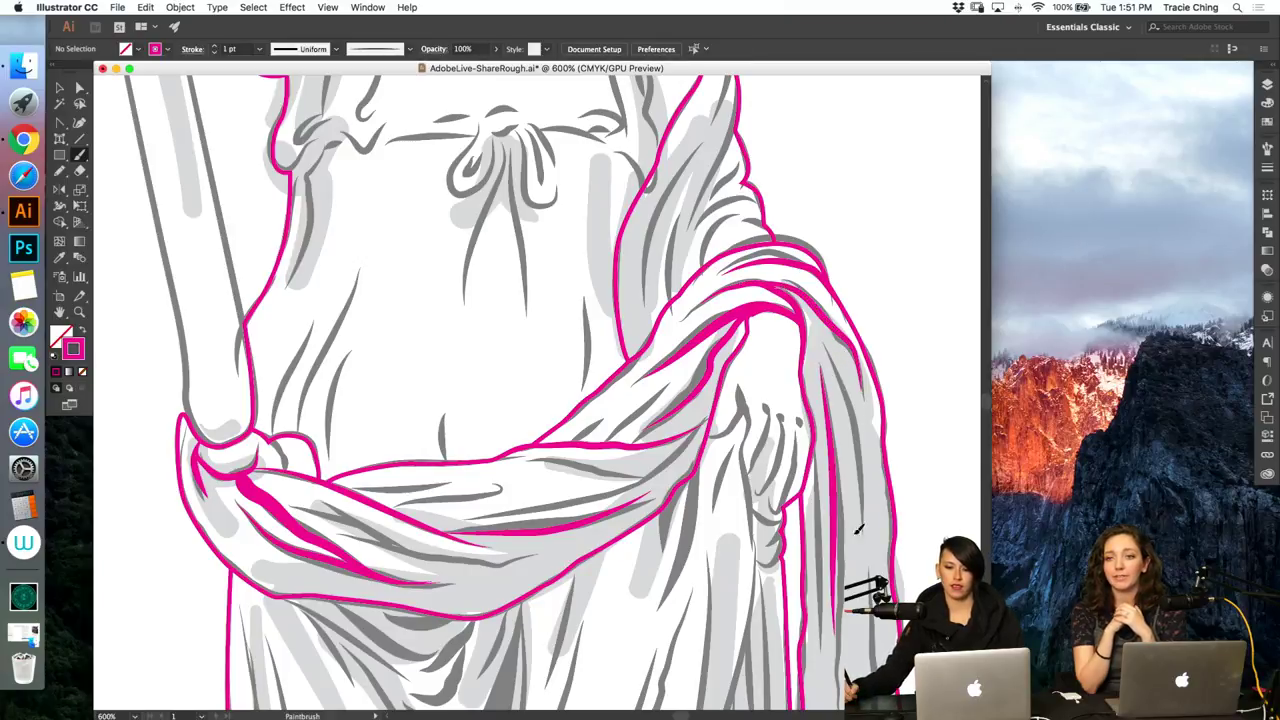
pyautogui.press('v')
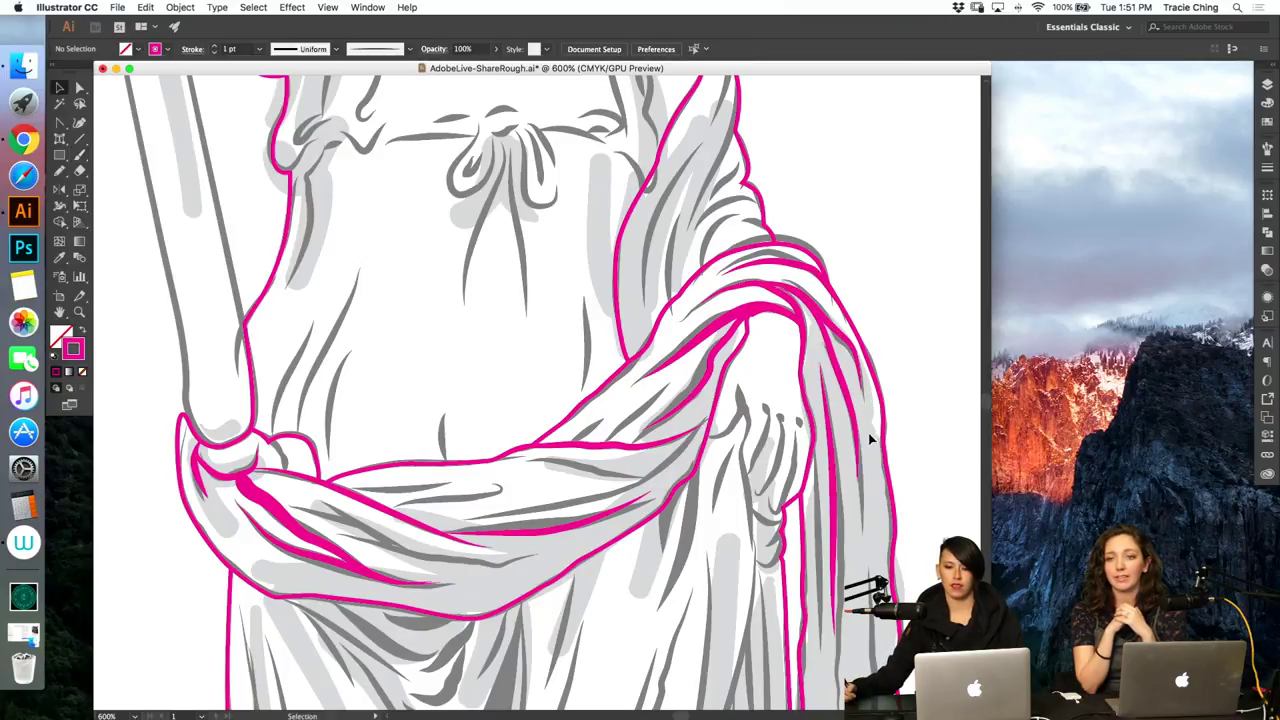
# Step: Select the fold curving over the arm into the hanging drape, lengthen it at its starting anchor and reshape its opening curve
pyautogui.click(722, 310)
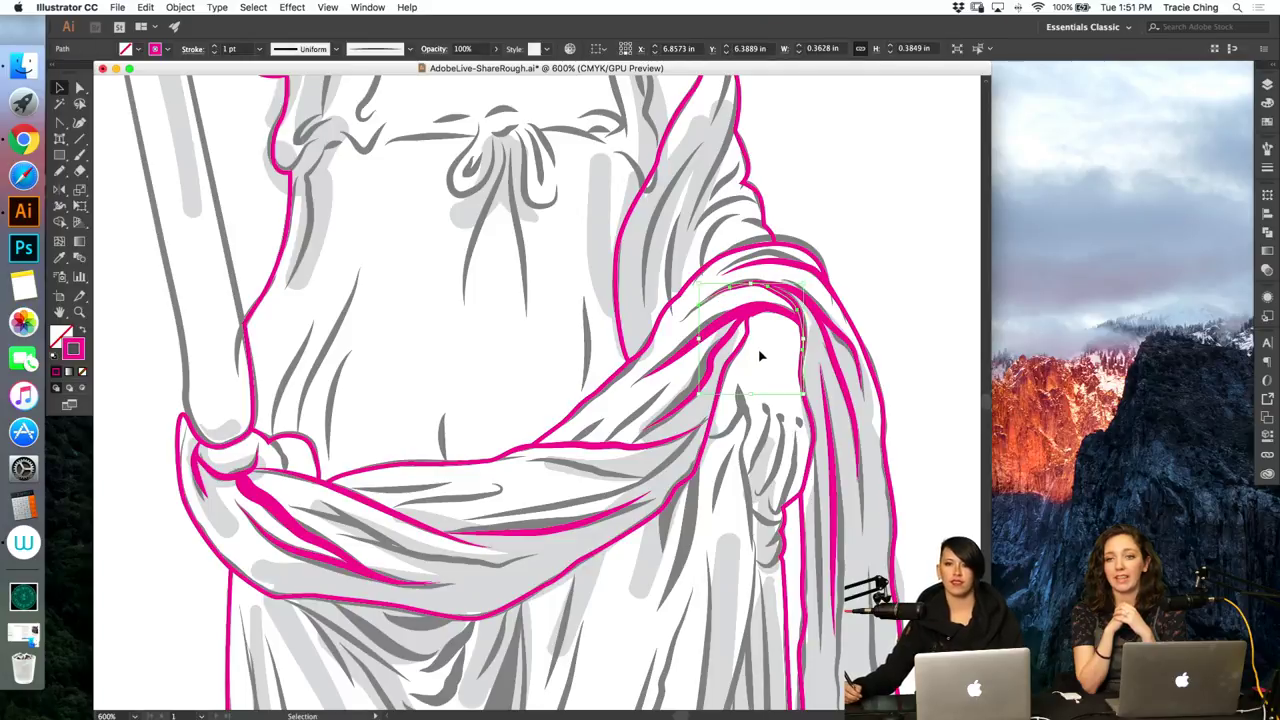
pyautogui.click(856, 366)
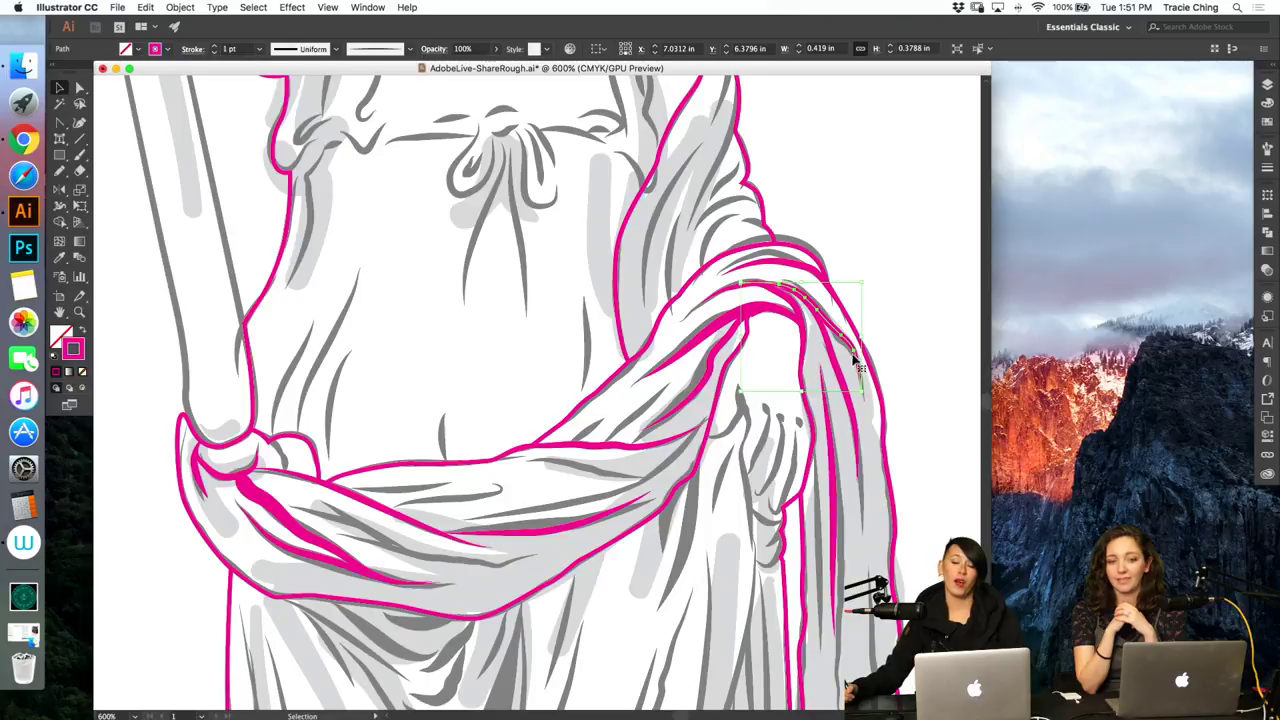
pyautogui.press('a')
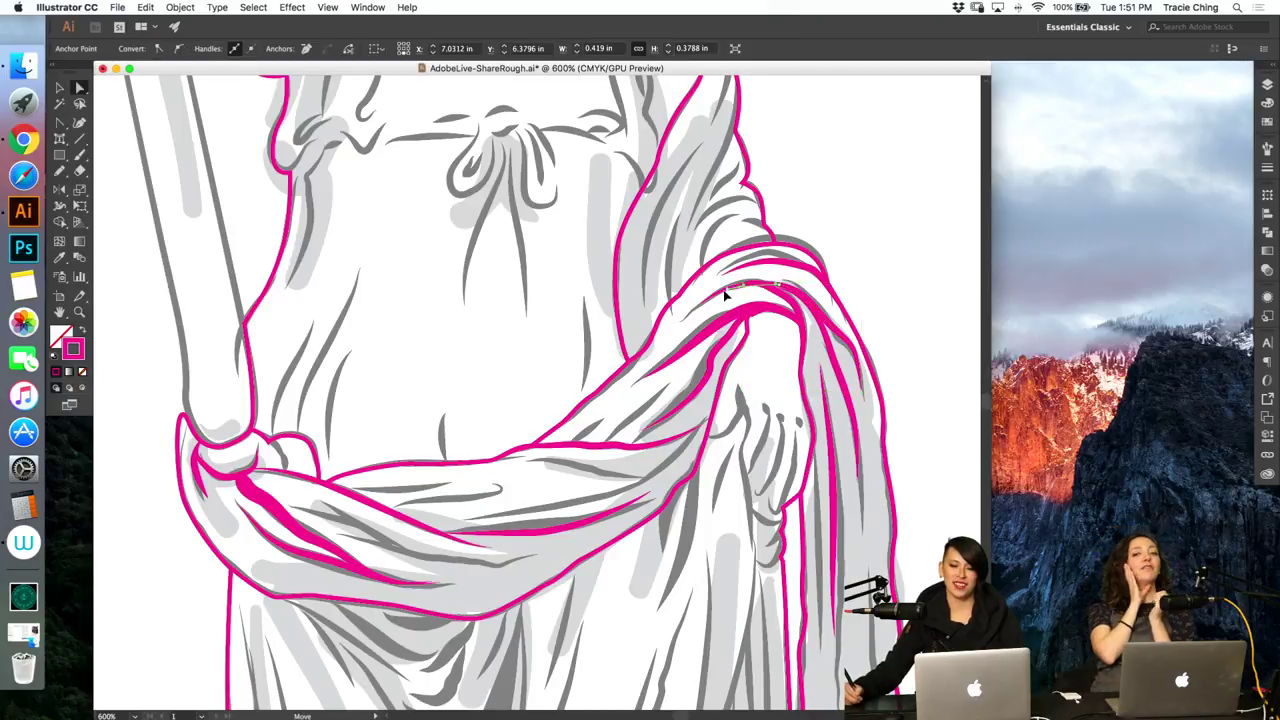
pyautogui.moveTo(725, 292); pyautogui.dragTo(756, 272)
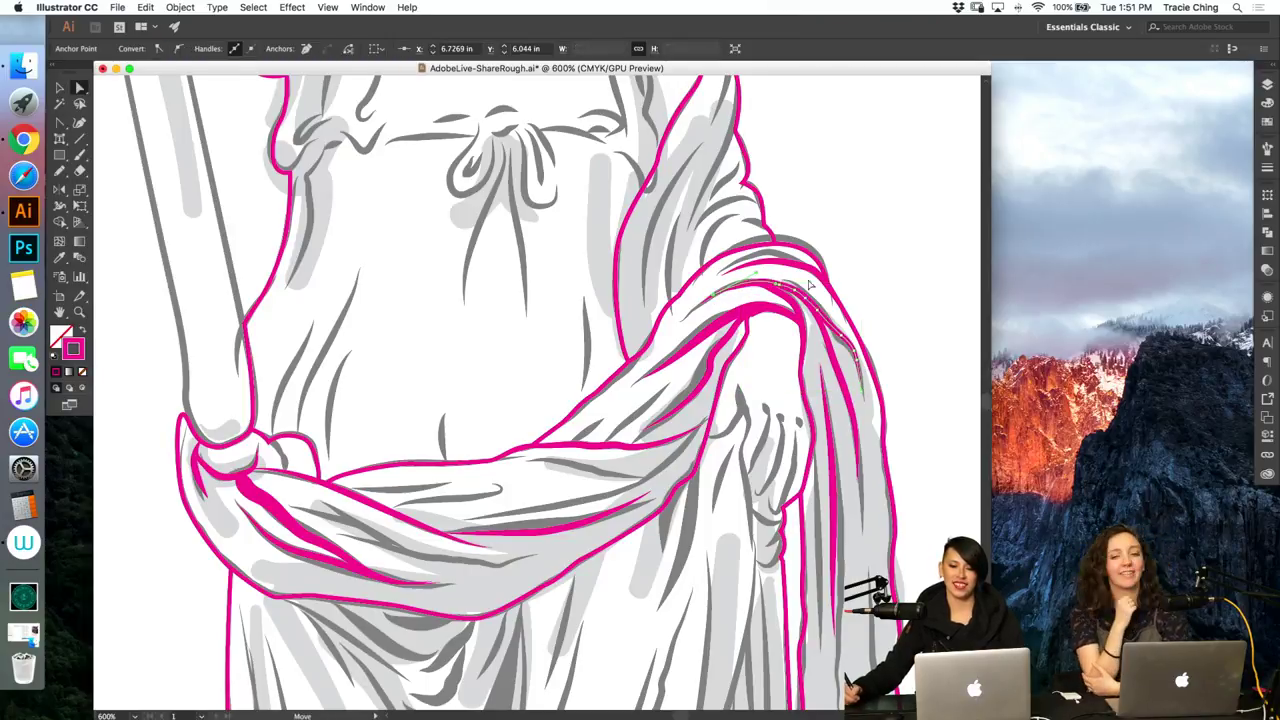
# Step: Set the stroke weight of the fold curving over the arm to 1.5 pt
pyautogui.click(1267, 167)
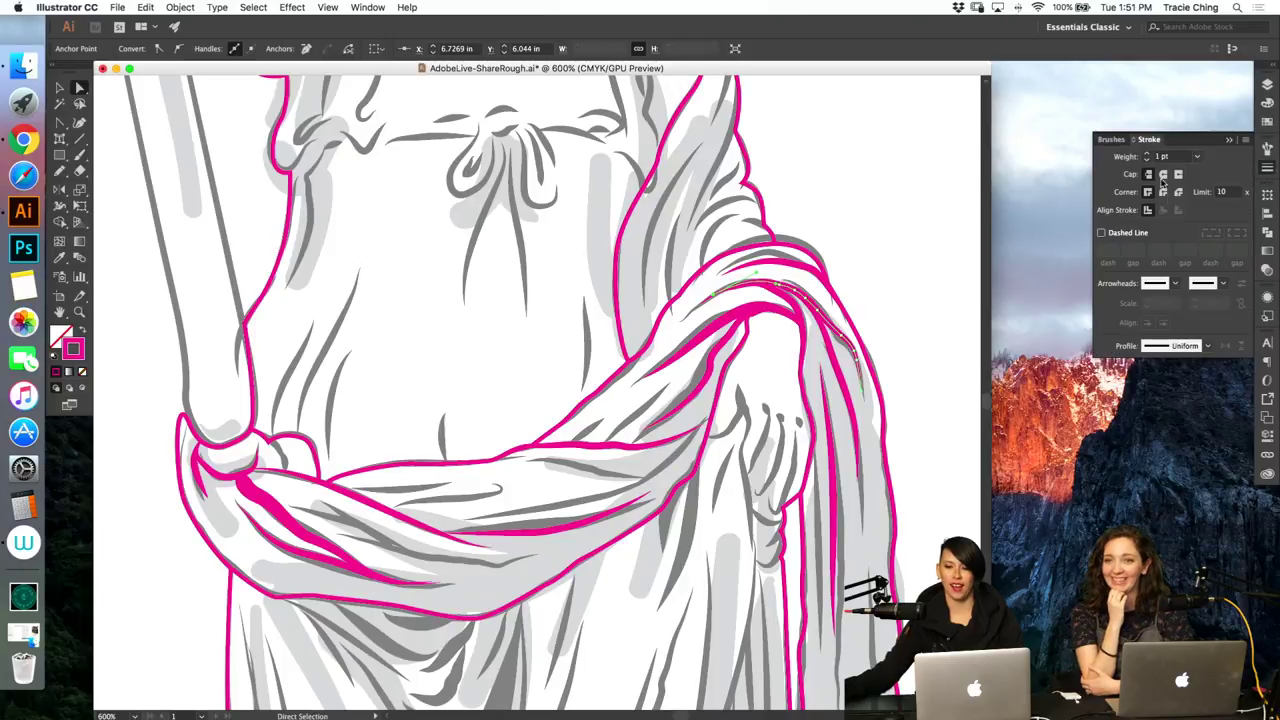
pyautogui.doubleClick(1158, 160)
pyautogui.write('1.5')
pyautogui.press('Return')
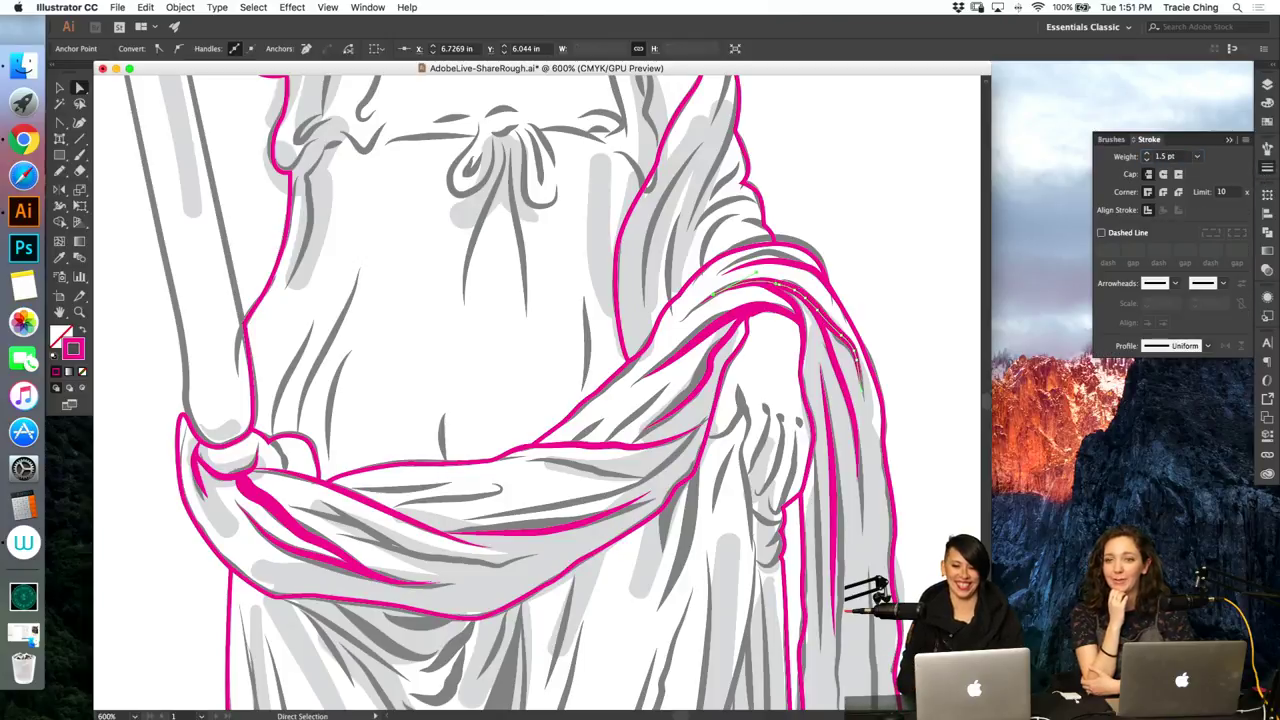
# Step: Reuse the 1 pt stroke of the waist drape's fold to paint more long tapered folds down the hanging end of the drape
pyautogui.press('v')
pyautogui.press('a')
pyautogui.click(888, 263)
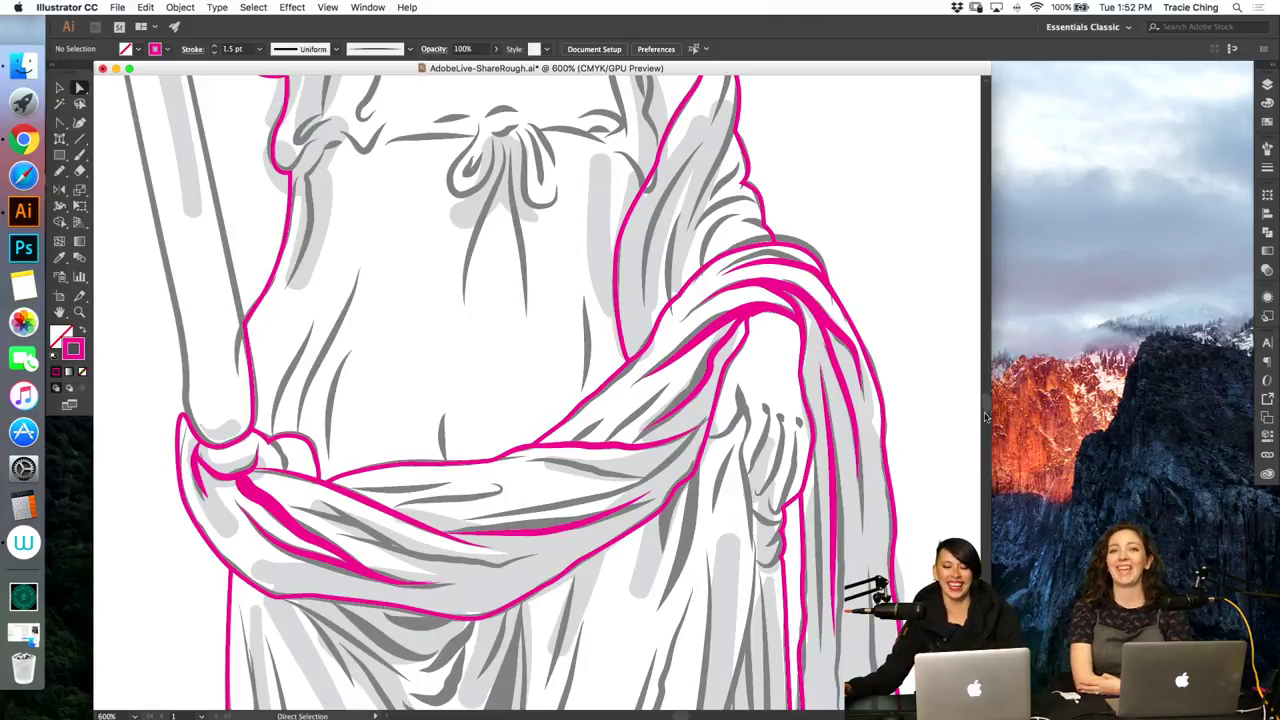
pyautogui.scroll(-3, 985, 418)
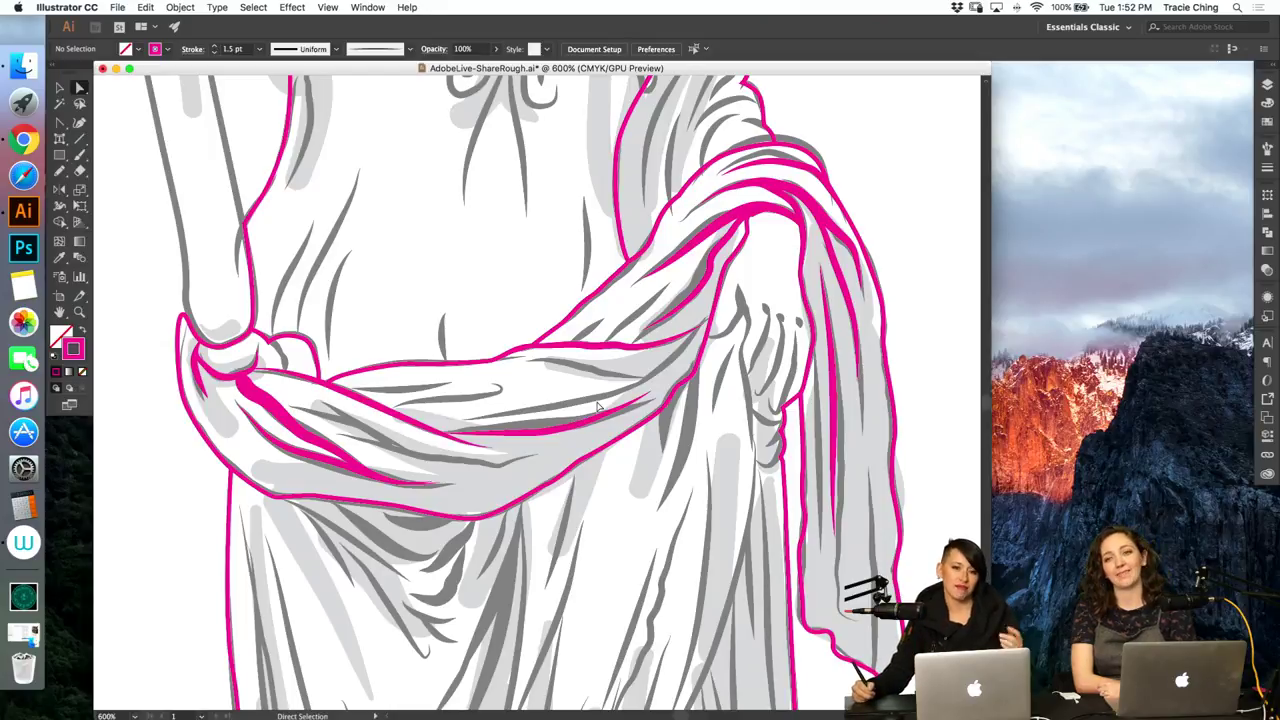
pyautogui.click(578, 435)
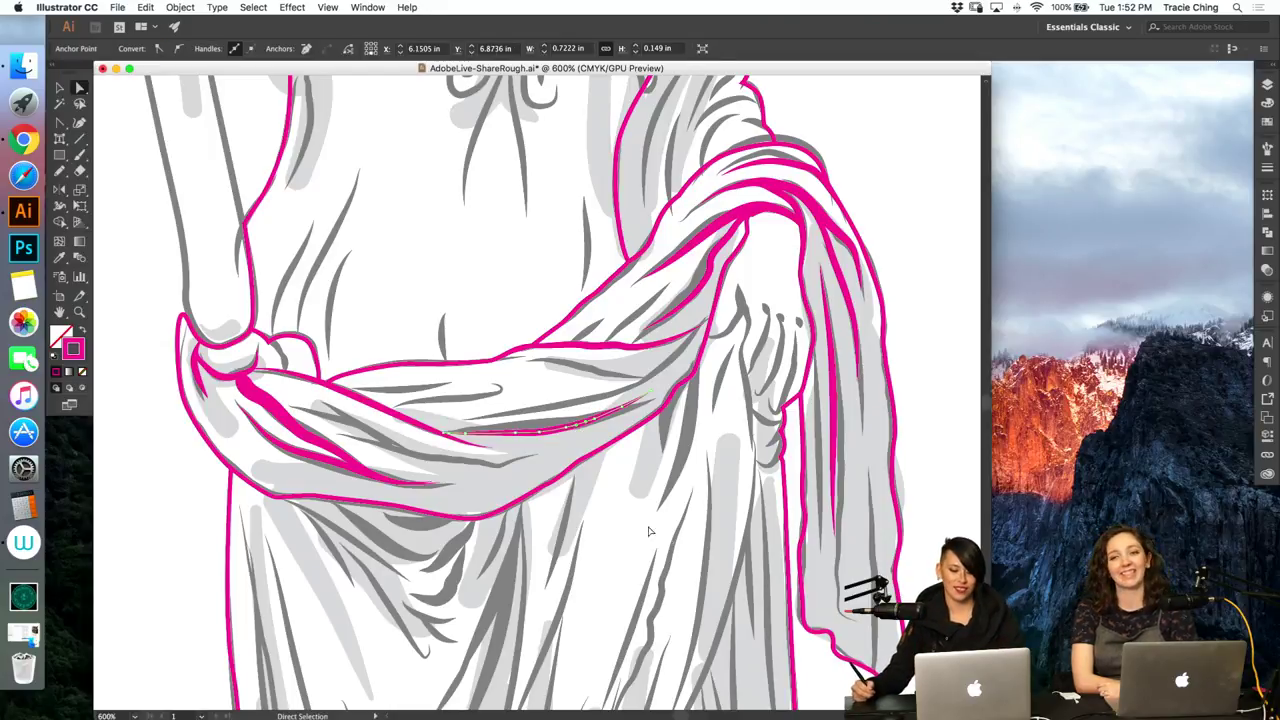
pyautogui.press('b')
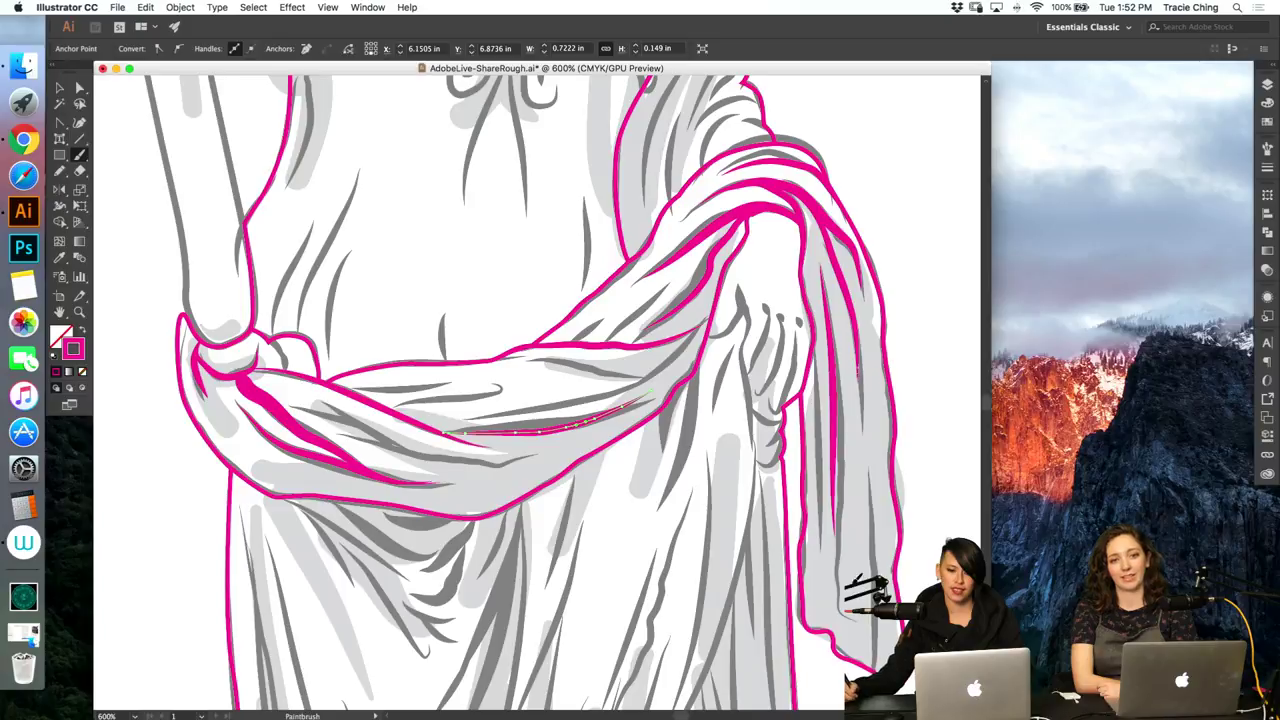
pyautogui.press('super+shift+a')
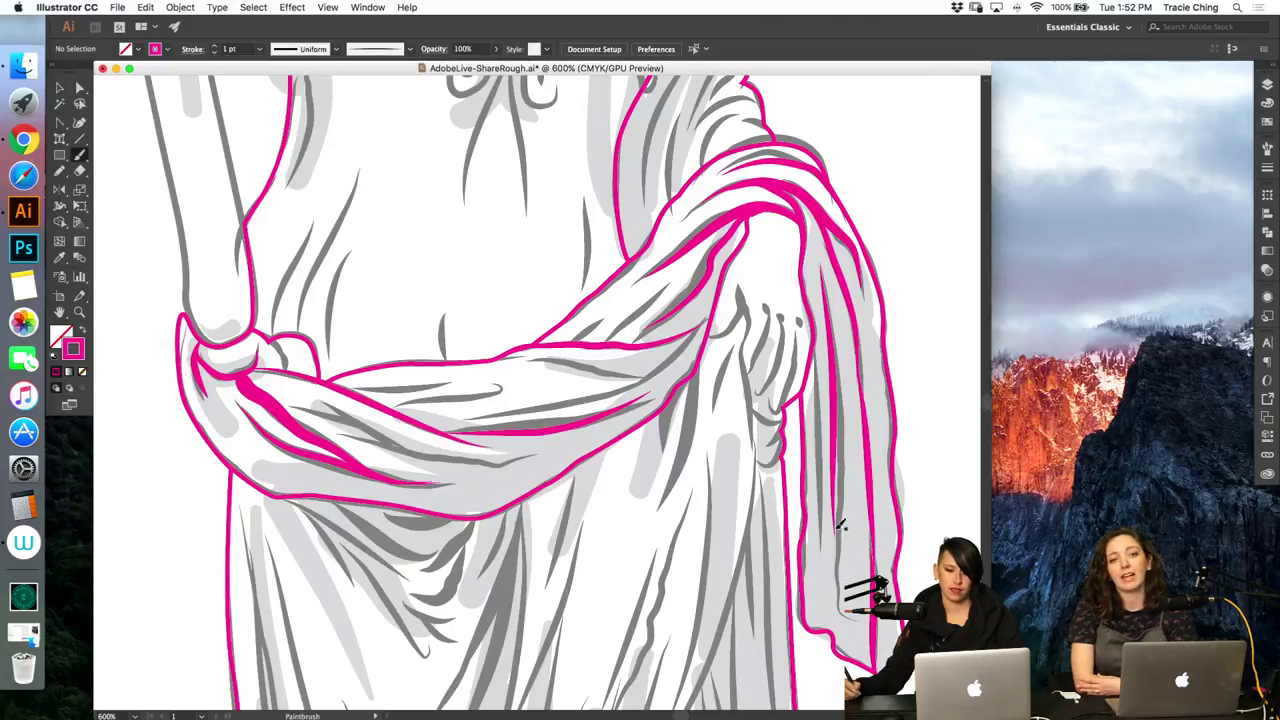
pyautogui.press('v')
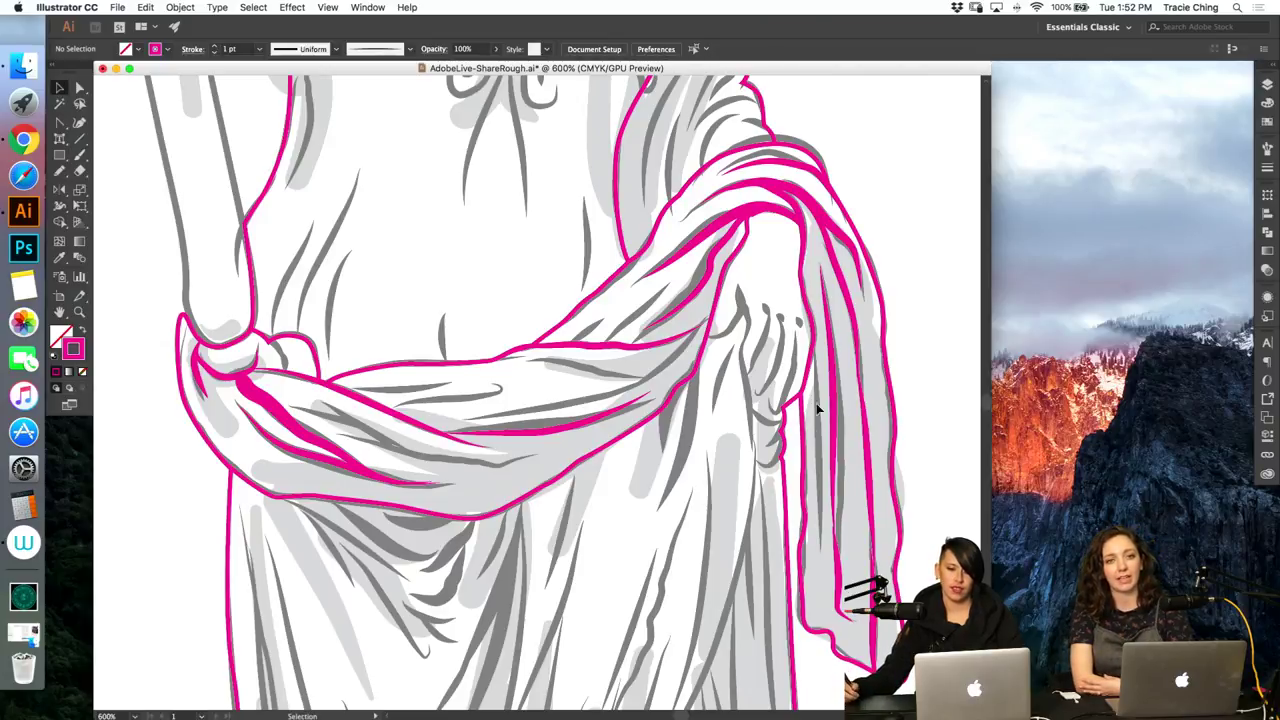
pyautogui.press('b')
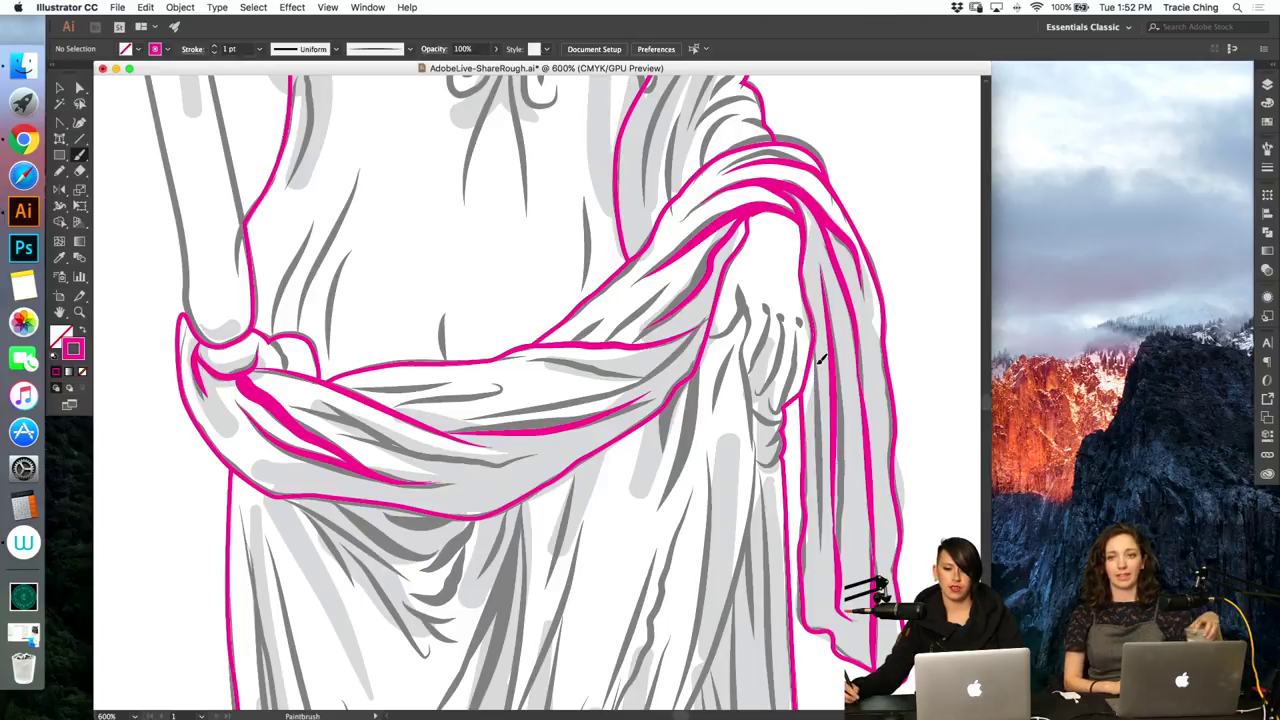
pyautogui.press('v')
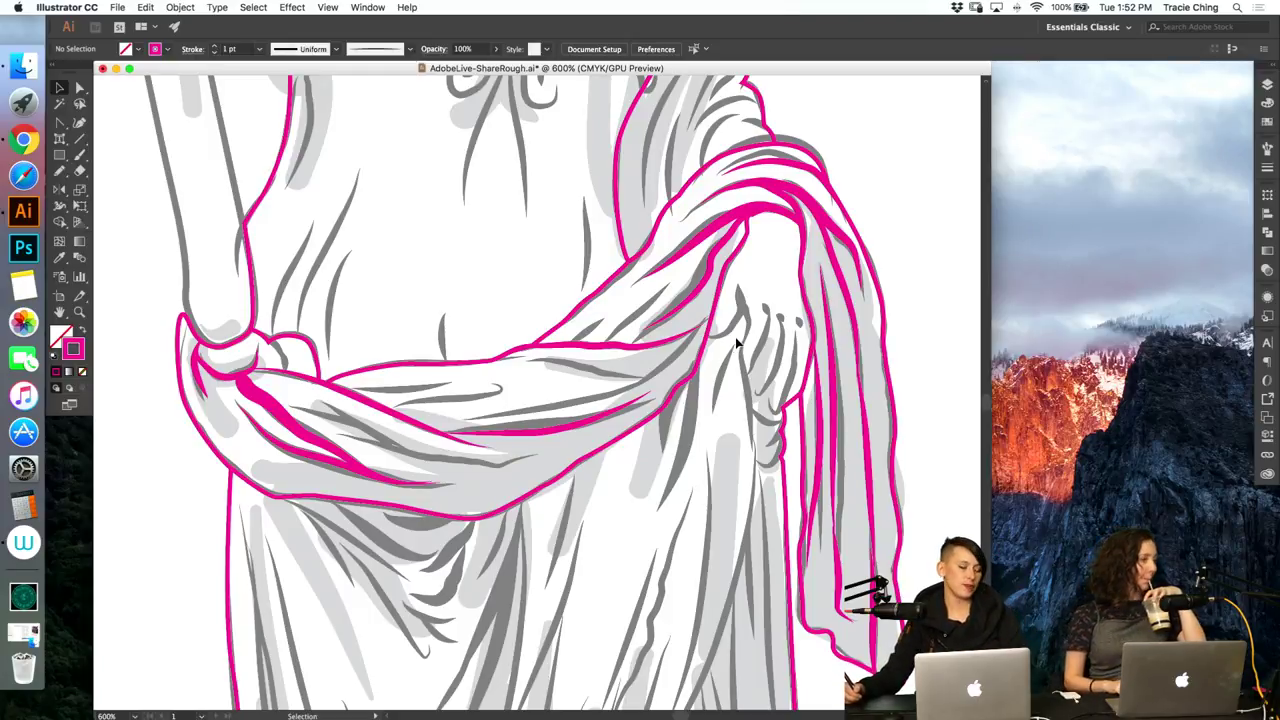
# Step: Paint a tapered fold below the arm and reshape the arm-side end of the fold along the drape's upper edge
pyautogui.press('b')
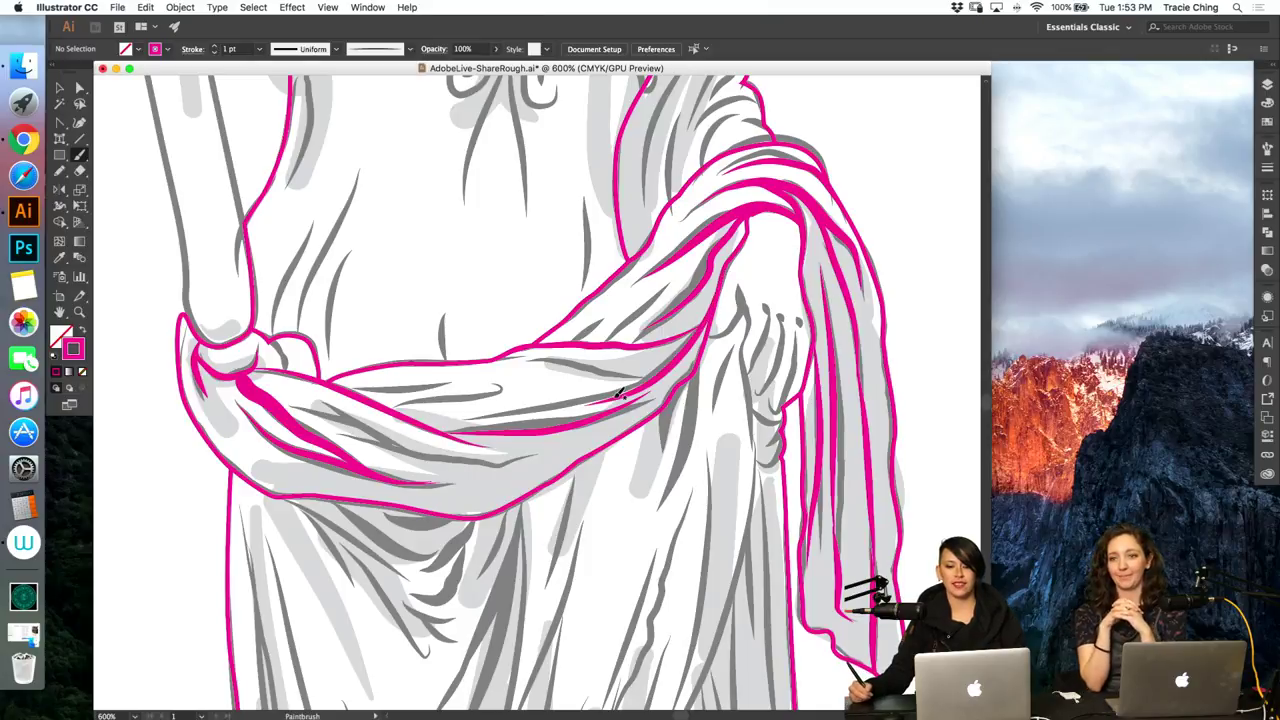
pyautogui.press('a')
pyautogui.click(667, 344)
pyautogui.moveTo(704, 326); pyautogui.dragTo(661, 346)
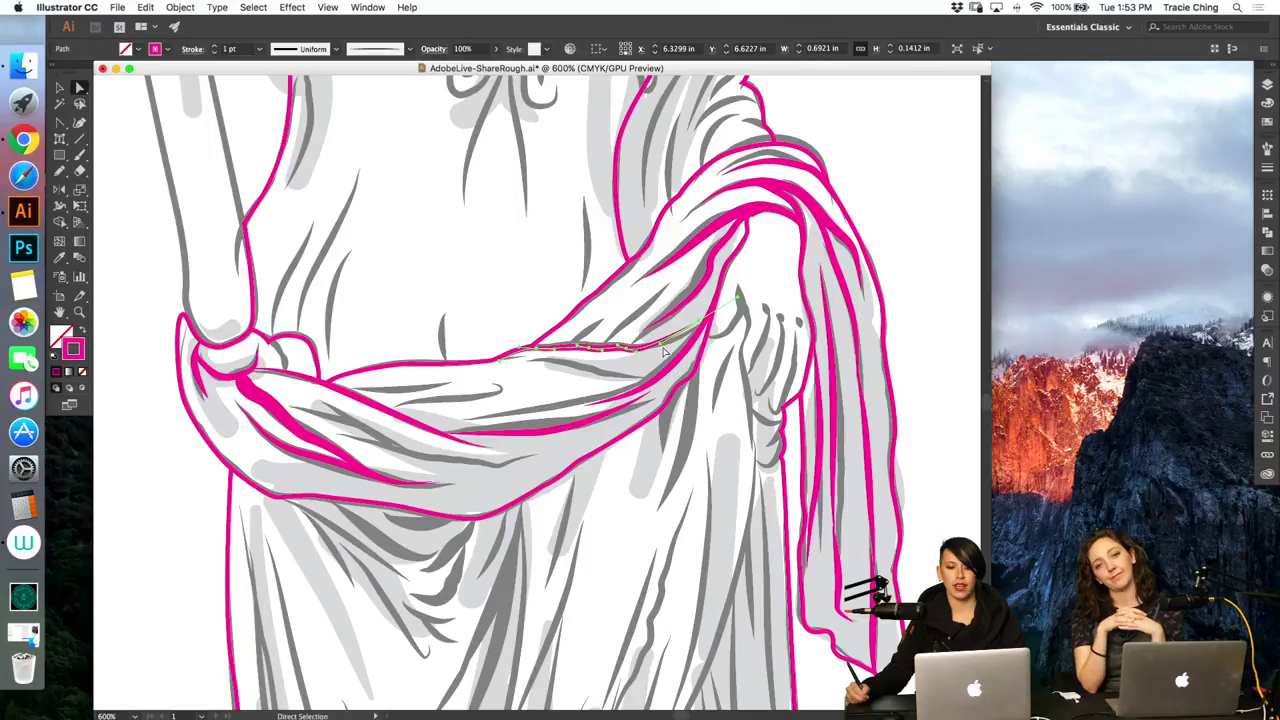
pyautogui.click(642, 378)
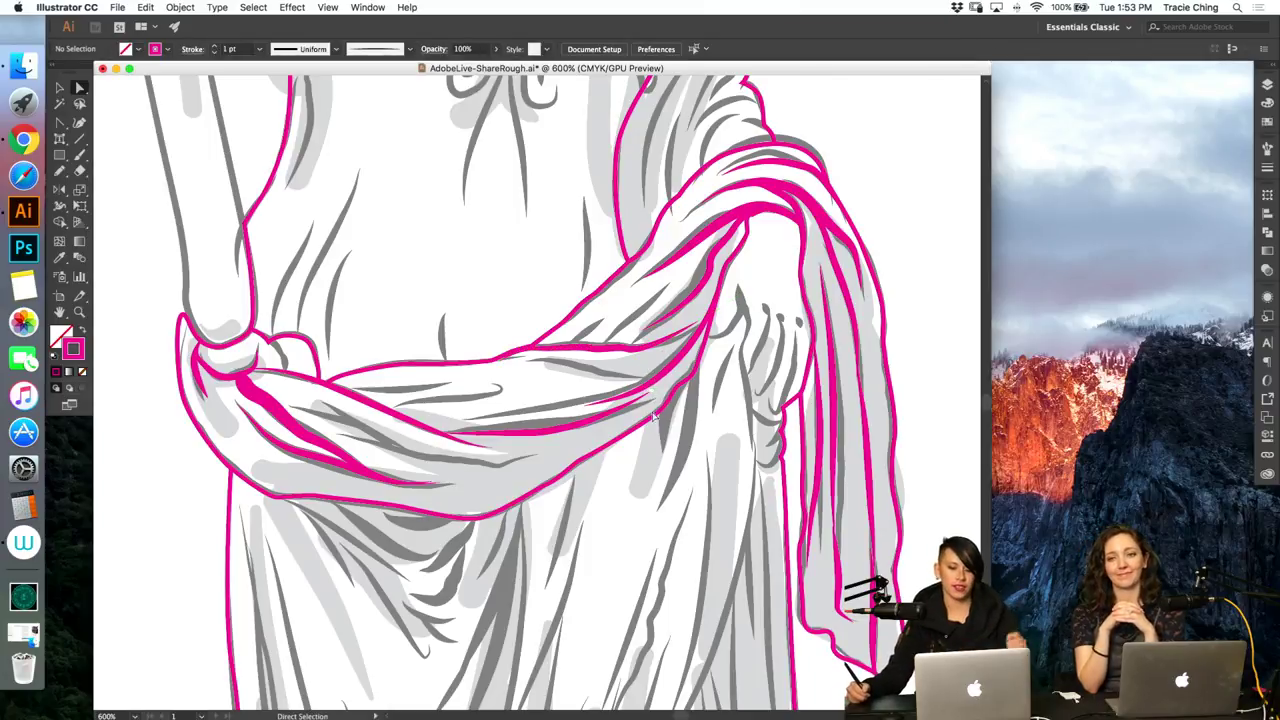
# Step: Paint a tapered fold across the front of the waist drape, between the two existing folds beside the knot
pyautogui.press('b')
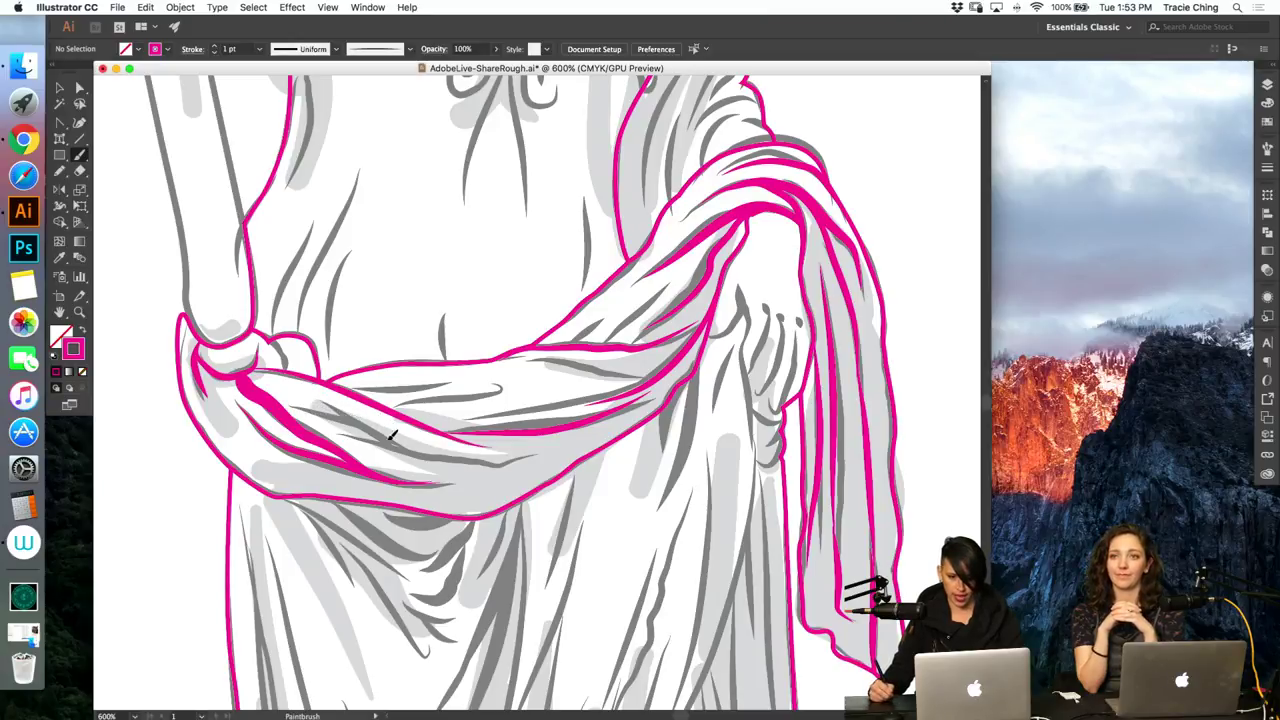
pyautogui.moveTo(493, 458); pyautogui.dragTo(540, 456)
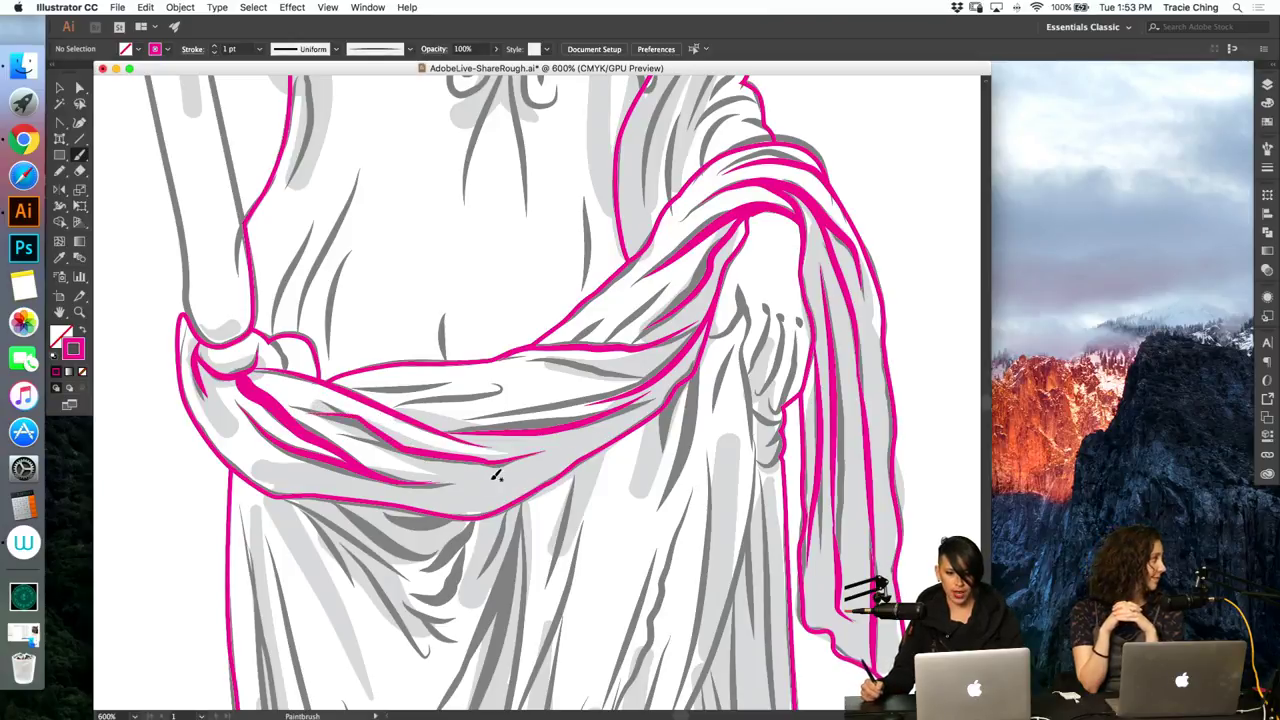
pyautogui.press('v')
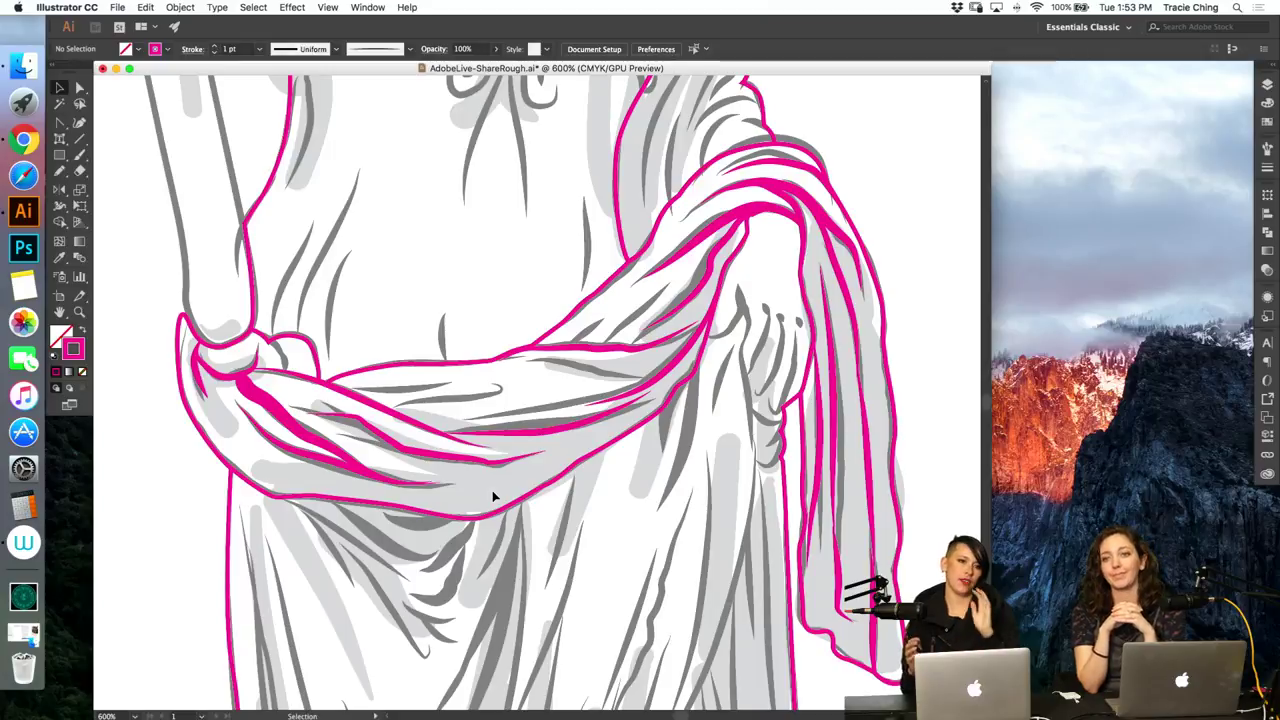
# Step: Set the stroke weight of the fold running from the arm opening into the waist drape to 2 pt
pyautogui.click(706, 287)
pyautogui.click(1266, 213)
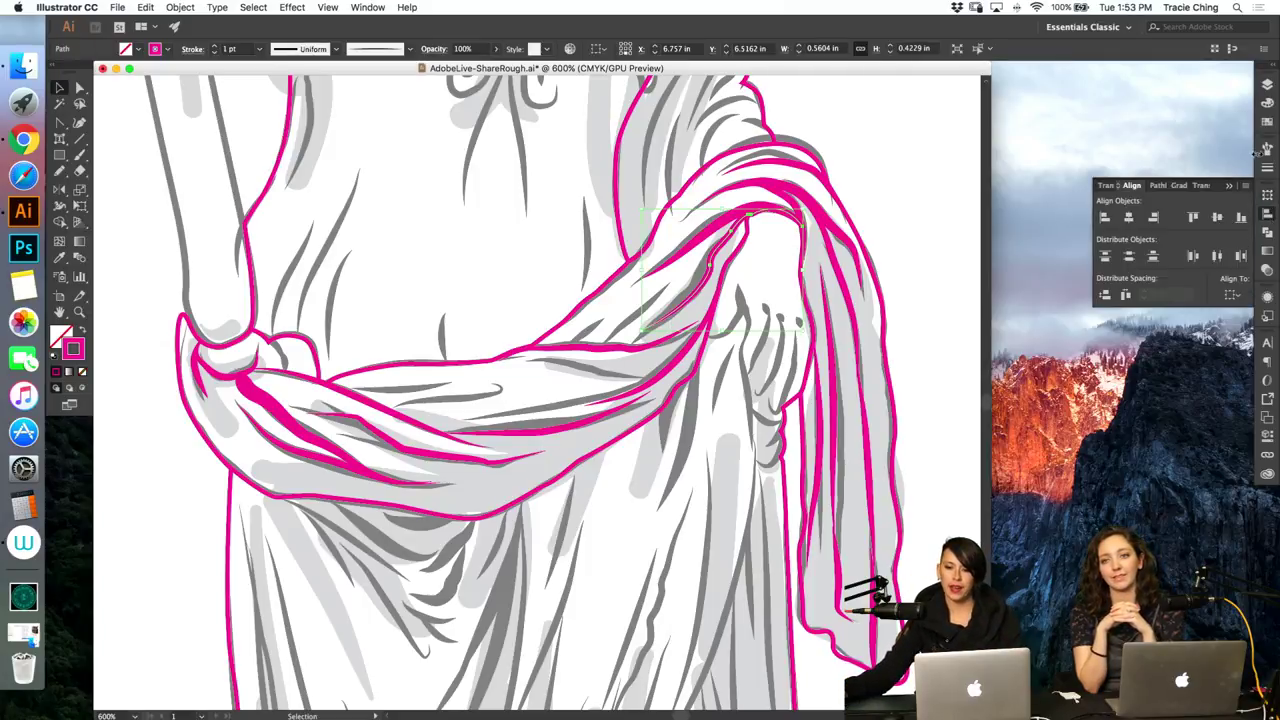
pyautogui.click(1267, 148)
pyautogui.click(1267, 168)
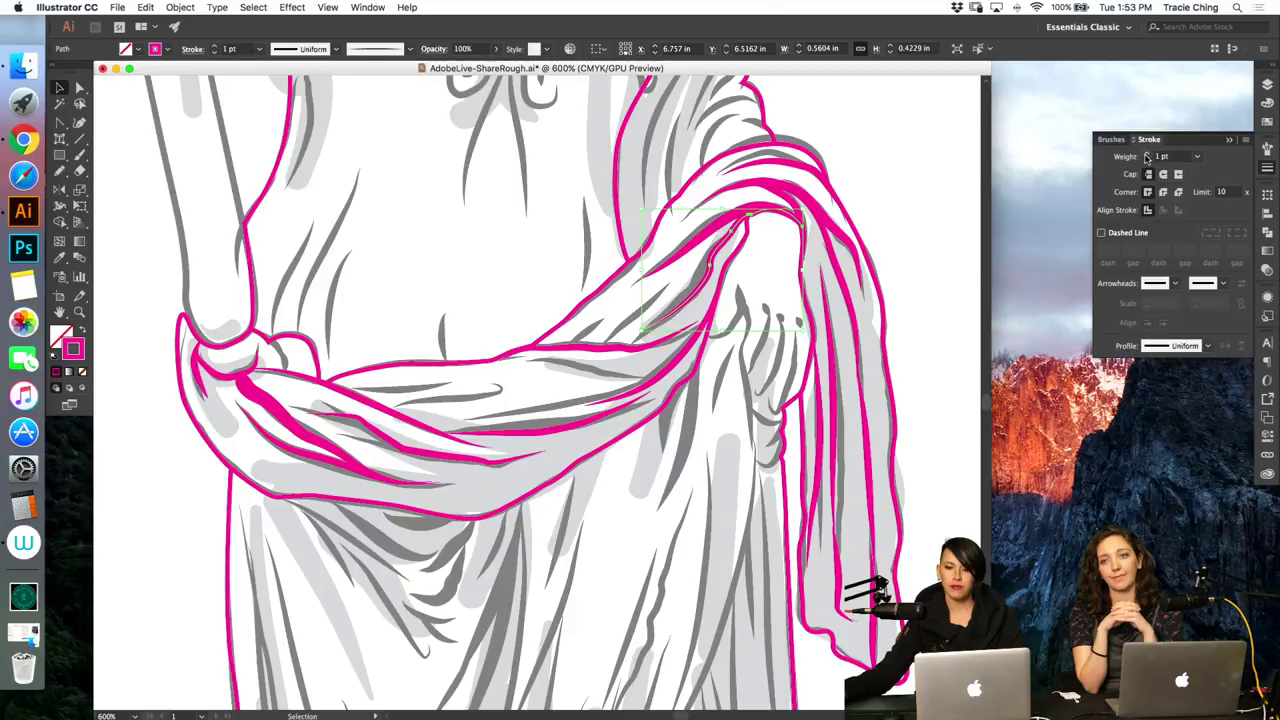
pyautogui.click(1147, 158)
pyautogui.press('a')
pyautogui.click(888, 190)
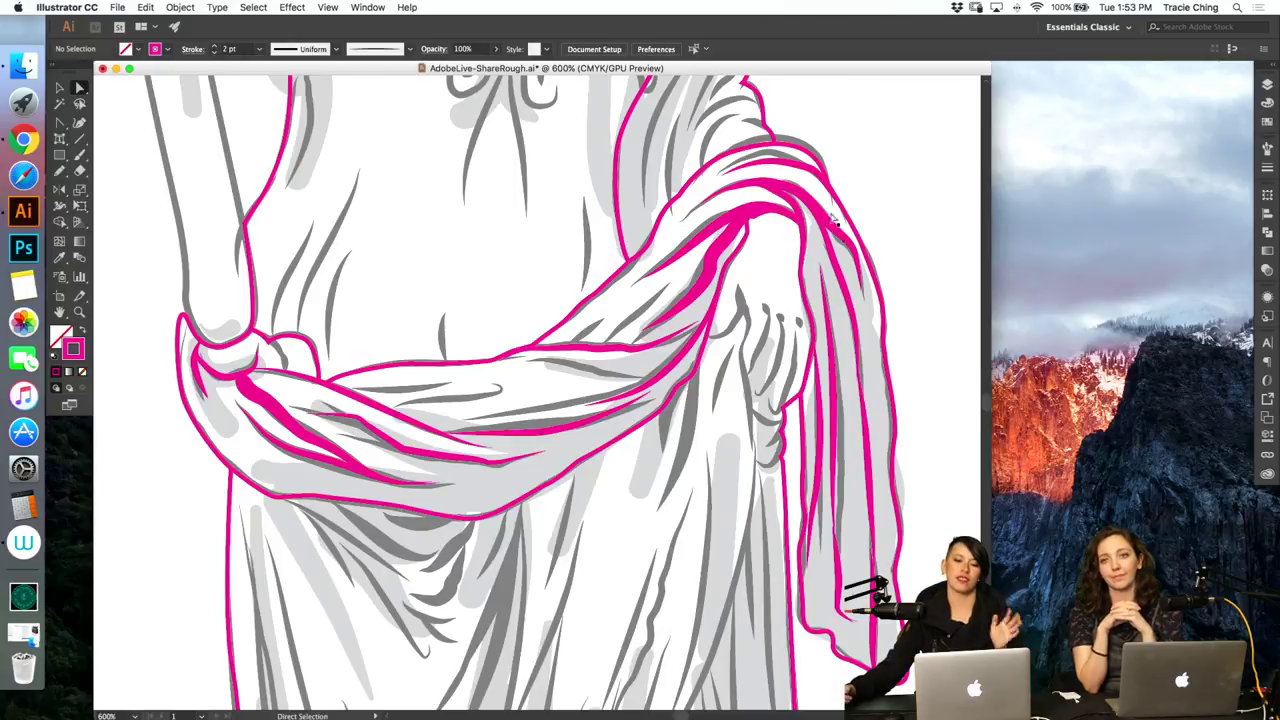
# Step: Paint a tapered 2 pt fold down the upper end of the shoulder drape
pyautogui.scroll(2, 987, 402)
pyautogui.scroll(3, 987, 402)
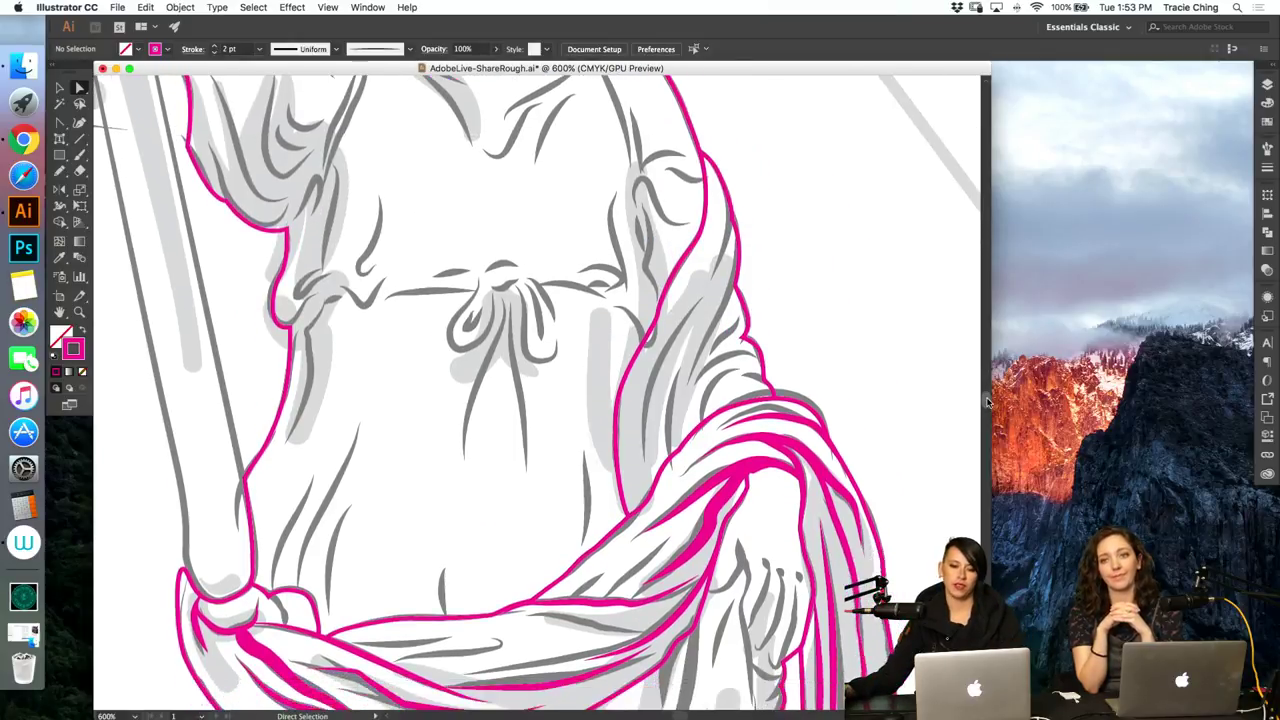
pyautogui.press('b')
pyautogui.moveTo(726, 157); pyautogui.dragTo(716, 260)
pyautogui.press('a')
# Step: Reuse the 1.5 pt stroke of the over-arm fold to paint two tapered folds down the inner side of the shoulder drape
pyautogui.click(732, 432)
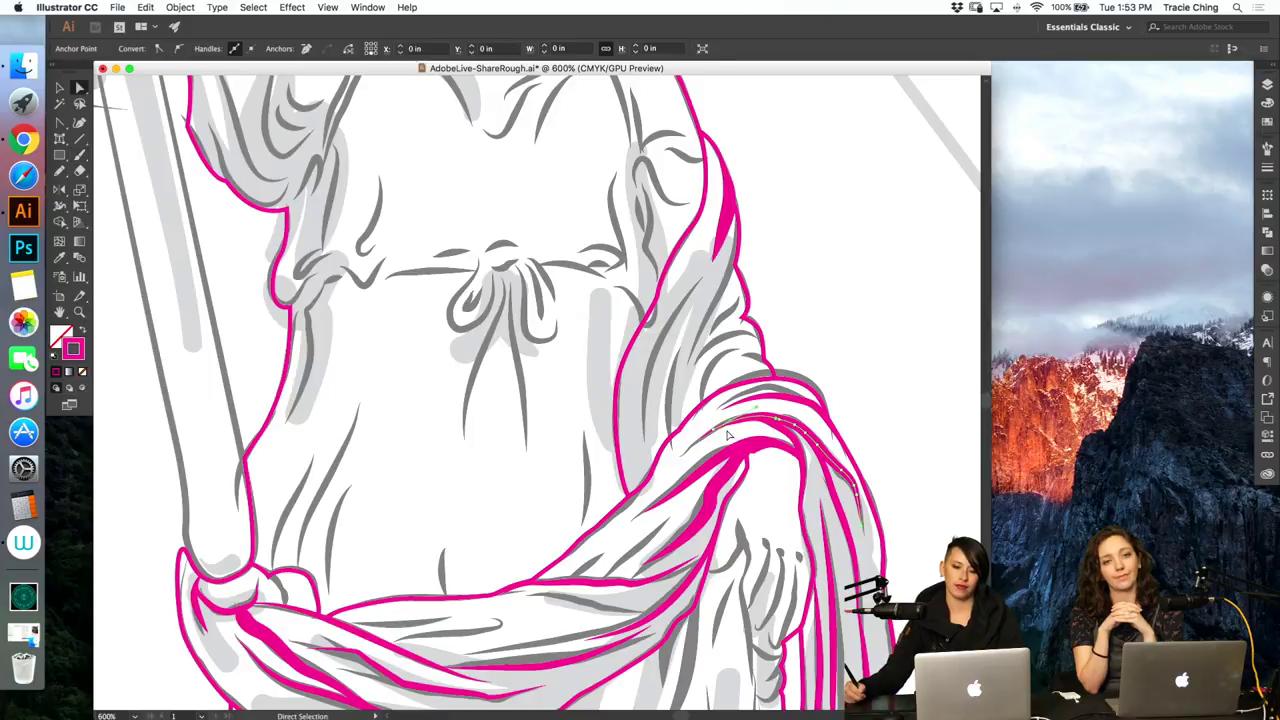
pyautogui.press('b')
pyautogui.moveTo(675, 316)
pyautogui.mouseDown()
pyautogui.moveTo(650, 388)
pyautogui.moveTo(662, 449)
pyautogui.moveTo(652, 472)
pyautogui.mouseUp()
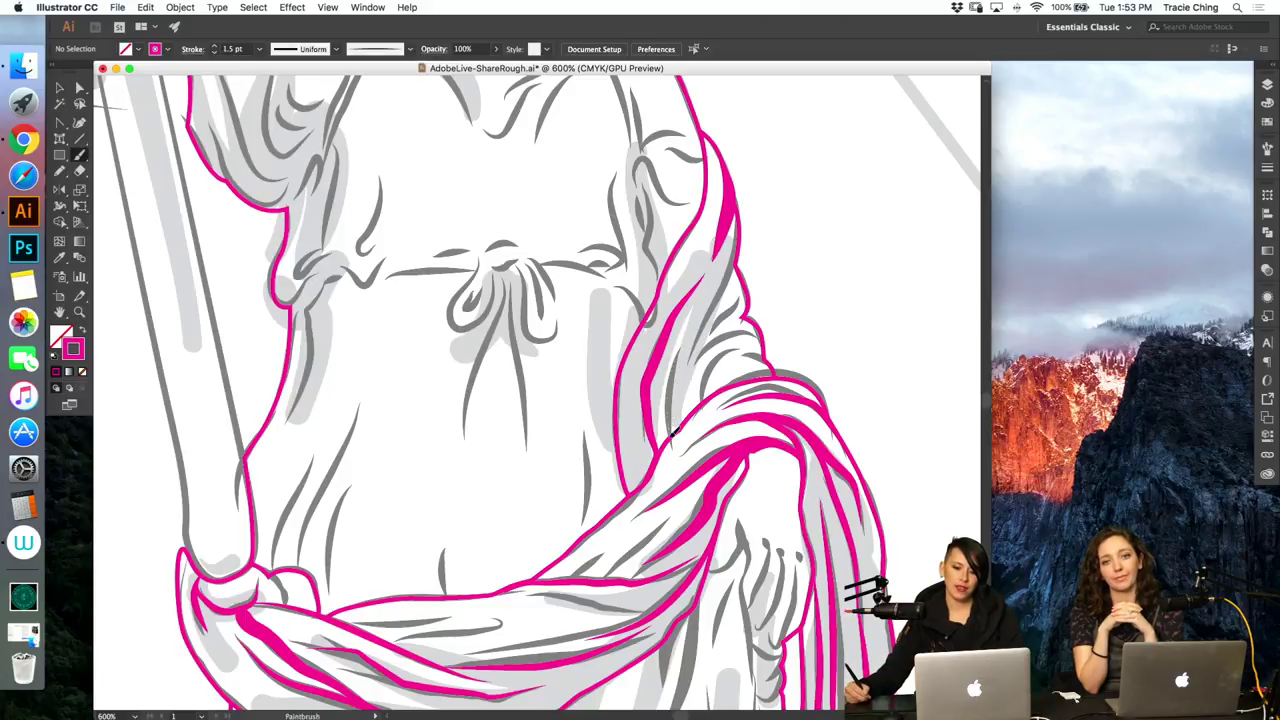
pyautogui.moveTo(672, 436); pyautogui.dragTo(653, 473)
pyautogui.press('v')
pyautogui.press('b')
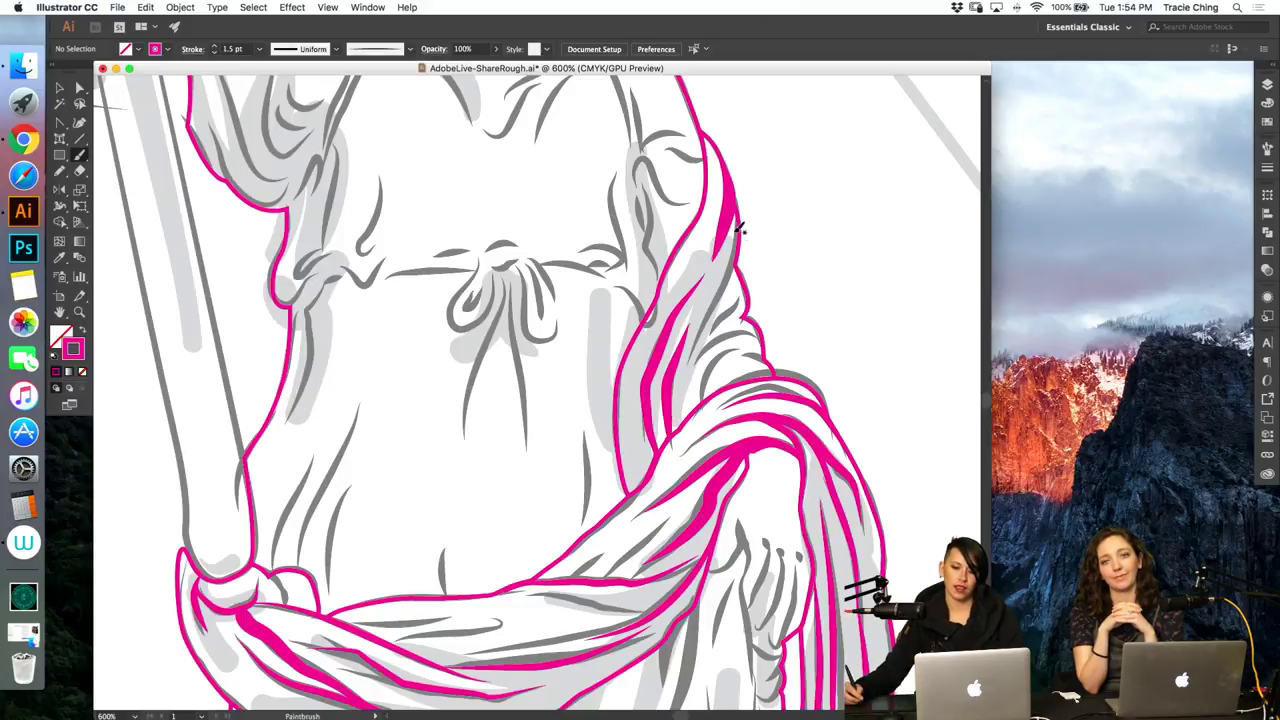
# Step: Paint a long tapered fold down the outer side of the shoulder drape and two shorter curved folds above the arm
pyautogui.moveTo(738, 232)
pyautogui.mouseDown()
pyautogui.moveTo(686, 423)
pyautogui.moveTo(712, 402)
pyautogui.mouseUp()
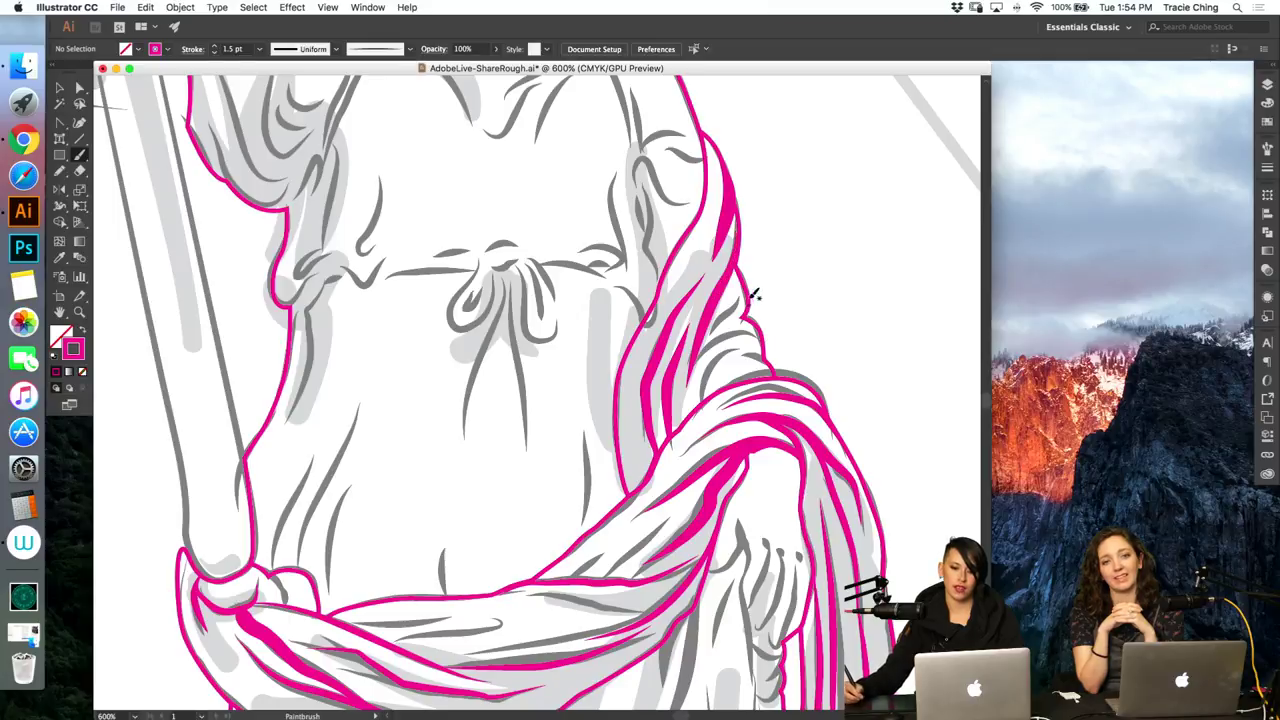
pyautogui.moveTo(745, 300)
pyautogui.mouseDown()
pyautogui.moveTo(711, 334)
pyautogui.moveTo(694, 390)
pyautogui.mouseUp()
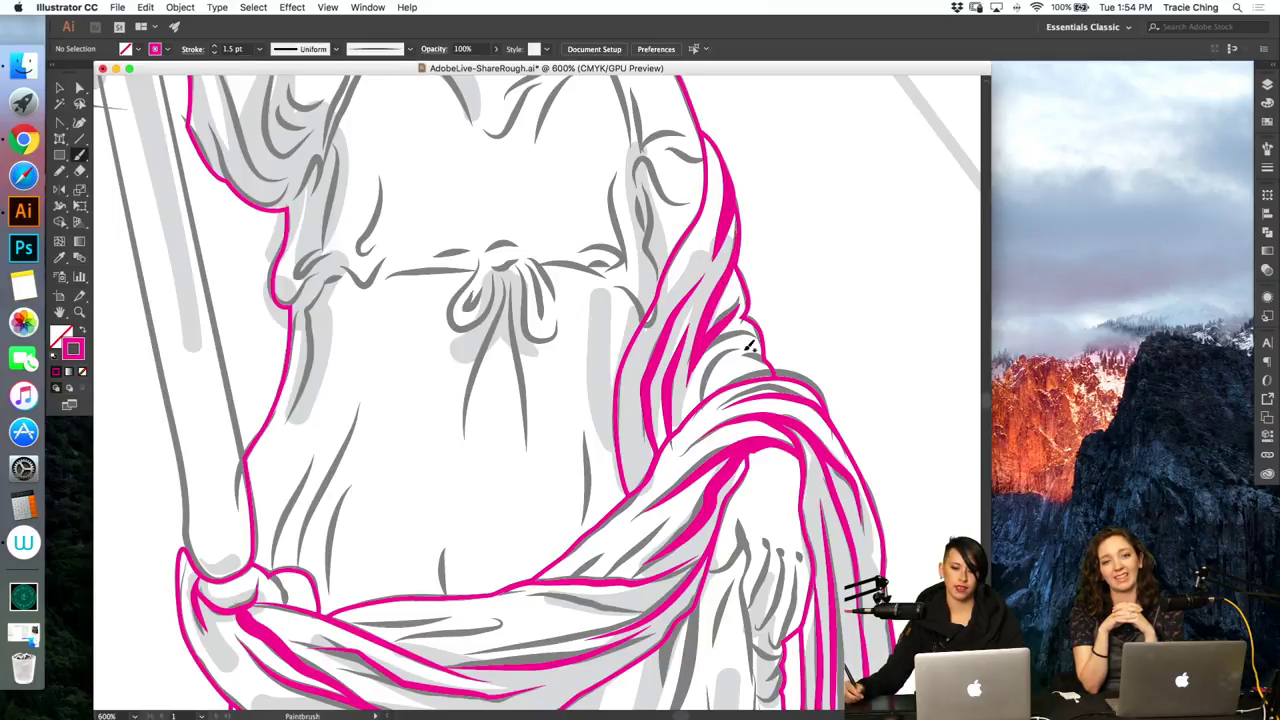
pyautogui.moveTo(748, 345)
pyautogui.mouseDown()
pyautogui.moveTo(709, 368)
pyautogui.moveTo(701, 414)
pyautogui.mouseUp()
# Step: Set the stroke weight of the two short curved folds above the arm to 1 pt
pyautogui.press('v')
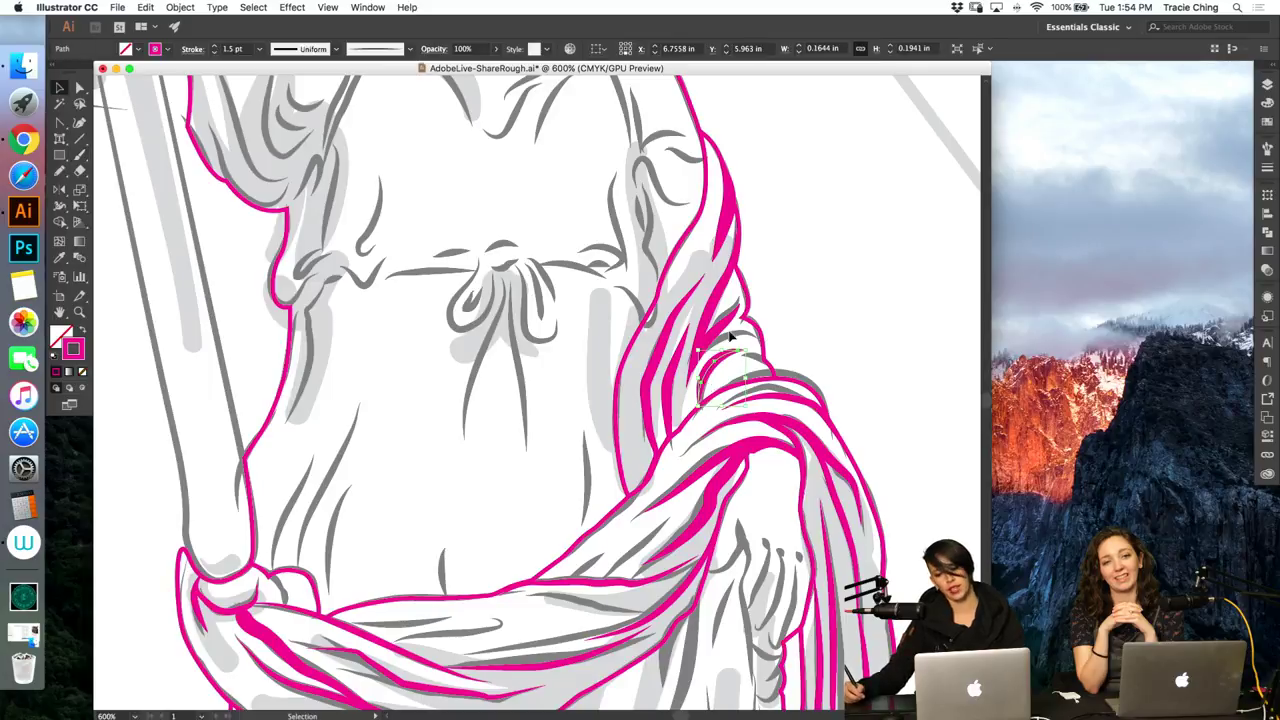
pyautogui.keyDown('shift'); pyautogui.click(729, 326); pyautogui.keyUp('shift')
pyautogui.click(1262, 214)
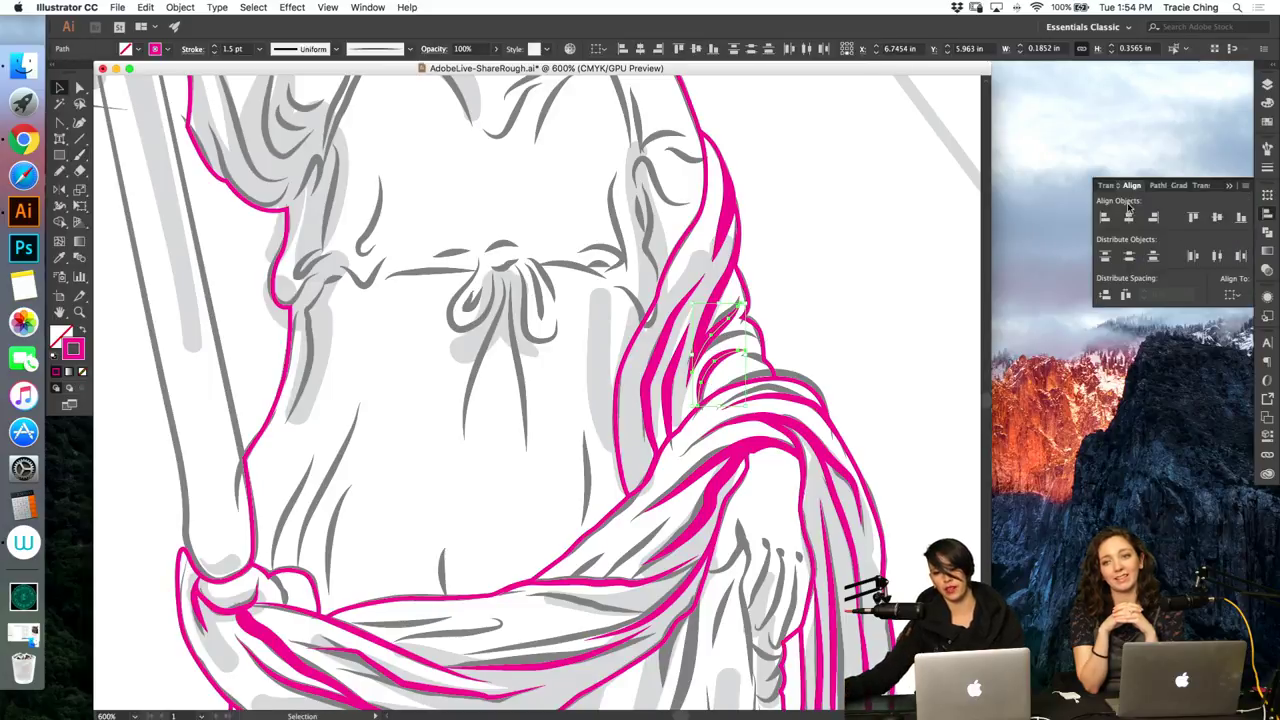
pyautogui.click(1267, 167)
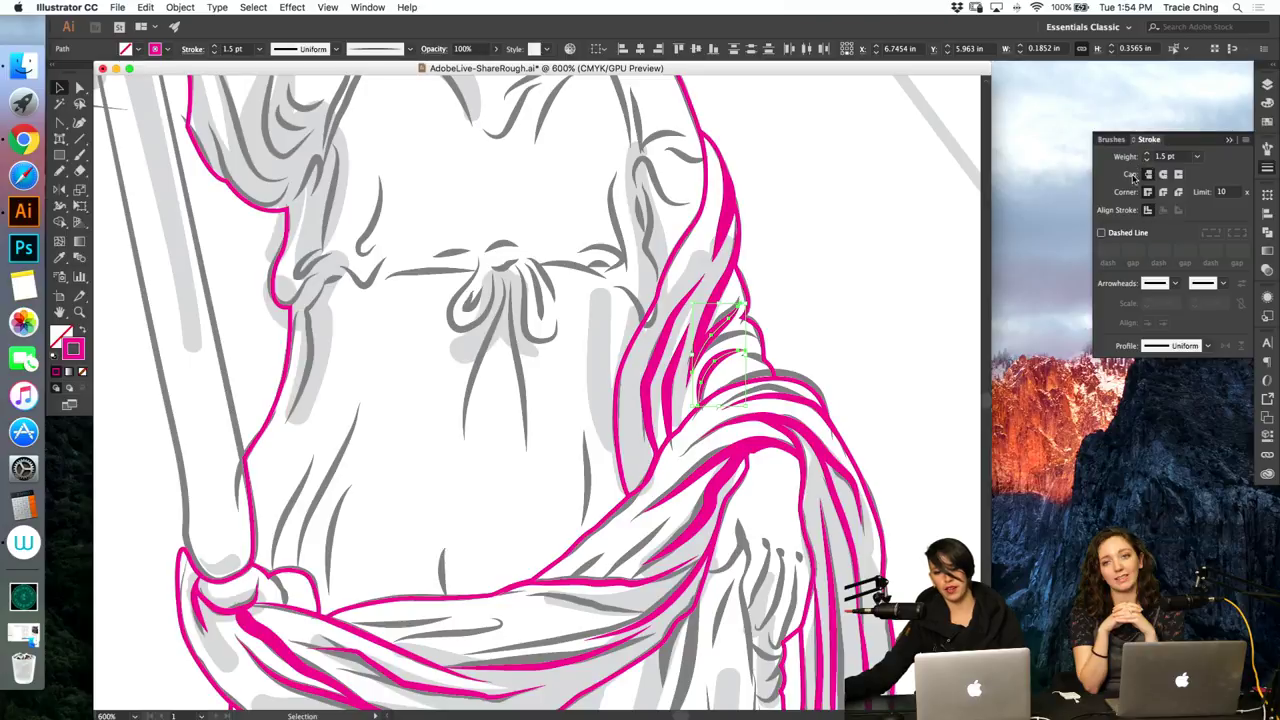
pyautogui.click(1147, 160)
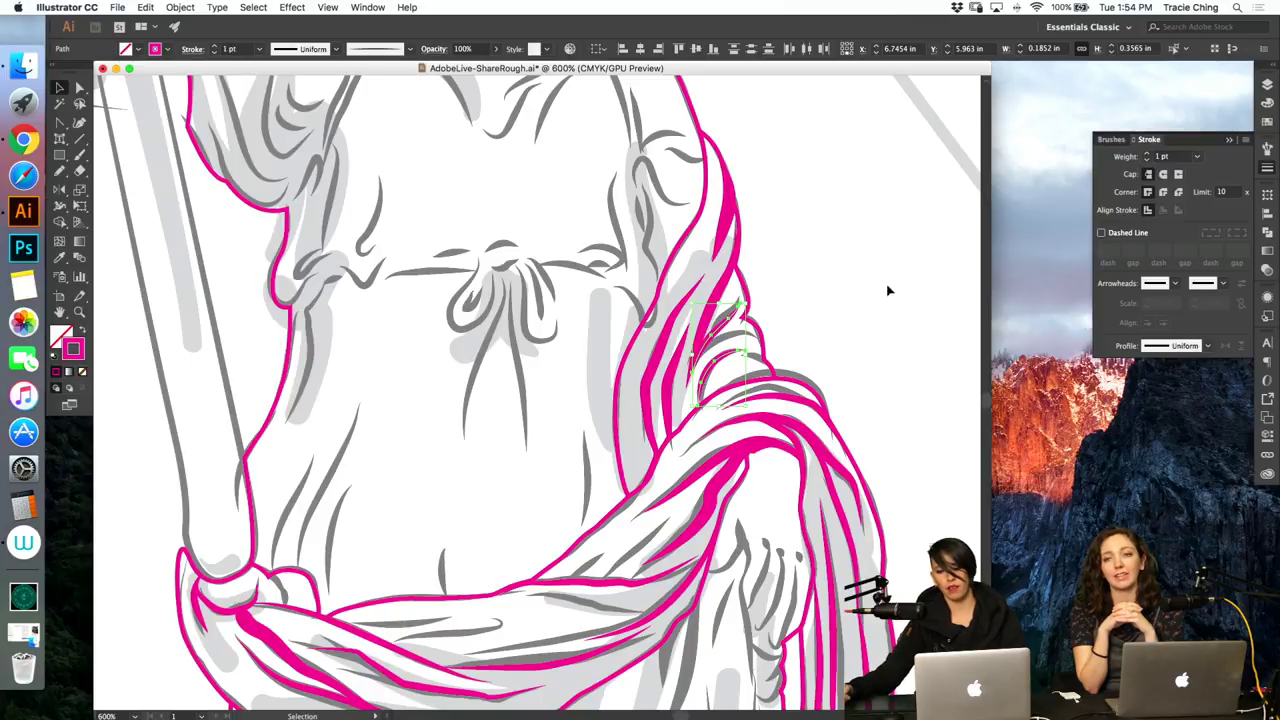
pyautogui.click(889, 310)
pyautogui.press('a')
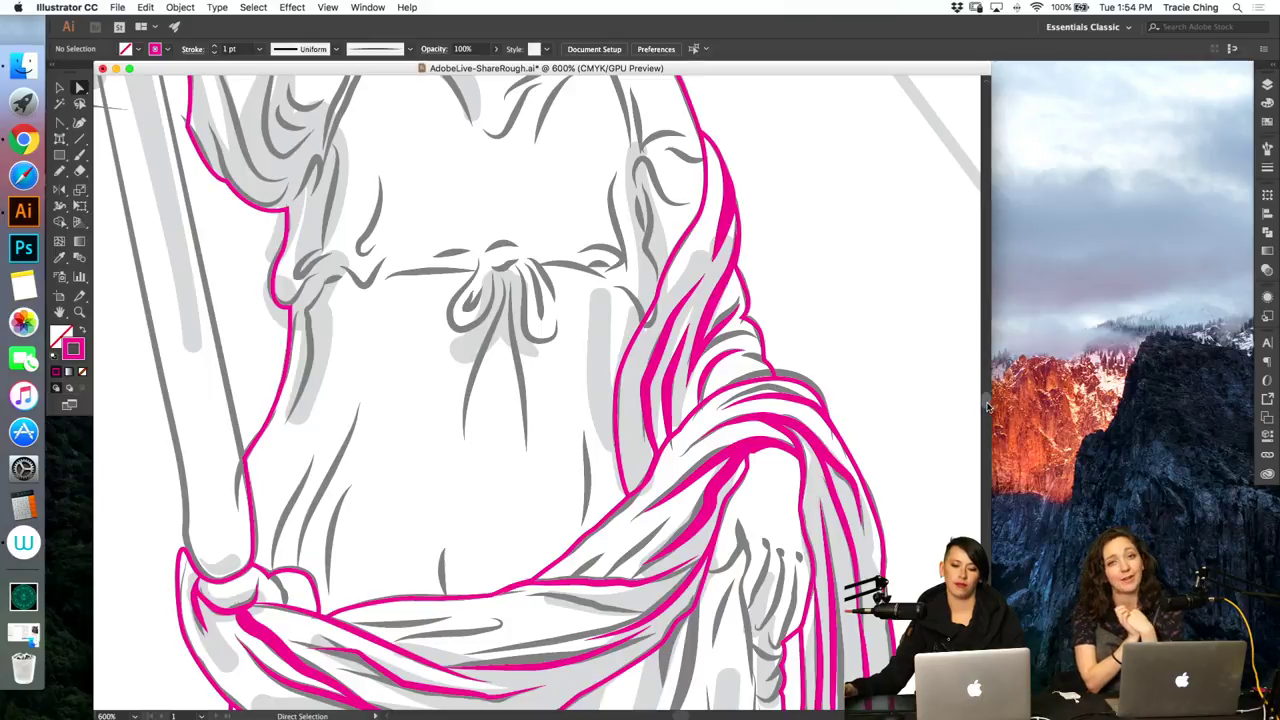
# Step: Reuse the 1 pt stroke of the waist drape's fold to paint short tapered folds across the upper front of the drape
pyautogui.scroll(-2, 988, 407)
pyautogui.scroll(-5, 988, 407)
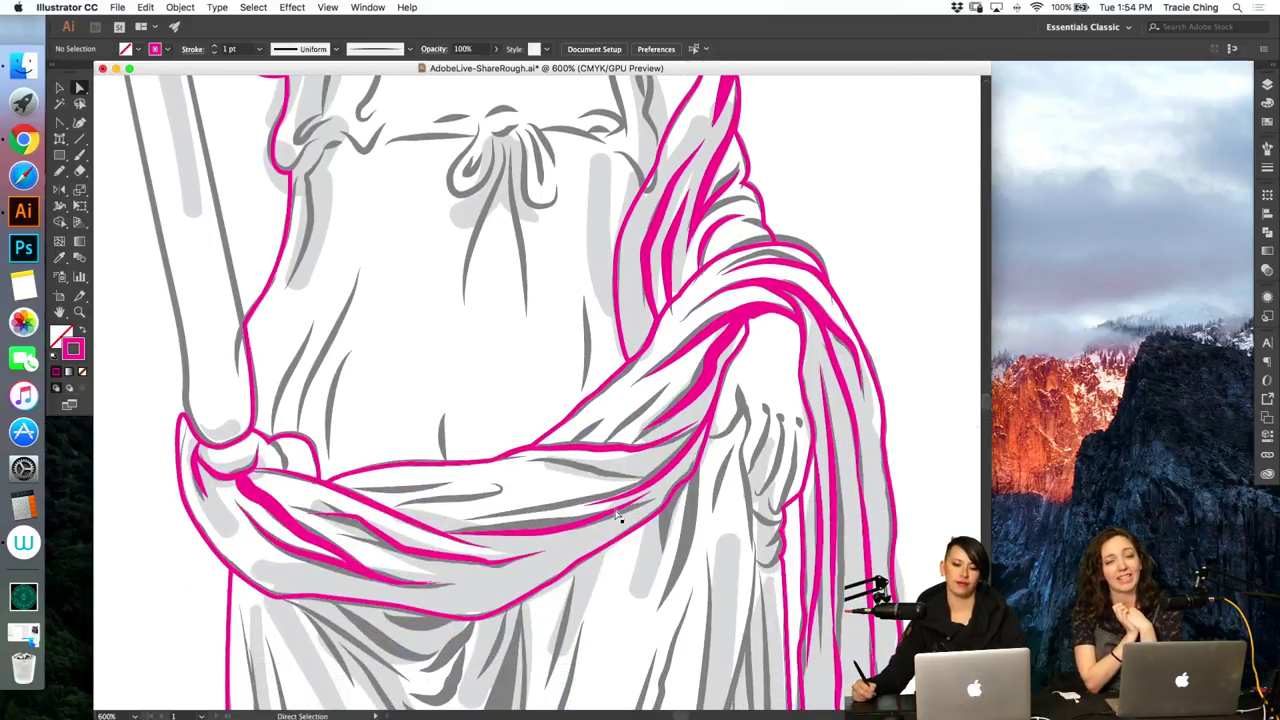
pyautogui.click(626, 510)
pyautogui.press('b')
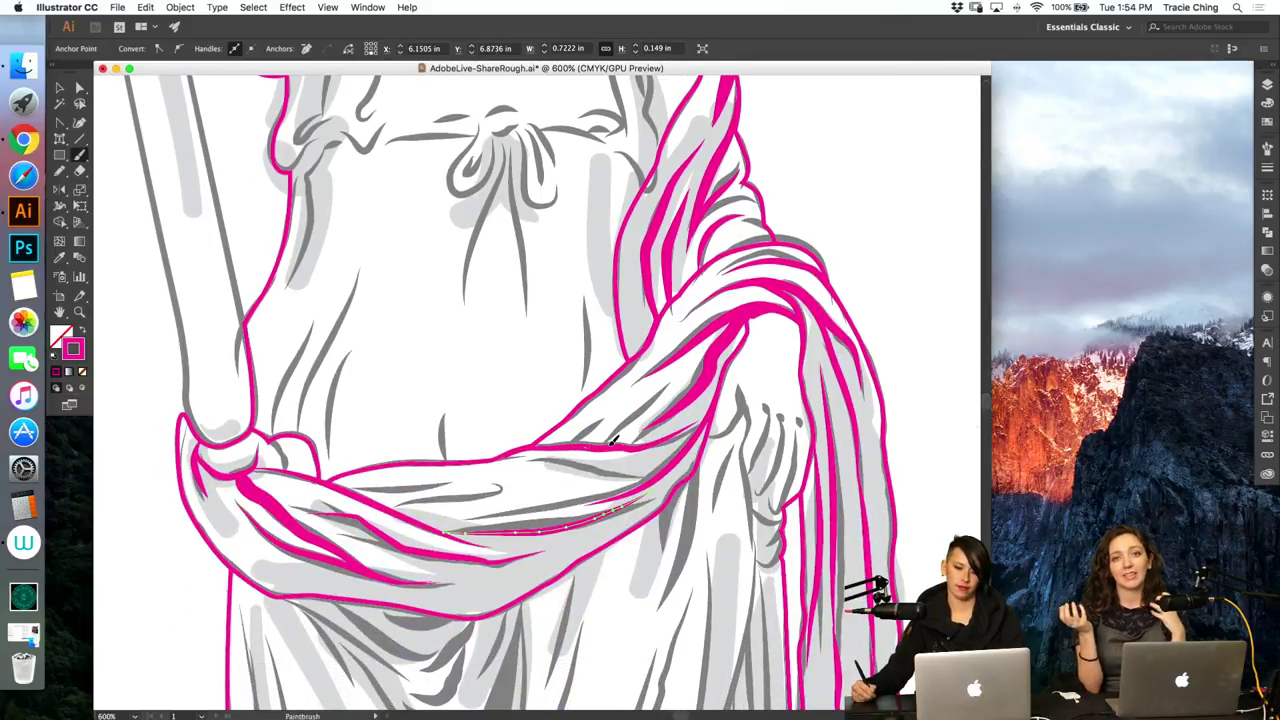
pyautogui.press('super+shift+a')
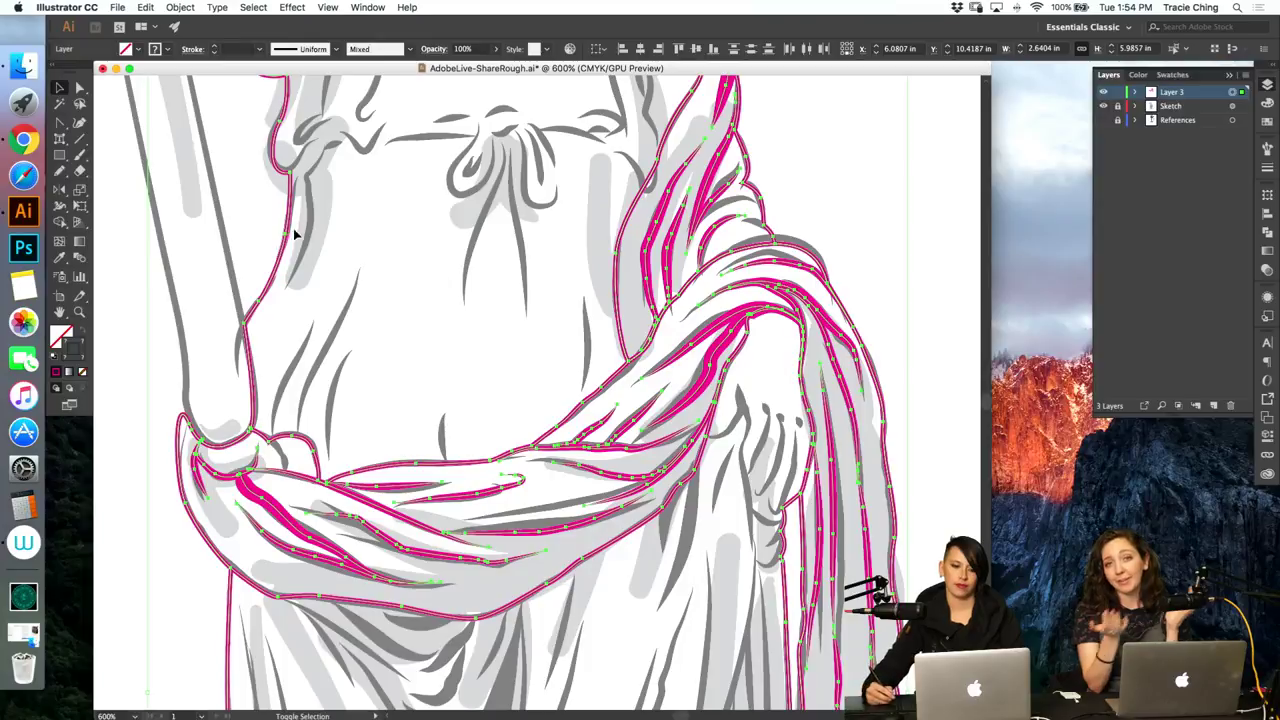
# Step: Remove the body, hand and drape outlines from the Layer 3 selection, keeping only the fold strokes selected
pyautogui.press('F7')
pyautogui.click(283, 253)
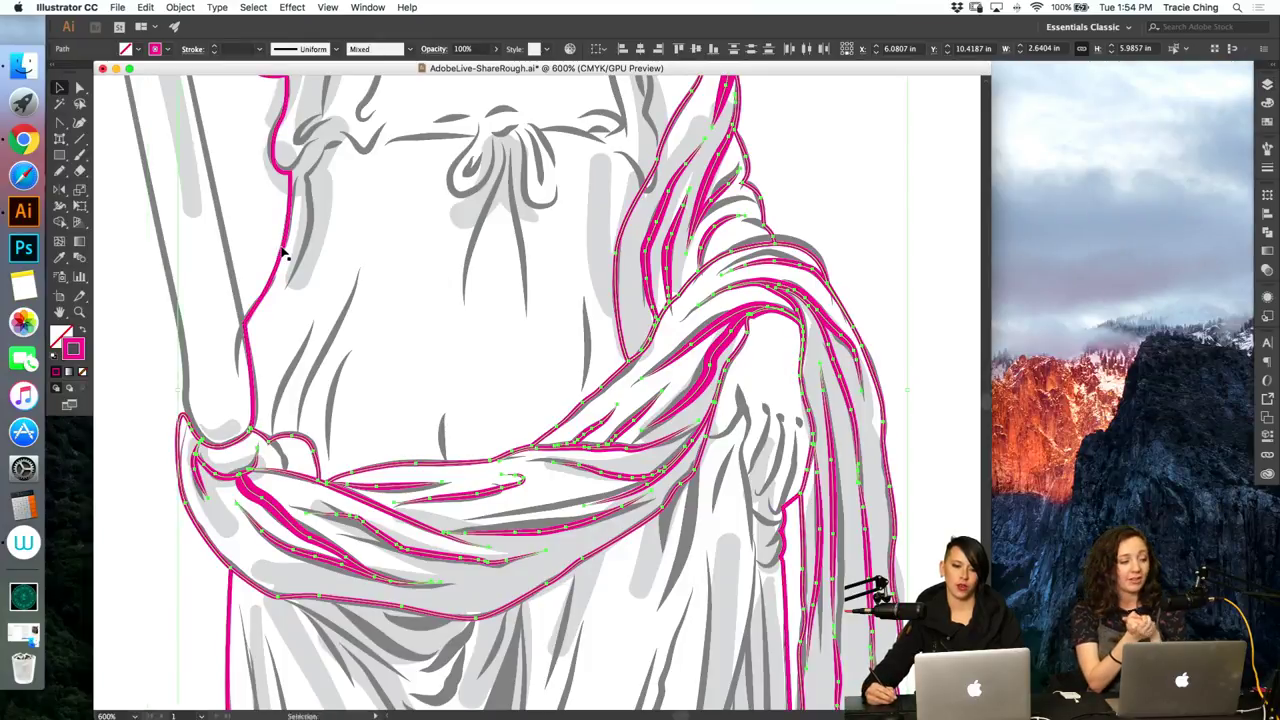
pyautogui.click(318, 455)
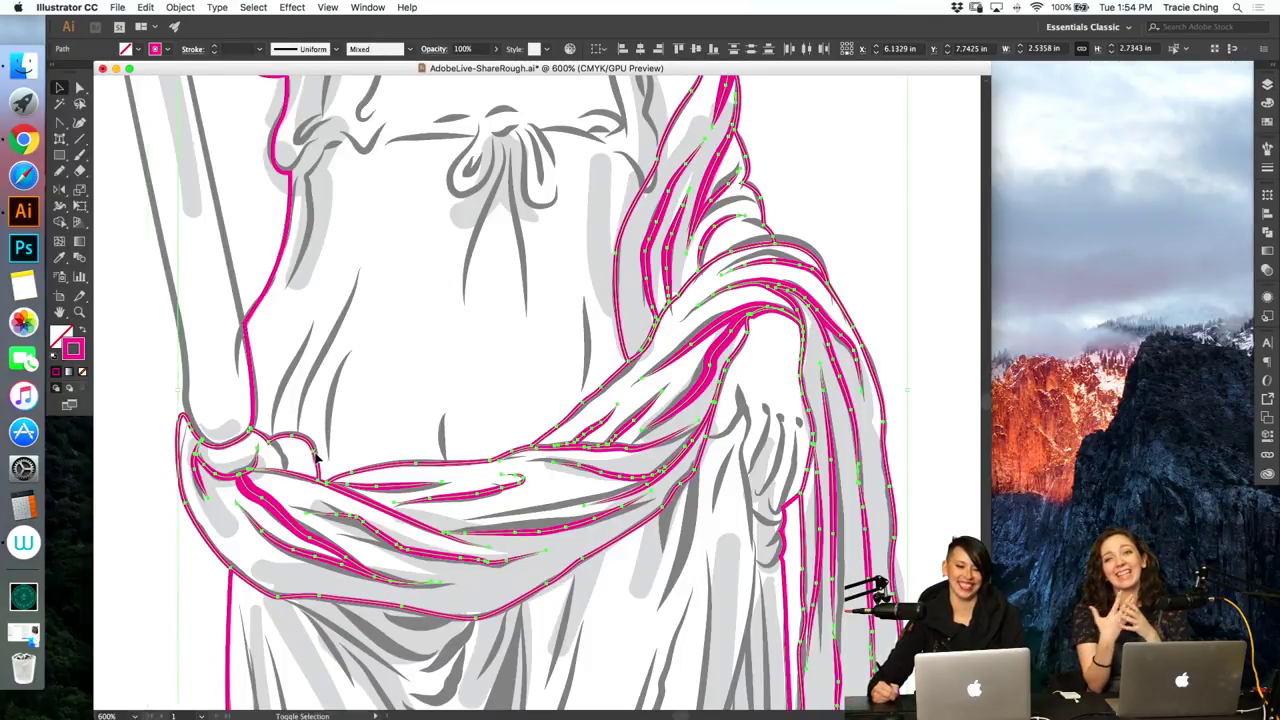
pyautogui.keyDown('shift'); pyautogui.click(318, 459); pyautogui.keyUp('shift')
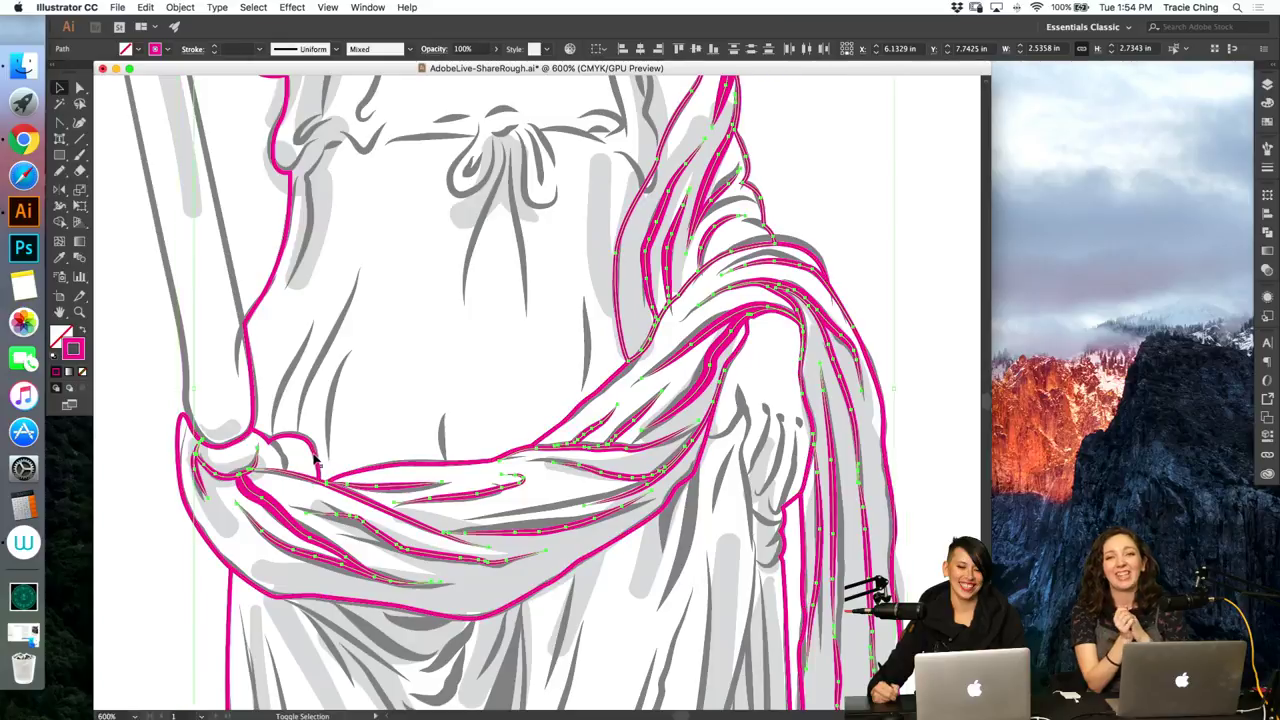
pyautogui.keyDown('shift'); pyautogui.click(617, 260); pyautogui.keyUp('shift')
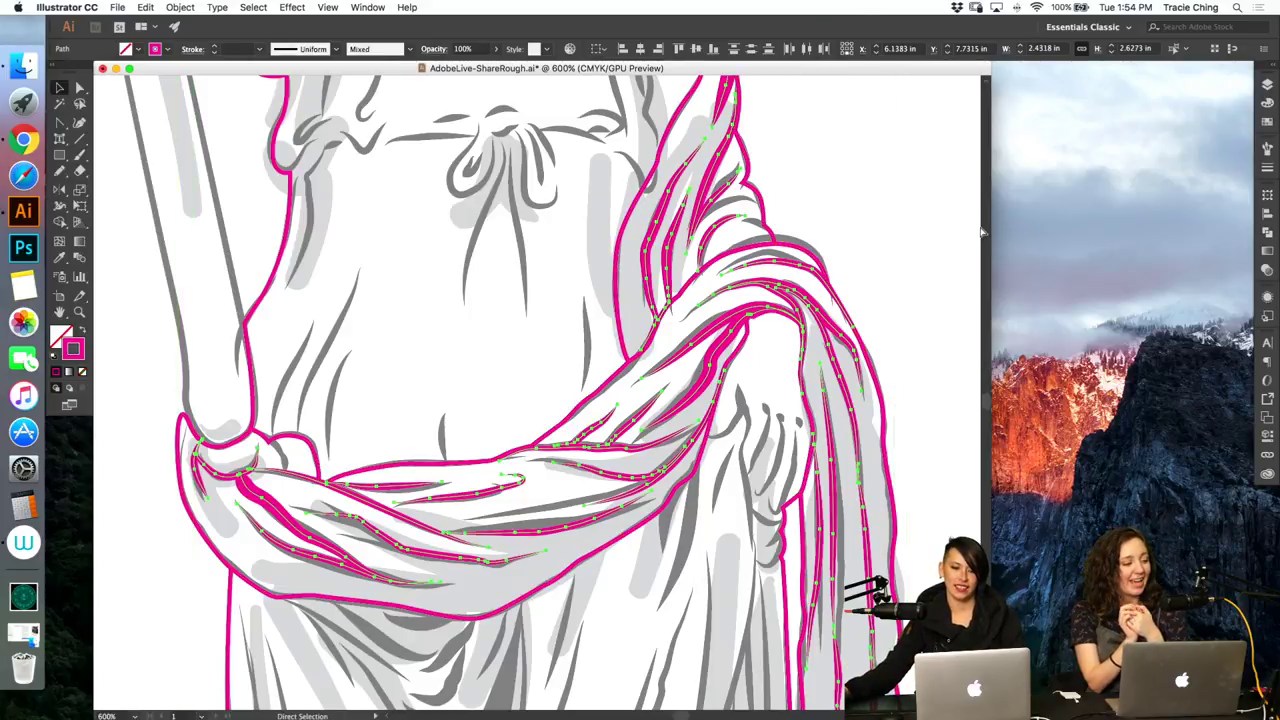
# Step: Group the selected fold strokes of the drape and hide the Sketch layer
pyautogui.press('v')
pyautogui.click(1267, 85)
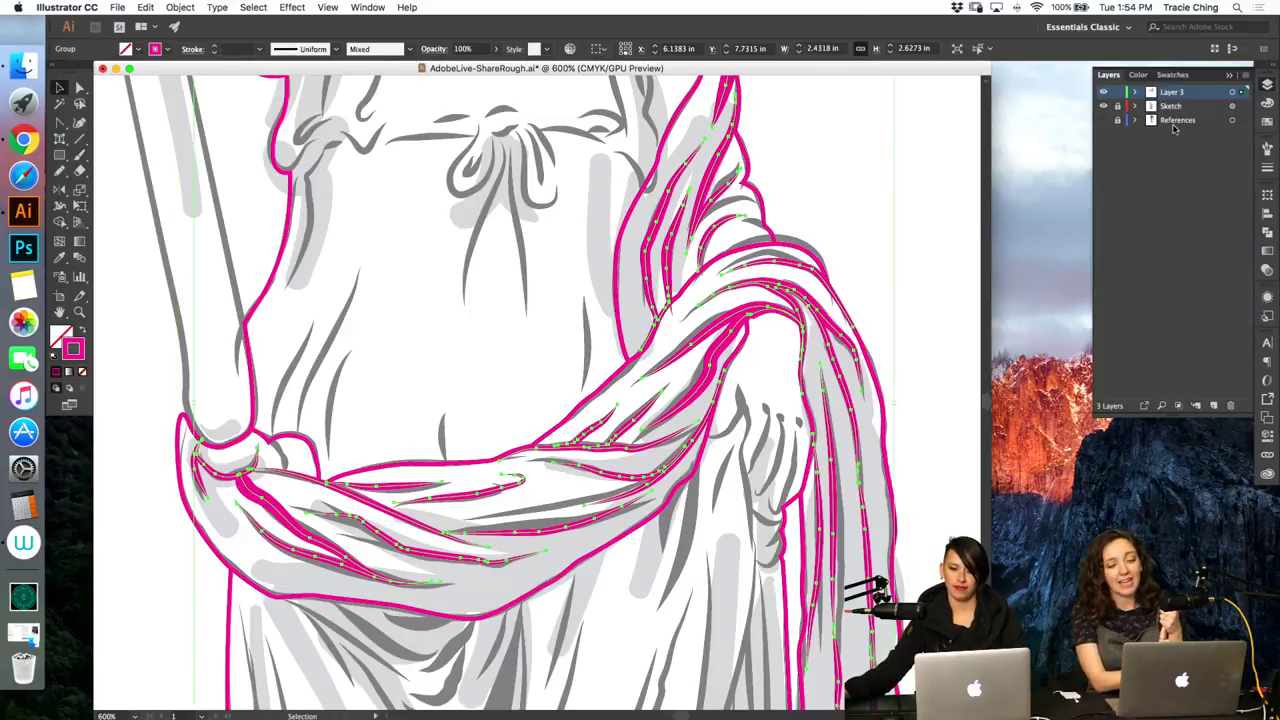
pyautogui.click(1104, 107)
pyautogui.press('a')
pyautogui.click(871, 228)
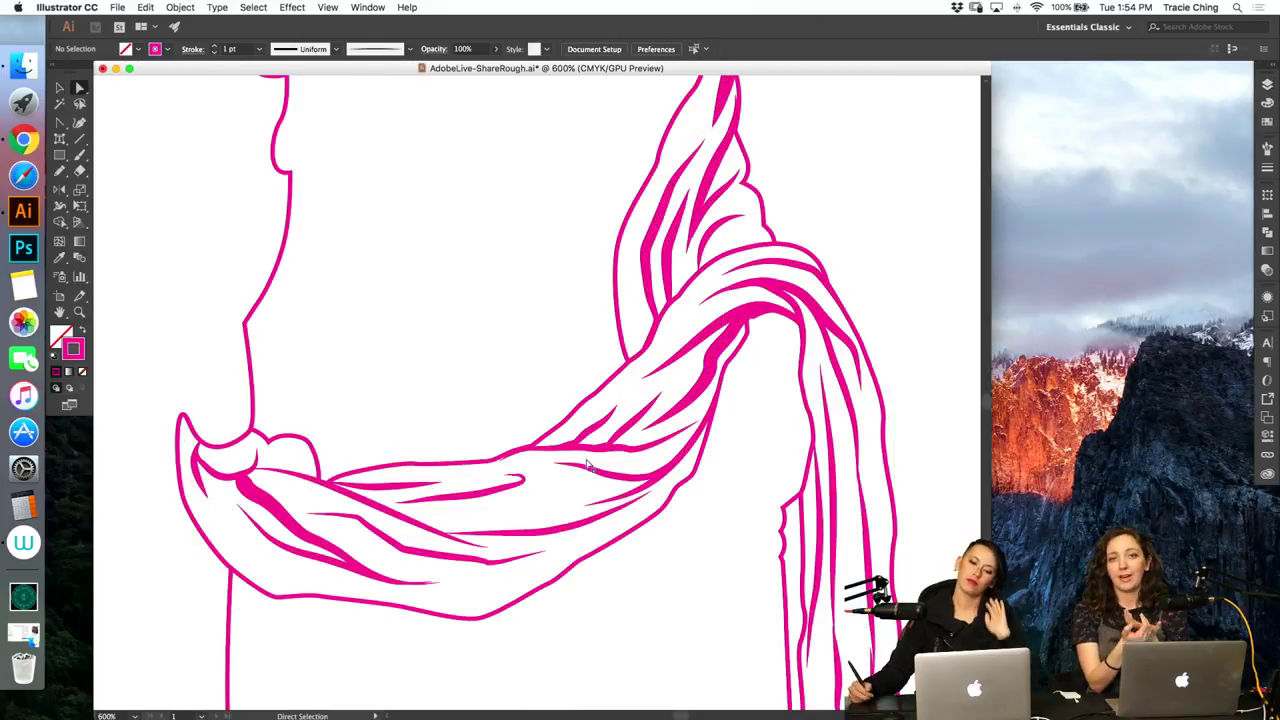
# Step: Adjust the end of the hooked fold in the waist drape and the hand-side end of the thin fold above it
pyautogui.click(399, 507)
pyautogui.moveTo(397, 511)
pyautogui.mouseDown()
pyautogui.moveTo(360, 503)
pyautogui.moveTo(388, 512)
pyautogui.mouseUp()
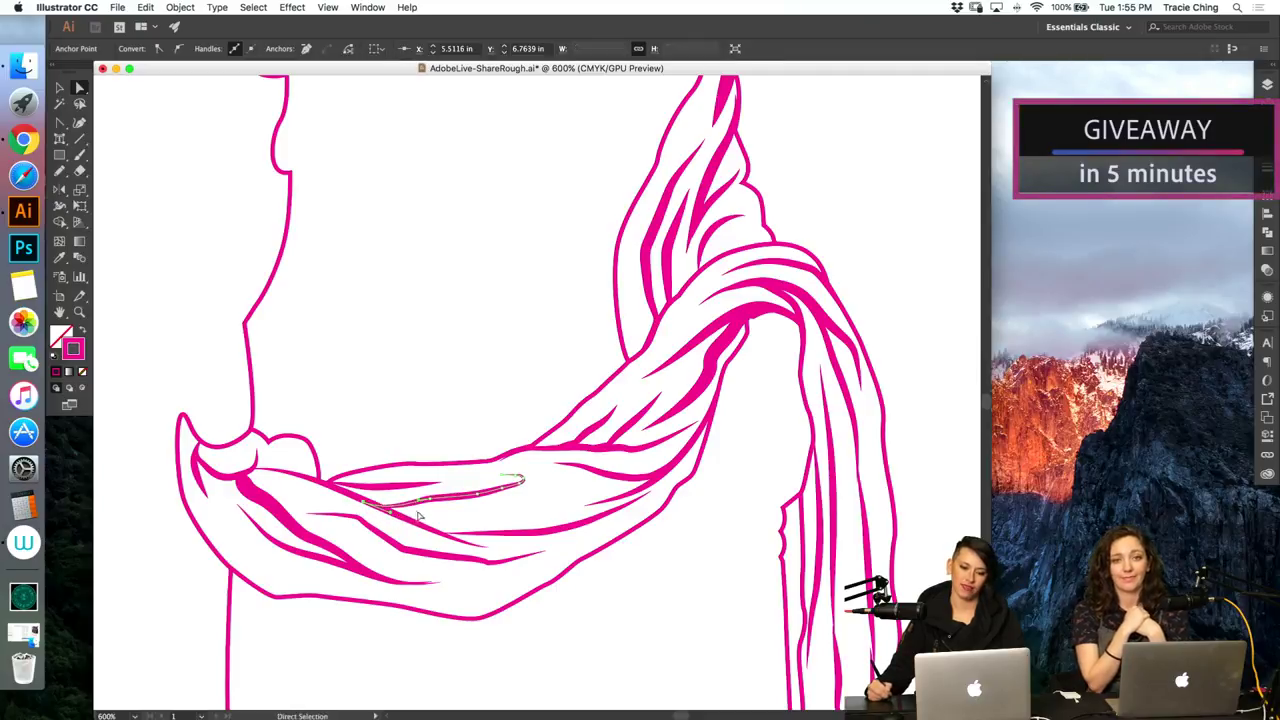
pyautogui.click(422, 438)
pyautogui.click(391, 487)
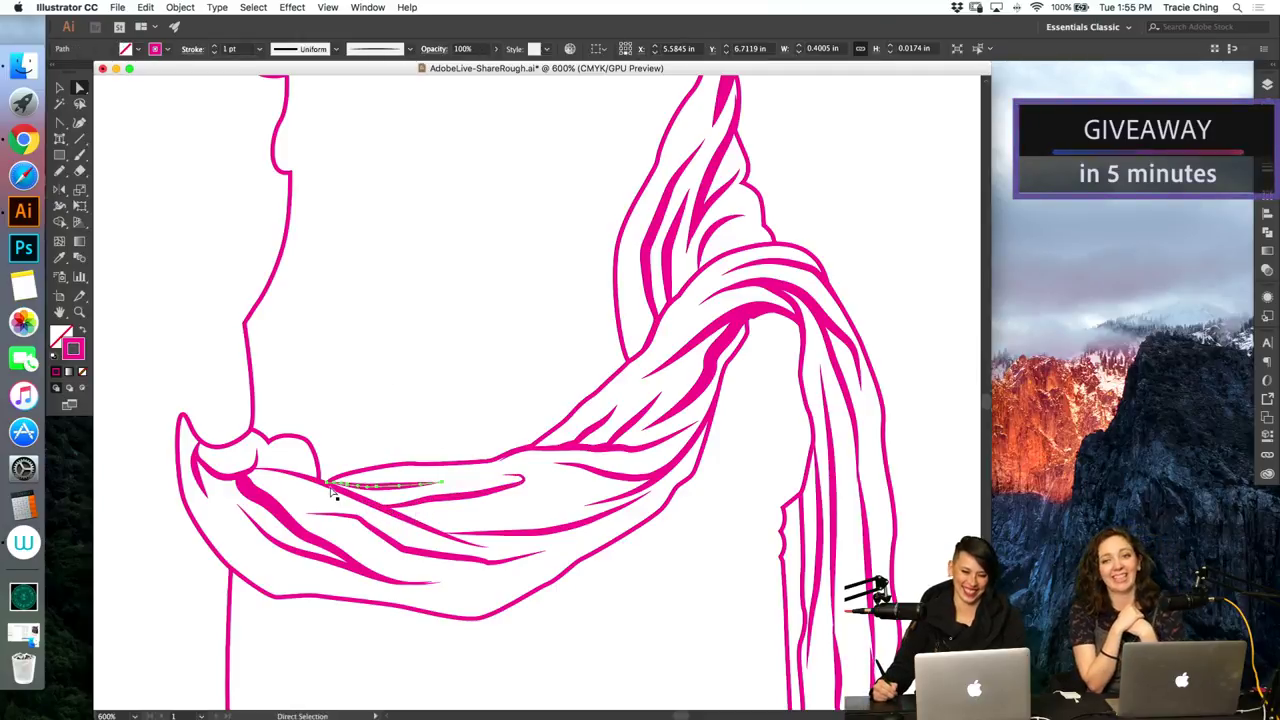
pyautogui.press('p')
pyautogui.click(327, 483)
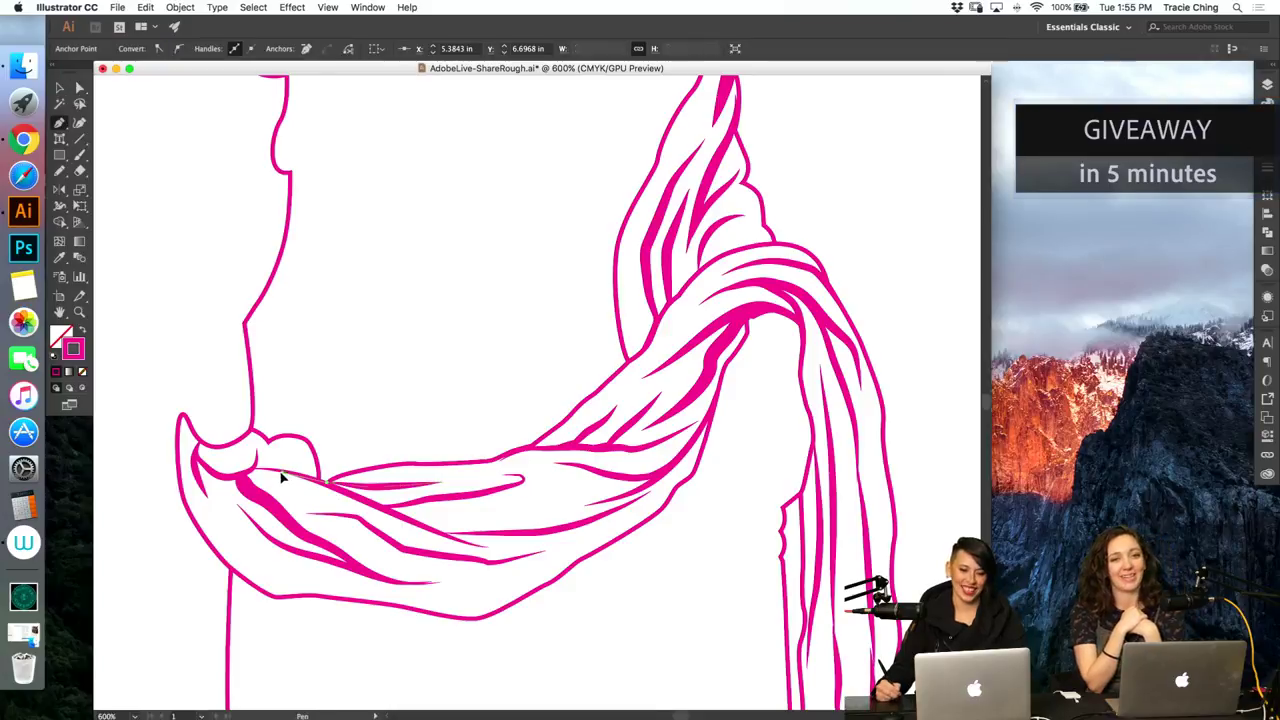
pyautogui.click(327, 482)
pyautogui.press('a')
pyautogui.click(423, 419)
# Step: Paint a short tapered crease on the hand from the wrist down between the fingers and nudge it into place
pyautogui.press('b')
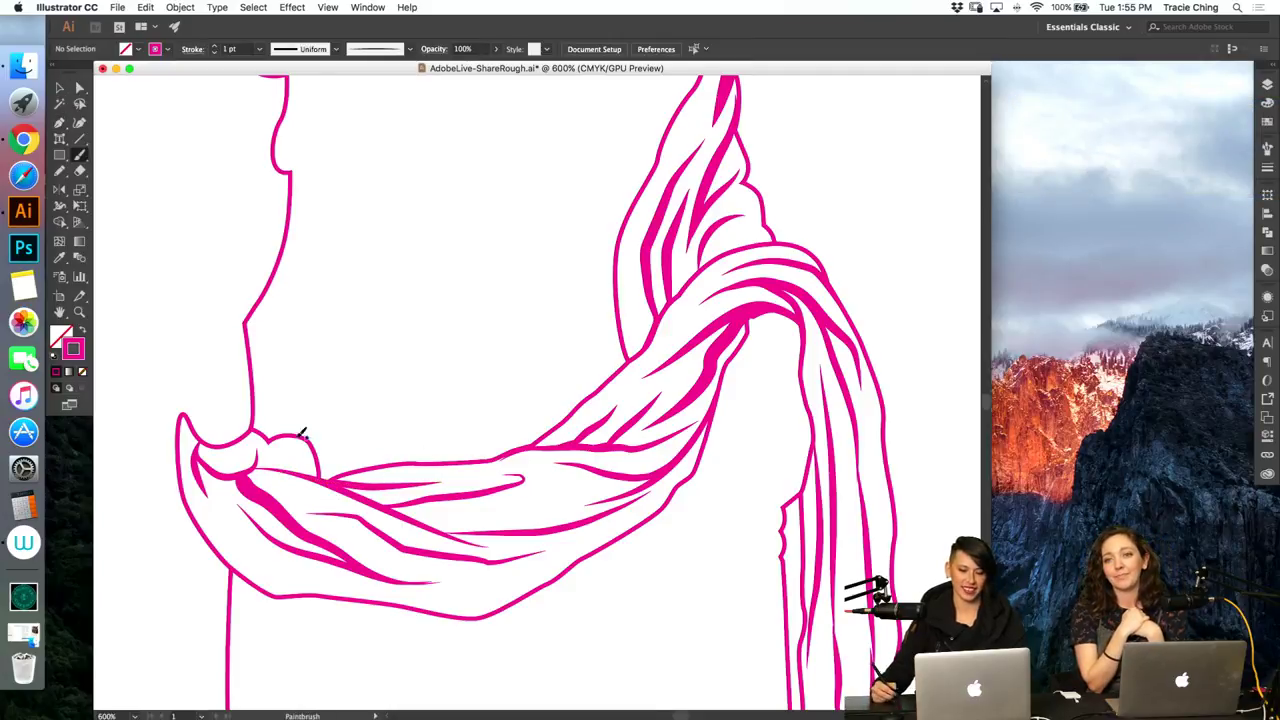
pyautogui.press('super+z')
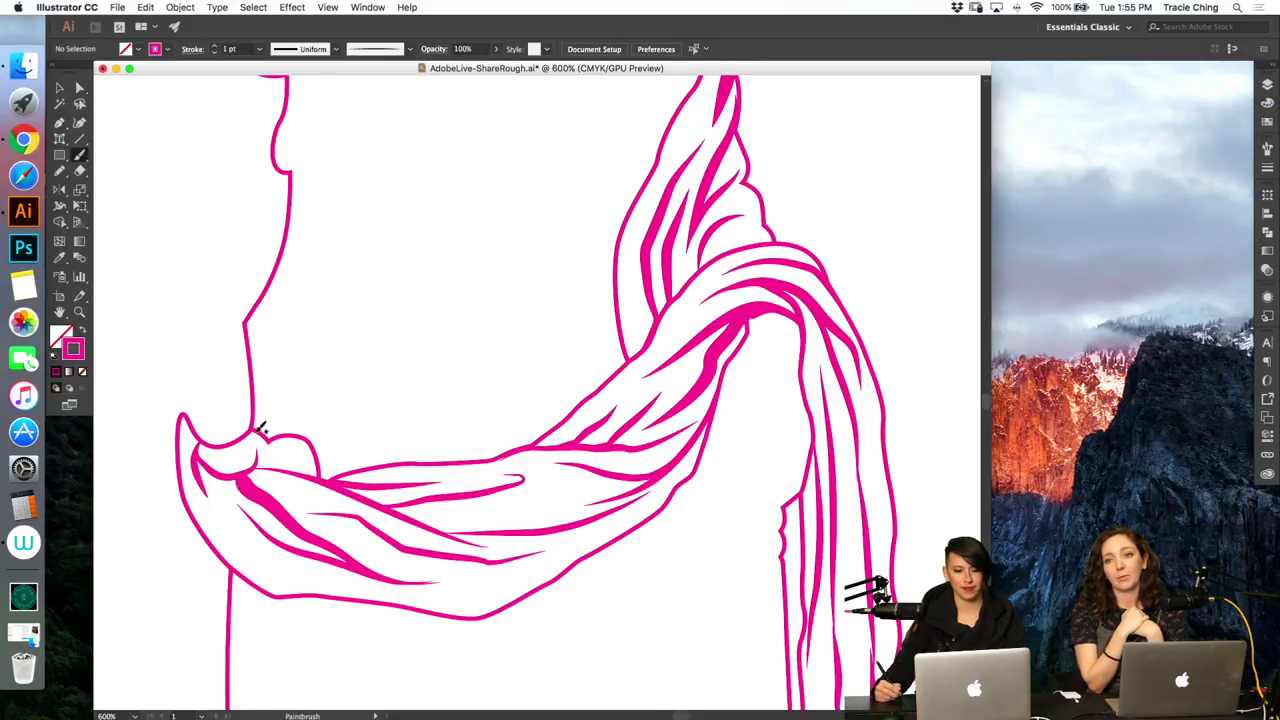
pyautogui.moveTo(250, 431); pyautogui.dragTo(283, 461)
pyautogui.press('v')
pyautogui.click(284, 455)
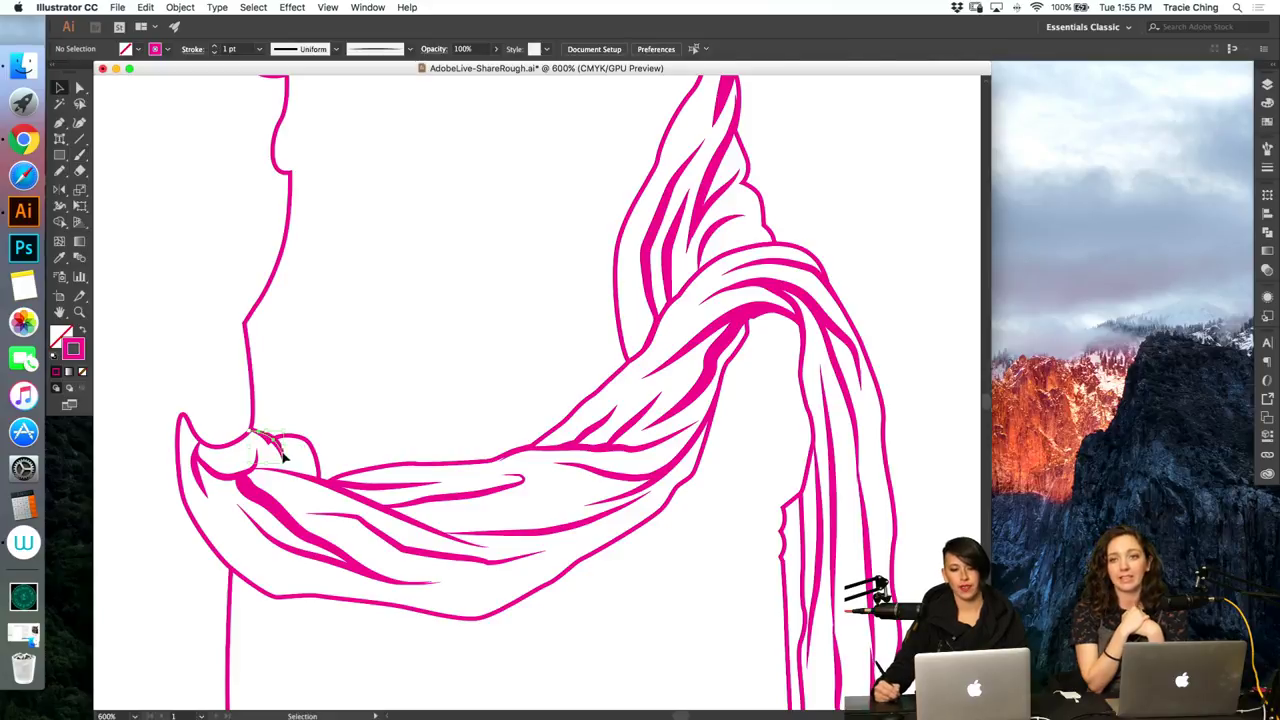
pyautogui.press('a')
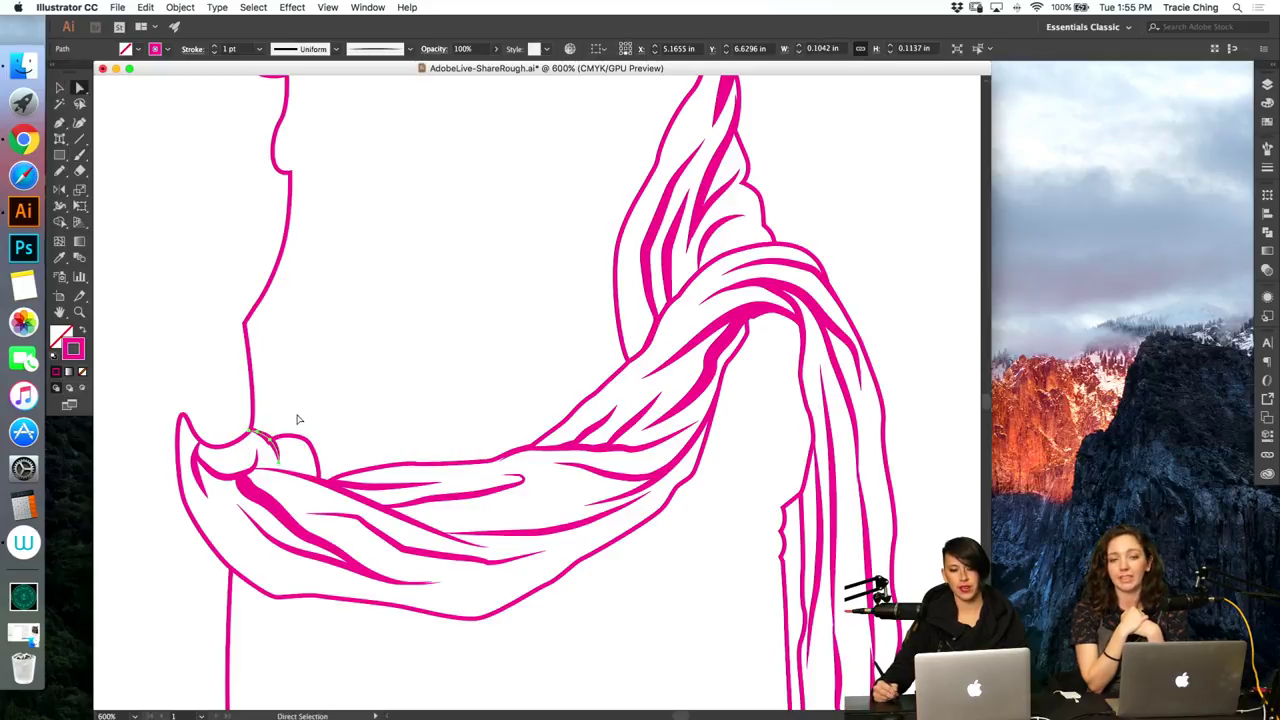
pyautogui.press('v')
pyautogui.moveTo(281, 447); pyautogui.dragTo(277, 447)
pyautogui.press('a')
pyautogui.click(348, 406)
# Step: Set the stroke weight of the long diagonal fold running from the hand across the waist drape to 1.5 pt
pyautogui.press('b')
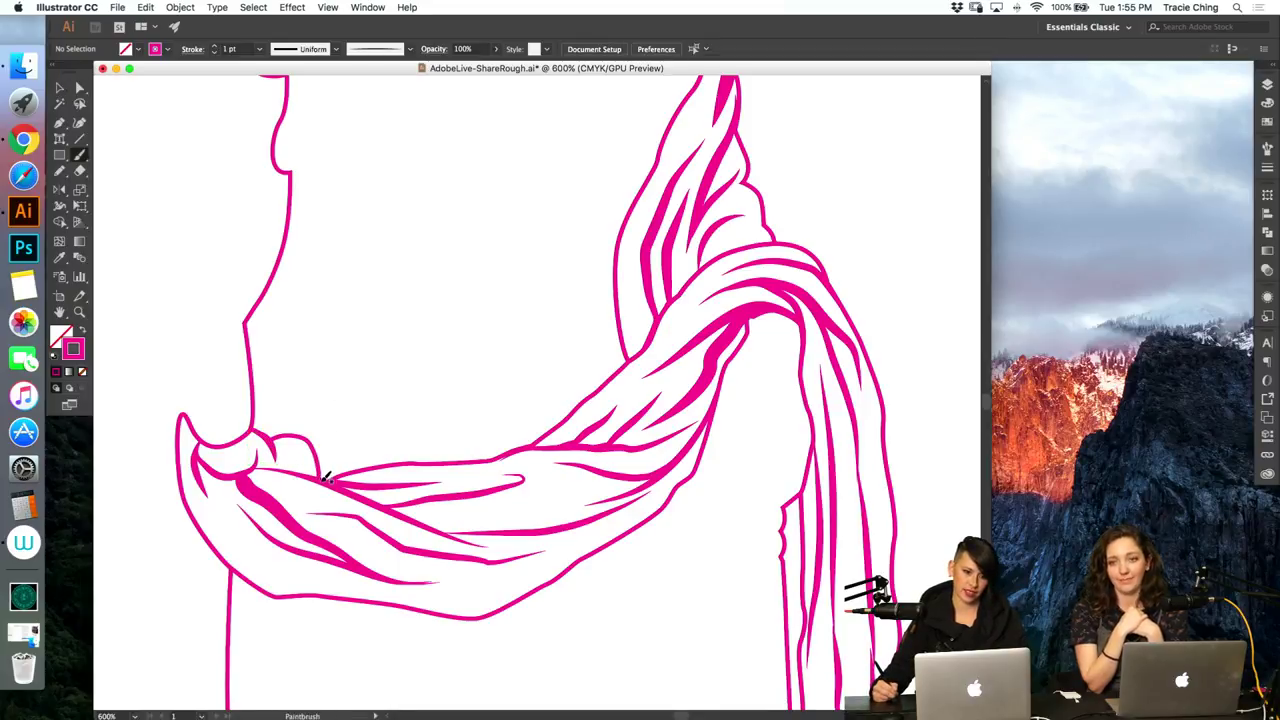
pyautogui.press('v')
pyautogui.click(430, 545)
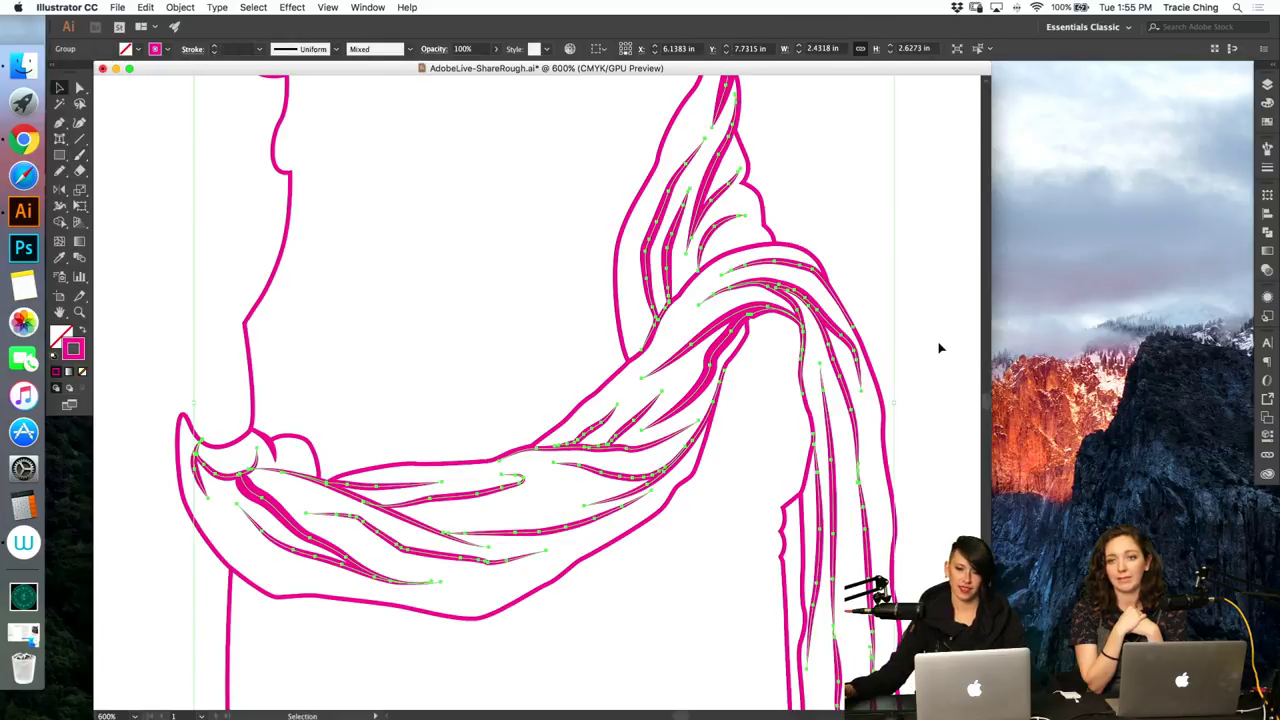
pyautogui.press('a')
pyautogui.click(894, 323)
pyautogui.click(432, 531)
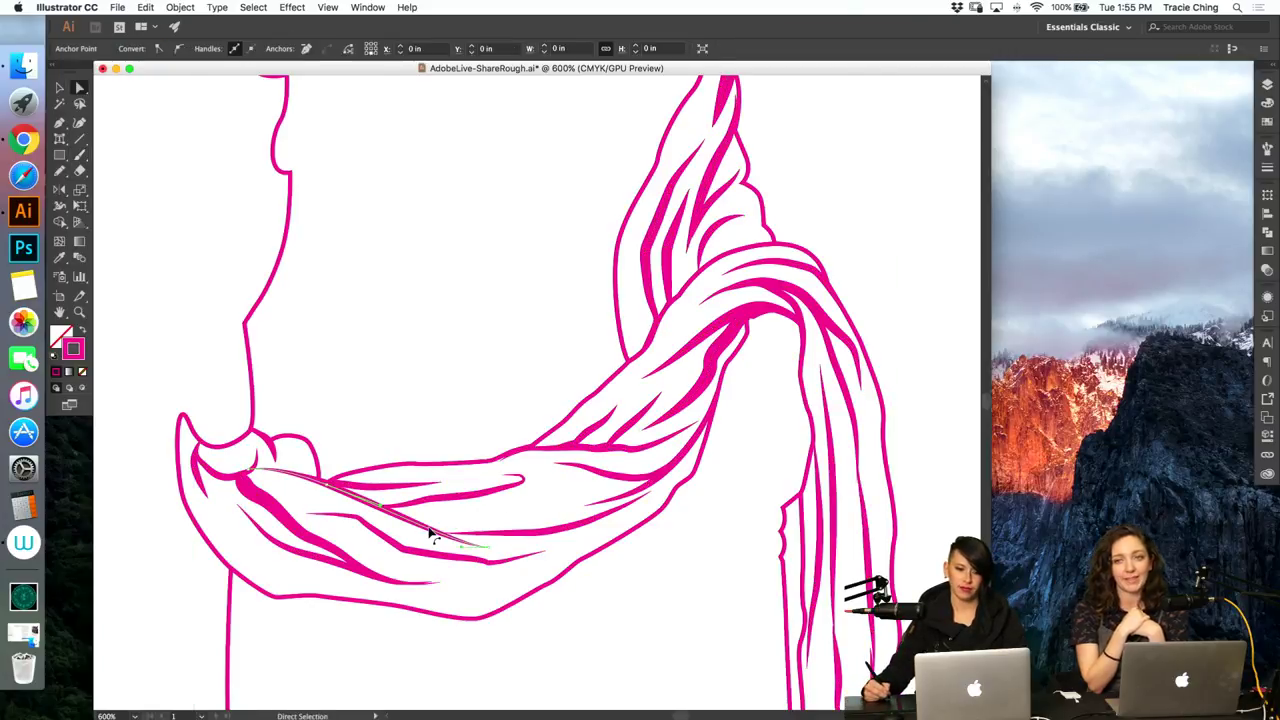
pyautogui.click(1267, 167)
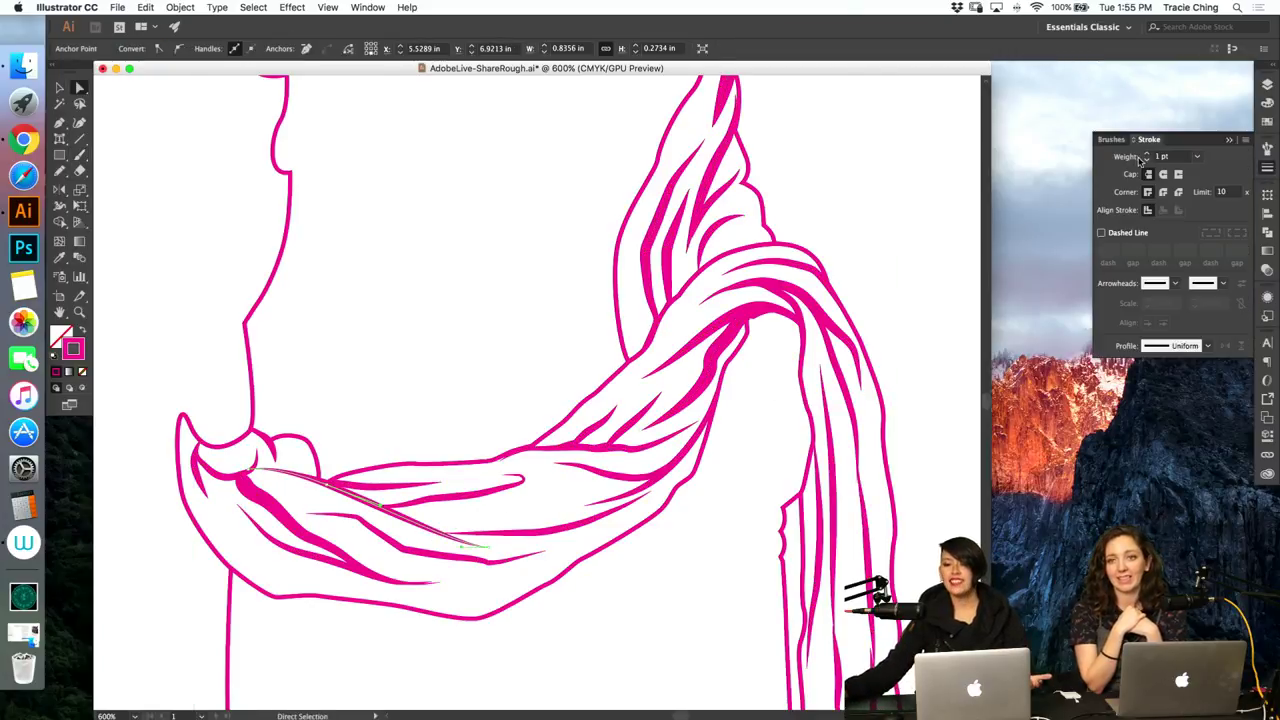
pyautogui.write('1.5')
pyautogui.press('Return')
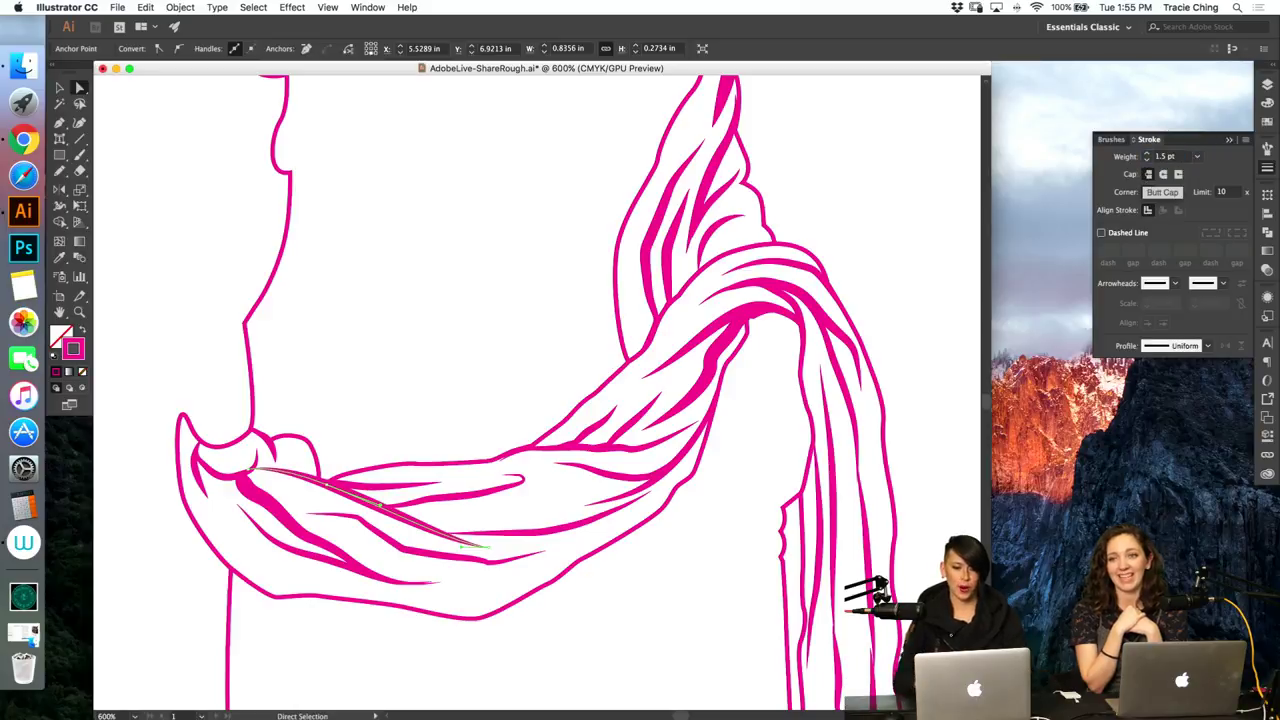
pyautogui.click(519, 372)
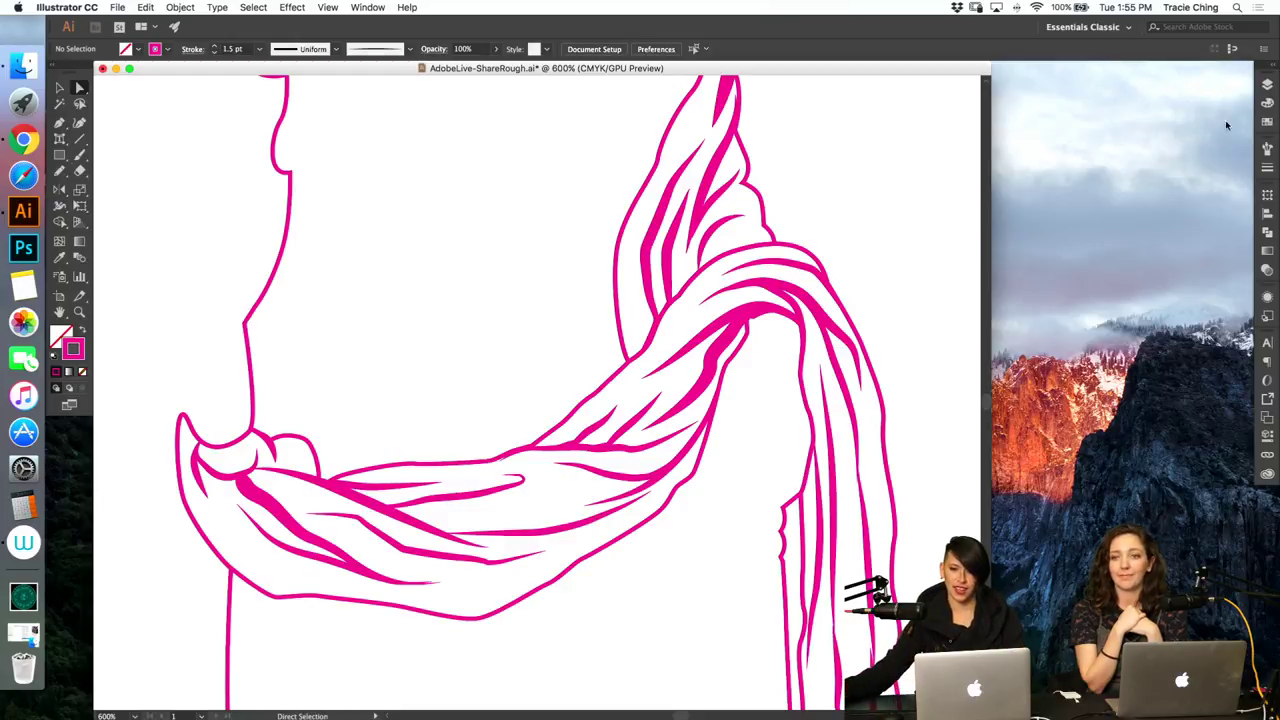
# Step: Move the hand's crease path into the fold group in Layer 3 and show the Sketch layer again
pyautogui.click(1267, 84)
pyautogui.click(1136, 92)
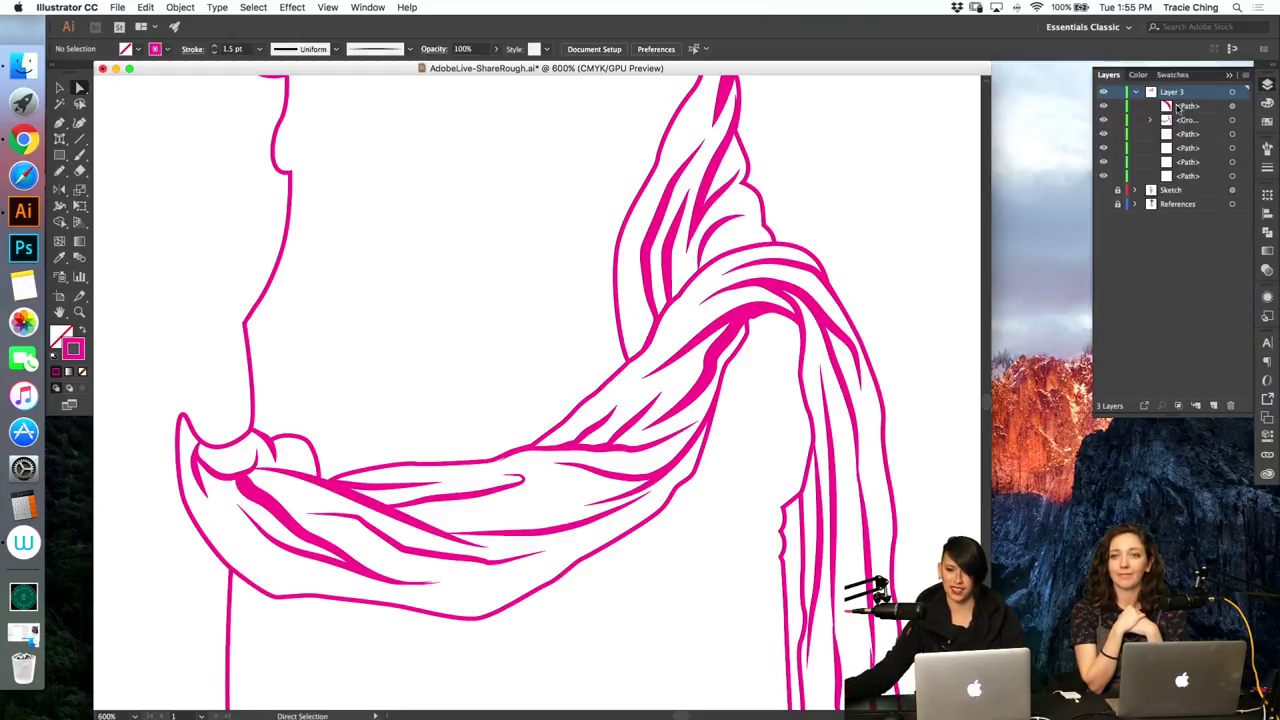
pyautogui.click(1208, 120)
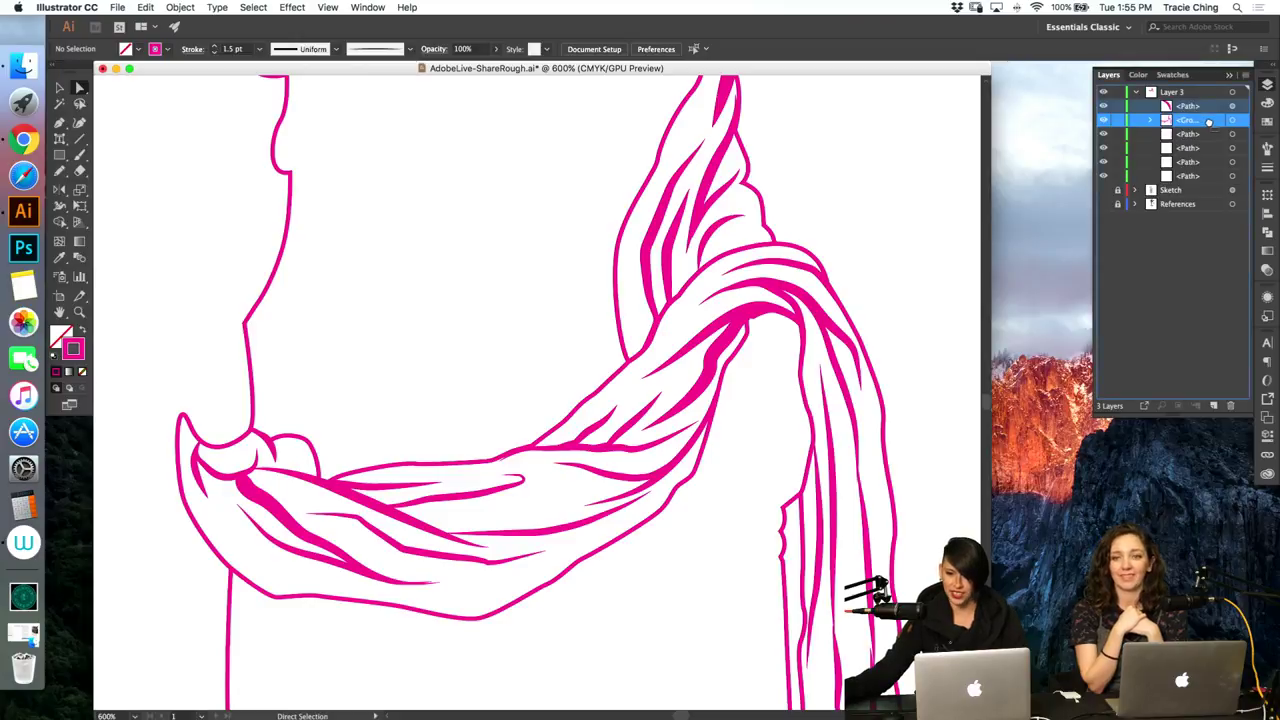
pyautogui.moveTo(1208, 120); pyautogui.dragTo(1197, 107)
pyautogui.click(880, 258)
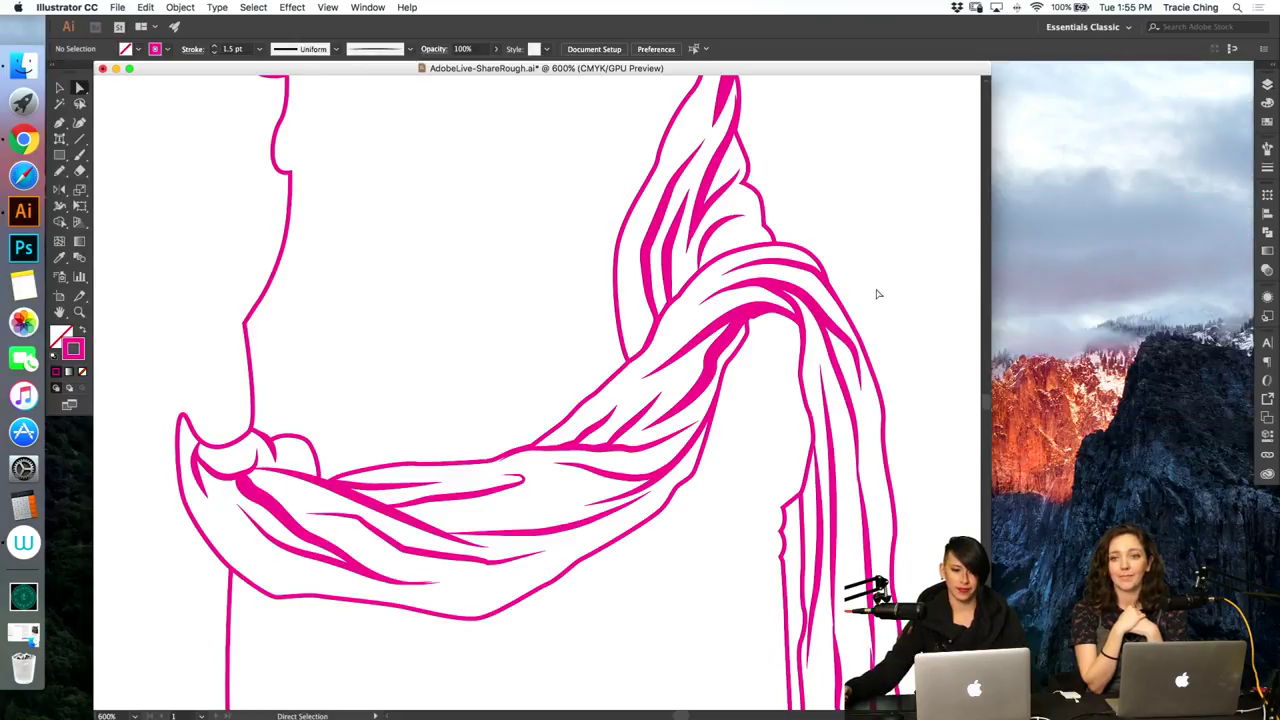
pyautogui.click(1266, 86)
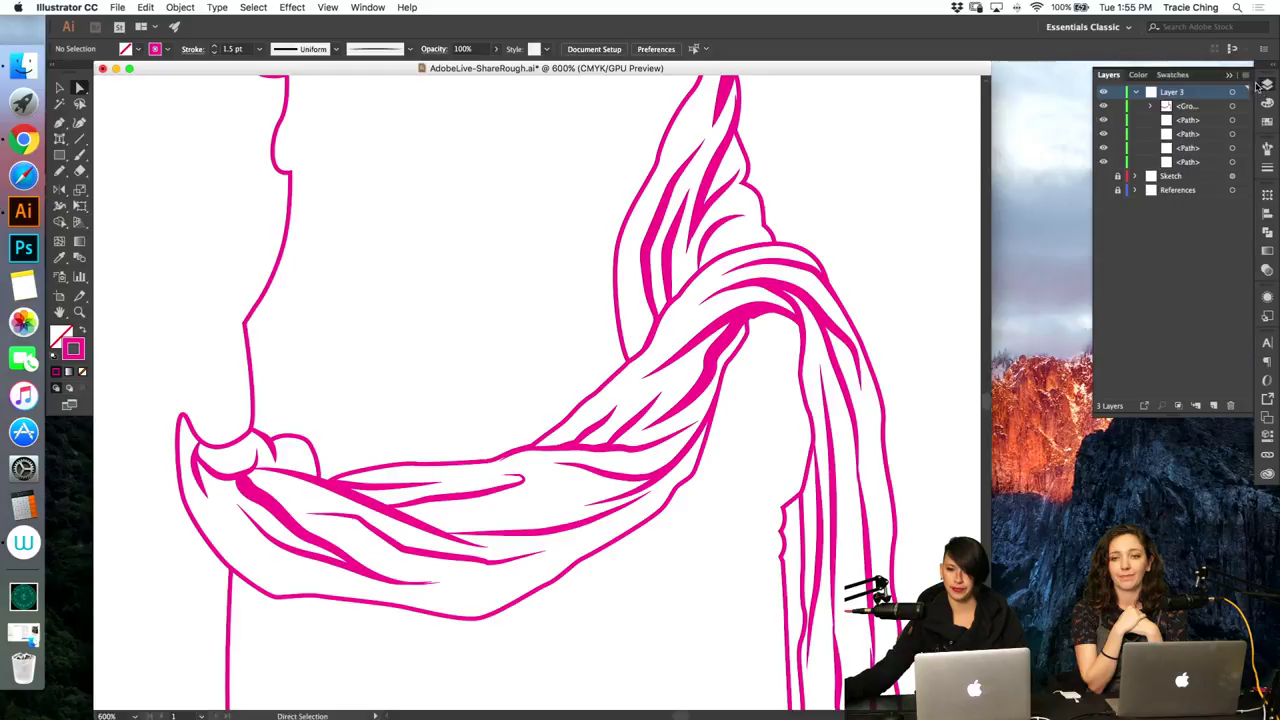
pyautogui.click(1103, 177)
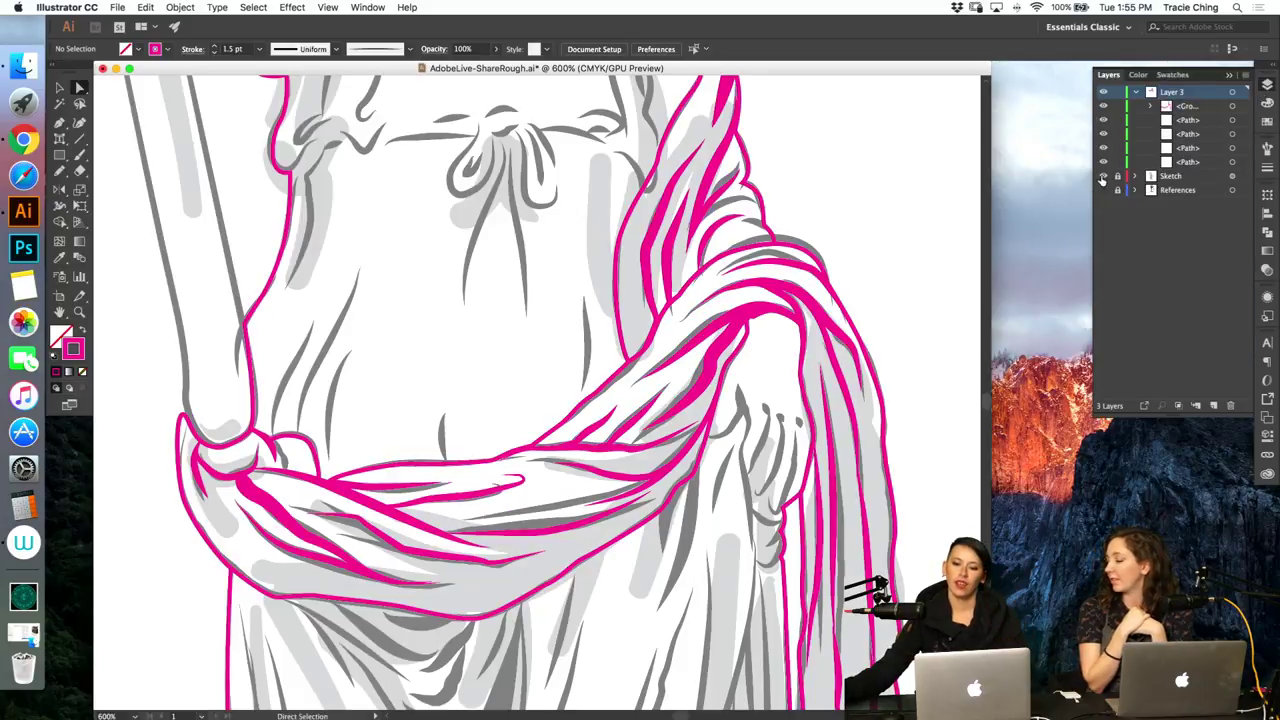
pyautogui.click(887, 237)
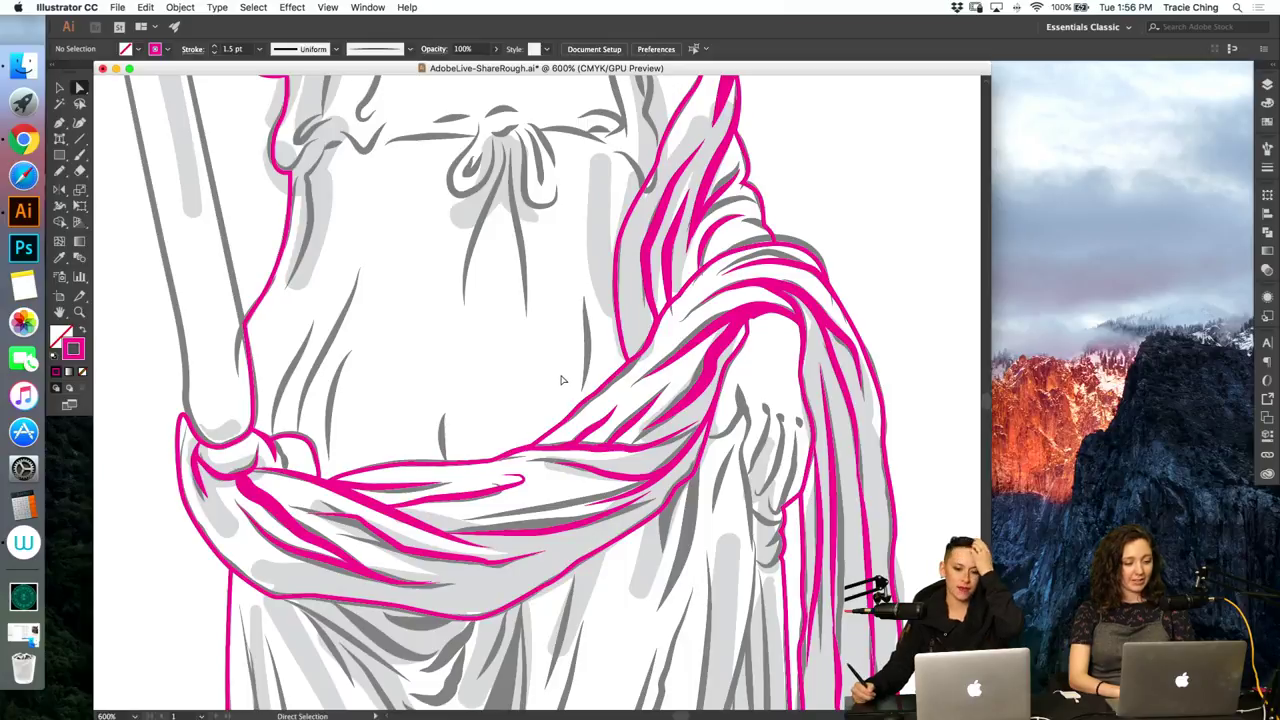
# Step: Draw a shadow shape with the Pen tool along the waist drape's lower folds, looping loosely outside the drape's lower edge
pyautogui.press('b')
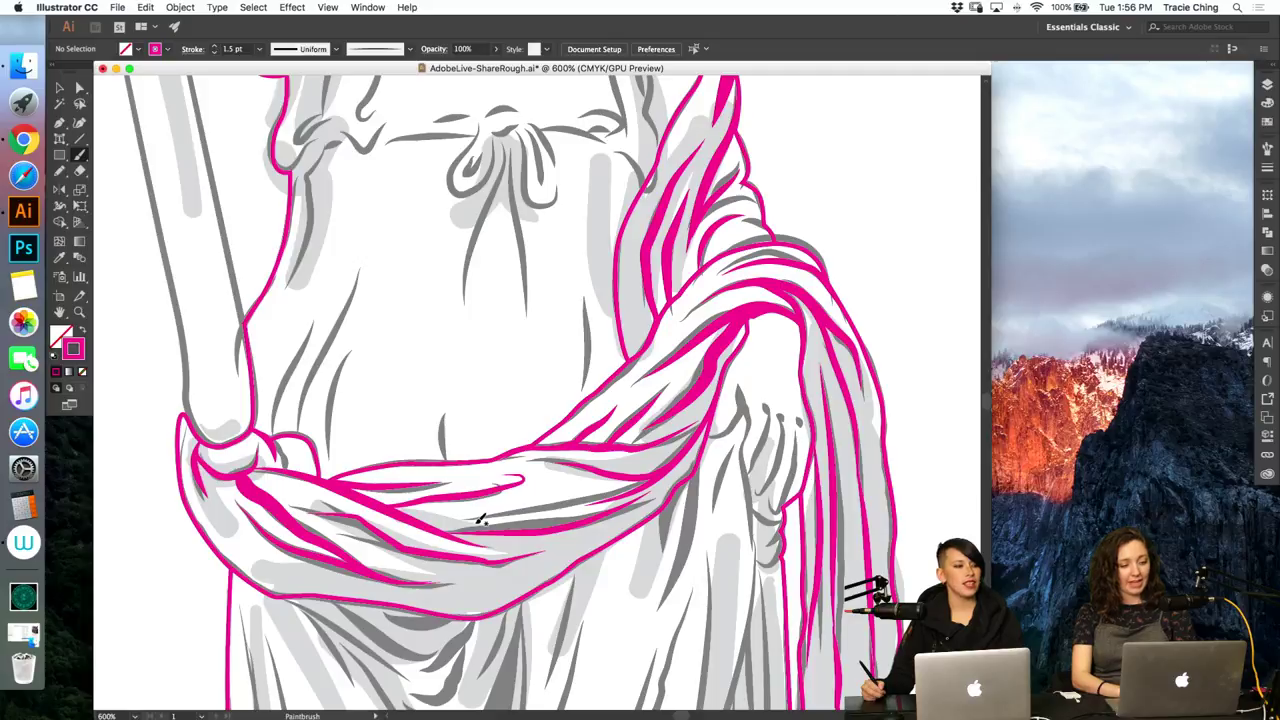
pyautogui.press('p')
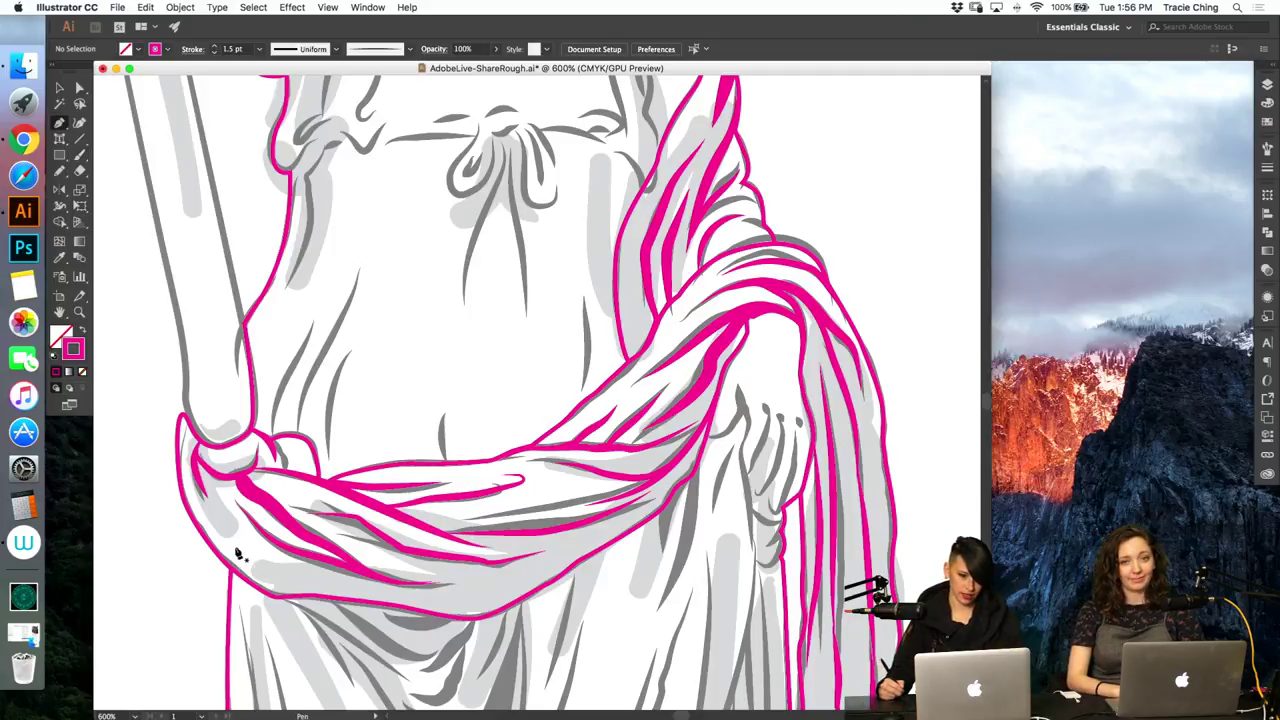
pyautogui.click(199, 534)
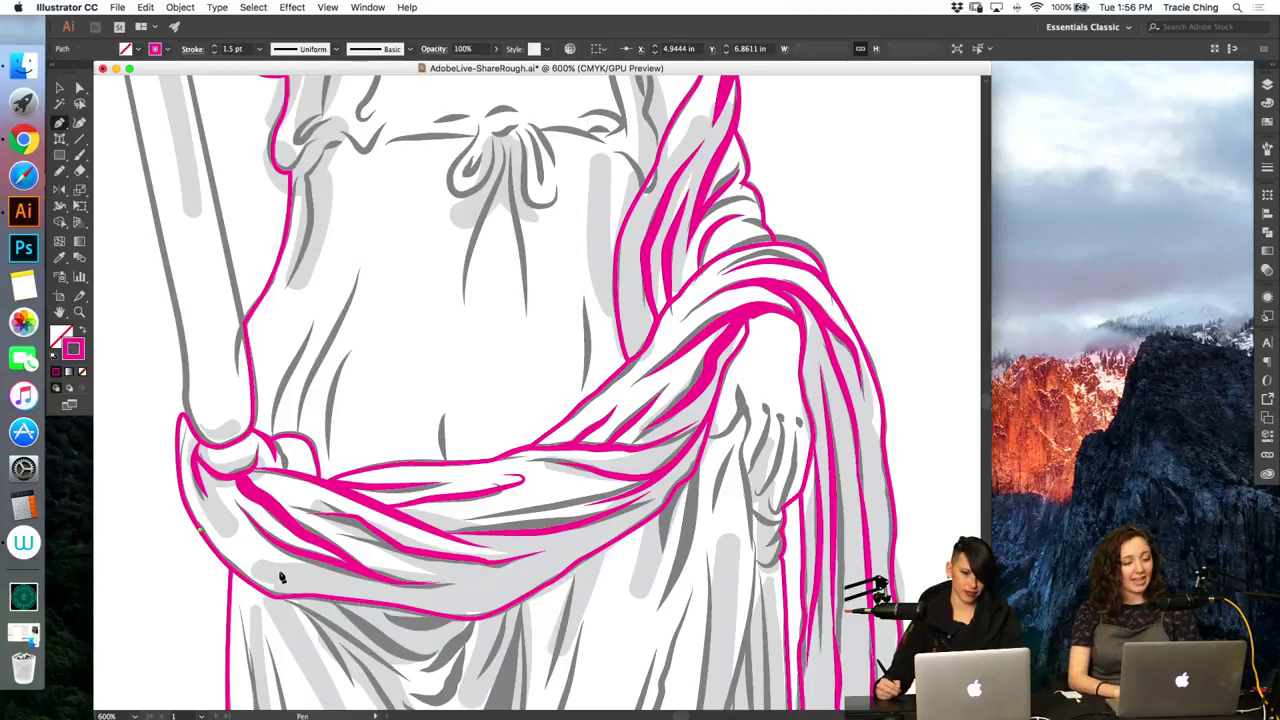
pyautogui.moveTo(306, 586); pyautogui.dragTo(517, 560)
pyautogui.click(302, 556)
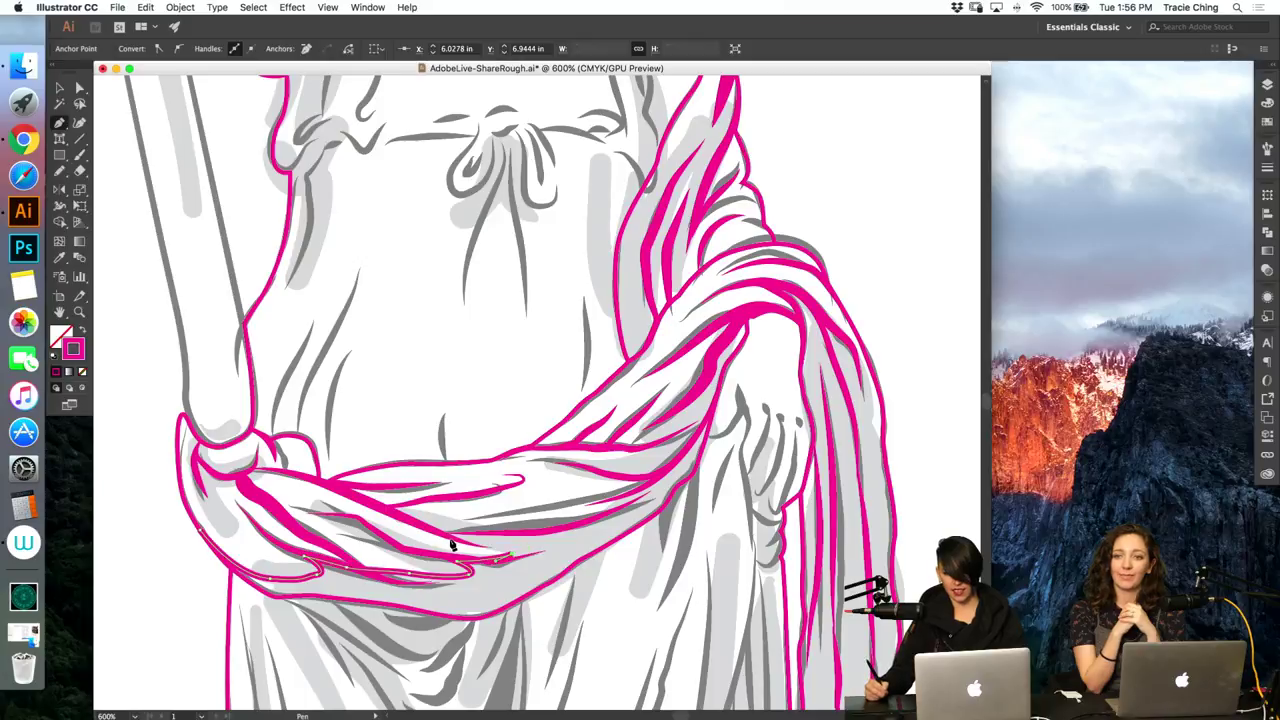
pyautogui.moveTo(449, 539); pyautogui.dragTo(537, 530)
pyautogui.click(377, 508)
pyautogui.moveTo(611, 511); pyautogui.dragTo(626, 503)
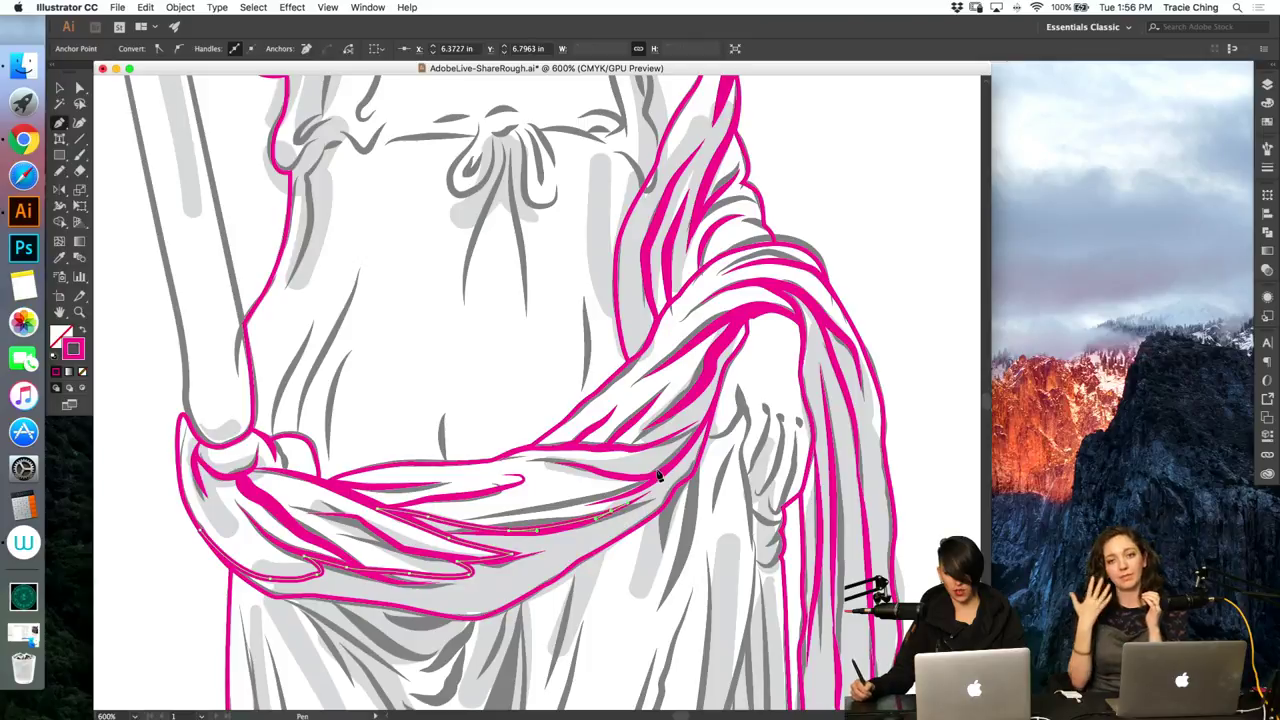
pyautogui.moveTo(669, 464); pyautogui.dragTo(687, 445)
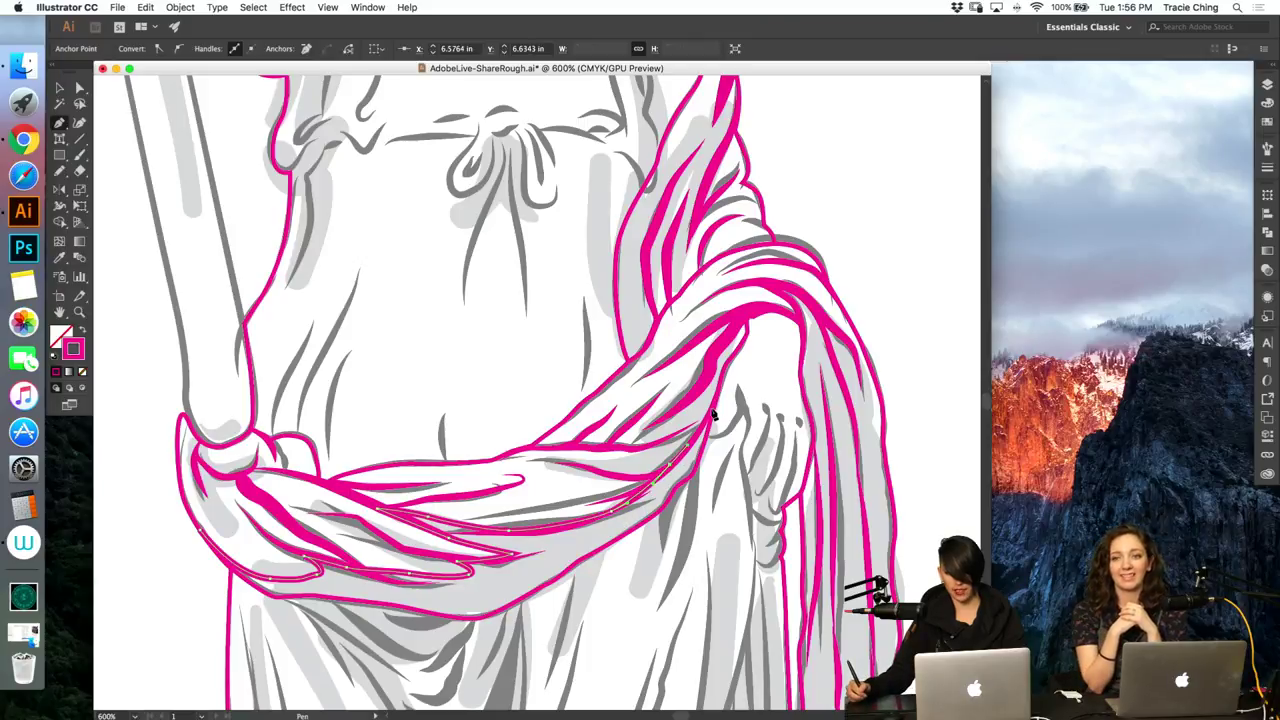
pyautogui.click(713, 414)
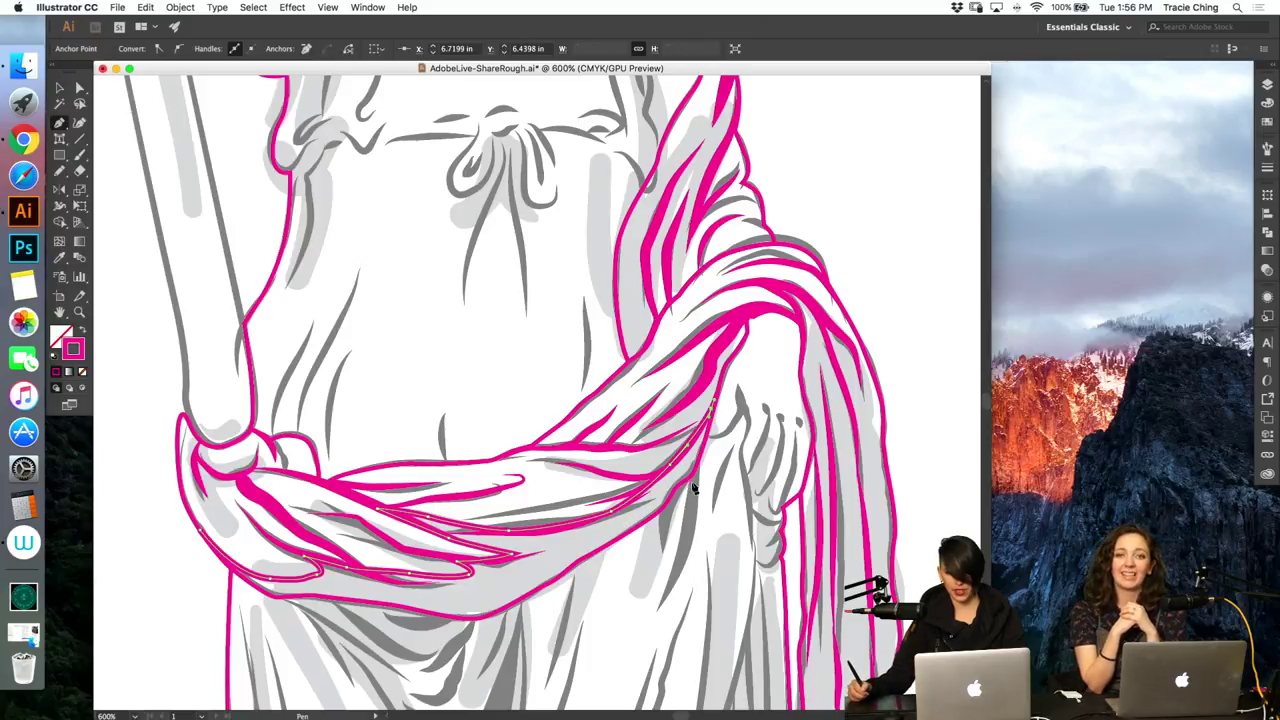
pyautogui.click(595, 640)
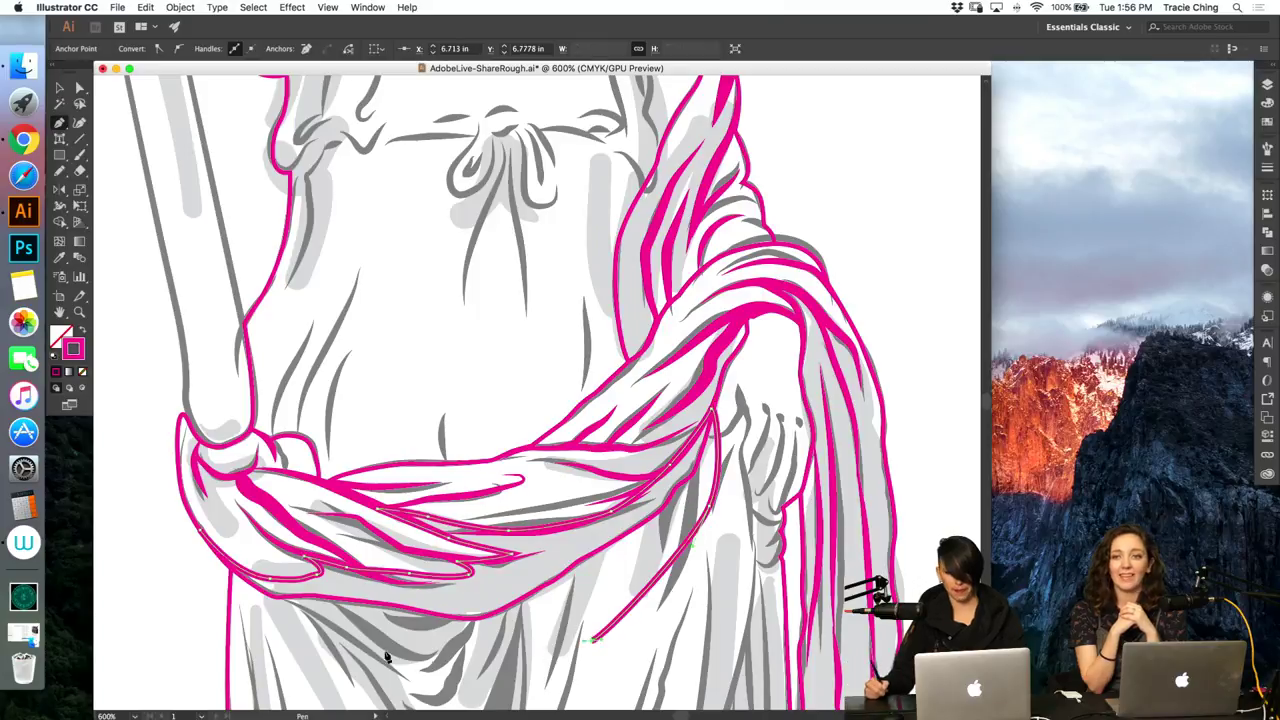
pyautogui.click(258, 645)
# Step: Trim the shadow shape to the waist drape by intersecting it with a copy of the drape outline
pyautogui.press('v')
pyautogui.click(507, 614)
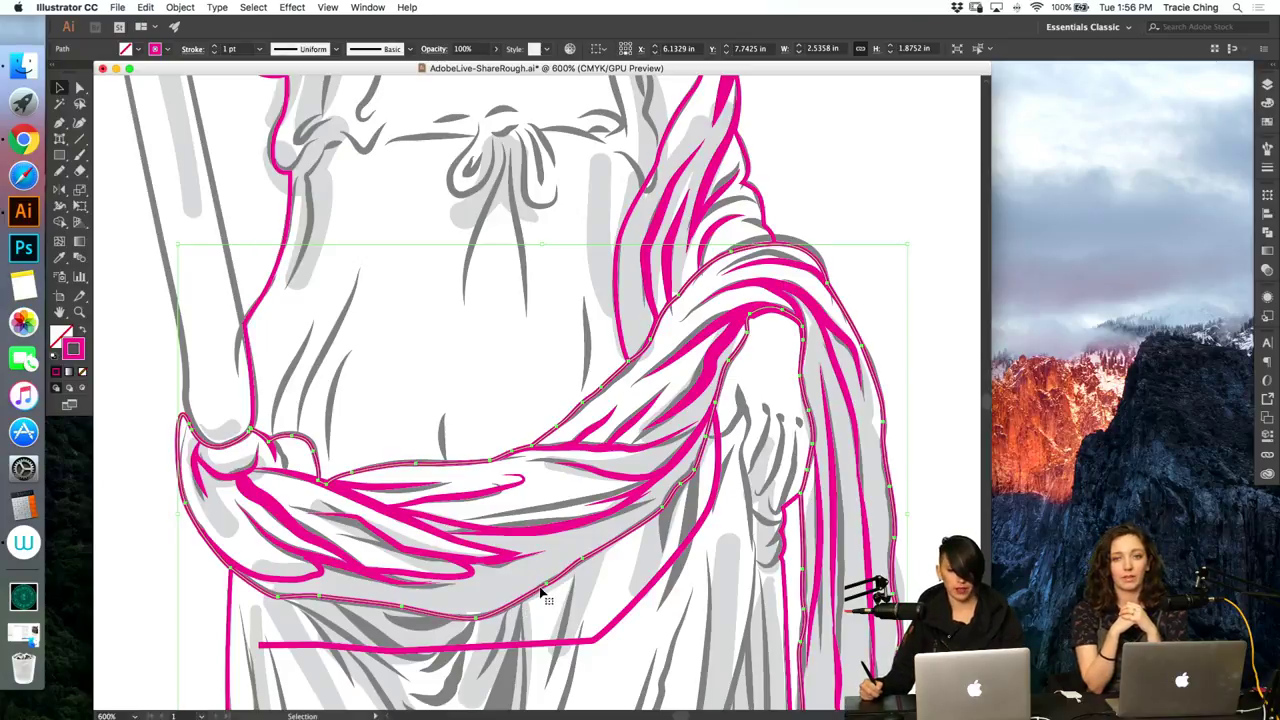
pyautogui.keyDown('shift'); pyautogui.click(700, 535); pyautogui.keyUp('shift')
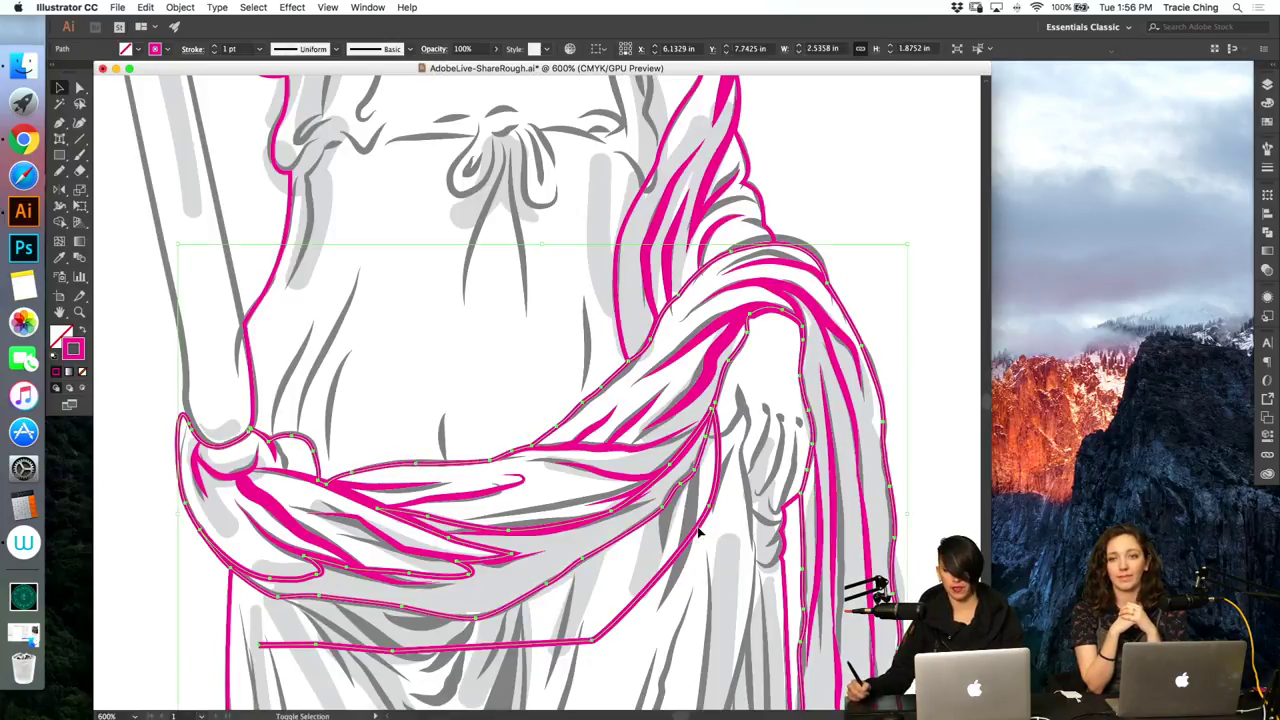
pyautogui.click(1267, 232)
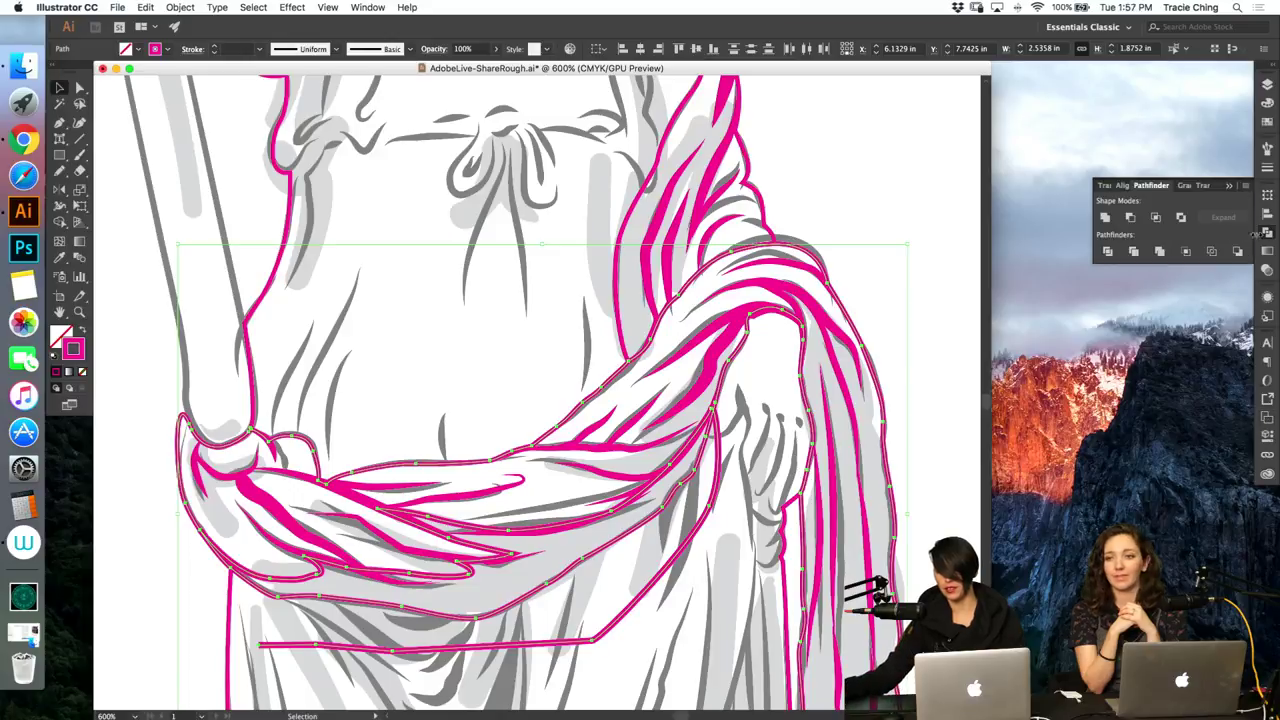
pyautogui.click(1155, 218)
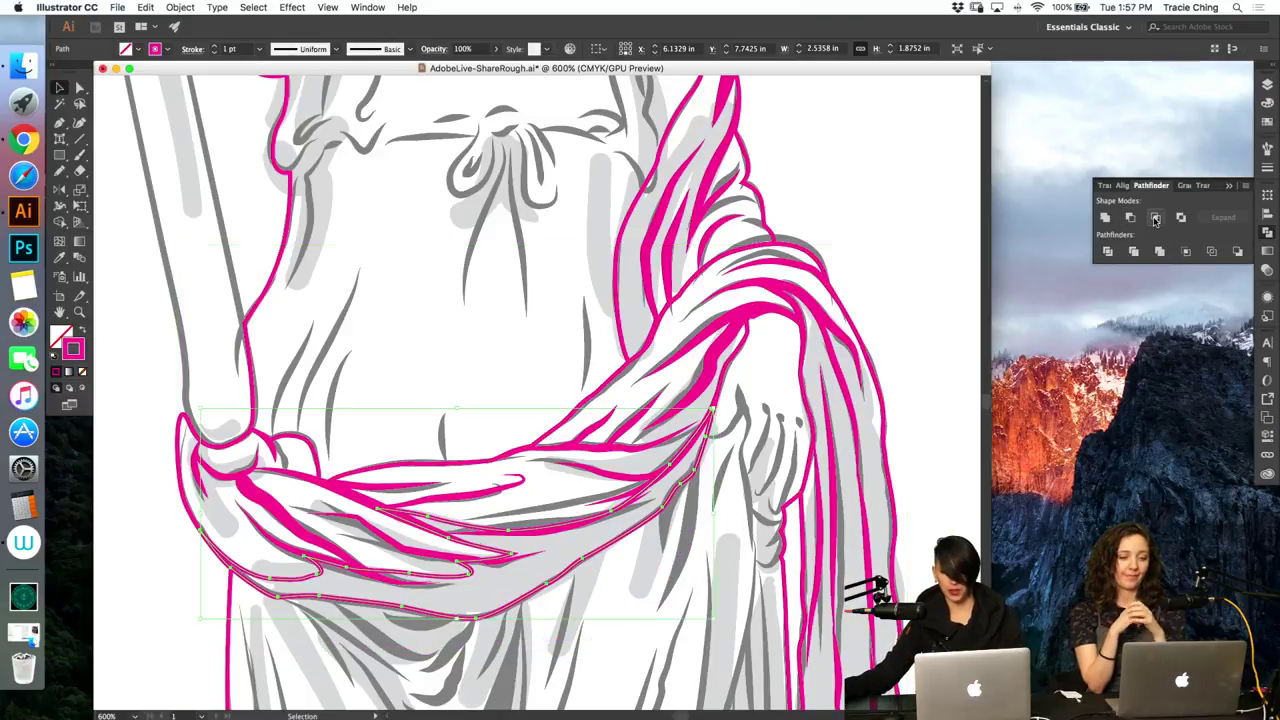
pyautogui.click(1267, 102)
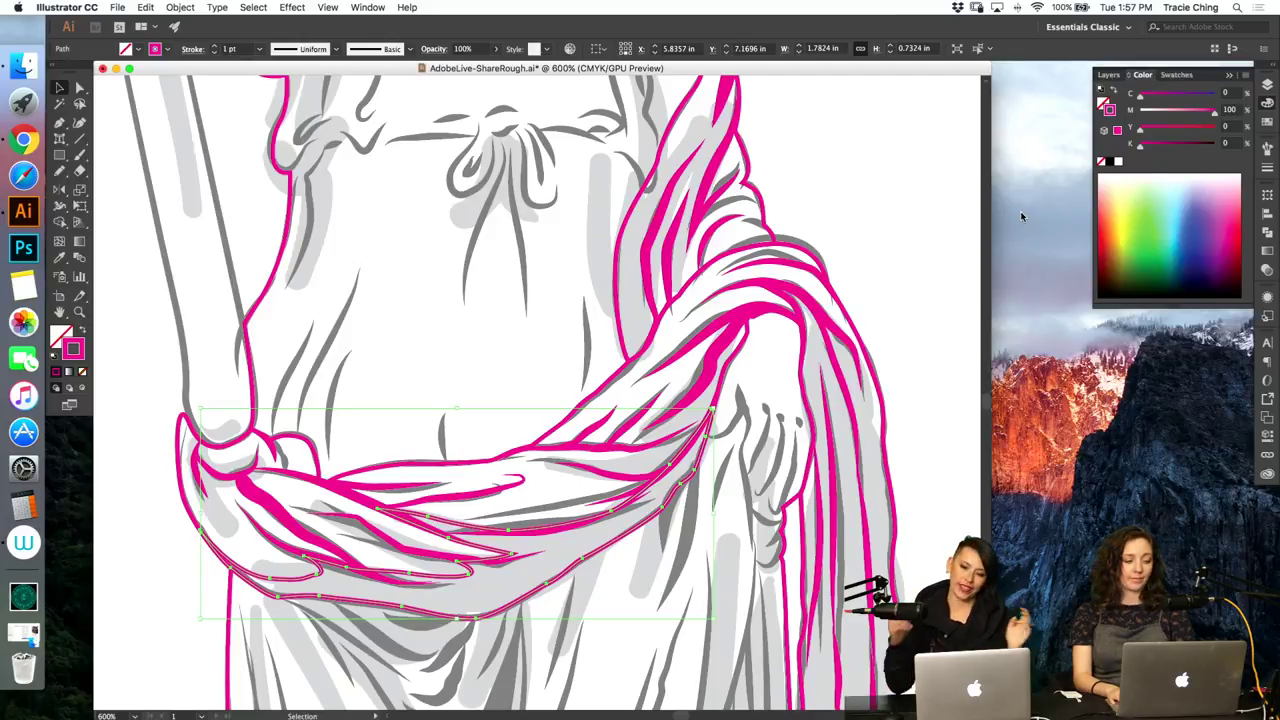
pyautogui.click(857, 248)
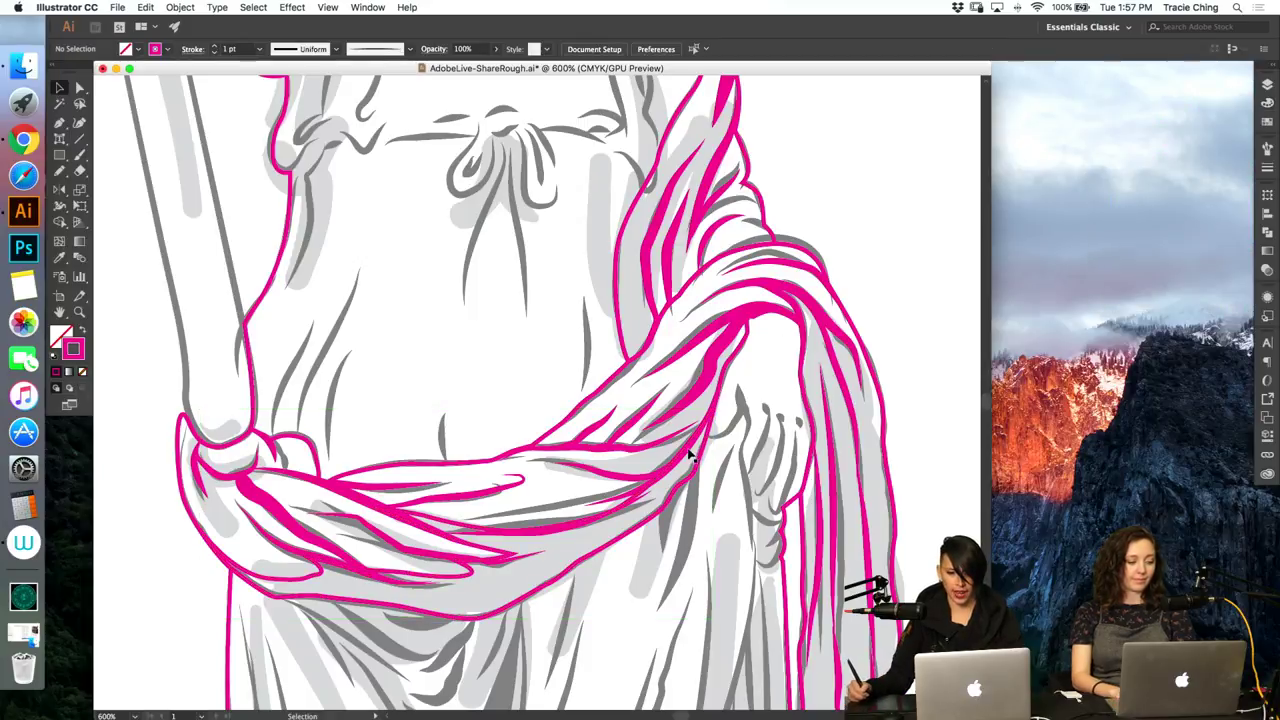
# Step: Give the trimmed shadow shape on the waist drape a light blue fill and no stroke
pyautogui.click(690, 449)
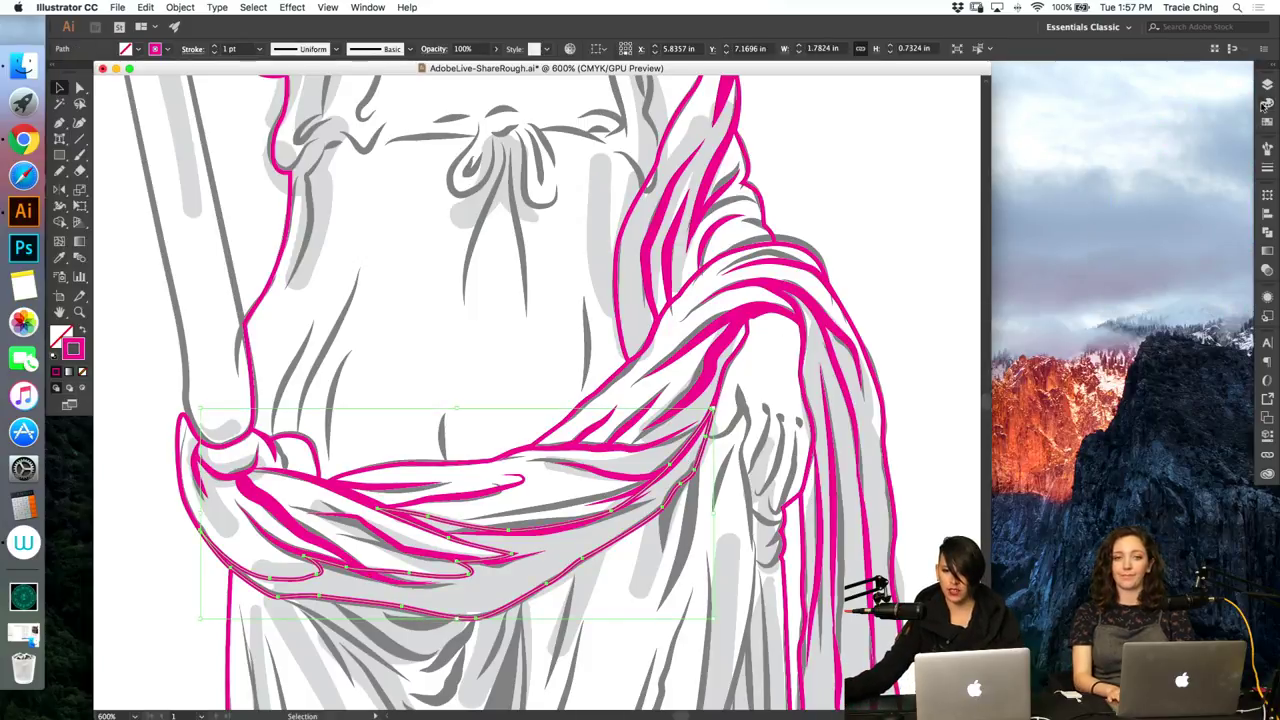
pyautogui.click(1266, 102)
pyautogui.click(1102, 161)
pyautogui.click(1105, 105)
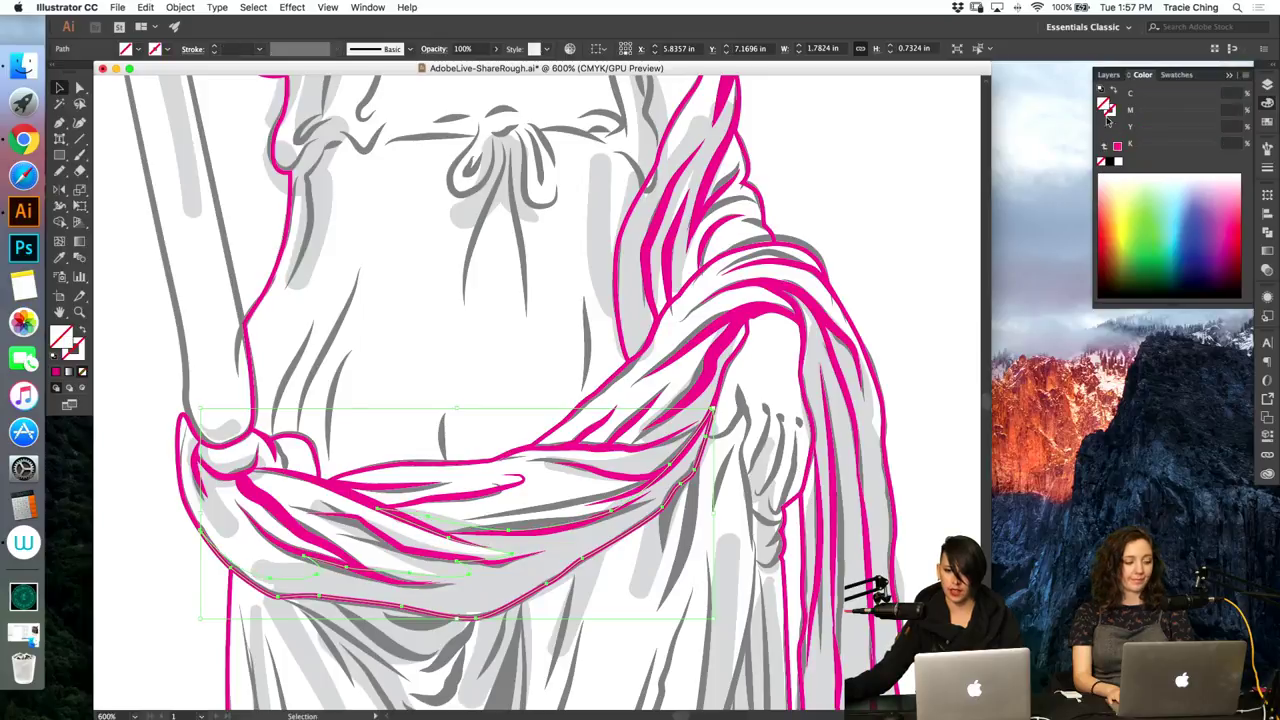
pyautogui.click(1119, 162)
pyautogui.moveTo(1188, 104); pyautogui.dragTo(1175, 103)
# Step: Paint two short blue Paintbrush strokes at the left end of the drape shadow, one along its edge and one beside the fold above
pyautogui.press('z')
pyautogui.moveTo(447, 578); pyautogui.dragTo(657, 421)
pyautogui.moveTo(612, 467); pyautogui.dragTo(543, 520)
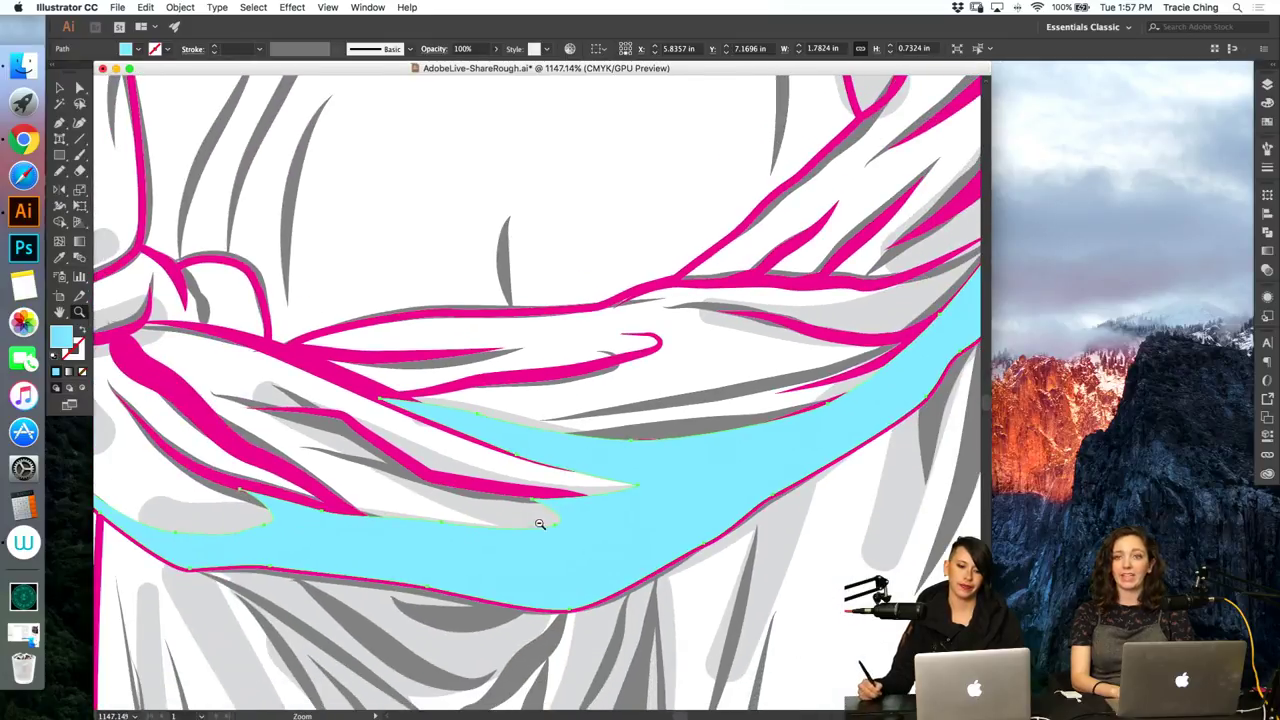
pyautogui.press('v')
pyautogui.click(748, 330)
pyautogui.press('a')
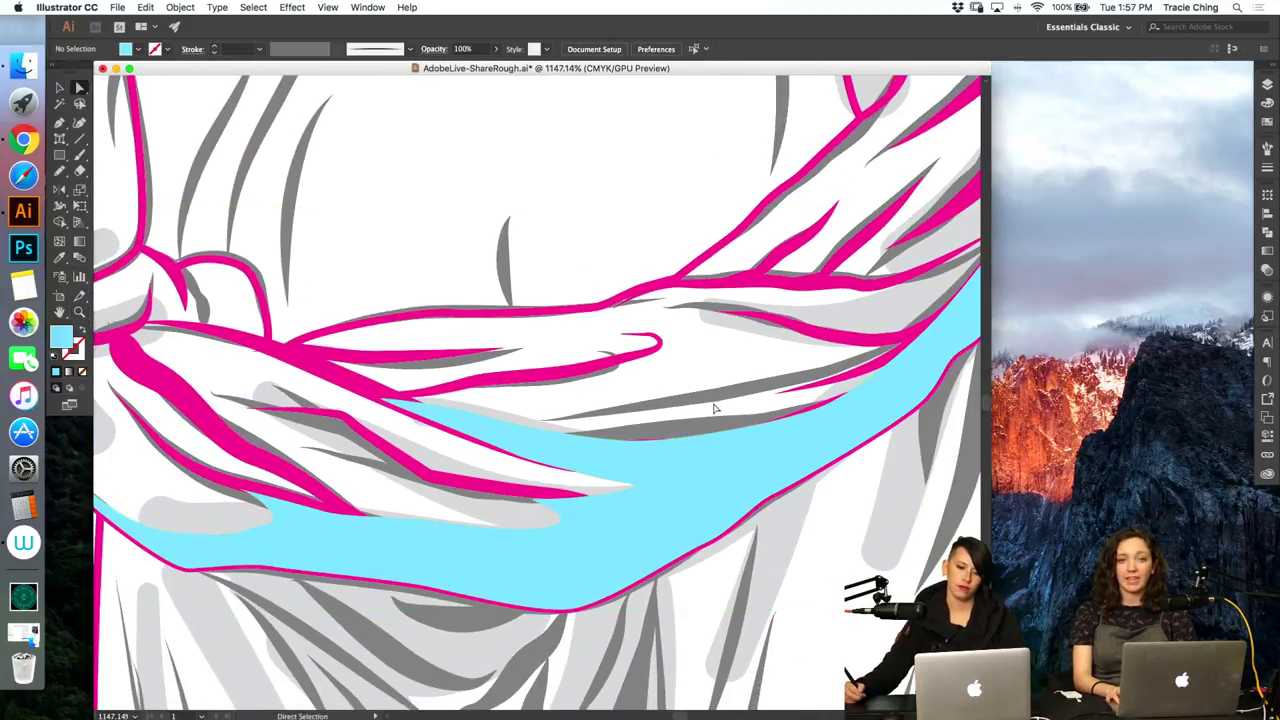
pyautogui.press('b')
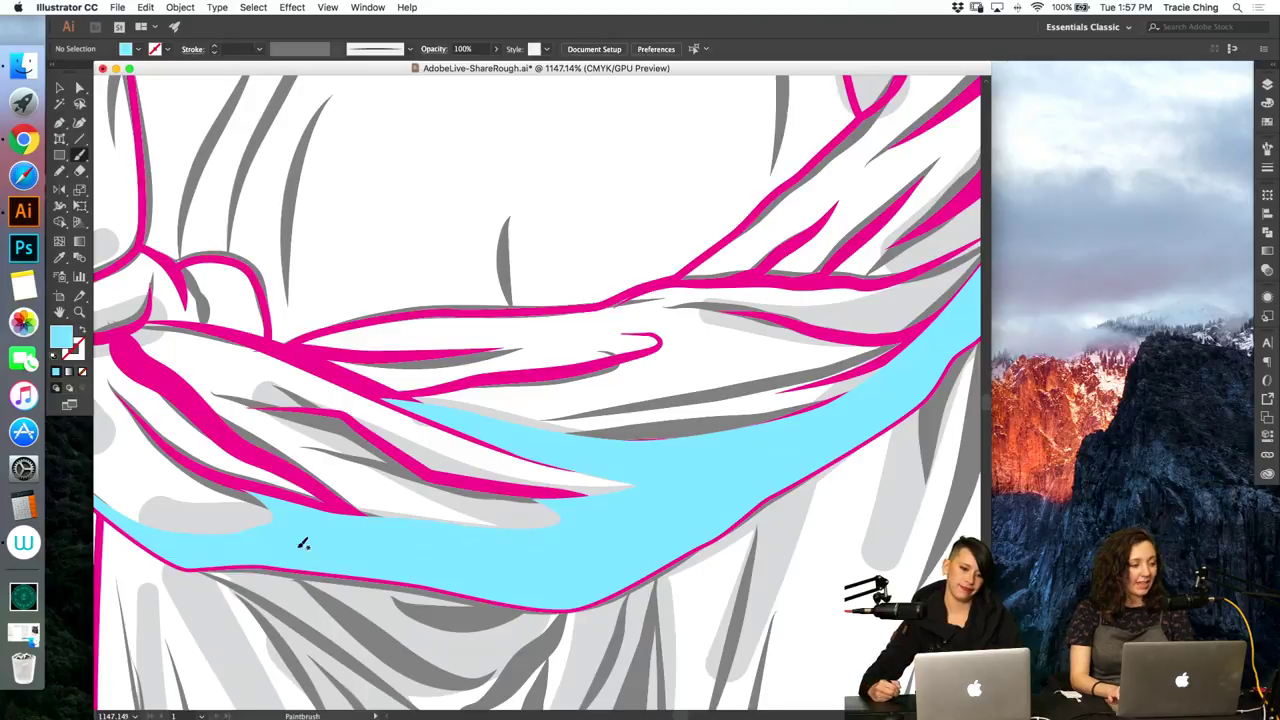
pyautogui.moveTo(252, 559); pyautogui.dragTo(269, 557)
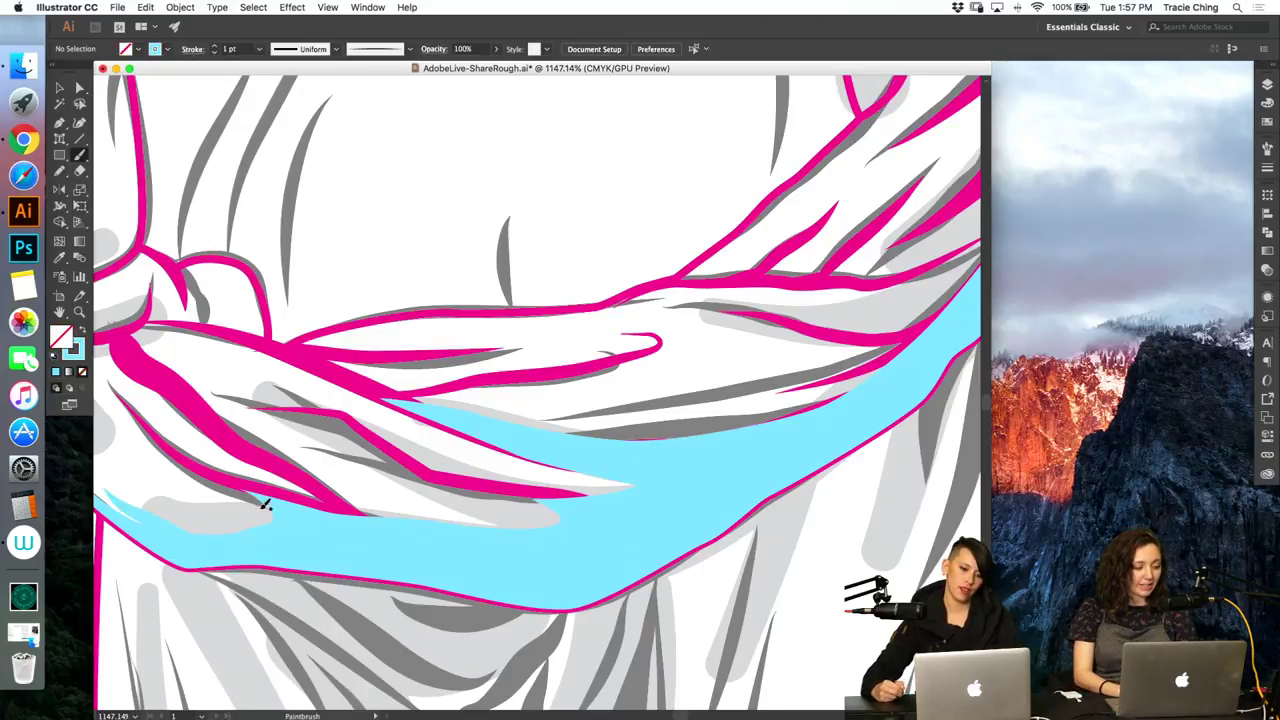
pyautogui.moveTo(207, 481); pyautogui.dragTo(295, 507)
# Step: Extend the lower-right end of the upper blue stroke farther into the drape shadow
pyautogui.press('v')
pyautogui.click(290, 502)
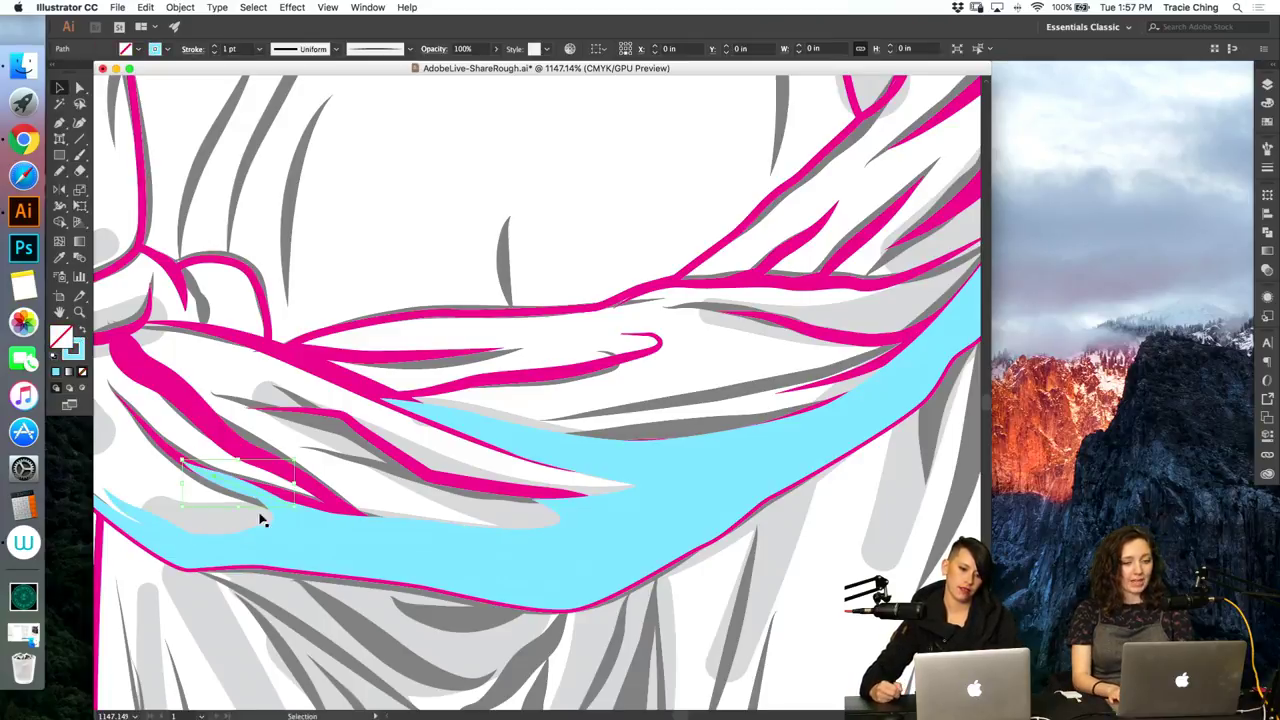
pyautogui.keyDown('shift'); pyautogui.click(153, 519); pyautogui.keyUp('shift')
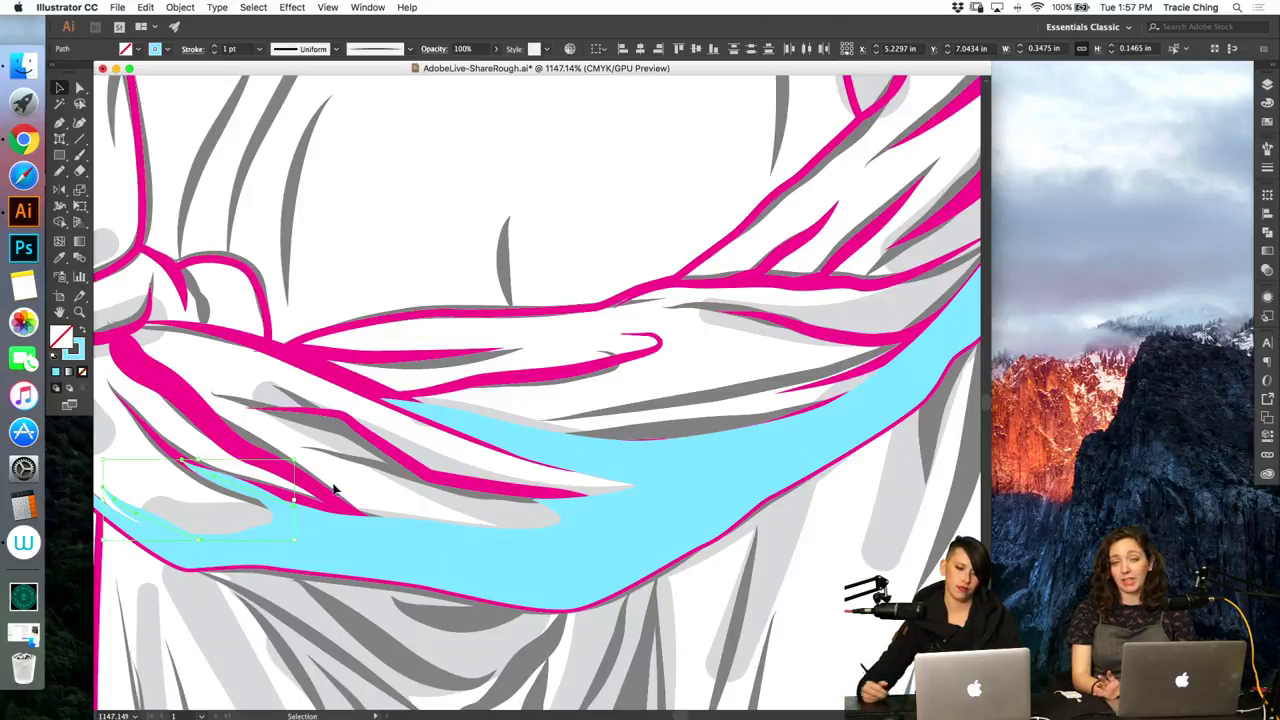
pyautogui.press('a')
pyautogui.click(294, 506)
pyautogui.moveTo(294, 506); pyautogui.dragTo(355, 528)
# Step: Apply the thin-to-thick tapered brush to both blue strokes and set their weight to 0.75 pt
pyautogui.press('v')
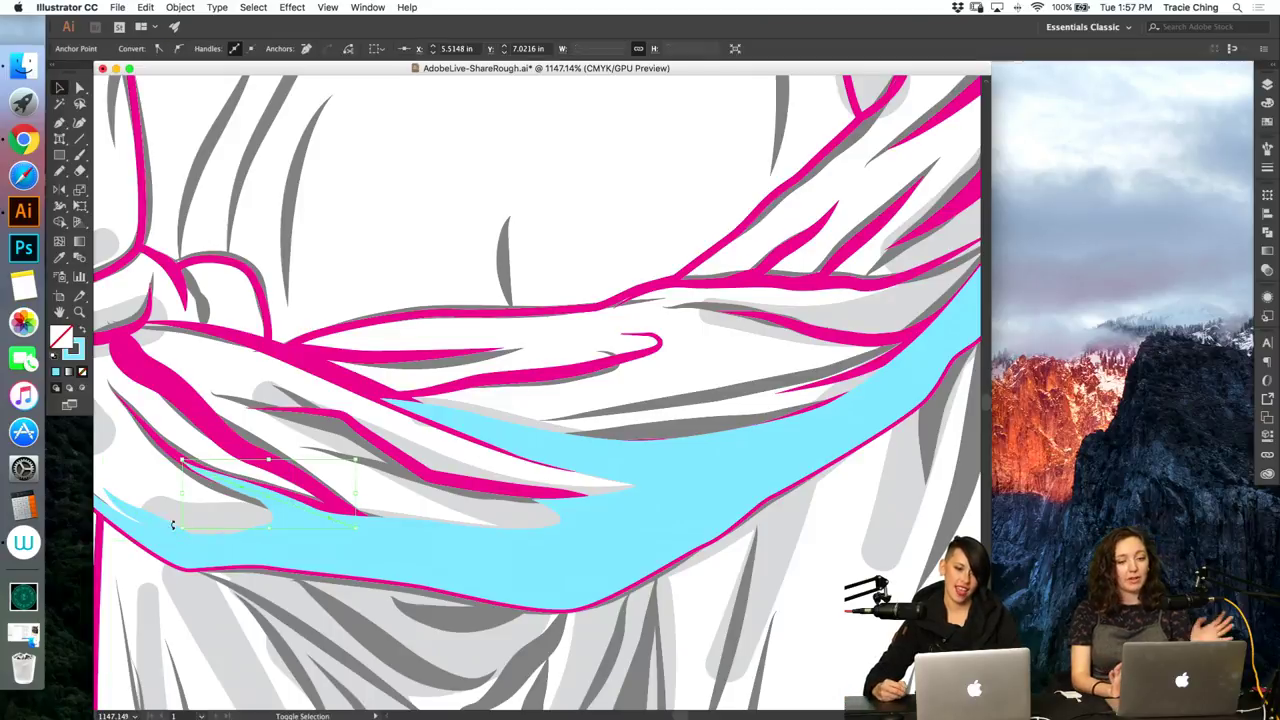
pyautogui.keyDown('shift'); pyautogui.click(172, 525); pyautogui.keyUp('shift')
pyautogui.click(1267, 147)
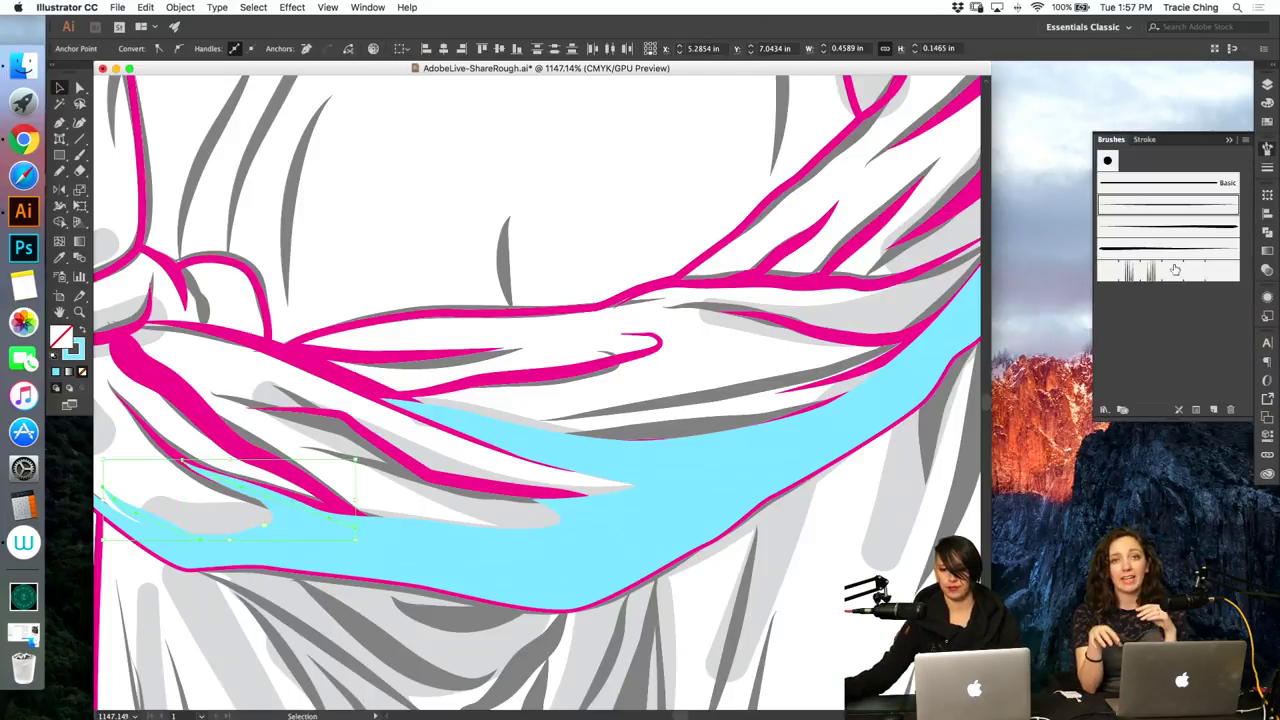
pyautogui.click(1186, 229)
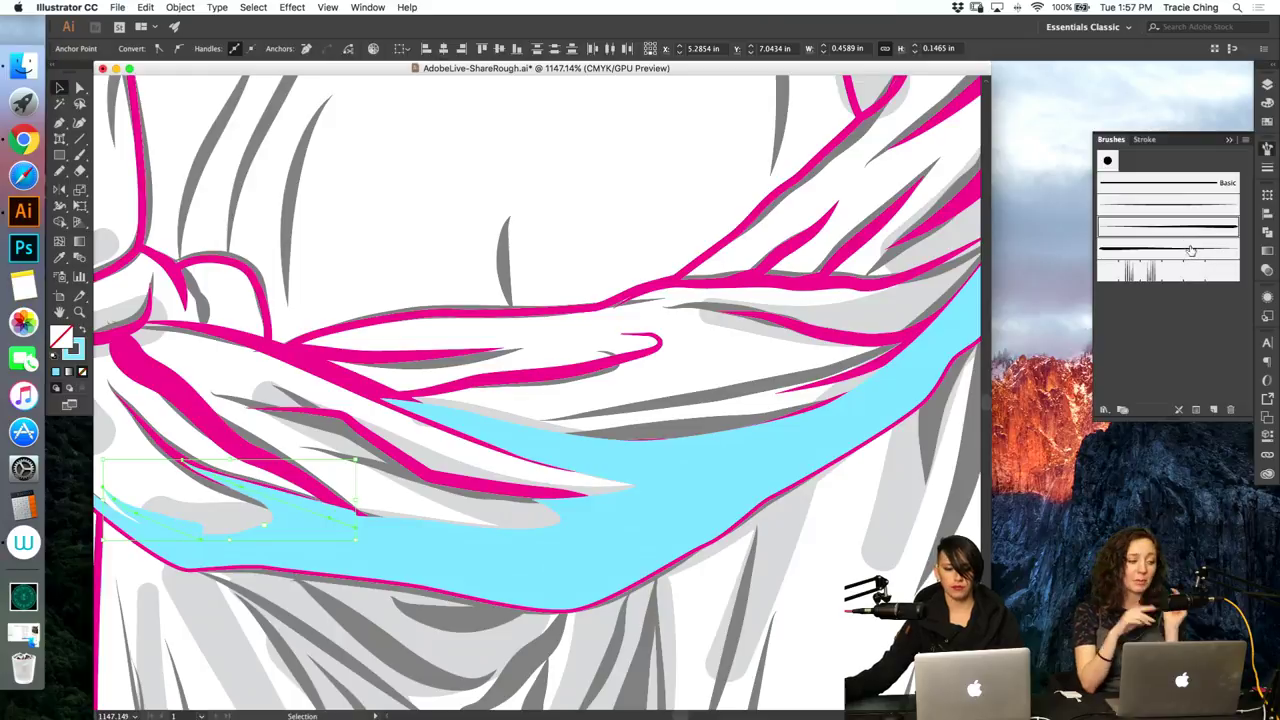
pyautogui.click(1267, 167)
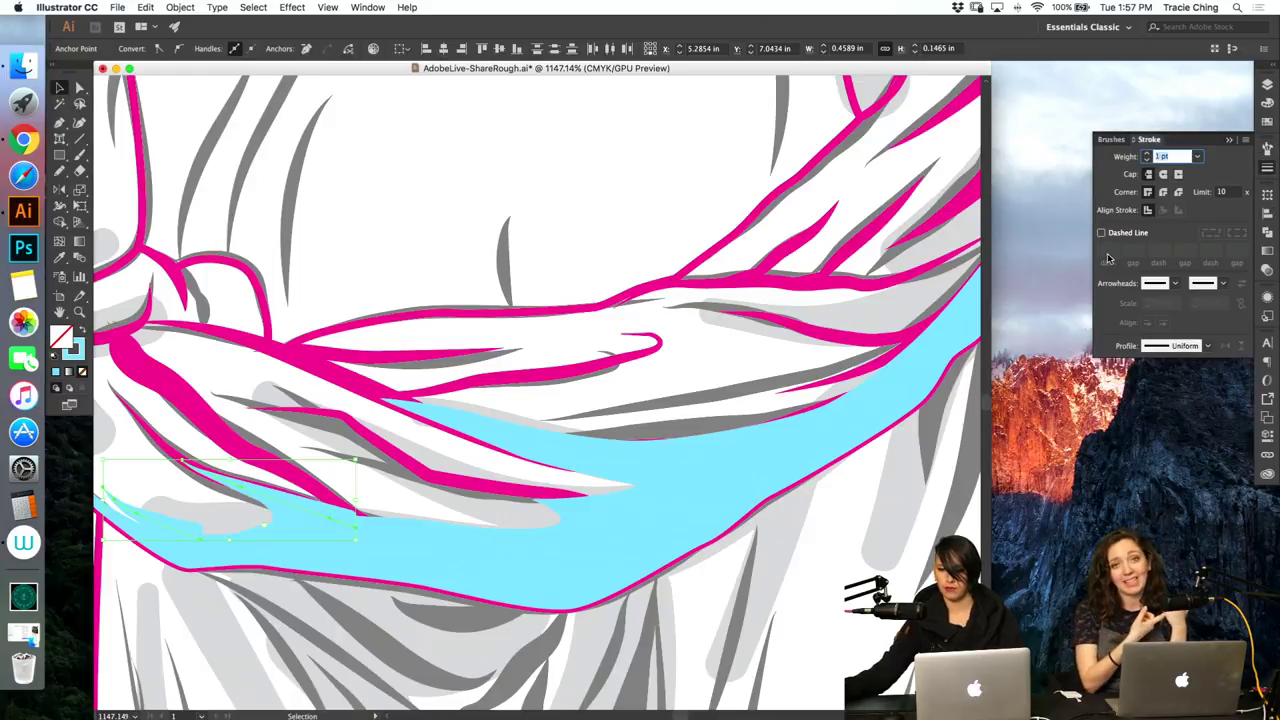
pyautogui.write('.75')
pyautogui.press('Return')
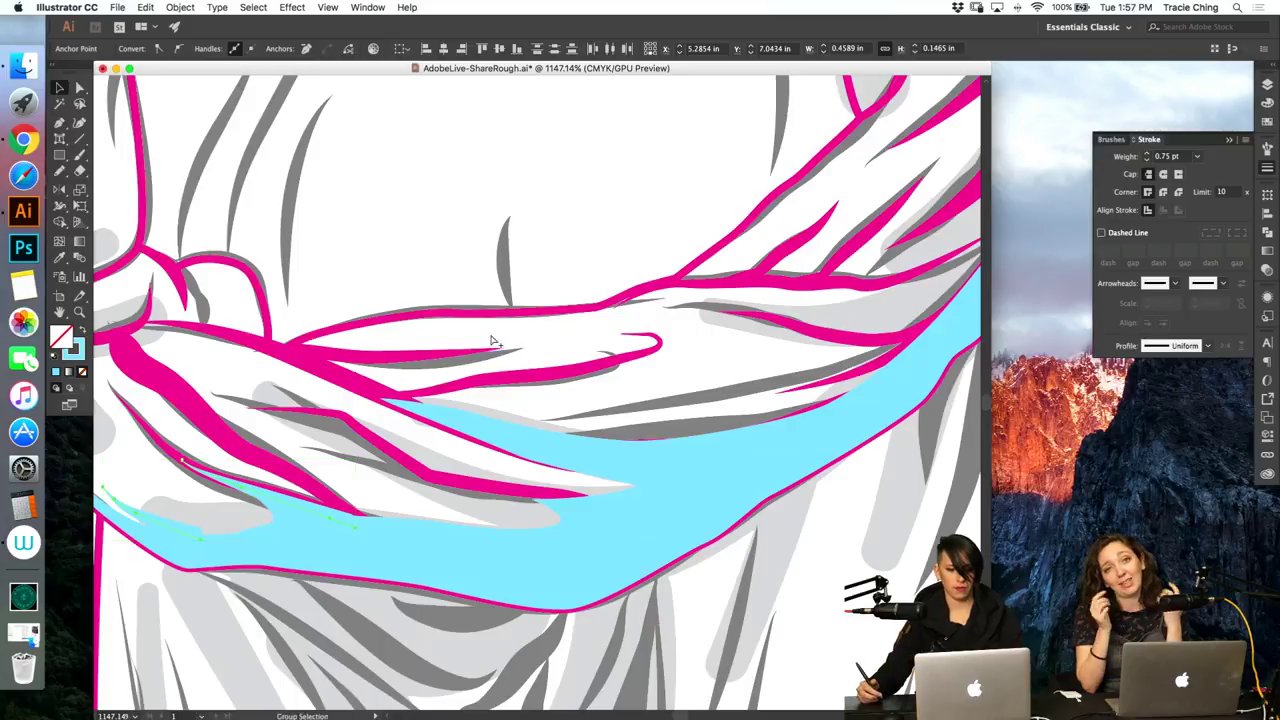
# Step: Blend the two blue strokes using Specified Steps spacing with 3 steps
pyautogui.click(182, 9)
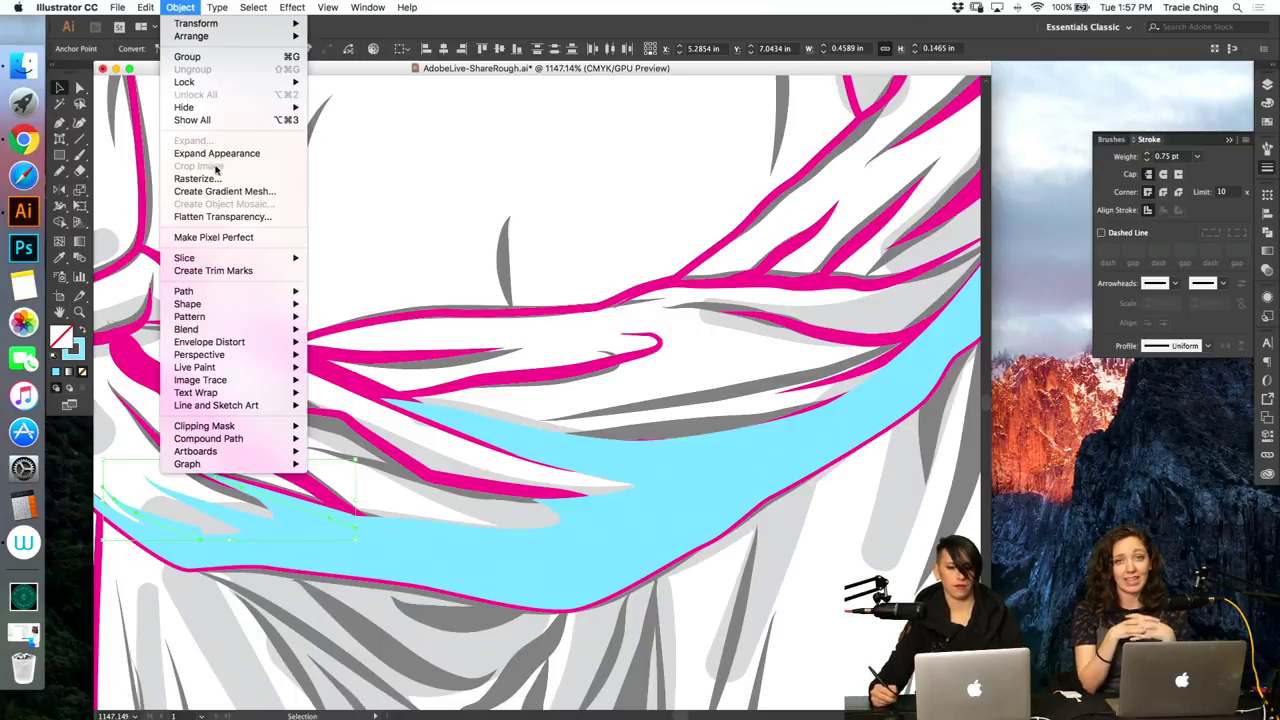
pyautogui.moveTo(240, 329)
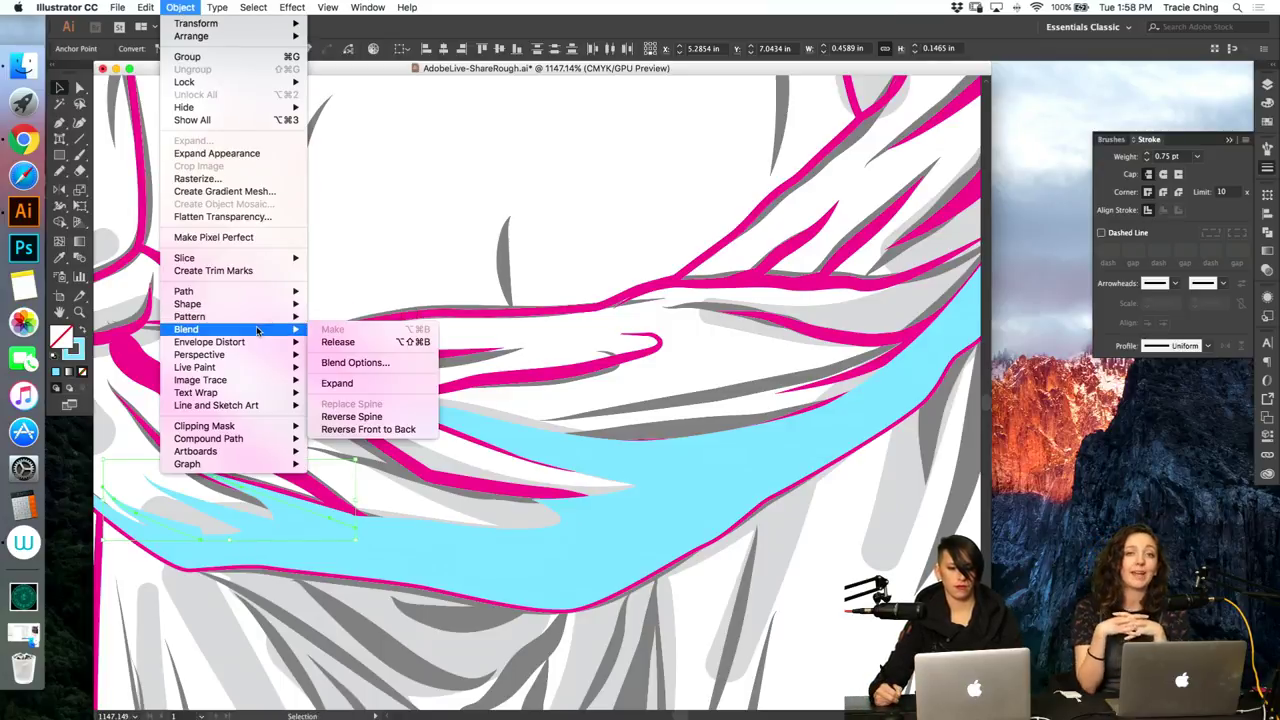
pyautogui.click(360, 363)
pyautogui.click(440, 248)
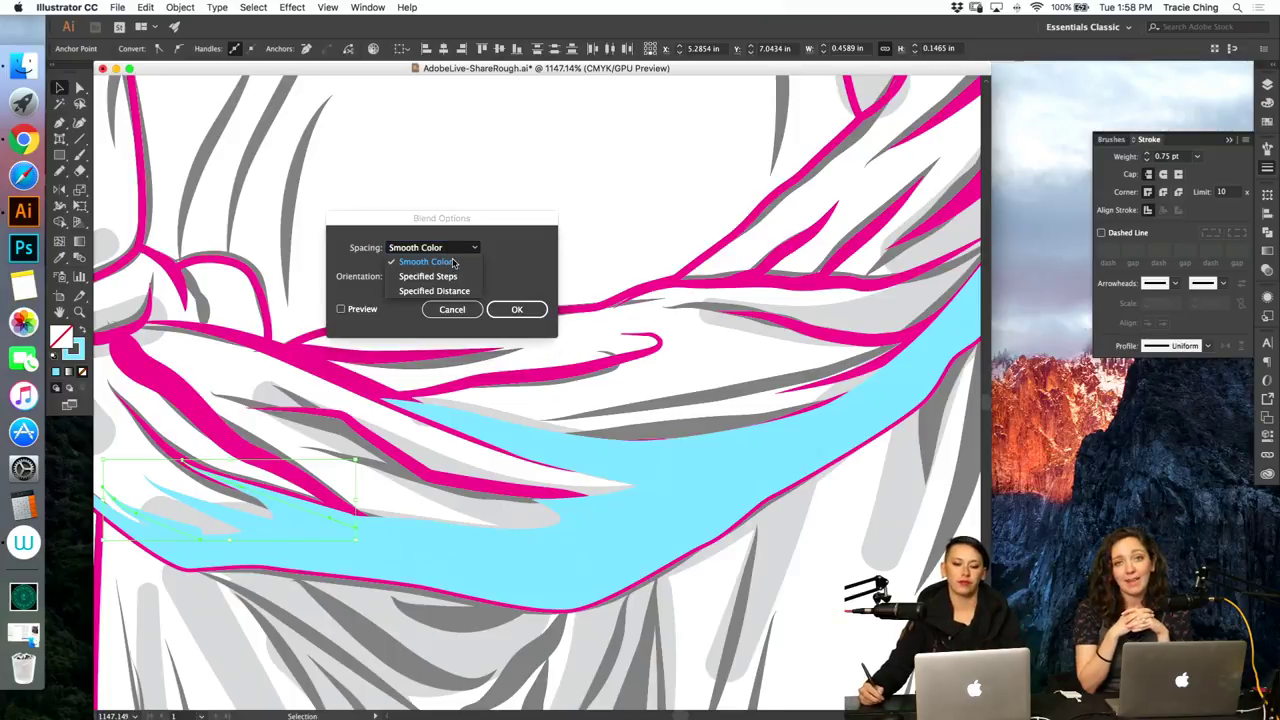
pyautogui.click(455, 275)
pyautogui.click(341, 309)
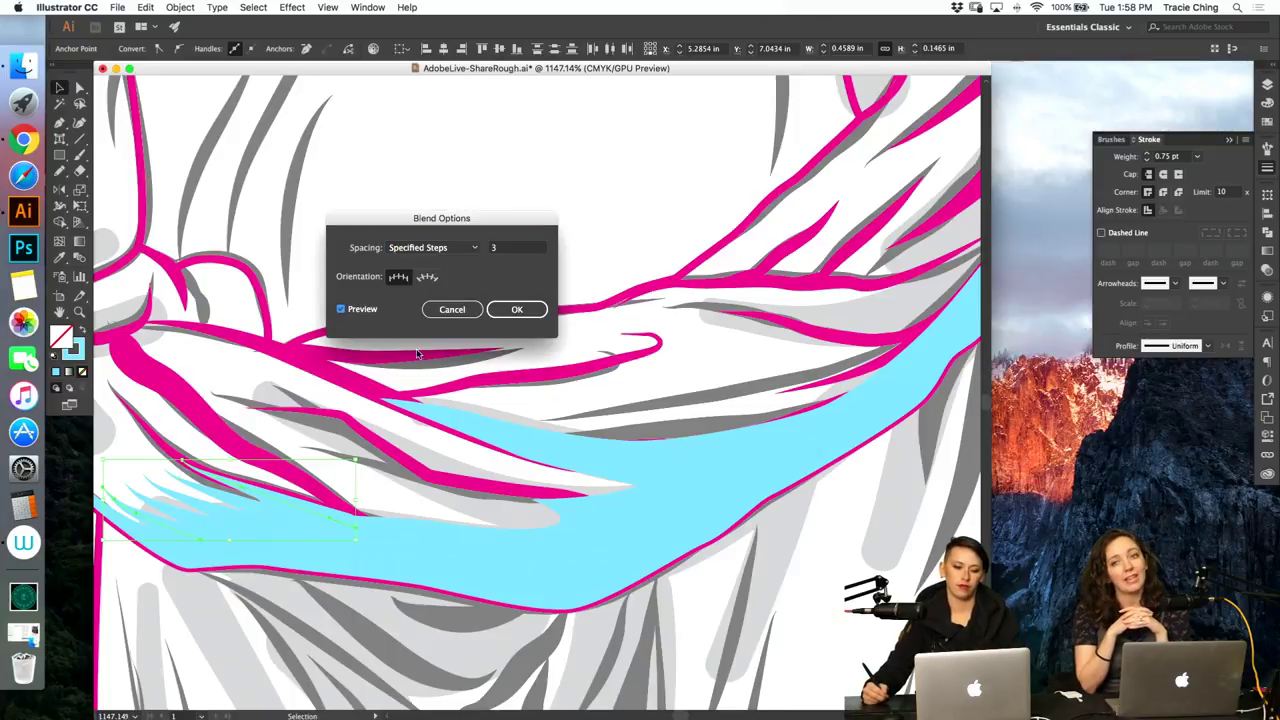
pyautogui.click(508, 248)
pyautogui.write('2')
pyautogui.press('Tab')
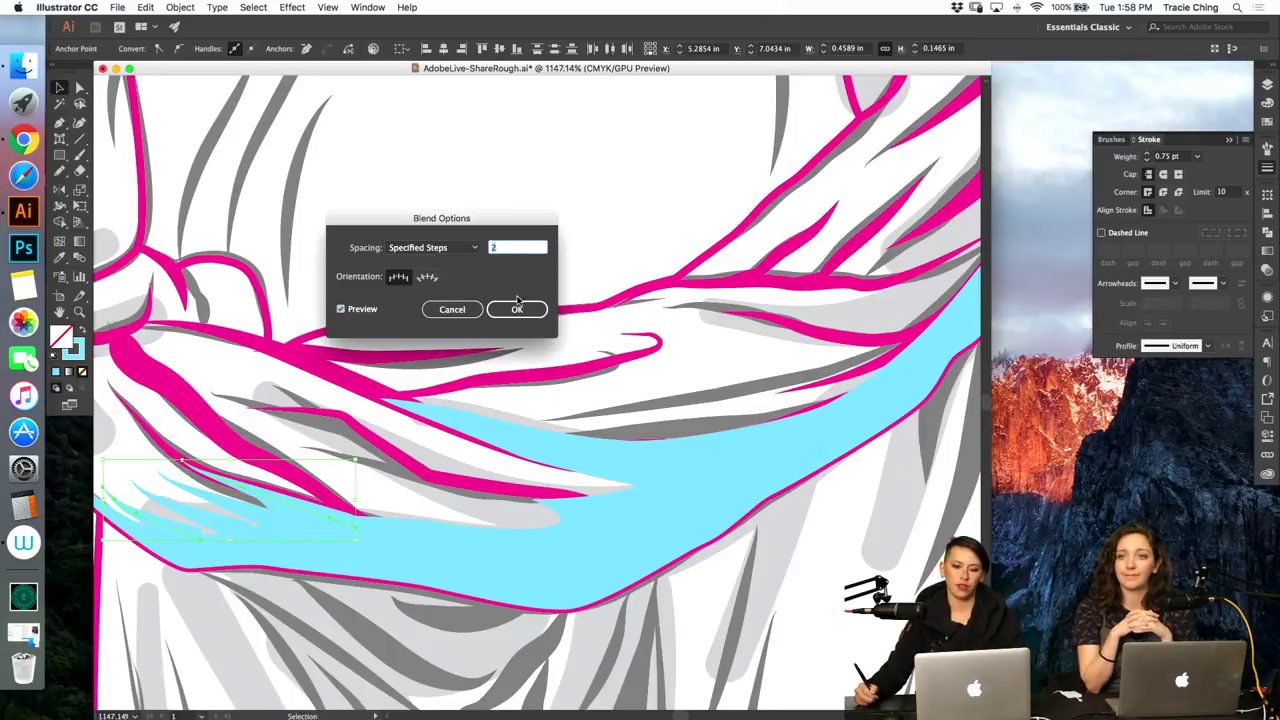
pyautogui.click(521, 309)
pyautogui.press('Up')
pyautogui.click(521, 308)
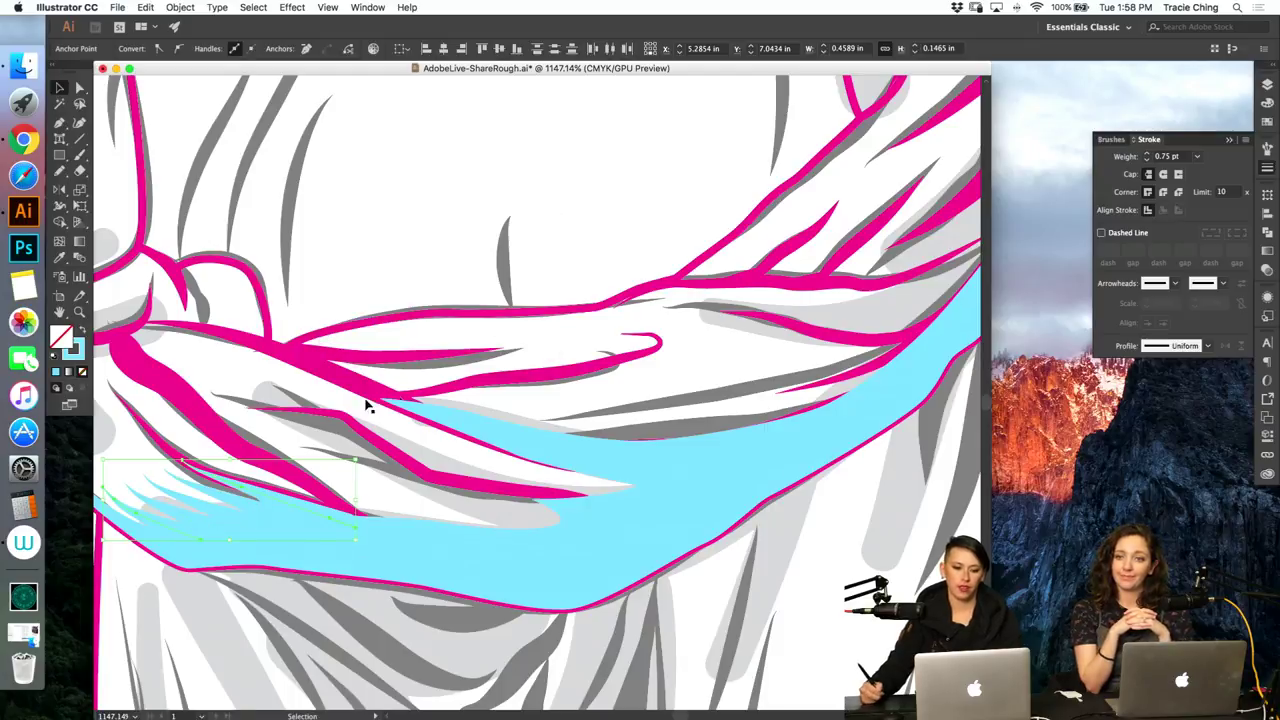
# Step: Shift the upper end stroke of the blend slightly to refine the feathered shadow edge
pyautogui.press('a')
pyautogui.click(301, 470)
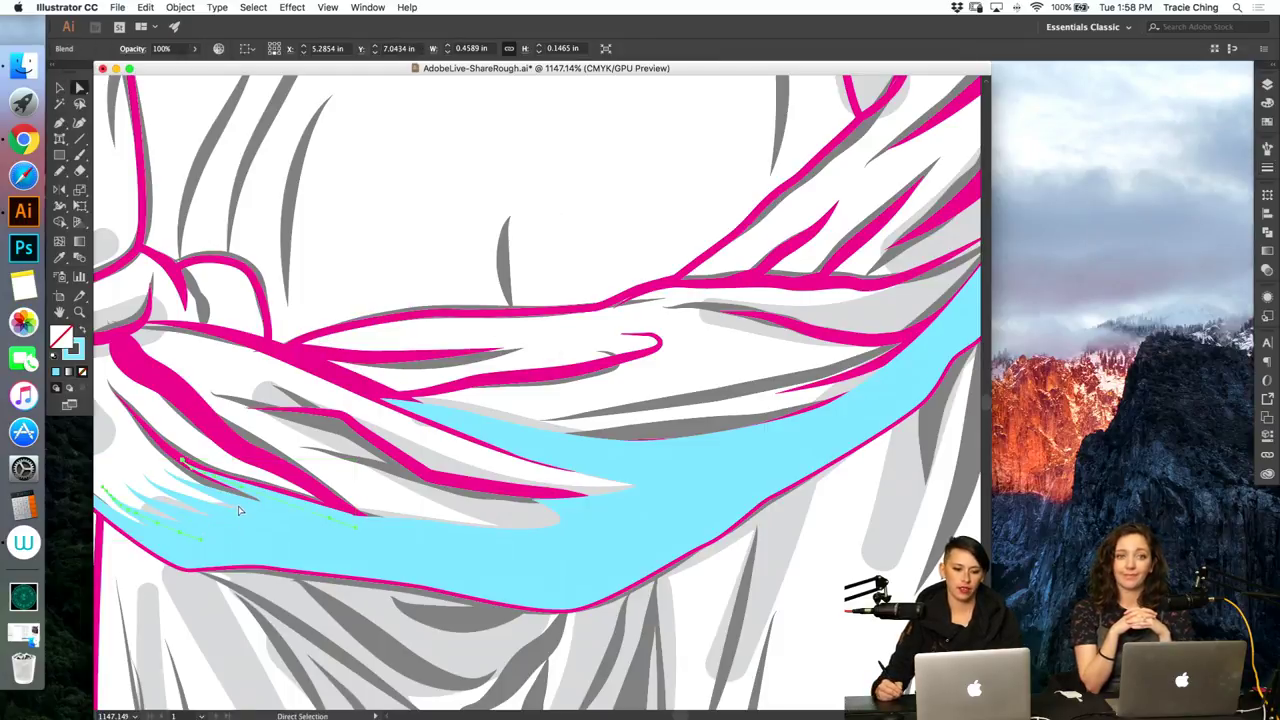
pyautogui.click(341, 528)
pyautogui.click(355, 537)
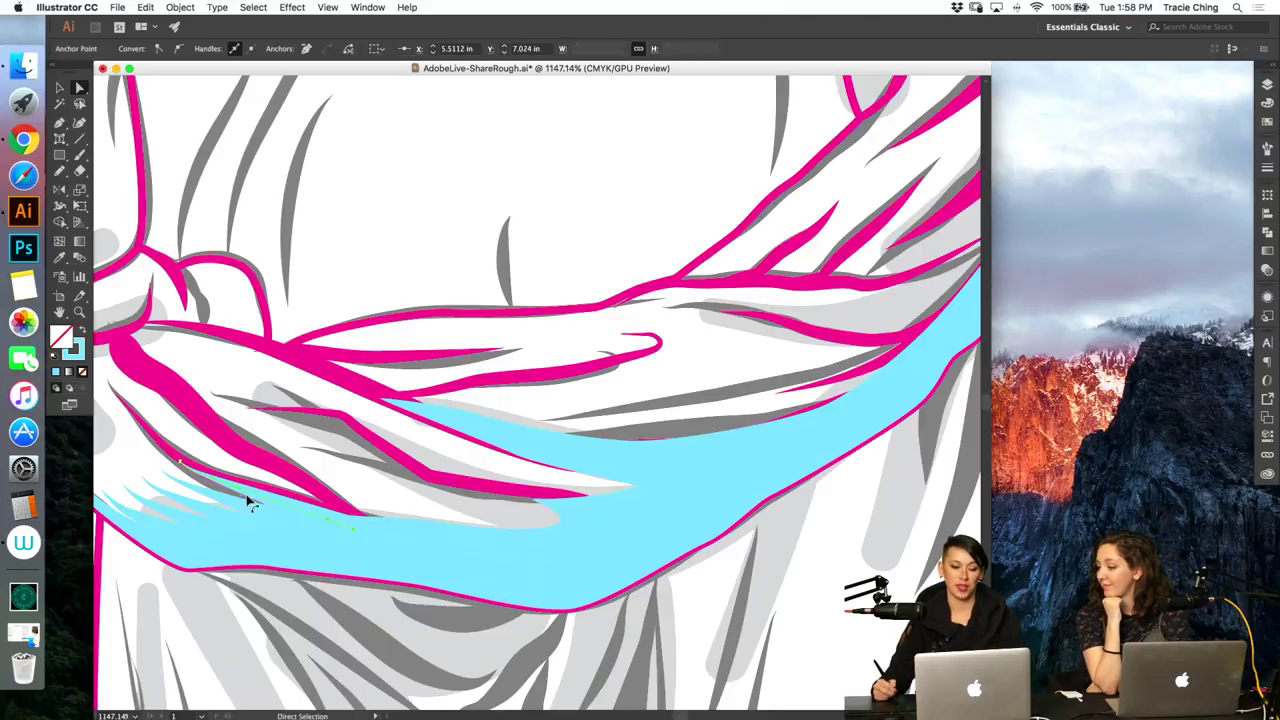
pyautogui.click(226, 510)
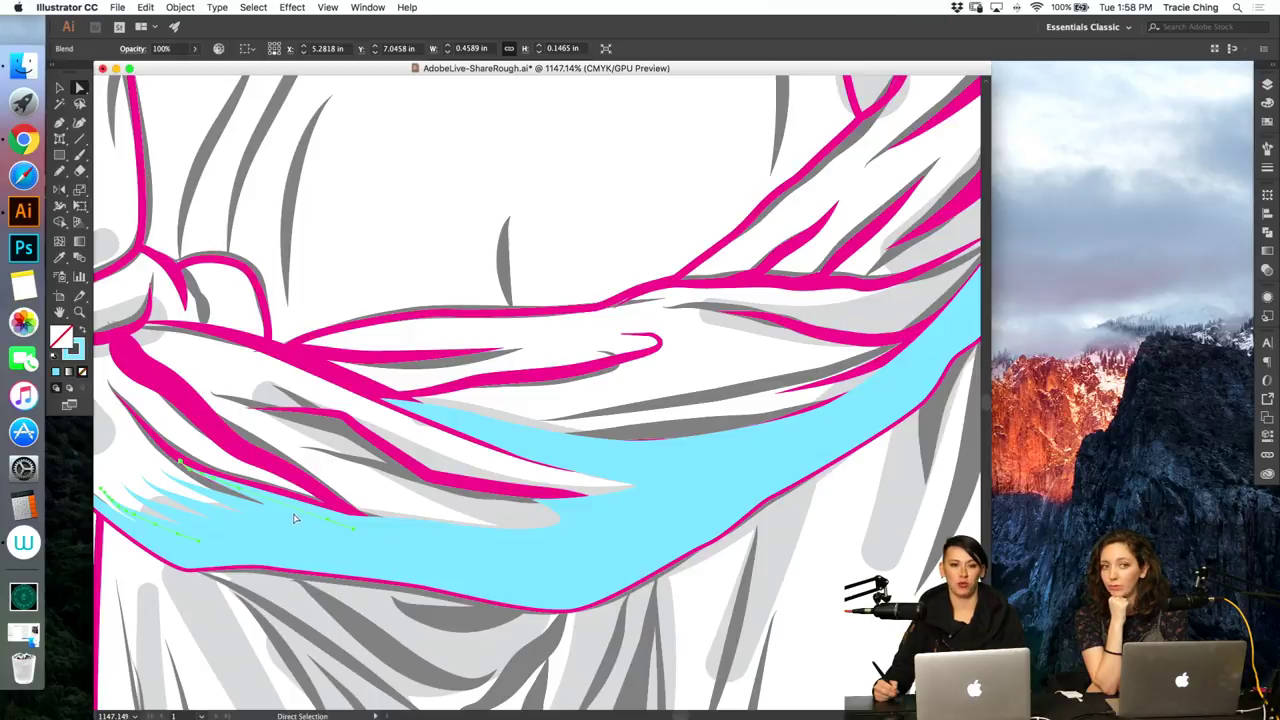
pyautogui.press('super+shift+a')
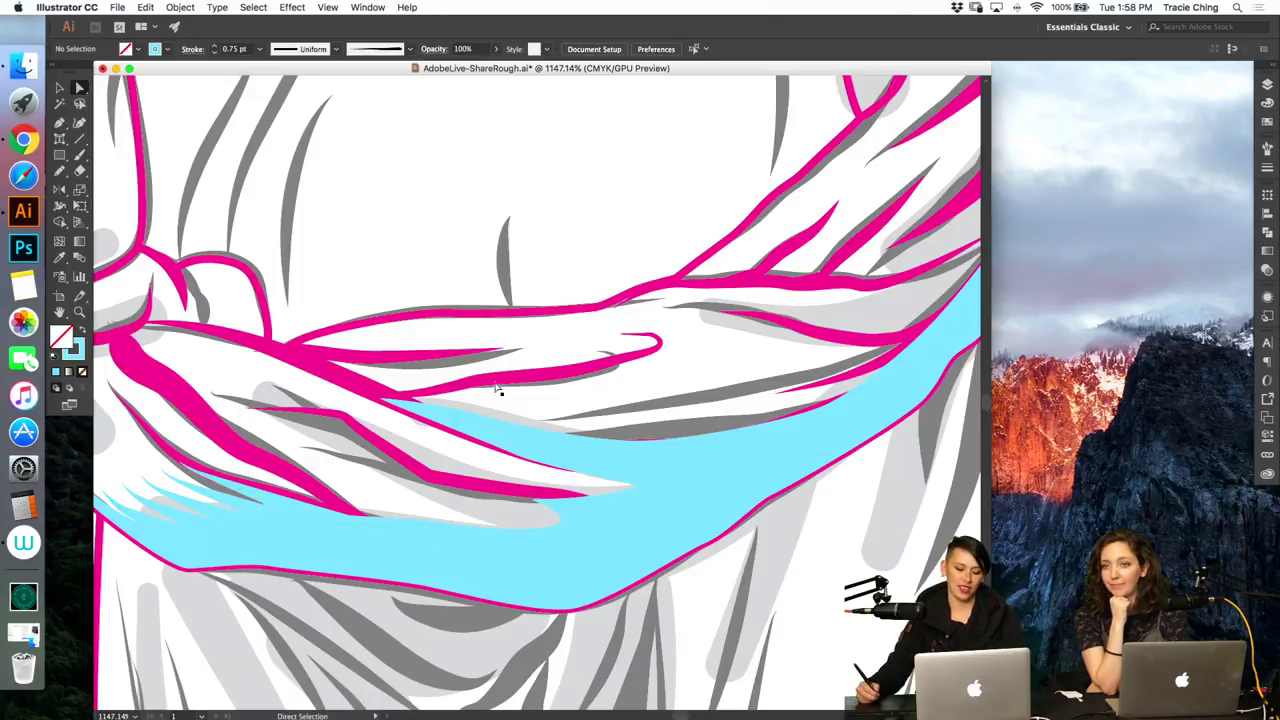
# Step: Paint a short blue stroke from the torso's shaded side to the shoulder drape's inner edge and reverse its taper with the opposite brush
pyautogui.press('q')
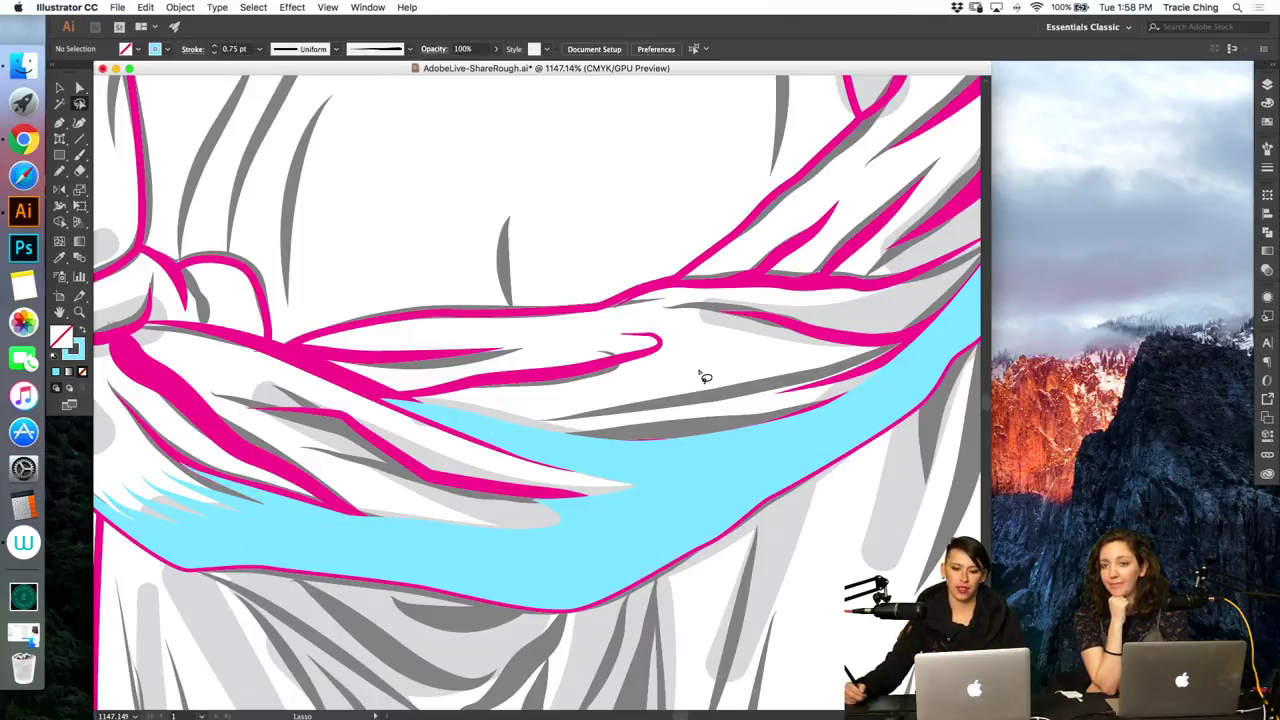
pyautogui.press('b')
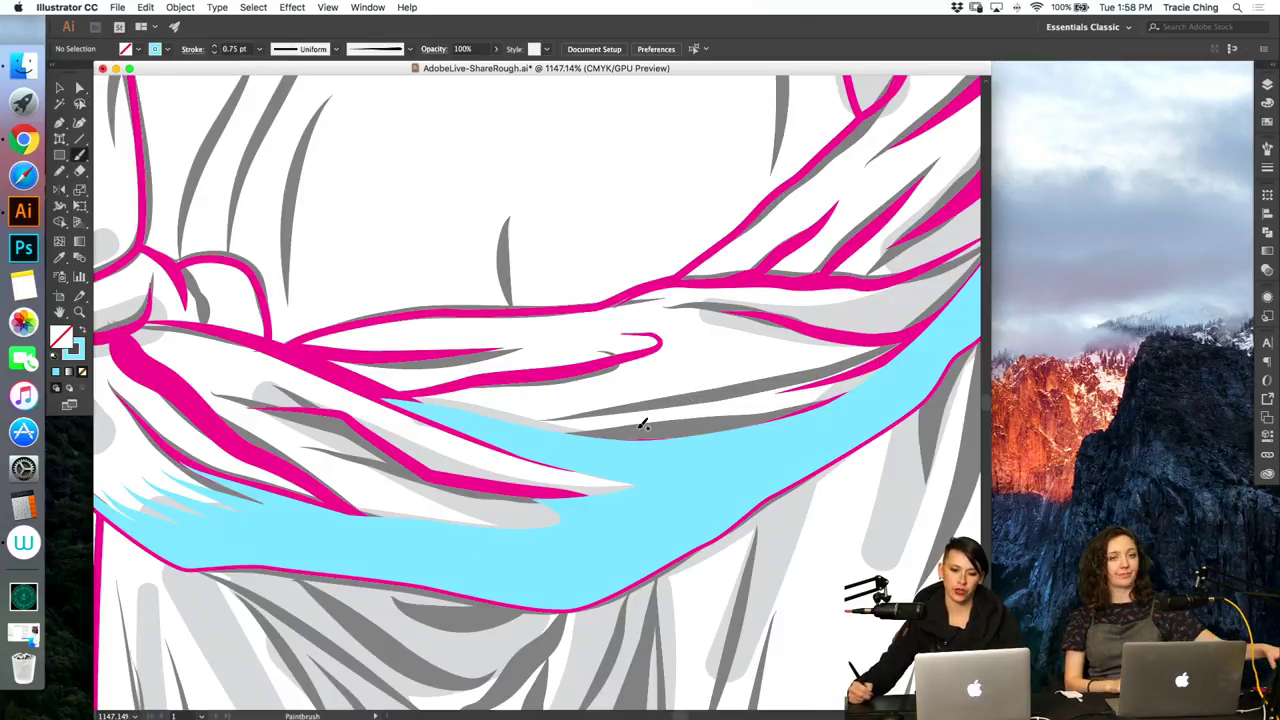
pyautogui.press('super+0')
pyautogui.press('z')
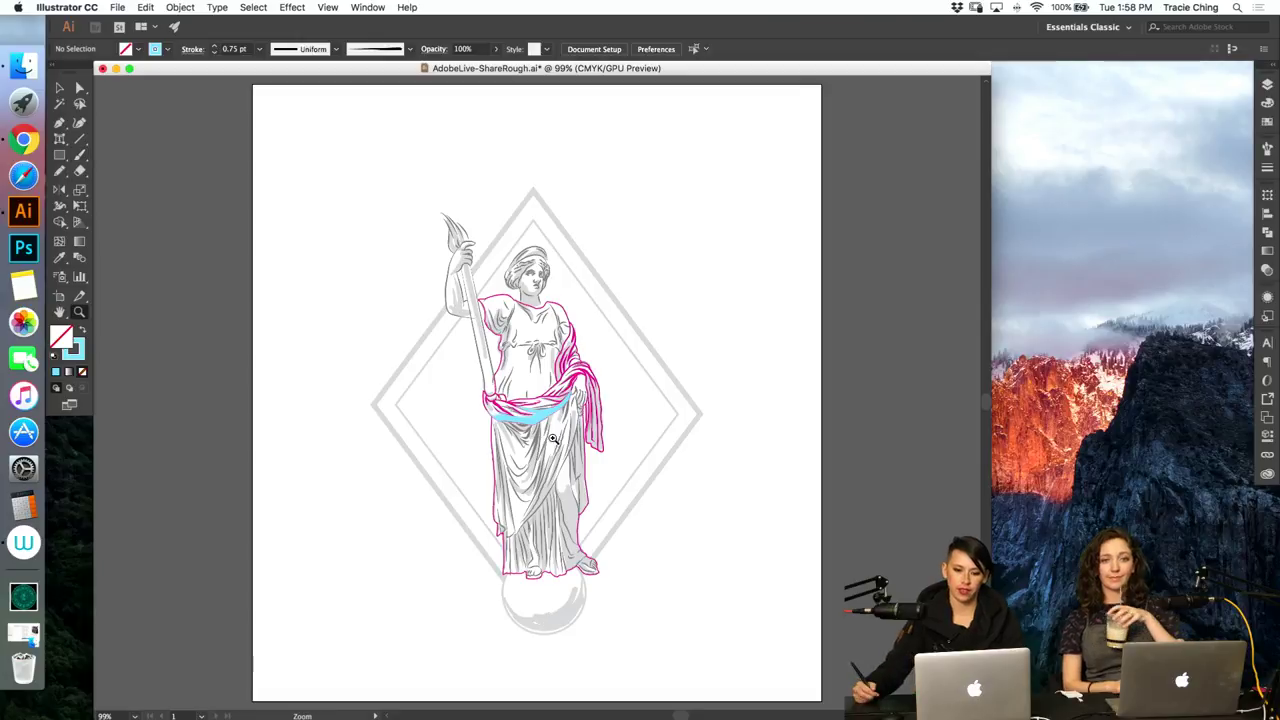
pyautogui.moveTo(576, 364); pyautogui.dragTo(612, 355)
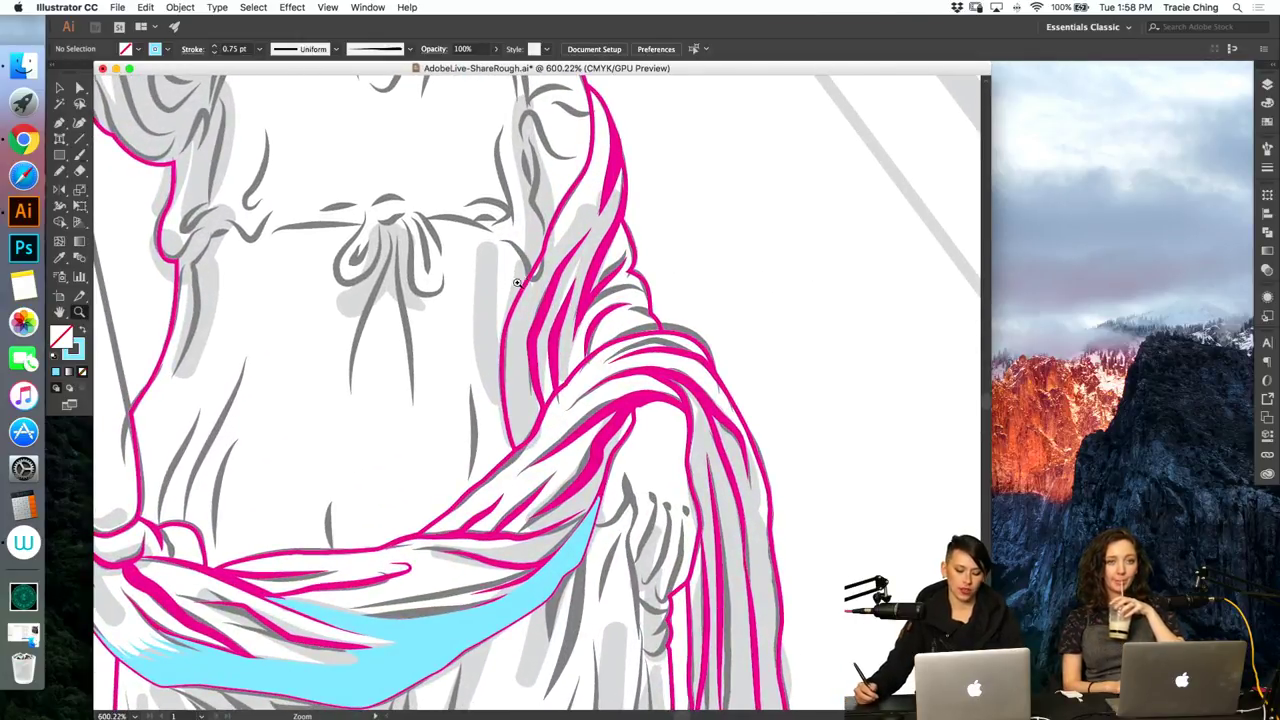
pyautogui.press('b')
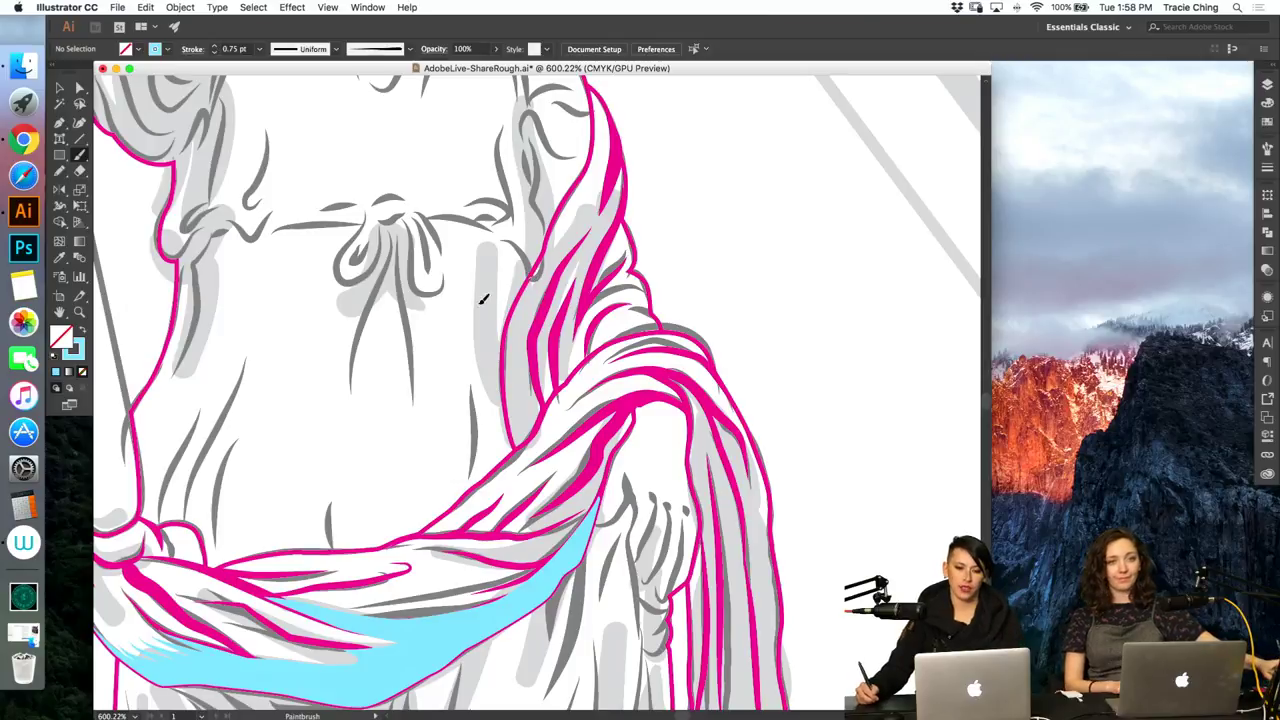
pyautogui.moveTo(483, 299); pyautogui.dragTo(530, 281)
pyautogui.press('v')
pyautogui.click(1265, 152)
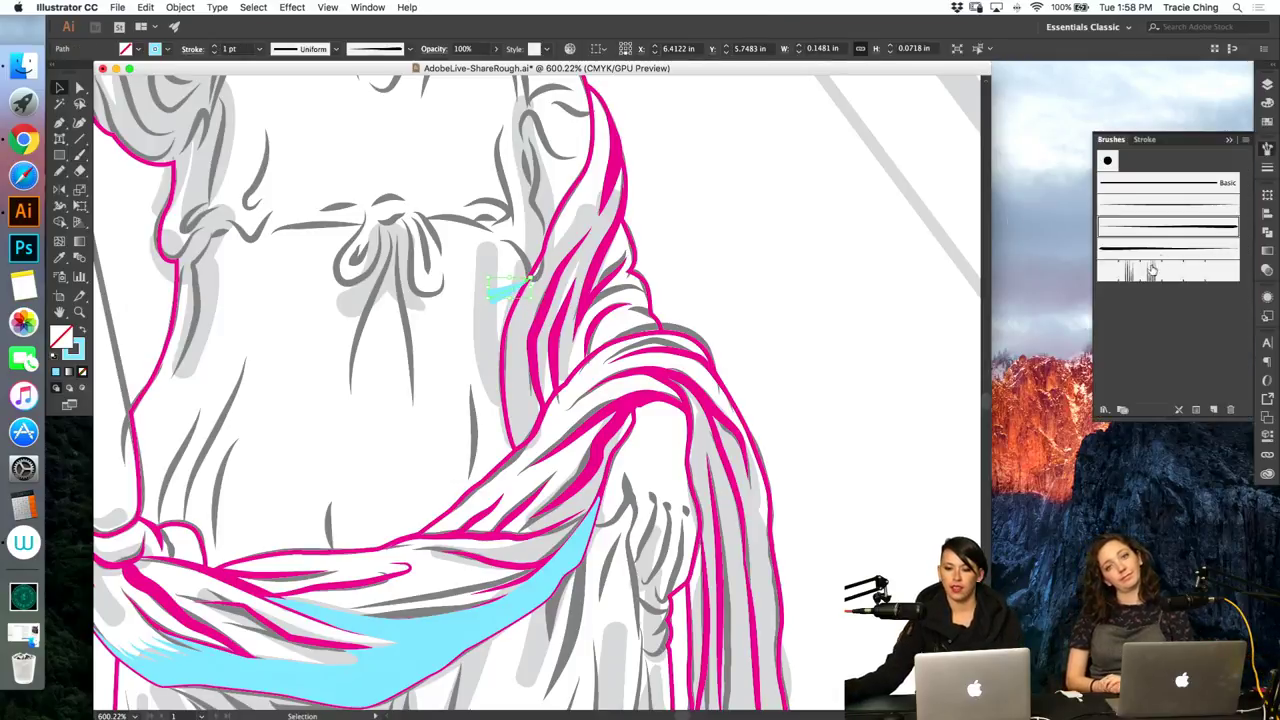
pyautogui.press('a')
pyautogui.click(515, 308)
pyautogui.press('v')
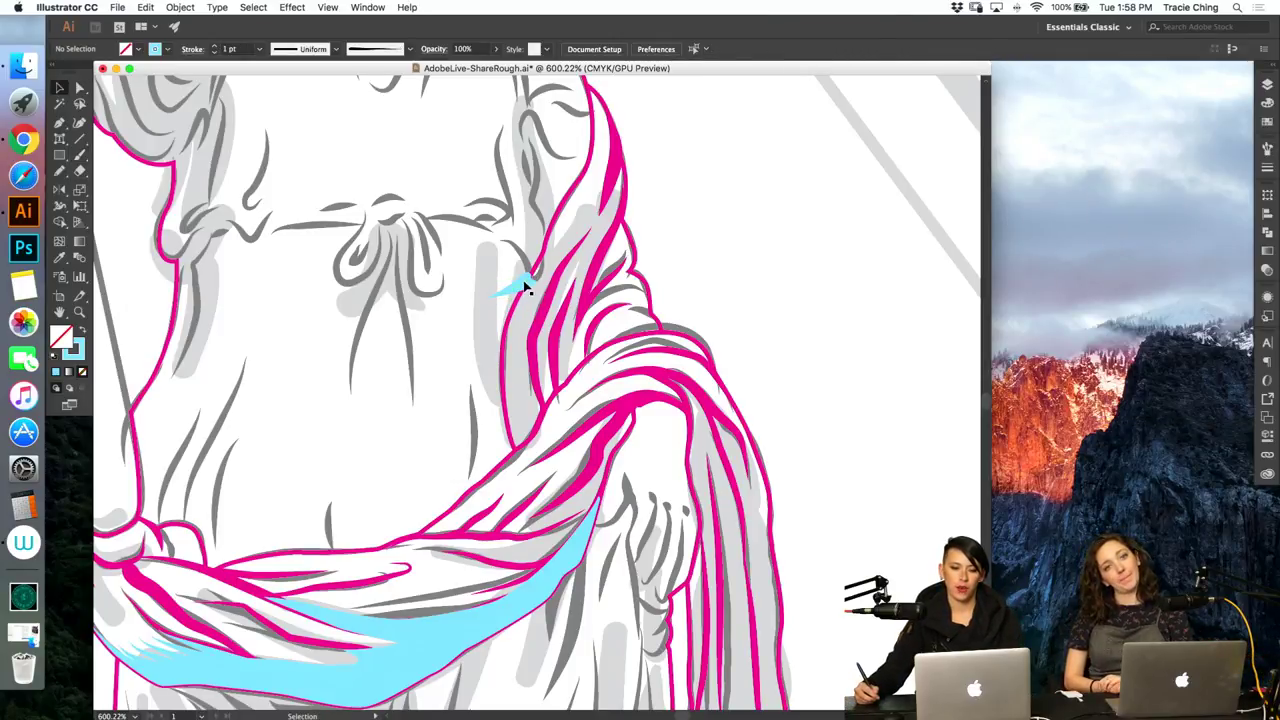
# Step: Paint three more tapered blue strokes below the first, down the torso's side along the drape's inner edge
pyautogui.click(520, 287)
pyautogui.press('b')
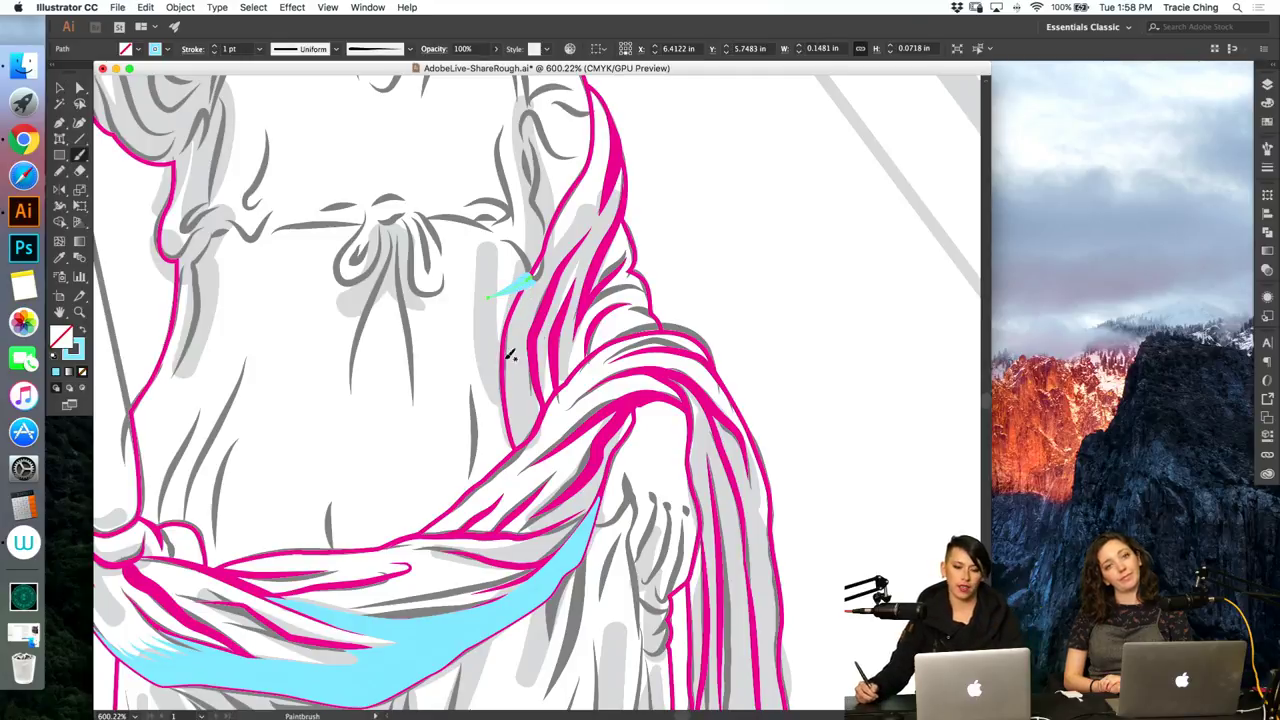
pyautogui.moveTo(488, 364); pyautogui.dragTo(518, 345)
pyautogui.moveTo(521, 399)
pyautogui.mouseDown()
pyautogui.moveTo(474, 432)
pyautogui.moveTo(470, 485)
pyautogui.mouseUp()
# Step: Move the two middle torso strokes slightly upward and blend all four strokes together
pyautogui.press('v')
pyautogui.click(518, 444)
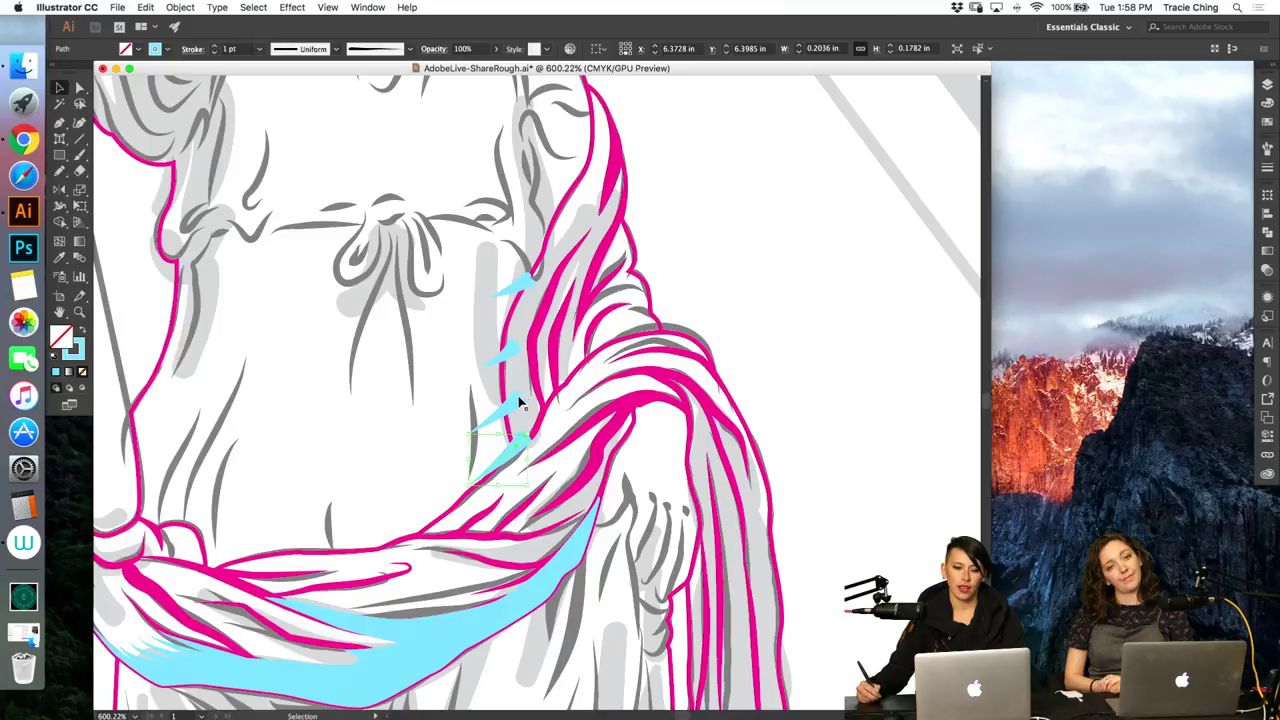
pyautogui.click(516, 402)
pyautogui.keyDown('shift'); pyautogui.click(506, 354); pyautogui.keyUp('shift')
pyautogui.moveTo(502, 357); pyautogui.dragTo(498, 350)
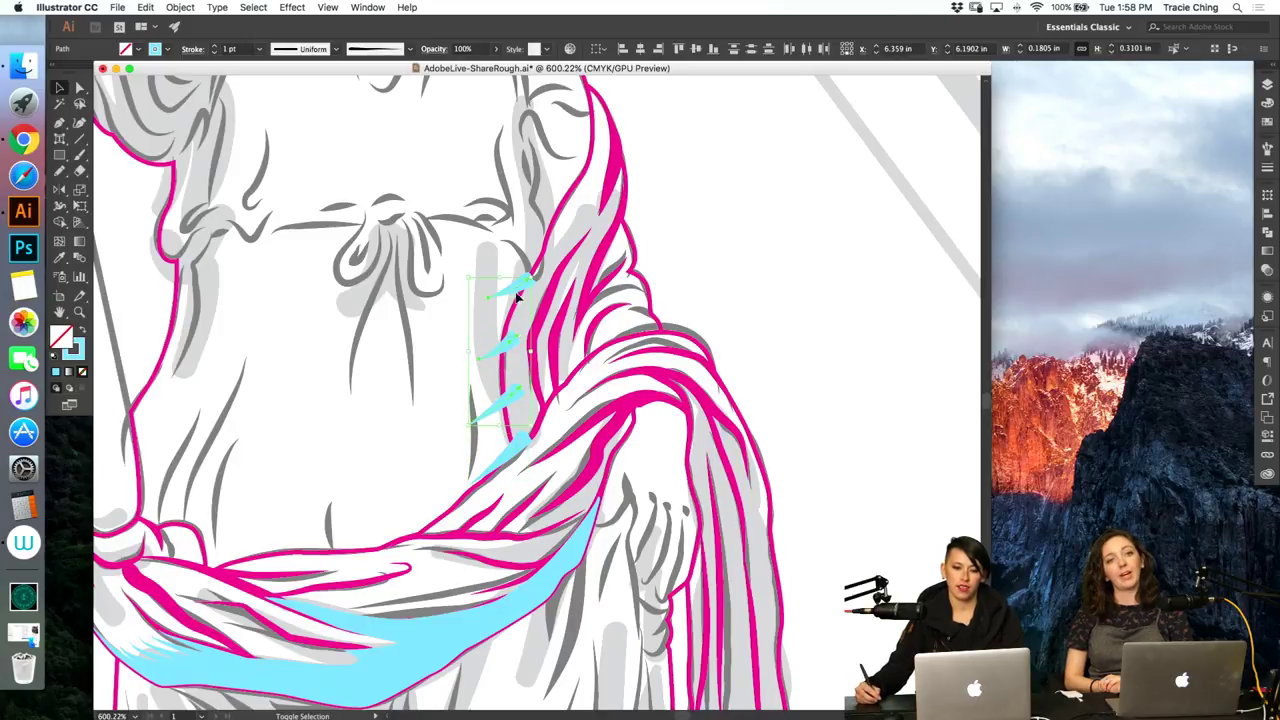
pyautogui.keyDown('shift'); pyautogui.keyDown('super'); pyautogui.click(522, 452); pyautogui.keyUp('super'); pyautogui.keyUp('shift')
pyautogui.press('alt+super+b')
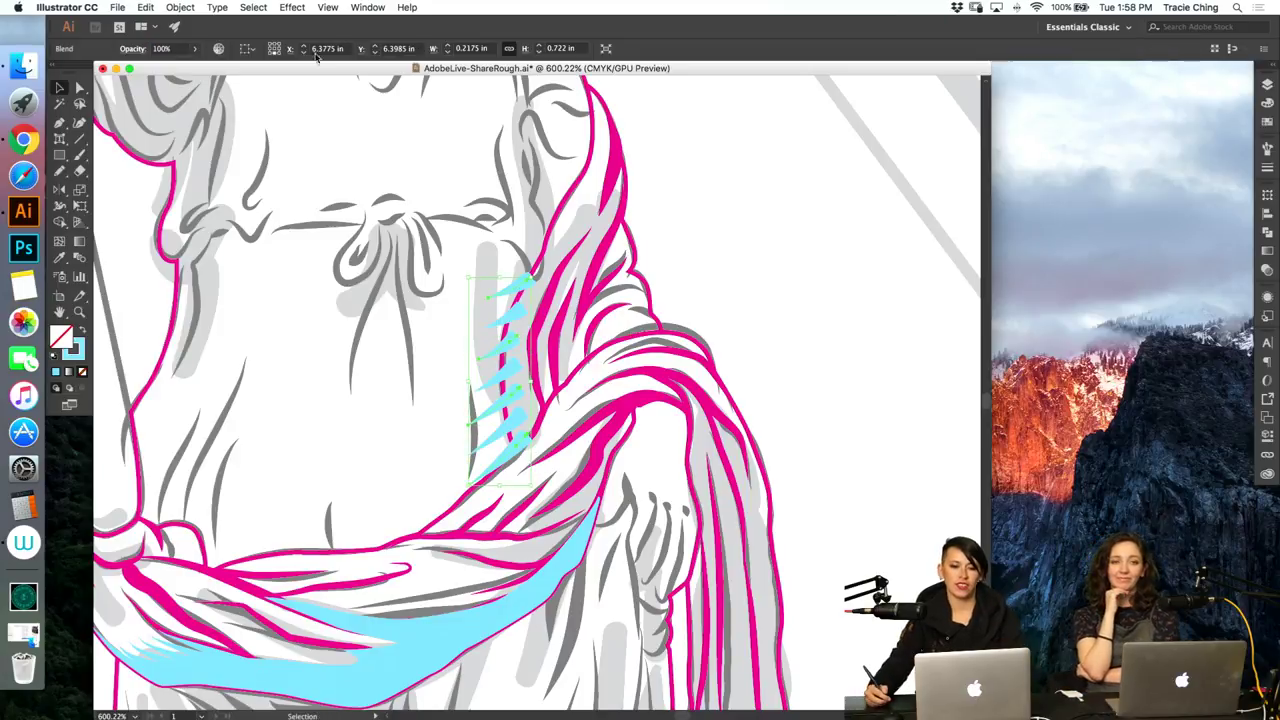
pyautogui.click(177, 27)
pyautogui.click(184, 8)
pyautogui.press('Escape')
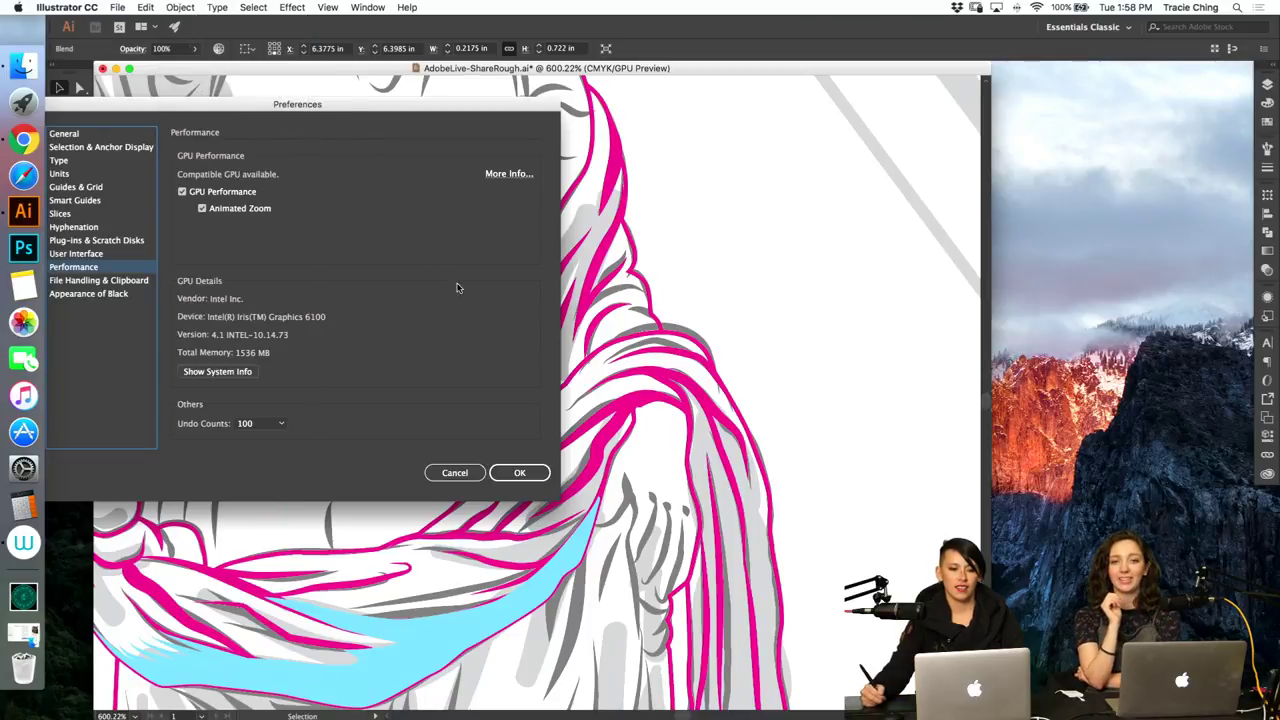
# Step: Dismiss the preferences without changes, and undo and redo the blend of the torso strokes
pyautogui.click(456, 472)
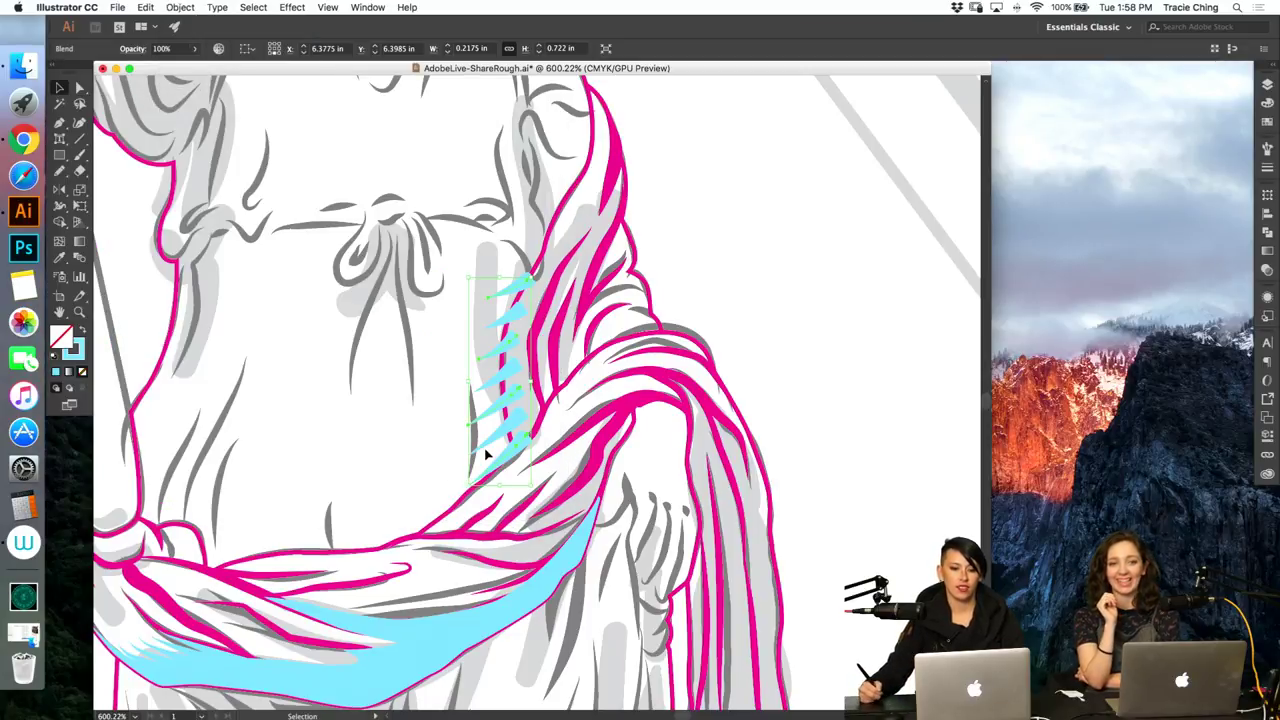
pyautogui.press('super+z')
pyautogui.press('super+shift+z')
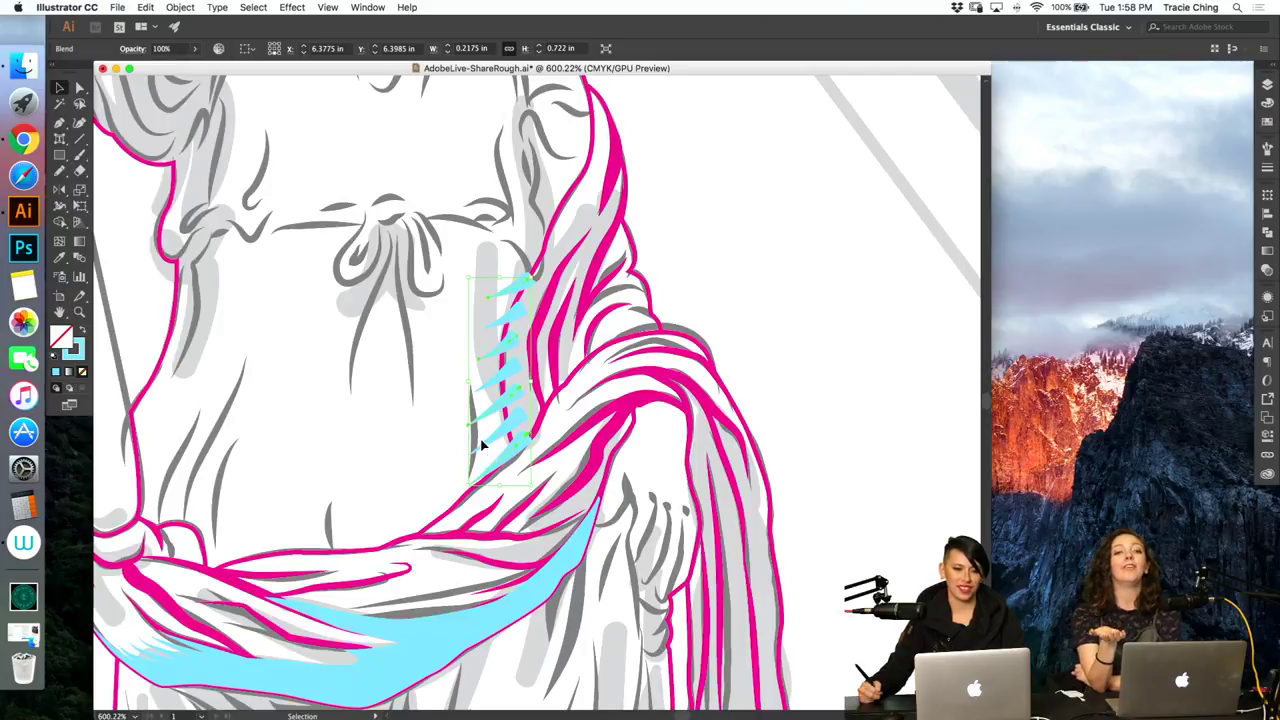
# Step: Set the torso stroke blend's spacing to 2 specified steps, with the preview on
pyautogui.click(182, 8)
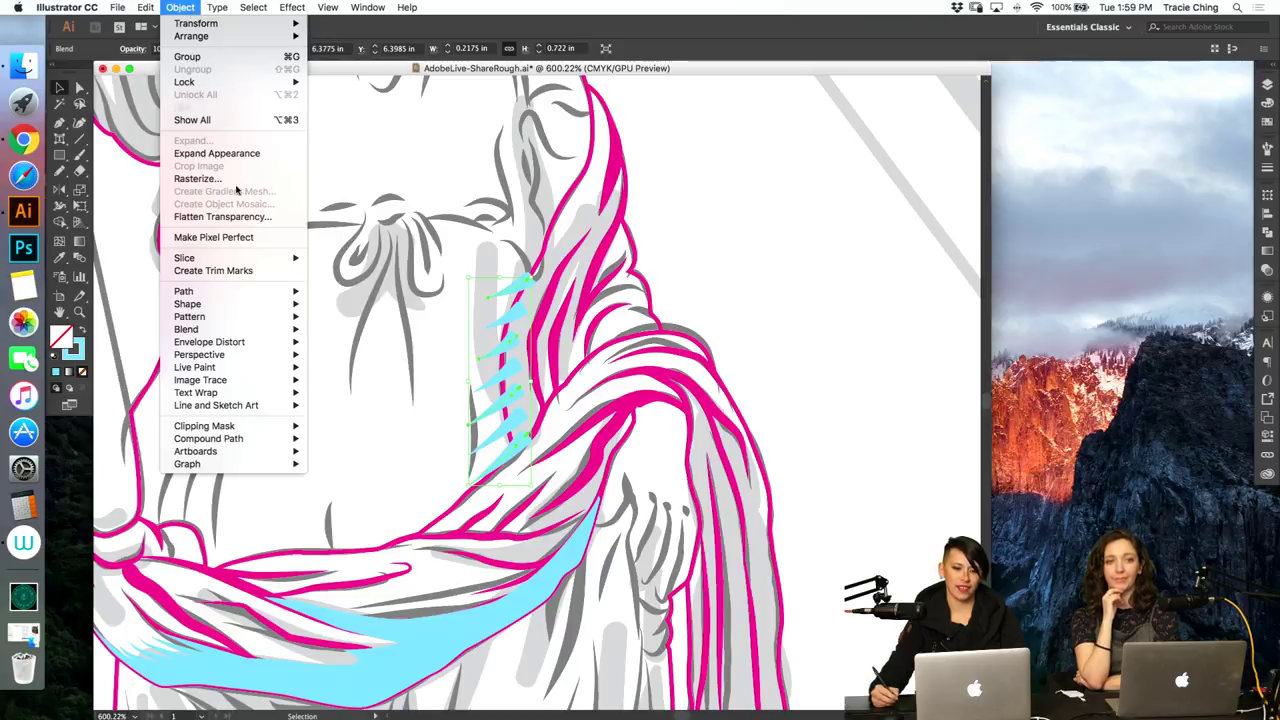
pyautogui.moveTo(253, 333)
pyautogui.click(360, 362)
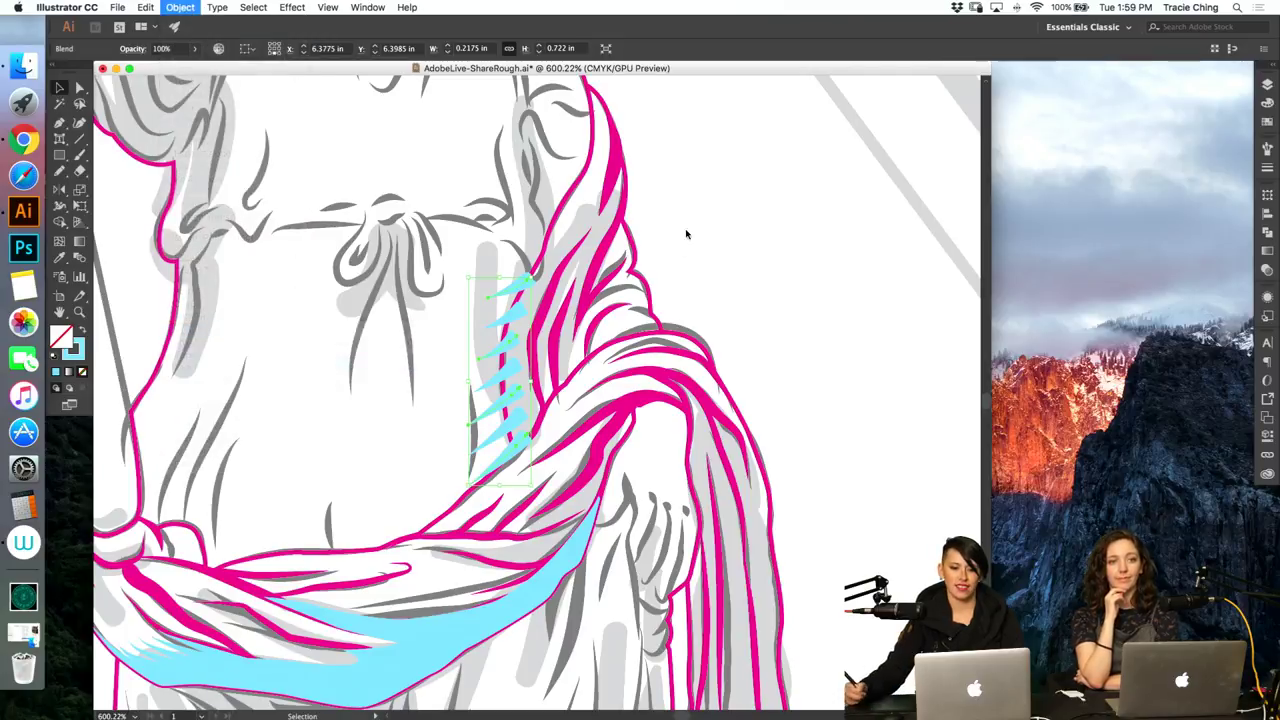
pyautogui.click(468, 248)
pyautogui.click(428, 276)
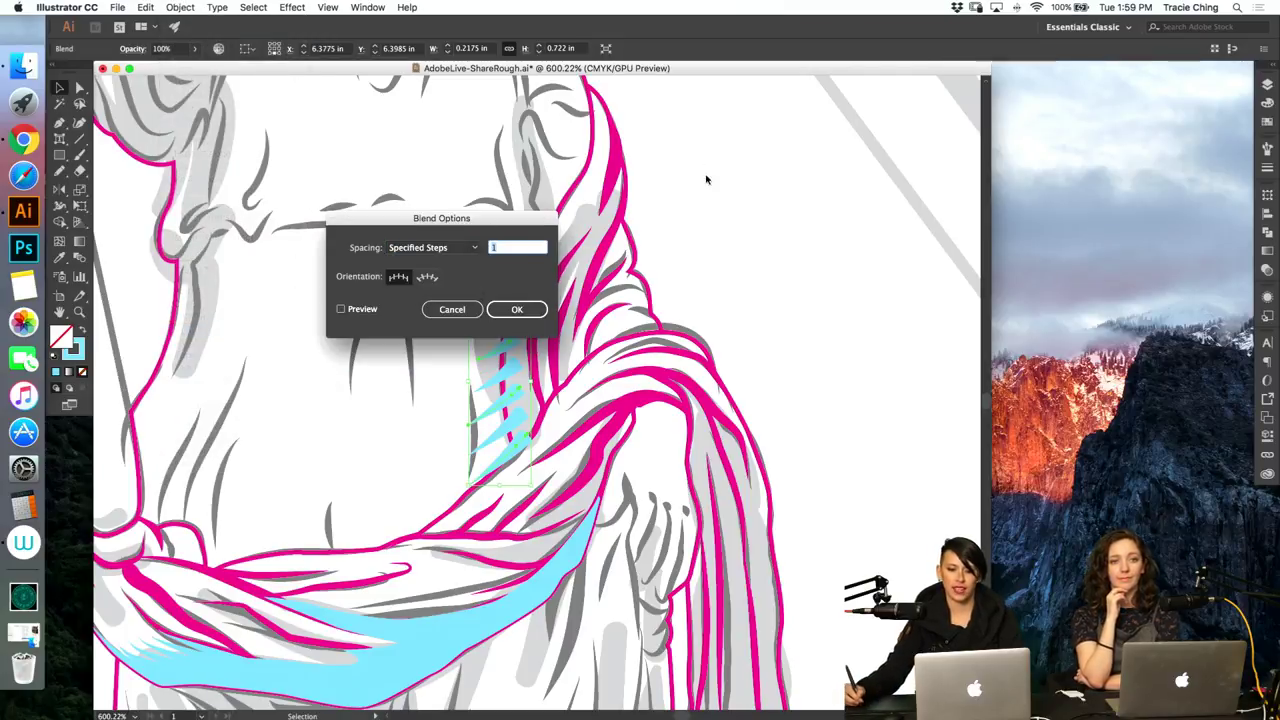
pyautogui.moveTo(529, 219); pyautogui.dragTo(772, 154)
pyautogui.click(584, 244)
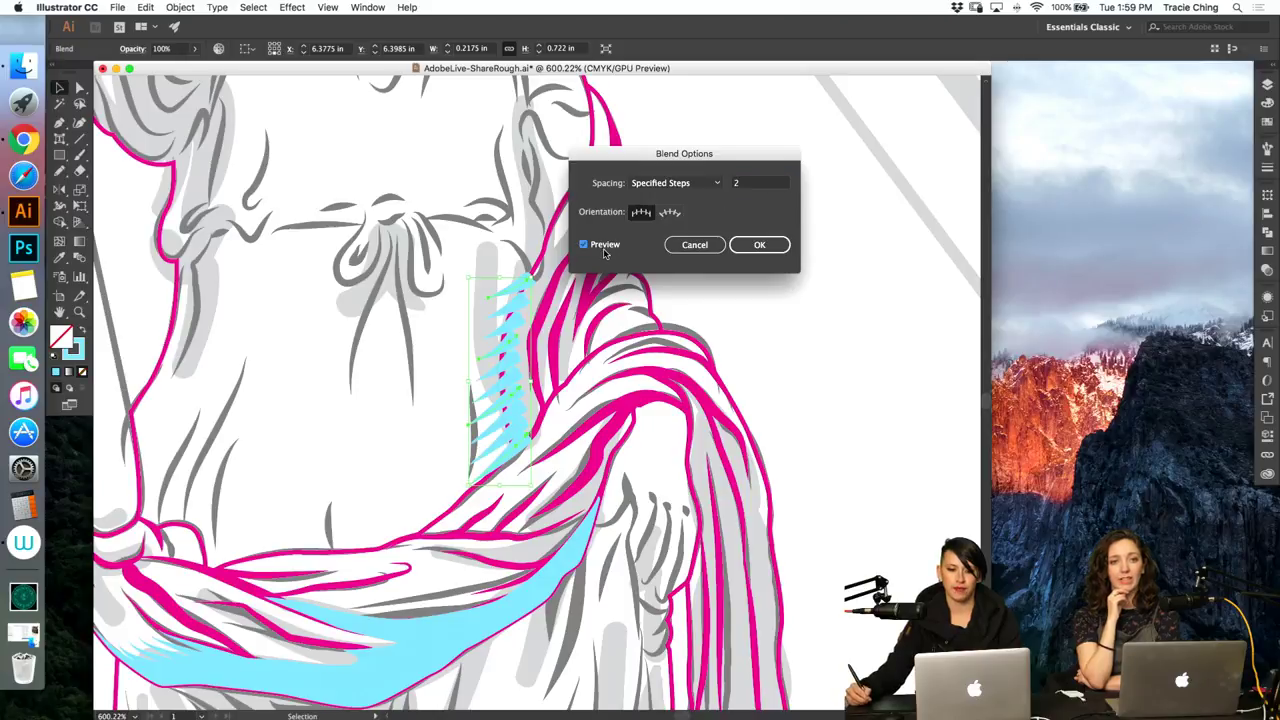
pyautogui.click(754, 248)
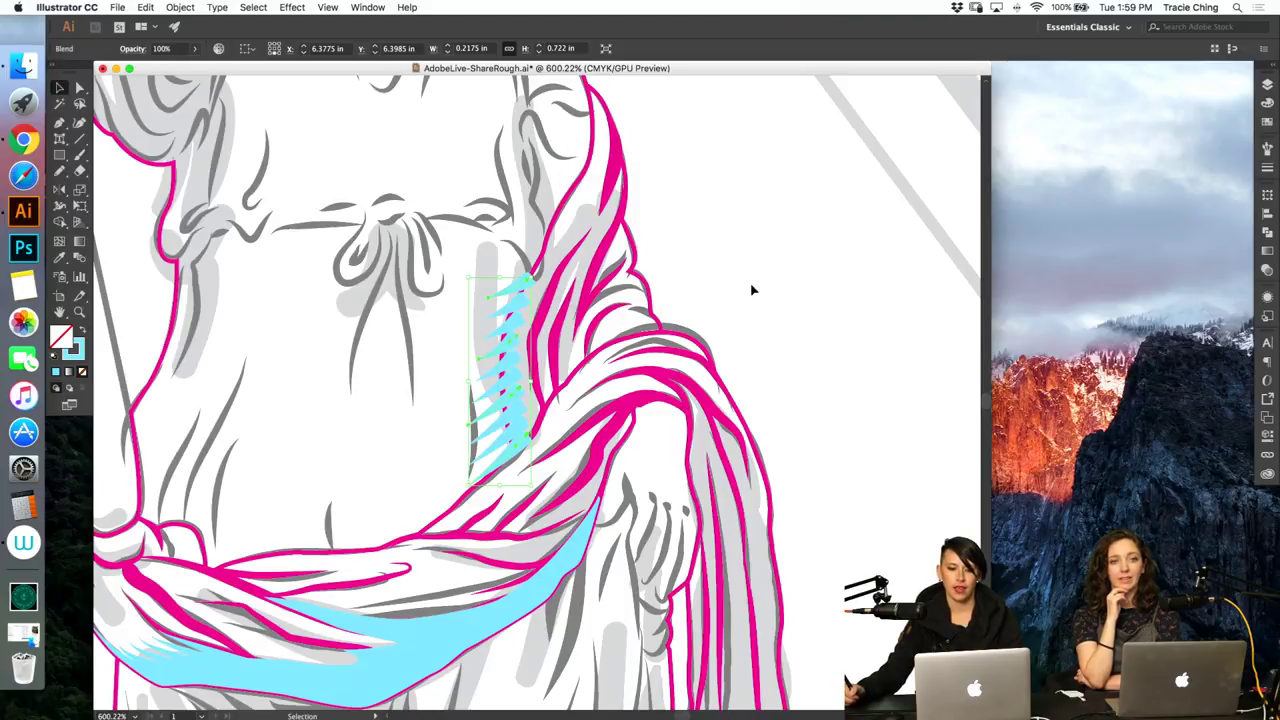
# Step: Pull the pointed tips of the two middle torso strokes outward, away from the drape, to lengthen the blend's feathered edge
pyautogui.click(751, 290)
pyautogui.click(523, 309)
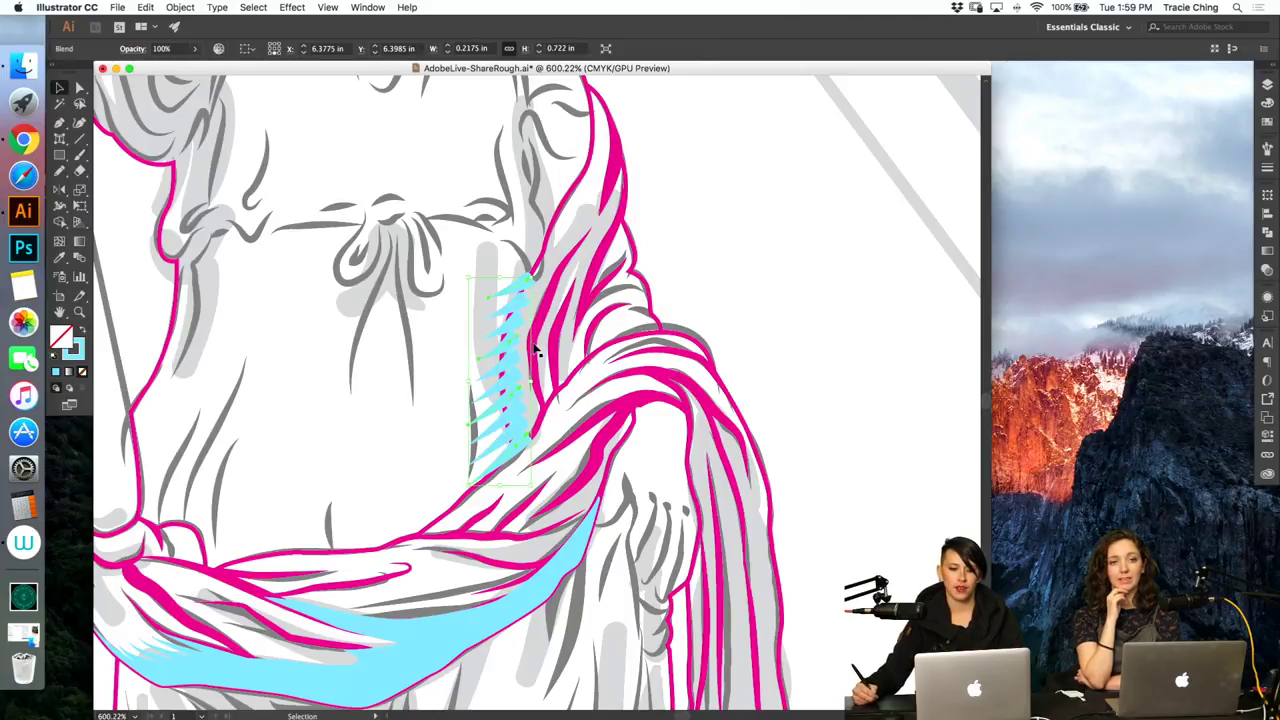
pyautogui.keyDown('super'); pyautogui.click(480, 359); pyautogui.keyUp('super')
pyautogui.moveTo(480, 359); pyautogui.dragTo(459, 372)
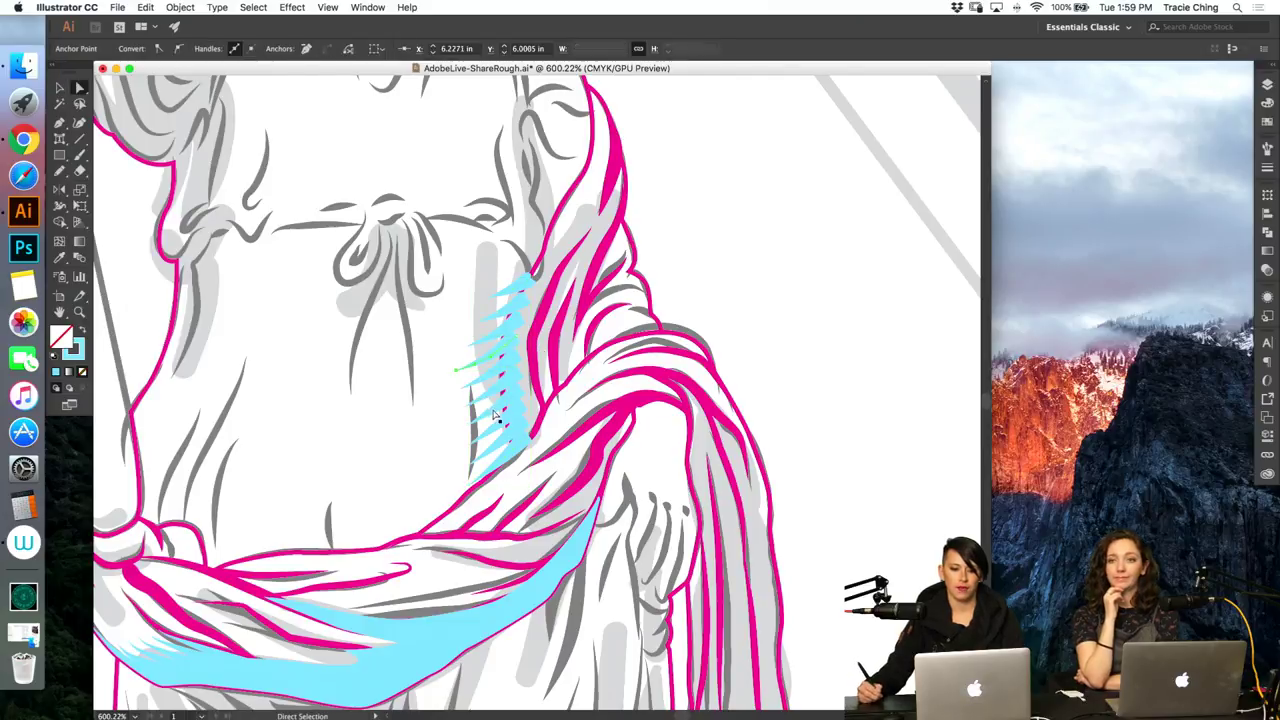
pyautogui.keyDown('super'); pyautogui.click(477, 421); pyautogui.keyUp('super')
pyautogui.moveTo(468, 427); pyautogui.dragTo(451, 438)
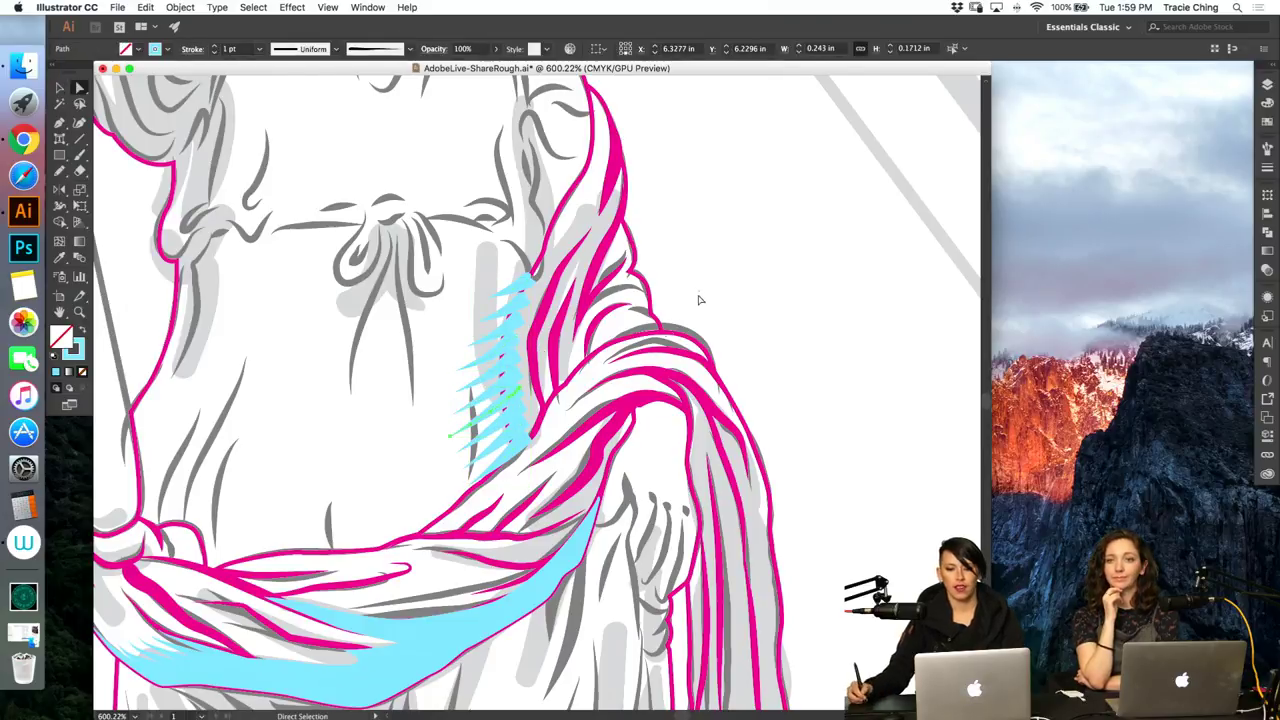
# Step: Reshape the lowest stroke of the cyan hatch blend so its outer end follows the drape's upper edge
pyautogui.keyDown('super'); pyautogui.click(700, 297); pyautogui.keyUp('super')
pyautogui.keyDown('super'); pyautogui.click(505, 453); pyautogui.keyUp('super')
pyautogui.moveTo(469, 486); pyautogui.dragTo(450, 501)
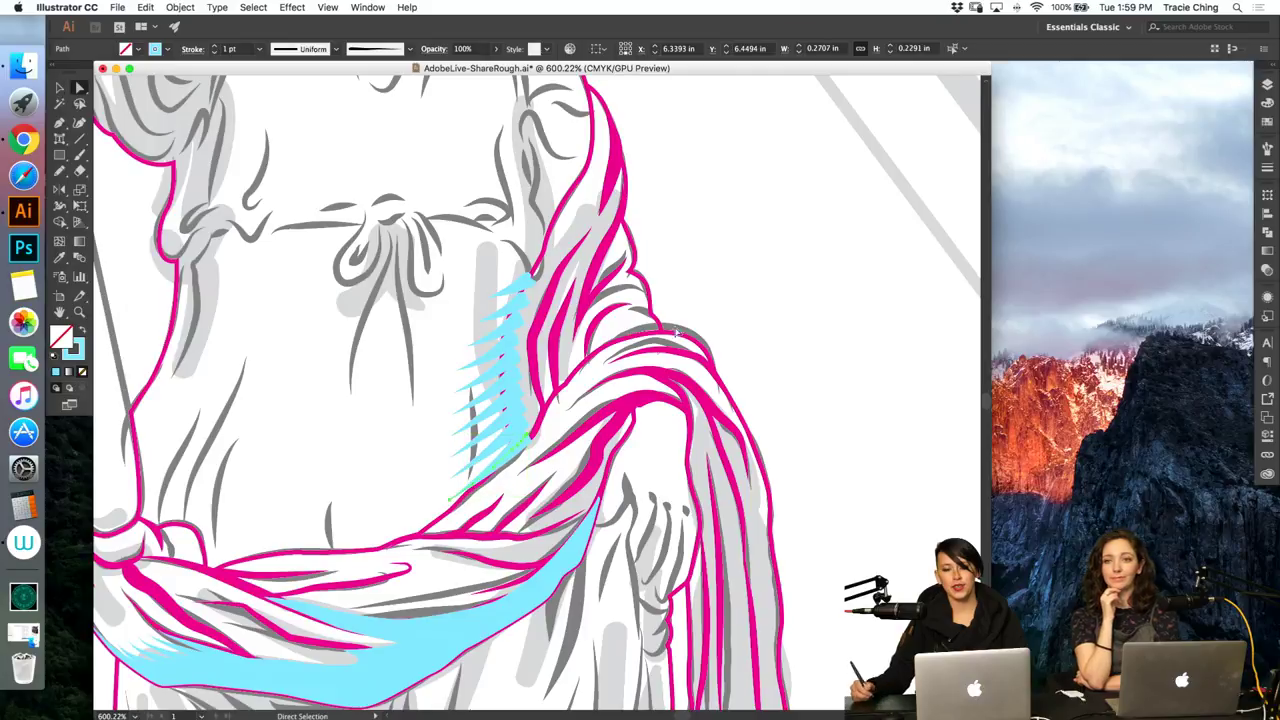
pyautogui.keyDown('super'); pyautogui.click(692, 327); pyautogui.keyUp('super')
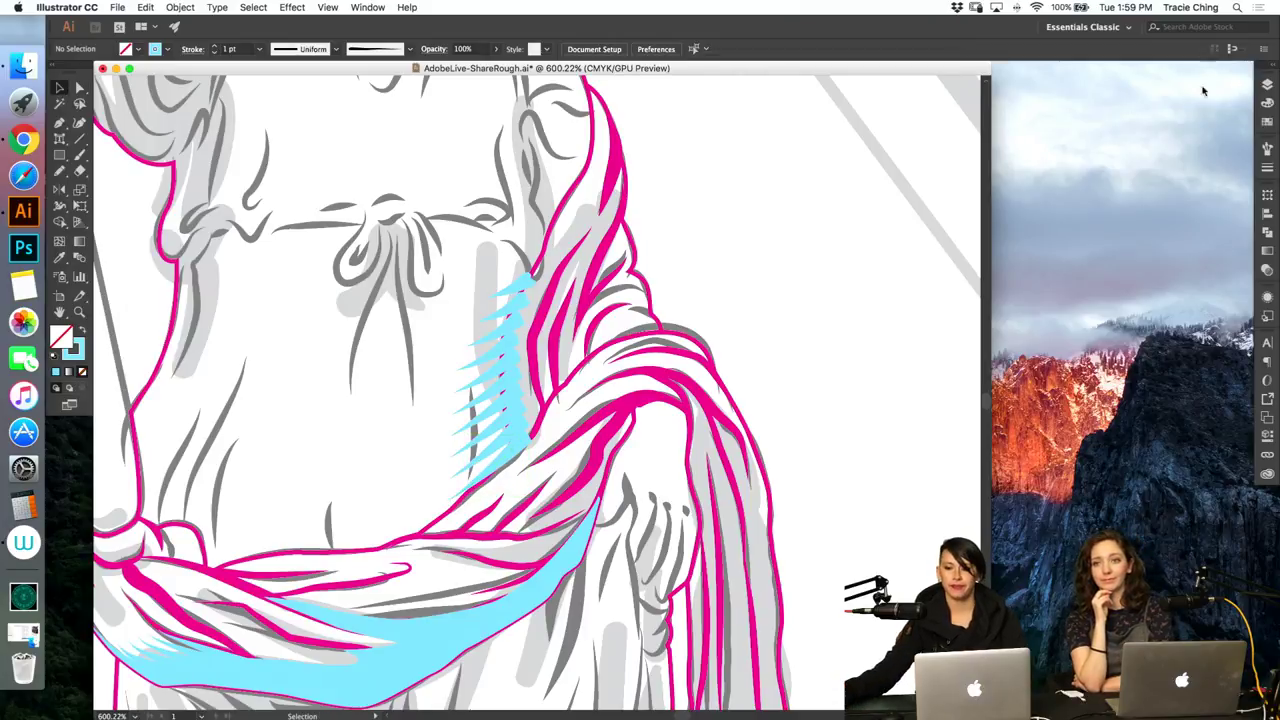
# Step: Hide the Sketch layer and bring the magenta outline of the upper scarf section to the front
pyautogui.click(1267, 85)
pyautogui.click(1103, 218)
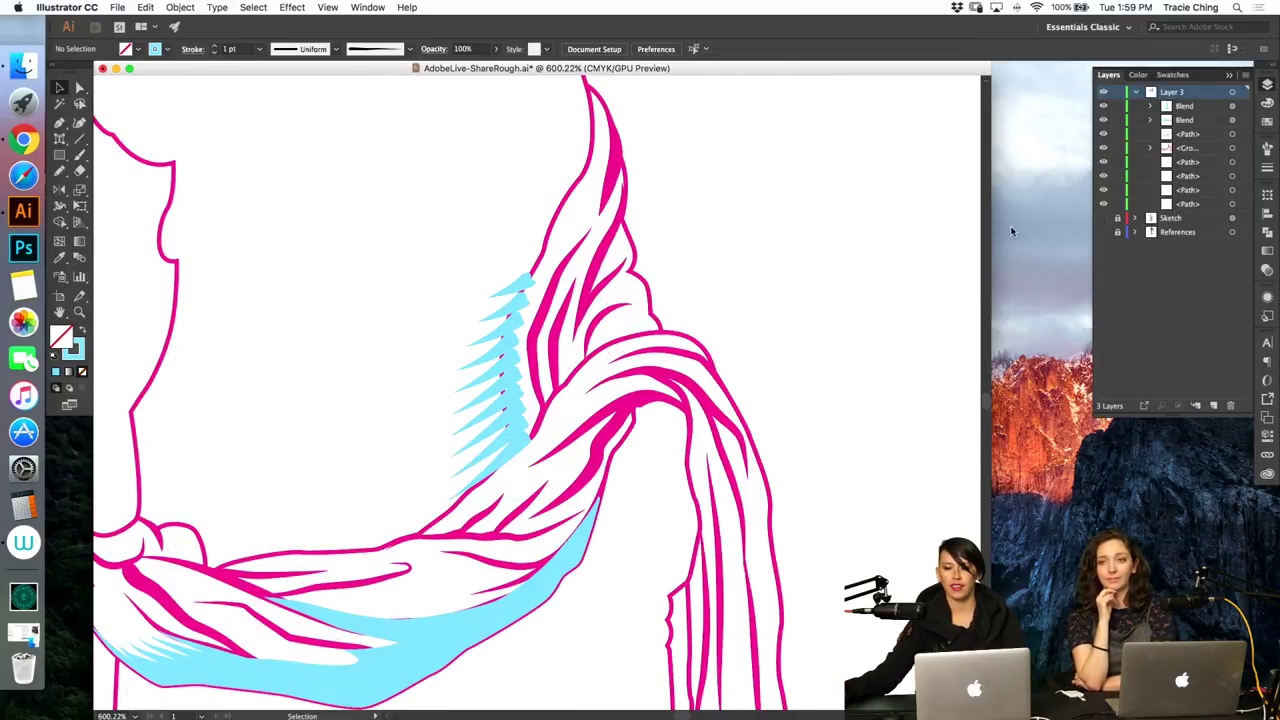
pyautogui.click(550, 248)
pyautogui.click(563, 262)
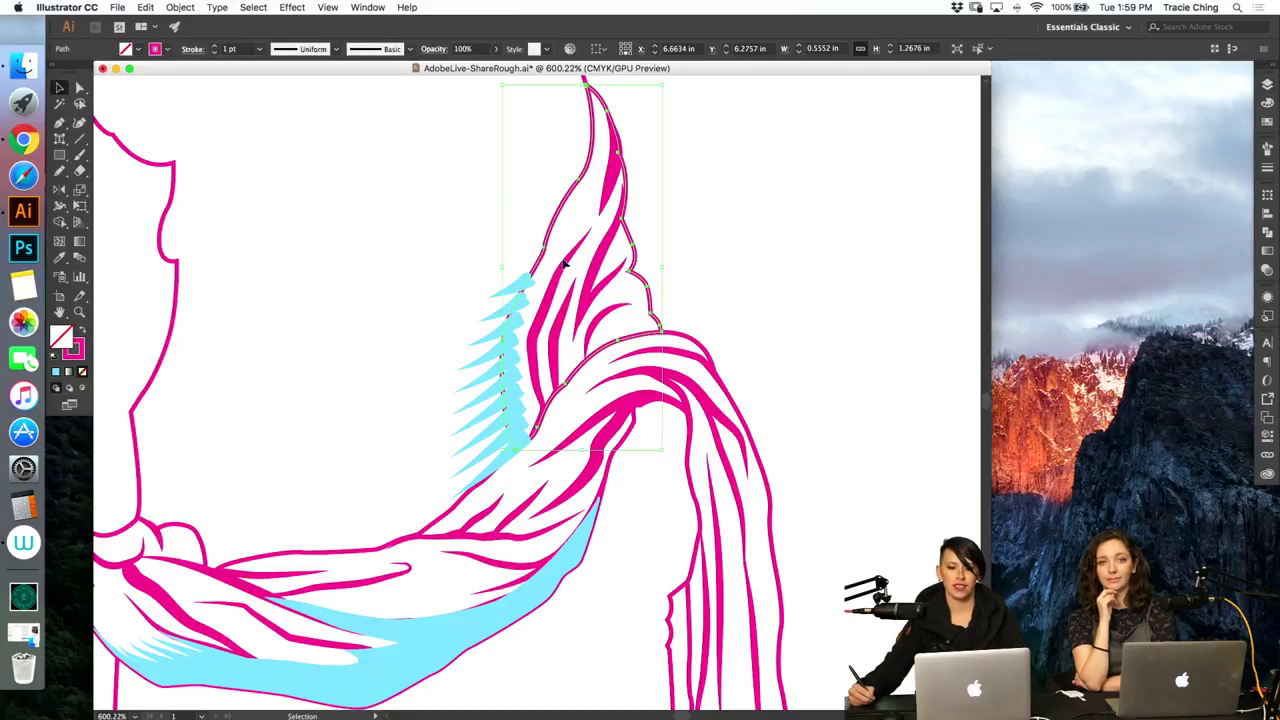
pyautogui.press('shift+super+]')
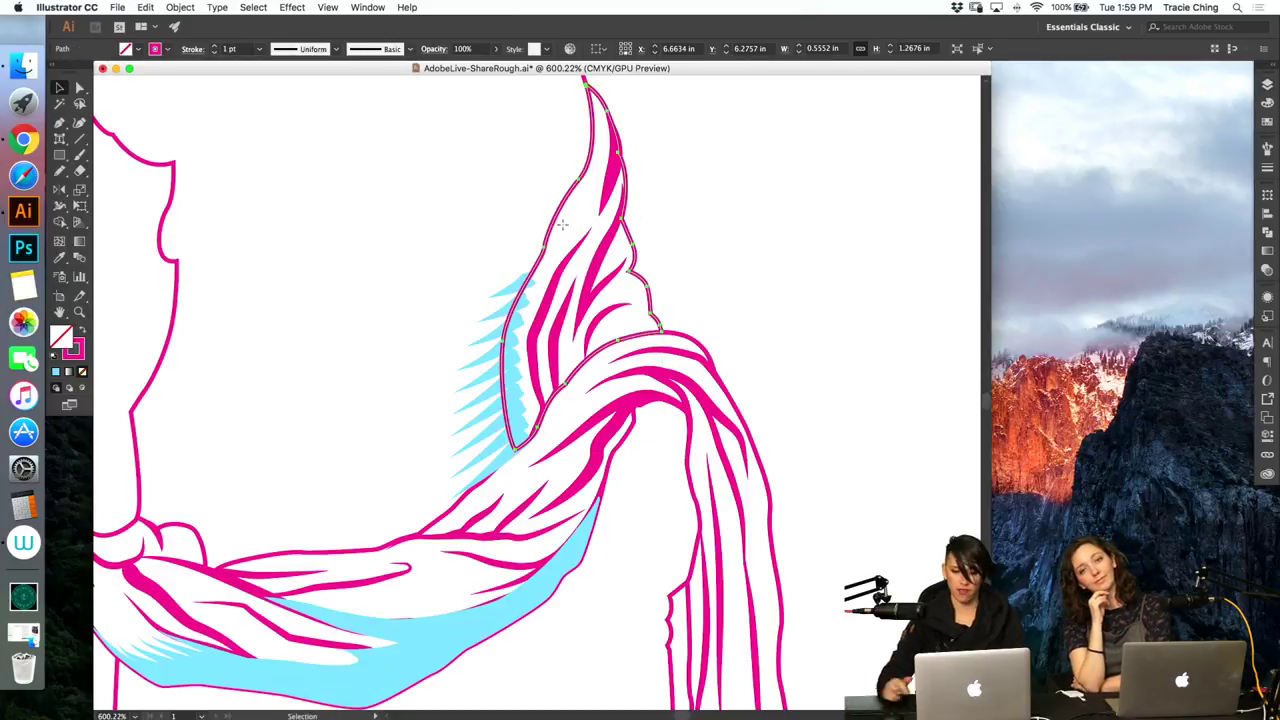
# Step: Fill the upper scarf section with the cyan sampled from the lower drape's shadow, with no stroke
pyautogui.press('c')
pyautogui.press('i')
pyautogui.click(714, 258)
pyautogui.press('v')
pyautogui.press('a')
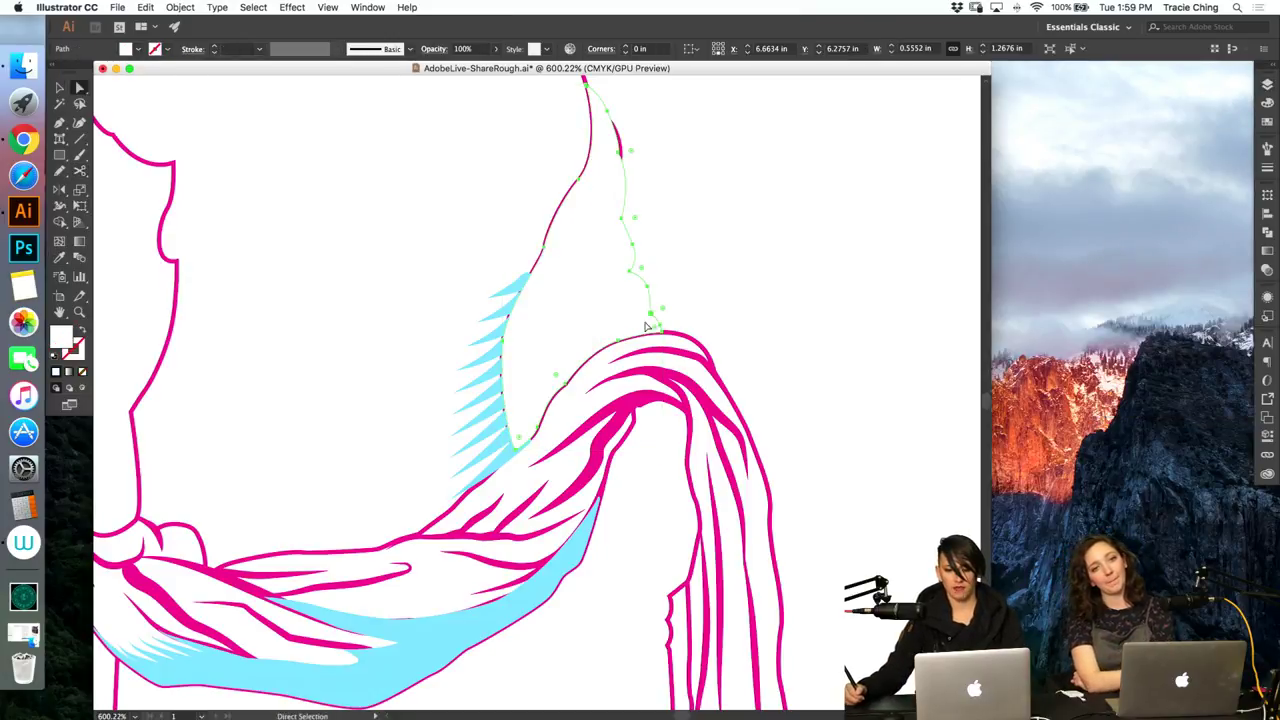
pyautogui.press('i')
pyautogui.click(486, 620)
pyautogui.press('a')
pyautogui.click(750, 283)
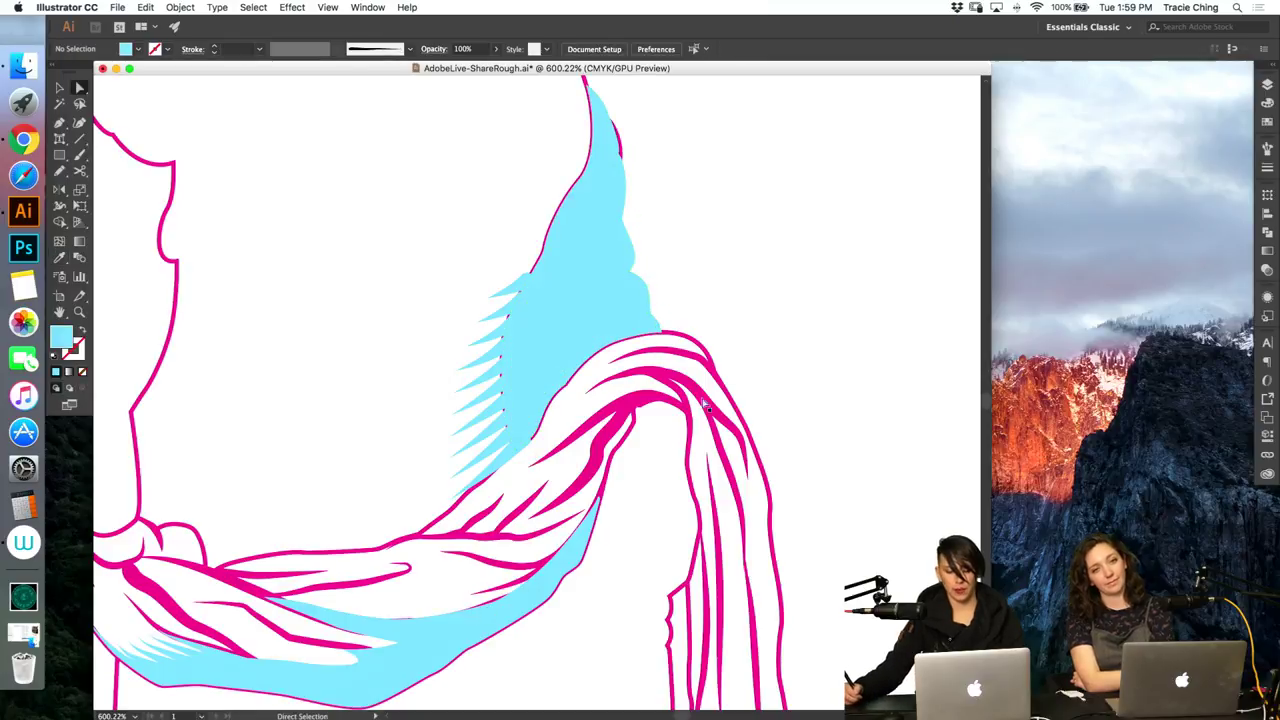
# Step: Paint four short diagonal cyan brush strokes across the hatch lines, spaced from the drape up to the second hatch
pyautogui.press('b')
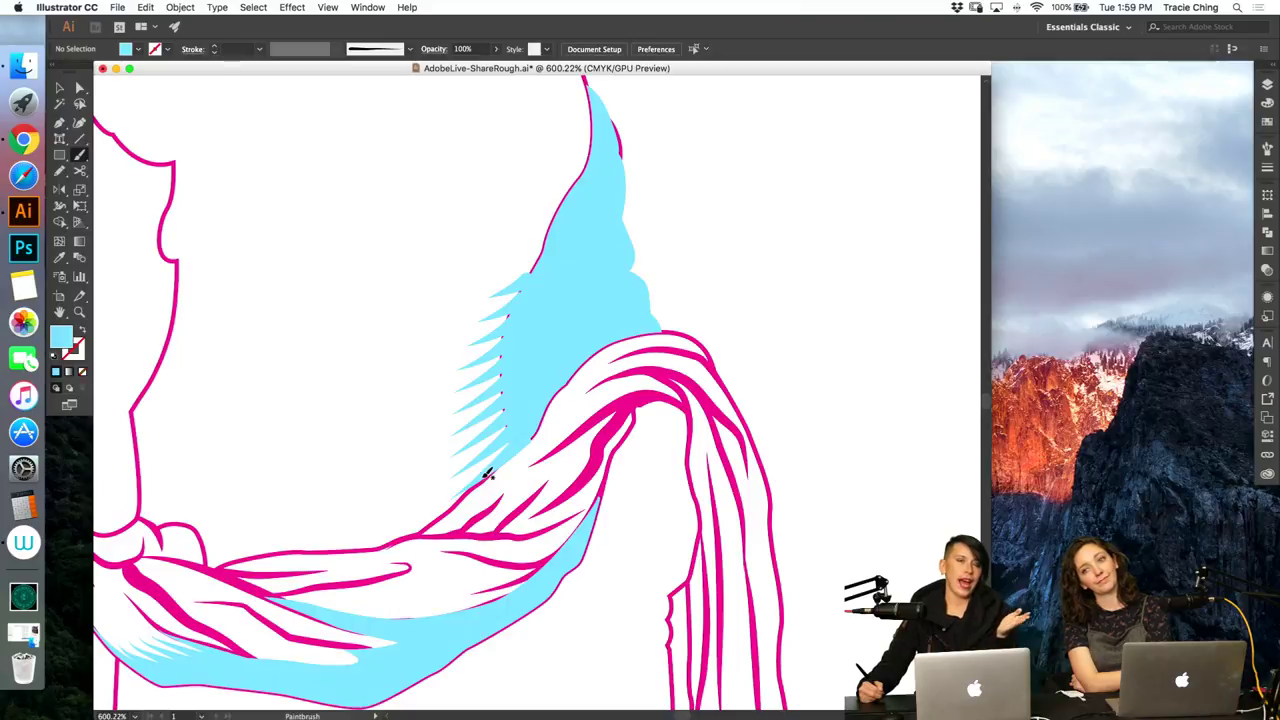
pyautogui.moveTo(413, 448); pyautogui.dragTo(470, 486)
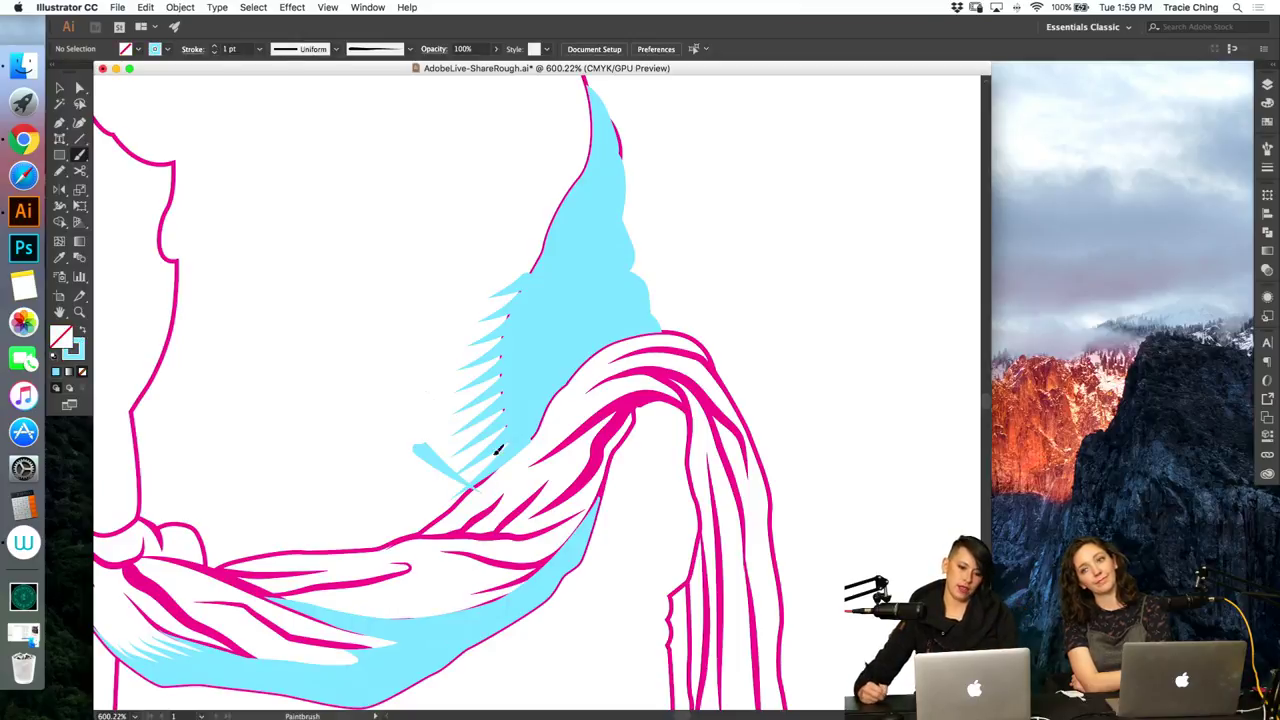
pyautogui.moveTo(426, 392); pyautogui.dragTo(477, 438)
pyautogui.moveTo(446, 345); pyautogui.dragTo(480, 380)
pyautogui.moveTo(478, 304); pyautogui.dragTo(496, 330)
# Step: Select the four crossing brush strokes and make a blend from them
pyautogui.press('v')
pyautogui.click(489, 319)
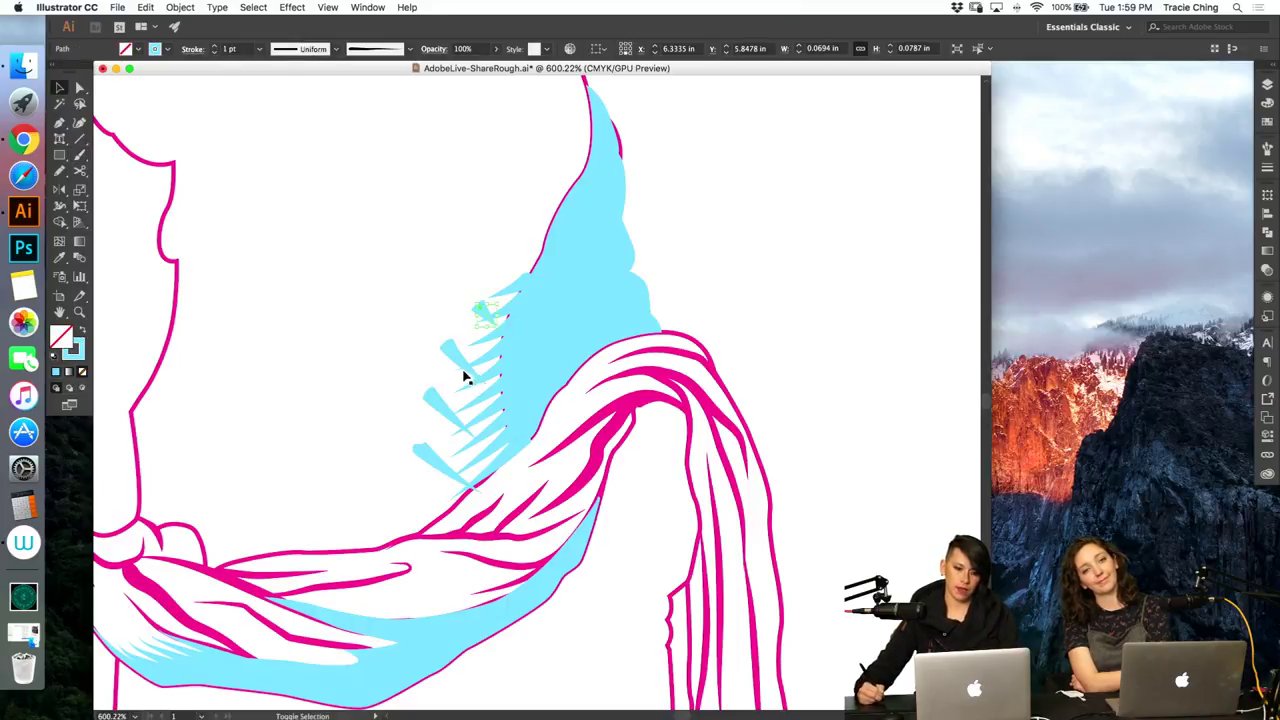
pyautogui.keyDown('shift'); pyautogui.click(463, 371); pyautogui.keyUp('shift')
pyautogui.keyDown('shift'); pyautogui.click(452, 415); pyautogui.keyUp('shift')
pyautogui.keyDown('shift'); pyautogui.click(440, 466); pyautogui.keyUp('shift')
pyautogui.press('super+alt+b')
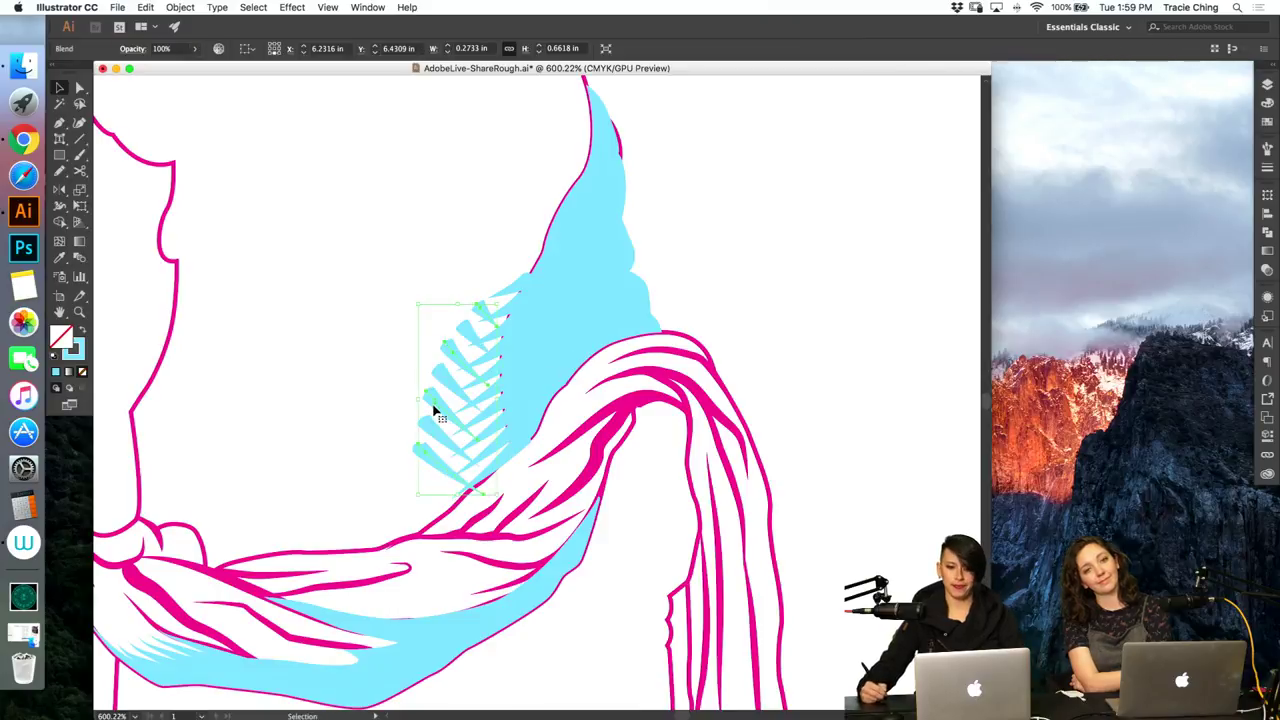
# Step: Delete the extra anchor point at the outer end of the lowest crossing stroke and suppress the anchor point warning
pyautogui.press('-')
pyautogui.click(421, 455)
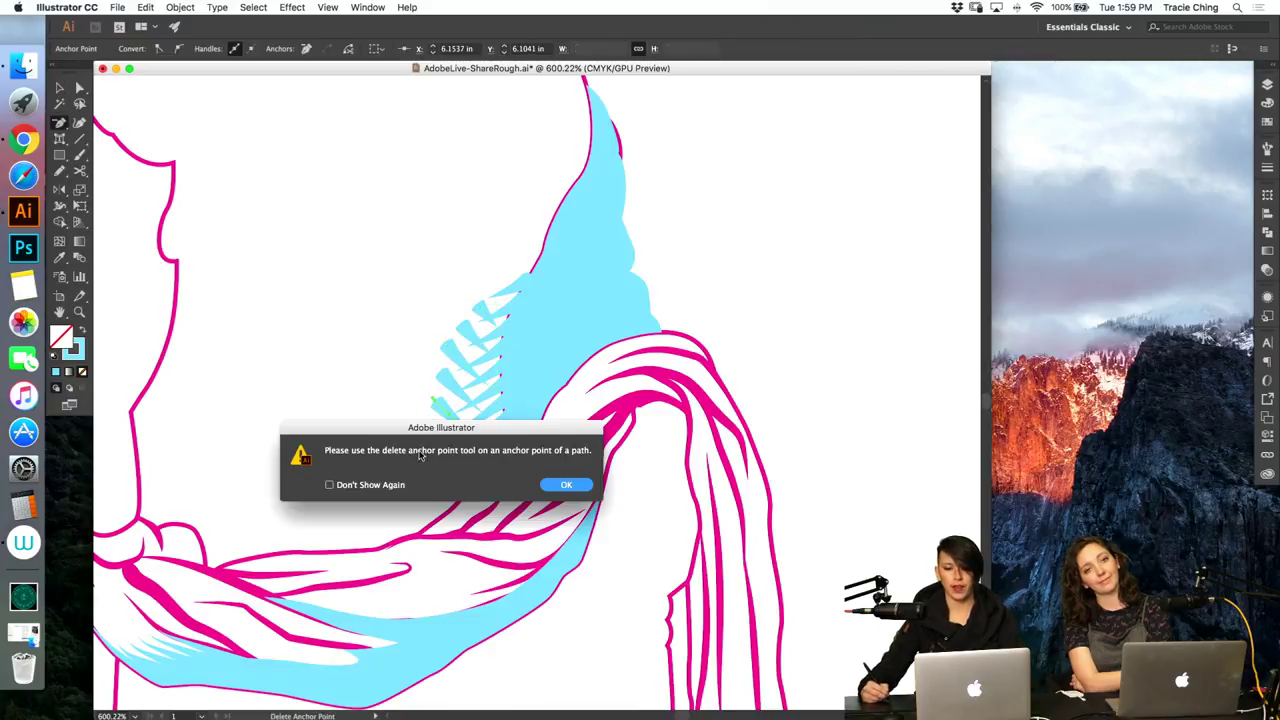
pyautogui.click(552, 484)
pyautogui.click(434, 462)
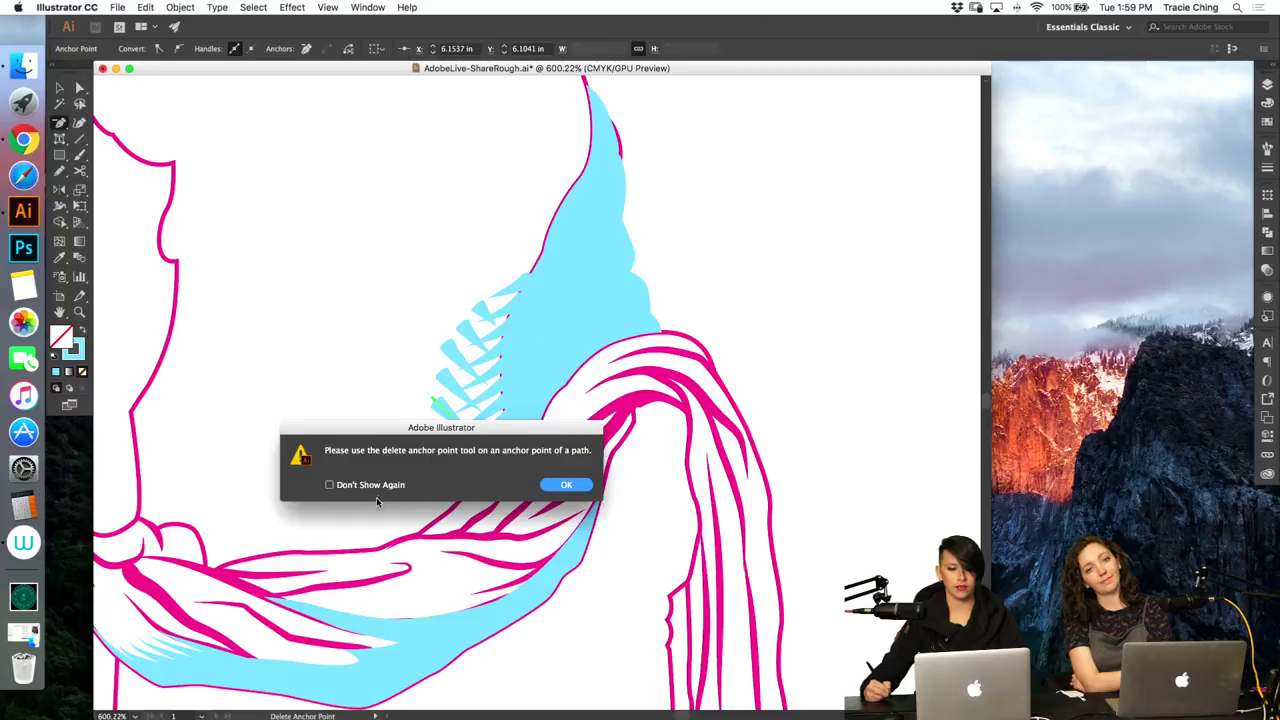
pyautogui.click(330, 485)
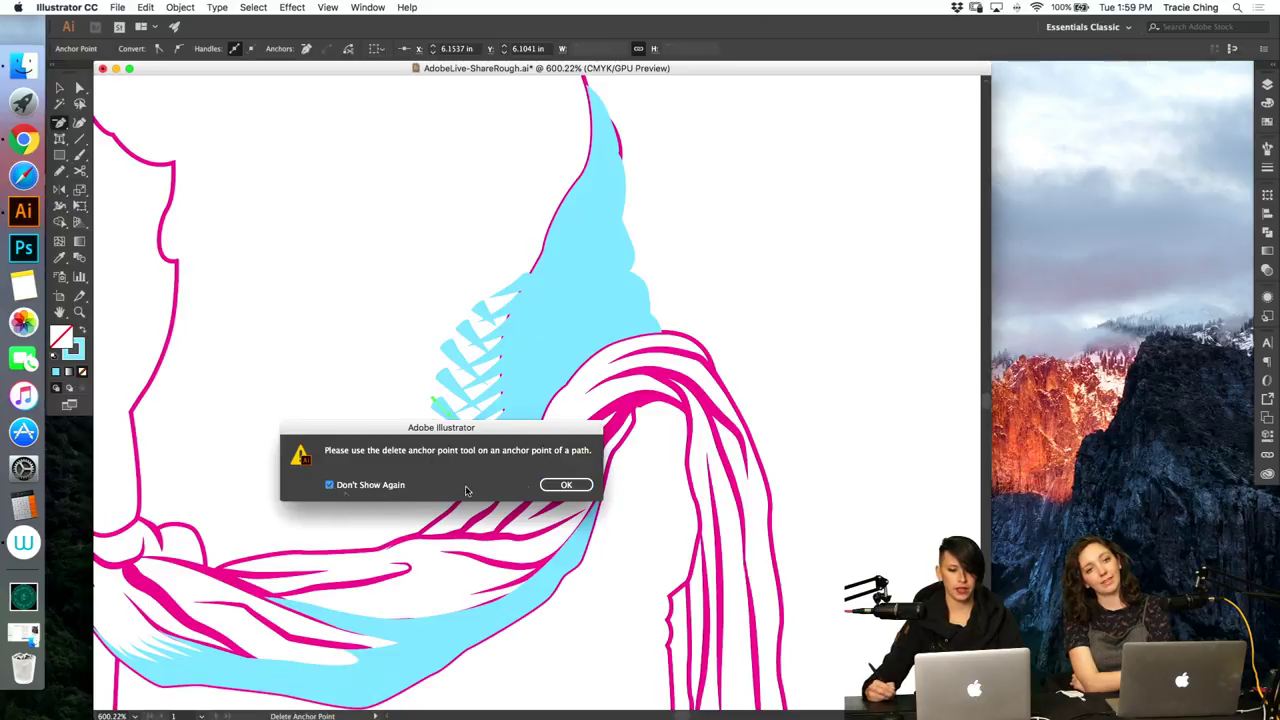
pyautogui.click(566, 484)
pyautogui.press('a')
pyautogui.press('v')
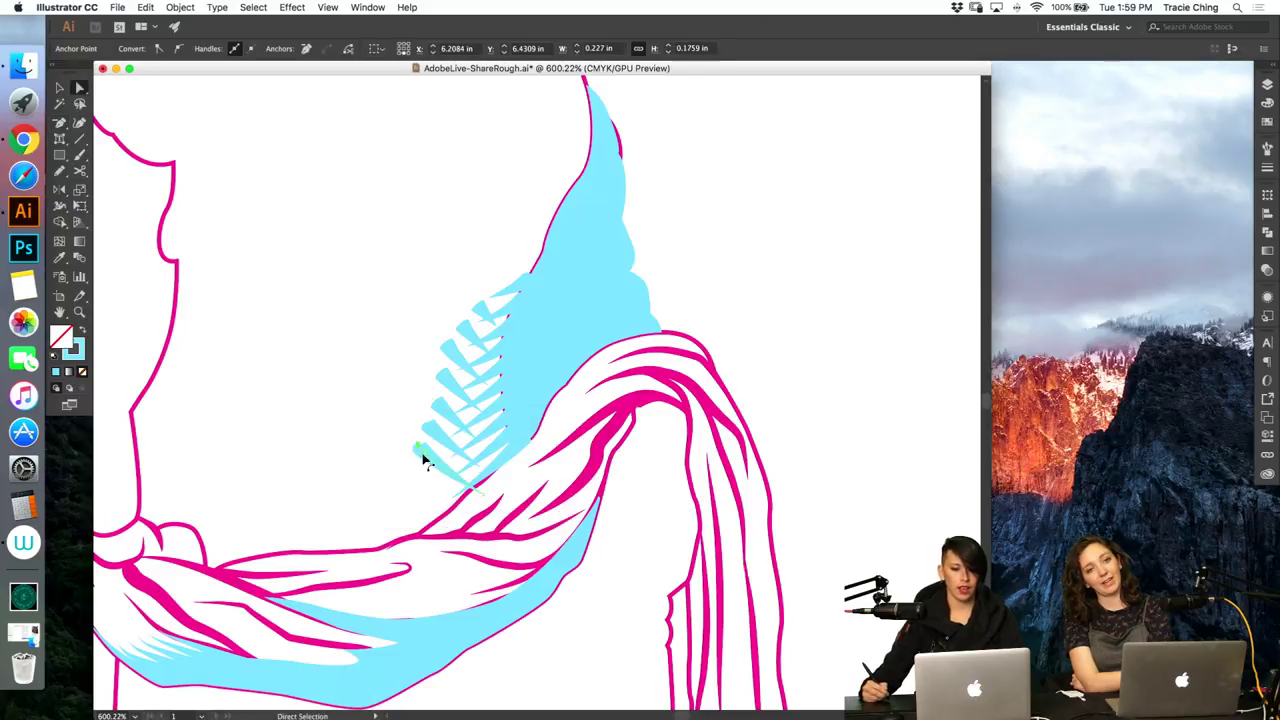
# Step: Change the stroke color of the crossing-stroke blend to white
pyautogui.click(453, 377)
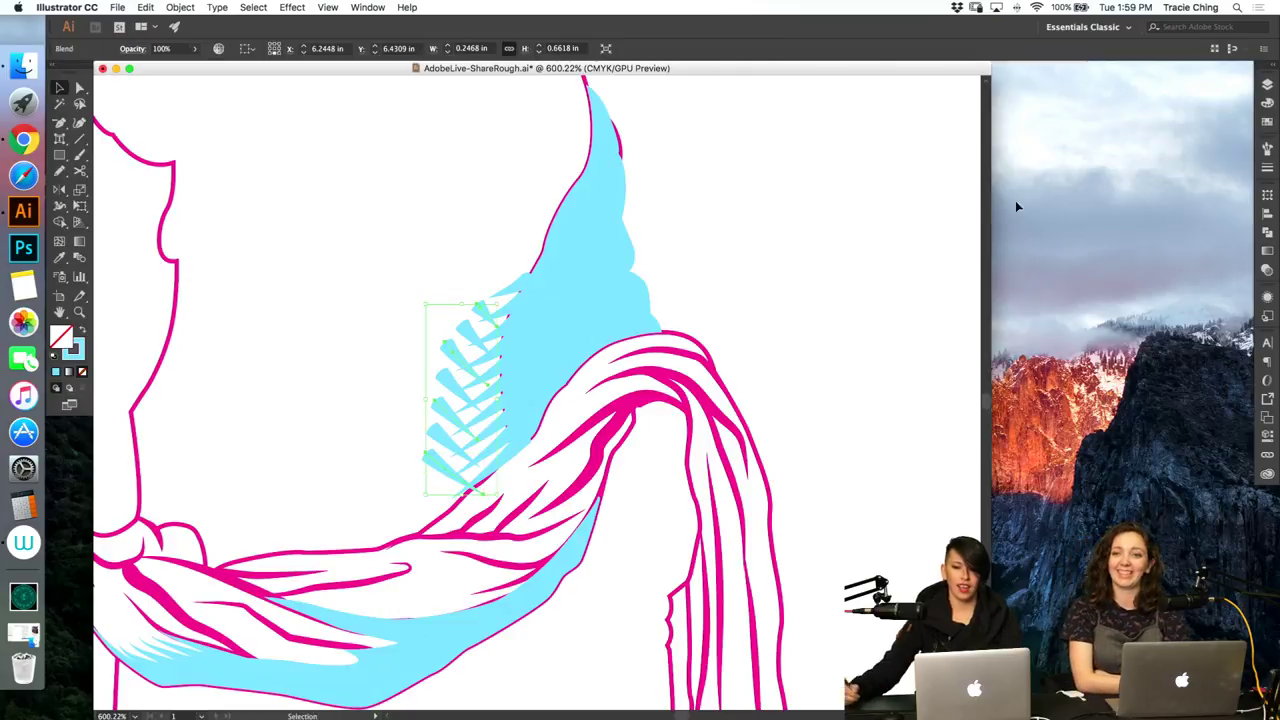
pyautogui.click(1267, 103)
pyautogui.click(1108, 108)
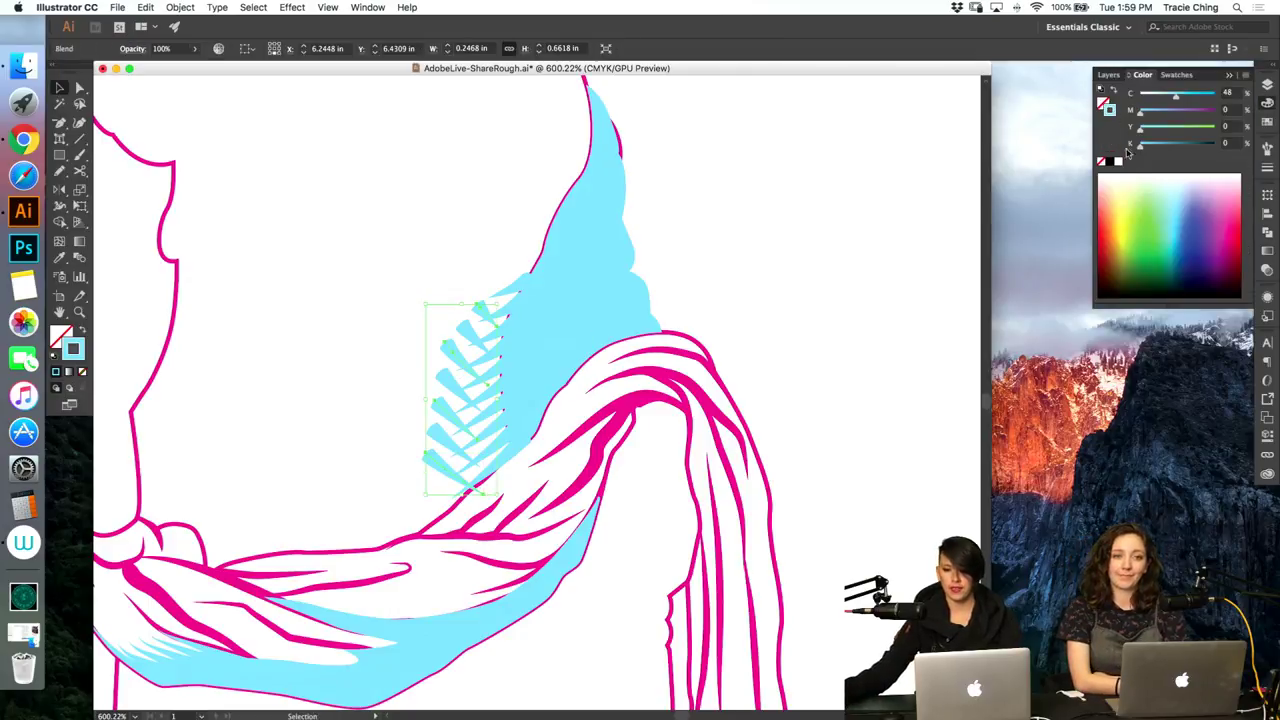
pyautogui.click(1118, 161)
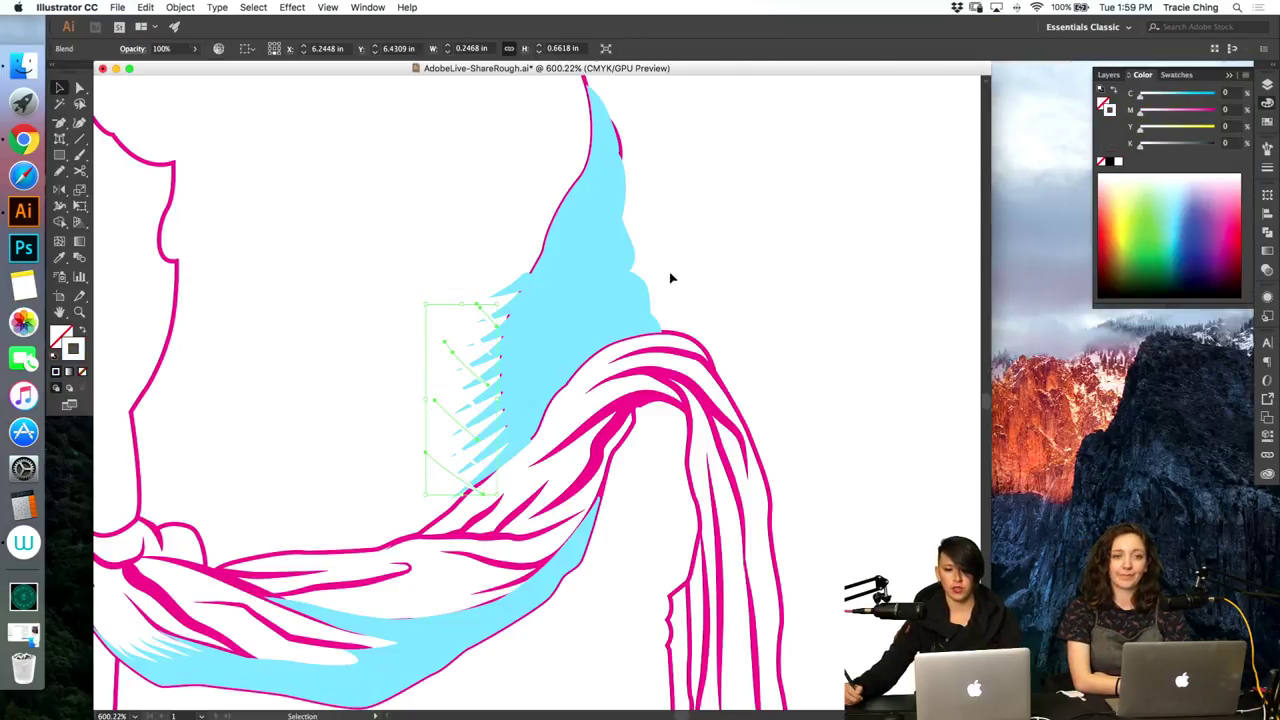
# Step: Set the white blend's spacing to Specified Steps with 2 steps, with the preview enabled
pyautogui.click(181, 7)
pyautogui.moveTo(241, 330)
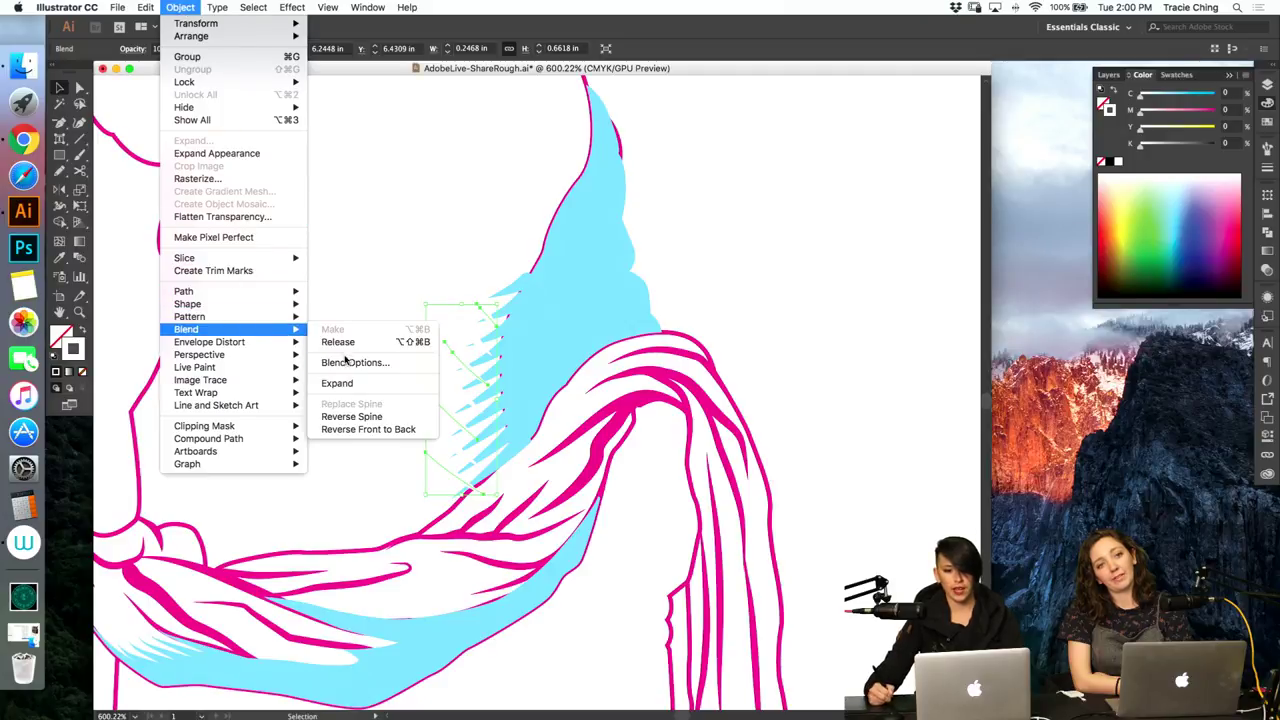
pyautogui.click(350, 362)
pyautogui.click(690, 183)
pyautogui.click(697, 213)
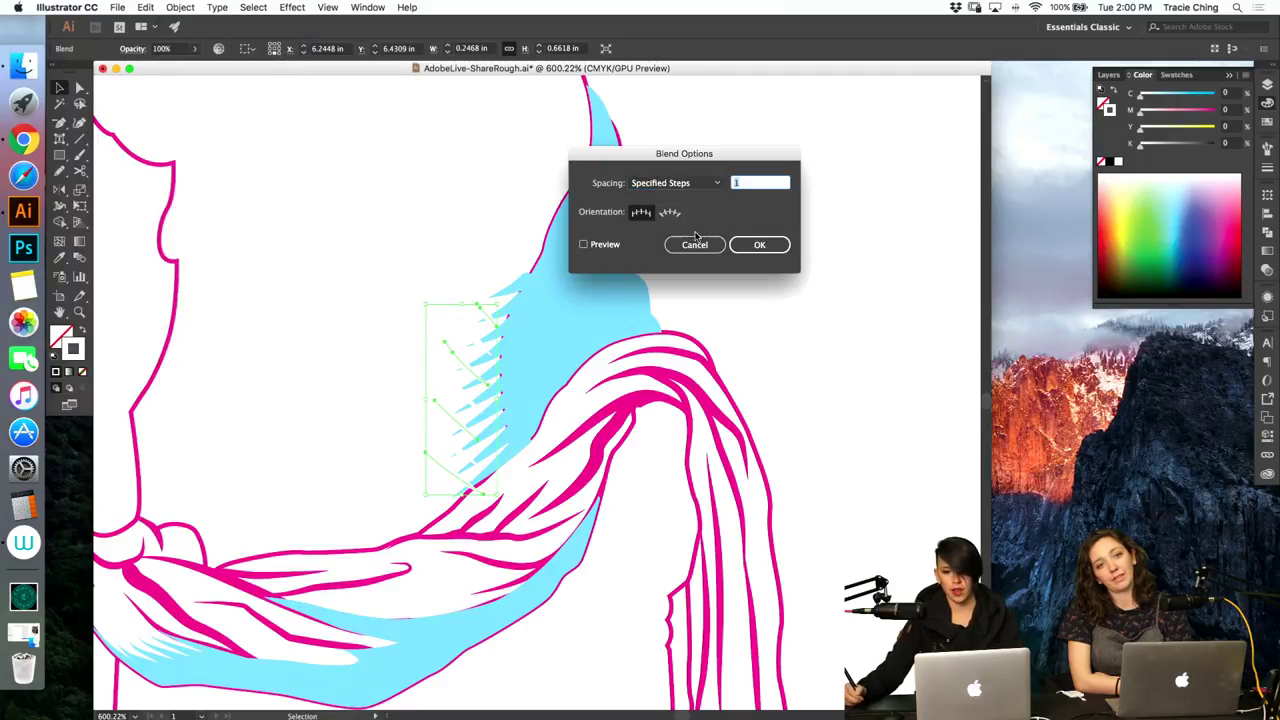
pyautogui.click(612, 245)
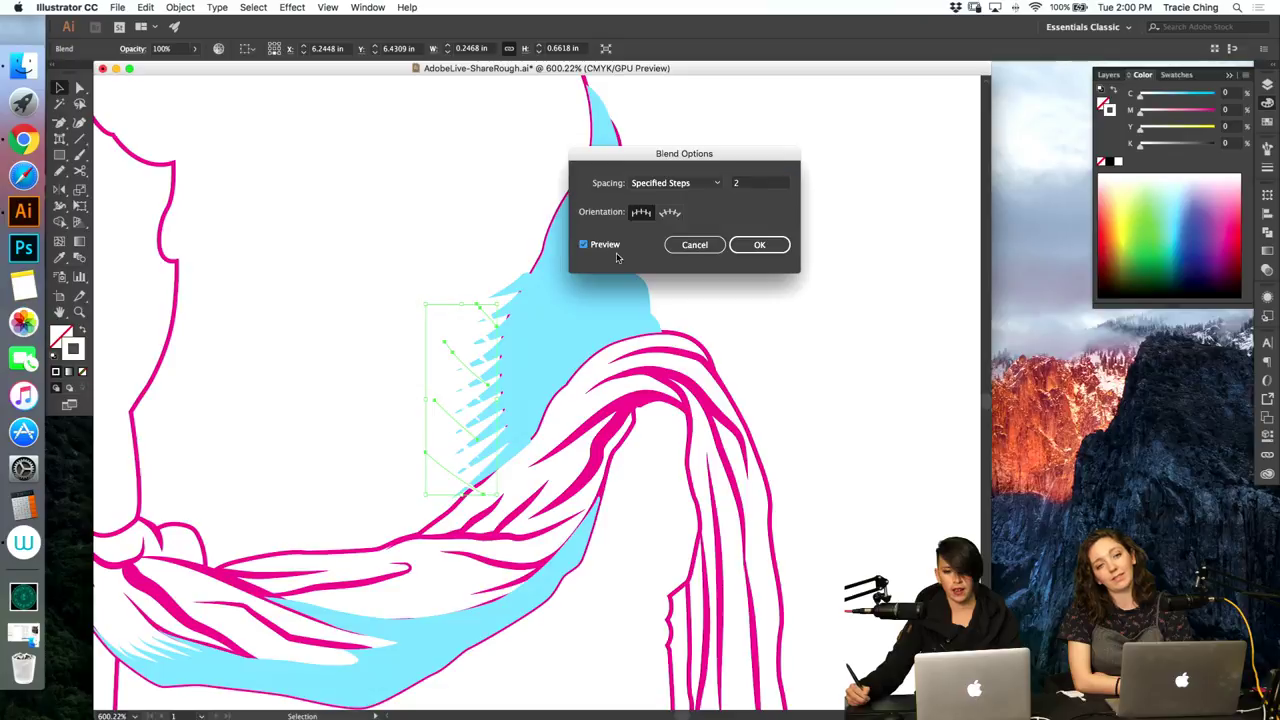
pyautogui.click(759, 245)
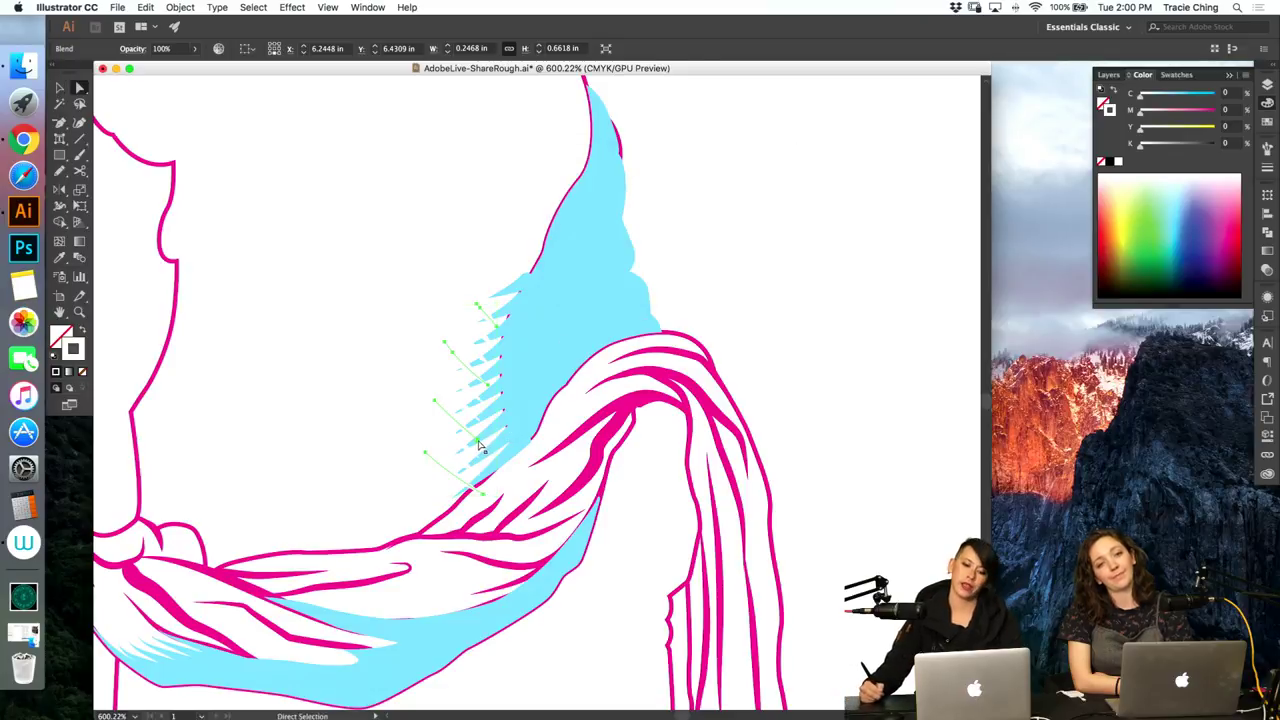
# Step: Extend the inner end of the third white crossing stroke further down toward the scarf, and deselect the blend
pyautogui.keyDown('super'); pyautogui.click(487, 447); pyautogui.keyUp('super')
pyautogui.moveTo(488, 448); pyautogui.dragTo(494, 456)
pyautogui.keyDown('super'); pyautogui.click(494, 456); pyautogui.keyUp('super')
pyautogui.click(704, 270)
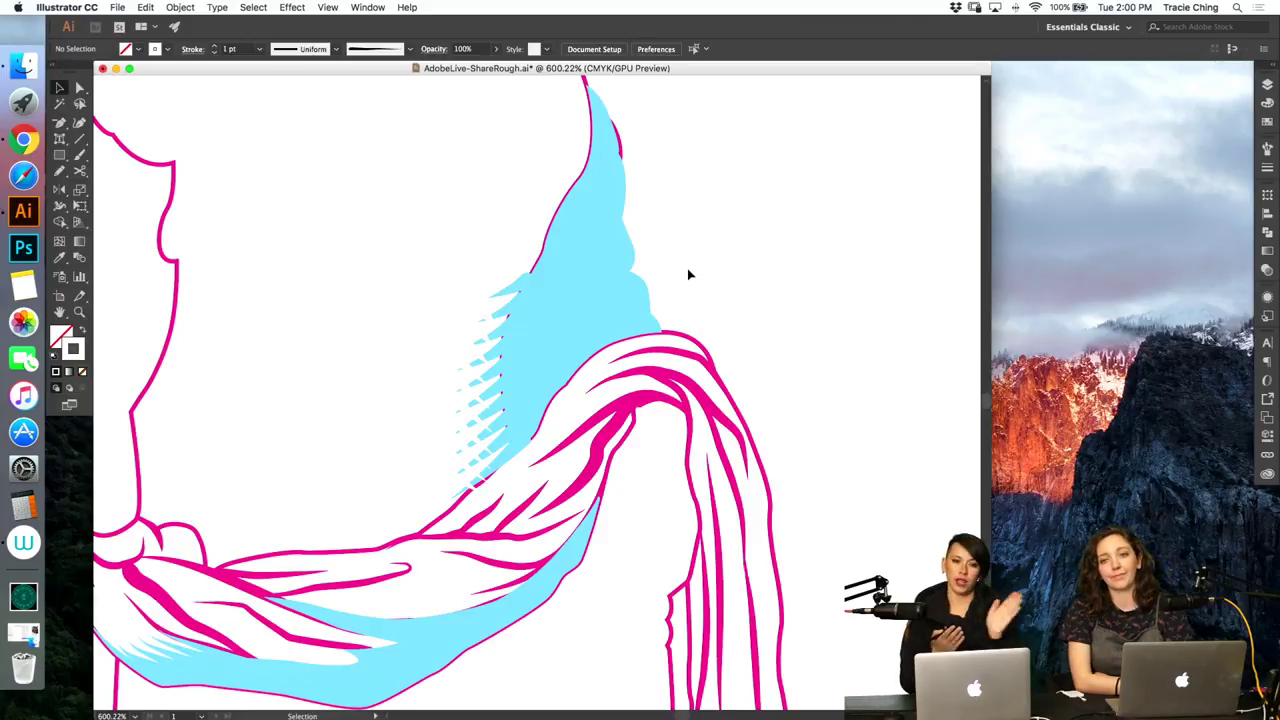
# Step: Move the outer end point of the cyan hatch blend's second source stroke slightly downward
pyautogui.press('a')
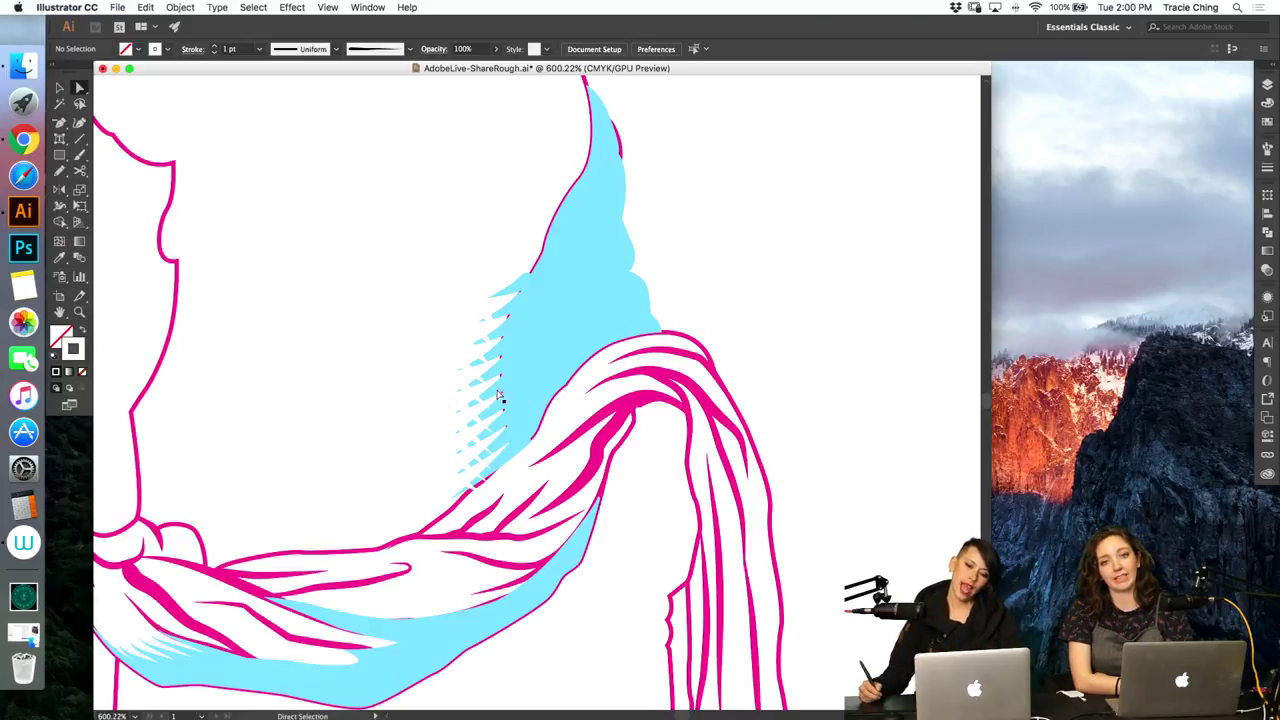
pyautogui.click(472, 401)
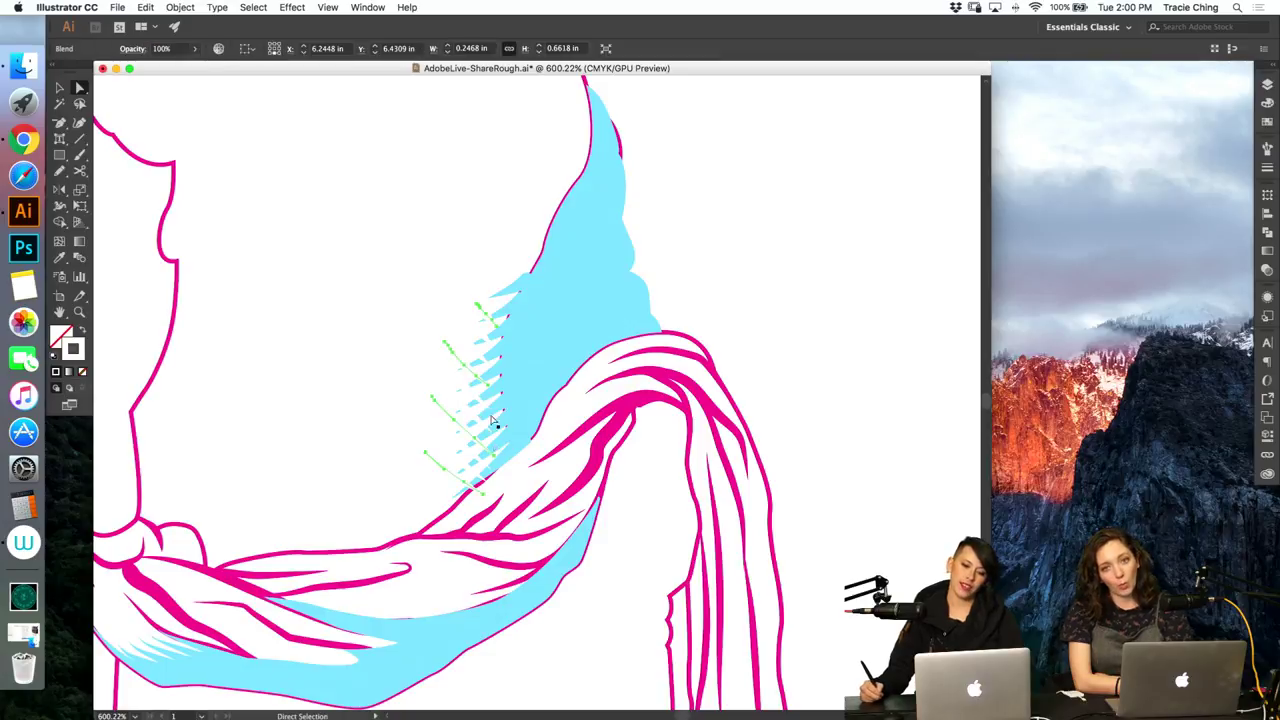
pyautogui.click(494, 388)
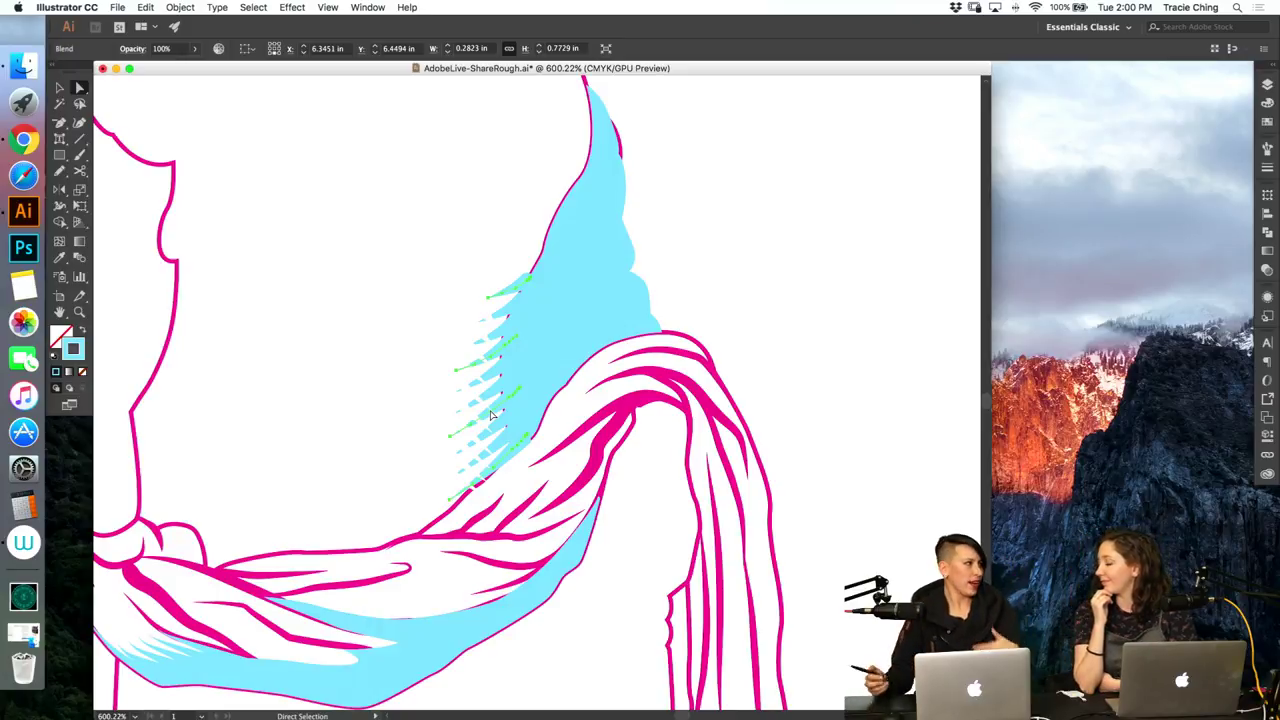
pyautogui.click(447, 310)
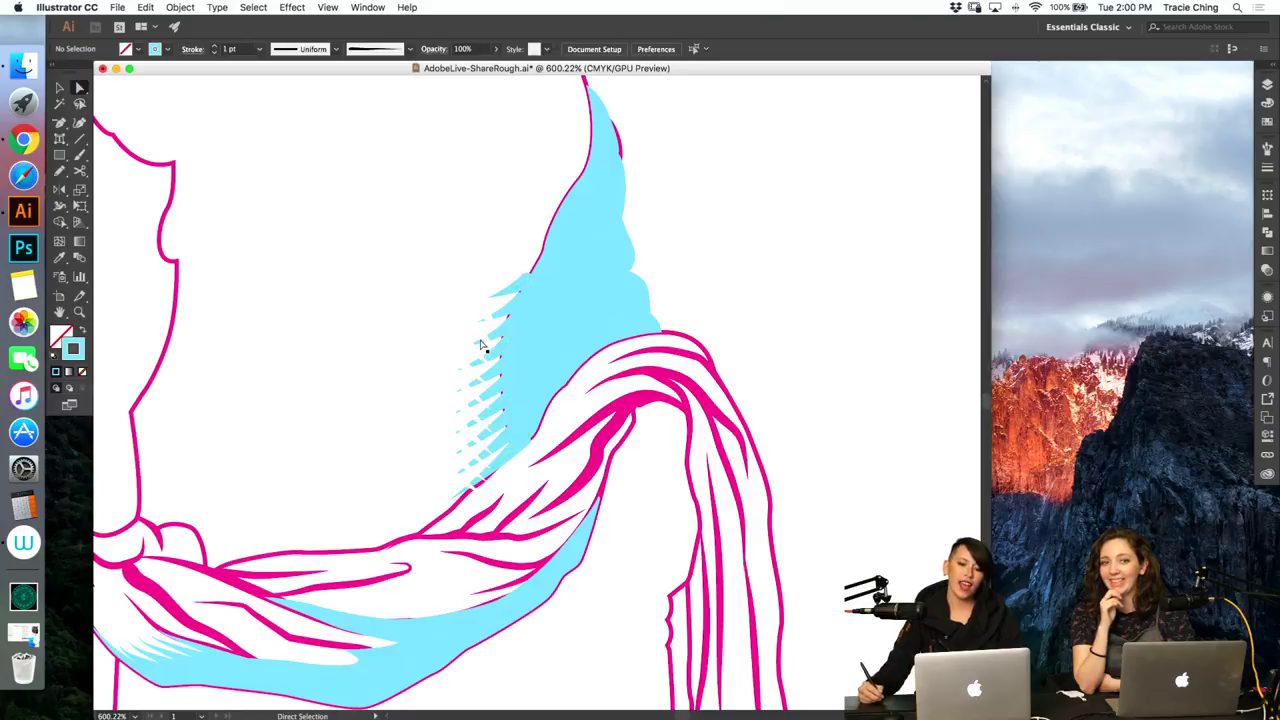
pyautogui.click(485, 375)
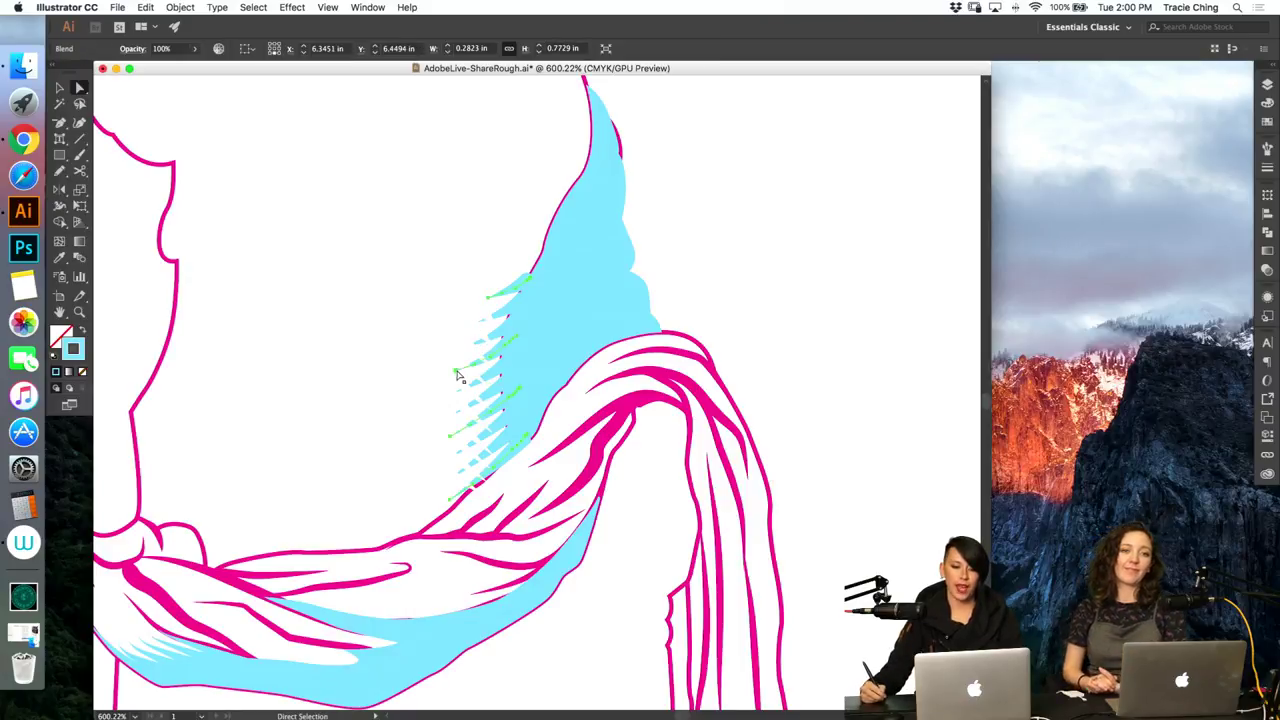
pyautogui.moveTo(457, 372); pyautogui.dragTo(457, 388)
# Step: Try to curve the outer end of the second cyan source stroke with the Anchor Point tool
pyautogui.hotkey('shift', 'c')
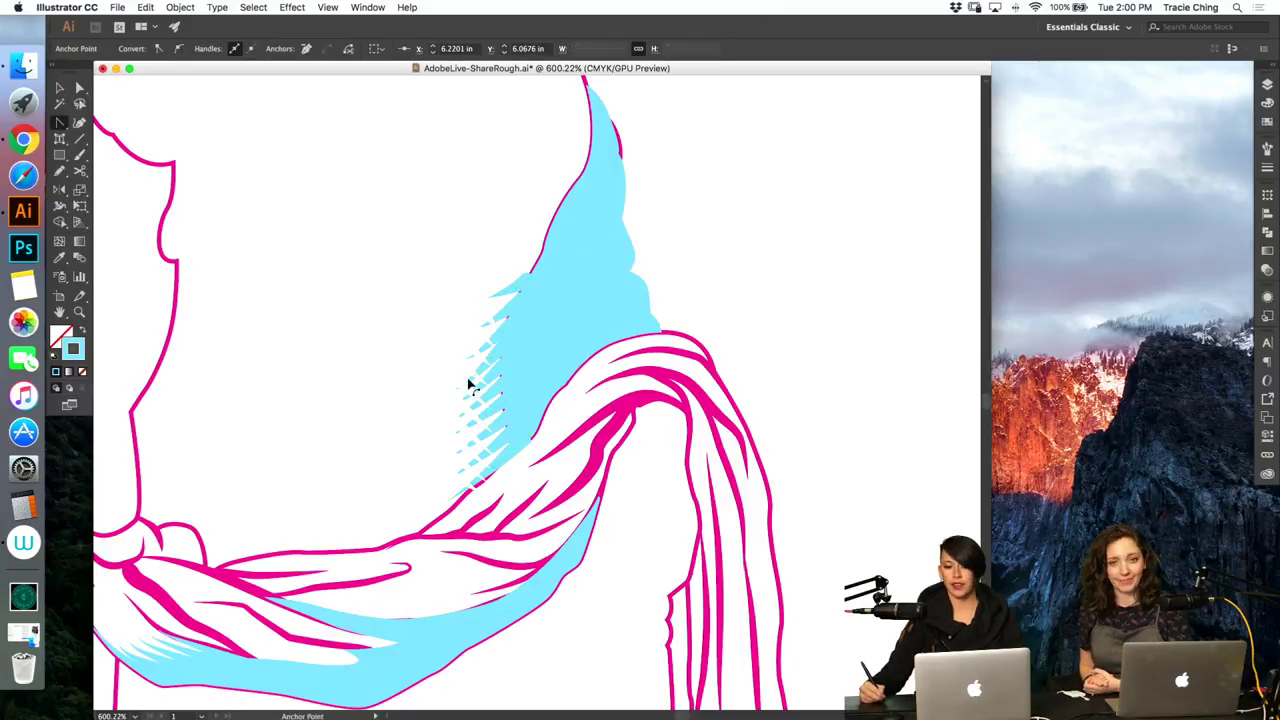
pyautogui.click(466, 390)
pyautogui.press('a')
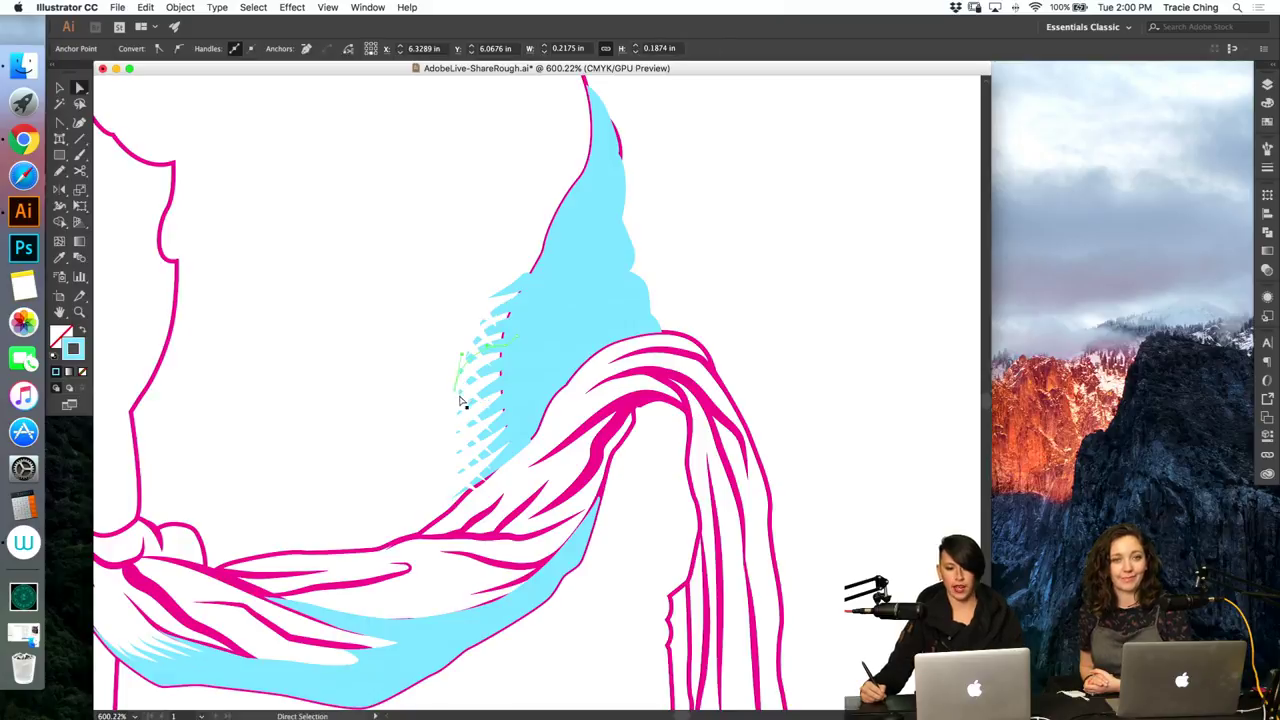
pyautogui.click(659, 261)
# Step: Select the cyan hatch blend and the white crossing blend in turn to inspect their source strokes
pyautogui.click(491, 402)
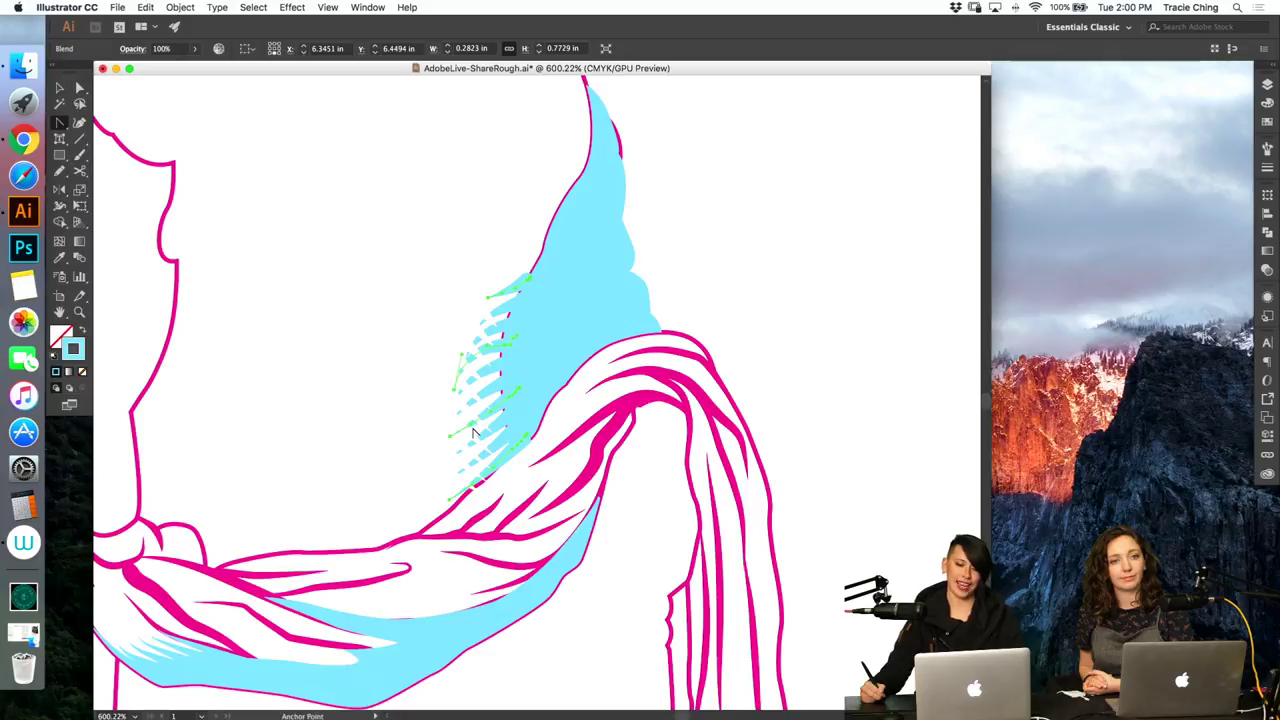
pyautogui.click(483, 410)
pyautogui.click(476, 415)
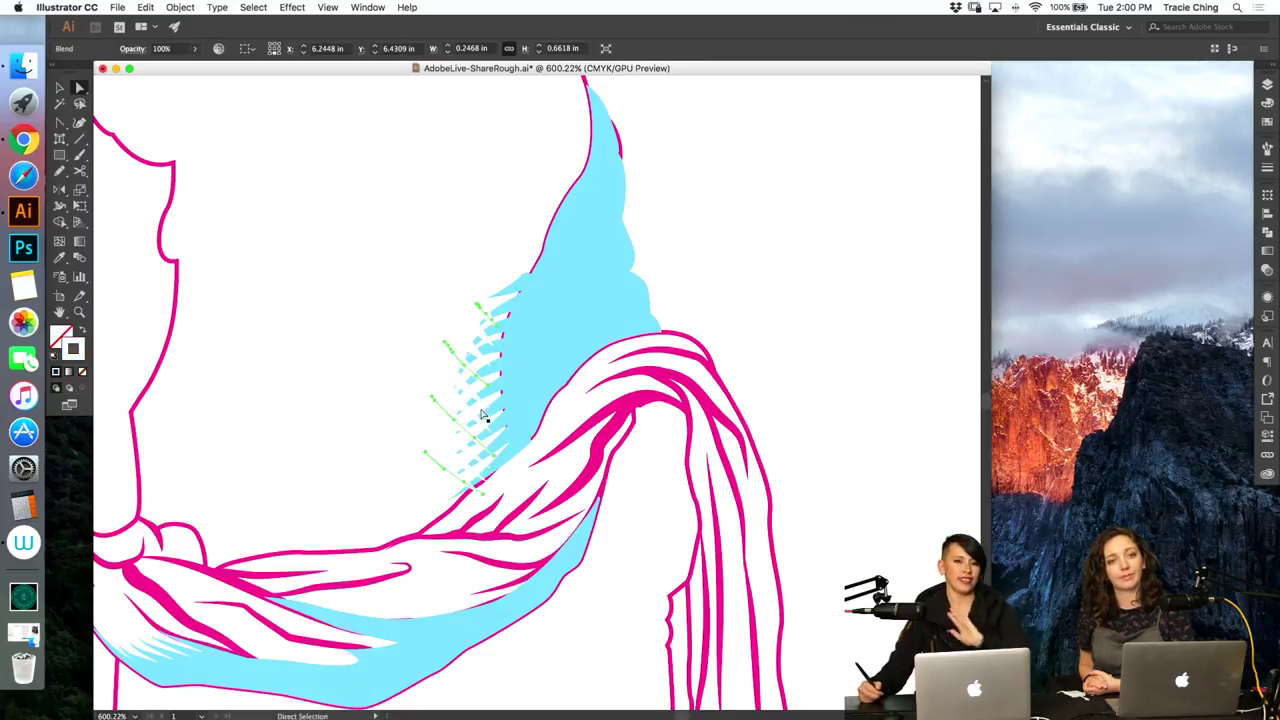
pyautogui.click(492, 408)
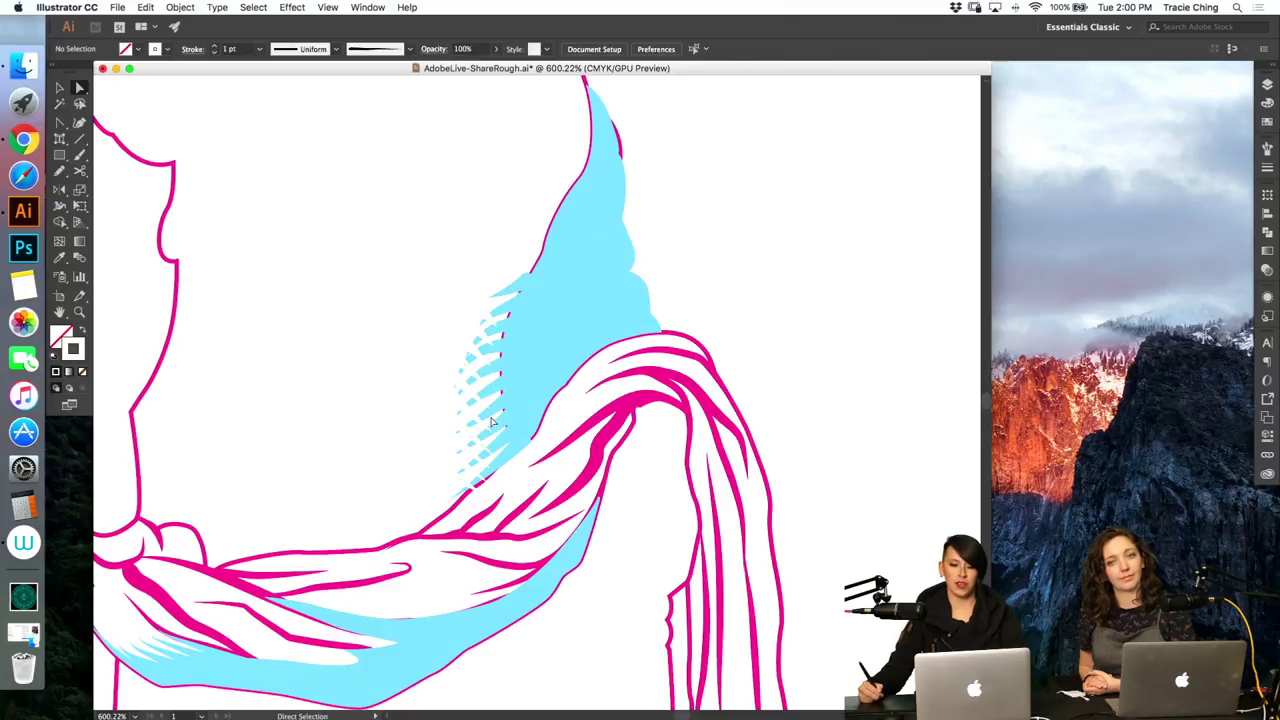
# Step: Undo the curve on the second cyan source stroke and select the whole cyan hatch blend
pyautogui.click(493, 424)
pyautogui.click(494, 402)
pyautogui.press('v')
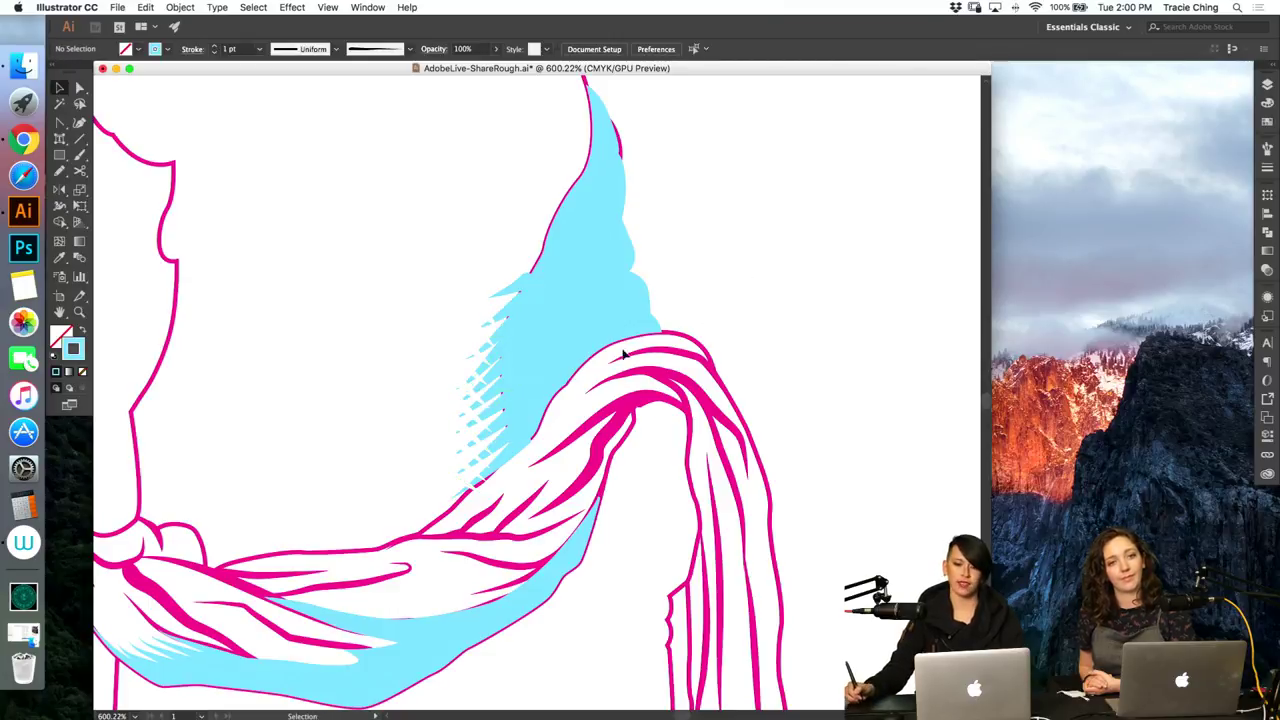
pyautogui.click(494, 408)
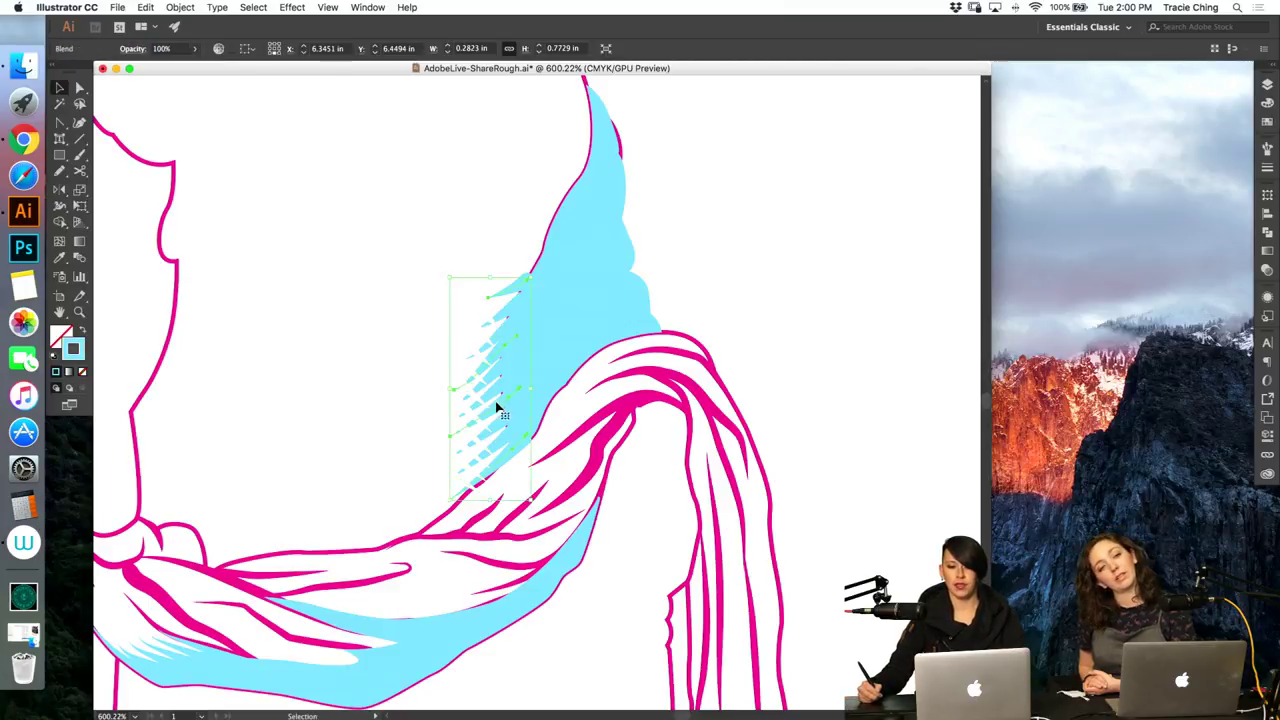
# Step: Set the cyan hatch blend's stroke weight to 0.75 pt
pyautogui.click(1267, 168)
pyautogui.click(1148, 160)
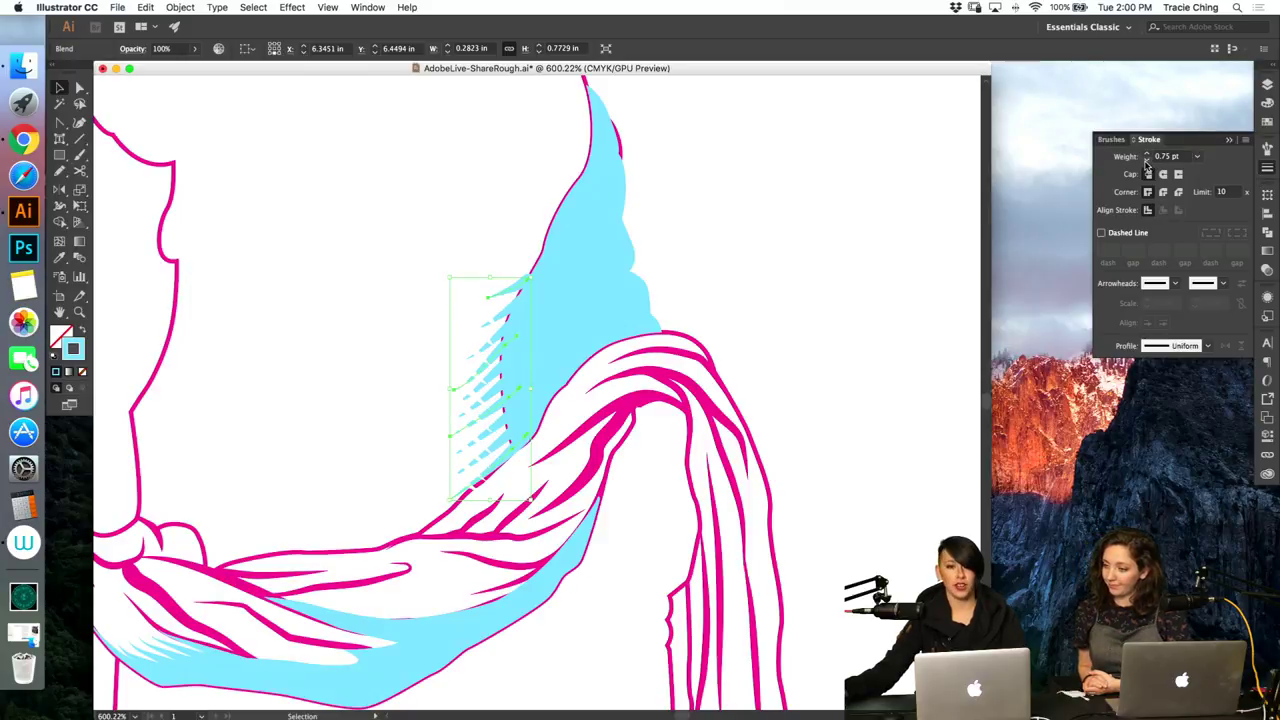
pyautogui.click(1267, 85)
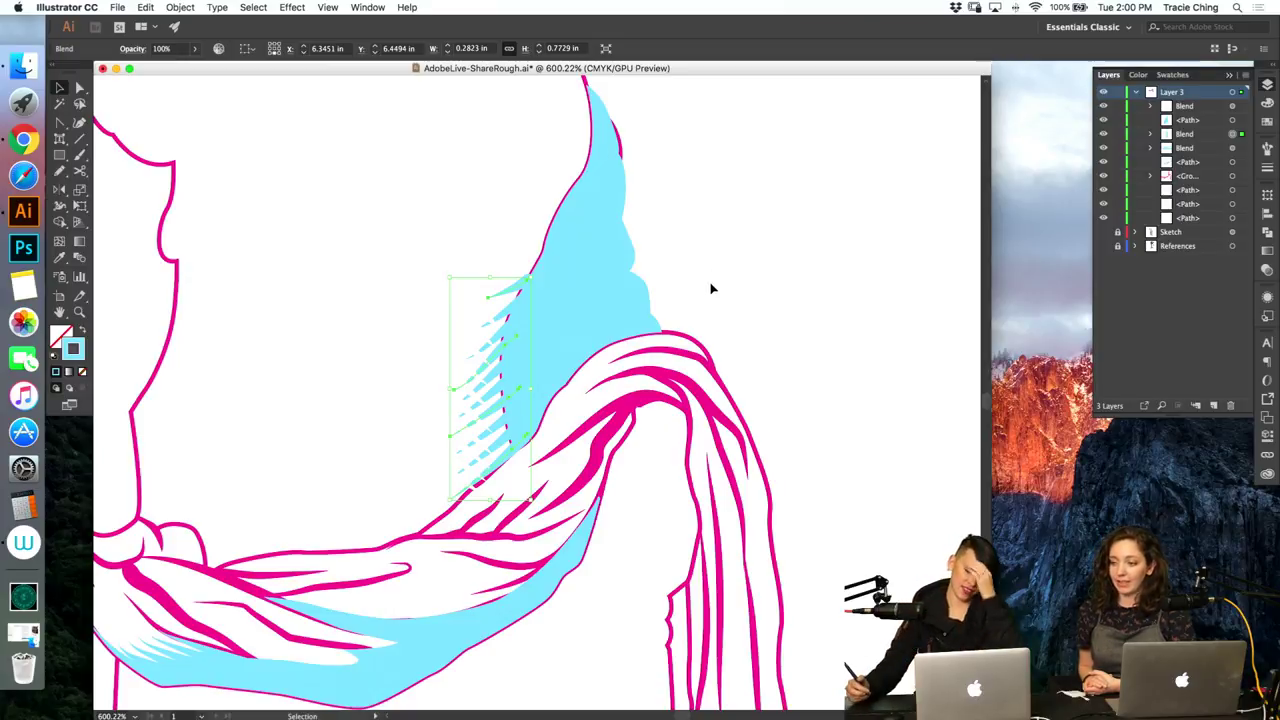
# Step: Reposition the inner end point of a white crossing source stroke near the lower end of the hatching
pyautogui.press('a')
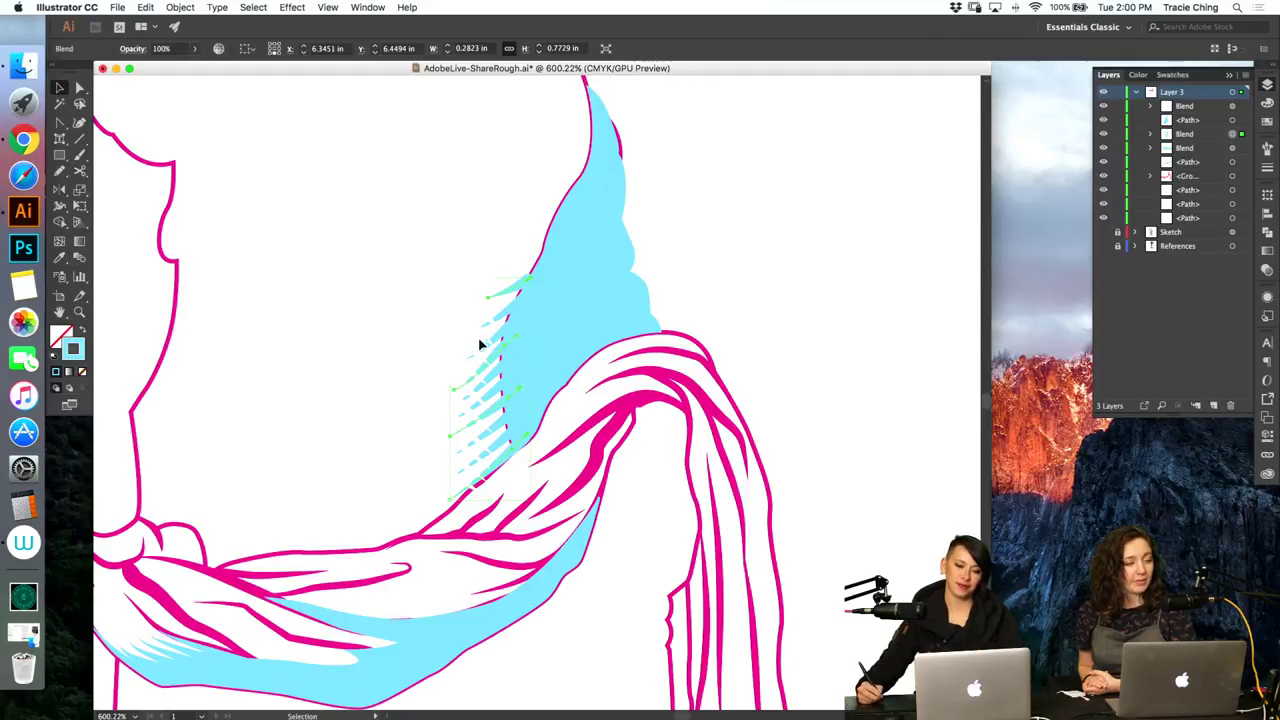
pyautogui.click(481, 411)
pyautogui.click(488, 389)
pyautogui.press('v')
pyautogui.press('a')
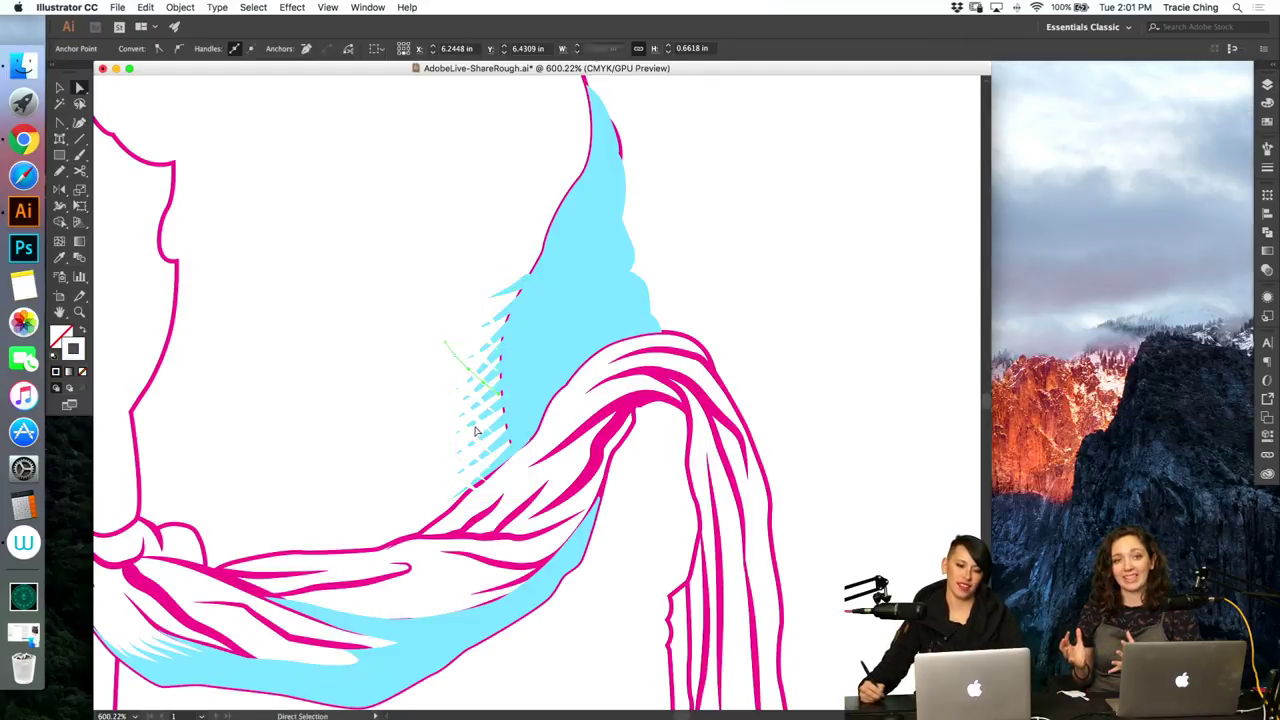
pyautogui.click(498, 454)
pyautogui.click(485, 460)
pyautogui.moveTo(485, 463)
pyautogui.mouseDown()
pyautogui.moveTo(514, 449)
pyautogui.moveTo(505, 470)
pyautogui.mouseUp()
pyautogui.press('v')
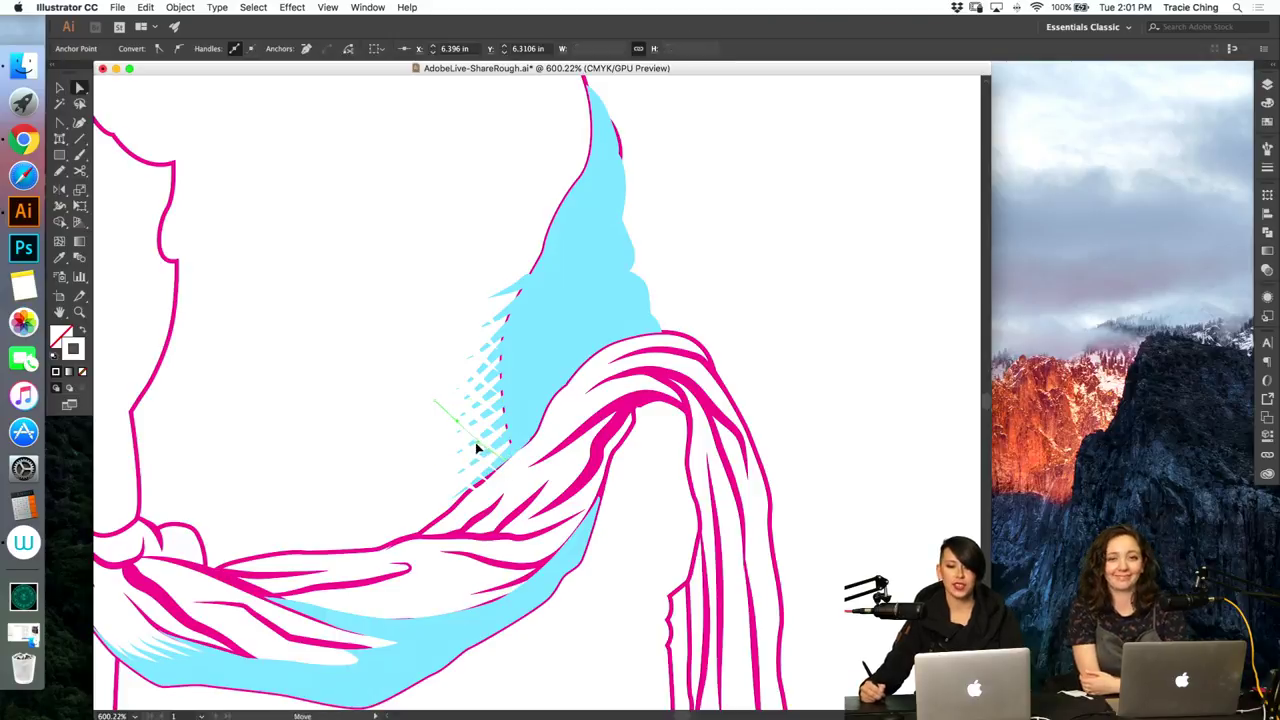
pyautogui.click(738, 291)
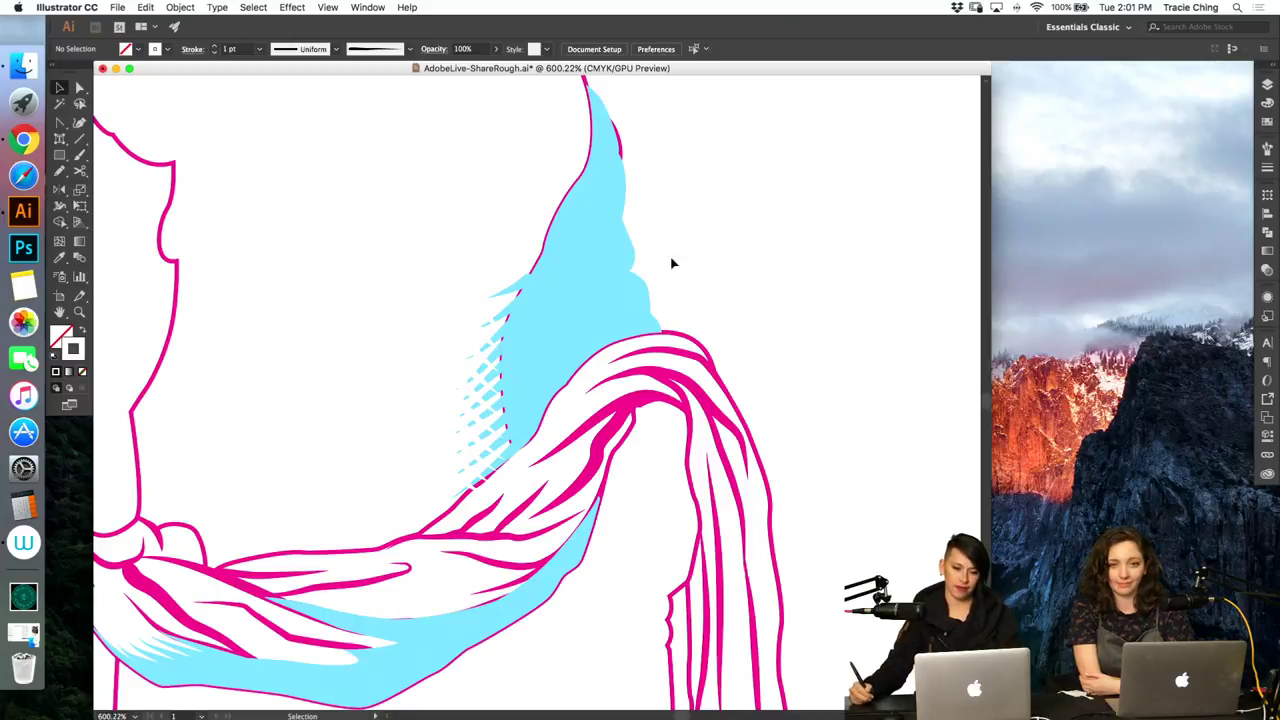
# Step: Move the outer end point of the cyan hatch blend's third source stroke slightly downward and deselect everything
pyautogui.press('a')
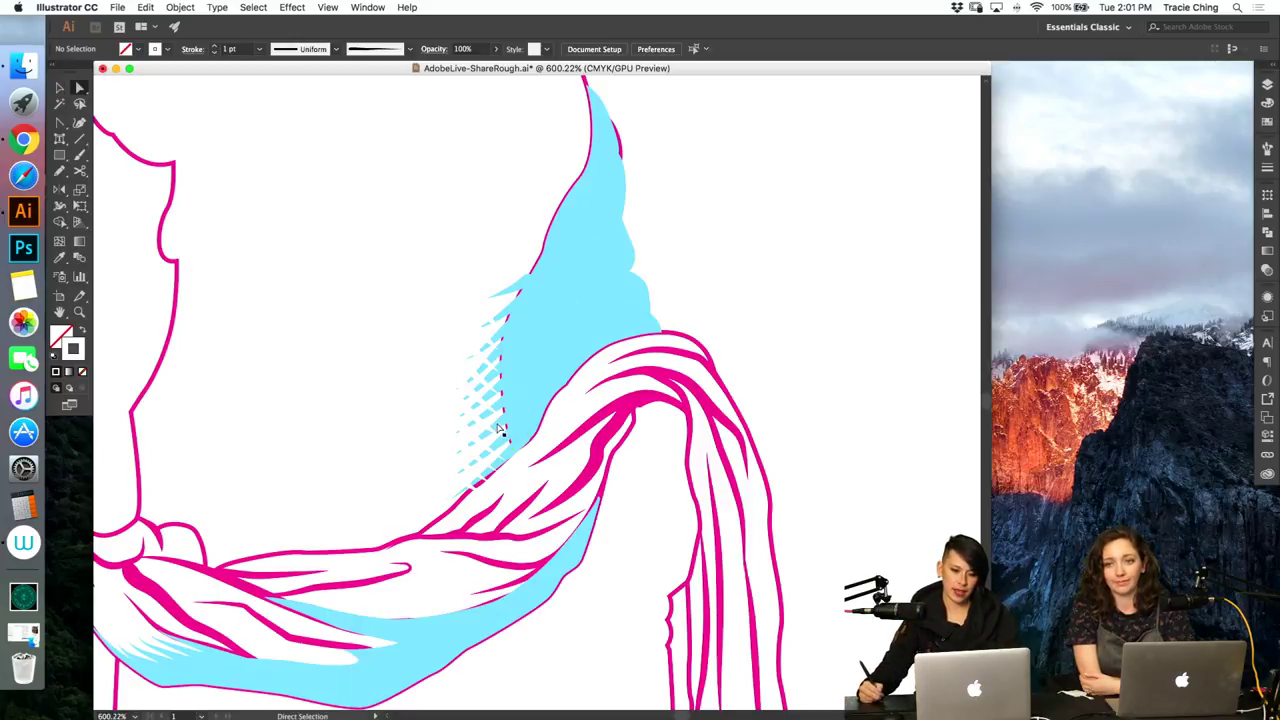
pyautogui.click(480, 432)
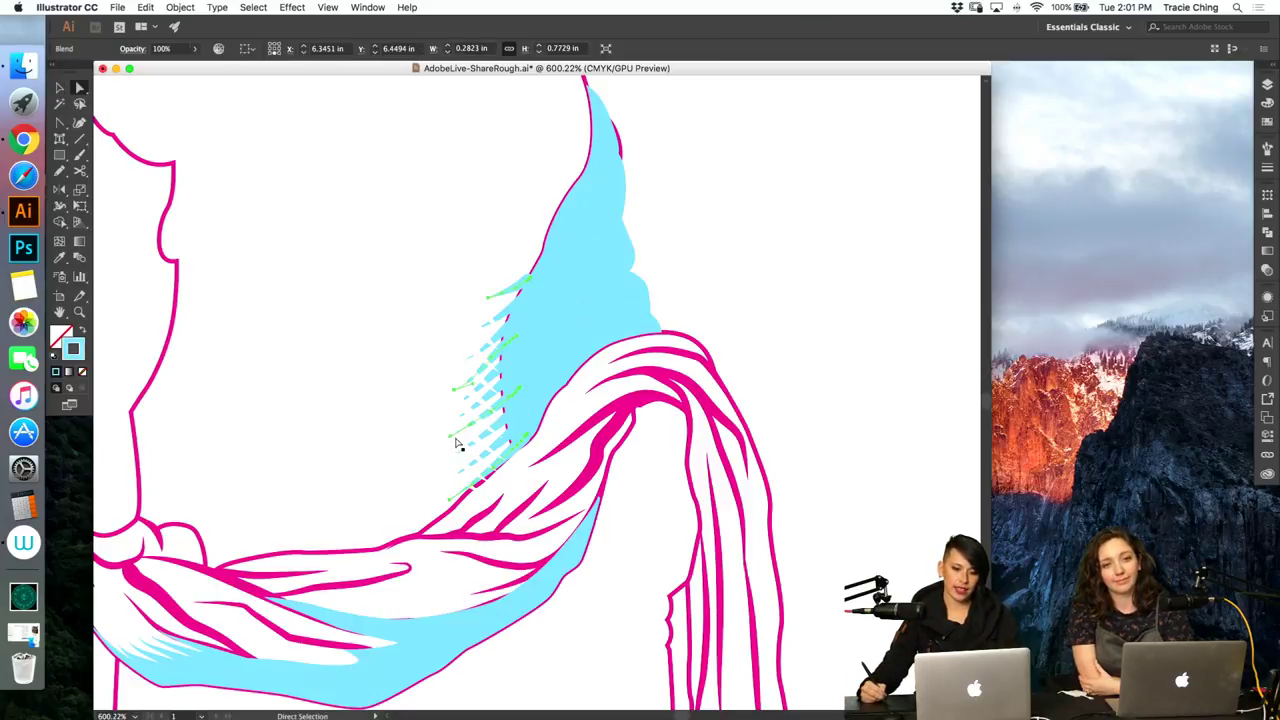
pyautogui.click(451, 436)
pyautogui.press('v')
pyautogui.moveTo(451, 437); pyautogui.dragTo(451, 446)
pyautogui.press('a')
pyautogui.click(759, 271)
pyautogui.press('v')
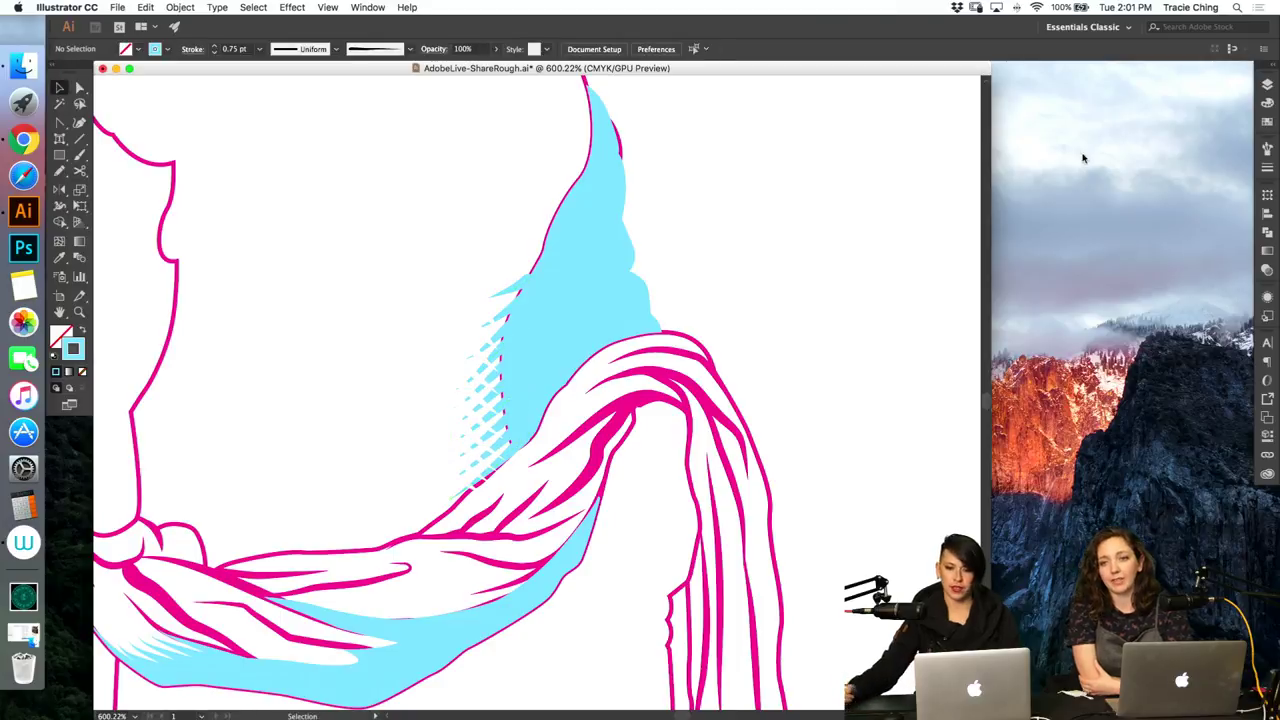
# Step: Show the Sketch layer and group the cyan hatch blend with the white crossing blend
pyautogui.click(1267, 86)
pyautogui.click(1104, 232)
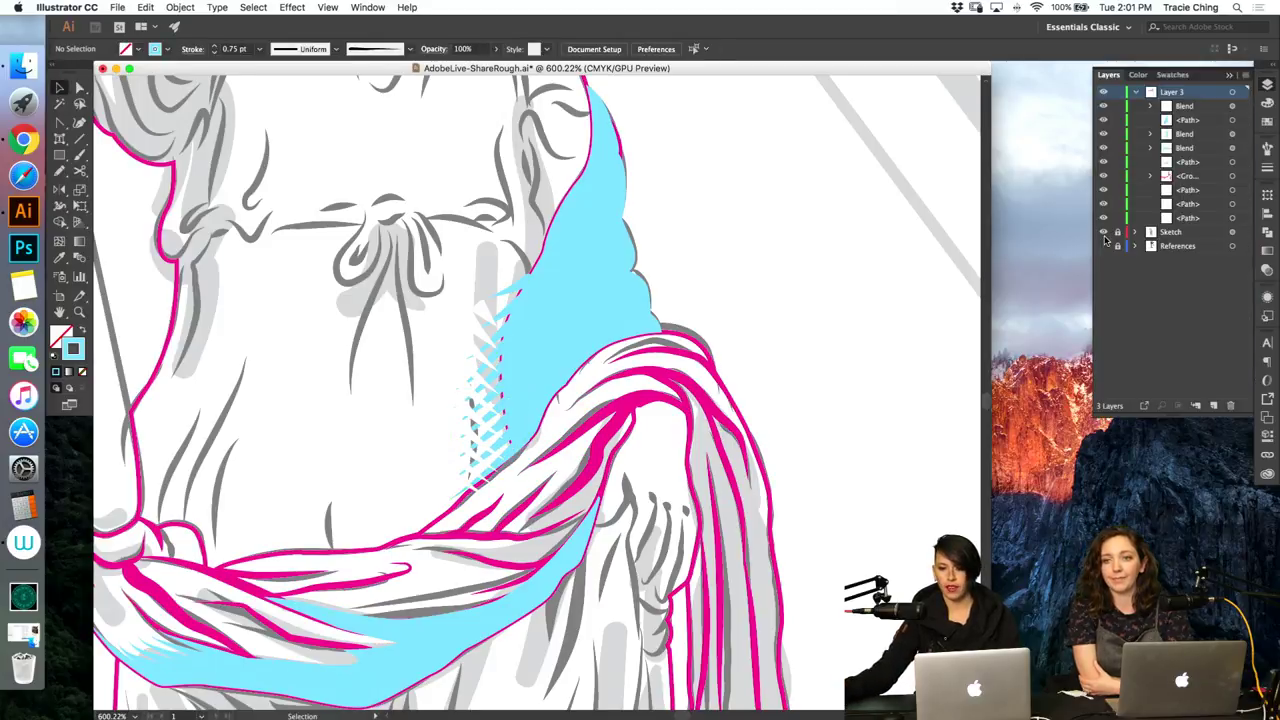
pyautogui.click(494, 341)
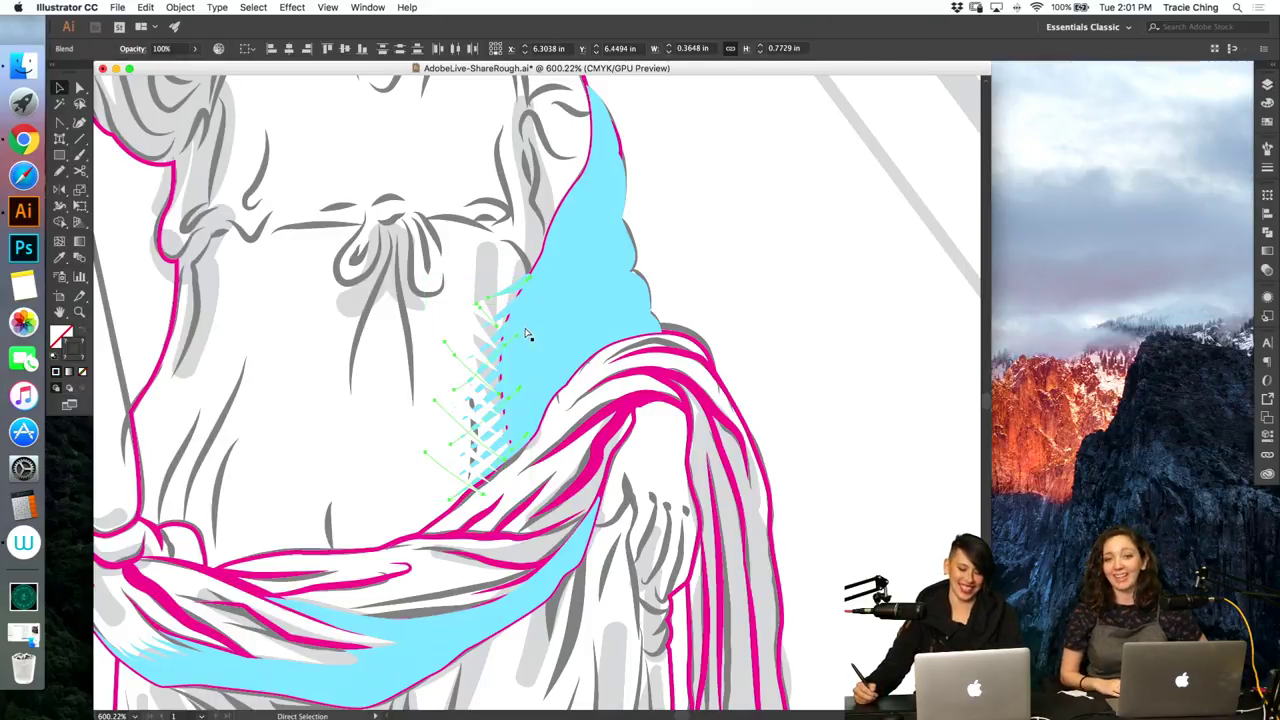
# Step: Sample the magenta outline's style onto the cyan shape covering the upper scarf with the Eyedropper, replacing its fill
pyautogui.click(577, 302)
pyautogui.press('a')
pyautogui.click(578, 304)
pyautogui.press('i')
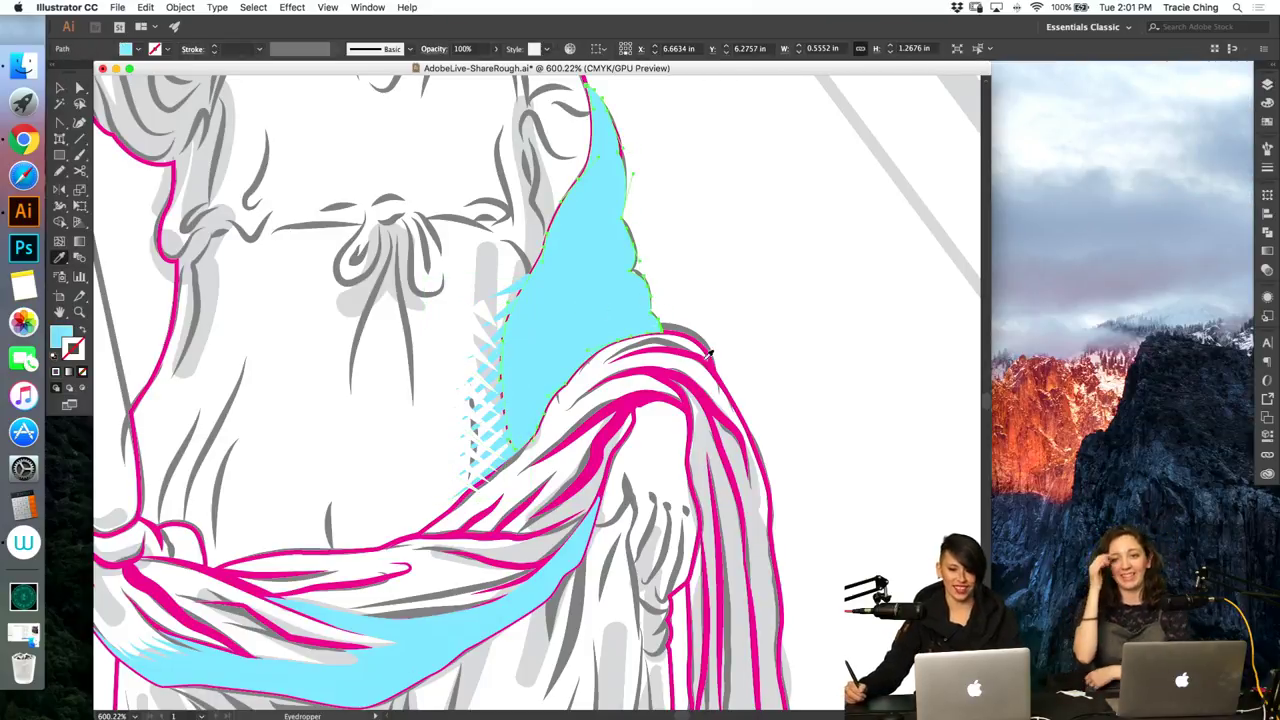
pyautogui.click(760, 432)
pyautogui.press('super+shift+a')
pyautogui.press('v')
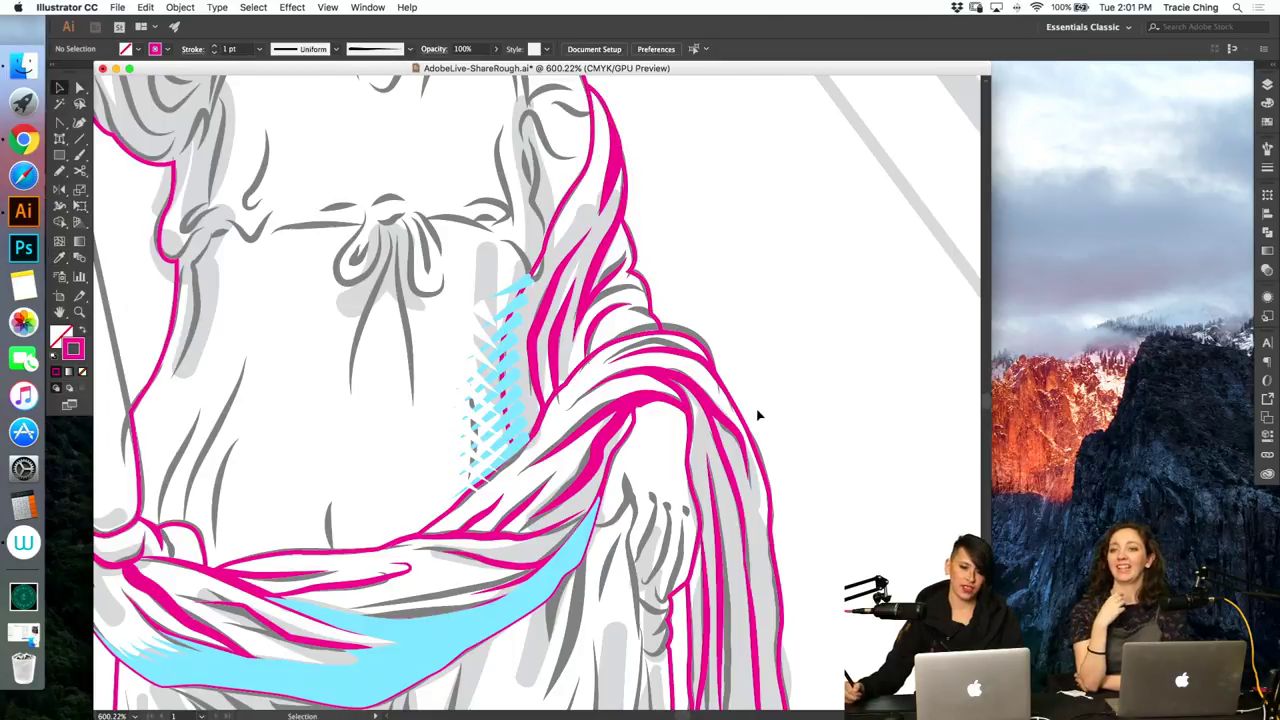
# Step: Move the grouped cross-hatching about 0.23 in to the left, clear of the scarf
pyautogui.press('z')
pyautogui.moveTo(582, 237); pyautogui.dragTo(690, 206)
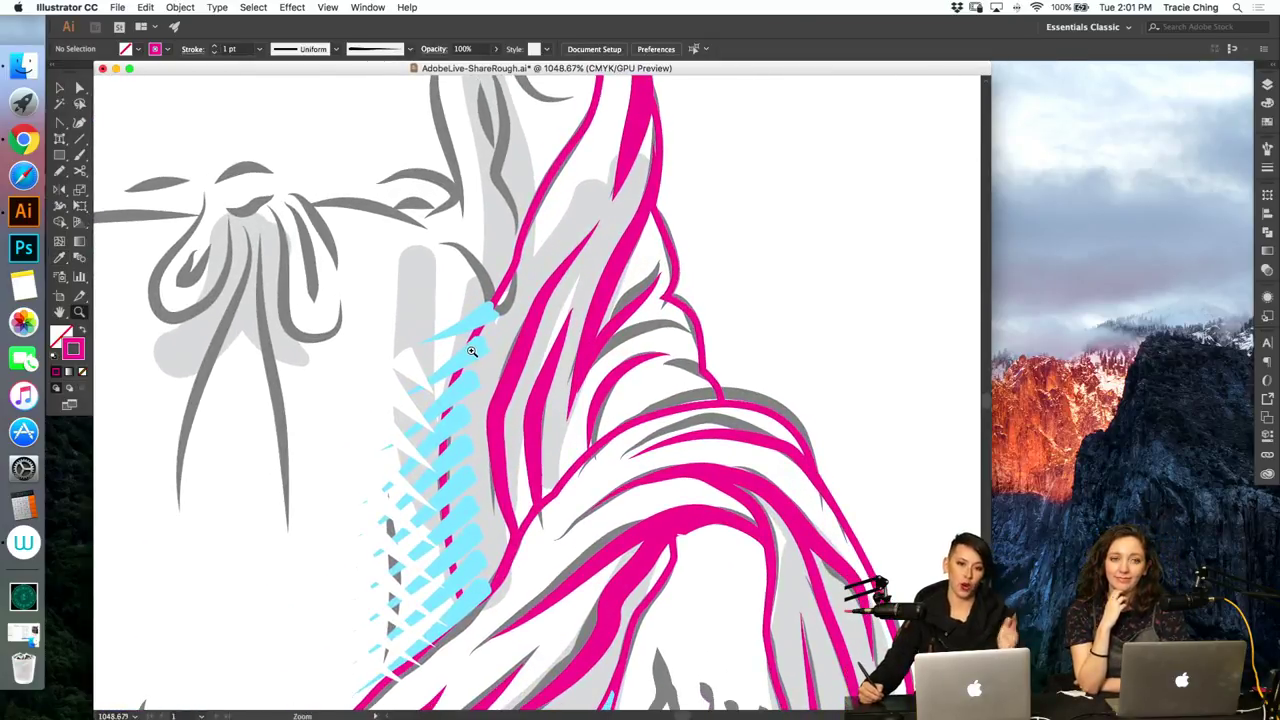
pyautogui.press('v')
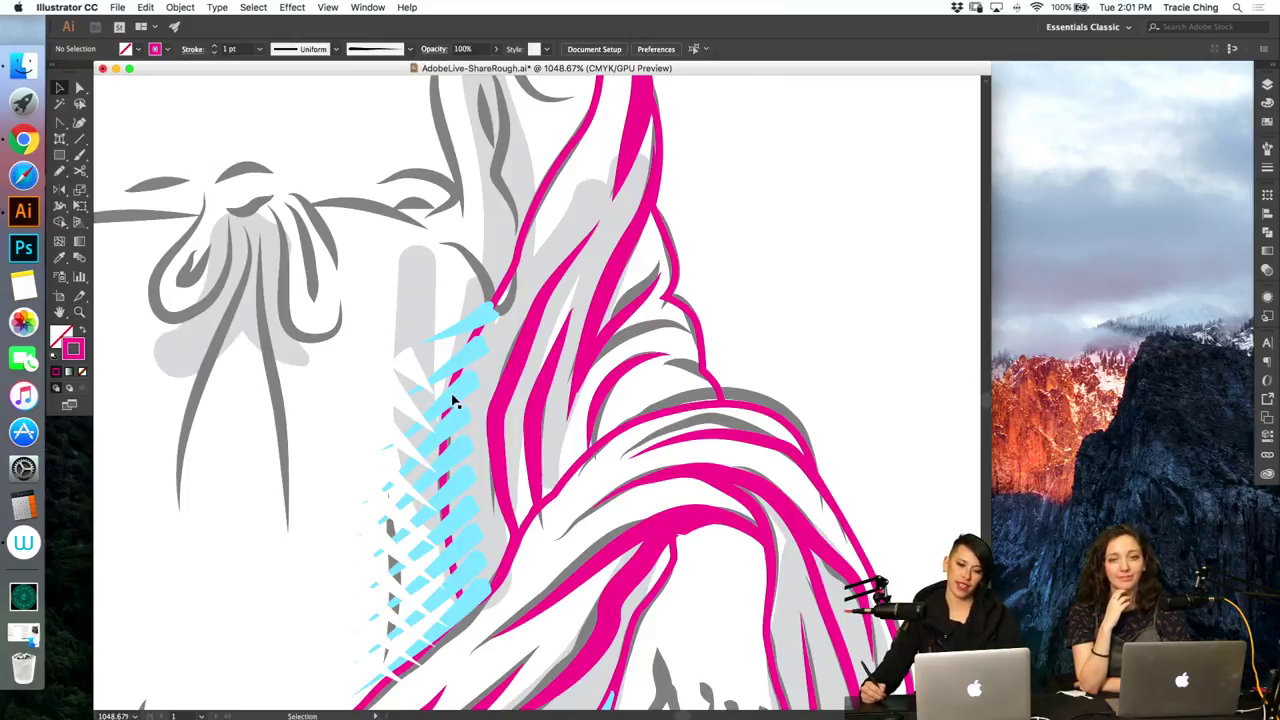
pyautogui.click(445, 398)
pyautogui.moveTo(325, 383); pyautogui.dragTo(322, 385)
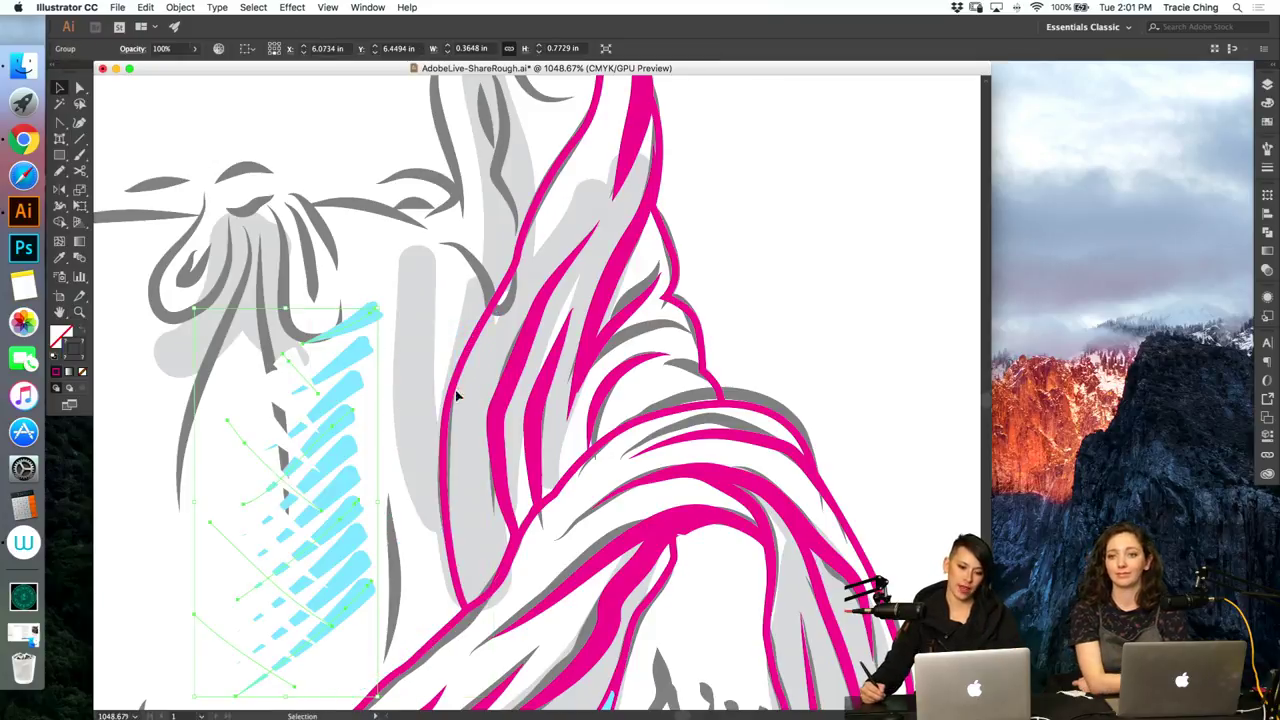
pyautogui.click(740, 268)
# Step: Paint five tapered white strokes with the Paintbrush down the grey-shaded fold along the scarf's inner edge
pyautogui.press('b')
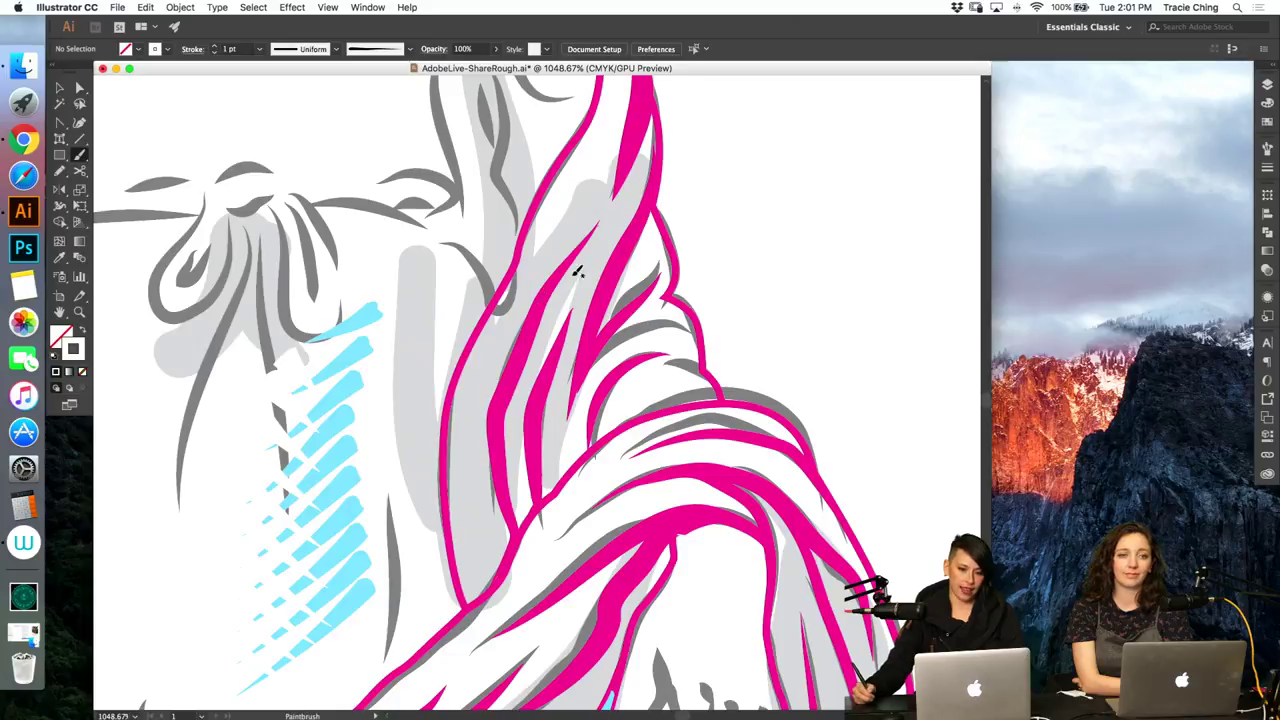
pyautogui.moveTo(583, 257); pyautogui.dragTo(537, 292)
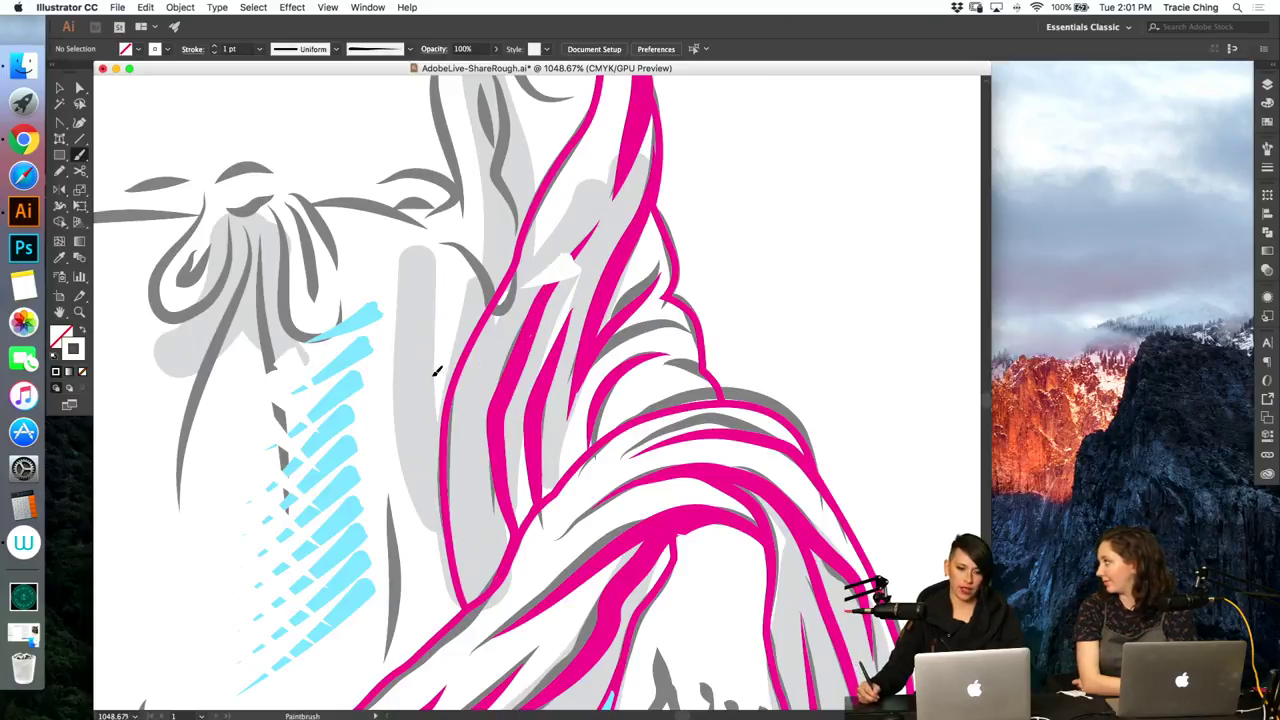
pyautogui.moveTo(460, 364); pyautogui.dragTo(536, 326)
pyautogui.moveTo(504, 410); pyautogui.dragTo(452, 440)
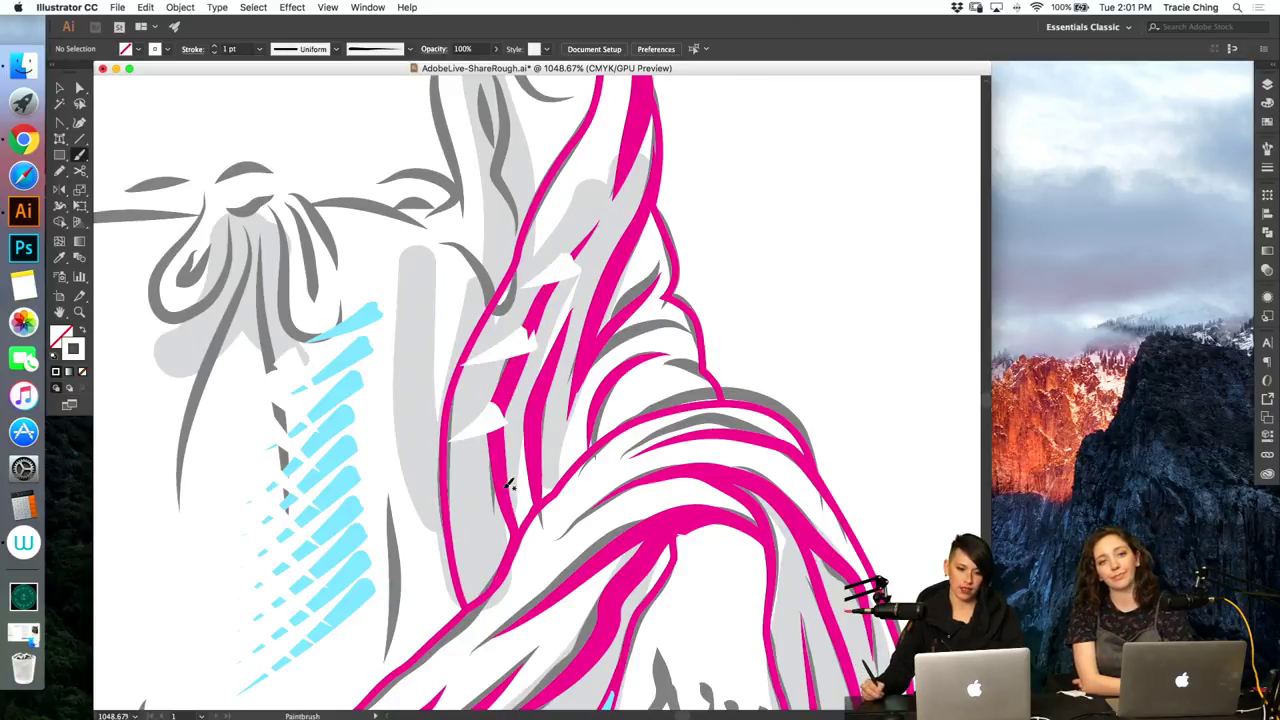
pyautogui.moveTo(512, 482); pyautogui.dragTo(432, 530)
pyautogui.moveTo(449, 597); pyautogui.dragTo(521, 548)
# Step: Apply the art brush tapered at both ends to all five white strokes
pyautogui.press('v')
pyautogui.click(489, 578)
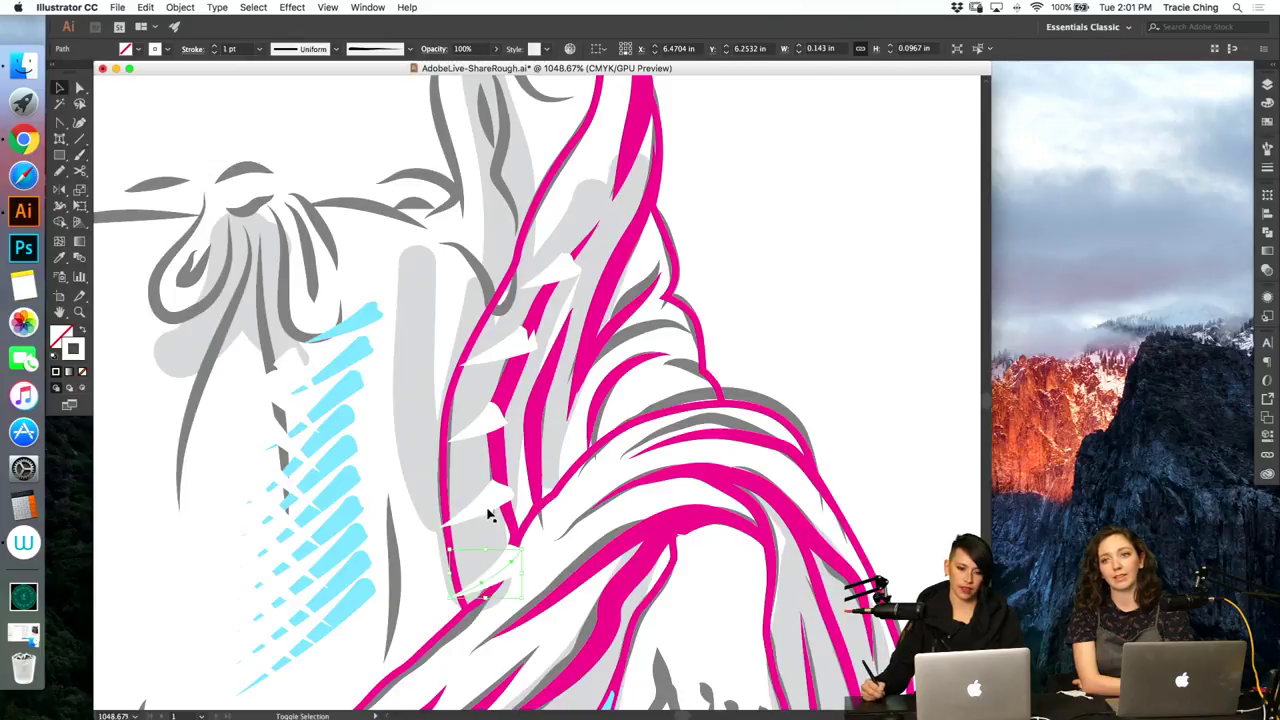
pyautogui.keyDown('shift'); pyautogui.click(488, 507); pyautogui.keyUp('shift')
pyautogui.keyDown('shift'); pyautogui.click(485, 427); pyautogui.keyUp('shift')
pyautogui.keyDown('shift'); pyautogui.click(503, 355); pyautogui.keyUp('shift')
pyautogui.keyDown('shift'); pyautogui.click(557, 274); pyautogui.keyUp('shift')
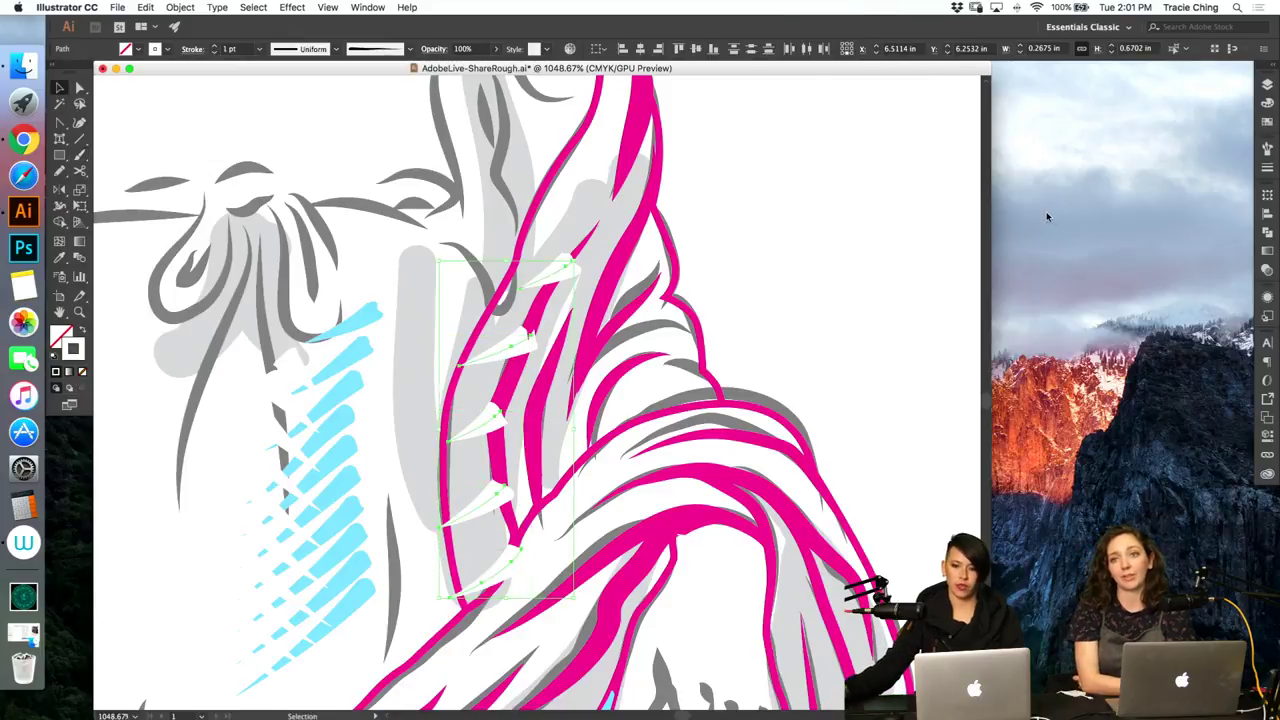
pyautogui.click(1267, 148)
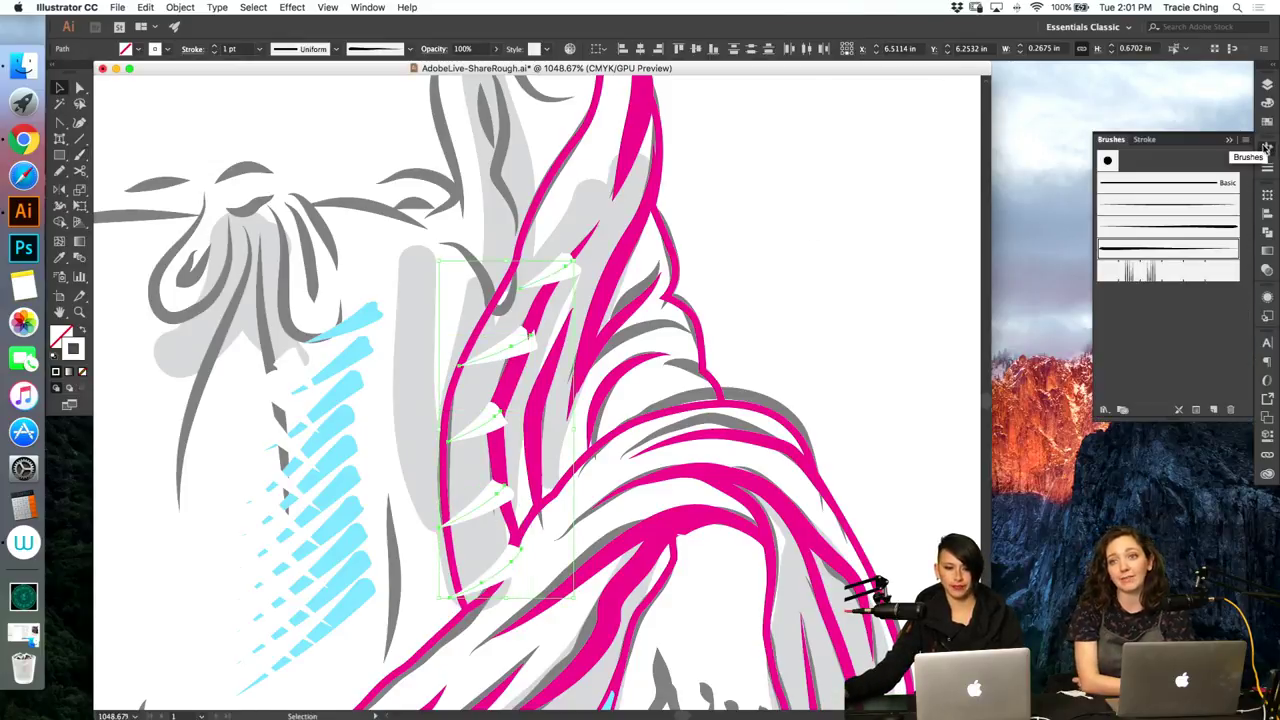
pyautogui.click(1155, 208)
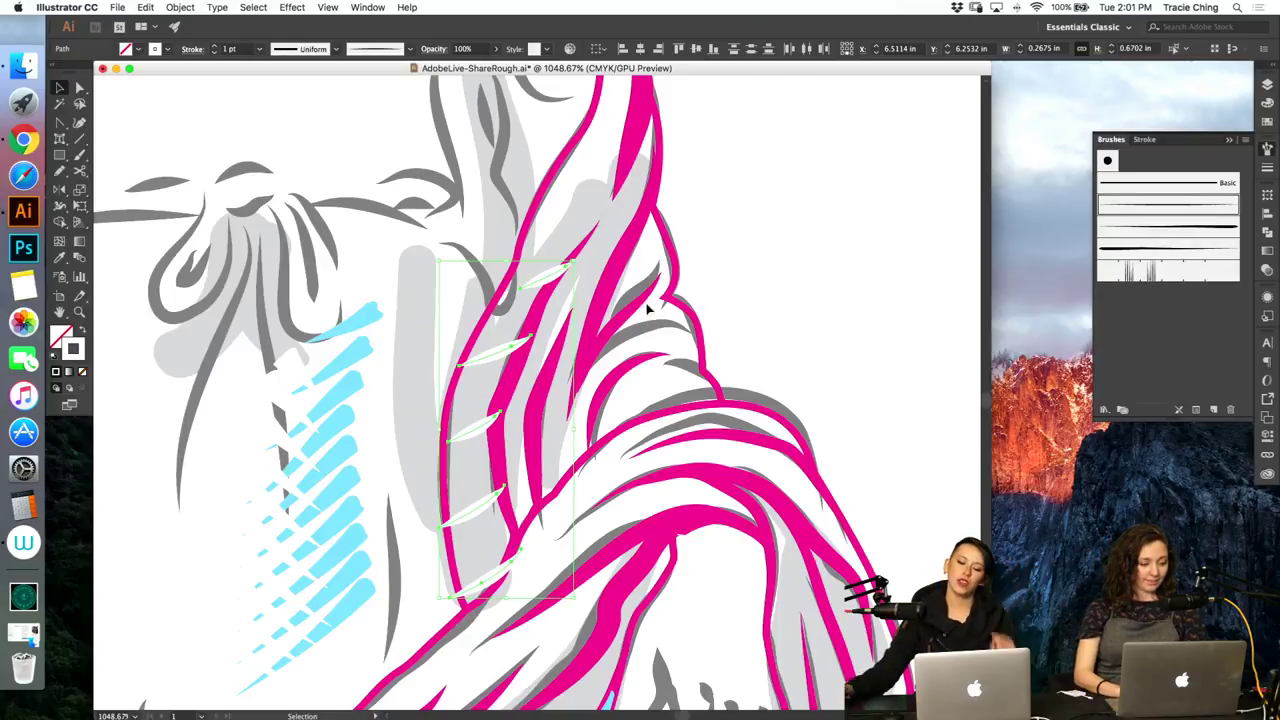
# Step: Remove the inner end anchor point of the second white stroke from the top with the Delete Anchor Point tool
pyautogui.press('-')
pyautogui.press('F5')
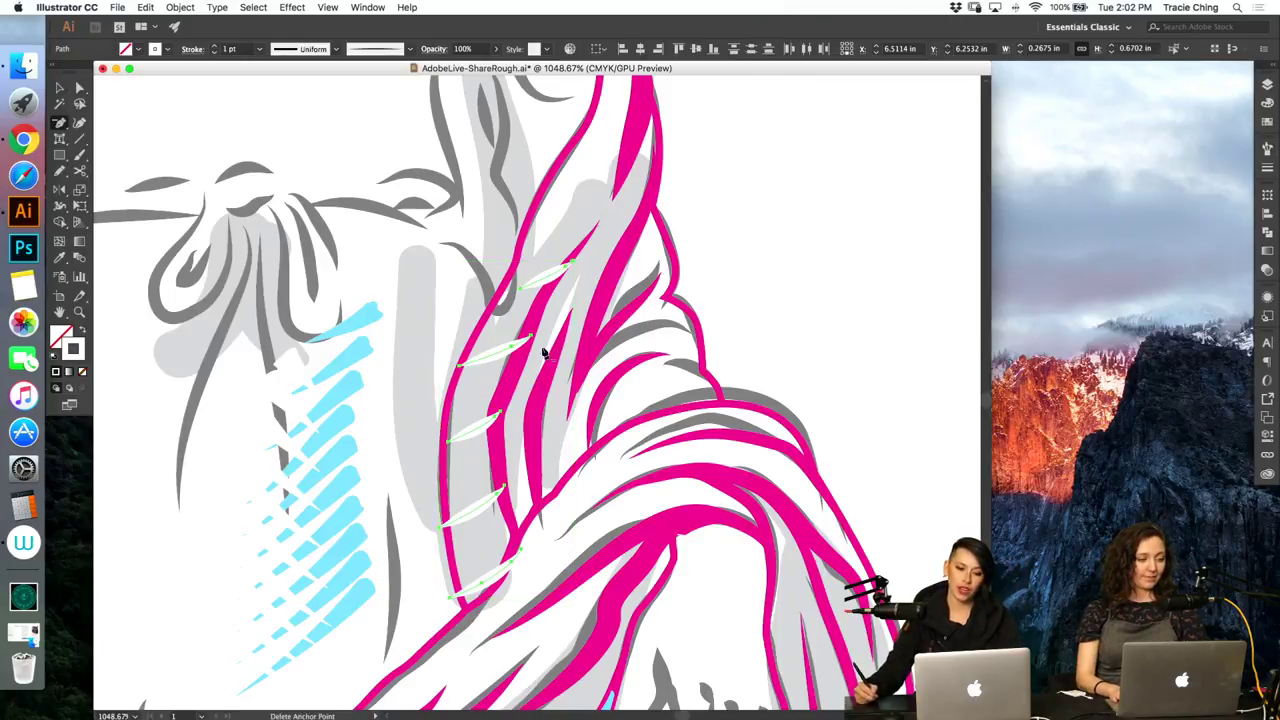
pyautogui.click(533, 343)
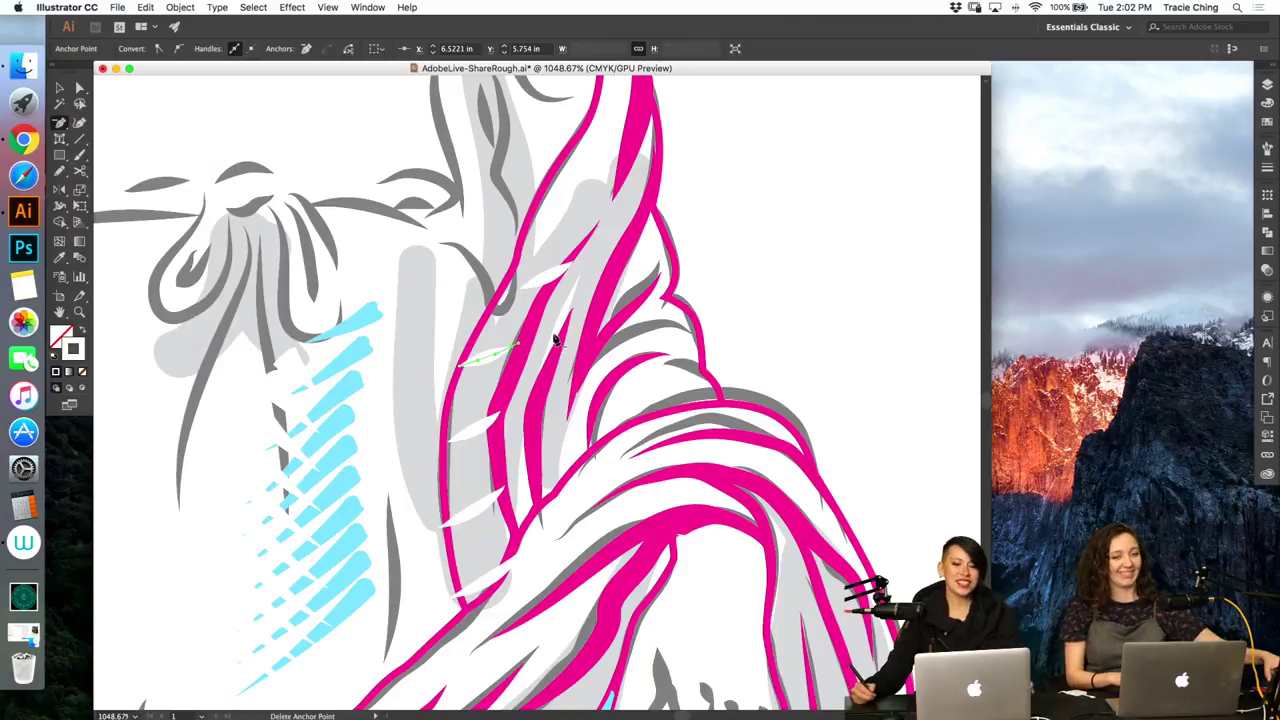
# Step: Blend the five white strokes down the scarf fold and set their stroke weight to 0.5 pt
pyautogui.press('v')
pyautogui.click(473, 365)
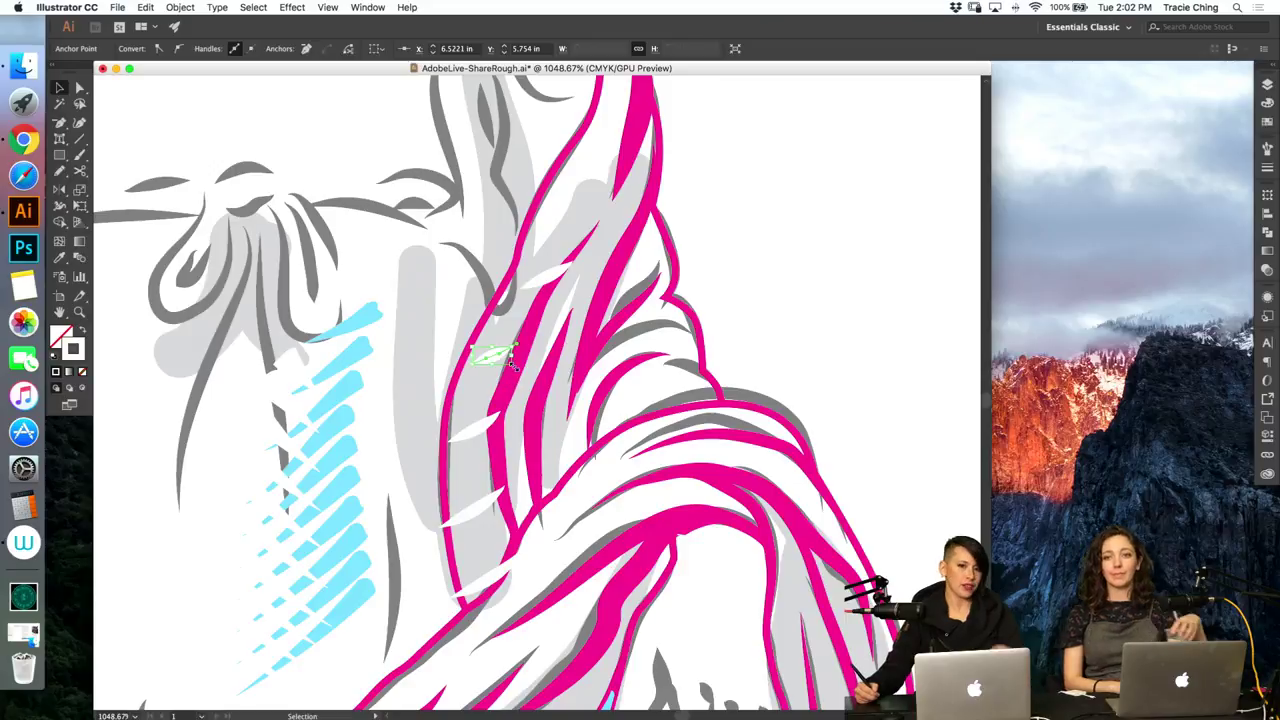
pyautogui.keyDown('shift'); pyautogui.click(548, 286); pyautogui.keyUp('shift')
pyautogui.keyDown('shift'); pyautogui.click(470, 432); pyautogui.keyUp('shift')
pyautogui.keyDown('shift'); pyautogui.click(472, 508); pyautogui.keyUp('shift')
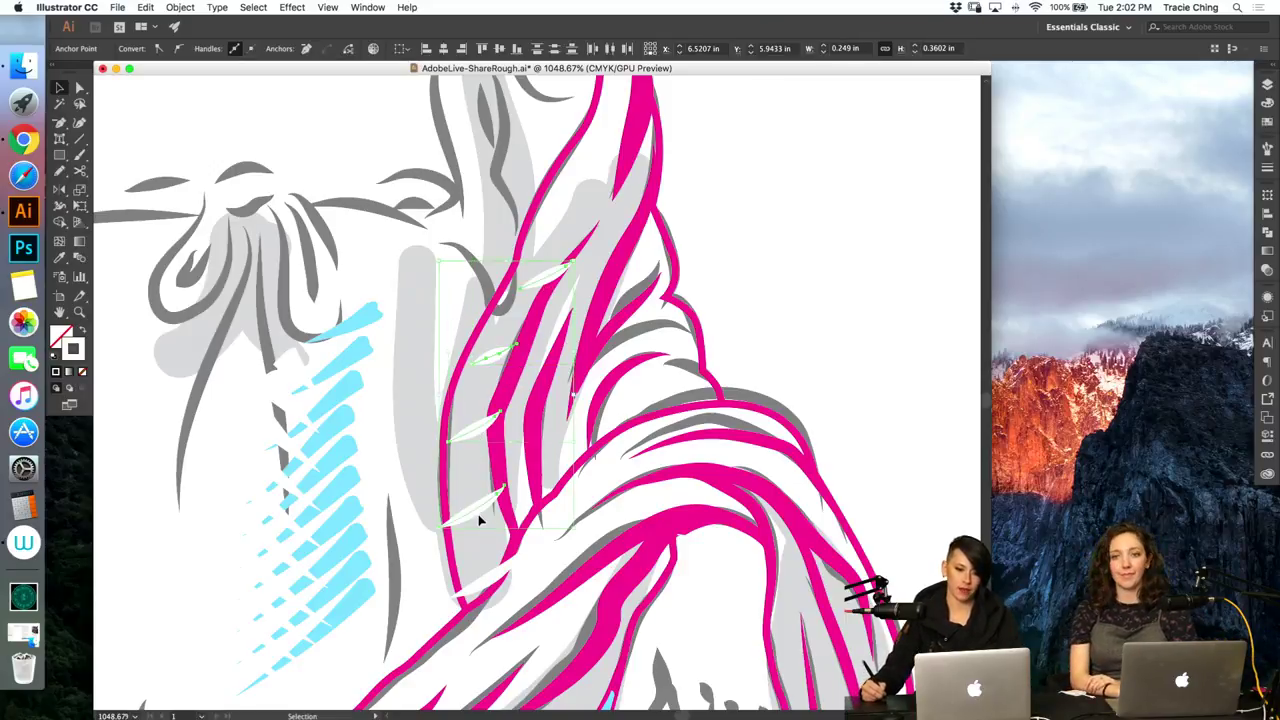
pyautogui.keyDown('shift'); pyautogui.click(490, 578); pyautogui.keyUp('shift')
pyautogui.click(1267, 170)
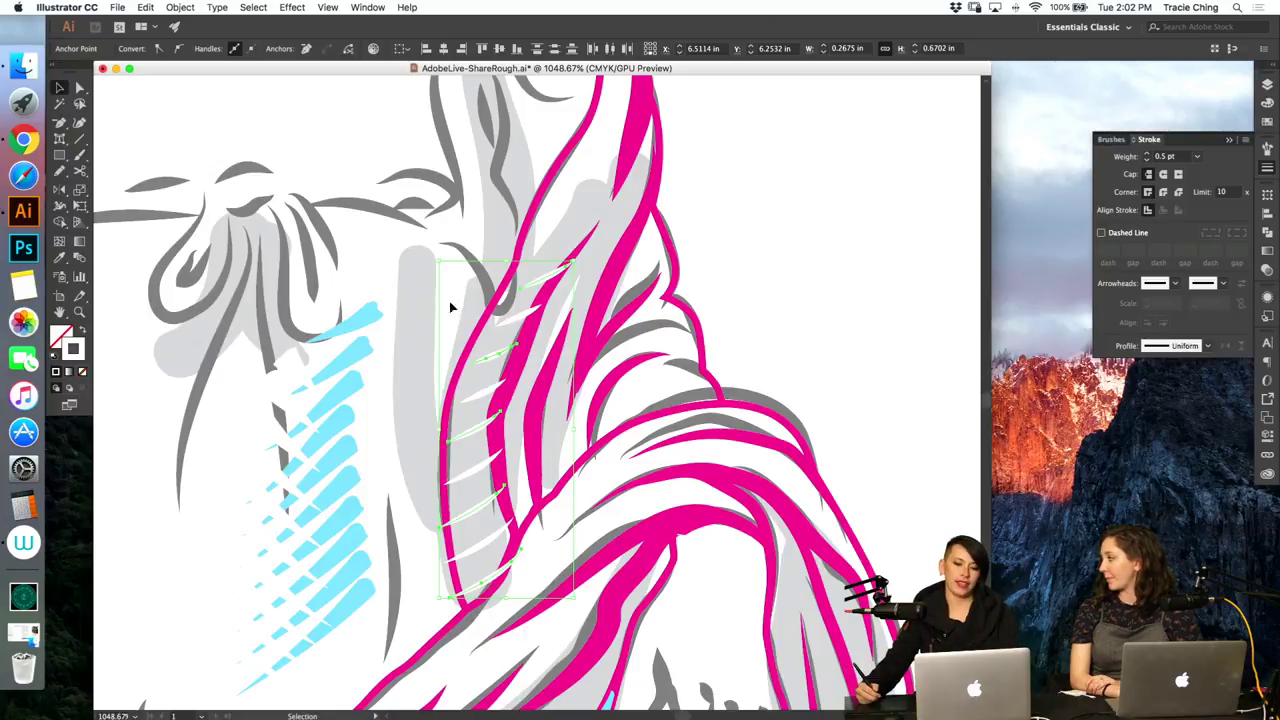
# Step: Isolate the white blend, move its uppermost source stroke about 0.13 in higher, and raise the blend's bottommost path in the stacking order
pyautogui.doubleClick(556, 290)
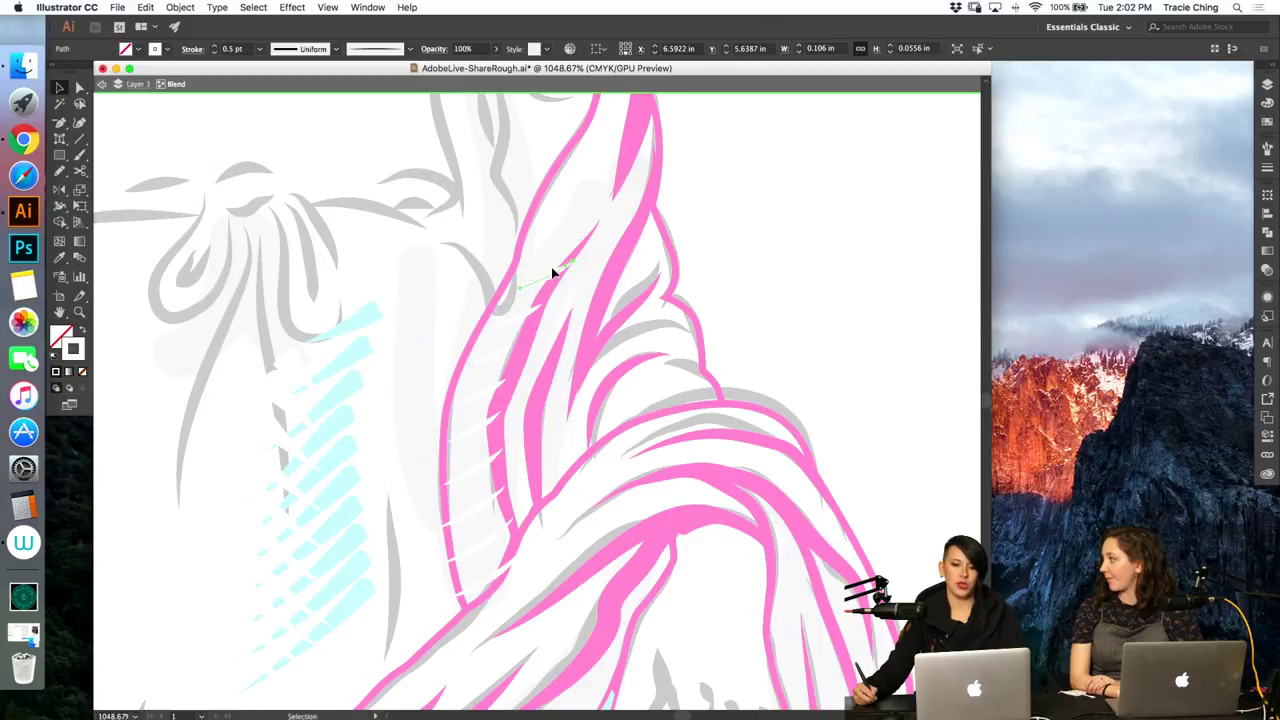
pyautogui.moveTo(551, 272); pyautogui.dragTo(575, 224)
pyautogui.click(1270, 102)
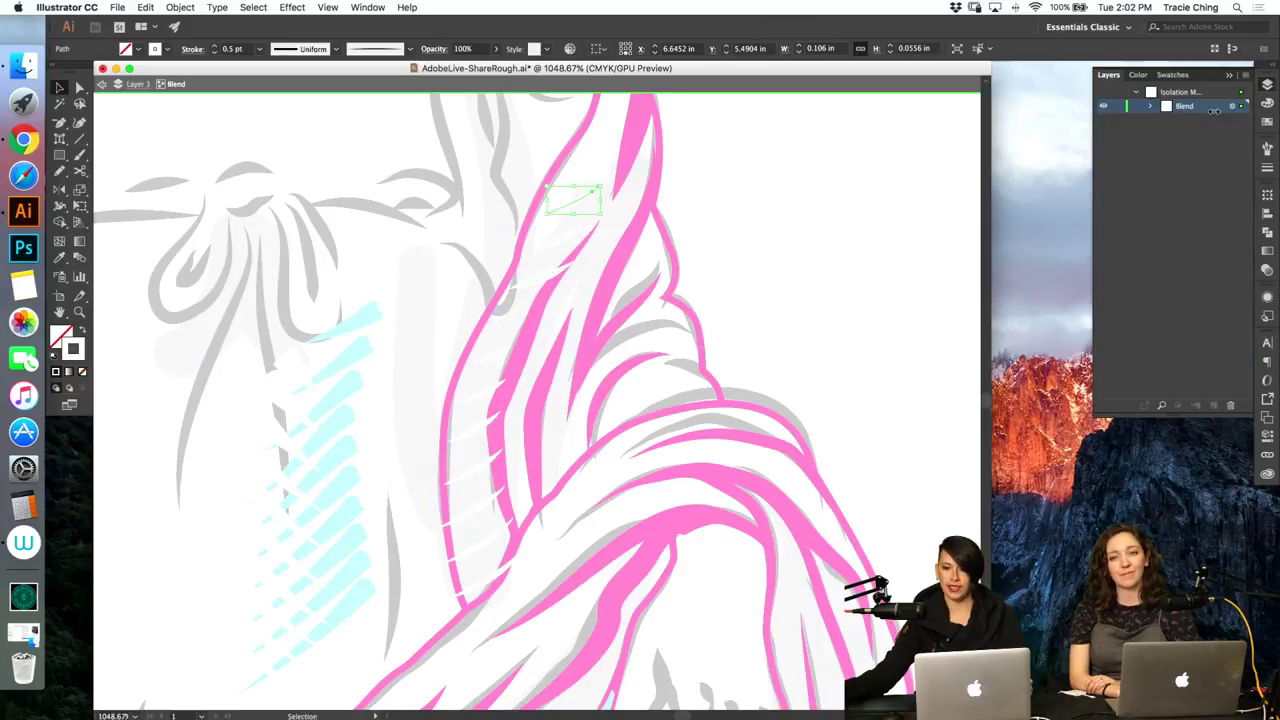
pyautogui.click(1196, 182)
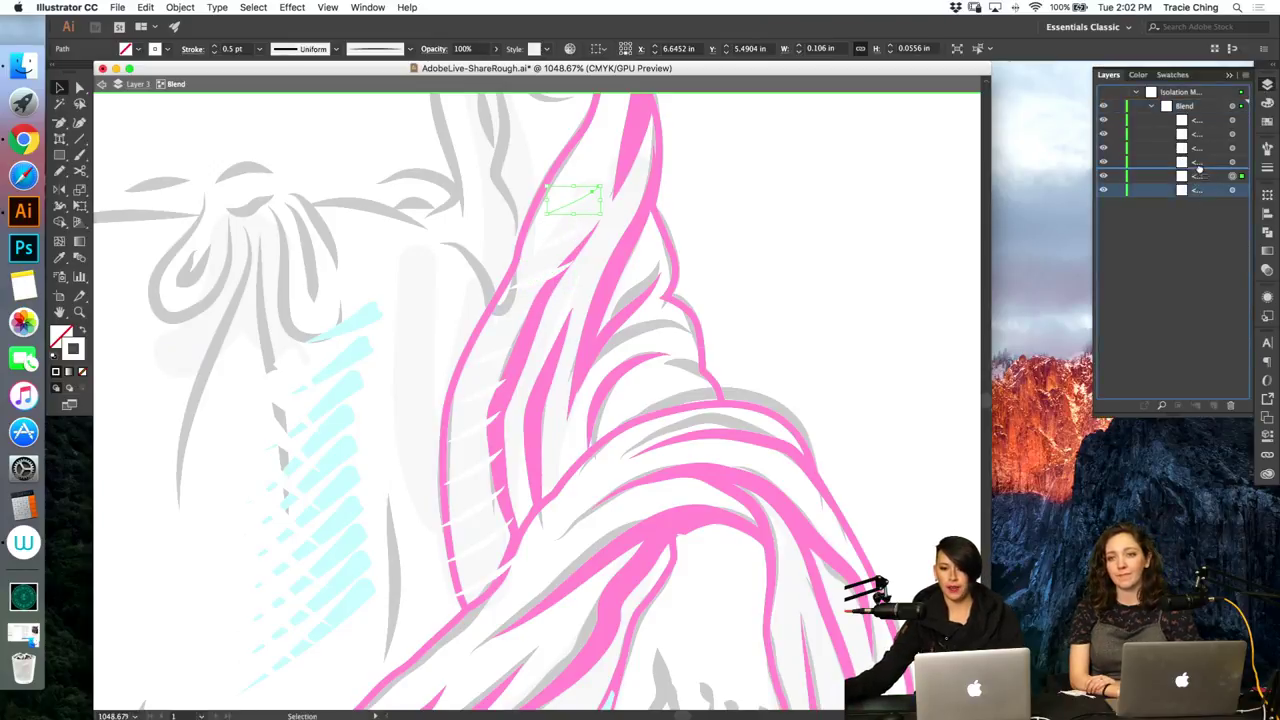
# Step: Set the uppermost white source stroke's weight to 1 pt and enlarge it to about 0.17 by 0.09 in
pyautogui.click(1267, 167)
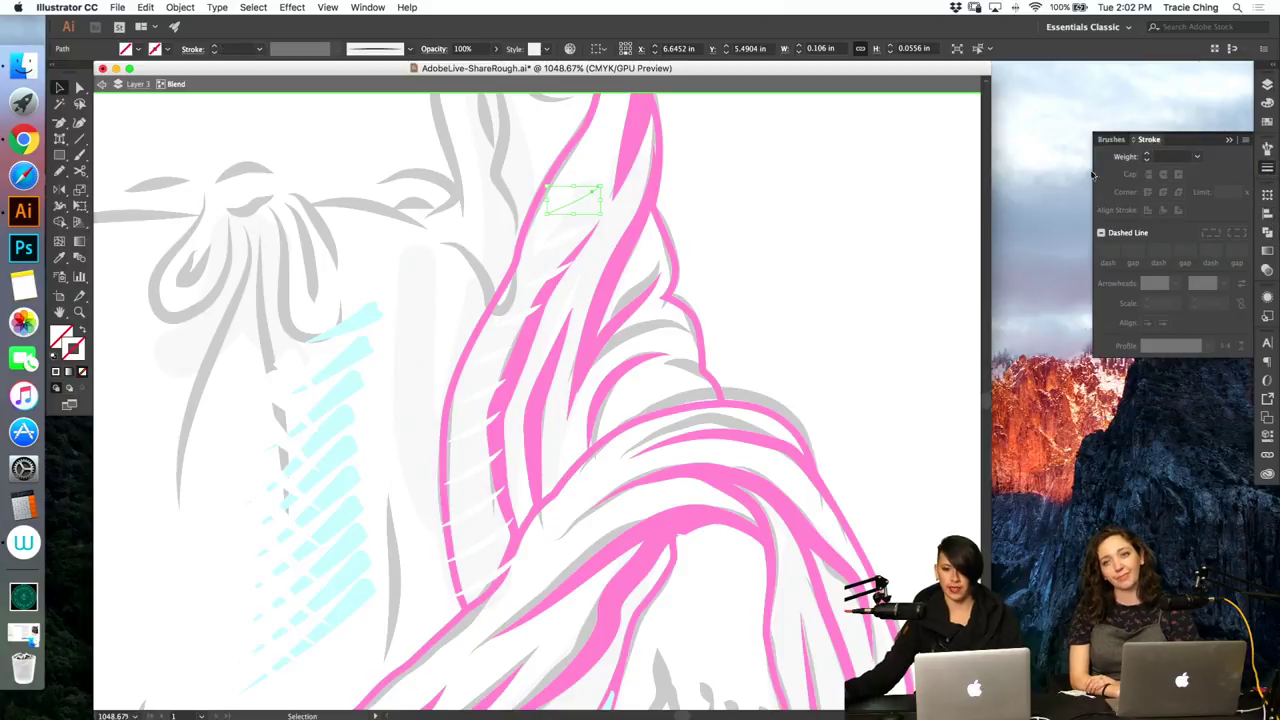
pyautogui.click(1147, 154)
pyautogui.click(1172, 157)
pyautogui.click(1148, 154)
pyautogui.click(1148, 154)
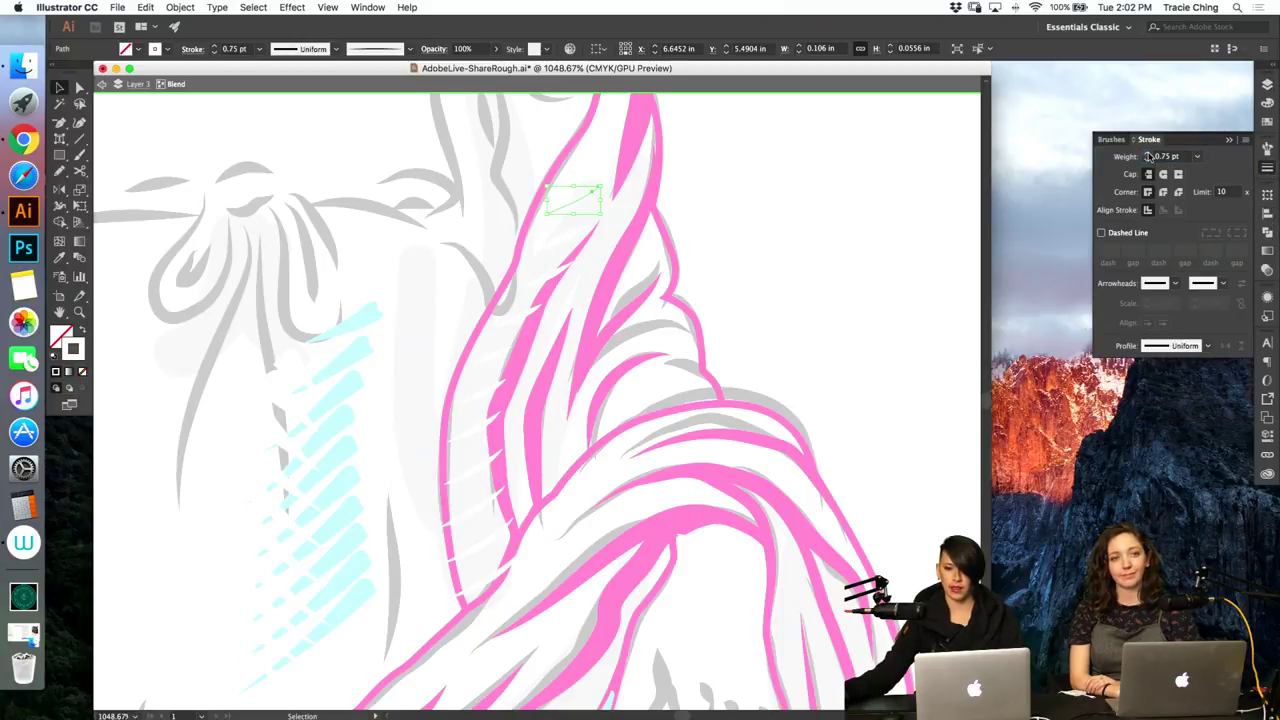
pyautogui.click(1148, 154)
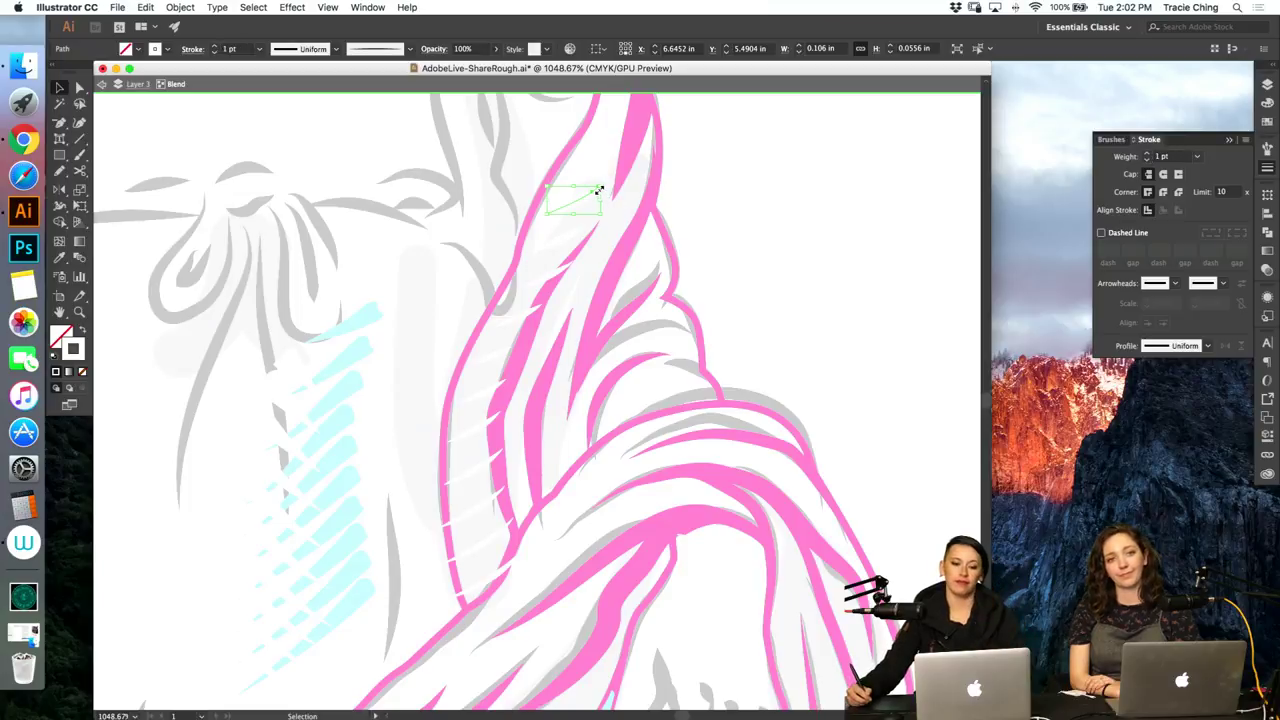
pyautogui.moveTo(600, 187); pyautogui.dragTo(614, 183)
pyautogui.moveTo(547, 214); pyautogui.dragTo(535, 226)
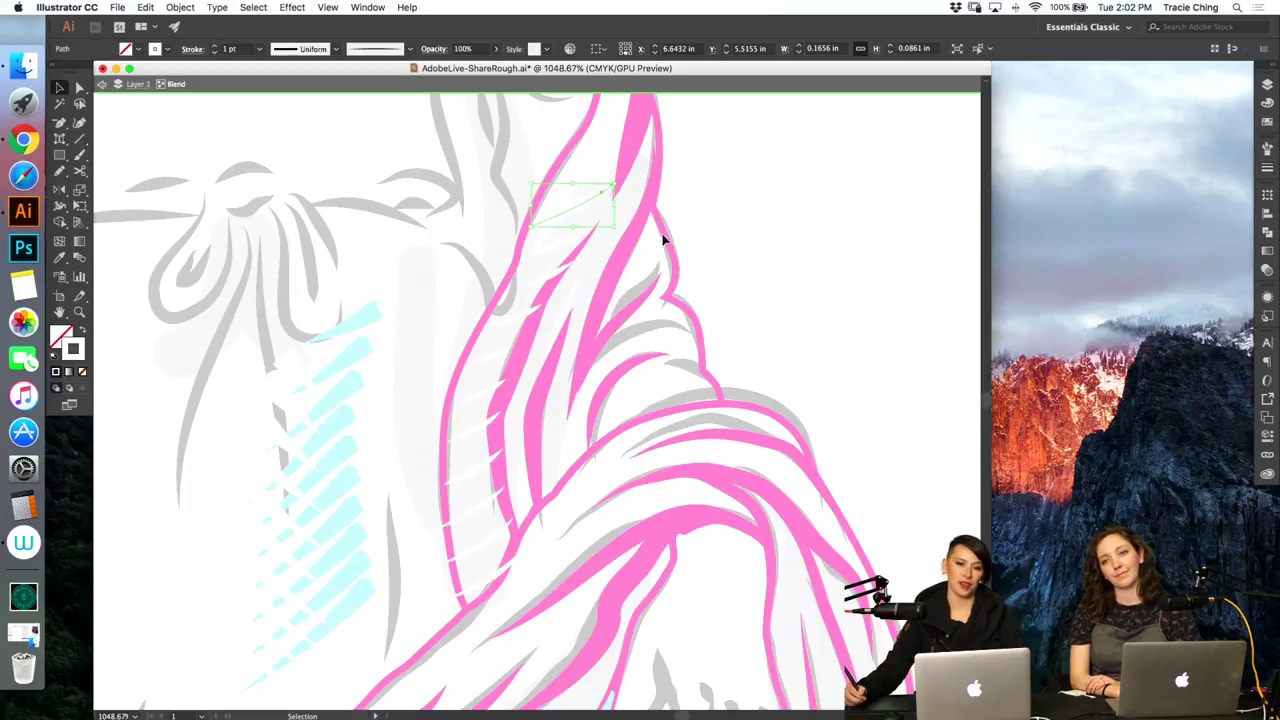
# Step: Set the spacing of the white hatching blend to Specified Steps with 1 step and leave isolation mode
pyautogui.press('super+a')
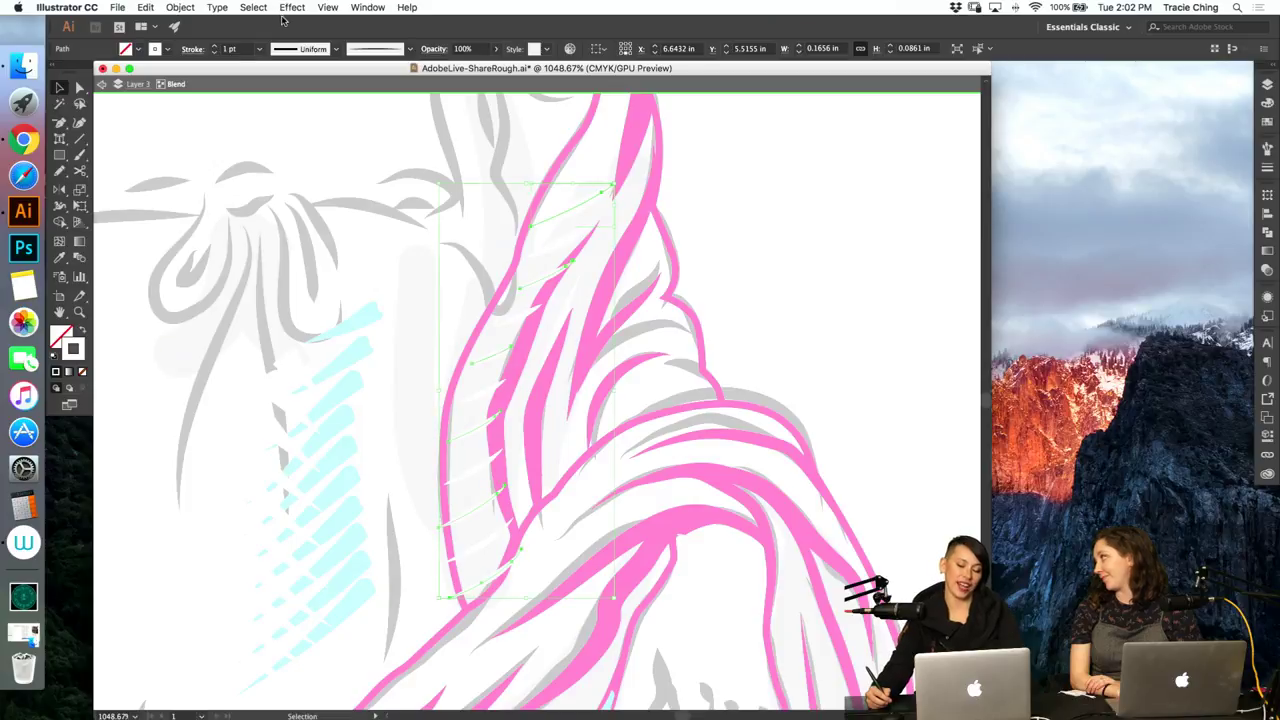
pyautogui.click(180, 7)
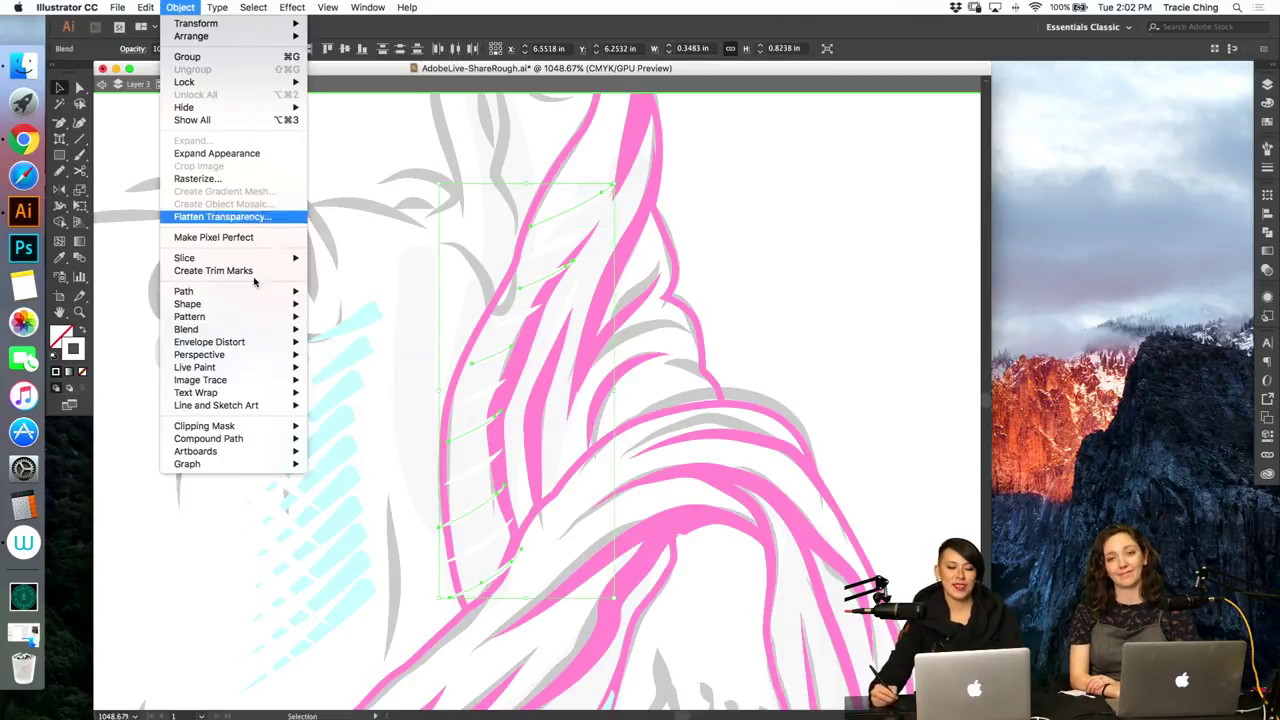
pyautogui.moveTo(200, 329)
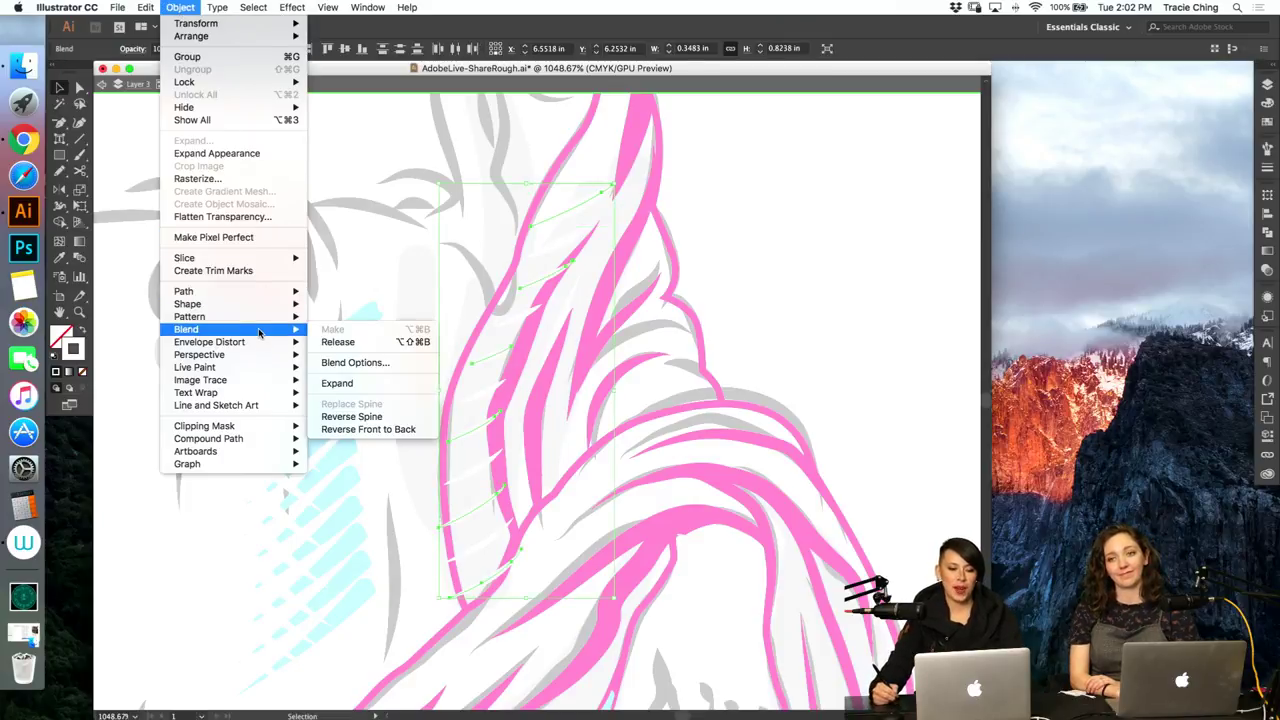
pyautogui.click(367, 366)
pyautogui.click(692, 187)
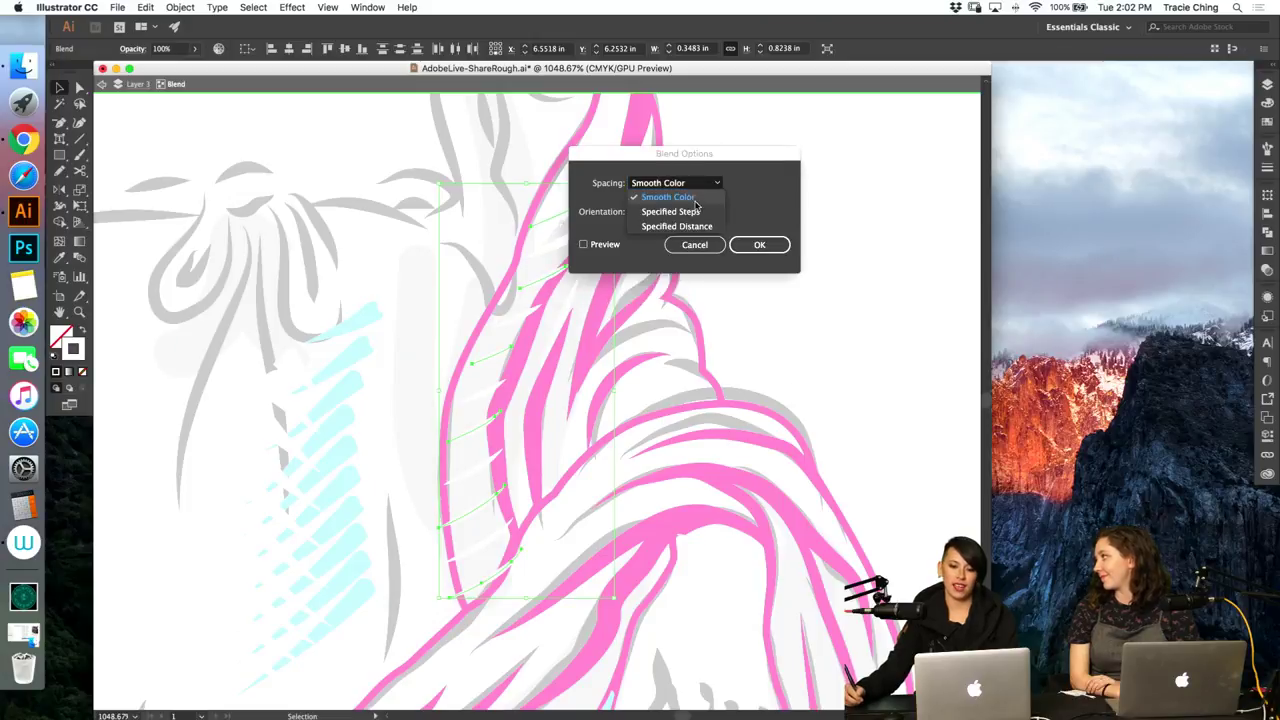
pyautogui.click(693, 198)
pyautogui.click(692, 187)
pyautogui.click(687, 212)
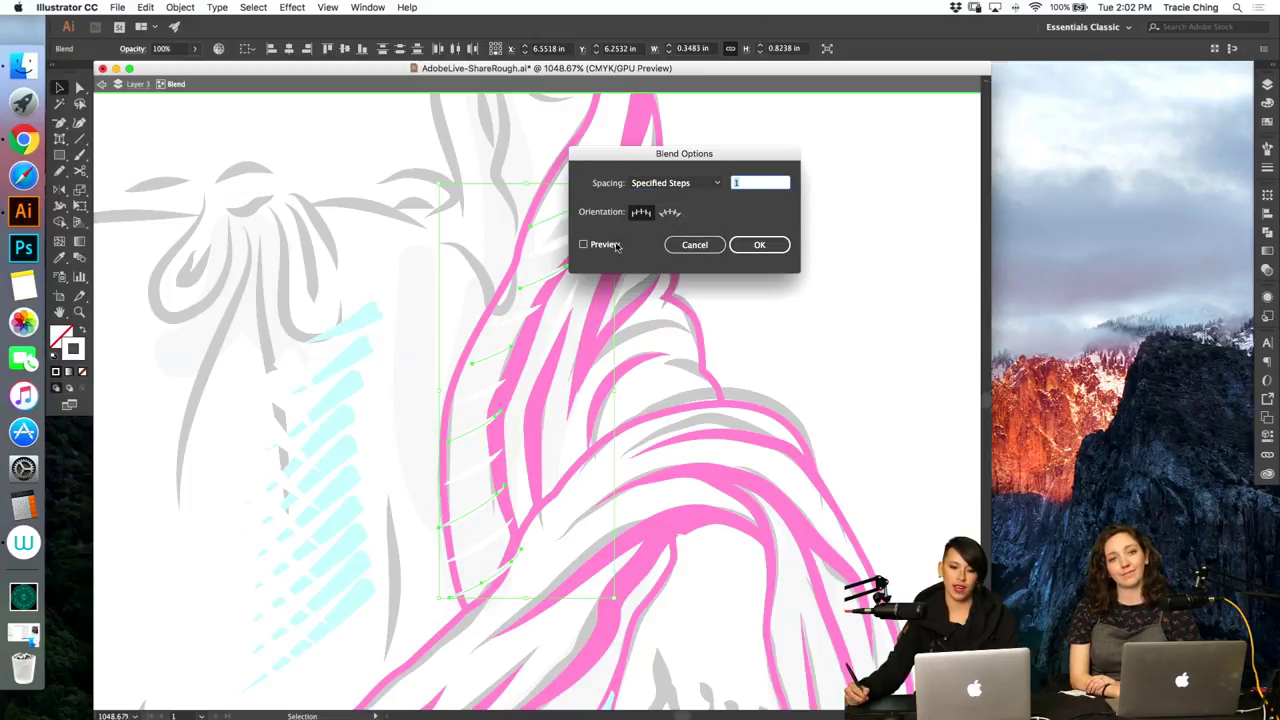
pyautogui.click(583, 244)
pyautogui.click(759, 244)
pyautogui.press('a')
pyautogui.click(768, 249)
pyautogui.press('v')
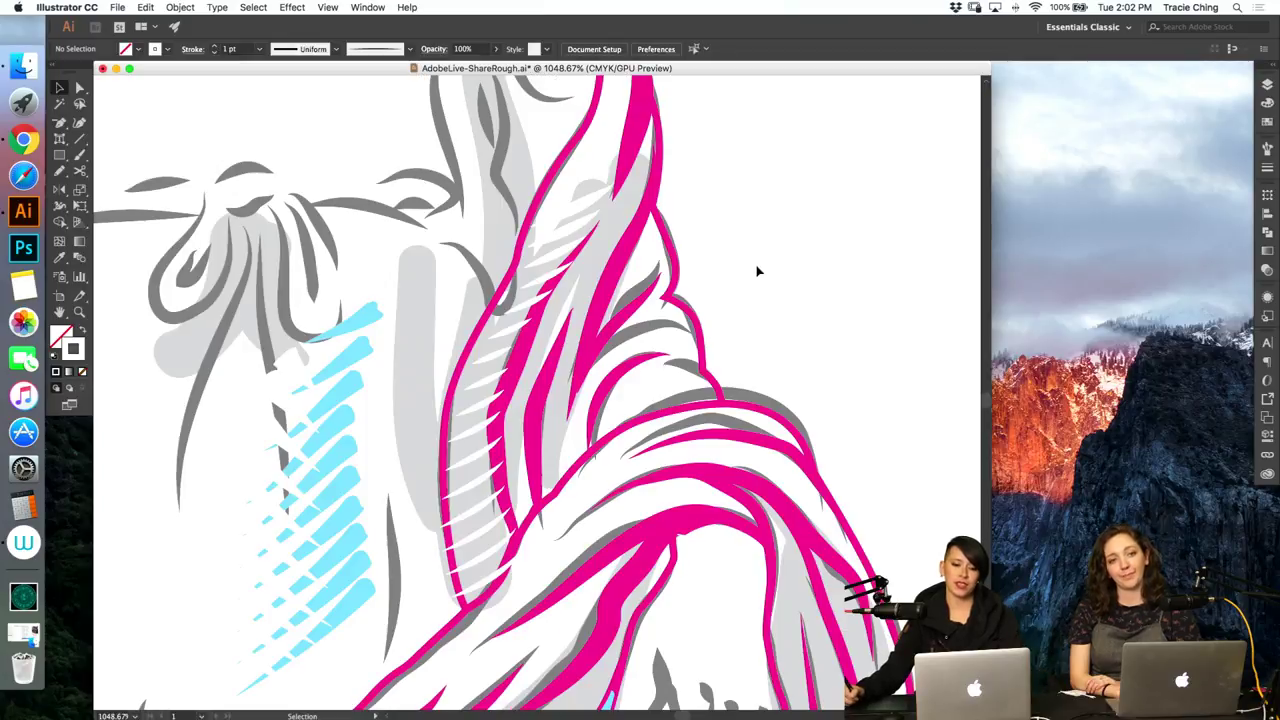
# Step: Isolate the white blend, move its uppermost source stroke about 0.12 in higher, and raise the blend's bottommost path one place in the stacking order
pyautogui.click(587, 215)
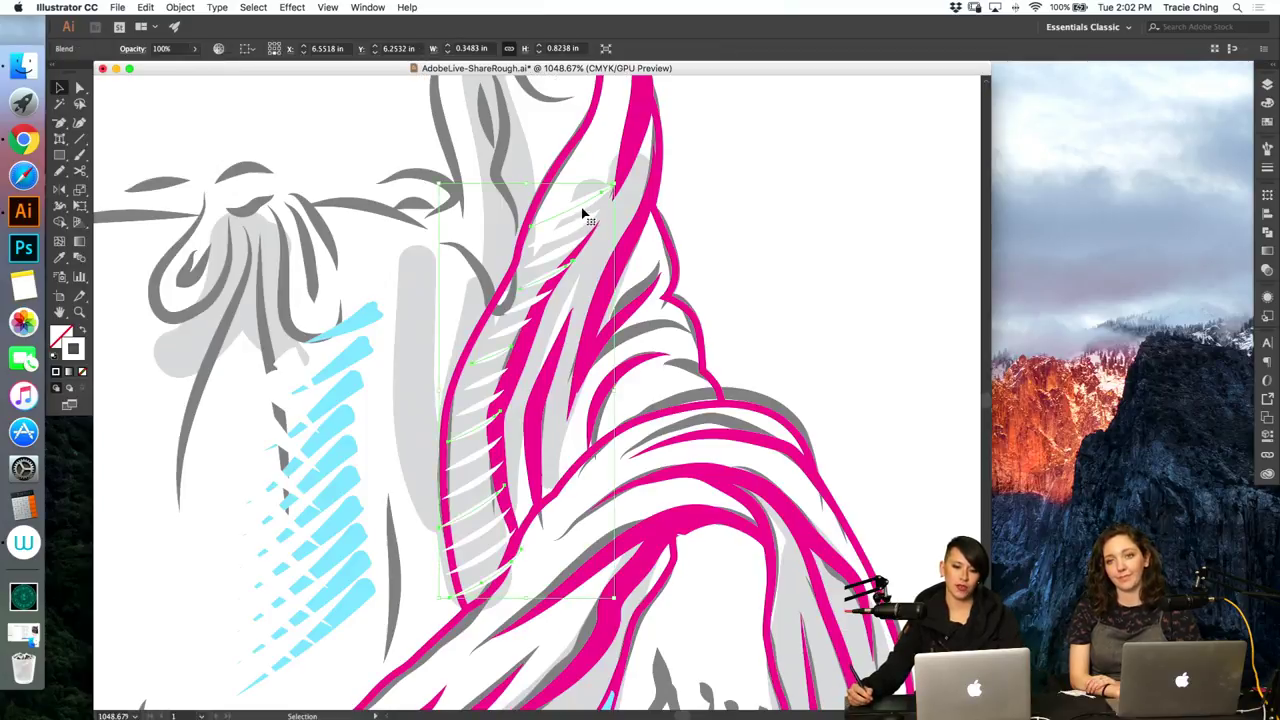
pyautogui.doubleClick(588, 228)
pyautogui.click(586, 209)
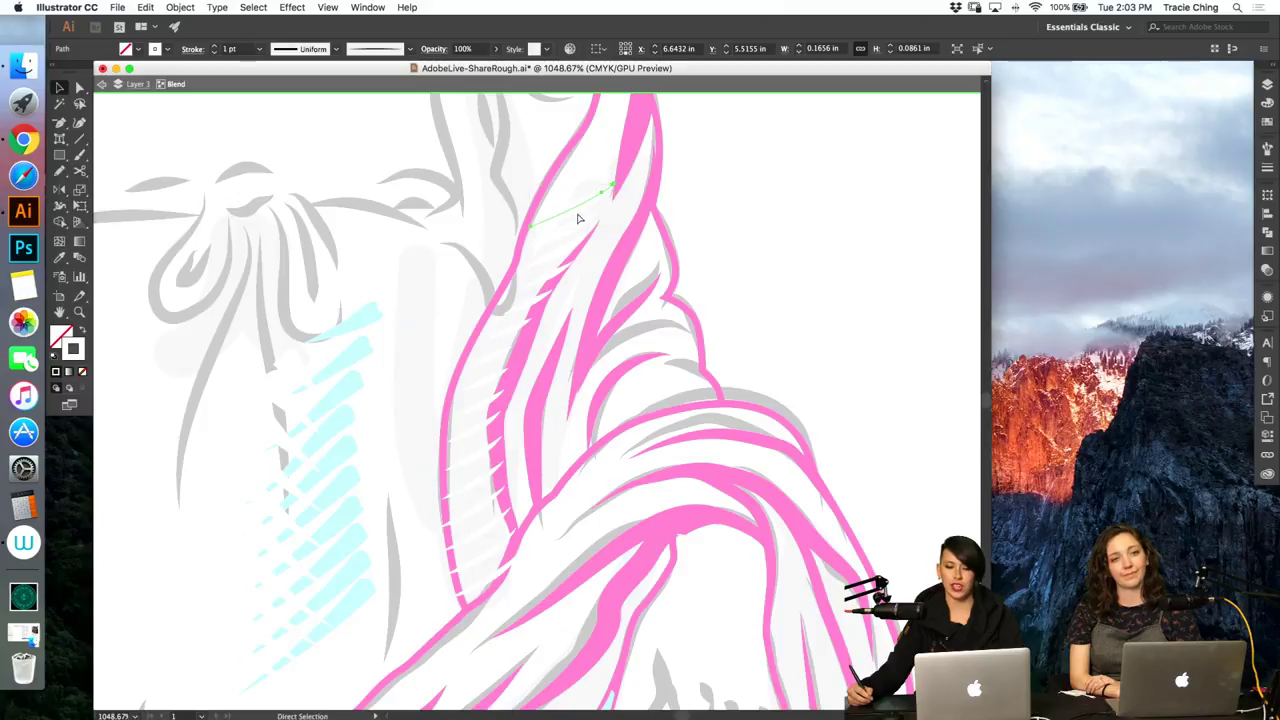
pyautogui.moveTo(577, 216); pyautogui.dragTo(603, 155)
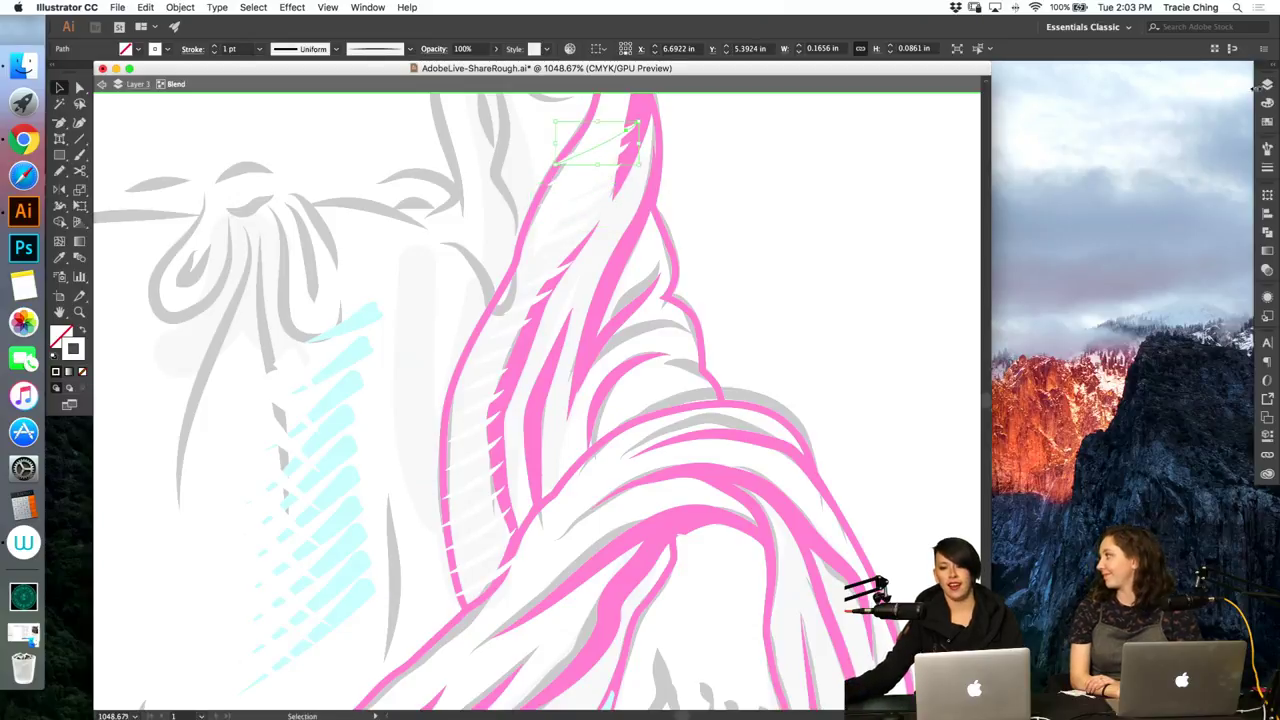
pyautogui.click(1267, 86)
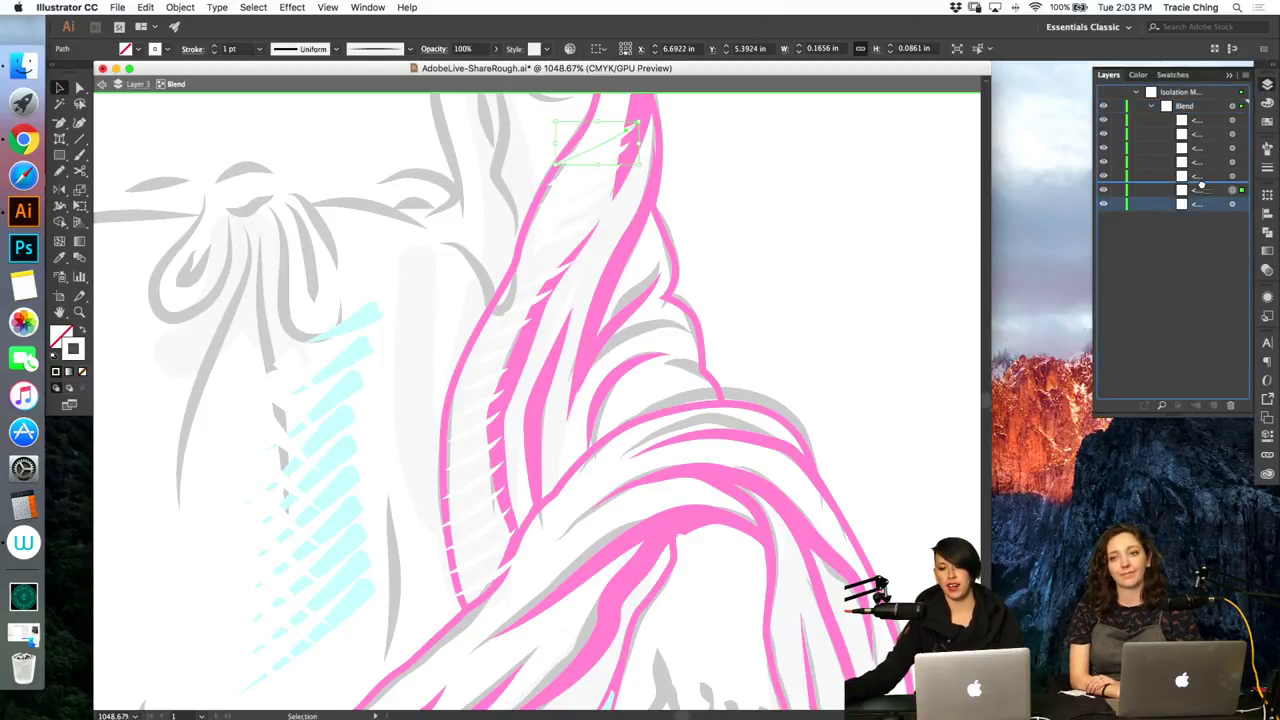
pyautogui.click(817, 221)
pyautogui.doubleClick(818, 222)
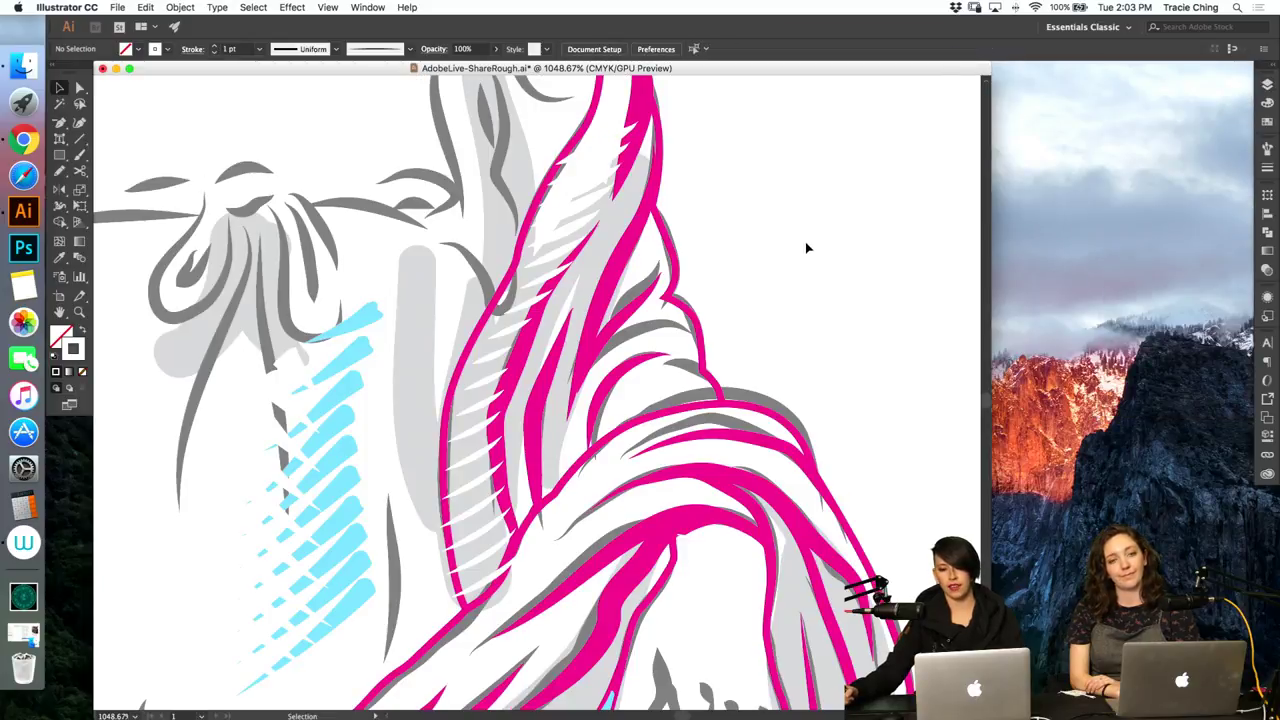
# Step: Paint four white strokes crossing the hatching at the lower end of the scarf fold and blend them
pyautogui.press('b')
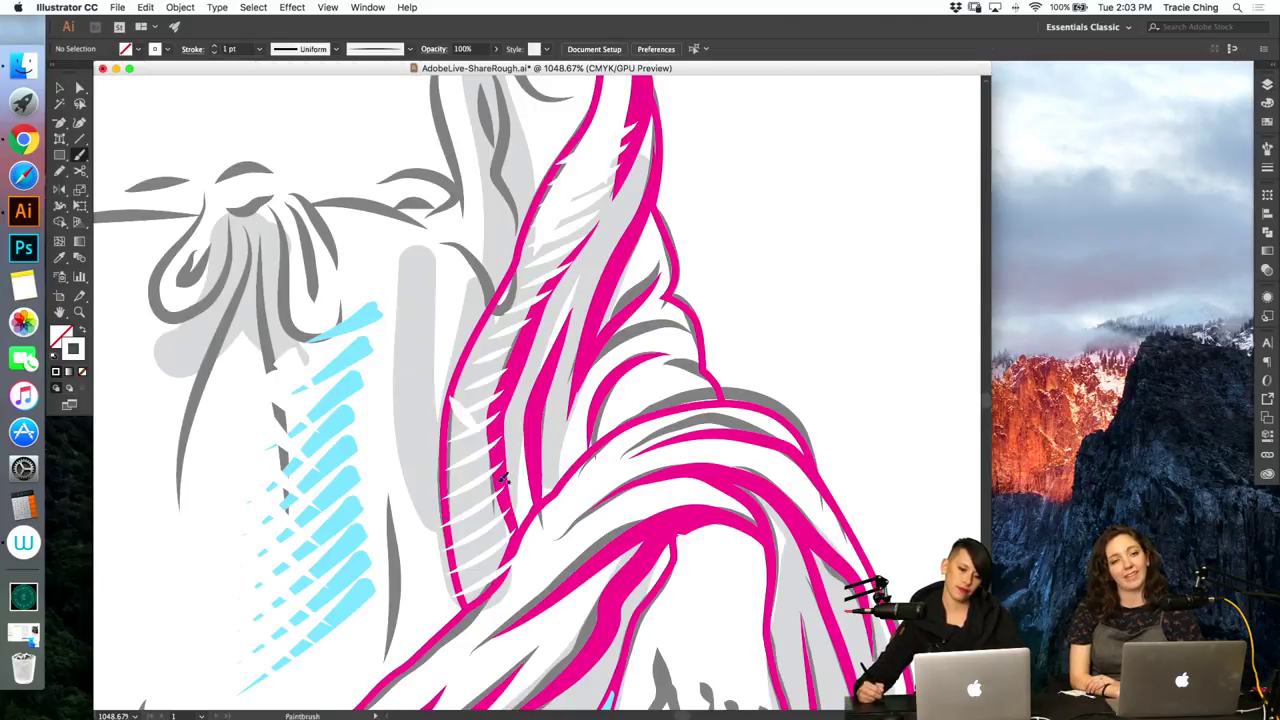
pyautogui.moveTo(447, 452)
pyautogui.mouseDown()
pyautogui.moveTo(532, 528)
pyautogui.moveTo(454, 522)
pyautogui.moveTo(513, 560)
pyautogui.mouseUp()
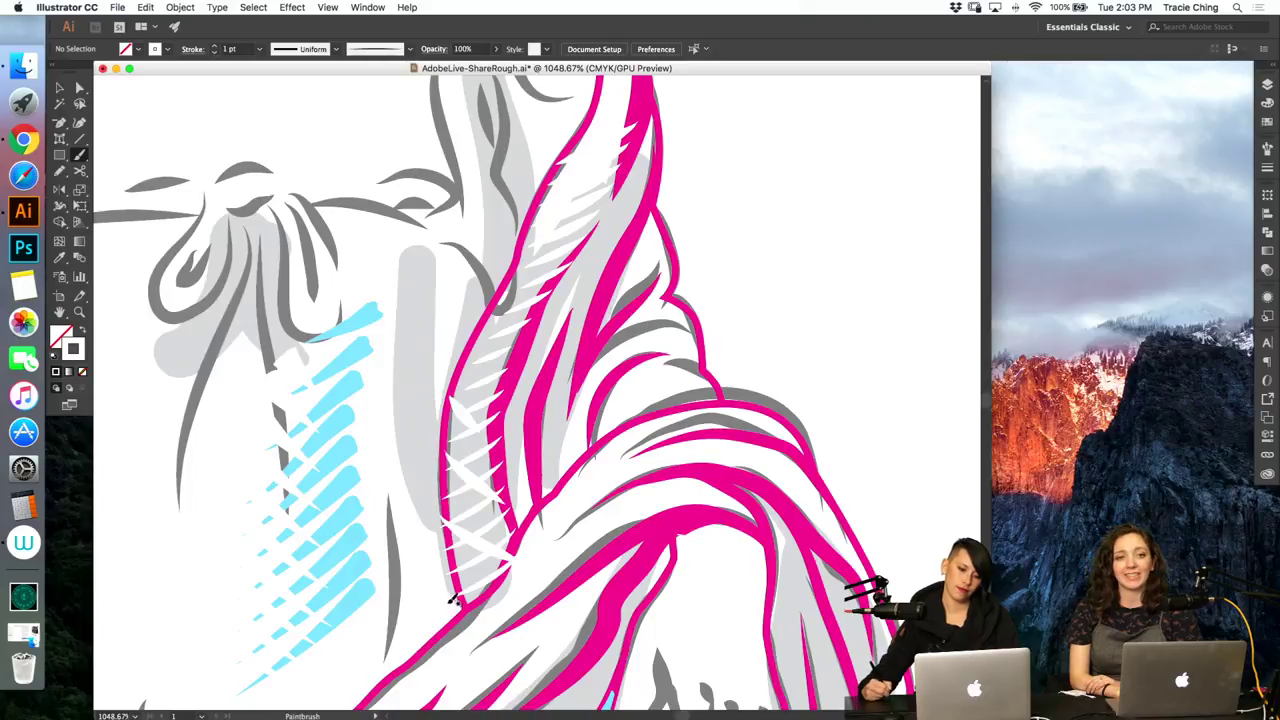
pyautogui.moveTo(452, 595); pyautogui.dragTo(502, 616)
pyautogui.press('v')
pyautogui.click(500, 605)
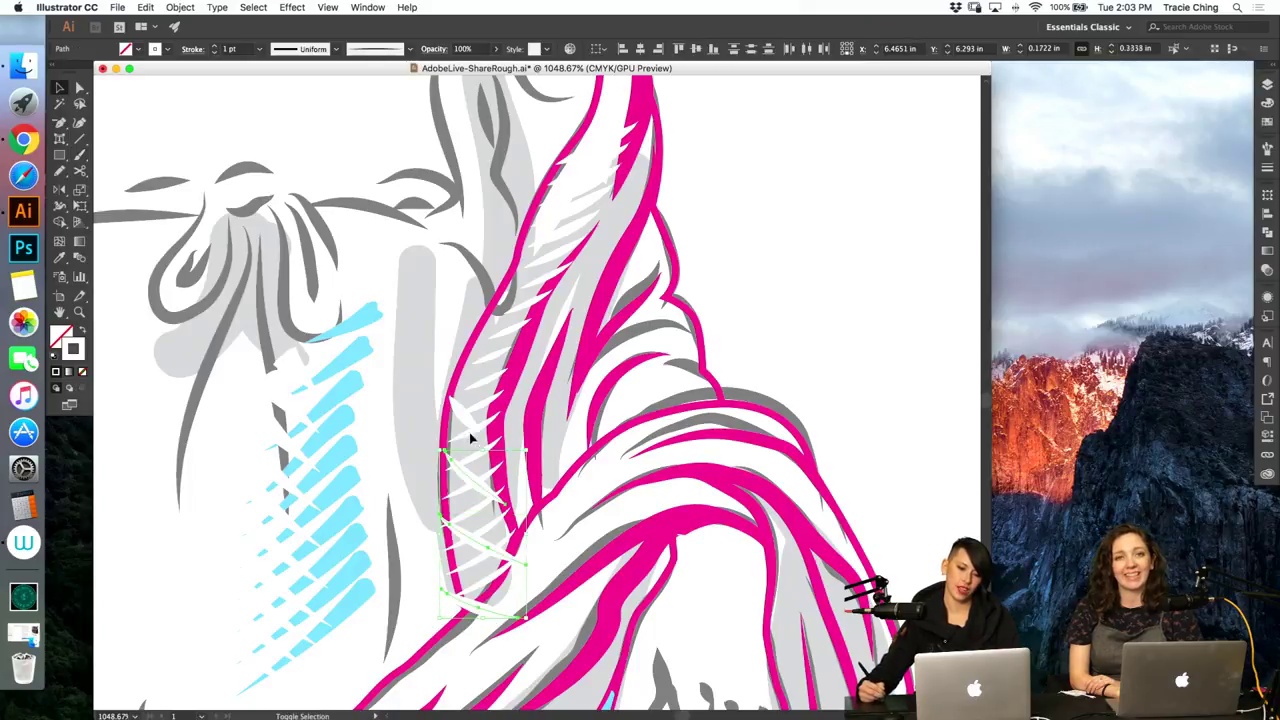
pyautogui.press('alt+super+b')
# Step: Apply the bottom tapered art brush to the crossing white blend and set its stroke weight to 0.5 pt
pyautogui.click(1267, 147)
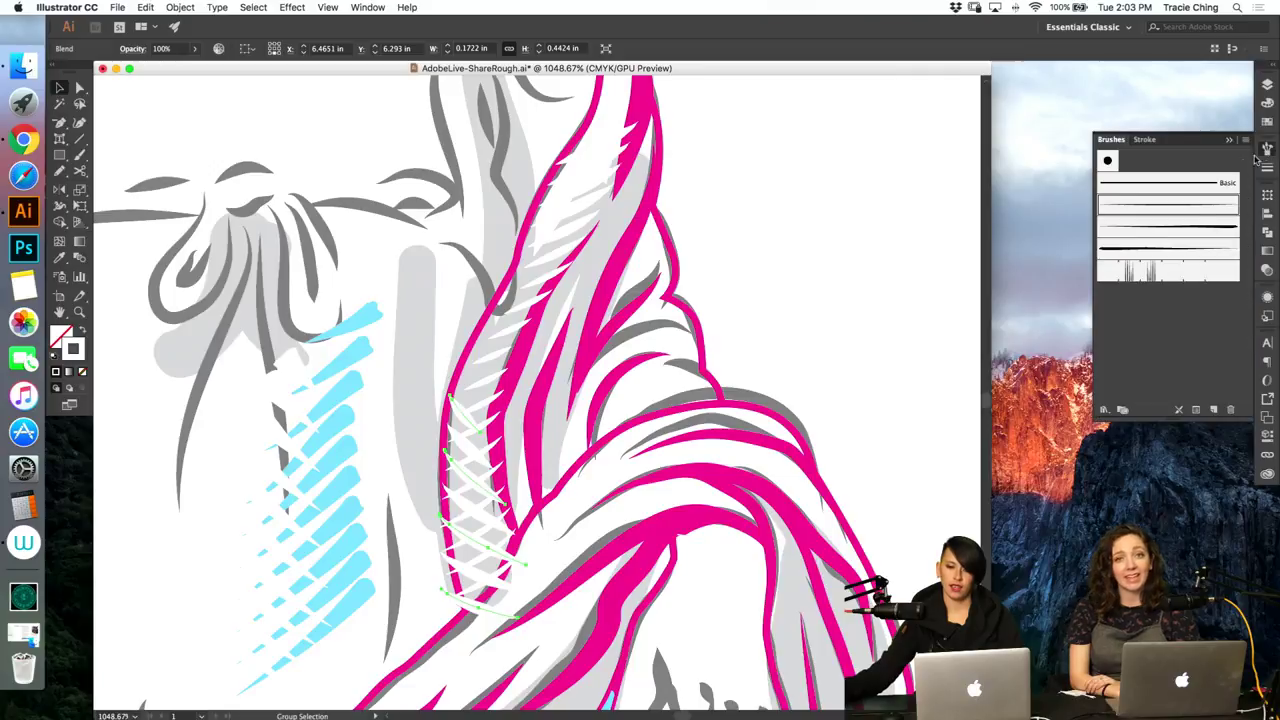
pyautogui.click(1186, 236)
pyautogui.click(1192, 248)
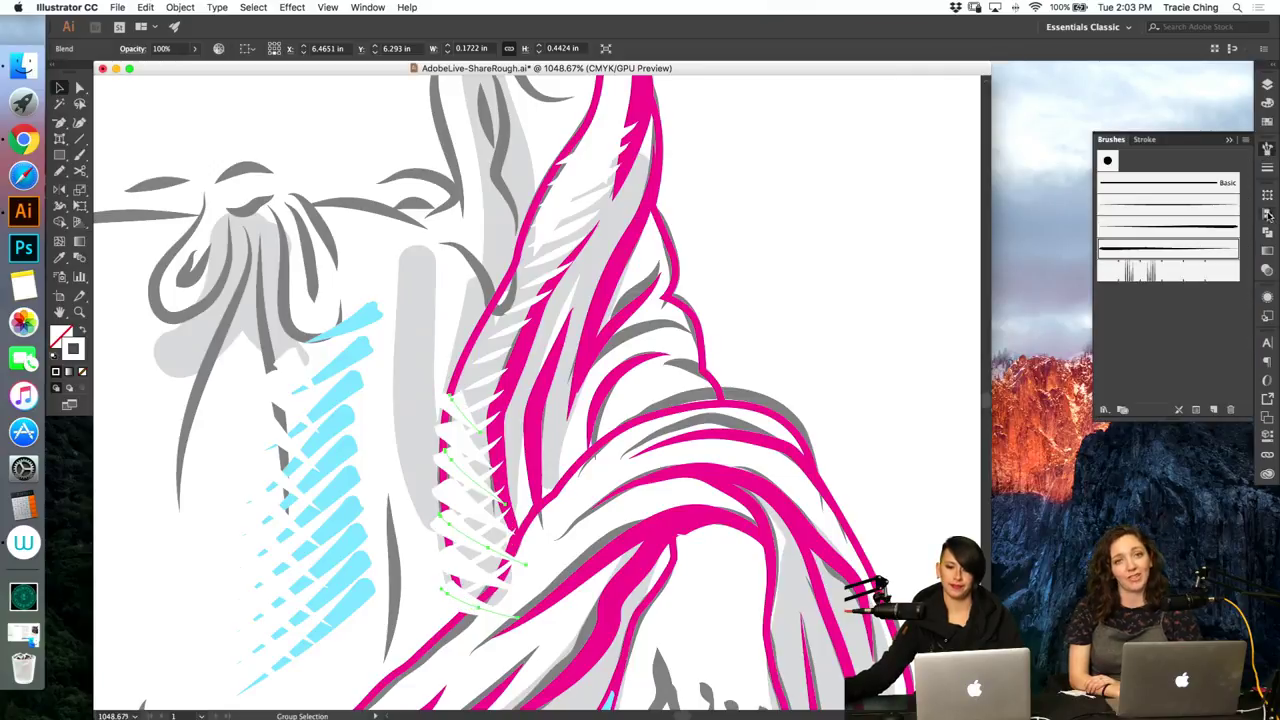
pyautogui.click(1267, 168)
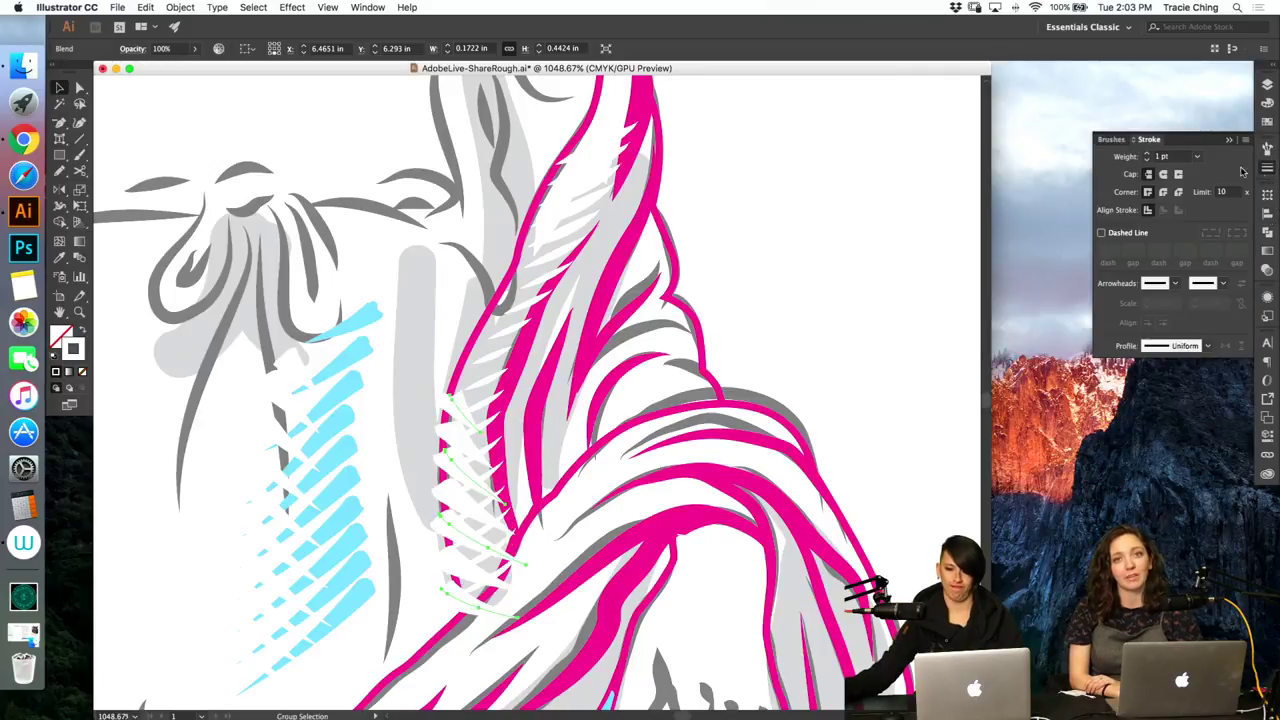
pyautogui.click(1147, 160)
pyautogui.click(1147, 160)
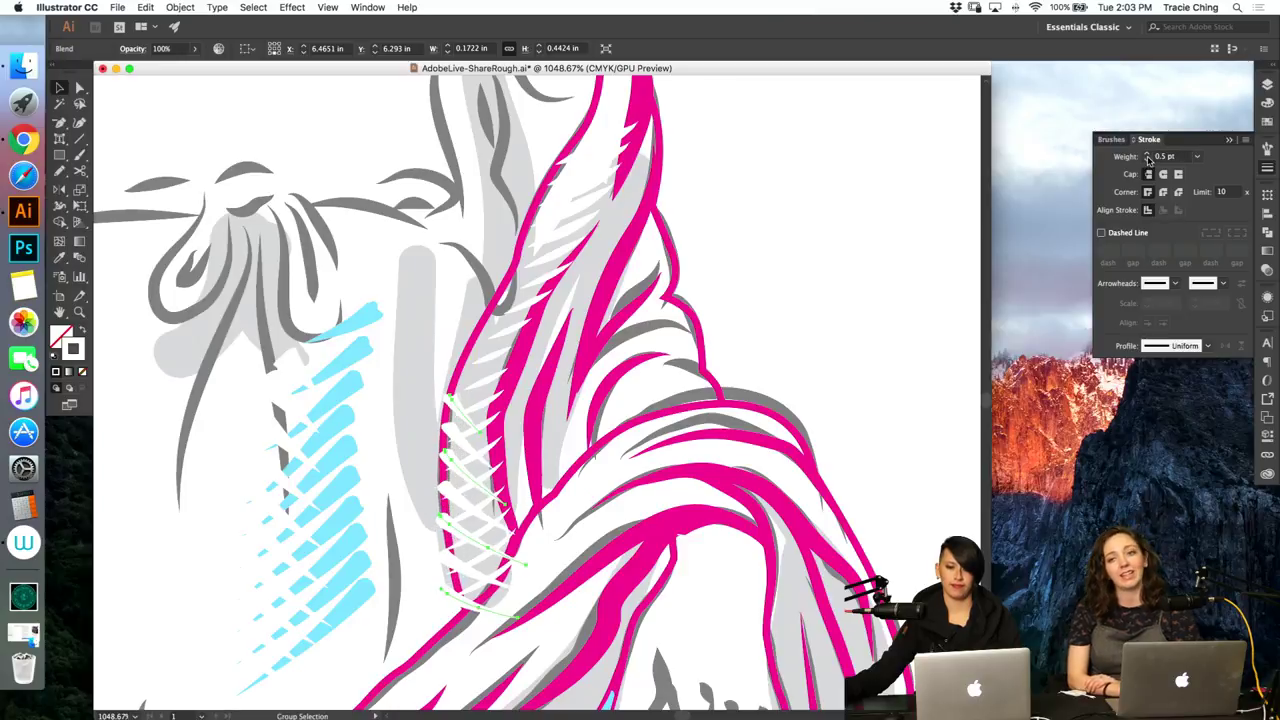
# Step: Isolate the crossing blend, change the stroke color of all its paths to black, and leave isolation mode
pyautogui.press('v')
pyautogui.doubleClick(490, 495)
pyautogui.press('a')
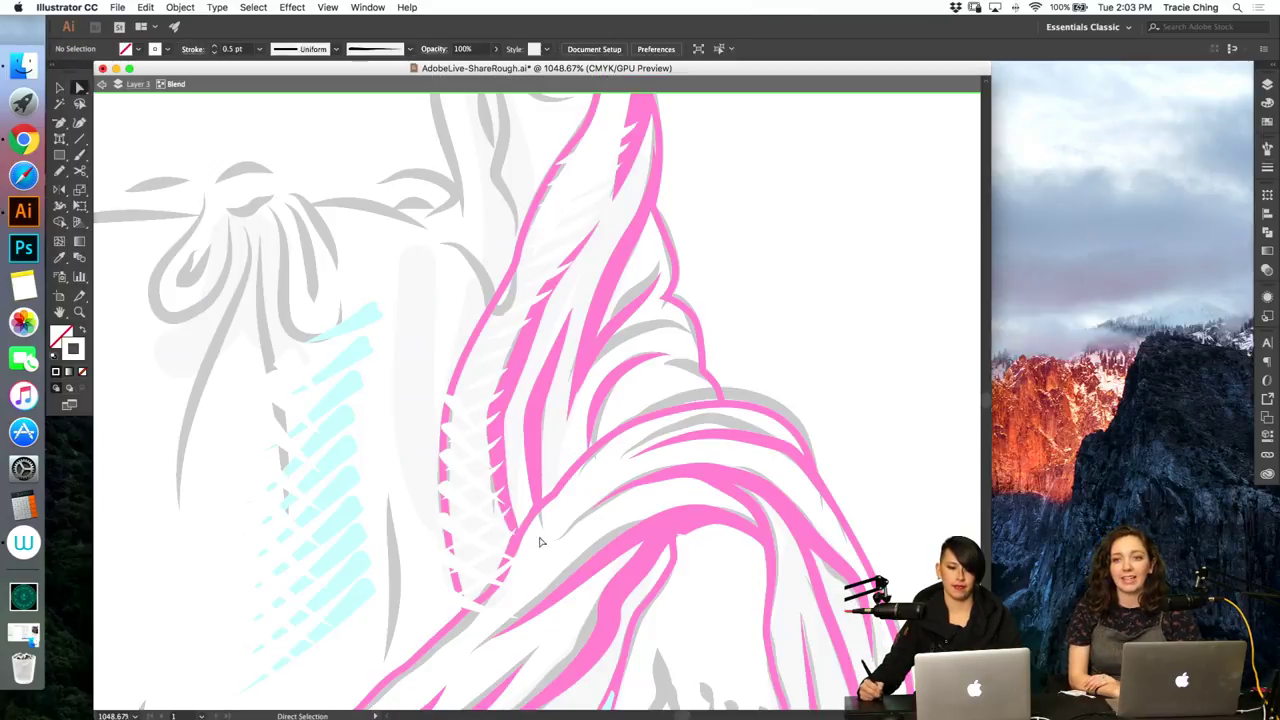
pyautogui.click(1267, 167)
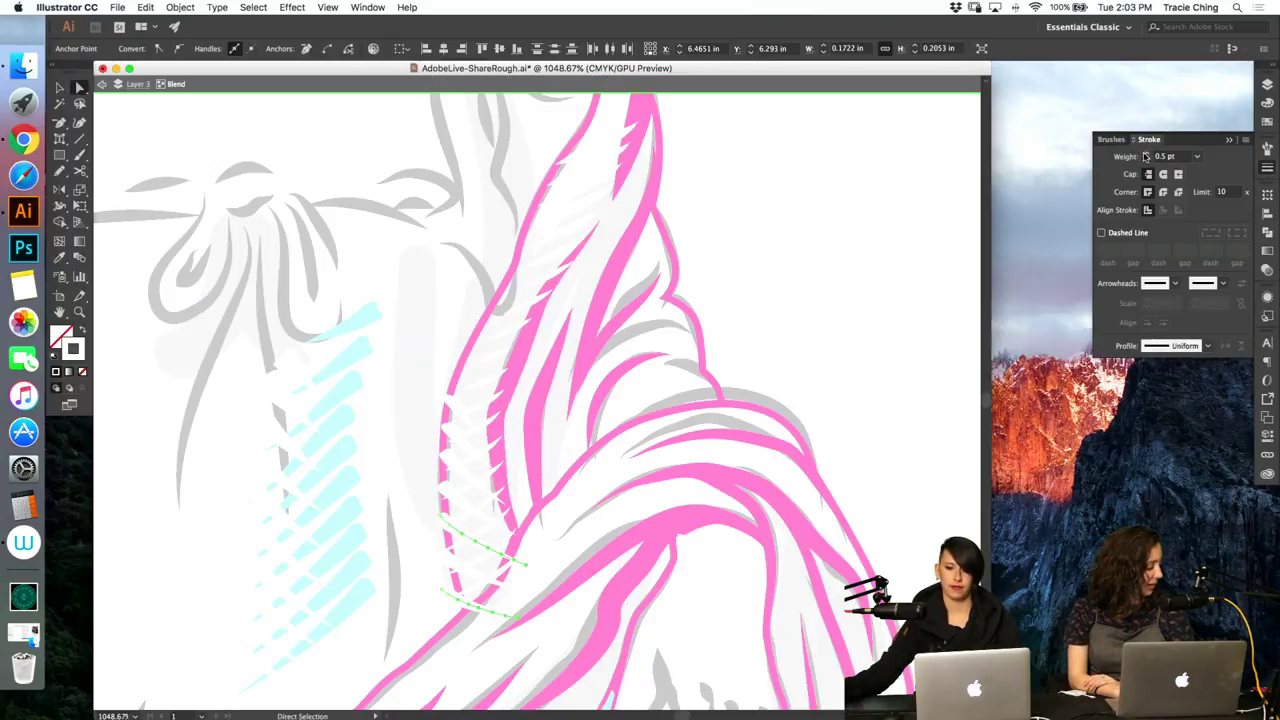
pyautogui.press('super+a')
pyautogui.click(1268, 103)
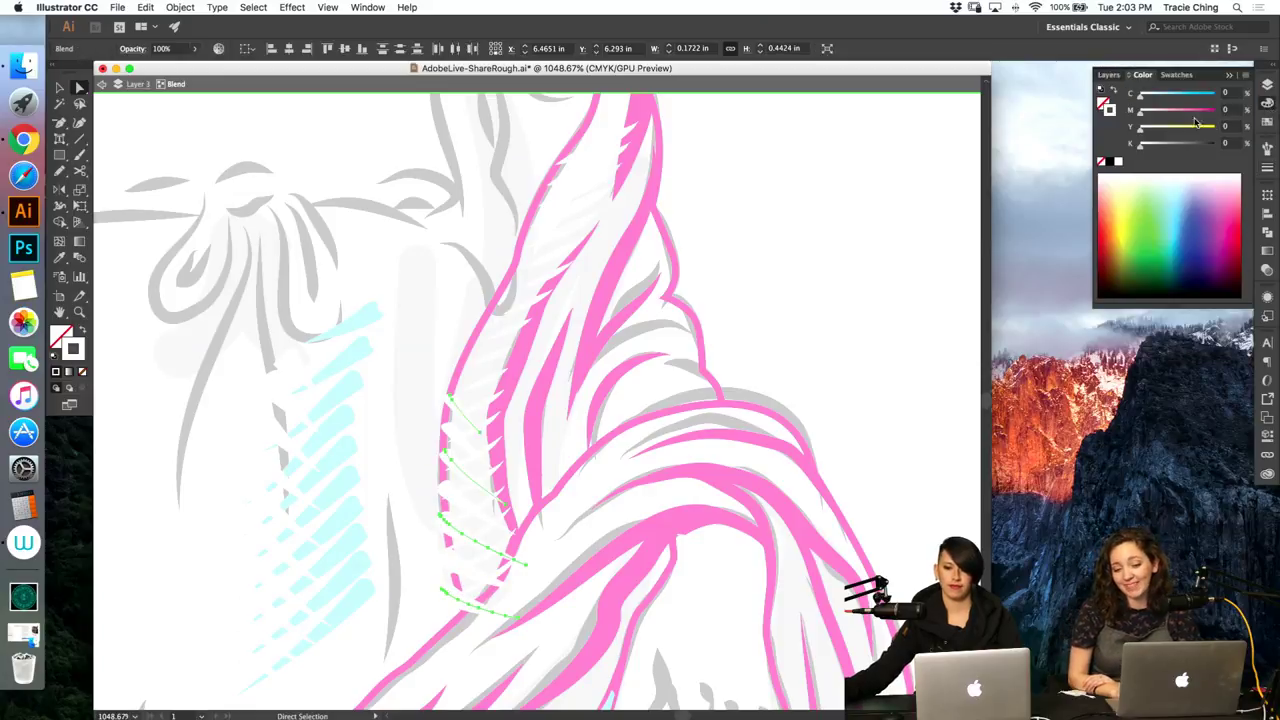
pyautogui.click(1267, 120)
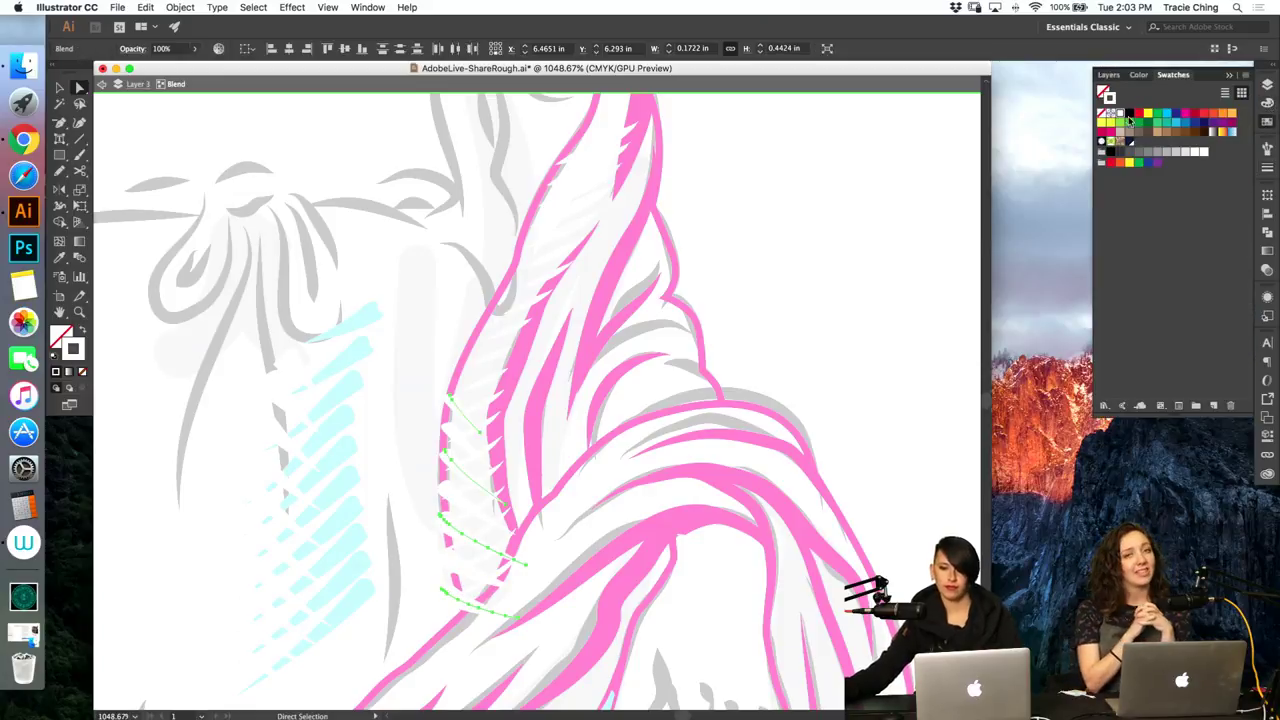
pyautogui.click(1131, 114)
pyautogui.press('Escape')
pyautogui.press('v')
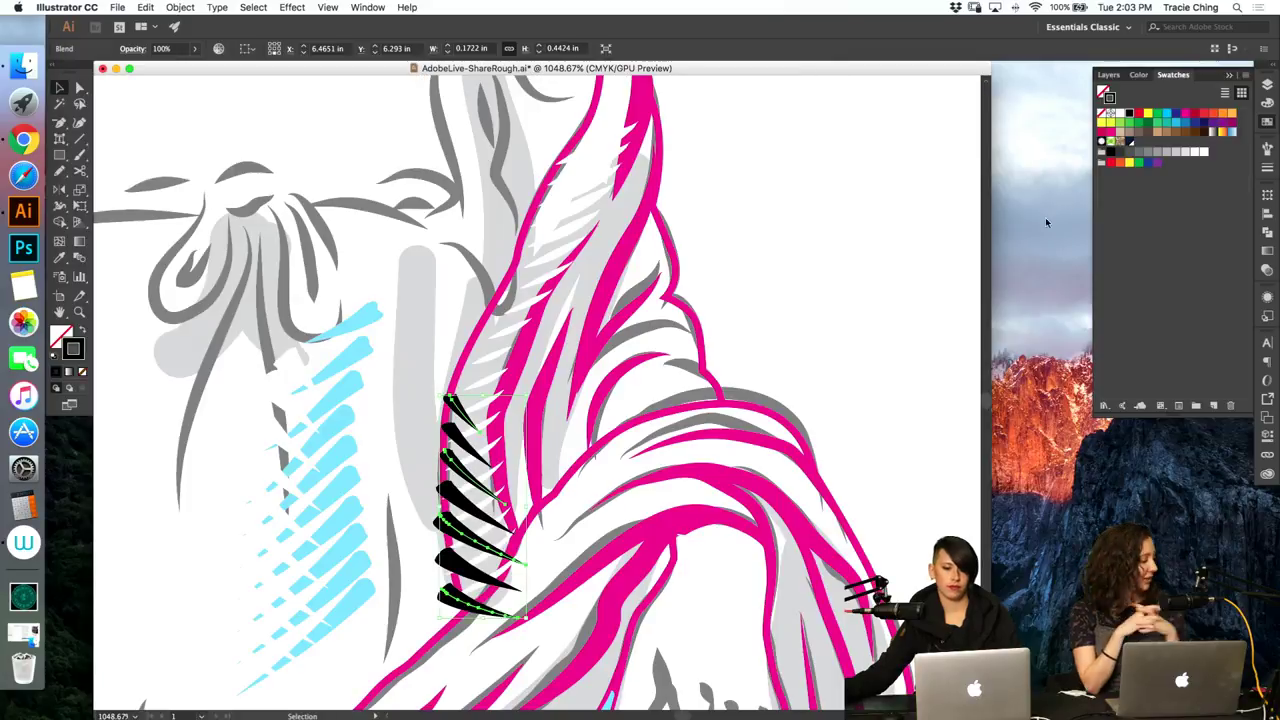
# Step: Recolor the grouped magenta fold lines inside the scarf with the dark navy swatch
pyautogui.click(620, 260)
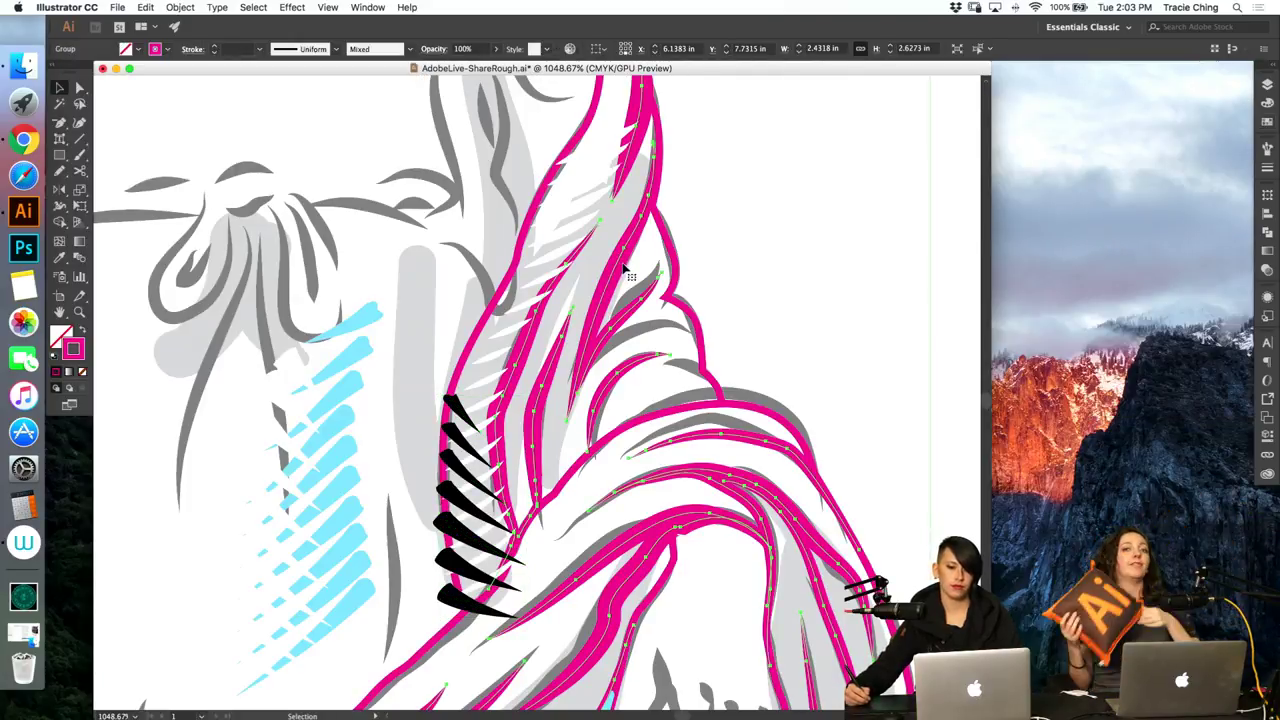
pyautogui.click(1268, 122)
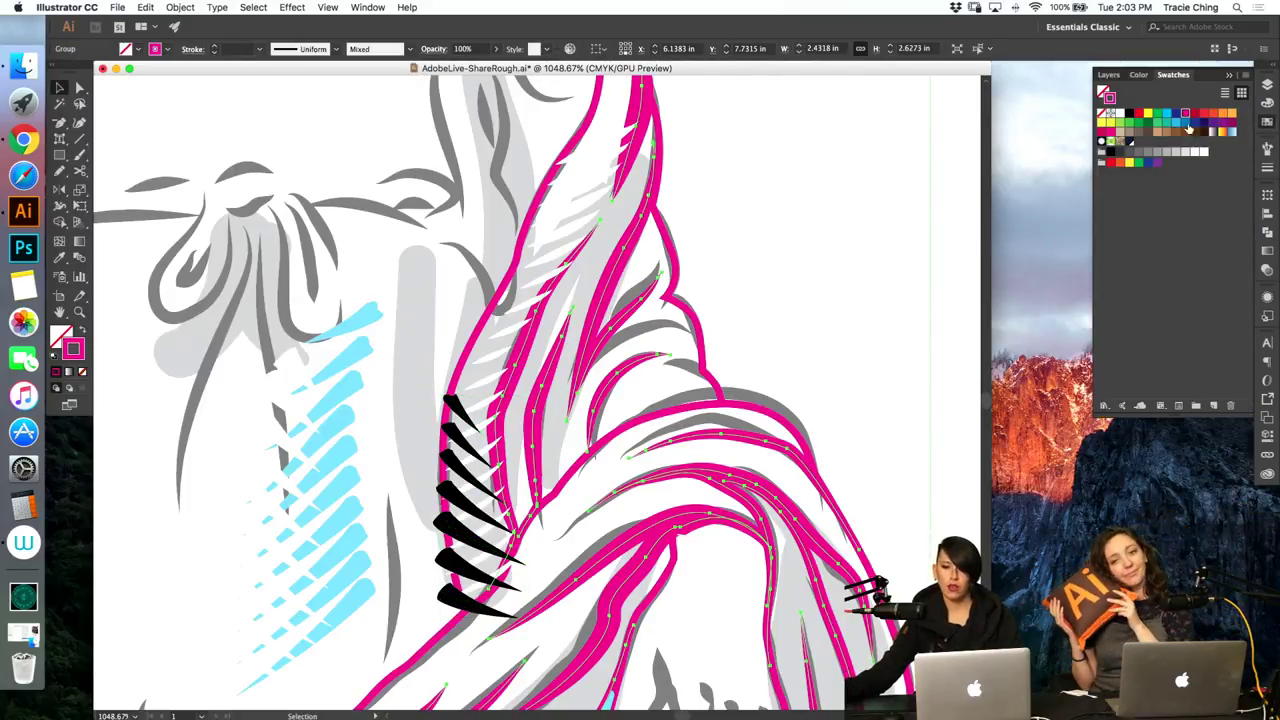
pyautogui.click(1130, 142)
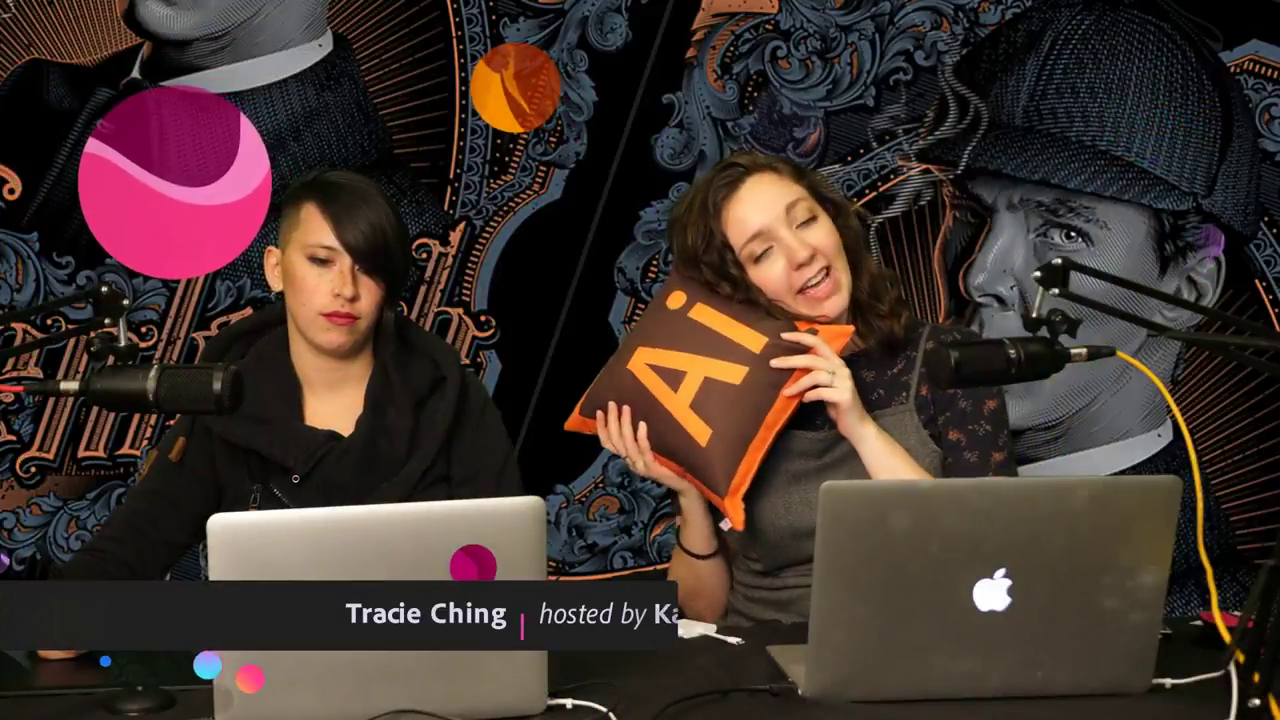
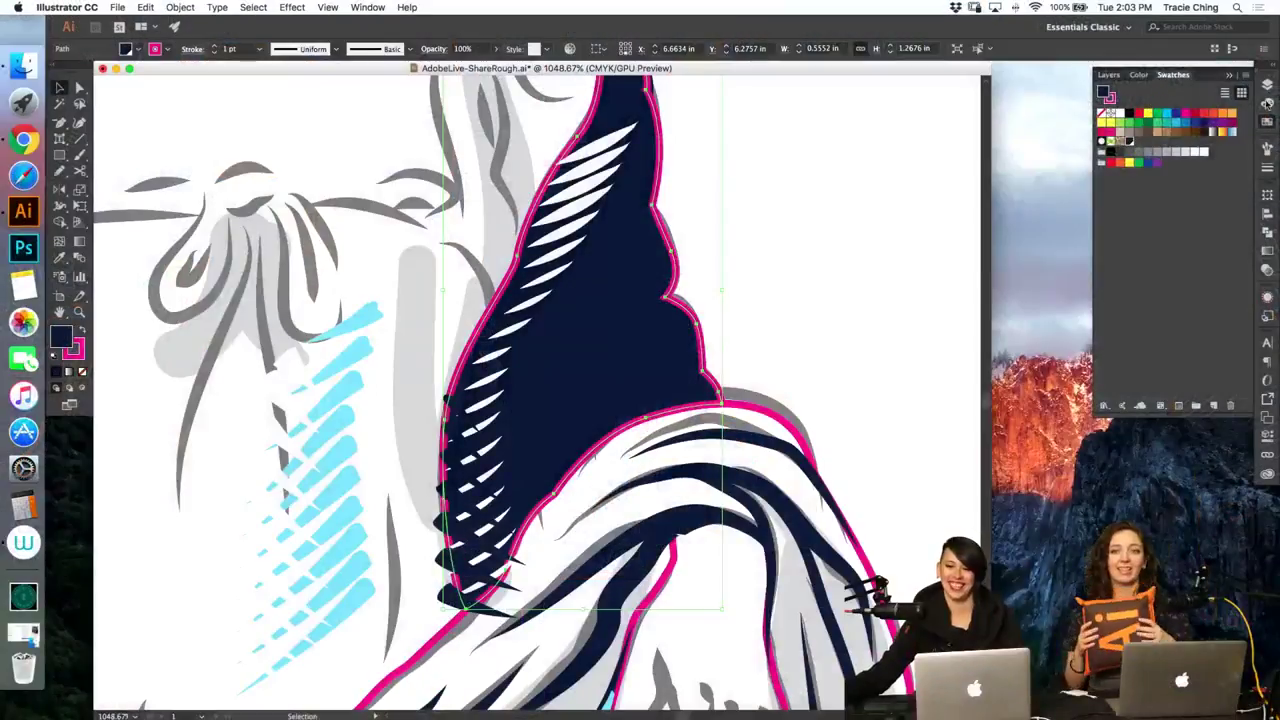
# Step: Remove the dark navy fill from the upper scarf section's magenta outline path
pyautogui.click(1267, 86)
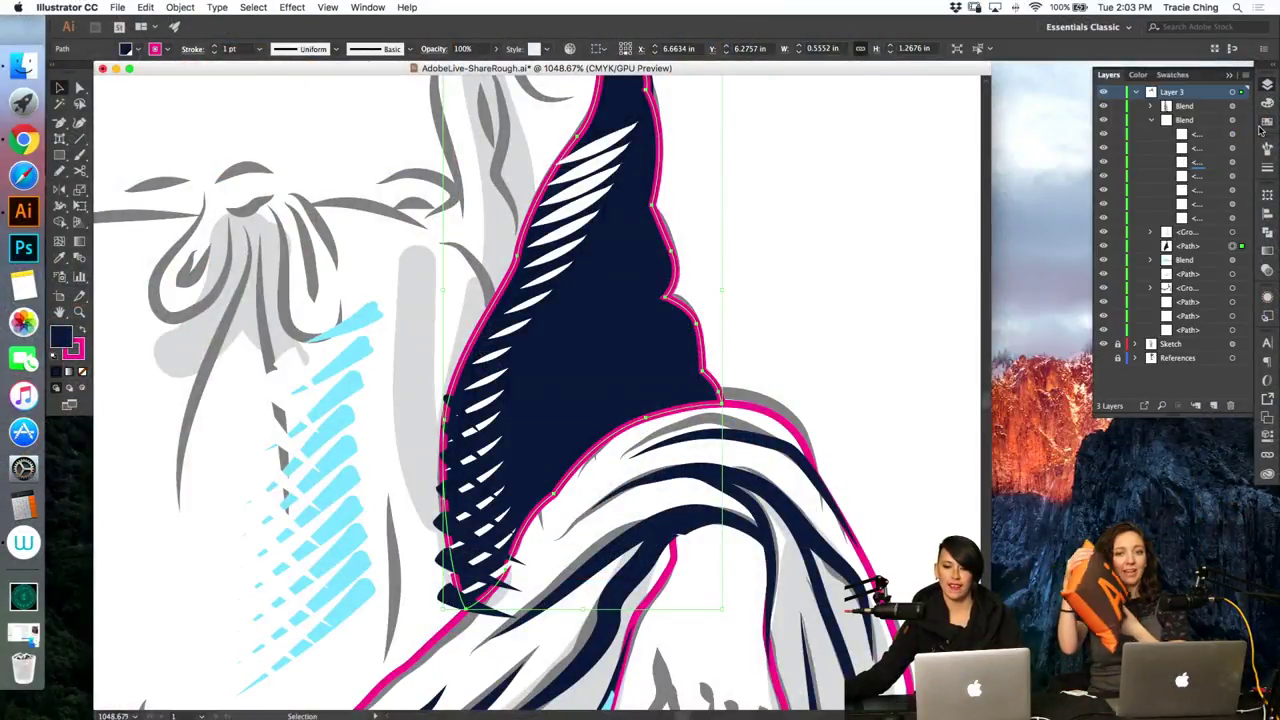
pyautogui.click(813, 222)
pyautogui.press('a')
pyautogui.scroll(5, 988, 400)
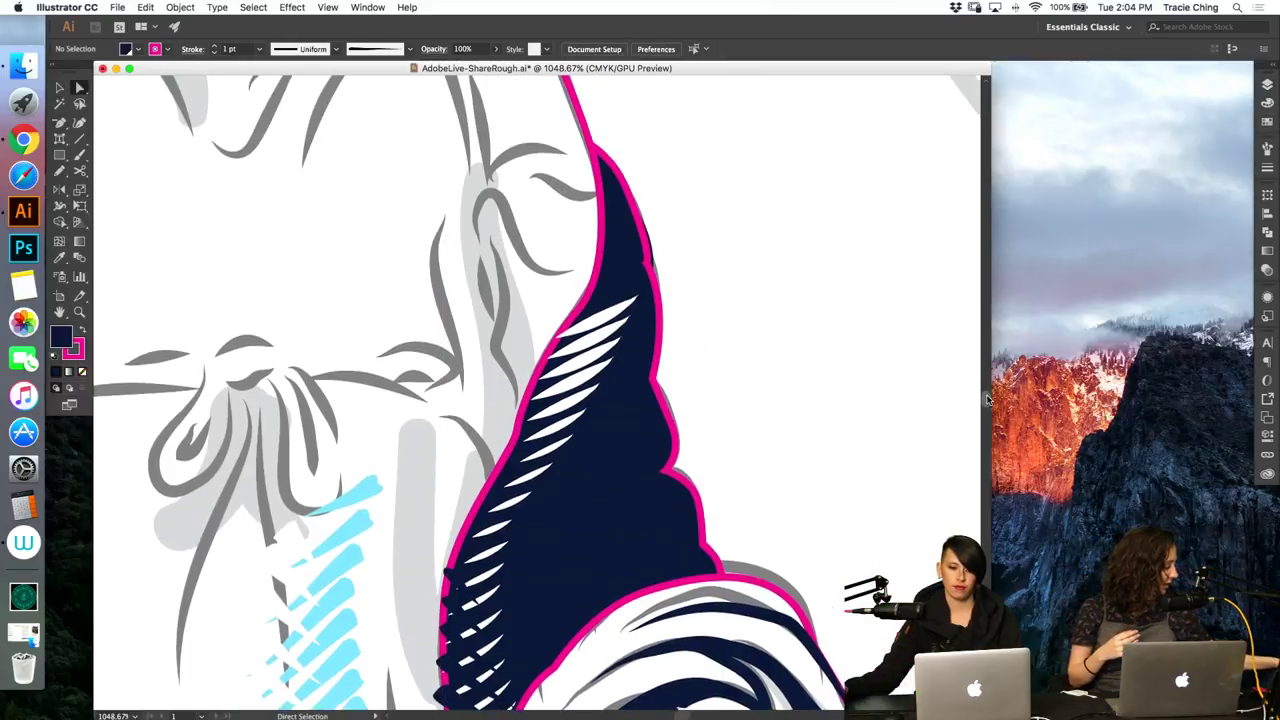
pyautogui.moveTo(988, 400); pyautogui.dragTo(988, 399)
pyautogui.press('b')
pyautogui.press('a')
pyautogui.click(626, 301)
pyautogui.press('/')
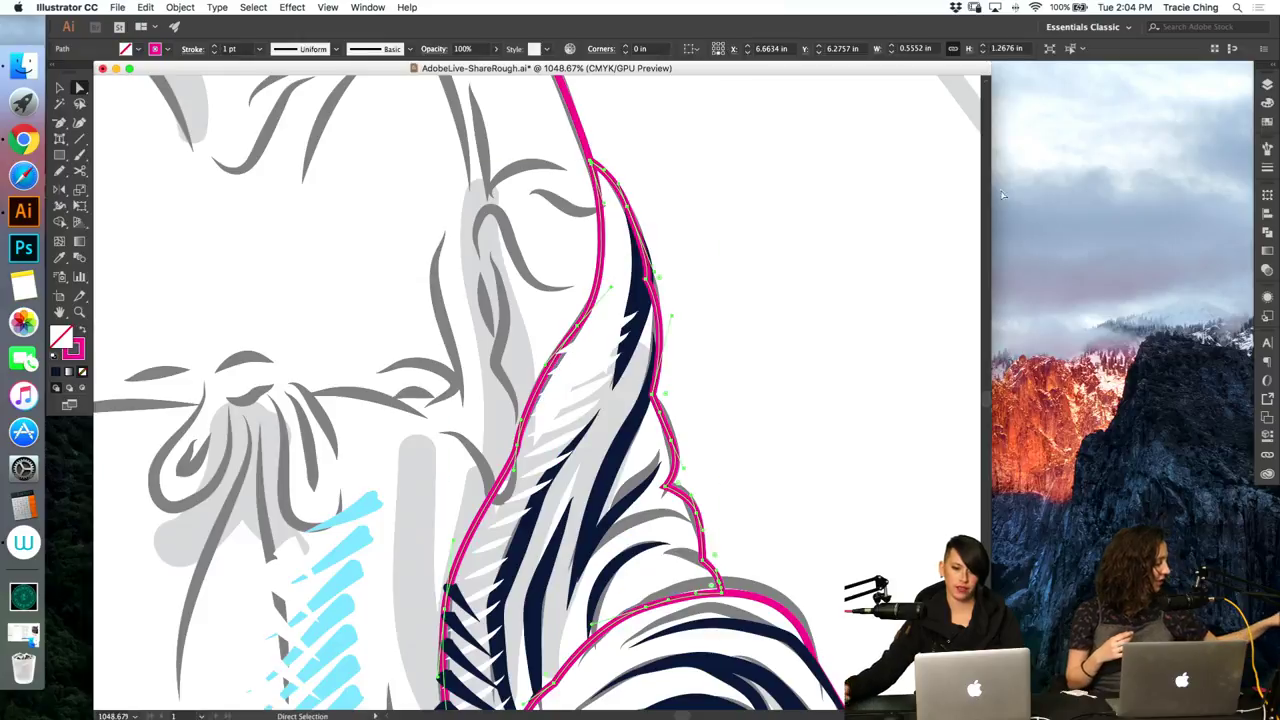
pyautogui.click(857, 257)
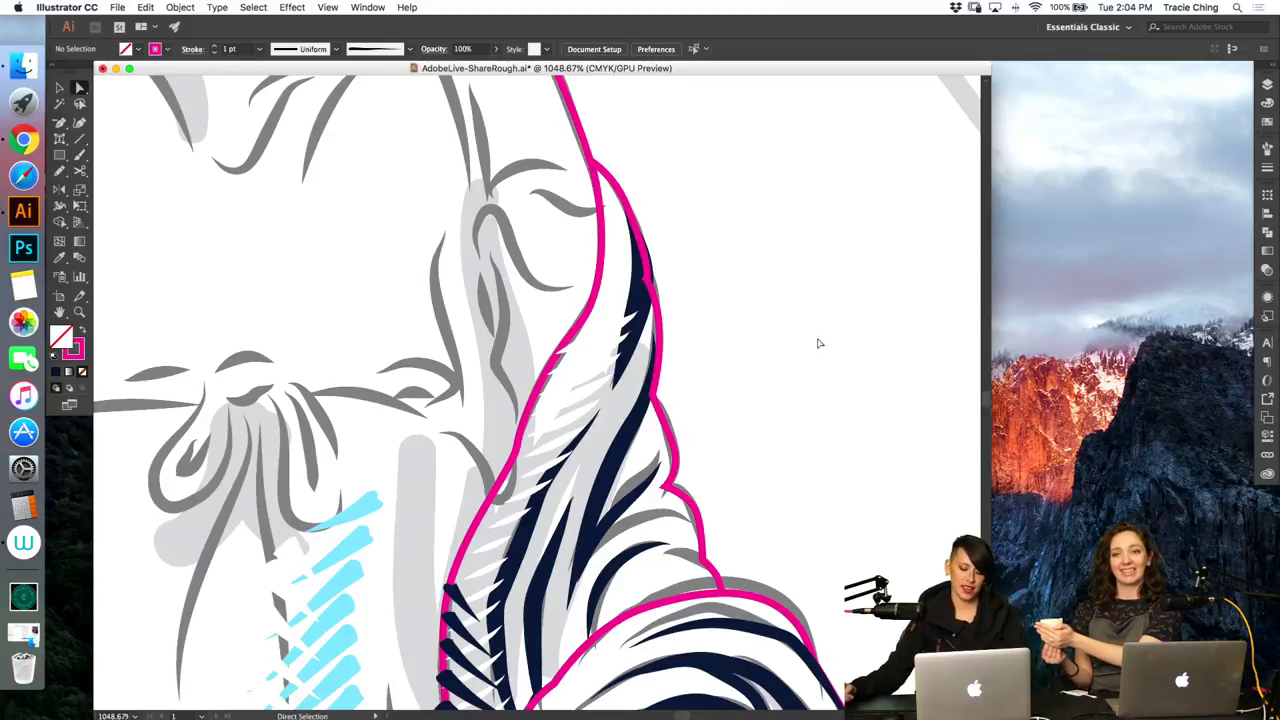
# Step: Paint a tapered magenta stroke about 0.15 by 0.4 in down the upper scarf fold and shift it slightly lower
pyautogui.press('b')
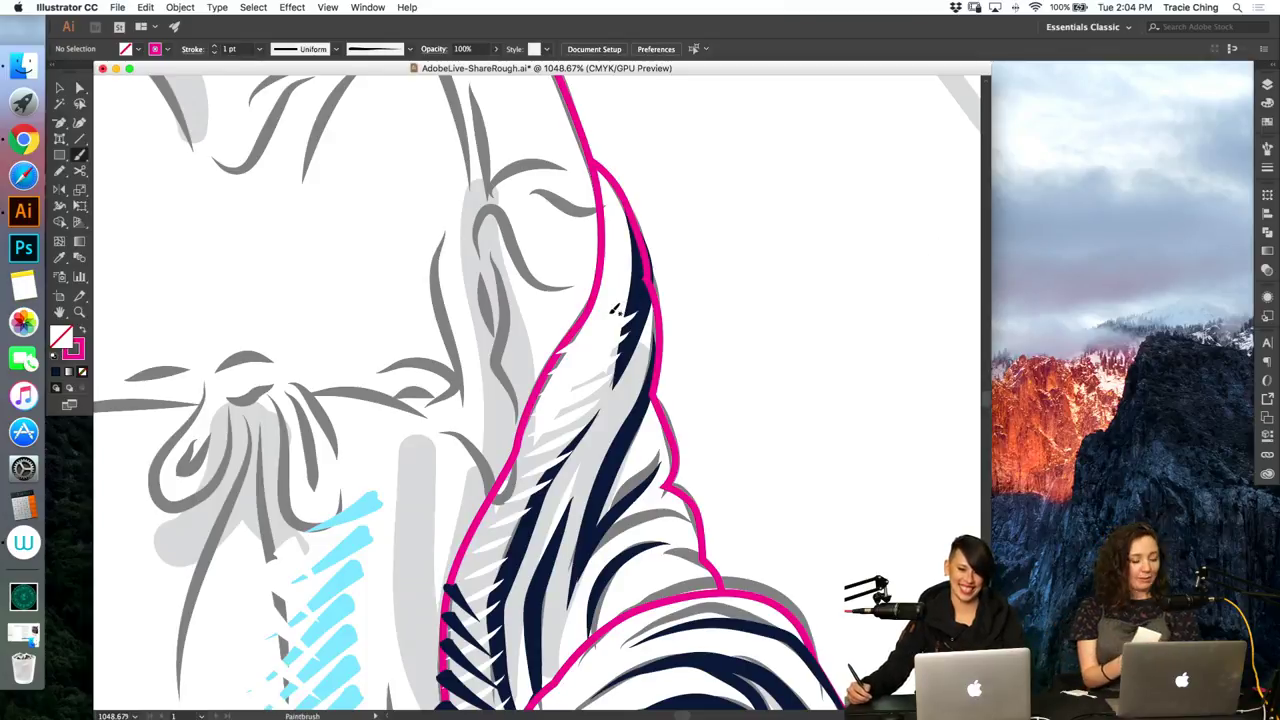
pyautogui.moveTo(622, 248); pyautogui.dragTo(549, 446)
pyautogui.press('v')
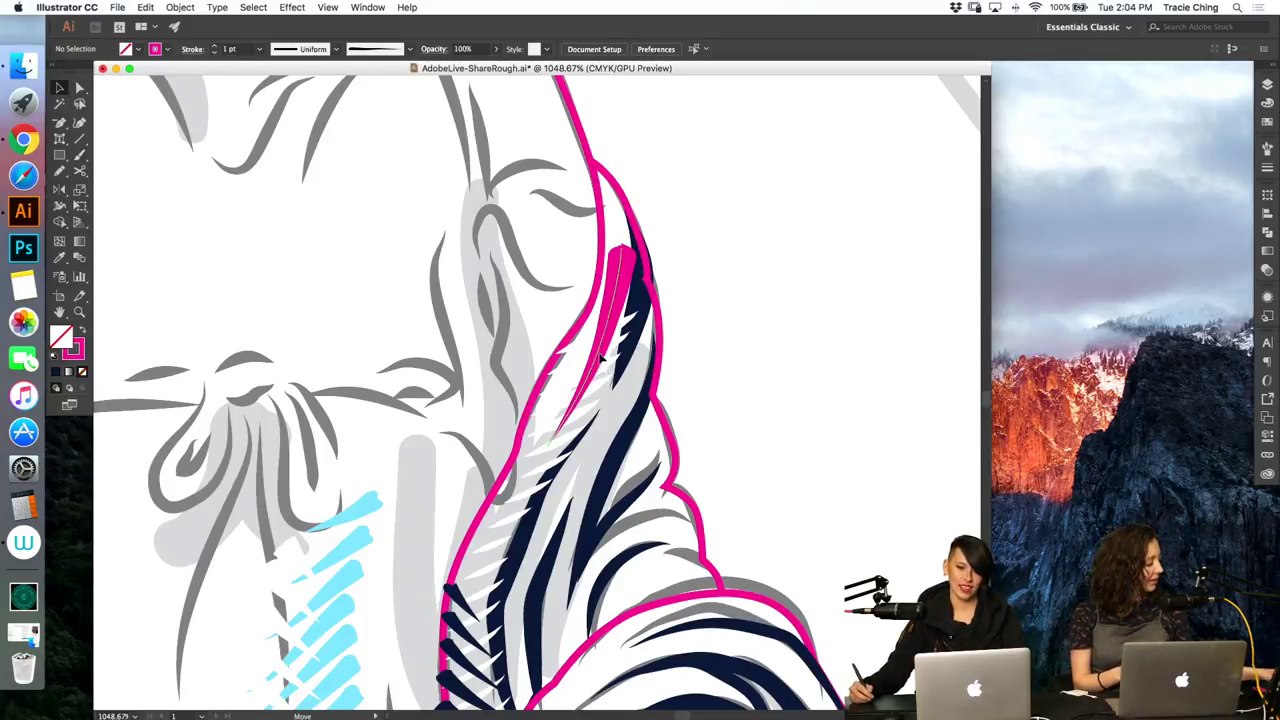
pyautogui.moveTo(624, 258); pyautogui.dragTo(619, 297)
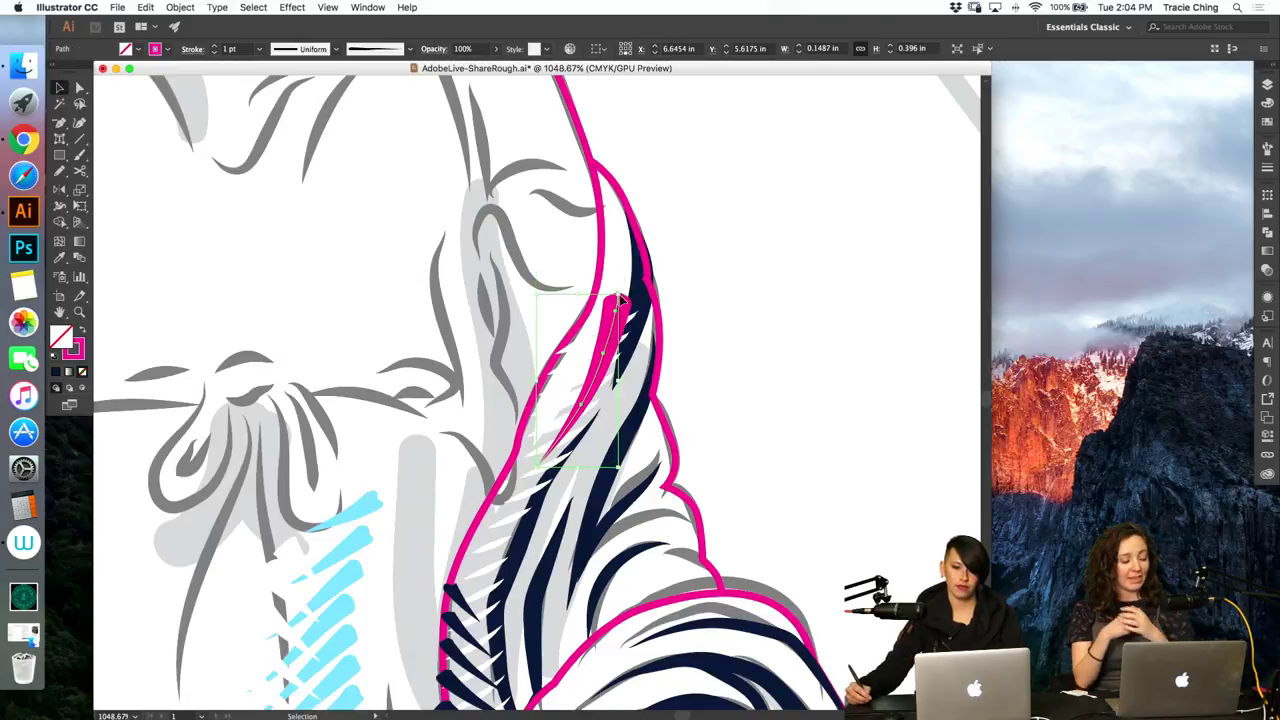
# Step: Reshape the tapered magenta stroke on the upper scarf fold, stretching its lower end and deleting an anchor point along its middle
pyautogui.press('a')
pyautogui.moveTo(537, 468)
pyautogui.mouseDown()
pyautogui.moveTo(531, 484)
pyautogui.moveTo(578, 410)
pyautogui.mouseUp()
pyautogui.press('-')
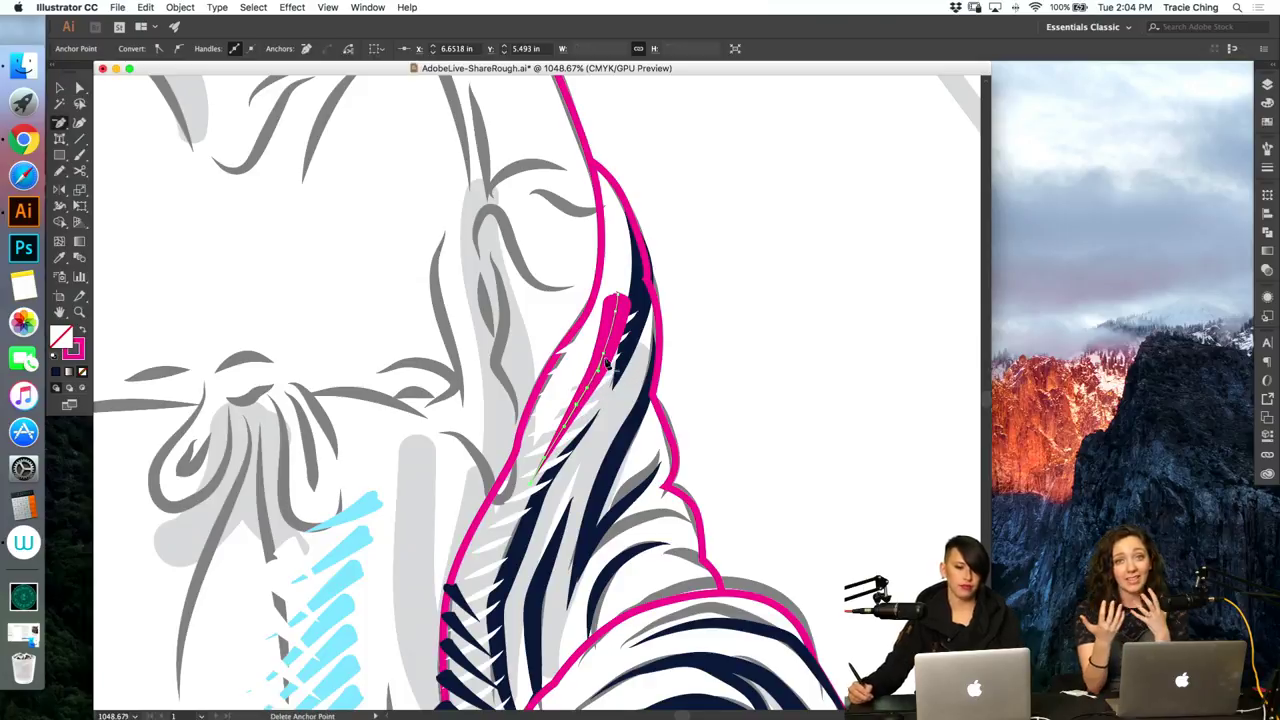
pyautogui.click(606, 365)
pyautogui.press('v')
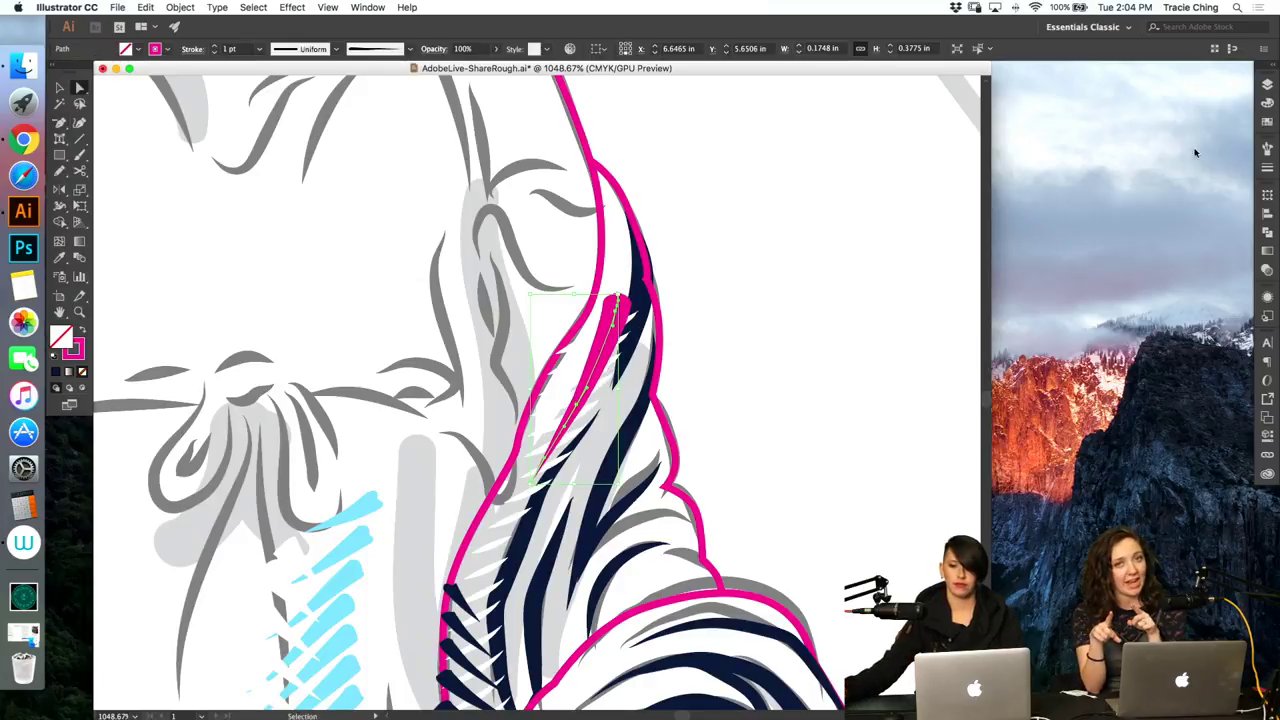
# Step: Recolor the tapered upper-fold stroke white and save that white as a global CMYK process swatch named C=0 M=0 Y=0 K=0
pyautogui.click(1266, 104)
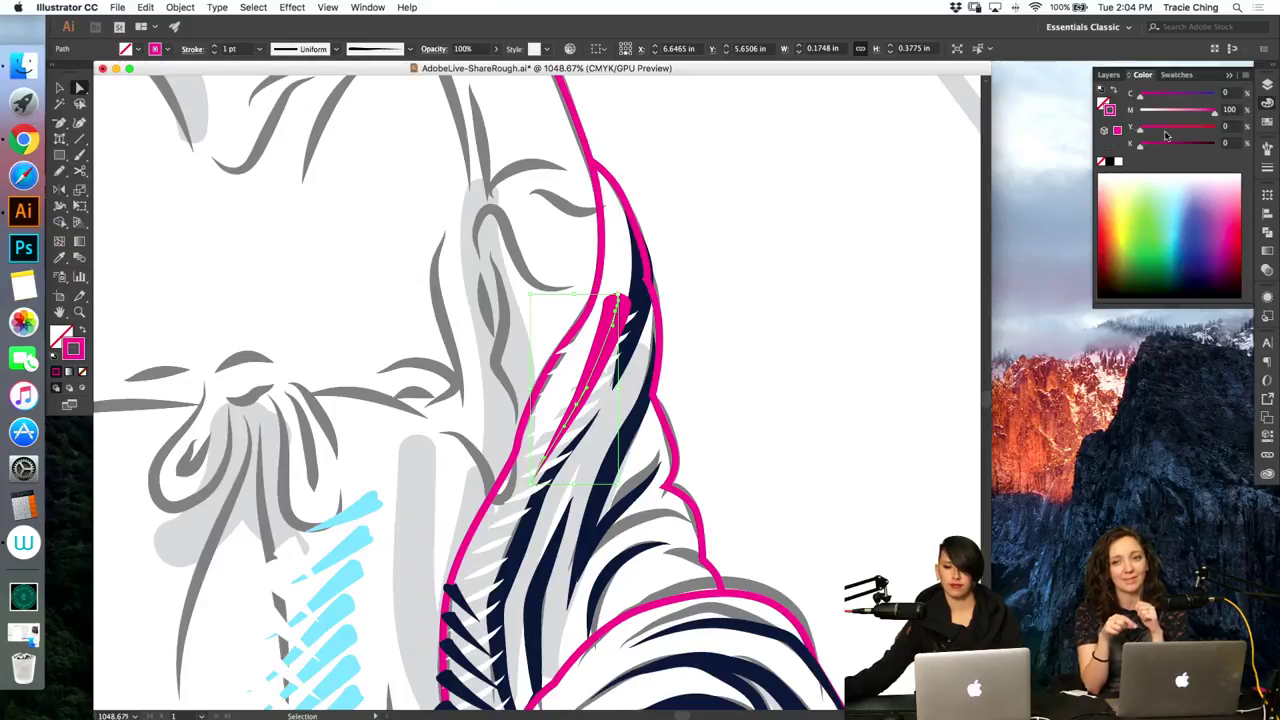
pyautogui.click(1266, 122)
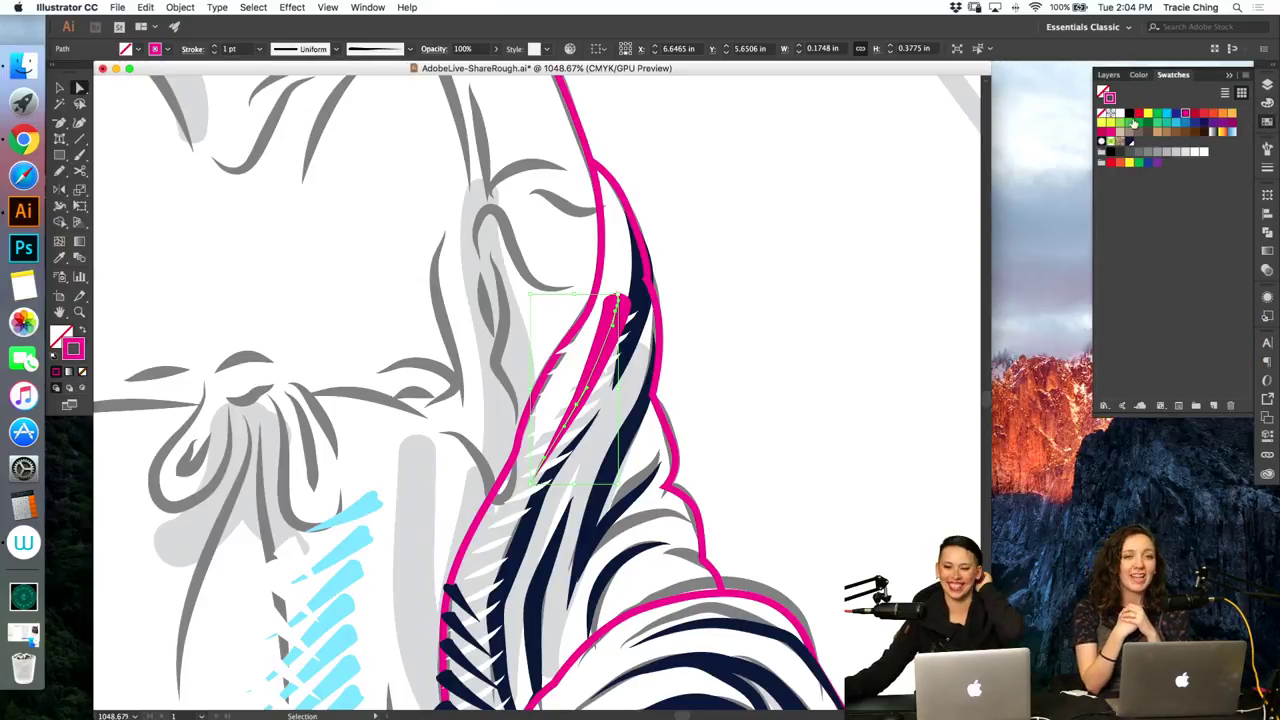
pyautogui.click(1118, 117)
pyautogui.click(1214, 406)
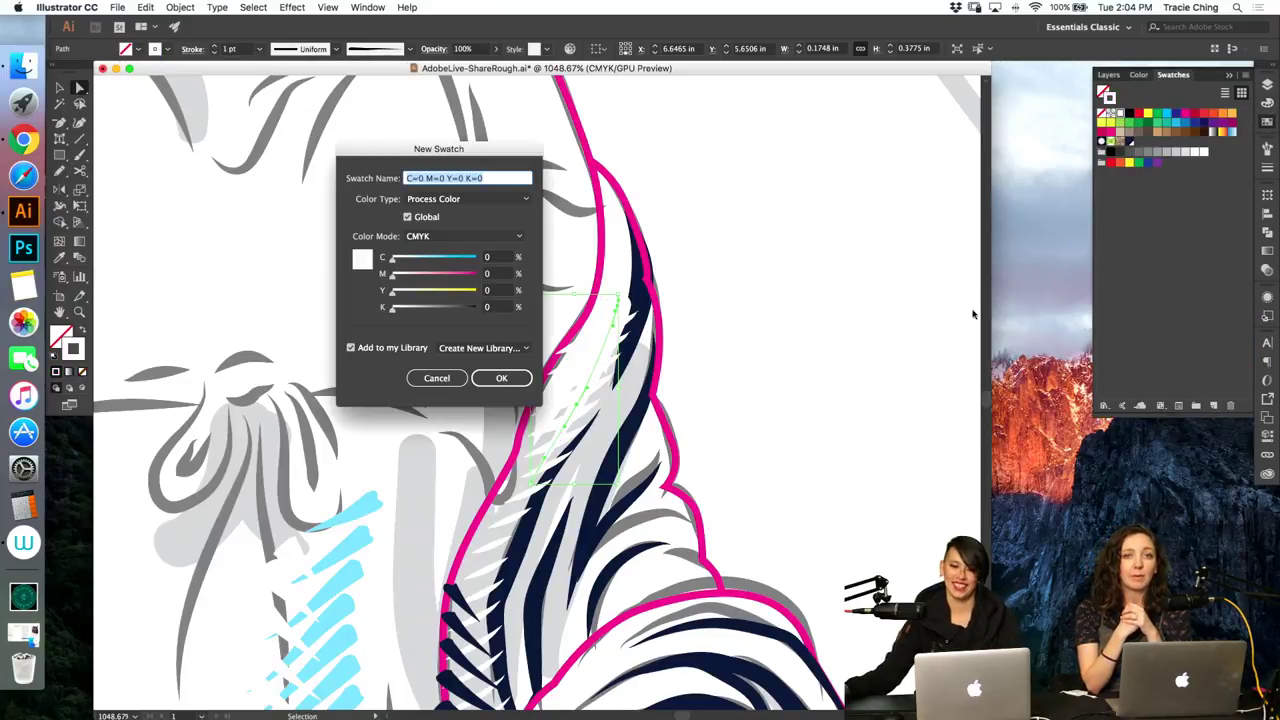
pyautogui.press('Return')
pyautogui.press('a')
pyautogui.press('v')
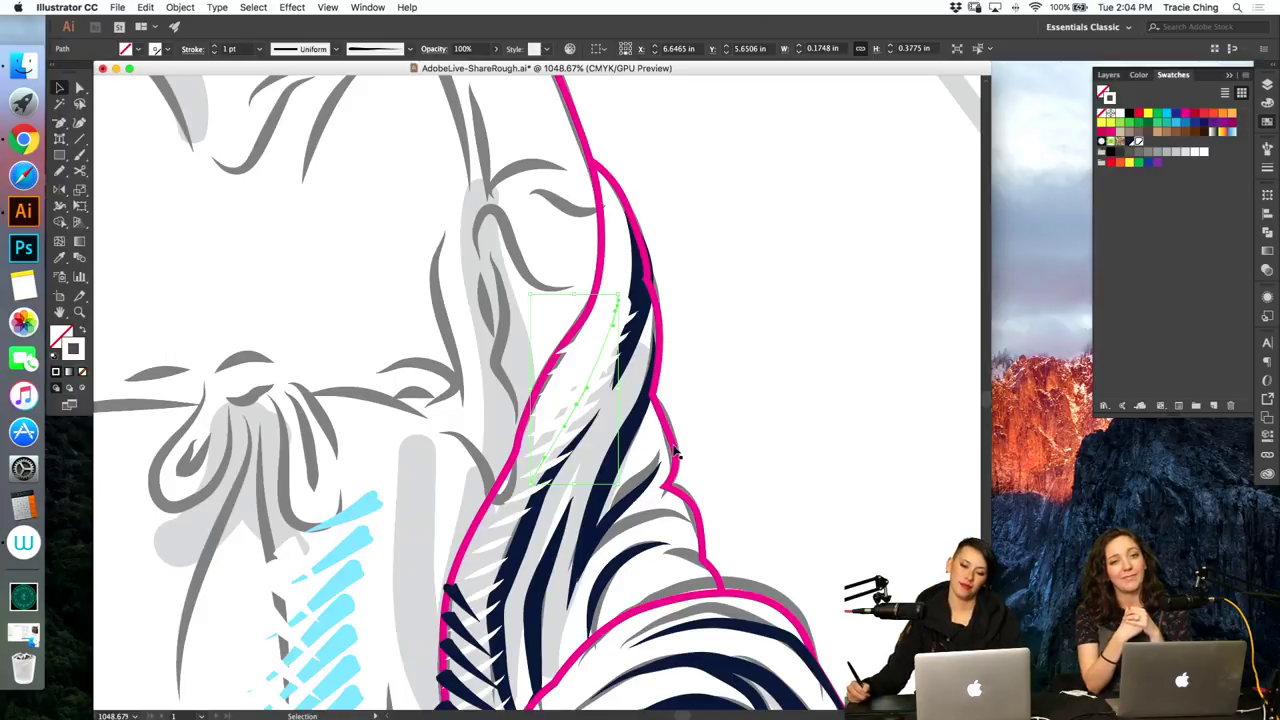
# Step: Draw a white pen path along the long navy fold's outer edge, looping across the lower scarf and outside back to the outer outline
pyautogui.click(698, 422)
pyautogui.press('p')
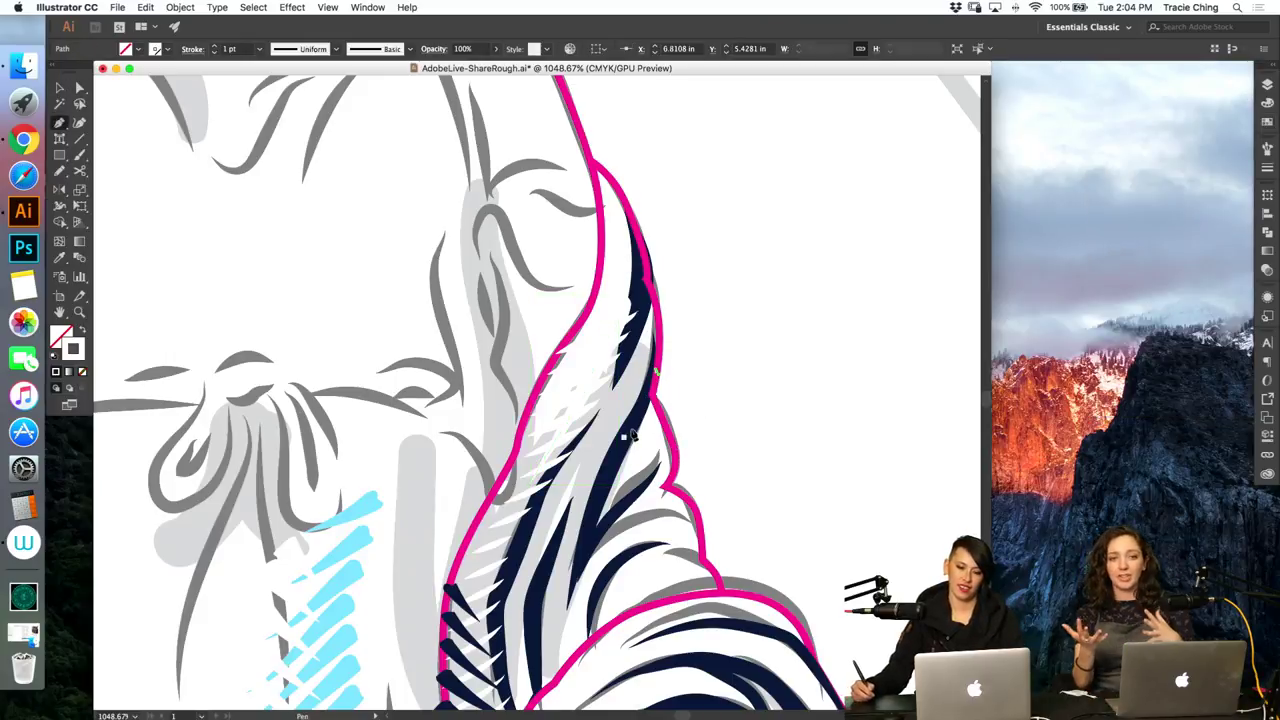
pyautogui.click(655, 376)
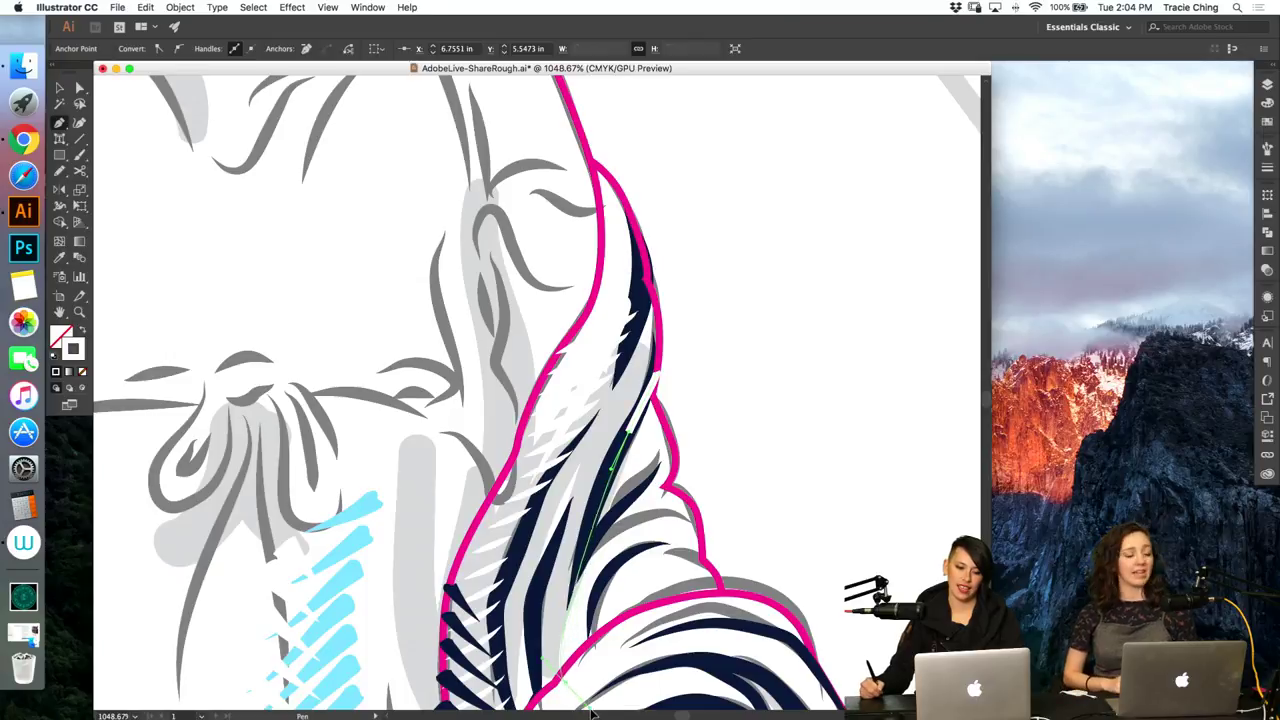
pyautogui.click(778, 605)
pyautogui.click(757, 319)
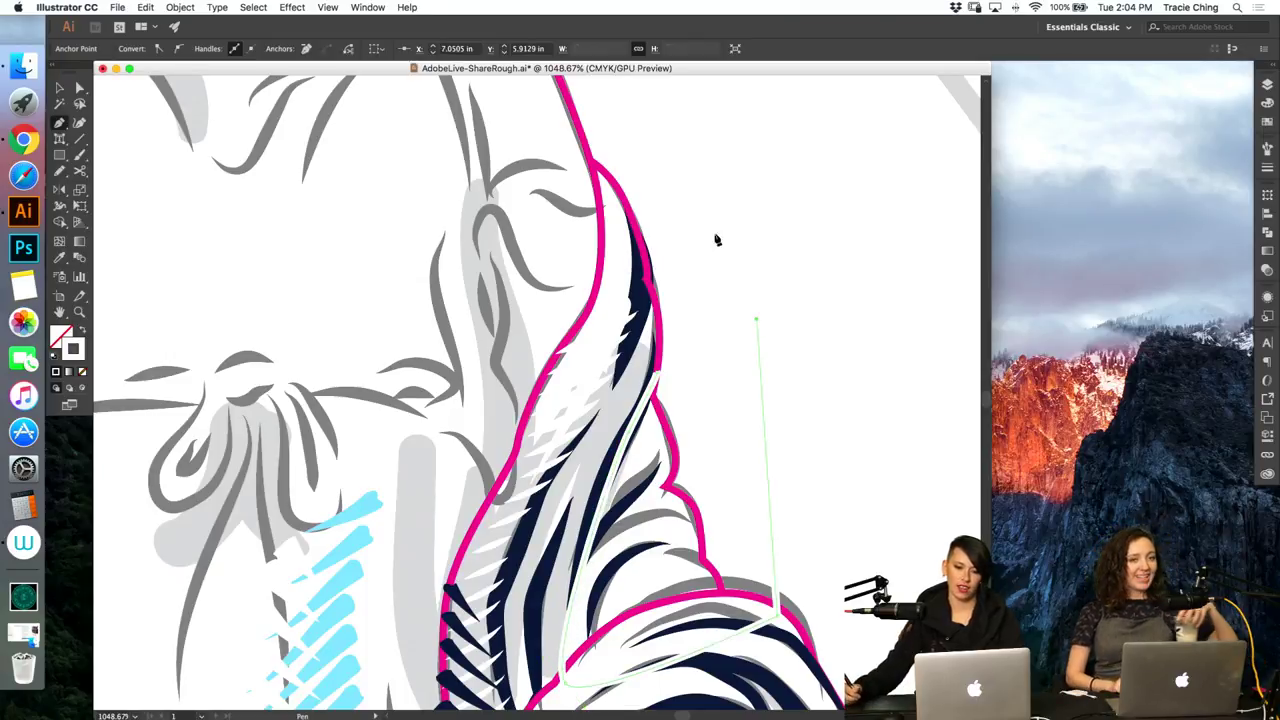
pyautogui.click(656, 375)
pyautogui.click(701, 338)
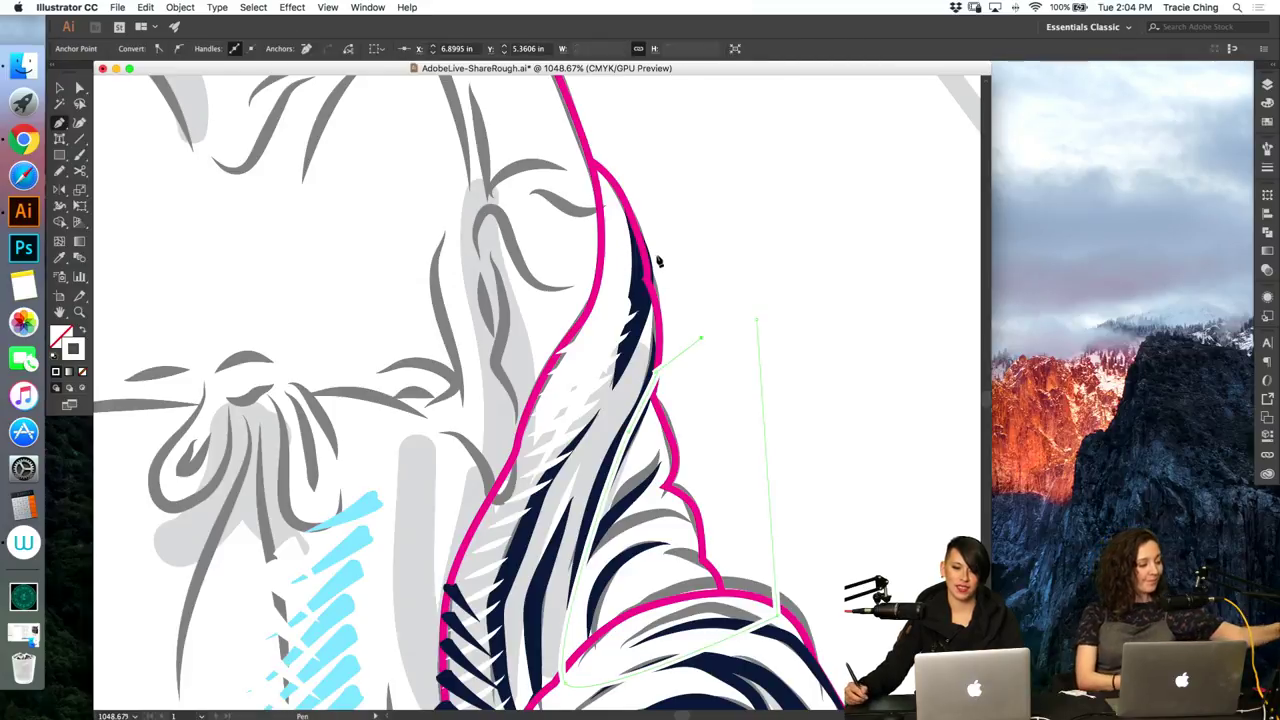
# Step: Extend the white pen path across the upper navy fold and over the scarf's inner magenta outline to its upper tip
pyautogui.click(655, 244)
pyautogui.click(642, 285)
pyautogui.click(592, 381)
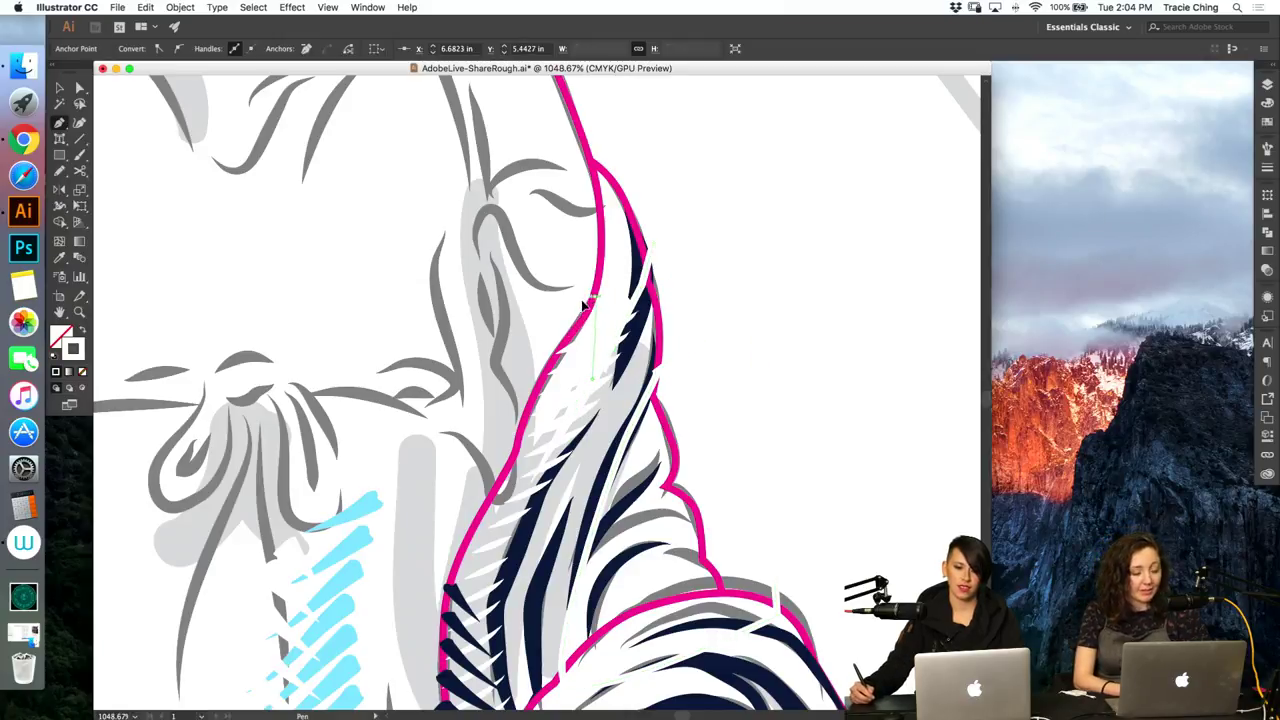
pyautogui.moveTo(585, 156); pyautogui.dragTo(712, 163)
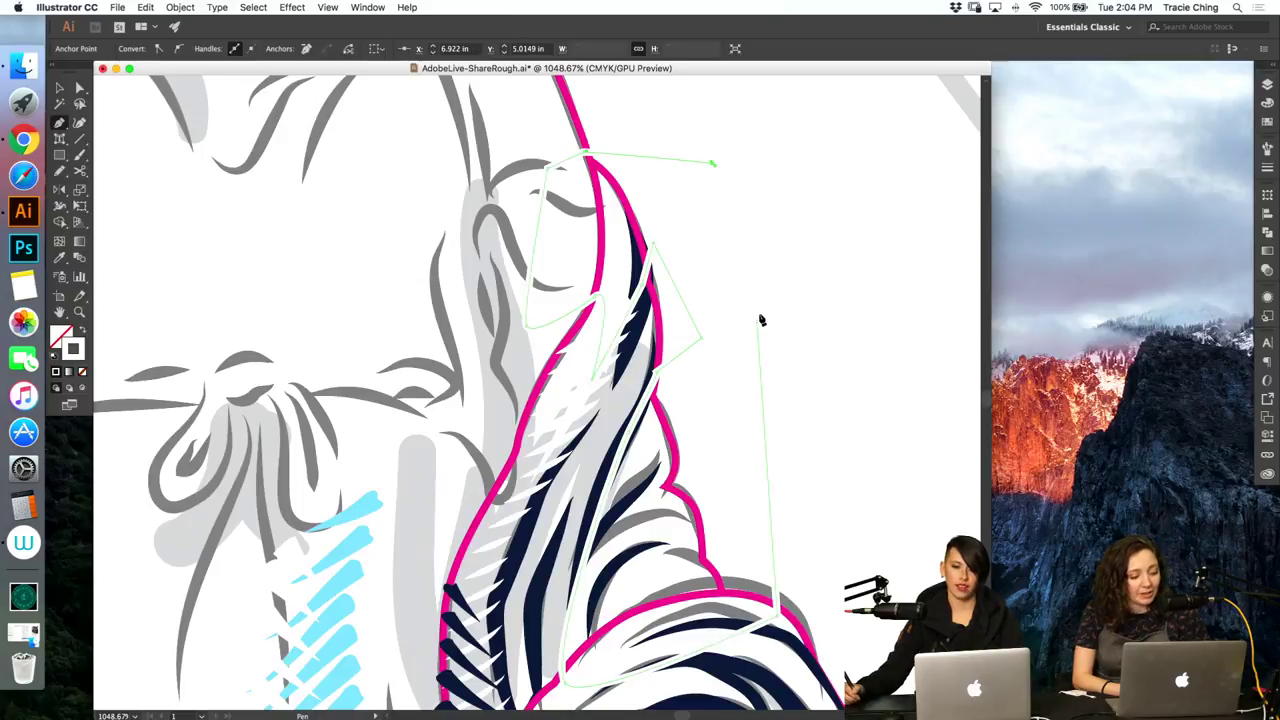
pyautogui.press('v')
pyautogui.click(624, 210)
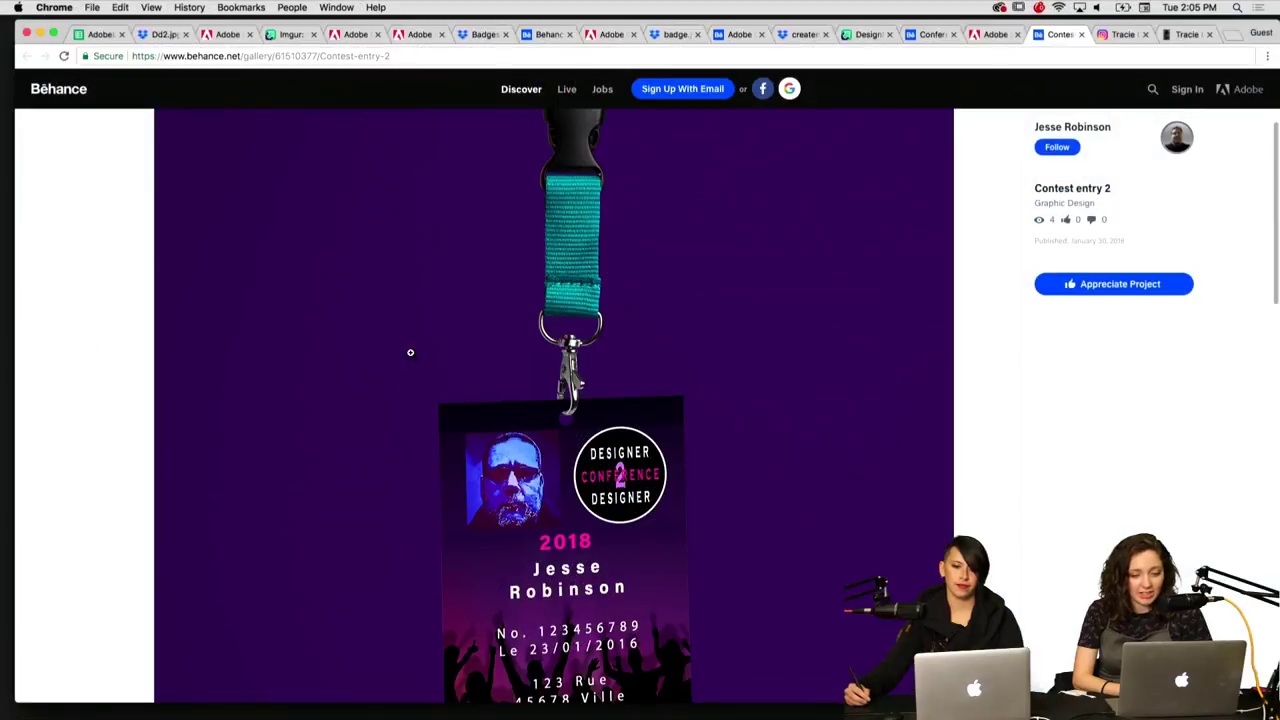
# Step: Switch to Chrome and examine the Contest entry 2 badge on Behance and the deTools conference badge in adobe live.jpg
pyautogui.scroll(2, 410, 352)
pyautogui.scroll(-3, 410, 352)
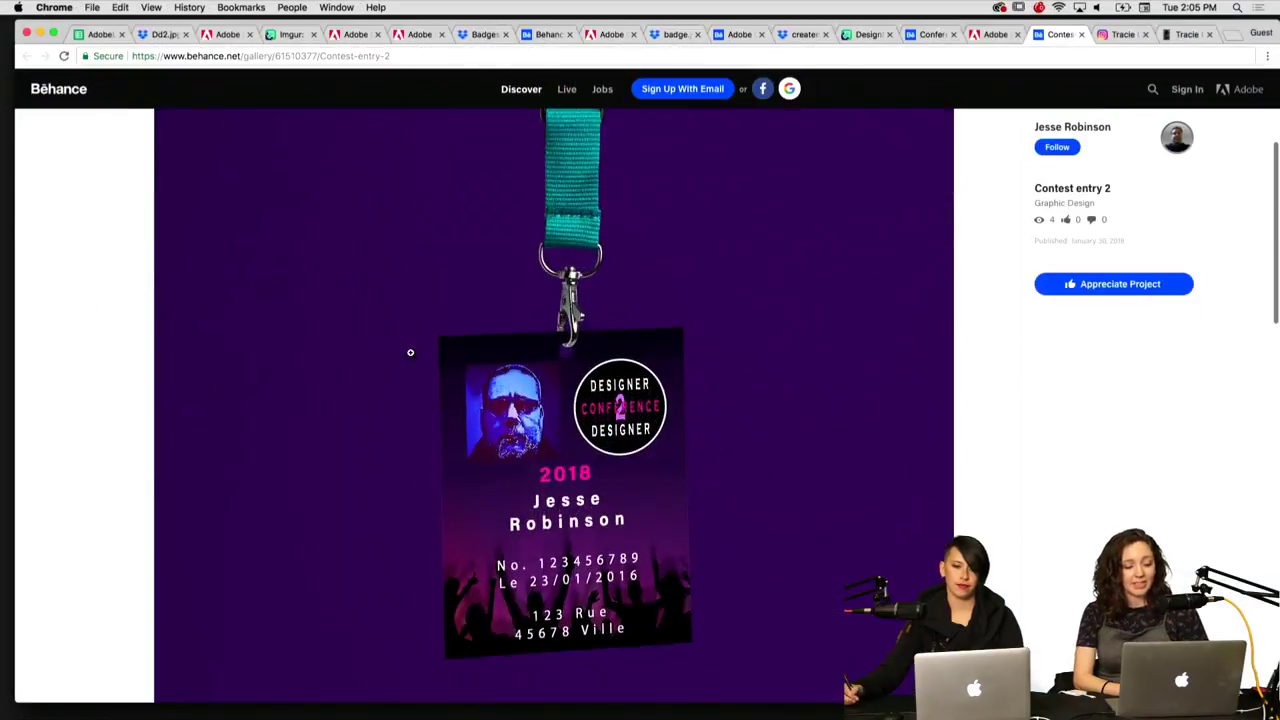
pyautogui.click(494, 394)
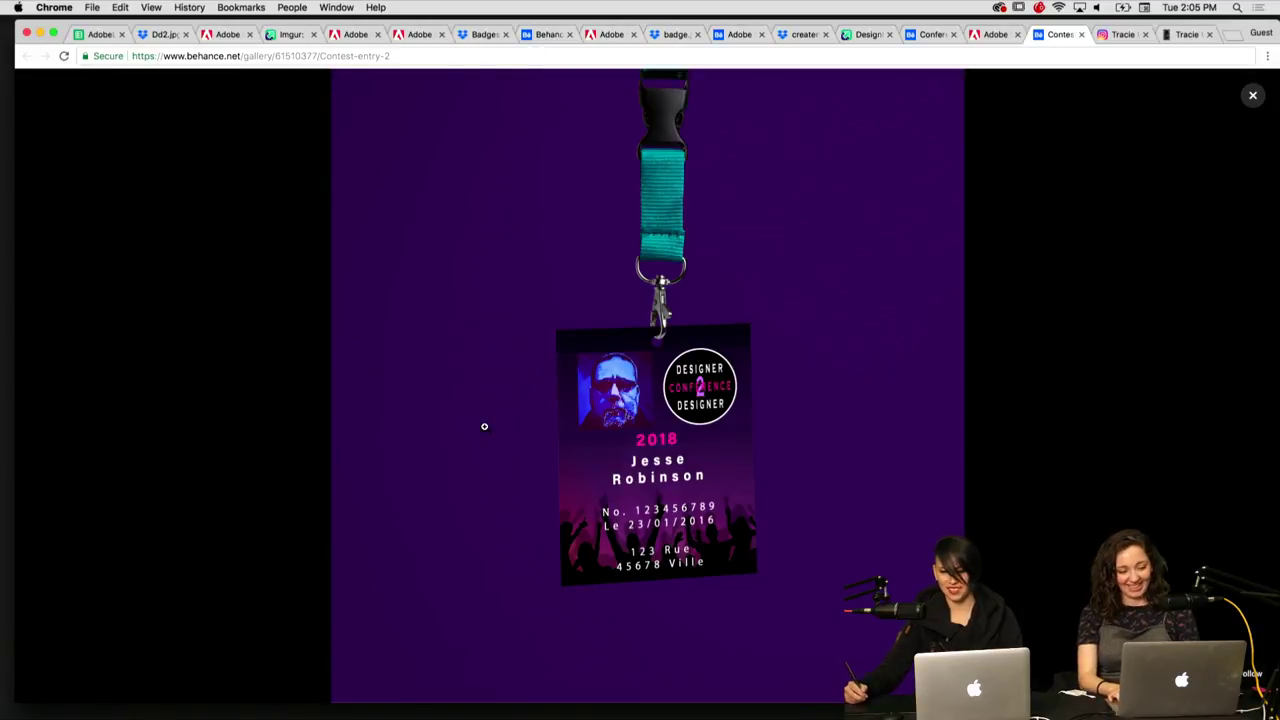
pyautogui.press('super+alt+Left')
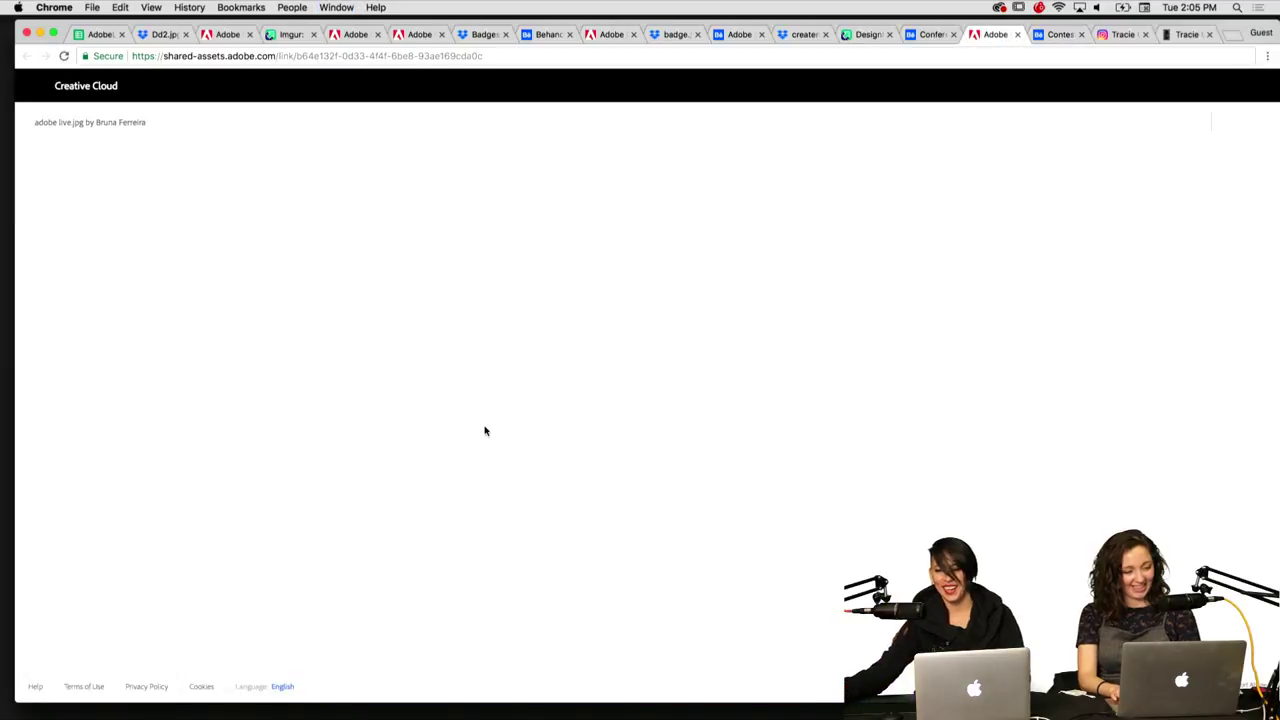
pyautogui.scroll(-5, 279, 310)
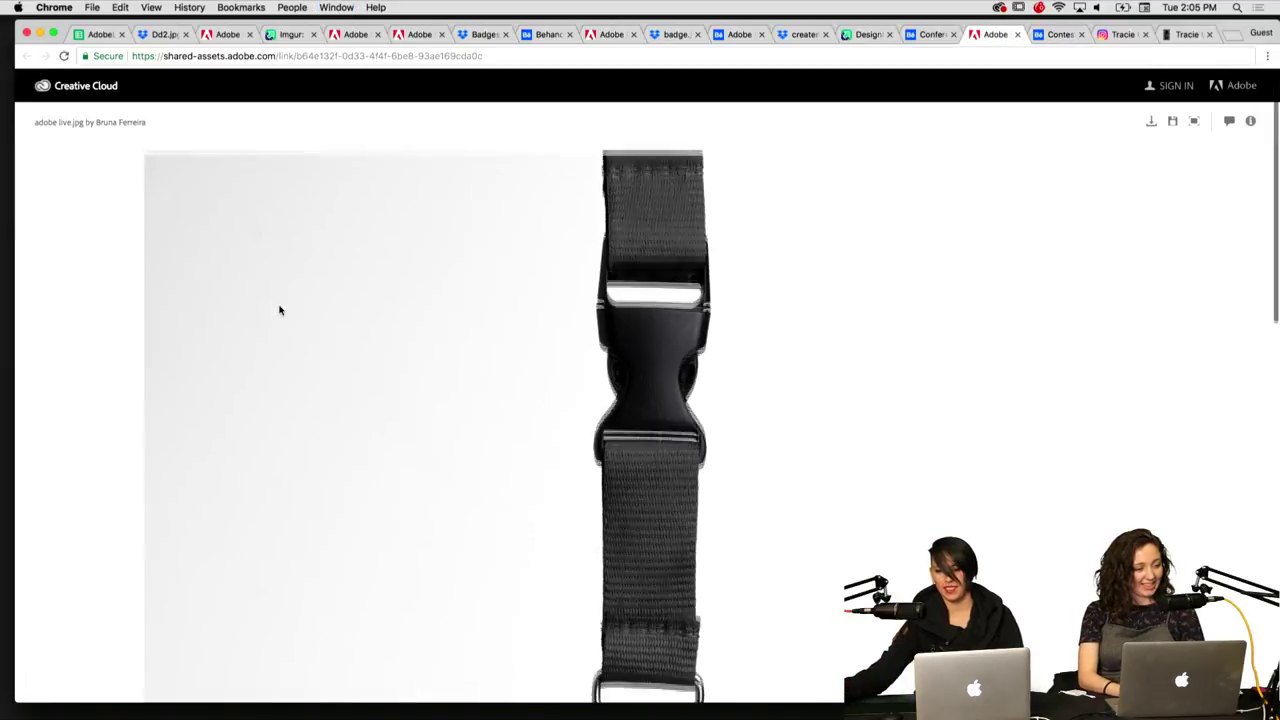
pyautogui.scroll(-10, 279, 310)
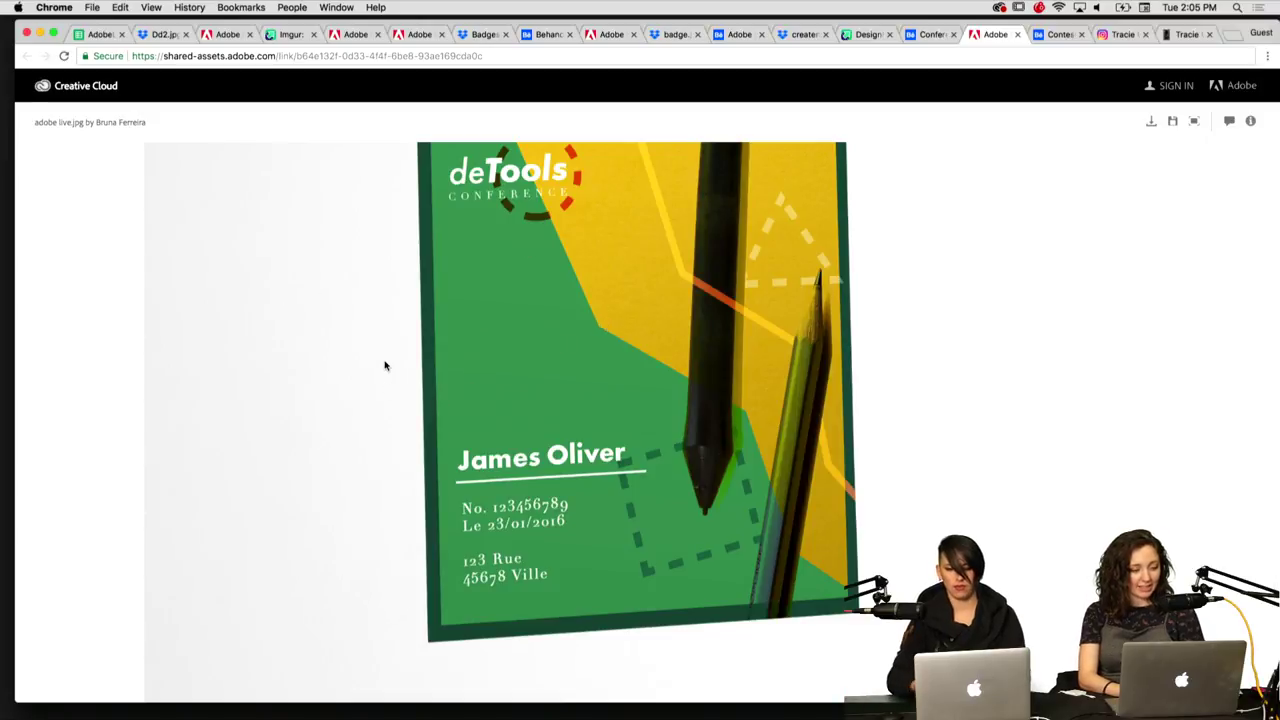
pyautogui.scroll(2, 891, 406)
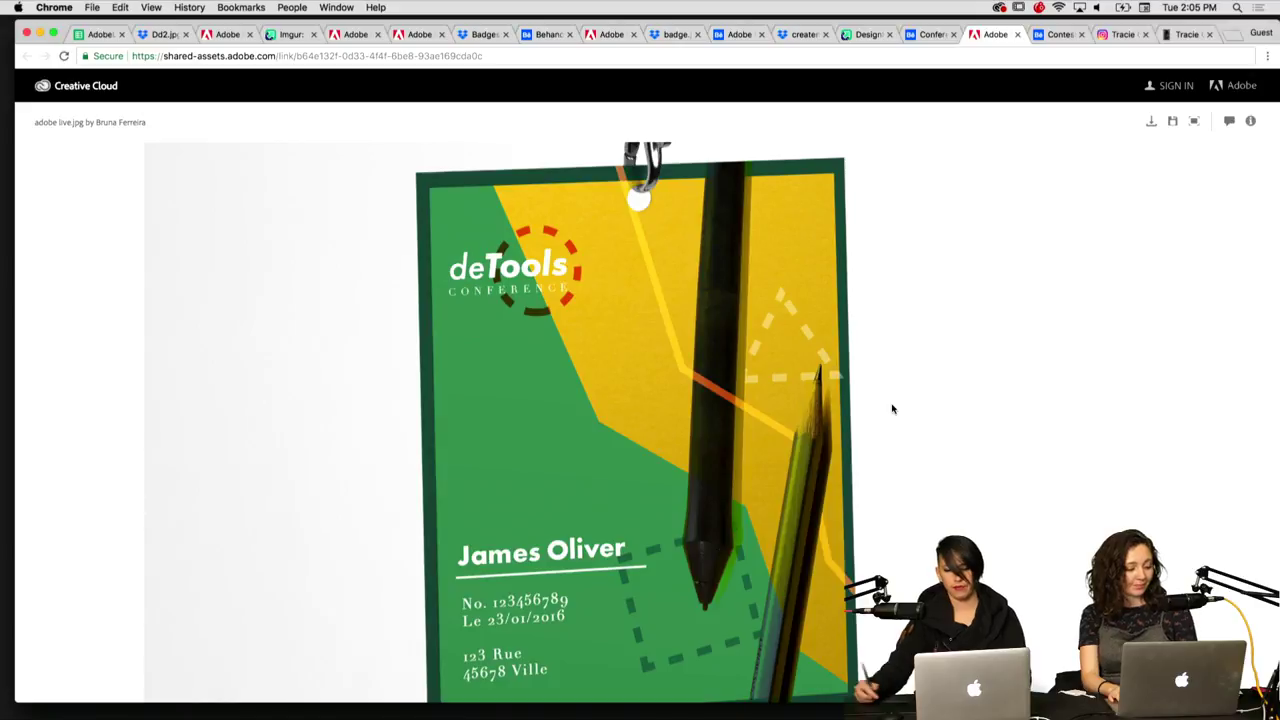
# Step: Examine the Anonymous Star conference badge on Behance and the DesignMEup badge on Imgur, including its enlarged view
pyautogui.hotkey('ctrl', 'shift', 'Tab')
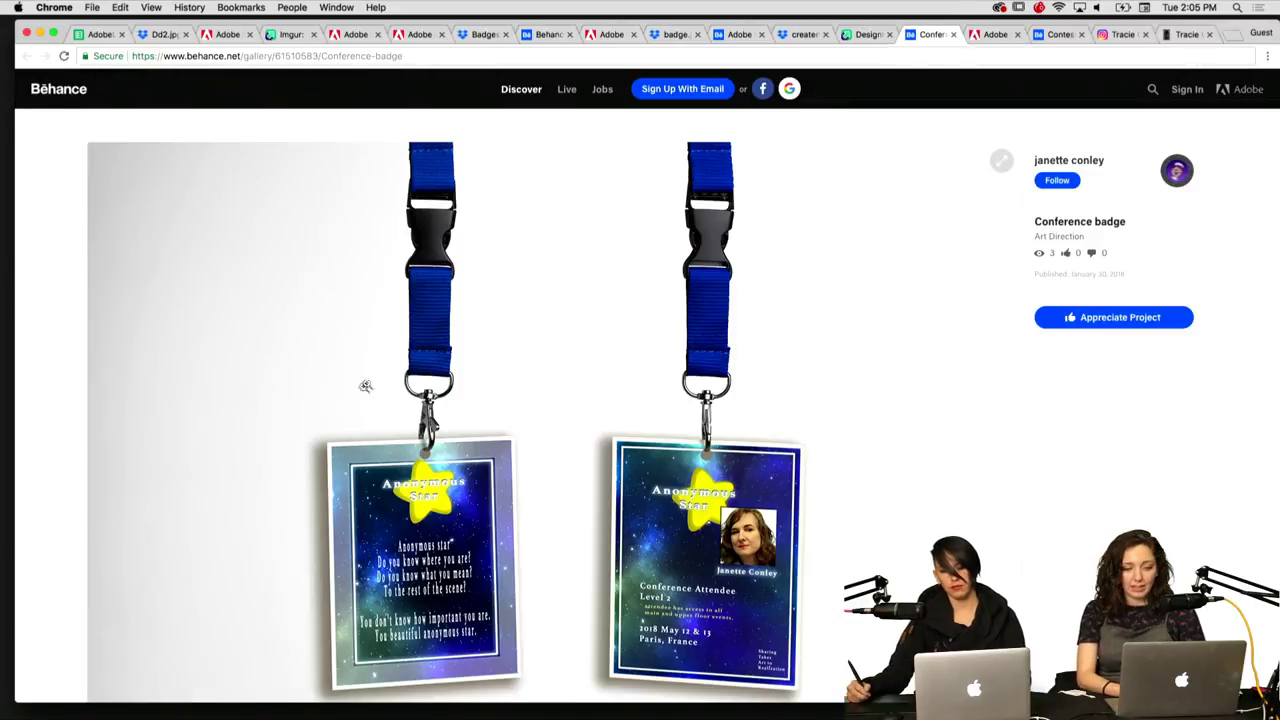
pyautogui.scroll(-1, 322, 407)
pyautogui.scroll(-1, 322, 407)
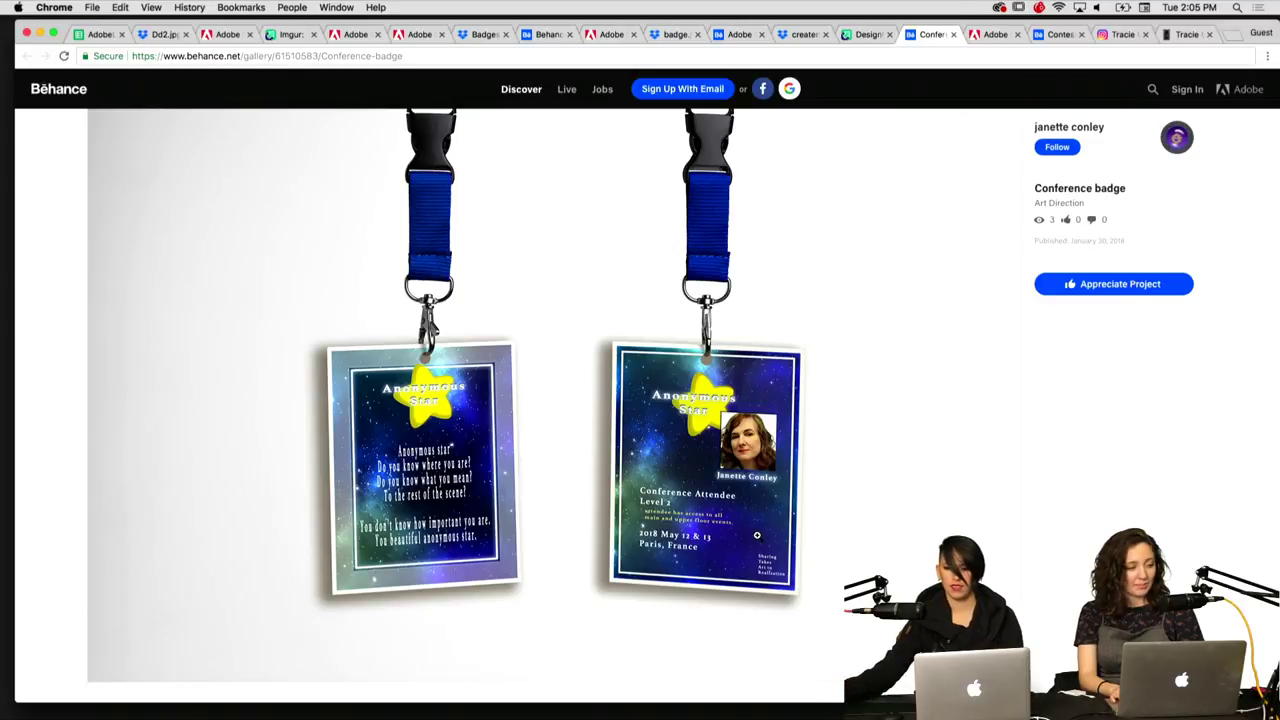
pyautogui.press('super+alt+Left')
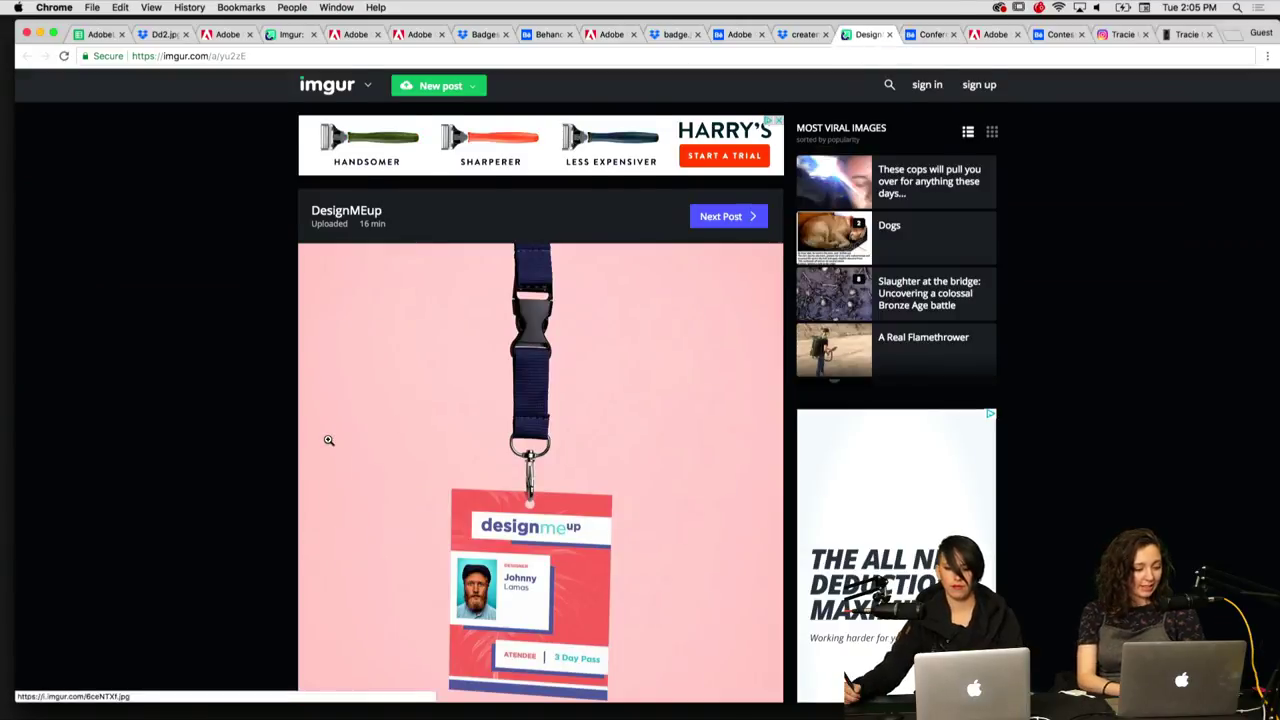
pyautogui.scroll(-1, 328, 440)
pyautogui.scroll(-3, 328, 440)
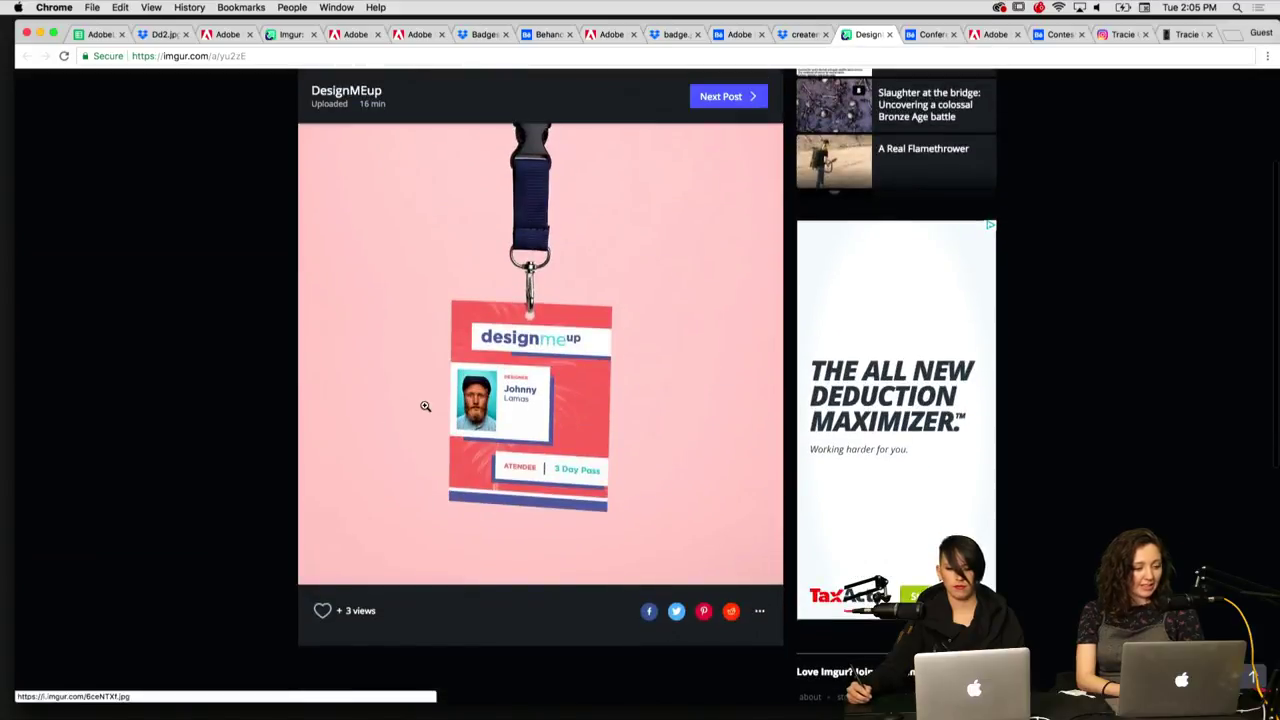
pyautogui.click(433, 402)
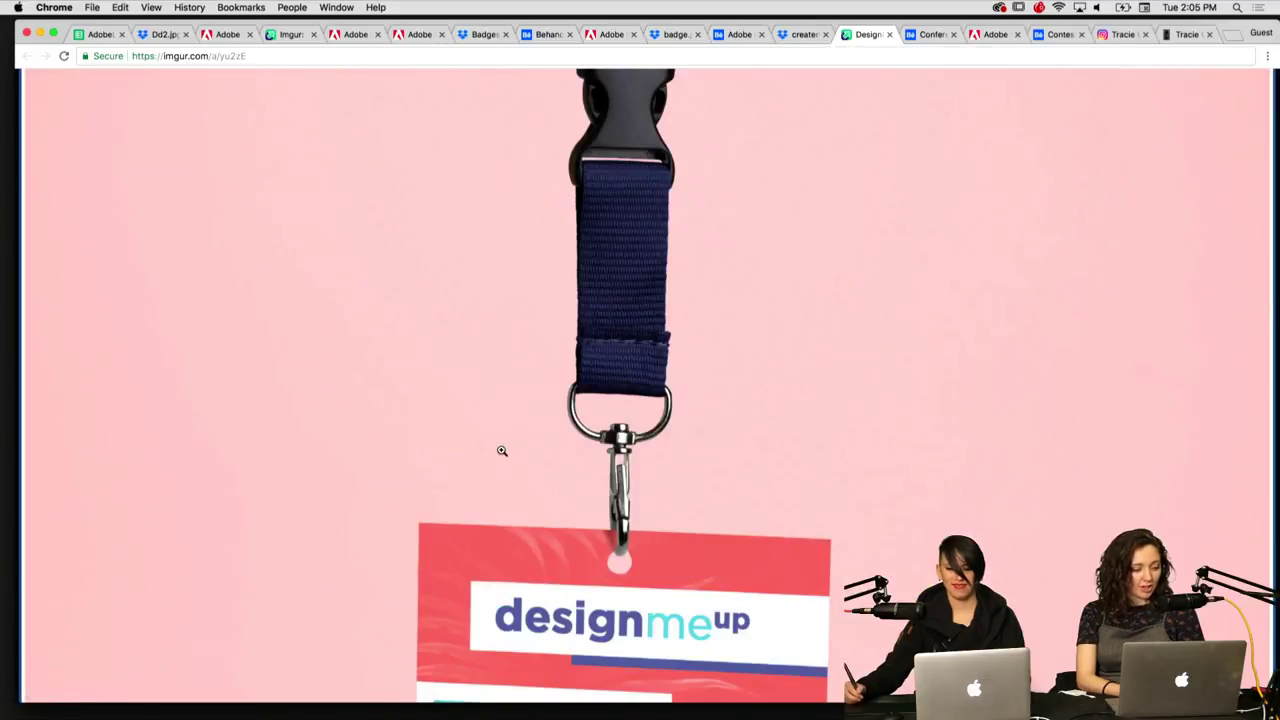
pyautogui.scroll(-4, 500, 449)
pyautogui.scroll(-5, 502, 451)
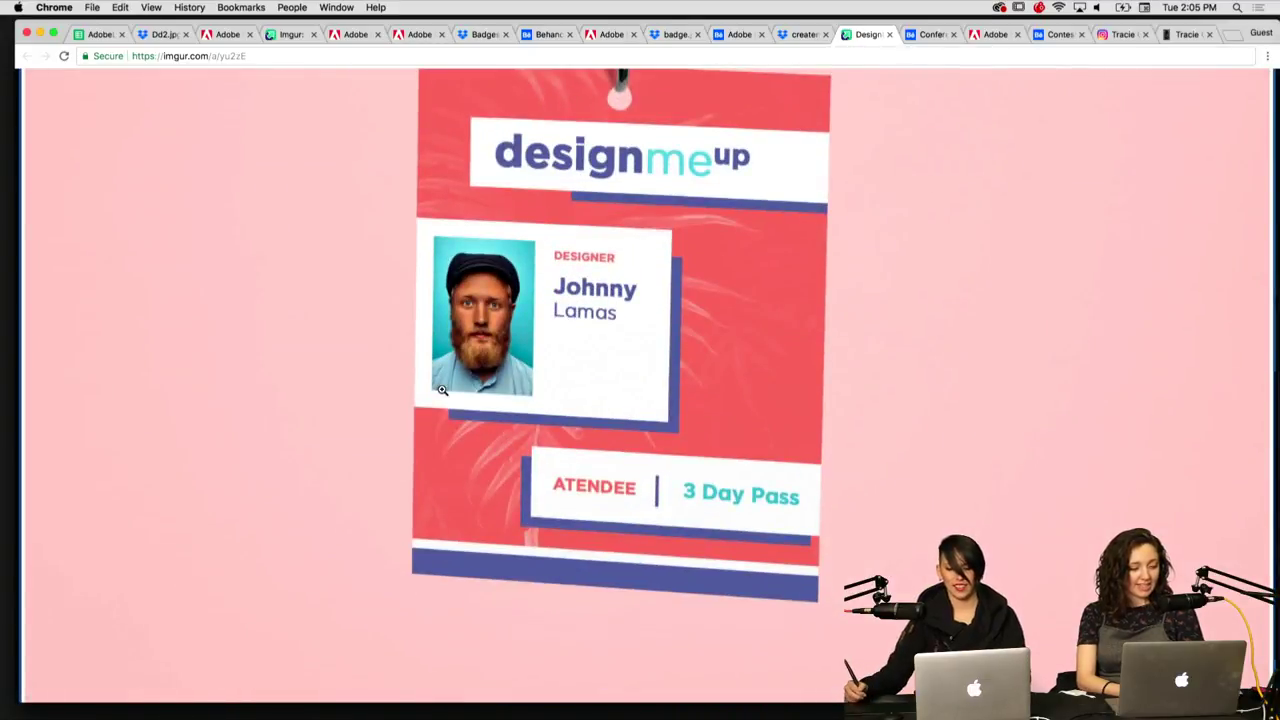
pyautogui.scroll(1, 250, 341)
pyautogui.click(240, 331)
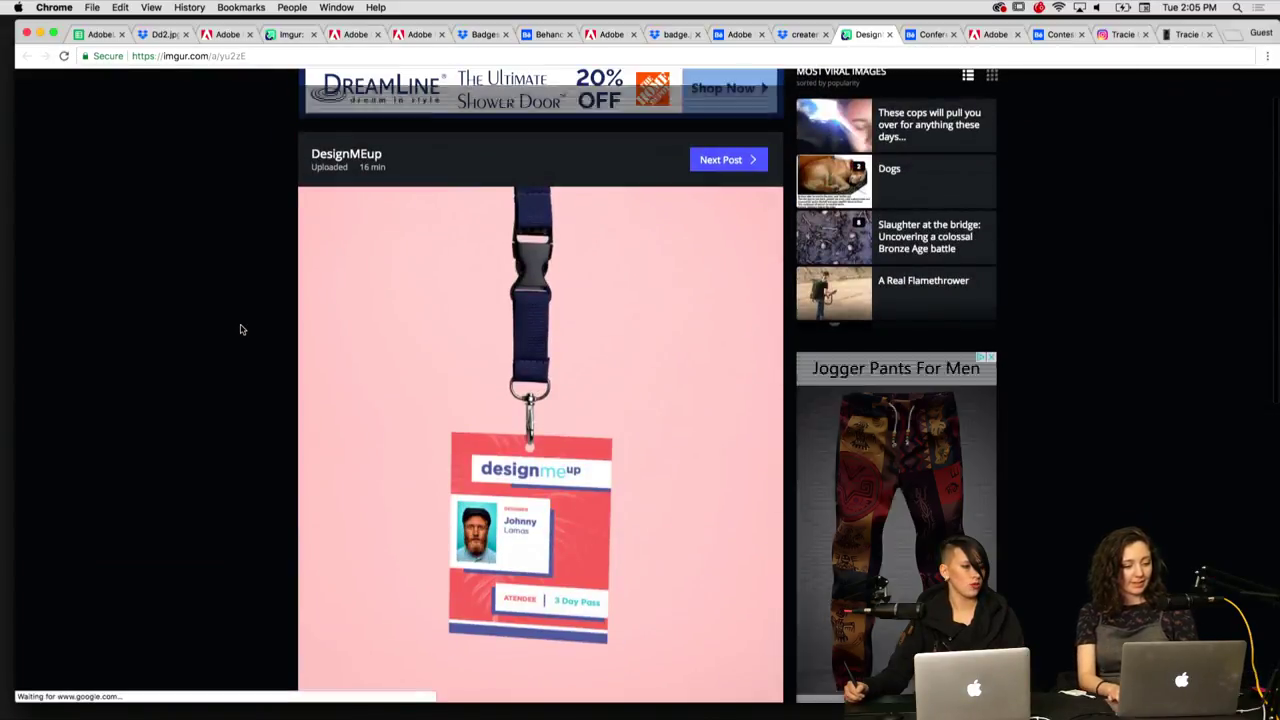
pyautogui.scroll(-2, 240, 330)
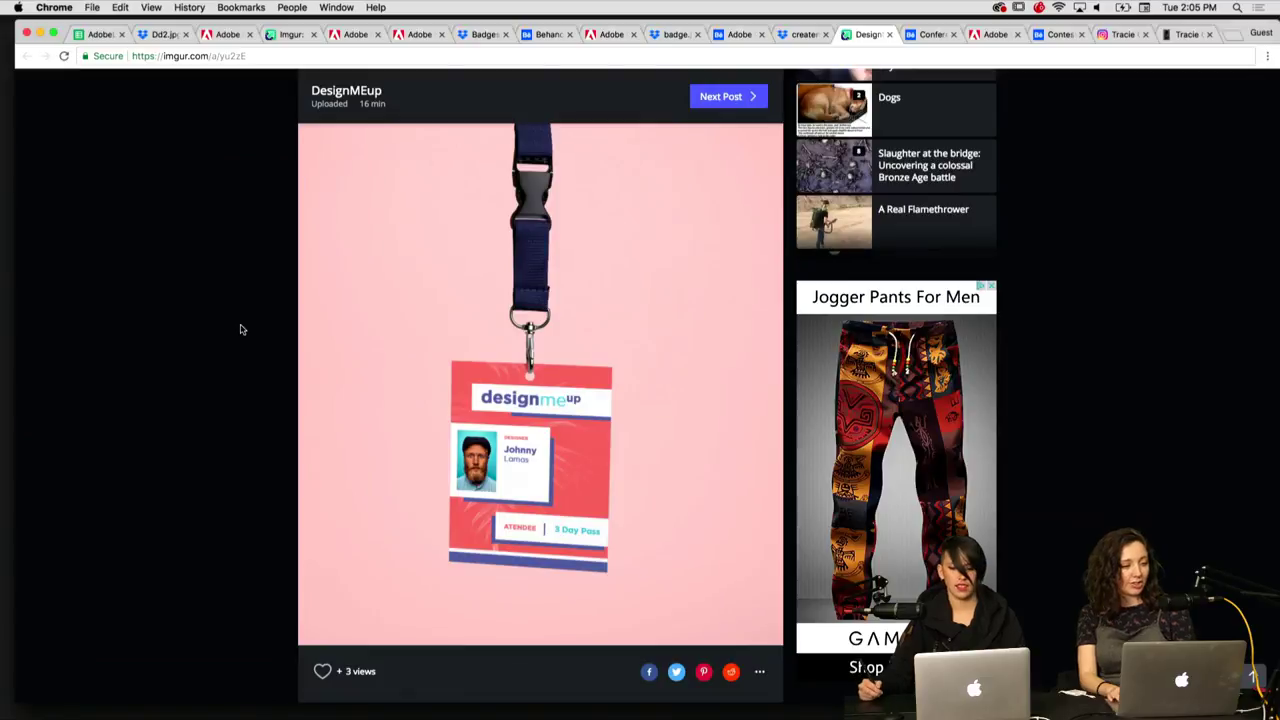
# Step: Review createnshare_final.png, The Simple Designers' Adobe Challenge badge artwork and lanyard mockups, and badge.jpg
pyautogui.hotkey('ctrl', 'shift', 'Tab')
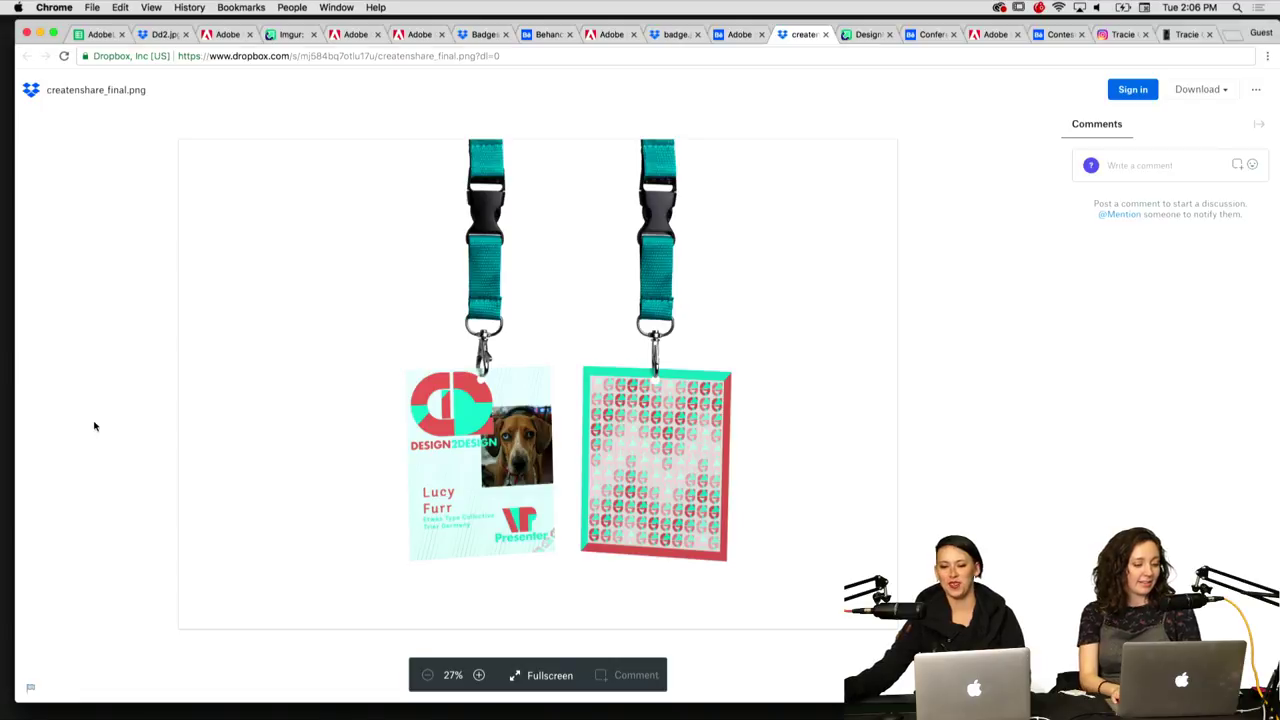
pyautogui.hotkey('ctrl', 'shift', 'Tab')
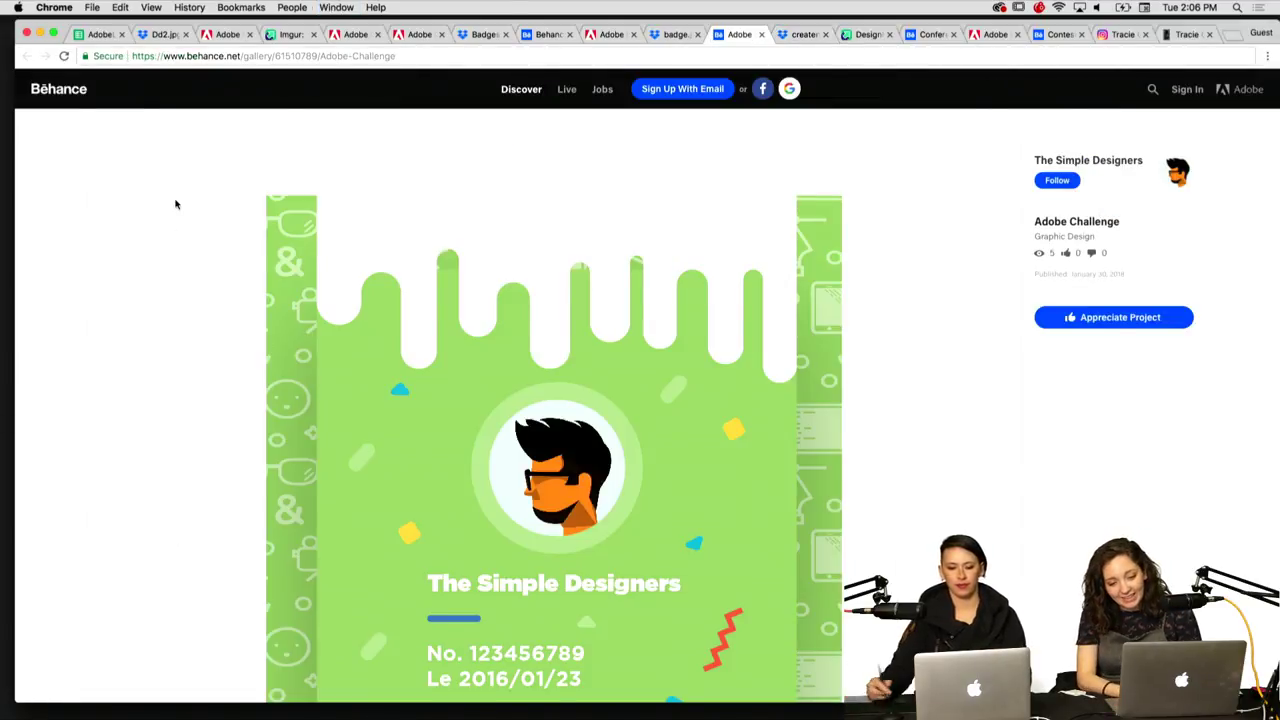
pyautogui.scroll(-5, 175, 204)
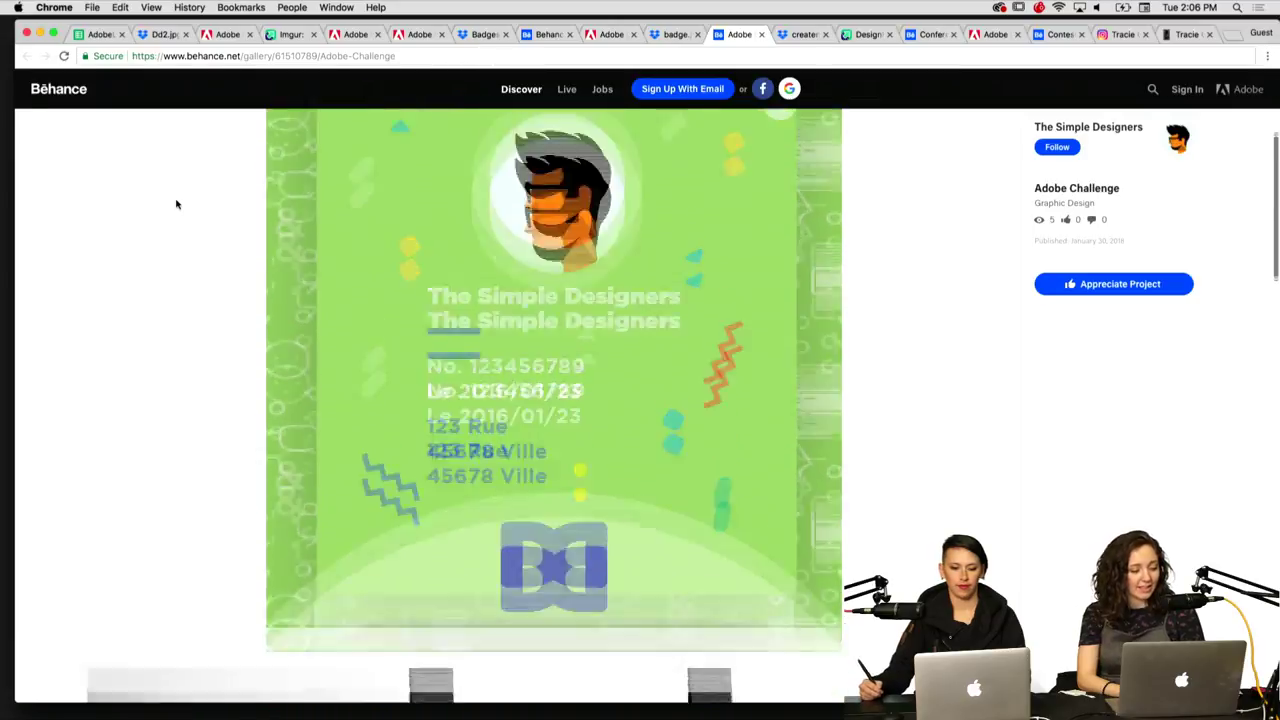
pyautogui.scroll(3, 175, 204)
pyautogui.scroll(-5, 276, 204)
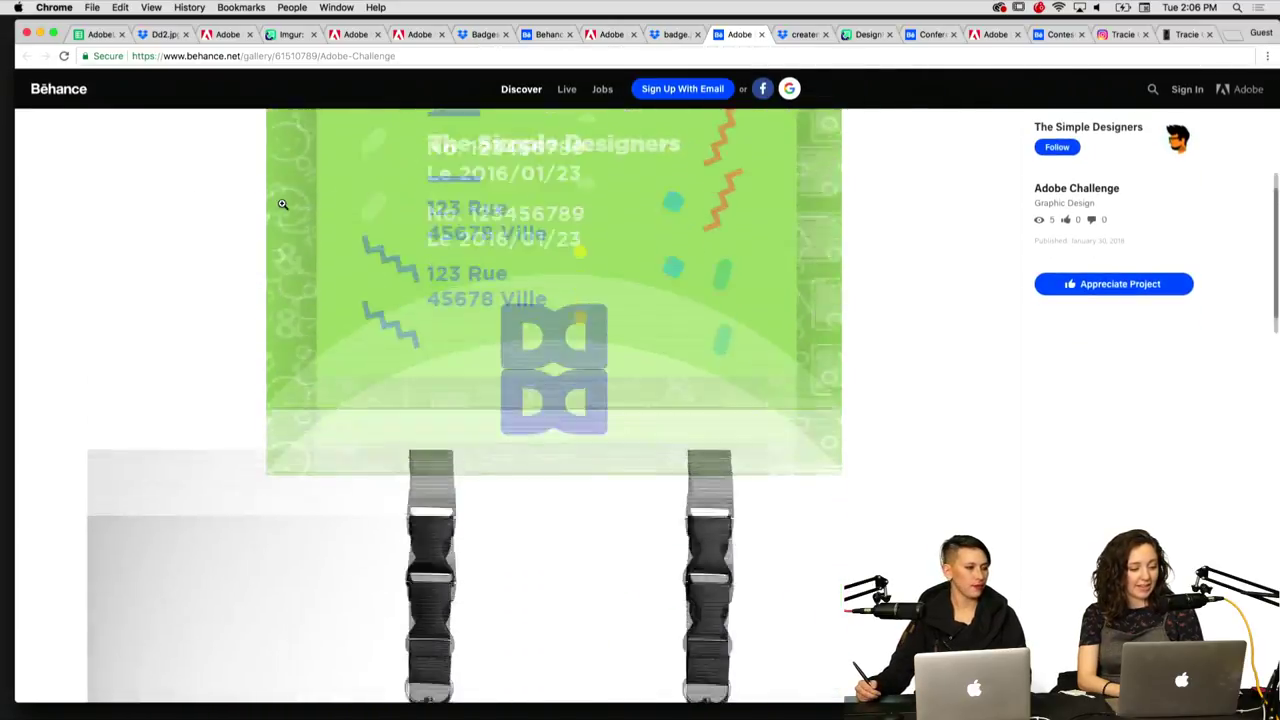
pyautogui.scroll(-5, 282, 204)
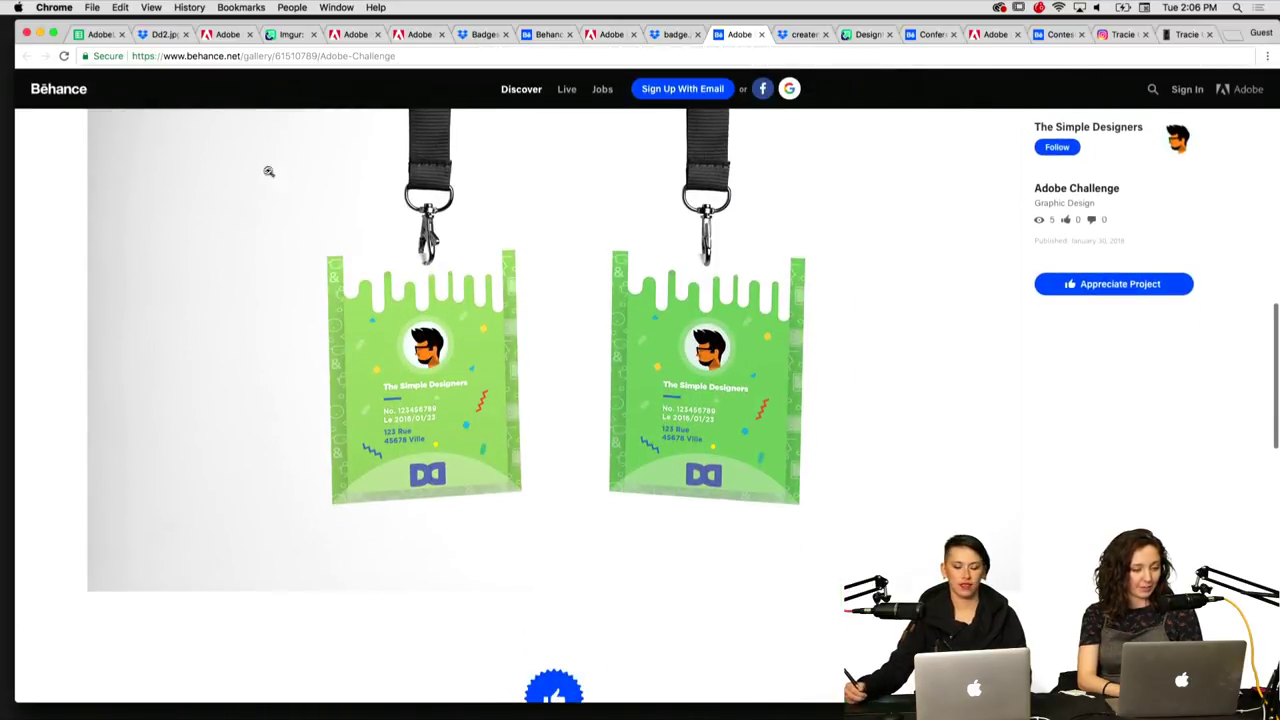
pyautogui.scroll(-5, 422, 298)
pyautogui.scroll(7, 421, 297)
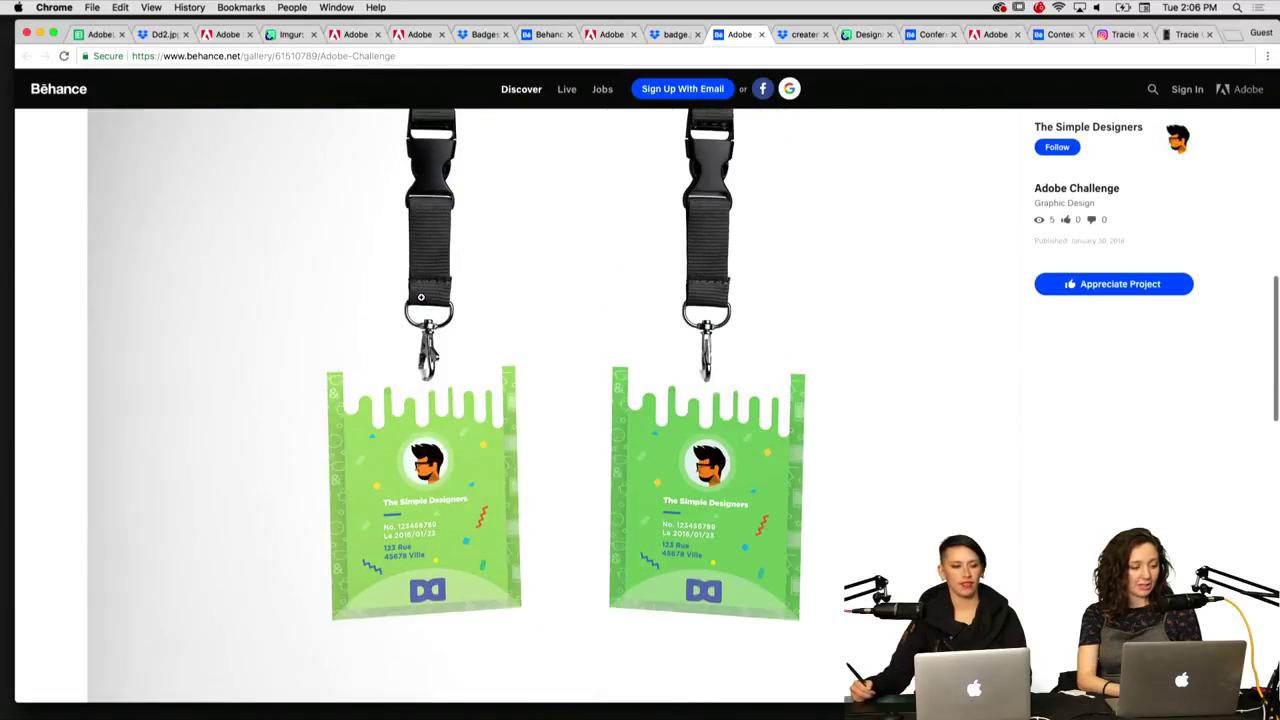
pyautogui.scroll(2, 421, 297)
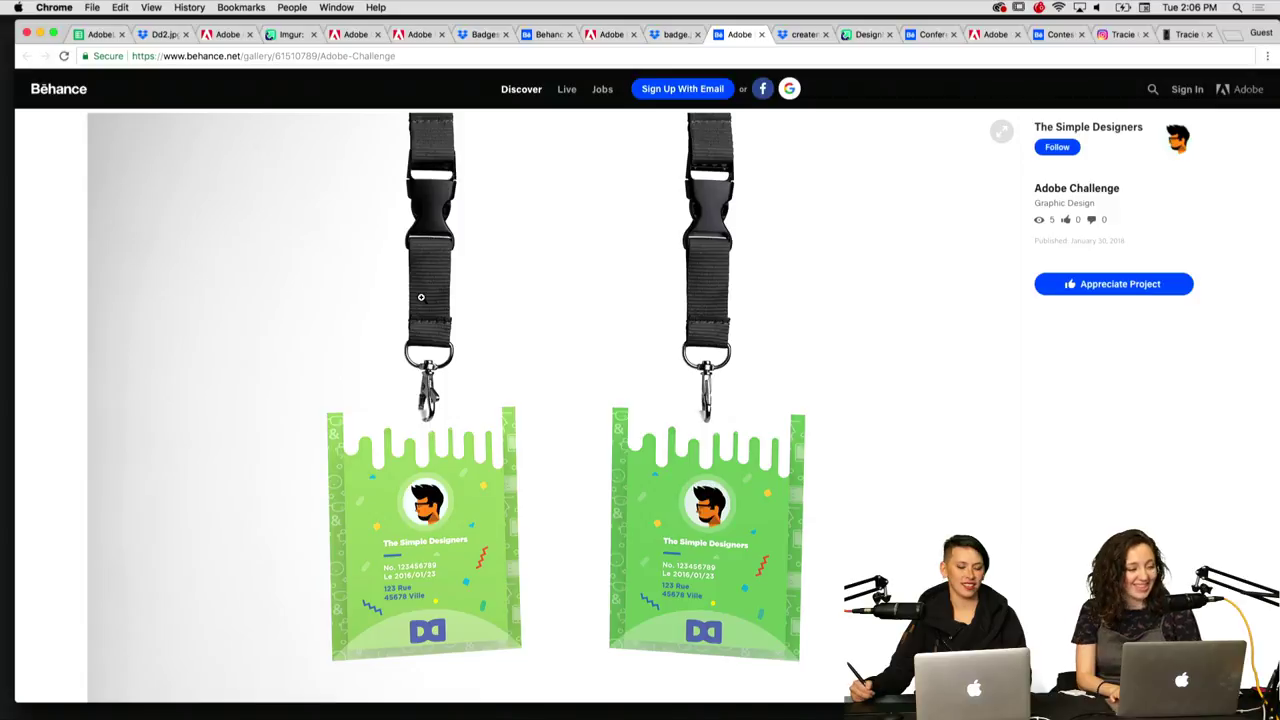
pyautogui.hotkey('ctrl', 'shift', 'Tab')
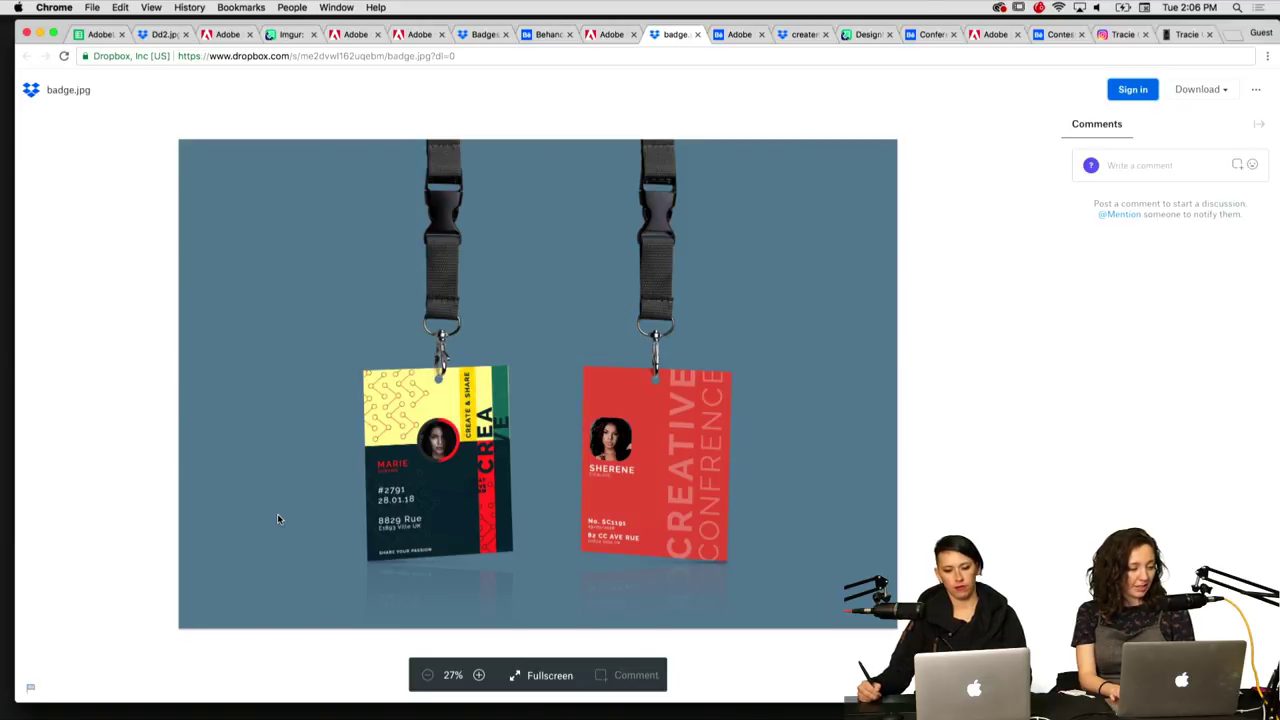
# Step: Examine the Control C creative conference badge on Creative Cloud, from the lanyard clip down to its lower edge
pyautogui.hotkey('ctrl', 'shift', 'Tab')
pyautogui.scroll(-5, 278, 519)
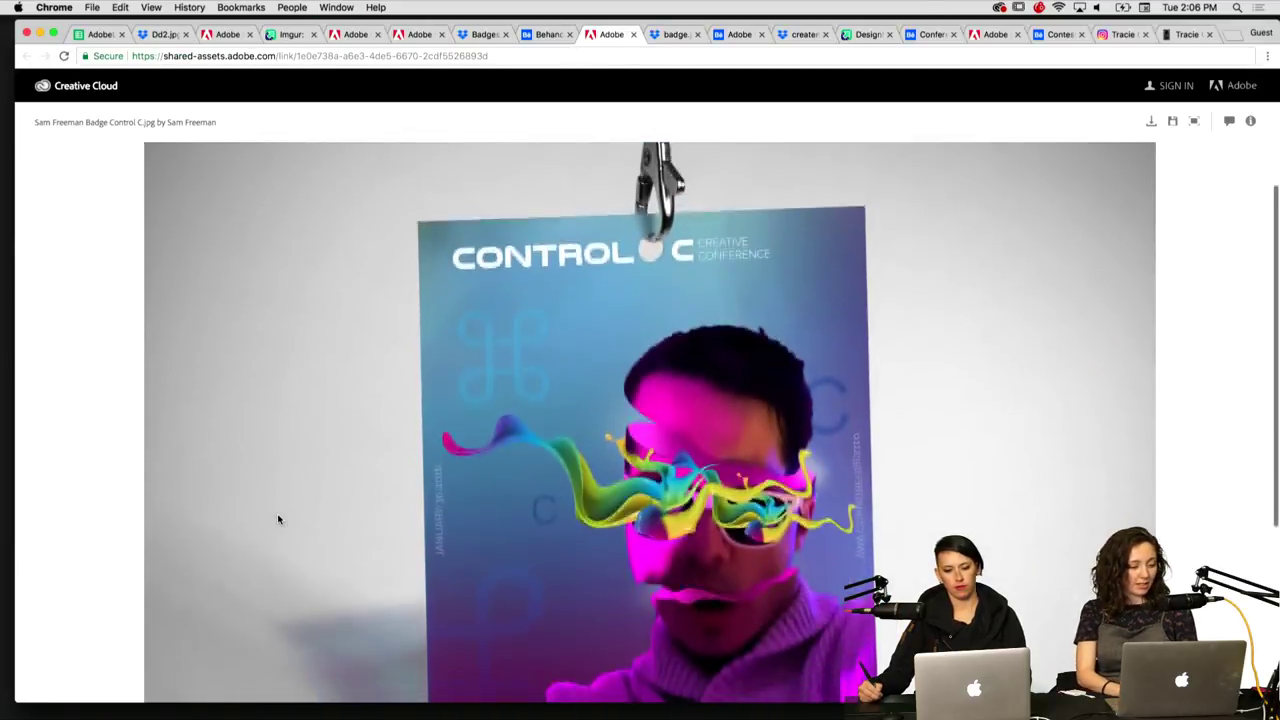
pyautogui.scroll(2, 278, 519)
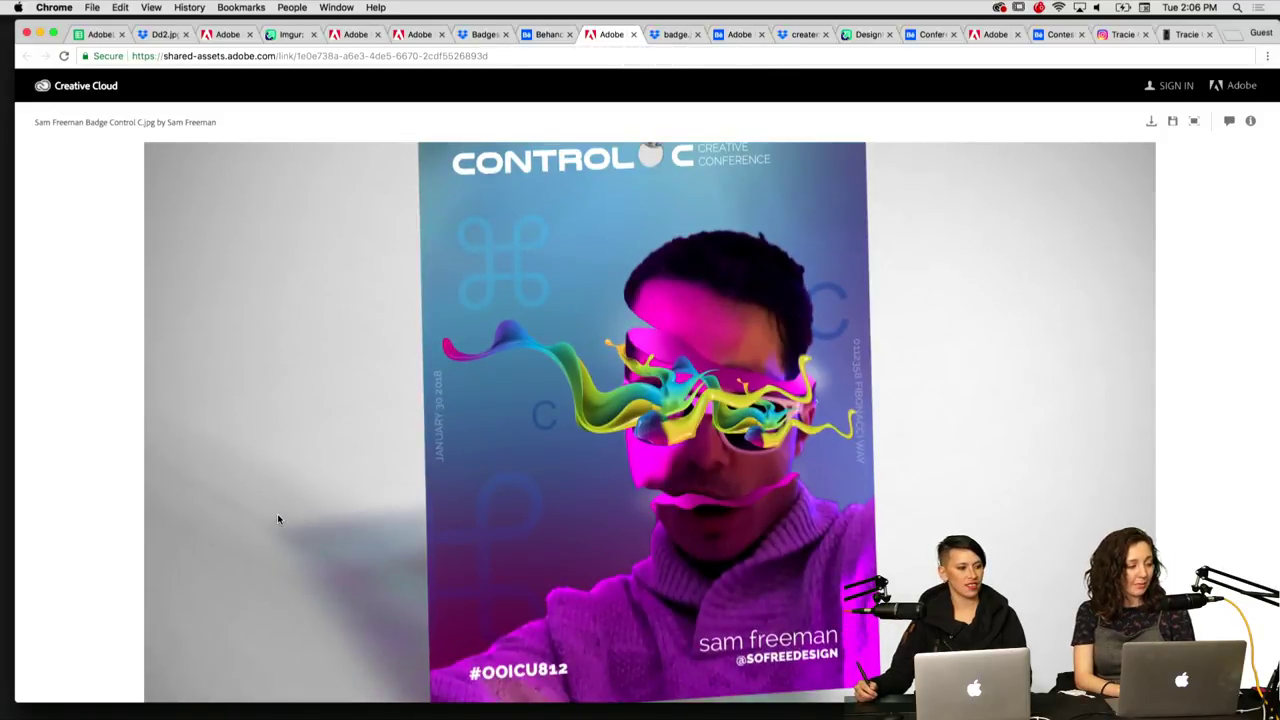
pyautogui.scroll(-3, 230, 336)
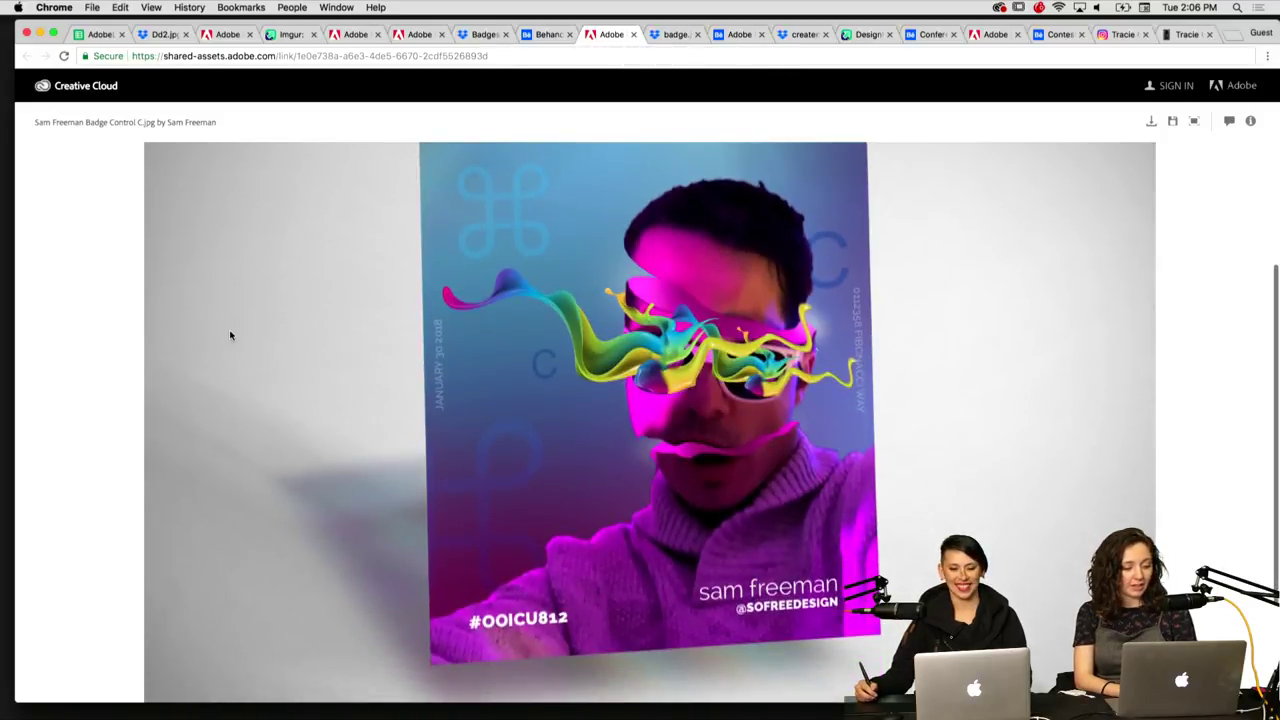
pyautogui.scroll(2, 230, 335)
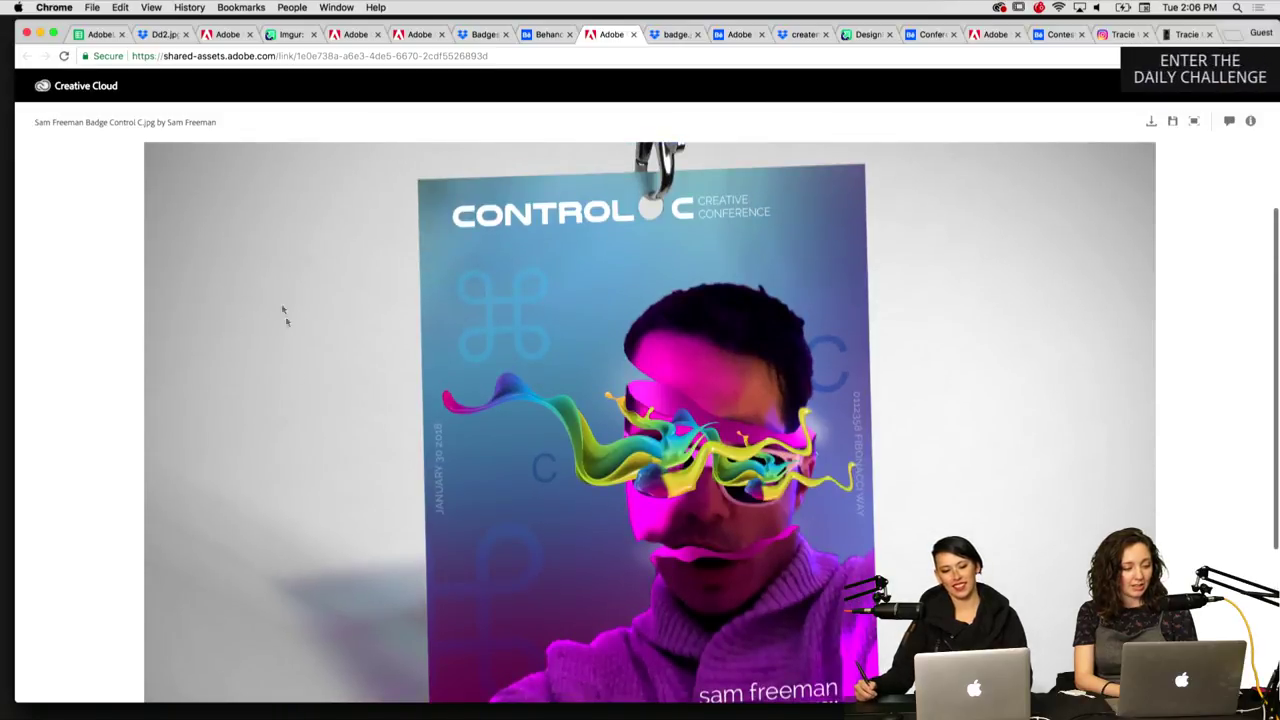
pyautogui.scroll(-2, 295, 390)
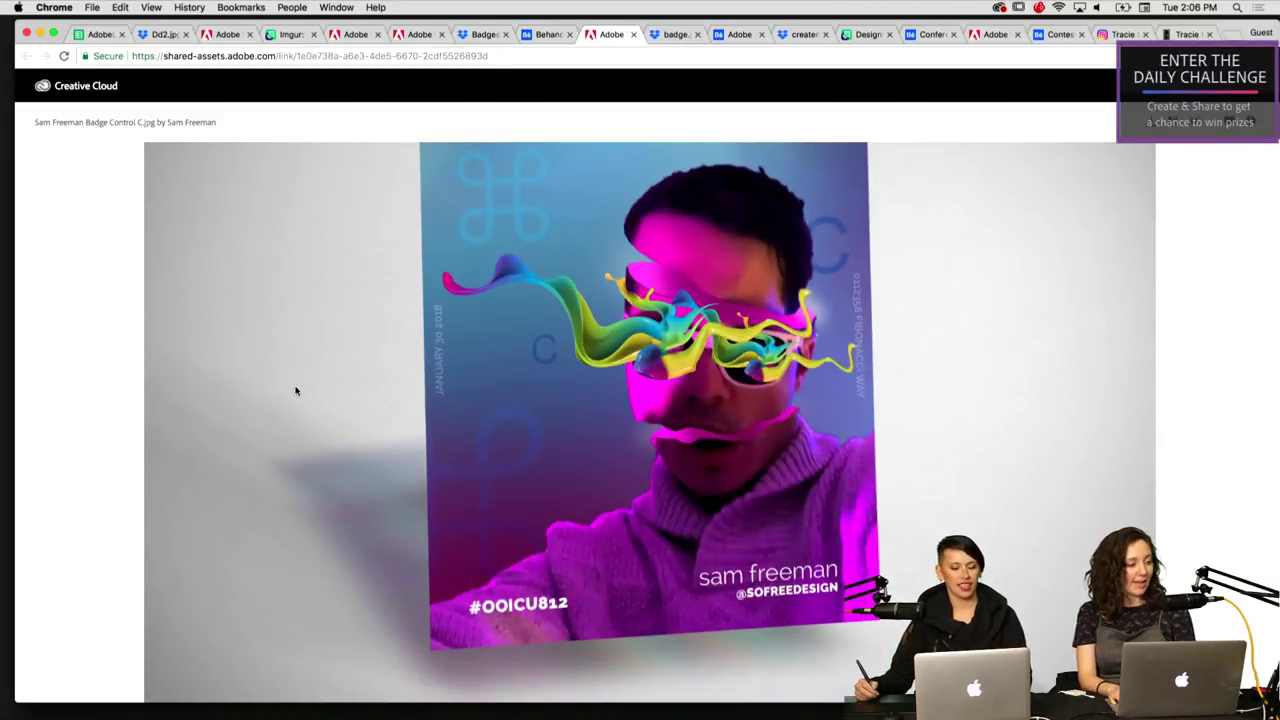
pyautogui.scroll(2, 295, 390)
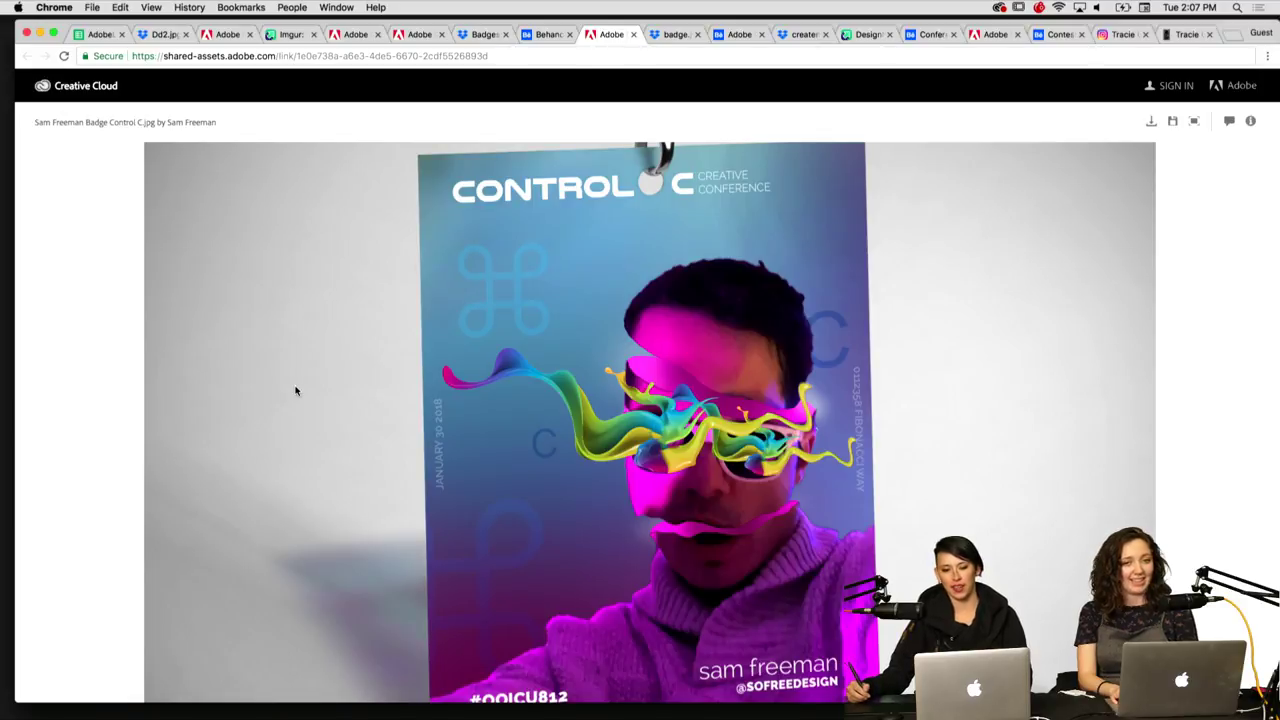
# Step: Examine the Brain Poop creative convention badges and the enlarged designer badge in the Behance live Badge Competition project
pyautogui.hotkey('ctrl', 'shift', 'Tab')
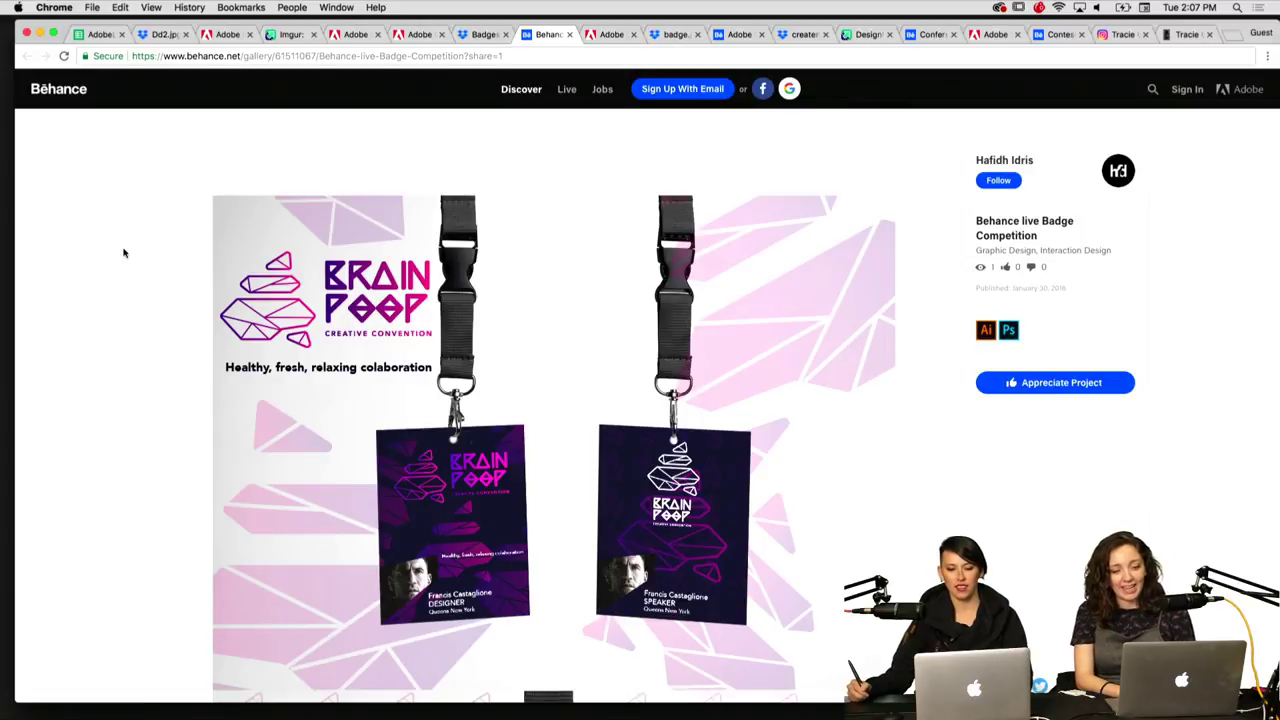
pyautogui.scroll(-2, 124, 253)
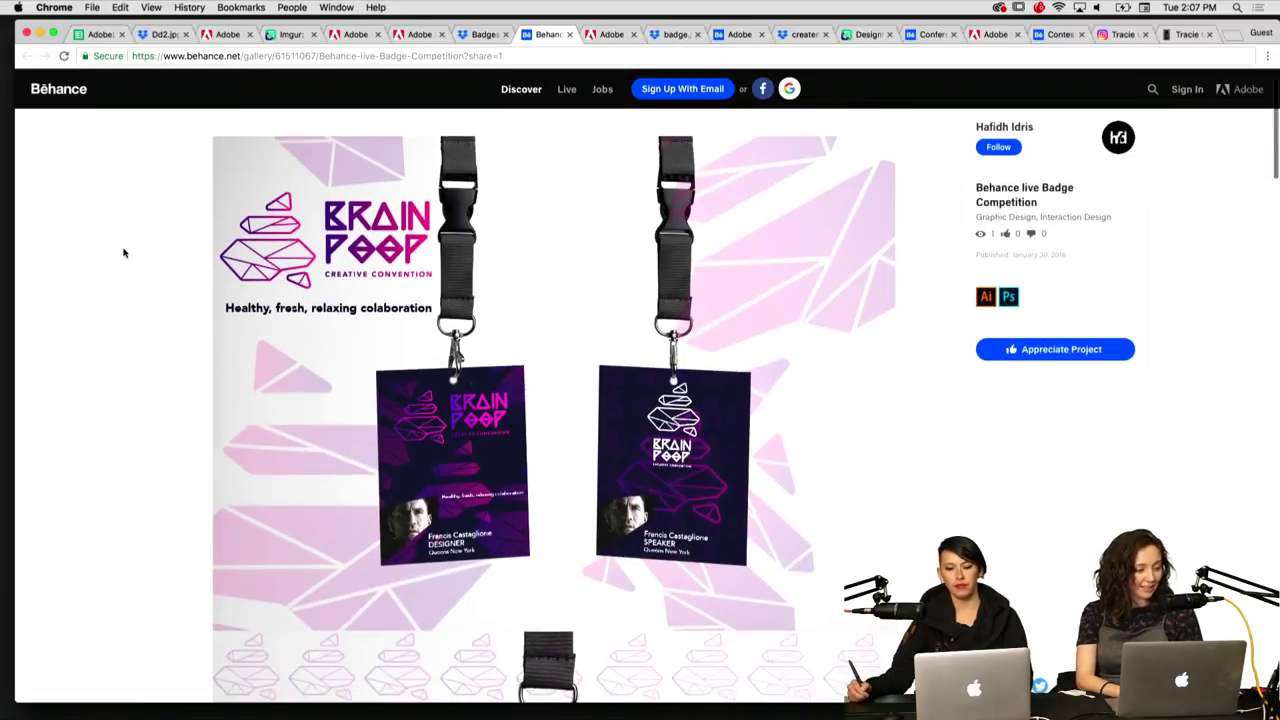
pyautogui.scroll(-10, 124, 253)
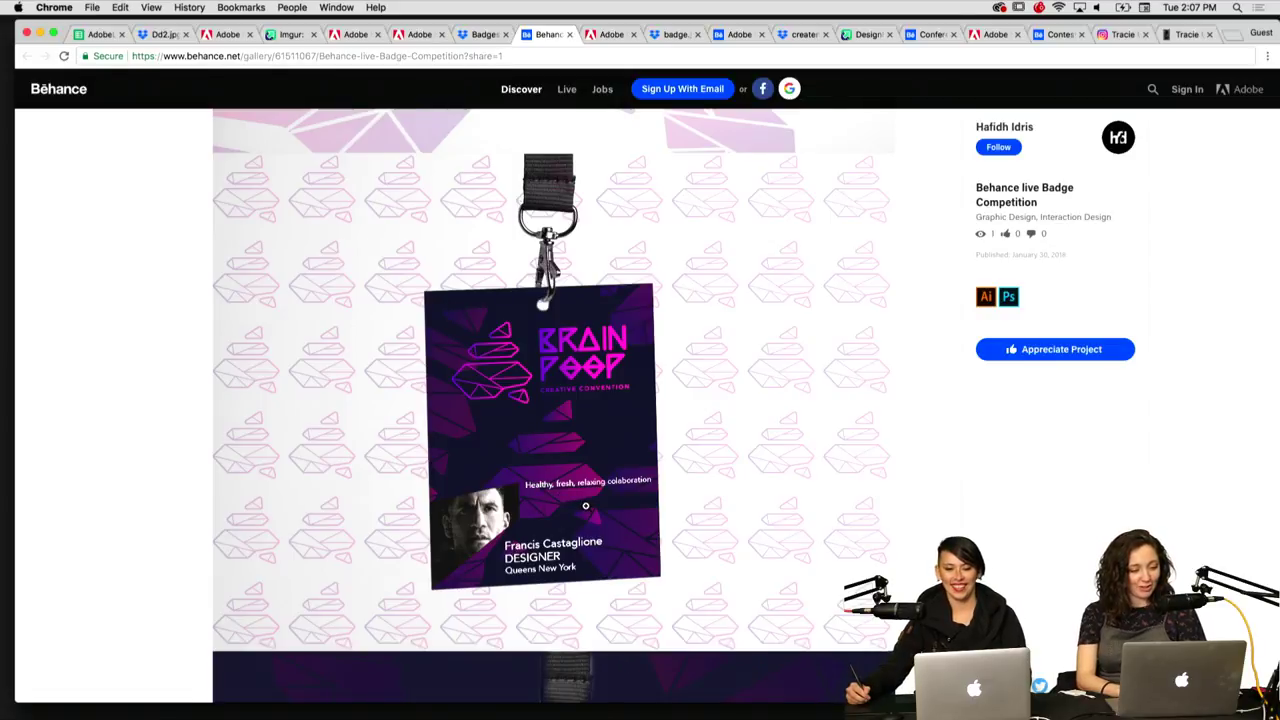
pyautogui.scroll(1, 369, 462)
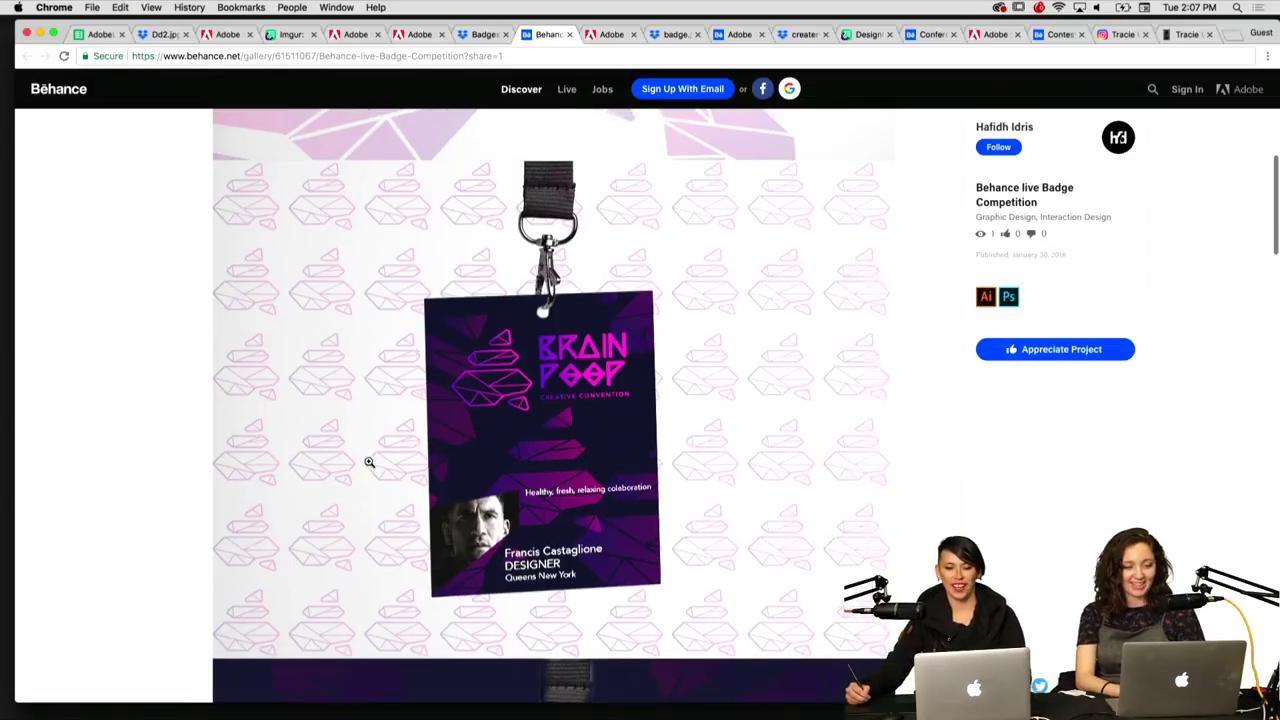
pyautogui.scroll(5, 369, 462)
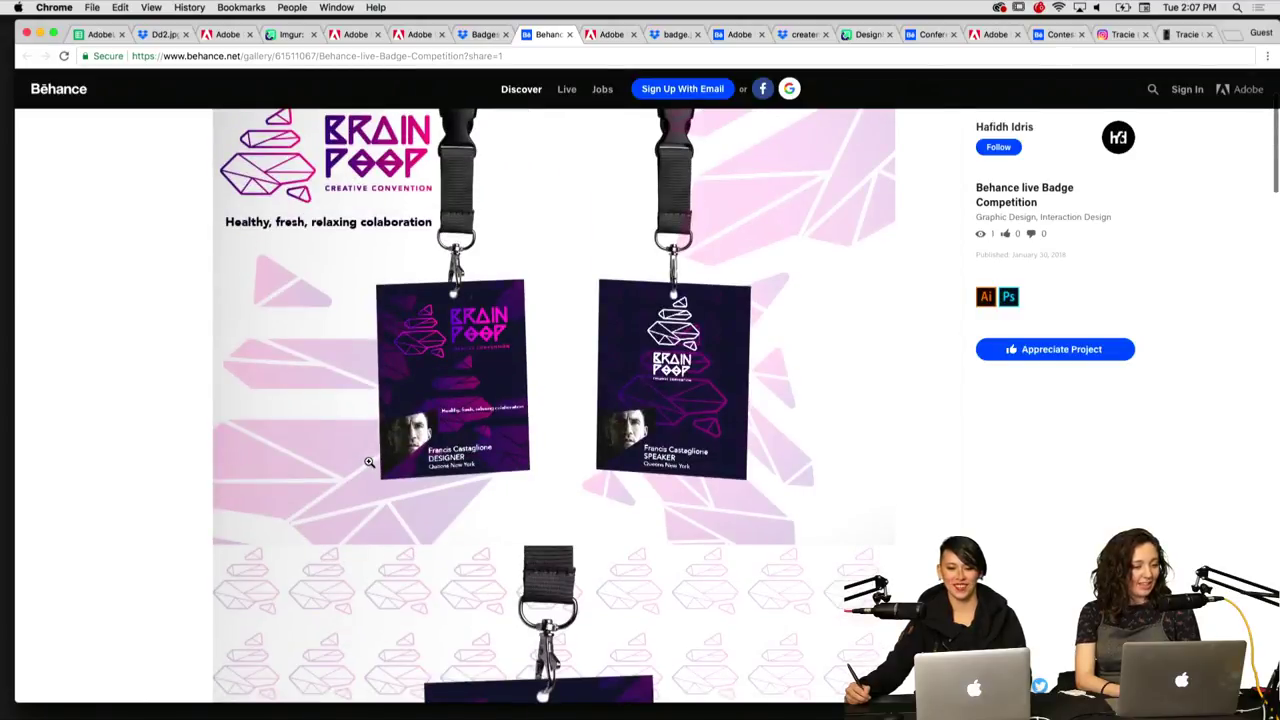
pyautogui.scroll(1, 369, 462)
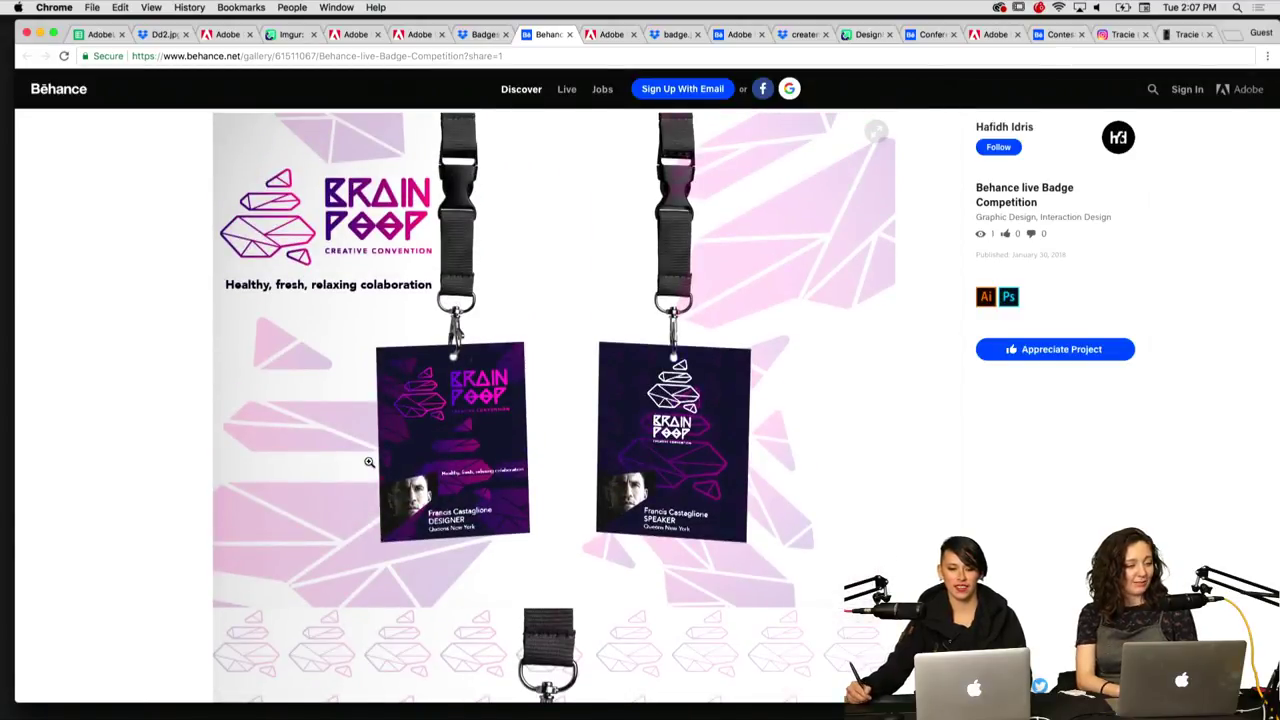
# Step: Review the black-and-white D2D badges on Dropbox, SHARINGISCARING.jpg, and Designer2Designer.jpg in the D2D collection
pyautogui.hotkey('ctrl', 'shift', 'Tab')
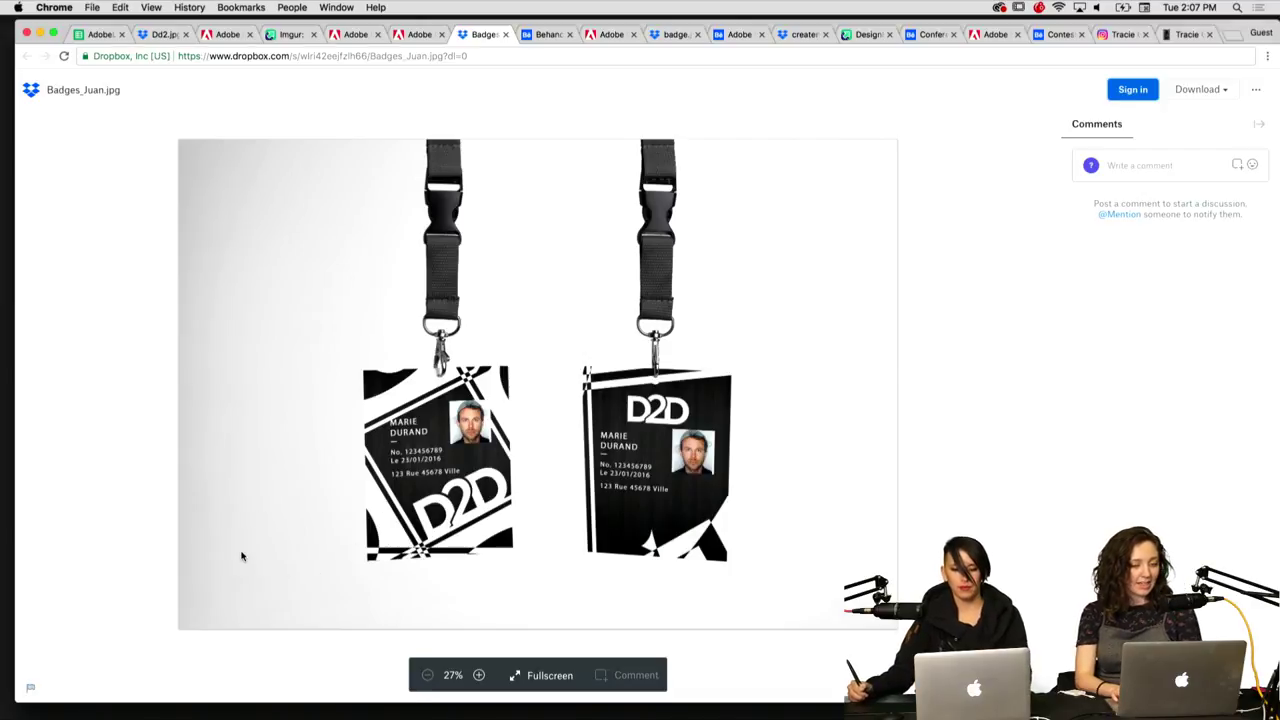
pyautogui.hotkey('ctrl', 'shift', 'Tab')
pyautogui.scroll(-3, 241, 556)
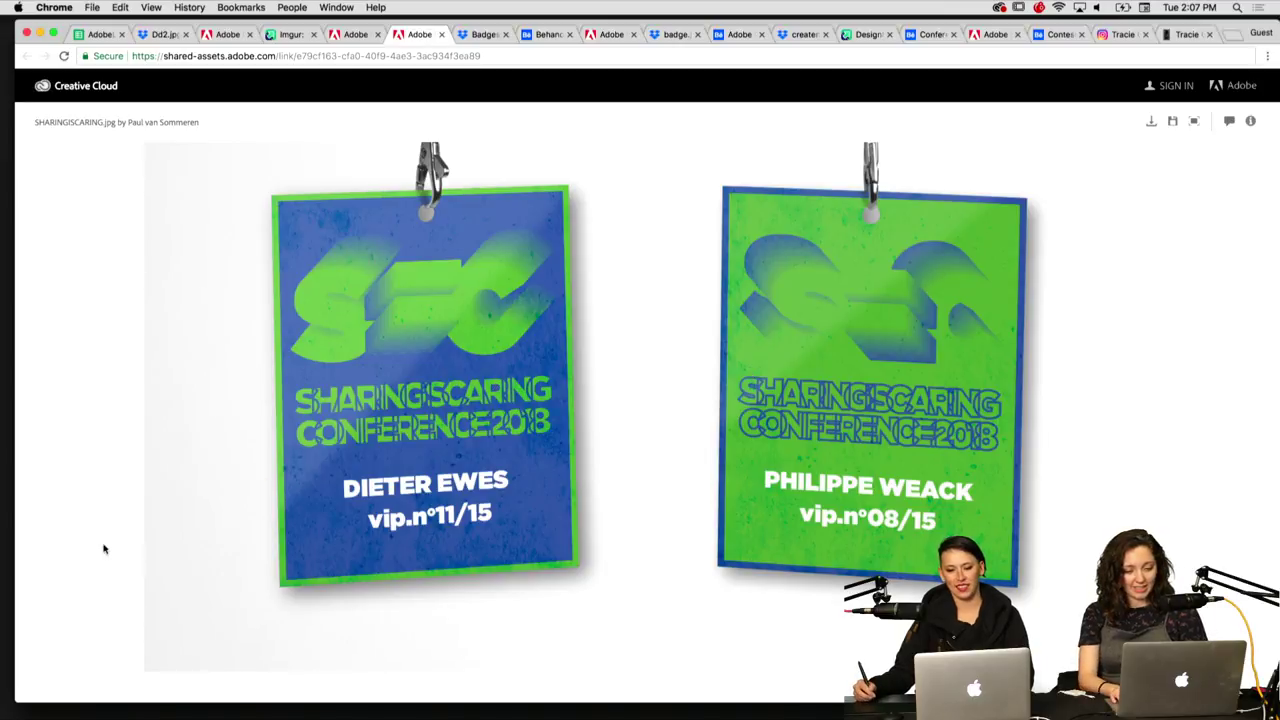
pyautogui.hotkey('ctrl', 'shift', 'Tab')
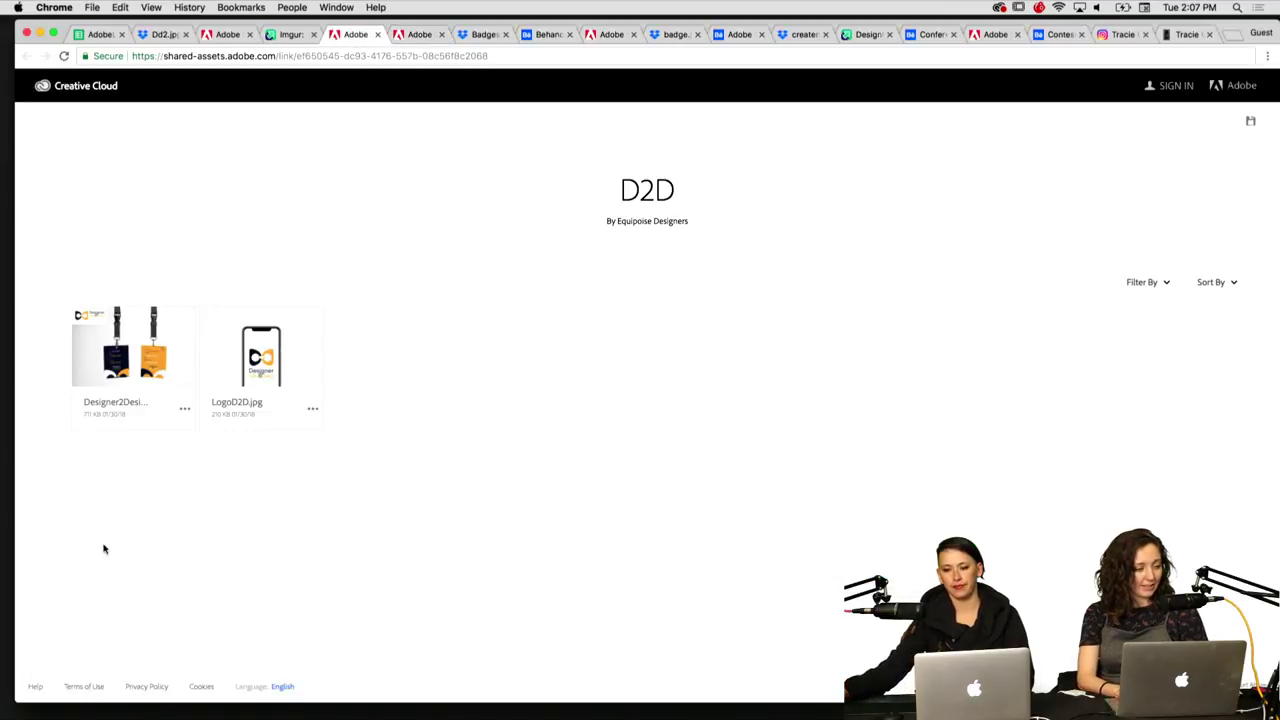
pyautogui.click(106, 382)
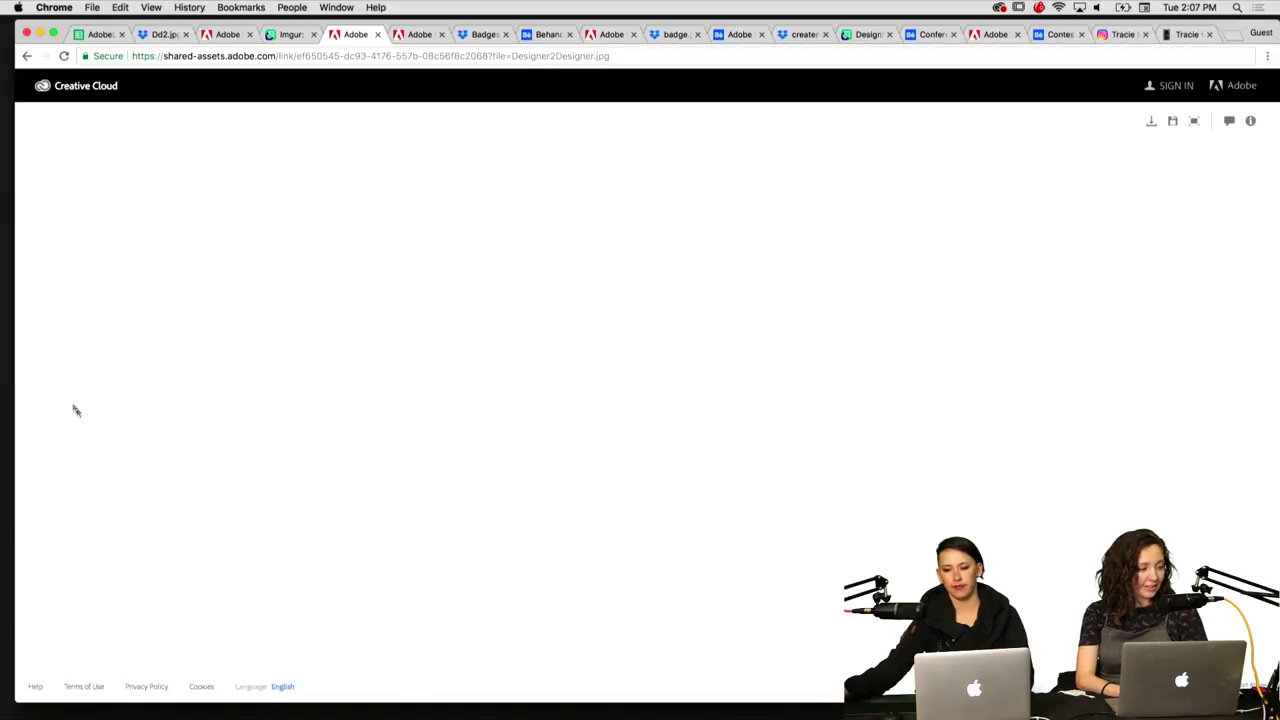
pyautogui.scroll(-3, 240, 382)
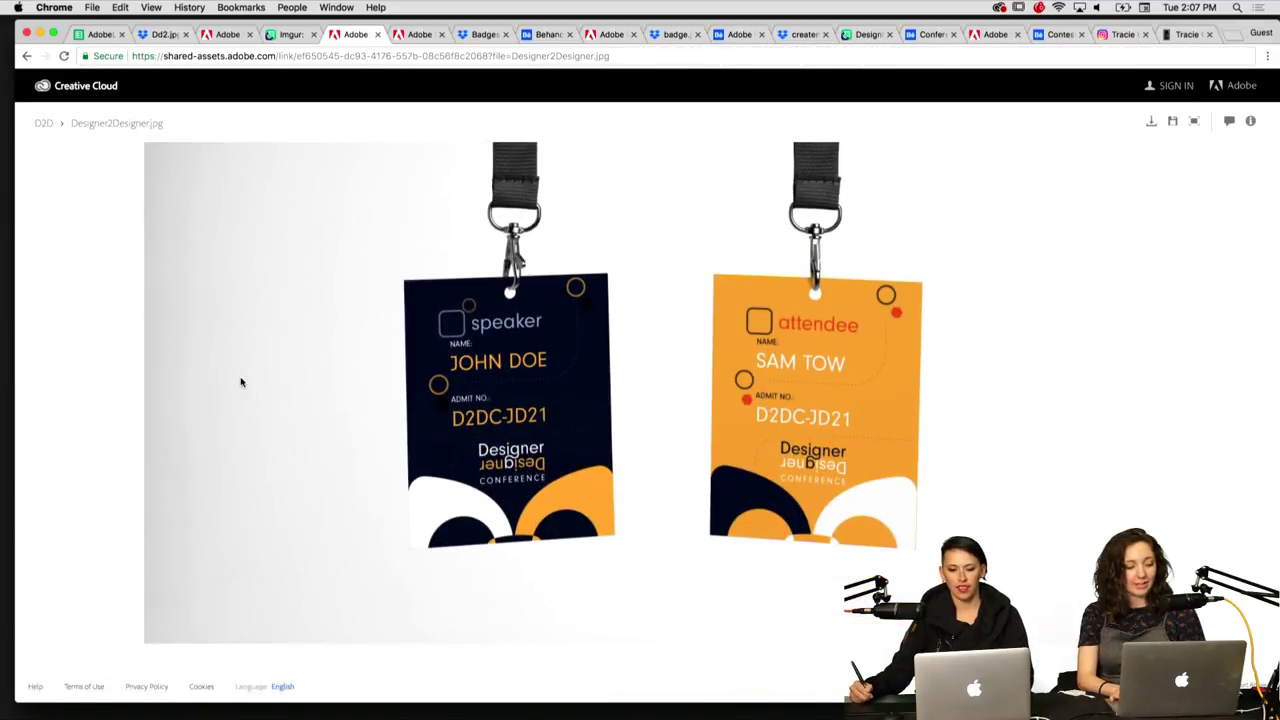
# Step: Examine the teal VIP and orange Staff badges for Designers Designers on Imgur, including their enlarged view
pyautogui.press('super+alt+Left')
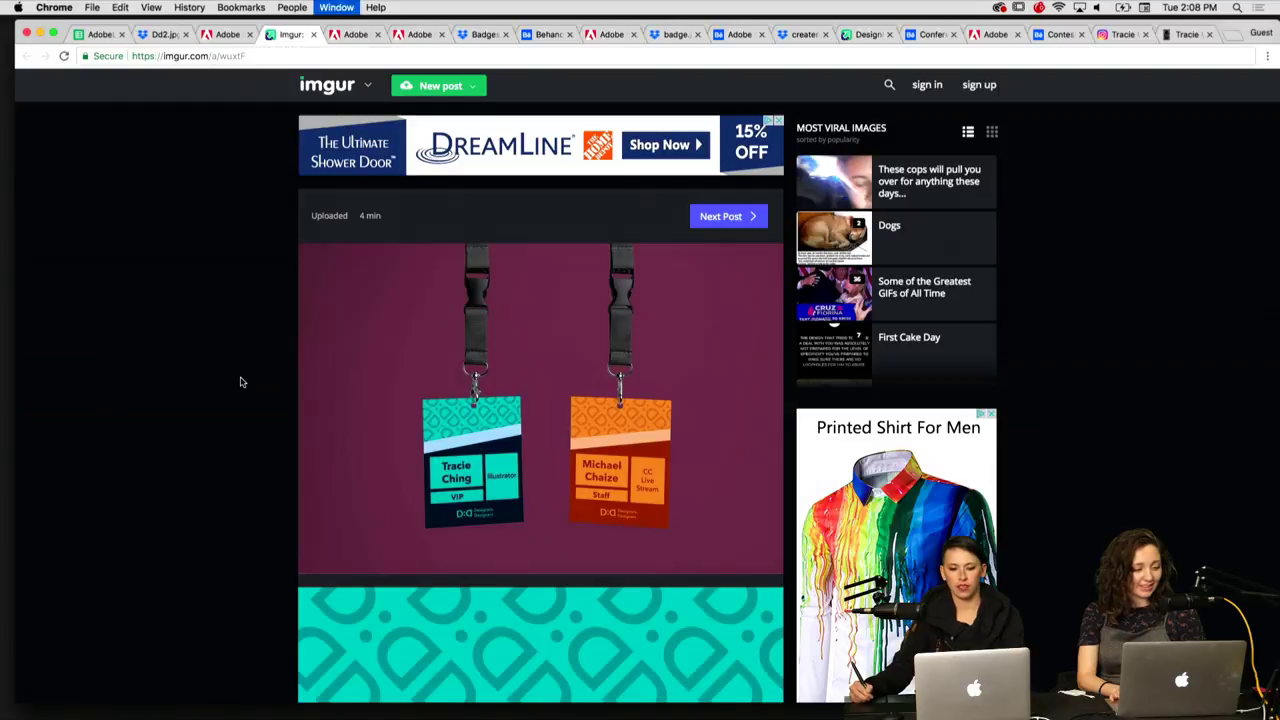
pyautogui.click(432, 422)
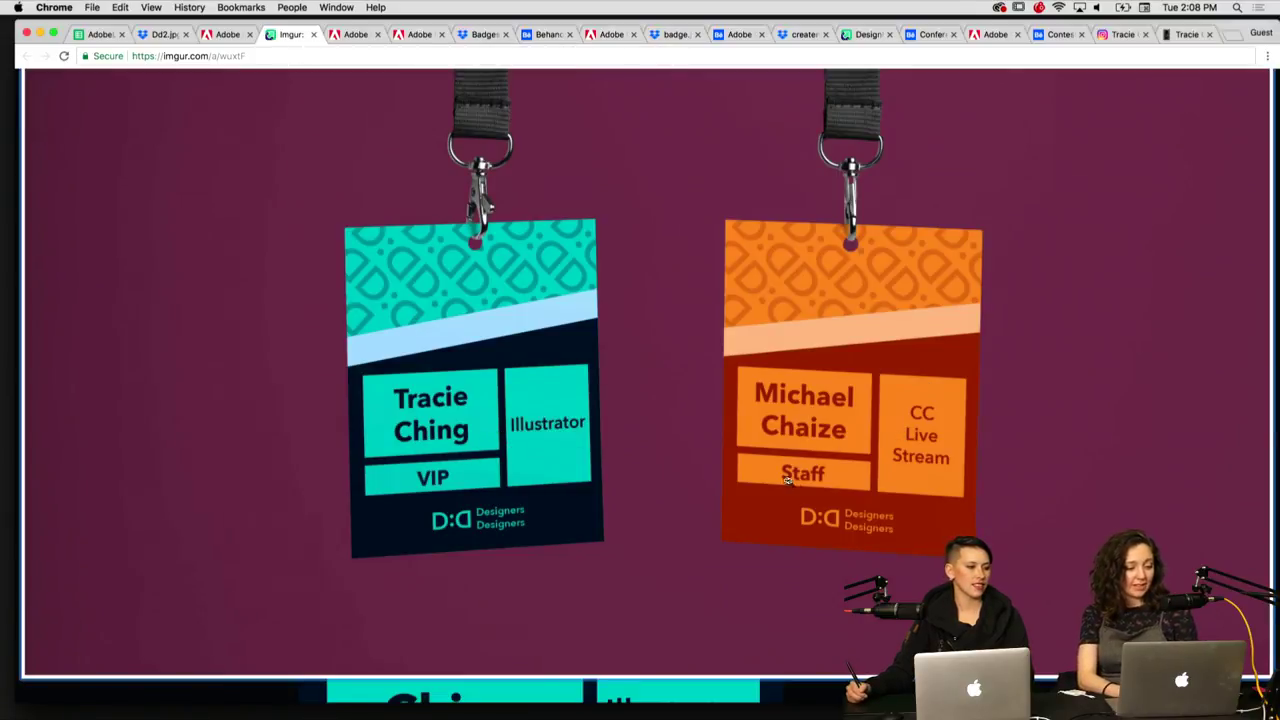
pyautogui.scroll(-10, 797, 481)
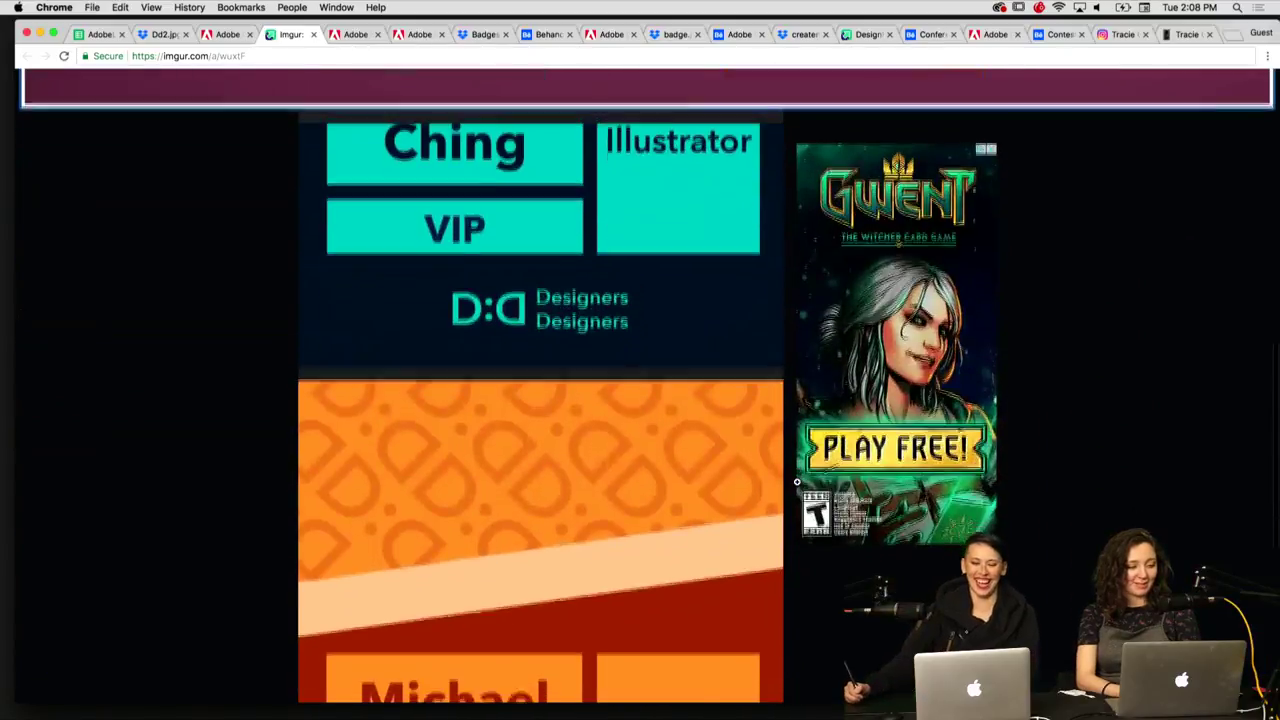
pyautogui.scroll(-5, 614, 466)
pyautogui.scroll(15, 614, 466)
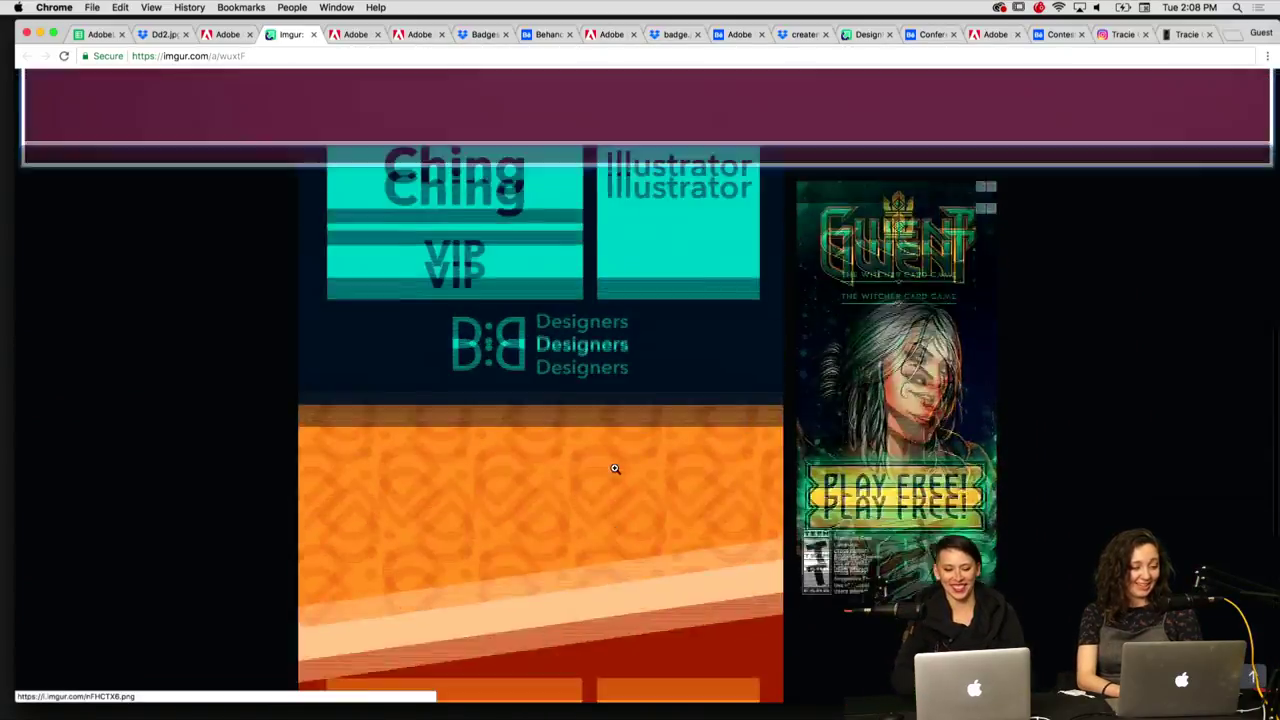
pyautogui.scroll(5, 614, 467)
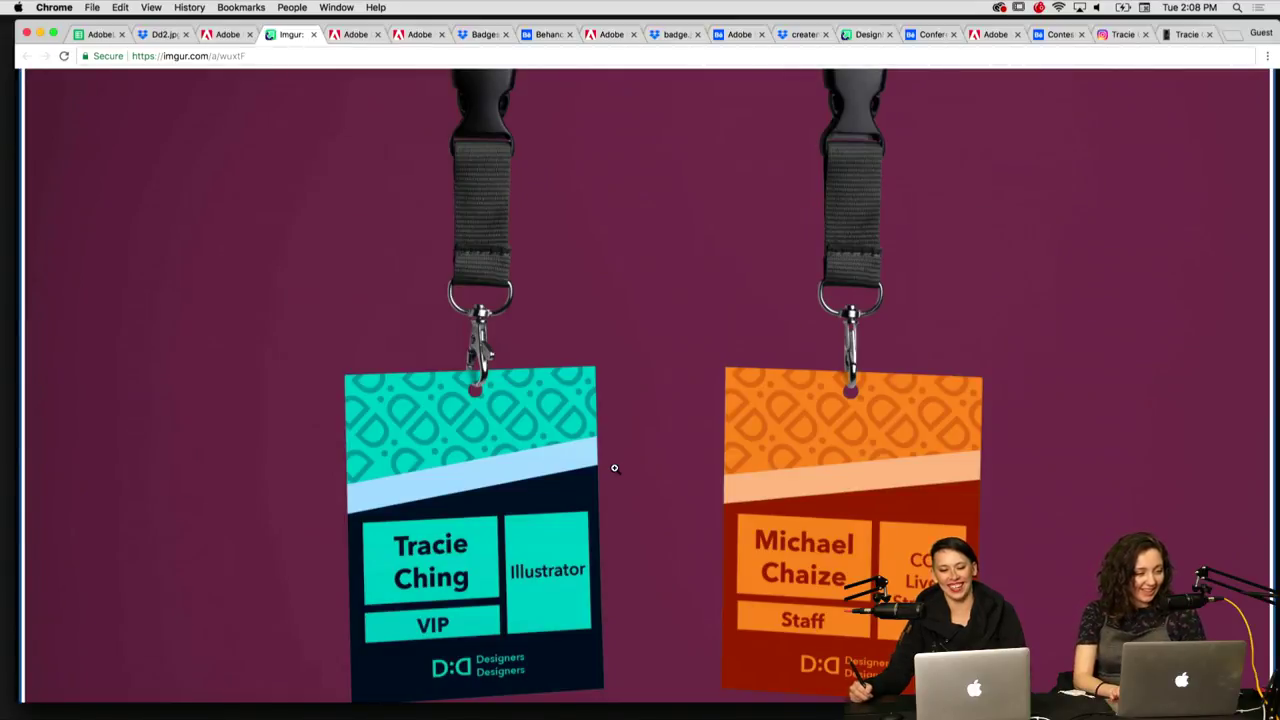
# Step: Examine the Permesso di Entrata badge in Zeichenfläche 1-100.jpg and move on to Dd2.jpg
pyautogui.hotkey('ctrl', 'shift', 'Tab')
pyautogui.scroll(-1, 283, 357)
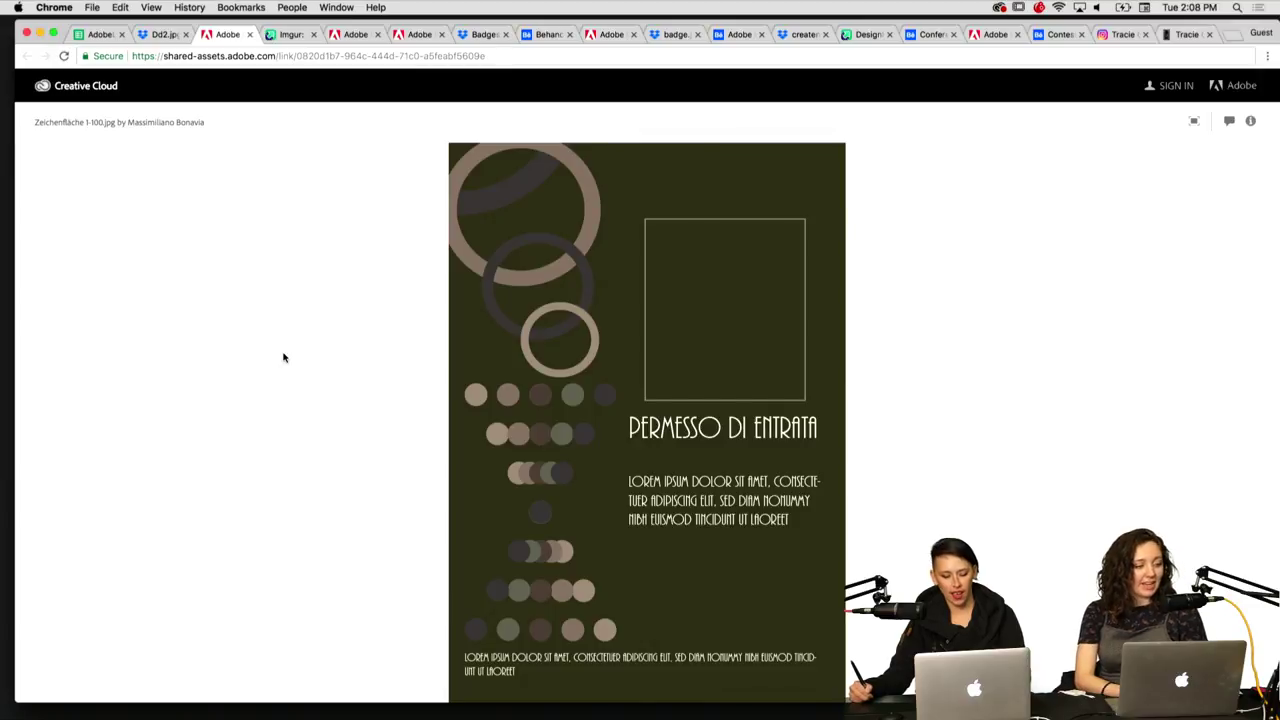
pyautogui.scroll(1, 283, 357)
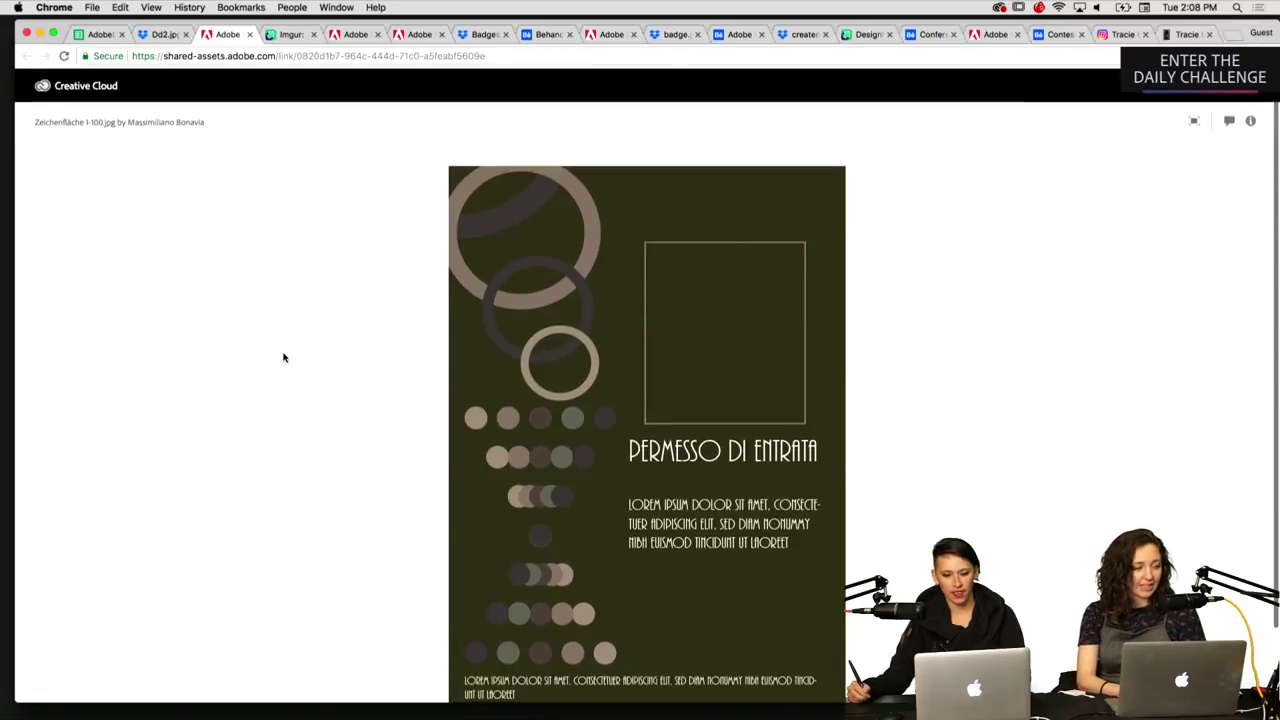
pyautogui.hotkey('ctrl', 'shift', 'Tab')
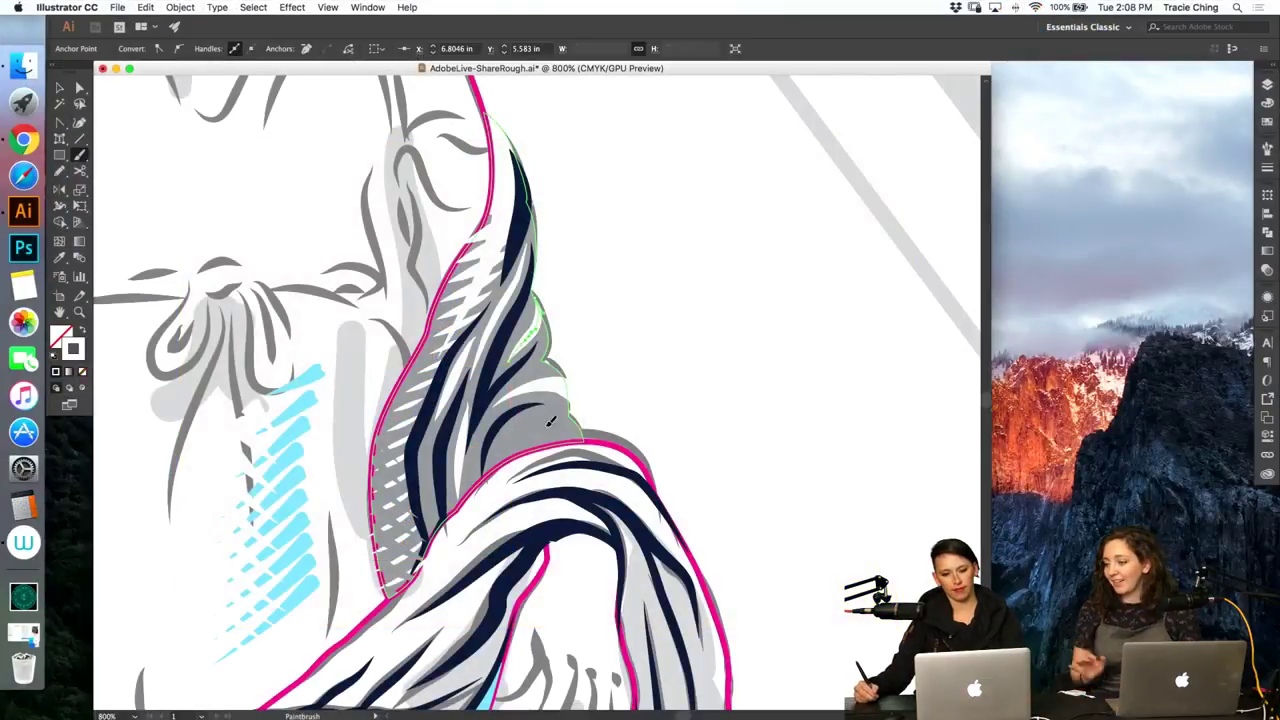
# Step: Switch to Illustrator, paint white 1 pt strokes along the scarf's lower grey folds, and curve the upper stroke's outer end past the scarf edge
pyautogui.moveTo(498, 453)
pyautogui.mouseDown()
pyautogui.moveTo(565, 435)
pyautogui.moveTo(530, 429)
pyautogui.moveTo(583, 402)
pyautogui.moveTo(707, 373)
pyautogui.moveTo(657, 389)
pyautogui.moveTo(752, 382)
pyautogui.mouseUp()
pyautogui.press('v')
pyautogui.press('b')
pyautogui.press('z')
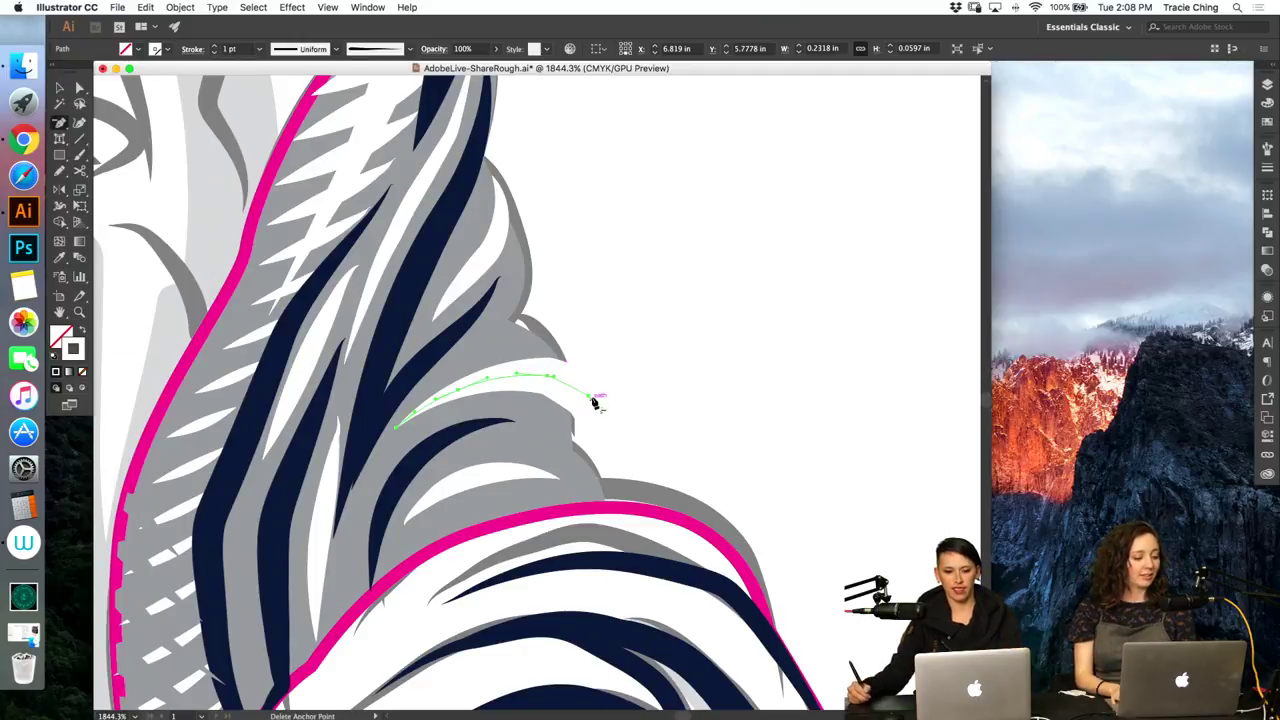
pyautogui.press('p')
pyautogui.hotkey('shift', 'c')
pyautogui.moveTo(601, 412); pyautogui.dragTo(588, 386)
pyautogui.press('z')
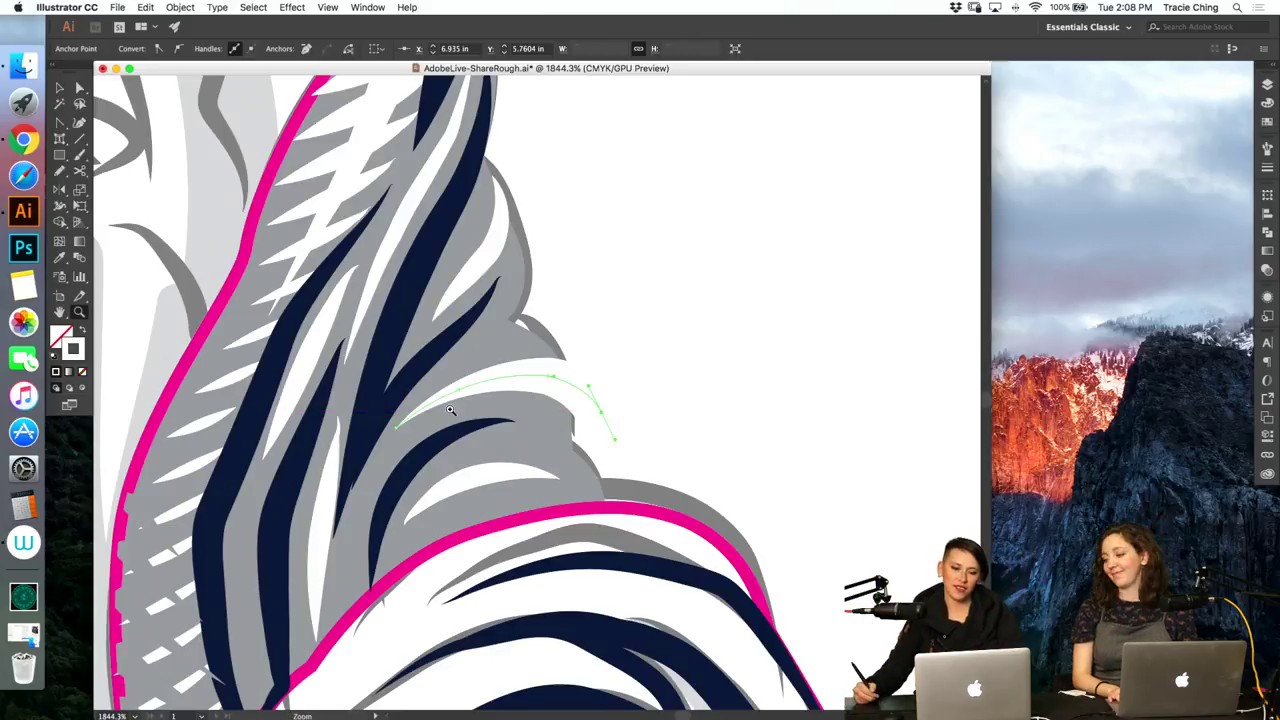
pyautogui.keyDown('super'); pyautogui.click(617, 372); pyautogui.keyUp('super')
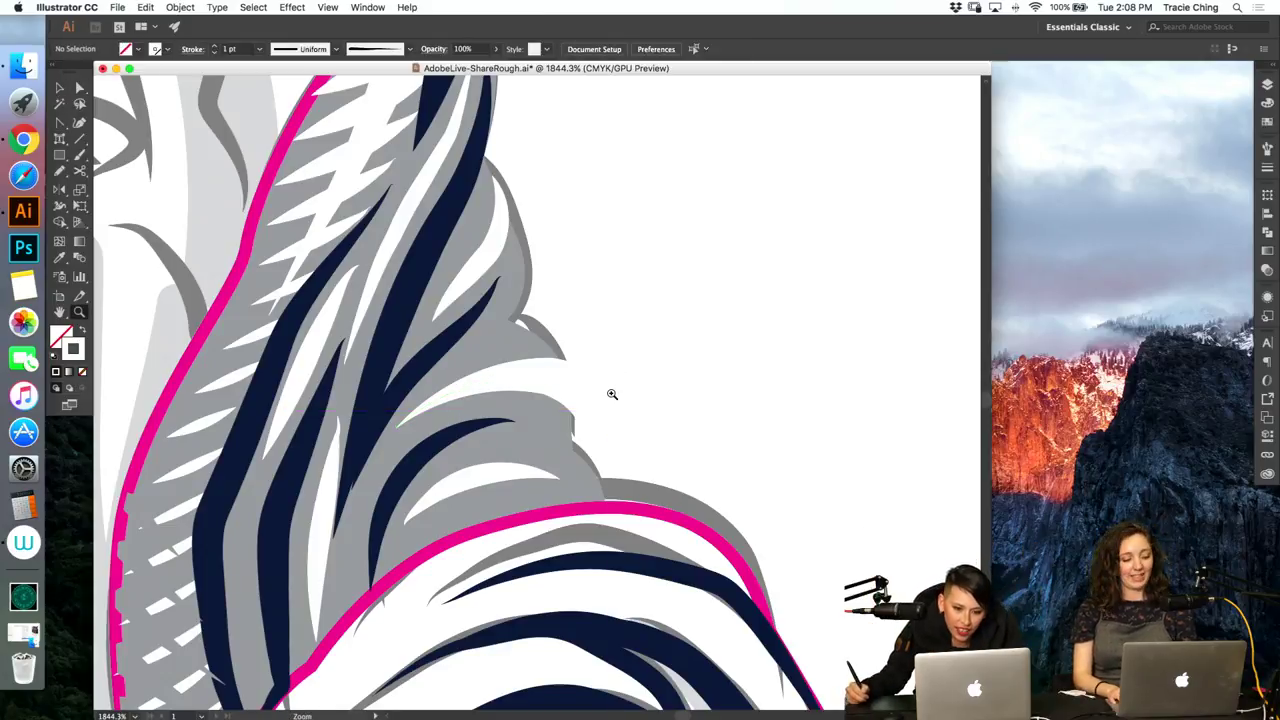
# Step: Delete the middle anchor point of the 0.5 pt white hatching path beside the scarf's innermost navy fold, and deselect it
pyautogui.press('a')
pyautogui.press('super+minus')
pyautogui.press('super+minus')
pyautogui.press('super+minus')
pyautogui.press('super+minus')
pyautogui.press('super+minus')
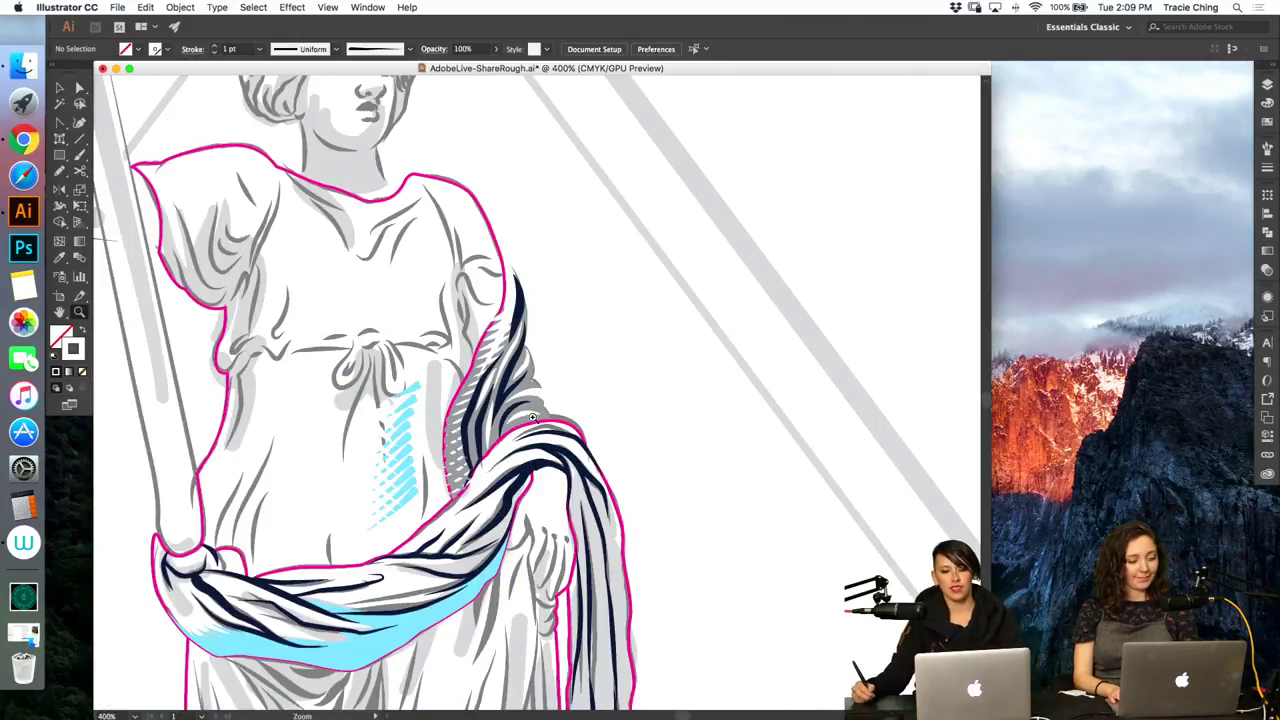
pyautogui.scroll(2, 480, 405)
pyautogui.click(454, 434)
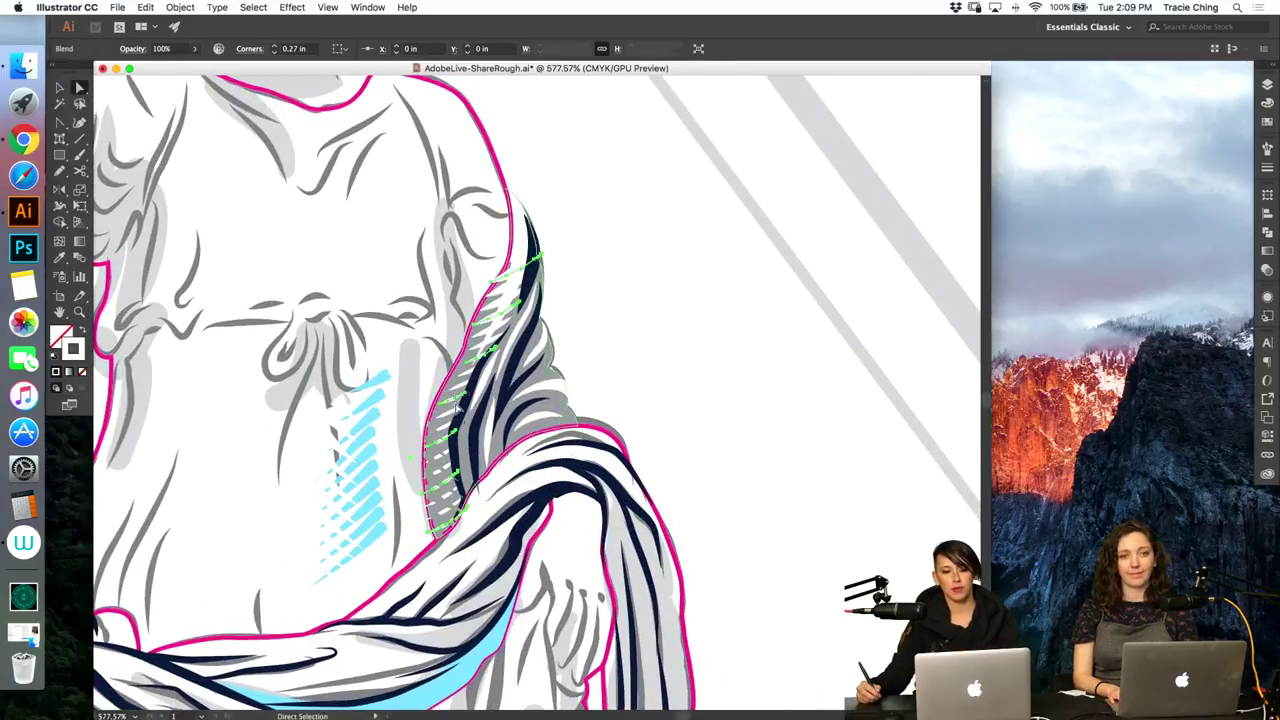
pyautogui.press('-')
pyautogui.click(454, 435)
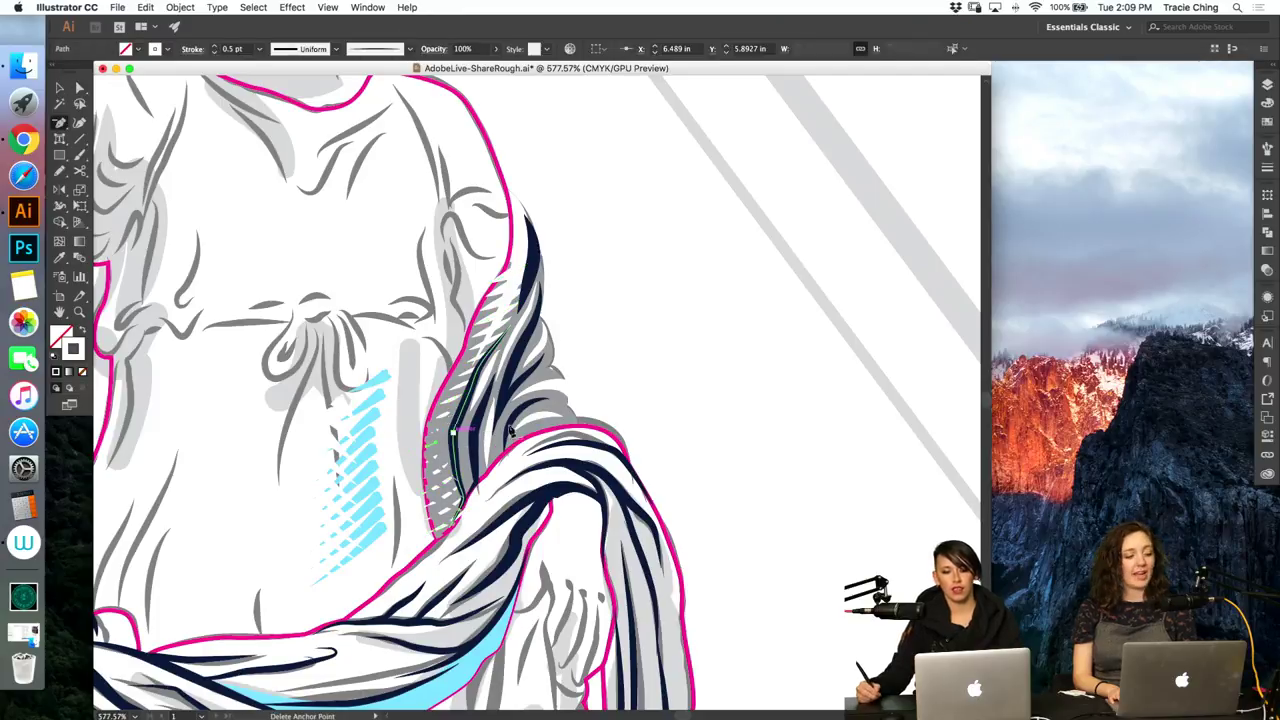
pyautogui.press('a')
pyautogui.click(577, 386)
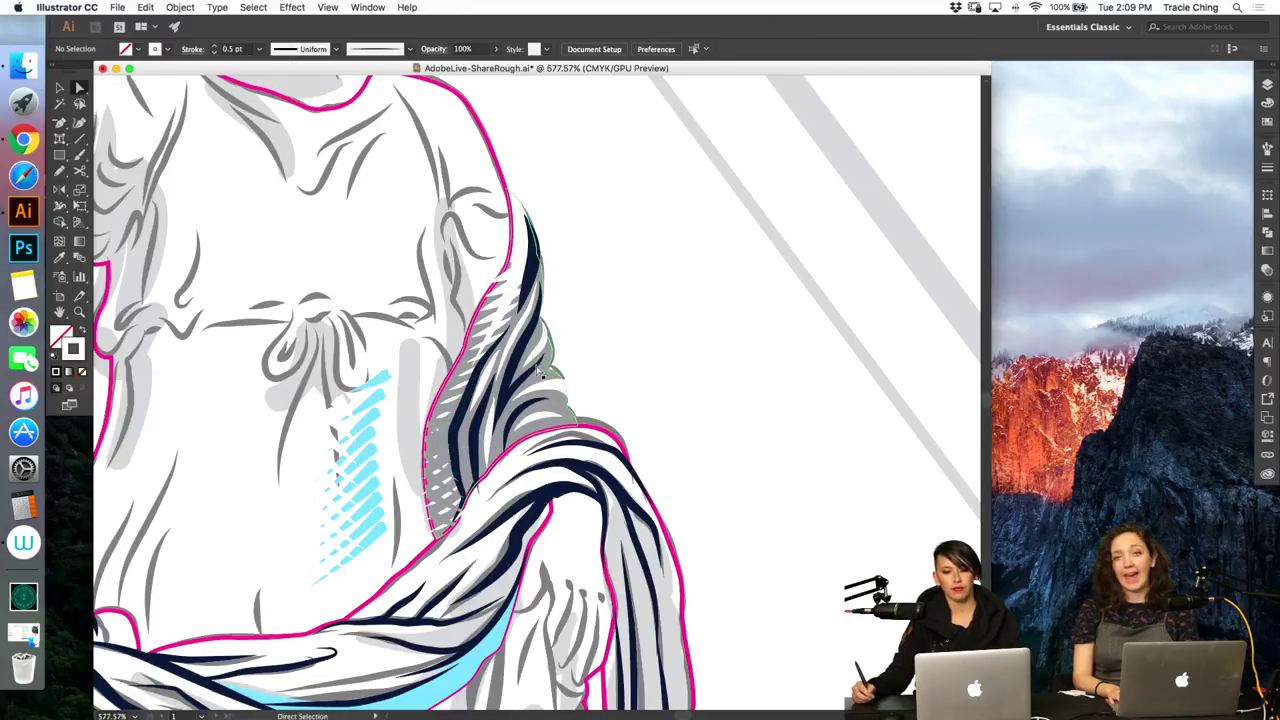
# Step: Select the grey scarf shape that clips the hatching and folds beside the arm, and copy it
pyautogui.press('v')
pyautogui.click(523, 207)
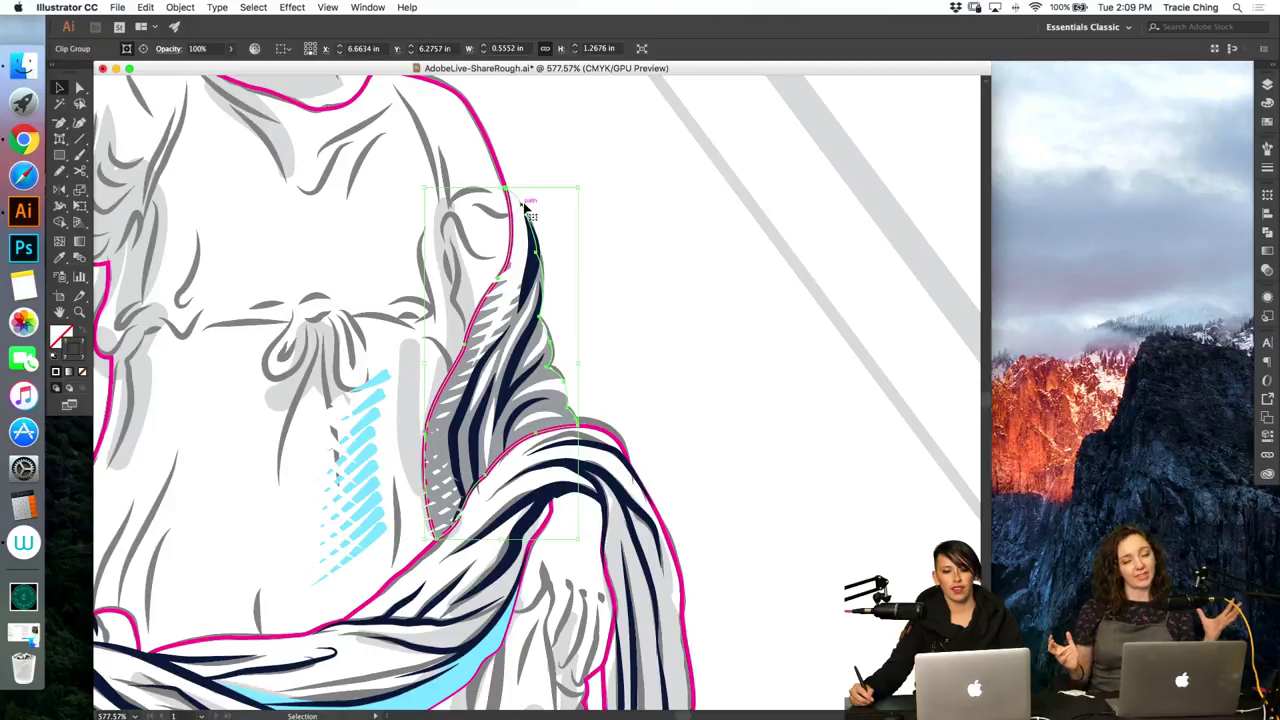
pyautogui.press('a')
pyautogui.click(517, 383)
pyautogui.press('v')
pyautogui.click(519, 382)
pyautogui.press('a')
pyautogui.click(577, 384)
pyautogui.press('v')
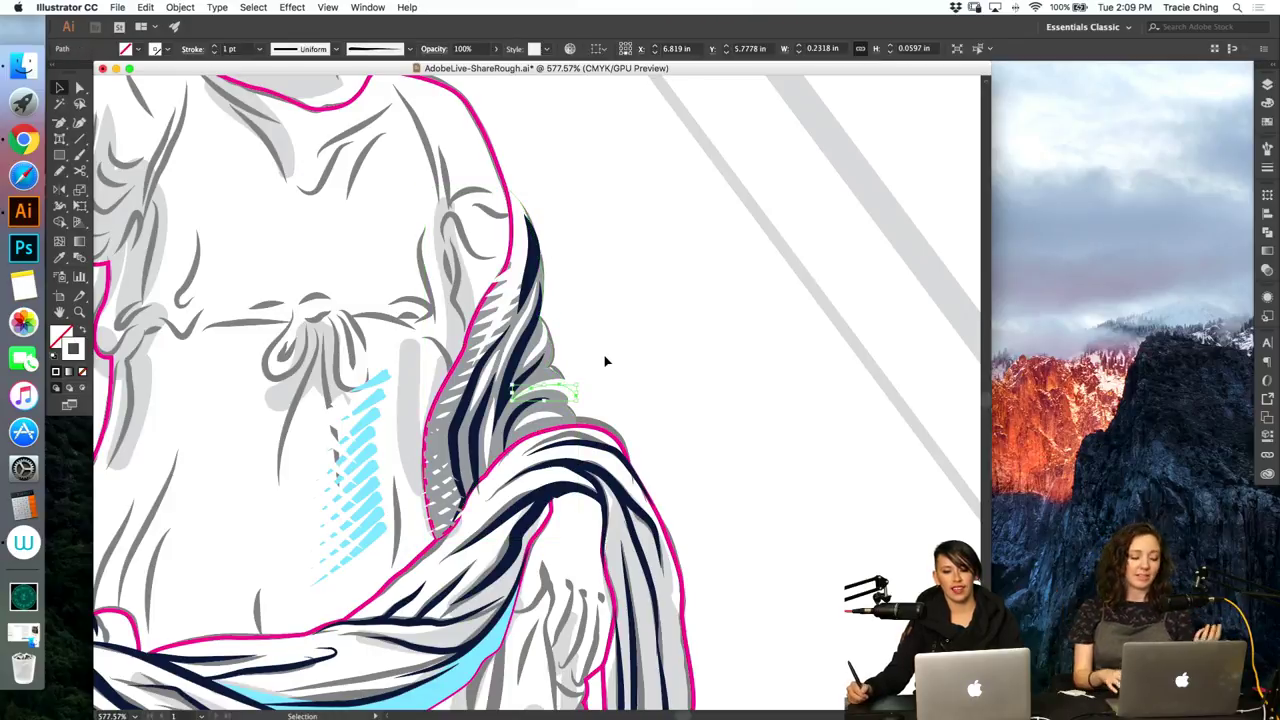
pyautogui.press('a')
pyautogui.click(552, 371)
pyautogui.press('v')
pyautogui.press('super+c')
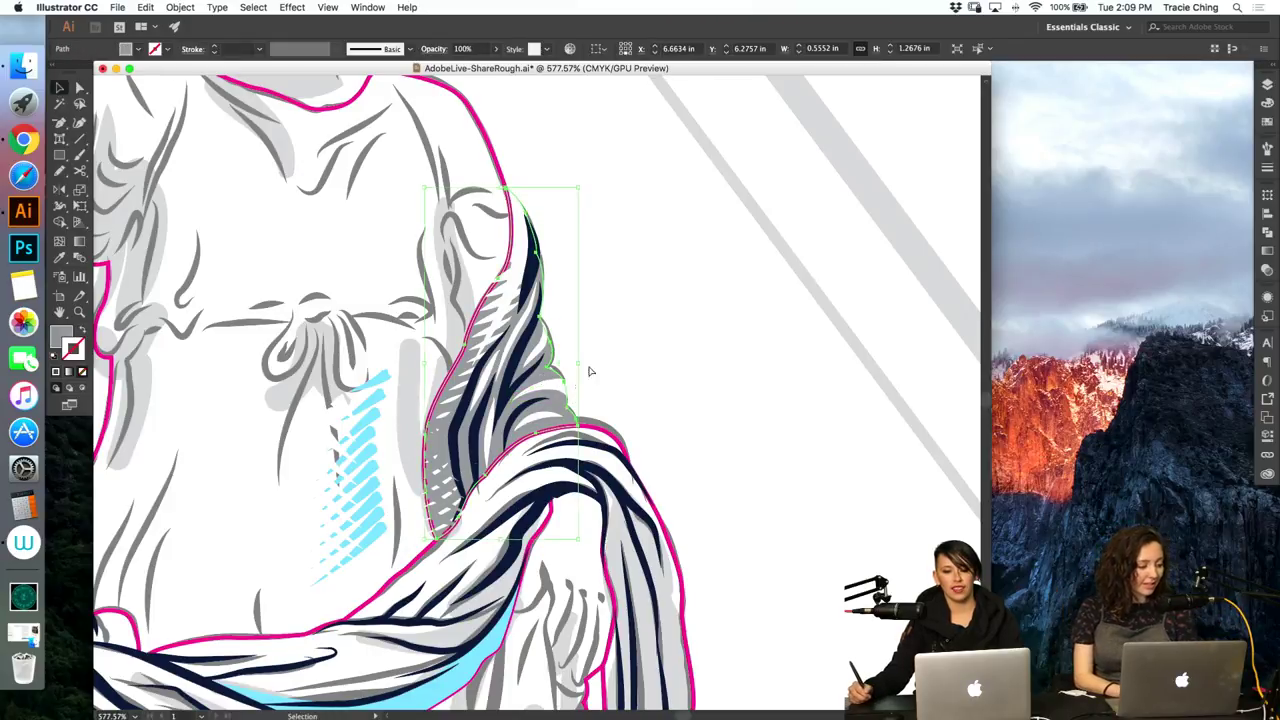
# Step: Paste the copied grey scarf shape in front and clip the white stroke that runs past the scarf's lower outer edge with it
pyautogui.click(604, 363)
pyautogui.press('super+f')
pyautogui.keyDown('shift'); pyautogui.click(575, 399); pyautogui.keyUp('shift')
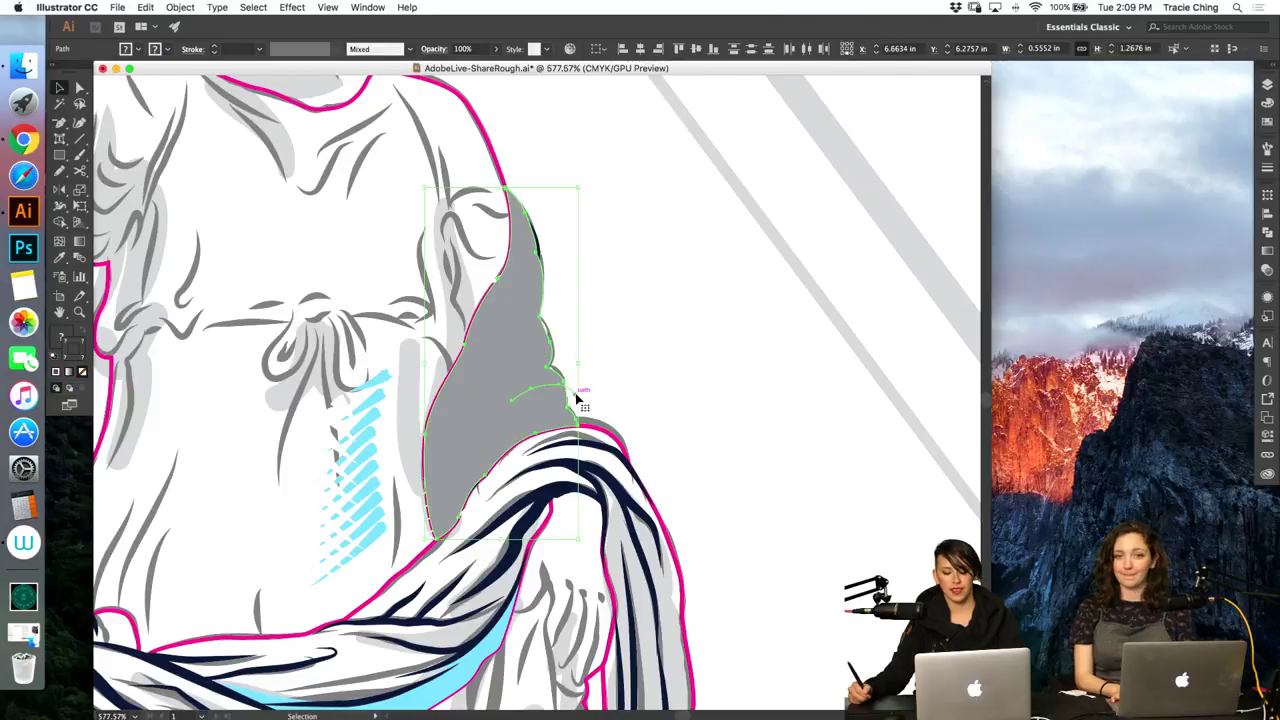
pyautogui.press('super+7')
pyautogui.press('a')
pyautogui.click(623, 360)
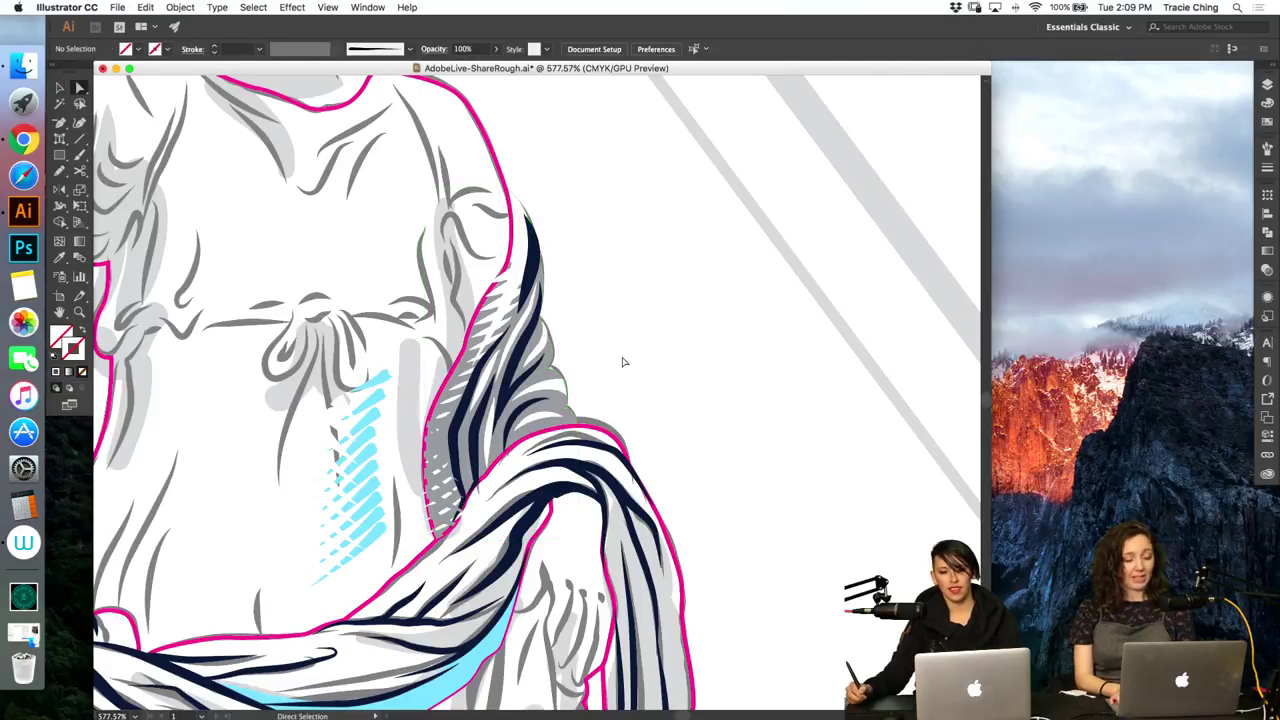
# Step: Refine the curve of the narrow white stroke between the upper navy folds and set its weight to 1 pt
pyautogui.press('super+space')
pyautogui.moveTo(550, 299); pyautogui.dragTo(700, 254)
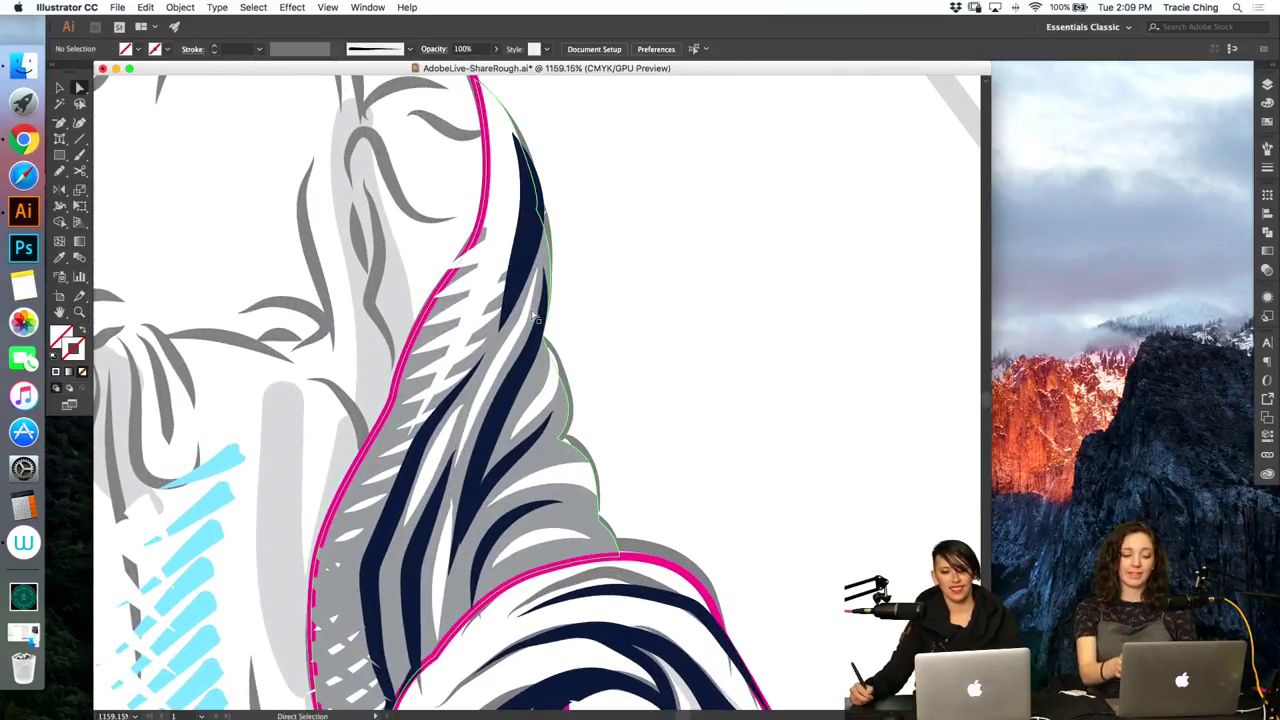
pyautogui.click(528, 318)
pyautogui.hotkey('shift', 'c')
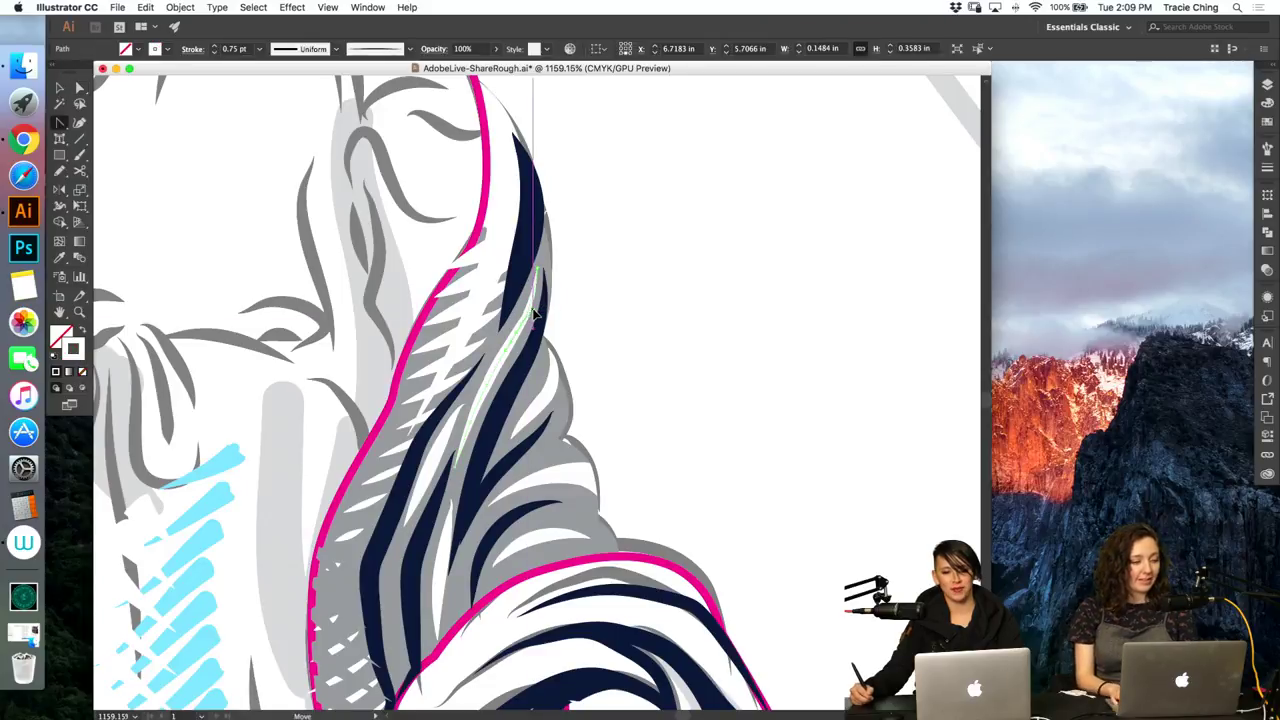
pyautogui.press('a')
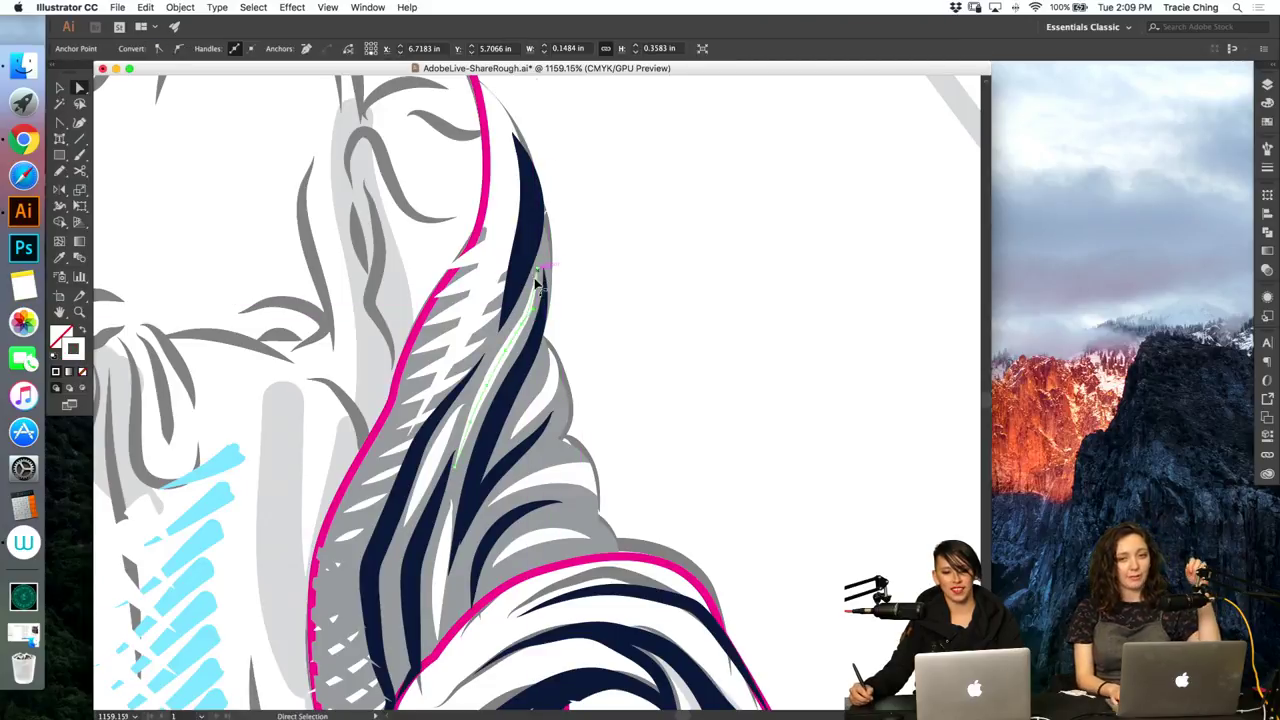
pyautogui.click(1266, 168)
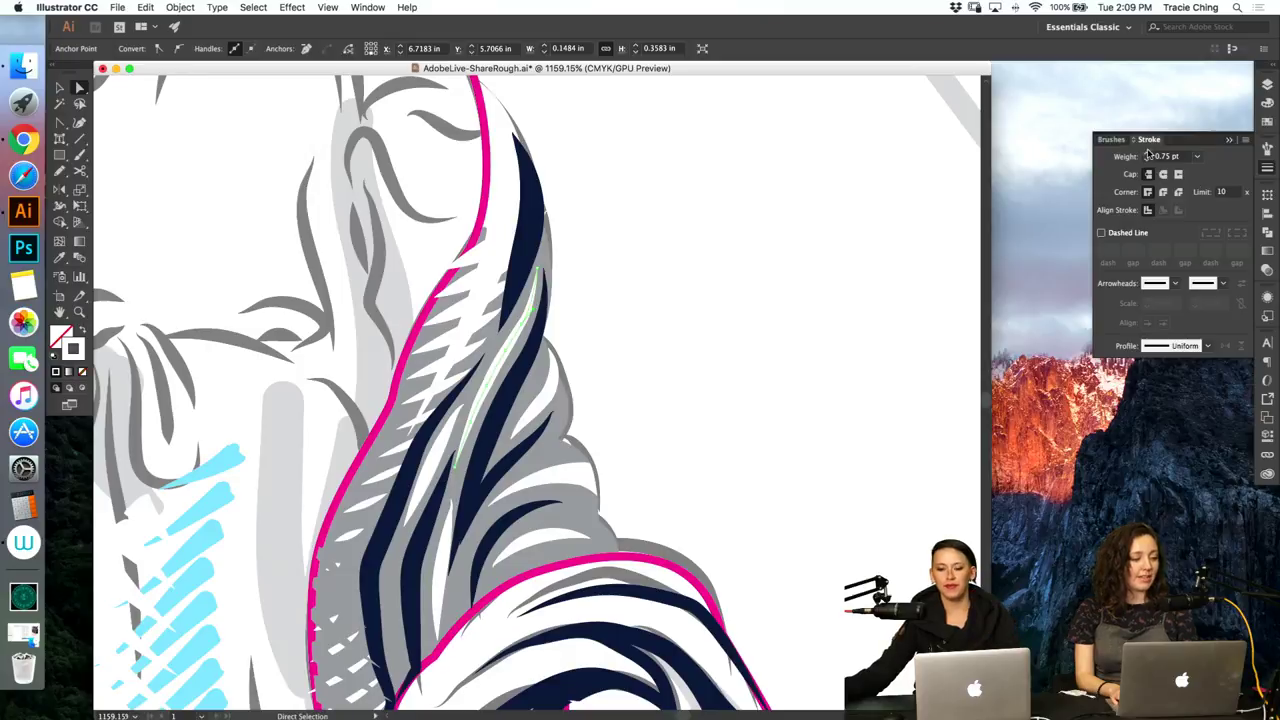
pyautogui.click(729, 296)
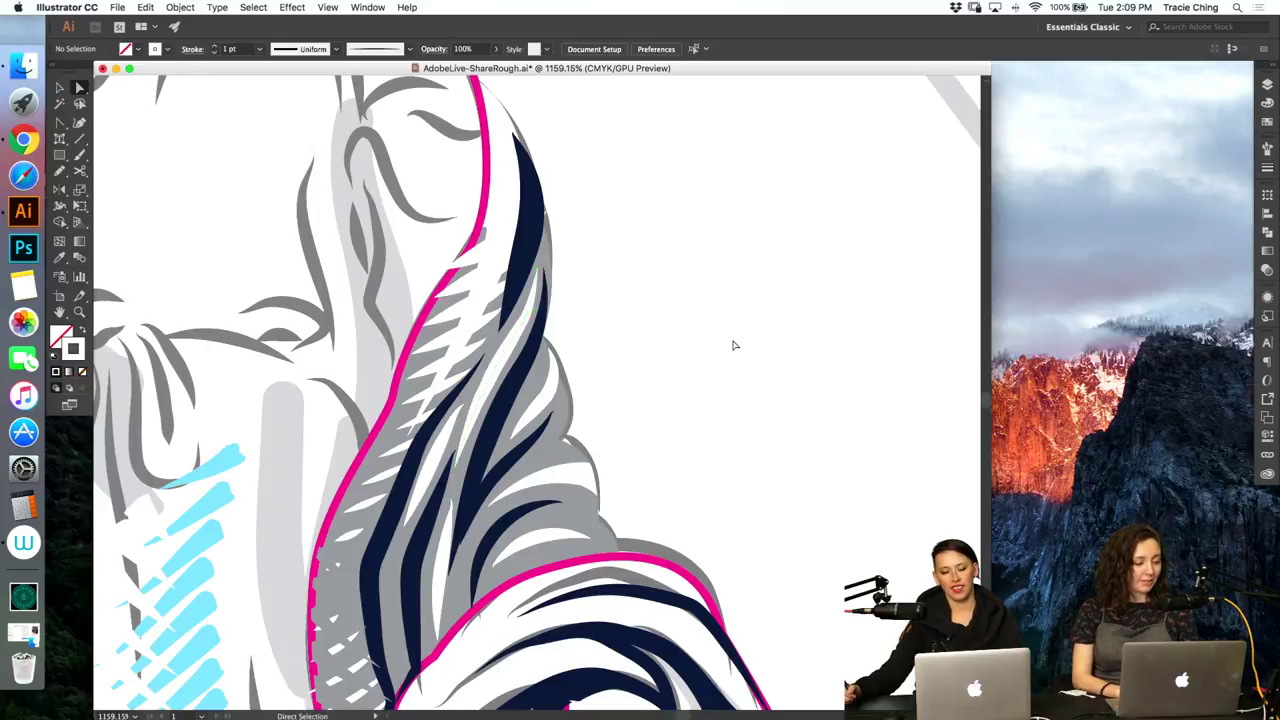
# Step: Paint a white vertical stroke between the two lower inner navy folds and set its weight to 0.75 pt
pyautogui.click(435, 594)
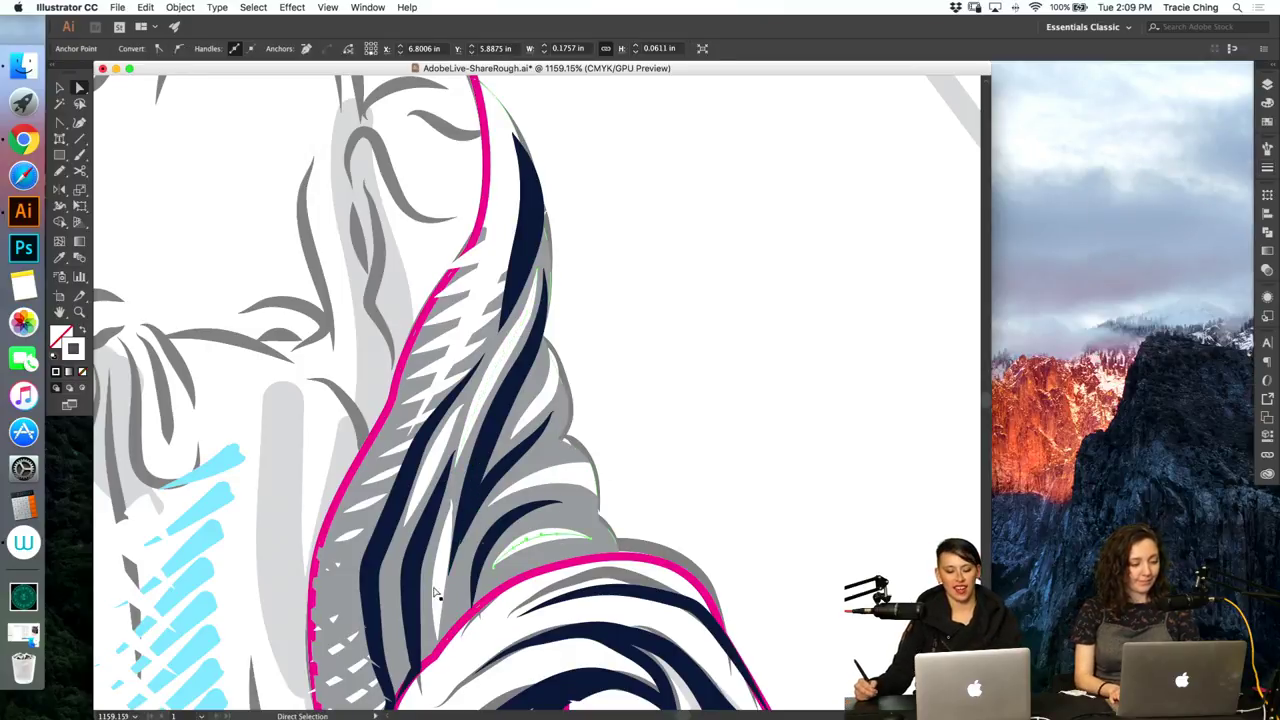
pyautogui.press('b')
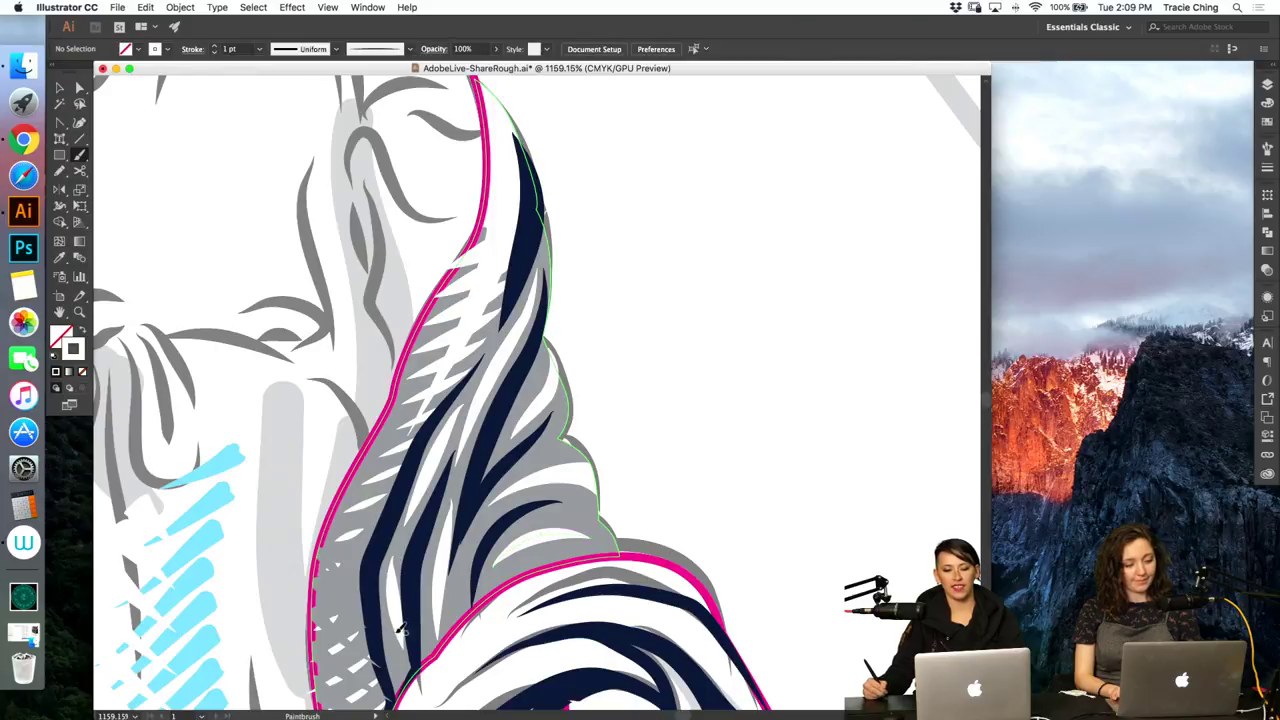
pyautogui.moveTo(399, 631); pyautogui.dragTo(401, 658)
pyautogui.moveTo(393, 558); pyautogui.dragTo(401, 661)
pyautogui.press('v')
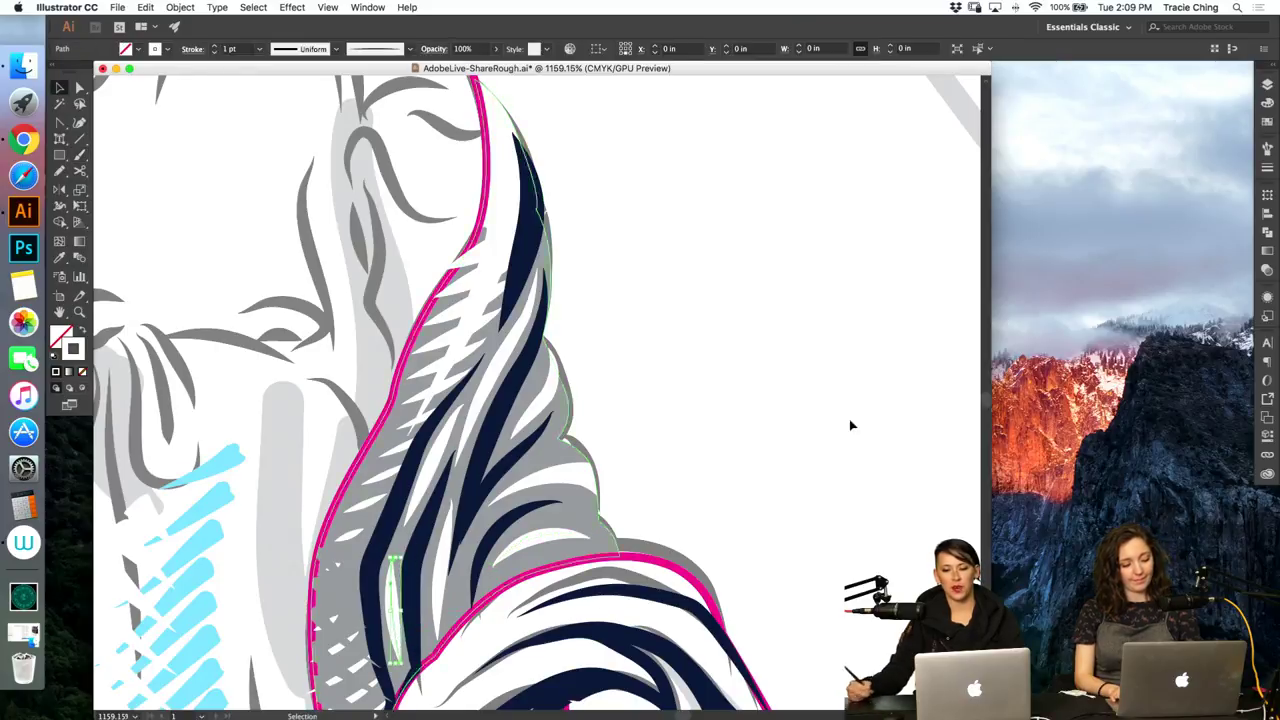
pyautogui.click(1267, 167)
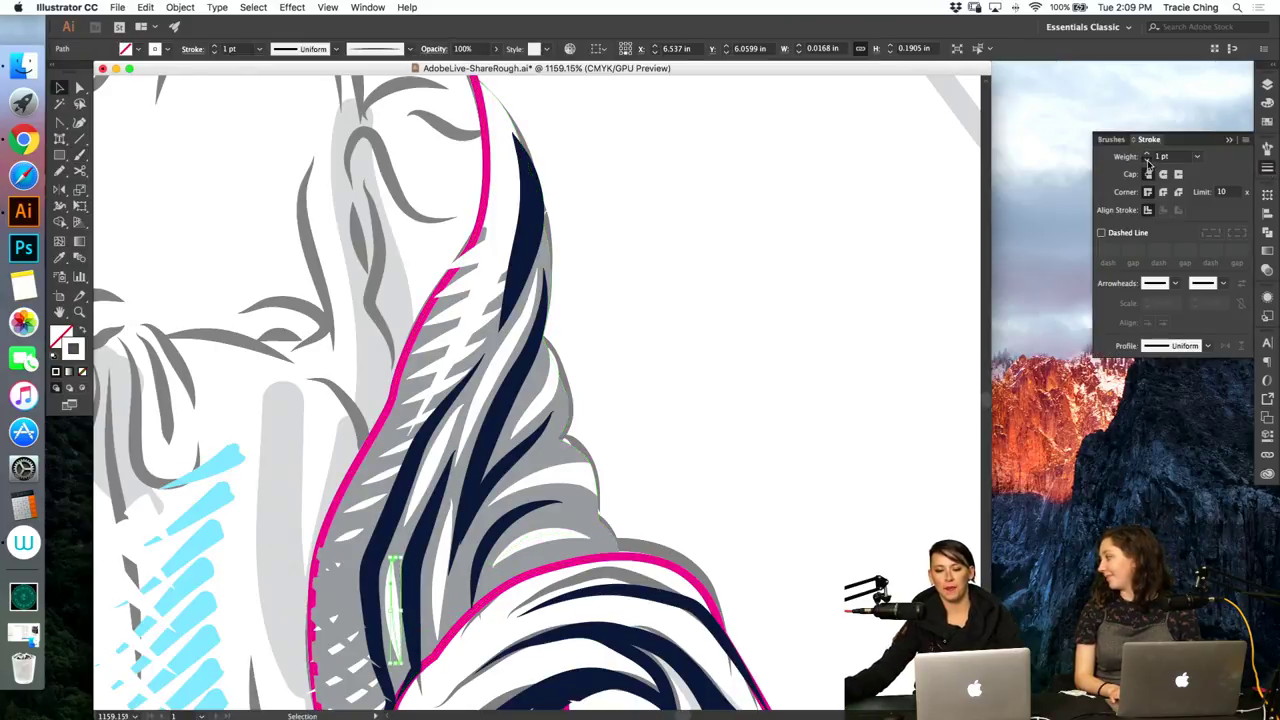
pyautogui.click(1148, 161)
pyautogui.press('a')
pyautogui.click(808, 368)
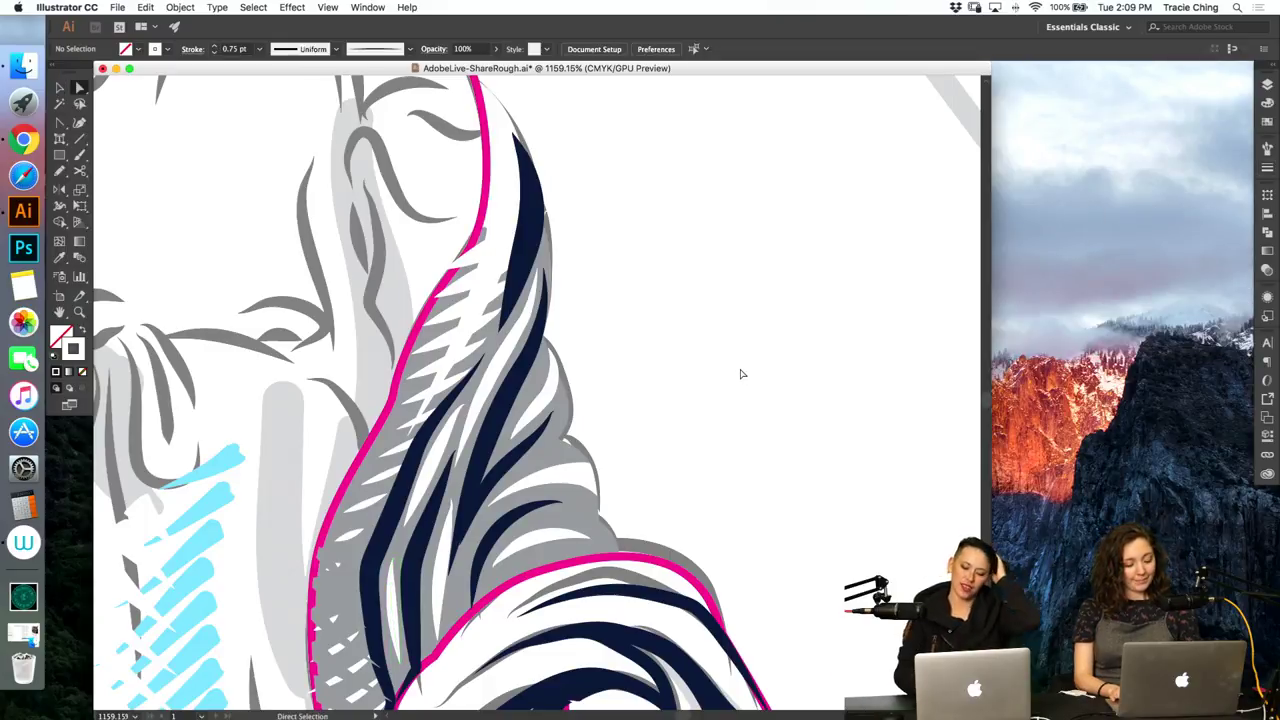
# Step: Apply the art brush tapered at both ends to the upper white stroke on the outer folds and pull its end anchor in to the scarf's edge
pyautogui.press('super+0')
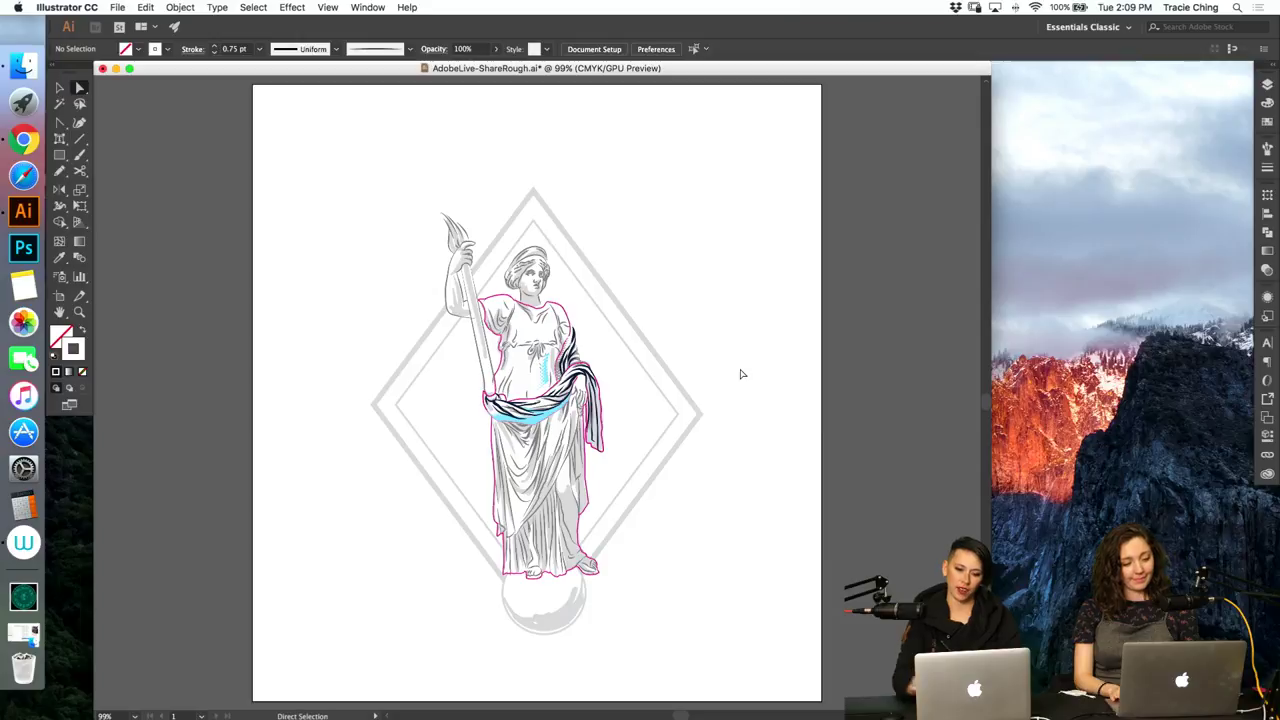
pyautogui.press('z')
pyautogui.moveTo(590, 360); pyautogui.dragTo(850, 295)
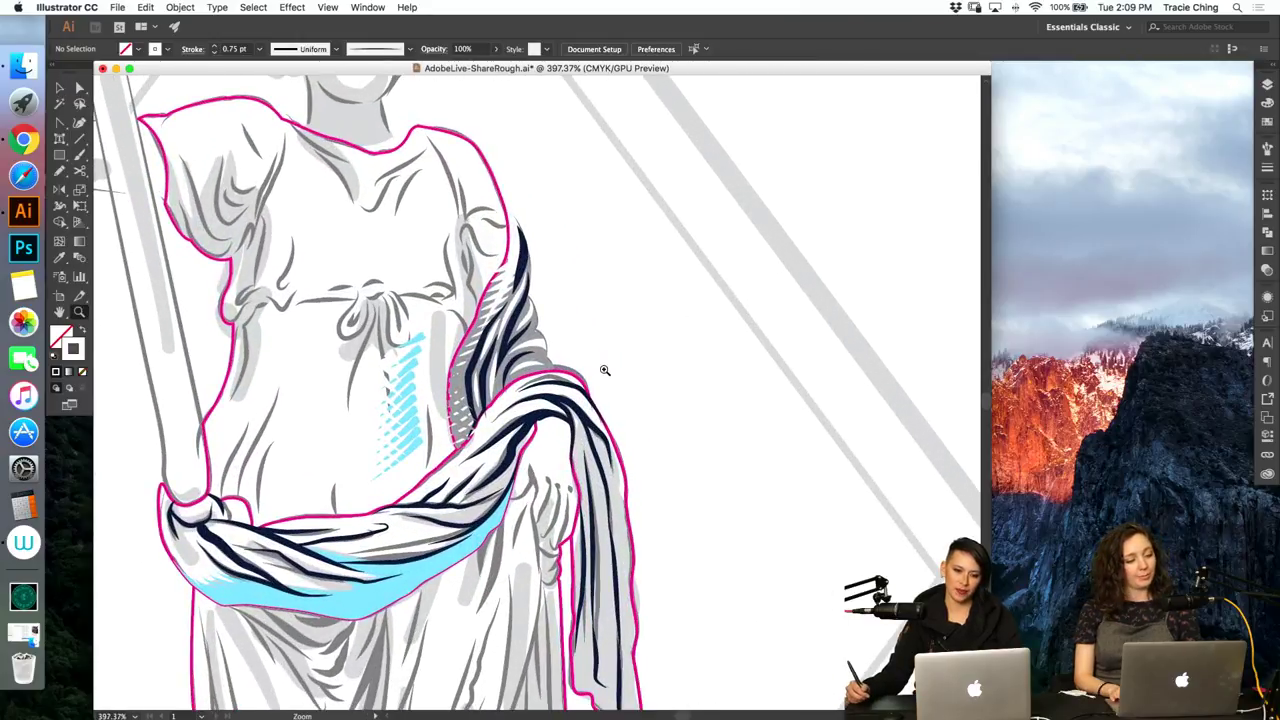
pyautogui.moveTo(559, 346); pyautogui.dragTo(675, 328)
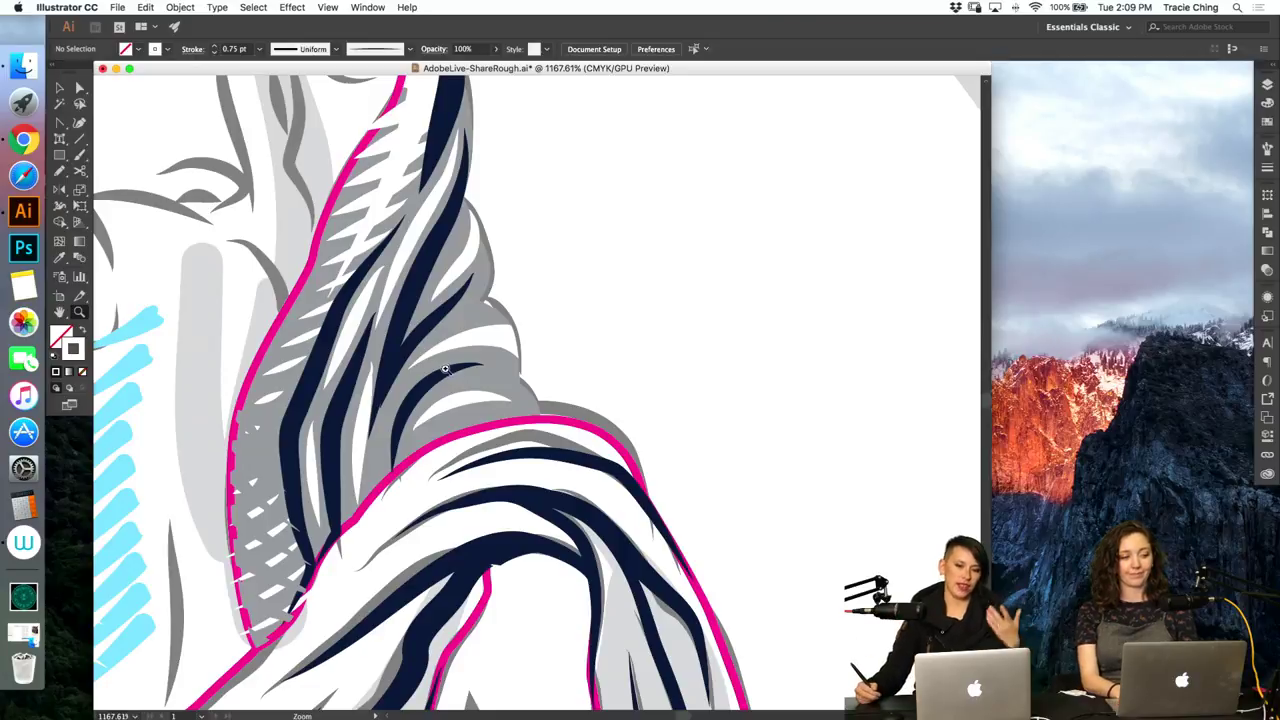
pyautogui.press('a')
pyautogui.click(522, 352)
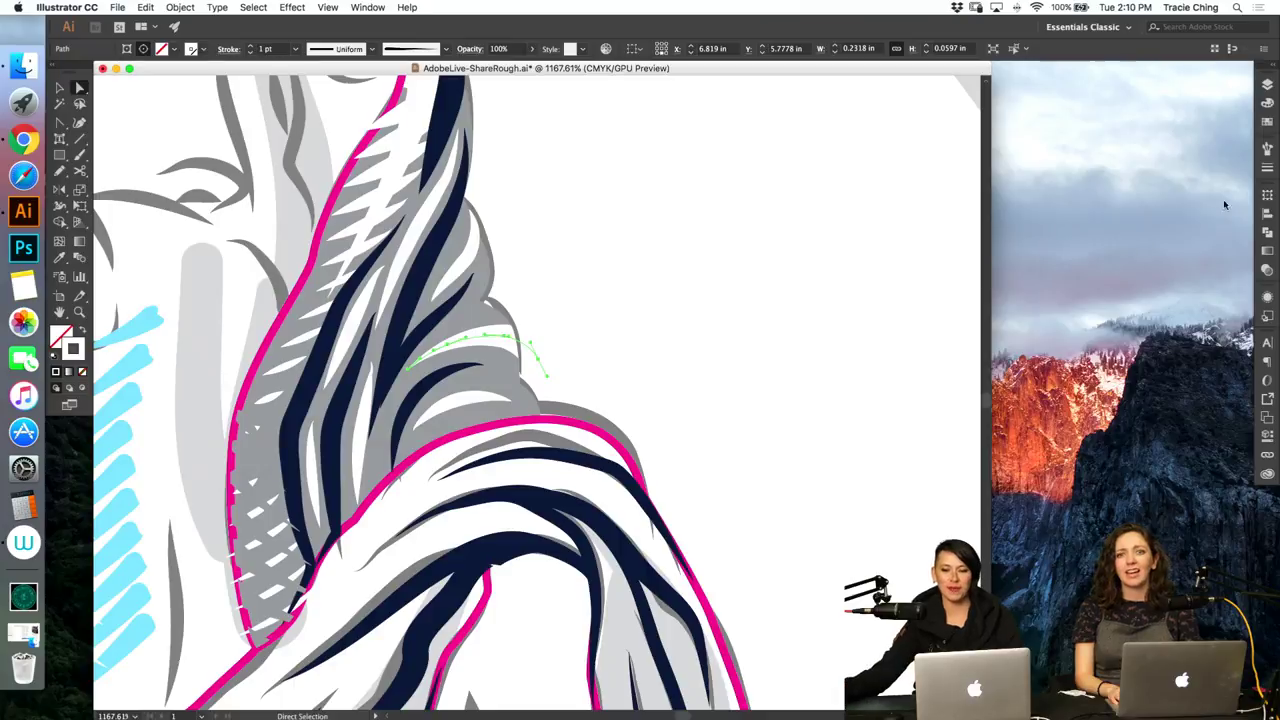
pyautogui.click(1267, 147)
pyautogui.click(1204, 208)
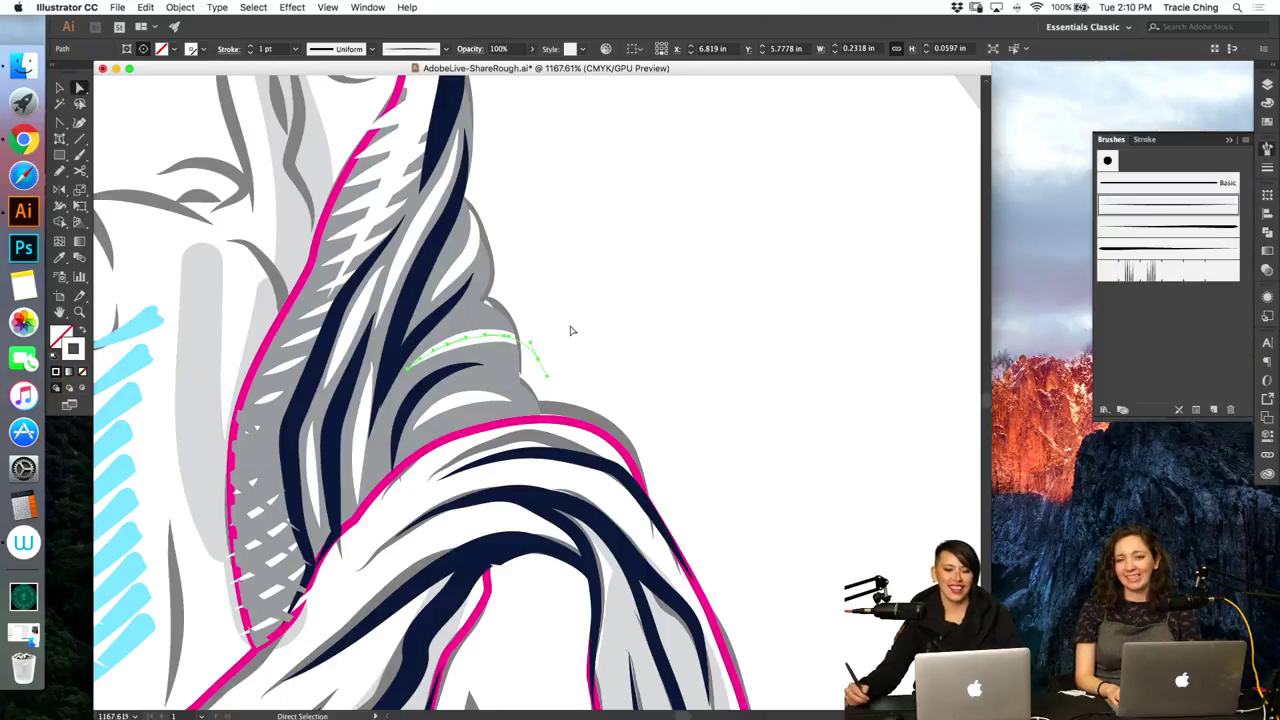
pyautogui.click(538, 362)
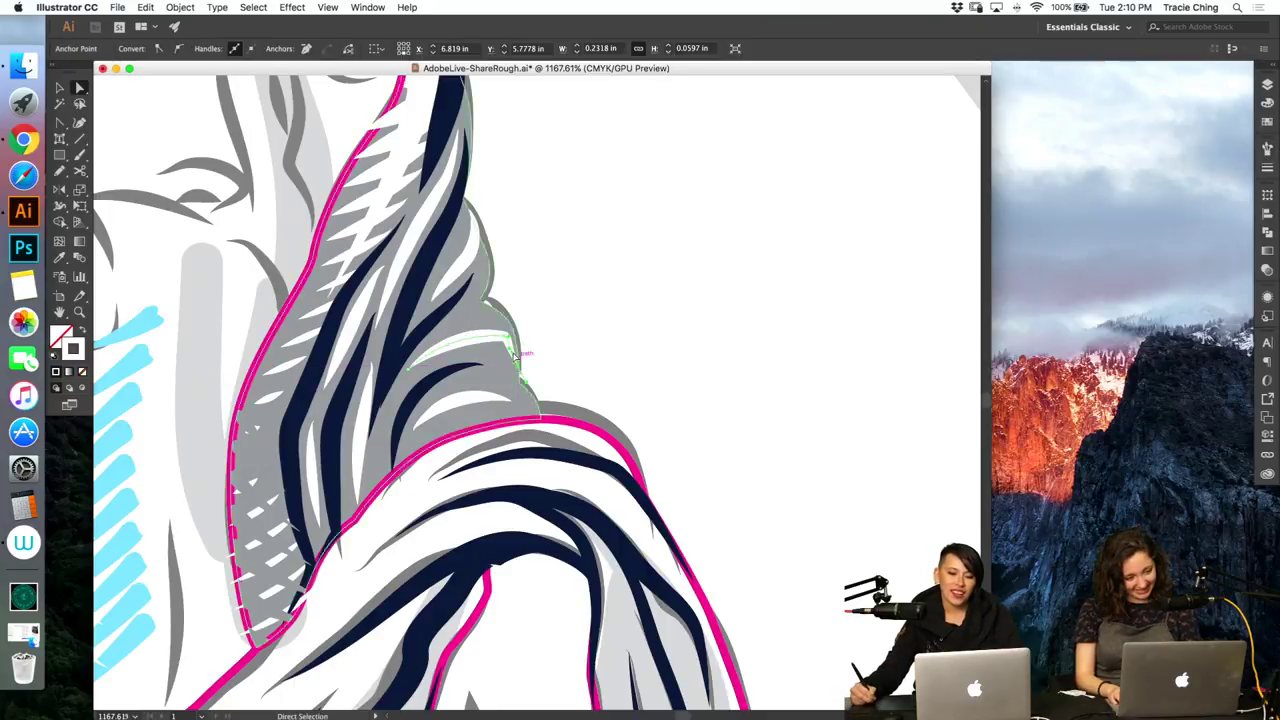
pyautogui.press('a')
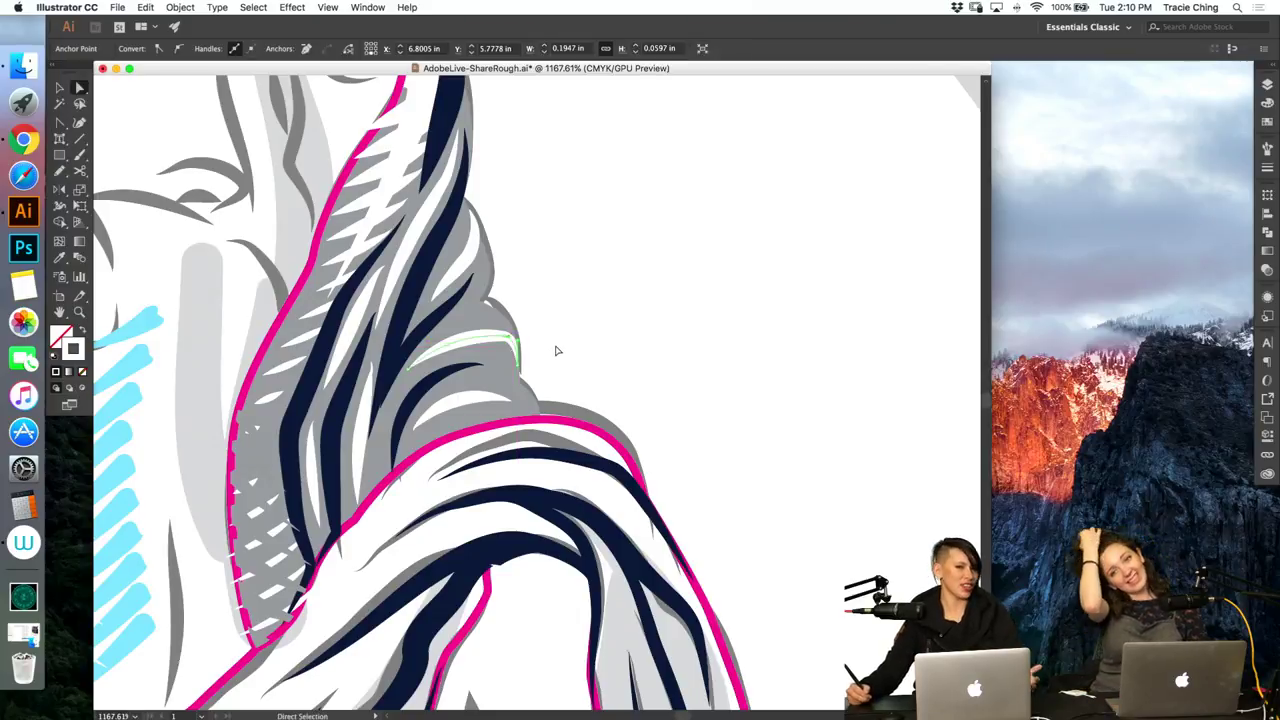
pyautogui.click(570, 316)
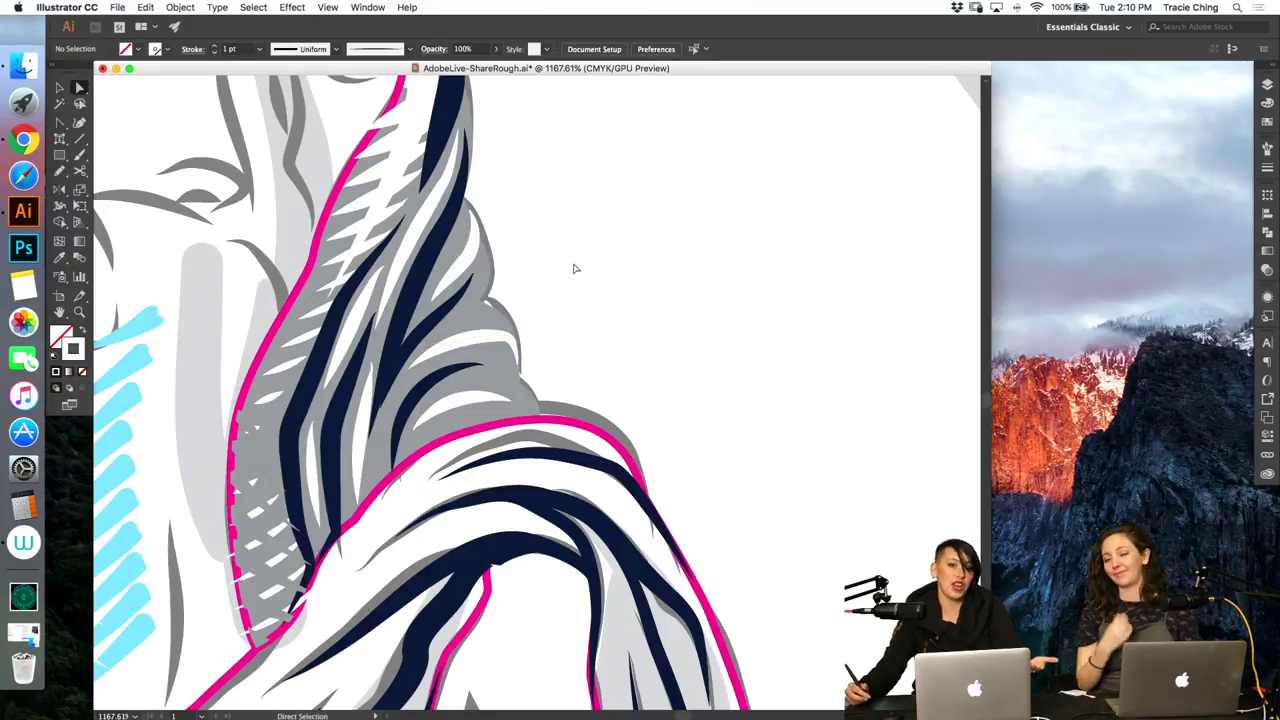
# Step: Extend the upper end of the white stroke in the highest outer bulge to the scarf's edge and smooth its curve at the neighbouring anchor
pyautogui.click(472, 213)
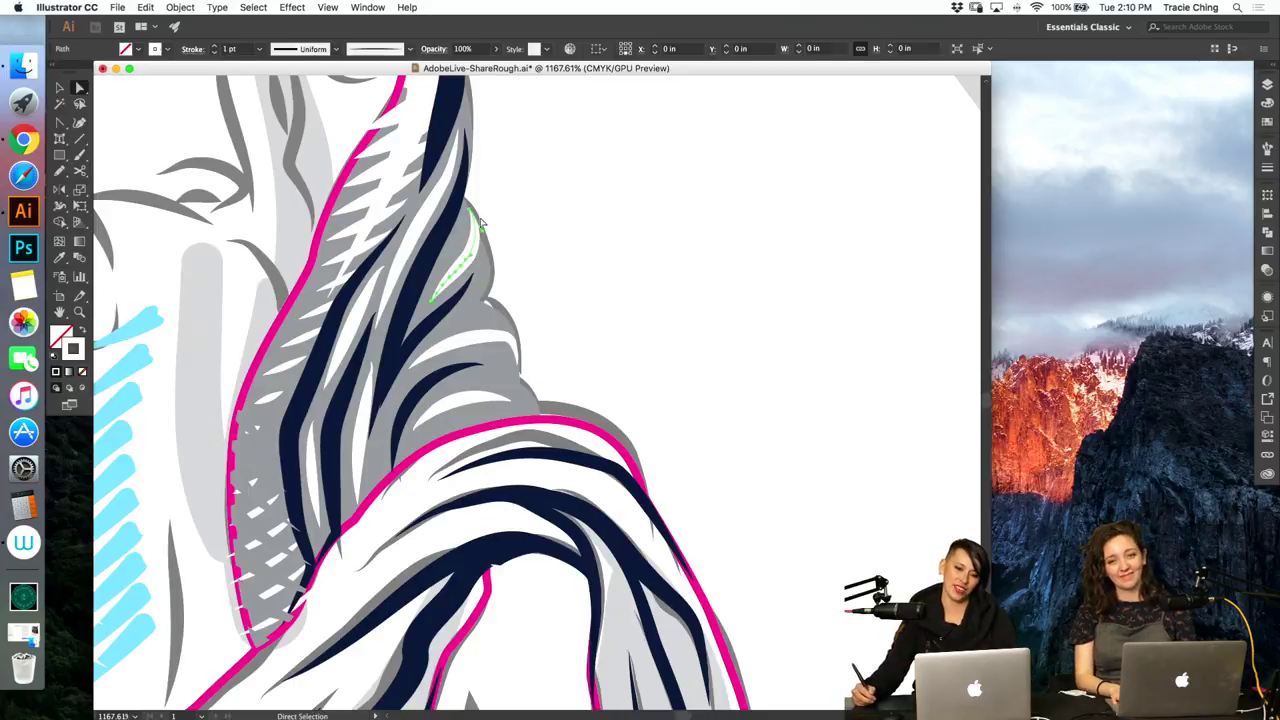
pyautogui.press('v')
pyautogui.press('a')
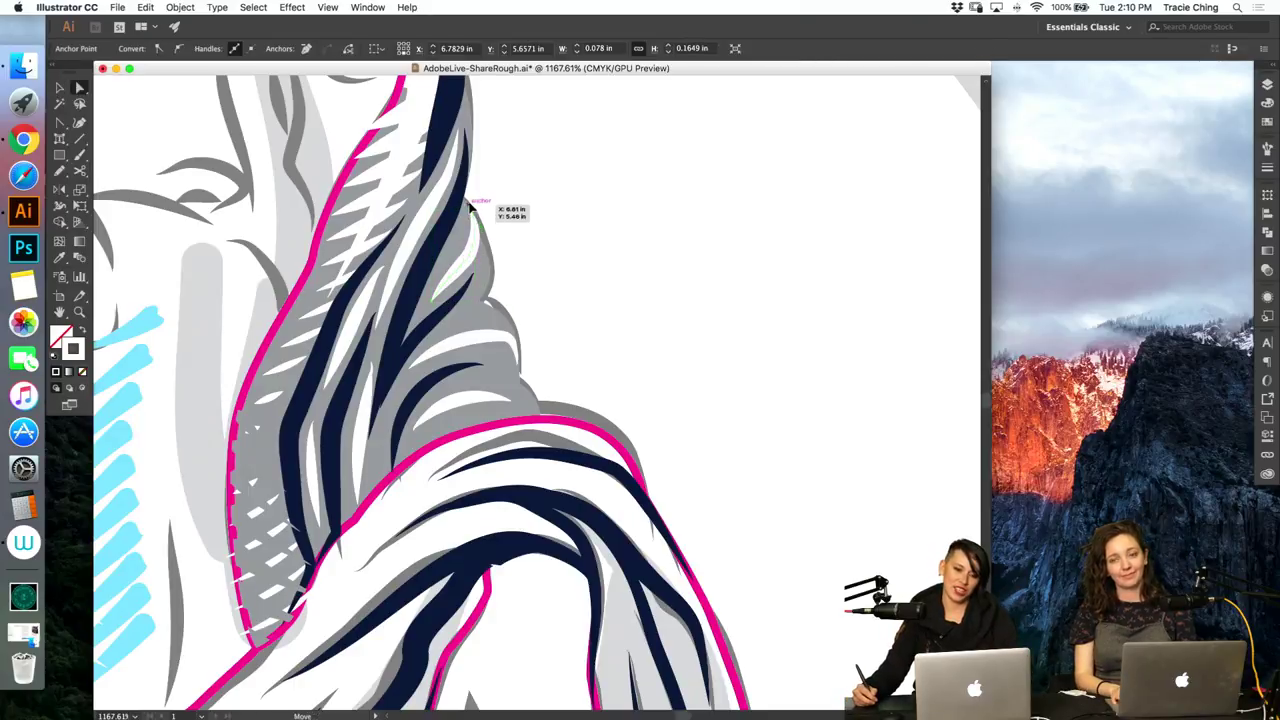
pyautogui.press('c')
pyautogui.hotkey('shift', 'c')
pyautogui.moveTo(480, 224); pyautogui.dragTo(488, 245)
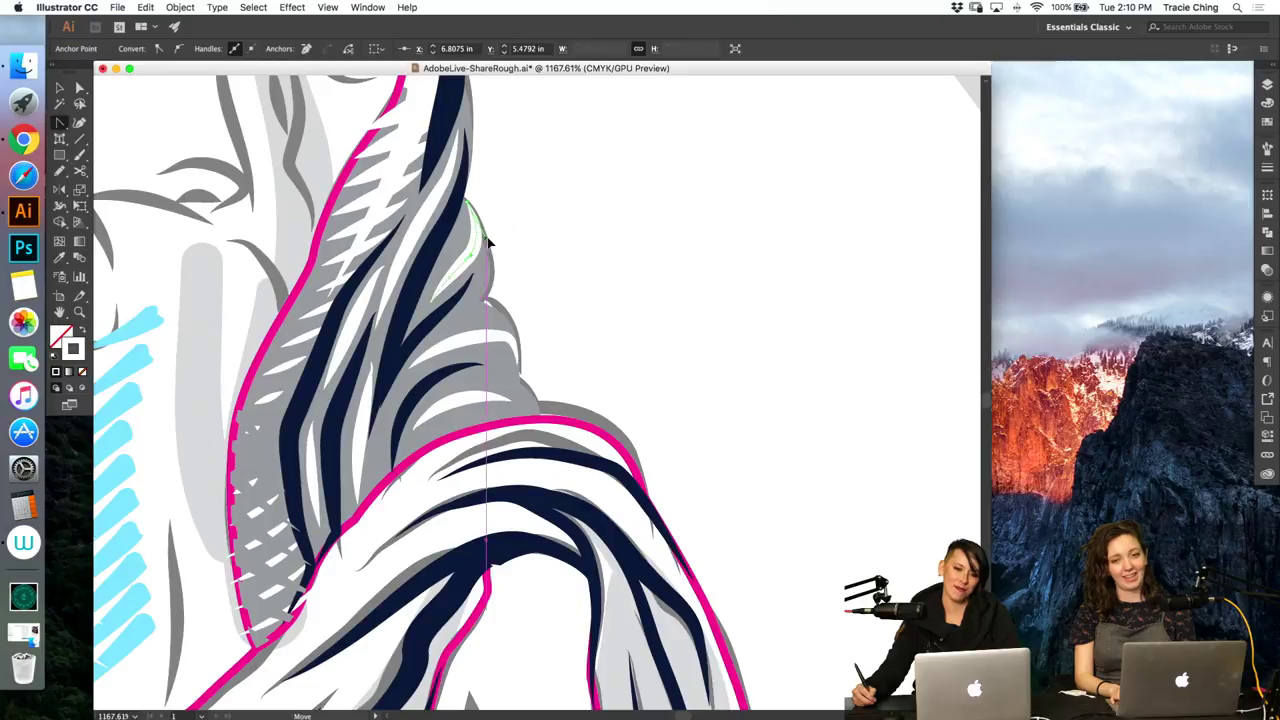
pyautogui.press('a')
pyautogui.click(543, 237)
# Step: Paint three short white 0.5 pt strokes across the scarf's lowest outer fold, matching the existing hatching
pyautogui.press('super+minus')
pyautogui.press('super+minus')
pyautogui.press('super+minus')
pyautogui.press('super+minus')
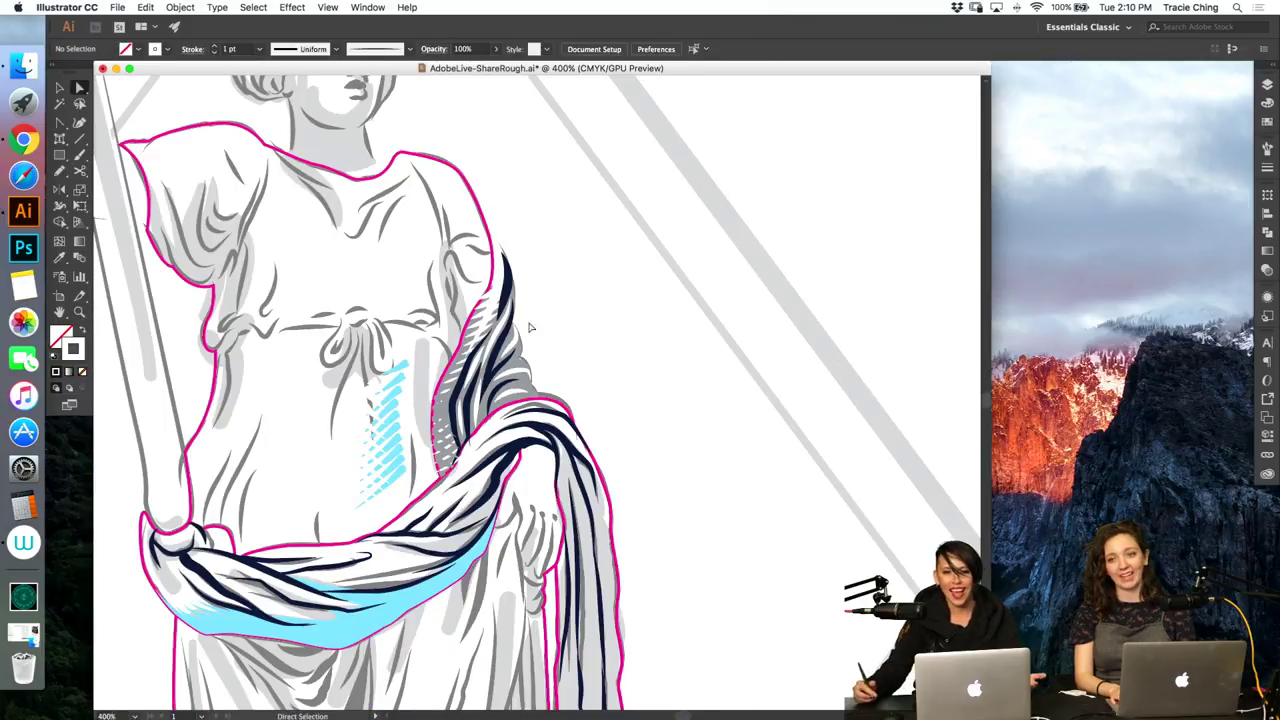
pyautogui.press('v')
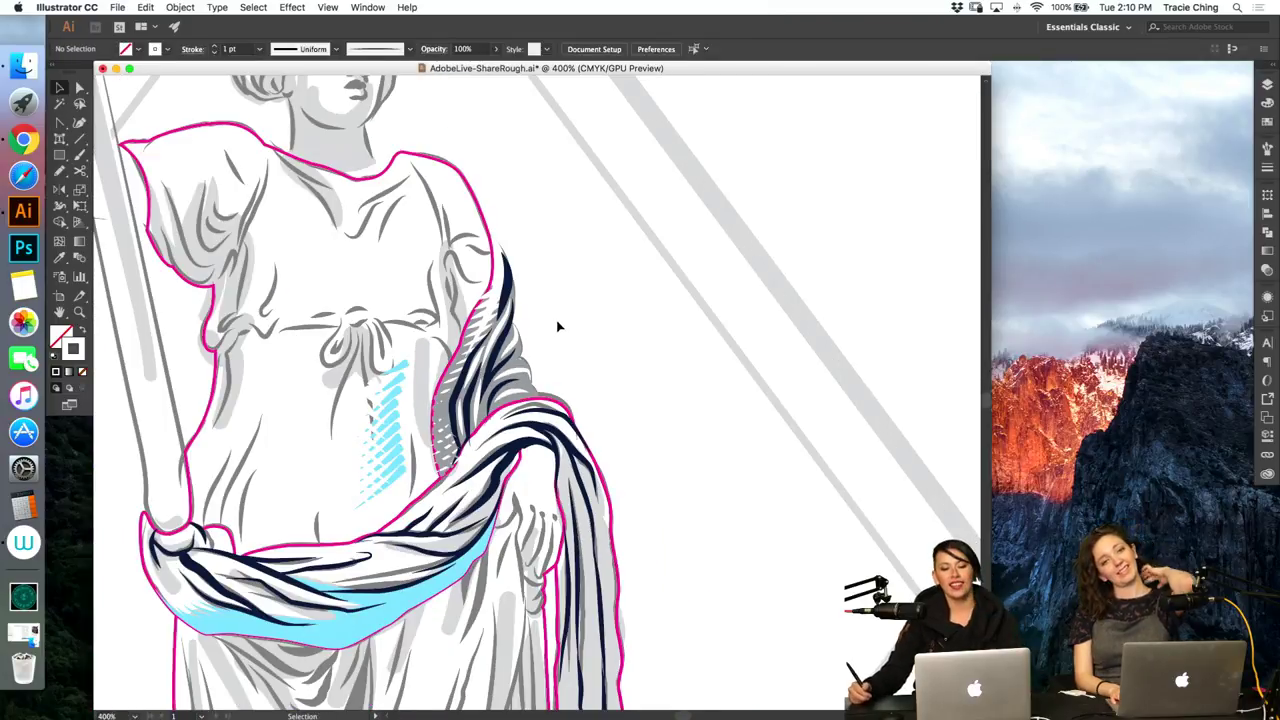
pyautogui.press('z')
pyautogui.moveTo(533, 392); pyautogui.dragTo(688, 346)
pyautogui.press('a')
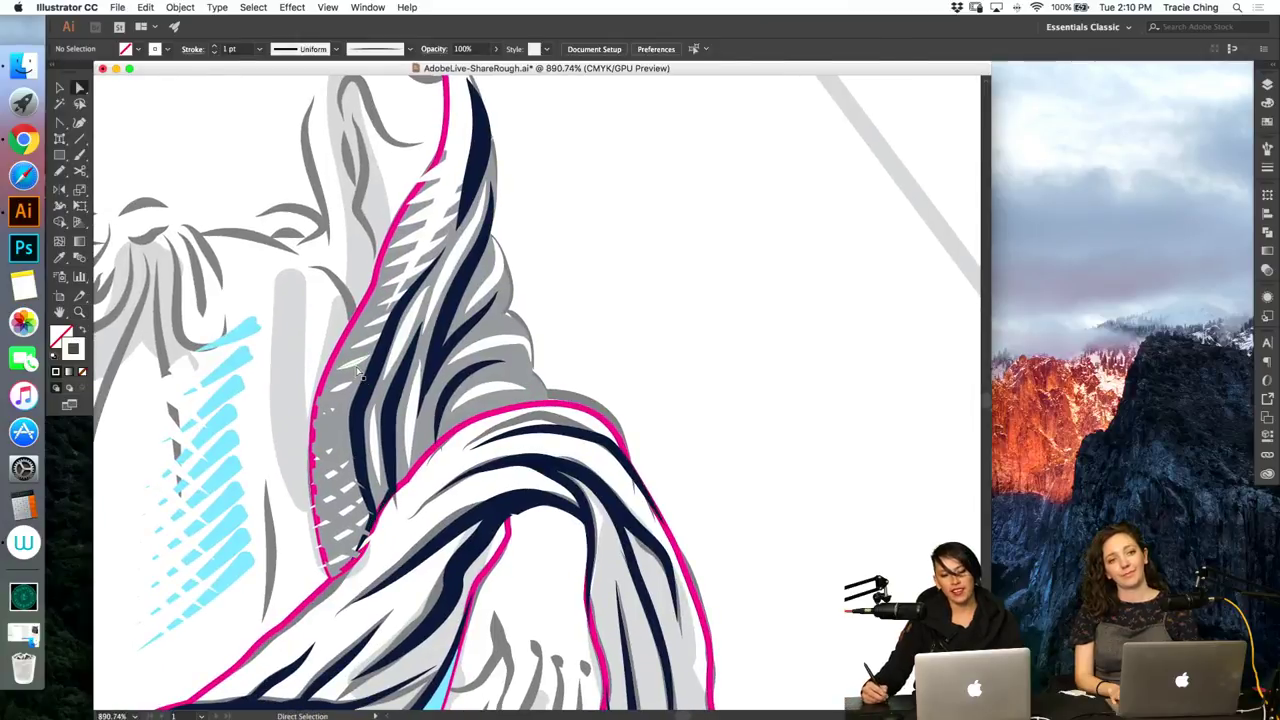
pyautogui.click(366, 404)
pyautogui.press('b')
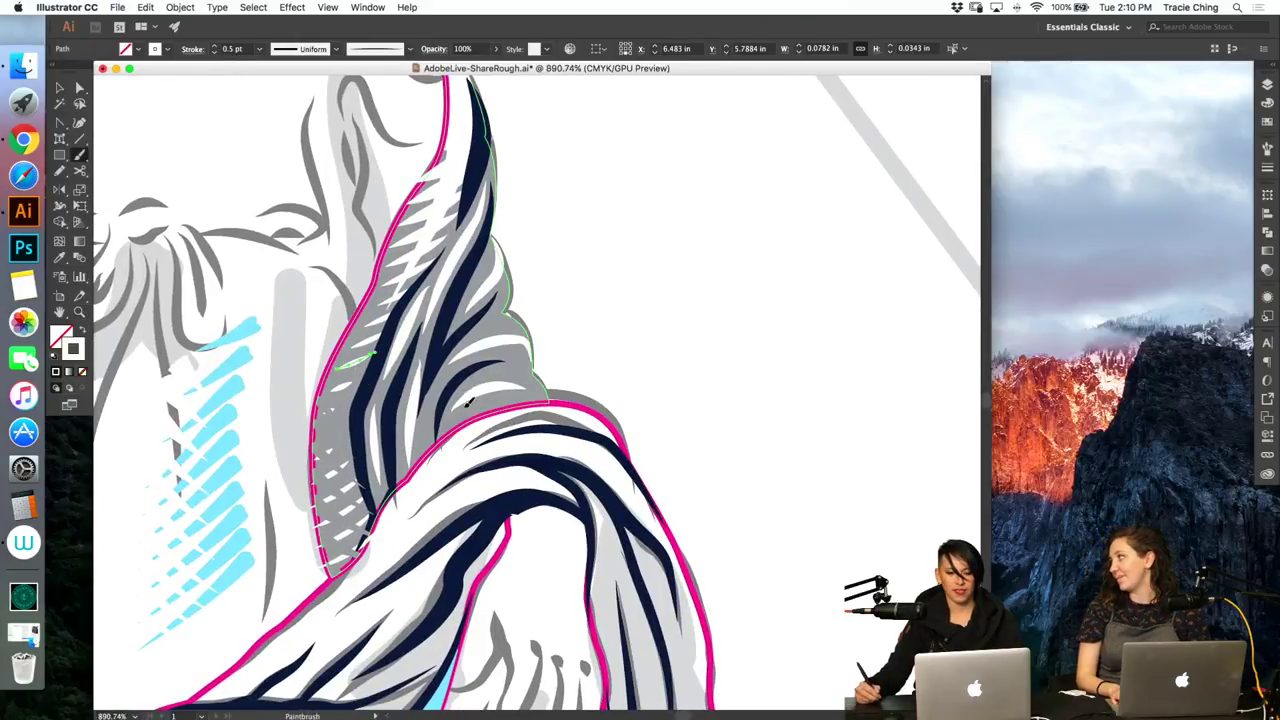
pyautogui.press('shift+super+a')
pyautogui.press('v')
# Step: Blend the three short white strokes on the scarf's lowest outer fold into hatching
pyautogui.click(542, 393)
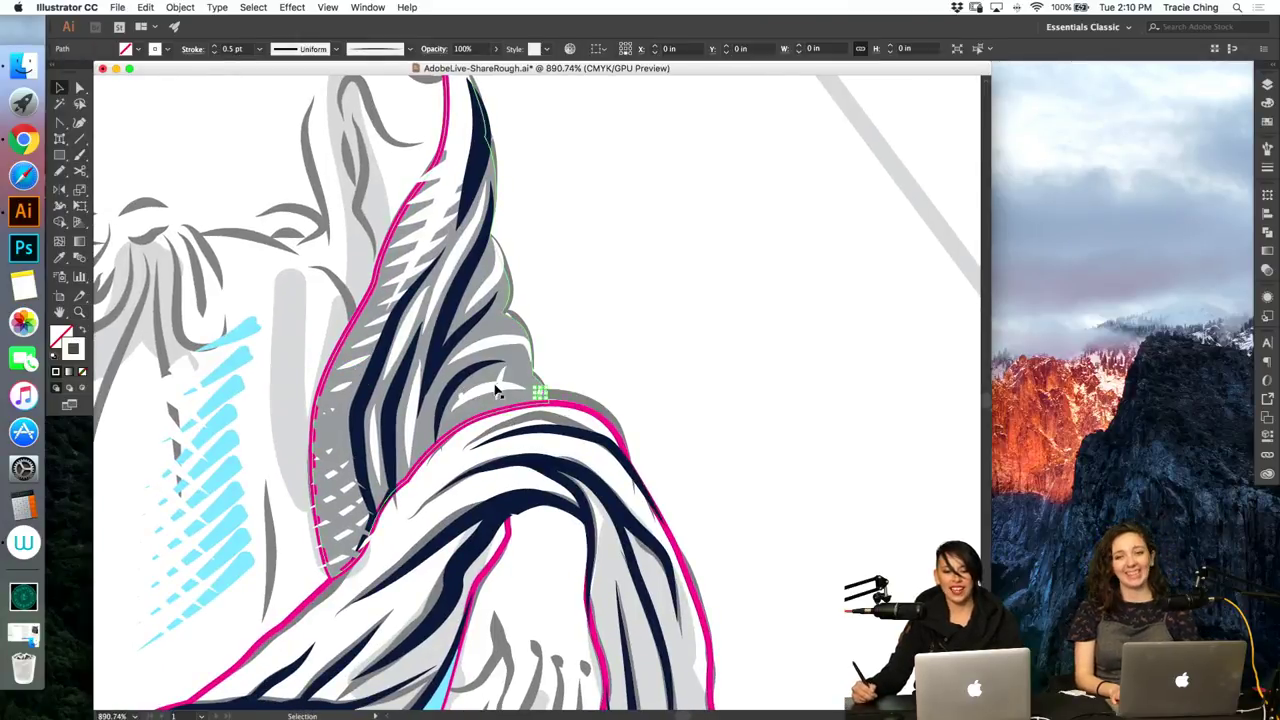
pyautogui.keyDown('shift'); pyautogui.click(502, 384); pyautogui.keyUp('shift')
pyautogui.keyDown('shift'); pyautogui.click(461, 401); pyautogui.keyUp('shift')
pyautogui.press('alt+super+b')
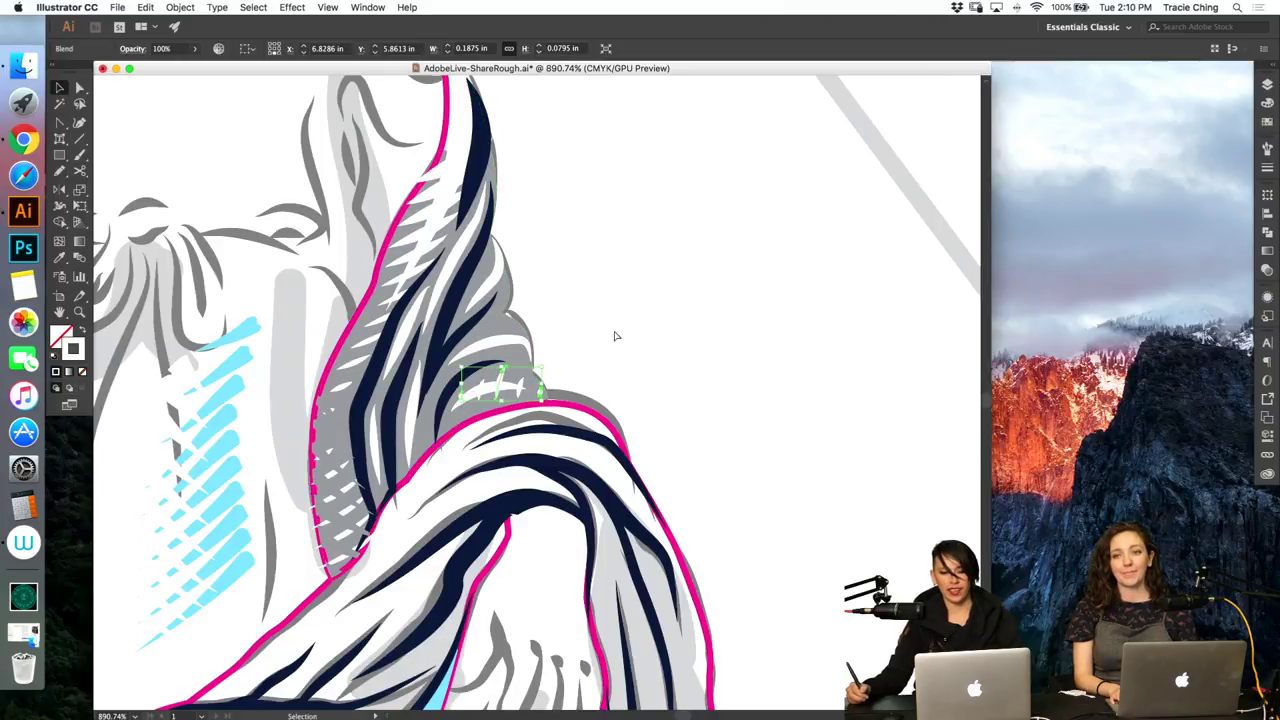
pyautogui.press('a')
pyautogui.click(609, 357)
# Step: Change the lowest fold's hatching blend to Specified Steps spacing and deselect it
pyautogui.press('z')
pyautogui.press('a')
pyautogui.click(502, 385)
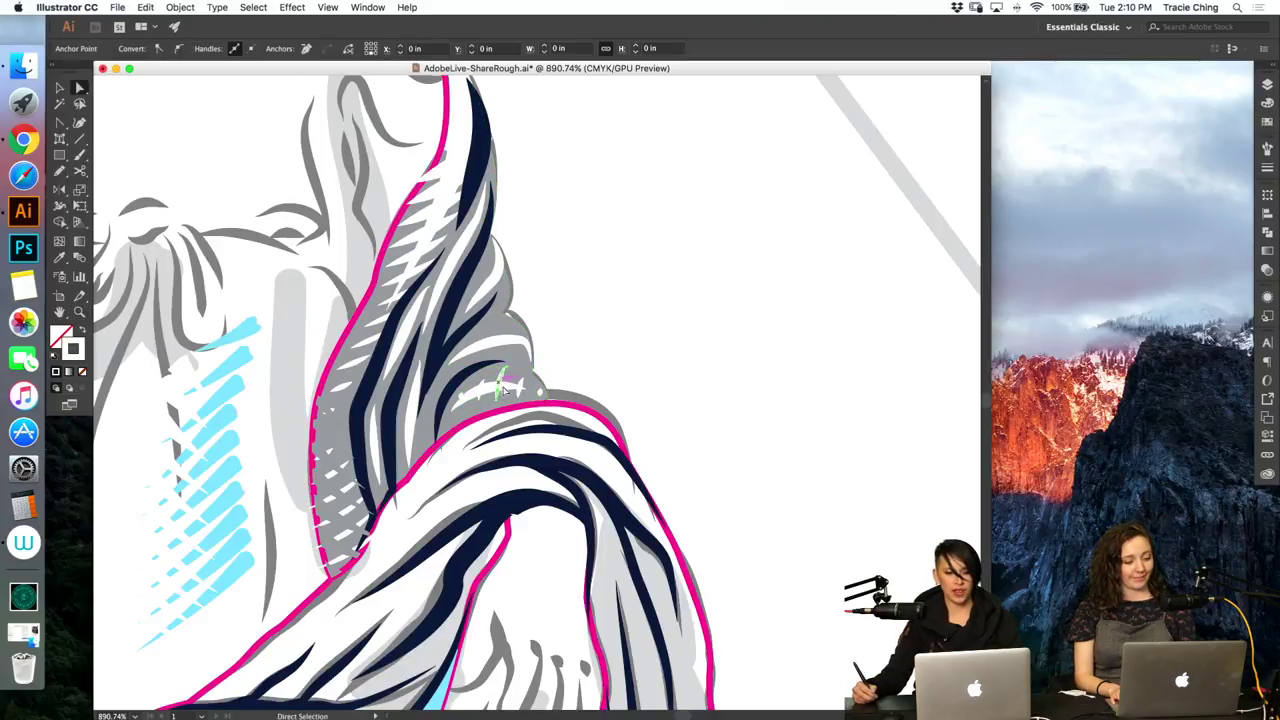
pyautogui.click(191, 14)
pyautogui.moveTo(229, 333)
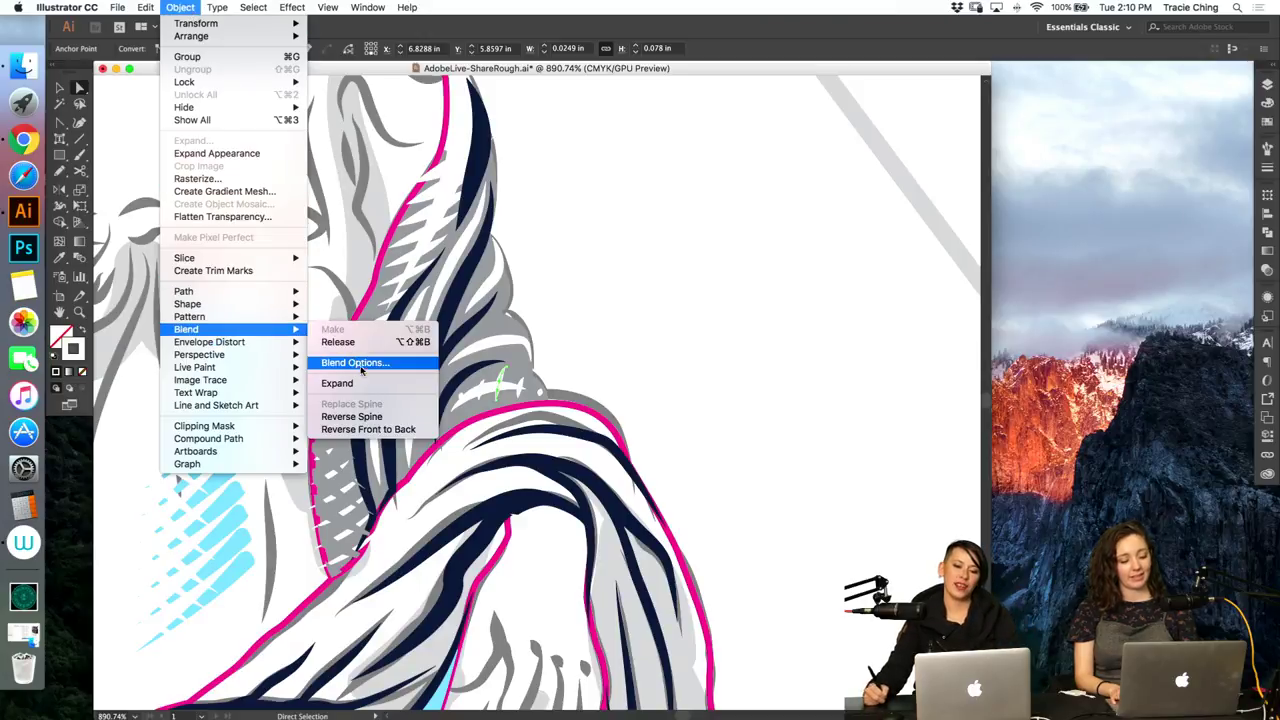
pyautogui.click(361, 369)
pyautogui.click(686, 190)
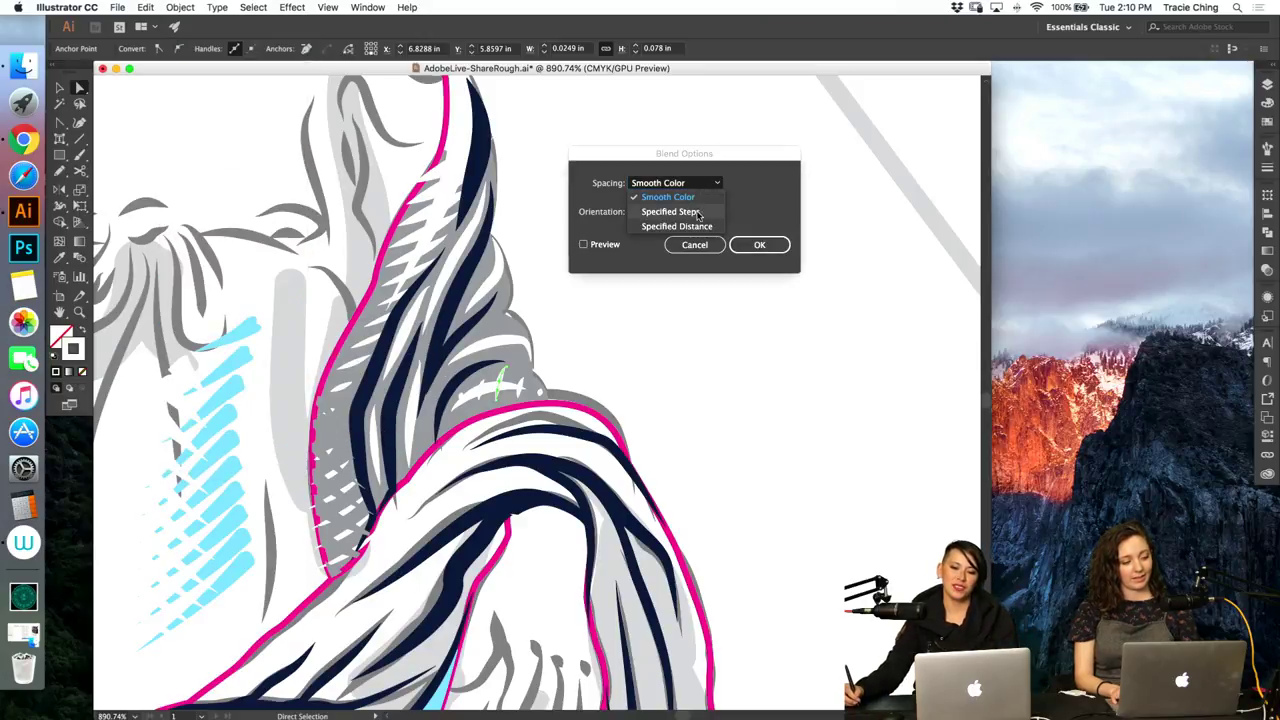
pyautogui.click(698, 215)
pyautogui.click(757, 241)
pyautogui.press('v')
pyautogui.click(591, 386)
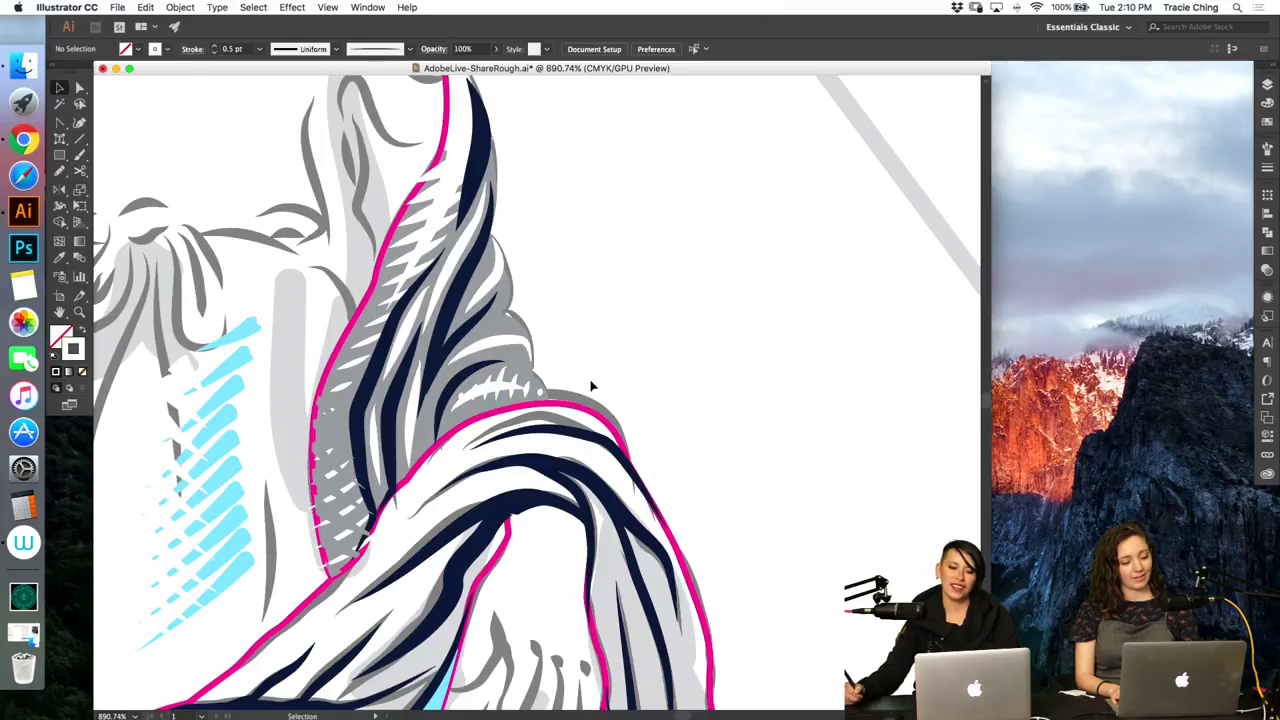
# Step: Paint short white 0.5 pt strokes across the scarf's middle outer bulge and blend them into hatching
pyautogui.press('z')
pyautogui.moveTo(586, 298); pyautogui.dragTo(690, 272)
pyautogui.press('b')
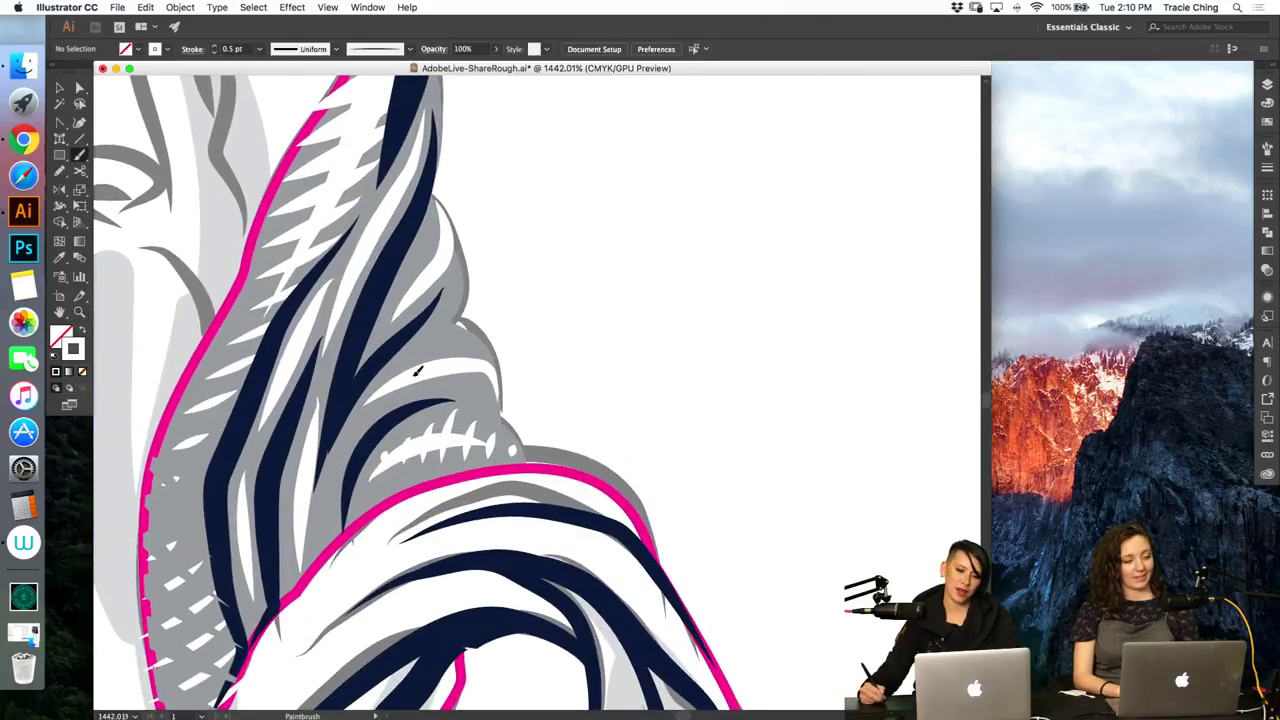
pyautogui.moveTo(492, 394); pyautogui.dragTo(479, 336)
pyautogui.press('v')
pyautogui.click(486, 370)
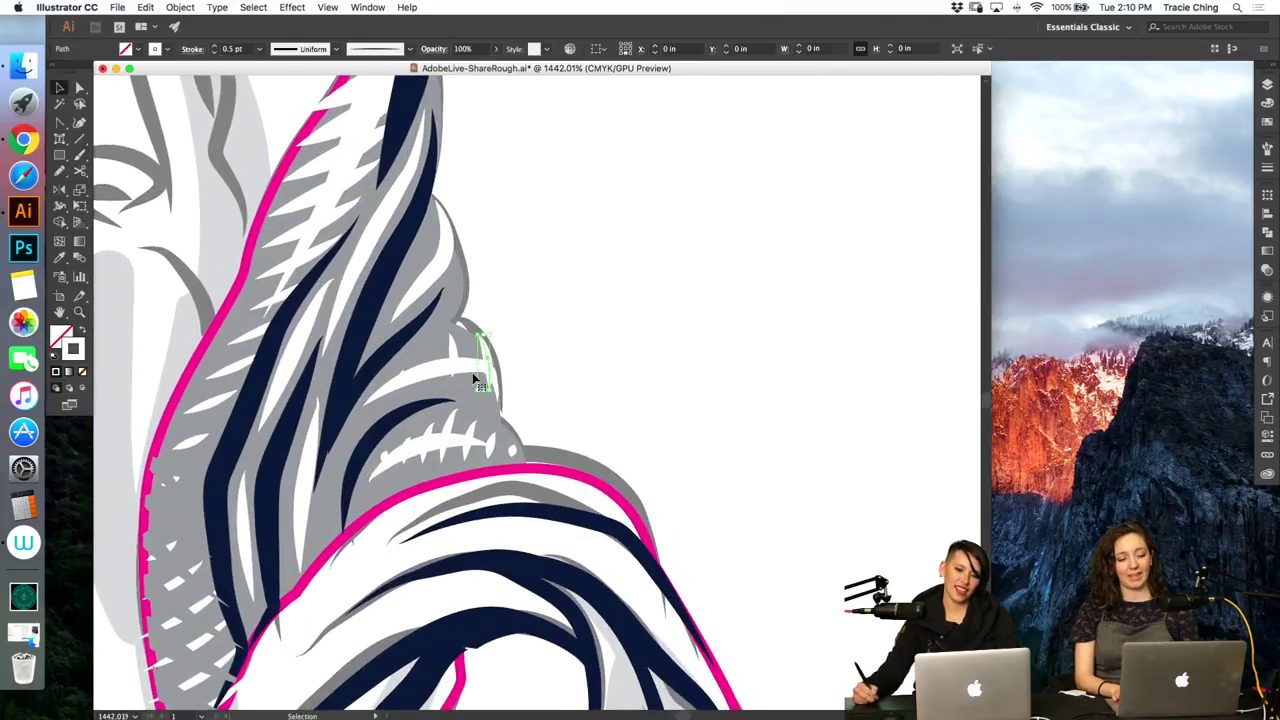
pyautogui.keyDown('shift'); pyautogui.click(453, 367); pyautogui.keyUp('shift')
pyautogui.keyDown('shift'); pyautogui.click(402, 379); pyautogui.keyUp('shift')
pyautogui.press('alt+super+b')
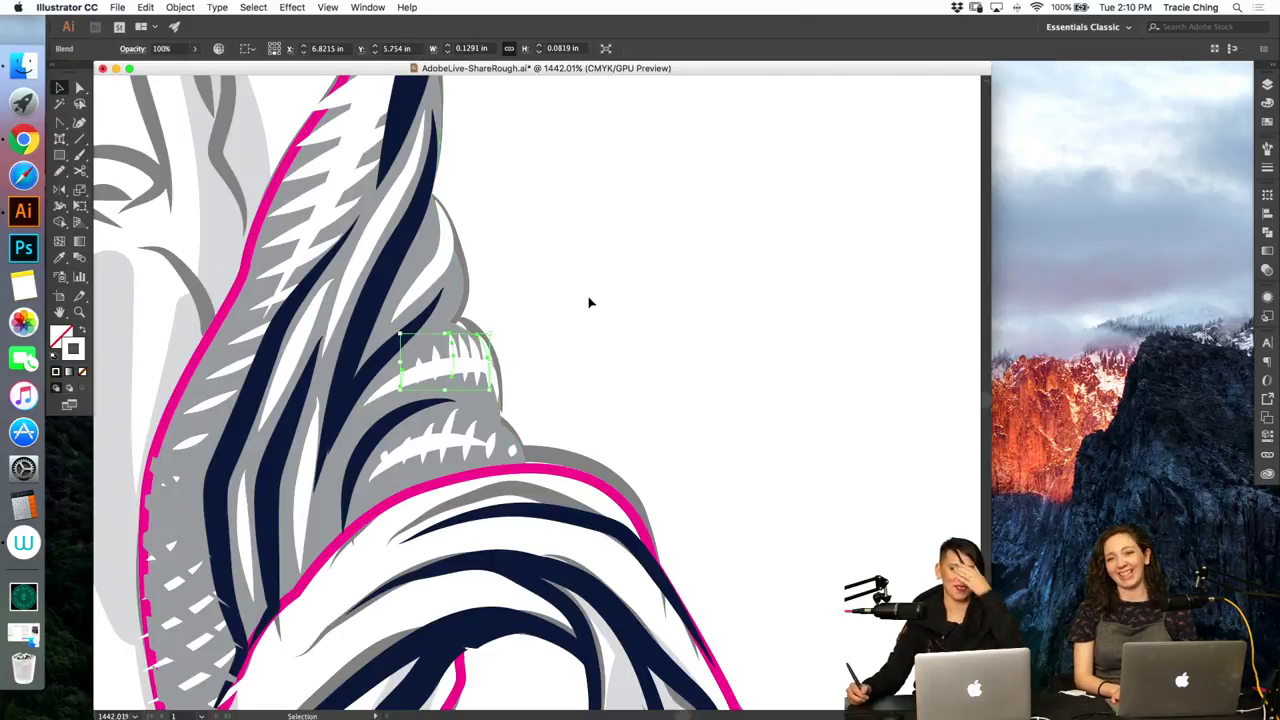
# Step: Isolate the middle bulge's hatching blend, move its innermost stroke further inward along the fold, and exit isolation
pyautogui.doubleClick(448, 378)
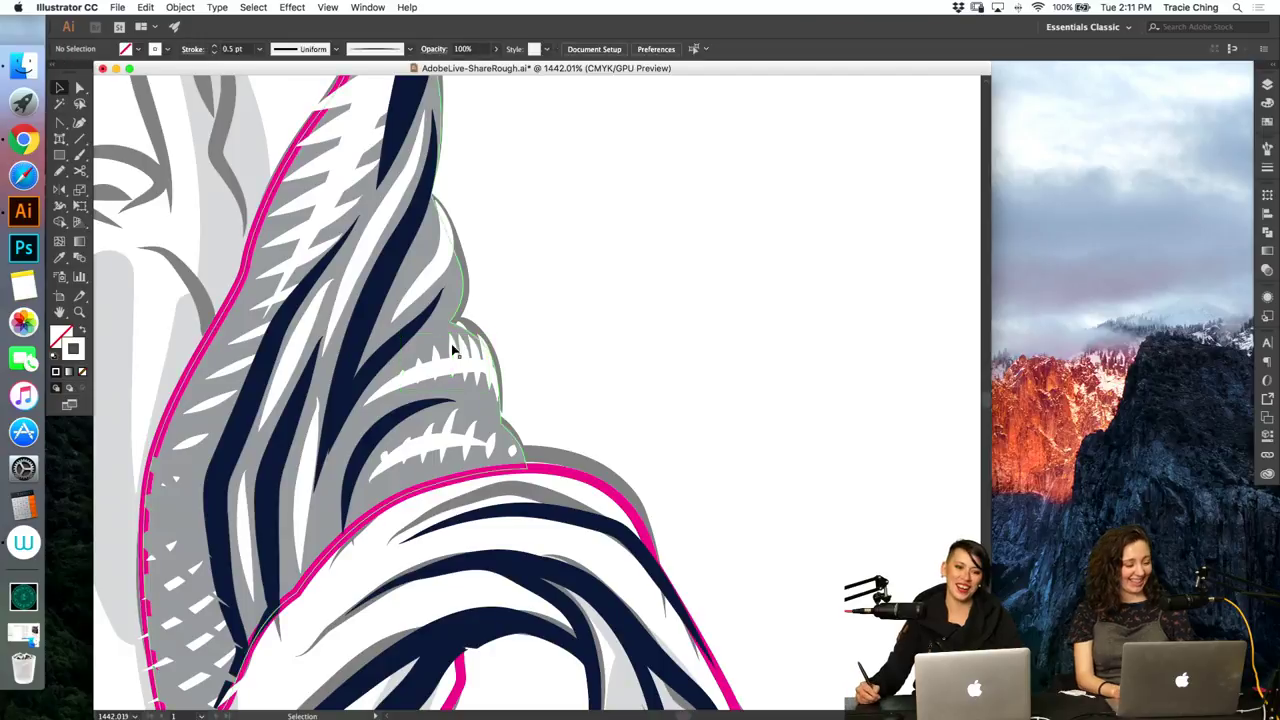
pyautogui.click(434, 380)
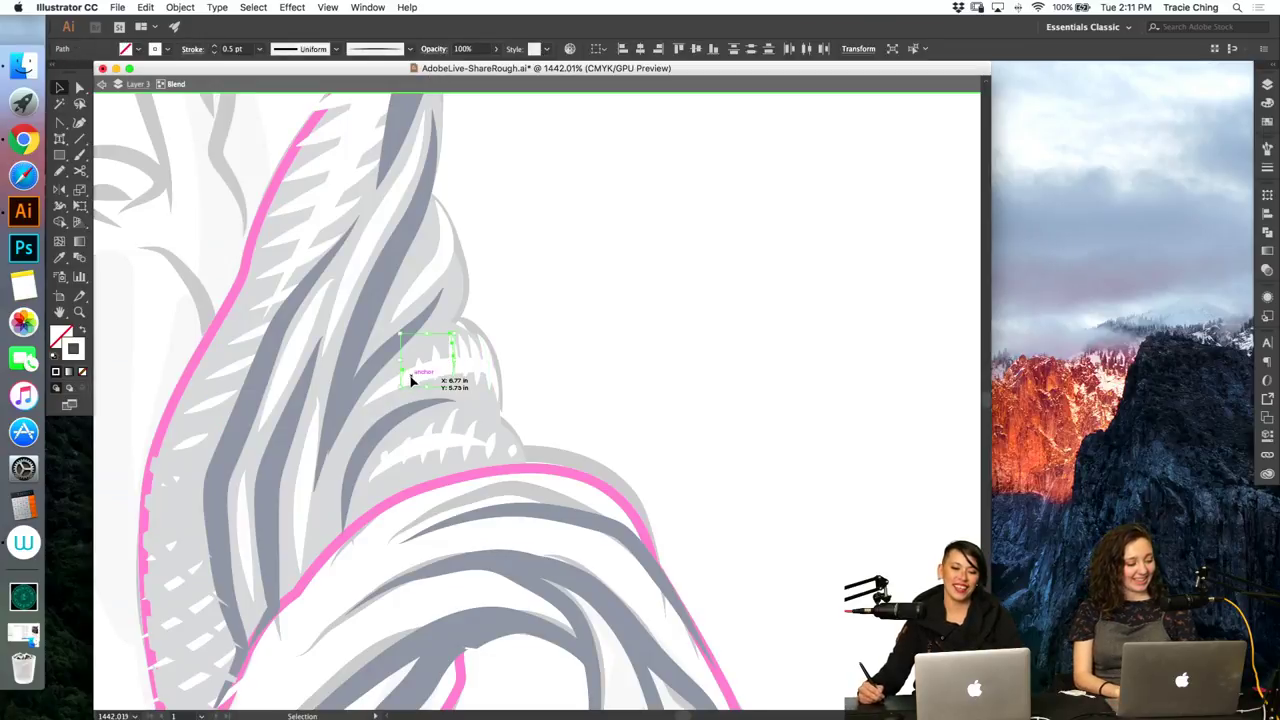
pyautogui.doubleClick(580, 338)
# Step: Paint short white 0.5 pt strokes across the scarf's highest outer bulge and blend them into hatching
pyautogui.press('b')
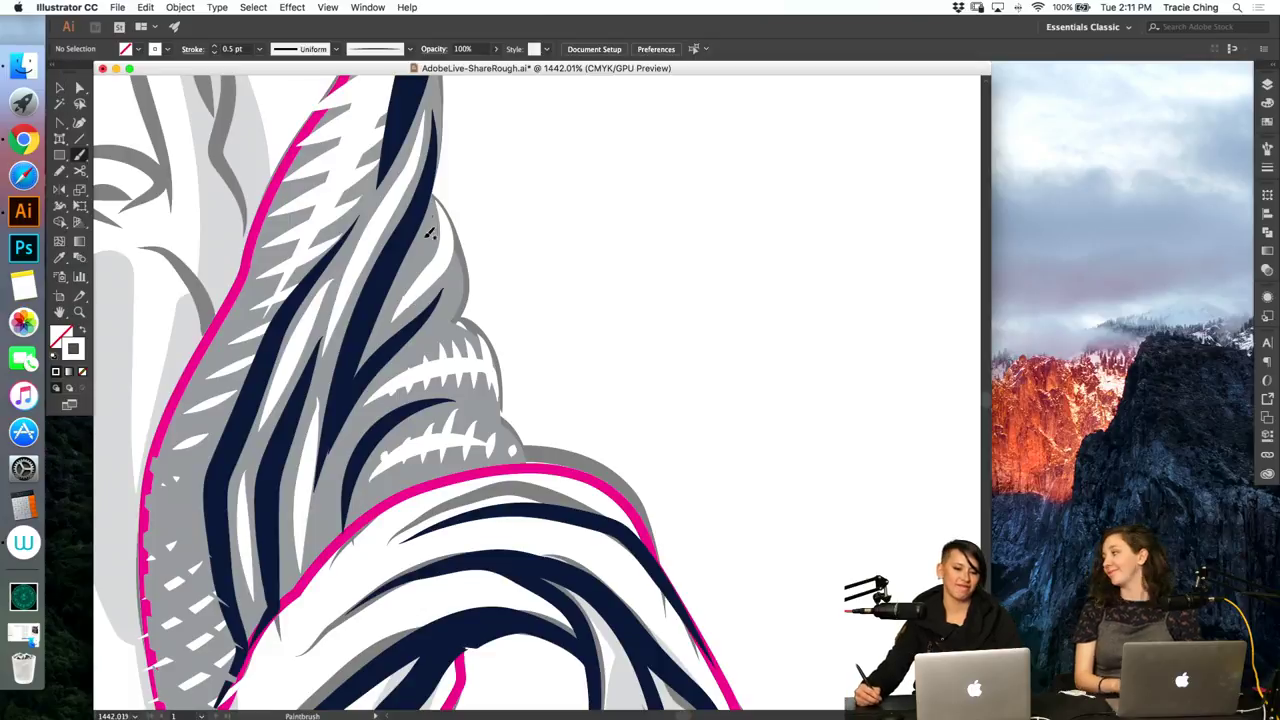
pyautogui.moveTo(453, 256); pyautogui.dragTo(456, 303)
pyautogui.press('v')
pyautogui.click(453, 266)
pyautogui.keyDown('shift'); pyautogui.click(434, 274); pyautogui.keyUp('shift')
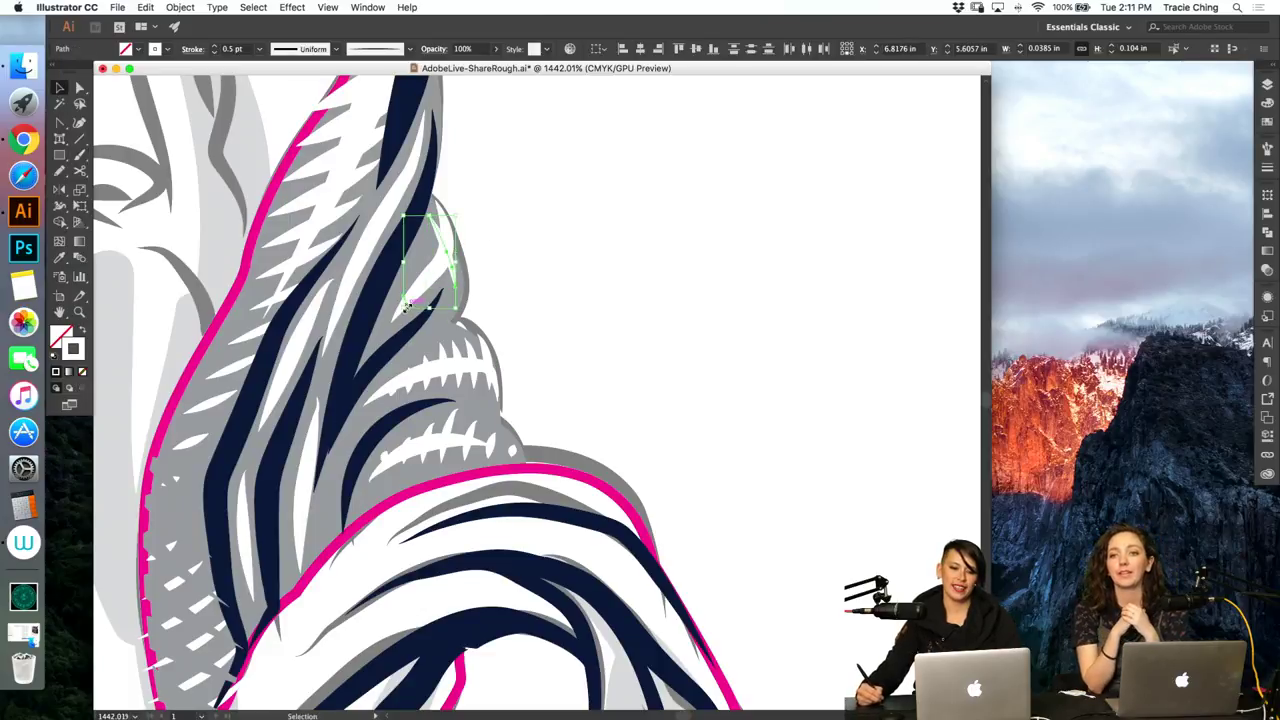
pyautogui.press('a')
pyautogui.click(543, 270)
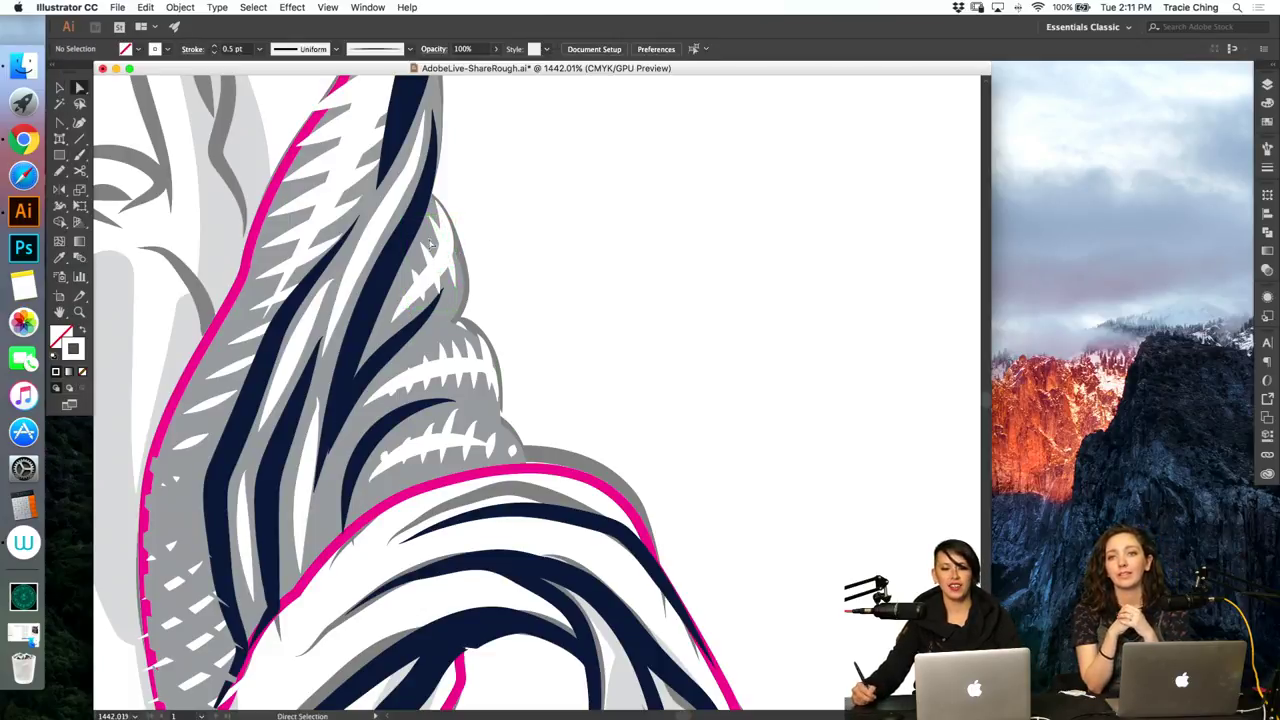
# Step: Set the outermost hatch stroke of the scarf's highest bulge to a 1 pt weight and deselect it
pyautogui.click(438, 235)
pyautogui.click(1266, 168)
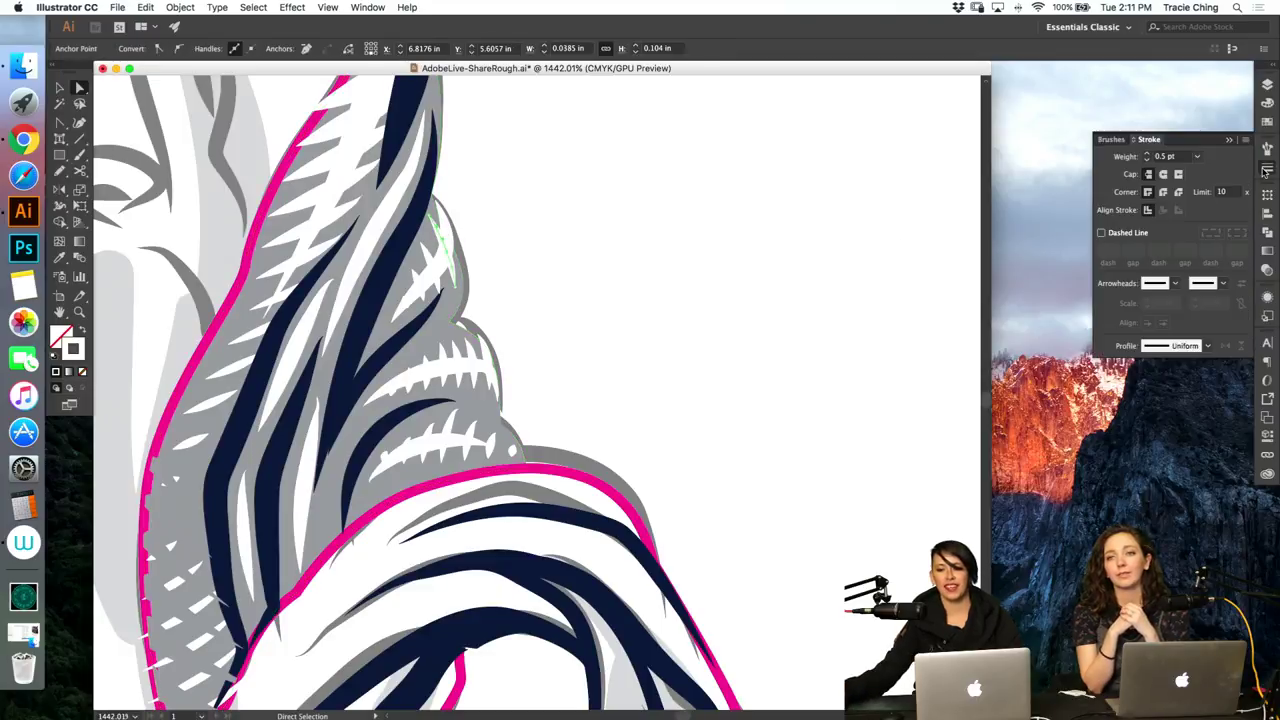
pyautogui.click(1147, 154)
pyautogui.click(1147, 154)
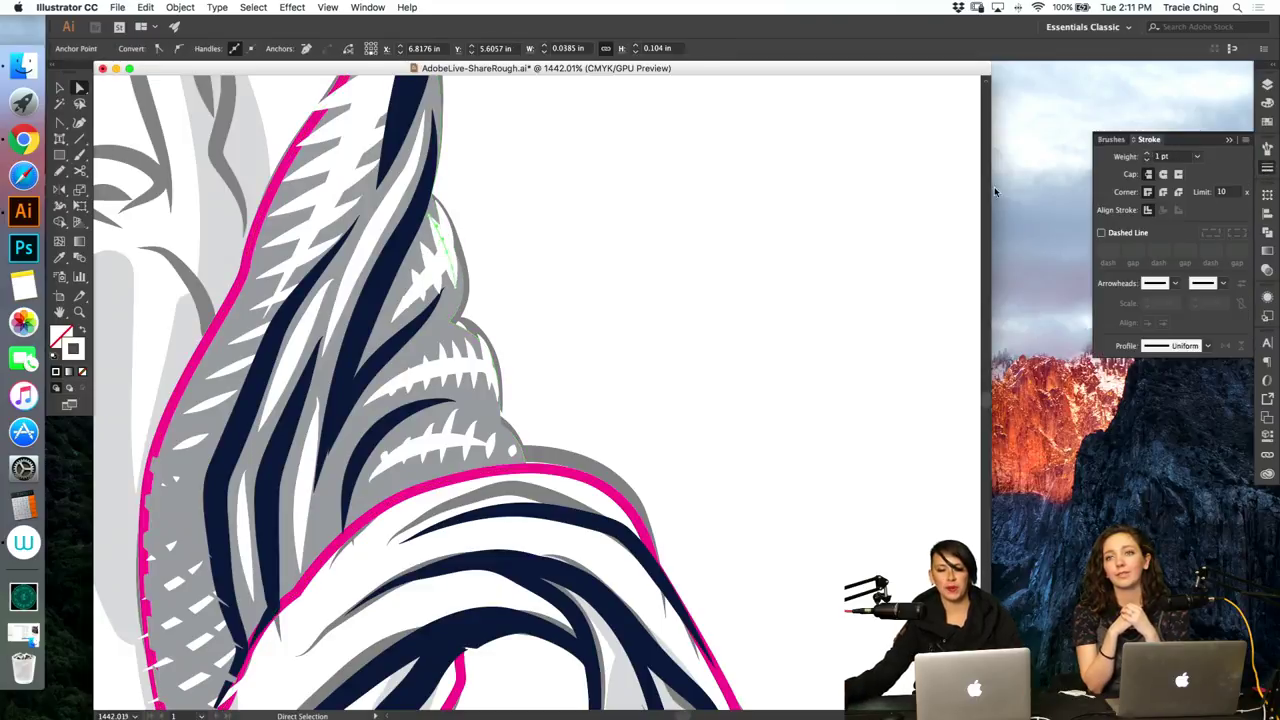
pyautogui.click(620, 303)
# Step: Extend the lower end of the middle bulge's outermost hatch stroke toward the scarf's edge and set its weight to 0.75 pt
pyautogui.click(496, 352)
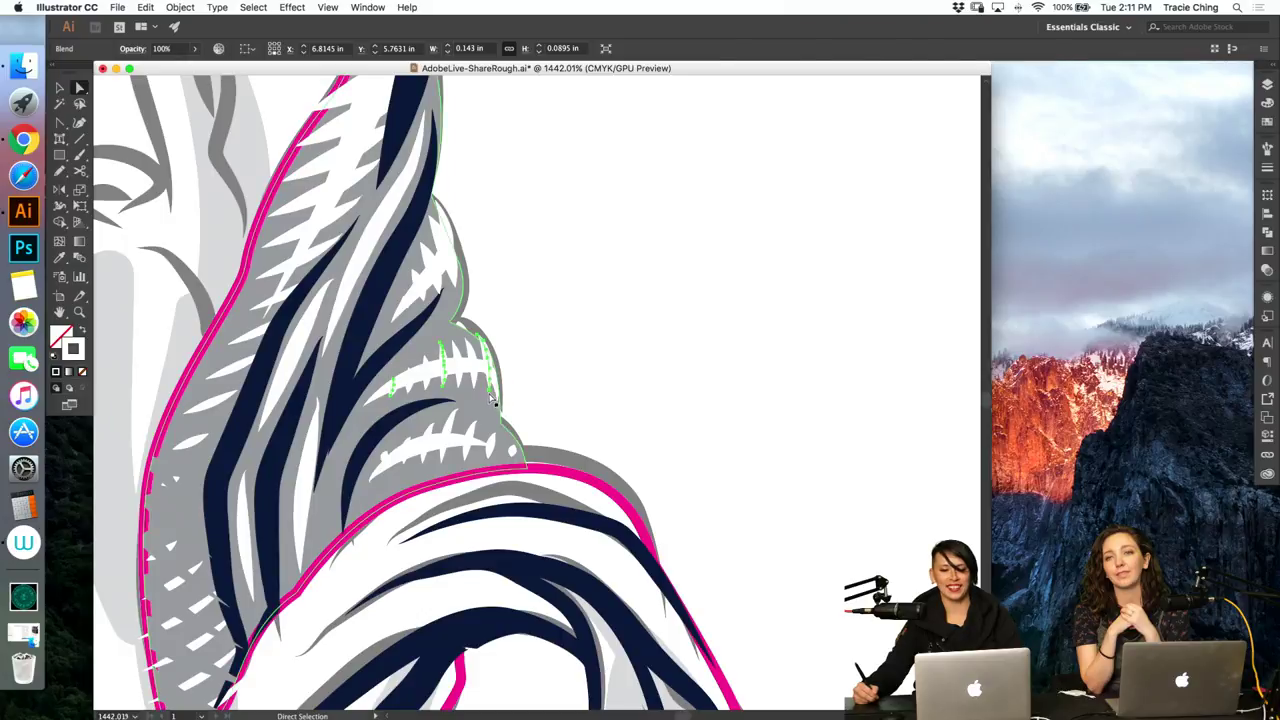
pyautogui.click(491, 398)
pyautogui.click(490, 390)
pyautogui.press('v')
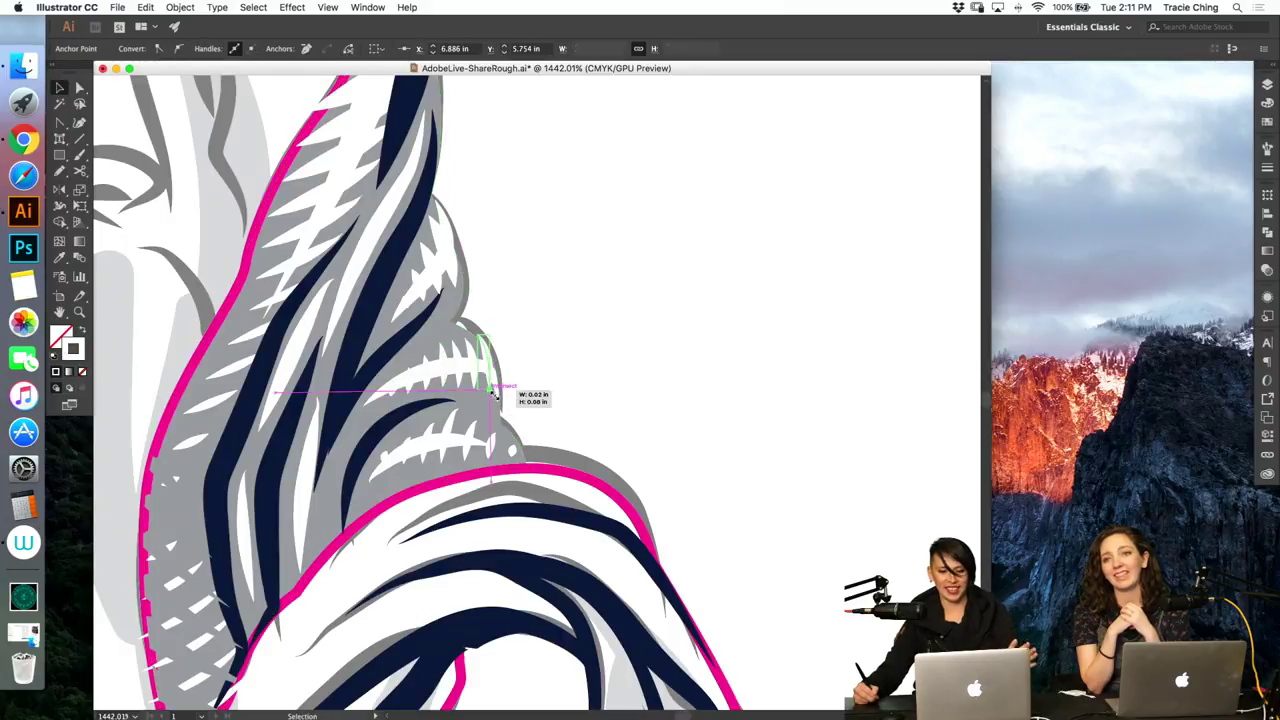
pyautogui.moveTo(493, 396); pyautogui.dragTo(493, 396)
pyautogui.click(1267, 170)
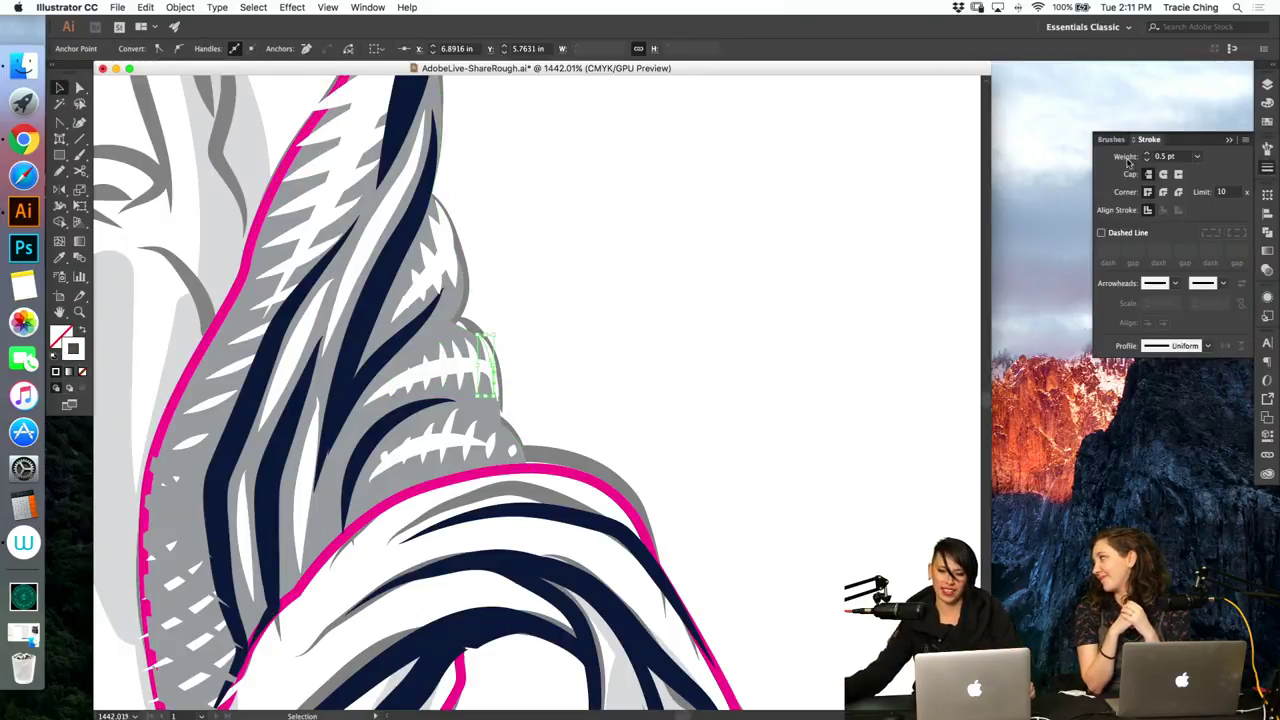
pyautogui.click(621, 368)
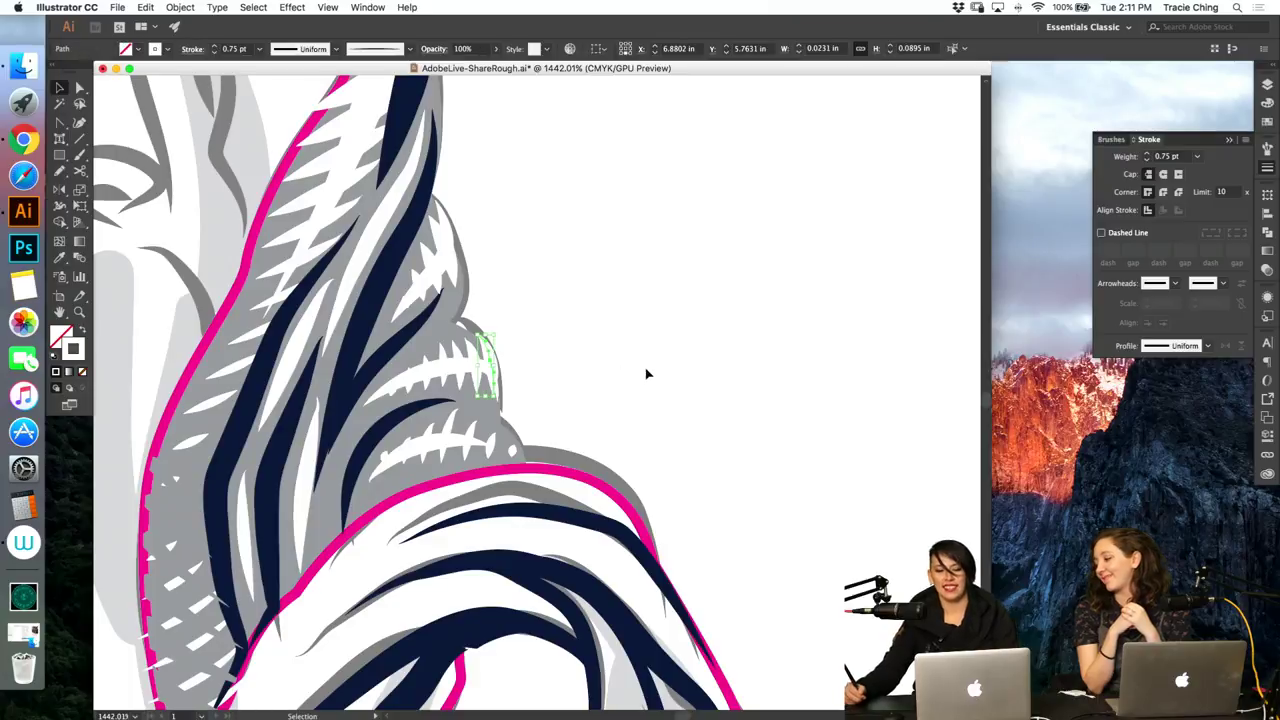
# Step: Isolate the lowest fold's hatching blend and move its middle stroke outward toward the scarf's edge
pyautogui.press('a')
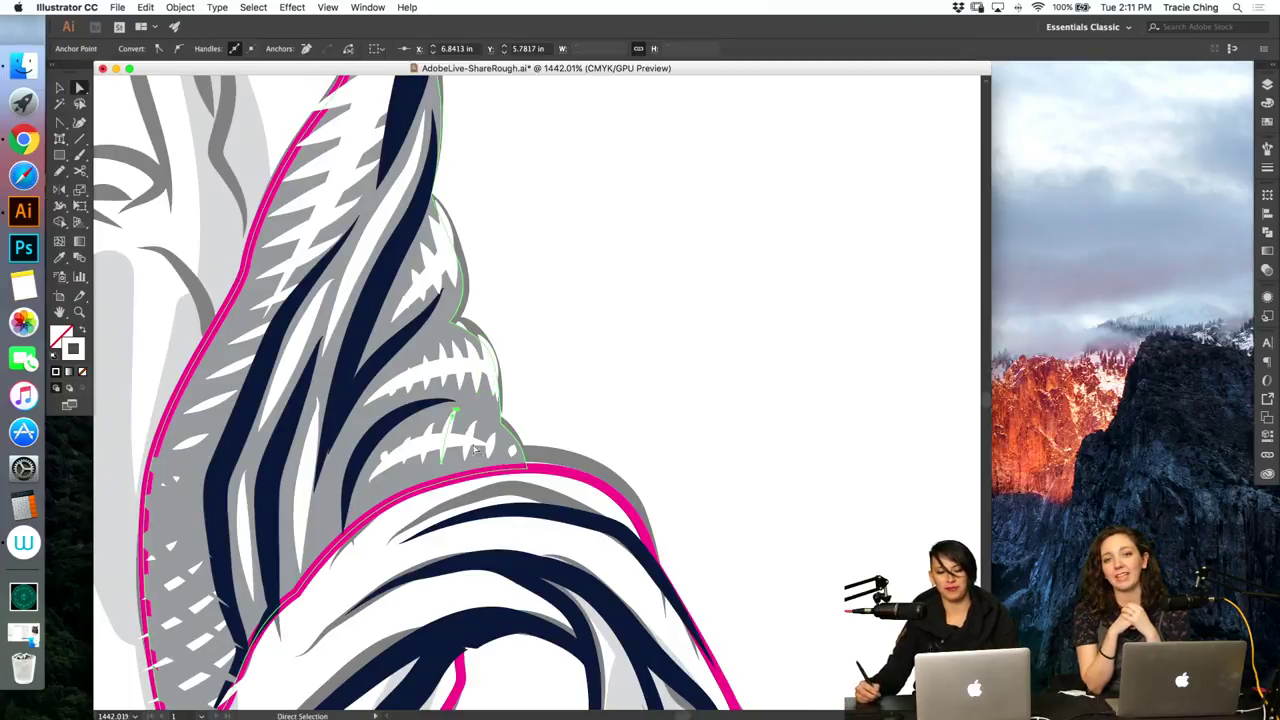
pyautogui.click(489, 467)
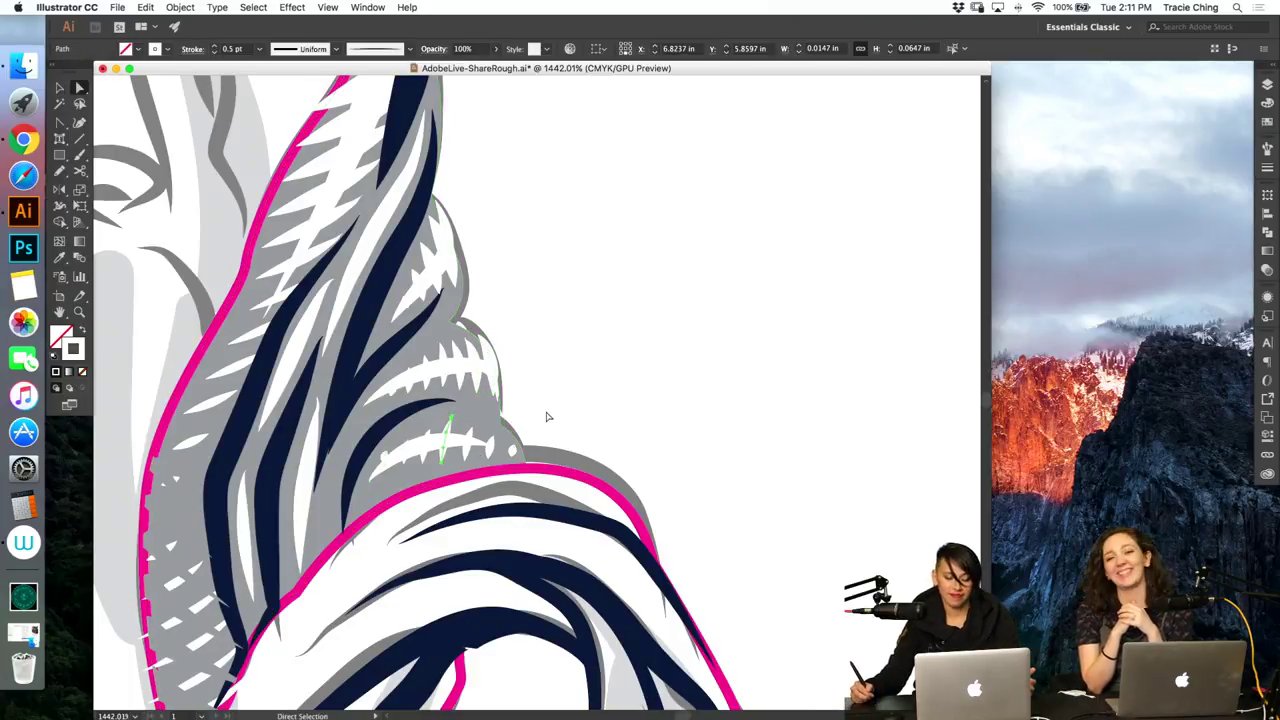
pyautogui.press('v')
pyautogui.doubleClick(490, 458)
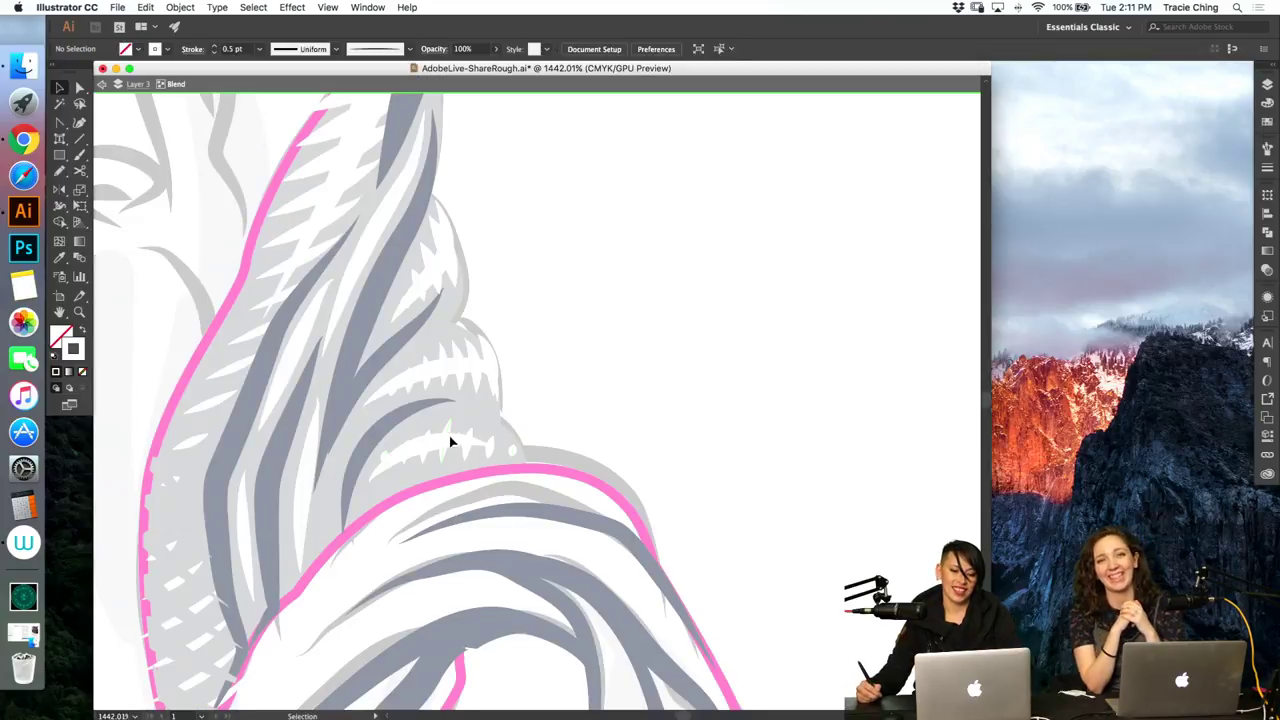
pyautogui.moveTo(445, 441)
pyautogui.mouseDown()
pyautogui.moveTo(434, 443)
pyautogui.moveTo(471, 448)
pyautogui.mouseUp()
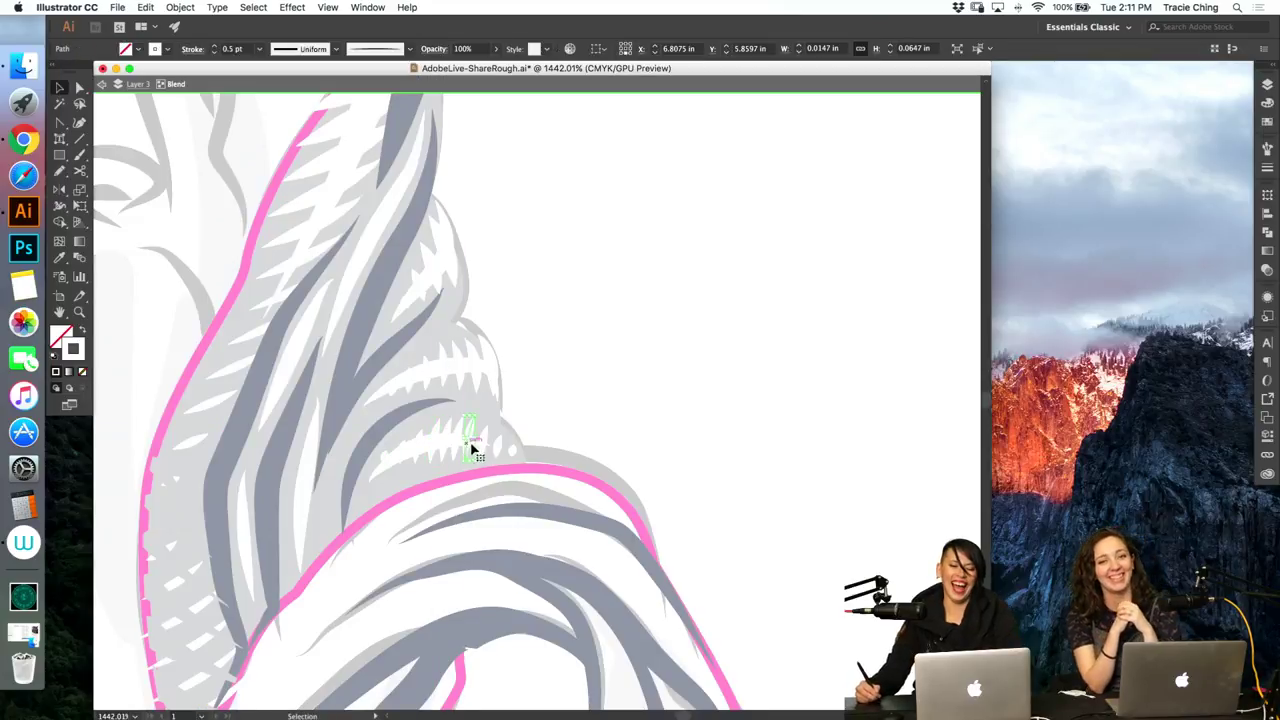
# Step: Set the lowest fold's hatching blend to 1 specified step
pyautogui.click(180, 7)
pyautogui.moveTo(190, 329)
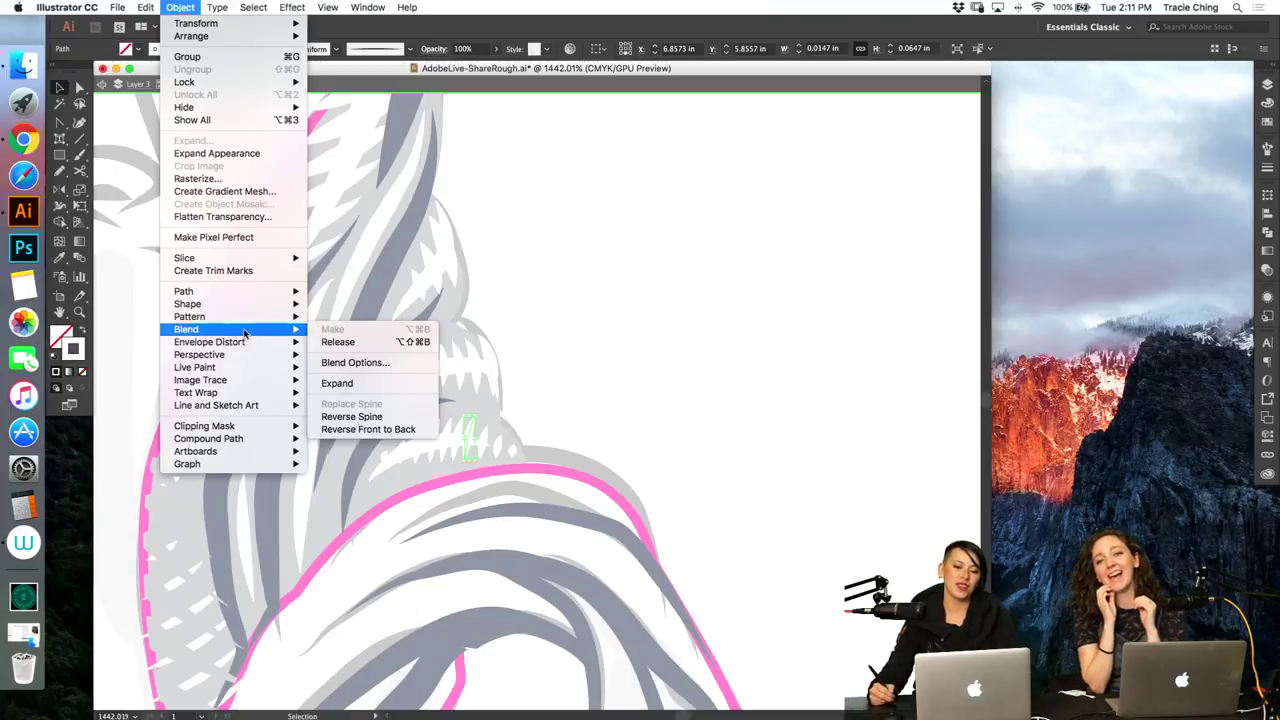
pyautogui.click(348, 363)
pyautogui.doubleClick(740, 184)
pyautogui.write('1')
pyautogui.click(776, 246)
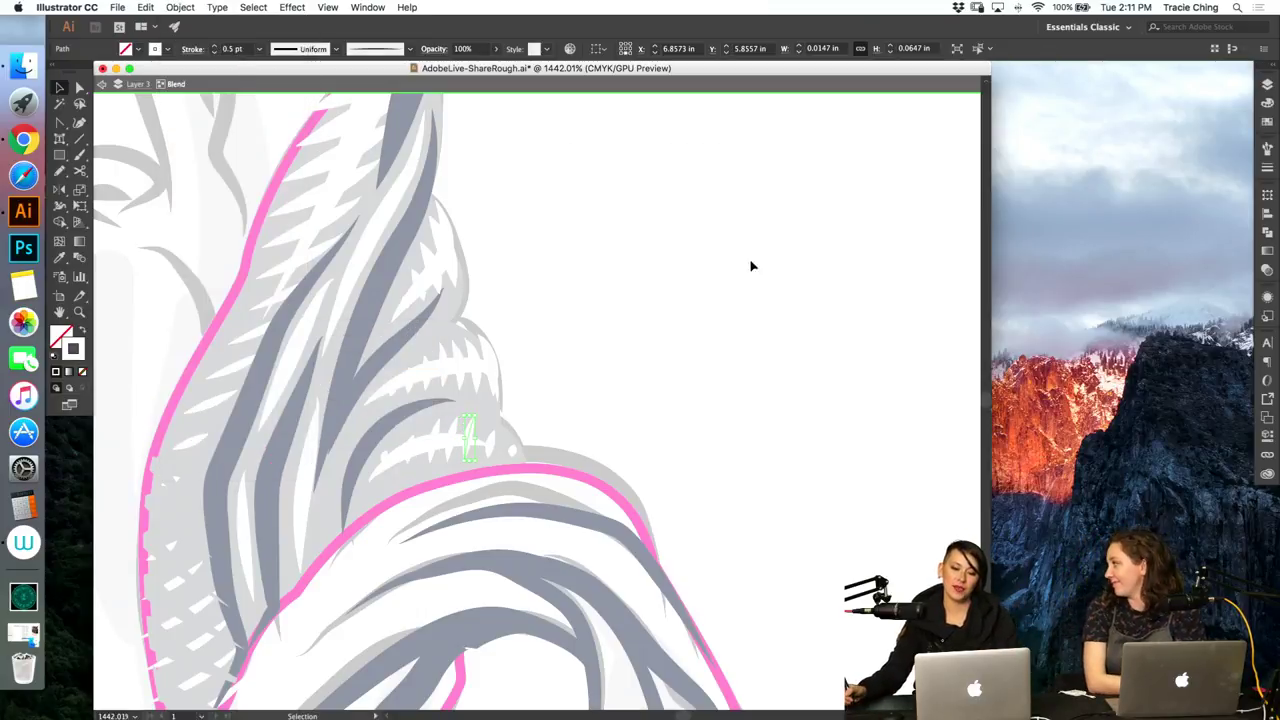
# Step: Fine-tune the position of the middle stroke in the lowest fold's hatching and exit isolation
pyautogui.press('a')
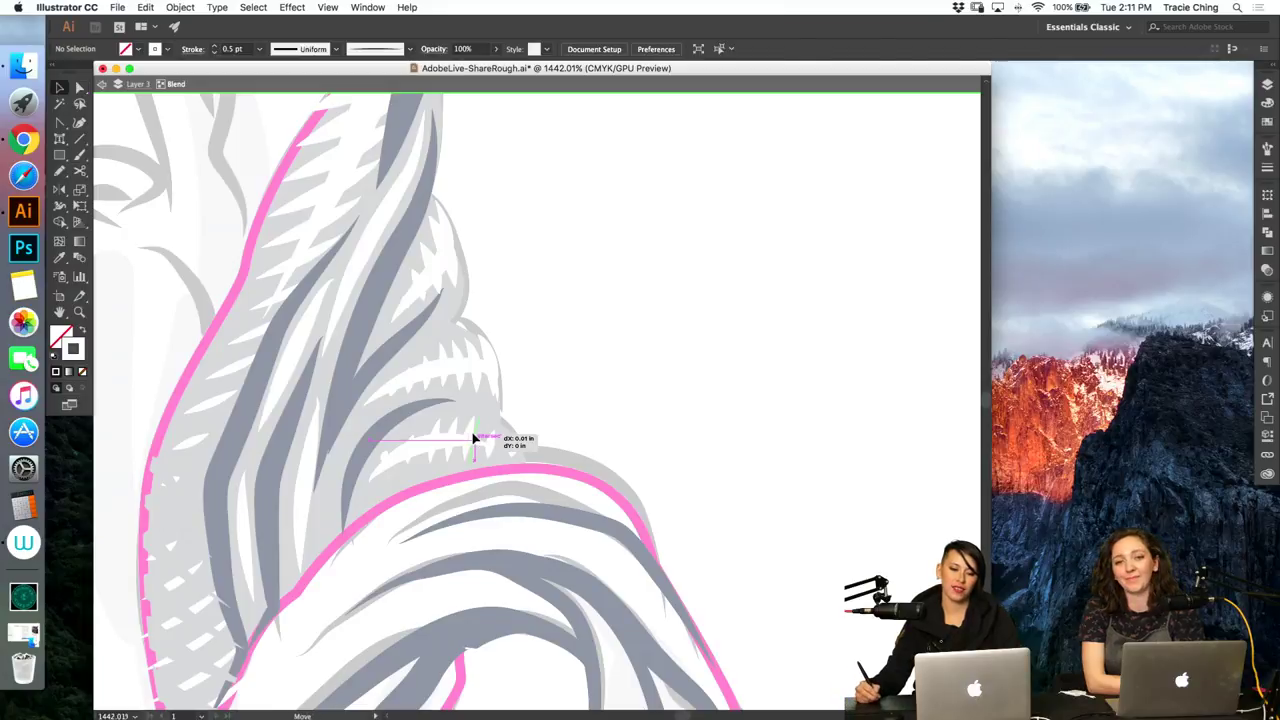
pyautogui.click(592, 399)
pyautogui.press('v')
pyautogui.doubleClick(625, 398)
# Step: Extend the upper end of the long white highlight between the scarf's upper navy folds
pyautogui.press('super+0')
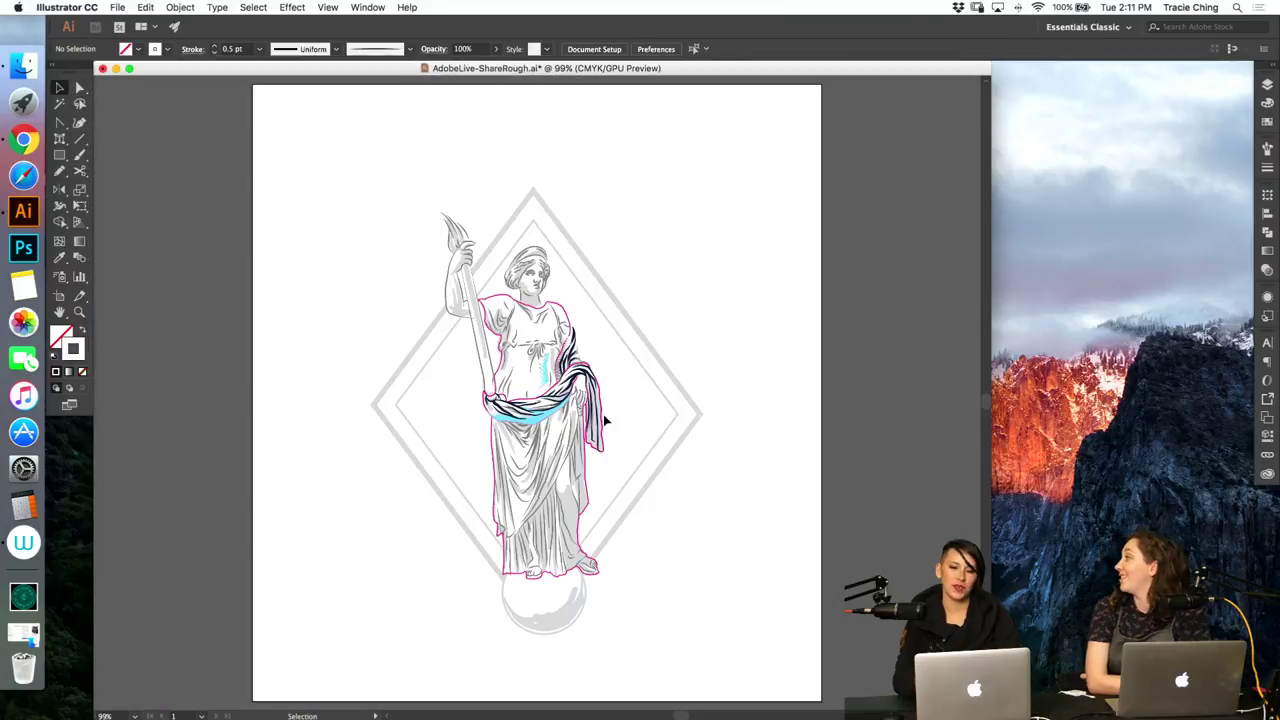
pyautogui.press('a')
pyautogui.press('z')
pyautogui.moveTo(571, 377); pyautogui.dragTo(808, 243)
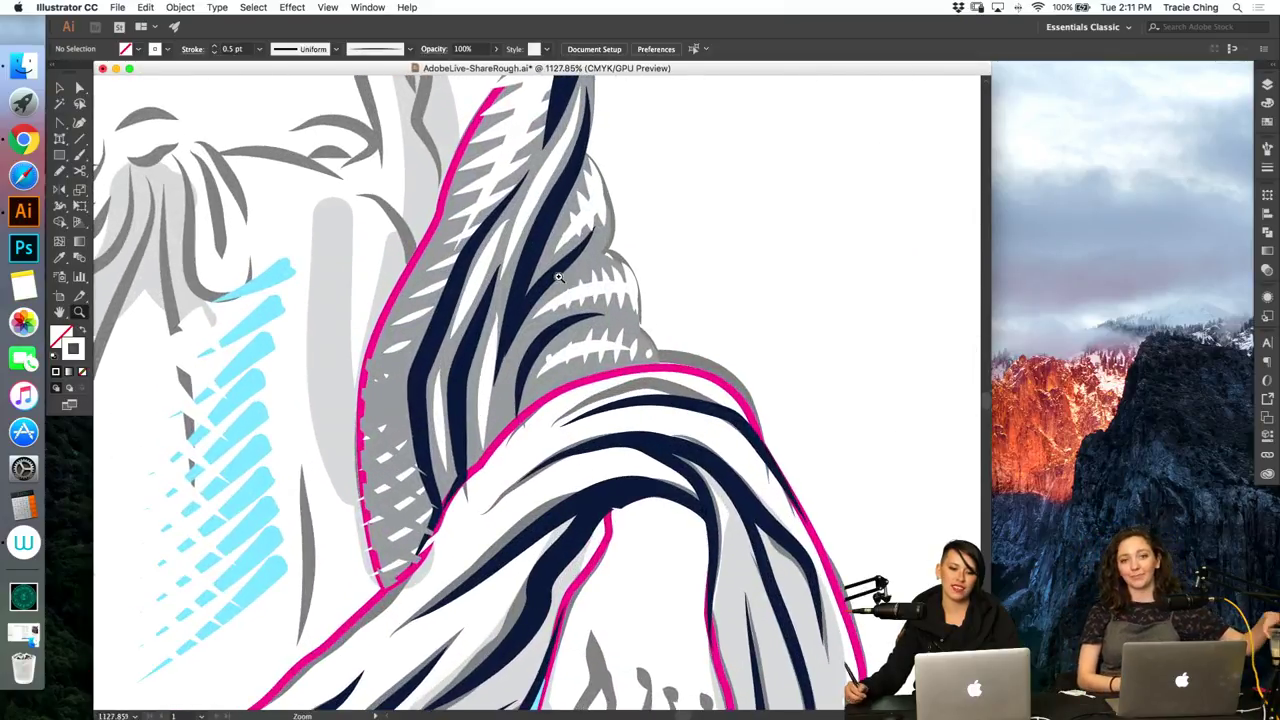
pyautogui.press('a')
pyautogui.moveTo(510, 219); pyautogui.dragTo(539, 183)
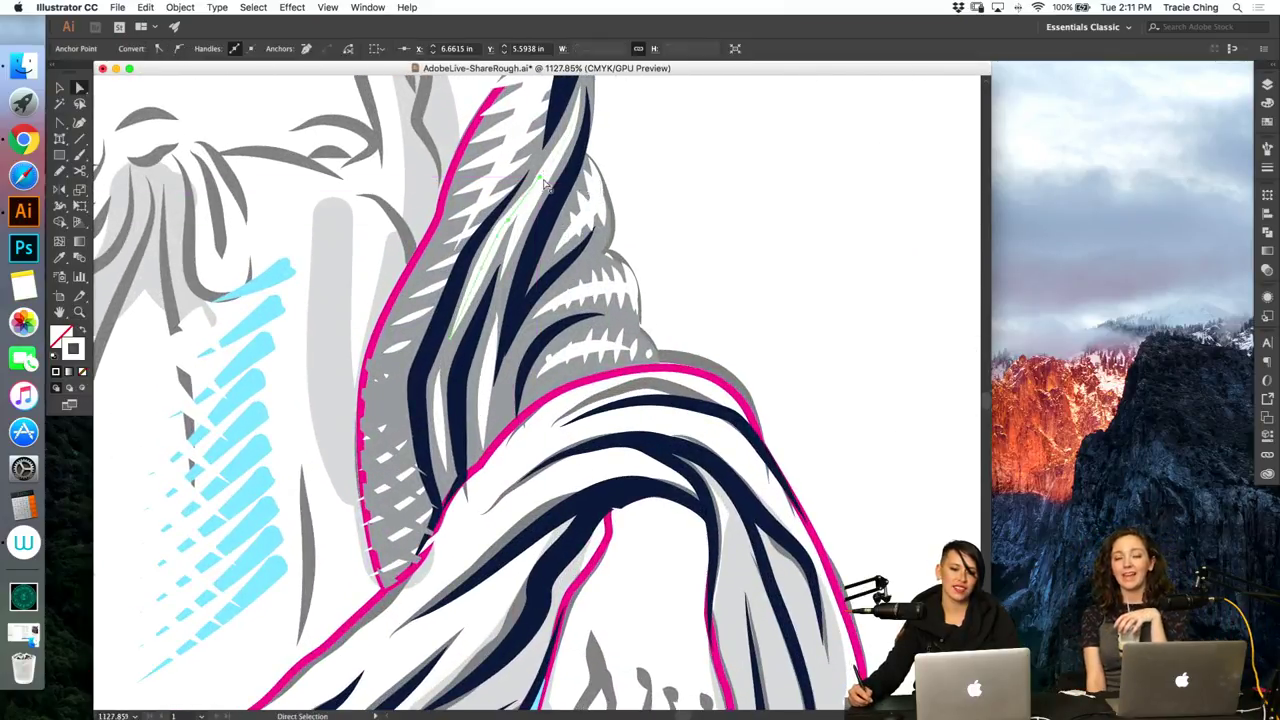
pyautogui.click(679, 148)
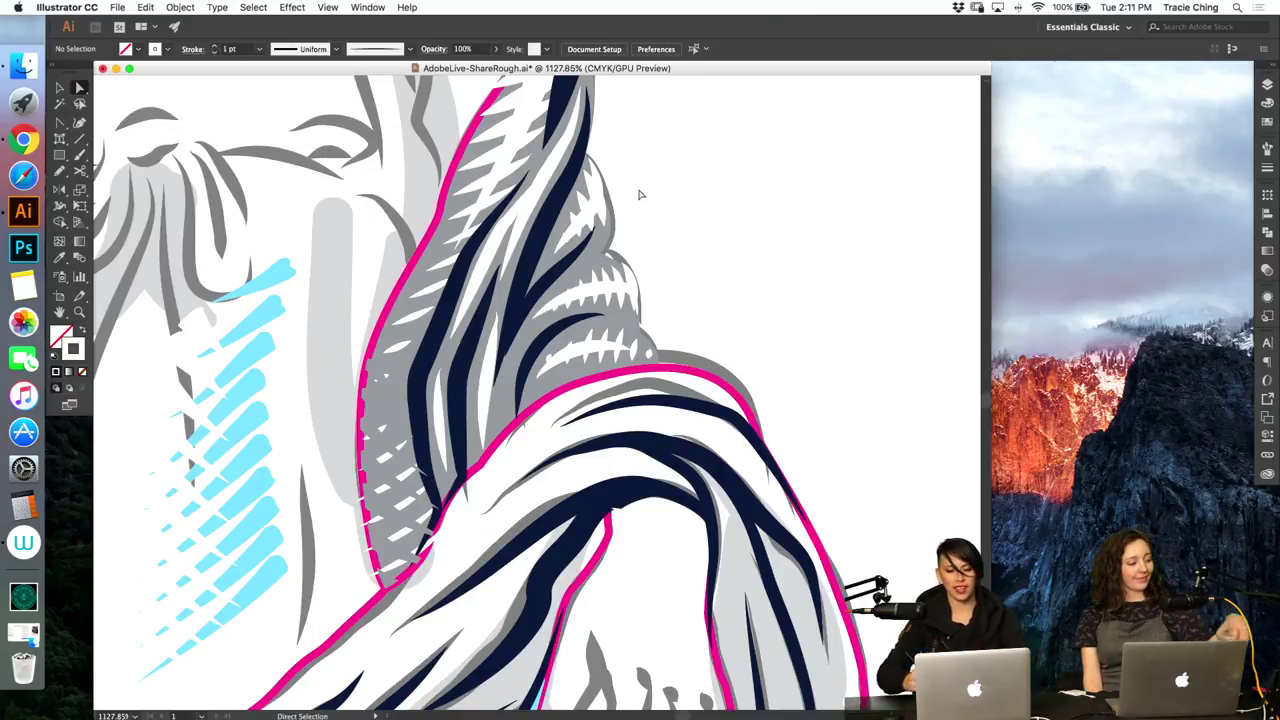
# Step: Reposition the upper anchor of the lower white highlight between the navy folds and adjust its curve
pyautogui.press('super+minus')
pyautogui.press('super+minus')
pyautogui.press('super+minus')
pyautogui.press('super+minus')
pyautogui.press('super+minus')
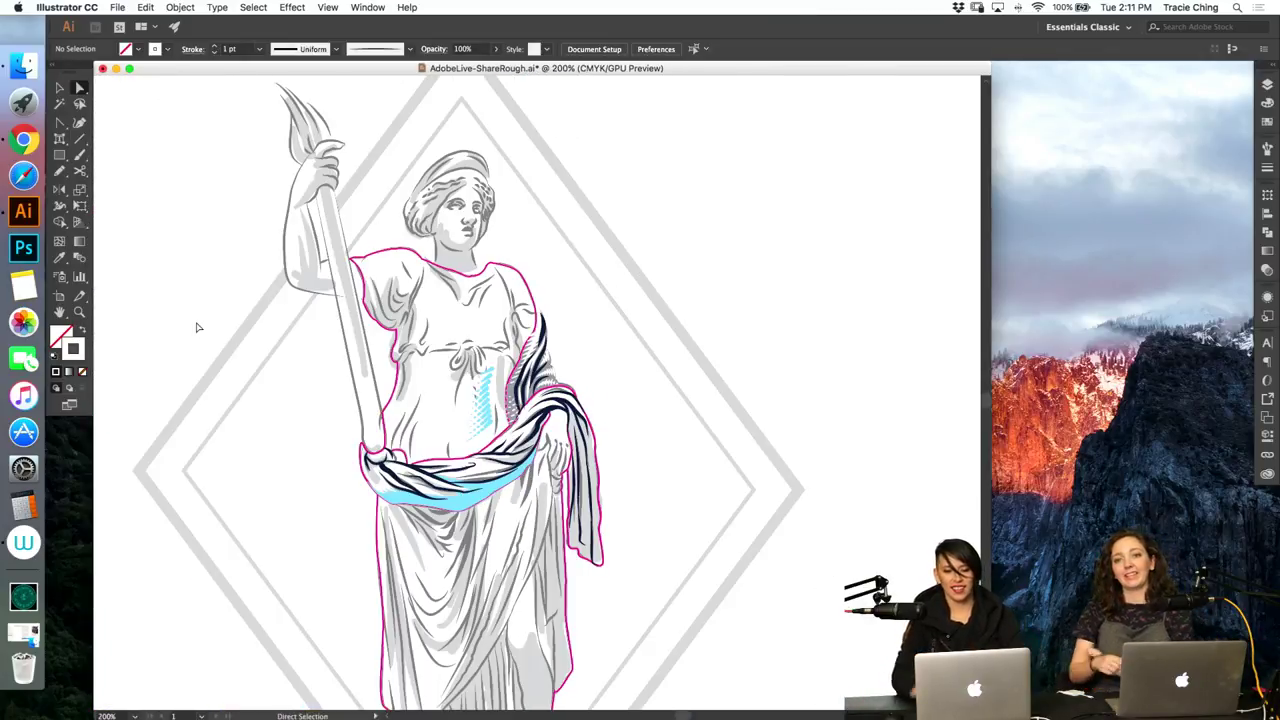
pyautogui.press('z')
pyautogui.moveTo(565, 391); pyautogui.dragTo(925, 264)
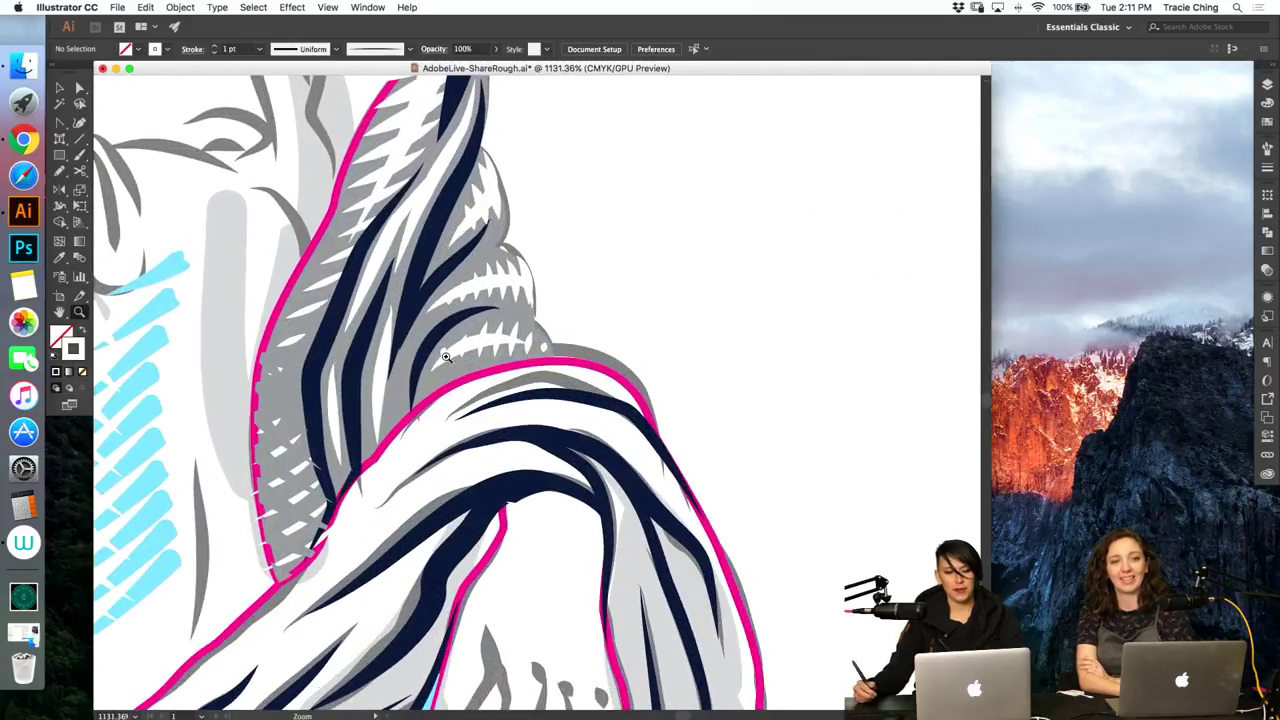
pyautogui.press('a')
pyautogui.moveTo(399, 302); pyautogui.dragTo(389, 312)
pyautogui.hotkey('shift', 'c')
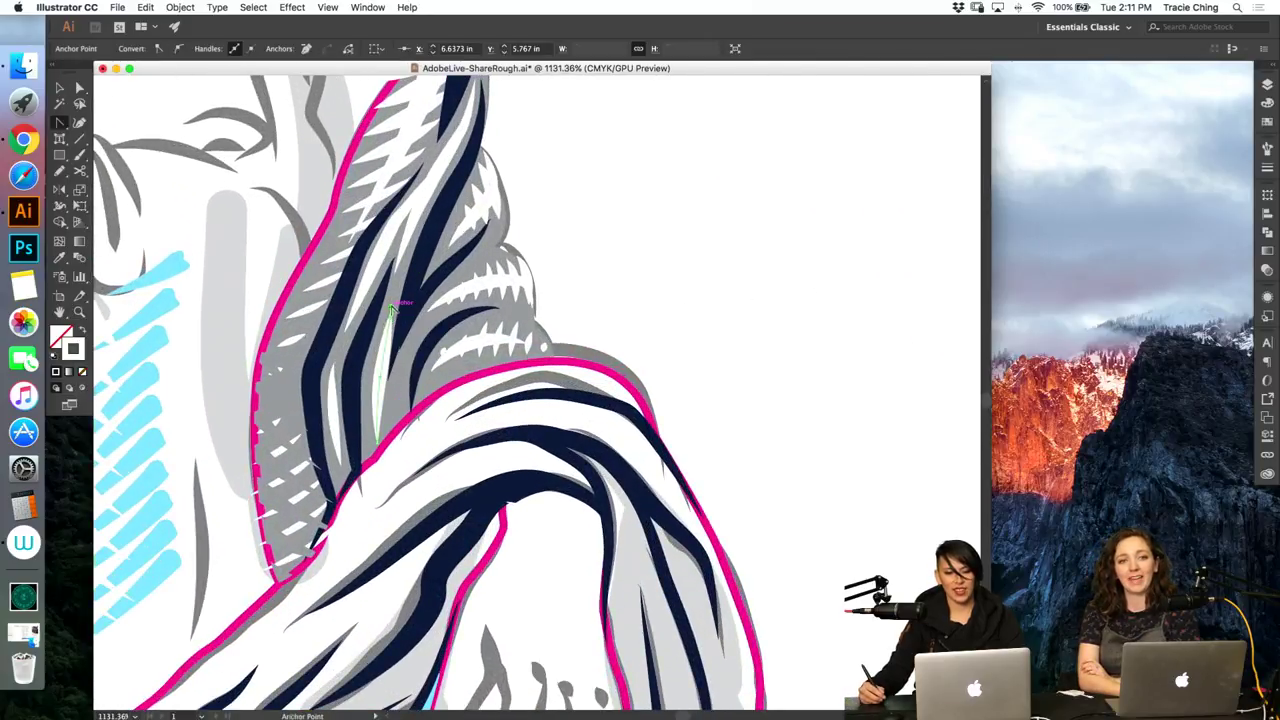
pyautogui.press('a')
pyautogui.click(568, 230)
# Step: Paint a short slanted stroke on the blank area outside the scarf and colour it with the navy swatch
pyautogui.press('b')
pyautogui.moveTo(596, 238); pyautogui.dragTo(634, 184)
pyautogui.press('v')
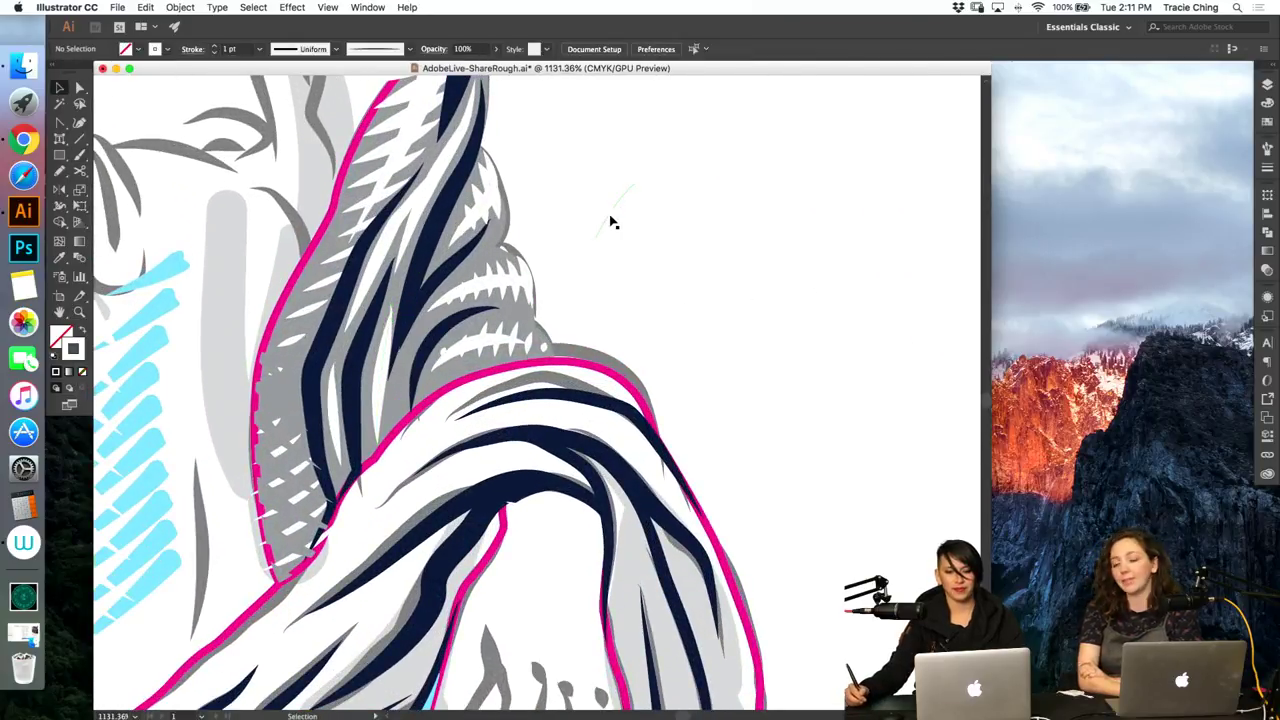
pyautogui.click(610, 219)
pyautogui.click(1268, 104)
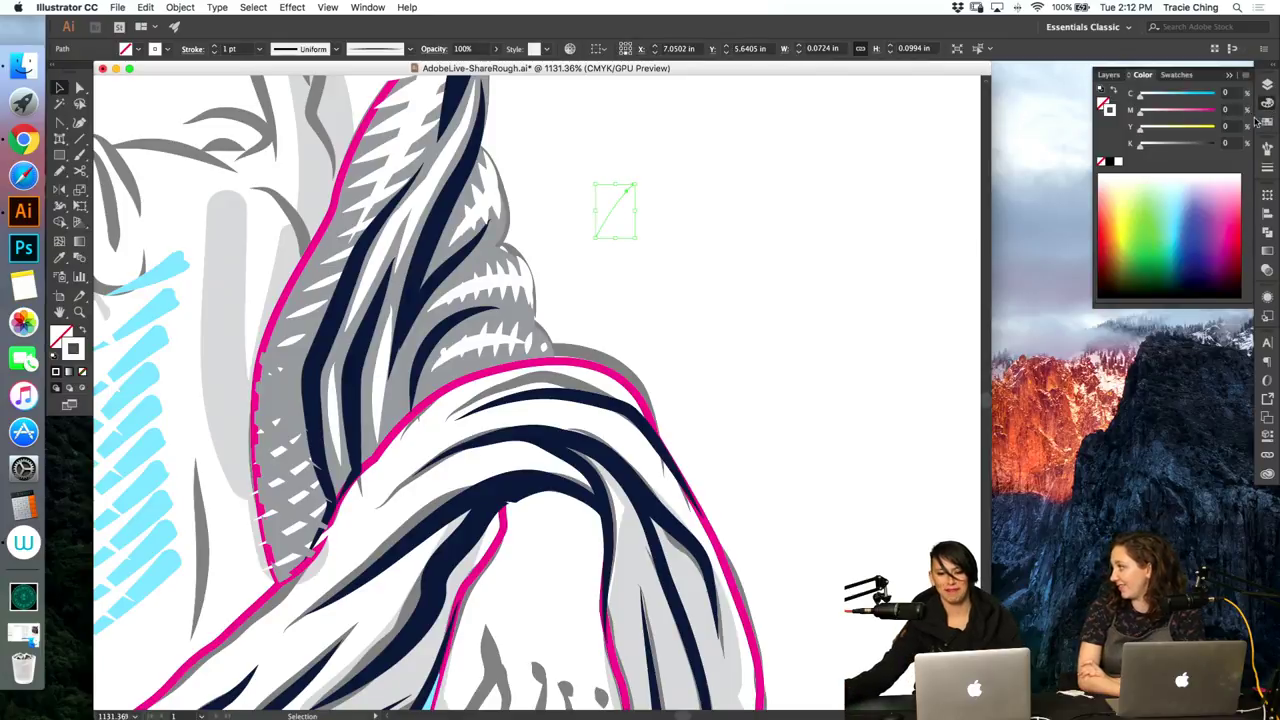
pyautogui.click(1266, 121)
pyautogui.click(1131, 144)
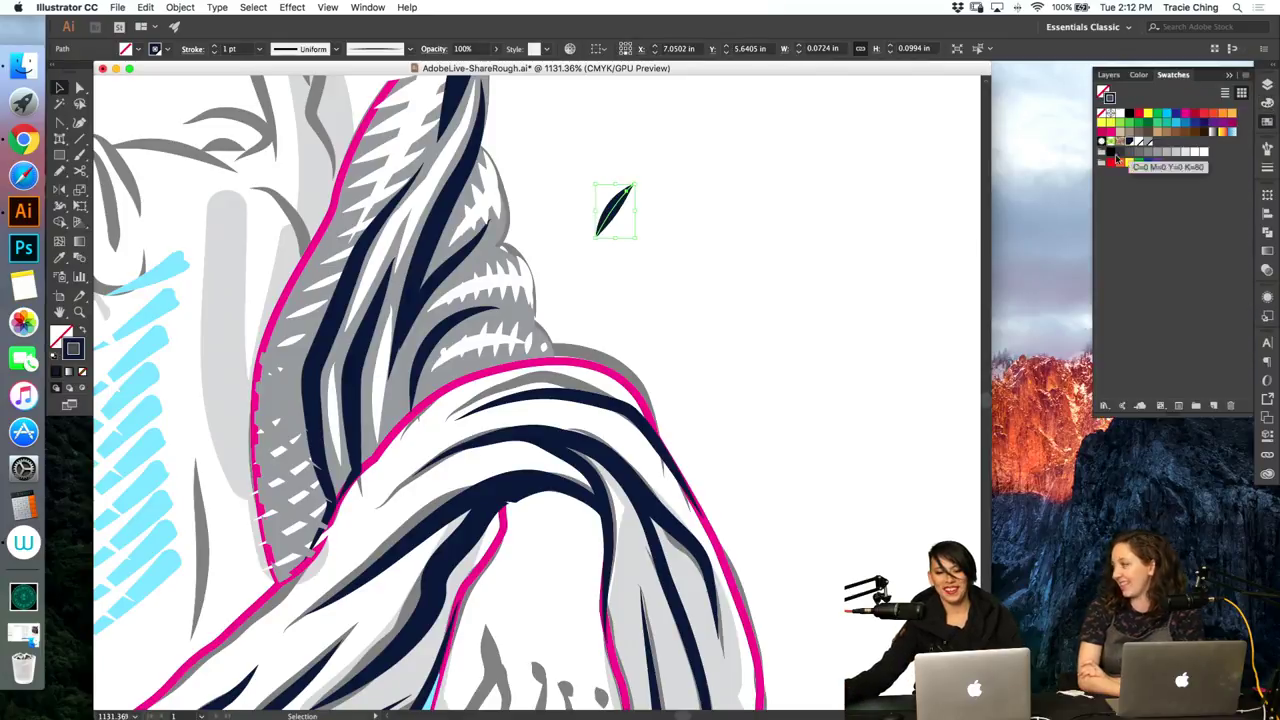
# Step: Set the navy sample stroke's weight to 0.5 pt and deselect it
pyautogui.click(1267, 170)
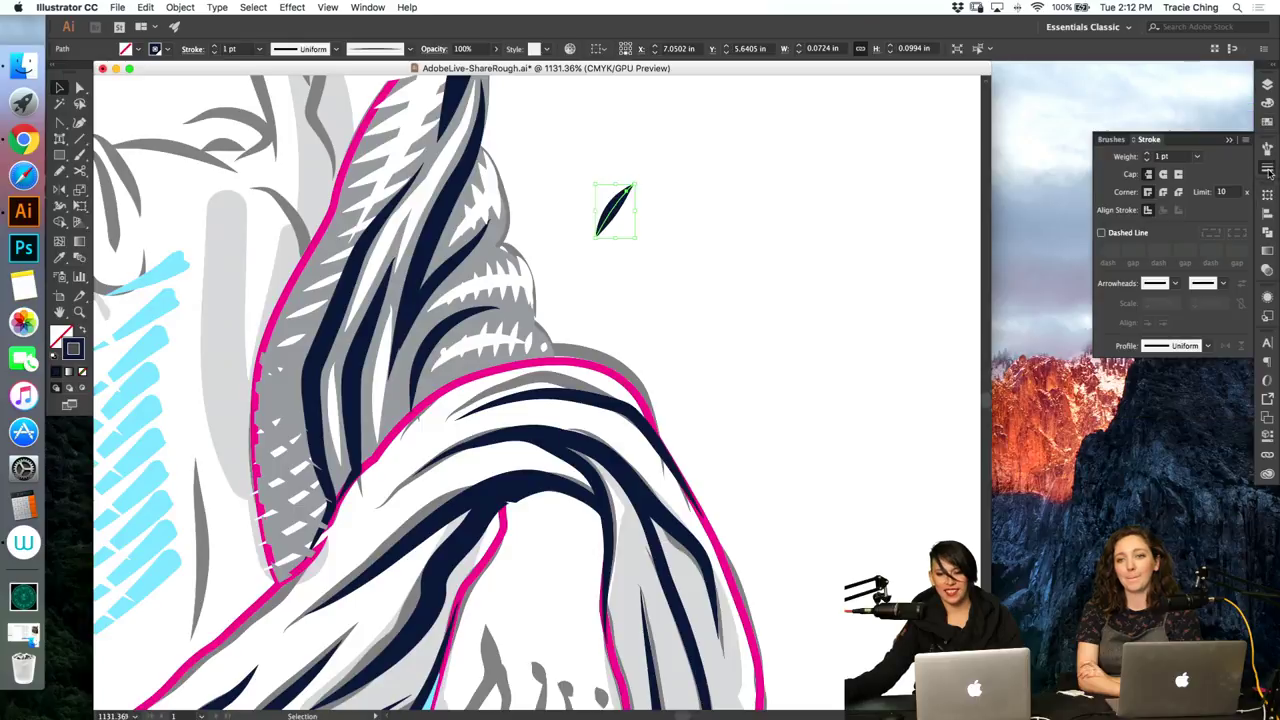
pyautogui.click(1177, 162)
pyautogui.write('0.5')
pyautogui.press('Return')
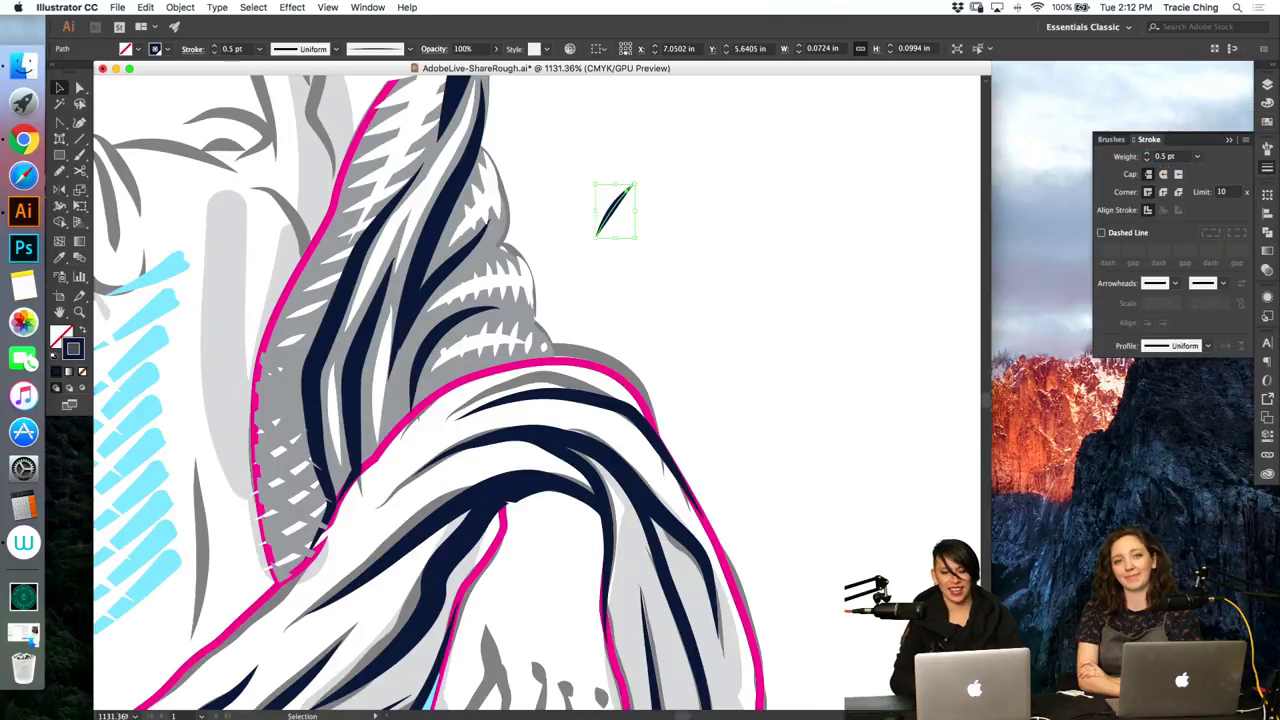
pyautogui.click(610, 320)
# Step: Paint short navy strokes across the fold between the grey ruffles and the white highlight, and blend them into hatching
pyautogui.press('b')
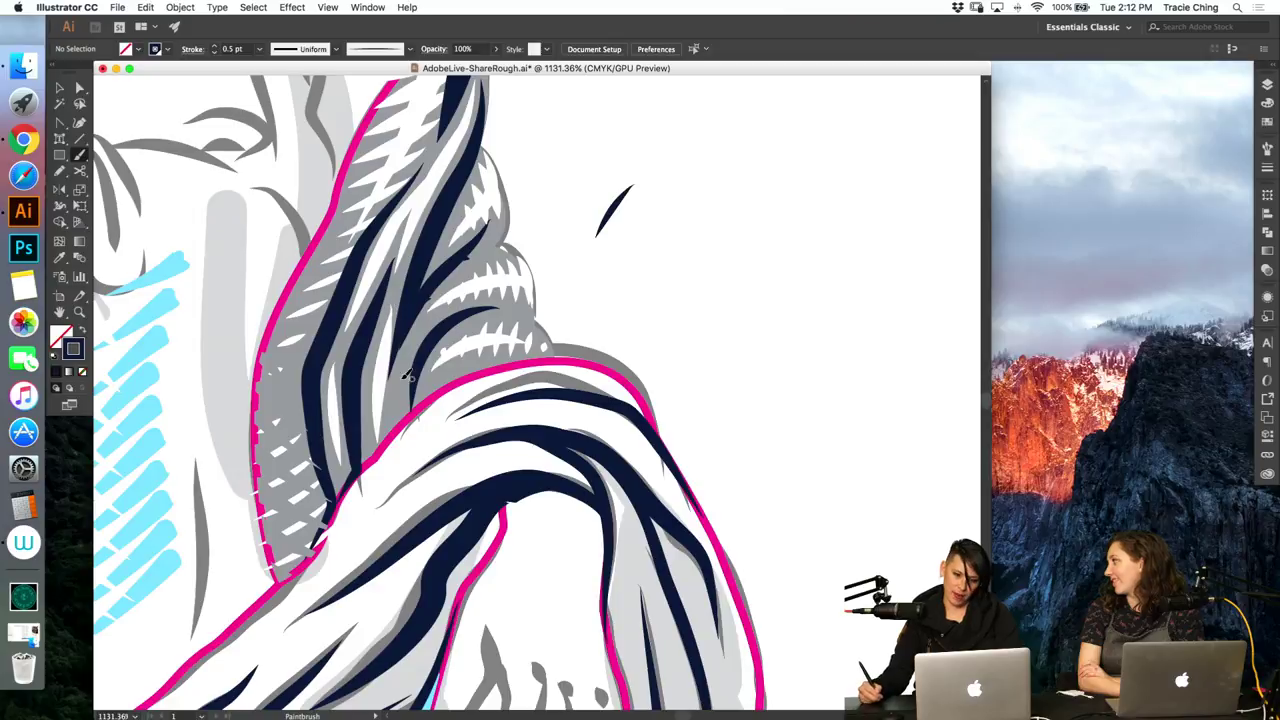
pyautogui.moveTo(424, 404); pyautogui.dragTo(382, 452)
pyautogui.press('super')
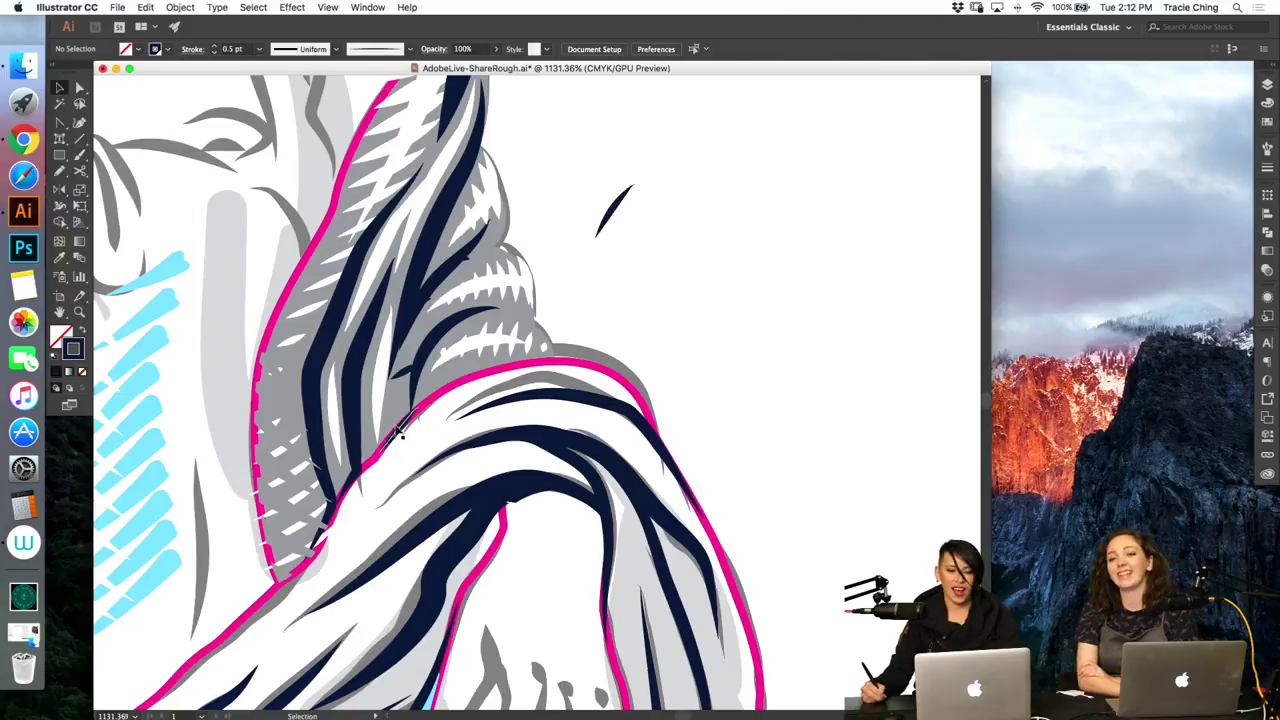
pyautogui.keyDown('shift'); pyautogui.click(408, 372); pyautogui.keyUp('shift')
pyautogui.keyDown('shift'); pyautogui.click(428, 300); pyautogui.keyUp('shift')
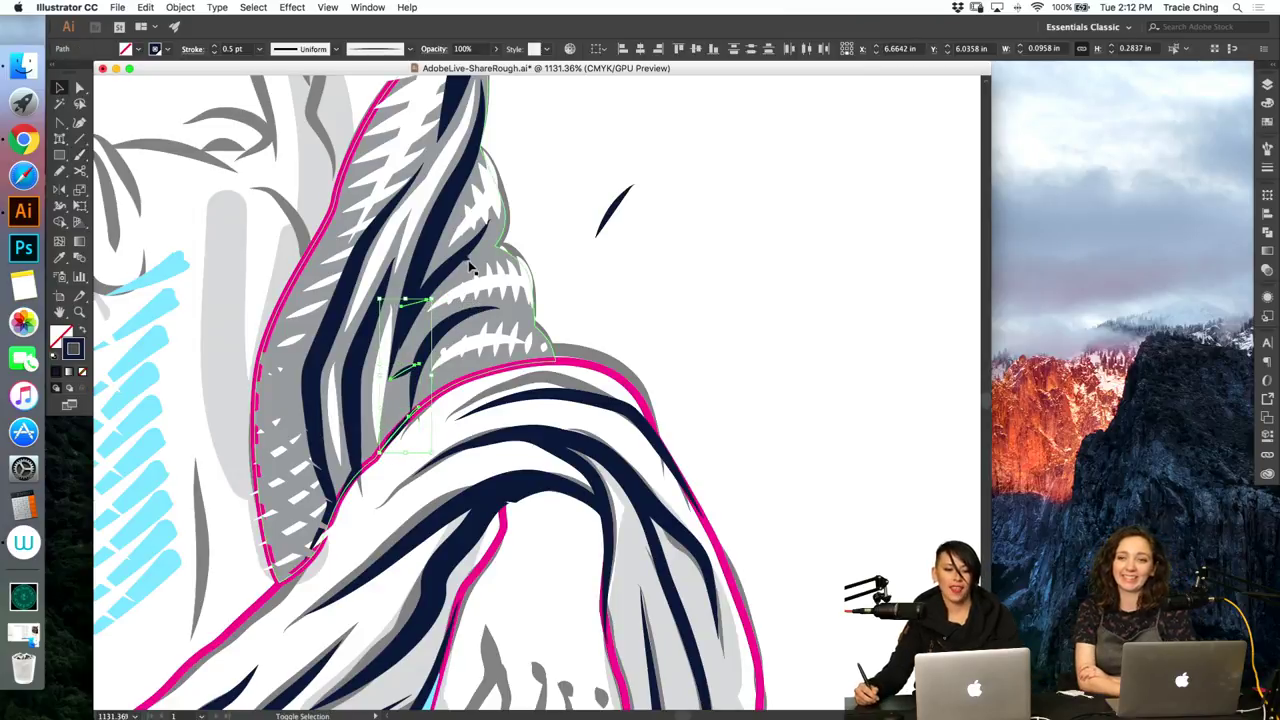
pyautogui.keyDown('shift'); pyautogui.click(470, 258); pyautogui.keyUp('shift')
pyautogui.press('alt+super+b')
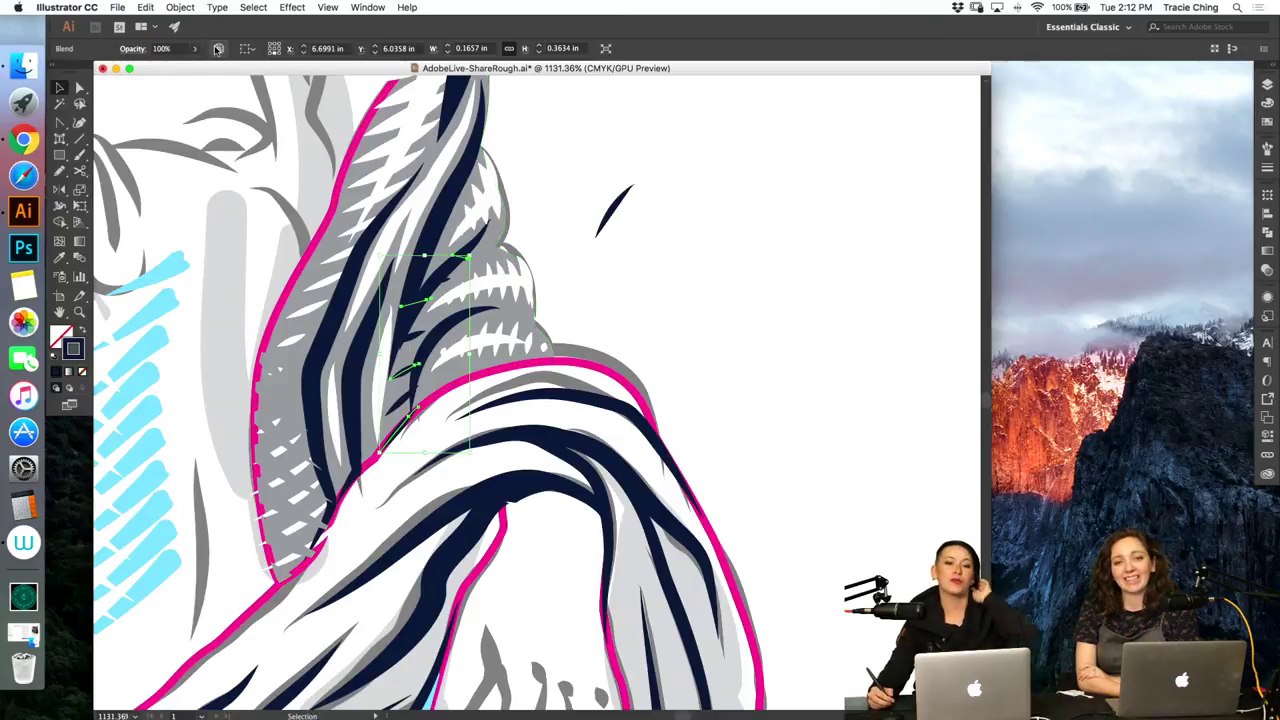
# Step: Increase the number of specified steps in the navy hatching blend and deselect it
pyautogui.click(180, 8)
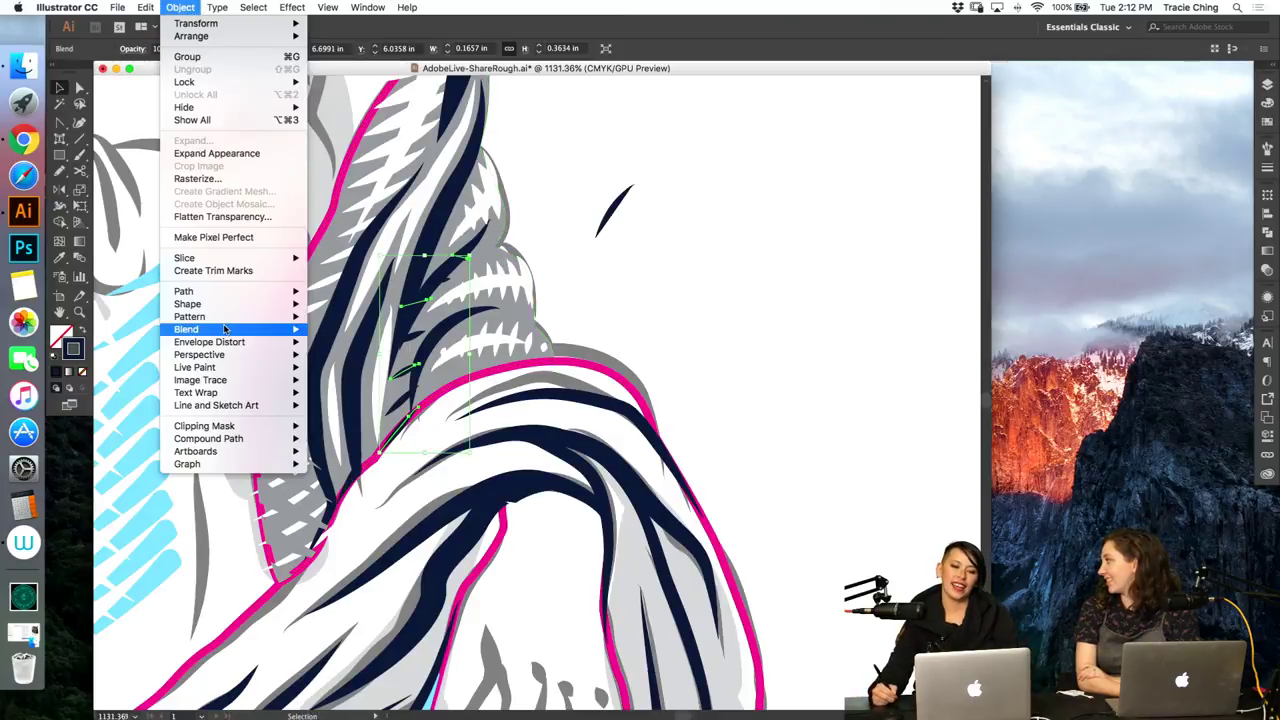
pyautogui.moveTo(228, 330)
pyautogui.click(343, 364)
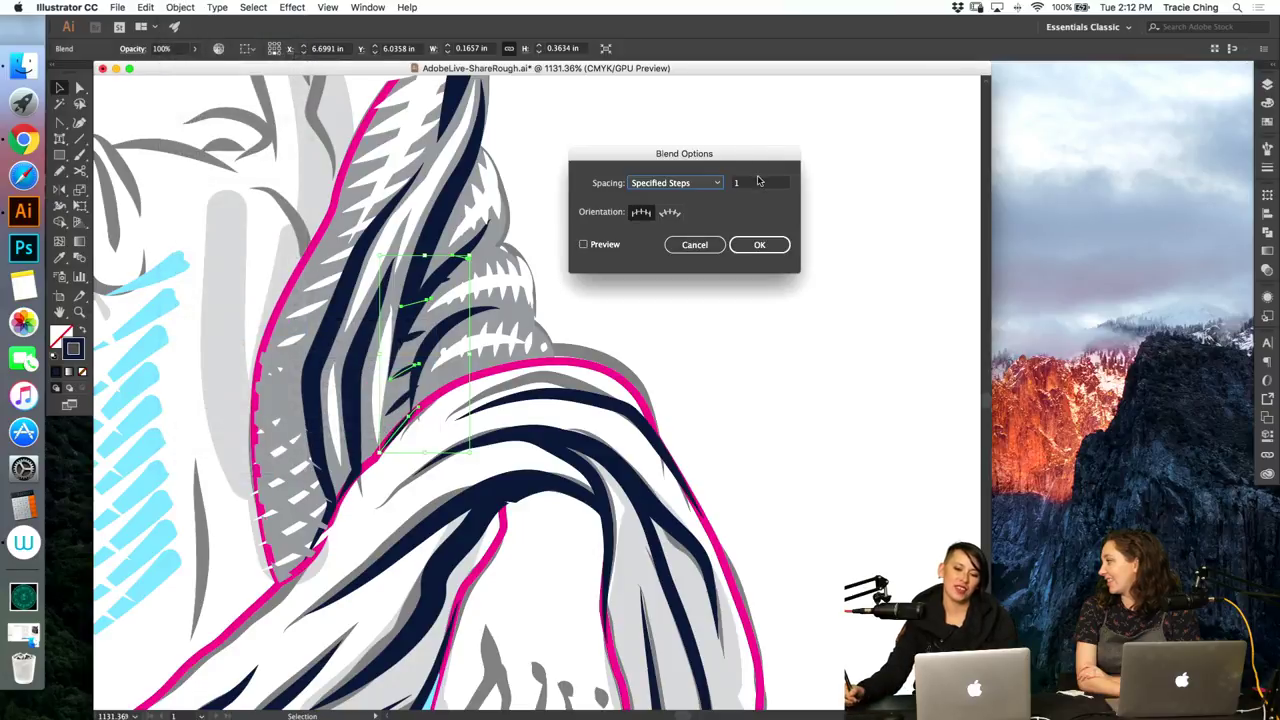
pyautogui.click(745, 244)
pyautogui.click(683, 258)
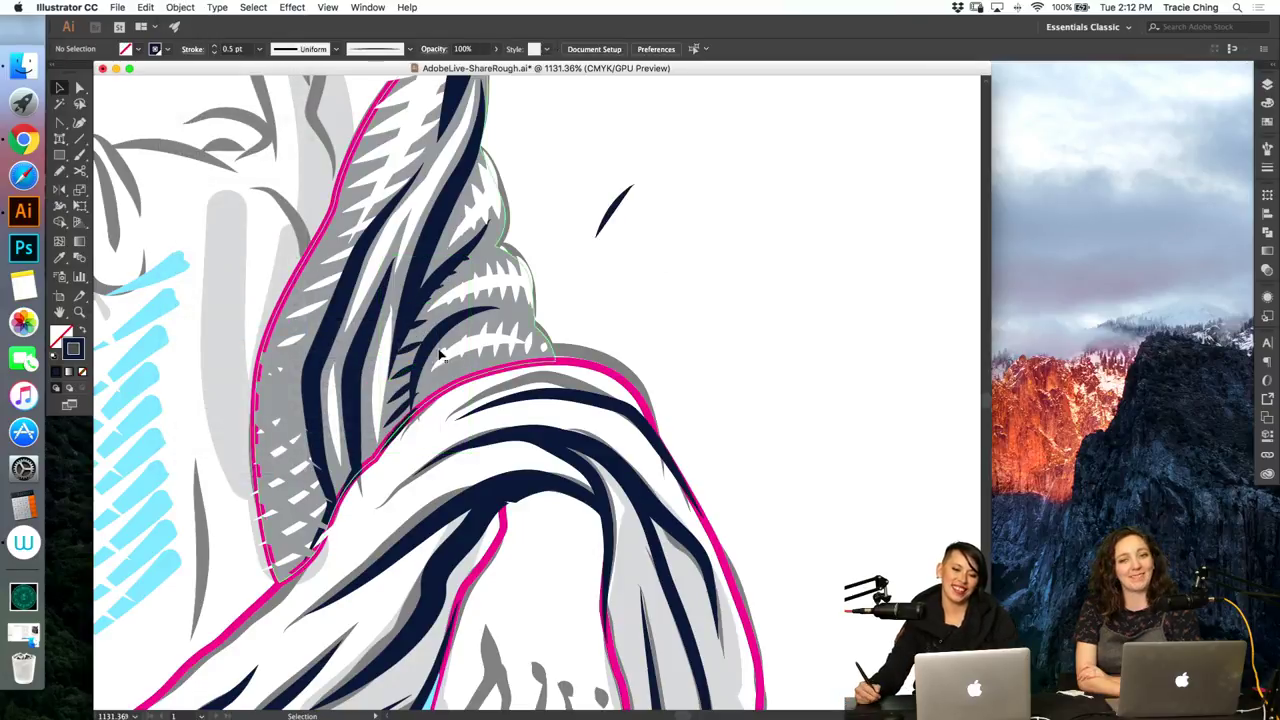
# Step: Isolate the navy hatching blend, adjust the source stroke near its lower end, and leave isolation
pyautogui.doubleClick(403, 374)
pyautogui.click(399, 373)
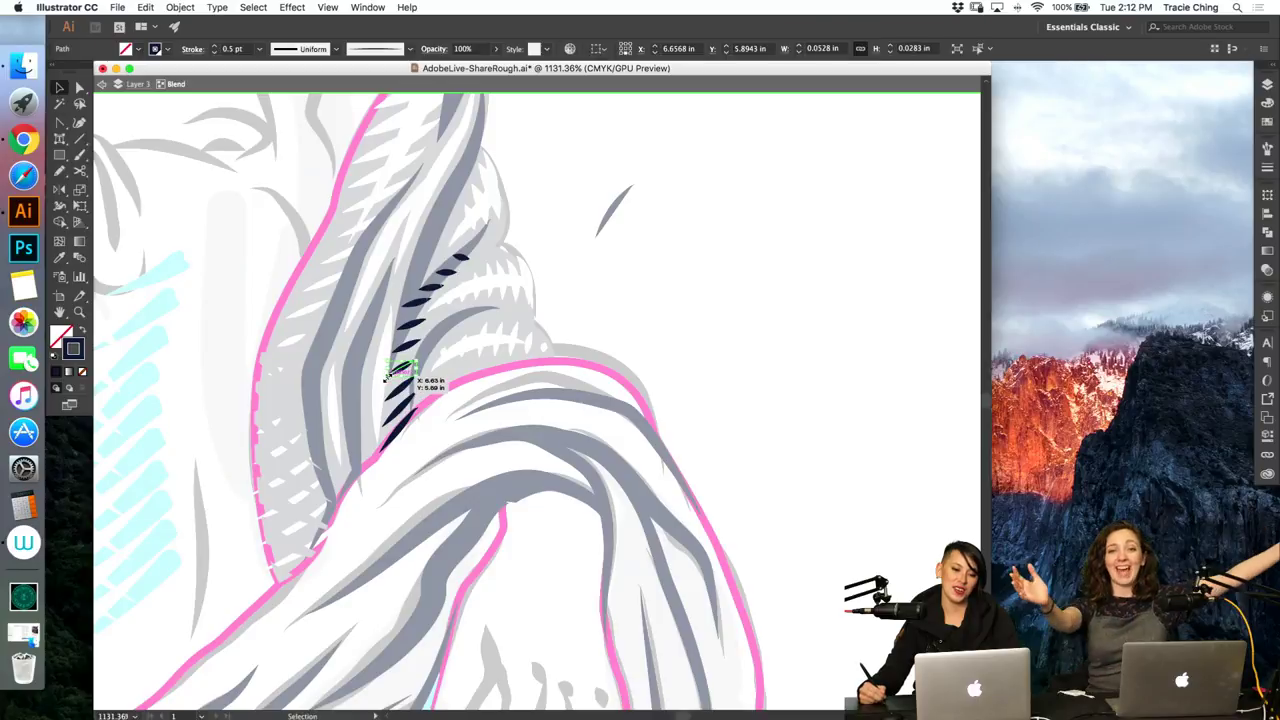
pyautogui.doubleClick(613, 296)
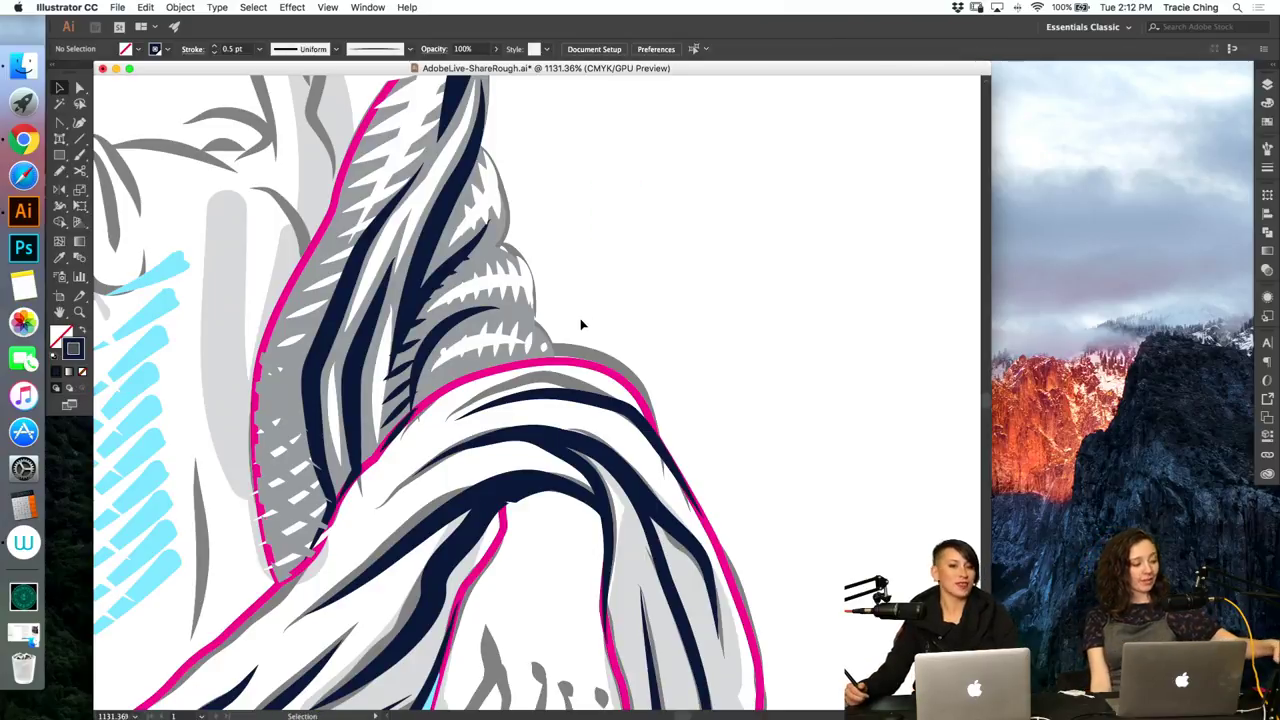
pyautogui.press('a')
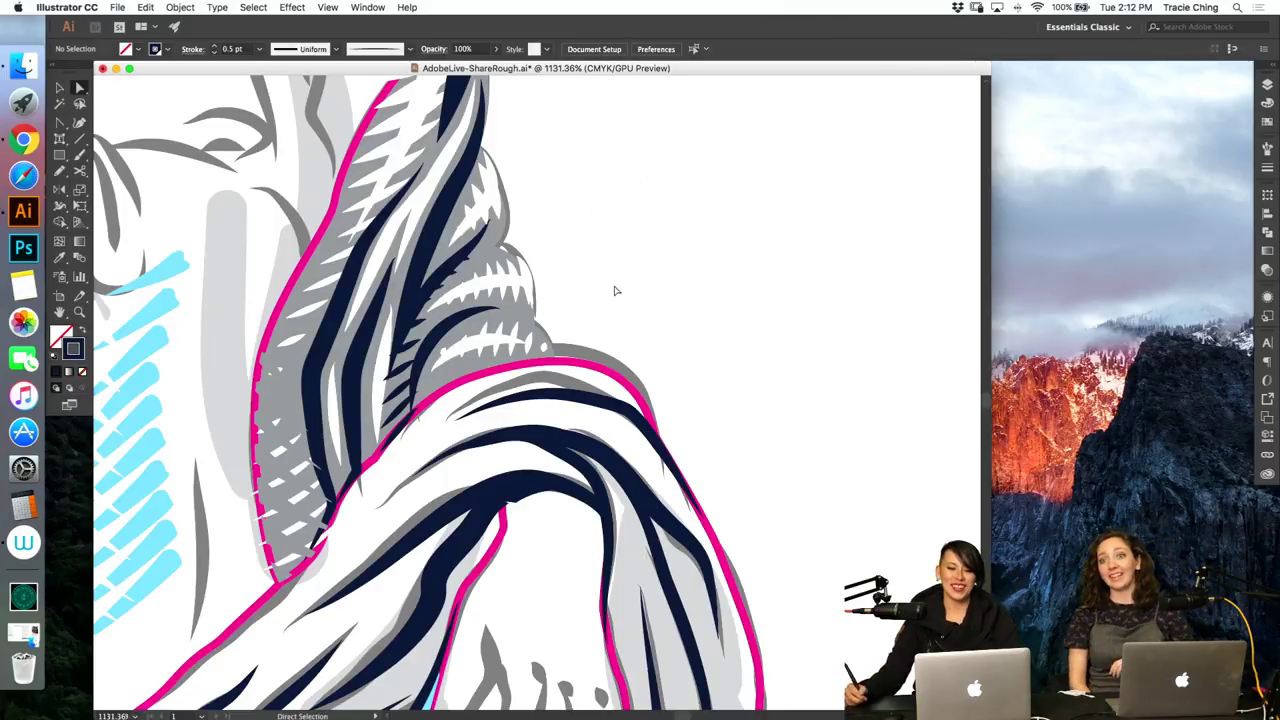
pyautogui.click(423, 408)
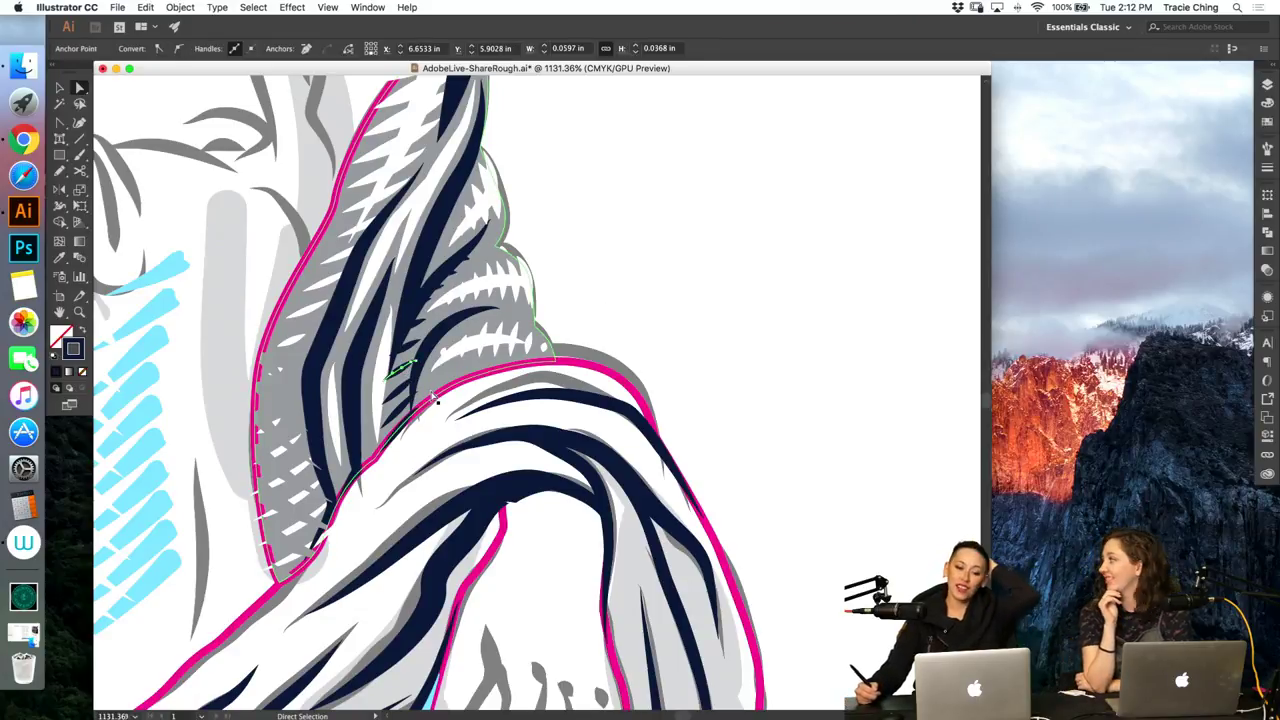
# Step: Paint three short navy strokes along the long outer navy fold line beside the white hatching and blend them
pyautogui.click(333, 320)
pyautogui.press('b')
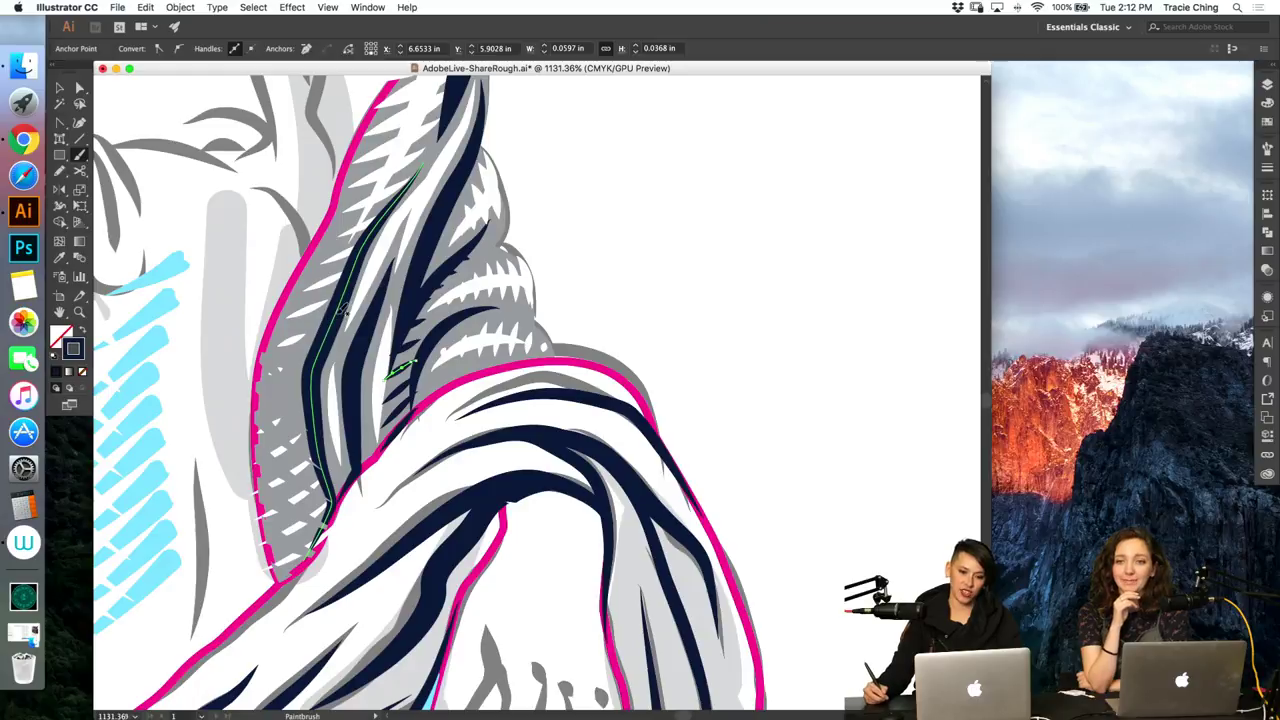
pyautogui.press('super+shift+a')
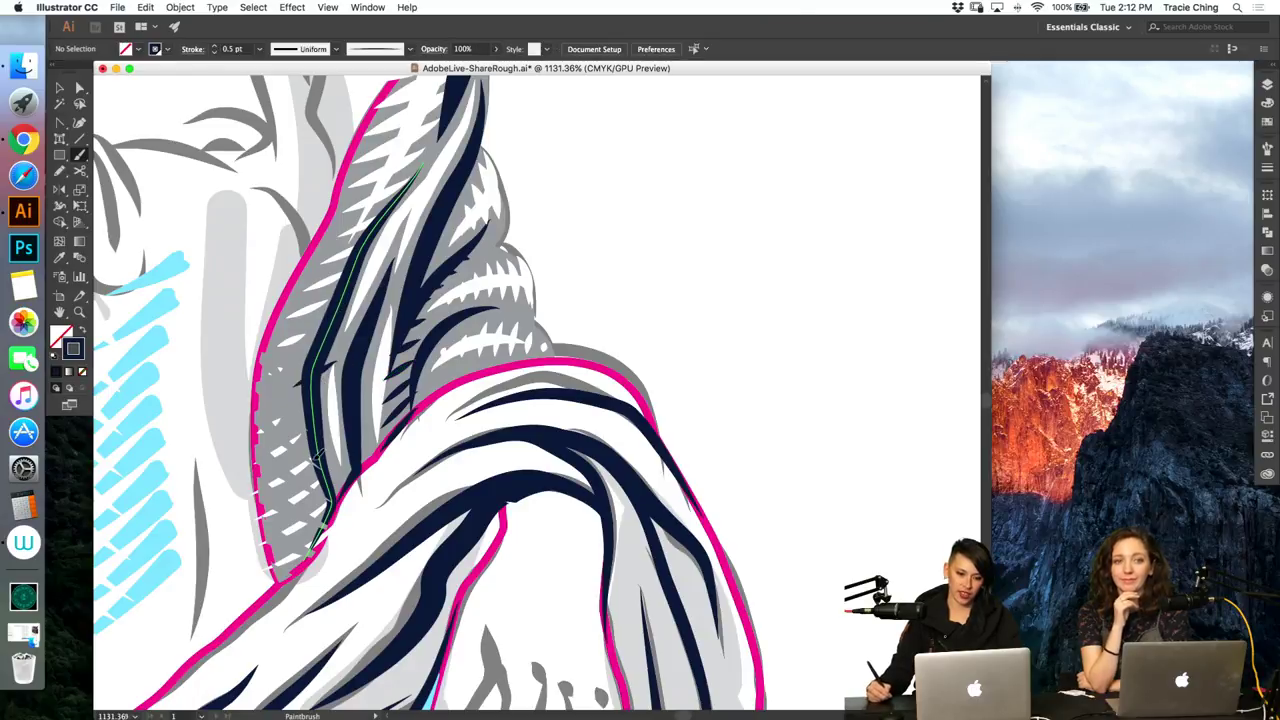
pyautogui.press('v')
pyautogui.click(319, 454)
pyautogui.keyDown('shift'); pyautogui.click(328, 369); pyautogui.keyUp('shift')
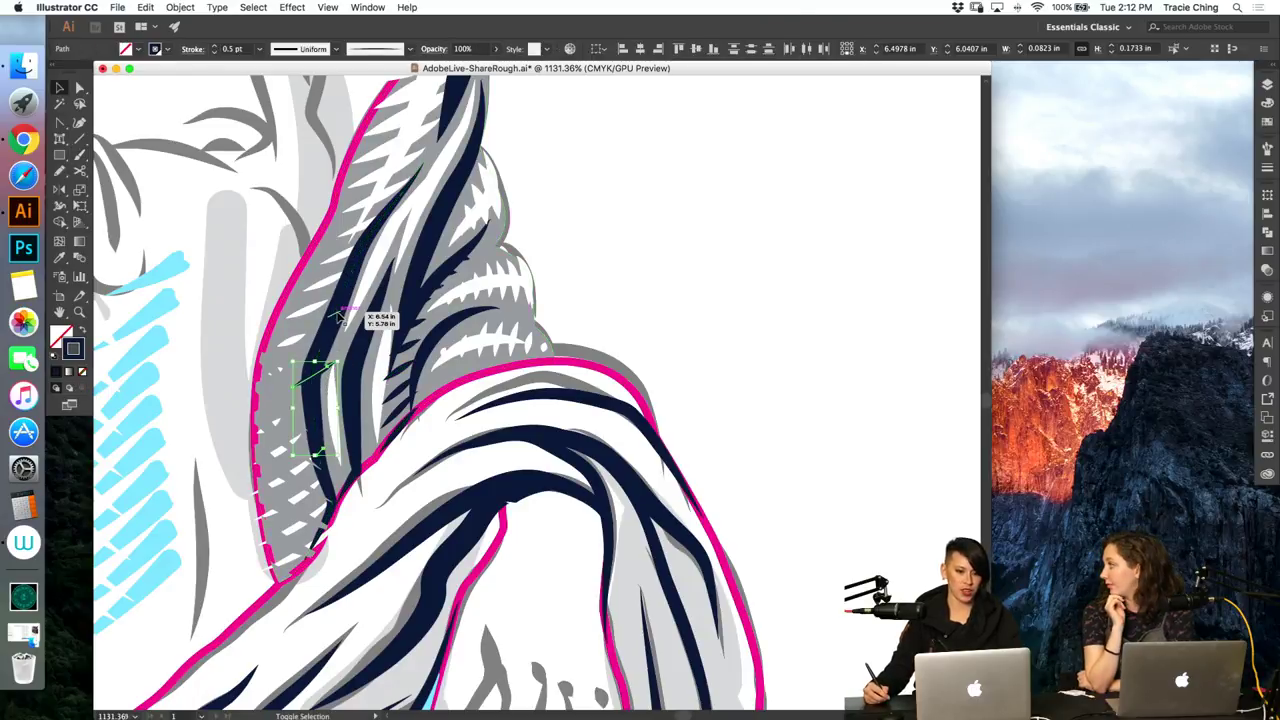
pyautogui.keyDown('shift'); pyautogui.click(338, 318); pyautogui.keyUp('shift')
pyautogui.press('super+alt+b')
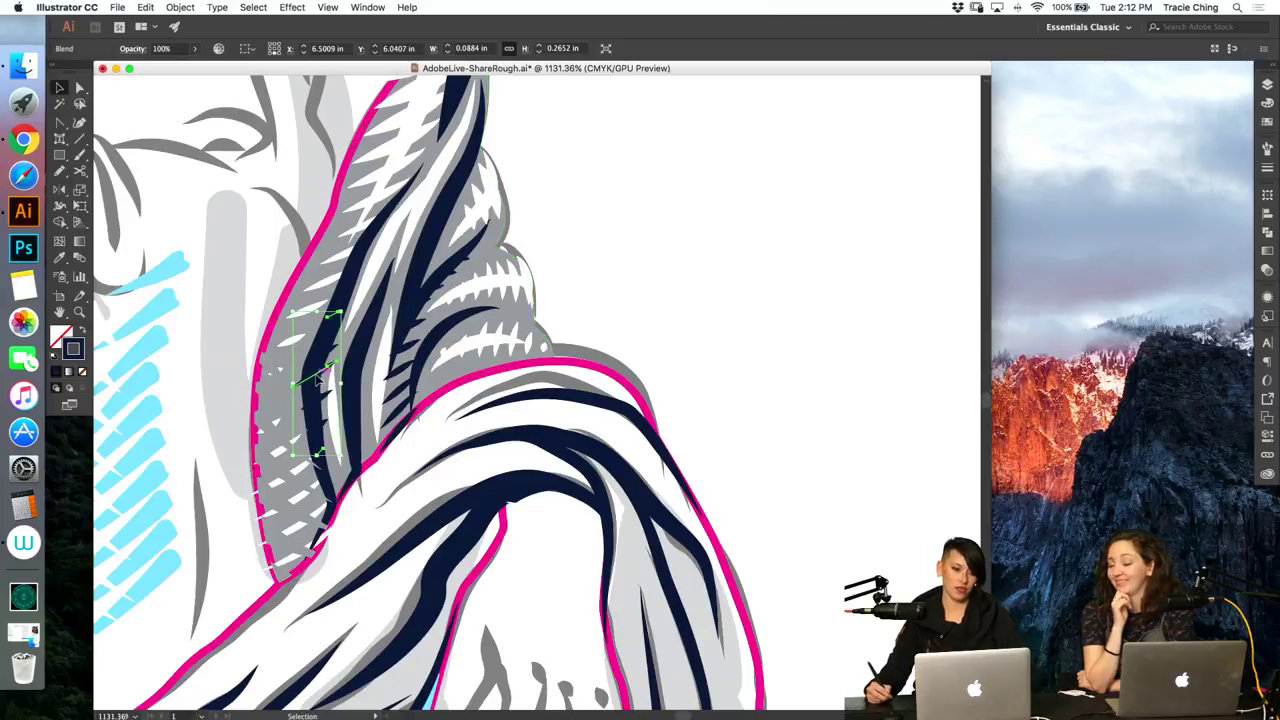
# Step: Isolate the new navy blend, shift its middle stroke outward toward the grey area, and leave isolation
pyautogui.doubleClick(317, 377)
pyautogui.press('a')
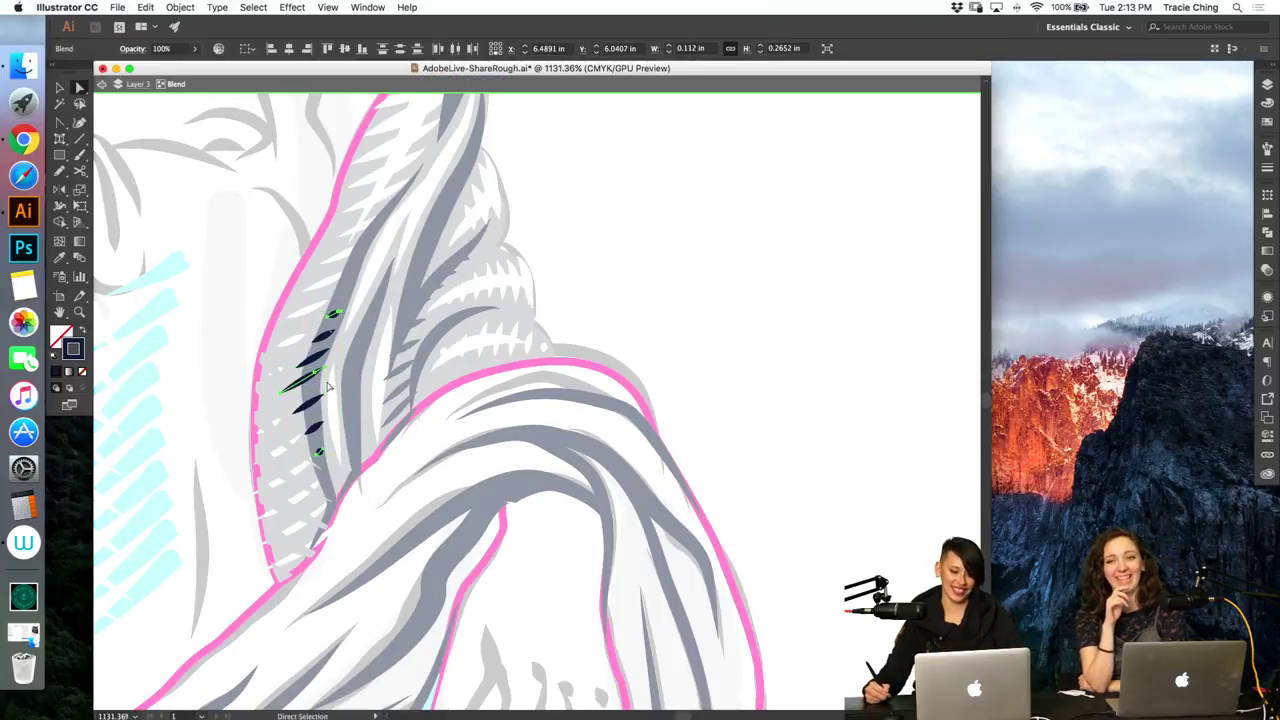
pyautogui.press('p')
pyautogui.press('v')
pyautogui.press('Escape')
pyautogui.click(630, 286)
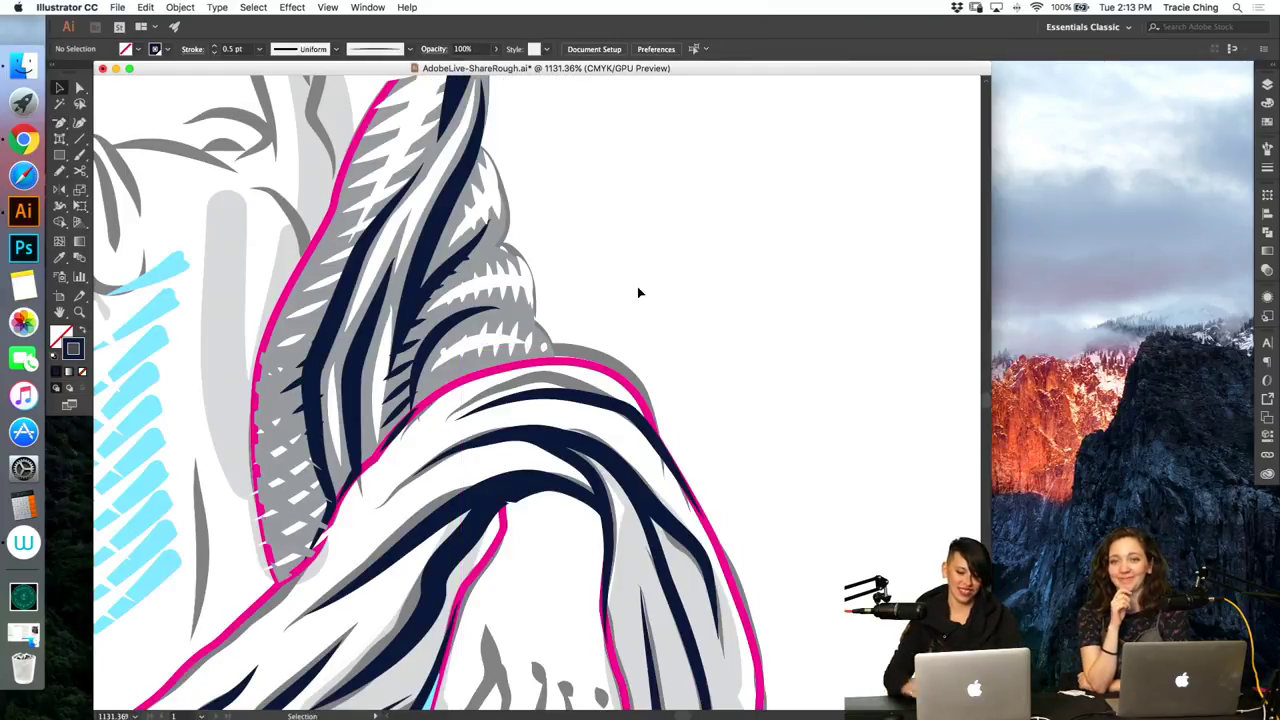
# Step: Recolour the cyan shadow shape along the scarf's lower edge at the waist with the grey shading swatch
pyautogui.press('super+minus')
pyautogui.press('super+minus')
pyautogui.press('super+minus')
pyautogui.press('super+minus')
pyautogui.press('super+minus')
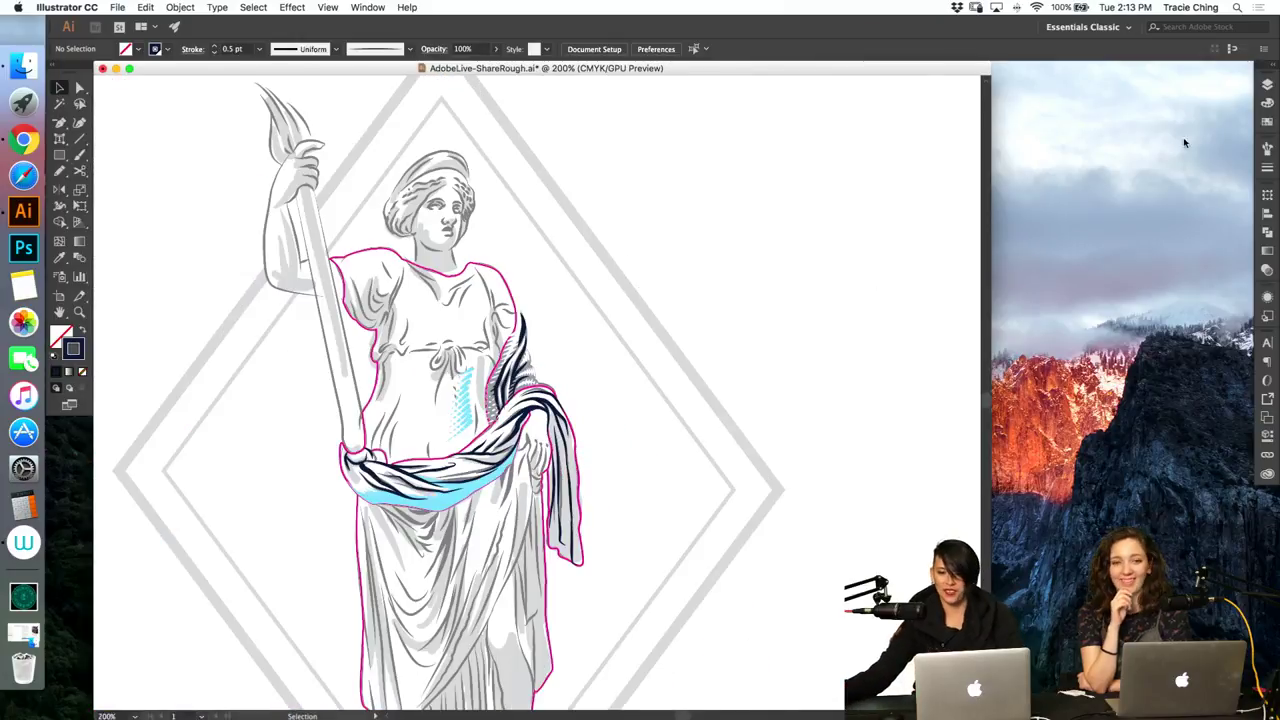
pyautogui.click(1267, 88)
pyautogui.press('z')
pyautogui.moveTo(440, 455); pyautogui.dragTo(748, 268)
pyautogui.moveTo(634, 386); pyautogui.dragTo(654, 422)
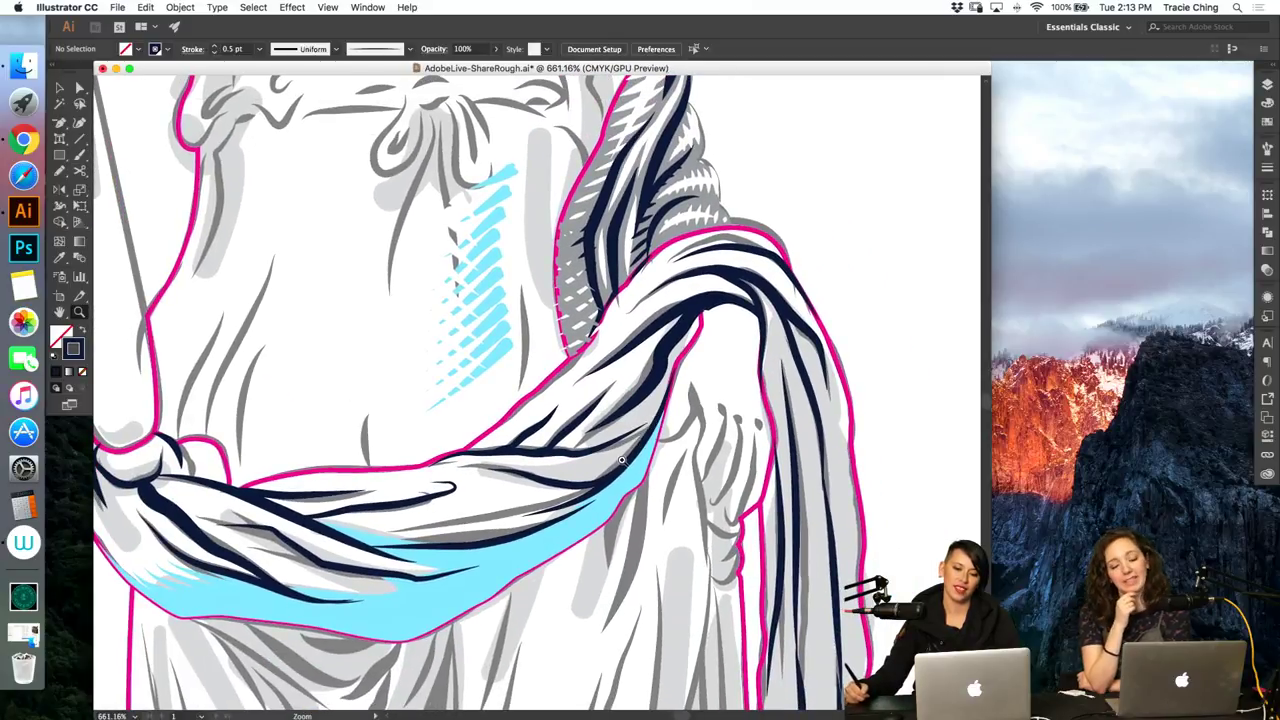
pyautogui.press('p')
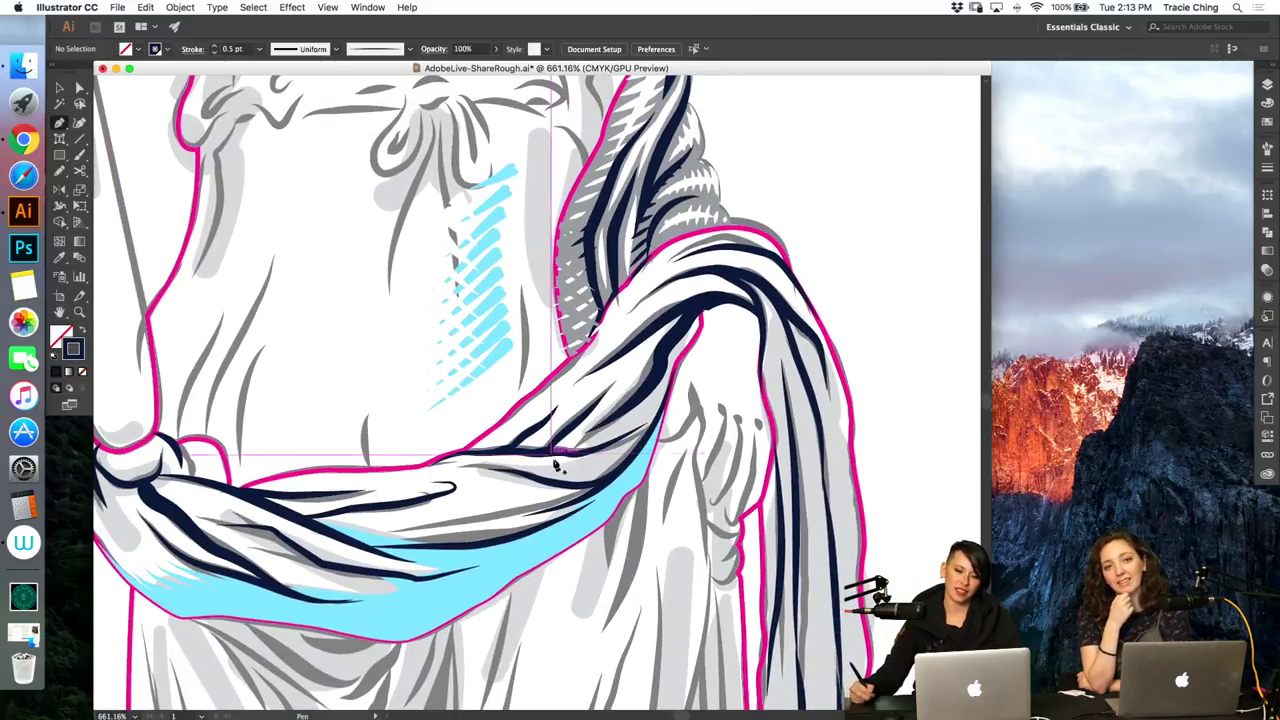
pyautogui.press('a')
pyautogui.click(515, 565)
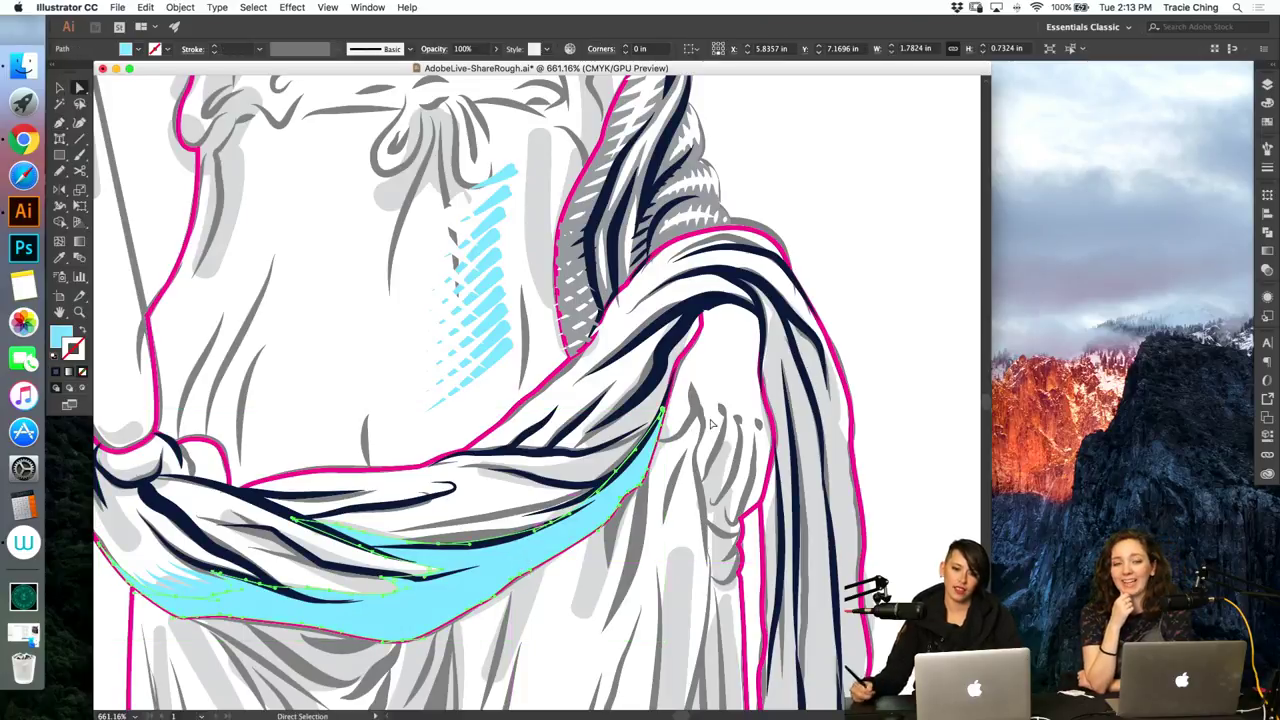
pyautogui.click(1267, 104)
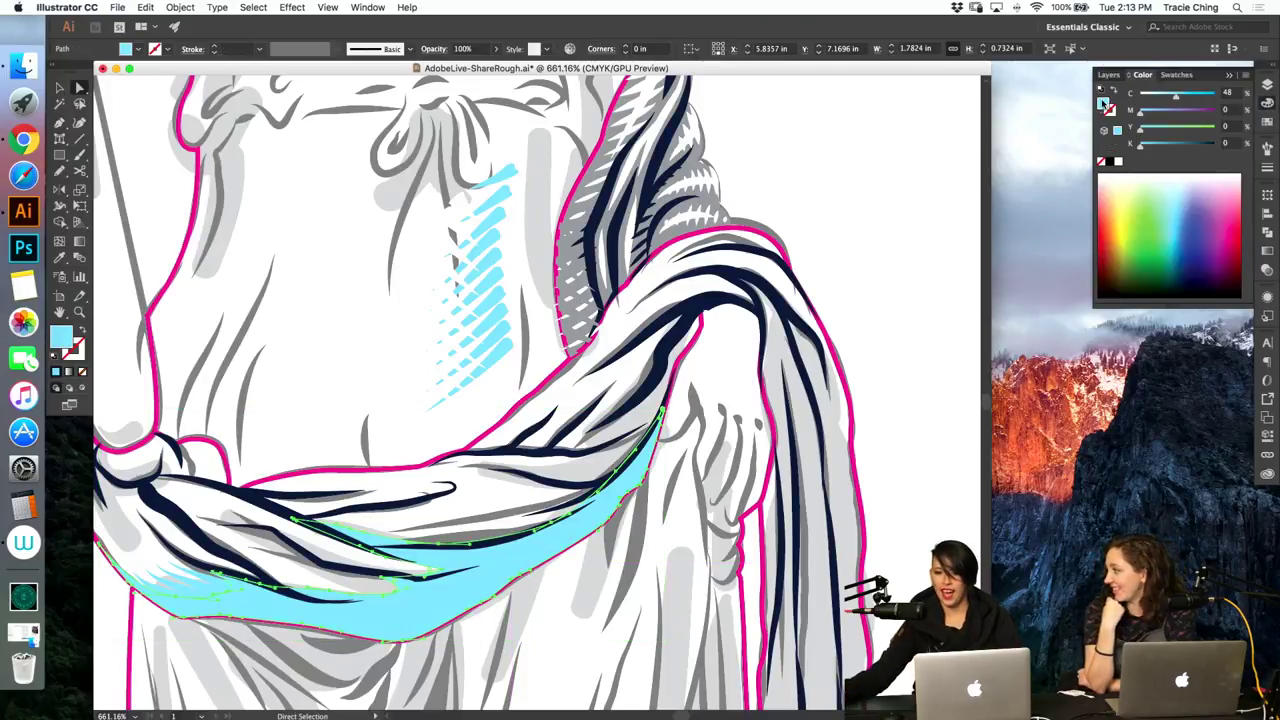
pyautogui.click(1266, 122)
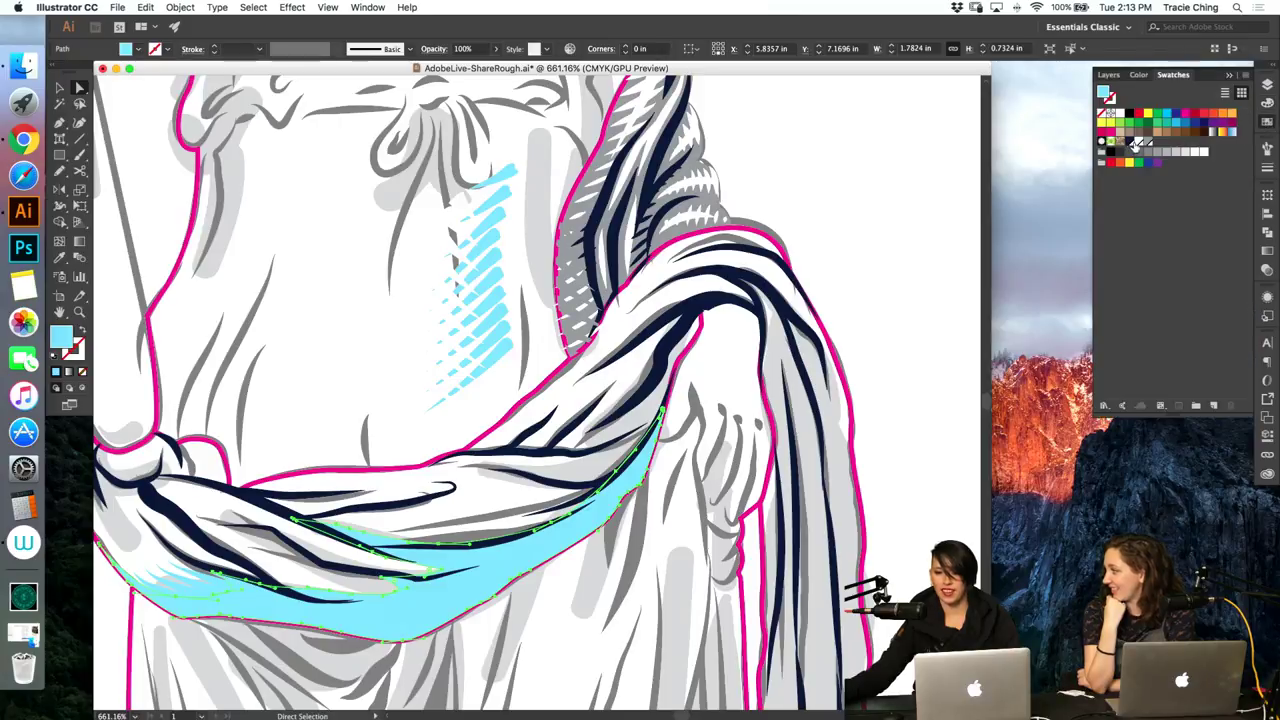
pyautogui.click(1151, 145)
pyautogui.click(871, 254)
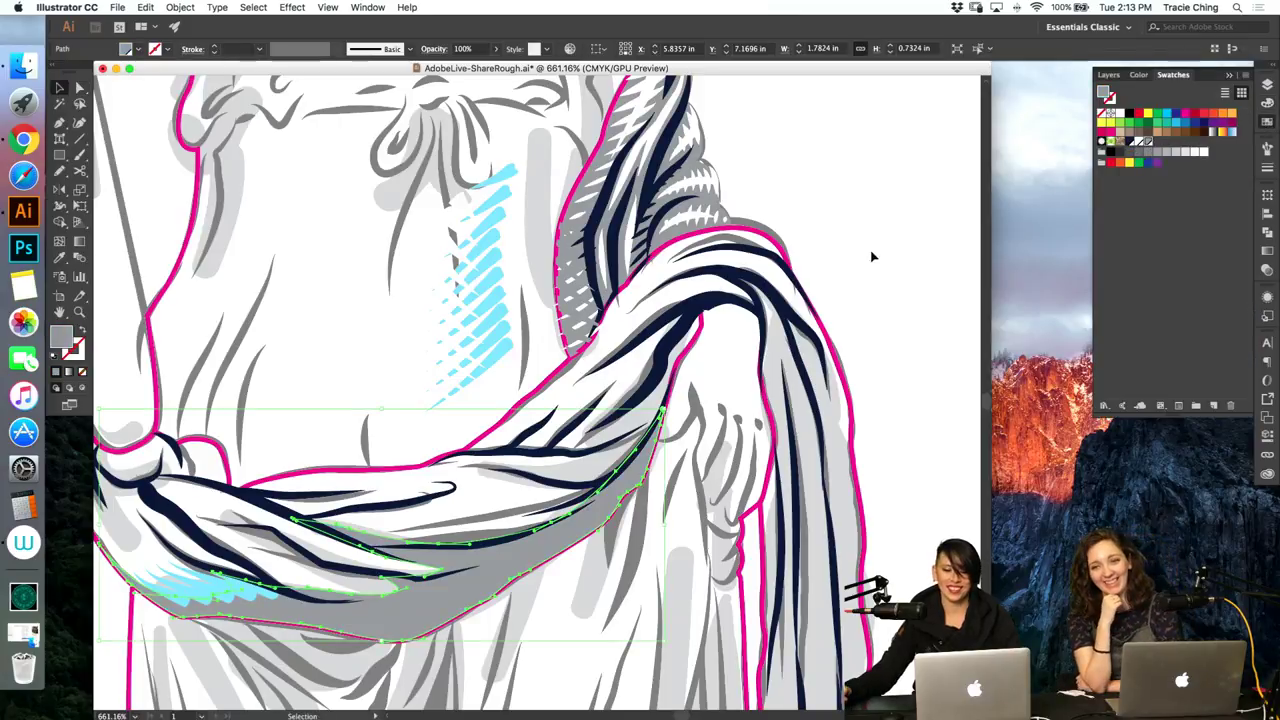
# Step: Apply the same grey shading swatch to the strokes of the cyan hatching blend below the scarf's knot and deselect it
pyautogui.click(208, 596)
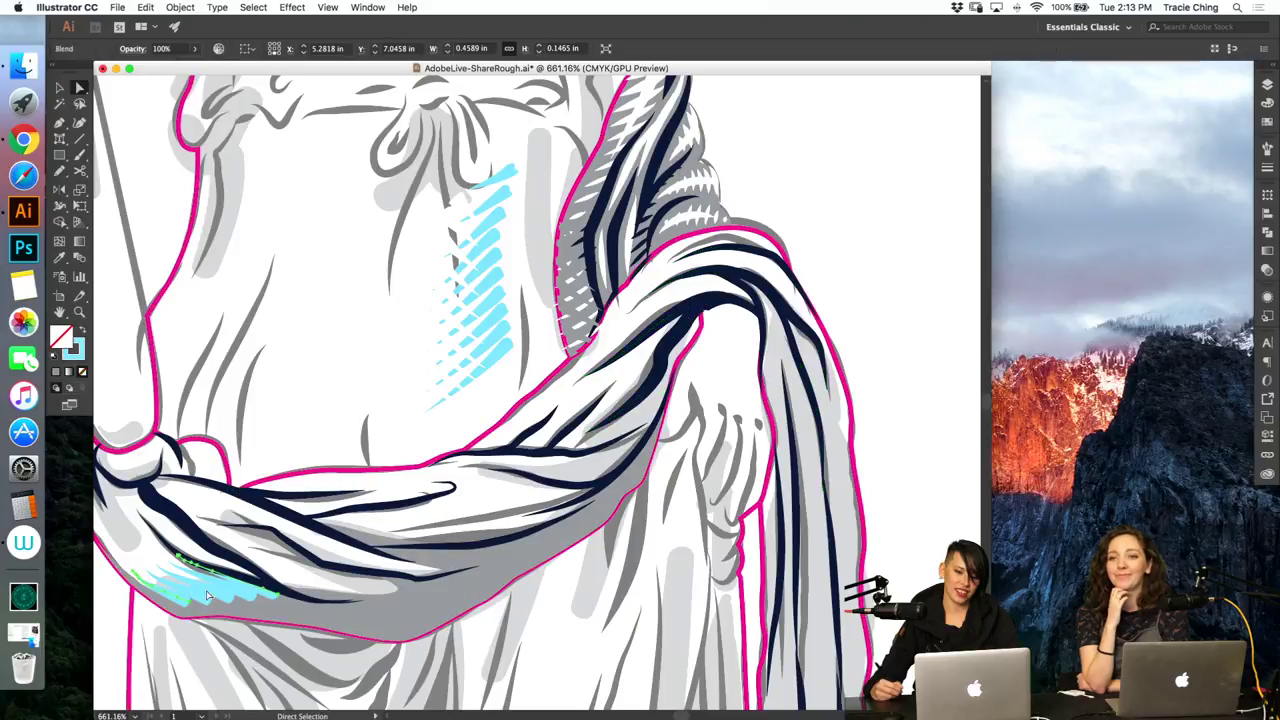
pyautogui.click(1268, 104)
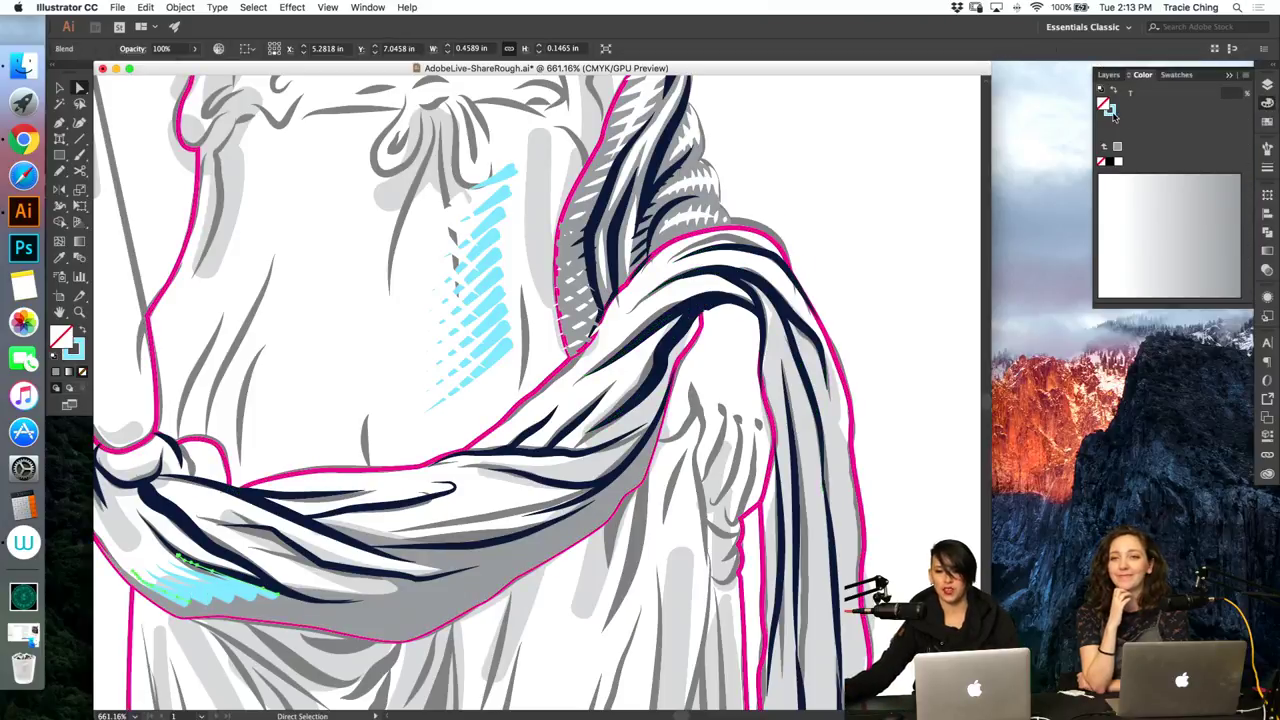
pyautogui.click(1267, 122)
pyautogui.click(1149, 143)
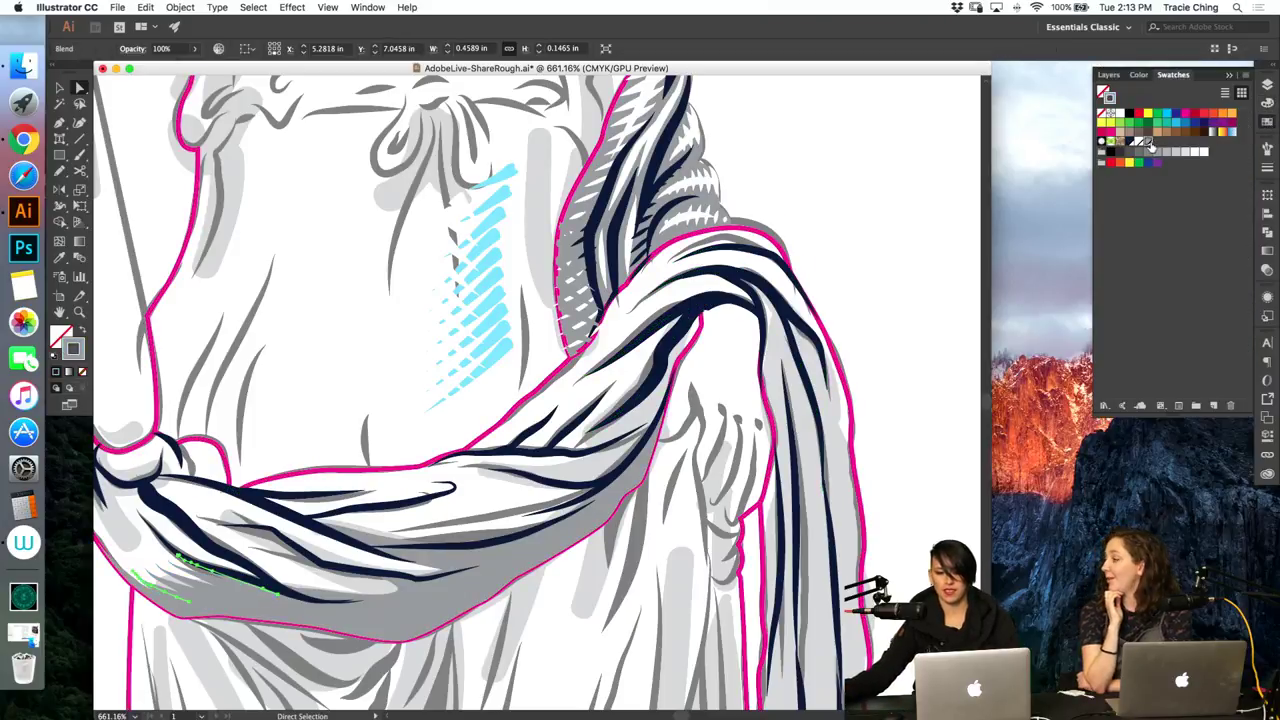
pyautogui.click(895, 289)
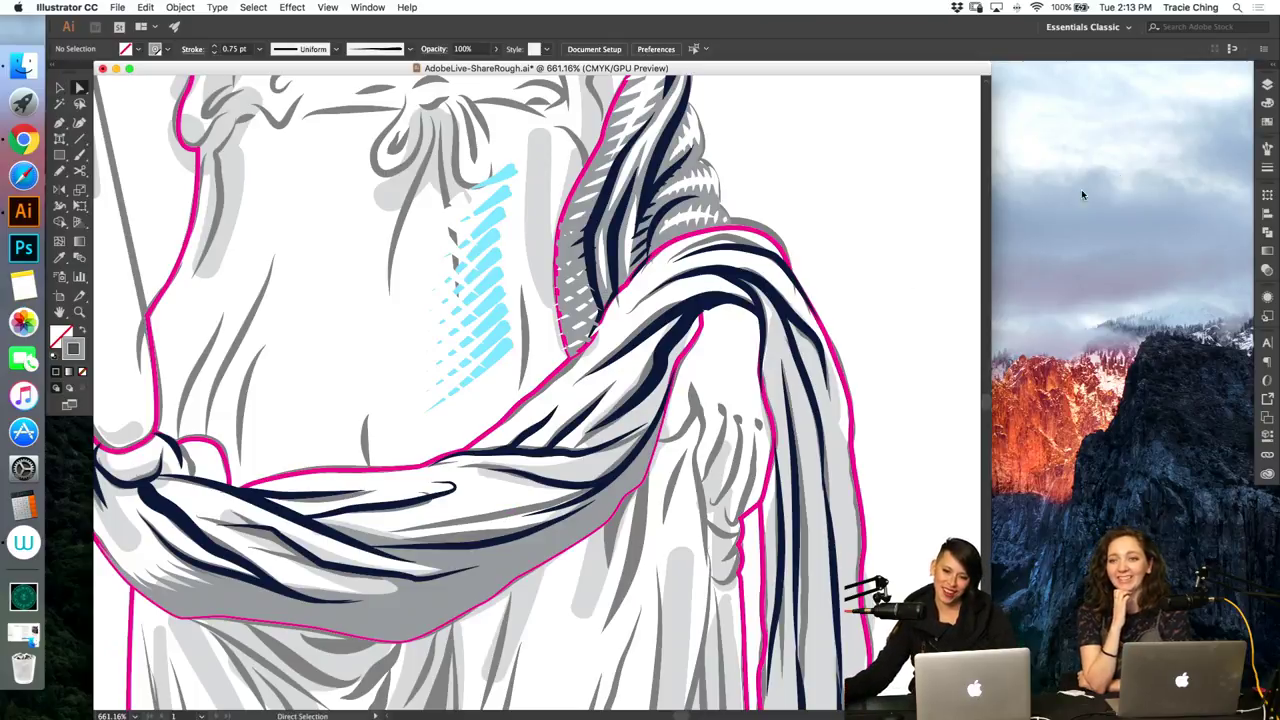
pyautogui.click(1267, 87)
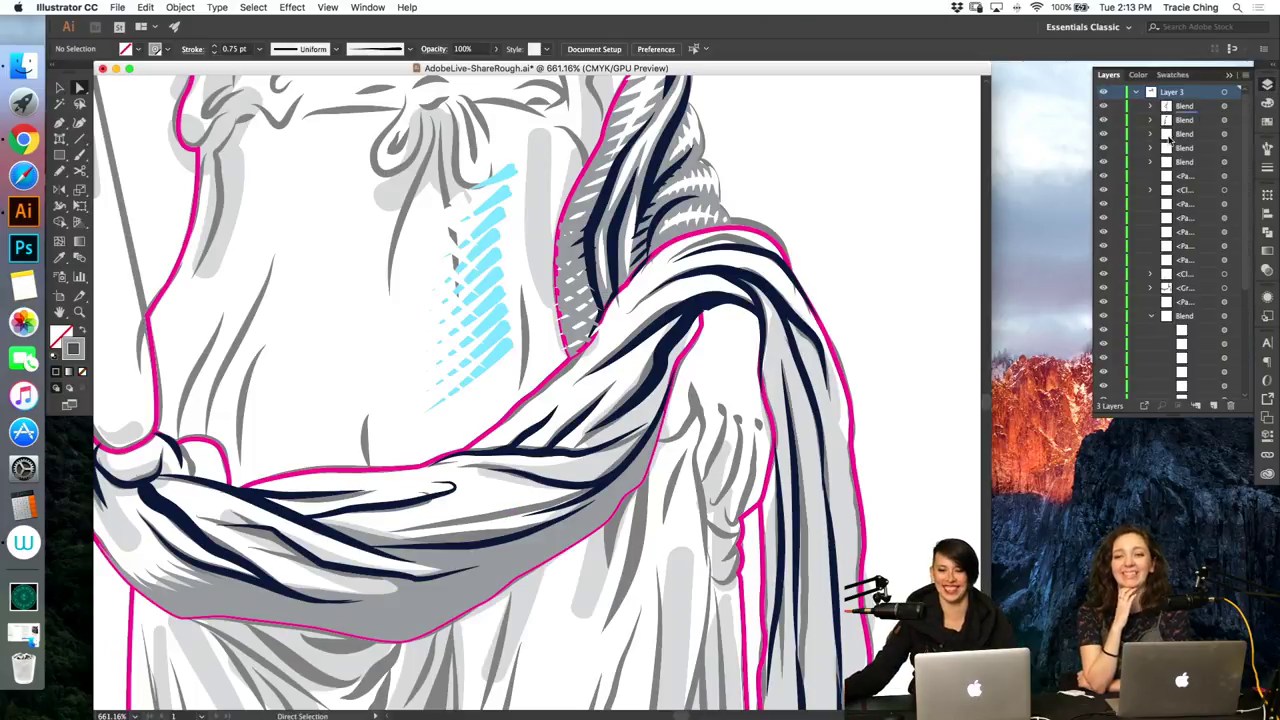
pyautogui.click(918, 230)
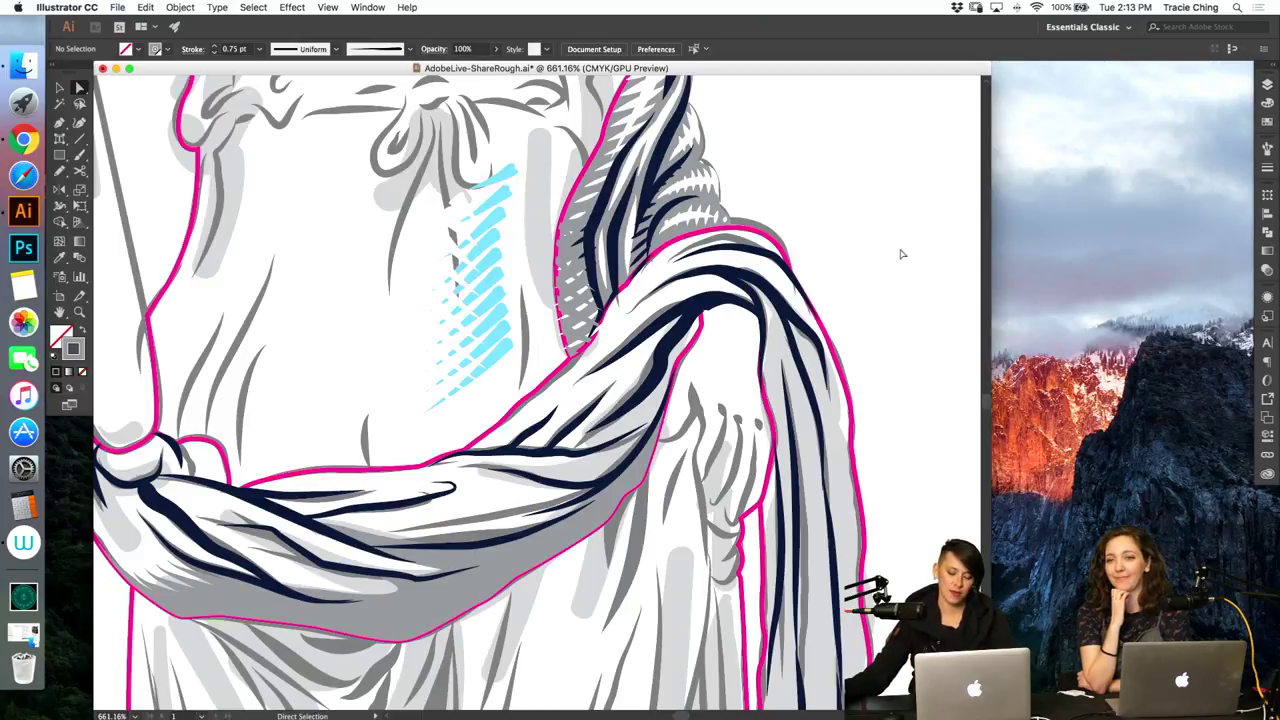
pyautogui.press('p')
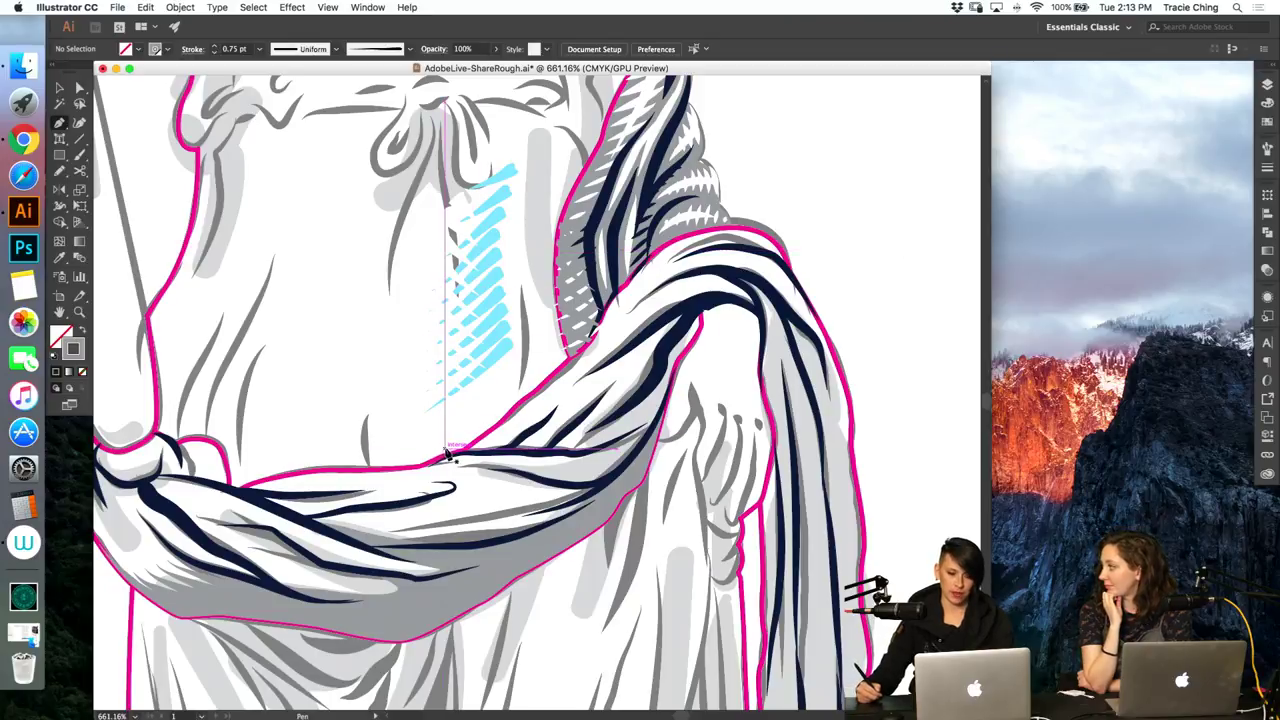
pyautogui.click(290, 516)
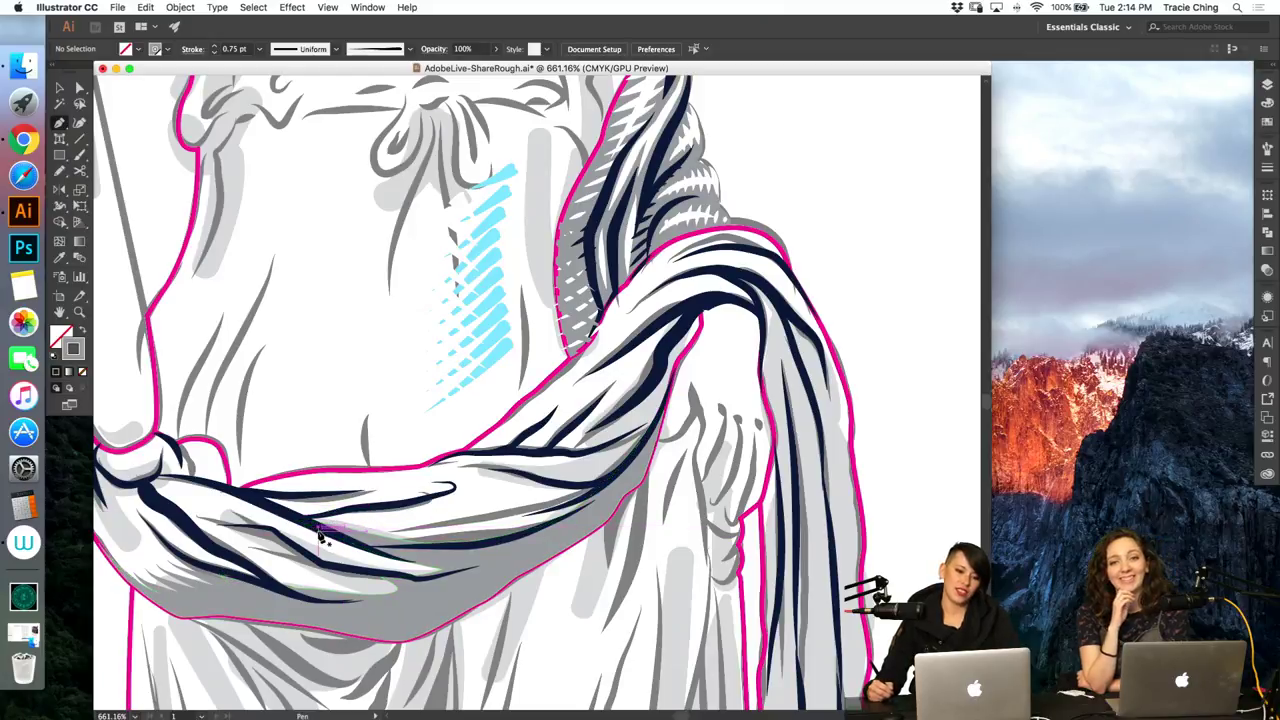
pyautogui.press('v')
pyautogui.click(286, 540)
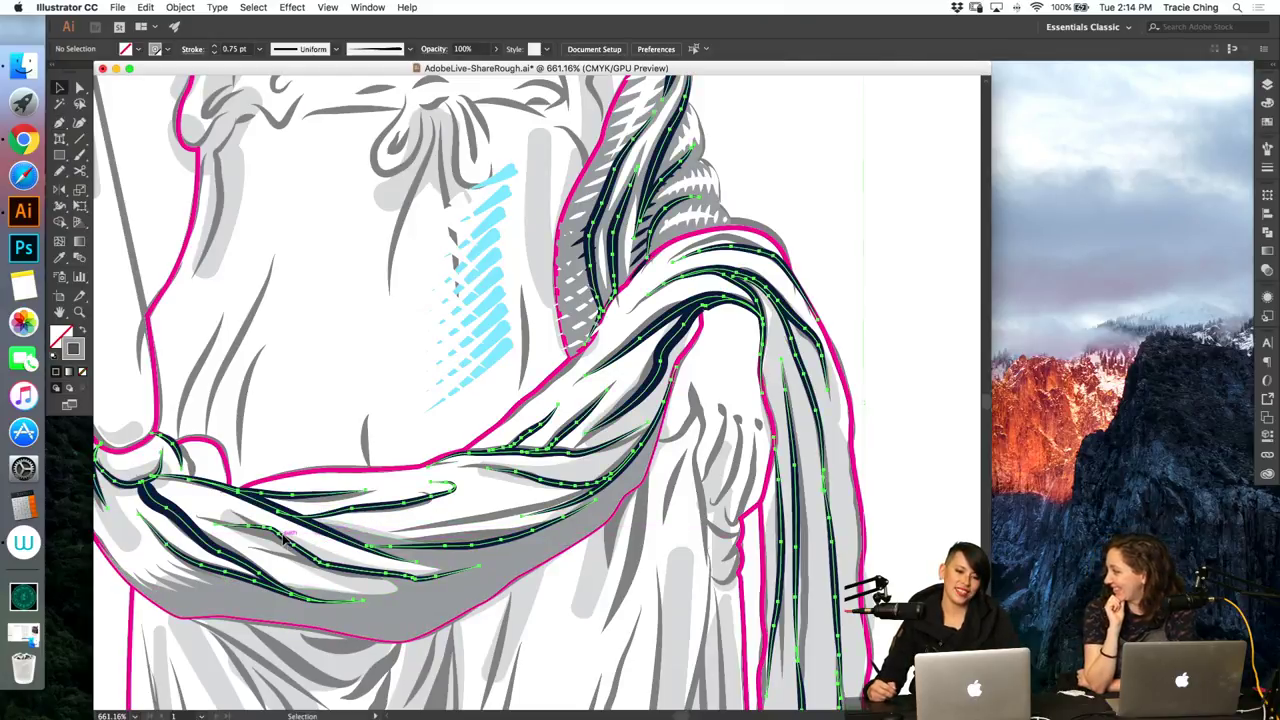
pyautogui.doubleClick(286, 540)
pyautogui.doubleClick(855, 242)
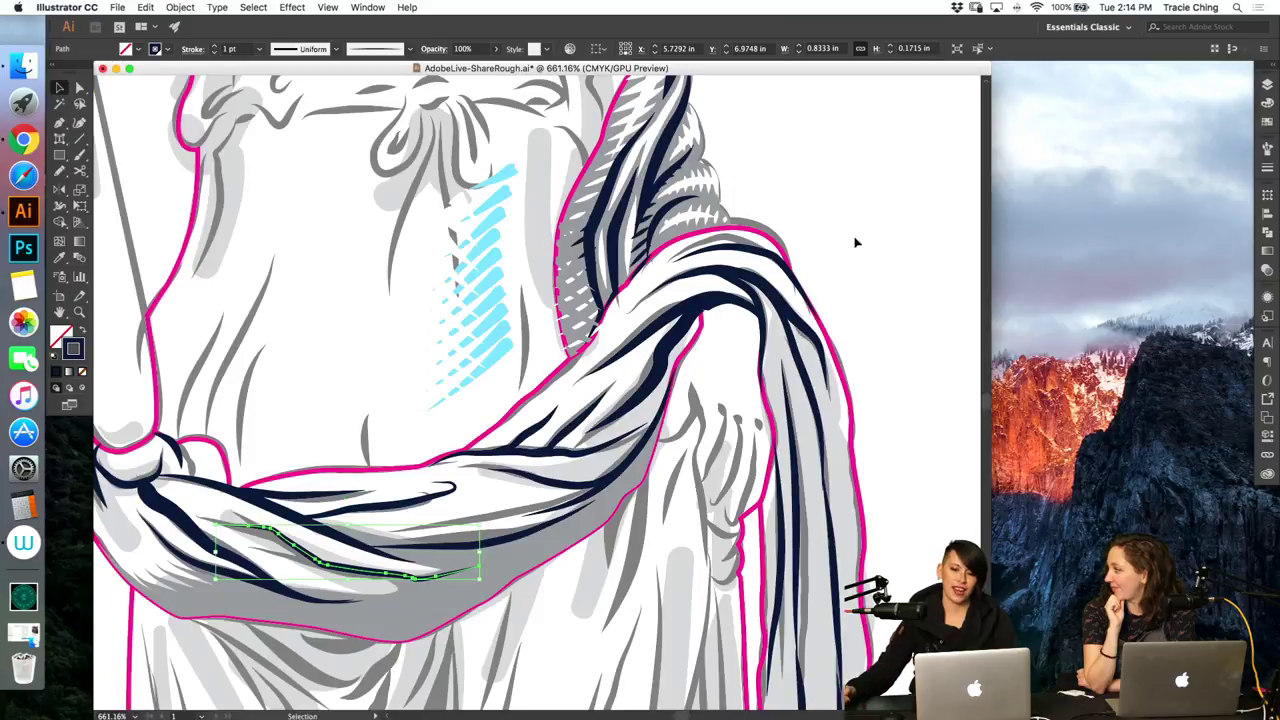
# Step: Collapse Layer 3's contents and hide the Sketch and References layers so only the inked artwork shows
pyautogui.click(1266, 88)
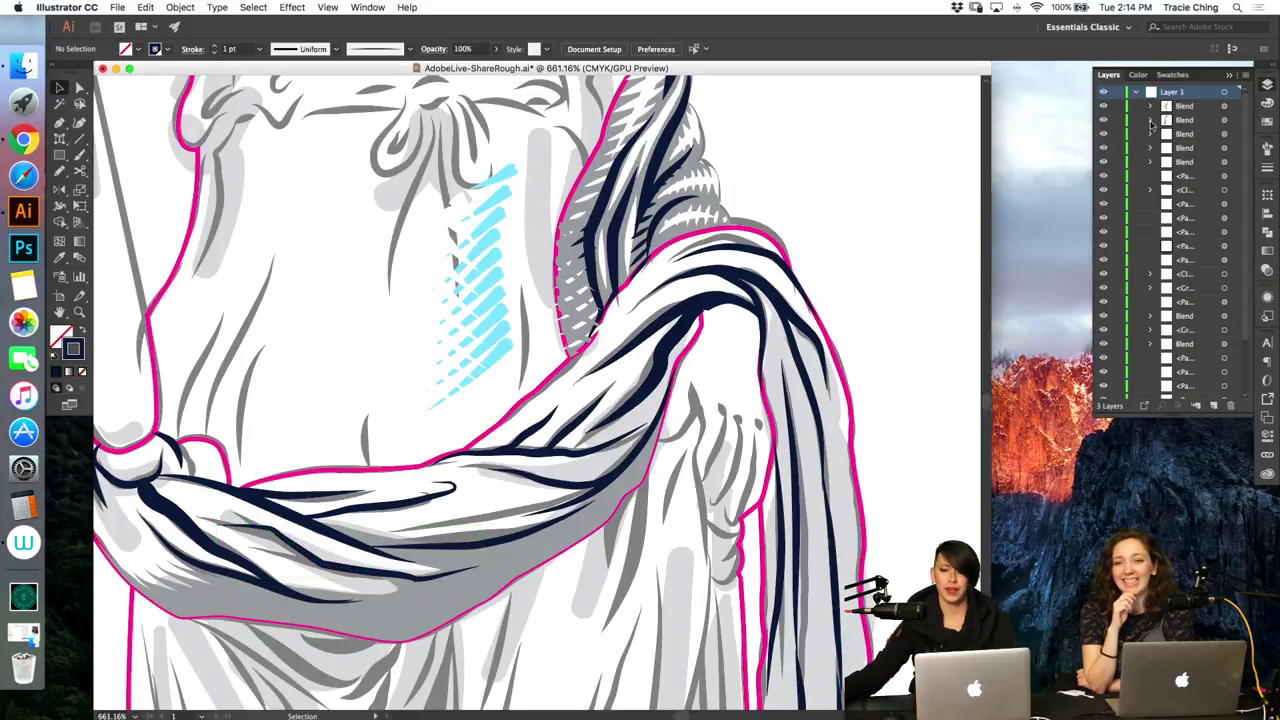
pyautogui.click(1134, 91)
pyautogui.click(1104, 106)
# Step: Give the selected line of the small inner fold below the scarf's knot the thin-to-thick tapered brush and the grey shading swatch
pyautogui.click(290, 541)
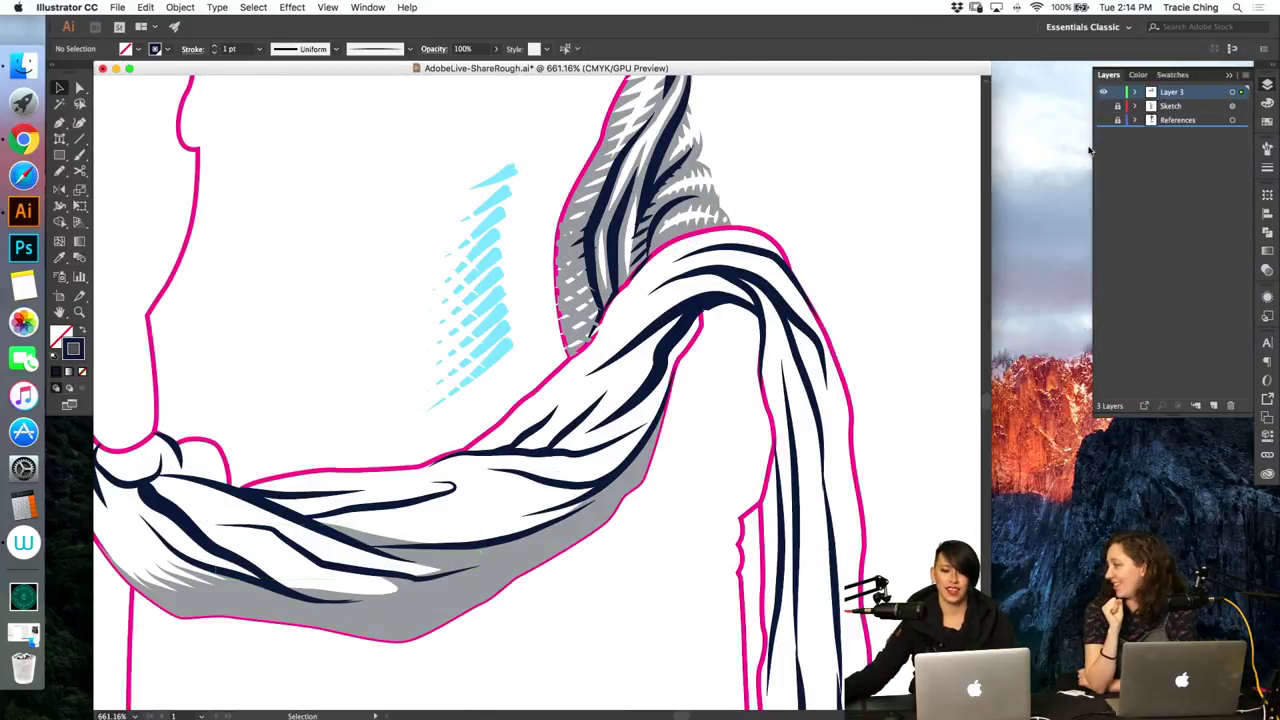
pyautogui.click(1267, 149)
pyautogui.click(1197, 232)
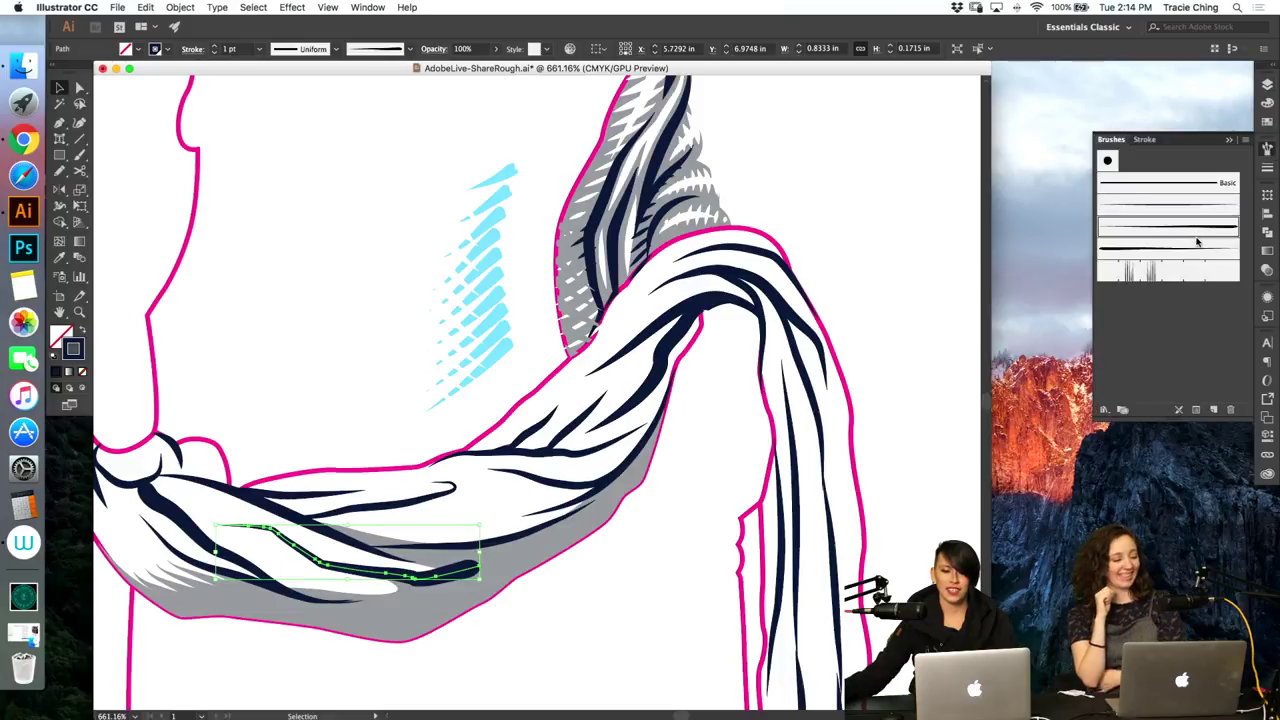
pyautogui.click(1267, 121)
pyautogui.click(1148, 143)
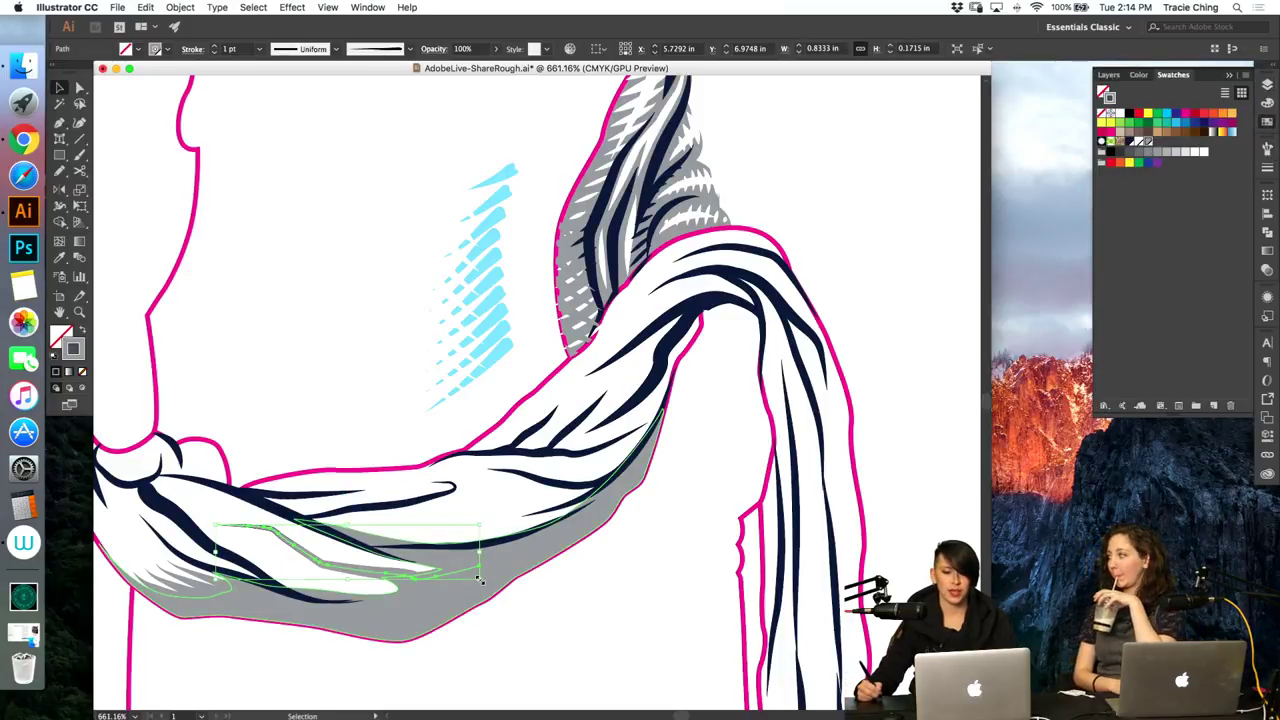
# Step: Rotate the grey fold stroke slightly downward about its knot-side end to offset it from the navy line, and deselect everything
pyautogui.press('r')
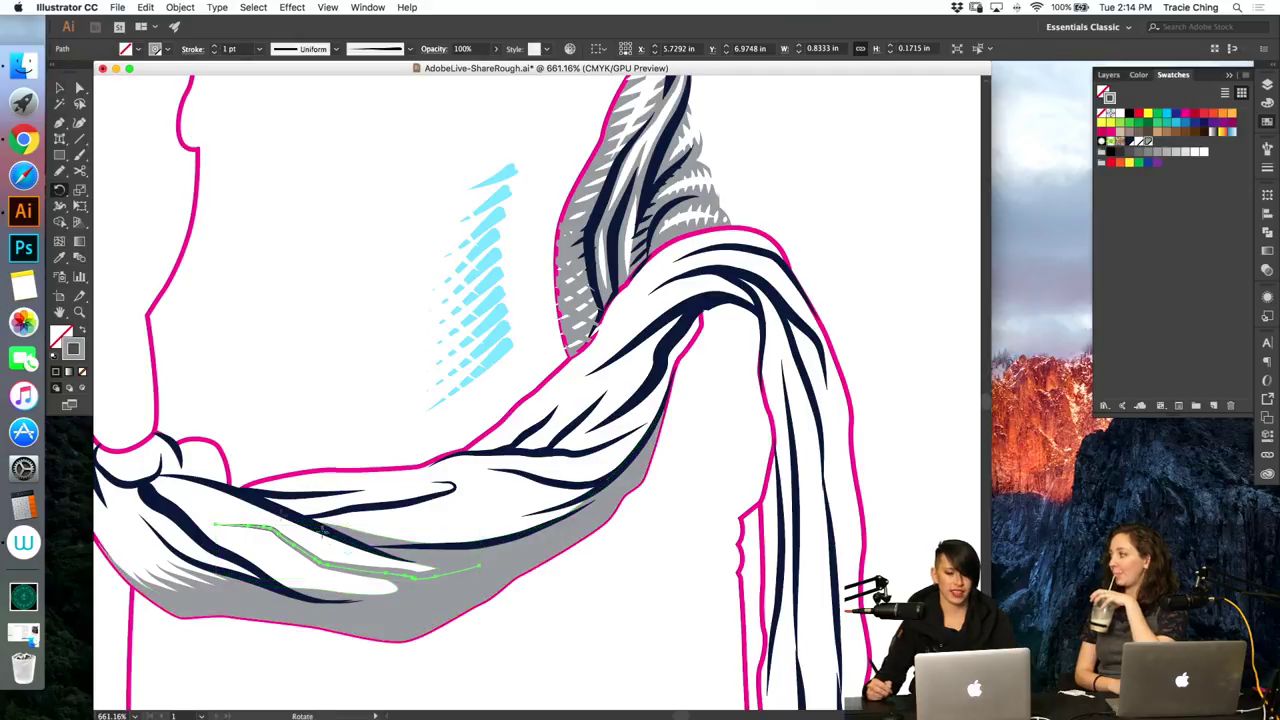
pyautogui.click(221, 525)
pyautogui.moveTo(422, 578); pyautogui.dragTo(422, 584)
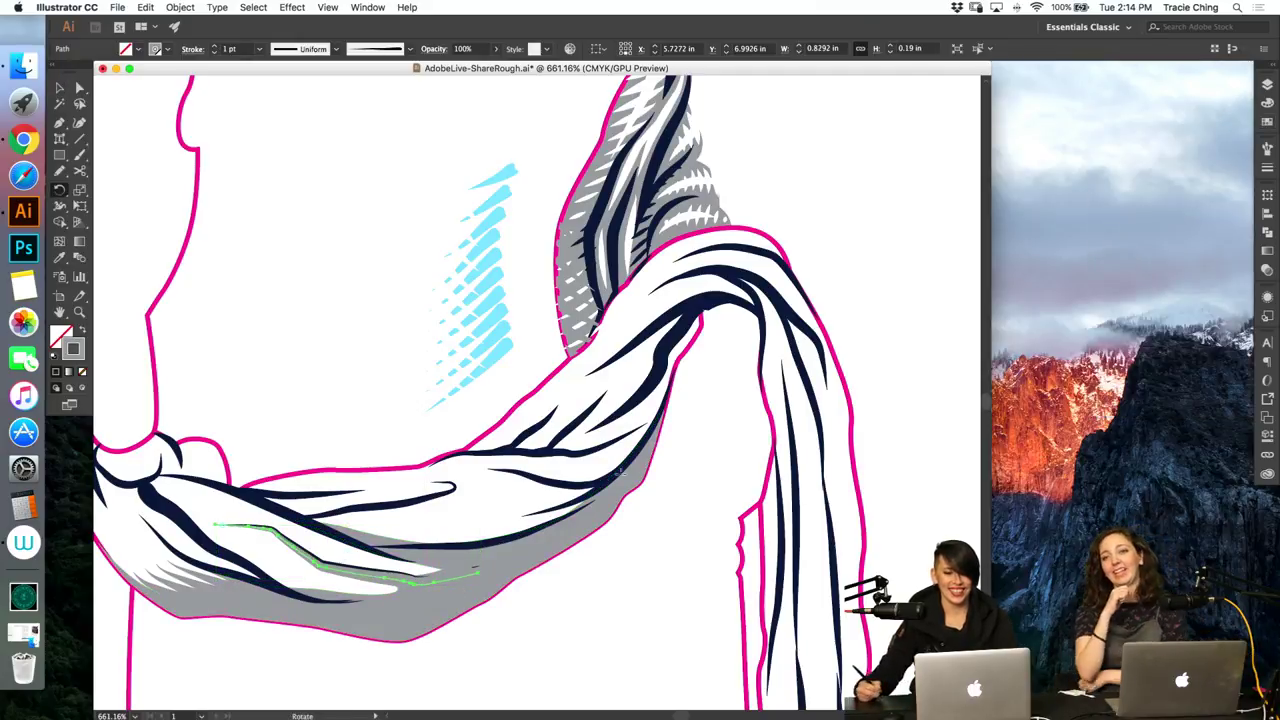
pyautogui.press('super+shift+a')
pyautogui.press('a')
pyautogui.press('v')
pyautogui.click(202, 583)
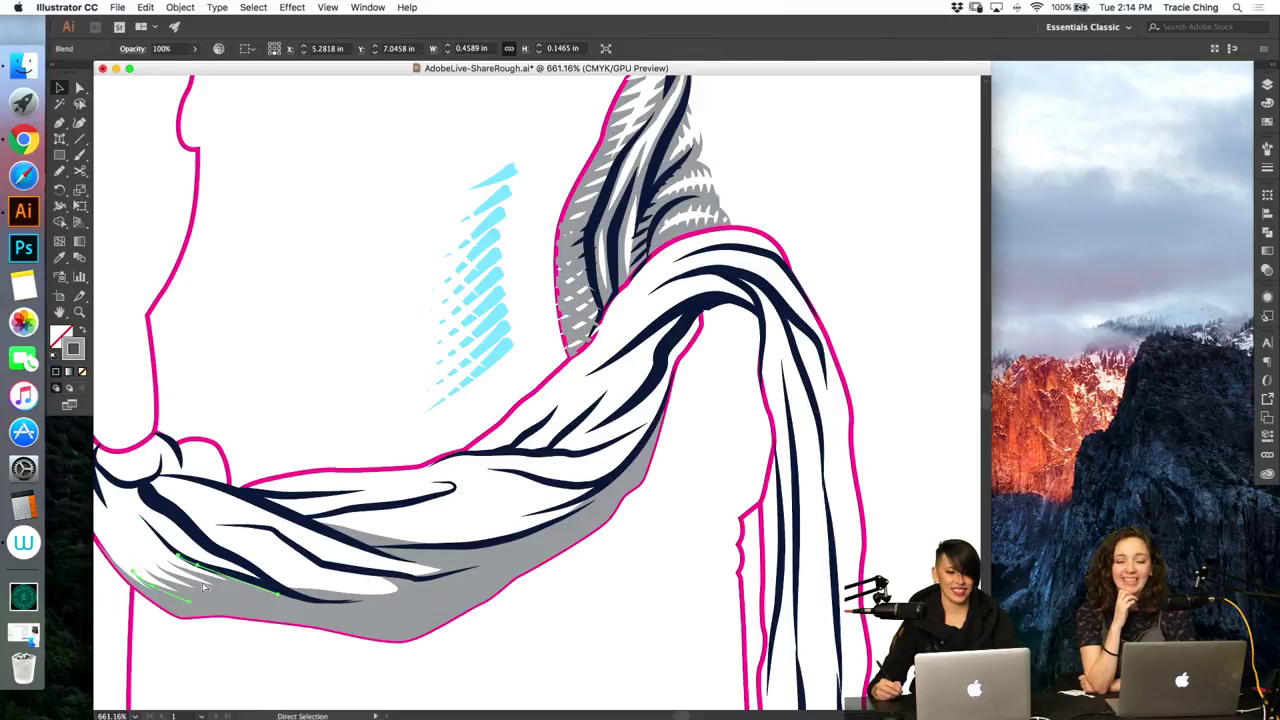
pyautogui.press('super+z')
pyautogui.press('a')
pyautogui.click(607, 575)
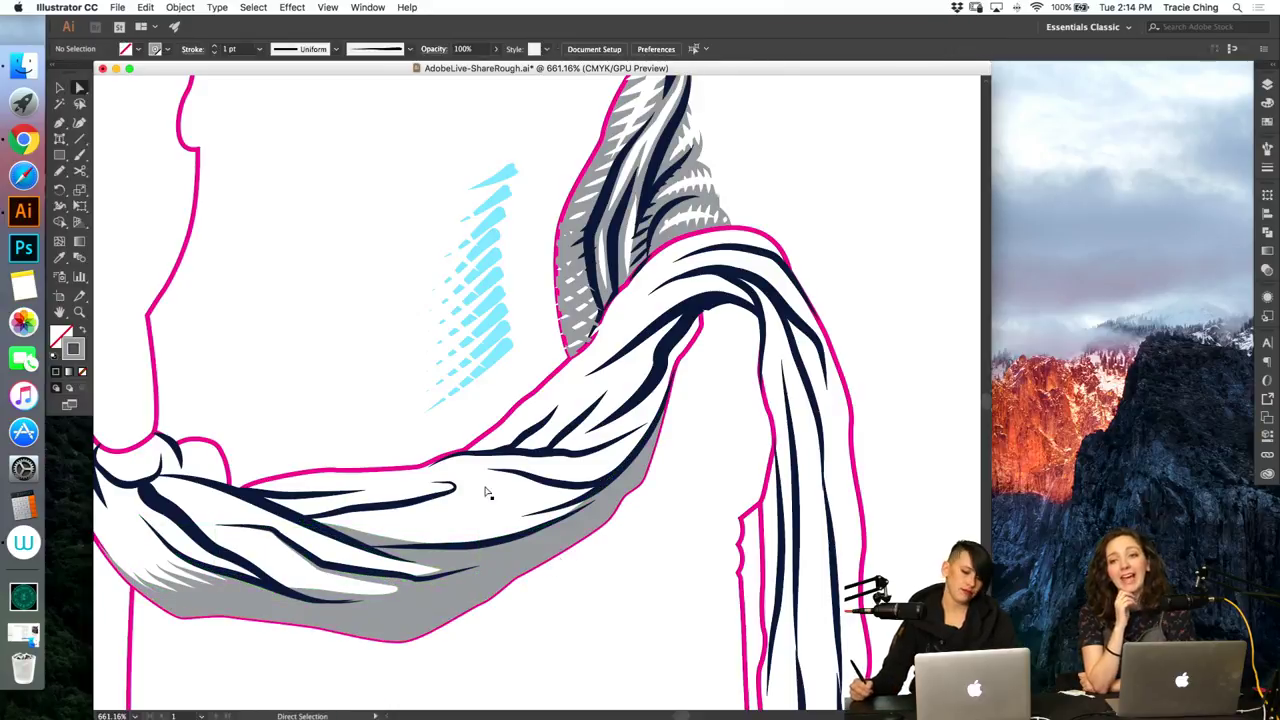
# Step: Paint five short slanted grey strokes across the small inner navy fold line and blend them into hatching
pyautogui.press('b')
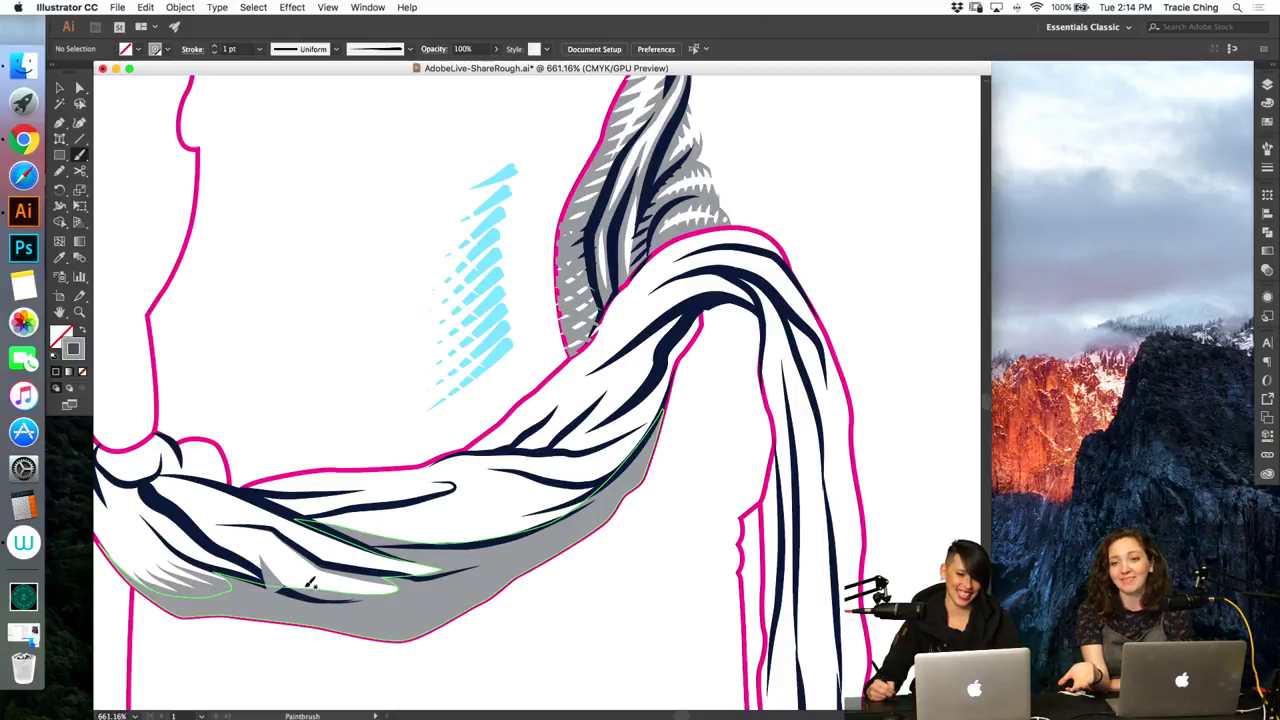
pyautogui.moveTo(293, 539); pyautogui.dragTo(341, 620)
pyautogui.moveTo(349, 546); pyautogui.dragTo(396, 615)
pyautogui.moveTo(398, 554); pyautogui.dragTo(424, 602)
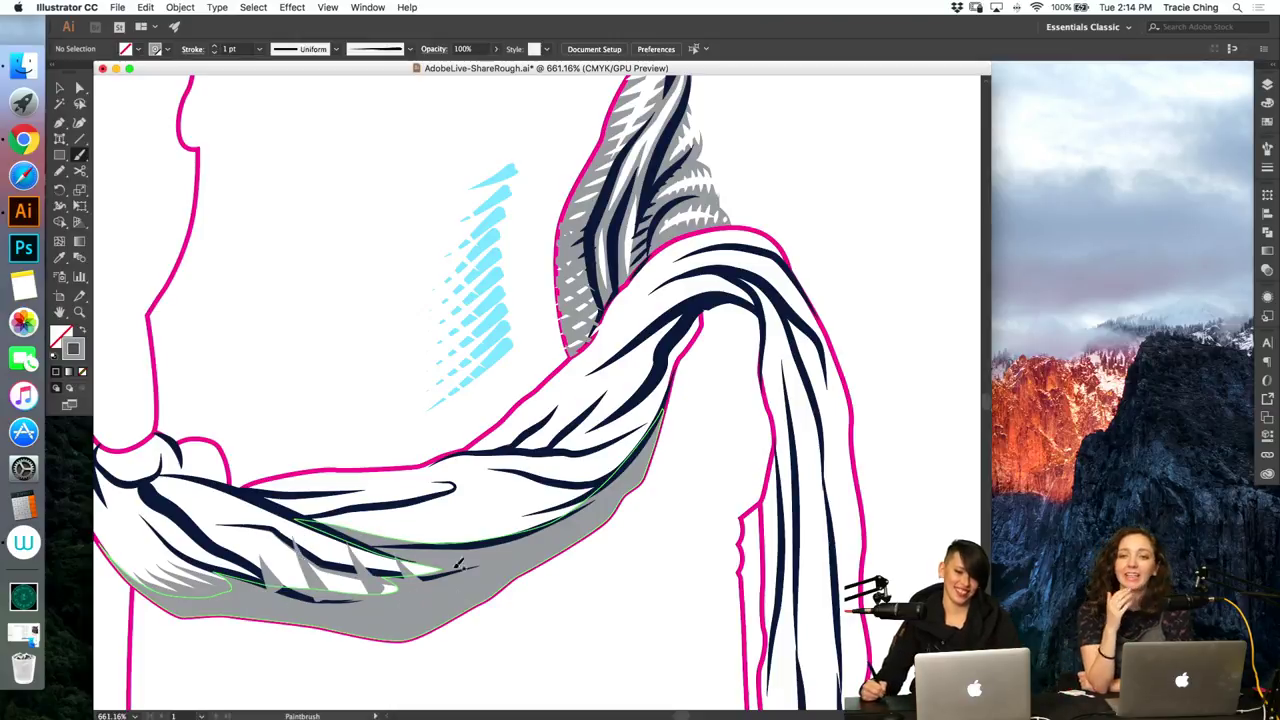
pyautogui.press('v')
pyautogui.click(458, 577)
pyautogui.keyDown('shift'); pyautogui.click(415, 581); pyautogui.keyUp('shift')
pyautogui.keyDown('shift'); pyautogui.click(368, 580); pyautogui.keyUp('shift')
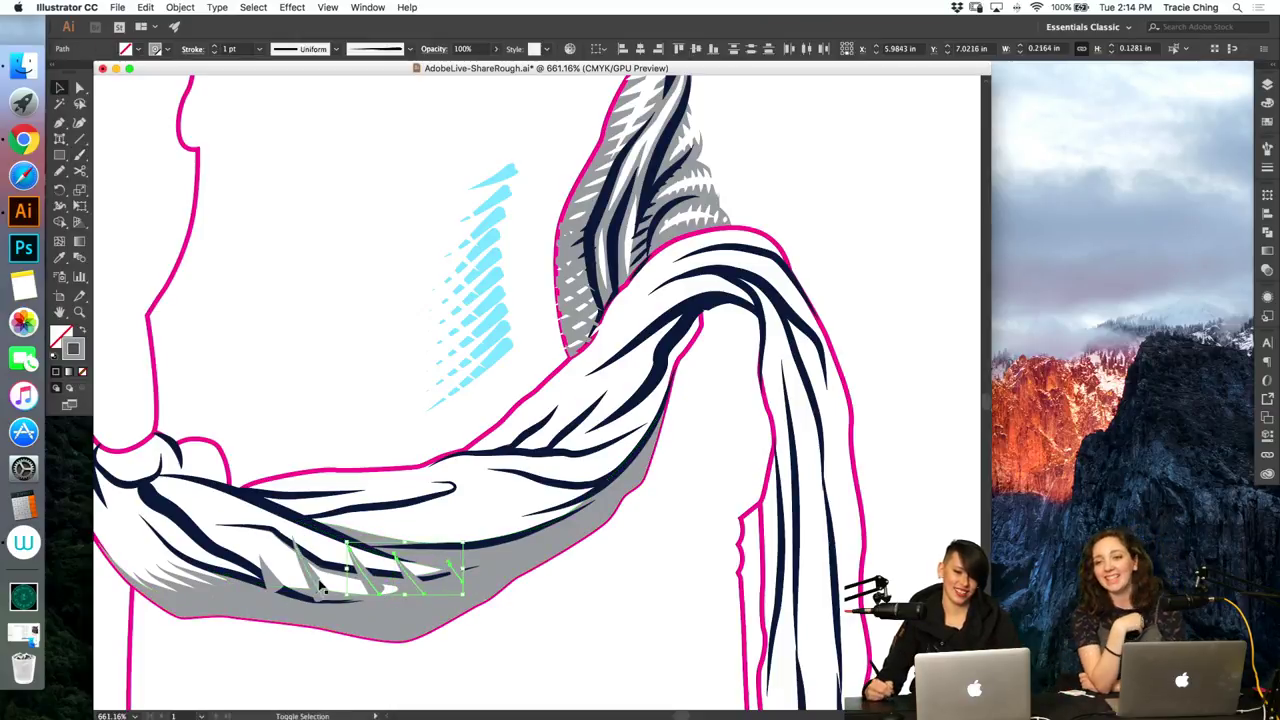
pyautogui.keyDown('shift'); pyautogui.click(314, 583); pyautogui.keyUp('shift')
pyautogui.press('super+alt+b')
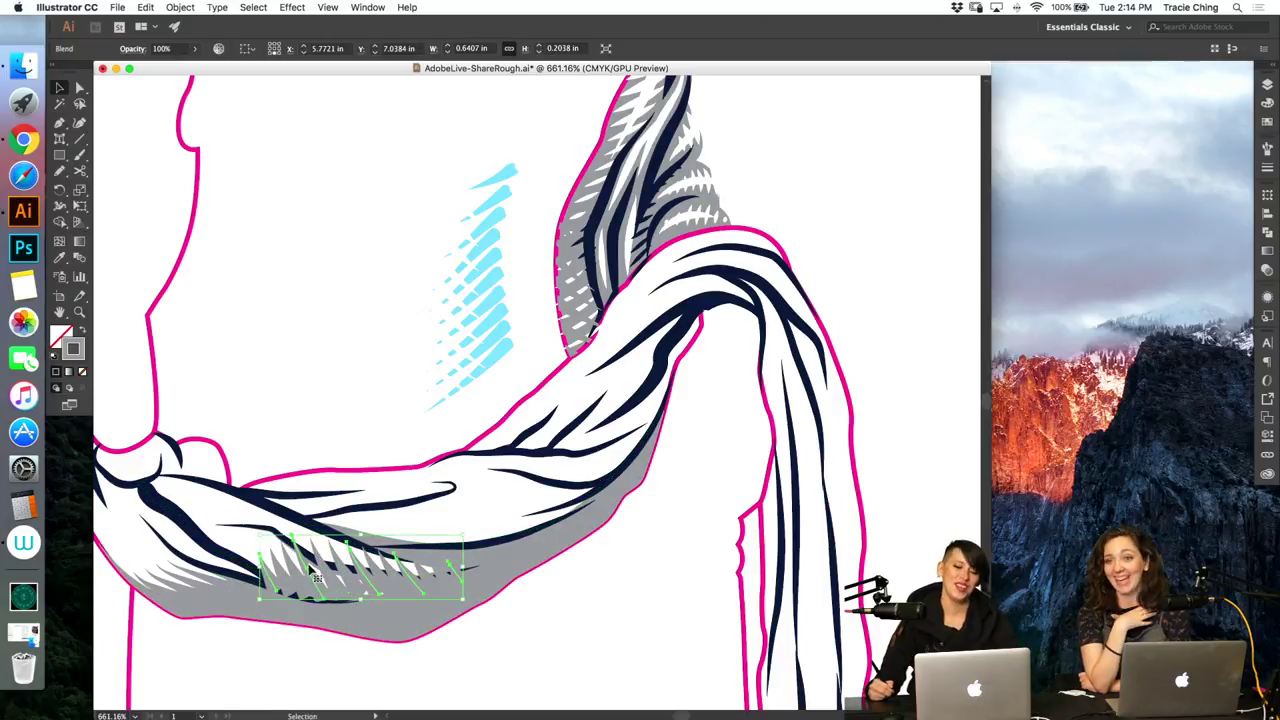
# Step: Isolate the new grey hatching blend, shift its three strokes nearest the knot towards the knot, and leave isolation
pyautogui.doubleClick(343, 573)
pyautogui.click(417, 514)
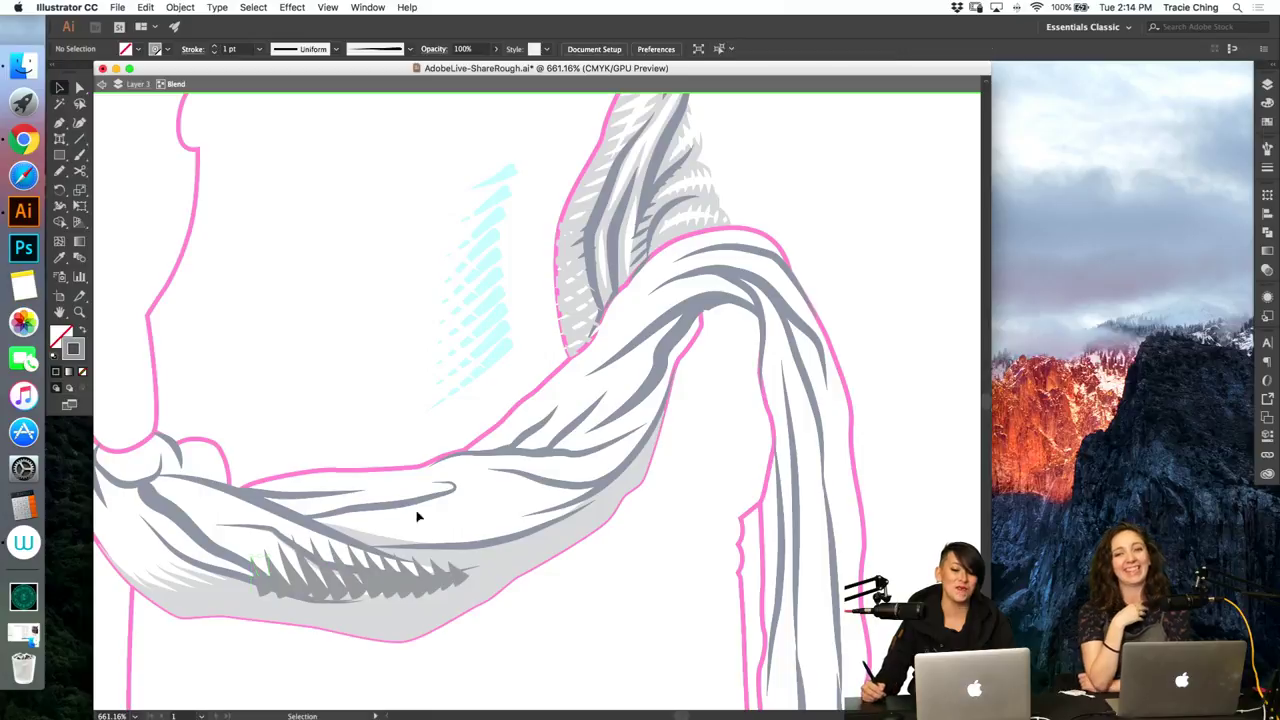
pyautogui.click(398, 572)
pyautogui.moveTo(368, 499); pyautogui.dragTo(269, 587)
pyautogui.press('Left')
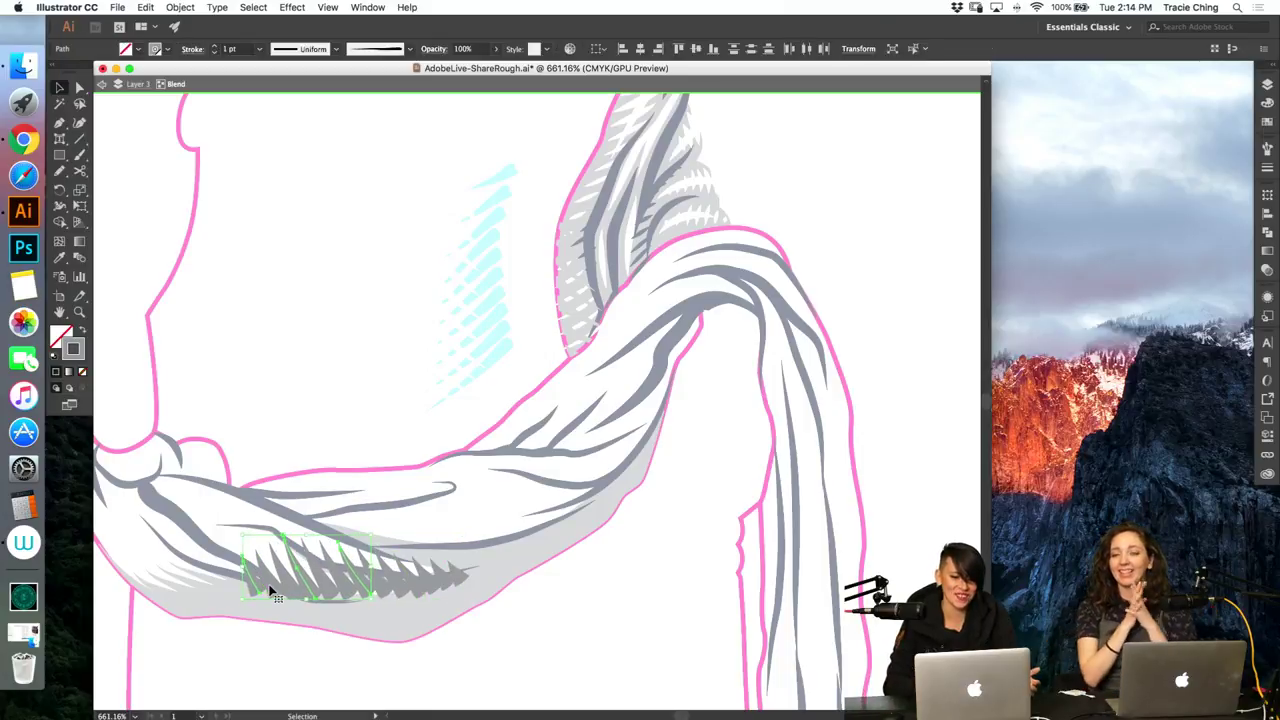
pyautogui.press('Escape')
# Step: Send the grey hatching blend behind the navy fold lines and deselect it
pyautogui.click(413, 579)
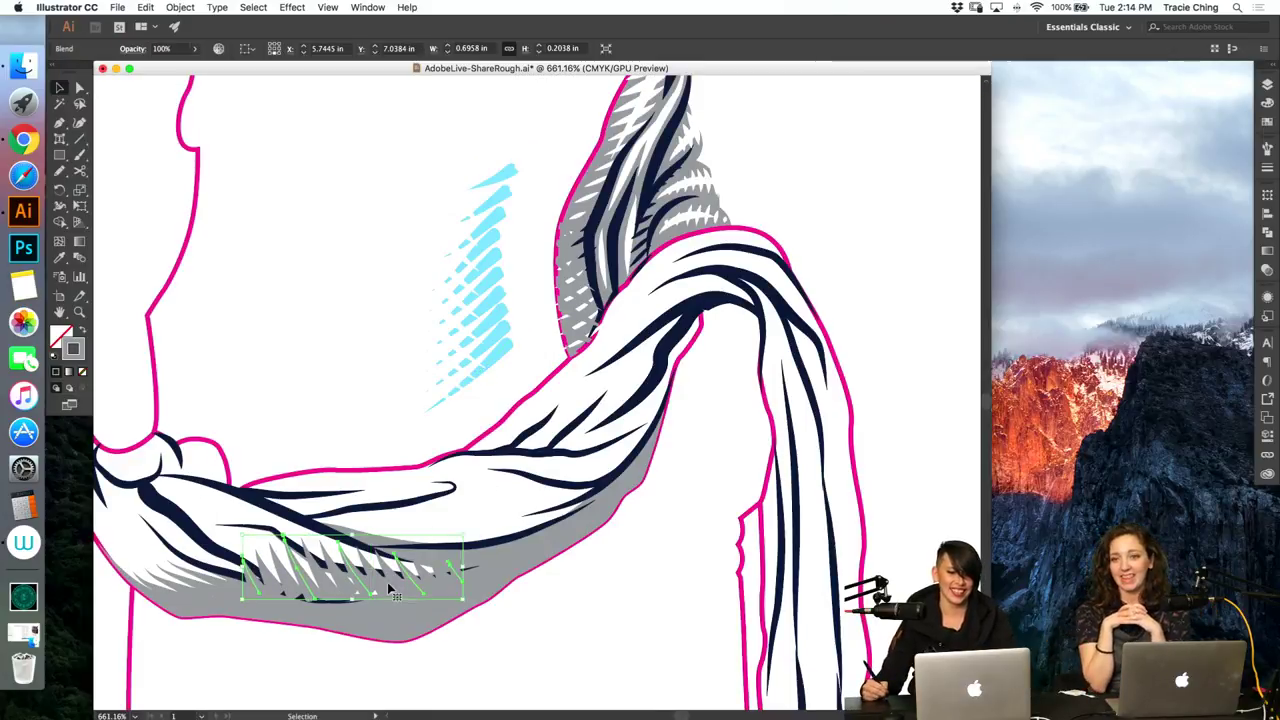
pyautogui.press('a')
pyautogui.click(425, 610)
pyautogui.click(379, 598)
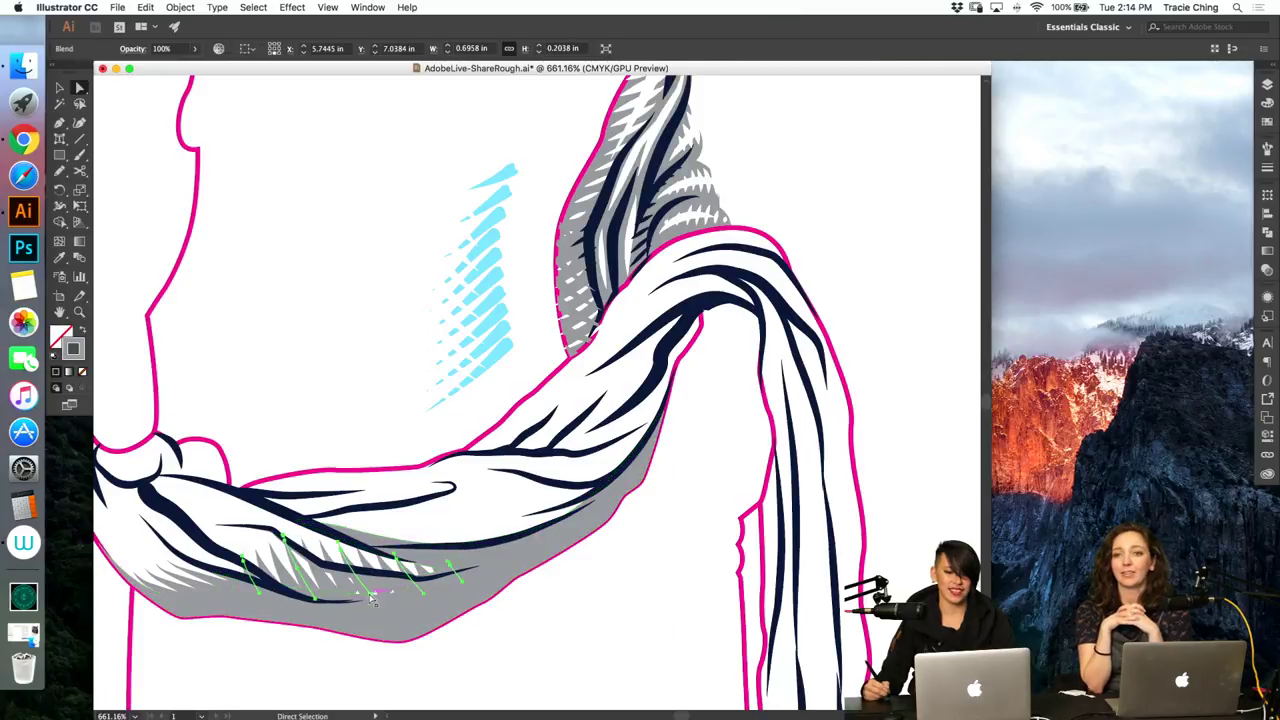
pyautogui.click(583, 613)
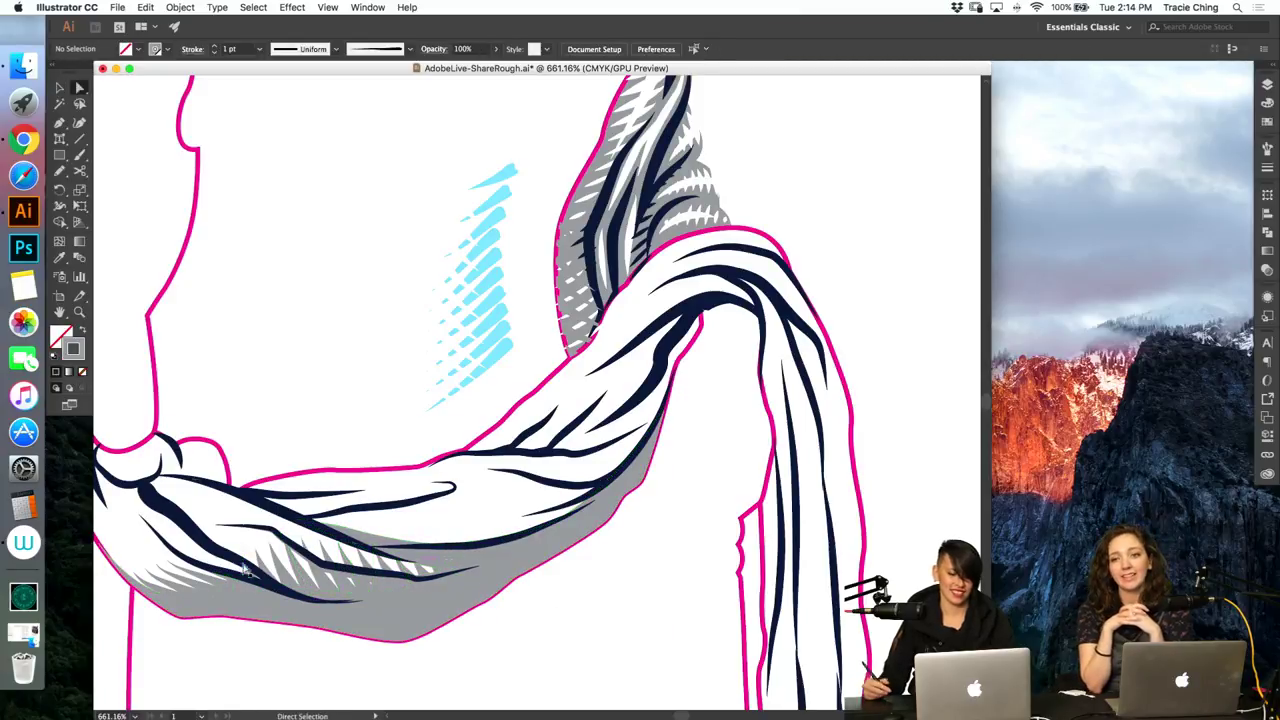
# Step: Paint a short grey test stroke on the blank area beside the shoulder and set its stroke weight to 0.5 pt
pyautogui.press('b')
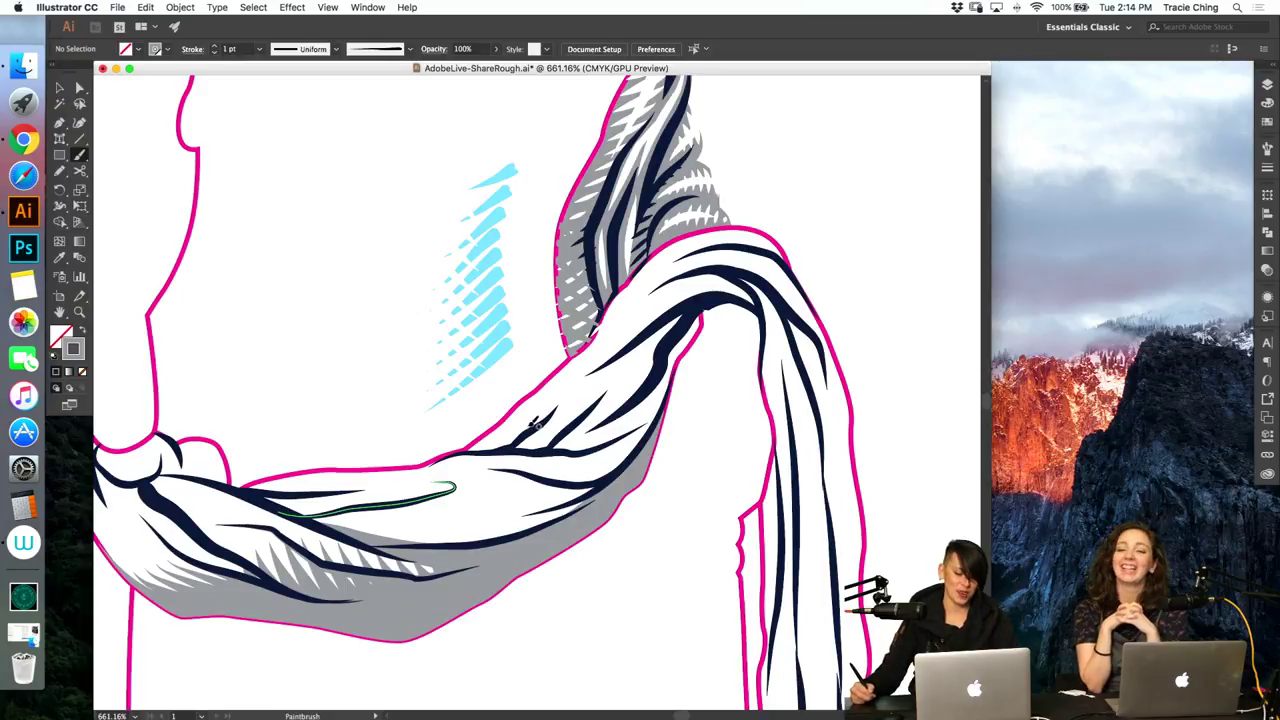
pyautogui.moveTo(786, 241)
pyautogui.mouseDown()
pyautogui.moveTo(793, 208)
pyautogui.moveTo(797, 240)
pyautogui.mouseUp()
pyautogui.press('v')
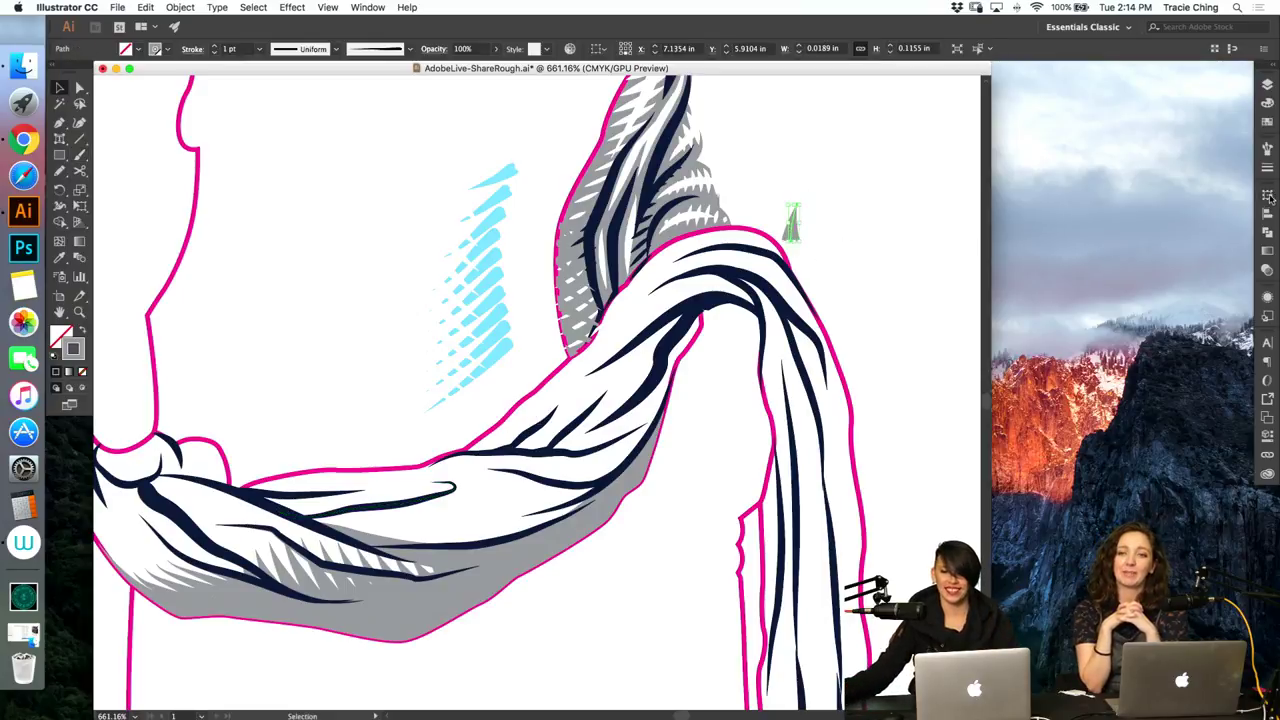
pyautogui.click(1268, 167)
pyautogui.moveTo(1184, 159); pyautogui.dragTo(1100, 183)
pyautogui.write('.5')
pyautogui.press('Return')
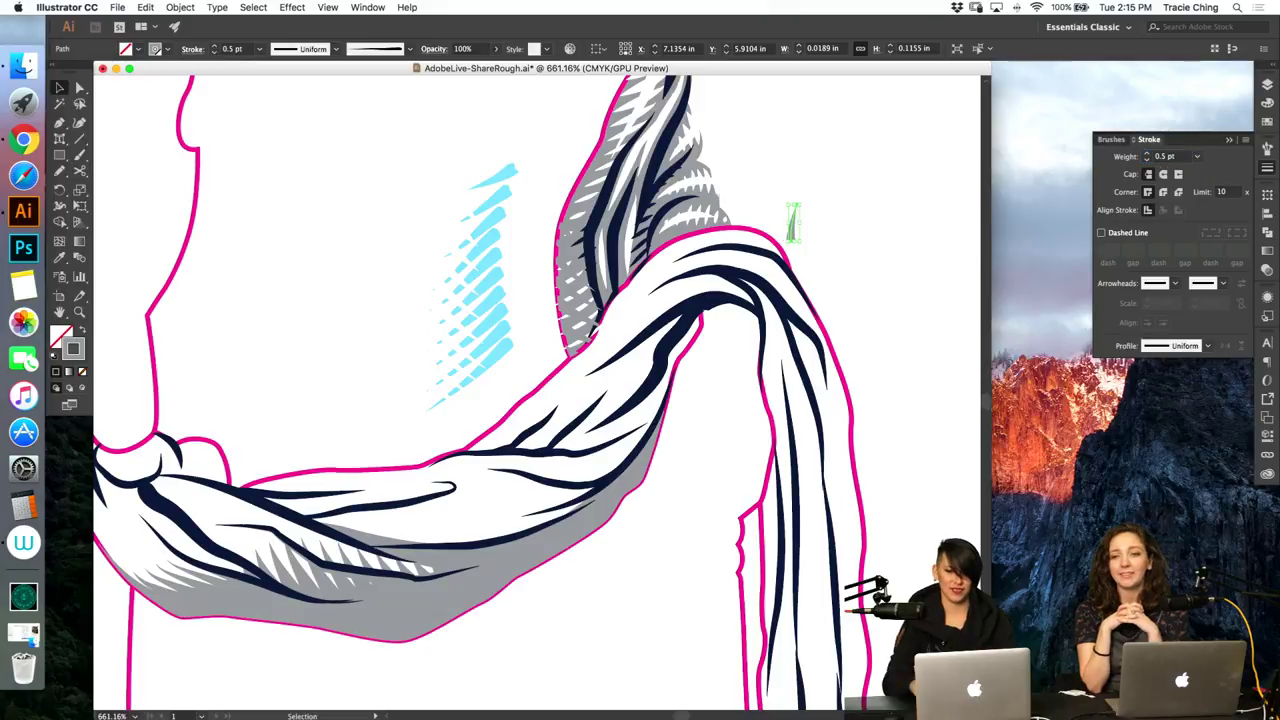
# Step: Paint six thin grey strokes along the inner navy fold line, slanting against the existing hatching
pyautogui.press('b')
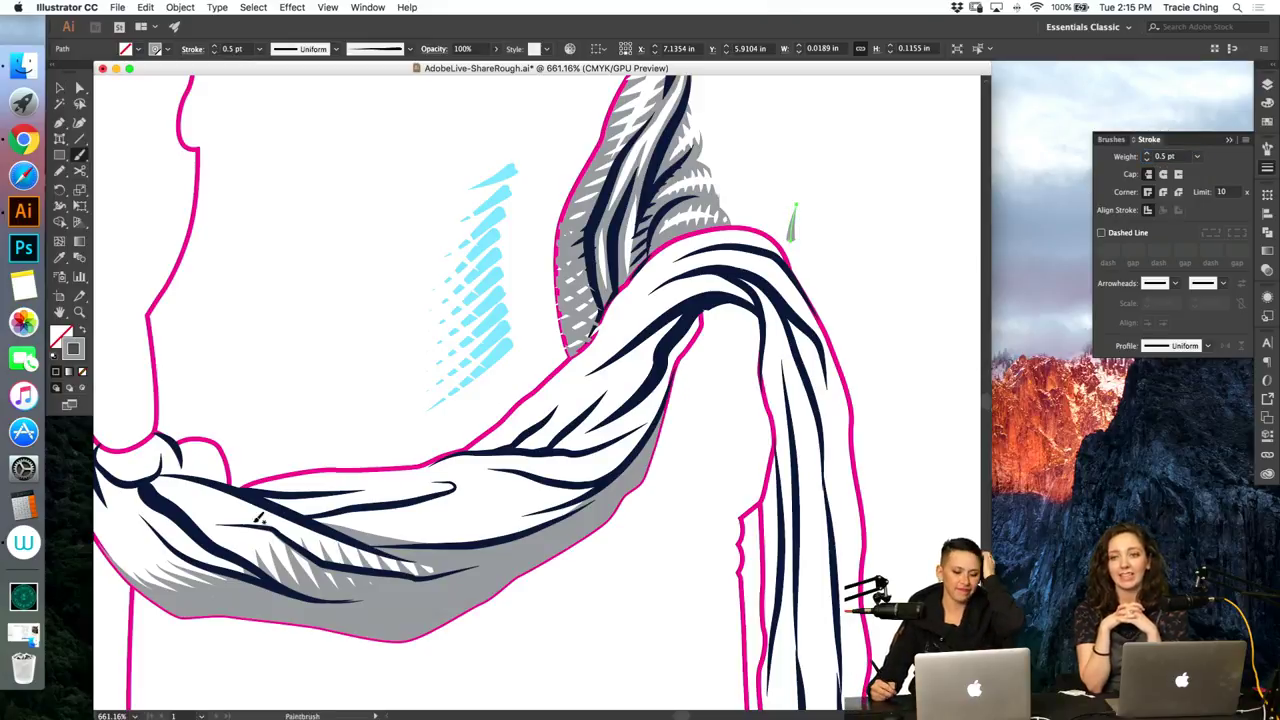
pyautogui.moveTo(230, 524); pyautogui.dragTo(260, 528)
pyautogui.press('super+z')
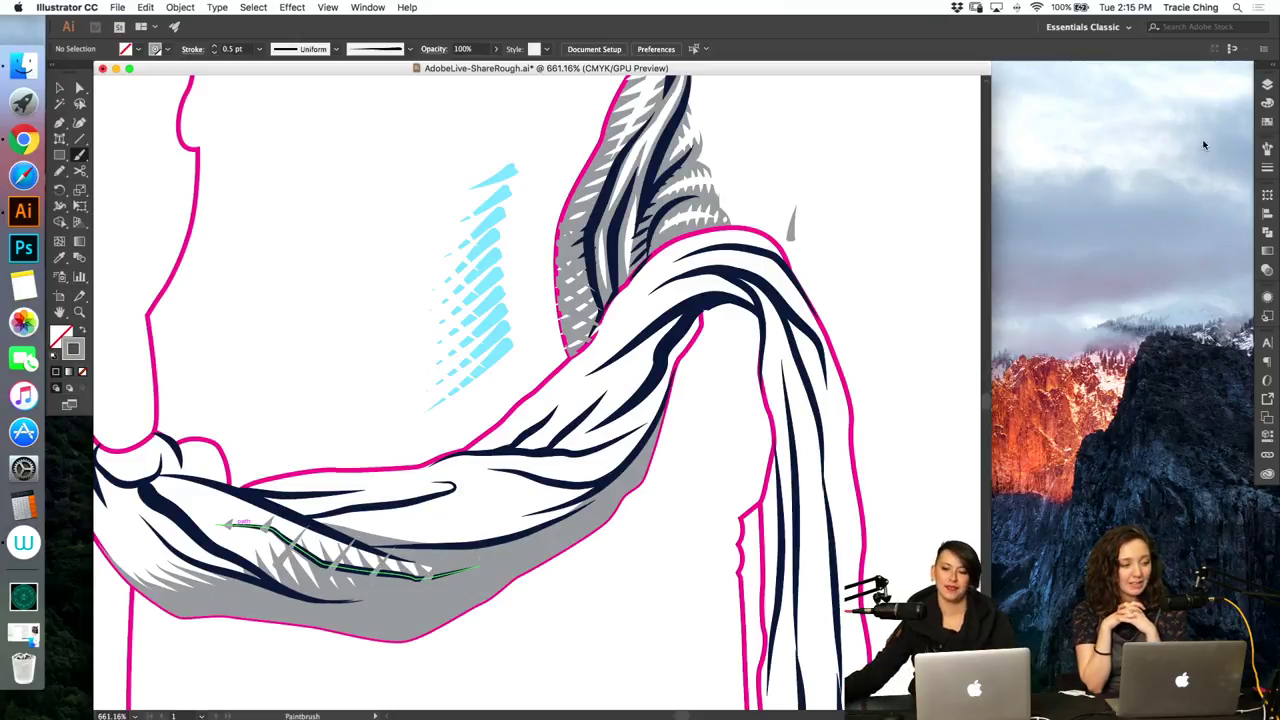
# Step: Select the six newest stroke paths in Layer 3, blend them into crosshatching, and apply the thick-to-thin tapered brush
pyautogui.click(1267, 87)
pyautogui.click(1135, 92)
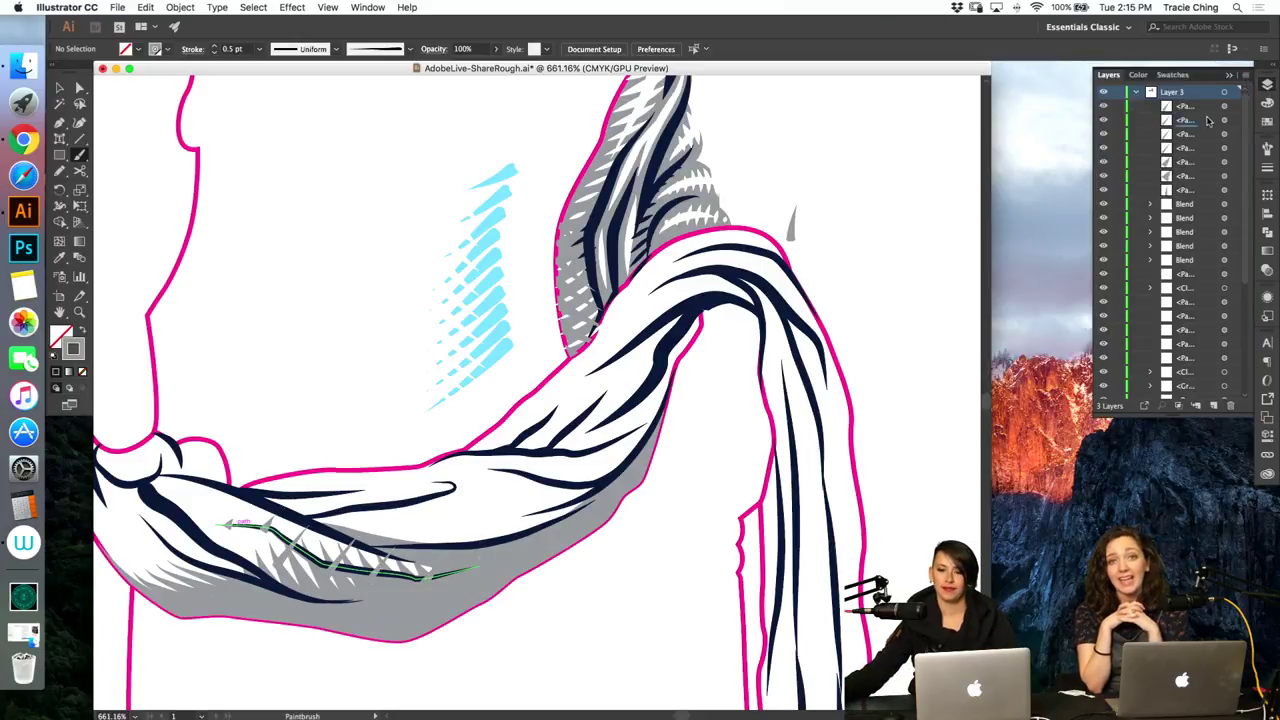
pyautogui.click(1224, 106)
pyautogui.keyDown('shift'); pyautogui.click(1224, 120); pyautogui.keyUp('shift')
pyautogui.keyDown('shift'); pyautogui.click(1224, 134); pyautogui.keyUp('shift')
pyautogui.keyDown('shift'); pyautogui.click(1225, 148); pyautogui.keyUp('shift')
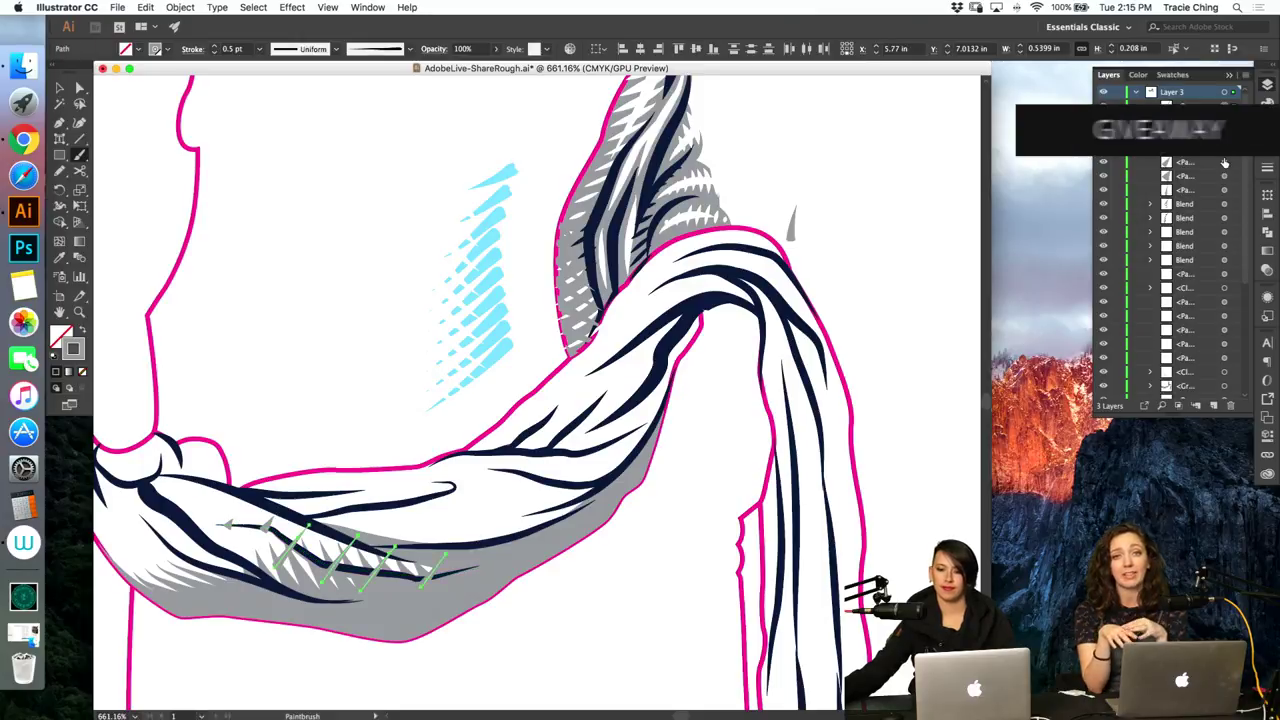
pyautogui.keyDown('shift'); pyautogui.click(1225, 162); pyautogui.keyUp('shift')
pyautogui.keyDown('shift'); pyautogui.click(1225, 176); pyautogui.keyUp('shift')
pyautogui.press('alt+super+b')
pyautogui.click(1267, 149)
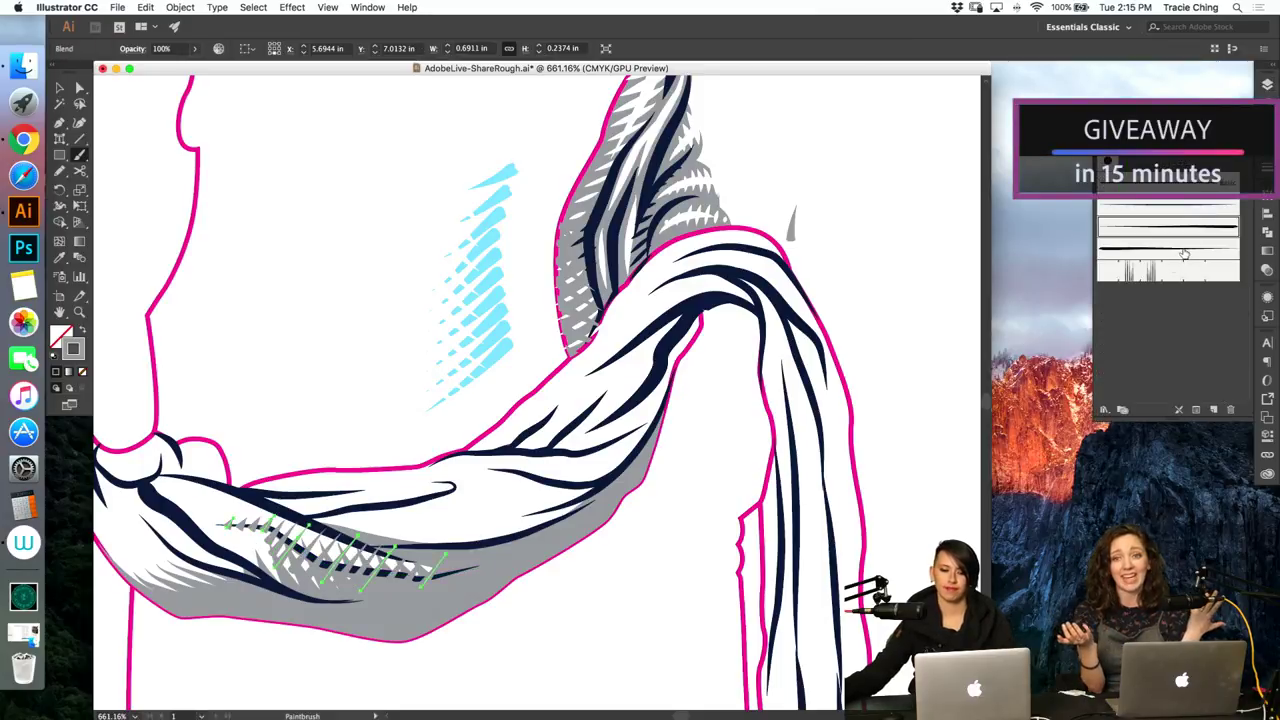
pyautogui.click(1182, 256)
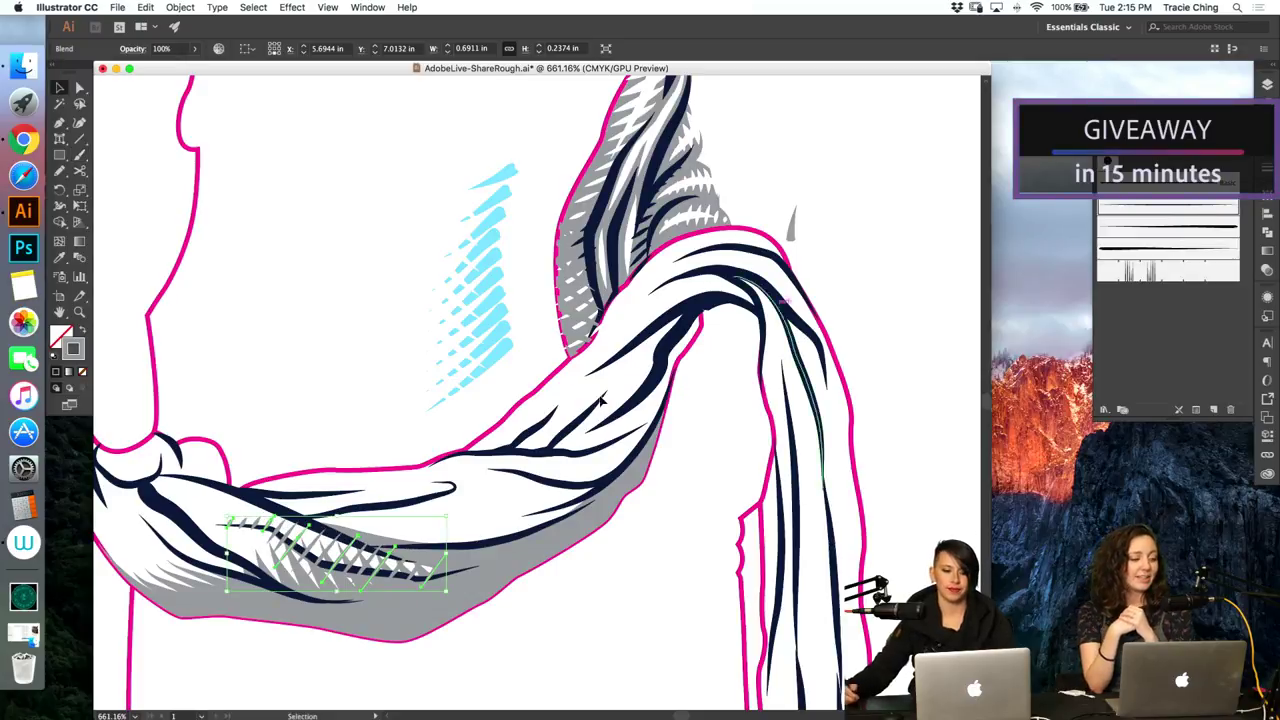
# Step: Isolate the crosshatching blend, set its four longer strokes to a weight of 0.75 pt, and deselect them
pyautogui.doubleClick(301, 551)
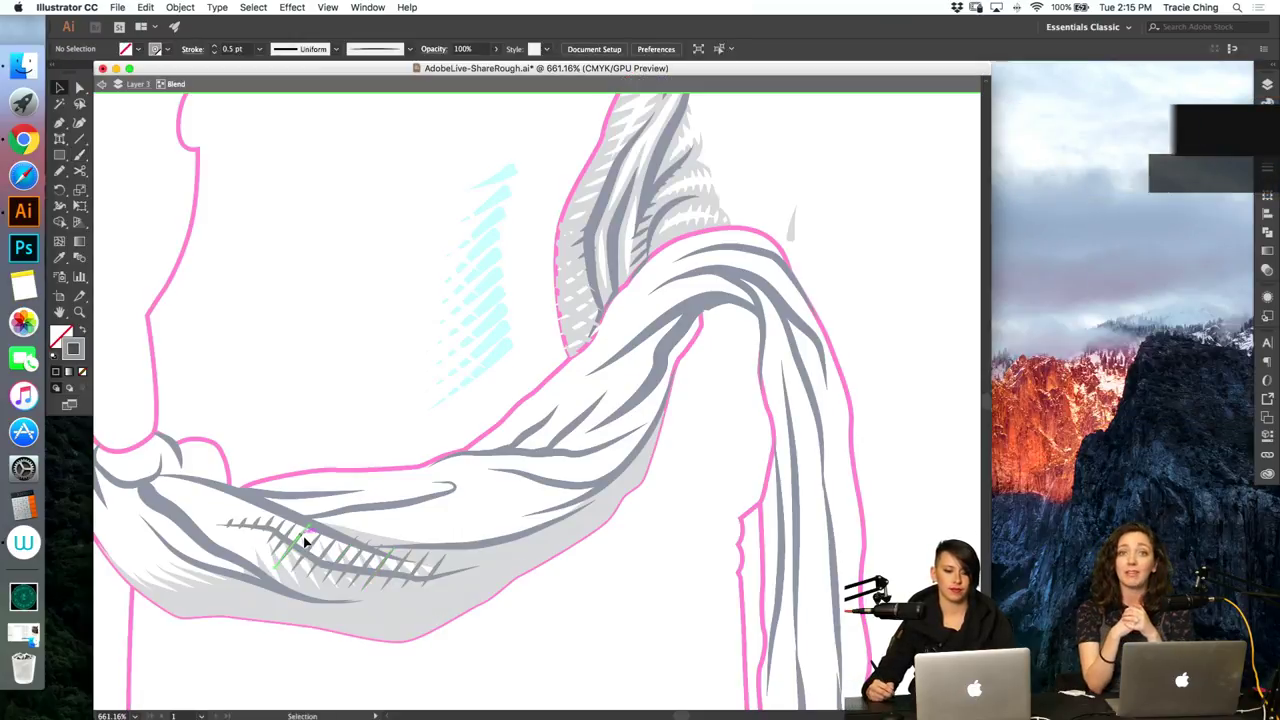
pyautogui.click(306, 541)
pyautogui.press('a')
pyautogui.moveTo(304, 604); pyautogui.dragTo(458, 530)
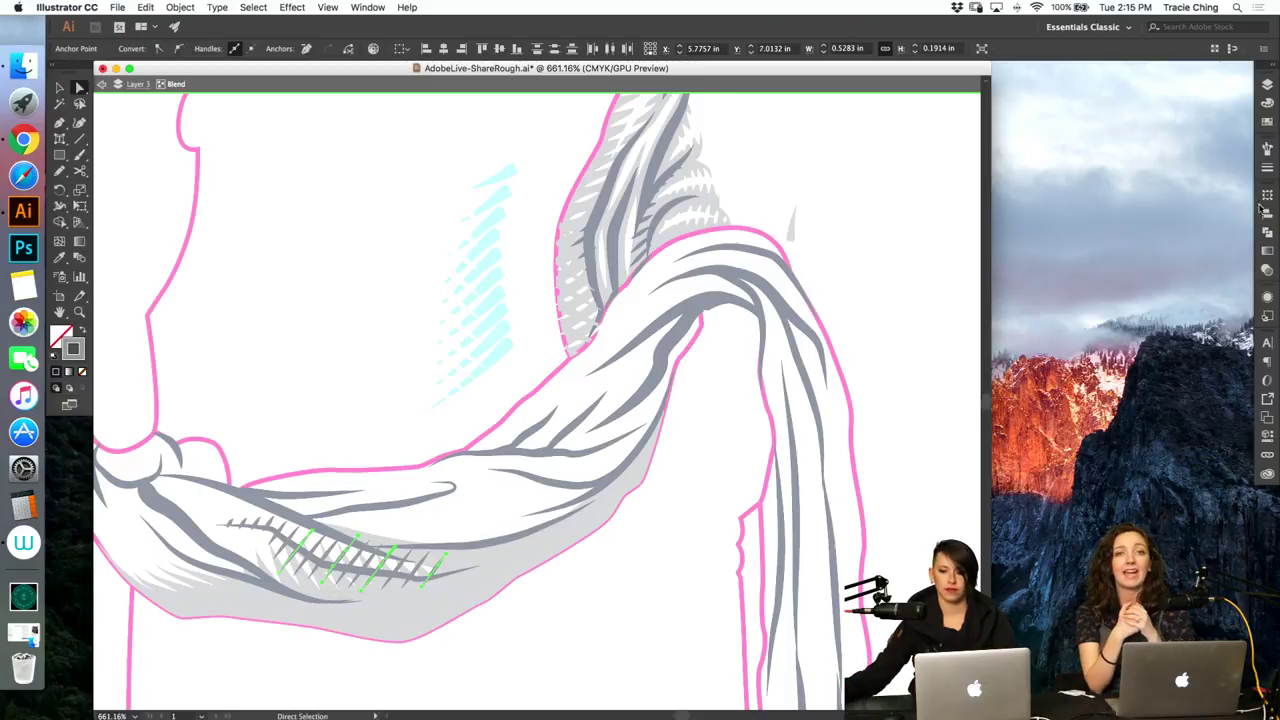
pyautogui.click(1268, 170)
pyautogui.click(605, 460)
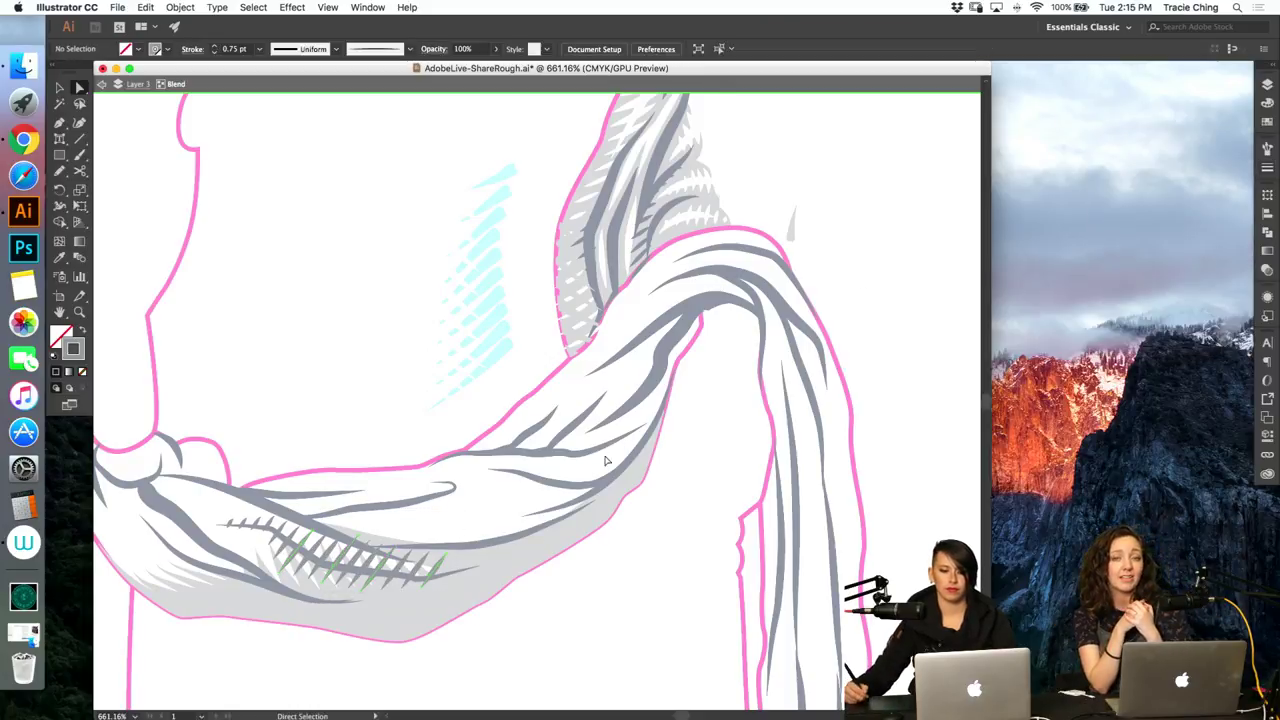
# Step: Cut the grey crosshatching blend and paste it directly in front of the white hatching blend so it sits beneath the navy lines
pyautogui.moveTo(511, 489); pyautogui.dragTo(352, 600)
pyautogui.click(1265, 171)
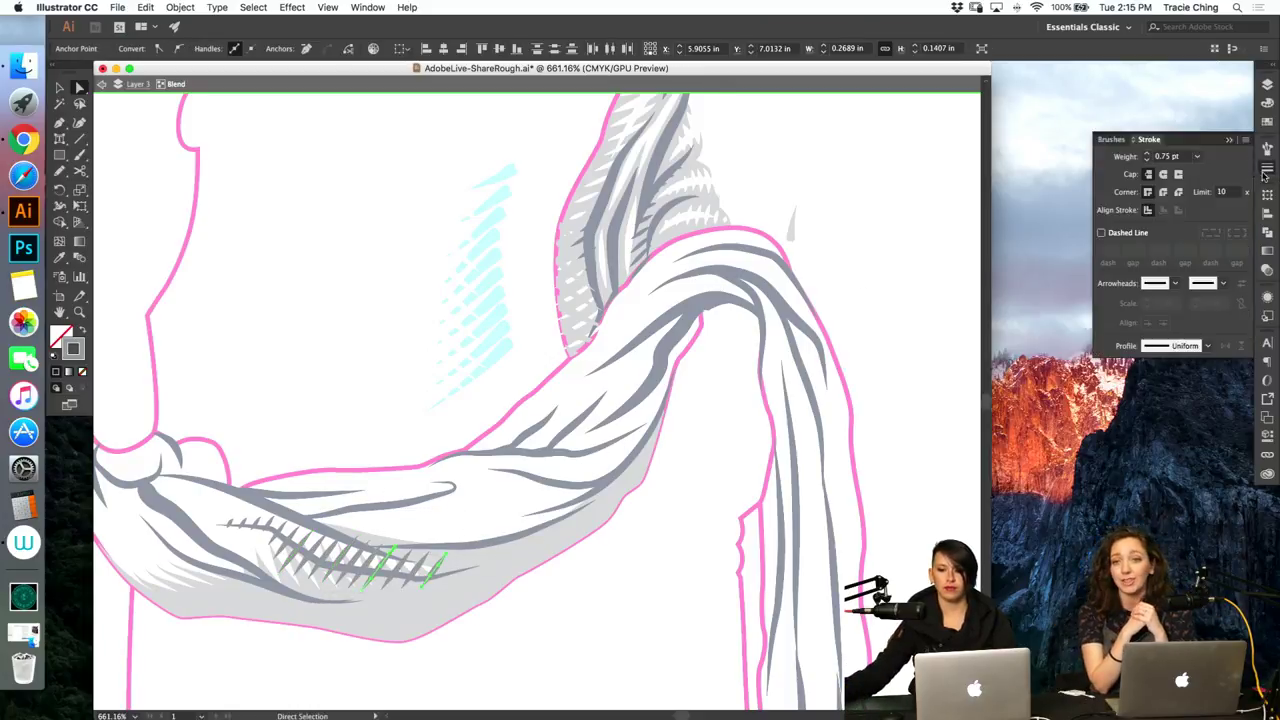
pyautogui.press('Escape')
pyautogui.press('v')
pyautogui.click(615, 578)
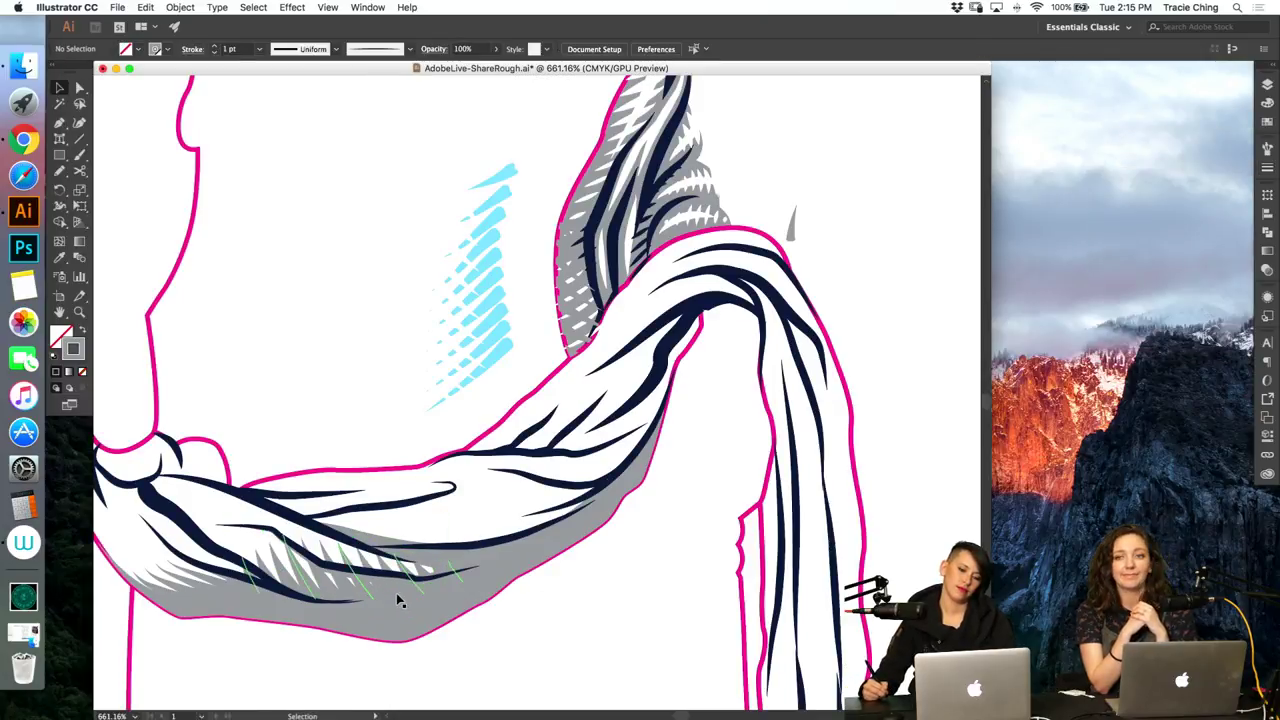
pyautogui.click(393, 604)
pyautogui.press('super+f')
pyautogui.press('a')
pyautogui.click(580, 609)
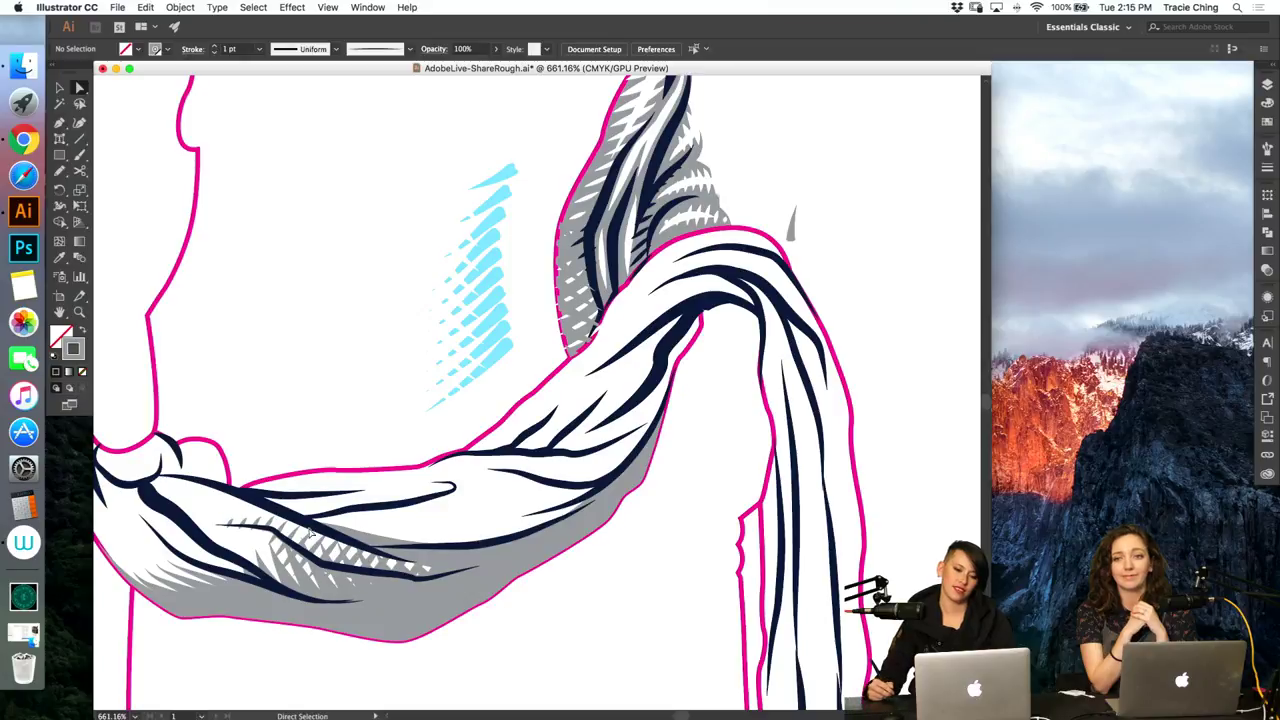
# Step: Isolate the crosshatching blend, raise one of its middle strokes to a weight of 1 pt, and exit isolation
pyautogui.press('v')
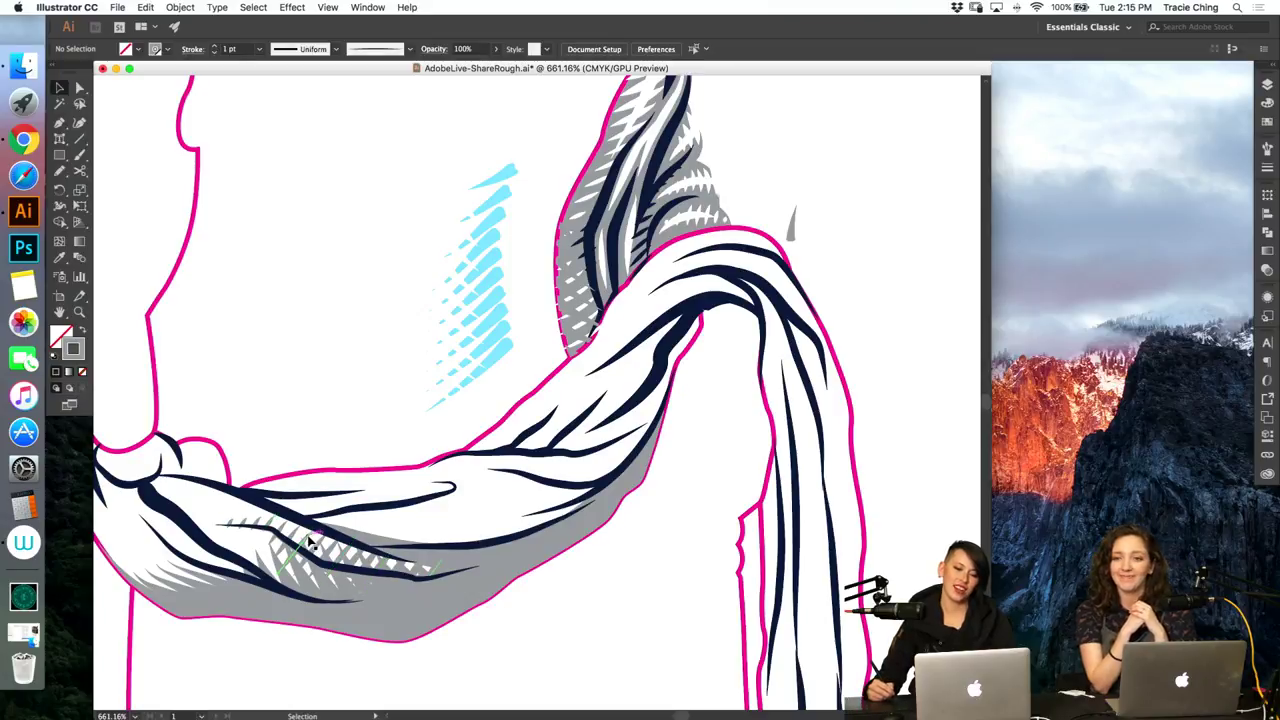
pyautogui.doubleClick(310, 541)
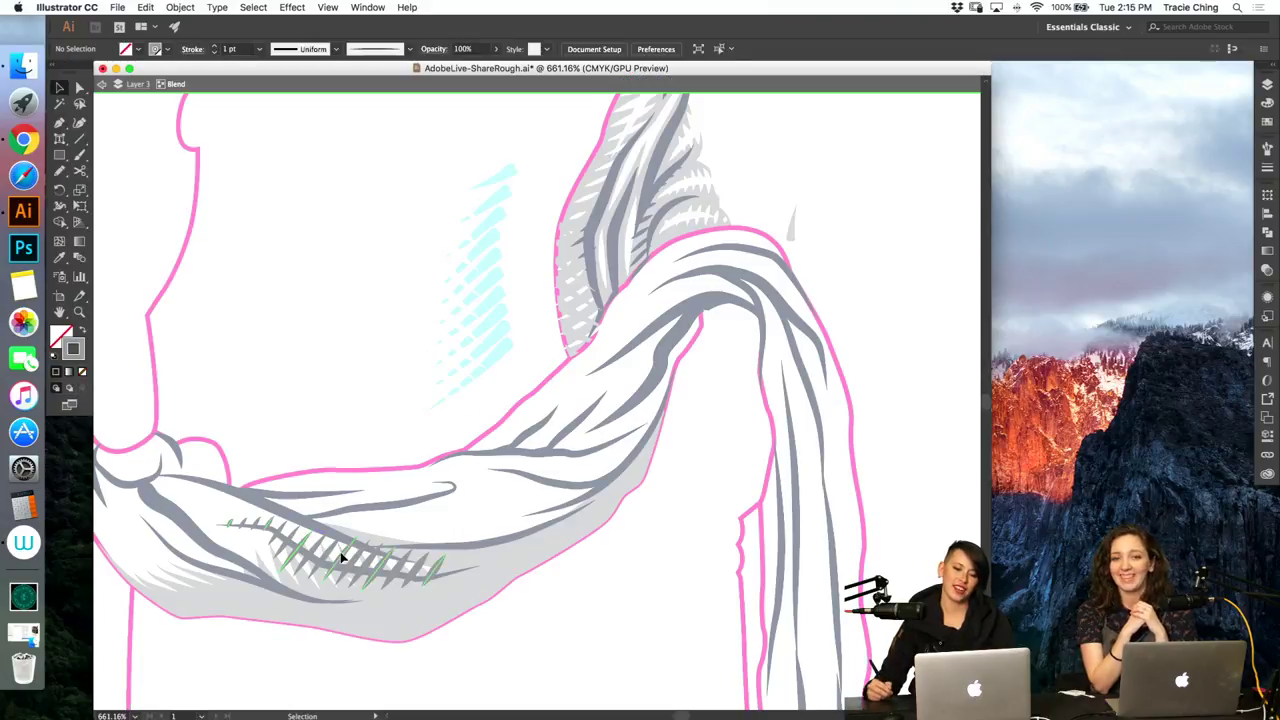
pyautogui.doubleClick(384, 415)
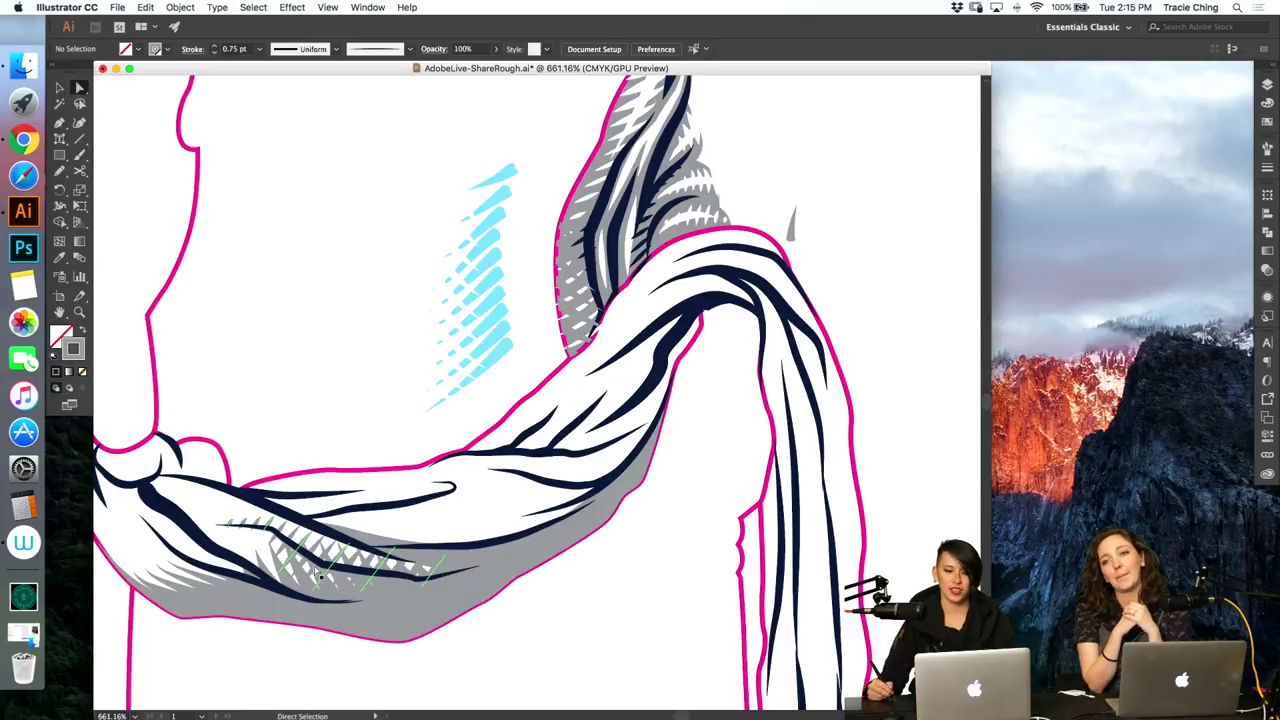
pyautogui.scroll(2, 366, 506)
pyautogui.doubleClick(307, 540)
pyautogui.moveTo(304, 537)
pyautogui.mouseDown()
pyautogui.moveTo(299, 547)
pyautogui.moveTo(256, 525)
pyautogui.mouseUp()
pyautogui.click(291, 483)
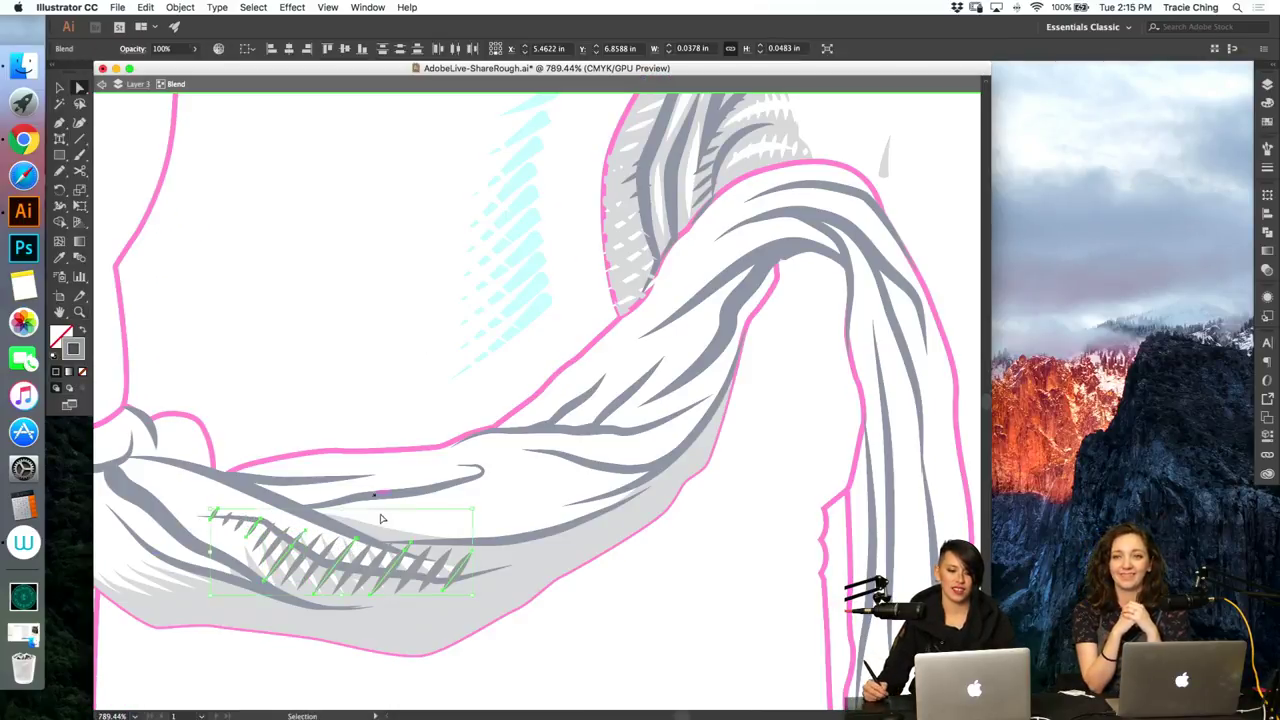
pyautogui.click(440, 520)
pyautogui.click(341, 565)
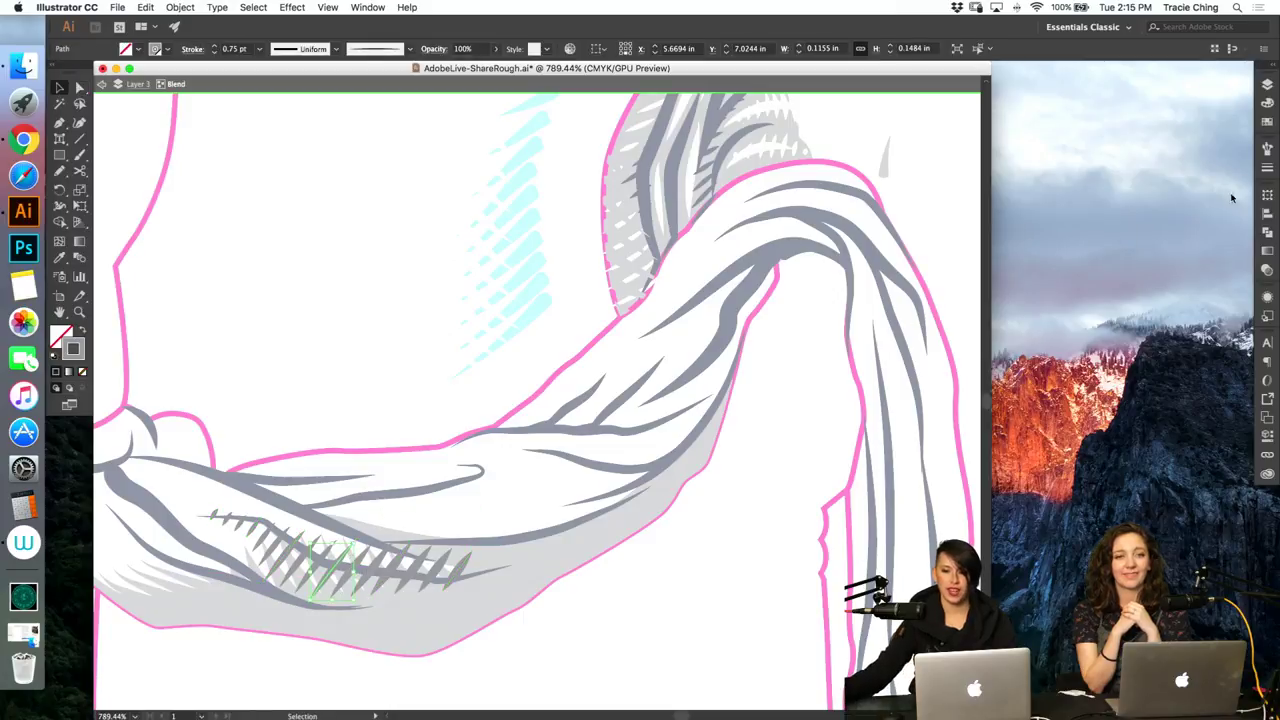
pyautogui.click(1265, 168)
pyautogui.click(1147, 154)
pyautogui.press('super+a')
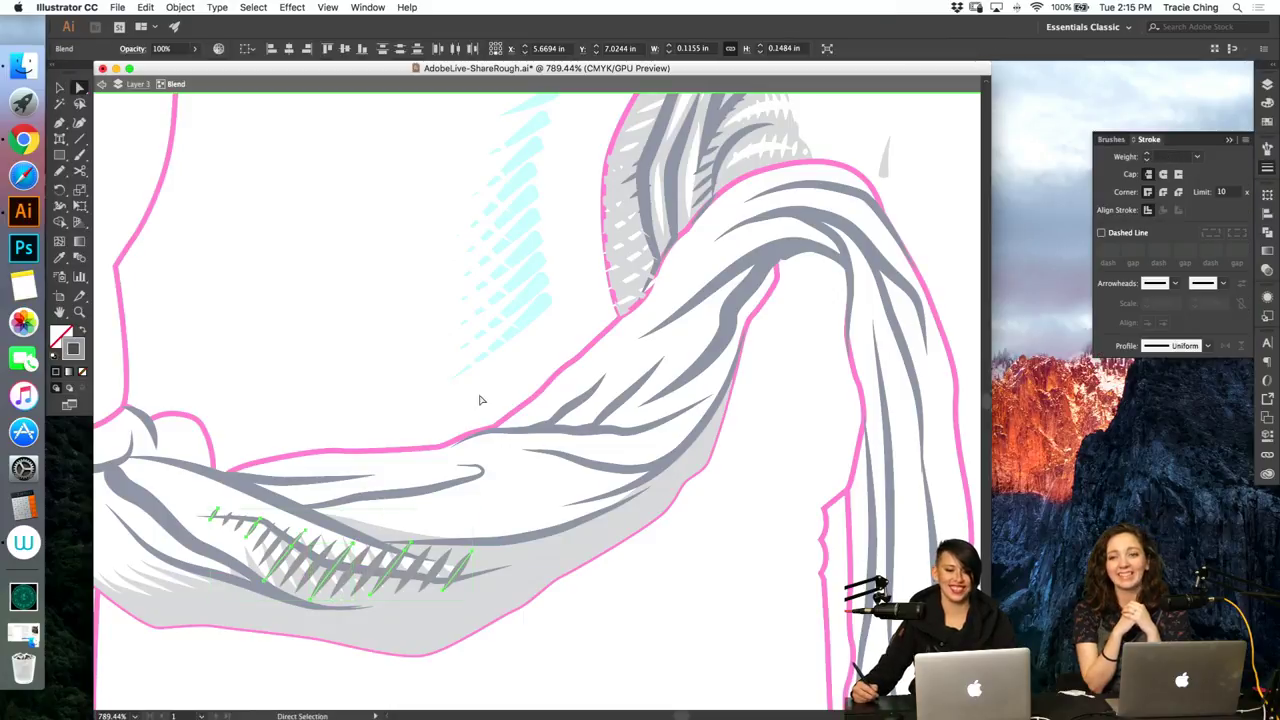
pyautogui.doubleClick(381, 376)
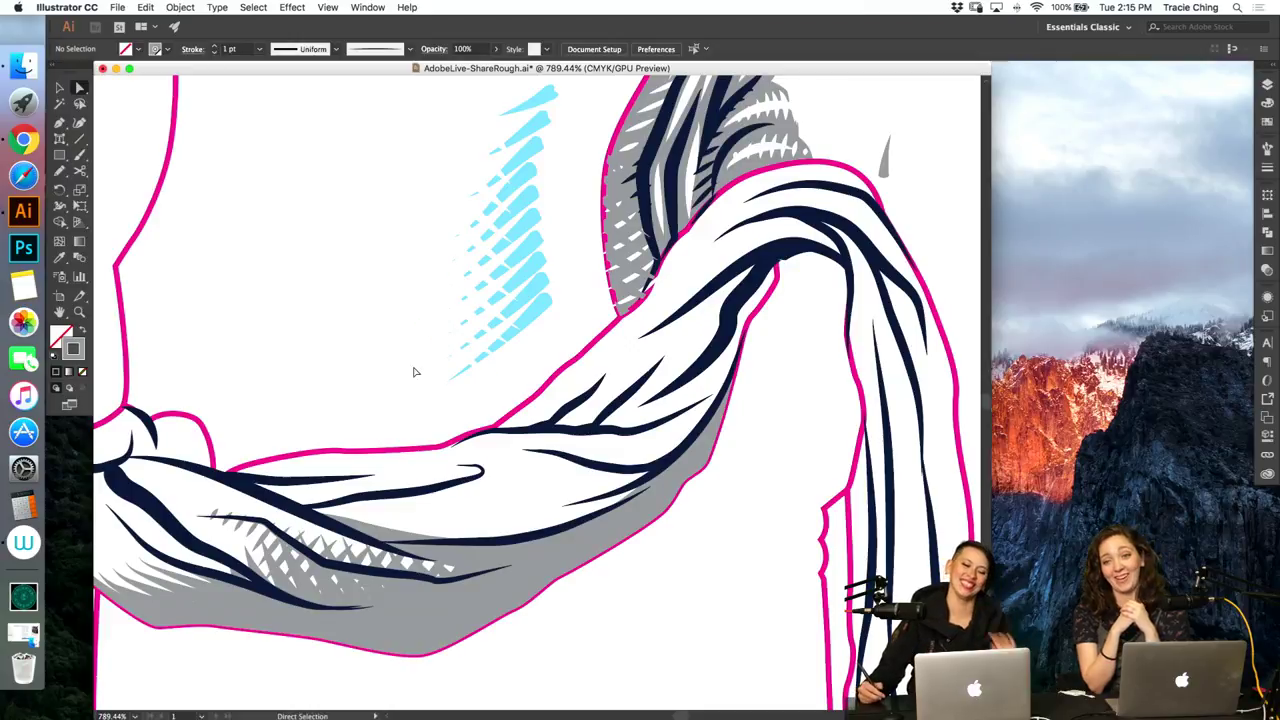
# Step: Paint four grey strokes across the thick navy fold line descending from the knot, then select and blend them into hatching
pyautogui.press('b')
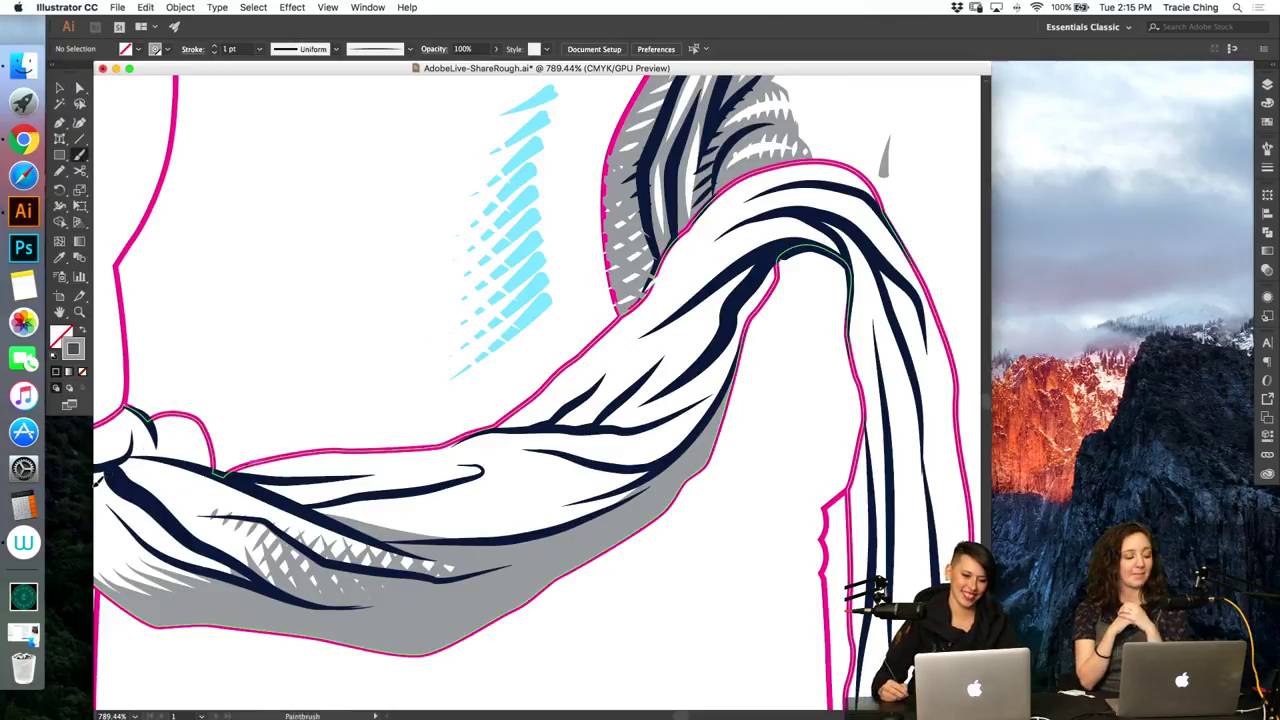
pyautogui.press('super+minus')
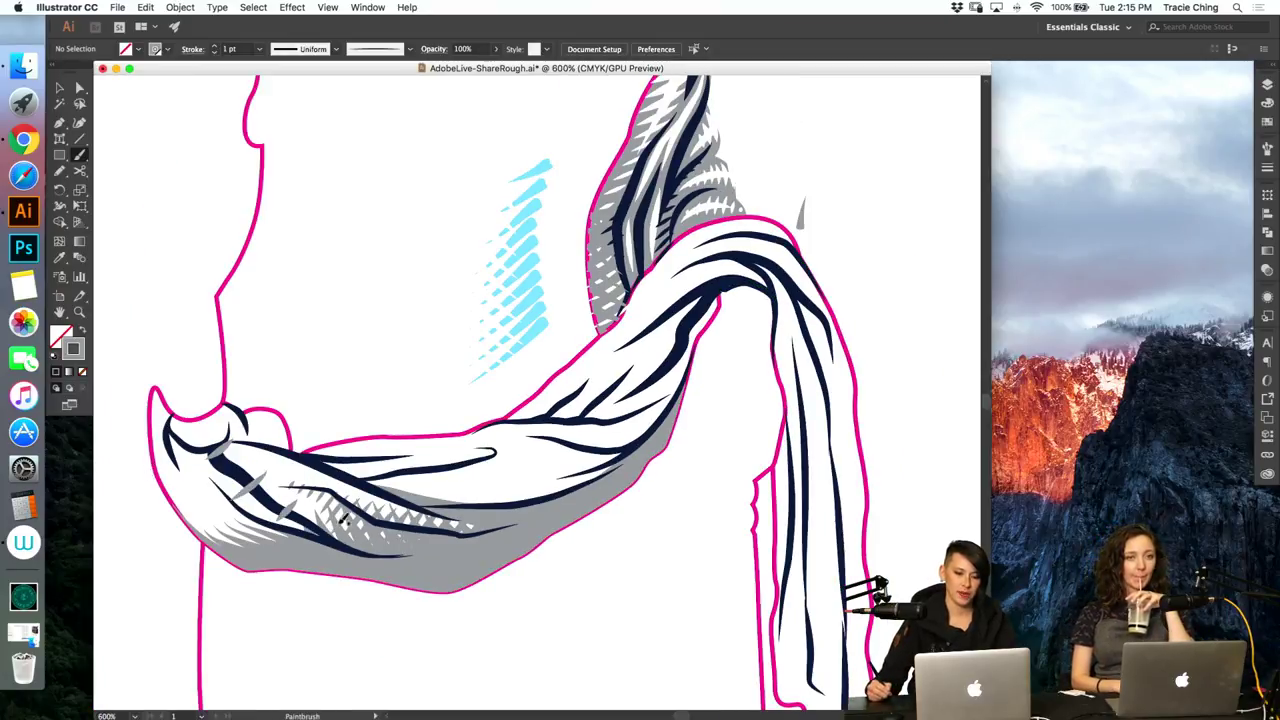
pyautogui.press('v')
pyautogui.click(325, 532)
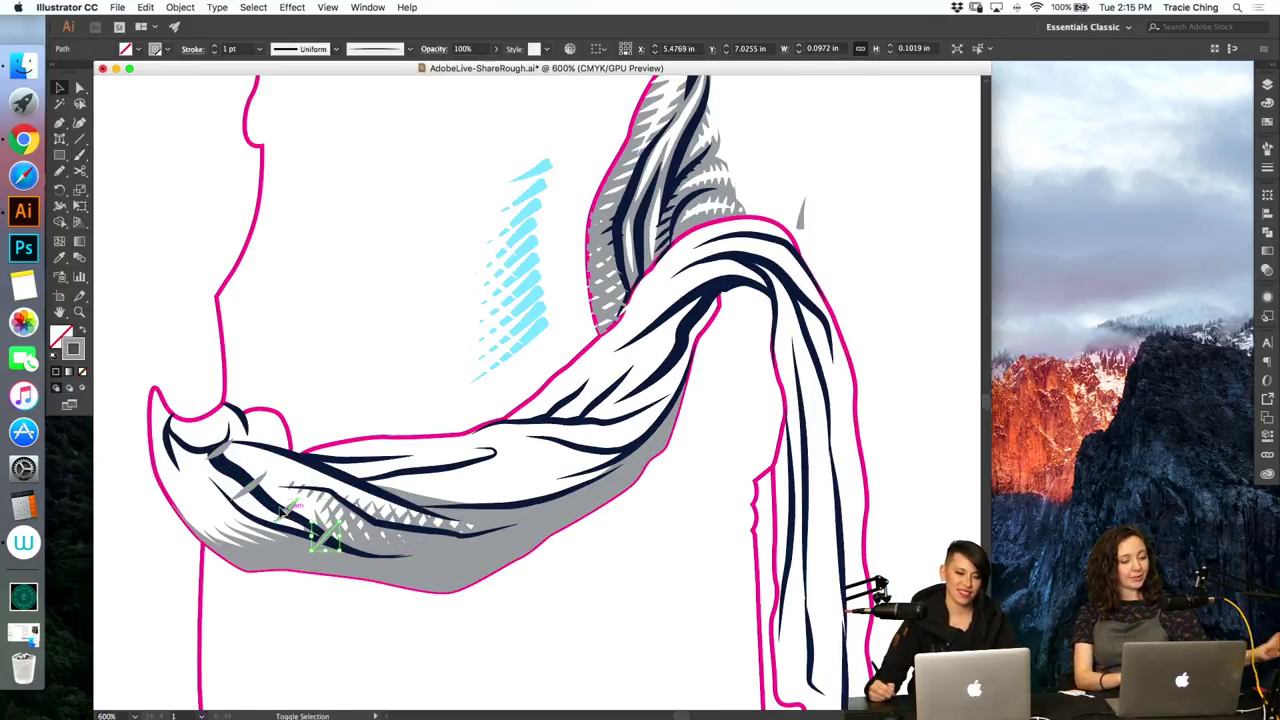
pyautogui.keyDown('shift'); pyautogui.click(283, 512); pyautogui.keyUp('shift')
pyautogui.keyDown('shift'); pyautogui.click(249, 487); pyautogui.keyUp('shift')
pyautogui.keyDown('shift'); pyautogui.click(219, 449); pyautogui.keyUp('shift')
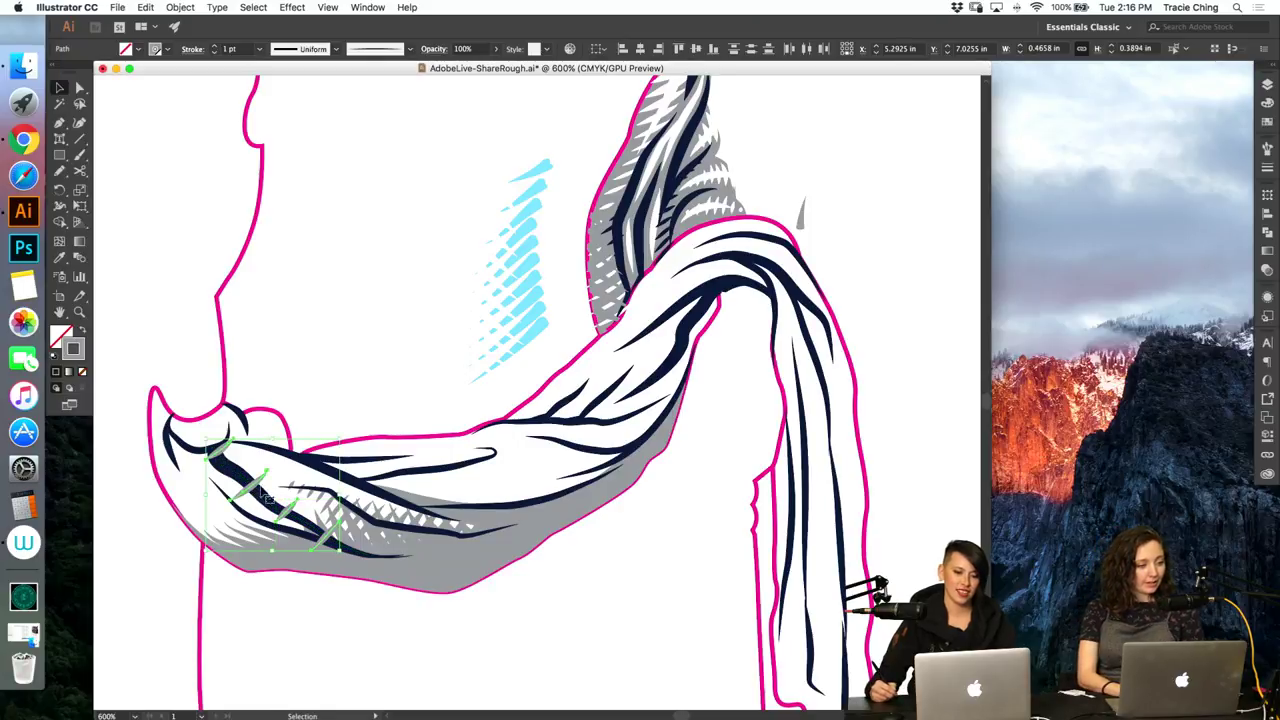
pyautogui.press('super+alt+b')
# Step: Cut the new fold hatching blend and paste it in front of the grey shadow shape, beneath the navy lines
pyautogui.press('Delete')
pyautogui.press('a')
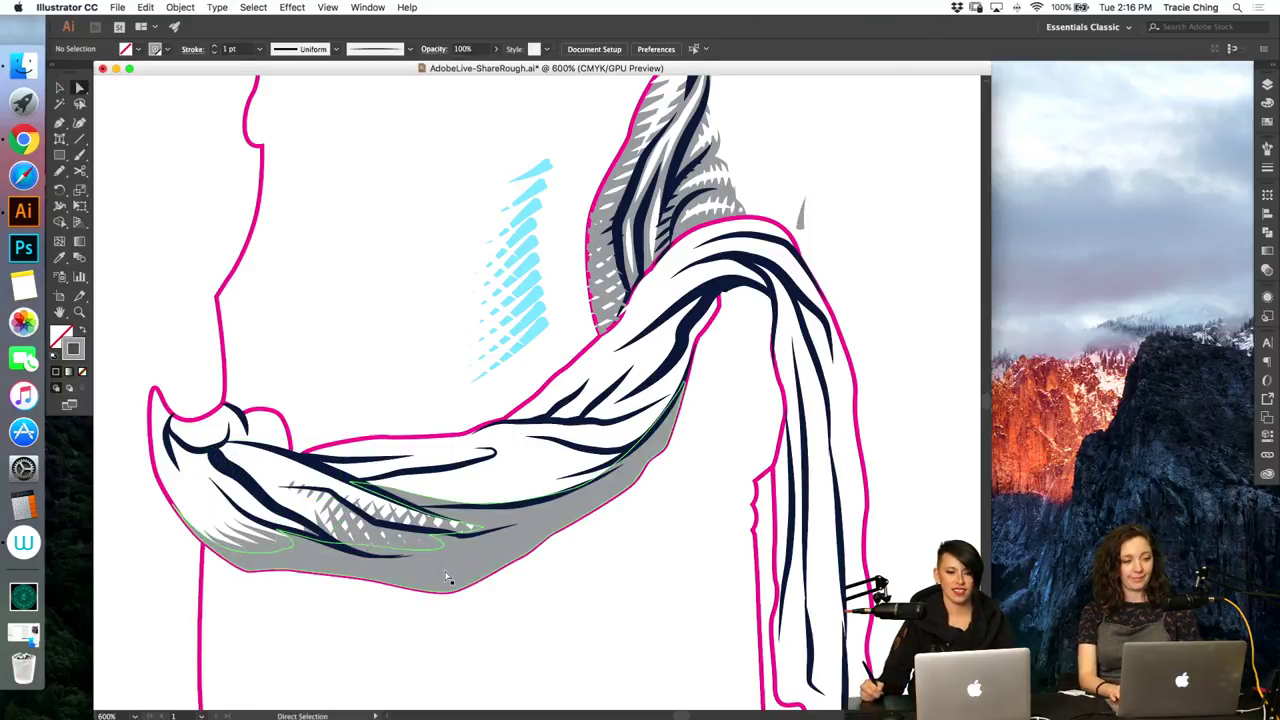
pyautogui.press('v')
pyautogui.click(450, 577)
pyautogui.press('super+f')
pyautogui.click(573, 593)
# Step: Slightly adjust a single stroke of the new hatching blend along the thick navy fold and deselect it
pyautogui.press('z')
pyautogui.moveTo(237, 552); pyautogui.dragTo(342, 510)
pyautogui.press('a')
pyautogui.click(264, 433)
pyautogui.press('v')
pyautogui.moveTo(227, 461); pyautogui.dragTo(241, 452)
pyautogui.press('a')
pyautogui.click(392, 308)
# Step: Paint four tapered grey strokes across the scarf's outer edge, from the pointed tip beside the knot down to the shadow
pyautogui.press('b')
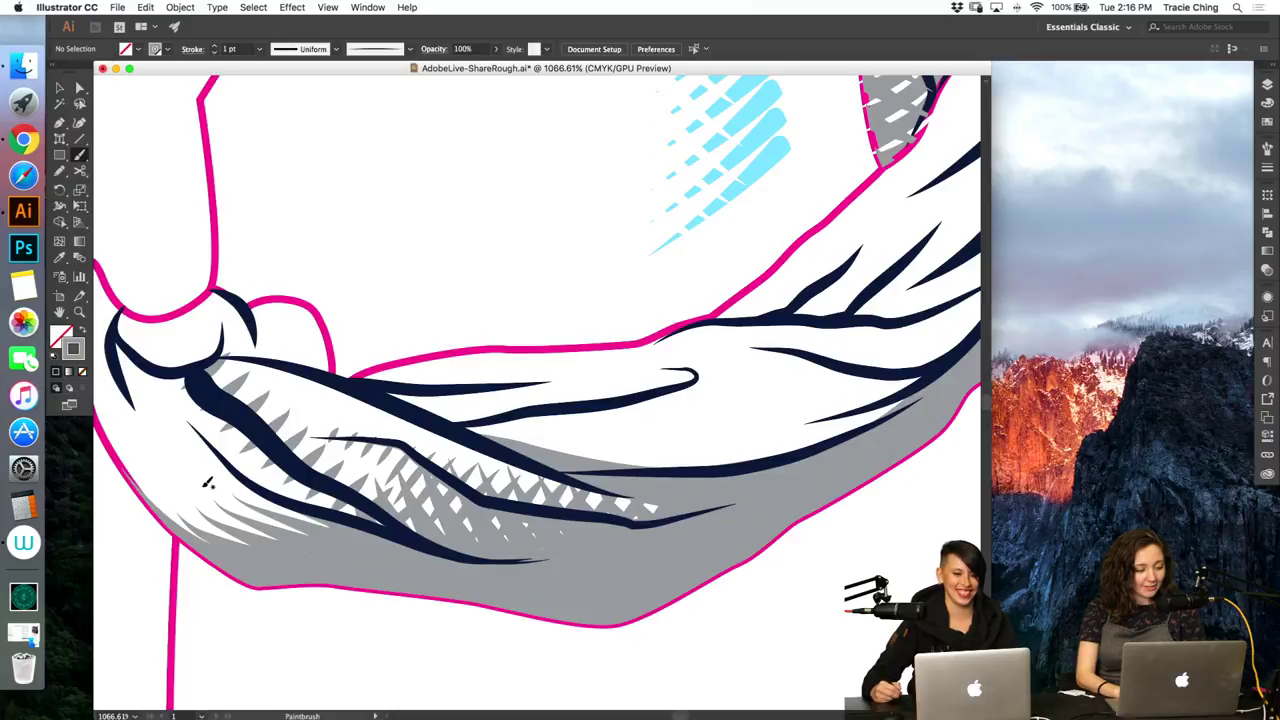
pyautogui.press('super+minus')
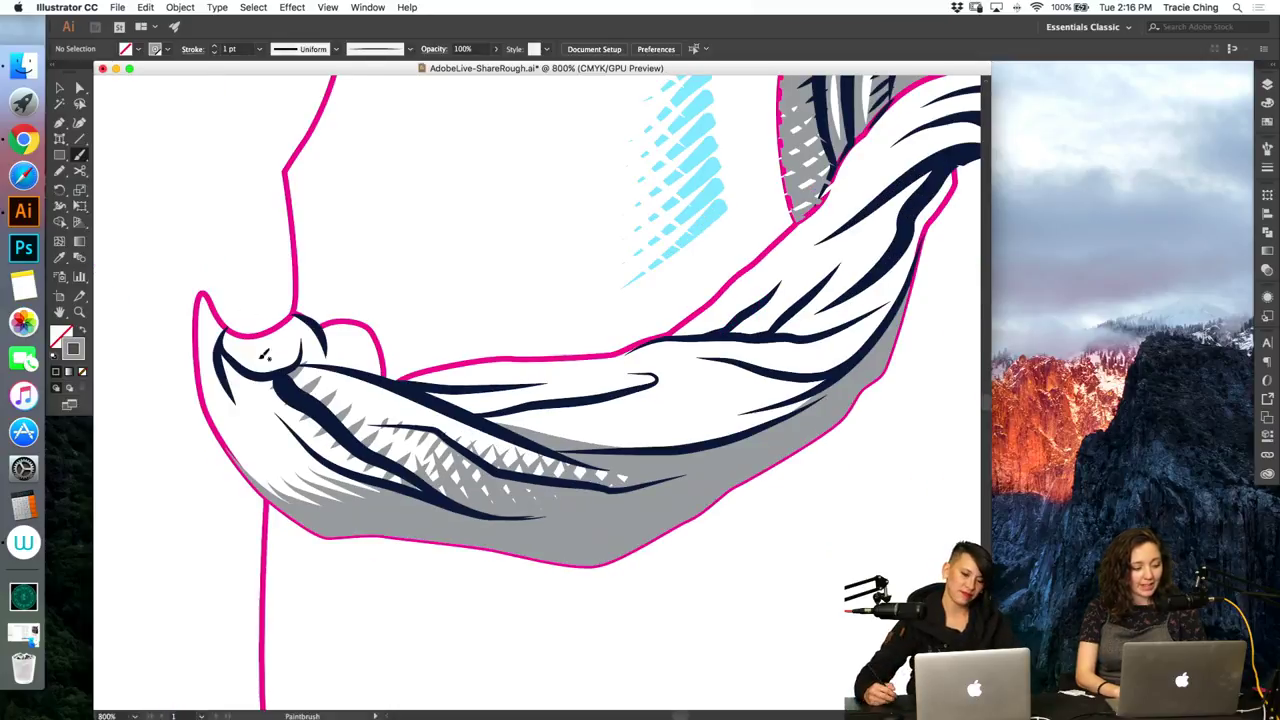
pyautogui.press('a')
pyautogui.click(340, 505)
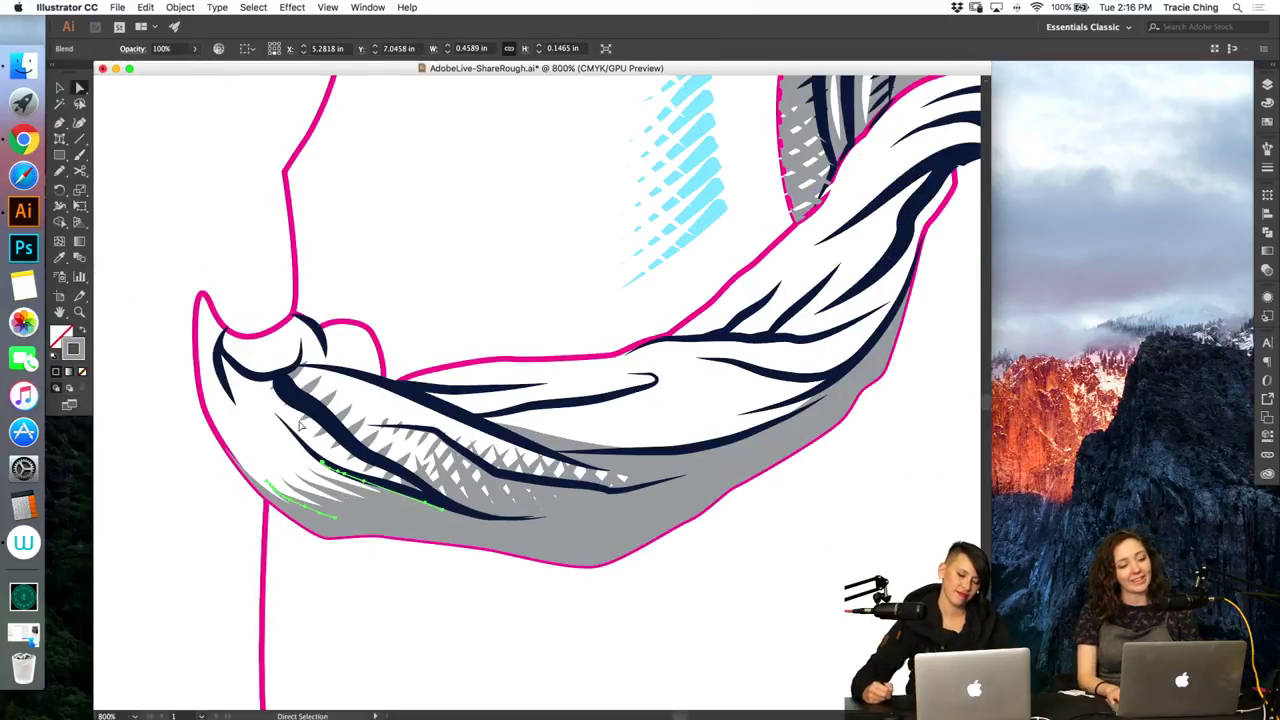
pyautogui.press('b')
pyautogui.moveTo(187, 291); pyautogui.dragTo(256, 378)
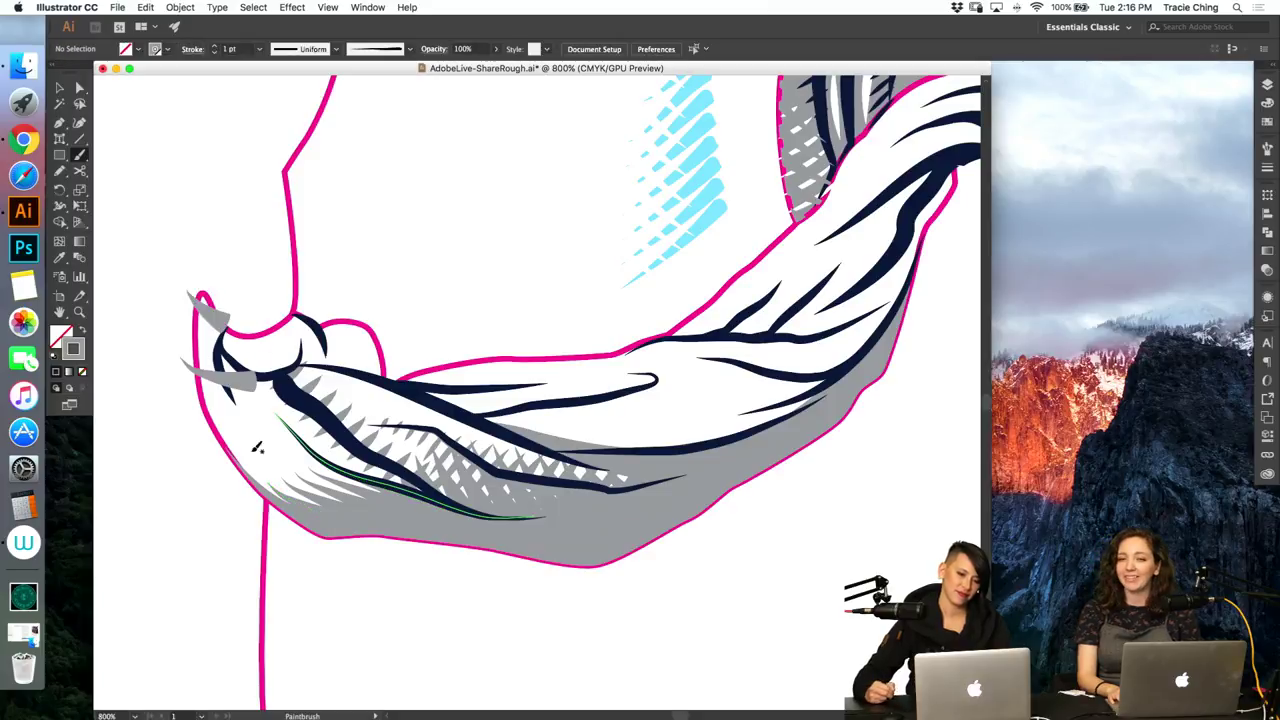
pyautogui.moveTo(208, 443); pyautogui.dragTo(320, 436)
pyautogui.moveTo(250, 511); pyautogui.dragTo(364, 497)
# Step: Select the four outer-edge strokes, blend them into hatching, and apply the thick-to-thin tapered brush
pyautogui.keyDown('super'); pyautogui.click(346, 502); pyautogui.keyUp('super')
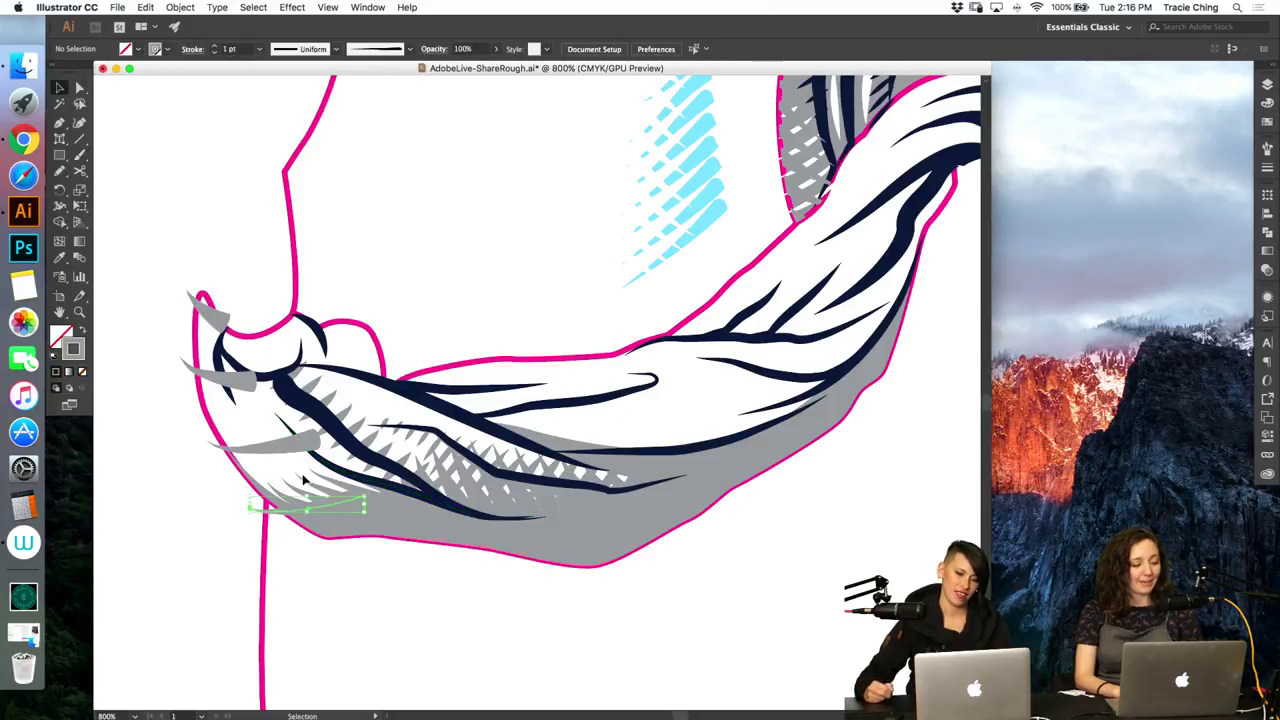
pyautogui.keyDown('shift'); pyautogui.click(237, 380); pyautogui.keyUp('shift')
pyautogui.keyDown('shift'); pyautogui.click(216, 318); pyautogui.keyUp('shift')
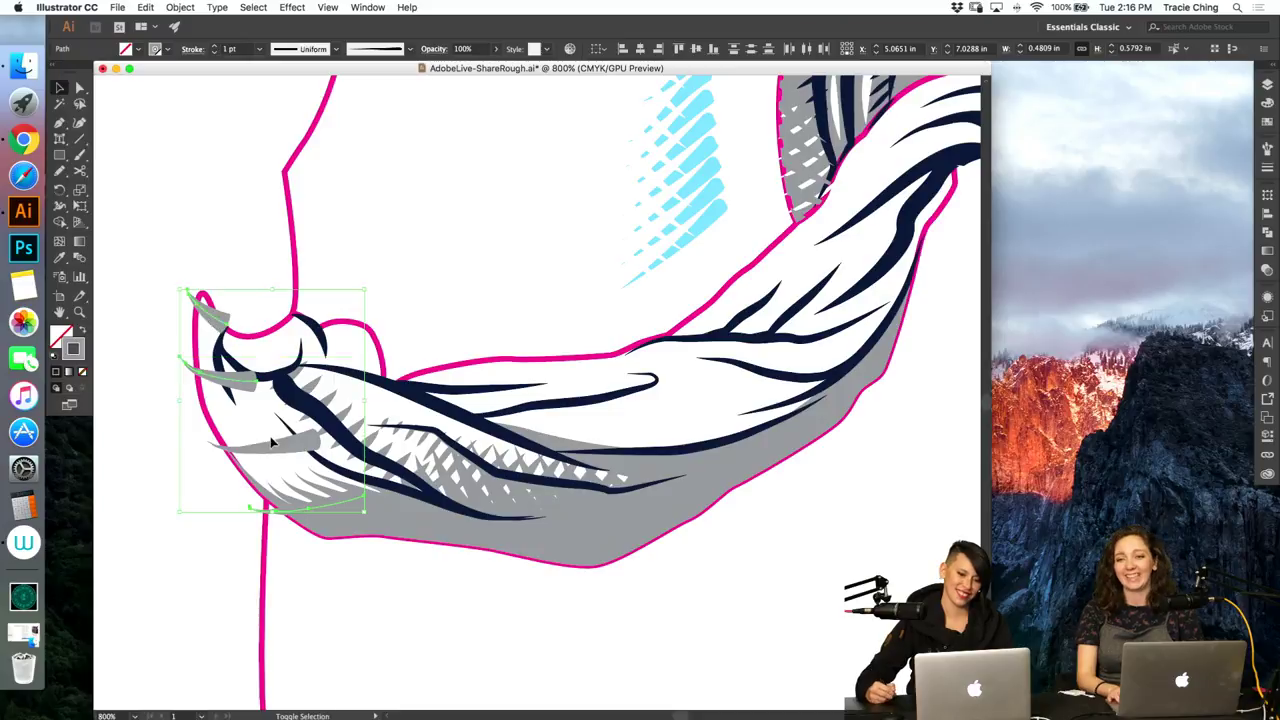
pyautogui.keyDown('shift'); pyautogui.click(271, 443); pyautogui.keyUp('shift')
pyautogui.press('super+alt+b')
pyautogui.click(1267, 152)
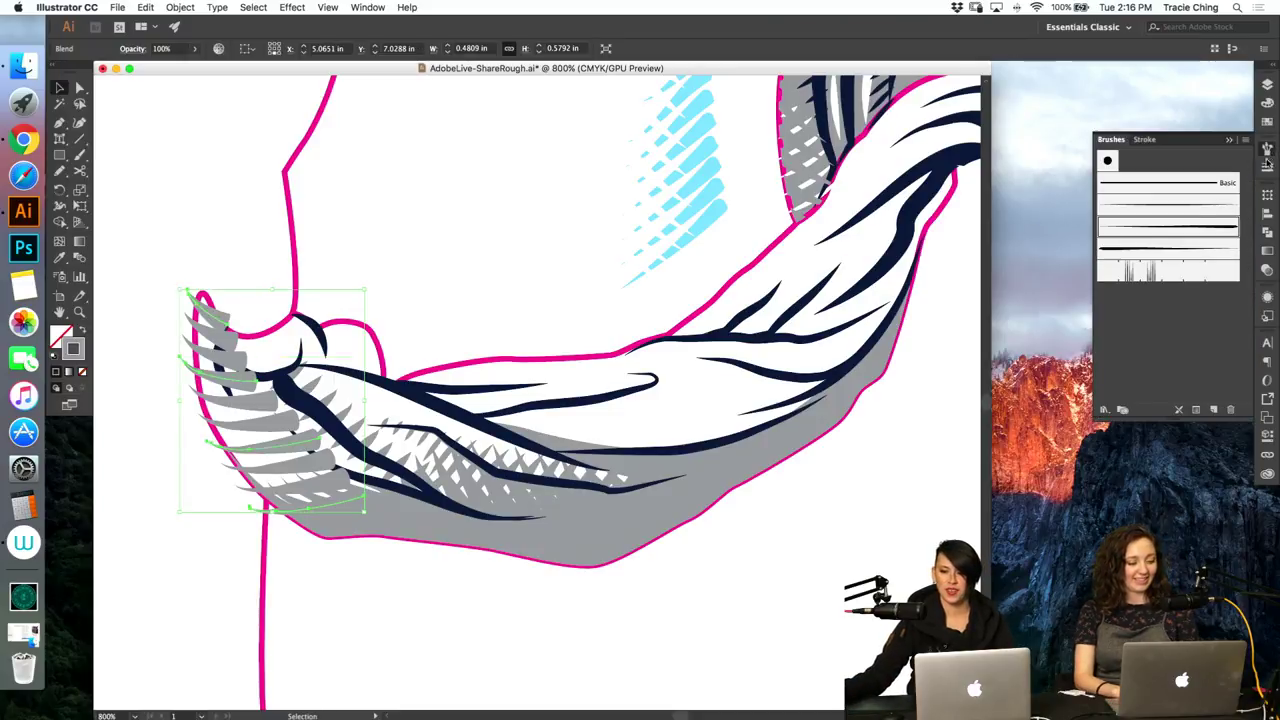
pyautogui.click(1176, 252)
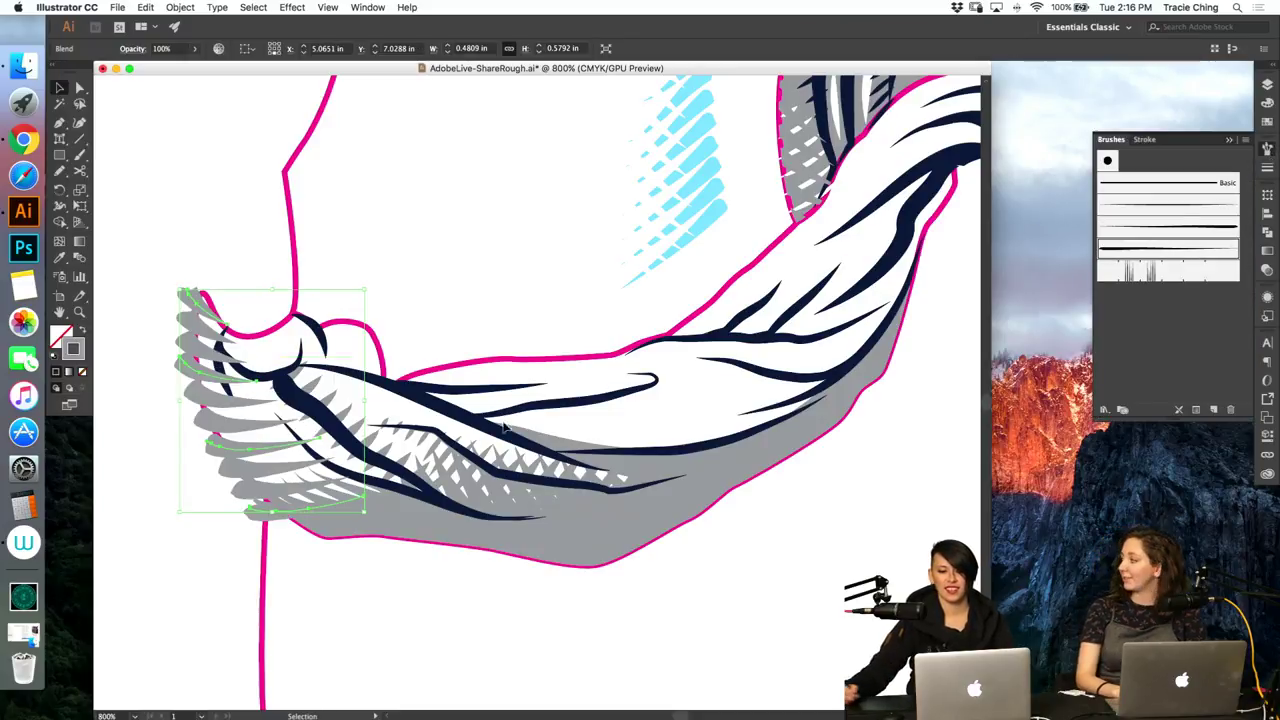
# Step: Duplicate the scarf's pink outline in place to serve as a mask for the outer-edge hatching
pyautogui.press('a')
pyautogui.click(586, 381)
pyautogui.press('v')
pyautogui.click(522, 363)
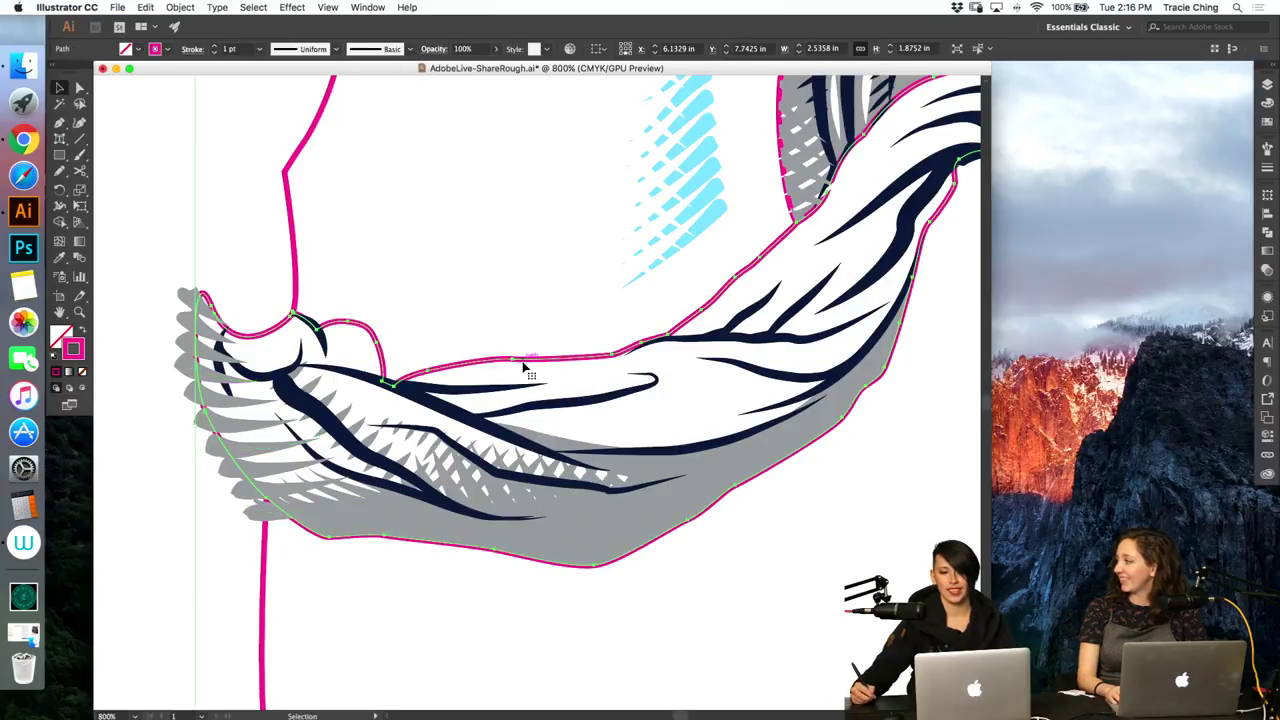
pyautogui.click(480, 343)
pyautogui.click(489, 362)
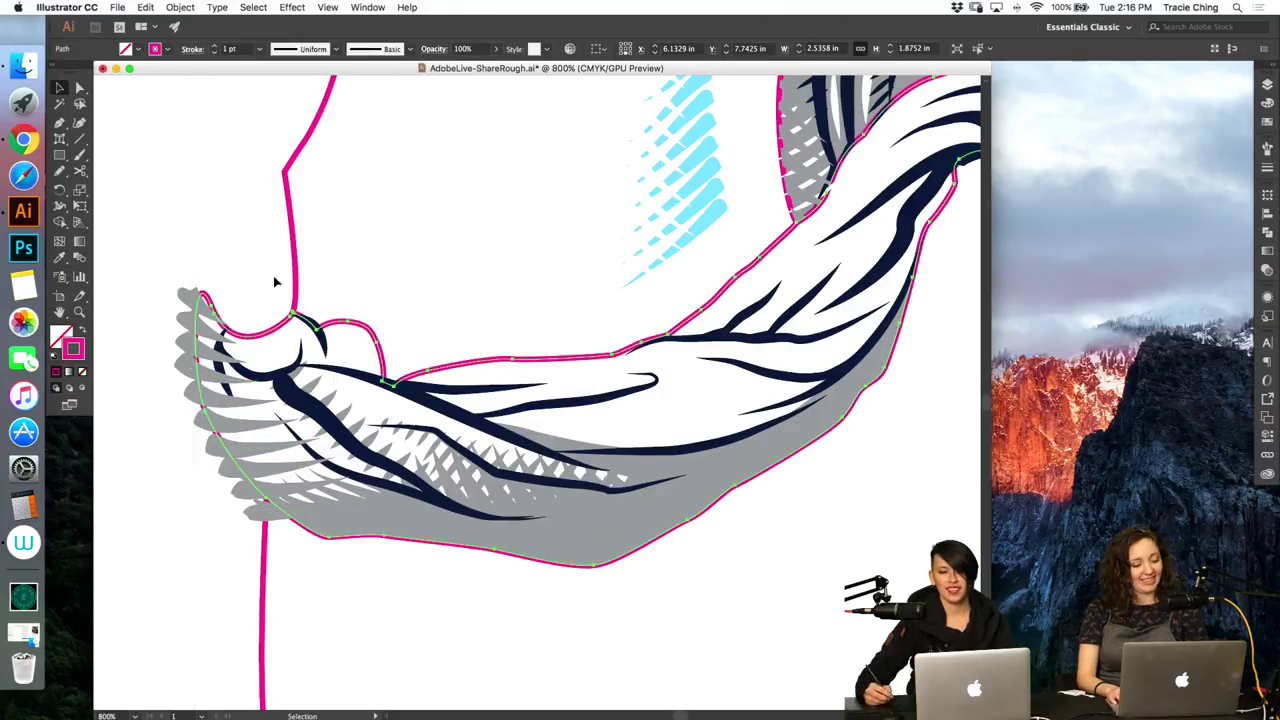
pyautogui.press('a')
pyautogui.moveTo(281, 265); pyautogui.dragTo(256, 397)
pyautogui.press('v')
pyautogui.click(249, 295)
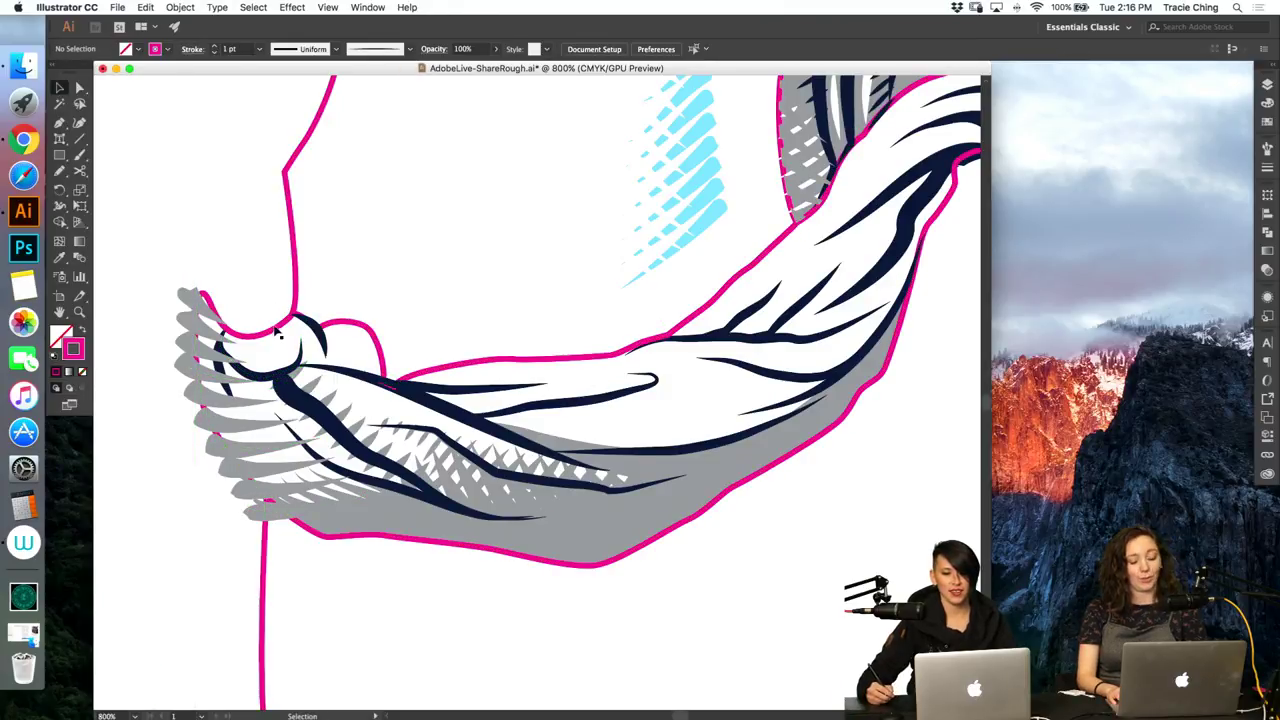
pyautogui.click(274, 326)
pyautogui.click(254, 282)
# Step: Select the duplicated pink outline together with the outer-edge hatching blend and make a clipping mask from them
pyautogui.press('a')
pyautogui.click(245, 335)
pyautogui.press('v')
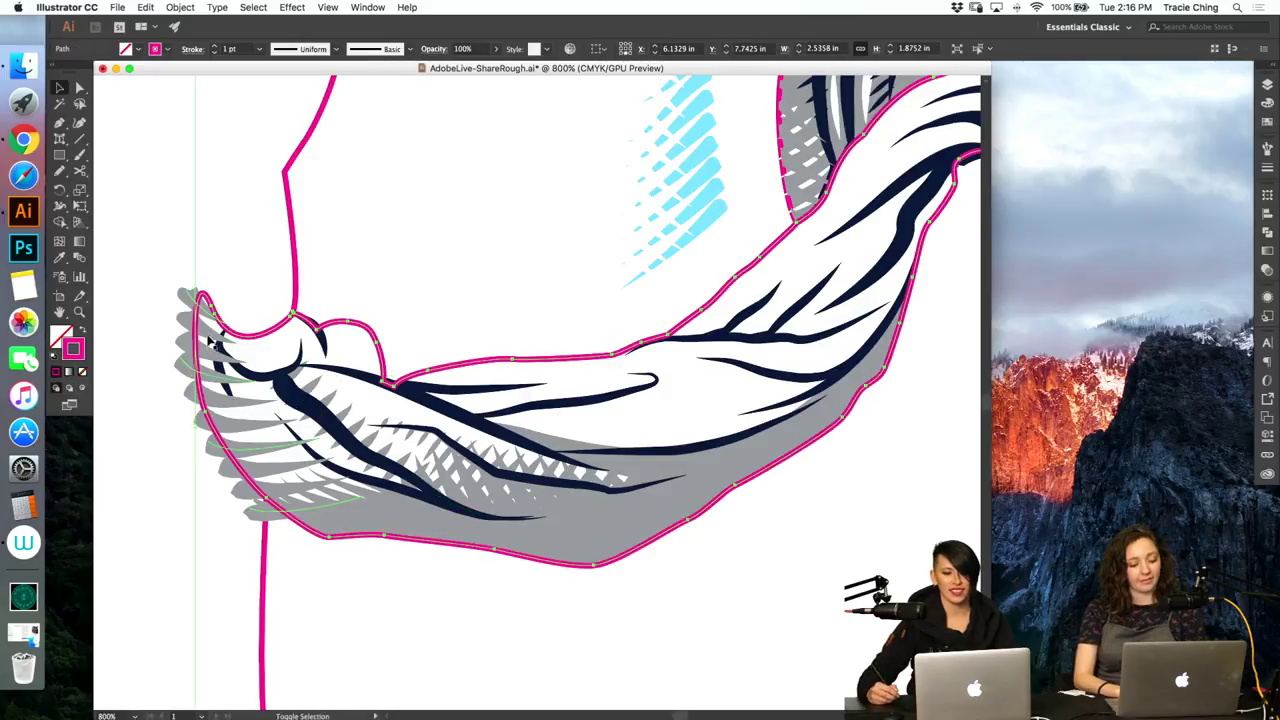
pyautogui.keyDown('shift'); pyautogui.click(218, 345); pyautogui.keyUp('shift')
pyautogui.press('super+7')
pyautogui.click(248, 275)
# Step: Isolate the clip group, make a slight adjustment to the hatching beside the knot, and exit isolation
pyautogui.press('a')
pyautogui.moveTo(248, 256); pyautogui.dragTo(234, 384)
pyautogui.press('v')
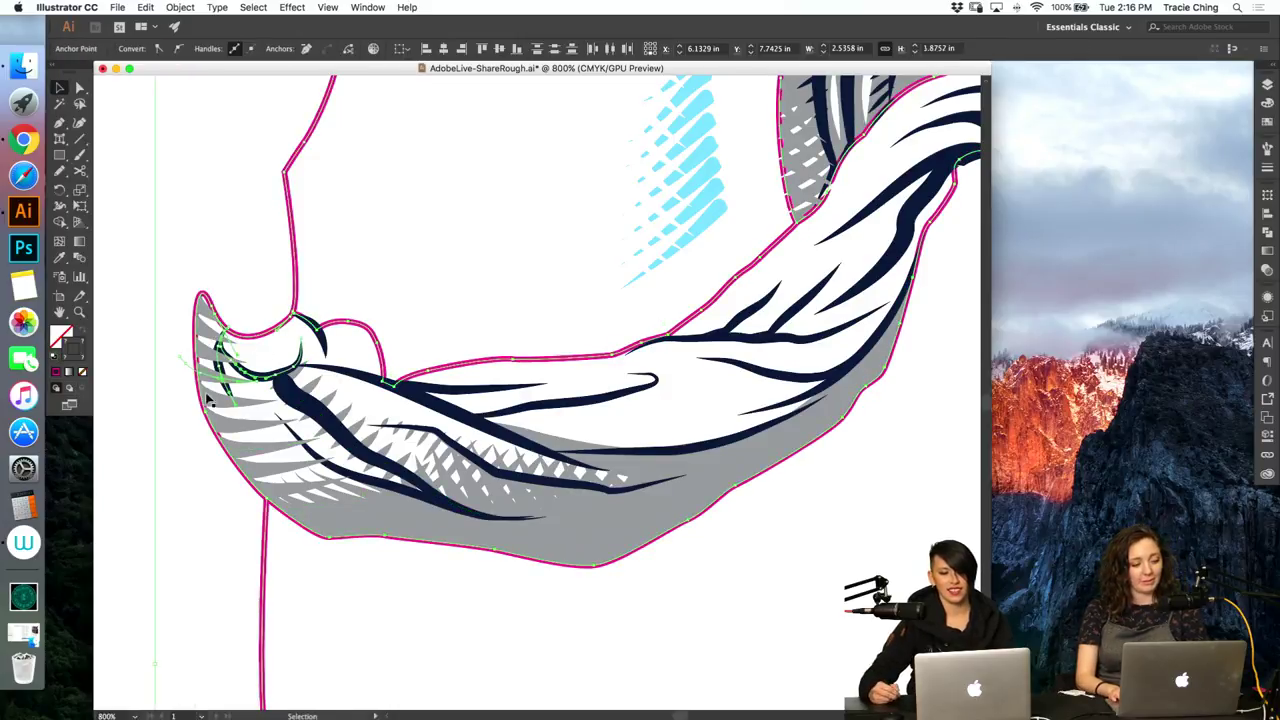
pyautogui.click(213, 344)
pyautogui.doubleClick(235, 382)
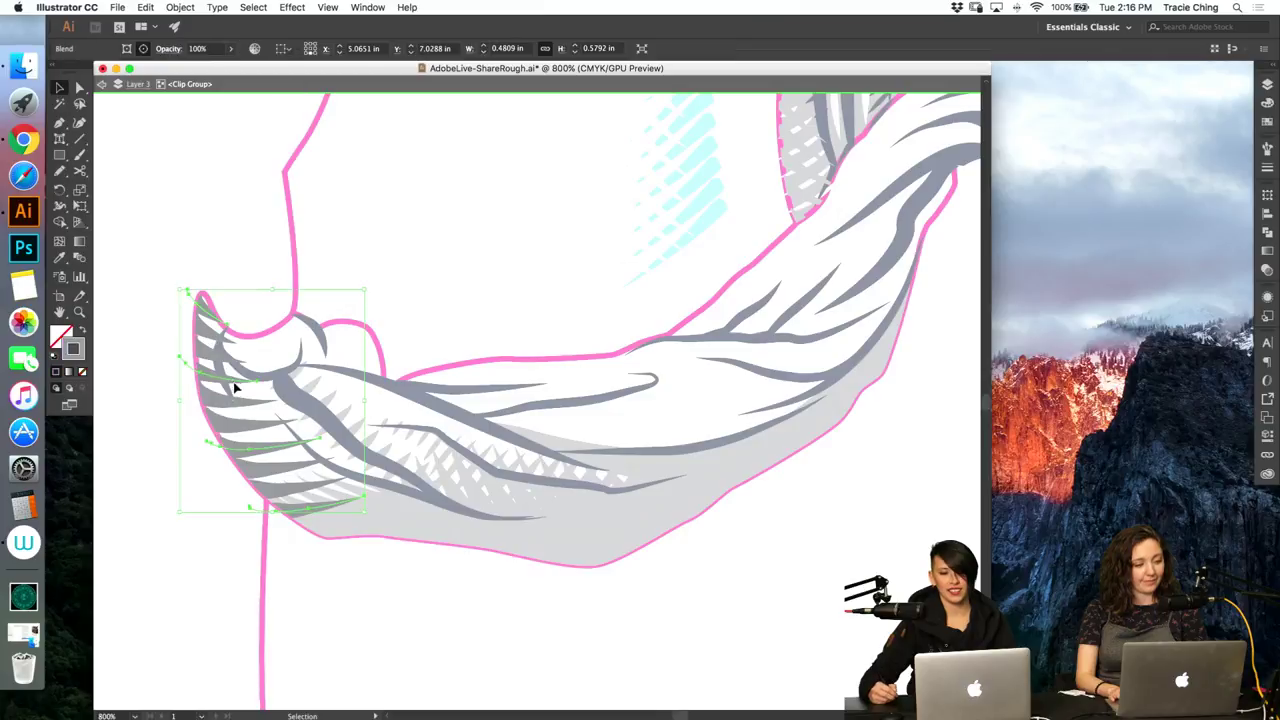
pyautogui.moveTo(240, 383); pyautogui.dragTo(238, 388)
pyautogui.doubleClick(257, 312)
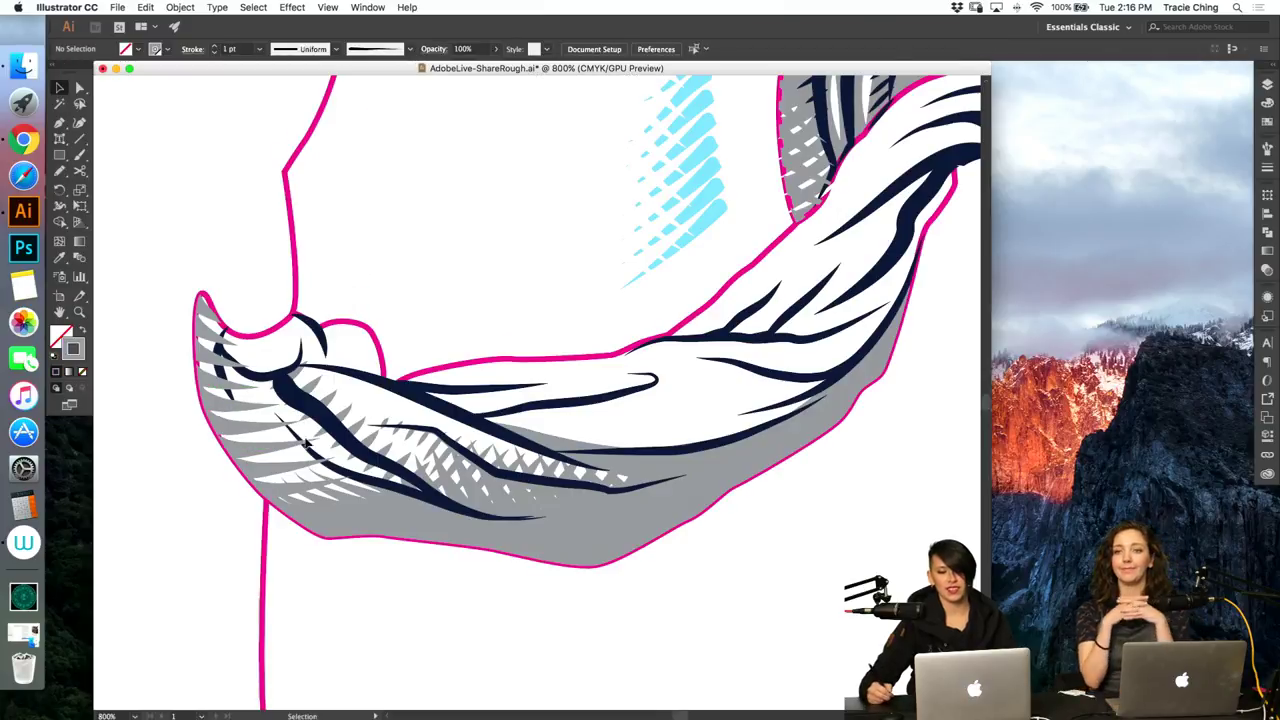
# Step: Shorten the clipped hatching stroke that crosses the lower navy fold line by pulling its inner end toward the outline
pyautogui.press('a')
pyautogui.click(279, 471)
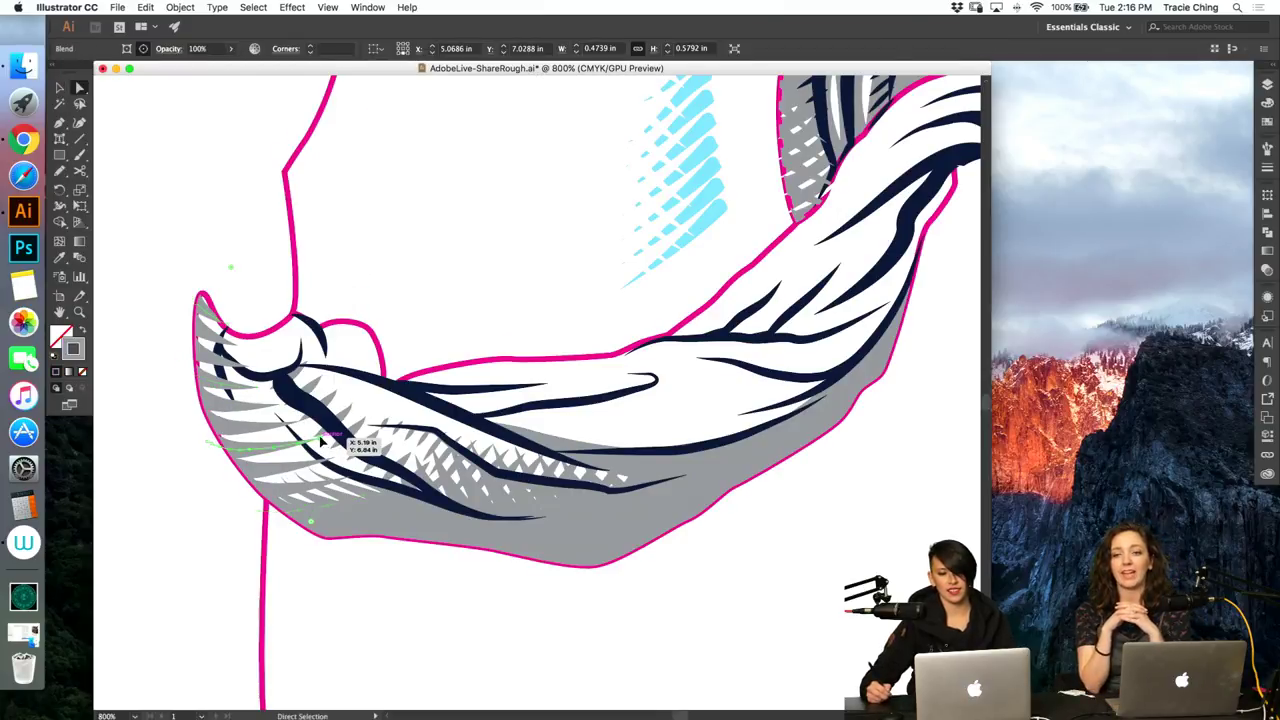
pyautogui.click(319, 440)
pyautogui.press('v')
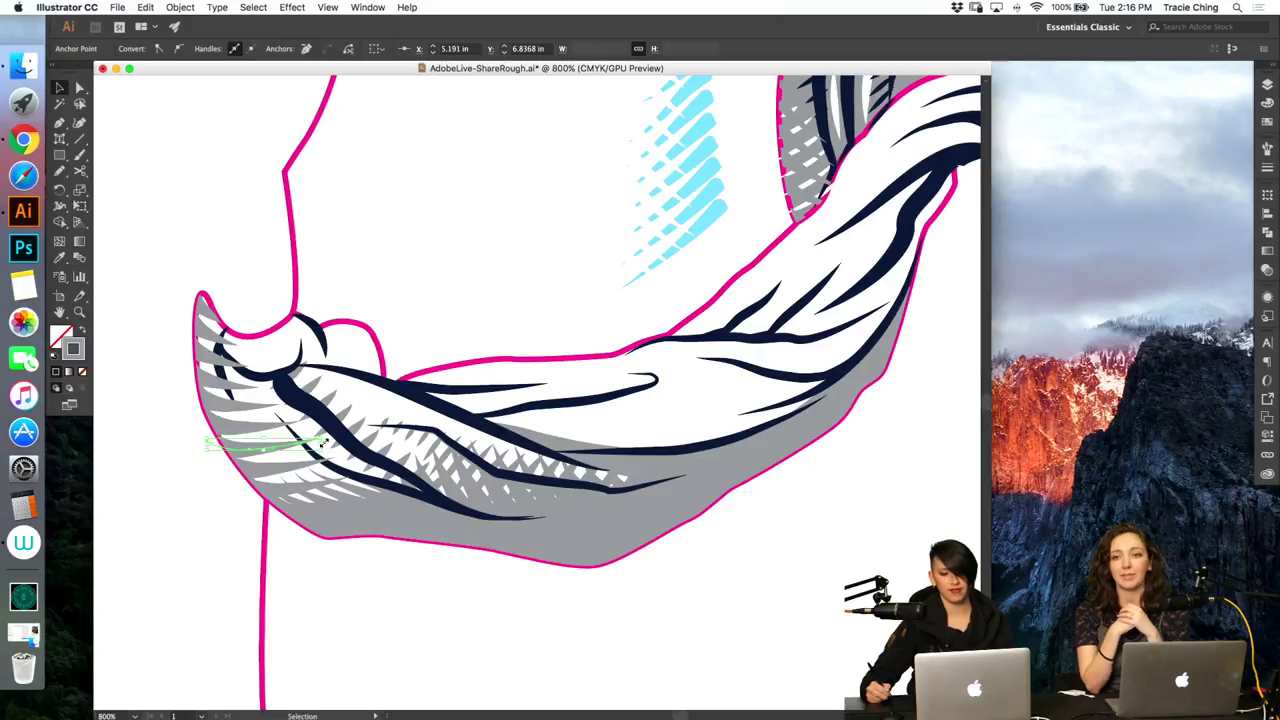
pyautogui.moveTo(324, 442); pyautogui.dragTo(296, 445)
pyautogui.press('a')
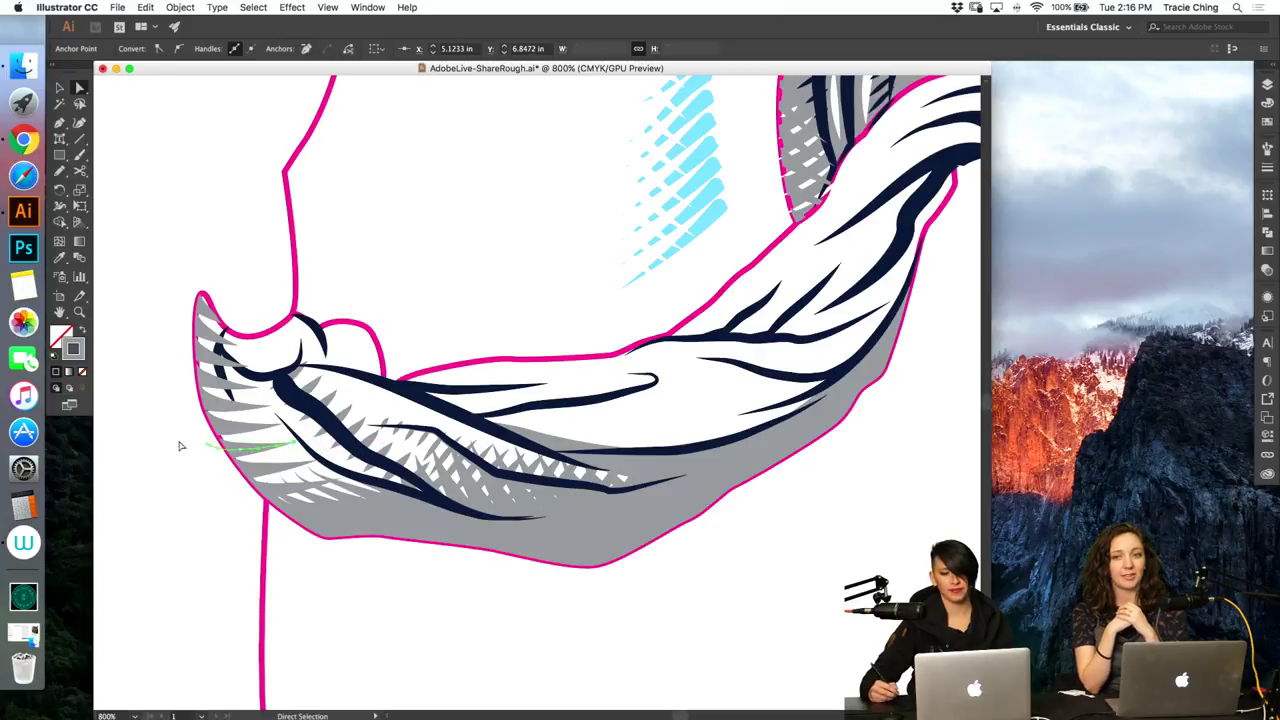
pyautogui.click(164, 472)
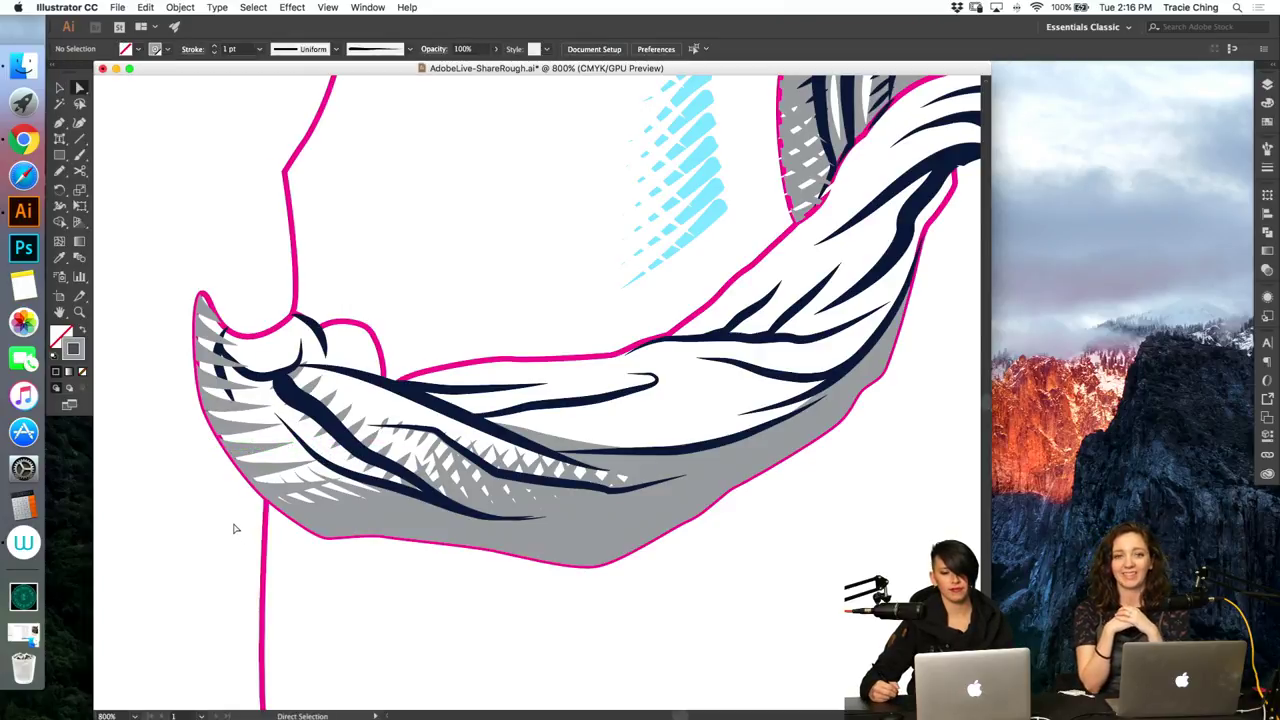
# Step: Show the Sketch layer to compare the scarf's shading with the underlying drawing, and hide it again
pyautogui.click(1267, 85)
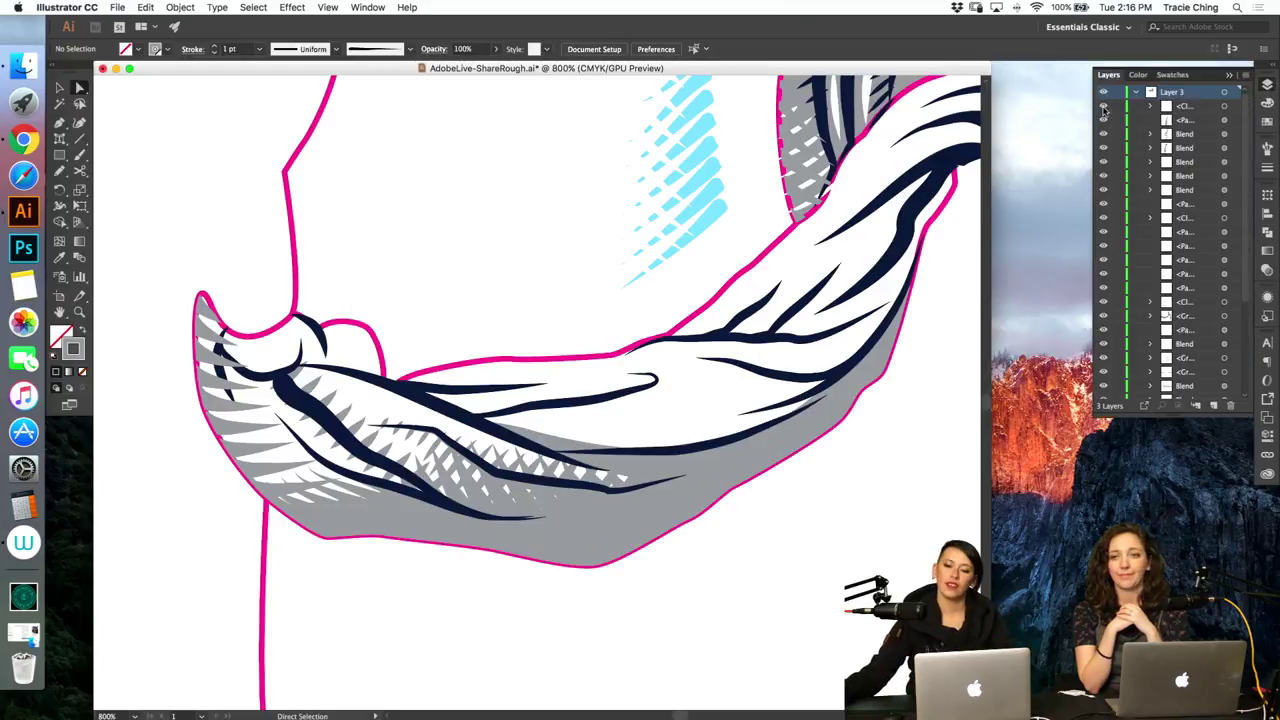
pyautogui.click(1137, 92)
pyautogui.click(1103, 106)
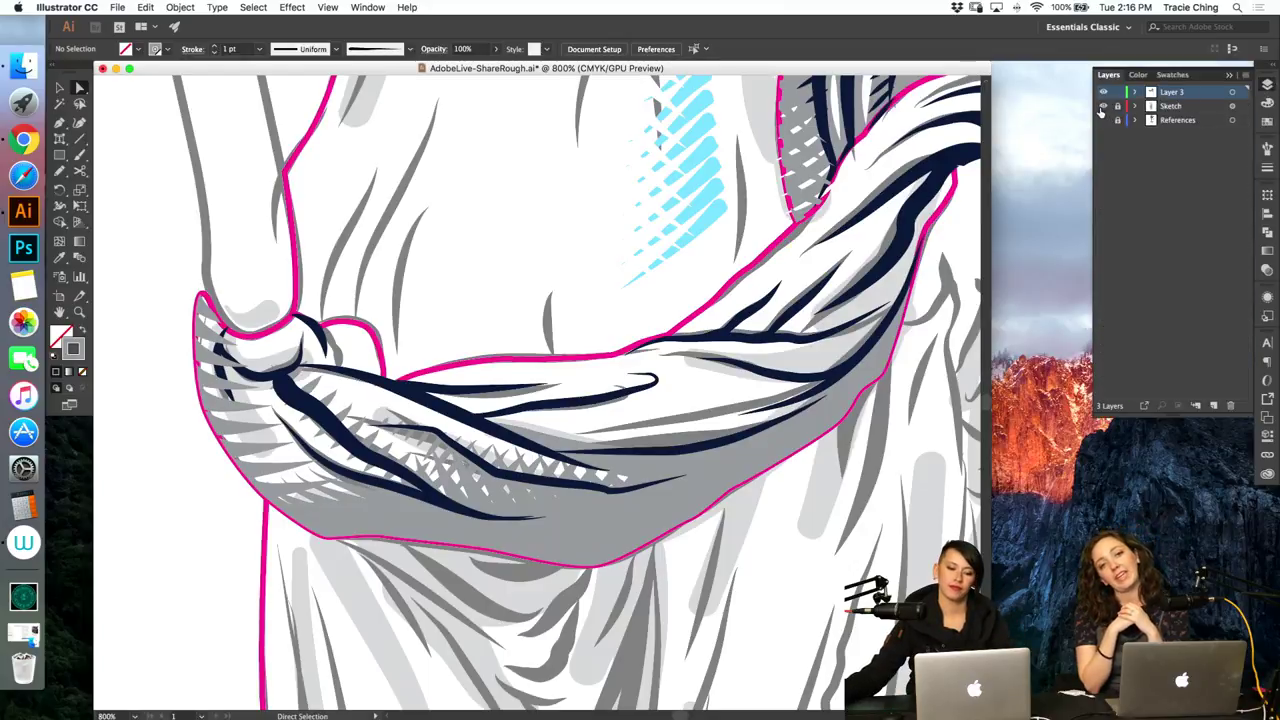
pyautogui.click(1103, 106)
# Step: Adjust the clipped key hatching strokes below the knot, pulling the inner end of the middle stroke back toward the outline
pyautogui.click(260, 385)
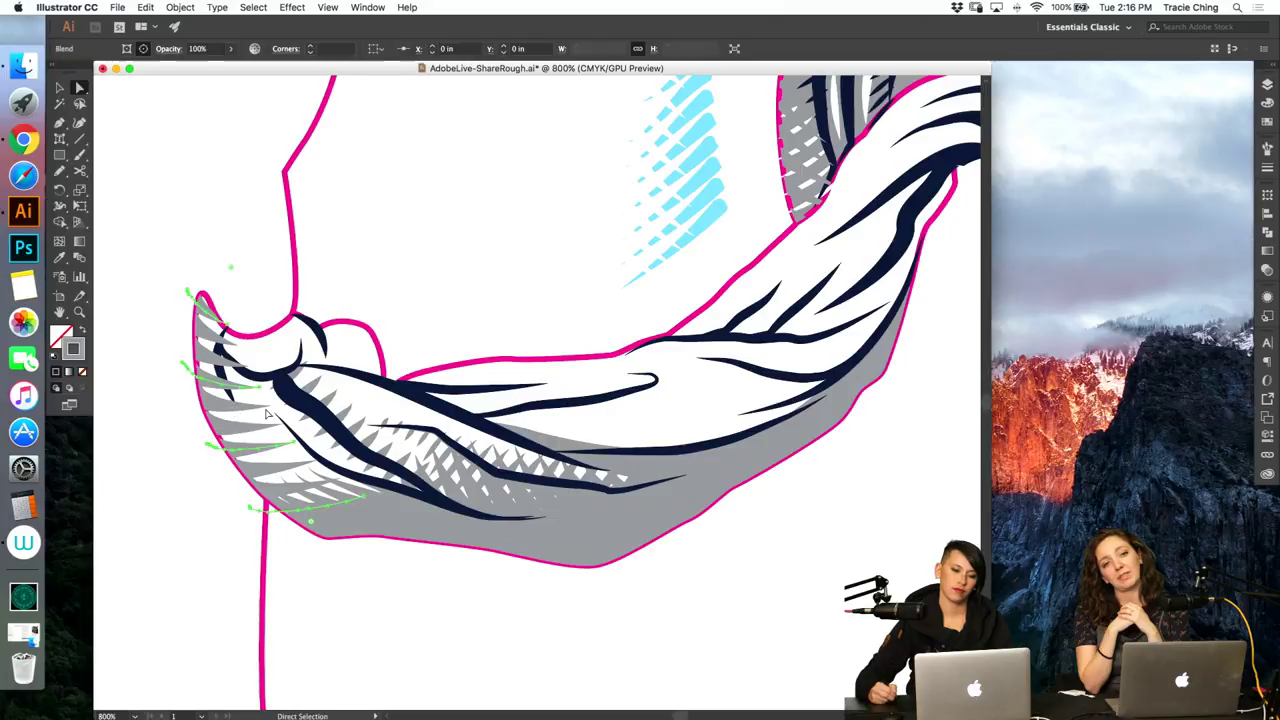
pyautogui.click(180, 365)
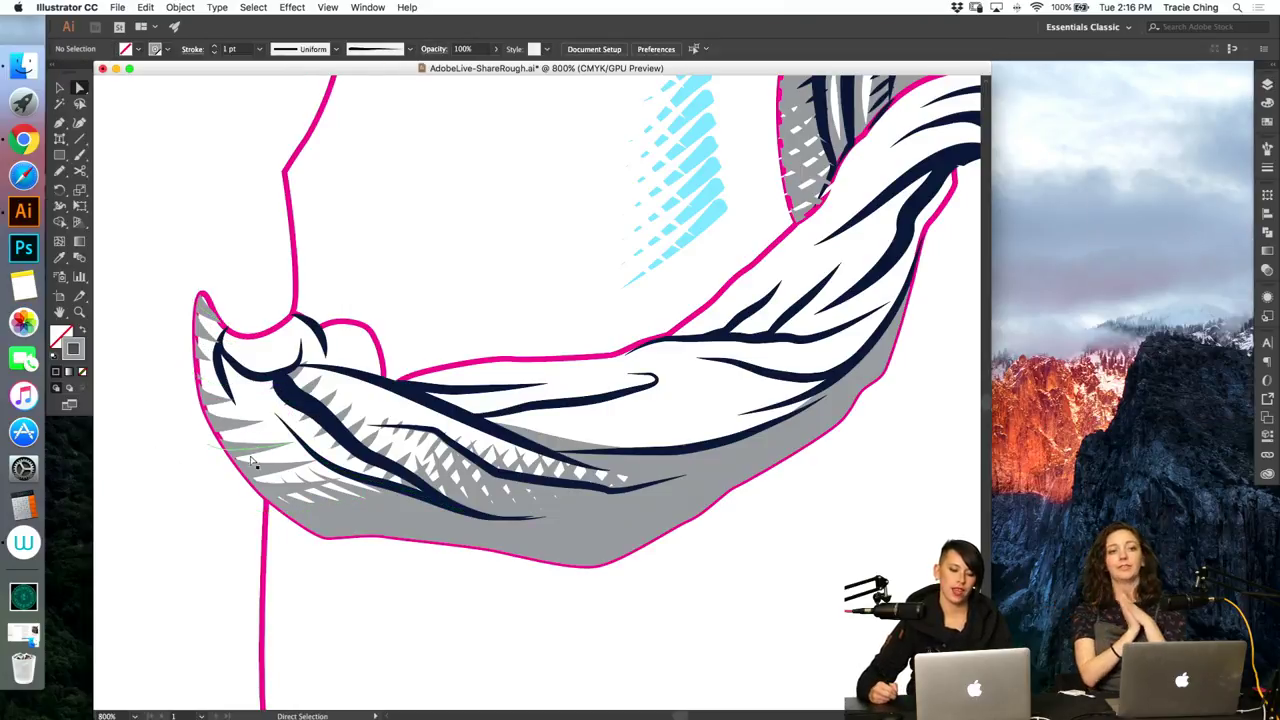
pyautogui.click(264, 448)
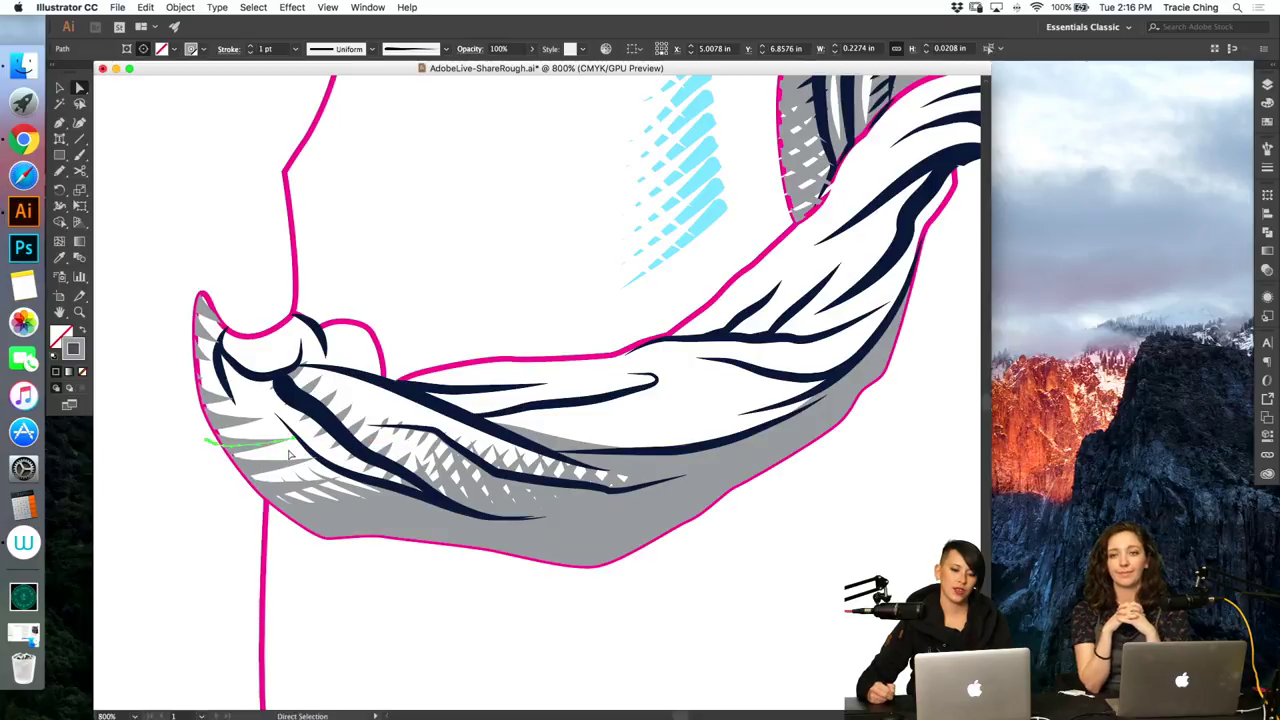
pyautogui.click(295, 447)
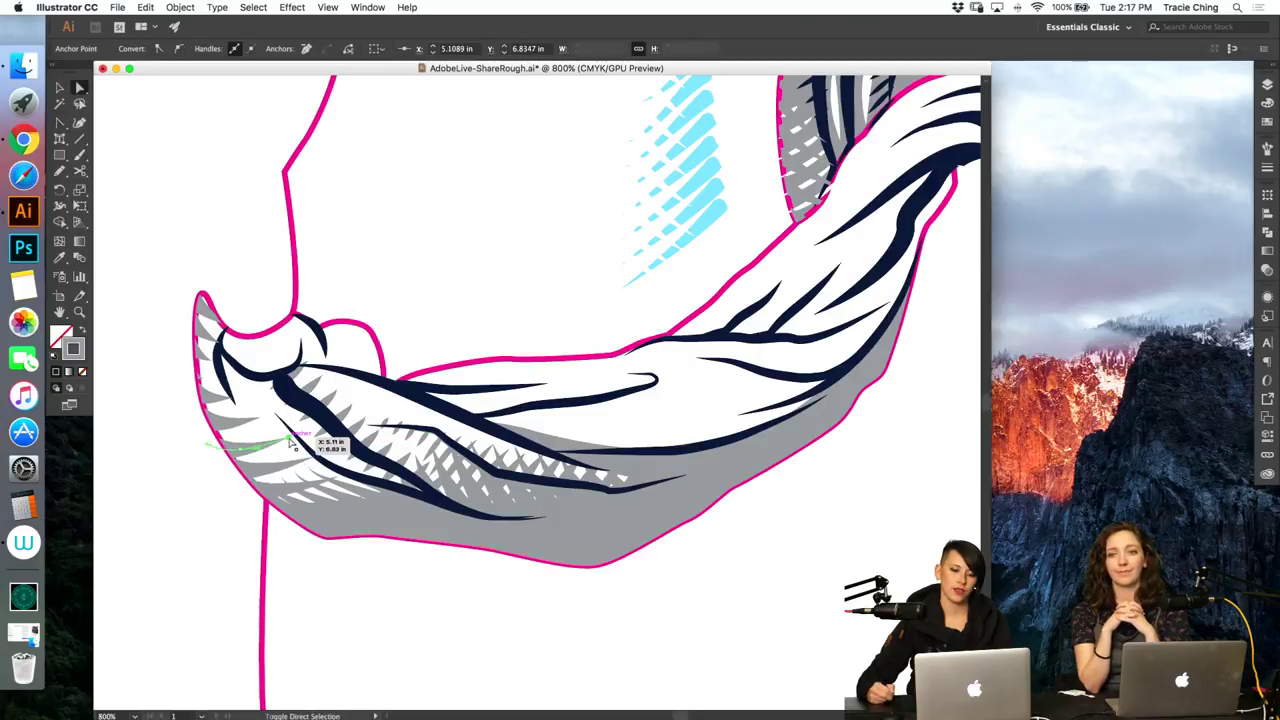
pyautogui.click(188, 506)
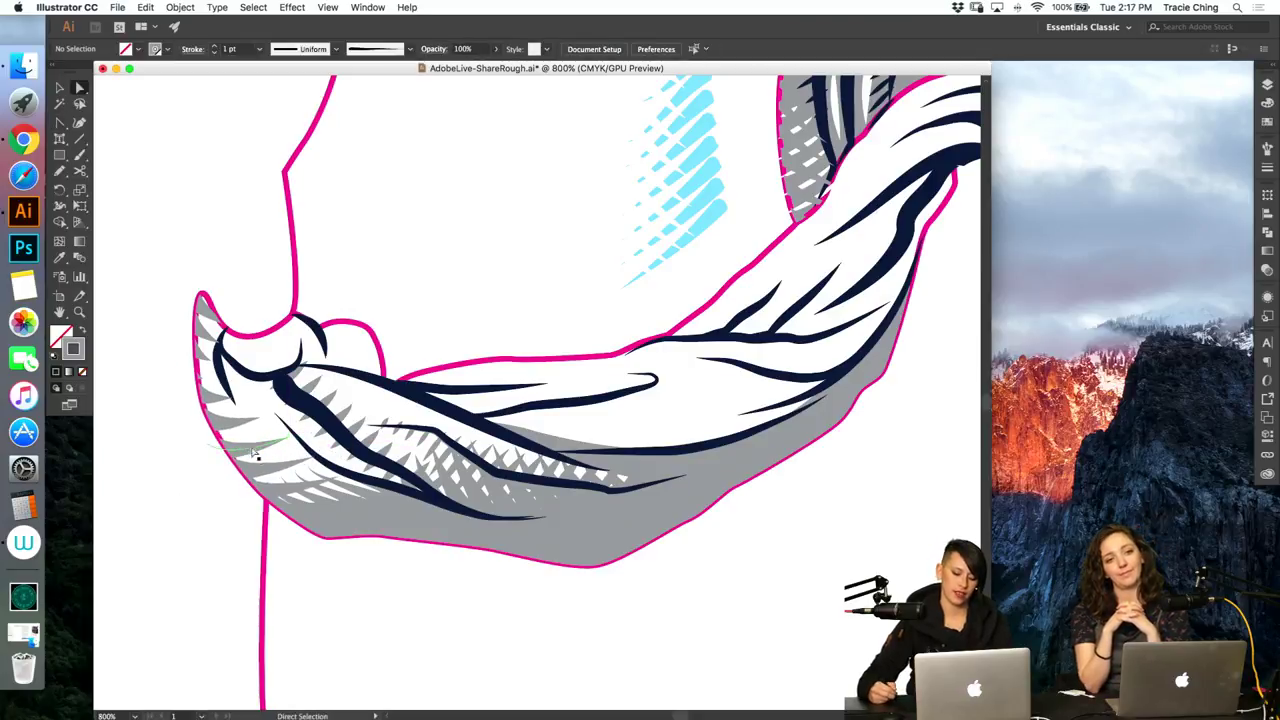
# Step: Set the outer-edge hatching blend's spacing to 3 specified steps with the preview on
pyautogui.press('n')
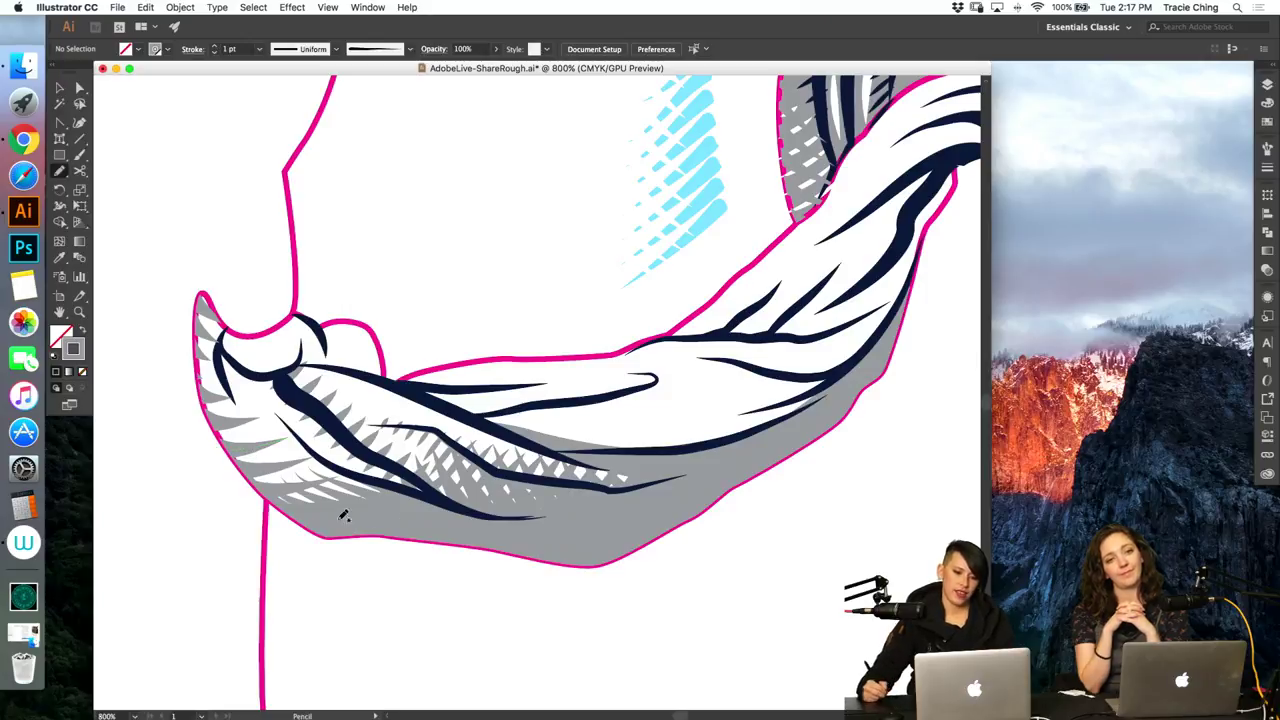
pyautogui.press('a')
pyautogui.click(240, 452)
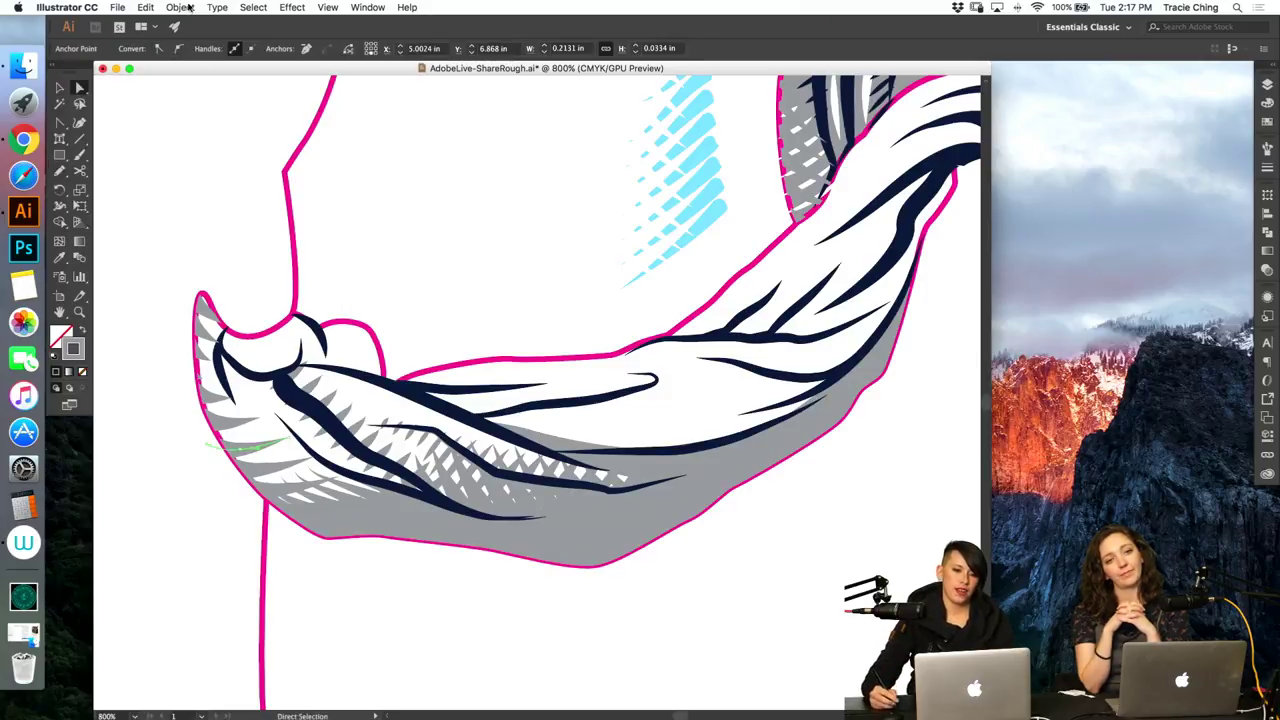
pyautogui.click(189, 8)
pyautogui.moveTo(240, 329)
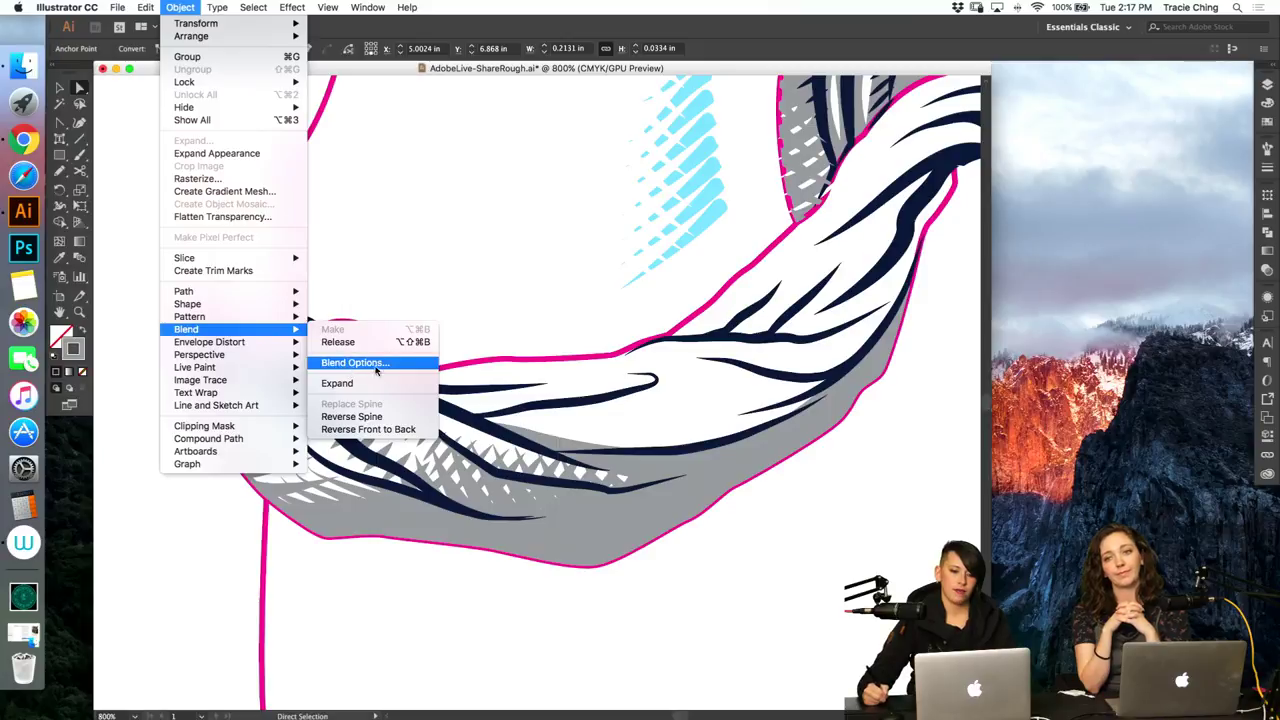
pyautogui.click(376, 363)
pyautogui.click(750, 183)
pyautogui.write('3')
pyautogui.click(601, 246)
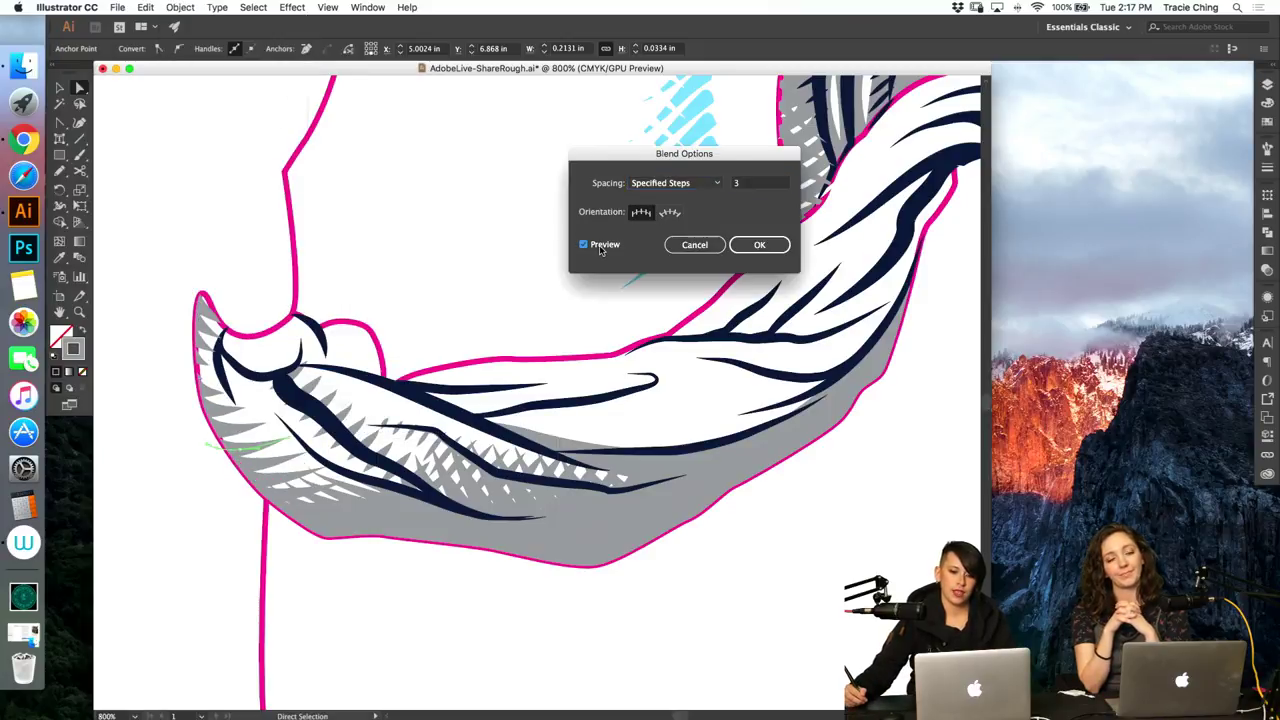
pyautogui.click(745, 248)
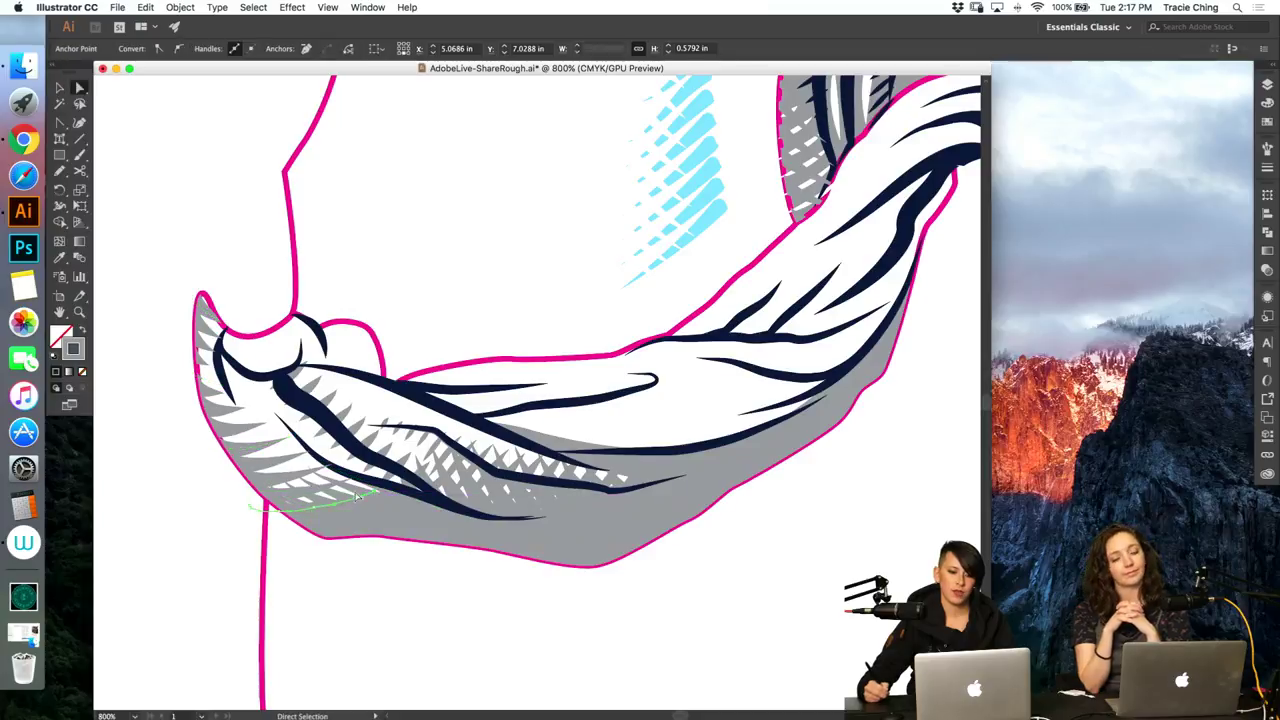
# Step: Adjust the strokes at the scarf's lower outer corner so the crosshatching runs farther up along the pink outline
pyautogui.click(283, 497)
pyautogui.click(268, 483)
pyautogui.press('v')
pyautogui.moveTo(267, 482); pyautogui.dragTo(228, 449)
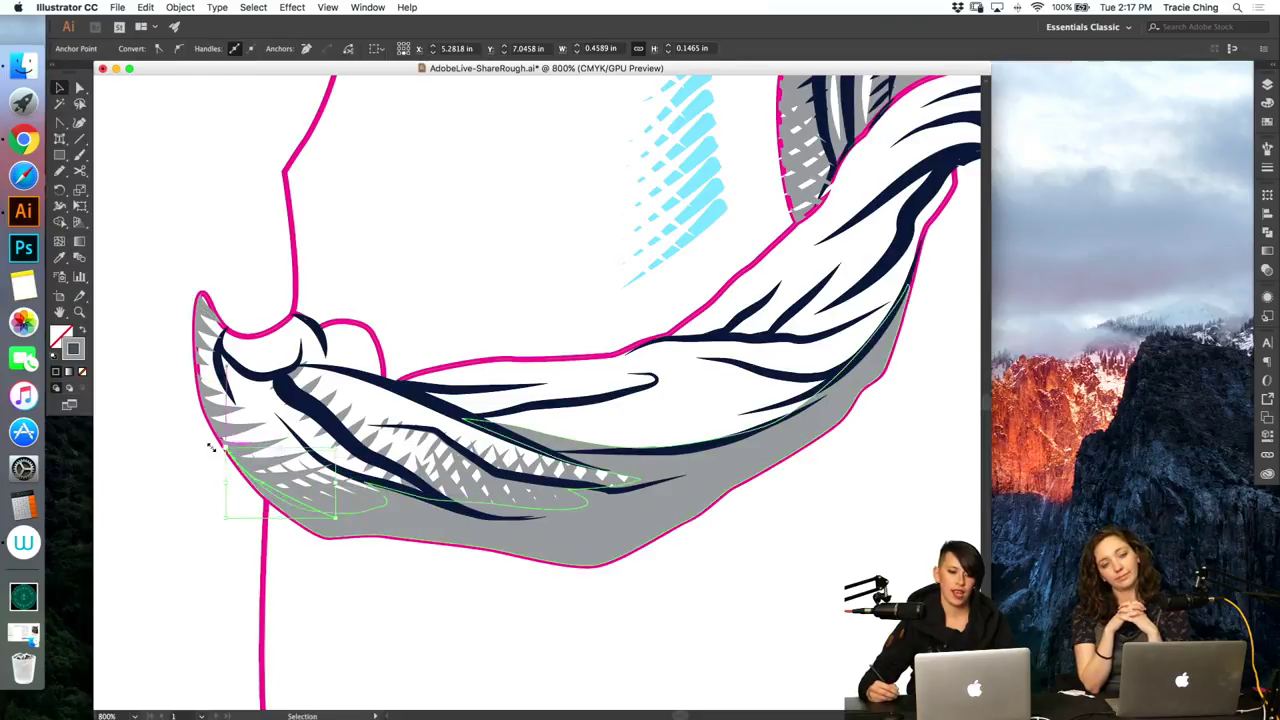
pyautogui.press('a')
pyautogui.click(222, 545)
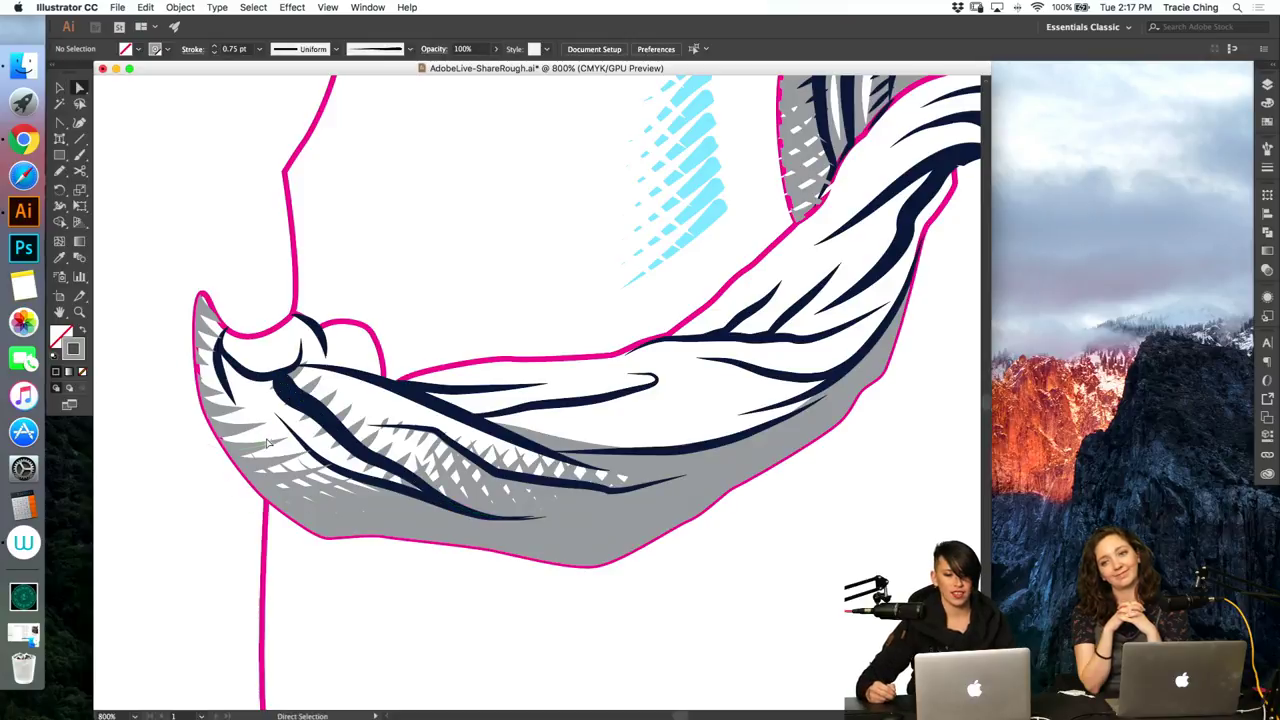
# Step: Shorten the middle edge hatching stroke slightly by pulling its inner end toward the outline
pyautogui.click(285, 442)
pyautogui.press('v')
pyautogui.moveTo(285, 441); pyautogui.dragTo(278, 446)
pyautogui.press('a')
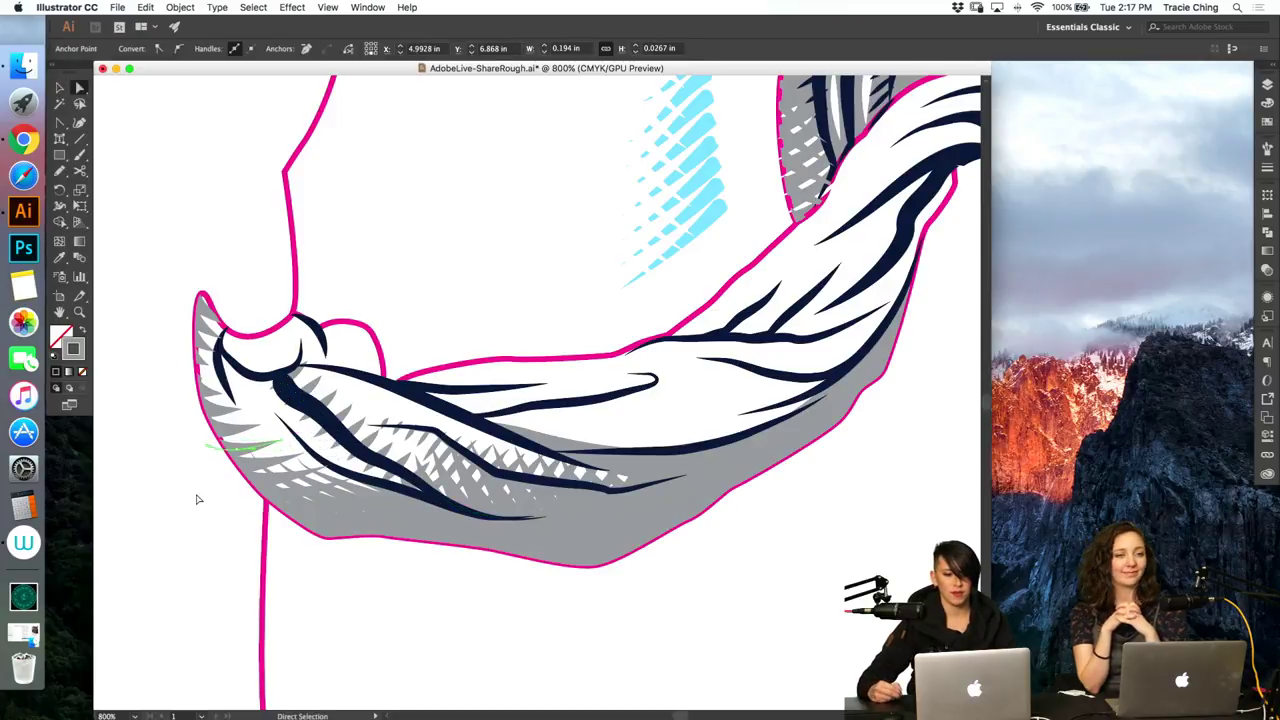
pyautogui.click(197, 500)
# Step: Draw a small shadow shape beneath the knot with the Pencil and fill it with grey sampled from the scarf's shading
pyautogui.press('n')
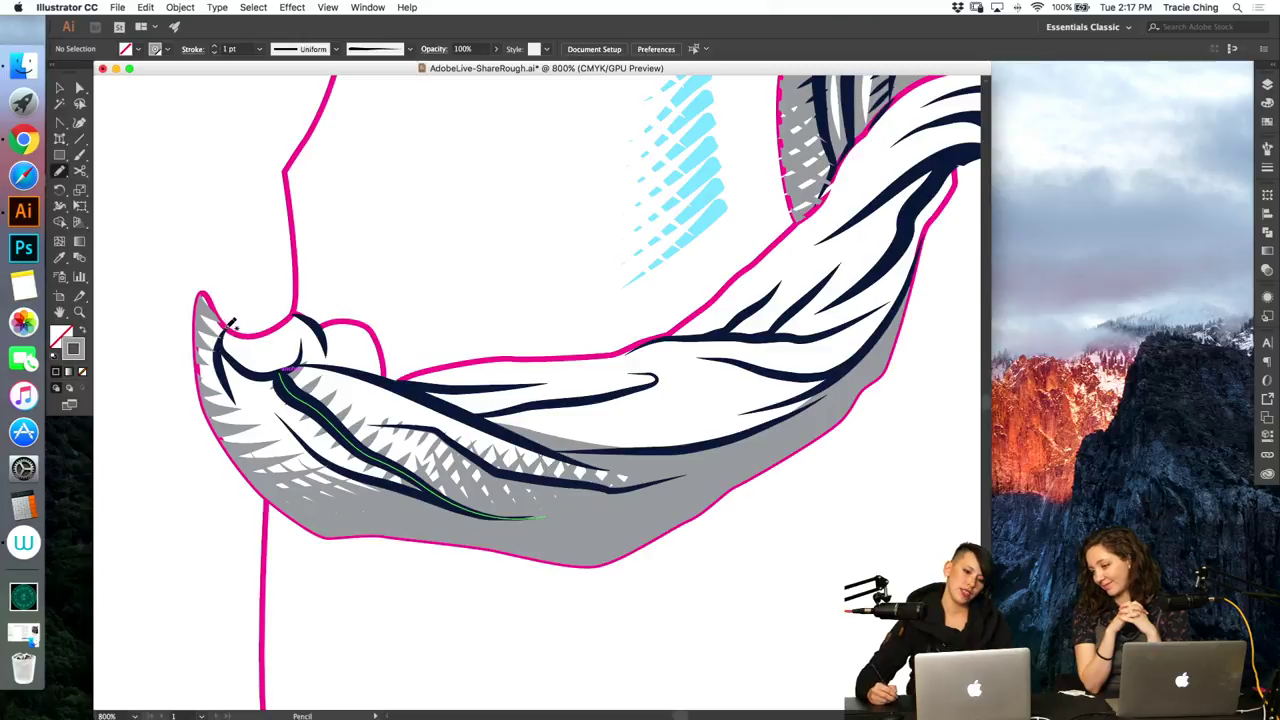
pyautogui.moveTo(223, 340)
pyautogui.mouseDown()
pyautogui.moveTo(243, 398)
pyautogui.moveTo(284, 388)
pyautogui.moveTo(224, 338)
pyautogui.mouseUp()
pyautogui.press('super+z')
pyautogui.press('a')
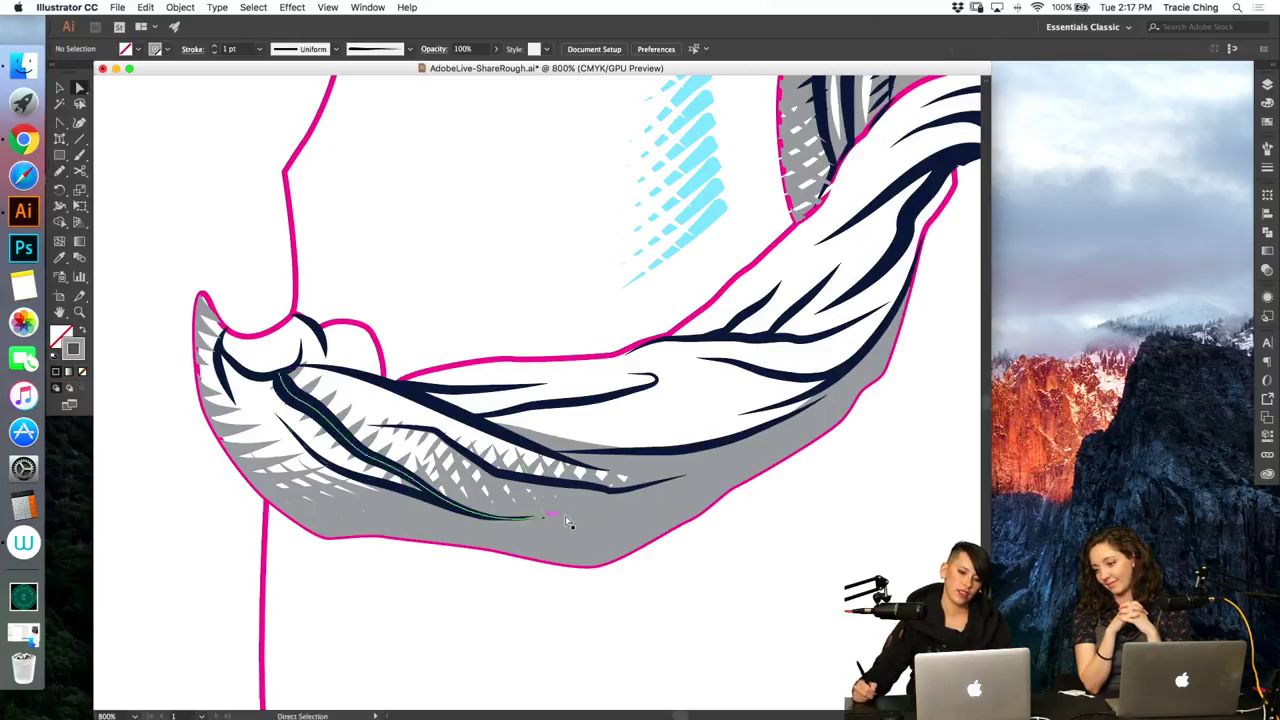
pyautogui.click(564, 516)
pyautogui.press('super+z')
pyautogui.press('i')
pyautogui.click(631, 526)
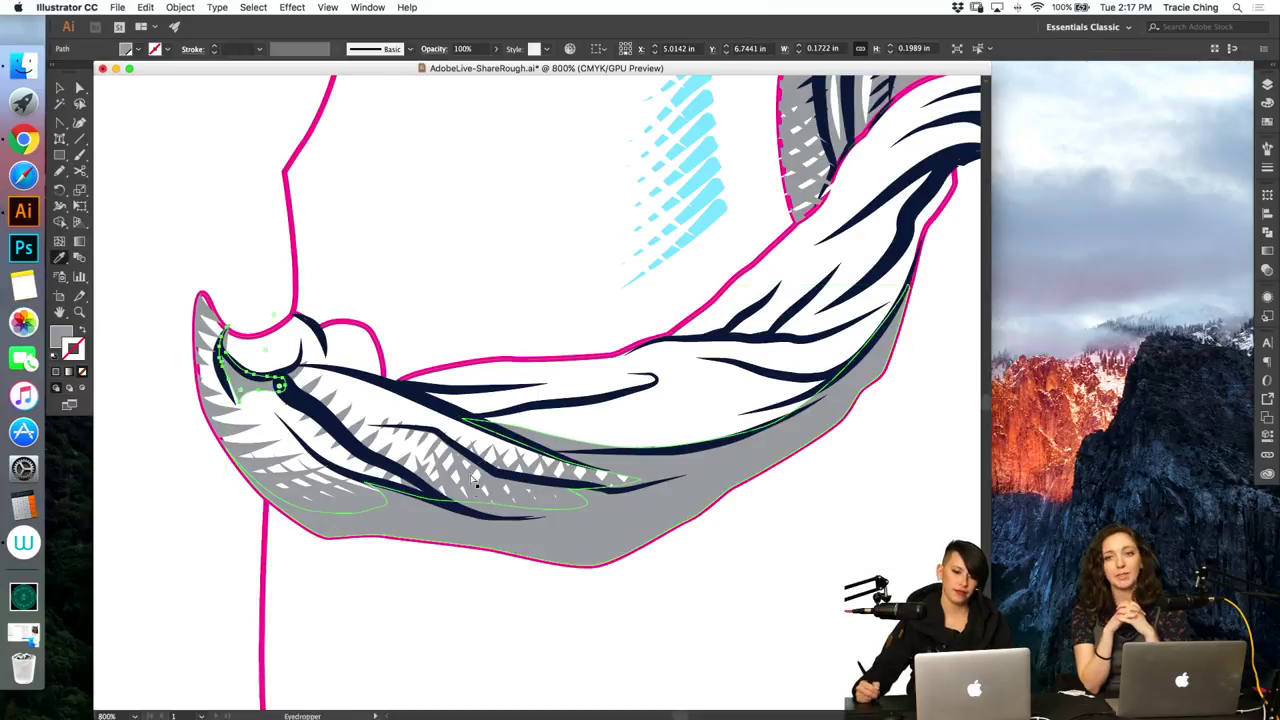
pyautogui.press('a')
pyautogui.click(472, 488)
pyautogui.click(479, 498)
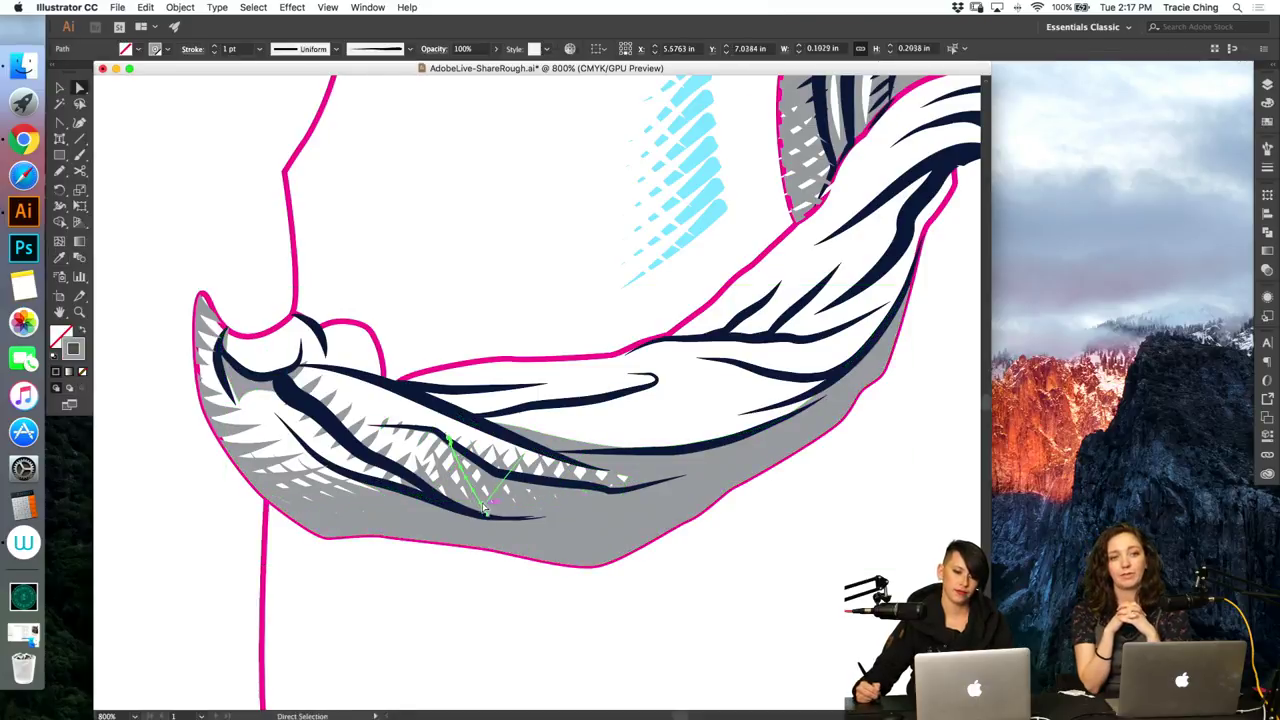
pyautogui.keyDown('shift'); pyautogui.click(403, 492); pyautogui.keyUp('shift')
pyautogui.press('b')
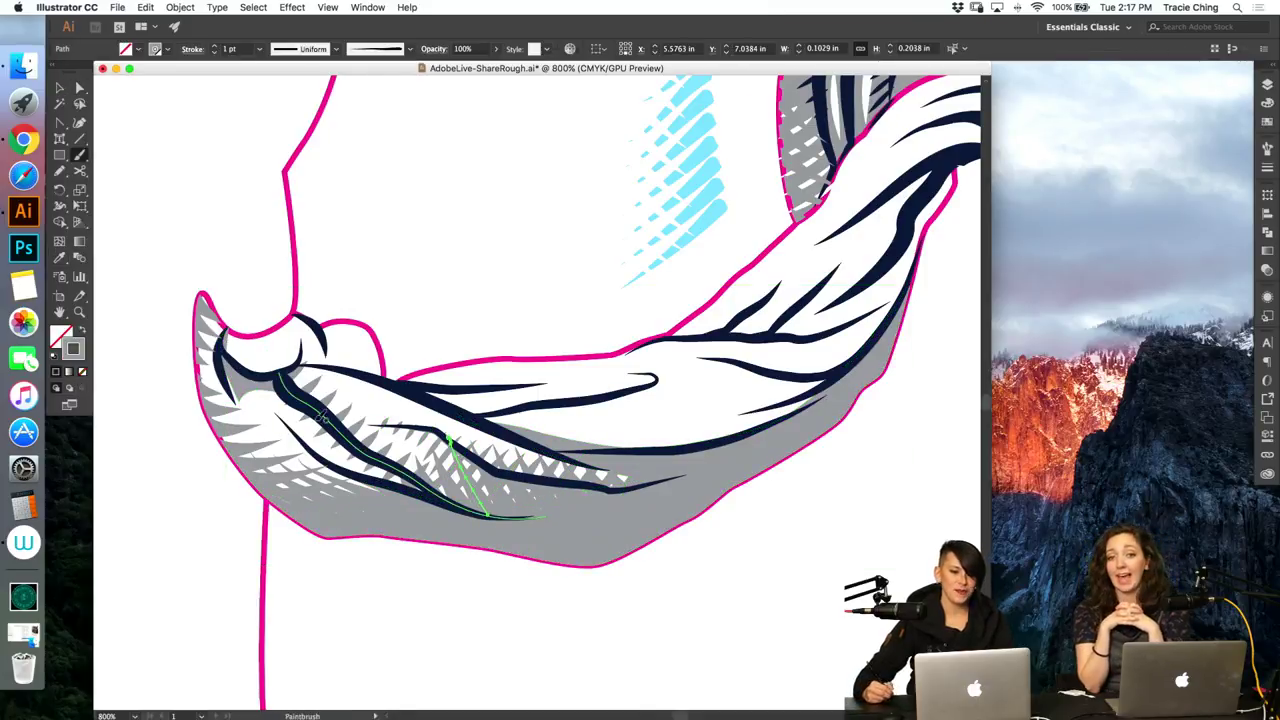
pyautogui.press('super+z')
pyautogui.press('a')
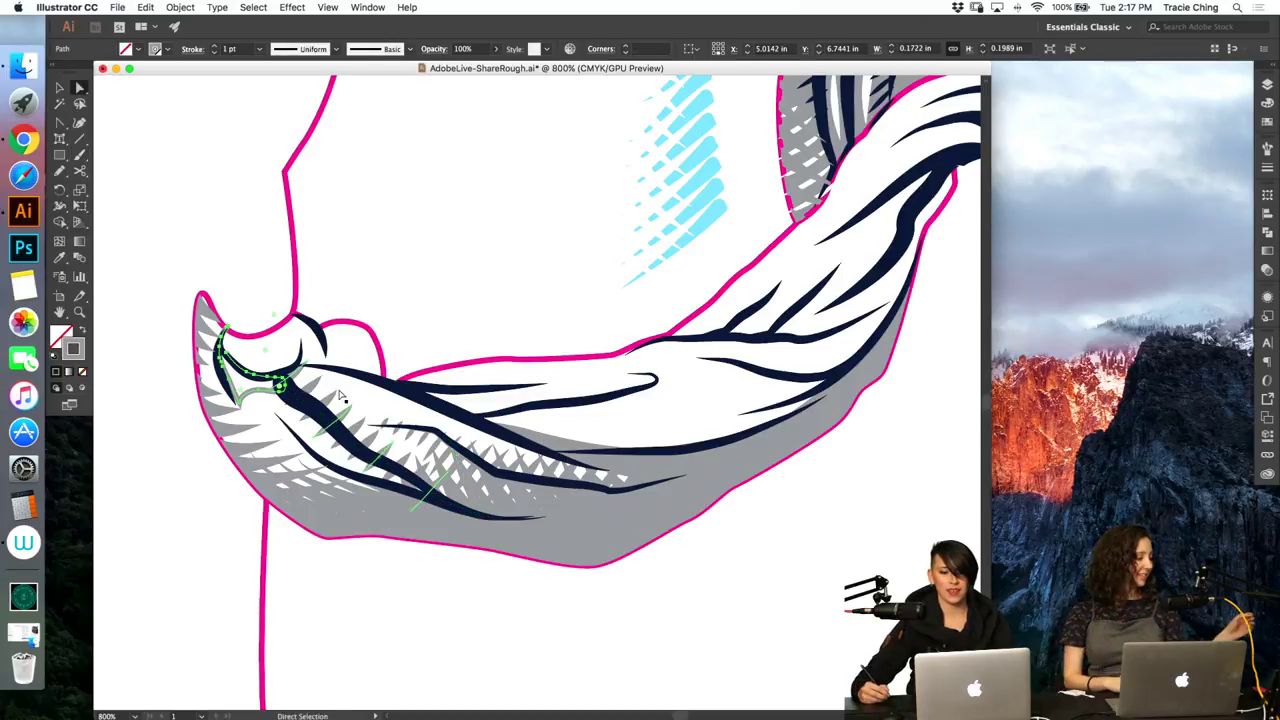
pyautogui.keyDown('super'); pyautogui.click(337, 402); pyautogui.keyUp('super')
pyautogui.press('super+shift+z')
# Step: Paint a grey hatching stroke below the knot with the brush style picked up from the existing hatching, and start repositioning it
pyautogui.click(352, 404)
pyautogui.press('b')
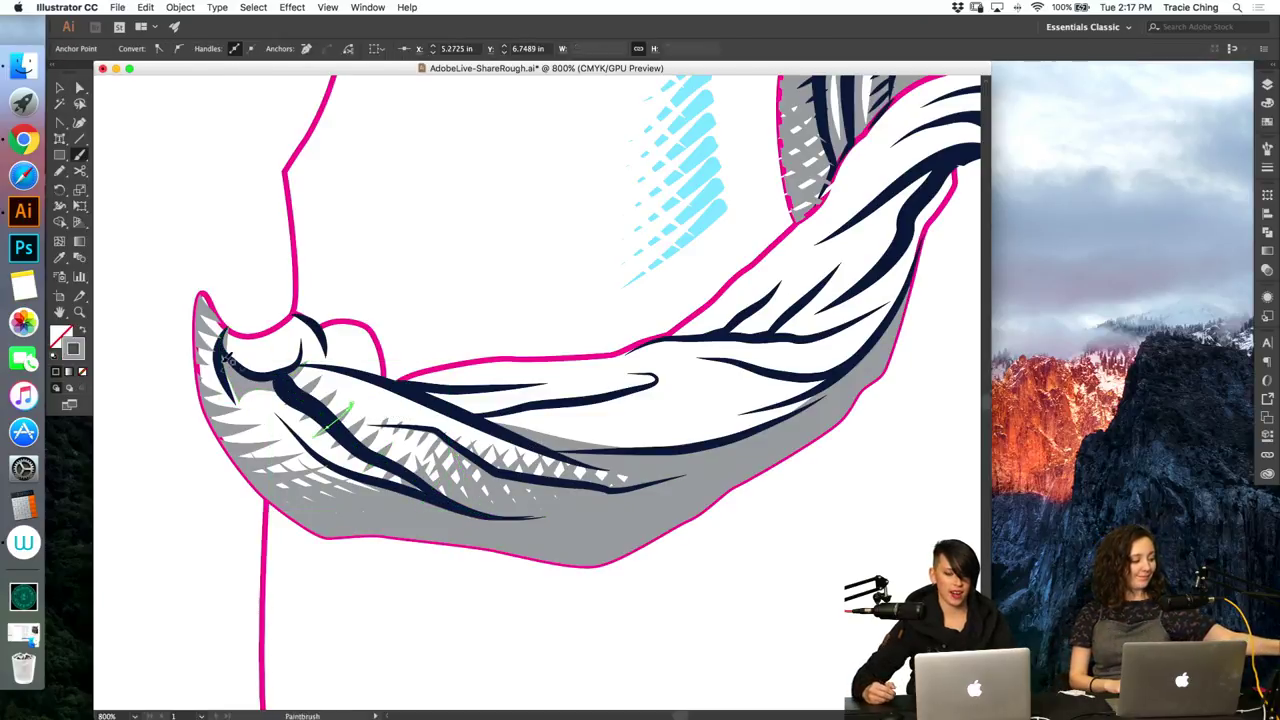
pyautogui.press('shift+super+a')
pyautogui.press('v')
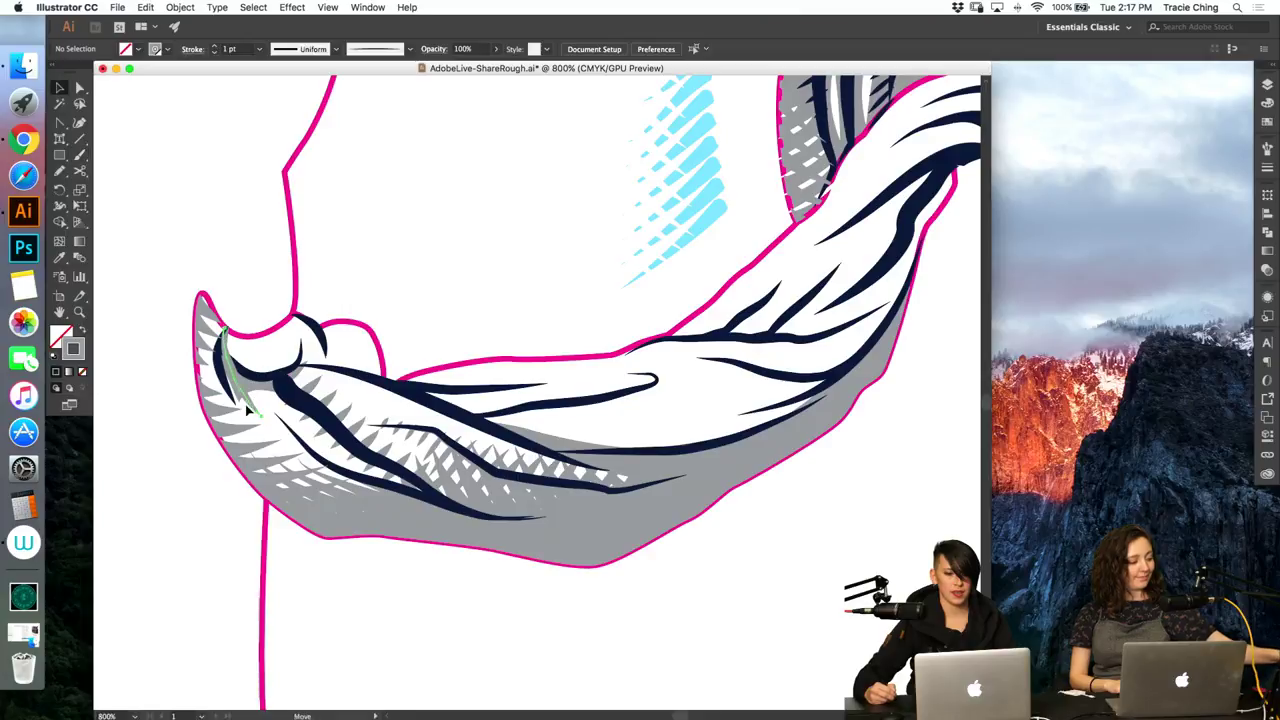
# Step: Adjust the lower end of the narrow grey shading stroke beside the branch's curled tip, then deselect it
pyautogui.click(248, 412)
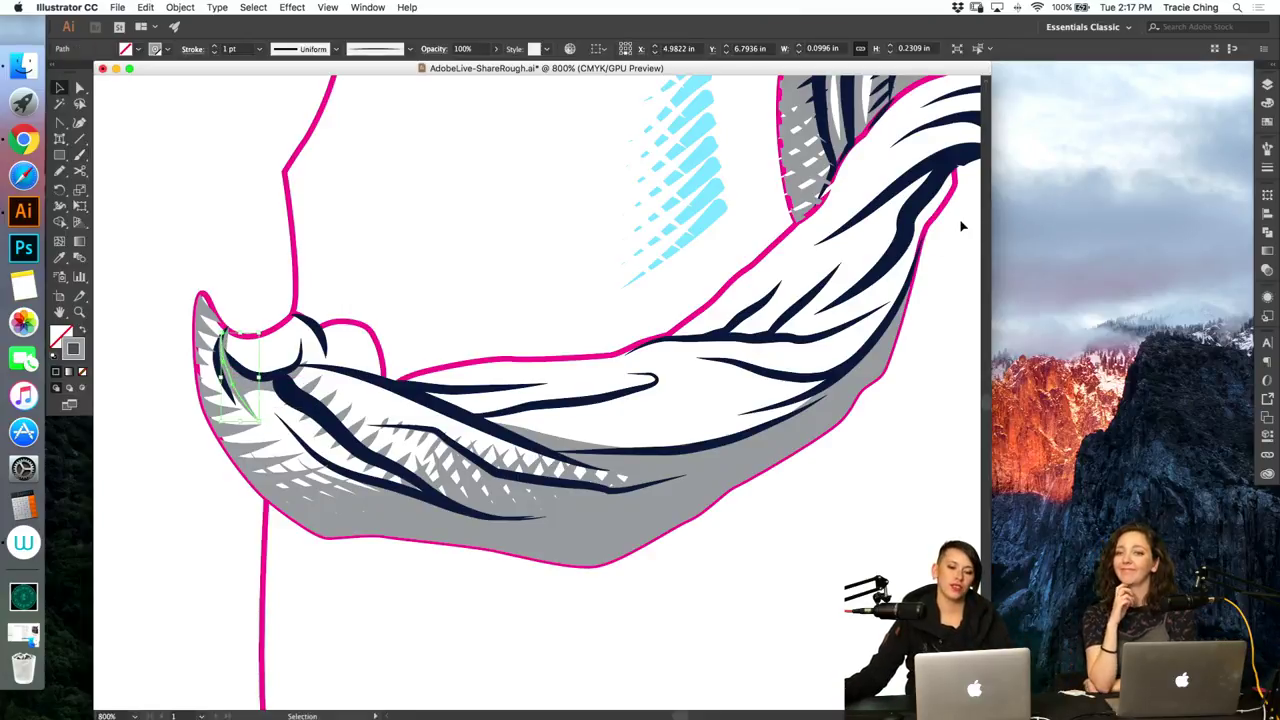
pyautogui.click(1267, 148)
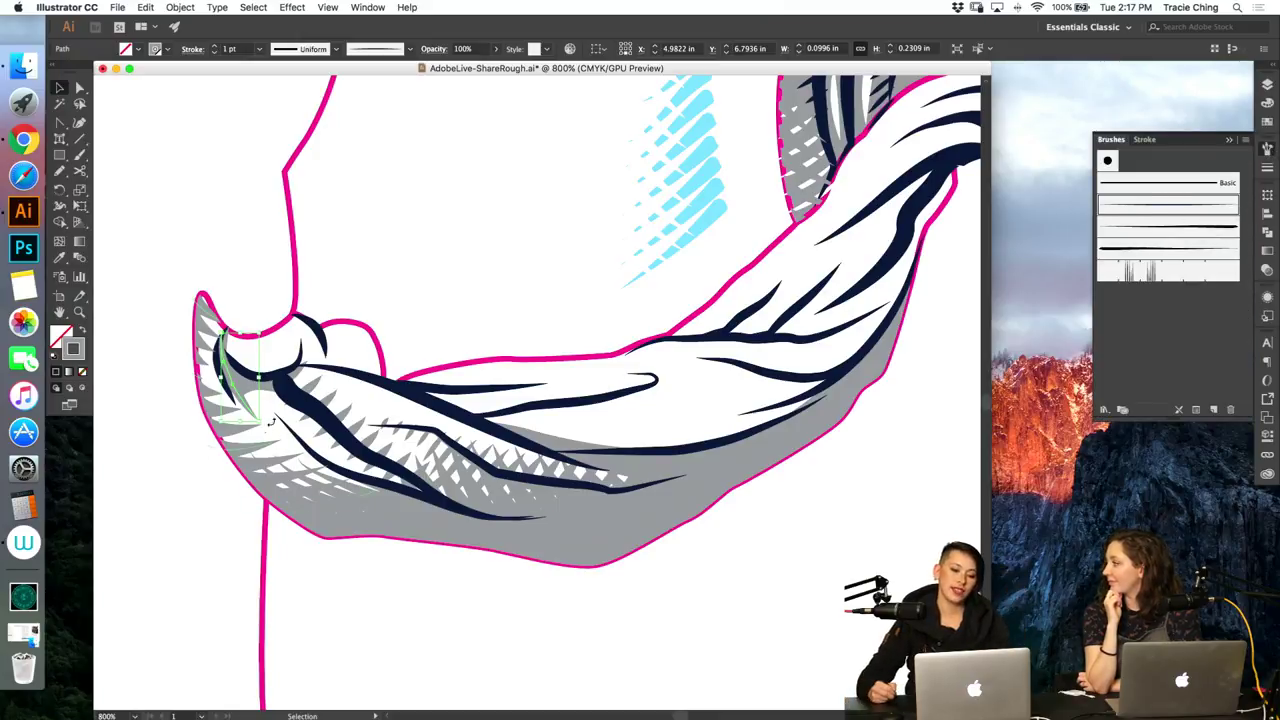
pyautogui.moveTo(261, 423); pyautogui.dragTo(257, 424)
pyautogui.click(80, 87)
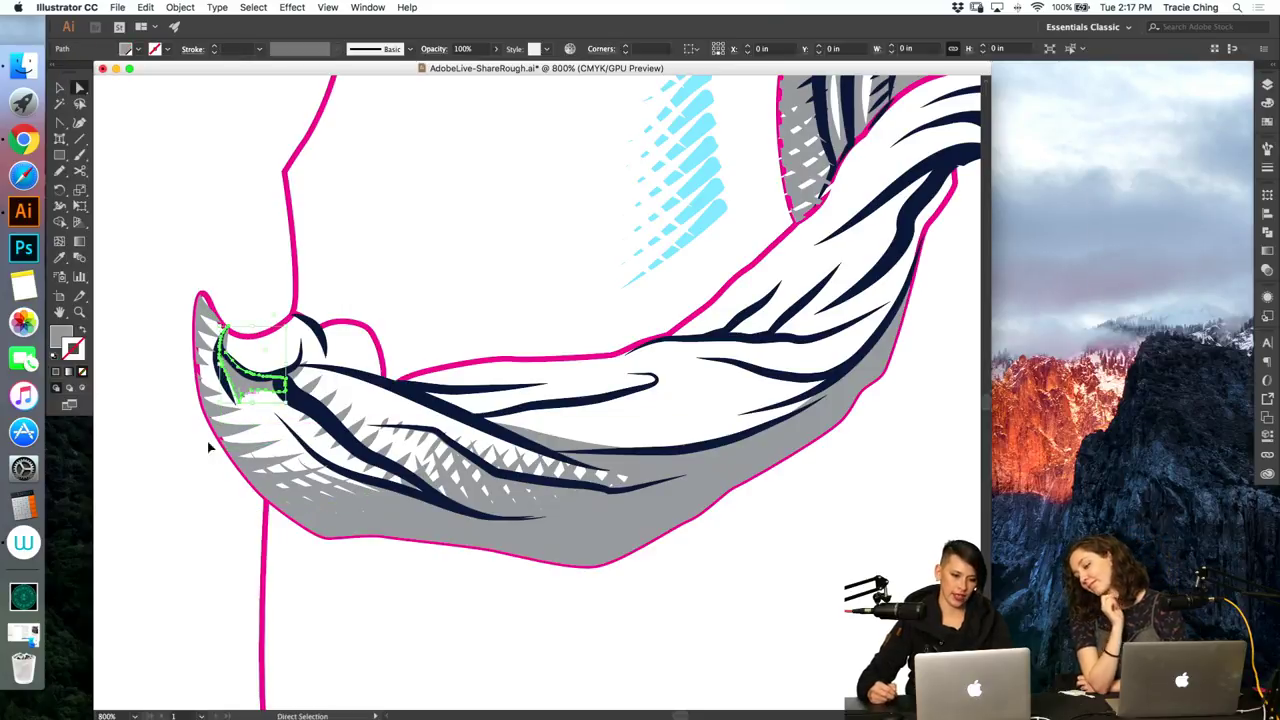
pyautogui.click(166, 487)
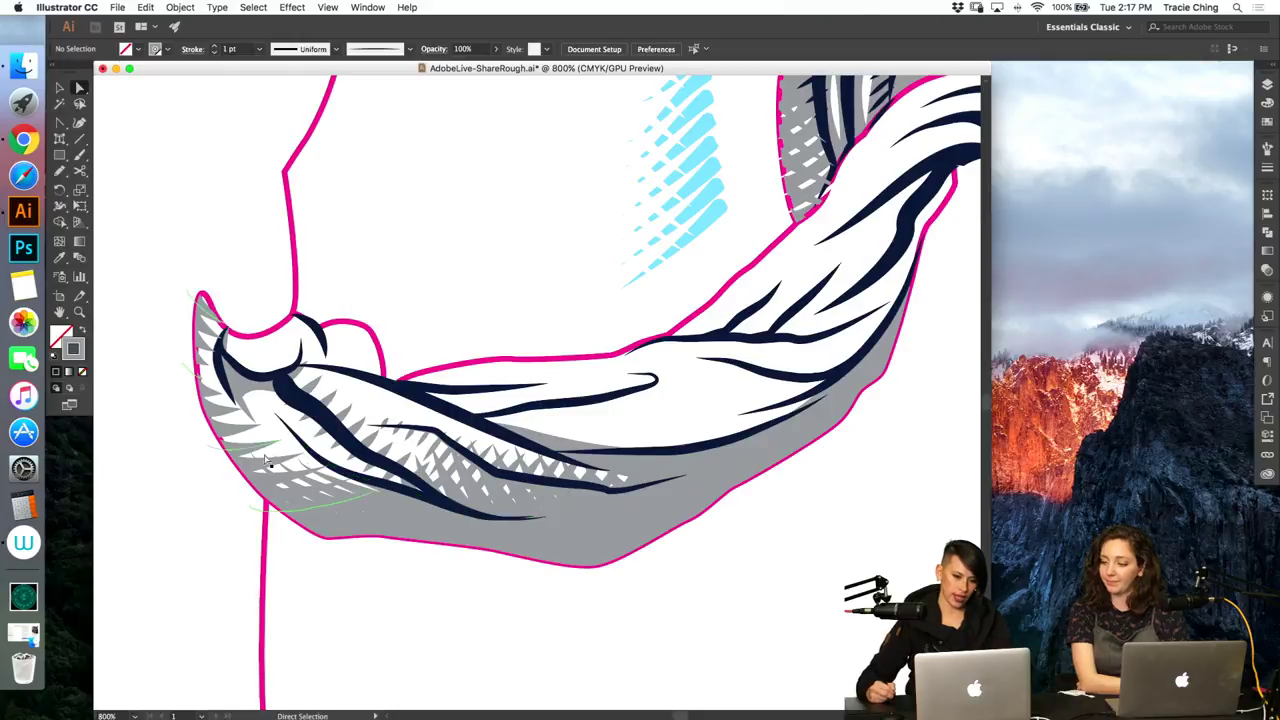
pyautogui.click(268, 452)
pyautogui.click(194, 516)
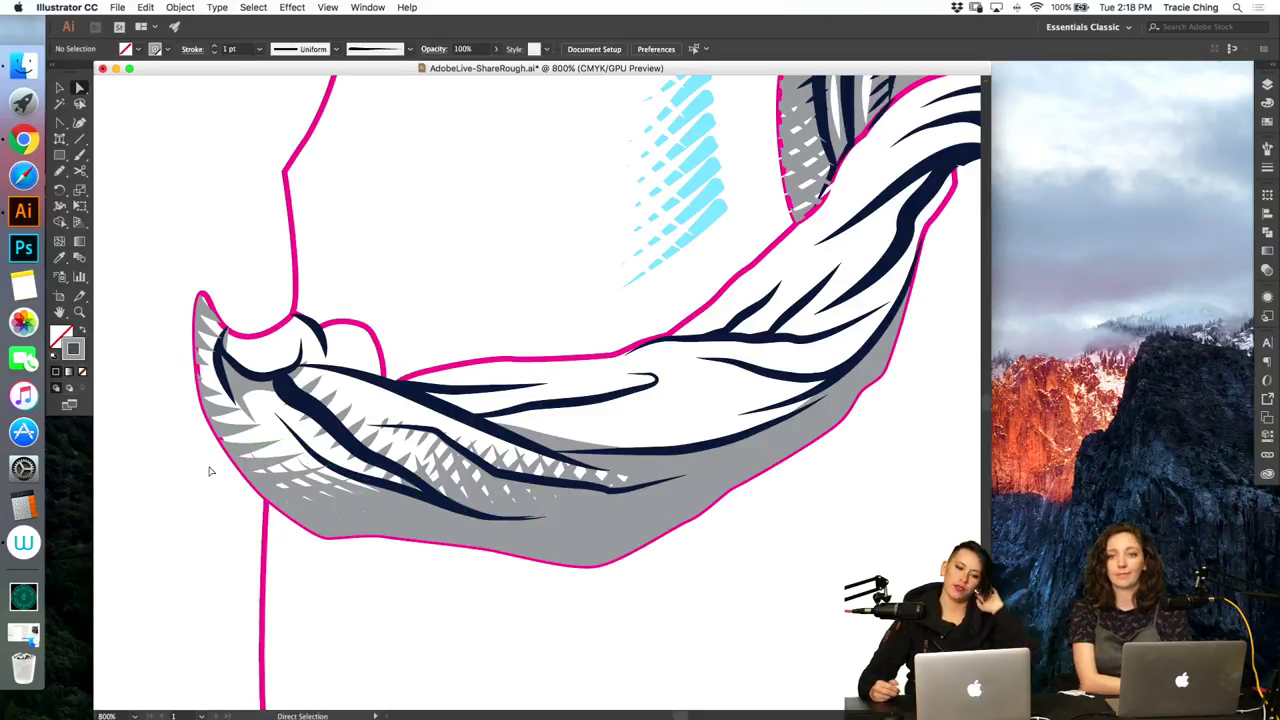
pyautogui.click(251, 425)
pyautogui.press('v')
pyautogui.moveTo(255, 427); pyautogui.dragTo(255, 427)
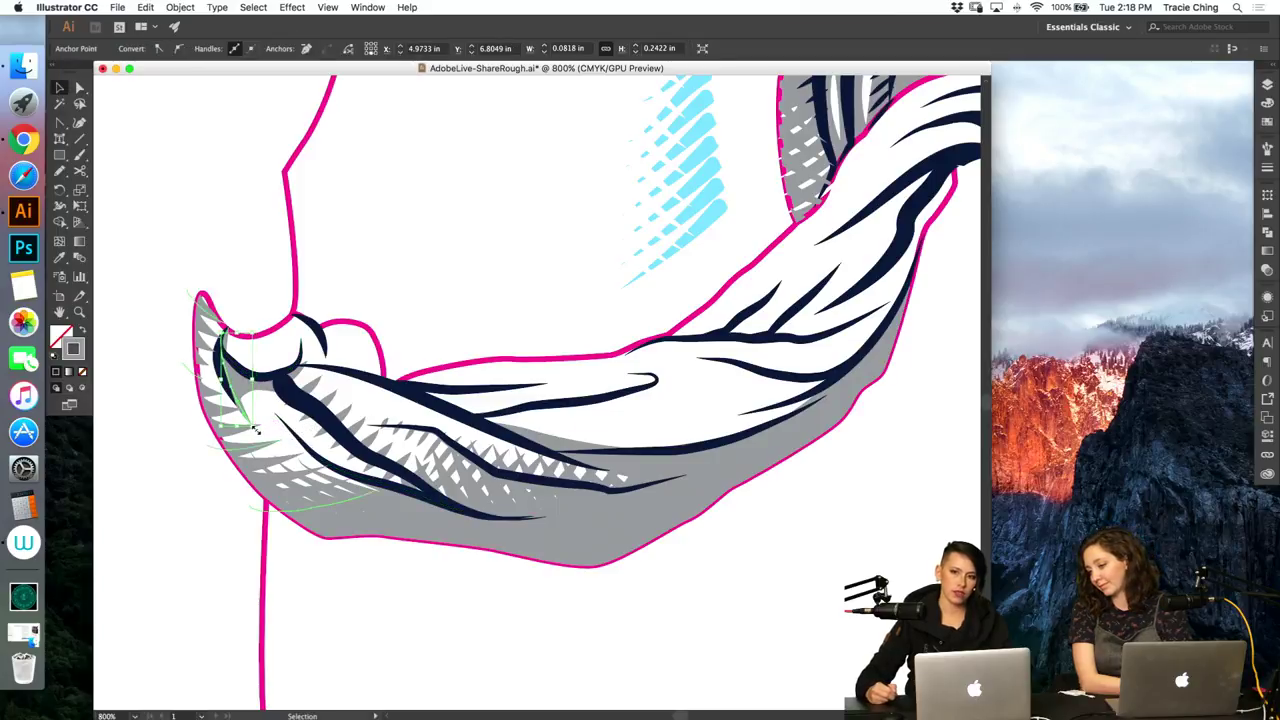
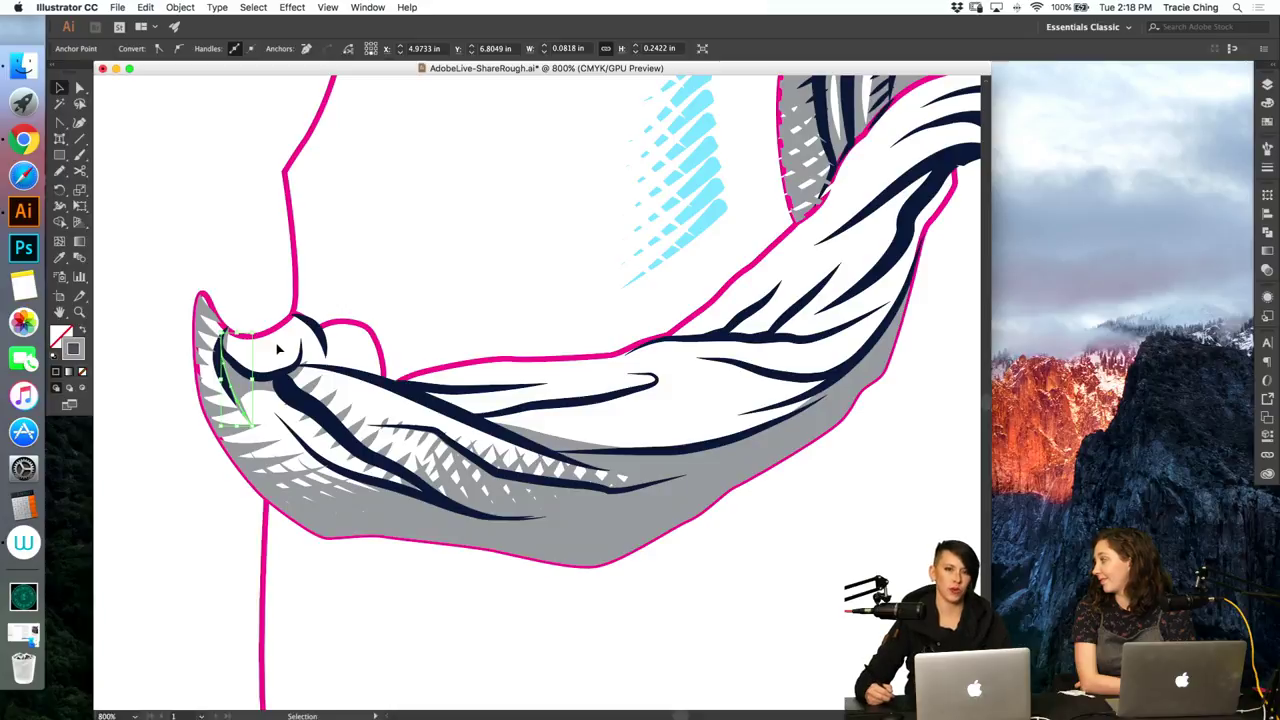
pyautogui.press('a')
pyautogui.click(368, 290)
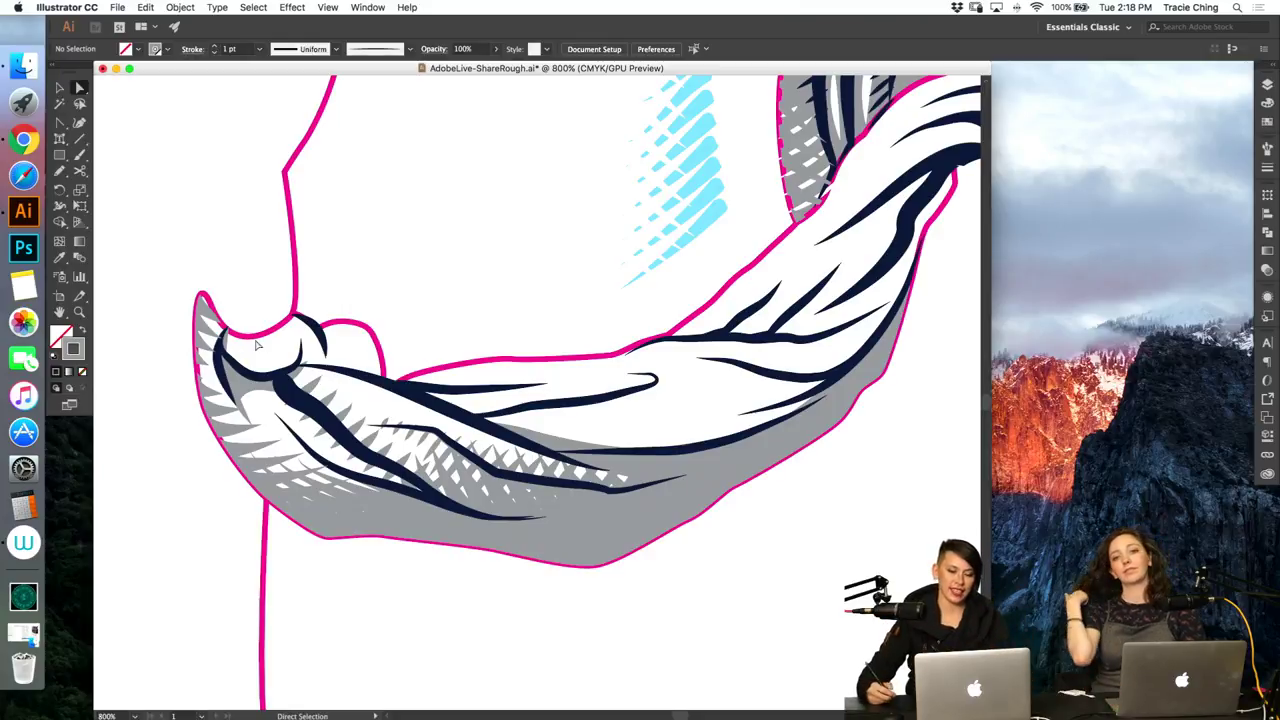
pyautogui.click(245, 344)
pyautogui.click(213, 312)
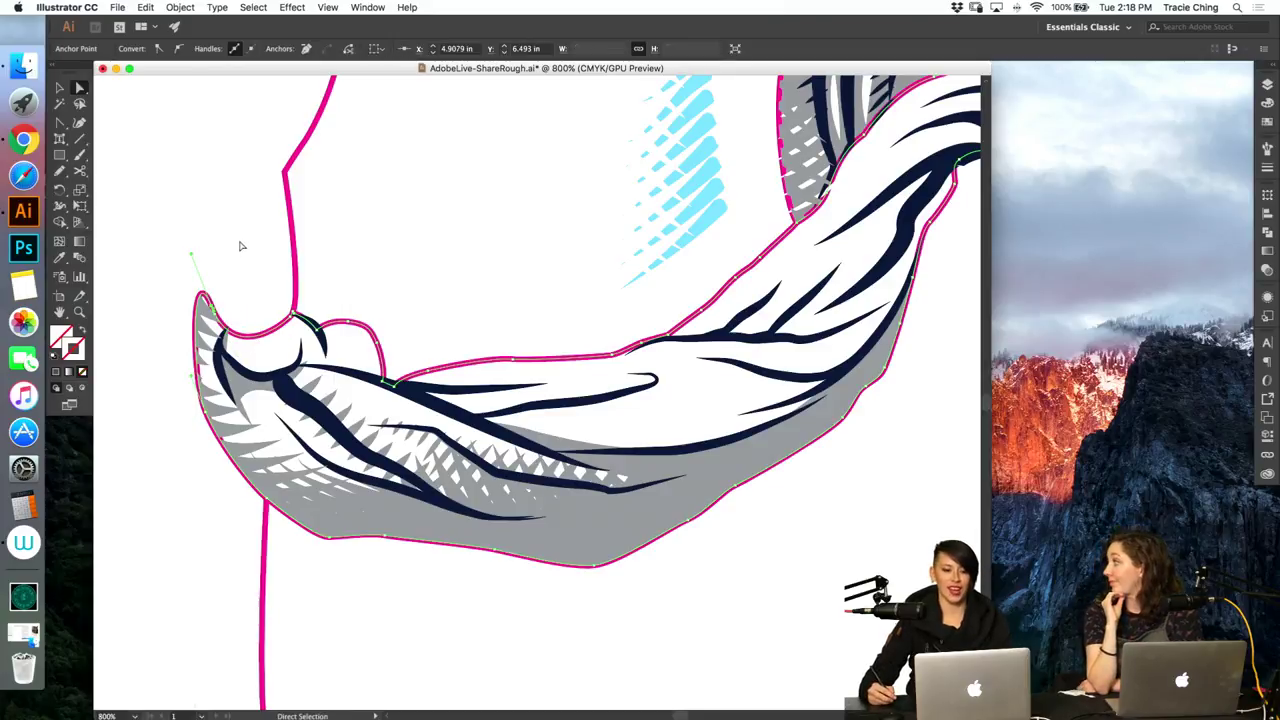
pyautogui.press('super+f')
pyautogui.press('super+shift+a')
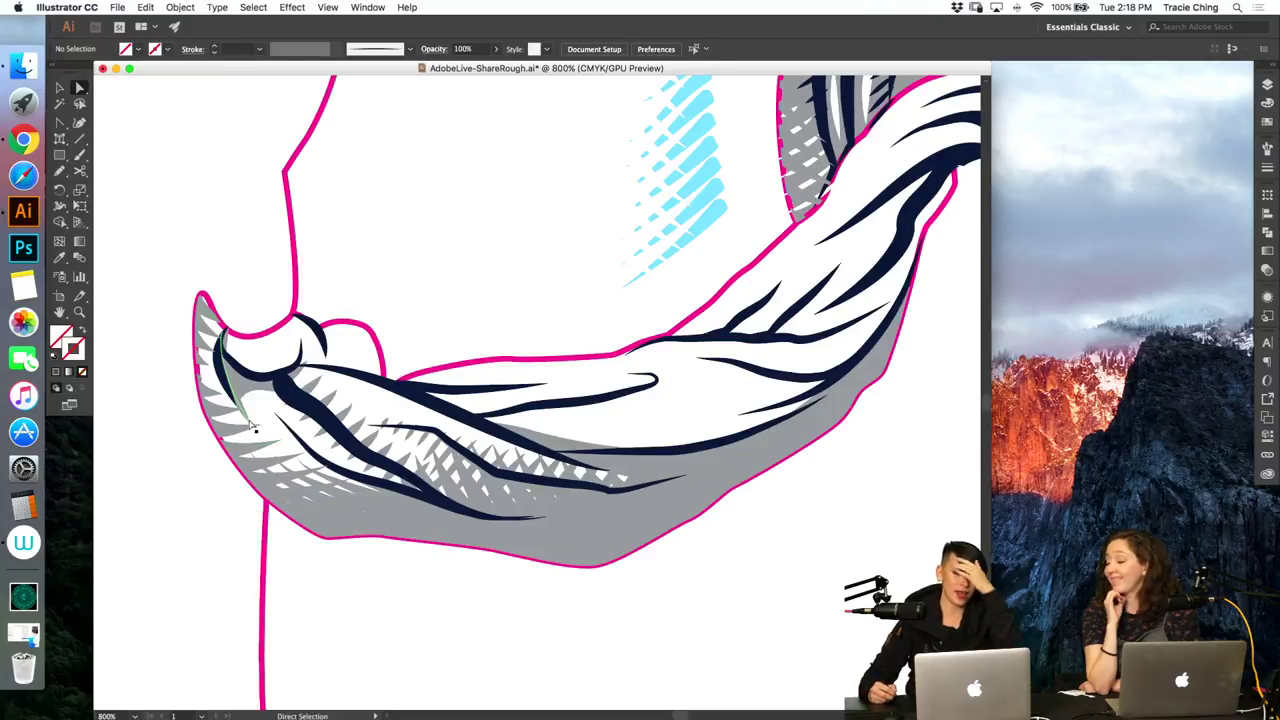
# Step: Paint a short grey shading stroke inside the small dark curl beside the branch tip and set its weight to 2 pt
pyautogui.click(252, 428)
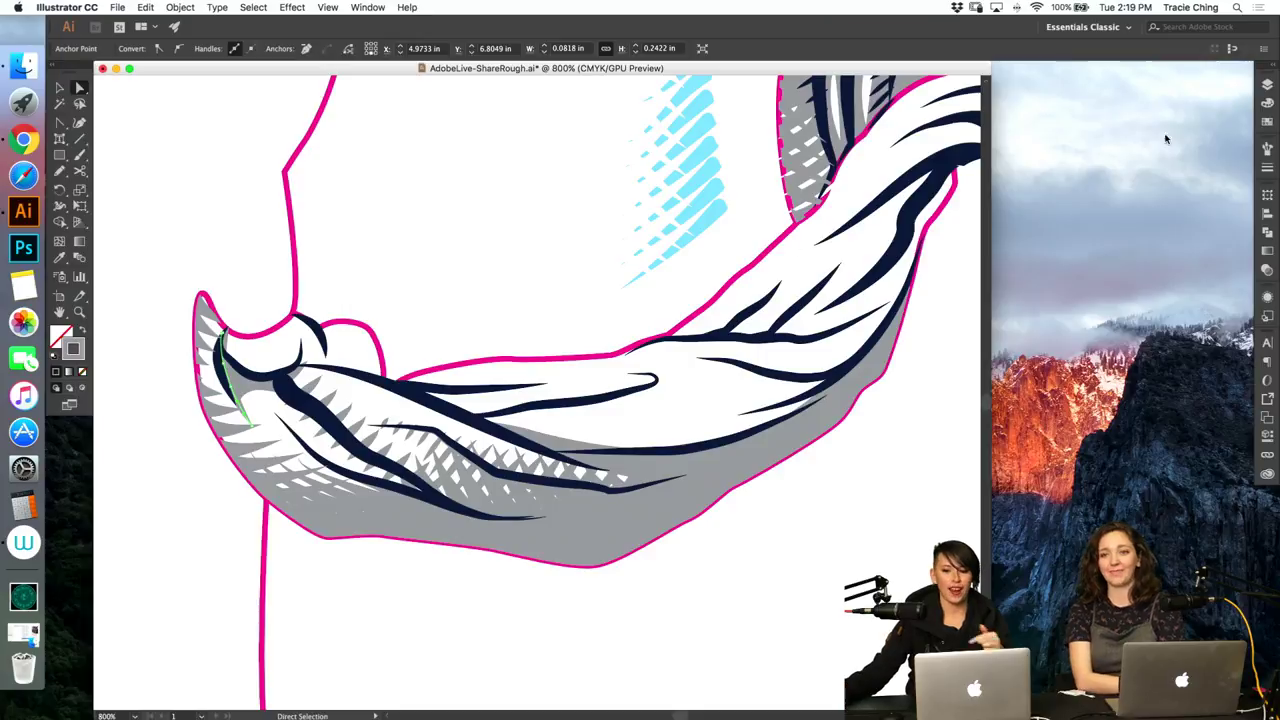
pyautogui.click(1269, 104)
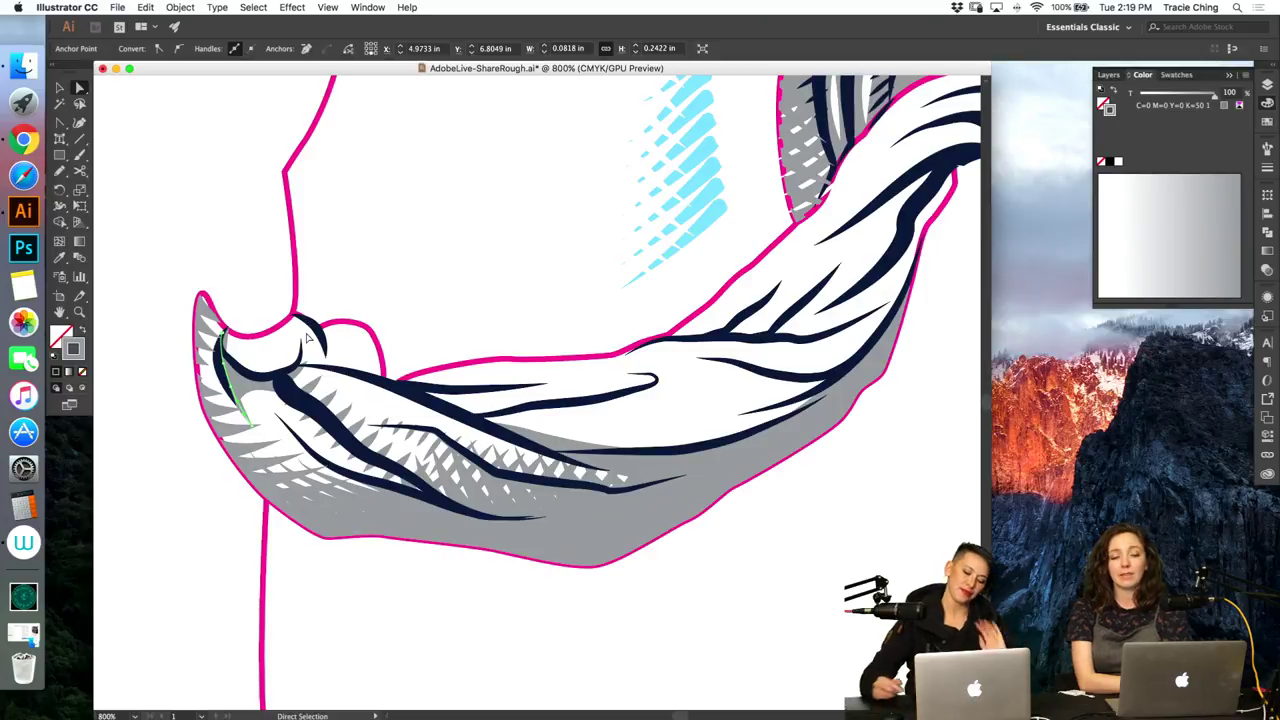
pyautogui.press('b')
pyautogui.moveTo(299, 318); pyautogui.dragTo(299, 368)
pyautogui.press('v')
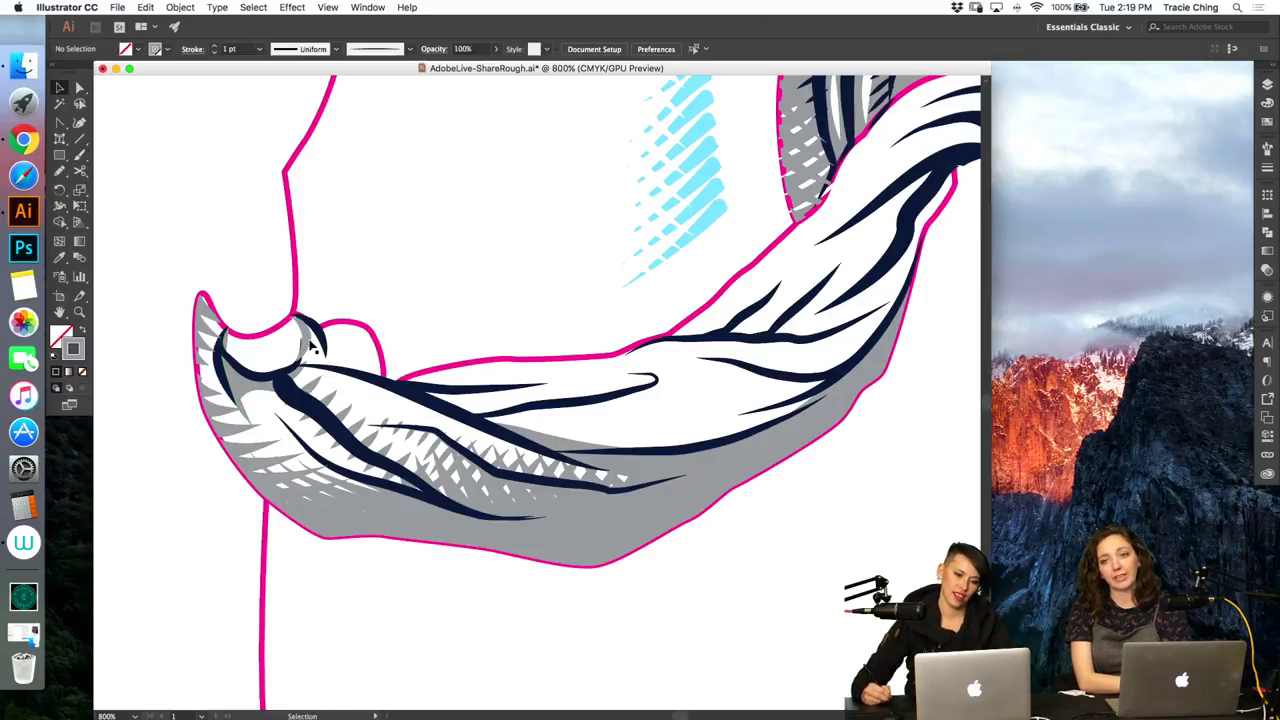
pyautogui.click(310, 345)
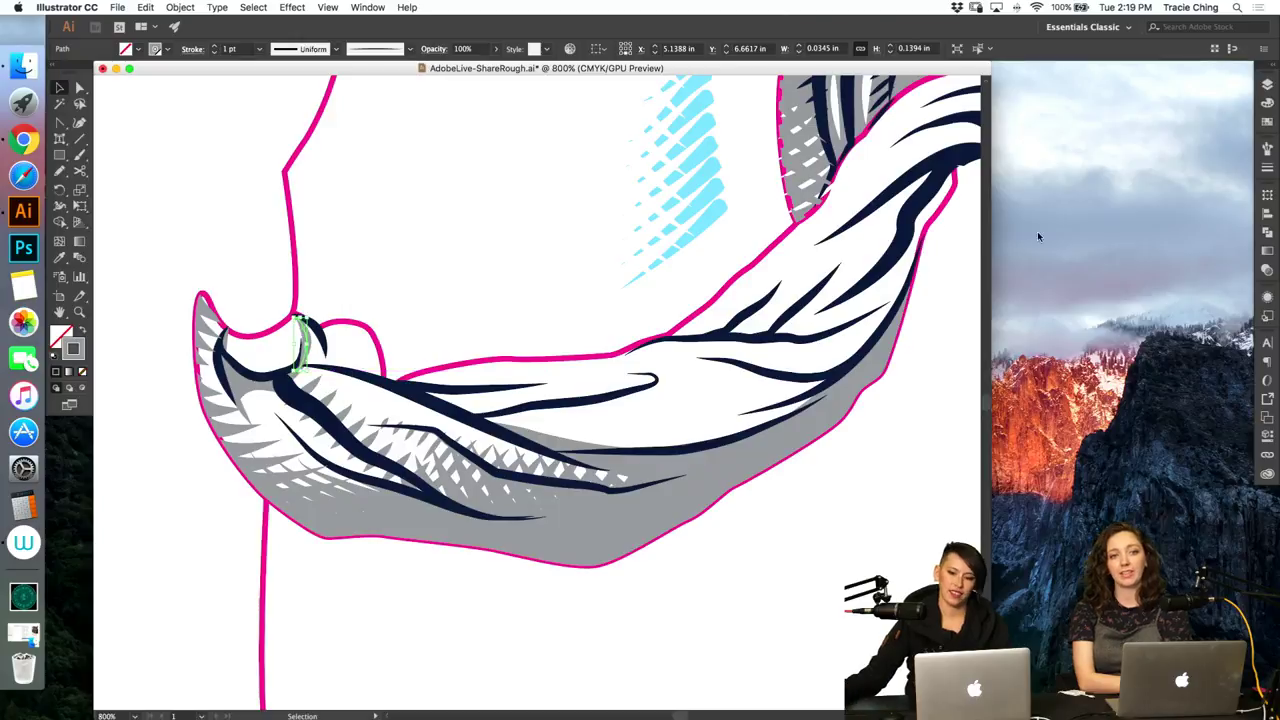
pyautogui.click(1267, 167)
pyautogui.click(1147, 154)
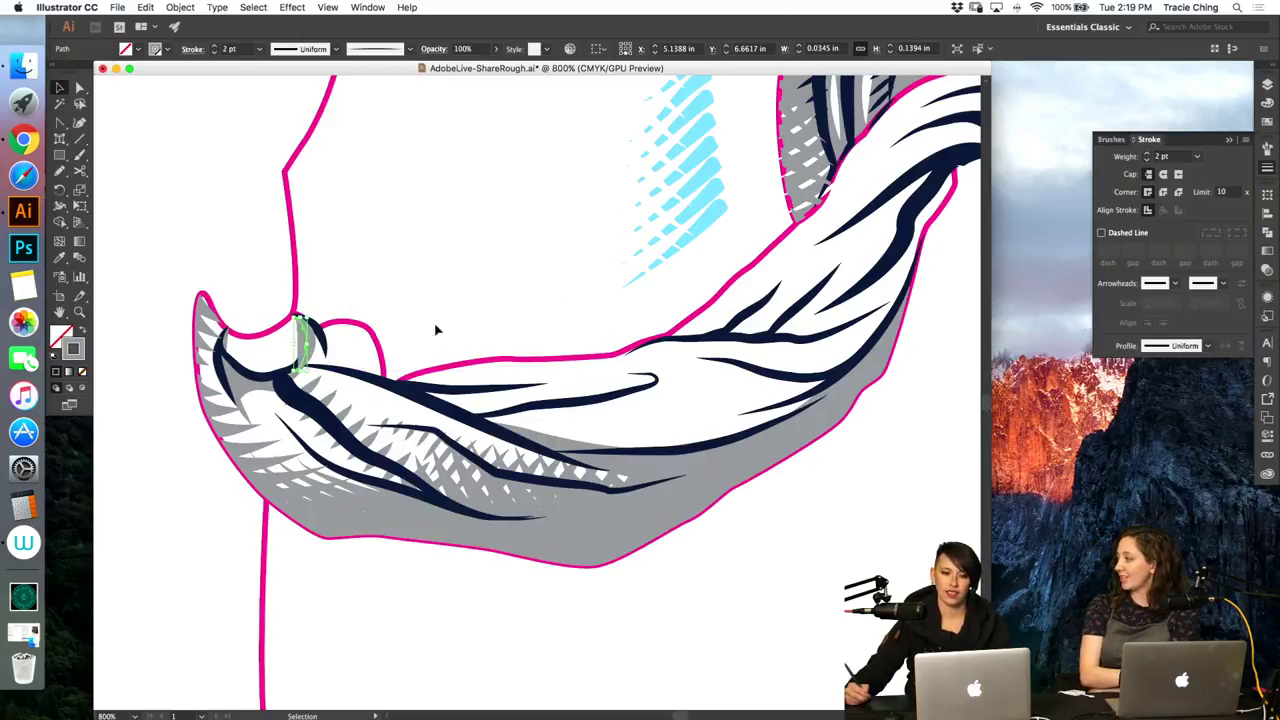
pyautogui.click(365, 301)
pyautogui.click(309, 344)
pyautogui.press('Delete')
pyautogui.press('a')
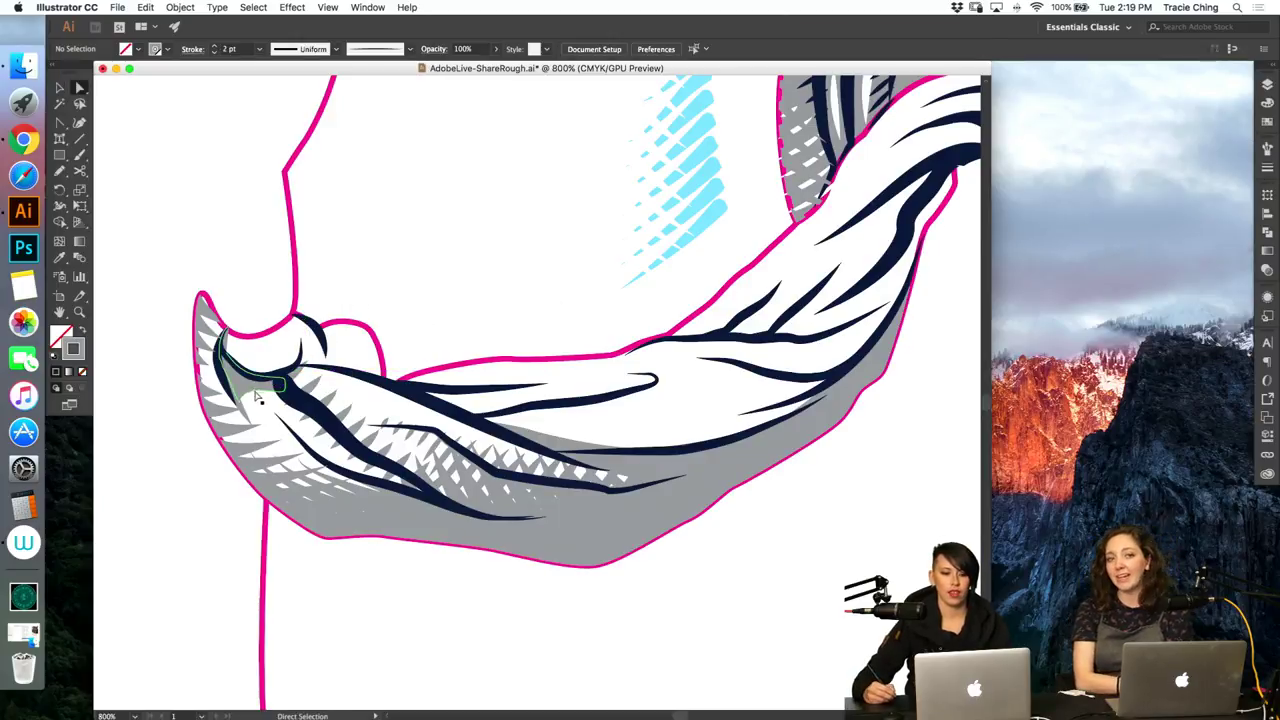
# Step: Paint a tapered 1 pt grey stroke along the start of the upper dark contour, matching the existing hatching stroke
pyautogui.click(252, 391)
pyautogui.click(186, 491)
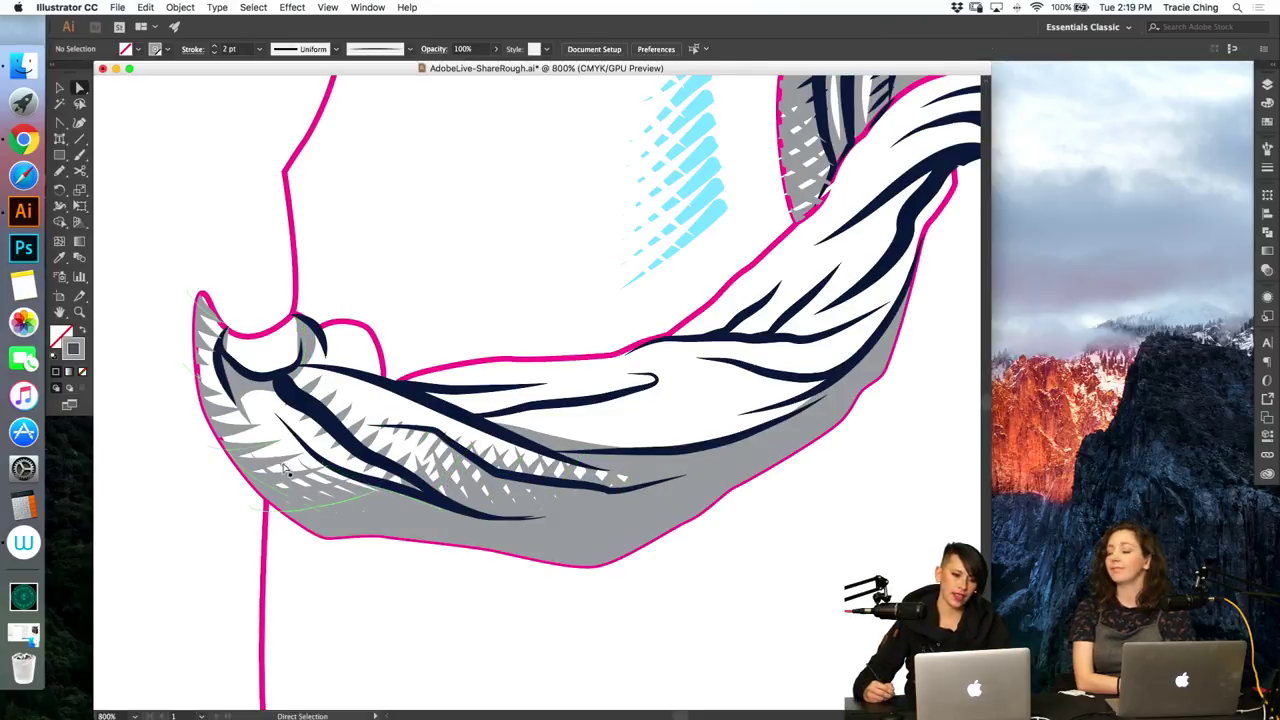
pyautogui.click(278, 452)
pyautogui.click(284, 450)
pyautogui.press('b')
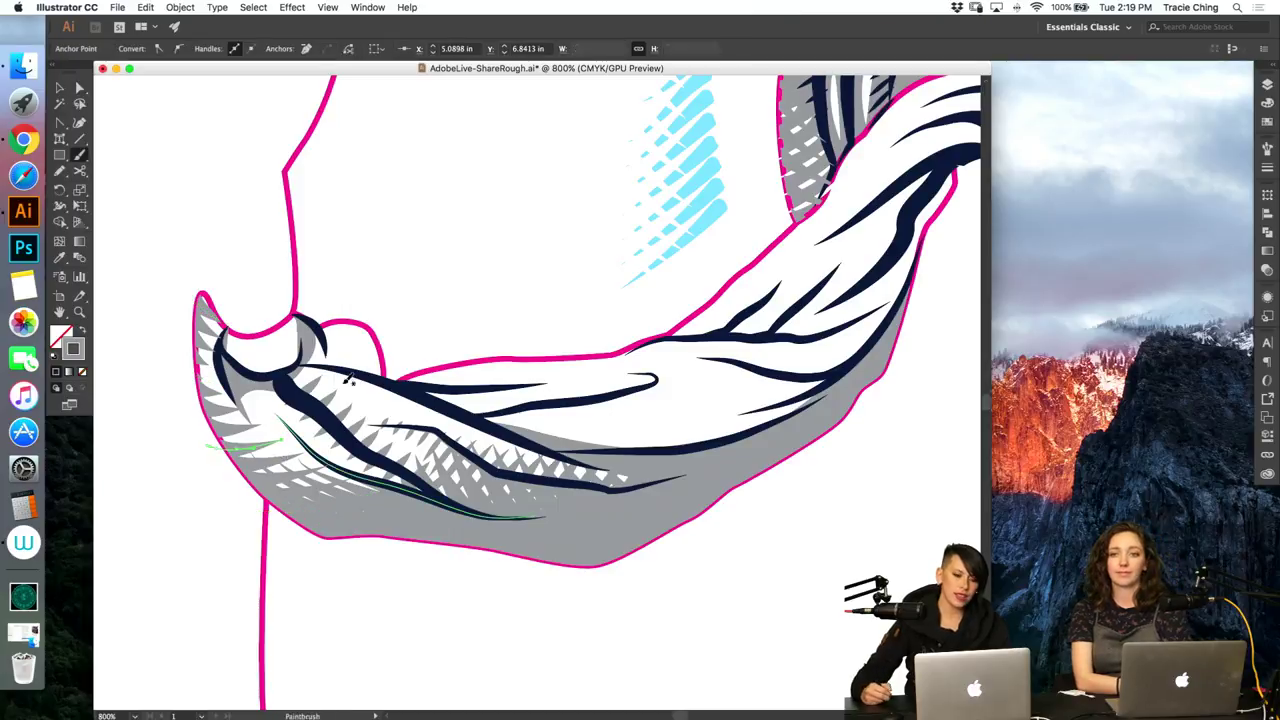
pyautogui.moveTo(290, 370); pyautogui.dragTo(402, 396)
pyautogui.press('v')
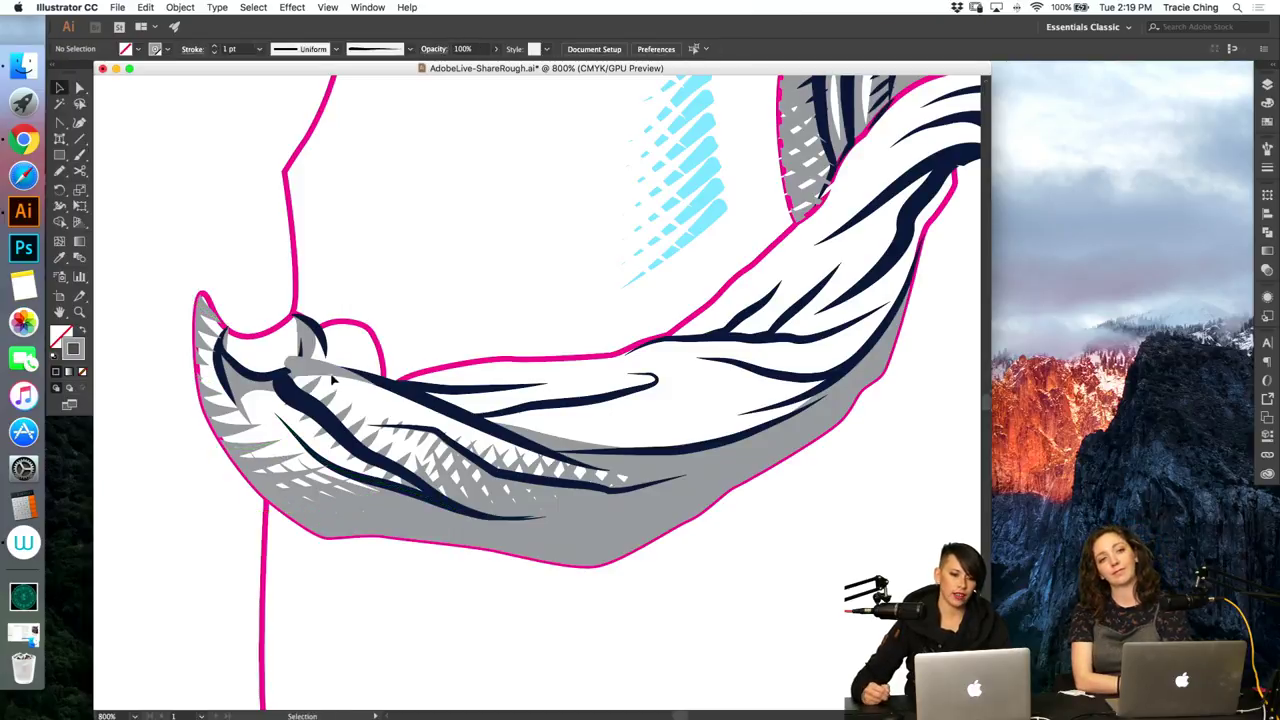
pyautogui.moveTo(328, 376); pyautogui.dragTo(386, 372)
pyautogui.press('a')
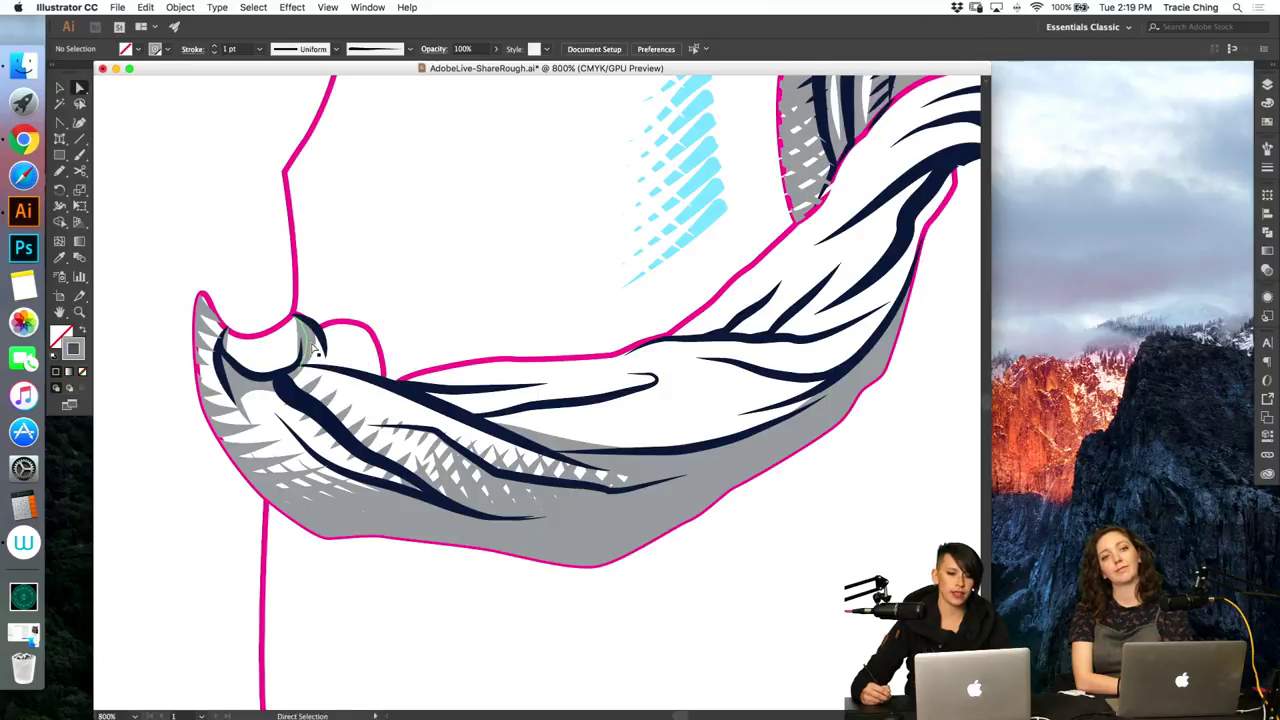
pyautogui.click(391, 285)
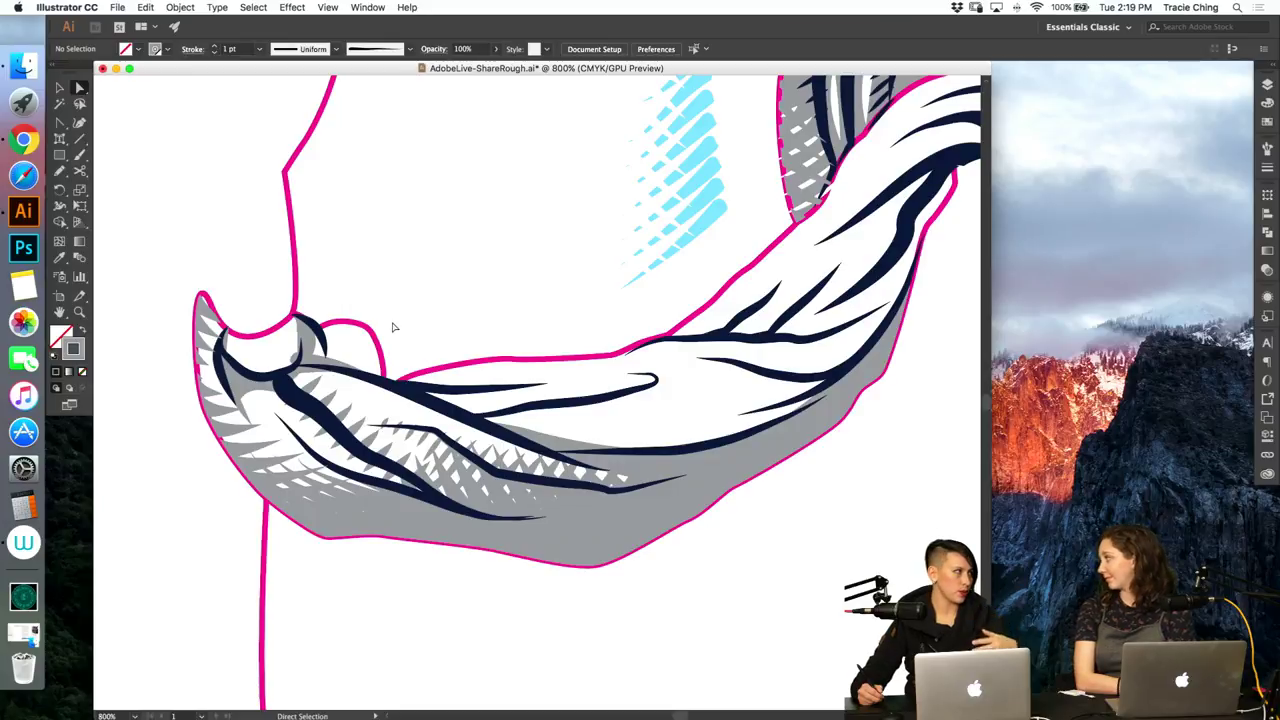
pyautogui.click(314, 389)
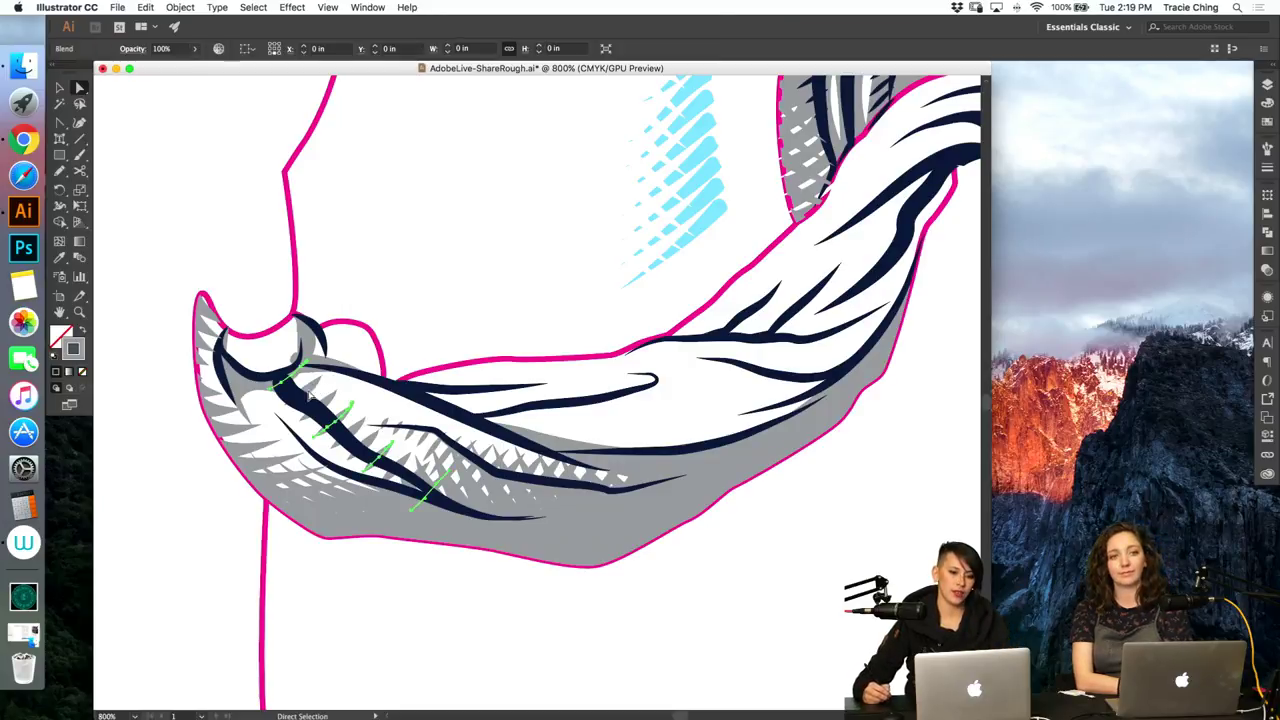
pyautogui.press('v')
pyautogui.doubleClick(315, 389)
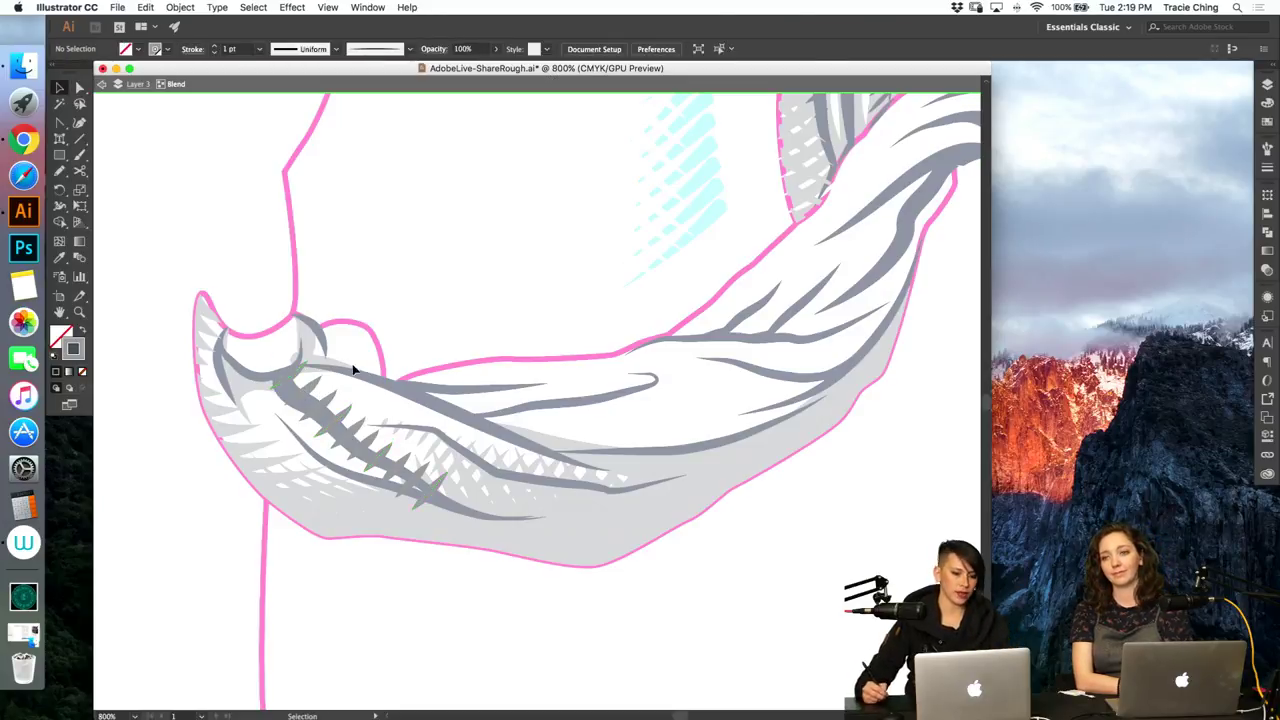
pyautogui.press('Escape')
# Step: Change the spacing option of the grey hatching blend that crosses the thick dark contour near the tip
pyautogui.press('a')
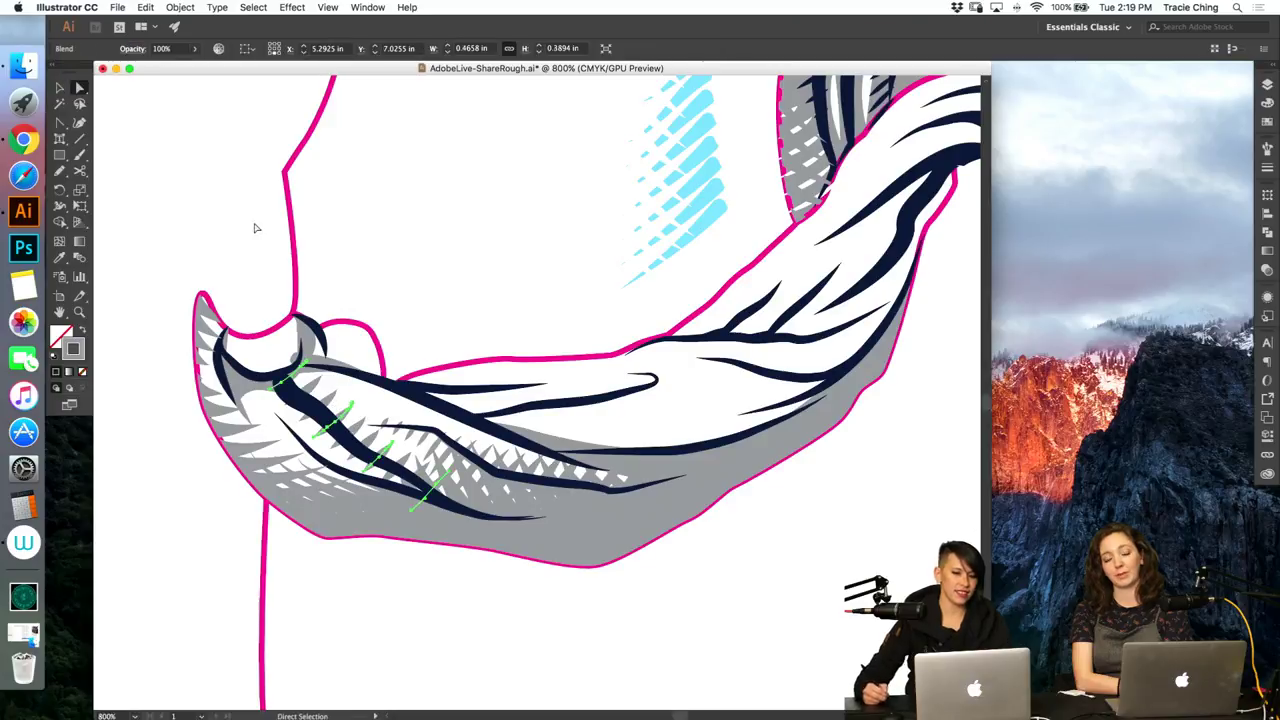
pyautogui.click(181, 8)
pyautogui.moveTo(243, 333)
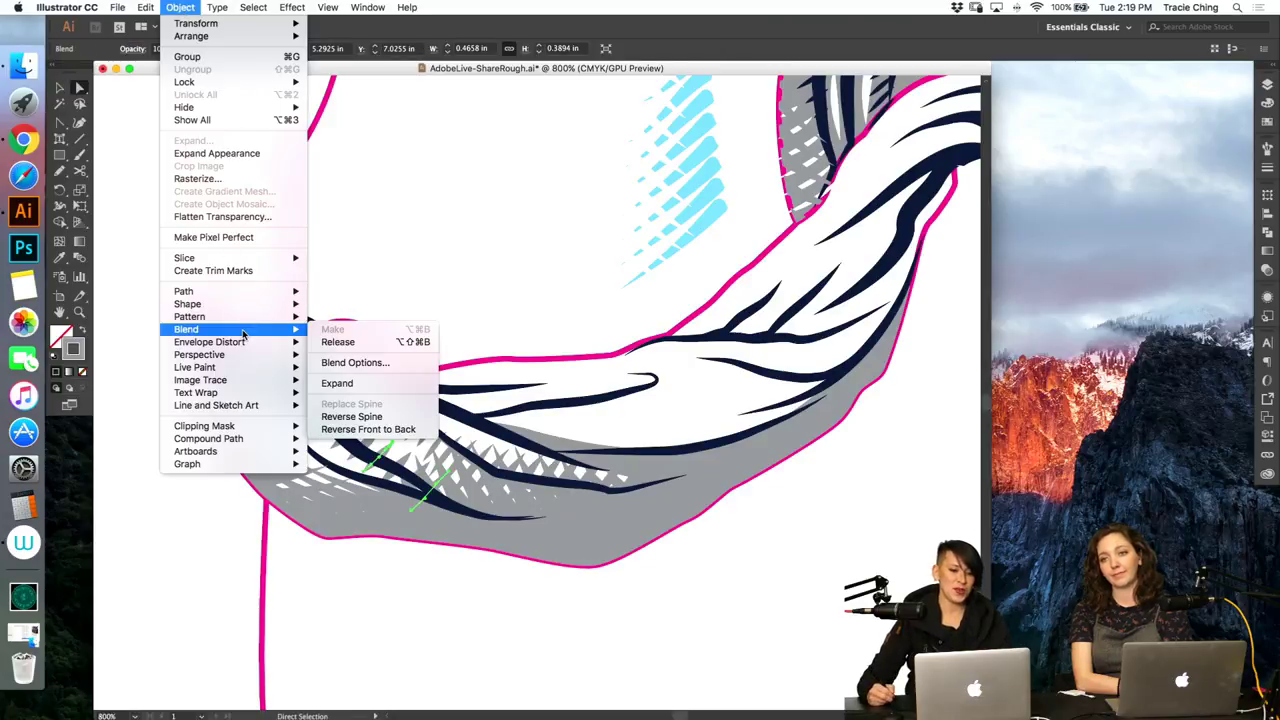
pyautogui.click(356, 362)
pyautogui.press('Up')
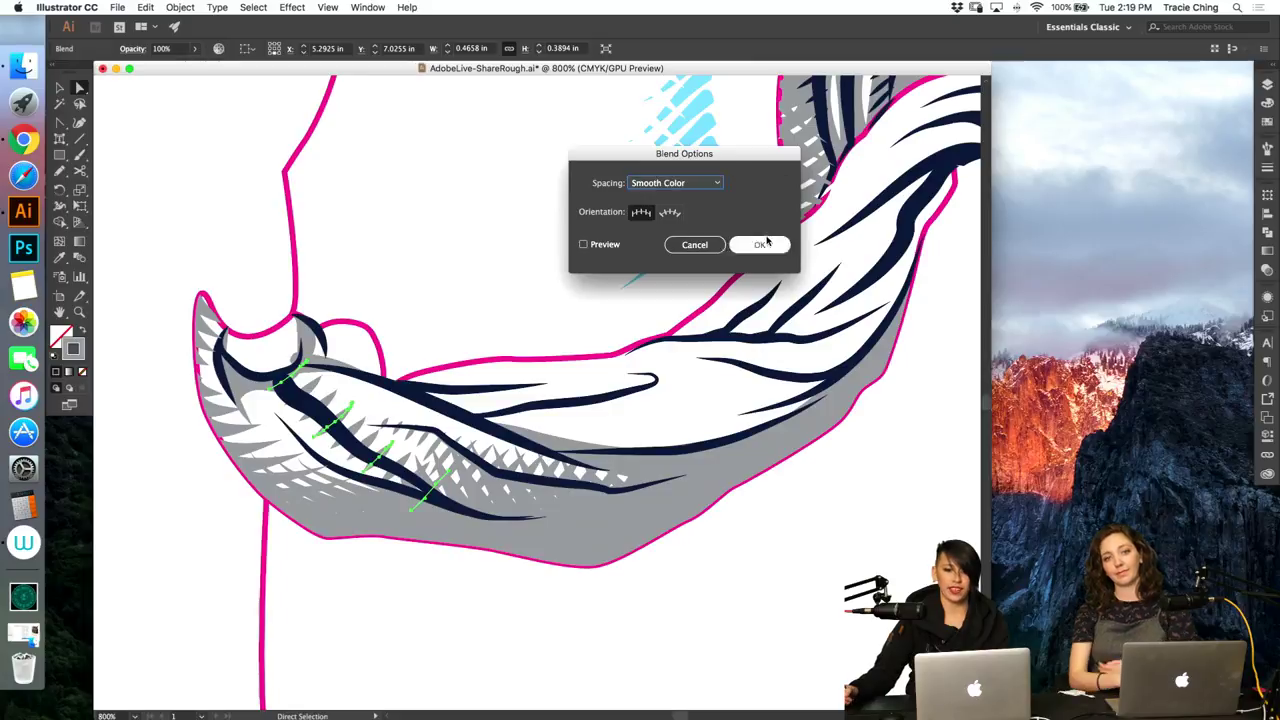
pyautogui.click(719, 187)
pyautogui.click(708, 211)
pyautogui.click(758, 245)
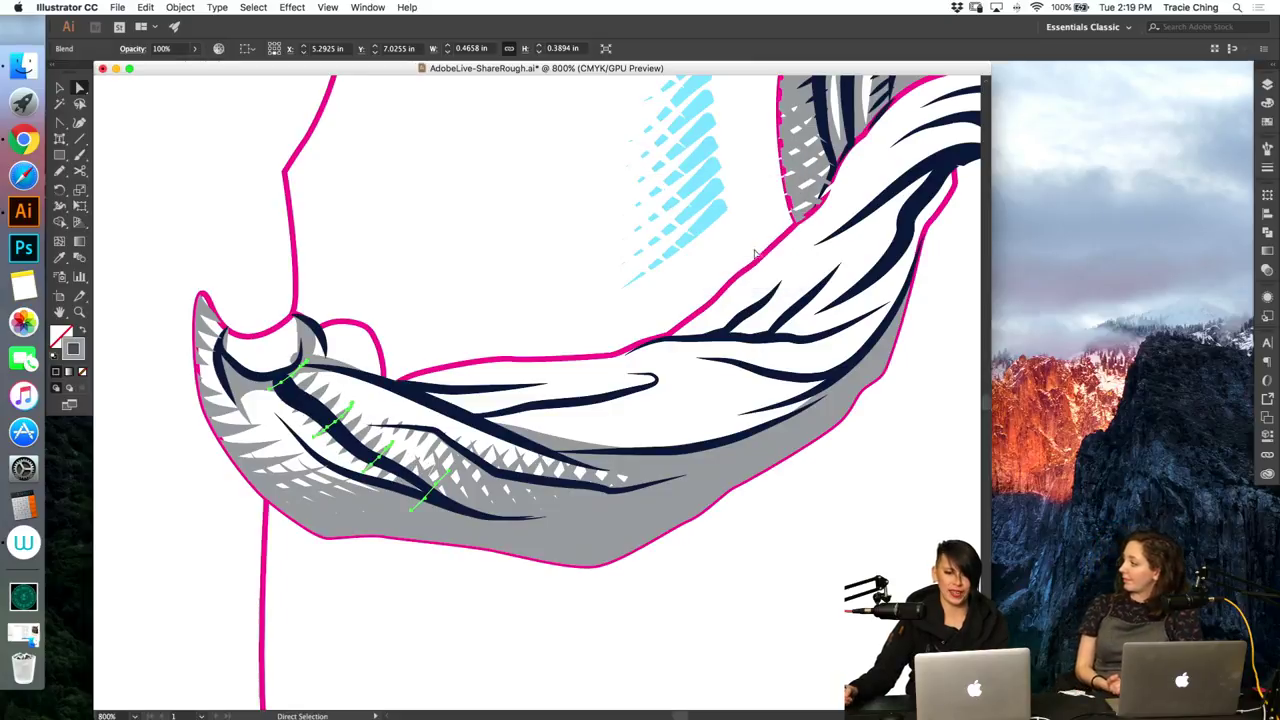
pyautogui.press('a')
pyautogui.click(197, 498)
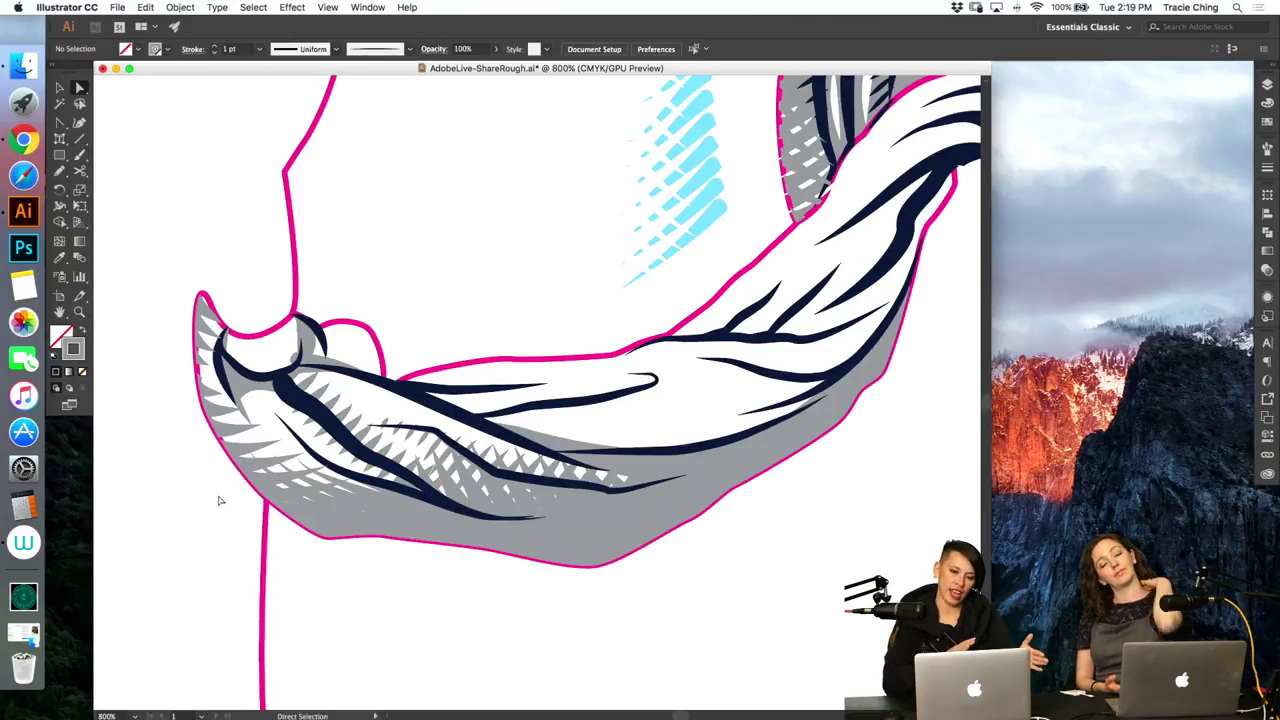
# Step: Delete an anchor point from the second grey key stroke of the hatching blend
pyautogui.click(351, 405)
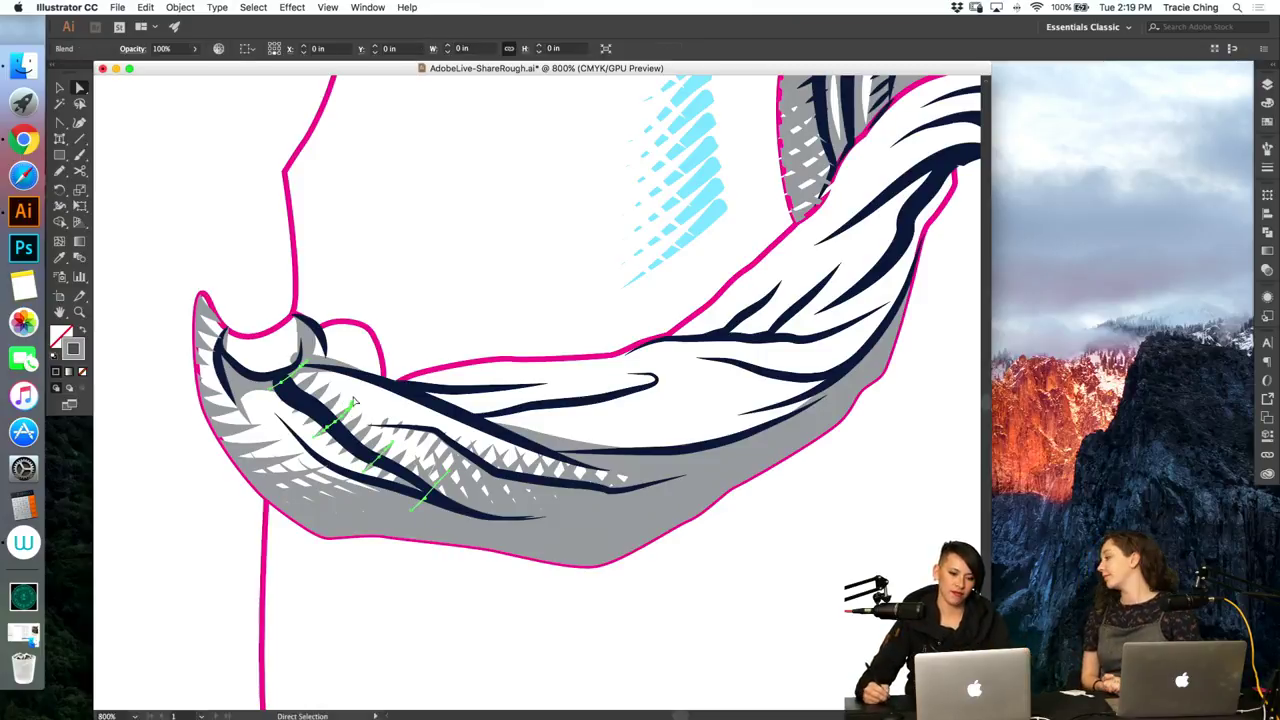
pyautogui.press('-')
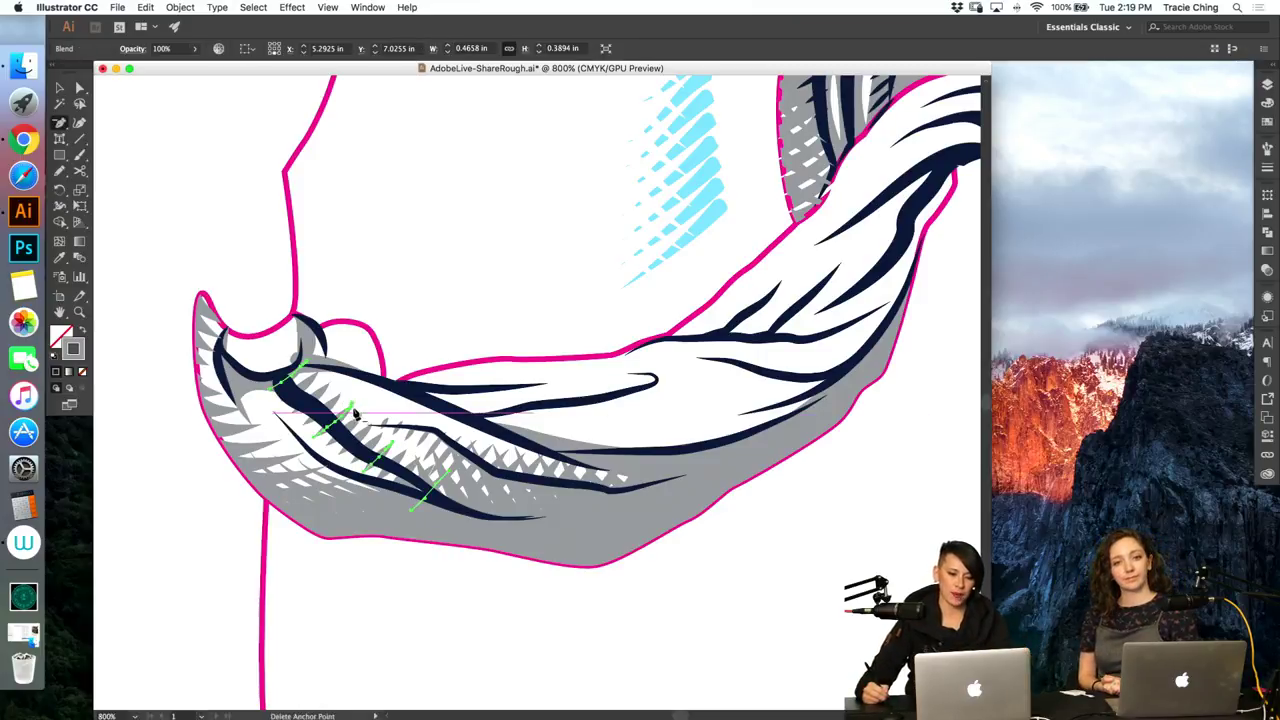
pyautogui.click(354, 413)
pyautogui.press('a')
pyautogui.click(428, 440)
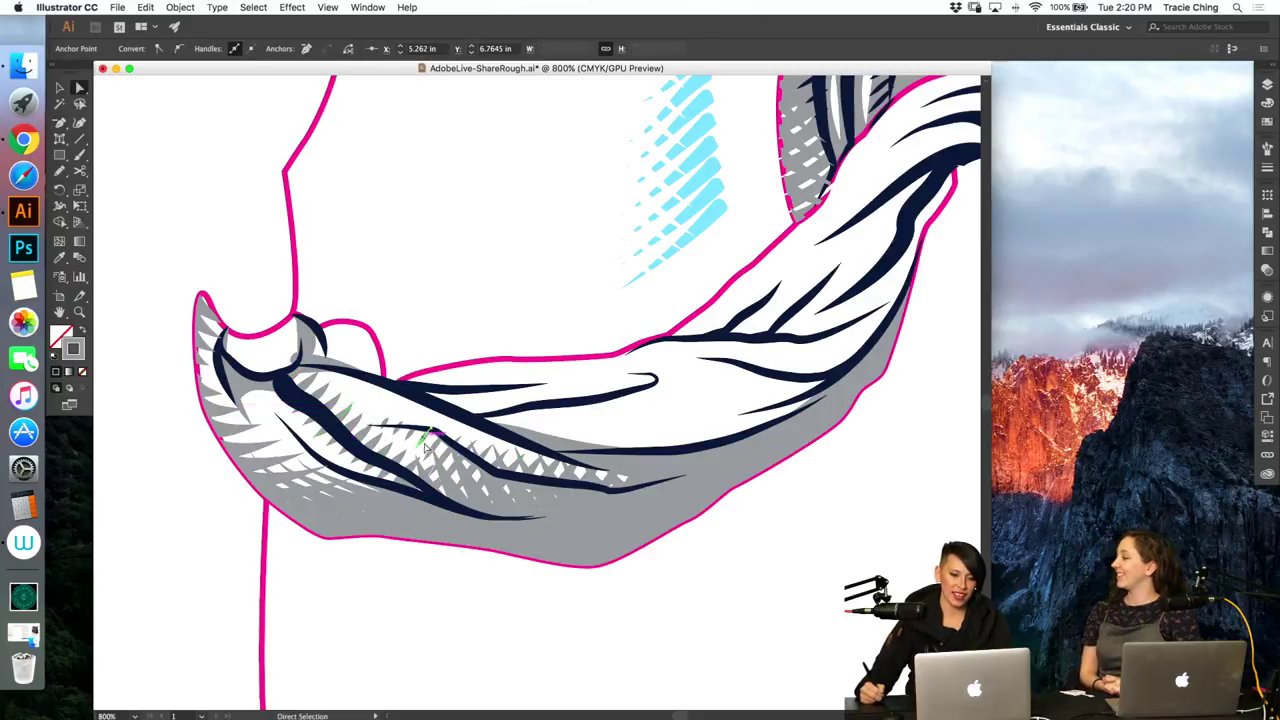
# Step: Blend the grey strokes between the upper contour and the thick dark contour into a new set of hatching lines
pyautogui.press('b')
pyautogui.press('super+shift+a')
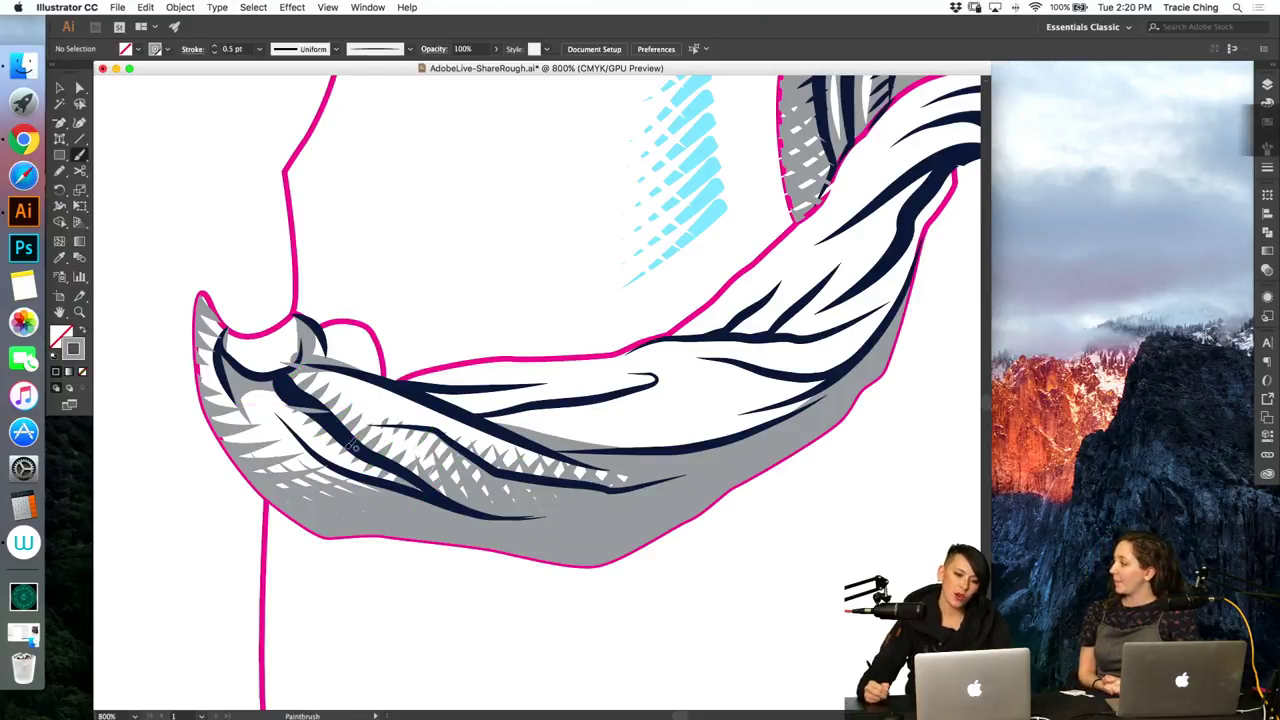
pyautogui.press('v')
pyautogui.click(312, 378)
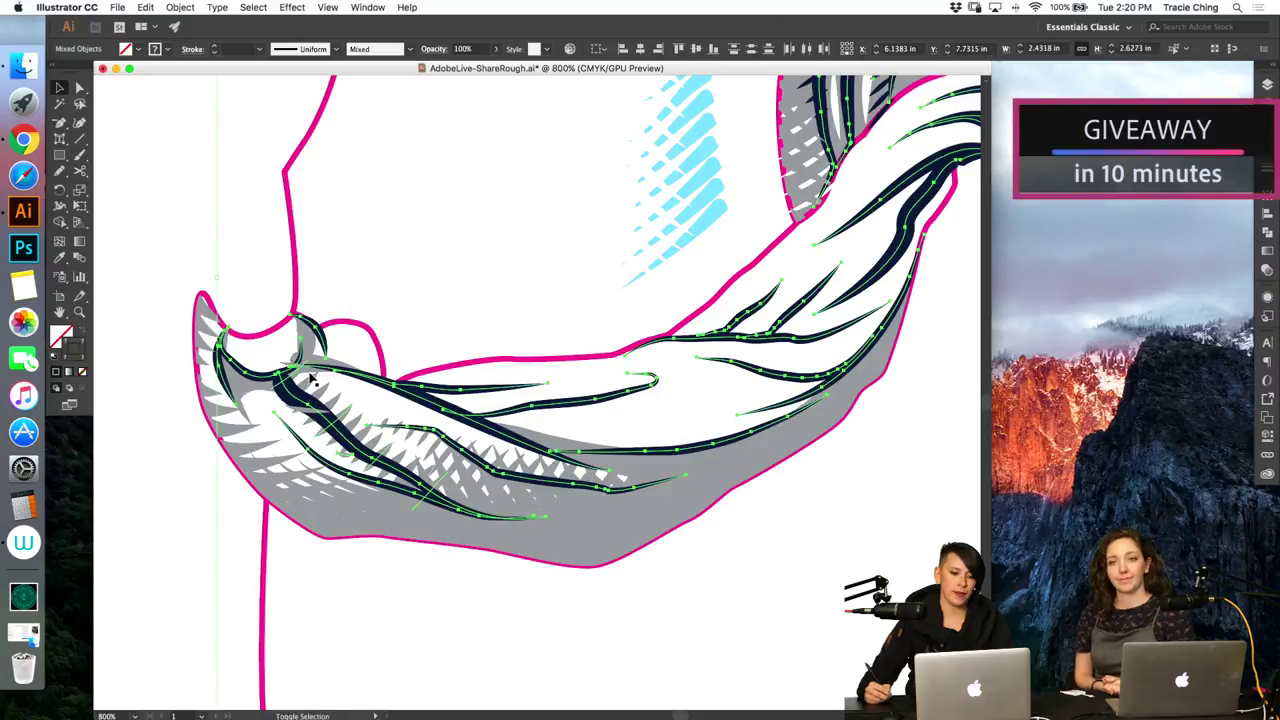
pyautogui.keyDown('shift'); pyautogui.click(310, 373); pyautogui.keyUp('shift')
pyautogui.keyDown('shift'); pyautogui.click(330, 421); pyautogui.keyUp('shift')
pyautogui.keyDown('shift'); pyautogui.click(363, 433); pyautogui.keyUp('shift')
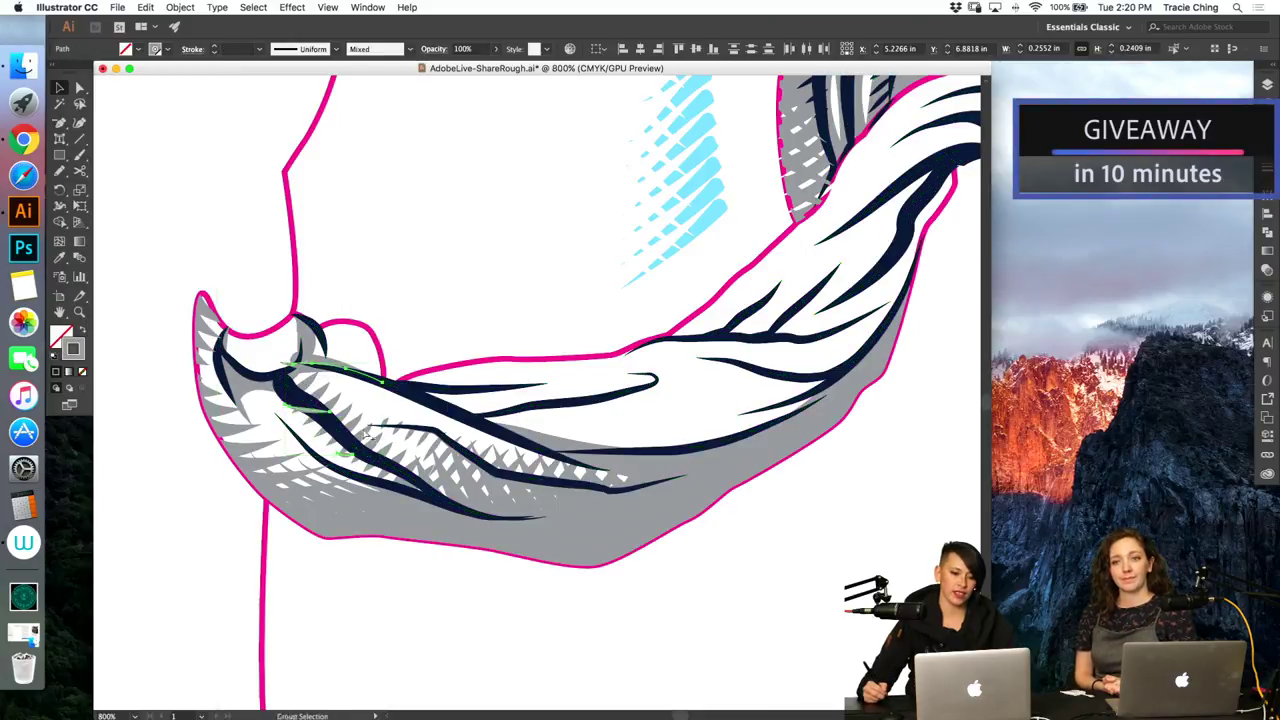
pyautogui.keyDown('alt'); pyautogui.keyDown('super'); pyautogui.click(365, 432); pyautogui.keyUp('super'); pyautogui.keyUp('alt')
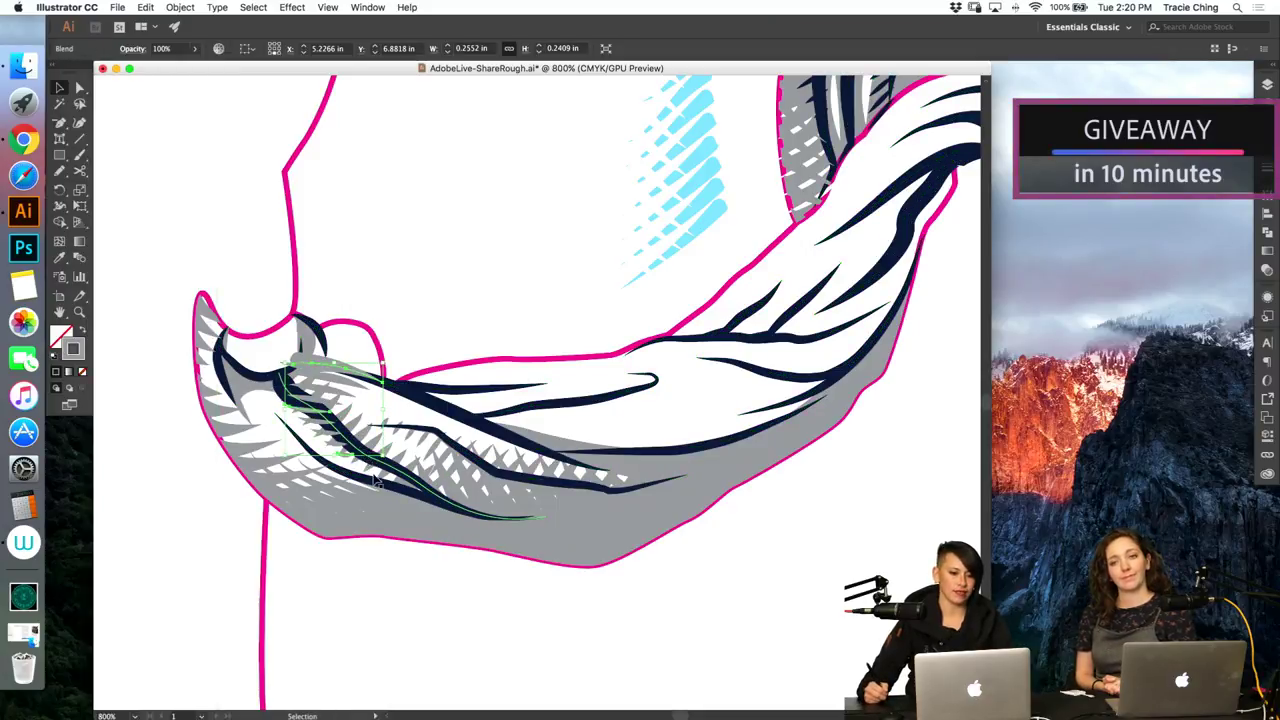
# Step: Shift a key stroke of the grey hatching across the thick dark contour slightly toward the upper fold
pyautogui.press('shift+super+a')
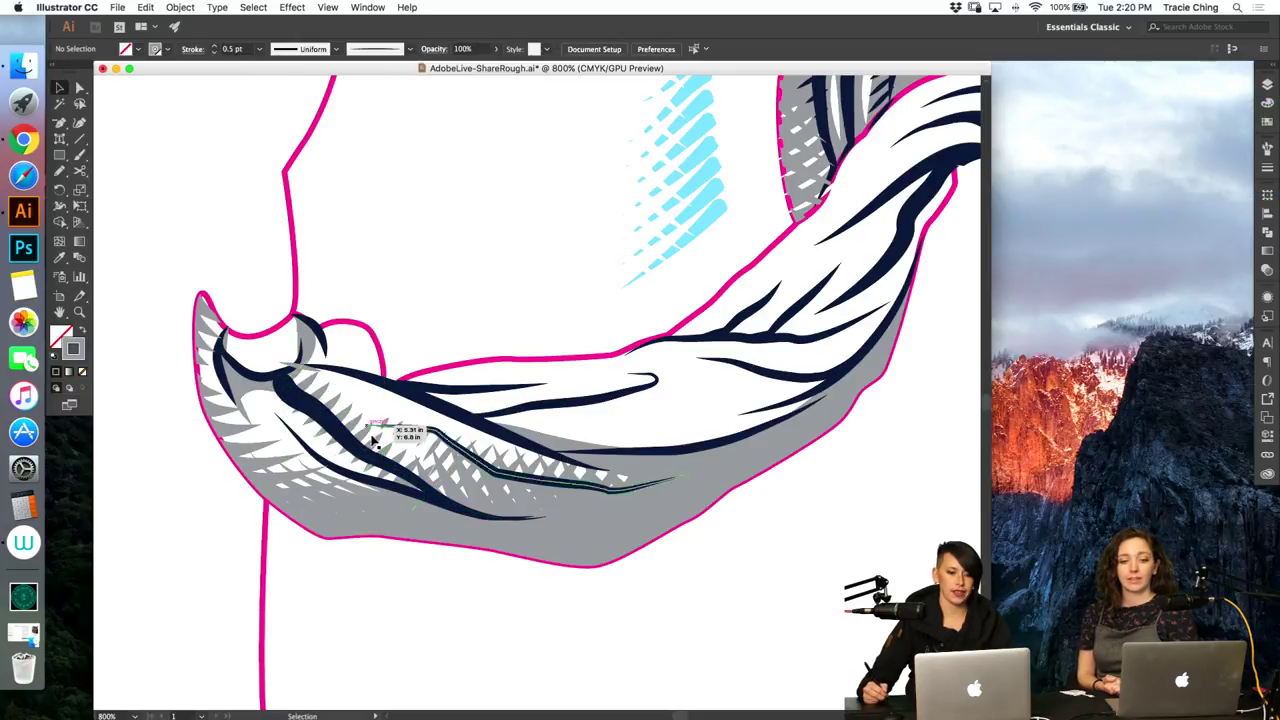
pyautogui.moveTo(336, 418); pyautogui.dragTo(350, 410)
pyautogui.press('a')
pyautogui.click(214, 529)
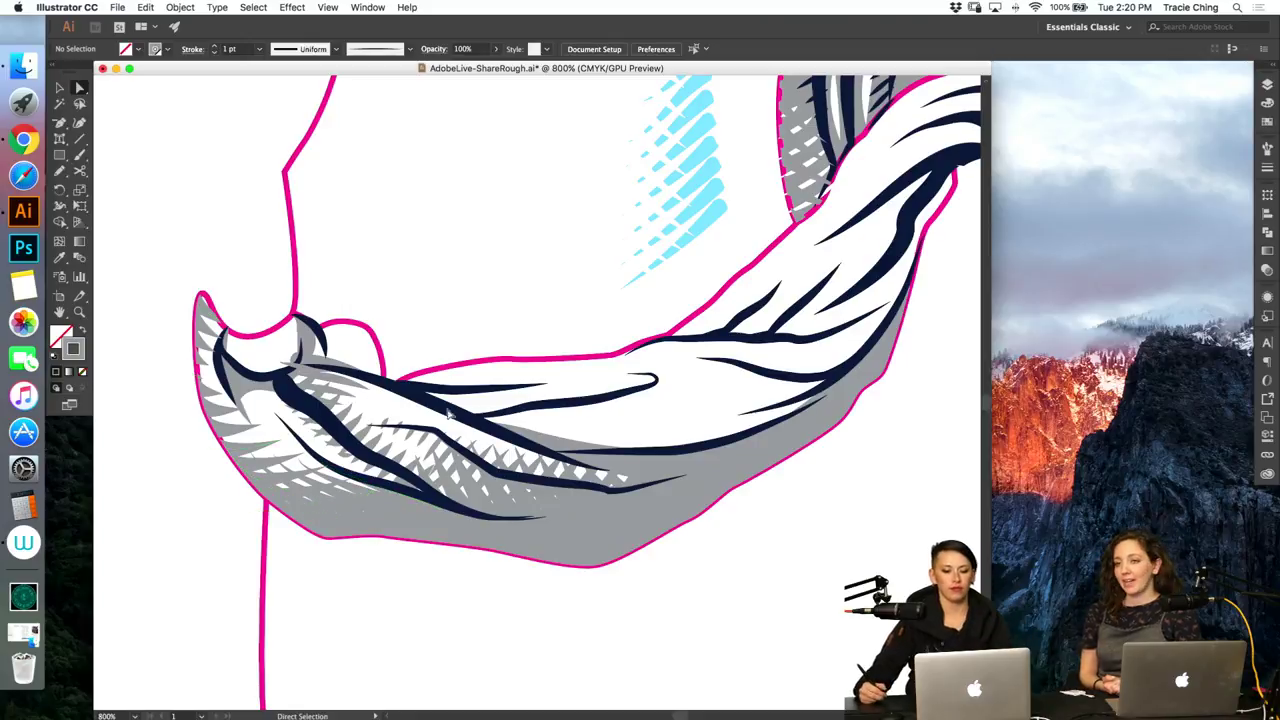
# Step: Isolate the hatching blend along the thin middle contour, then enlarge its short key stroke near the bend and move it slightly toward the upper contour
pyautogui.press('v')
pyautogui.doubleClick(423, 447)
pyautogui.click(431, 430)
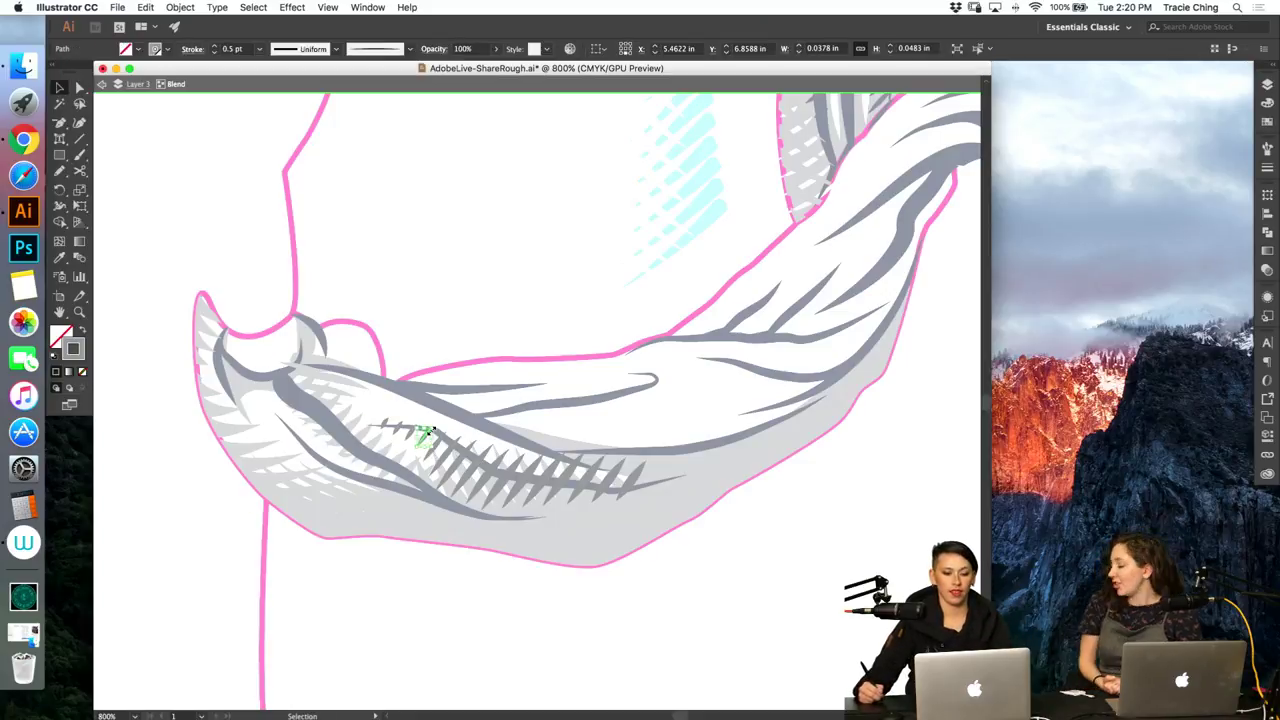
pyautogui.moveTo(432, 428); pyautogui.dragTo(440, 424)
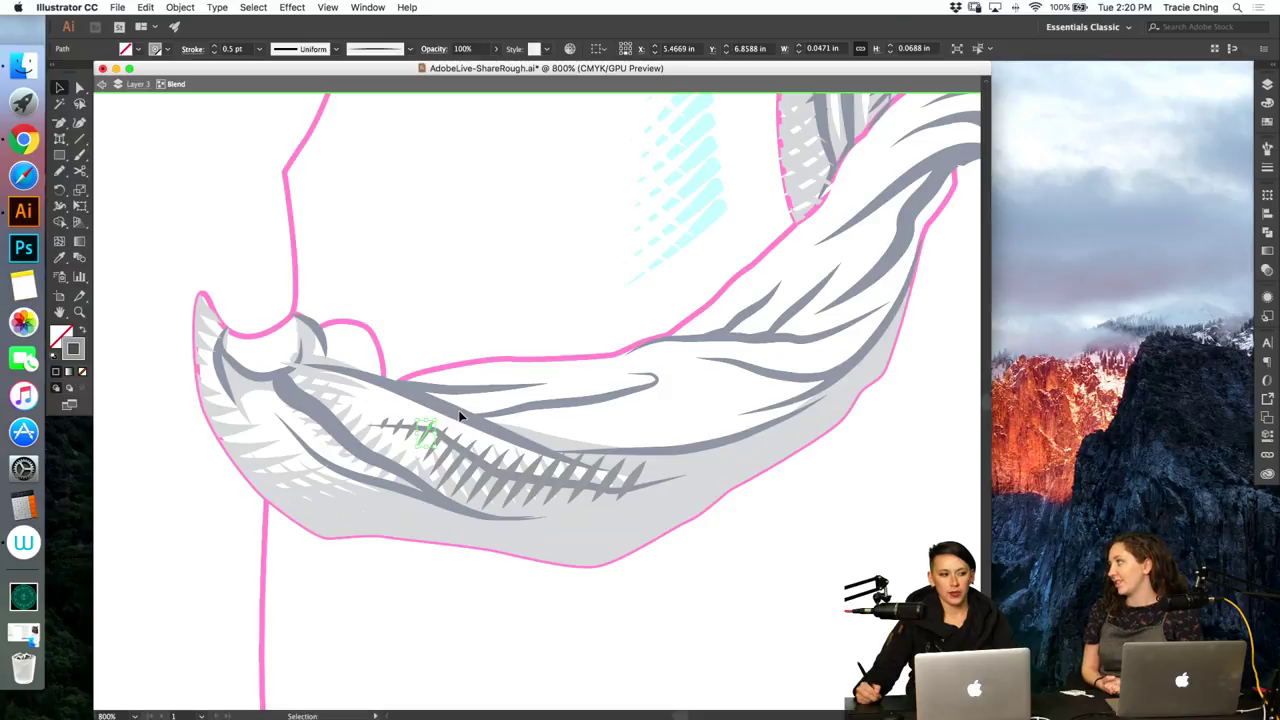
pyautogui.click(461, 413)
pyautogui.click(430, 432)
pyautogui.click(448, 424)
pyautogui.press('a')
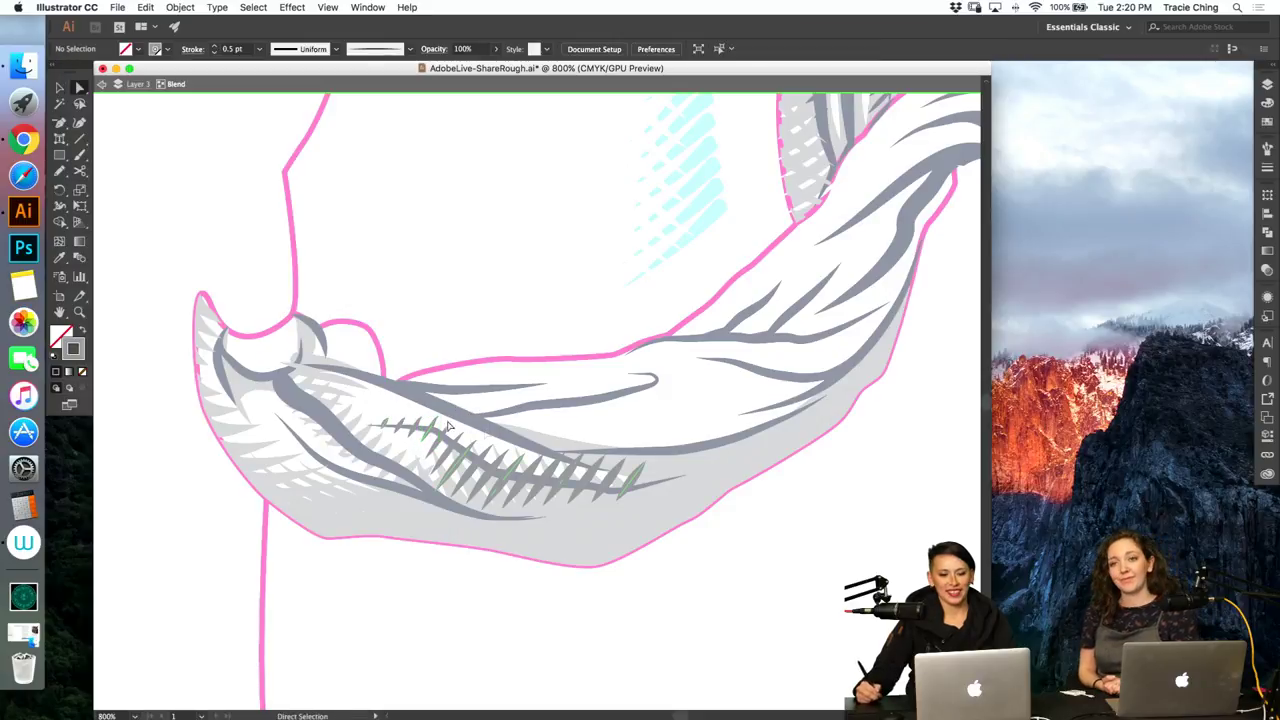
pyautogui.click(438, 424)
pyautogui.press('v')
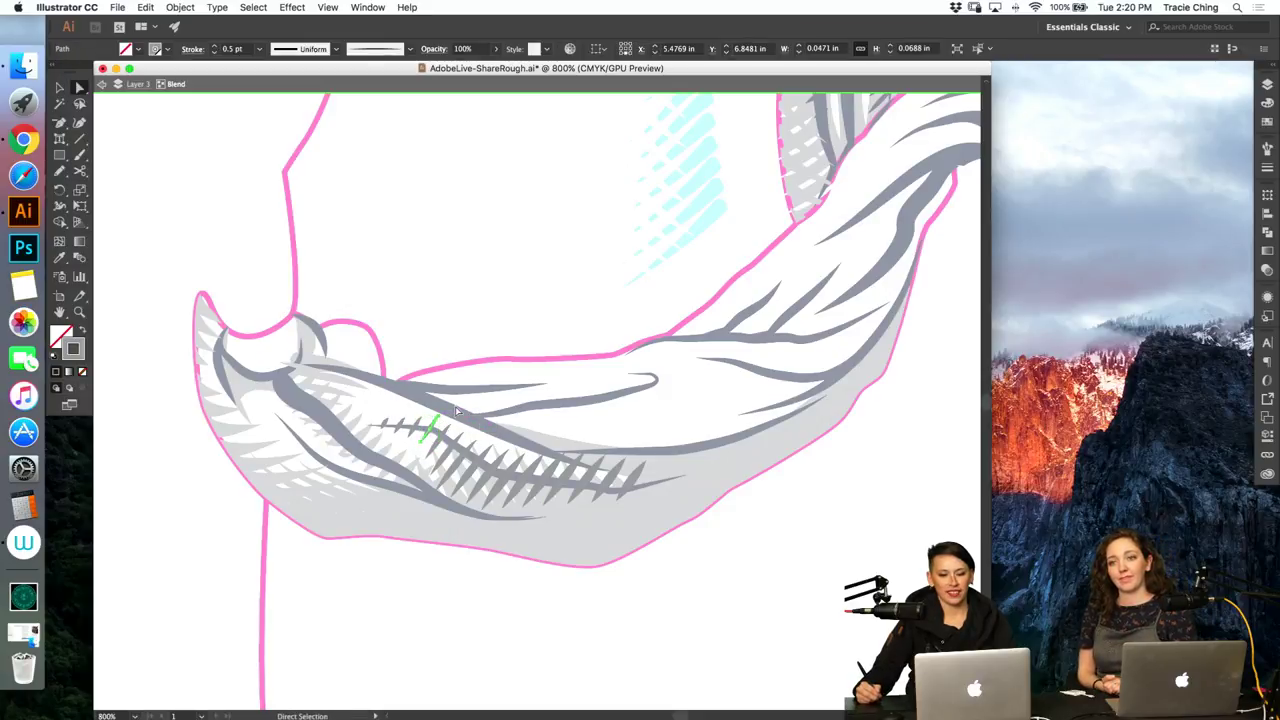
pyautogui.press('super+shift+a')
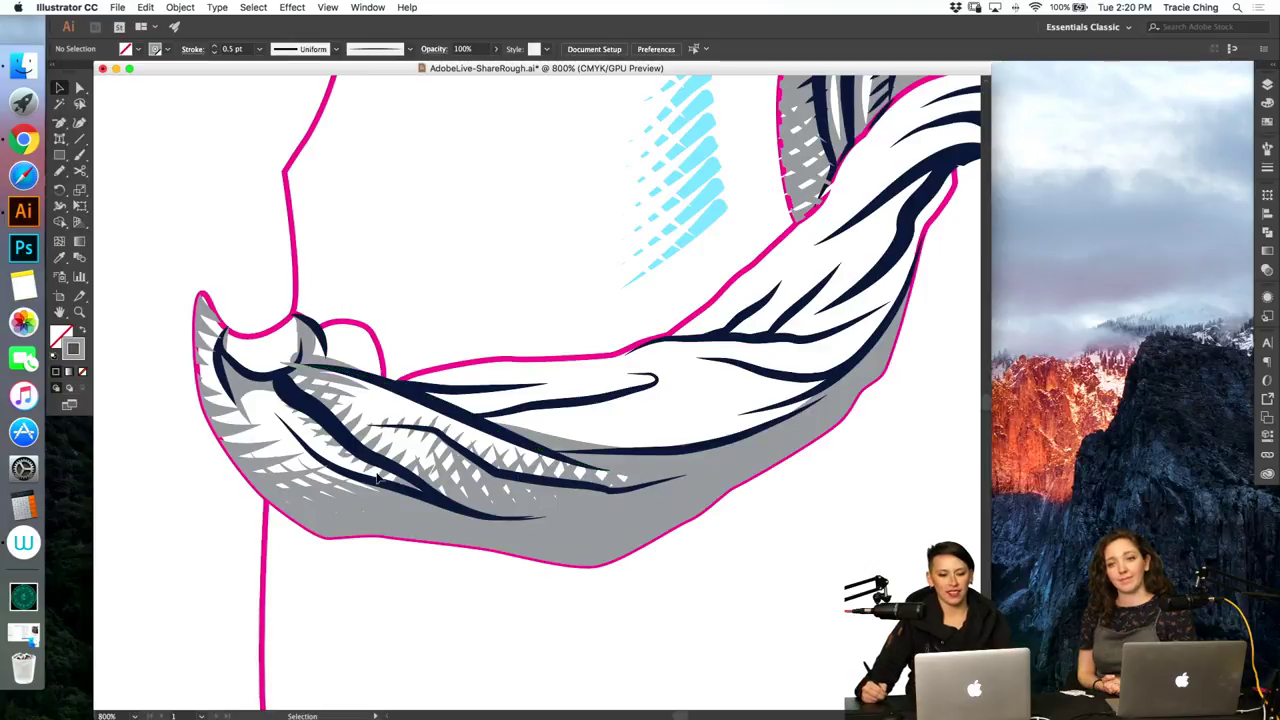
# Step: Copy the thin lower dark contour and restyle the copy with the thick-ended taper brush and the grey shading swatch
pyautogui.scroll(4, 386, 484)
pyautogui.press('a')
pyautogui.press('v')
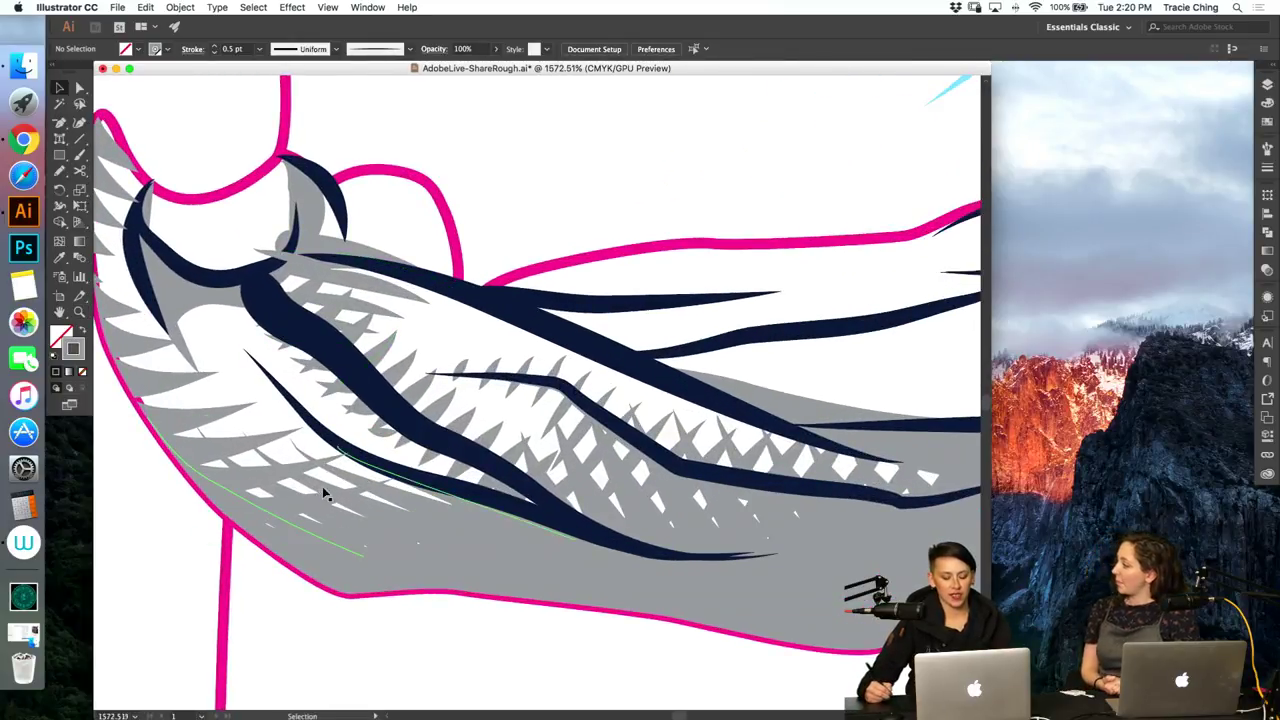
pyautogui.doubleClick(289, 410)
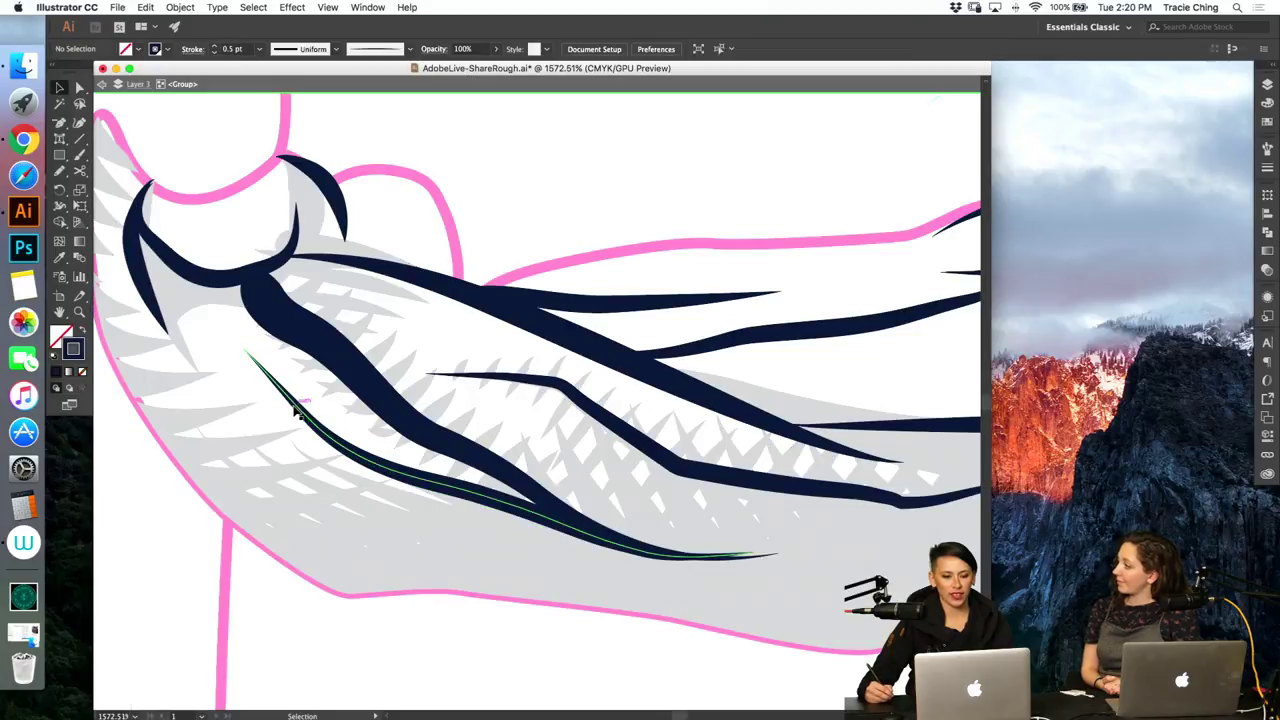
pyautogui.doubleClick(198, 521)
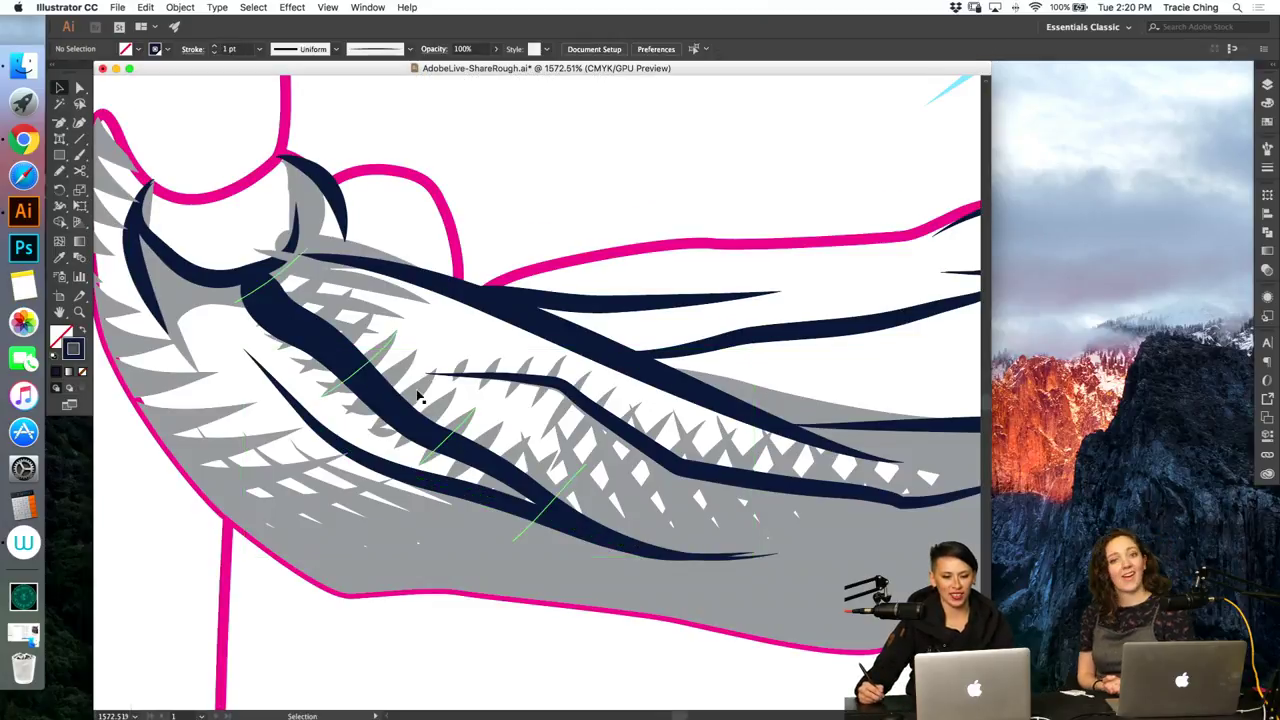
pyautogui.click(392, 469)
pyautogui.click(1267, 148)
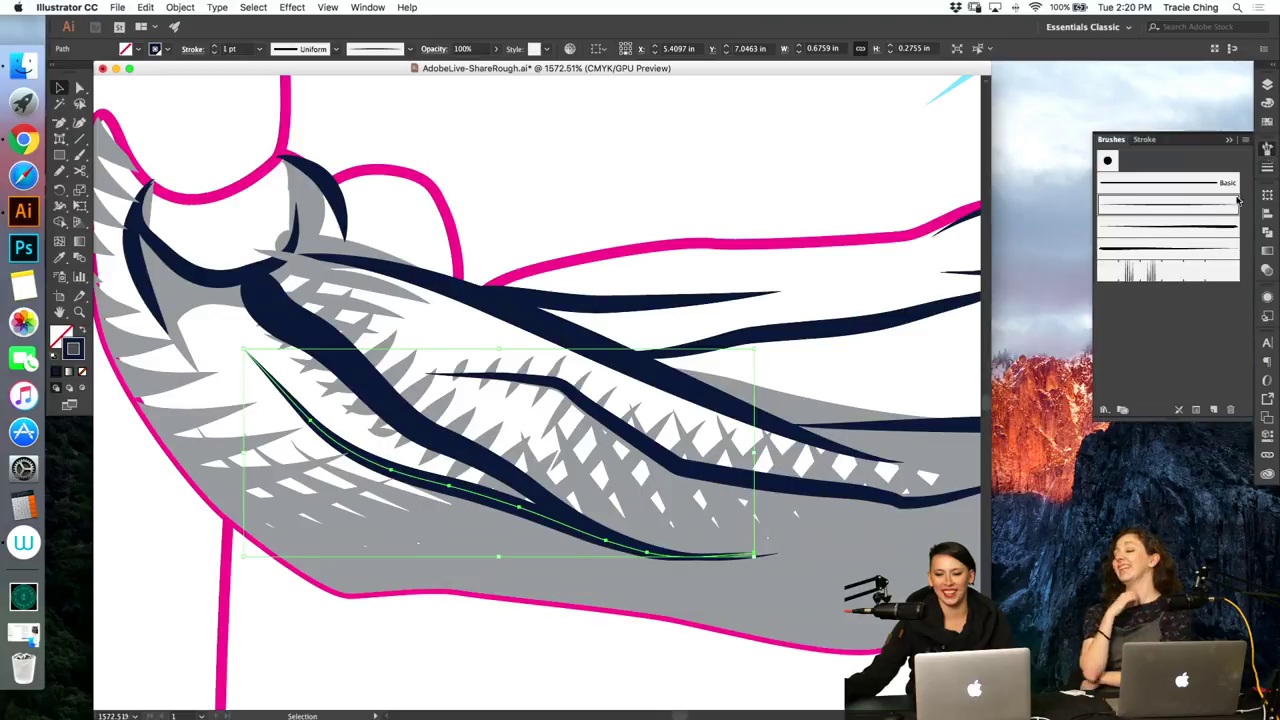
pyautogui.click(1188, 232)
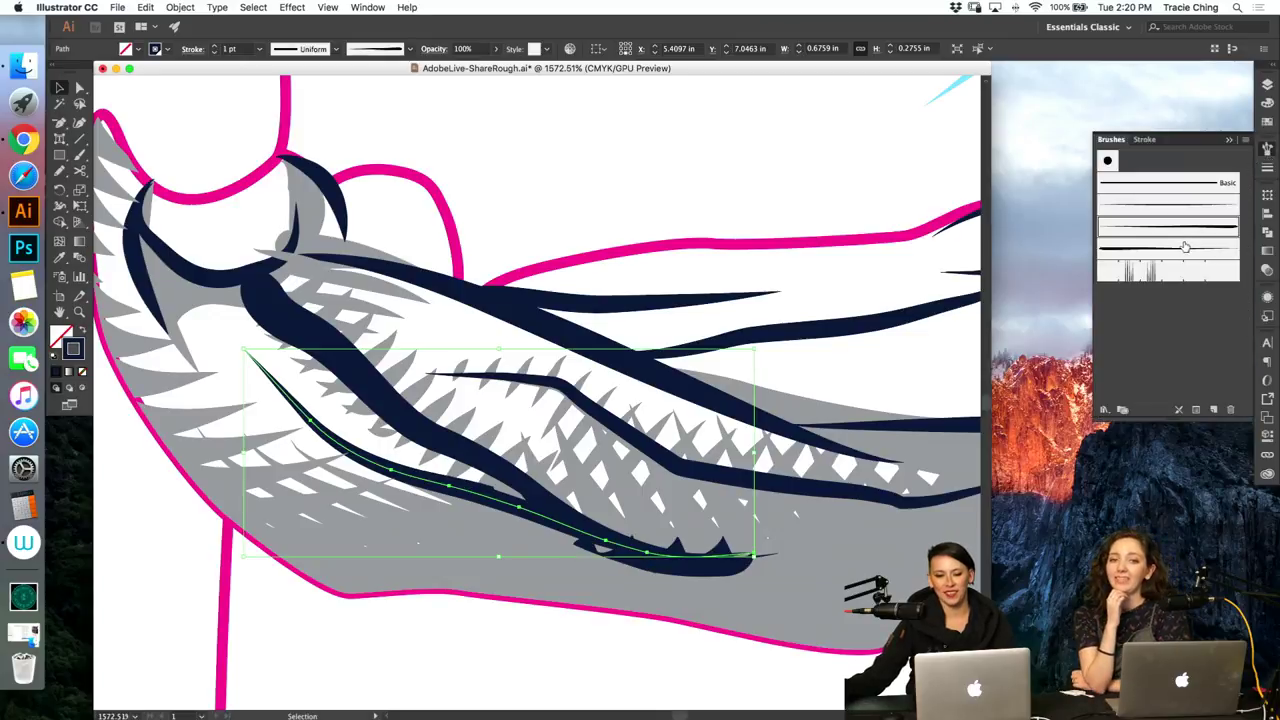
pyautogui.click(1262, 104)
pyautogui.click(1258, 121)
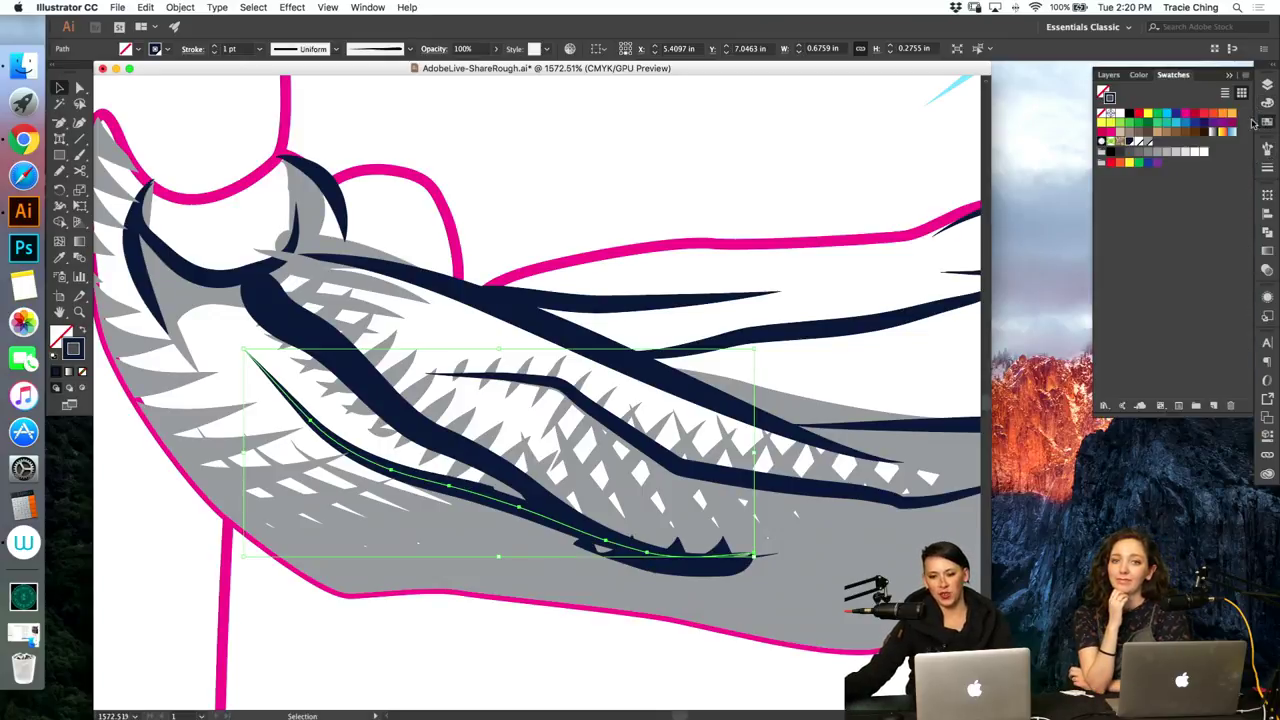
pyautogui.click(1149, 146)
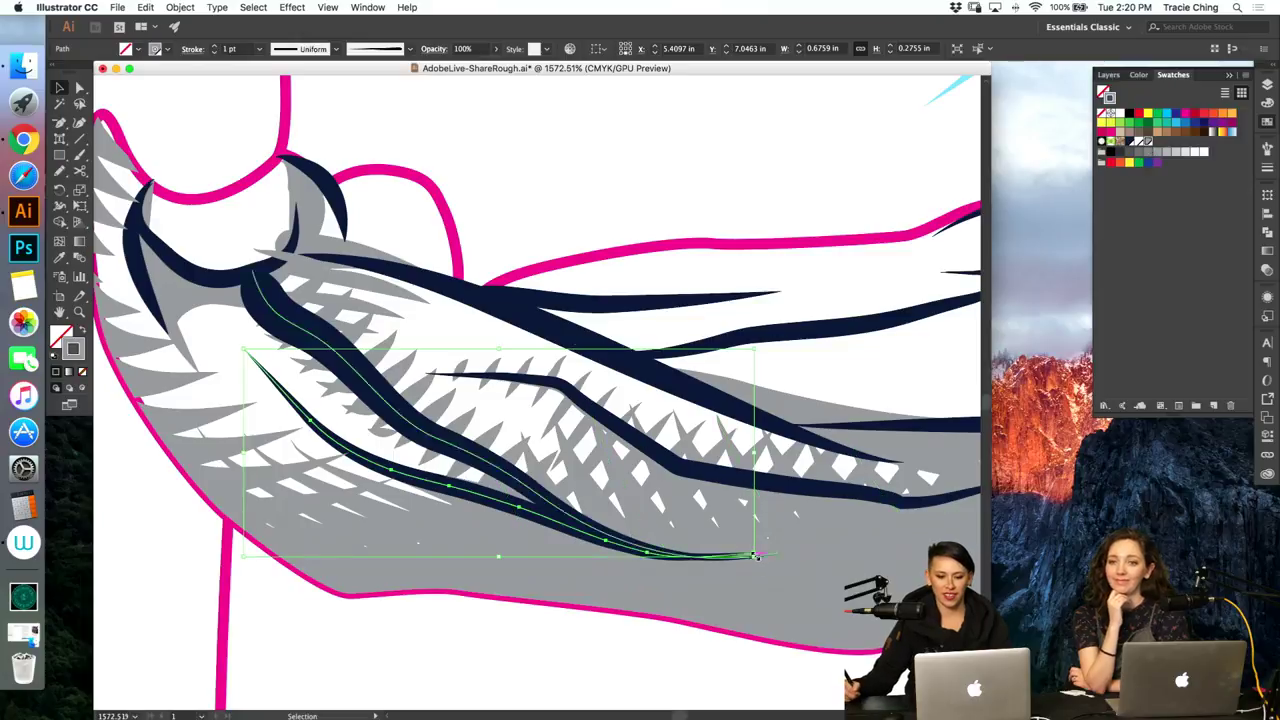
# Step: Scale the grey contour copy narrower and taller so it shades just beneath the lower dark contour
pyautogui.moveTo(754, 556); pyautogui.dragTo(717, 574)
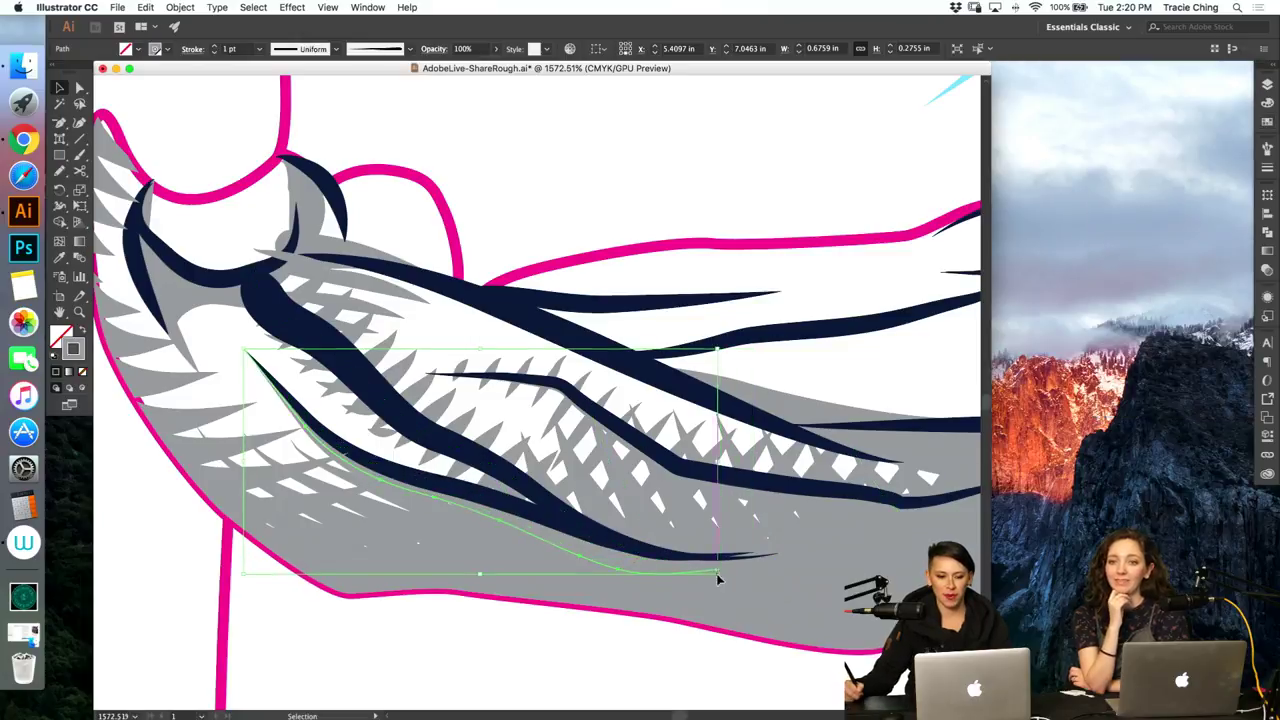
pyautogui.press('a')
pyautogui.click(173, 595)
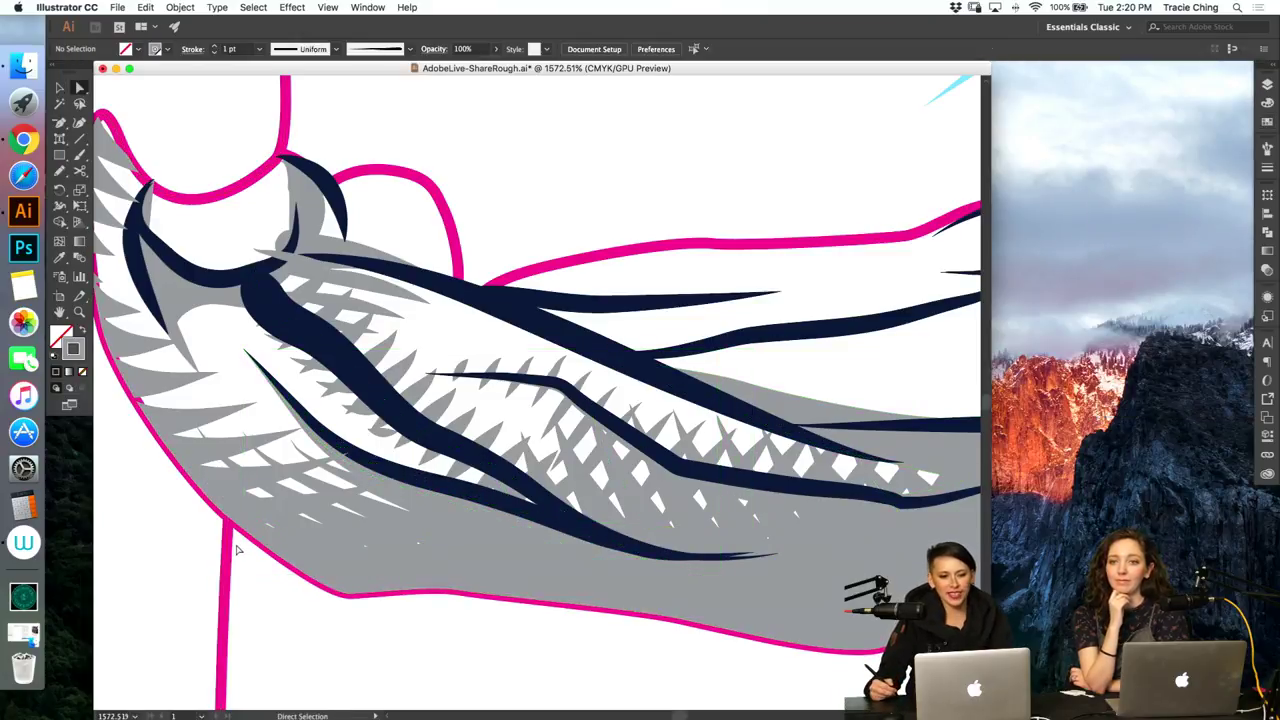
# Step: Delete the outer end point of the upper hatching blend's key stroke that overshoots the contour junction near the curled tip
pyautogui.press('v')
pyautogui.click(321, 289)
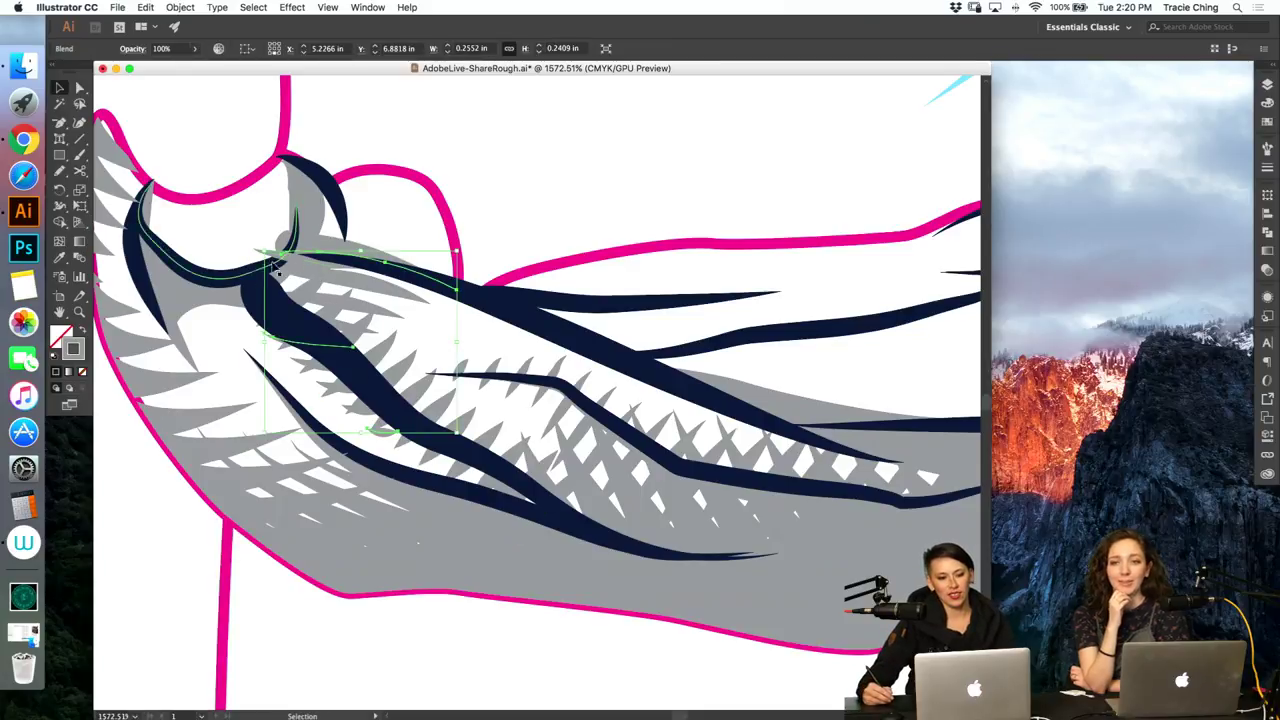
pyautogui.click(283, 256)
pyautogui.press('Delete')
pyautogui.press('a')
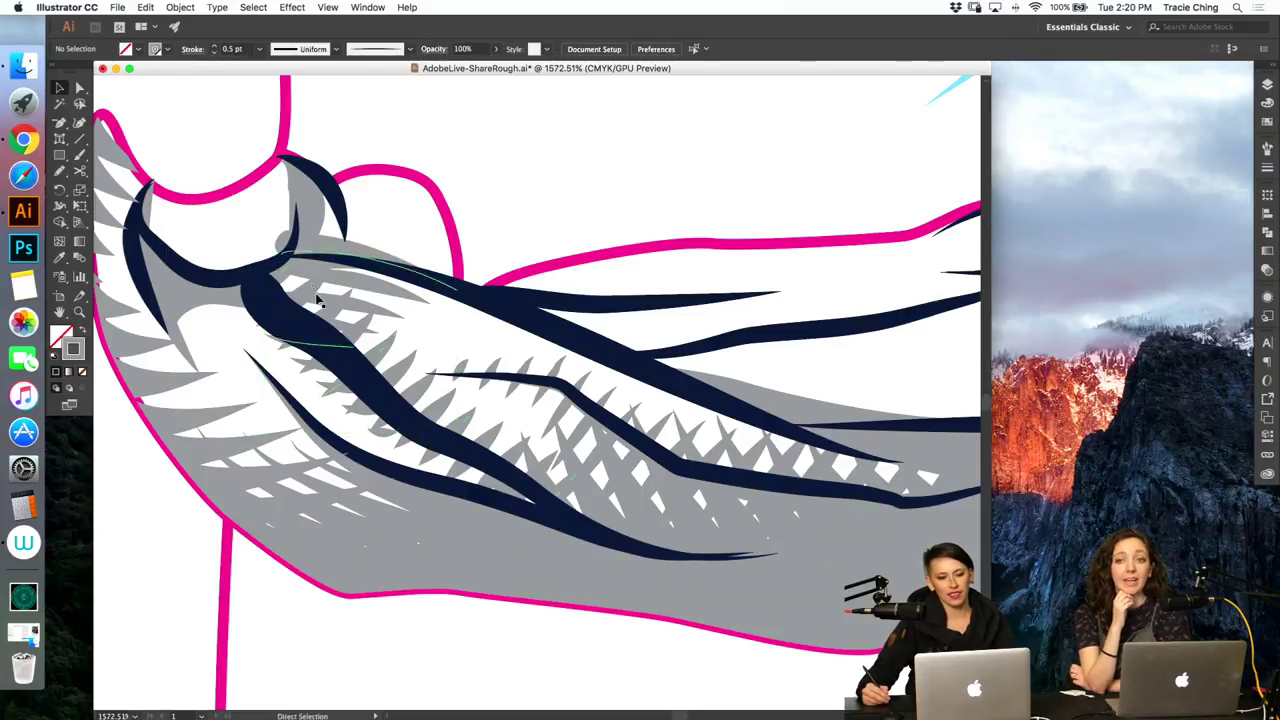
# Step: Edit the global navy swatch used for the contour lines, changing it to a dark green CMYK colour
pyautogui.press('super+minus')
pyautogui.press('super+minus')
pyautogui.press('super+minus')
pyautogui.press('super+minus')
pyautogui.press('super+minus')
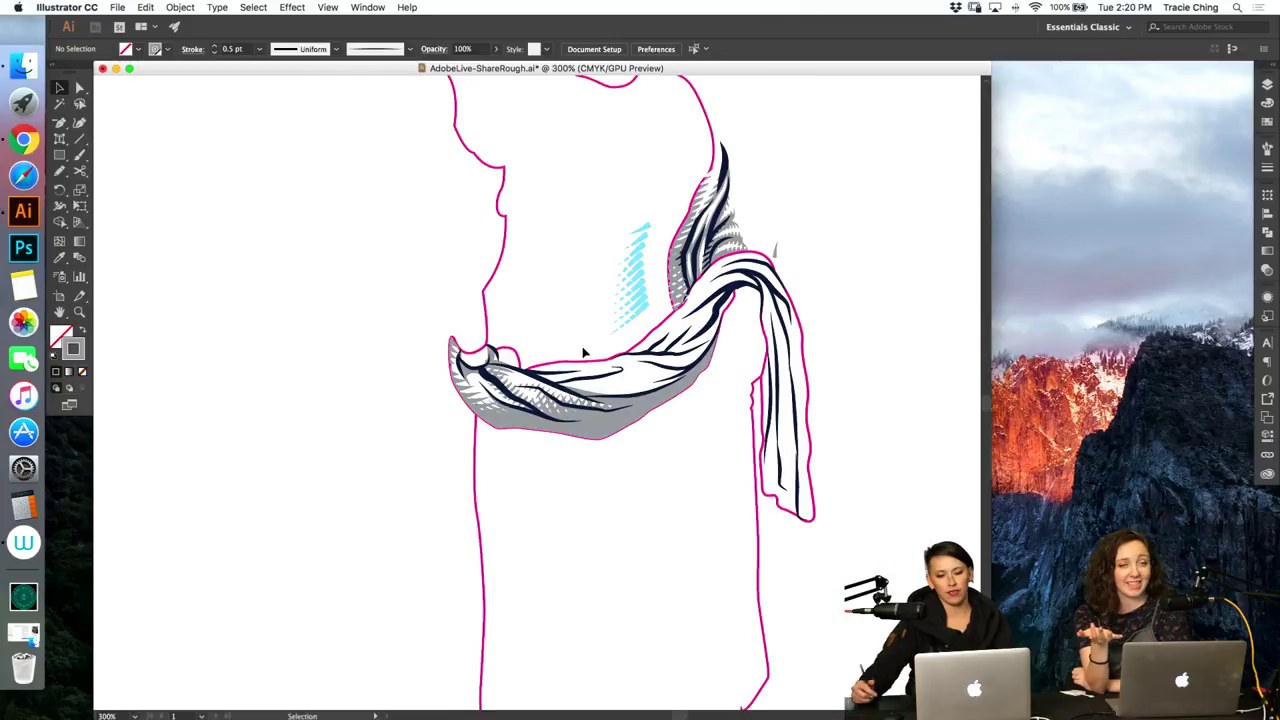
pyautogui.moveTo(627, 375); pyautogui.dragTo(975, 175)
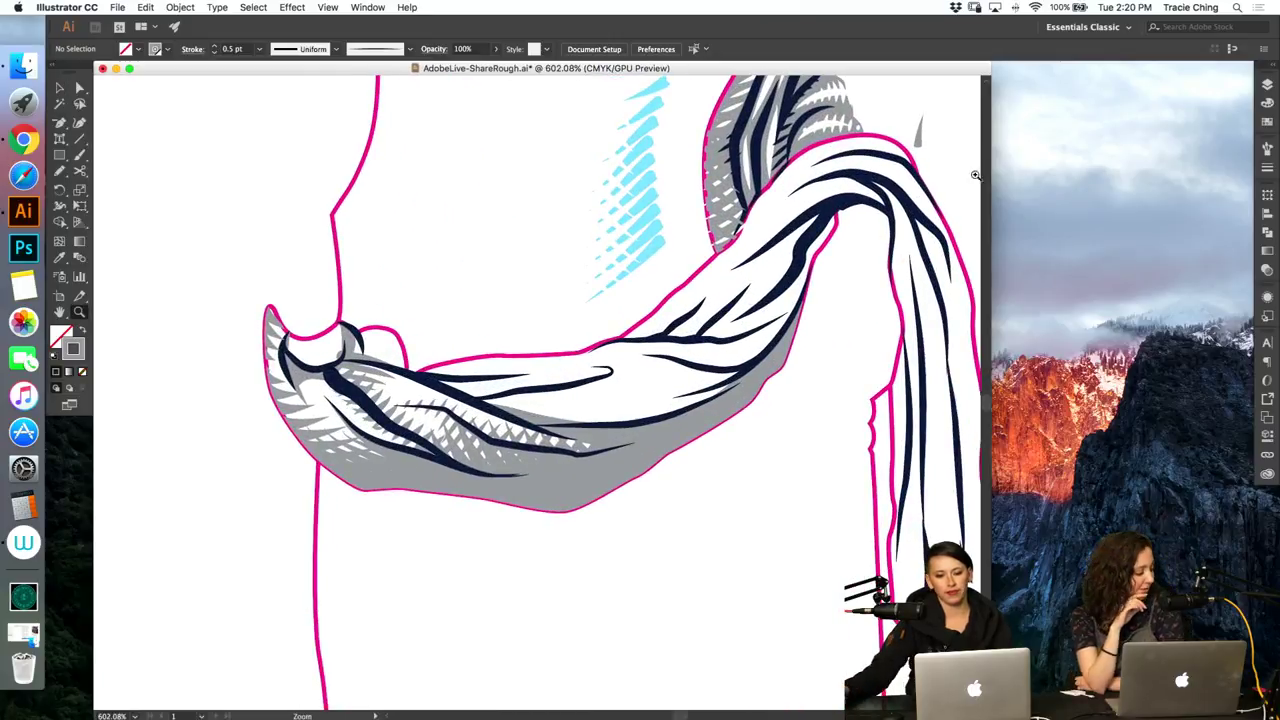
pyautogui.click(1267, 121)
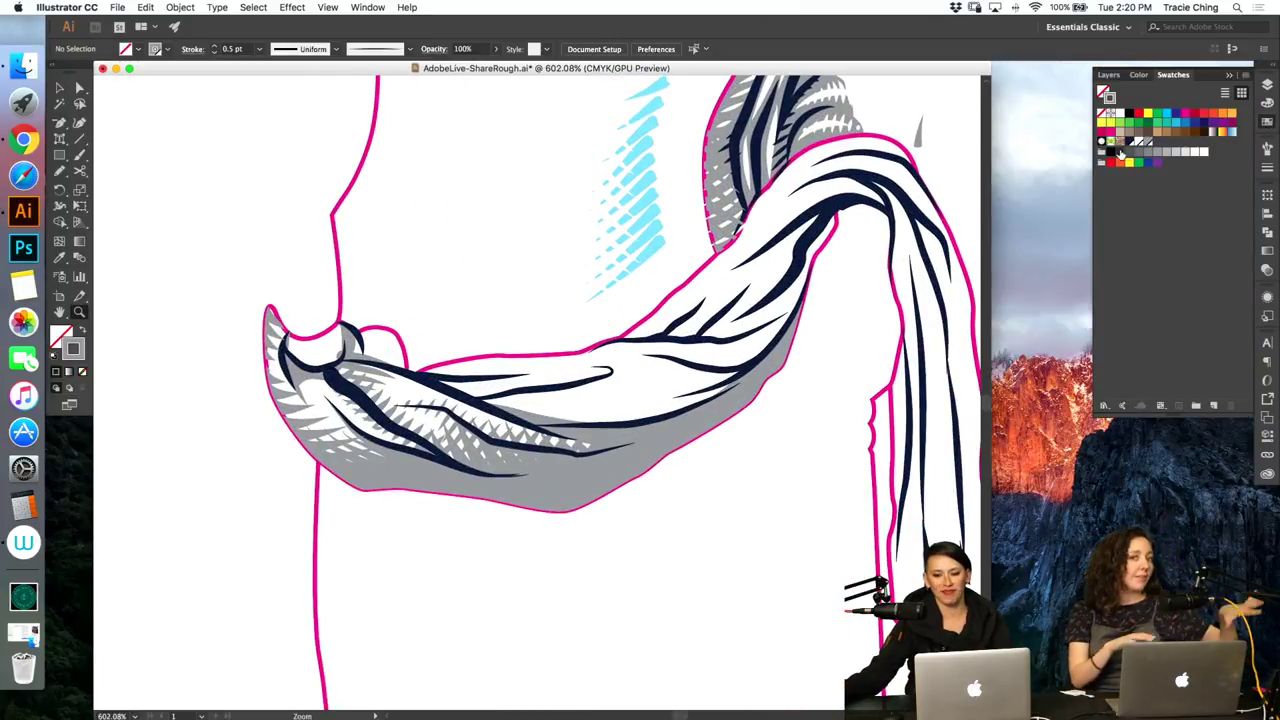
pyautogui.doubleClick(1120, 152)
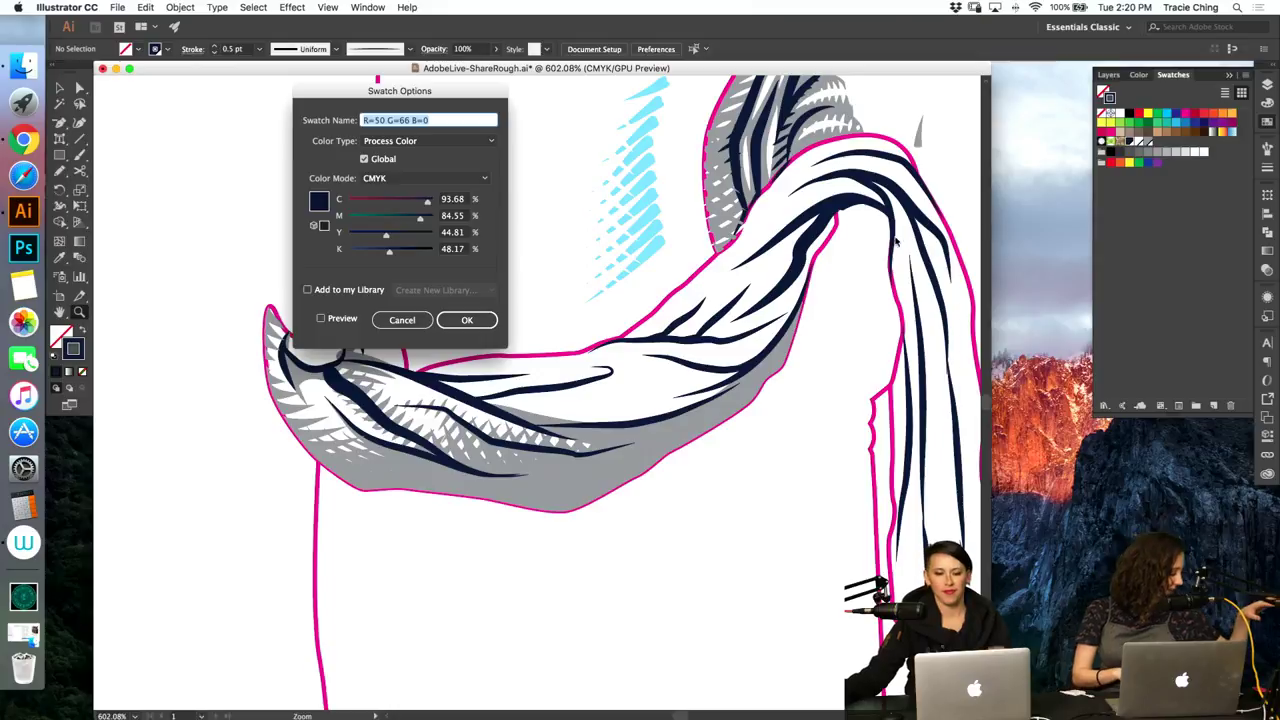
pyautogui.click(367, 218)
pyautogui.click(467, 320)
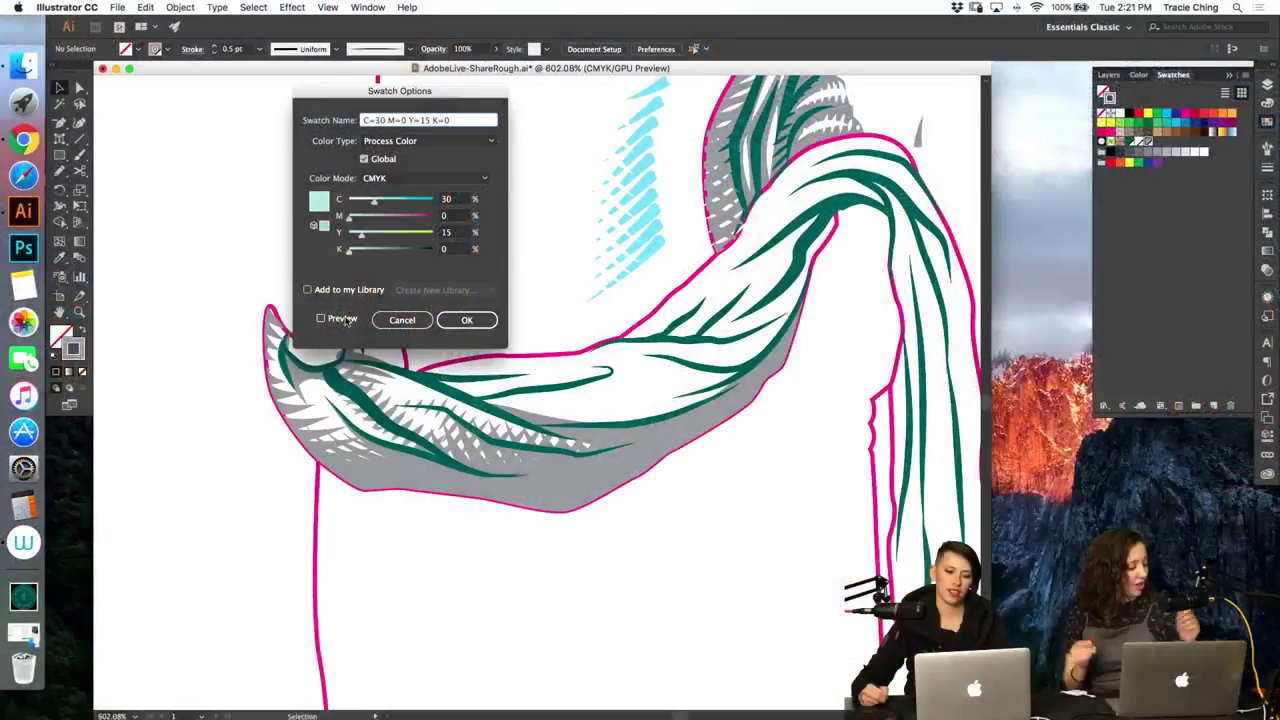
# Step: Change the global shading swatch from grey to a muted teal of C=30 M=0 Y=15 with a little black, previewing the result
pyautogui.click(343, 319)
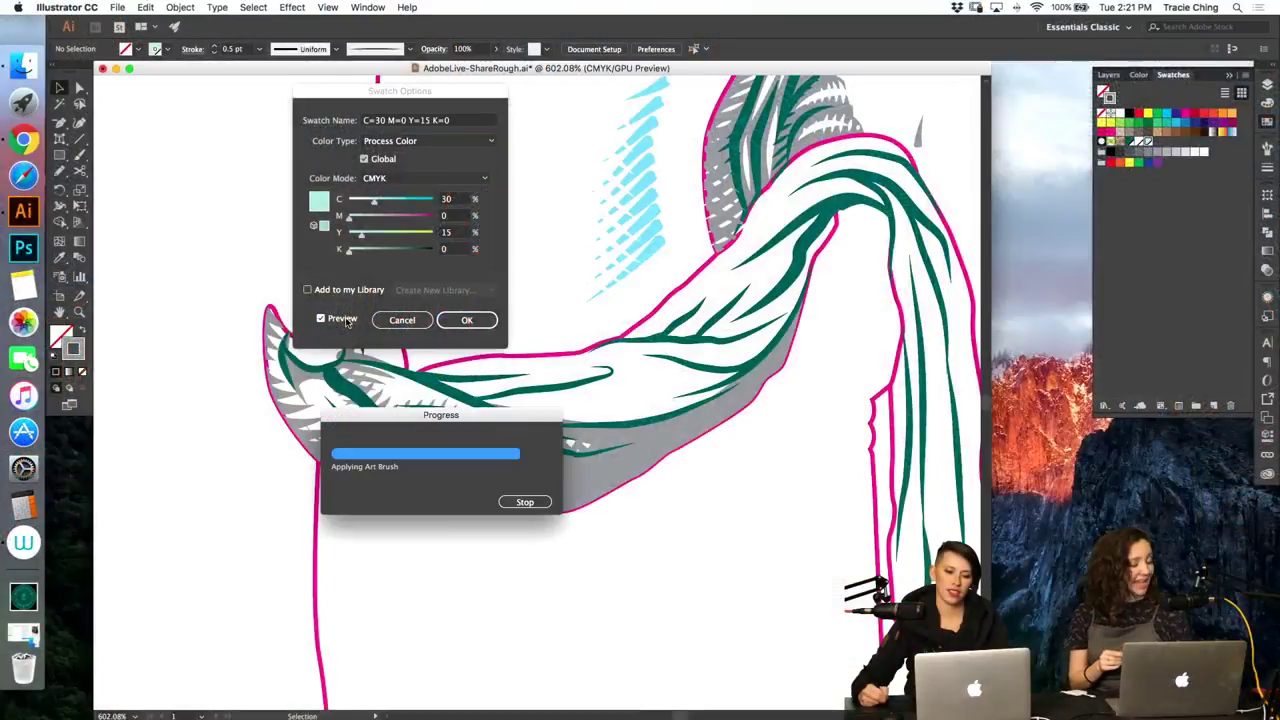
pyautogui.moveTo(355, 257); pyautogui.dragTo(364, 258)
pyautogui.click(464, 320)
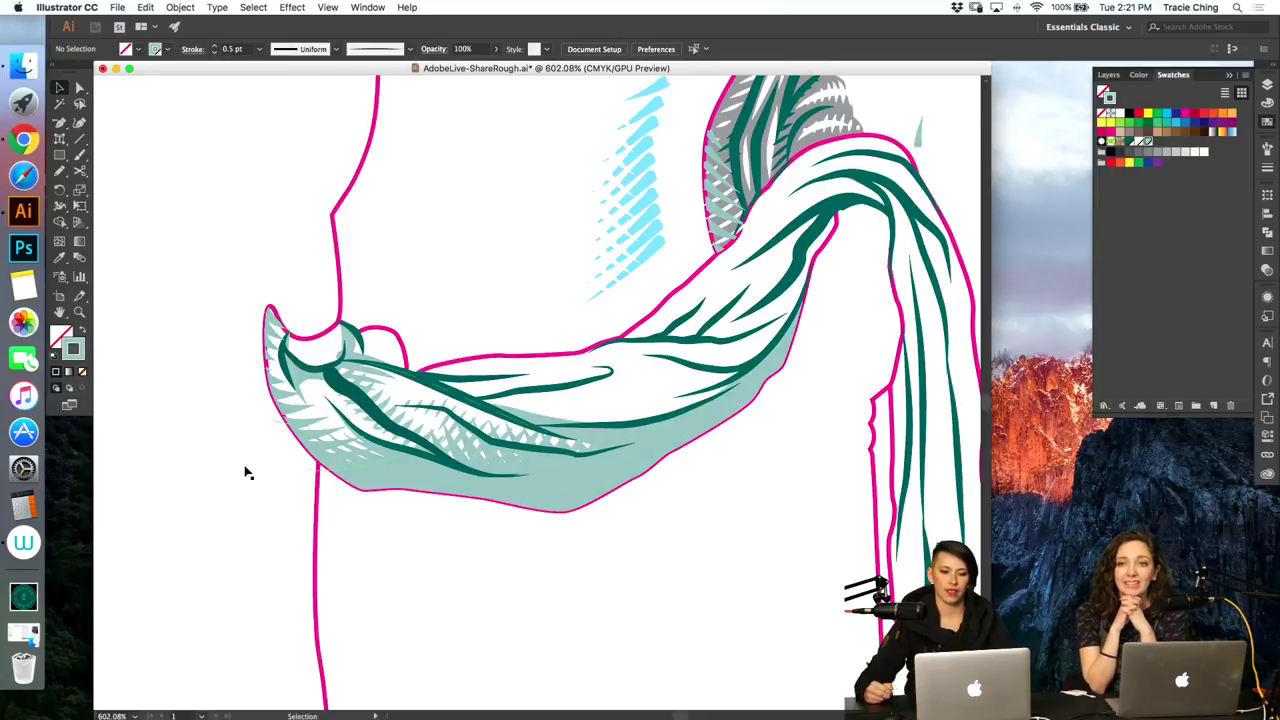
# Step: Paint tapered 1 pt teal key strokes diagonally across the open middle fold, from the upper edge to the lower shaded edge
pyautogui.press('a')
pyautogui.moveTo(263, 488); pyautogui.dragTo(338, 498)
pyautogui.click(533, 371)
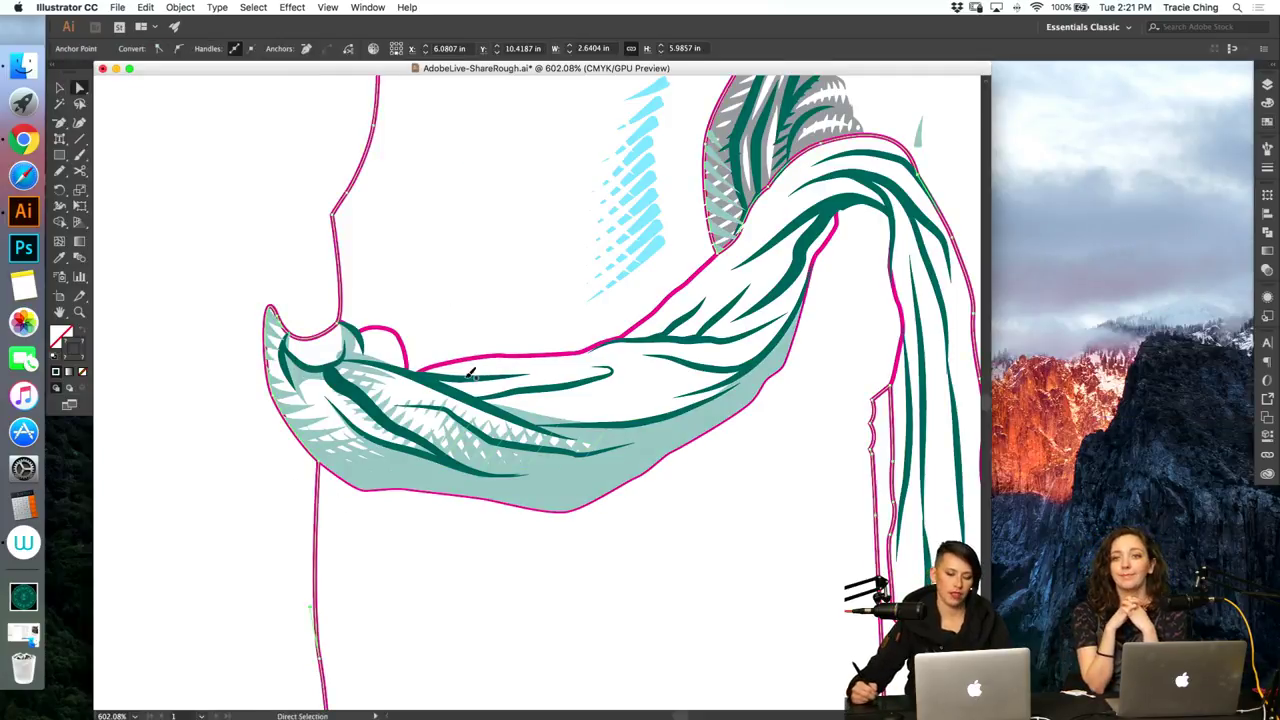
pyautogui.press('b')
pyautogui.press('super+shift+a')
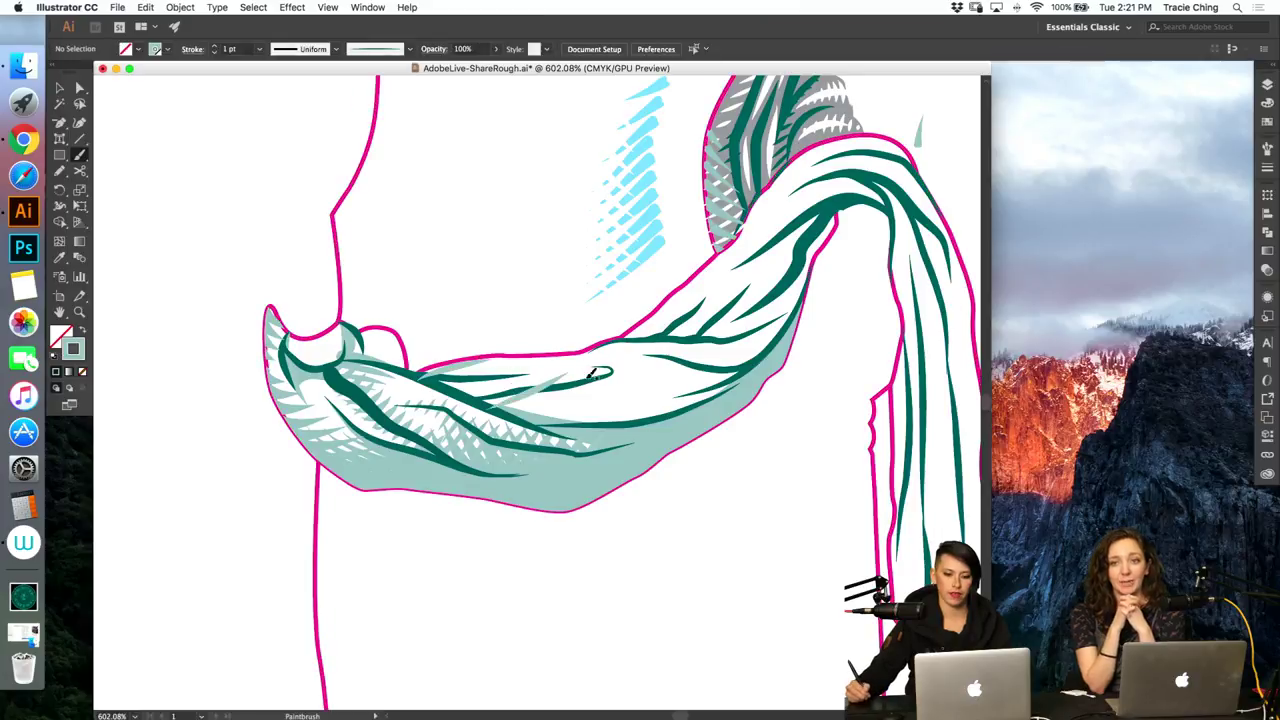
pyautogui.moveTo(788, 323); pyautogui.dragTo(738, 386)
# Step: Select all the new teal key strokes across the middle fold and blend them into a set of hatching lines
pyautogui.press('v')
pyautogui.click(759, 358)
pyautogui.keyDown('shift'); pyautogui.click(690, 383); pyautogui.keyUp('shift')
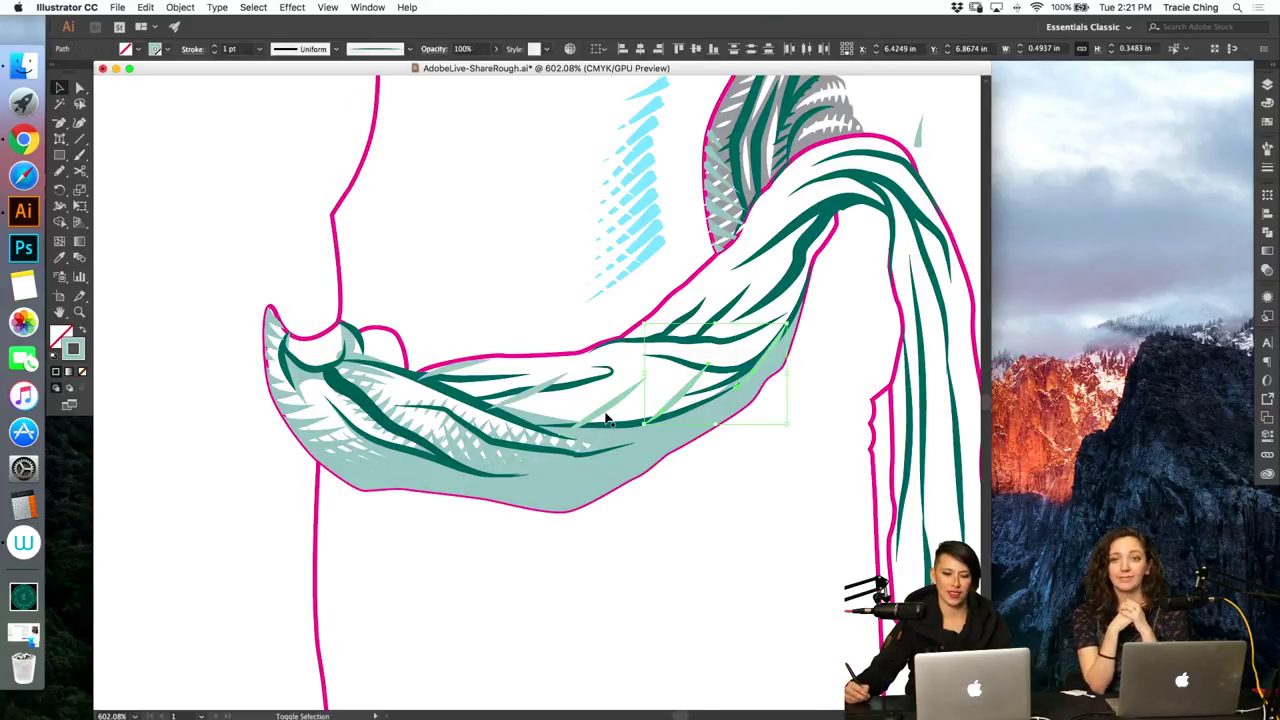
pyautogui.keyDown('shift'); pyautogui.click(604, 411); pyautogui.keyUp('shift')
pyautogui.keyDown('shift'); pyautogui.click(463, 374); pyautogui.keyUp('shift')
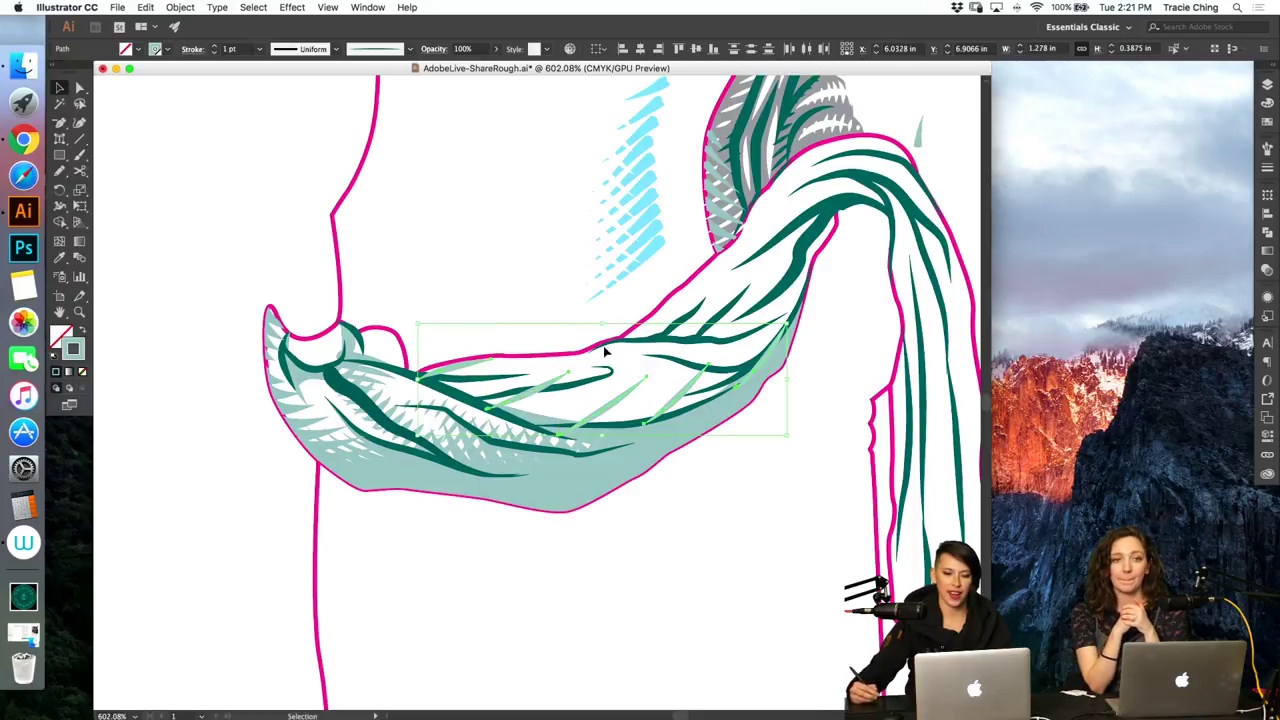
pyautogui.press('alt+super+b')
# Step: Apply the thick-ended taper brush to the middle fold's hatching blend and set its stroke weight to 0.75 pt
pyautogui.click(1266, 148)
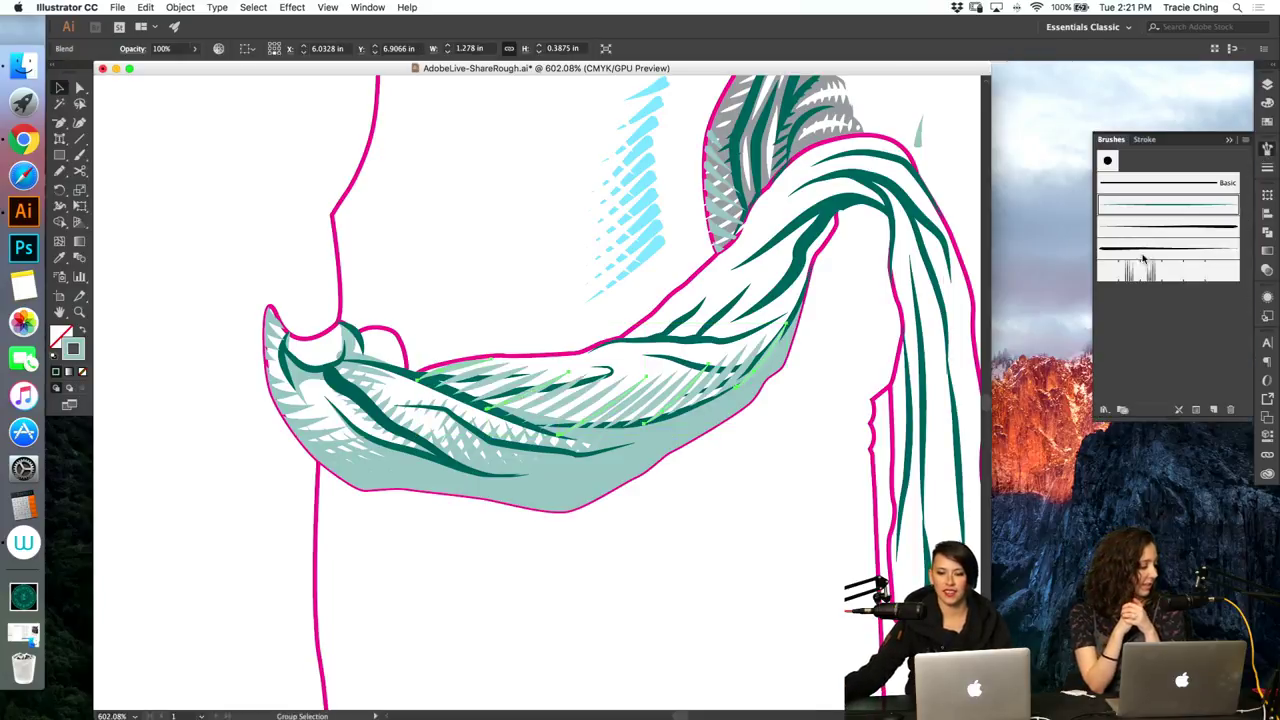
pyautogui.click(1267, 168)
pyautogui.click(1147, 160)
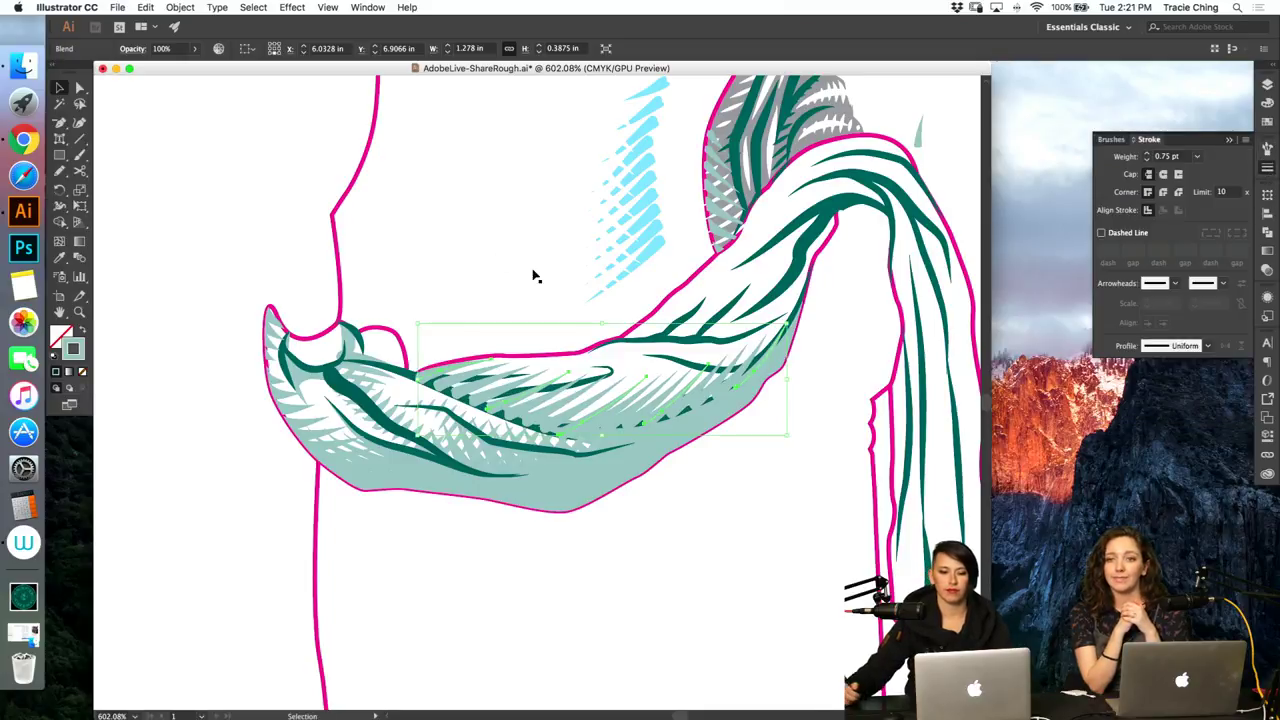
# Step: Isolate the middle fold's hatching blend and adjust its key strokes so the hatching fits the fold
pyautogui.doubleClick(603, 411)
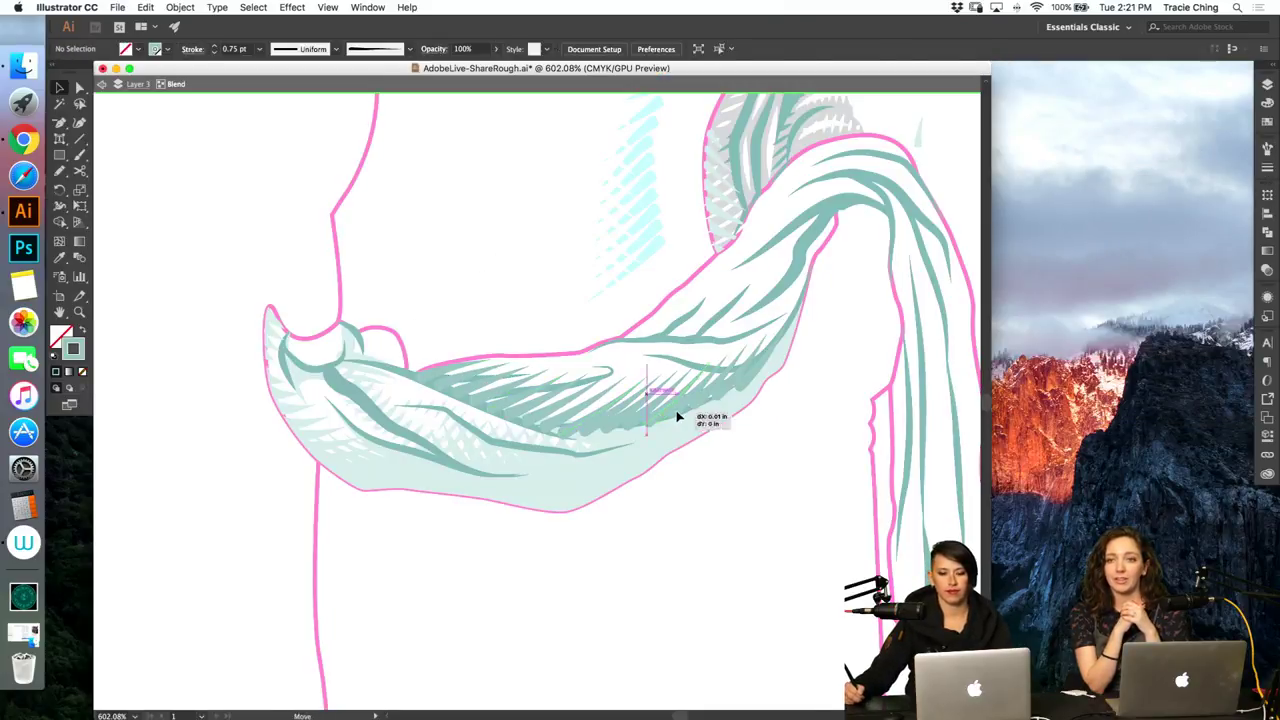
pyautogui.click(749, 386)
pyautogui.click(768, 406)
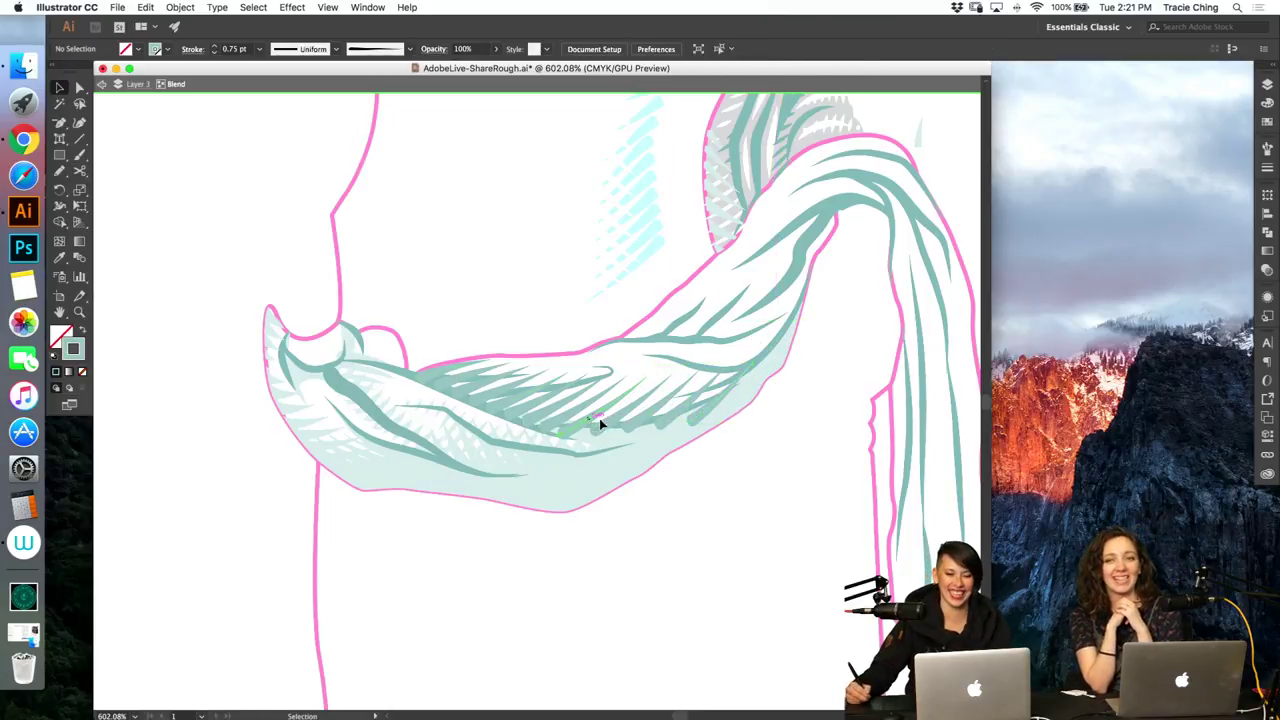
pyautogui.click(525, 402)
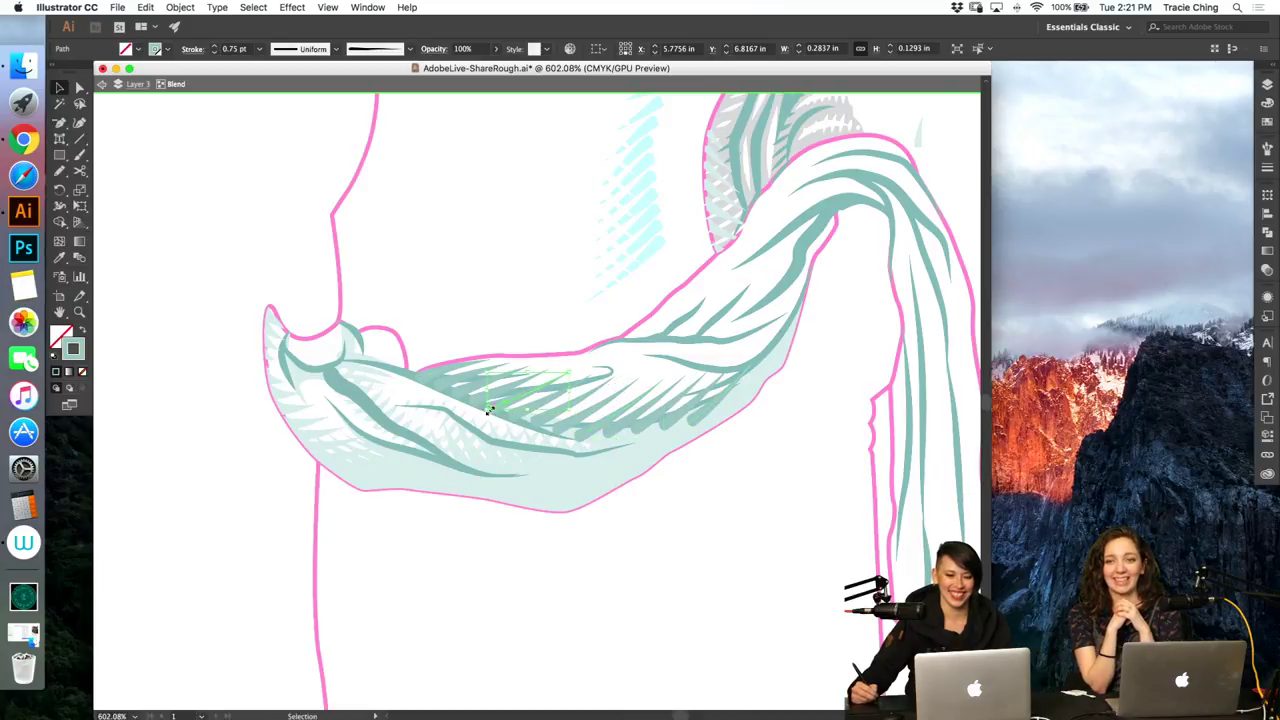
pyautogui.moveTo(489, 410); pyautogui.dragTo(500, 414)
pyautogui.click(655, 380)
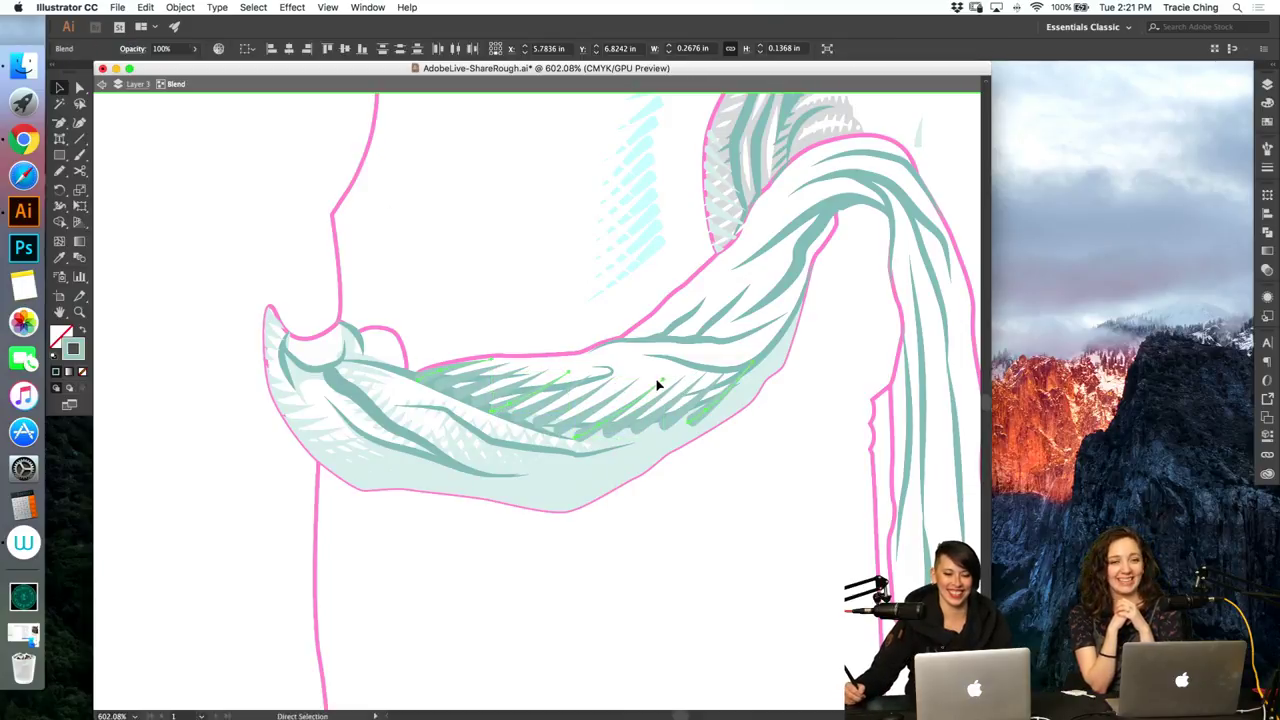
pyautogui.moveTo(656, 380); pyautogui.dragTo(657, 379)
pyautogui.press('super+z')
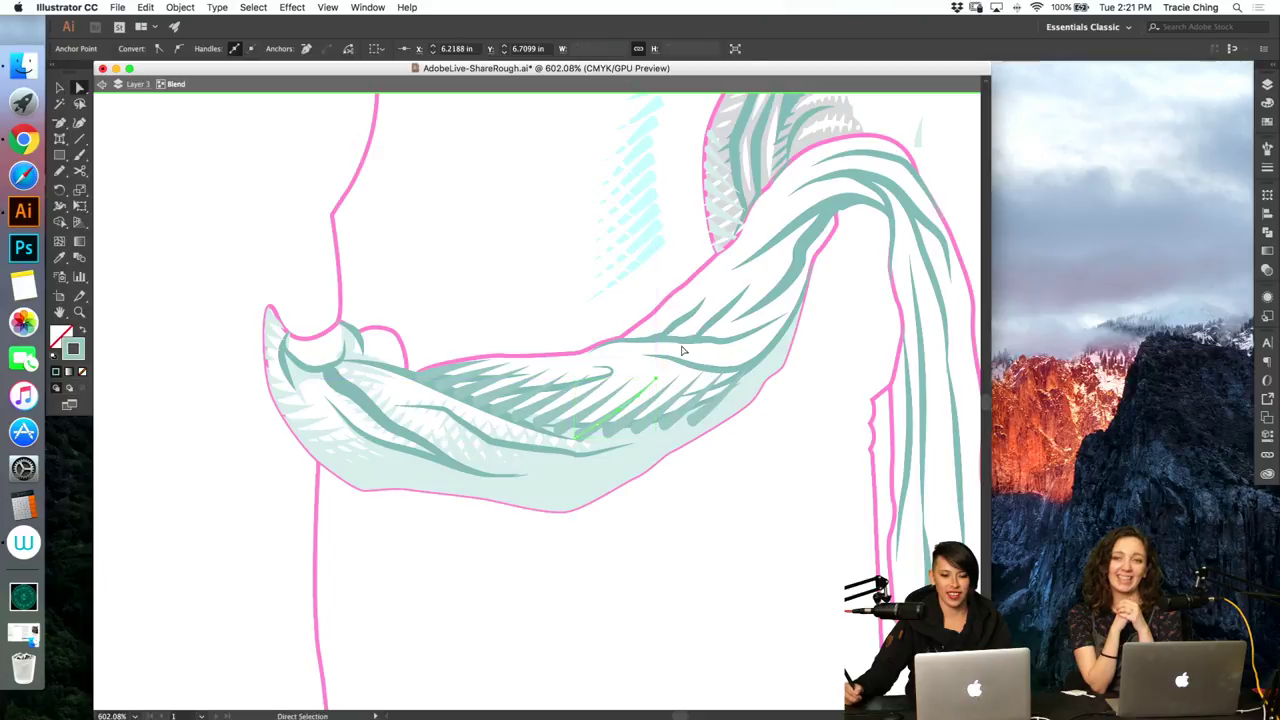
# Step: Leave isolation and move the middle fold's hatching blend directly in front of the lower shading shape, beneath the dark linework
pyautogui.doubleClick(683, 351)
pyautogui.click(609, 403)
pyautogui.press('super+x')
pyautogui.click(650, 465)
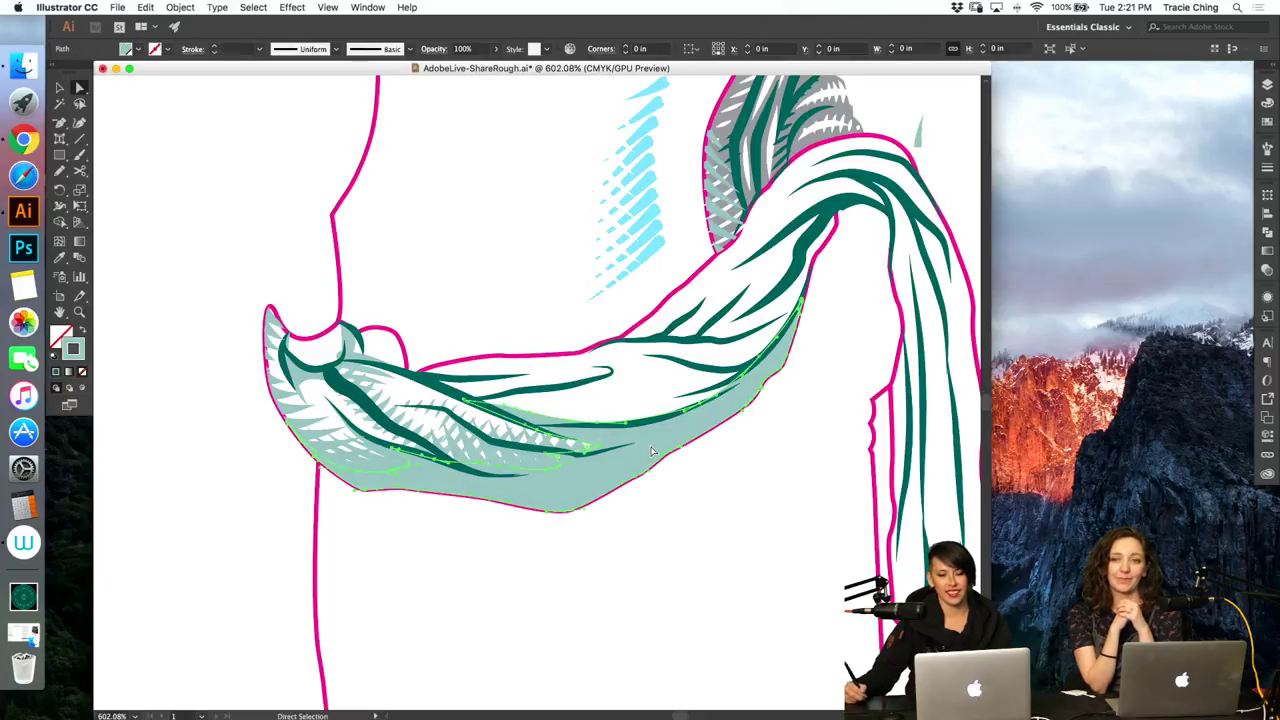
pyautogui.press('super+f')
pyautogui.press('a')
pyautogui.click(707, 505)
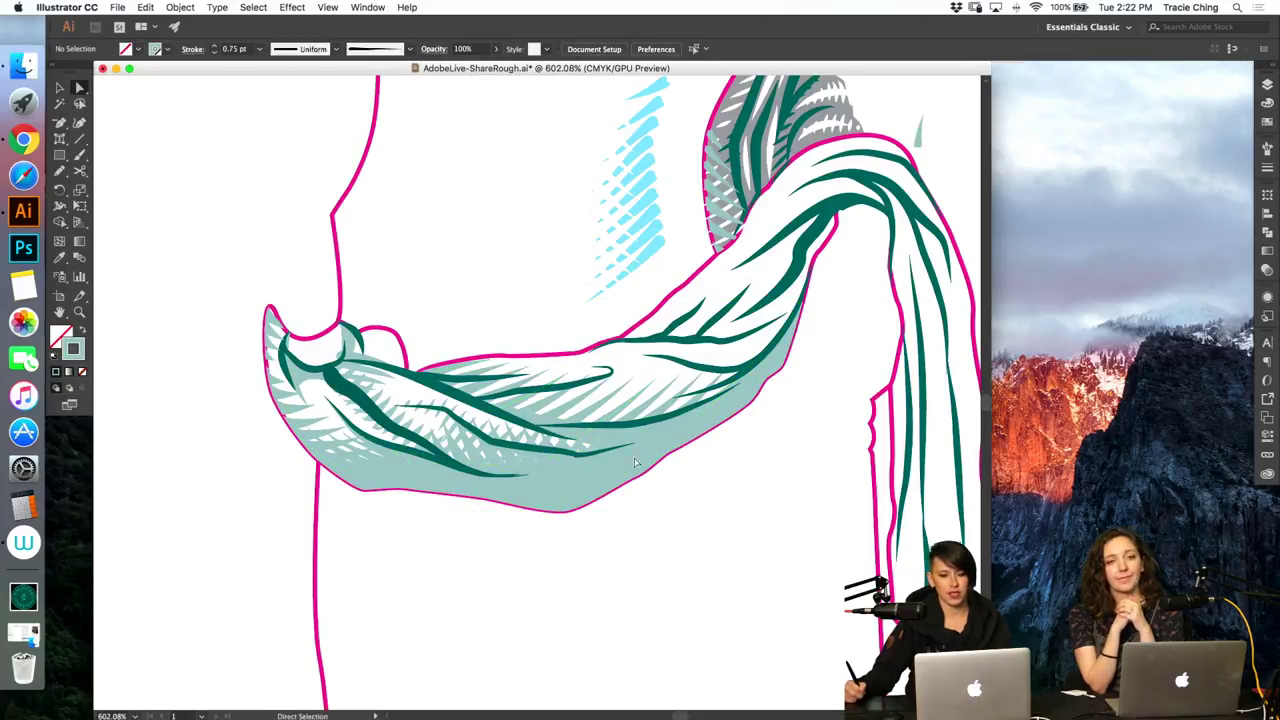
# Step: Paint tapered 1 pt teal strokes across the middle fold's hatching in the opposite direction, select them all and blend them
pyautogui.press('b')
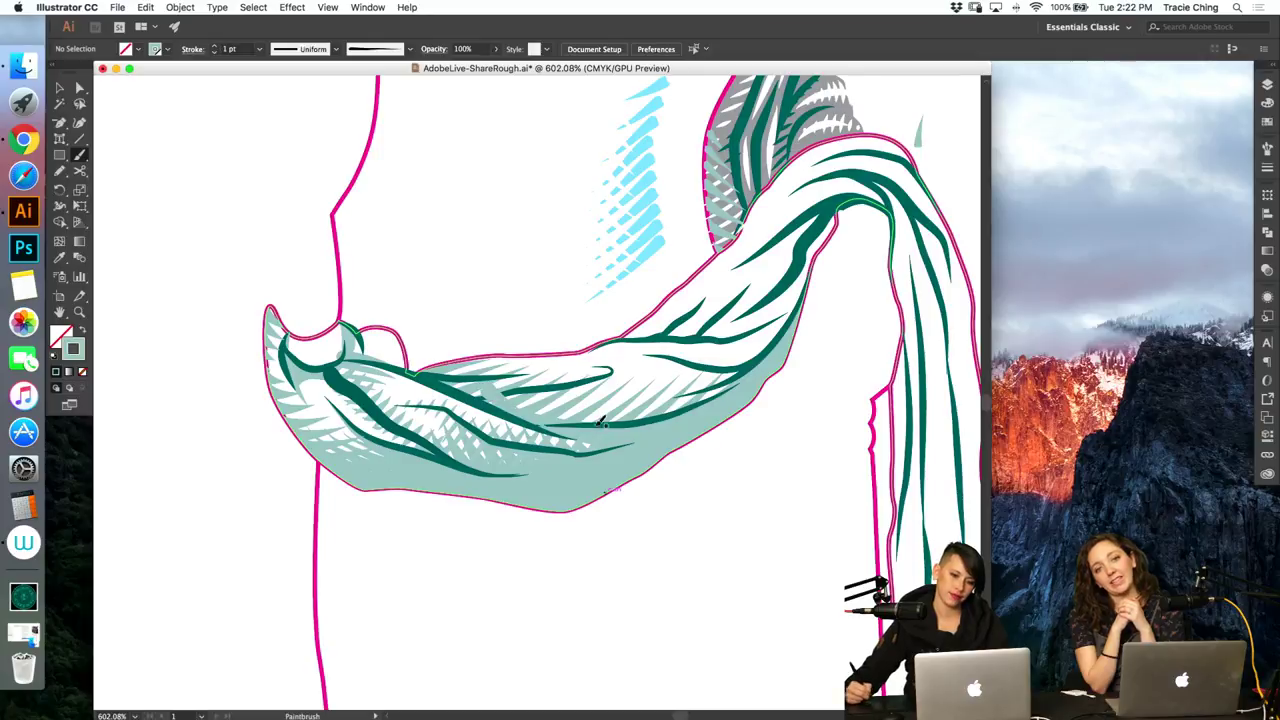
pyautogui.press('v')
pyautogui.click(741, 379)
pyautogui.keyDown('shift'); pyautogui.click(686, 391); pyautogui.keyUp('shift')
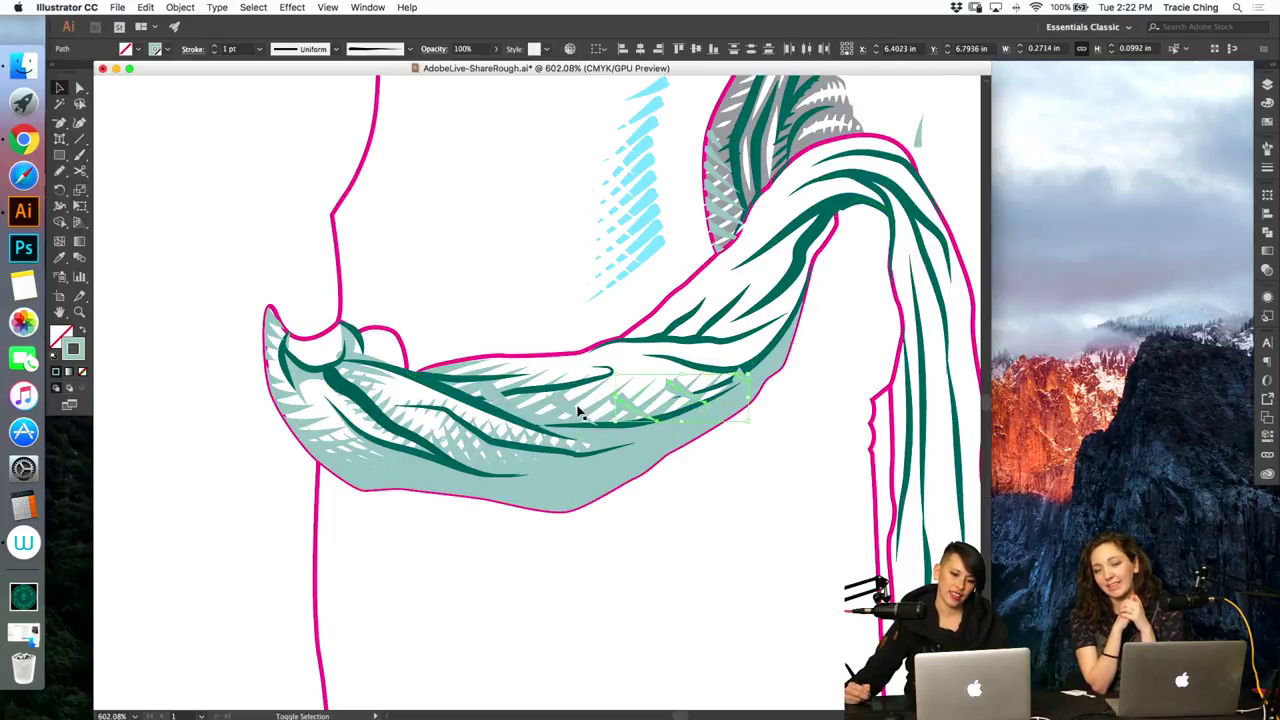
pyautogui.keyDown('shift'); pyautogui.click(577, 408); pyautogui.keyUp('shift')
pyautogui.keyDown('shift'); pyautogui.click(508, 401); pyautogui.keyUp('shift')
pyautogui.press('alt+super+b')
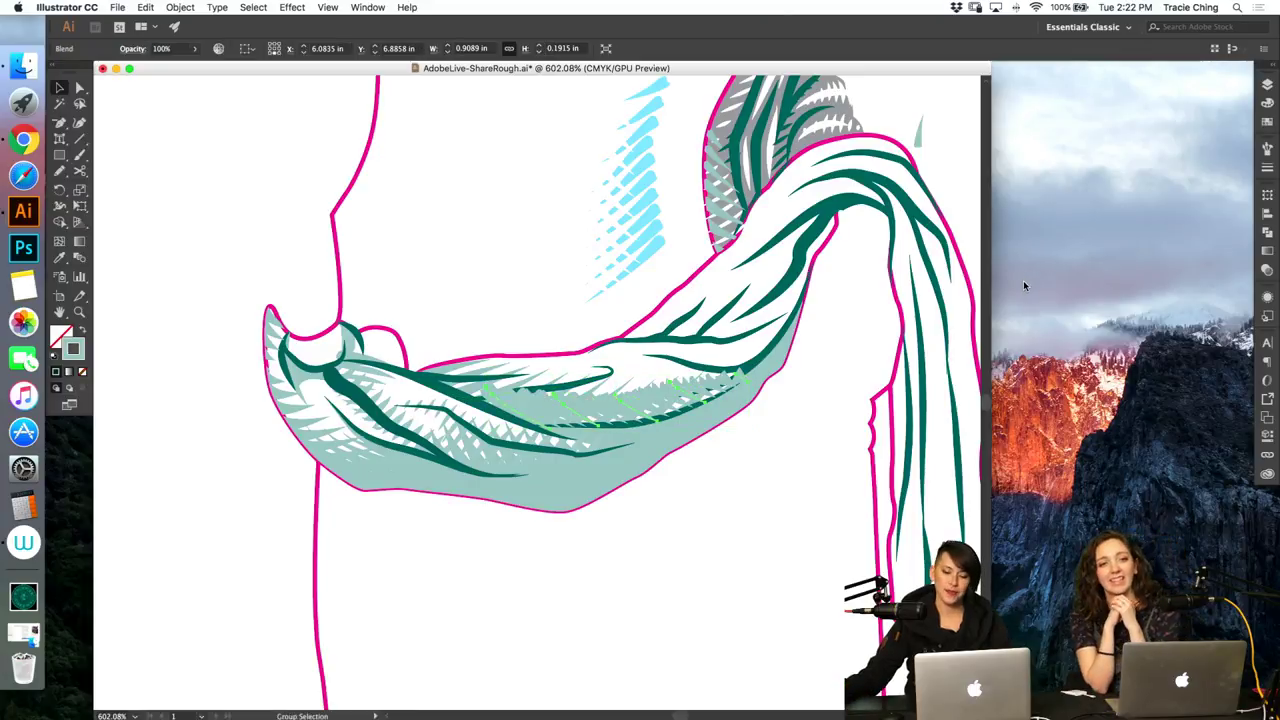
# Step: Apply the opposite-tapering art brush to the cross-hatching blend and set its spacing to 1 specified step
pyautogui.click(1268, 148)
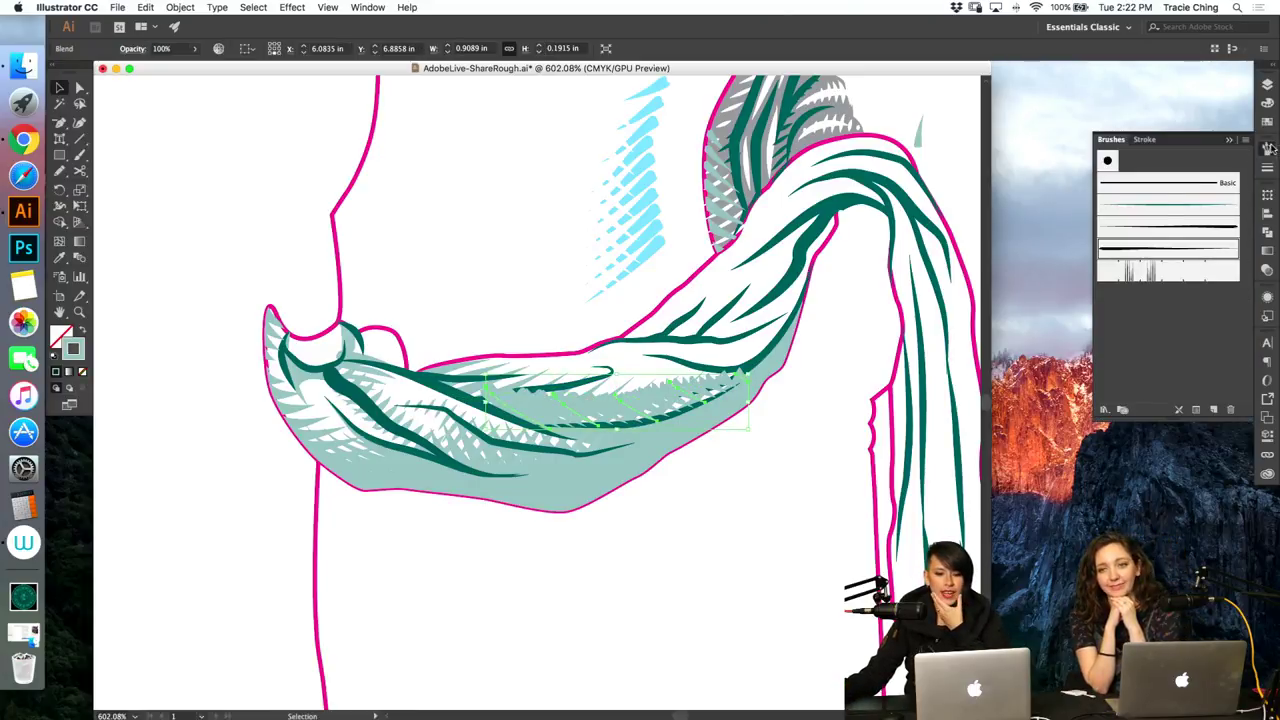
pyautogui.click(1150, 228)
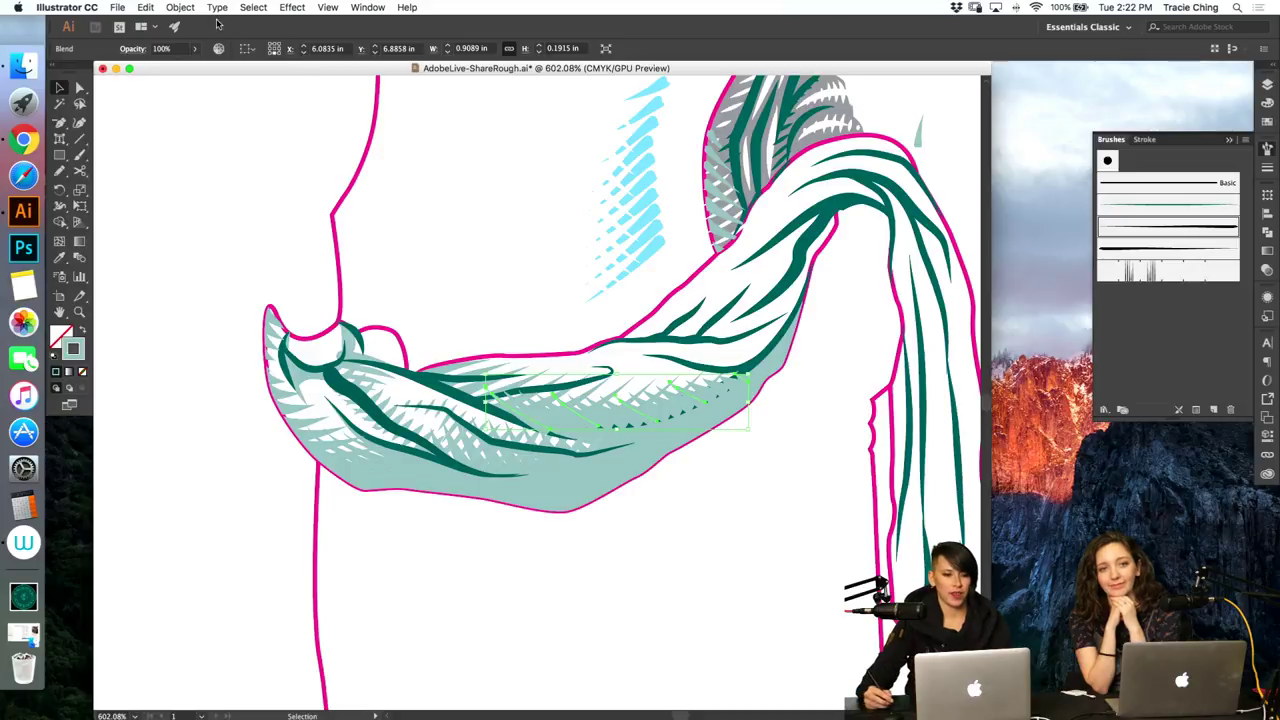
pyautogui.click(180, 7)
pyautogui.moveTo(230, 329)
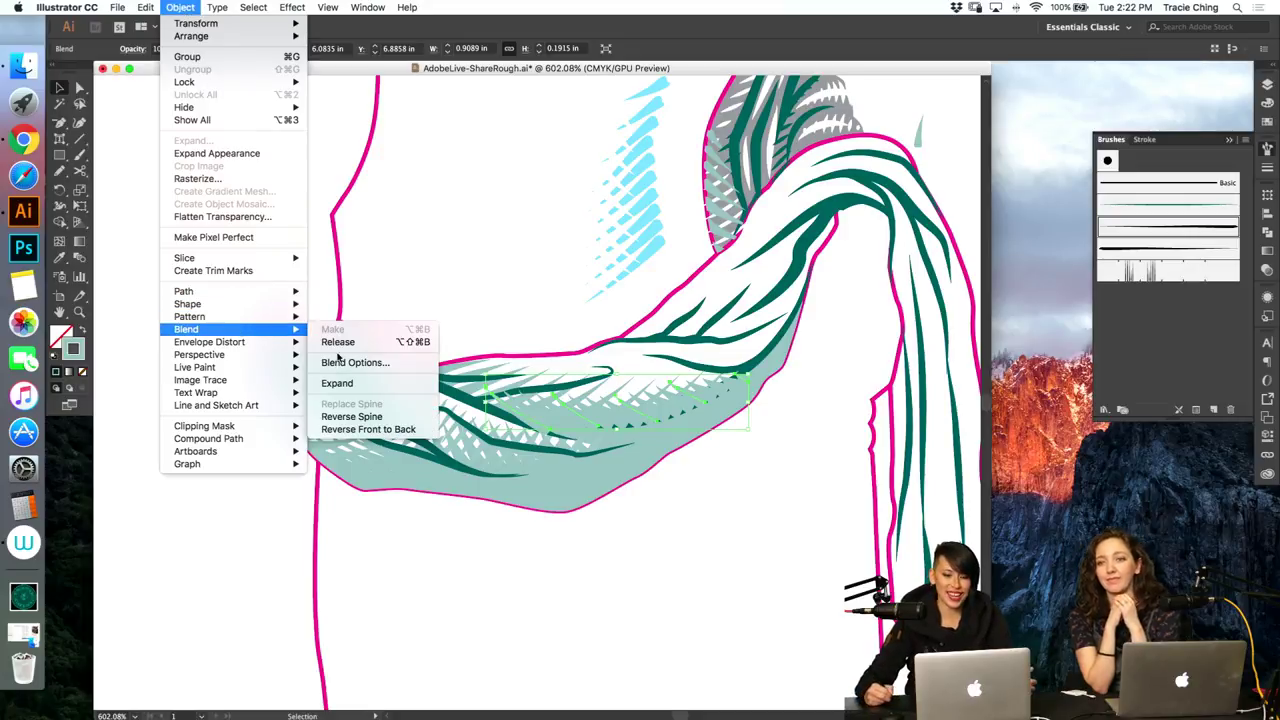
pyautogui.click(345, 362)
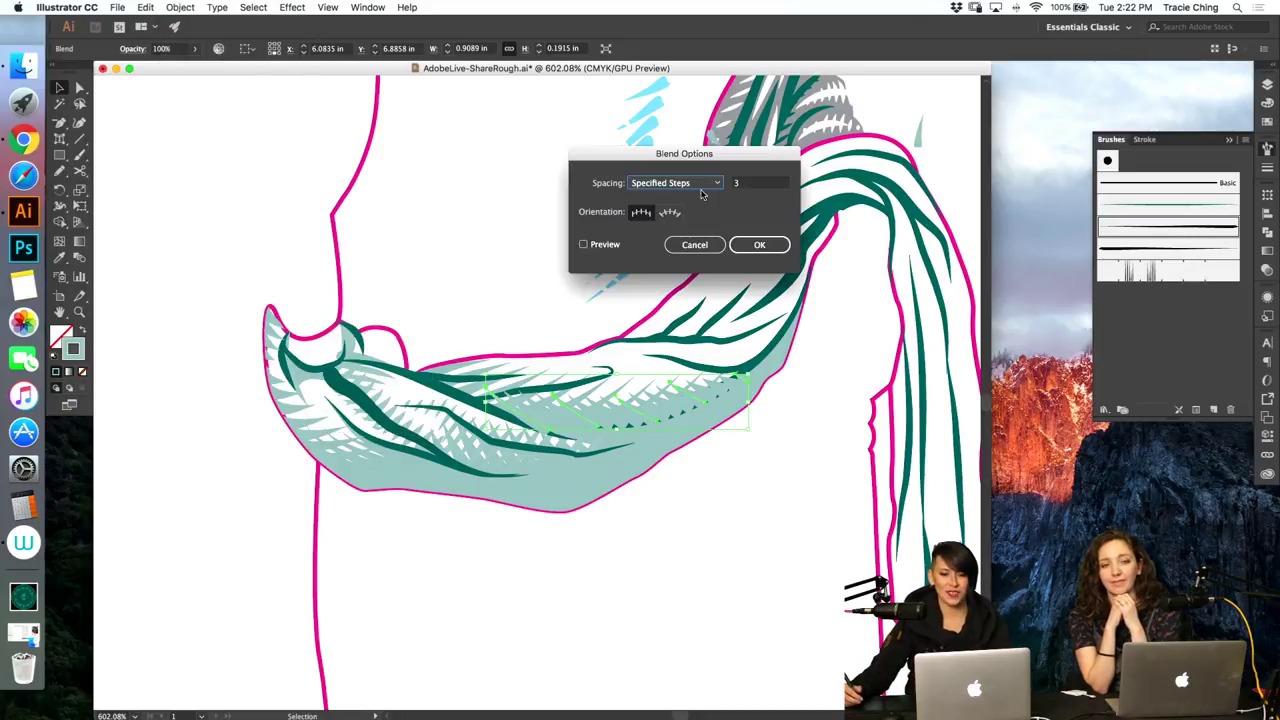
pyautogui.click(584, 244)
pyautogui.press('Tab')
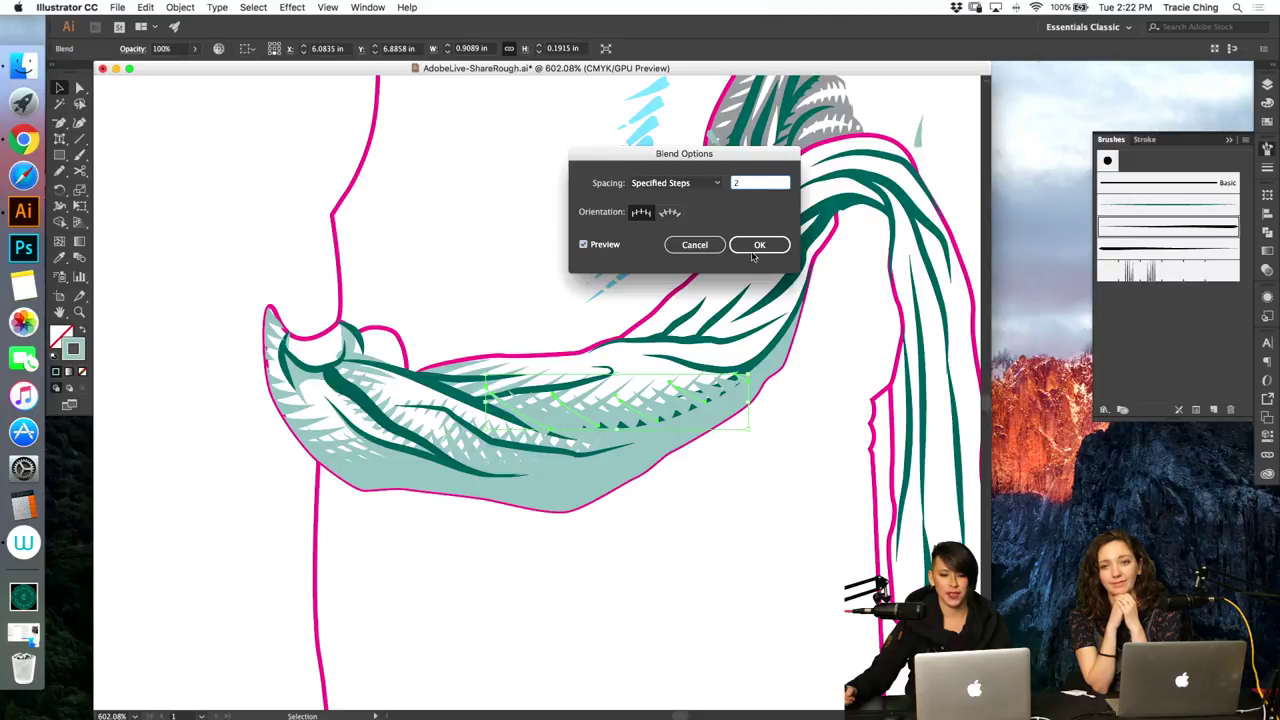
pyautogui.click(758, 244)
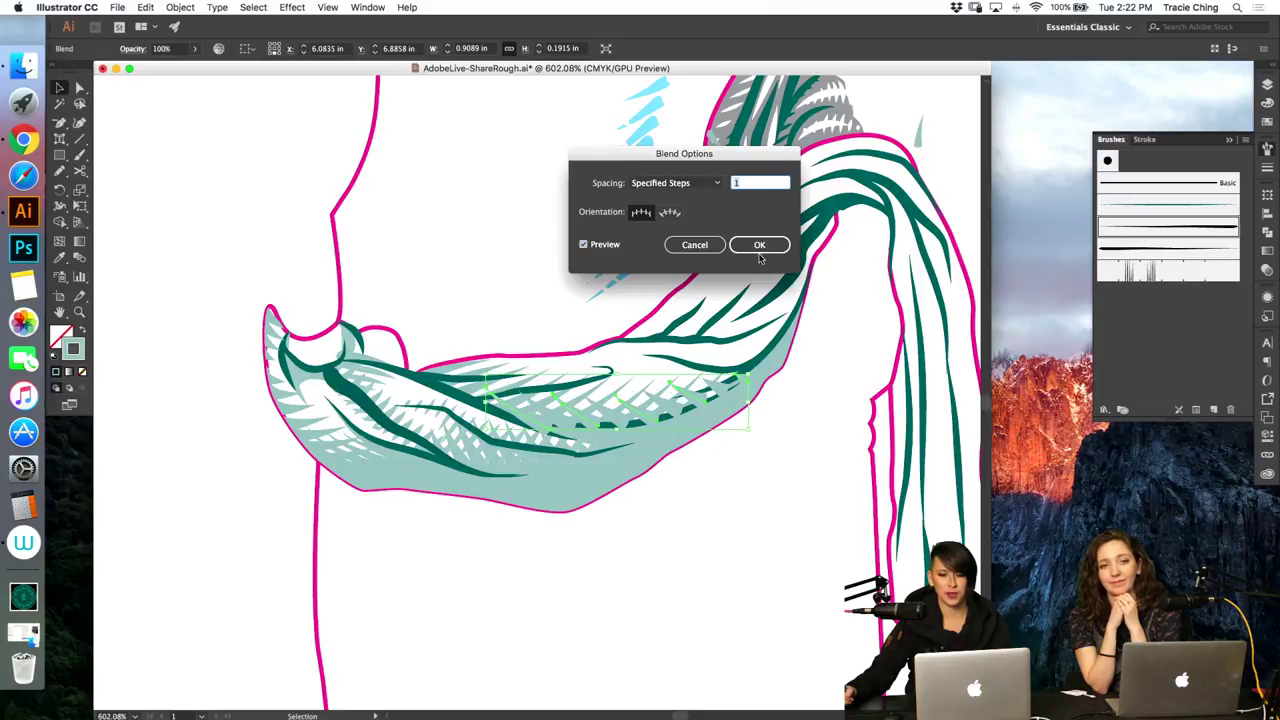
# Step: Isolate the cross-hatching blend, slightly reshape the key stroke near the fold's lower middle, and leave isolation
pyautogui.doubleClick(591, 425)
pyautogui.click(596, 430)
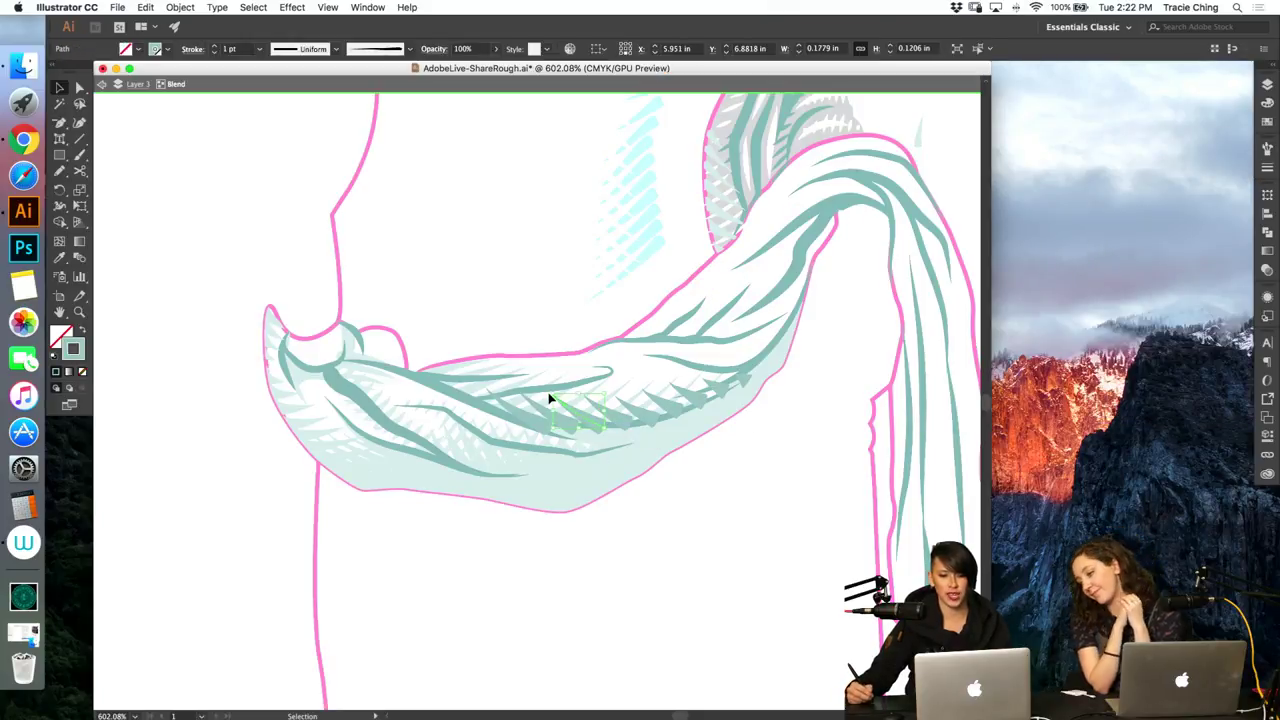
pyautogui.moveTo(551, 393); pyautogui.dragTo(560, 395)
pyautogui.press('super+shift+a')
pyautogui.doubleClick(650, 419)
# Step: Move the cross-hatching blend in front of the first hatching blend so it sits beneath the dark linework
pyautogui.click(649, 417)
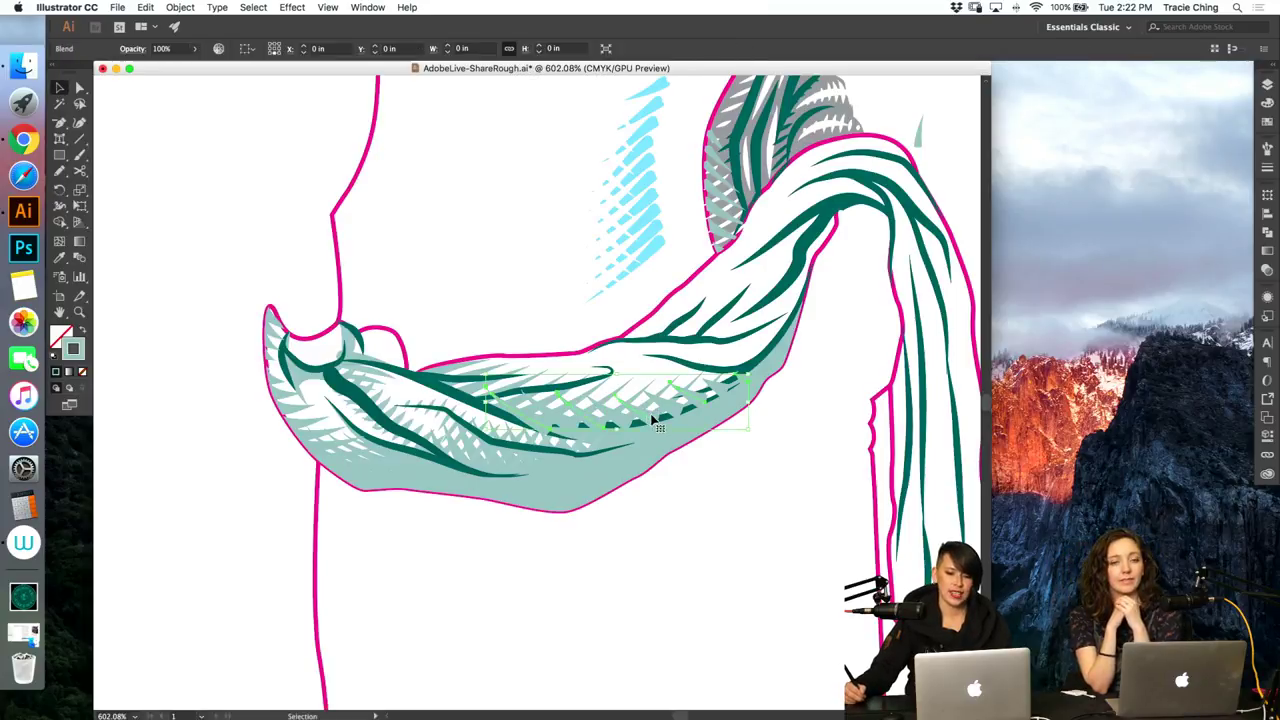
pyautogui.press('super+x')
pyautogui.click(657, 402)
pyautogui.press('super+f')
pyautogui.press('a')
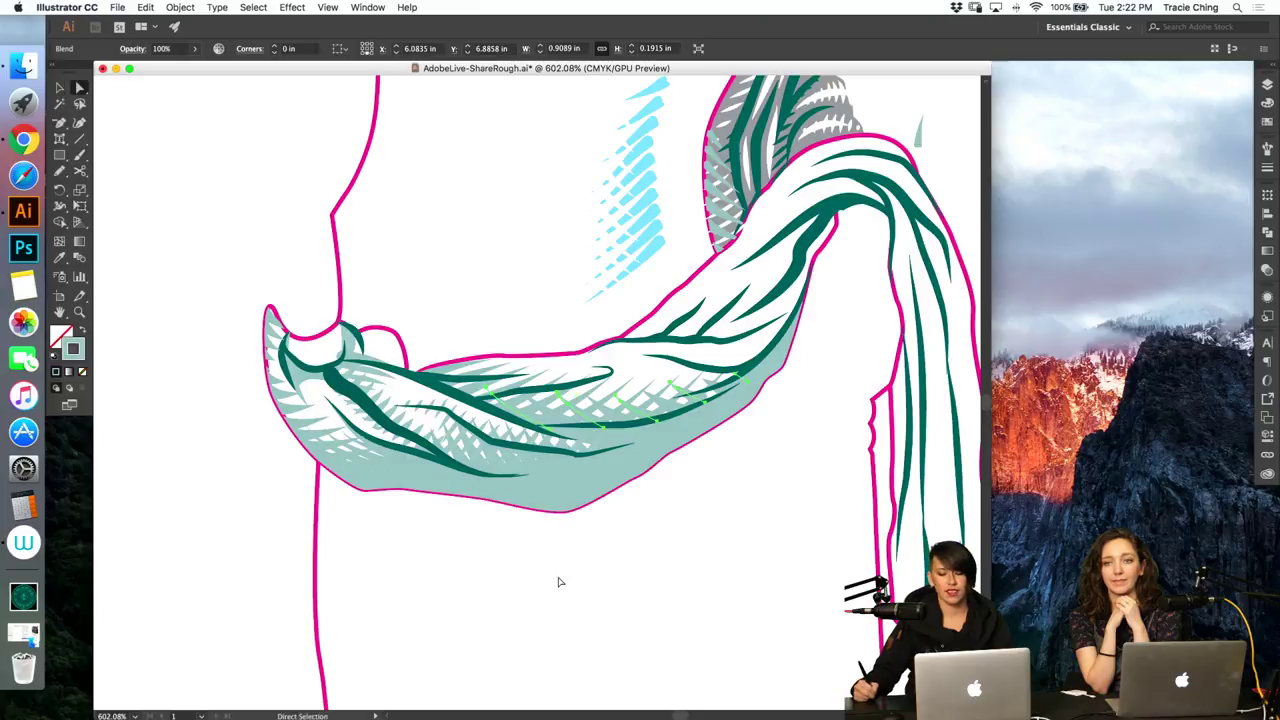
pyautogui.click(558, 578)
# Step: Extend the lower end of the cross-hatching key stroke near the fold's right end towards the dark contour line
pyautogui.press('z')
pyautogui.moveTo(687, 434); pyautogui.dragTo(760, 406)
pyautogui.press('v')
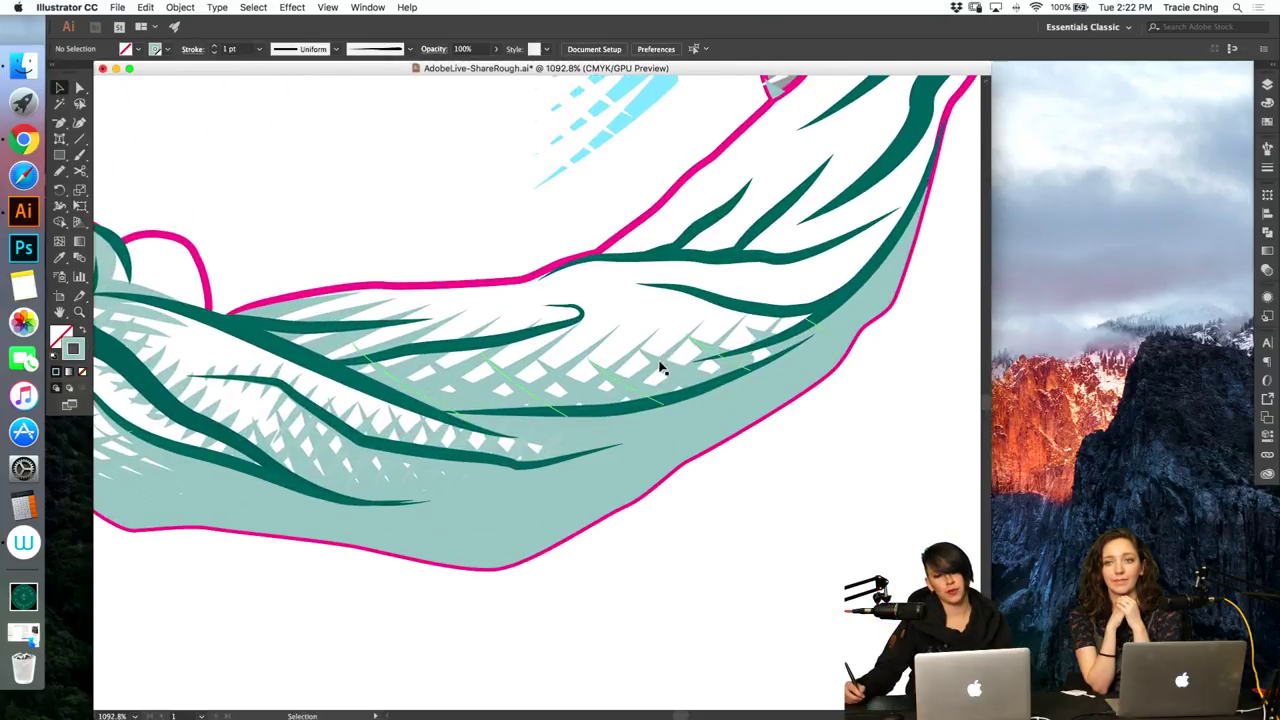
pyautogui.click(666, 371)
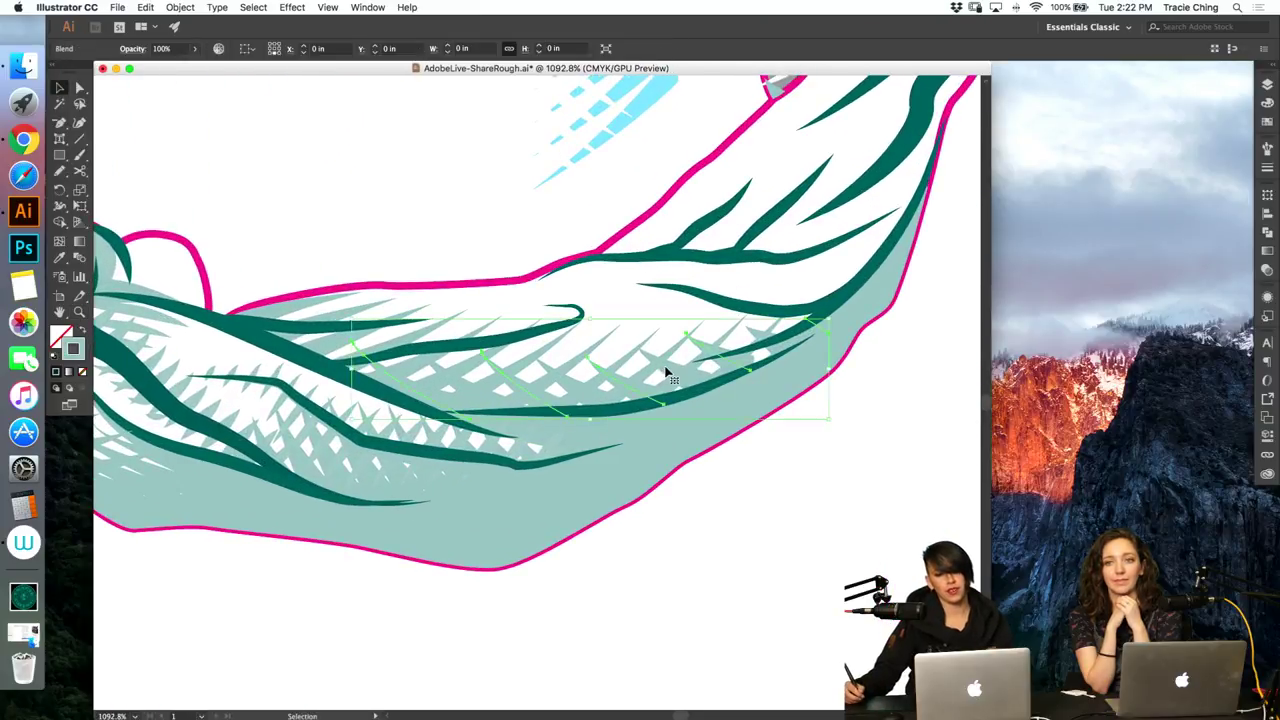
pyautogui.press('a')
pyautogui.click(751, 371)
pyautogui.press('v')
pyautogui.moveTo(751, 371); pyautogui.dragTo(763, 376)
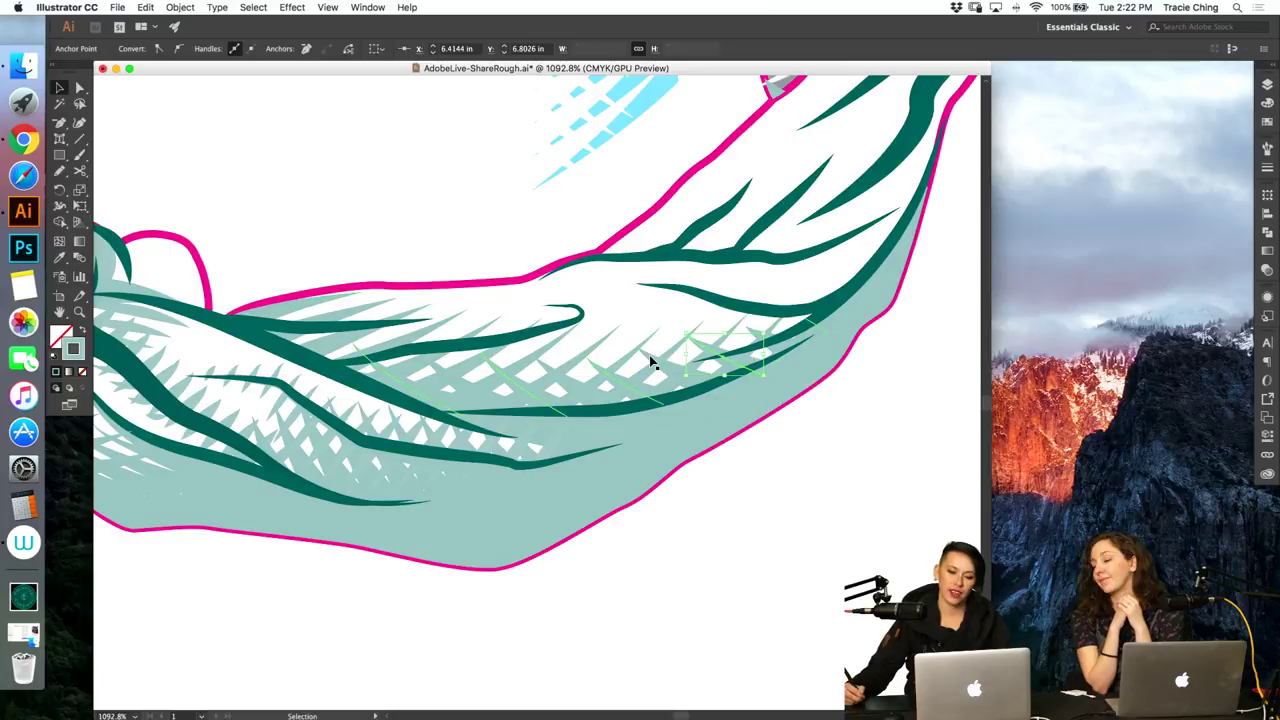
pyautogui.click(651, 362)
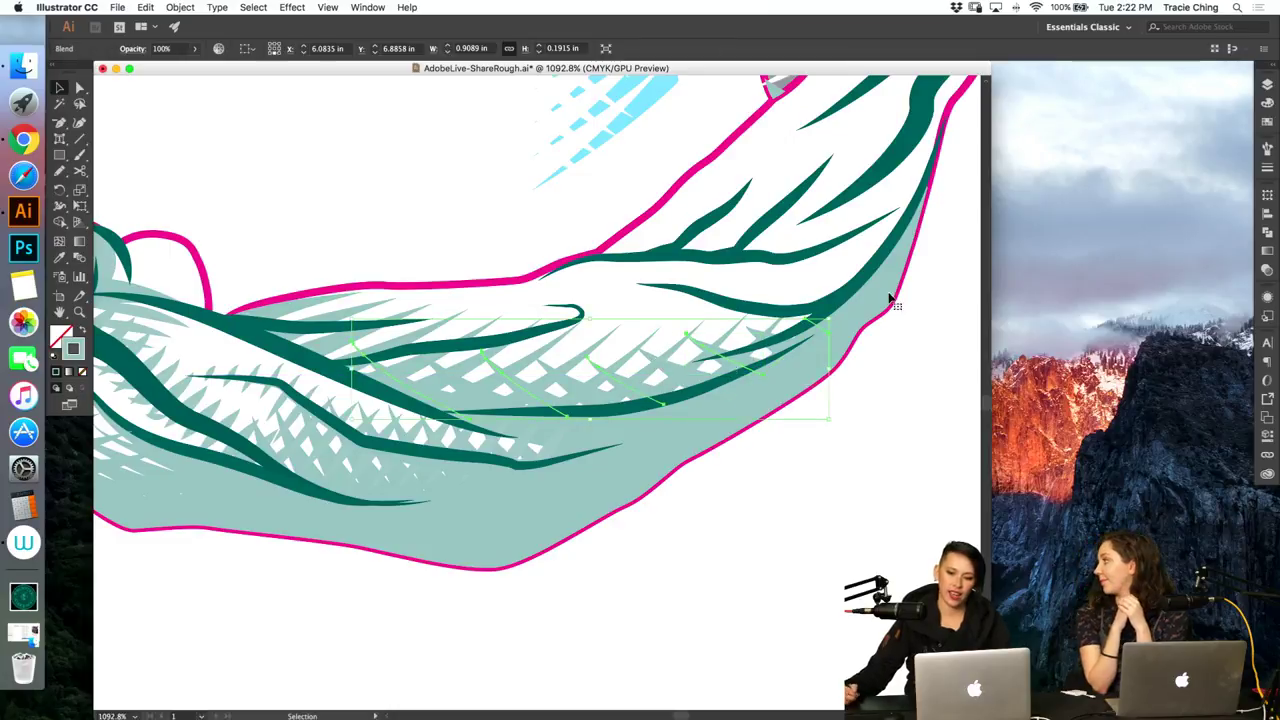
pyautogui.click(1266, 125)
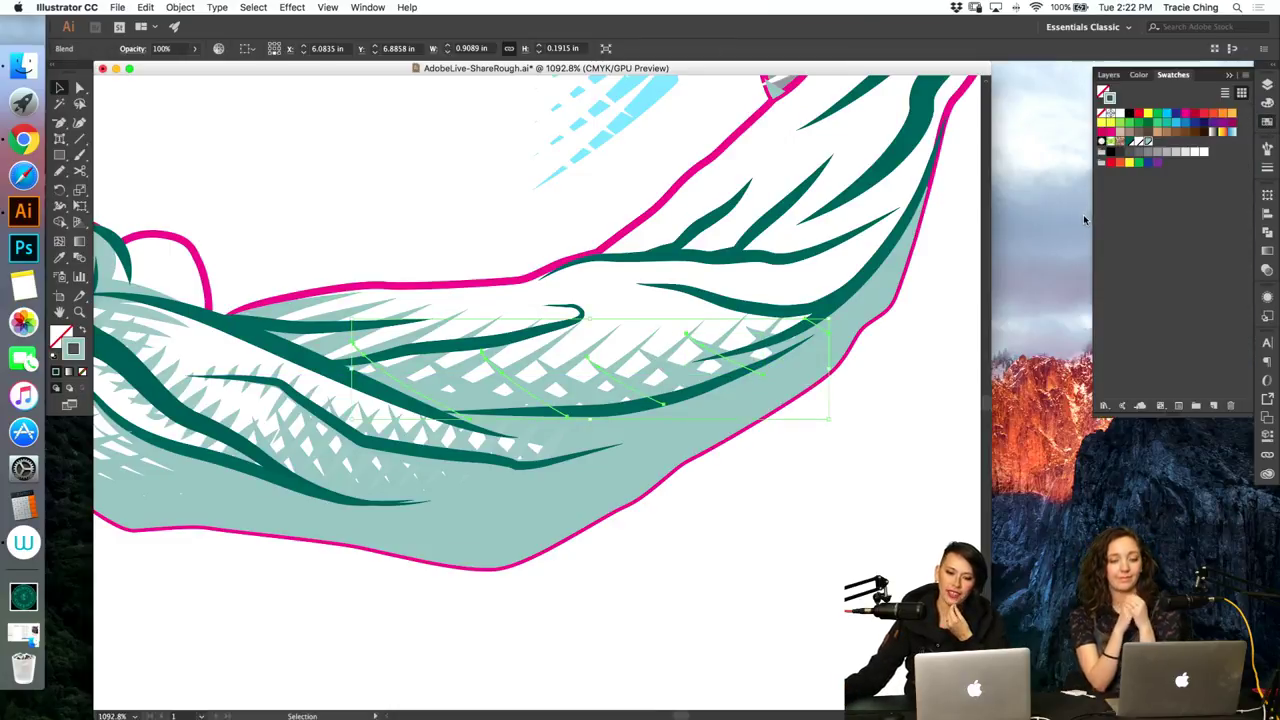
pyautogui.press('a')
pyautogui.click(480, 227)
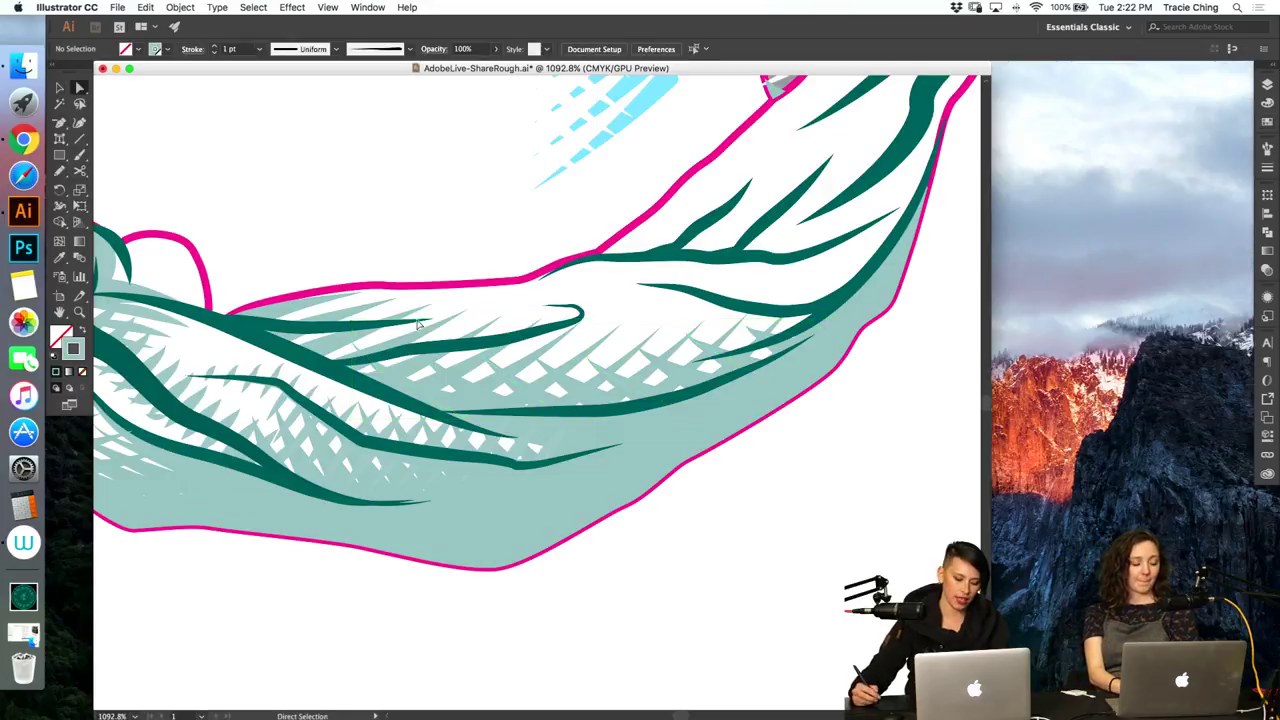
# Step: Paint three 1 pt teal strokes across the hatching at the fold's upper left and give them the thin brush tapered at both ends
pyautogui.press('b')
pyautogui.moveTo(326, 304); pyautogui.dragTo(398, 351)
pyautogui.moveTo(366, 301); pyautogui.dragTo(444, 352)
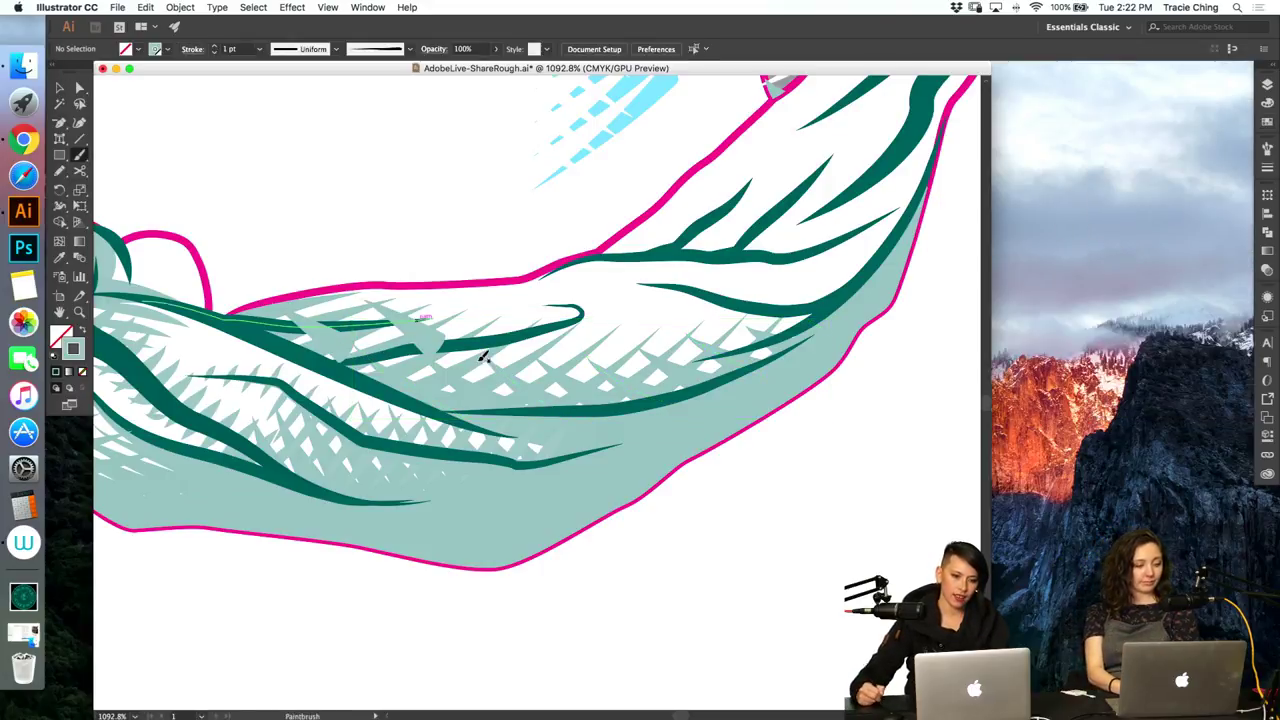
pyautogui.press('v')
pyautogui.click(394, 337)
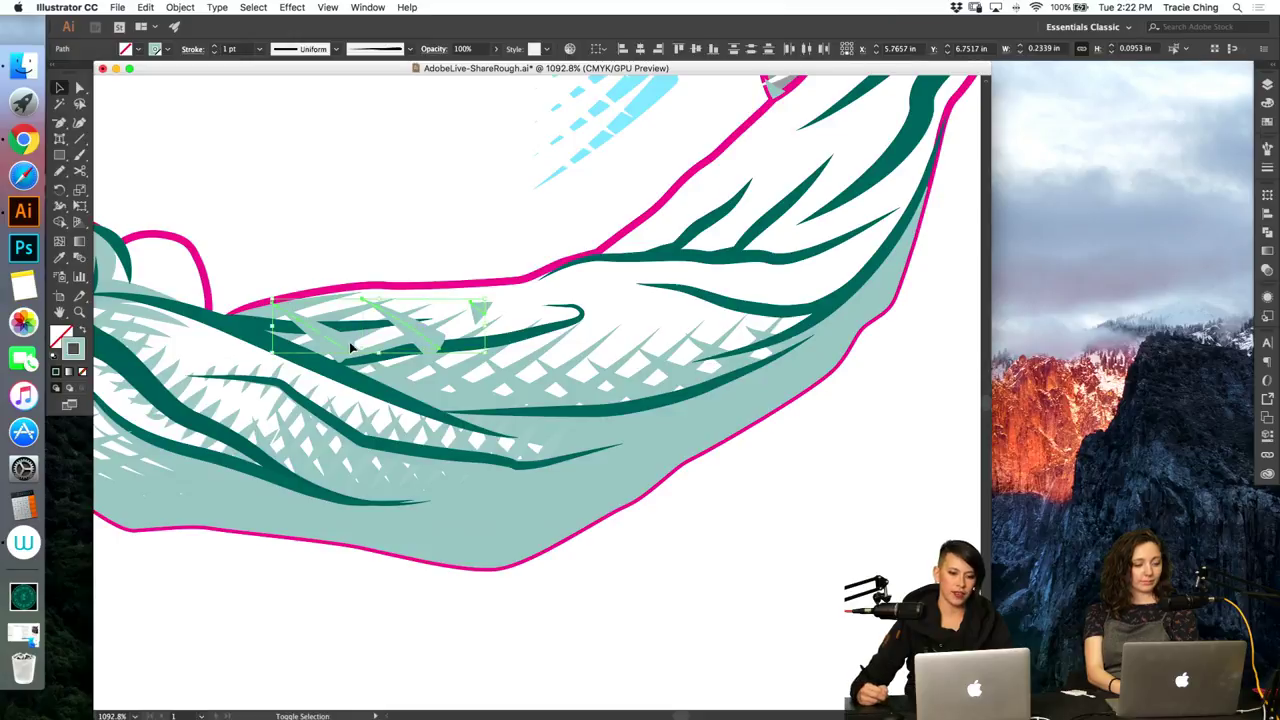
pyautogui.click(1268, 150)
pyautogui.click(1168, 205)
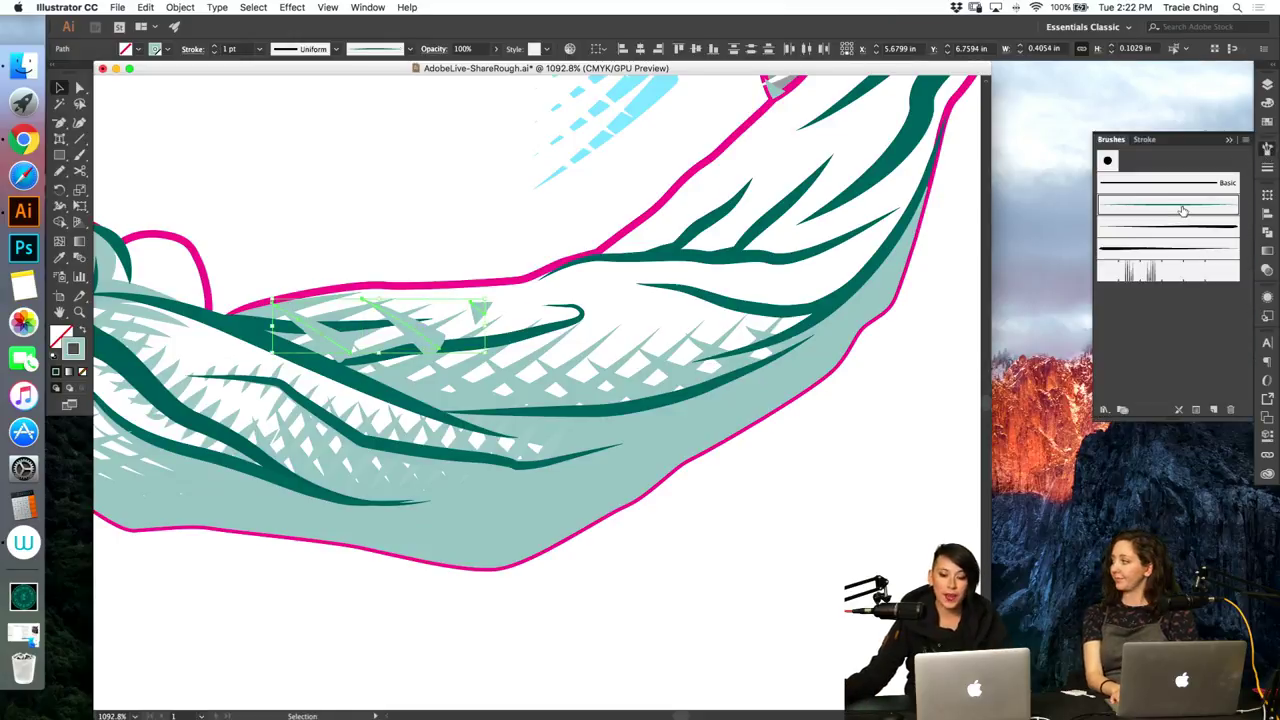
# Step: Blend the three new crossing strokes and reduce the blend's specified steps, previewing a value of 1
pyautogui.click(182, 8)
pyautogui.moveTo(250, 329)
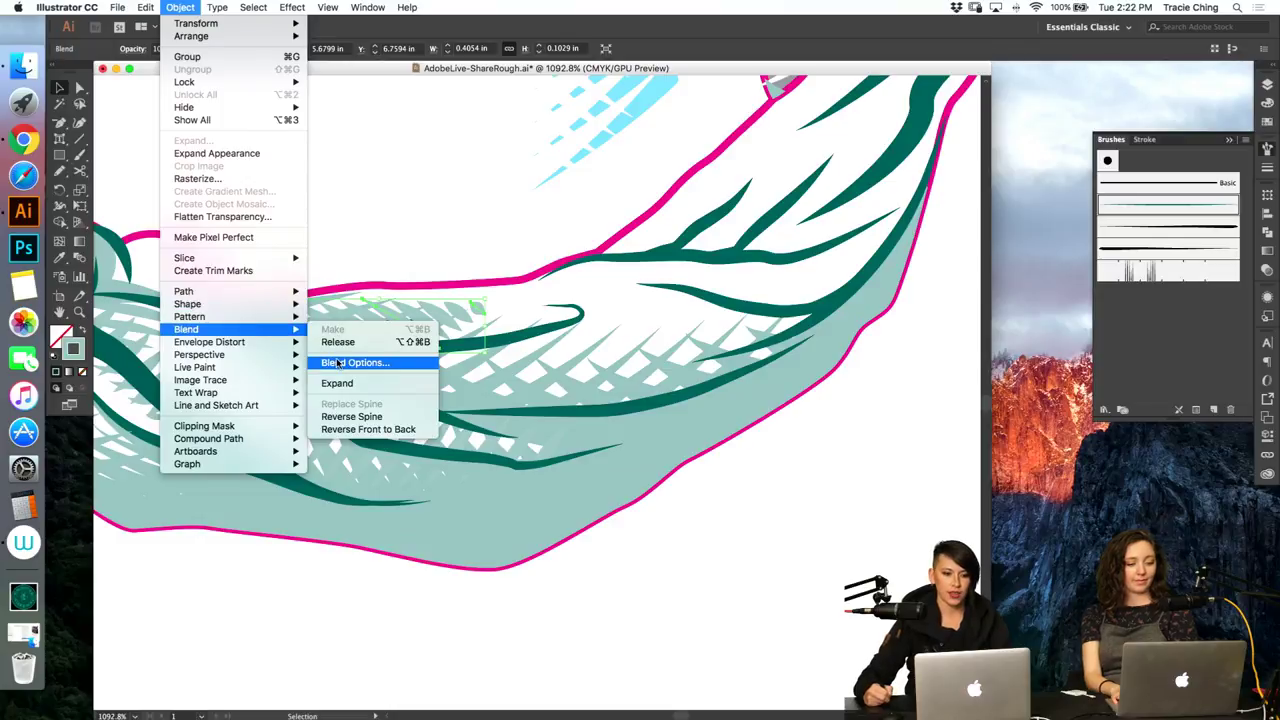
pyautogui.click(338, 363)
pyautogui.click(746, 186)
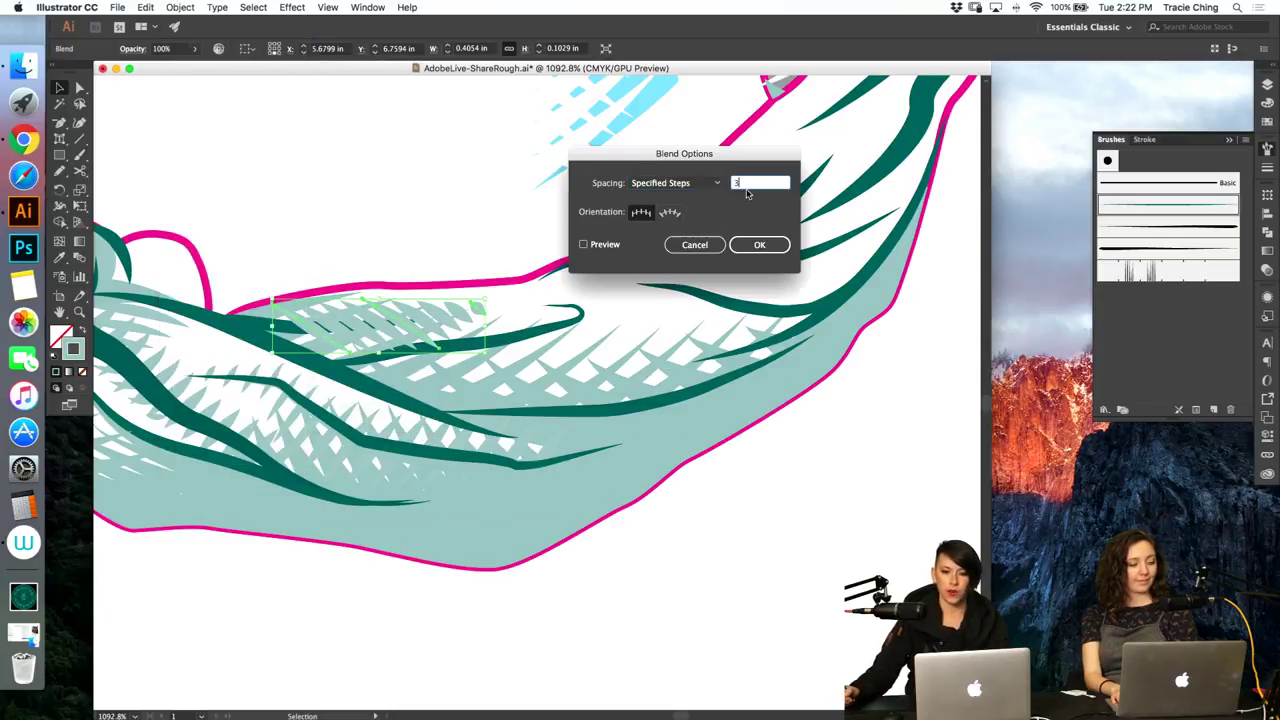
pyautogui.write('1')
pyautogui.click(604, 246)
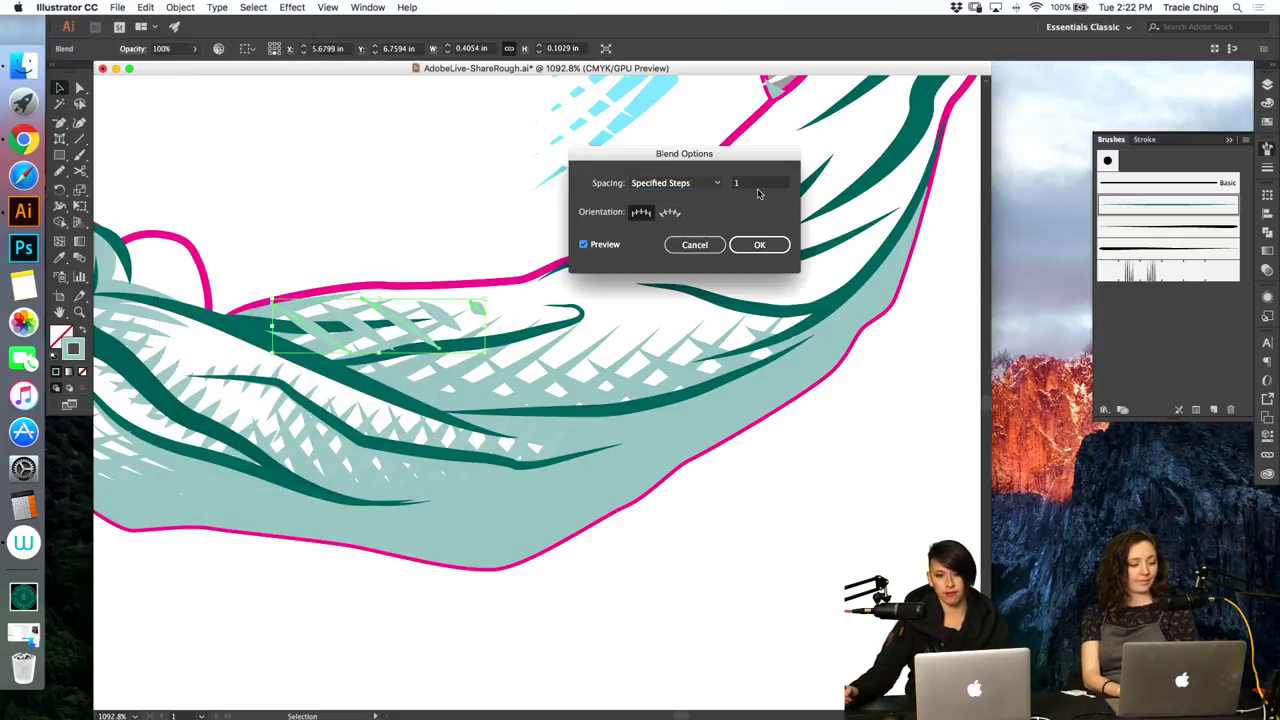
pyautogui.click(759, 244)
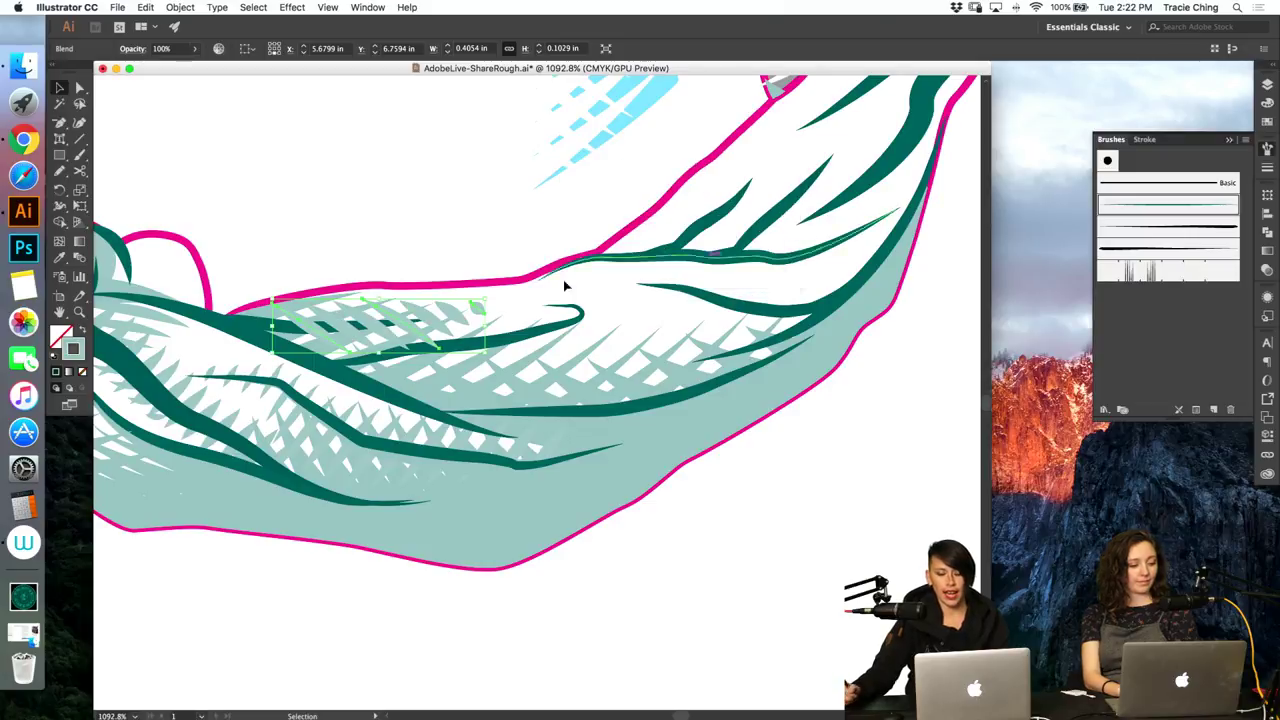
# Step: Isolate the upper-left cross-hatching blend, reshape its leftmost key stroke to span the fold, and leave isolation
pyautogui.doubleClick(328, 339)
pyautogui.moveTo(394, 322); pyautogui.dragTo(348, 363)
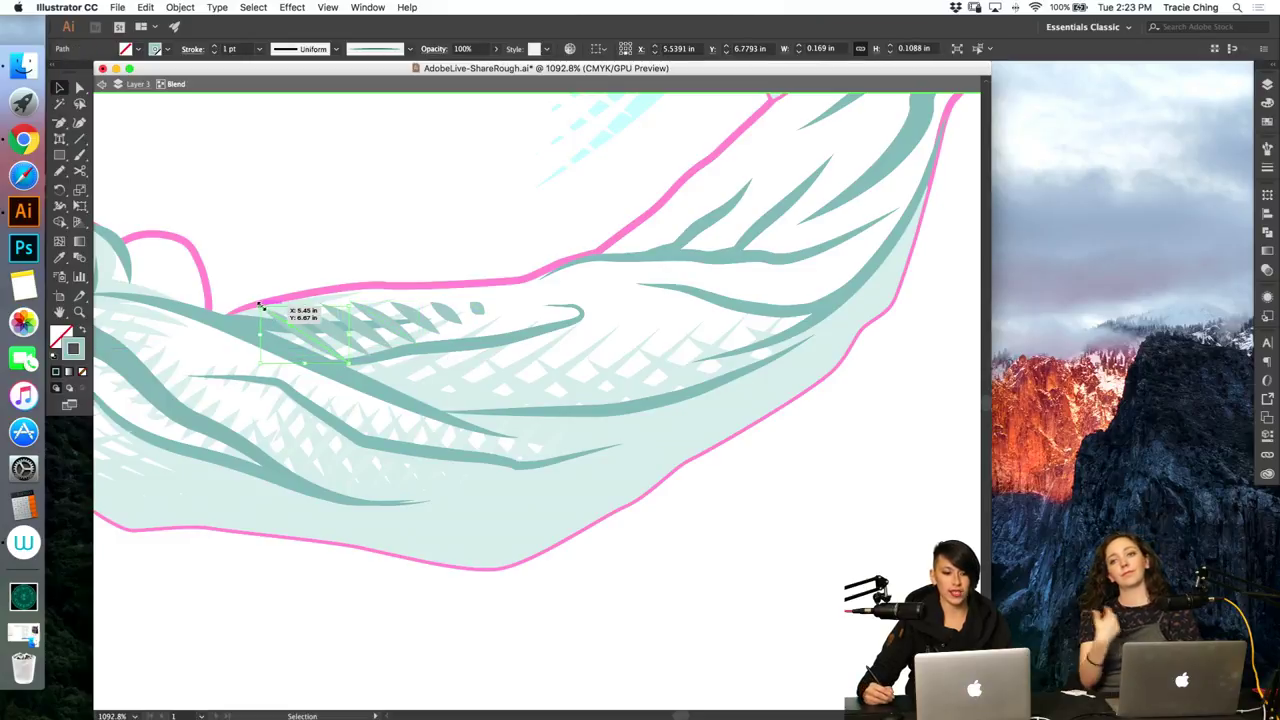
pyautogui.press('Escape')
# Step: Move the upper-left cross-hatching blend in front of the original hatching blend, beneath the dark linework
pyautogui.press('a')
pyautogui.click(420, 311)
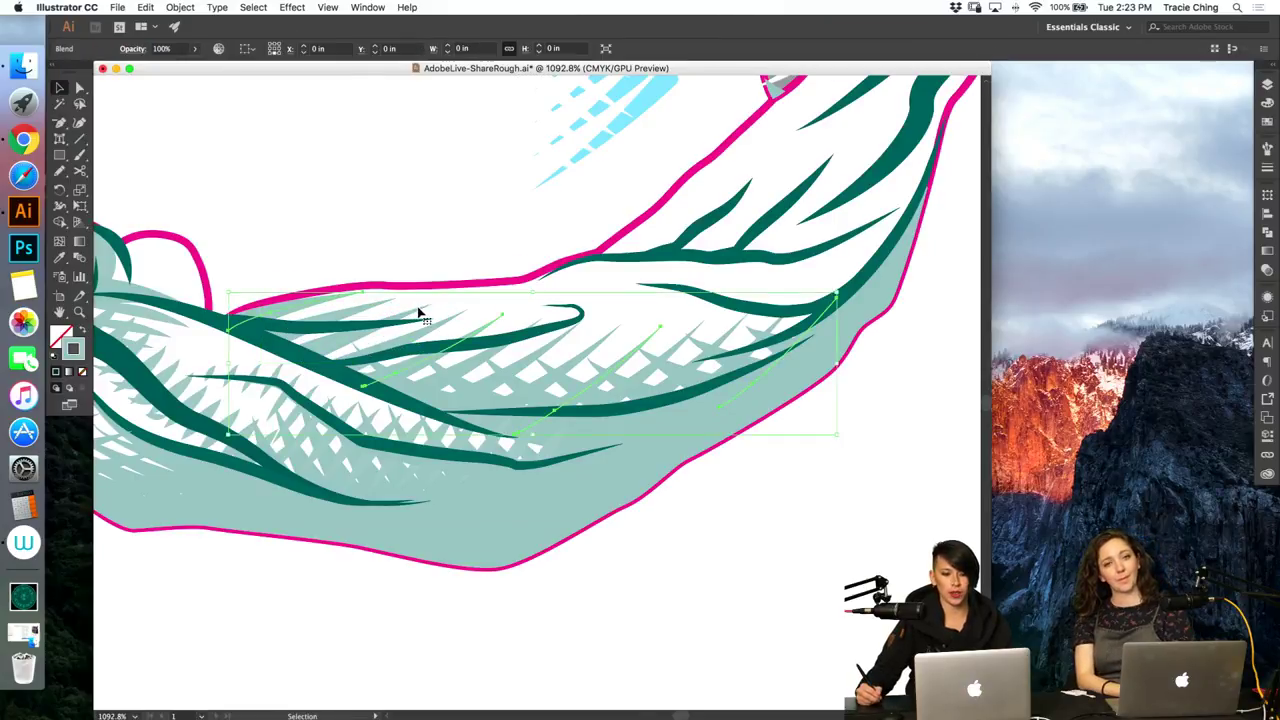
pyautogui.click(472, 226)
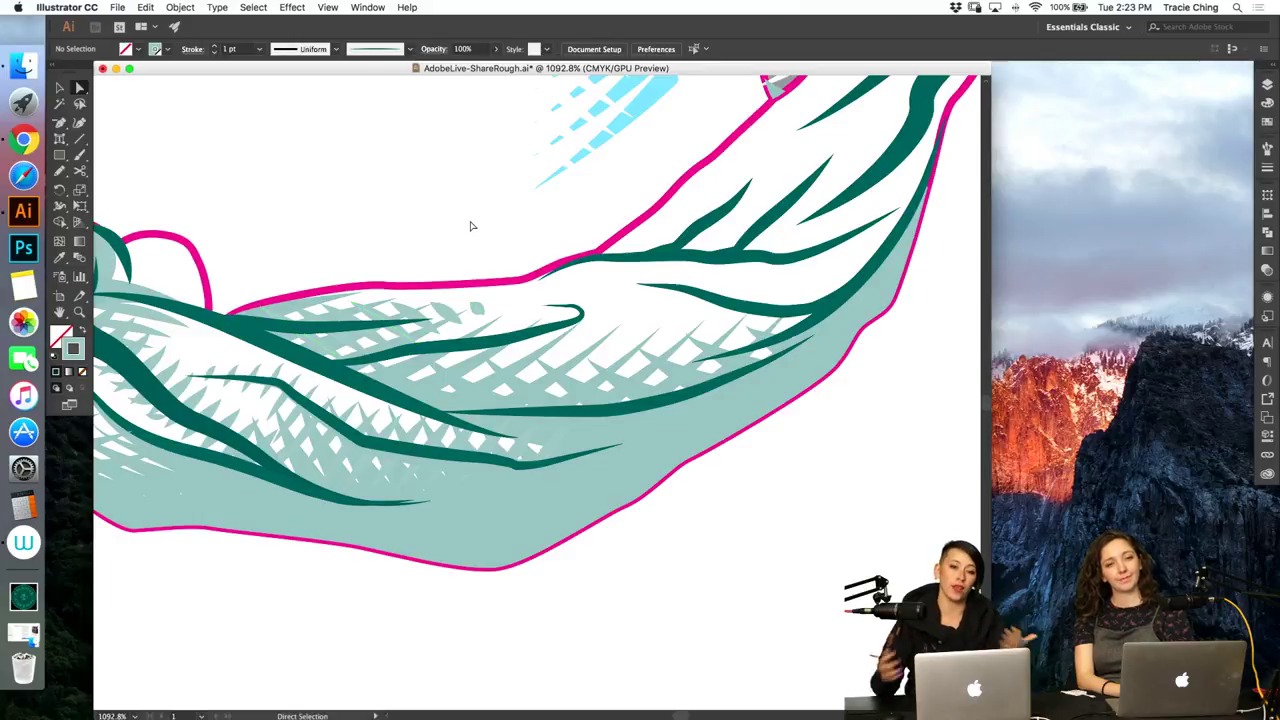
# Step: Thin the key stroke at the tip of the upper-left cross-hatching blend to a 0.75 pt weight
pyautogui.press('super+minus')
pyautogui.press('super+minus')
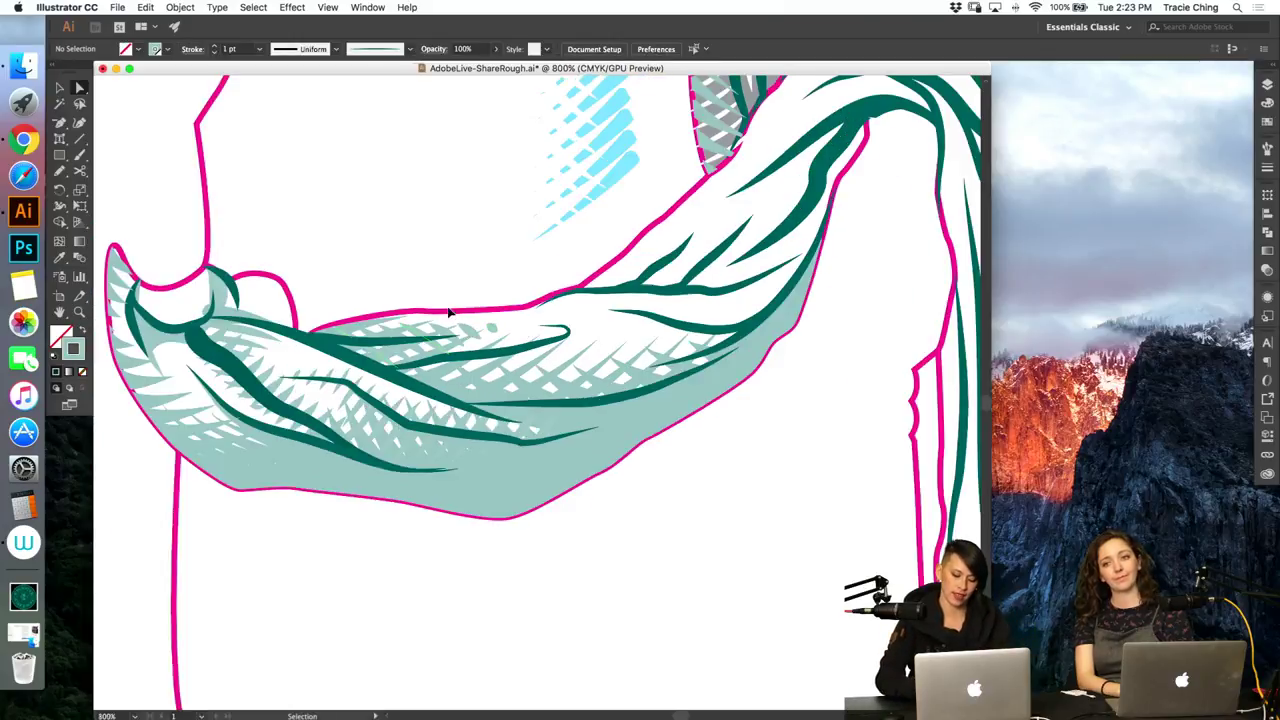
pyautogui.press('b')
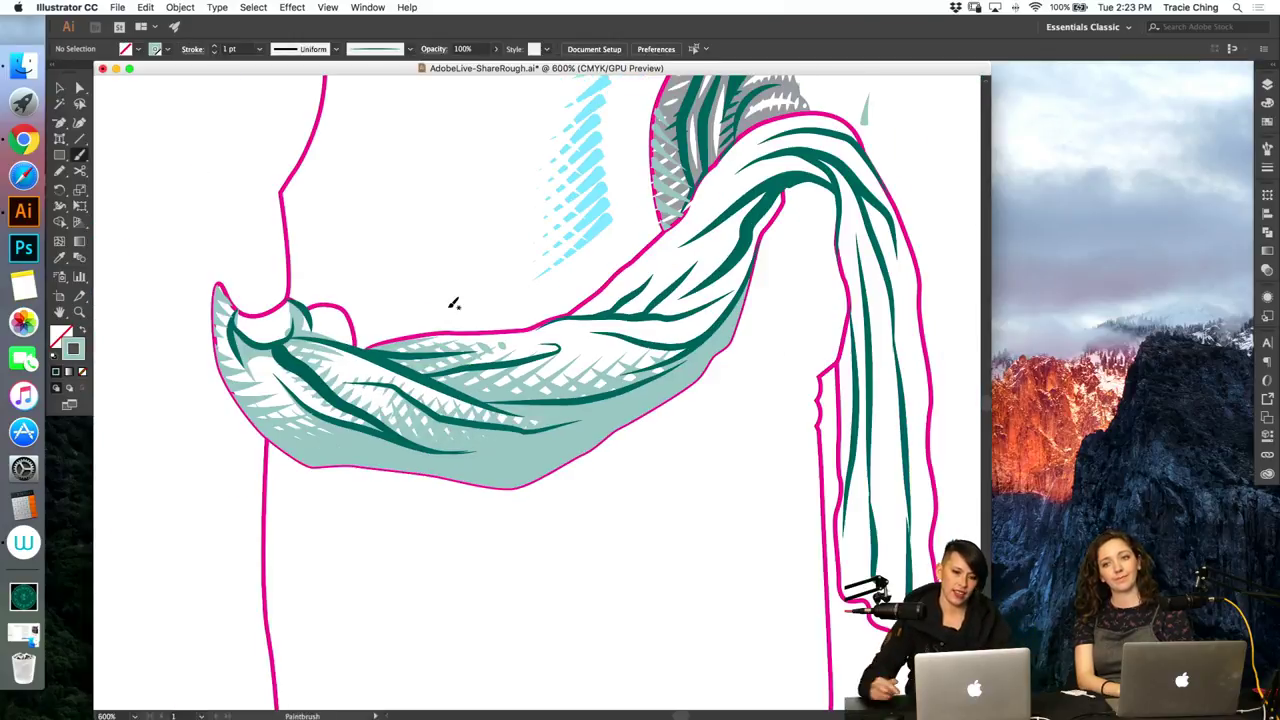
pyautogui.press('a')
pyautogui.click(504, 348)
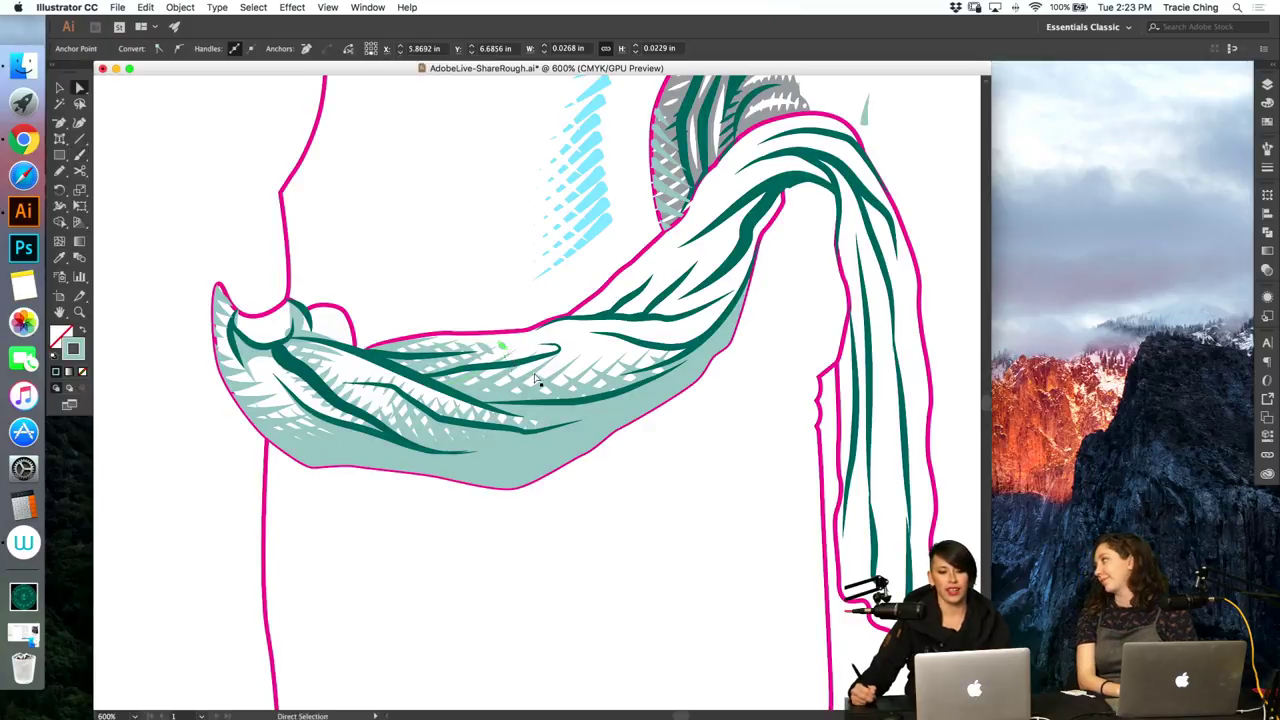
pyautogui.click(1266, 166)
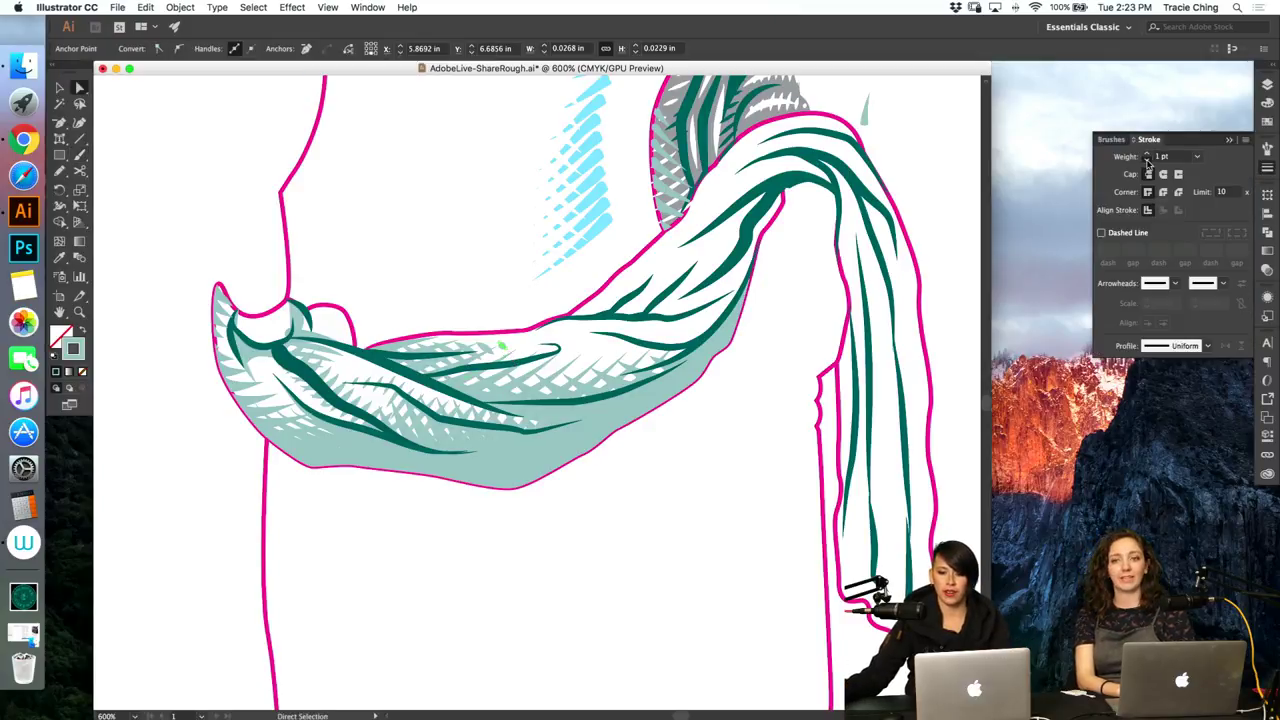
pyautogui.click(600, 250)
# Step: Move the light teal swatch beside the dark green one and gather the dark green, light teal and white global swatches in a new colour group
pyautogui.click(1266, 123)
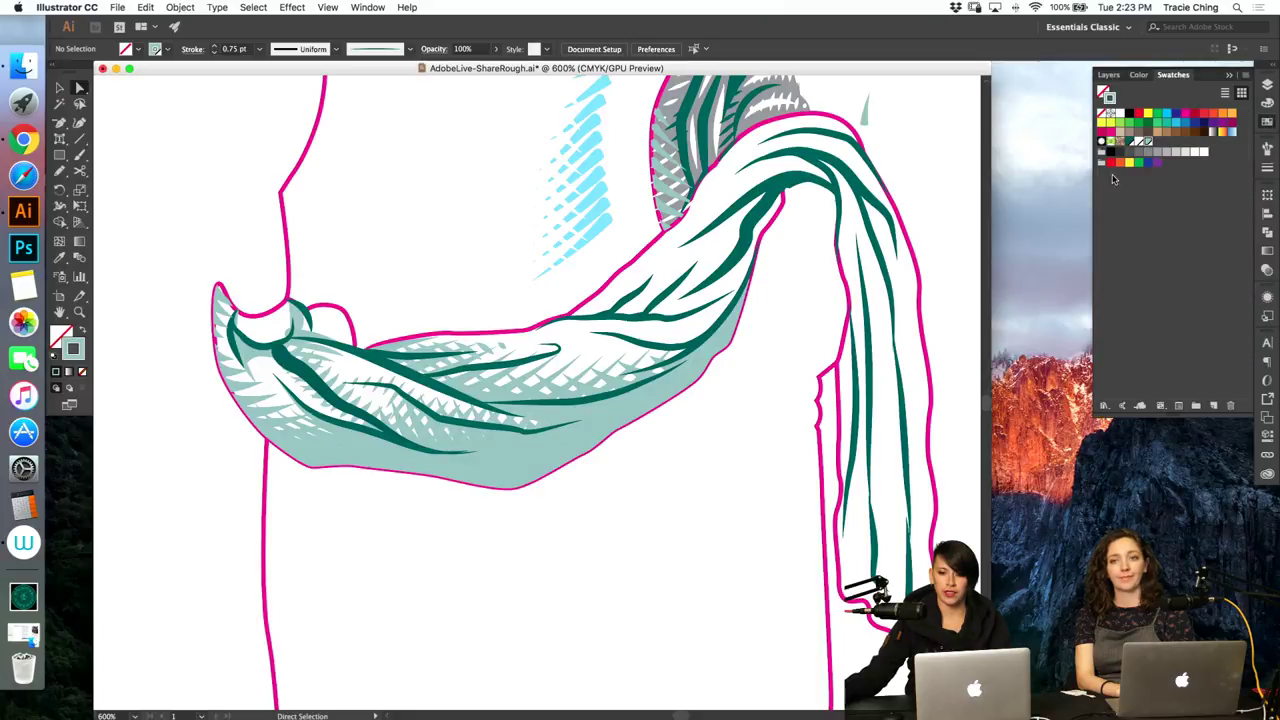
pyautogui.moveTo(1149, 143); pyautogui.dragTo(1135, 143)
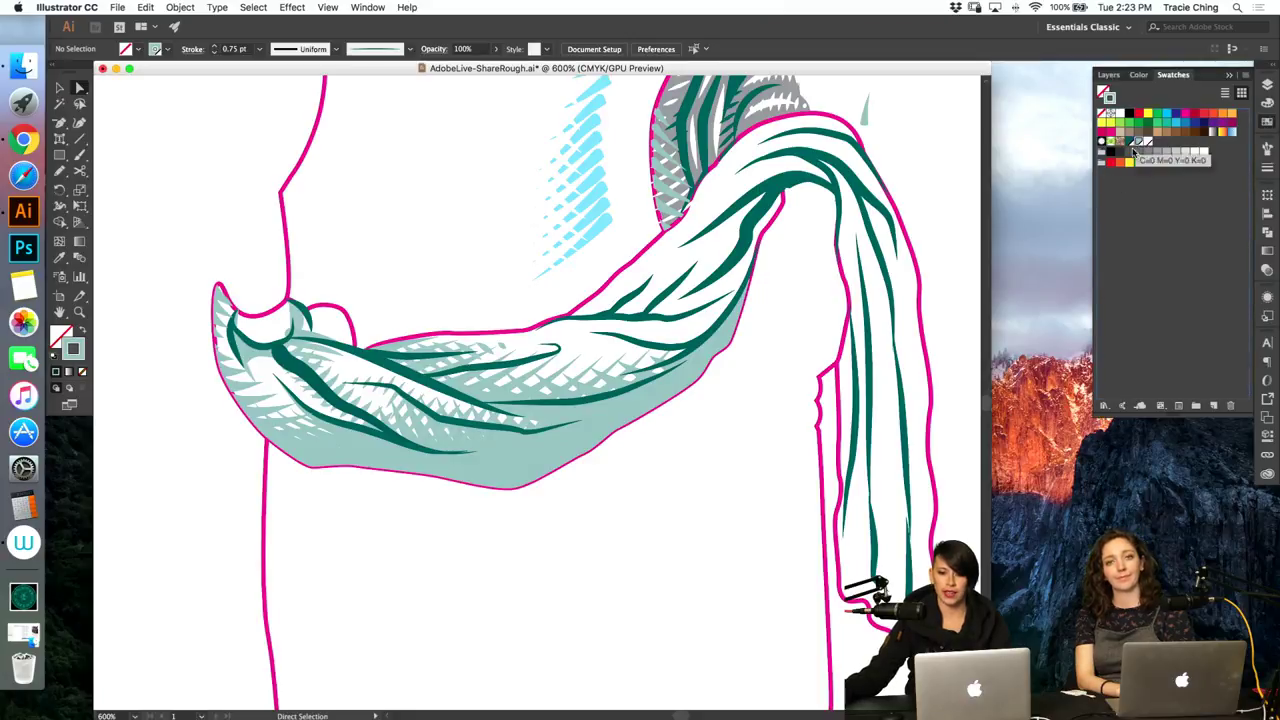
pyautogui.click(1131, 143)
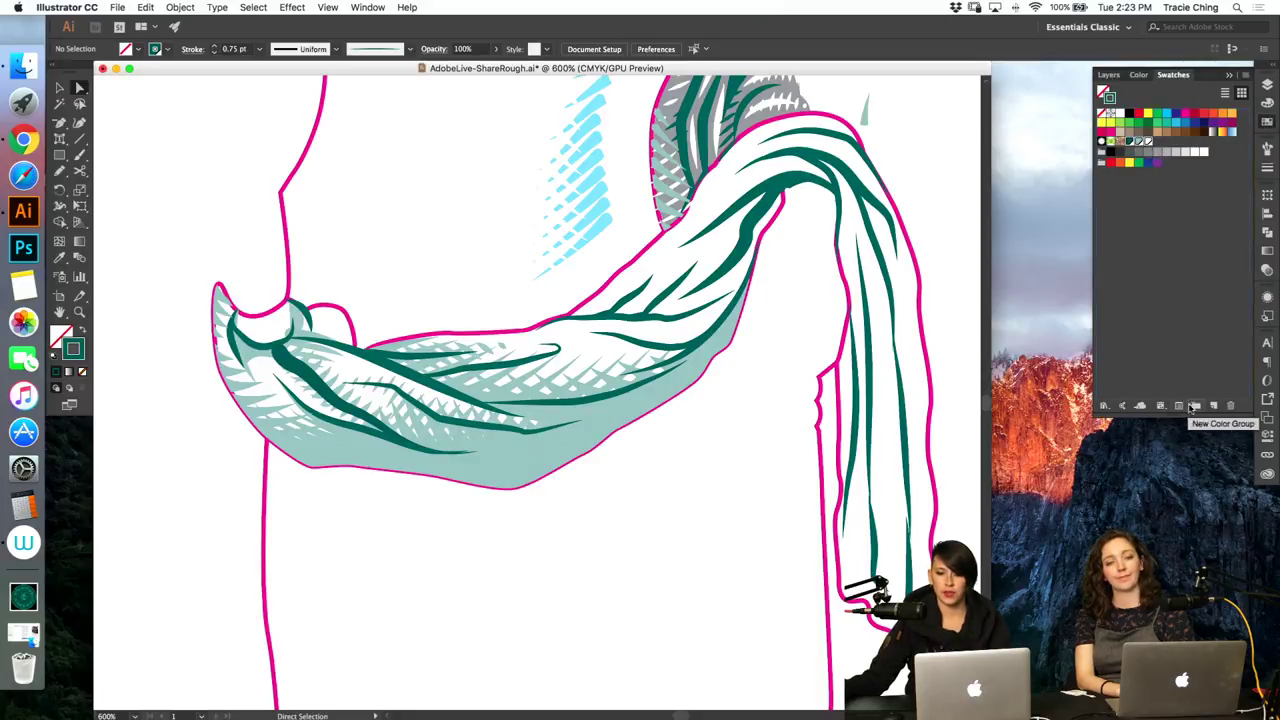
pyautogui.click(1196, 406)
pyautogui.press('Return')
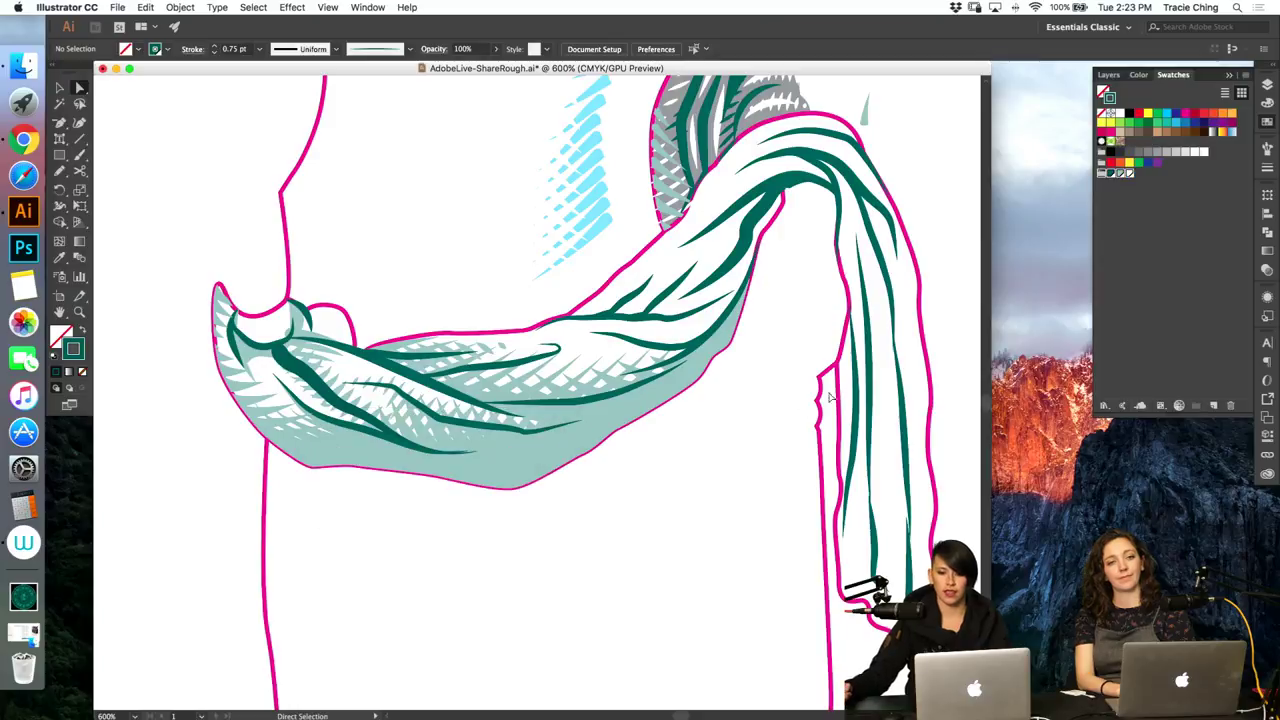
pyautogui.click(1157, 240)
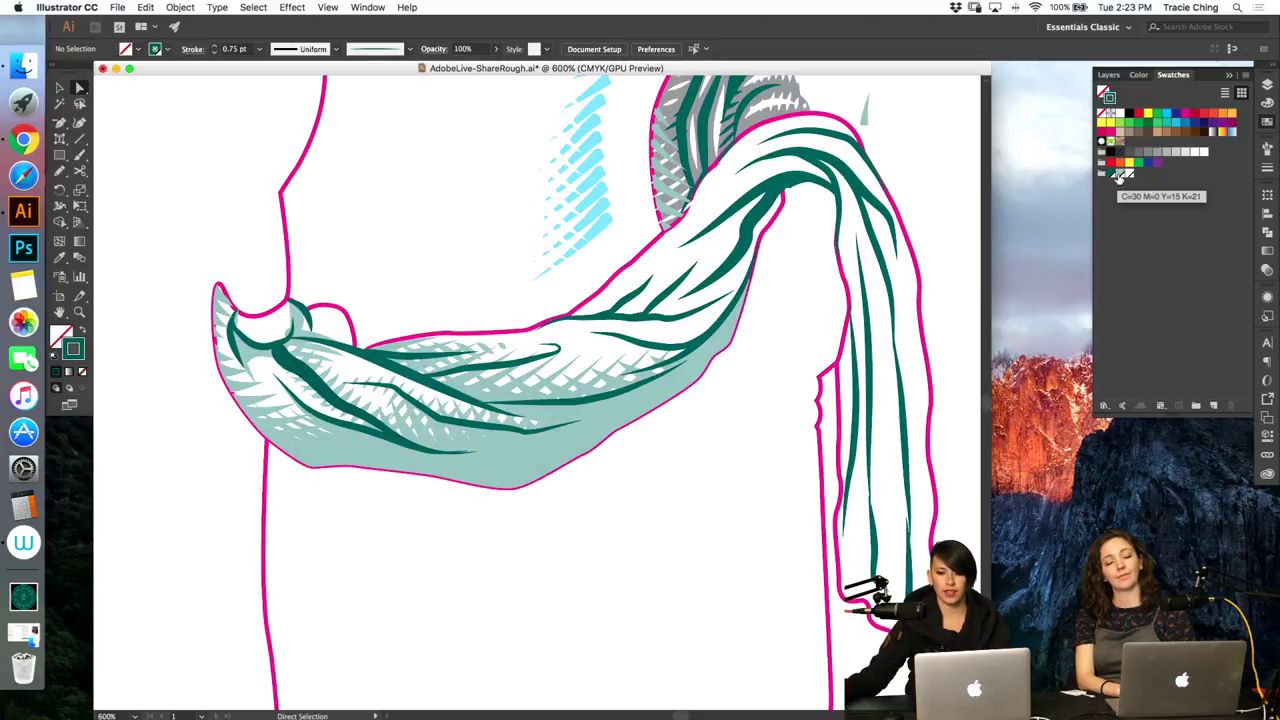
pyautogui.click(700, 450)
# Step: Set the crossing hatch blend along the central fold to a 0.75 pt stroke and open its blend options
pyautogui.press('v')
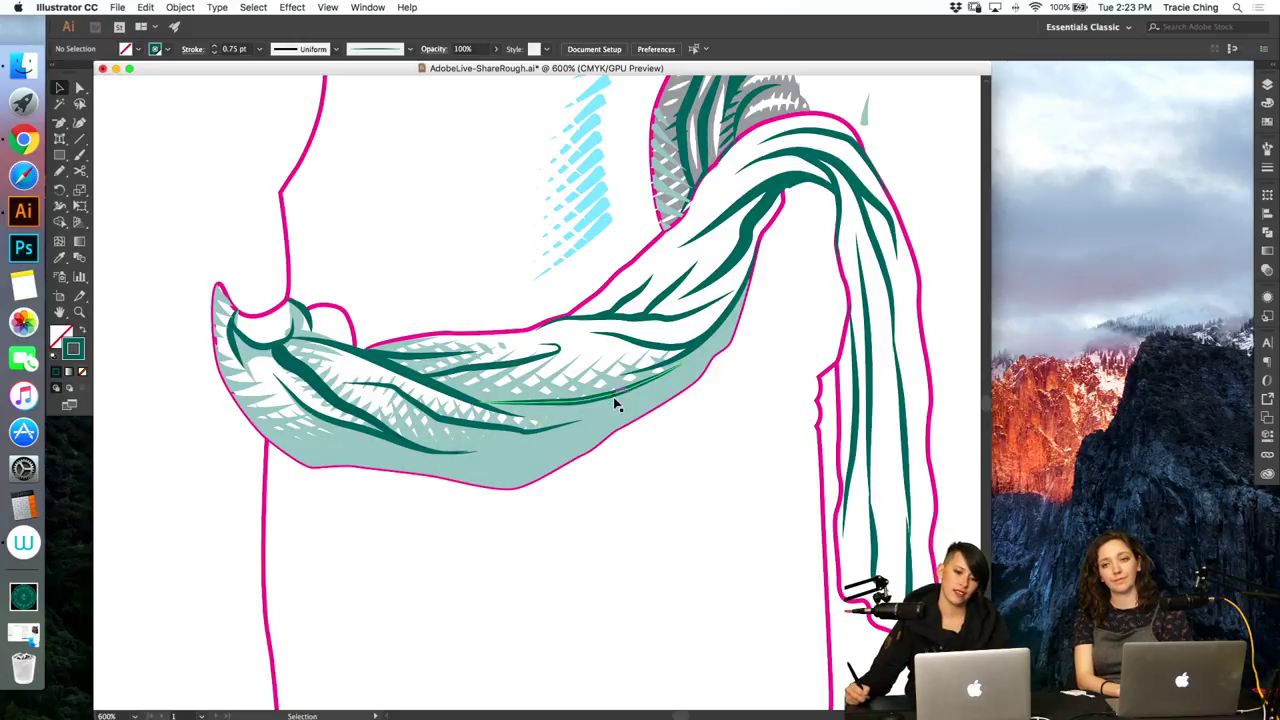
pyautogui.moveTo(582, 407); pyautogui.dragTo(634, 365)
pyautogui.press('a')
pyautogui.click(622, 371)
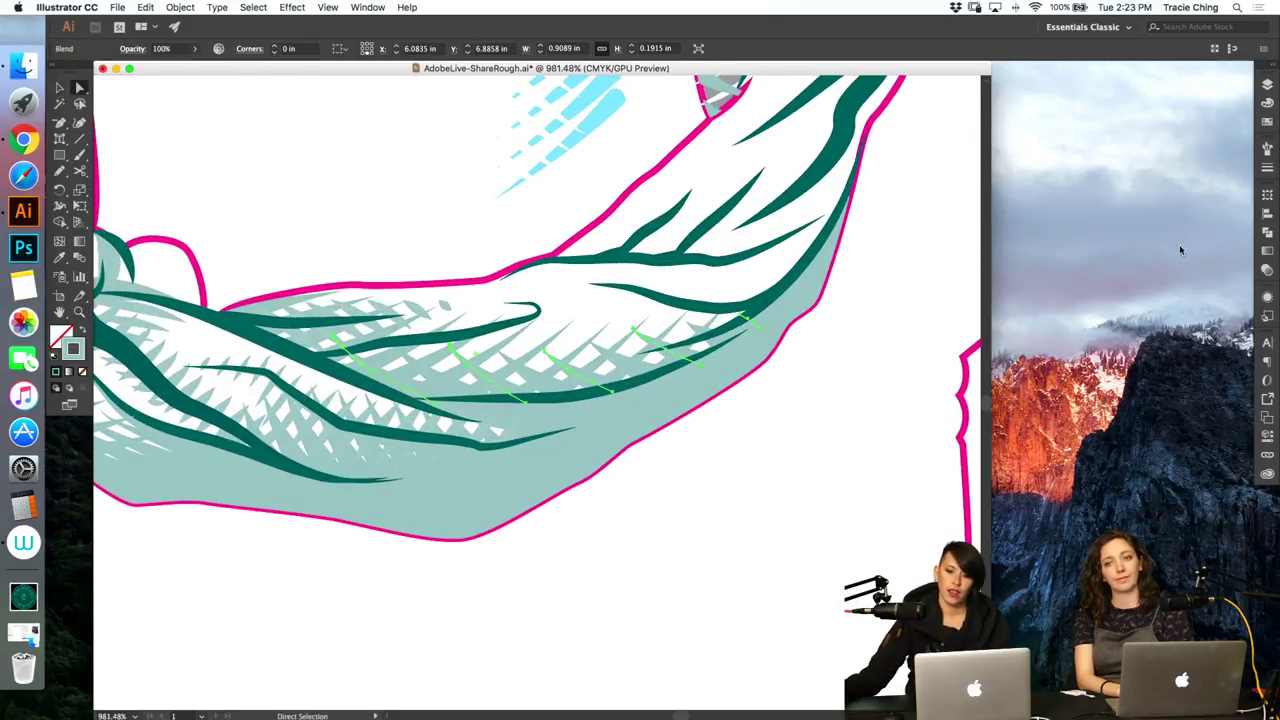
pyautogui.click(1265, 164)
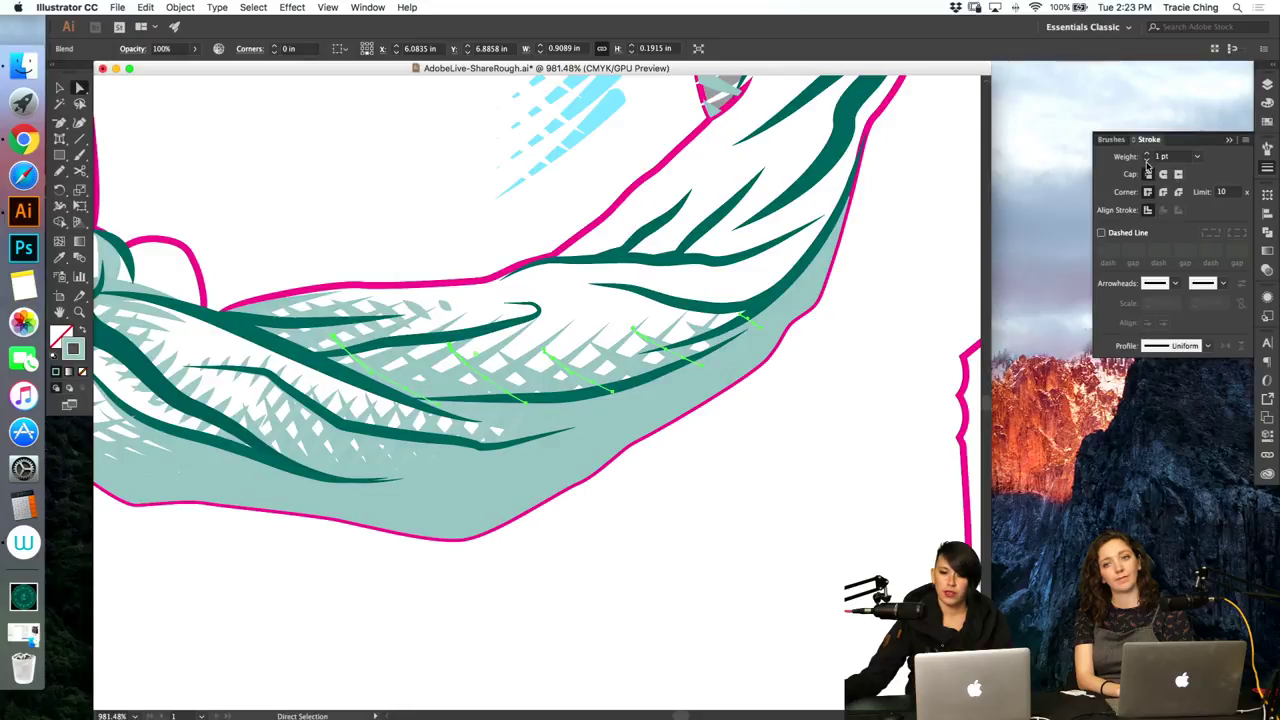
pyautogui.click(1147, 160)
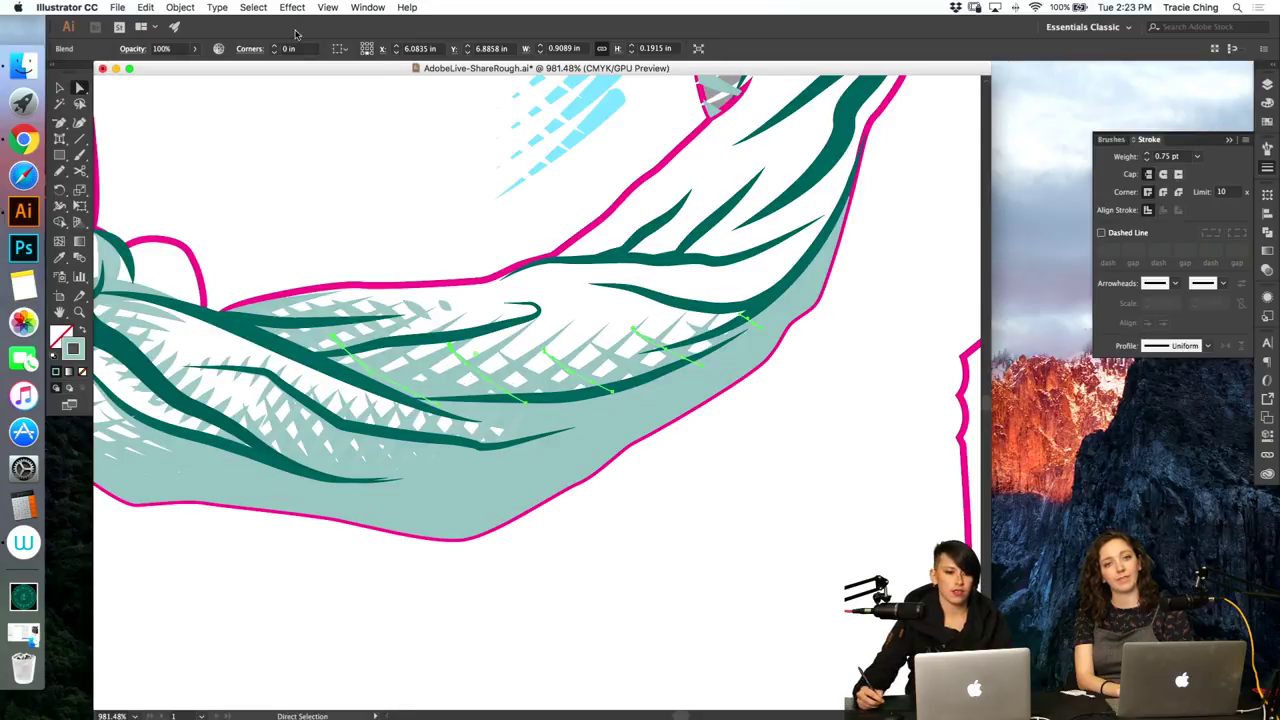
pyautogui.click(180, 7)
pyautogui.moveTo(240, 329)
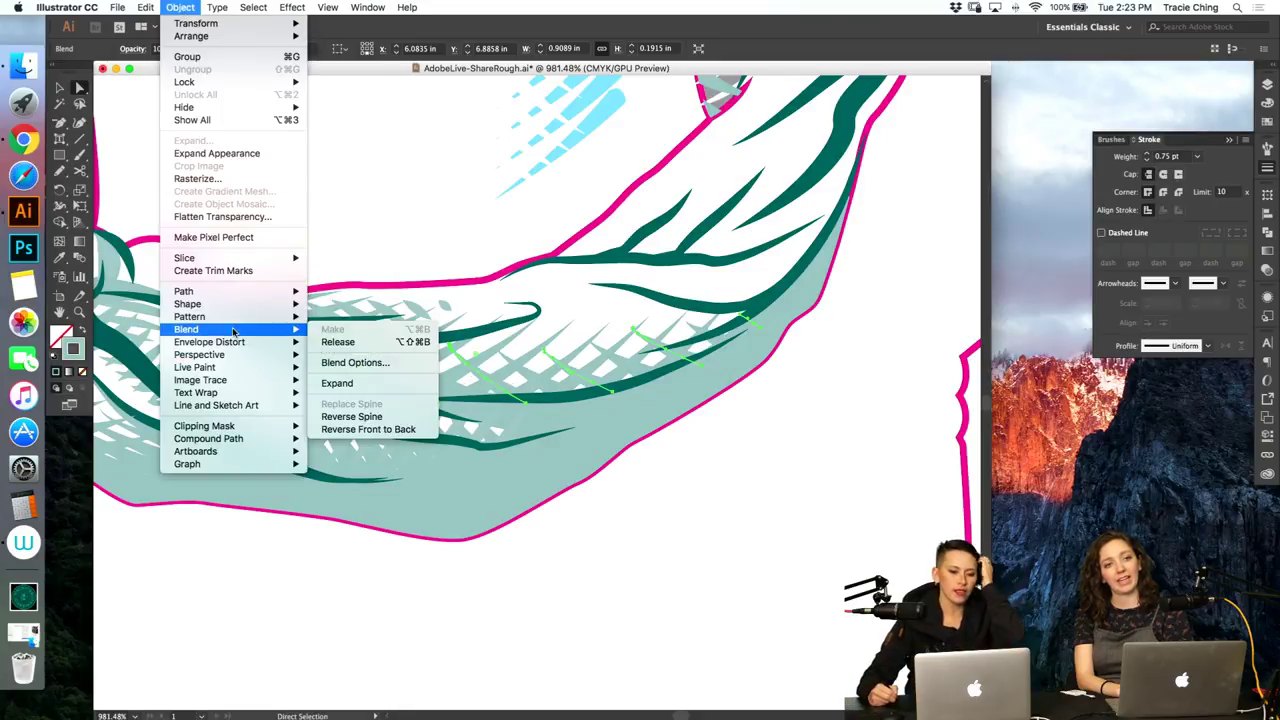
pyautogui.click(342, 363)
pyautogui.click(764, 245)
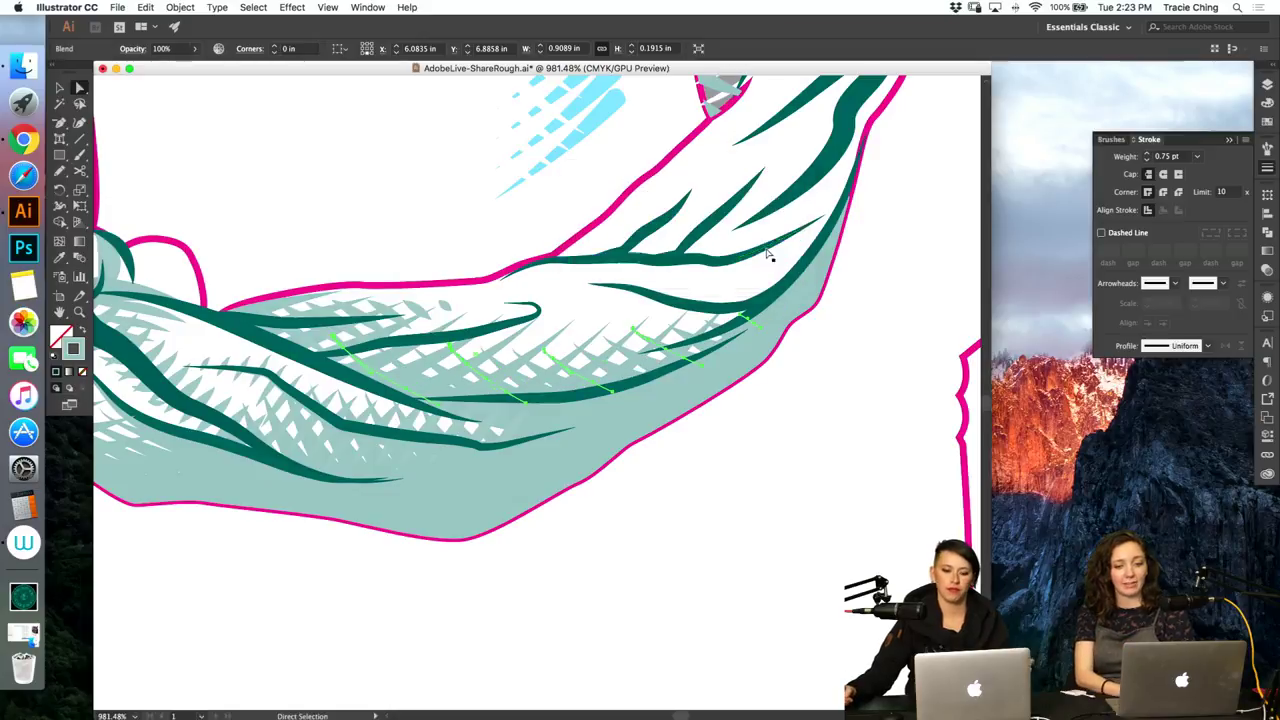
pyautogui.click(838, 345)
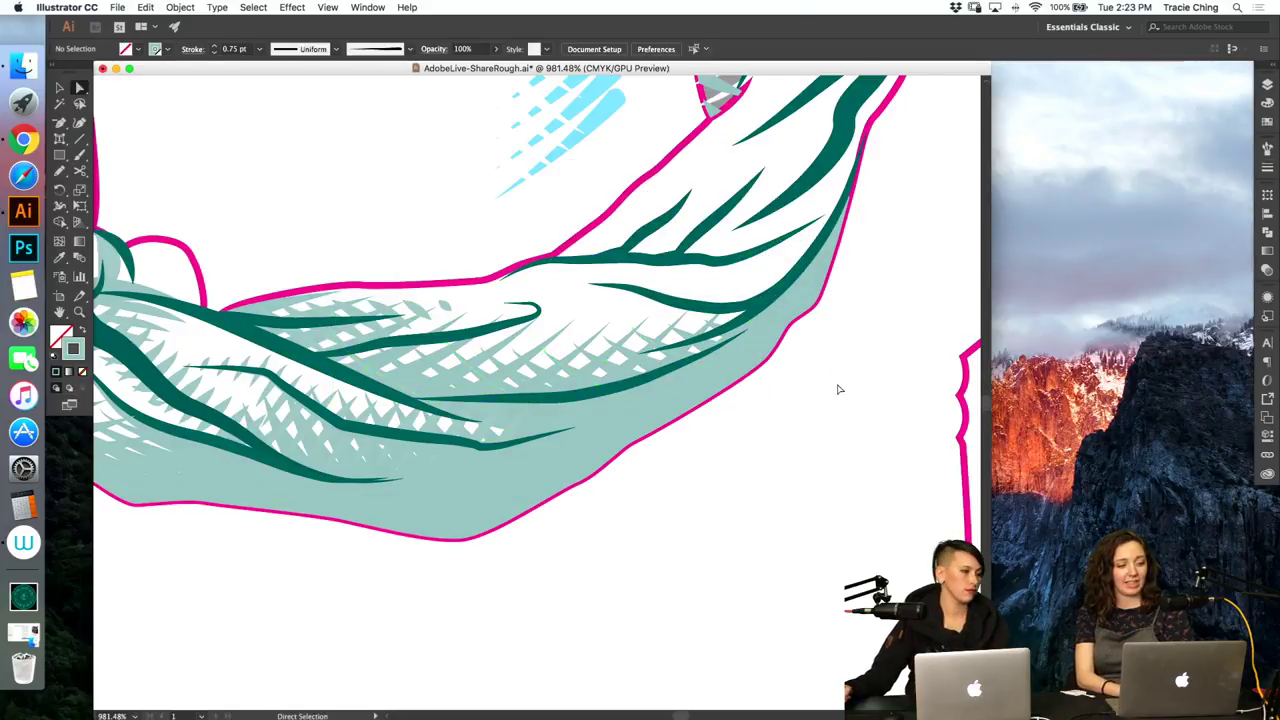
pyautogui.press('v')
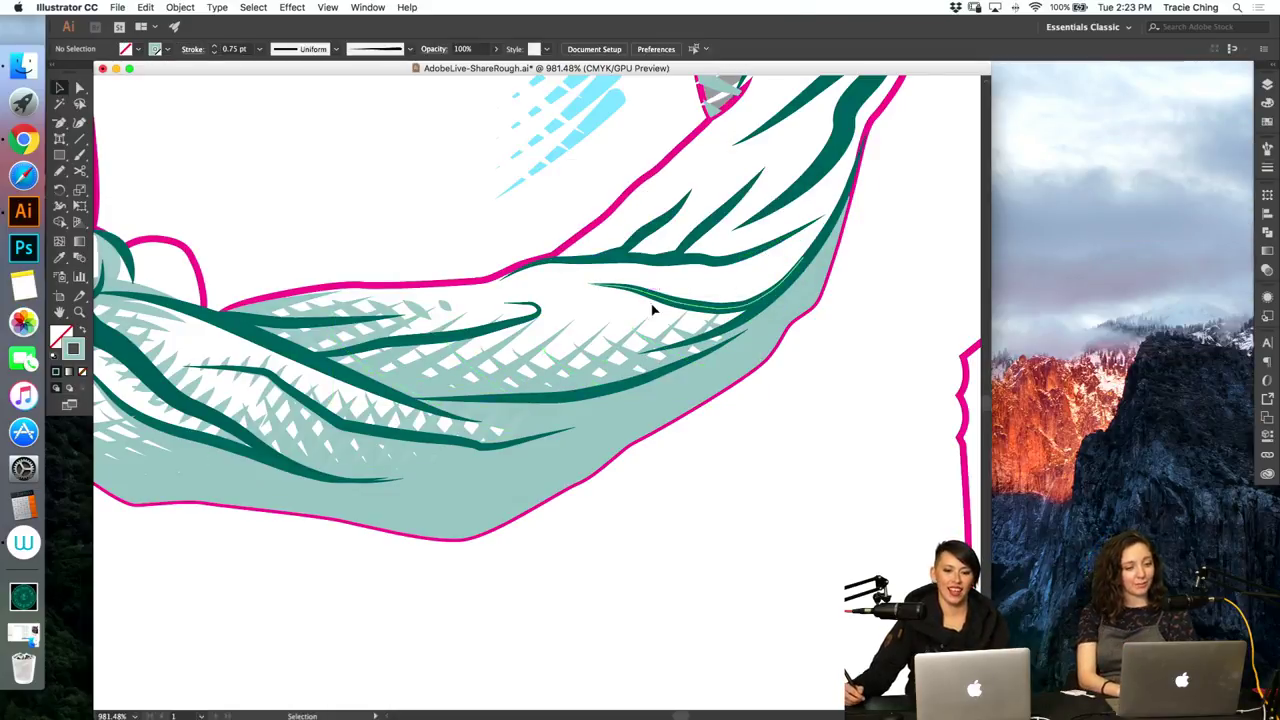
pyautogui.doubleClick(528, 322)
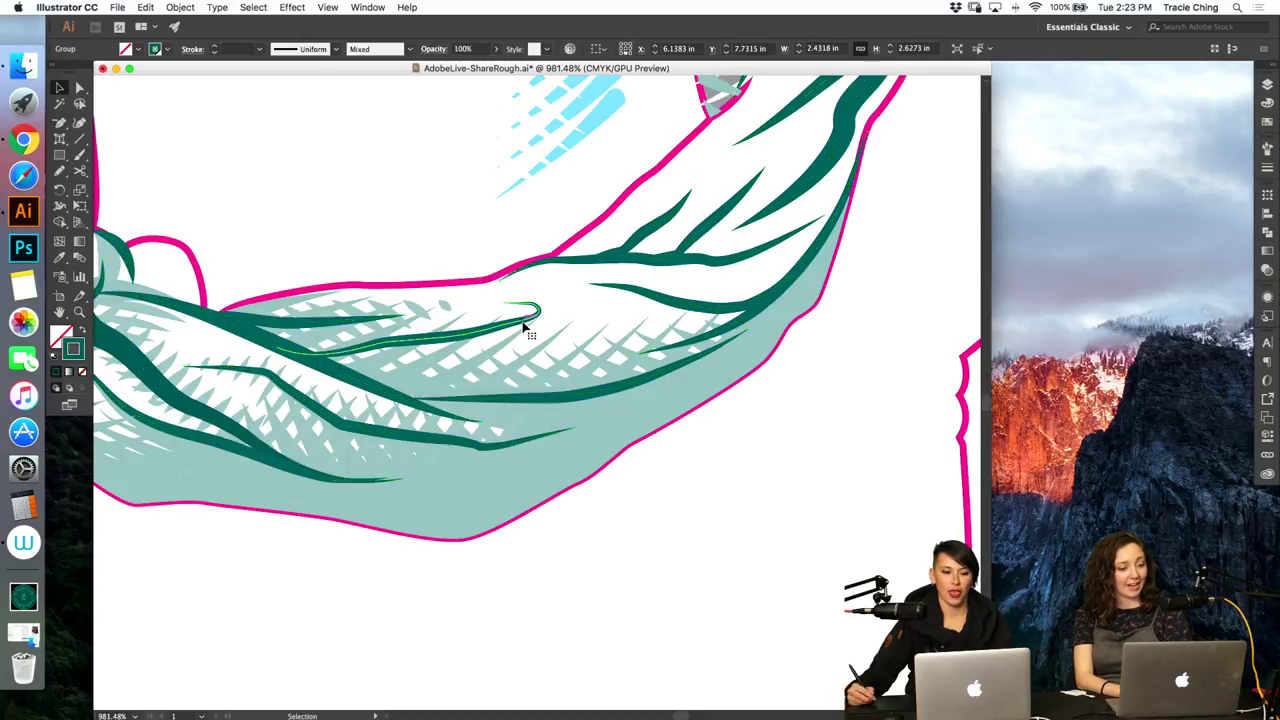
pyautogui.press('cmd+minus')
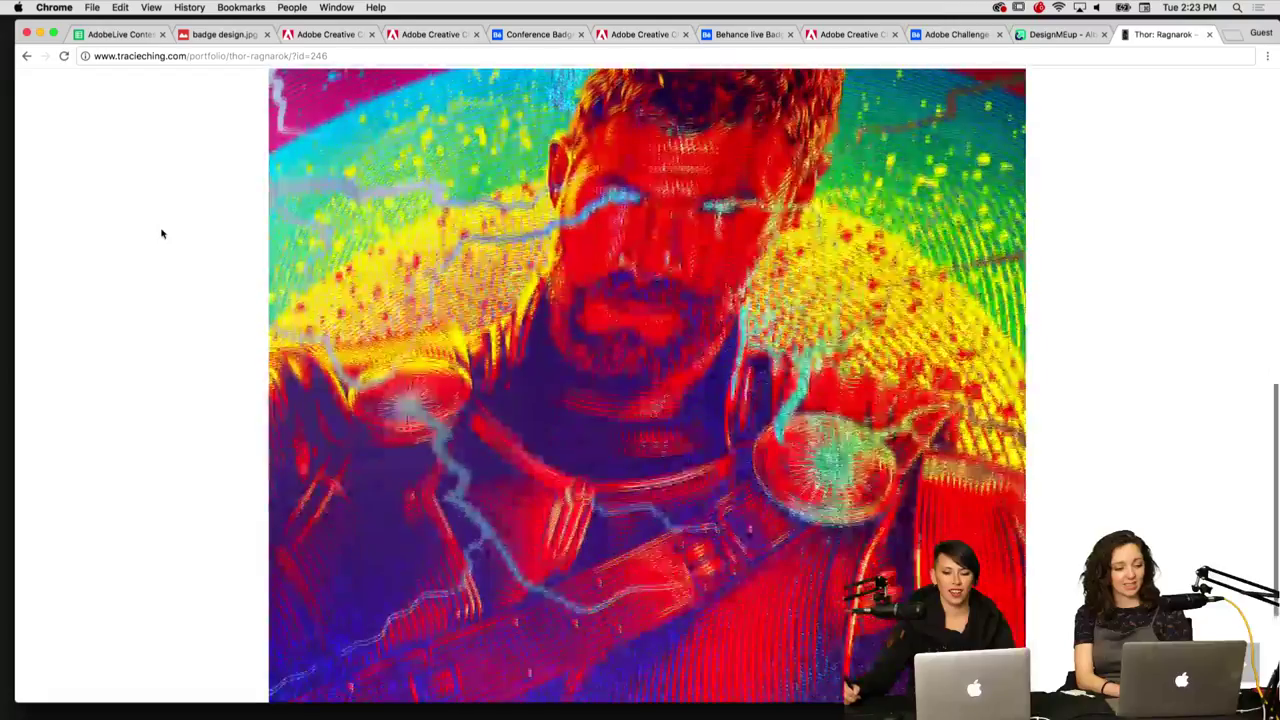
# Step: Examine the Thor: Ragnarok print's line shading, close-up image and paper description on the portfolio page in Chrome
pyautogui.scroll(-3, 163, 232)
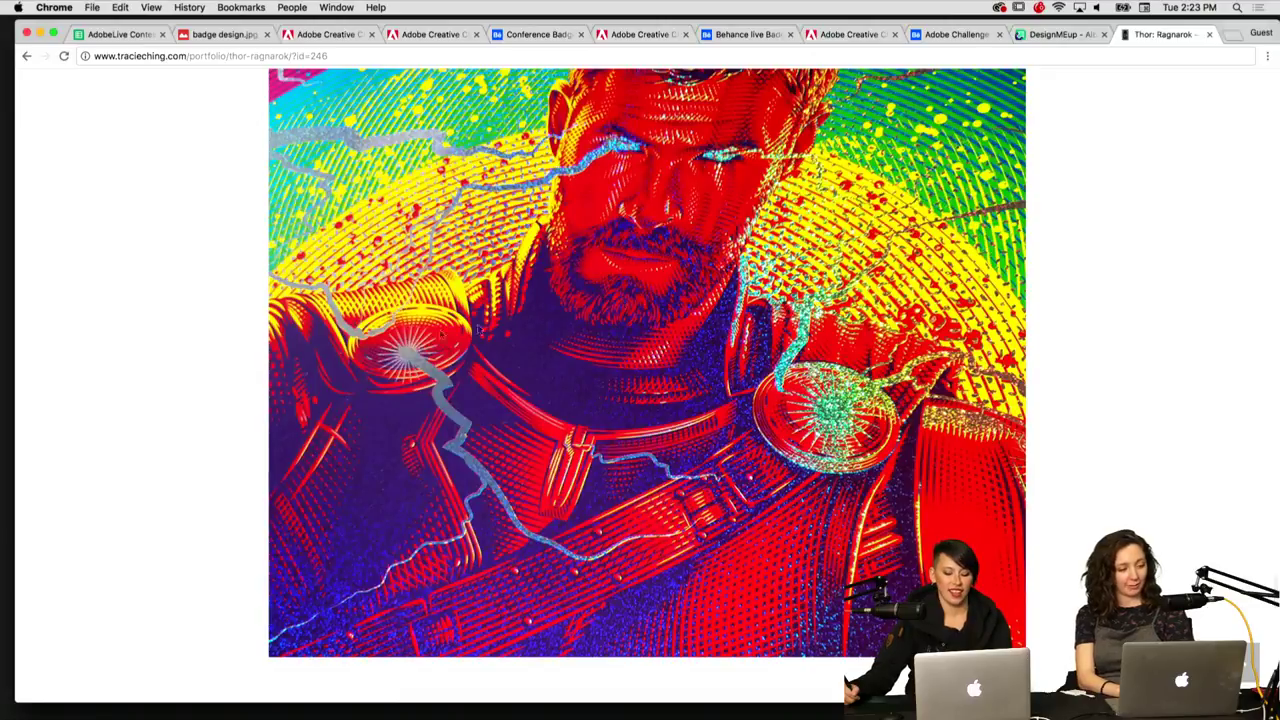
pyautogui.scroll(5, 238, 463)
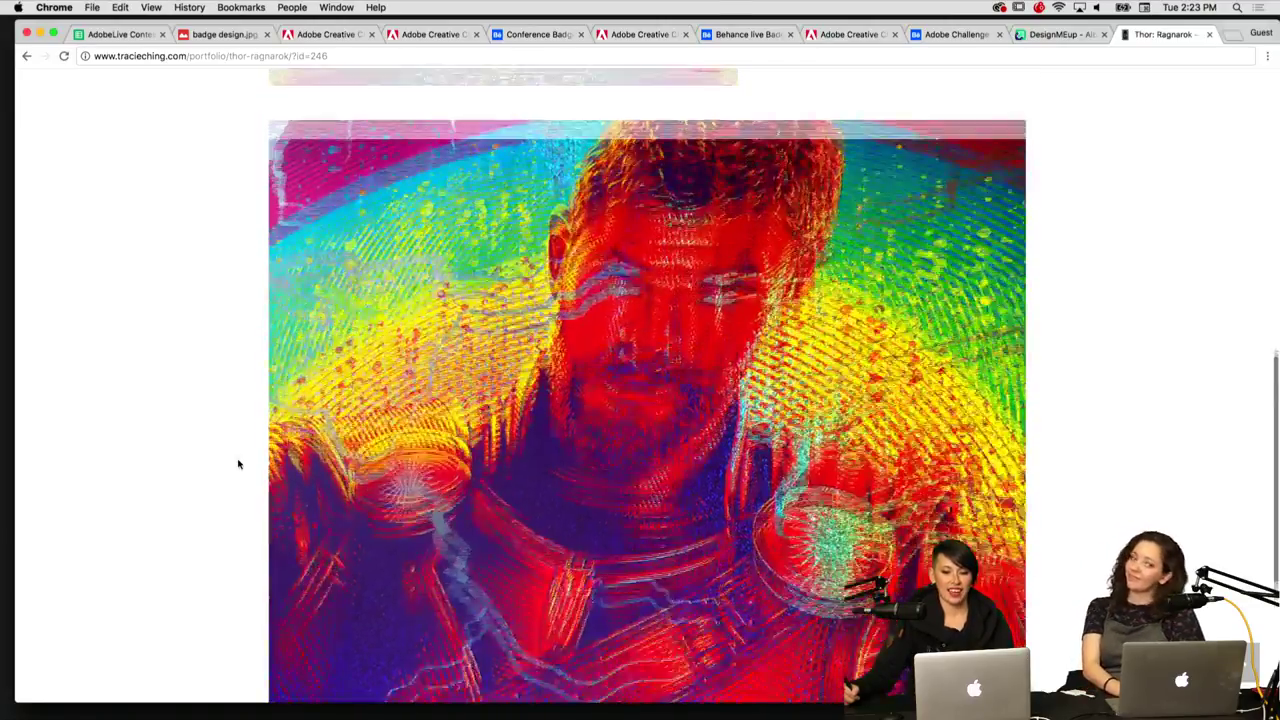
pyautogui.scroll(5, 240, 460)
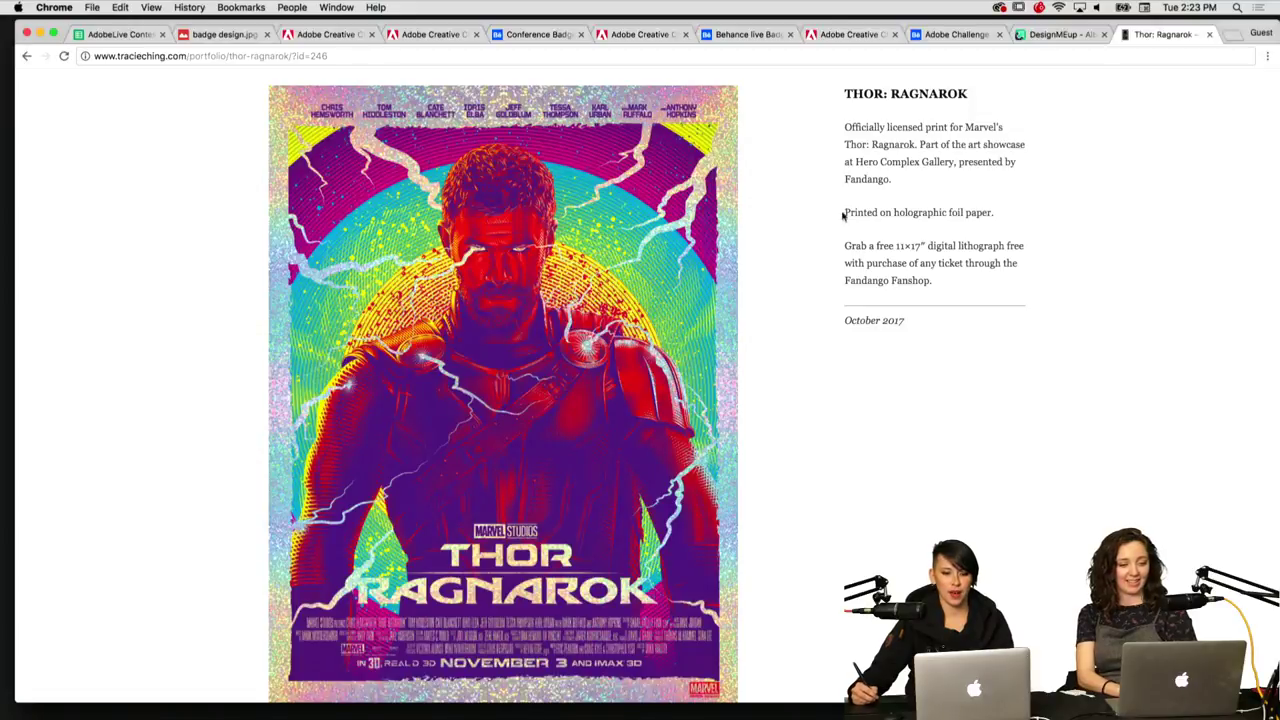
pyautogui.moveTo(843, 212); pyautogui.dragTo(998, 214)
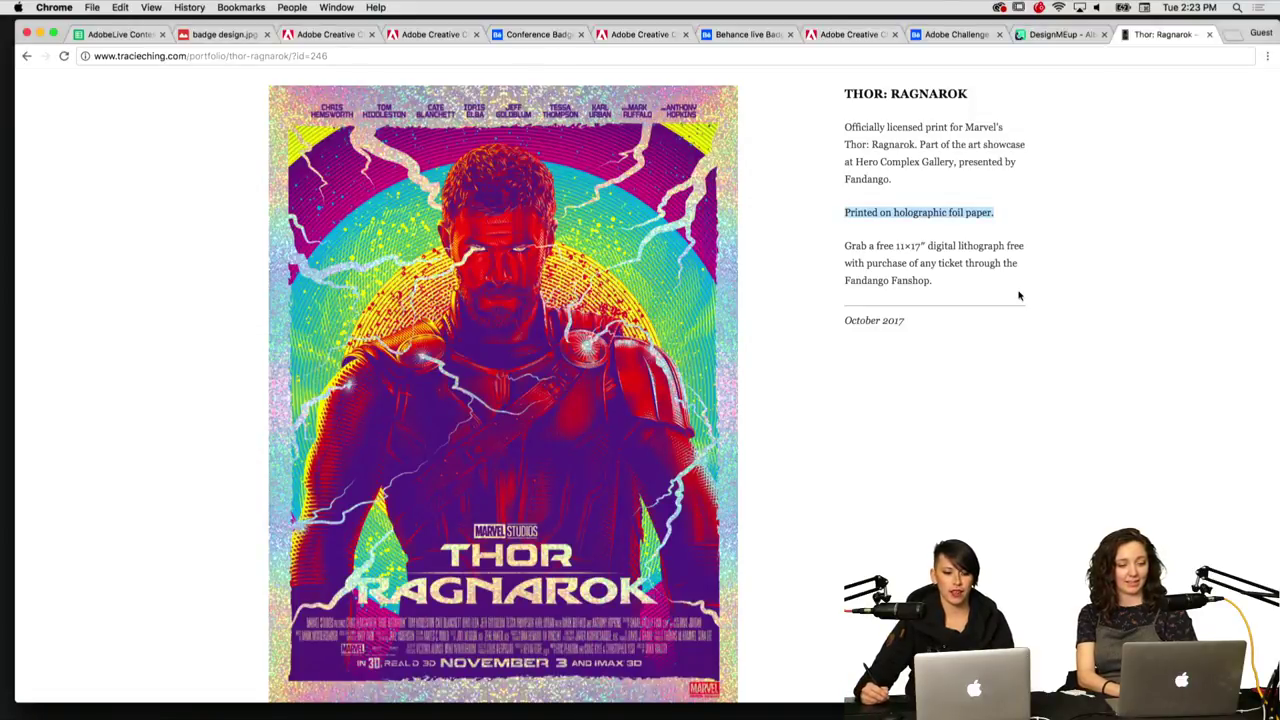
pyautogui.scroll(-1, 1019, 296)
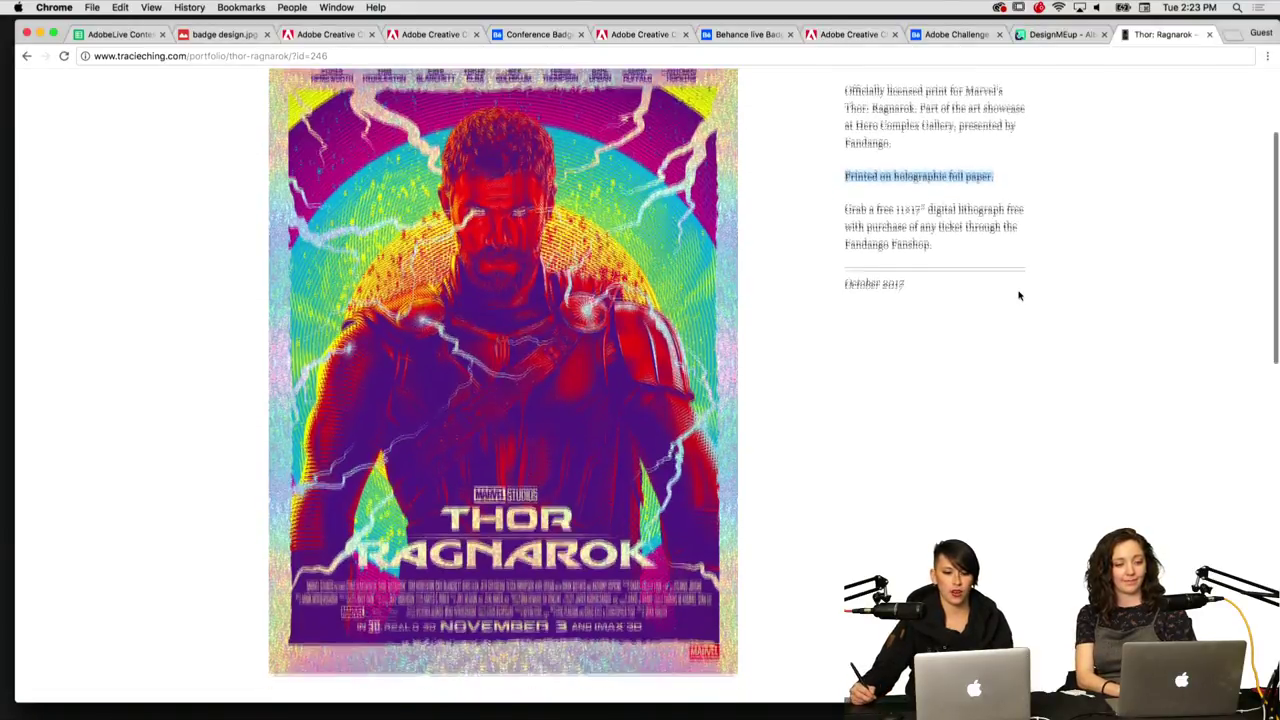
pyautogui.scroll(-5, 1019, 296)
pyautogui.scroll(-3, 1019, 296)
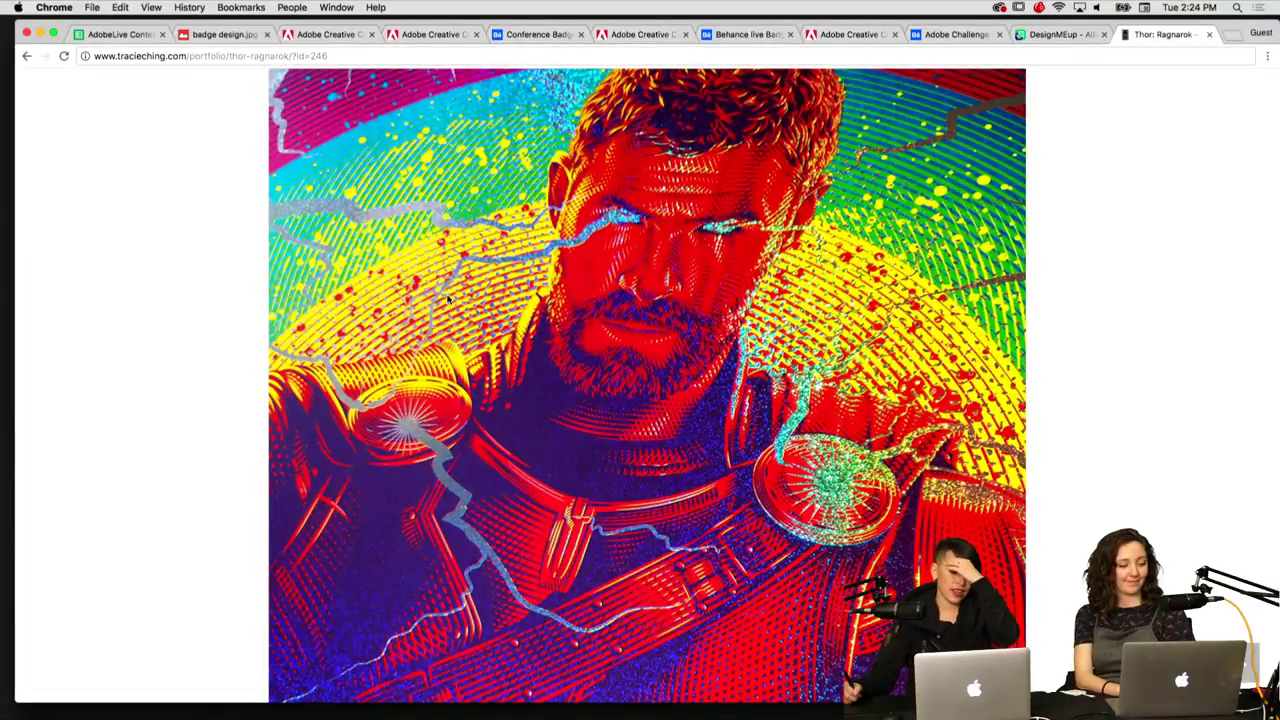
pyautogui.scroll(-4, 234, 414)
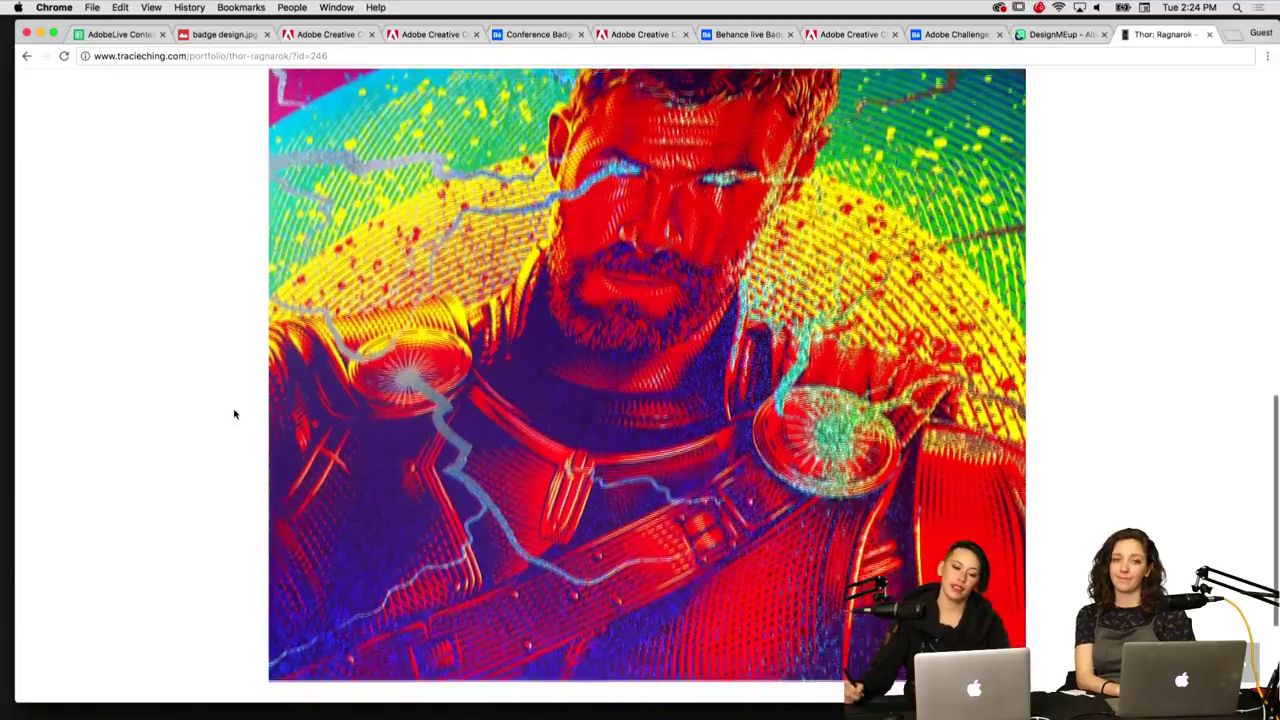
pyautogui.scroll(4, 234, 414)
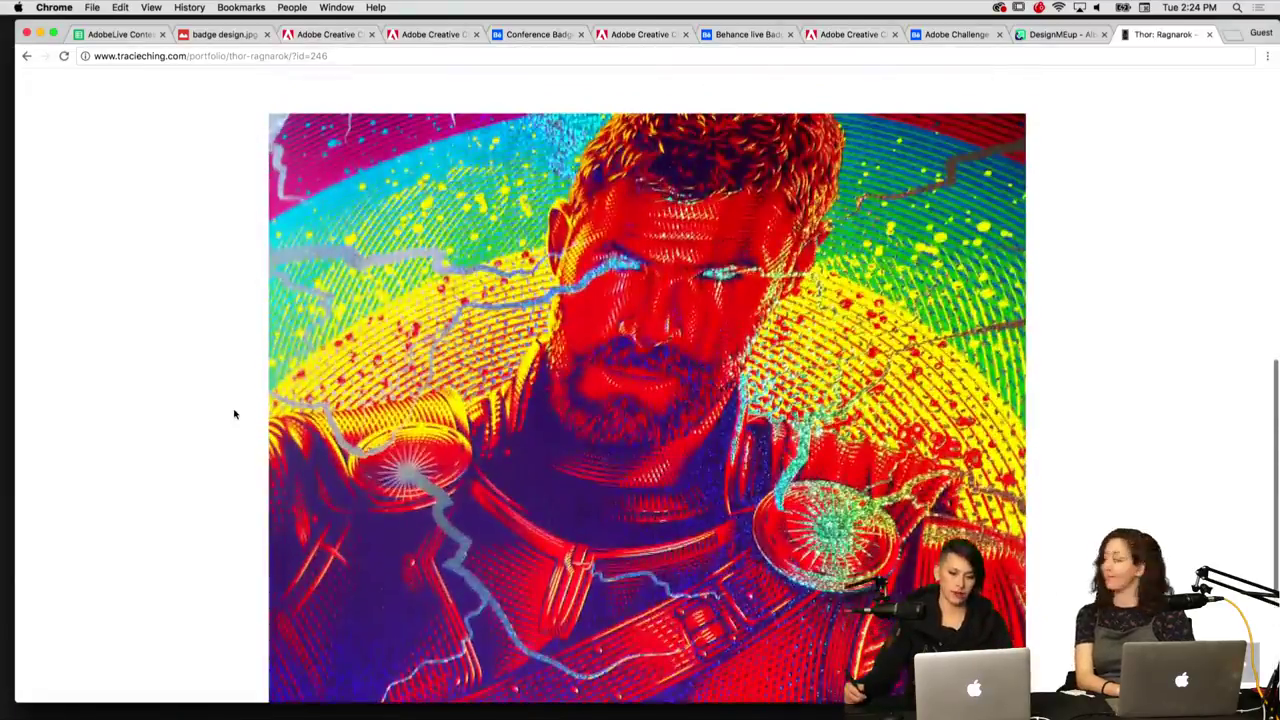
pyautogui.scroll(5, 234, 414)
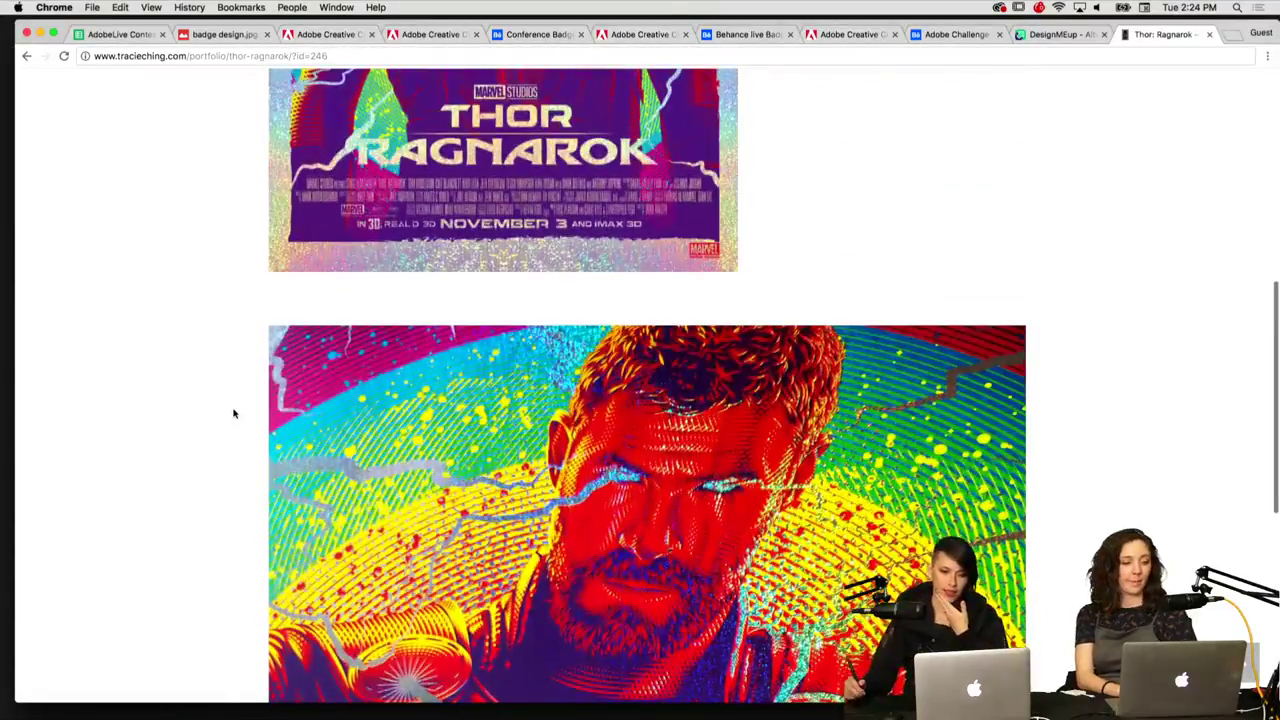
pyautogui.scroll(2, 234, 414)
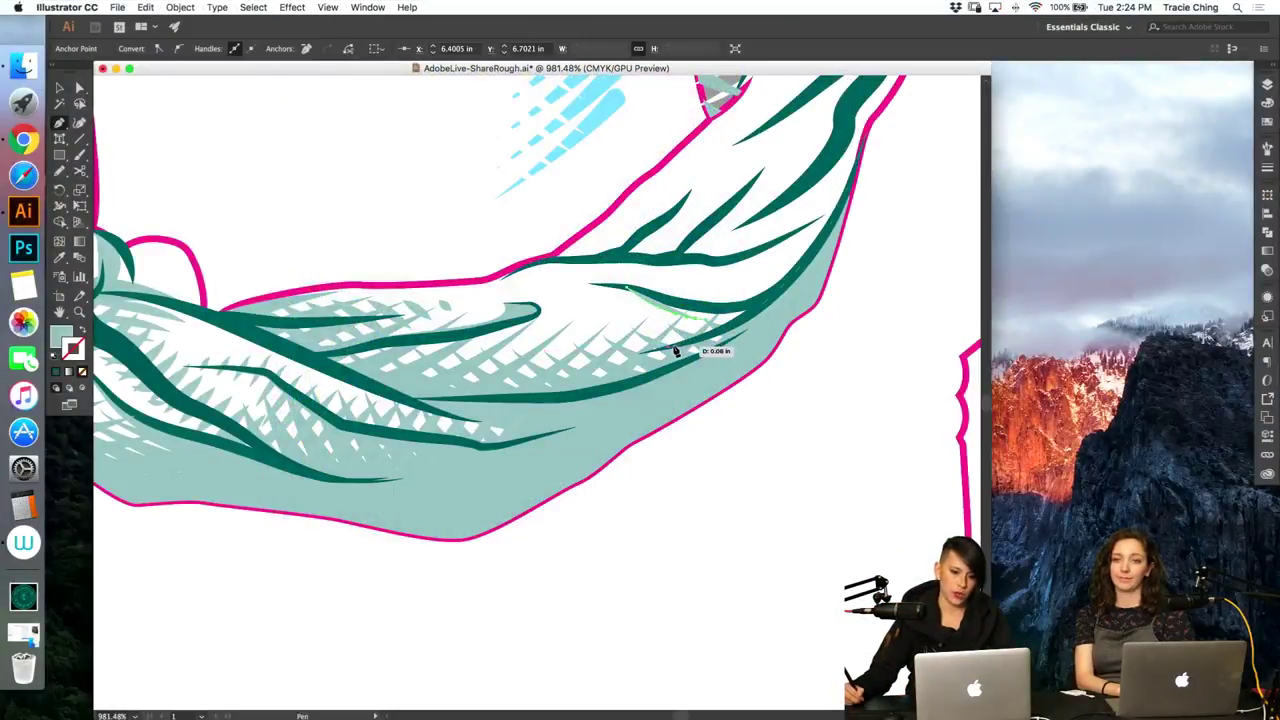
# Step: Draw a closed, light teal filled shadow shape without stroke over the tapering end of the central fold's hatching, using the Pen tool
pyautogui.moveTo(676, 346); pyautogui.dragTo(643, 352)
pyautogui.click(677, 347)
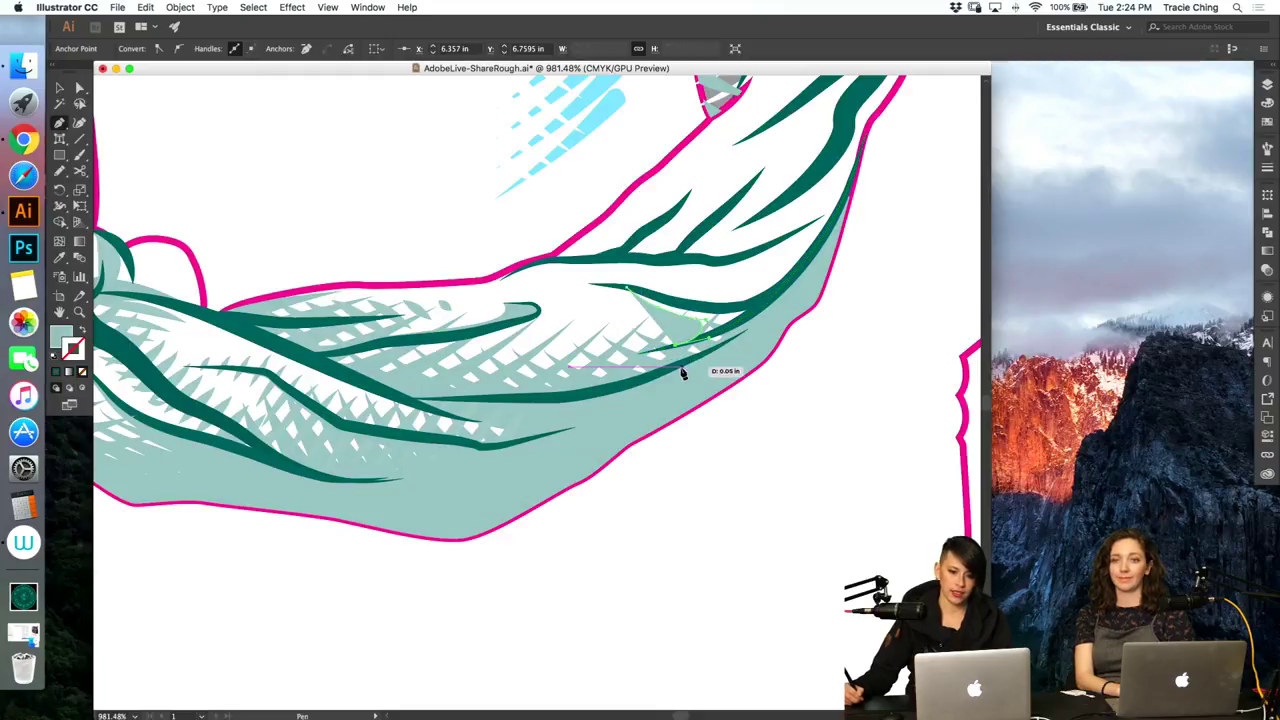
pyautogui.click(680, 366)
pyautogui.click(650, 386)
pyautogui.click(697, 381)
pyautogui.click(789, 287)
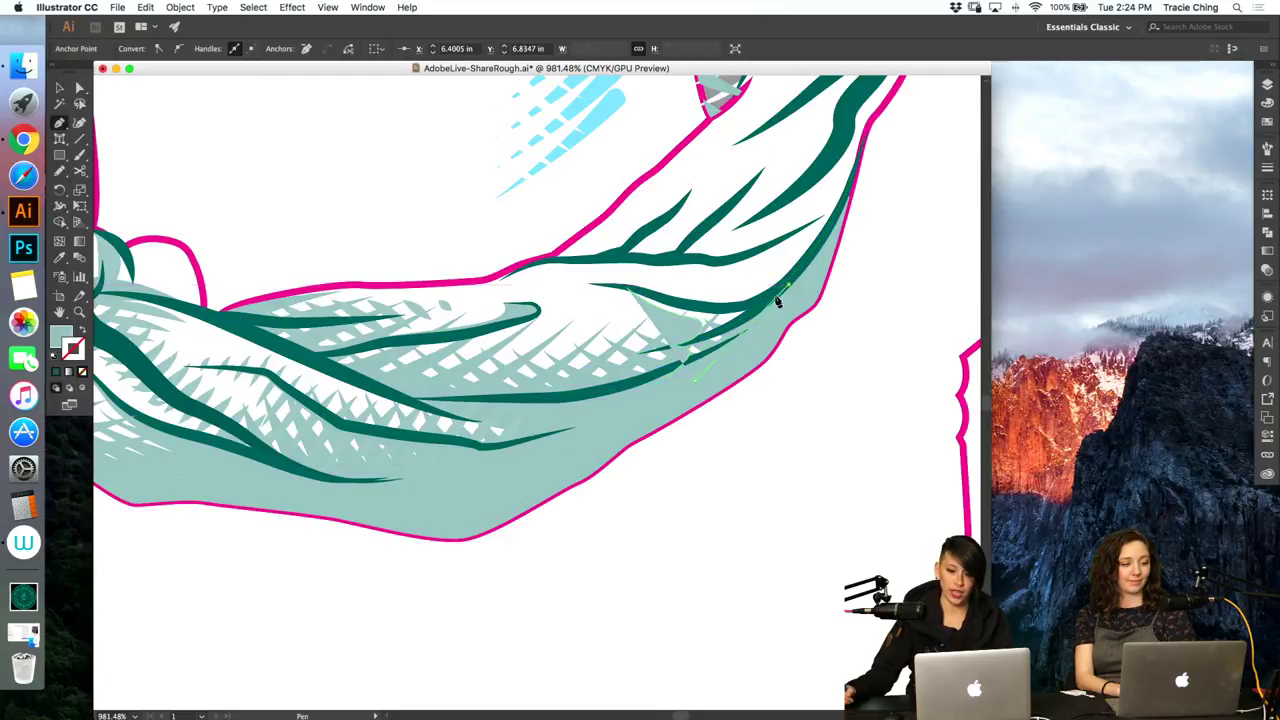
pyautogui.moveTo(712, 309); pyautogui.dragTo(689, 305)
pyautogui.click(628, 290)
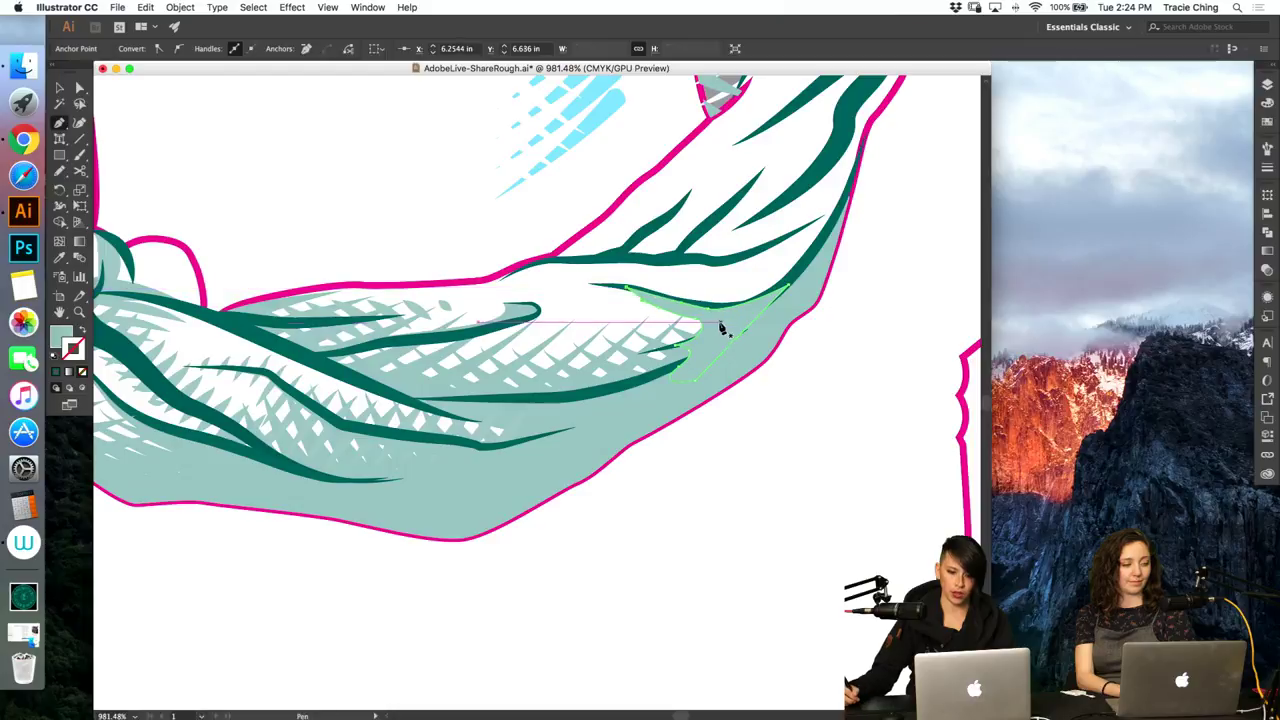
# Step: Cut the new shadow shape and paste it directly in front of the large teal shadow shape, beneath the dark linework
pyautogui.press('v')
pyautogui.press('super+x')
pyautogui.press('a')
pyautogui.click(756, 362)
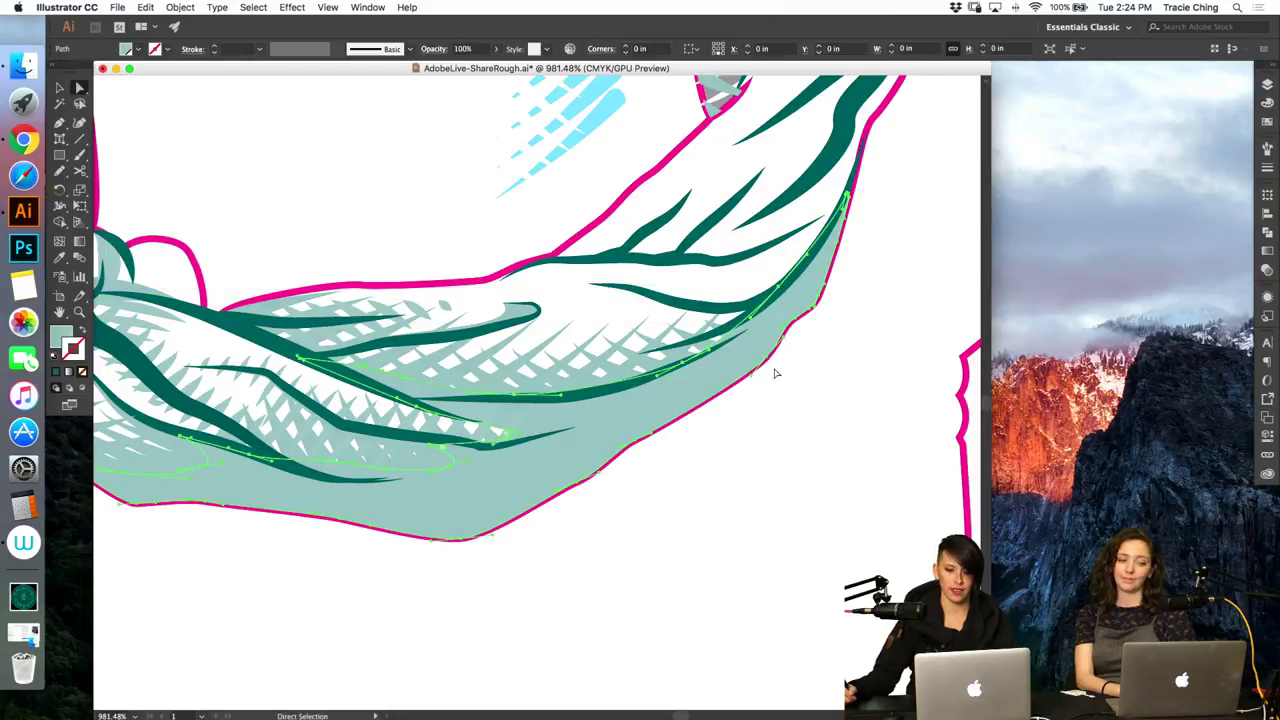
pyautogui.press('super+f')
pyautogui.click(813, 414)
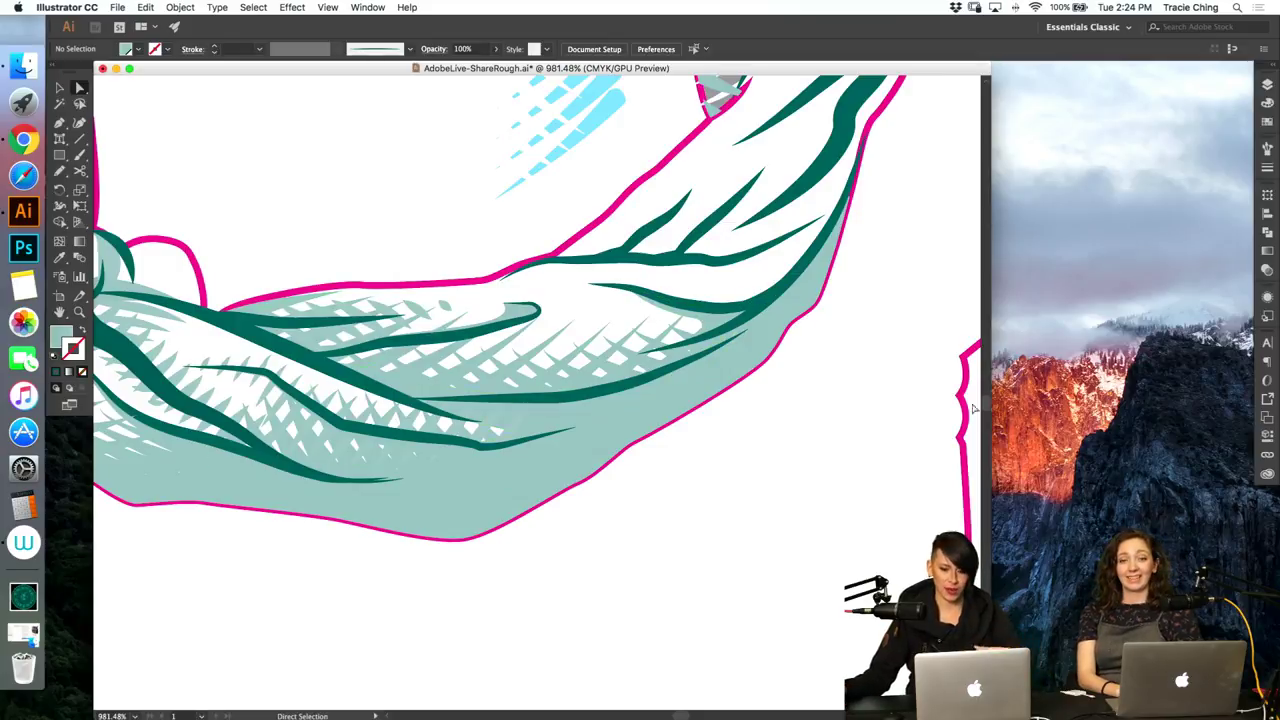
pyautogui.scroll(5, 972, 408)
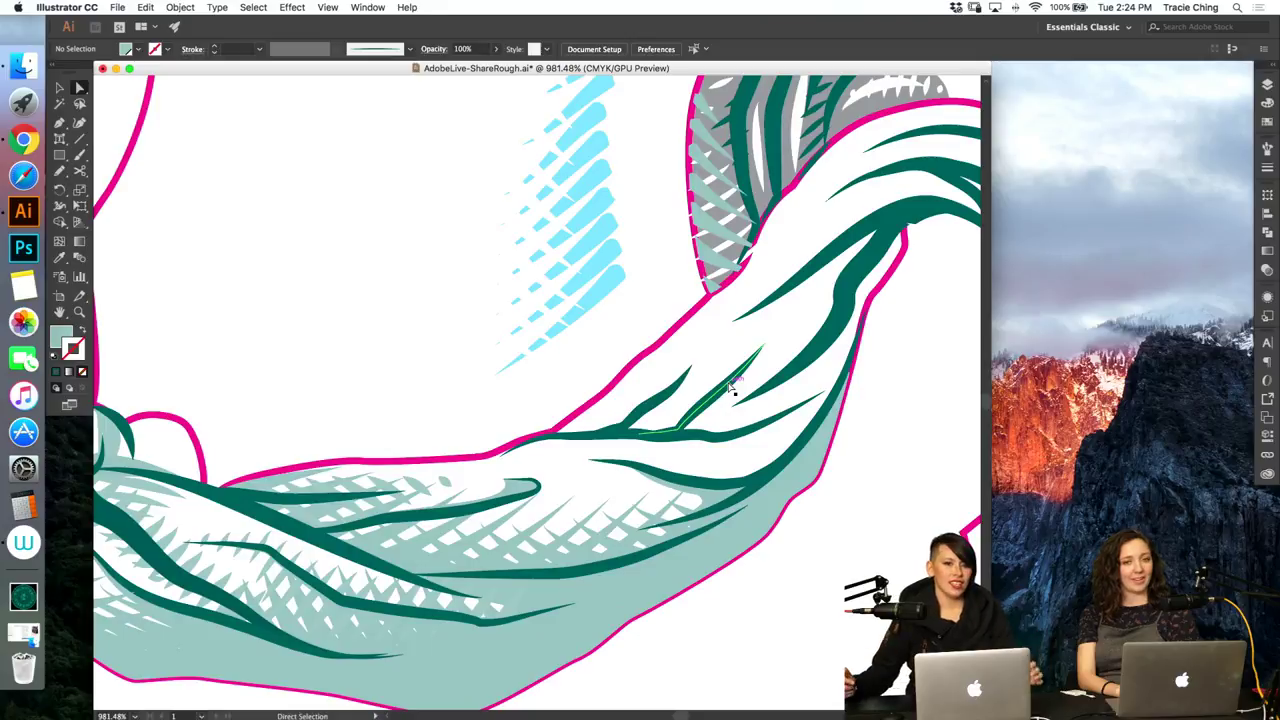
# Step: Select the long dark fold line beneath the two short branches by its anchors, including the end at the magenta outline
pyautogui.press('v')
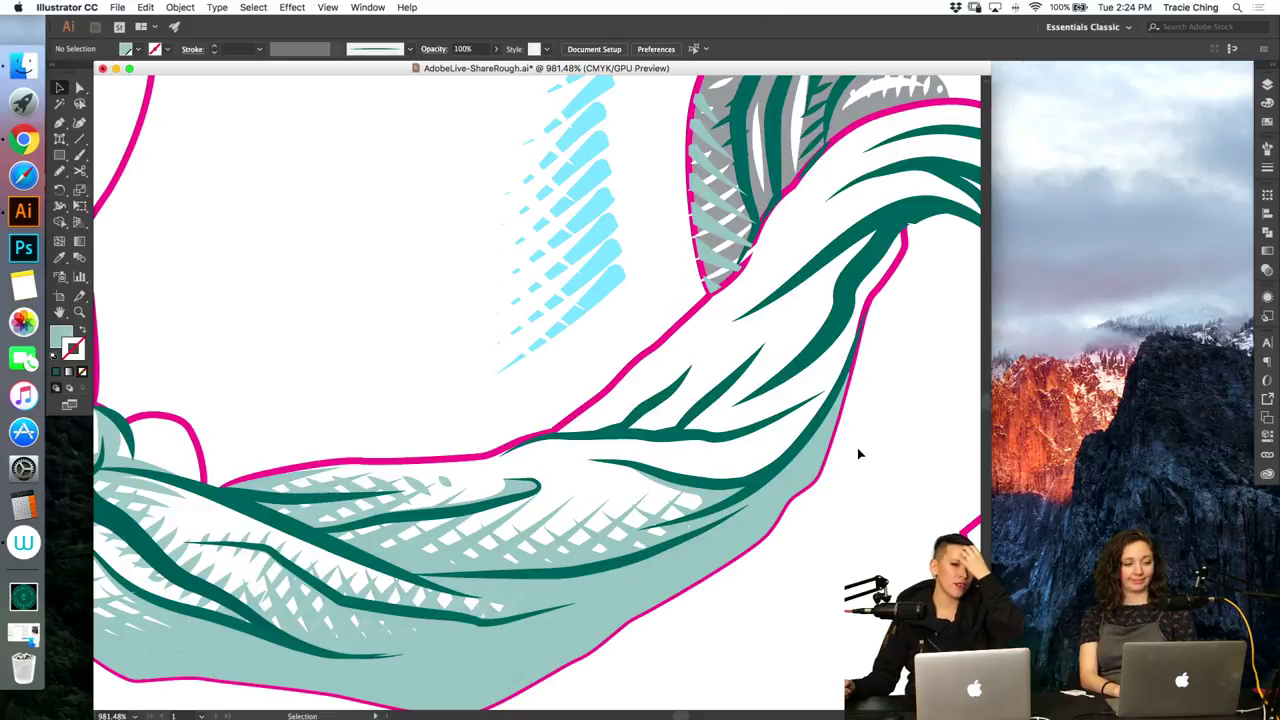
pyautogui.click(585, 441)
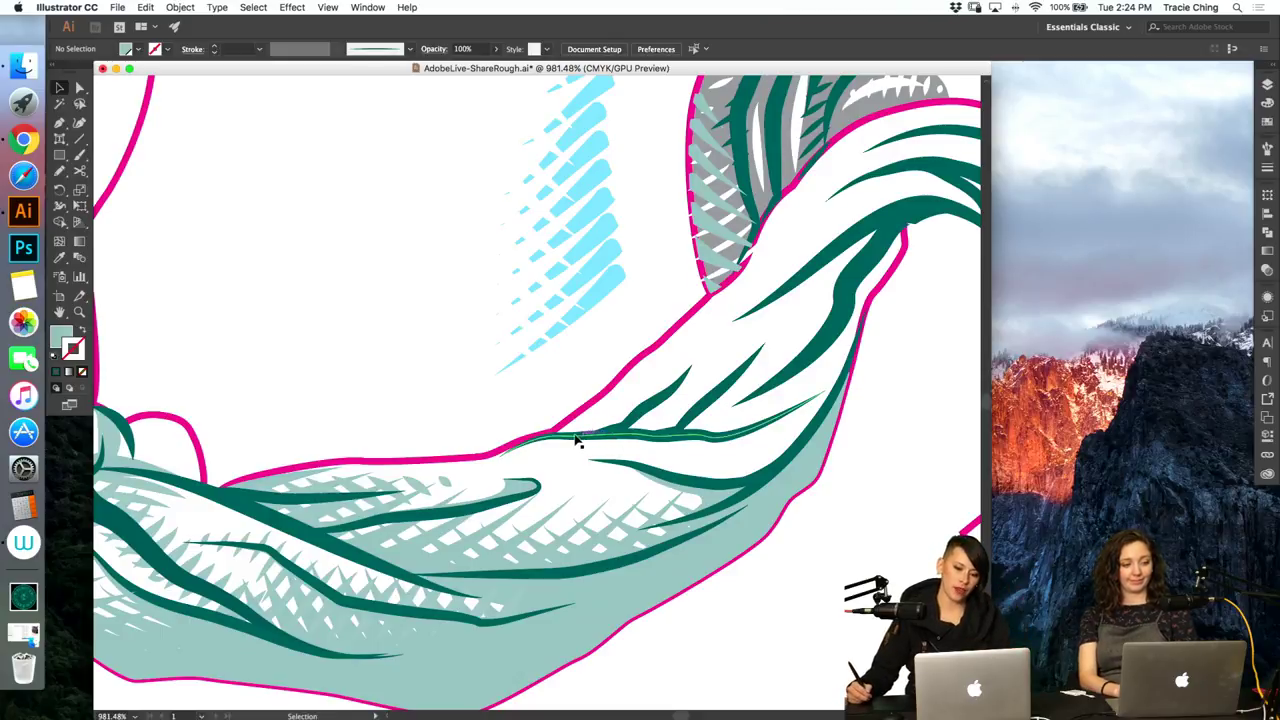
pyautogui.moveTo(501, 456); pyautogui.dragTo(494, 452)
pyautogui.press('a')
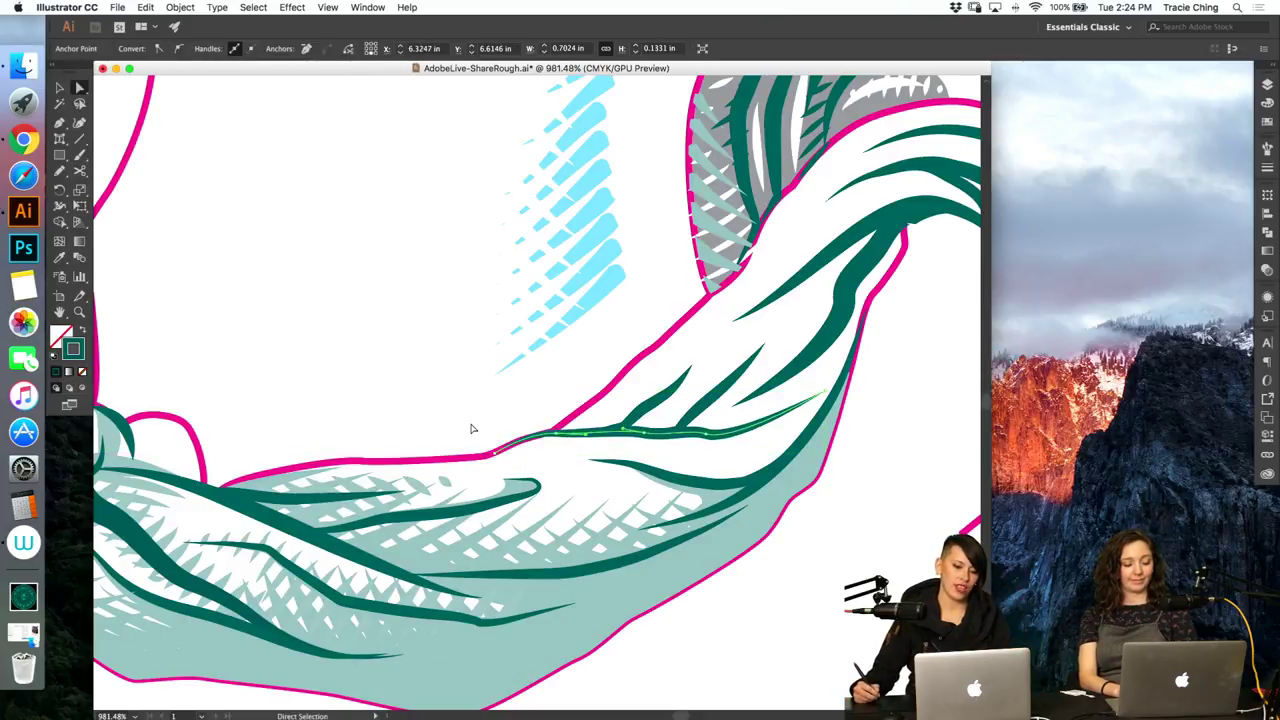
pyautogui.click(473, 429)
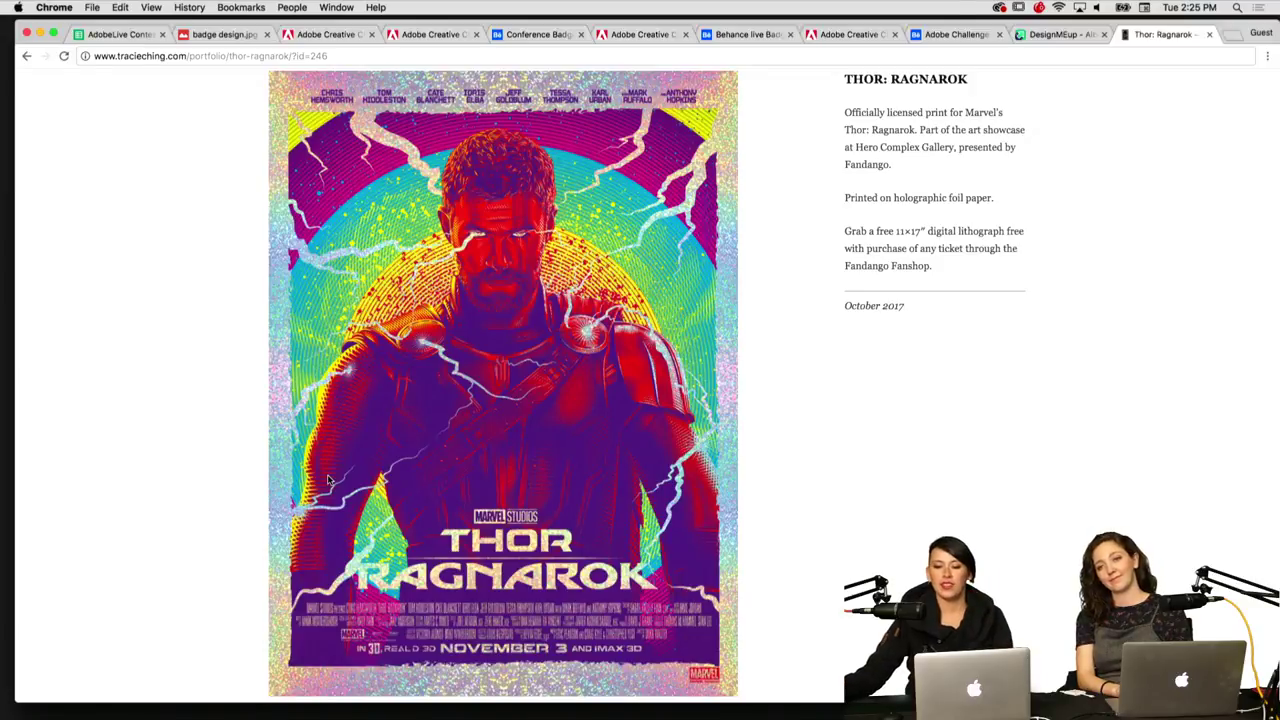
# Step: Examine the Thor: Ragnarok poster and compare its full view with the close-up's line shading on the portfolio page in Chrome
pyautogui.scroll(-6, 327, 480)
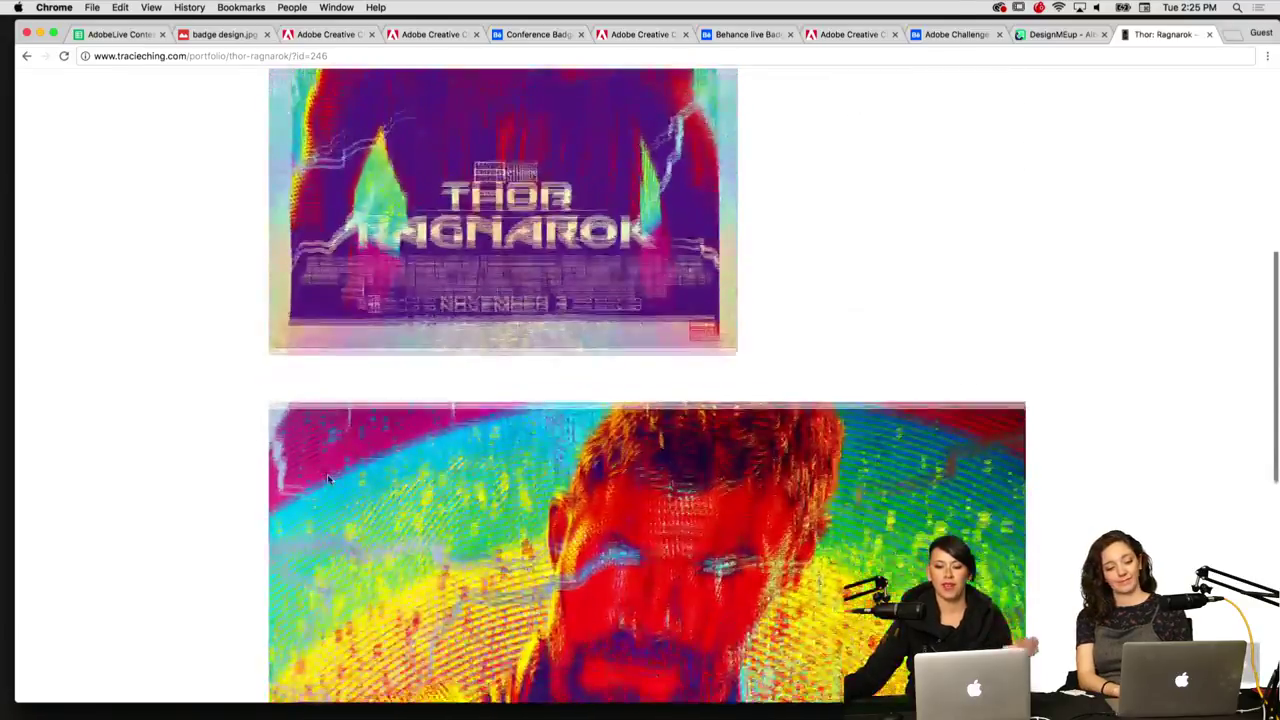
pyautogui.scroll(-2, 330, 481)
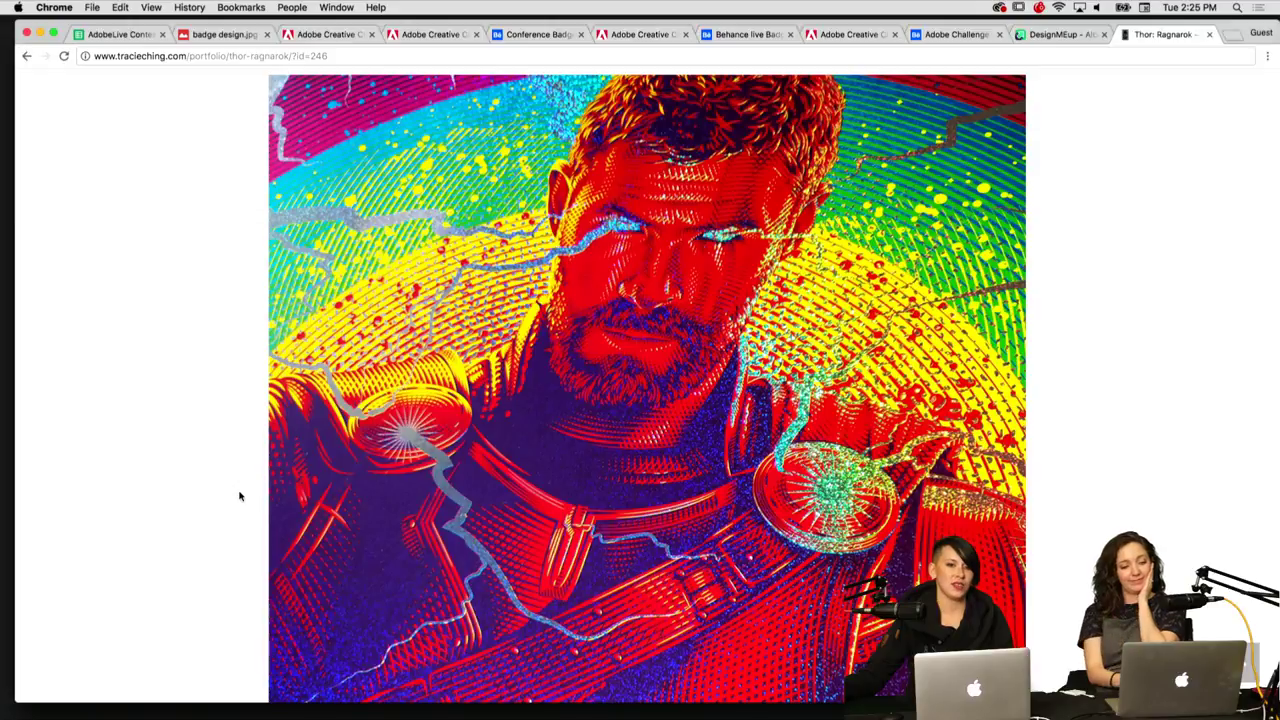
pyautogui.scroll(8, 239, 496)
pyautogui.scroll(-4, 239, 496)
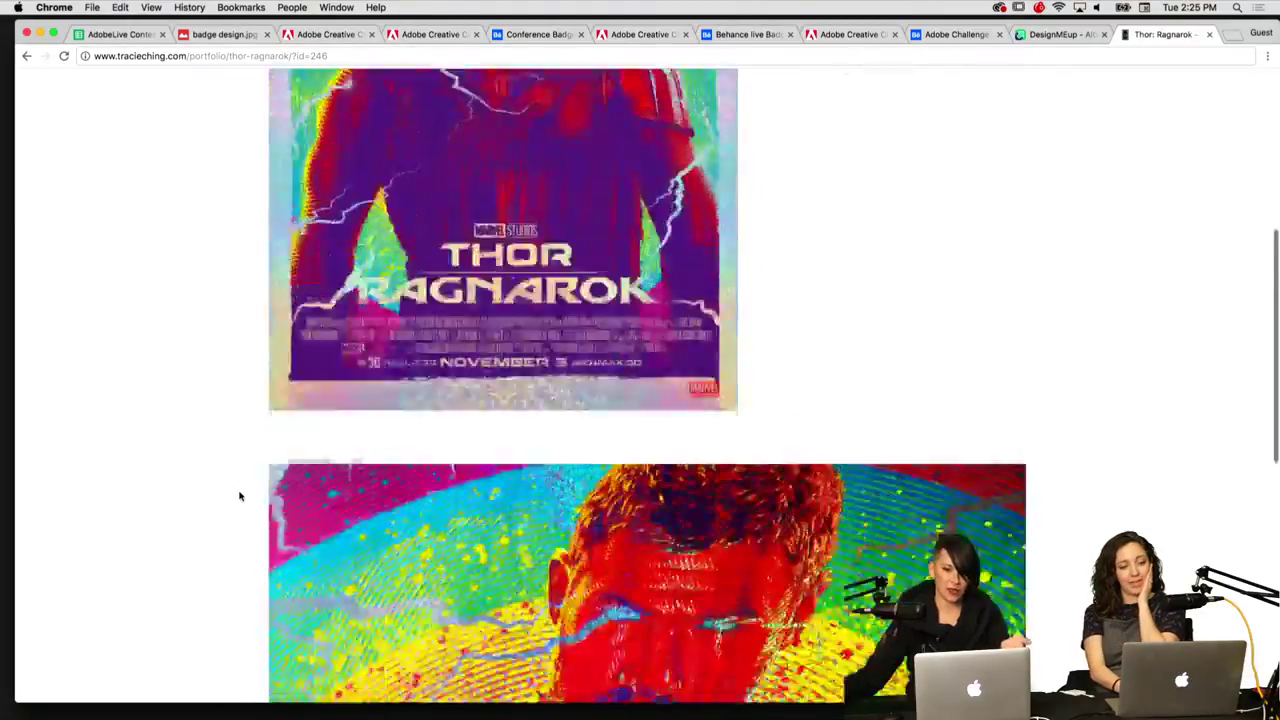
pyautogui.scroll(-5, 239, 496)
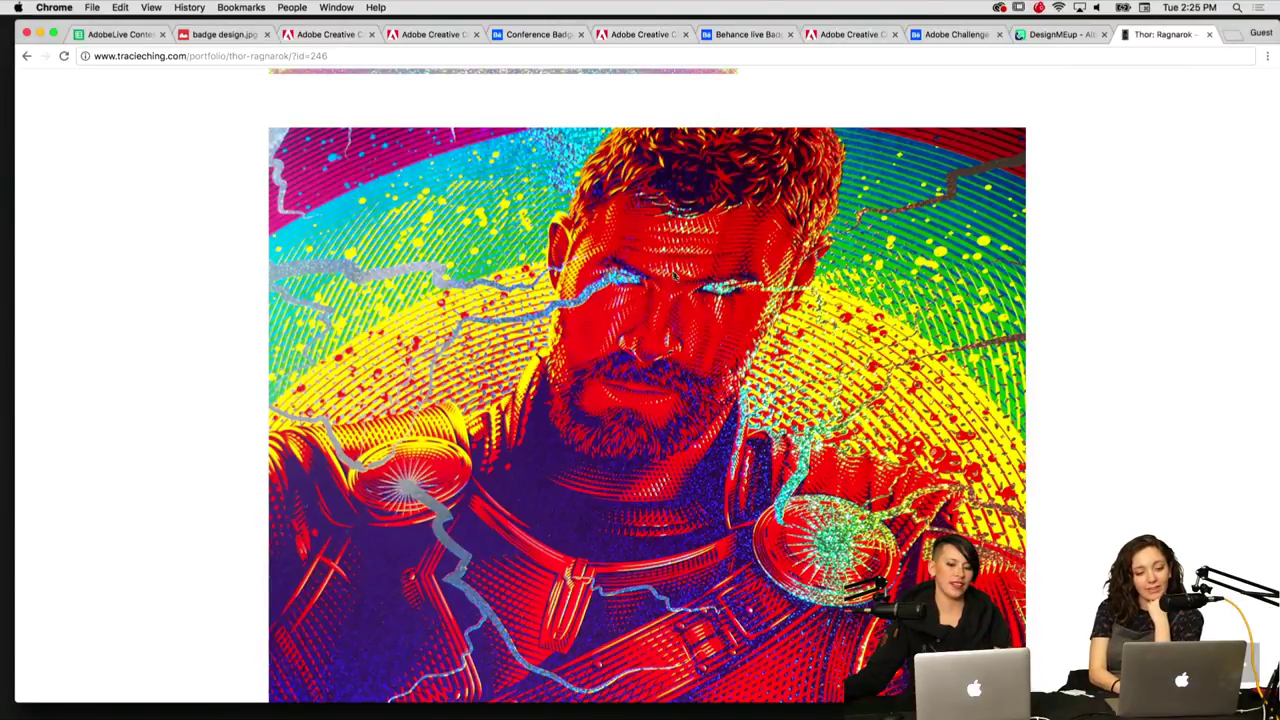
pyautogui.scroll(8, 620, 272)
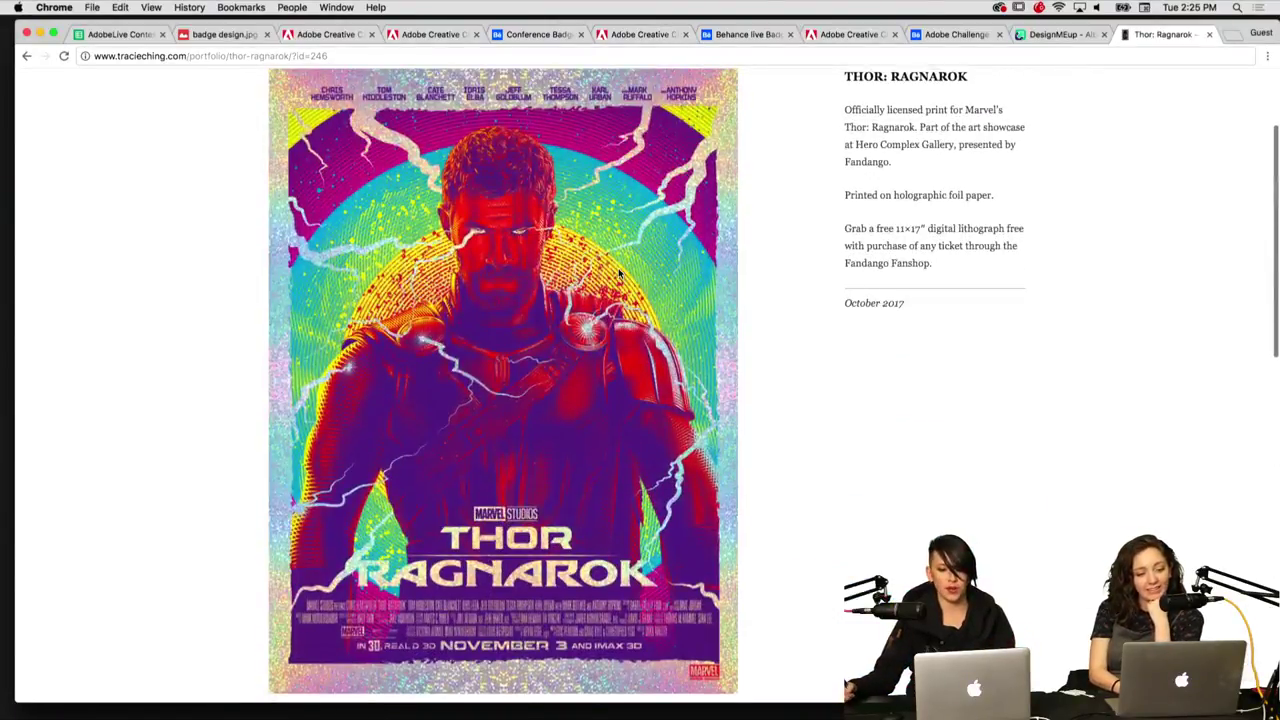
pyautogui.scroll(-8, 619, 272)
pyautogui.scroll(-4, 619, 272)
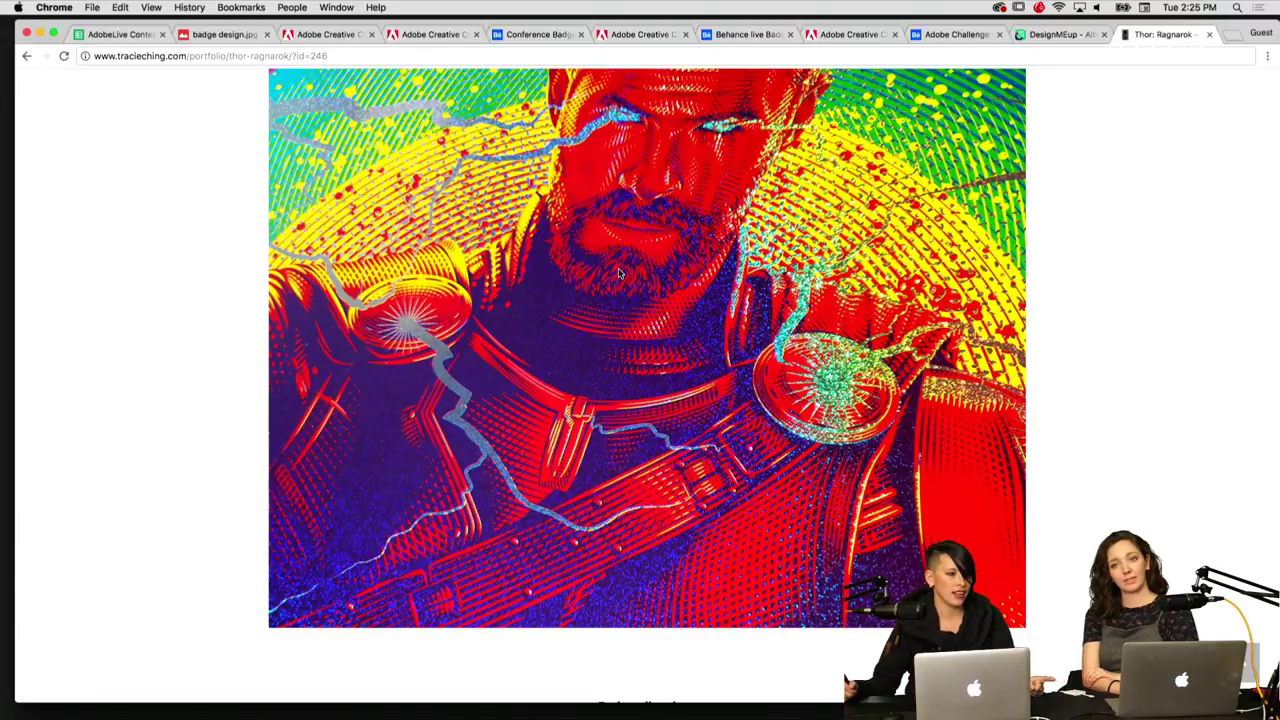
pyautogui.scroll(-10, 619, 273)
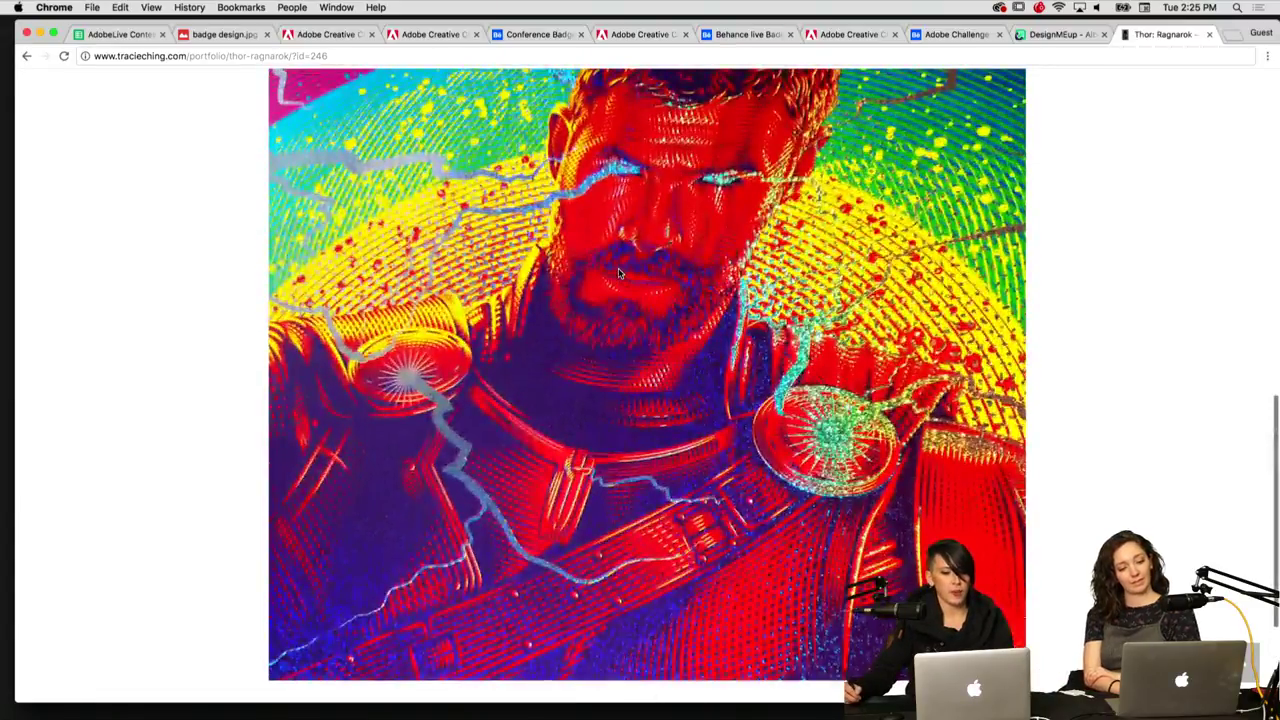
pyautogui.scroll(8, 619, 273)
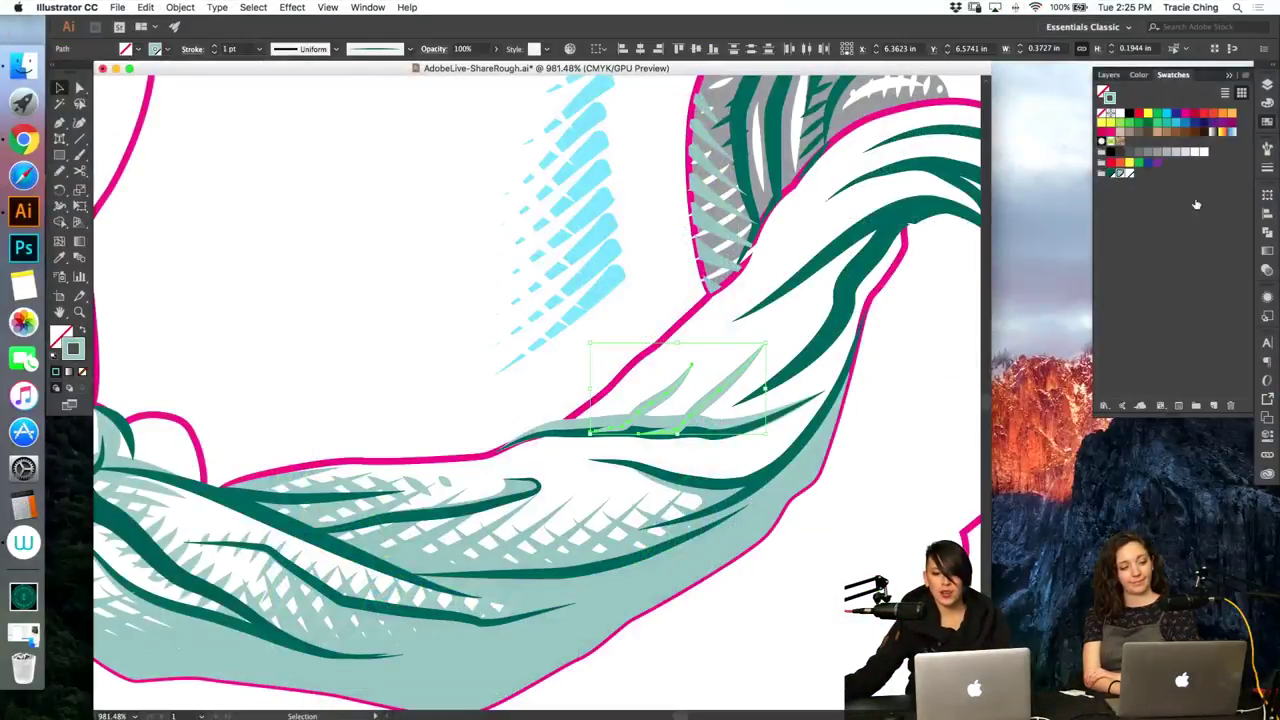
# Step: Apply the thick brush that tapers at one end to the two light teal branch strokes and delete their surplus base anchors
pyautogui.click(1267, 149)
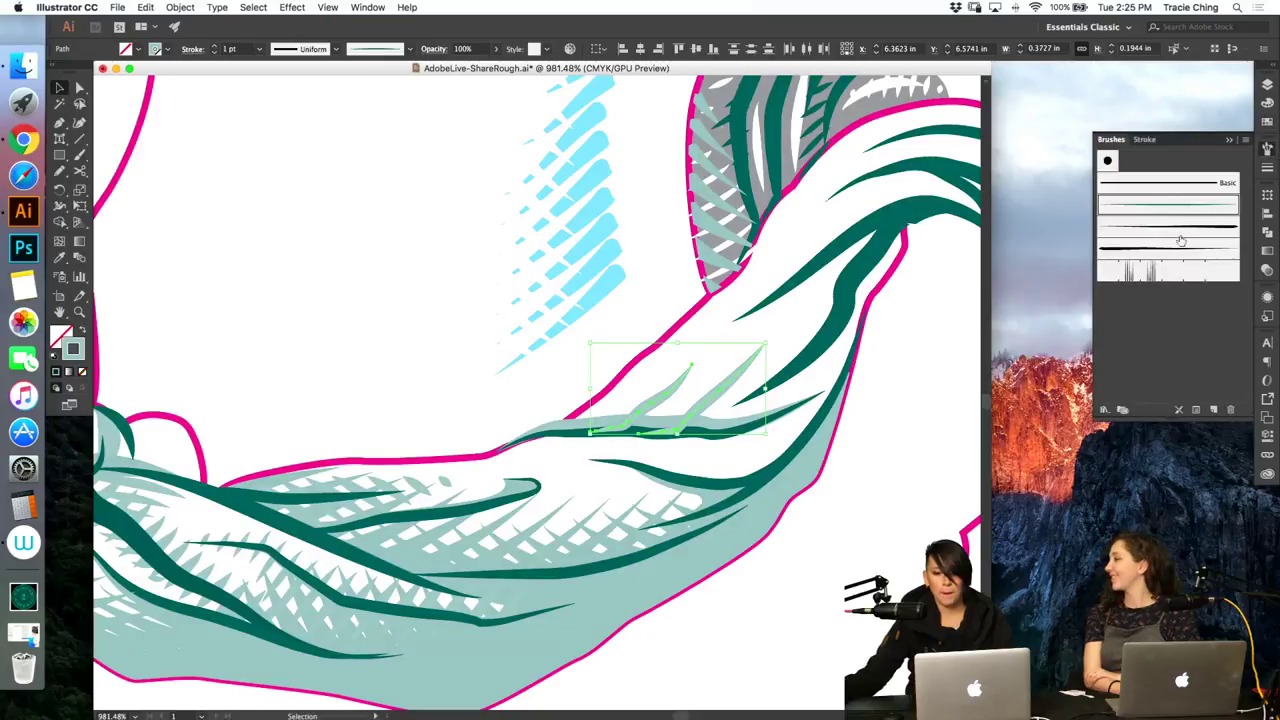
pyautogui.click(1190, 244)
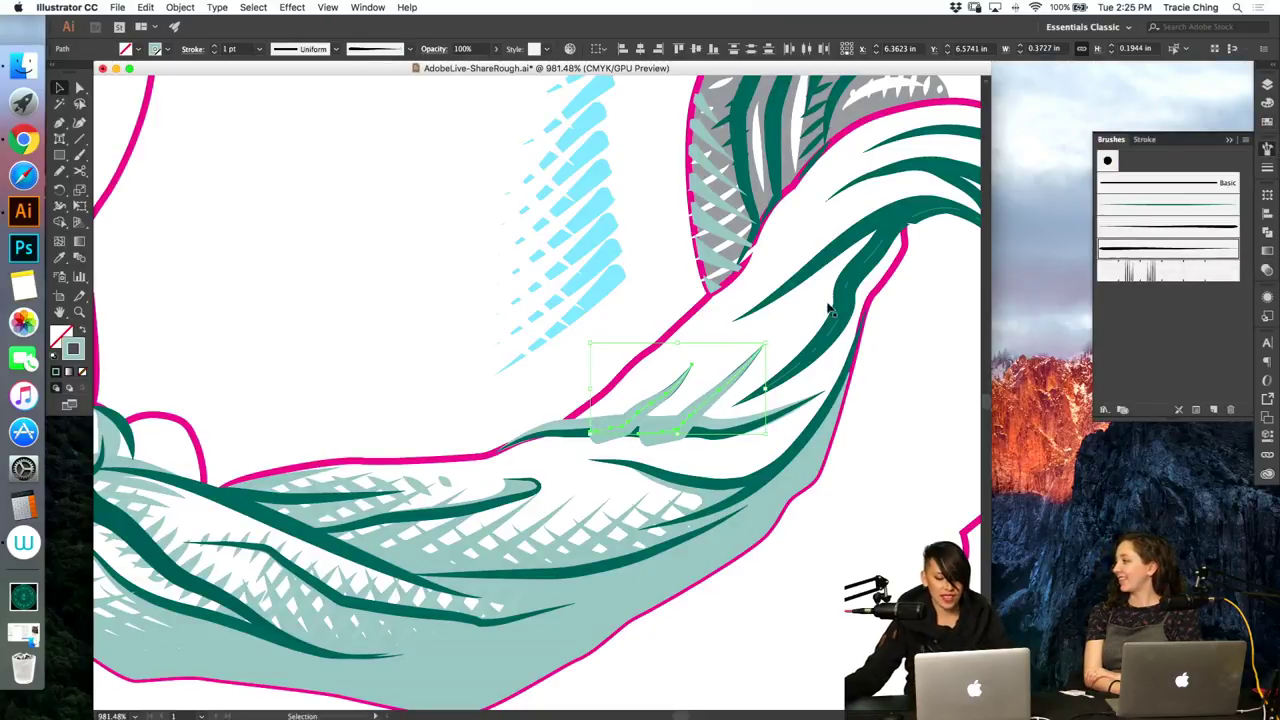
pyautogui.press('-')
pyautogui.click(592, 437)
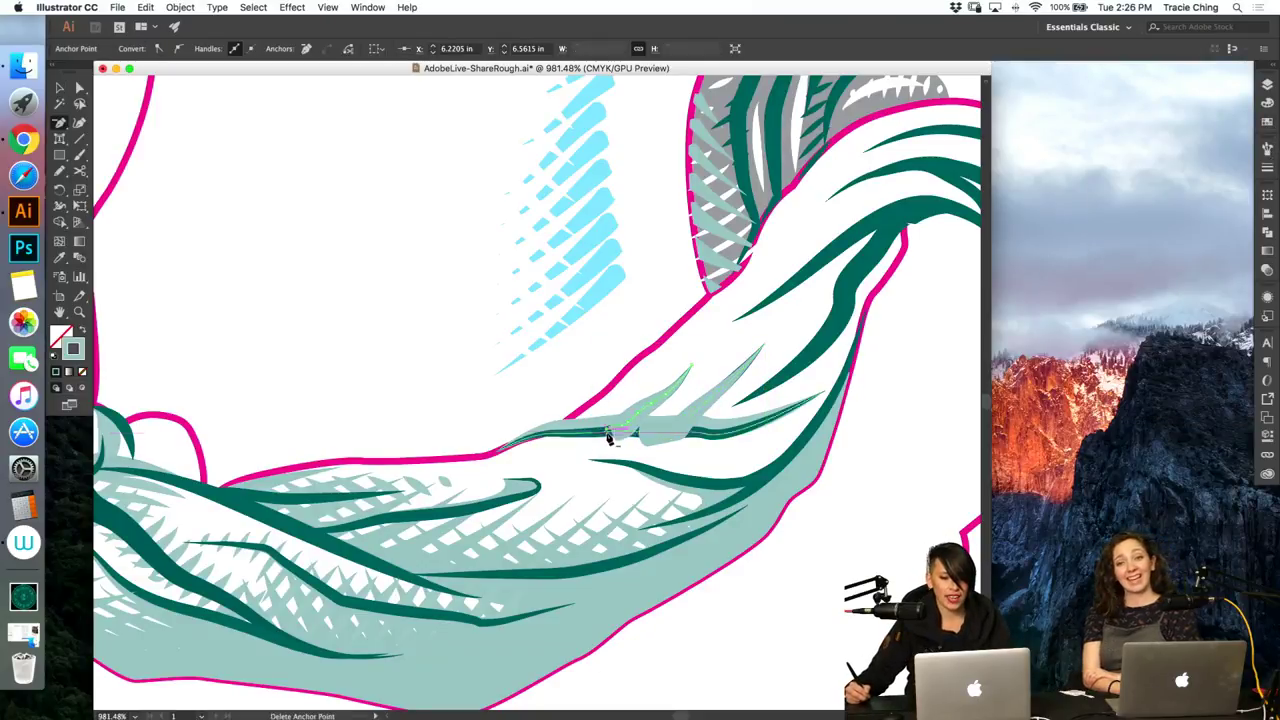
pyautogui.click(614, 432)
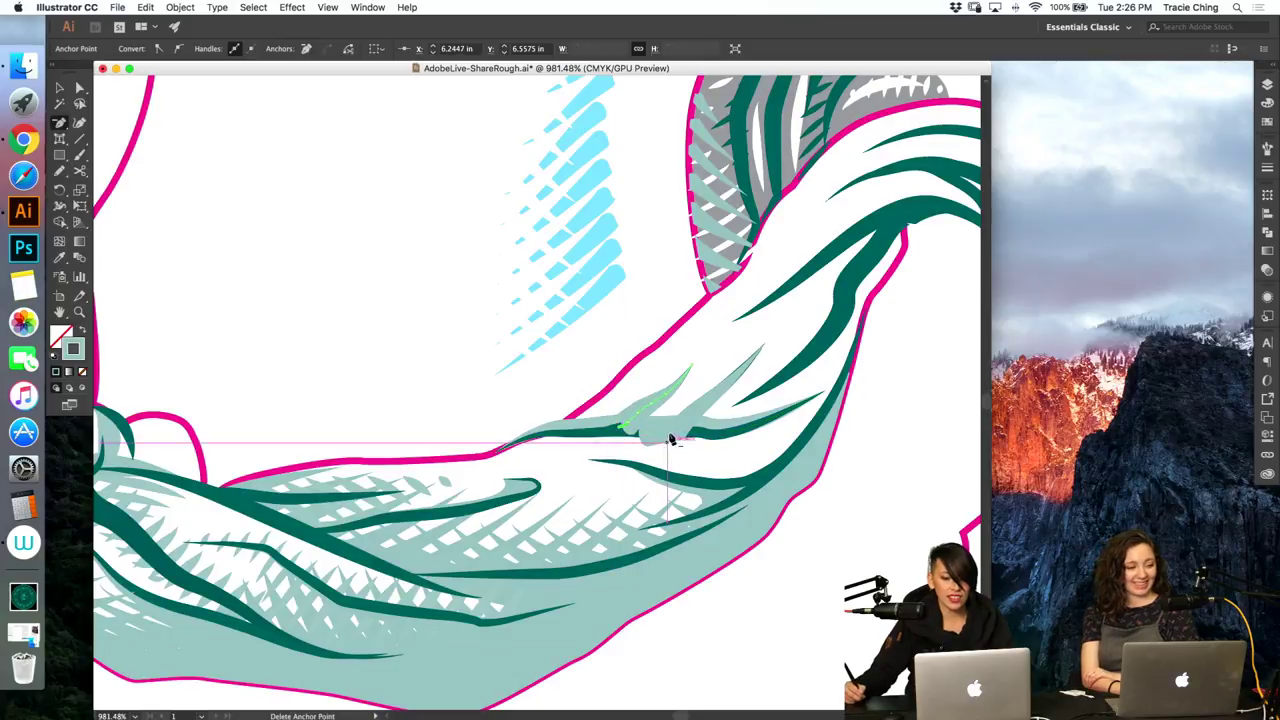
pyautogui.keyDown('super'); pyautogui.click(673, 435); pyautogui.keyUp('super')
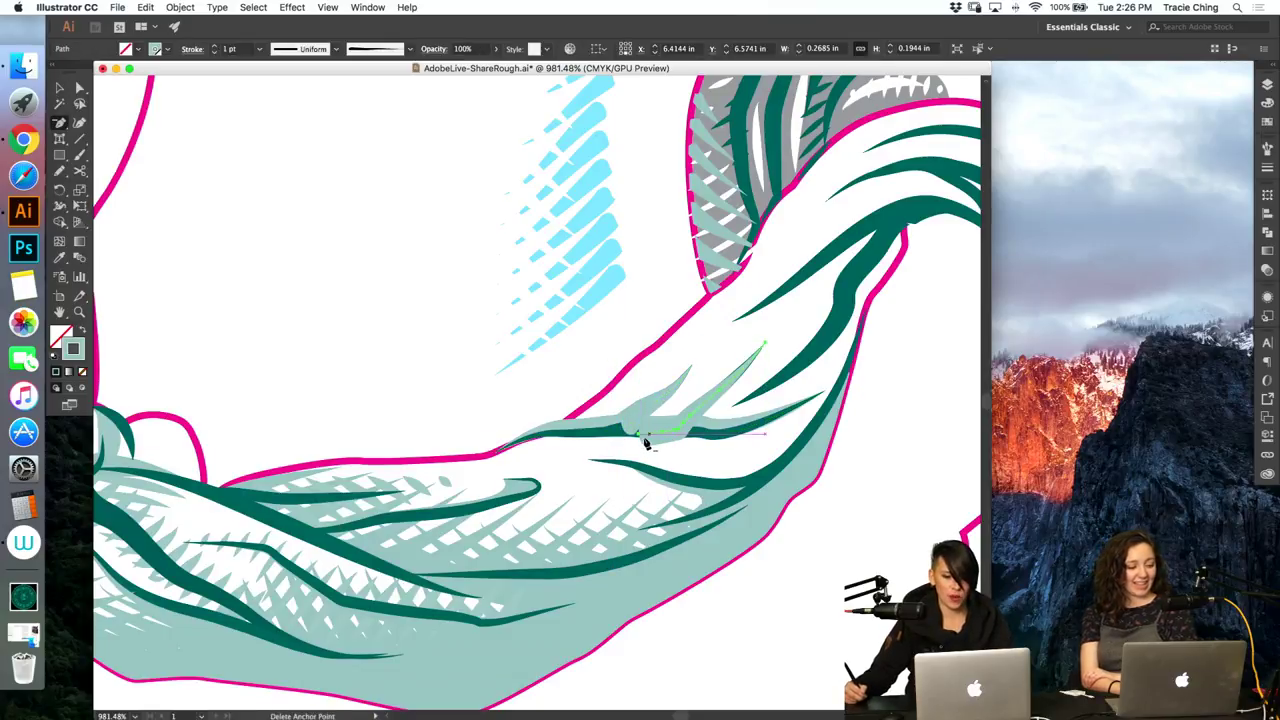
pyautogui.click(646, 443)
pyautogui.click(662, 436)
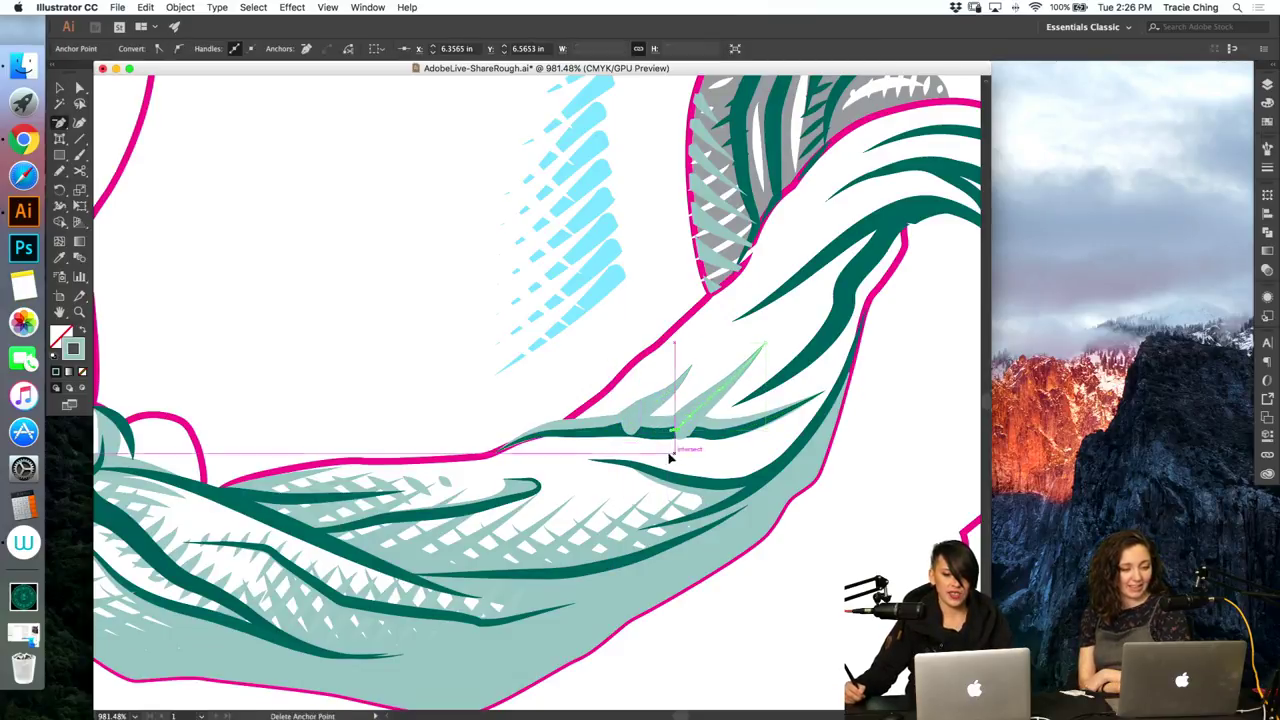
# Step: Place the two light teal branch strokes beneath the dark linework and nudge them left as offset shadows
pyautogui.press('v')
pyautogui.click(671, 455)
pyautogui.click(692, 418)
pyautogui.click(663, 423)
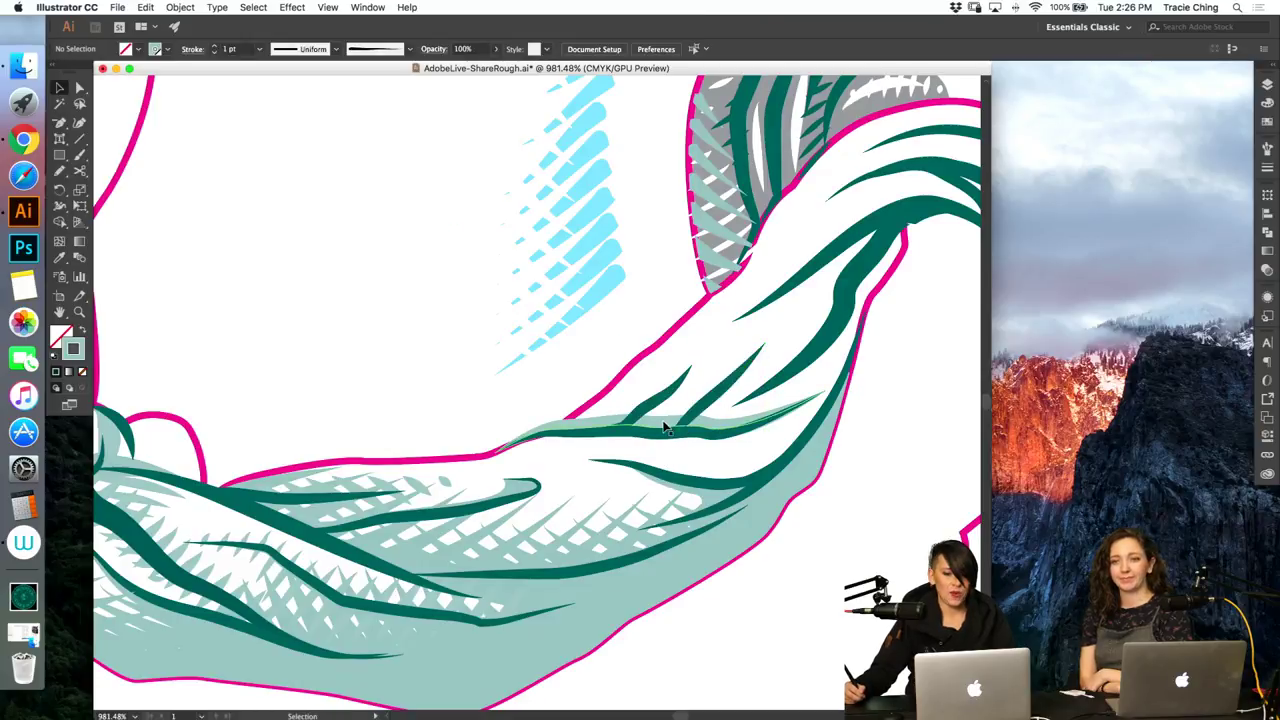
pyautogui.press('Left')
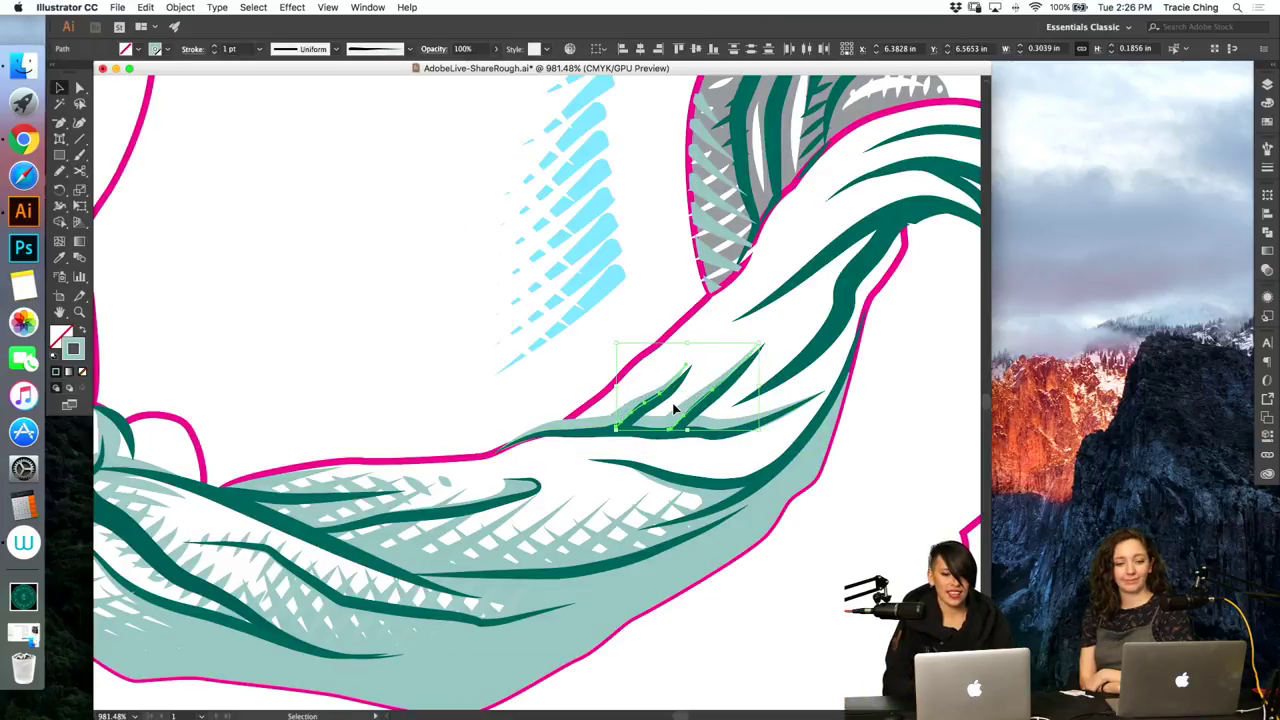
# Step: Nudge the tip anchors of both light teal branch strokes right to meet the tips of the dark branch lines
pyautogui.click(80, 87)
pyautogui.click(760, 346)
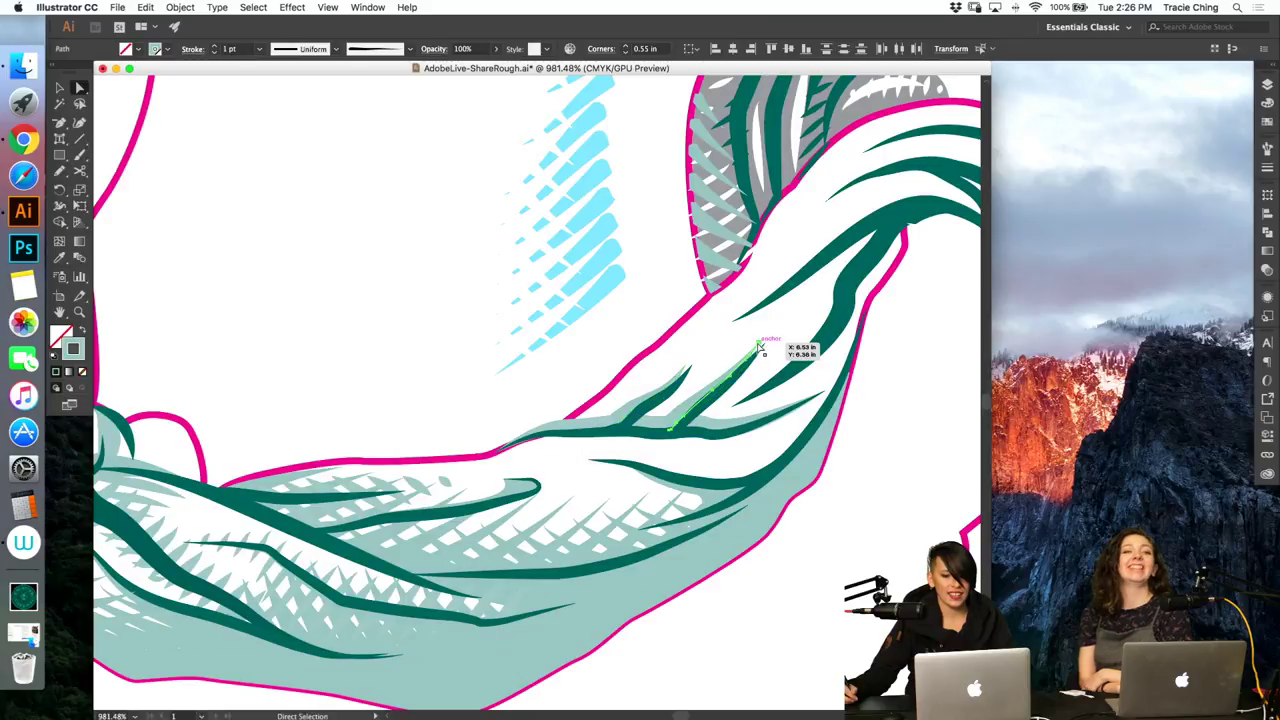
pyautogui.click(760, 345)
pyautogui.keyDown('shift'); pyautogui.click(686, 366); pyautogui.keyUp('shift')
pyautogui.press('Right')
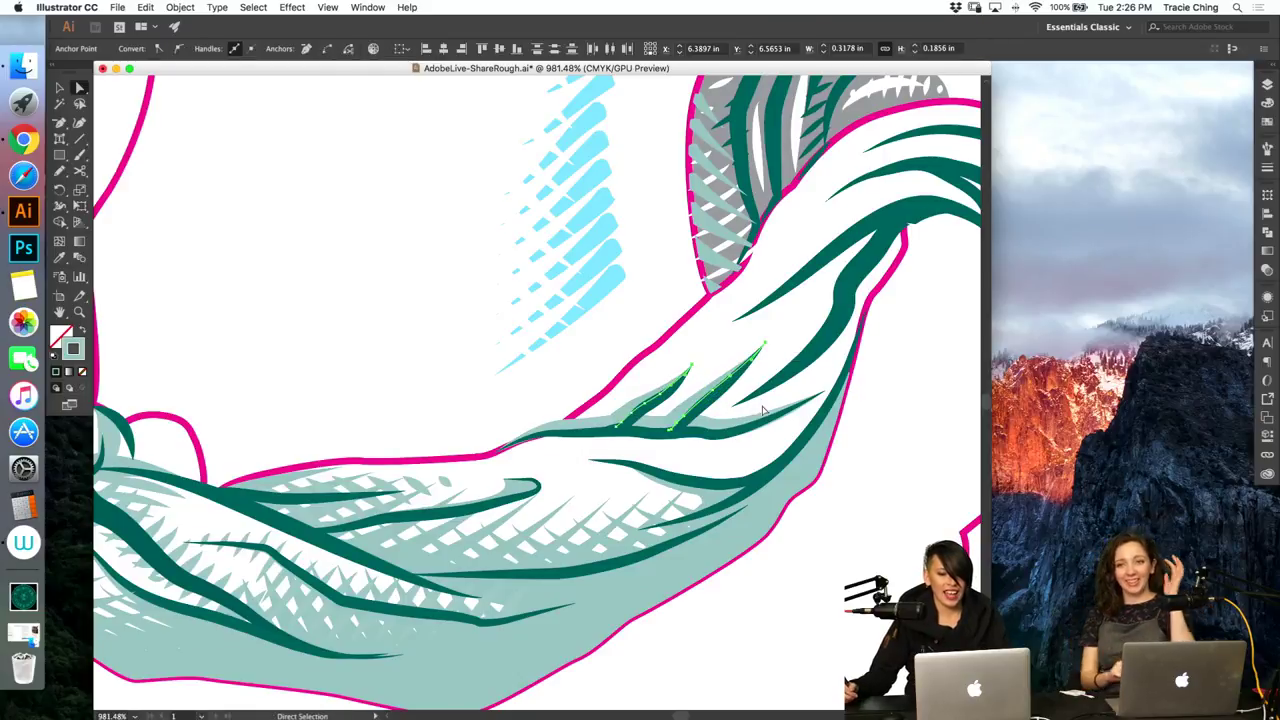
pyautogui.click(895, 447)
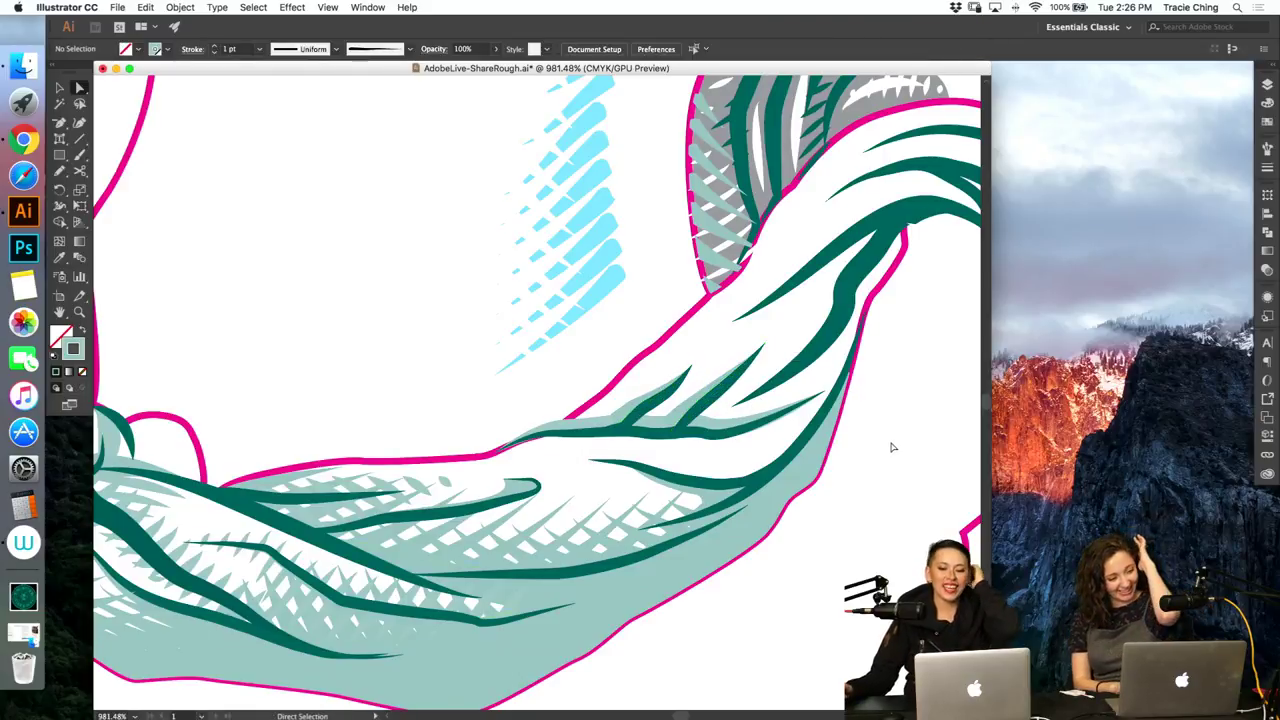
# Step: Select the long dark fold line that sweeps over the branch's upper bend and duplicate it beneath the linework
pyautogui.press('v')
pyautogui.click(822, 275)
pyautogui.press('a')
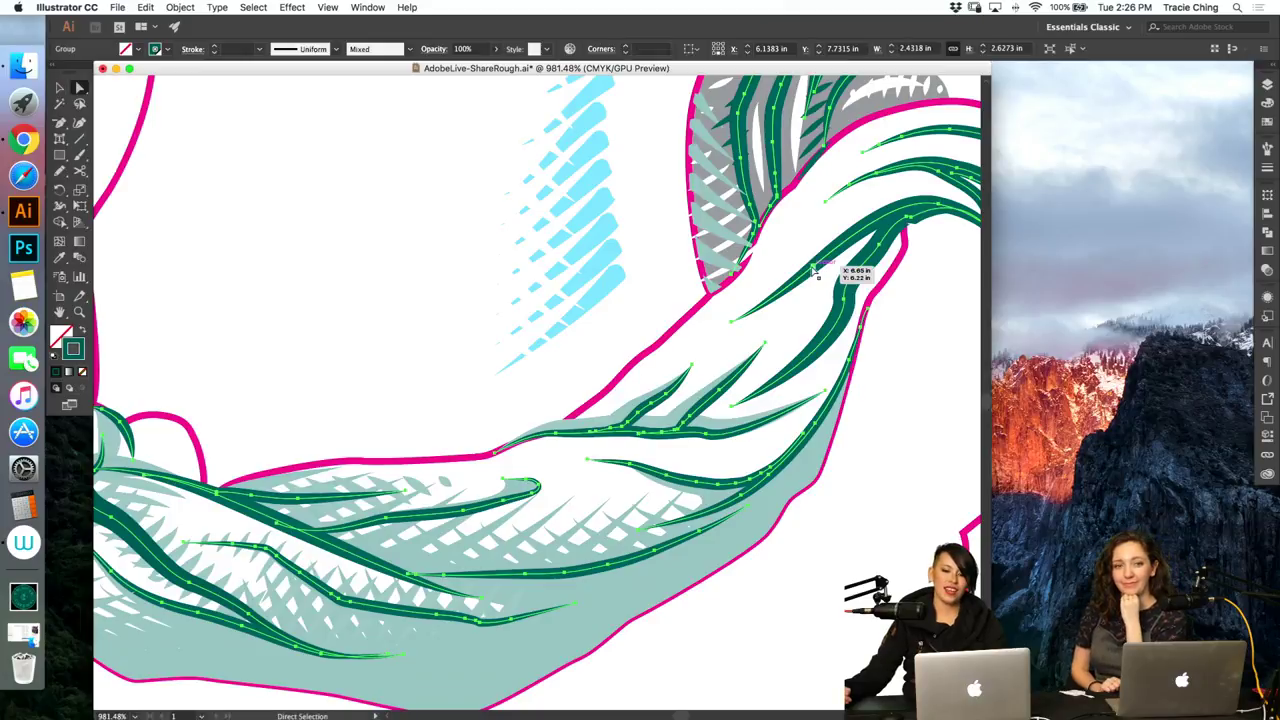
pyautogui.click(813, 266)
pyautogui.keyDown('shift'); pyautogui.click(938, 205); pyautogui.keyUp('shift')
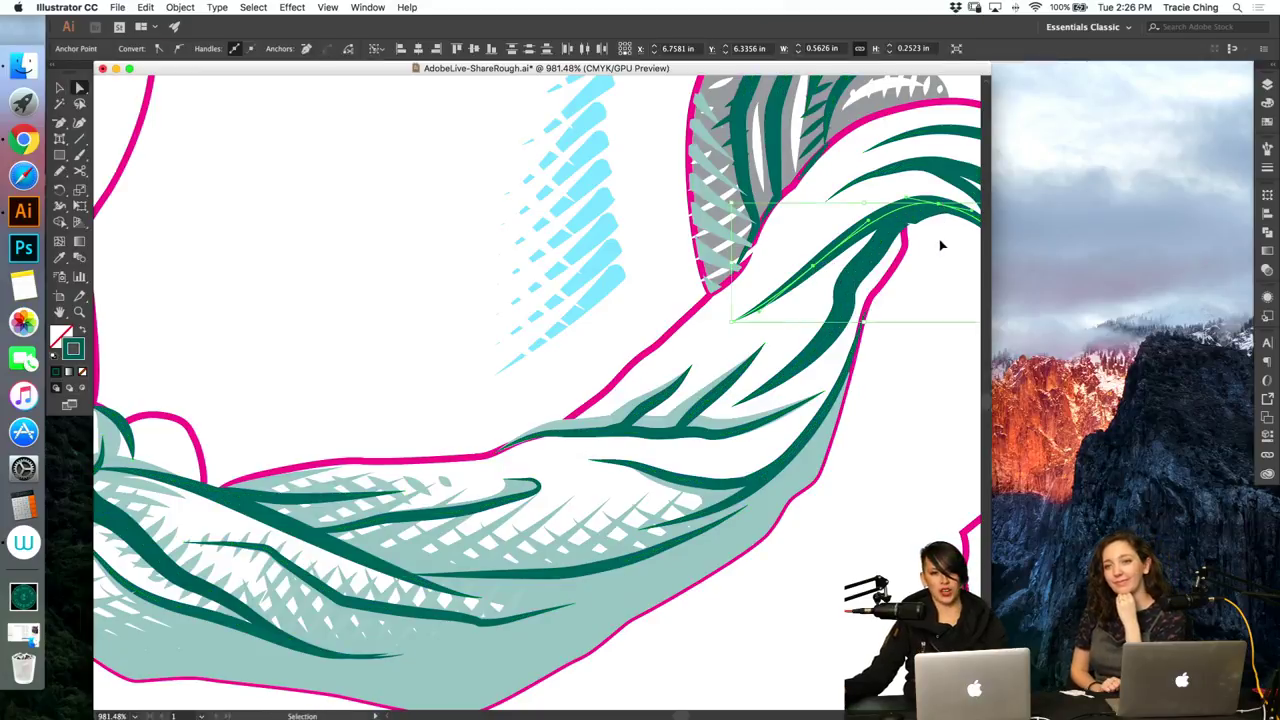
pyautogui.click(916, 342)
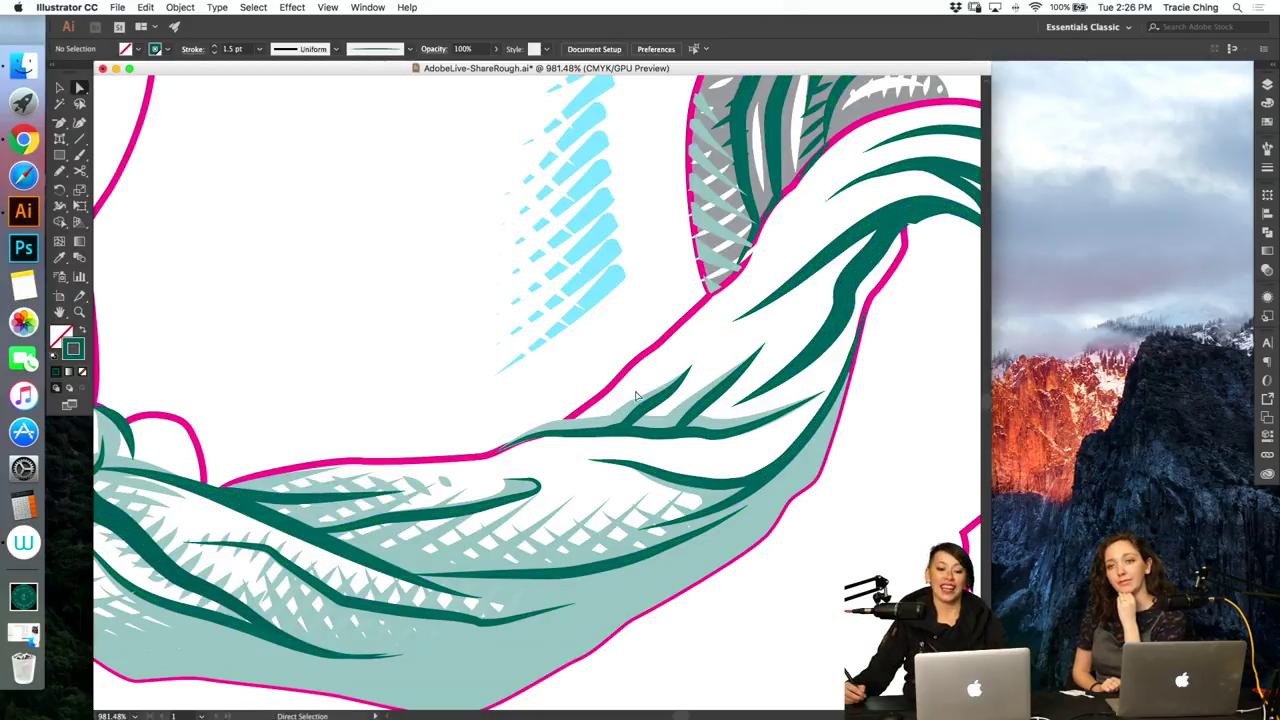
pyautogui.press('super+z')
# Step: Match the duplicated fold line to the light teal branch strokes with the Eyedropper and set its stroke weight to 3 pt
pyautogui.click(1266, 148)
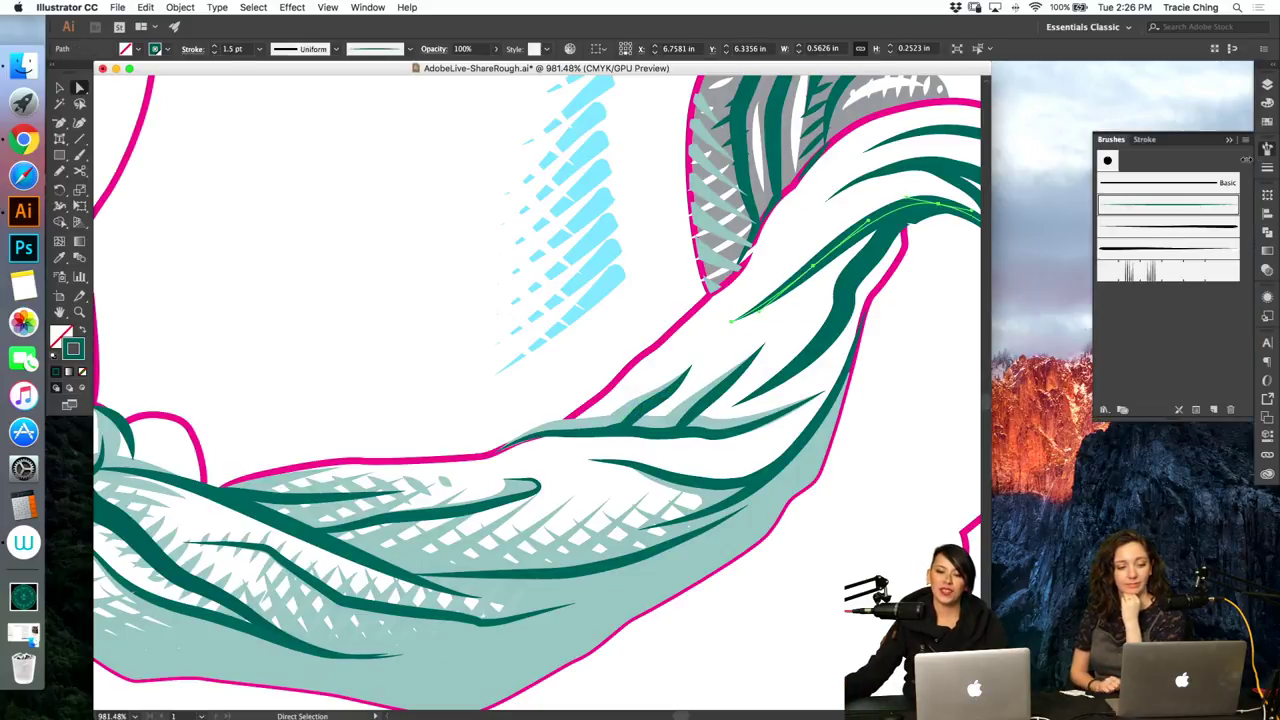
pyautogui.press('i')
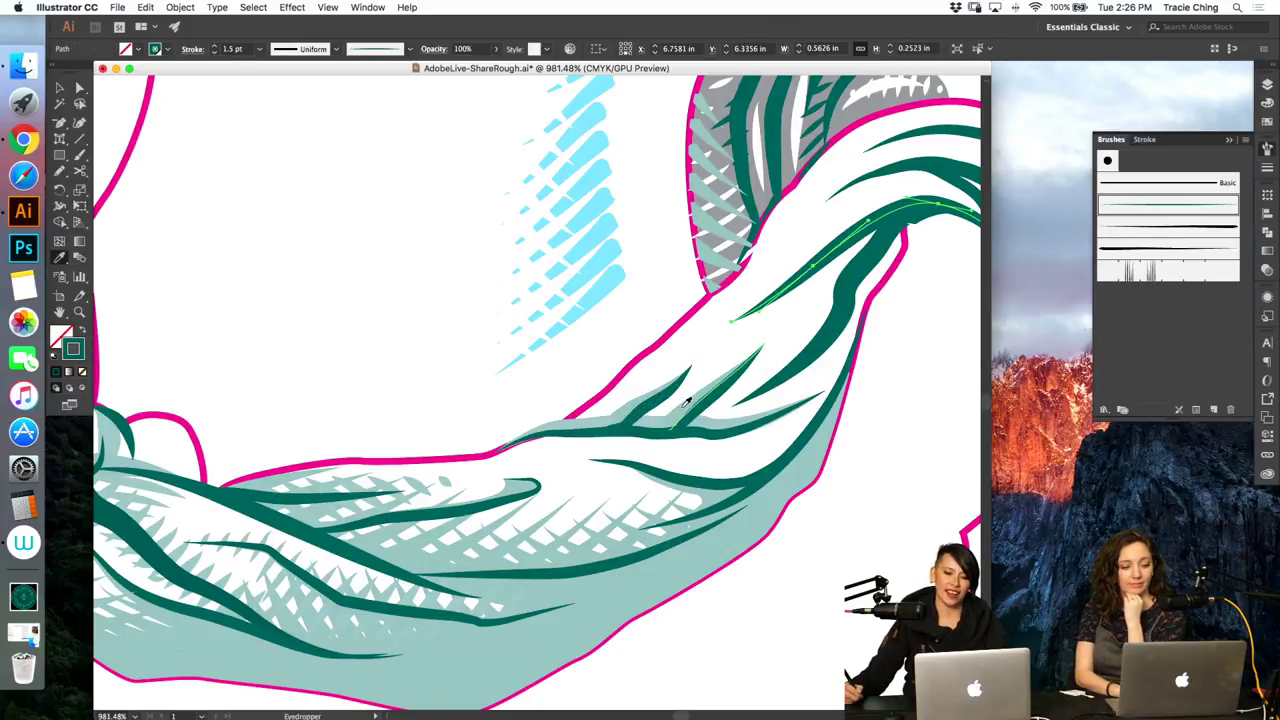
pyautogui.click(683, 408)
pyautogui.press('v')
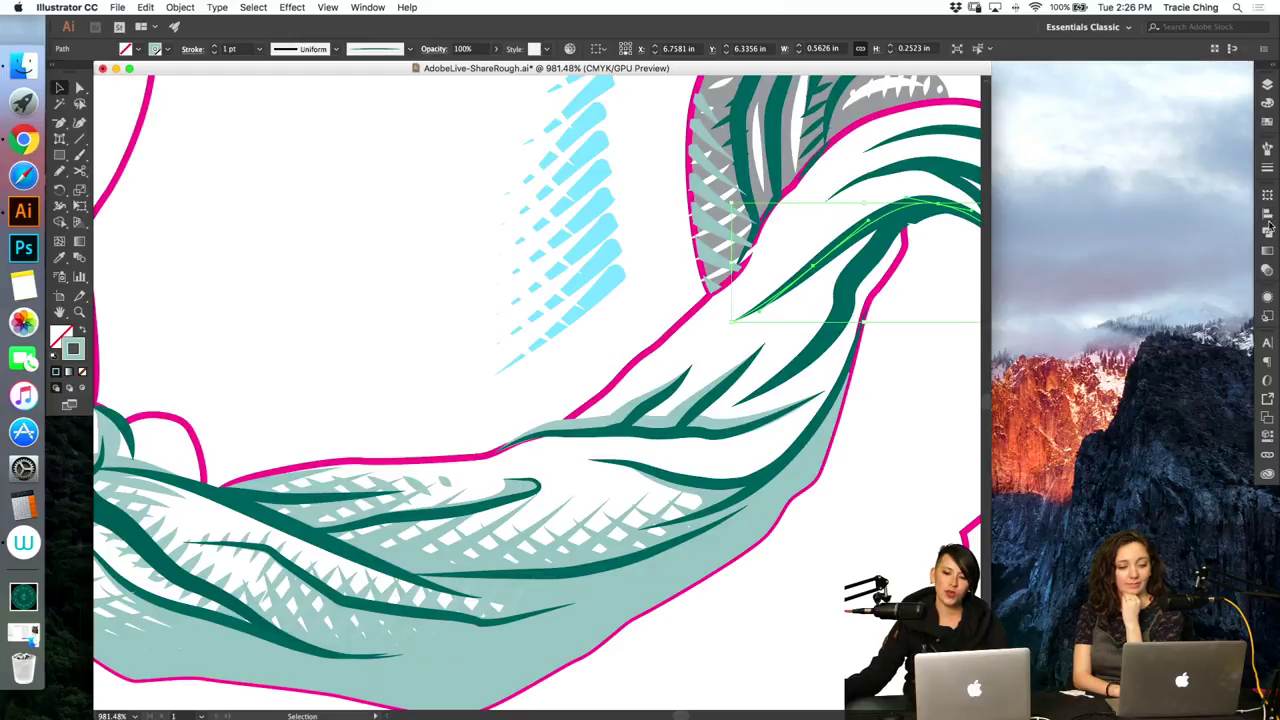
pyautogui.click(1267, 170)
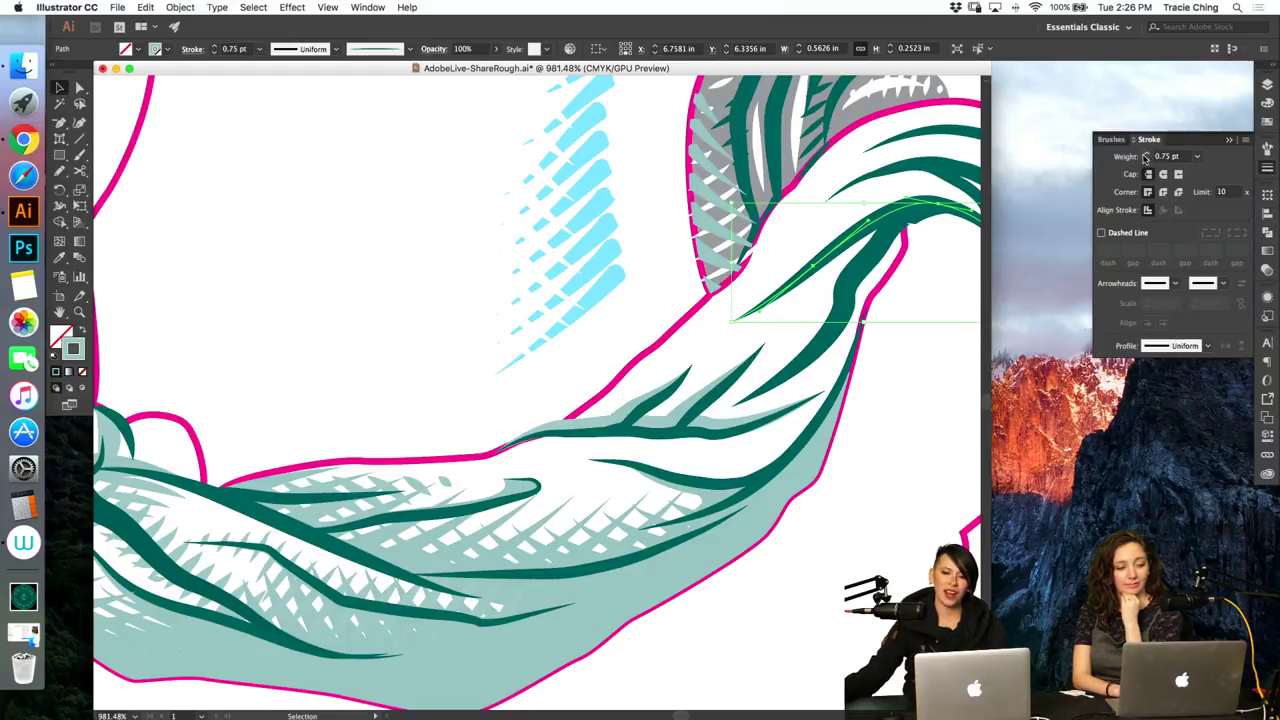
pyautogui.click(1146, 155)
pyautogui.click(1146, 155)
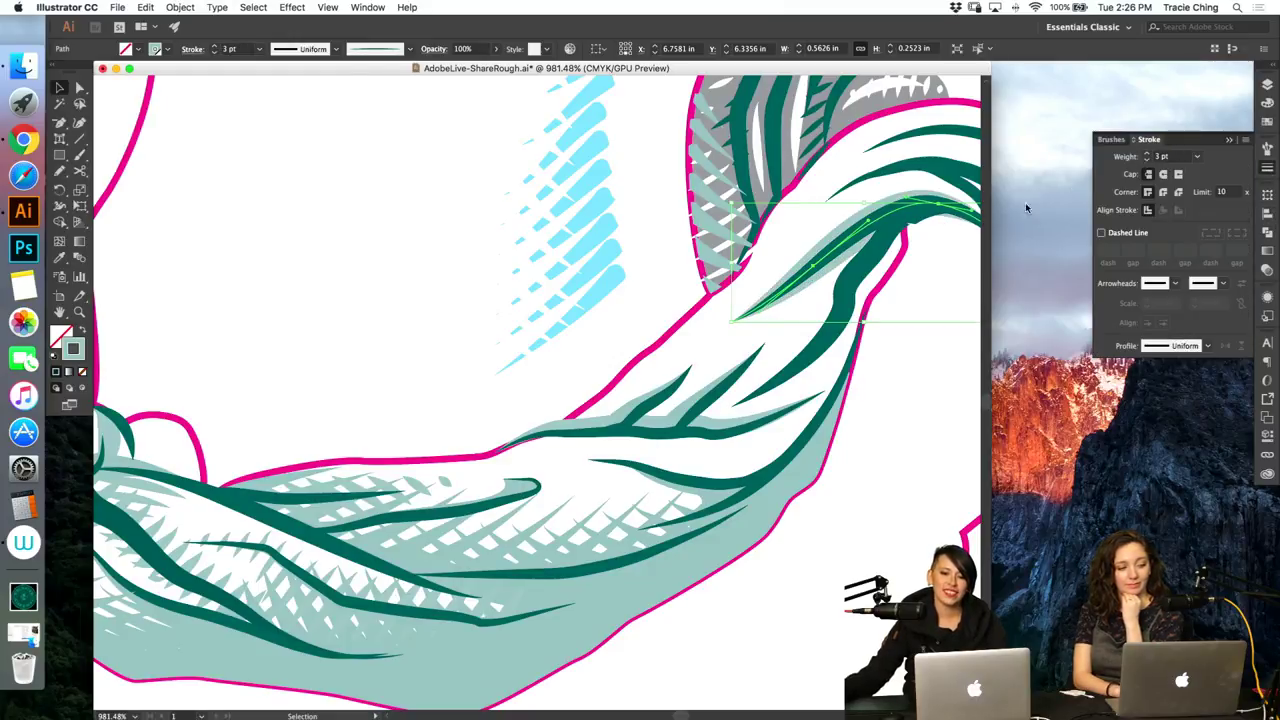
# Step: Reduce the light teal copy's height slightly from its upper edge so it follows the dark fold line, and deselect it
pyautogui.click(866, 205)
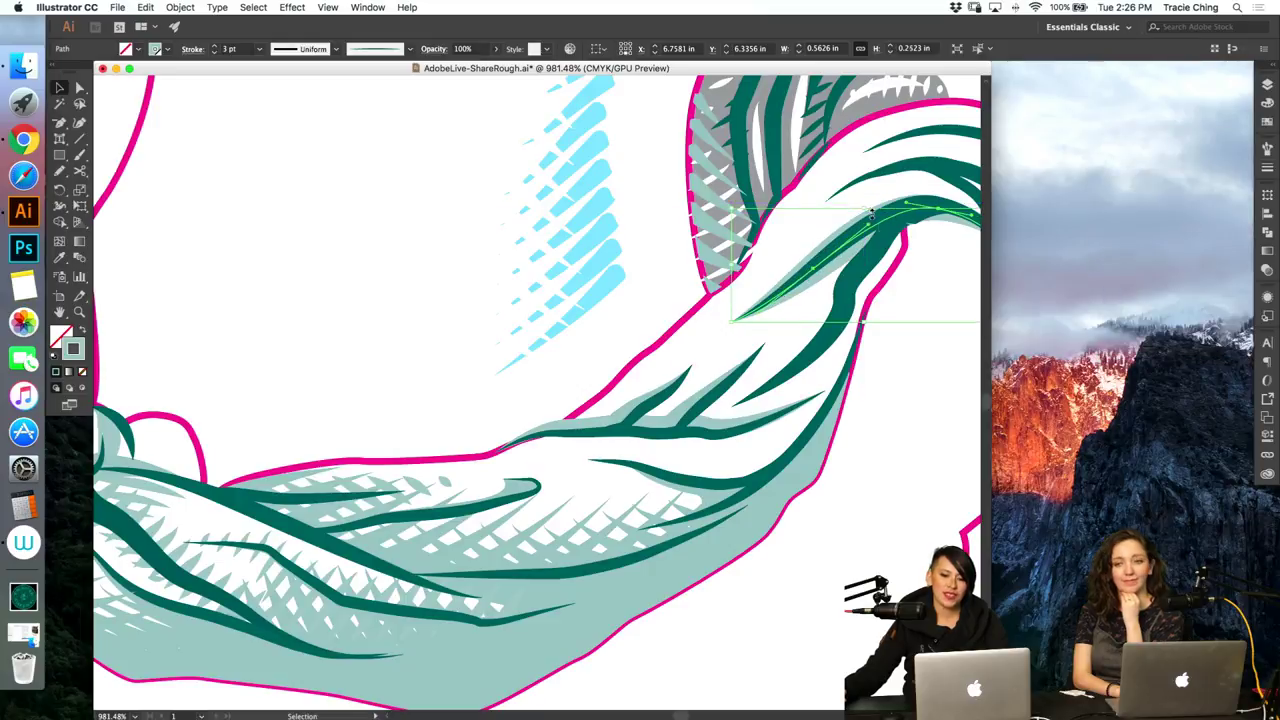
pyautogui.press('a')
pyautogui.click(930, 320)
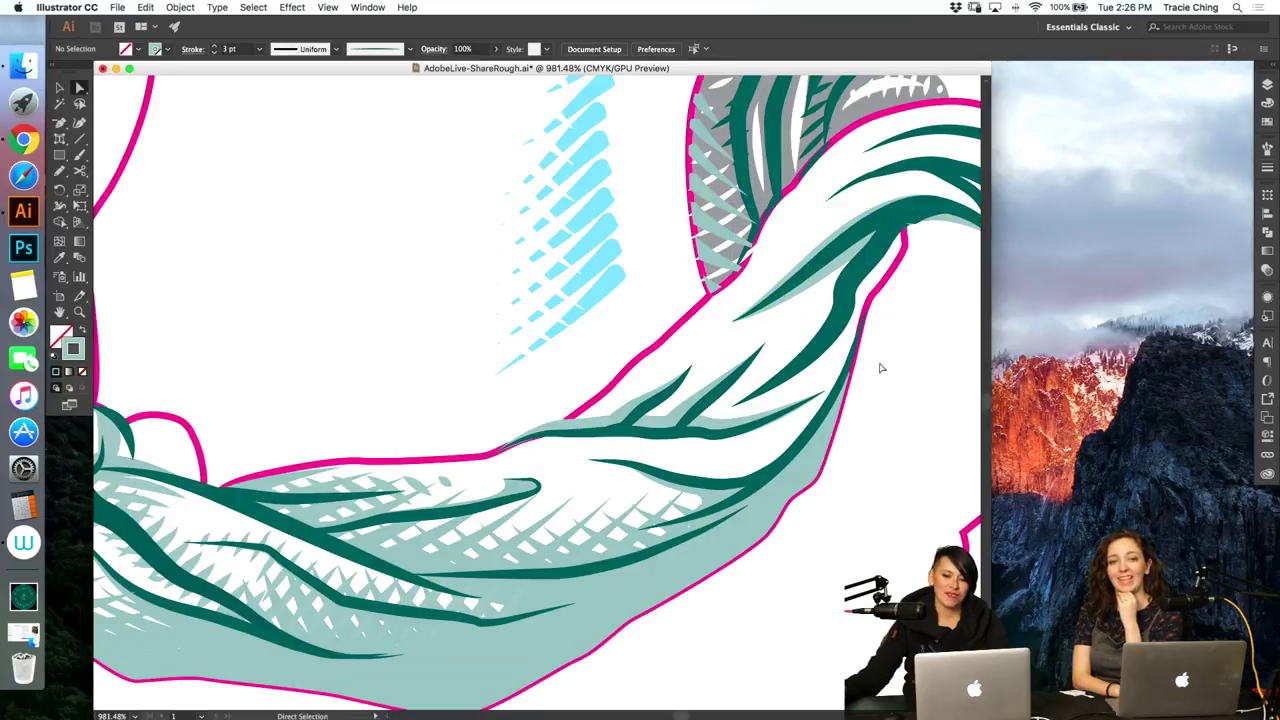
# Step: Paint two freehand light teal strokes, tapered at both ends, across the short branch lines and the fold above using the Paintbrush
pyautogui.press('b')
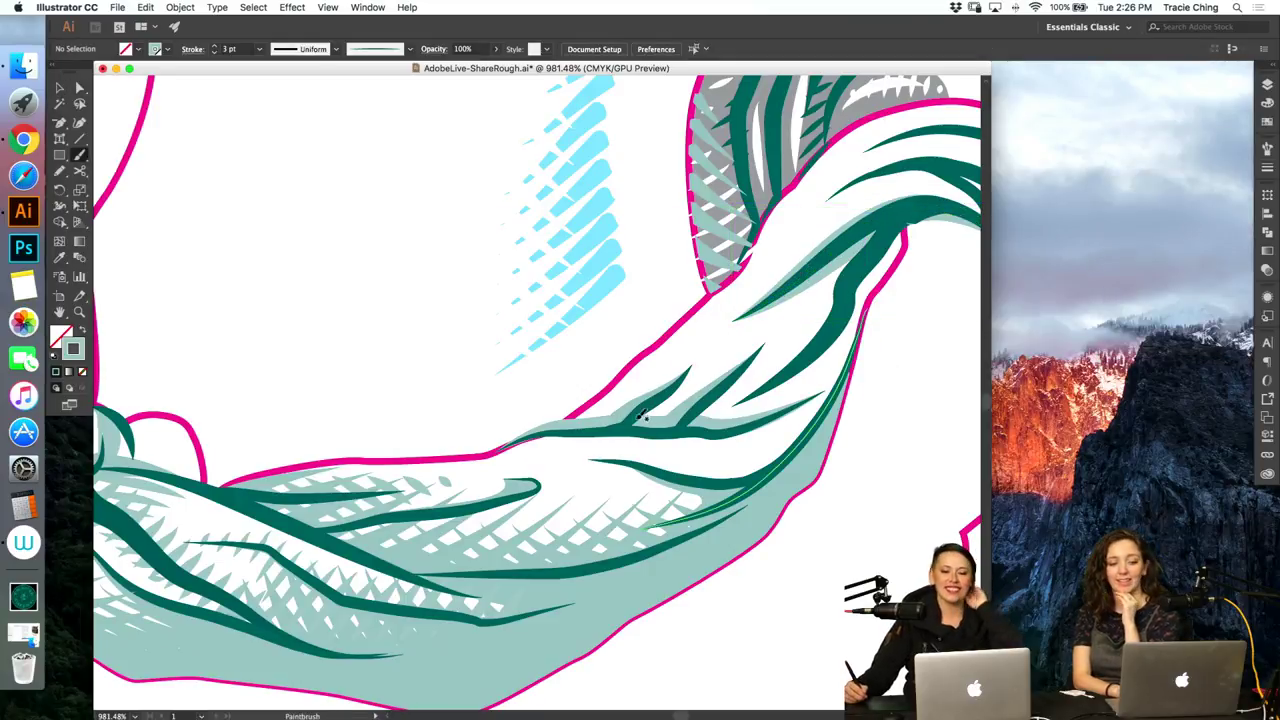
pyautogui.moveTo(636, 421); pyautogui.dragTo(800, 423)
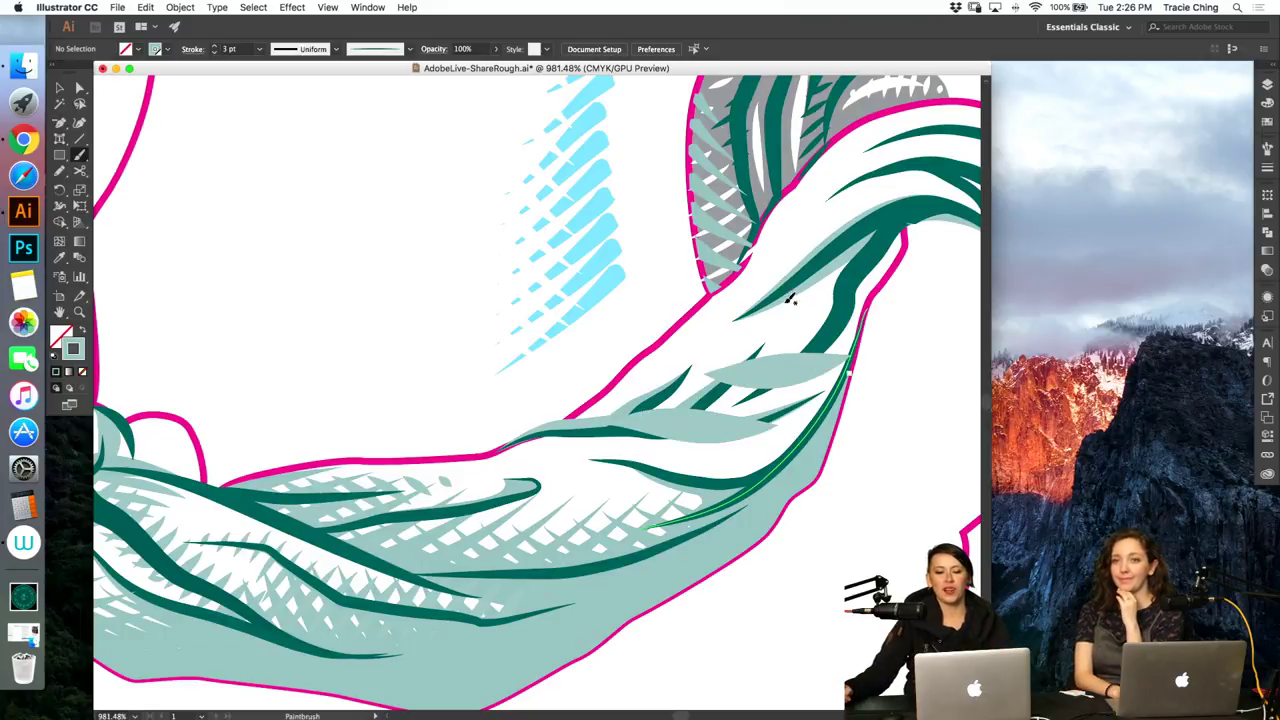
# Step: Paint two more light teal strokes up to the cloth's bend and blend the four tapered strokes into one hatch series
pyautogui.moveTo(789, 298); pyautogui.dragTo(900, 278)
pyautogui.moveTo(870, 221); pyautogui.dragTo(938, 209)
pyautogui.press('v')
pyautogui.click(901, 222)
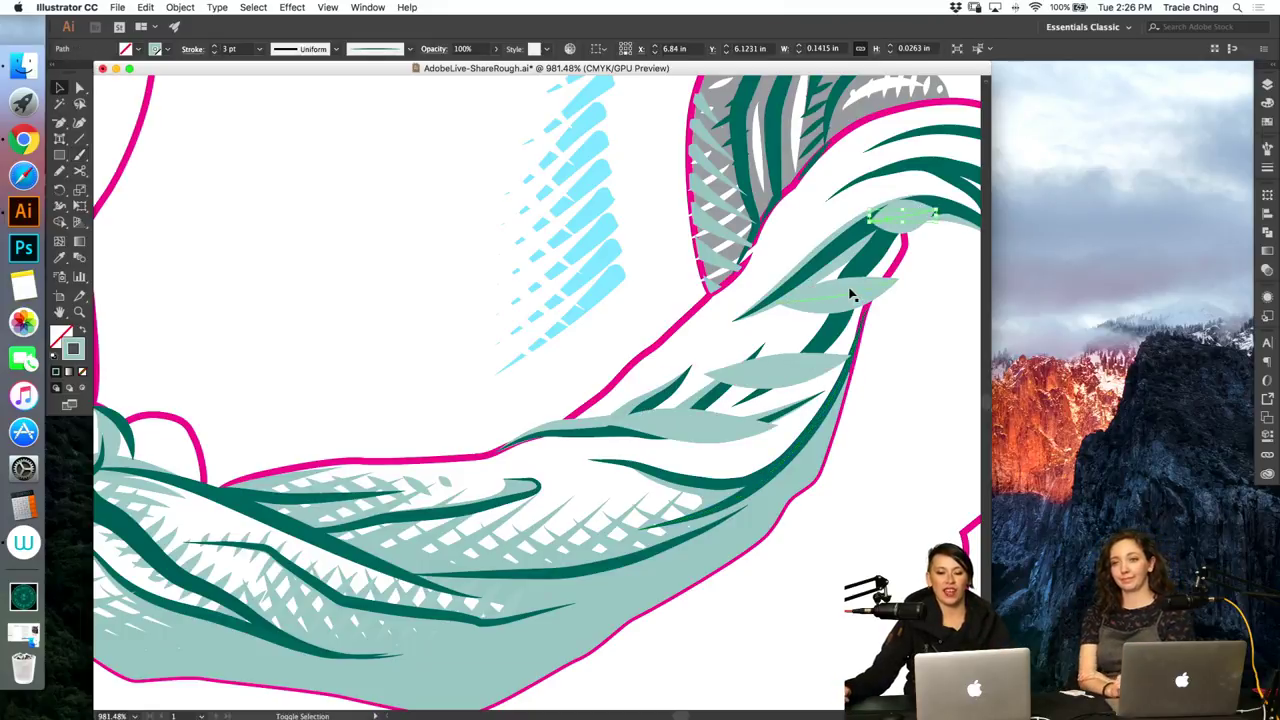
pyautogui.keyDown('shift'); pyautogui.click(850, 291); pyautogui.keyUp('shift')
pyautogui.keyDown('shift'); pyautogui.click(763, 374); pyautogui.keyUp('shift')
pyautogui.keyDown('shift'); pyautogui.click(714, 431); pyautogui.keyUp('shift')
pyautogui.press('alt+super+b')
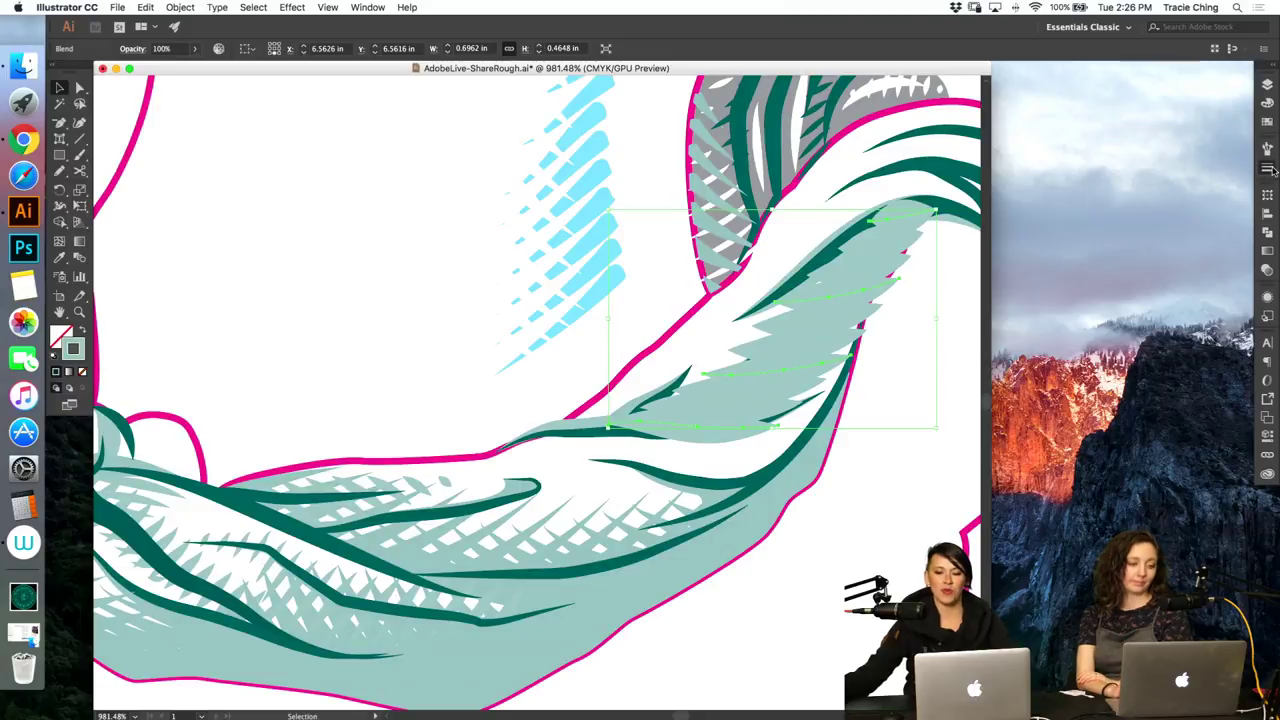
# Step: Set the new hatch blend's stroke weight to 1 pt
pyautogui.click(1267, 168)
pyautogui.click(1147, 160)
pyautogui.click(1147, 160)
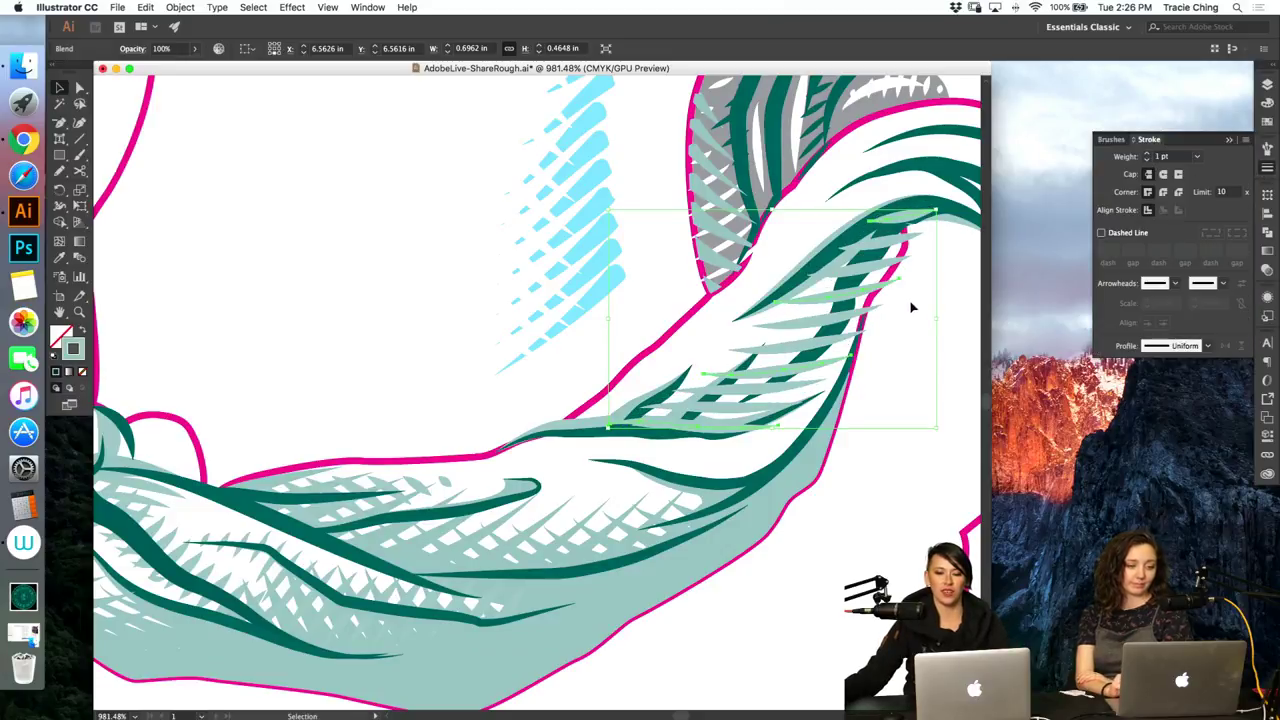
# Step: Inside the blend, set the two uppermost key strokes to 2 pt, return the lower of them to 1 pt, and exit isolation
pyautogui.doubleClick(843, 303)
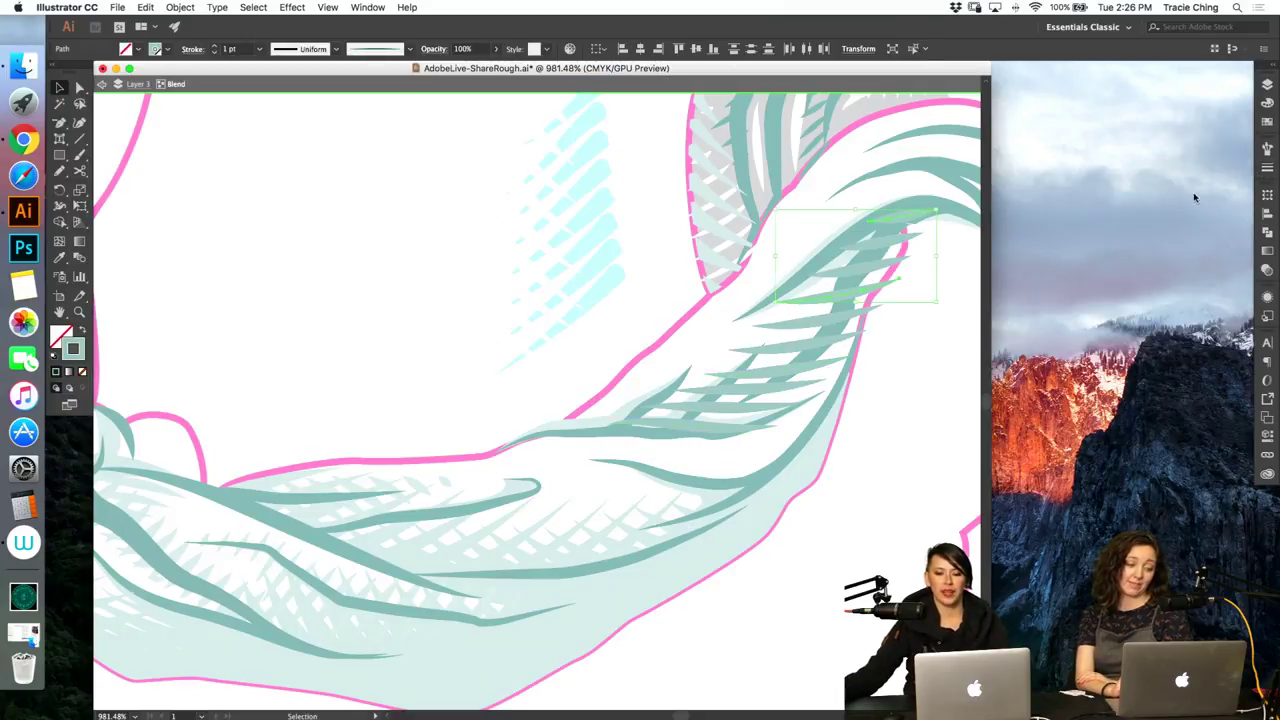
pyautogui.click(1267, 167)
pyautogui.click(897, 300)
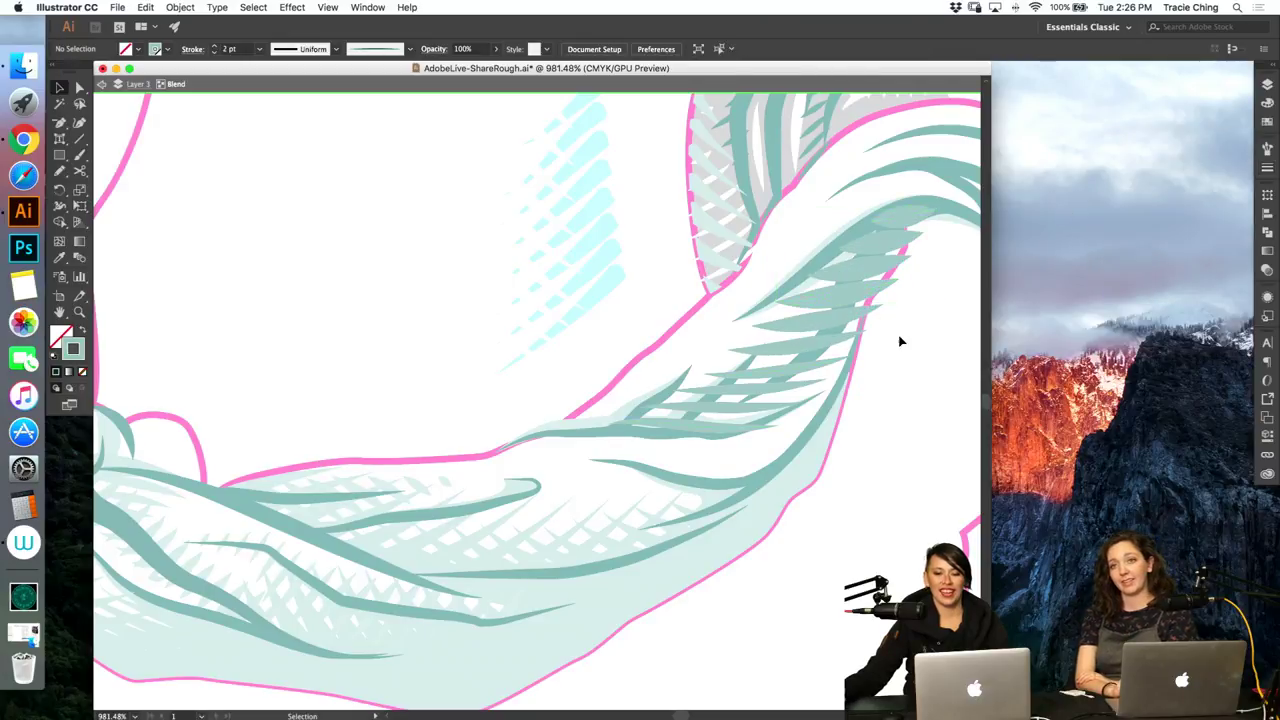
pyautogui.click(1268, 169)
pyautogui.click(1147, 160)
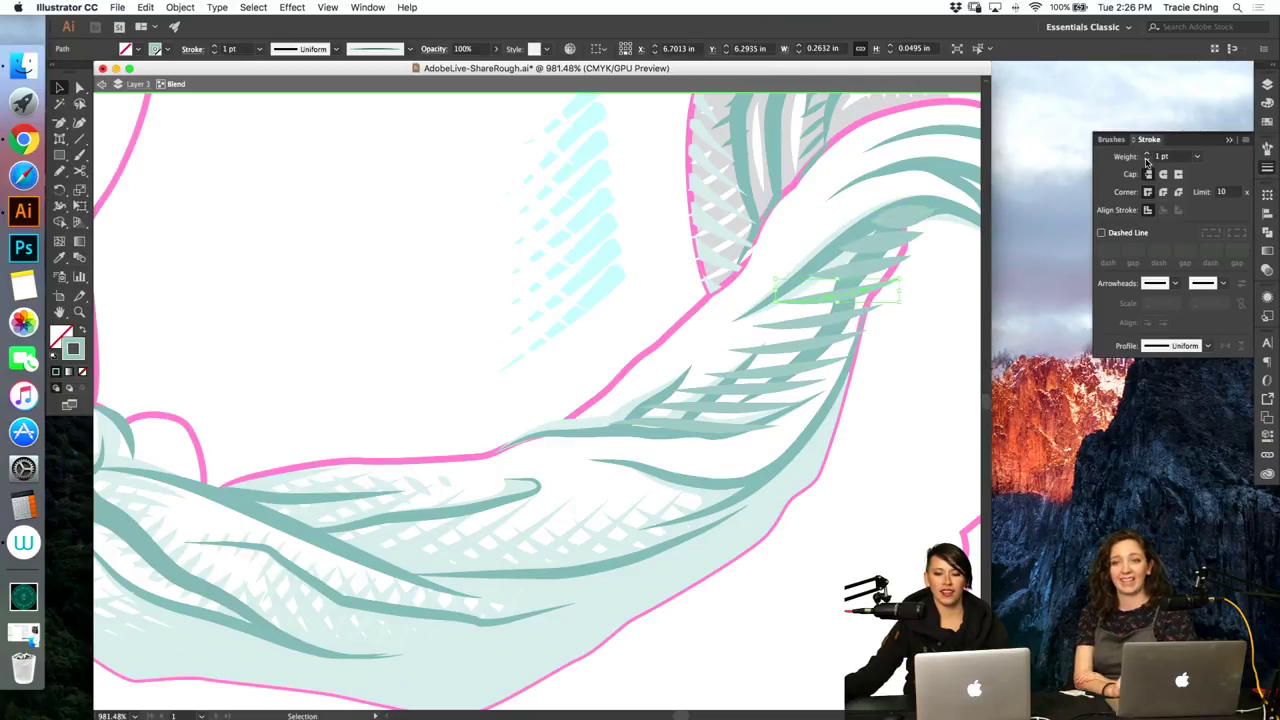
pyautogui.click(897, 389)
pyautogui.doubleClick(899, 393)
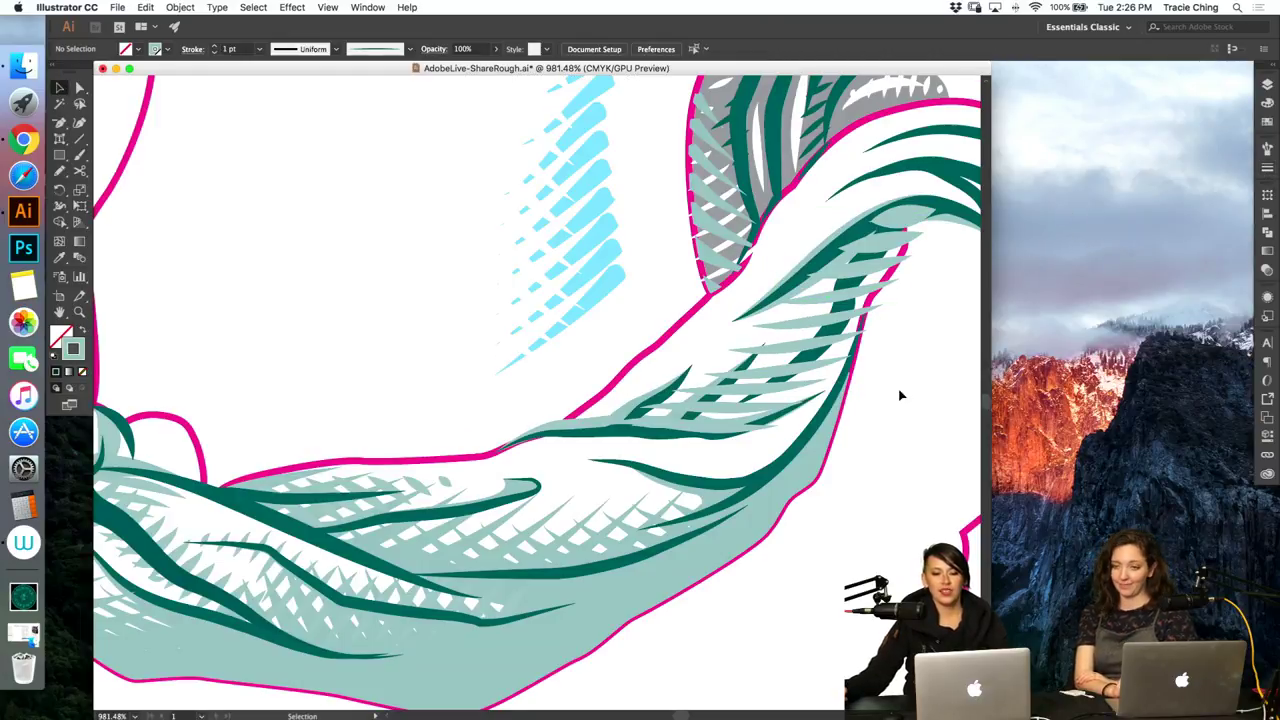
# Step: Cut the hatch blend and paste it behind the dark green linework, leaving it deselected
pyautogui.click(812, 304)
pyautogui.press('super+x')
pyautogui.press('a')
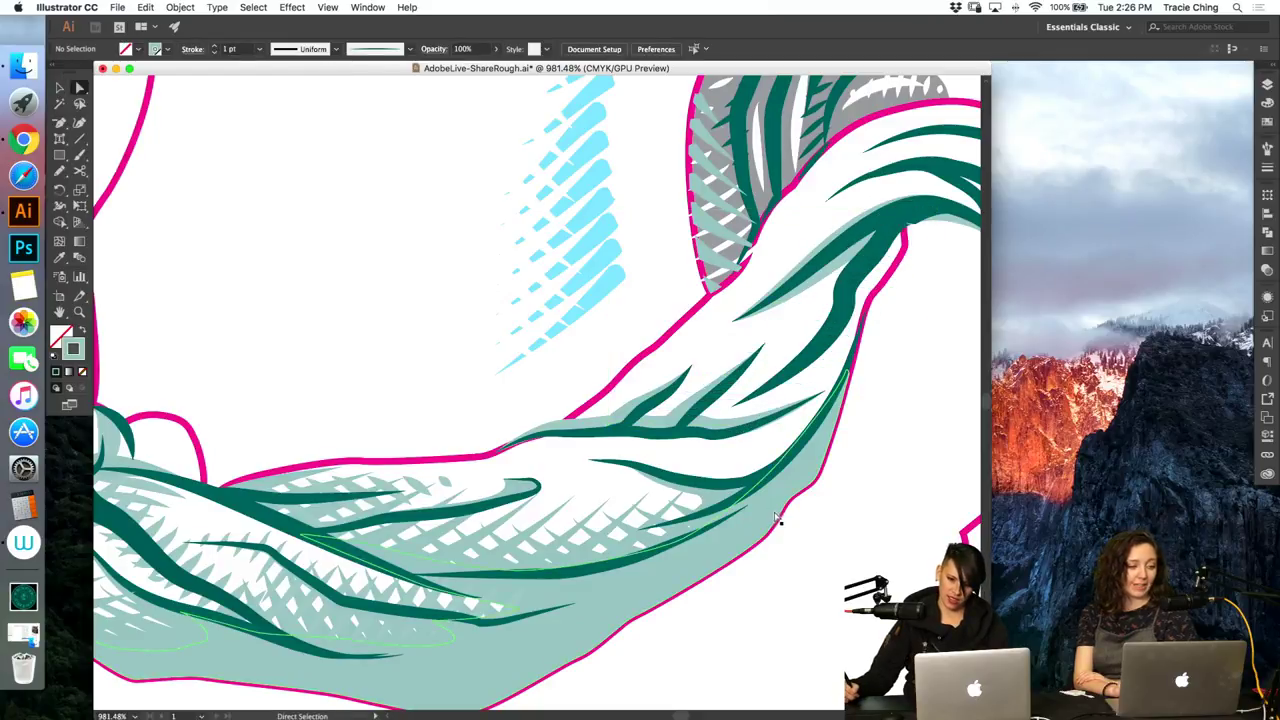
pyautogui.click(780, 514)
pyautogui.press('super+z')
pyautogui.click(899, 487)
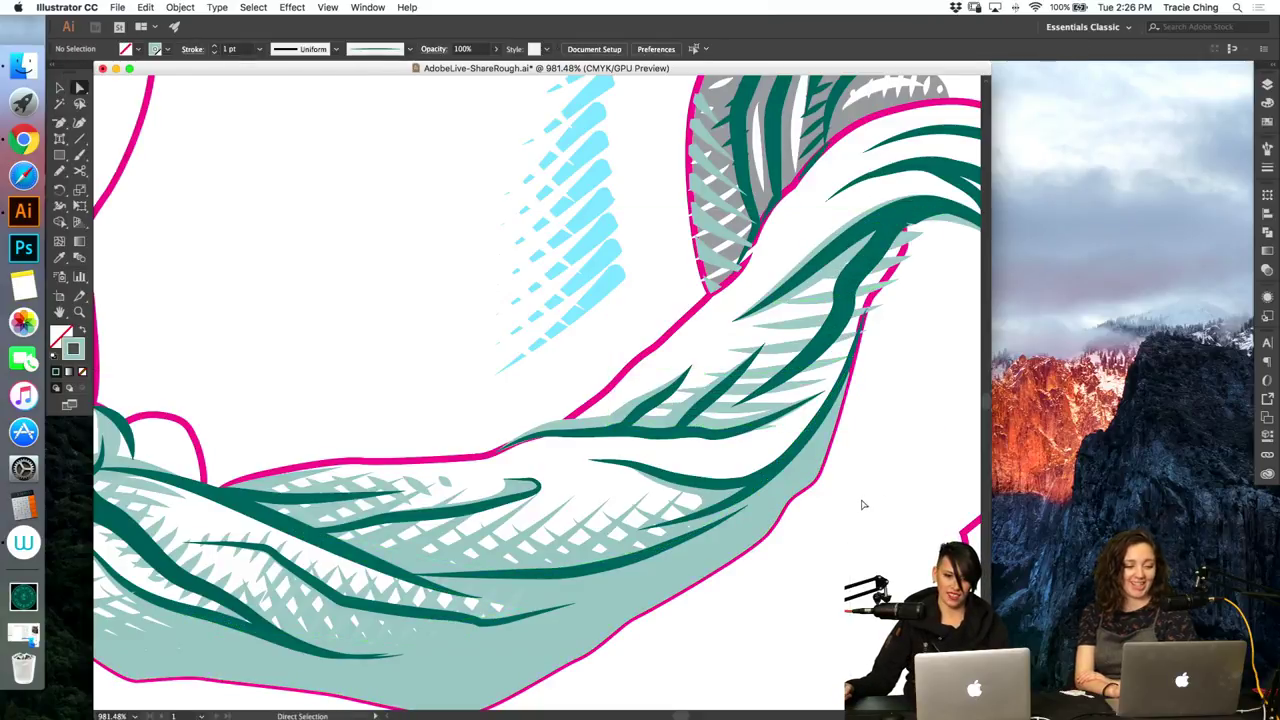
# Step: Paint six short light teal strokes along the hatching, slanting across it, up to the cloth's bend using the Paintbrush
pyautogui.press('b')
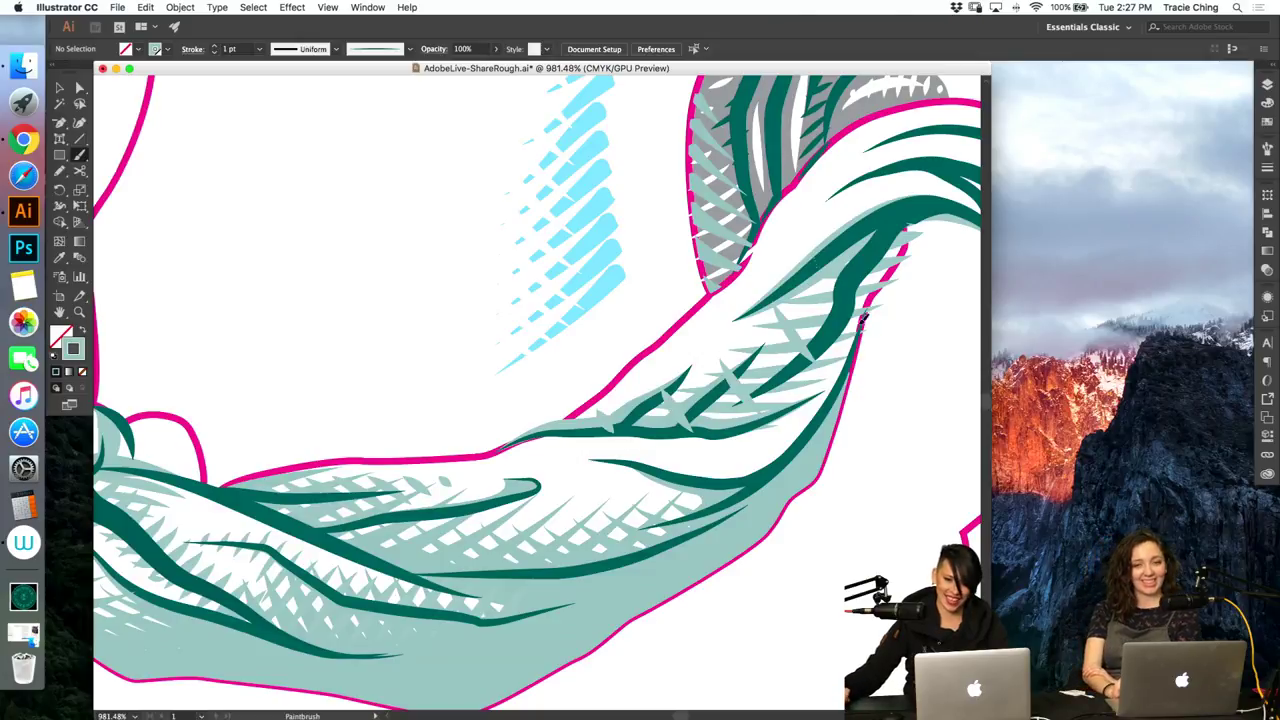
pyautogui.moveTo(816, 261); pyautogui.dragTo(852, 321)
pyautogui.moveTo(881, 223); pyautogui.dragTo(896, 254)
# Step: Select all six crossing strokes among the paths of Layer 3 and blend them into a second hatch series
pyautogui.press('v')
pyautogui.click(891, 240)
pyautogui.click(1267, 85)
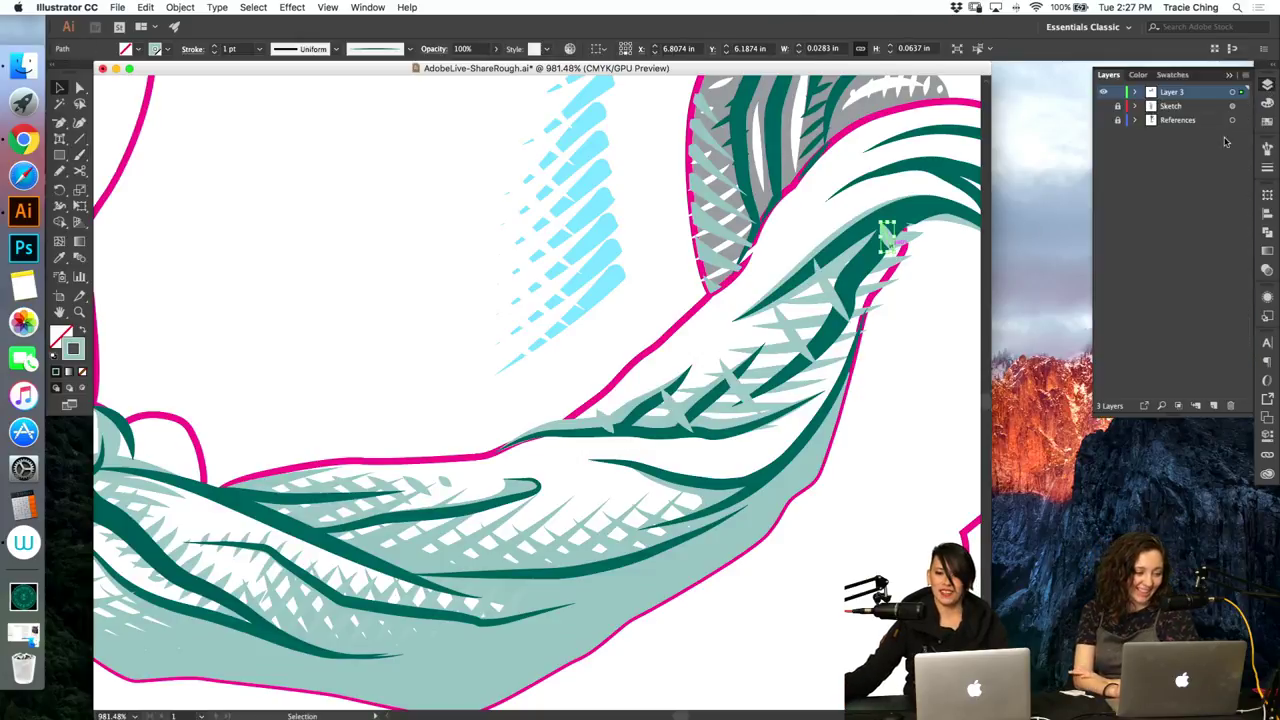
pyautogui.click(1136, 93)
pyautogui.keyDown('shift'); pyautogui.click(1224, 119); pyautogui.keyUp('shift')
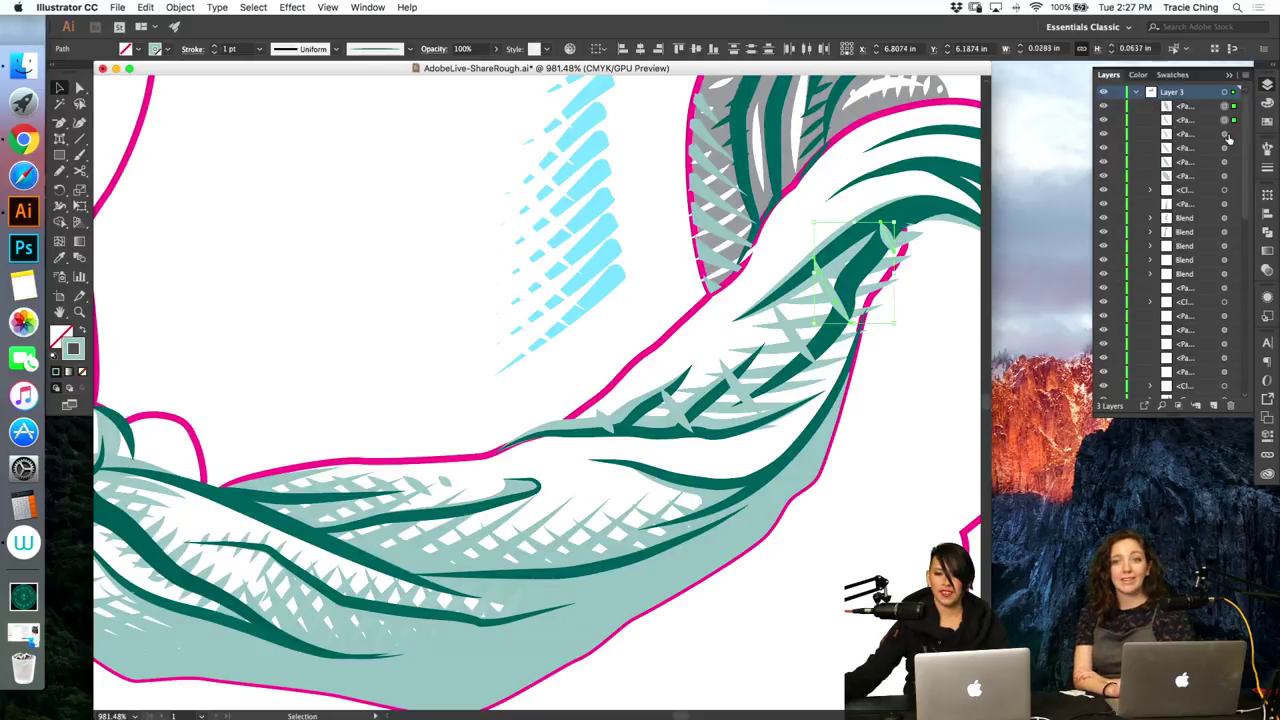
pyautogui.keyDown('shift'); pyautogui.click(1224, 133); pyautogui.keyUp('shift')
pyautogui.keyDown('shift'); pyautogui.click(1224, 148); pyautogui.keyUp('shift')
pyautogui.keyDown('shift'); pyautogui.click(1224, 162); pyautogui.keyUp('shift')
pyautogui.keyDown('shift'); pyautogui.click(1224, 176); pyautogui.keyUp('shift')
pyautogui.press('alt+super+b')
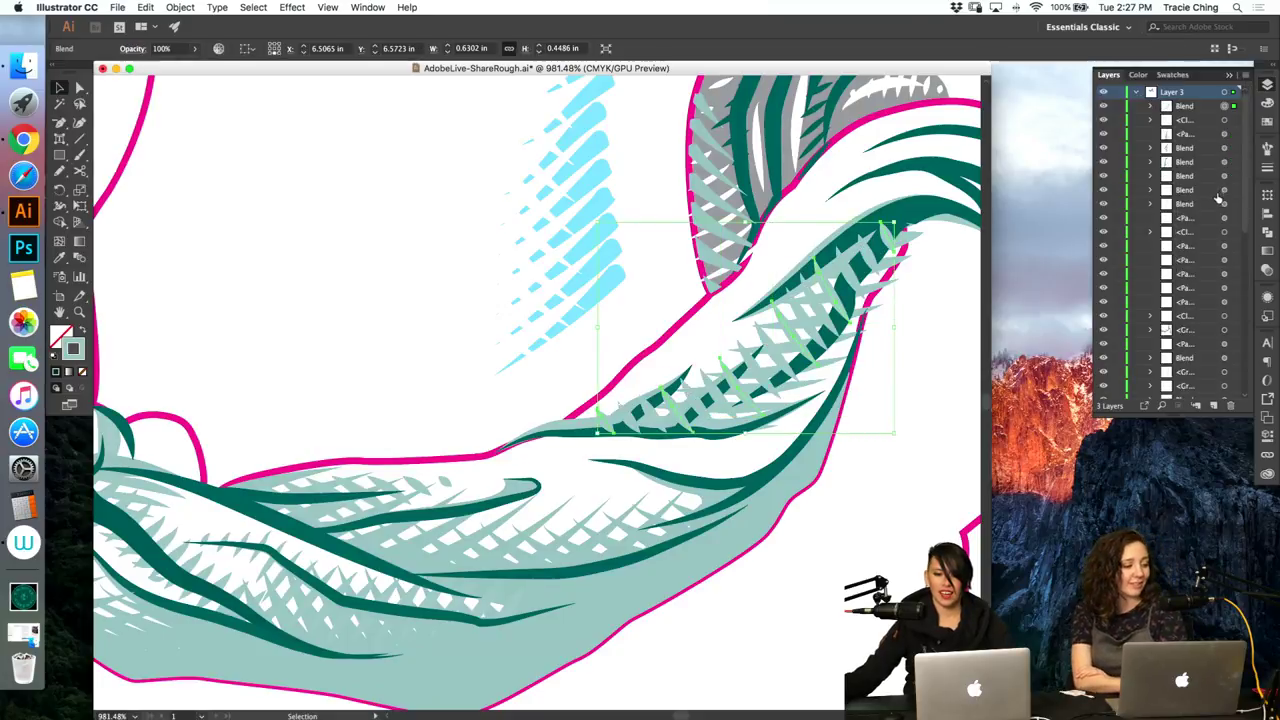
# Step: Inside the crossing blend, stretch two of the key strokes slightly at their lower ends so they reach further across the hatching
pyautogui.doubleClick(797, 338)
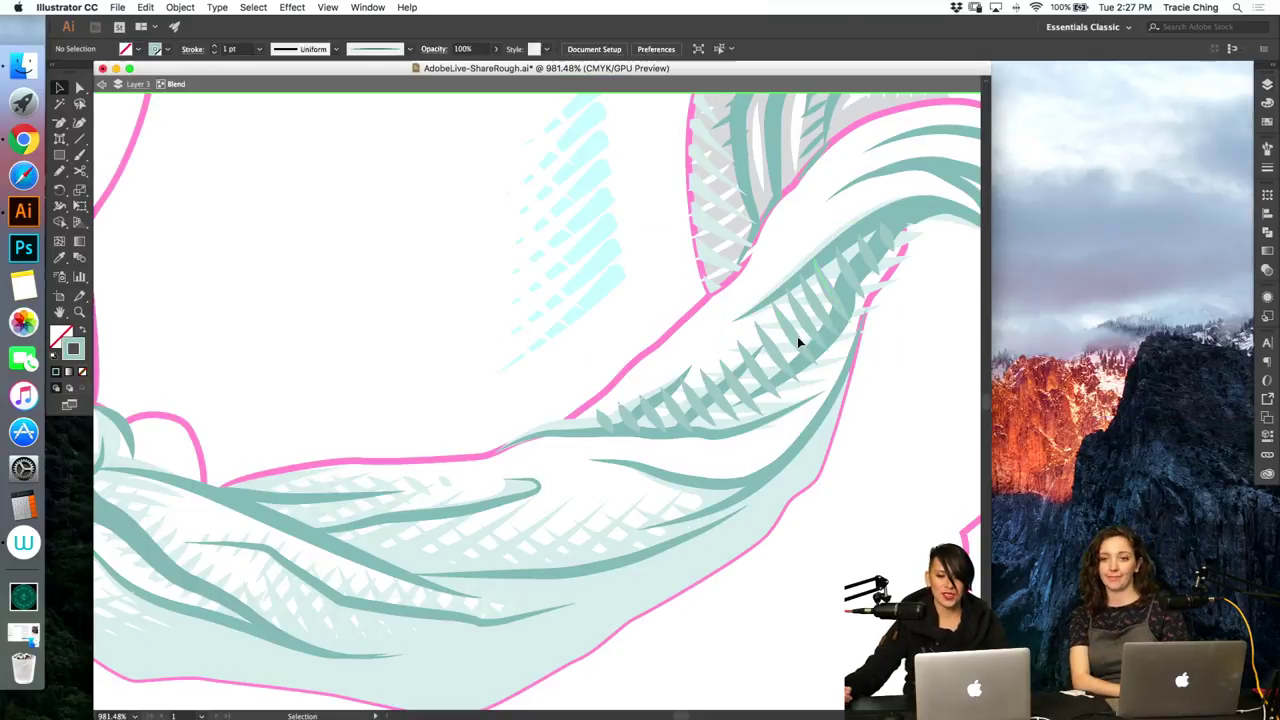
pyautogui.click(798, 350)
pyautogui.moveTo(812, 373); pyautogui.dragTo(825, 392)
pyautogui.moveTo(853, 326); pyautogui.dragTo(863, 334)
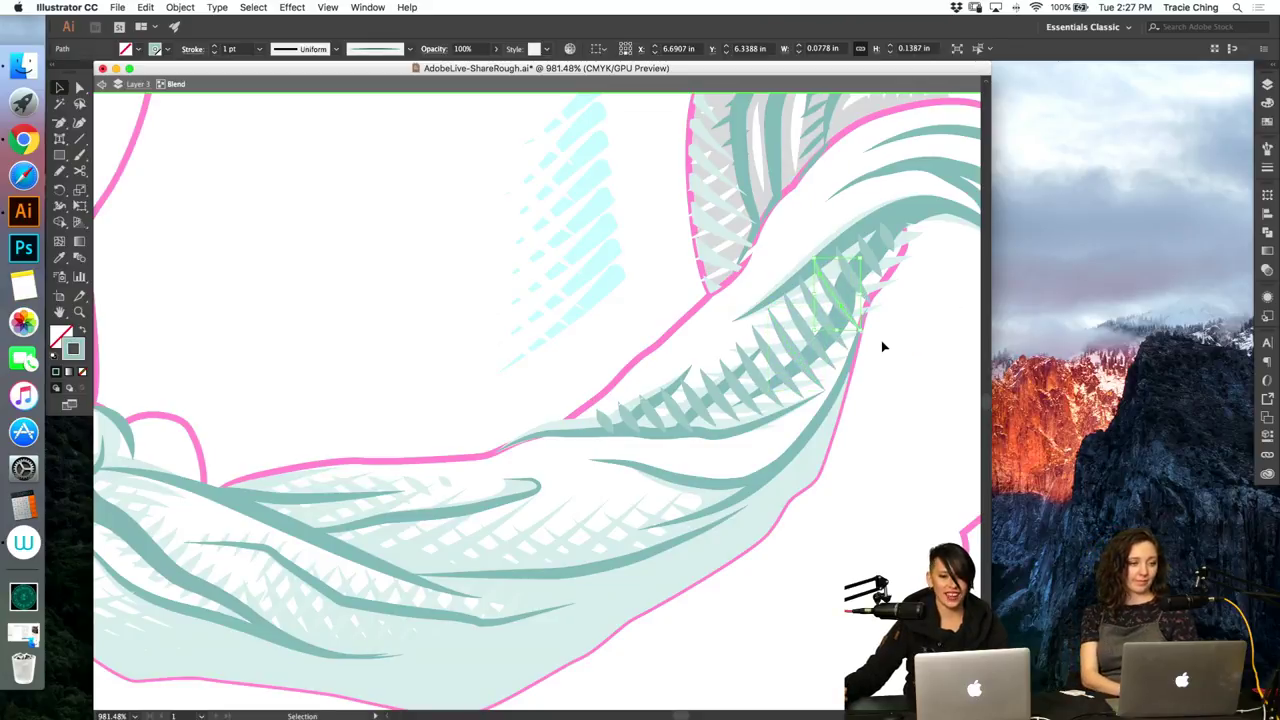
pyautogui.click(882, 342)
# Step: Set the crossing blend's two uppermost key strokes to 2 pt and exit the blend
pyautogui.moveTo(814, 221); pyautogui.dragTo(896, 264)
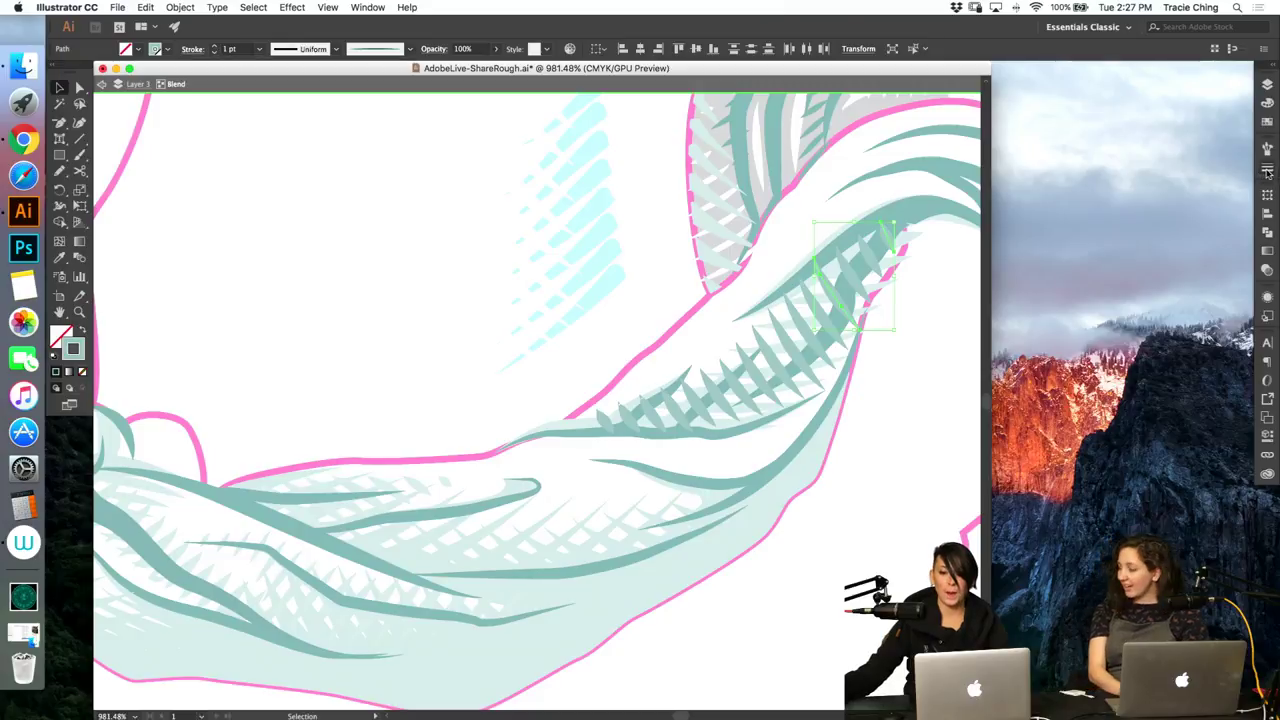
pyautogui.click(1267, 167)
pyautogui.click(1147, 156)
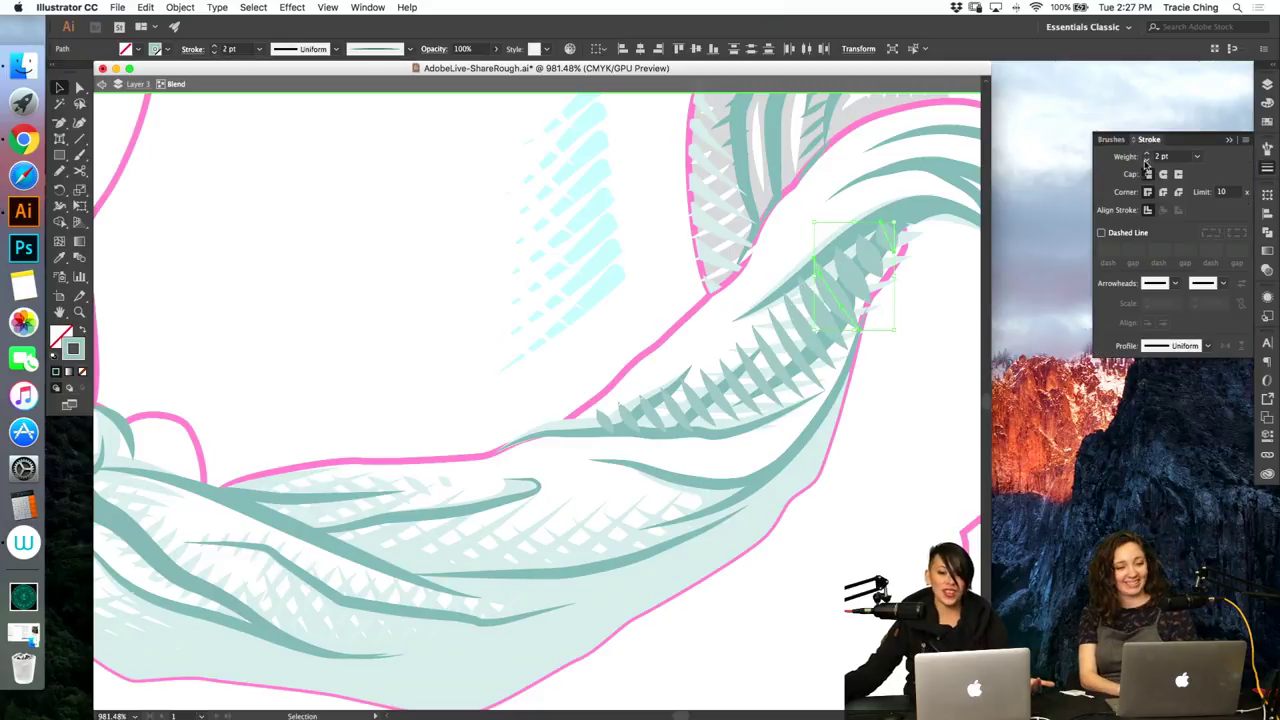
pyautogui.doubleClick(884, 450)
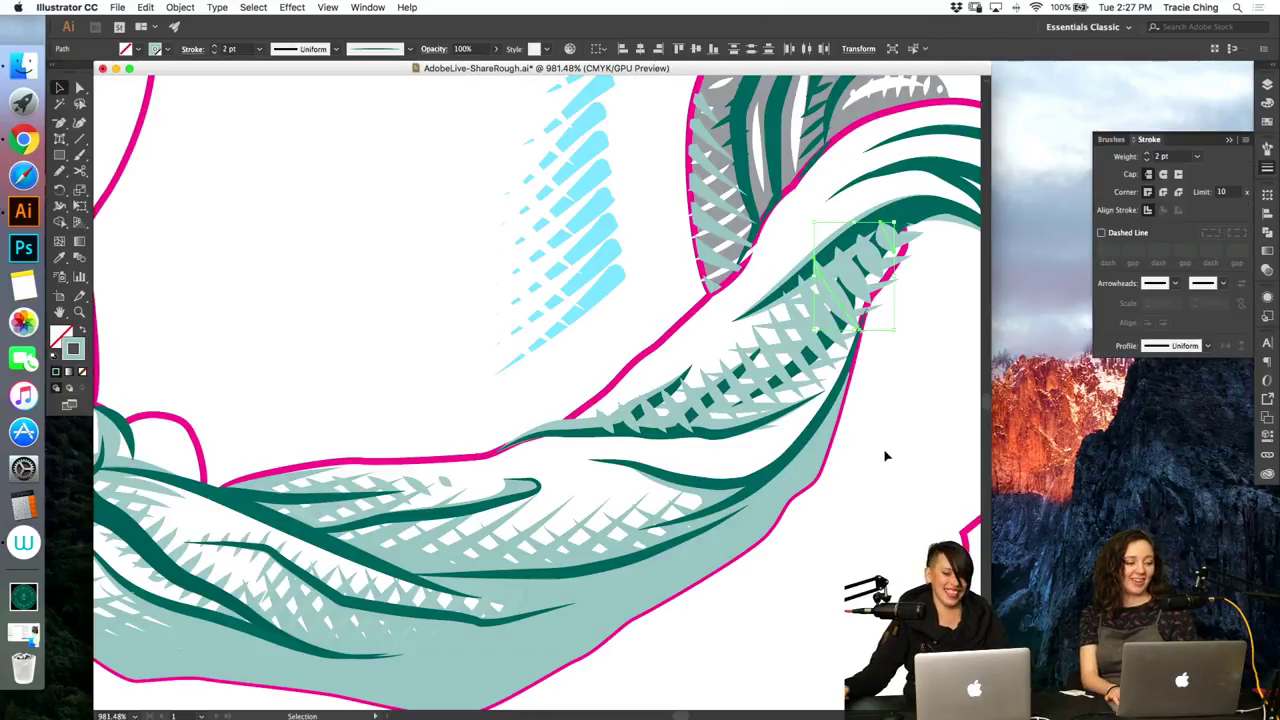
# Step: Move the crossing hatch blend behind the dark green linework and deselect it
pyautogui.click(815, 332)
pyautogui.press('a')
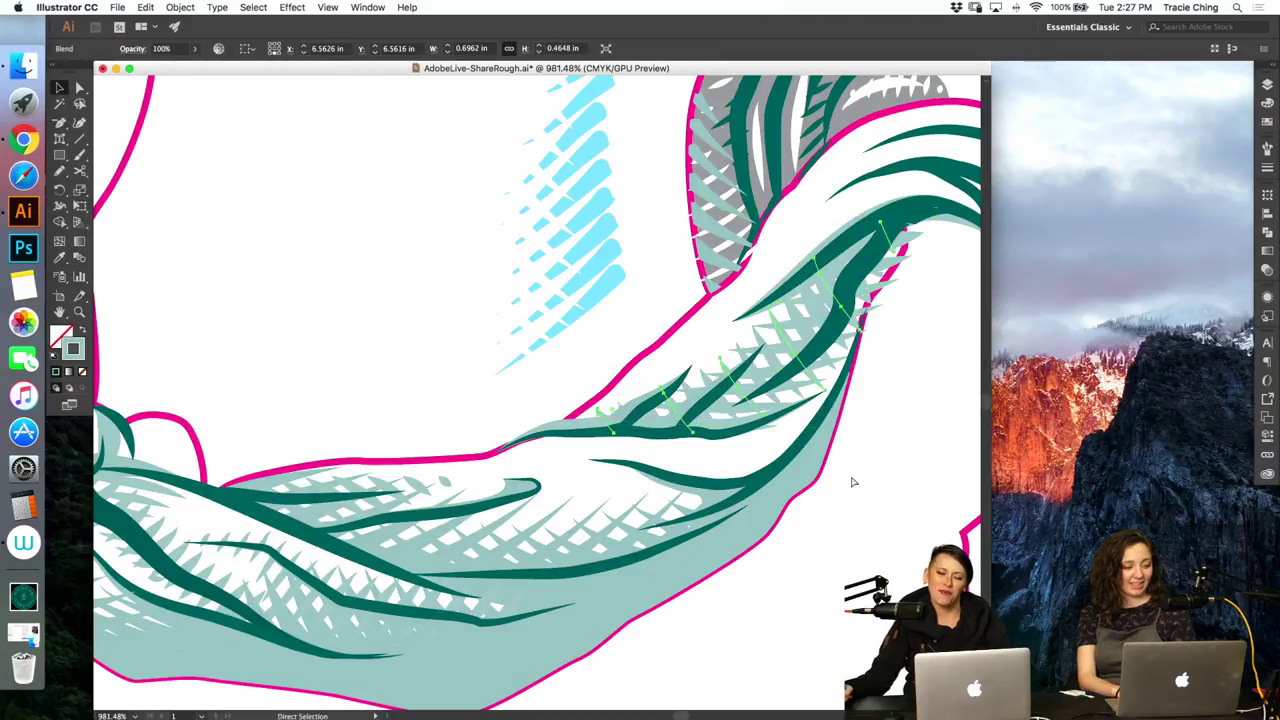
pyautogui.click(853, 482)
# Step: Paint six short 1 pt light teal strokes across the curved fold line below the finished cross-hatching using the Paintbrush
pyautogui.click(1267, 86)
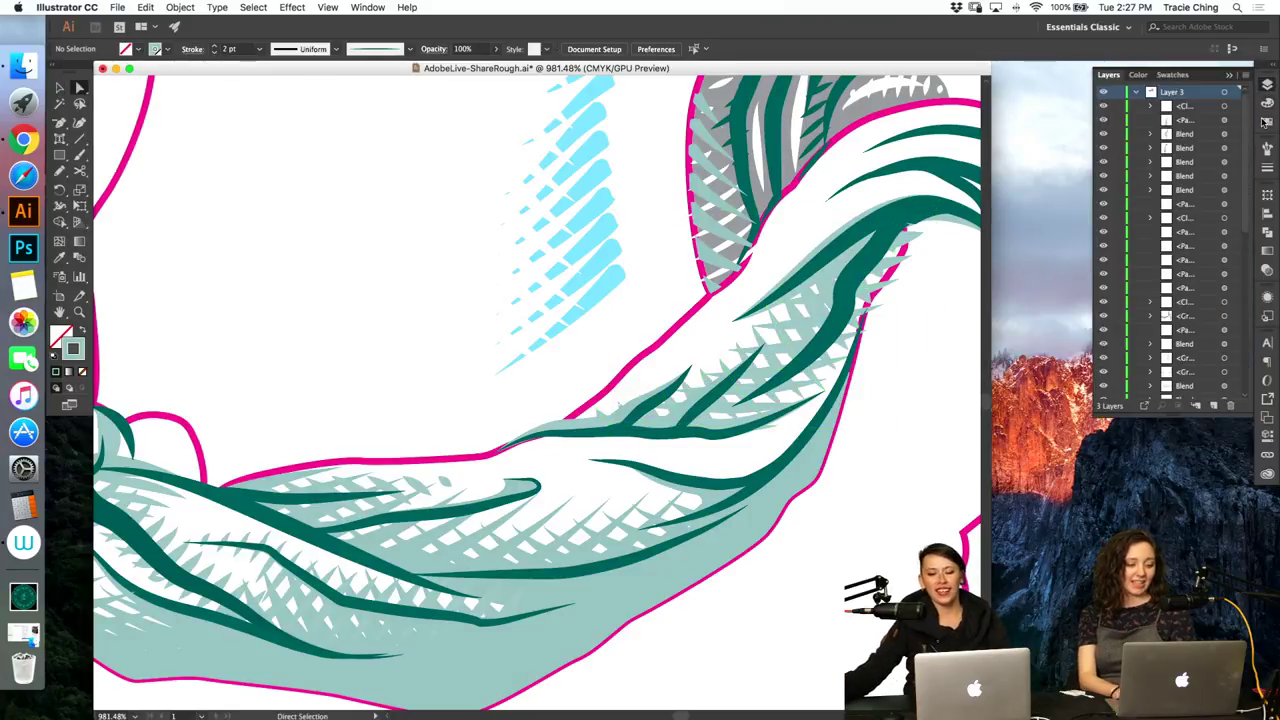
pyautogui.press('super+minus')
pyautogui.press('super+minus')
pyautogui.press('super+minus')
pyautogui.press('z')
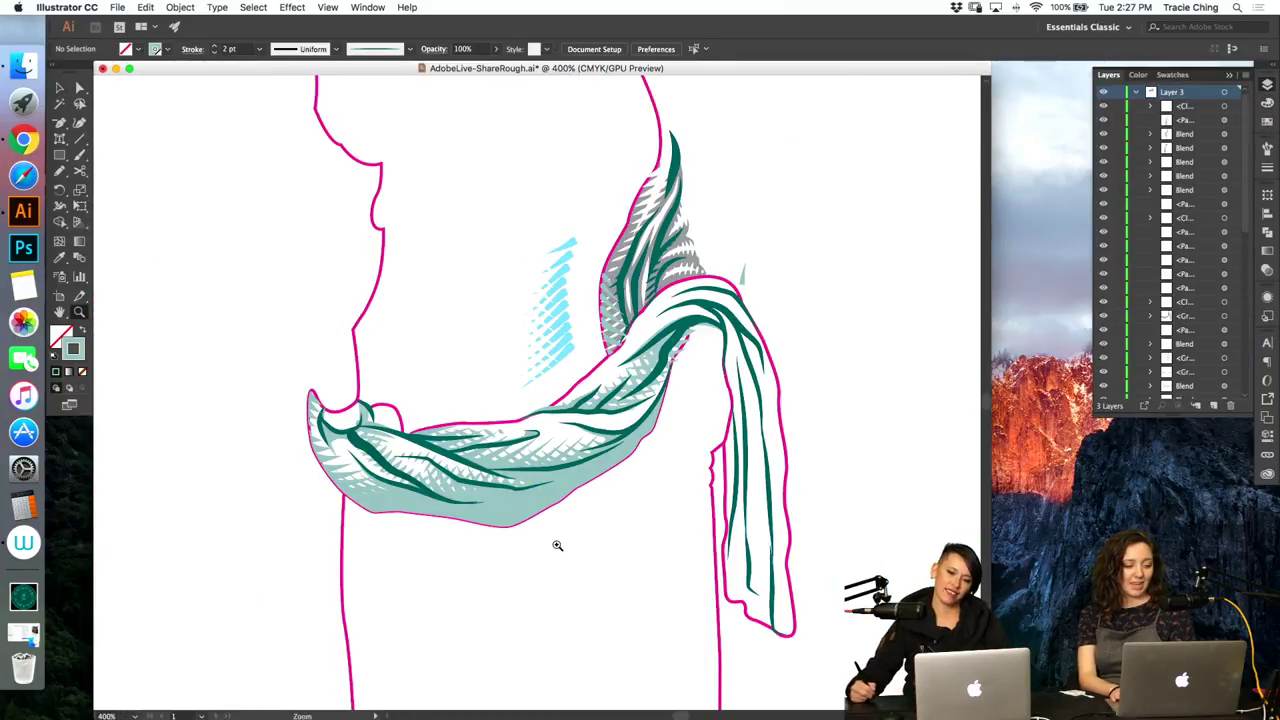
pyautogui.moveTo(557, 545); pyautogui.dragTo(722, 437)
pyautogui.moveTo(782, 266); pyautogui.dragTo(848, 250)
pyautogui.press('b')
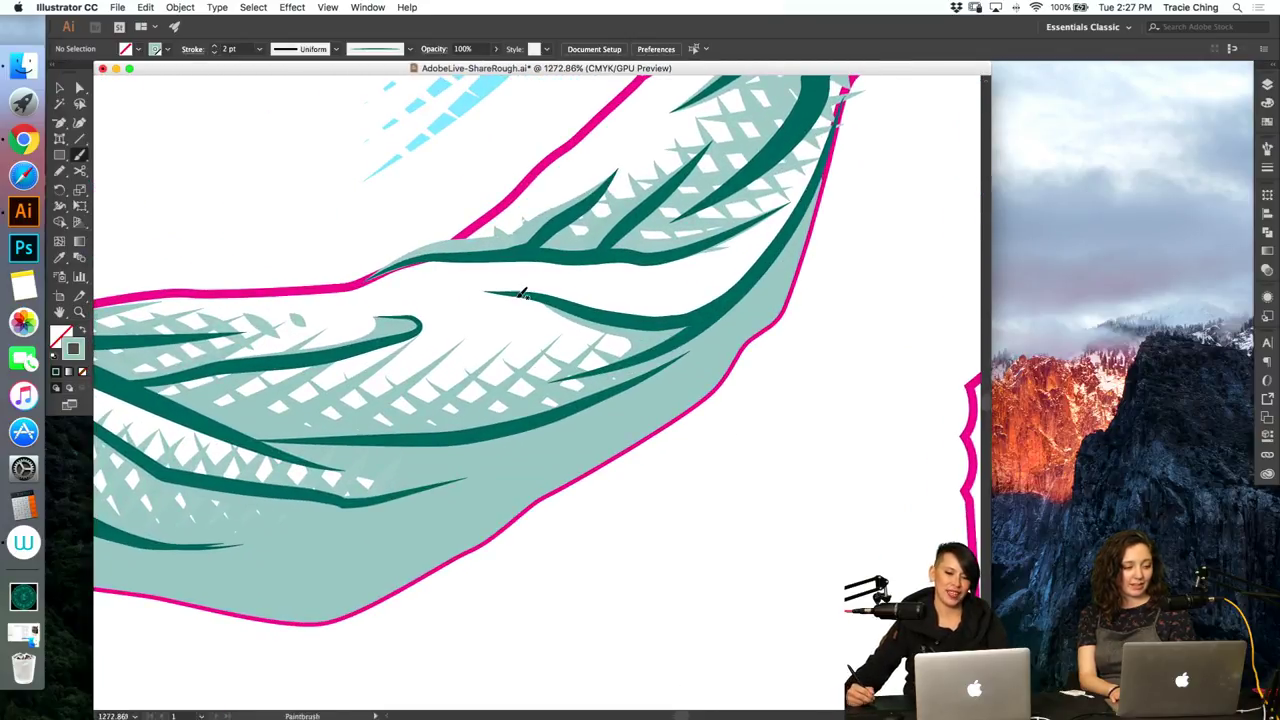
pyautogui.moveTo(600, 322)
pyautogui.mouseDown()
pyautogui.moveTo(570, 280)
pyautogui.moveTo(685, 330)
pyautogui.mouseUp()
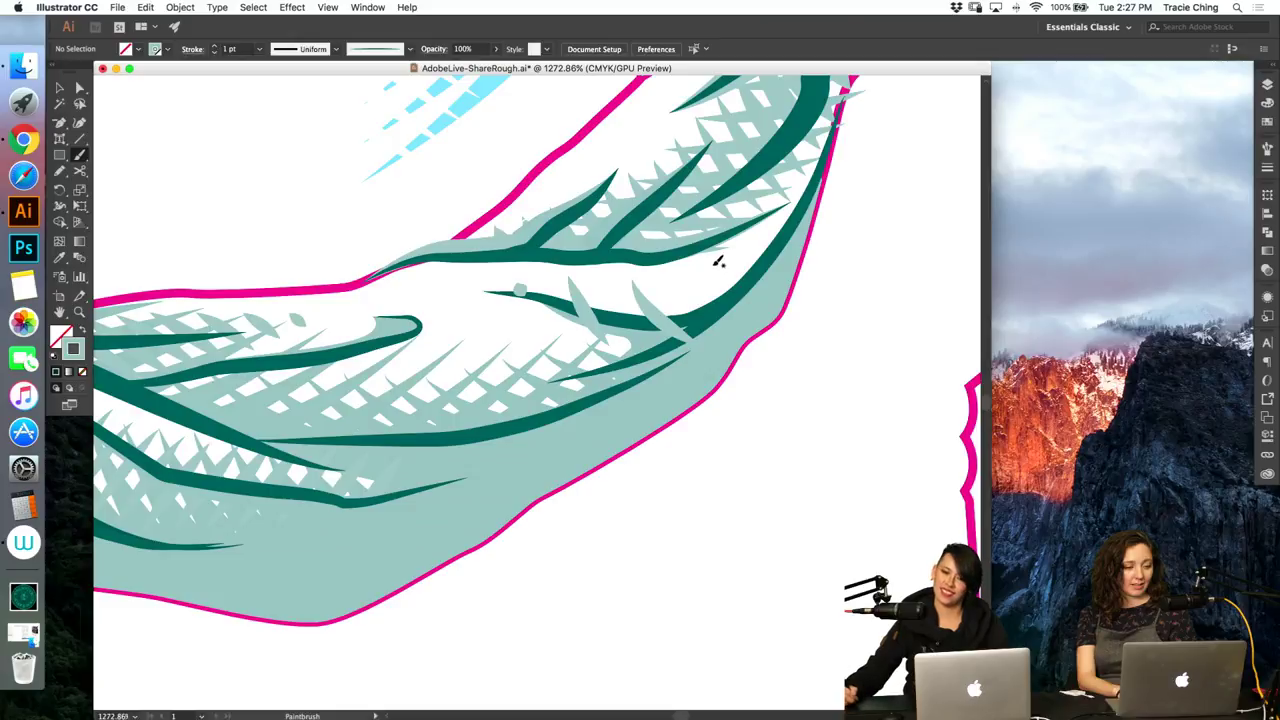
pyautogui.moveTo(702, 257); pyautogui.dragTo(746, 295)
pyautogui.moveTo(757, 218); pyautogui.dragTo(790, 242)
pyautogui.moveTo(803, 167); pyautogui.dragTo(819, 179)
# Step: Select the six new strokes along the curved fold line and blend them into a hatch series
pyautogui.press('v')
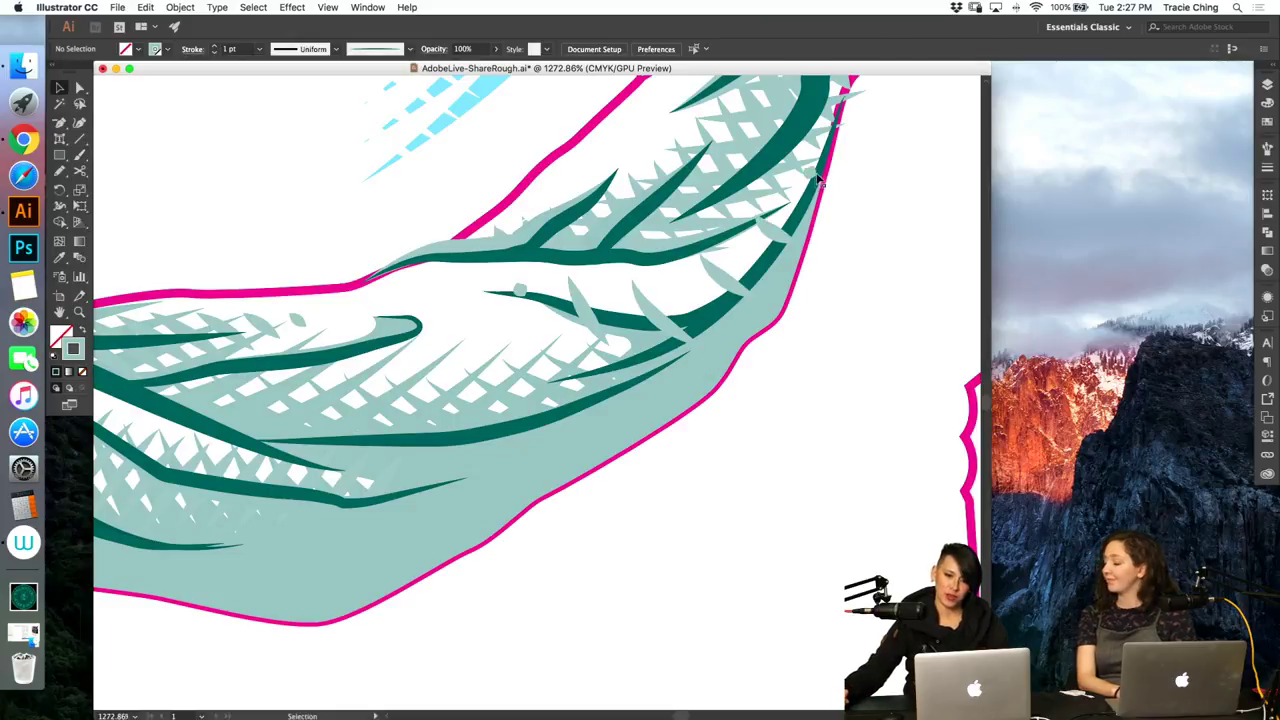
pyautogui.click(810, 172)
pyautogui.keyDown('shift'); pyautogui.click(767, 236); pyautogui.keyUp('shift')
pyautogui.keyDown('shift'); pyautogui.click(715, 282); pyautogui.keyUp('shift')
pyautogui.keyDown('shift'); pyautogui.click(646, 305); pyautogui.keyUp('shift')
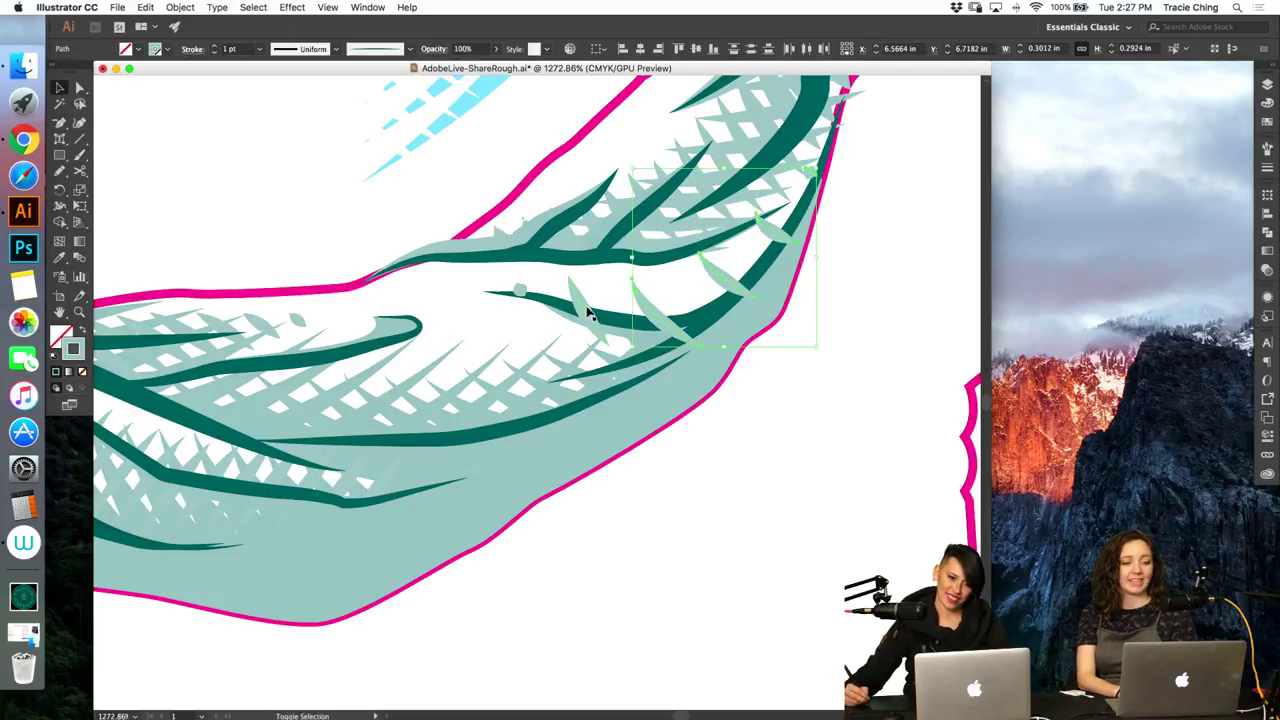
pyautogui.keyDown('shift'); pyautogui.click(587, 308); pyautogui.keyUp('shift')
pyautogui.keyDown('shift'); pyautogui.keyDown('super'); pyautogui.click(528, 292); pyautogui.keyUp('super'); pyautogui.keyUp('shift')
pyautogui.press('super+alt+b')
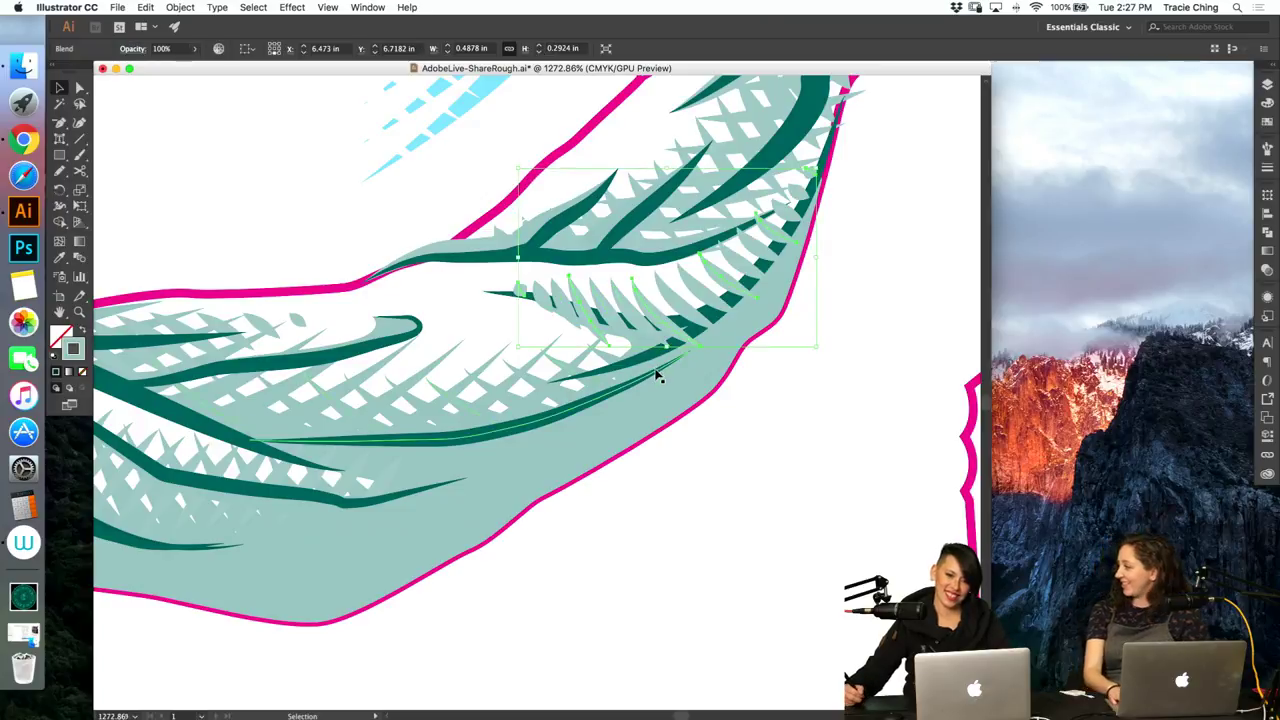
# Step: Inside the fold's blend, move the small end stroke slightly outward, nudge the two long middle strokes, and exit isolation
pyautogui.doubleClick(638, 312)
pyautogui.moveTo(527, 291); pyautogui.dragTo(520, 291)
pyautogui.click(653, 367)
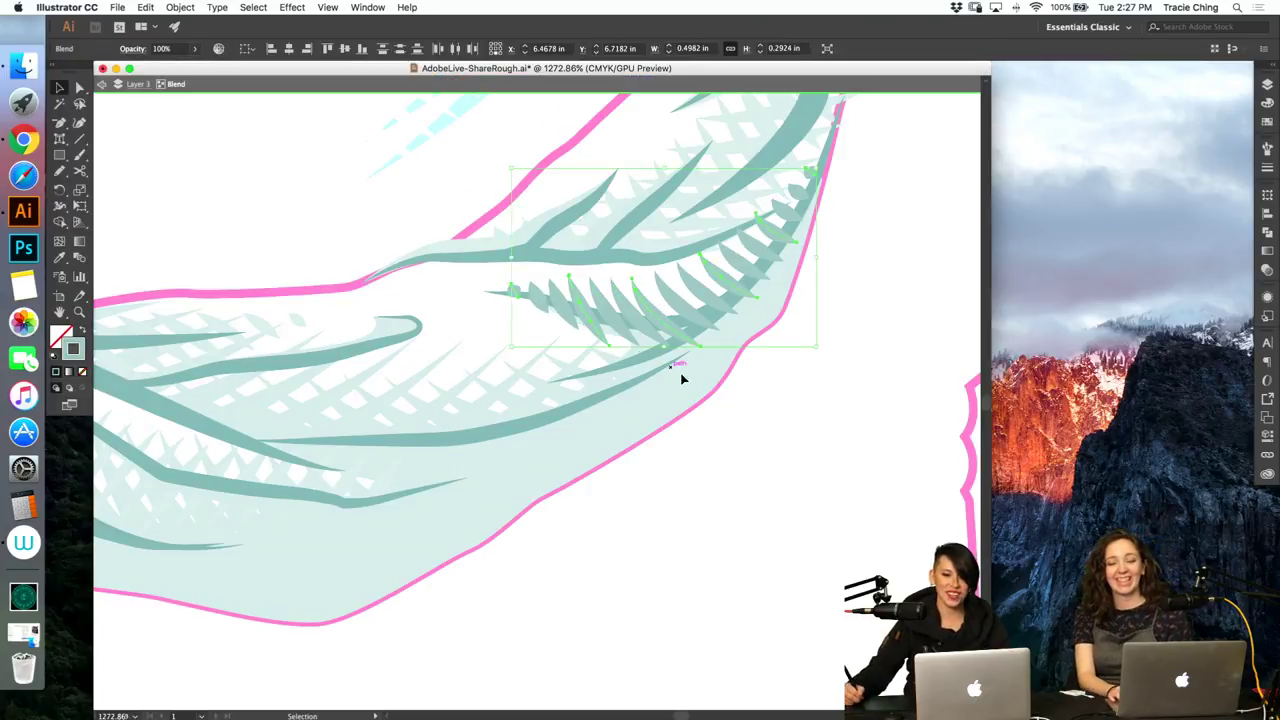
pyautogui.click(601, 325)
pyautogui.keyDown('shift'); pyautogui.click(661, 328); pyautogui.keyUp('shift')
pyautogui.doubleClick(743, 343)
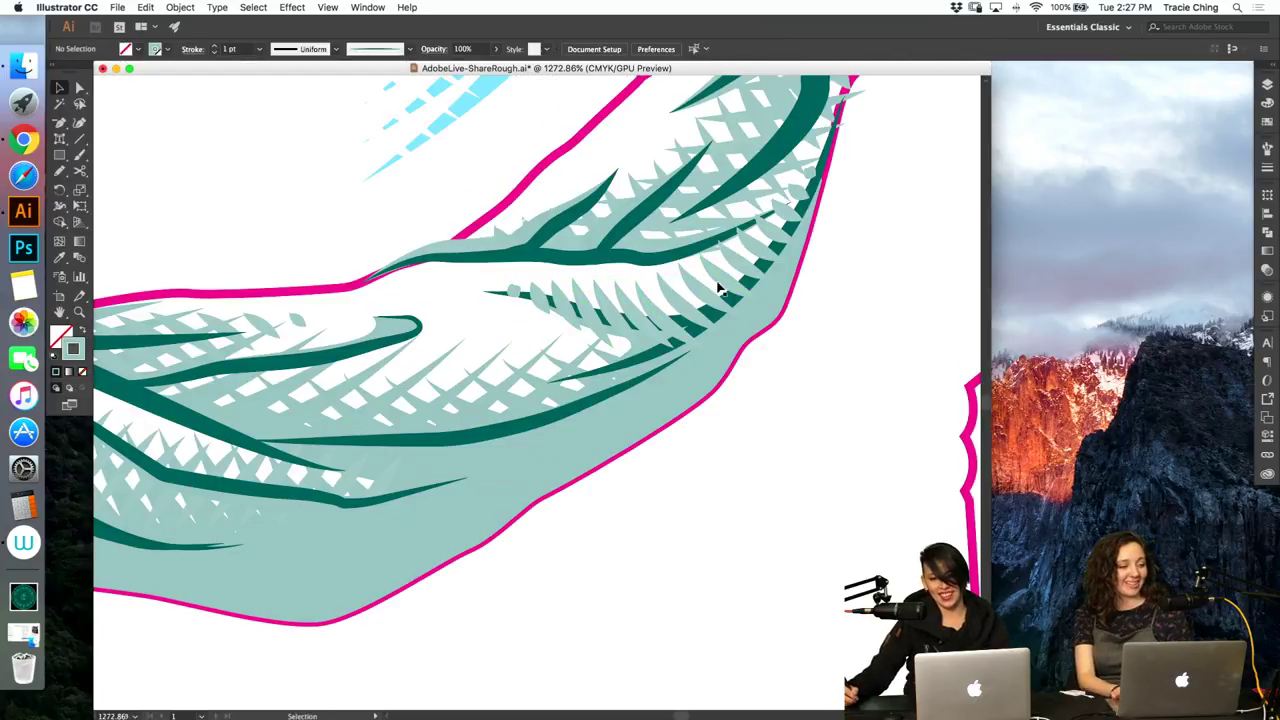
# Step: Place the curved fold's hatch blend behind the dark green linework and check its long middle stroke in isolation
pyautogui.click(846, 323)
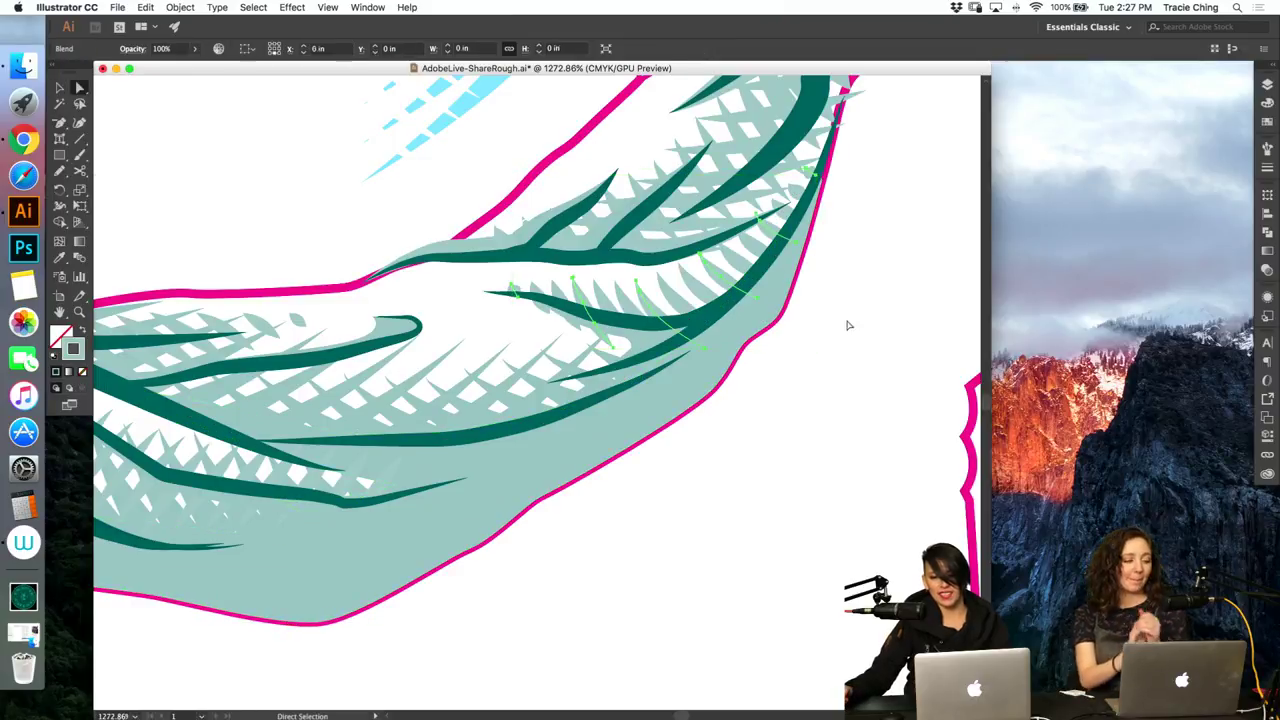
pyautogui.doubleClick(655, 318)
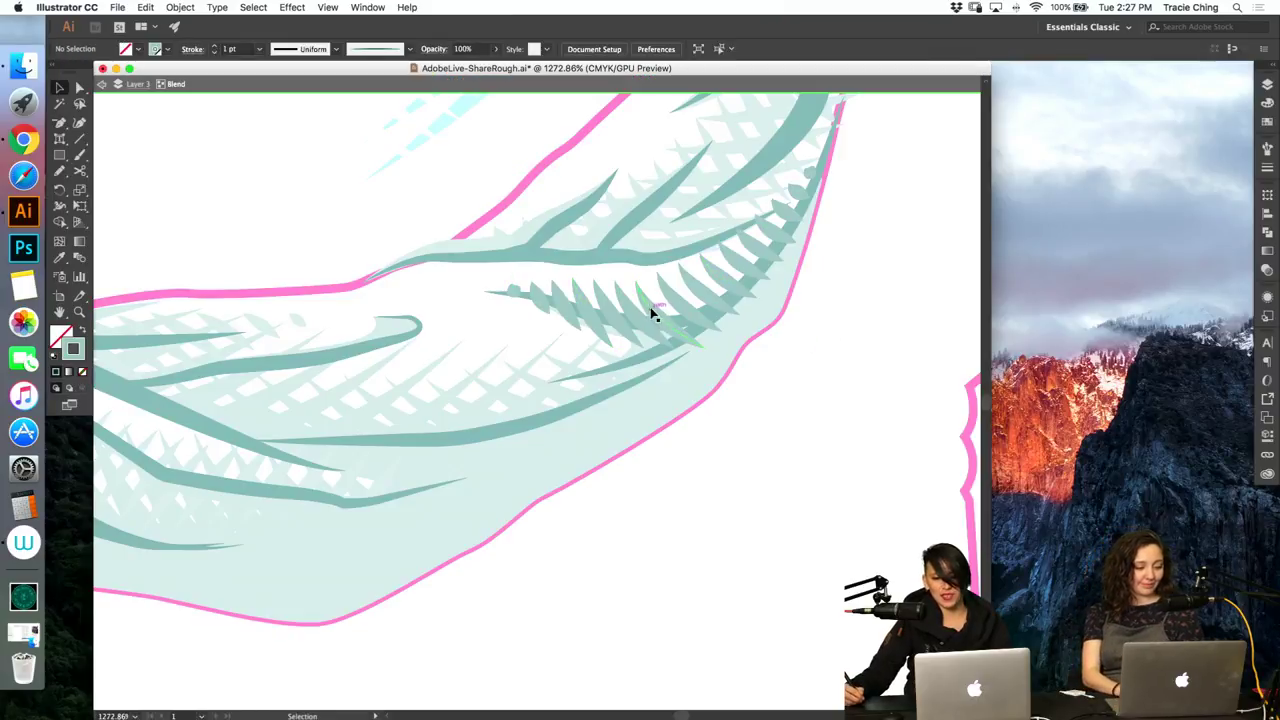
pyautogui.click(634, 285)
pyautogui.doubleClick(828, 345)
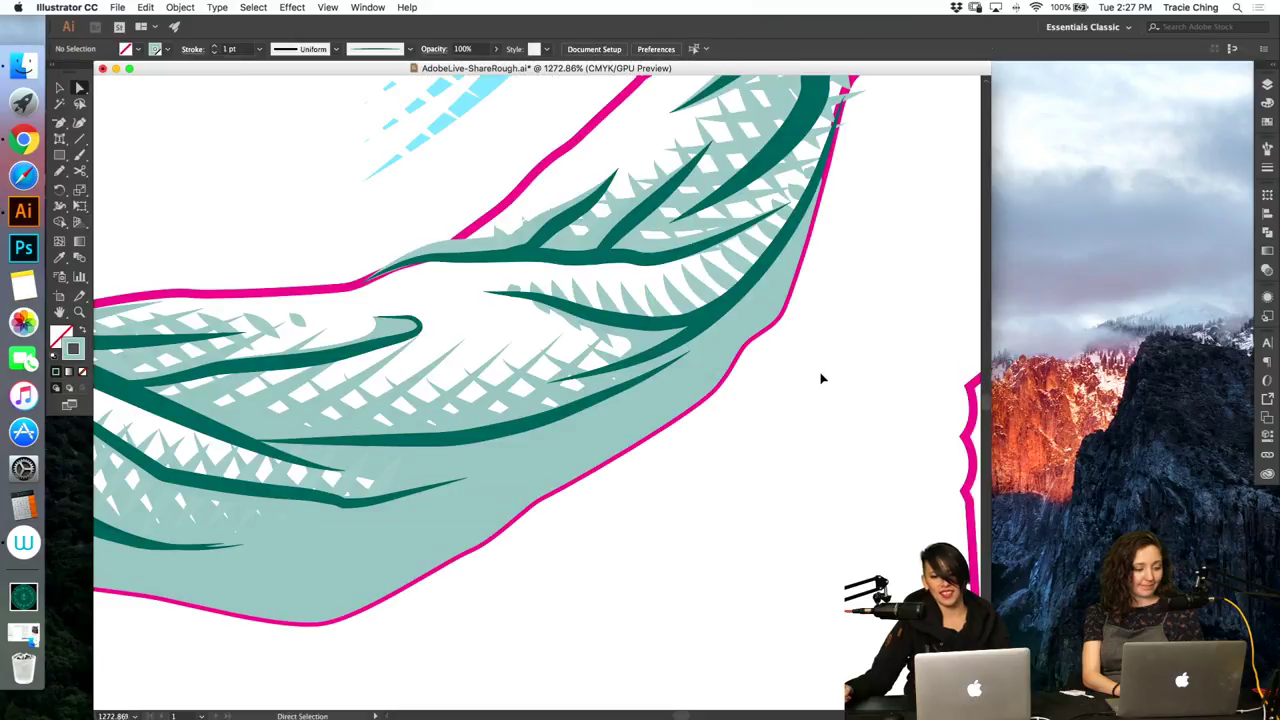
# Step: Enlarge the middle 0.75 pt stroke of the central fold's cross-hatch blend so its upper tip reaches slightly further outward
pyautogui.press('super+minus')
pyautogui.press('super+minus')
pyautogui.press('super+minus')
pyautogui.press('super+minus')
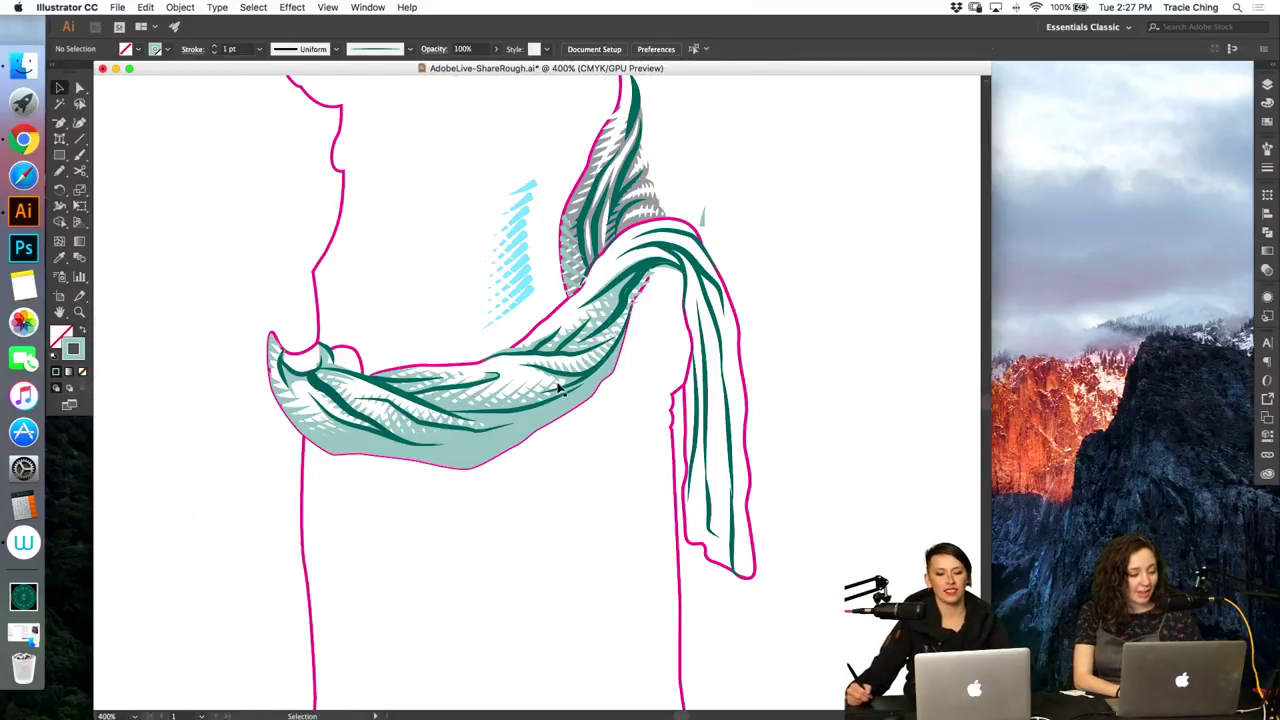
pyautogui.scroll(5, 505, 385)
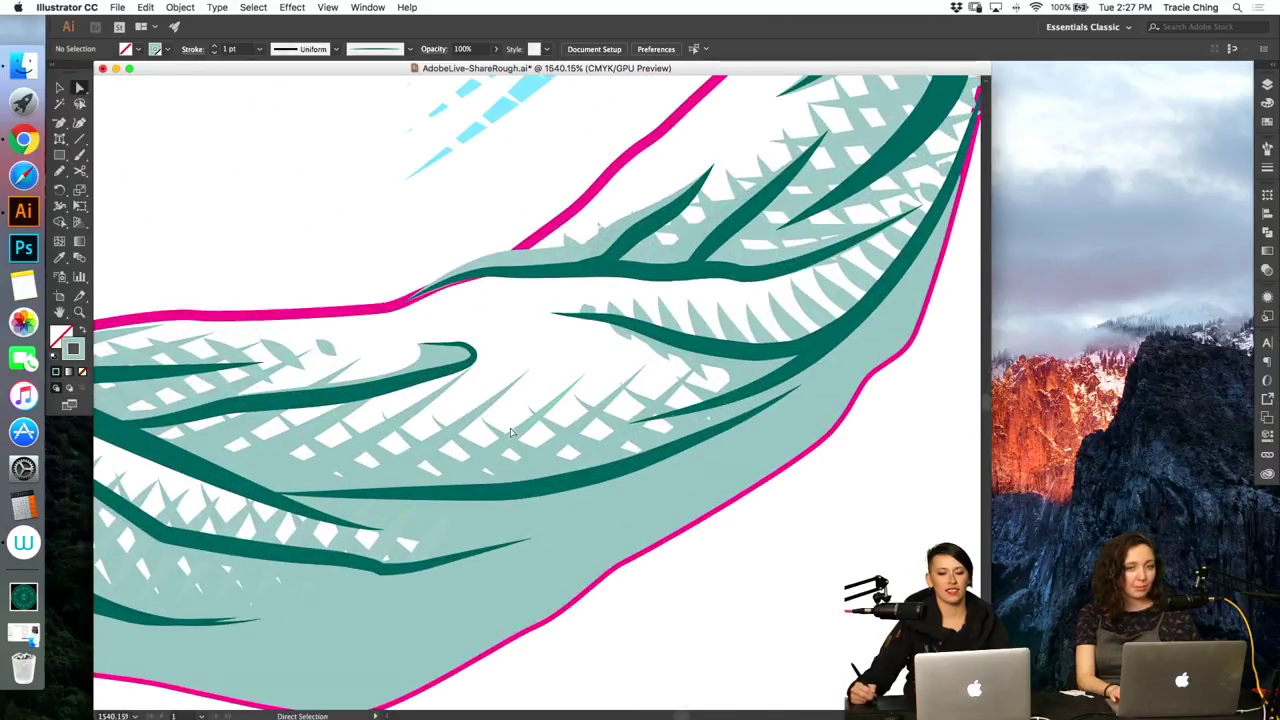
pyautogui.click(488, 430)
pyautogui.press('v')
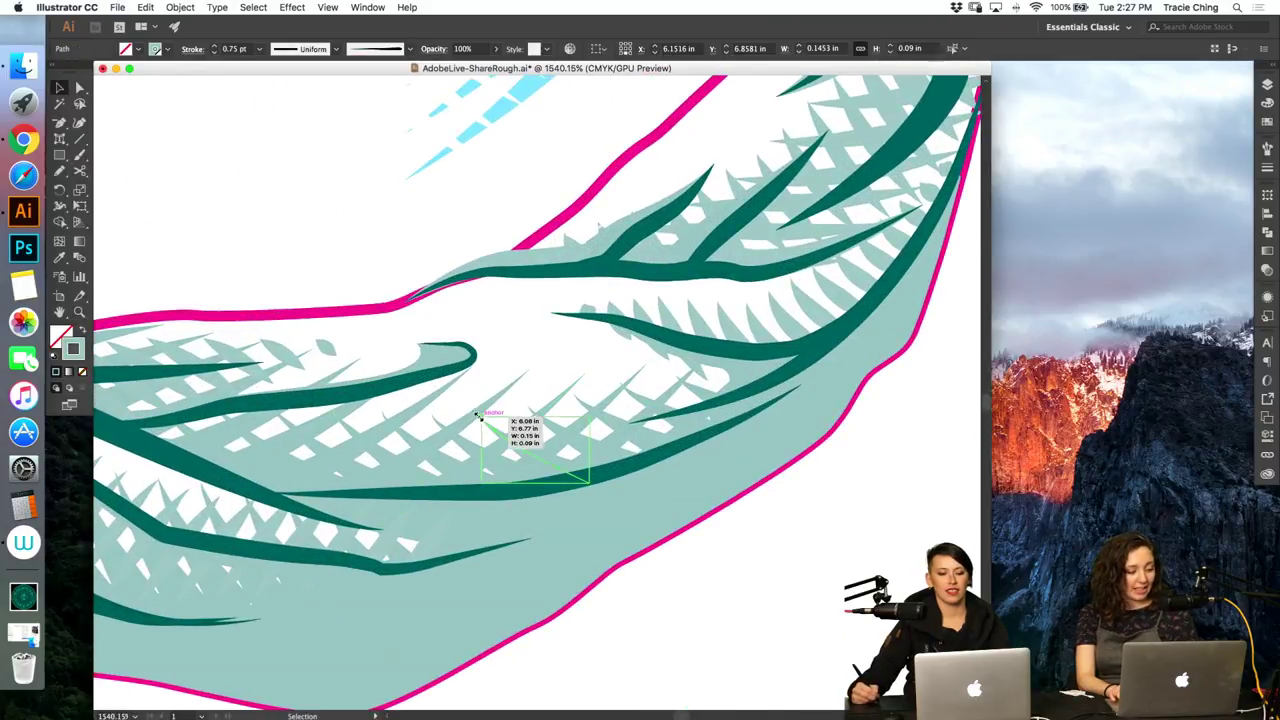
pyautogui.moveTo(478, 416); pyautogui.dragTo(466, 403)
pyautogui.press('a')
pyautogui.click(402, 430)
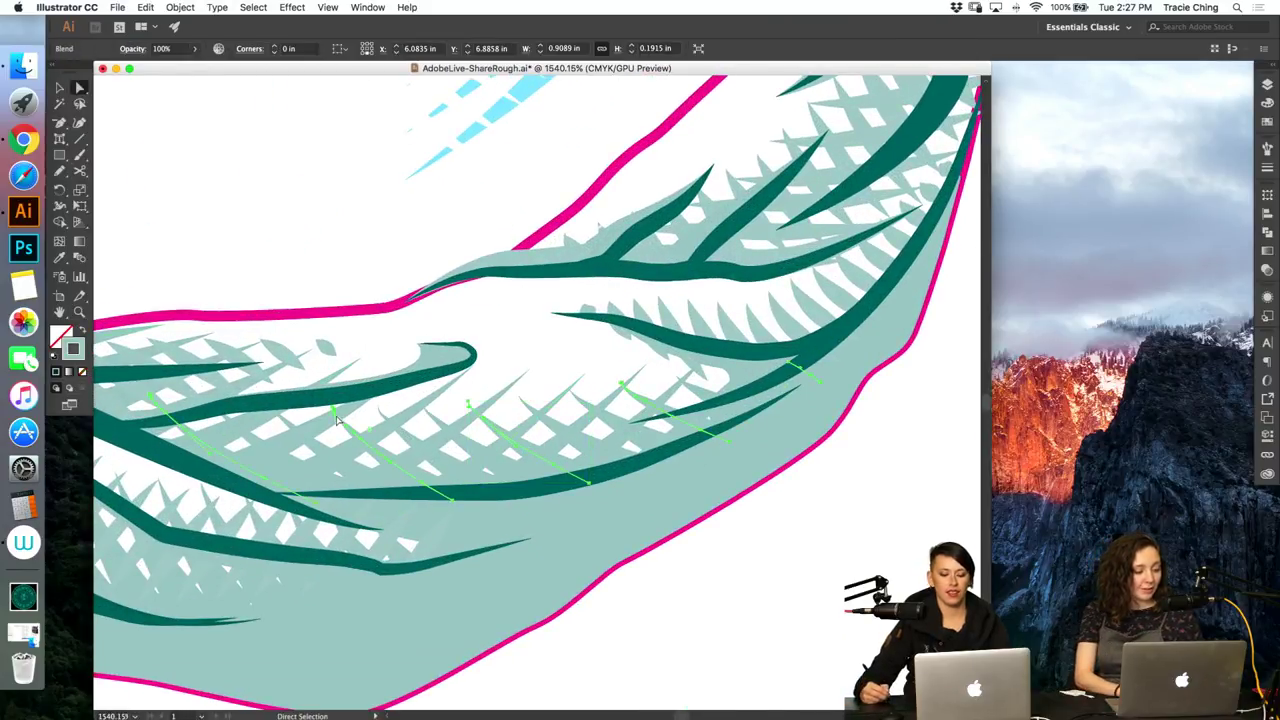
# Step: Delete the extra anchor near the upper end of the adjacent hatch stroke and move its end anchor to reshape it
pyautogui.click(337, 420)
pyautogui.press('p')
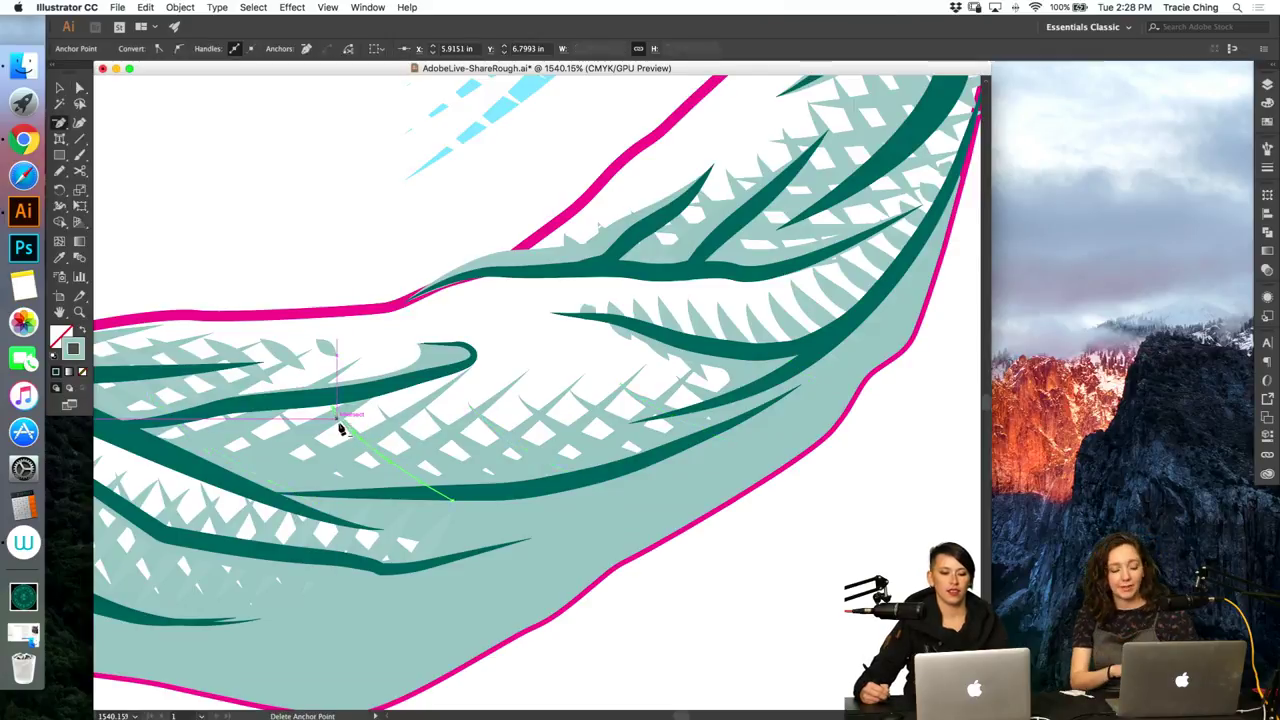
pyautogui.click(341, 428)
pyautogui.press('a')
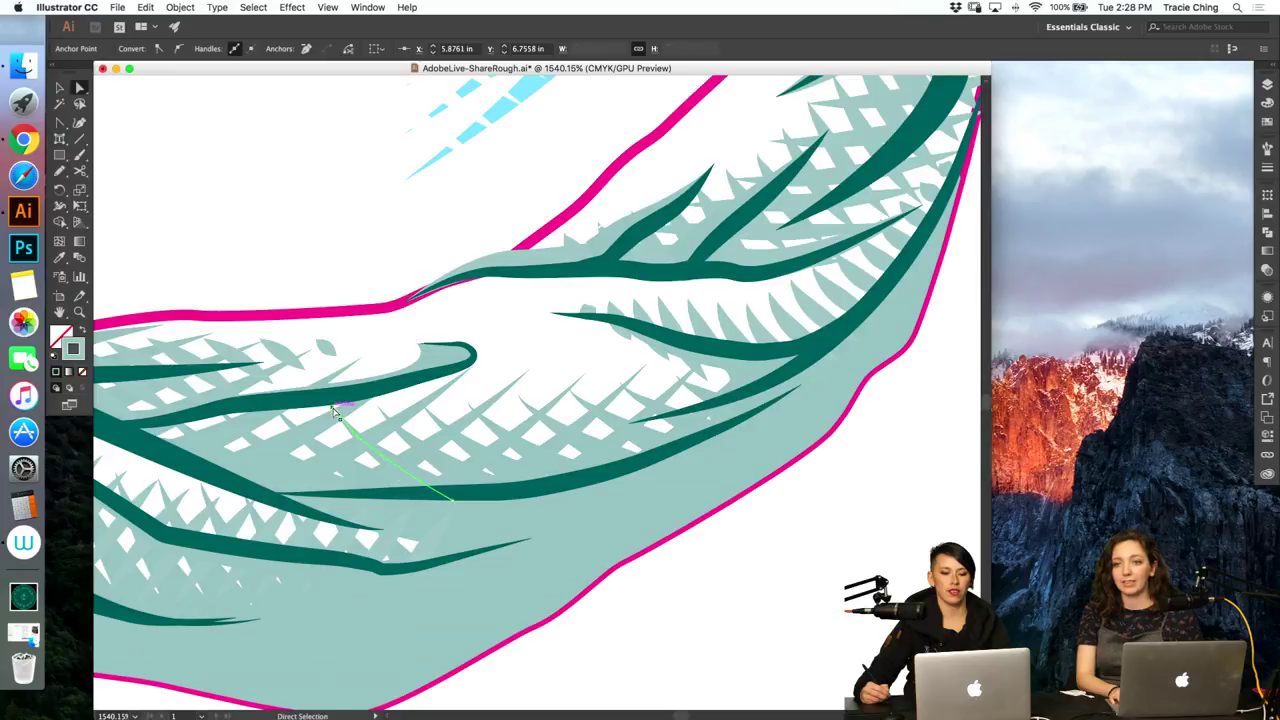
pyautogui.moveTo(336, 408)
pyautogui.mouseDown()
pyautogui.moveTo(314, 408)
pyautogui.moveTo(329, 432)
pyautogui.mouseUp()
pyautogui.press('super+minus')
pyautogui.press('super+minus')
pyautogui.press('super+minus')
pyautogui.press('super+minus')
pyautogui.press('super+minus')
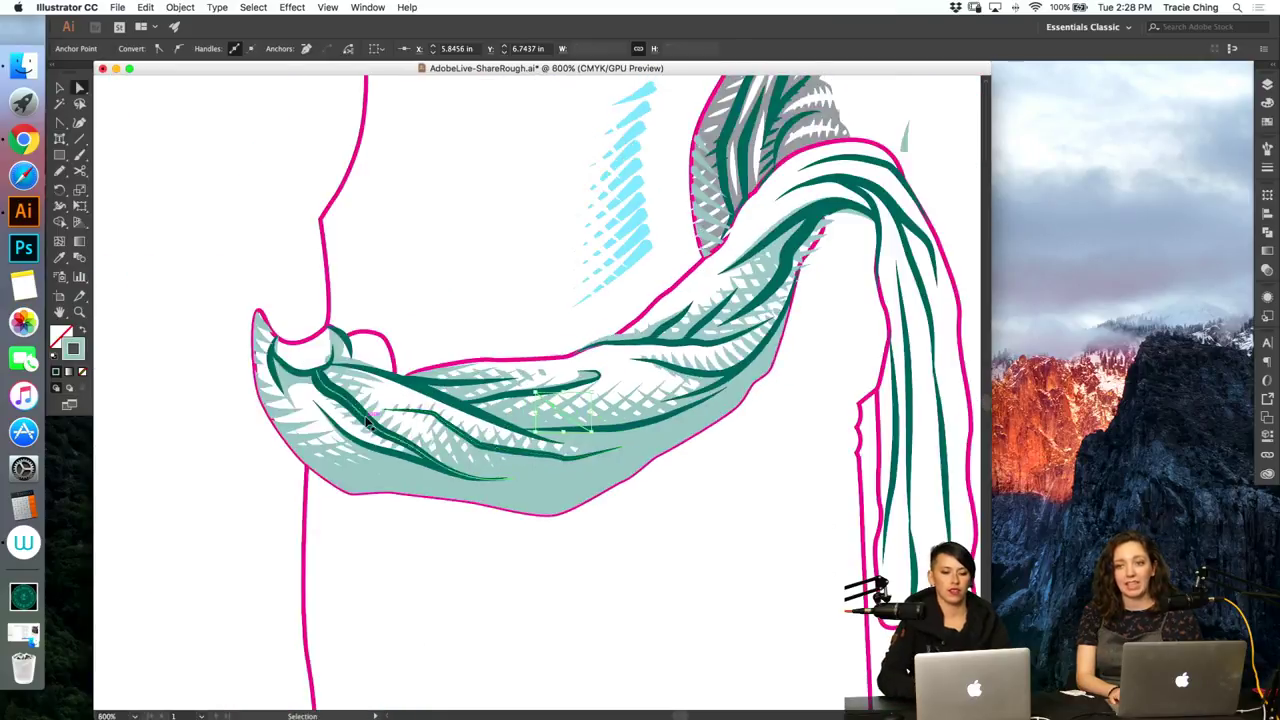
pyautogui.click(727, 285)
pyautogui.click(753, 264)
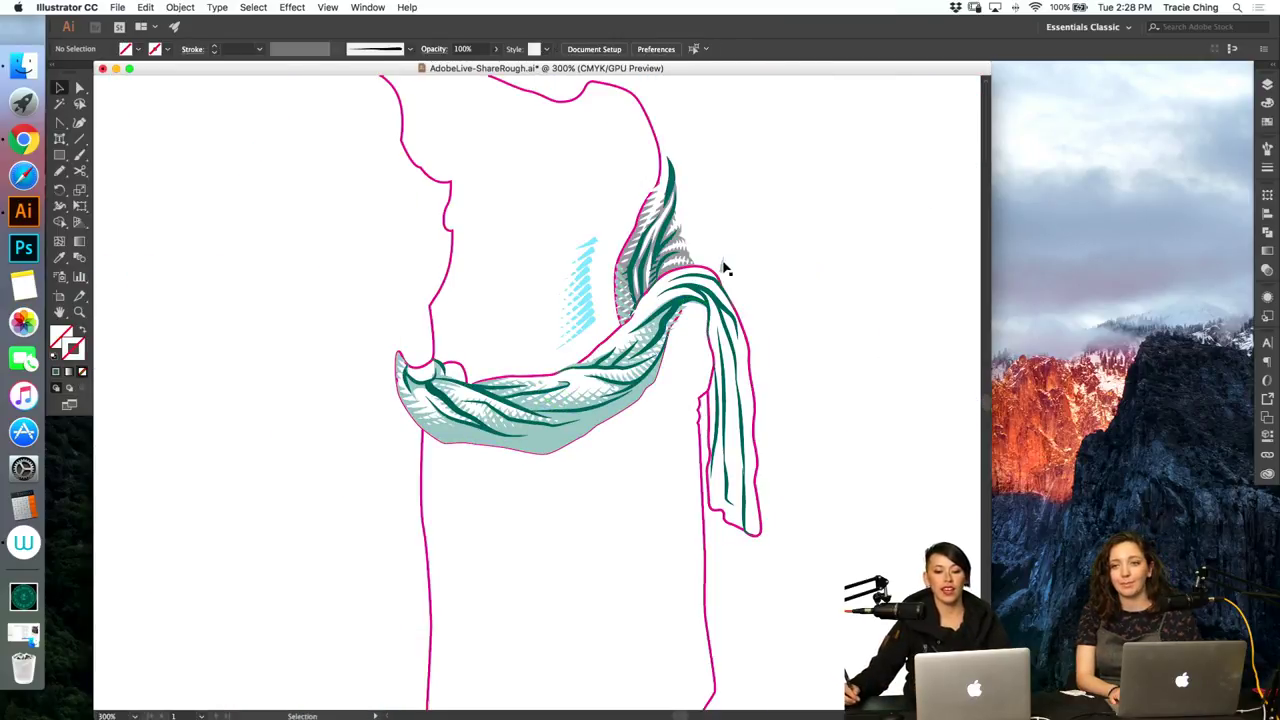
# Step: Recolor the grey shadow shape on the upper gathered cloth with the light teal swatch
pyautogui.press('a')
pyautogui.press('x')
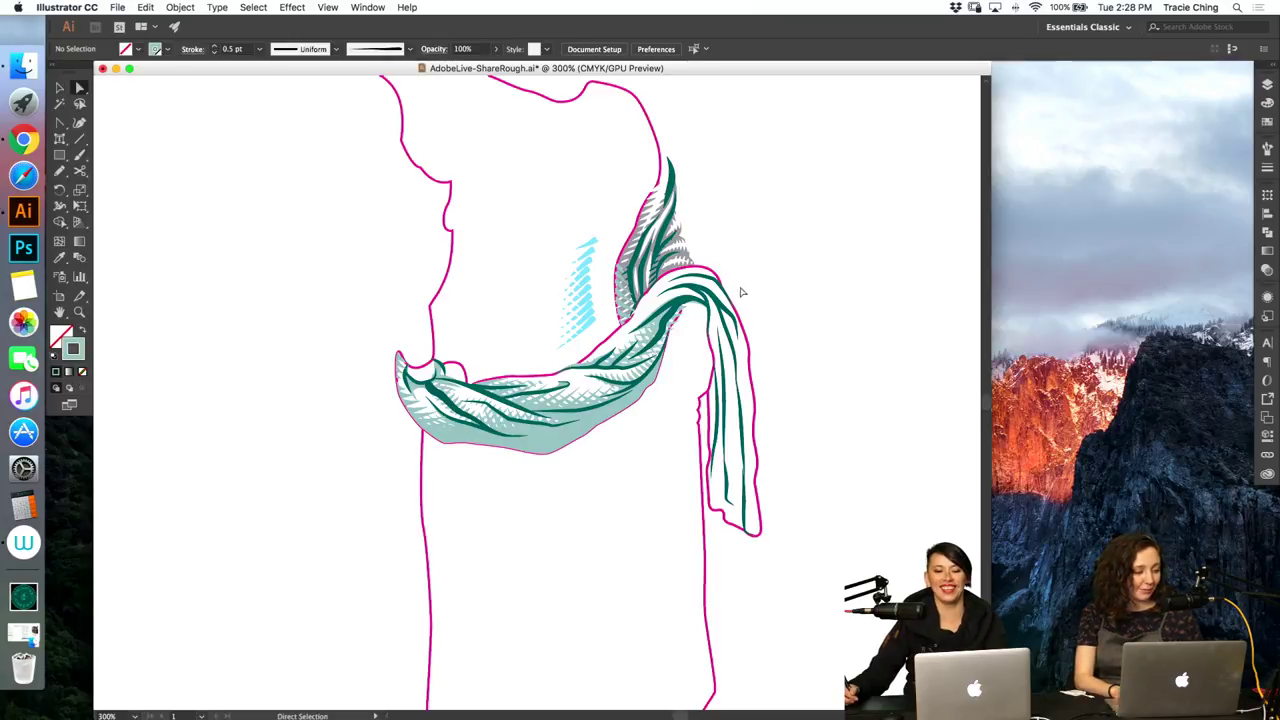
pyautogui.moveTo(654, 221); pyautogui.dragTo(964, 127)
pyautogui.click(752, 294)
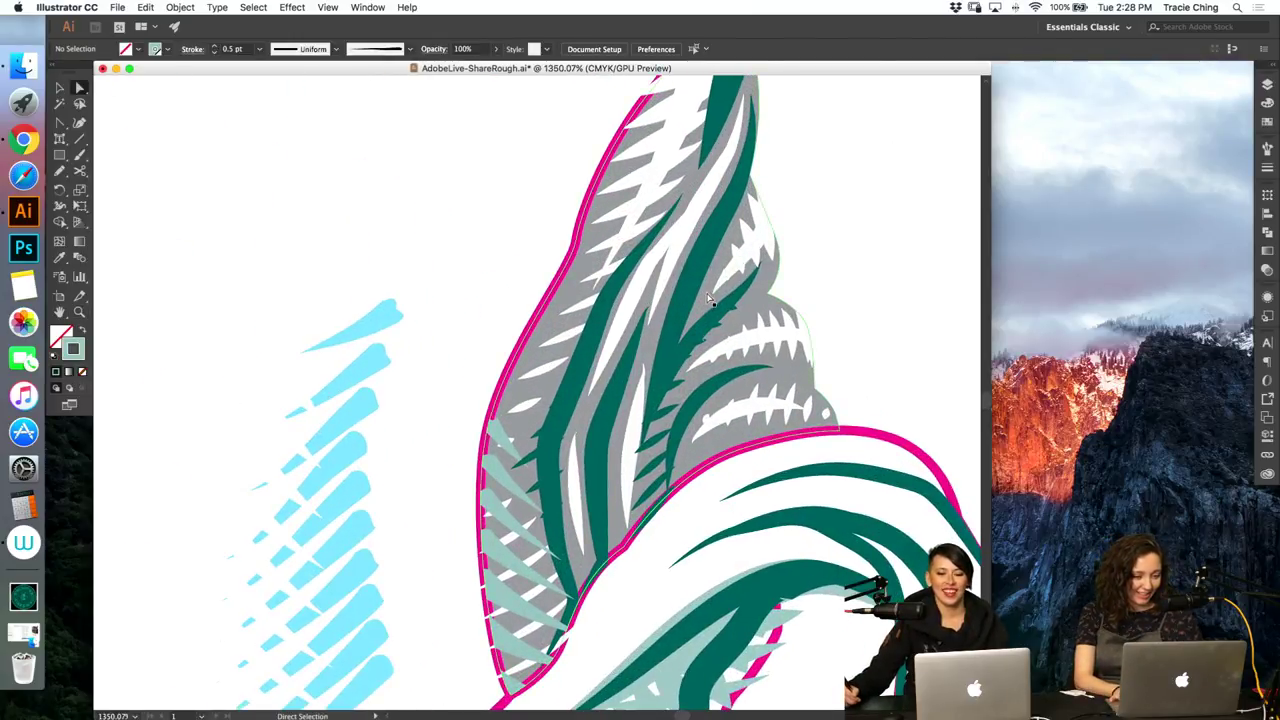
pyautogui.click(1270, 103)
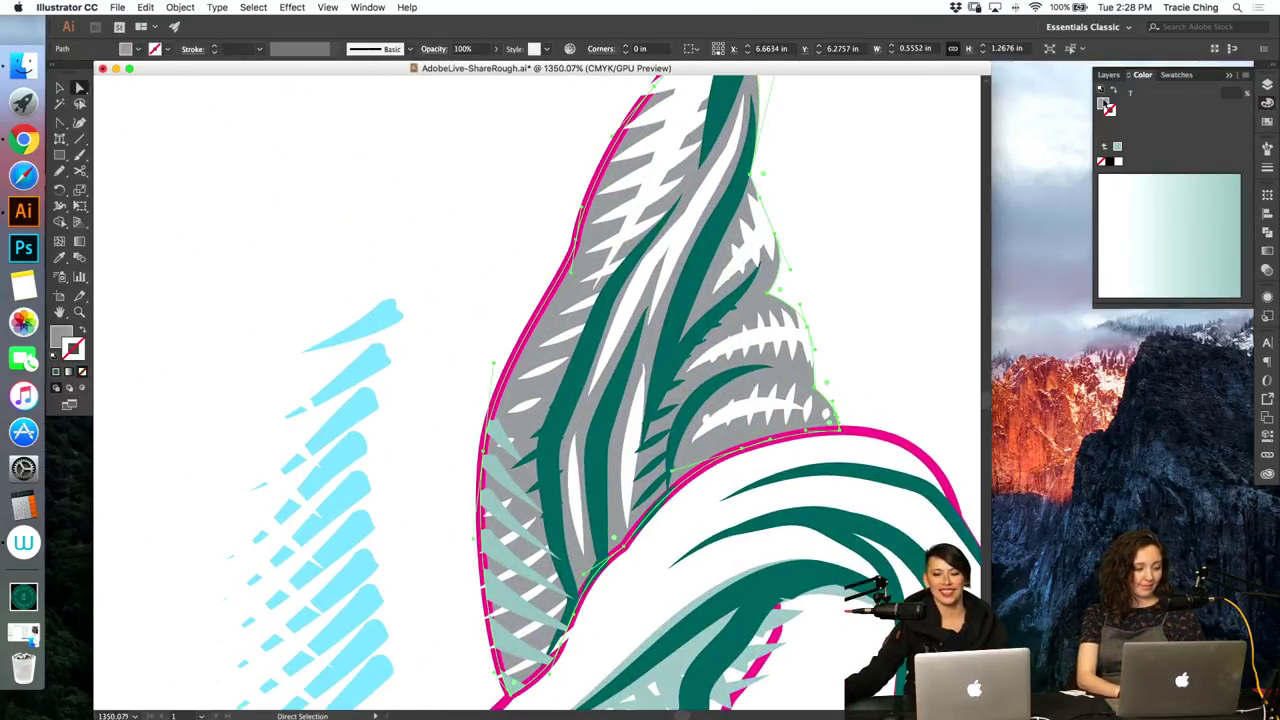
pyautogui.click(1104, 101)
pyautogui.click(1173, 74)
pyautogui.click(1117, 174)
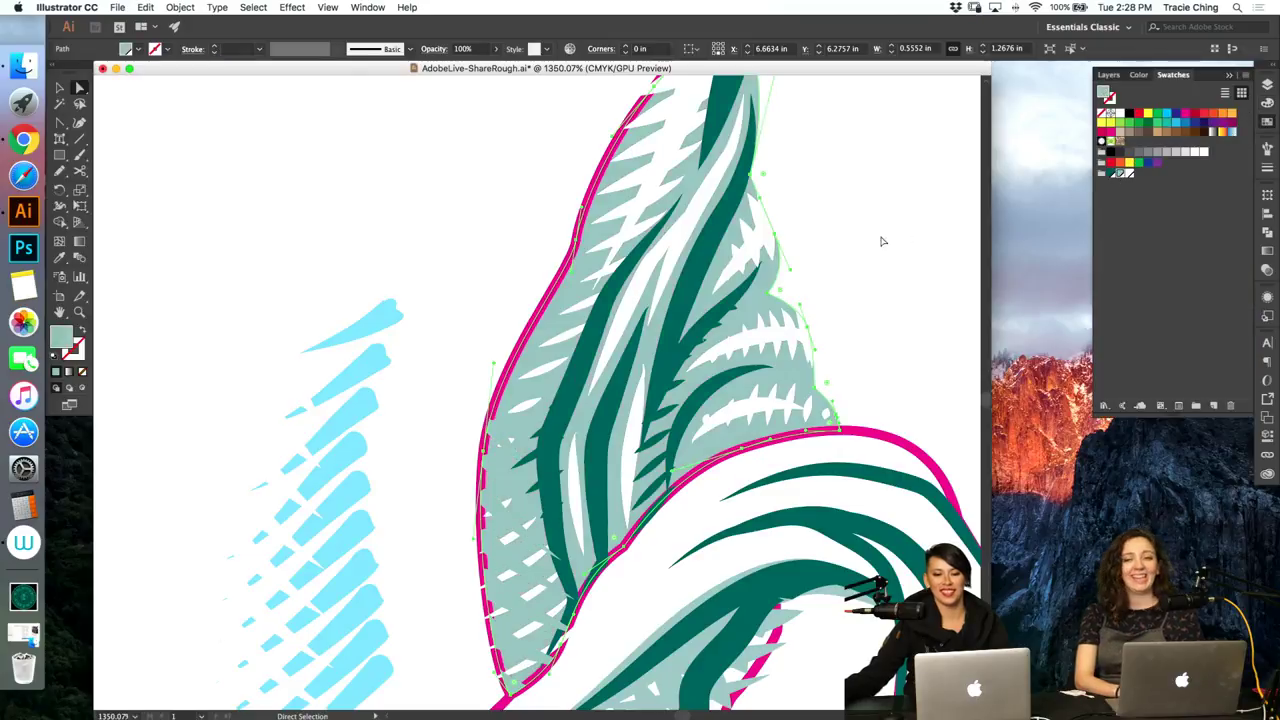
pyautogui.click(888, 243)
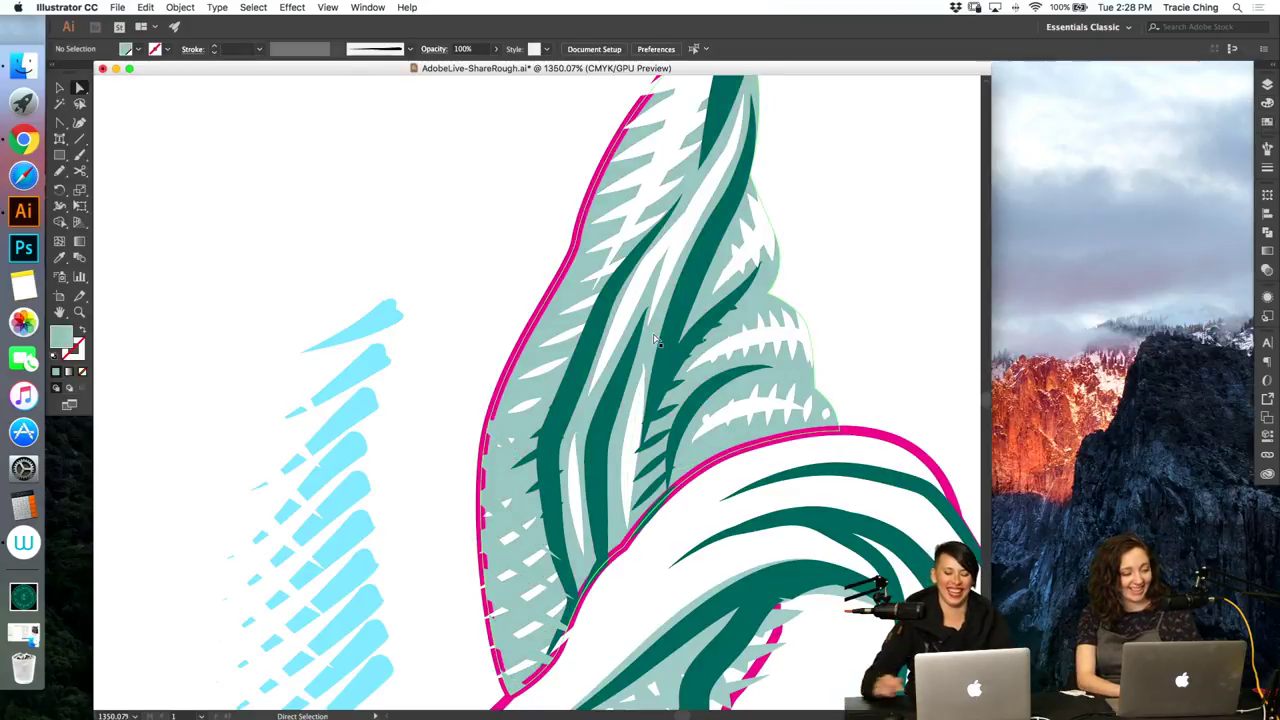
# Step: Select the cyan stroke blend in the loose hatching beside the cloth and set its stroke weight to 0.4 pt
pyautogui.press('super+minus')
pyautogui.press('super+minus')
pyautogui.press('super+minus')
pyautogui.press('super+minus')
pyautogui.press('super+minus')
pyautogui.press('v')
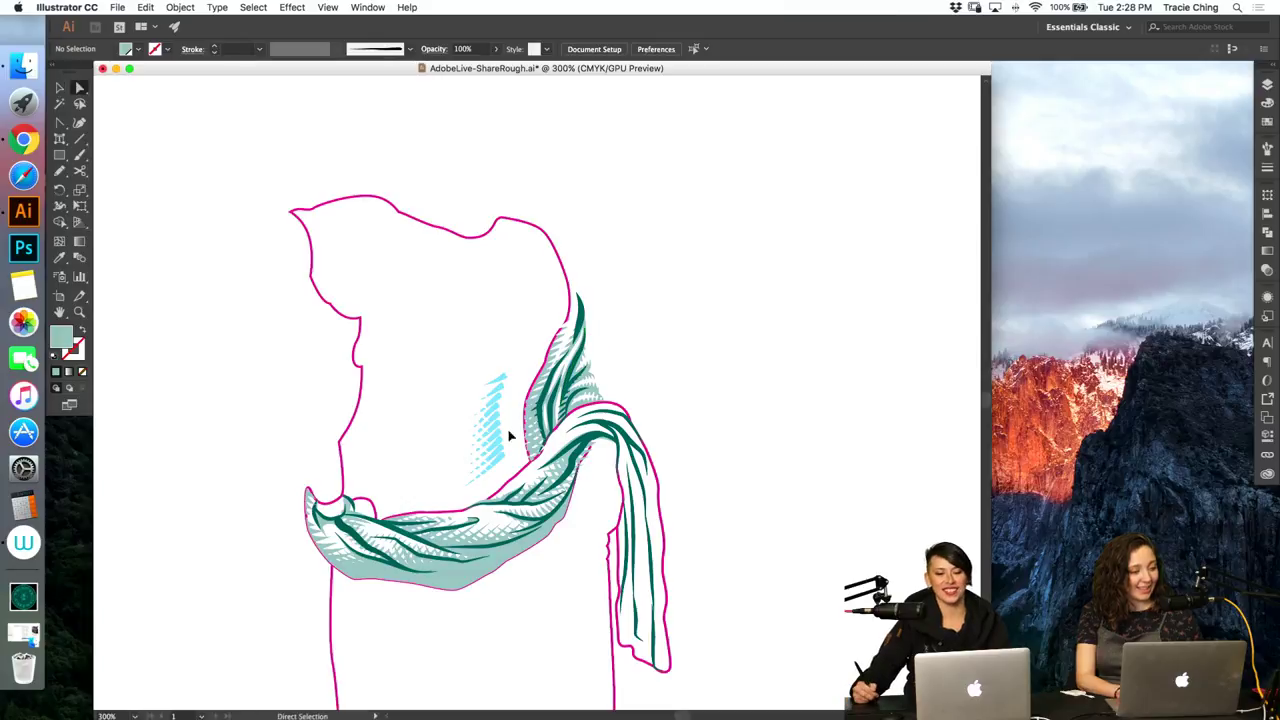
pyautogui.click(486, 450)
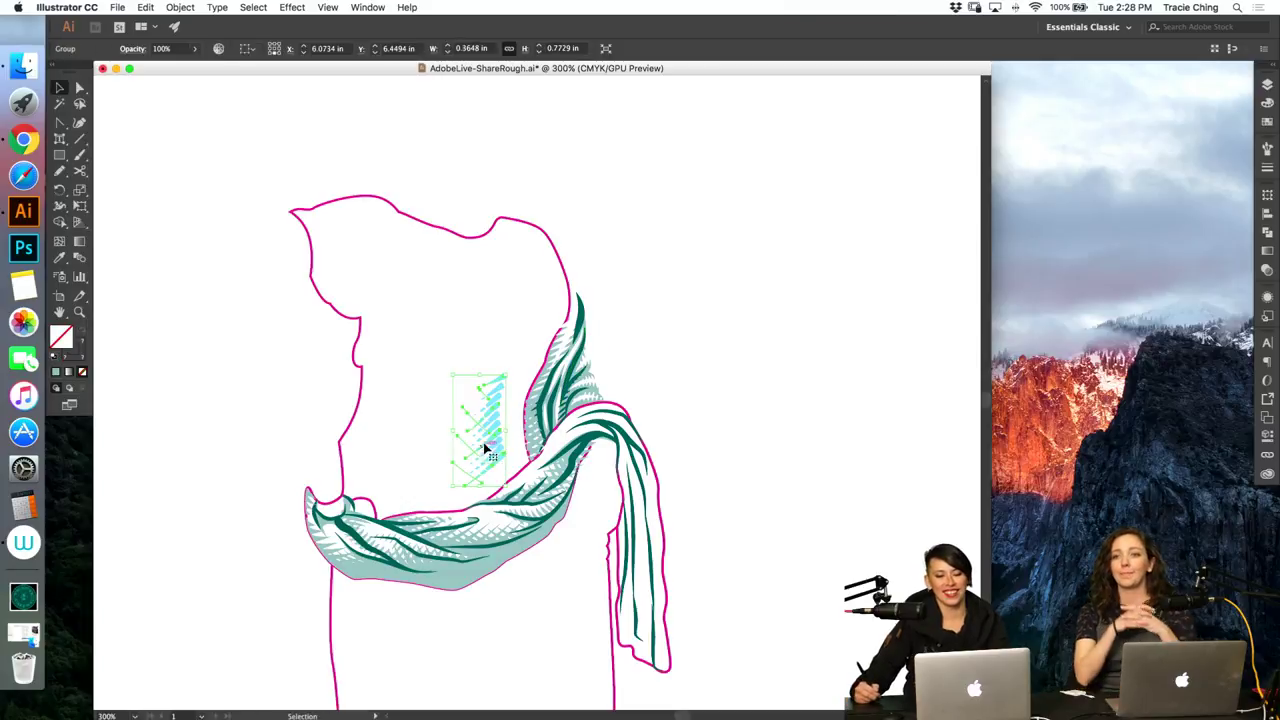
pyautogui.click(525, 350)
pyautogui.press('z')
pyautogui.moveTo(487, 467); pyautogui.dragTo(566, 391)
pyautogui.press('a')
pyautogui.click(538, 410)
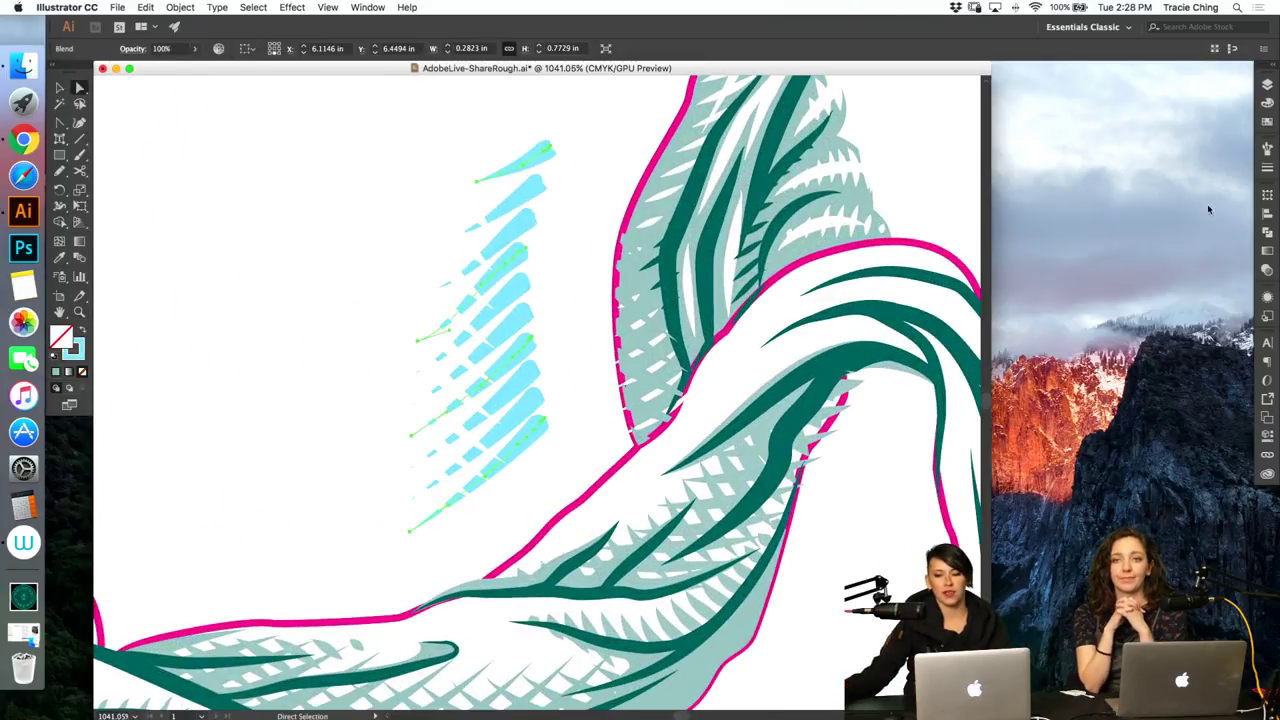
pyautogui.click(1268, 170)
pyautogui.click(1148, 161)
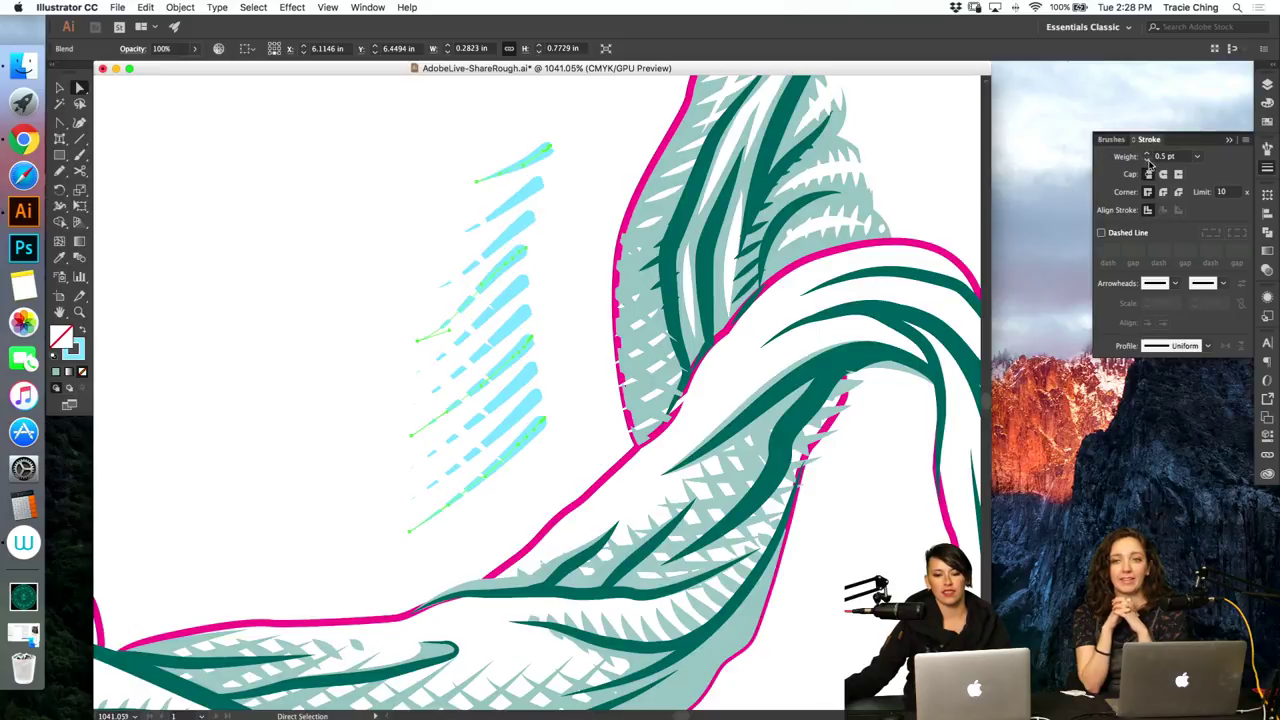
pyautogui.doubleClick(1168, 157)
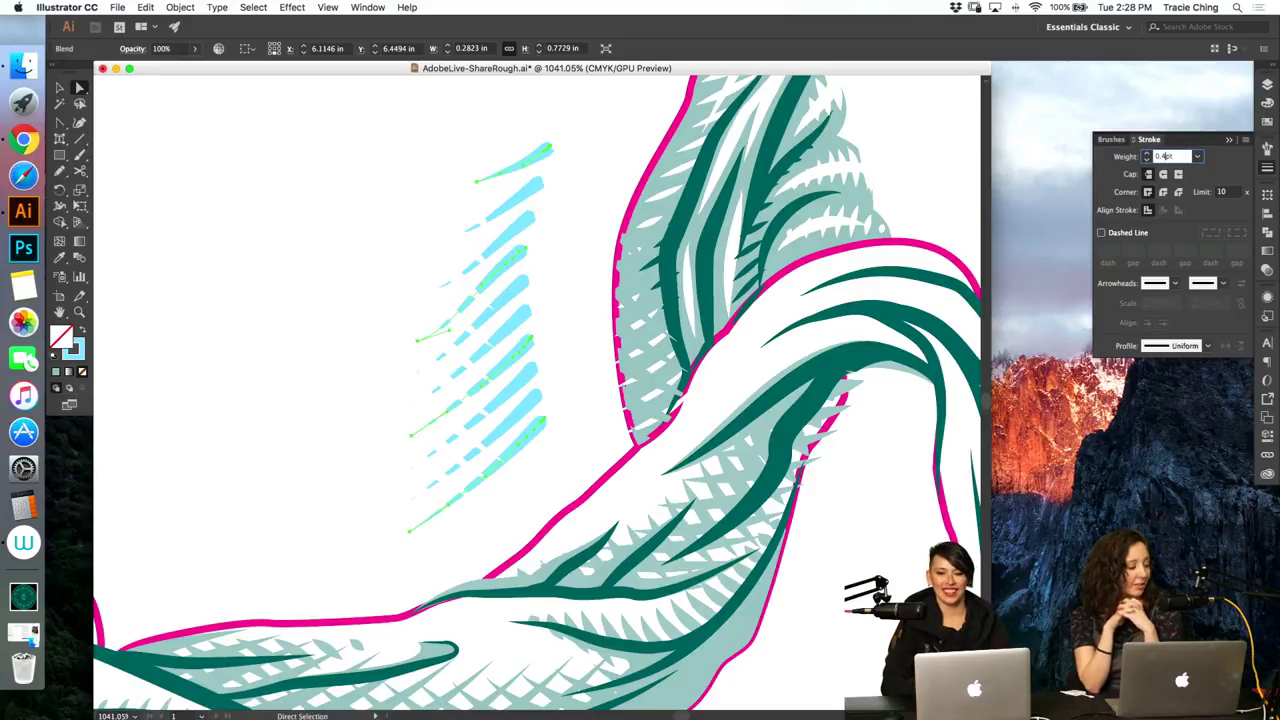
pyautogui.press('Return')
# Step: Change the loose hatching's cyan stroke color to the light teal swatch
pyautogui.press('v')
pyautogui.moveTo(352, 274); pyautogui.dragTo(563, 273)
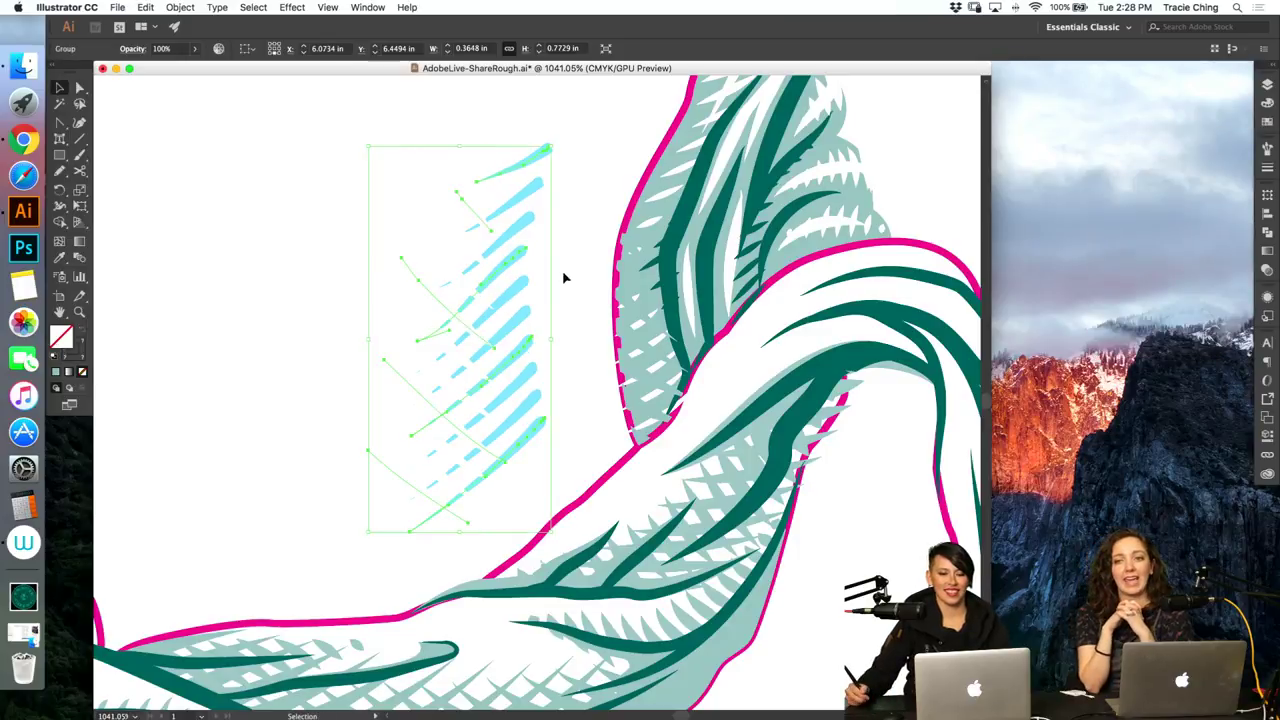
pyautogui.press('a')
pyautogui.click(1268, 104)
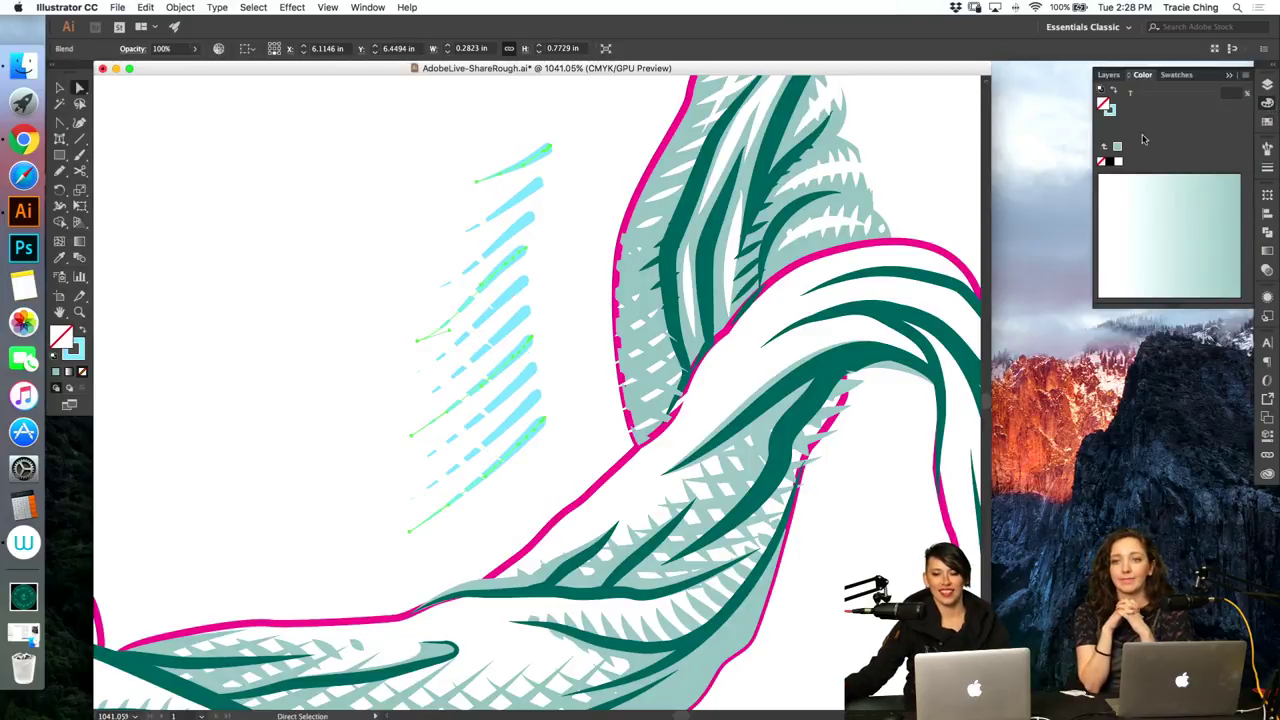
pyautogui.click(1111, 114)
pyautogui.click(1268, 122)
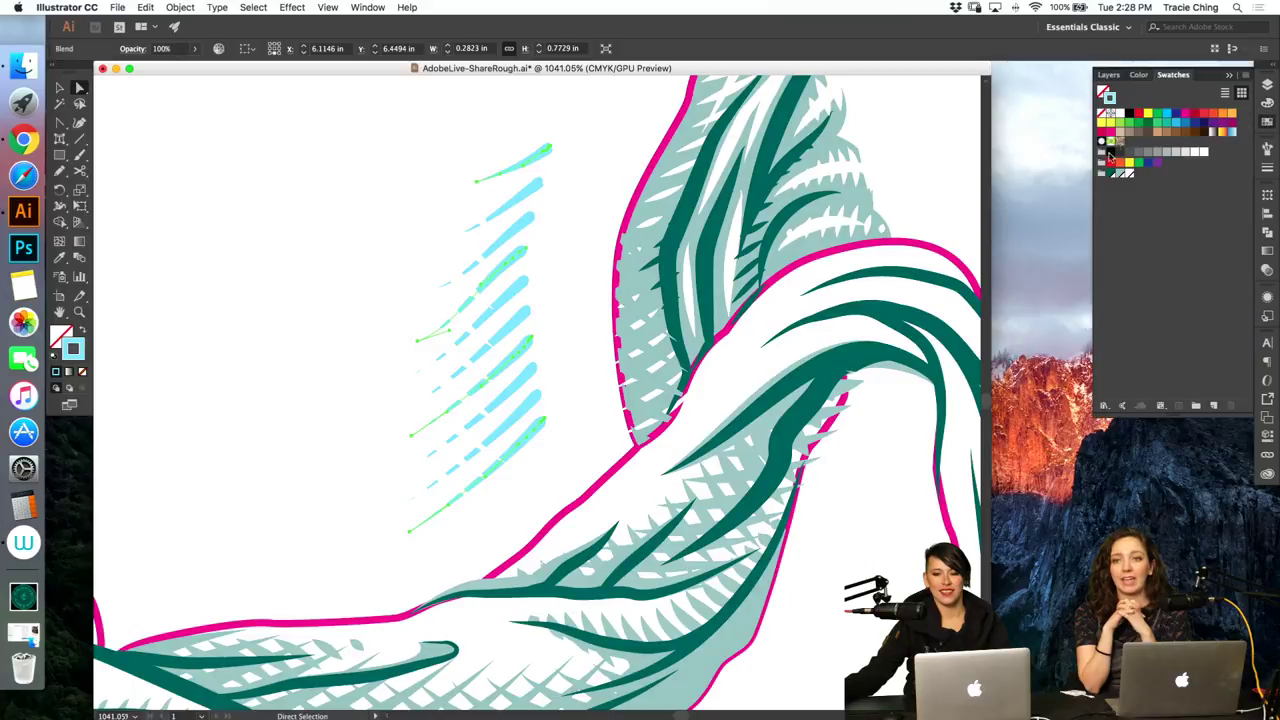
pyautogui.click(1121, 174)
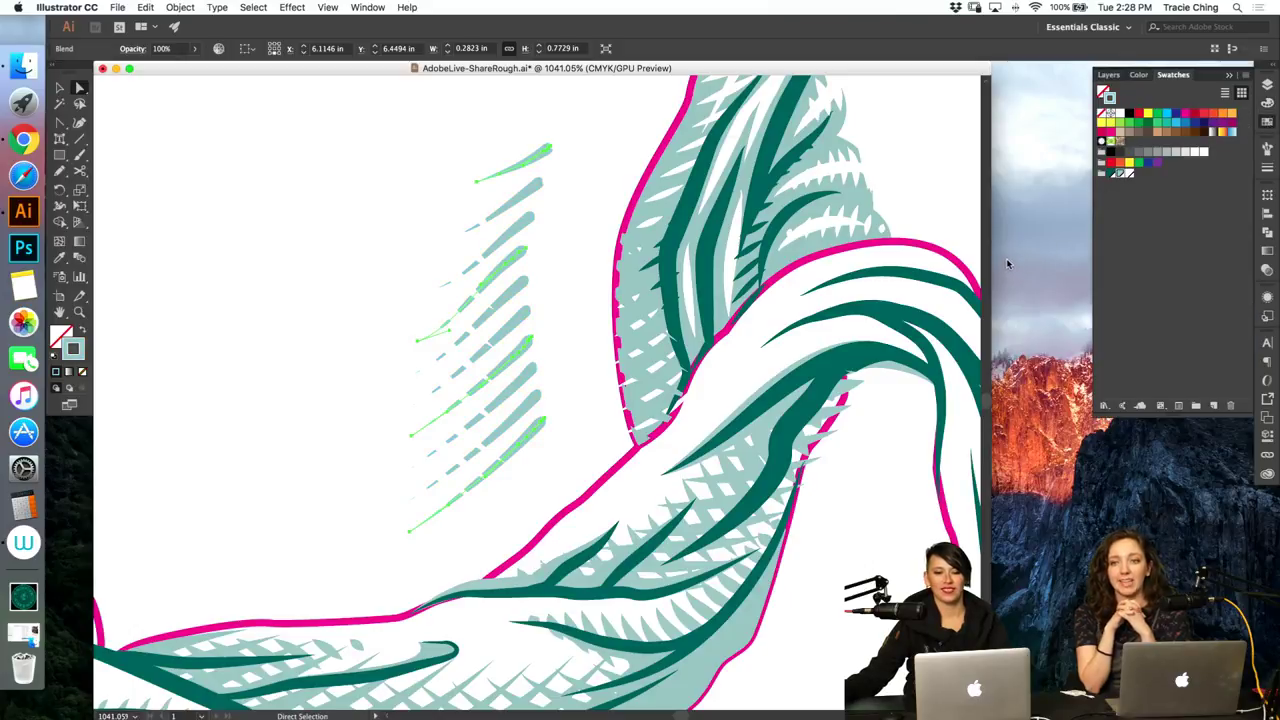
# Step: Inside the loose hatching's teal blend, move the second key stroke from the top slightly upward, and exit isolation
pyautogui.click(536, 256)
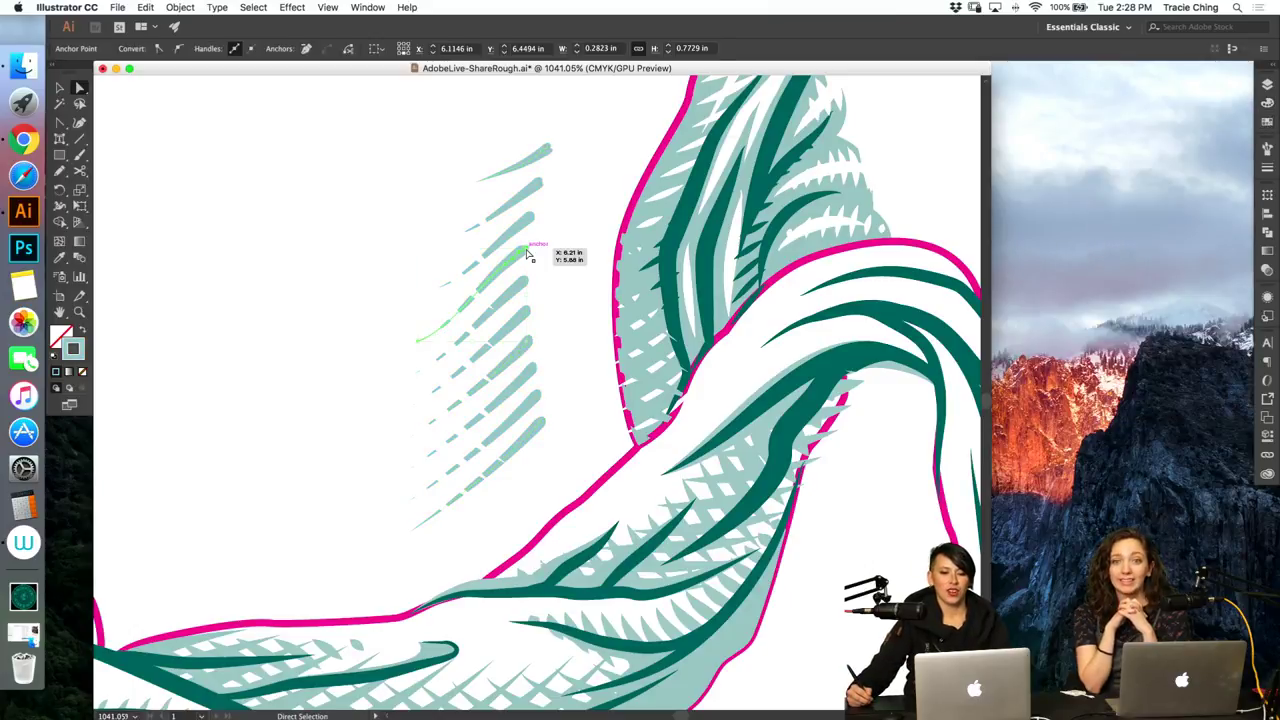
pyautogui.press('v')
pyautogui.doubleClick(519, 247)
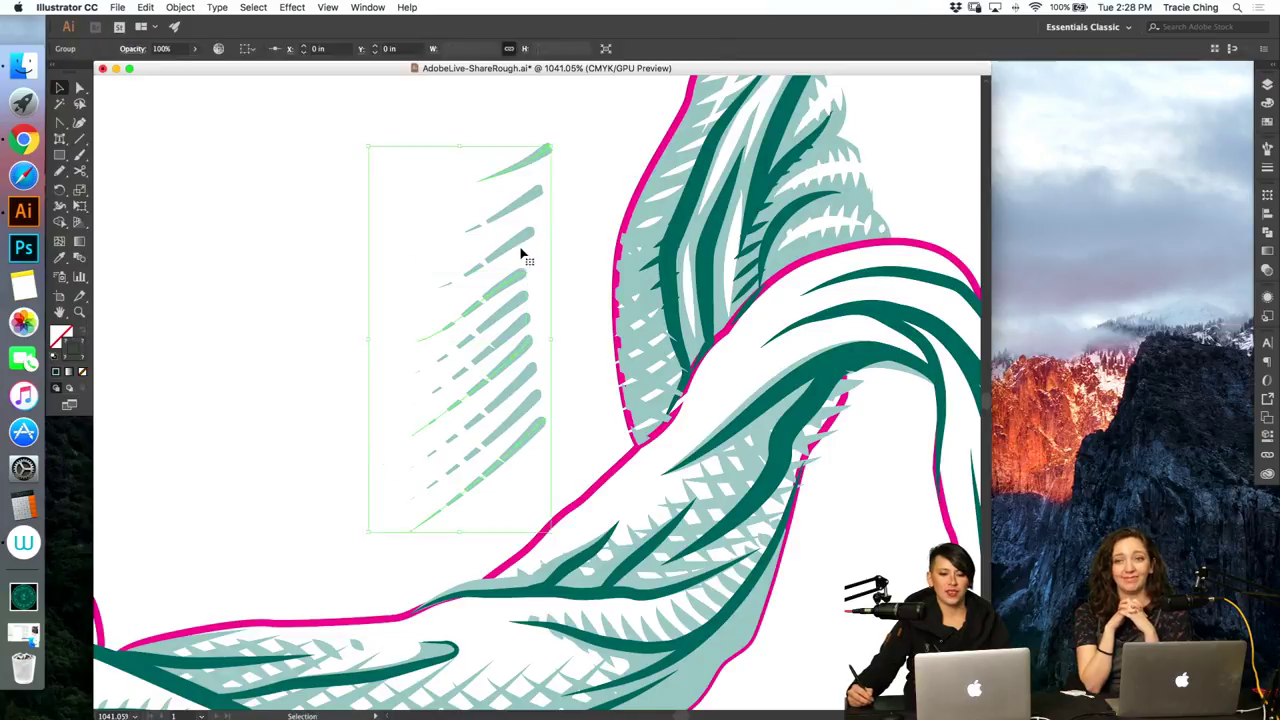
pyautogui.doubleClick(517, 277)
pyautogui.click(506, 287)
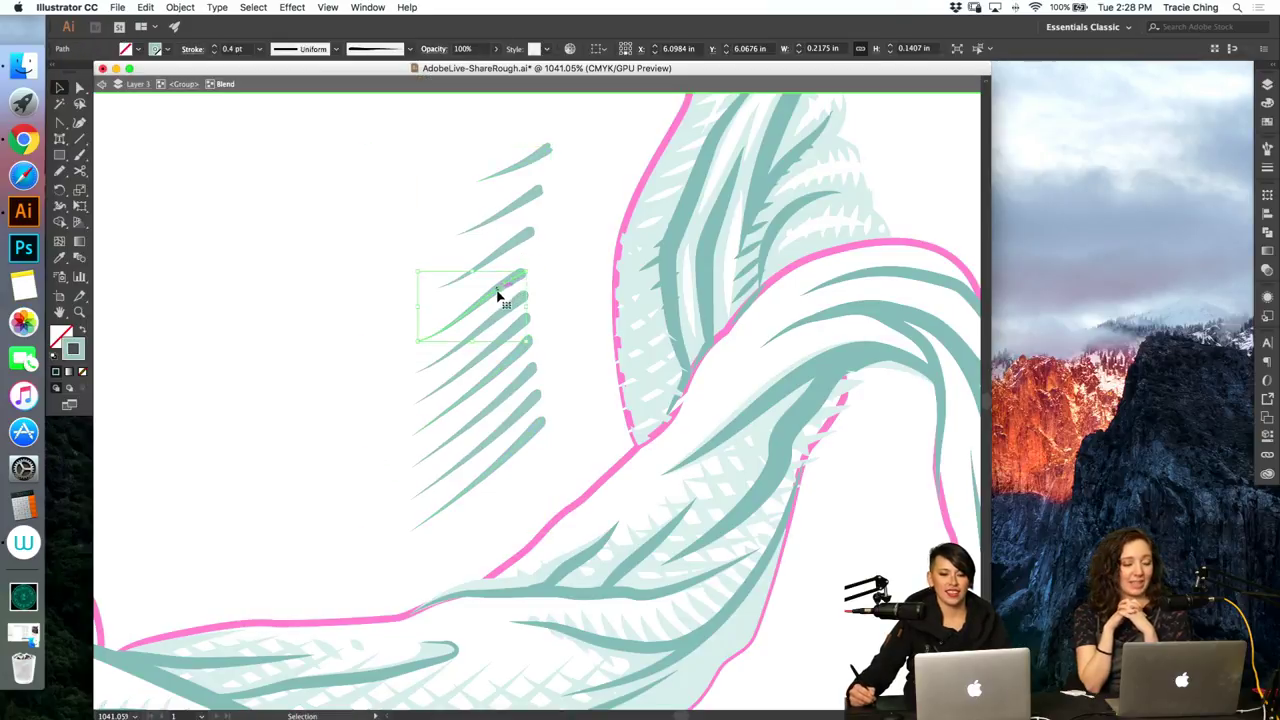
pyautogui.moveTo(506, 289); pyautogui.dragTo(514, 275)
pyautogui.doubleClick(558, 269)
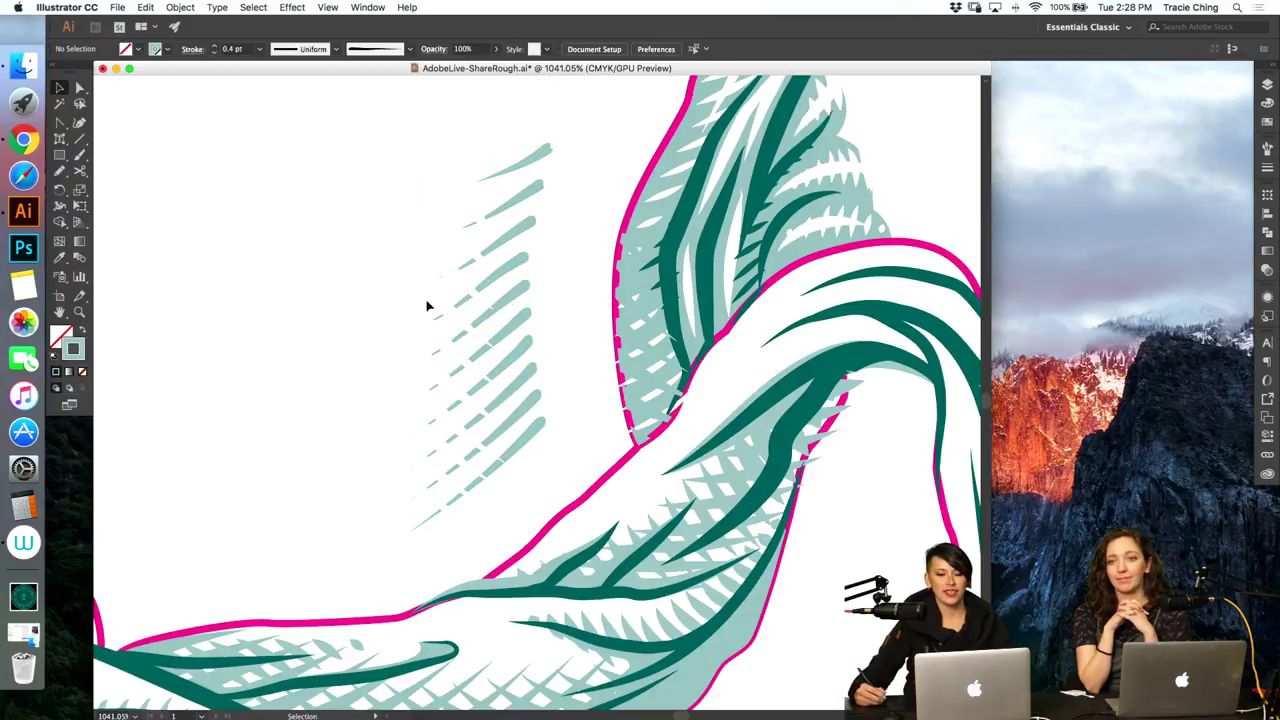
# Step: Nudge the whole loose hatching group right and down so it overlaps the upper cloth's outer edge, and deselect it
pyautogui.click(540, 262)
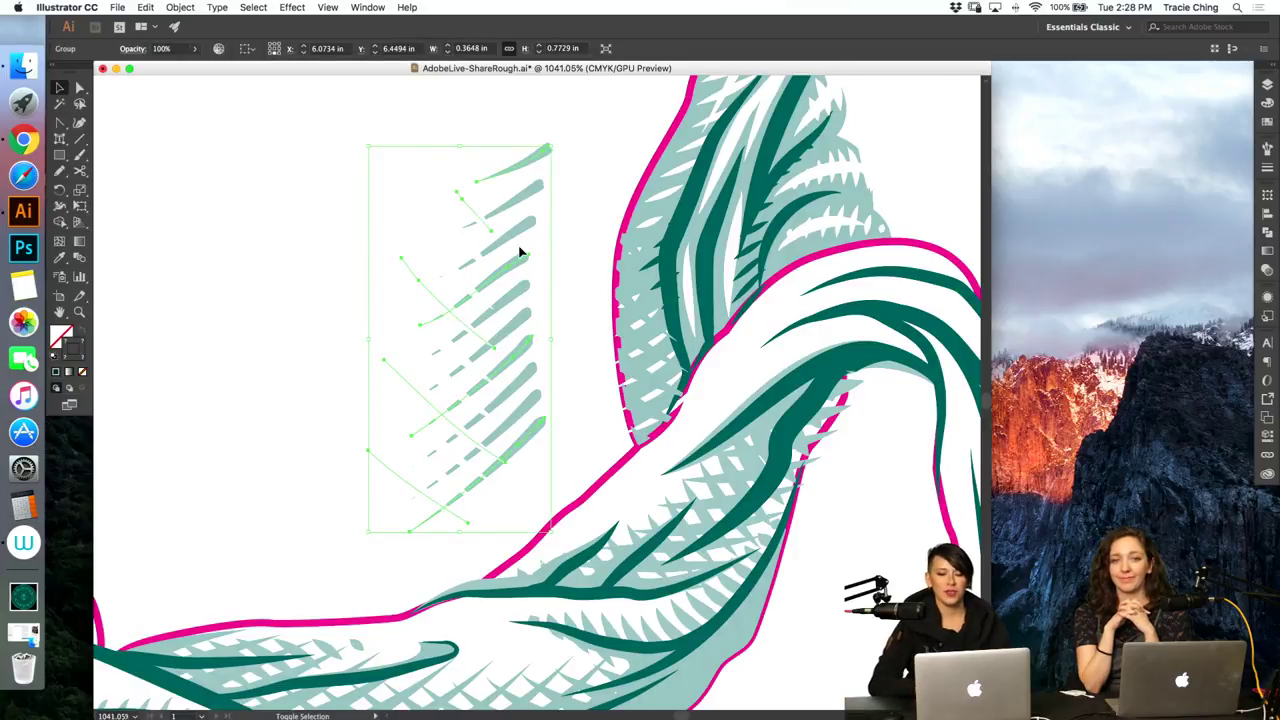
pyautogui.hotkey('shift', 'Right')
pyautogui.hotkey('shift', 'Right')
pyautogui.press('Right')
pyautogui.press('Down')
pyautogui.press('Right')
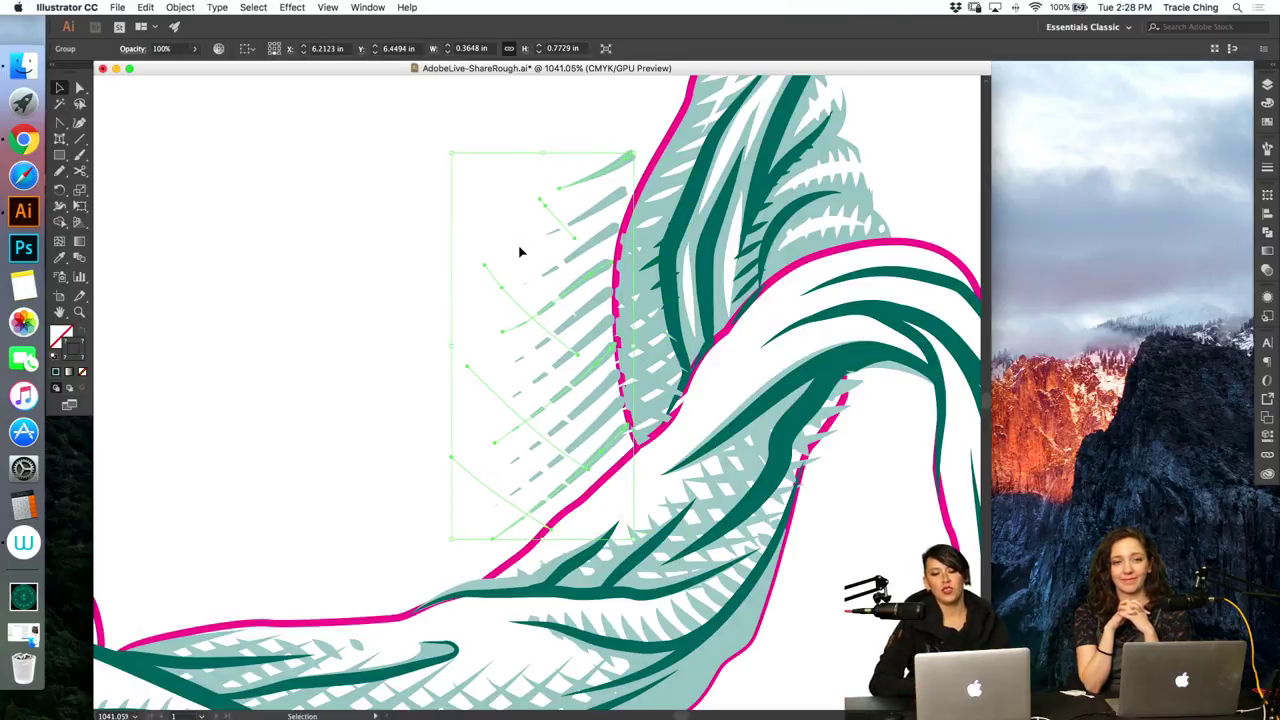
pyautogui.press('Down')
pyautogui.press('Right')
pyautogui.press('Down')
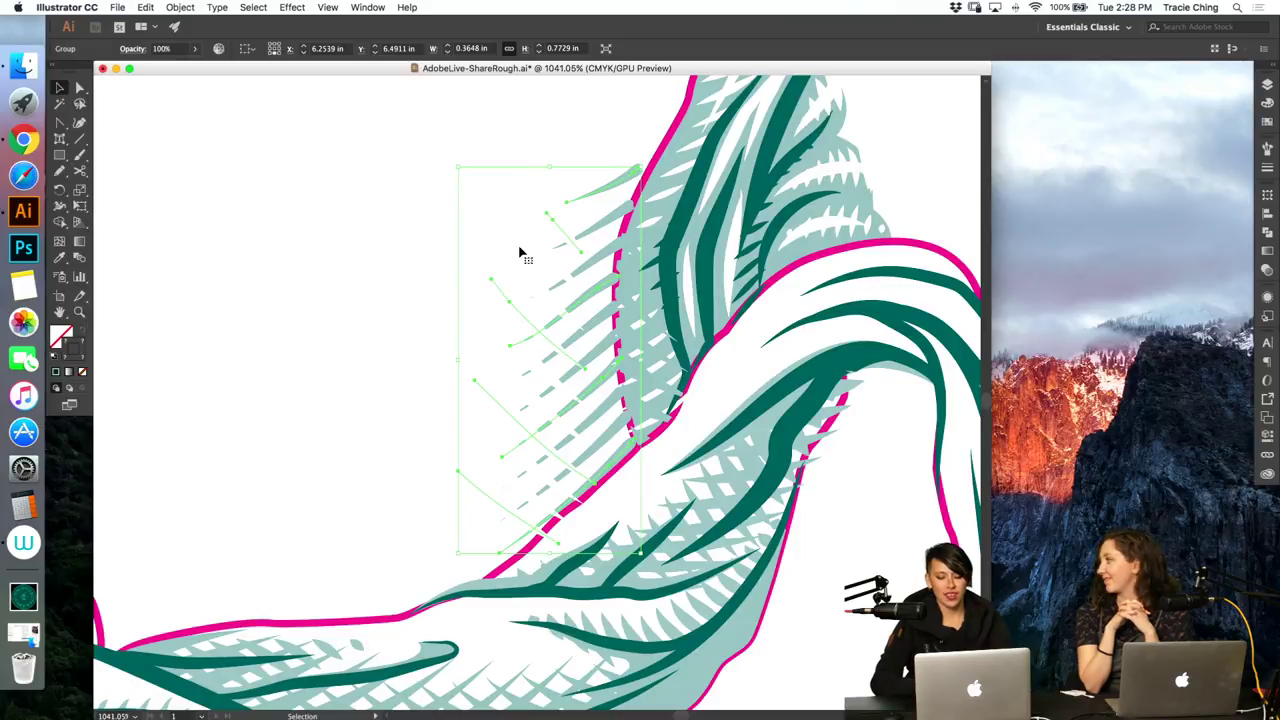
pyautogui.press('super+minus')
pyautogui.press('super+minus')
pyautogui.press('super+minus')
pyautogui.press('super+minus')
pyautogui.press('super+minus')
pyautogui.press('a')
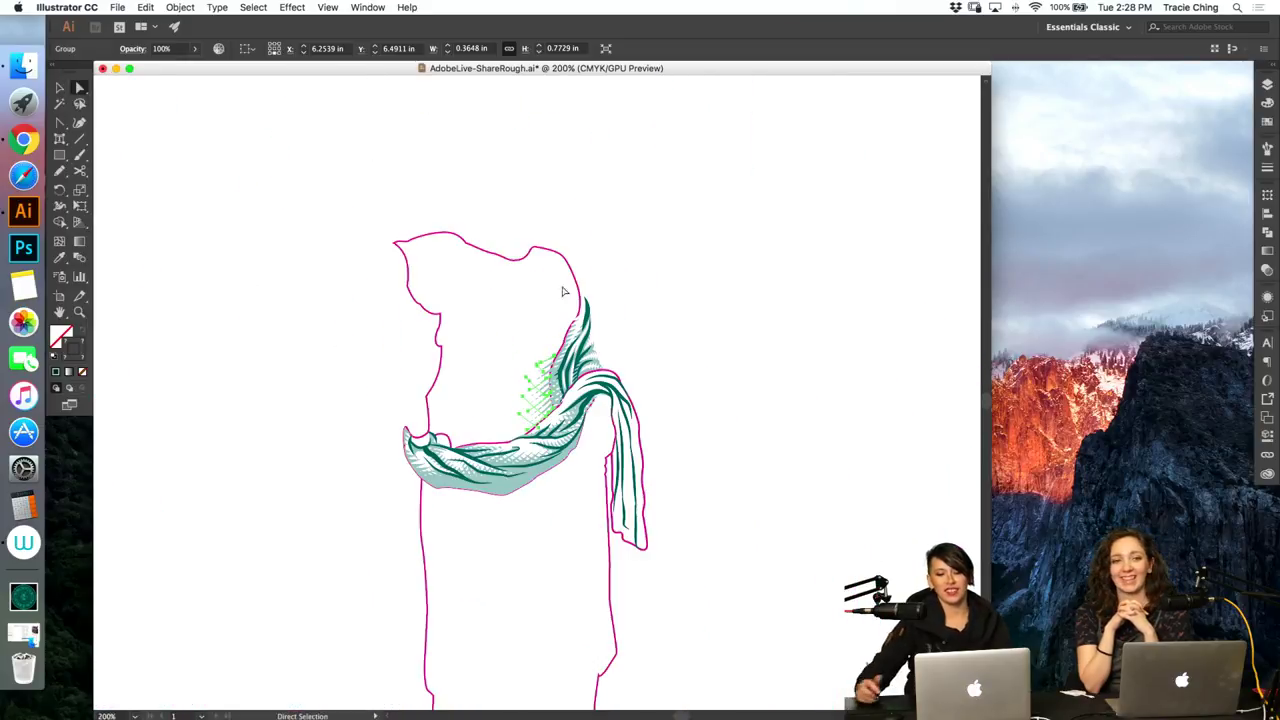
pyautogui.click(688, 333)
# Step: Inside the hatching's white cross-stroke blend, move the topmost stroke up toward the cloth edge and exit isolation
pyautogui.press('z')
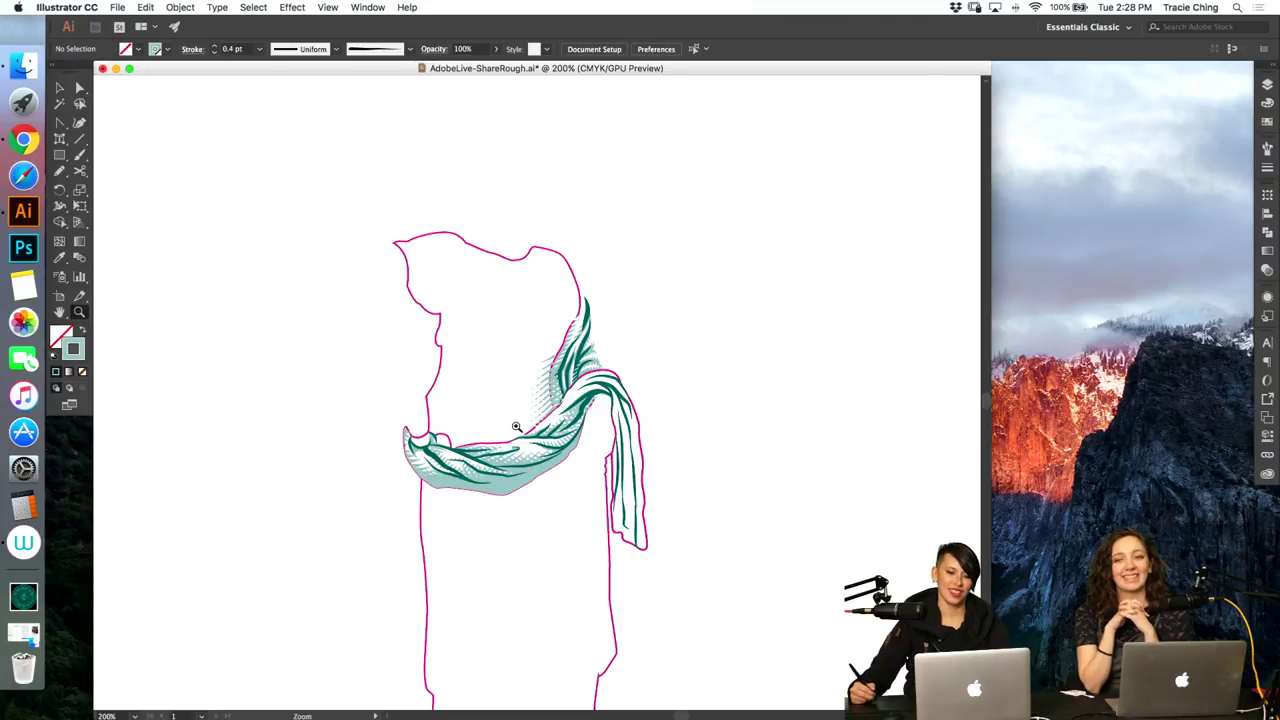
pyautogui.moveTo(523, 415)
pyautogui.mouseDown()
pyautogui.moveTo(625, 285)
pyautogui.moveTo(682, 246)
pyautogui.moveTo(711, 183)
pyautogui.mouseUp()
pyautogui.press('v')
pyautogui.doubleClick(650, 240)
pyautogui.click(659, 234)
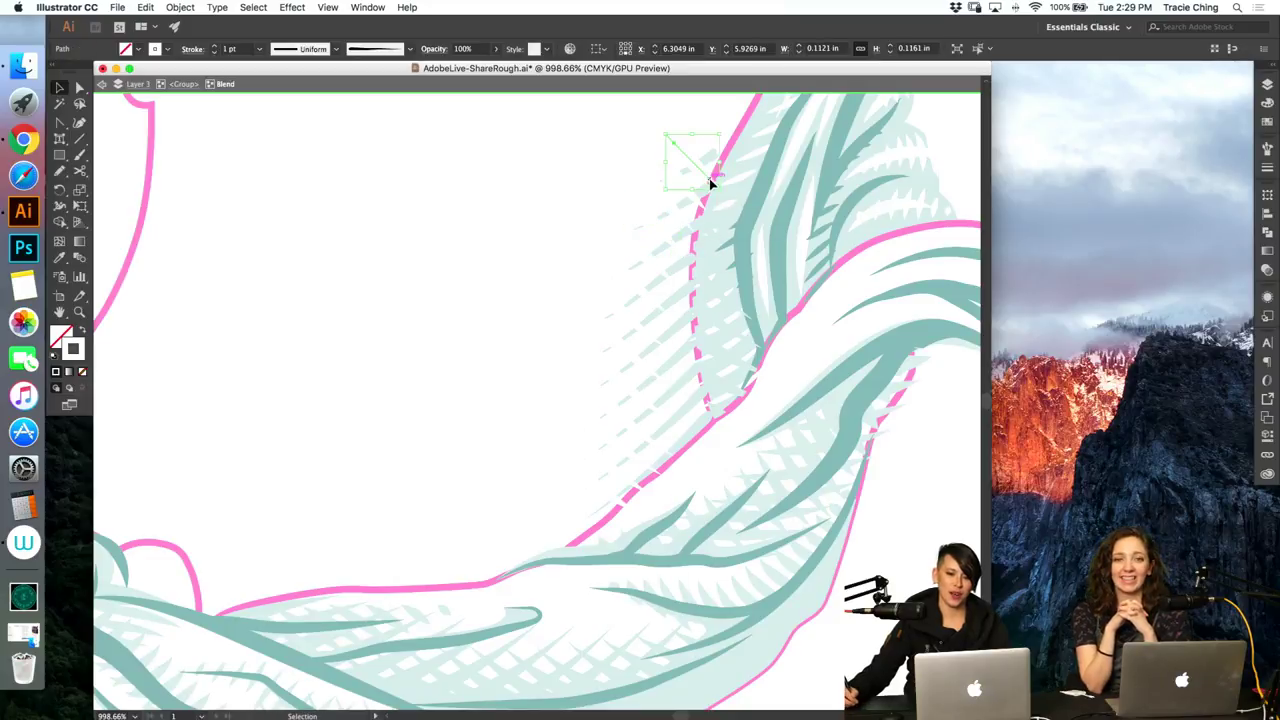
pyautogui.click(634, 251)
pyautogui.doubleClick(572, 262)
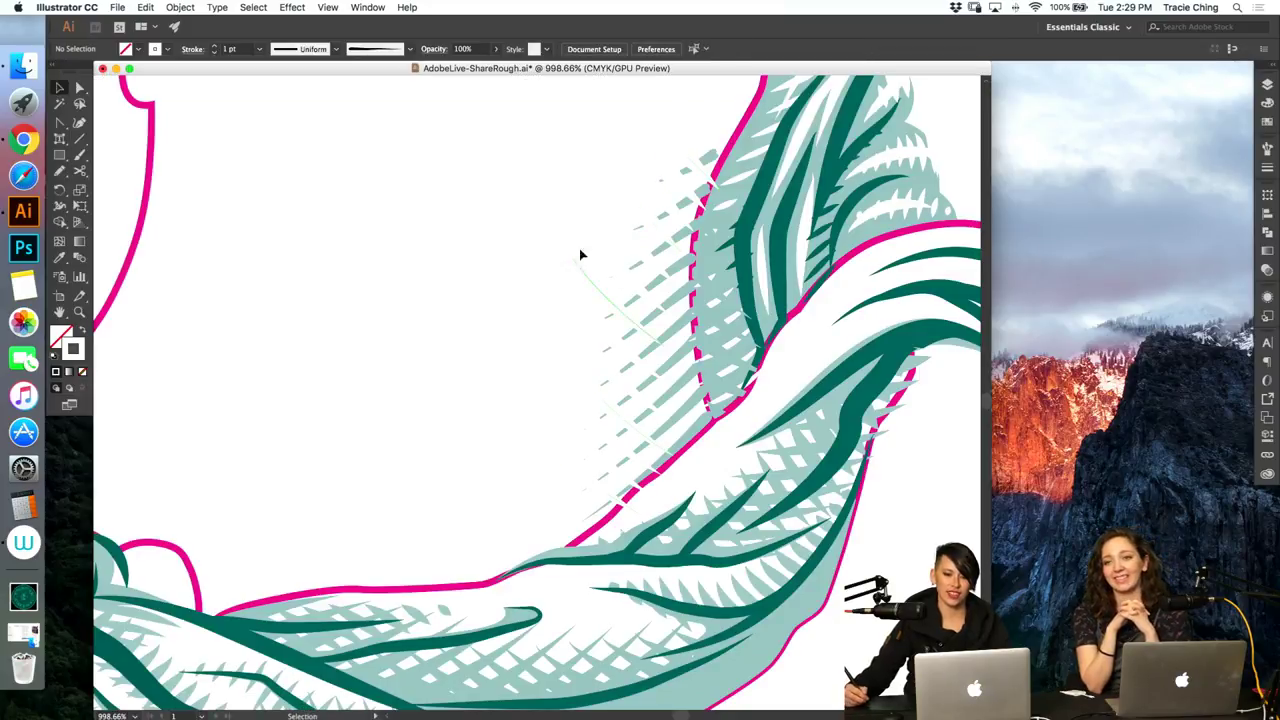
# Step: Copy the outer-edge section of the upper cloth's clipping path and paste it in front, outside the clip group
pyautogui.click(647, 315)
pyautogui.press('super+minus')
pyautogui.press('super+minus')
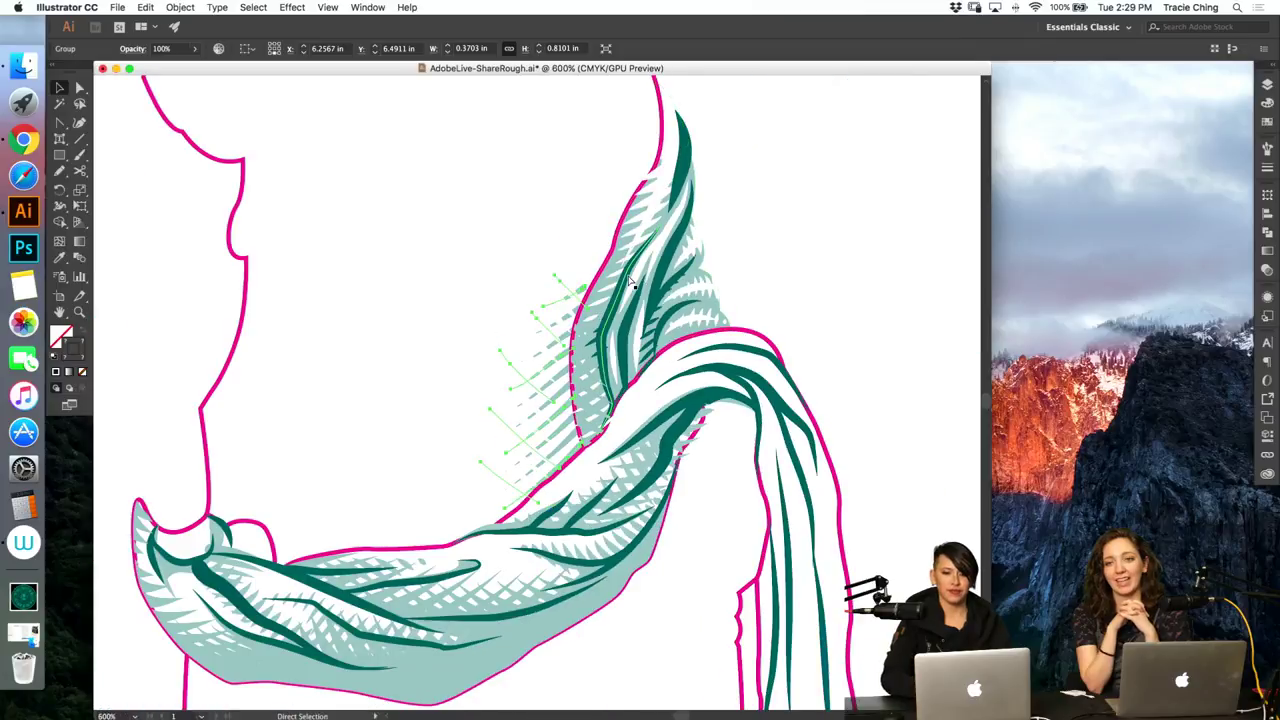
pyautogui.click(725, 178)
pyautogui.doubleClick(663, 144)
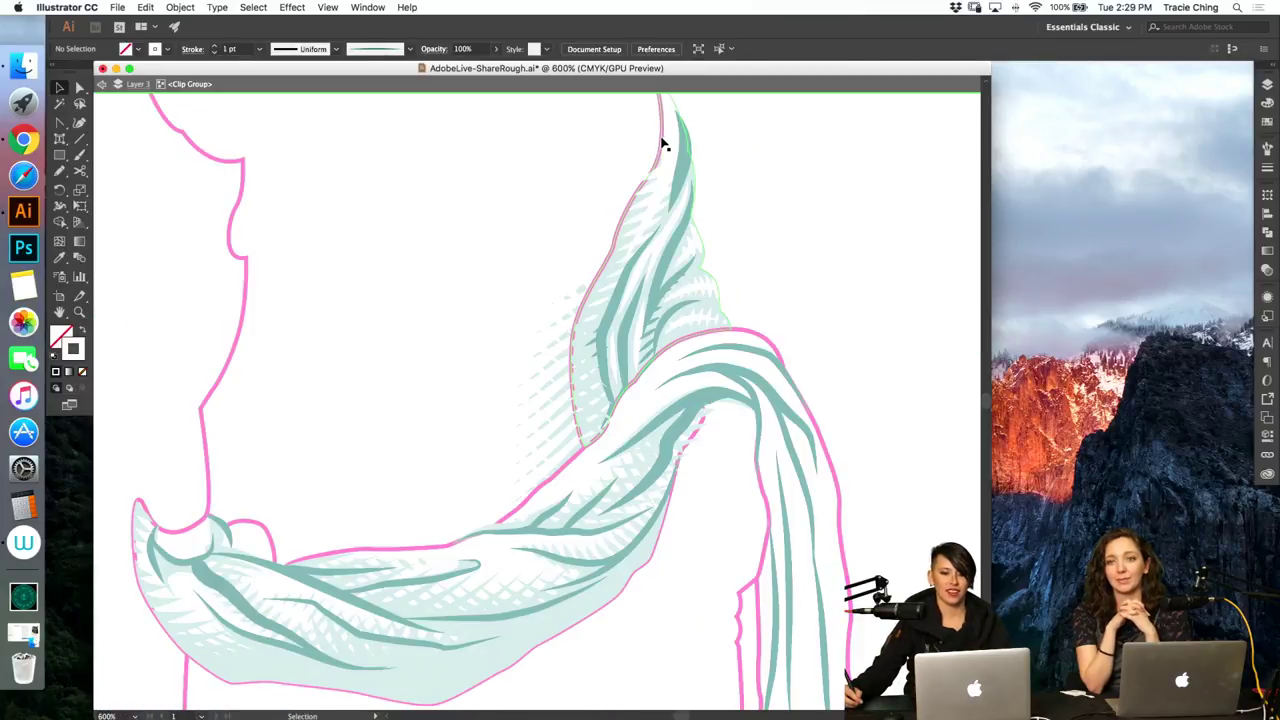
pyautogui.press('a')
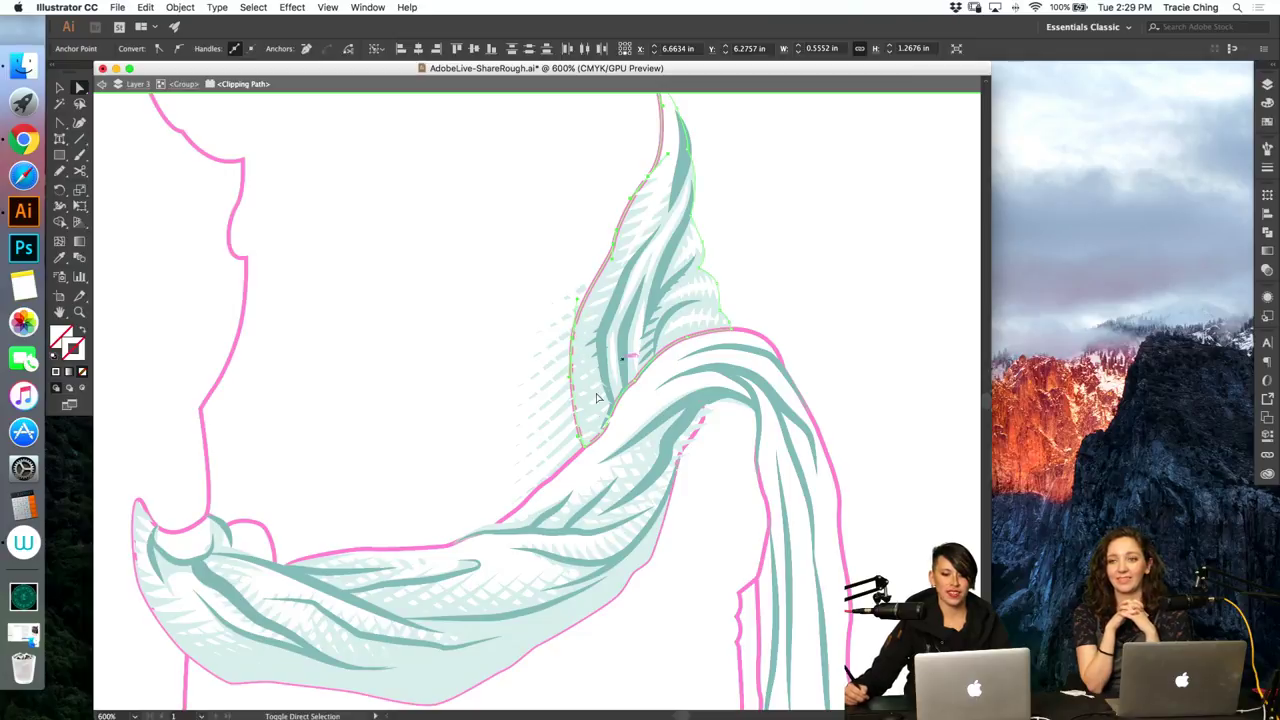
pyautogui.press('v')
pyautogui.doubleClick(840, 257)
pyautogui.press('super+f')
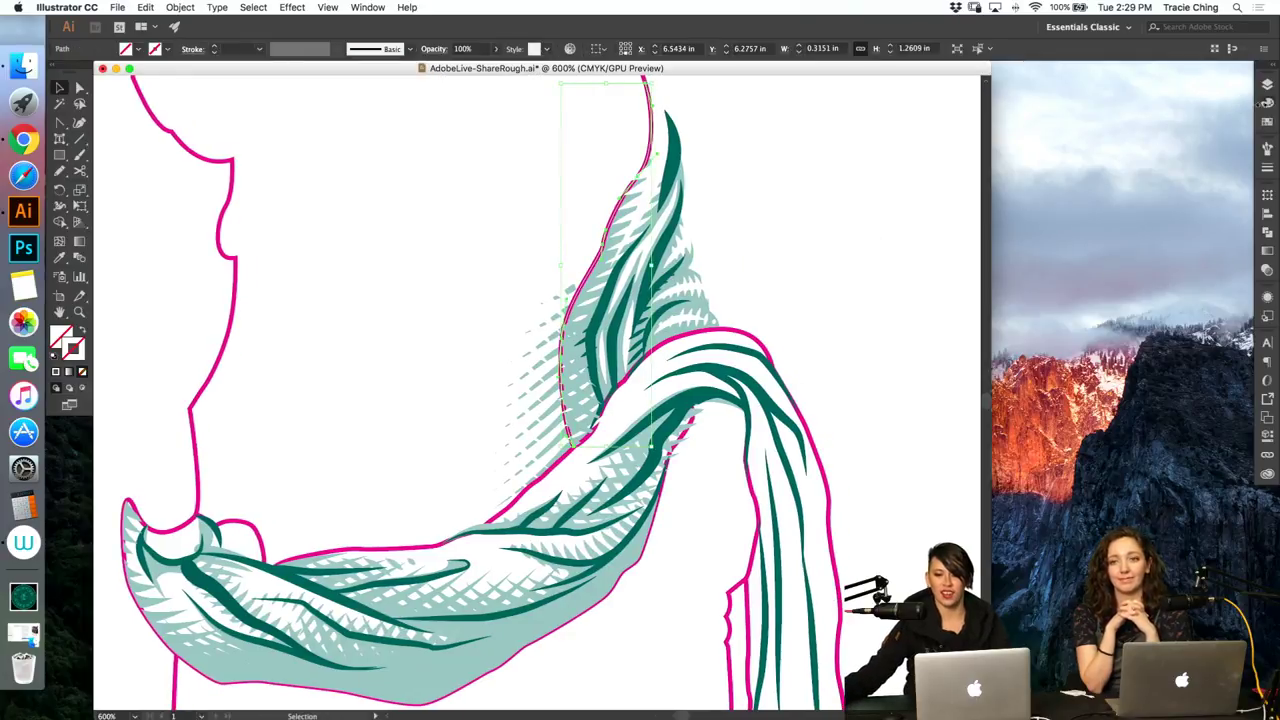
# Step: Give the pasted upper-cloth edge the dark green stroke swatch and the tapered green art brush, and deselect it
pyautogui.click(1267, 104)
pyautogui.click(1267, 120)
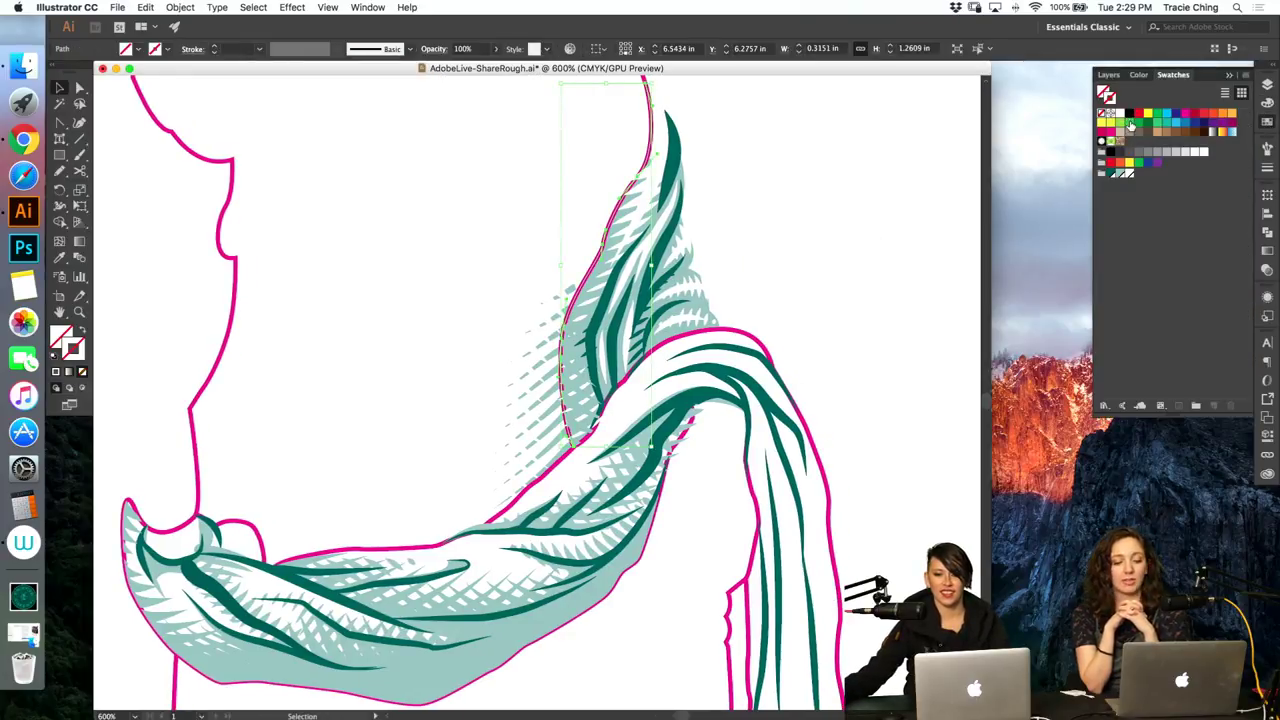
pyautogui.click(1110, 175)
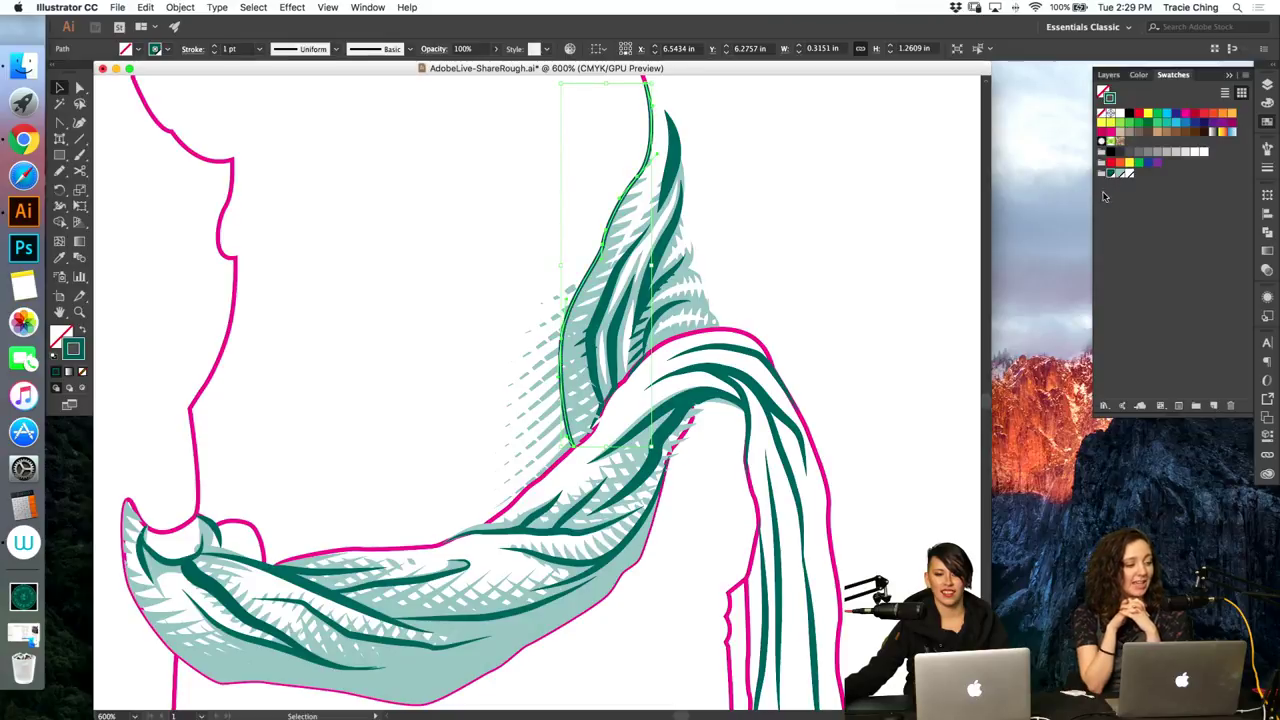
pyautogui.click(1267, 150)
pyautogui.click(1199, 208)
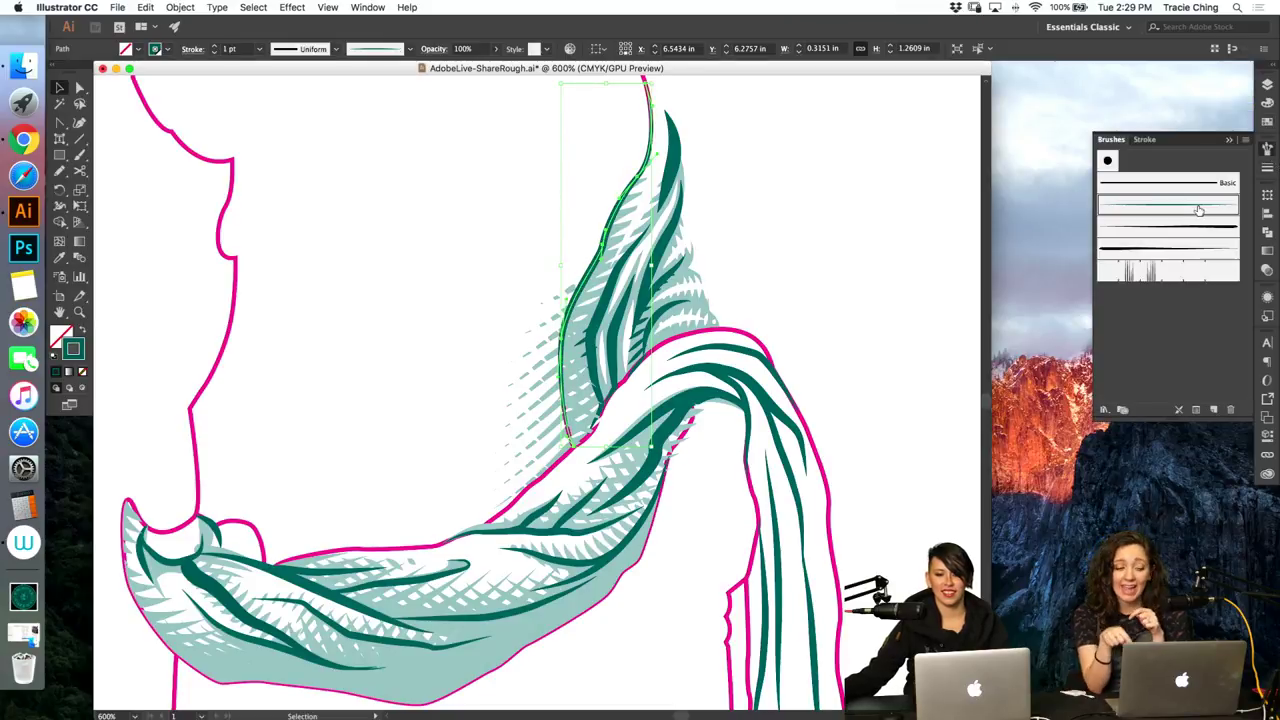
pyautogui.click(828, 286)
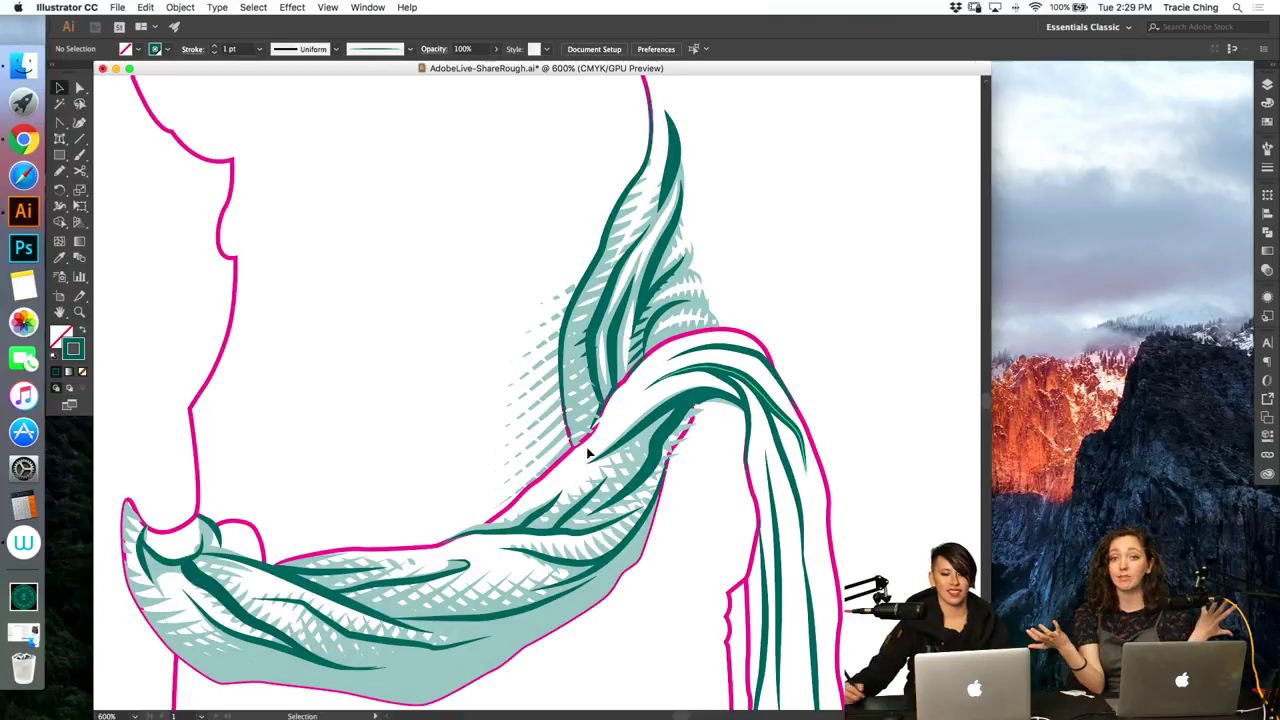
pyautogui.doubleClick(756, 343)
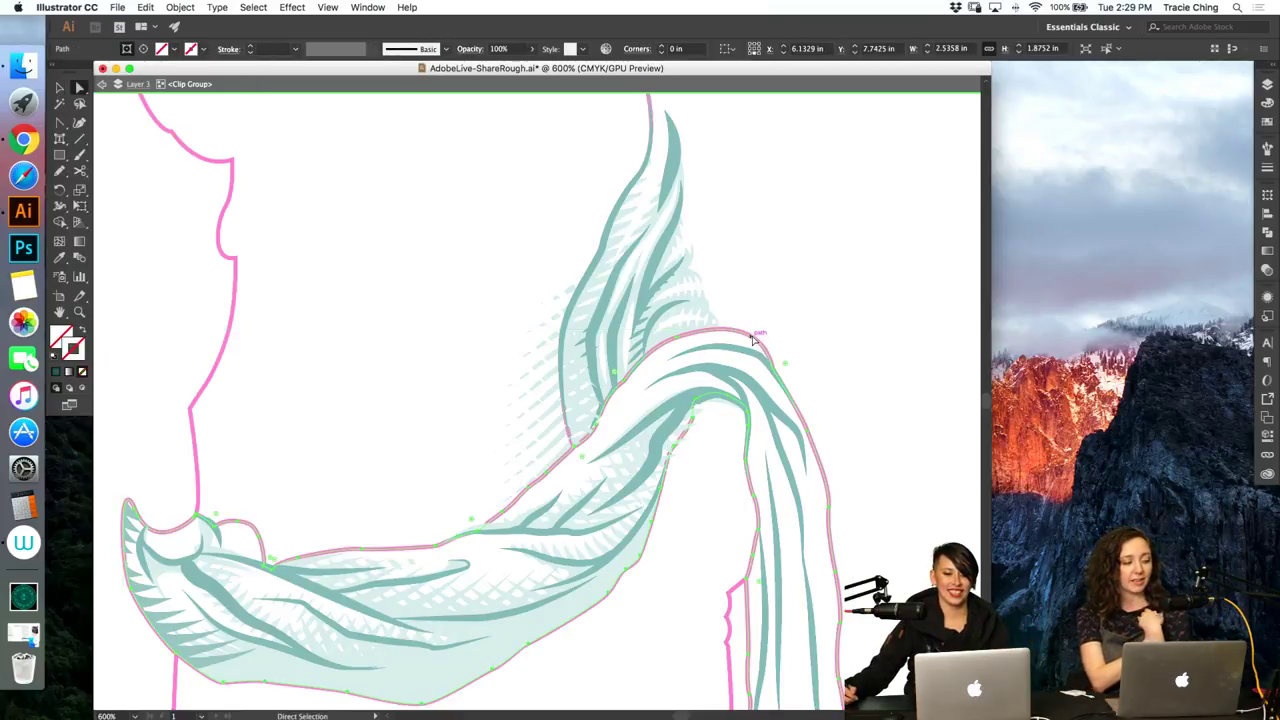
pyautogui.press('a')
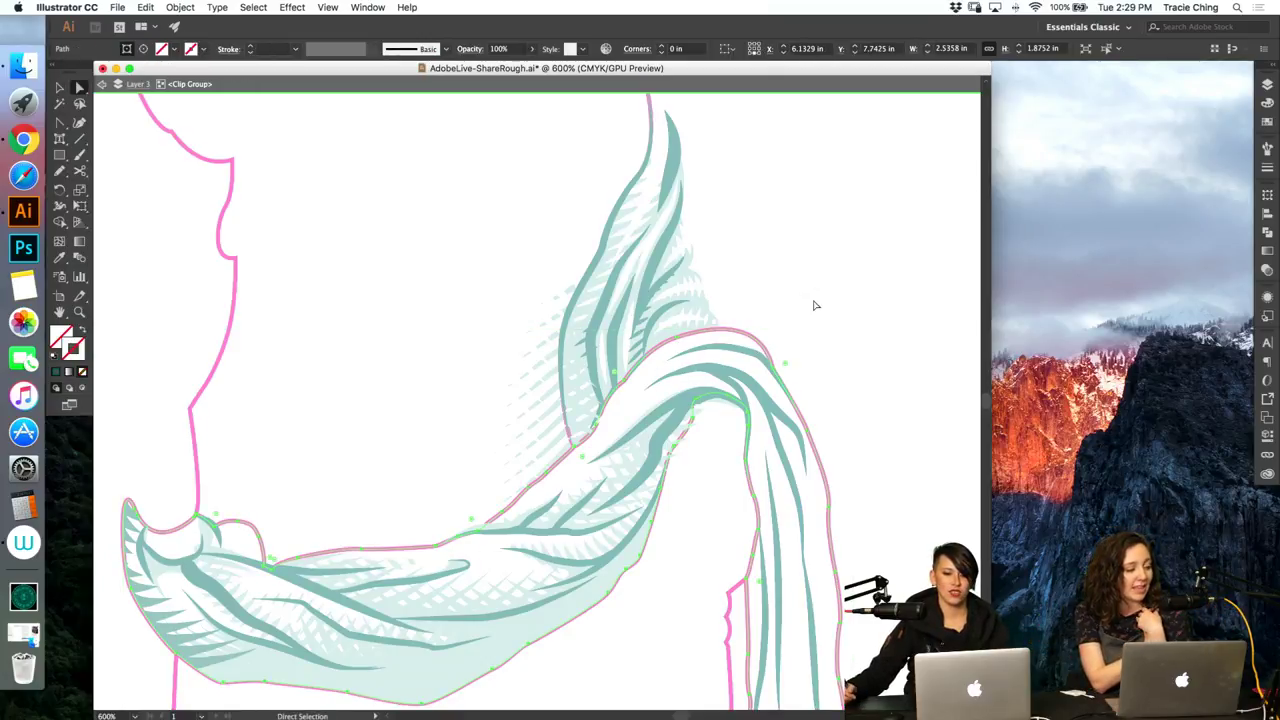
pyautogui.click(815, 305)
pyautogui.press('v')
pyautogui.press('Escape')
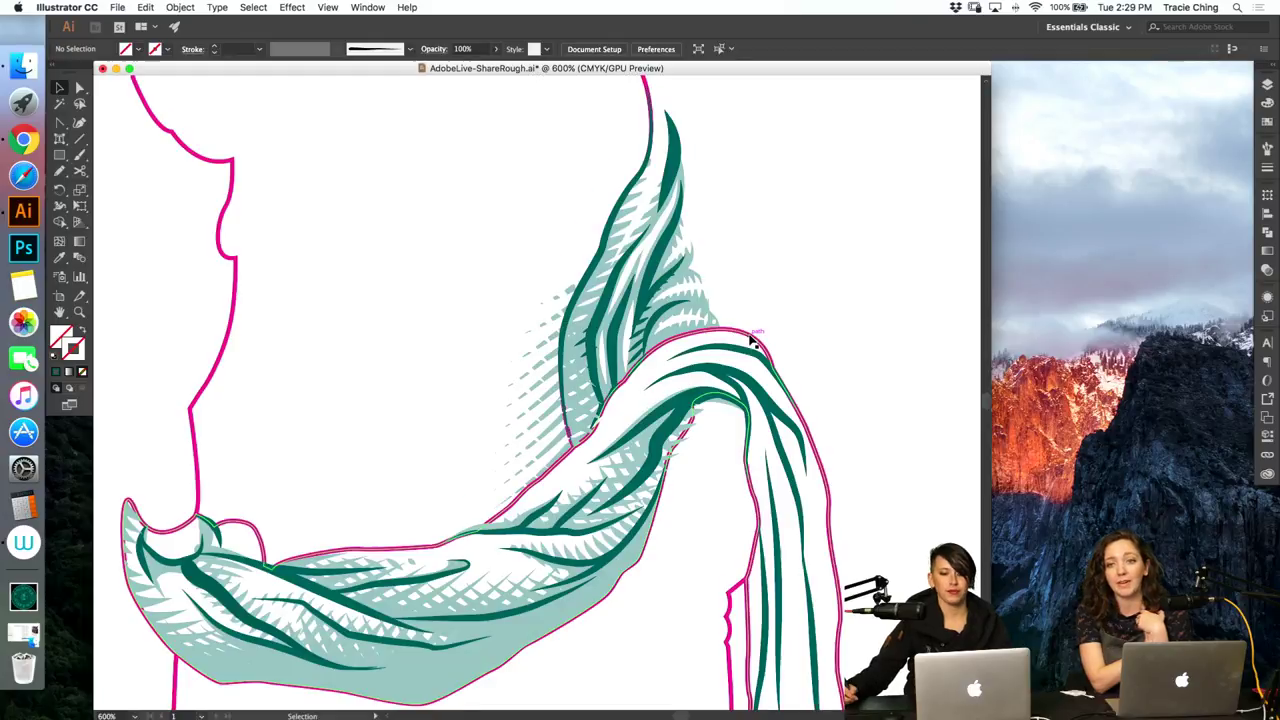
# Step: Try to reduce the lower cloth's clipping path to its upper edge by deleting the other segments
pyautogui.click(754, 343)
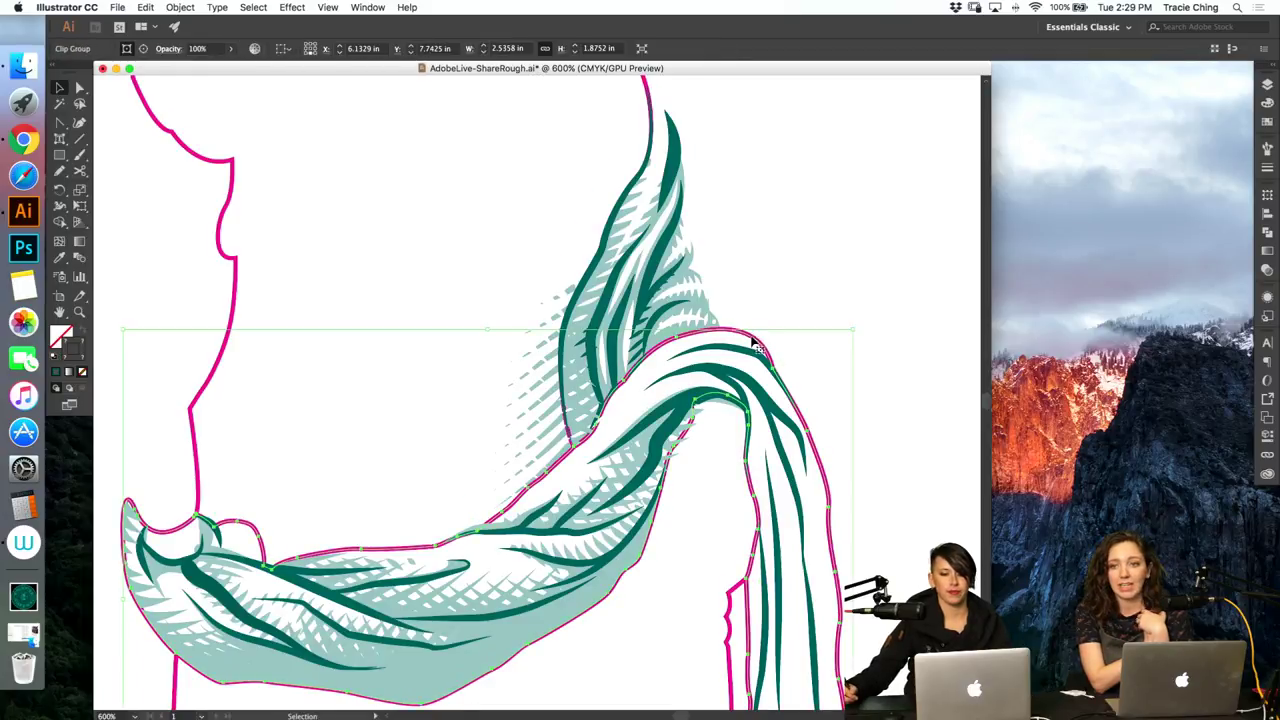
pyautogui.doubleClick(757, 345)
pyautogui.click(78, 86)
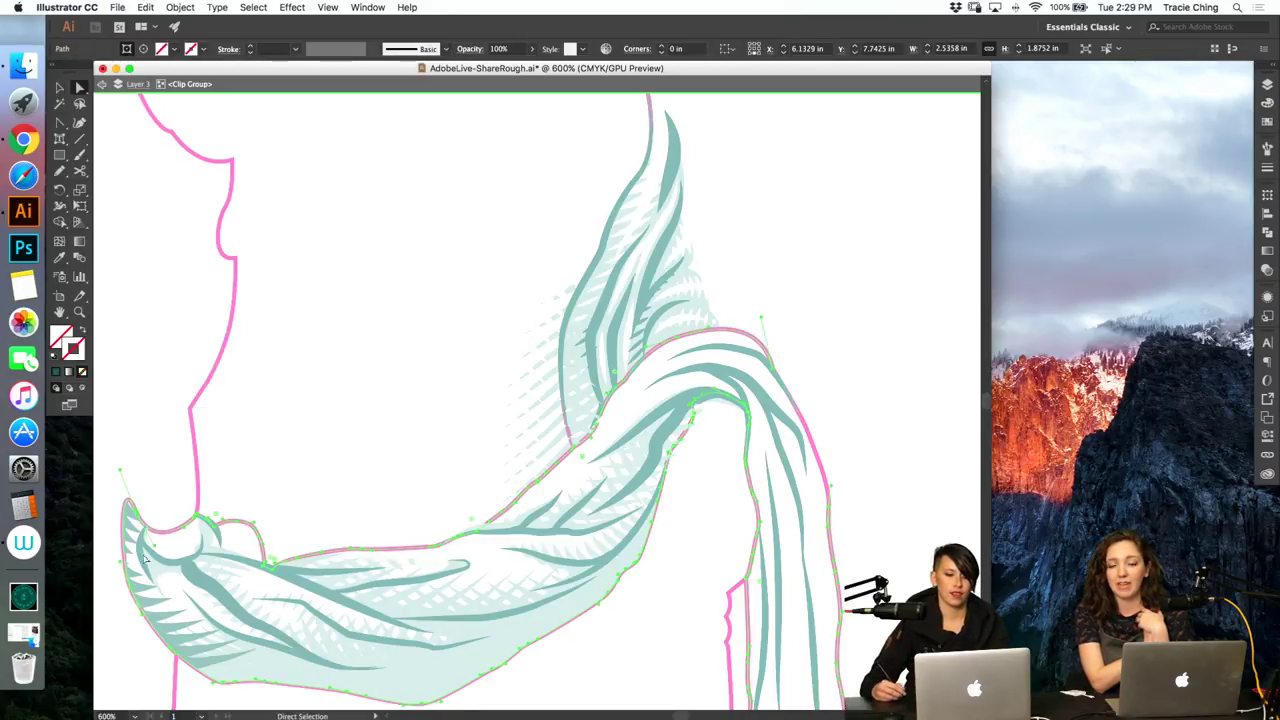
pyautogui.click(146, 560)
pyautogui.press('Delete')
pyautogui.keyDown('super'); pyautogui.click(640, 367); pyautogui.keyUp('super')
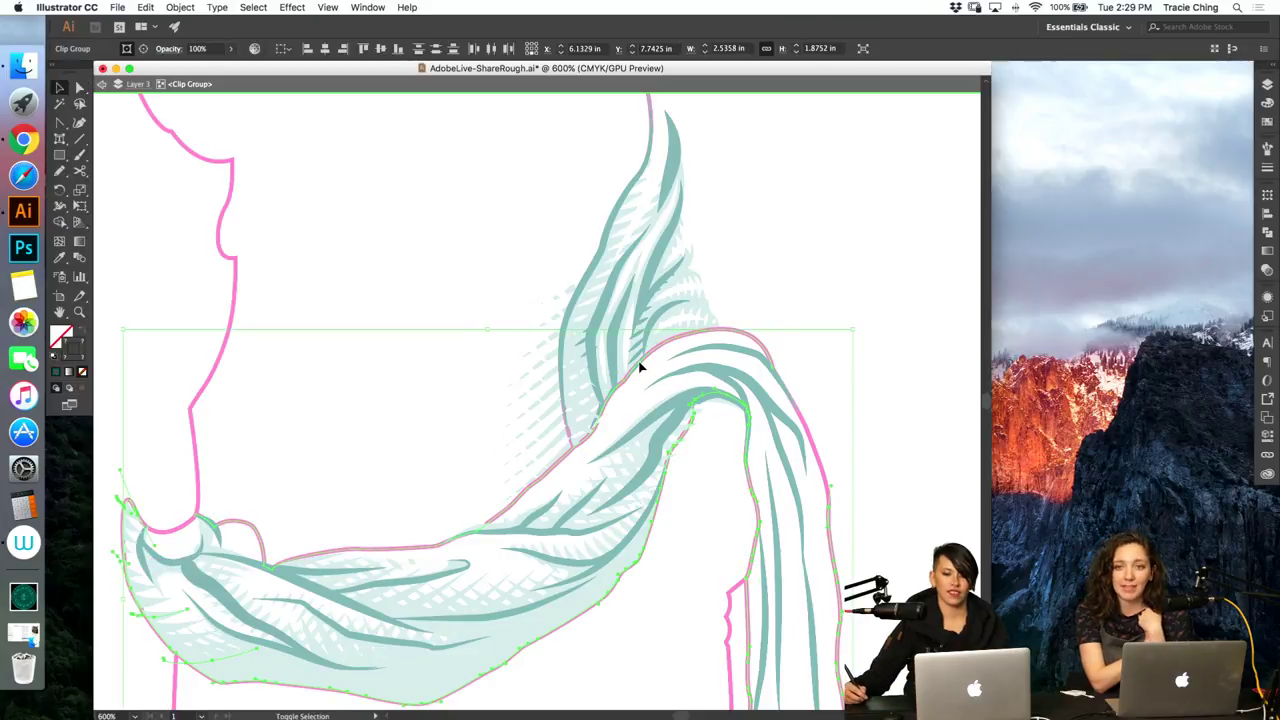
pyautogui.click(706, 414)
# Step: Try the tapered green art brush on the trimmed clipping path and sample the dark green linework with the Eyedropper
pyautogui.click(1267, 148)
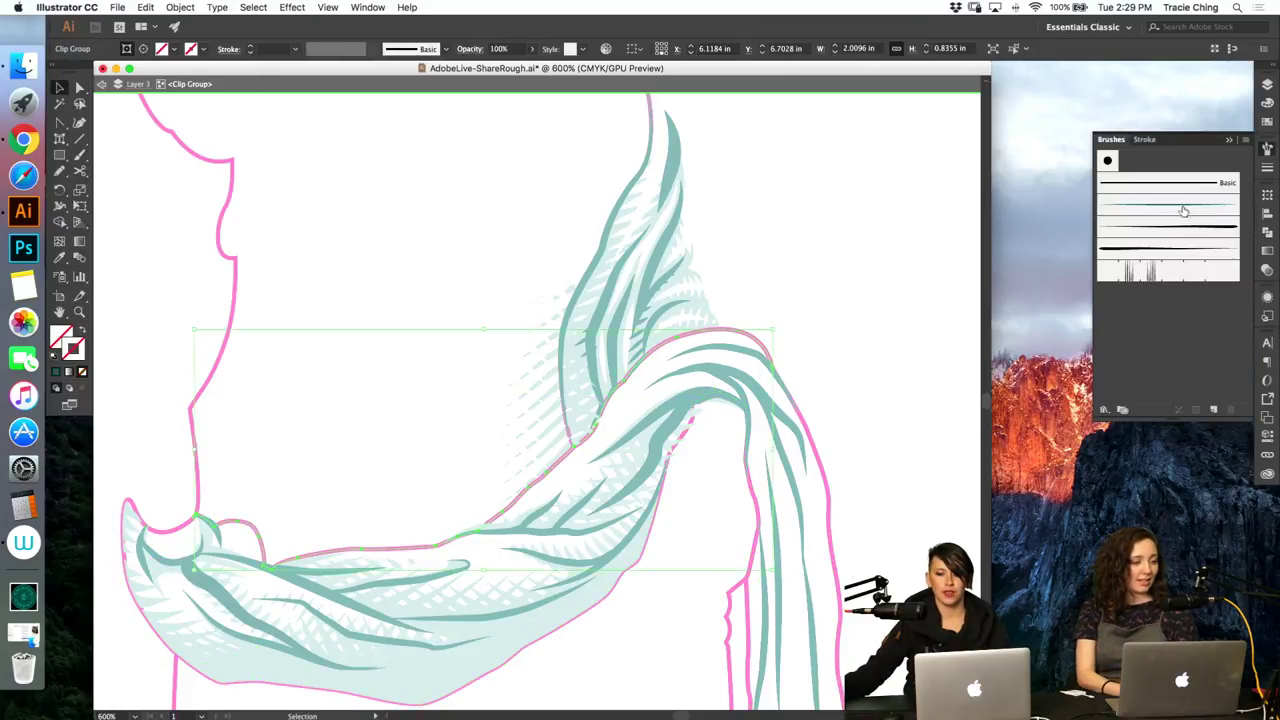
pyautogui.click(1183, 208)
pyautogui.press('i')
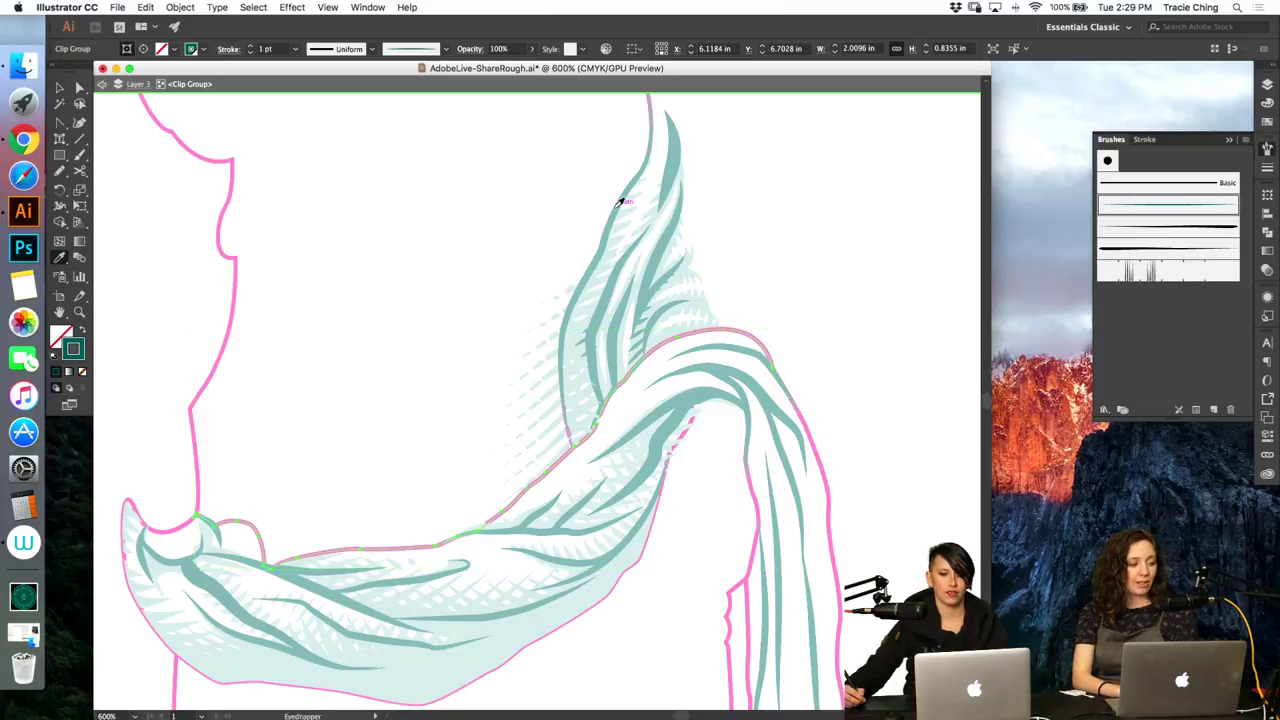
pyautogui.click(619, 202)
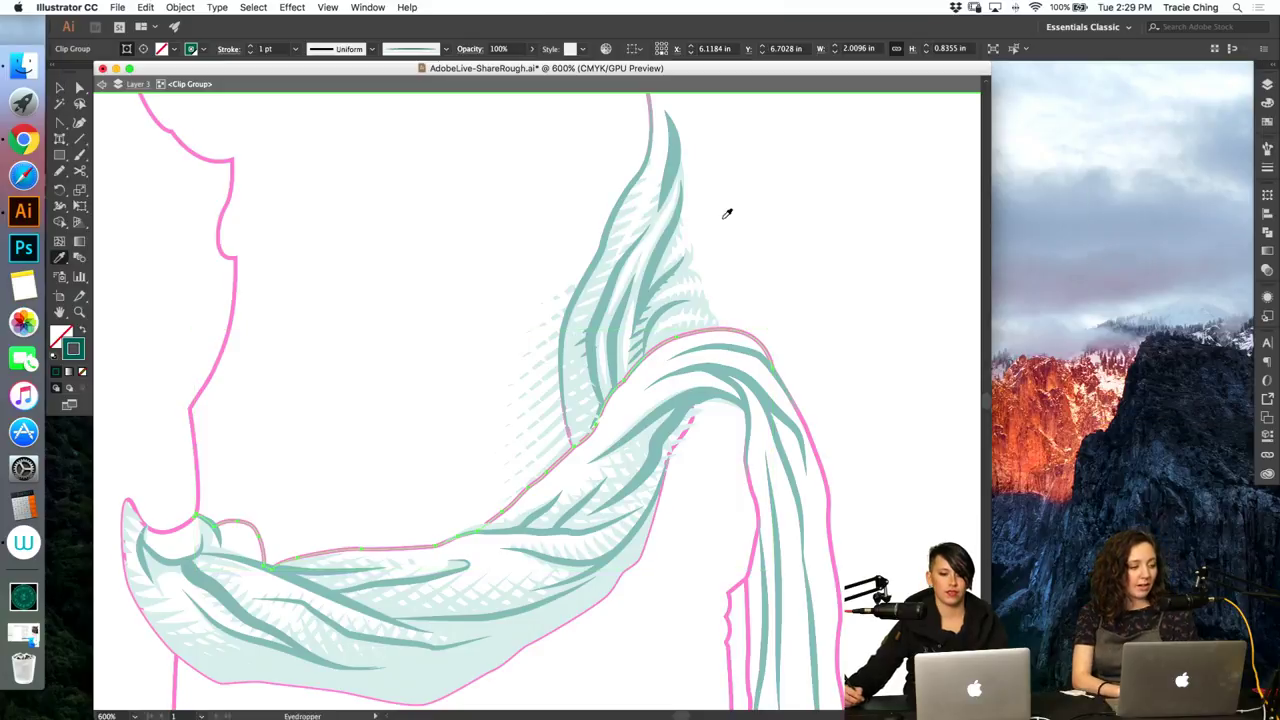
pyautogui.click(621, 266)
pyautogui.press('v')
# Step: Look at the tapered brush's Art Brush Options, cancel them, and sample the upper cloth's outline style for the trimmed path
pyautogui.click(1269, 149)
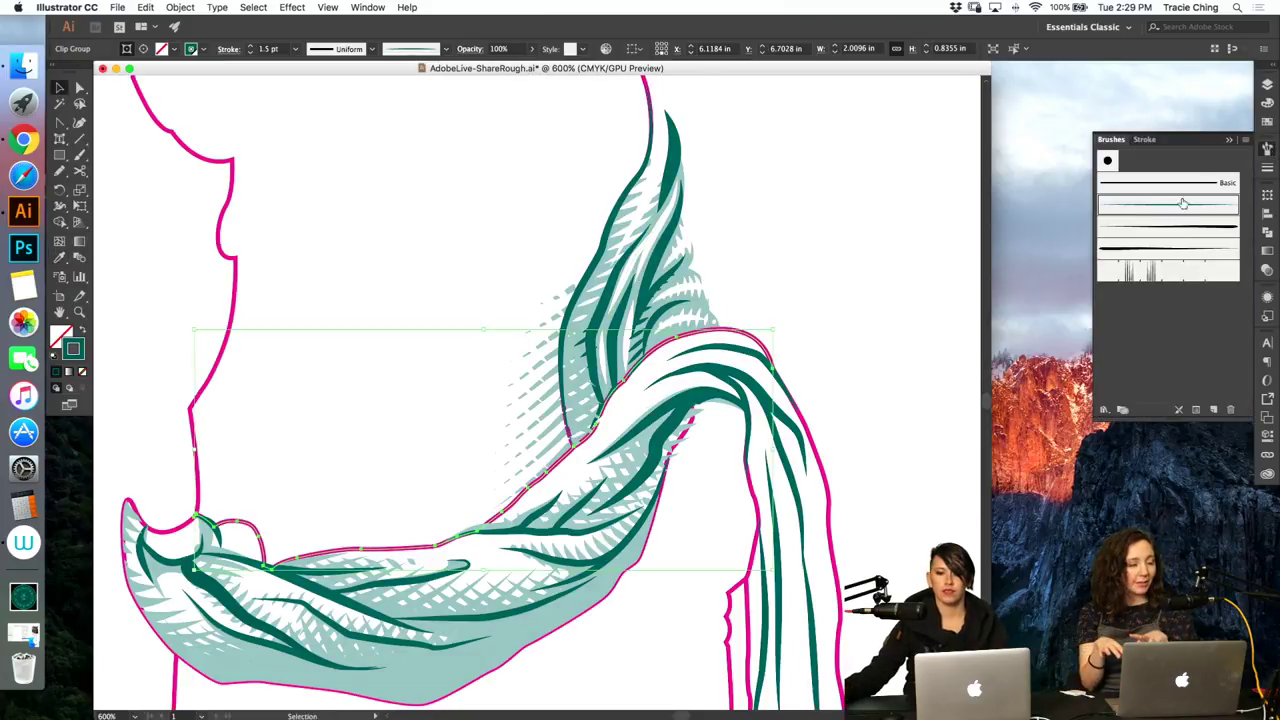
pyautogui.doubleClick(1180, 211)
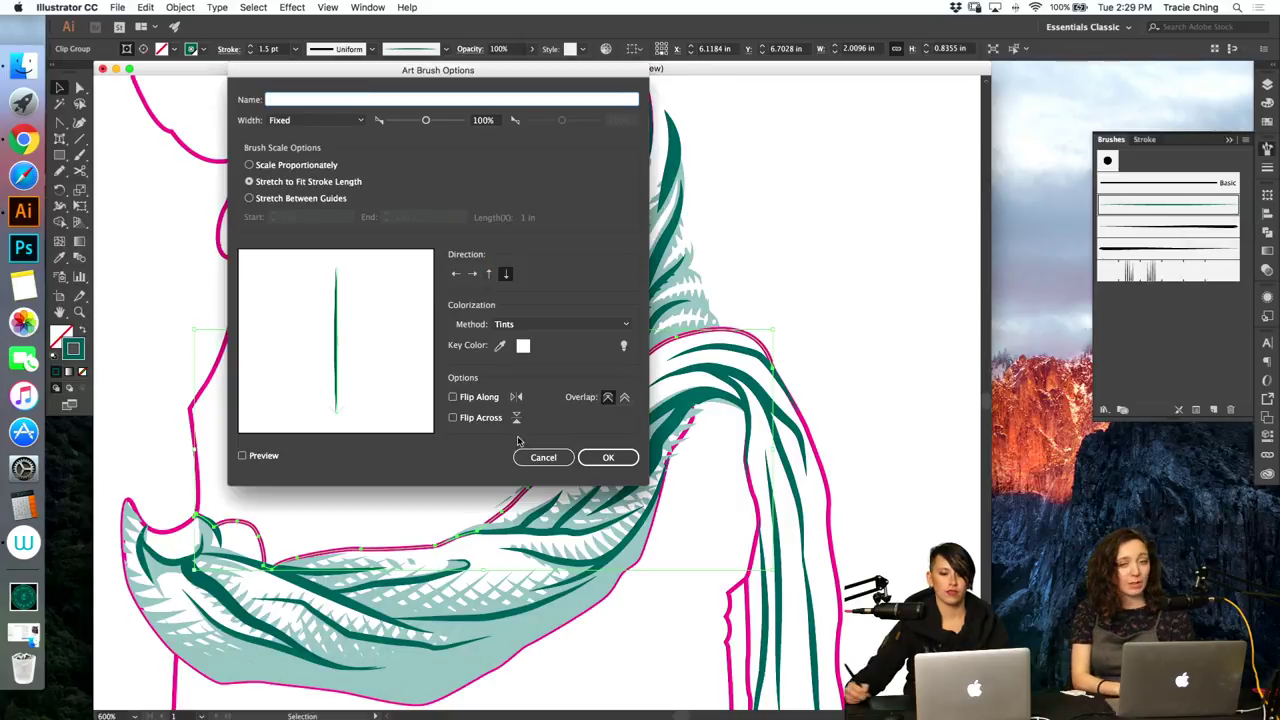
pyautogui.click(543, 457)
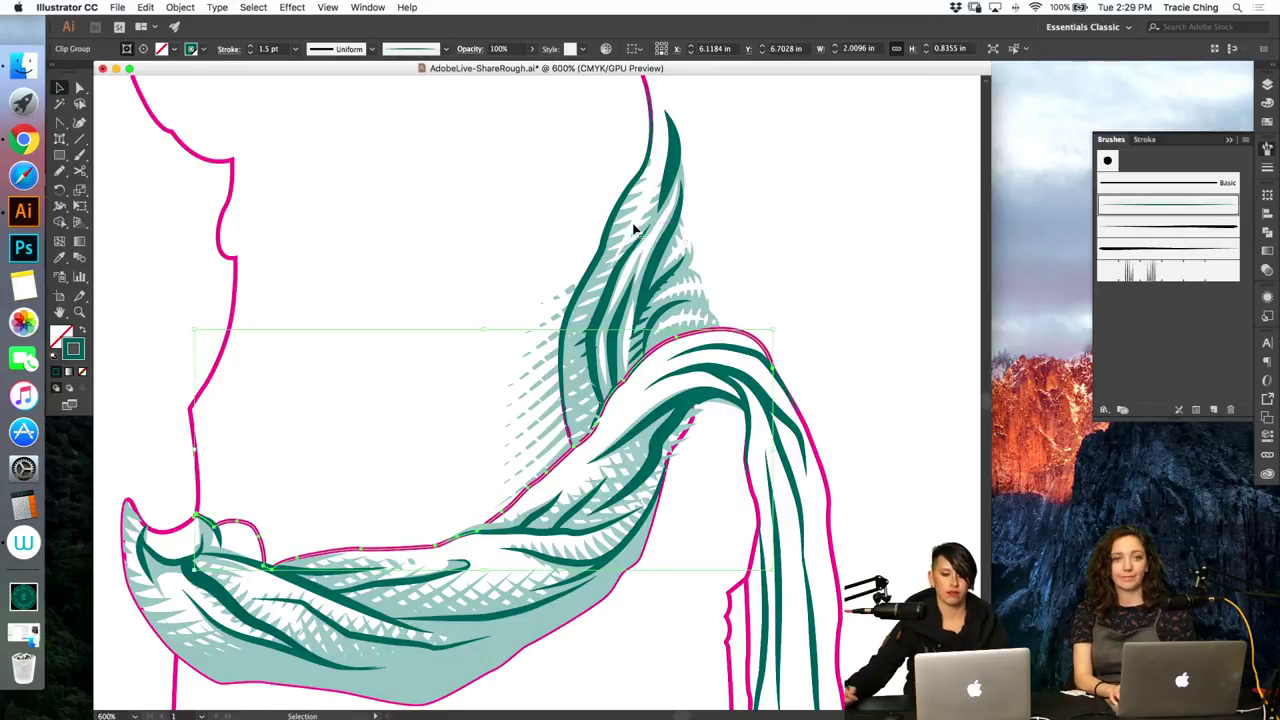
pyautogui.press('i')
pyautogui.click(600, 212)
pyautogui.press('F5')
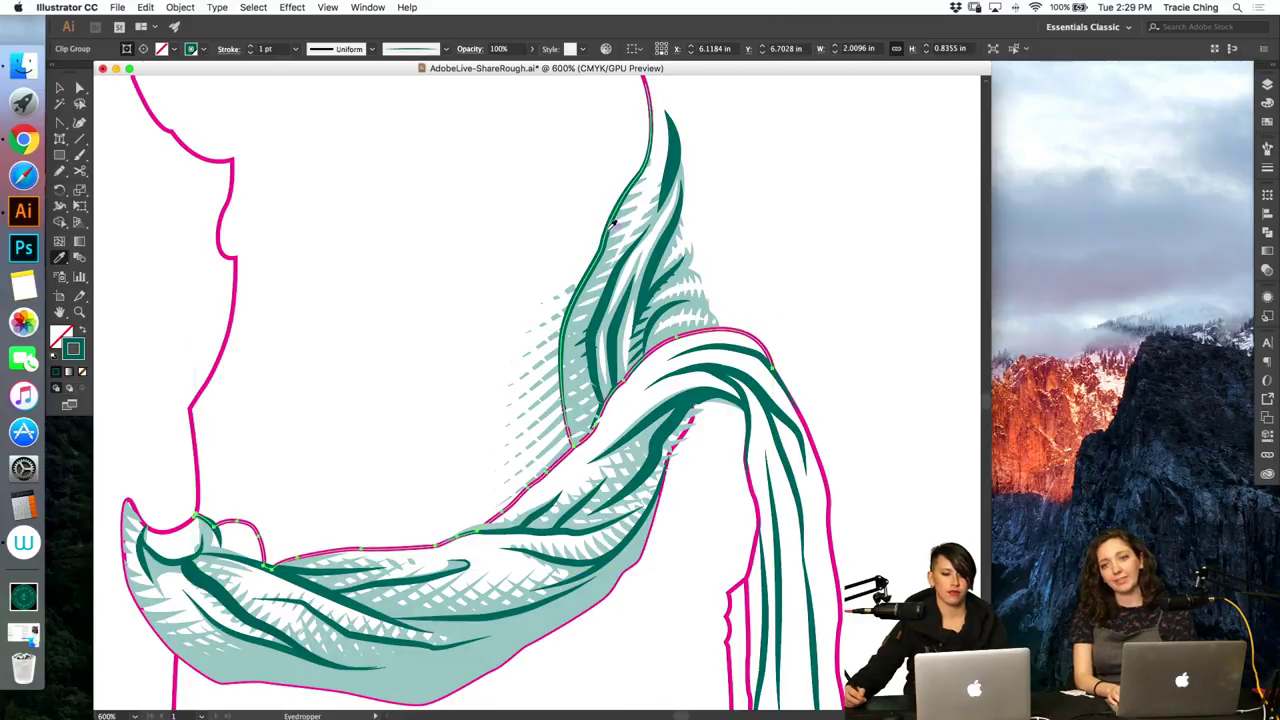
pyautogui.press('v')
pyautogui.doubleClick(745, 337)
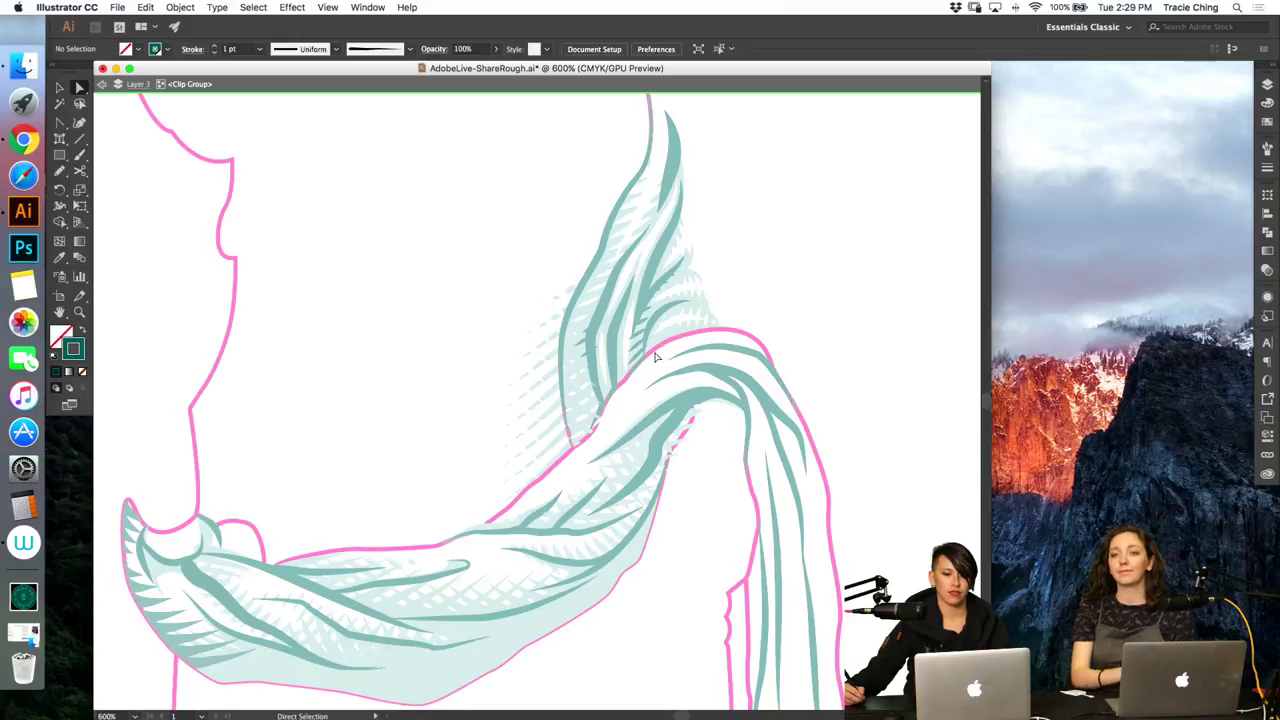
pyautogui.press('Escape')
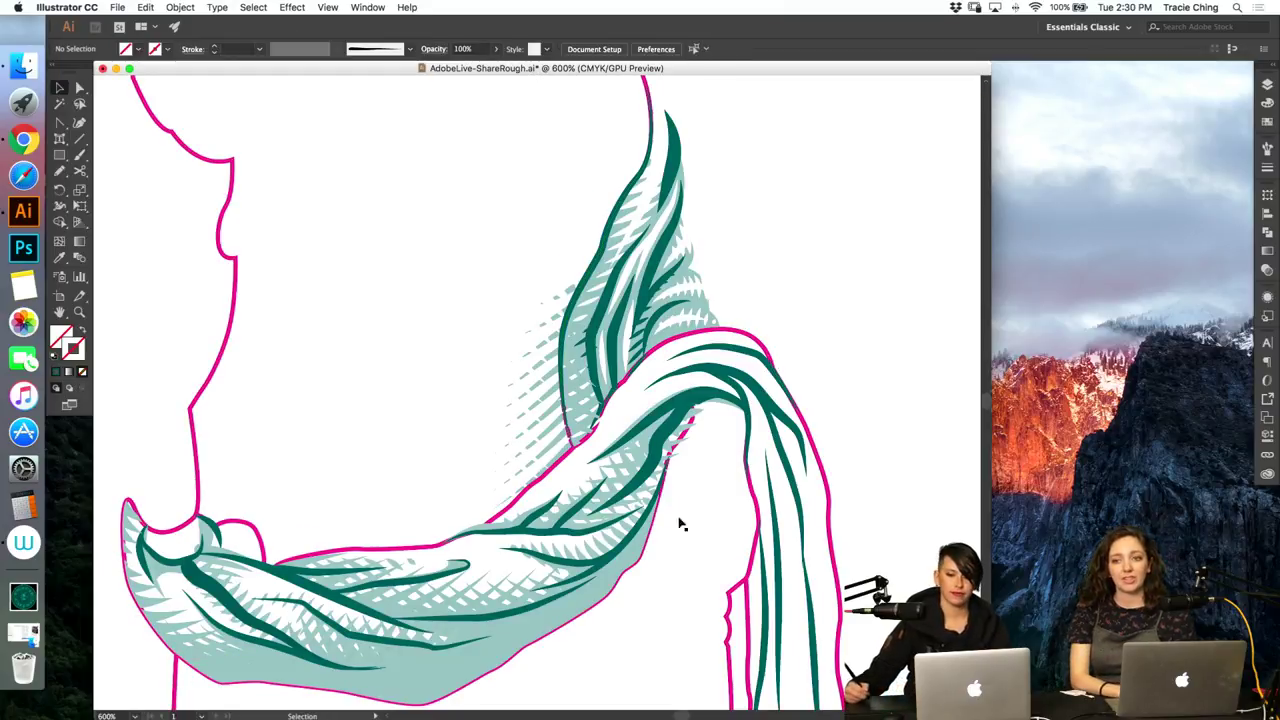
pyautogui.click(757, 488)
pyautogui.doubleClick(755, 490)
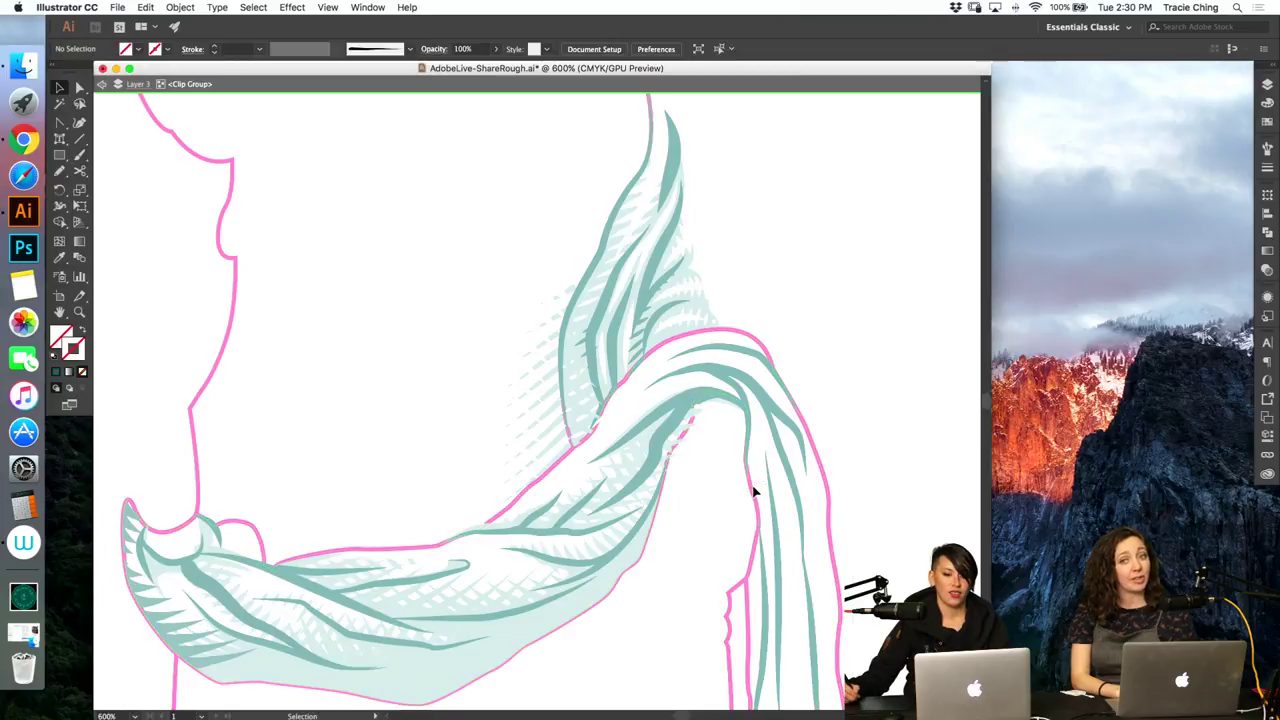
pyautogui.press('Escape')
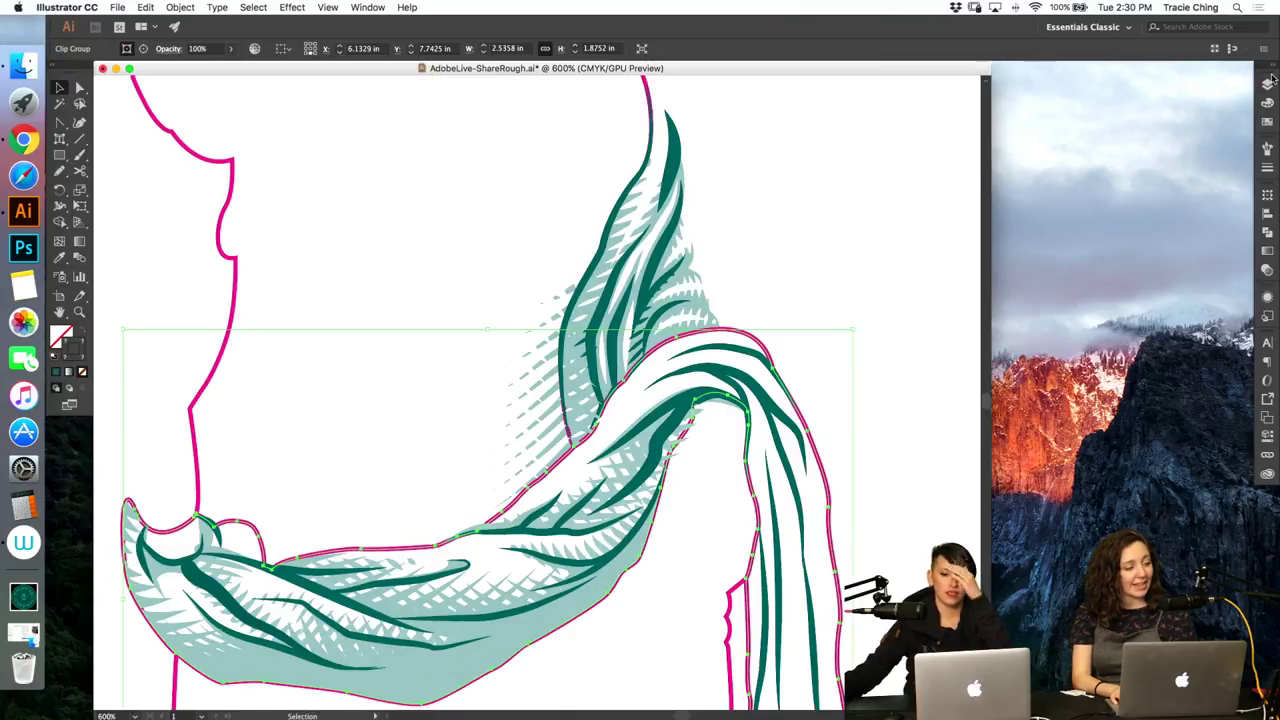
# Step: Set up the lower cloth's outline as a separate path with a 1 pt pink stroke in front of the hatching
pyautogui.click(1268, 83)
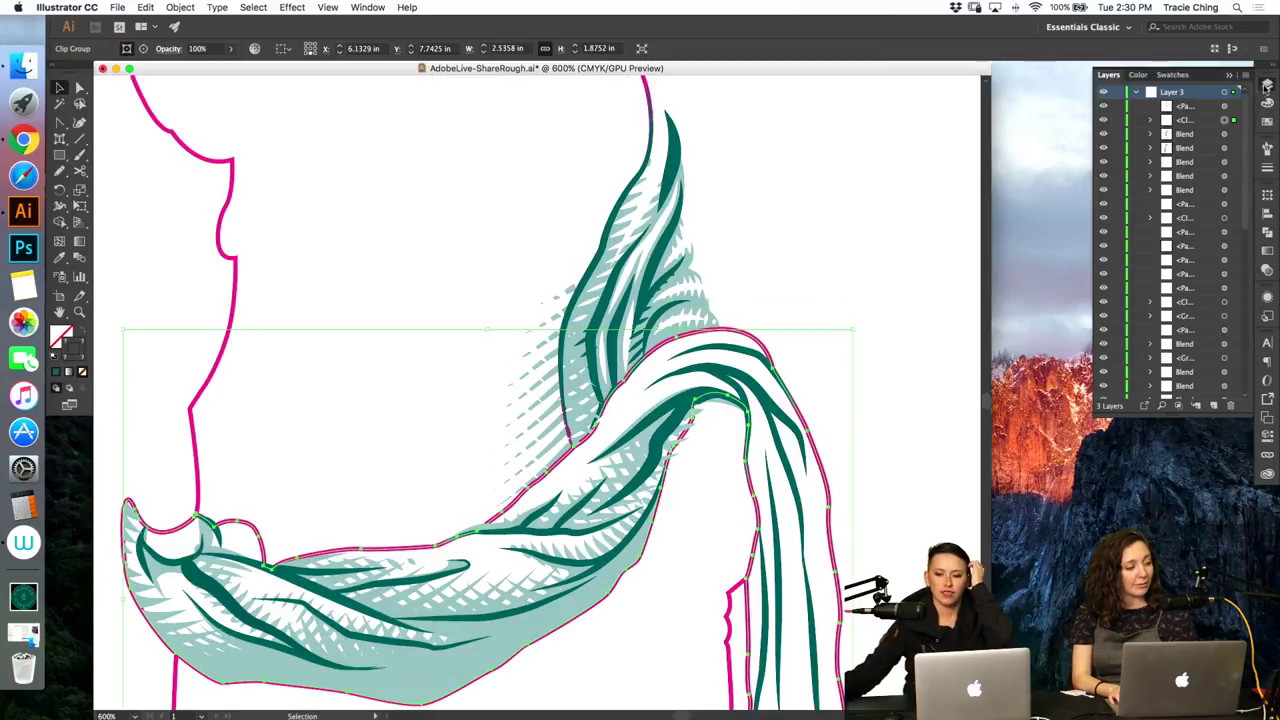
pyautogui.click(1118, 120)
pyautogui.click(826, 477)
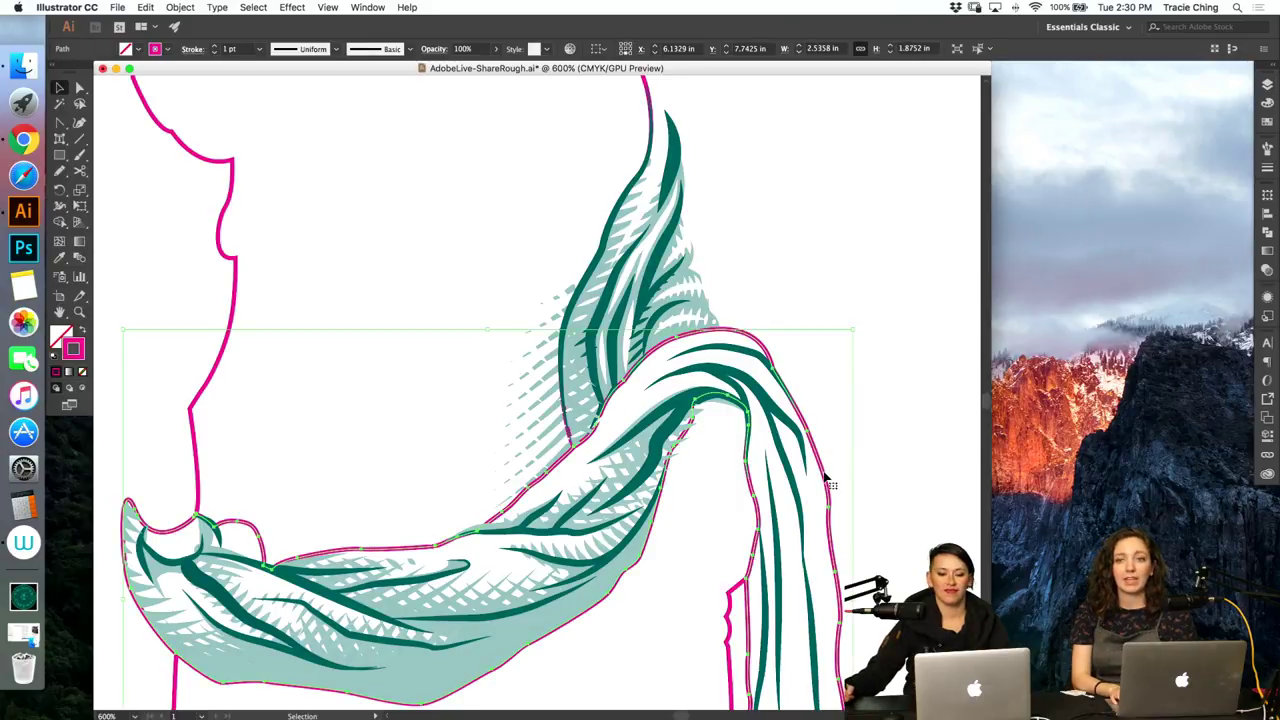
pyautogui.click(871, 406)
pyautogui.click(783, 388)
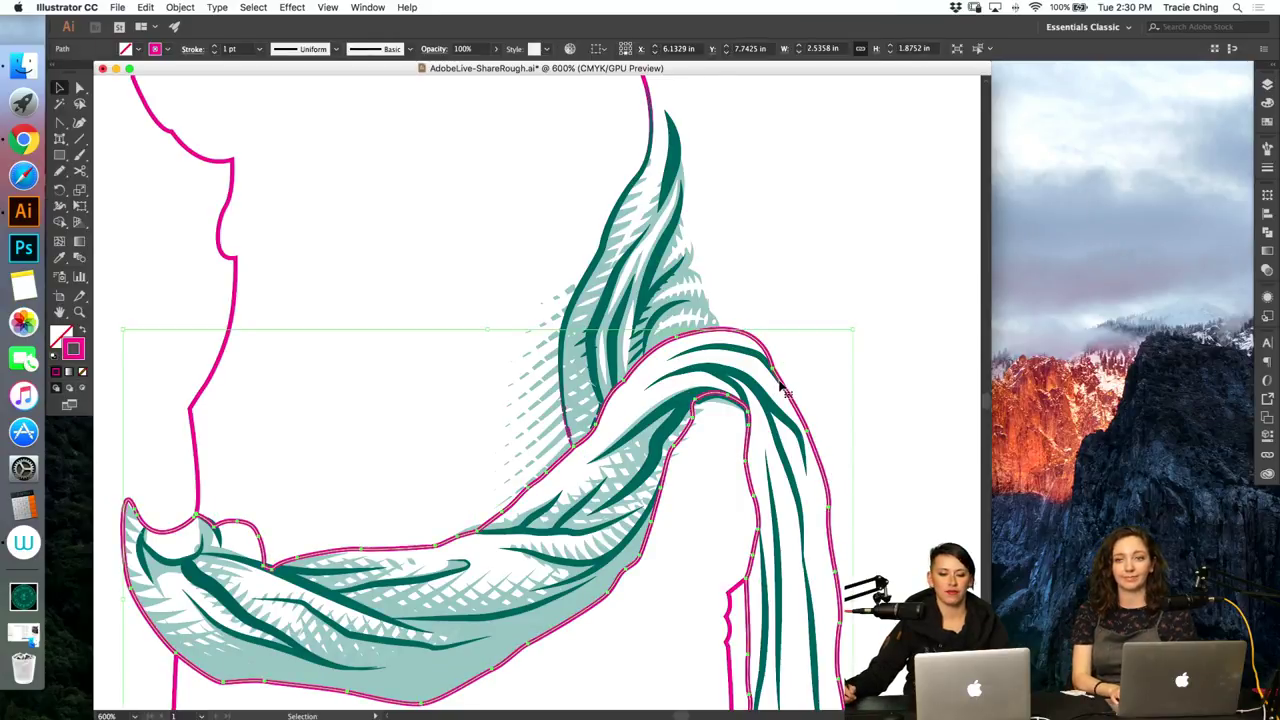
# Step: Delete the outer left, lower and right segments of the pink outline path, keeping only the lower cloth's upper edge
pyautogui.doubleClick(786, 393)
pyautogui.click(80, 87)
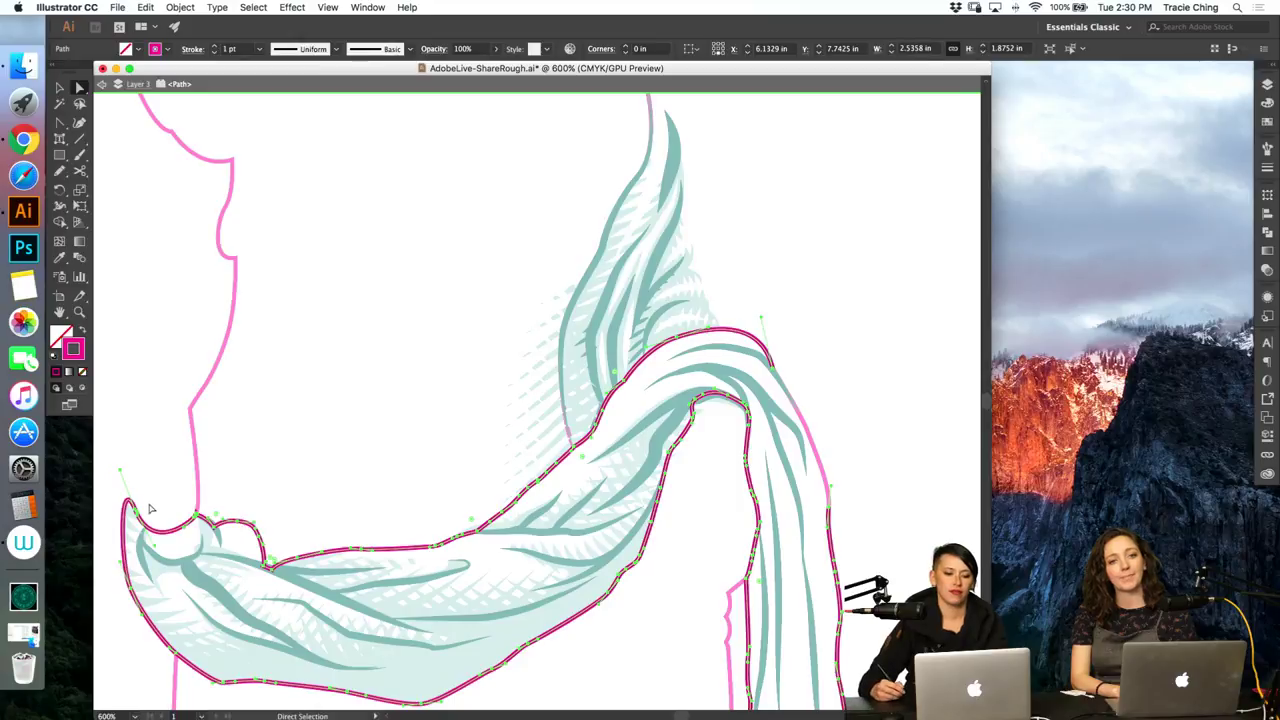
pyautogui.click(126, 542)
pyautogui.press('Delete')
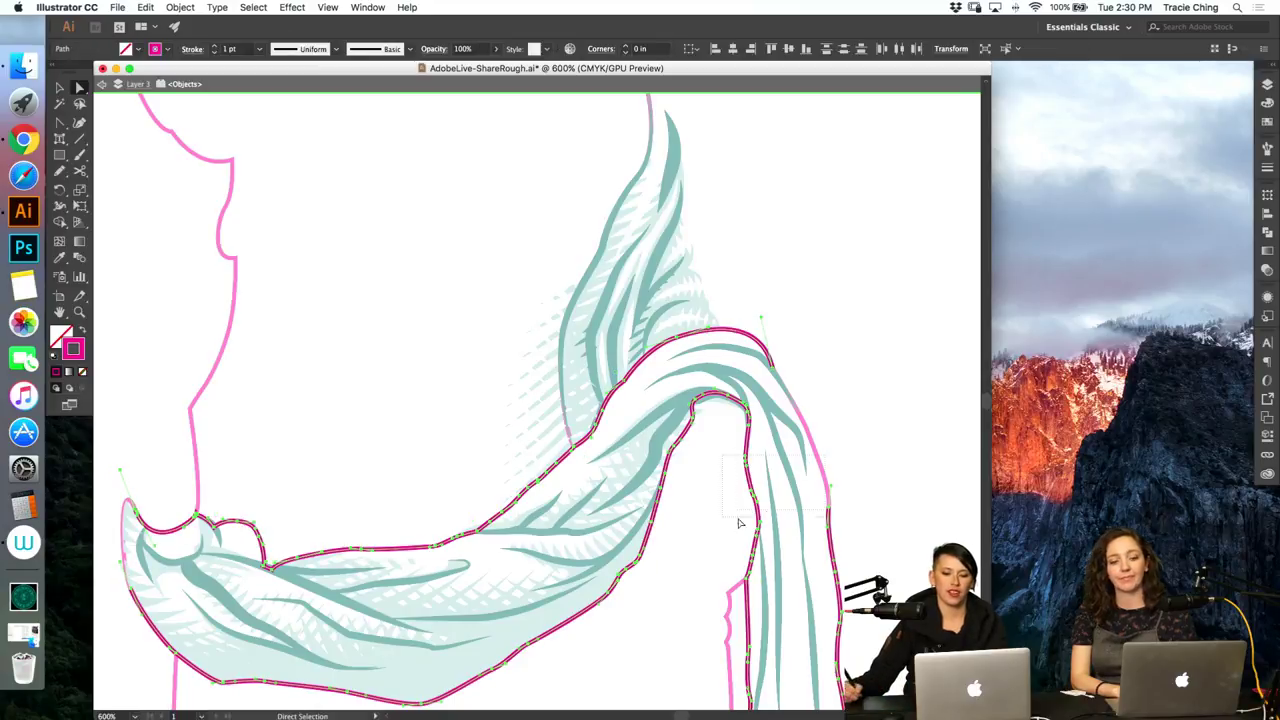
pyautogui.moveTo(738, 519); pyautogui.dragTo(828, 499)
pyautogui.press('Delete')
pyautogui.press('Delete')
pyautogui.press('super+a')
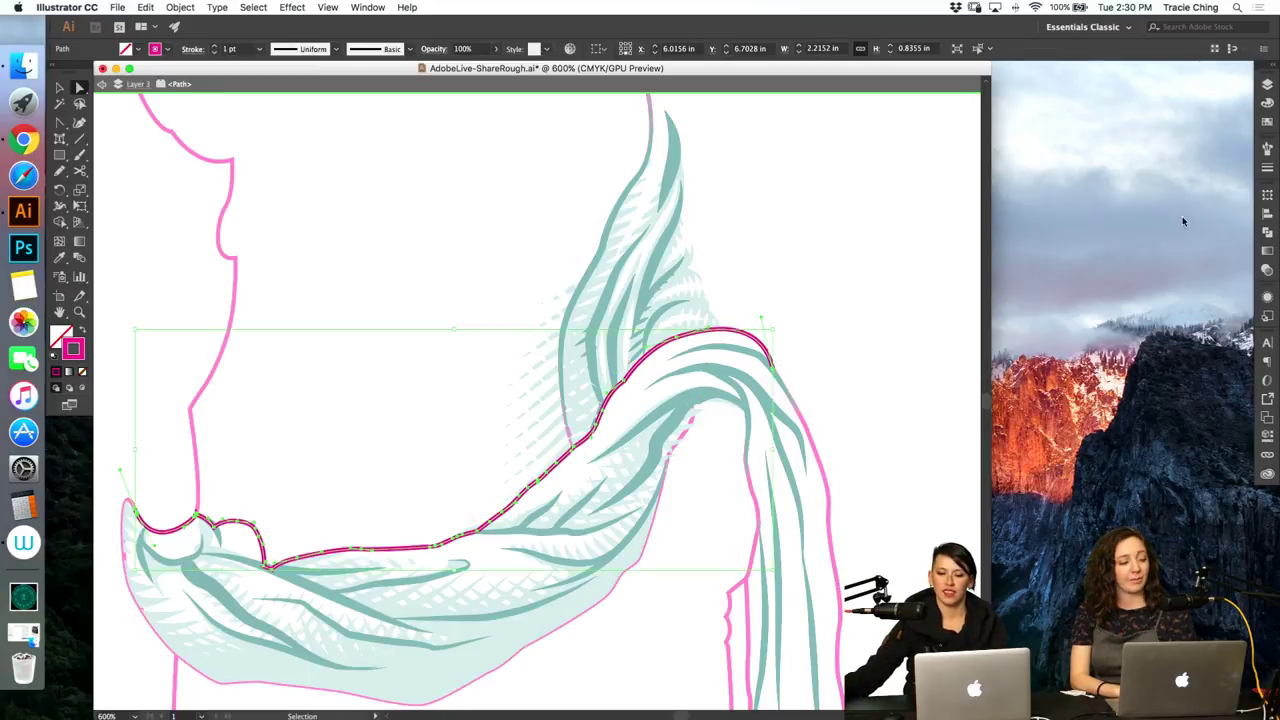
# Step: Apply the tapered green art brush and dark green stroke swatch to the lower cloth's upper edge, and deselect it
pyautogui.click(1267, 149)
pyautogui.click(1168, 205)
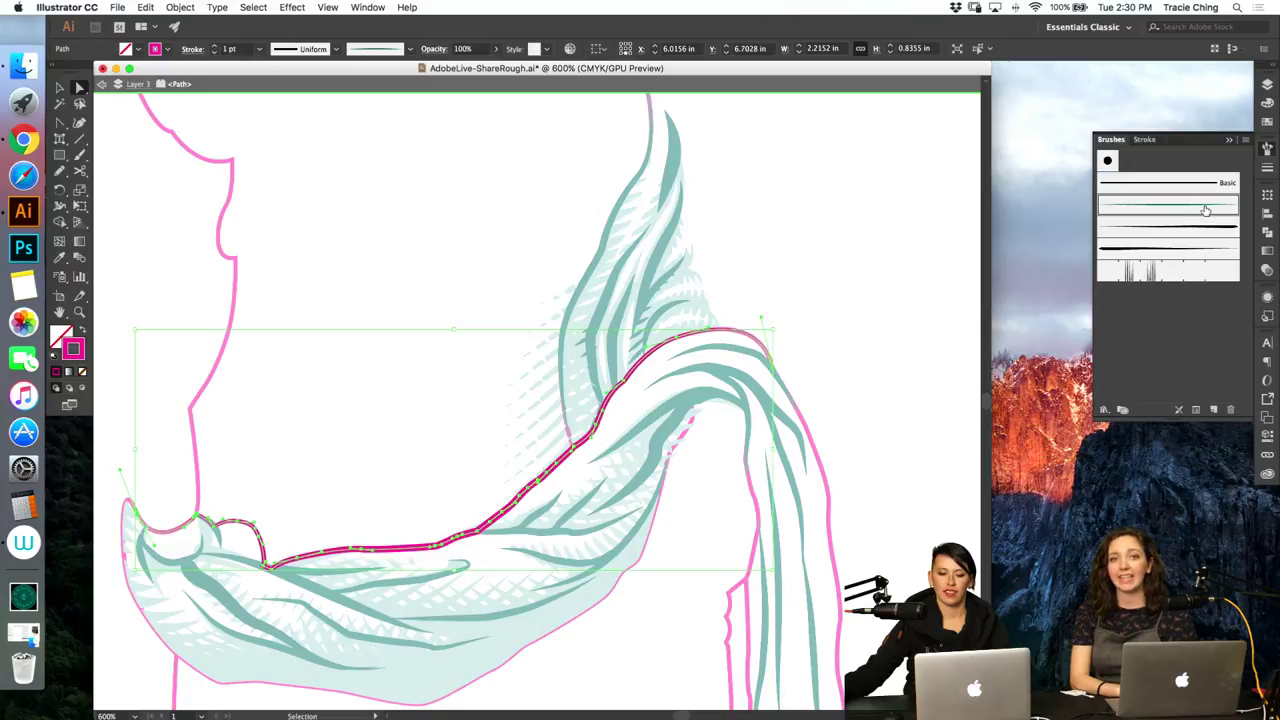
pyautogui.press('a')
pyautogui.press('v')
pyautogui.click(1267, 122)
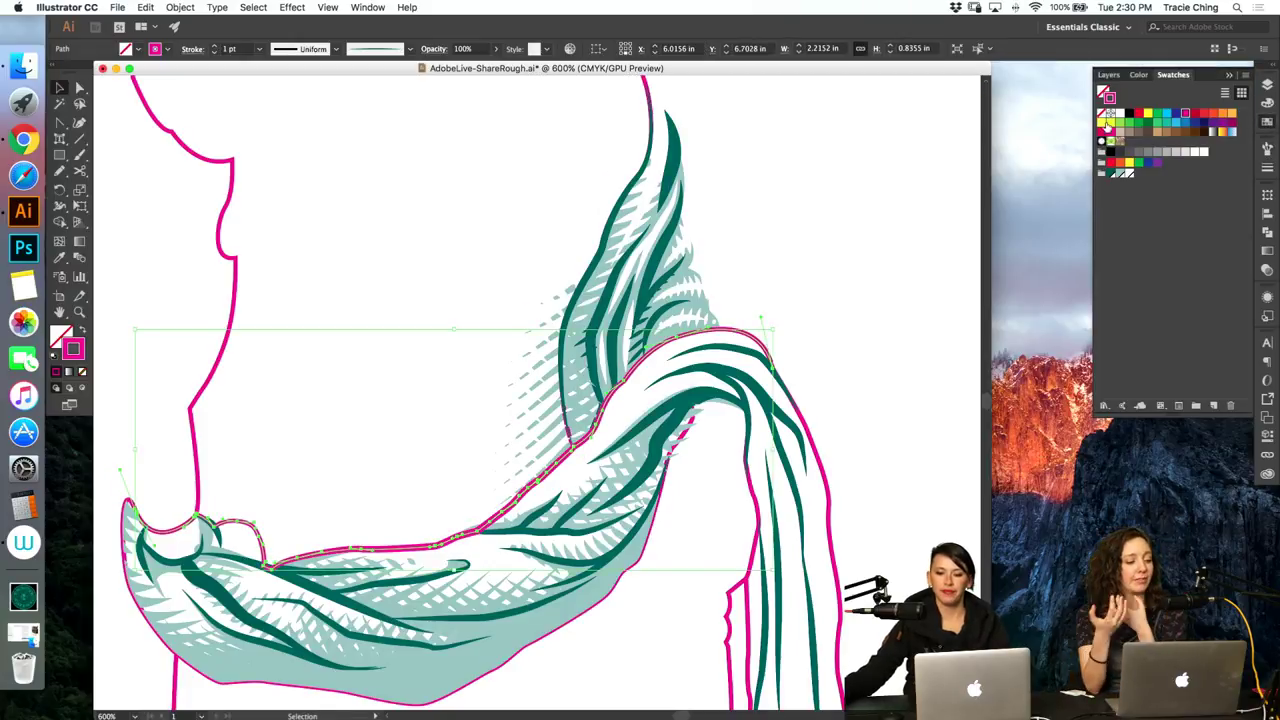
pyautogui.click(1110, 174)
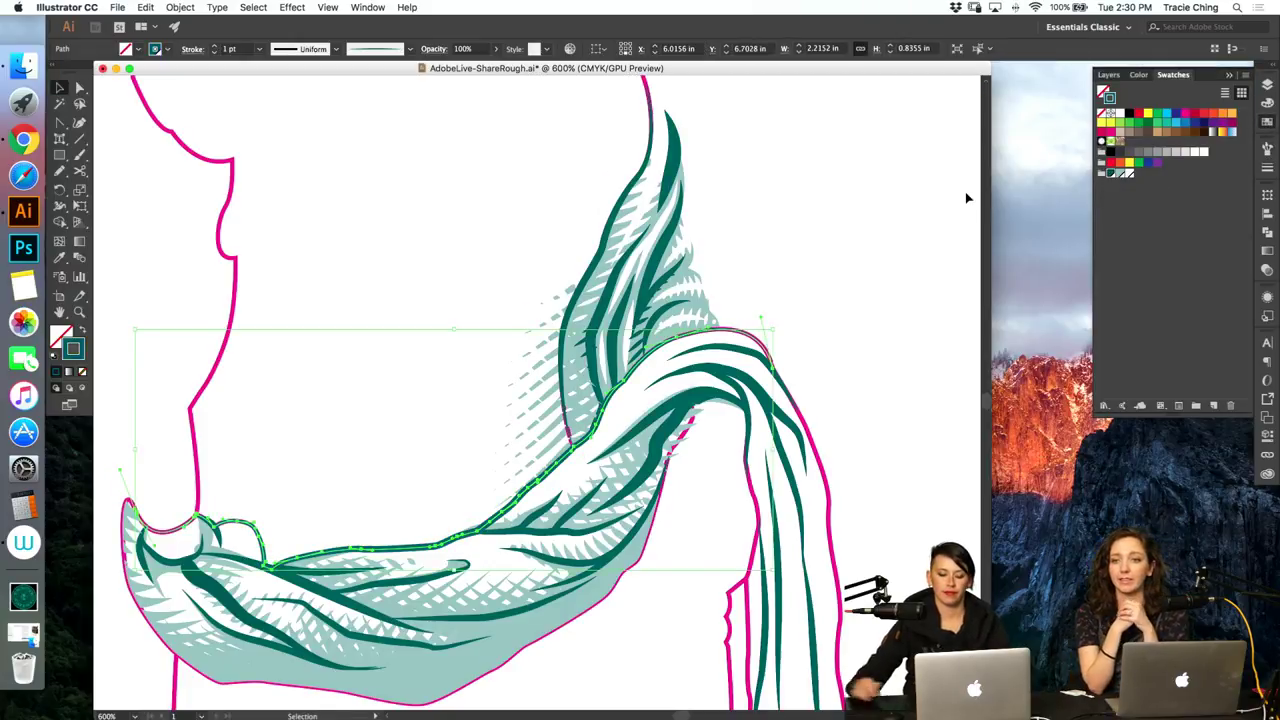
pyautogui.click(820, 290)
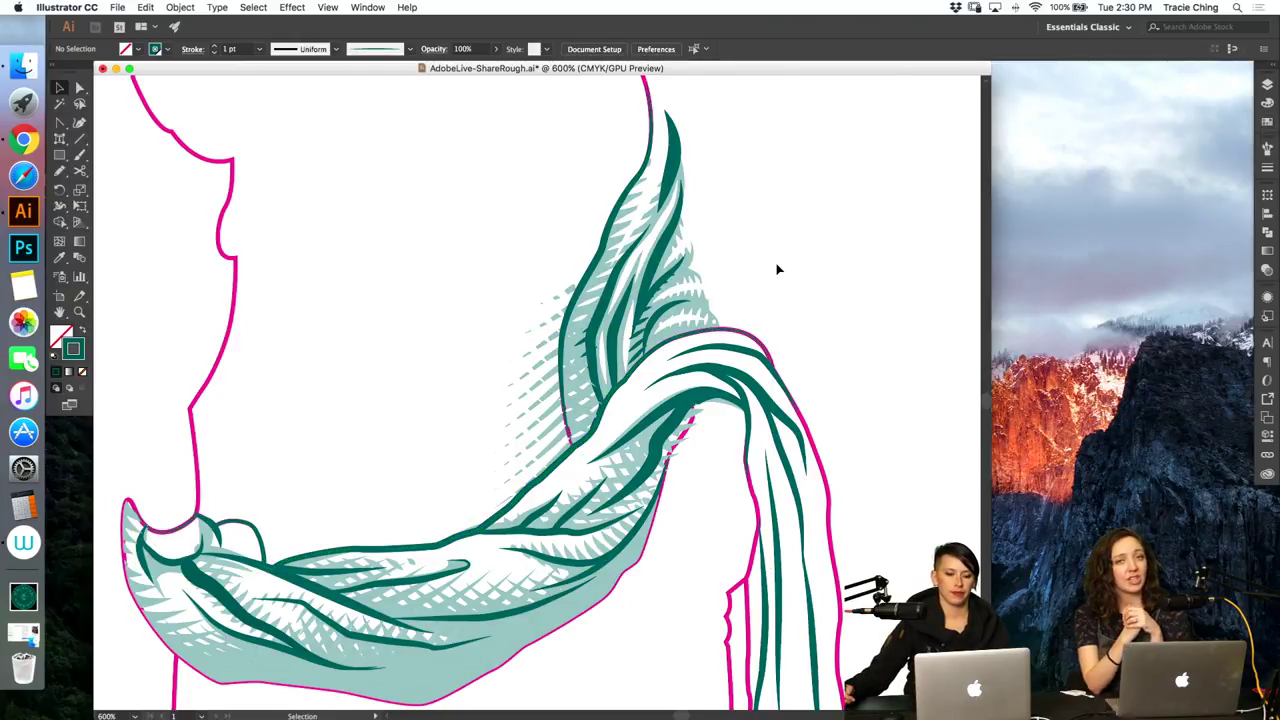
# Step: Paint four short brush strokes from the cloth's upper edge up beside the twisted fold, crossing the existing shadow hatching
pyautogui.press('b')
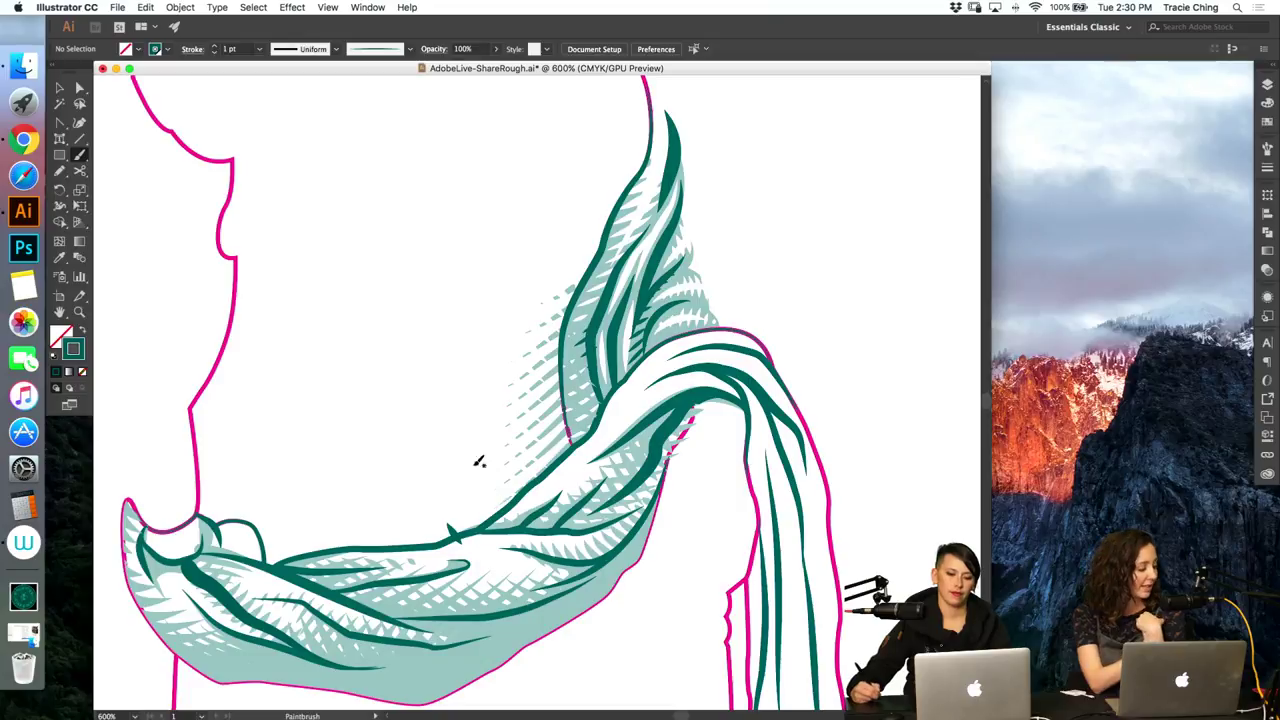
pyautogui.moveTo(474, 467); pyautogui.dragTo(508, 505)
pyautogui.moveTo(502, 403); pyautogui.dragTo(568, 462)
pyautogui.moveTo(543, 366); pyautogui.dragTo(556, 379)
pyautogui.press('v')
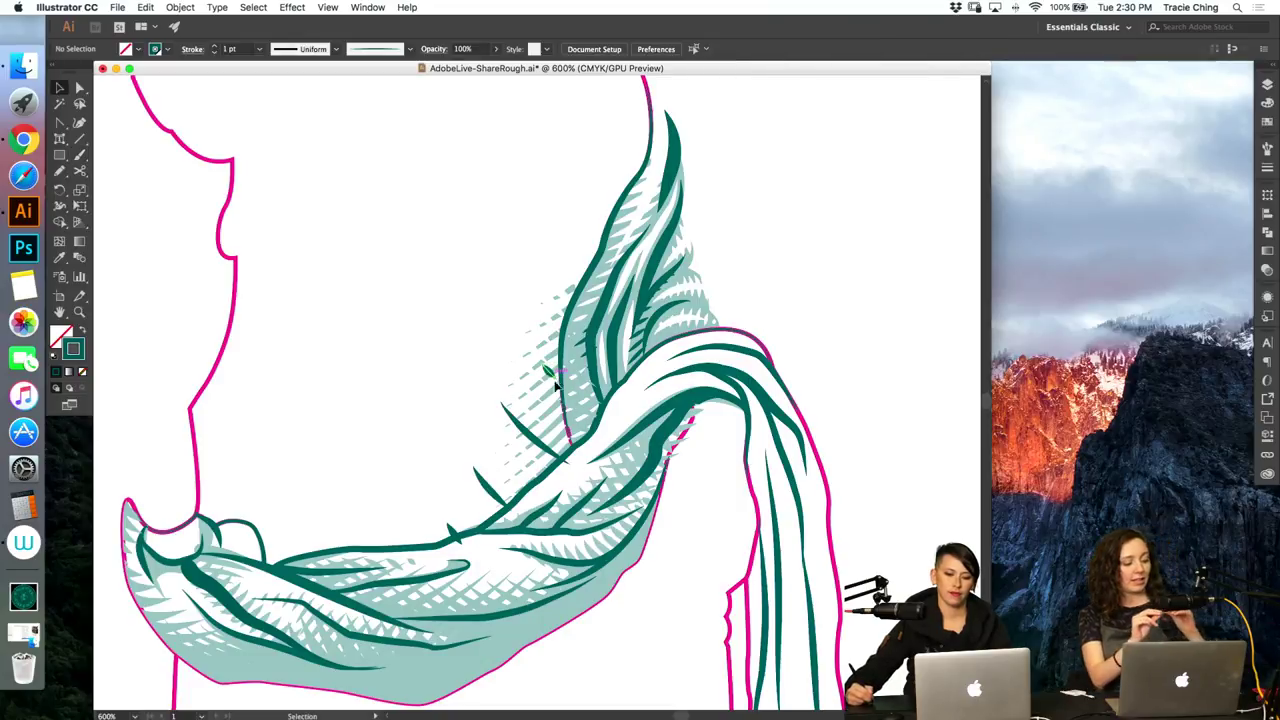
pyautogui.click(555, 384)
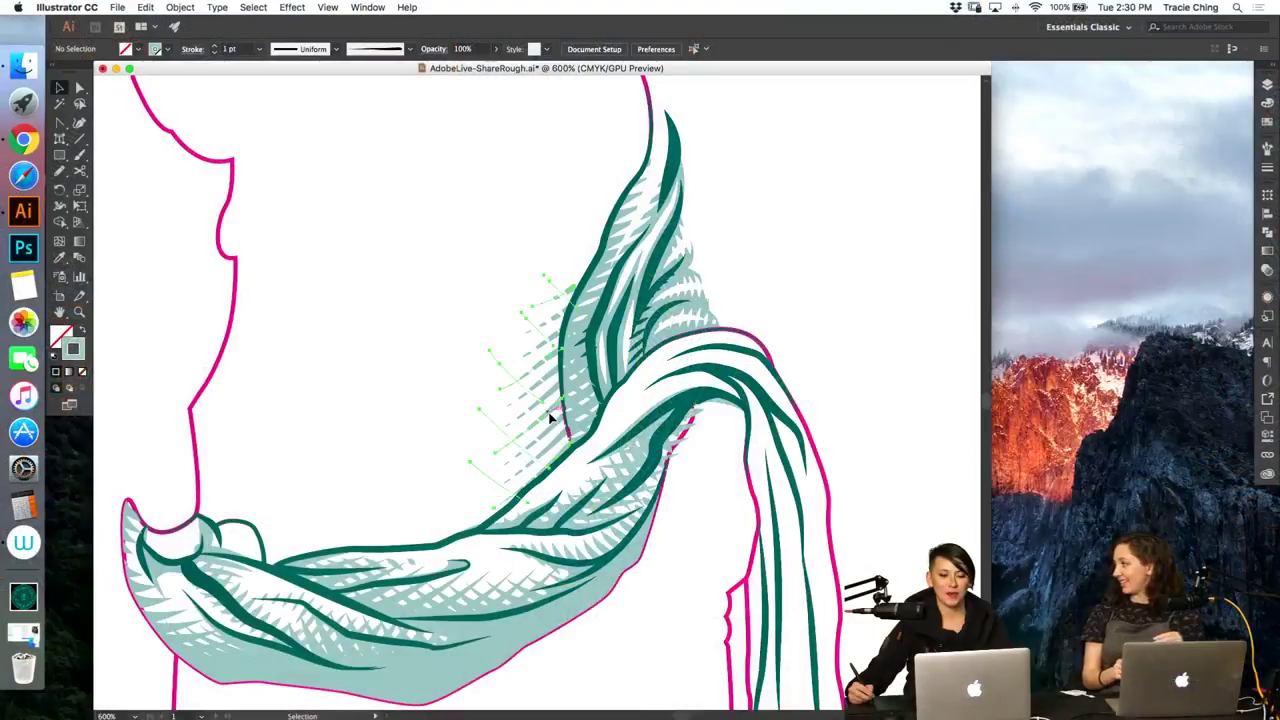
# Step: Select the light teal cross-hatching blend beside the twisted fold, check its place in Layer 3's stacking order, and deselect it
pyautogui.click(551, 416)
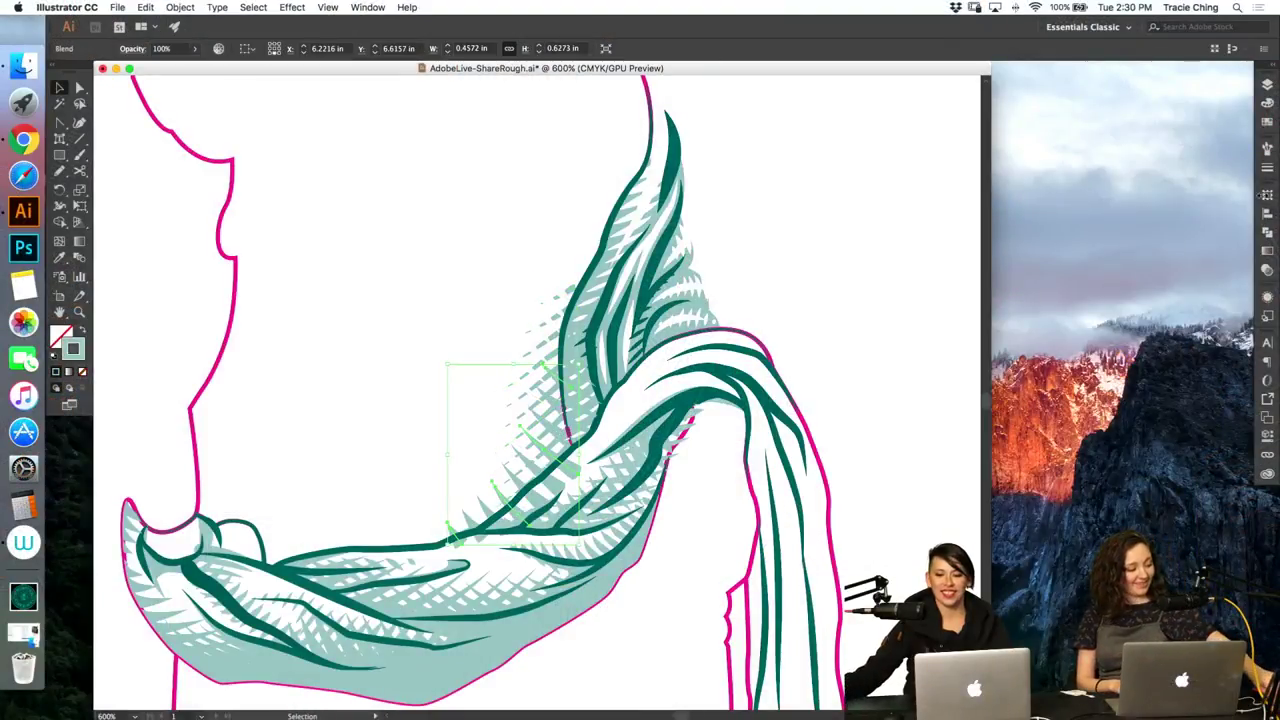
pyautogui.click(1267, 167)
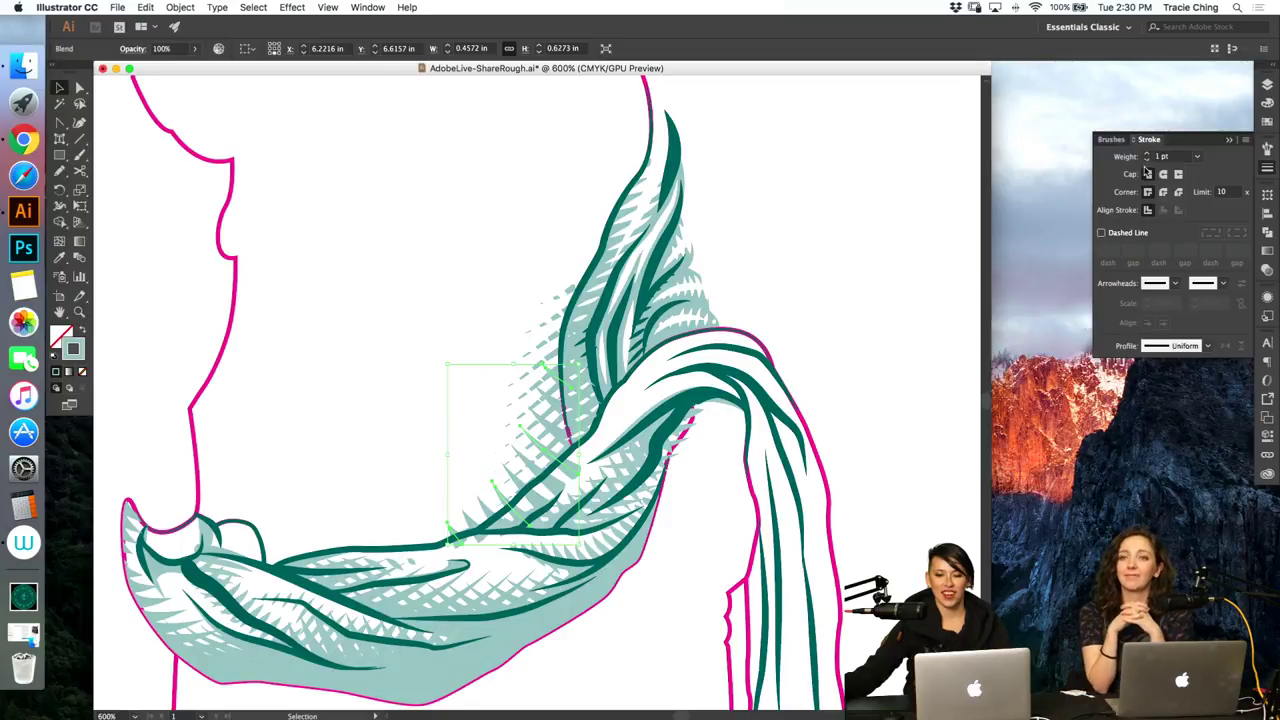
pyautogui.click(1267, 88)
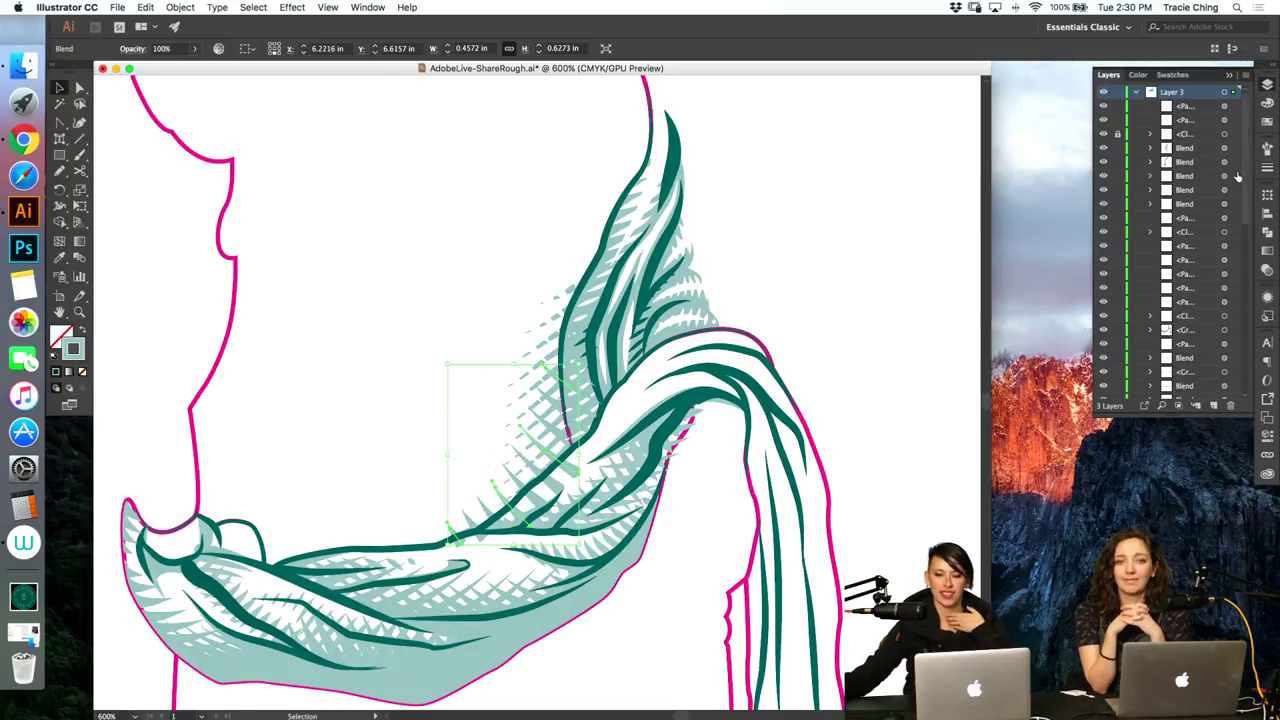
pyautogui.scroll(-8, 1220, 300)
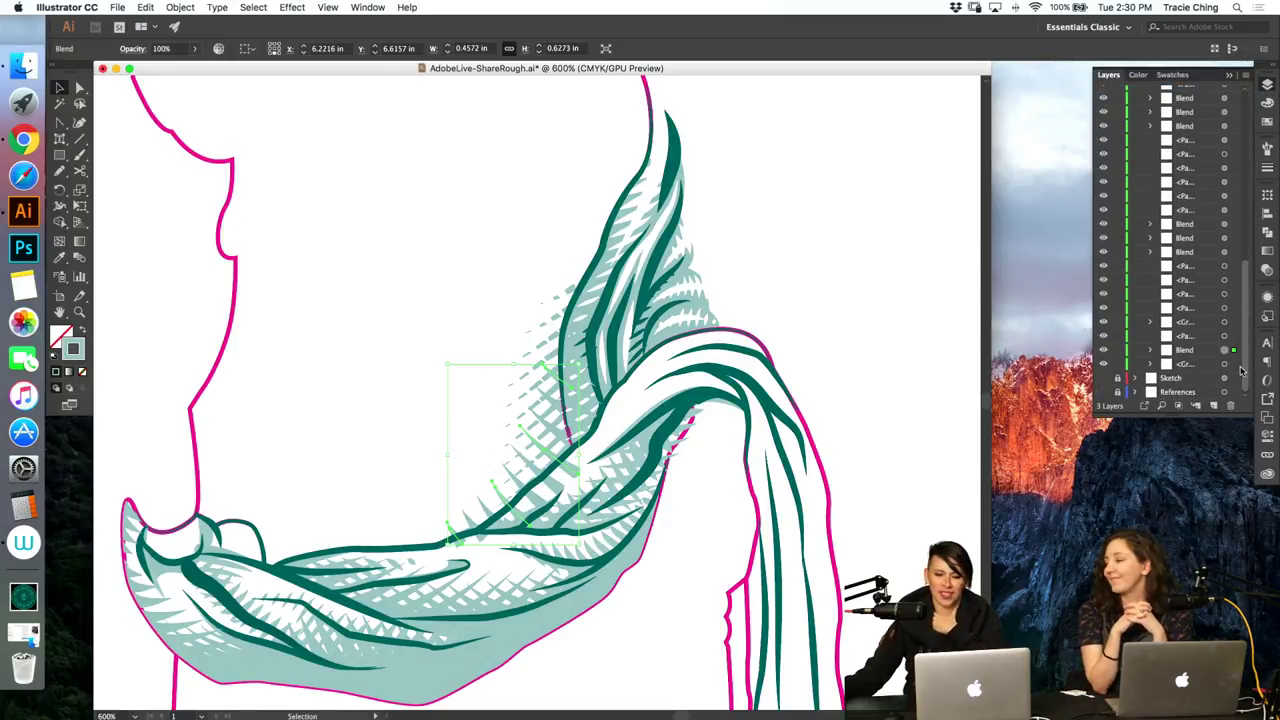
pyautogui.click(852, 428)
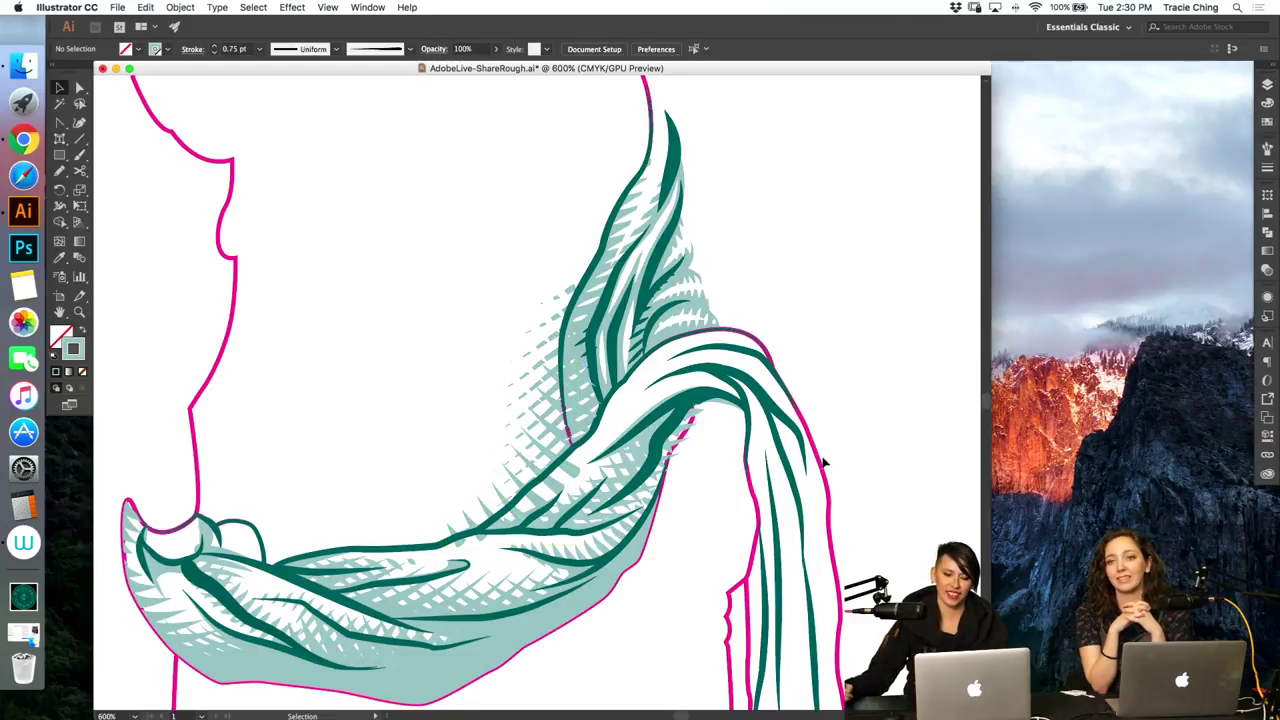
# Step: Isolate the lower cloth's pink outline path, sample the blank canvas to give it a white fill and no stroke, and leave isolation
pyautogui.click(824, 462)
pyautogui.doubleClick(823, 462)
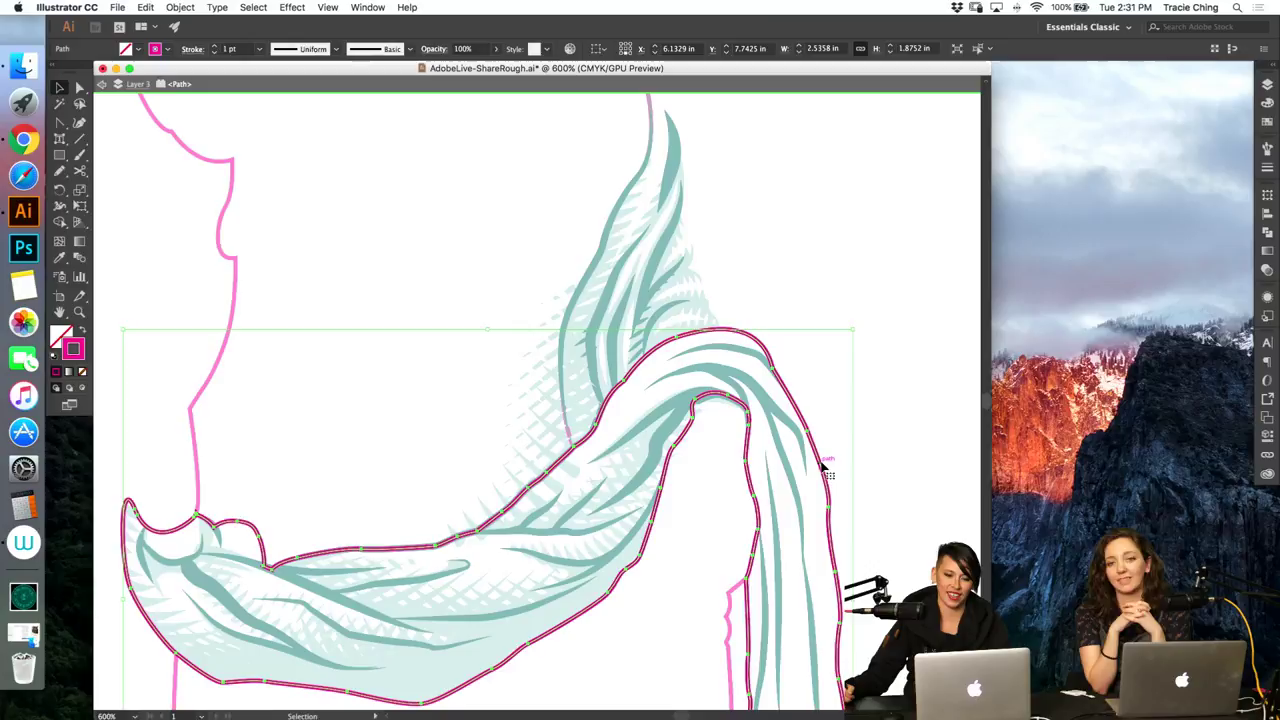
pyautogui.press('i')
pyautogui.click(862, 405)
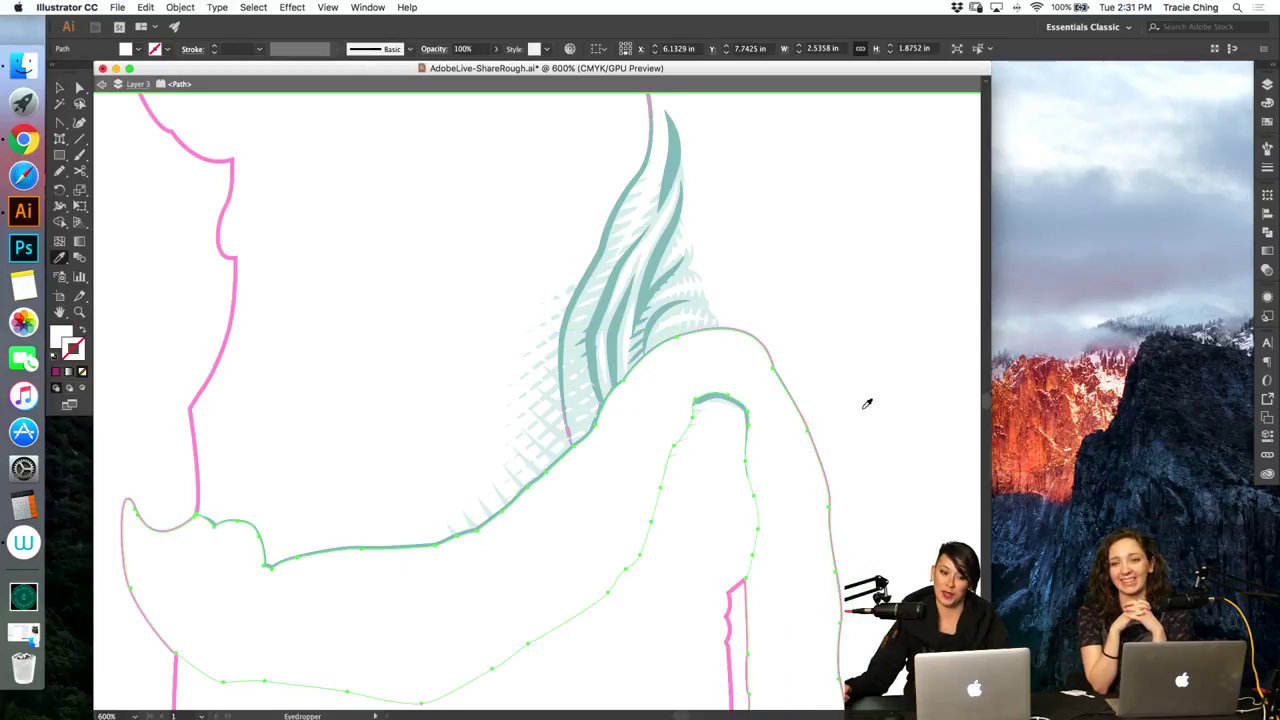
pyautogui.press('v')
pyautogui.press('Escape')
pyautogui.click(874, 407)
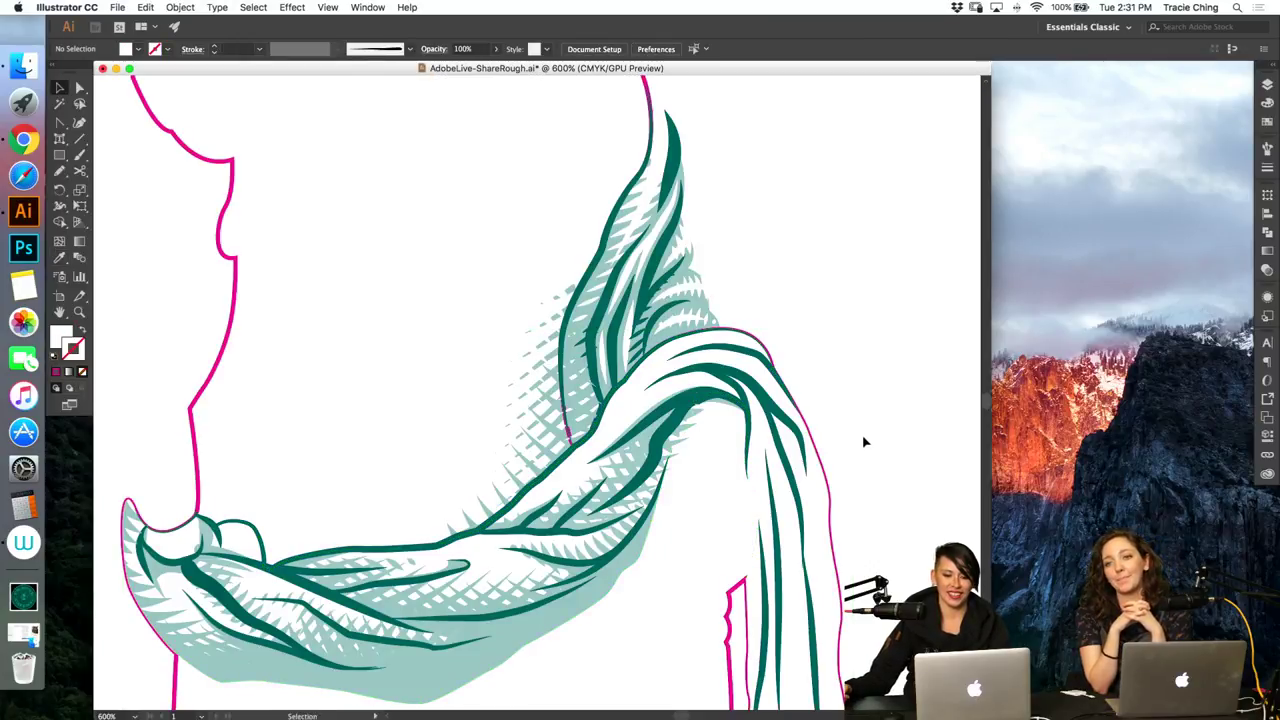
# Step: Review the cloth's hatching and outlines in relation to the figure's full outline and the layer list
pyautogui.press('super+1')
pyautogui.press('z')
pyautogui.moveTo(552, 333); pyautogui.dragTo(781, 283)
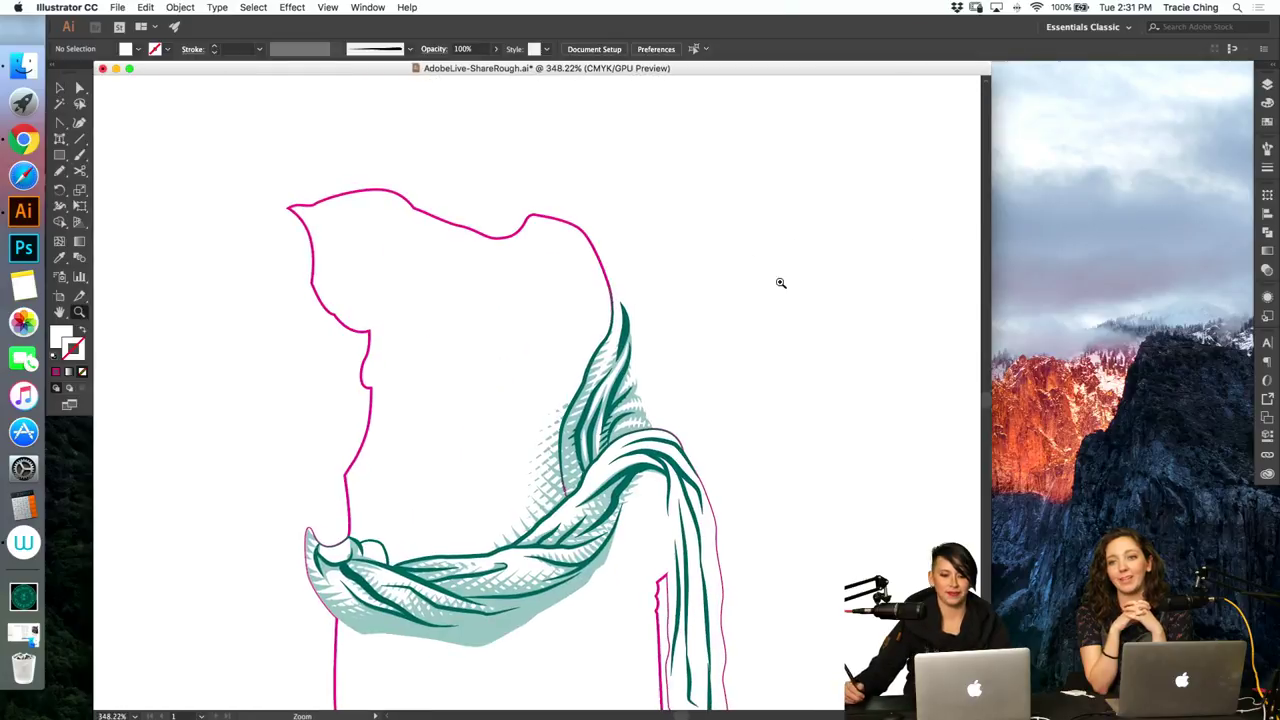
pyautogui.click(1267, 86)
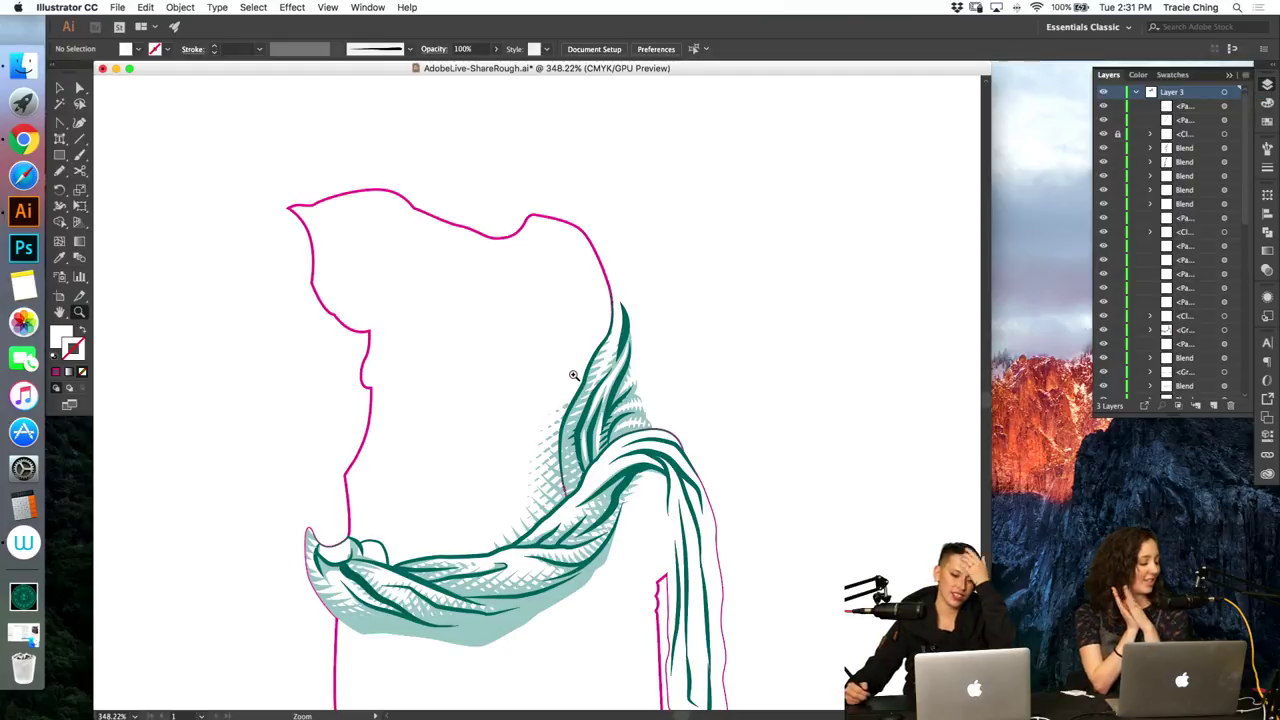
pyautogui.moveTo(410, 540); pyautogui.dragTo(514, 503)
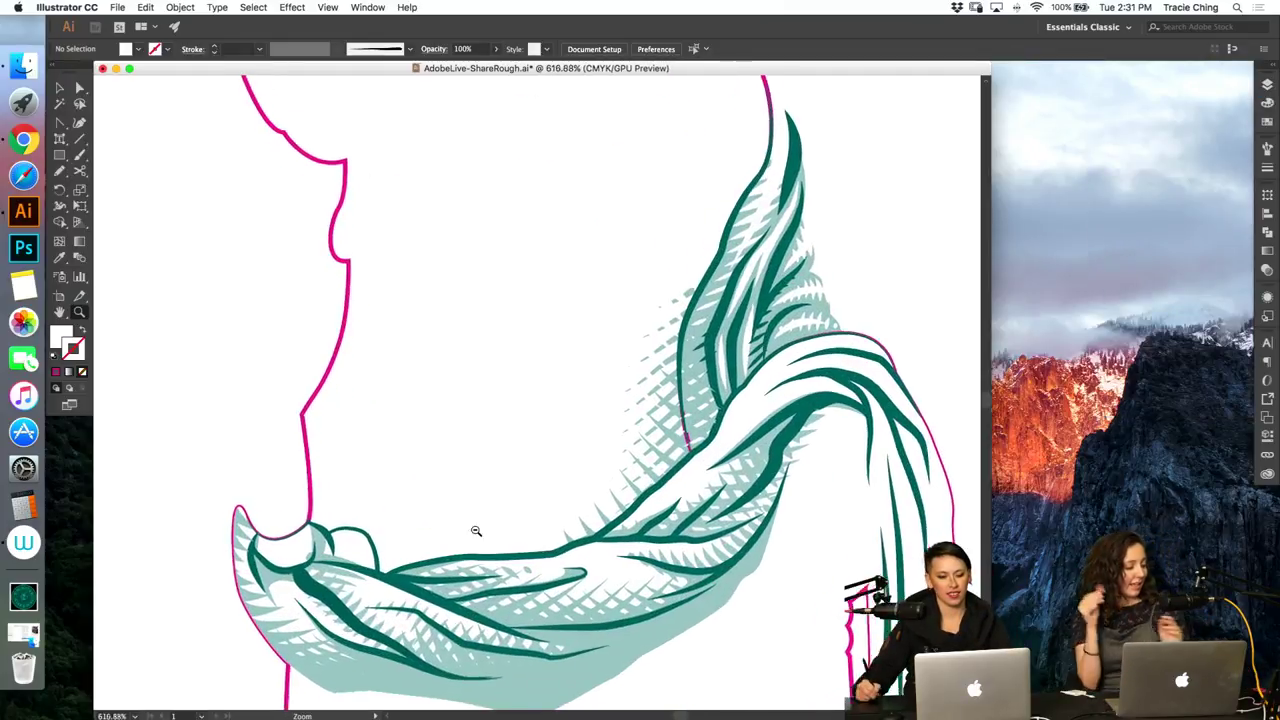
pyautogui.keyDown('alt'); pyautogui.click(449, 543); pyautogui.keyUp('alt')
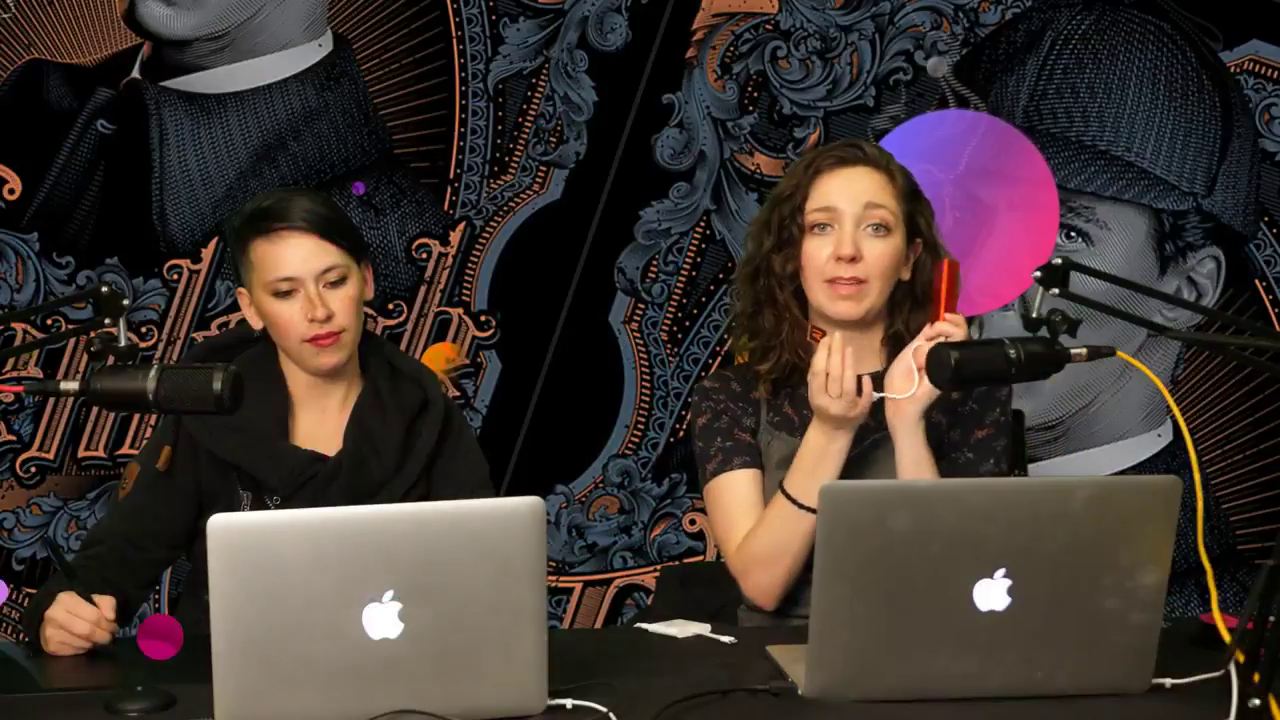
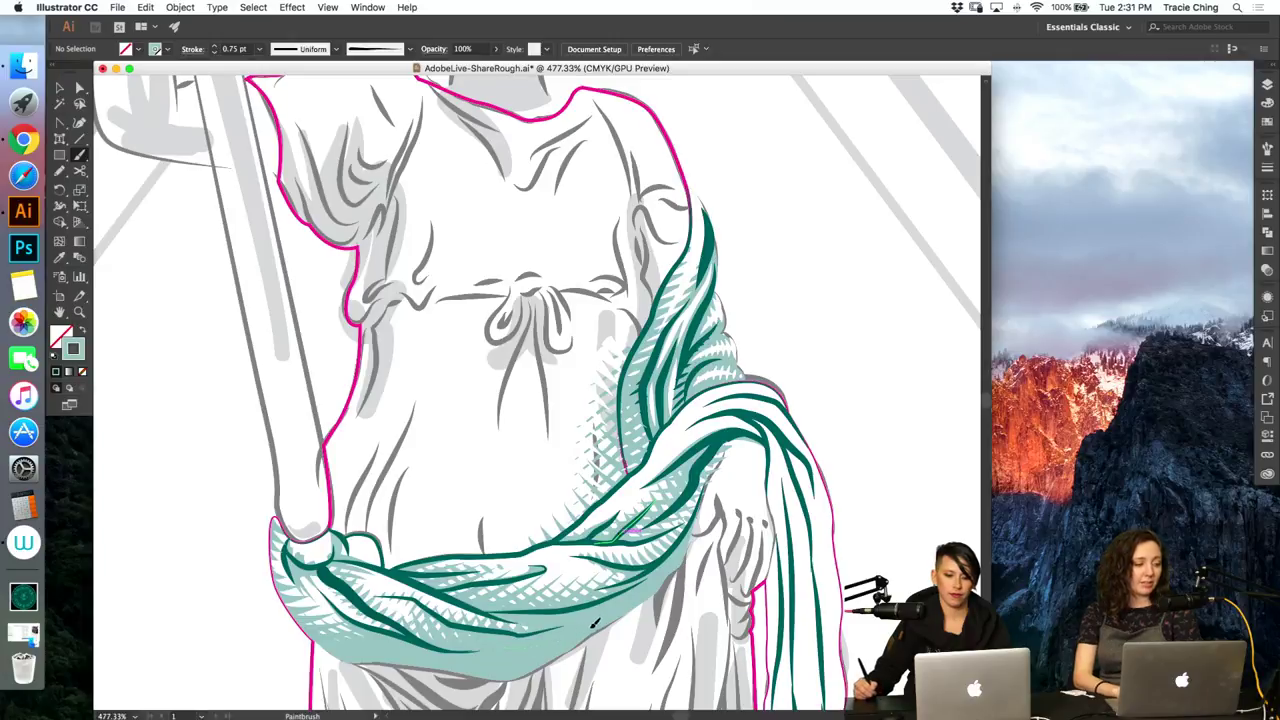
# Step: Recolor the light teal brush stroke along the lower cloth's bottom fold to white and apply the tapered art brush
pyautogui.press('v')
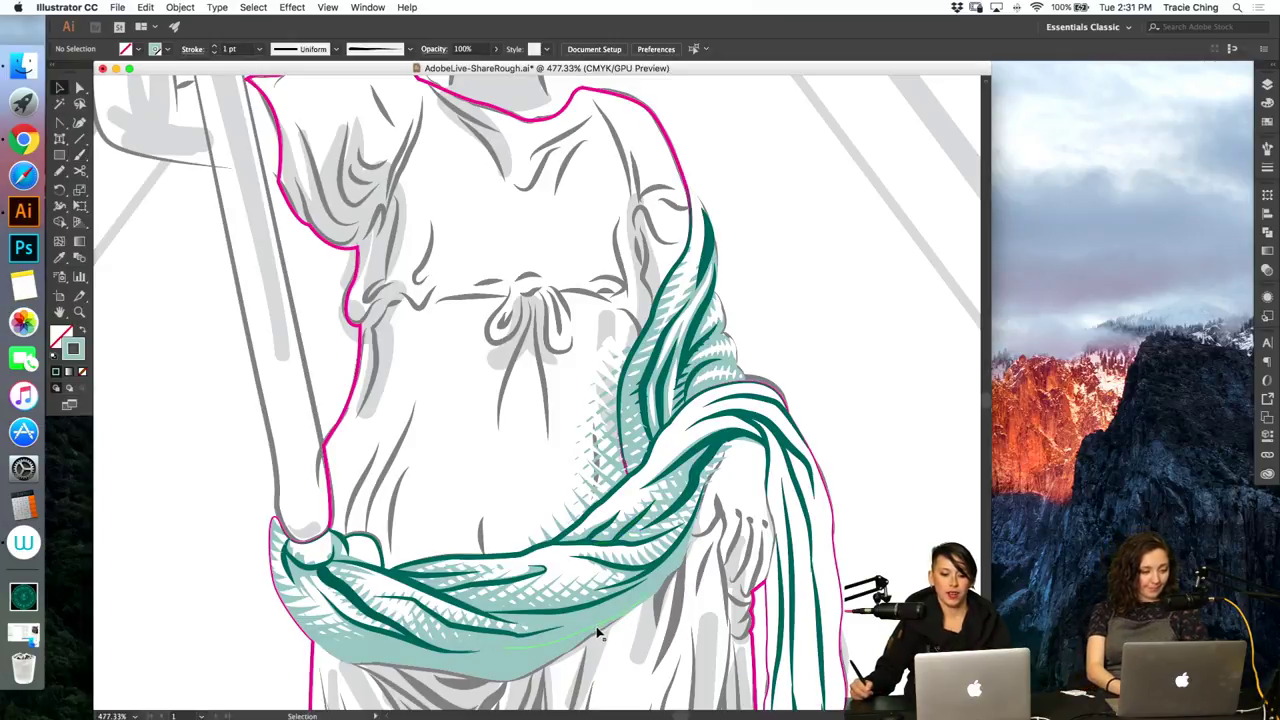
pyautogui.click(600, 625)
pyautogui.click(1267, 104)
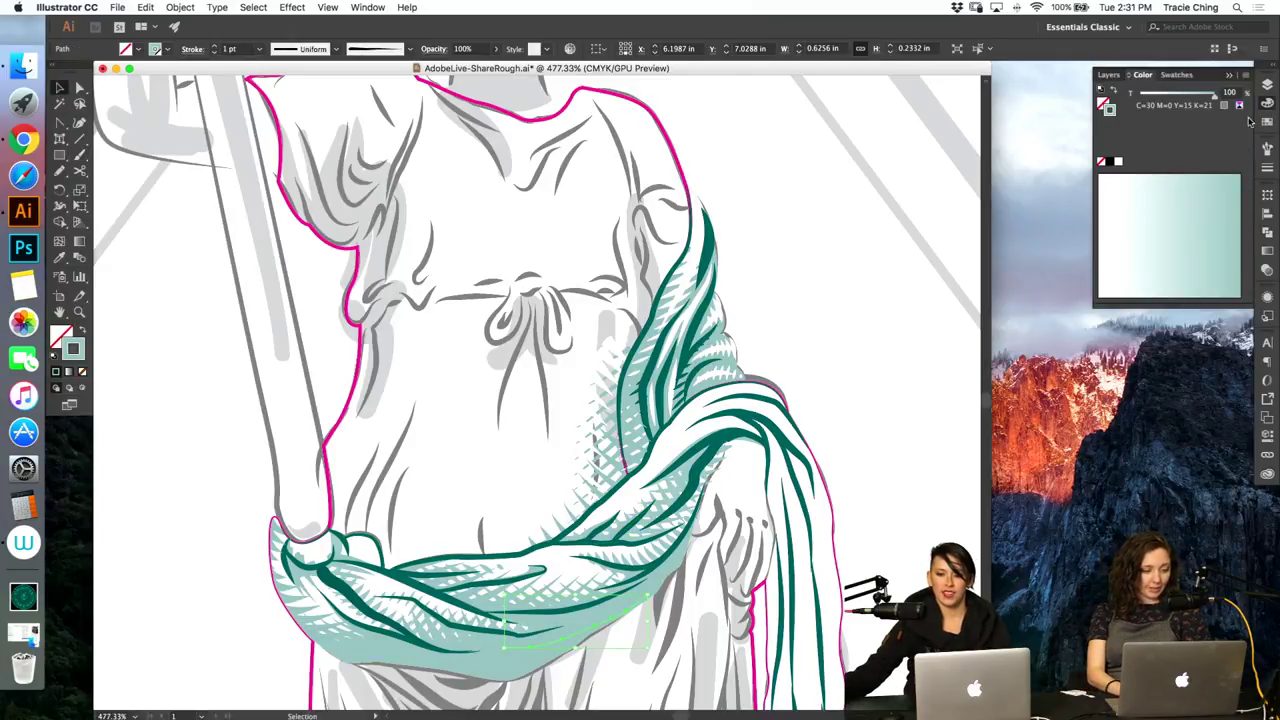
pyautogui.click(1266, 121)
pyautogui.click(1127, 175)
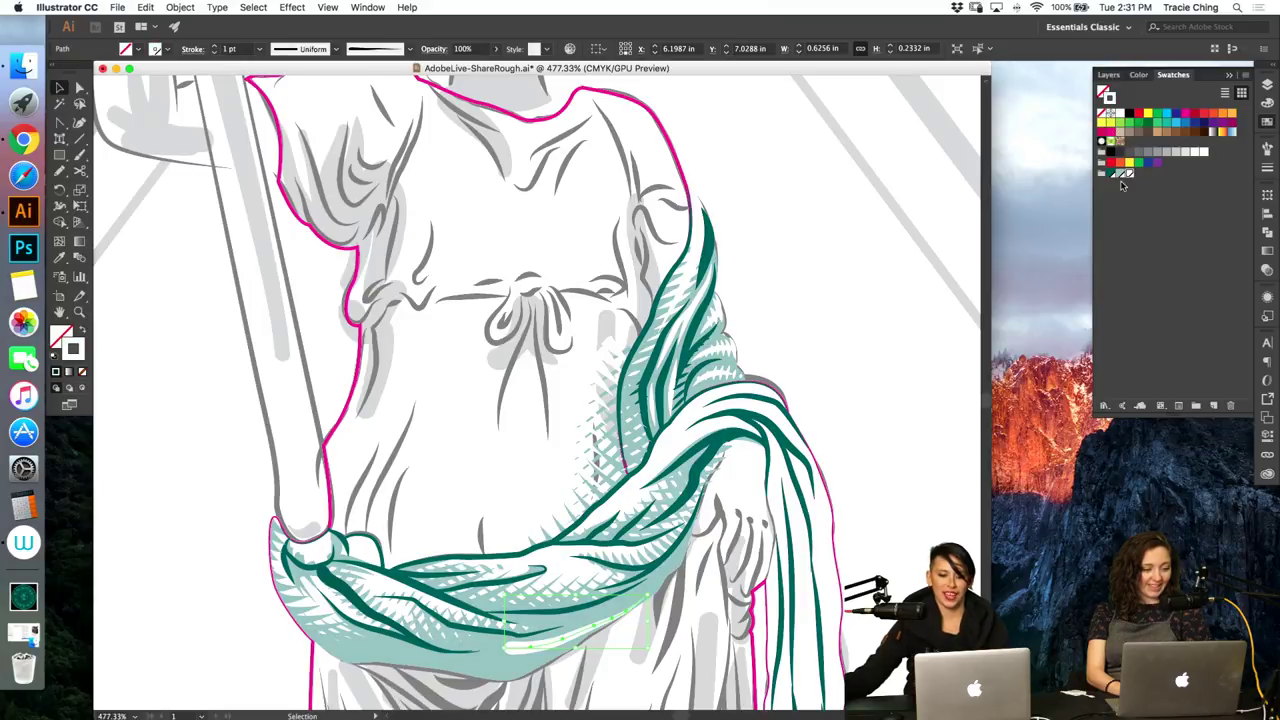
pyautogui.click(1267, 148)
pyautogui.click(1202, 209)
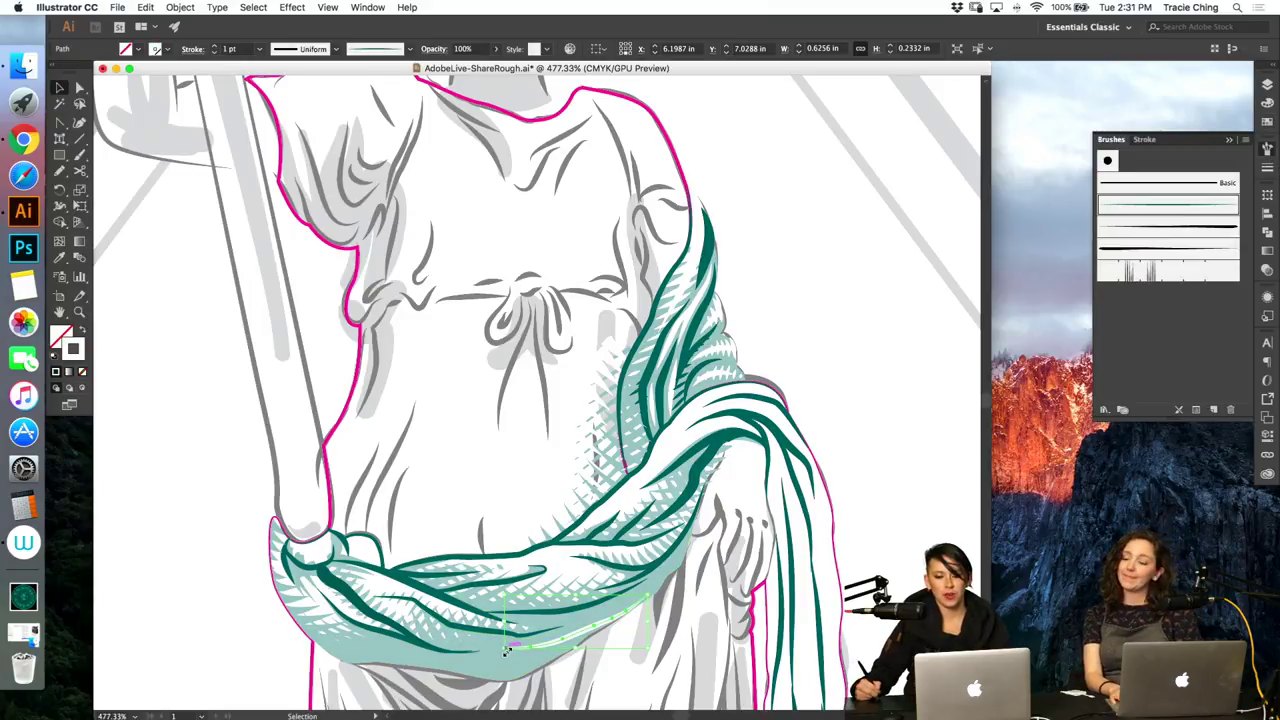
# Step: Adjust the ends of the white highlight stroke to follow the lower cloth's bottom edge, and deselect it
pyautogui.moveTo(507, 651); pyautogui.dragTo(515, 658)
pyautogui.press('a')
pyautogui.click(674, 654)
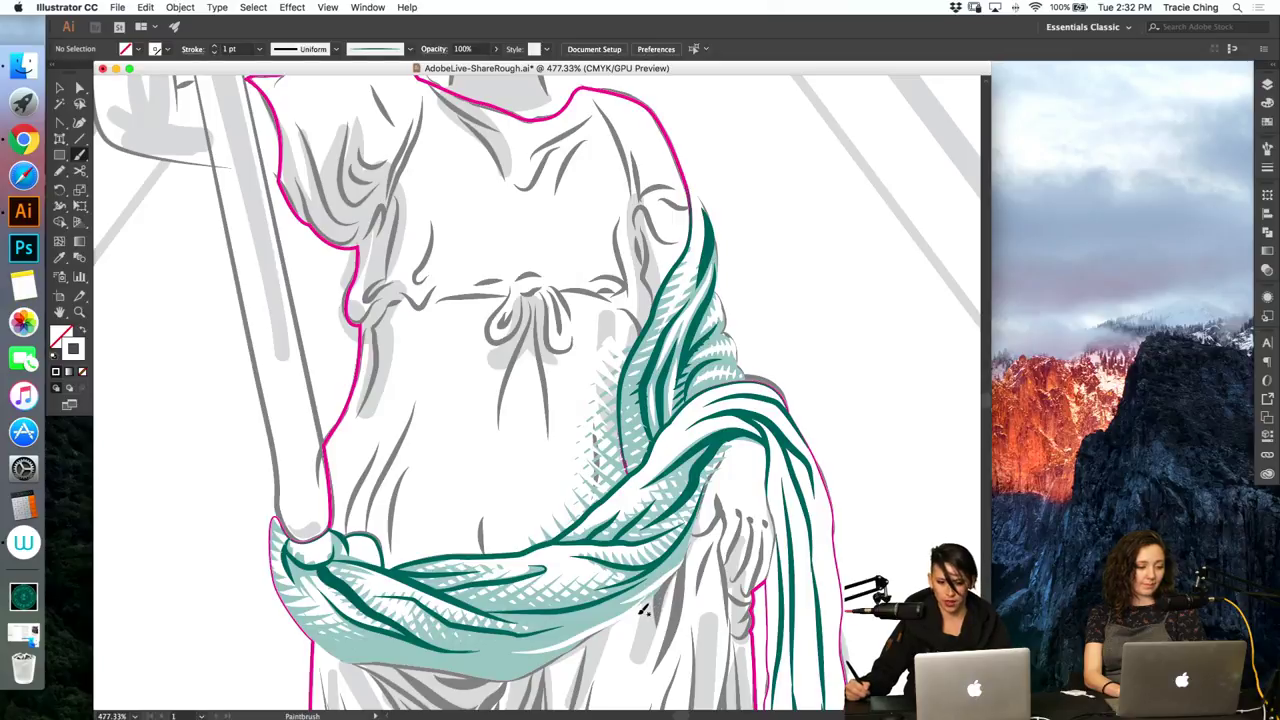
pyautogui.press('a')
pyautogui.click(639, 611)
pyautogui.press('v')
pyautogui.moveTo(657, 605); pyautogui.dragTo(668, 601)
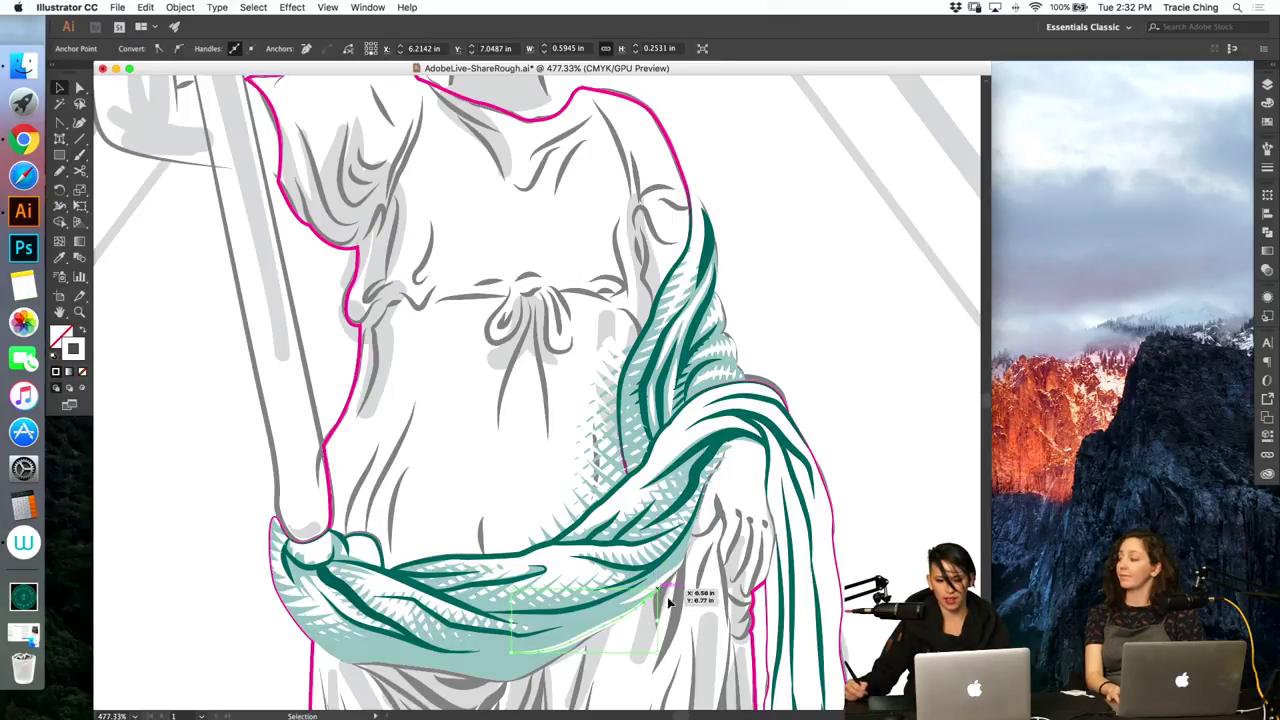
pyautogui.press('a')
pyautogui.click(683, 626)
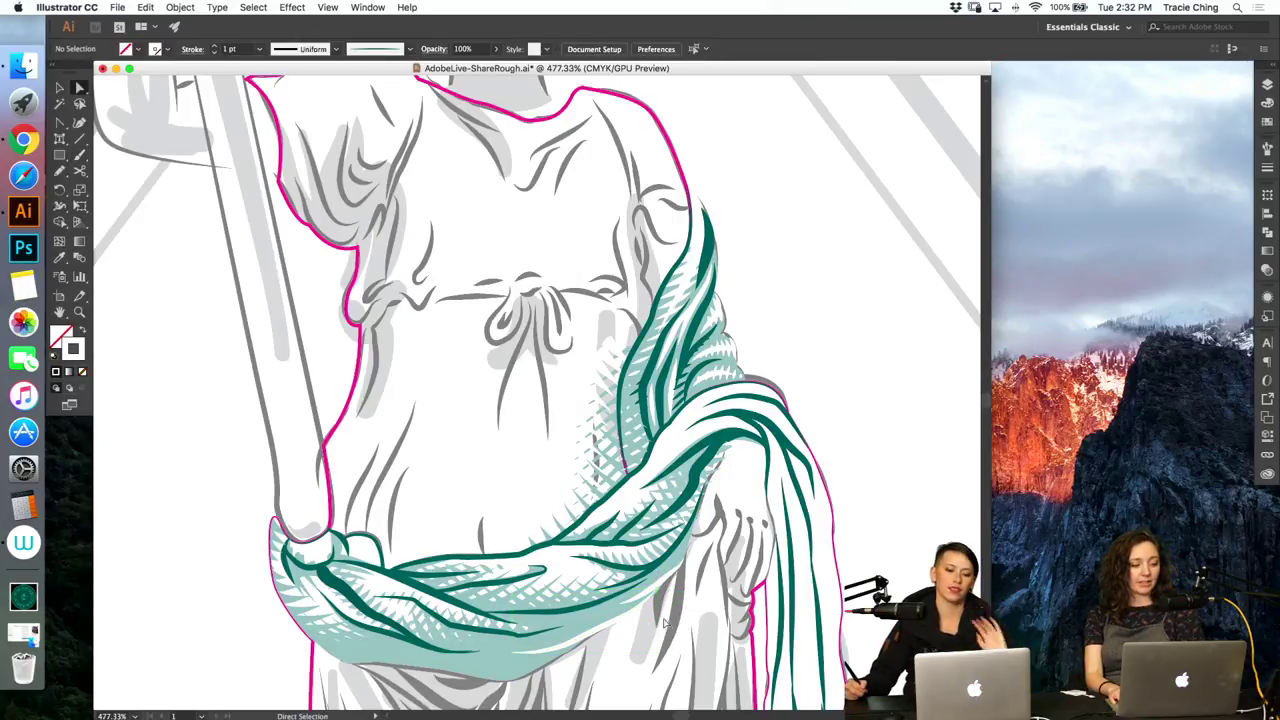
pyautogui.moveTo(632, 549); pyautogui.dragTo(645, 610)
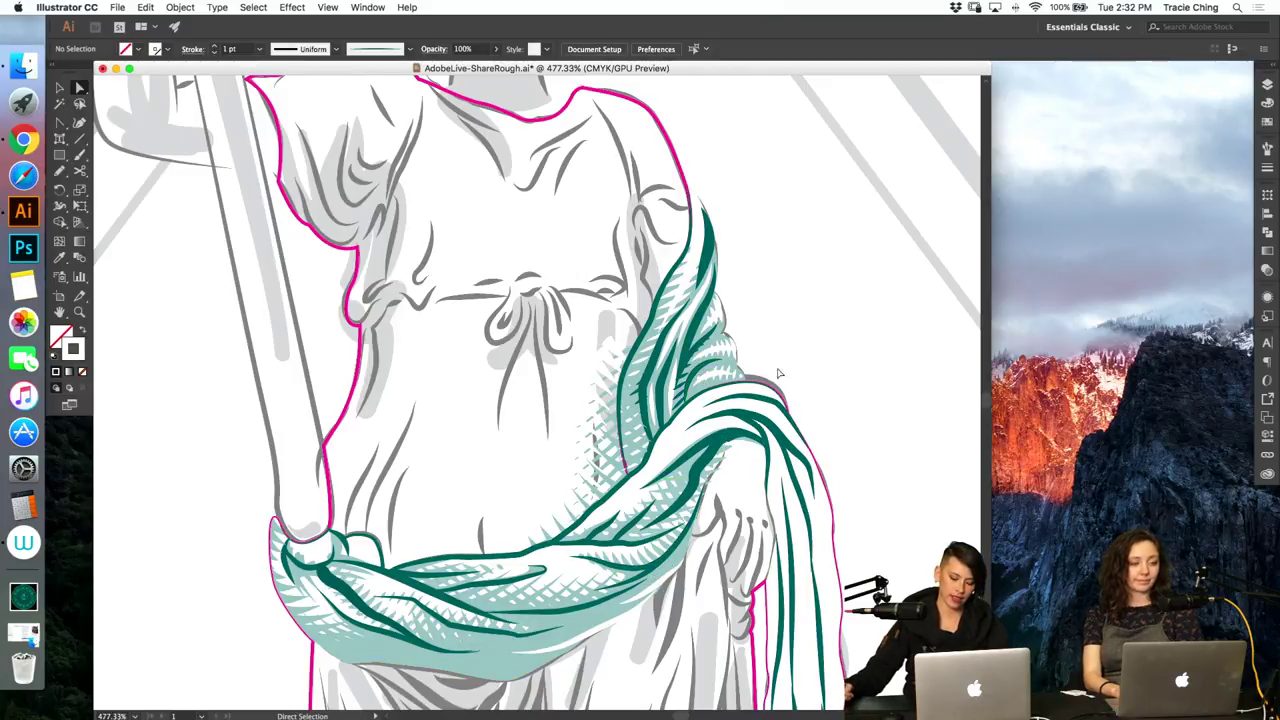
# Step: Inspect the Blend Options of the hatching blend beneath the hand, accept Specified Steps at 1, and deselect the blend
pyautogui.press('b')
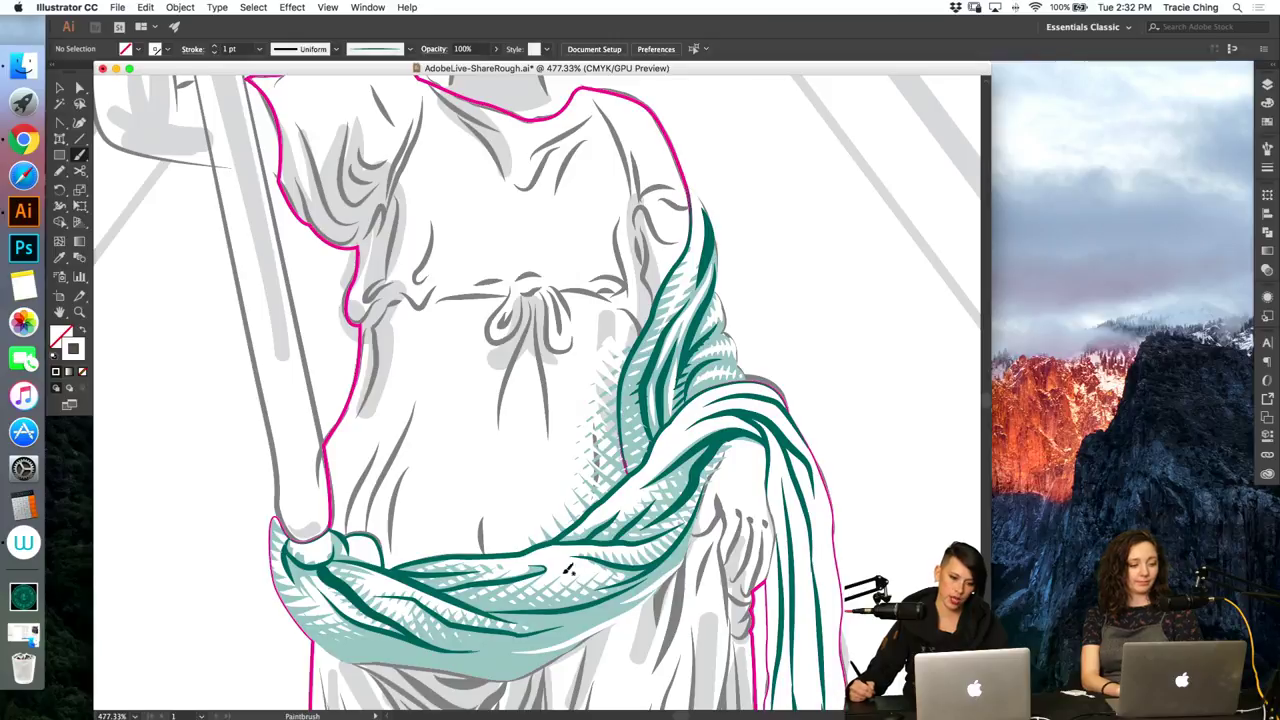
pyautogui.press('a')
pyautogui.click(298, 565)
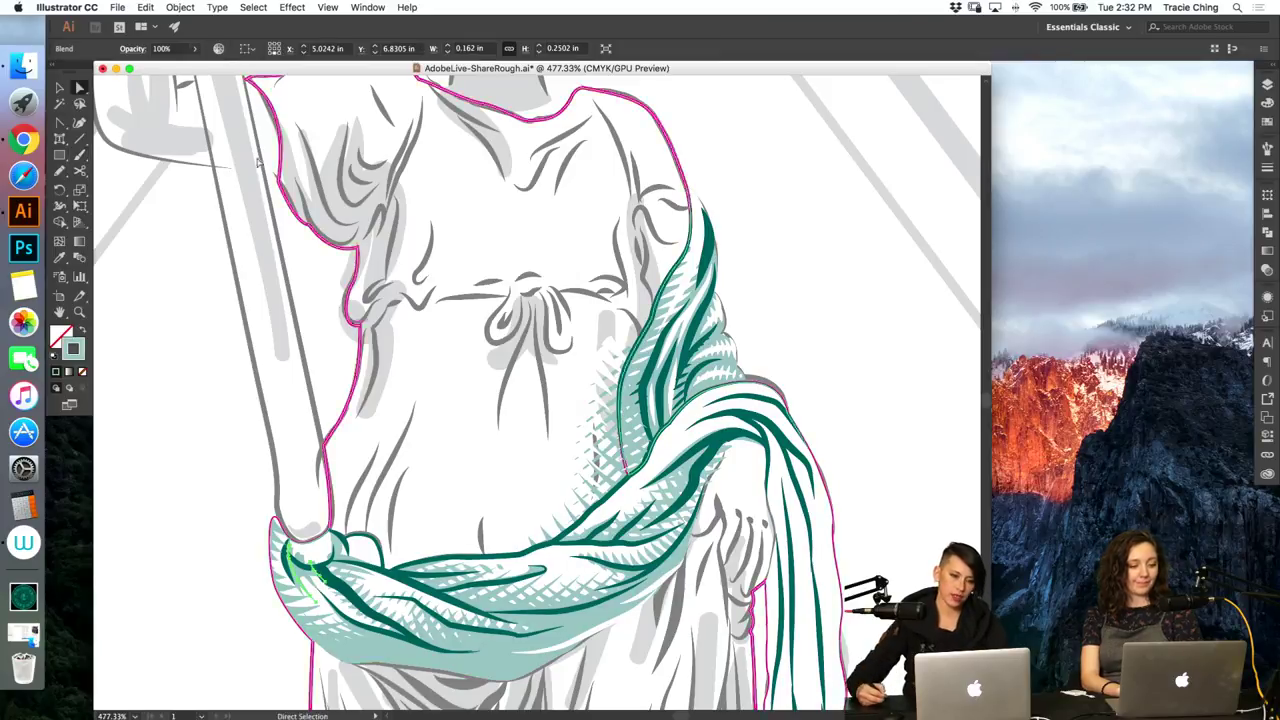
pyautogui.click(180, 7)
pyautogui.moveTo(186, 329)
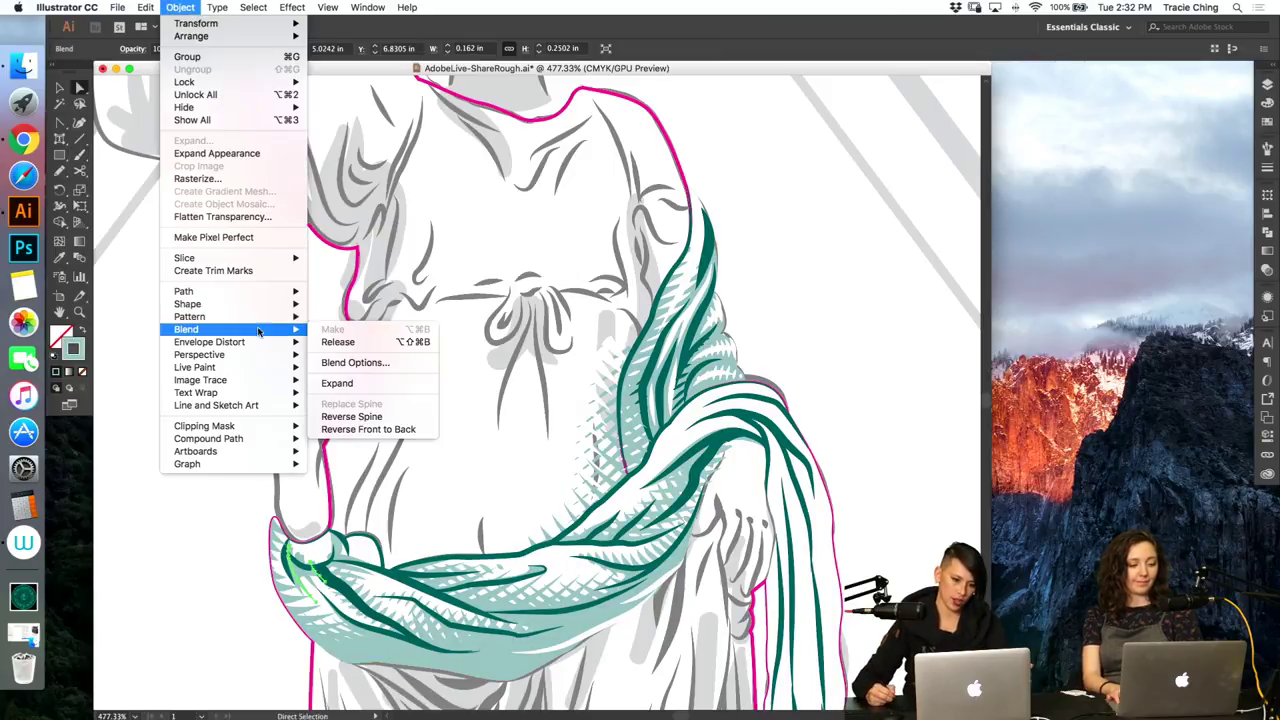
pyautogui.click(366, 364)
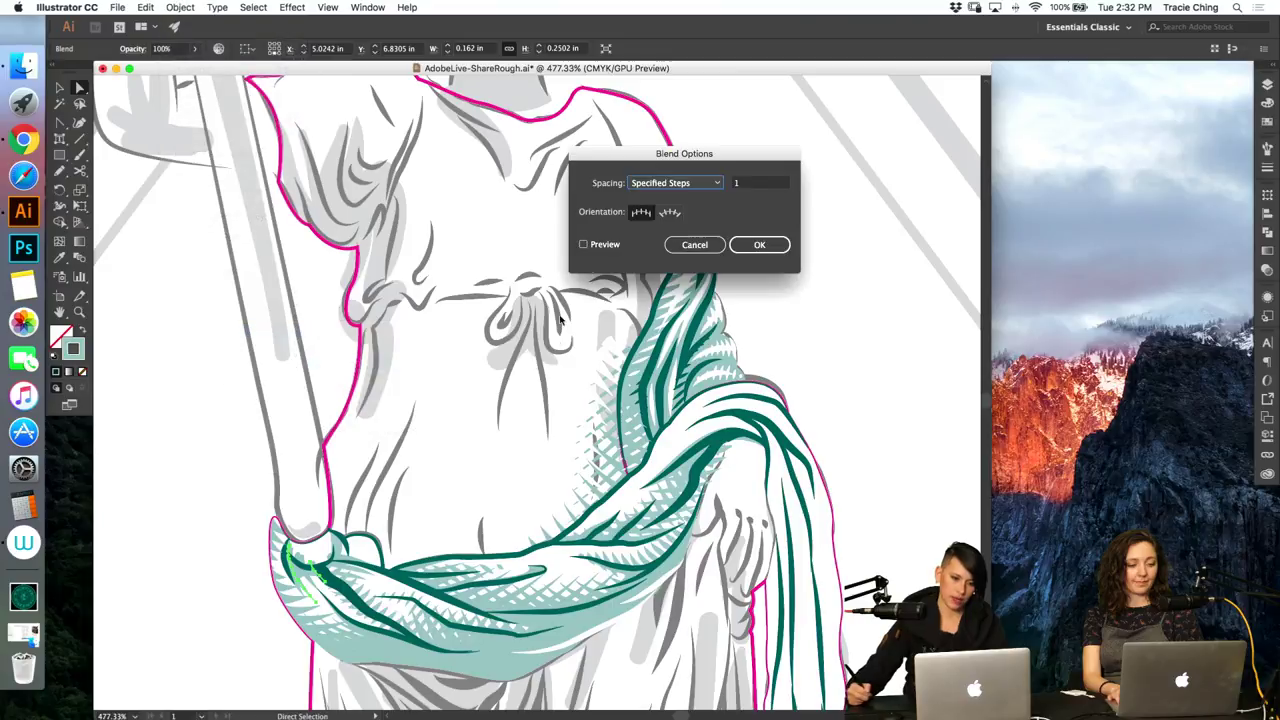
pyautogui.click(776, 248)
pyautogui.press('super+shift+a')
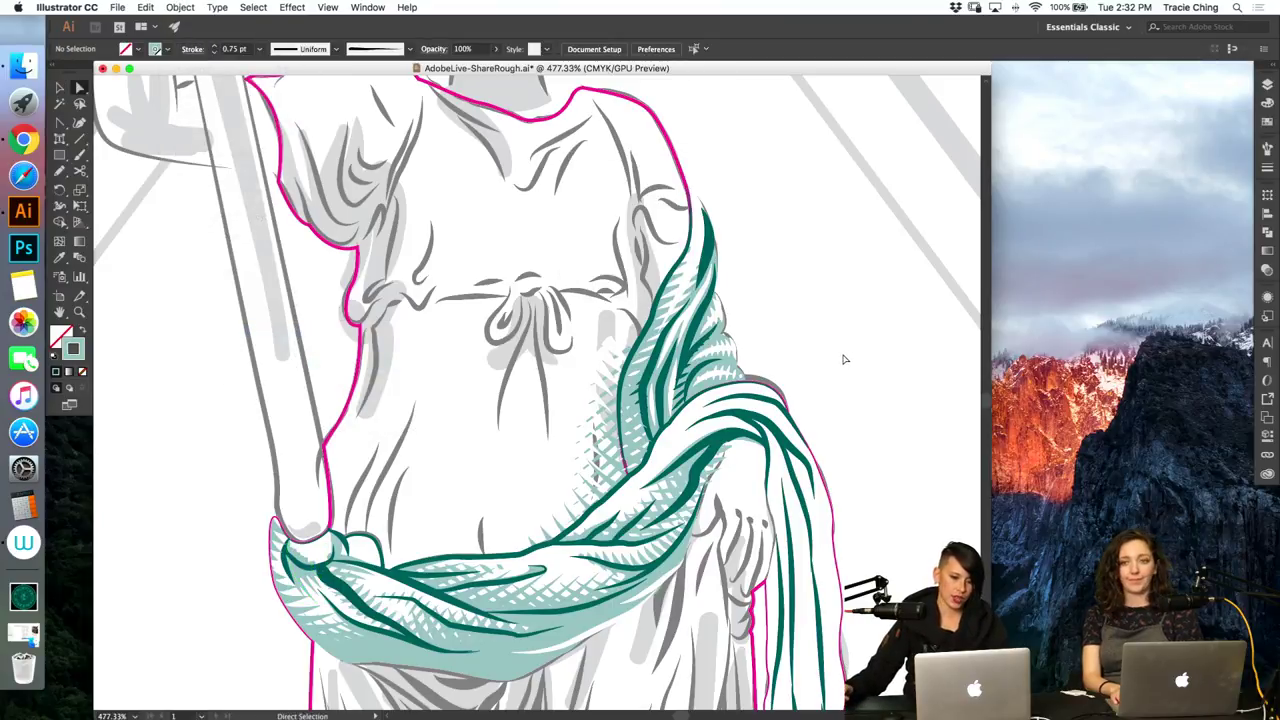
# Step: Shift the hatching blend beneath the hand slightly down and to the left within the cloth
pyautogui.click(308, 592)
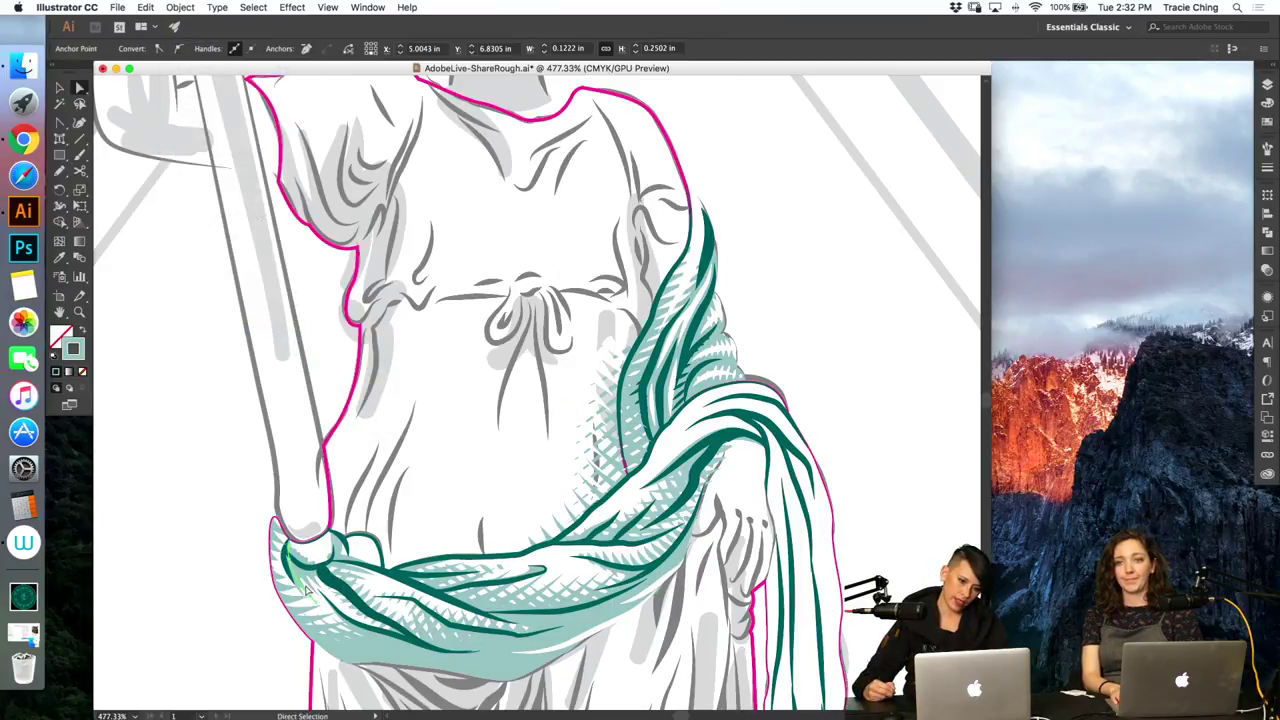
pyautogui.keyDown('super'); pyautogui.click(308, 590); pyautogui.keyUp('super')
pyautogui.press('v')
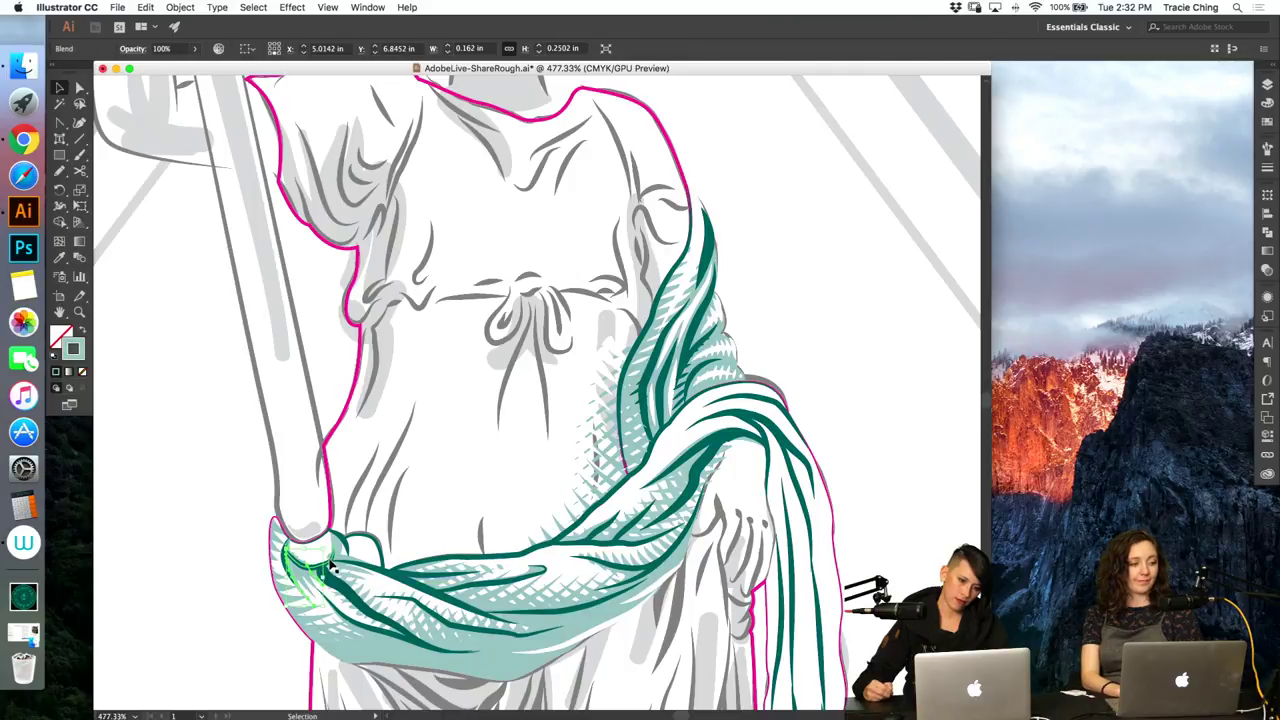
# Step: Isolate the curved dark green path under the hand, sample a white fill with no stroke for it, and leave isolation
pyautogui.doubleClick(330, 563)
pyautogui.press('a')
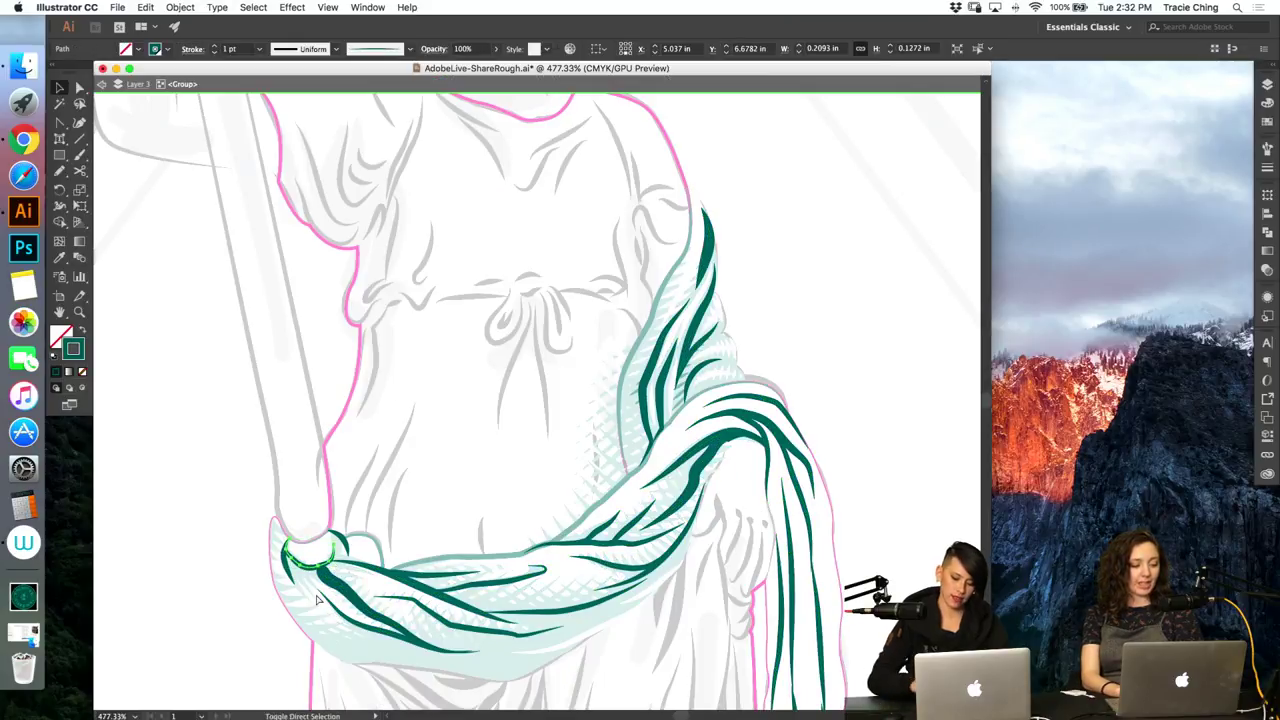
pyautogui.press('i')
pyautogui.click(744, 480)
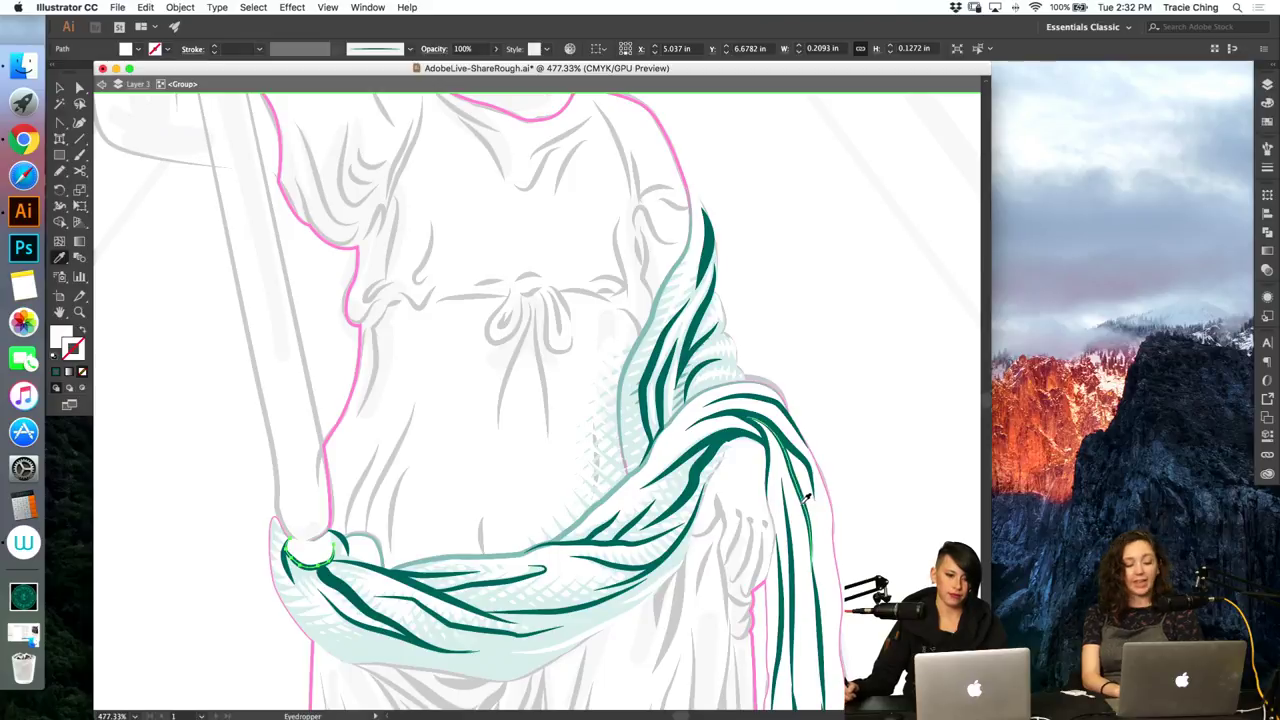
pyautogui.press('Escape')
pyautogui.press('v')
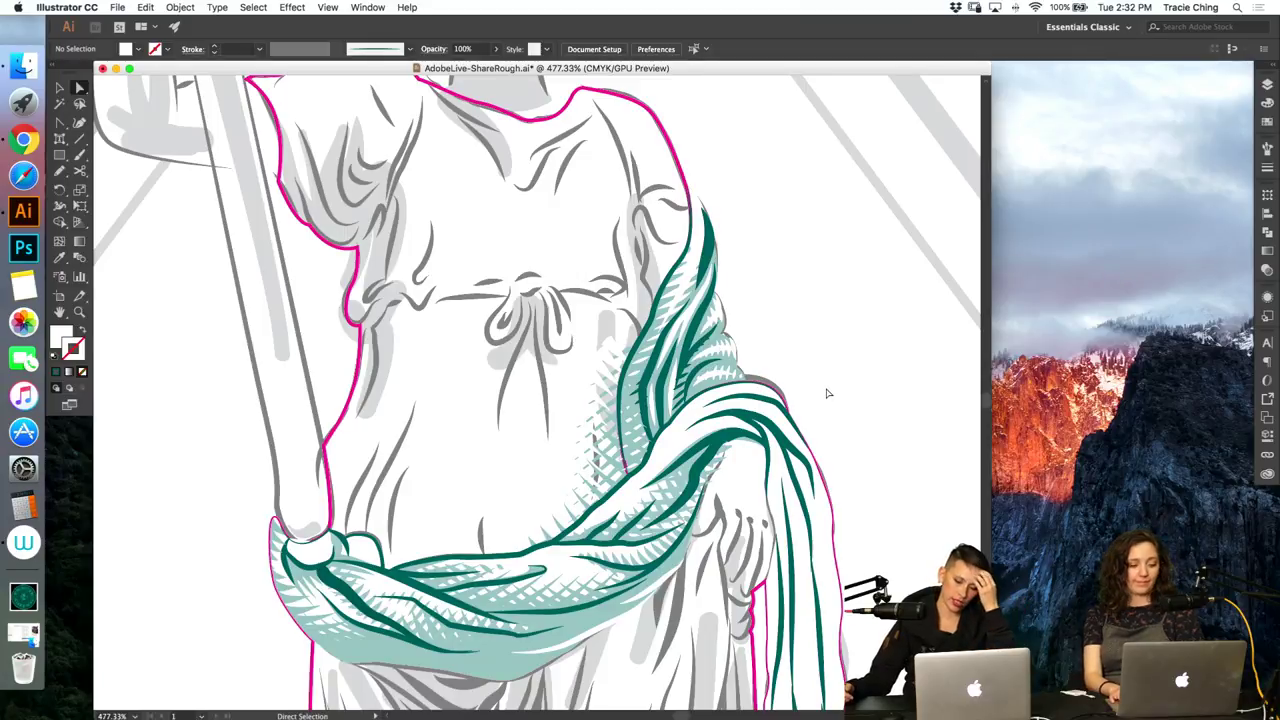
# Step: Draw a curved Pen path over the arm fold and down into the hanging end of the cloth
pyautogui.press('p')
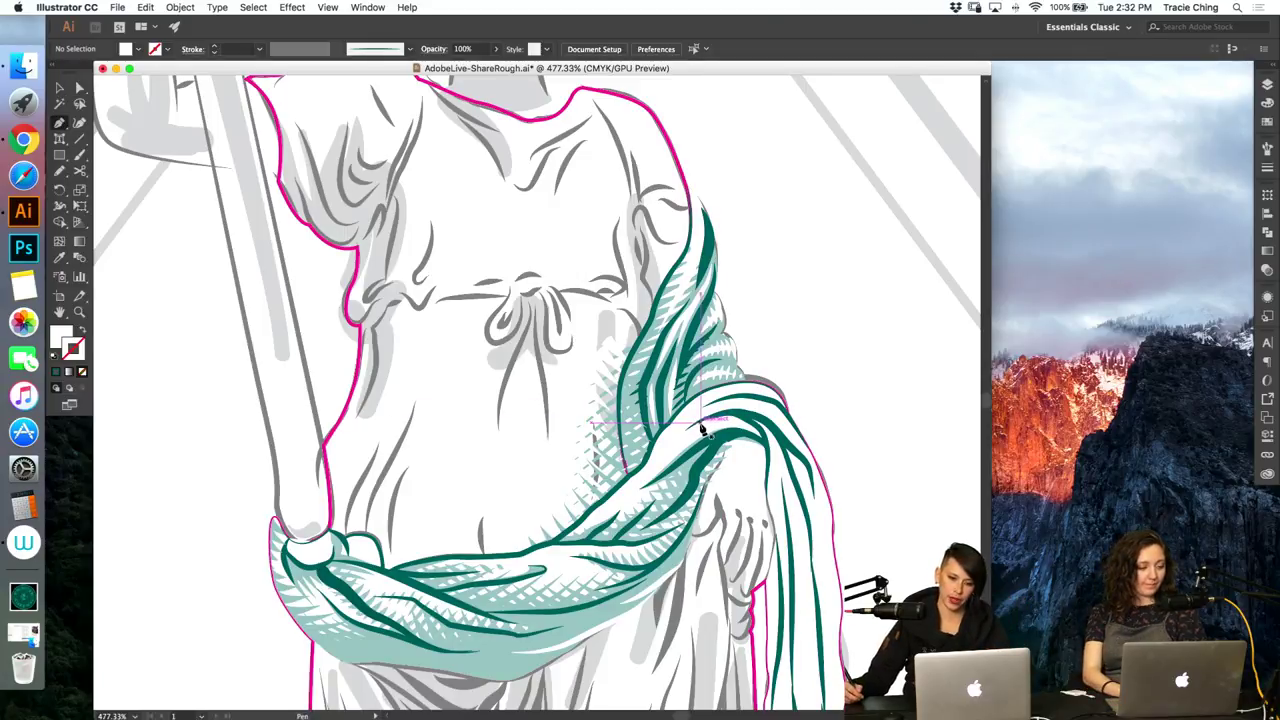
pyautogui.click(702, 423)
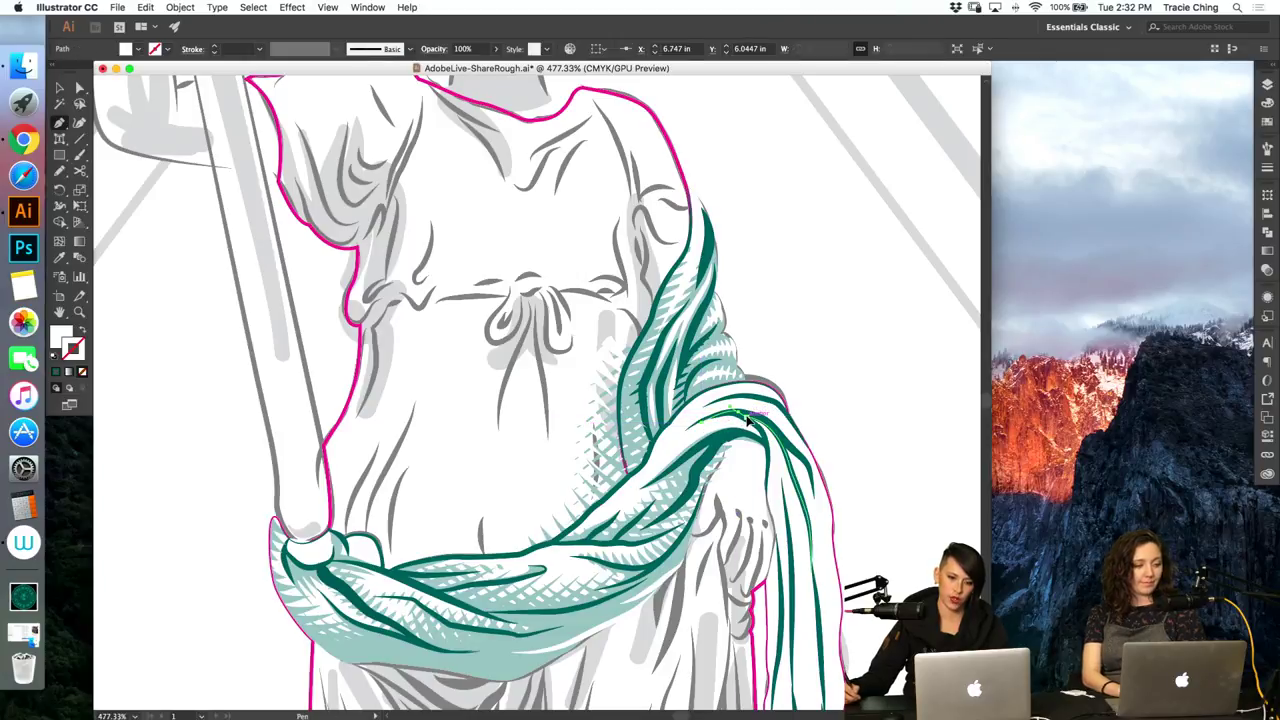
pyautogui.moveTo(751, 415); pyautogui.dragTo(790, 468)
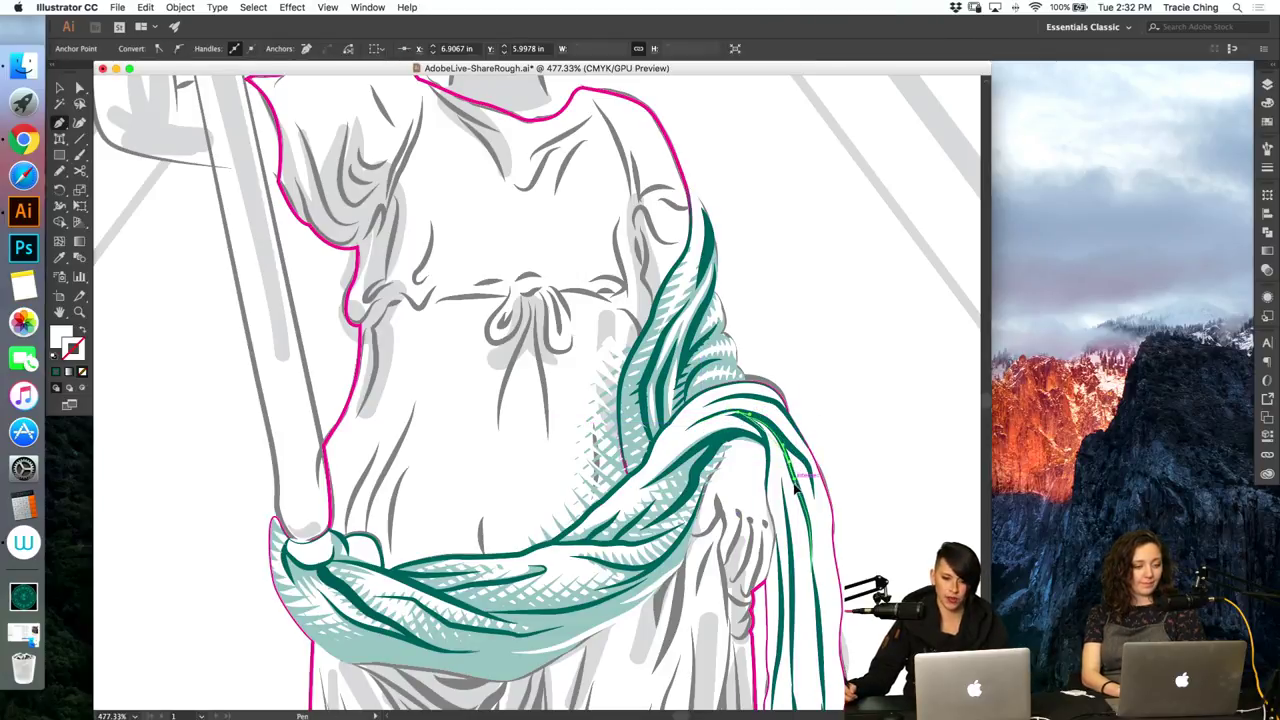
pyautogui.moveTo(808, 519); pyautogui.dragTo(810, 526)
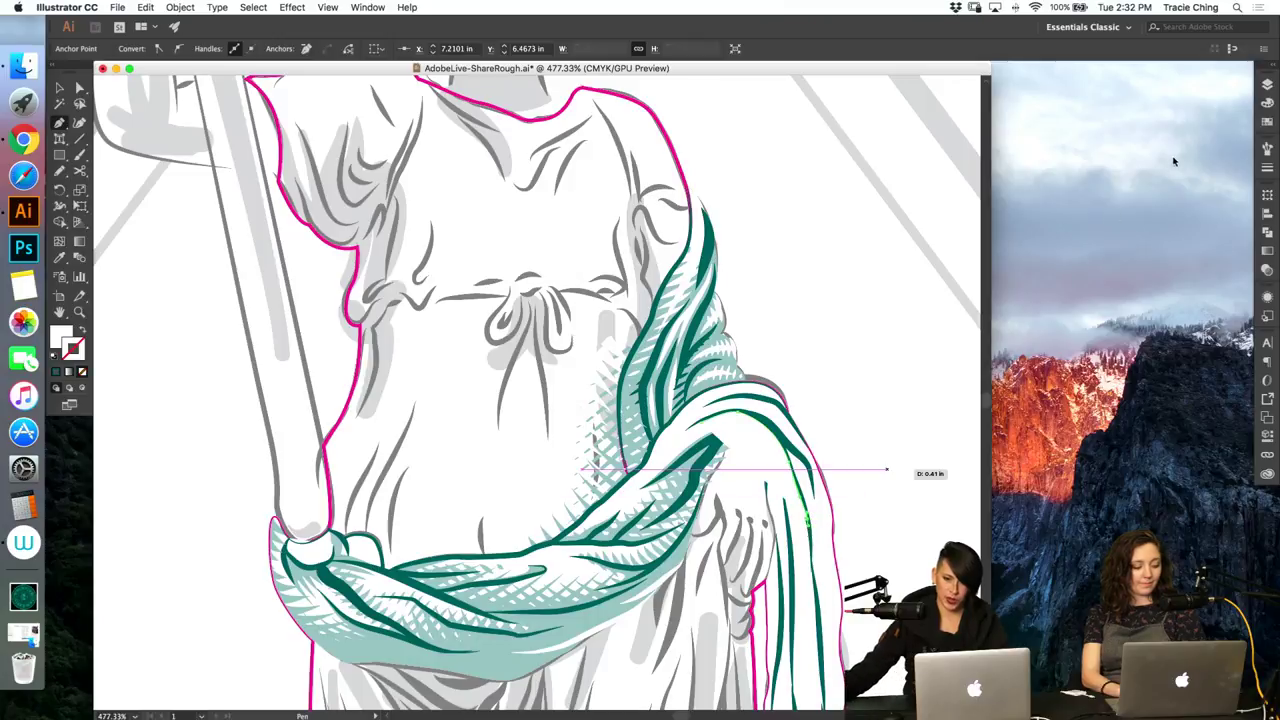
# Step: Give the new path no fill and a light teal tapered brush stroke at 2 pt, and deselect it
pyautogui.click(1263, 101)
pyautogui.click(1107, 112)
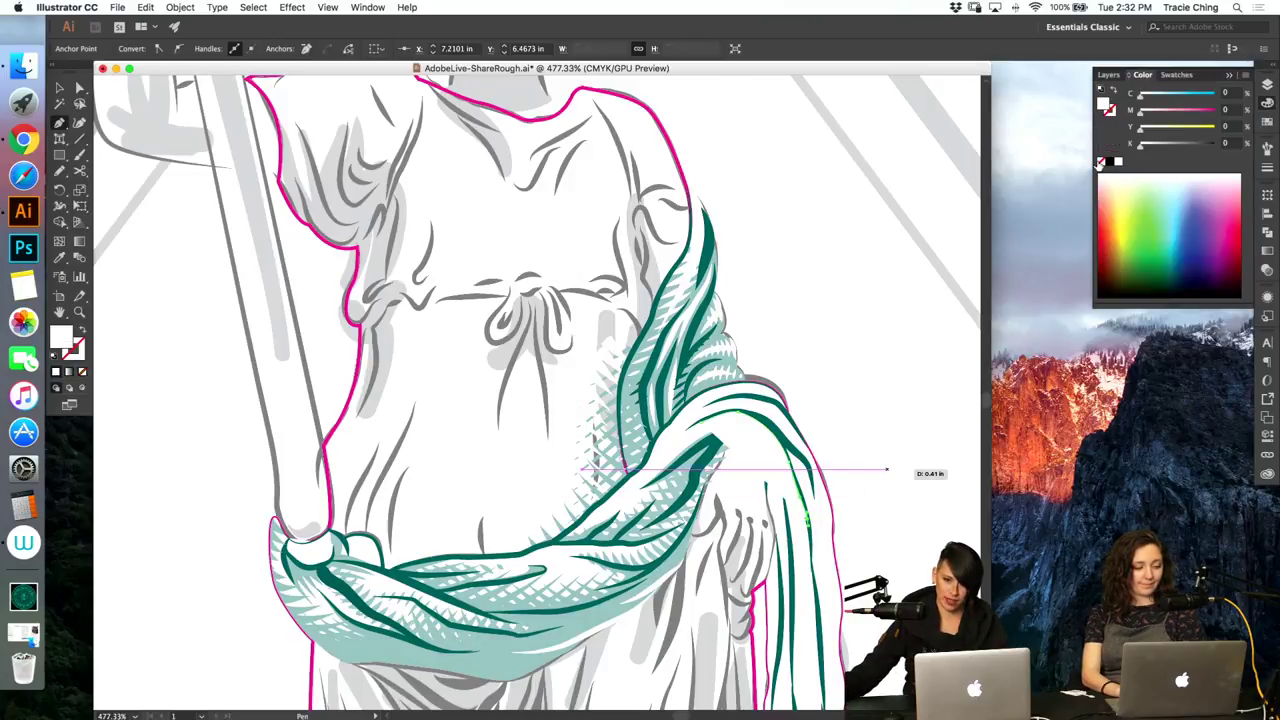
pyautogui.click(1266, 124)
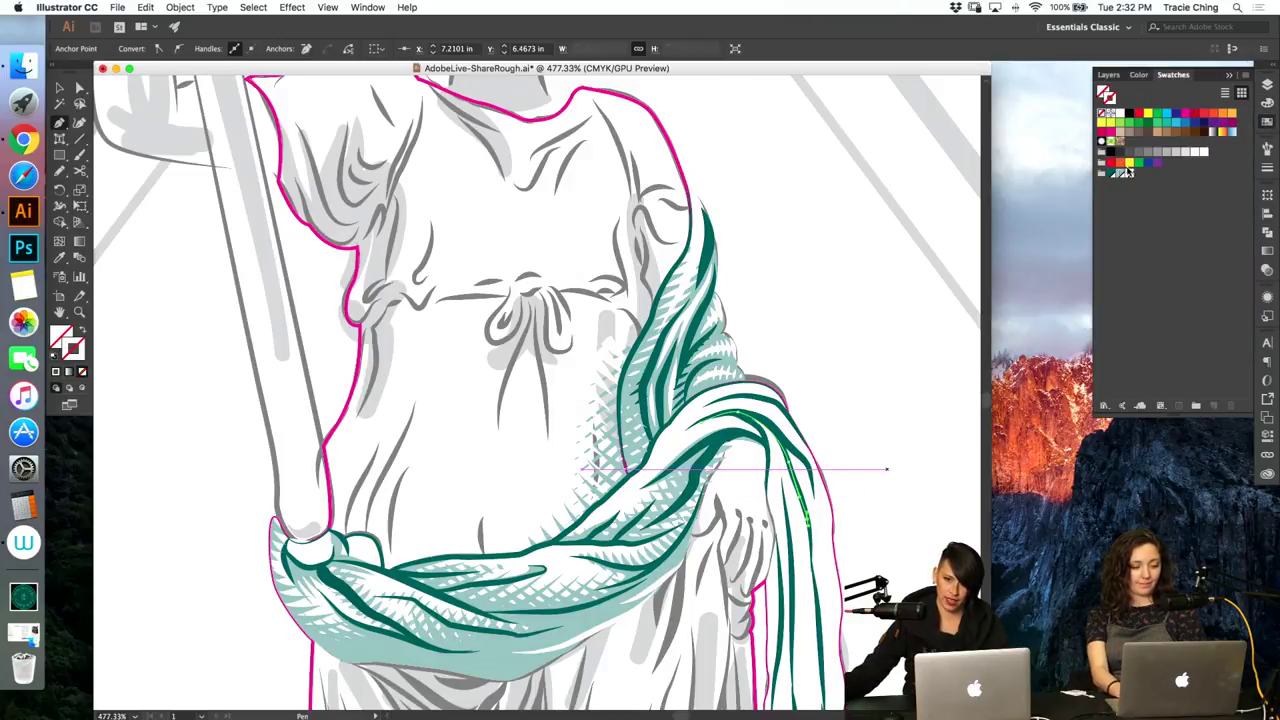
pyautogui.click(1125, 174)
pyautogui.click(1267, 152)
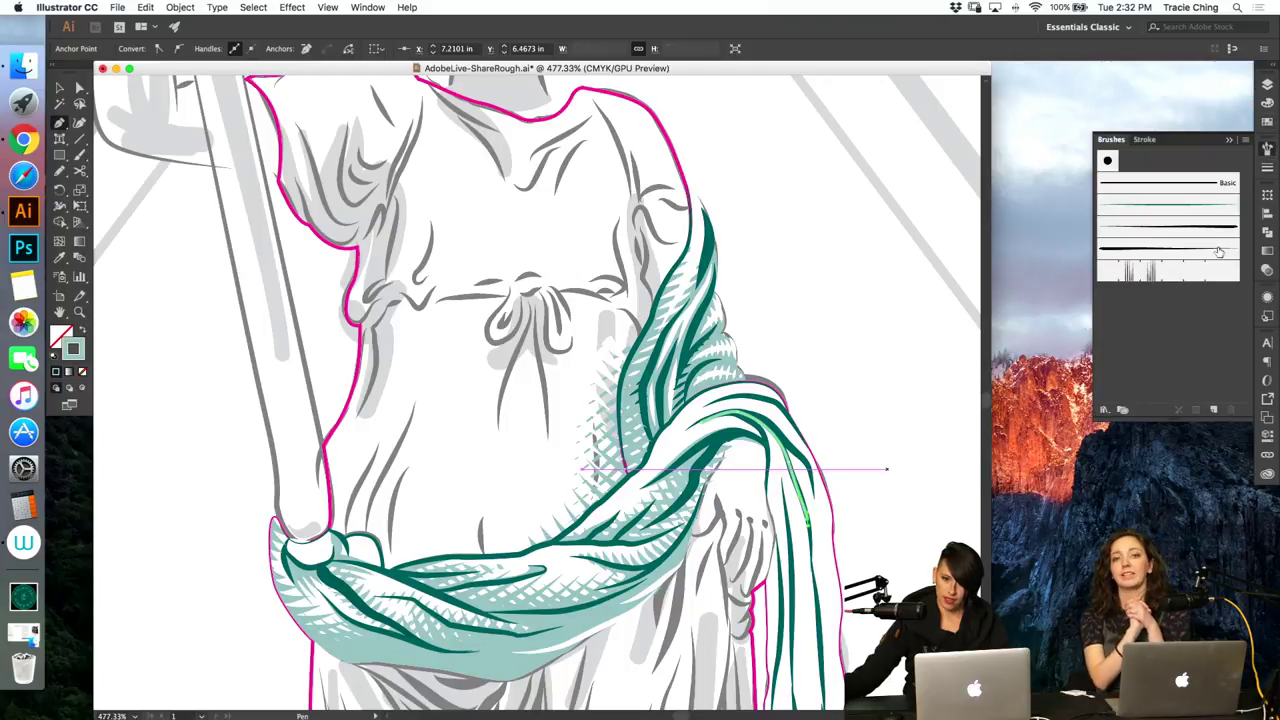
pyautogui.click(1268, 167)
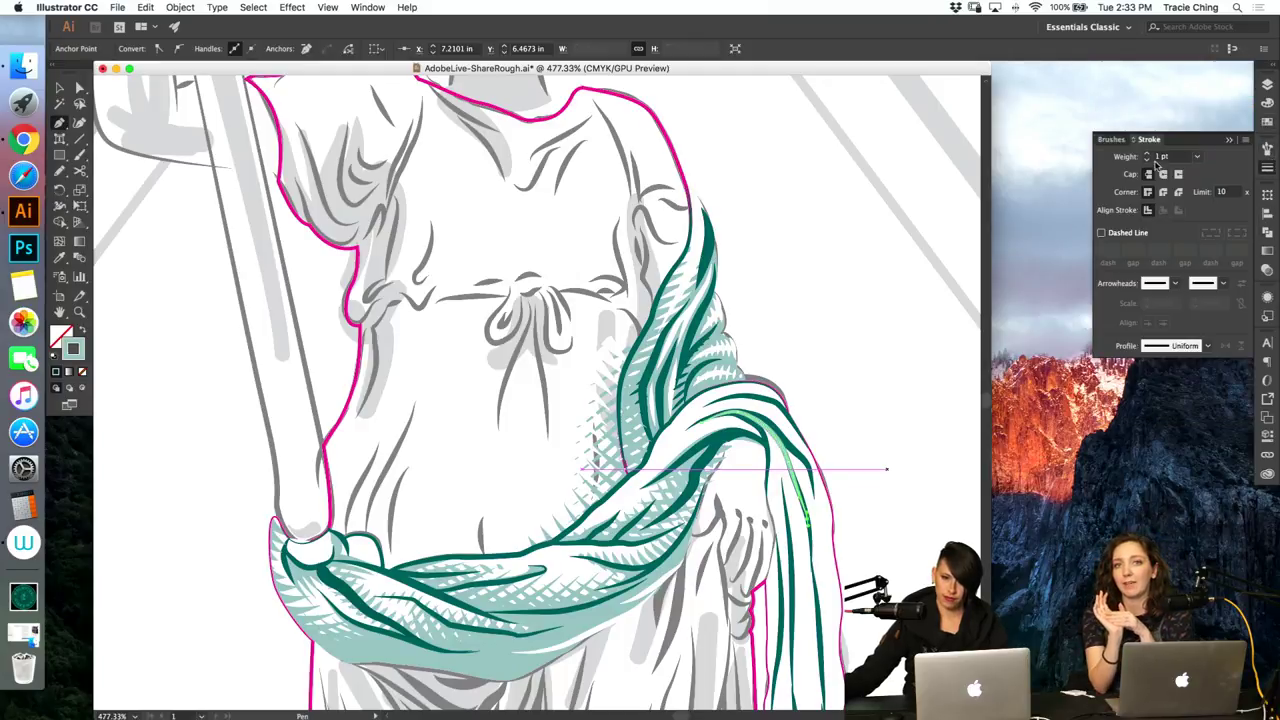
pyautogui.press('v')
pyautogui.click(847, 324)
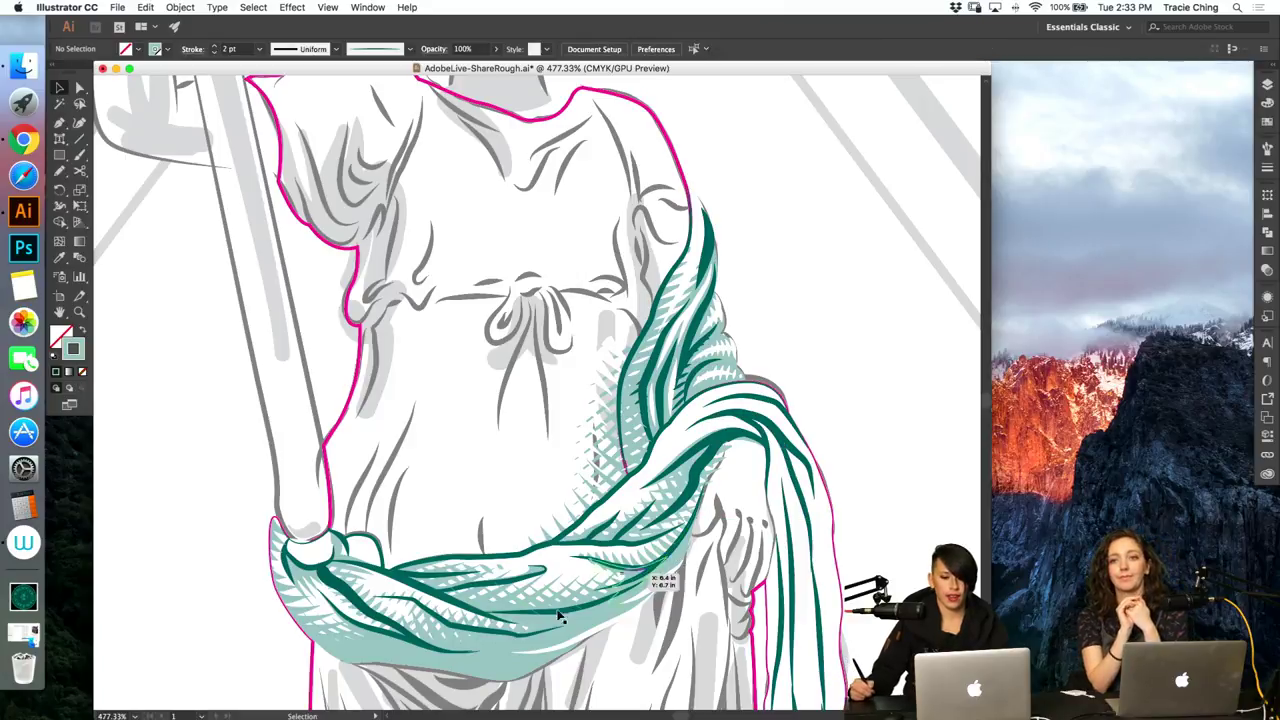
pyautogui.press('a')
pyautogui.click(780, 450)
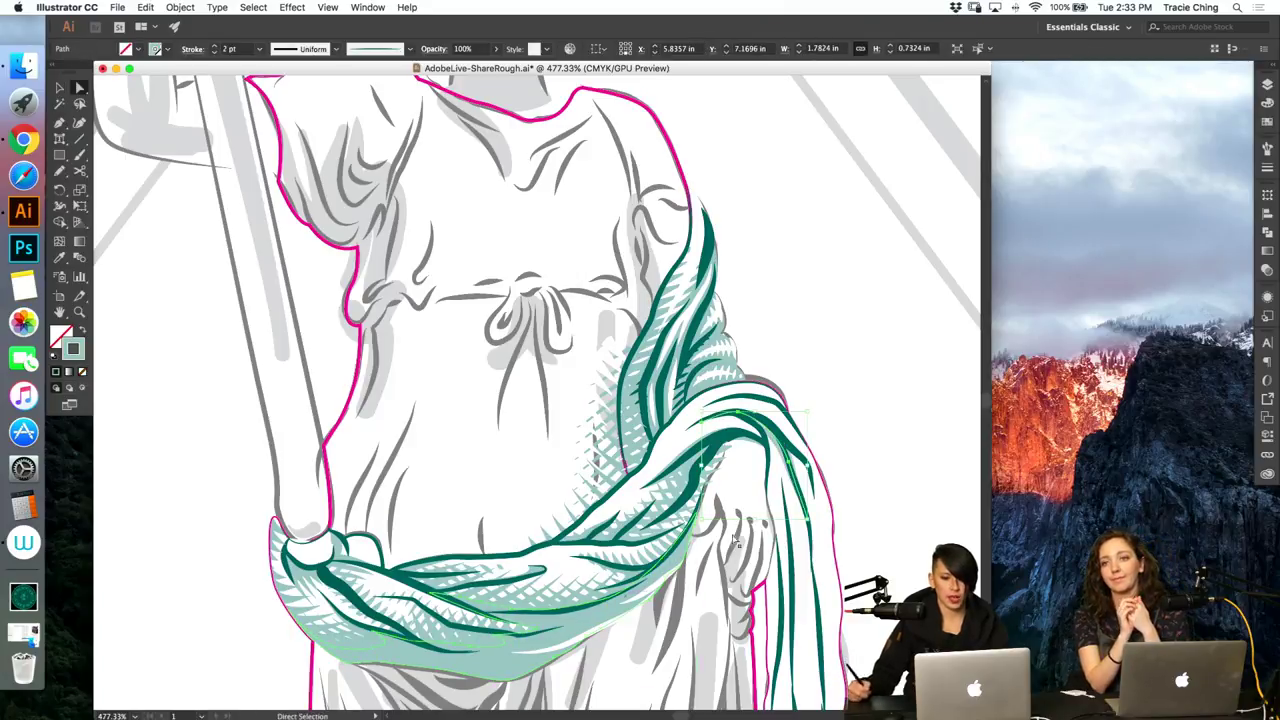
pyautogui.click(839, 364)
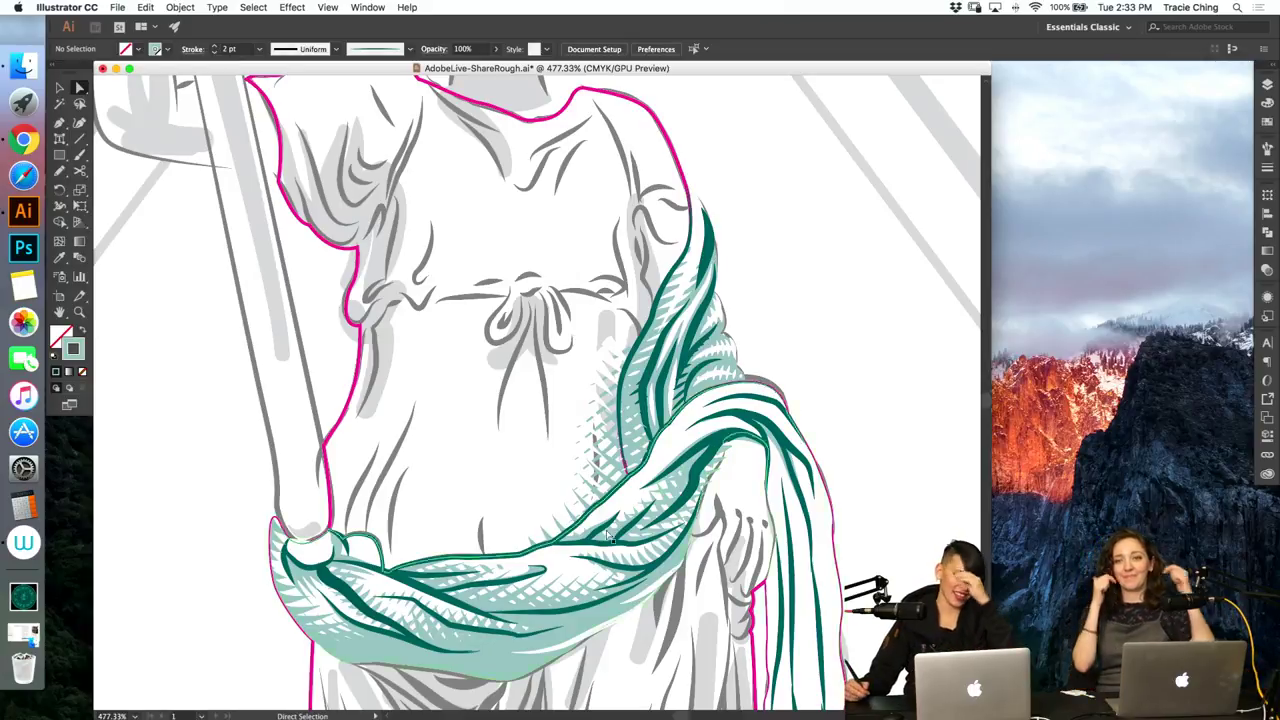
# Step: Isolate the hatching blend in the middle of the lower cloth and set its Blend Options to 4 specified steps
pyautogui.scroll(5, 540, 600)
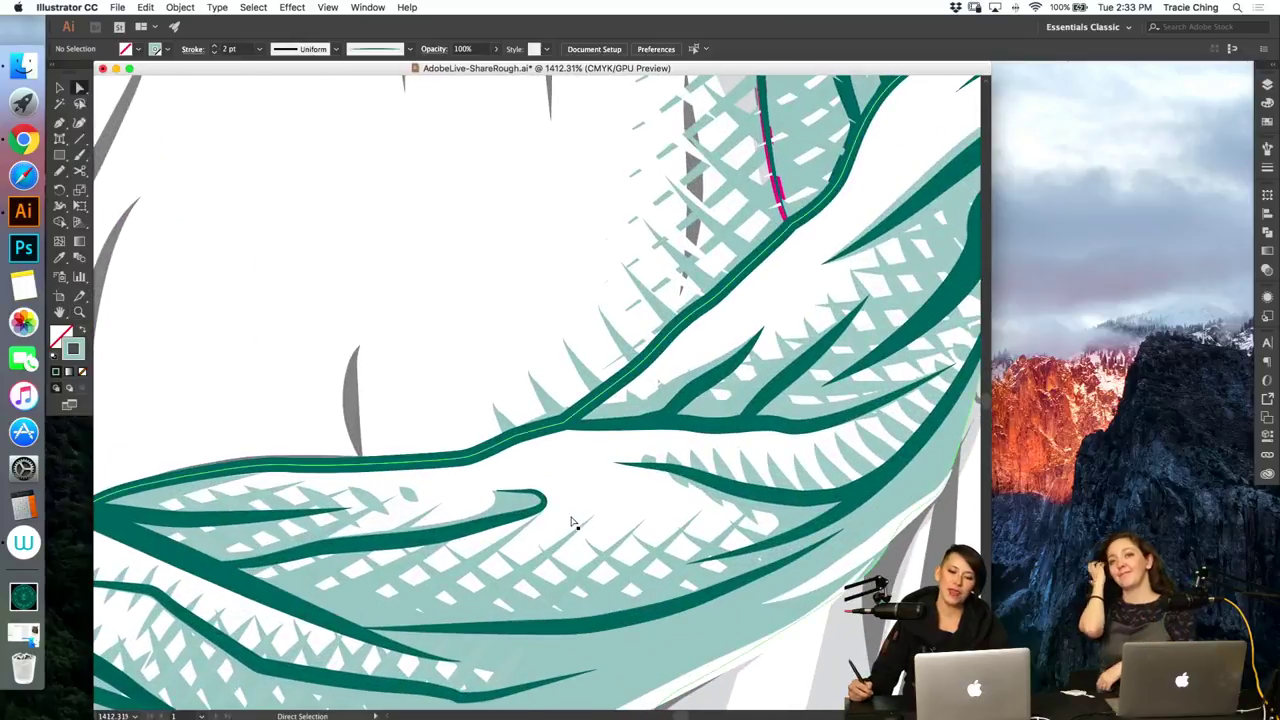
pyautogui.click(590, 534)
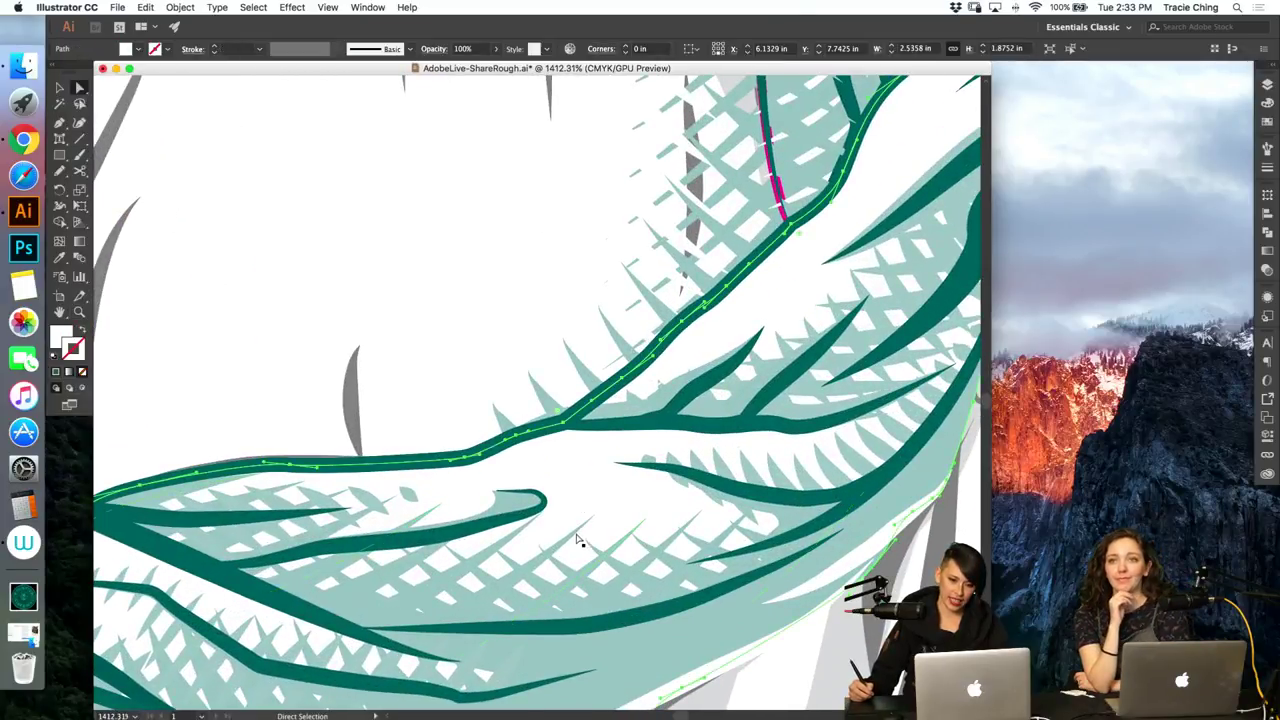
pyautogui.press('v')
pyautogui.doubleClick(573, 540)
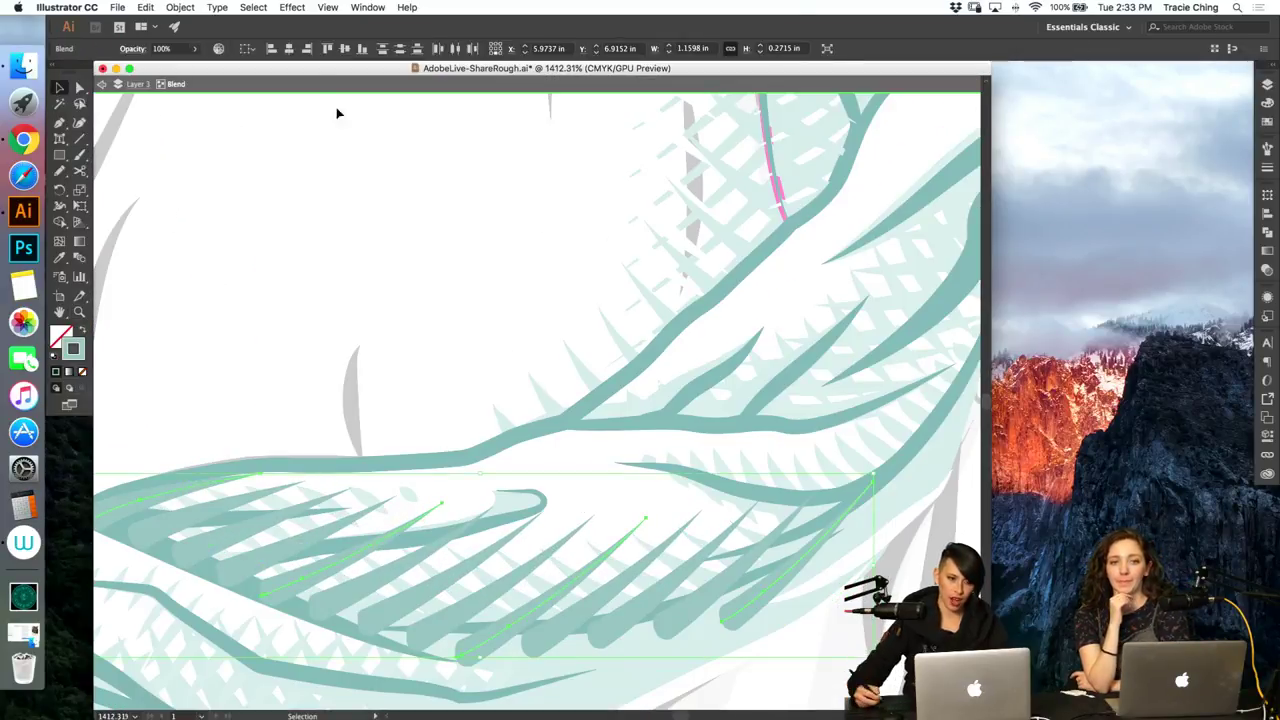
pyautogui.click(185, 8)
pyautogui.moveTo(253, 336)
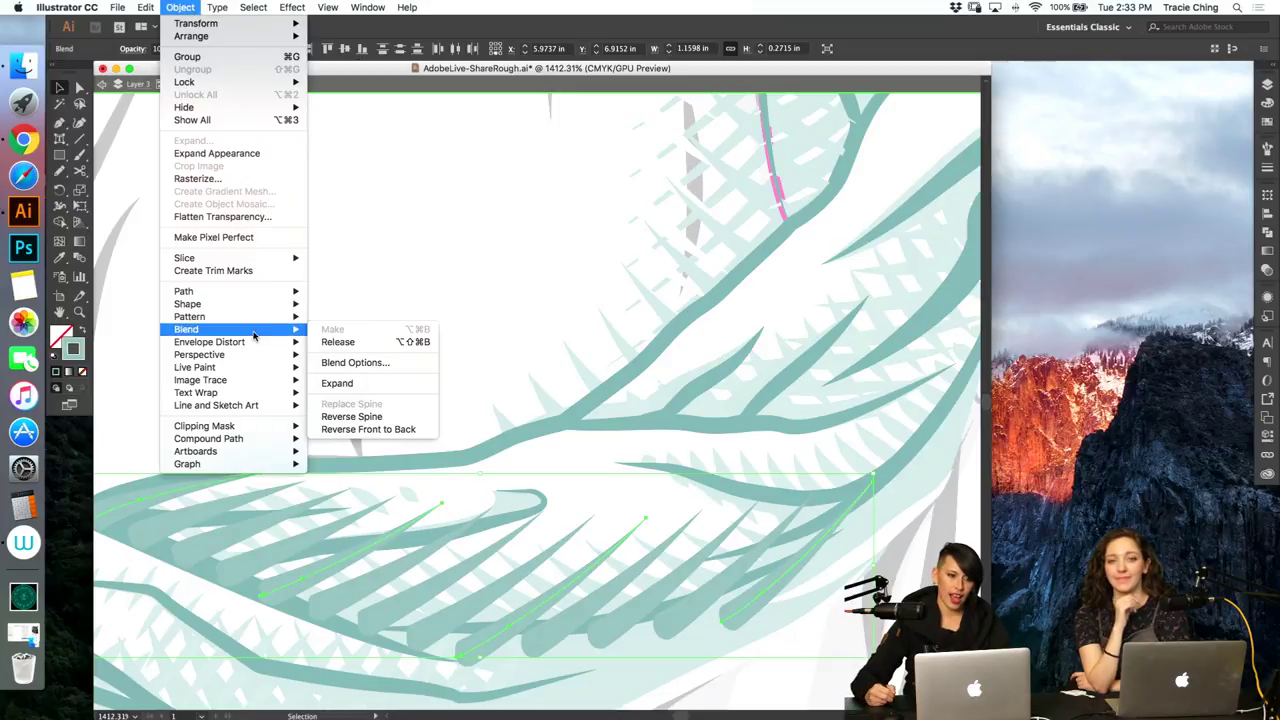
pyautogui.click(367, 363)
pyautogui.doubleClick(741, 184)
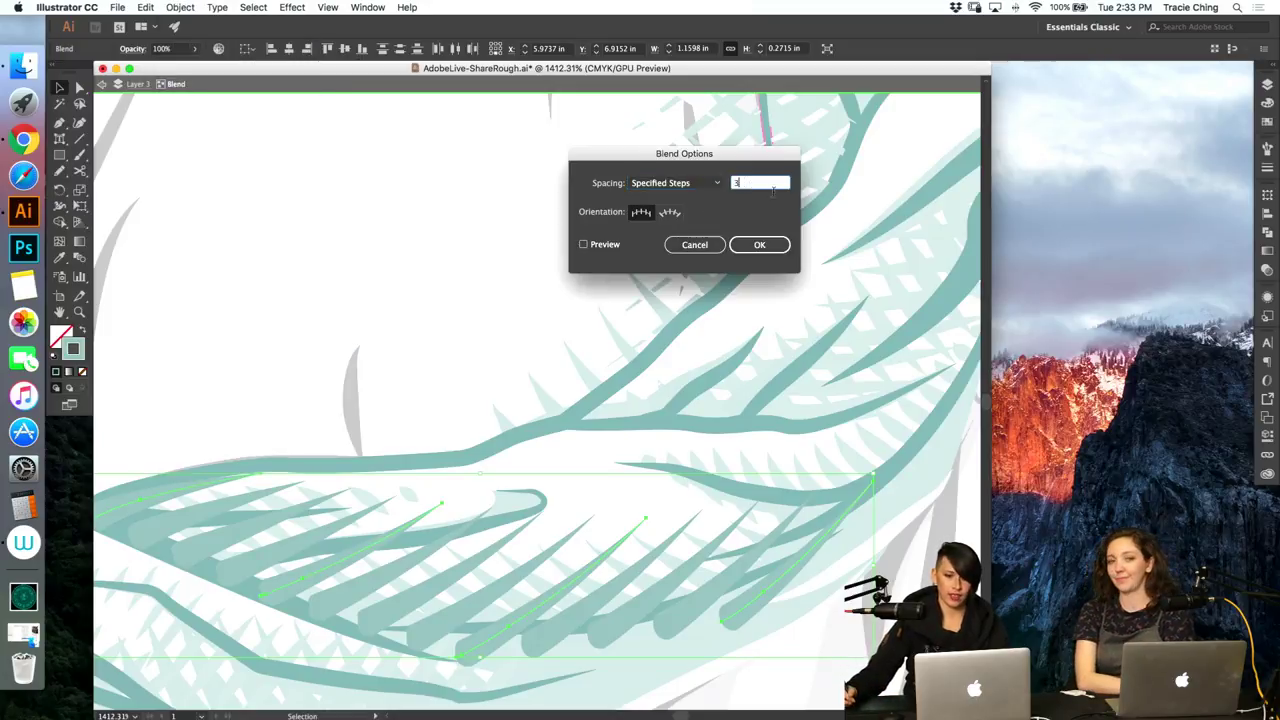
pyautogui.write('4')
pyautogui.click(778, 250)
pyautogui.click(759, 245)
# Step: Nudge the middle key stroke of the isolated hatching blend slightly to the left and leave isolation
pyautogui.click(641, 502)
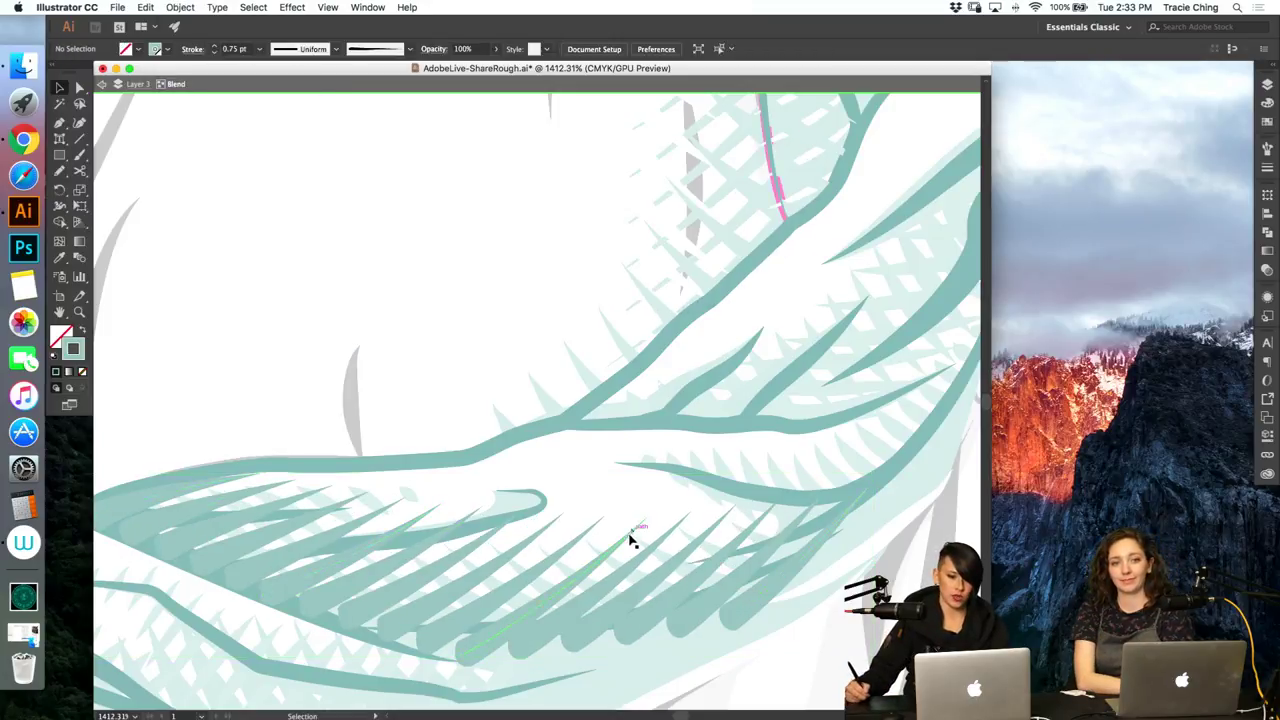
pyautogui.click(630, 535)
pyautogui.moveTo(606, 557); pyautogui.dragTo(594, 556)
pyautogui.doubleClick(673, 469)
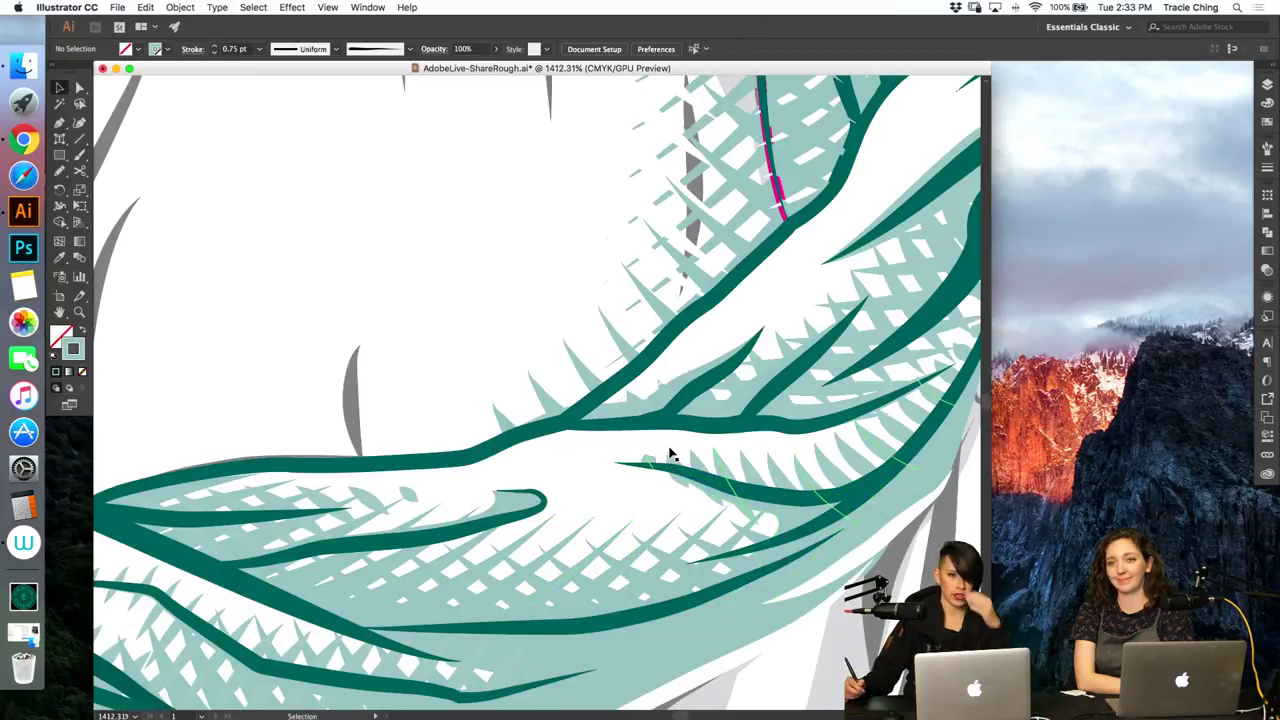
# Step: Paint short teal hatching strokes with the Paintbrush across the dark fold where the cloth drapes over the arm
pyautogui.scroll(-3, 672, 454)
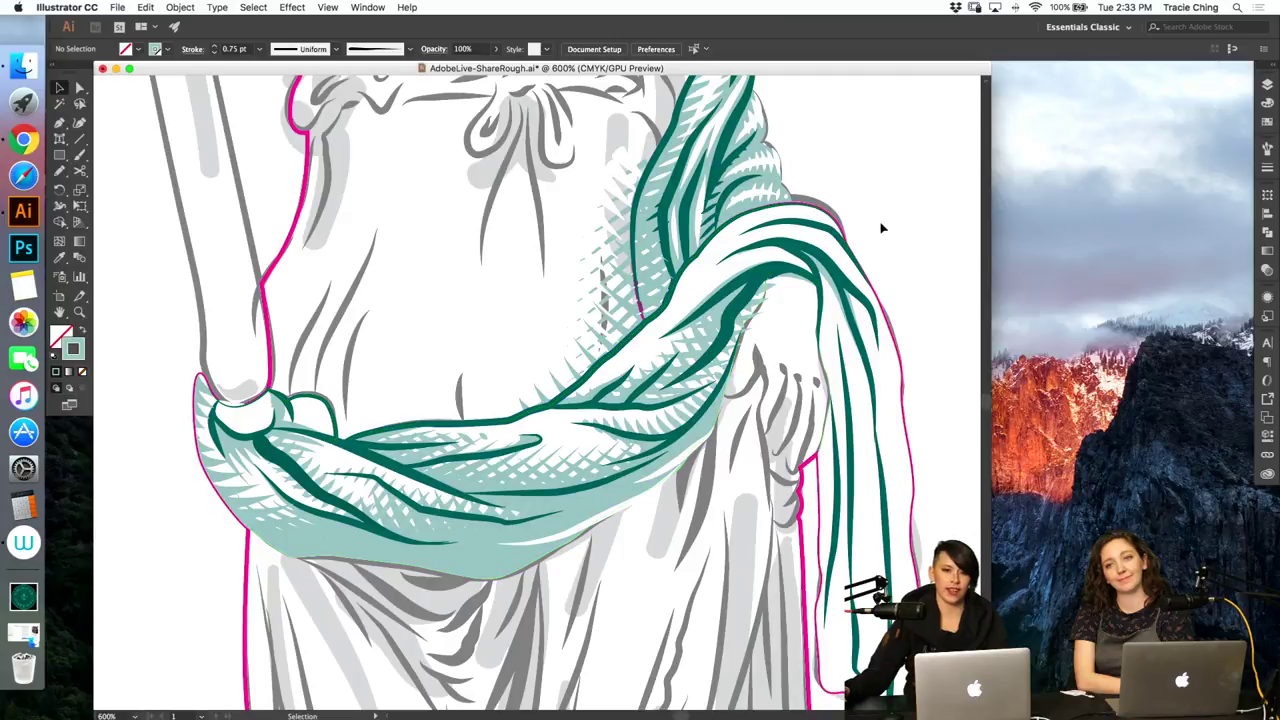
pyautogui.press('a')
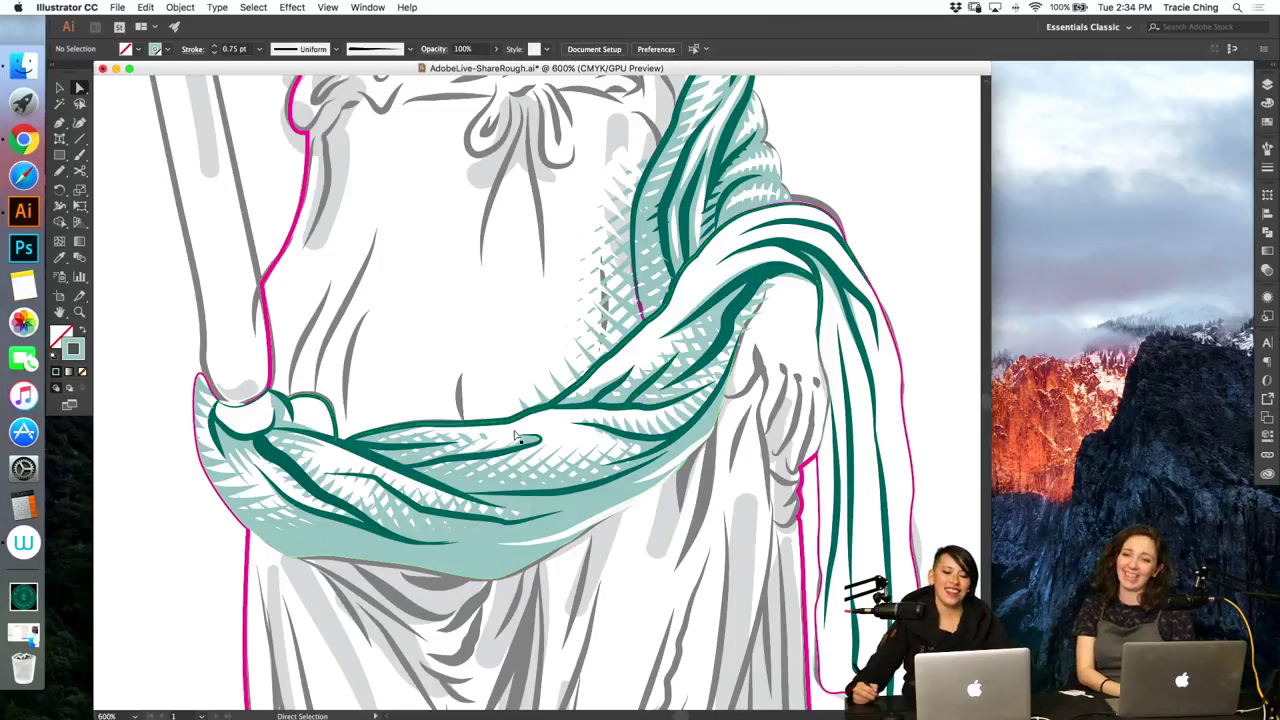
pyautogui.click(488, 441)
pyautogui.press('b')
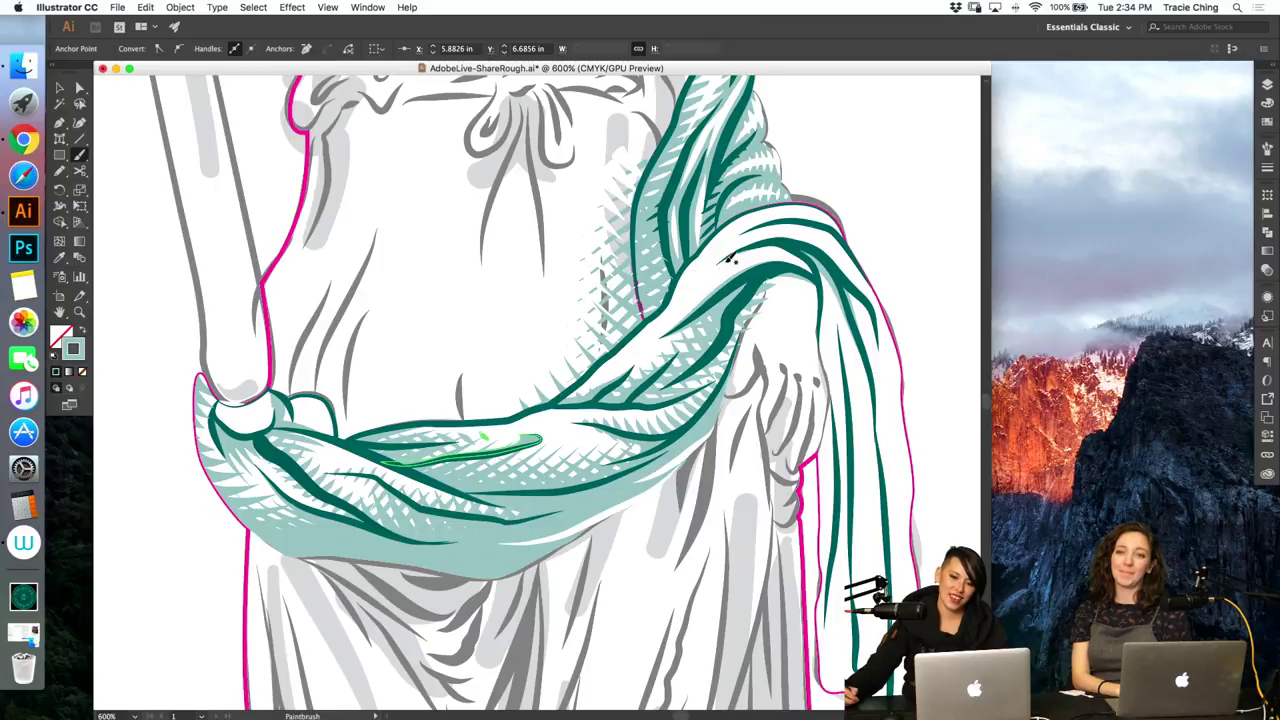
pyautogui.moveTo(726, 253); pyautogui.dragTo(774, 242)
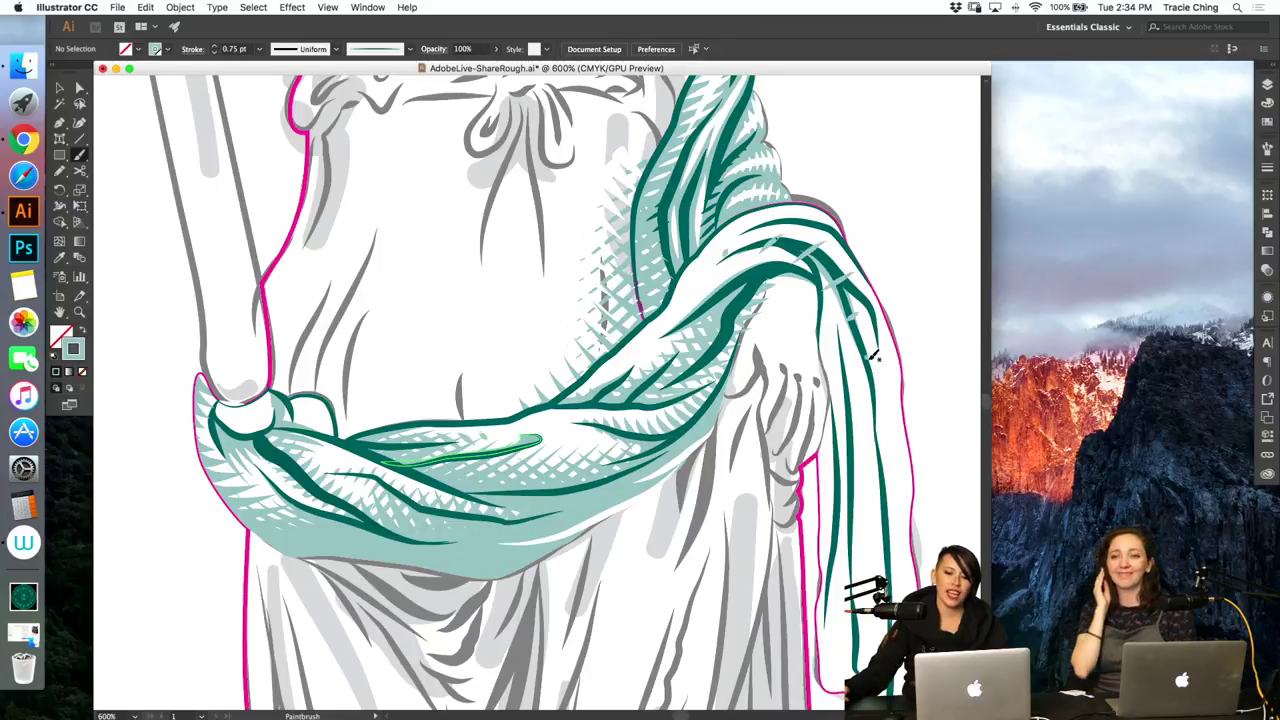
# Step: Select all the new hatching strokes over the arm fold and make a blend from them
pyautogui.press('v')
pyautogui.doubleClick(868, 355)
pyautogui.press('Escape')
pyautogui.keyDown('shift'); pyautogui.click(854, 317); pyautogui.keyUp('shift')
pyautogui.keyDown('shift'); pyautogui.click(840, 281); pyautogui.keyUp('shift')
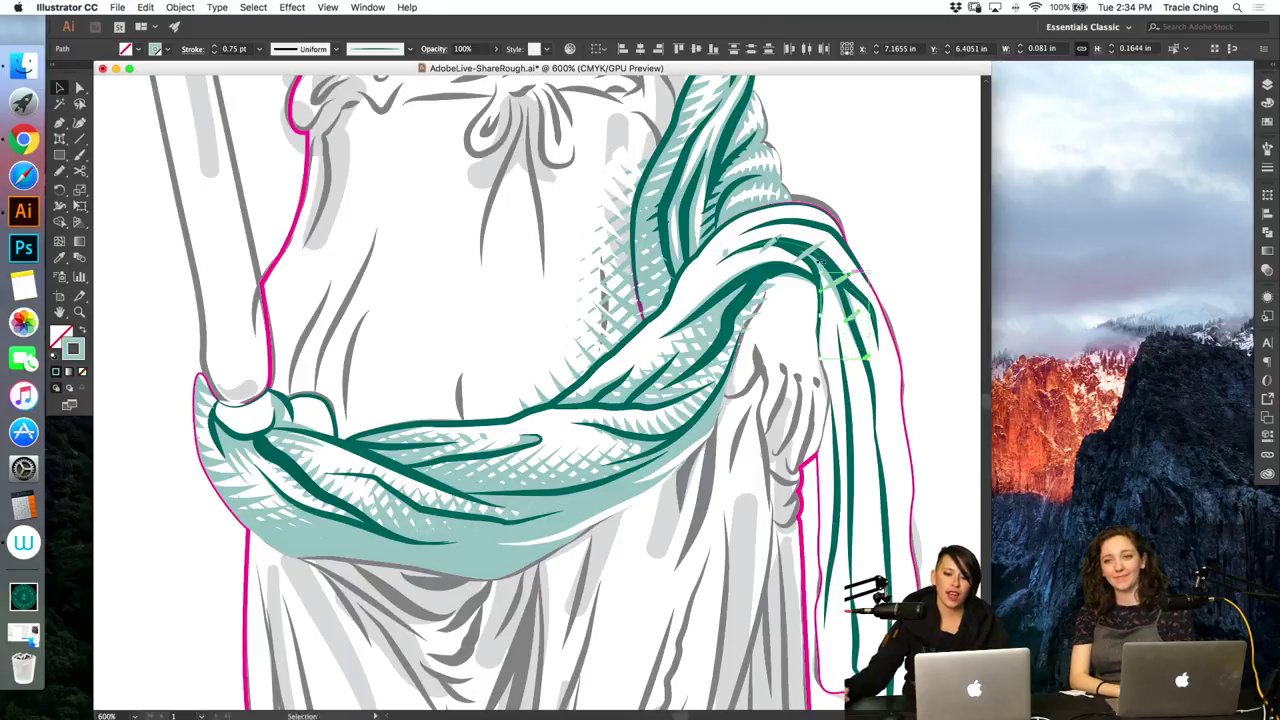
pyautogui.keyDown('shift'); pyautogui.click(768, 256); pyautogui.keyUp('shift')
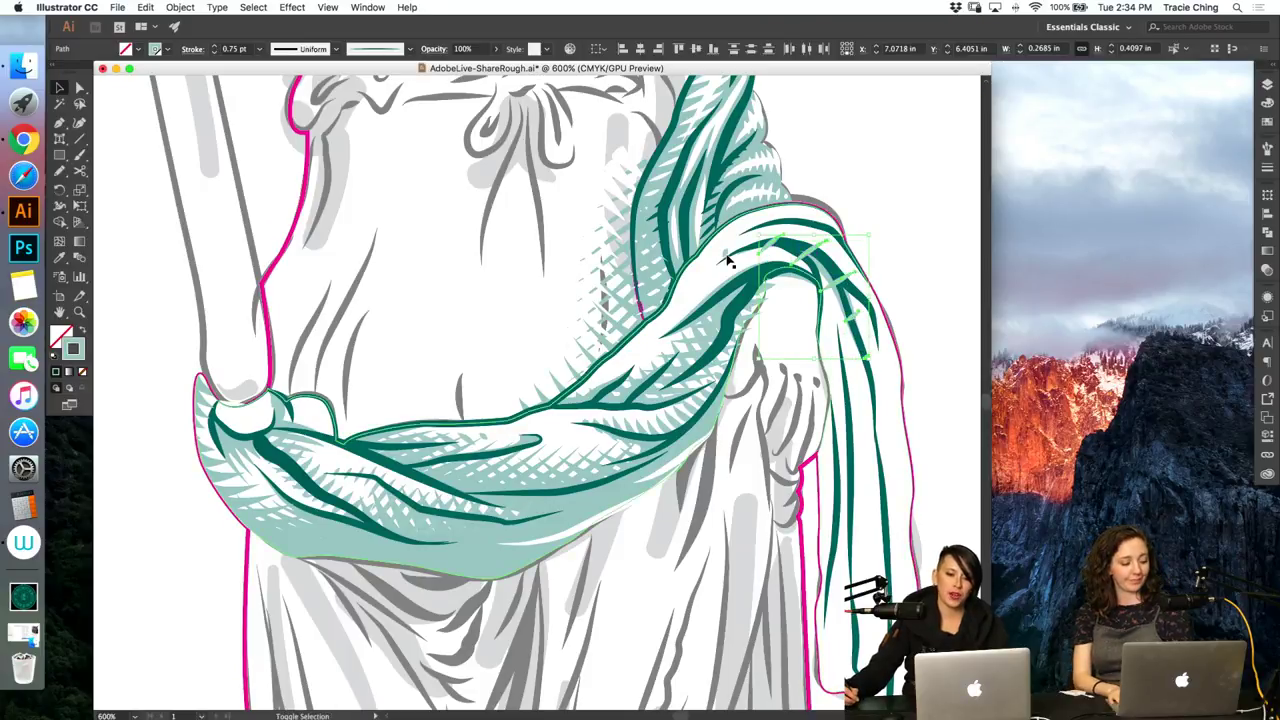
pyautogui.press('super+alt+b')
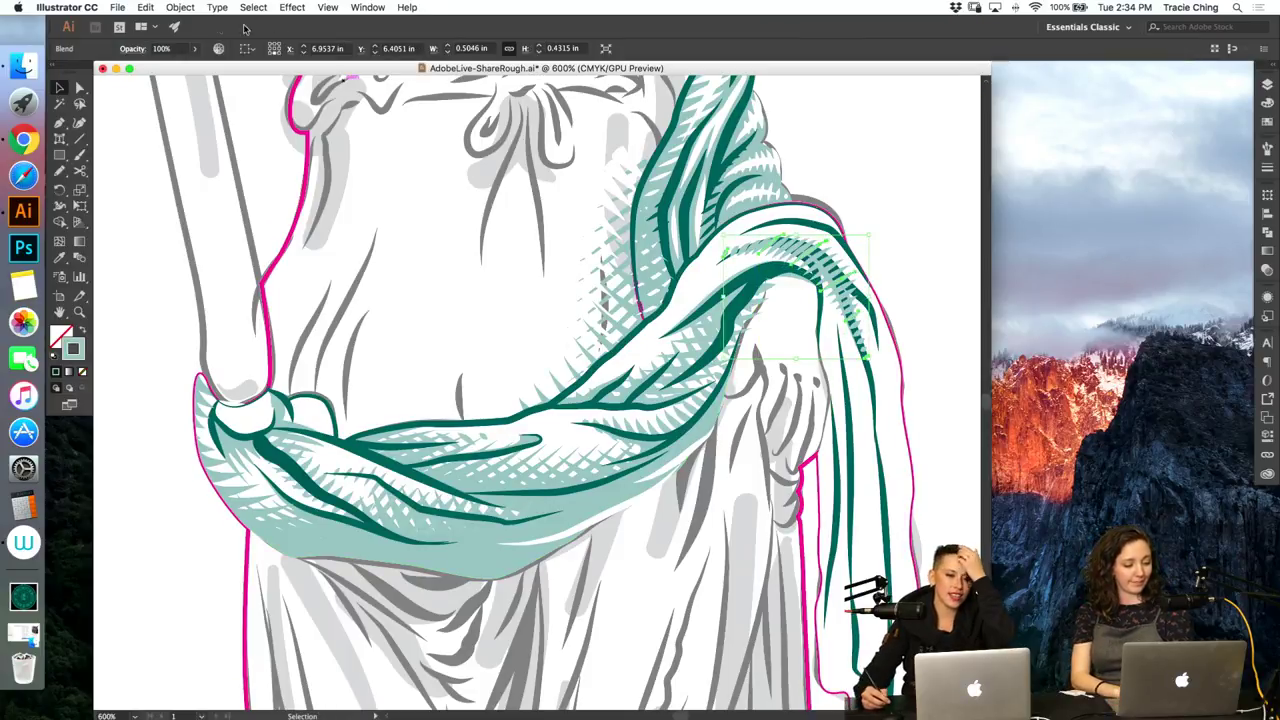
# Step: Set the Blend Options of the arm-fold hatching to 2 specified steps
pyautogui.click(181, 8)
pyautogui.moveTo(200, 329)
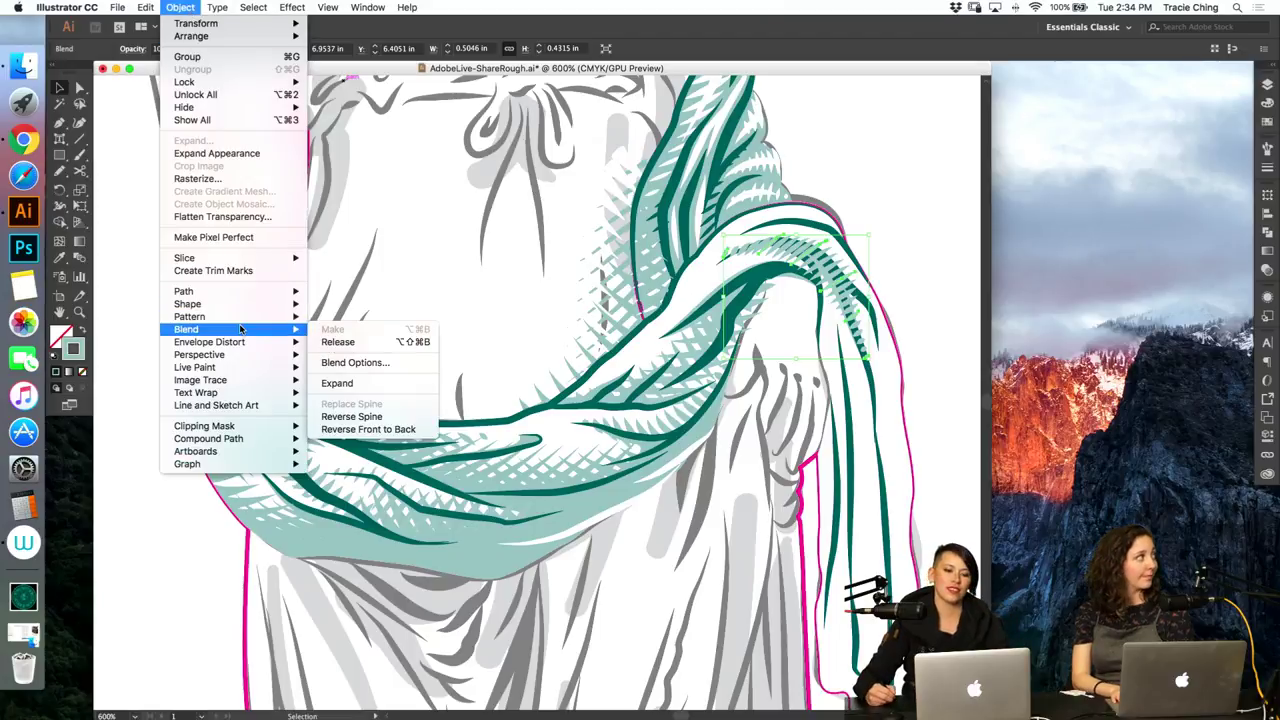
pyautogui.click(350, 360)
pyautogui.doubleClick(748, 184)
pyautogui.write('2')
pyautogui.click(759, 243)
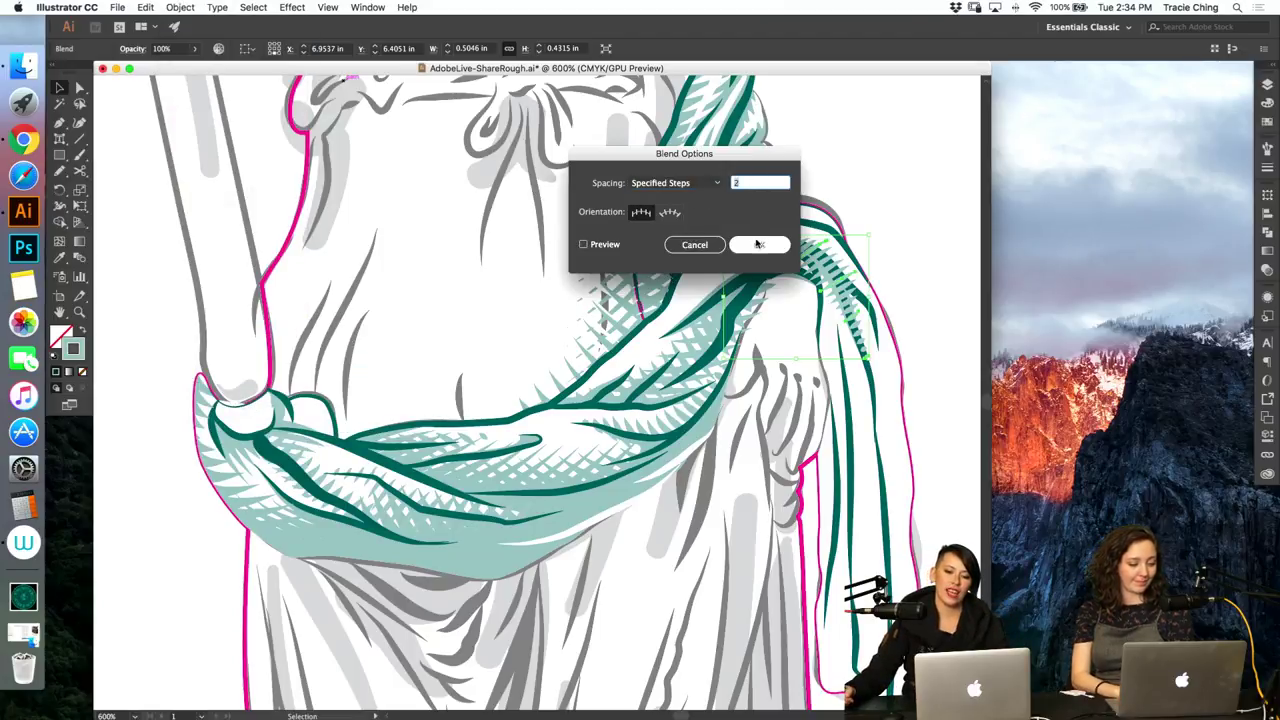
# Step: Isolate the arm-fold hatching blend, raise its middle key stroke's weight to 2 pt, and leave isolation
pyautogui.doubleClick(816, 254)
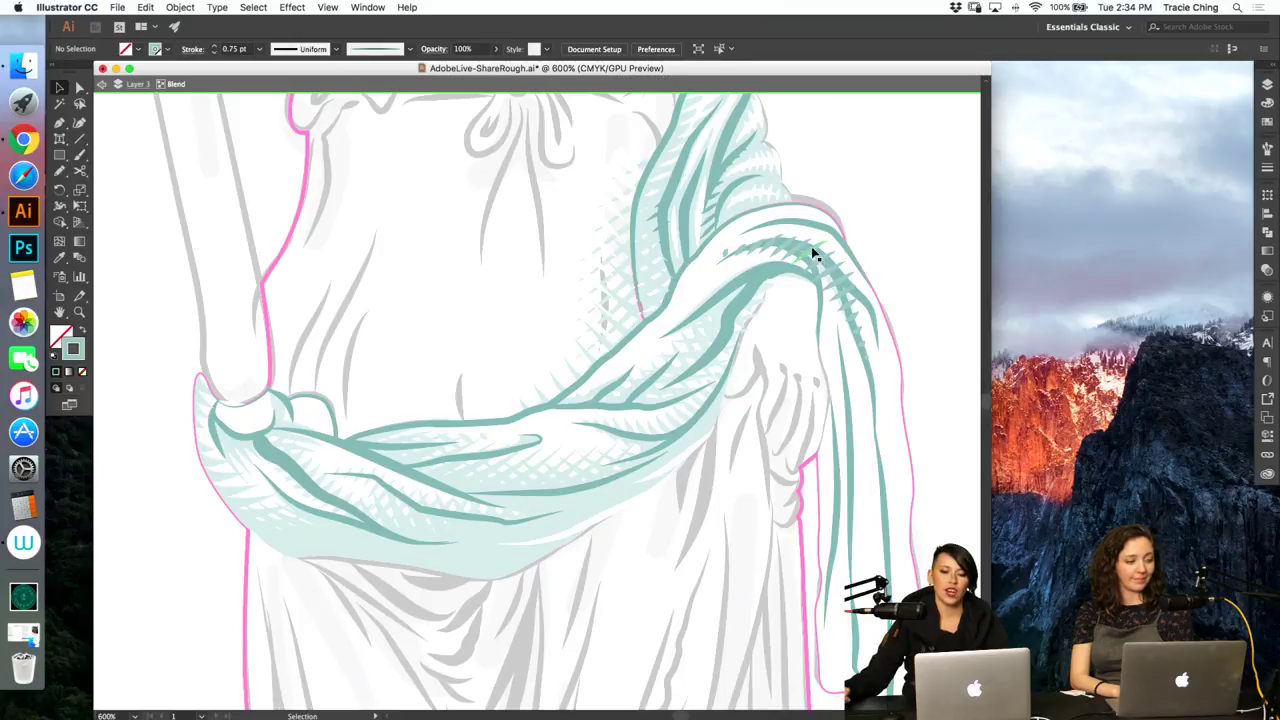
pyautogui.click(1267, 214)
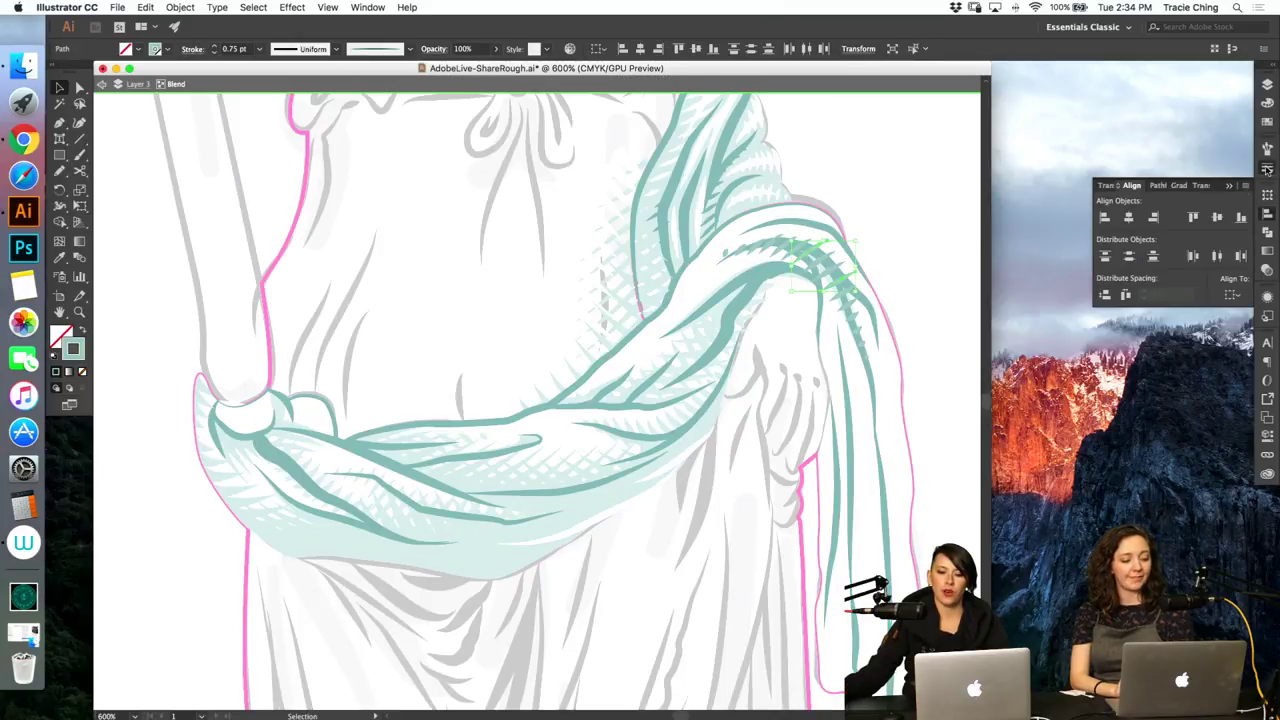
pyautogui.click(1267, 170)
pyautogui.click(1149, 155)
pyautogui.doubleClick(938, 240)
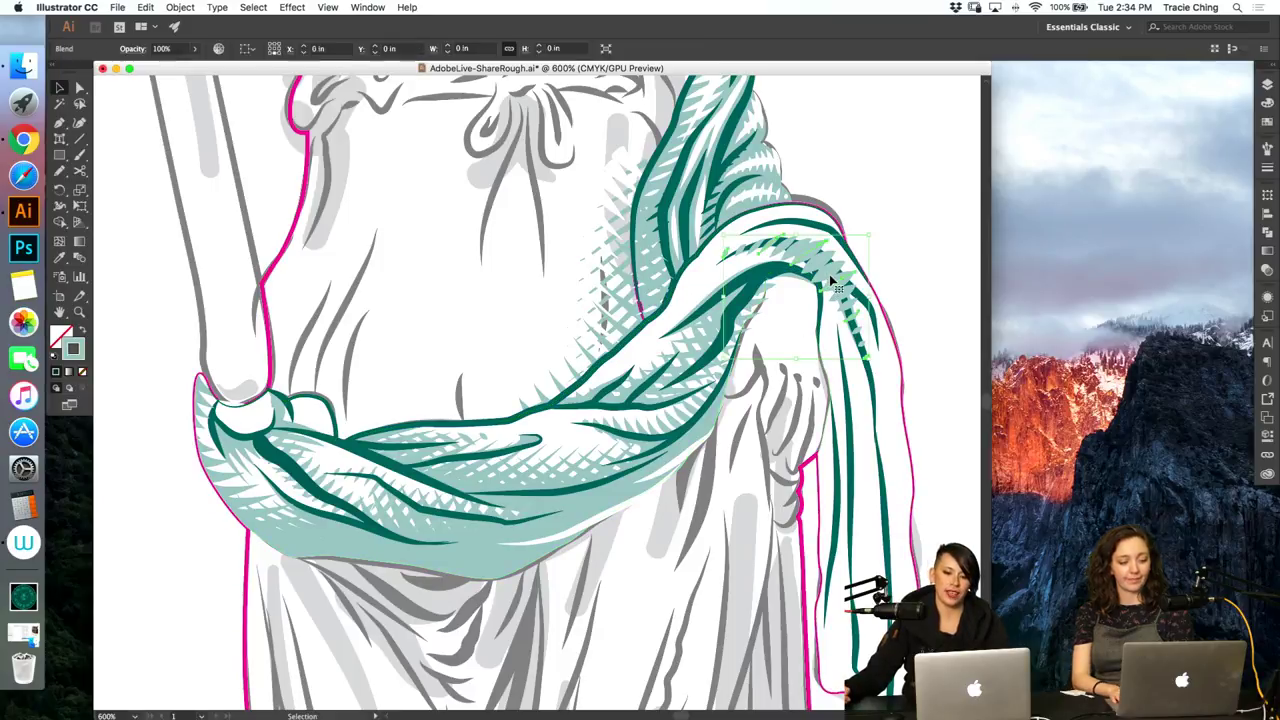
# Step: Place the arm-fold hatching blend behind the dark green fold lines and deselect it
pyautogui.moveTo(830, 290)
pyautogui.mouseDown()
pyautogui.moveTo(745, 330)
pyautogui.moveTo(883, 271)
pyautogui.mouseUp()
pyautogui.press('super+shift+a')
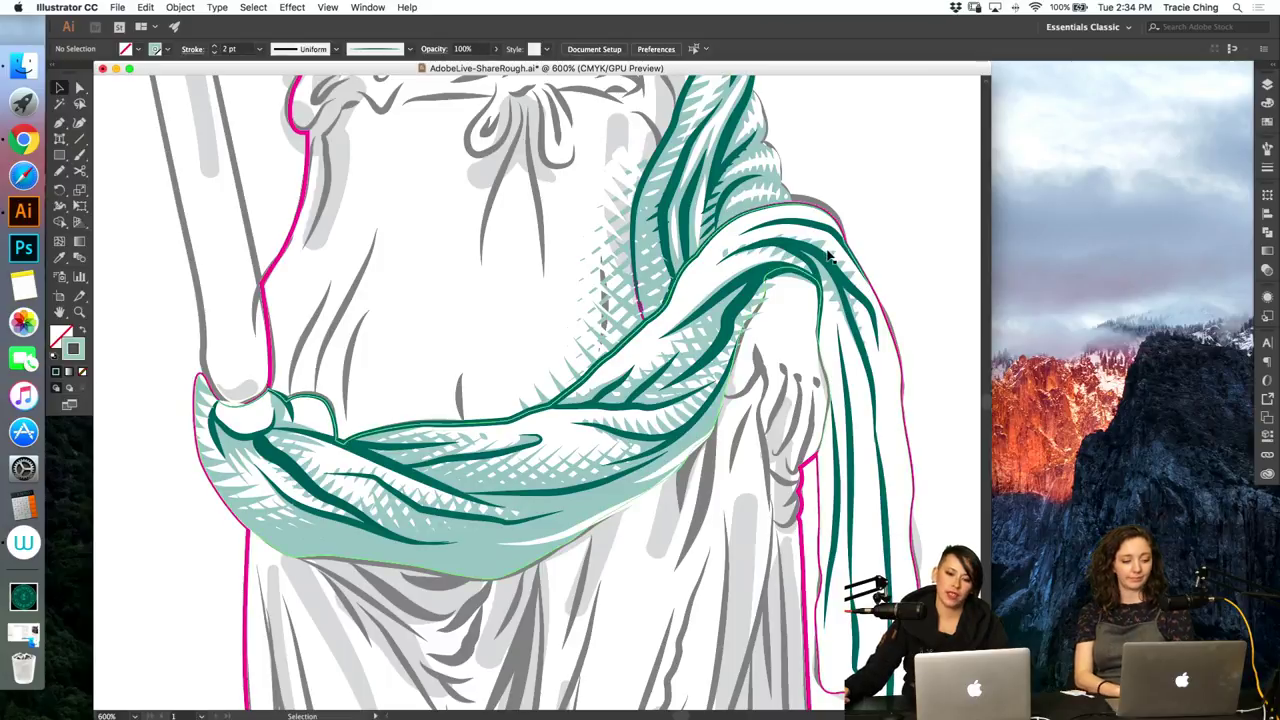
pyautogui.press('a')
pyautogui.click(833, 279)
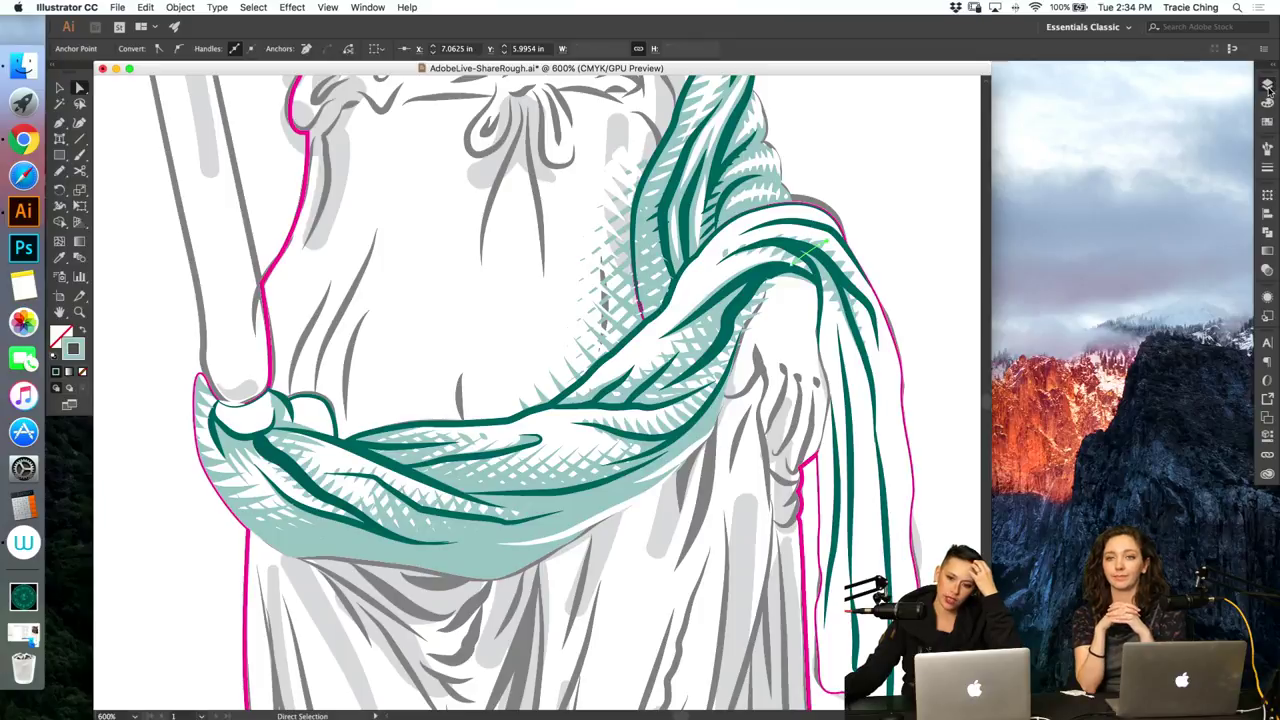
pyautogui.click(1268, 86)
pyautogui.click(897, 200)
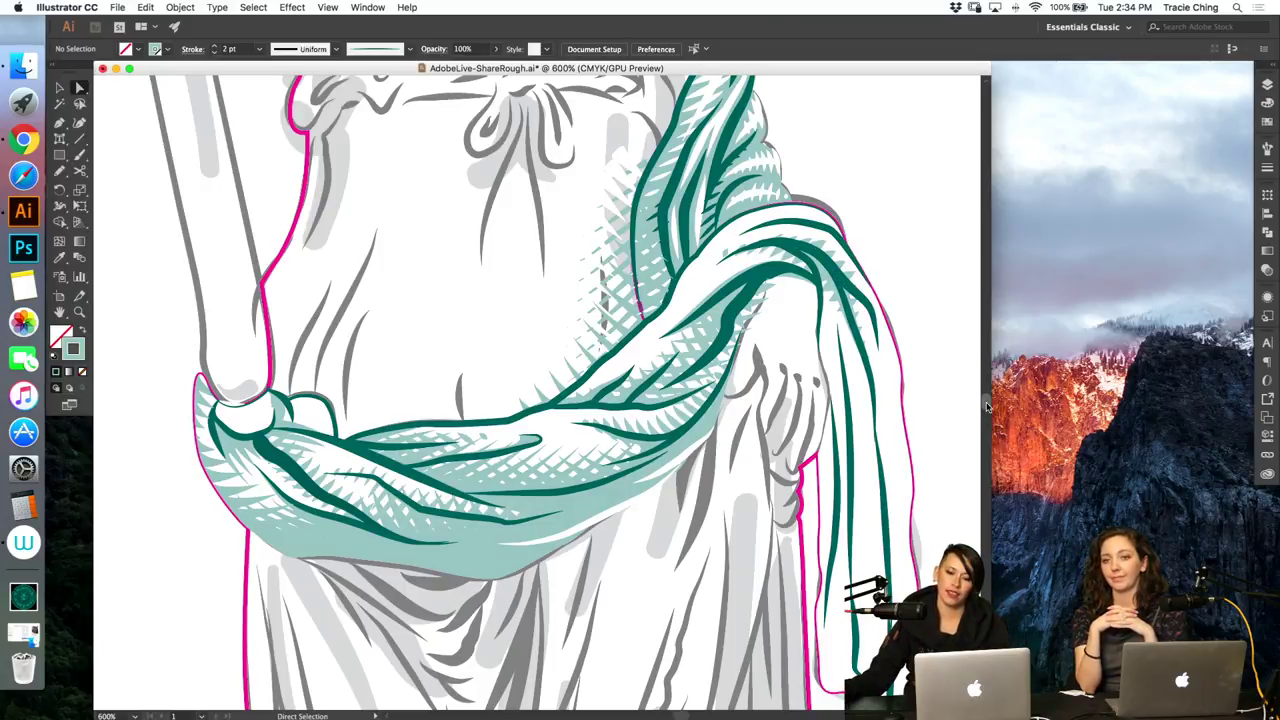
# Step: Draw a light teal Pen path along the dark fold line from the top of the hanging cloth down past its lower end
pyautogui.scroll(-5, 986, 407)
pyautogui.press('v')
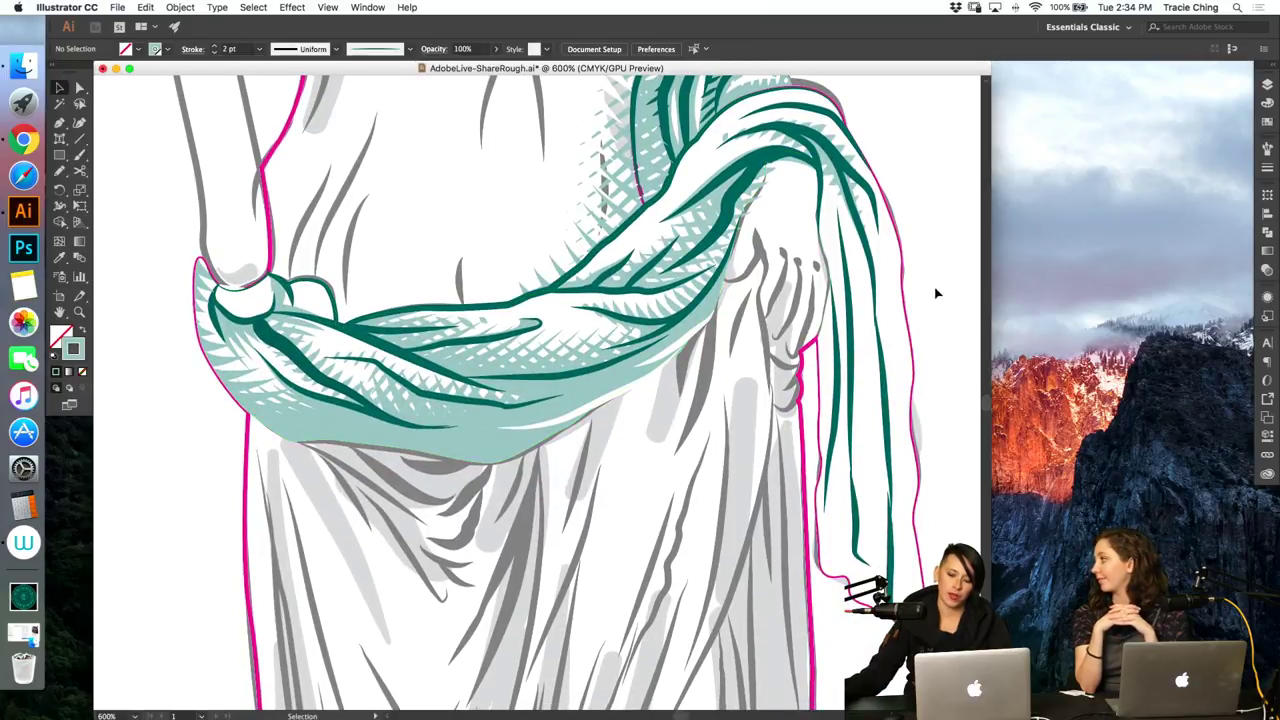
pyautogui.press('p')
pyautogui.click(815, 138)
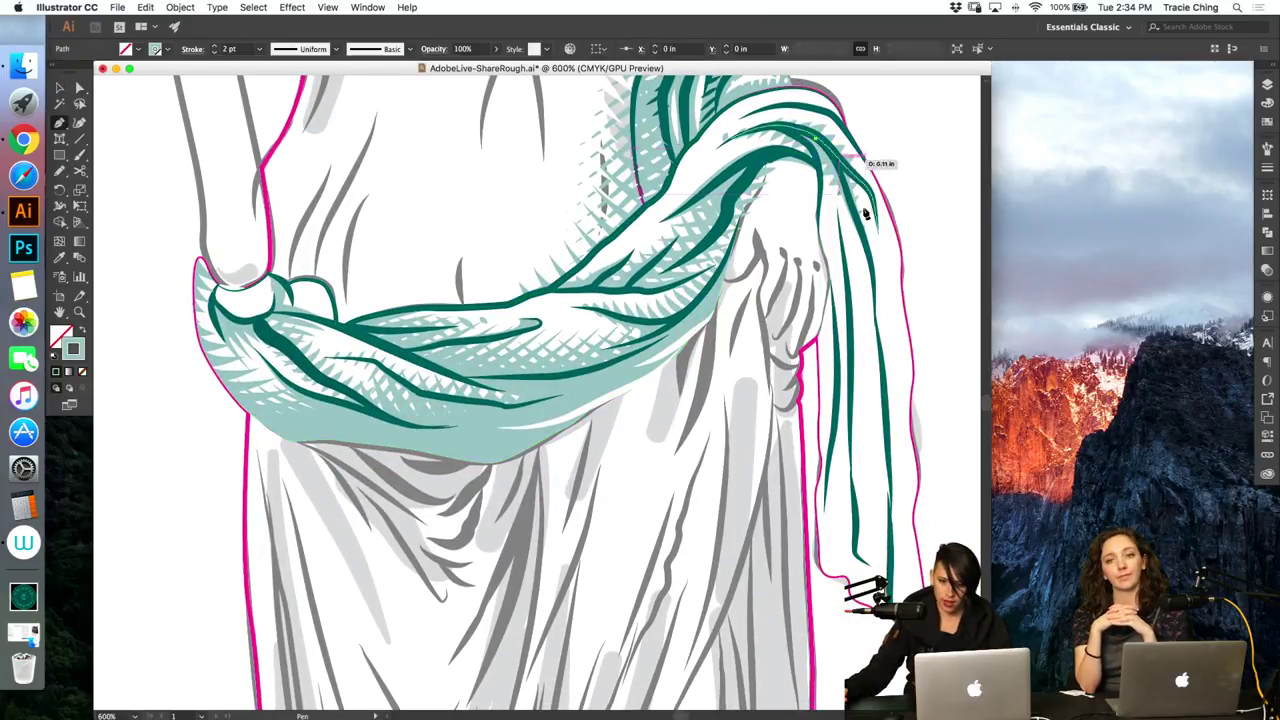
pyautogui.moveTo(848, 193); pyautogui.dragTo(855, 215)
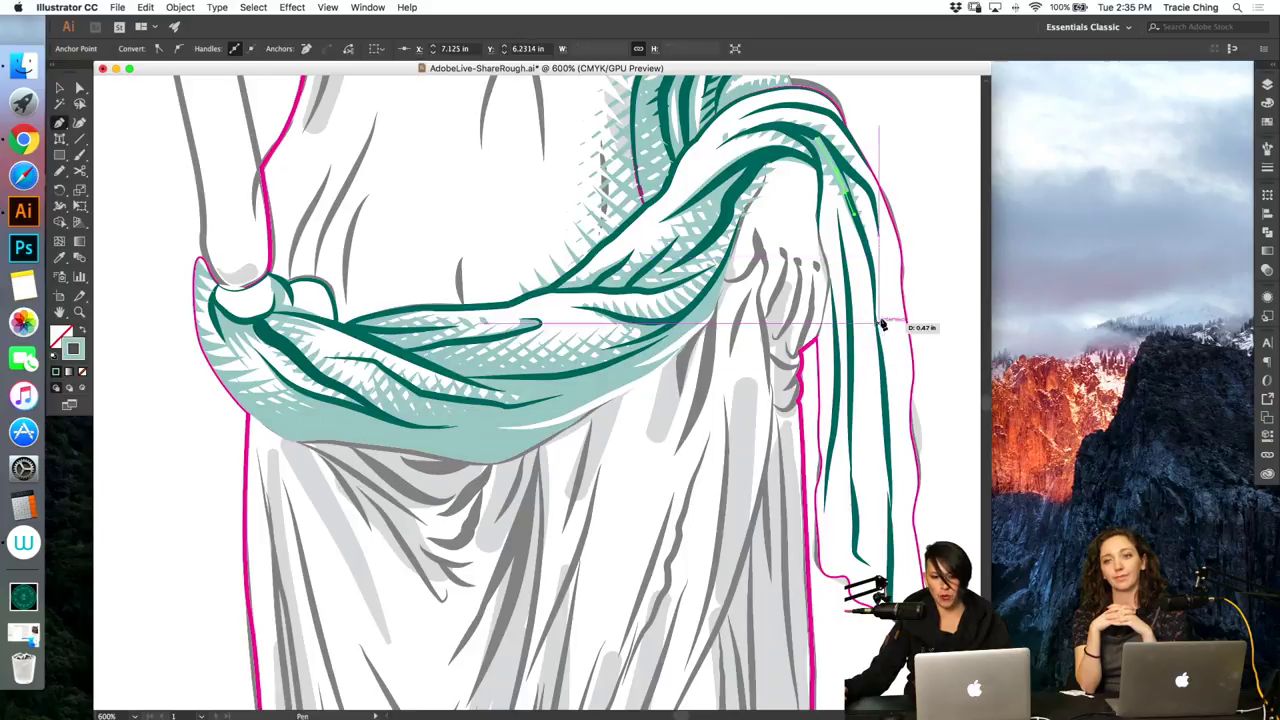
pyautogui.click(875, 295)
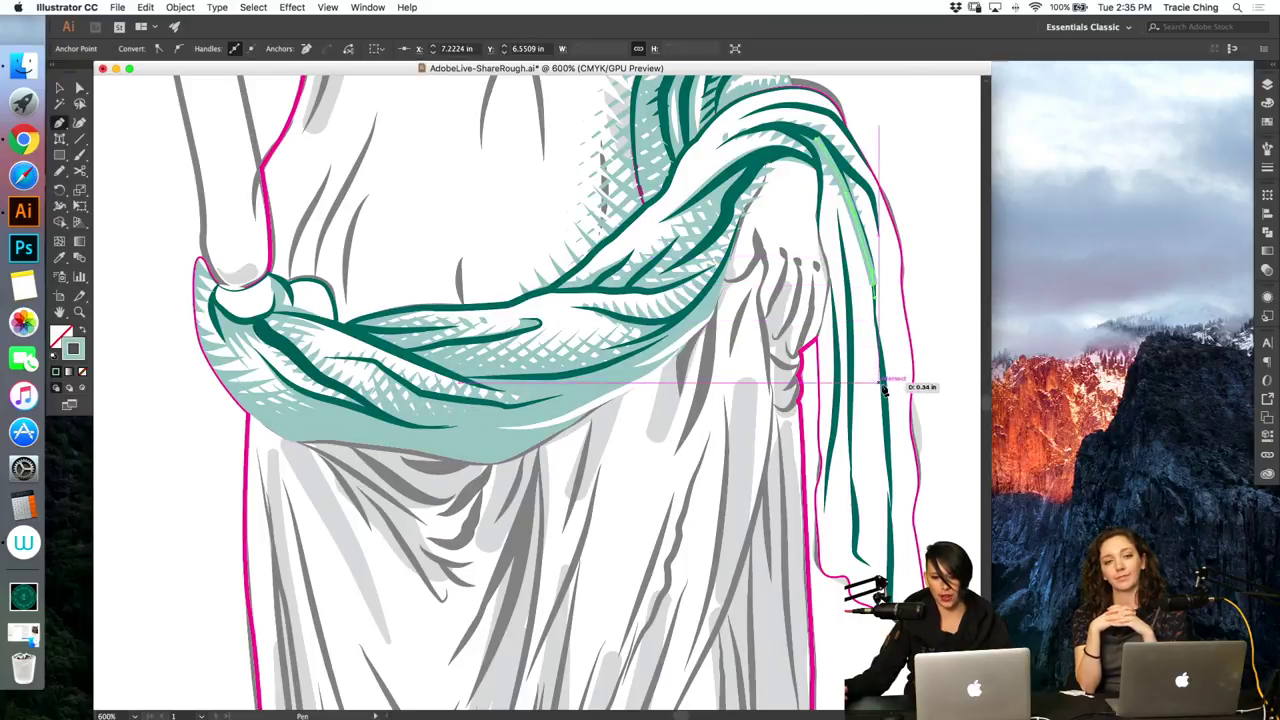
pyautogui.moveTo(886, 391); pyautogui.dragTo(887, 429)
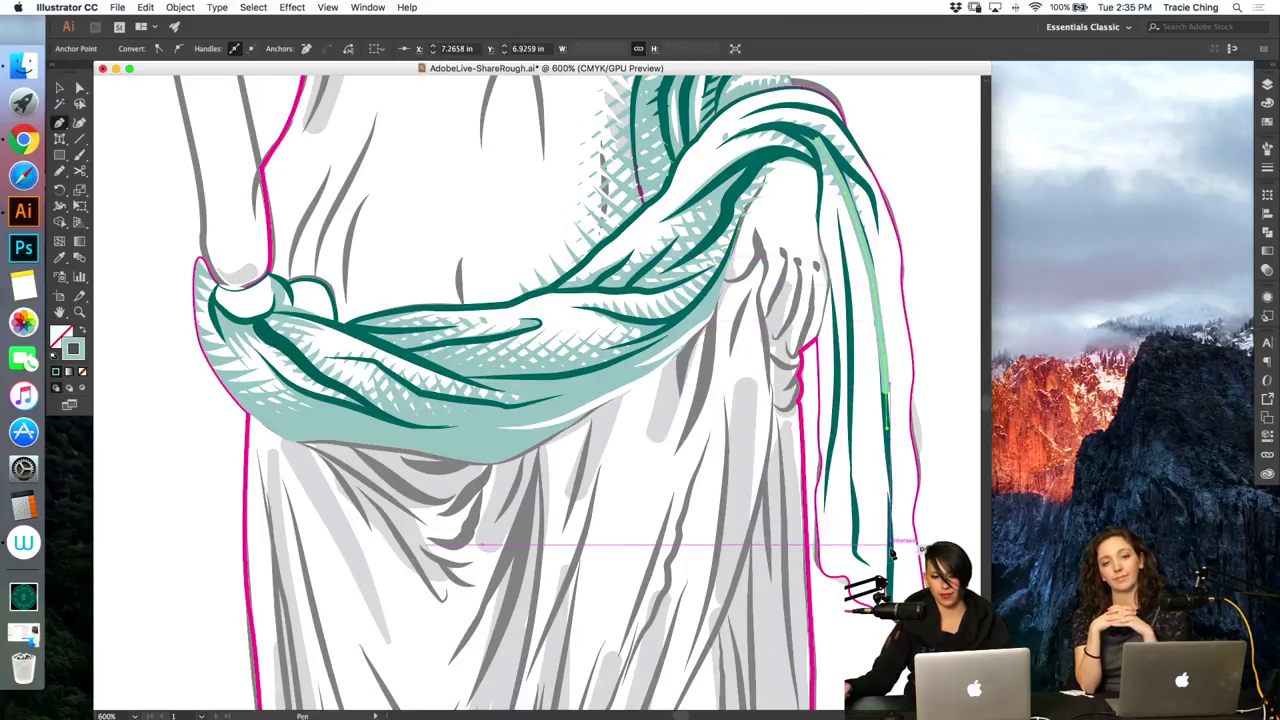
pyautogui.click(891, 651)
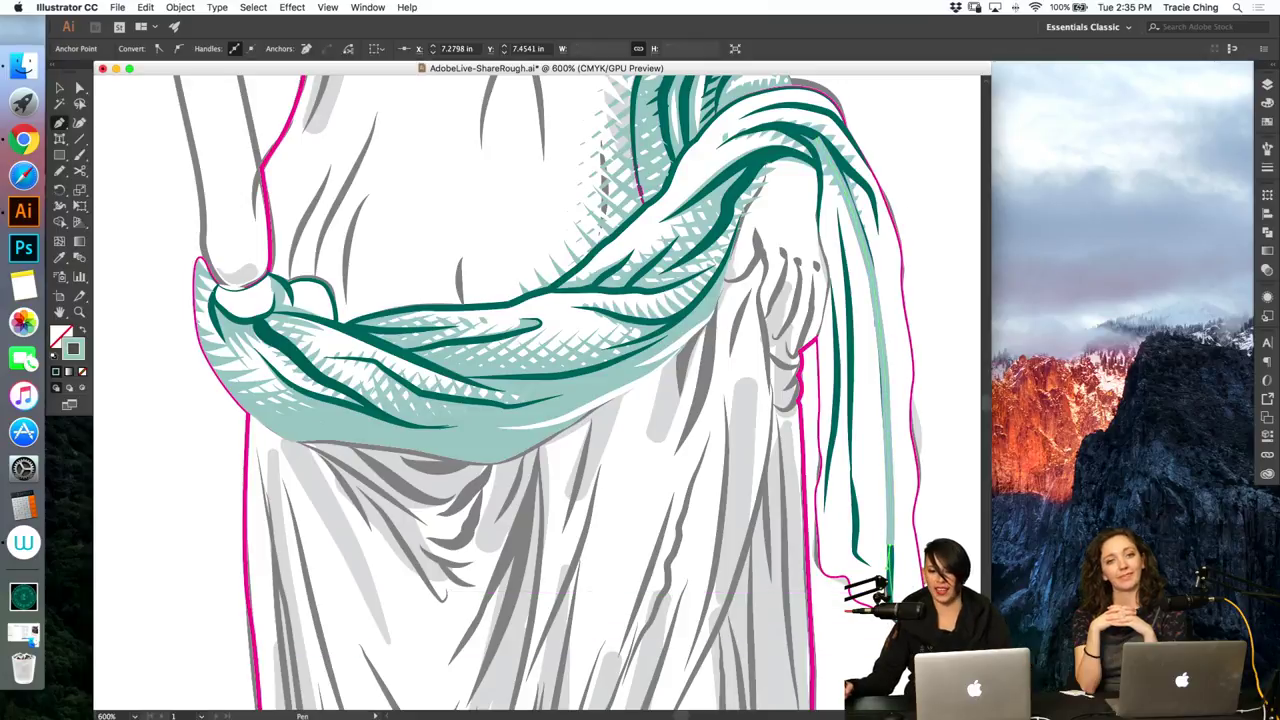
pyautogui.click(828, 638)
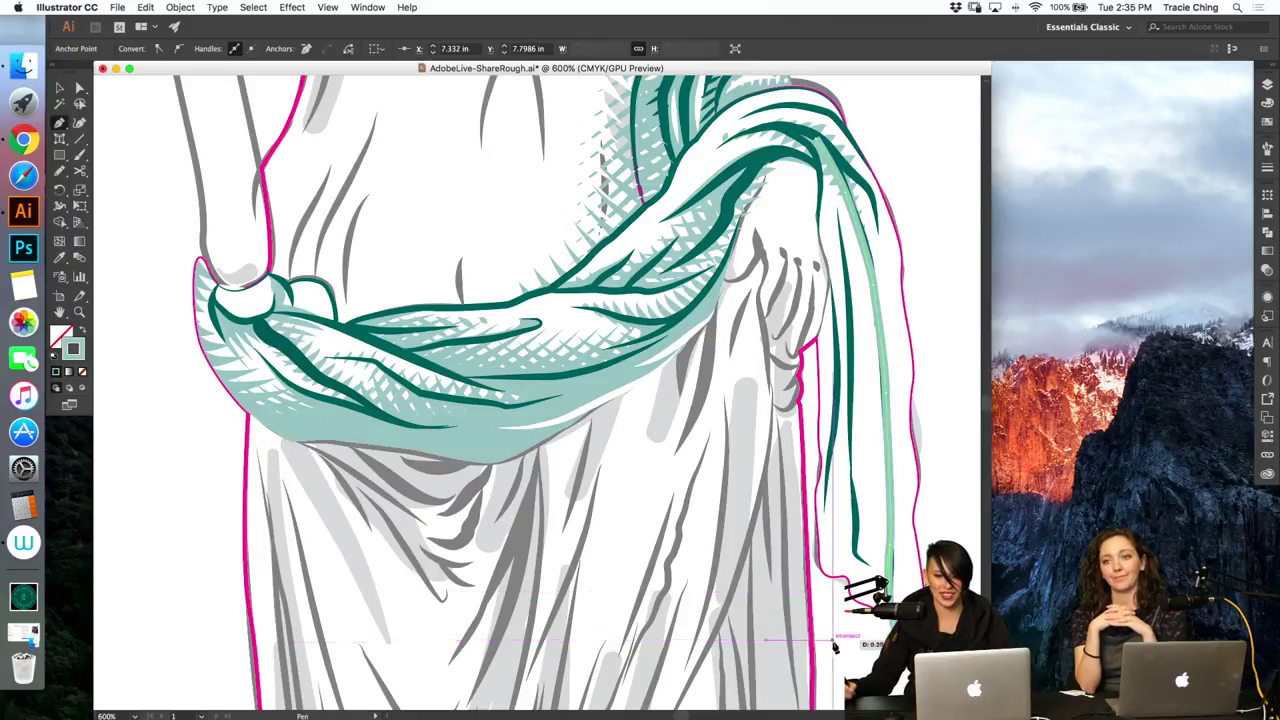
# Step: Continue the path outside the hanging cloth's inner edge, up beside the hand to its starting point, closing the shading shape, and deselect it
pyautogui.click(793, 507)
pyautogui.click(812, 345)
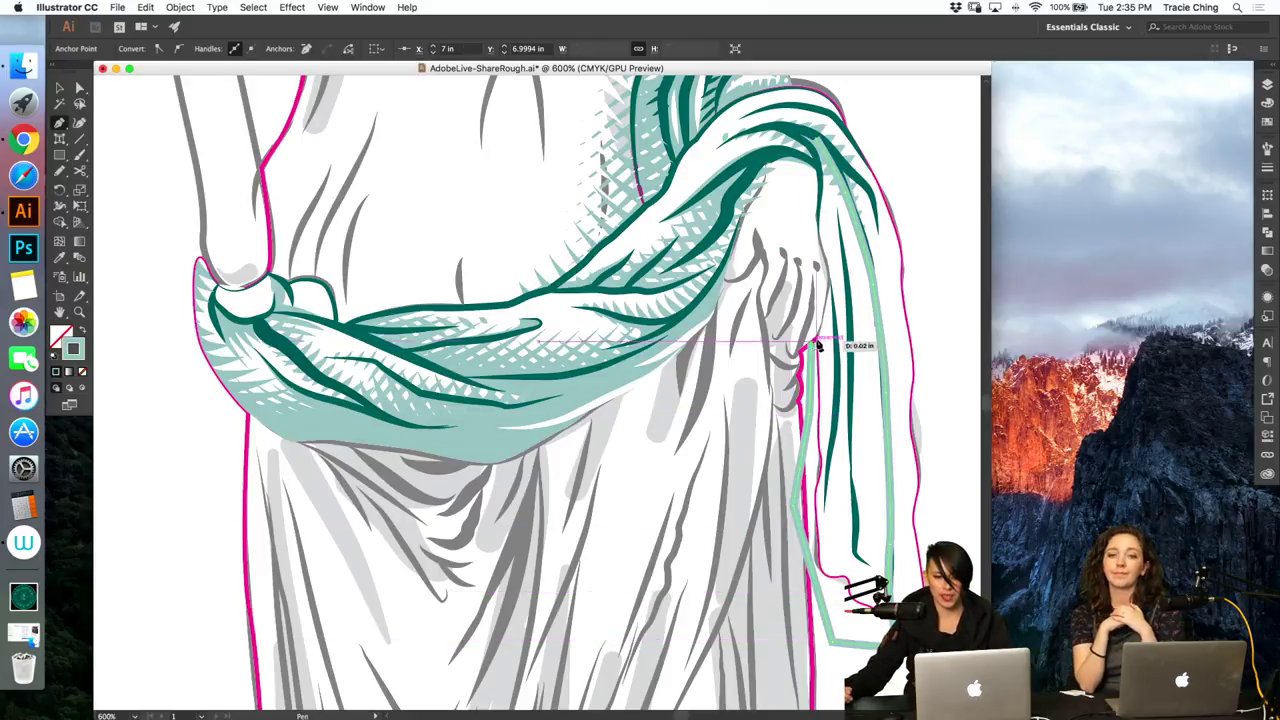
pyautogui.click(822, 266)
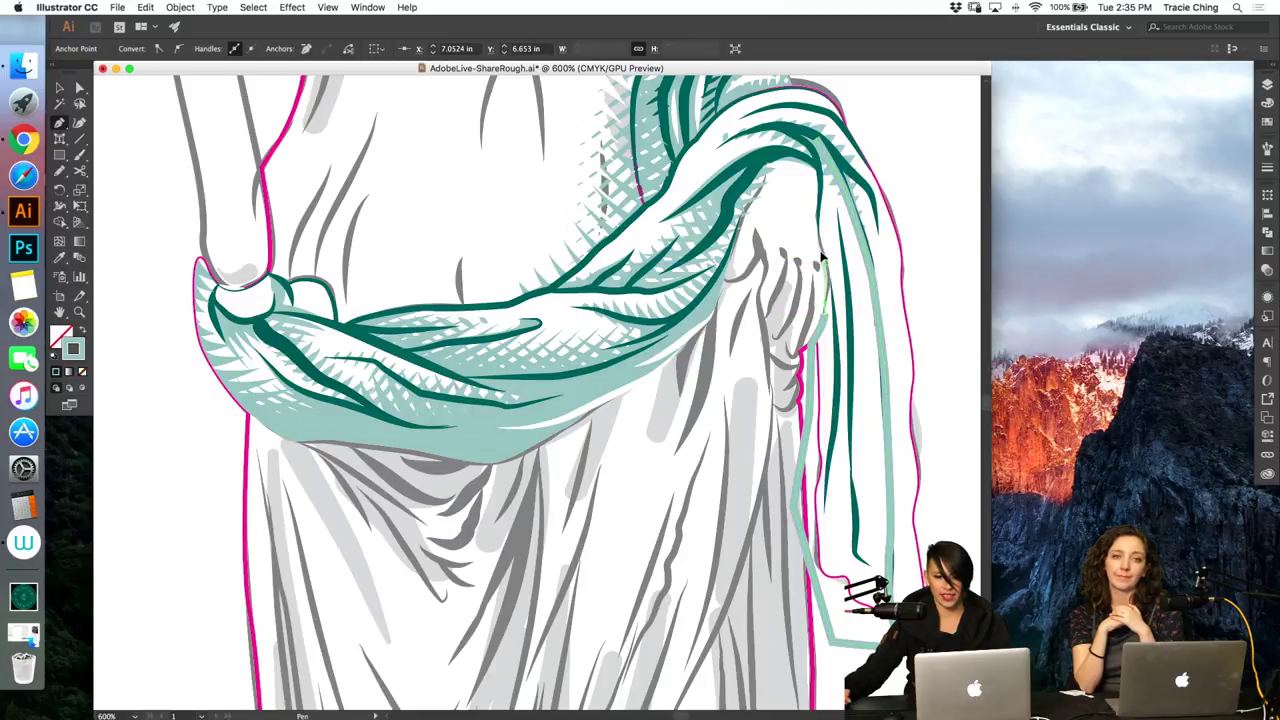
pyautogui.click(816, 212)
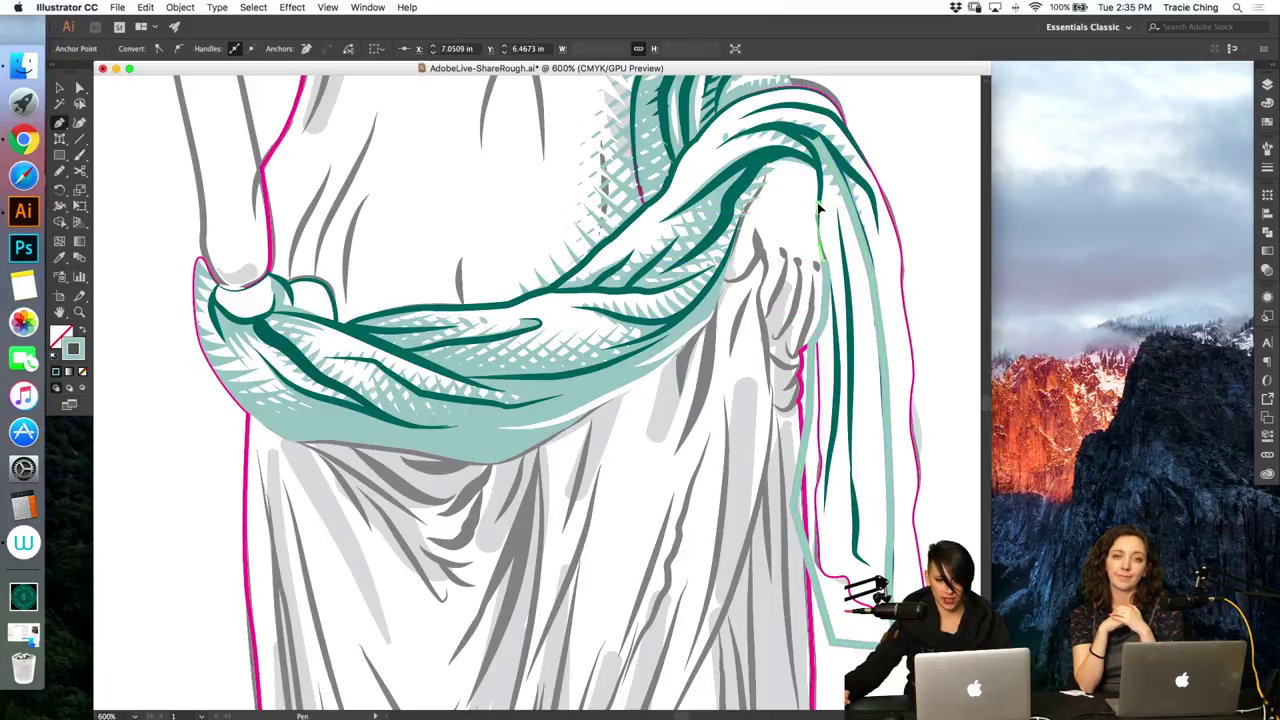
pyautogui.click(816, 142)
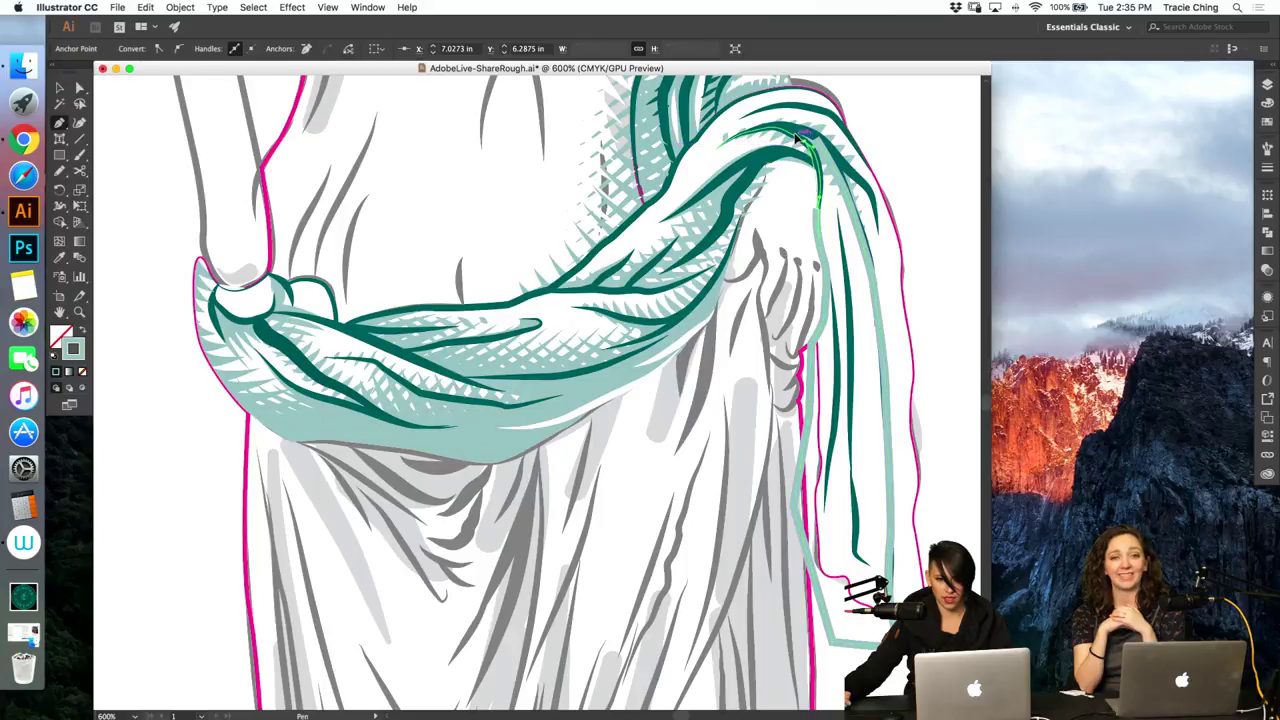
pyautogui.press('v')
pyautogui.click(907, 303)
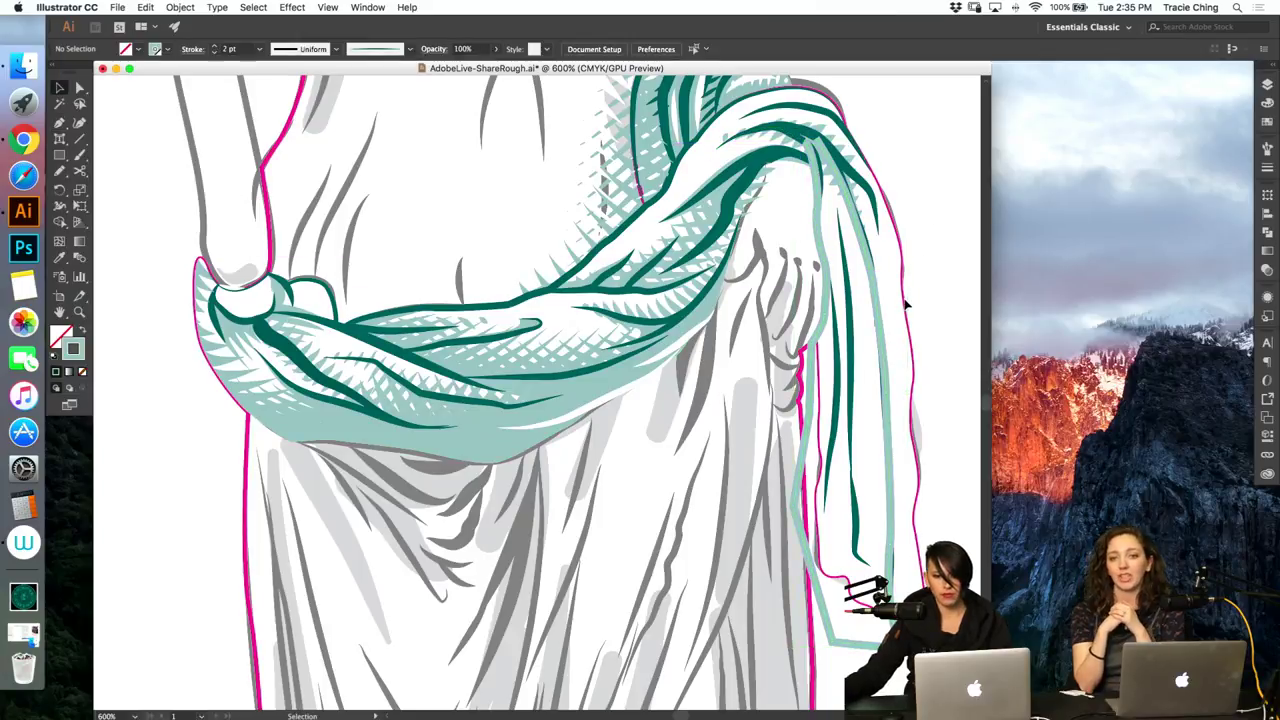
# Step: Paste a copy of the white cloth shape in front and intersect it with the new shading shape using Pathfinder
pyautogui.press('a')
pyautogui.click(901, 319)
pyautogui.press('super+x')
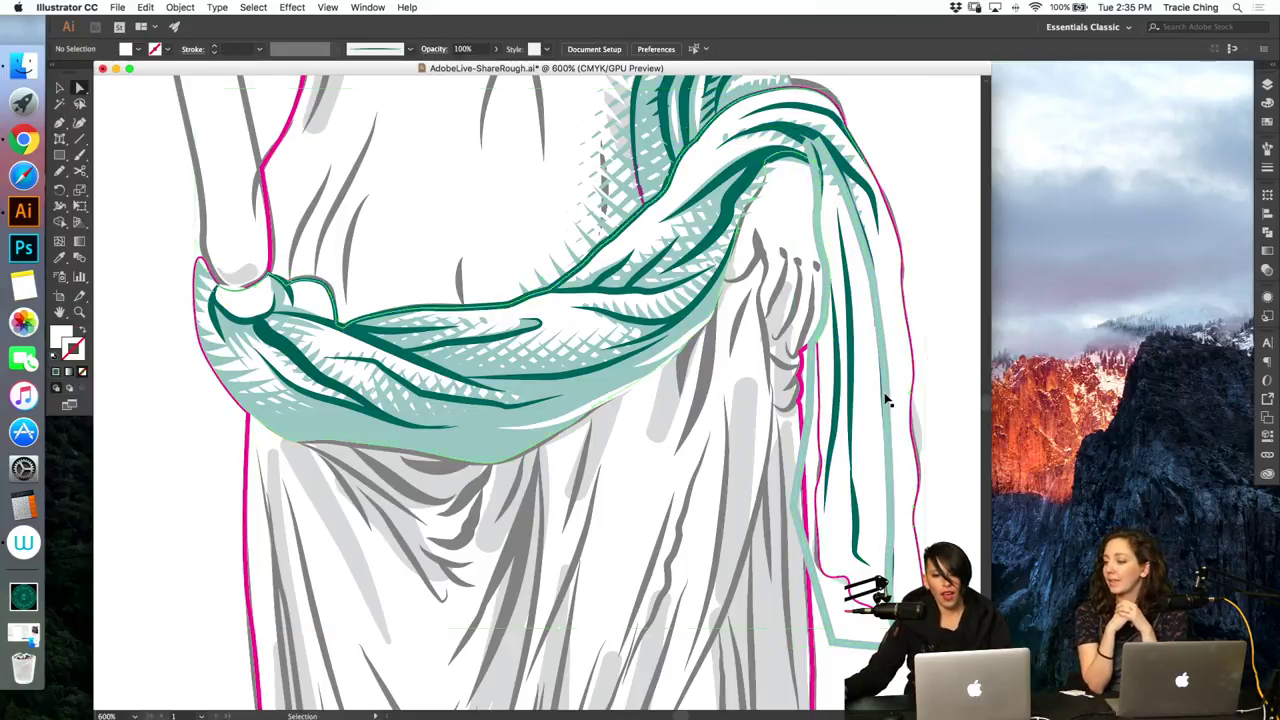
pyautogui.press('super+f')
pyautogui.press('v')
pyautogui.keyDown('shift'); pyautogui.click(826, 605); pyautogui.keyUp('shift')
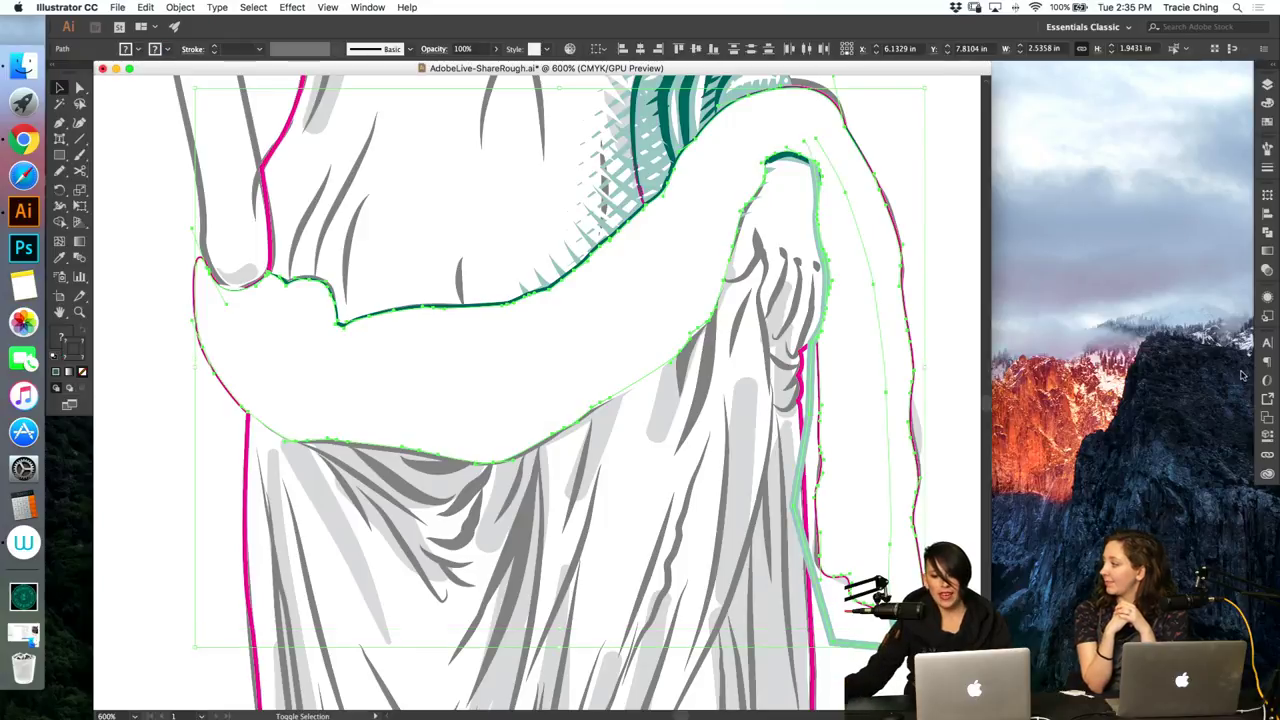
pyautogui.click(1267, 232)
pyautogui.click(1155, 218)
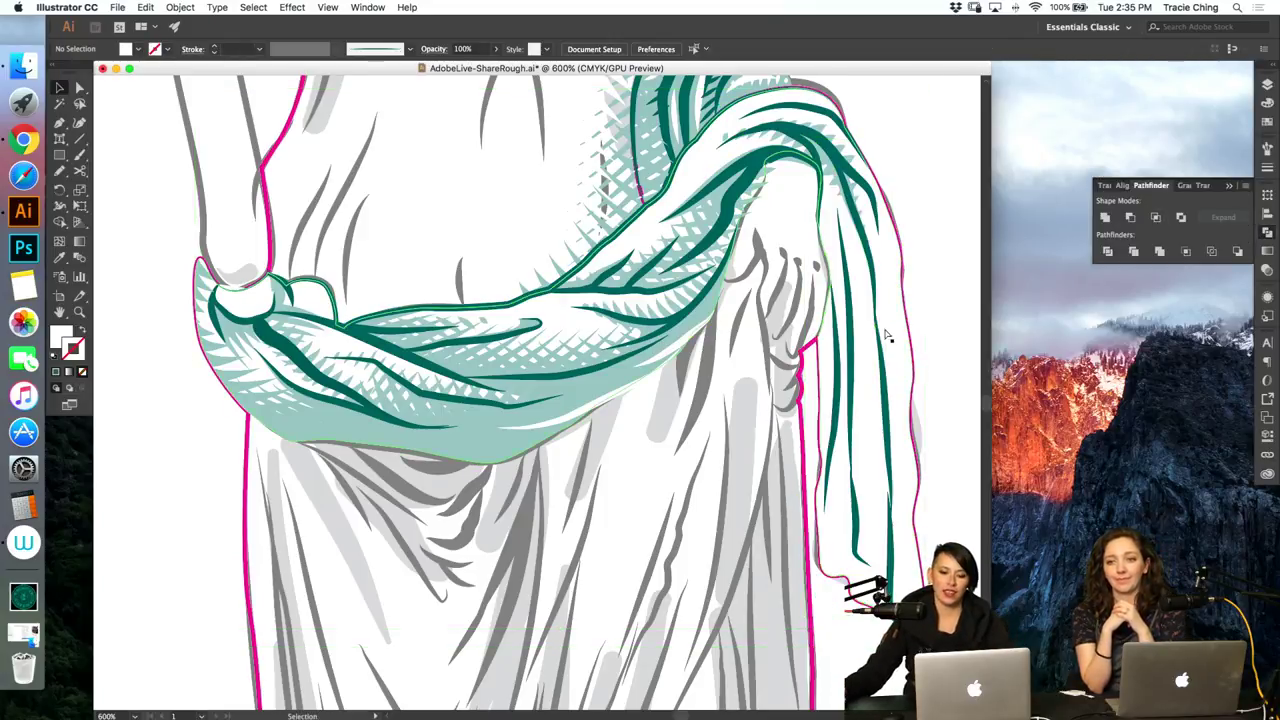
# Step: Fill the trimmed hanging-cloth shape with the light teal sampled from the lower drape's shading, then deselect it
pyautogui.press('a')
pyautogui.press('i')
pyautogui.click(591, 386)
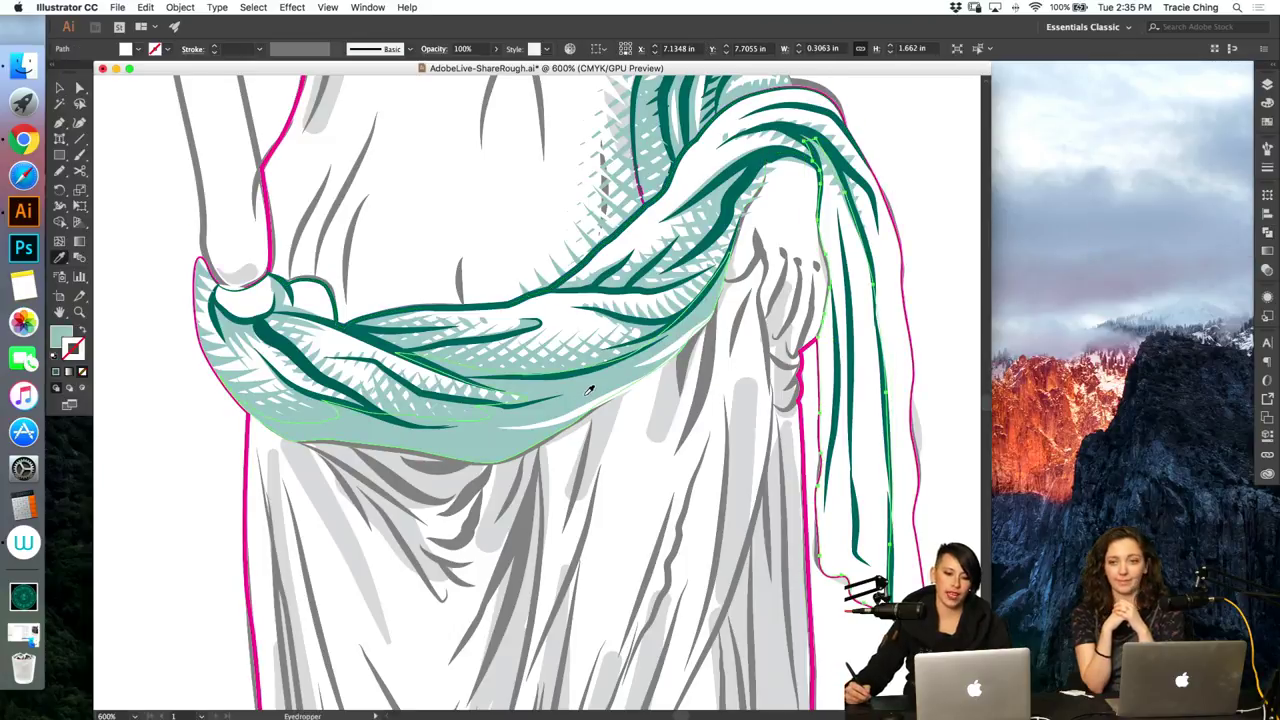
pyautogui.press('a')
pyautogui.click(940, 308)
pyautogui.press('v')
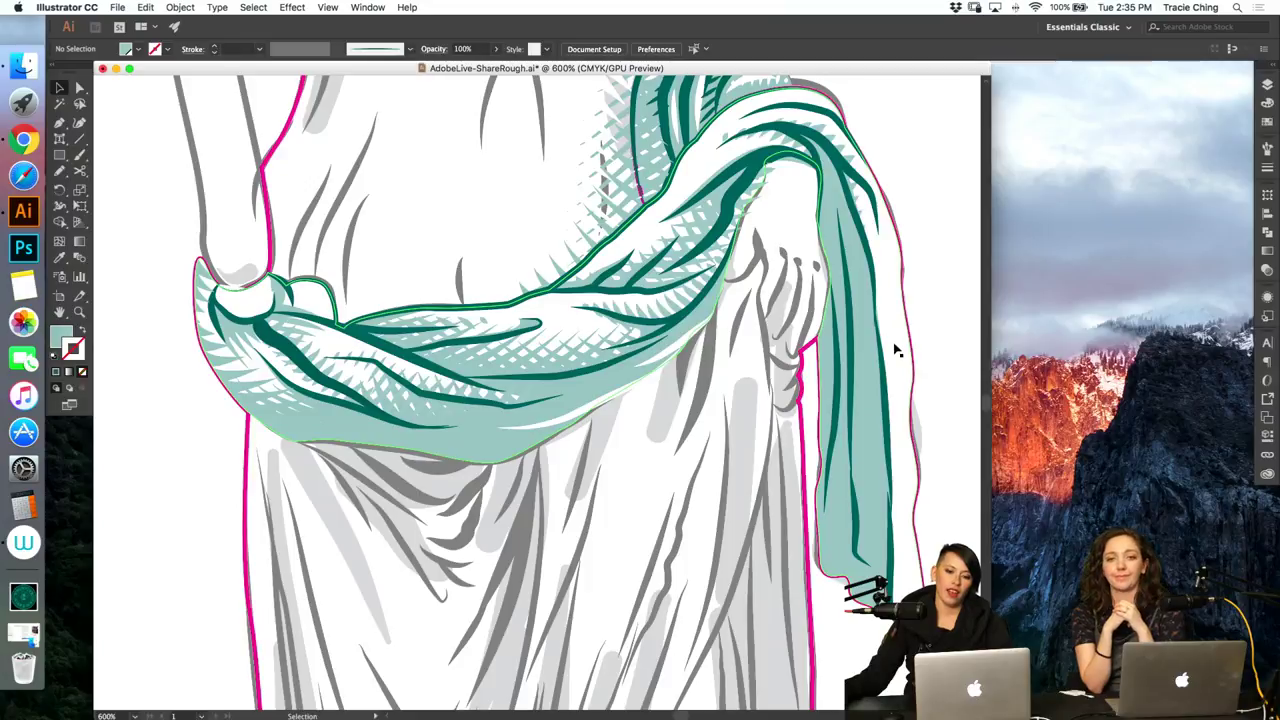
# Step: Pick up the light teal style of a hatching stroke on the arm fold and brush a tiny stroke near the hanging cloth's lower end
pyautogui.press('a')
pyautogui.click(727, 137)
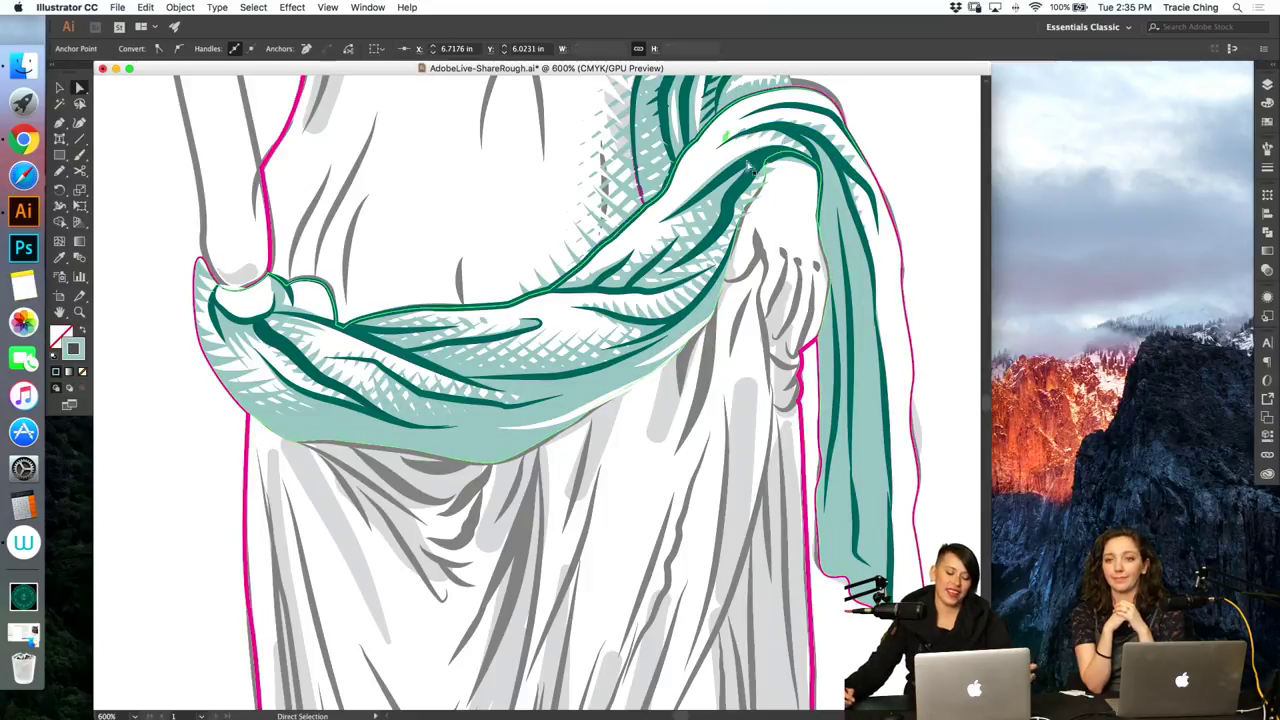
pyautogui.press('b')
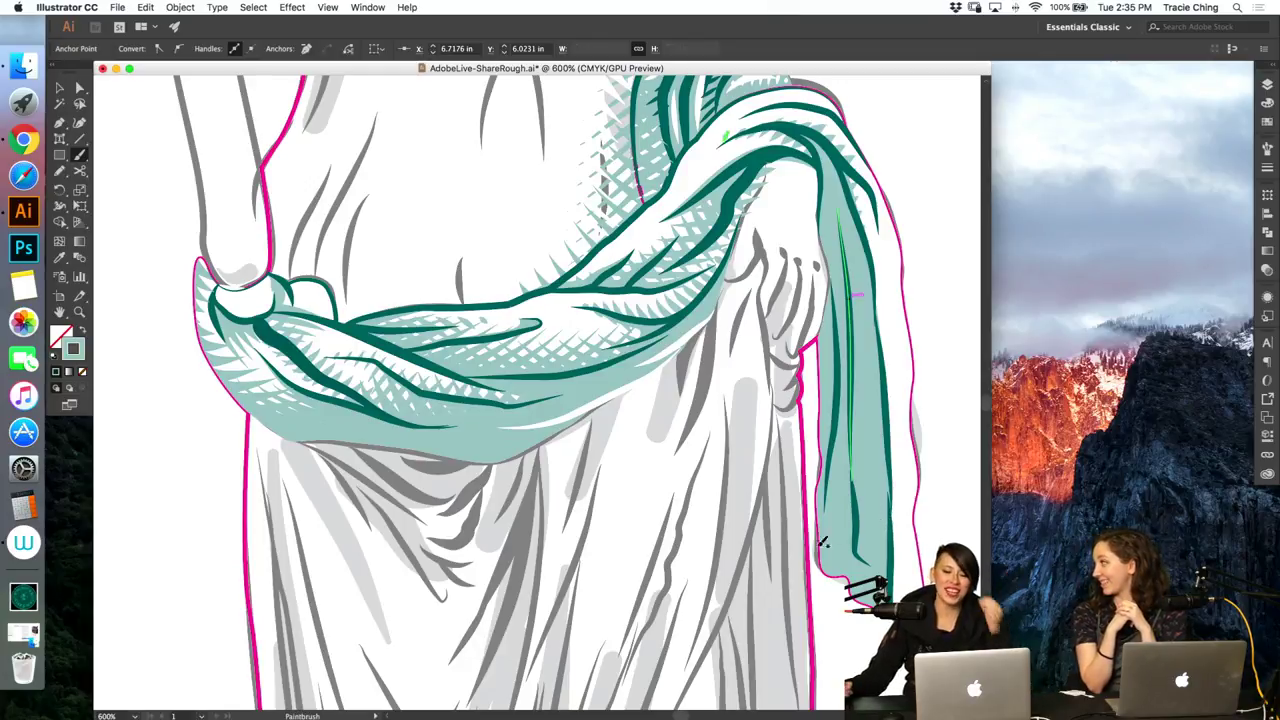
pyautogui.press('super+shift+a')
pyautogui.press('v')
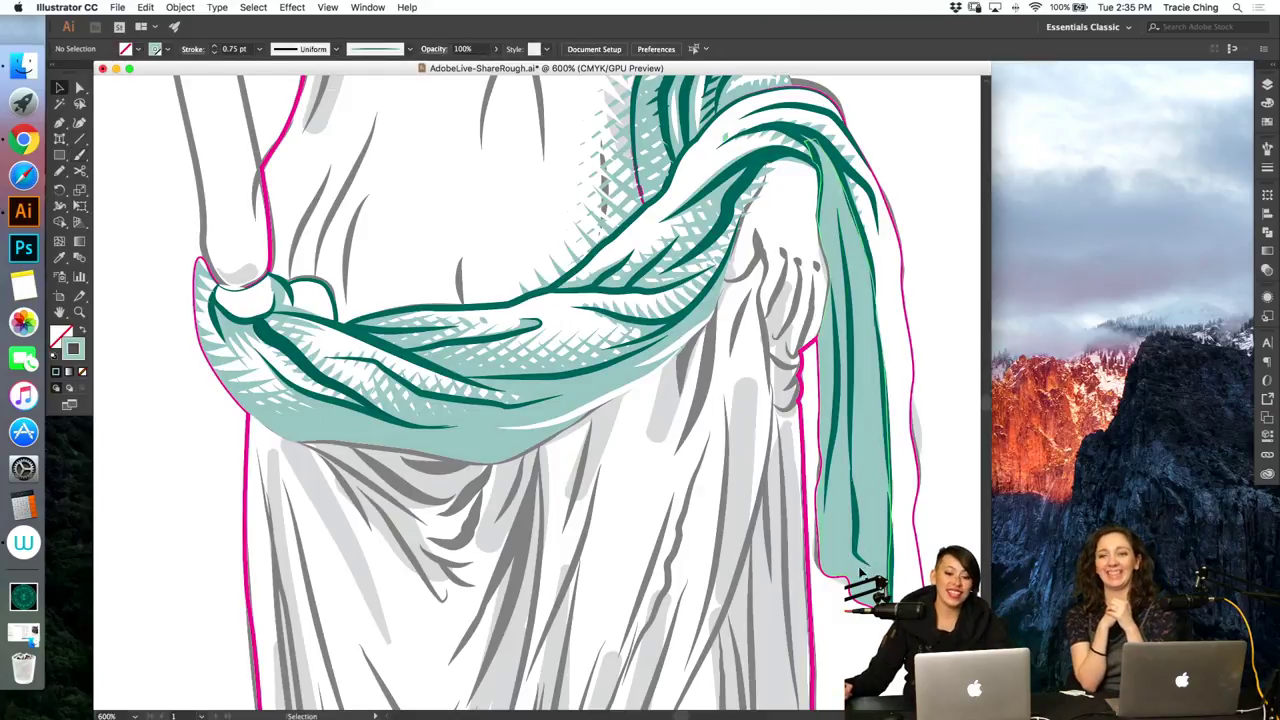
# Step: Select the tiny brush stroke near the hanging cloth's lower end and set its stroke color to white
pyautogui.click(869, 551)
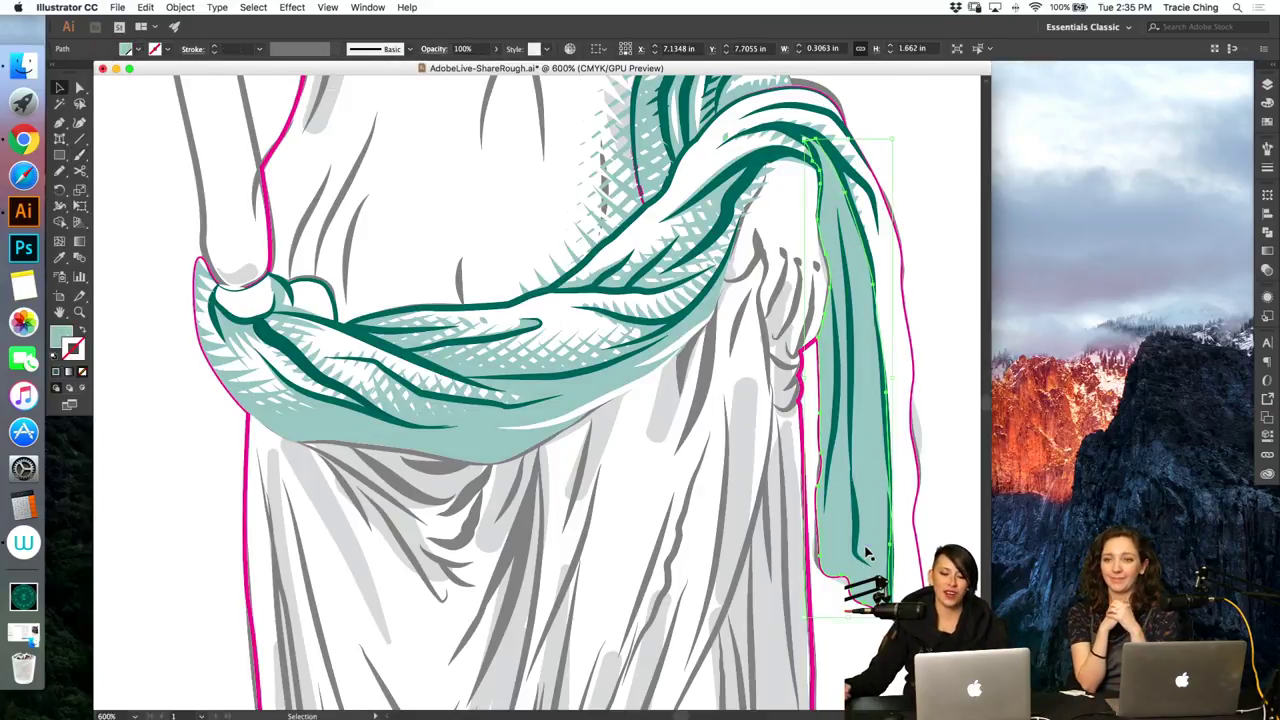
pyautogui.click(940, 552)
pyautogui.click(1267, 103)
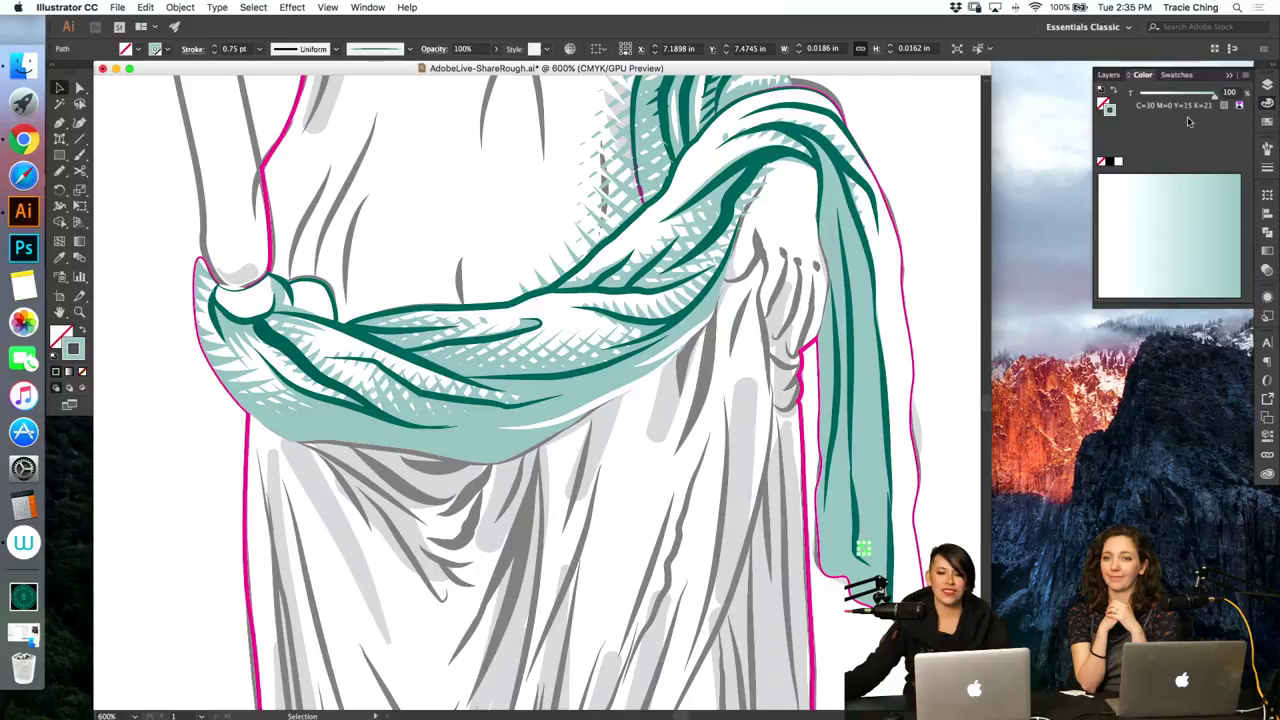
pyautogui.click(1267, 121)
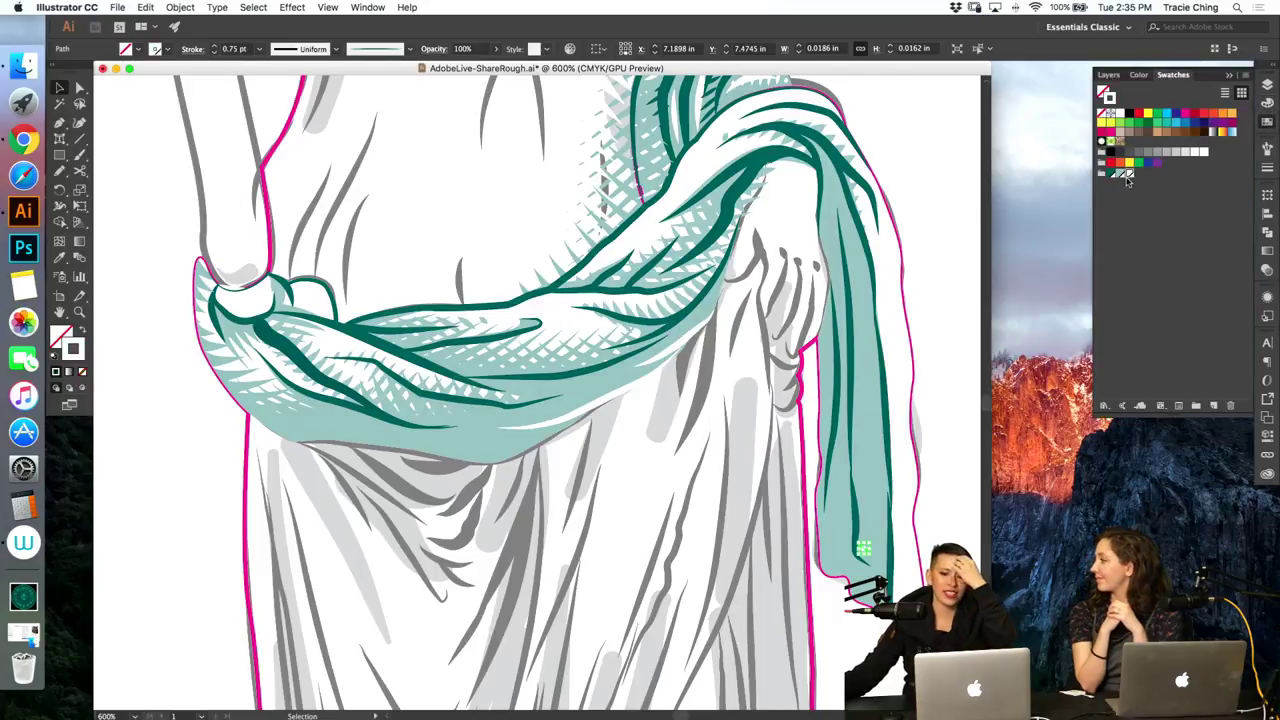
# Step: Paint four short white highlight strokes with the Paintbrush up the narrow fold of the hanging scarf end
pyautogui.press('b')
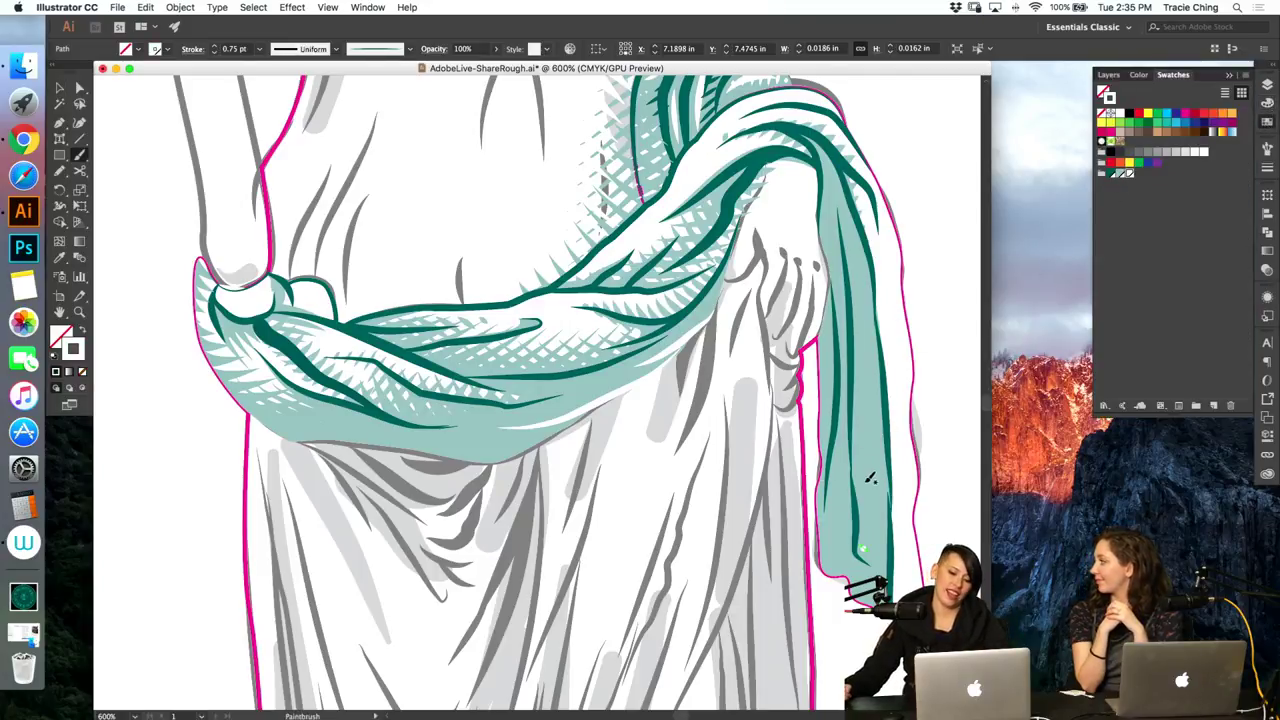
pyautogui.moveTo(875, 478); pyautogui.dragTo(854, 471)
pyautogui.moveTo(858, 406); pyautogui.dragTo(873, 403)
pyautogui.moveTo(858, 346); pyautogui.dragTo(873, 342)
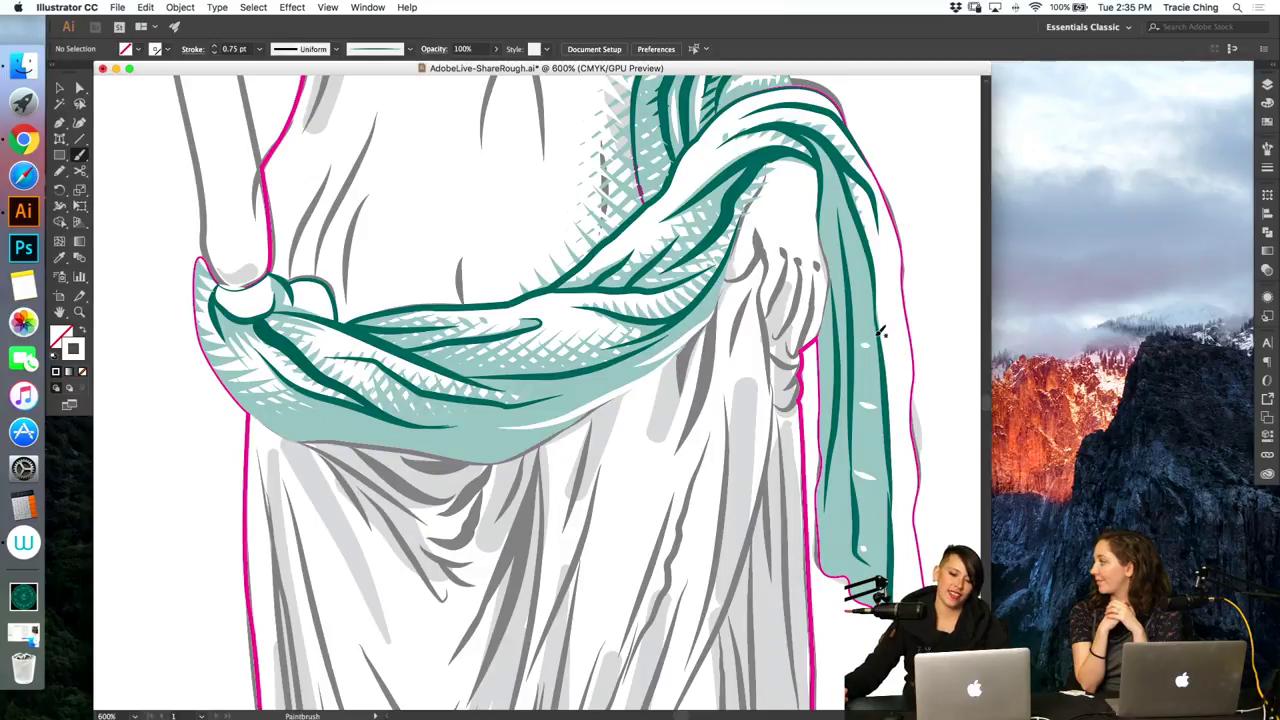
pyautogui.moveTo(858, 286); pyautogui.dragTo(868, 285)
# Step: Select all the short white strokes on the hanging scarf end and make a blend from them
pyautogui.press('v')
pyautogui.doubleClick(863, 286)
pyautogui.press('Escape')
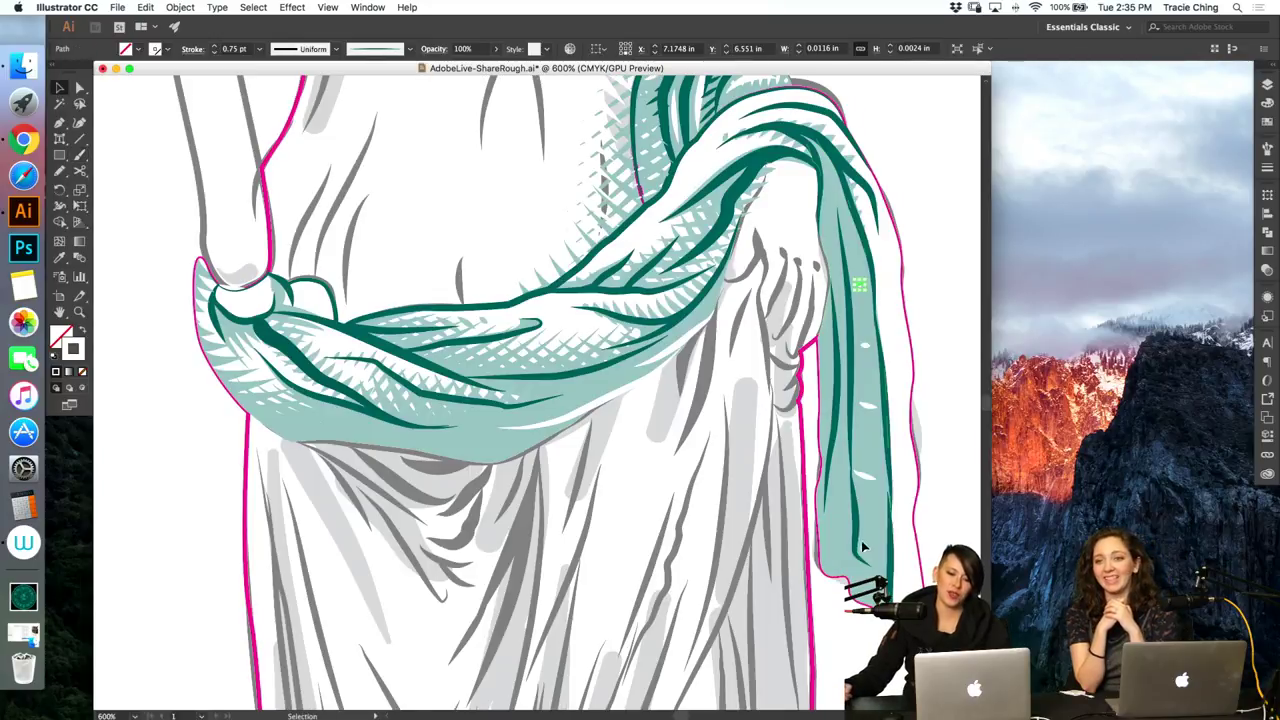
pyautogui.keyDown('shift'); pyautogui.click(864, 547); pyautogui.keyUp('shift')
pyautogui.keyDown('shift'); pyautogui.click(873, 433); pyautogui.keyUp('shift')
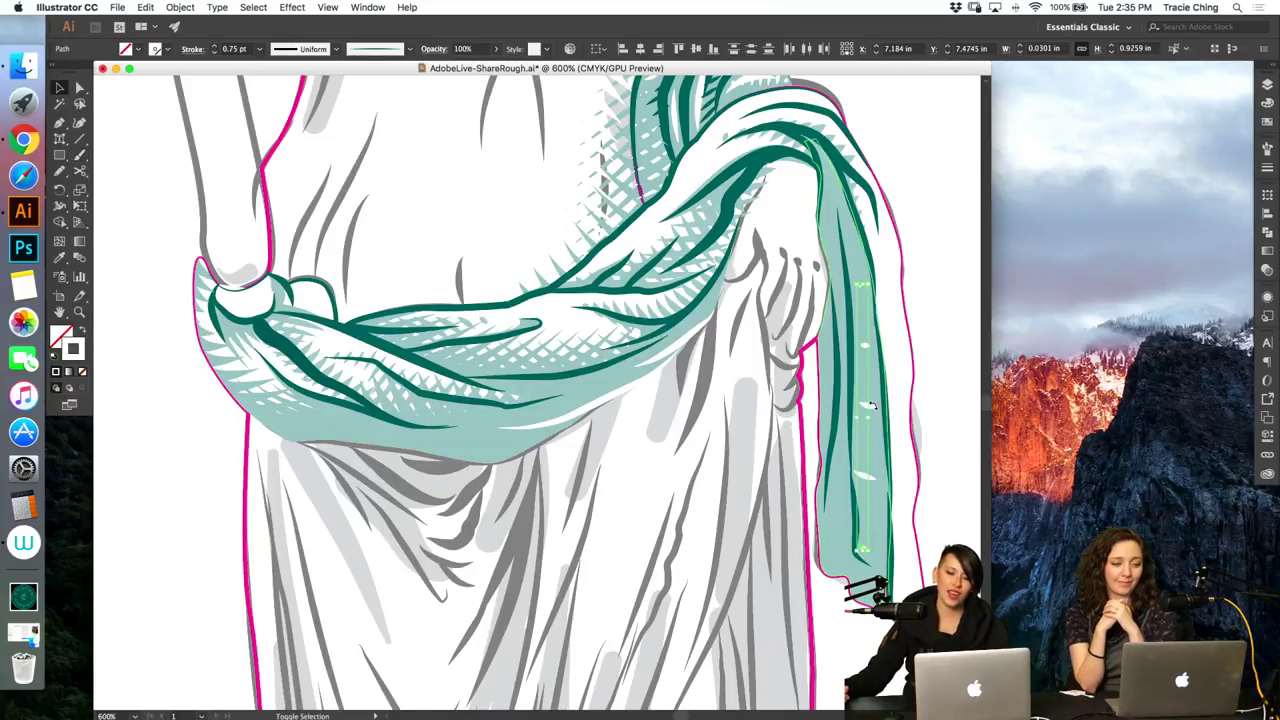
pyautogui.keyDown('shift'); pyautogui.click(867, 478); pyautogui.keyUp('shift')
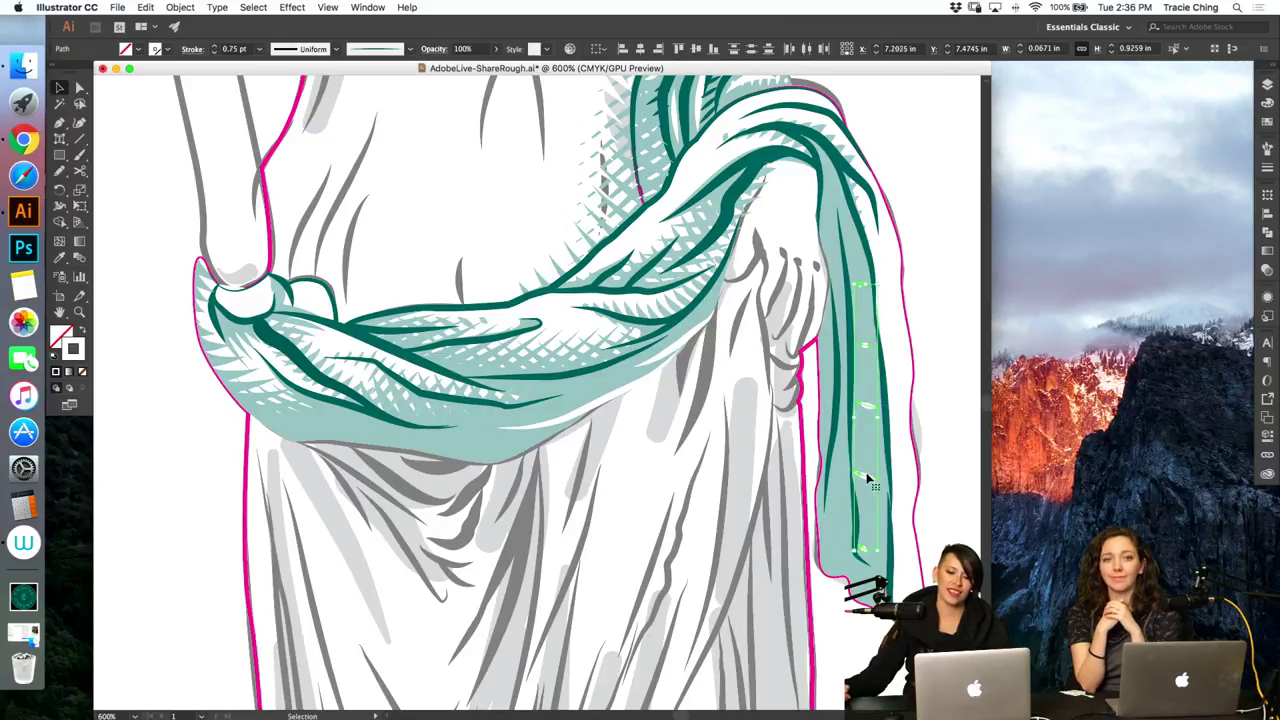
pyautogui.press('super+alt+b')
# Step: Set the white highlight blend's spacing to Specified Steps with a value of 2
pyautogui.press('a')
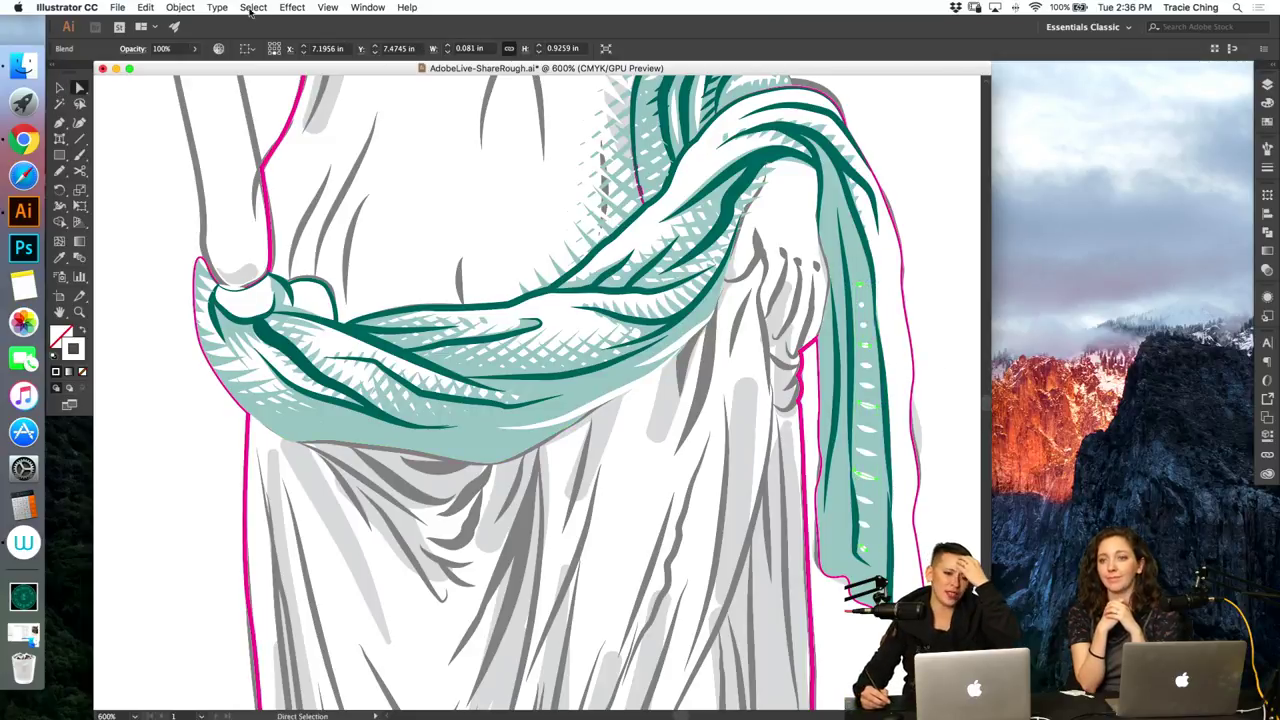
pyautogui.click(180, 7)
pyautogui.moveTo(230, 329)
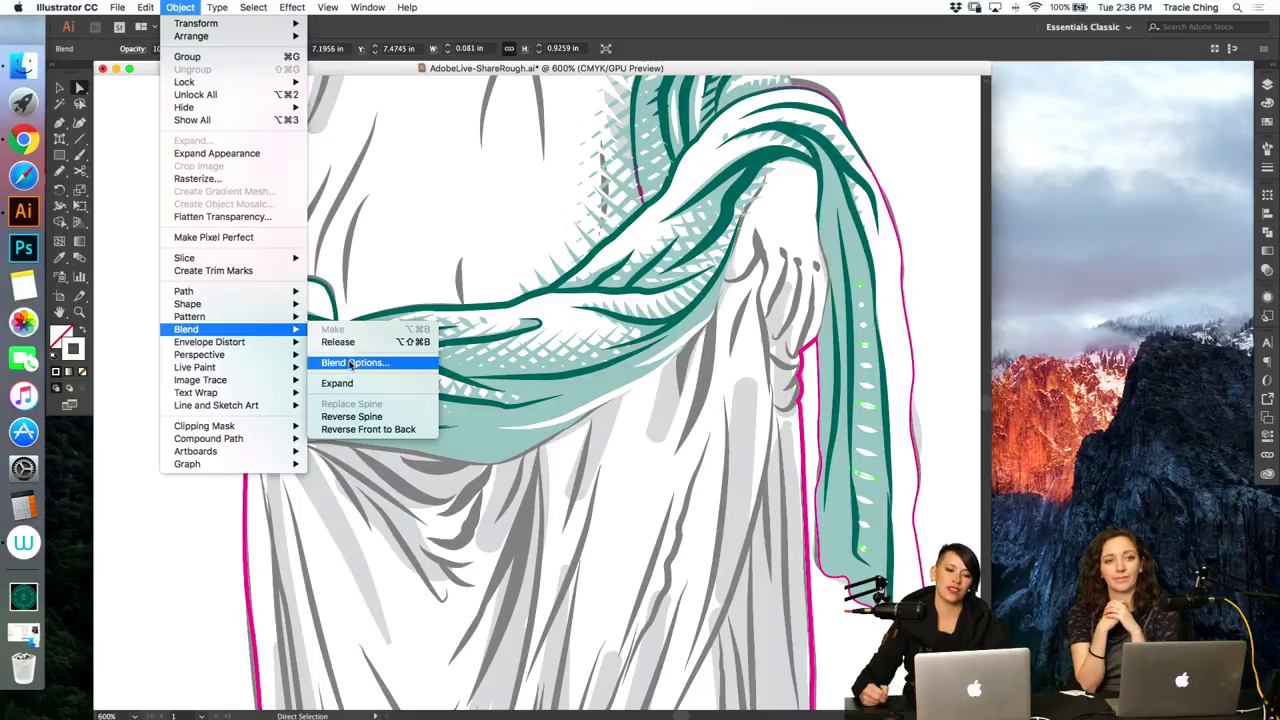
pyautogui.click(351, 364)
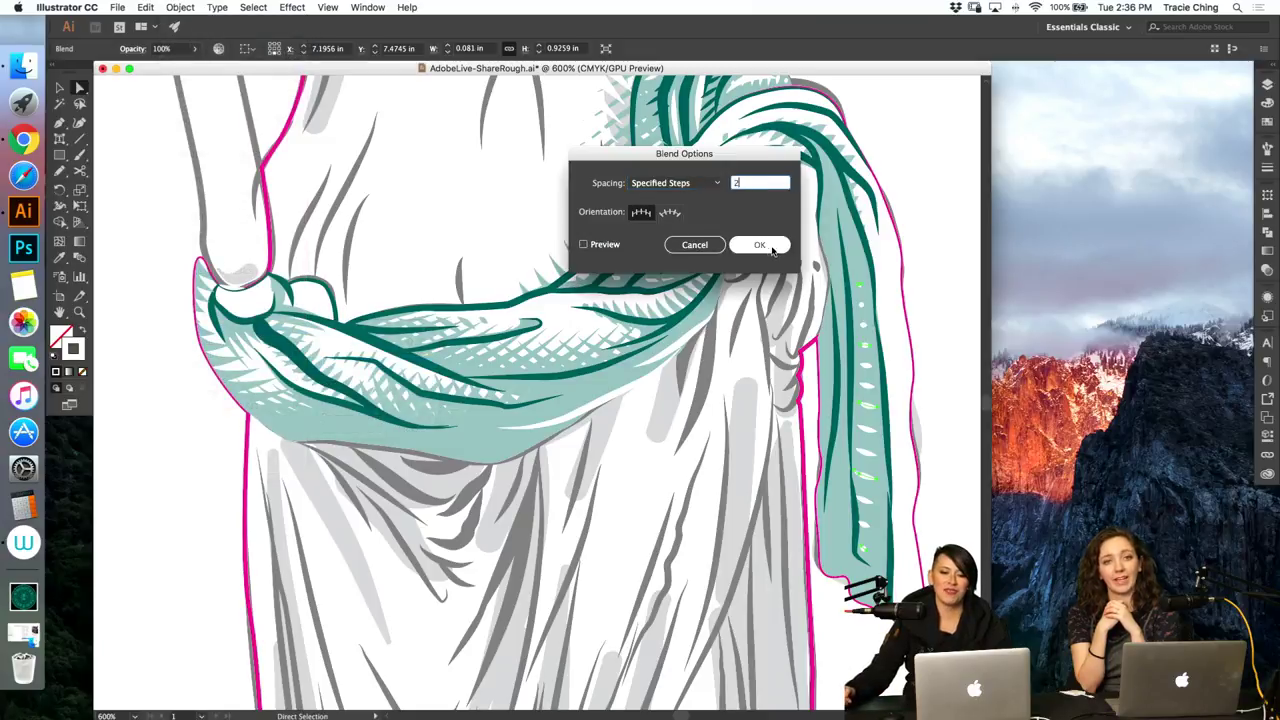
pyautogui.click(773, 250)
pyautogui.click(956, 261)
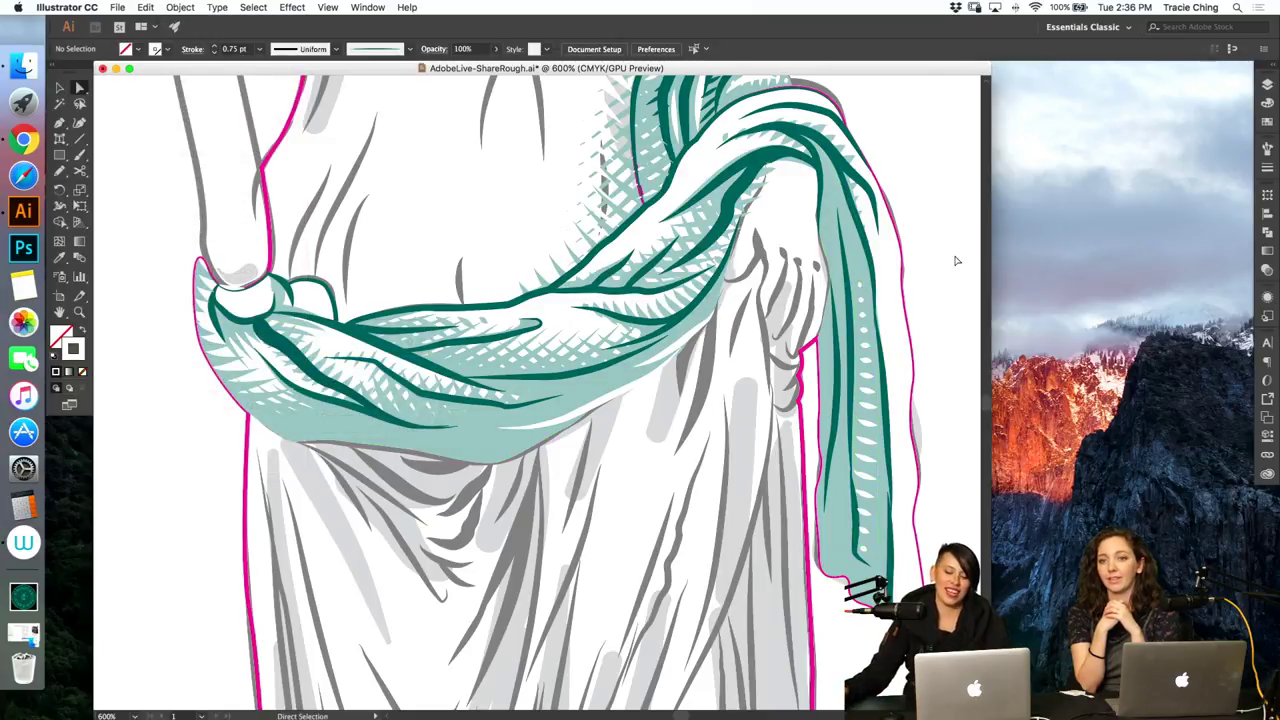
# Step: Isolate the highlight blend and move one of its middle key strokes slightly upward to even out the spacing
pyautogui.click(847, 437)
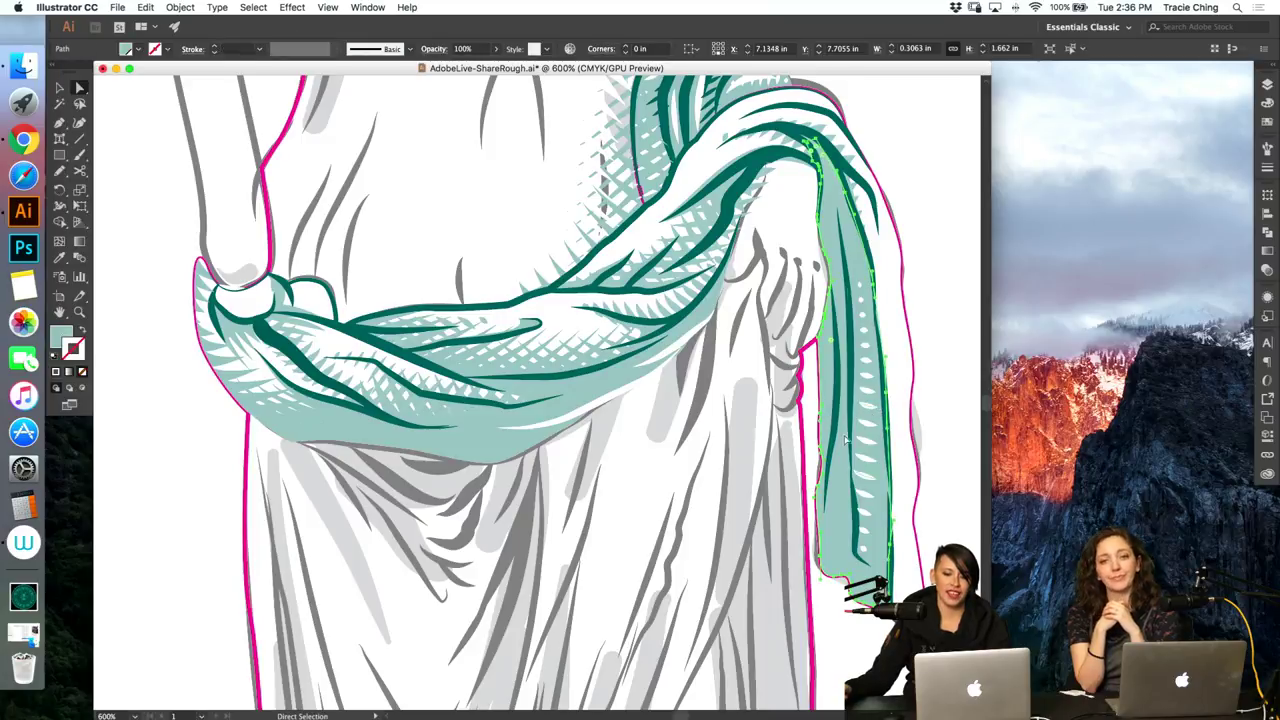
pyautogui.scroll(4, 850, 430)
pyautogui.press('v')
pyautogui.doubleClick(875, 396)
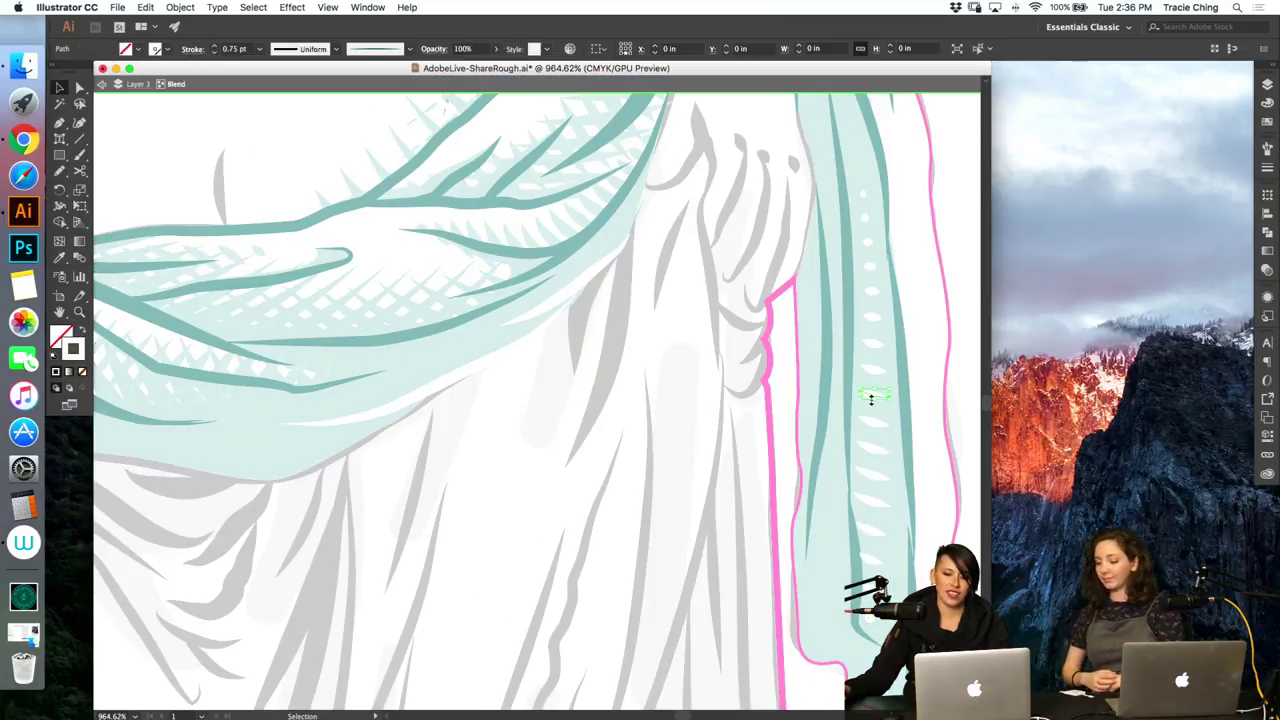
pyautogui.moveTo(871, 399)
pyautogui.mouseDown()
pyautogui.moveTo(859, 391)
pyautogui.moveTo(873, 389)
pyautogui.mouseUp()
pyautogui.doubleClick(934, 369)
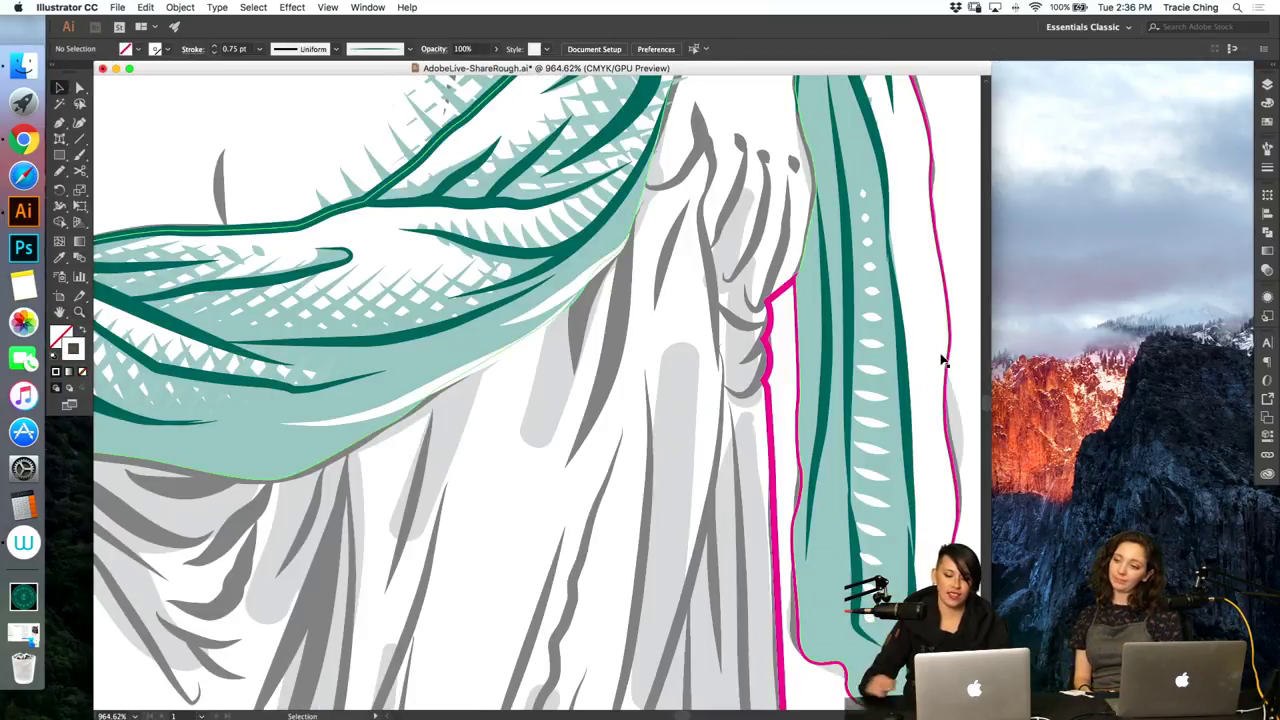
# Step: Paint angled white strokes across the existing highlights on the hanging scarf end and blend them together
pyautogui.press('super+minus')
pyautogui.press('super+minus')
pyautogui.press('super+minus')
pyautogui.press('super+minus')
pyautogui.press('super+minus')
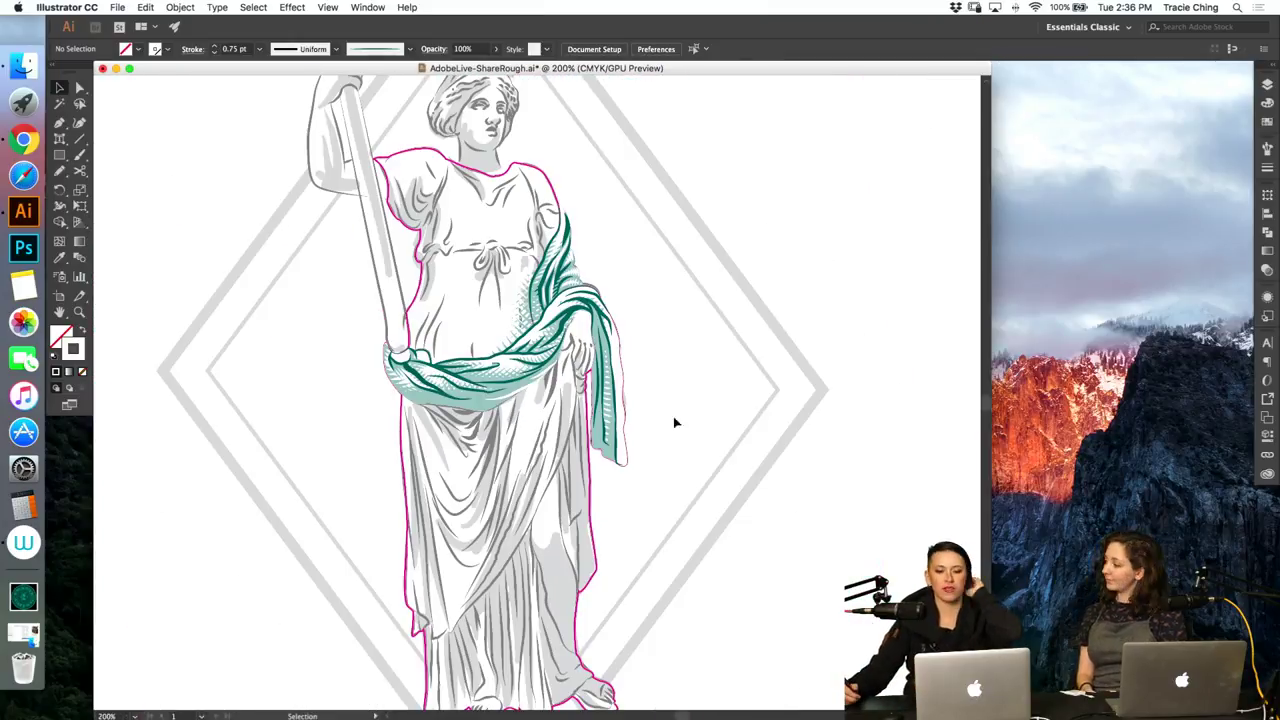
pyautogui.press('b')
pyautogui.scroll(10, 809, 354)
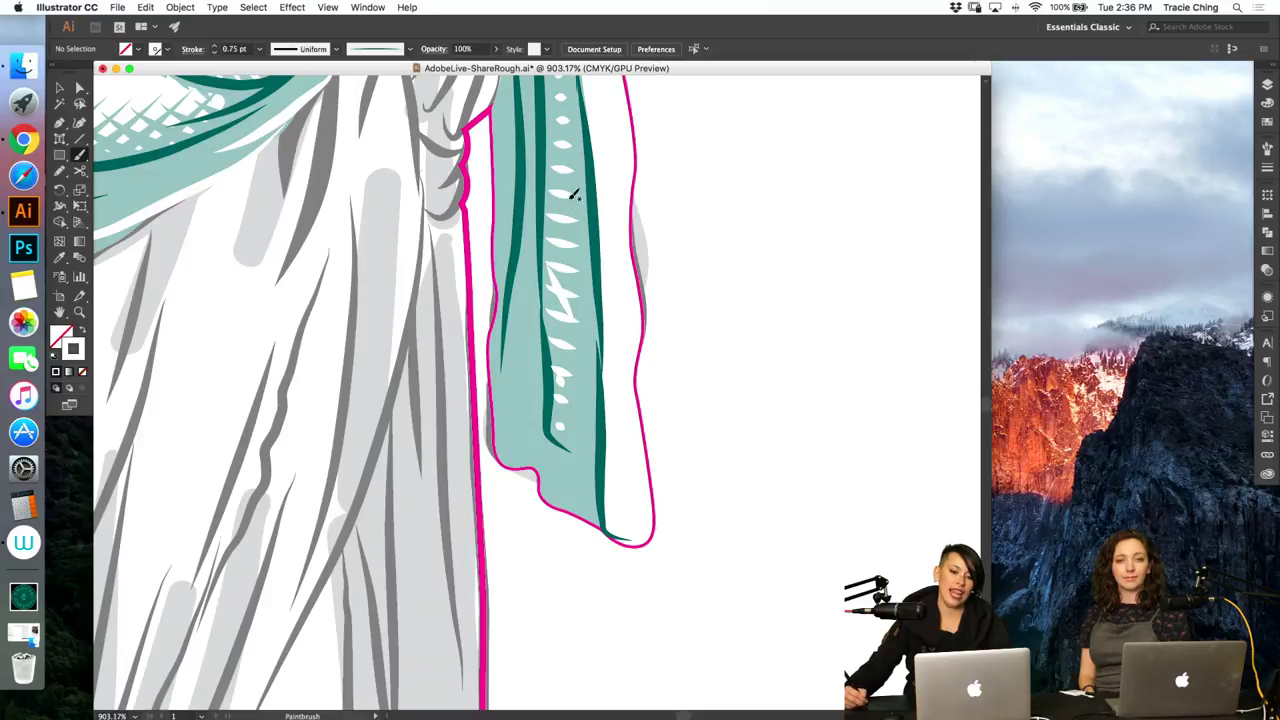
pyautogui.press('v')
pyautogui.click(566, 294)
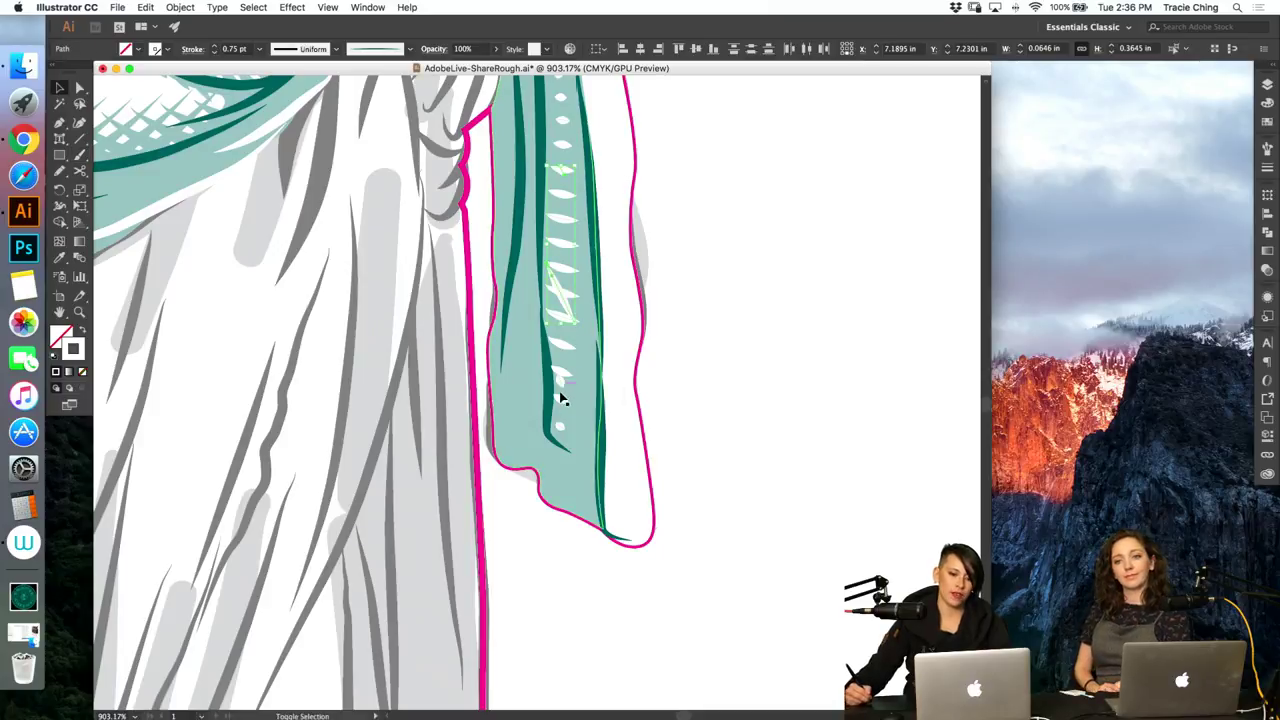
pyautogui.press('super+alt+b')
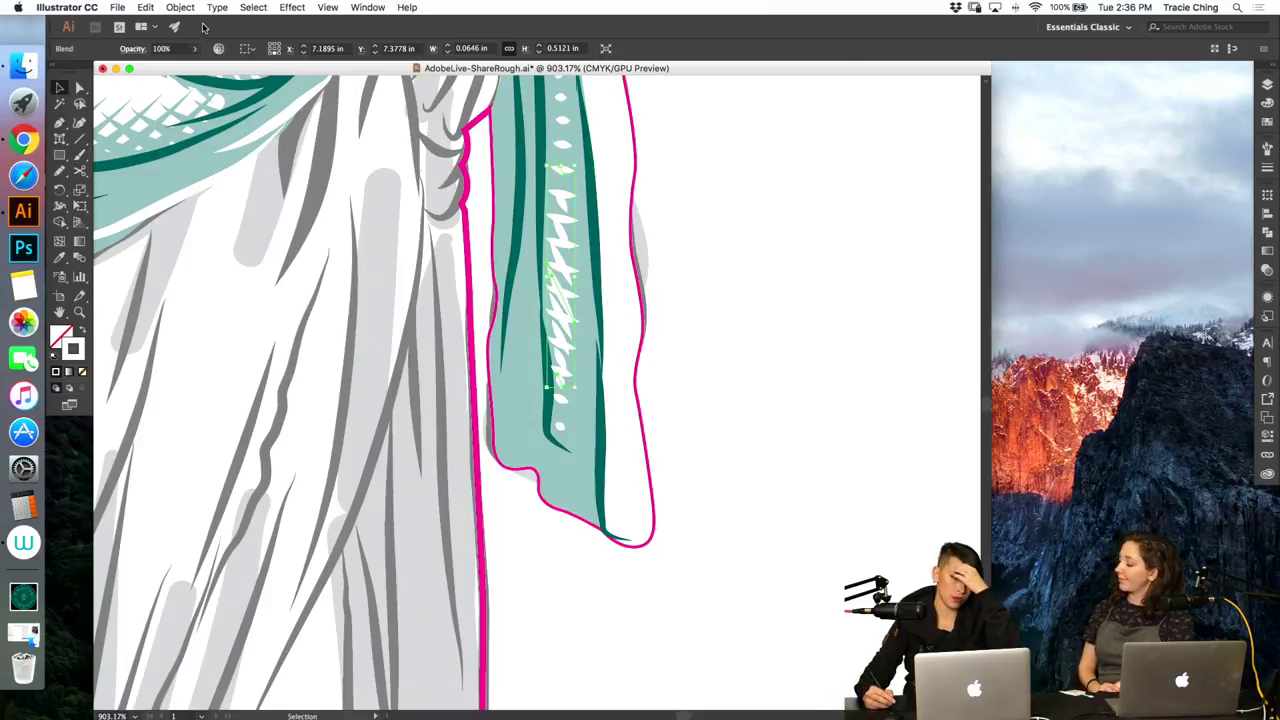
# Step: Set the crossing highlight blend's spacing to Specified Steps
pyautogui.click(182, 8)
pyautogui.moveTo(264, 330)
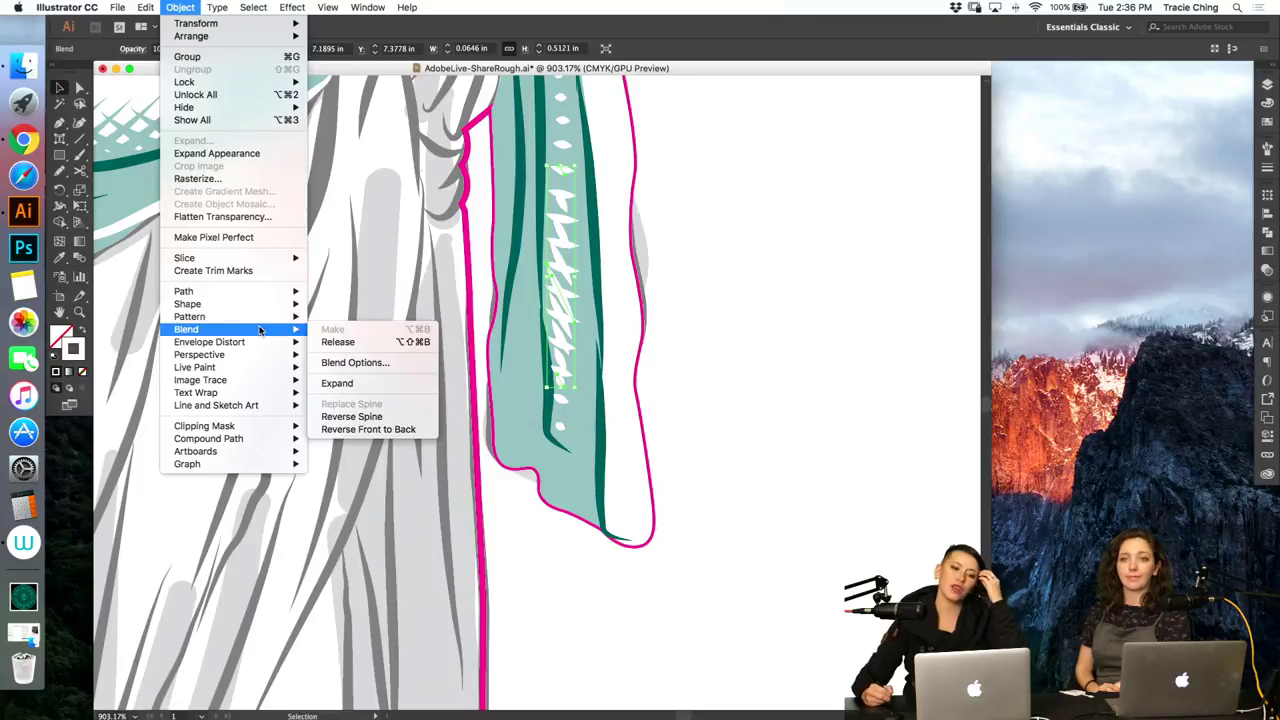
pyautogui.click(386, 365)
pyautogui.click(716, 184)
pyautogui.click(700, 226)
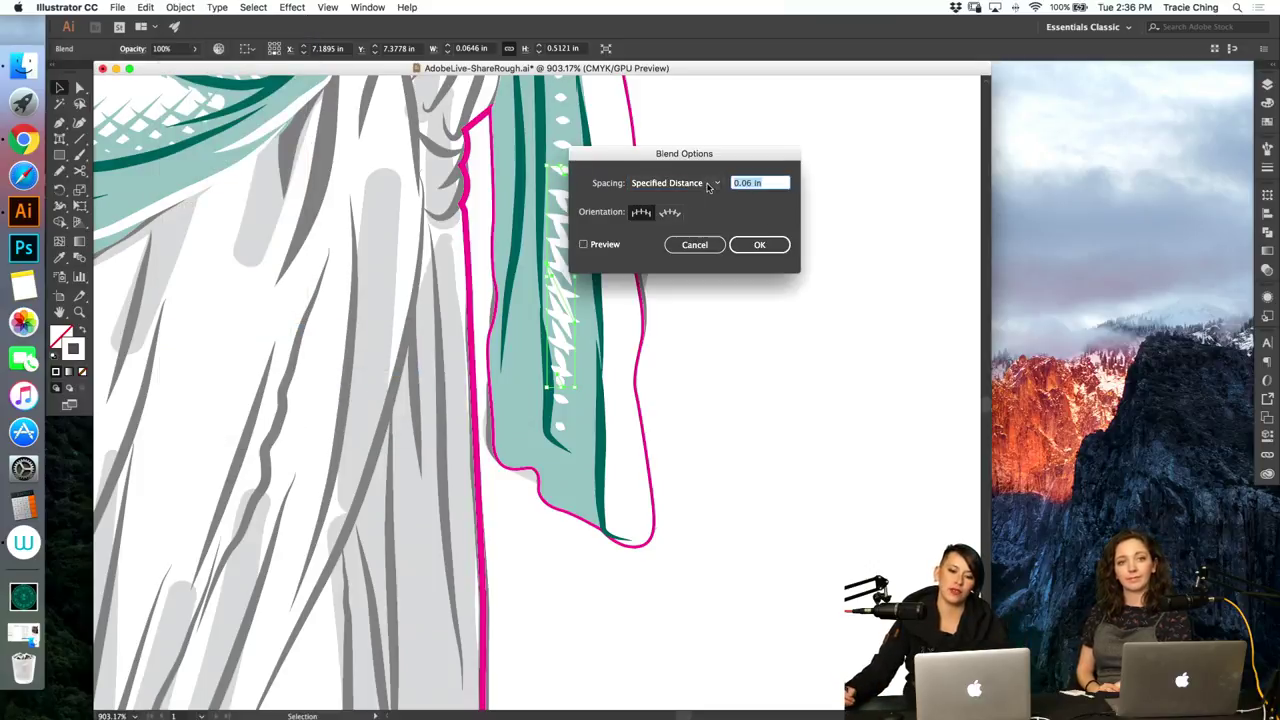
pyautogui.click(711, 184)
pyautogui.click(705, 212)
pyautogui.click(759, 244)
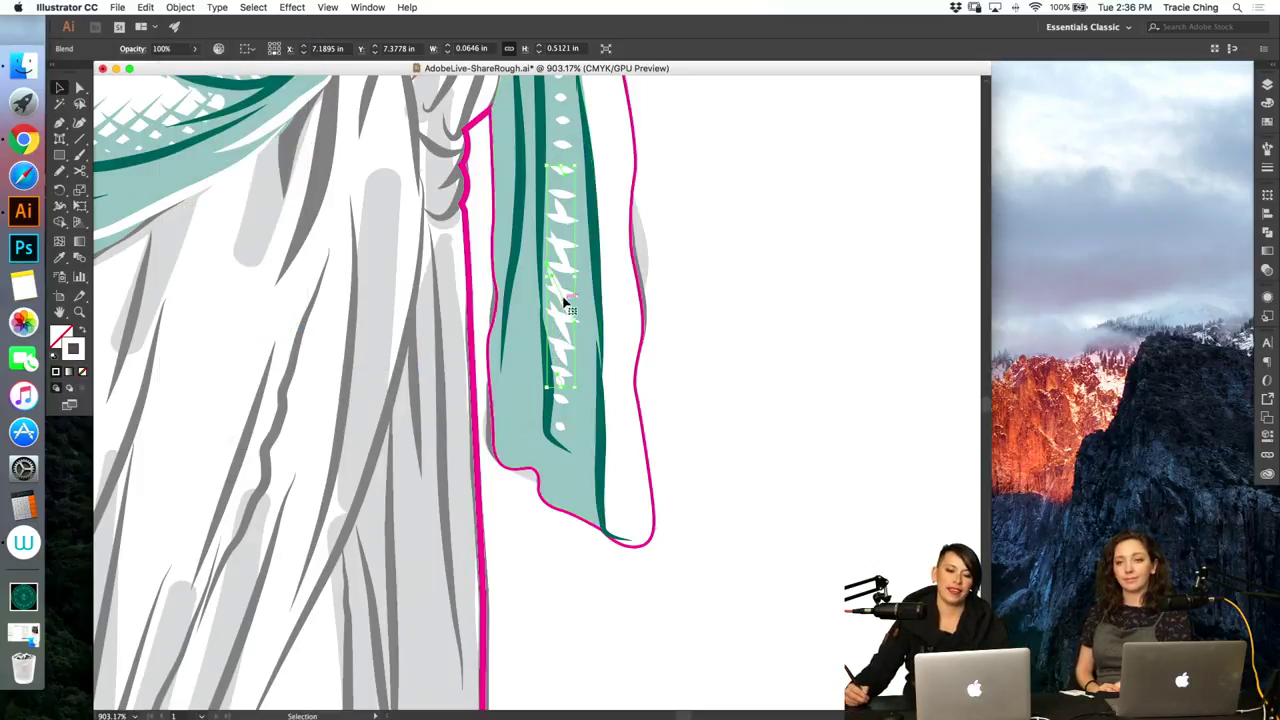
pyautogui.click(722, 290)
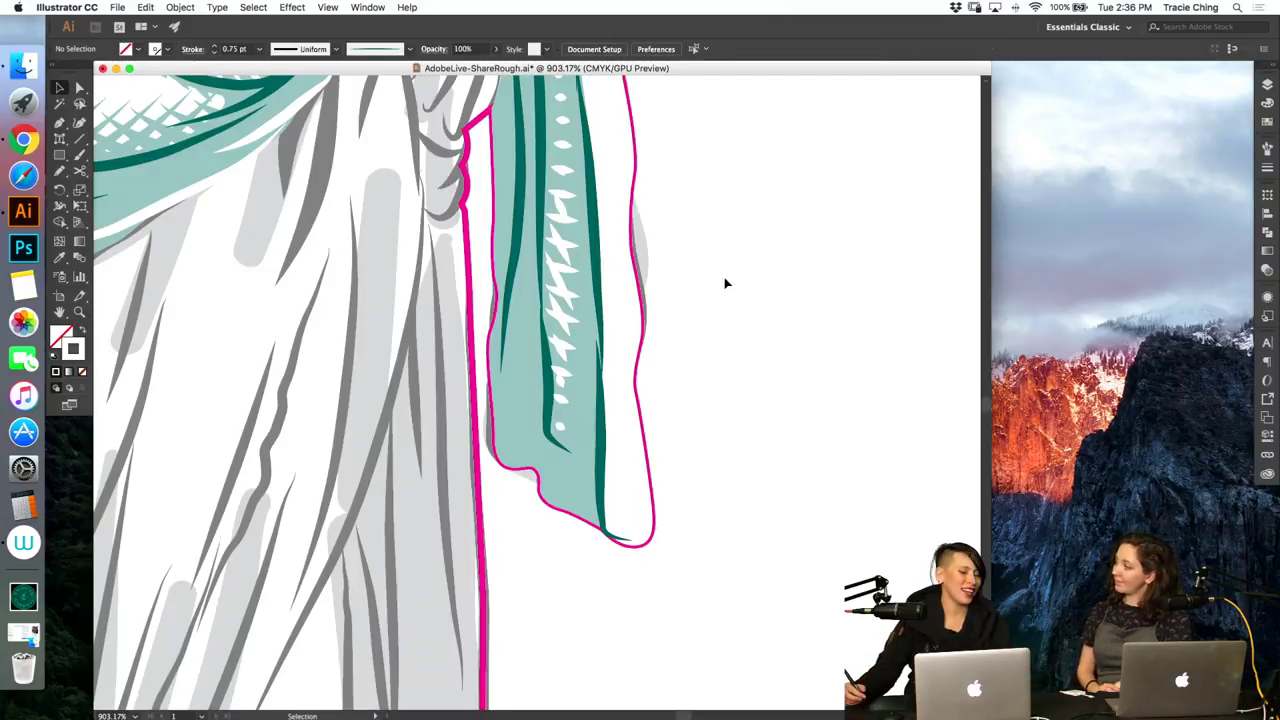
# Step: Select the first highlight blend on the hanging scarf and set its stroke weight to 0.5 pt
pyautogui.press('super+minus')
pyautogui.press('super+minus')
pyautogui.press('super+minus')
pyautogui.press('super+minus')
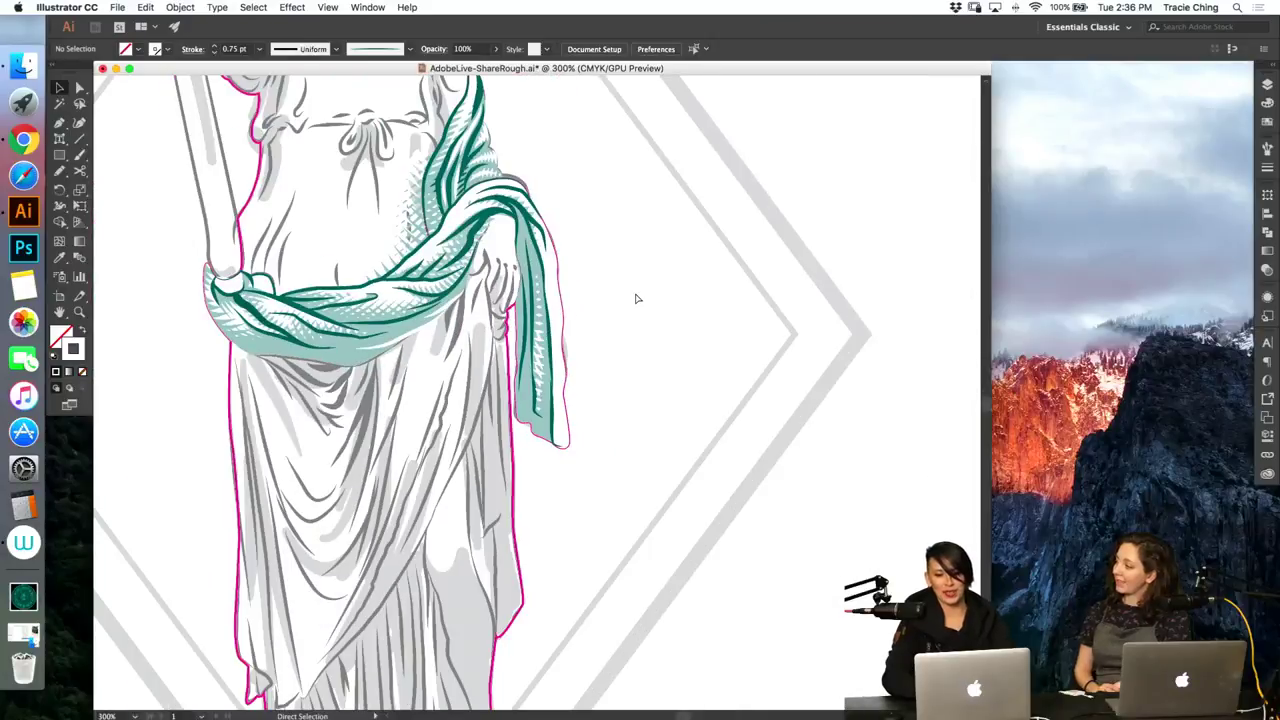
pyautogui.press('super+space')
pyautogui.moveTo(527, 378); pyautogui.dragTo(645, 335)
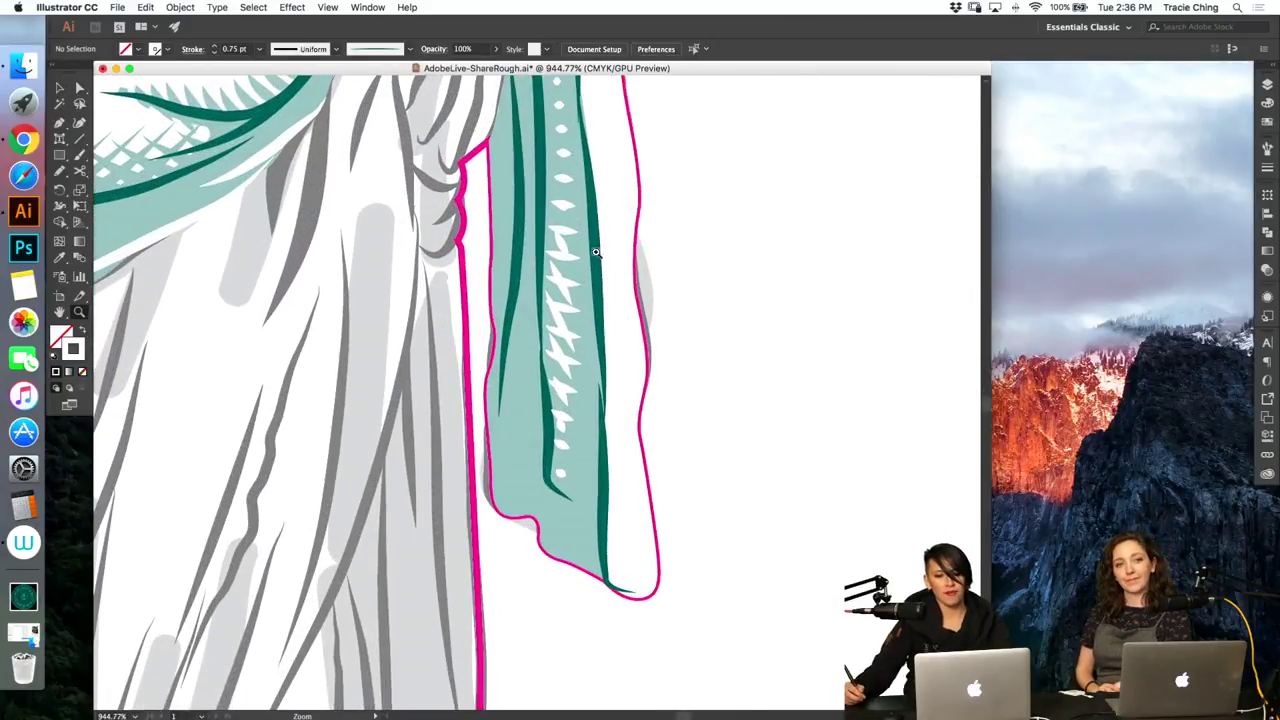
pyautogui.click(565, 183)
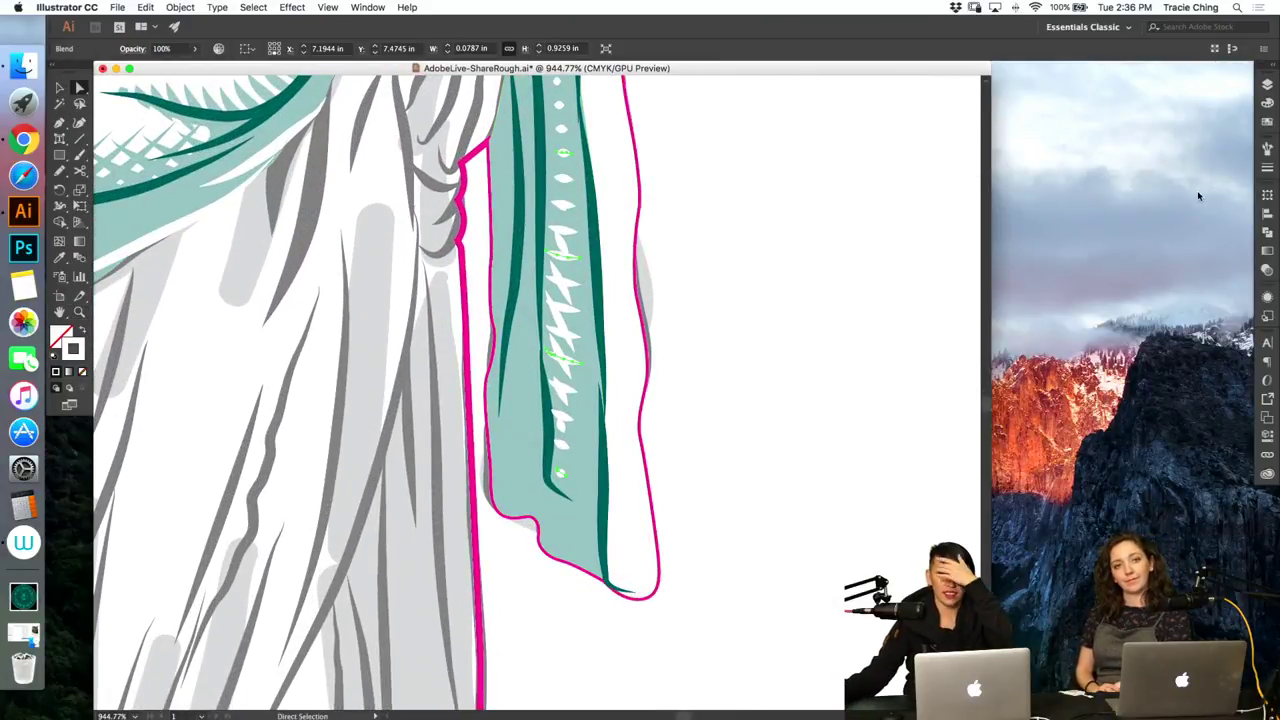
pyautogui.click(1267, 167)
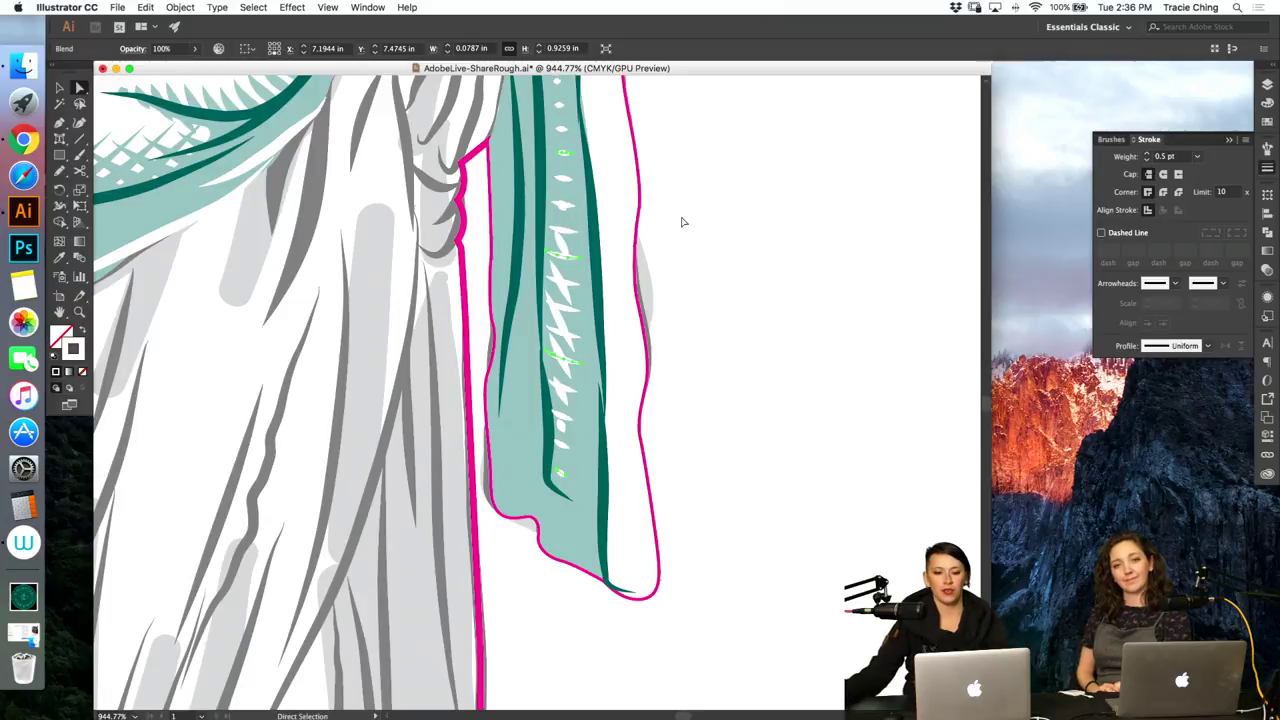
pyautogui.press('v')
pyautogui.click(598, 308)
pyautogui.click(766, 254)
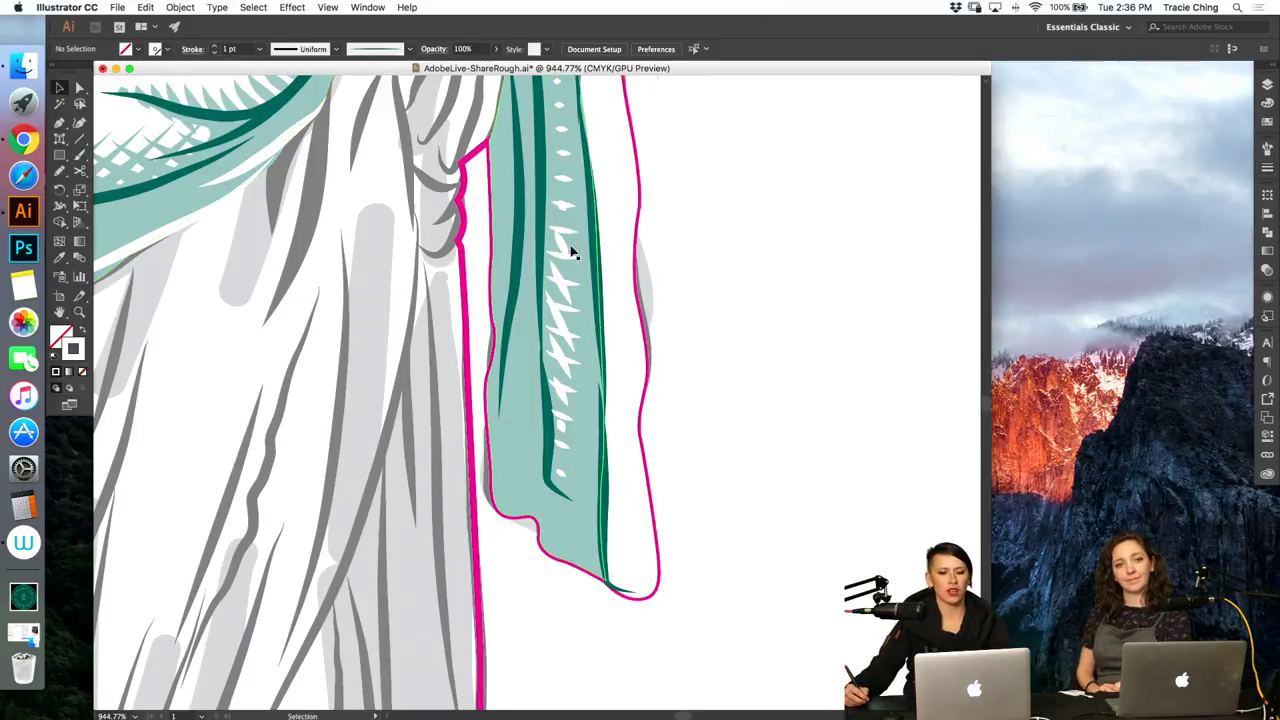
pyautogui.click(562, 251)
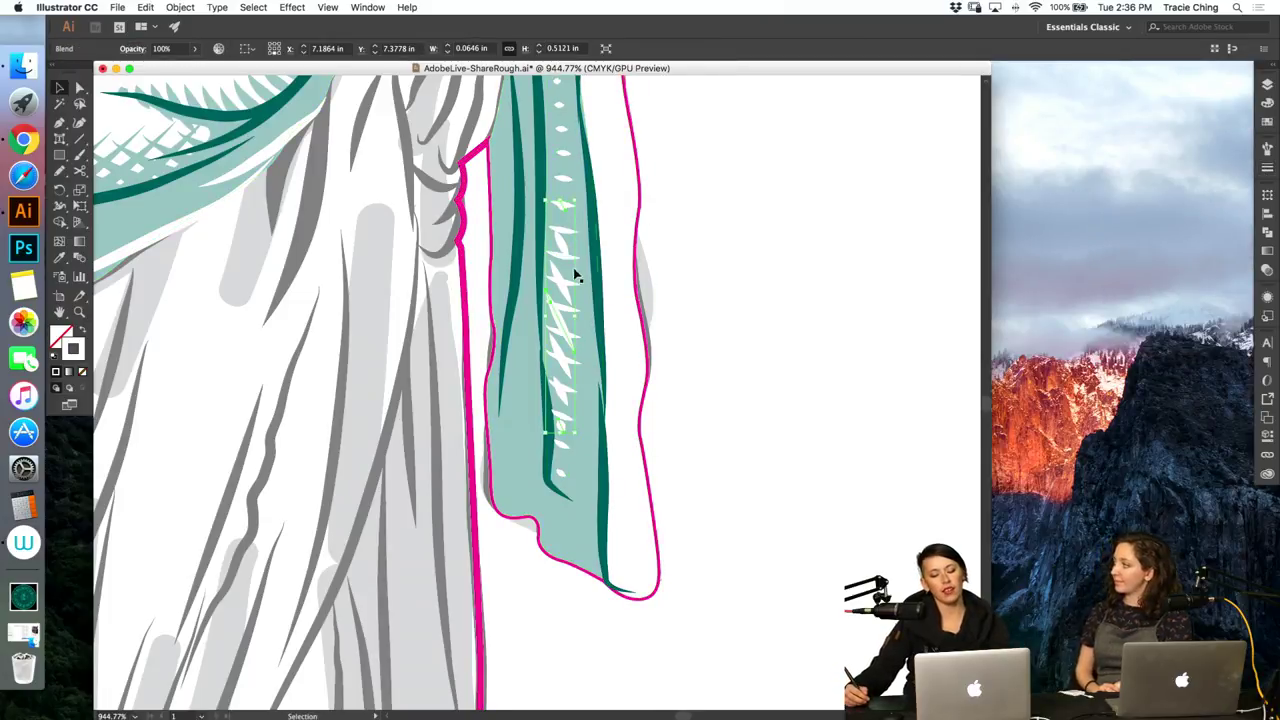
pyautogui.press('a')
pyautogui.click(757, 275)
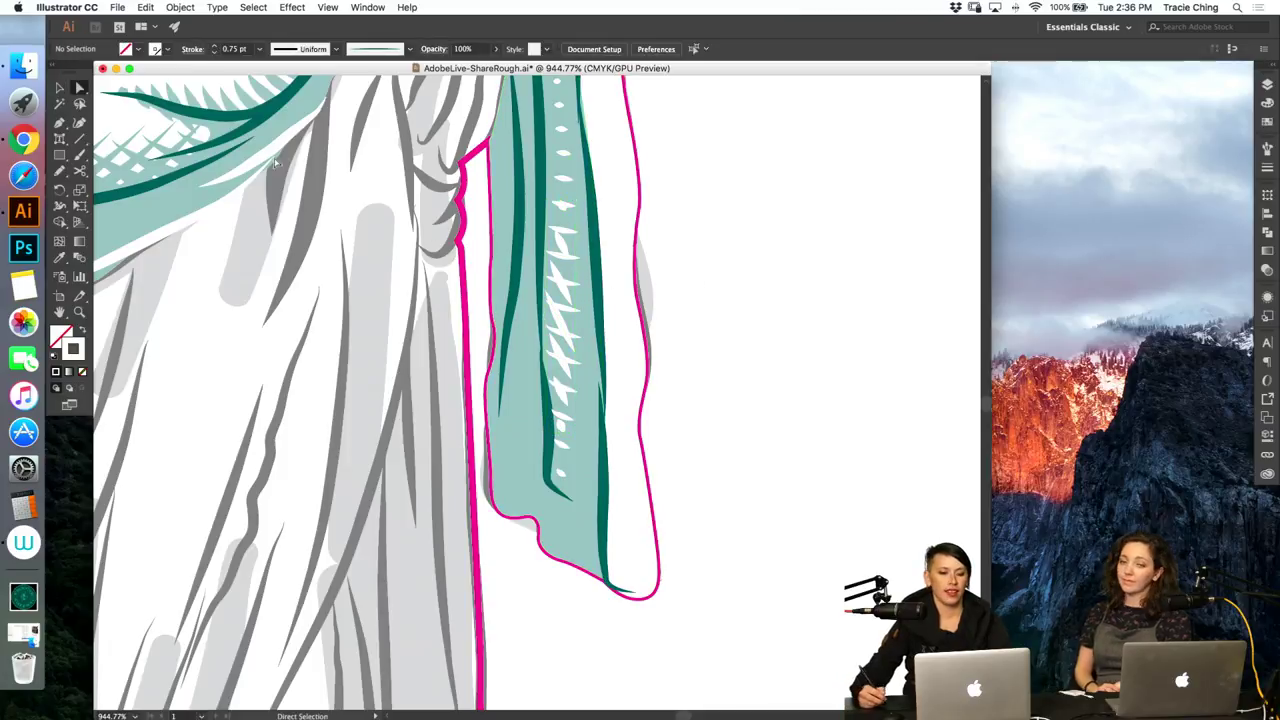
# Step: Paint three short dark green 1 pt strokes along the lower edge fold of the hanging scarf and blend them
pyautogui.click(452, 305)
pyautogui.press('b')
pyautogui.moveTo(543, 523)
pyautogui.mouseDown()
pyautogui.moveTo(579, 546)
pyautogui.moveTo(546, 552)
pyautogui.moveTo(609, 577)
pyautogui.mouseUp()
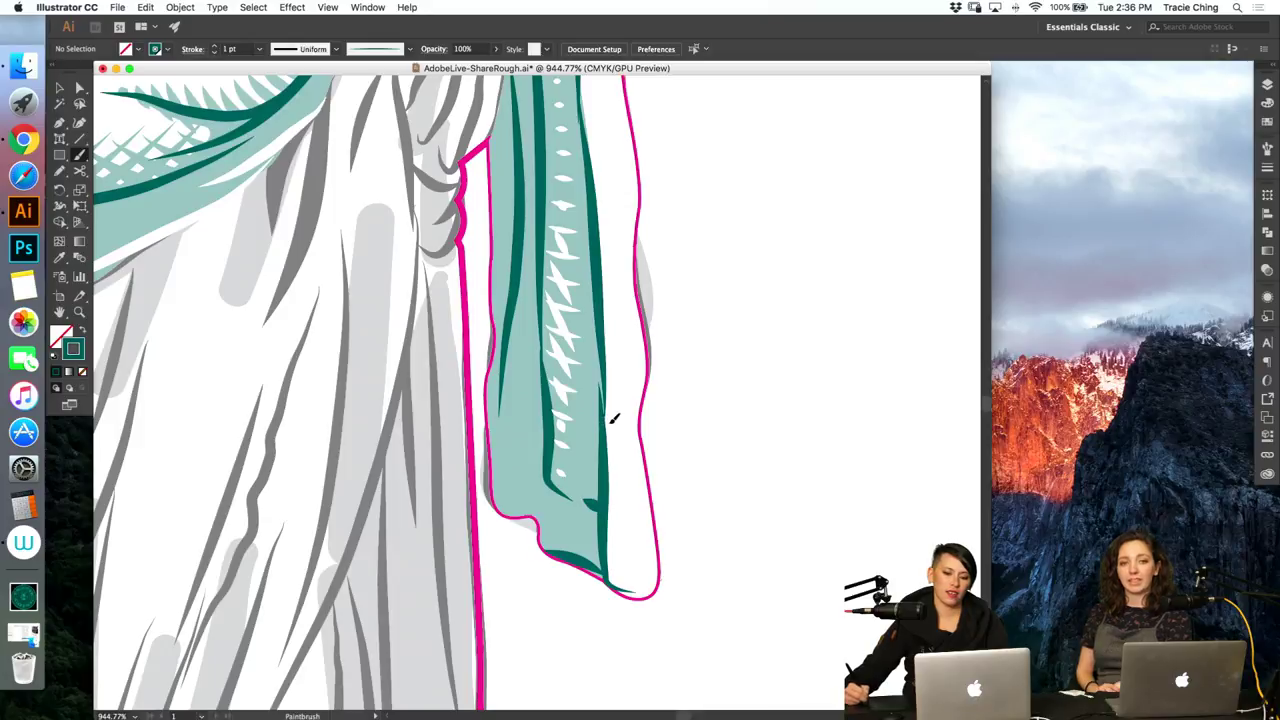
pyautogui.moveTo(606, 417); pyautogui.dragTo(591, 506)
pyautogui.keyDown('shift'); pyautogui.click(588, 566); pyautogui.keyUp('shift')
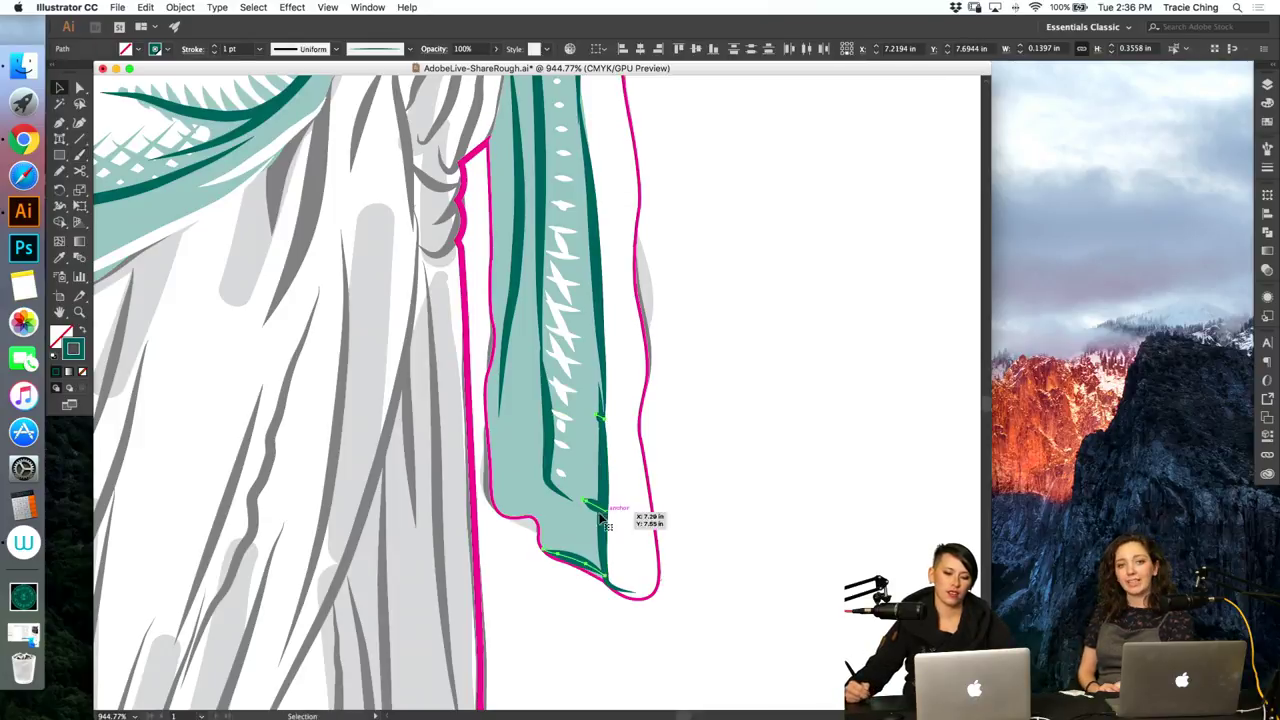
pyautogui.press('alt+super+b')
# Step: Isolate the dark green blend and move its middle key stroke slightly upward
pyautogui.doubleClick(601, 514)
pyautogui.moveTo(601, 511); pyautogui.dragTo(602, 500)
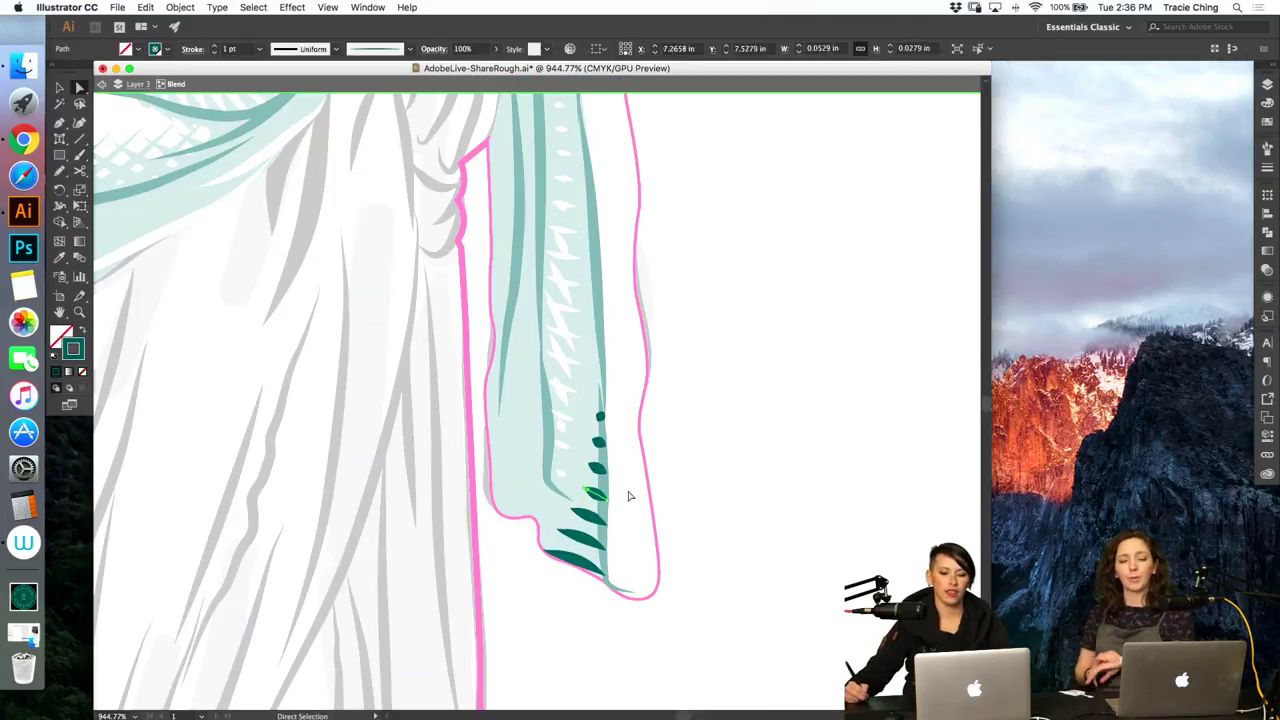
pyautogui.doubleClick(637, 524)
pyautogui.press('super+minus')
pyautogui.press('super+minus')
pyautogui.press('super+minus')
pyautogui.press('super+minus')
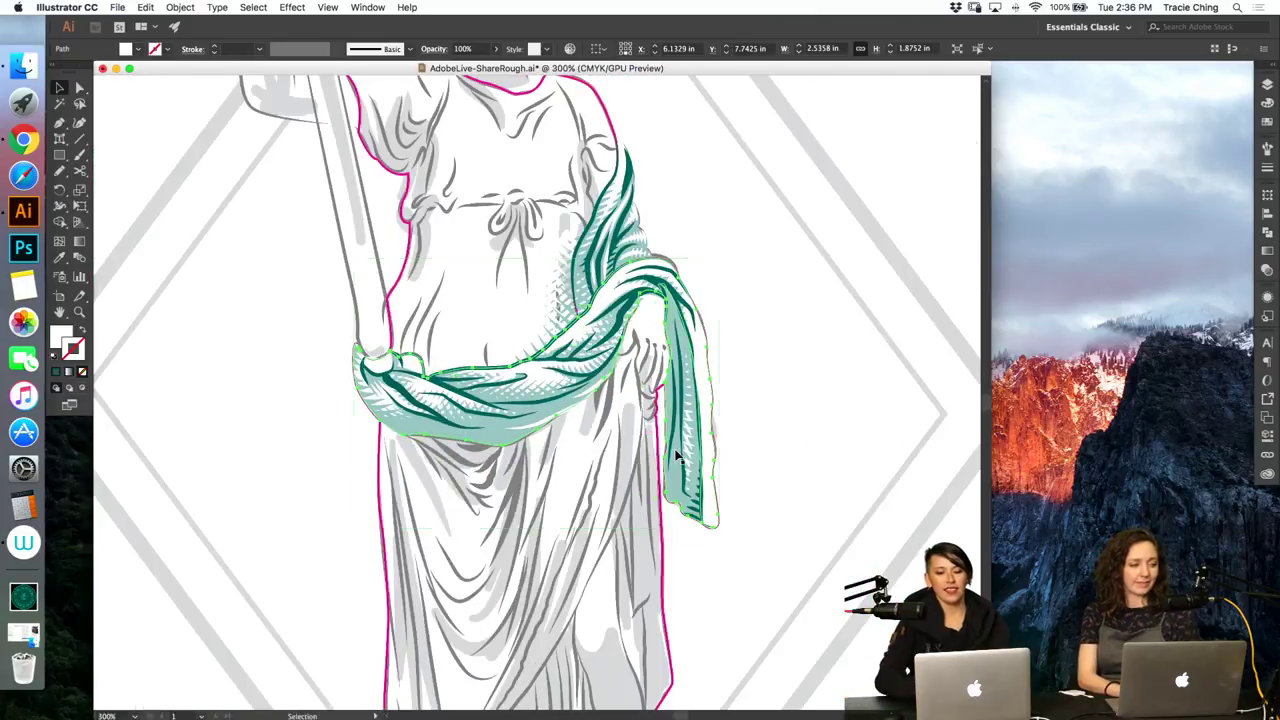
pyautogui.press('a')
pyautogui.click(790, 452)
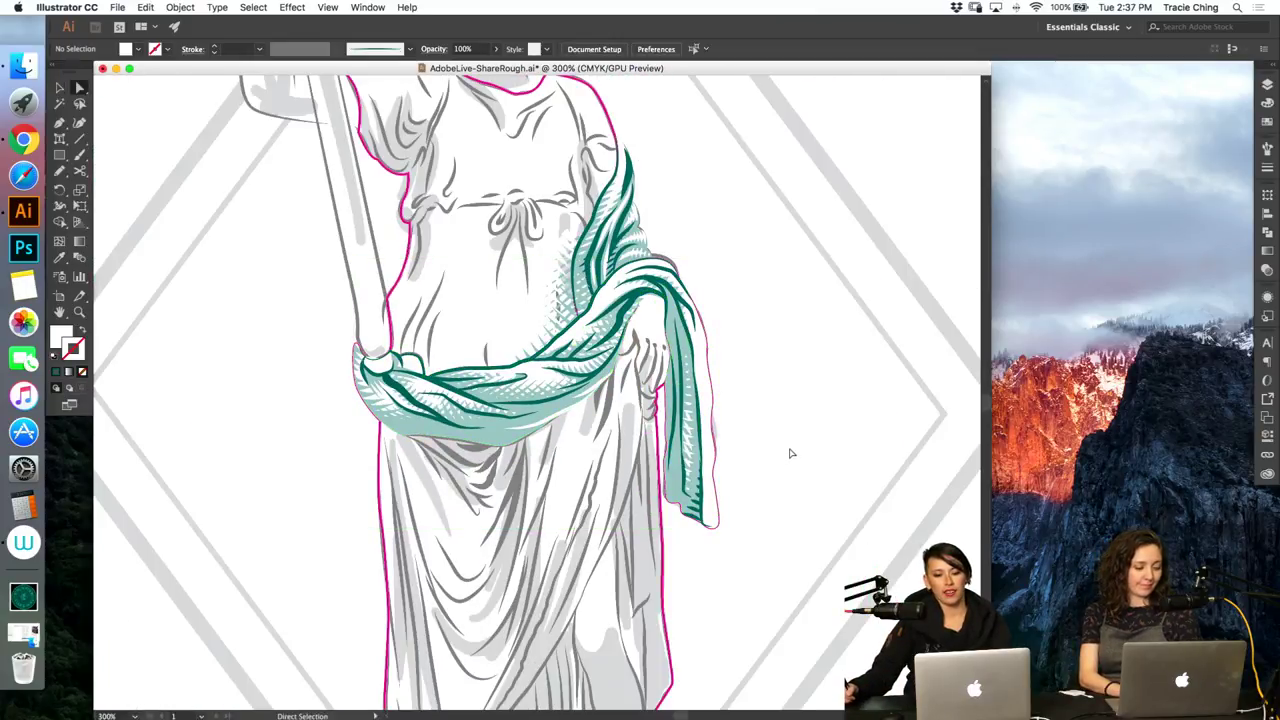
# Step: Paint seven short white 1 pt brush strokes down the inner dark fold line of the hanging scarf
pyautogui.press('z')
pyautogui.moveTo(702, 466); pyautogui.dragTo(798, 427)
pyautogui.press('b')
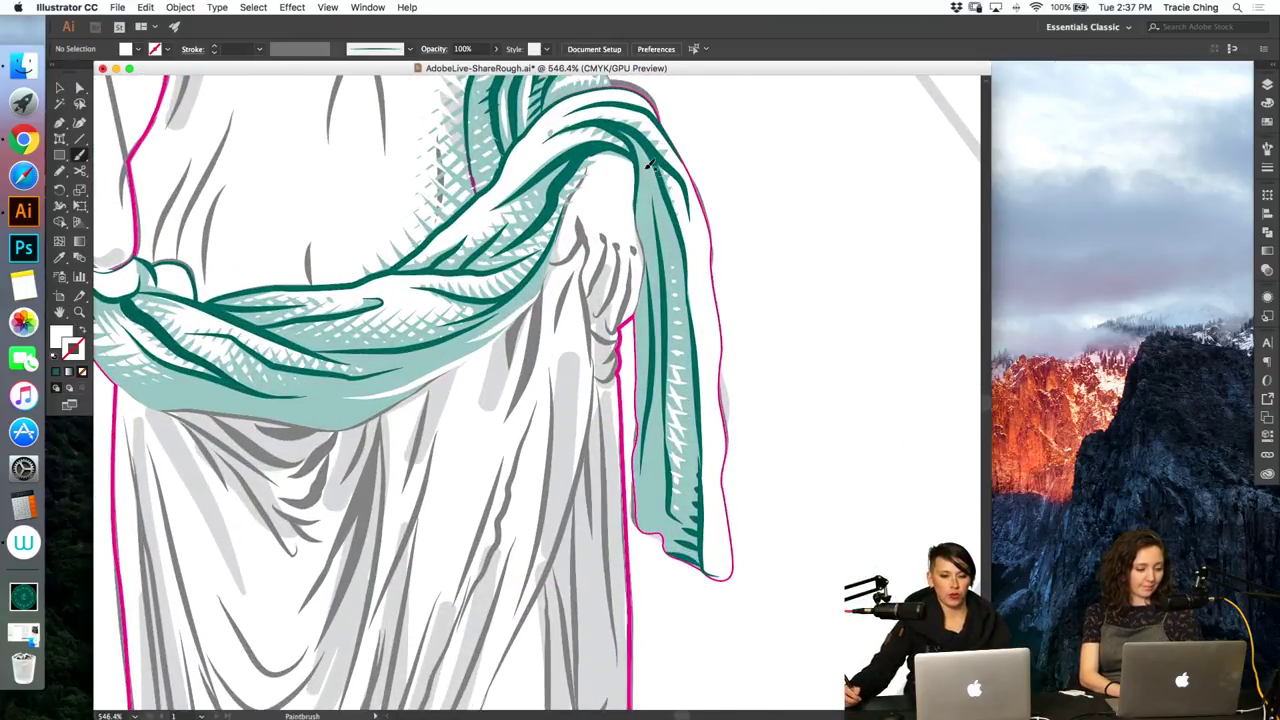
pyautogui.hotkey('shift', 'x')
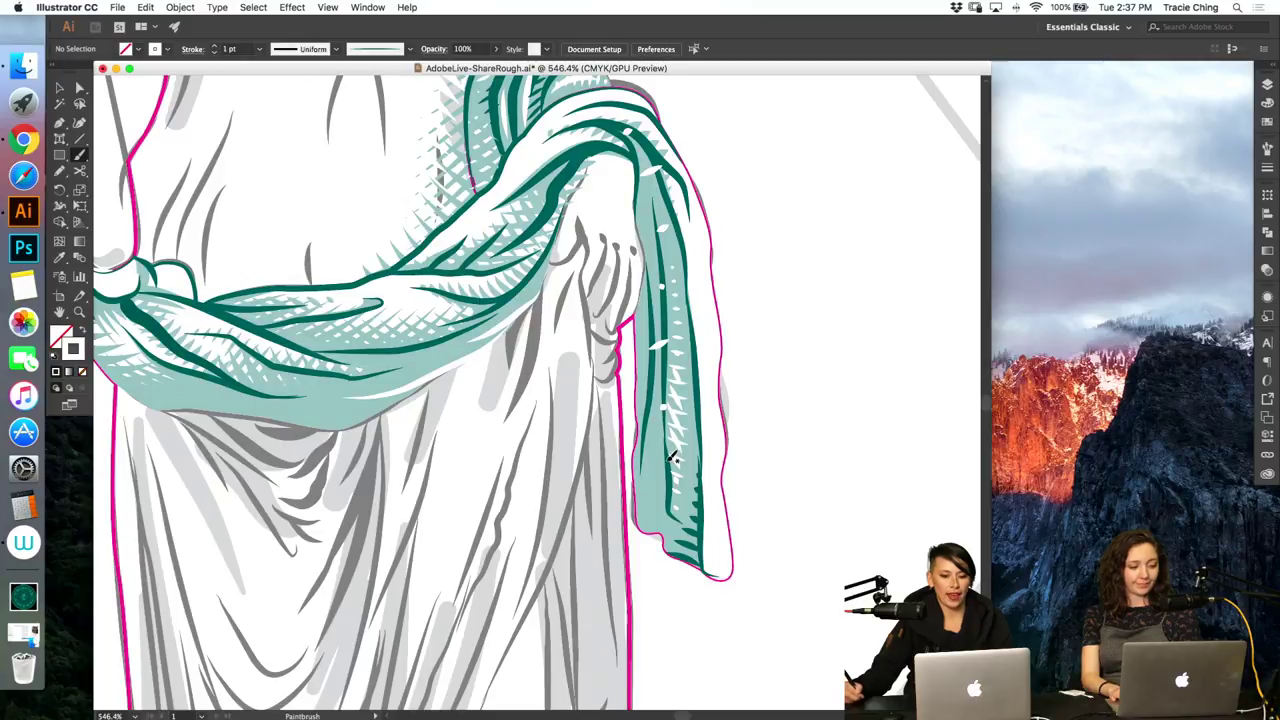
# Step: Select the seven new white strokes in Layer 3 and blend them together
pyautogui.press('v')
pyautogui.click(1267, 84)
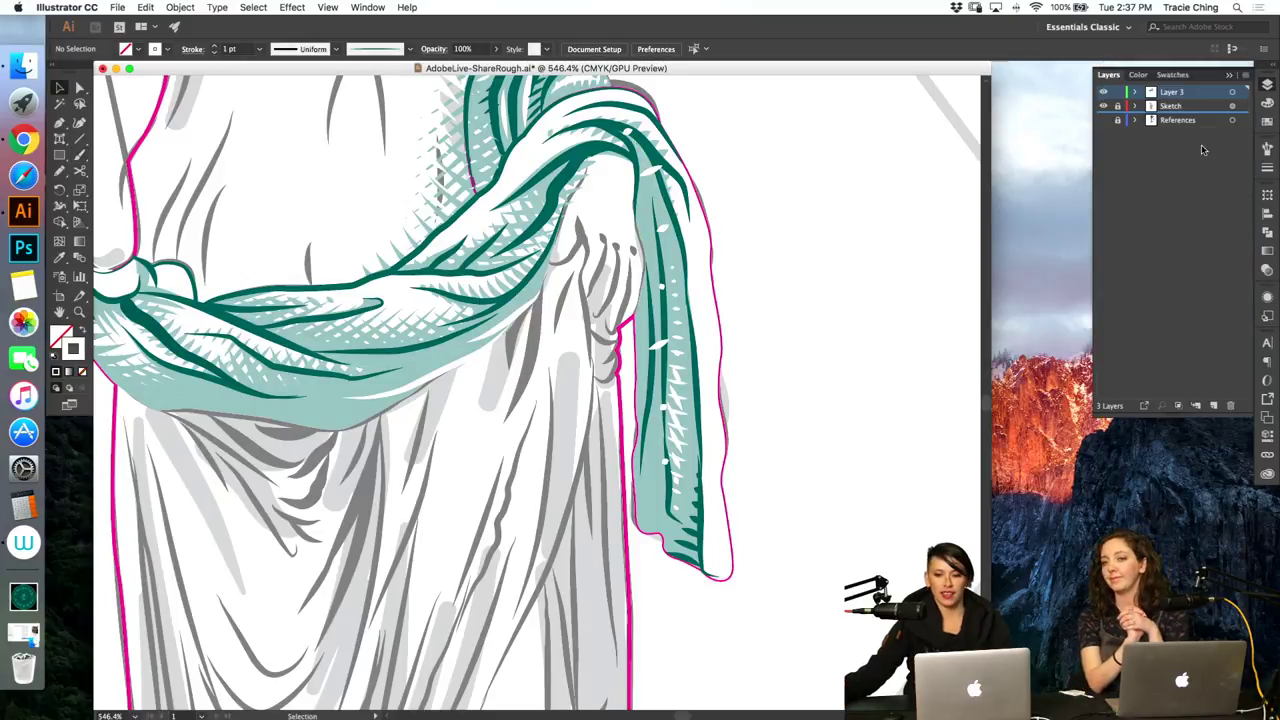
pyautogui.click(1134, 105)
pyautogui.click(1134, 105)
pyautogui.click(1134, 91)
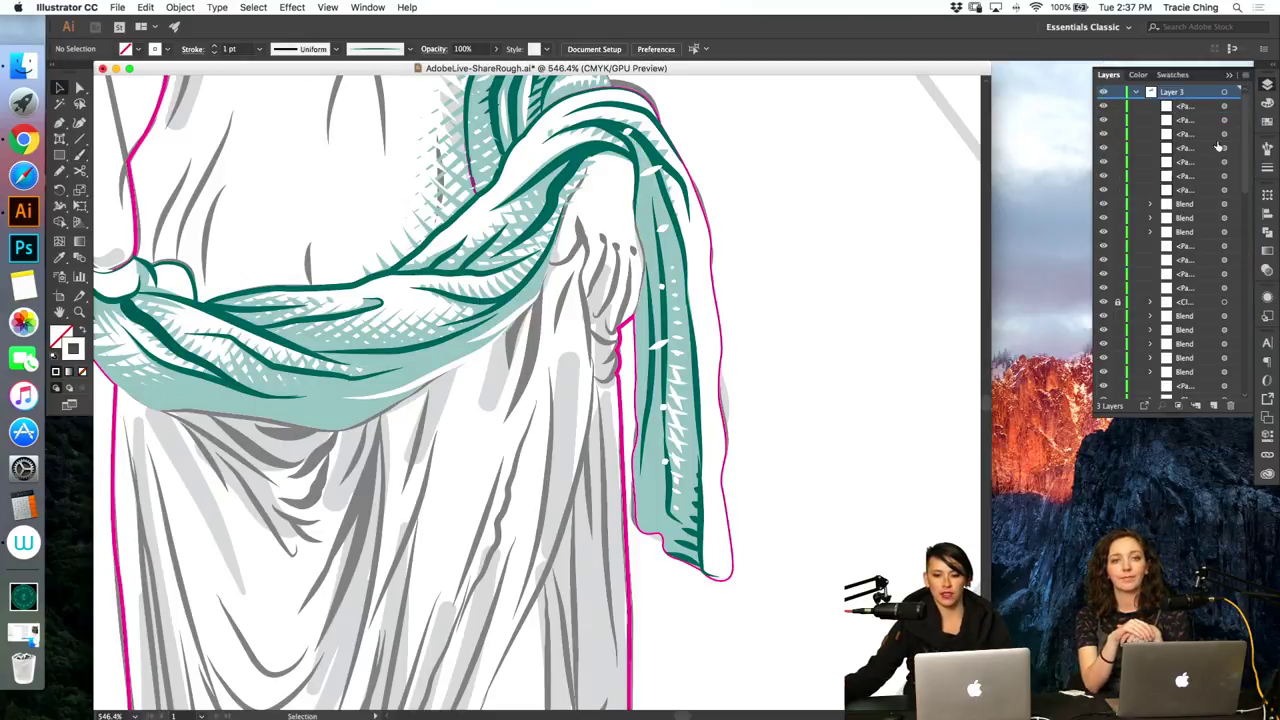
pyautogui.click(1224, 106)
pyautogui.keyDown('shift'); pyautogui.click(1224, 120); pyautogui.keyUp('shift')
pyautogui.keyDown('shift'); pyautogui.click(1224, 134); pyautogui.keyUp('shift')
pyautogui.keyDown('shift'); pyautogui.click(1224, 148); pyautogui.keyUp('shift')
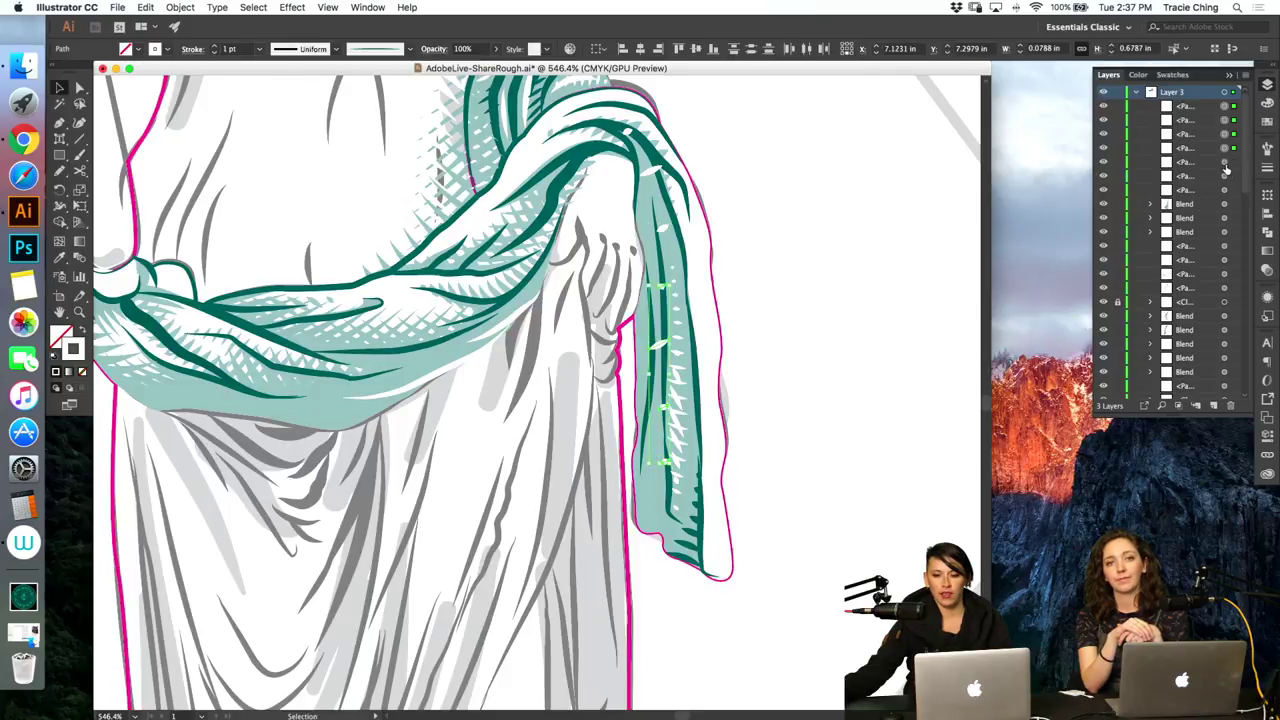
pyautogui.keyDown('shift'); pyautogui.click(1224, 175); pyautogui.keyUp('shift')
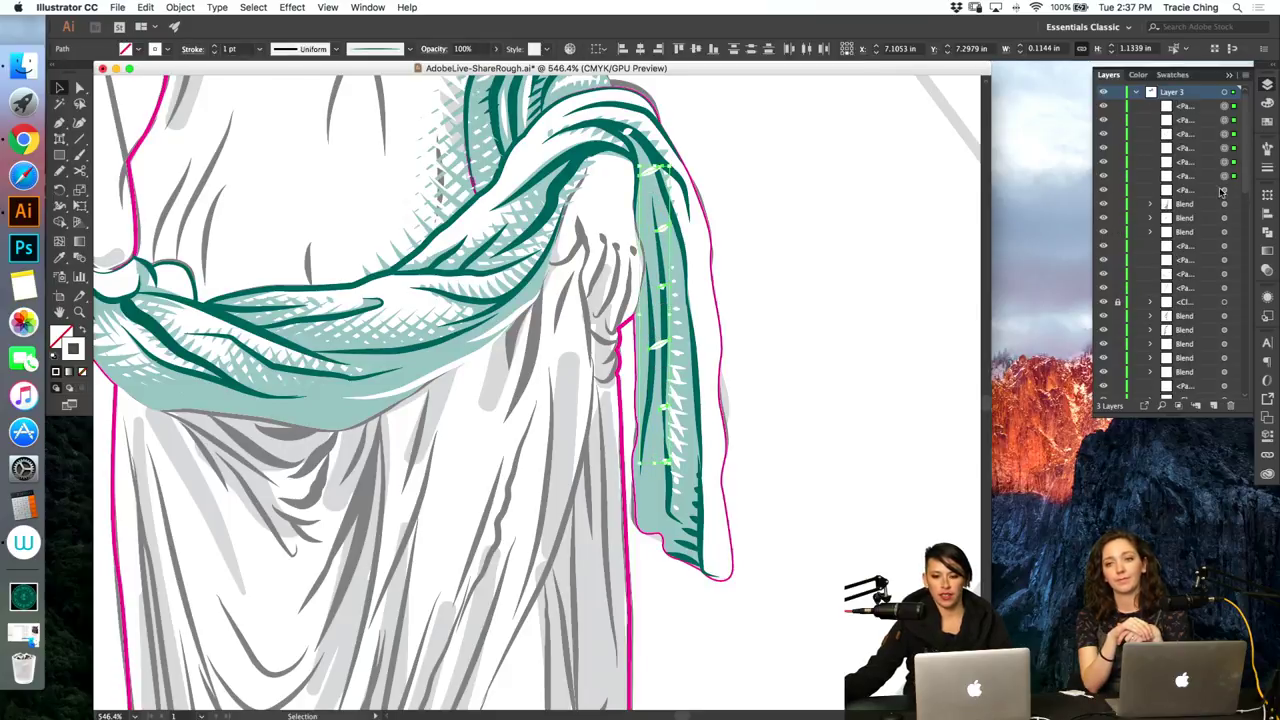
pyautogui.keyDown('shift'); pyautogui.click(1224, 191); pyautogui.keyUp('shift')
pyautogui.press('alt+super+b')
# Step: Recolor the new blend's stroke with the dark green swatch
pyautogui.click(1267, 149)
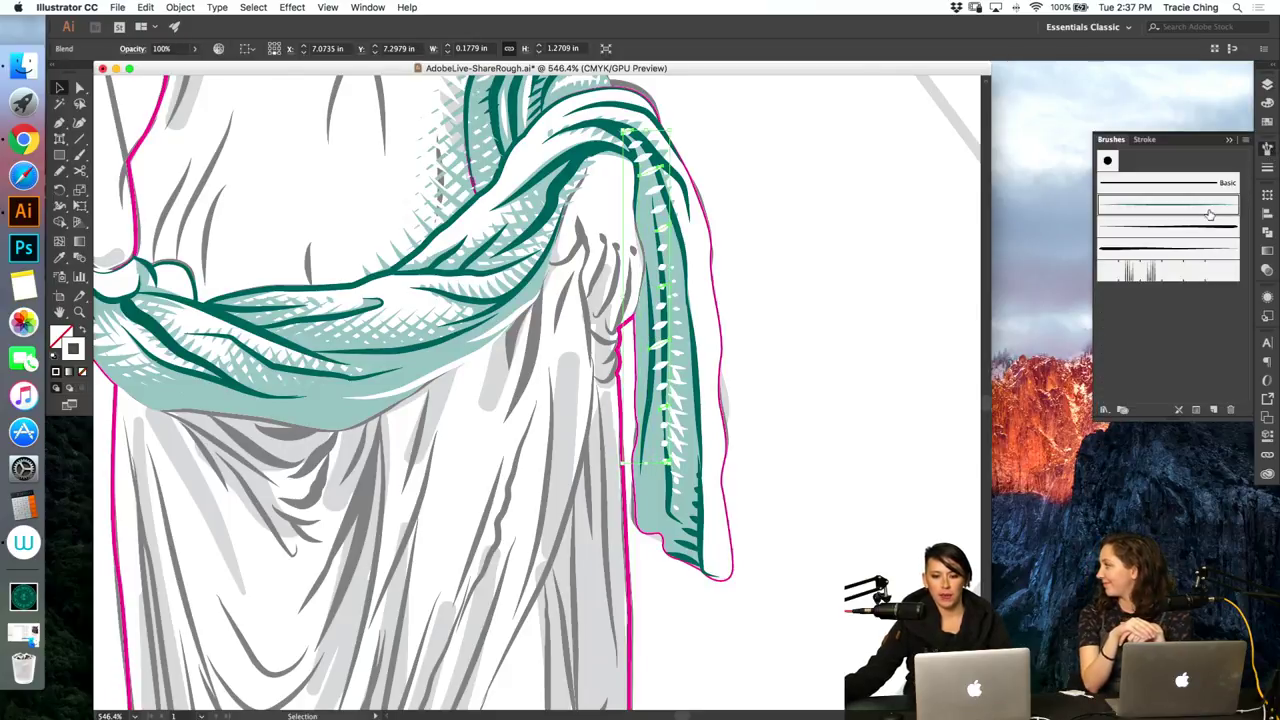
pyautogui.press('i')
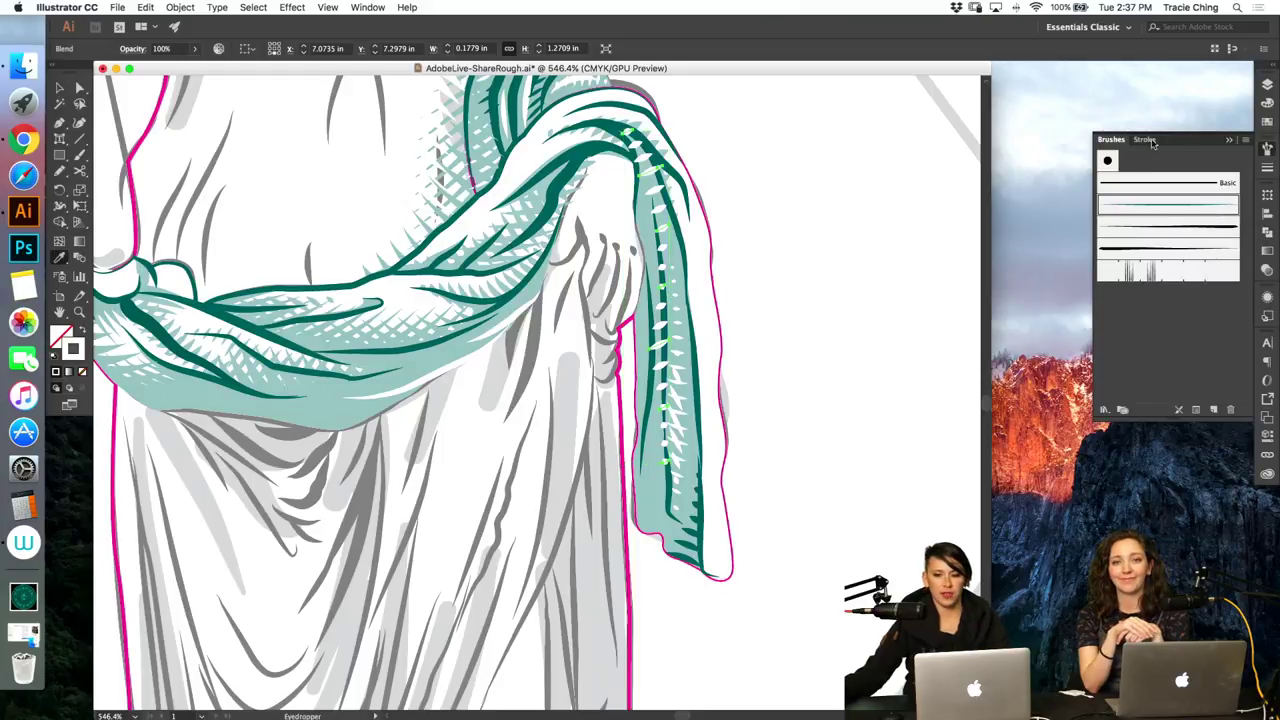
pyautogui.press('F6')
pyautogui.click(1263, 124)
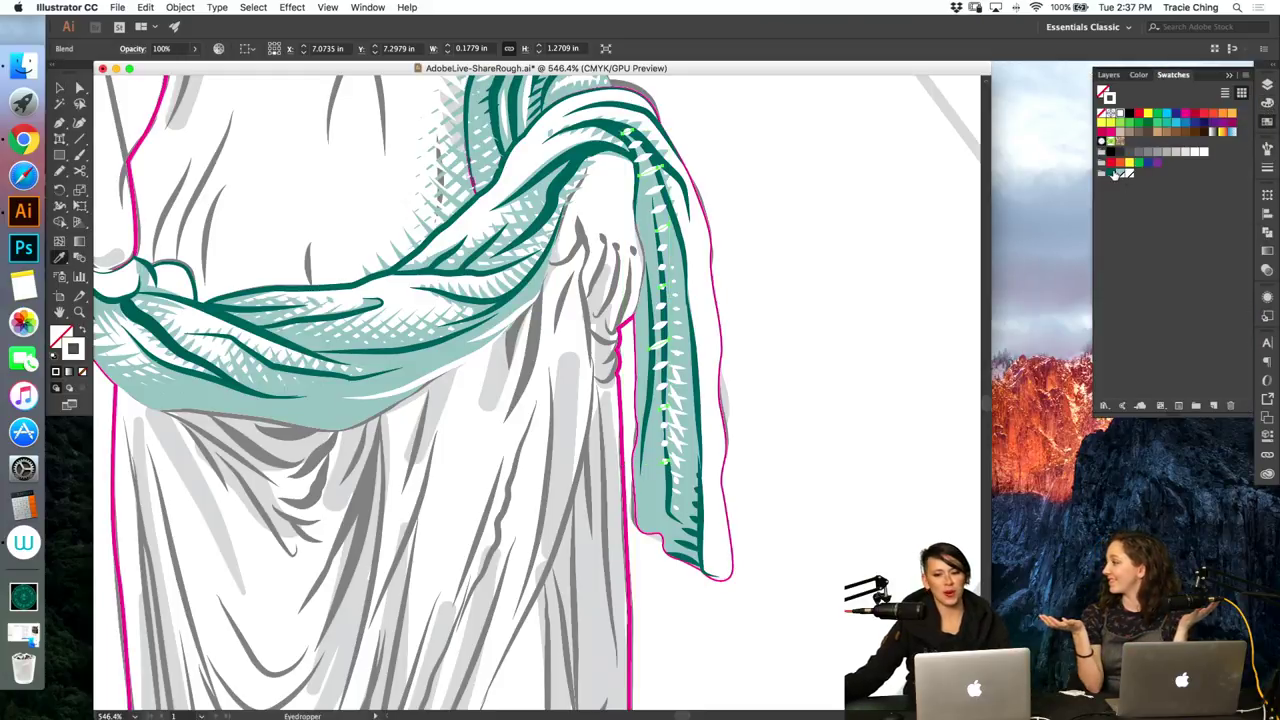
pyautogui.click(1110, 175)
pyautogui.press('v')
pyautogui.click(1268, 170)
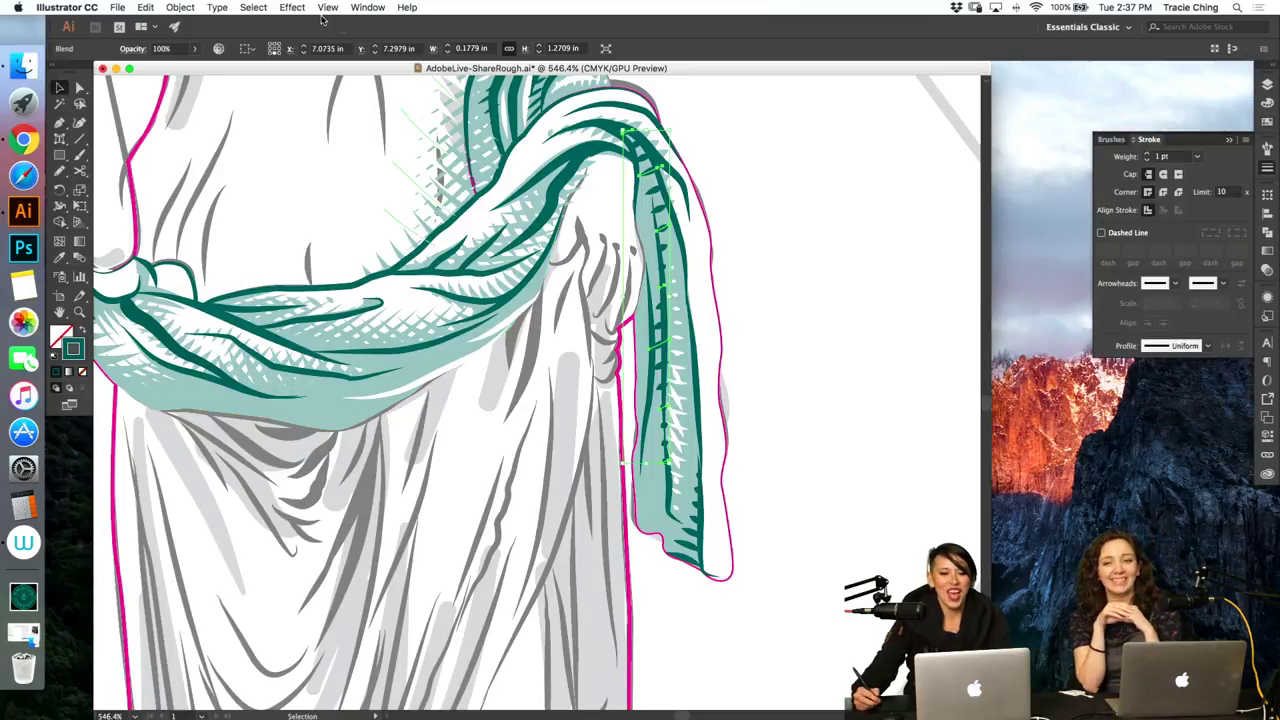
# Step: Increase the number of specified steps in the dark green blend, then deselect it
pyautogui.click(184, 10)
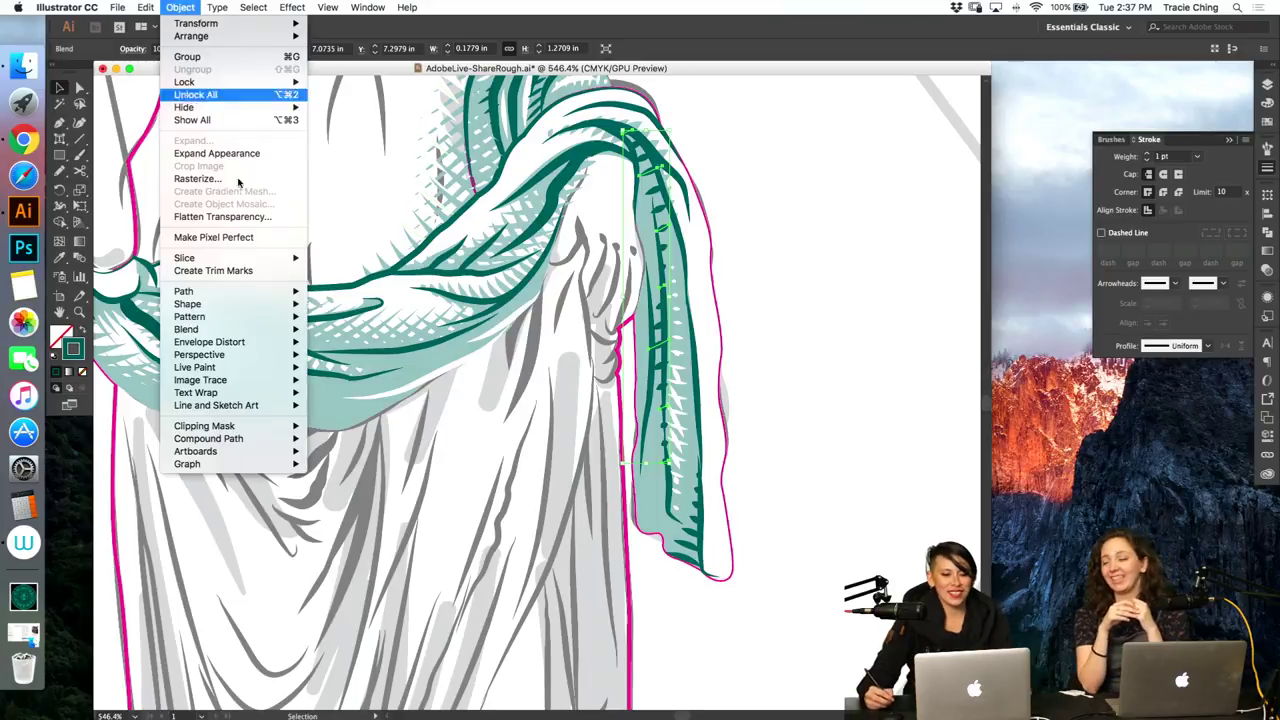
pyautogui.moveTo(248, 330)
pyautogui.click(357, 363)
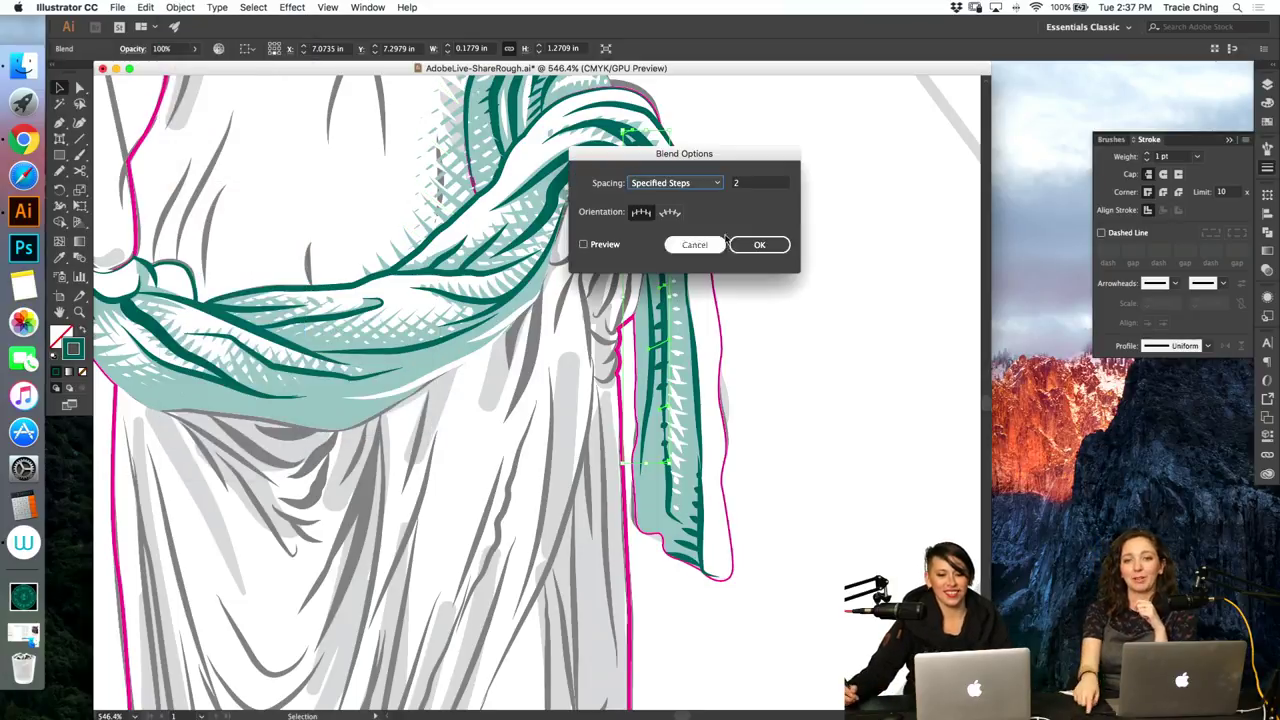
pyautogui.click(753, 186)
pyautogui.click(759, 244)
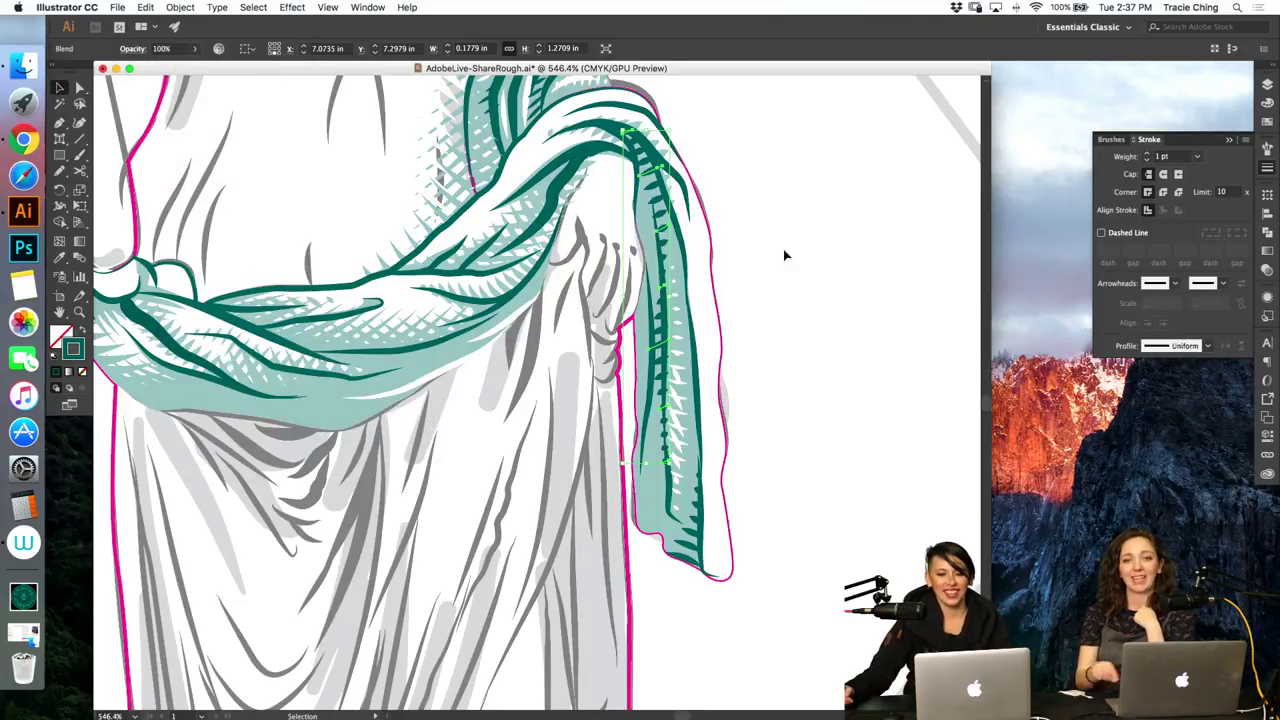
pyautogui.click(821, 286)
pyautogui.press('super+minus')
pyautogui.press('super+minus')
pyautogui.press('super+minus')
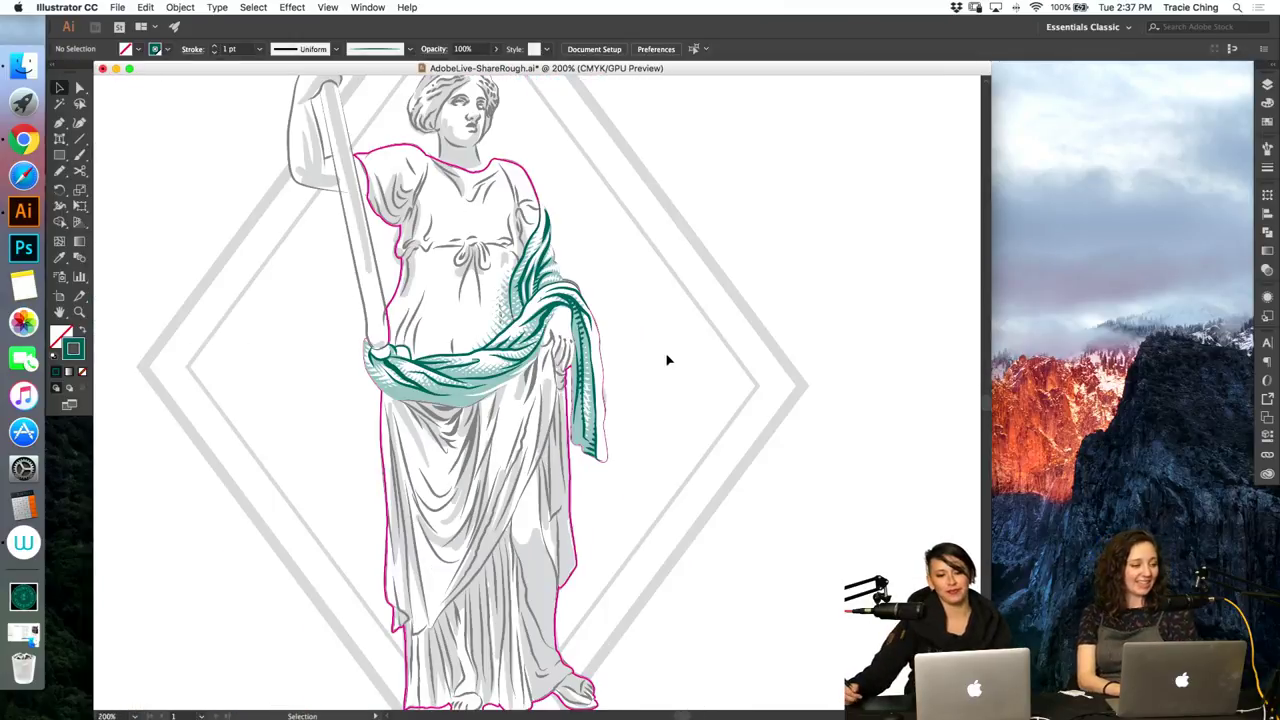
pyautogui.press('z')
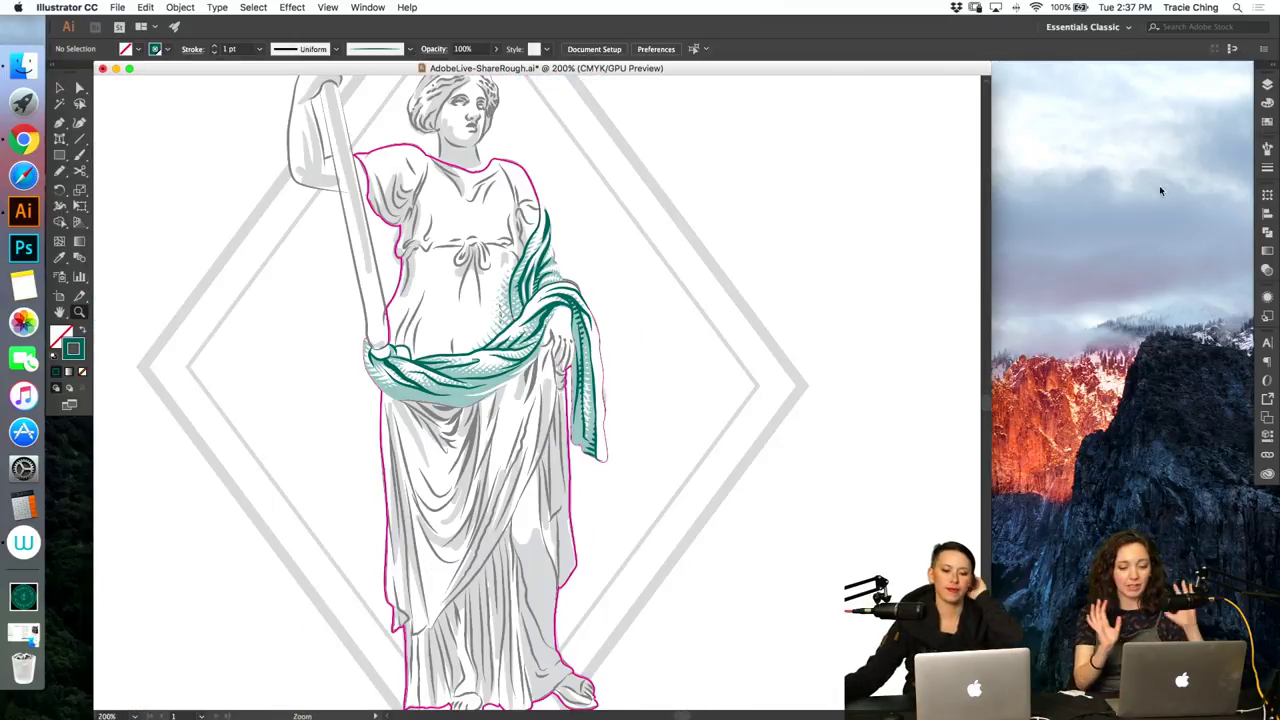
pyautogui.moveTo(455, 555); pyautogui.dragTo(584, 482)
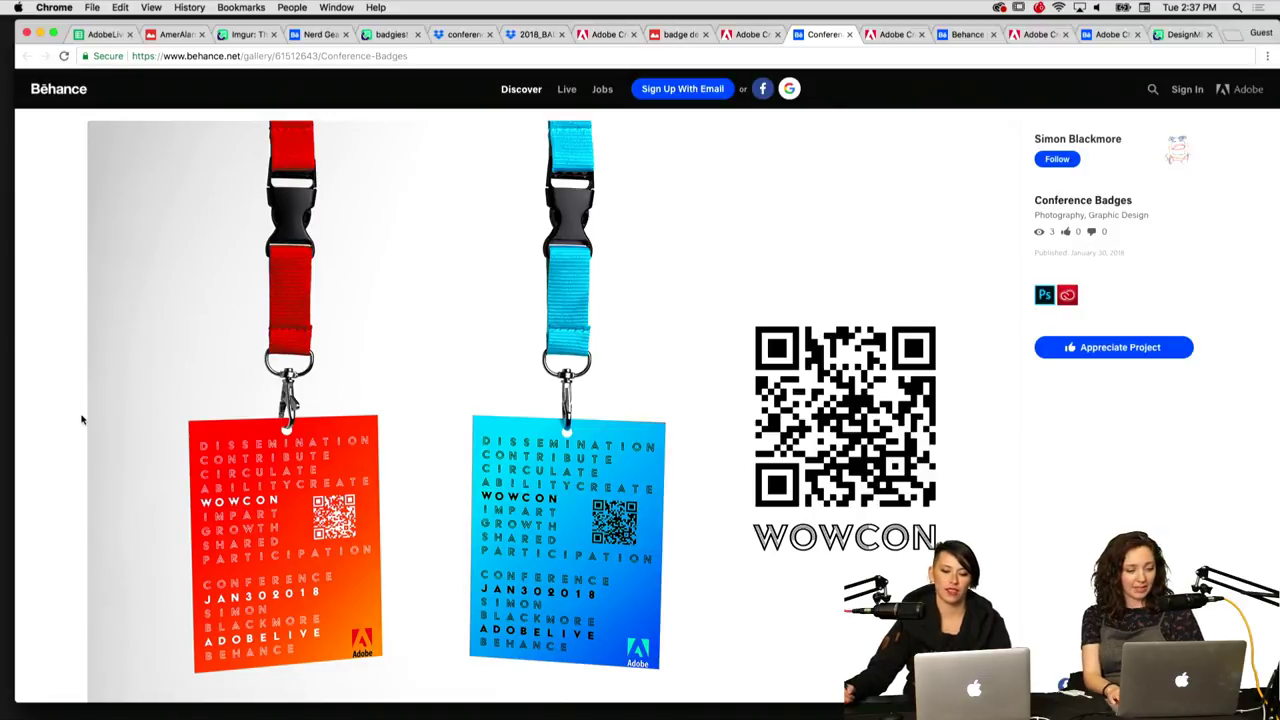
# Step: Switch to Chrome and look through the submitted conference badge designs on Behance, Creative Cloud, Google Drive and Dropbox
pyautogui.press('super+alt+Left')
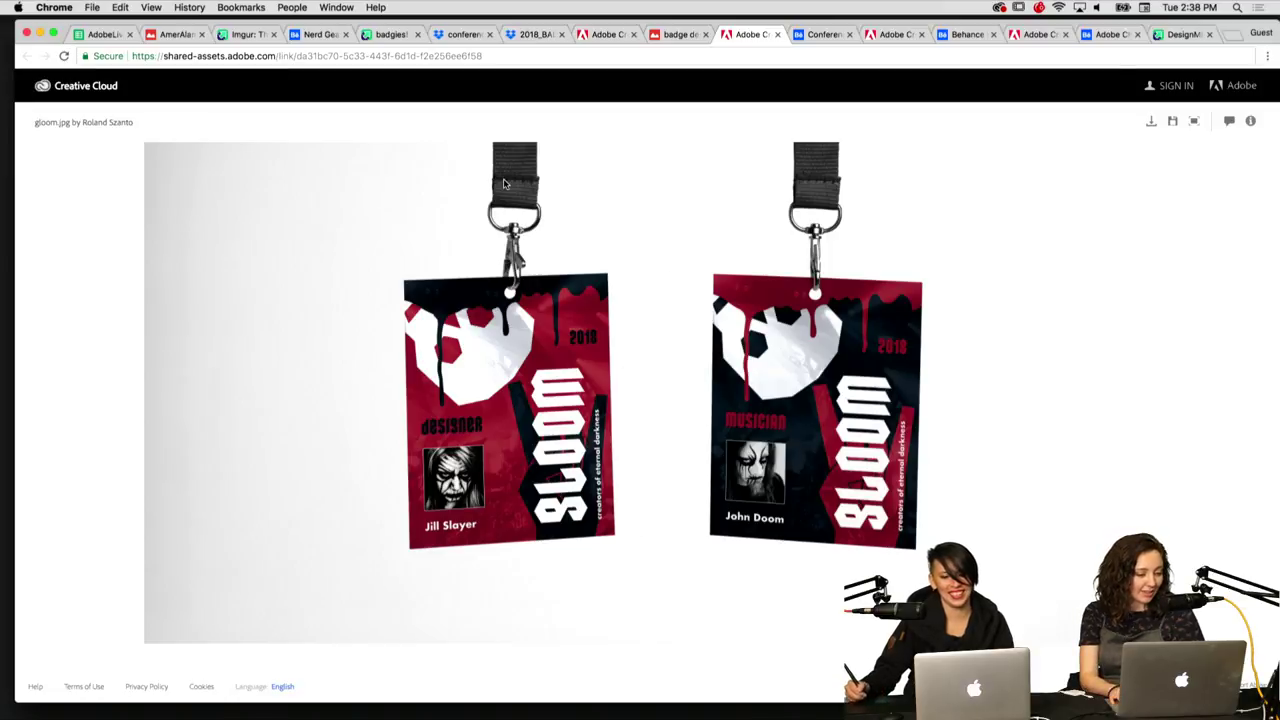
pyautogui.hotkey('ctrl', 'shift', 'Tab')
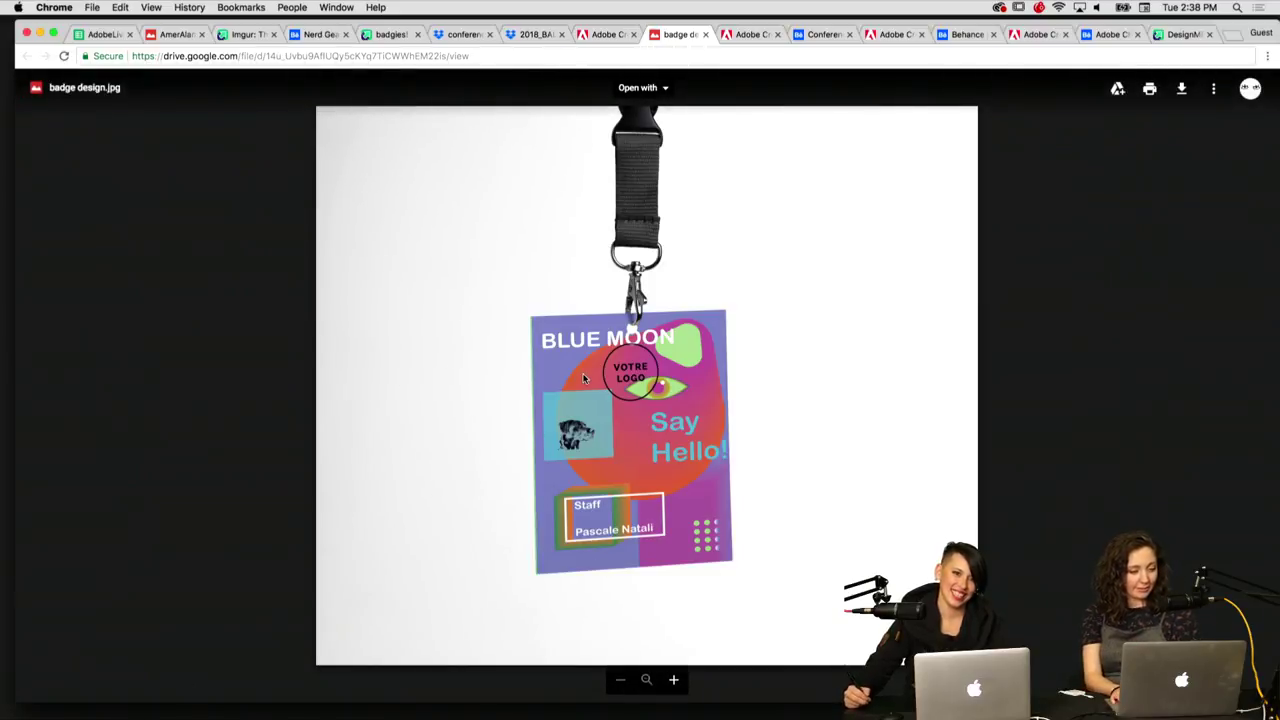
pyautogui.hotkey('ctrl', 'shift', 'Tab')
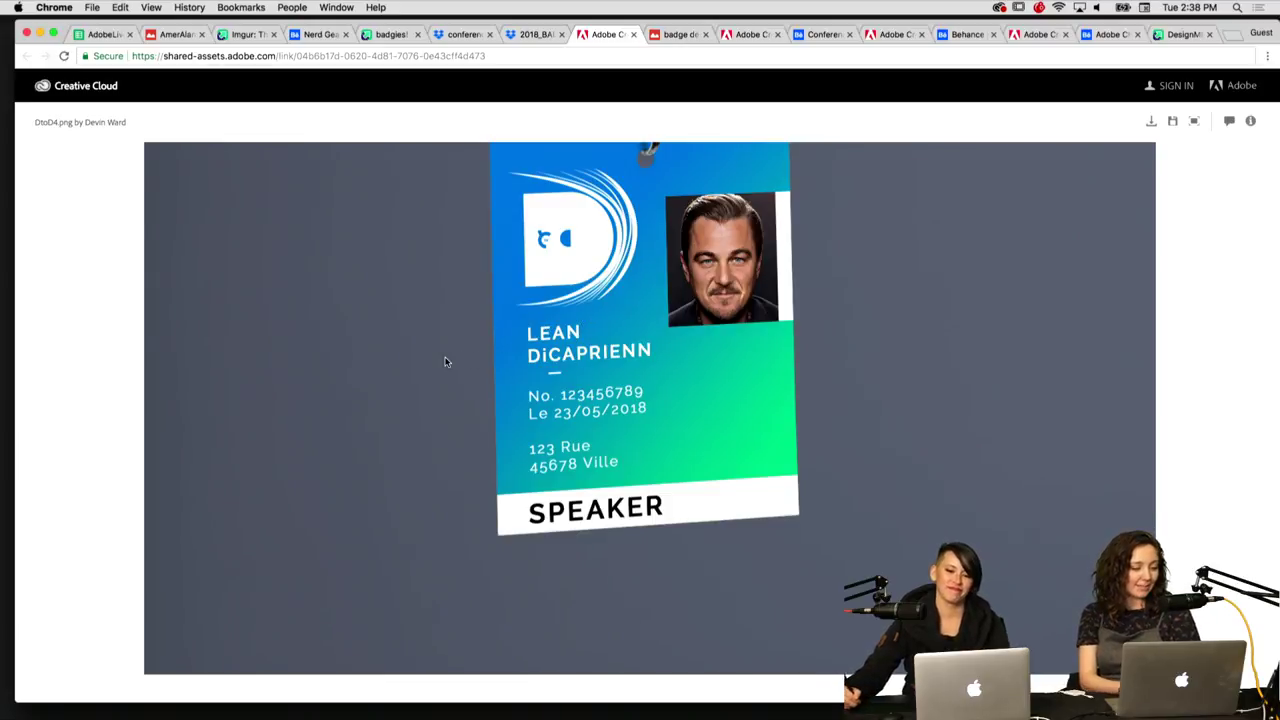
pyautogui.hotkey('ctrl', 'shift', 'Tab')
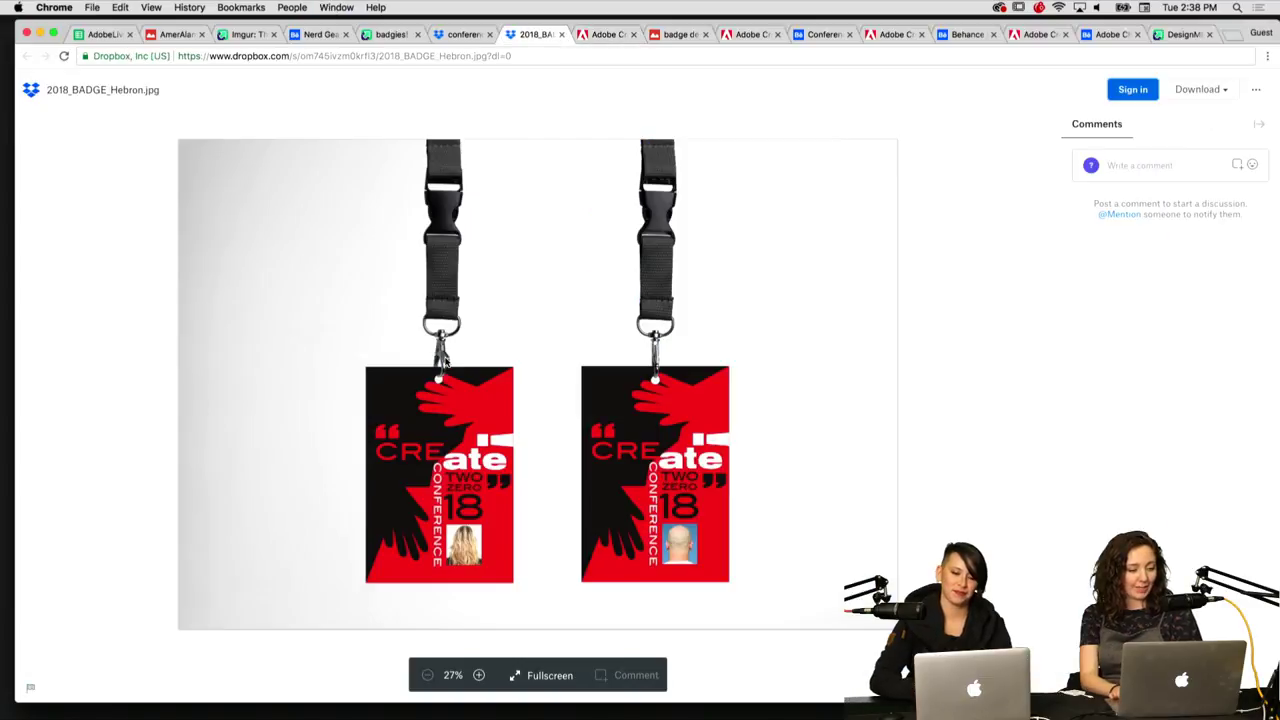
pyautogui.hotkey('ctrl', 'Tab')
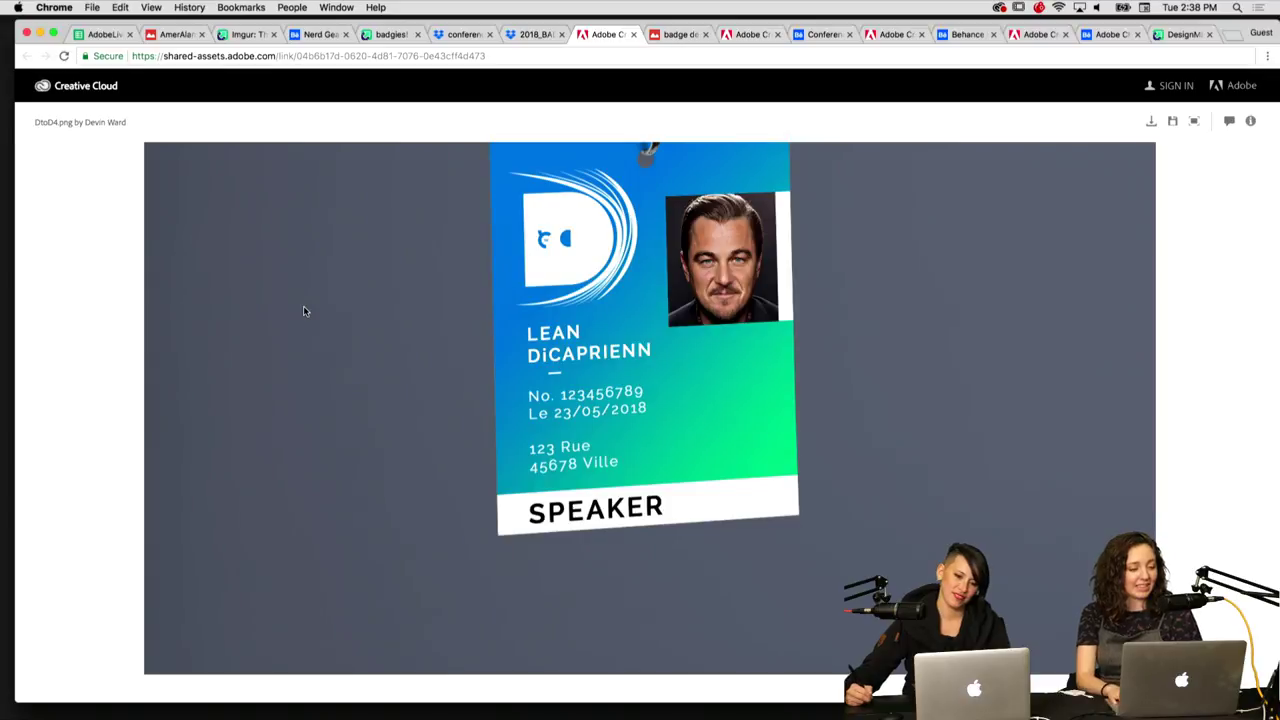
pyautogui.hotkey('ctrl', 'shift', 'Tab')
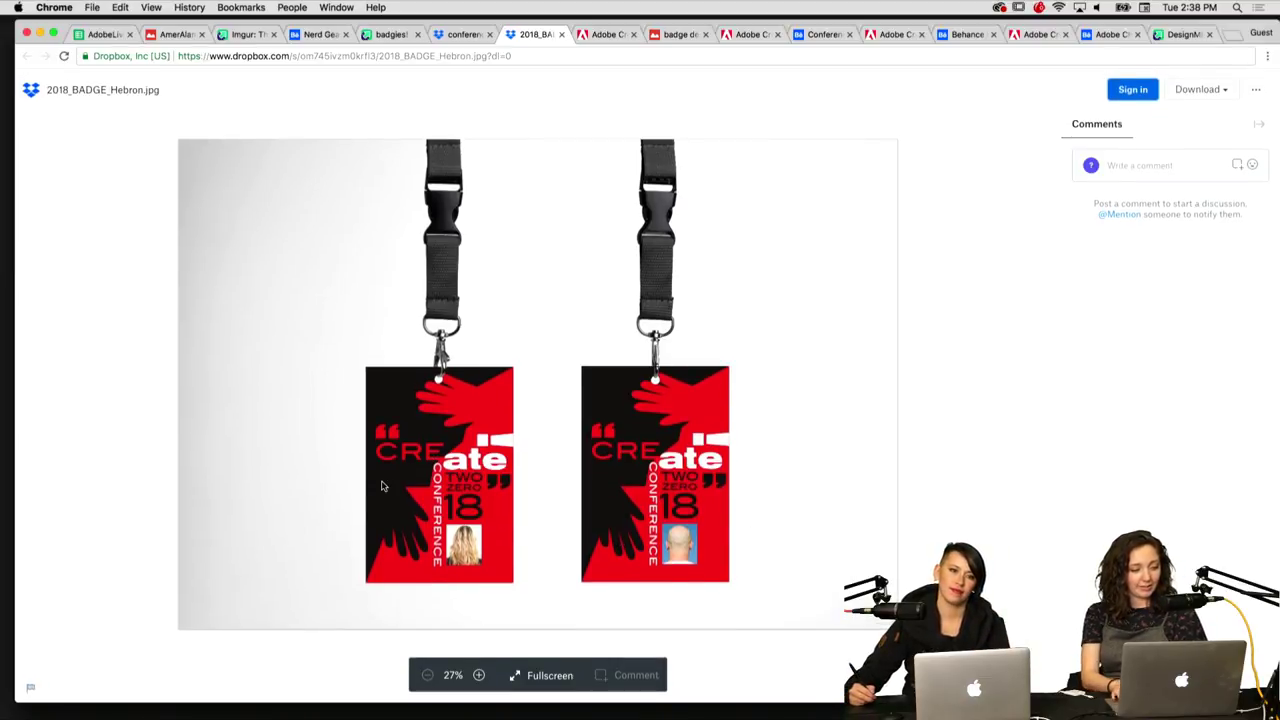
pyautogui.hotkey('ctrl', 'shift', 'Tab')
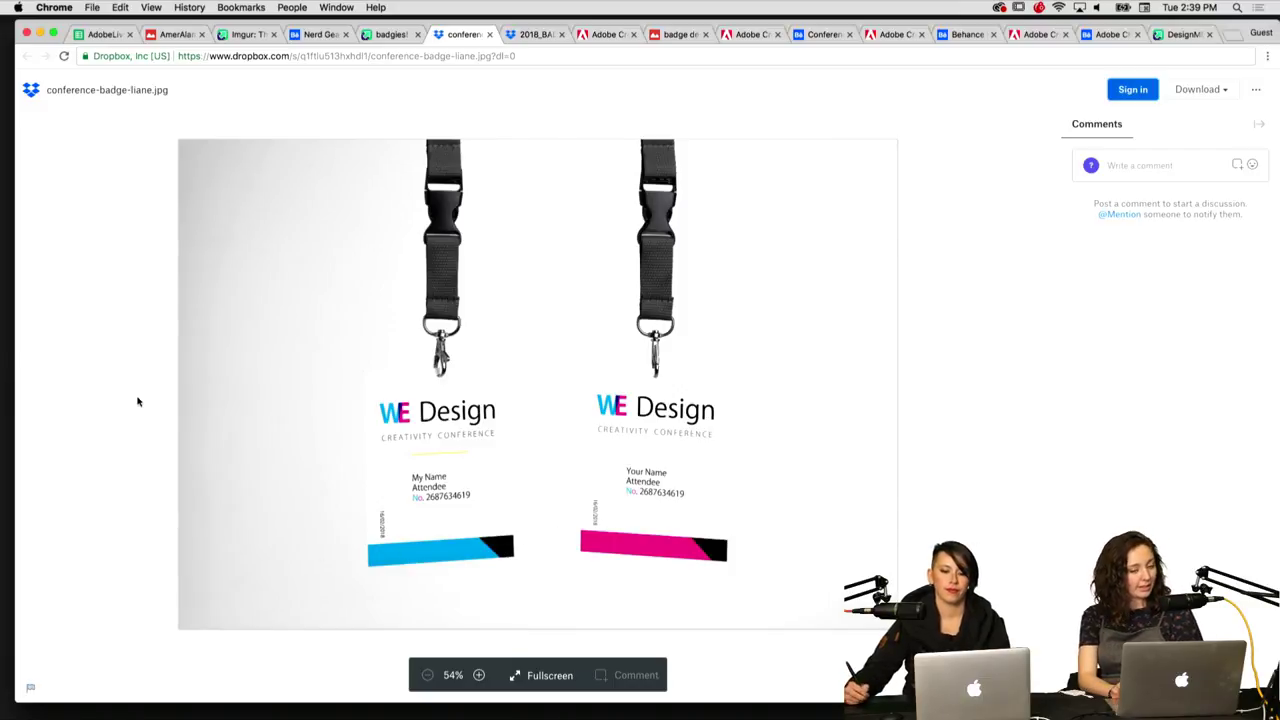
# Step: View the Shaping Design badges on Imgur and the Nerd Gear design on Behance at enlarged size
pyautogui.hotkey('ctrl', 'shift', 'Tab')
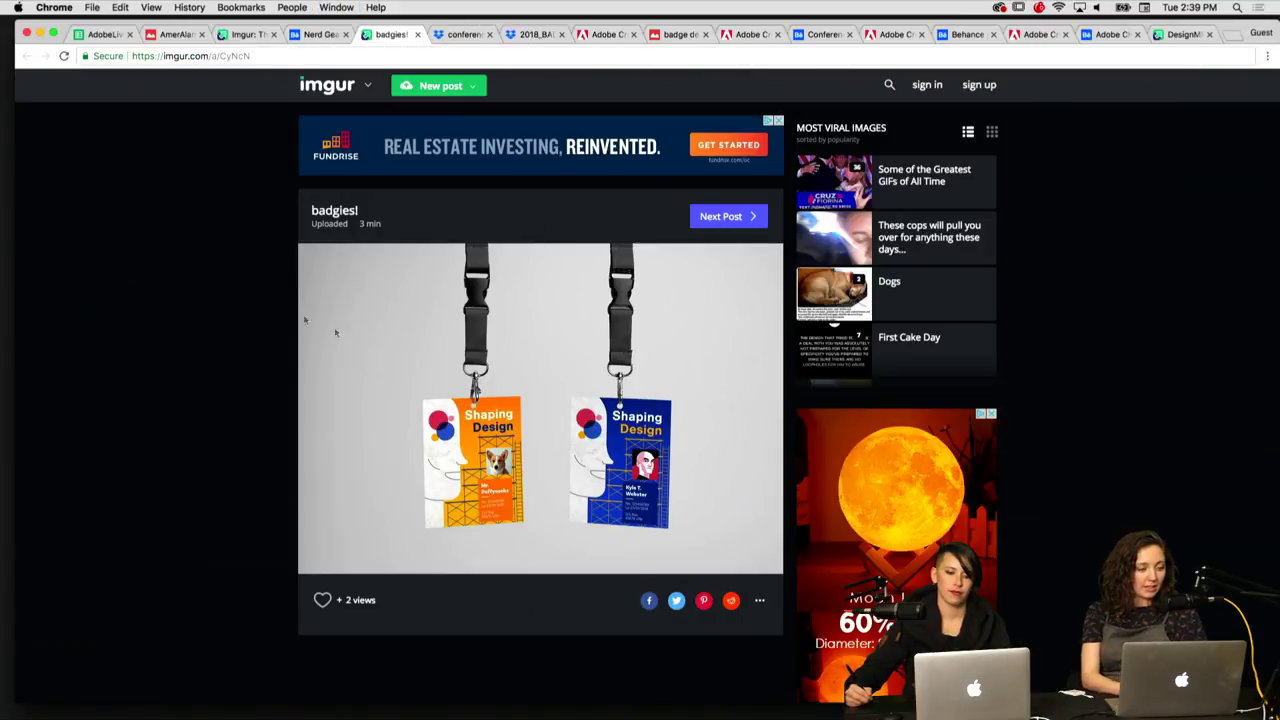
pyautogui.click(477, 428)
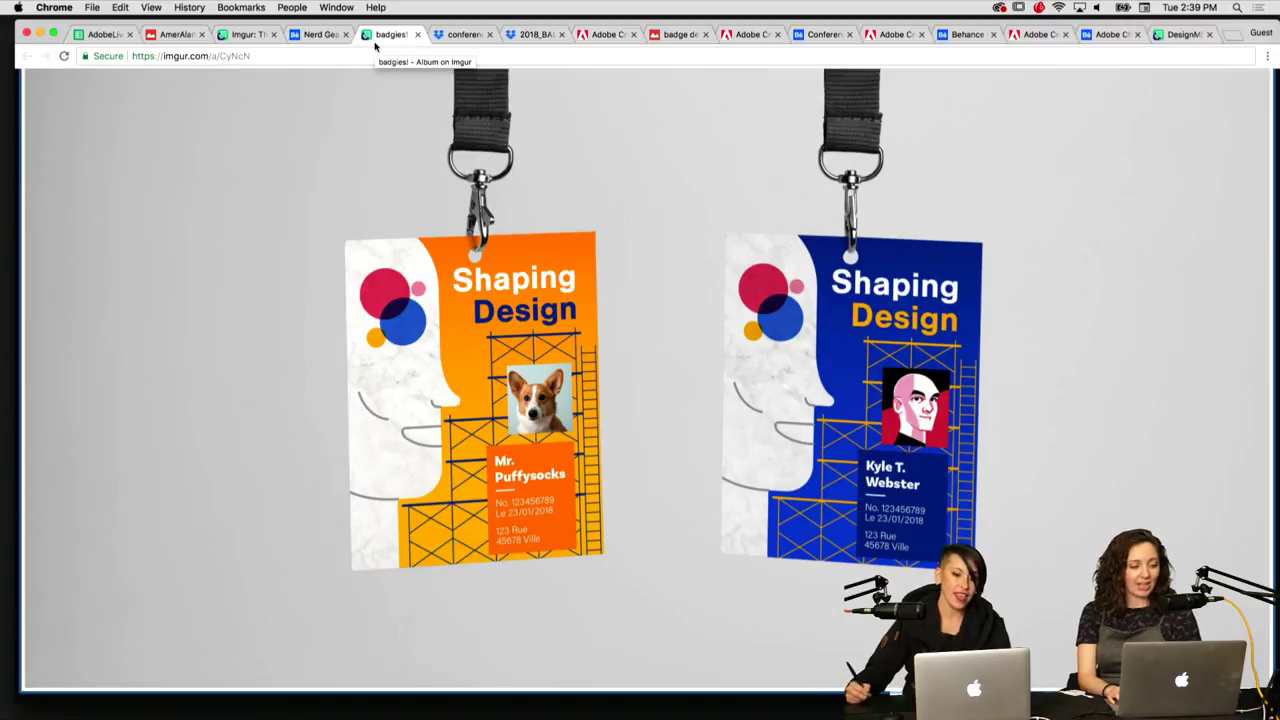
pyautogui.hotkey('ctrl', 'shift', 'Tab')
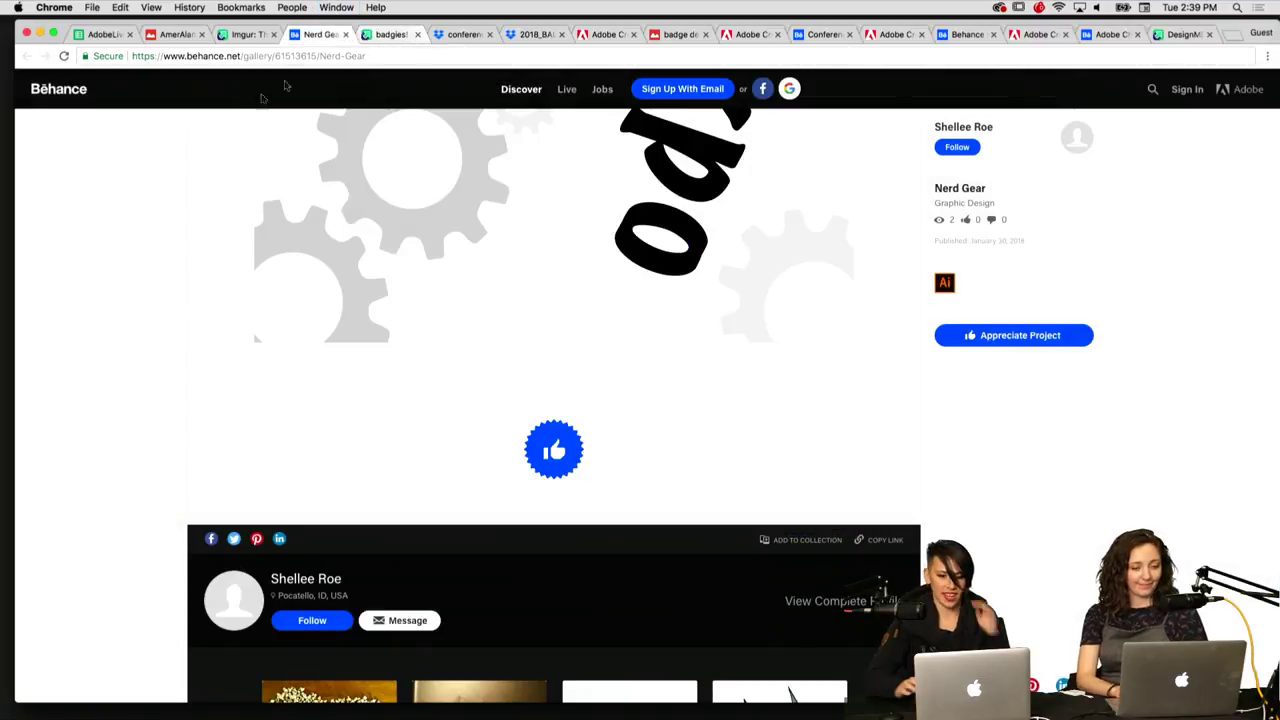
pyautogui.scroll(10, 121, 260)
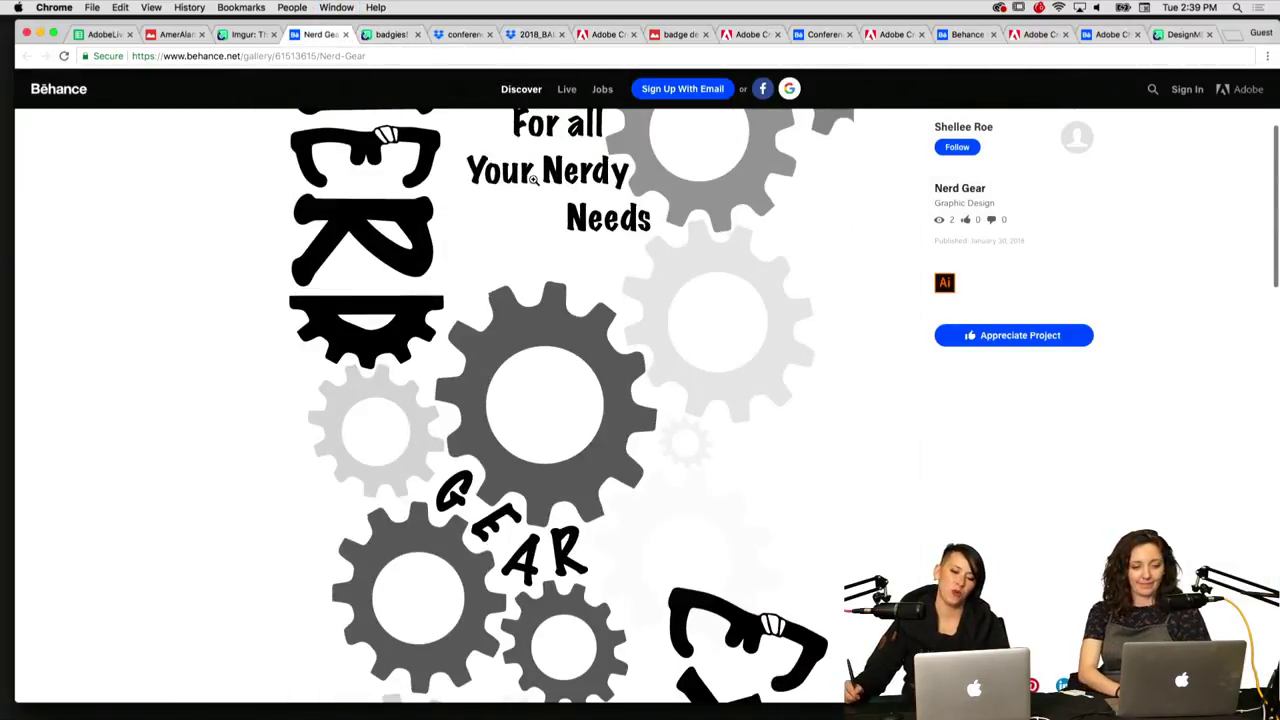
pyautogui.click(534, 211)
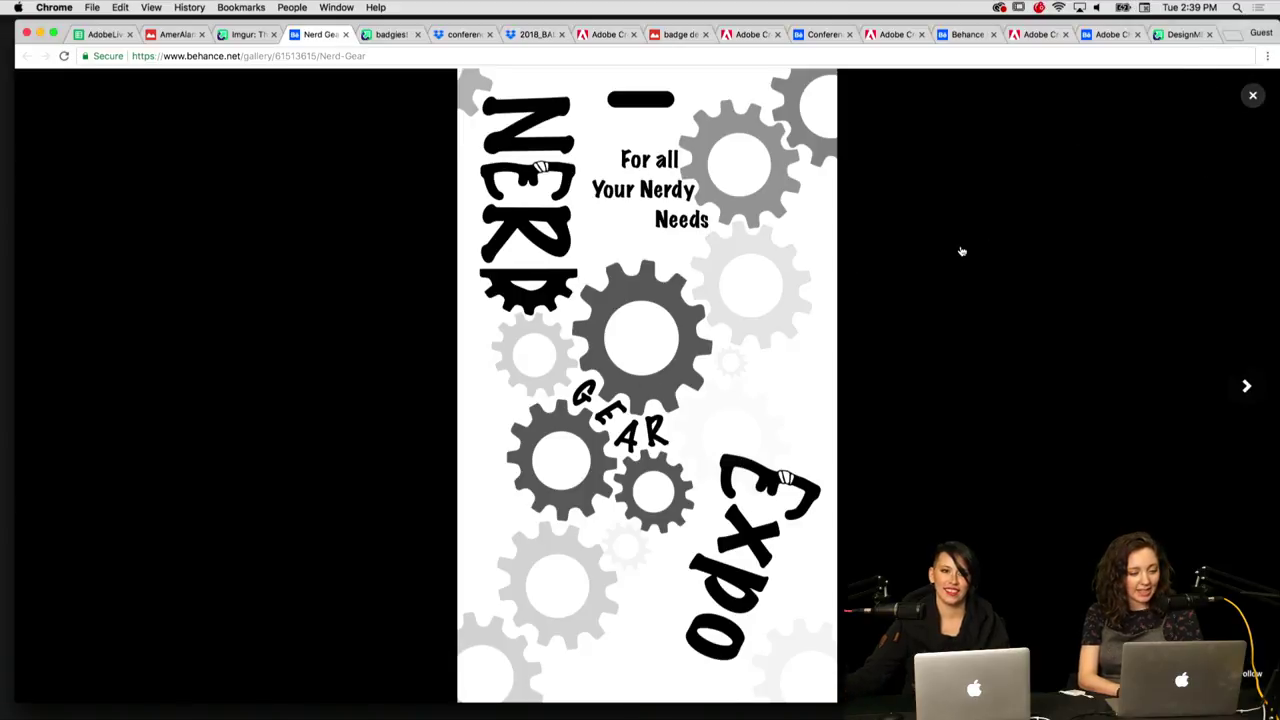
pyautogui.click(1251, 96)
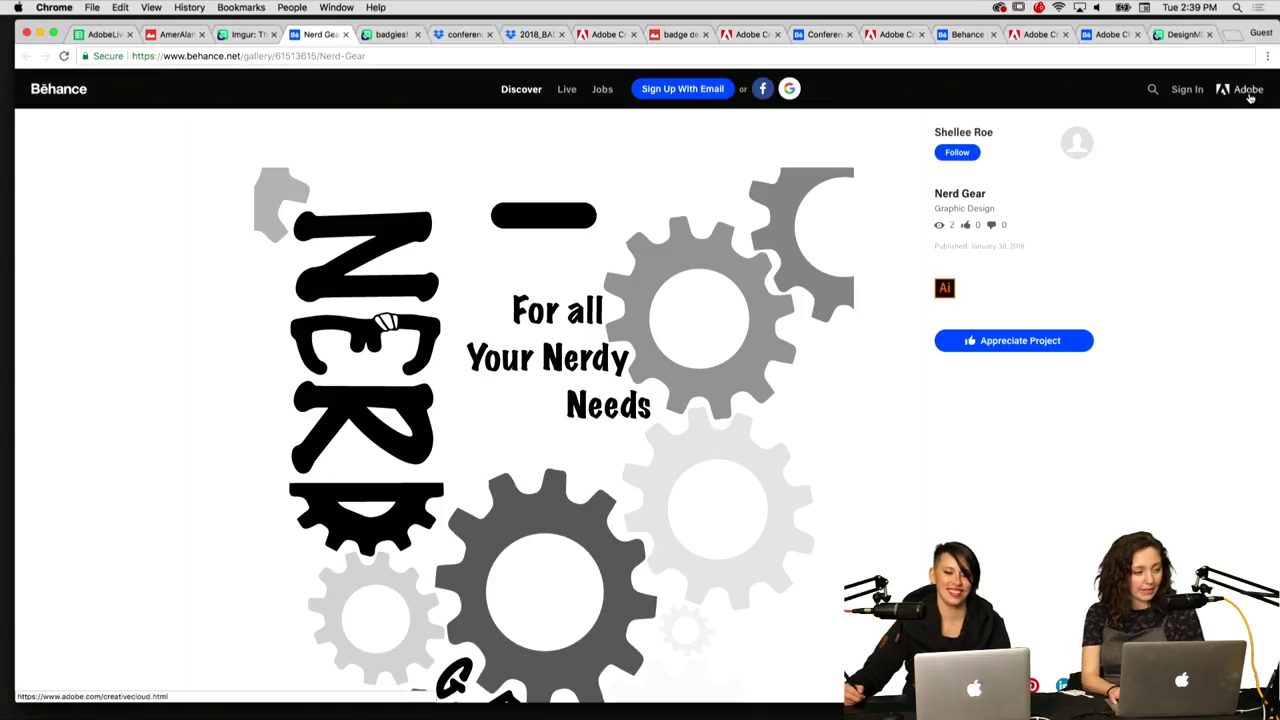
# Step: Examine the Createures of Design badge on Imgur and the SCC conference badge on Google Drive
pyautogui.hotkey('ctrl', 'shift', 'Tab')
pyautogui.scroll(-2, 154, 450)
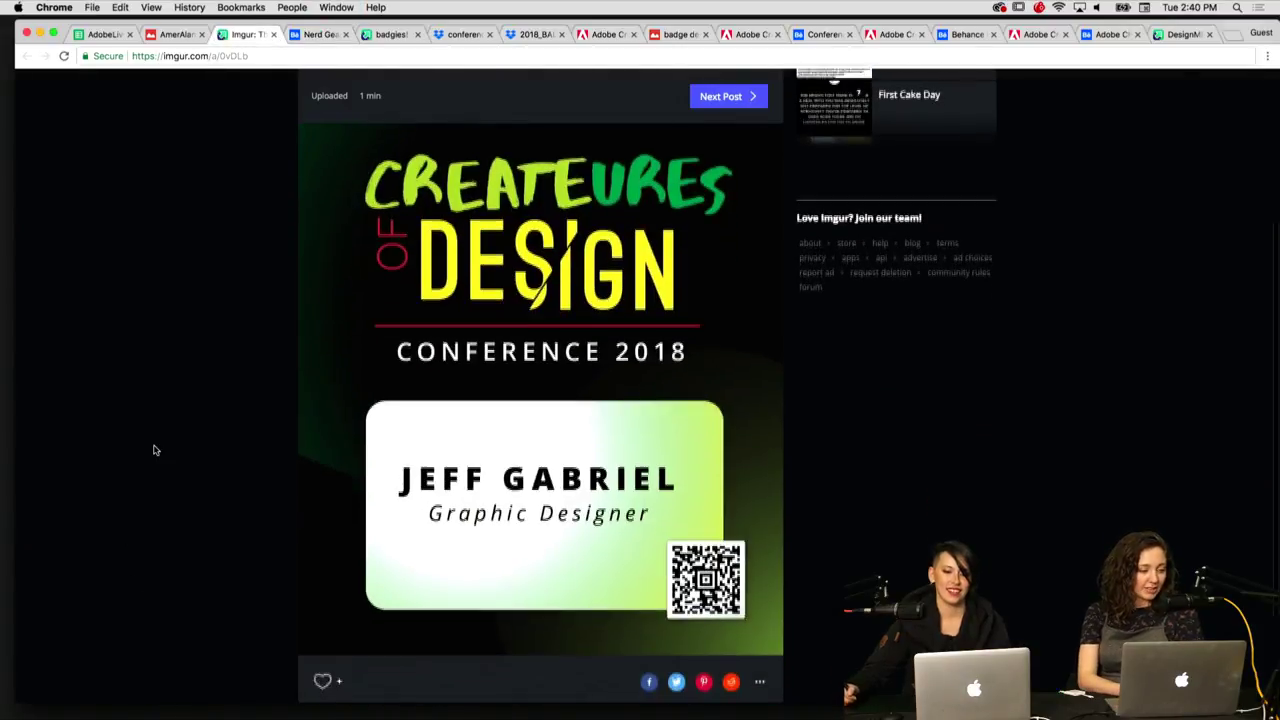
pyautogui.scroll(5, 154, 450)
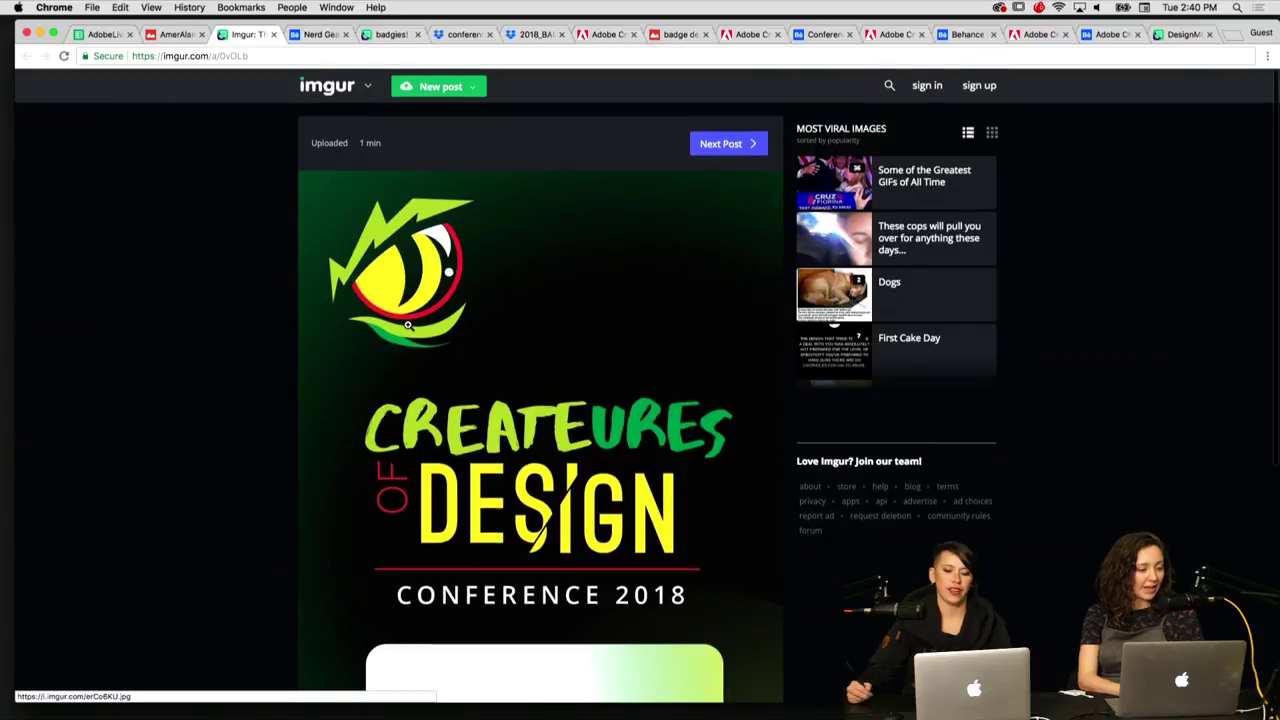
pyautogui.scroll(-5, 405, 280)
pyautogui.scroll(-2, 407, 324)
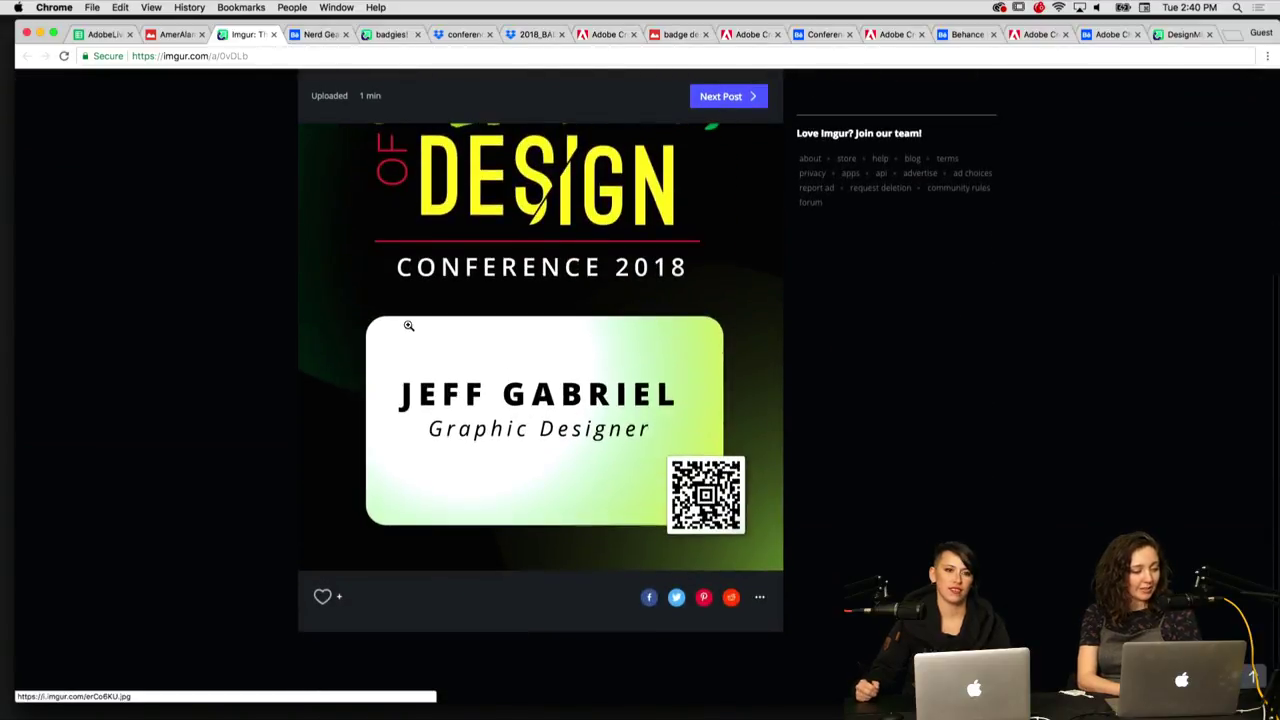
pyautogui.scroll(5, 407, 324)
pyautogui.hotkey('ctrl', 'shift', 'Tab')
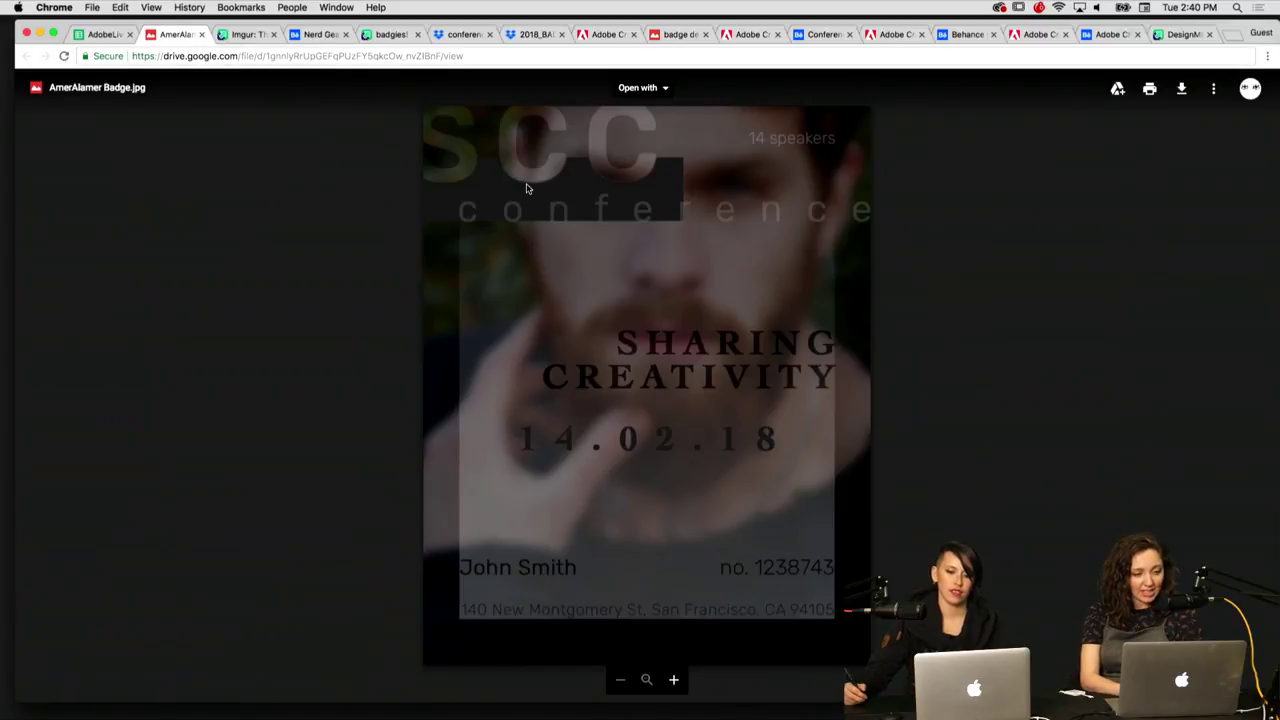
pyautogui.scroll(3, 526, 188)
pyautogui.scroll(-3, 523, 191)
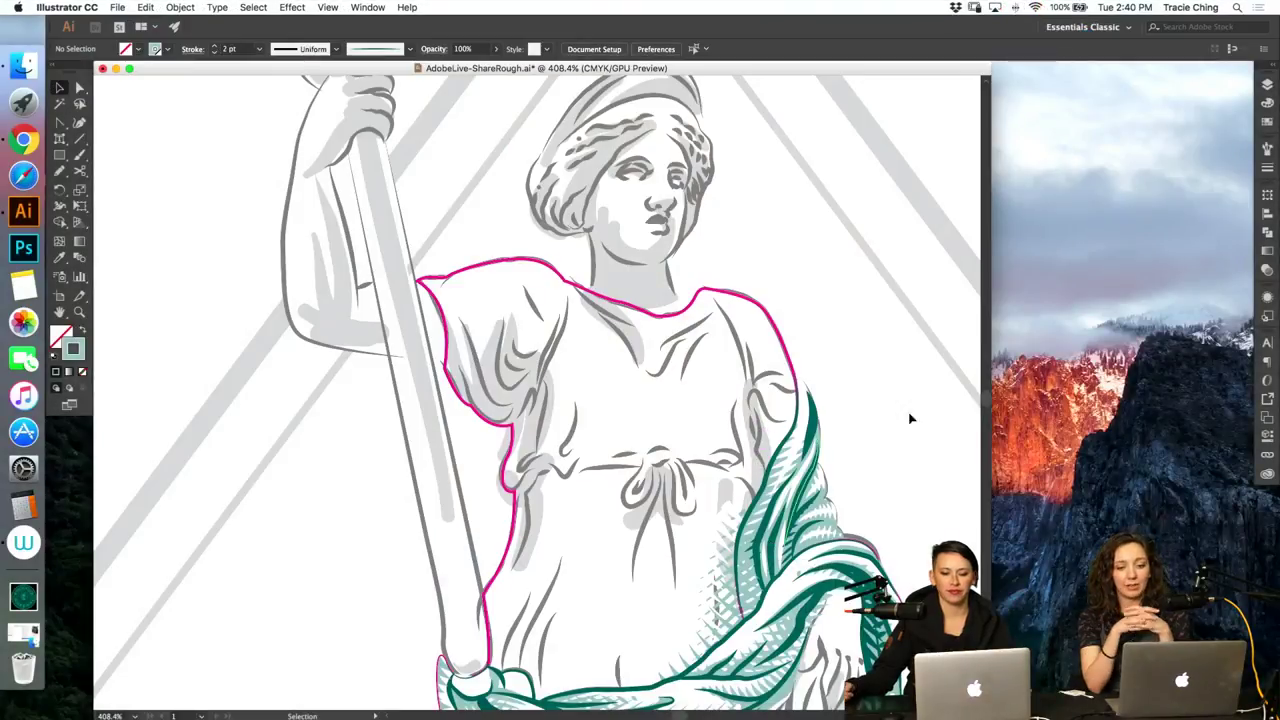
# Step: Try a dark green brush stroke along the dress fold below the shoulder nearest the scarf, and delete it
pyautogui.click(1267, 87)
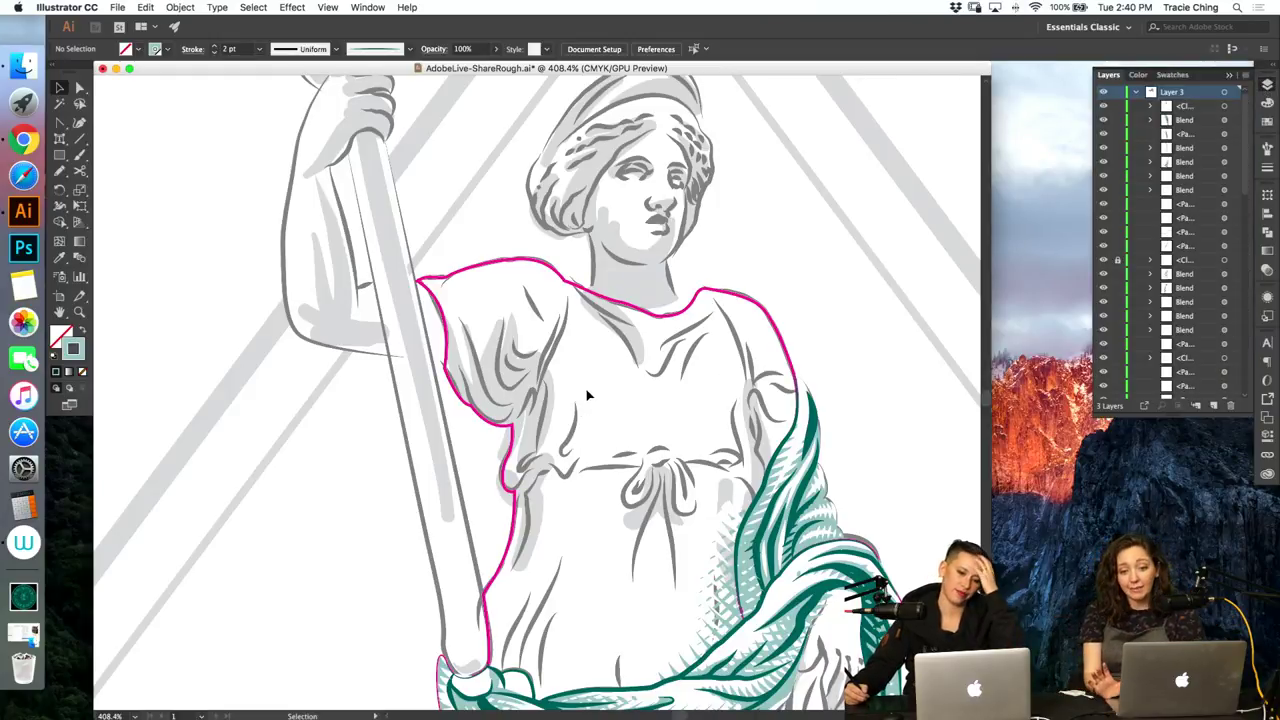
pyautogui.press('a')
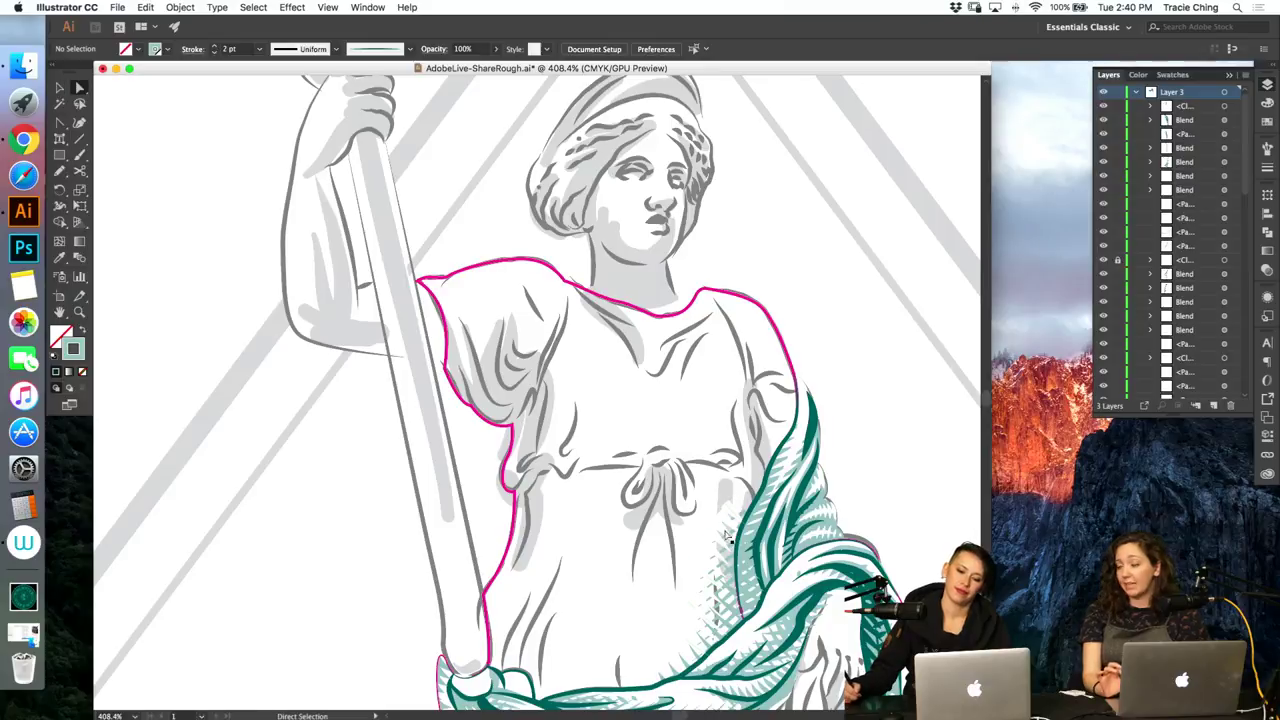
pyautogui.click(812, 428)
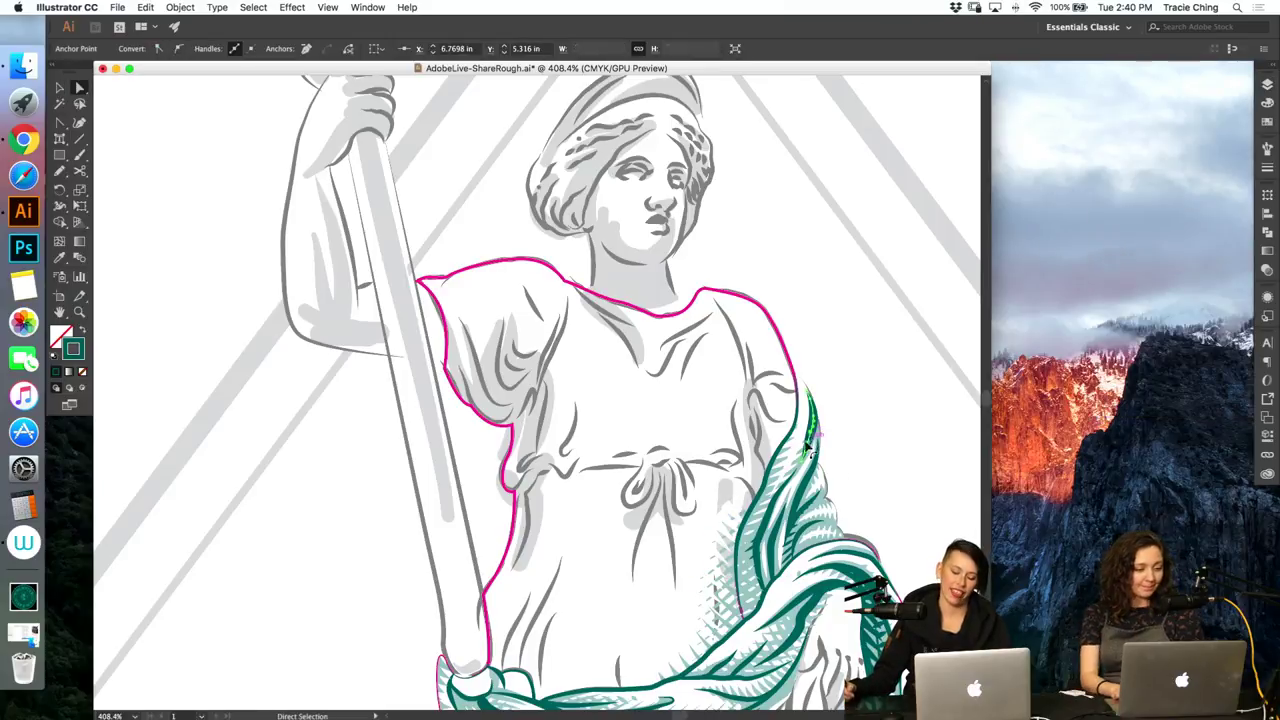
pyautogui.press('b')
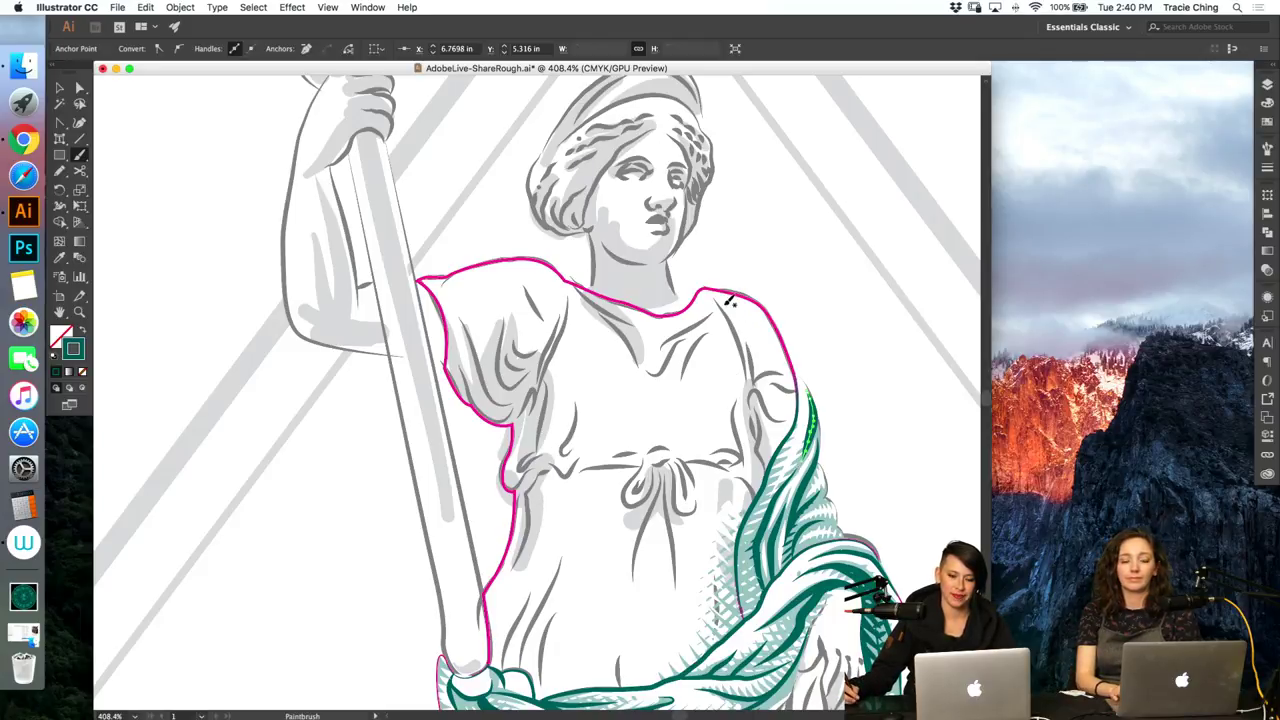
pyautogui.moveTo(716, 305); pyautogui.dragTo(743, 373)
pyautogui.press('super+z')
pyautogui.moveTo(713, 307); pyautogui.dragTo(746, 403)
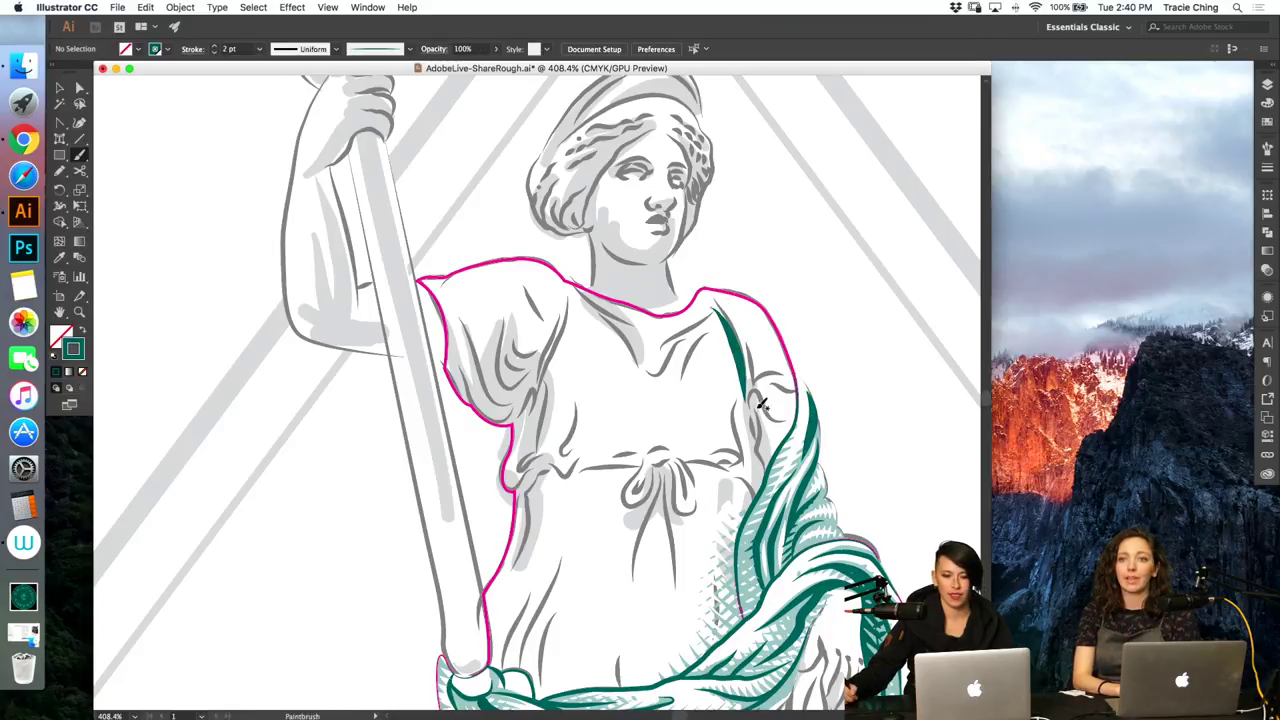
pyautogui.press('v')
pyautogui.click(746, 378)
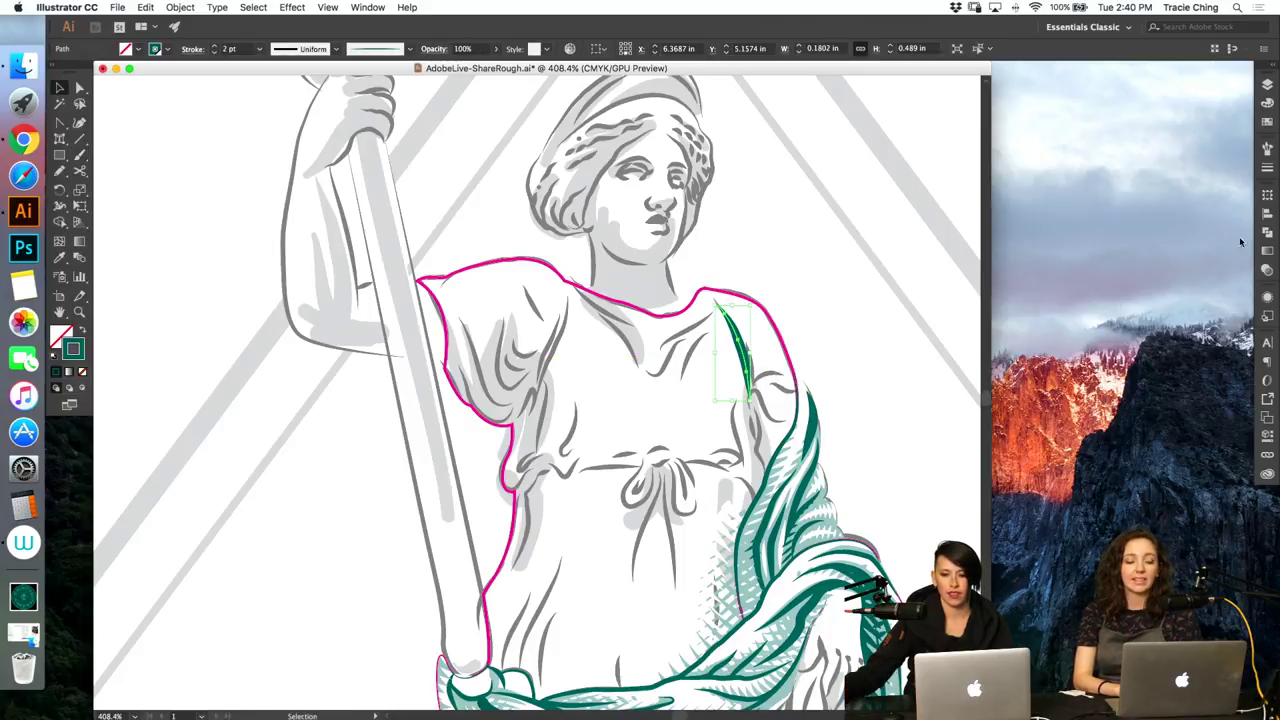
pyautogui.press('a')
pyautogui.press('Delete')
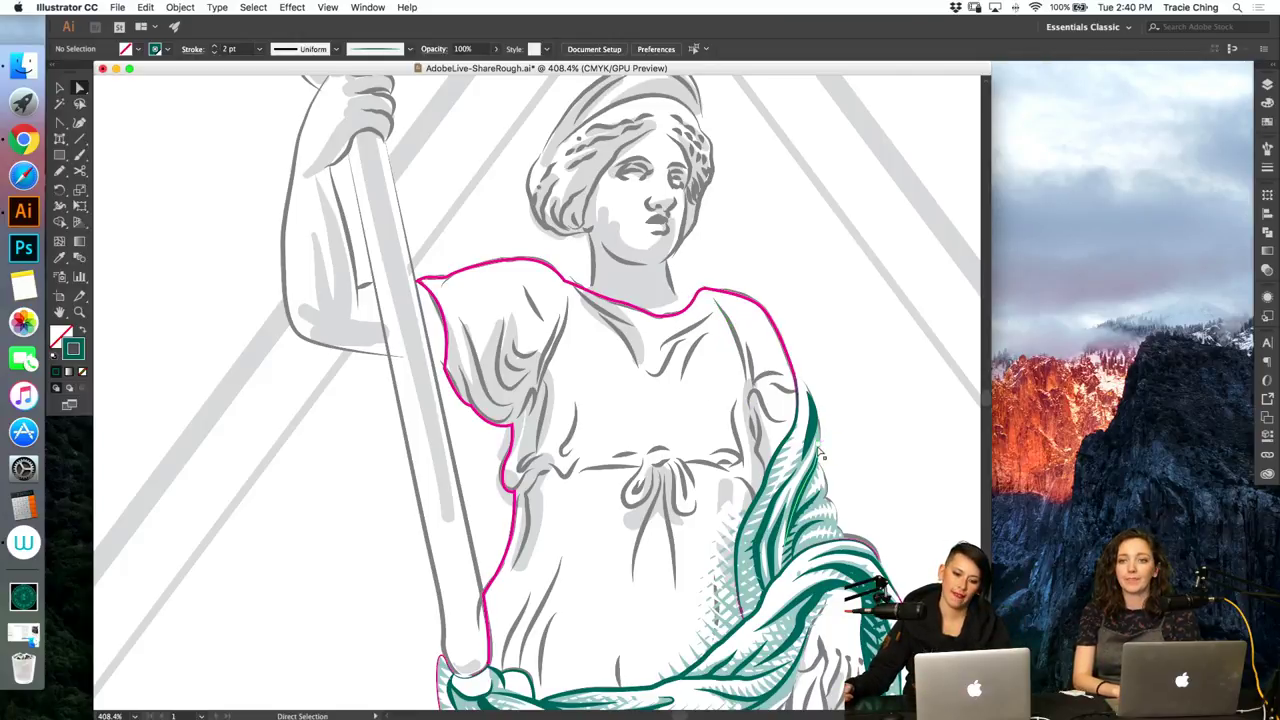
# Step: Paint short white highlight strokes down the lower end of the hanging part of the scarf
pyautogui.scroll(-5, 980, 415)
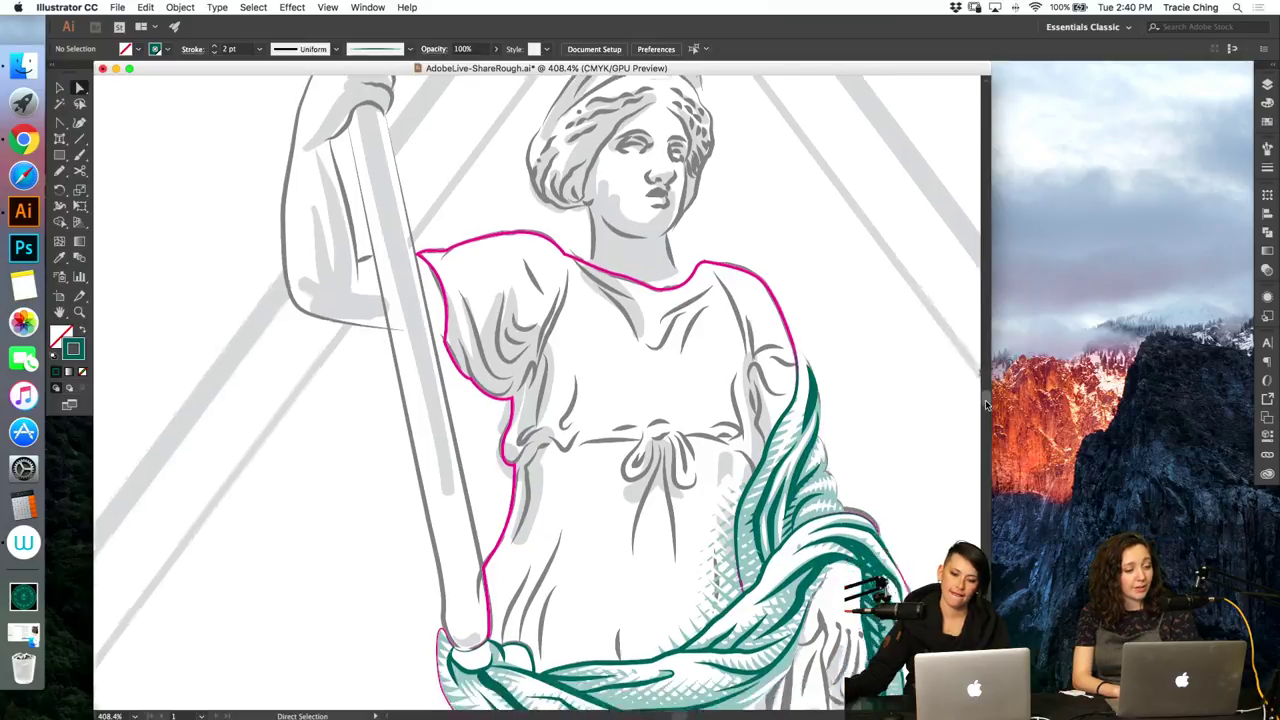
pyautogui.moveTo(986, 407); pyautogui.dragTo(986, 410)
pyautogui.moveTo(830, 590)
pyautogui.mouseDown()
pyautogui.moveTo(890, 560)
pyautogui.moveTo(898, 536)
pyautogui.mouseUp()
pyautogui.click(920, 443)
pyautogui.press('b')
pyautogui.press('super+shift+a')
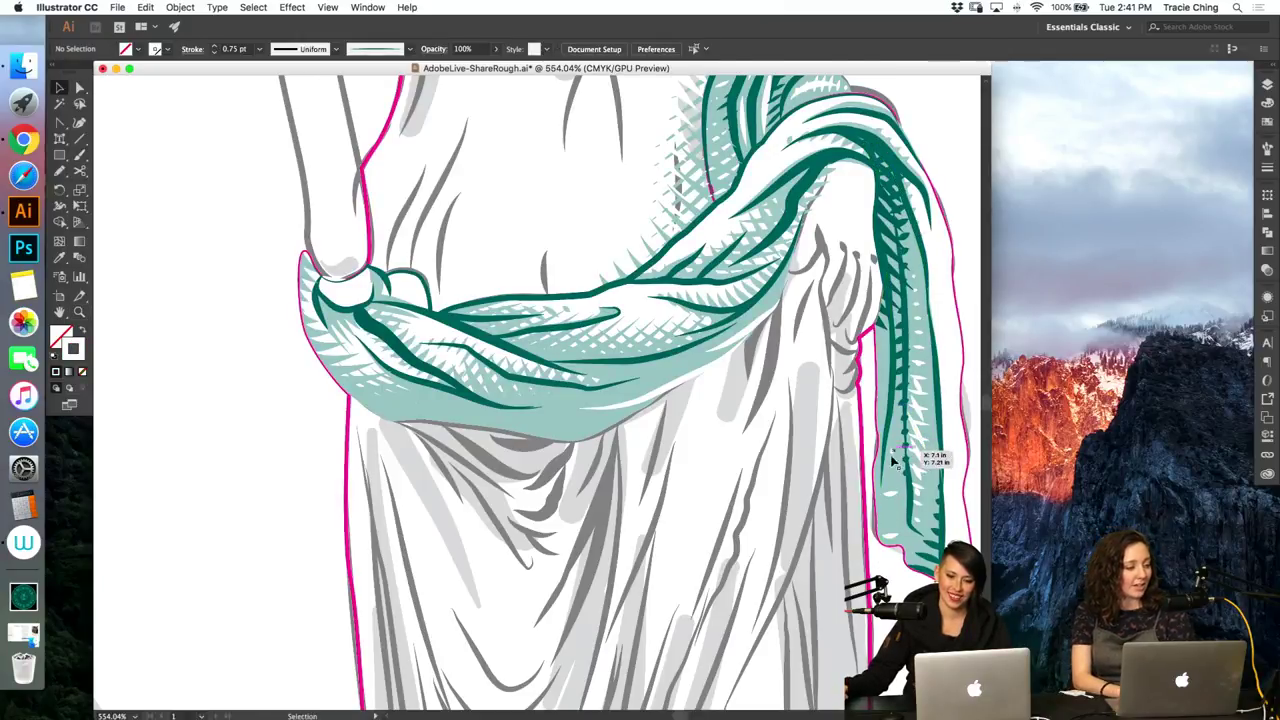
# Step: Blend the short white strokes on the hanging scarf end and adjust the middle stroke in isolation mode
pyautogui.keyDown('super'); pyautogui.click(893, 505); pyautogui.keyUp('super')
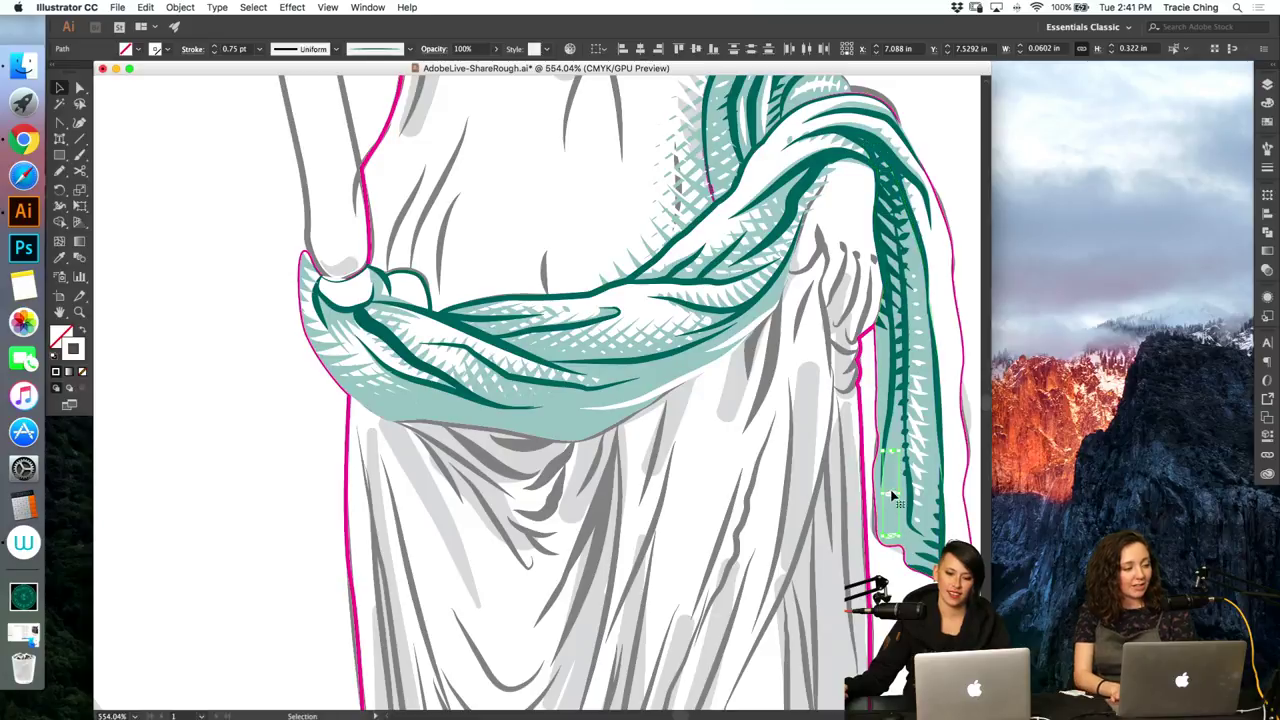
pyautogui.press('alt+super+b')
pyautogui.press('a')
pyautogui.press('v')
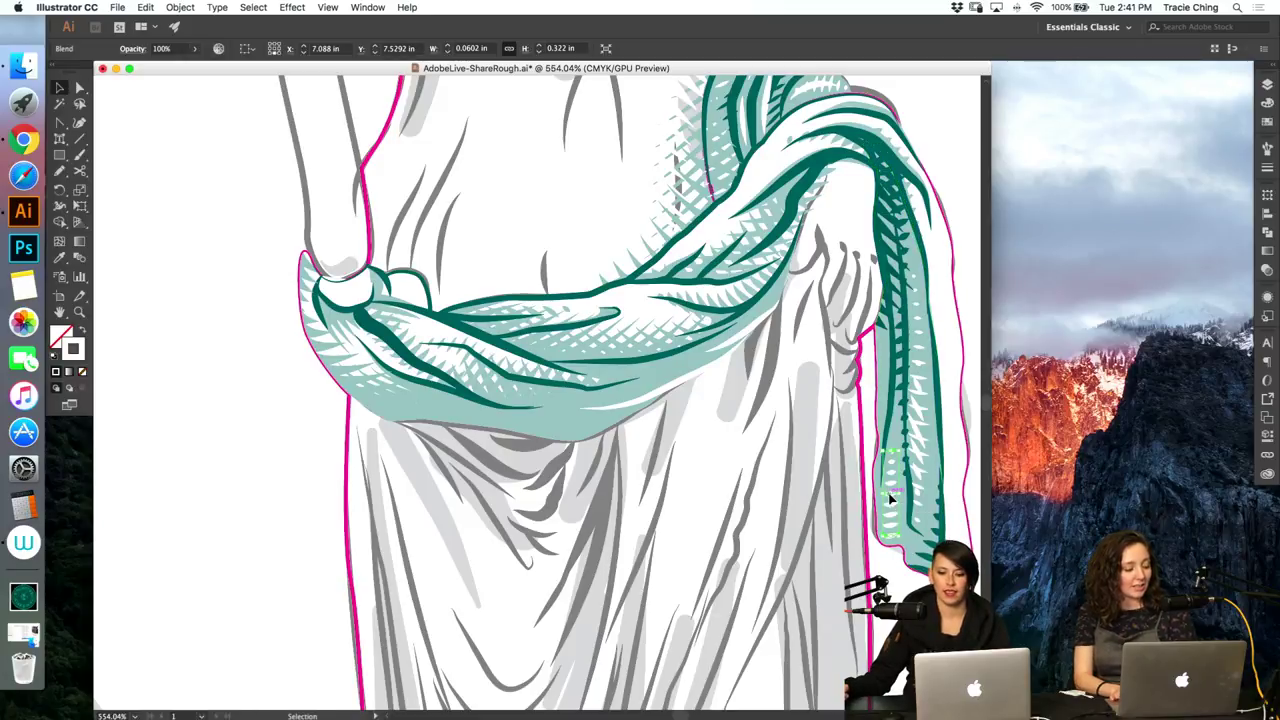
pyautogui.doubleClick(888, 503)
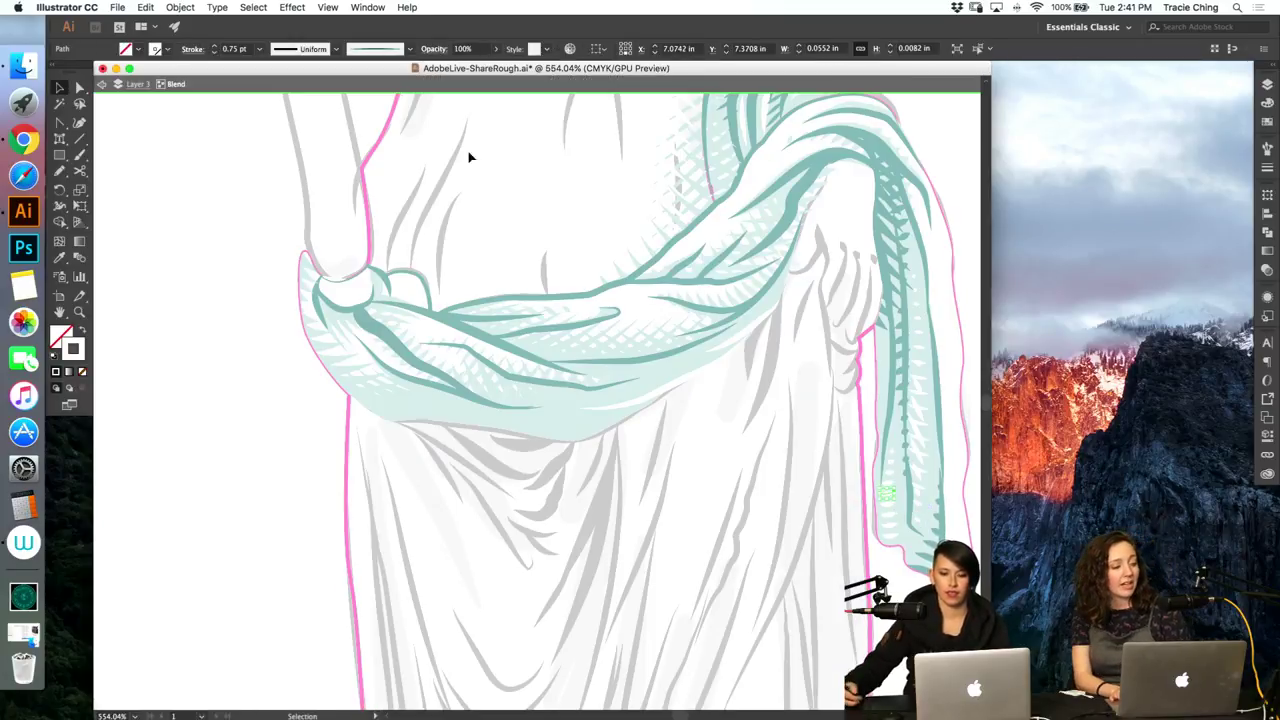
pyautogui.click(102, 85)
pyautogui.click(308, 462)
# Step: Paint three progressively shorter dark green strokes along the central fold of the scarf, using the existing dark green line's style
pyautogui.press('super+minus')
pyautogui.press('super+minus')
pyautogui.press('super+minus')
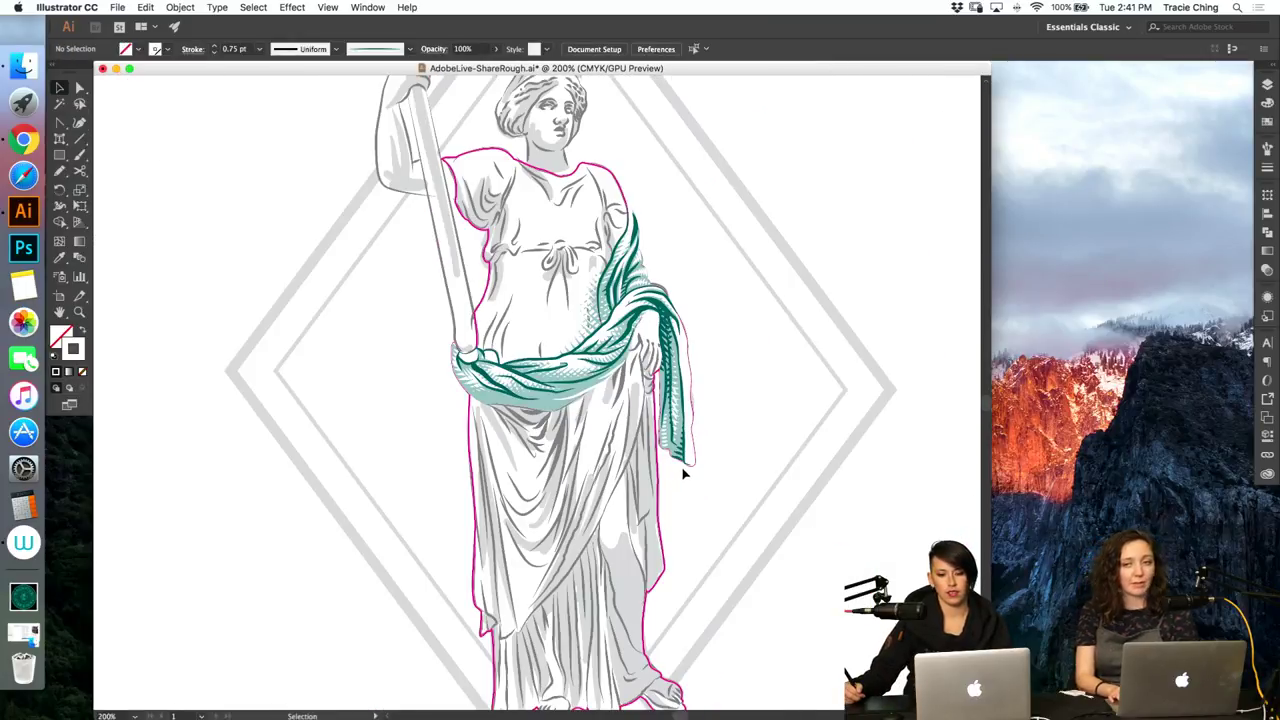
pyautogui.press('z')
pyautogui.moveTo(577, 403); pyautogui.dragTo(654, 404)
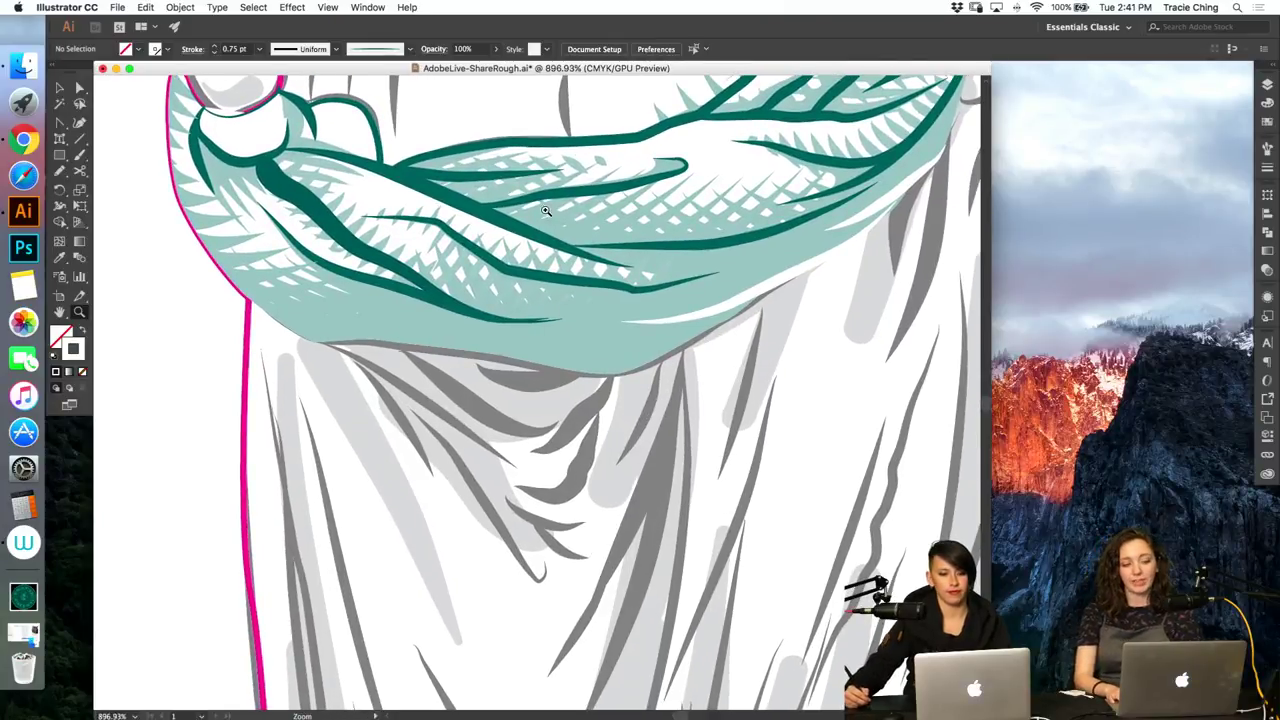
pyautogui.press('a')
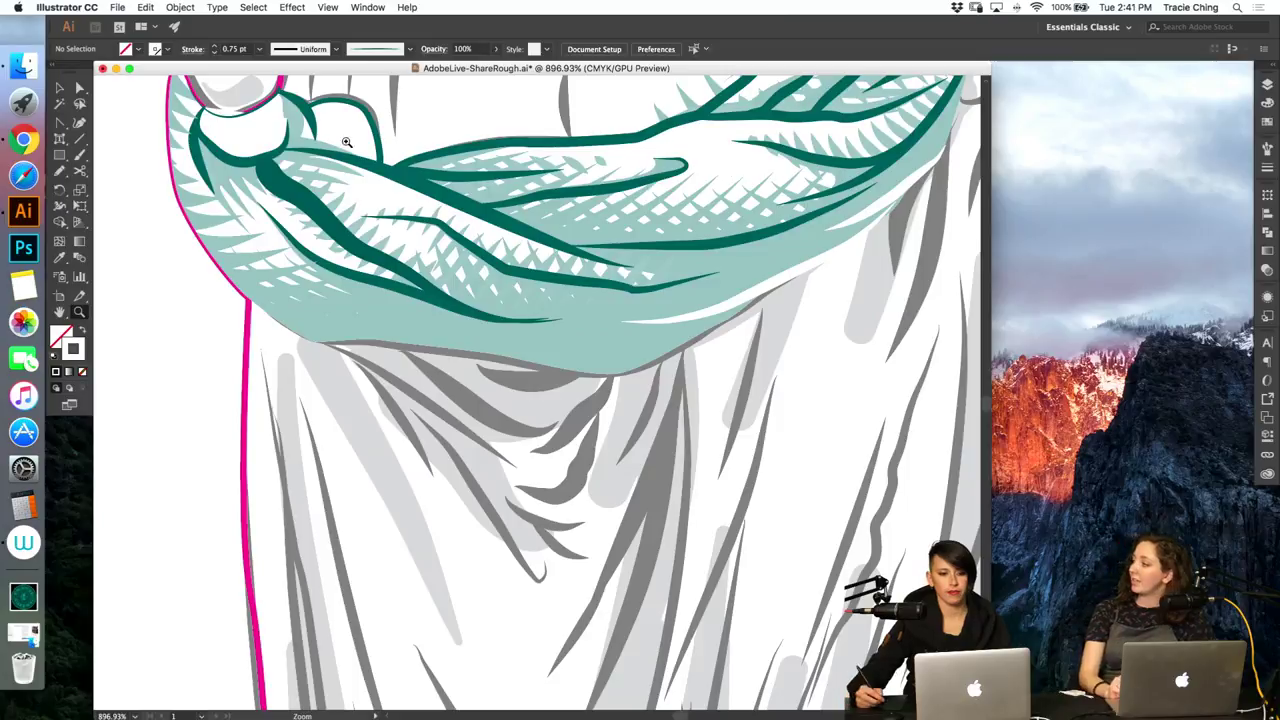
pyautogui.click(314, 122)
pyautogui.press('b')
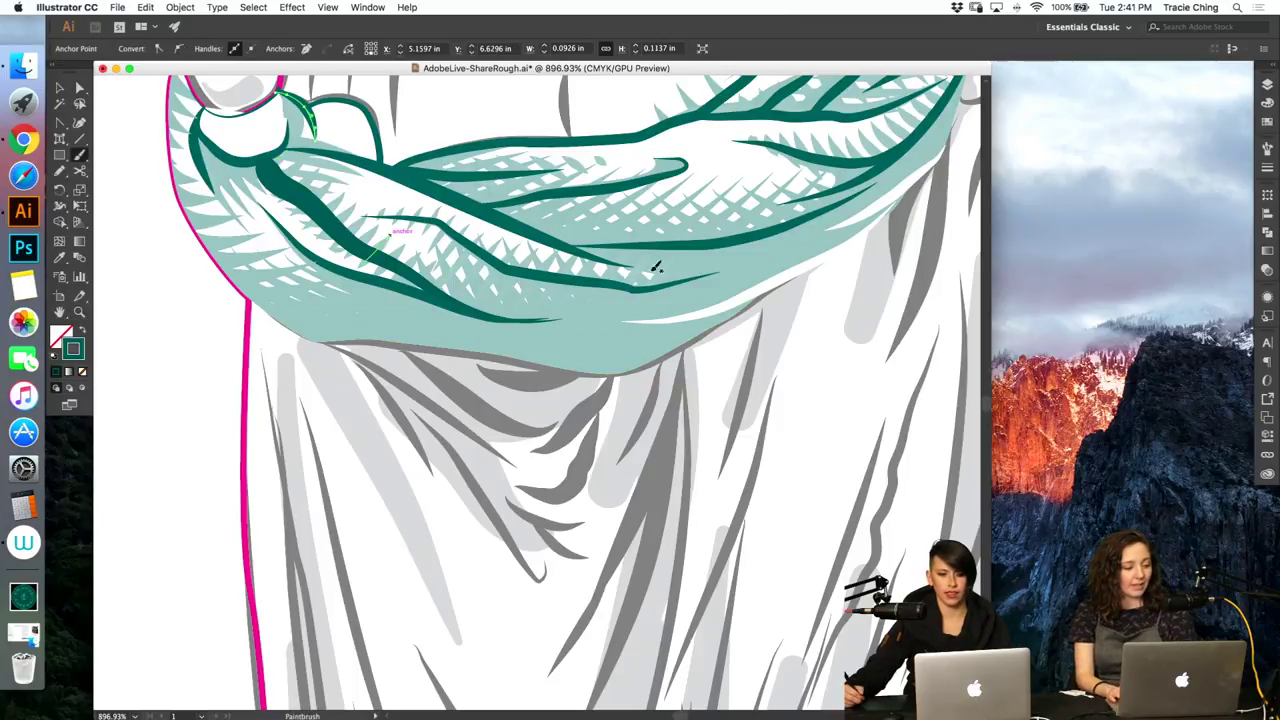
pyautogui.moveTo(536, 220); pyautogui.dragTo(631, 243)
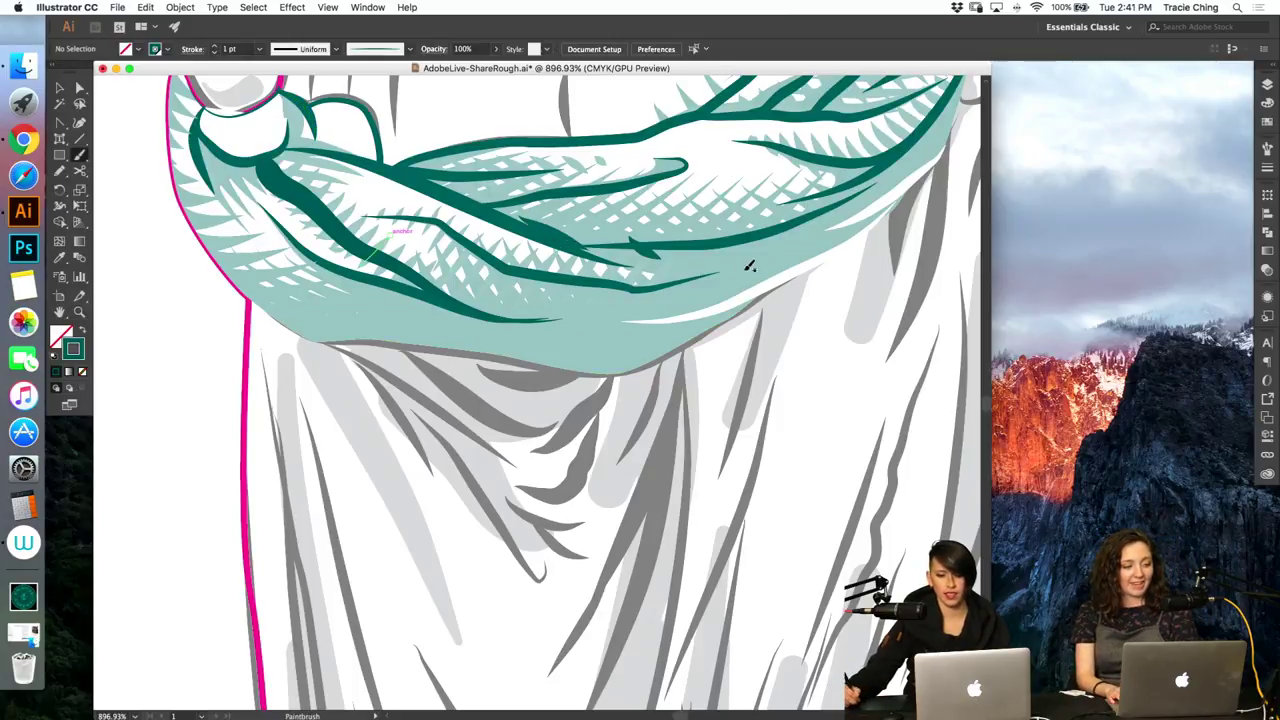
# Step: Set the stroke weight of the three new dark green strokes on the central fold to 0.75 pt
pyautogui.press('v')
pyautogui.click(742, 243)
pyautogui.keyDown('shift'); pyautogui.click(647, 251); pyautogui.keyUp('shift')
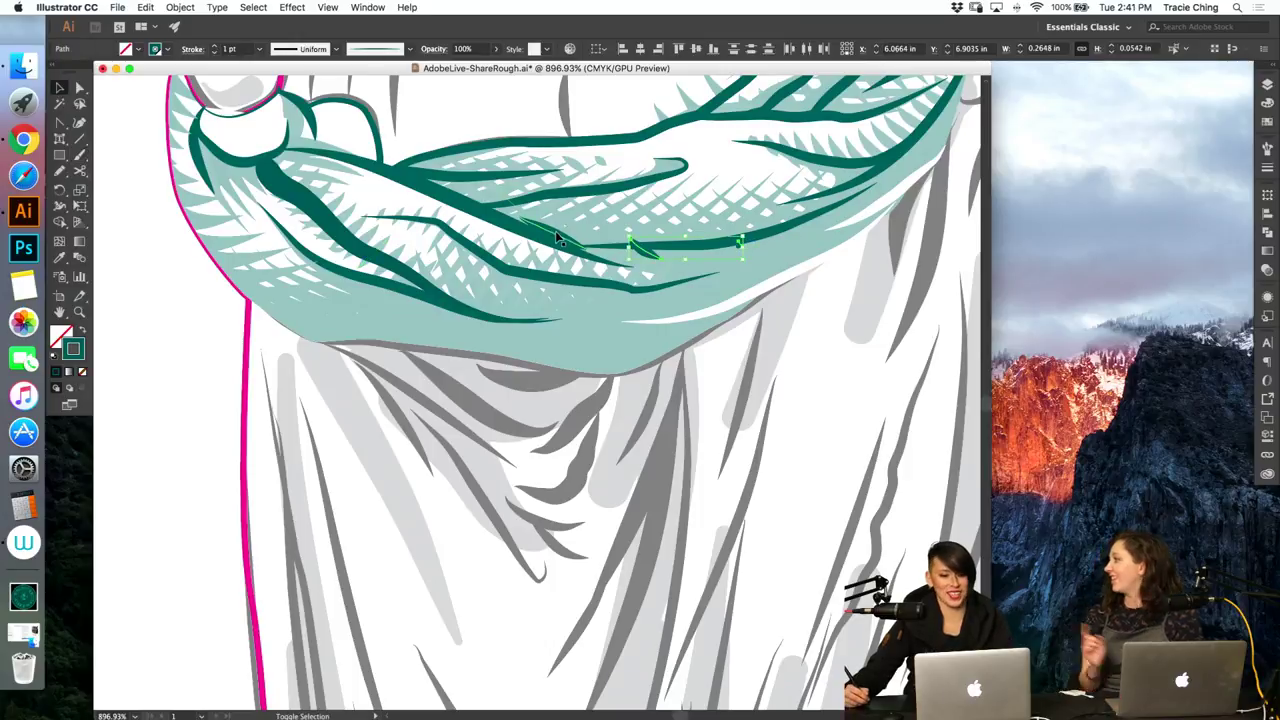
pyautogui.keyDown('shift'); pyautogui.click(555, 232); pyautogui.keyUp('shift')
pyautogui.click(1266, 201)
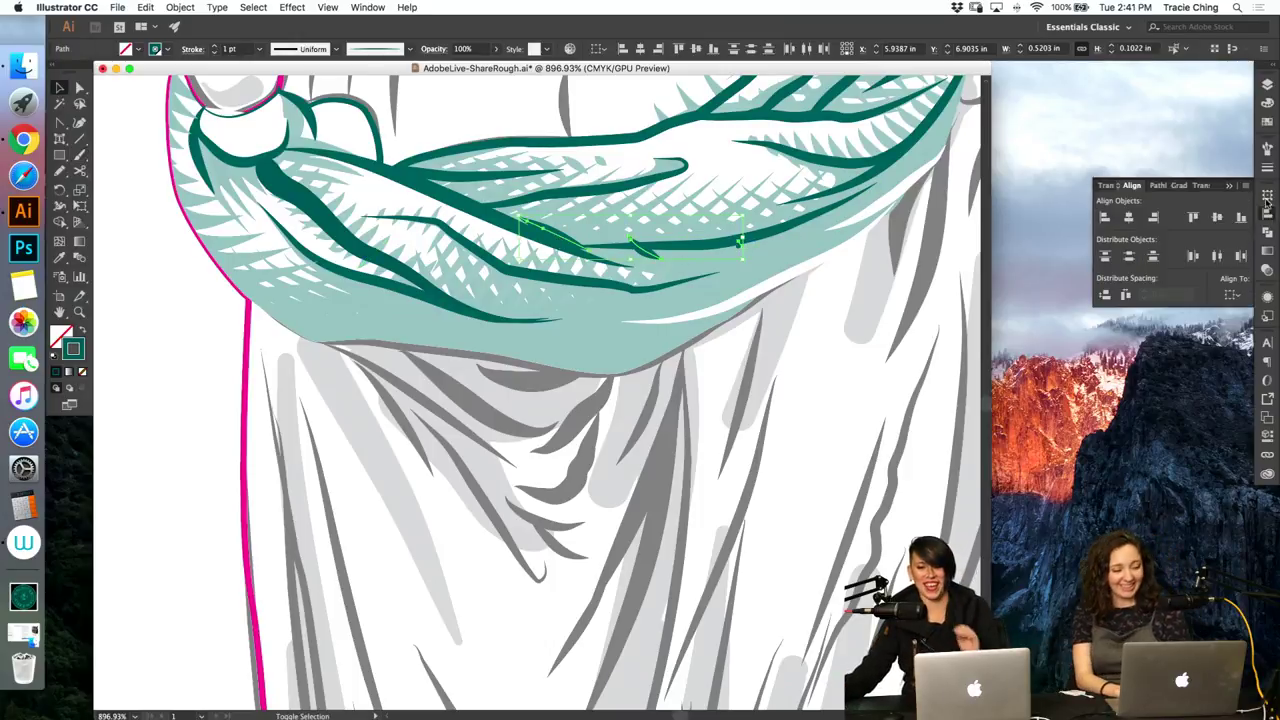
pyautogui.click(1267, 170)
pyautogui.click(1148, 161)
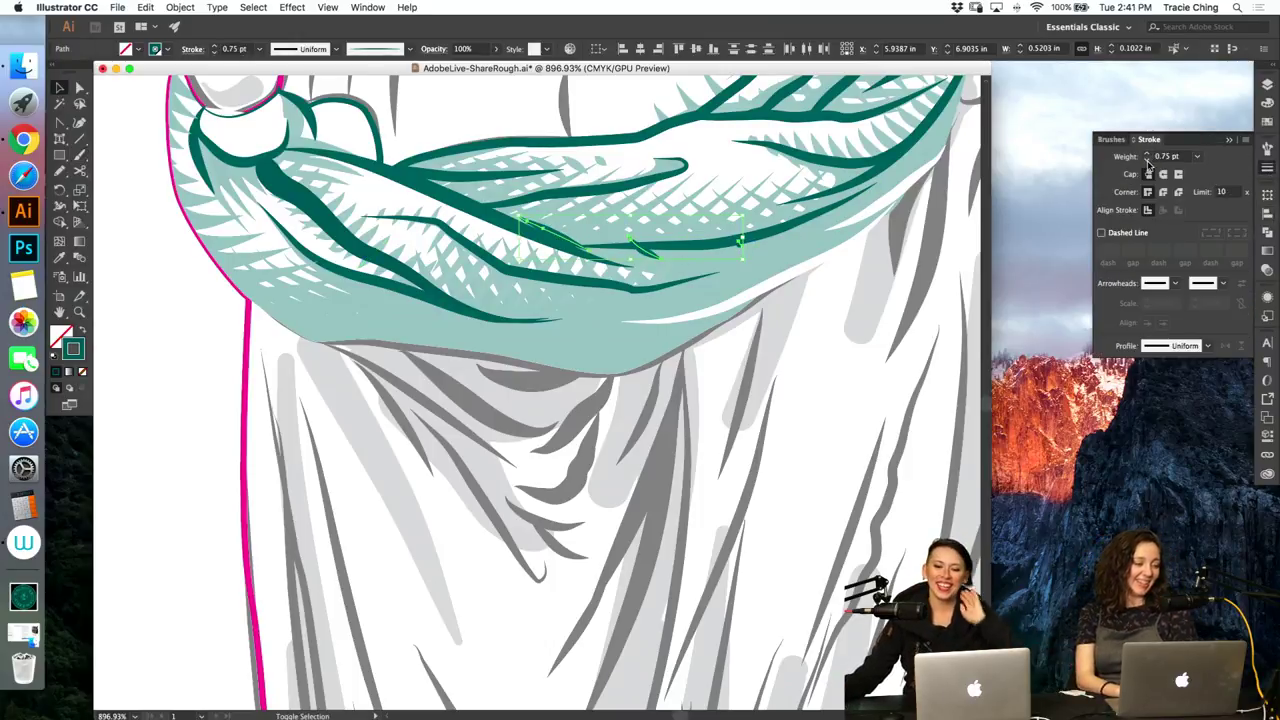
# Step: Blend the three dark green strokes into shadow hatching along the central fold
pyautogui.press('alt+super+b')
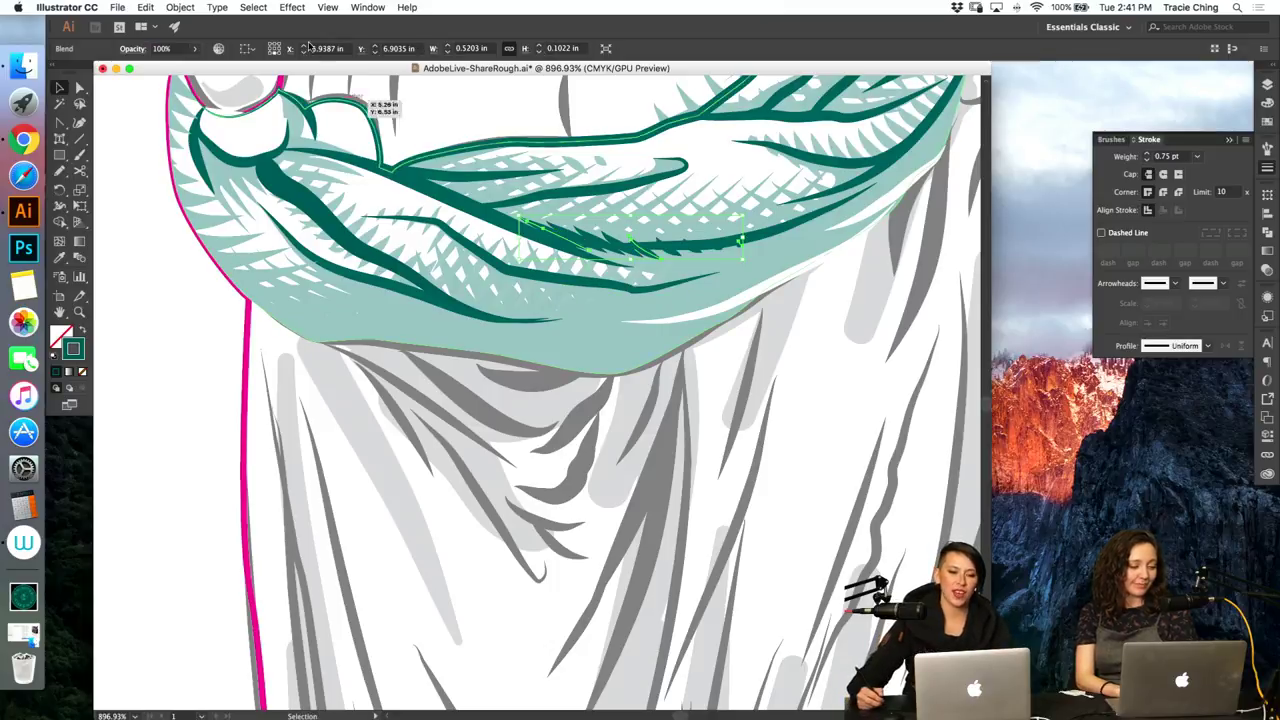
pyautogui.click(190, 9)
pyautogui.click(266, 164)
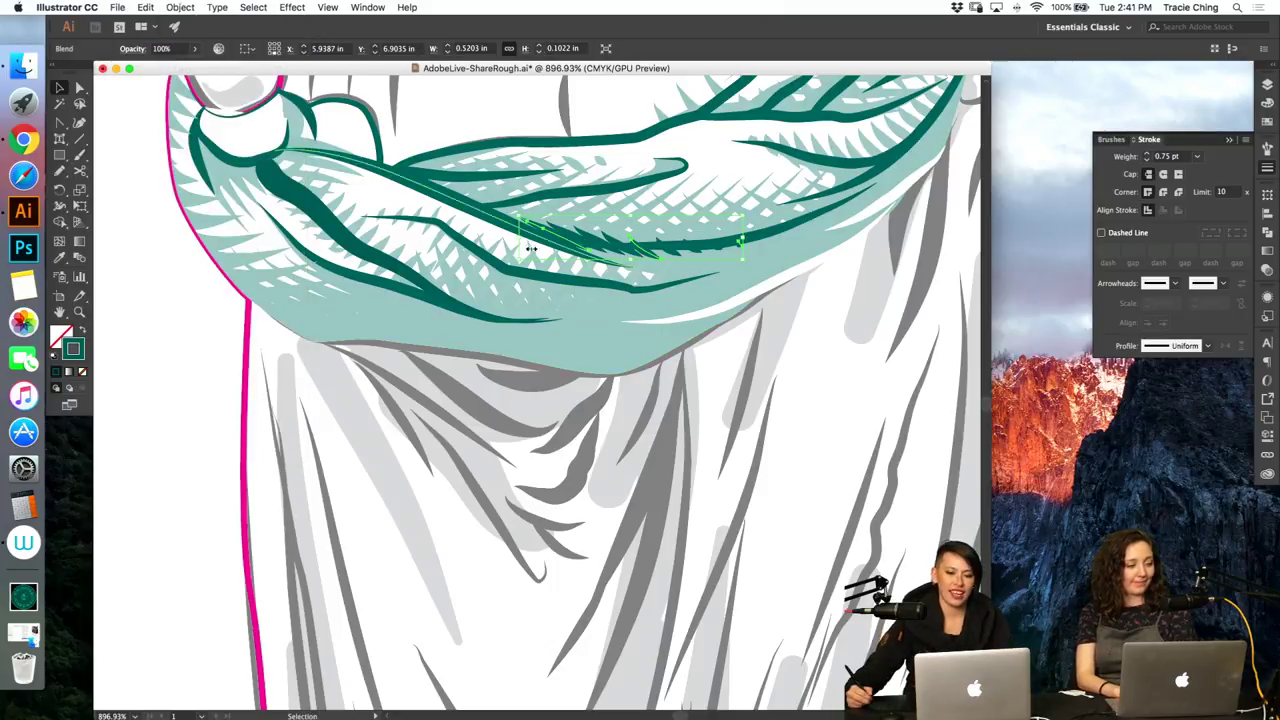
# Step: Isolate the central fold's dark green blend, shift its middle and end strokes along the fold line, and exit isolation
pyautogui.doubleClick(557, 238)
pyautogui.click(561, 242)
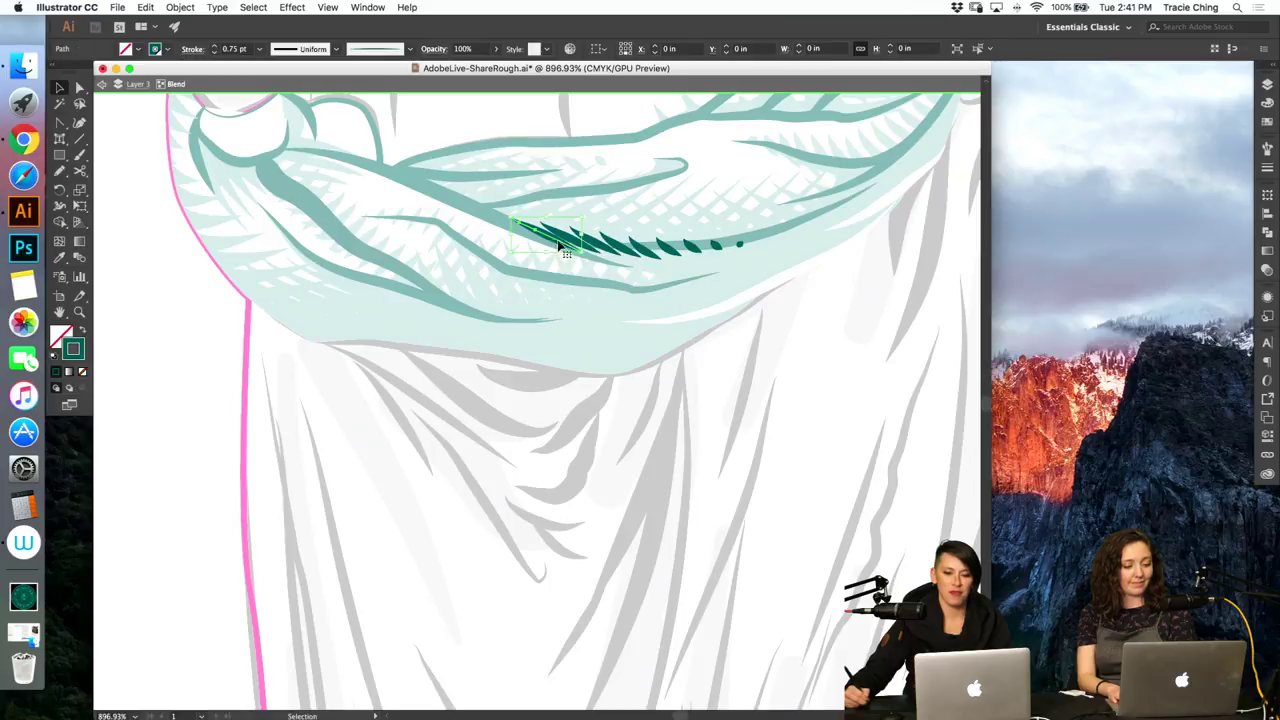
pyautogui.moveTo(590, 256); pyautogui.dragTo(754, 240)
pyautogui.click(683, 280)
pyautogui.click(734, 269)
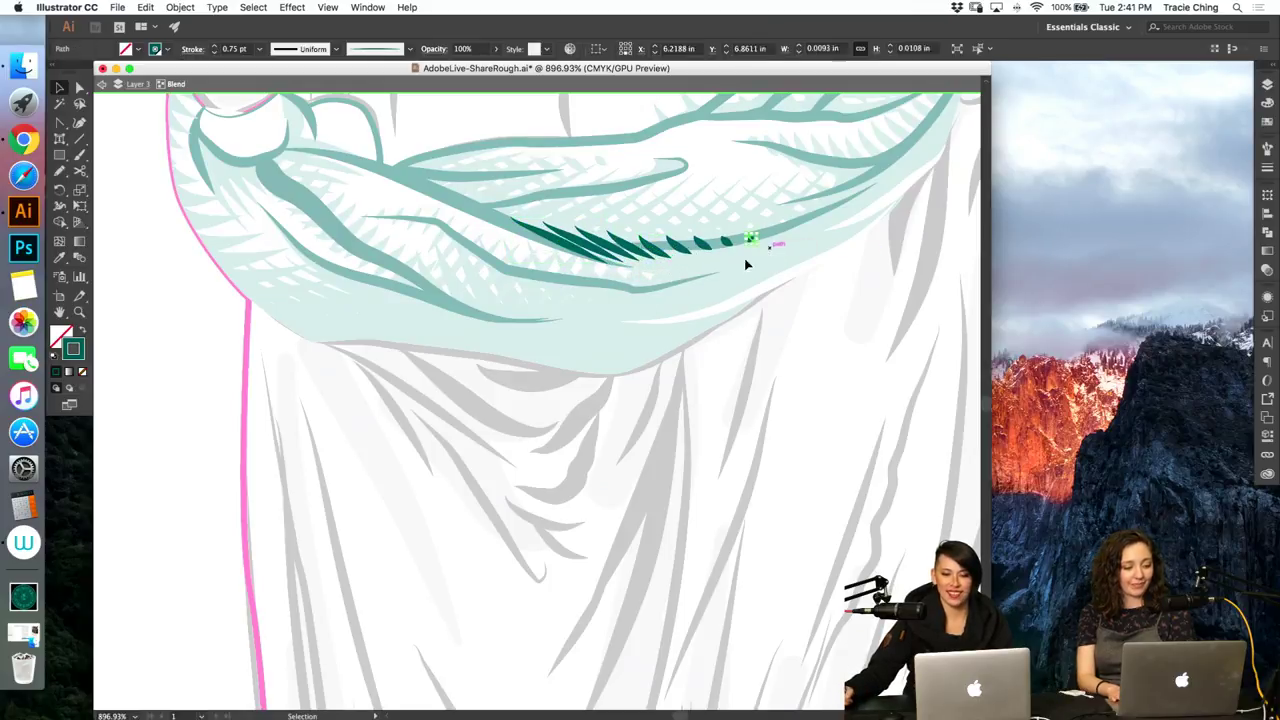
pyautogui.doubleClick(692, 268)
pyautogui.click(680, 275)
pyautogui.press('a')
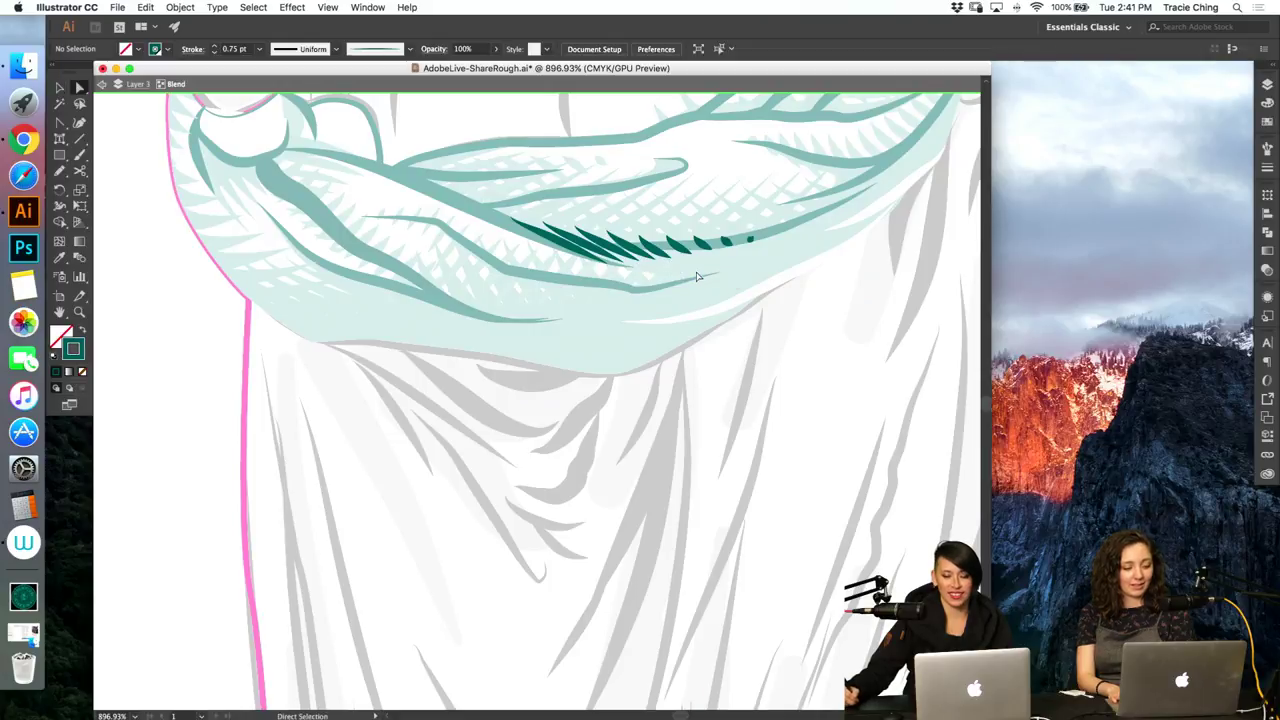
pyautogui.press('Escape')
pyautogui.press('v')
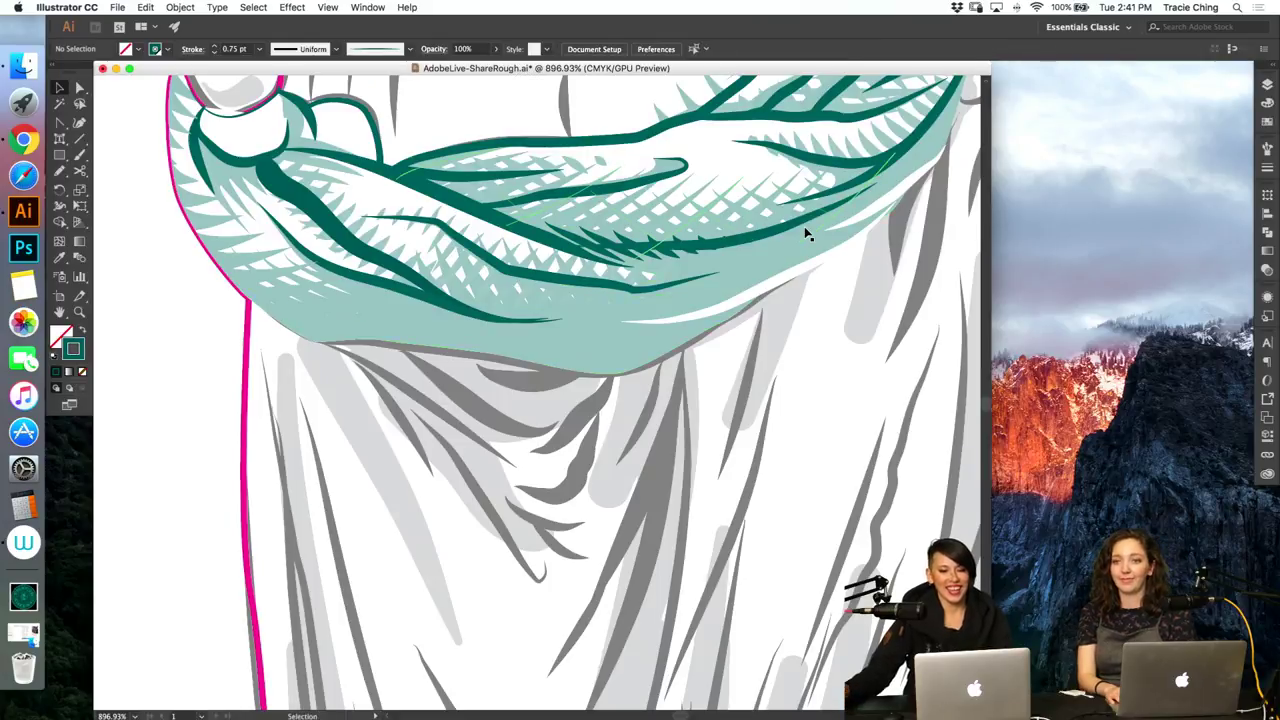
# Step: Paint short dark green strokes up the scarf's underside near the statue's hand and blend them into hatching
pyautogui.press('super+minus')
pyautogui.press('super+minus')
pyautogui.press('a')
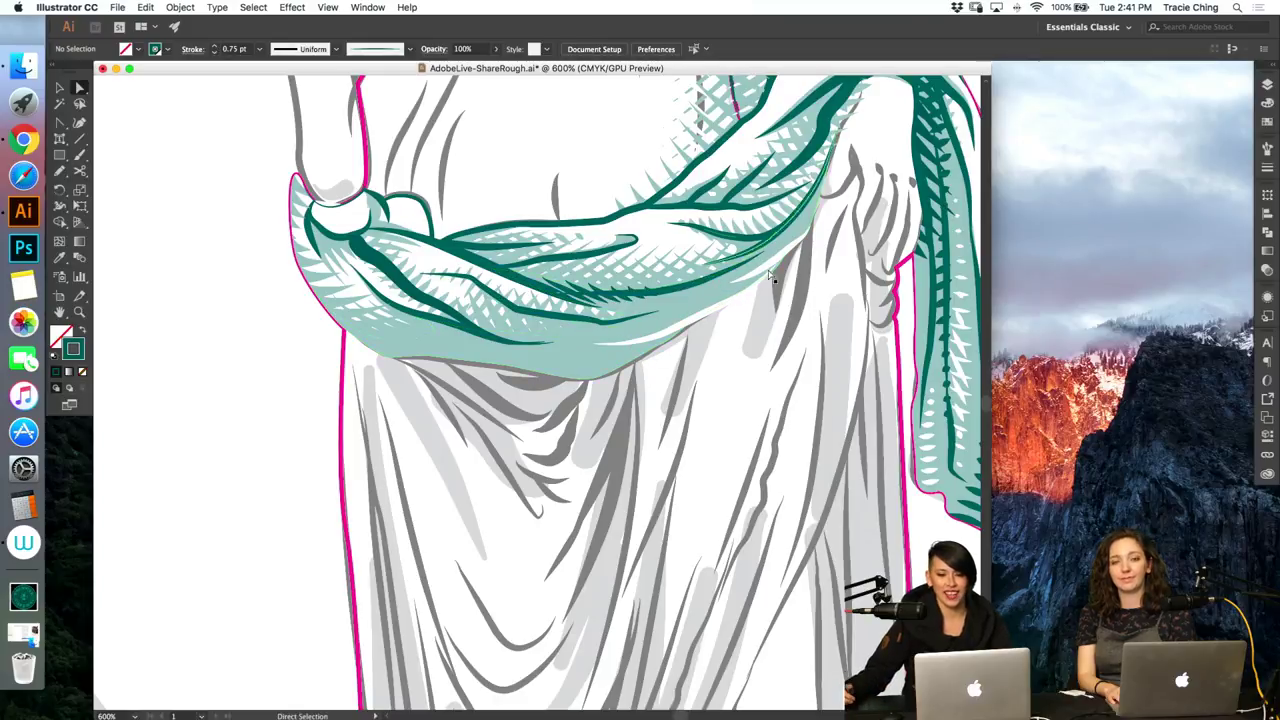
pyautogui.press('b')
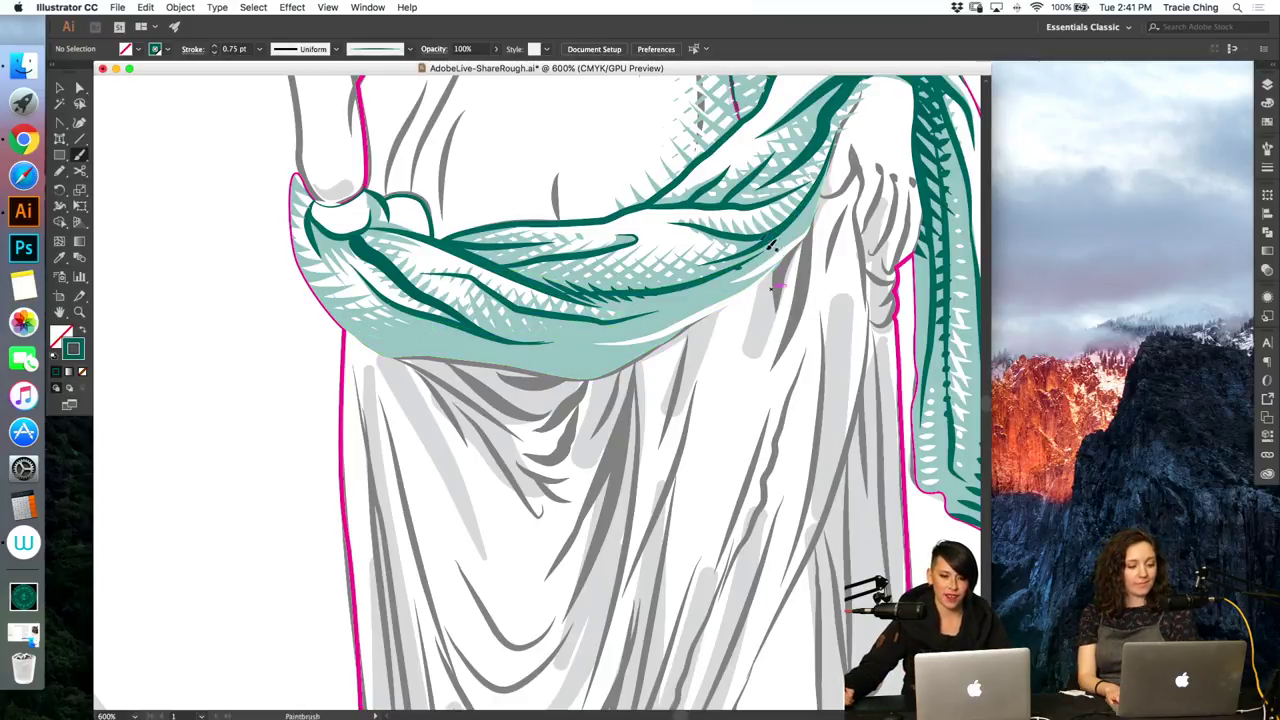
pyautogui.keyDown('super'); pyautogui.click(812, 200); pyautogui.keyUp('super')
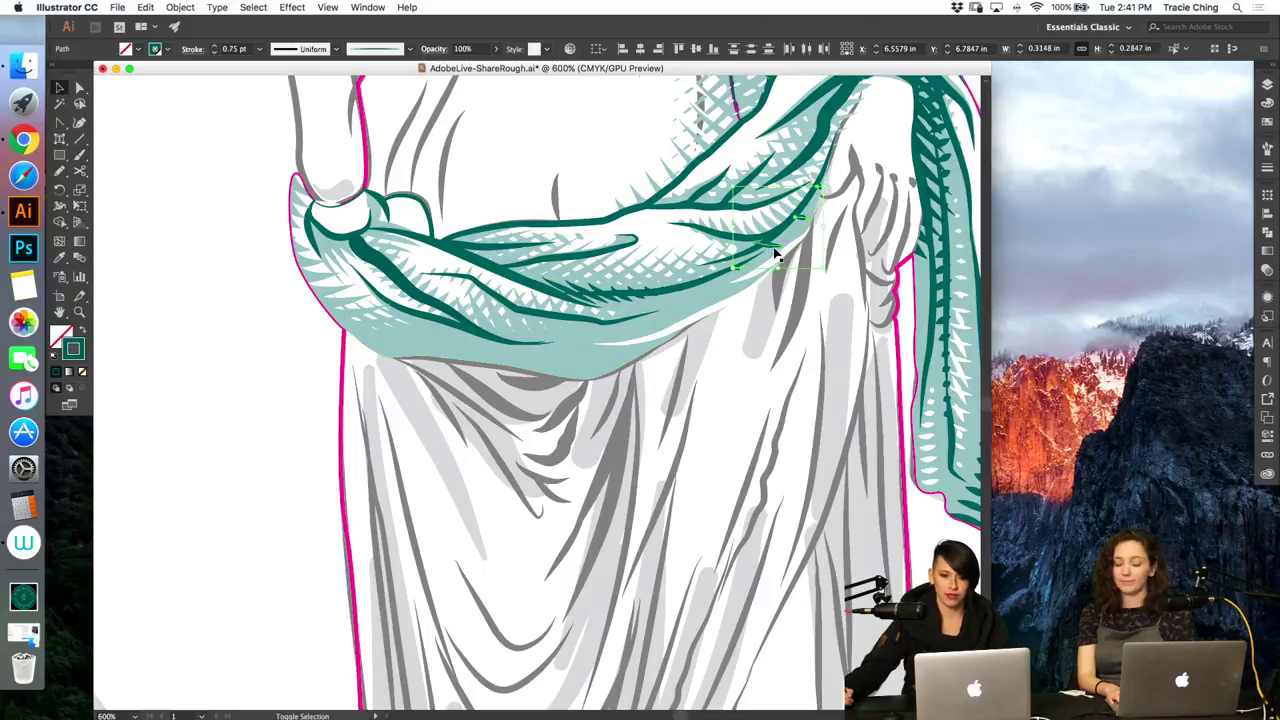
pyautogui.keyDown('shift'); pyautogui.click(771, 250); pyautogui.keyUp('shift')
pyautogui.press('super+alt+b')
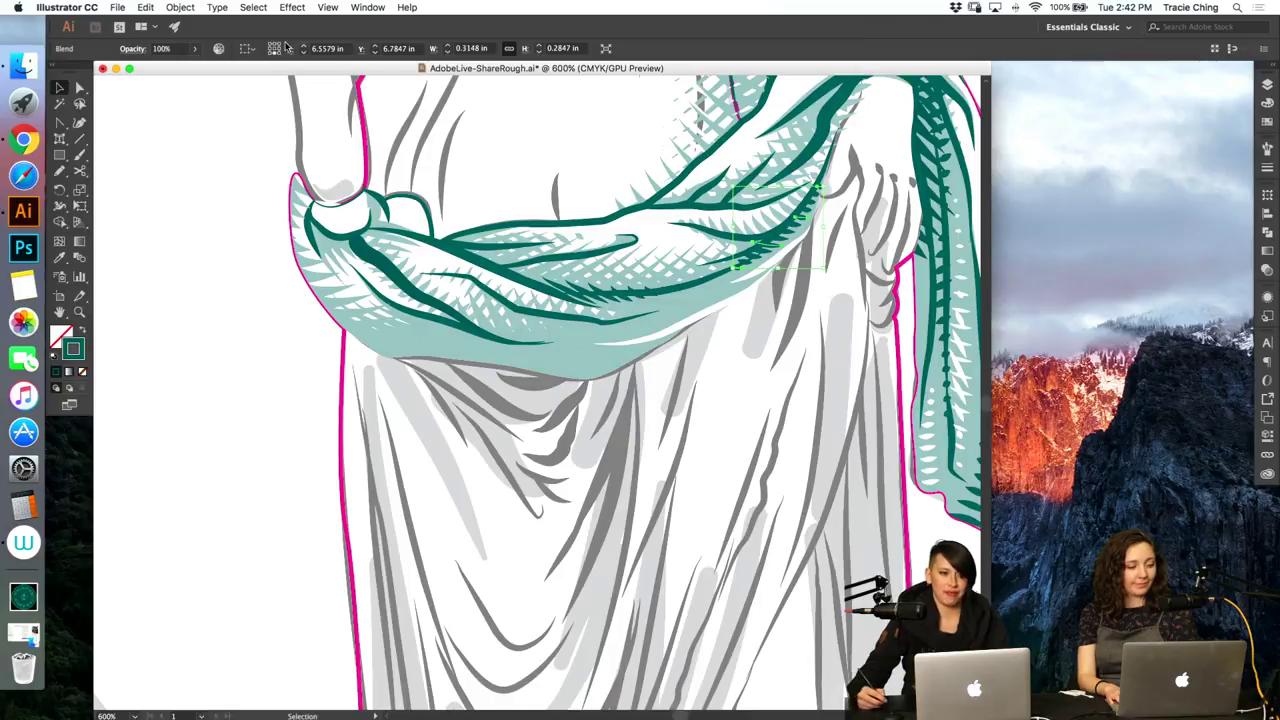
# Step: Reduce the number of specified steps in the dark green blend on the scarf's underside
pyautogui.click(180, 7)
pyautogui.moveTo(200, 329)
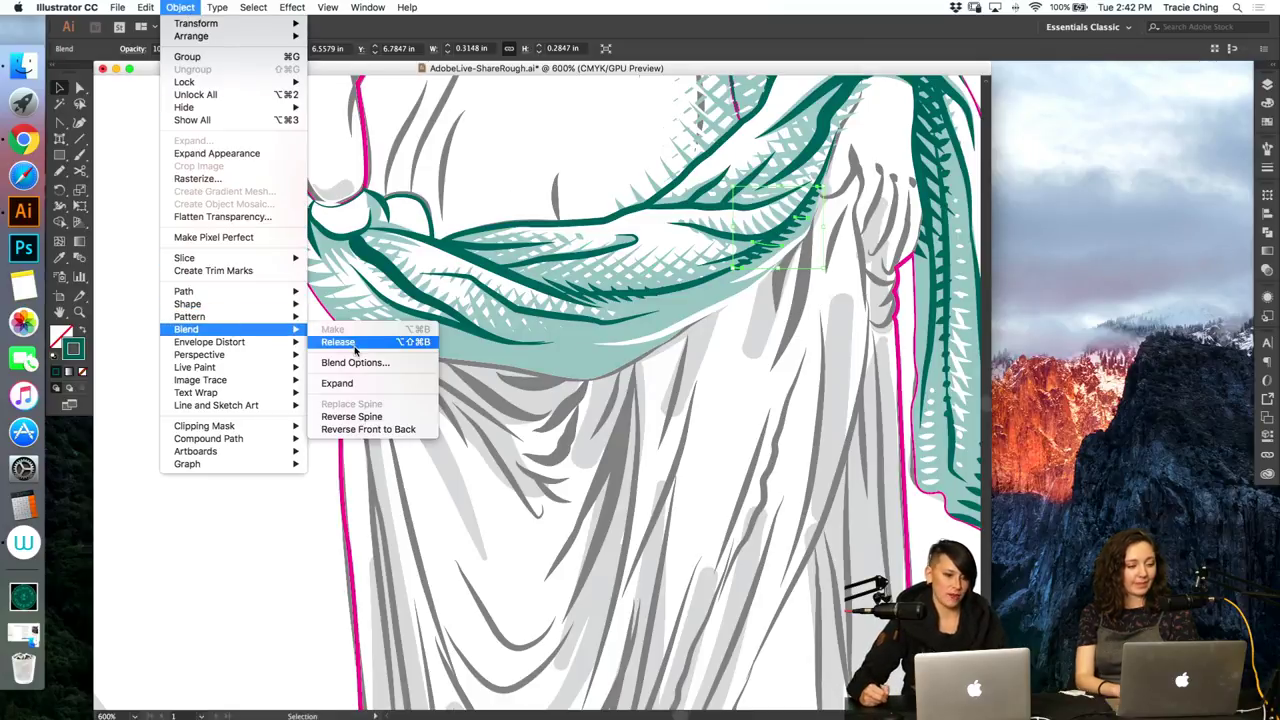
pyautogui.click(379, 362)
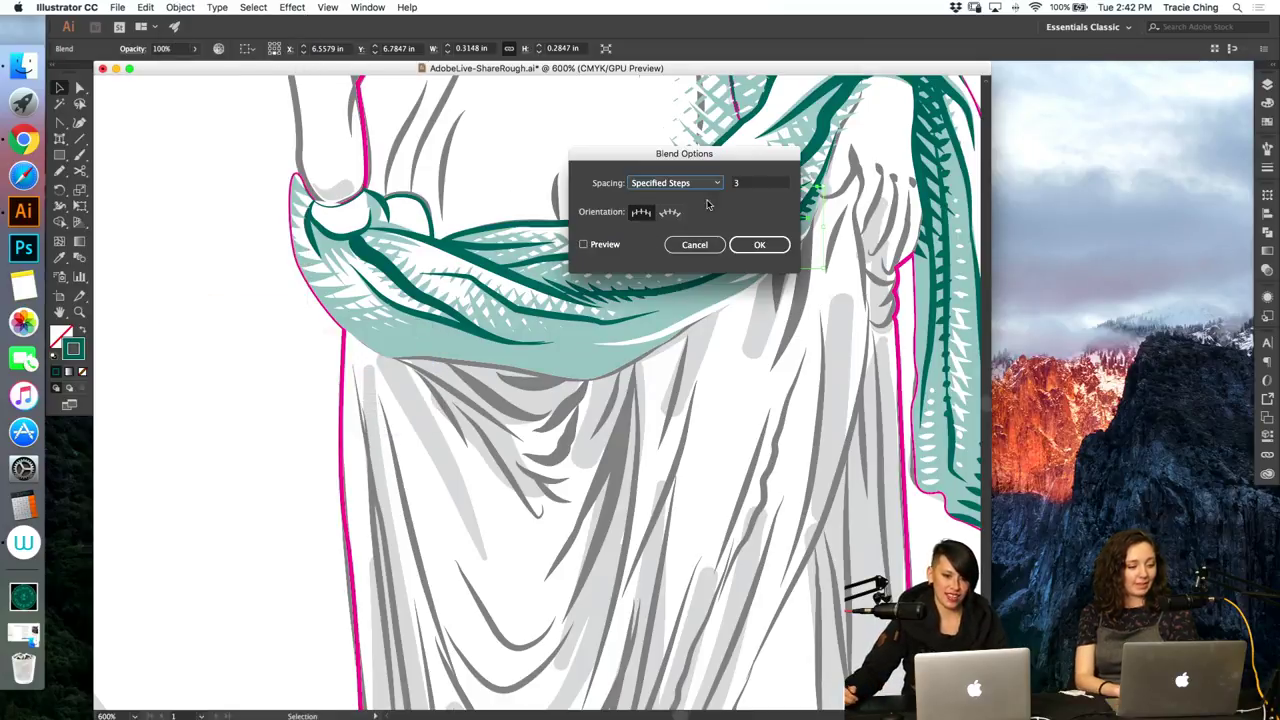
pyautogui.click(763, 244)
# Step: Isolate the underside blend and nudge its upper middle stroke inward so the hatching follows the scarf's fold line
pyautogui.keyDown('super'); pyautogui.click(780, 270); pyautogui.keyUp('super')
pyautogui.doubleClick(766, 223)
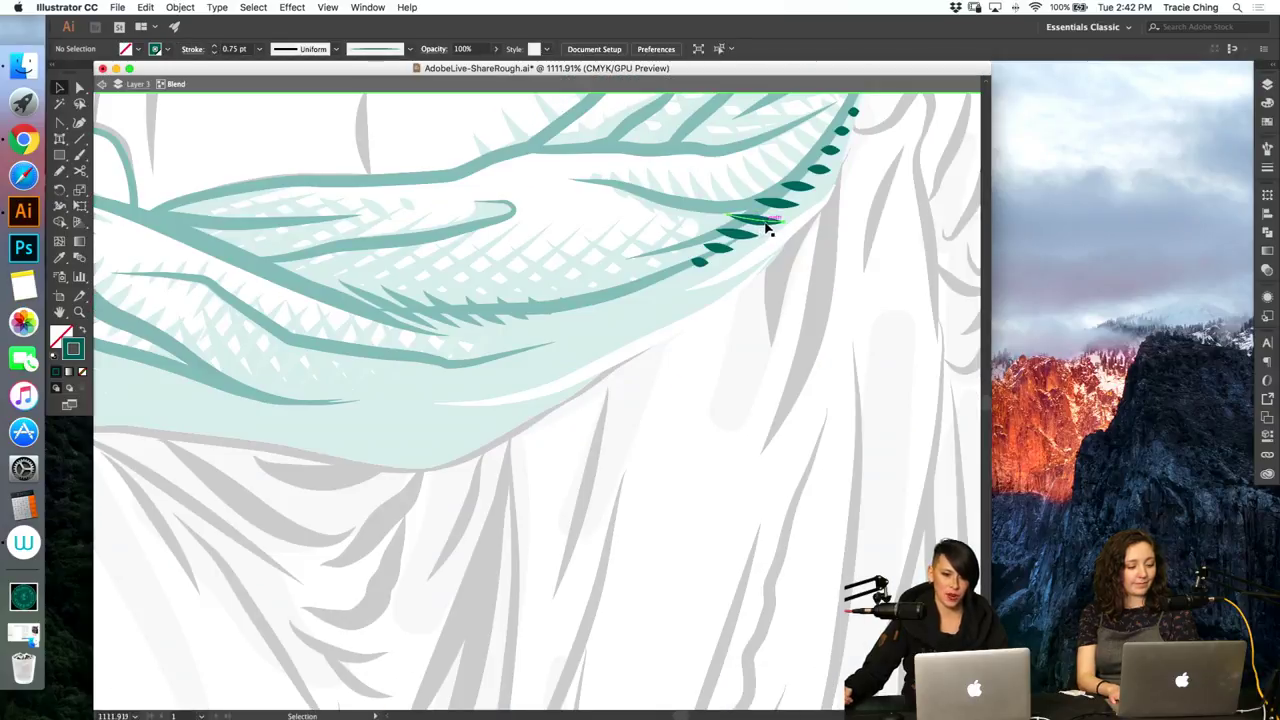
pyautogui.click(767, 219)
pyautogui.click(870, 211)
pyautogui.click(820, 172)
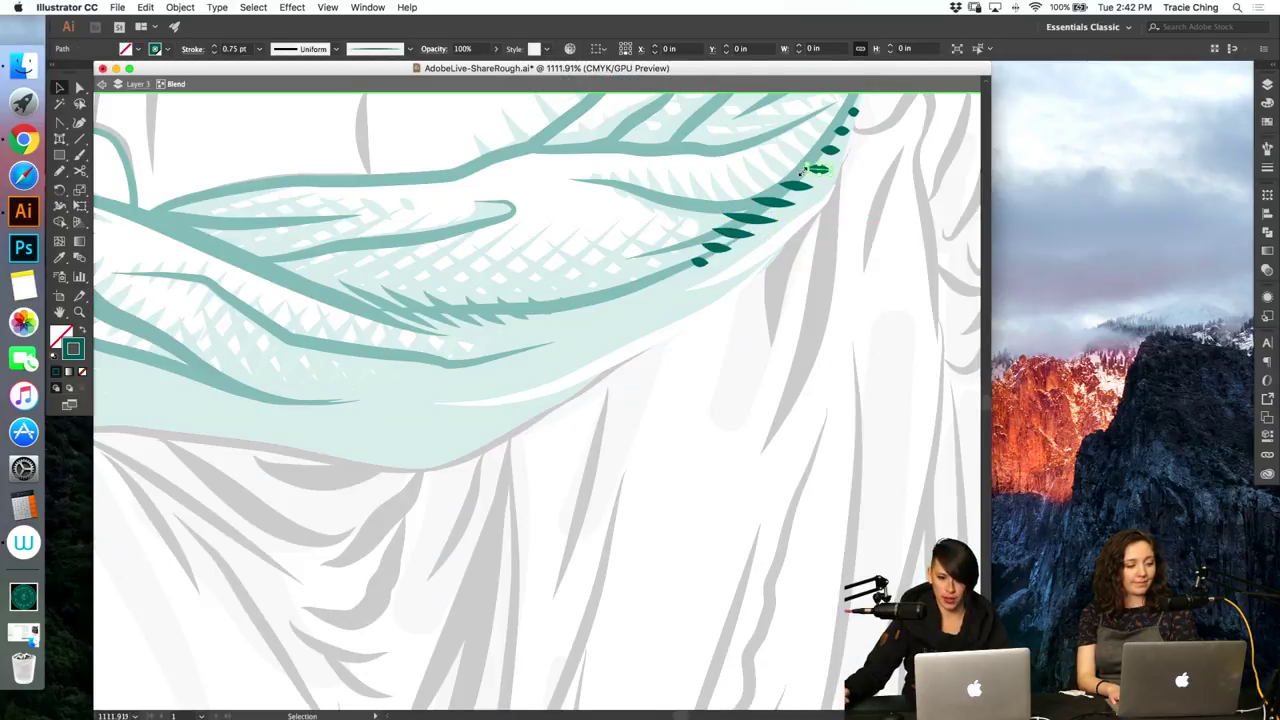
pyautogui.moveTo(807, 170); pyautogui.dragTo(796, 170)
pyautogui.press('a')
pyautogui.click(863, 194)
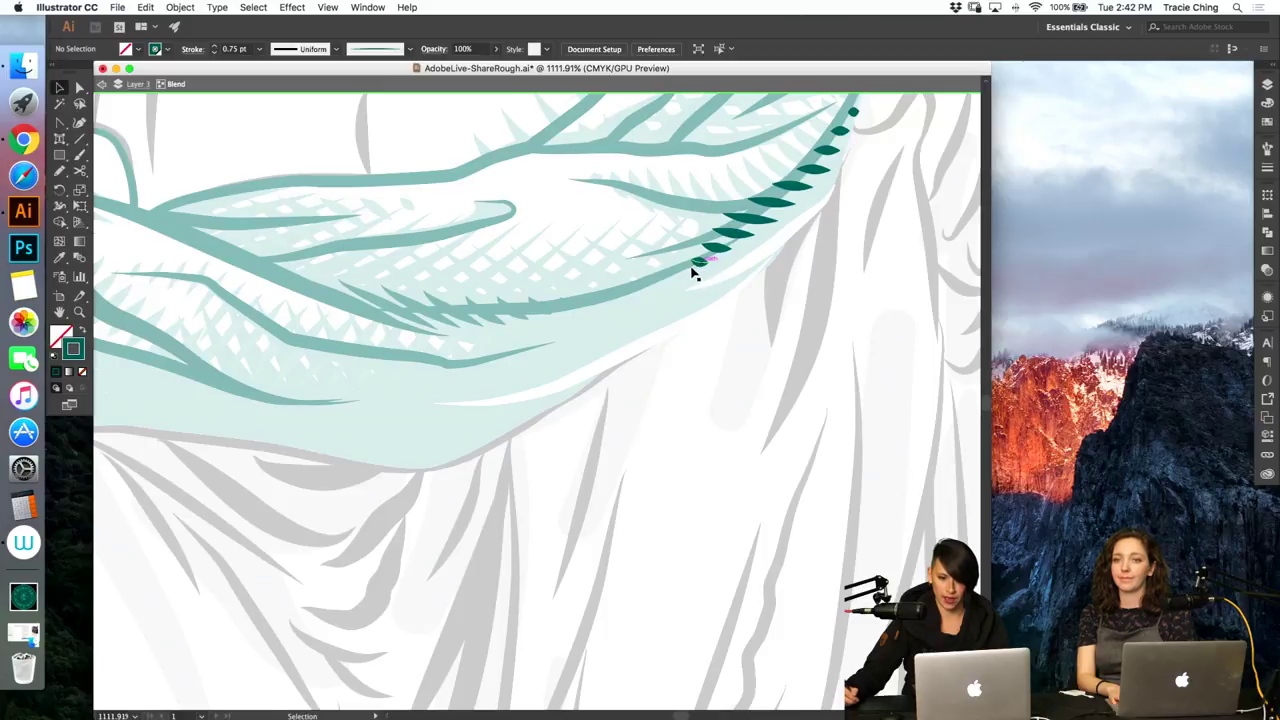
# Step: Shift the lowest dark green stroke of the underside blend outward along the fold line and exit isolation
pyautogui.moveTo(699, 263); pyautogui.dragTo(687, 266)
pyautogui.click(778, 270)
pyautogui.press('Escape')
pyautogui.press('v')
# Step: Paint short white strokes along the scarf's lower edge beneath the dark green hatching and blend them into highlight hatching
pyautogui.press('super+minus')
pyautogui.press('super+minus')
pyautogui.press('super+minus')
pyautogui.press('super+minus')
pyautogui.press('super+minus')
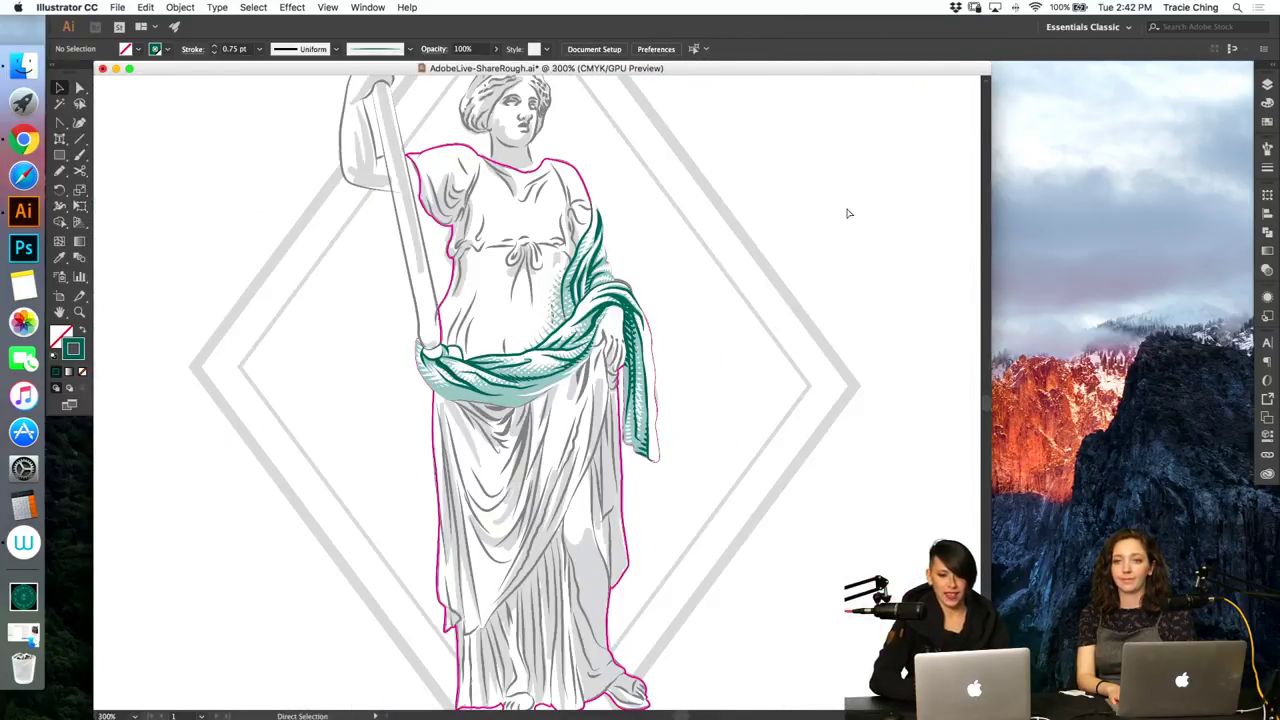
pyautogui.press('z')
pyautogui.moveTo(537, 400); pyautogui.dragTo(790, 309)
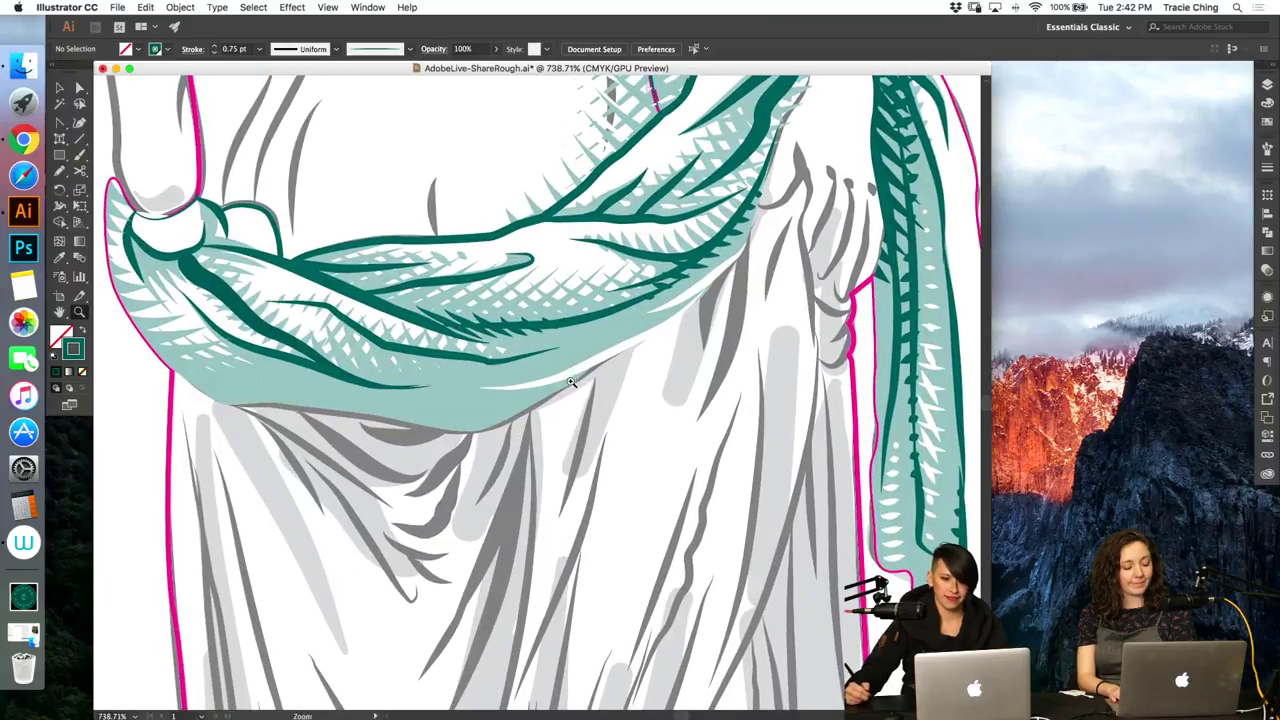
pyautogui.press('a')
pyautogui.click(550, 383)
pyautogui.press('b')
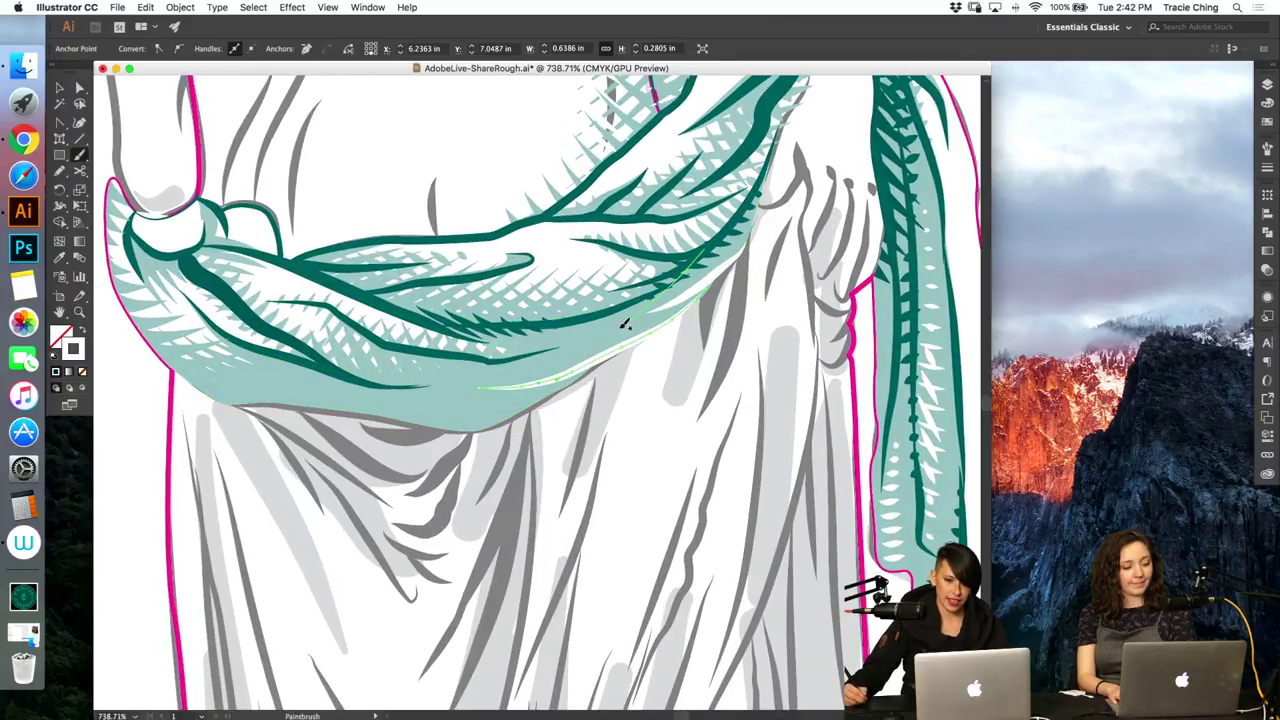
pyautogui.click(619, 327)
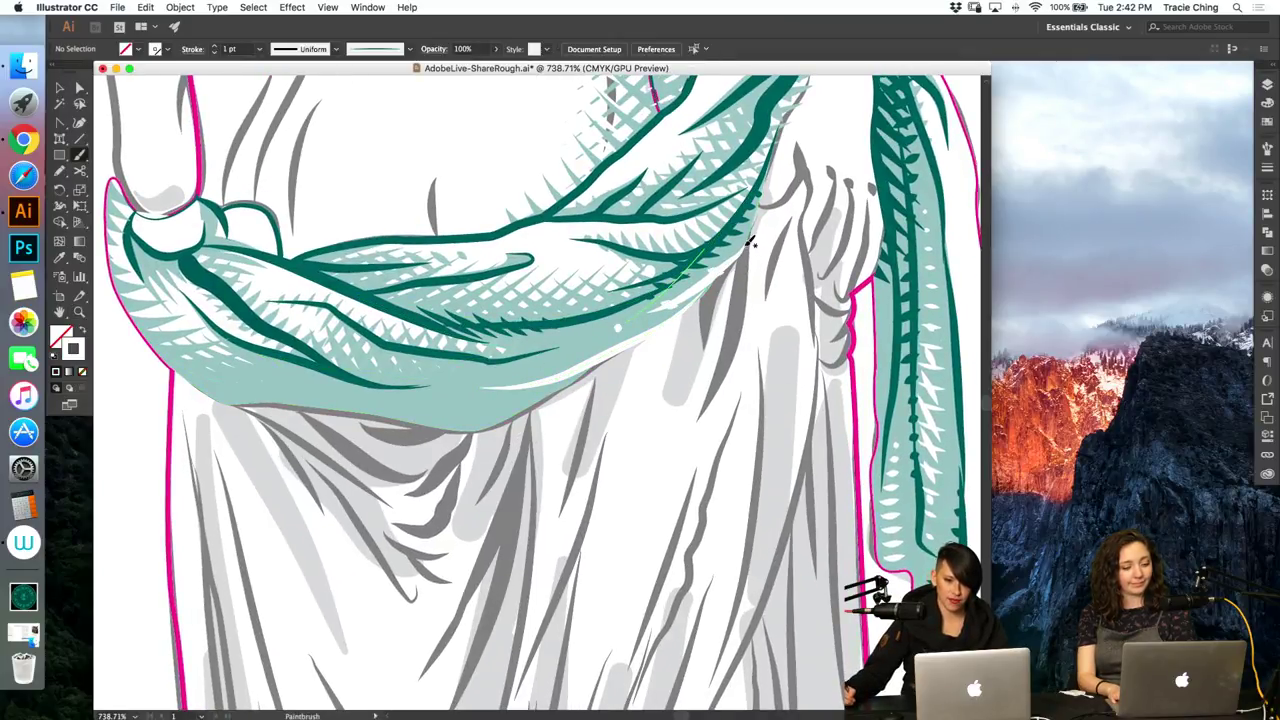
pyautogui.click(748, 244)
pyautogui.press('v')
pyautogui.click(748, 244)
pyautogui.keyDown('shift'); pyautogui.click(618, 327); pyautogui.keyUp('shift')
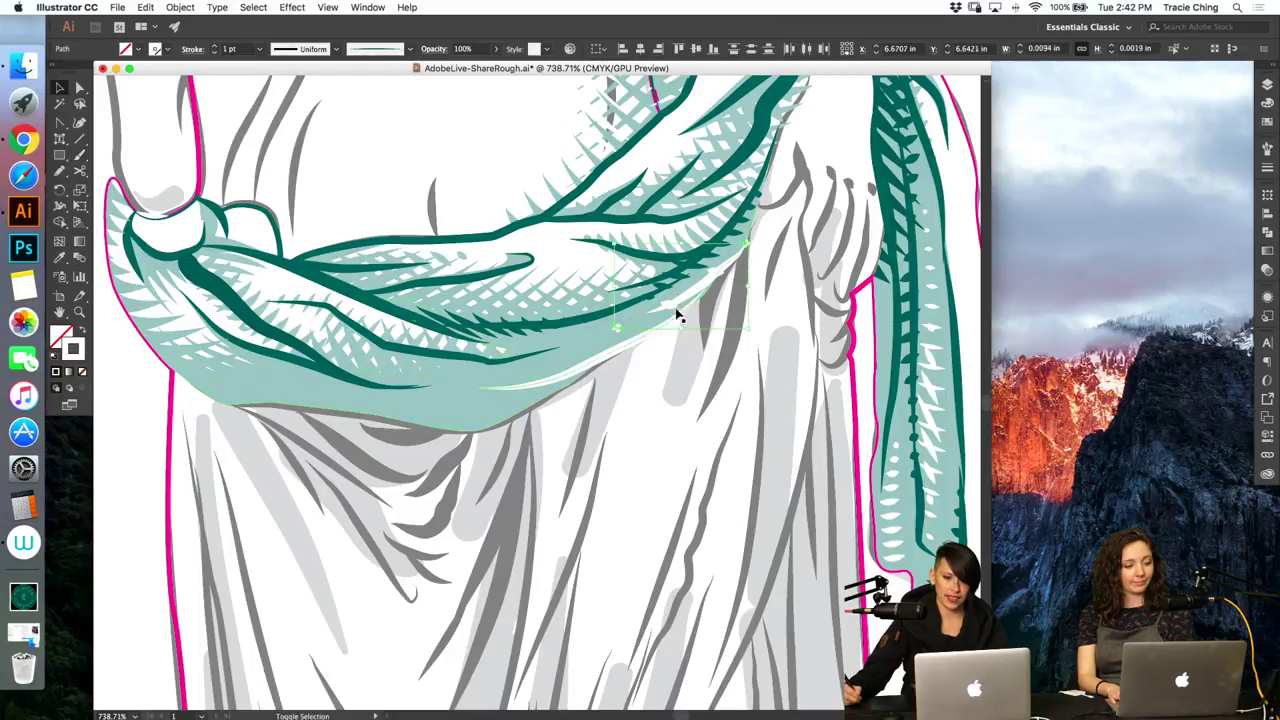
pyautogui.click(724, 285)
pyautogui.press('super+alt+b')
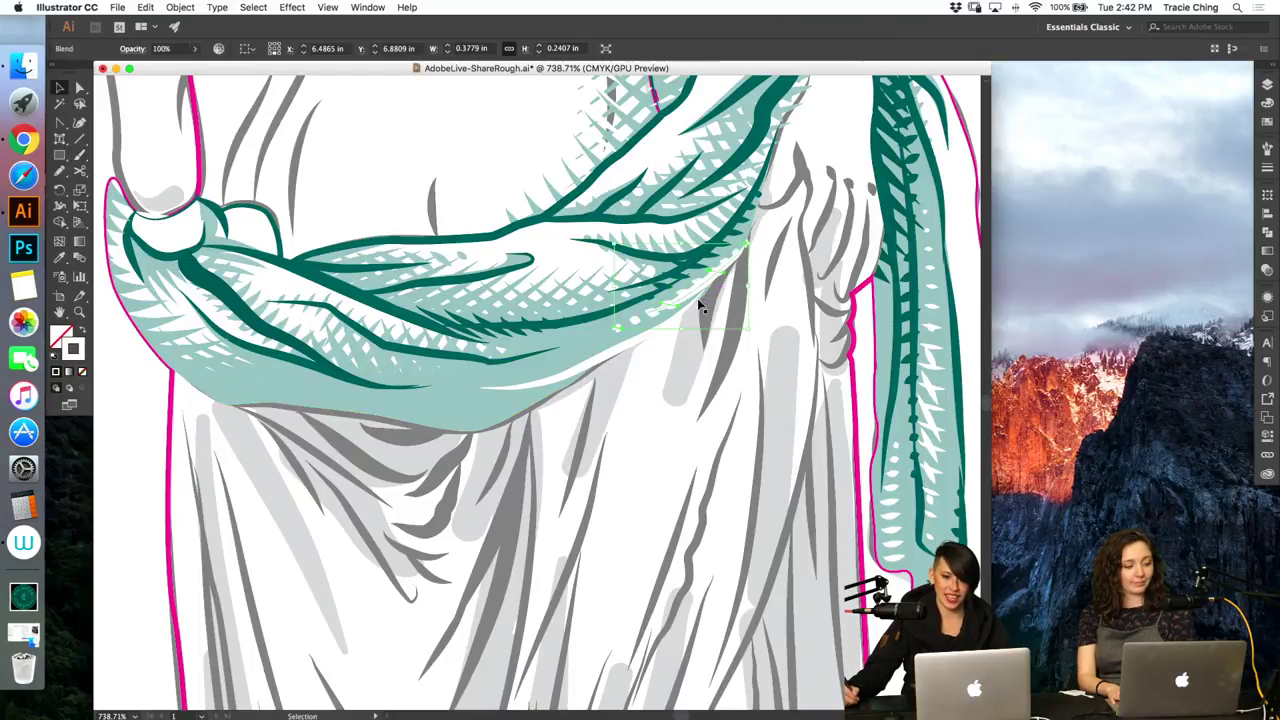
# Step: Set the white lower-edge blend's stroke weight to 0.75 pt and briefly isolate the blend
pyautogui.press('super+shift+a')
pyautogui.press('a')
pyautogui.click(637, 341)
pyautogui.press('super+shift+a')
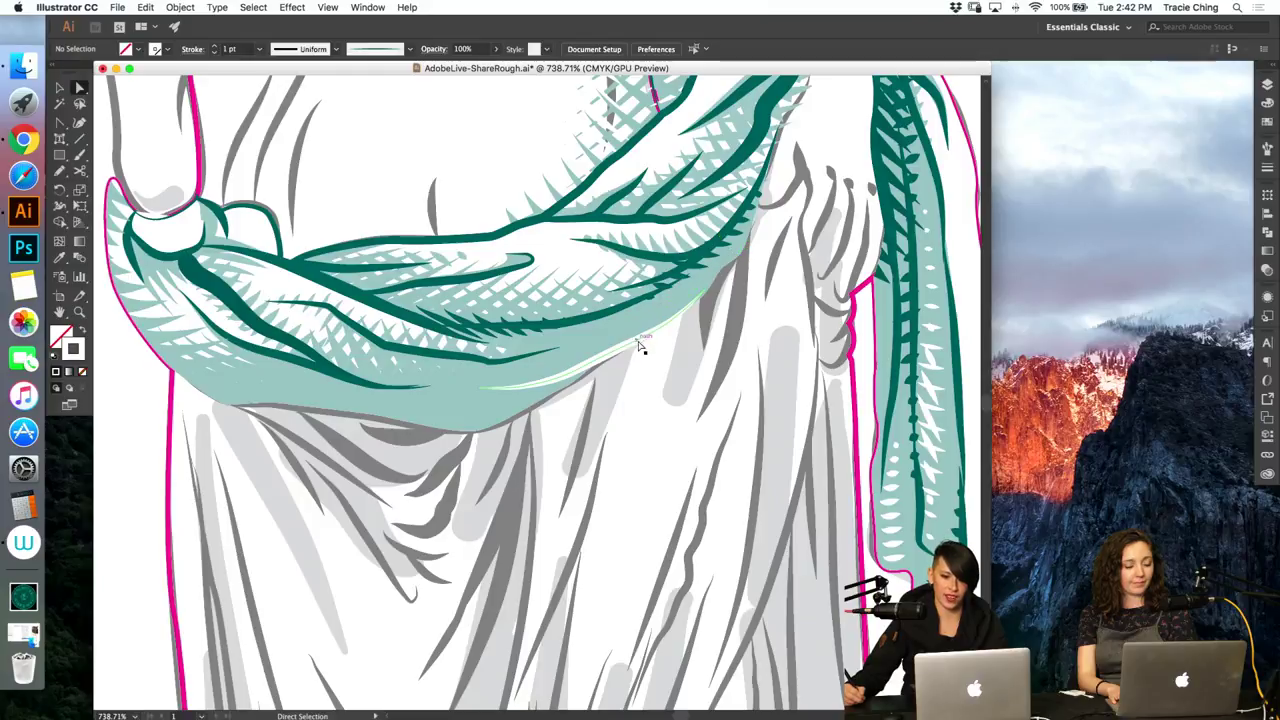
pyautogui.click(686, 296)
pyautogui.click(1268, 172)
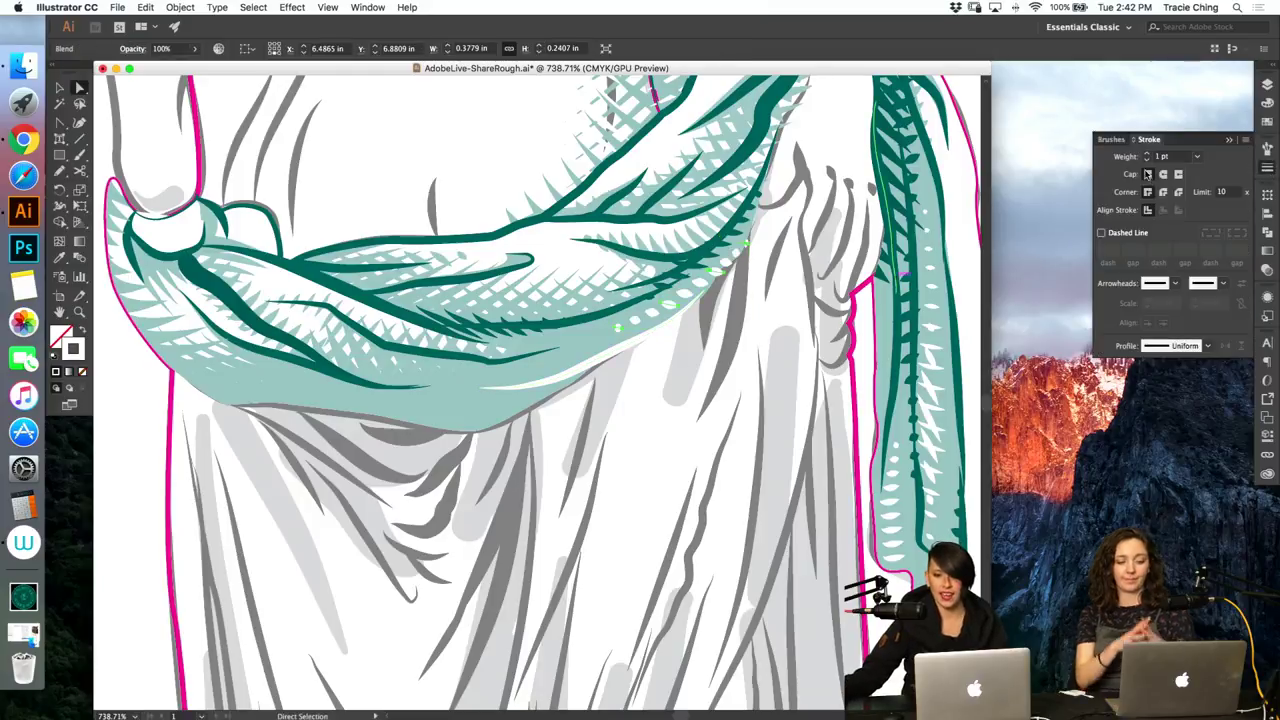
pyautogui.click(1148, 160)
pyautogui.press('v')
pyautogui.click(734, 352)
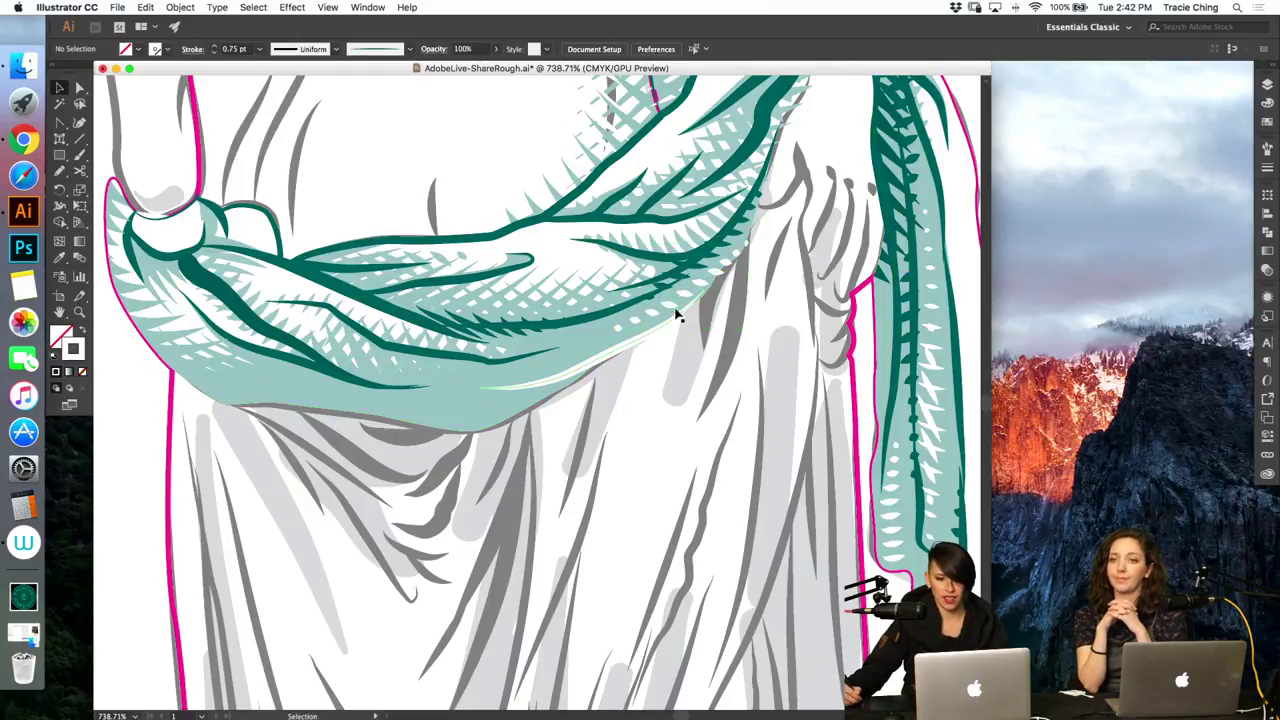
pyautogui.click(671, 309)
pyautogui.doubleClick(671, 310)
pyautogui.doubleClick(727, 340)
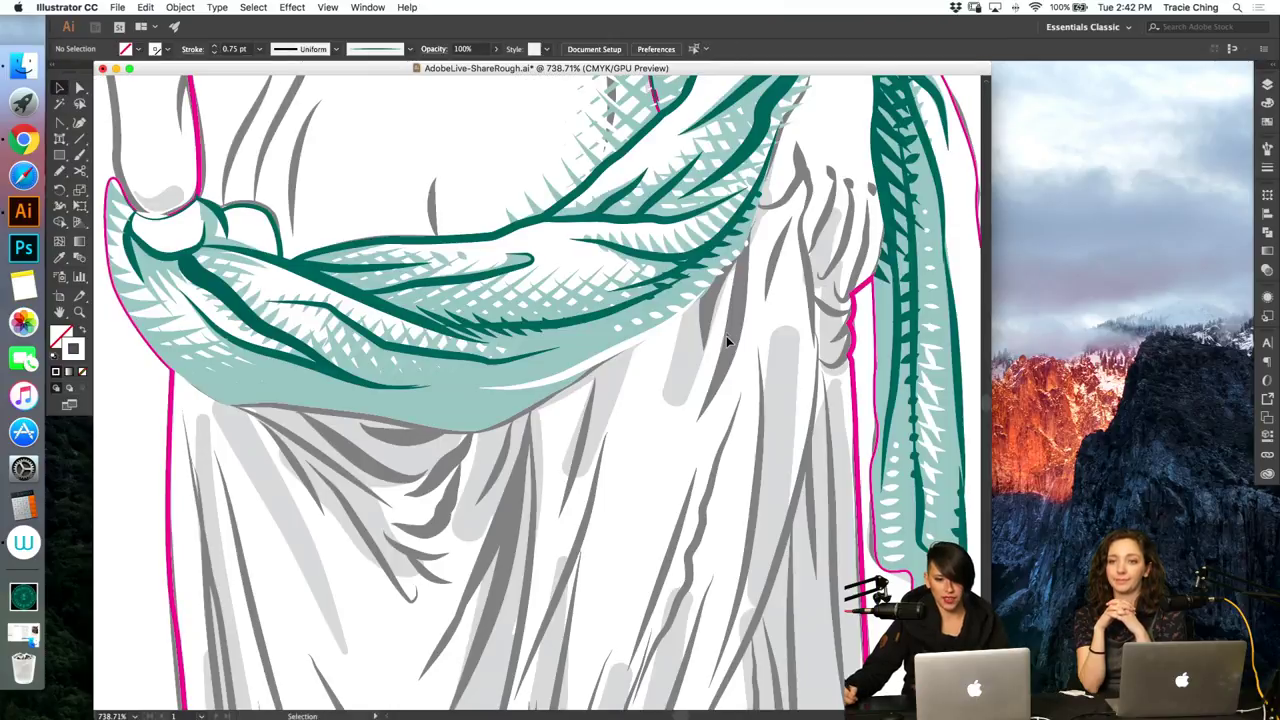
# Step: Replace the long white highlight line under the scarf with a shorter painted stroke and adjust its lower end anchor
pyautogui.press('b')
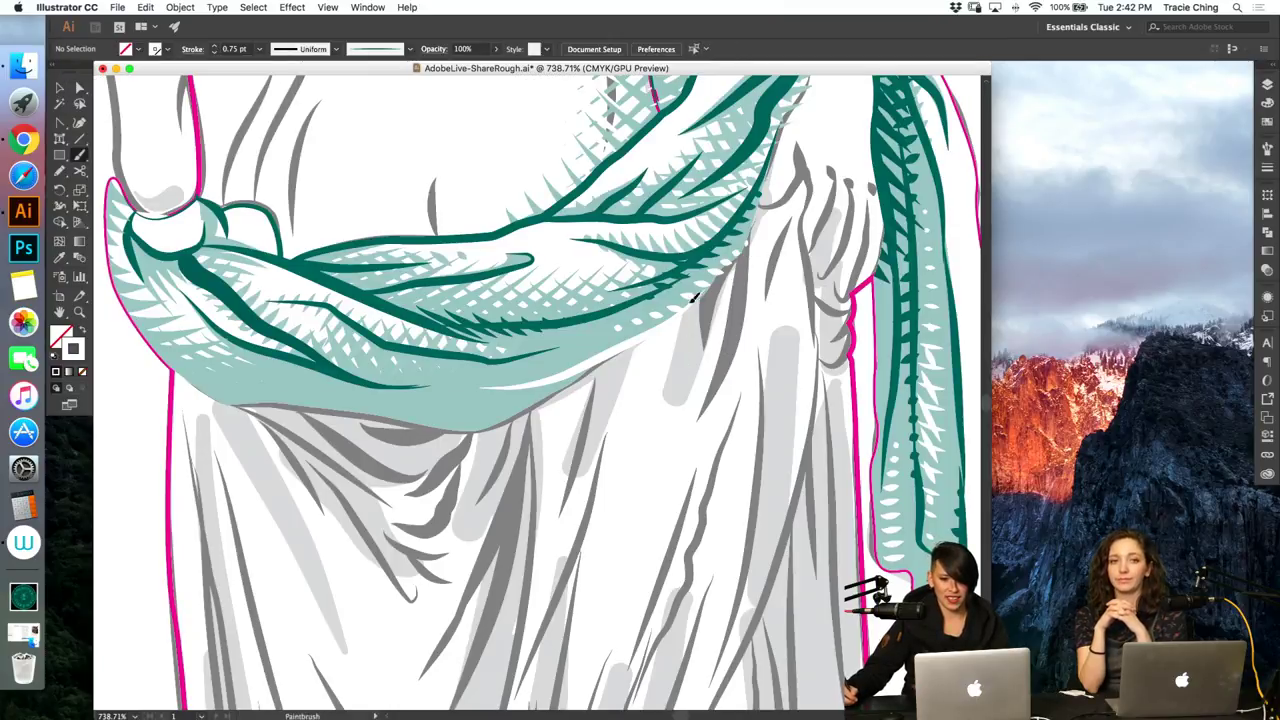
pyautogui.press('a')
pyautogui.click(680, 308)
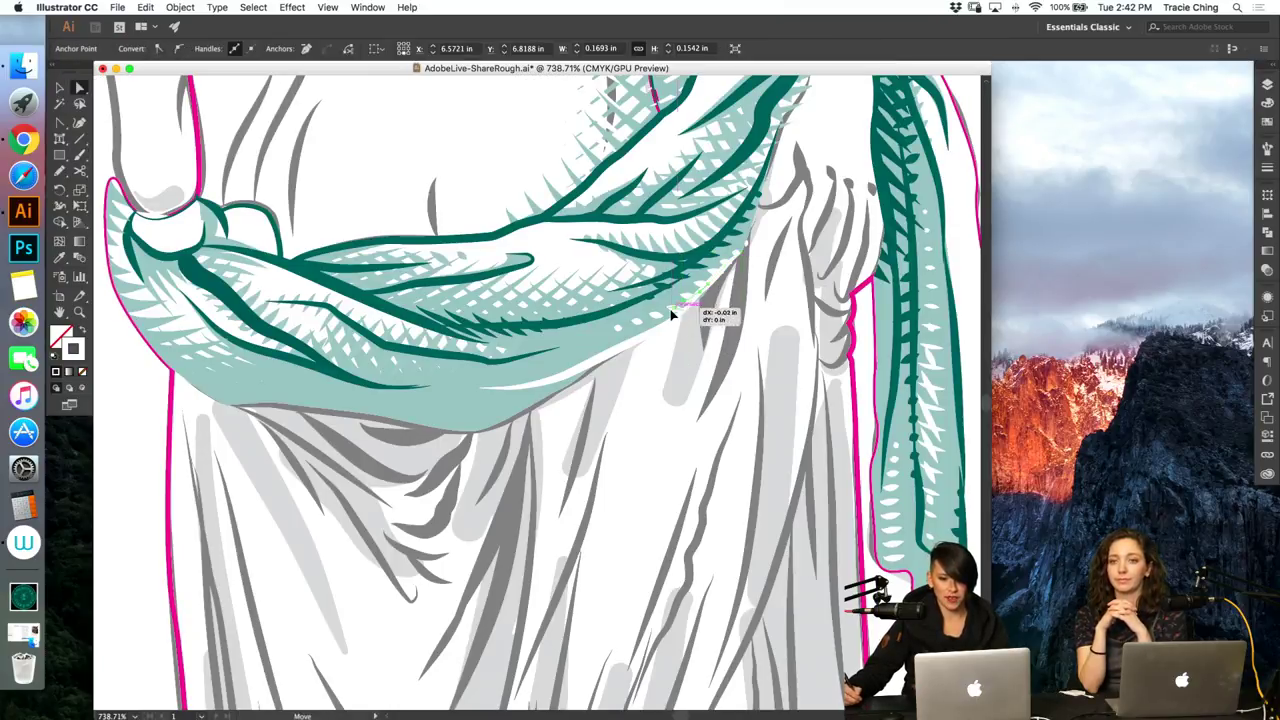
pyautogui.moveTo(678, 308); pyautogui.dragTo(688, 306)
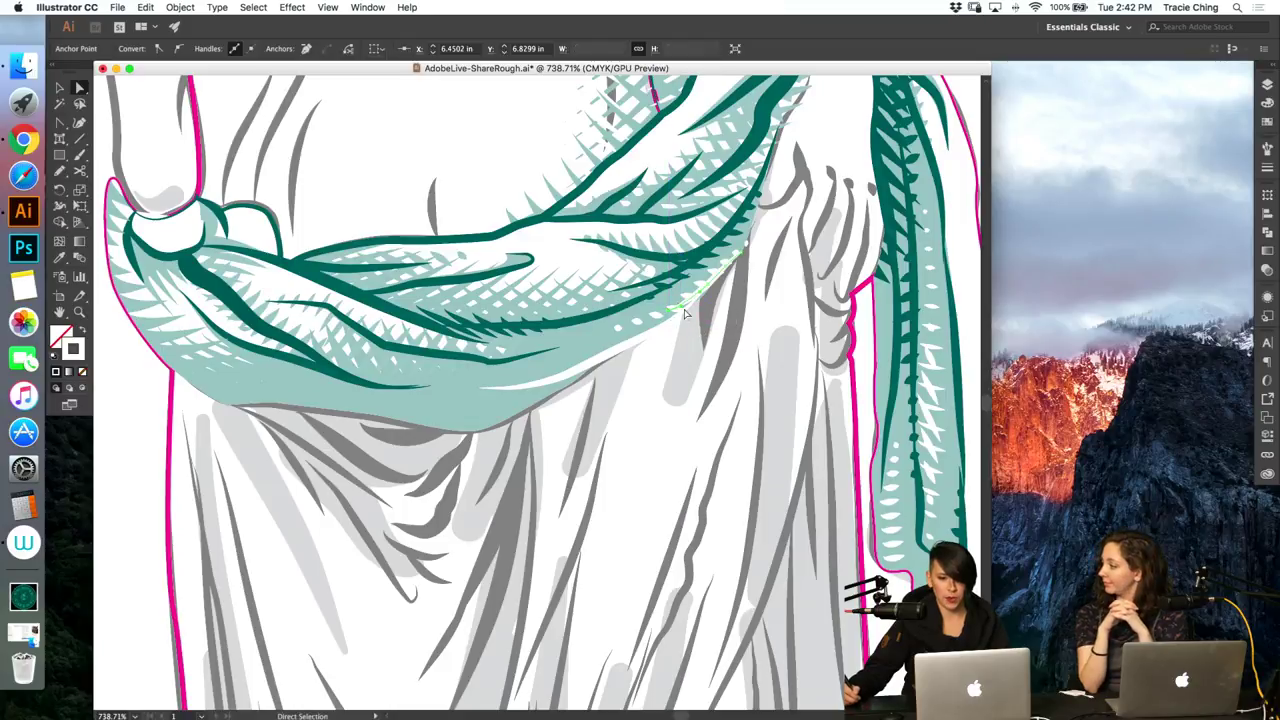
pyautogui.click(703, 338)
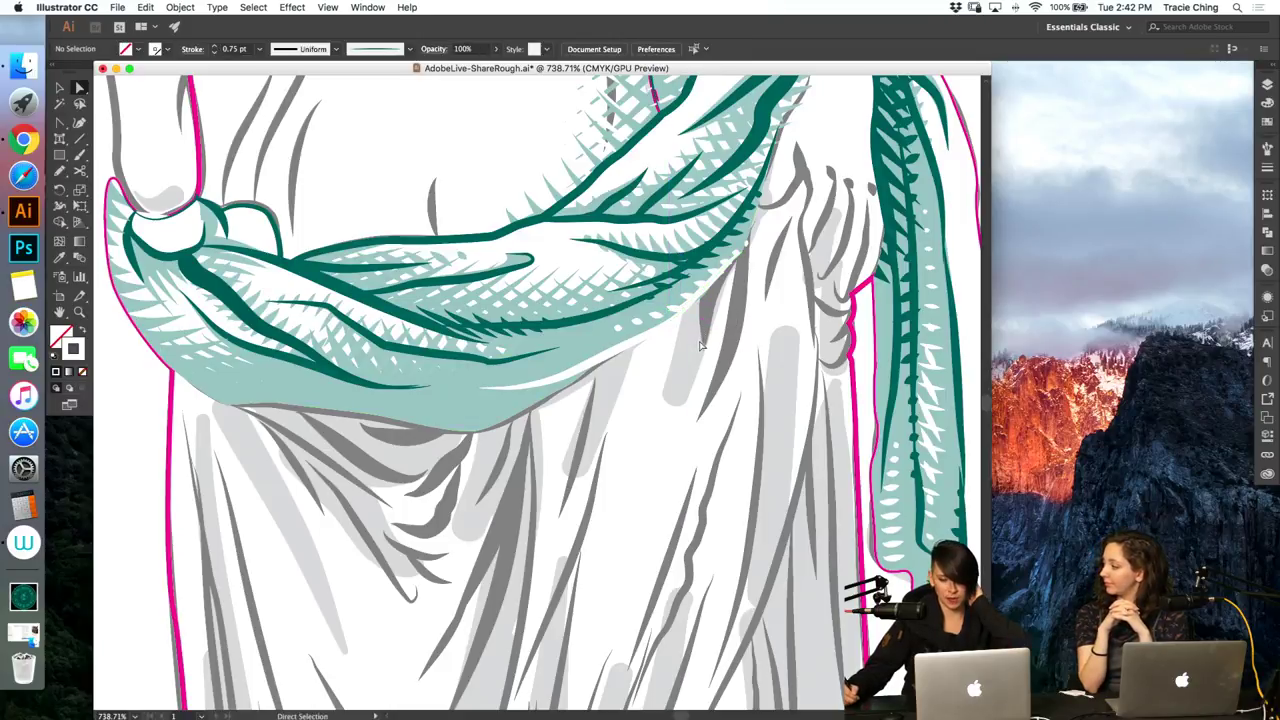
pyautogui.press('v')
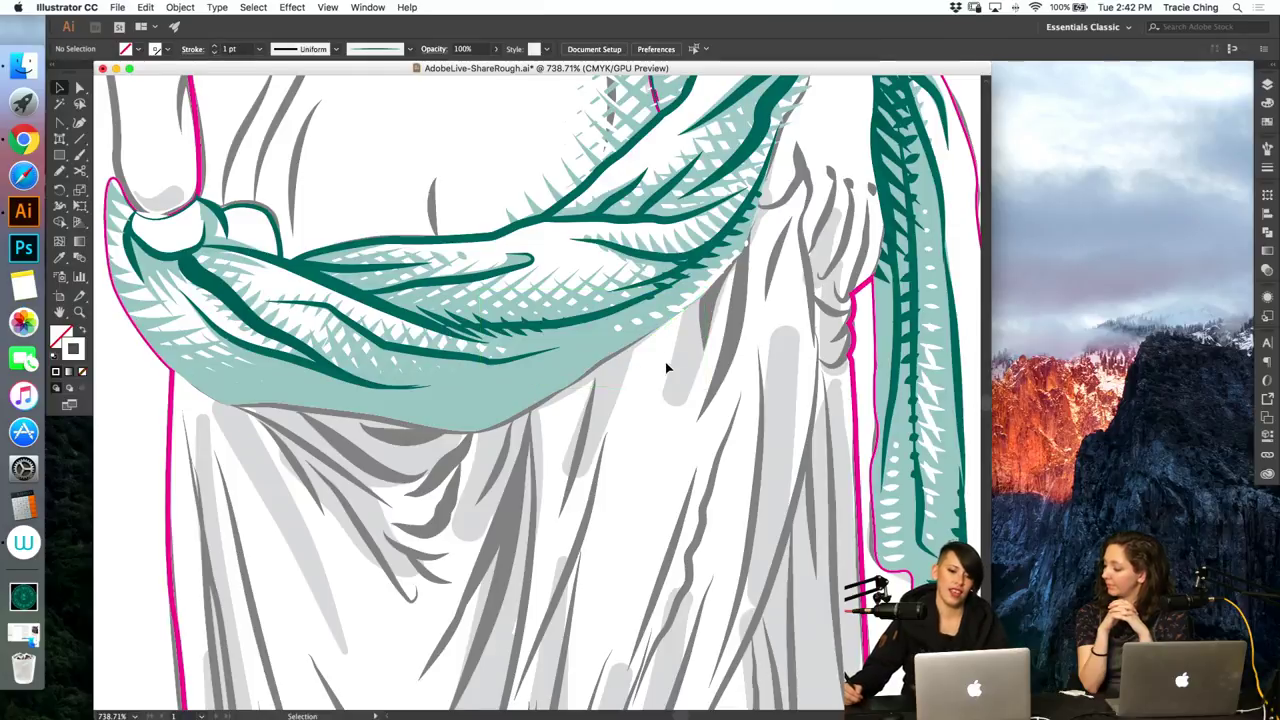
# Step: Reposition the lower end anchor of the short white highlight so the stroke follows the scarf's edge beside the hatching
pyautogui.press('z')
pyautogui.moveTo(675, 333); pyautogui.dragTo(707, 315)
pyautogui.press('a')
pyautogui.click(684, 269)
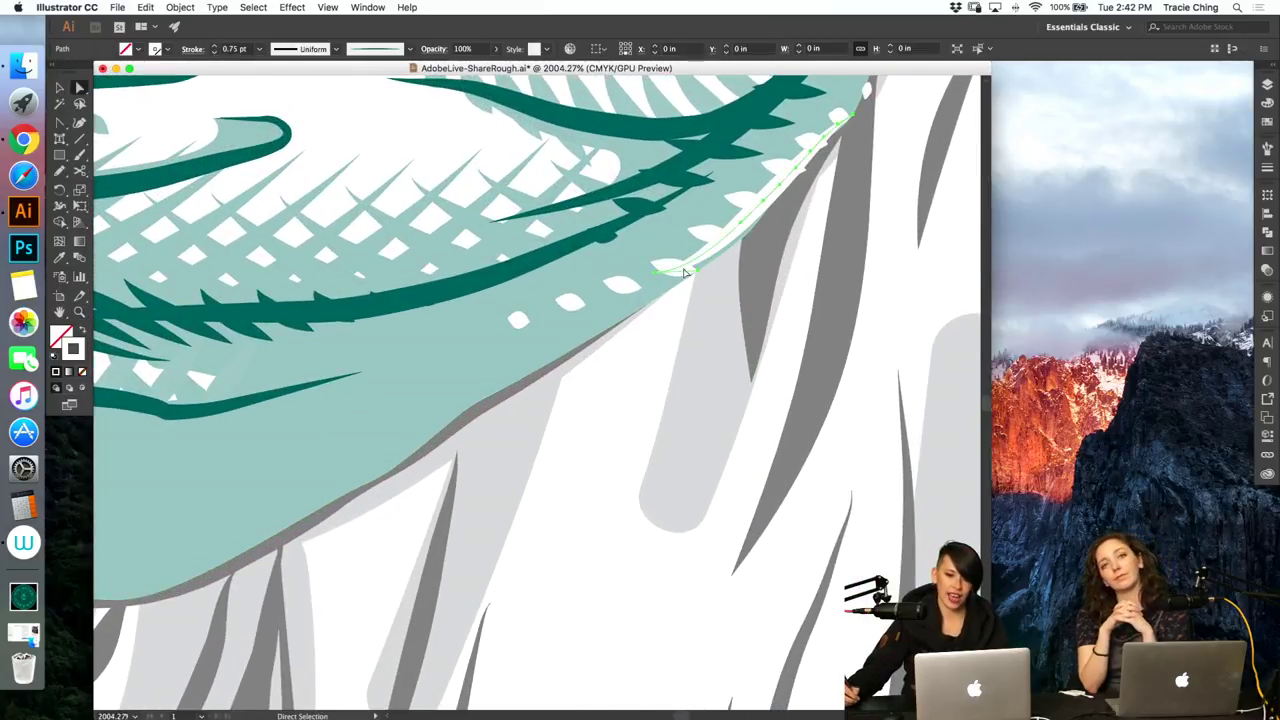
pyautogui.click(658, 279)
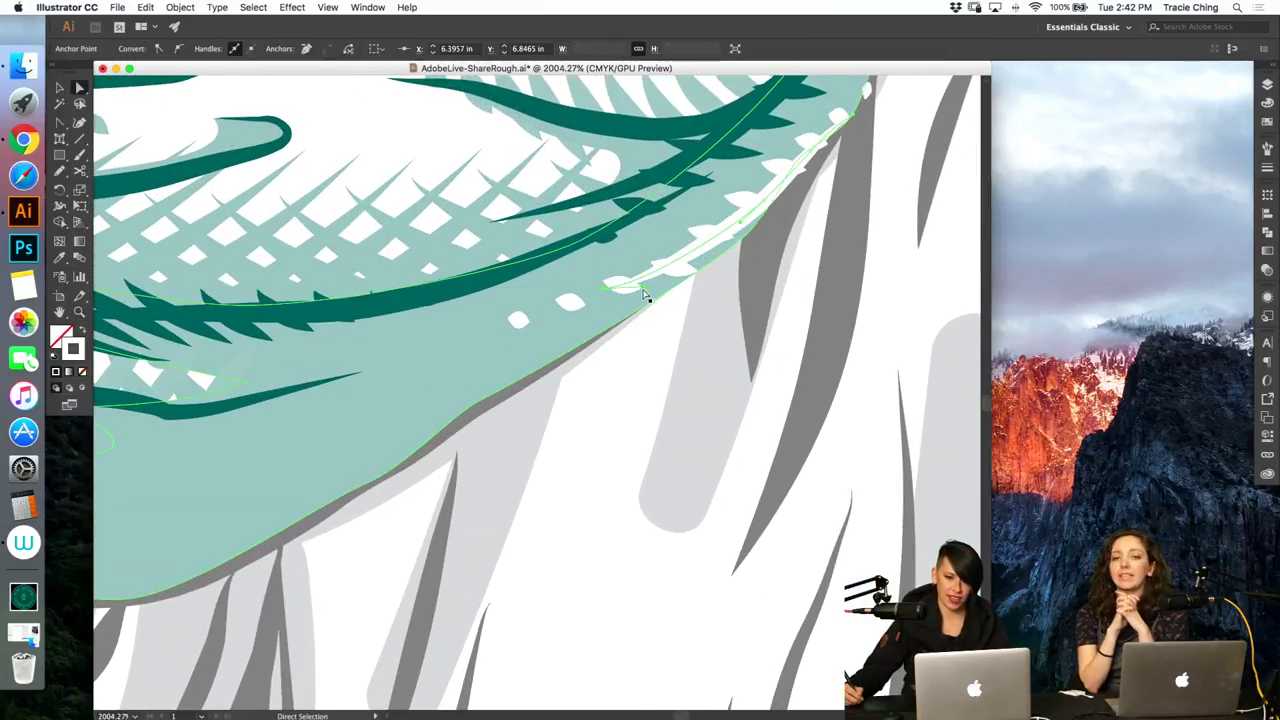
pyautogui.moveTo(646, 287); pyautogui.dragTo(691, 279)
pyautogui.click(738, 313)
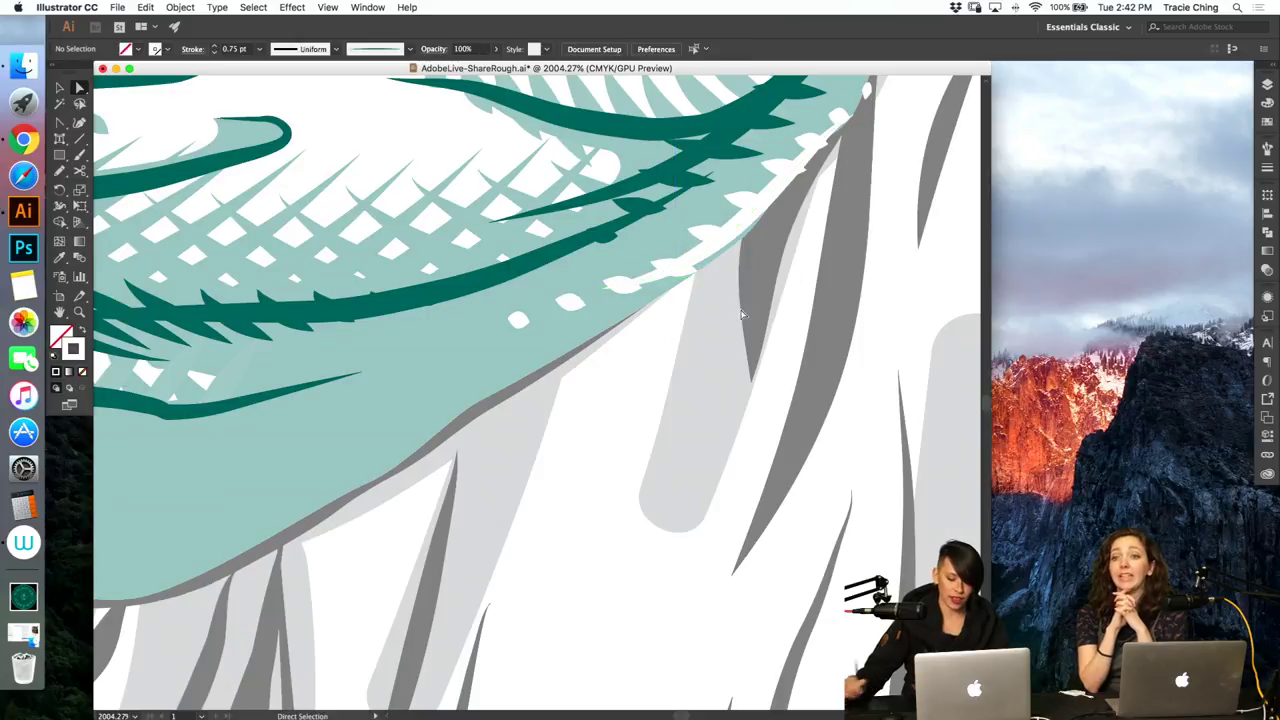
# Step: Isolate the scarf's white shape and delete its other anchors and segments, keeping only the lower edge between the statue's hands
pyautogui.press('super+minus')
pyautogui.press('super+minus')
pyautogui.press('super+minus')
pyautogui.press('super+minus')
pyautogui.press('super+minus')
pyautogui.press('super+minus')
pyautogui.press('a')
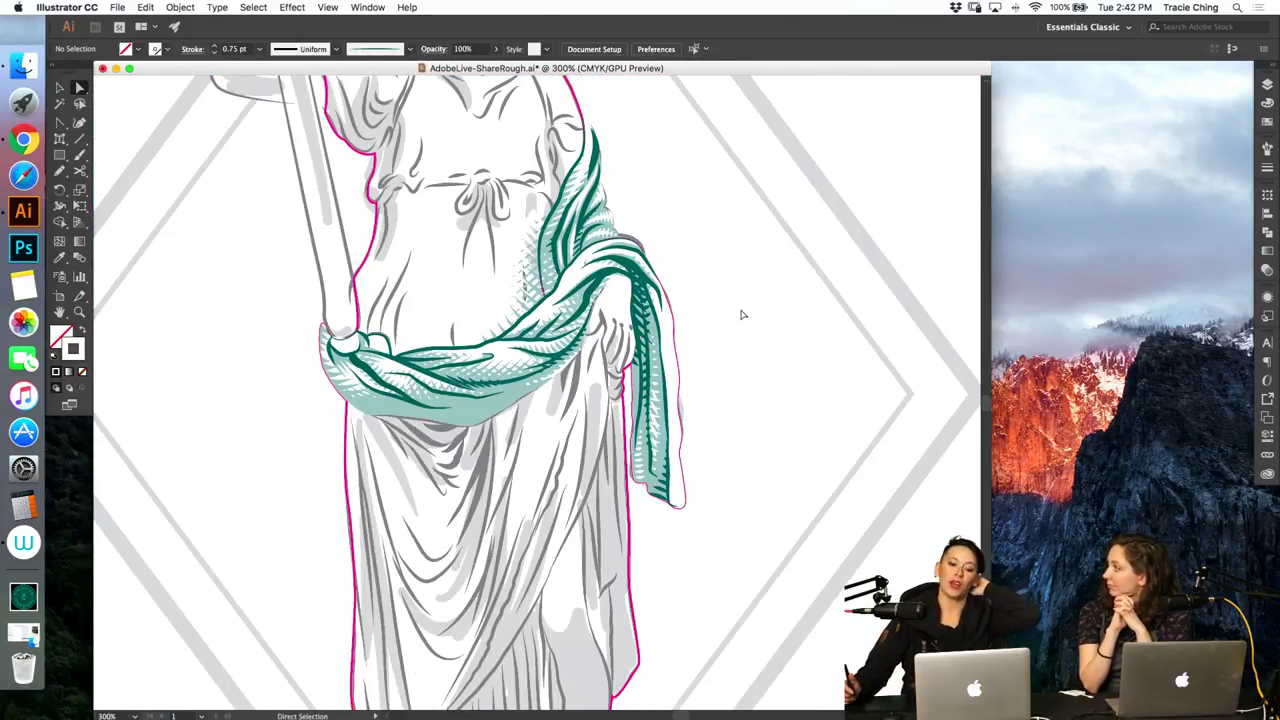
pyautogui.press('v')
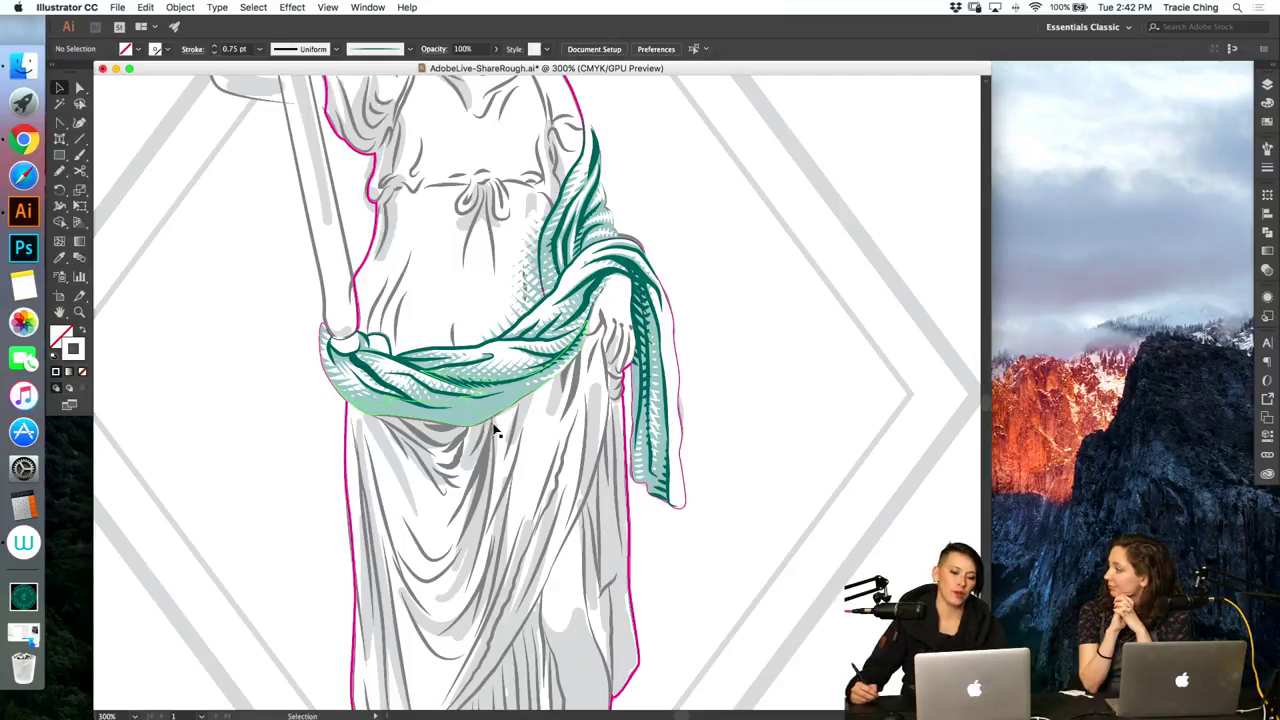
pyautogui.doubleClick(673, 350)
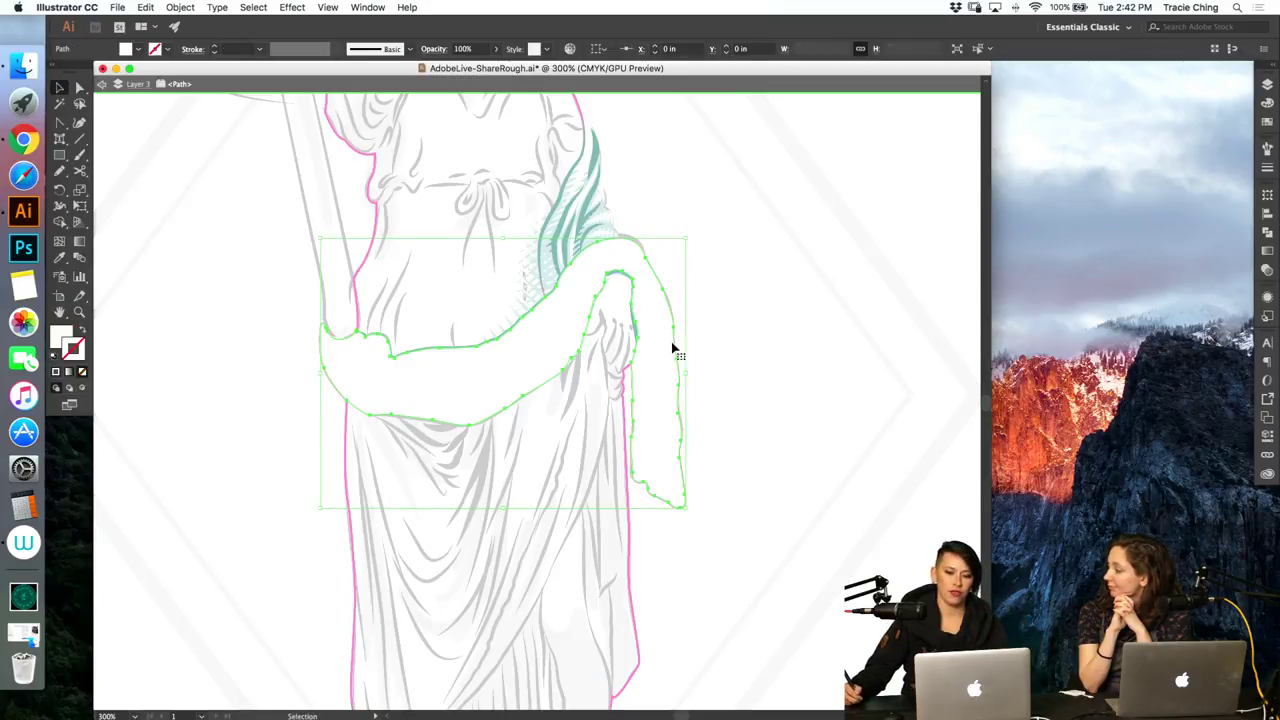
pyautogui.doubleClick(757, 342)
pyautogui.doubleClick(634, 289)
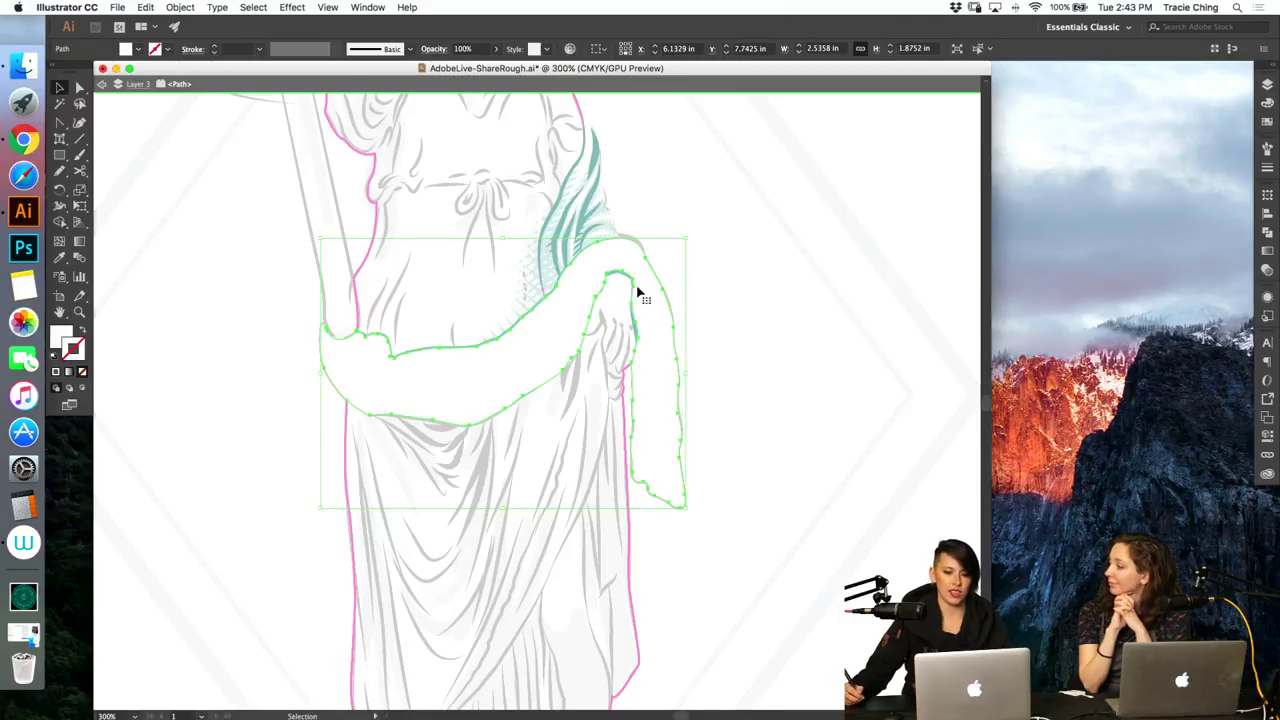
pyautogui.press('a')
pyautogui.press('Delete')
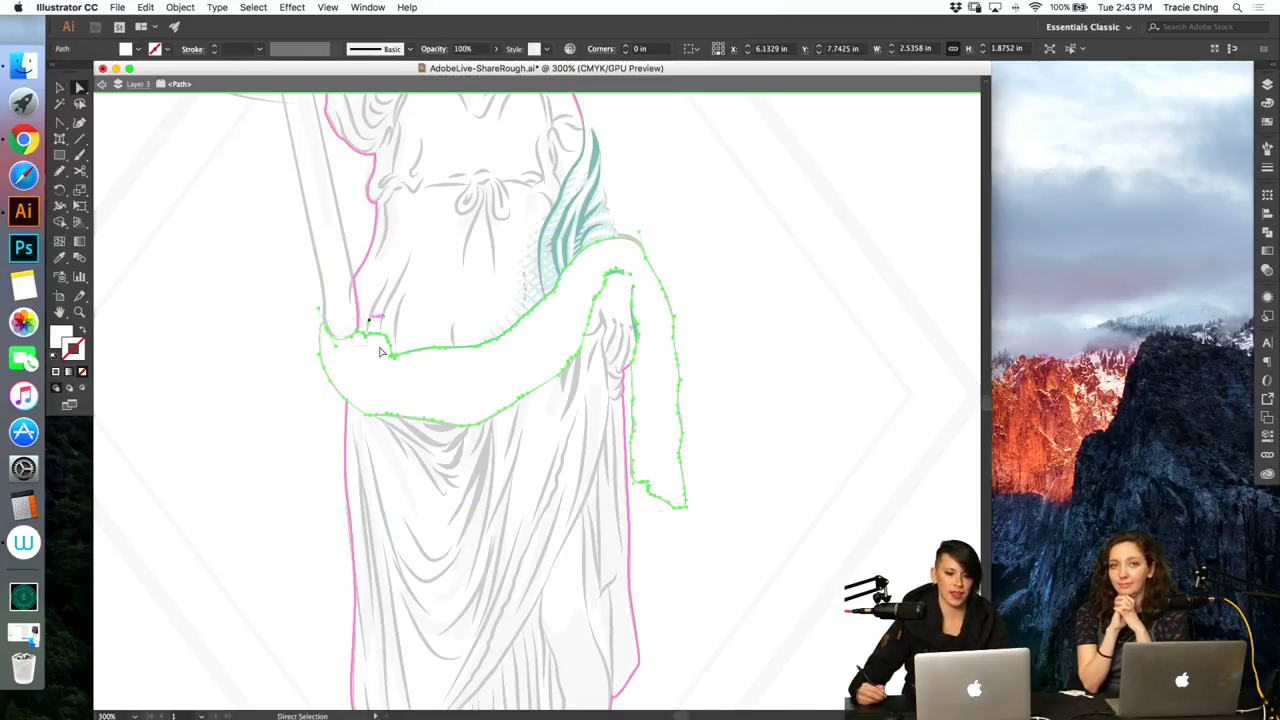
pyautogui.click(629, 270)
pyautogui.press('Delete')
pyautogui.click(627, 256)
pyautogui.press('Delete')
pyautogui.press('super+z')
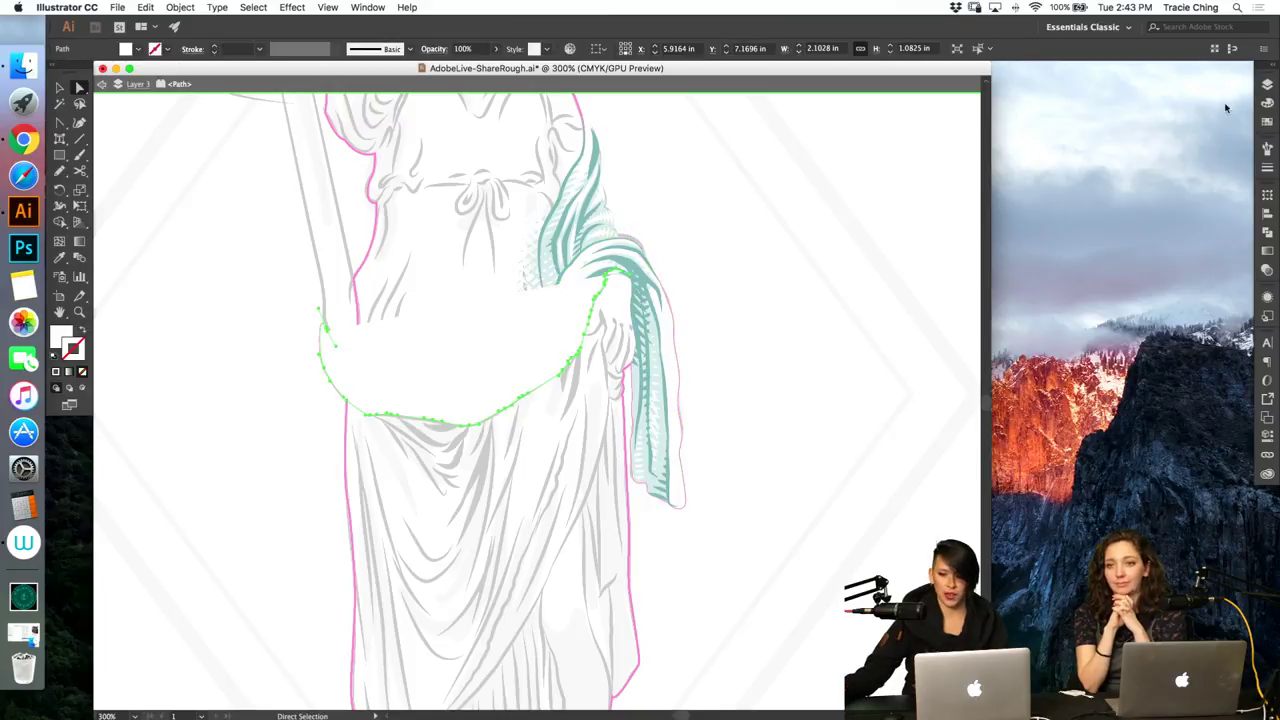
# Step: Remove the white fill from the scarf's lower-edge path and give its stroke the dark green swatch
pyautogui.click(1262, 106)
pyautogui.click(1101, 106)
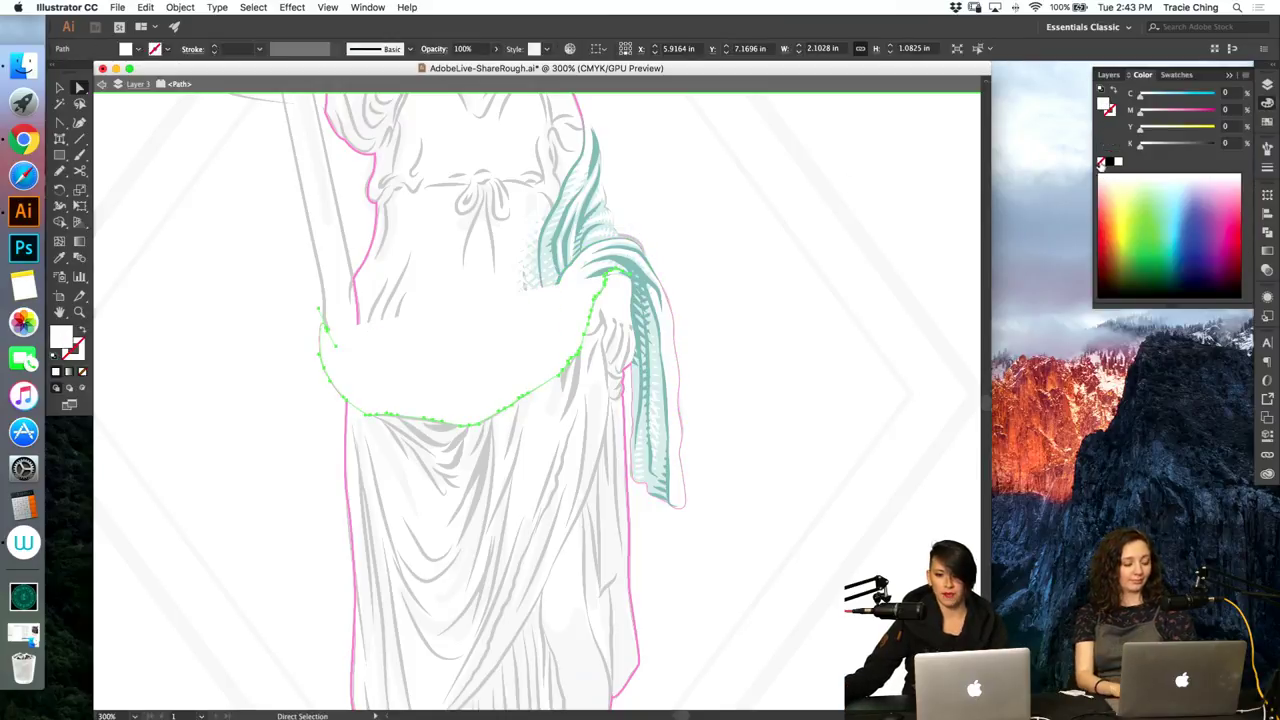
pyautogui.click(1101, 162)
pyautogui.click(1258, 124)
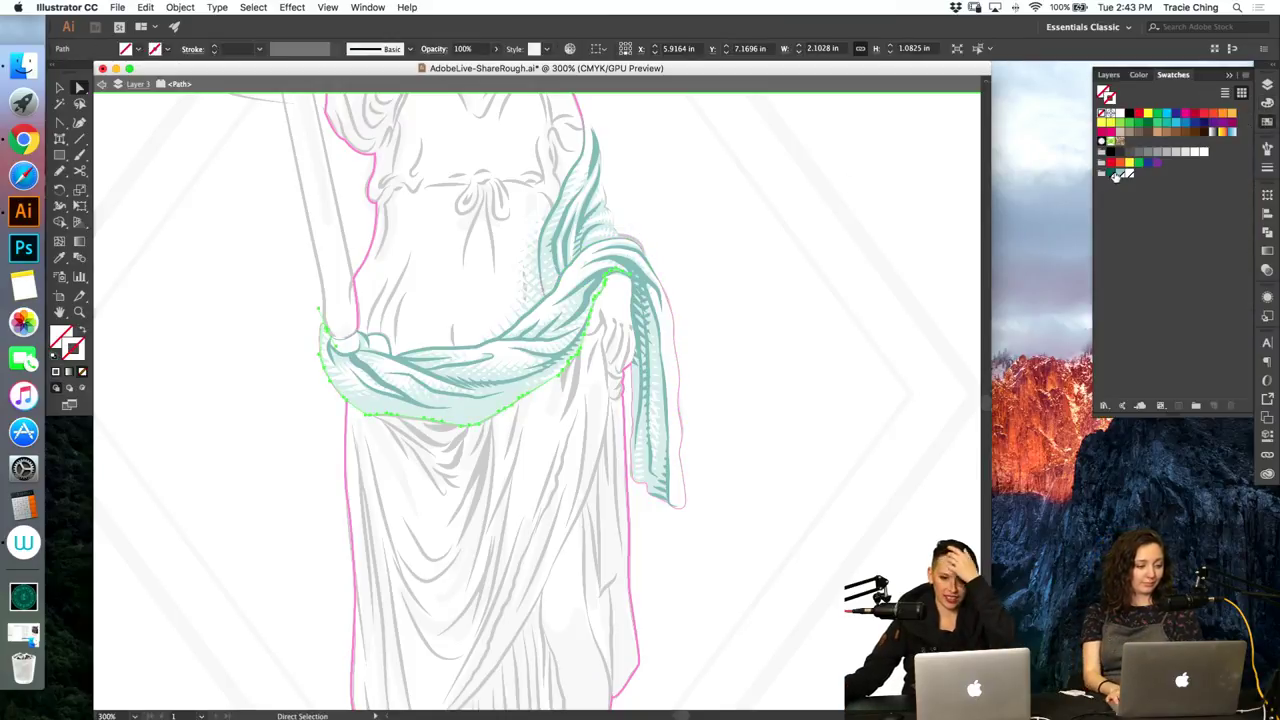
pyautogui.click(1115, 175)
# Step: Apply the tapered green art brush to the scarf's lower-edge path and exit isolation
pyautogui.click(1267, 148)
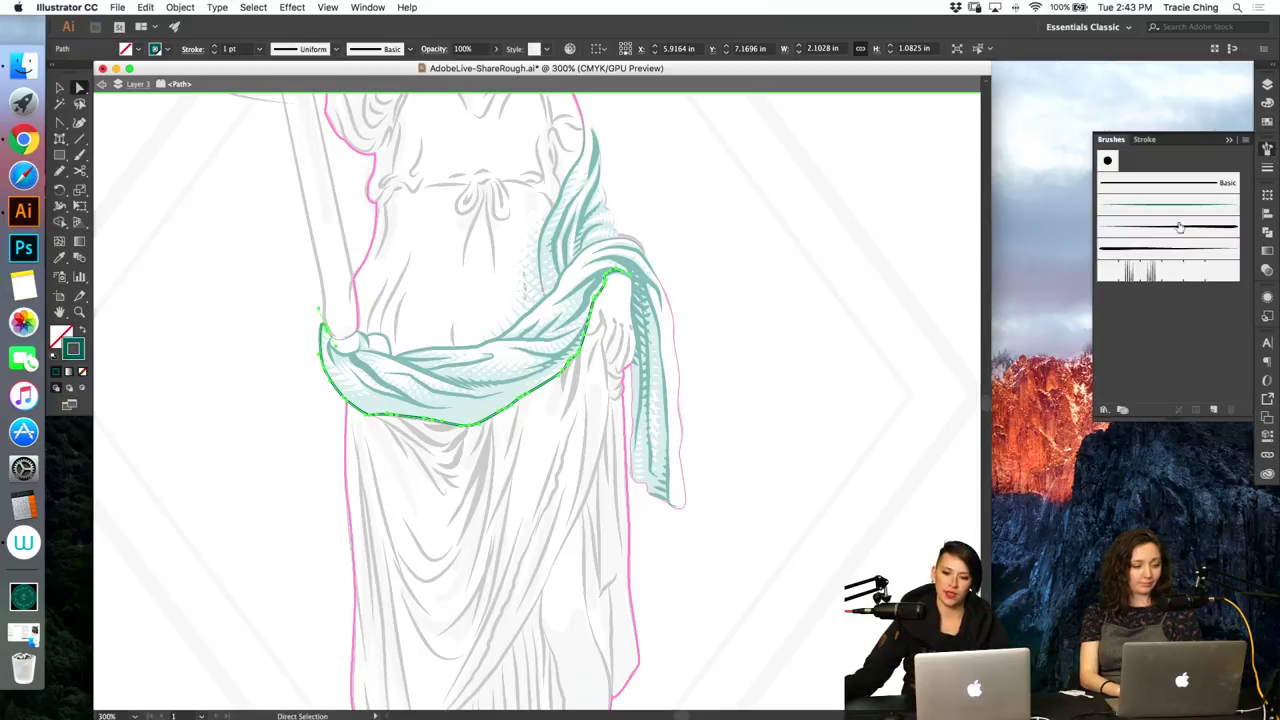
pyautogui.click(1178, 207)
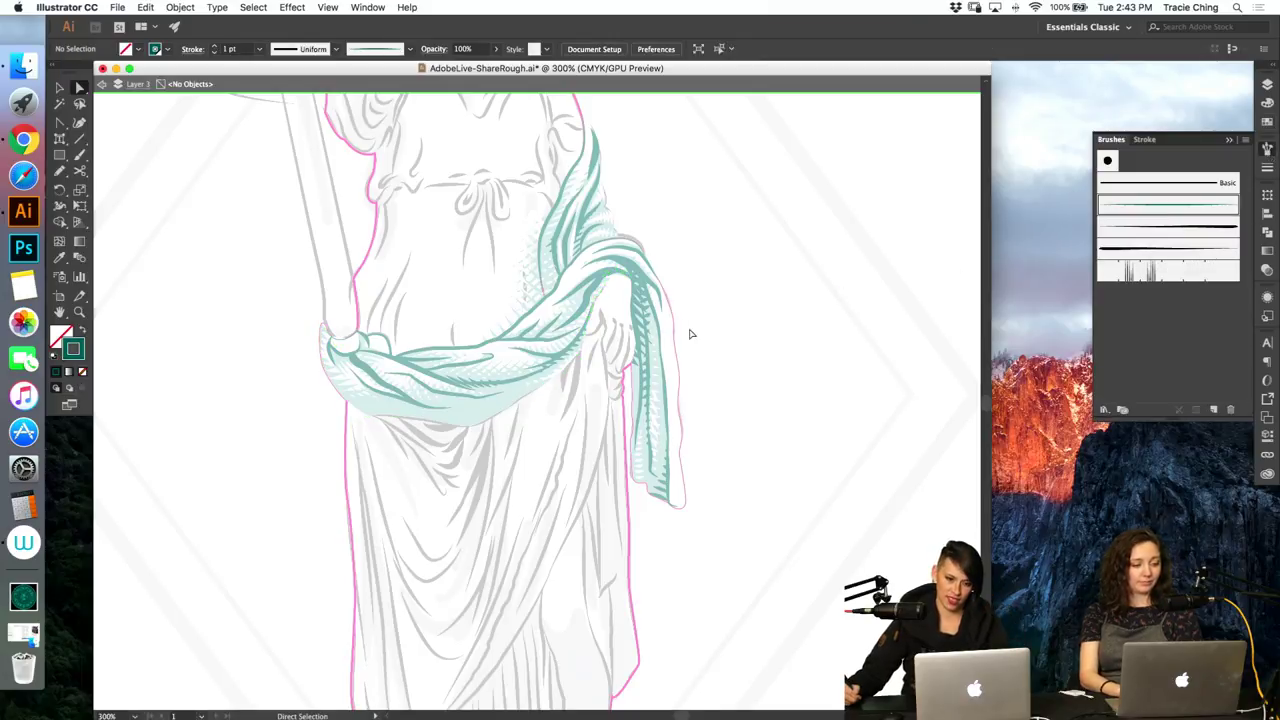
pyautogui.doubleClick(700, 328)
pyautogui.press('v')
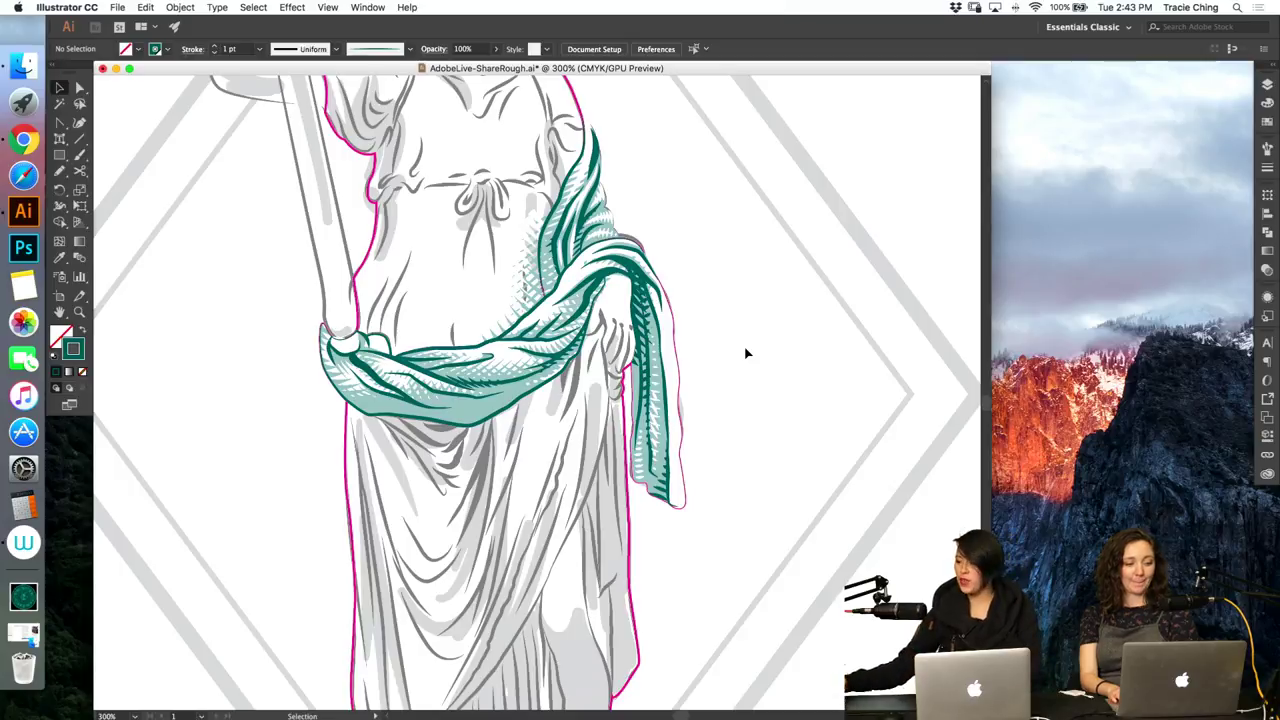
# Step: Examine the hatching blends and fold strokes along the scarf's lower swag up close
pyautogui.press('z')
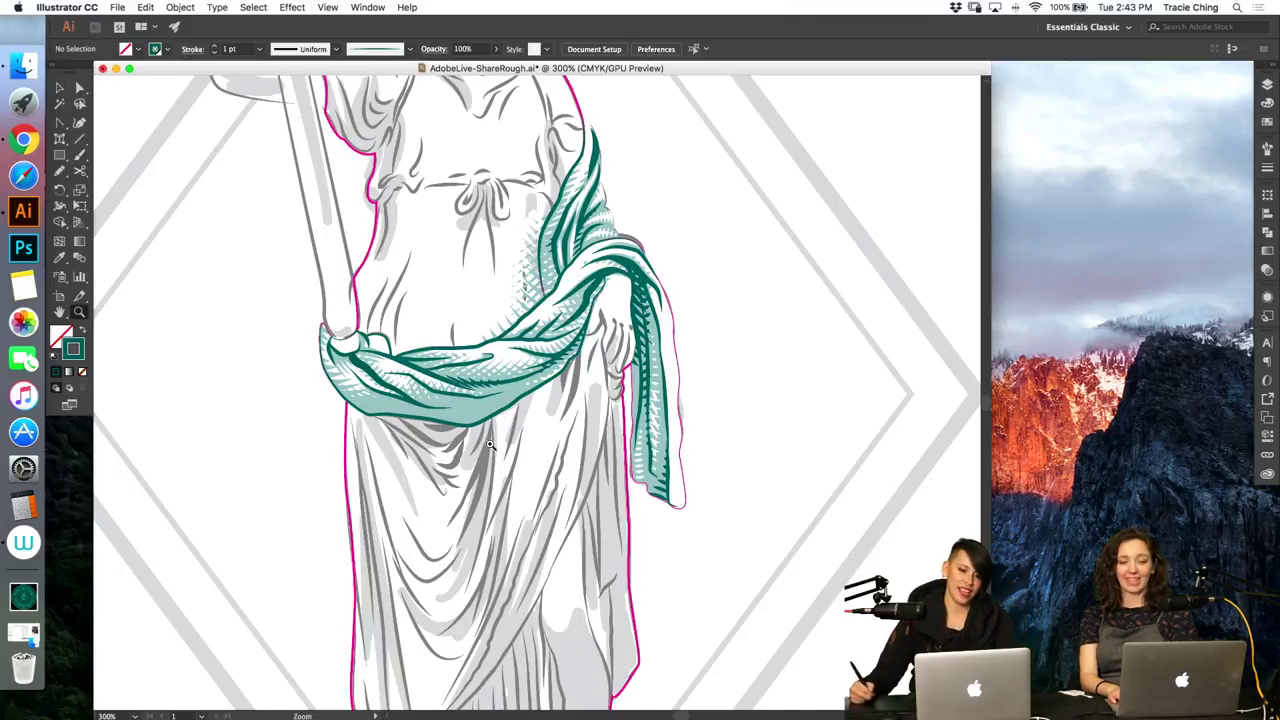
pyautogui.moveTo(502, 397); pyautogui.dragTo(603, 348)
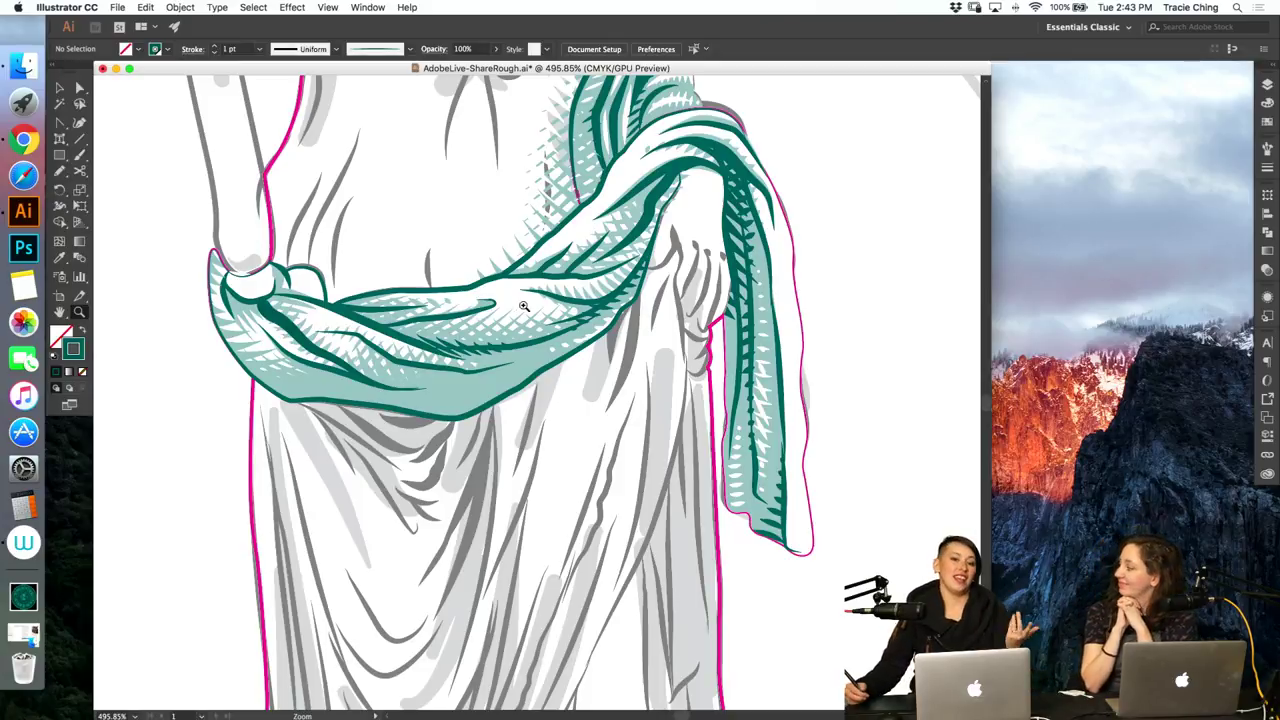
pyautogui.moveTo(515, 388); pyautogui.dragTo(610, 340)
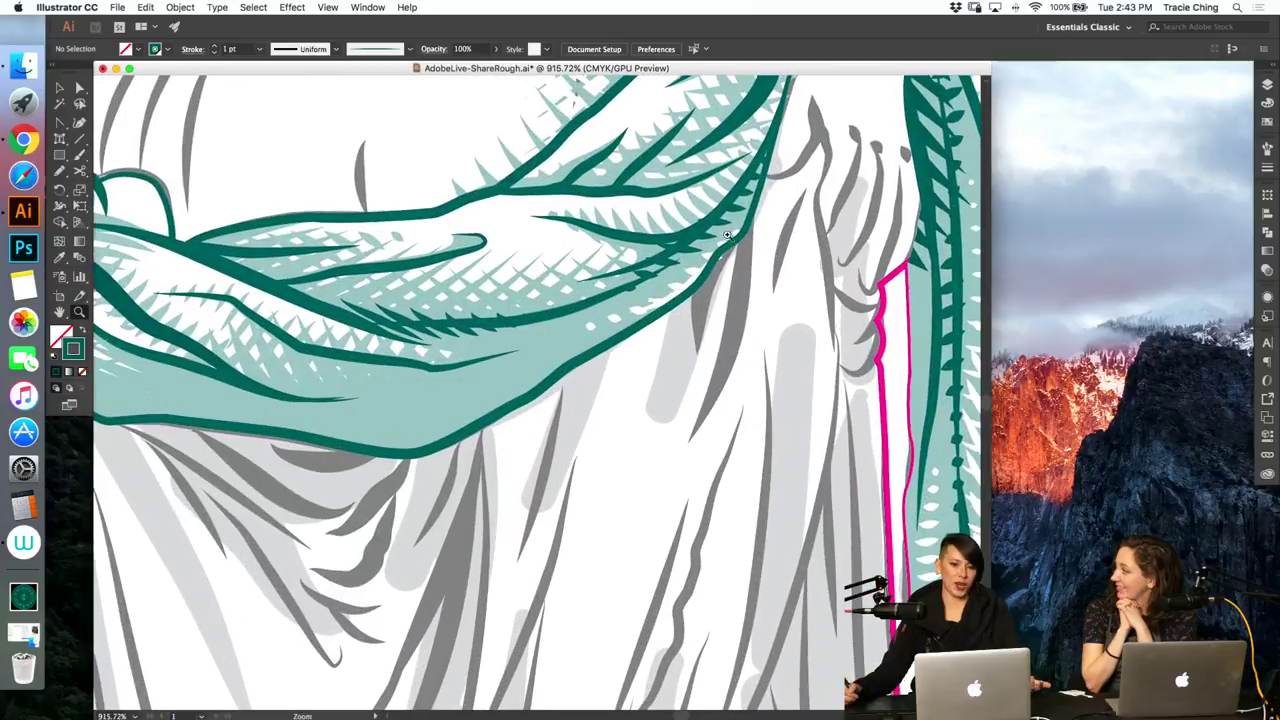
pyautogui.press('a')
pyautogui.click(650, 281)
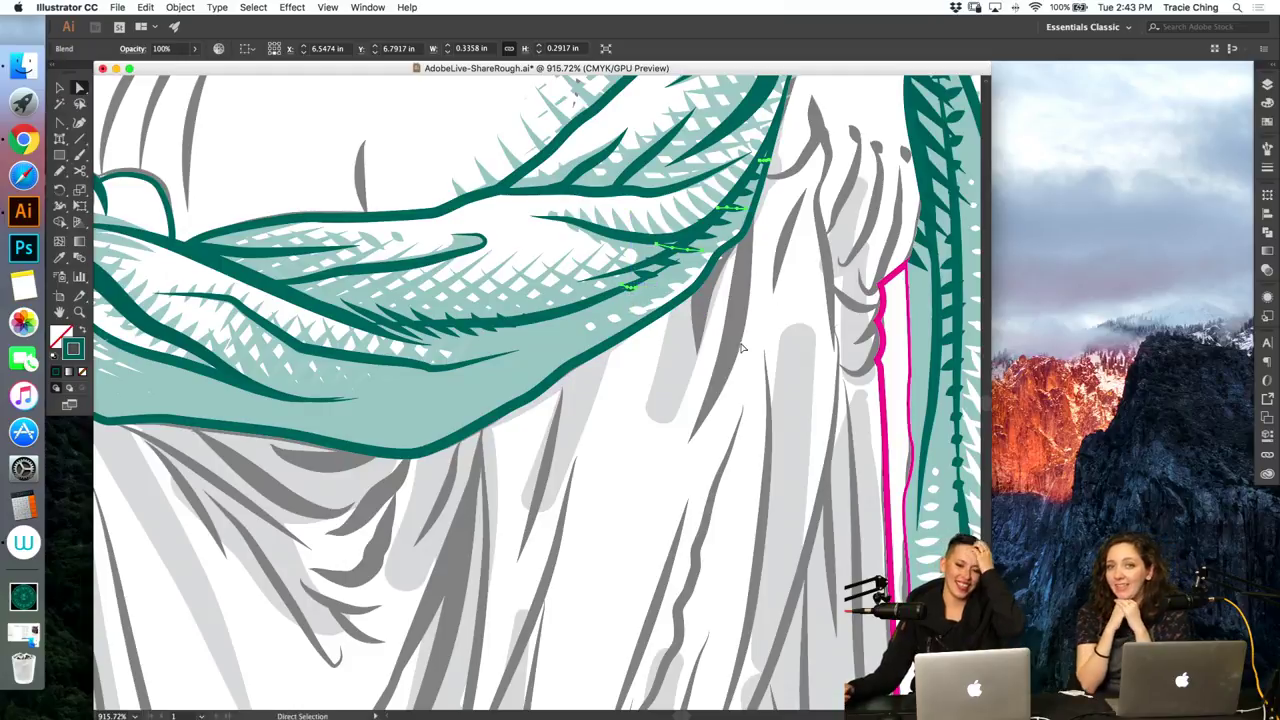
pyautogui.click(577, 441)
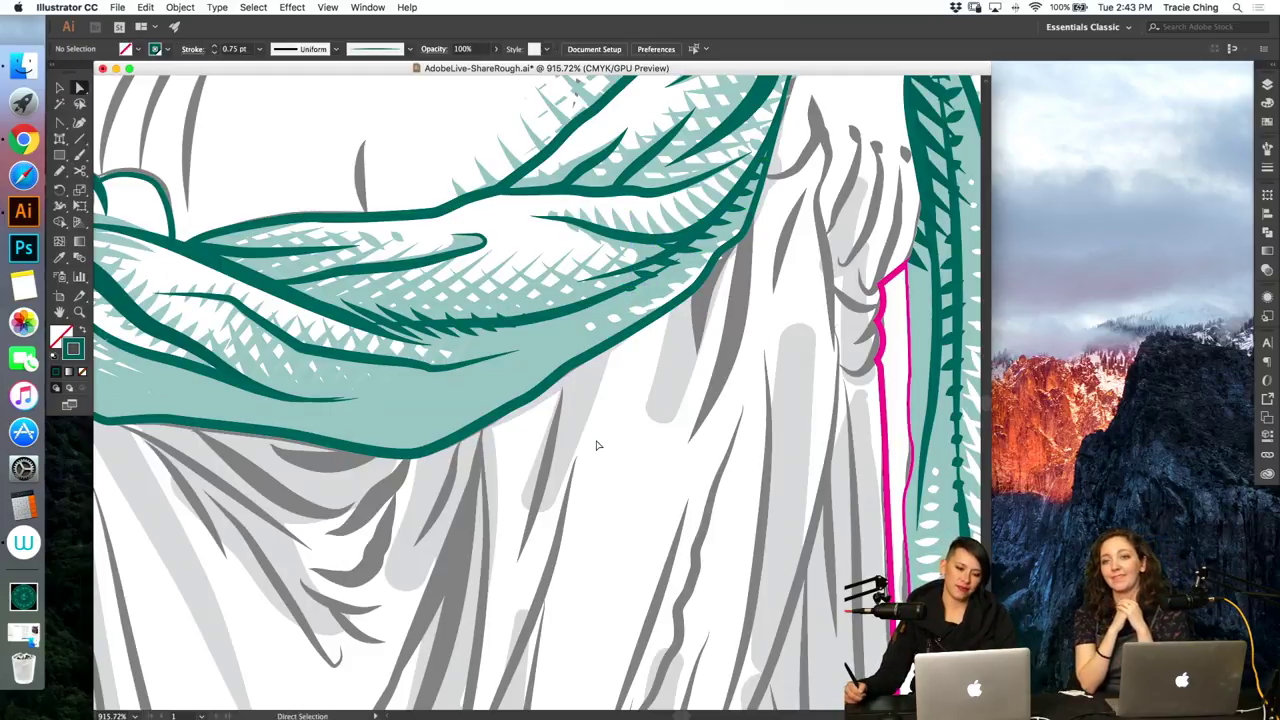
pyautogui.click(347, 402)
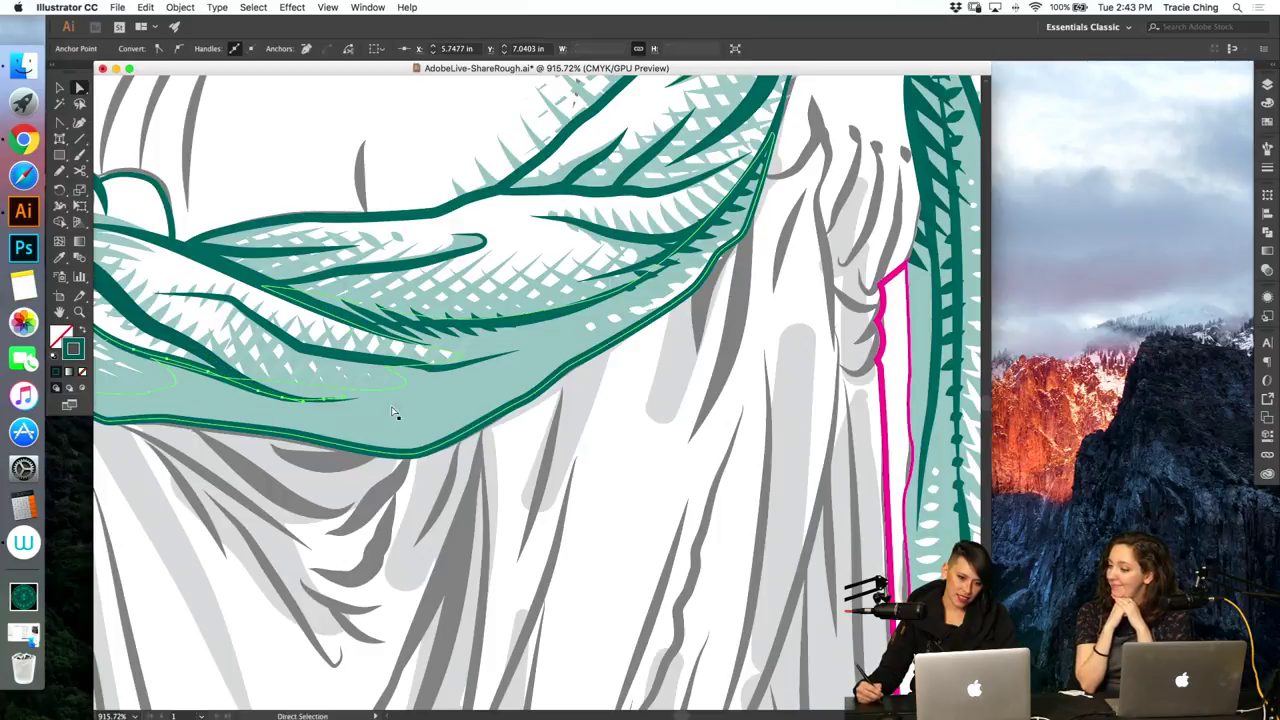
pyautogui.click(396, 318)
pyautogui.click(307, 296)
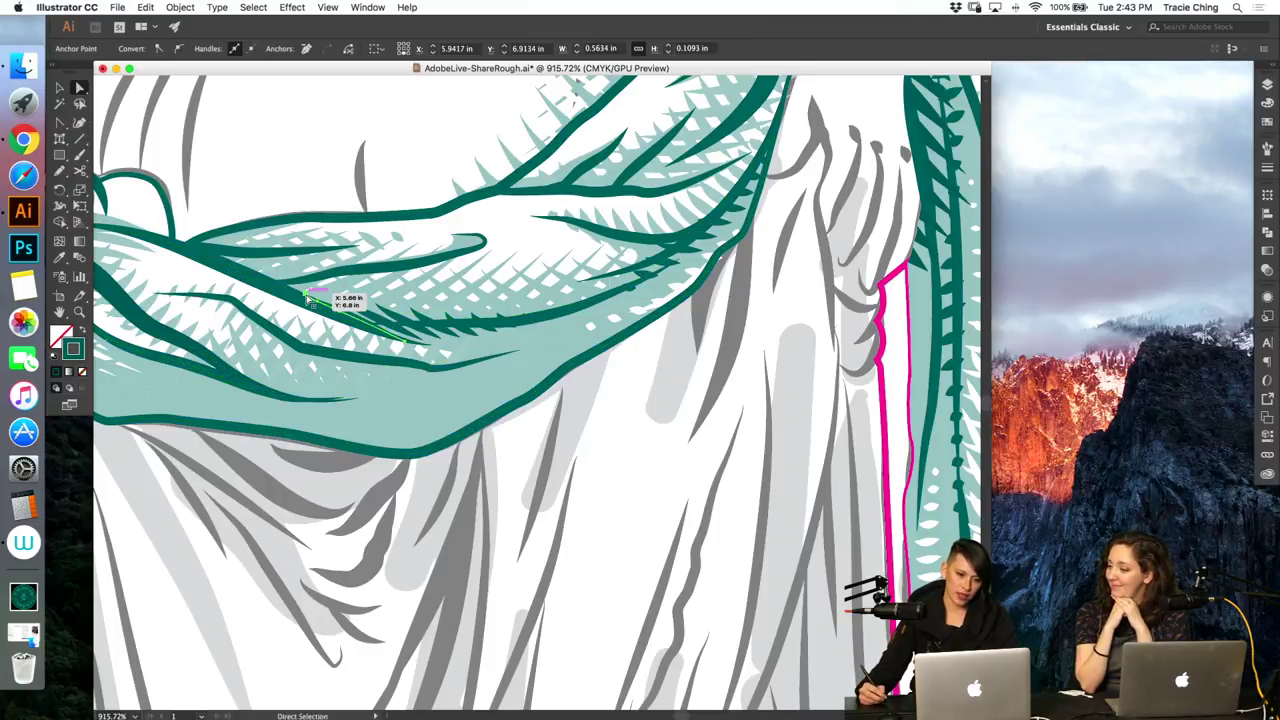
pyautogui.press('super+minus')
pyautogui.press('super+minus')
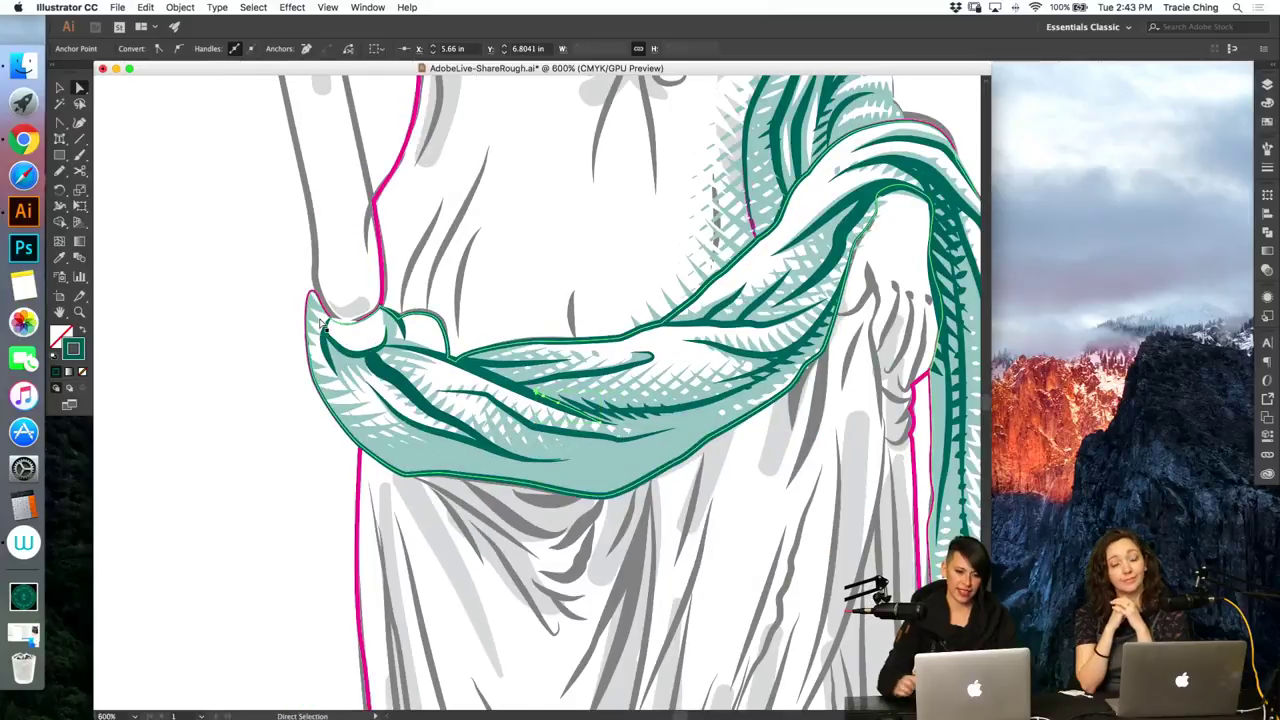
pyautogui.press('z')
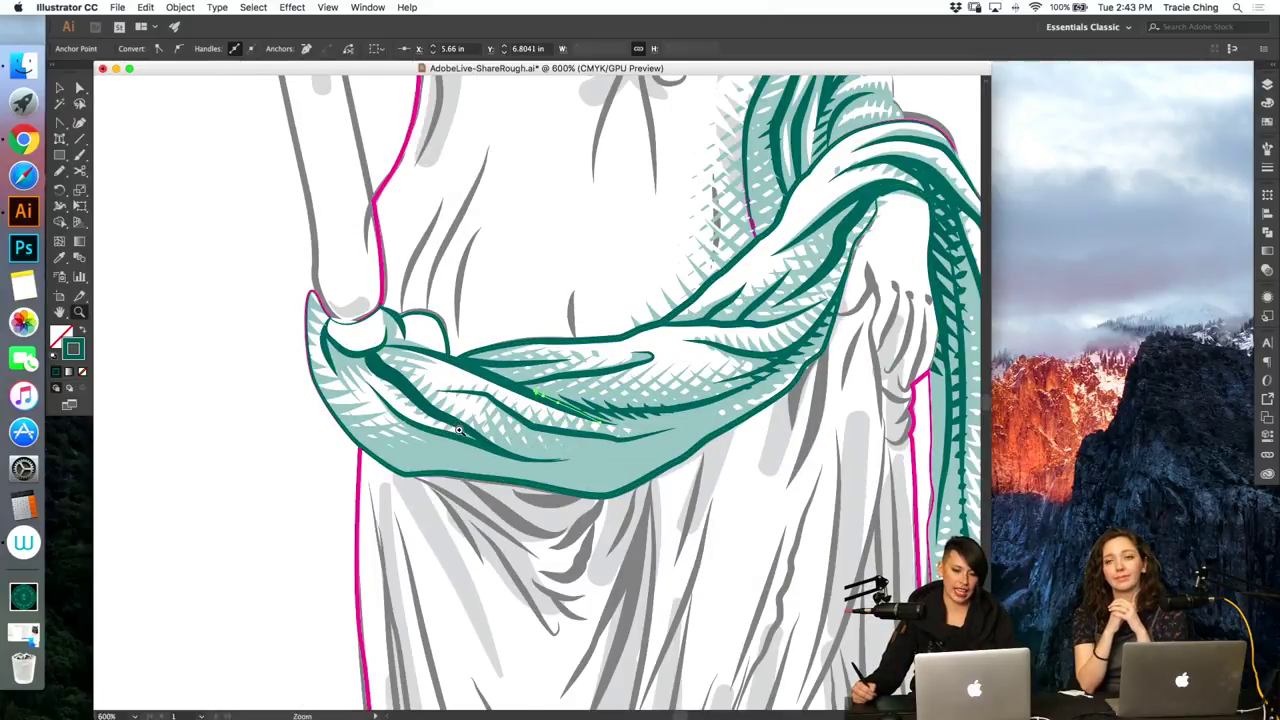
pyautogui.moveTo(453, 422); pyautogui.dragTo(487, 418)
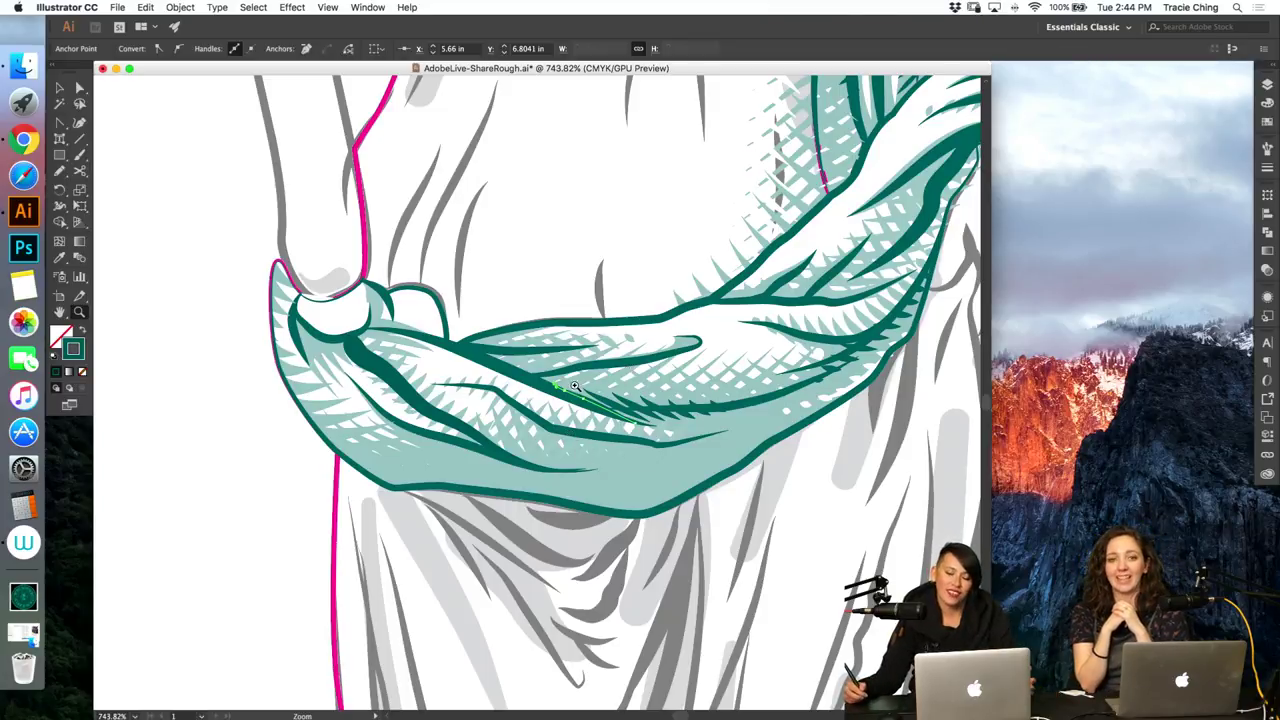
# Step: Isolate the hatching blend at the swag's hand-held end and rotate its outer key stroke to follow the scarf's outline
pyautogui.press('v')
pyautogui.press('a')
pyautogui.click(283, 514)
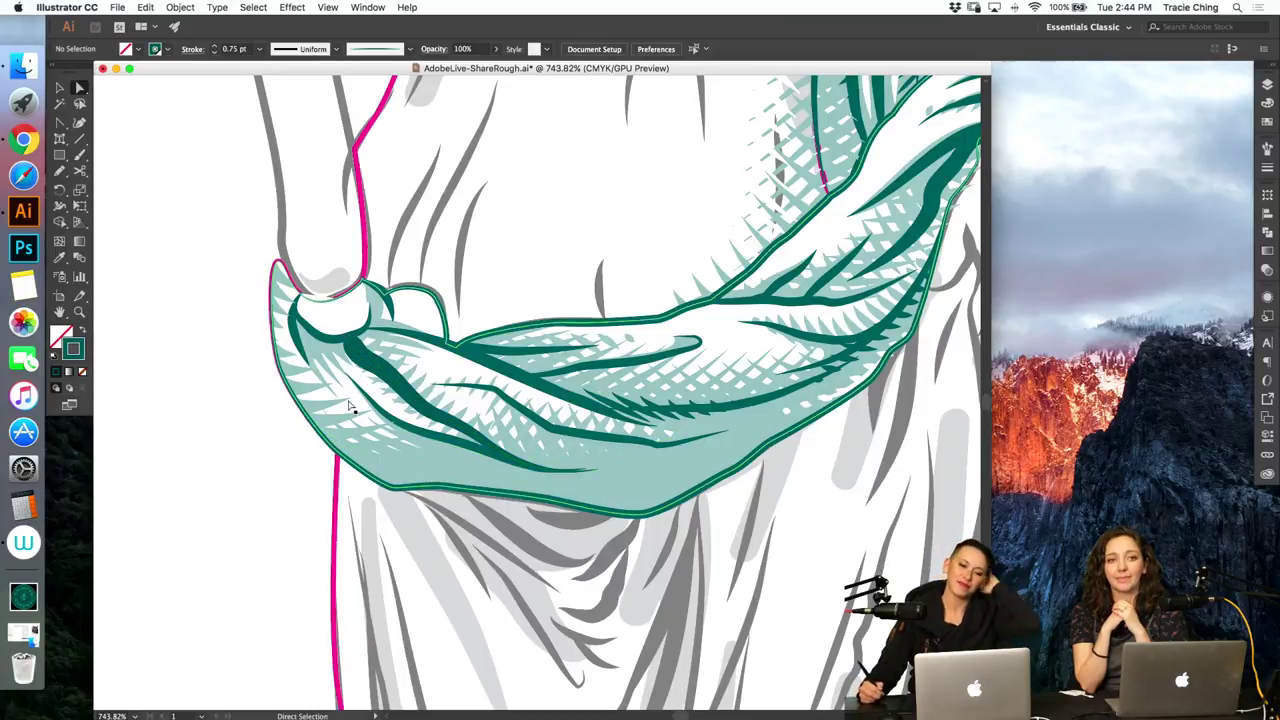
pyautogui.click(382, 457)
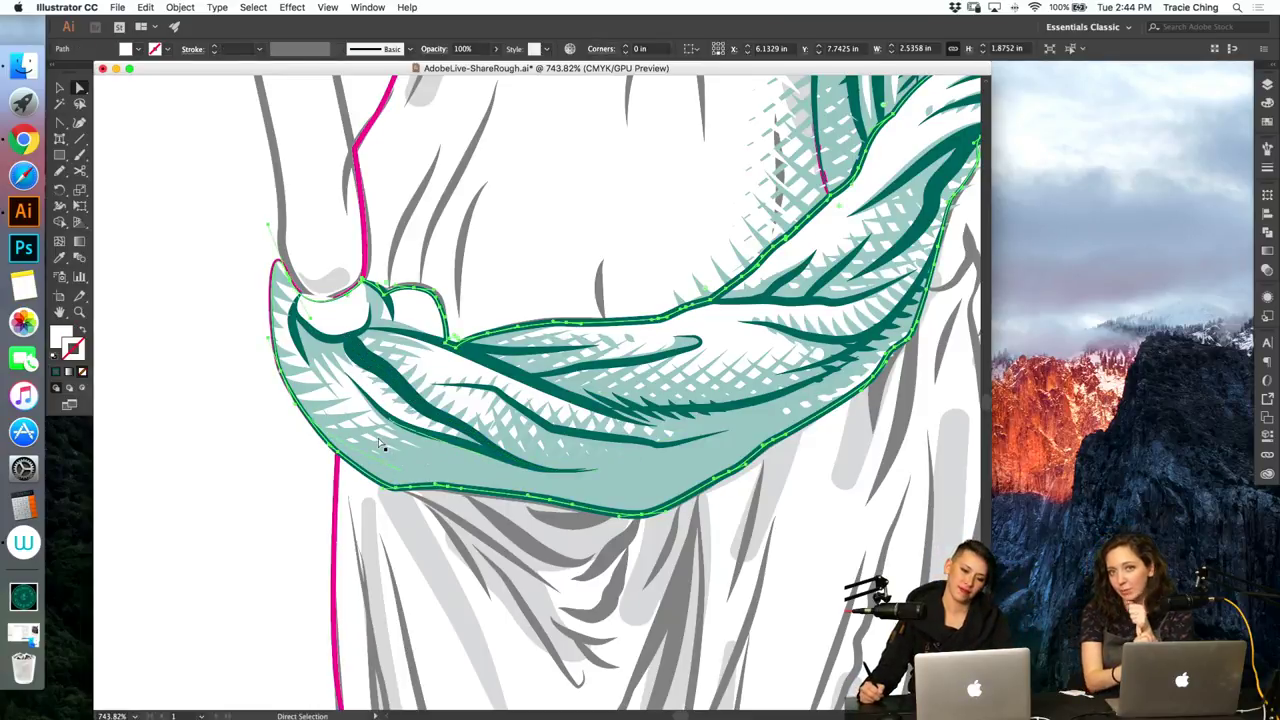
pyautogui.press('v')
pyautogui.doubleClick(382, 455)
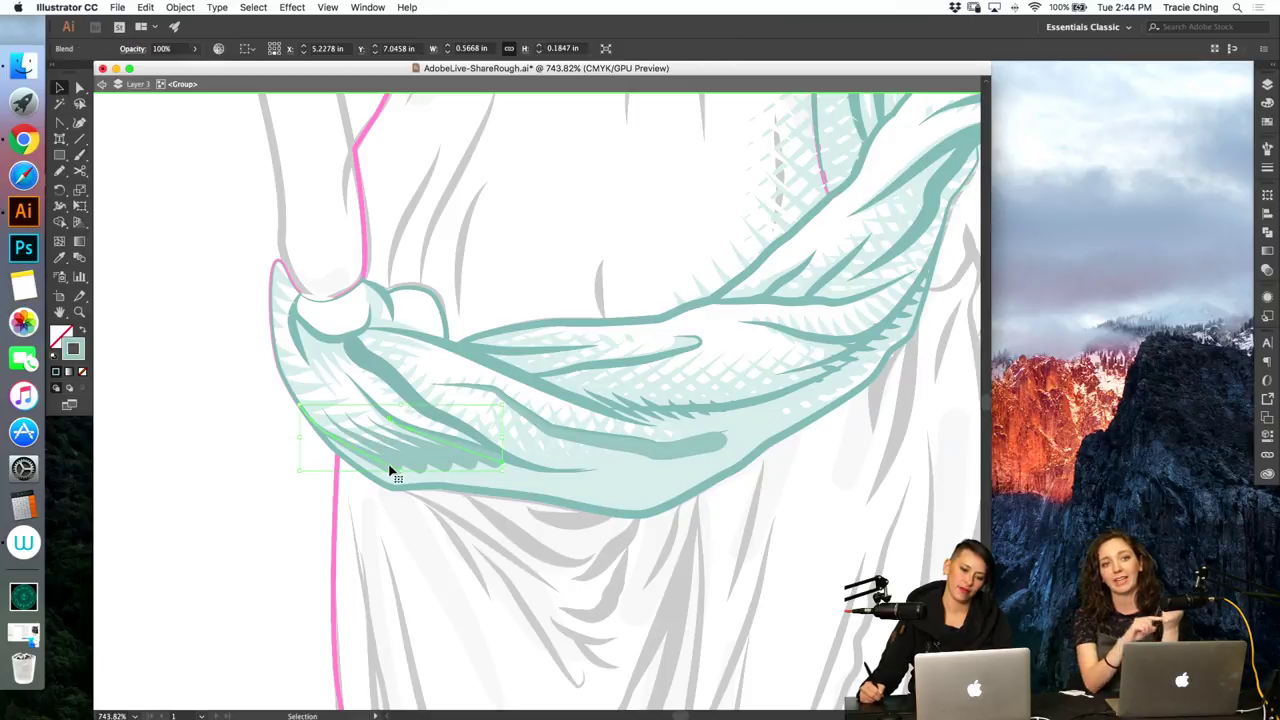
pyautogui.doubleClick(392, 472)
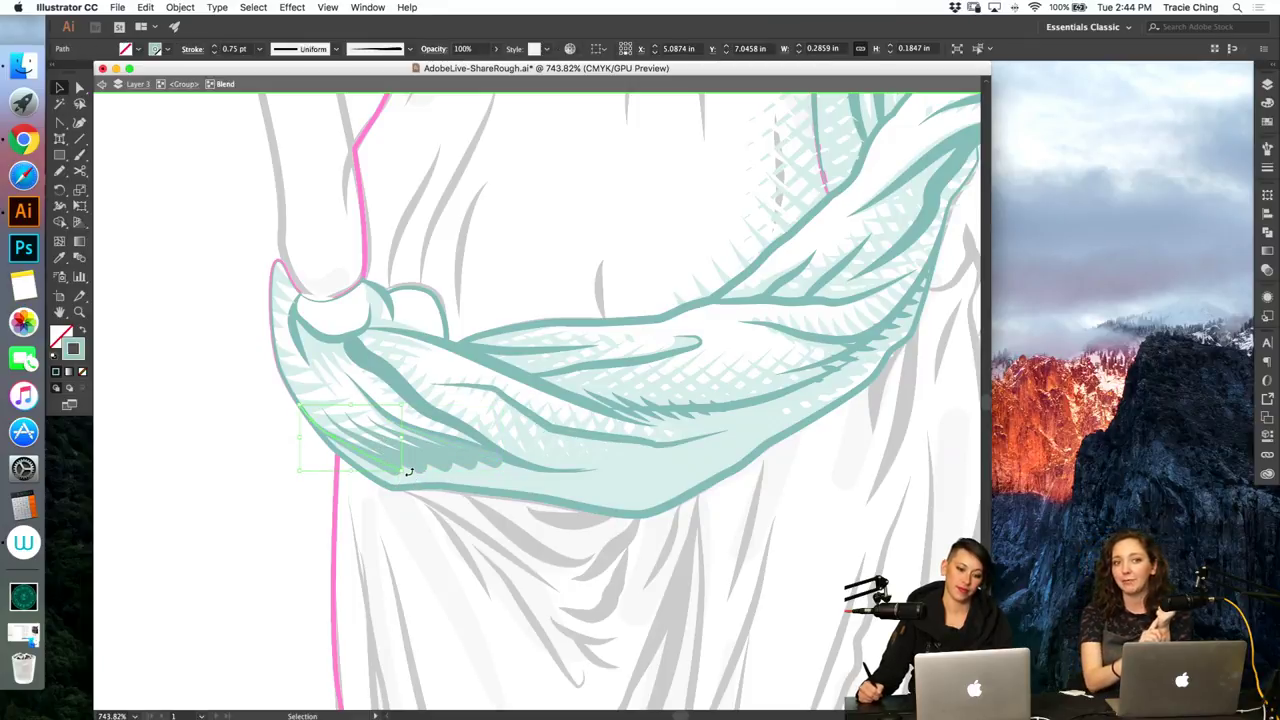
pyautogui.moveTo(412, 473)
pyautogui.mouseDown()
pyautogui.moveTo(418, 493)
pyautogui.moveTo(336, 455)
pyautogui.mouseUp()
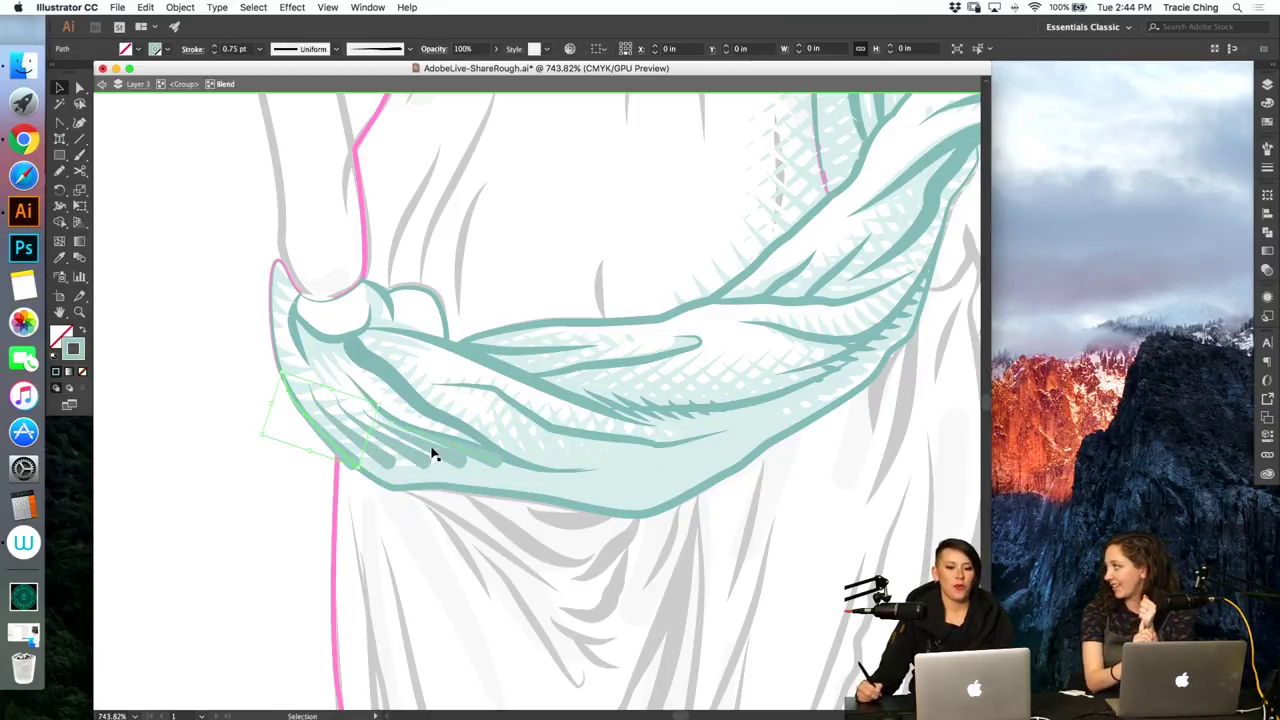
# Step: Reposition the blend's inner key stroke beside the dark fold, extend its lower end along the fold, and exit isolation
pyautogui.click(494, 460)
pyautogui.moveTo(502, 462); pyautogui.dragTo(388, 412)
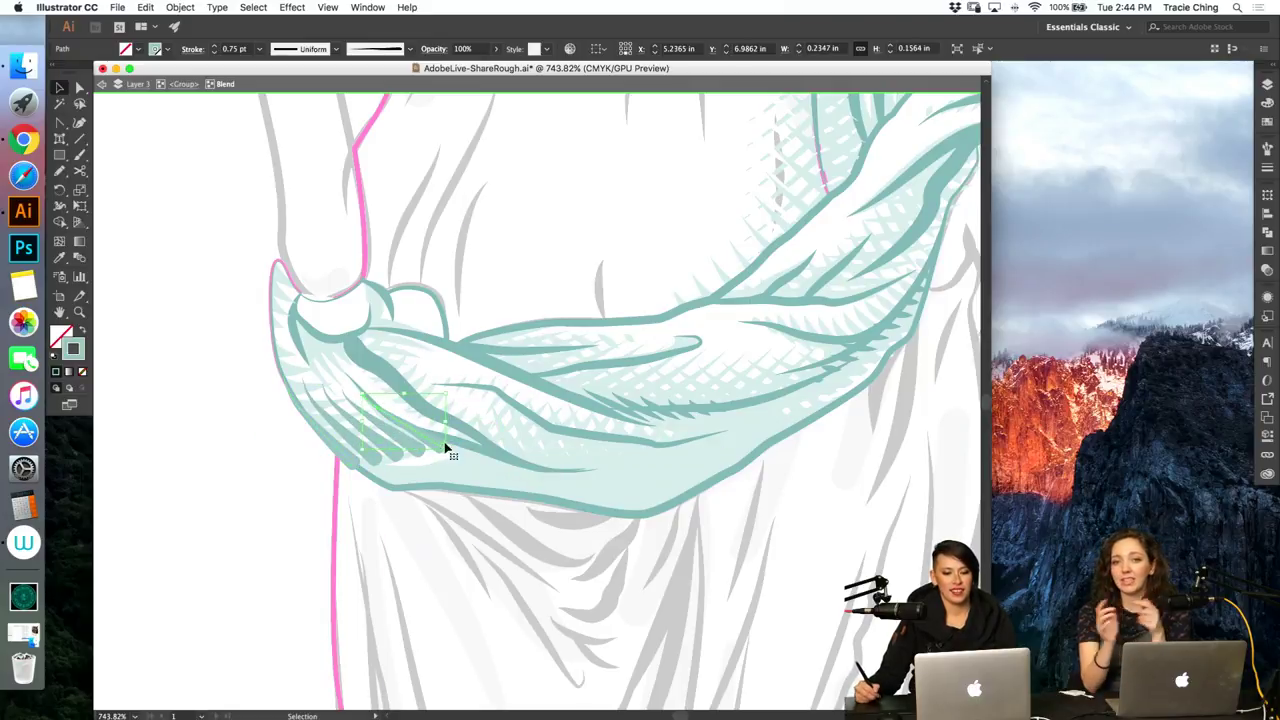
pyautogui.press('a')
pyautogui.moveTo(452, 458); pyautogui.dragTo(474, 464)
pyautogui.press('Escape')
# Step: Extend the lower end of the blend's outer key stroke to the corner of the scarf's lower outline and deselect it
pyautogui.press('v')
pyautogui.press('a')
pyautogui.press('v')
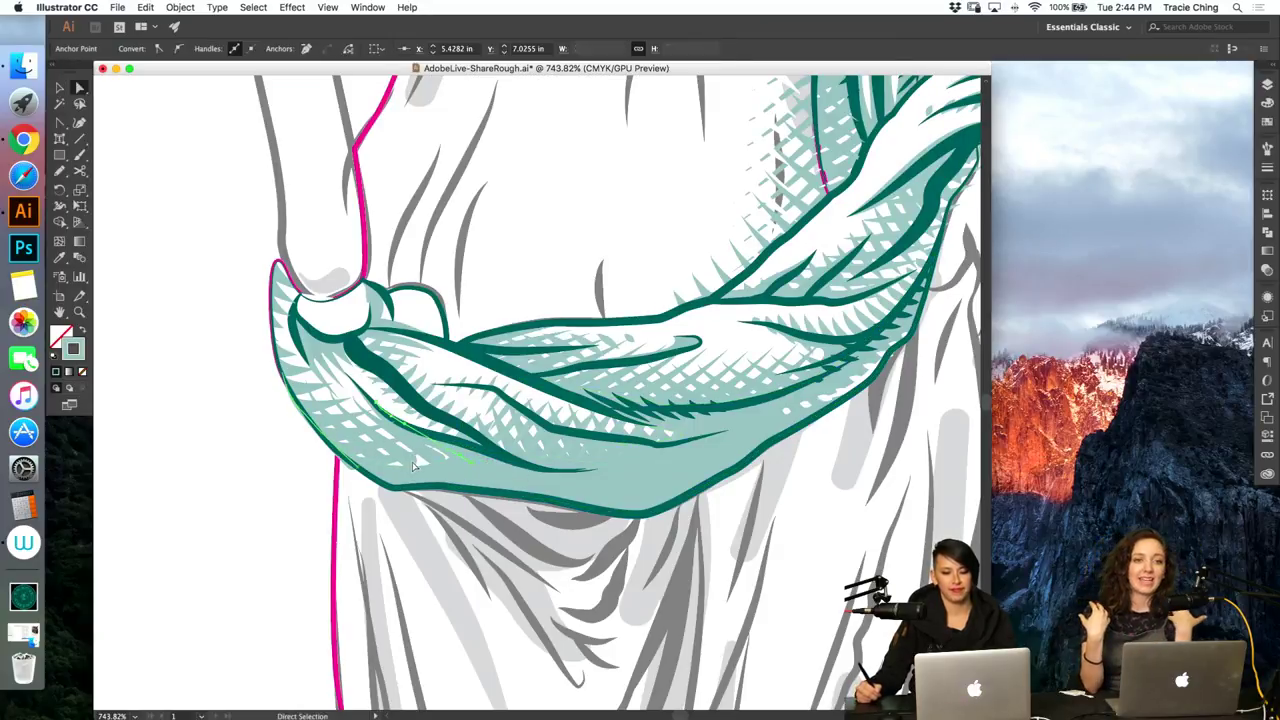
pyautogui.click(366, 466)
pyautogui.moveTo(366, 466); pyautogui.dragTo(393, 482)
pyautogui.press('a')
pyautogui.click(292, 496)
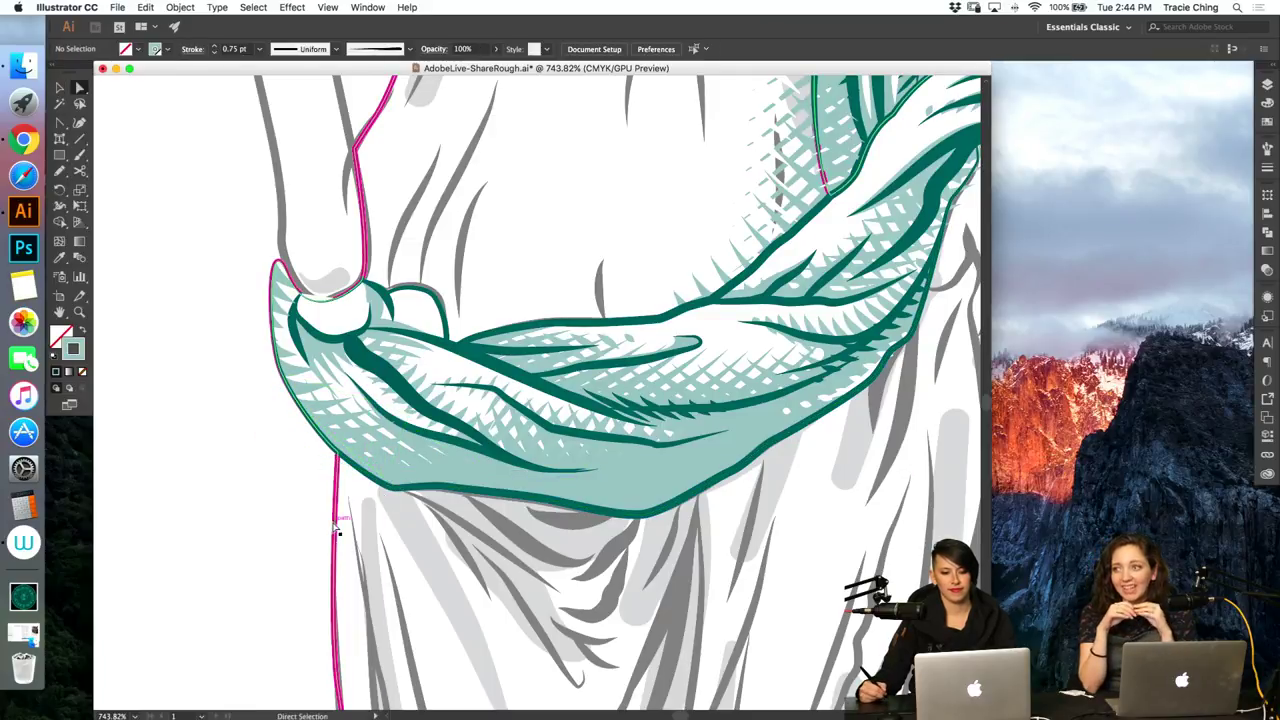
# Step: Isolate the light green shadow stroke under the swag's dark fold line and resize it to about 0.63 by 0.25 in
pyautogui.press('z')
pyautogui.click(449, 428)
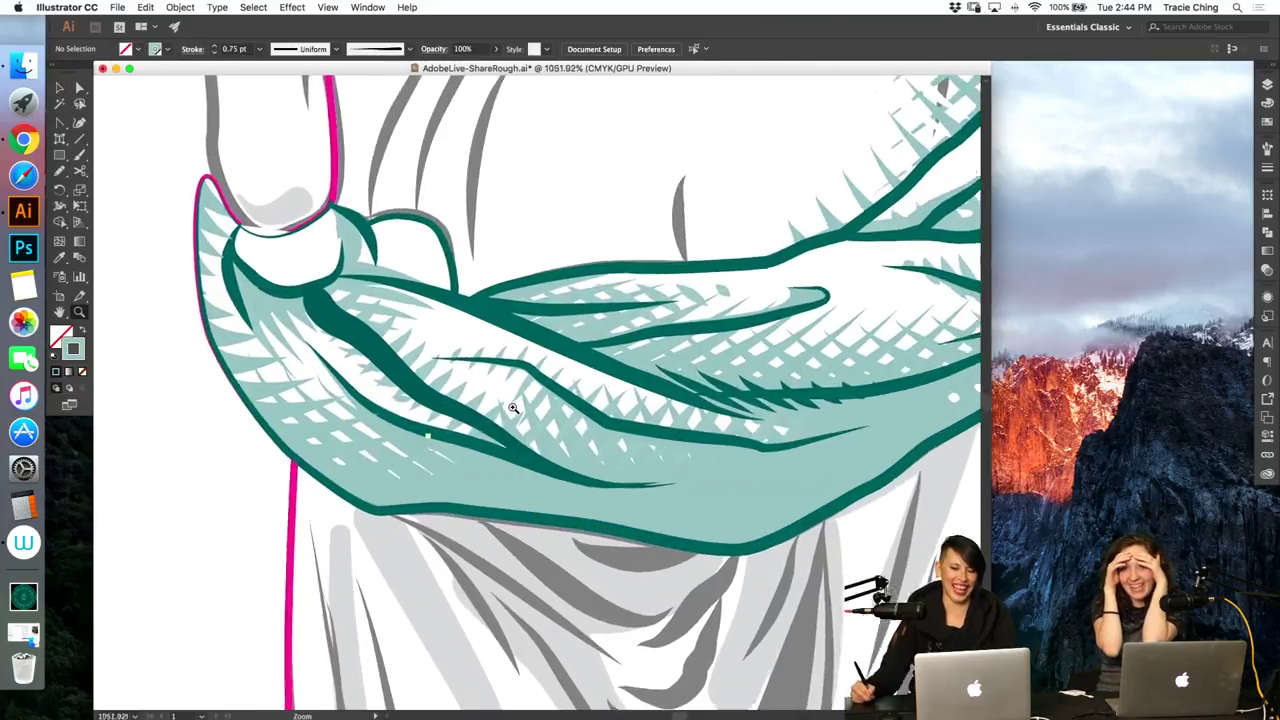
pyautogui.press('a')
pyautogui.press('v')
pyautogui.click(383, 429)
pyautogui.press('z')
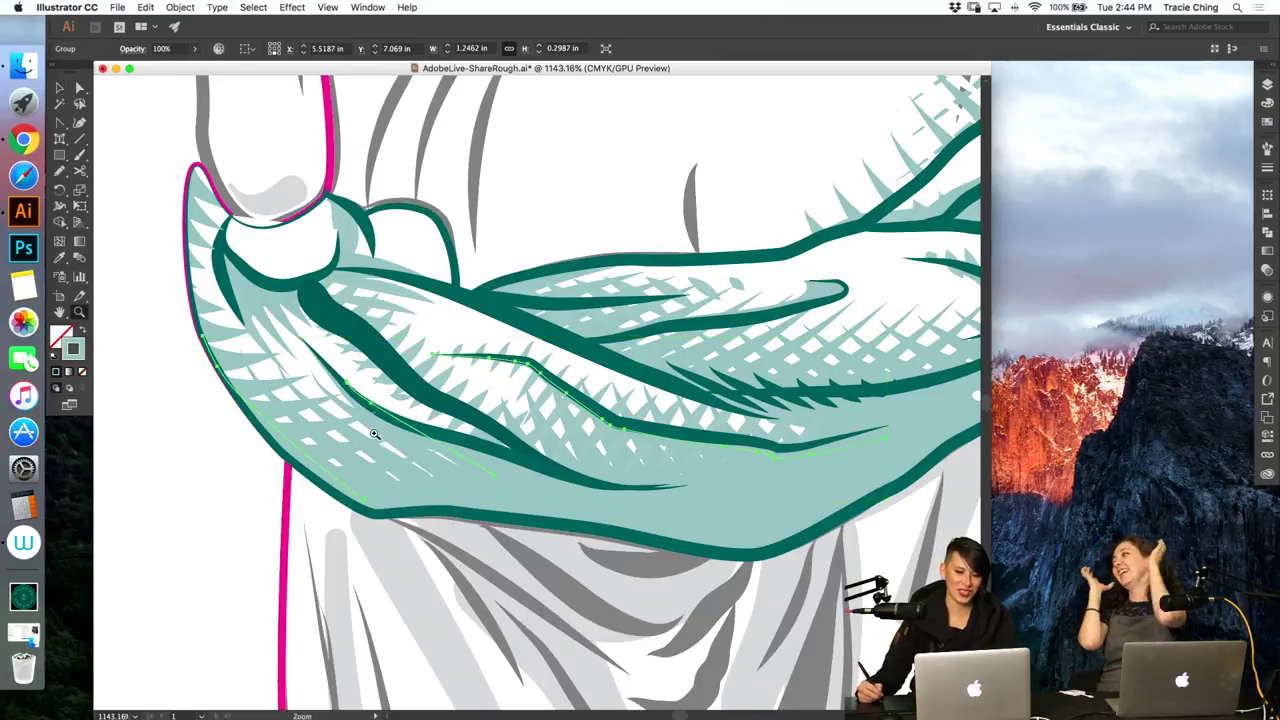
pyautogui.click(374, 435)
pyautogui.press('v')
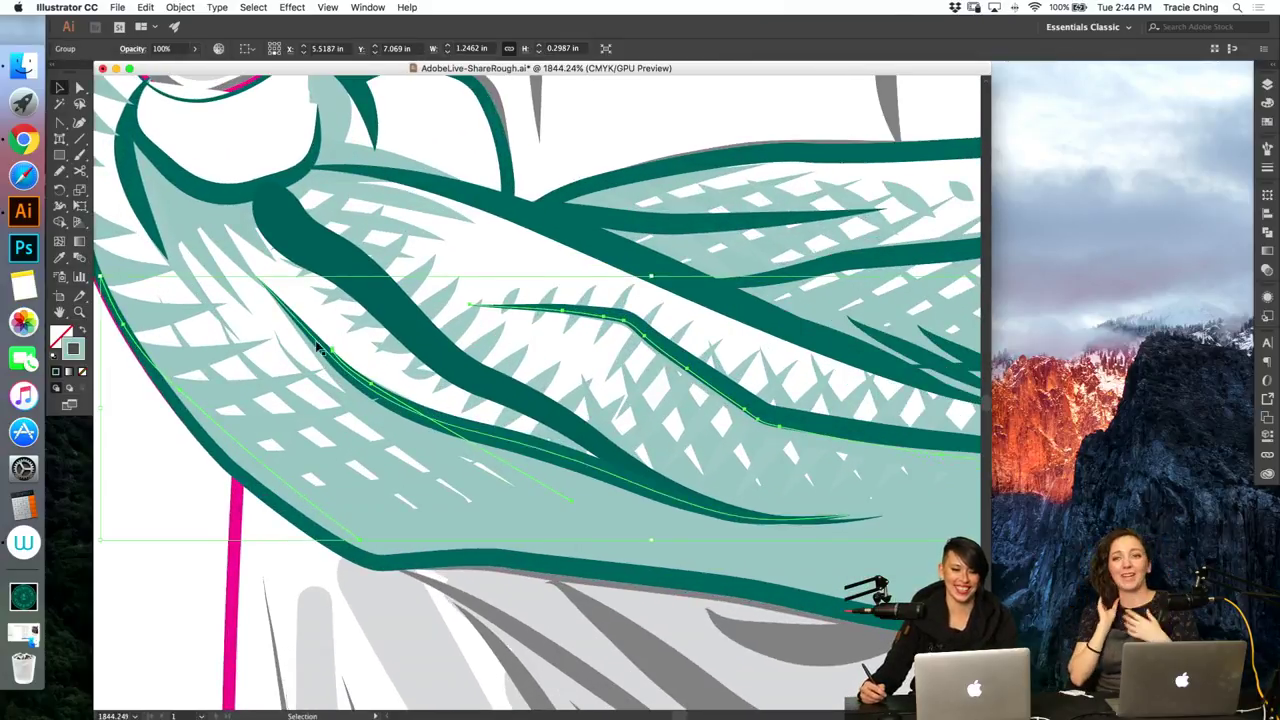
pyautogui.doubleClick(310, 341)
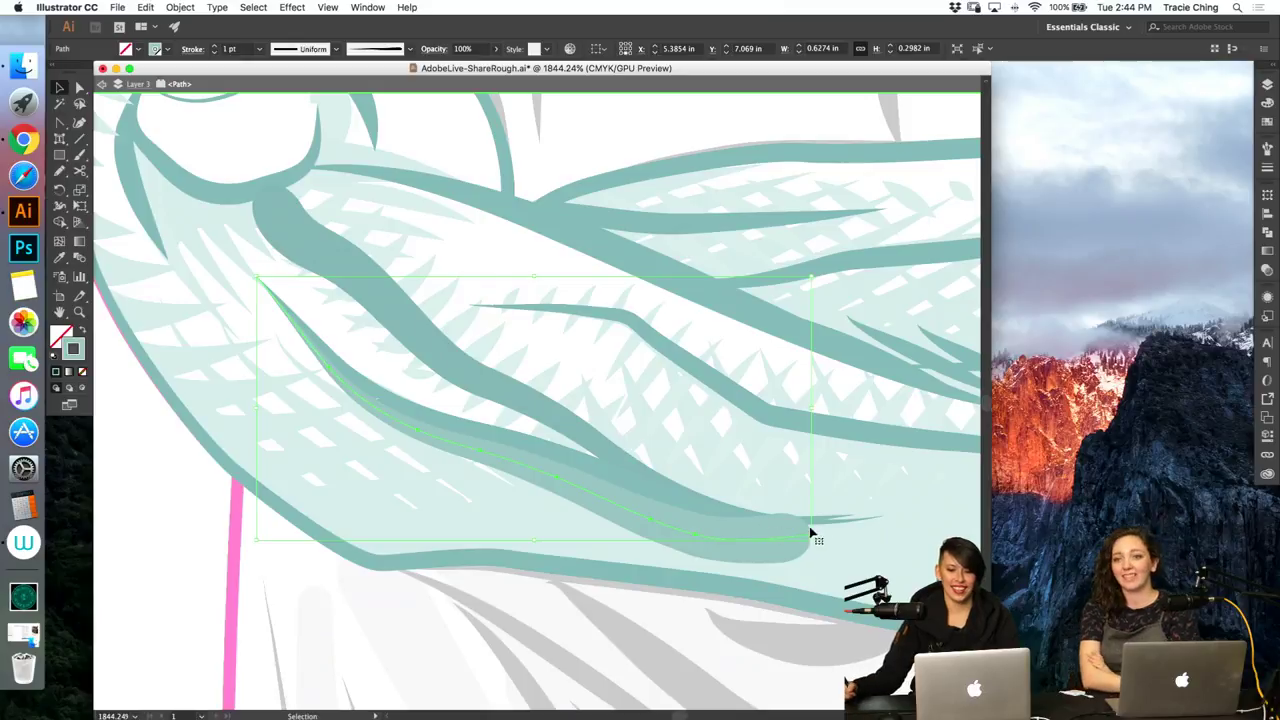
pyautogui.moveTo(812, 541); pyautogui.dragTo(817, 499)
pyautogui.keyDown('super'); pyautogui.doubleClick(828, 555); pyautogui.keyUp('super')
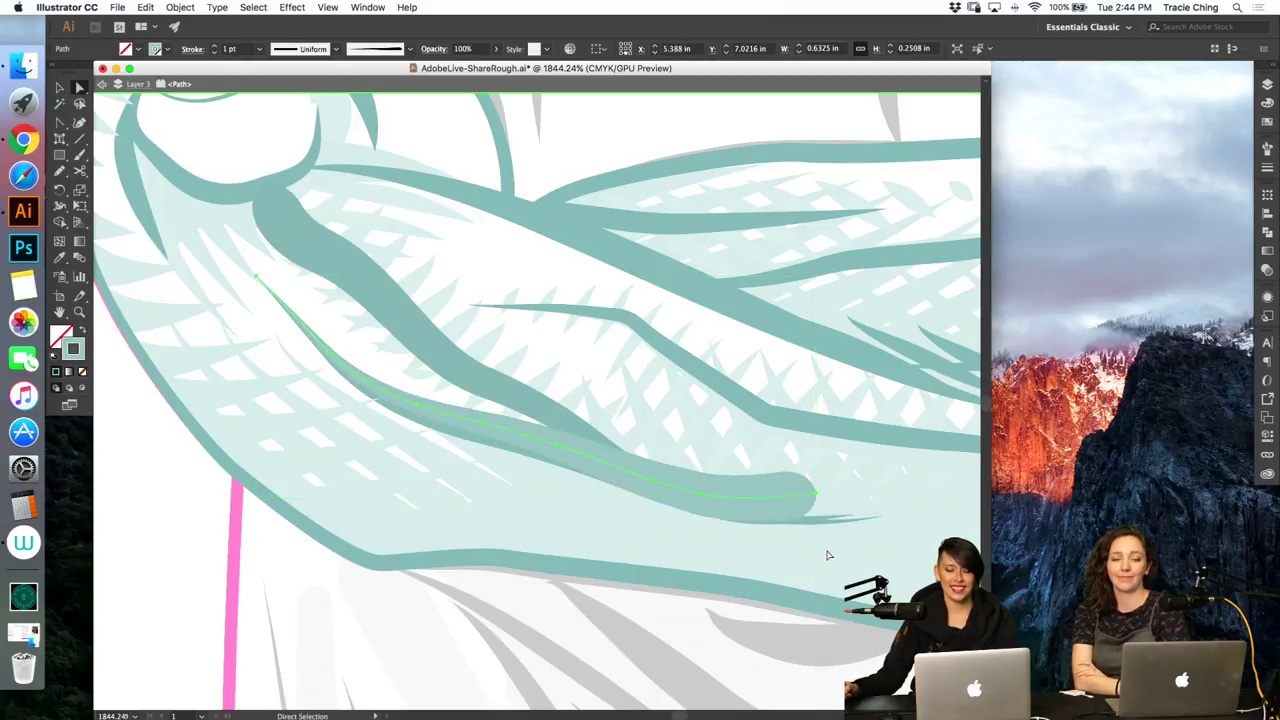
pyautogui.doubleClick(804, 522)
pyautogui.press('Escape')
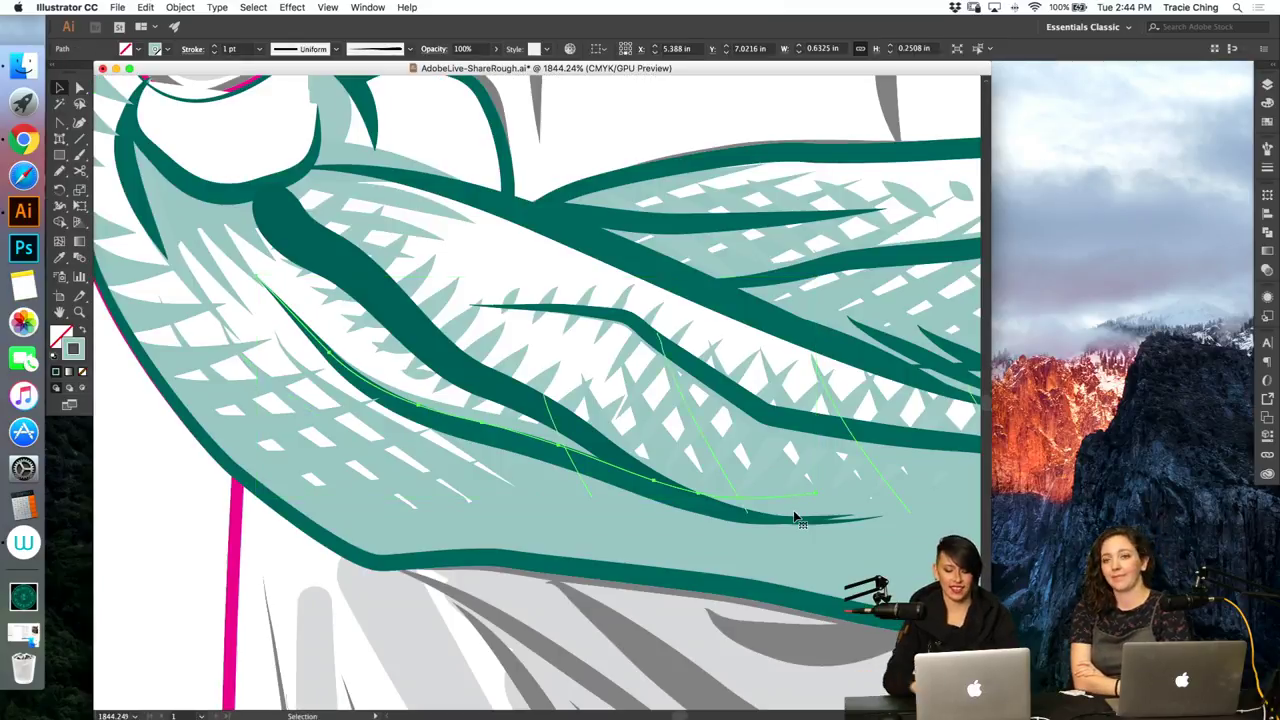
# Step: Examine the scarf shading on the whole statue and up close along the scarf's hanging end
pyautogui.press('super+0')
pyautogui.press('super+minus')
pyautogui.press('super+minus')
pyautogui.click(677, 386)
pyautogui.press('z')
pyautogui.moveTo(556, 356); pyautogui.dragTo(790, 319)
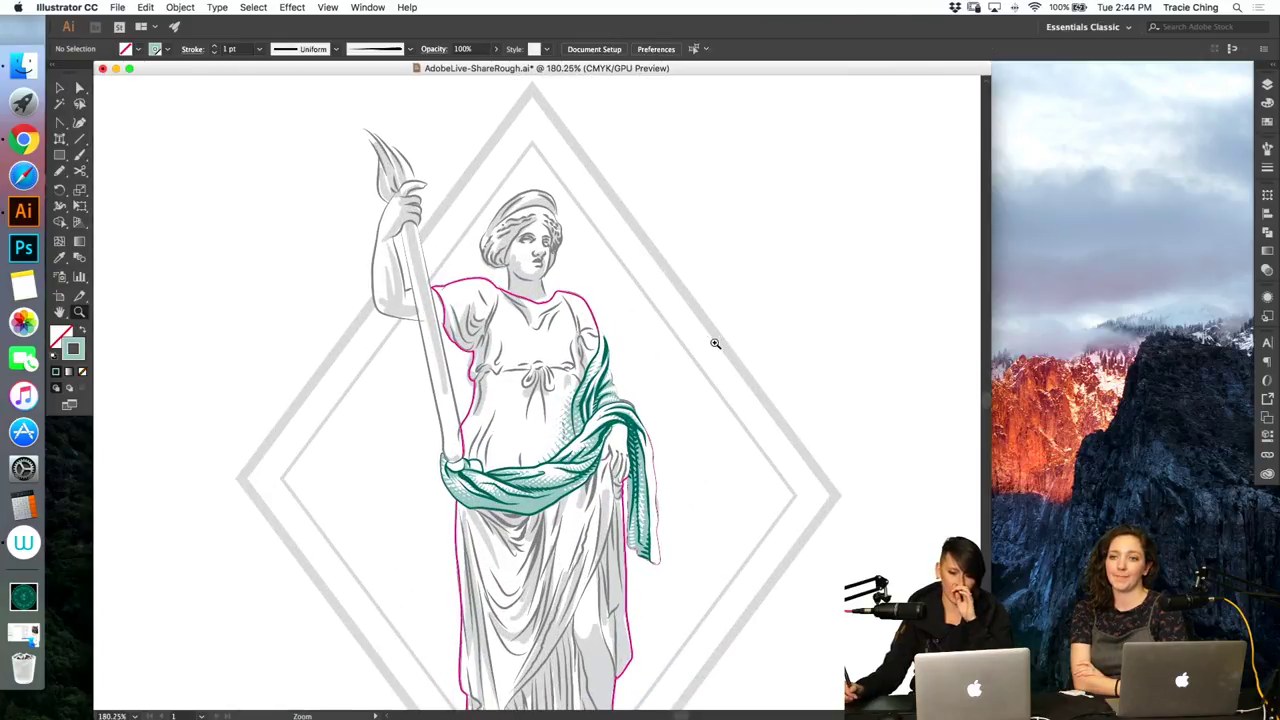
pyautogui.moveTo(694, 454); pyautogui.dragTo(560, 337)
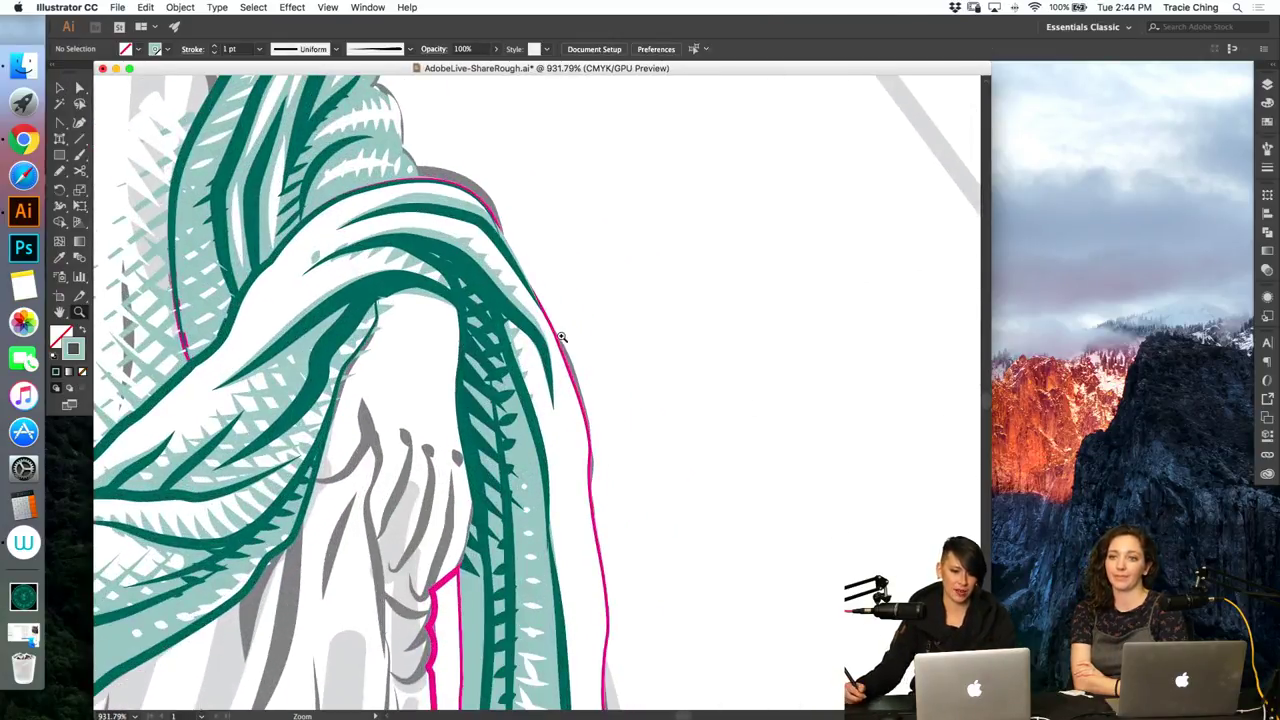
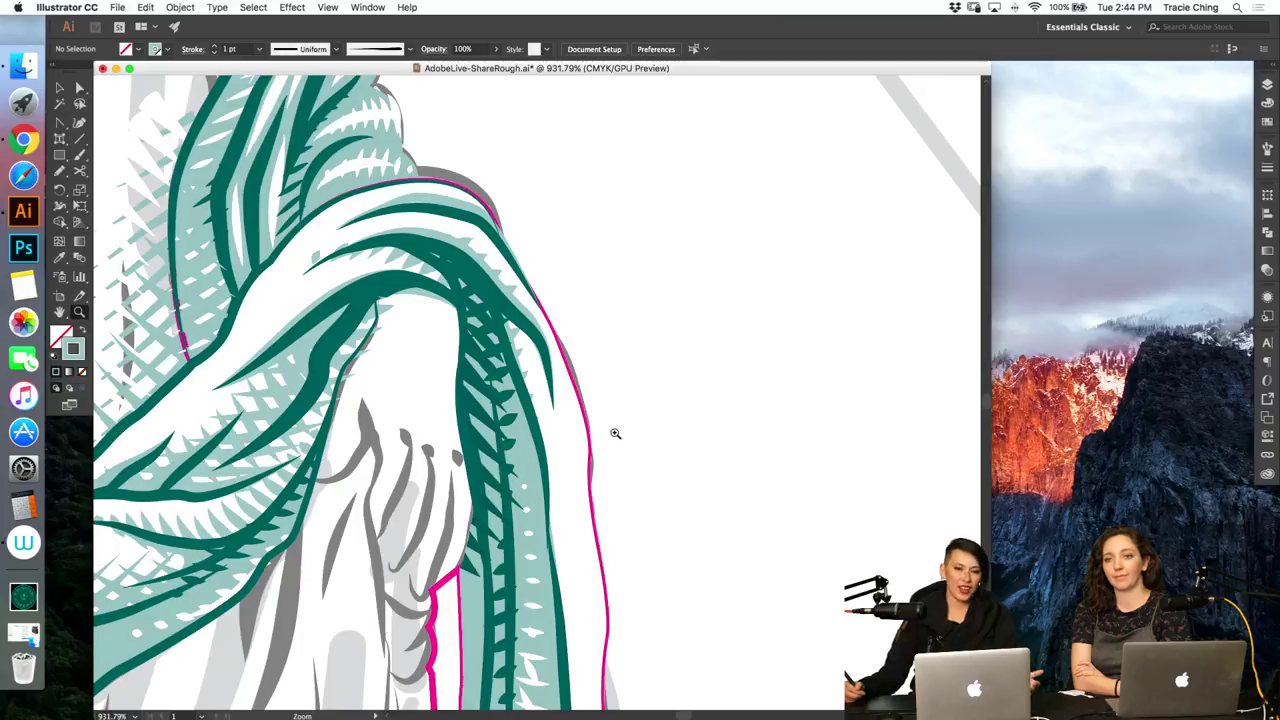
pyautogui.press('super+minus')
pyautogui.press('super+minus')
pyautogui.press('super+minus')
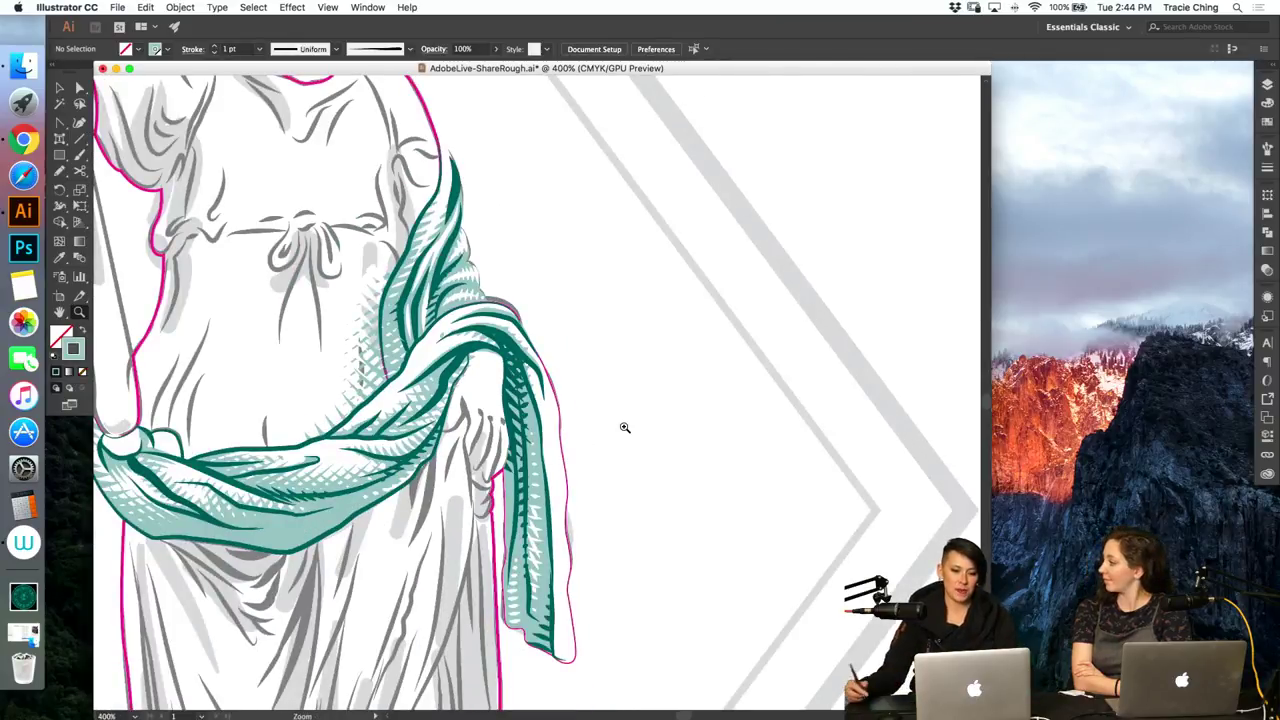
pyautogui.press('a')
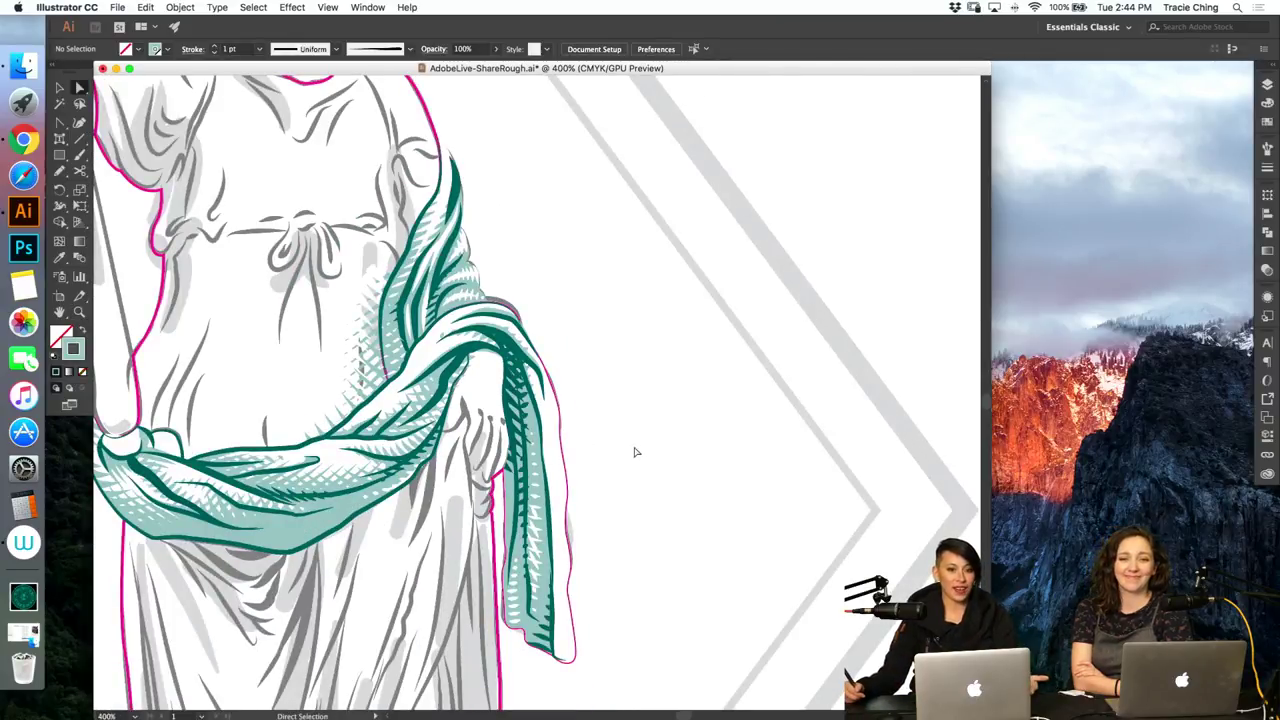
pyautogui.press('z')
pyautogui.click(634, 448)
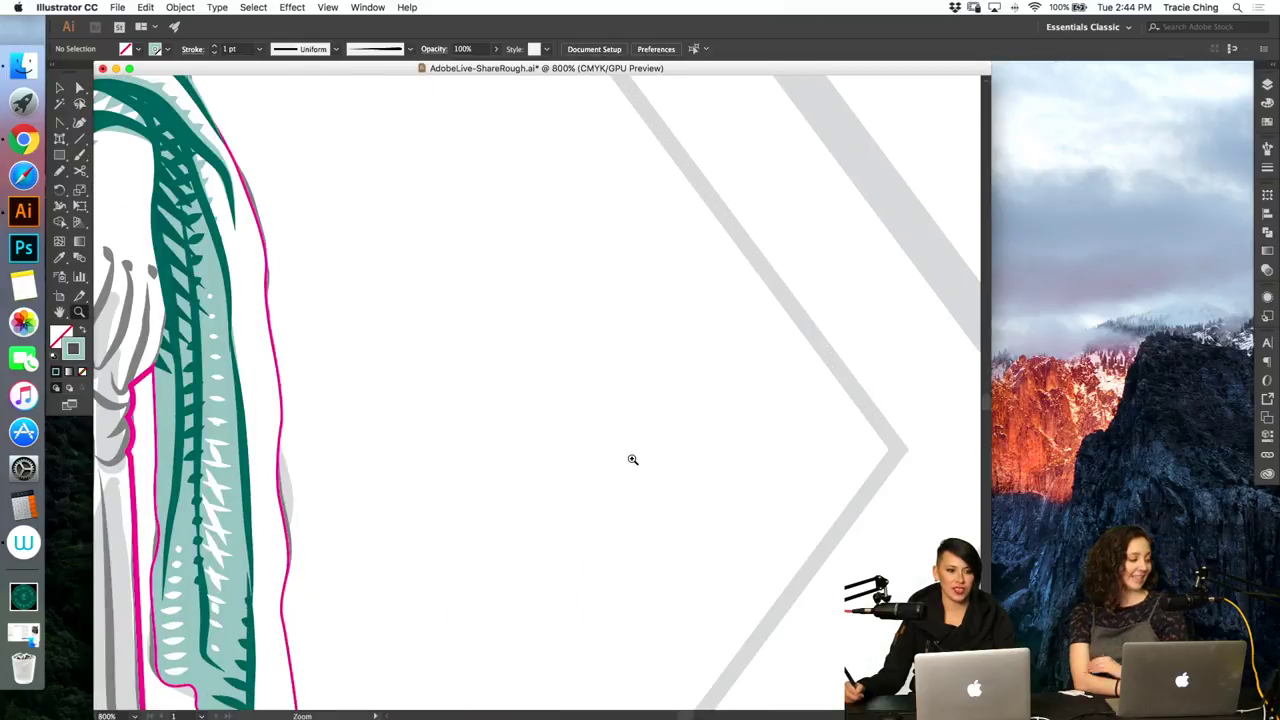
# Step: Paint three short light green brush strokes beside the dark fold line near the top of the scarf's hanging end
pyautogui.press('a')
pyautogui.click(211, 185)
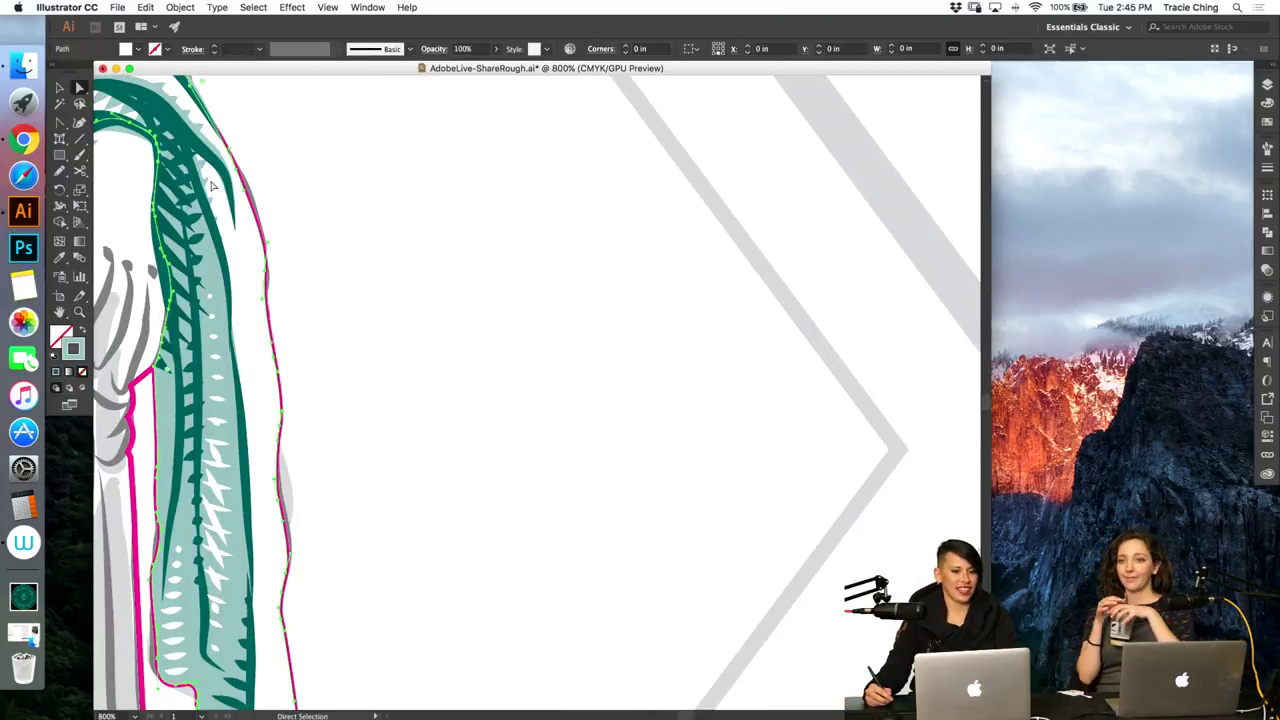
pyautogui.click(206, 182)
pyautogui.press('b')
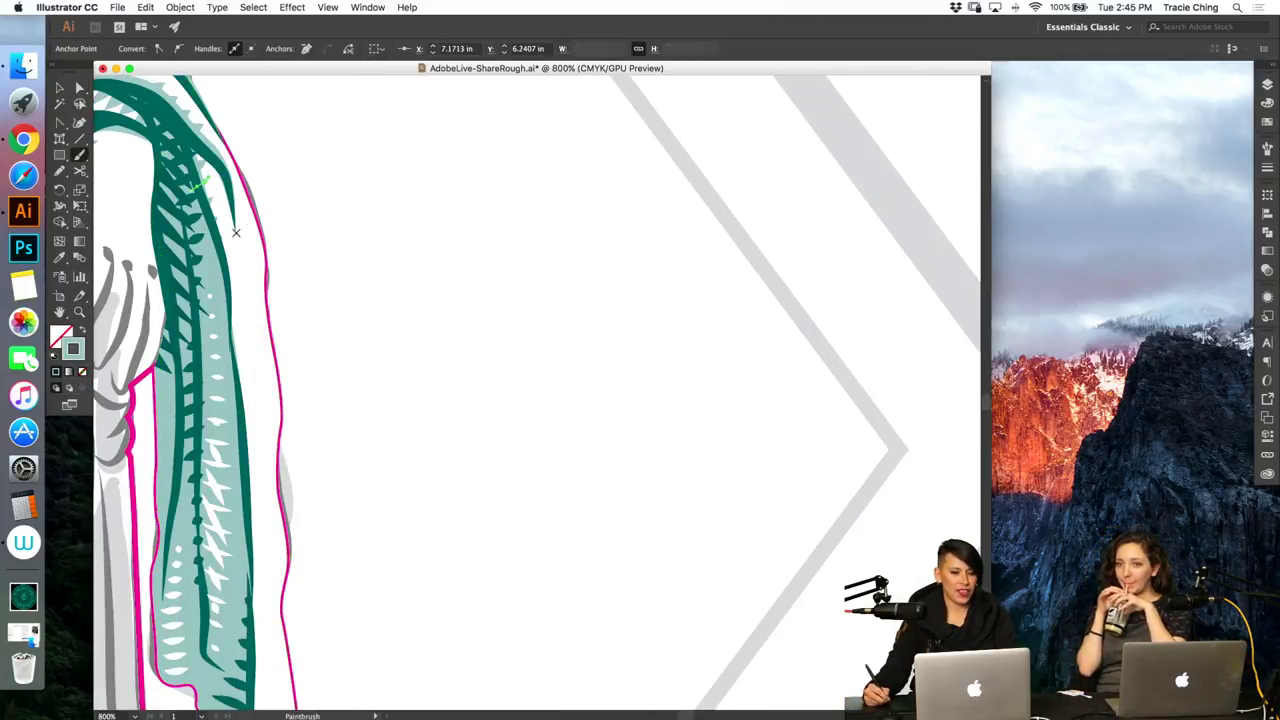
pyautogui.click(244, 226)
pyautogui.moveTo(231, 169); pyautogui.dragTo(223, 184)
pyautogui.moveTo(203, 127); pyautogui.dragTo(195, 142)
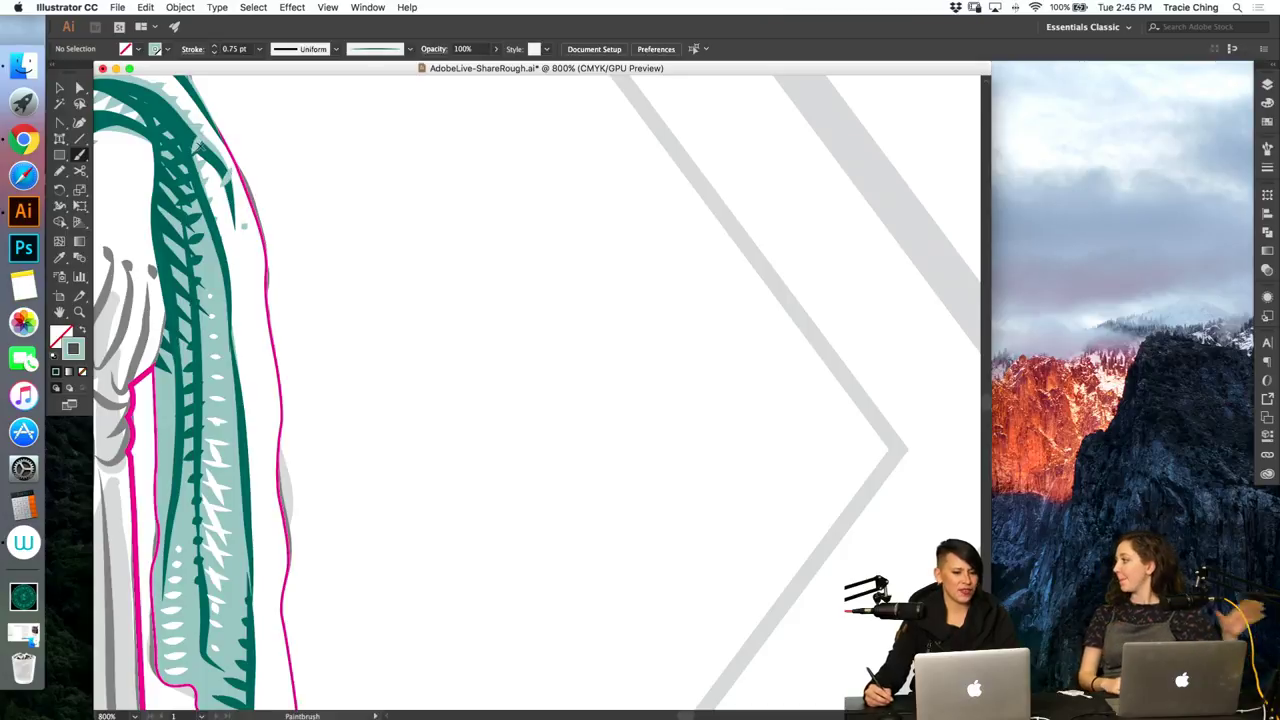
# Step: Blend the three short light green strokes into hatching, and delete the blend
pyautogui.press('v')
pyautogui.click(198, 145)
pyautogui.keyDown('shift'); pyautogui.click(229, 179); pyautogui.keyUp('shift')
pyautogui.keyDown('shift'); pyautogui.click(244, 226); pyautogui.keyUp('shift')
pyautogui.press('alt+super+b')
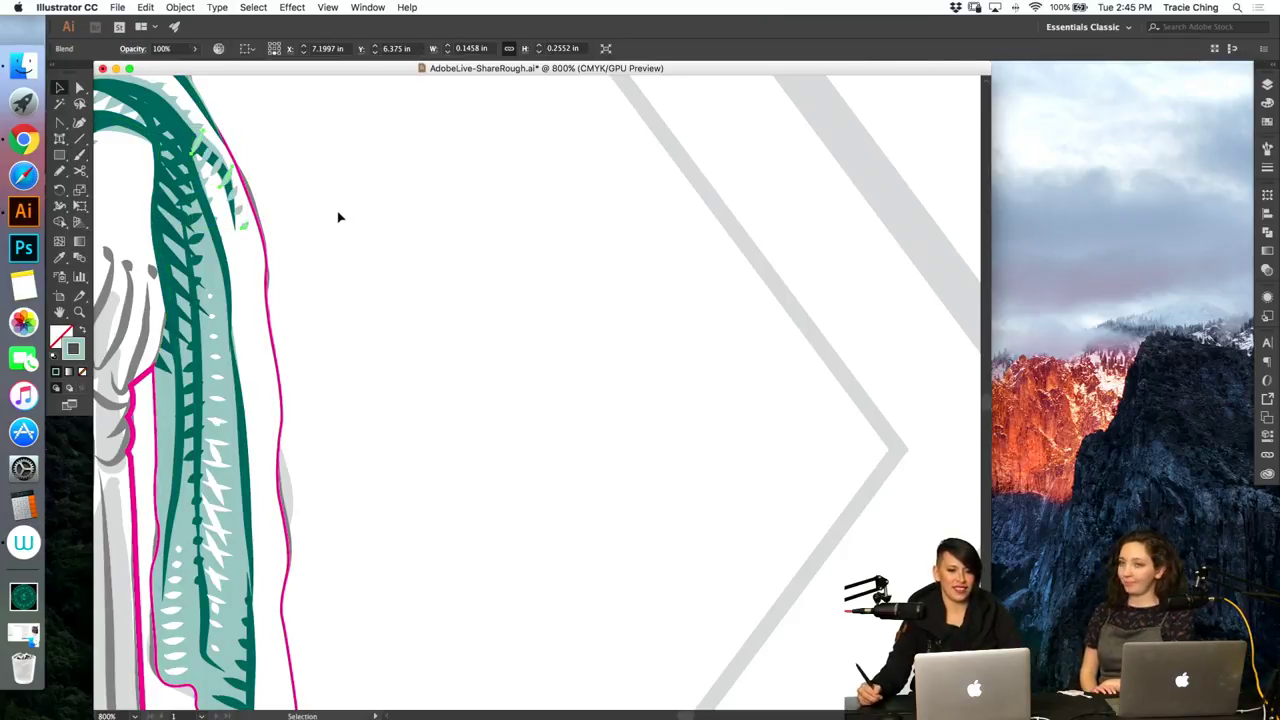
pyautogui.press('Delete')
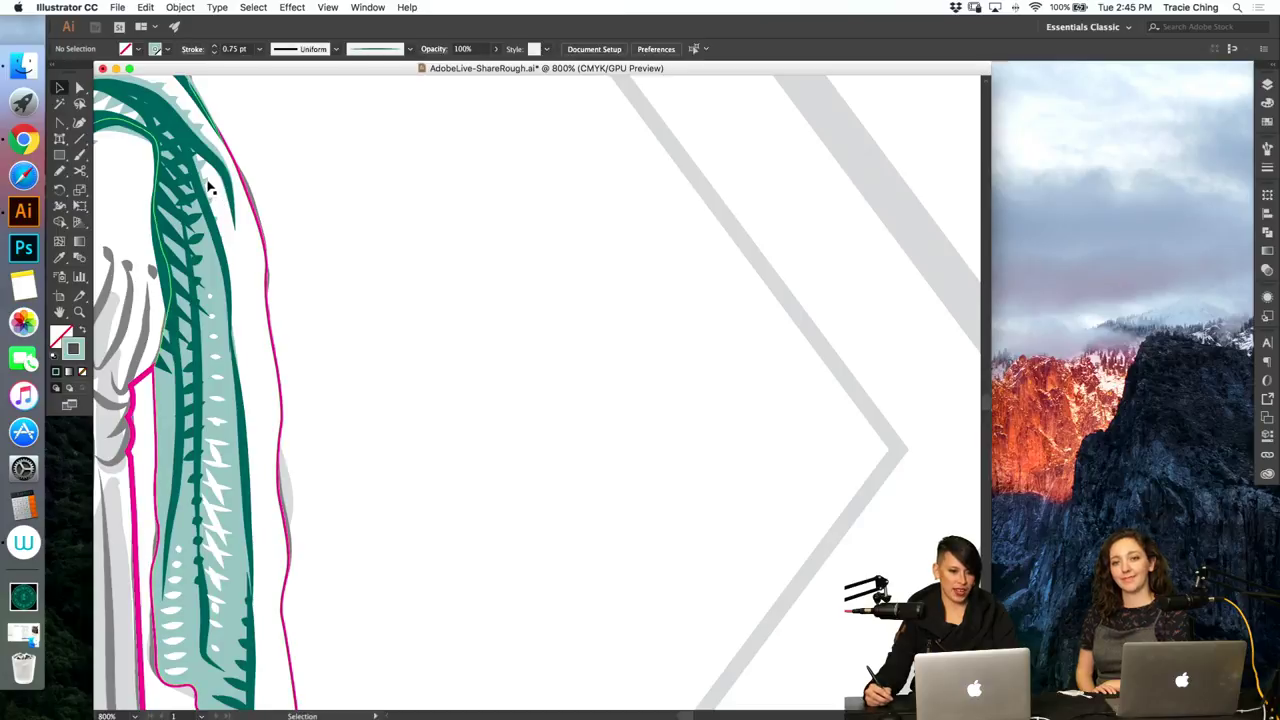
# Step: Undo the deletion of the short hatching blend near the top of the scarf's hanging end and rotate it along the dark fold line
pyautogui.click(209, 182)
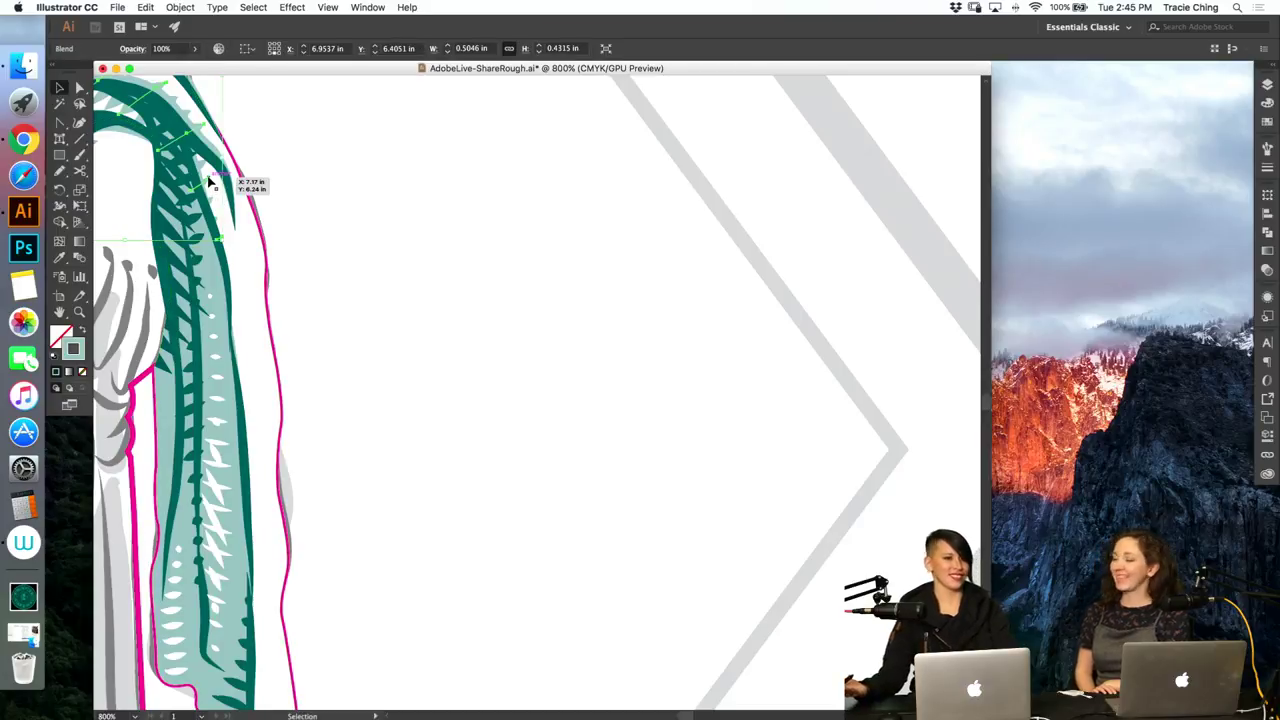
pyautogui.press('super+z')
pyautogui.press('r')
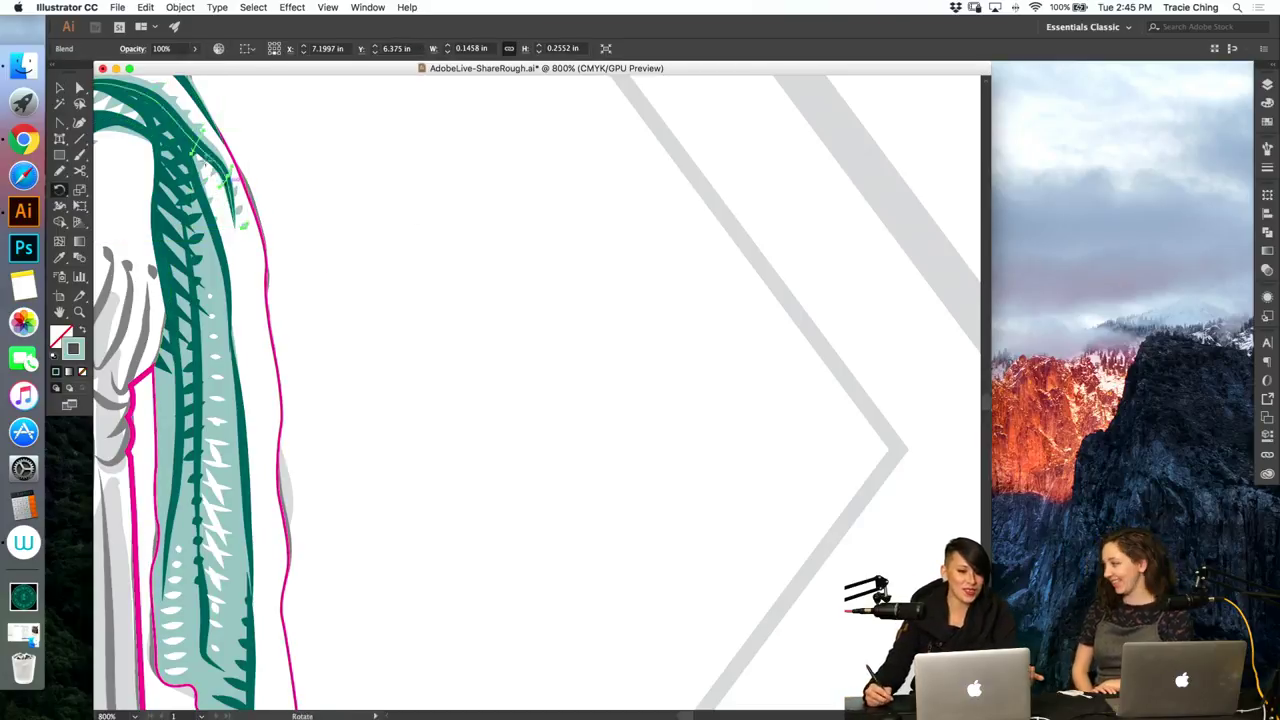
pyautogui.moveTo(246, 222); pyautogui.dragTo(241, 240)
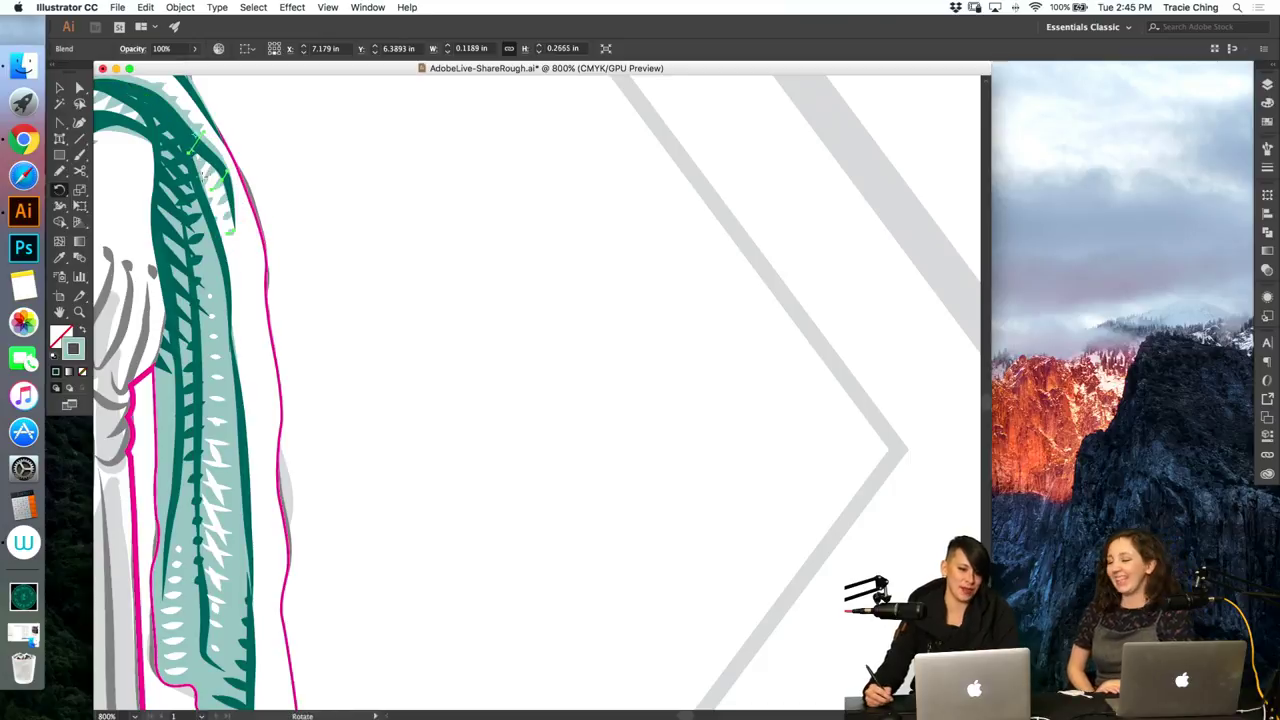
pyautogui.press('a')
pyautogui.click(374, 244)
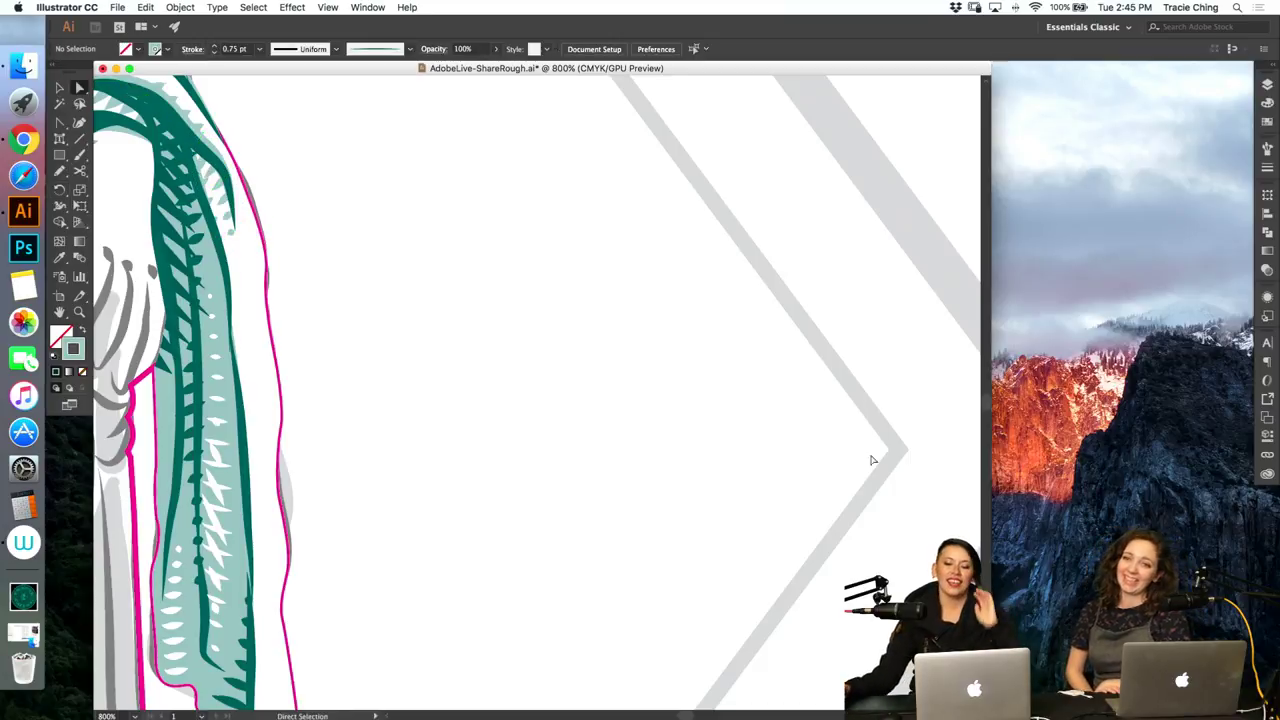
# Step: Paint four short light green brush strokes along the dark outline on the lower part of the scarf's hanging end
pyautogui.scroll(-3, 989, 408)
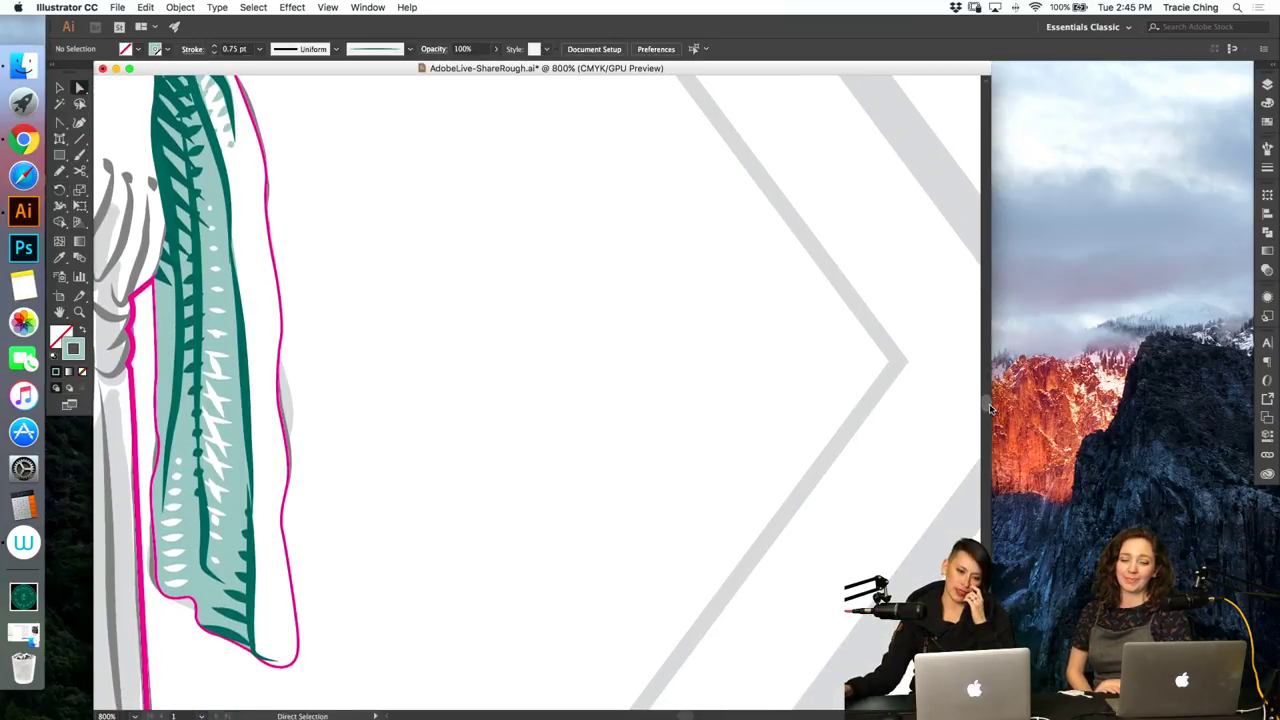
pyautogui.scroll(1, 920, 394)
pyautogui.press('b')
pyautogui.moveTo(250, 678); pyautogui.dragTo(291, 693)
pyautogui.press('super+z')
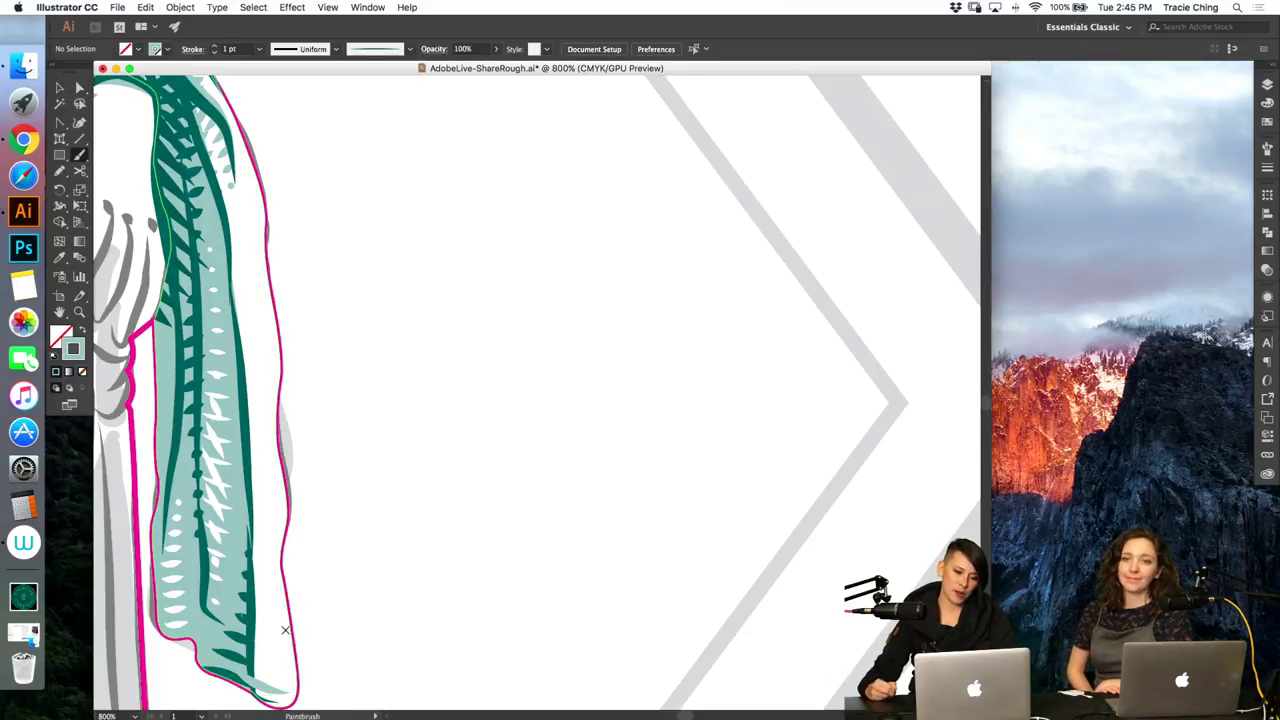
pyautogui.moveTo(242, 618); pyautogui.dragTo(285, 630)
pyautogui.moveTo(247, 536); pyautogui.dragTo(271, 540)
pyautogui.moveTo(239, 449); pyautogui.dragTo(254, 459)
# Step: Blend the four short light green strokes into hatching and apply the tapered art brush to it
pyautogui.keyDown('super'); pyautogui.click(246, 454); pyautogui.keyUp('super')
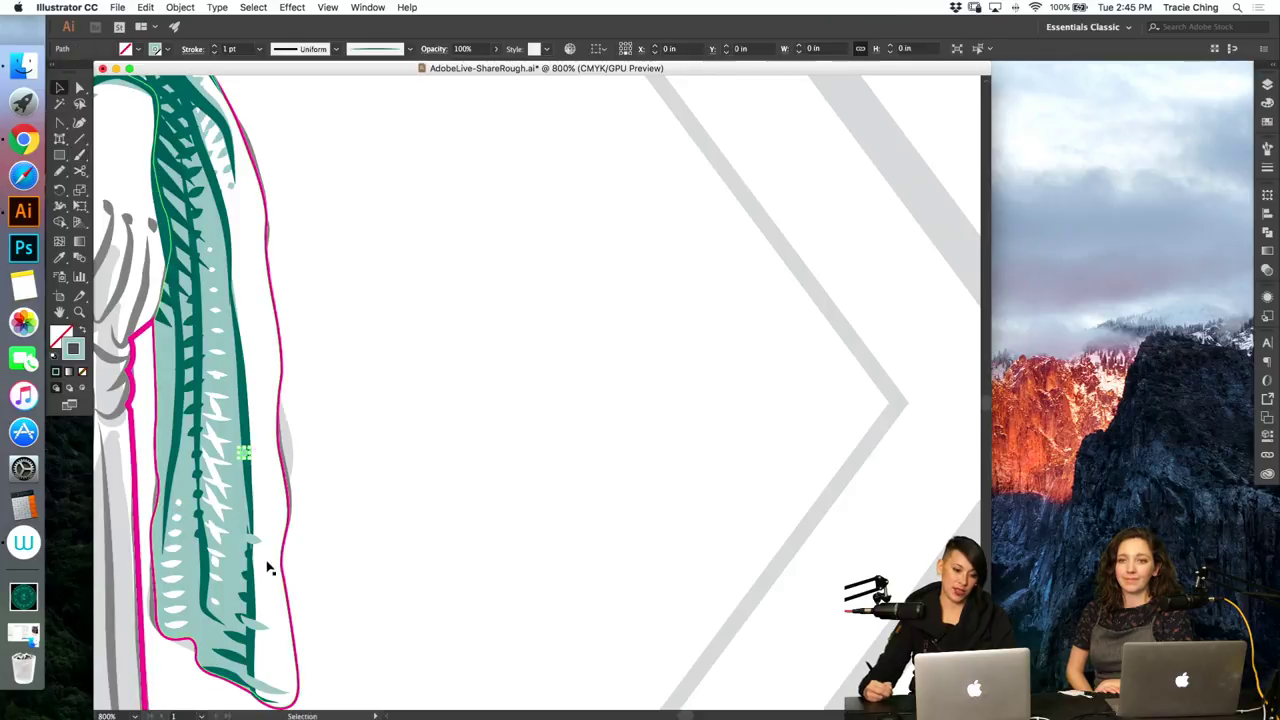
pyautogui.click(256, 542)
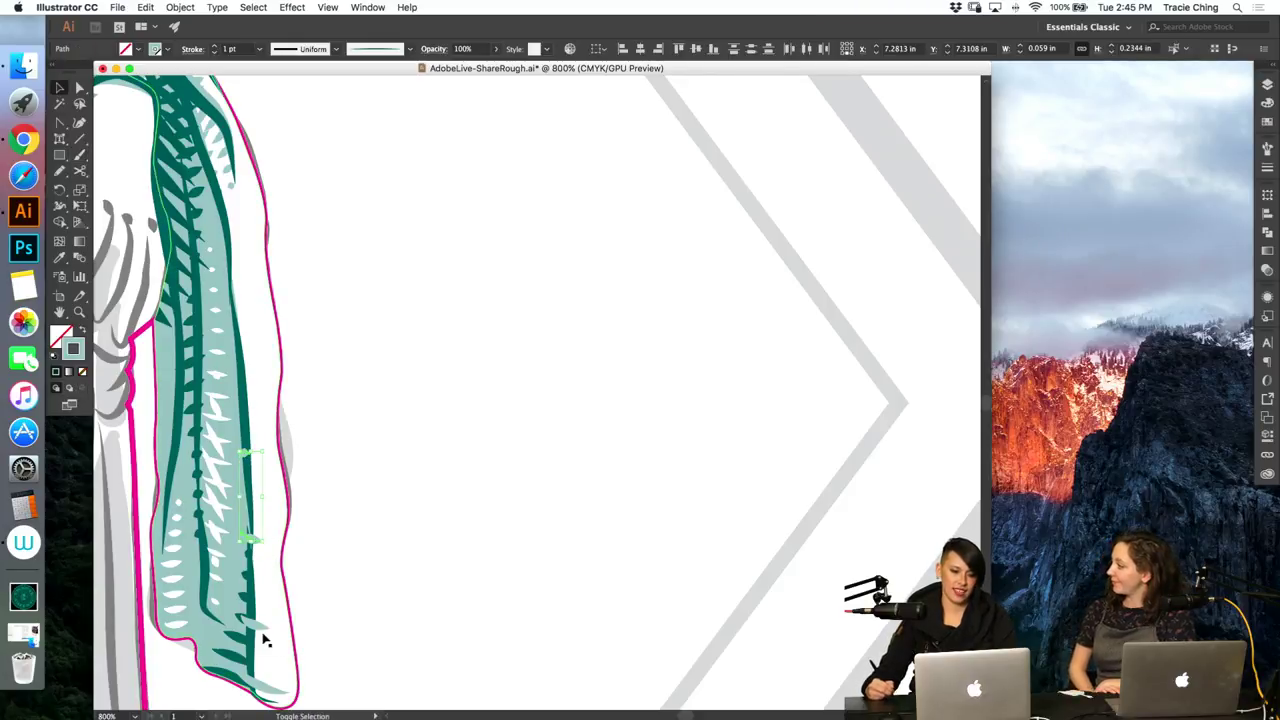
pyautogui.keyDown('shift'); pyautogui.click(263, 628); pyautogui.keyUp('shift')
pyautogui.keyDown('shift'); pyautogui.click(273, 691); pyautogui.keyUp('shift')
pyautogui.press('alt+super+b')
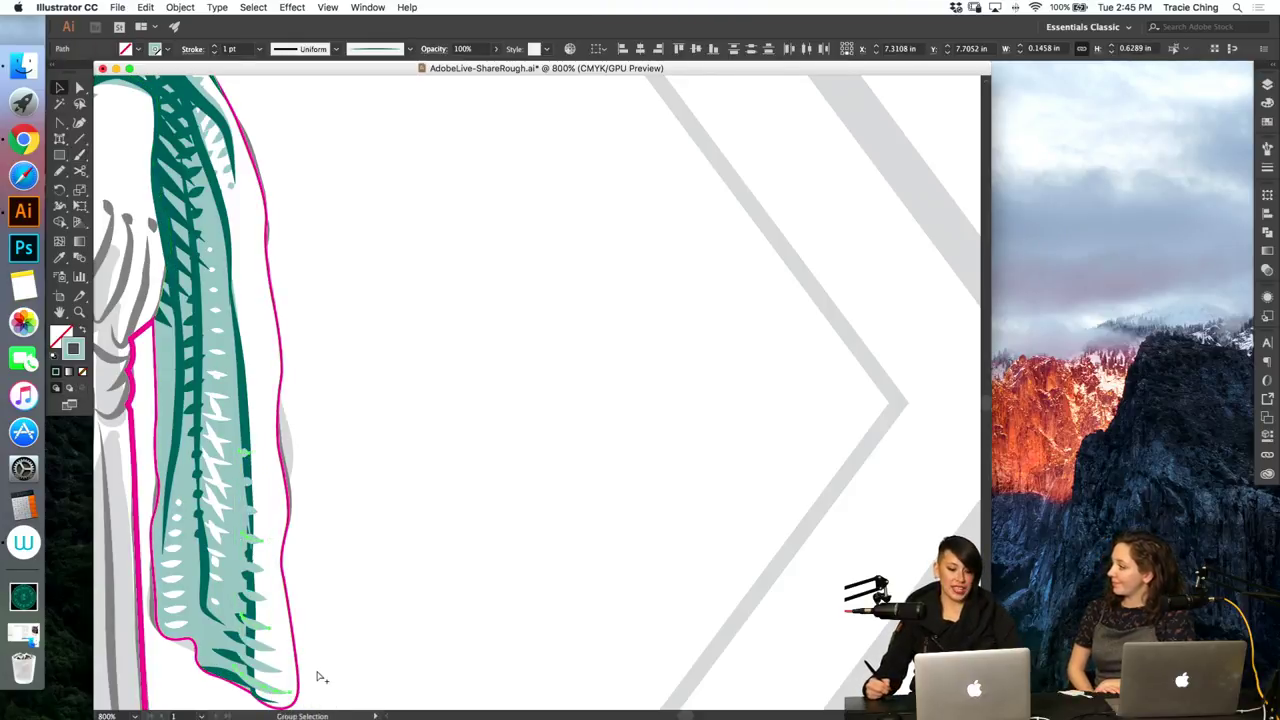
pyautogui.press('super+alt+b')
pyautogui.click(1267, 148)
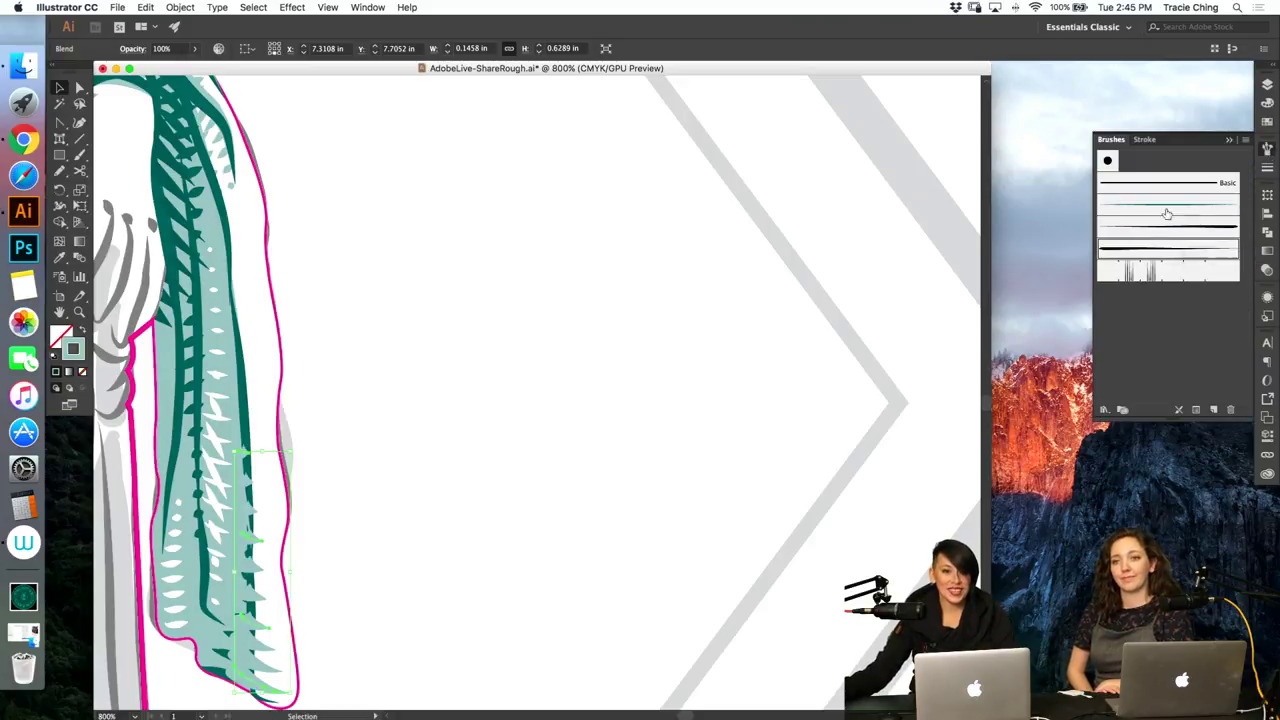
# Step: Isolate the lower hatching blend, move its second stroke up and delete an anchor point on its third stroke
pyautogui.doubleClick(258, 548)
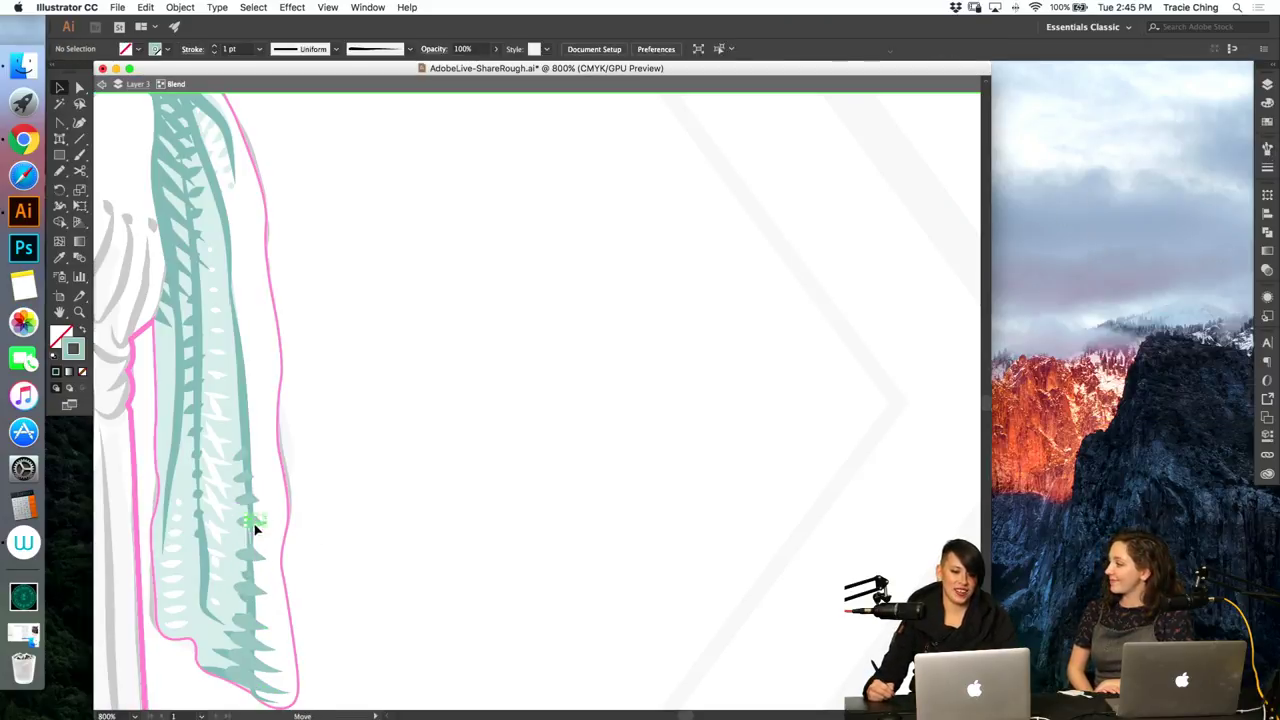
pyautogui.press('a')
pyautogui.press('-')
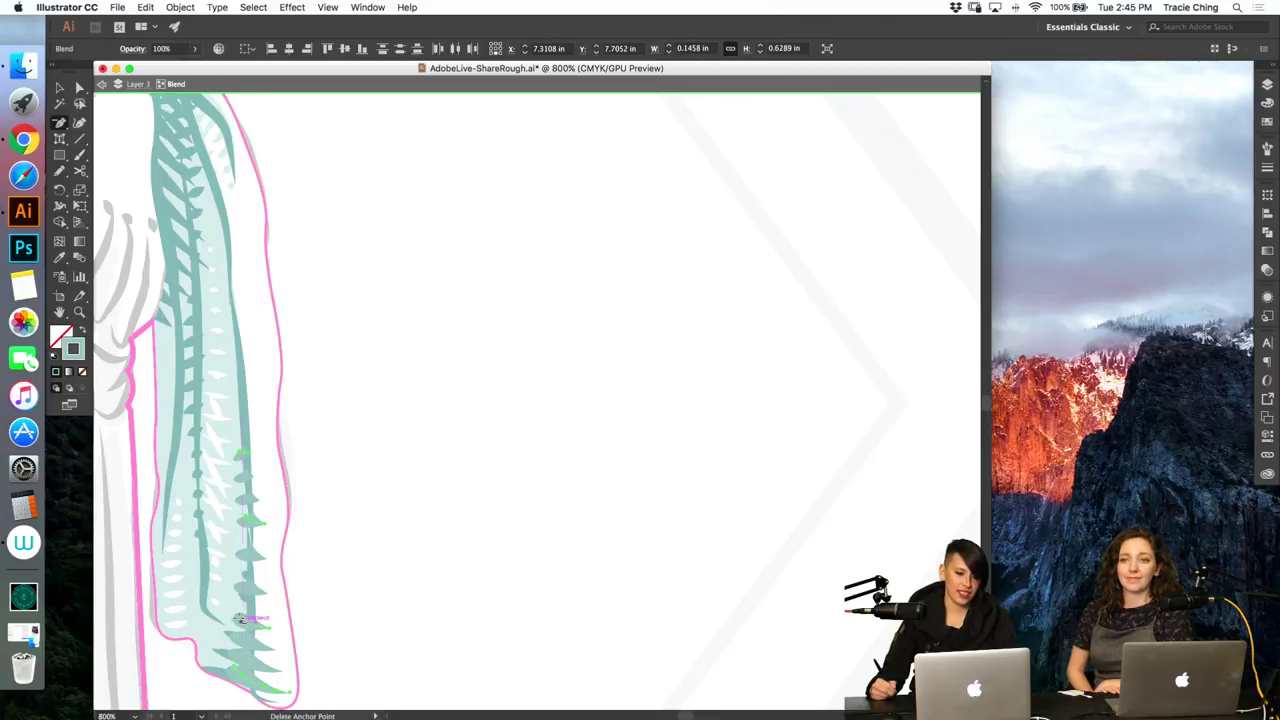
pyautogui.click(241, 621)
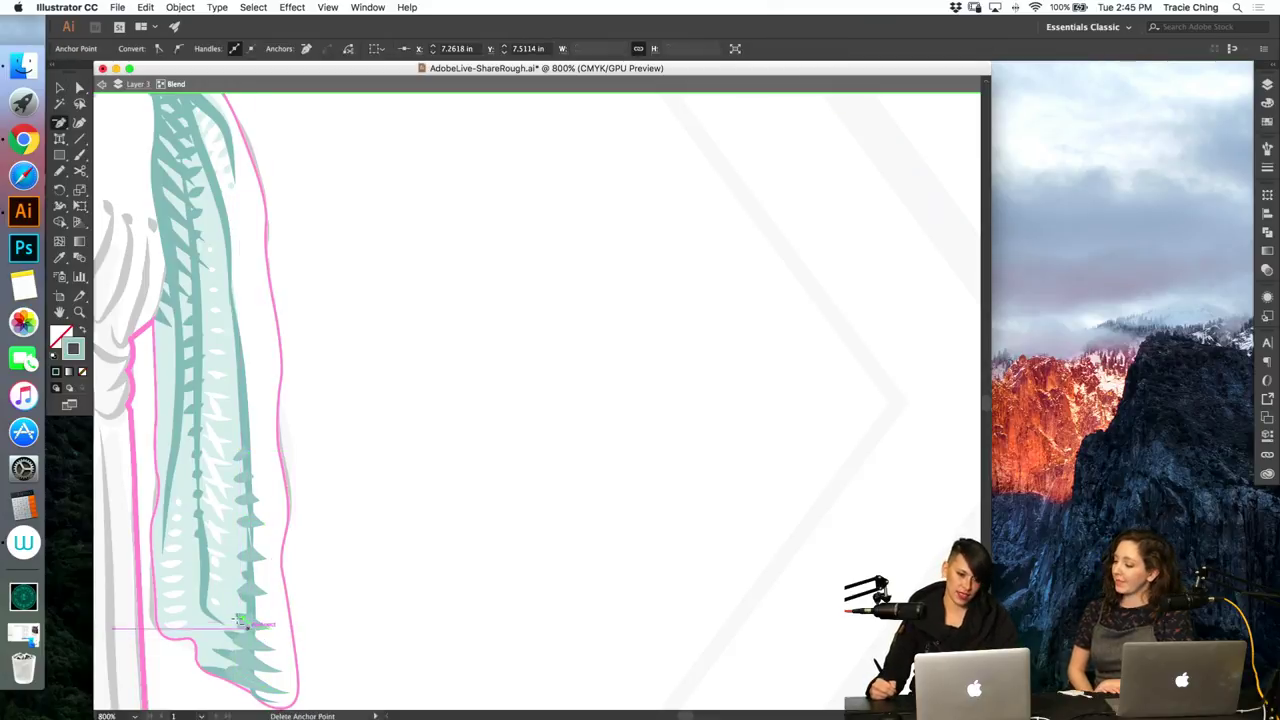
pyautogui.press('v')
pyautogui.click(323, 589)
# Step: Move the third stroke of the lower hatching blend upward
pyautogui.press('a')
pyautogui.moveTo(295, 634); pyautogui.dragTo(270, 604)
pyautogui.hotkey('shift', 'Up')
pyautogui.press('v')
# Step: Increase the lower hatching's number of blend steps, exit isolation and arrange the hatching behind the dark outline
pyautogui.click(224, 109)
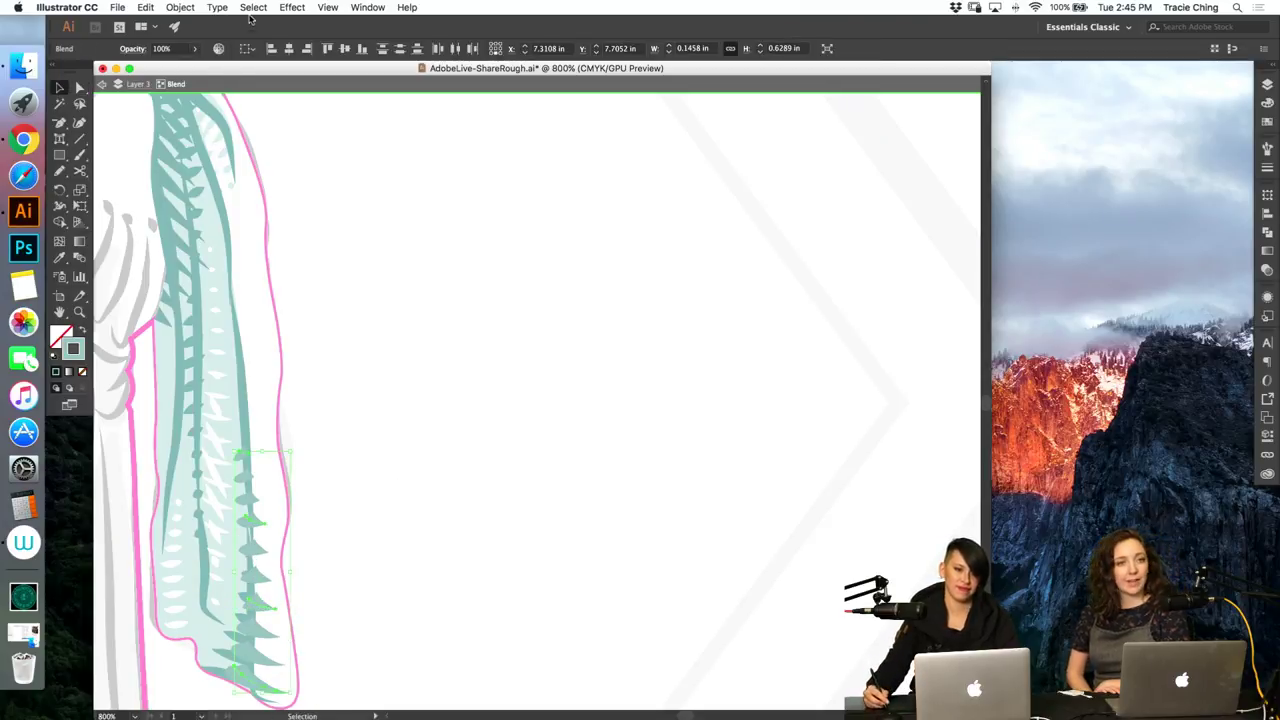
pyautogui.click(180, 7)
pyautogui.moveTo(217, 329)
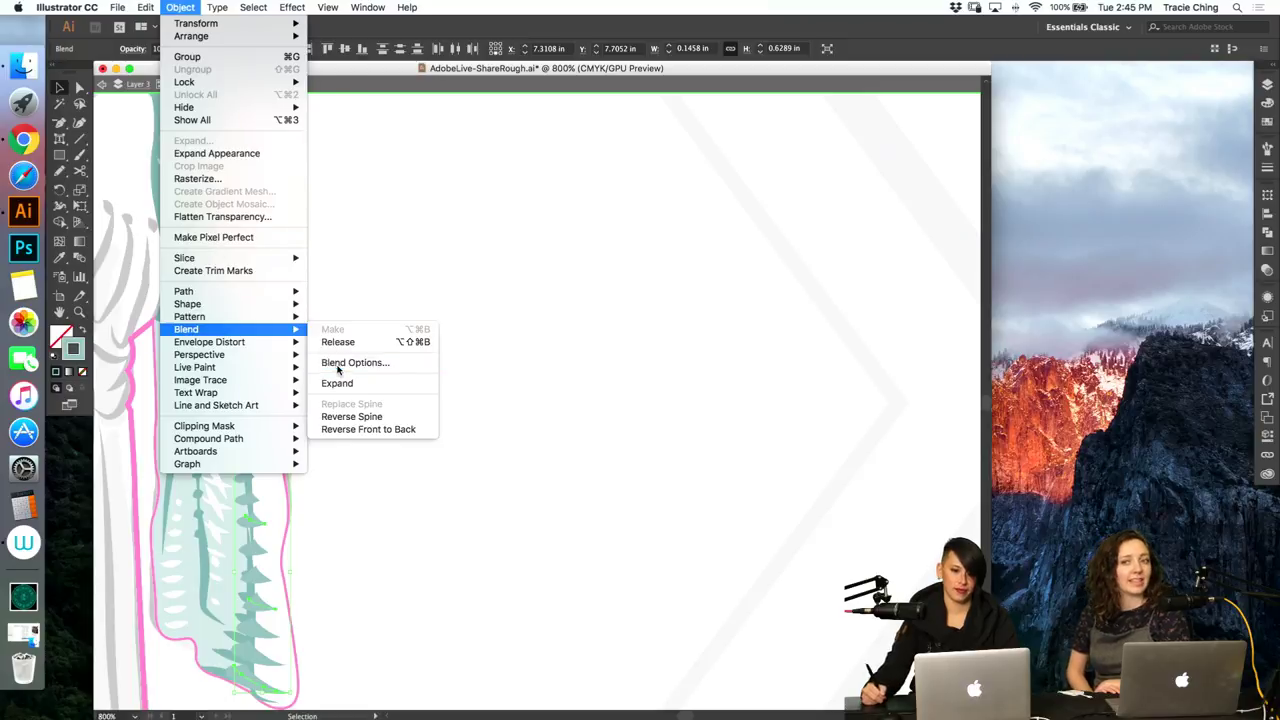
pyautogui.click(340, 363)
pyautogui.click(742, 190)
pyautogui.click(774, 245)
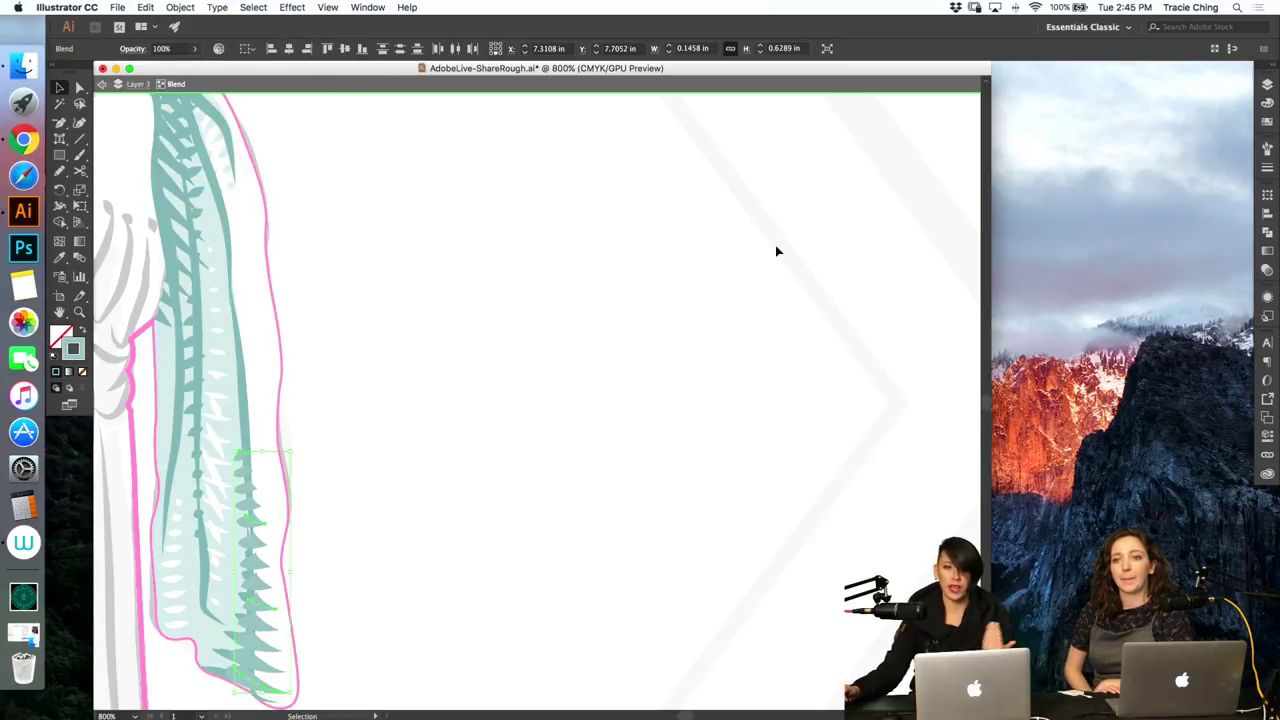
pyautogui.click(489, 434)
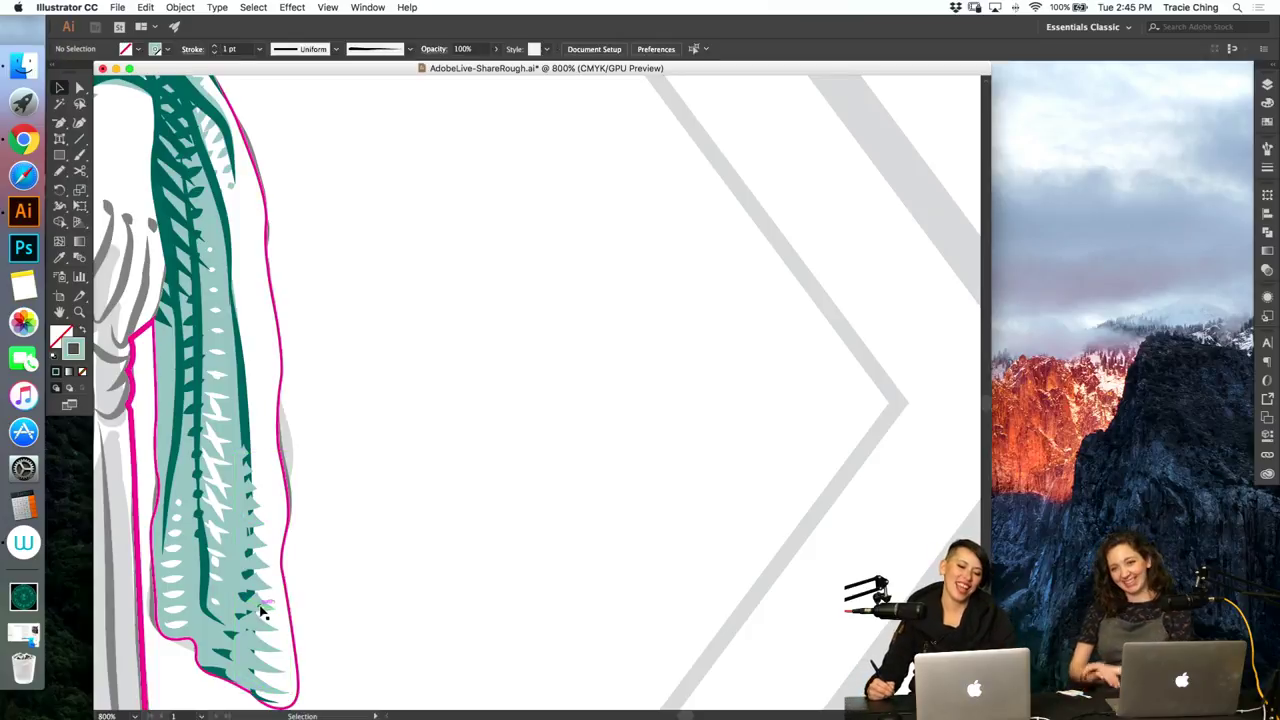
pyautogui.press('a')
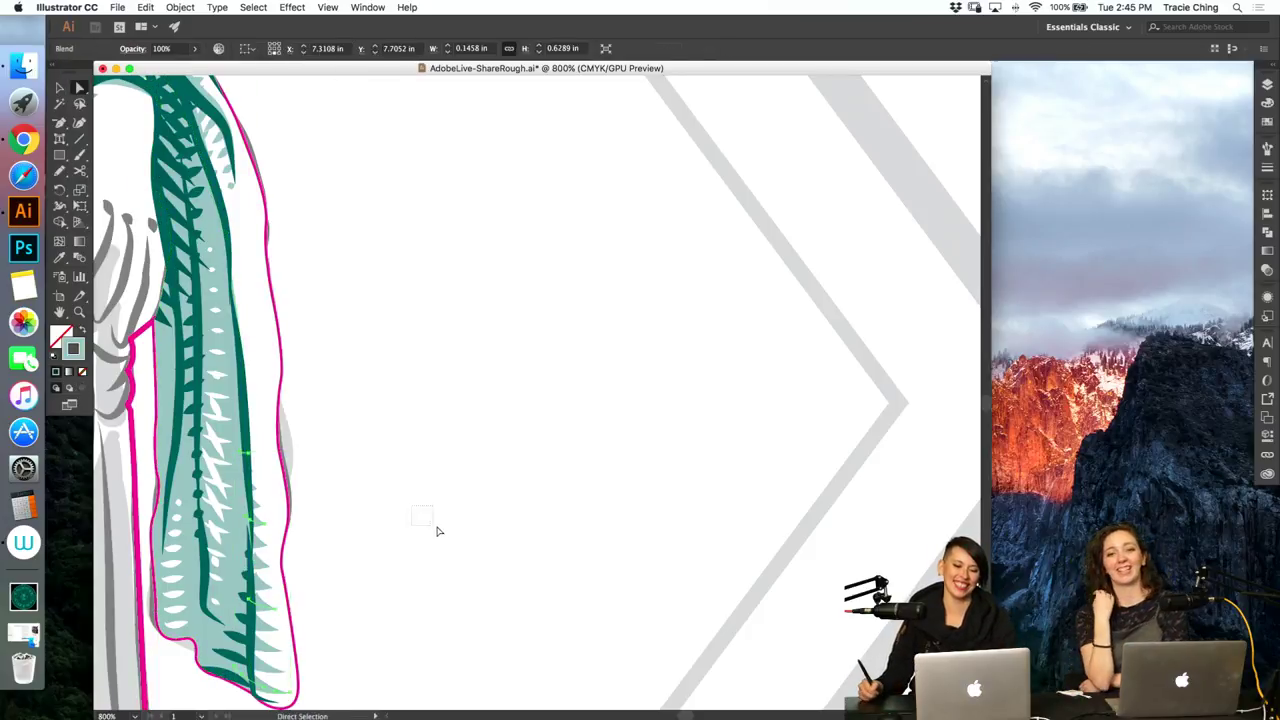
# Step: Paint four short 0.75 pt light green strokes beside the dark outline along the middle of the scarf's hanging end
pyautogui.scroll(-2, 423, 477)
pyautogui.press('super+minus')
pyautogui.press('z')
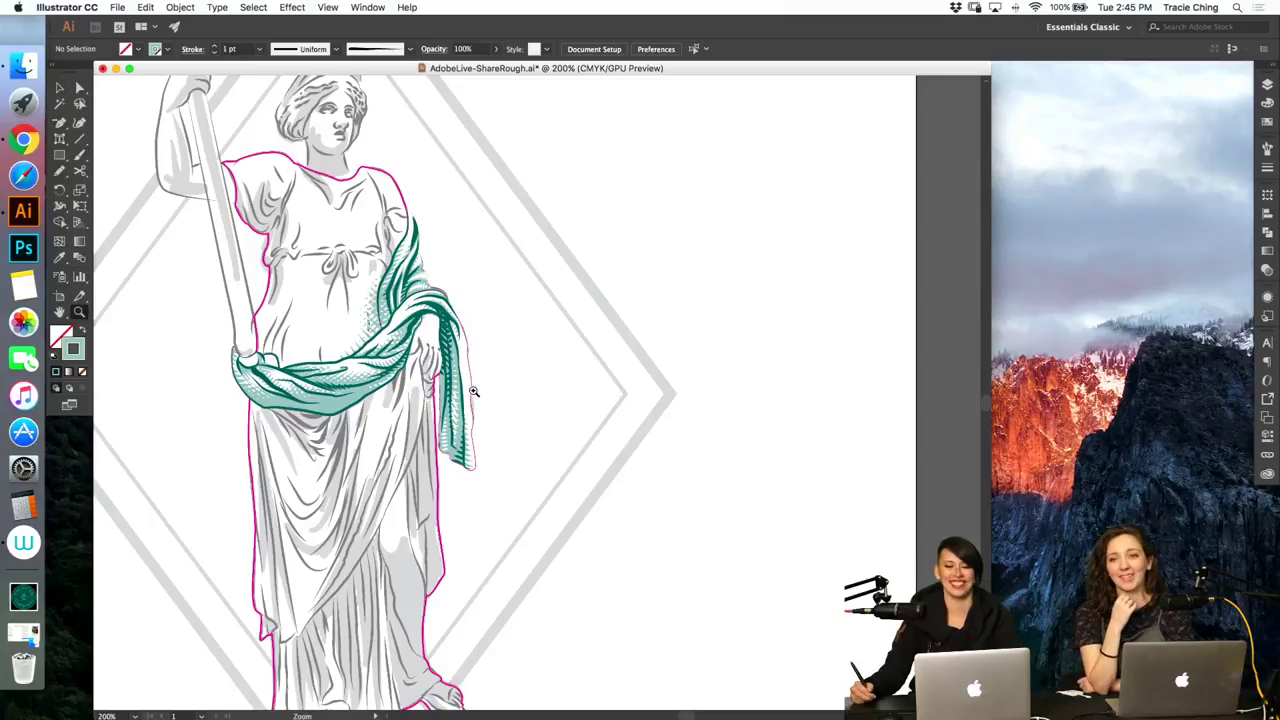
pyautogui.moveTo(475, 318); pyautogui.dragTo(622, 259)
pyautogui.press('b')
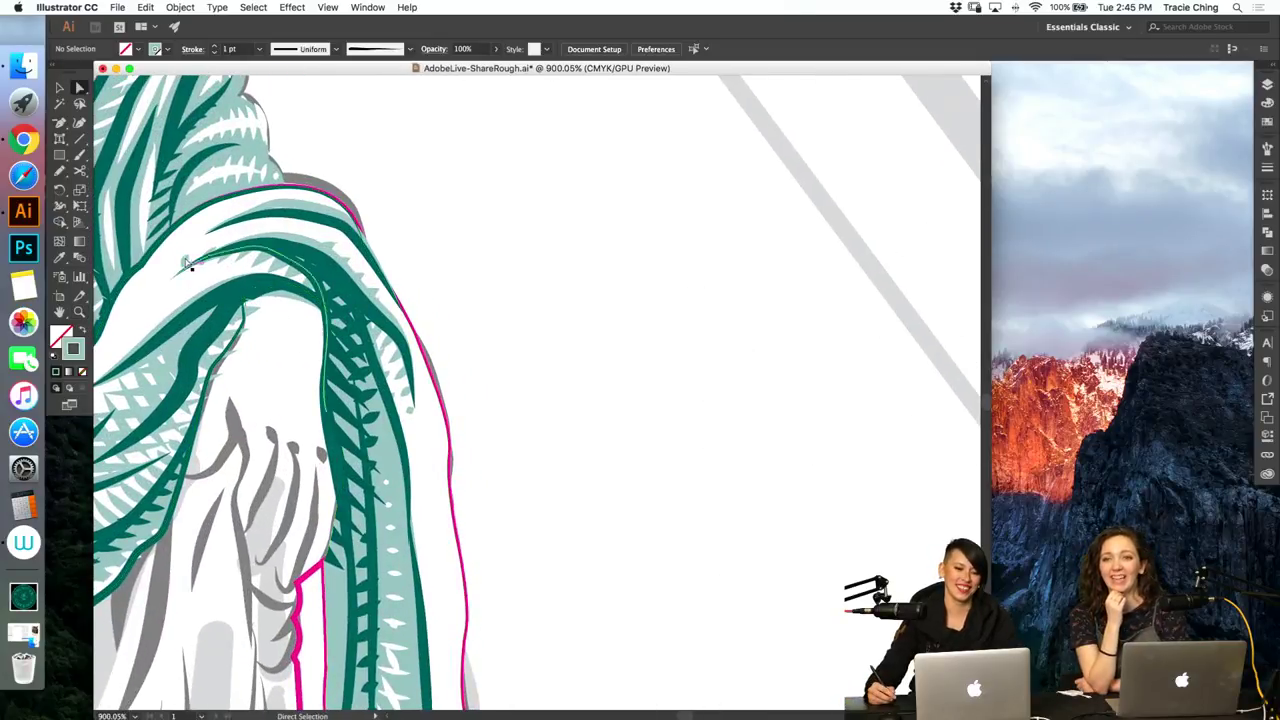
pyautogui.moveTo(186, 263); pyautogui.dragTo(392, 318)
pyautogui.press('super+shift+a')
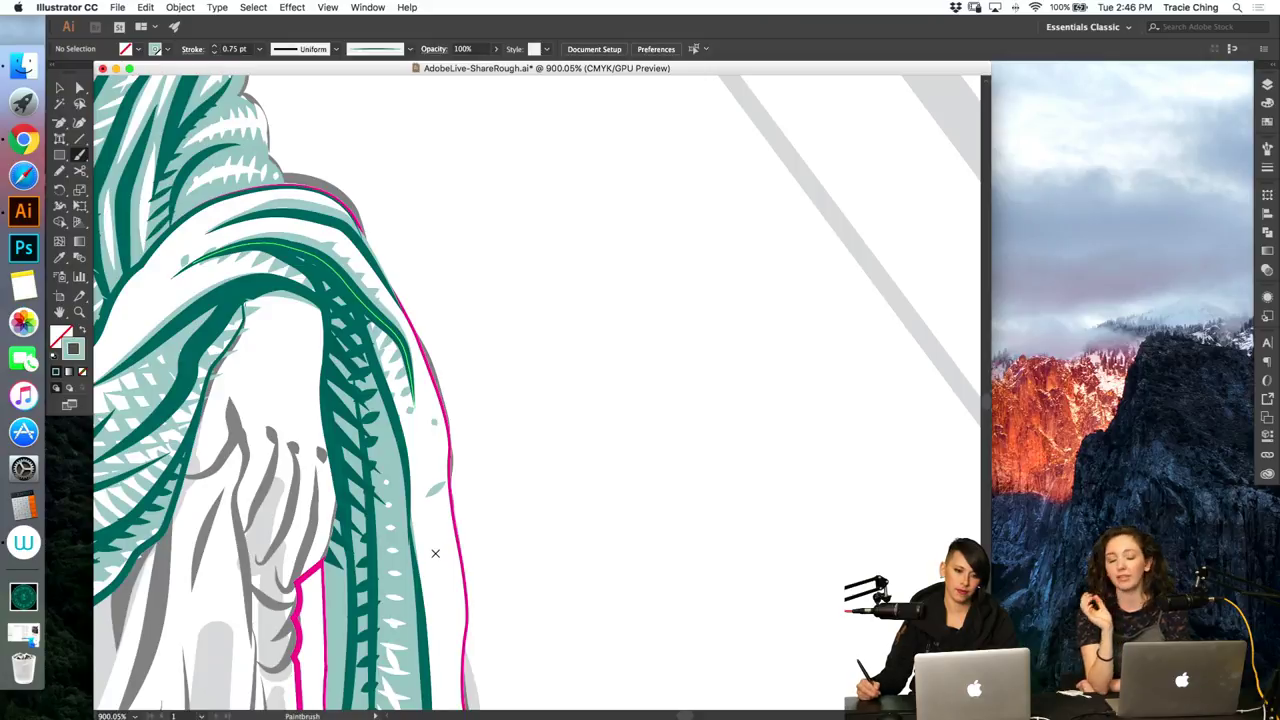
pyautogui.moveTo(422, 592); pyautogui.dragTo(450, 570)
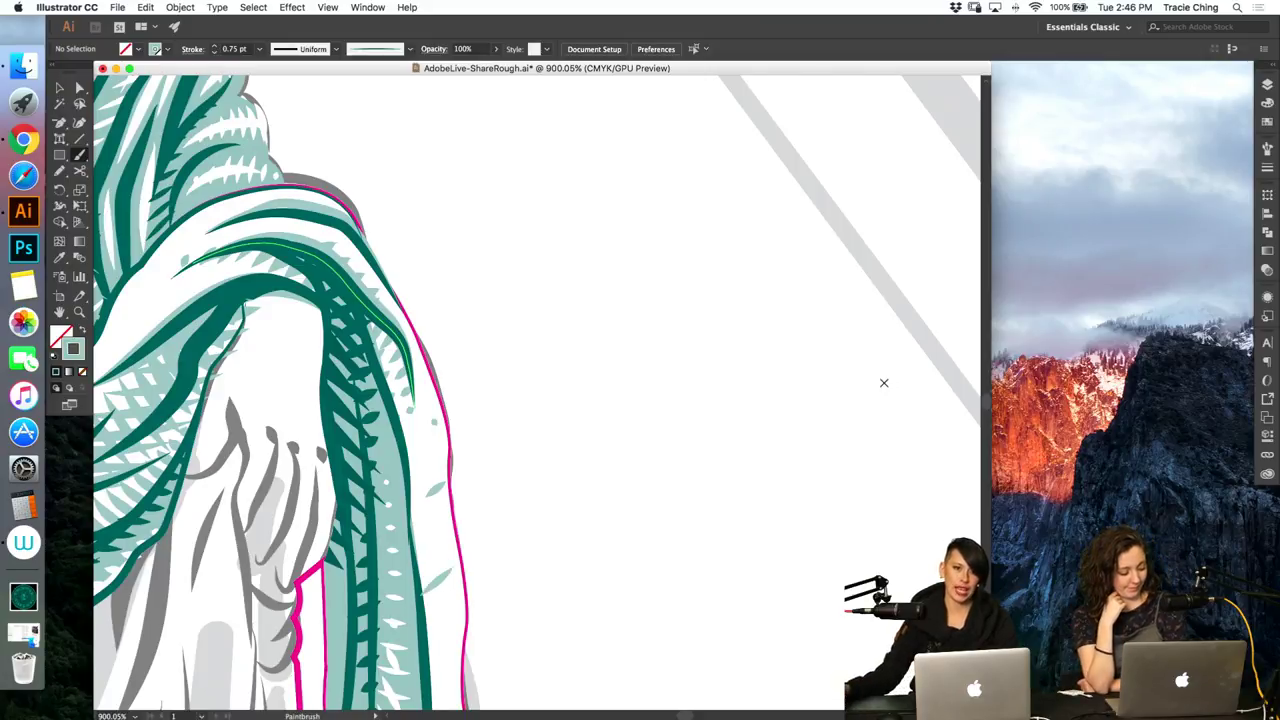
pyautogui.scroll(-10, 713, 412)
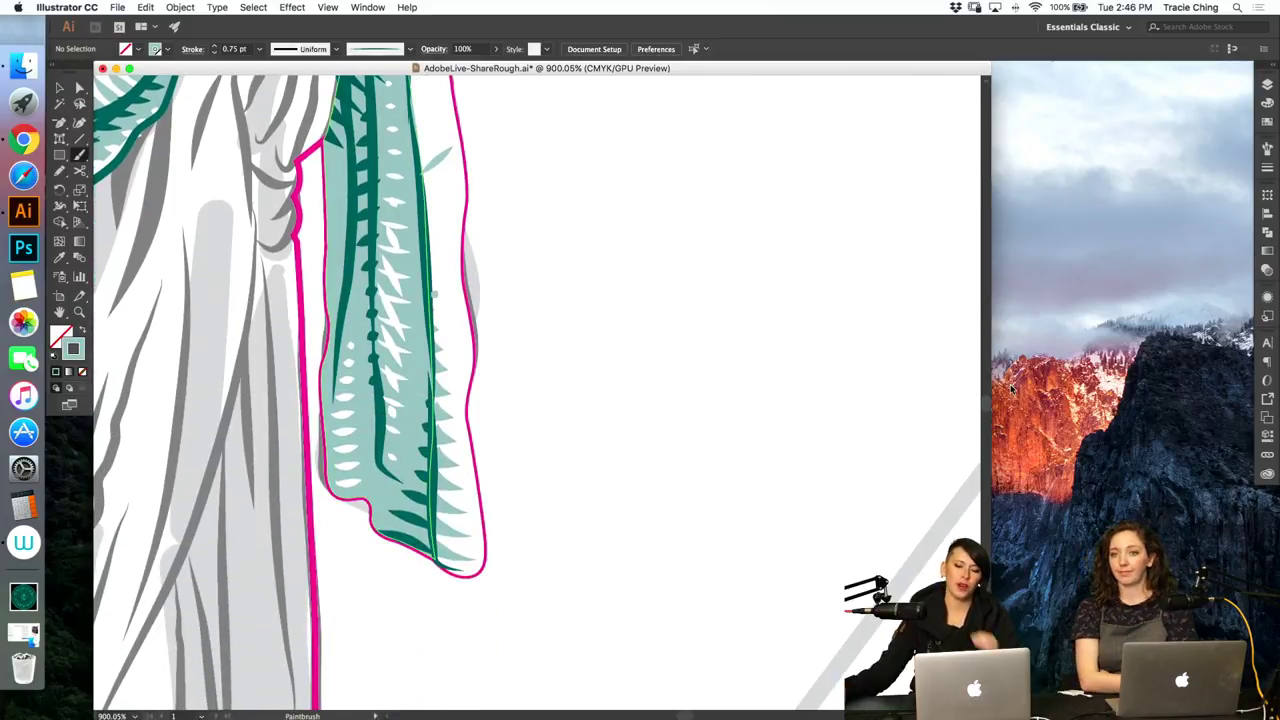
pyautogui.scroll(7, 978, 406)
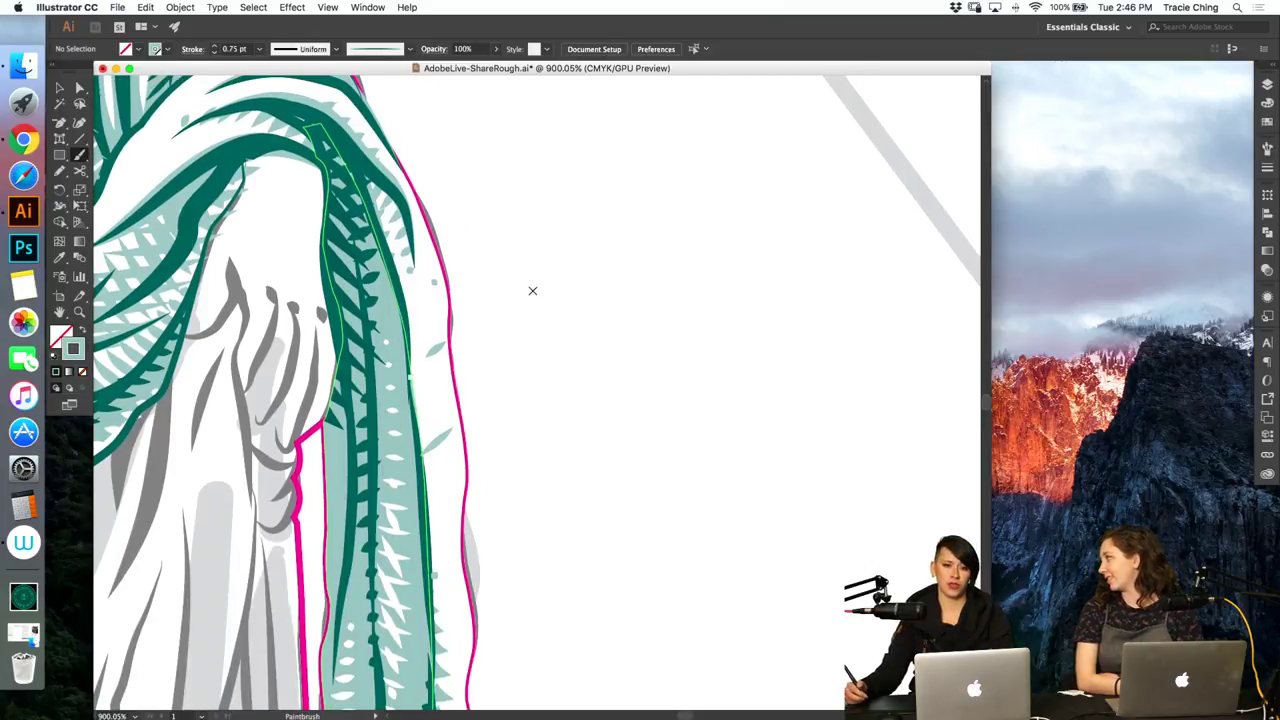
# Step: Select the four short strokes along the middle of the hanging end and blend them into hatching
pyautogui.keyDown('super'); pyautogui.click(435, 290); pyautogui.keyUp('super')
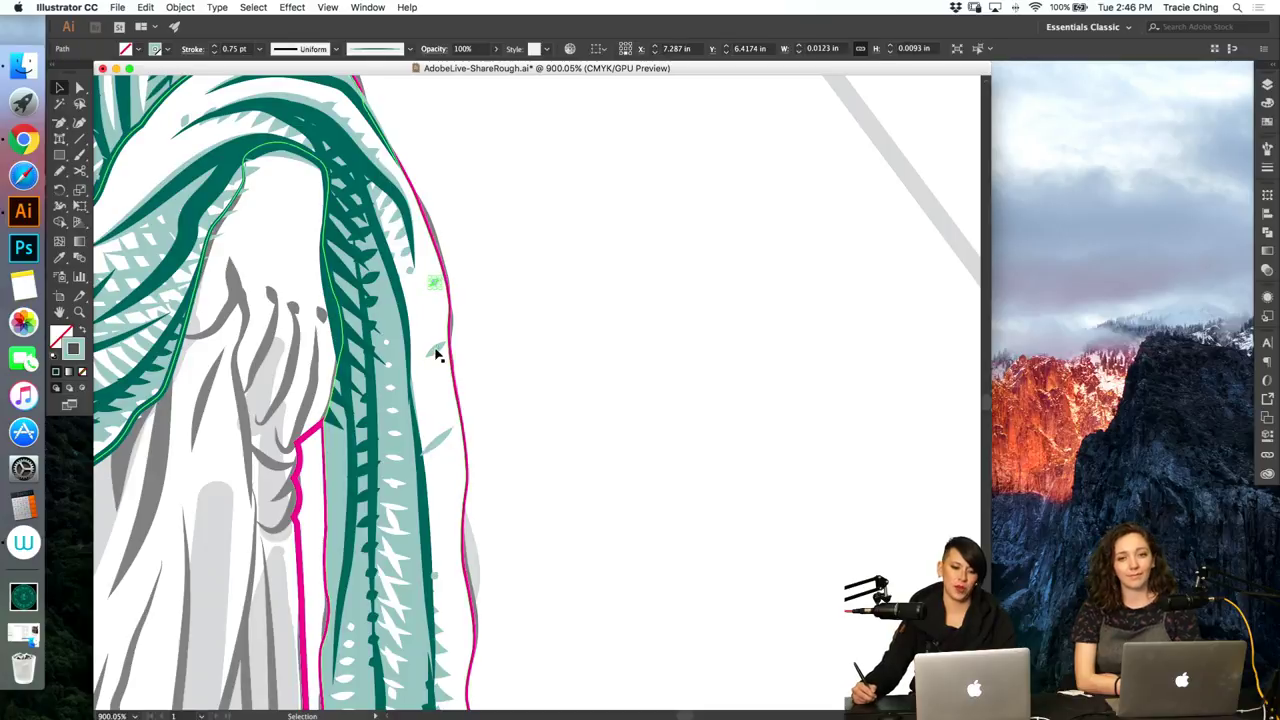
pyautogui.keyDown('shift'); pyautogui.click(440, 444); pyautogui.keyUp('shift')
pyautogui.keyDown('shift'); pyautogui.click(435, 576); pyautogui.keyUp('shift')
pyautogui.press('super+alt+b')
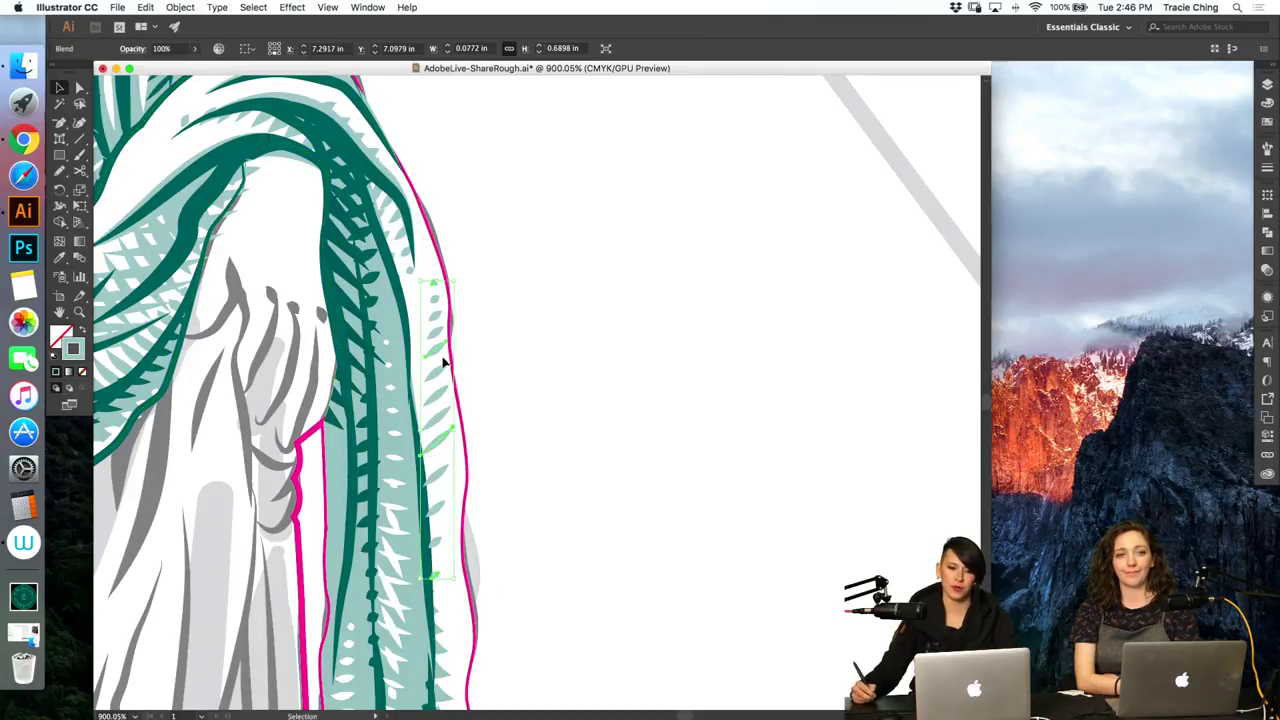
# Step: Isolate the middle hatching blend, nudge its two central strokes upward and exit isolation
pyautogui.doubleClick(437, 343)
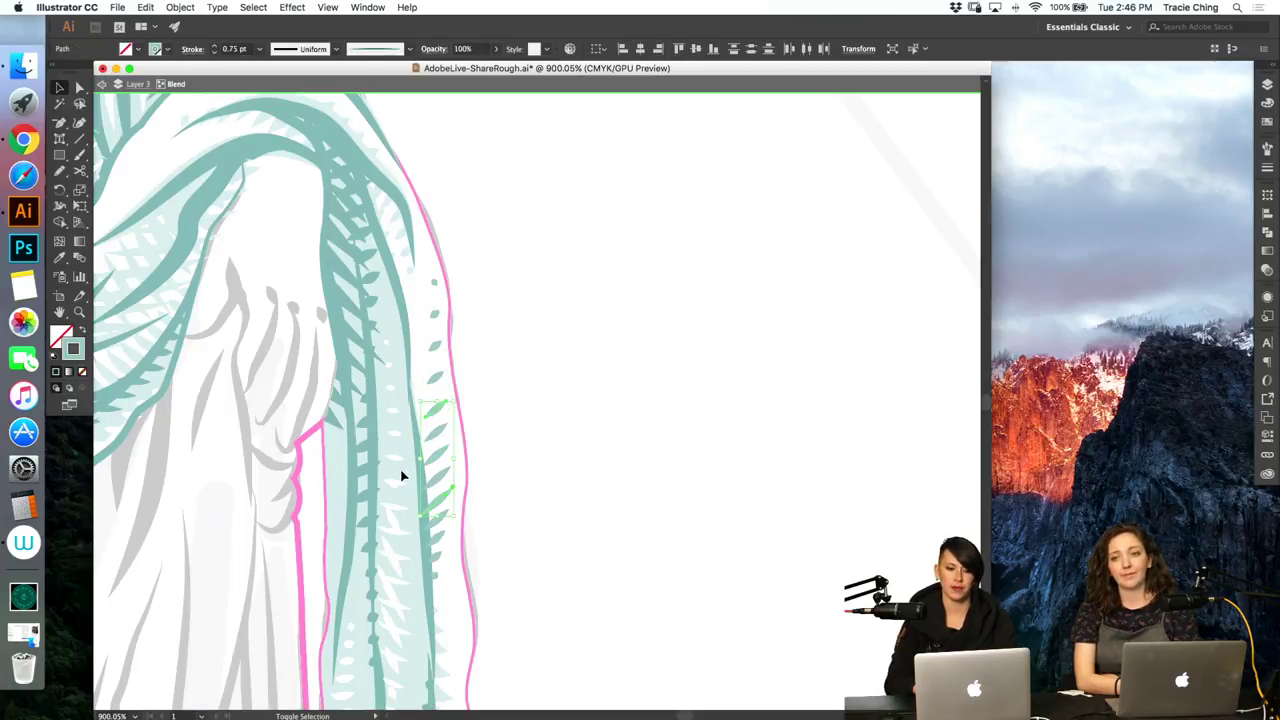
pyautogui.press('Up')
pyautogui.press('Up')
pyautogui.press('Up')
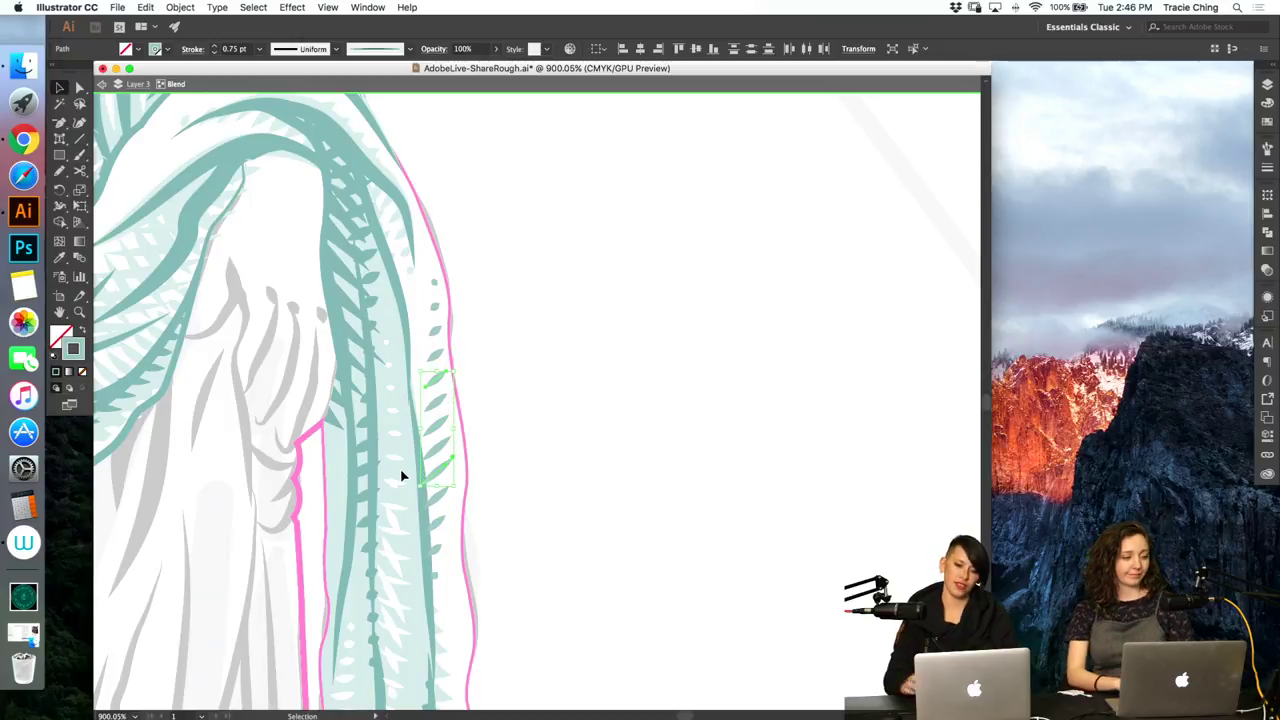
pyautogui.doubleClick(562, 414)
pyautogui.click(562, 437)
pyautogui.click(435, 385)
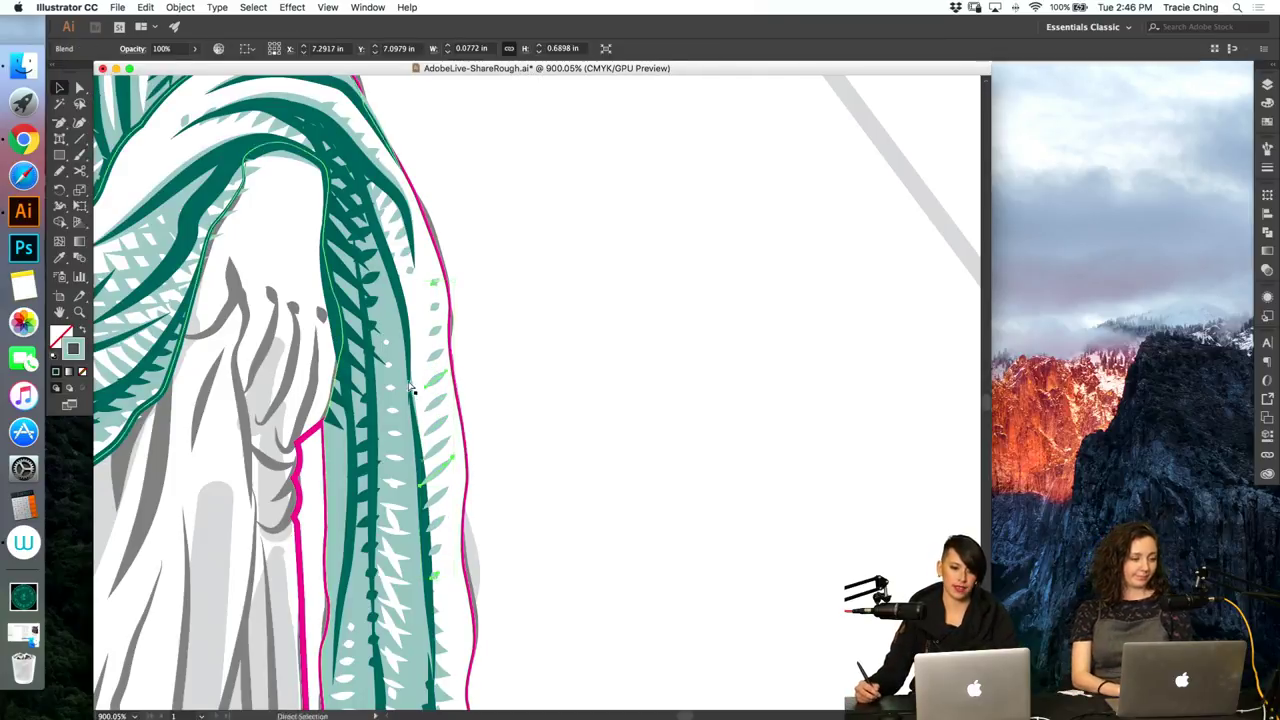
pyautogui.press('super+shift+a')
pyautogui.click(401, 358)
pyautogui.click(579, 407)
# Step: Paint short light green strokes across the middle hatching and along the dark outline of the scarf's hanging end
pyautogui.press('a')
pyautogui.press('super+minus')
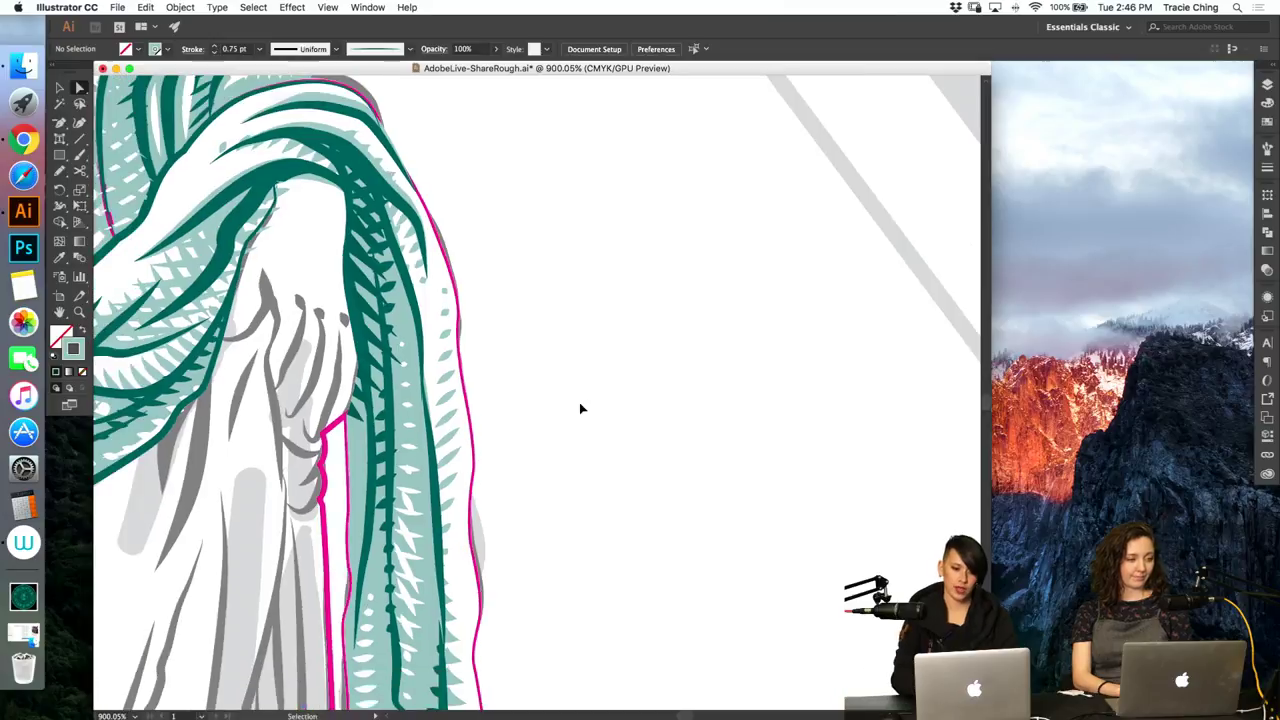
pyautogui.press('super+minus')
pyautogui.press('super+minus')
pyautogui.press('super+minus')
pyautogui.press('z')
pyautogui.moveTo(508, 428); pyautogui.dragTo(685, 352)
pyautogui.press('b')
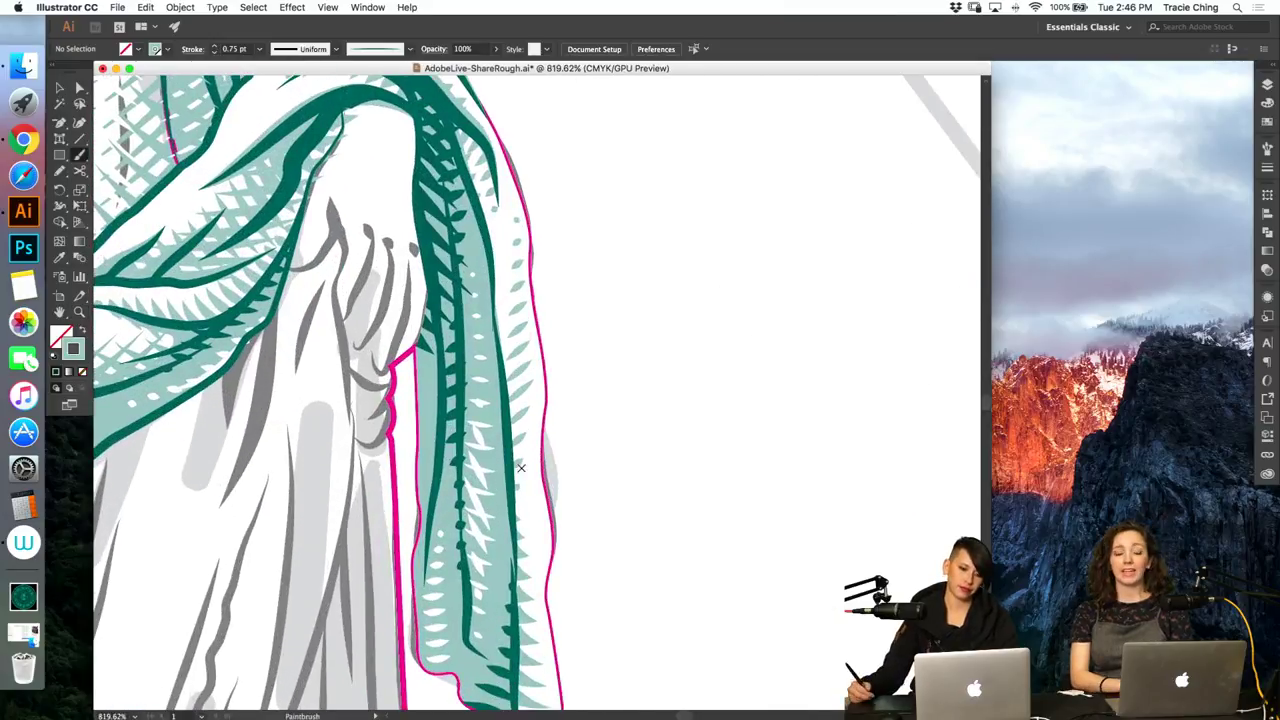
pyautogui.moveTo(512, 506); pyautogui.dragTo(503, 399)
pyautogui.moveTo(493, 305); pyautogui.dragTo(515, 560)
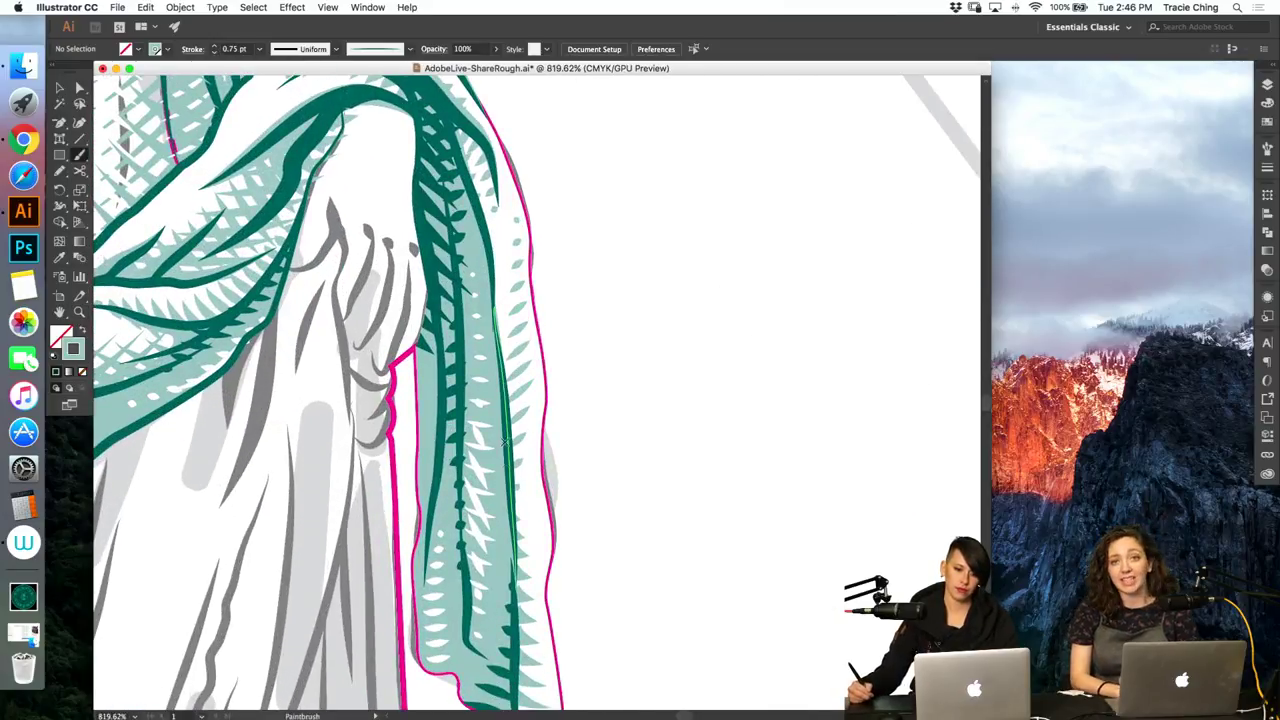
# Step: Match the new cross strokes to the existing light green hatching's appearance and blend them together
pyautogui.press('v')
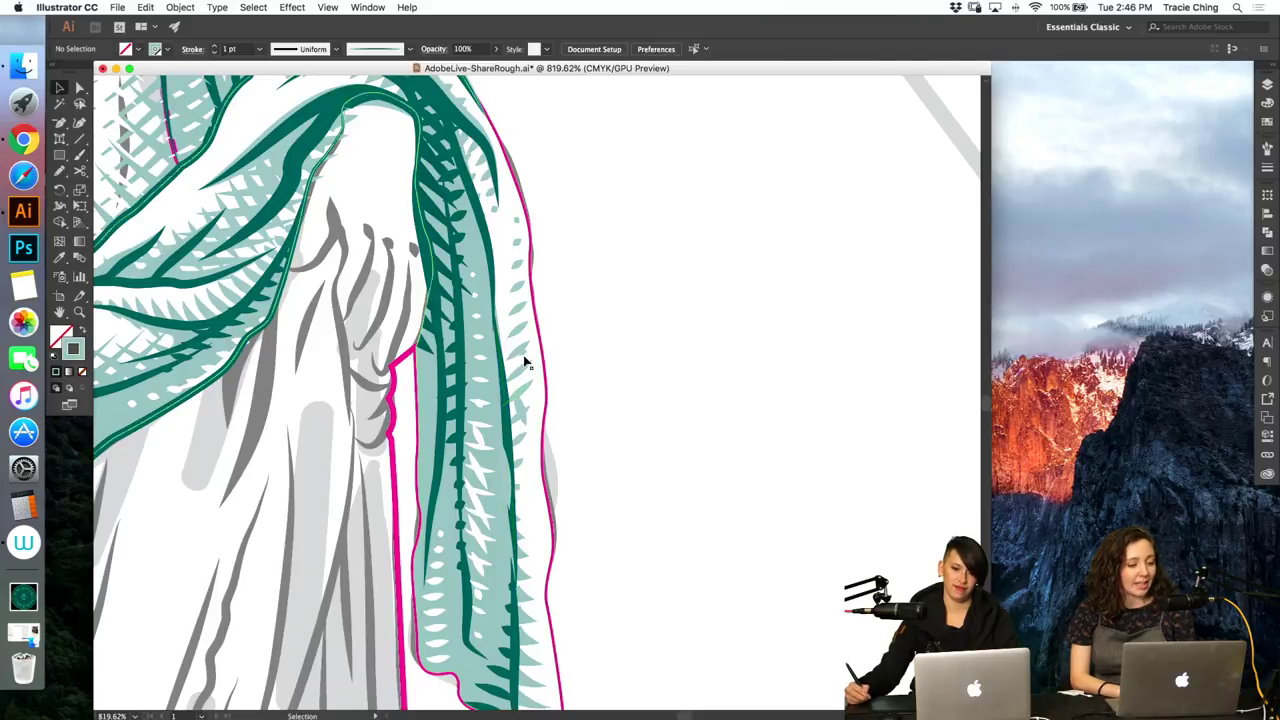
pyautogui.click(525, 360)
pyautogui.keyDown('shift'); pyautogui.click(522, 419); pyautogui.keyUp('shift')
pyautogui.press('i')
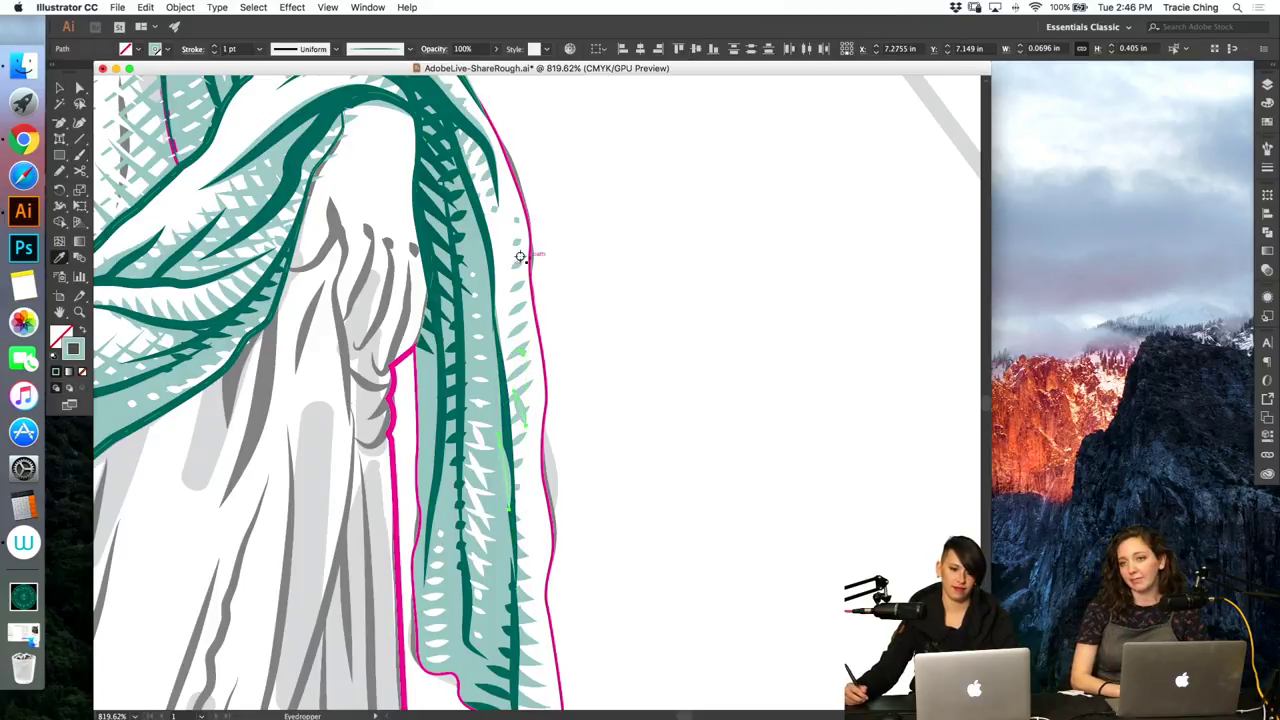
pyautogui.click(517, 245)
pyautogui.press('alt+super+b')
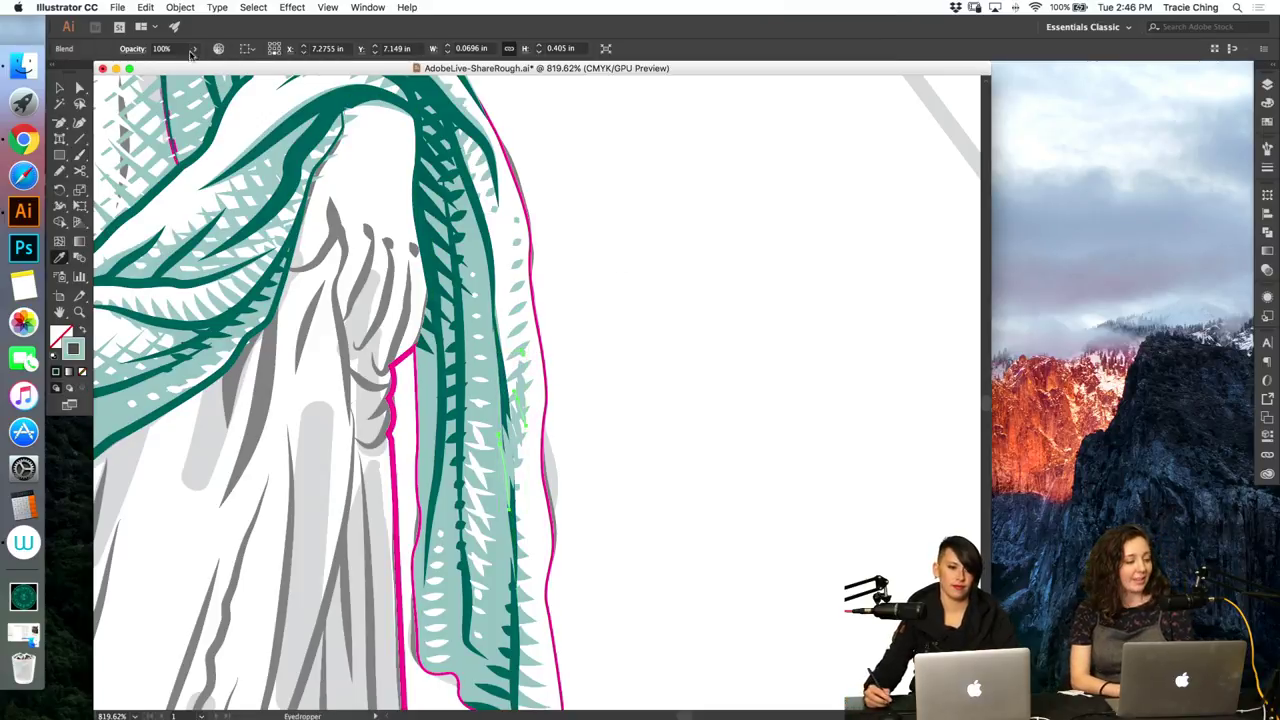
# Step: Set the new cross-hatching blend on the scarf's hanging end to 2 specified steps
pyautogui.click(180, 7)
pyautogui.moveTo(240, 329)
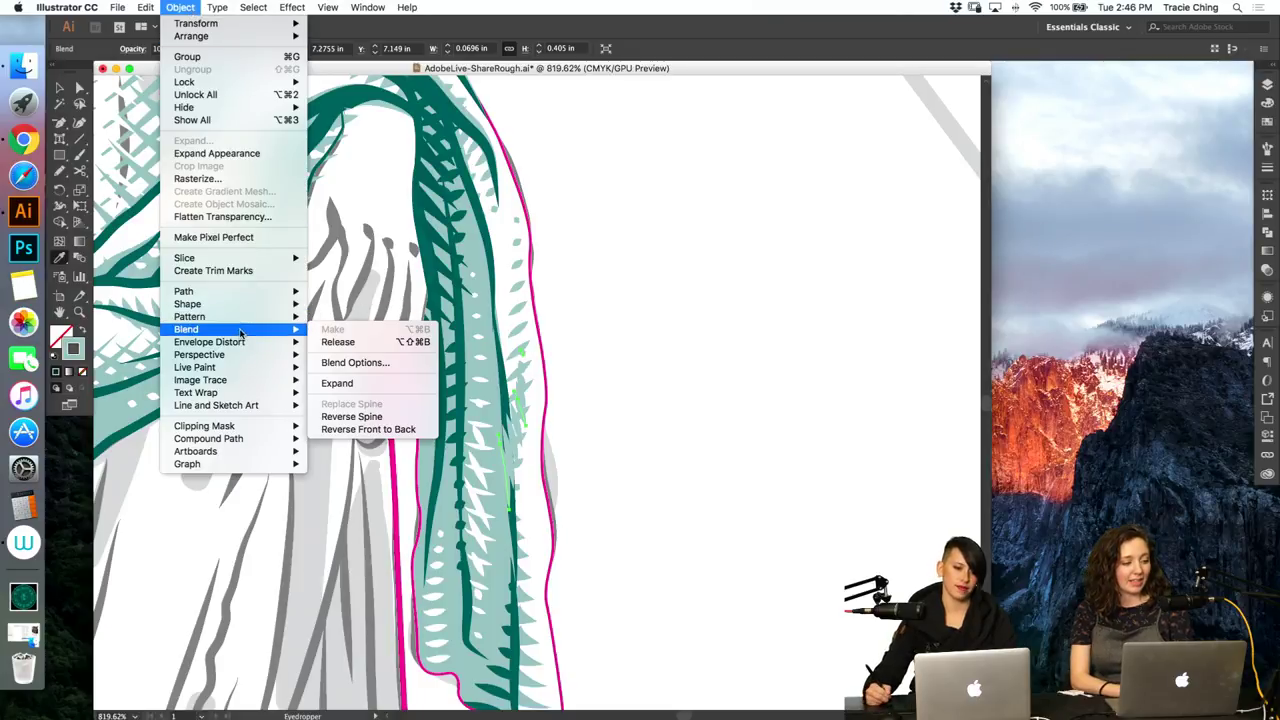
pyautogui.click(345, 364)
pyautogui.doubleClick(738, 188)
pyautogui.write('2')
pyautogui.press('Return')
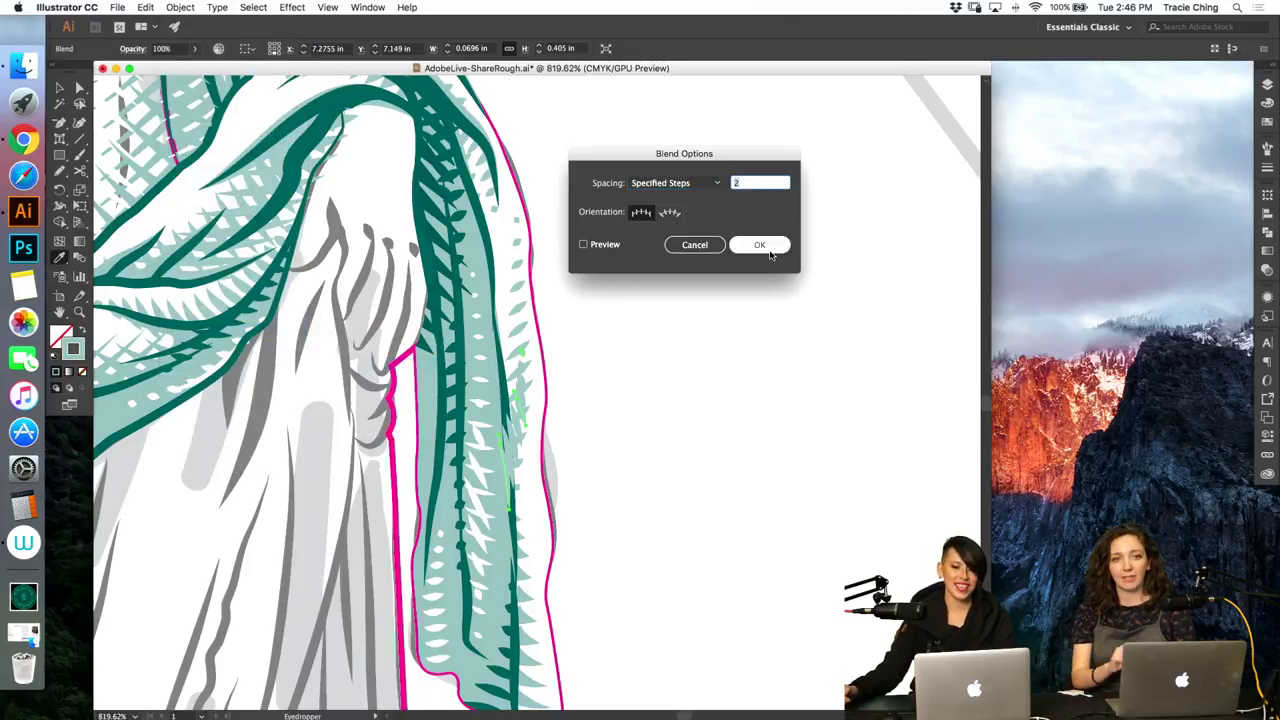
pyautogui.press('v')
pyautogui.moveTo(642, 351); pyautogui.dragTo(602, 426)
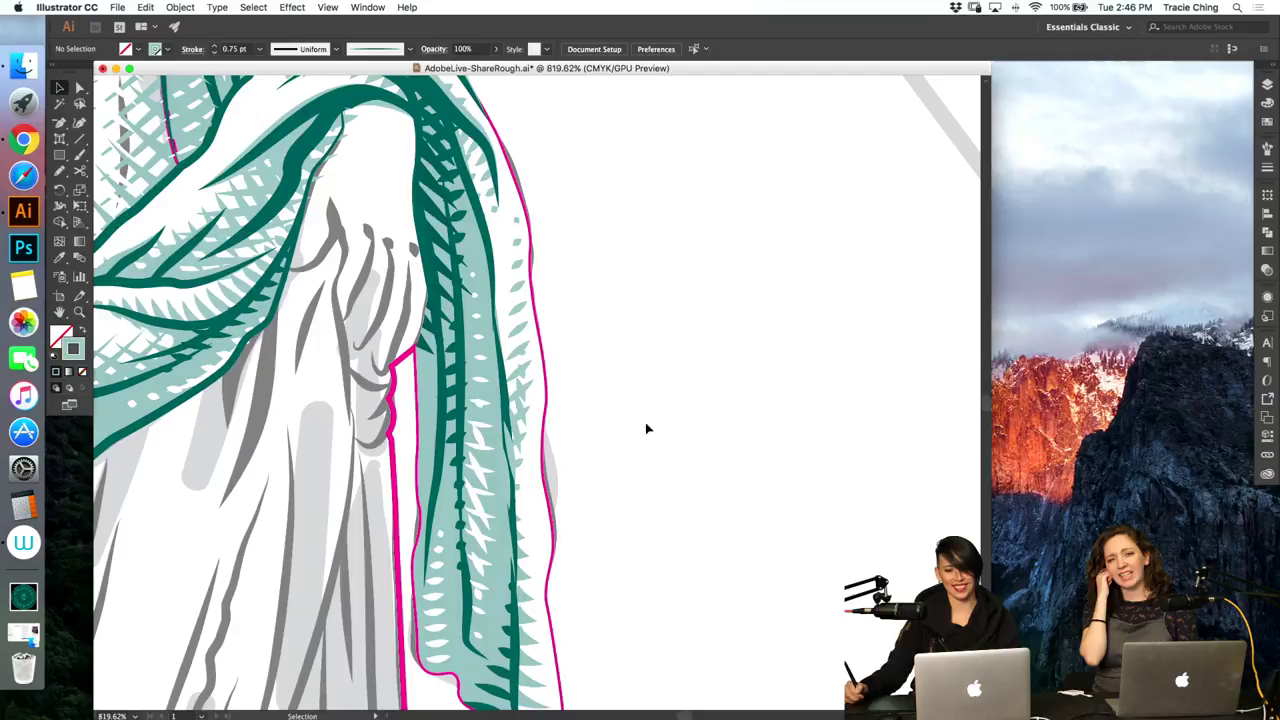
pyautogui.click(522, 393)
pyautogui.click(531, 343)
pyautogui.press('a')
pyautogui.press('v')
pyautogui.click(521, 354)
pyautogui.click(688, 344)
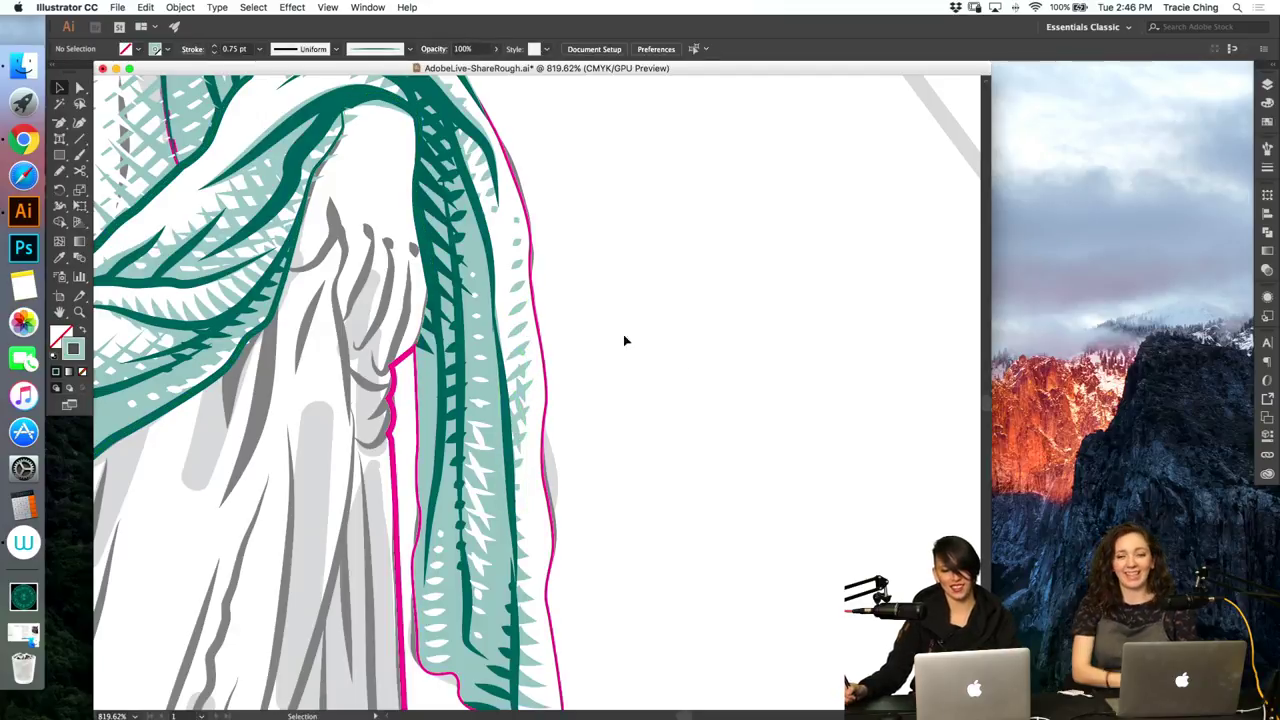
pyautogui.press('super+minus')
pyautogui.press('super+minus')
pyautogui.press('super+minus')
pyautogui.press('super+minus')
pyautogui.press('super+minus')
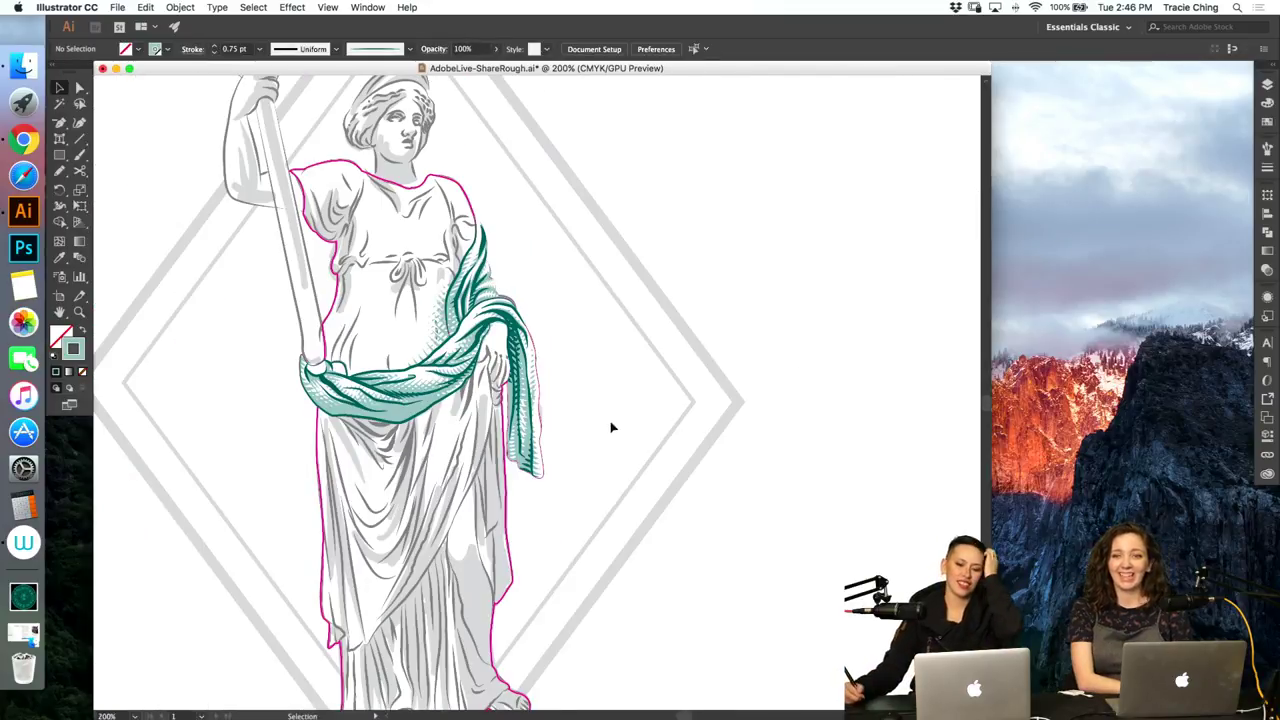
# Step: Give the short wavy path along the hanging end's outer edge a light green stroke and no fill
pyautogui.scroll(5, 547, 475)
pyautogui.press('a')
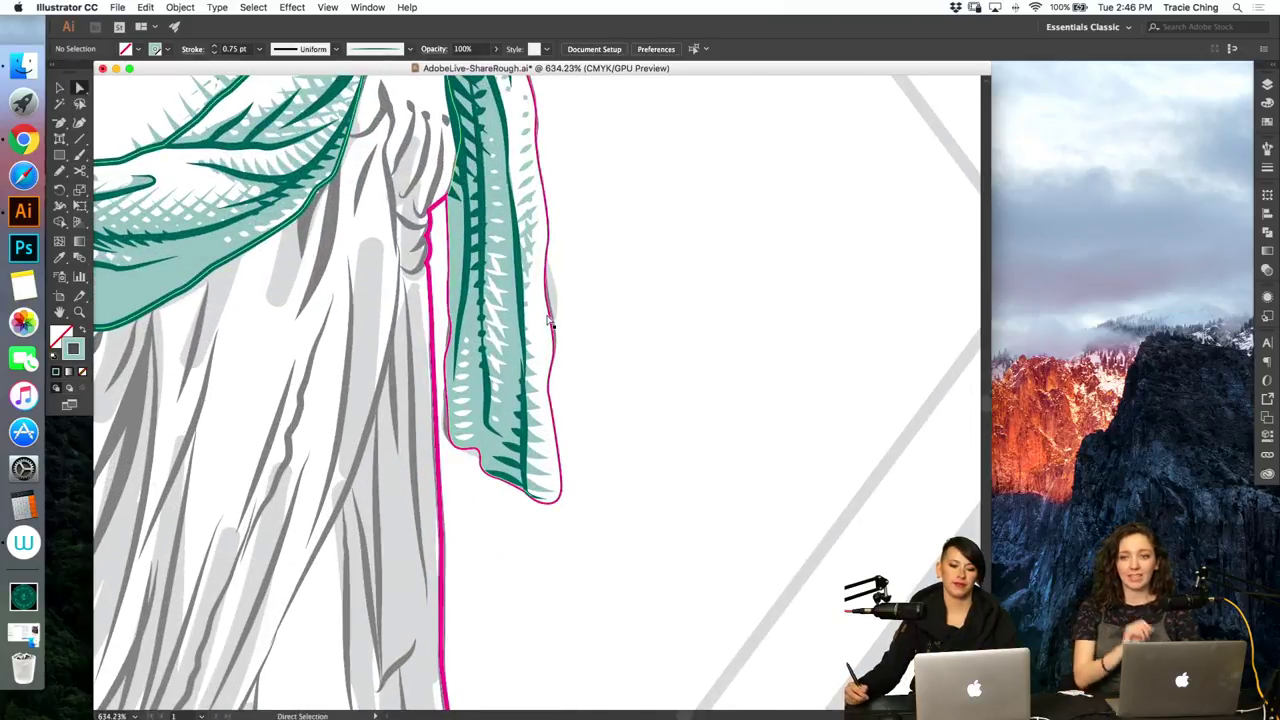
pyautogui.click(549, 330)
pyautogui.press('v')
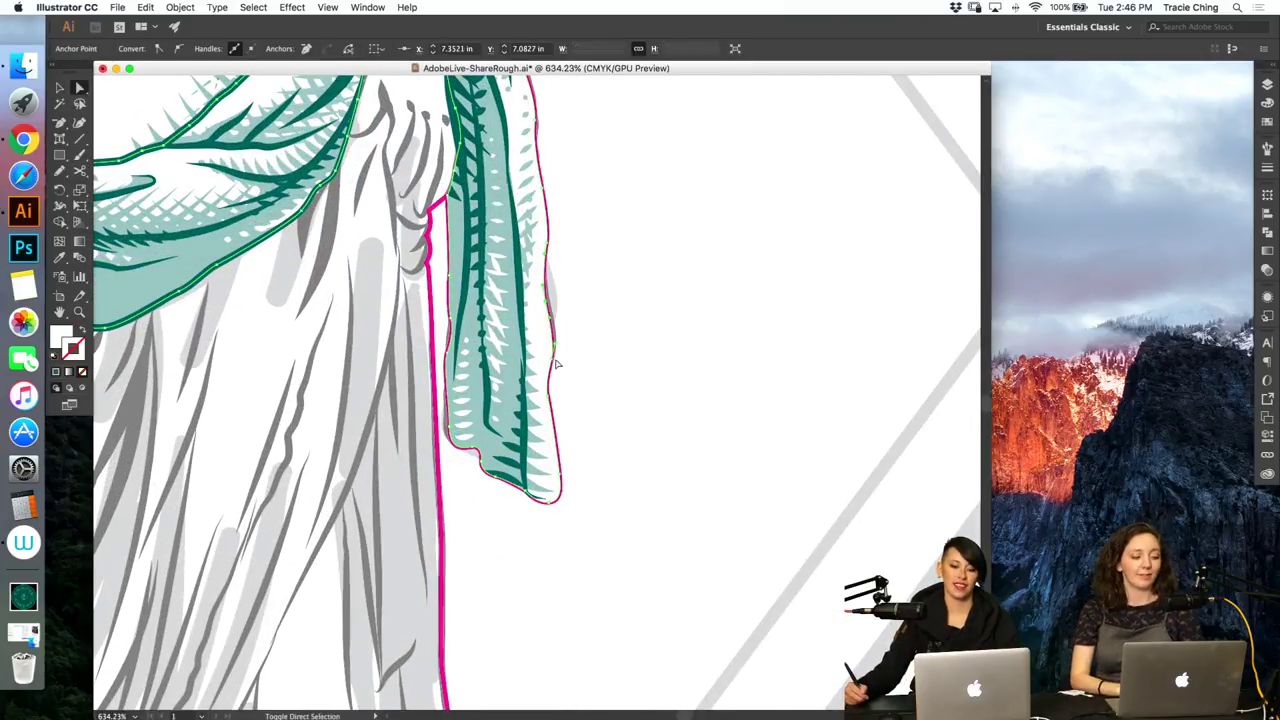
pyautogui.click(556, 364)
pyautogui.press('a')
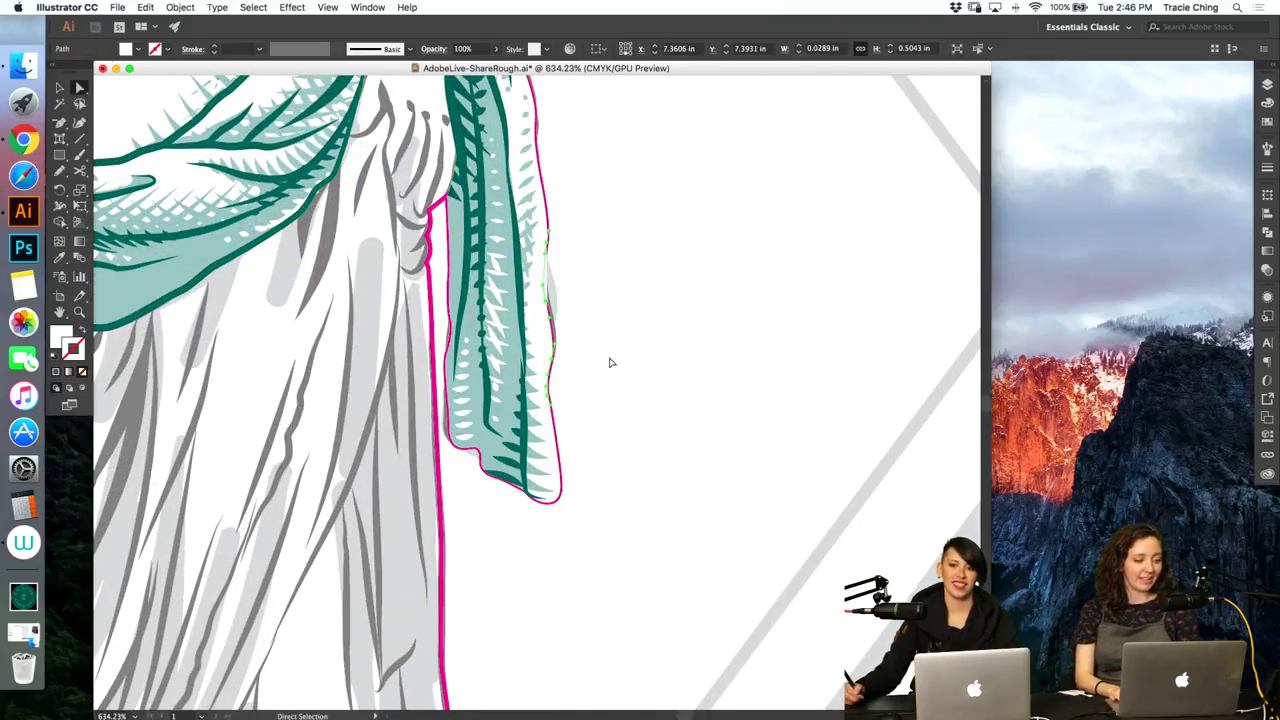
pyautogui.click(1268, 103)
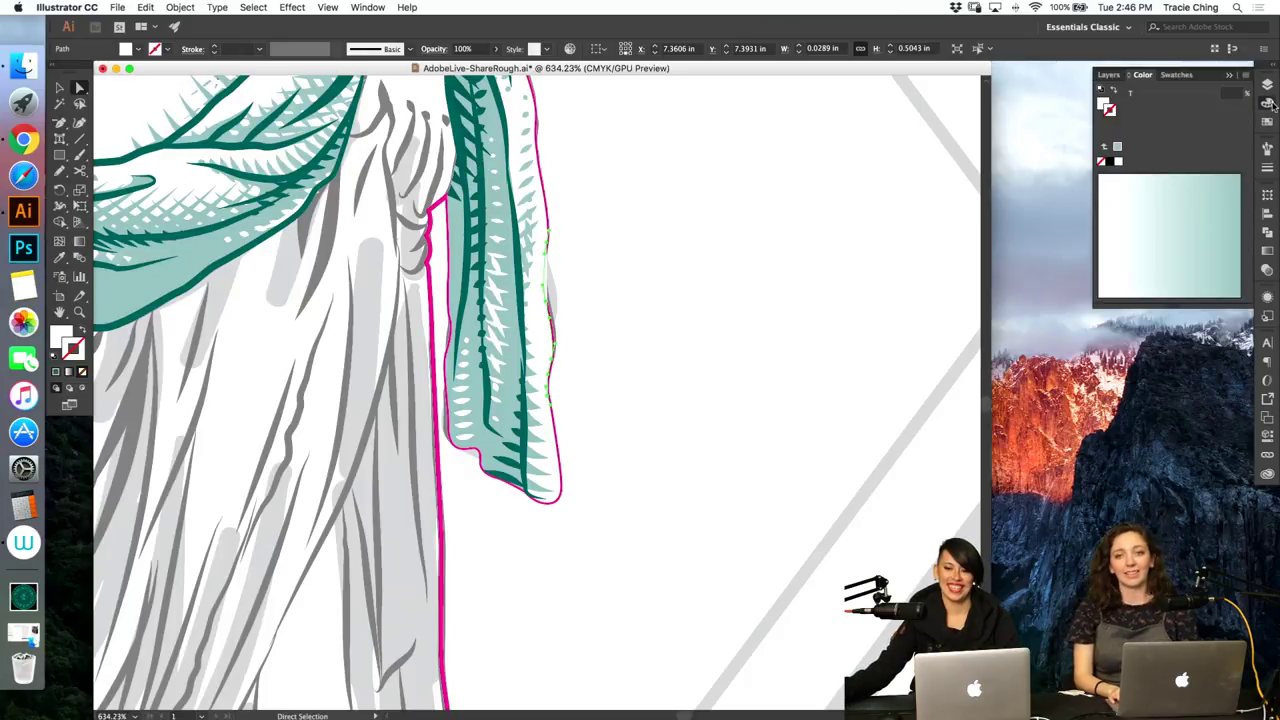
pyautogui.click(1118, 147)
pyautogui.click(1102, 104)
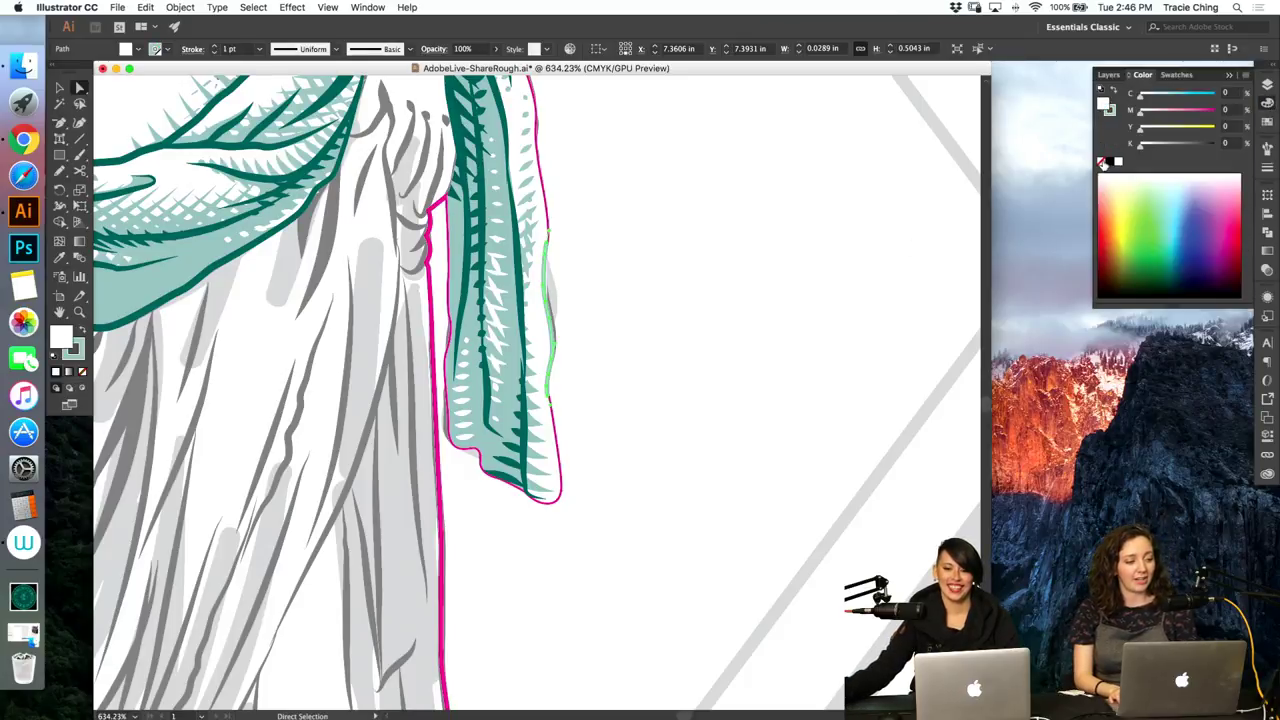
pyautogui.click(1102, 161)
# Step: Apply the thin tapered brush to the light green edge path of the hanging end
pyautogui.click(1268, 169)
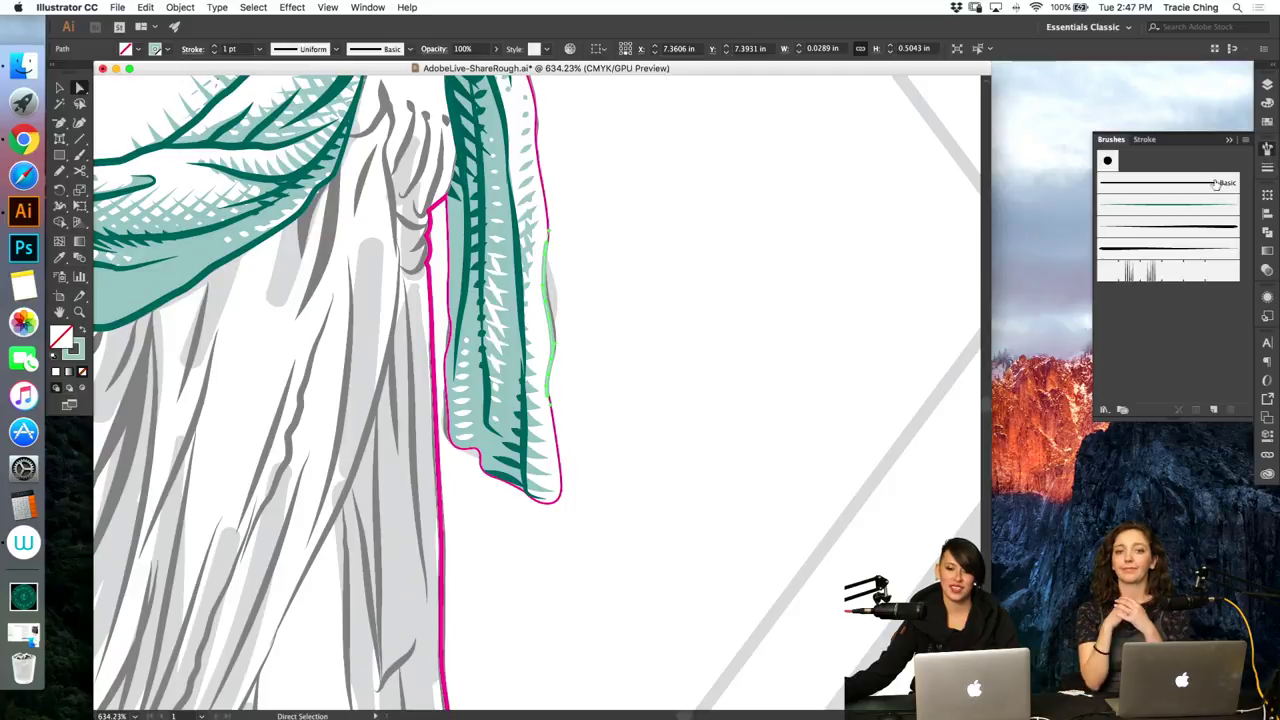
pyautogui.click(1268, 105)
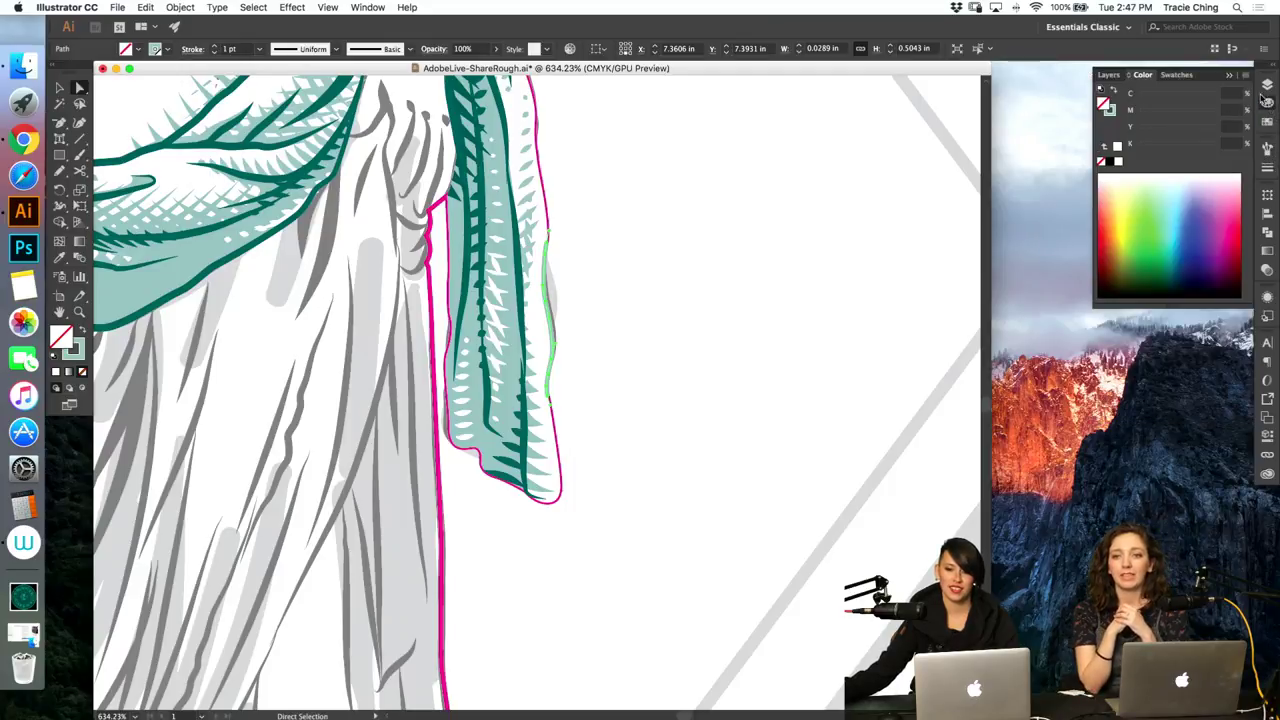
pyautogui.click(1268, 86)
pyautogui.press('v')
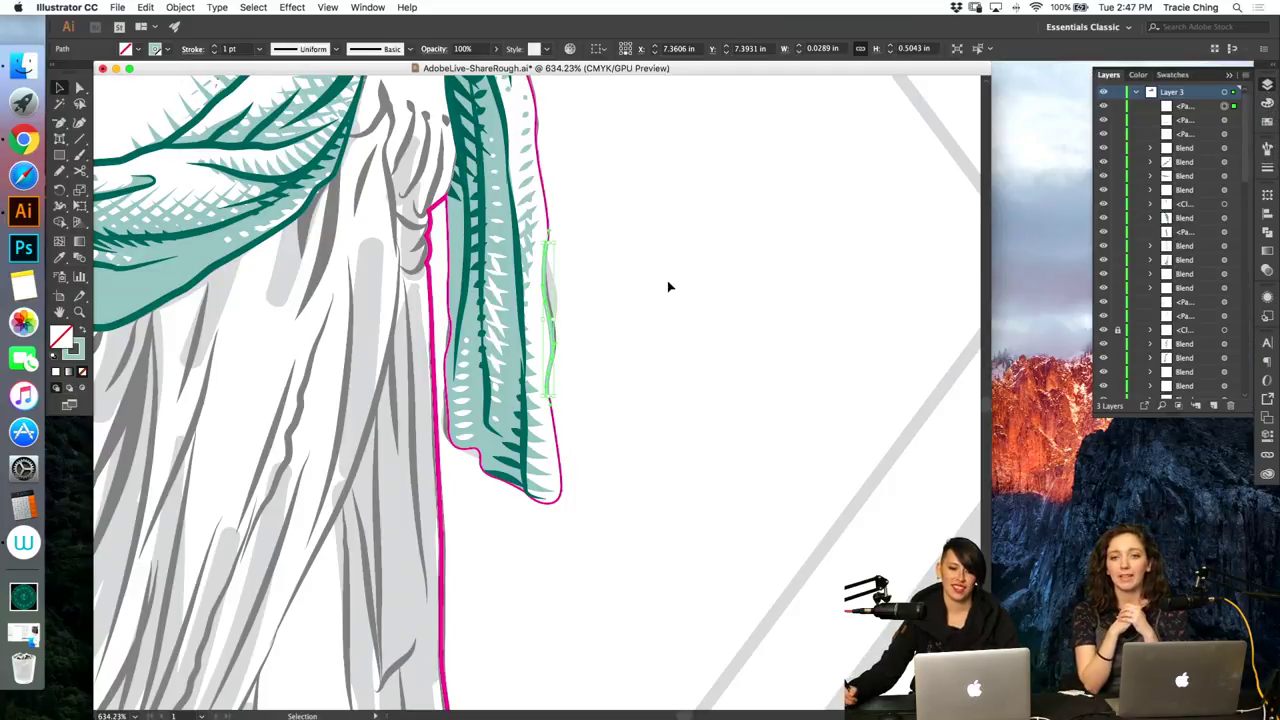
pyautogui.click(672, 290)
pyautogui.press('a')
pyautogui.click(552, 310)
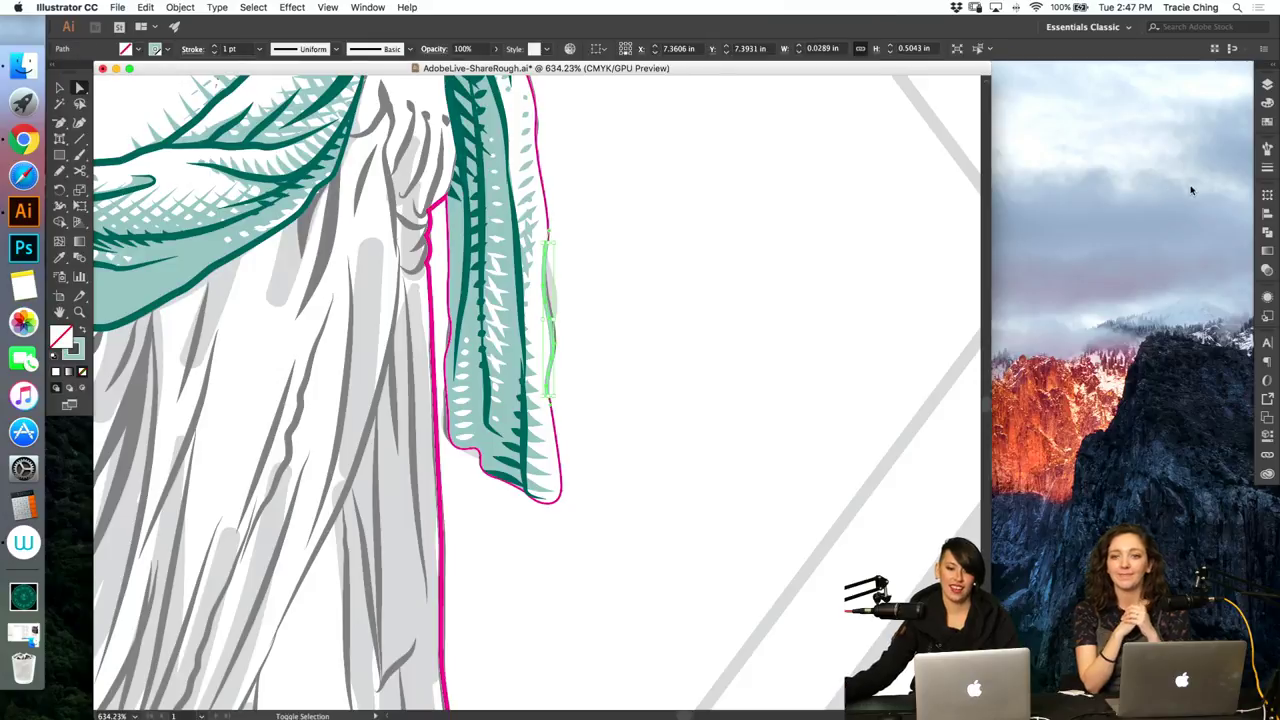
pyautogui.click(1267, 152)
pyautogui.click(1185, 213)
pyautogui.press('v')
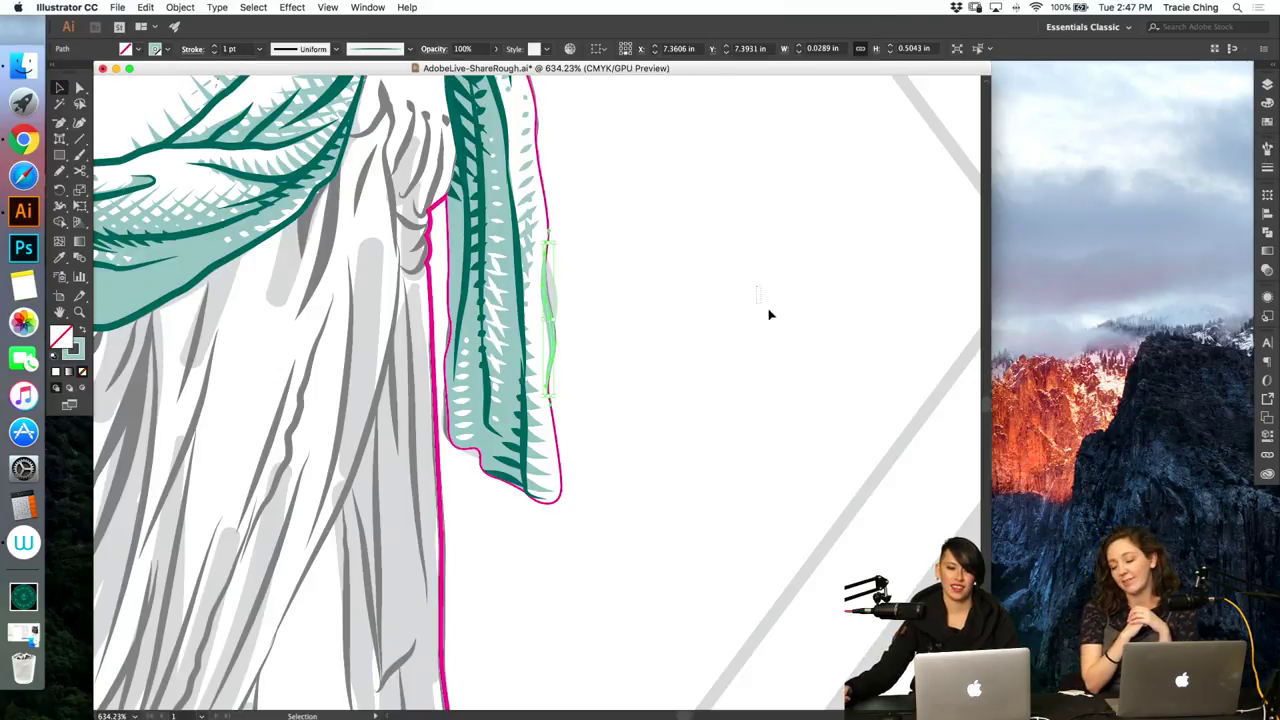
pyautogui.click(771, 320)
pyautogui.press('a')
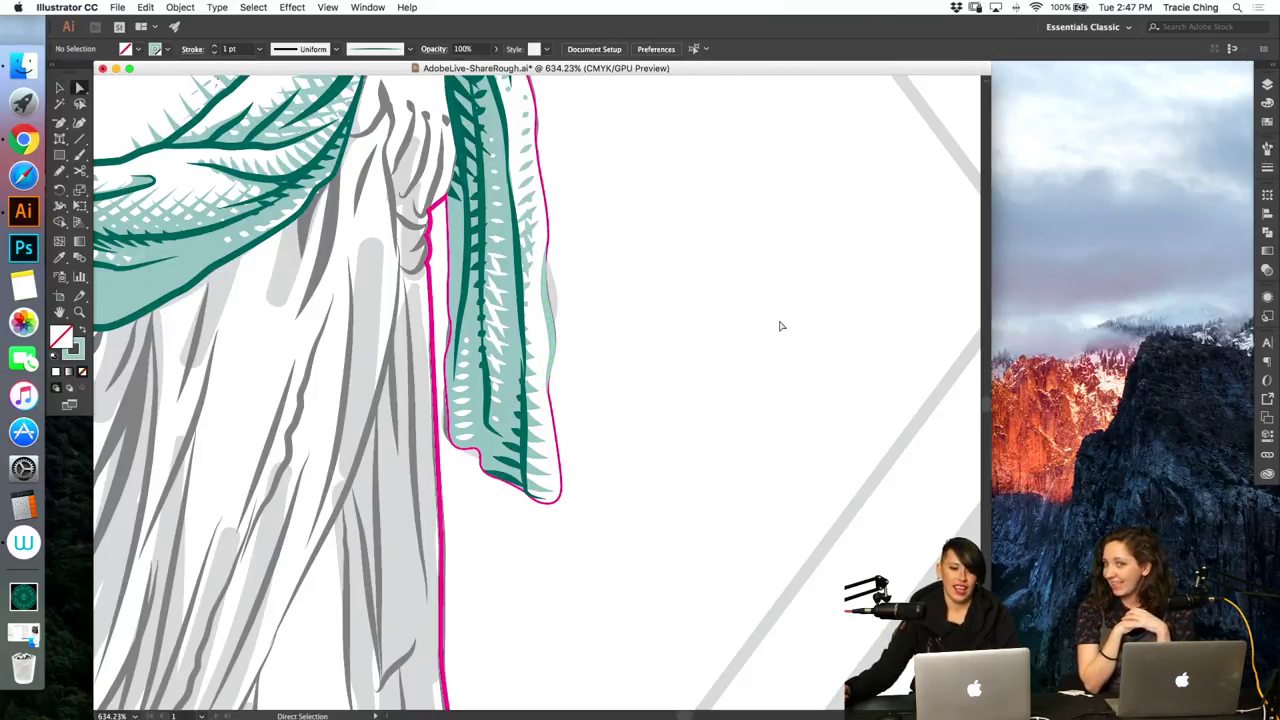
# Step: Reuse the dark green hatching's stroke appearance and paint short brush strokes across the shadow fold beside the hand
pyautogui.press('super+minus')
pyautogui.press('super+minus')
pyautogui.press('super+minus')
pyautogui.press('super+minus')
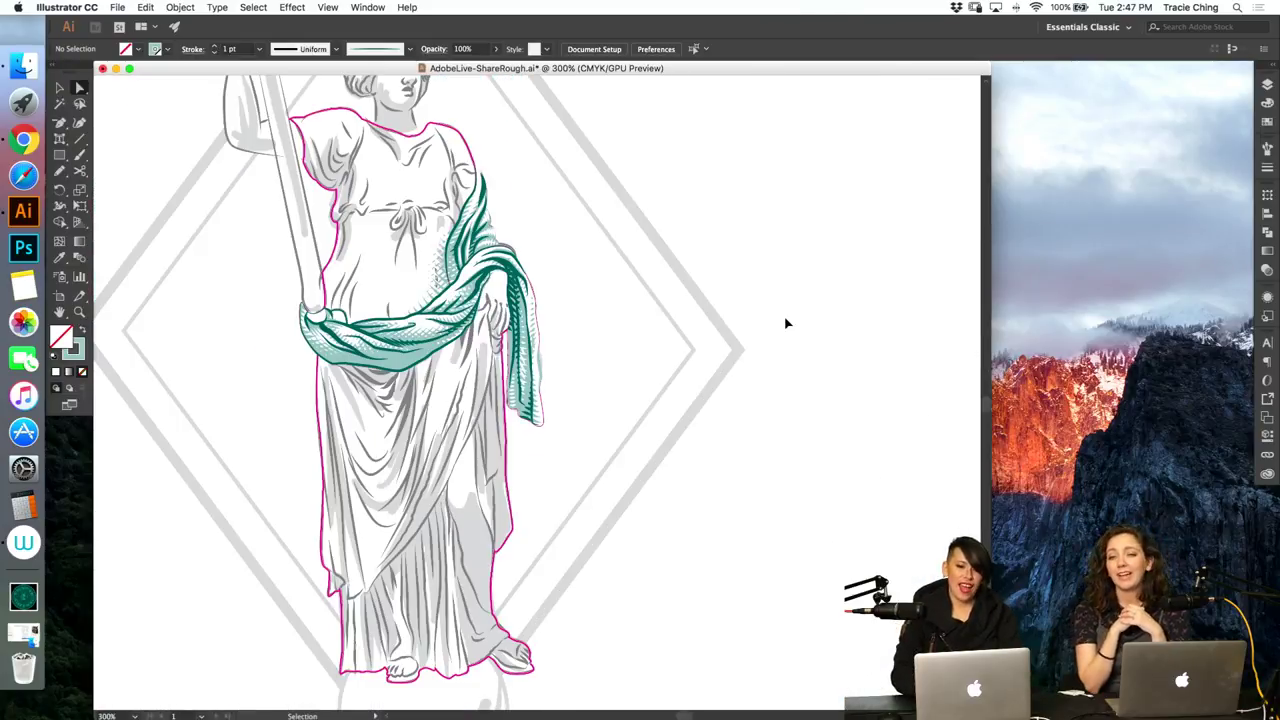
pyautogui.press('v')
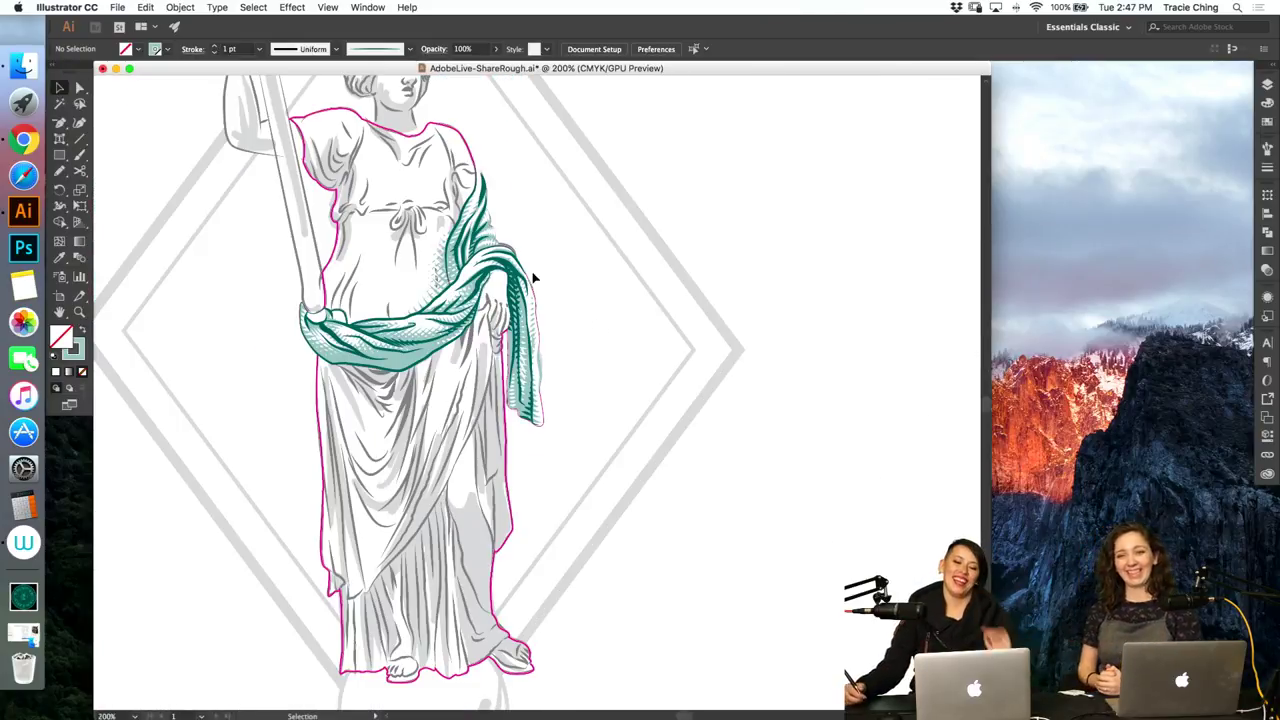
pyautogui.press('z')
pyautogui.moveTo(417, 380); pyautogui.dragTo(596, 210)
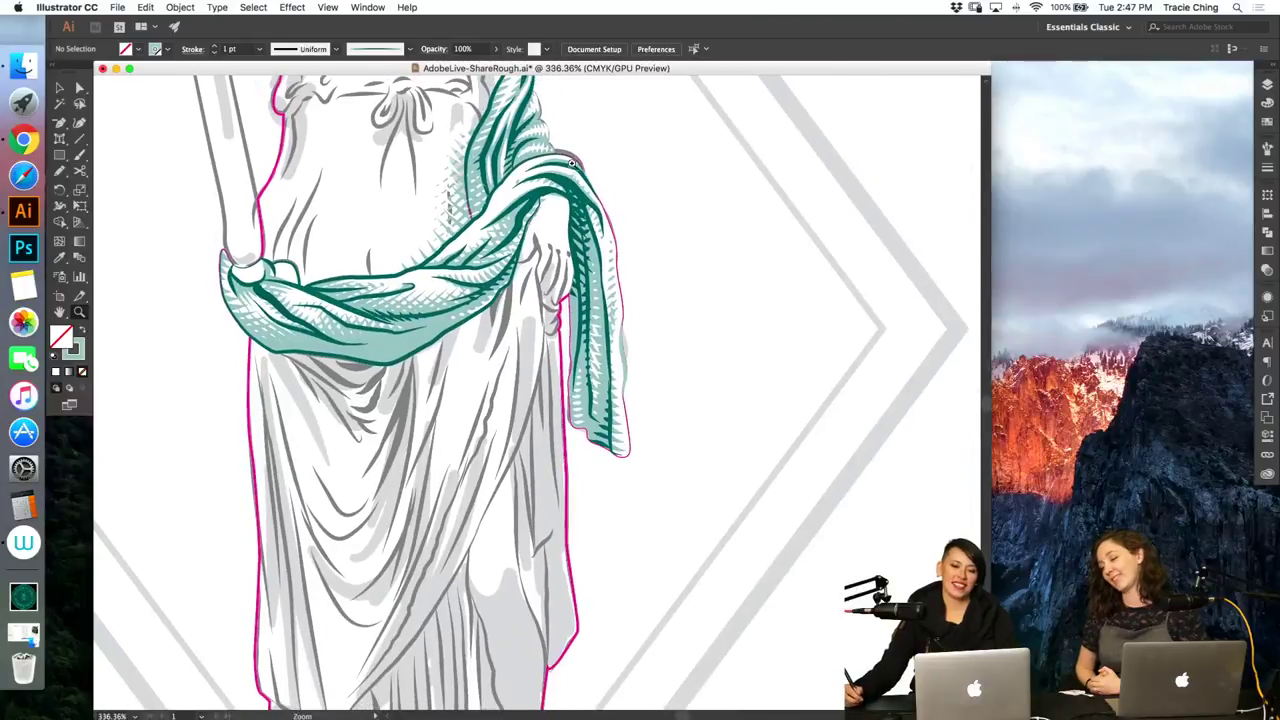
pyautogui.moveTo(572, 163); pyautogui.dragTo(675, 190)
pyautogui.press('a')
pyautogui.click(608, 370)
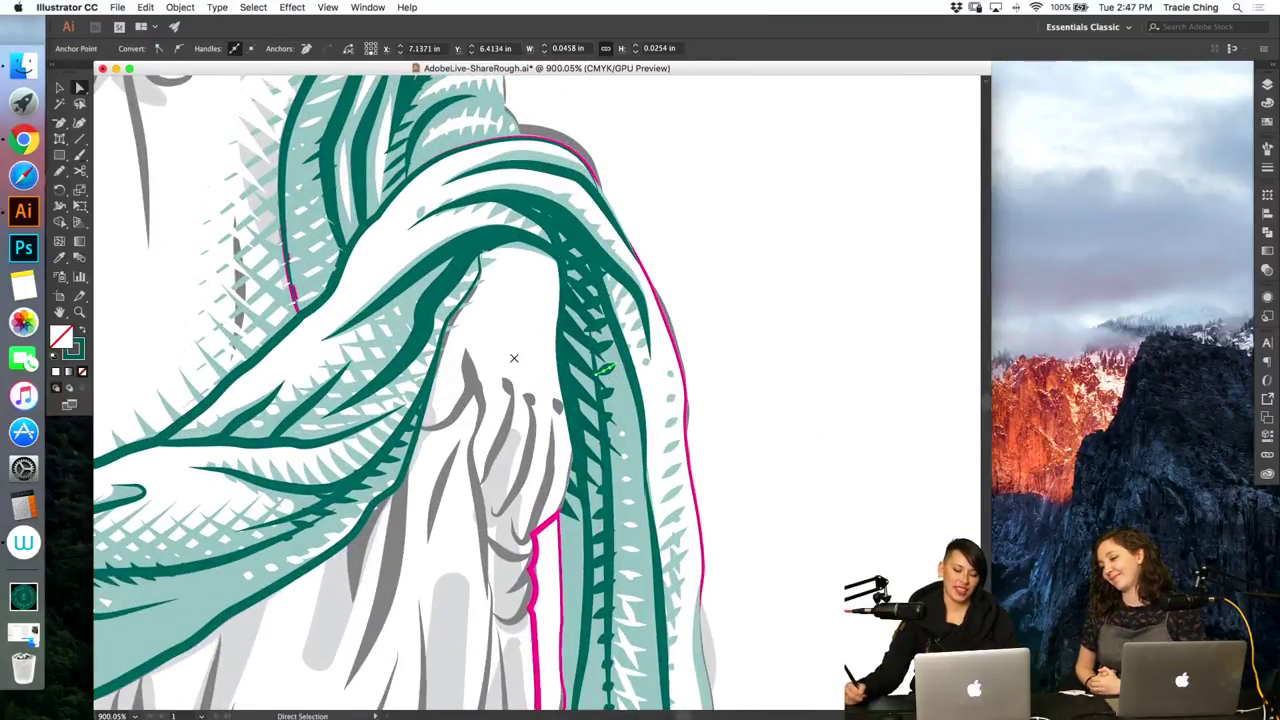
pyautogui.press('b')
pyautogui.press('shift+super+a')
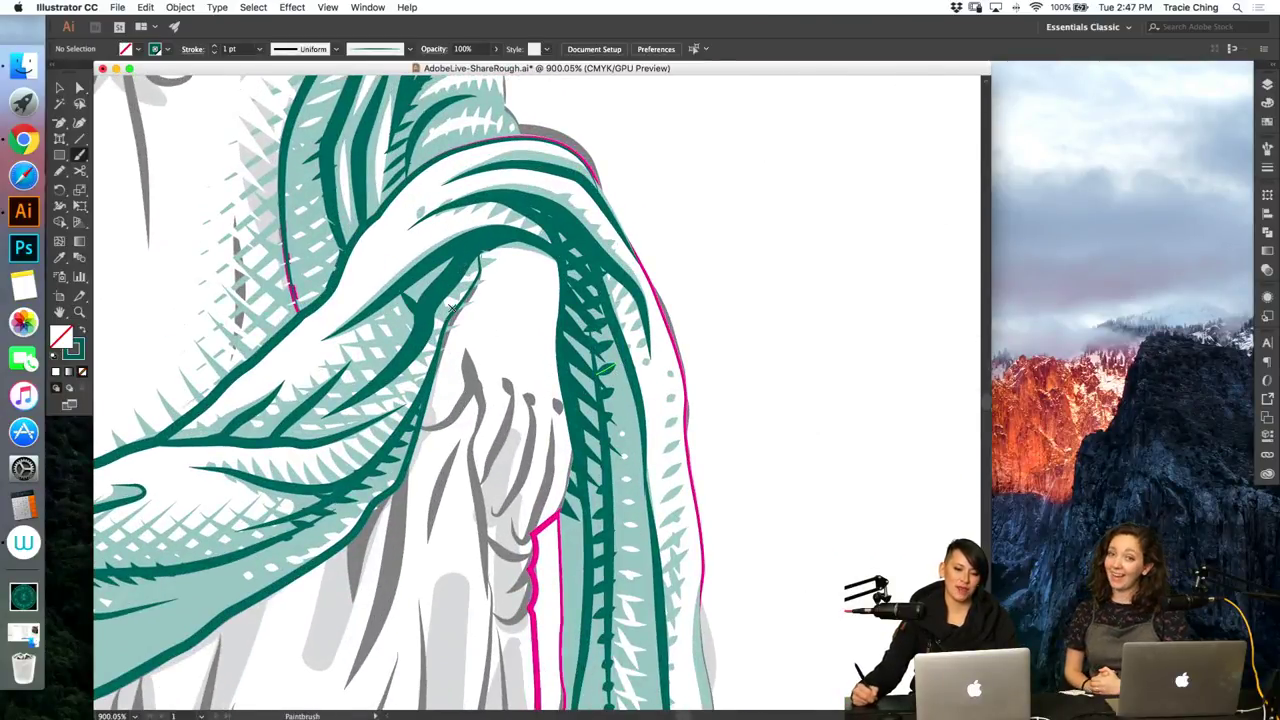
# Step: Blend the three dark green strokes in the fold beside the hand and adjust the middle stroke in isolation
pyautogui.press('v')
pyautogui.click(465, 260)
pyautogui.keyDown('shift'); pyautogui.click(416, 309); pyautogui.keyUp('shift')
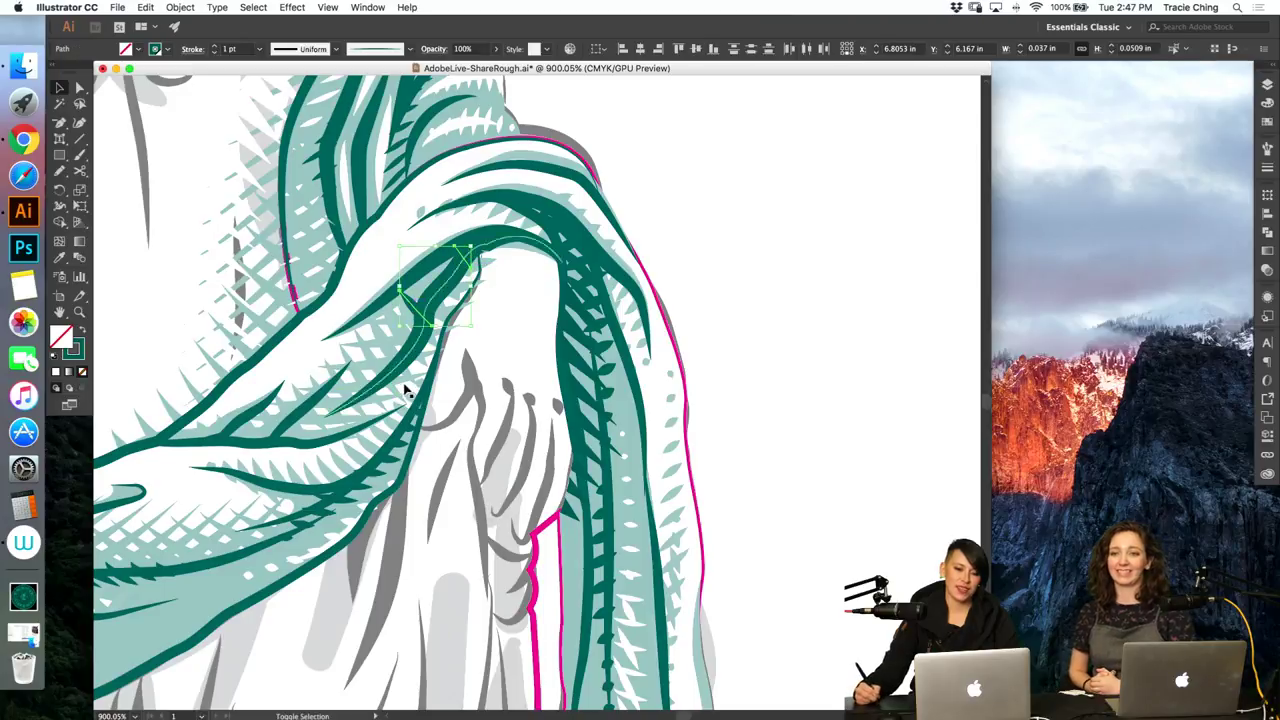
pyautogui.keyDown('shift'); pyautogui.click(393, 368); pyautogui.keyUp('shift')
pyautogui.press('alt+super+b')
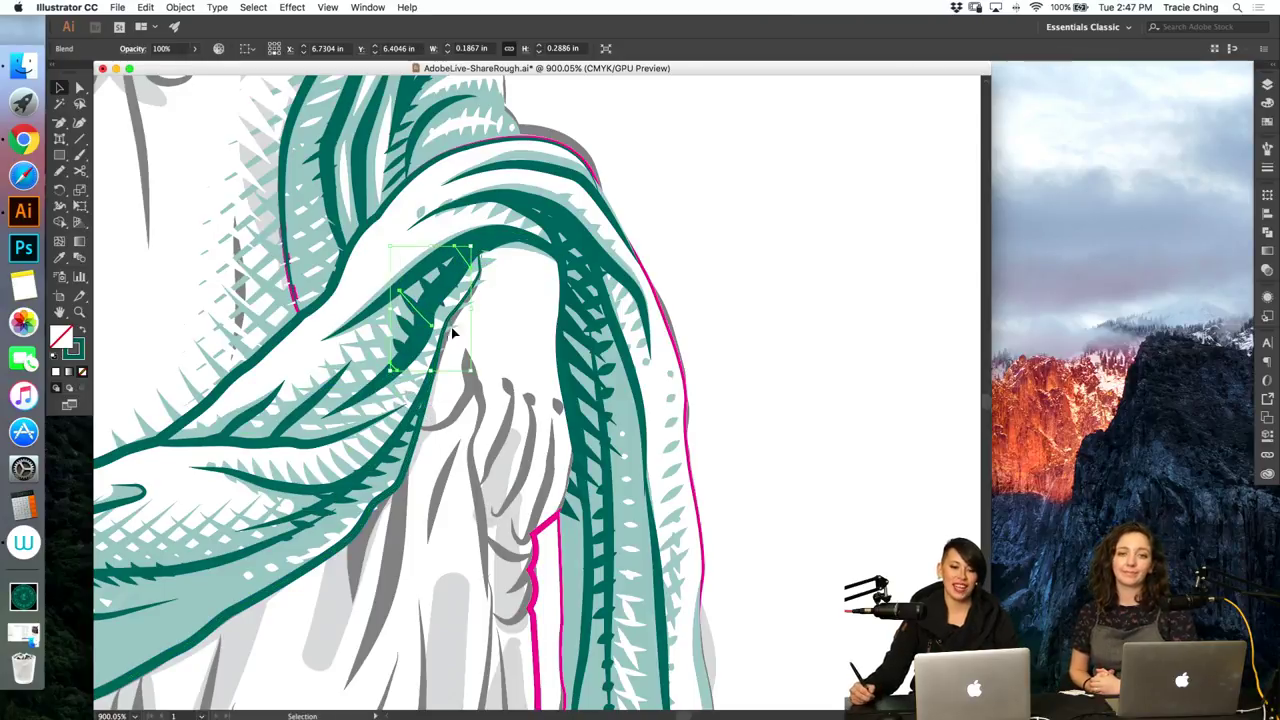
pyautogui.doubleClick(410, 320)
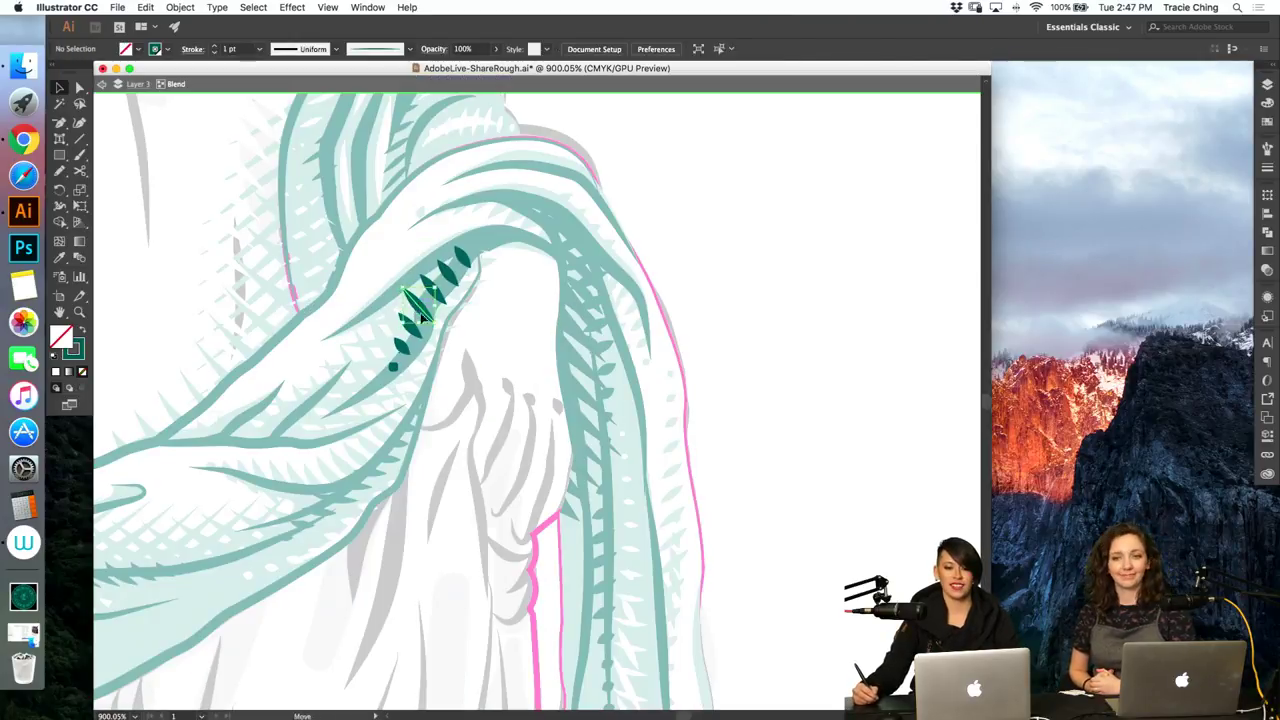
pyautogui.click(415, 310)
pyautogui.doubleClick(513, 295)
# Step: Paint short dark green strokes along the lower fold line of the scarf's waist drape, shrinking to a dot
pyautogui.press('super+minus')
pyautogui.press('super+minus')
pyautogui.press('super+minus')
pyautogui.press('super+minus')
pyautogui.press('super+minus')
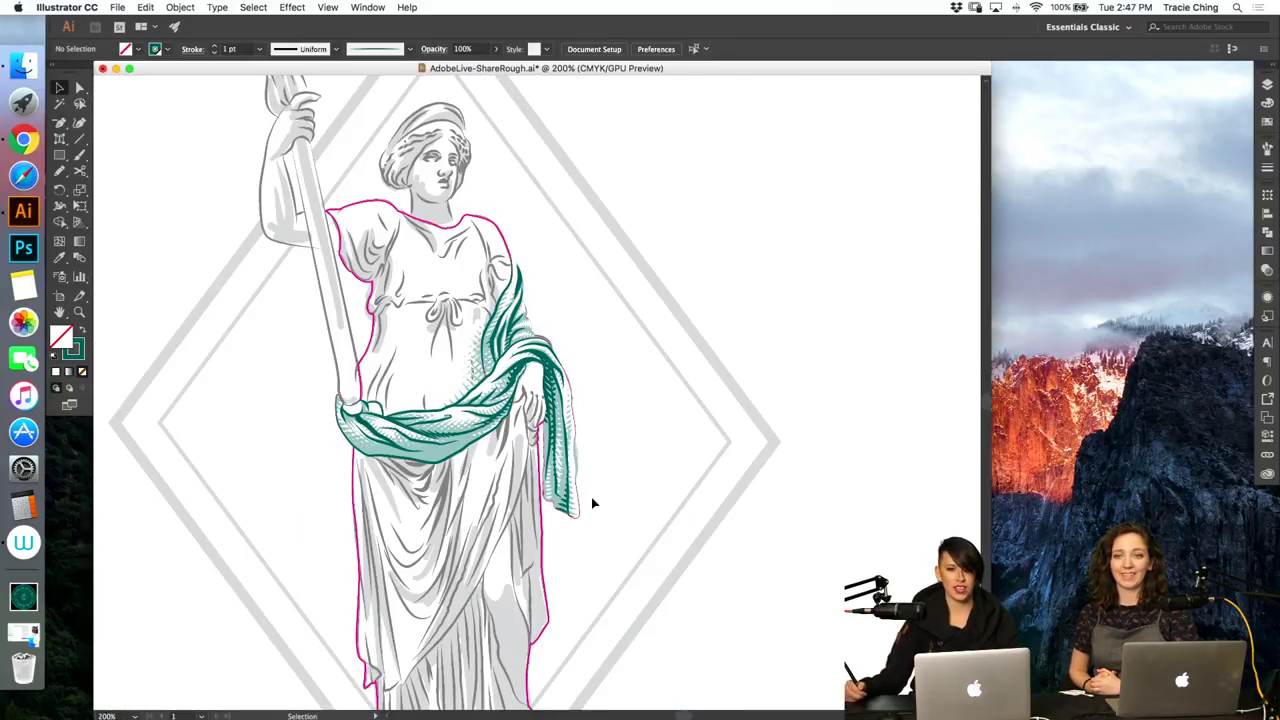
pyautogui.press('z')
pyautogui.moveTo(437, 463); pyautogui.dragTo(528, 451)
pyautogui.press('b')
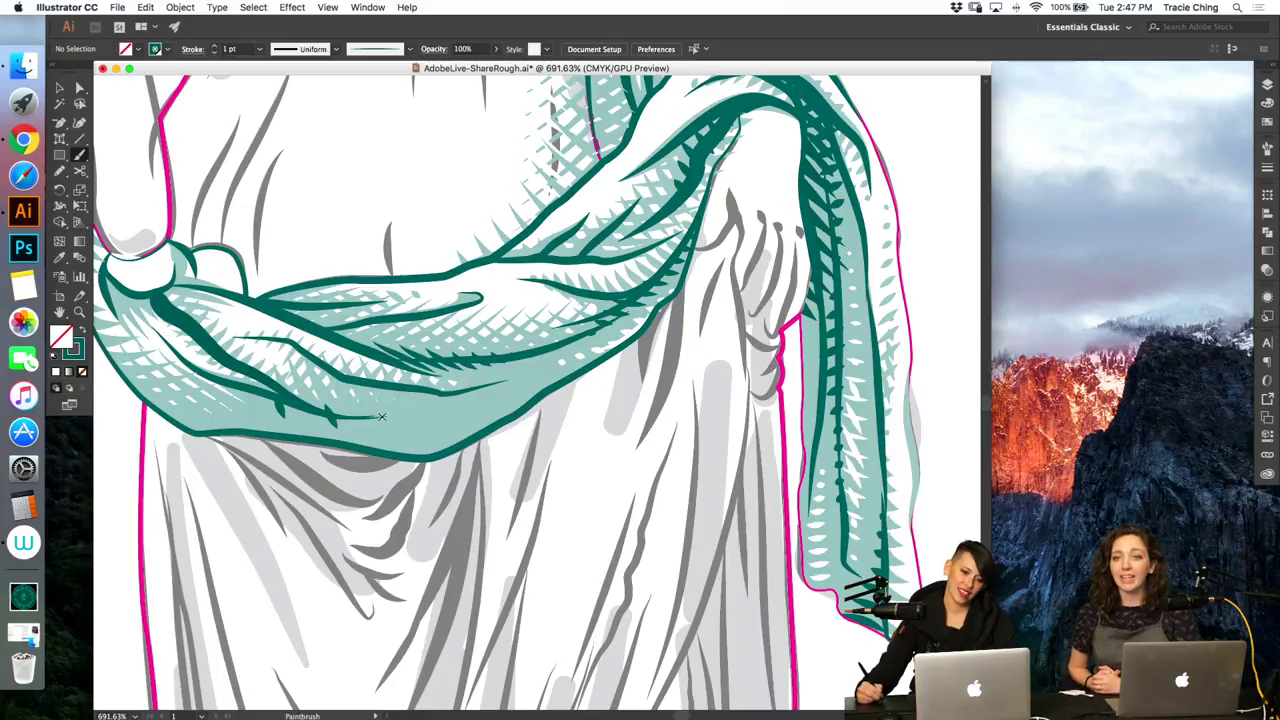
# Step: Select the short dark green strokes along the waist drape's lower fold and blend them into hatching
pyautogui.press('v')
pyautogui.click(445, 411)
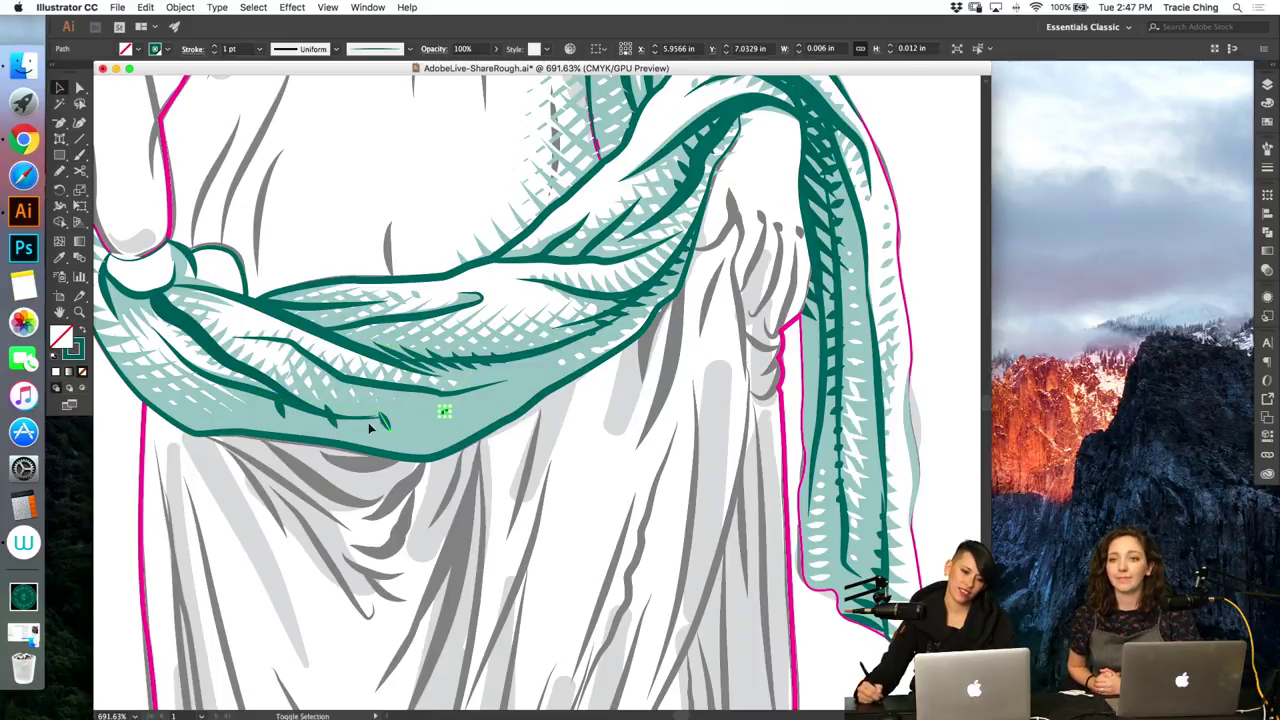
pyautogui.keyDown('shift'); pyautogui.click(381, 421); pyautogui.keyUp('shift')
pyautogui.keyDown('shift'); pyautogui.click(331, 419); pyautogui.keyUp('shift')
pyautogui.keyDown('shift'); pyautogui.click(284, 412); pyautogui.keyUp('shift')
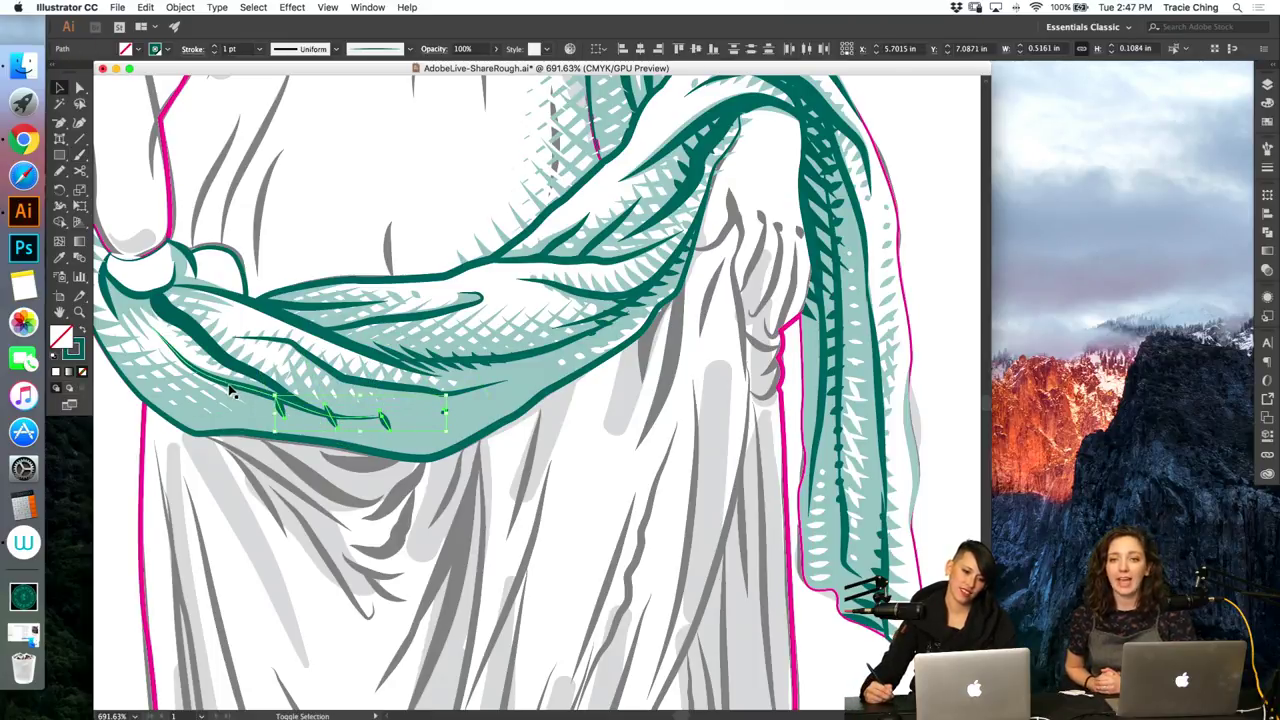
pyautogui.click(1267, 86)
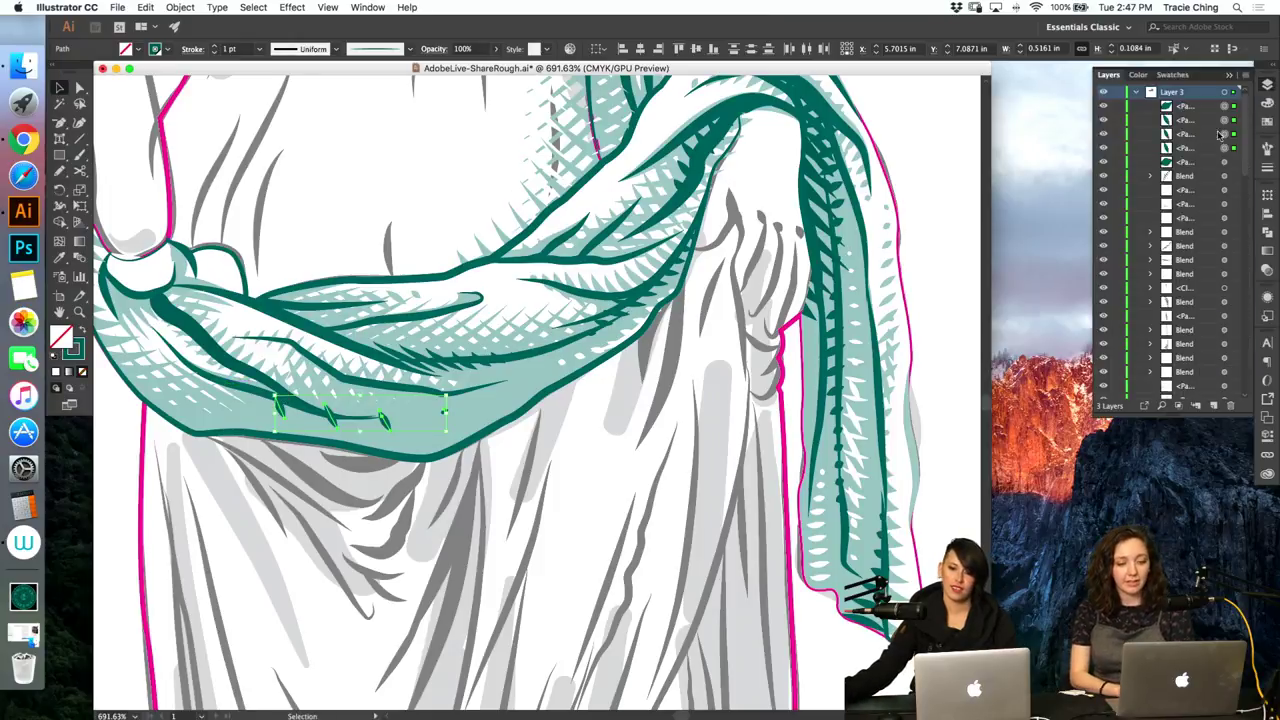
pyautogui.press('super+alt+b')
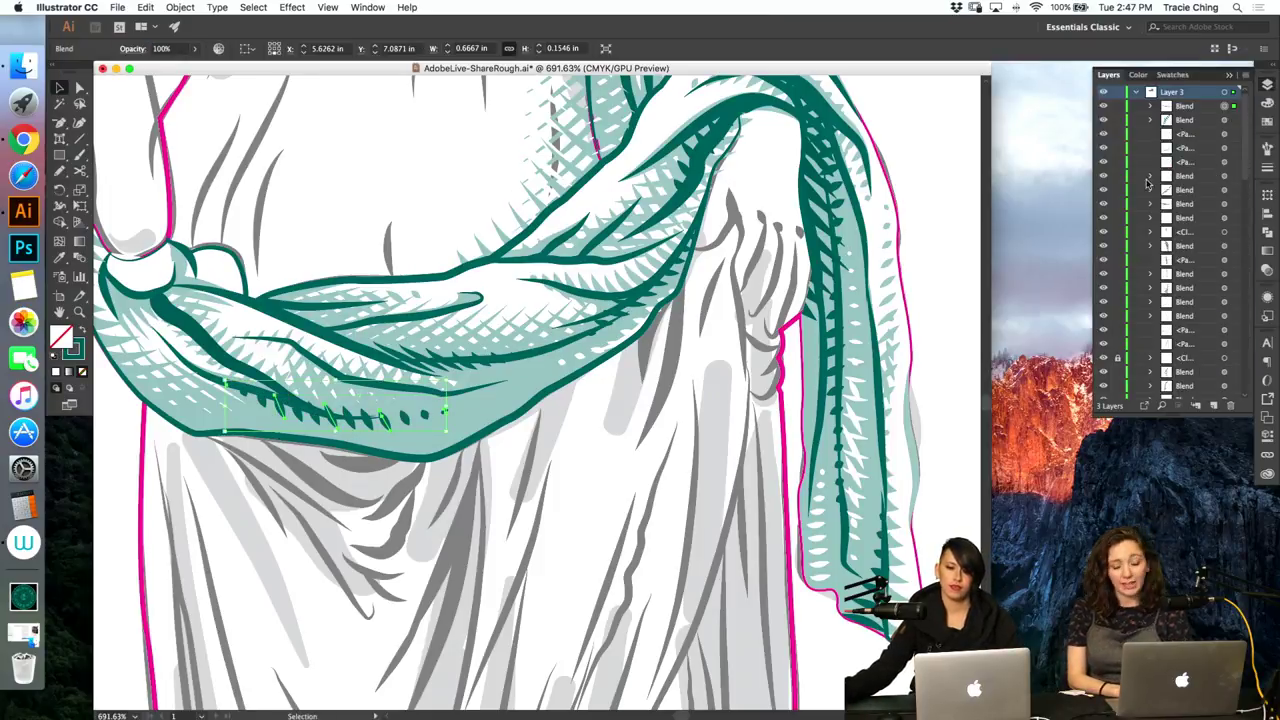
pyautogui.press('a')
pyautogui.click(606, 535)
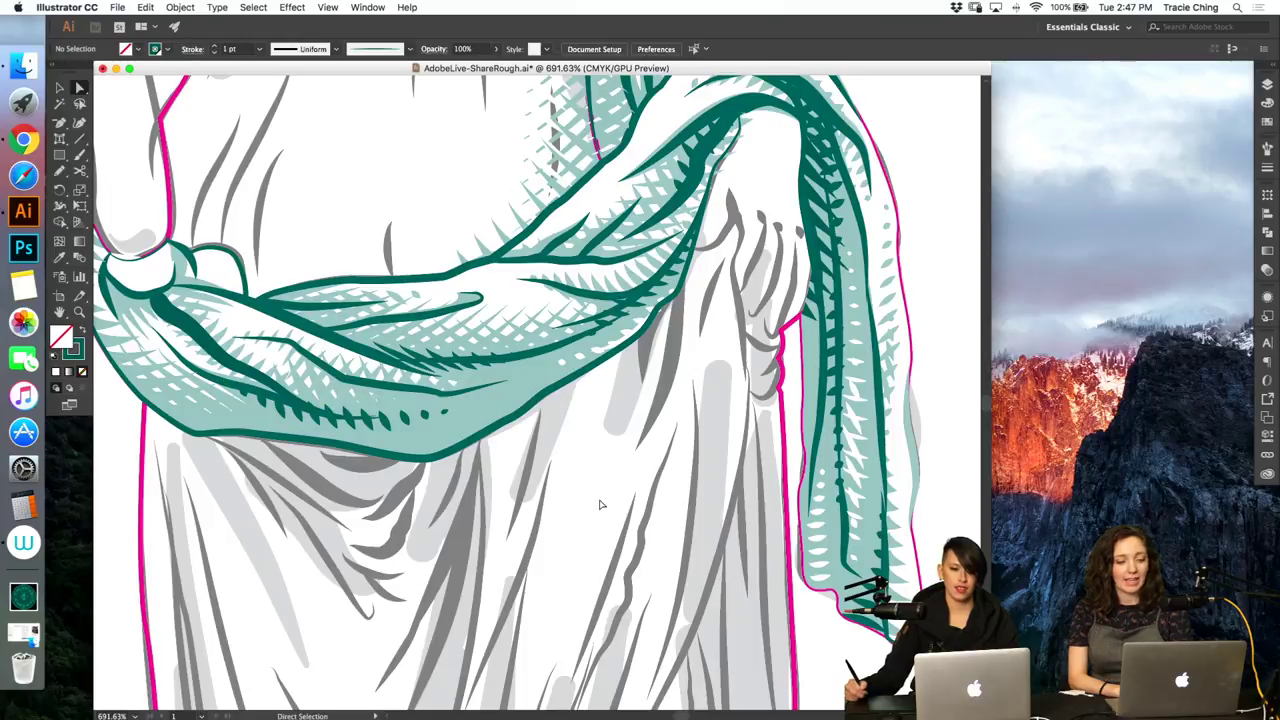
# Step: Reduce the waist drape's lower dark hatching blend to a 0.75 pt stroke weight
pyautogui.press('super+minus')
pyautogui.press('super+minus')
pyautogui.press('super+minus')
pyautogui.press('super+minus')
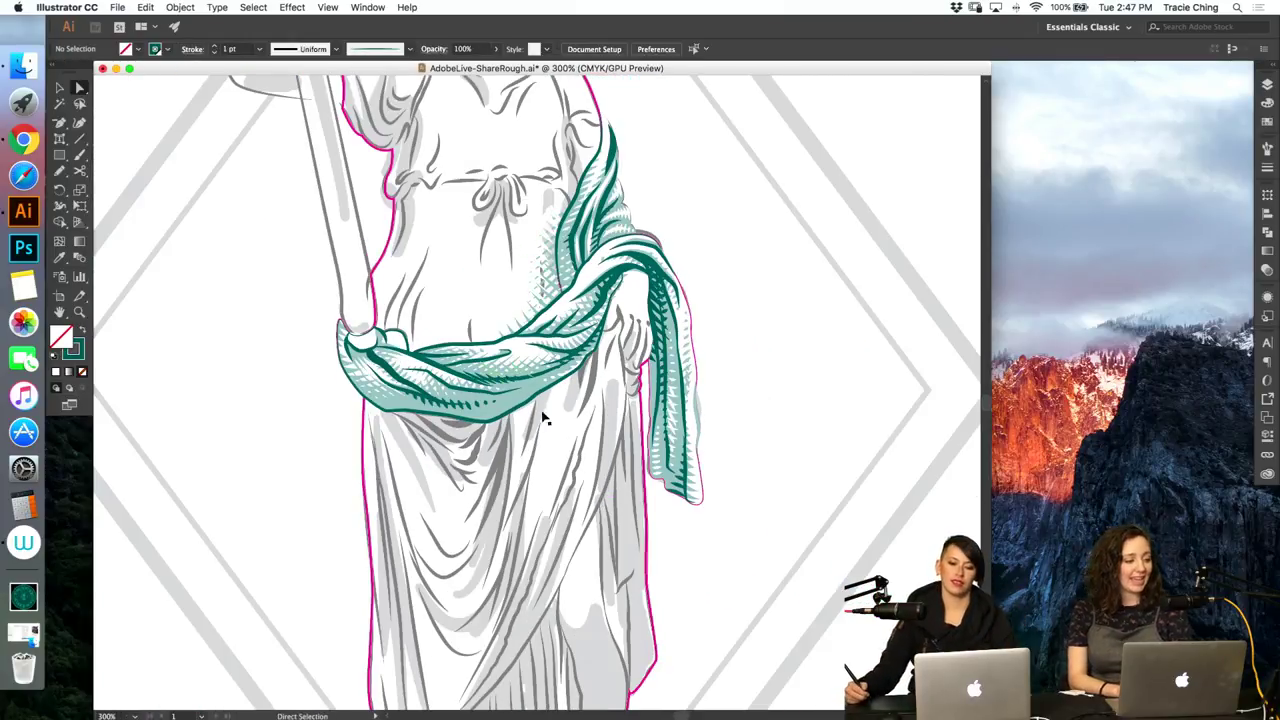
pyautogui.press('super+space')
pyautogui.moveTo(540, 426); pyautogui.dragTo(610, 426)
pyautogui.press('v')
pyautogui.click(430, 385)
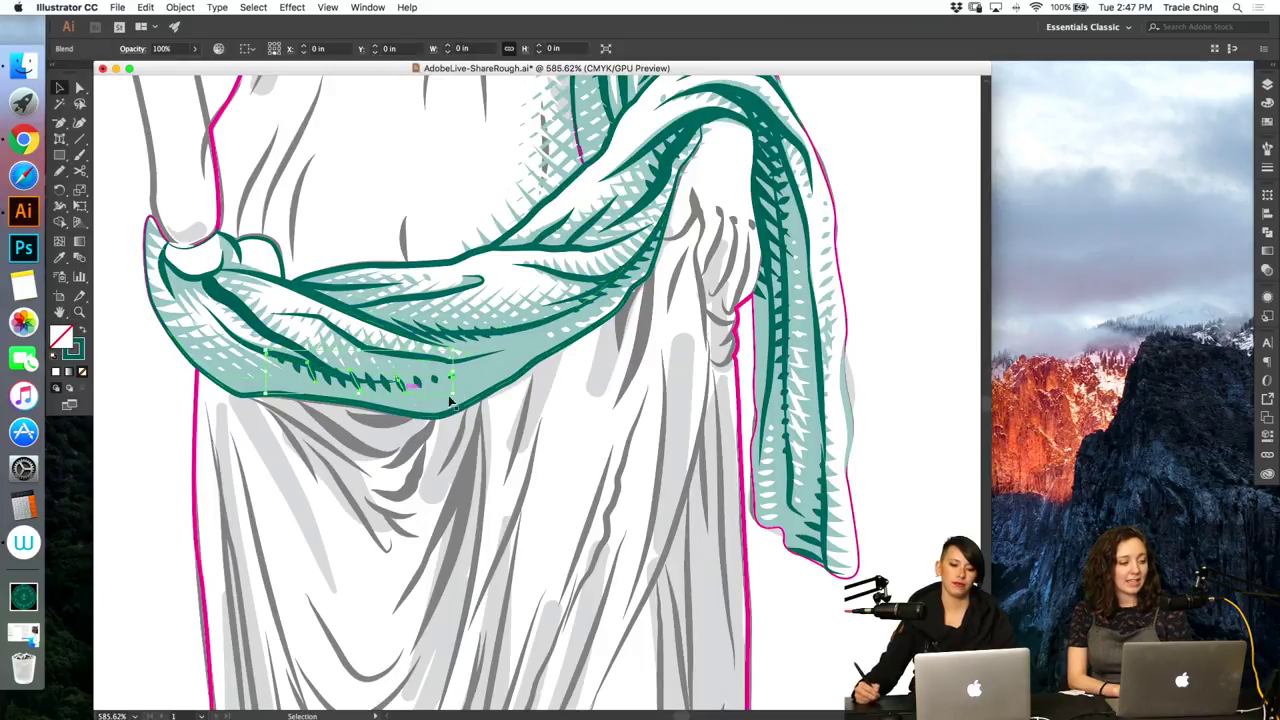
pyautogui.click(1268, 168)
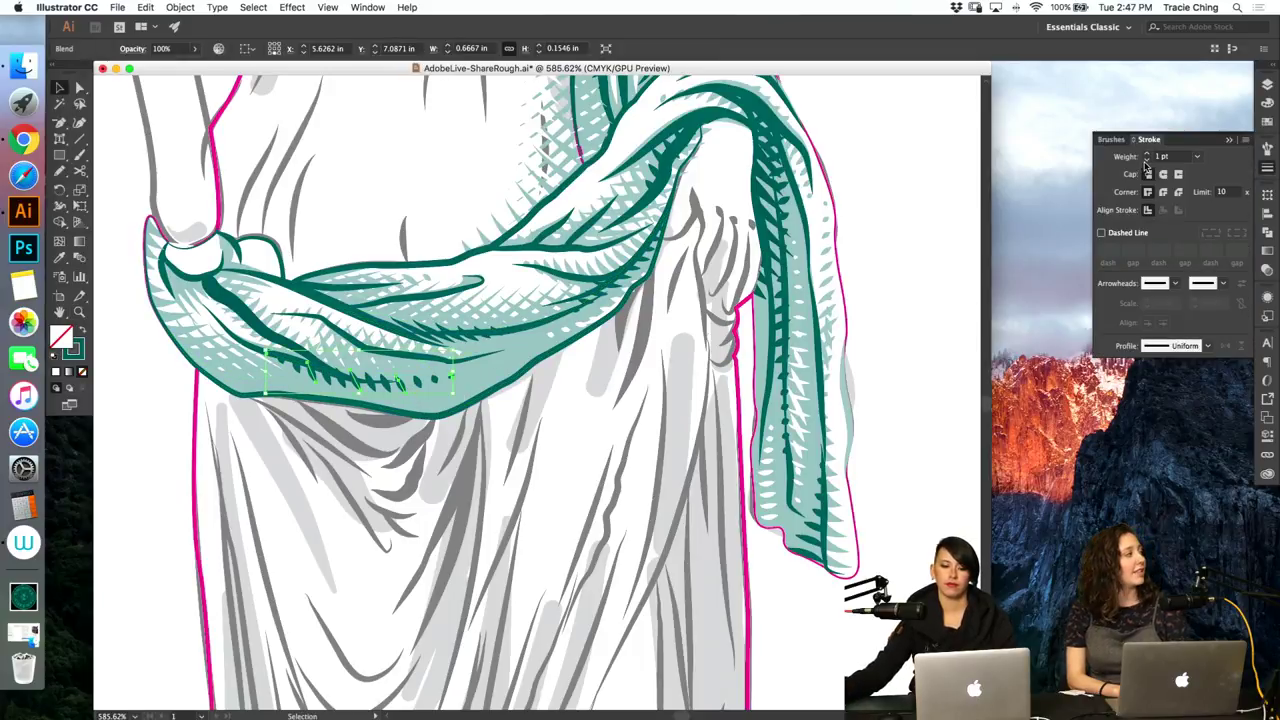
pyautogui.click(1147, 161)
pyautogui.click(511, 508)
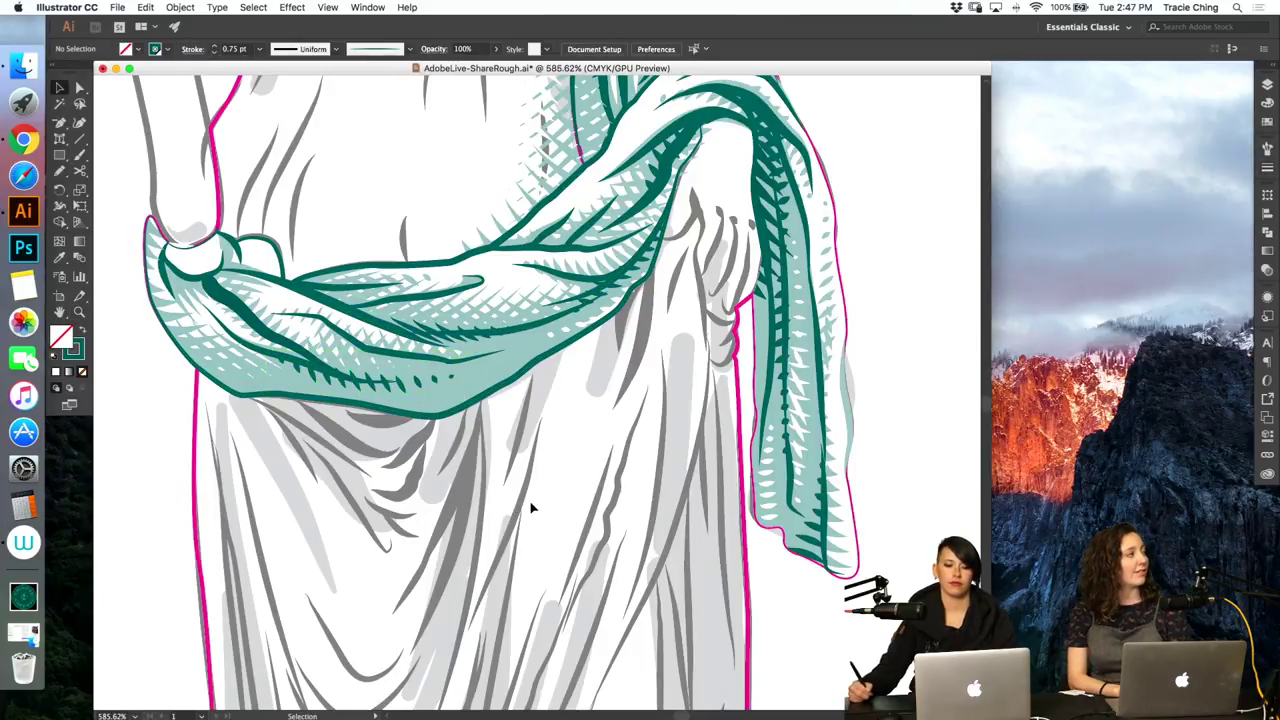
# Step: Set the waist drape's lower dark hatching blend to 3 specified steps
pyautogui.press('a')
pyautogui.click(424, 390)
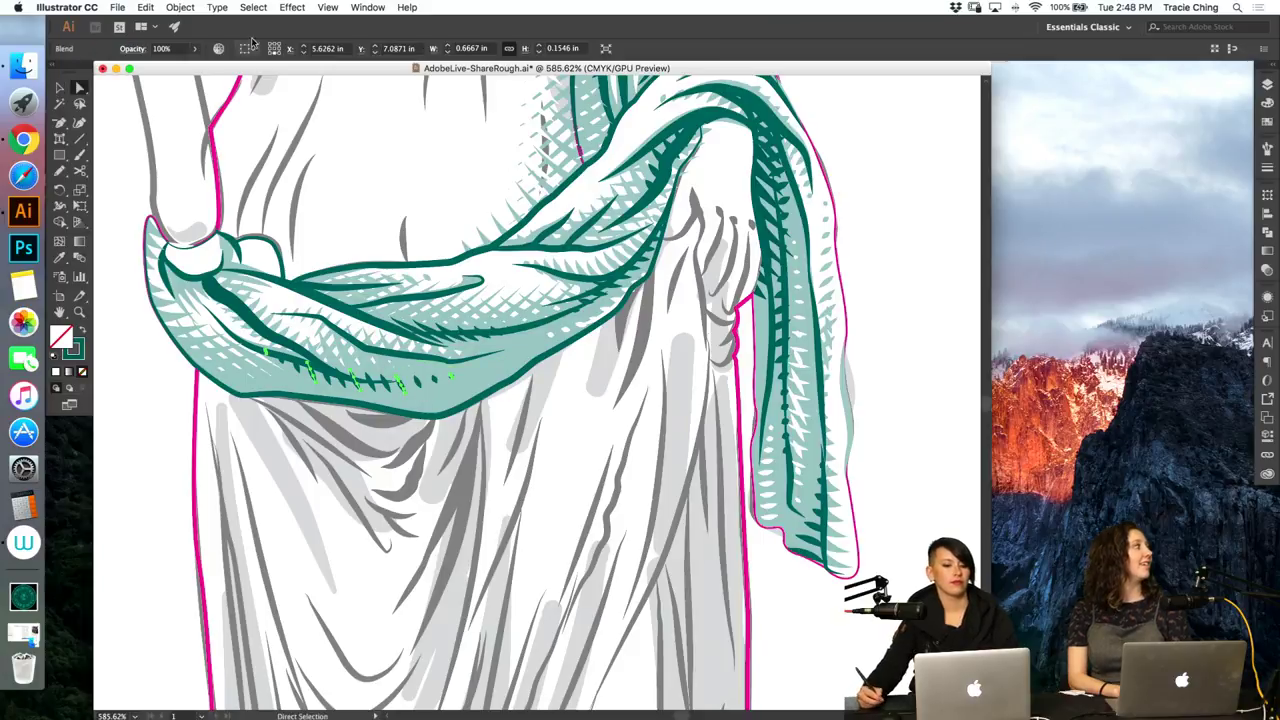
pyautogui.click(180, 7)
pyautogui.moveTo(251, 331)
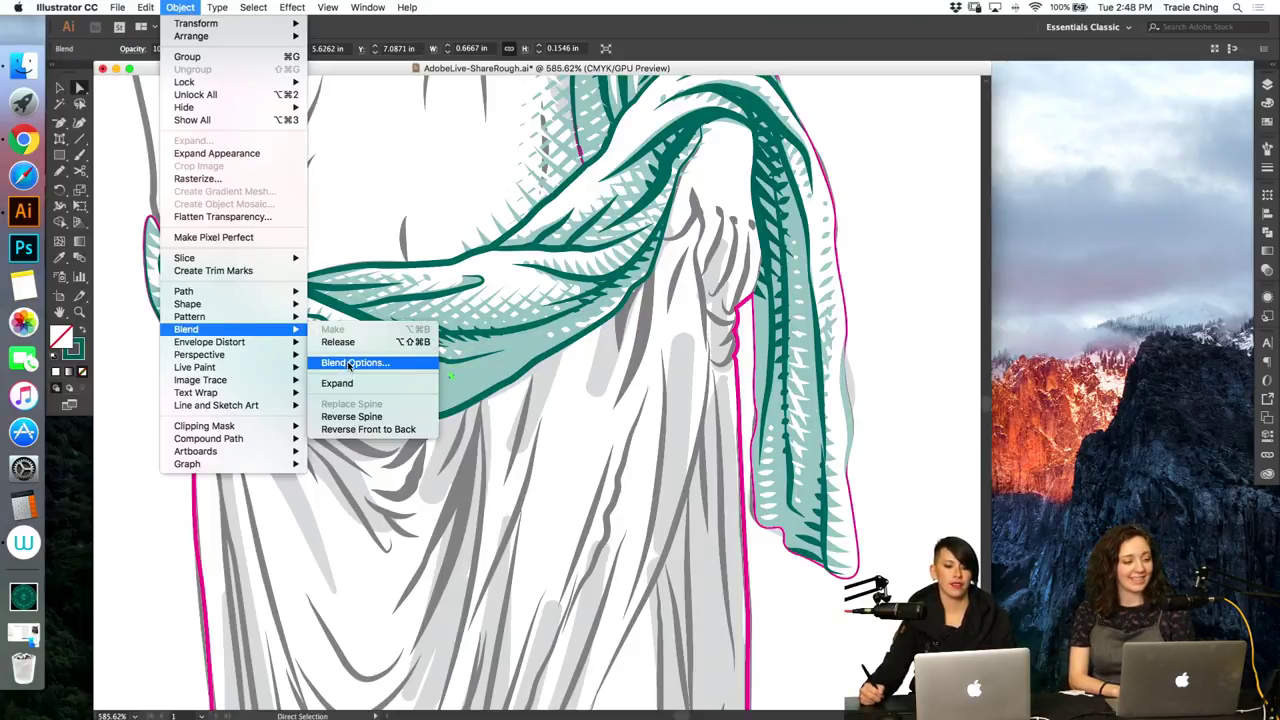
pyautogui.click(368, 363)
pyautogui.doubleClick(760, 187)
pyautogui.write('3')
pyautogui.click(761, 245)
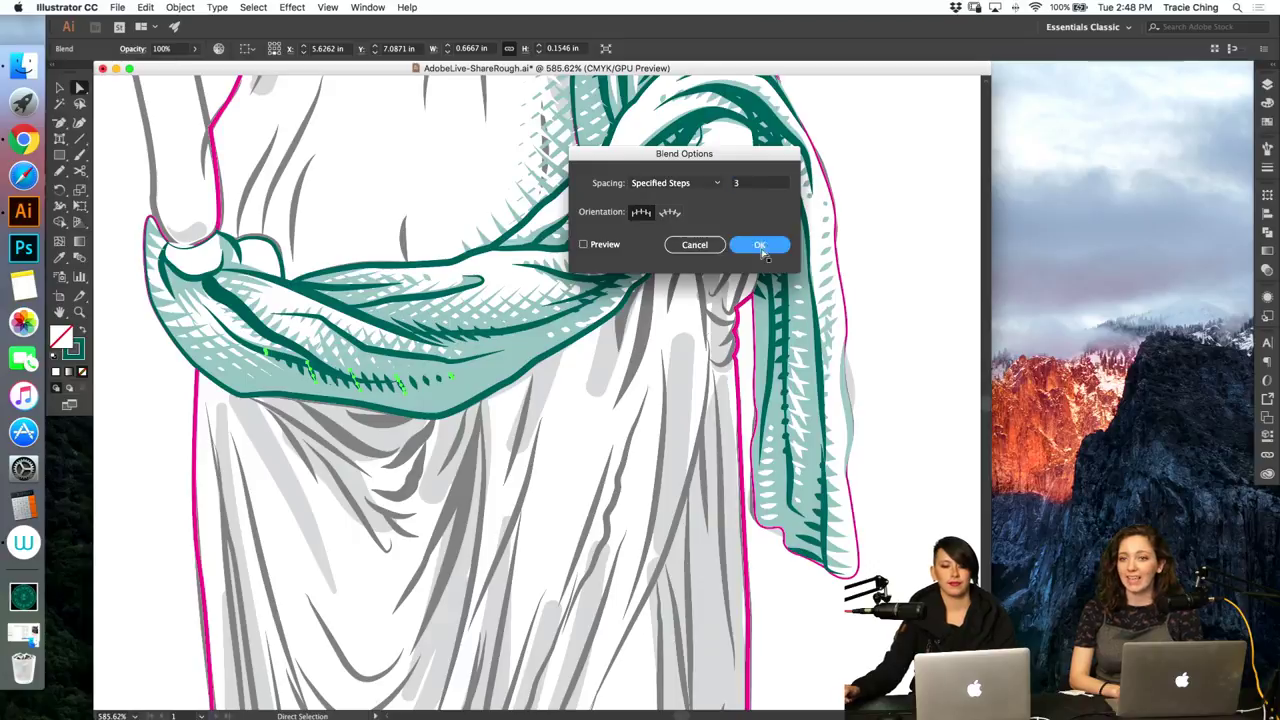
pyautogui.press('v')
pyautogui.click(625, 421)
pyautogui.press('super+minus')
pyautogui.press('super+minus')
pyautogui.press('super+minus')
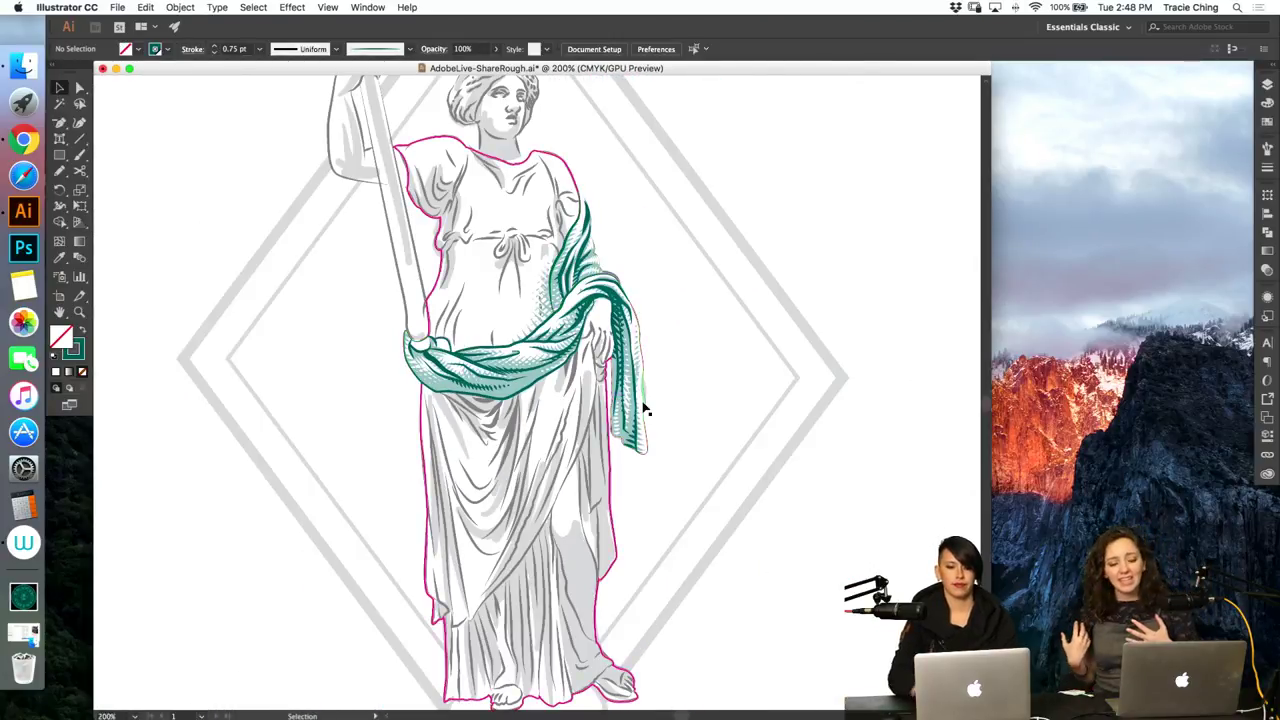
# Step: Hide the Sketch layer so only the scarf artwork and magenta outline layer are shown
pyautogui.click(1268, 86)
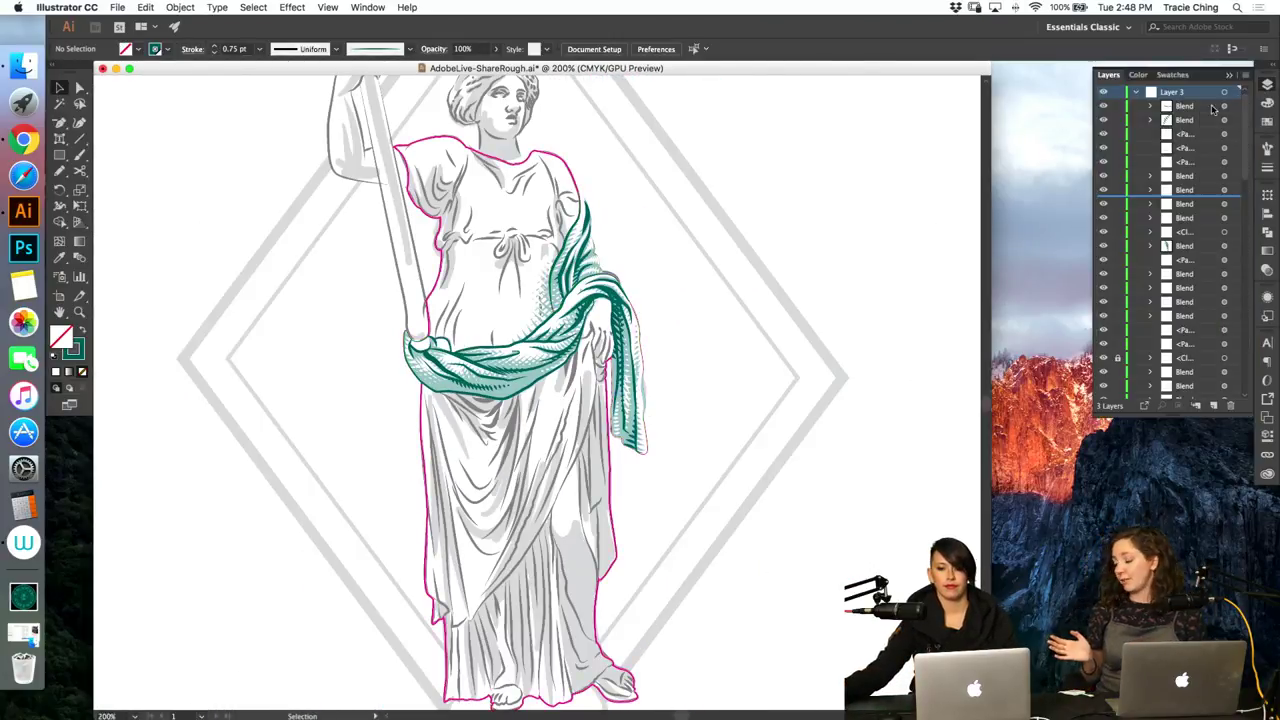
pyautogui.click(1134, 91)
pyautogui.click(1104, 106)
pyautogui.press('a')
pyautogui.click(792, 262)
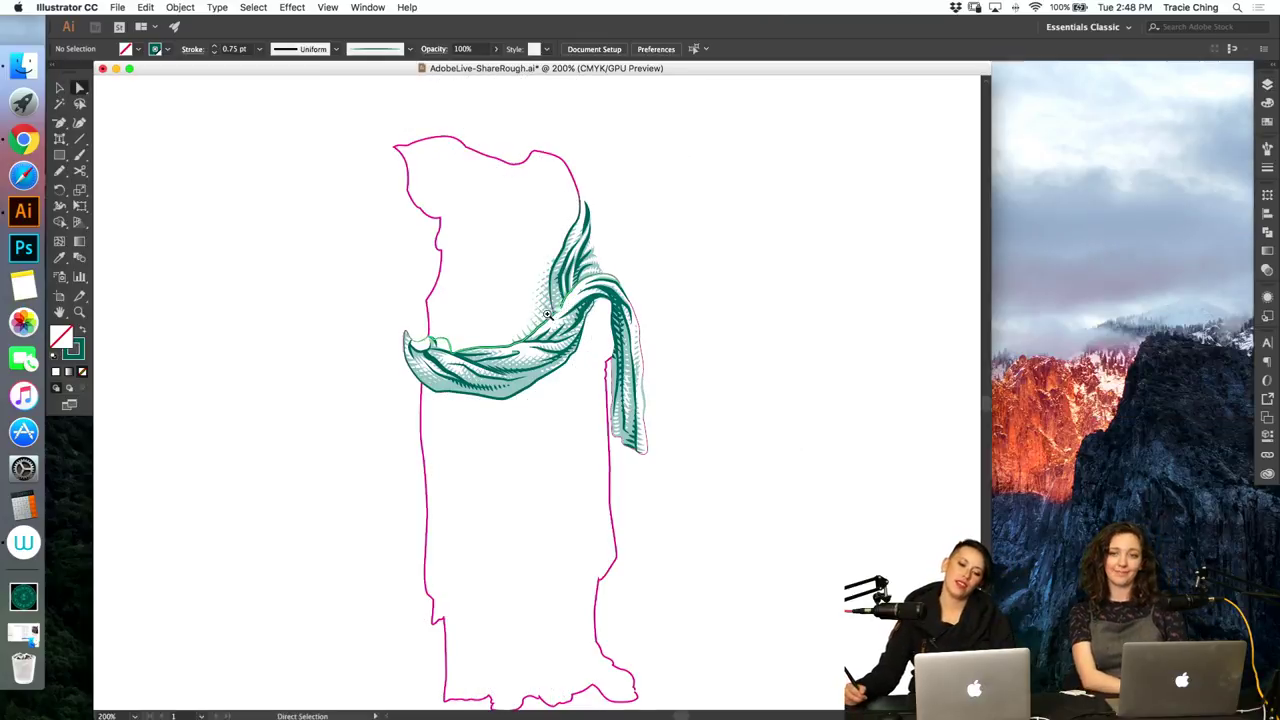
# Step: Apply the black tapered brush that thickens toward its end to the scarf's shoulder outline and set its stroke weight to 0.75 pt
pyautogui.press('z')
pyautogui.moveTo(527, 325); pyautogui.dragTo(628, 261)
pyautogui.moveTo(621, 200); pyautogui.dragTo(815, 145)
pyautogui.press('v')
pyautogui.click(542, 228)
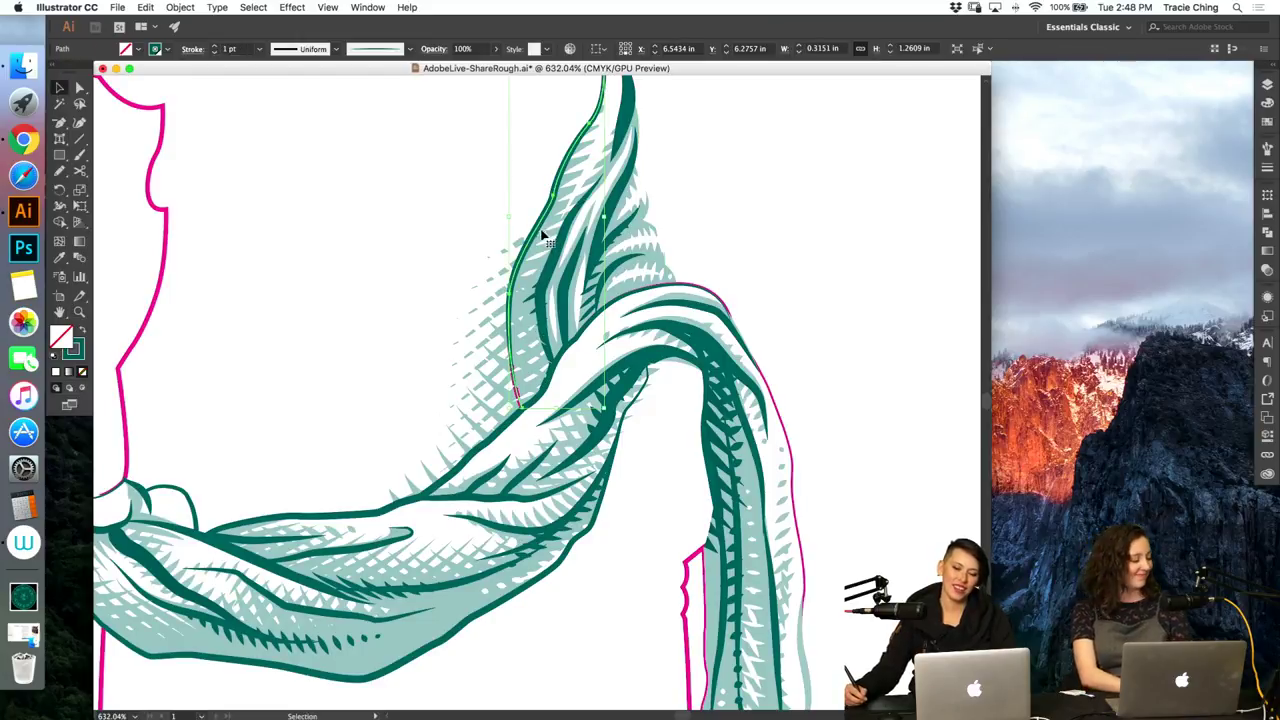
pyautogui.click(1268, 148)
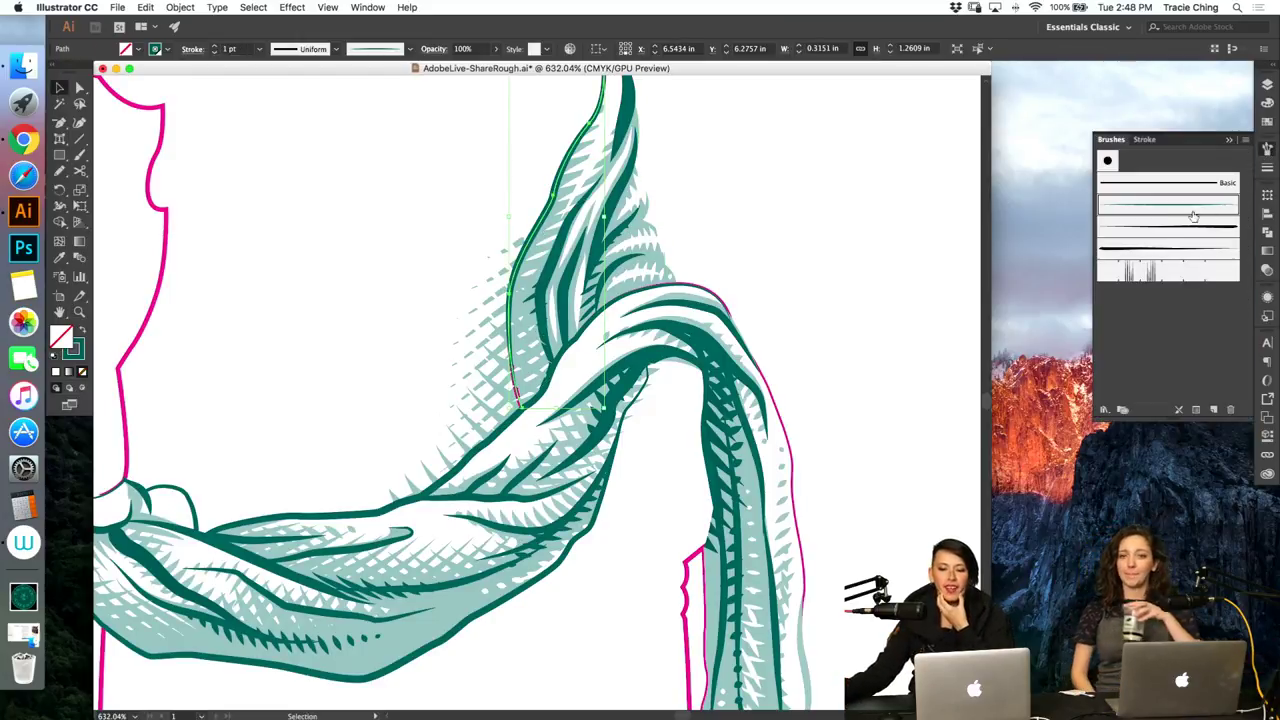
pyautogui.click(1183, 236)
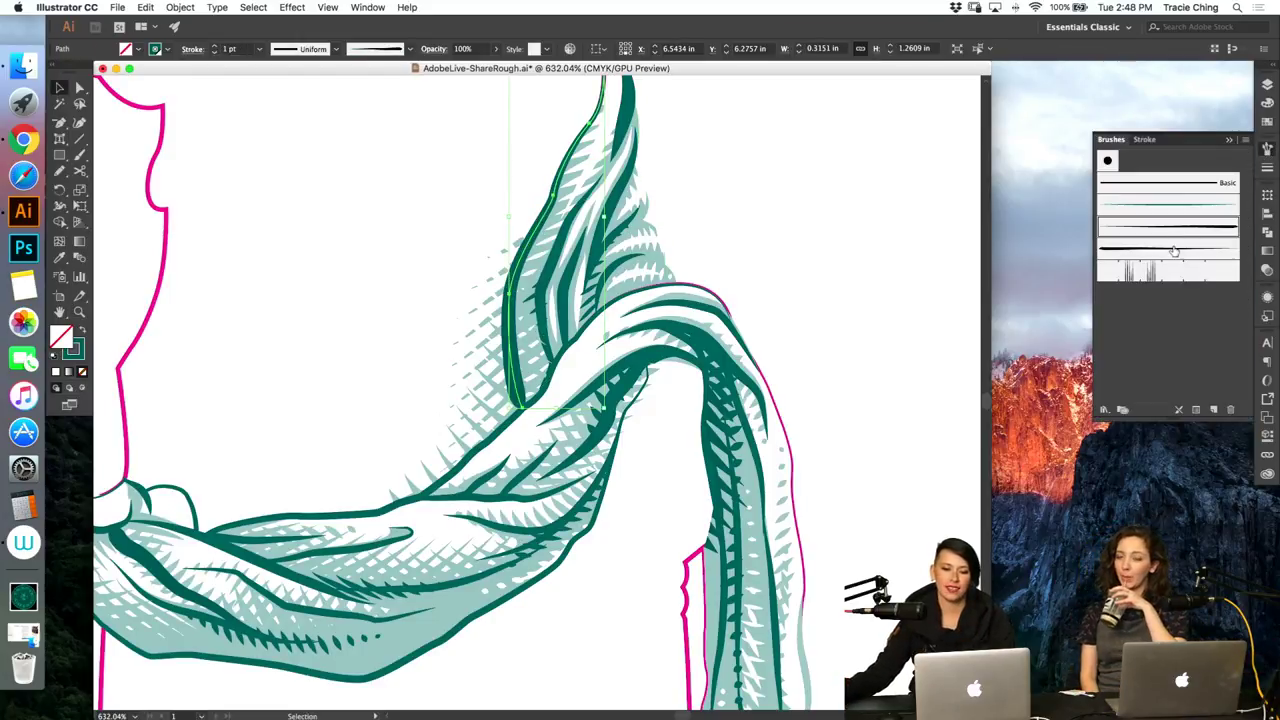
pyautogui.click(1267, 167)
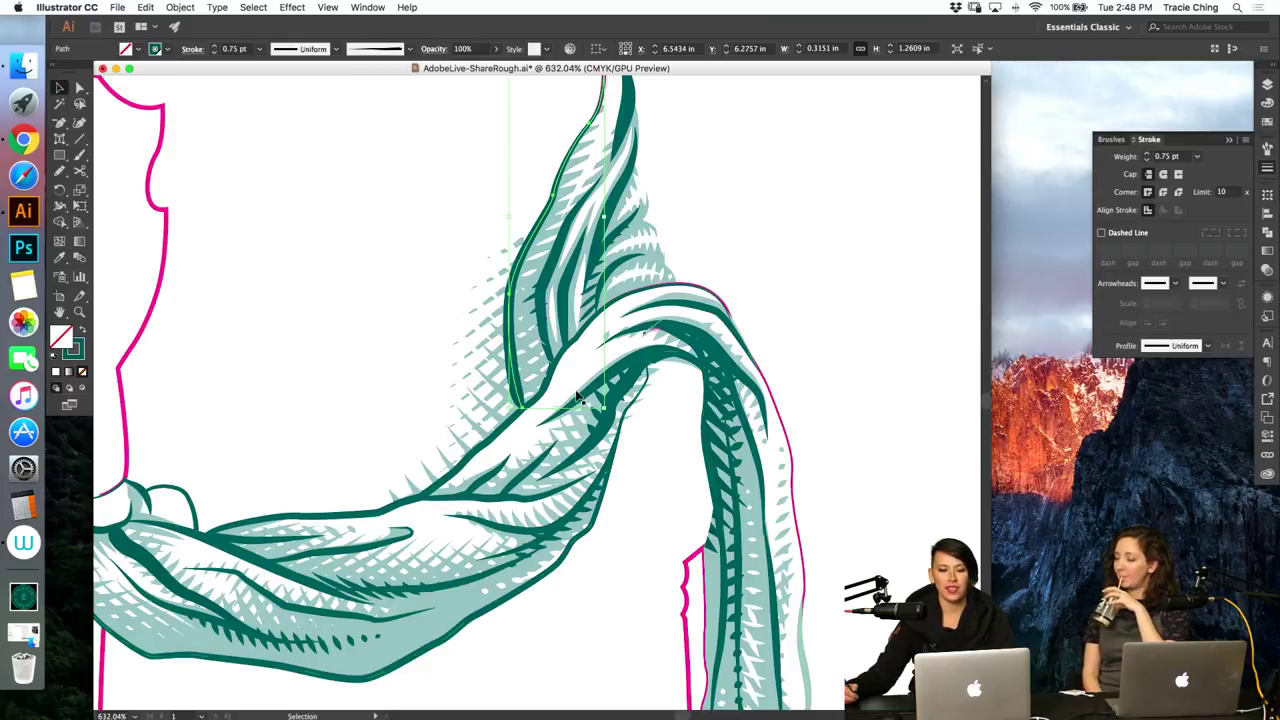
pyautogui.press('super+shift+a')
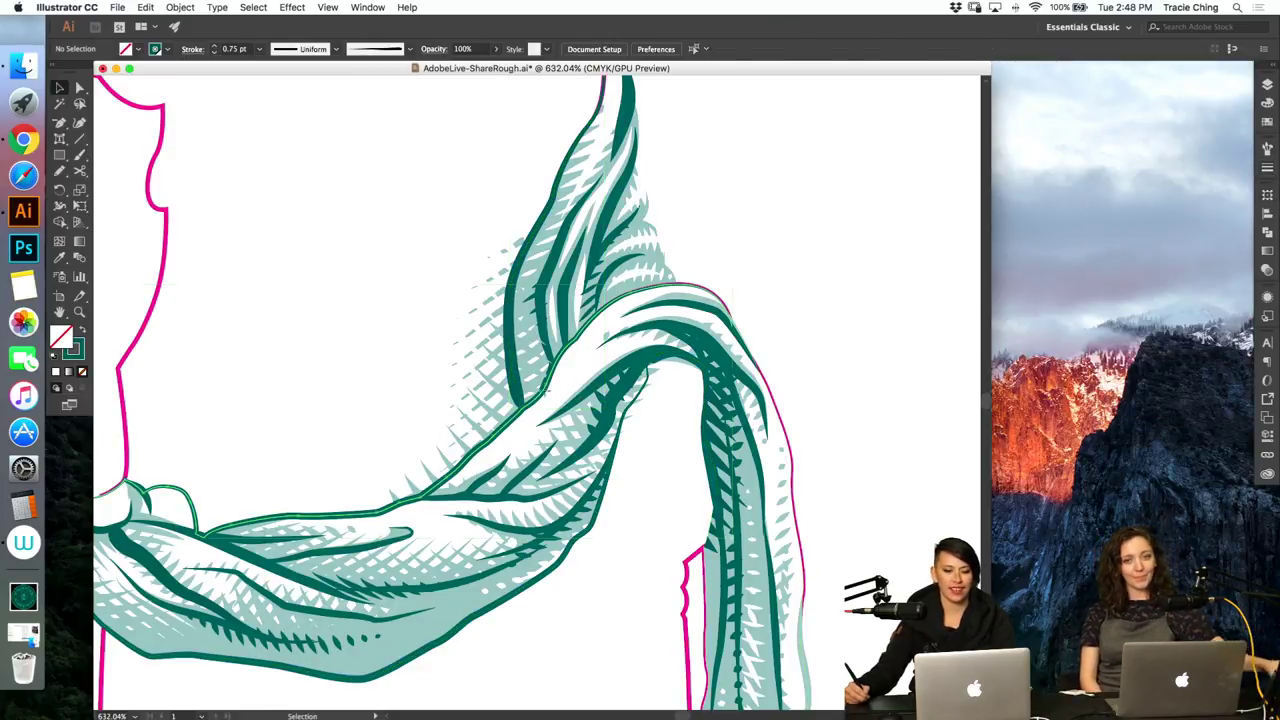
# Step: Split the drape's upper outline in isolation where the diagonal fold begins, cutting the arm-side part and pasting it in front
pyautogui.click(547, 395)
pyautogui.doubleClick(545, 394)
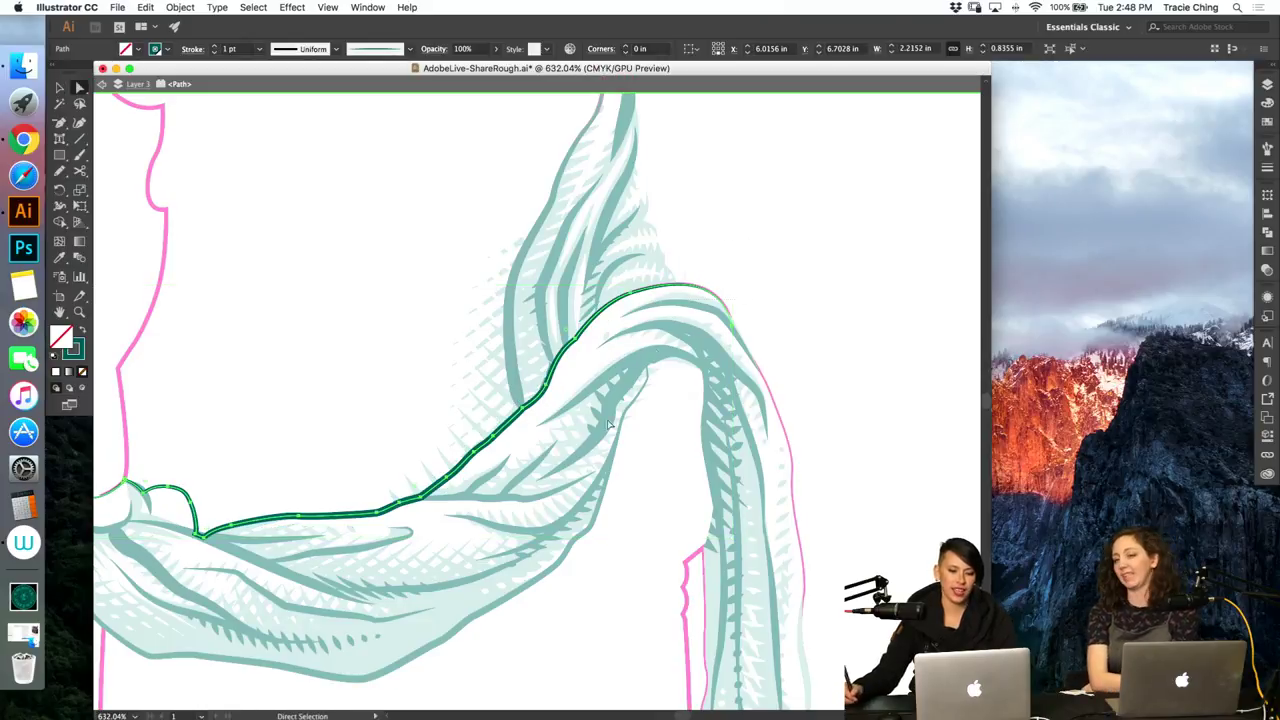
pyautogui.press('a')
pyautogui.moveTo(429, 535); pyautogui.dragTo(427, 534)
pyautogui.press('super+x')
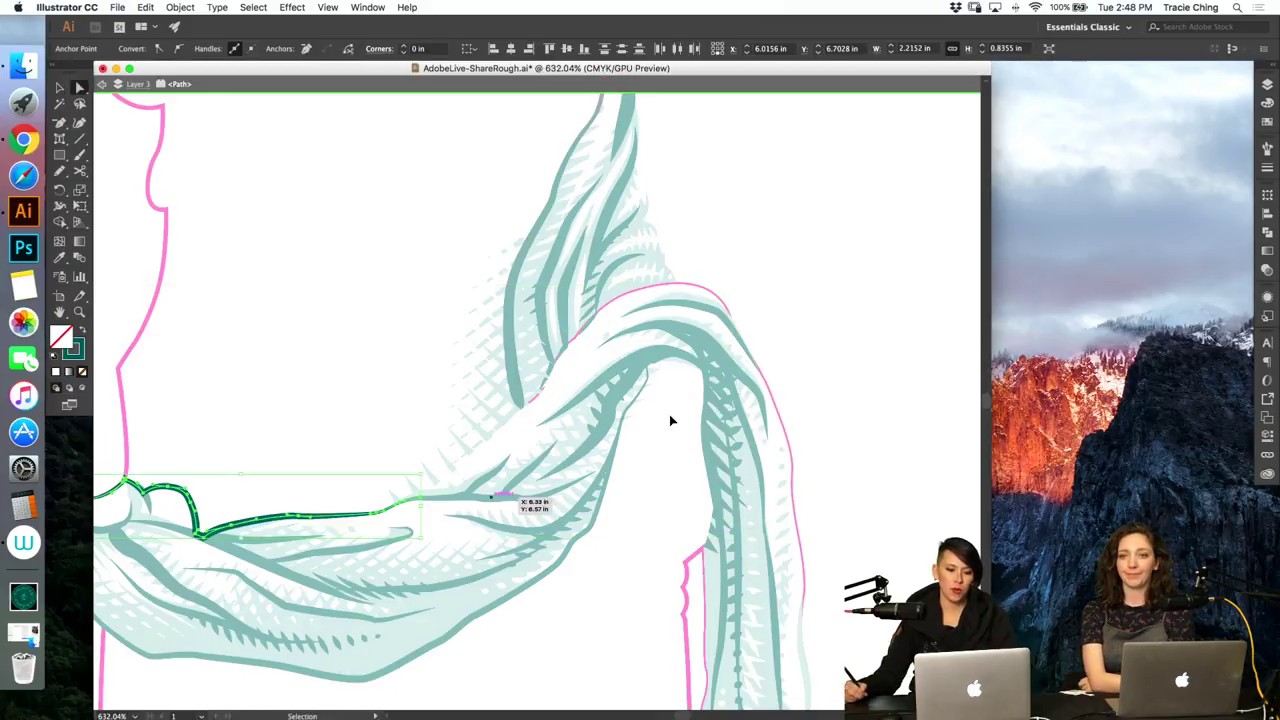
pyautogui.press('super+f')
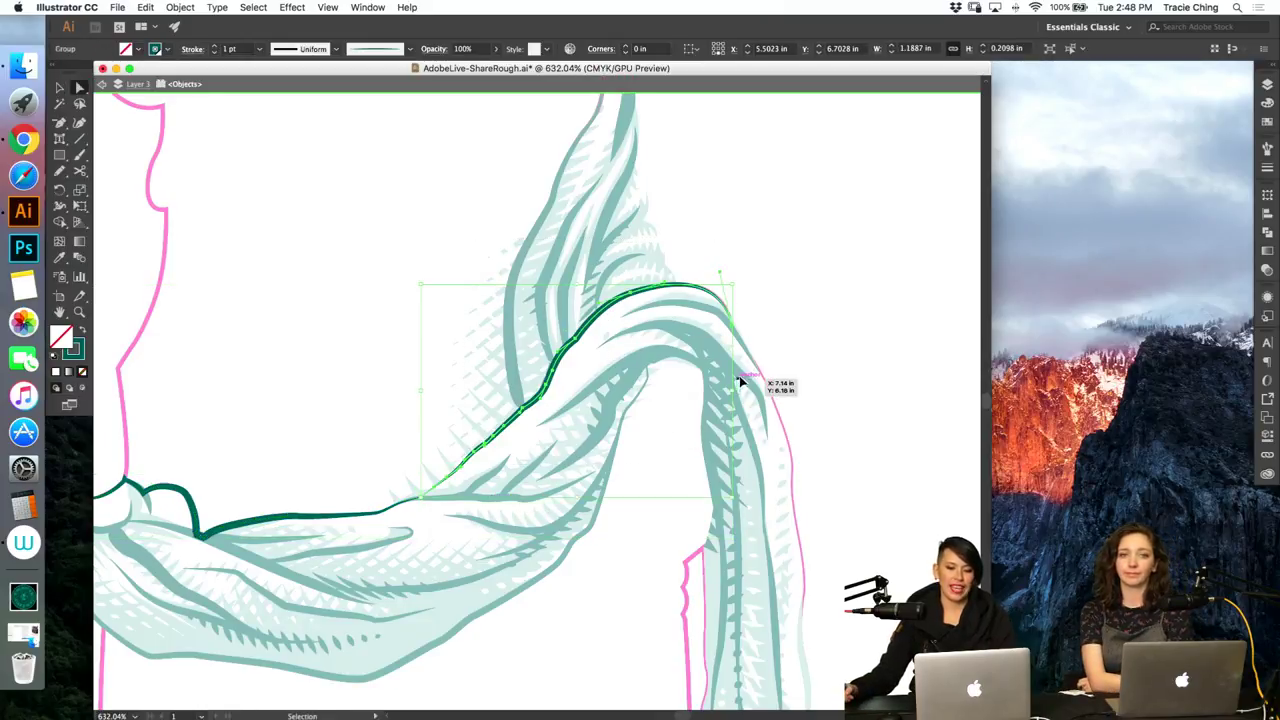
pyautogui.doubleClick(818, 302)
# Step: Convert the shoulder outline's lower end anchor and nudge it slightly to meet the drape's upper edge
pyautogui.click(521, 408)
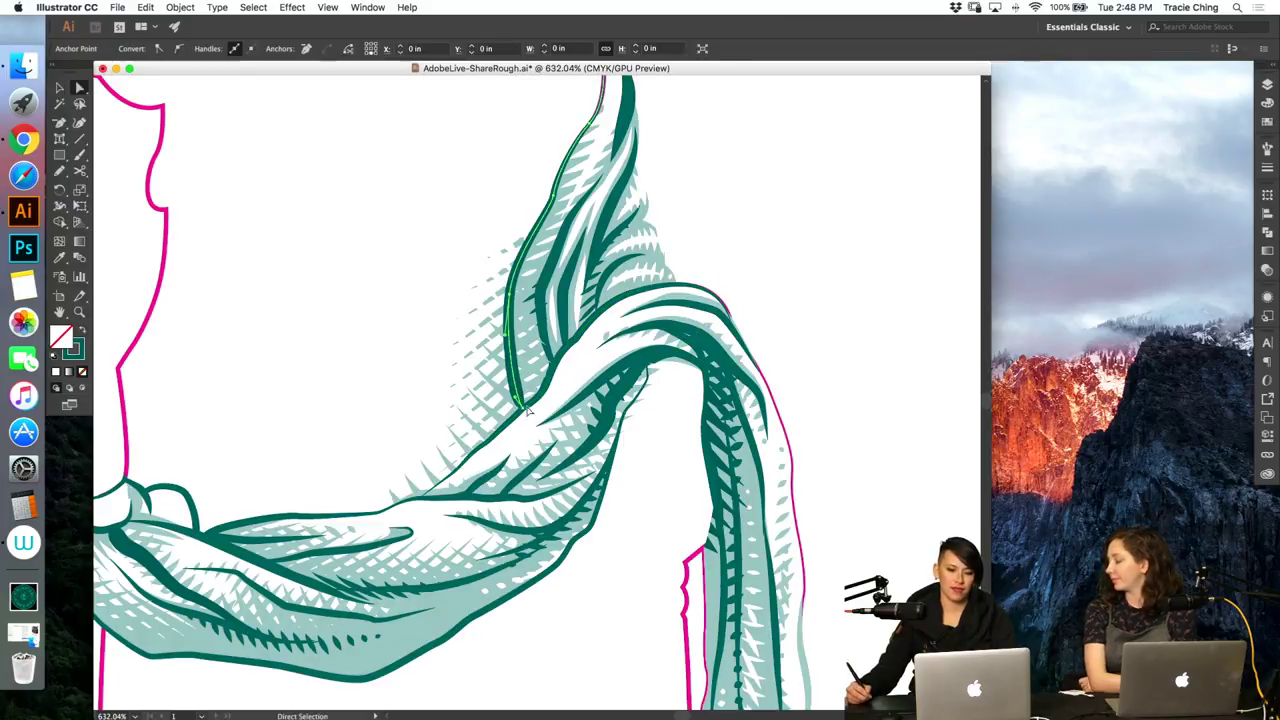
pyautogui.hotkey('shift', 'c')
pyautogui.click(521, 408)
pyautogui.press('a')
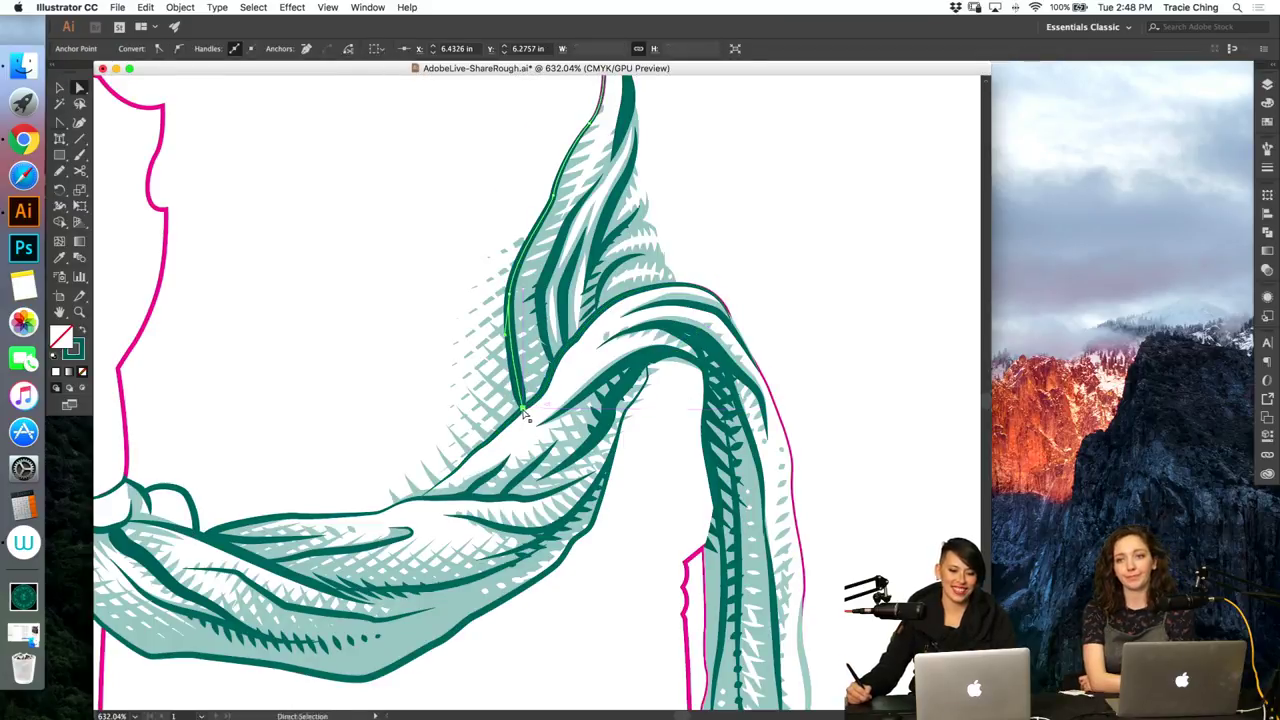
pyautogui.moveTo(521, 408); pyautogui.dragTo(520, 412)
pyautogui.click(791, 286)
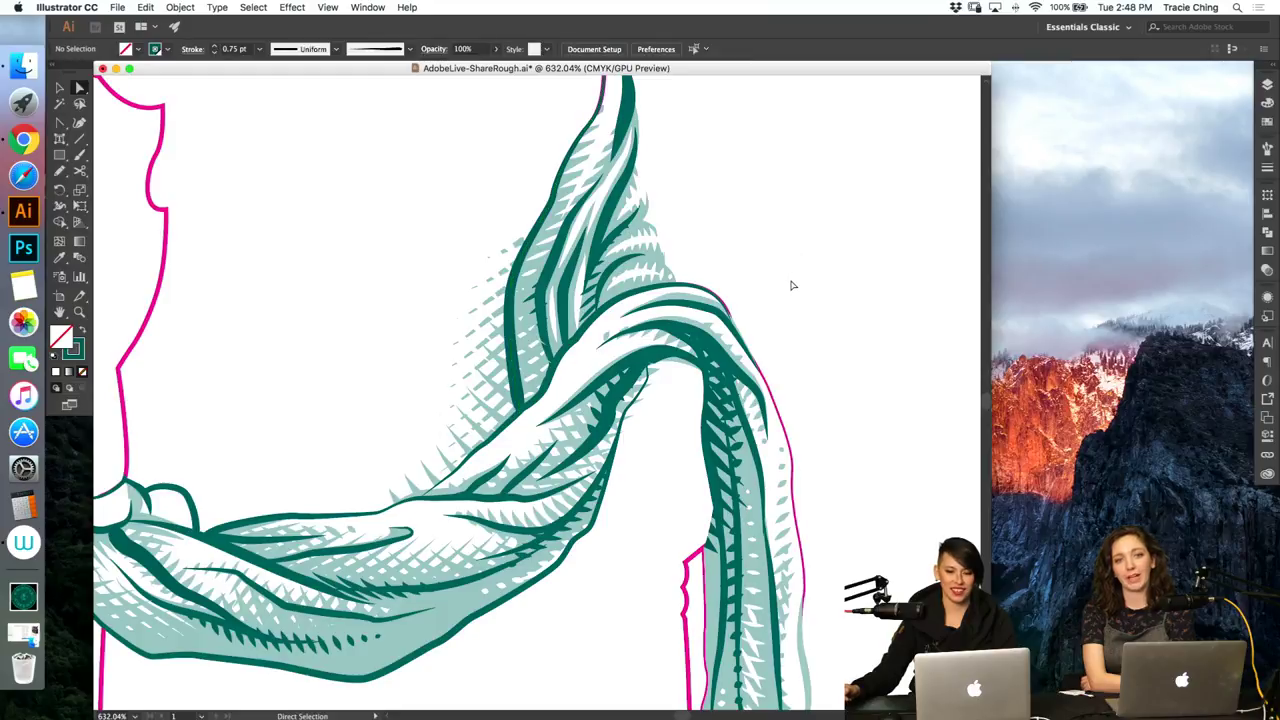
# Step: Reduce the scarf's shoulder outline to a 0.5 pt stroke weight
pyautogui.press('super+0')
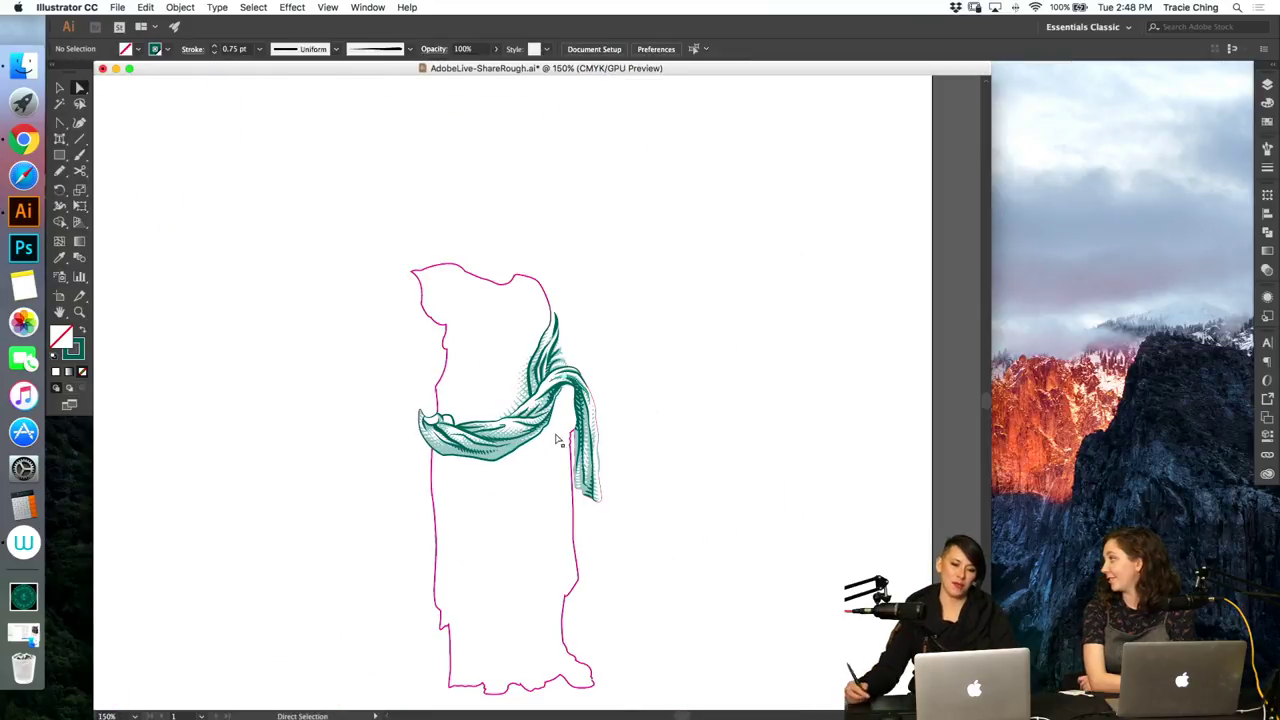
pyautogui.press('z')
pyautogui.moveTo(538, 386); pyautogui.dragTo(687, 282)
pyautogui.press('a')
pyautogui.click(512, 336)
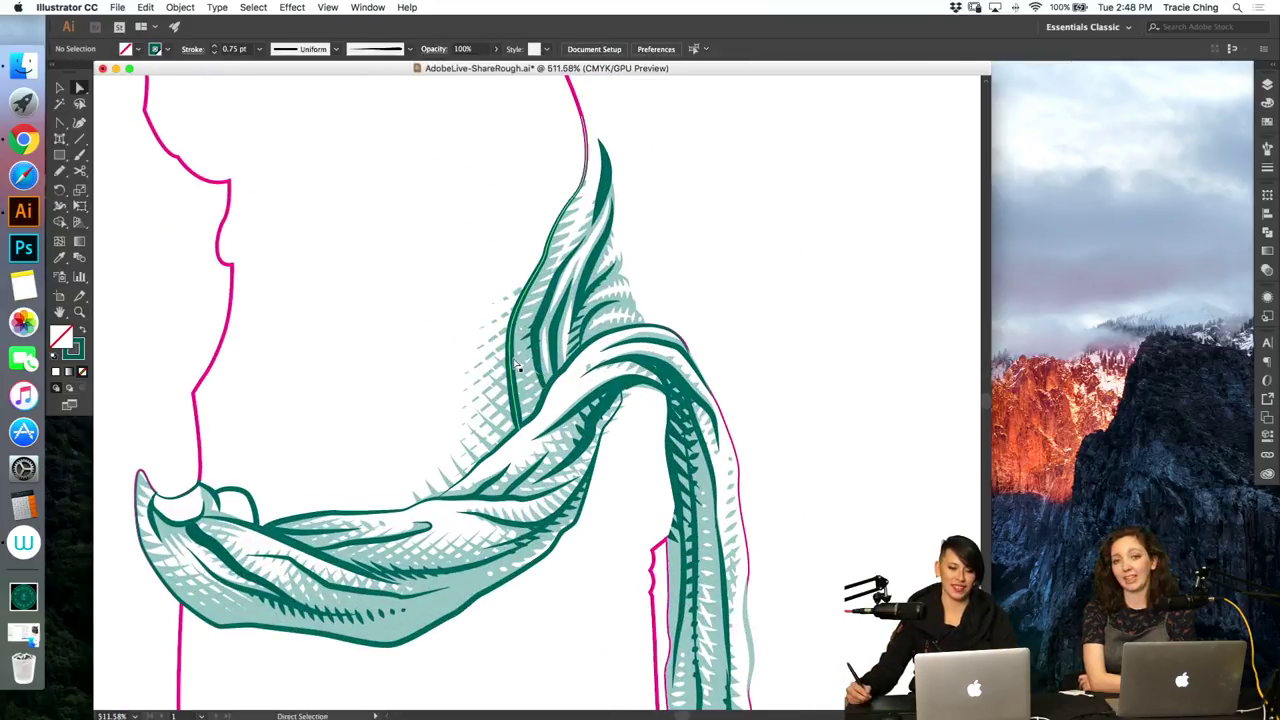
pyautogui.click(1268, 169)
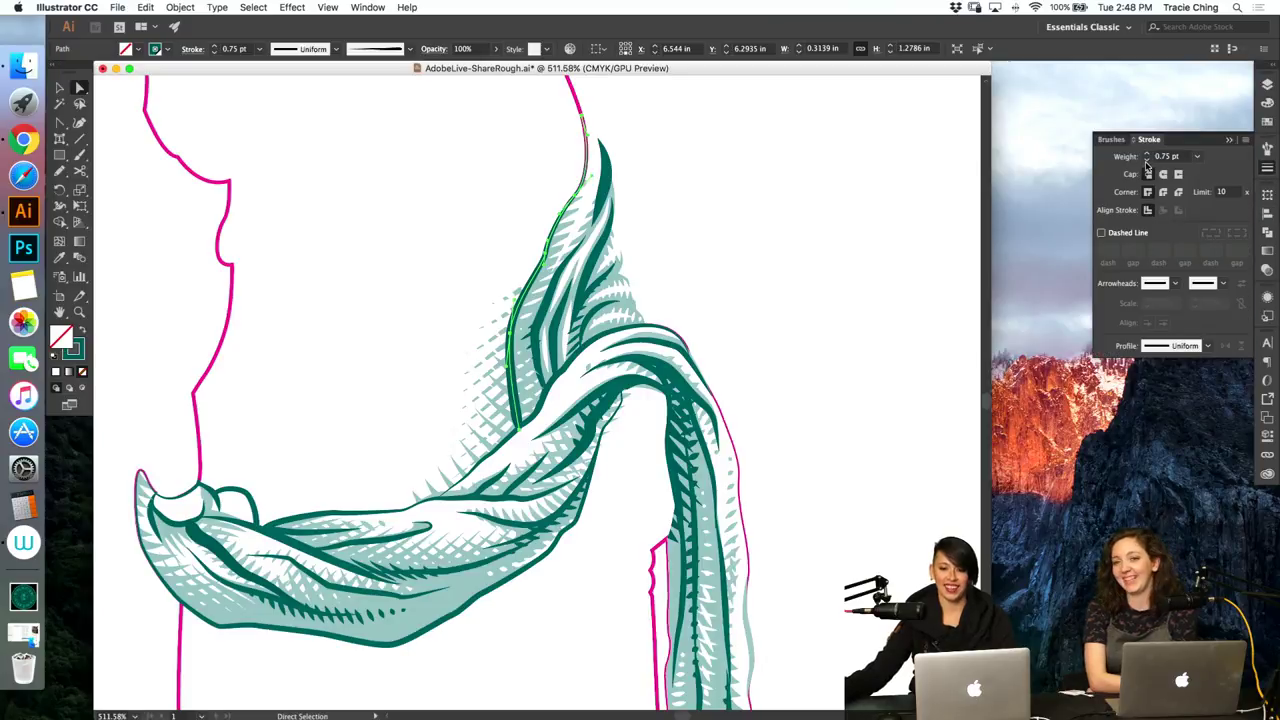
pyautogui.click(1147, 160)
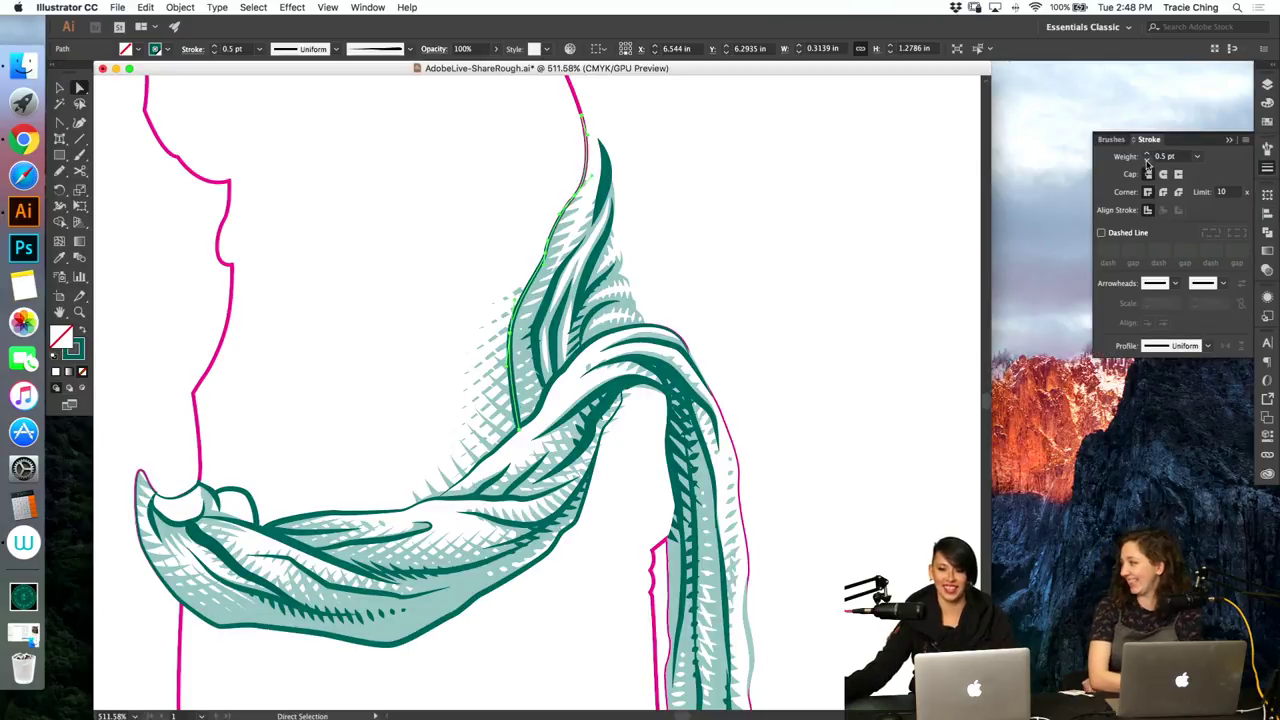
pyautogui.click(771, 292)
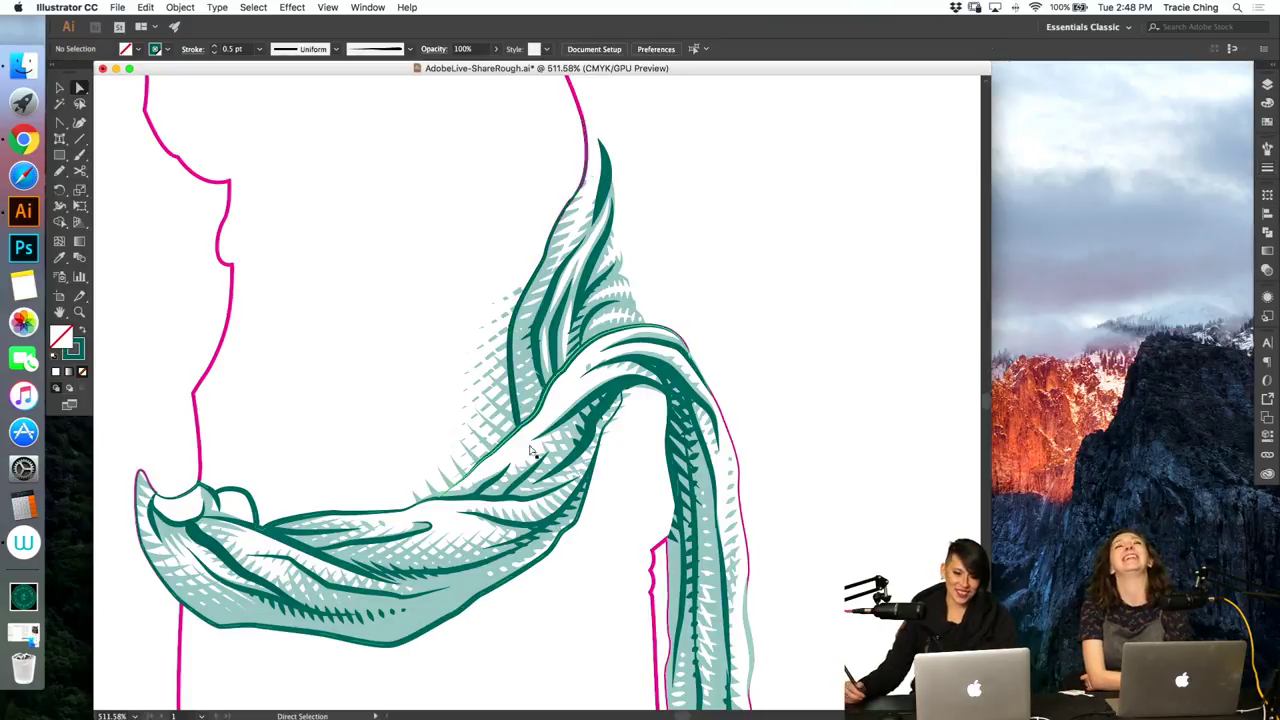
pyautogui.press('z')
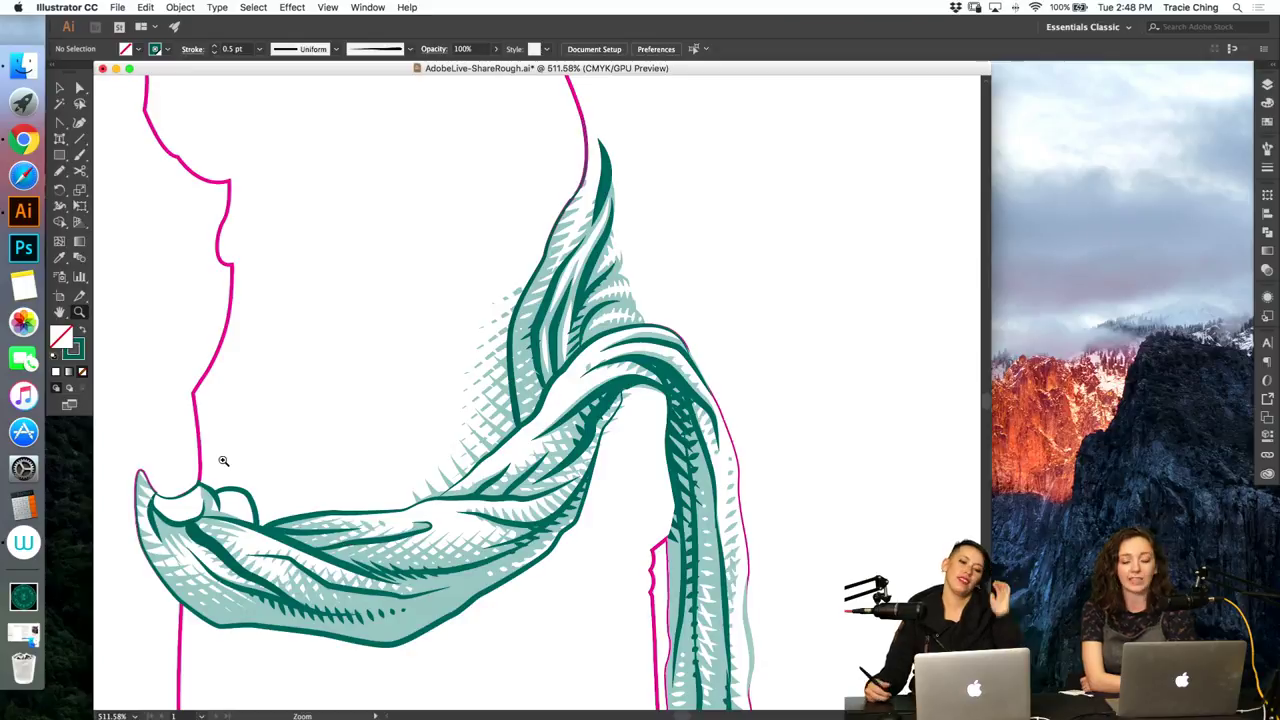
pyautogui.press('v')
pyautogui.doubleClick(145, 497)
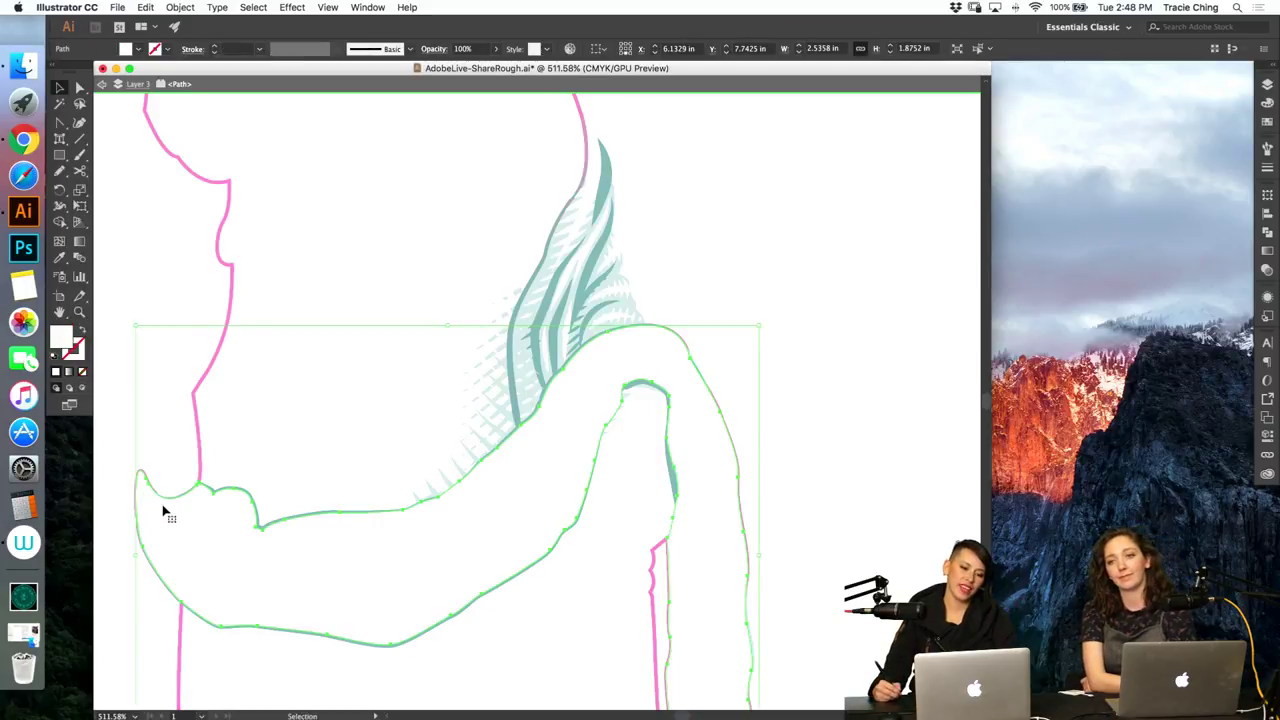
pyautogui.press('Escape')
pyautogui.doubleClick(152, 549)
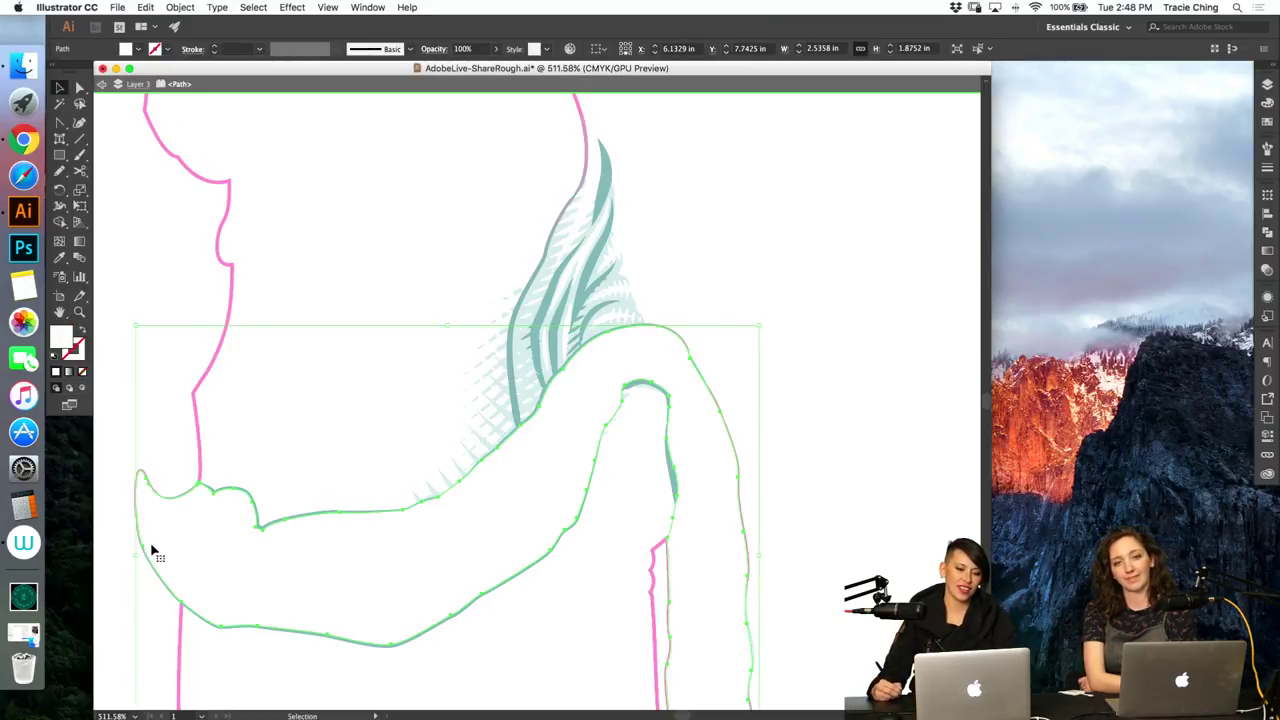
pyautogui.press('Escape')
pyautogui.click(173, 407)
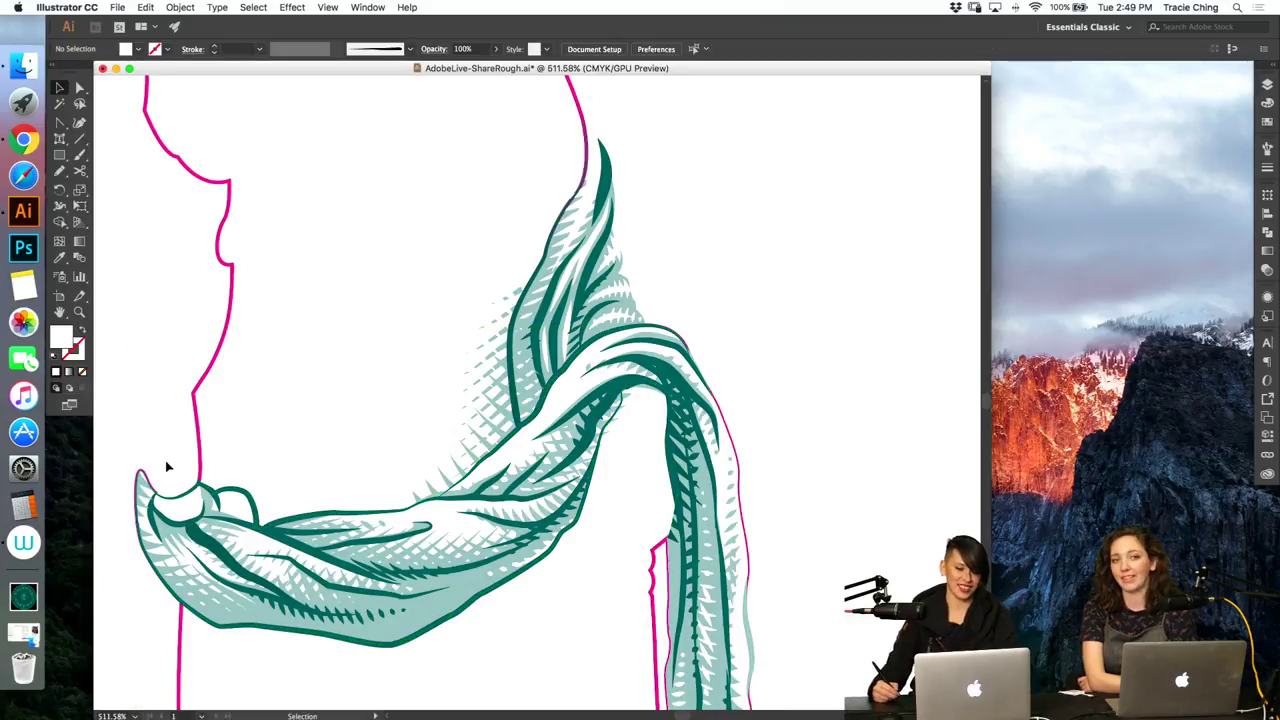
pyautogui.doubleClick(145, 500)
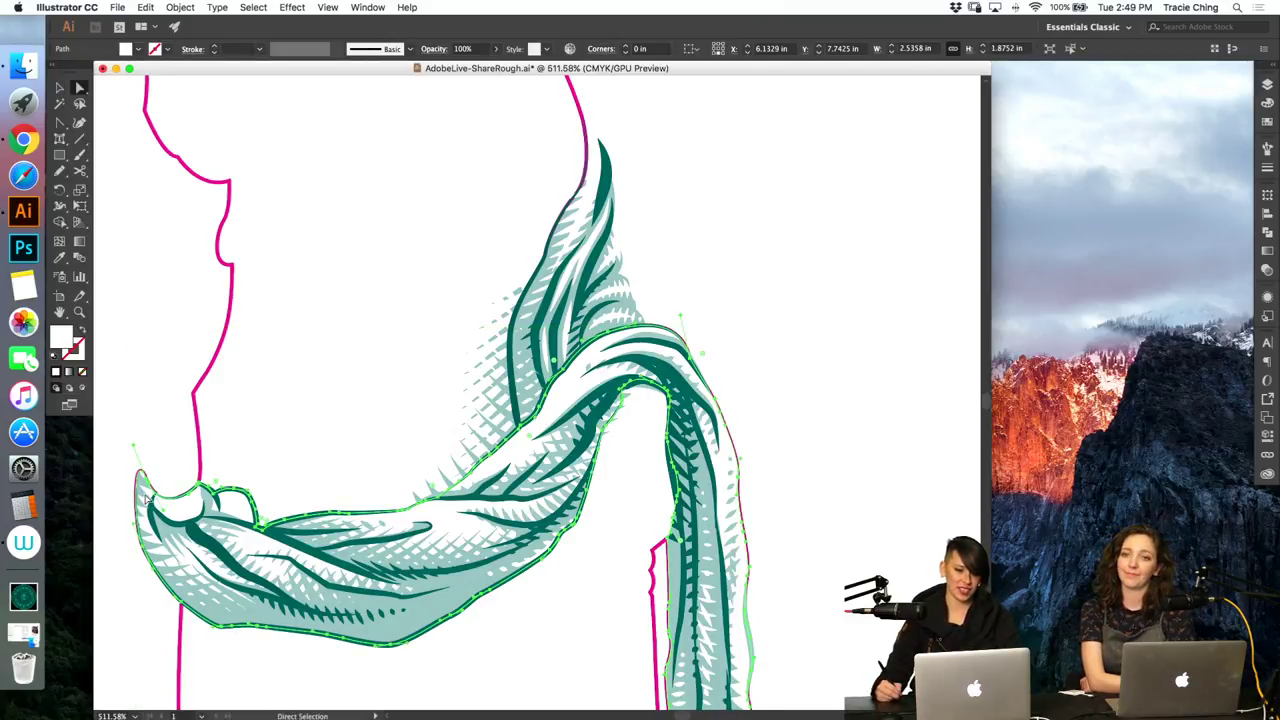
pyautogui.press('Escape')
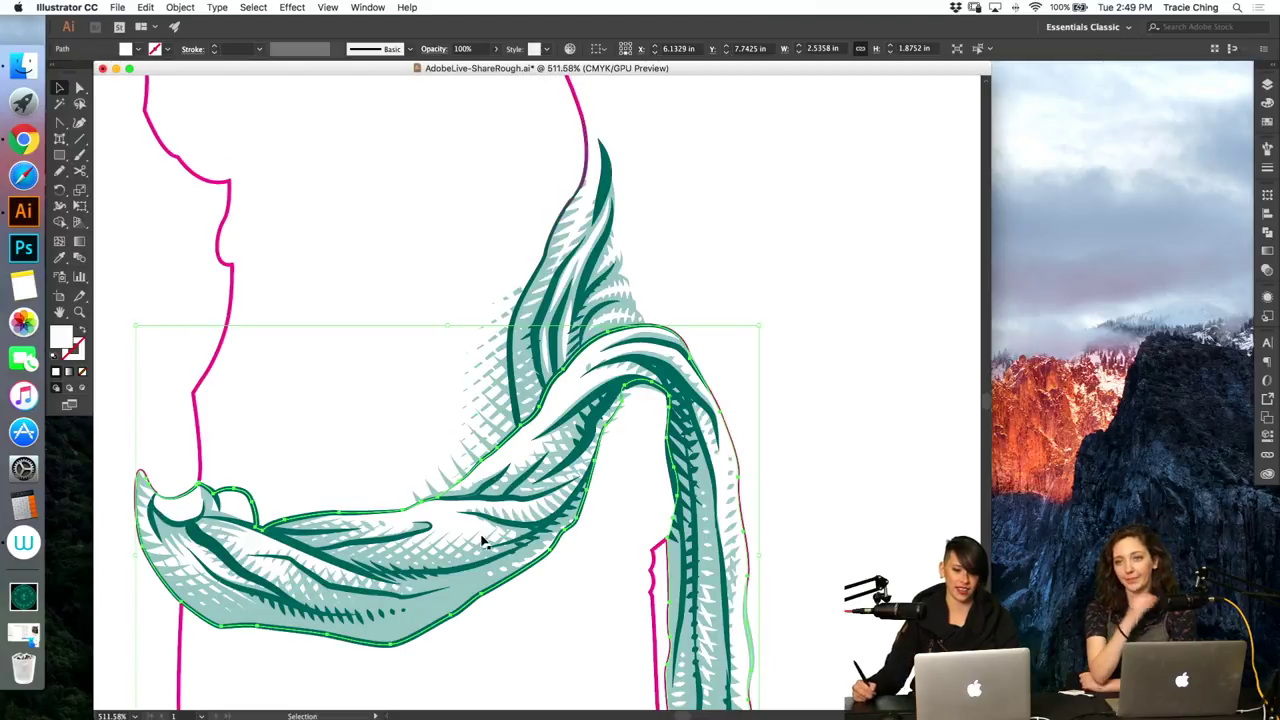
pyautogui.click(779, 303)
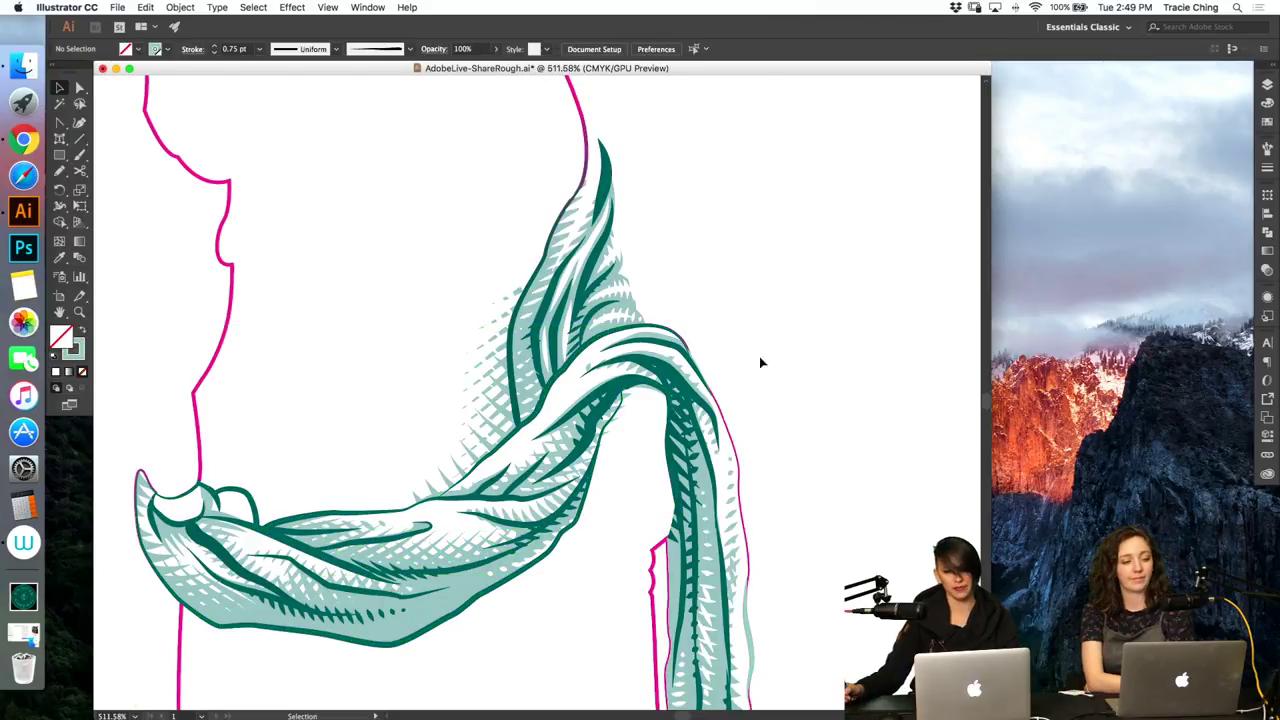
# Step: Examine the layer list and the overlapping outline paths along the scarf's hanging end
pyautogui.press('super+minus')
pyautogui.press('super+minus')
pyautogui.press('super+minus')
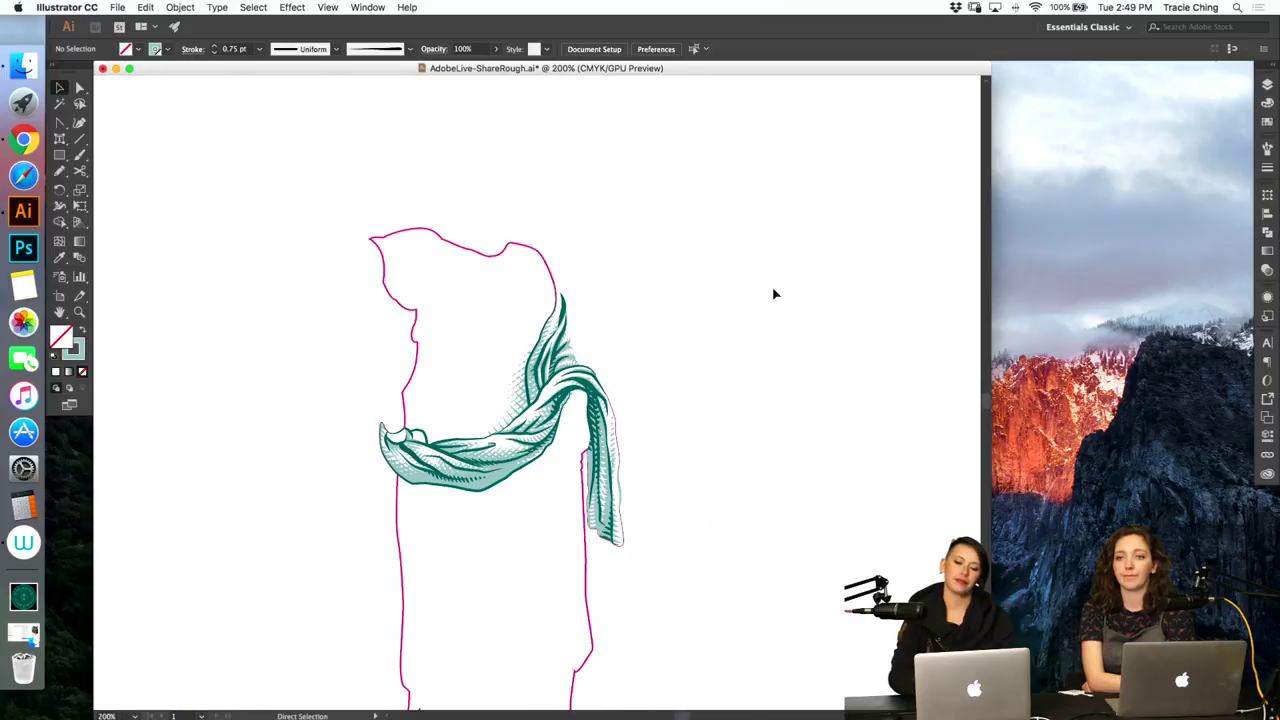
pyautogui.click(1266, 86)
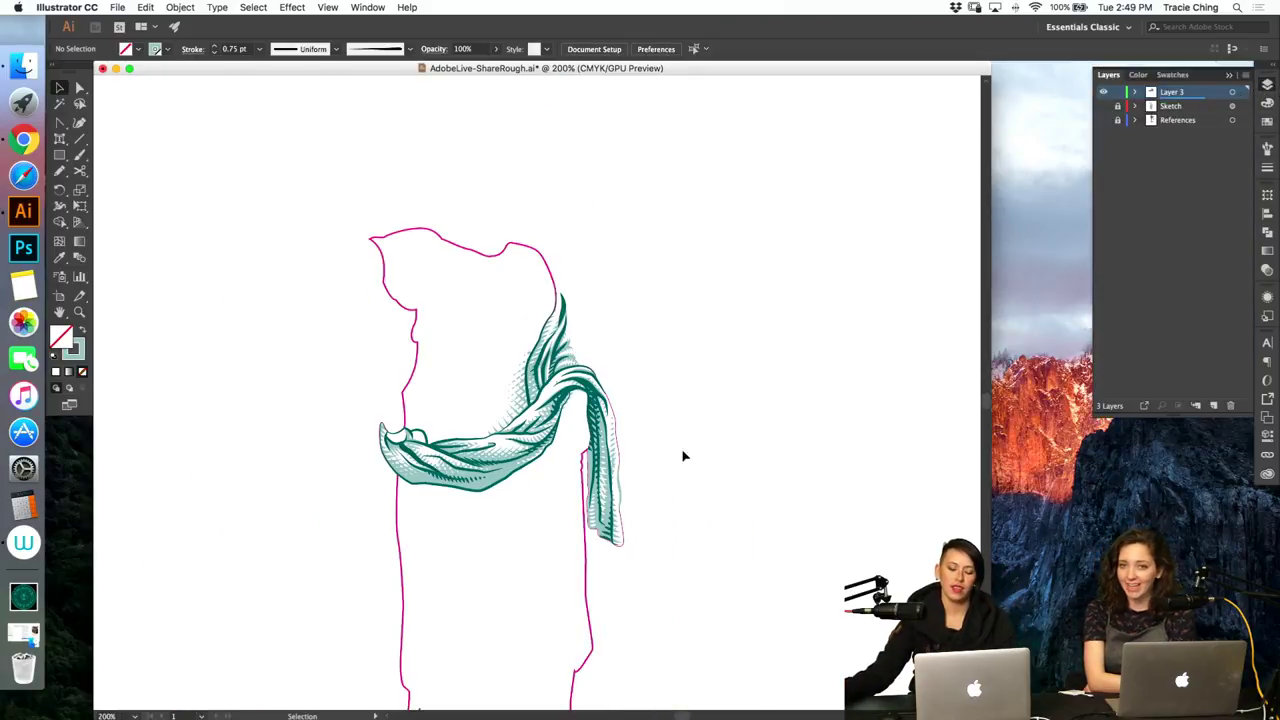
pyautogui.press('z')
pyautogui.moveTo(537, 543); pyautogui.dragTo(703, 433)
pyautogui.press('v')
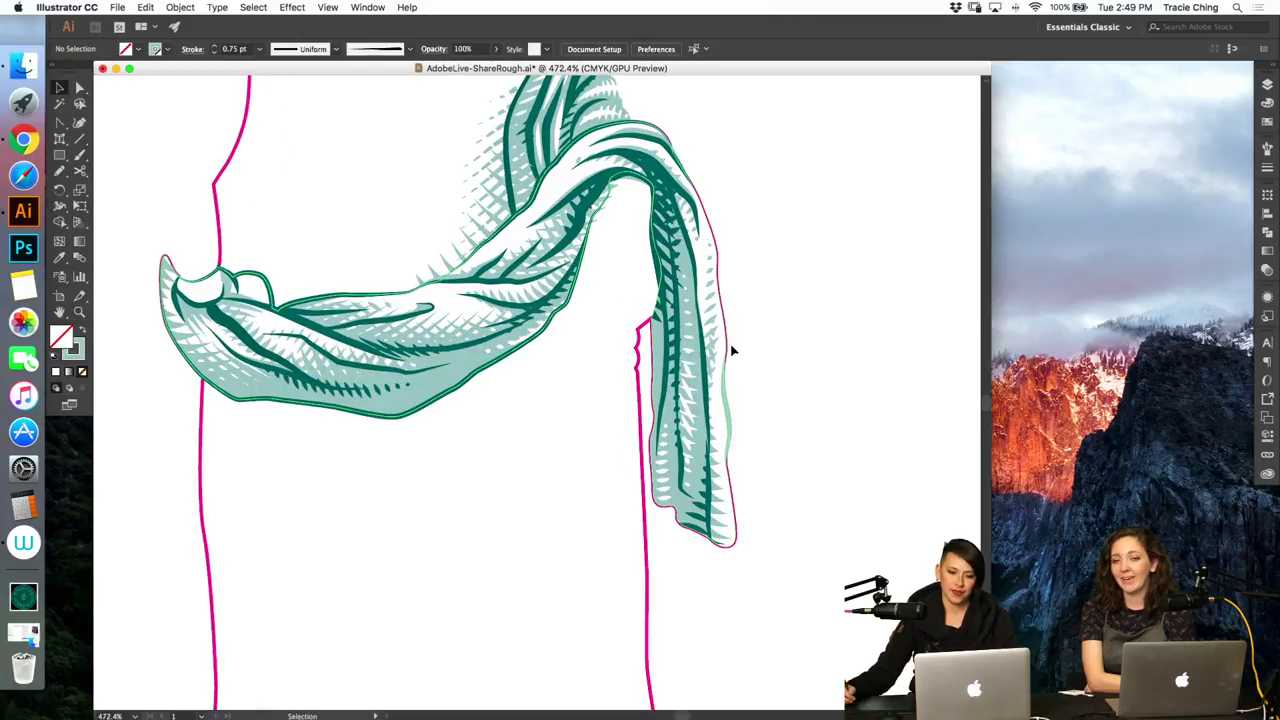
pyautogui.click(735, 504)
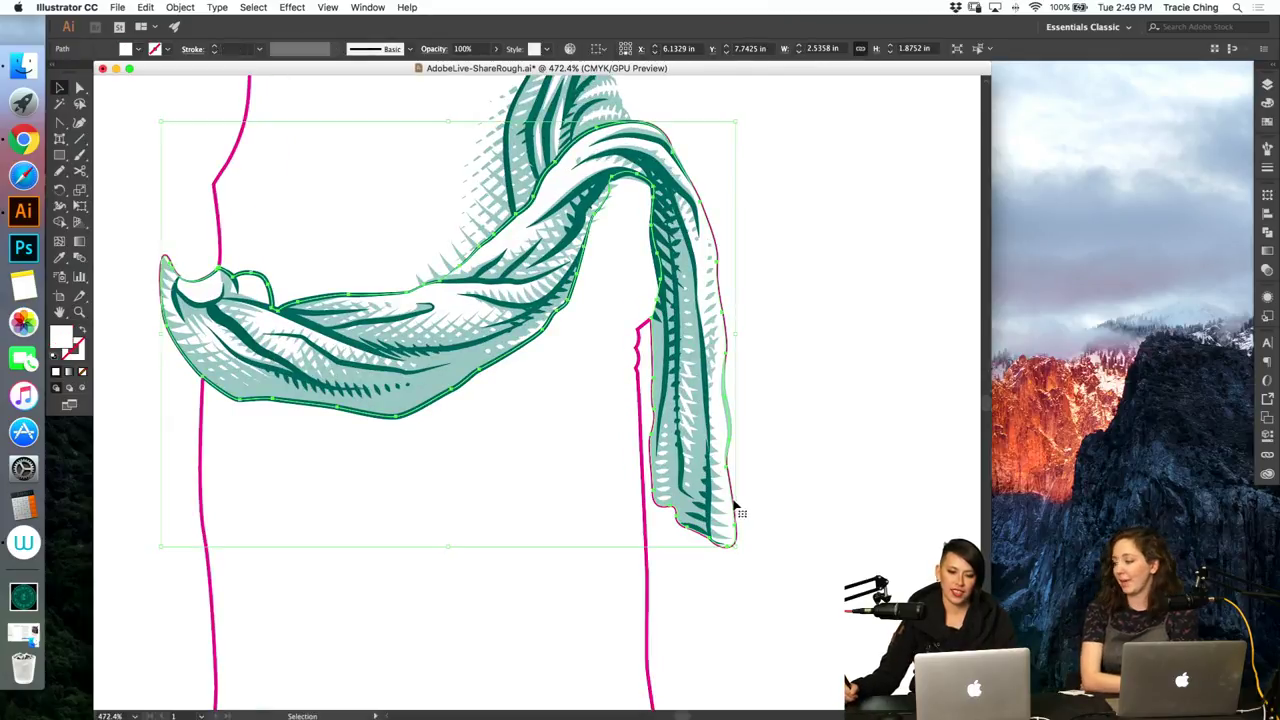
pyautogui.click(758, 510)
pyautogui.moveTo(751, 513); pyautogui.dragTo(826, 491)
pyautogui.click(729, 508)
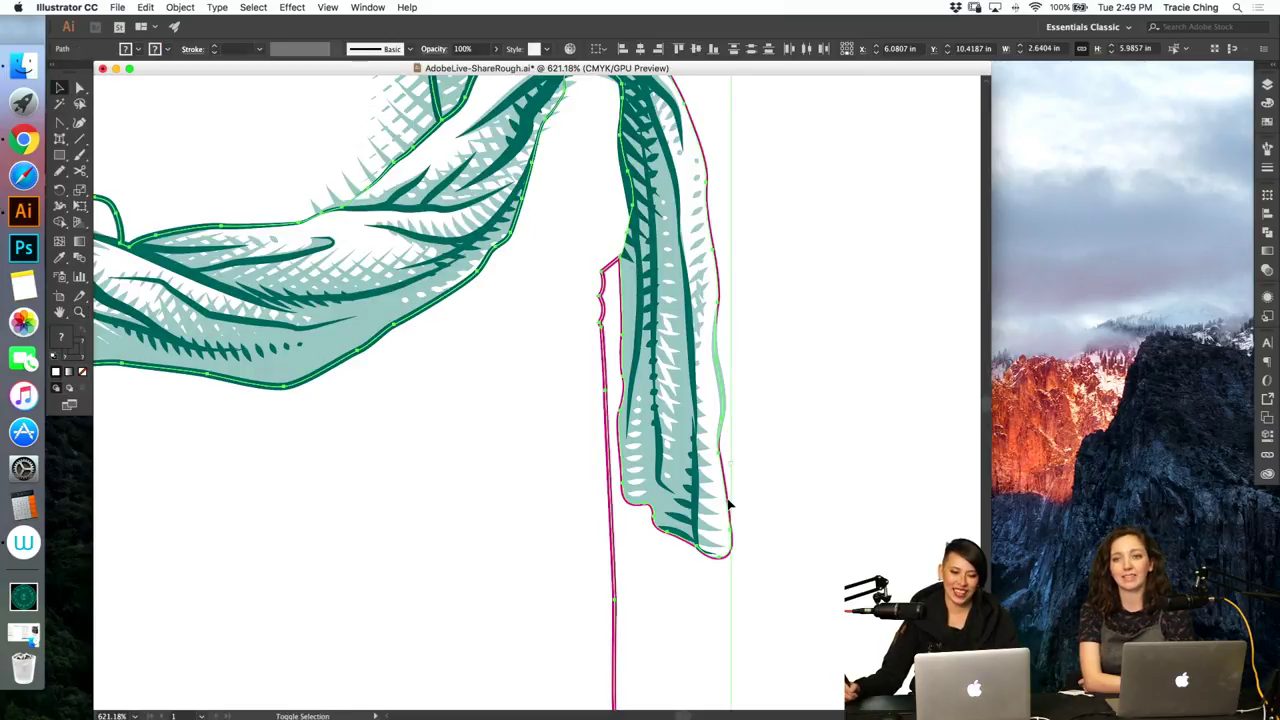
pyautogui.click(757, 516)
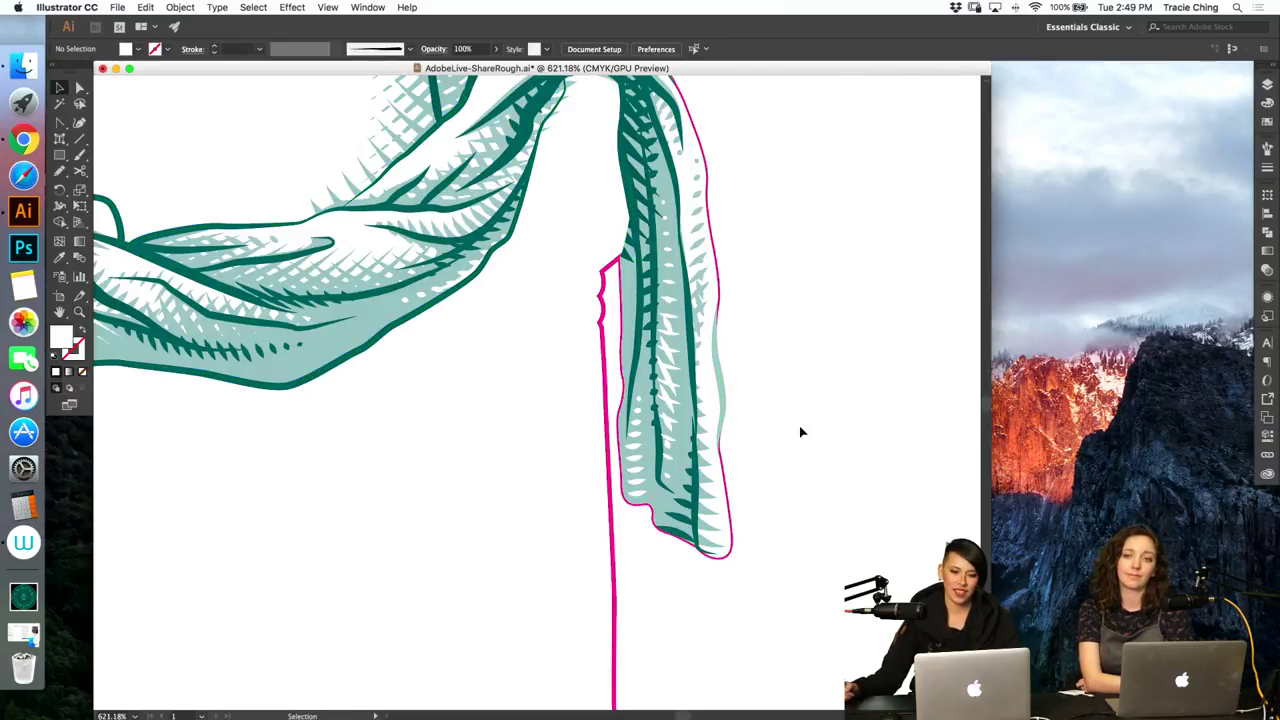
# Step: Duplicate the inner edge segment of the scarf's hanging end from the isolated outline and place it in front of the artwork
pyautogui.doubleClick(622, 350)
pyautogui.doubleClick(627, 341)
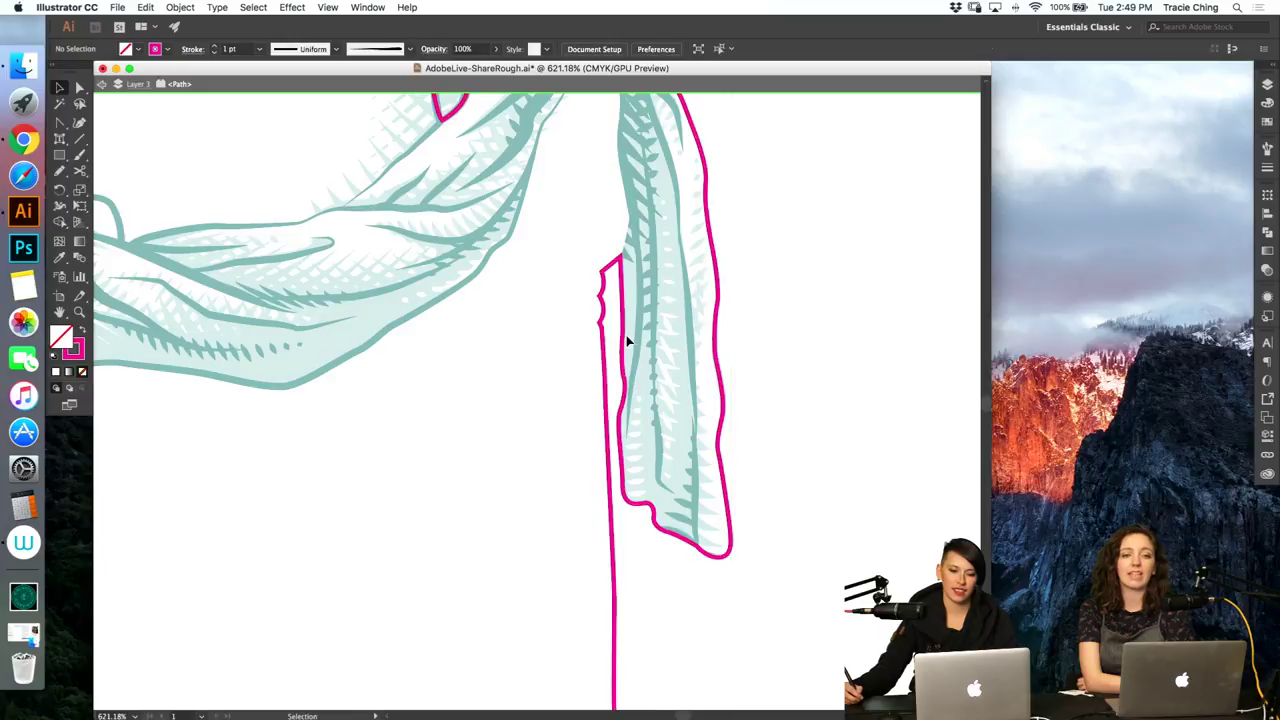
pyautogui.doubleClick(606, 366)
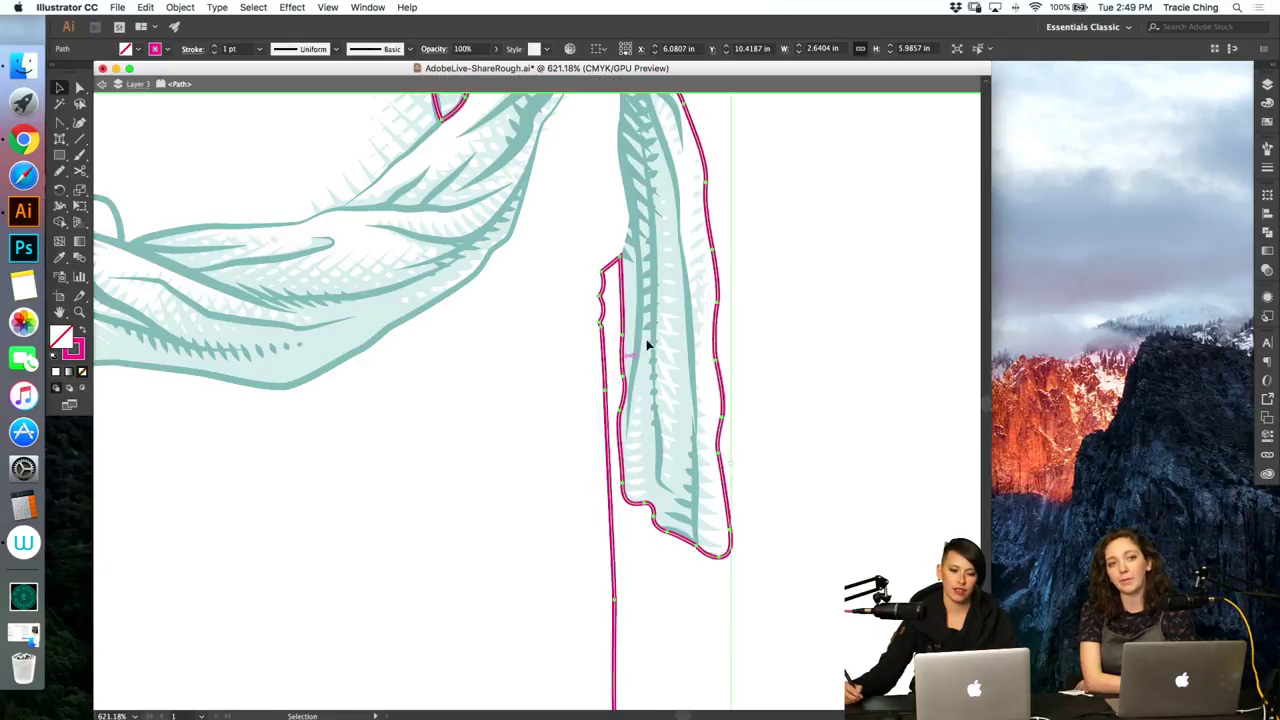
pyautogui.press('a')
pyautogui.click(828, 329)
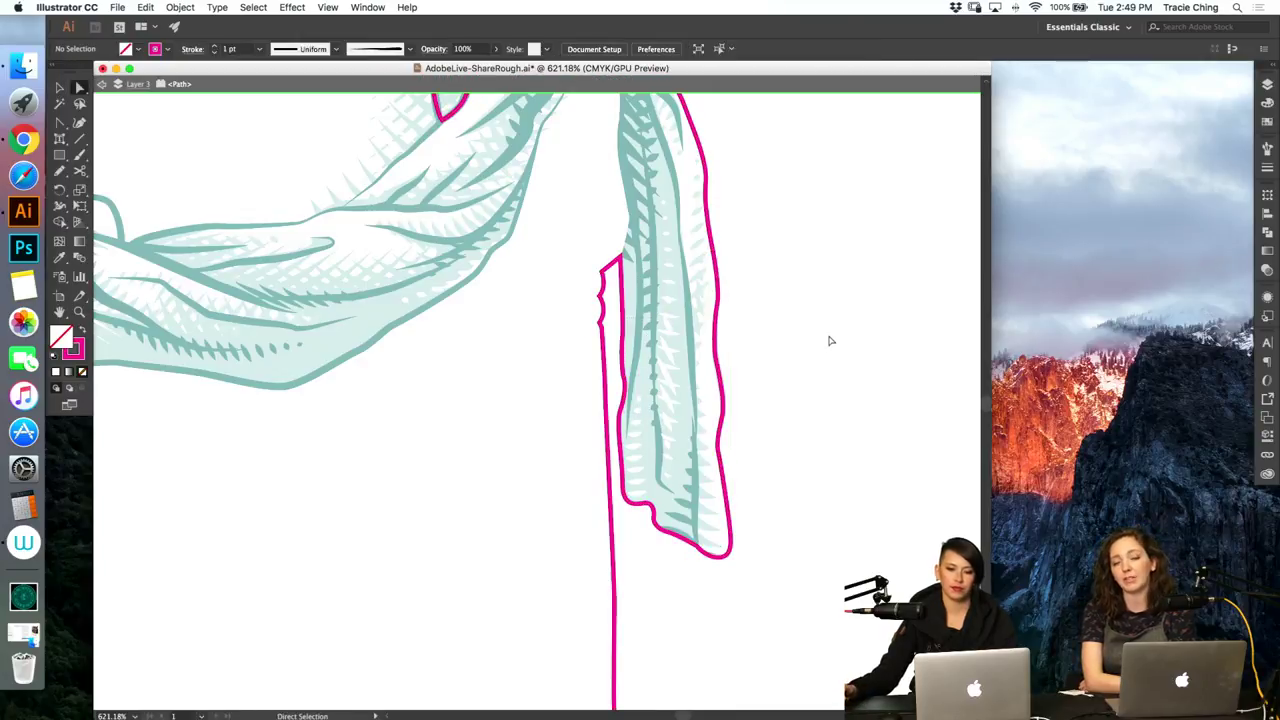
pyautogui.press('v')
pyautogui.doubleClick(845, 350)
pyautogui.press('super+z')
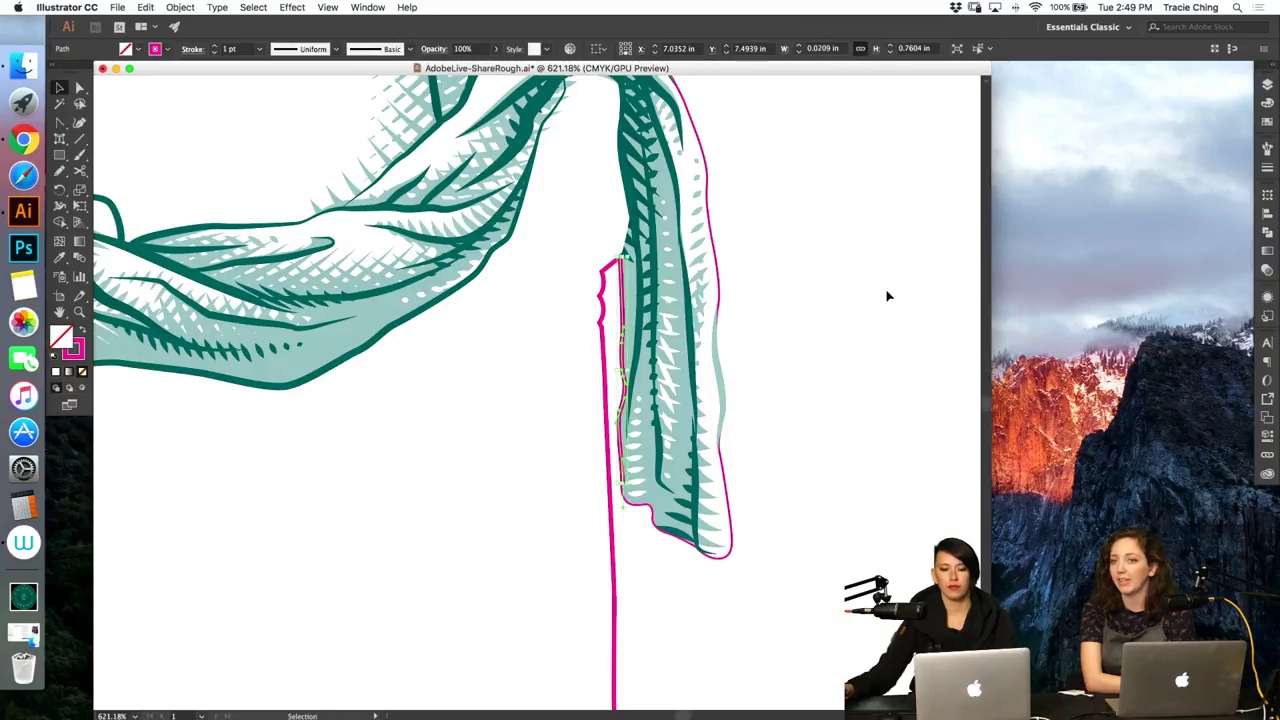
# Step: Apply Art Brush 1 copy 2 to the duplicated edge and sample the dark green style of the adjacent long fold line
pyautogui.click(1267, 148)
pyautogui.click(1200, 206)
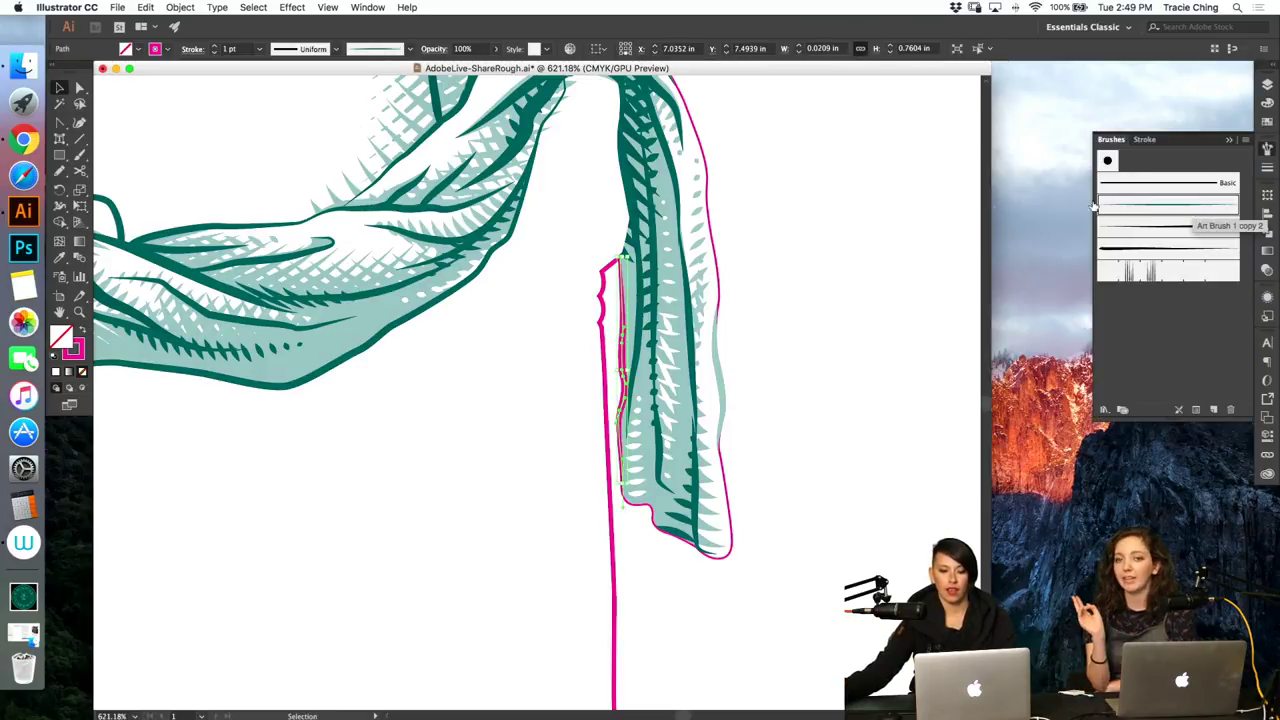
pyautogui.press('i')
pyautogui.click(686, 285)
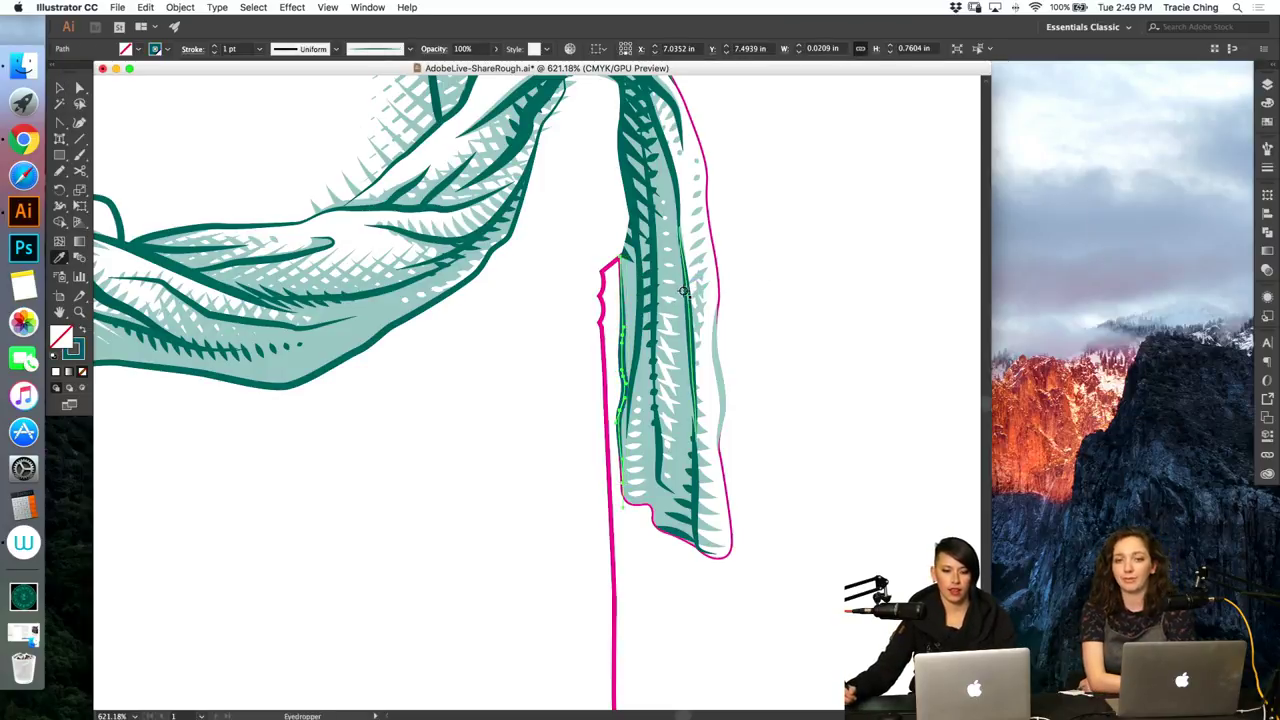
# Step: Extend the hanging end's inner edge line upward with two curved Pen points along the shaded fold
pyautogui.press('p')
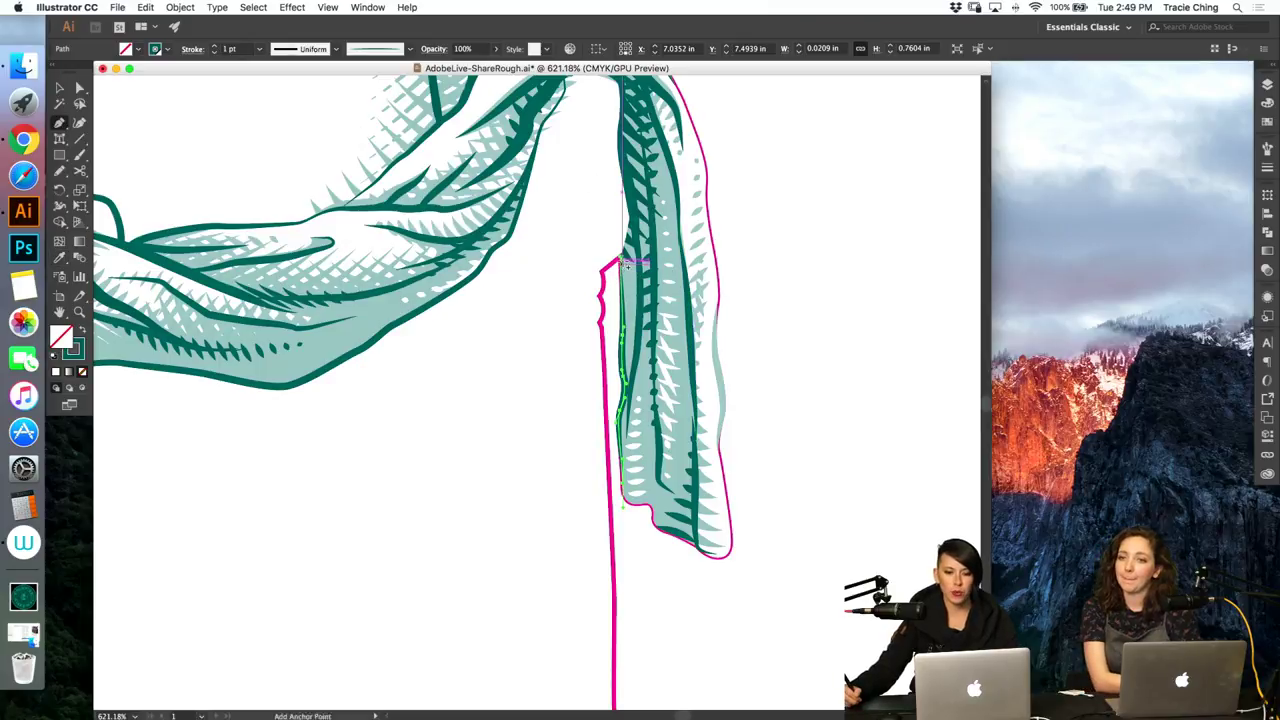
pyautogui.click(621, 259)
pyautogui.moveTo(630, 218); pyautogui.dragTo(628, 205)
pyautogui.moveTo(619, 128); pyautogui.dragTo(623, 109)
pyautogui.press('v')
pyautogui.click(811, 239)
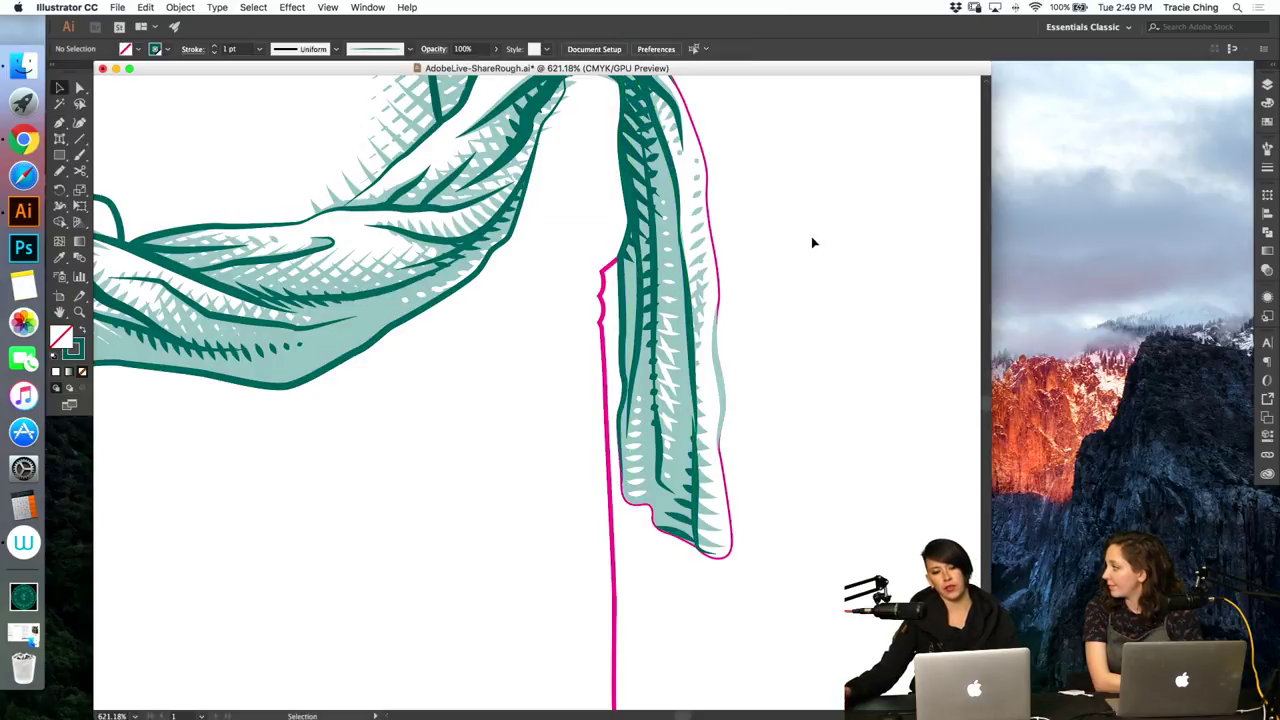
# Step: Cut the extended inner edge line and paste it in front of the hanging end's dark fold line
pyautogui.click(624, 278)
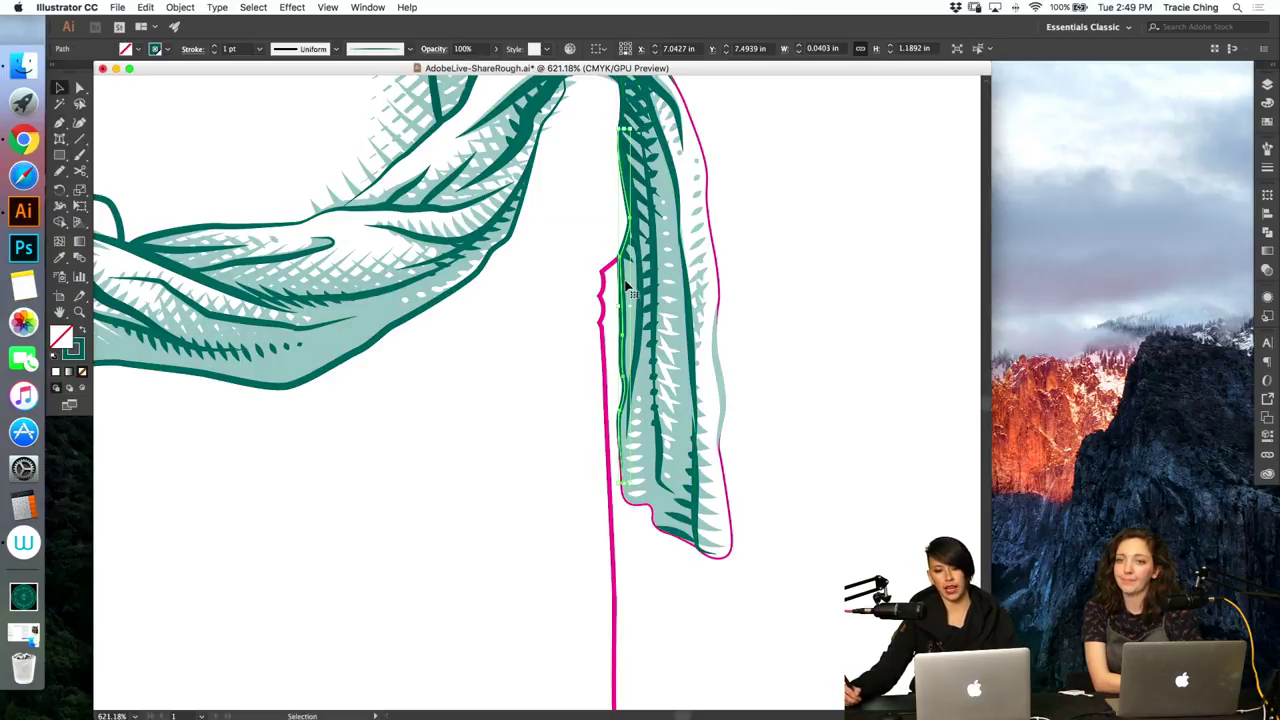
pyautogui.press('super+x')
pyautogui.press('v')
pyautogui.click(640, 313)
pyautogui.press('super+f')
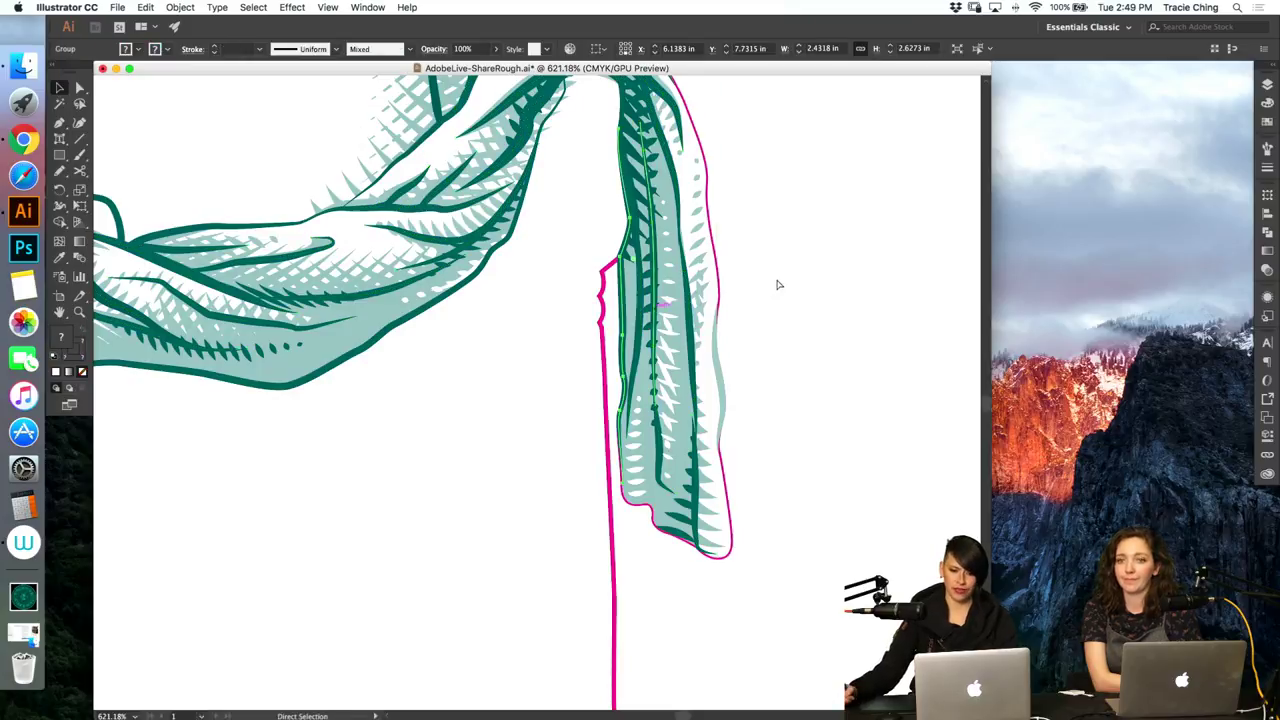
pyautogui.click(780, 284)
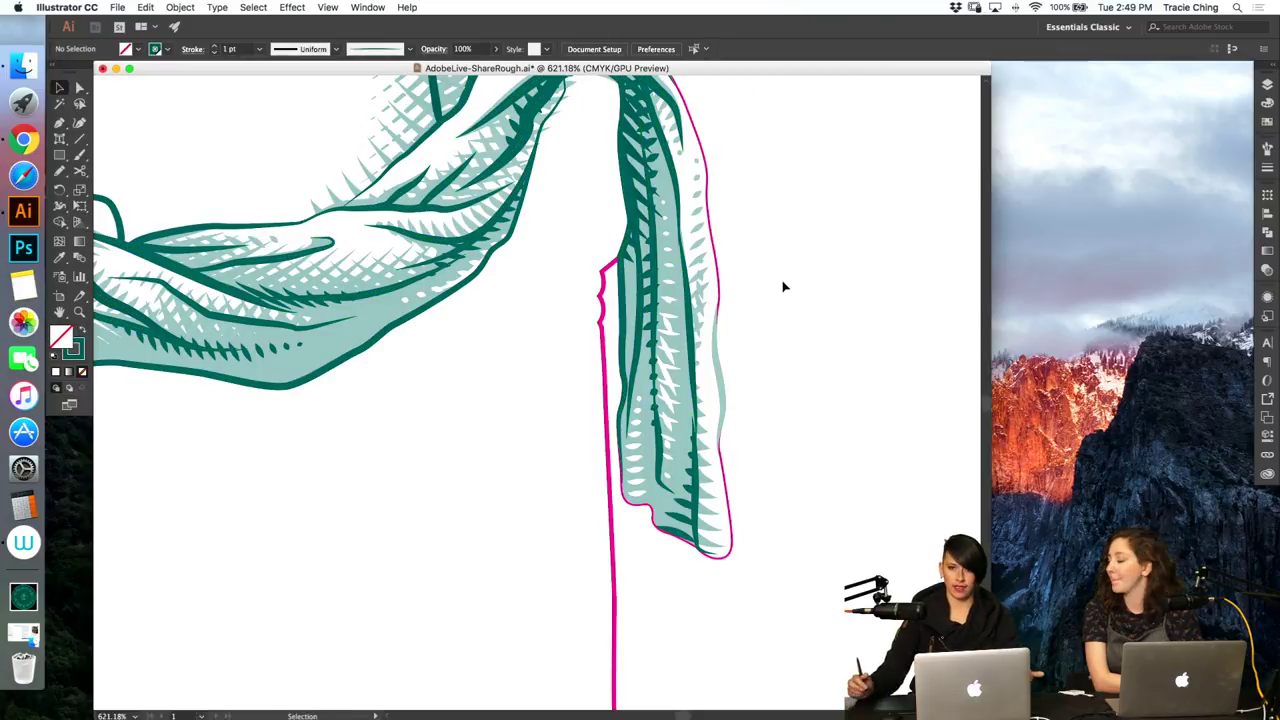
# Step: Refine the narrow white highlight between the upper shoulder folds by editing its anchor points with the Pen tool
pyautogui.press('super+minus')
pyautogui.press('super+minus')
pyautogui.press('super+minus')
pyautogui.press('super+minus')
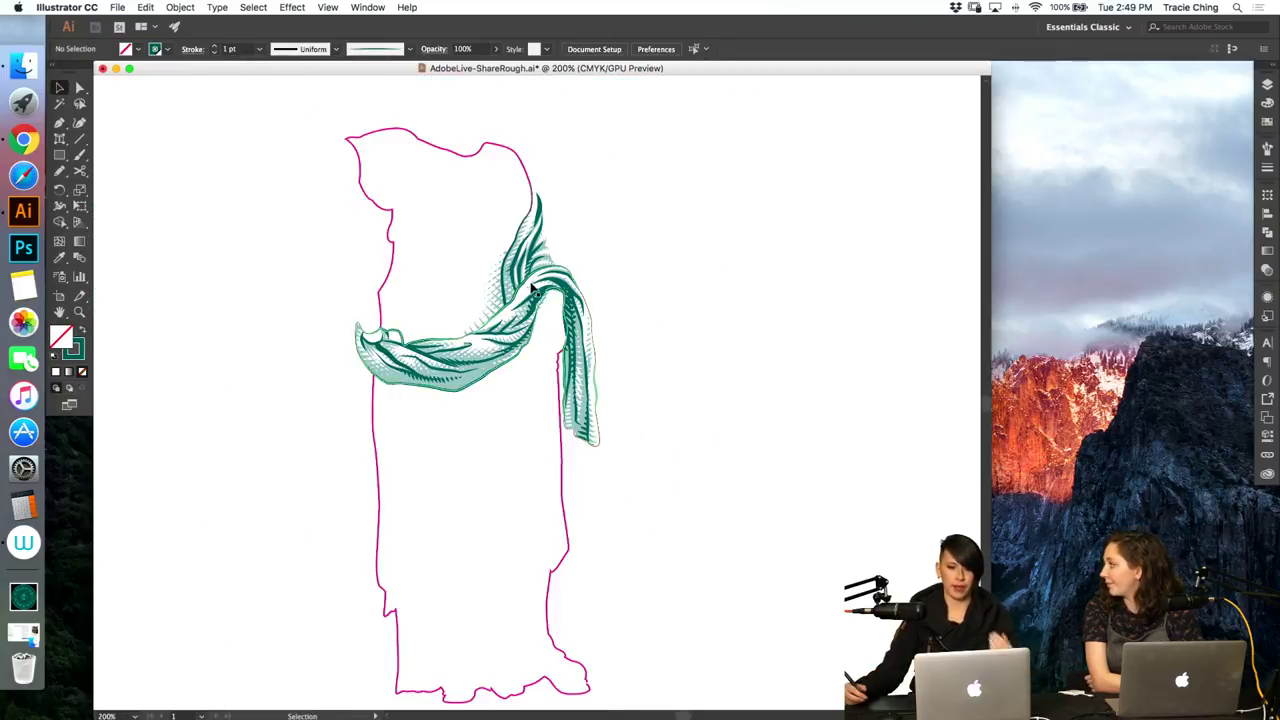
pyautogui.press('a')
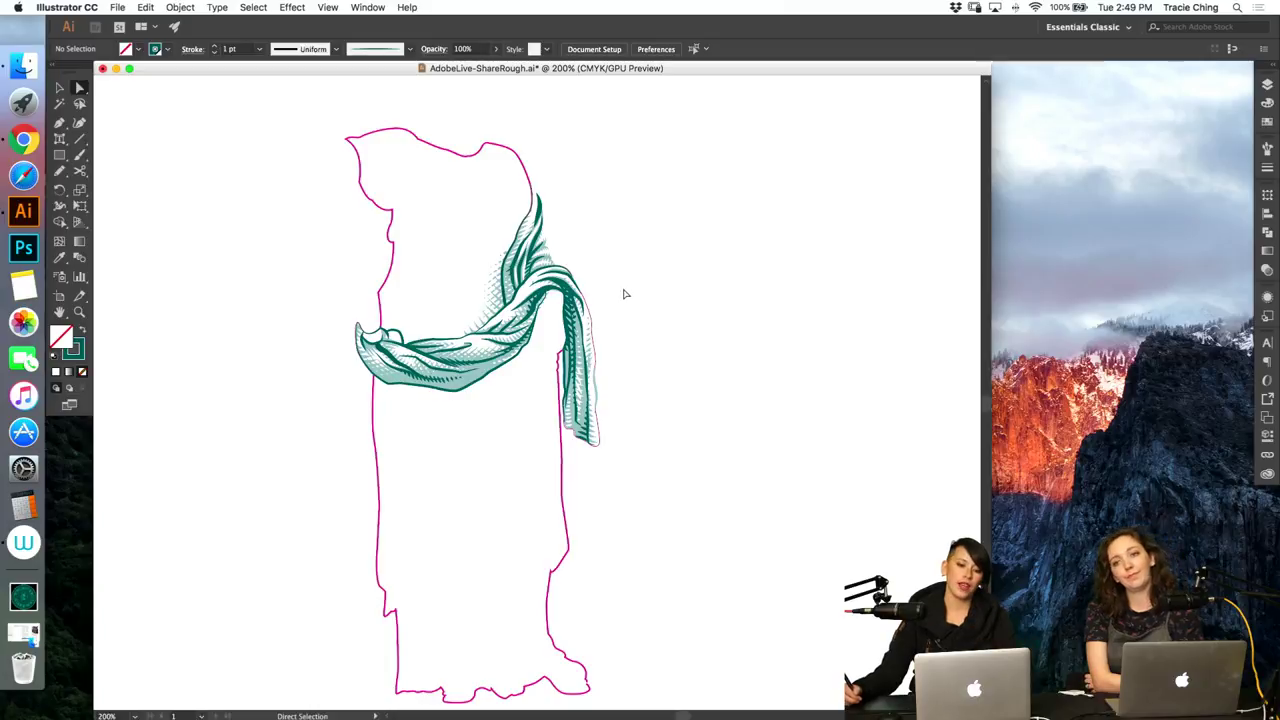
pyautogui.moveTo(512, 261); pyautogui.dragTo(800, 190)
pyautogui.click(553, 291)
pyautogui.press('p')
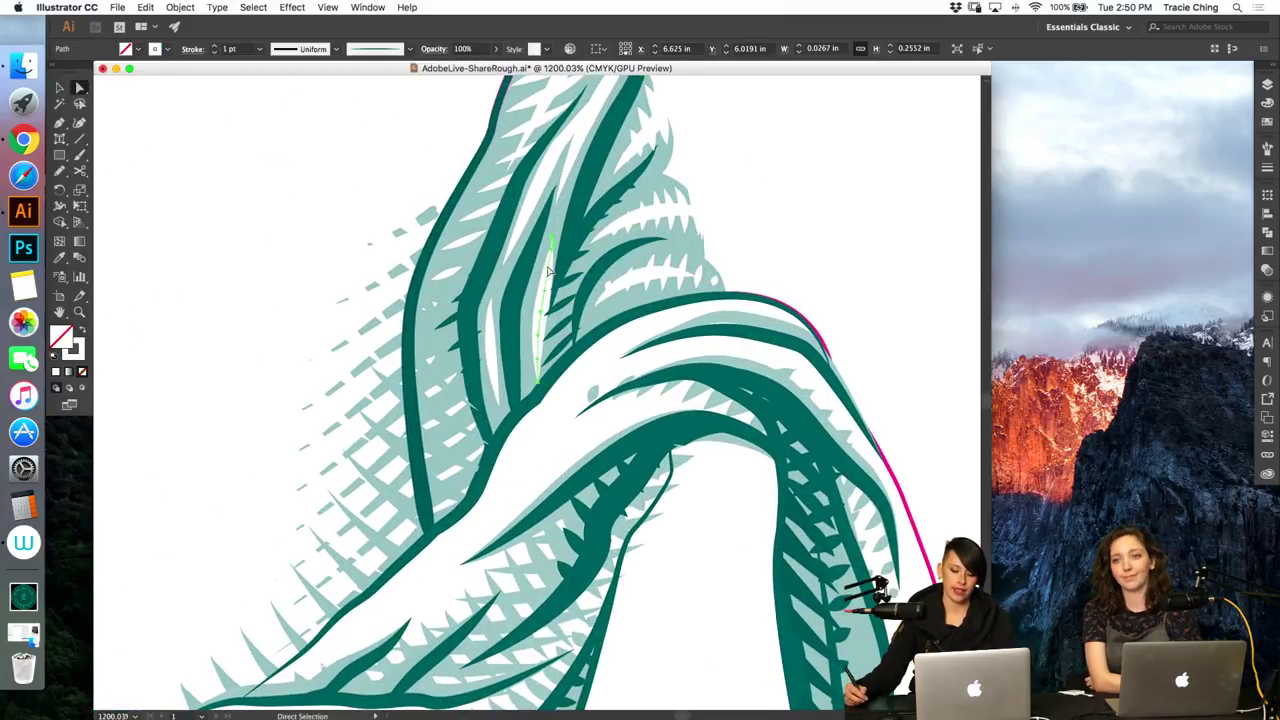
pyautogui.click(550, 255)
pyautogui.click(548, 269)
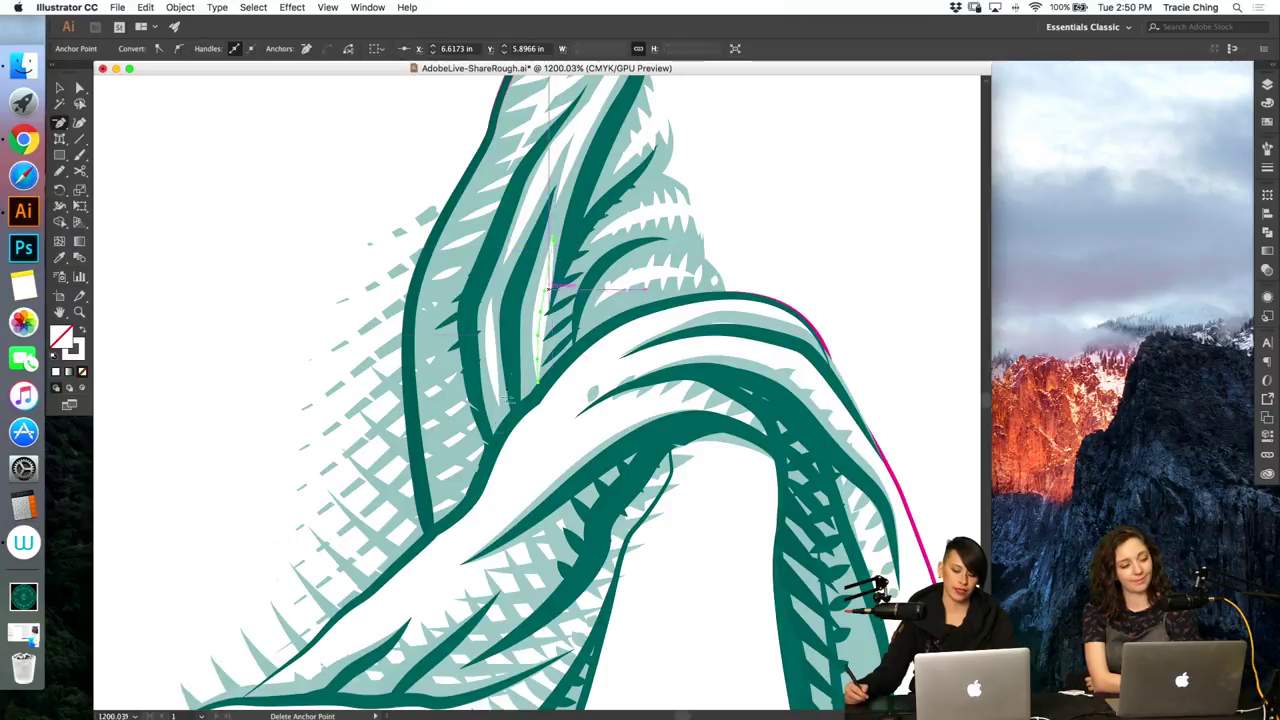
# Step: Paint a slim white highlight stroke down the pale green area inside the outermost upper fold
pyautogui.press('b')
pyautogui.moveTo(412, 350); pyautogui.dragTo(468, 408)
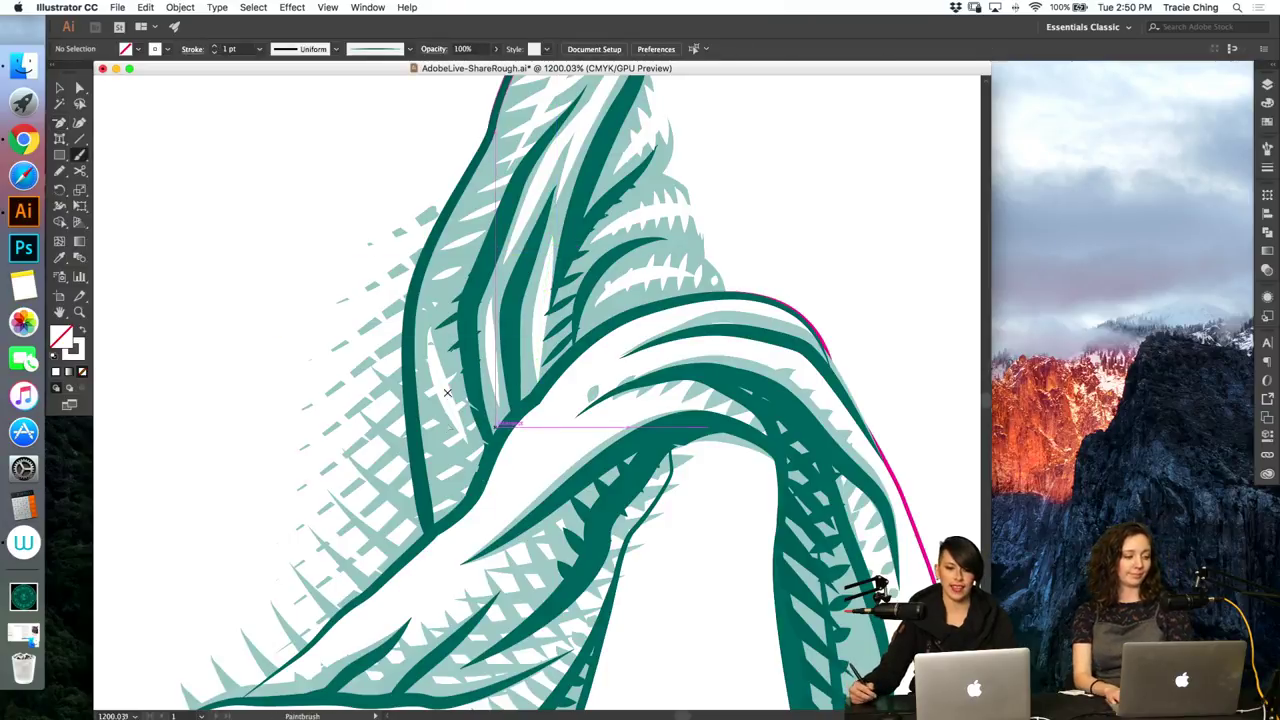
pyautogui.press('a')
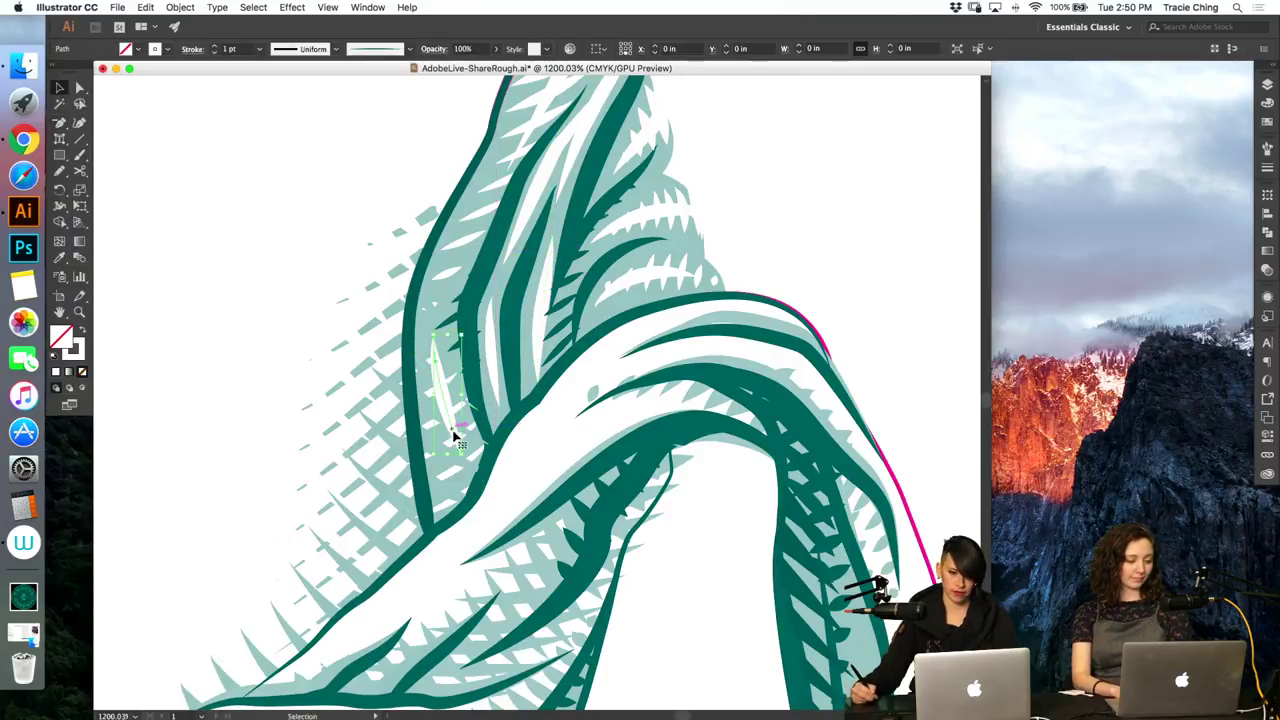
pyautogui.press('super+minus')
pyautogui.press('super+minus')
pyautogui.press('super+minus')
pyautogui.press('super+minus')
pyautogui.press('v')
pyautogui.click(667, 314)
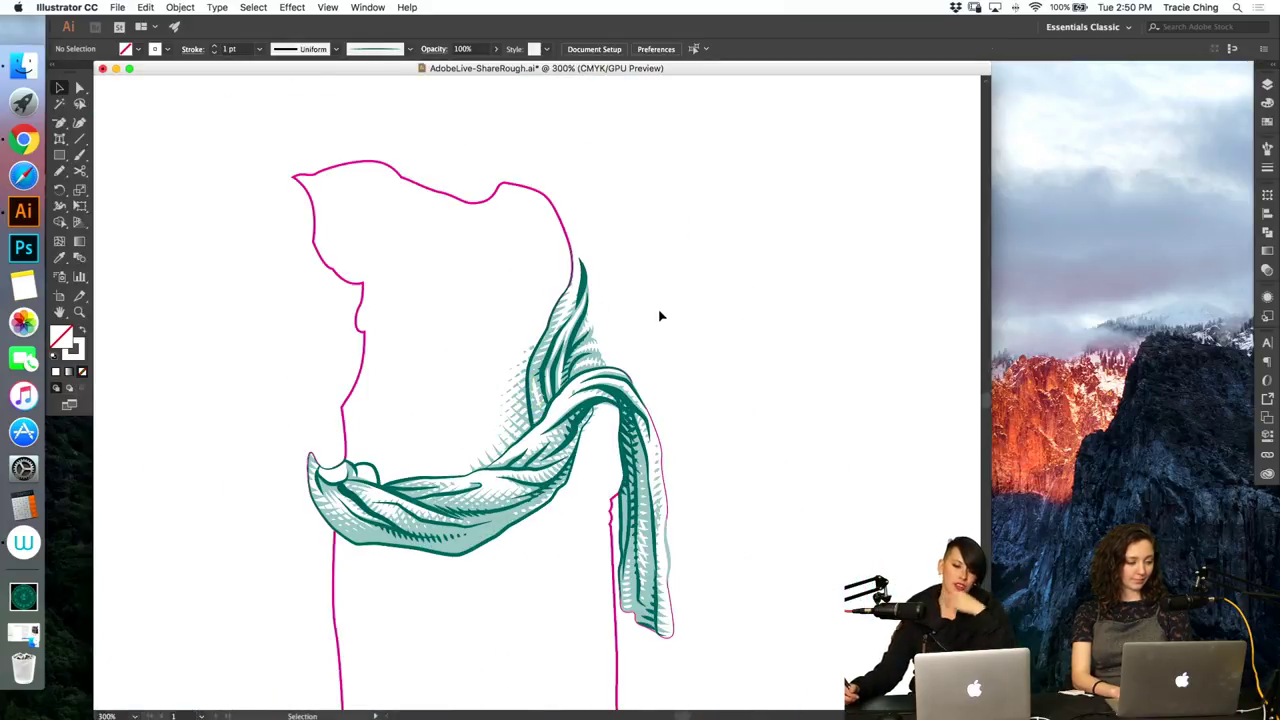
# Step: Reduce the short dark green fold line beside the narrow white highlight to a 1 pt stroke weight
pyautogui.press('a')
pyautogui.click(562, 360)
pyautogui.click(1266, 166)
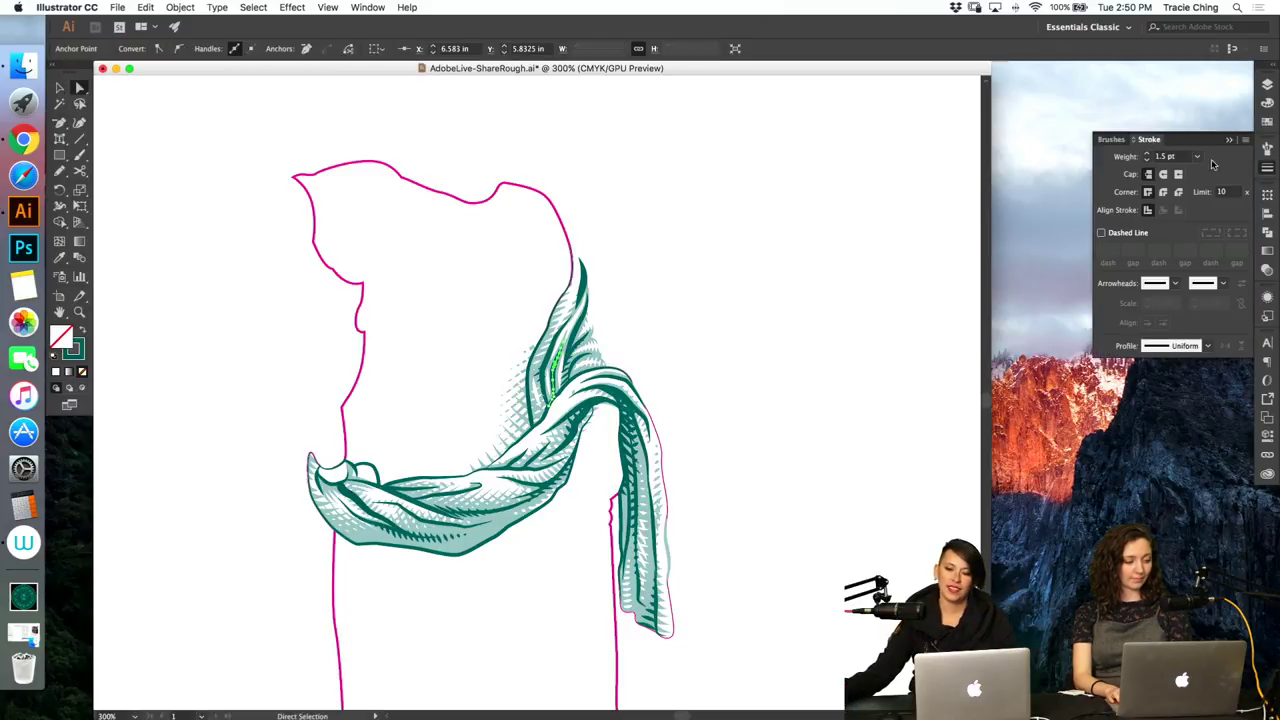
pyautogui.click(805, 308)
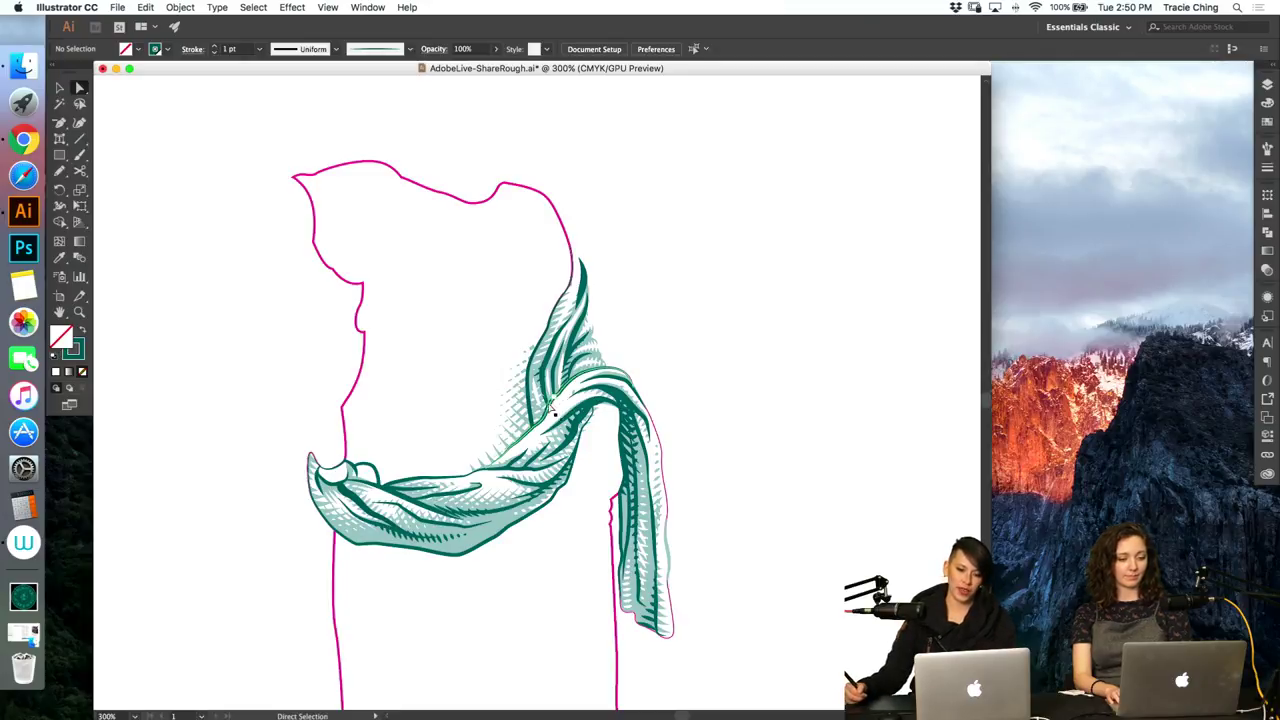
# Step: Increase the outermost stroke of the white hatching blend above the shoulder fold to 1 pt
pyautogui.press('z')
pyautogui.moveTo(560, 400); pyautogui.dragTo(818, 258)
pyautogui.moveTo(598, 381); pyautogui.dragTo(692, 340)
pyautogui.press('a')
pyautogui.click(657, 366)
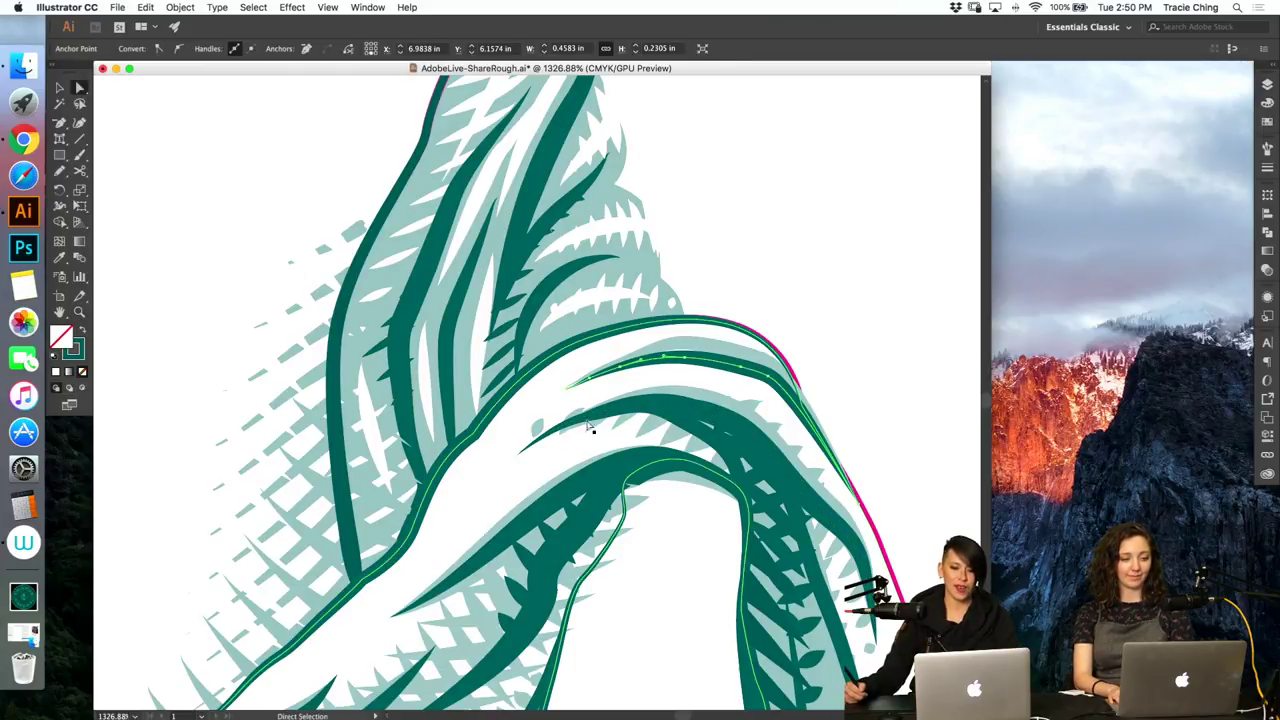
pyautogui.click(766, 257)
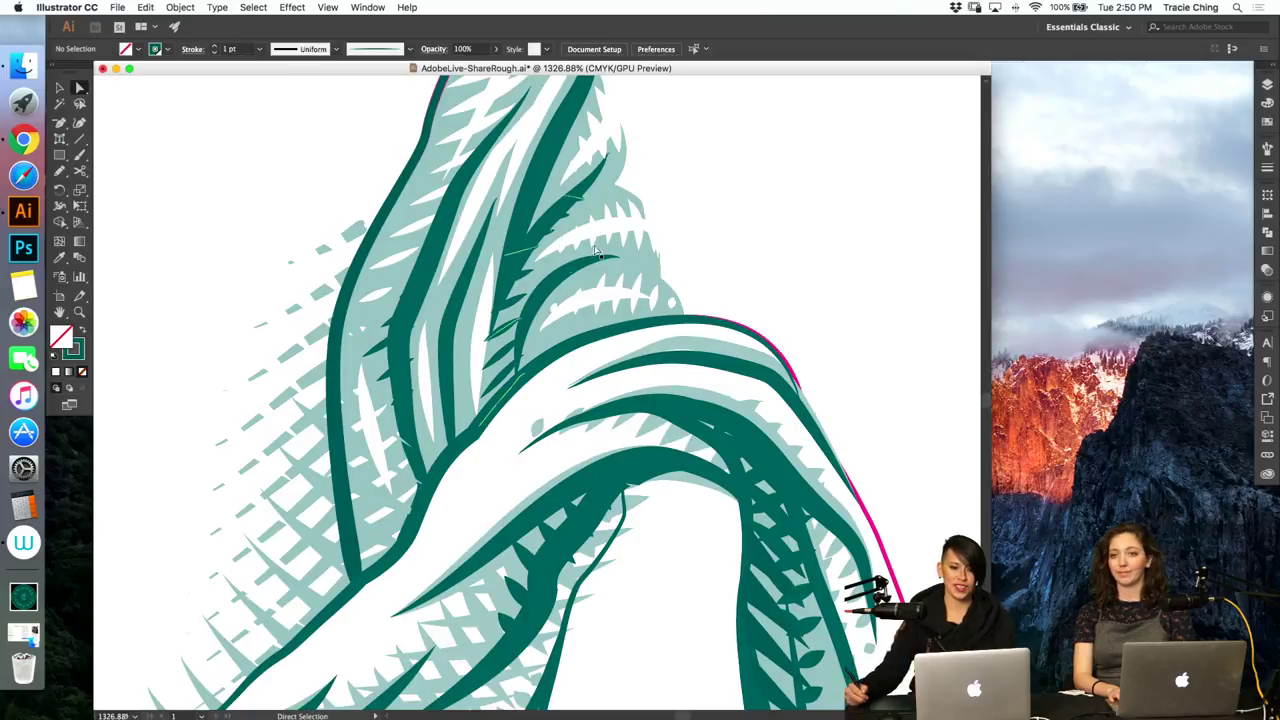
pyautogui.click(652, 215)
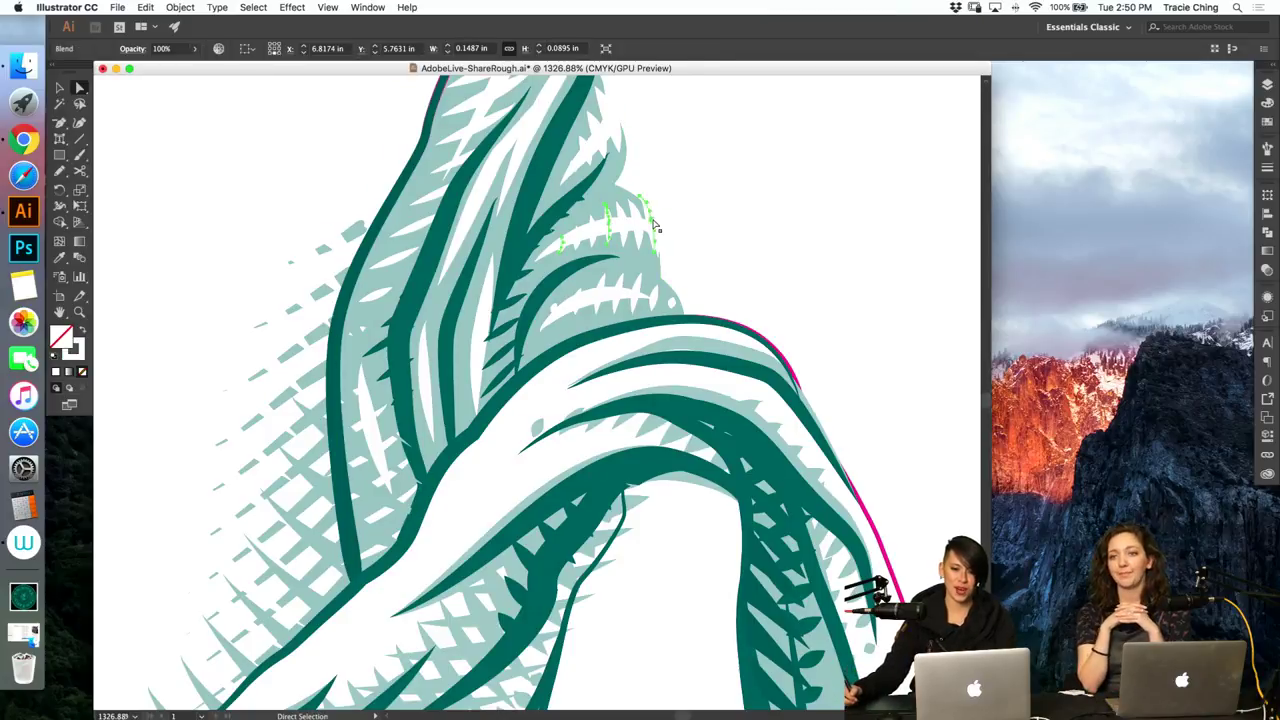
pyautogui.click(657, 228)
pyautogui.click(1267, 168)
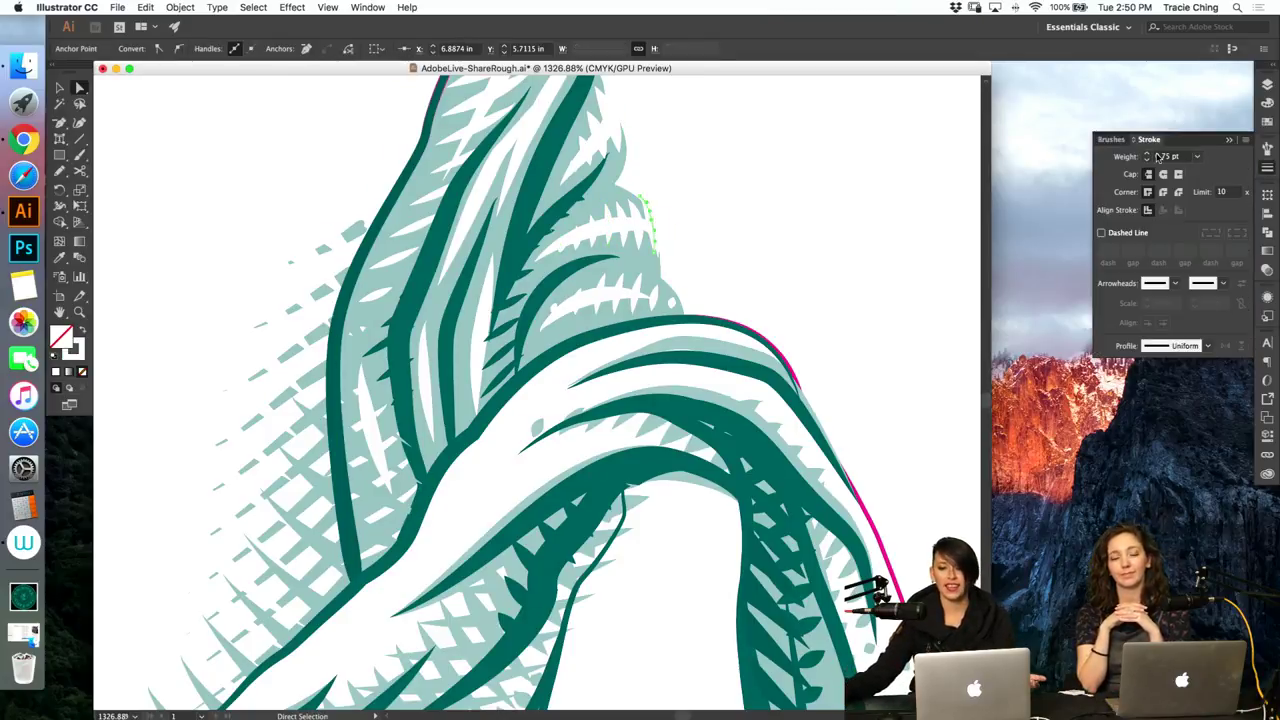
pyautogui.click(1148, 154)
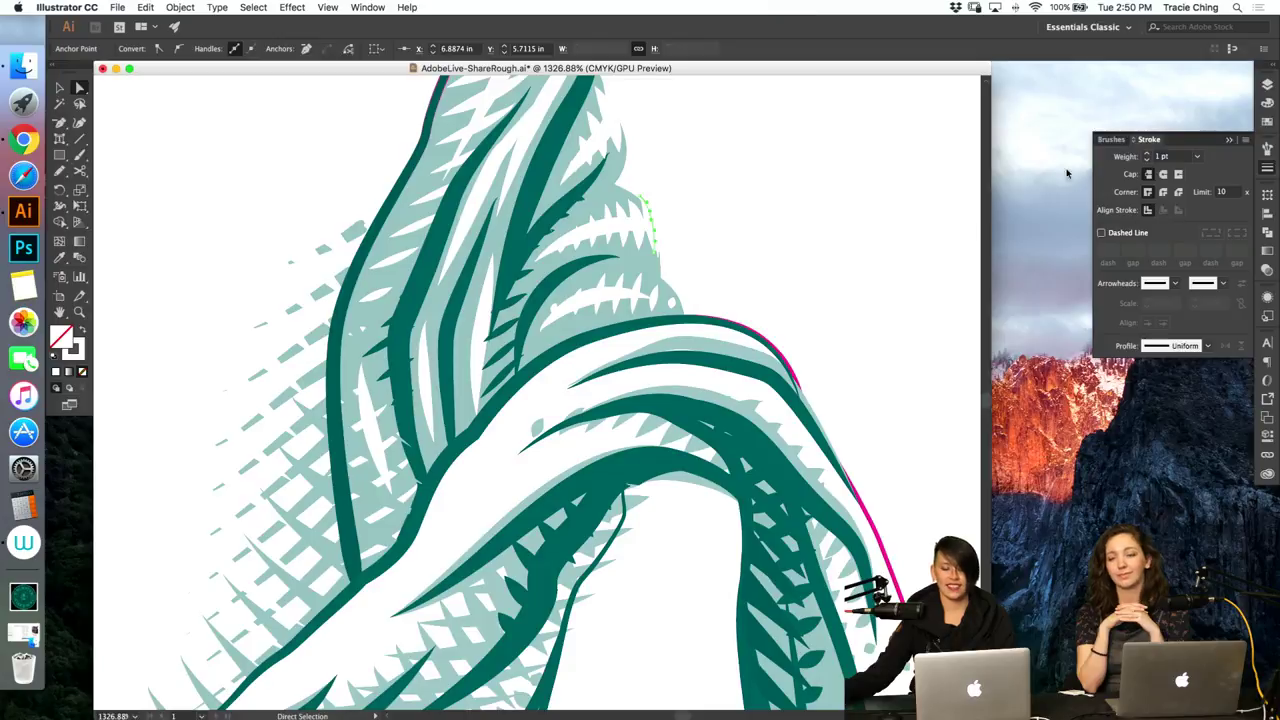
# Step: Set the middle stroke of the white hatching blend above the shoulder fold to 0.75 pt
pyautogui.click(610, 212)
pyautogui.press('v')
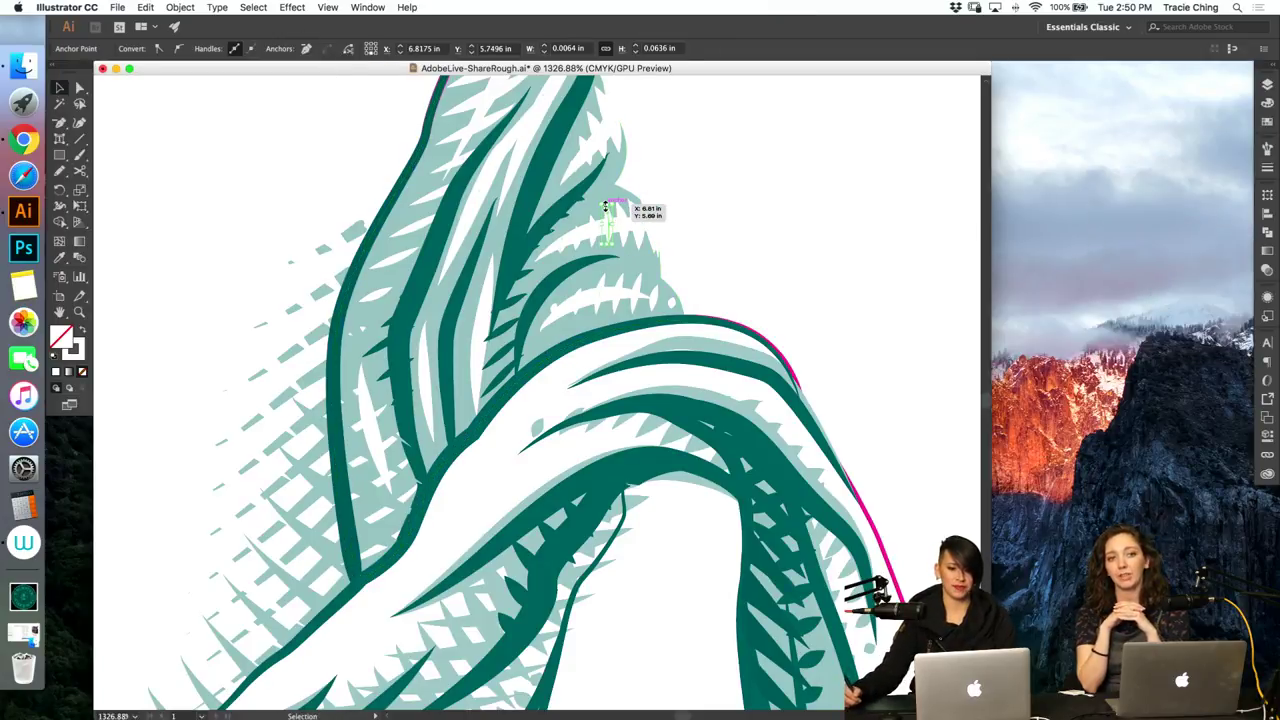
pyautogui.click(1267, 167)
pyautogui.press('a')
pyautogui.click(876, 227)
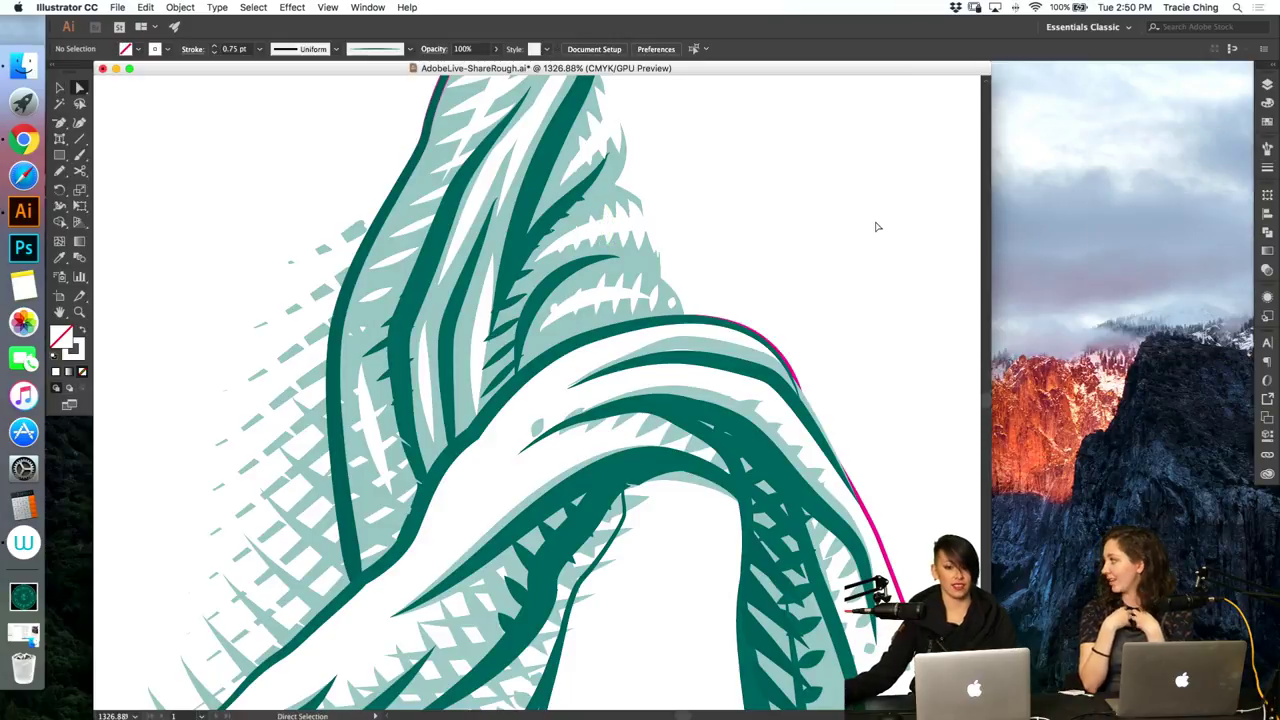
# Step: Set the selected stroke of the white hatching blend inside the outermost upper fold of the scarf to 0.75 pt
pyautogui.press('super+minus')
pyautogui.press('super+minus')
pyautogui.press('super+minus')
pyautogui.press('super+minus')
pyautogui.press('super+minus')
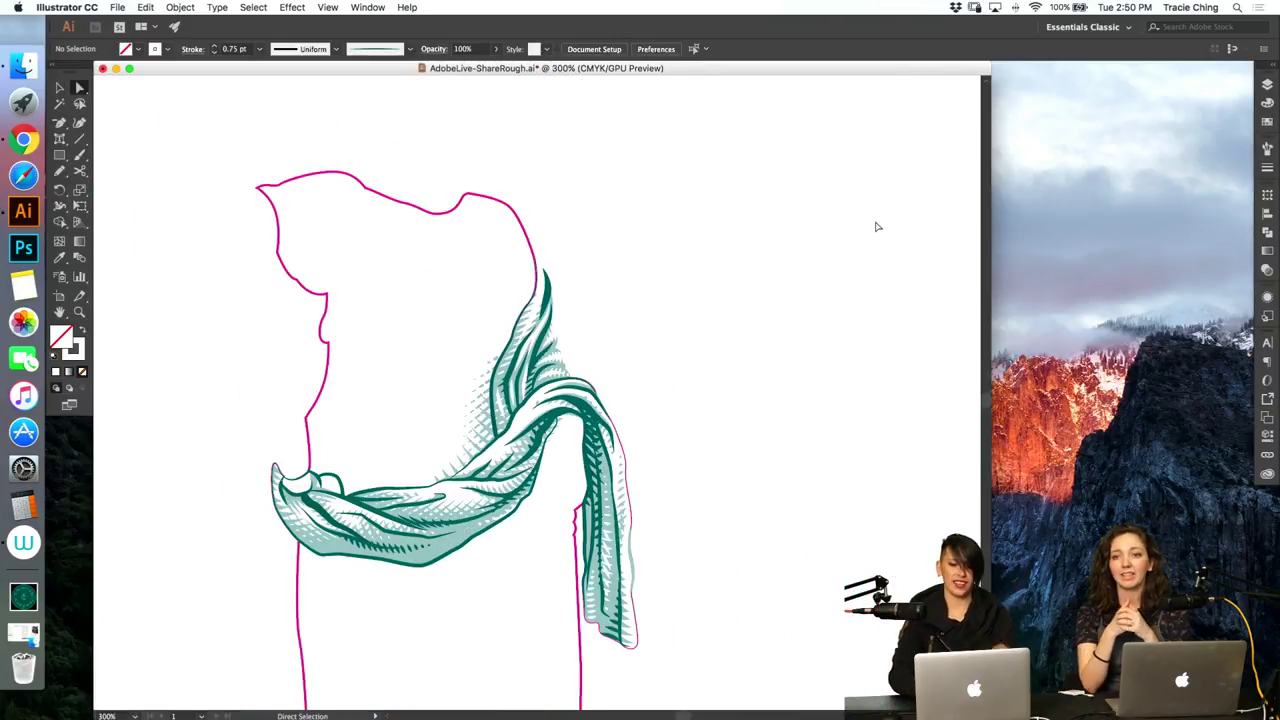
pyautogui.press('z')
pyautogui.moveTo(546, 489); pyautogui.dragTo(630, 430)
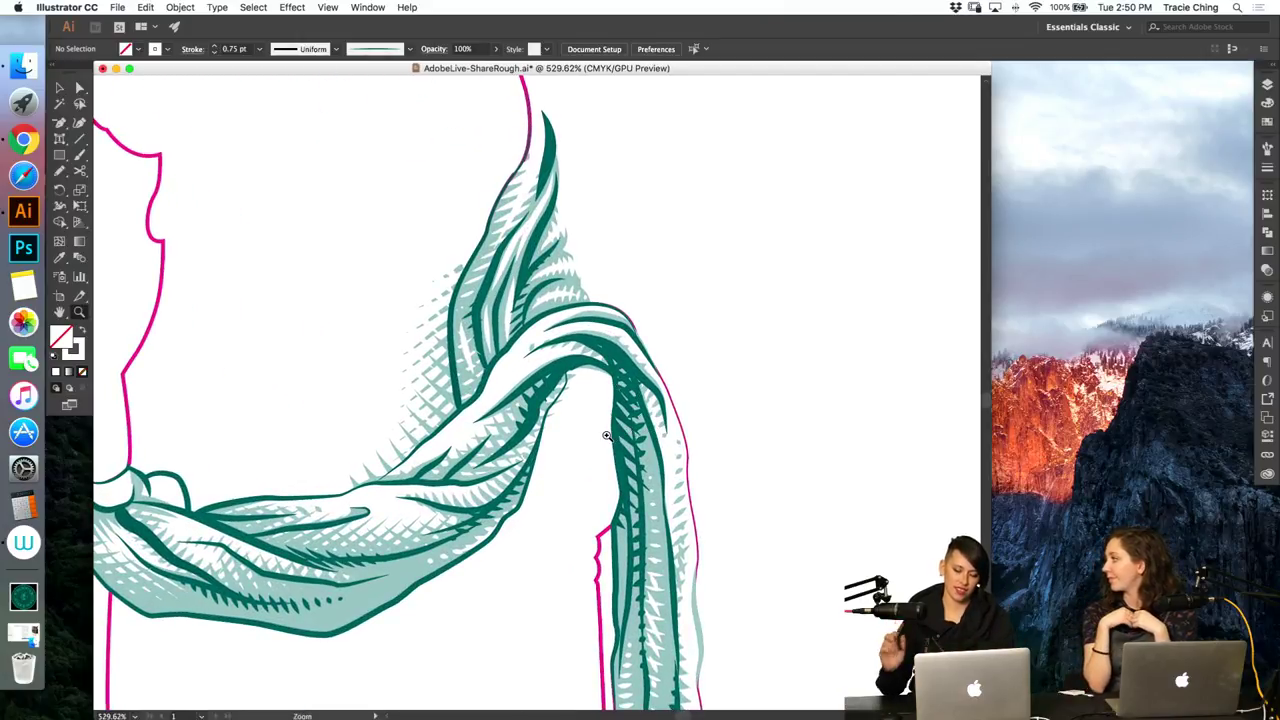
pyautogui.press('v')
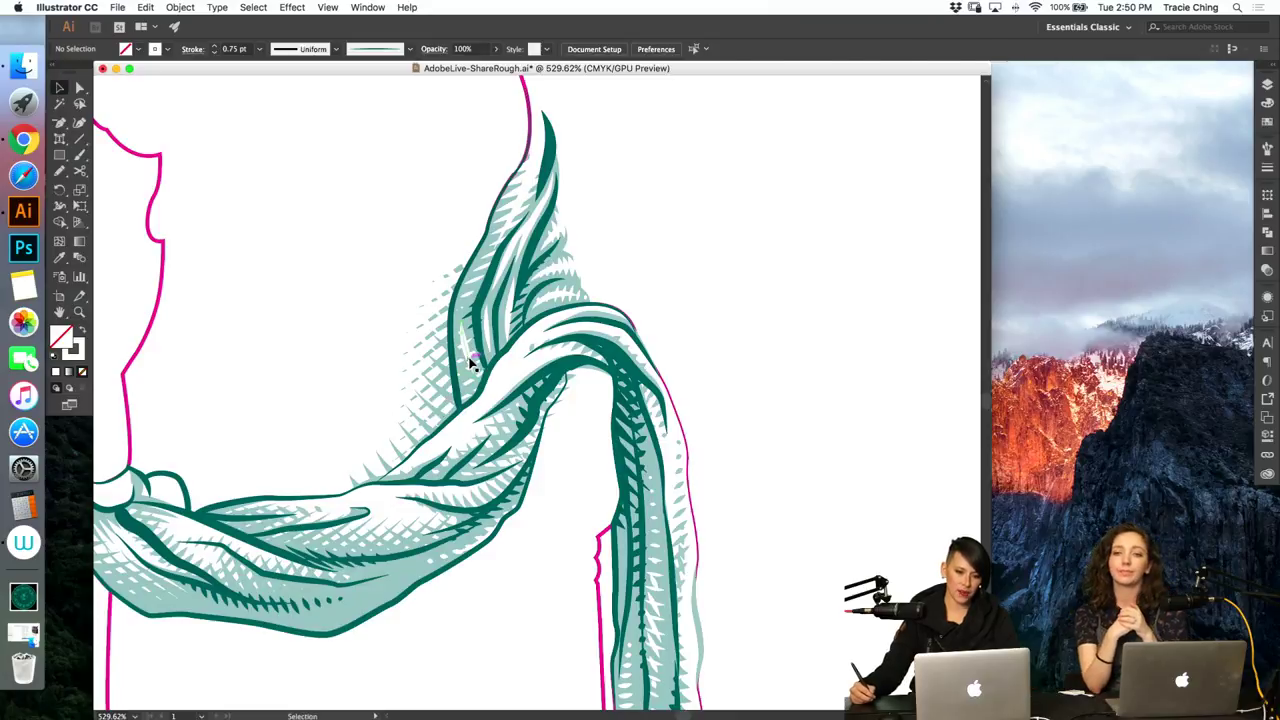
pyautogui.press('a')
pyautogui.scroll(4, 484, 405)
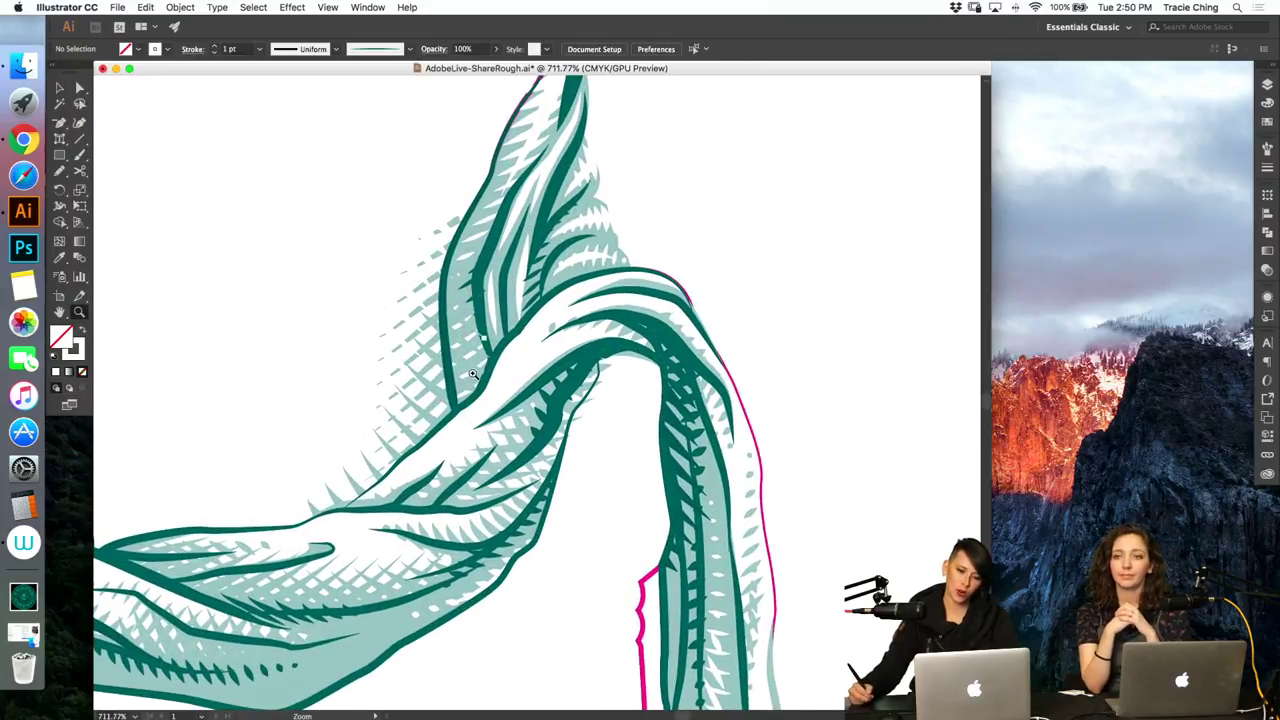
pyautogui.scroll(4, 476, 376)
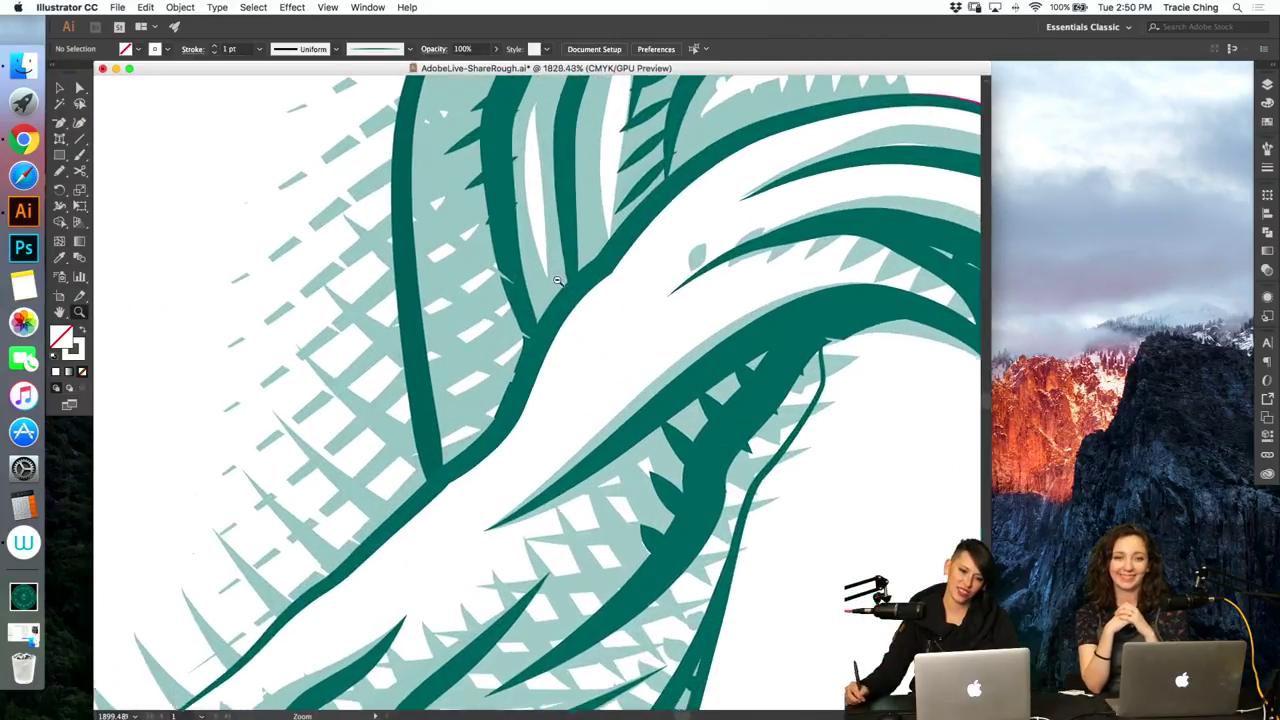
pyautogui.click(466, 334)
pyautogui.click(510, 258)
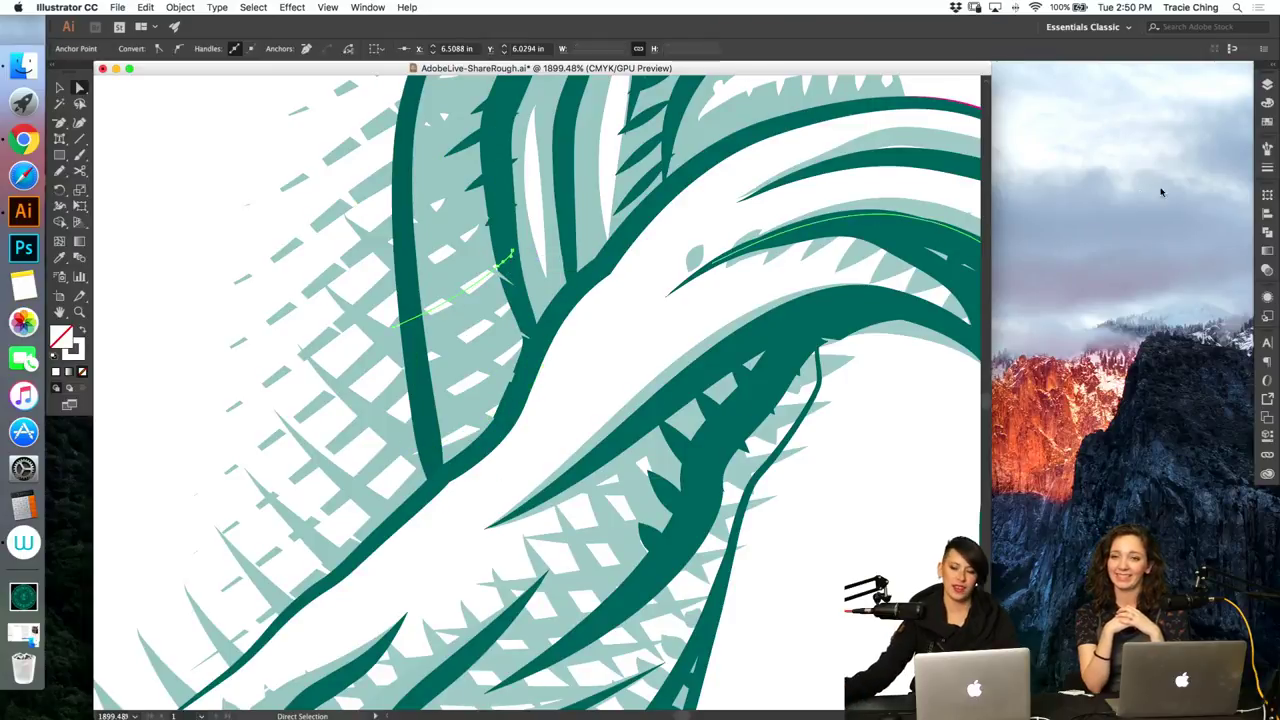
pyautogui.click(1267, 170)
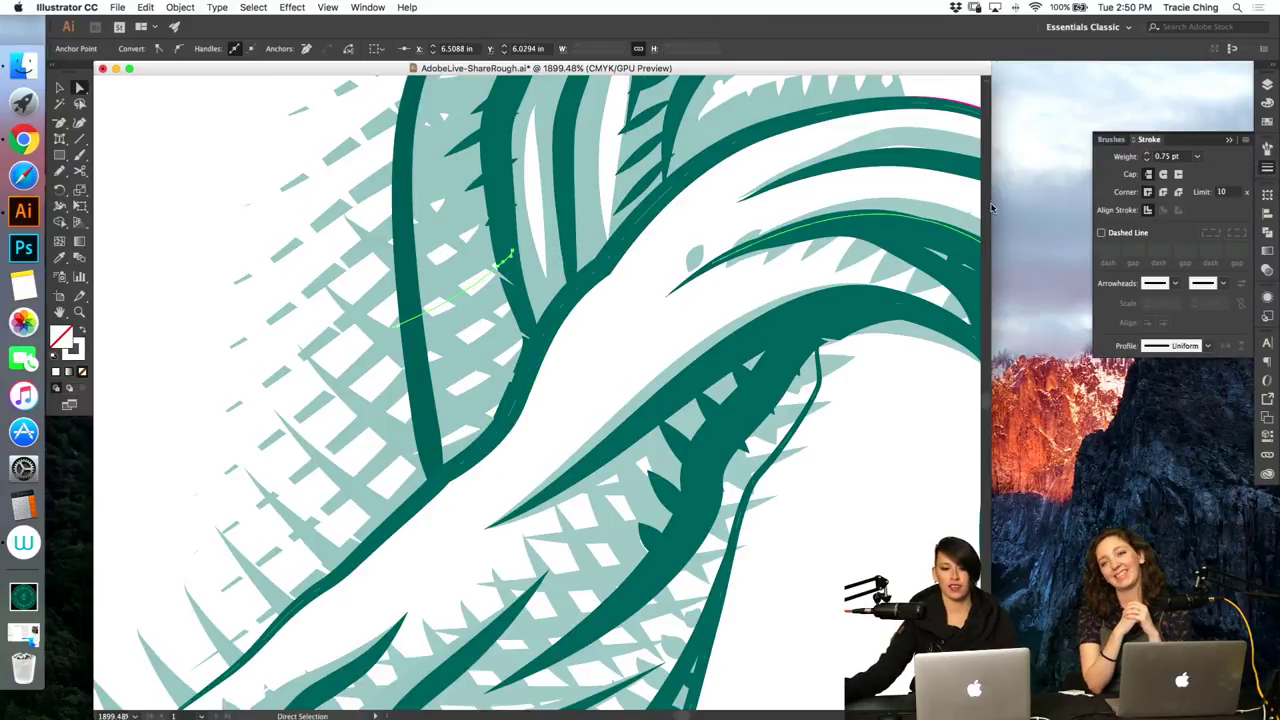
pyautogui.click(510, 360)
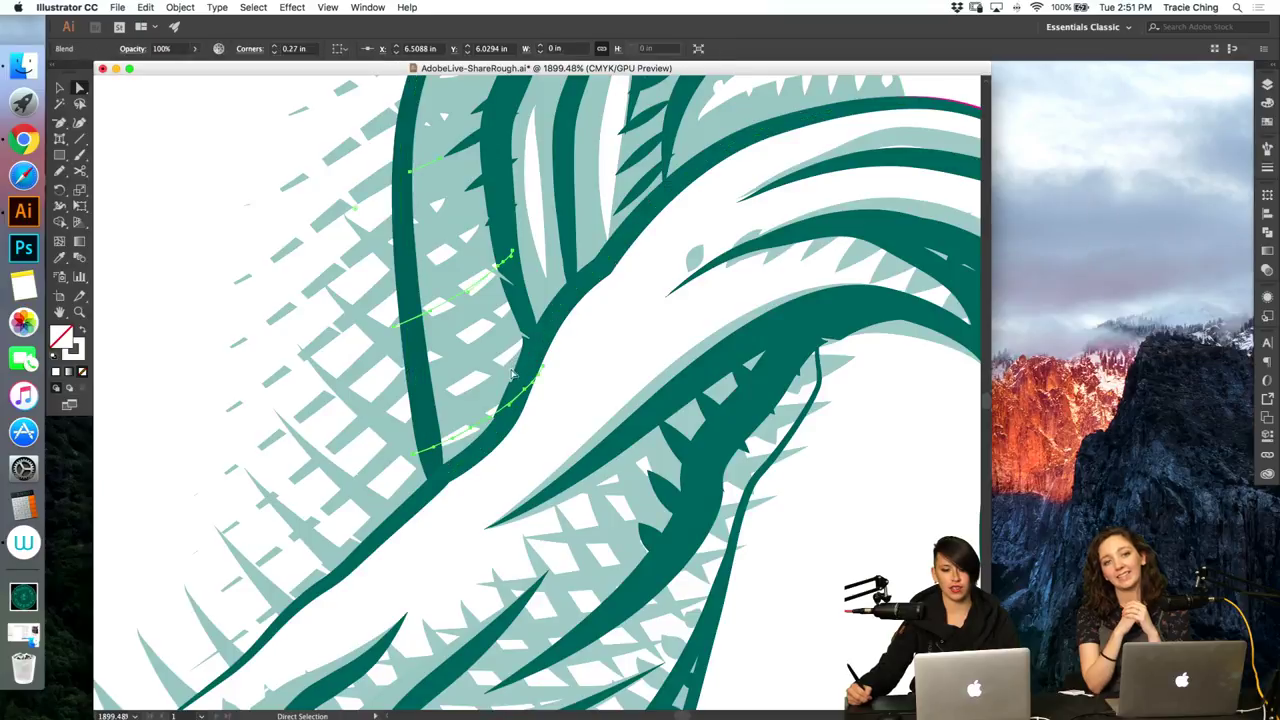
pyautogui.press('super+0')
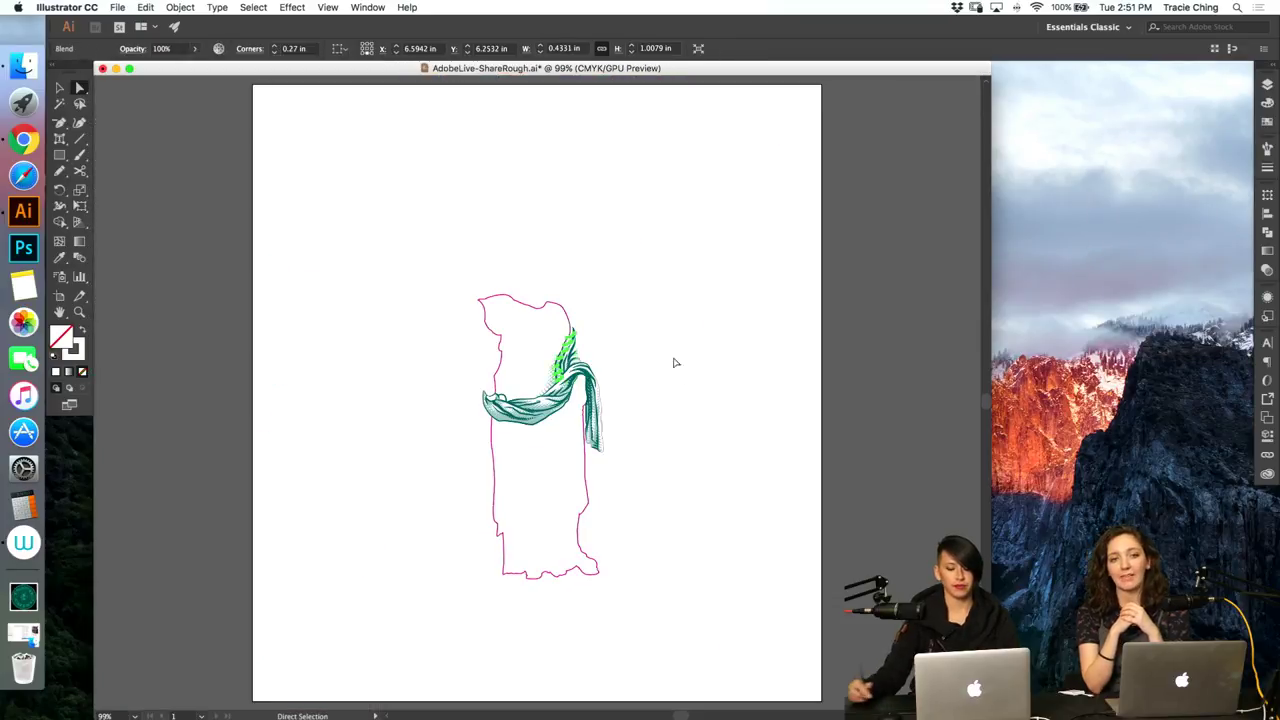
pyautogui.click(711, 406)
# Step: Thin the hooked dark green fold line mid-scarf and set the neighbouring fold line above it to 0.75 pt
pyautogui.press('super+space')
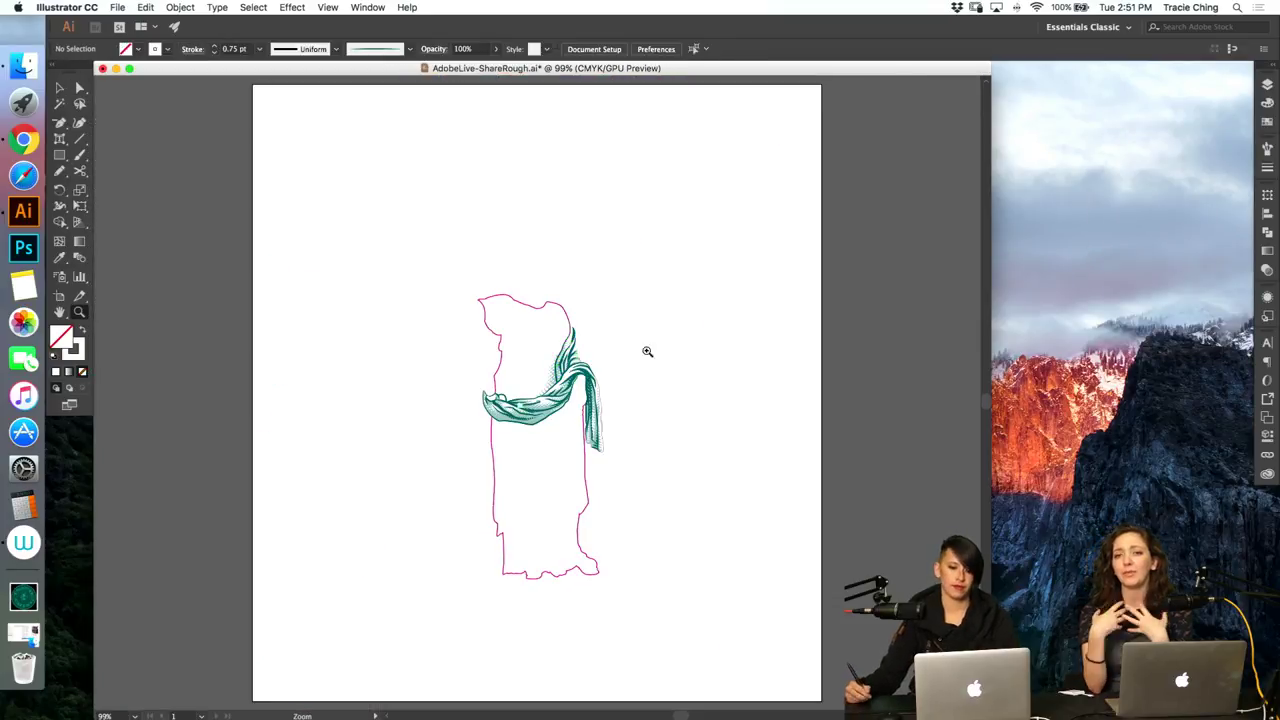
pyautogui.moveTo(525, 408); pyautogui.dragTo(588, 383)
pyautogui.click(566, 344)
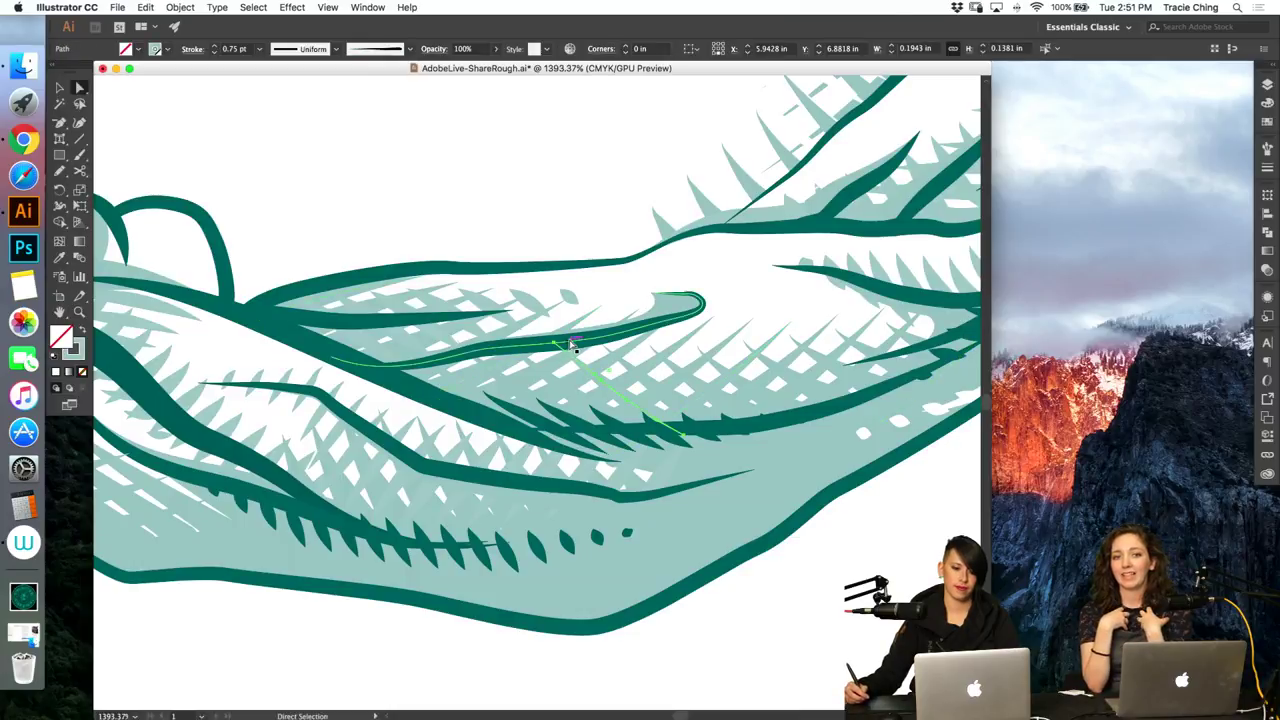
pyautogui.click(1268, 168)
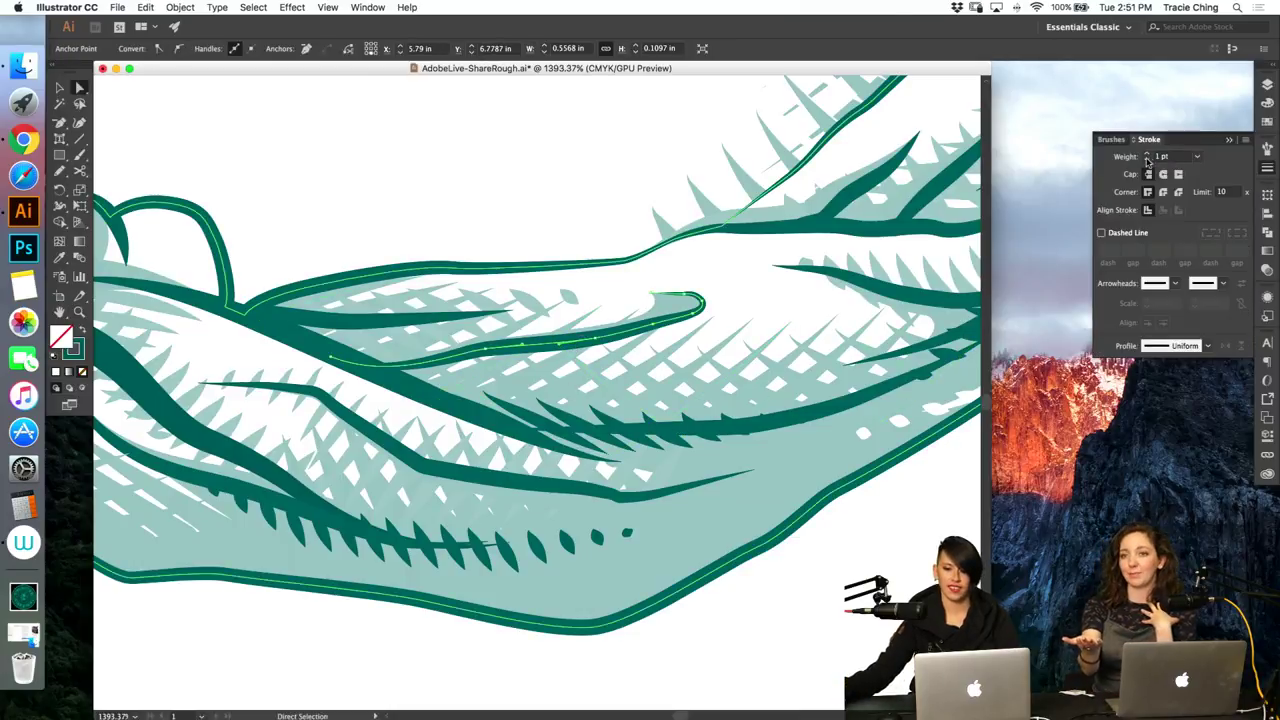
pyautogui.click(487, 308)
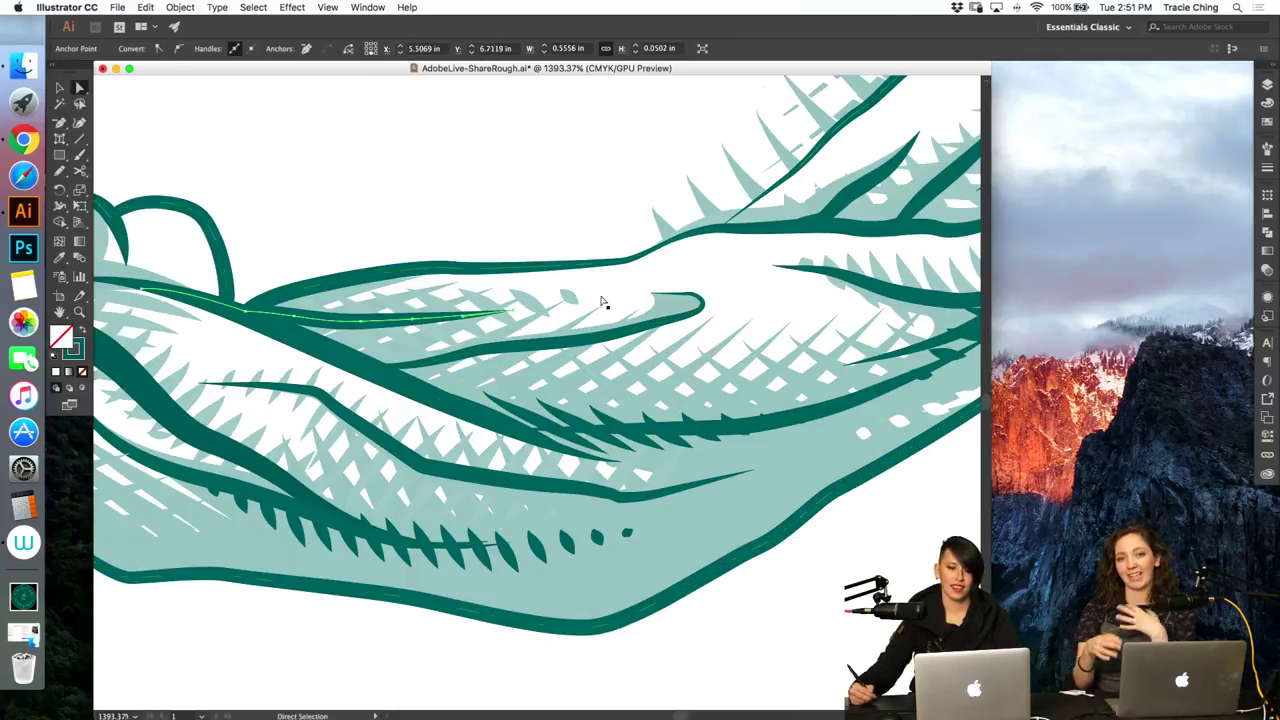
pyautogui.click(1267, 168)
pyautogui.click(1147, 160)
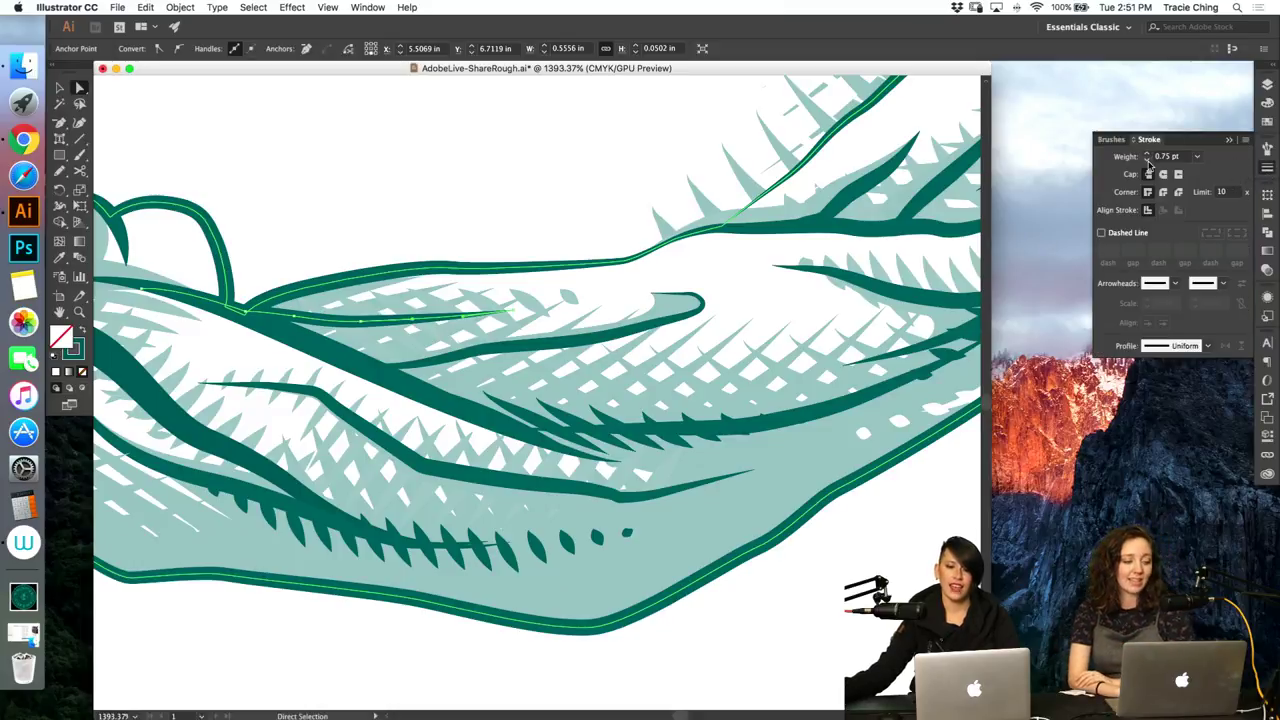
# Step: Set the long angled dark green fold line in the lower part of the scarf to a 0.75 pt stroke weight
pyautogui.press('super+minus')
pyautogui.press('super+minus')
pyautogui.press('super+minus')
pyautogui.press('super+minus')
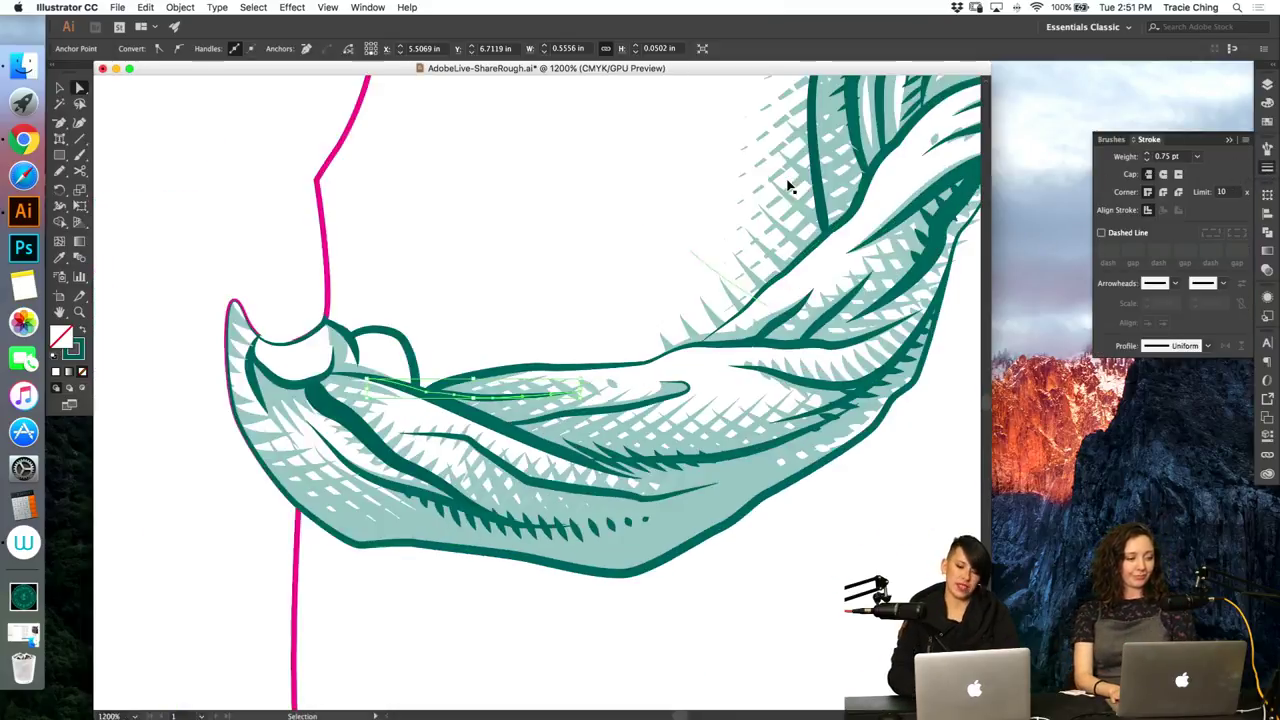
pyautogui.click(789, 185)
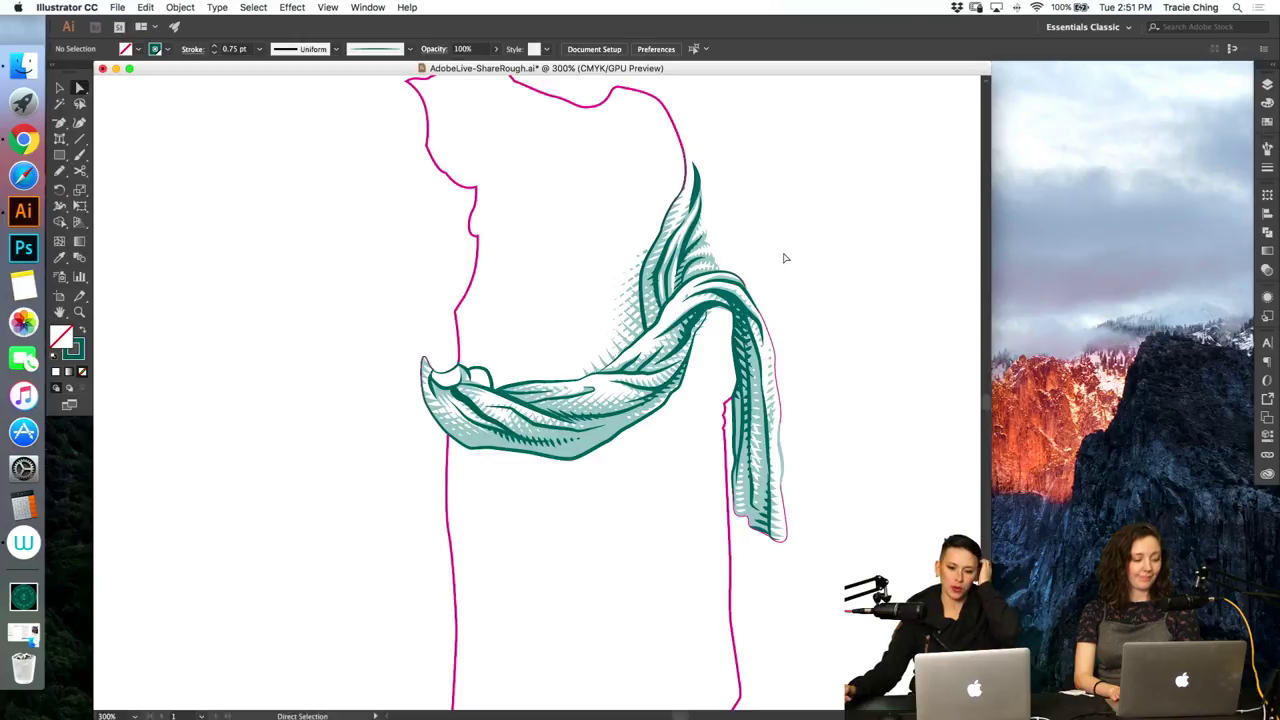
pyautogui.moveTo(549, 457); pyautogui.dragTo(640, 450)
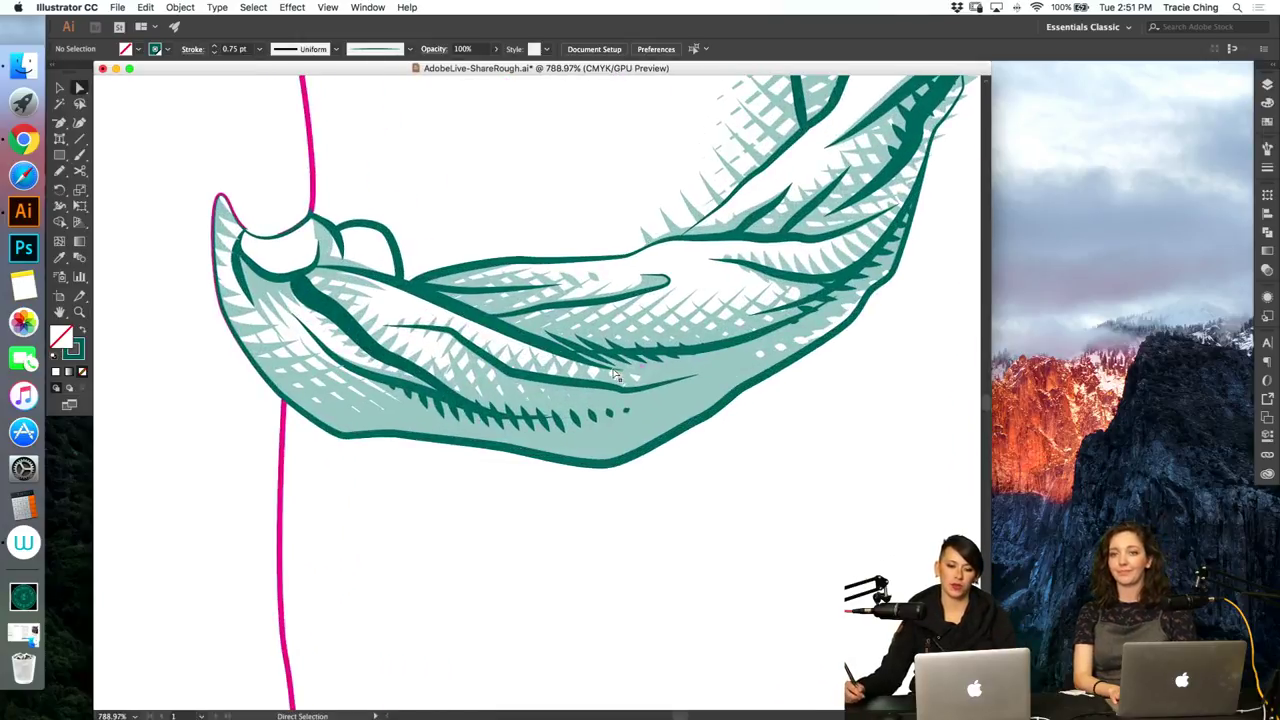
pyautogui.click(600, 384)
pyautogui.press('-')
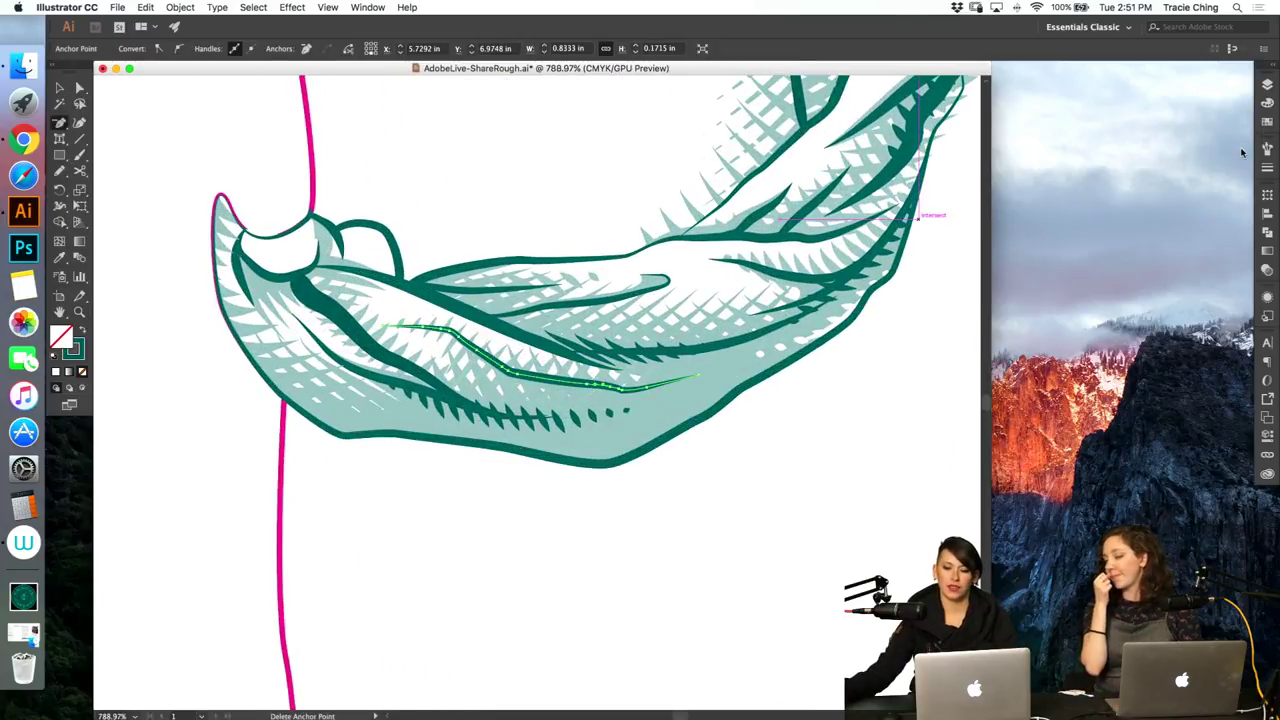
pyautogui.click(1267, 167)
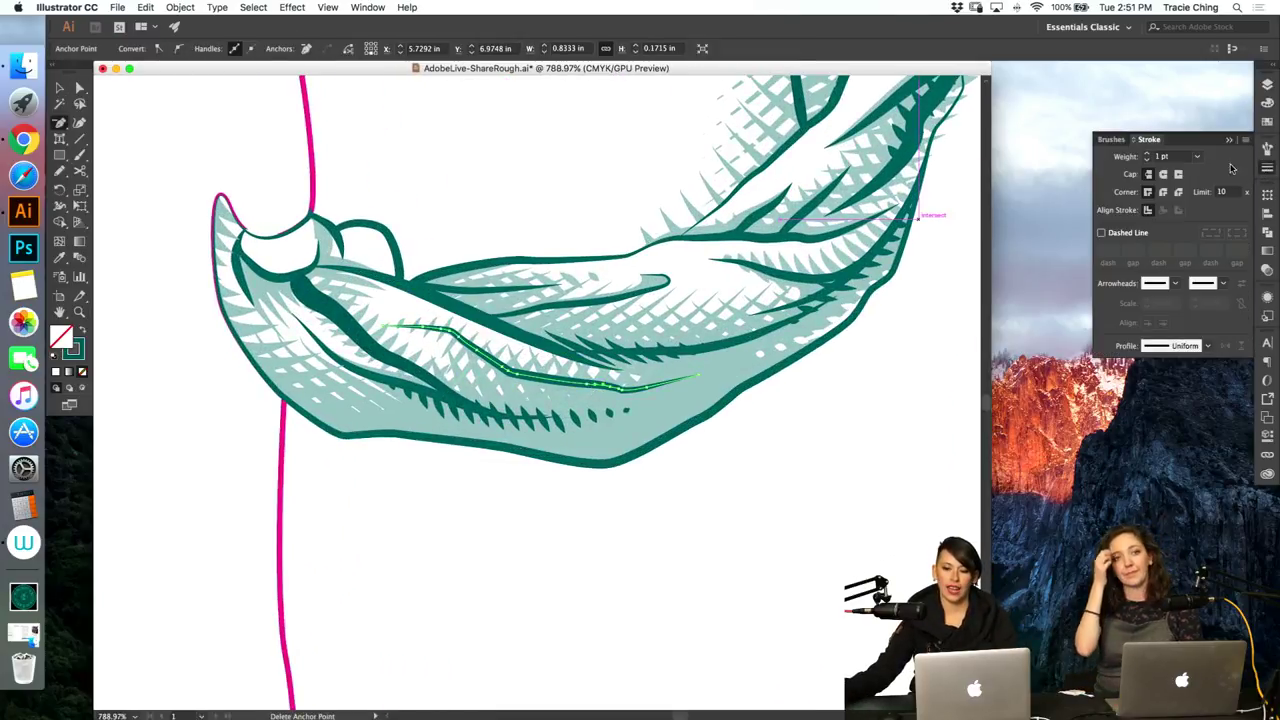
pyautogui.click(1148, 160)
pyautogui.press('v')
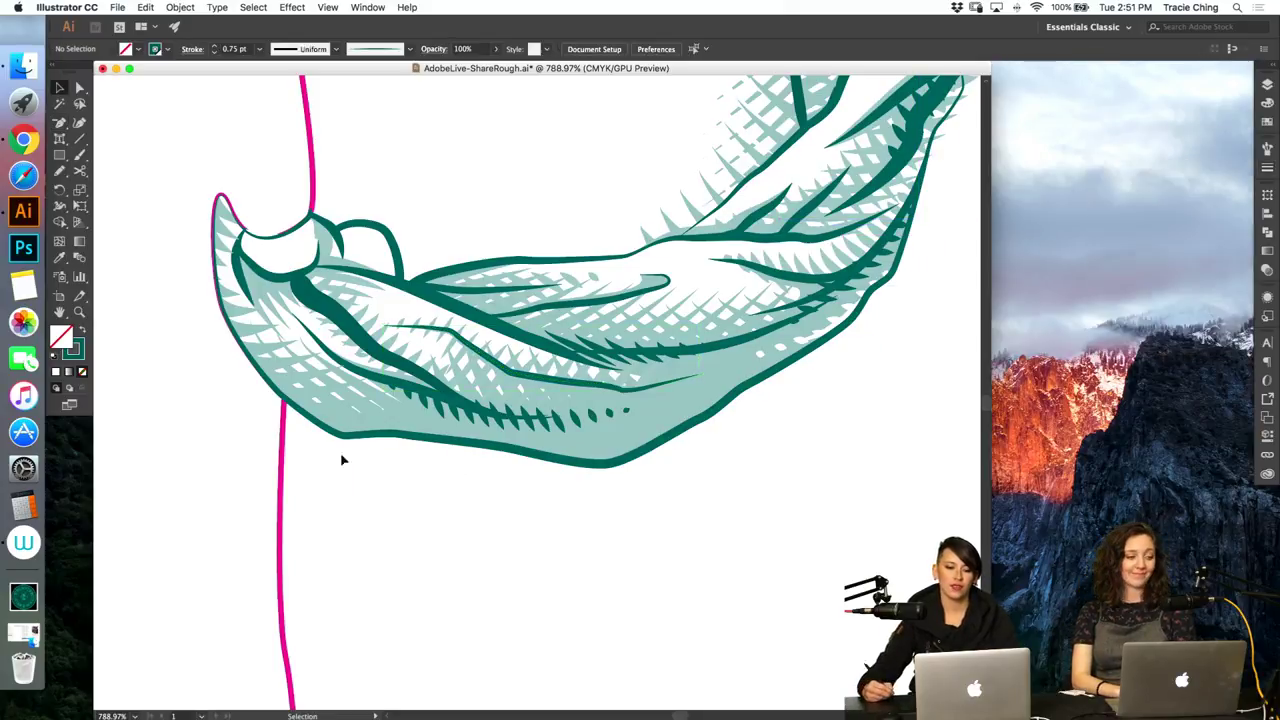
pyautogui.click(343, 457)
# Step: Isolate the angled dark green fold line and trim off its short end nearest the scarf's knot, then leave isolation
pyautogui.click(505, 368)
pyautogui.doubleClick(505, 368)
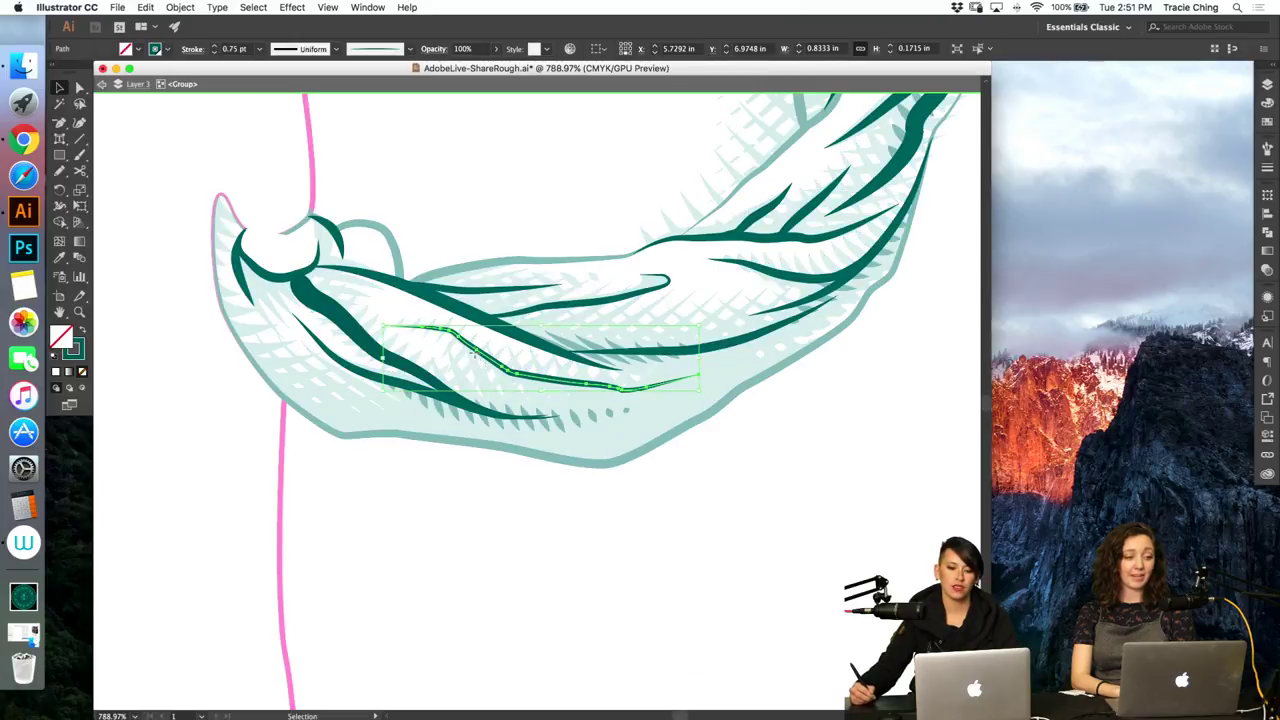
pyautogui.doubleClick(474, 352)
pyautogui.press('a')
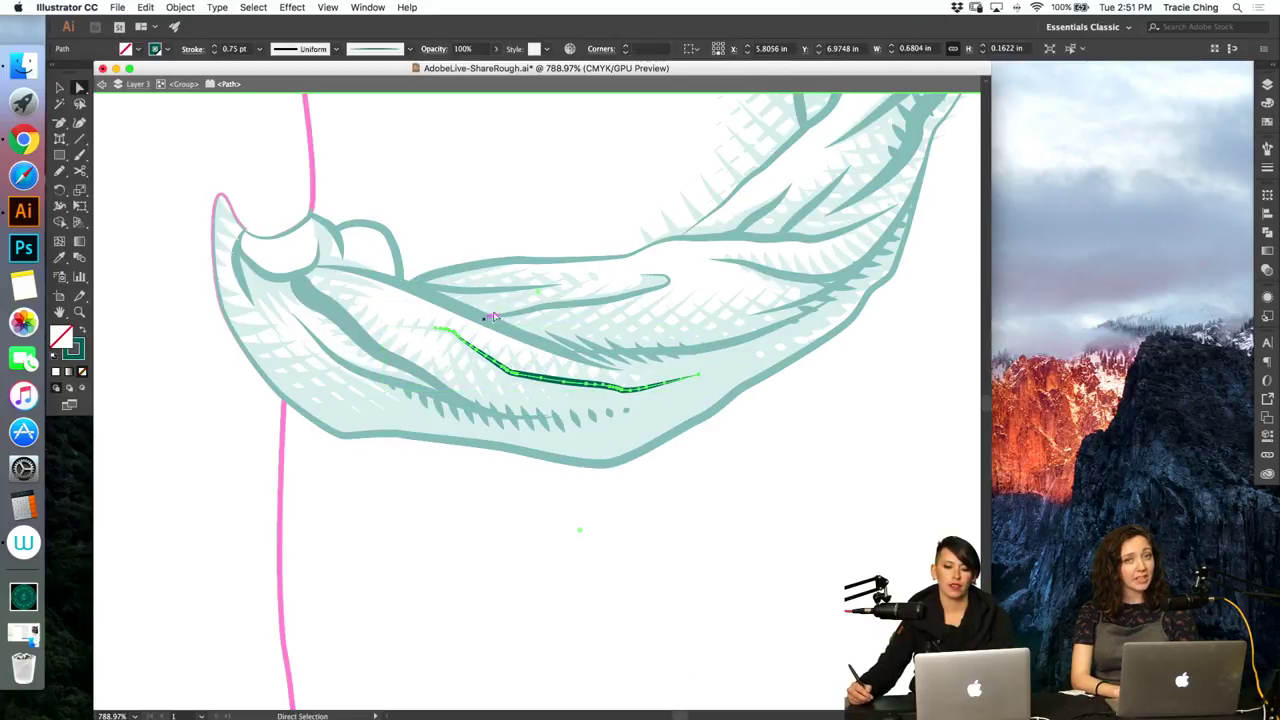
pyautogui.press('Escape')
pyautogui.press('v')
pyautogui.hotkey('ctrl', '1')
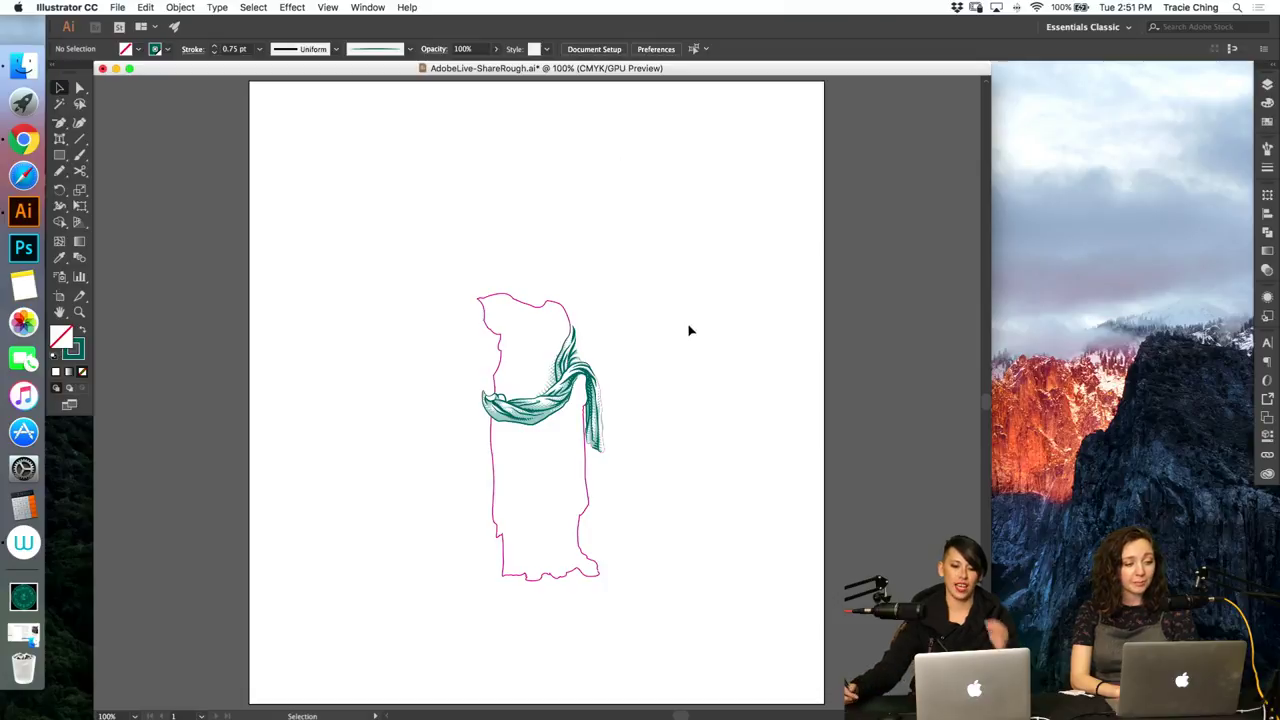
# Step: Set the slim dark green fold line curving over the scarf's shoulder bend to a 0.5 pt stroke weight
pyautogui.press('z')
pyautogui.moveTo(565, 376); pyautogui.dragTo(754, 303)
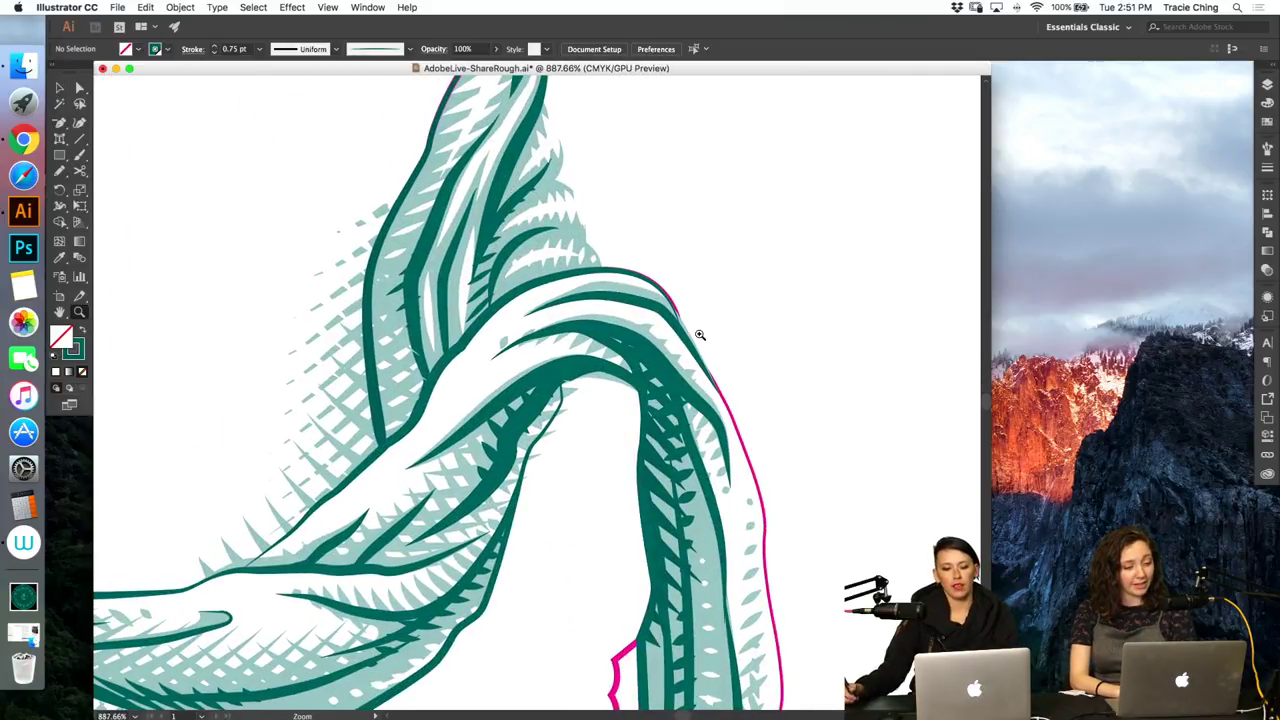
pyautogui.press('a')
pyautogui.click(650, 303)
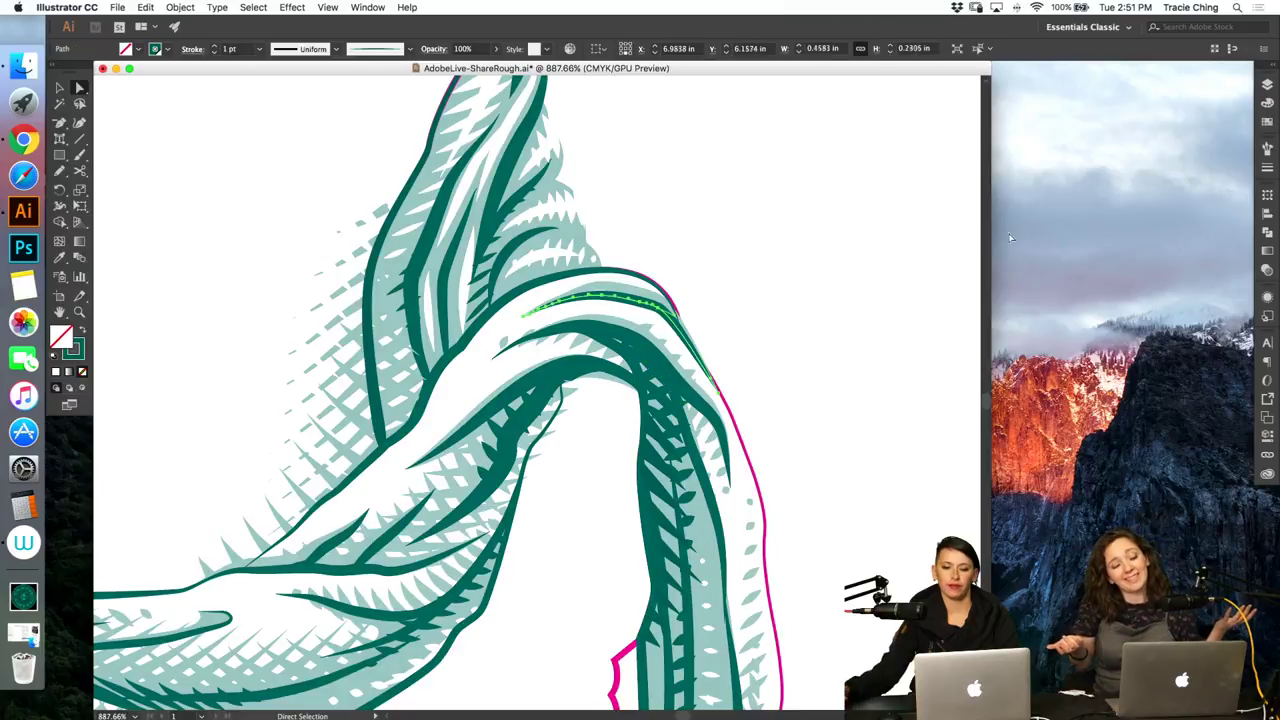
pyautogui.click(1262, 167)
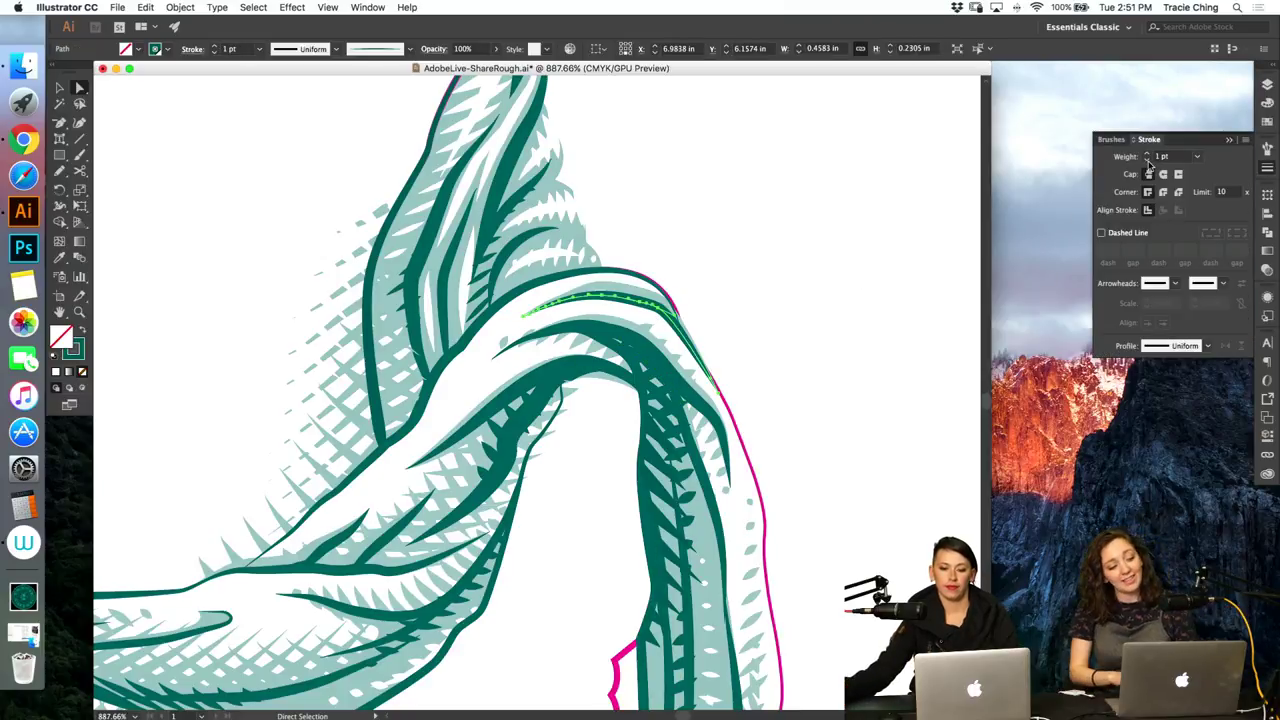
pyautogui.click(1148, 166)
pyautogui.click(823, 291)
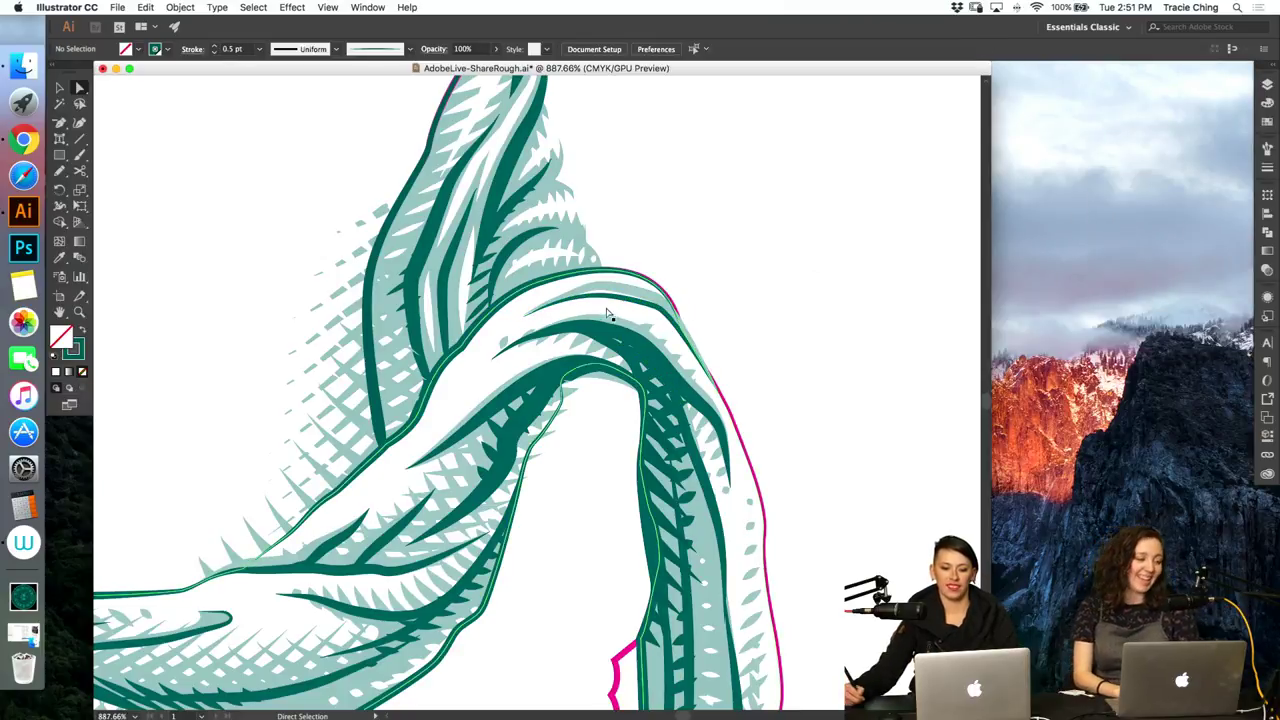
# Step: Set the pale green shadow stroke beside the shoulder bend's slim fold line to a 2 pt weight
pyautogui.click(613, 295)
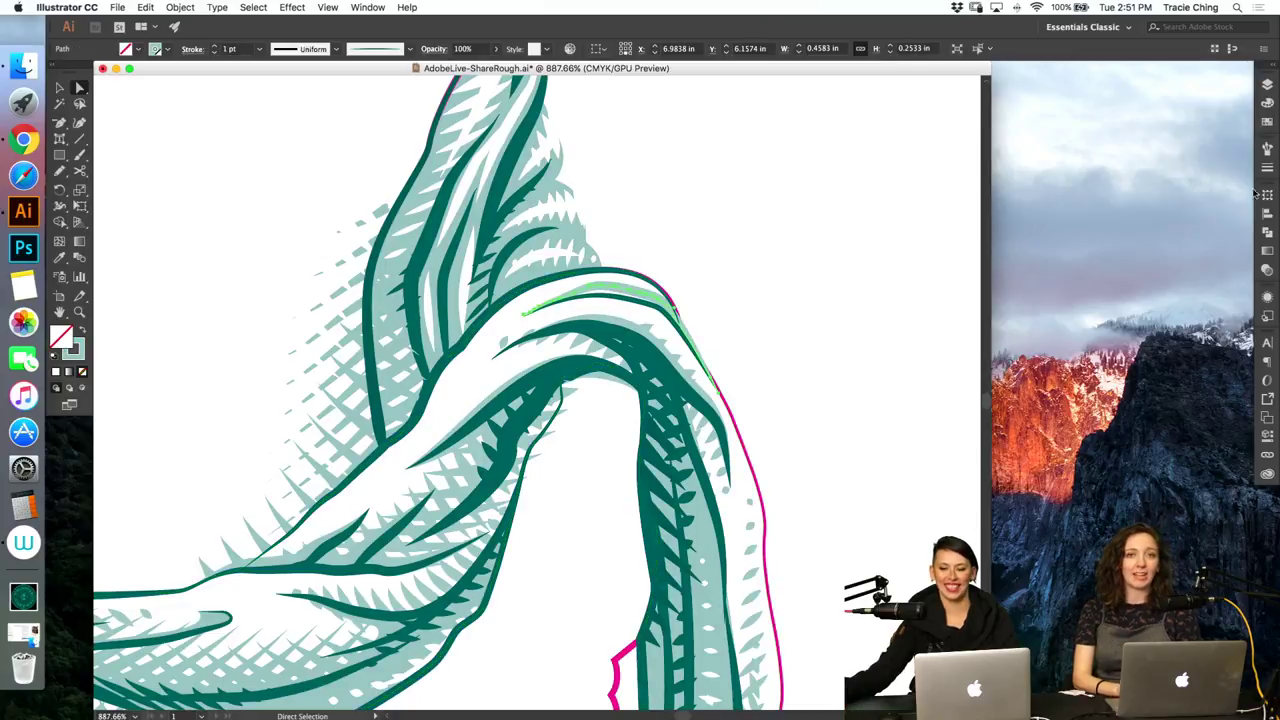
pyautogui.click(1267, 167)
pyautogui.click(1147, 160)
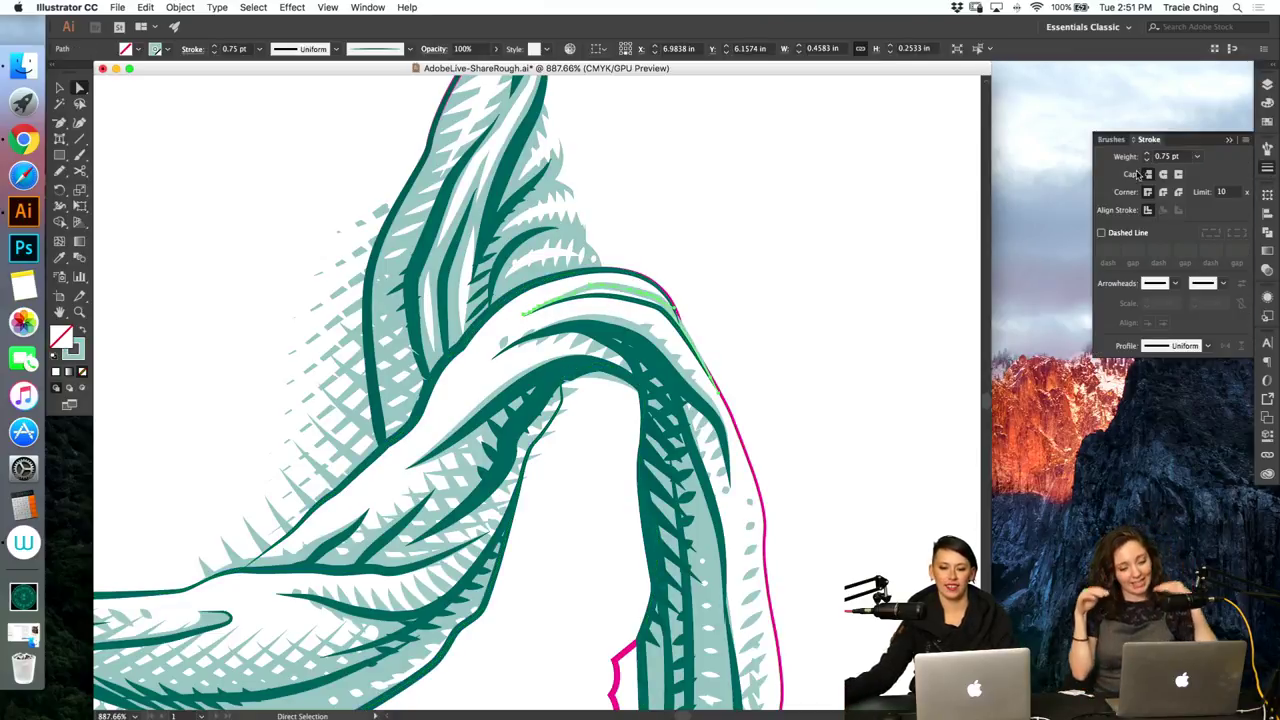
pyautogui.click(1148, 153)
pyautogui.click(1148, 153)
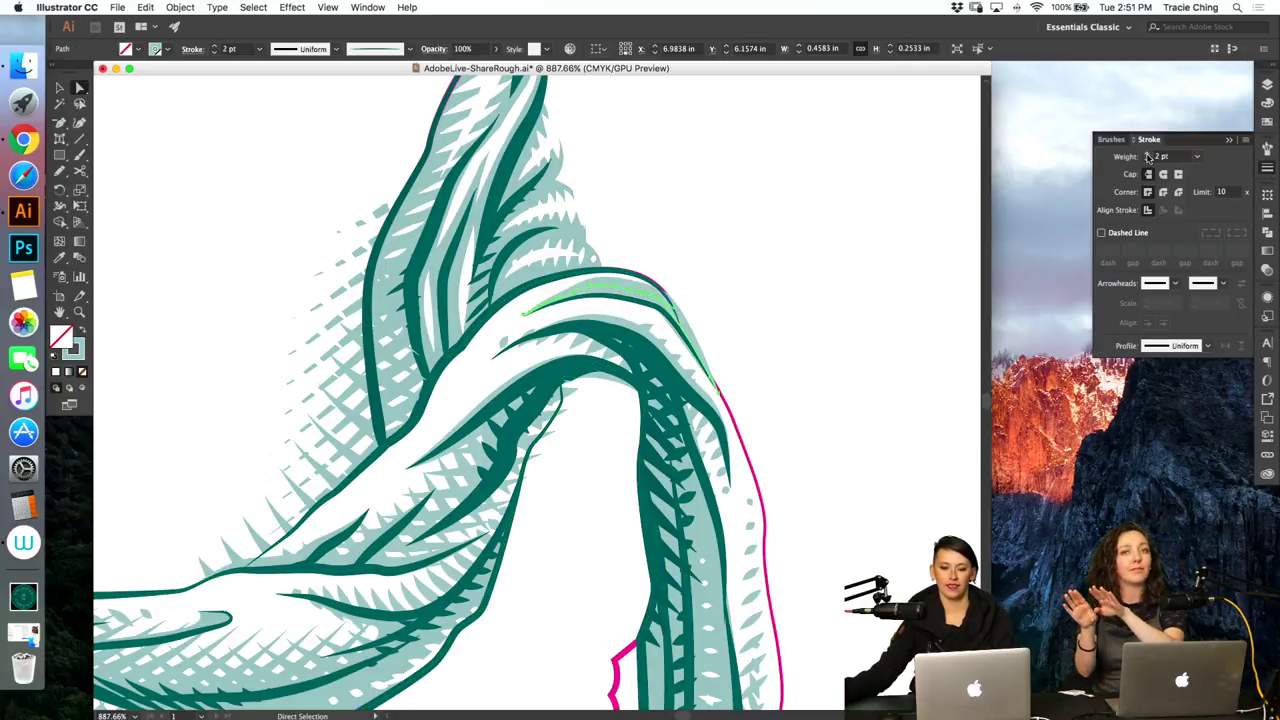
pyautogui.click(768, 300)
# Step: Turn on the visibility of the Sketch layer beneath the scarf artwork
pyautogui.press('v')
pyautogui.press('super+0')
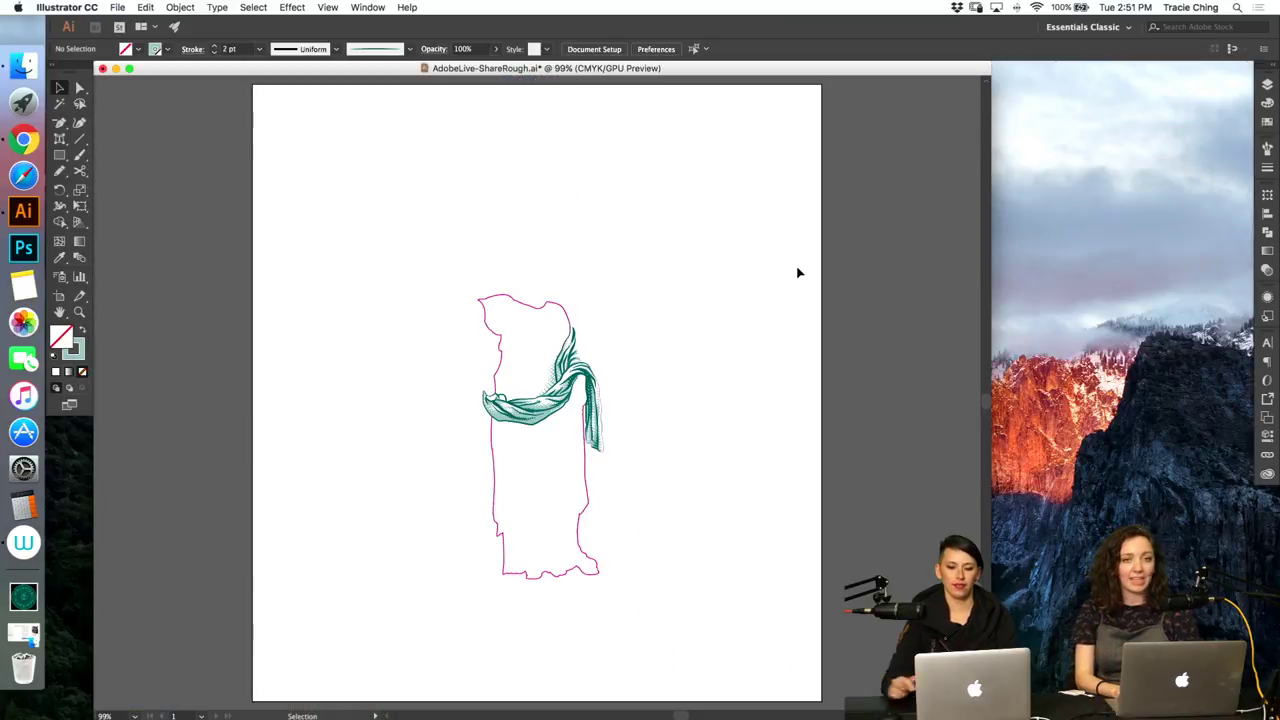
pyautogui.press('z')
pyautogui.moveTo(553, 348); pyautogui.dragTo(727, 247)
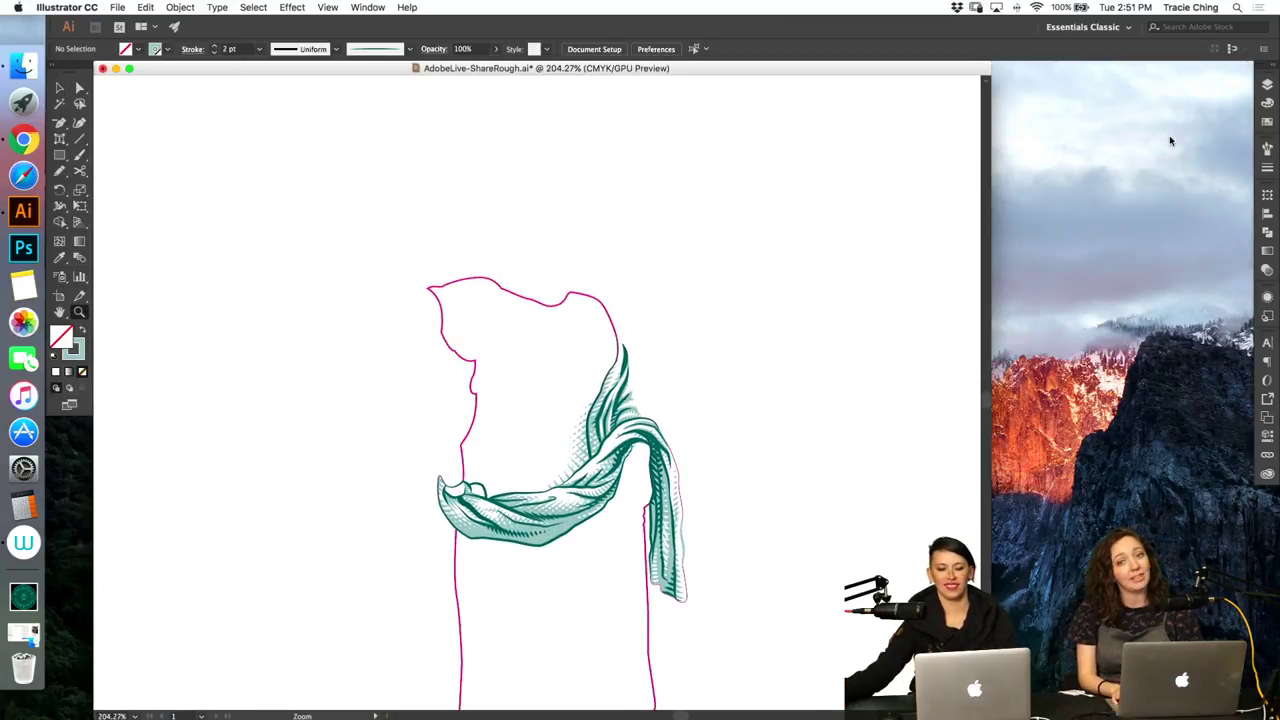
pyautogui.click(1268, 88)
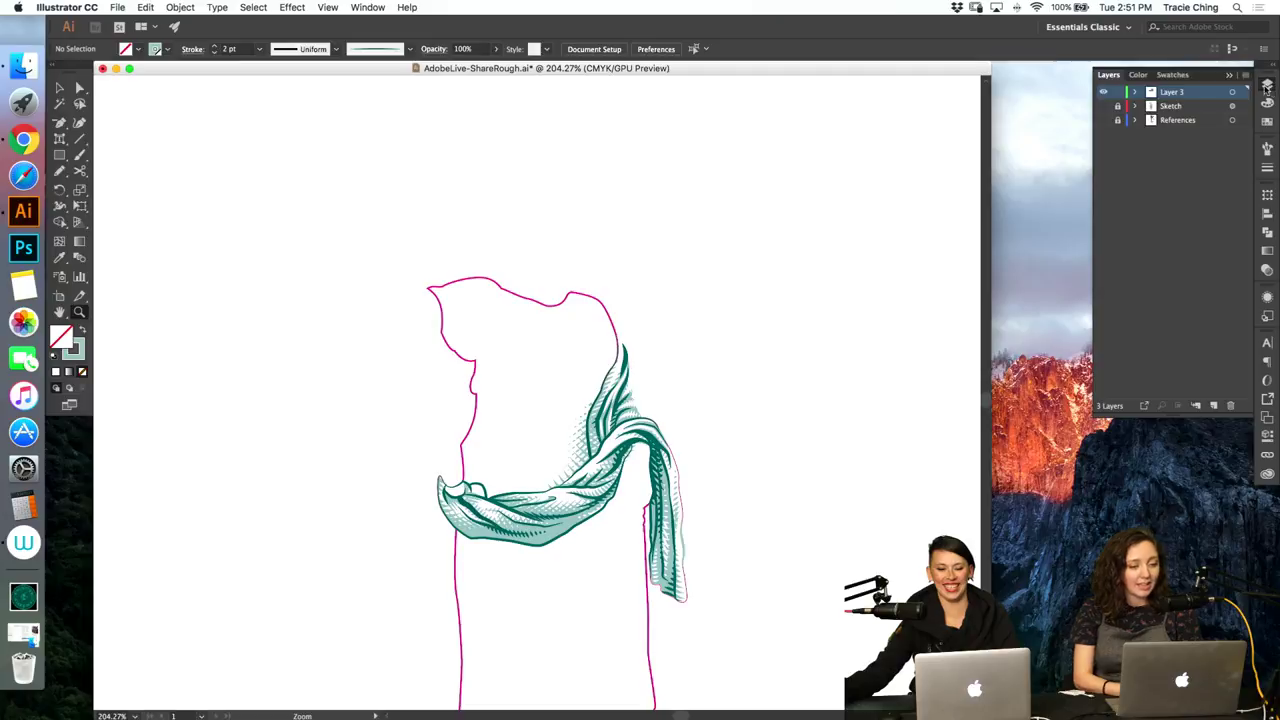
pyautogui.click(1104, 106)
pyautogui.moveTo(619, 400); pyautogui.dragTo(700, 349)
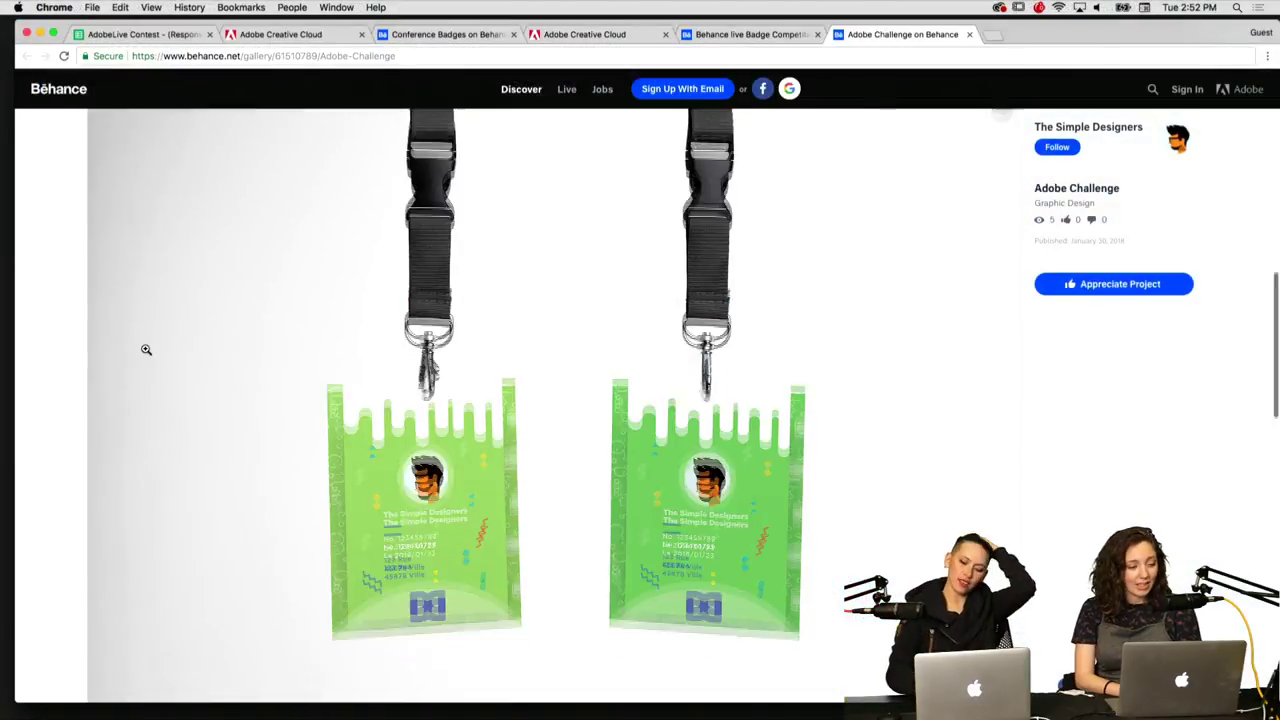
# Step: Look through the green badge designs in the Adobe Challenge project on Behance
pyautogui.scroll(-10, 146, 349)
pyautogui.scroll(5, 146, 349)
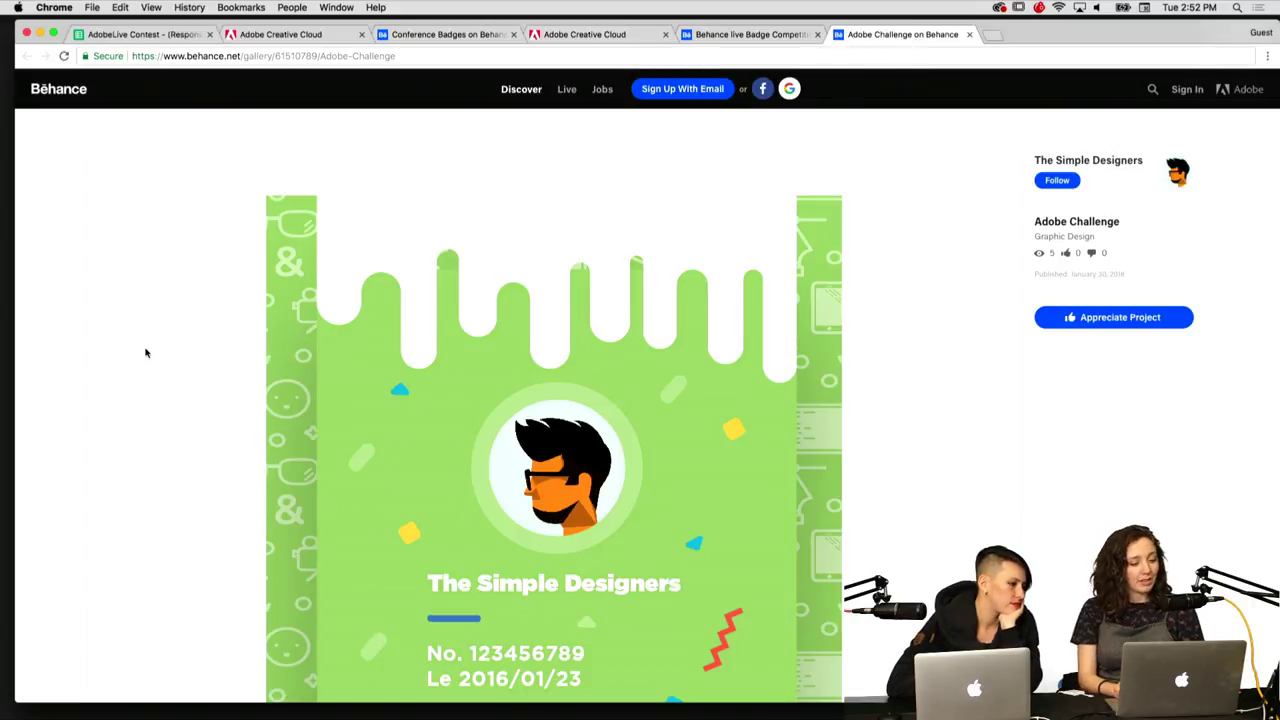
# Step: Reload the Adobe Challenge project and look through its updated badge designs down to the lanyard mockup
pyautogui.scroll(3, 146, 352)
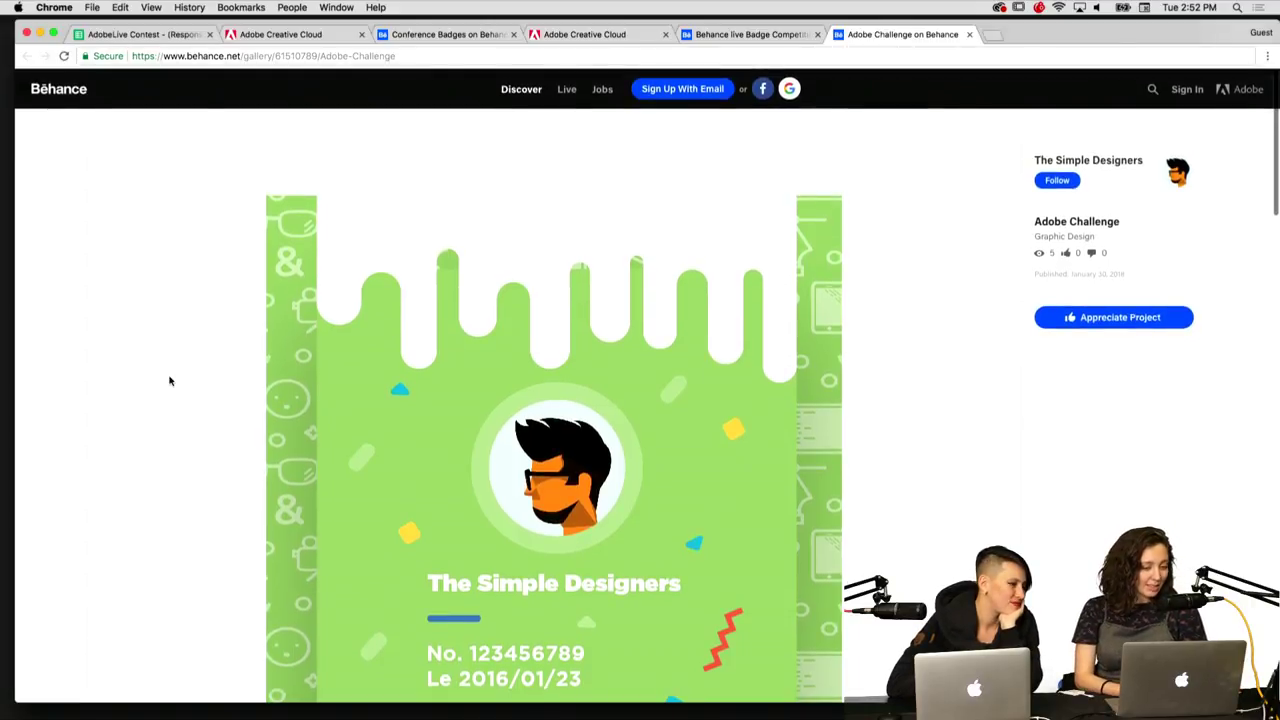
pyautogui.press('super+r')
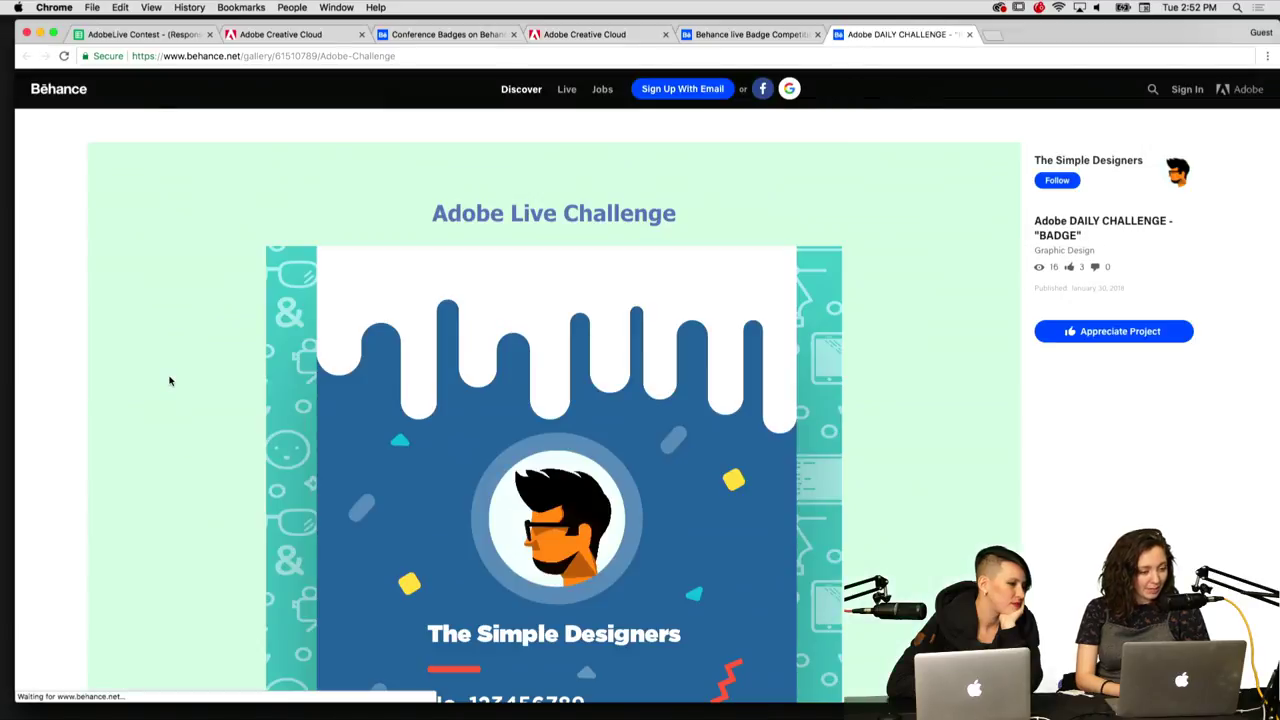
pyautogui.scroll(-3, 170, 380)
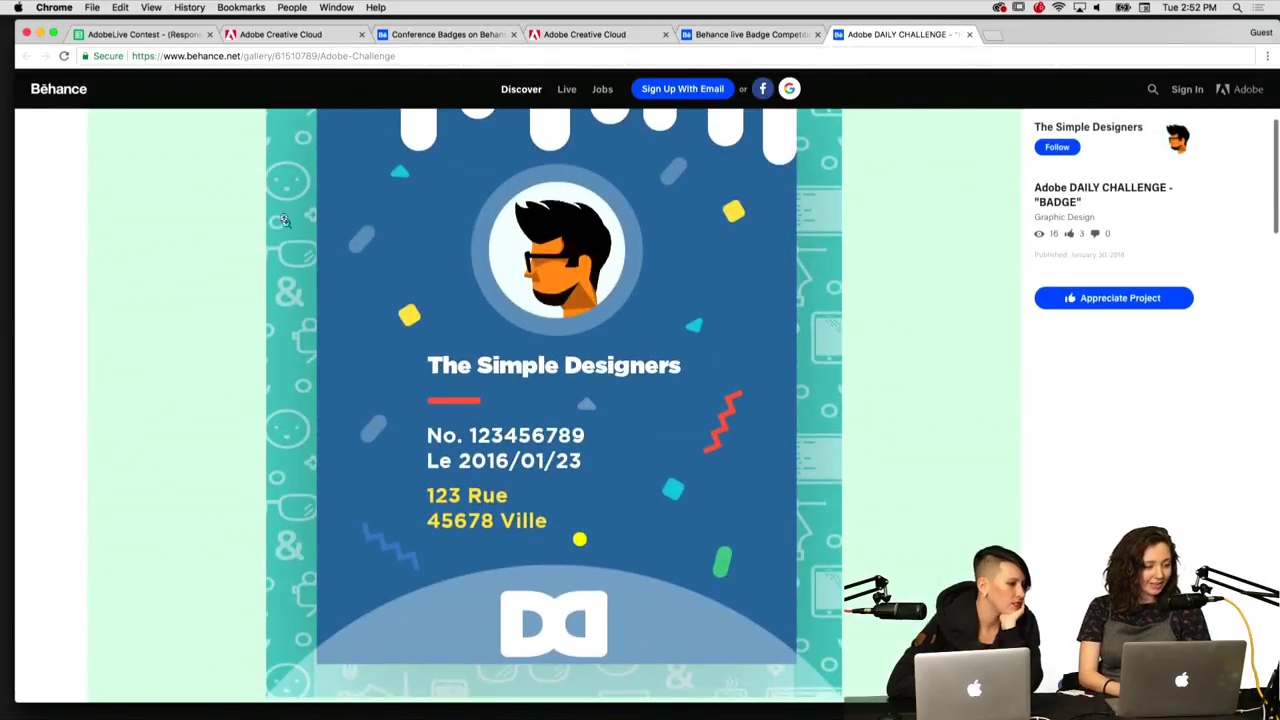
pyautogui.scroll(-5, 306, 367)
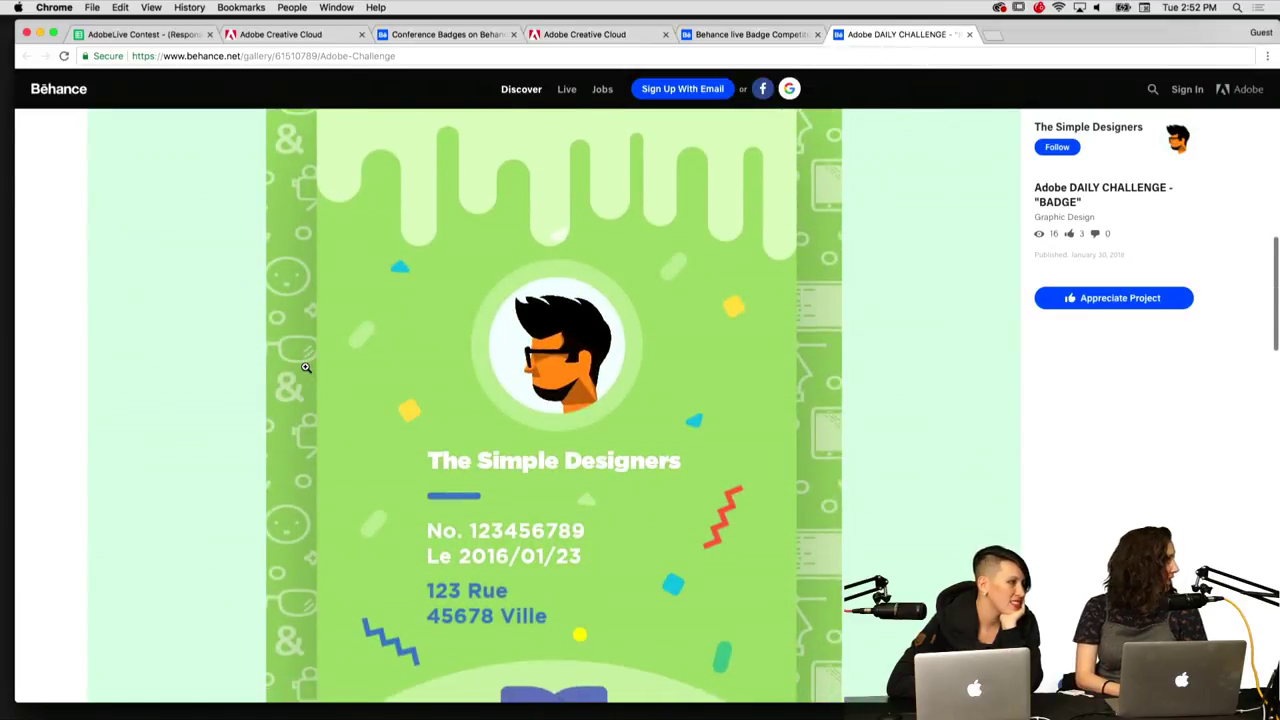
pyautogui.scroll(-5, 306, 367)
pyautogui.scroll(-3, 306, 367)
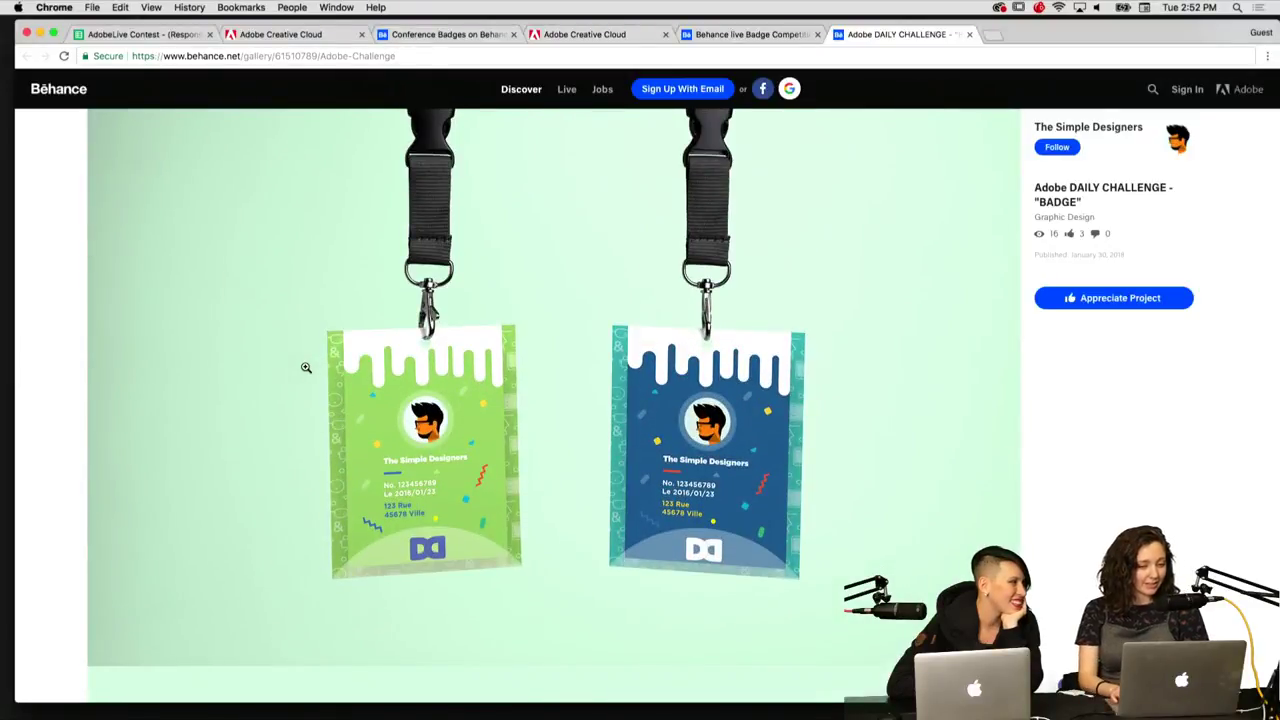
# Step: Look through the Brain Poop convention badges, logo and concept notes in the Behance live Badge Competition project
pyautogui.hotkey('ctrl', 'shift', 'Tab')
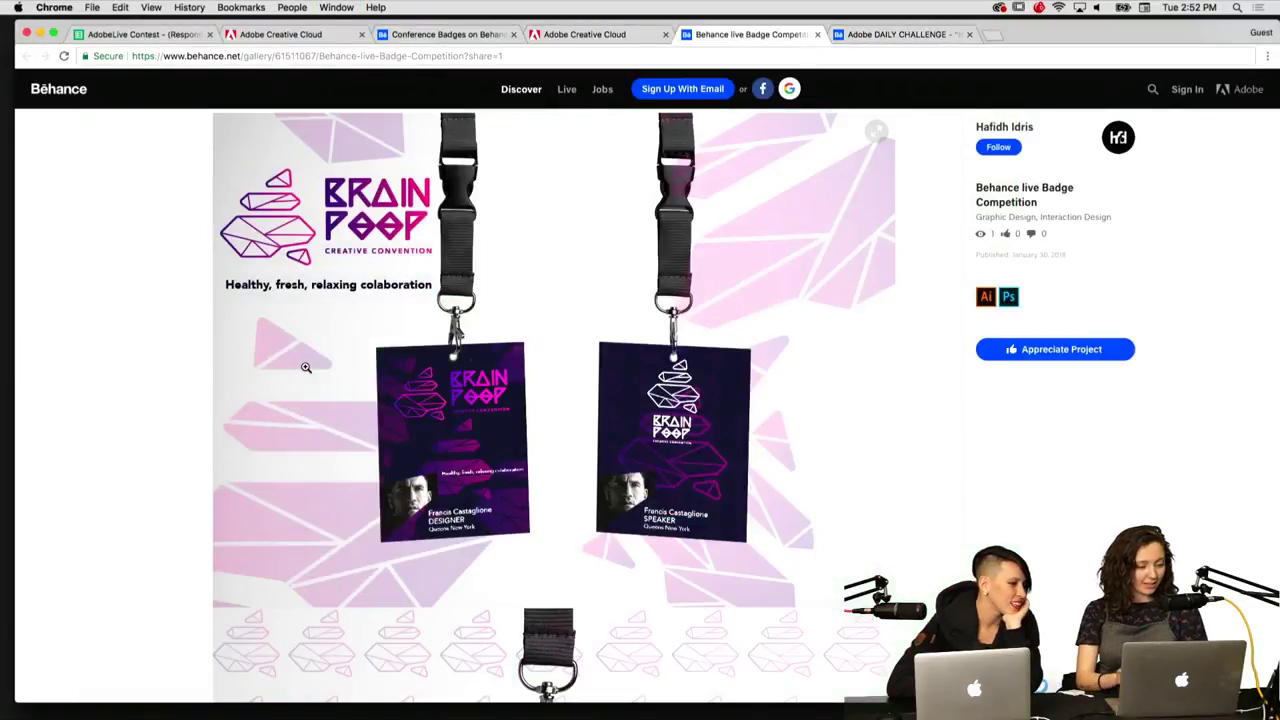
pyautogui.scroll(2, 345, 298)
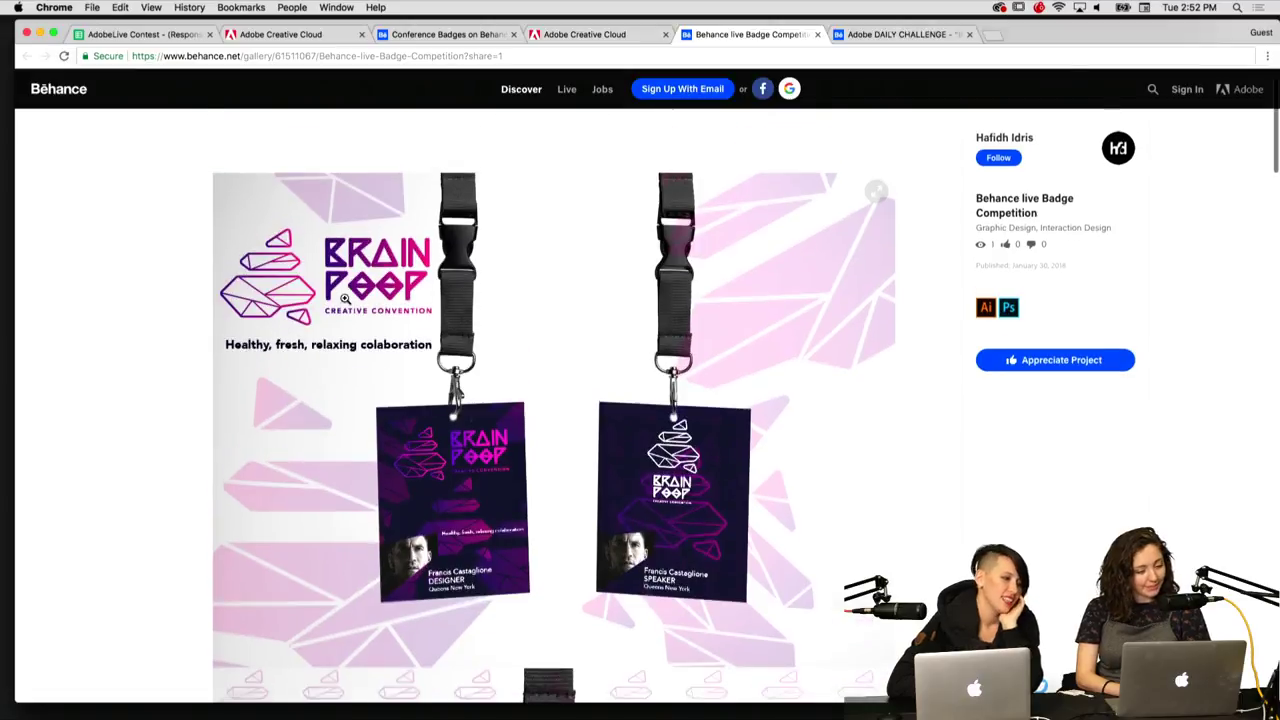
pyautogui.scroll(-3, 345, 298)
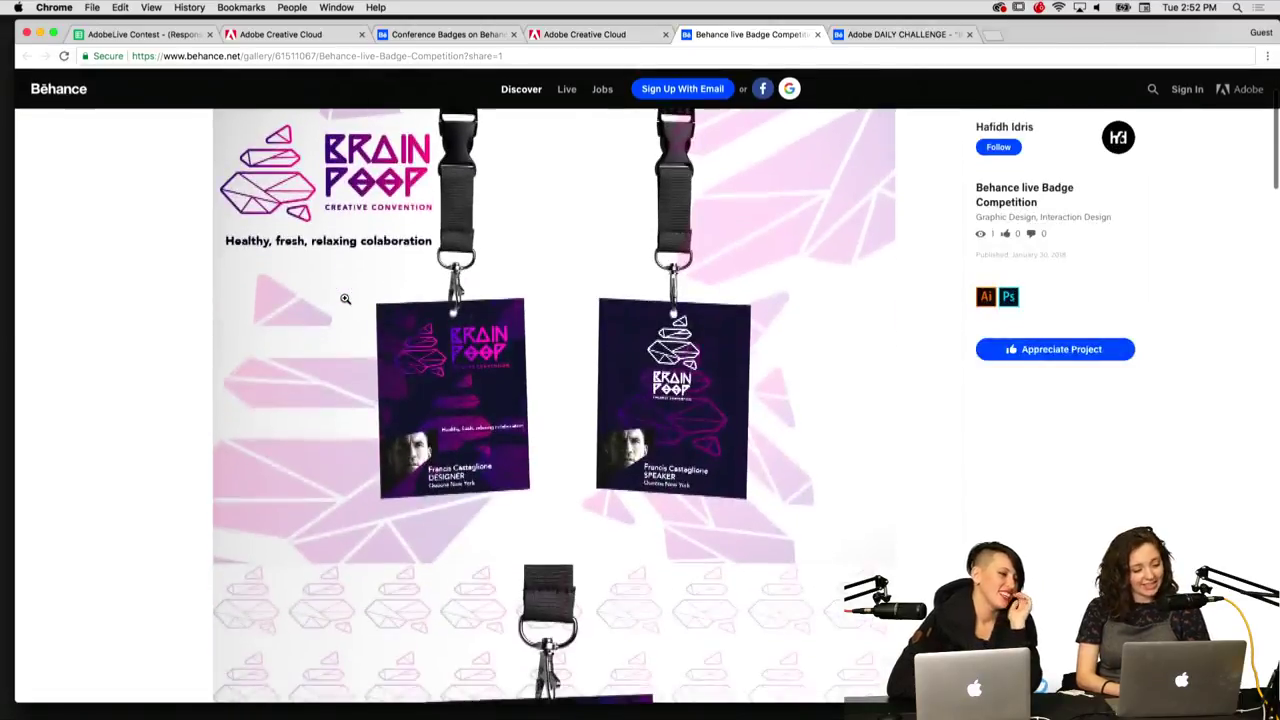
pyautogui.scroll(-10, 345, 298)
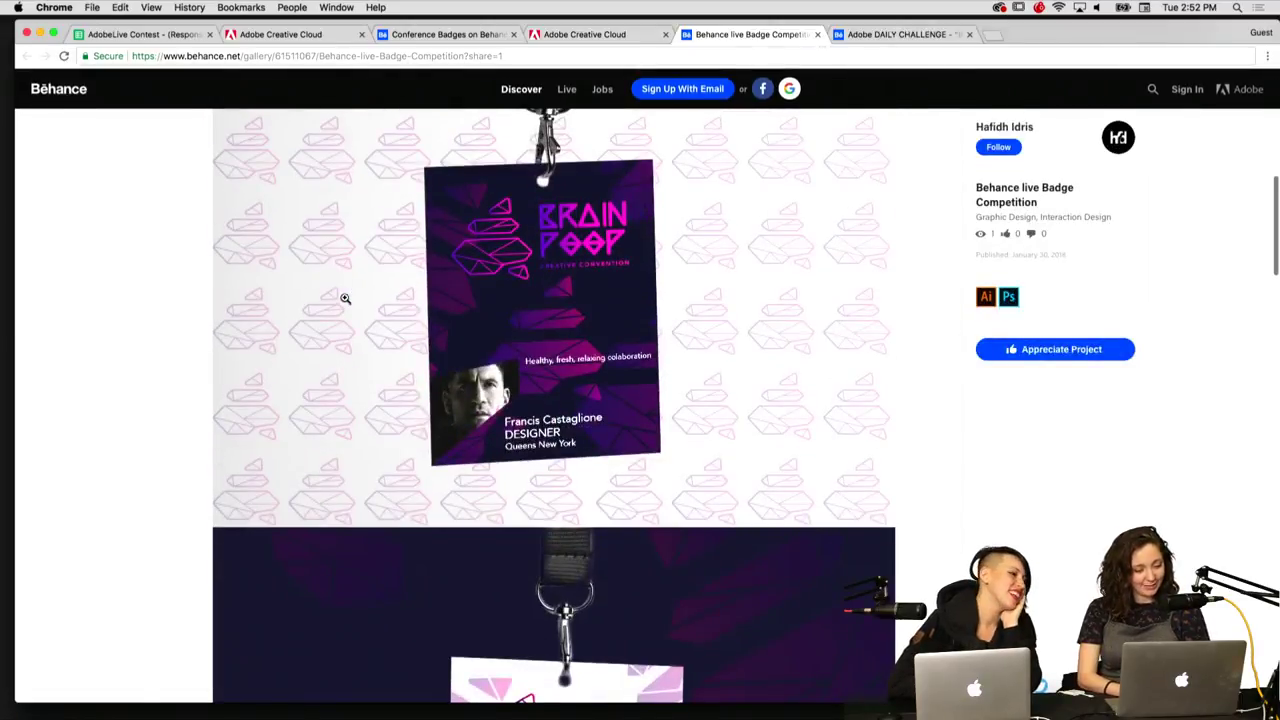
pyautogui.scroll(-10, 339, 279)
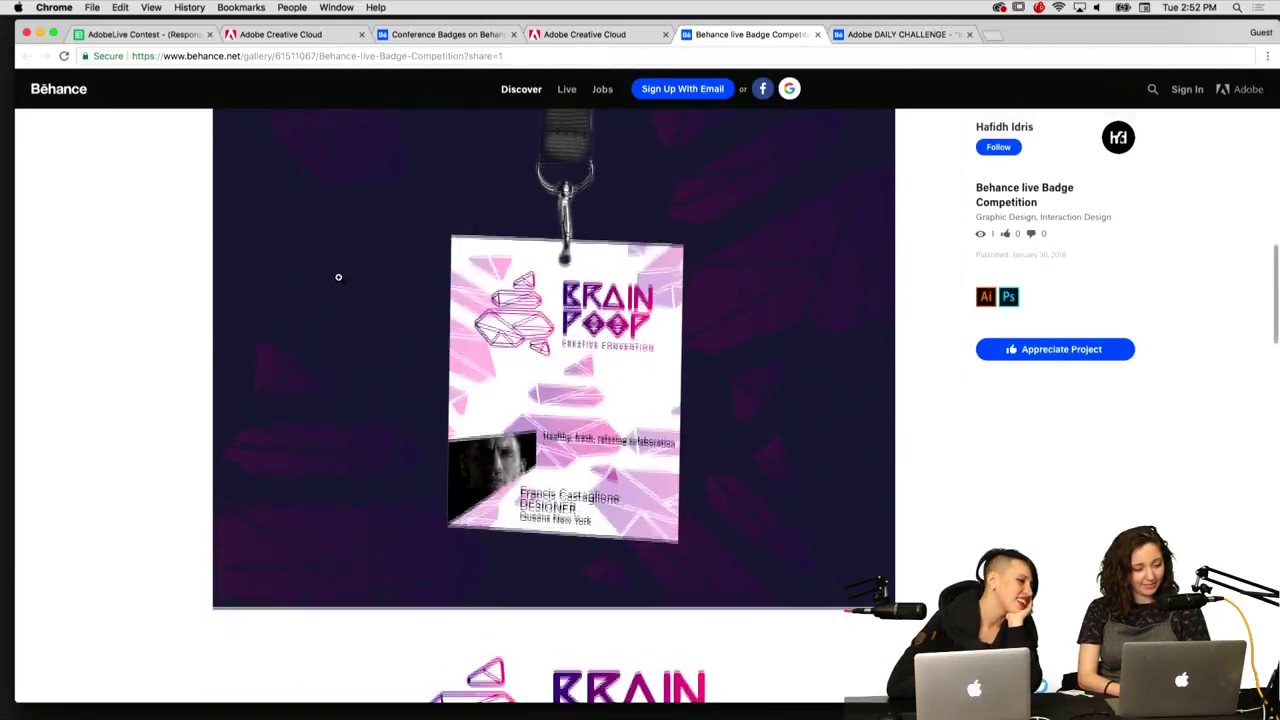
pyautogui.scroll(-8, 380, 261)
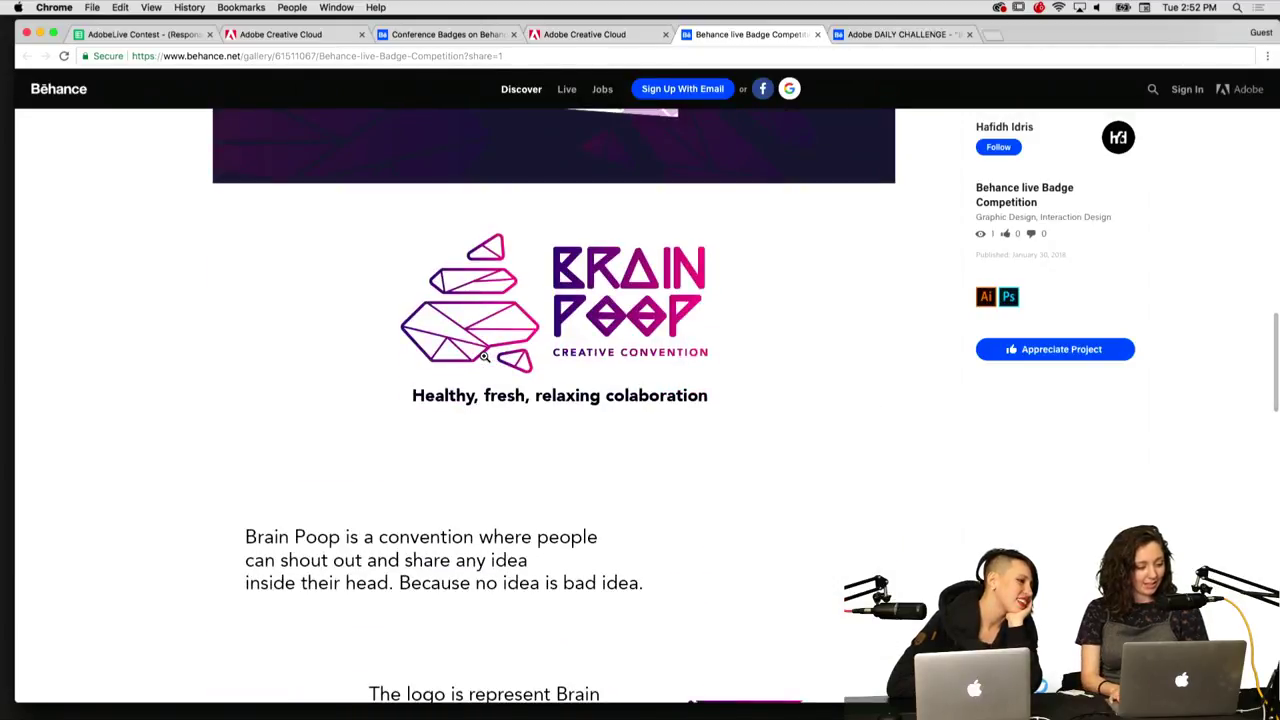
pyautogui.scroll(-6, 485, 357)
pyautogui.scroll(-10, 485, 357)
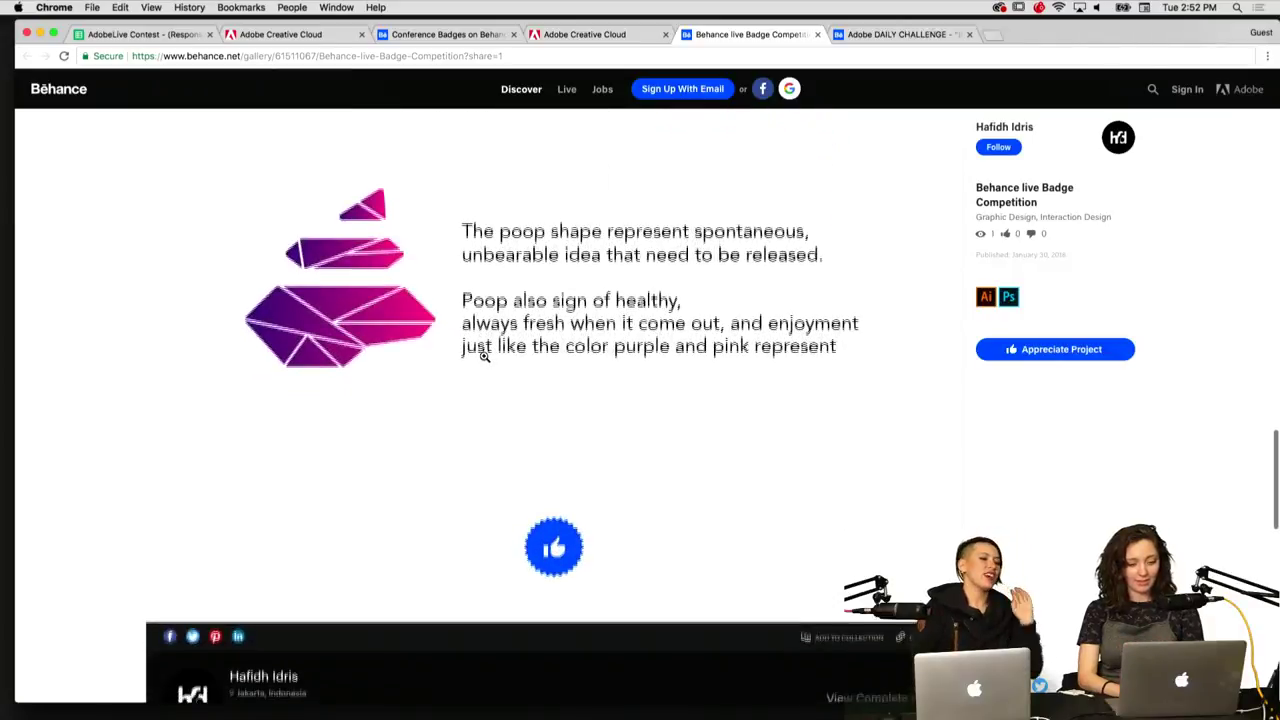
pyautogui.scroll(20, 485, 357)
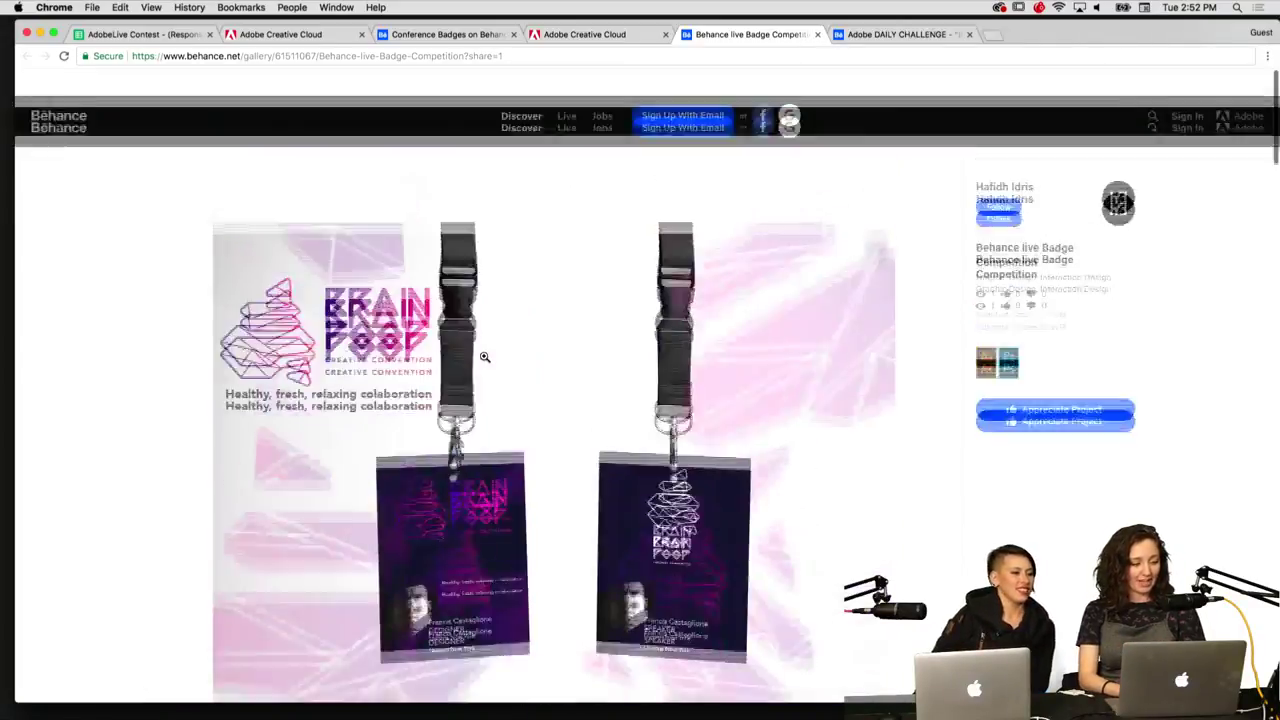
# Step: View the SHARINGISCARING.jpg, Conference Badges (WOWCON) and gloom.jpg badge entries
pyautogui.hotkey('ctrl', 'shift', 'Tab')
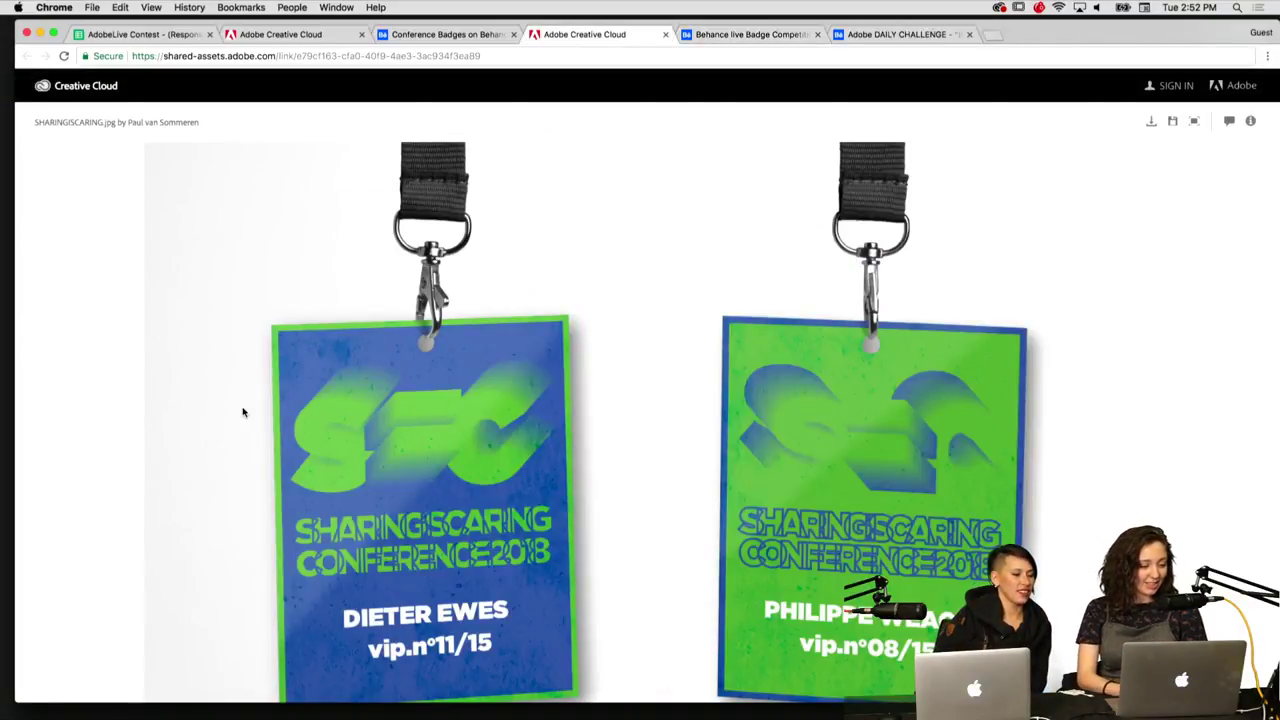
pyautogui.scroll(-3, 242, 411)
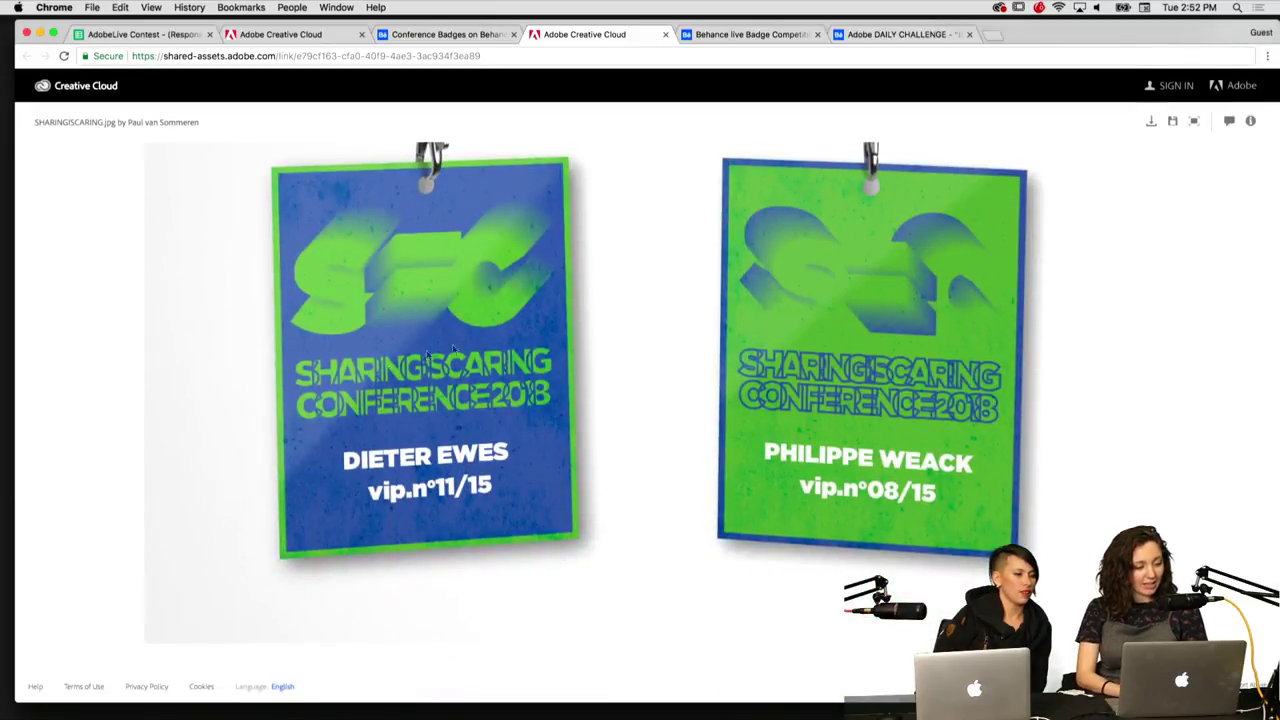
pyautogui.hotkey('ctrl', 'shift', 'Tab')
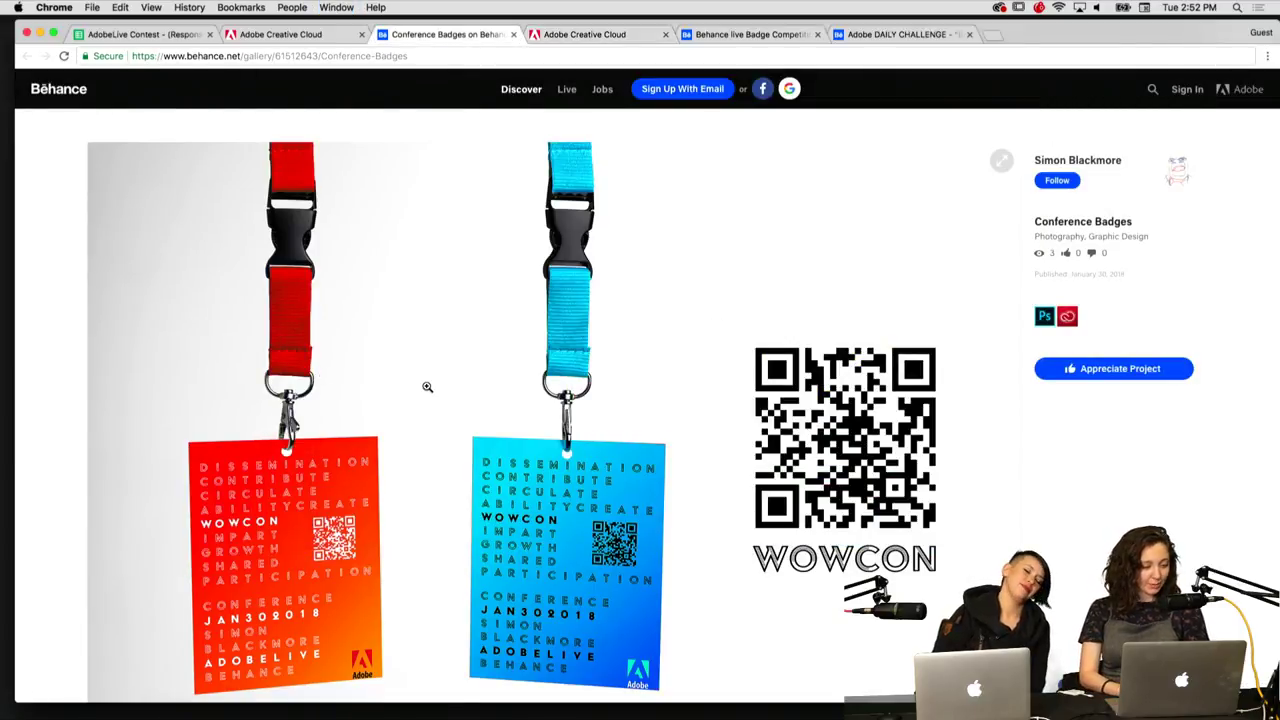
pyautogui.scroll(-3, 427, 387)
pyautogui.scroll(3, 427, 387)
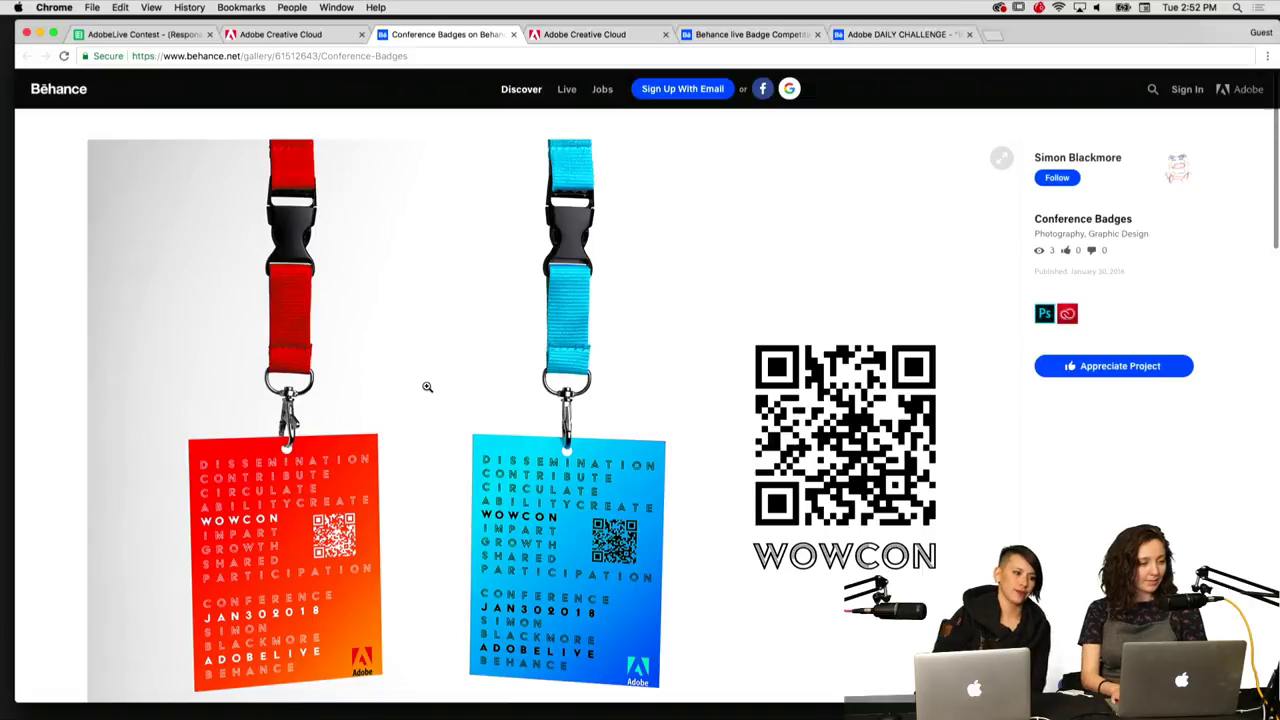
pyautogui.hotkey('ctrl', 'shift', 'Tab')
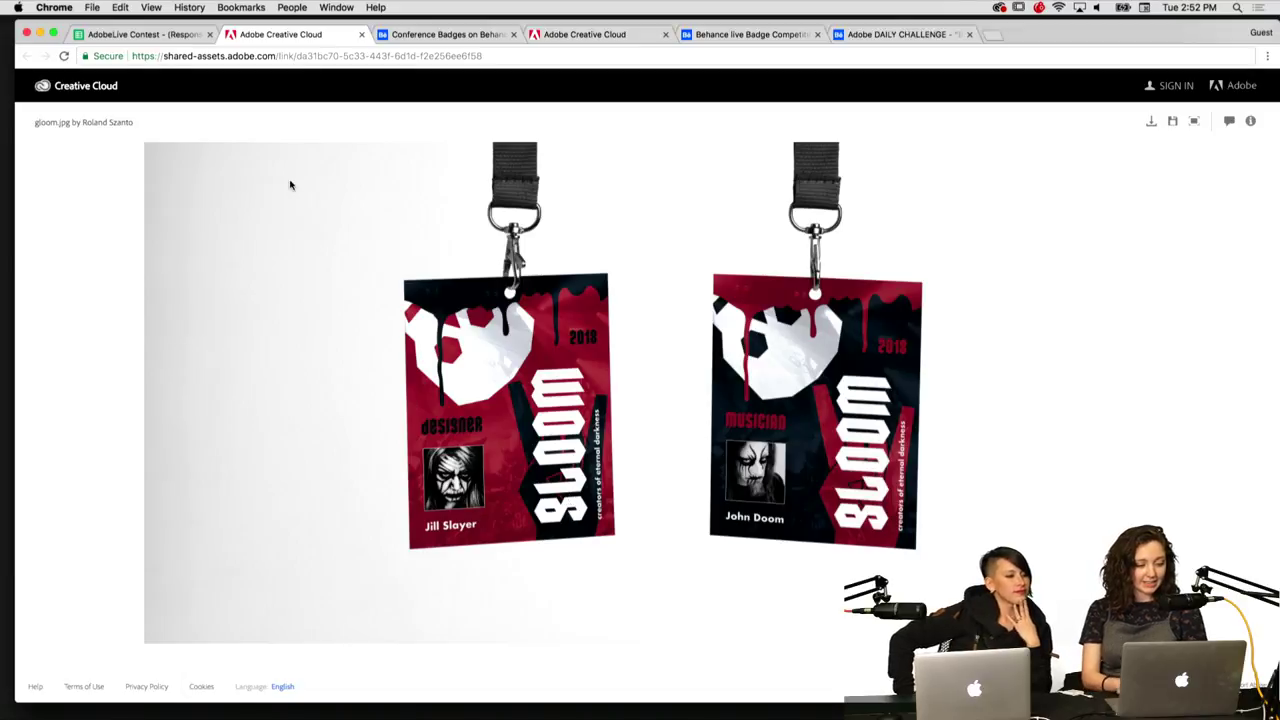
# Step: Compare the open badge entries by going forward to the Adobe DAILY CHALLENGE project and back to gloom.jpg
pyautogui.hotkey('ctrl', 'Tab')
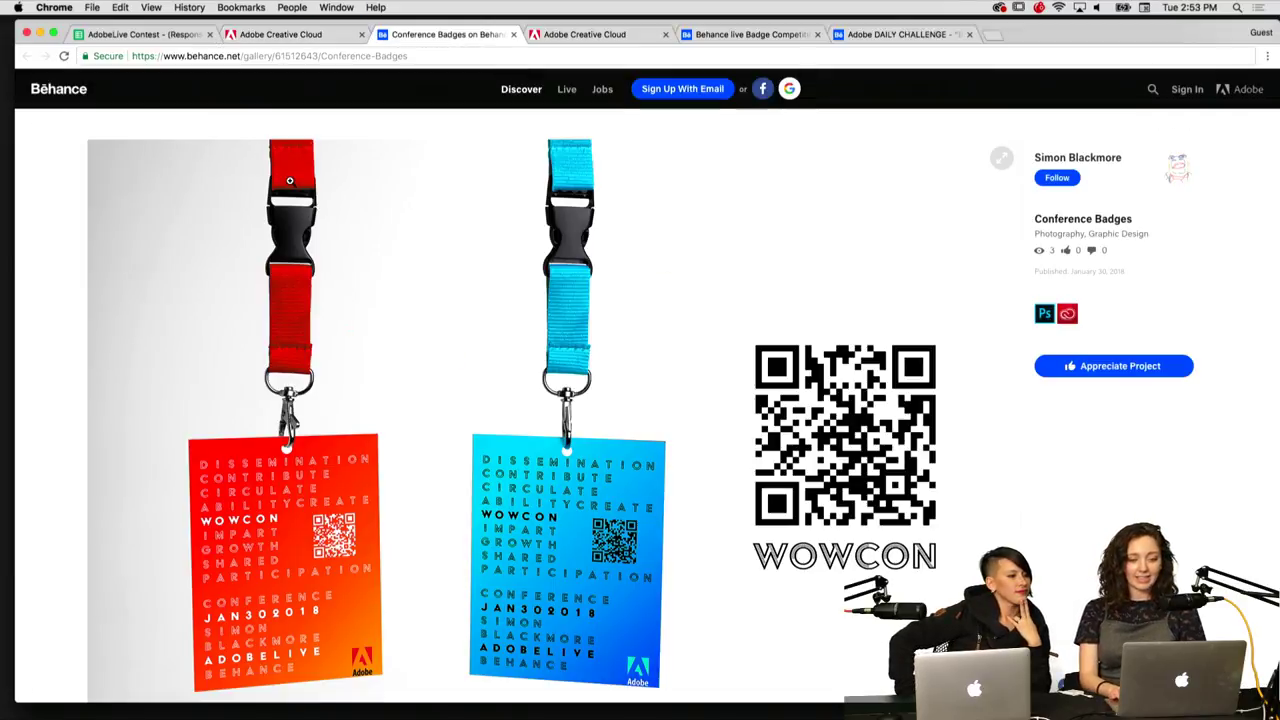
pyautogui.hotkey('ctrl', 'Tab')
pyautogui.hotkey('ctrl', 'Tab')
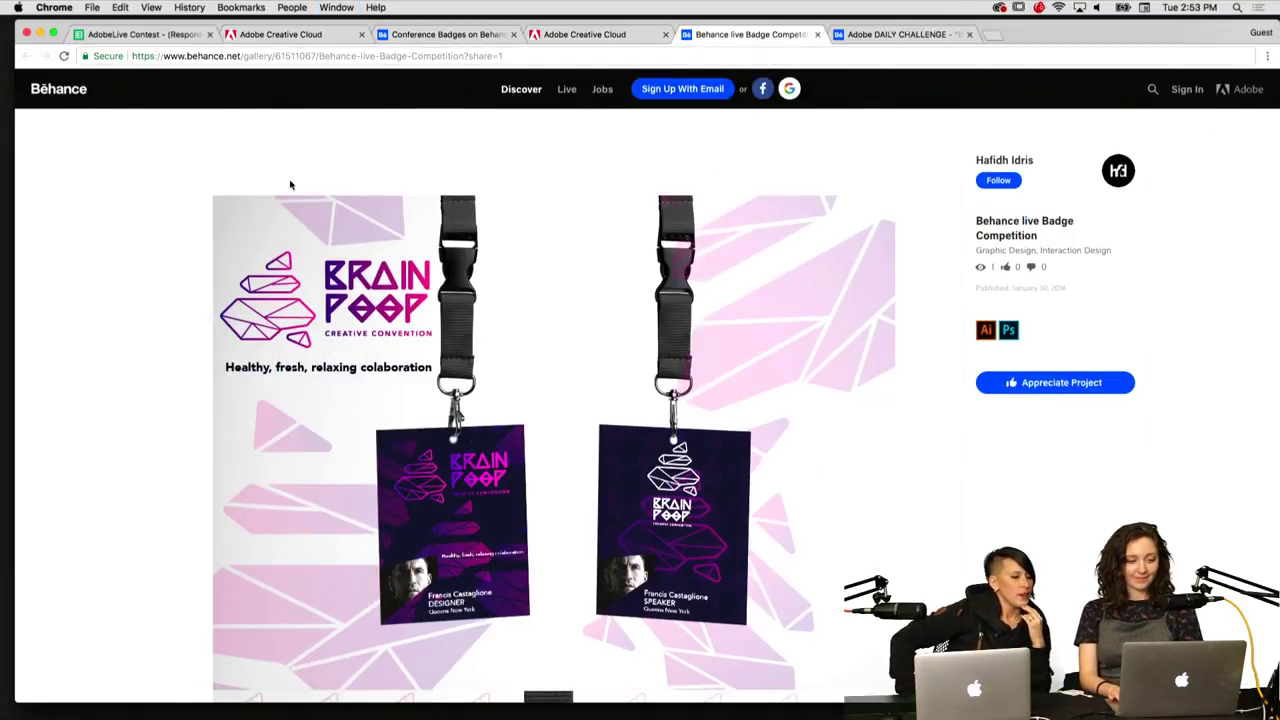
pyautogui.hotkey('ctrl', 'Tab')
pyautogui.hotkey('ctrl', 'shift', 'Tab')
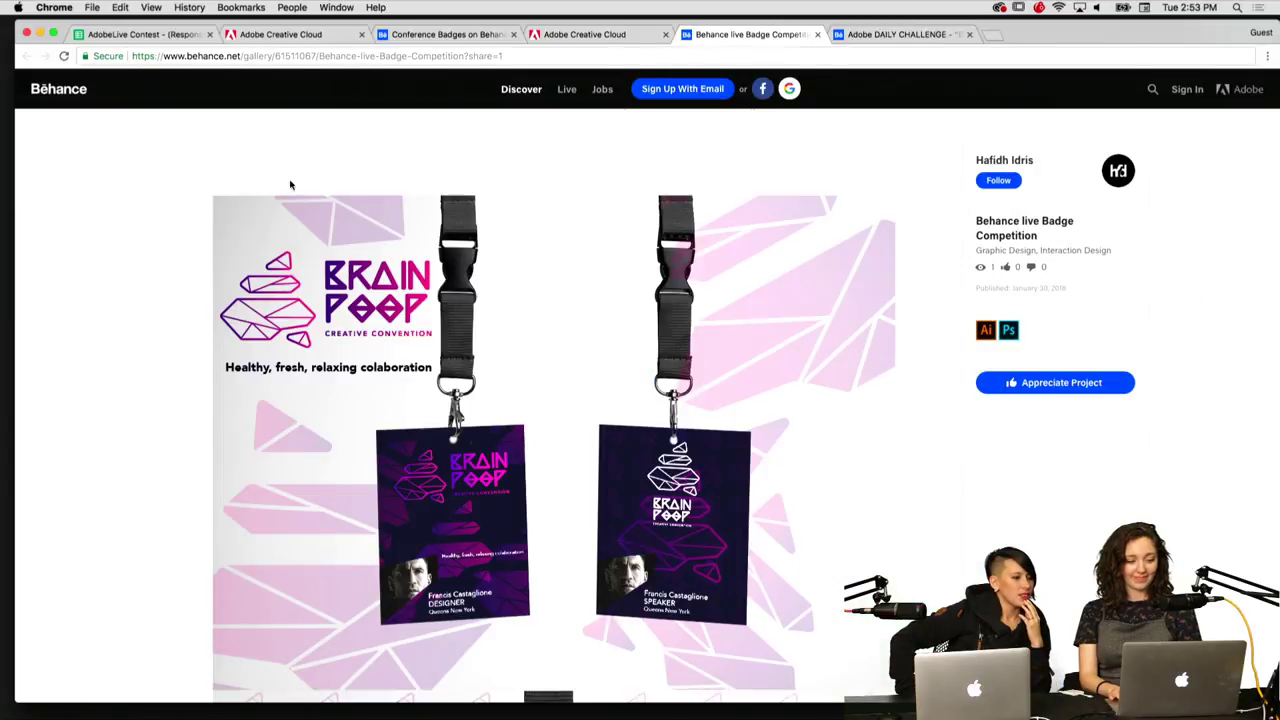
pyautogui.hotkey('ctrl', 'shift', 'Tab')
pyautogui.hotkey('ctrl', 'shift', 'Tab')
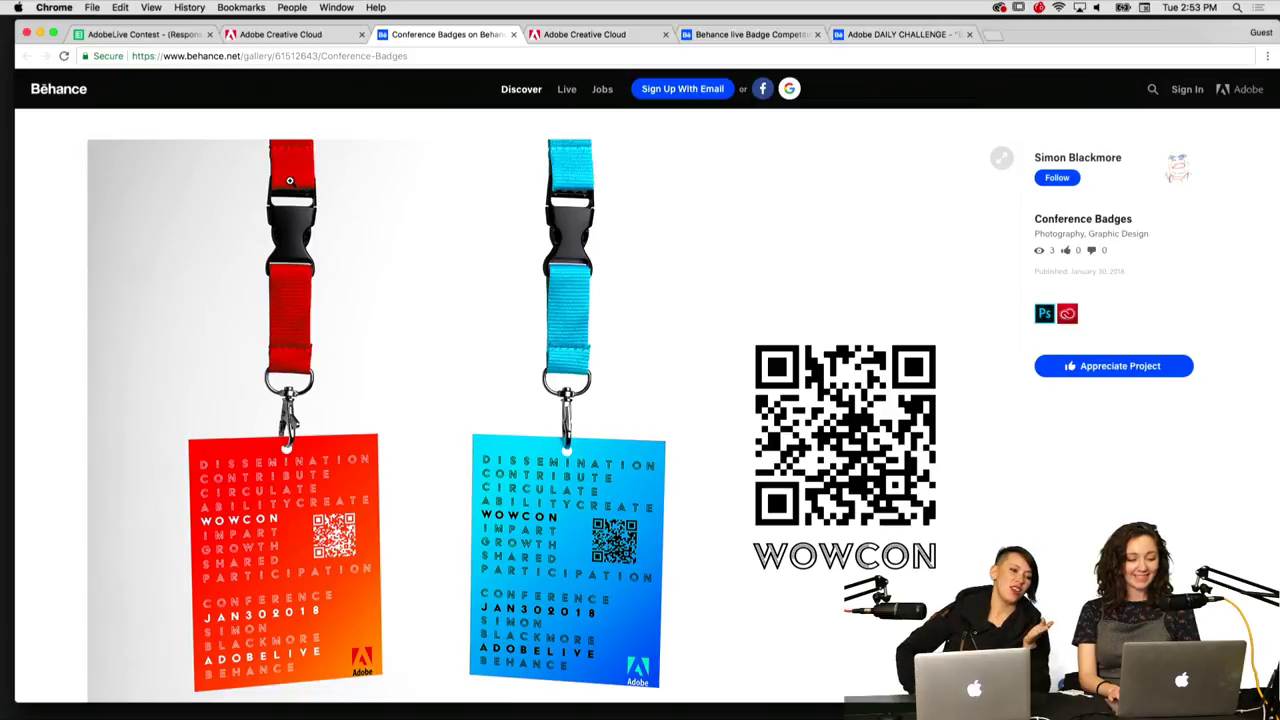
pyautogui.hotkey('ctrl', 'shift', 'Tab')
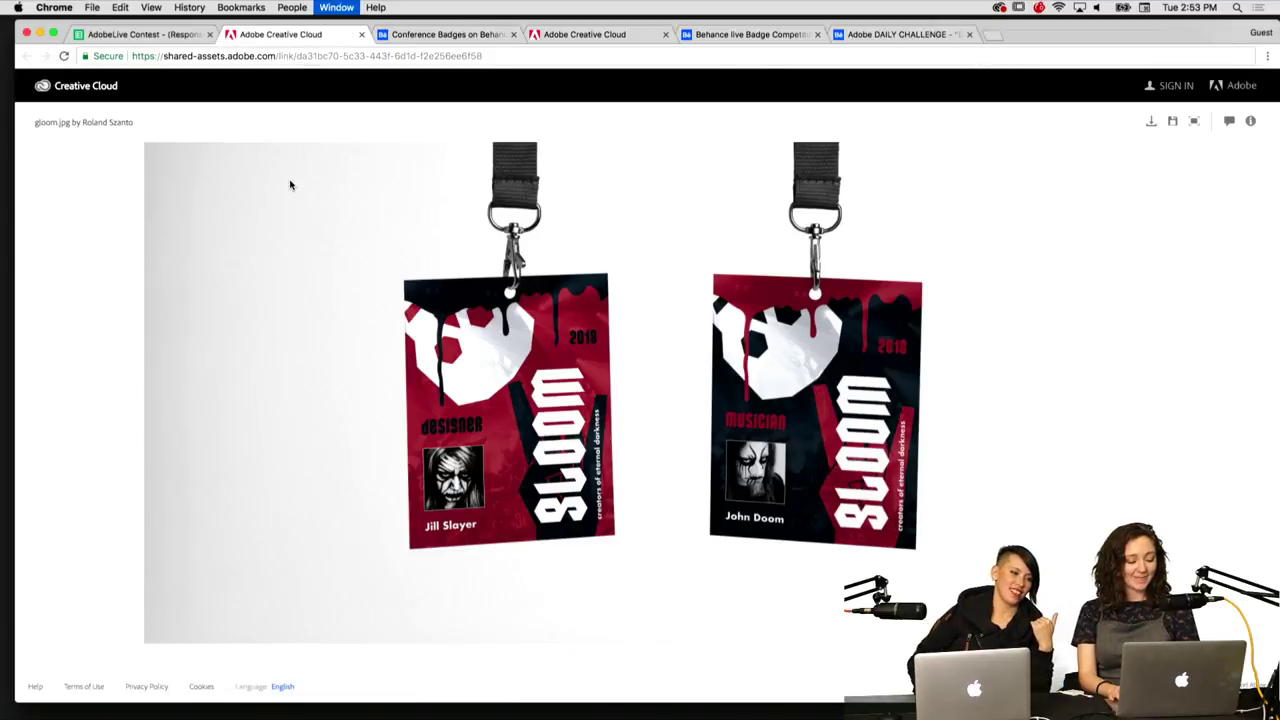
# Step: Return to the Brain Poop badge project and read its convention description and logo explanation
pyautogui.hotkey('ctrl', 'Tab')
pyautogui.hotkey('ctrl', 'Tab')
pyautogui.hotkey('ctrl', 'Tab')
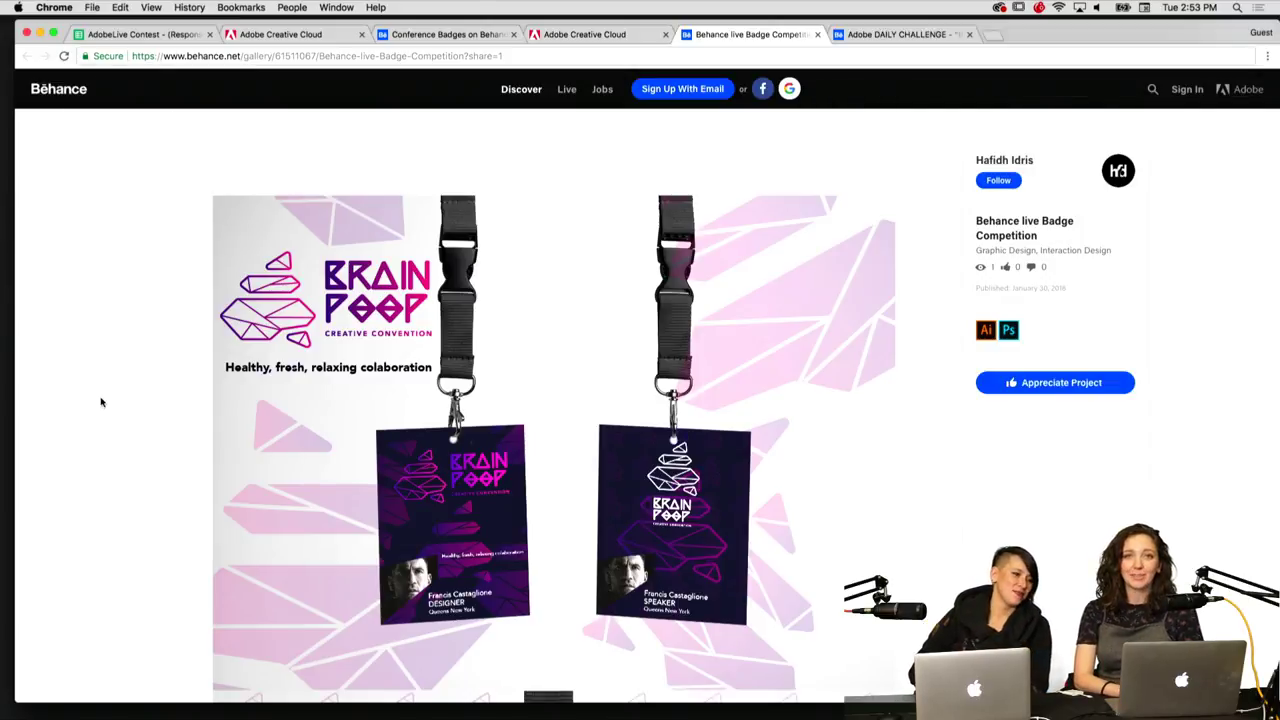
pyautogui.scroll(-5, 101, 402)
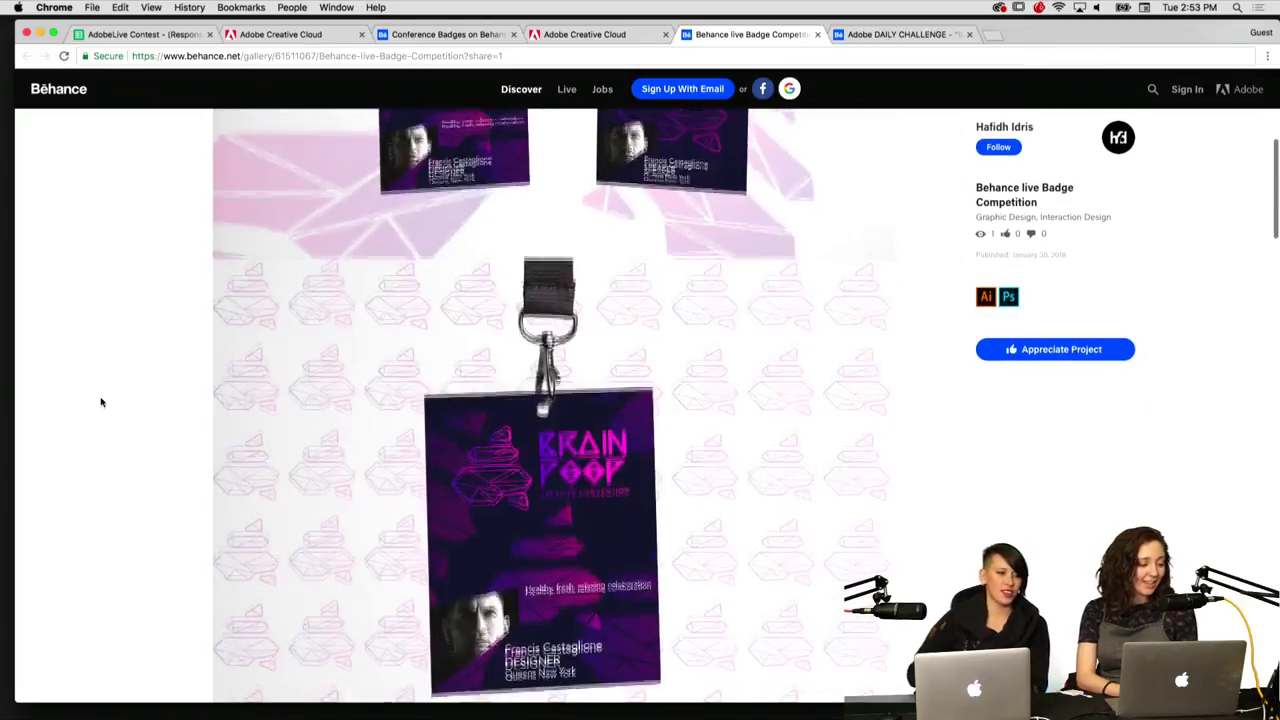
pyautogui.scroll(-3, 101, 402)
pyautogui.scroll(-15, 101, 402)
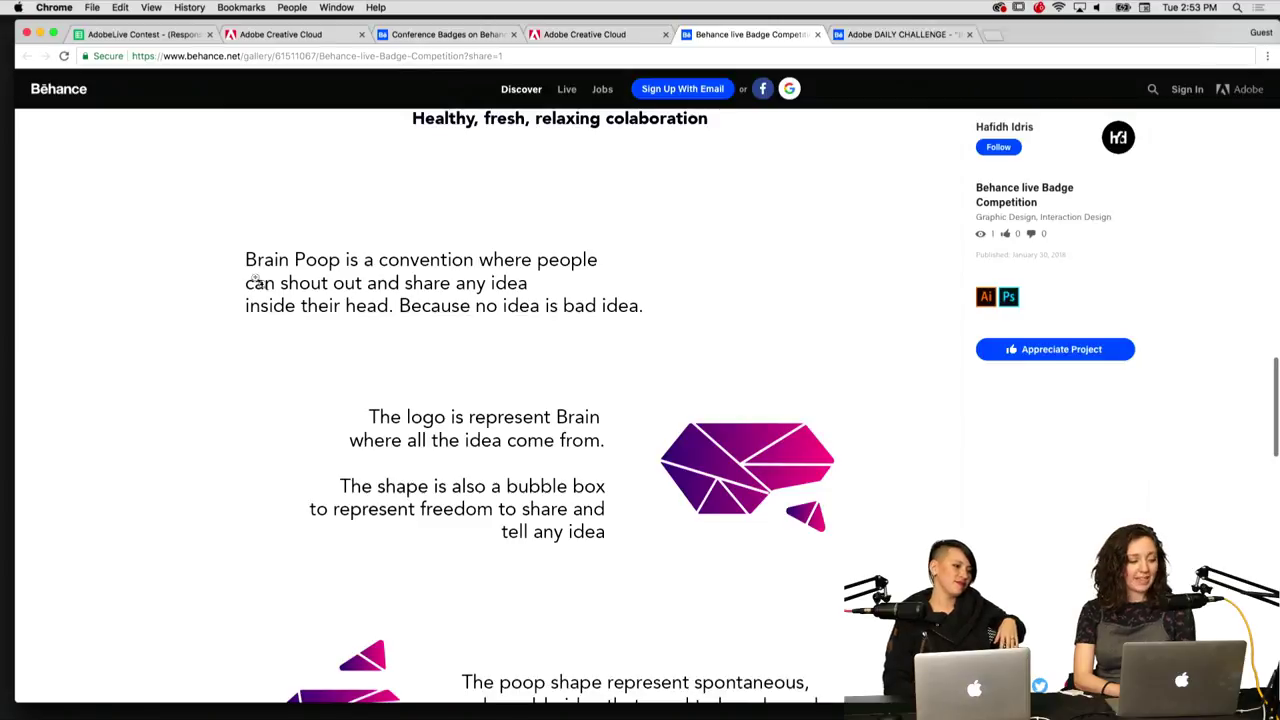
pyautogui.scroll(-3, 540, 357)
pyautogui.scroll(-3, 540, 357)
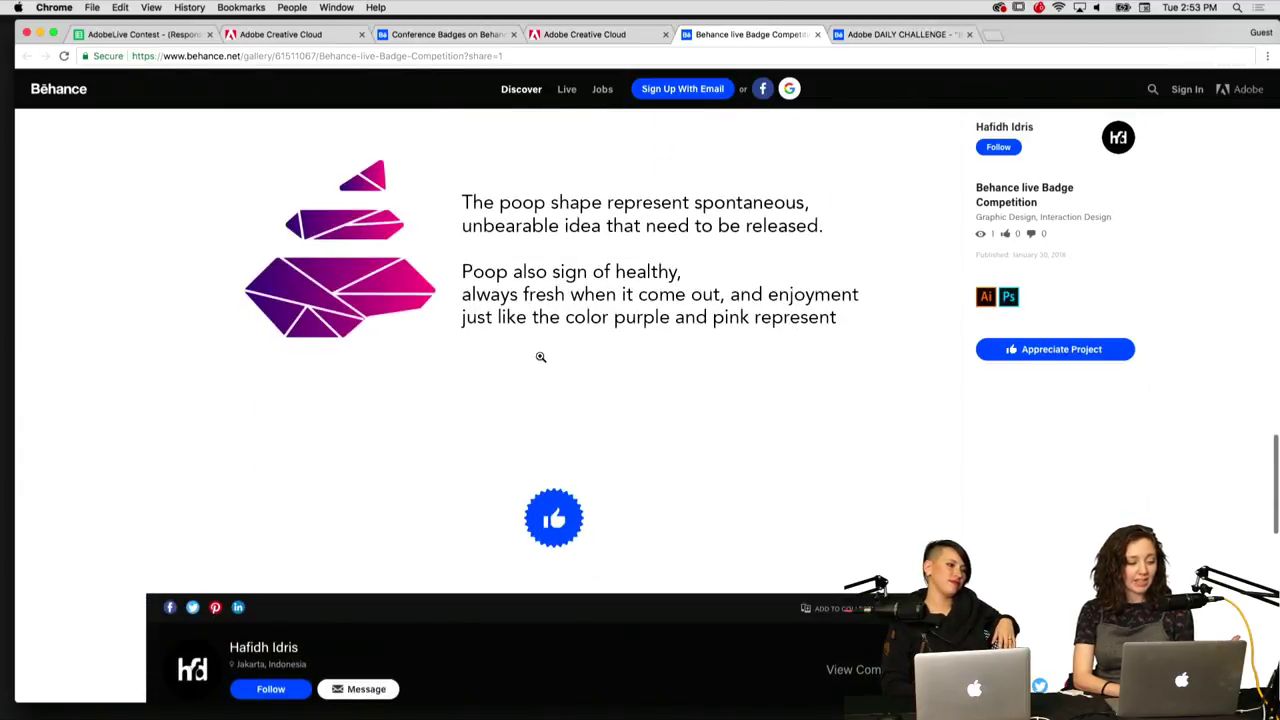
pyautogui.scroll(8, 540, 357)
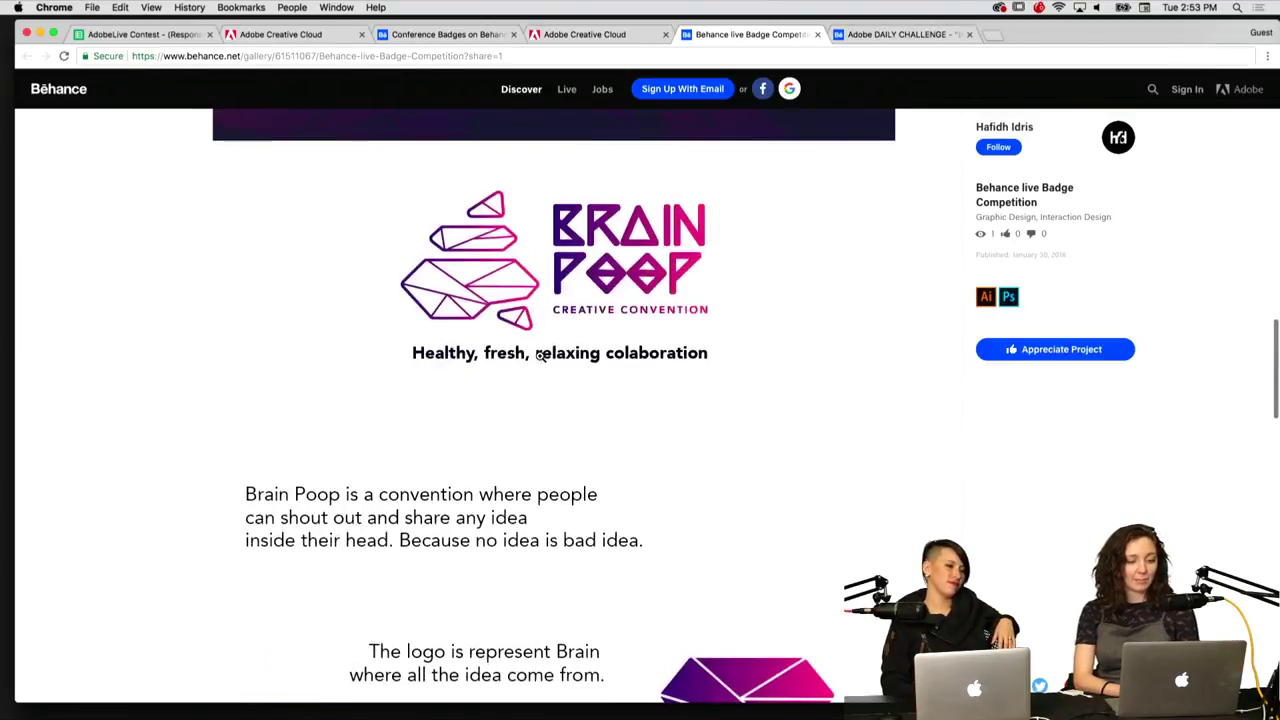